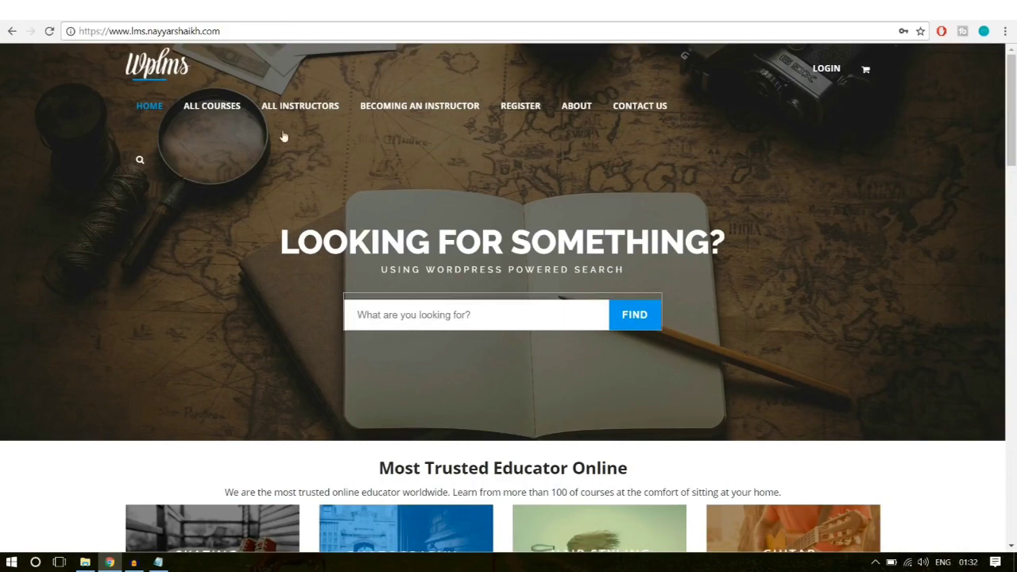
Step: Switch to the Udemy homepage and briefly highlight its Republic Day heading
{"action": "left_click", "coordinate": [184, 11]}
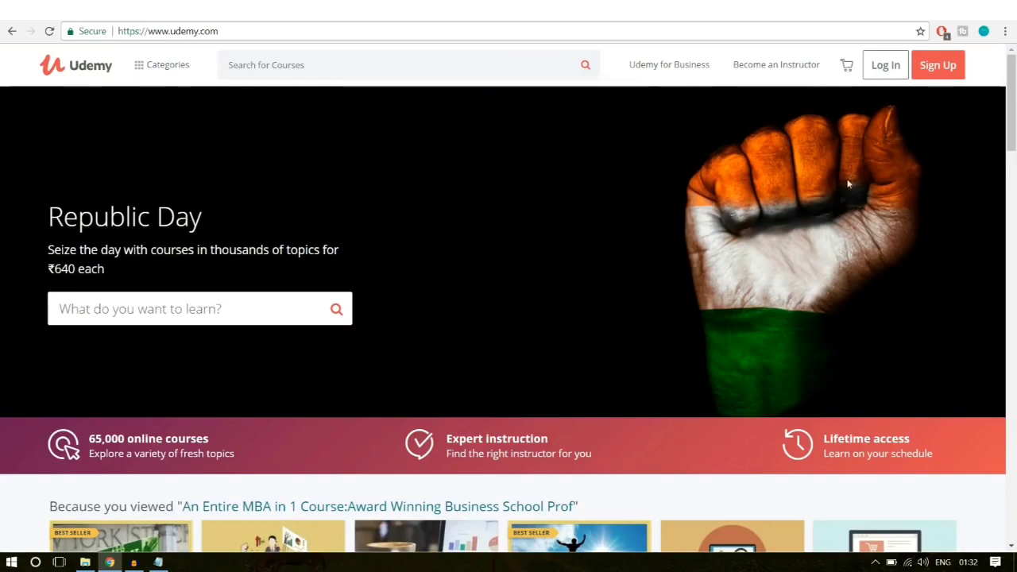
{"action": "left_click_drag", "start_coordinate": [41, 215], "coordinate": [130, 223]}
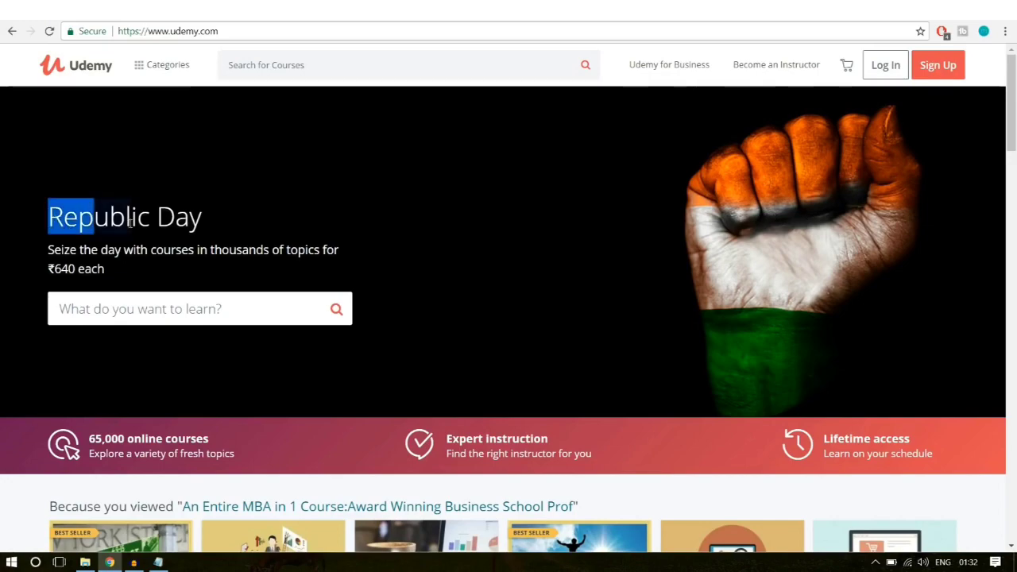
{"action": "left_click", "coordinate": [127, 265]}
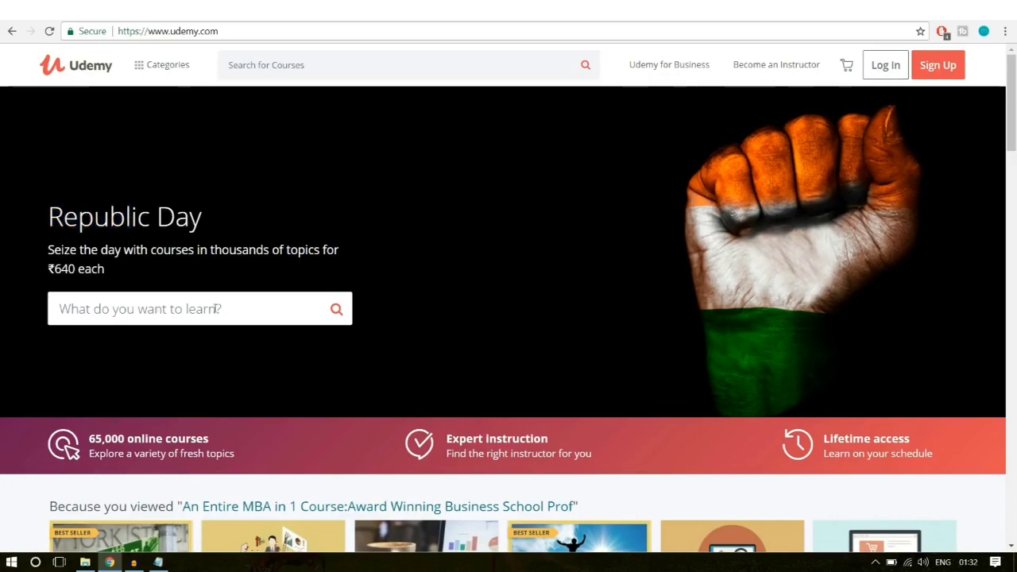
Step: Scroll the WPLMS demo homepage past categories, testimonials and course cards to the footer
{"action": "scroll", "coordinate": [404, 374], "scroll_direction": "down", "scroll_amount": 3}
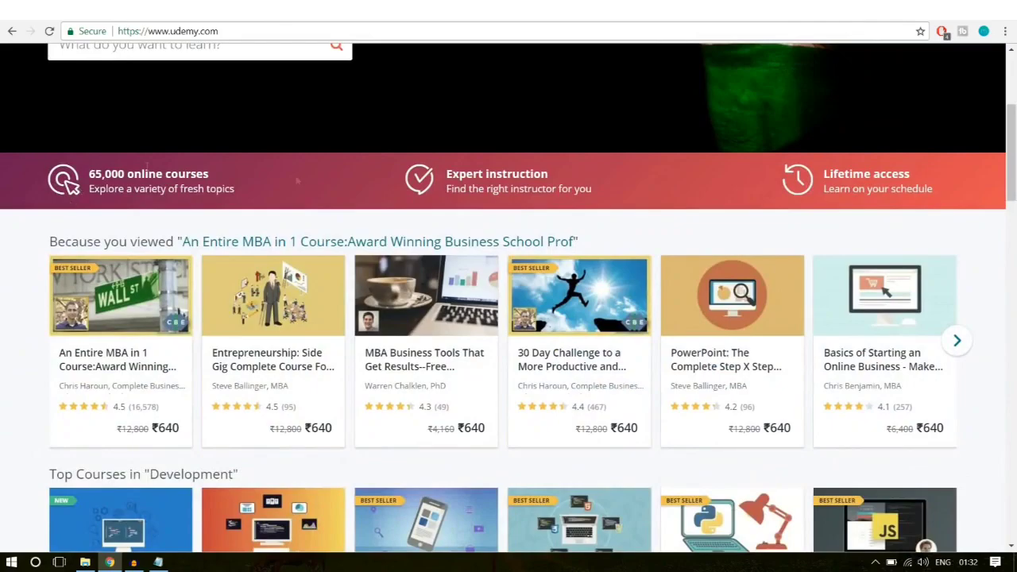
{"action": "scroll", "coordinate": [382, 347], "scroll_direction": "down", "scroll_amount": 15}
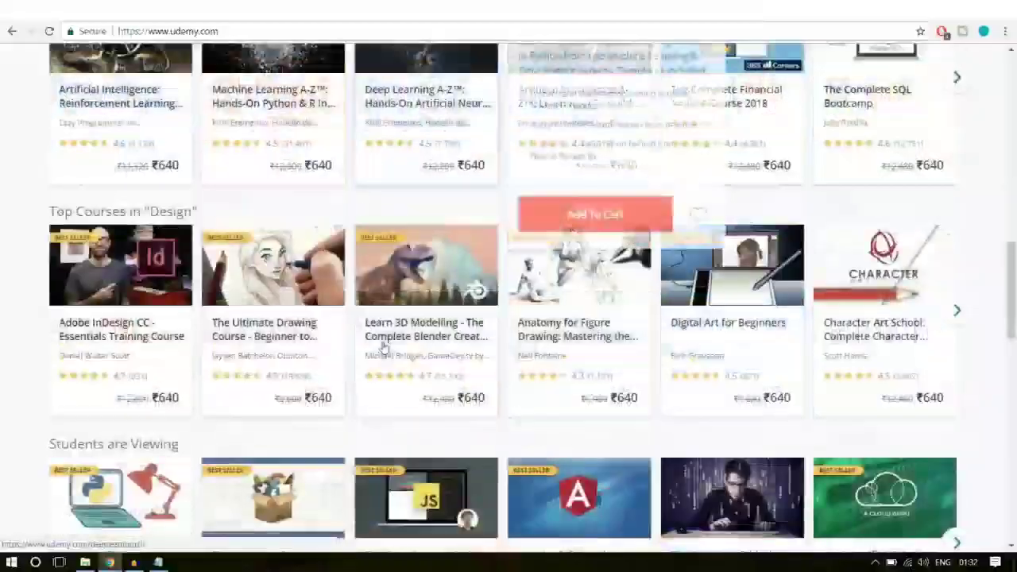
{"action": "scroll", "coordinate": [382, 347], "scroll_direction": "down", "scroll_amount": 8}
{"action": "scroll", "coordinate": [384, 347], "scroll_direction": "up", "scroll_amount": 3}
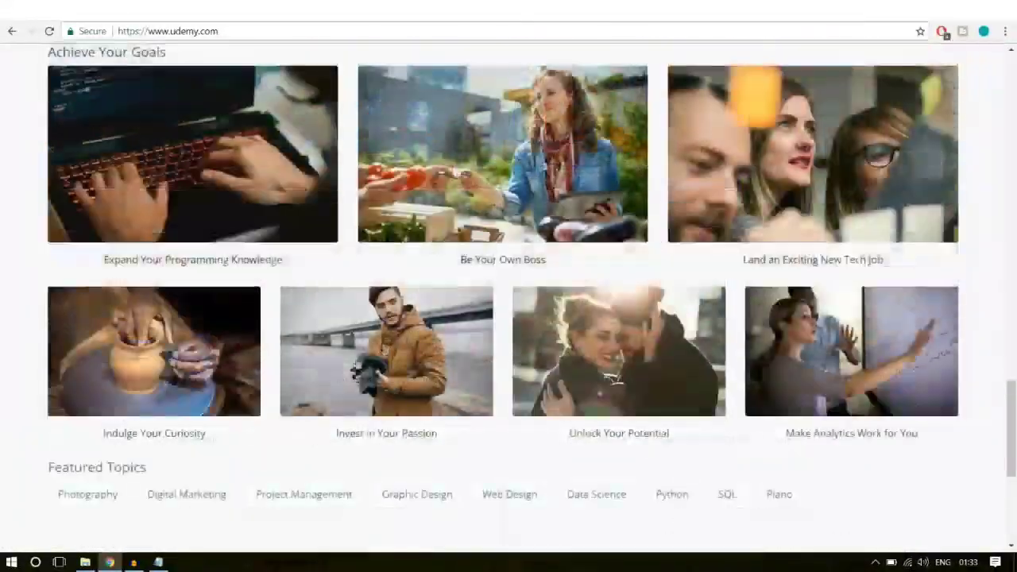
{"action": "scroll", "coordinate": [468, 318], "scroll_direction": "up", "scroll_amount": 3}
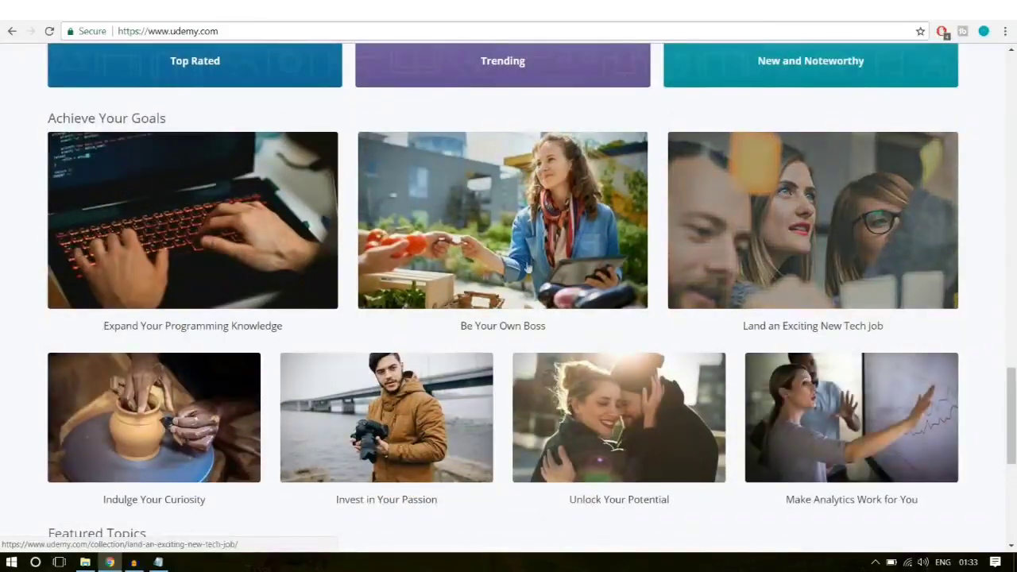
{"action": "scroll", "coordinate": [483, 274], "scroll_direction": "up", "scroll_amount": 5}
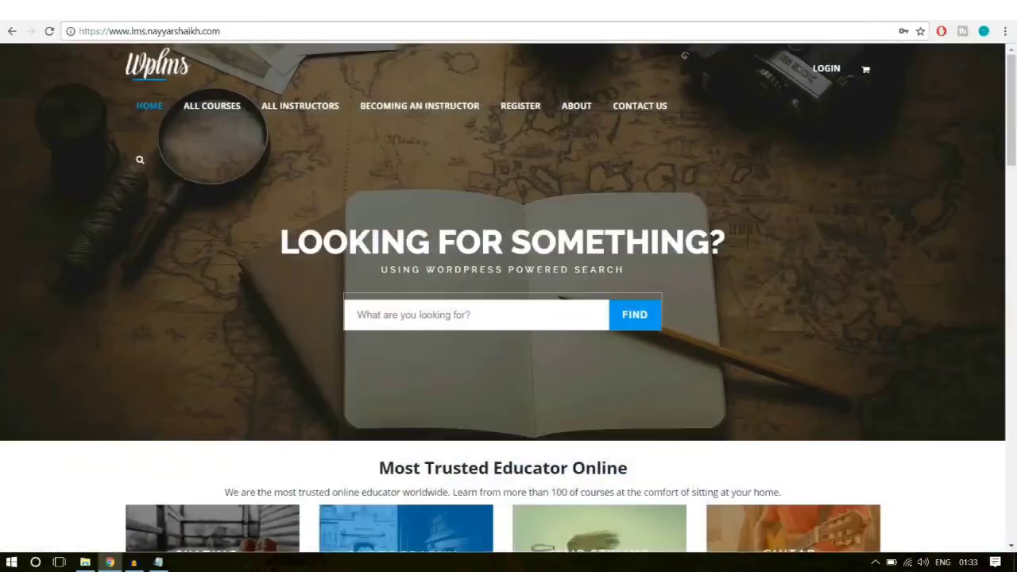
{"action": "scroll", "coordinate": [967, 246], "scroll_direction": "down", "scroll_amount": 4}
{"action": "scroll", "coordinate": [967, 273], "scroll_direction": "up", "scroll_amount": 2}
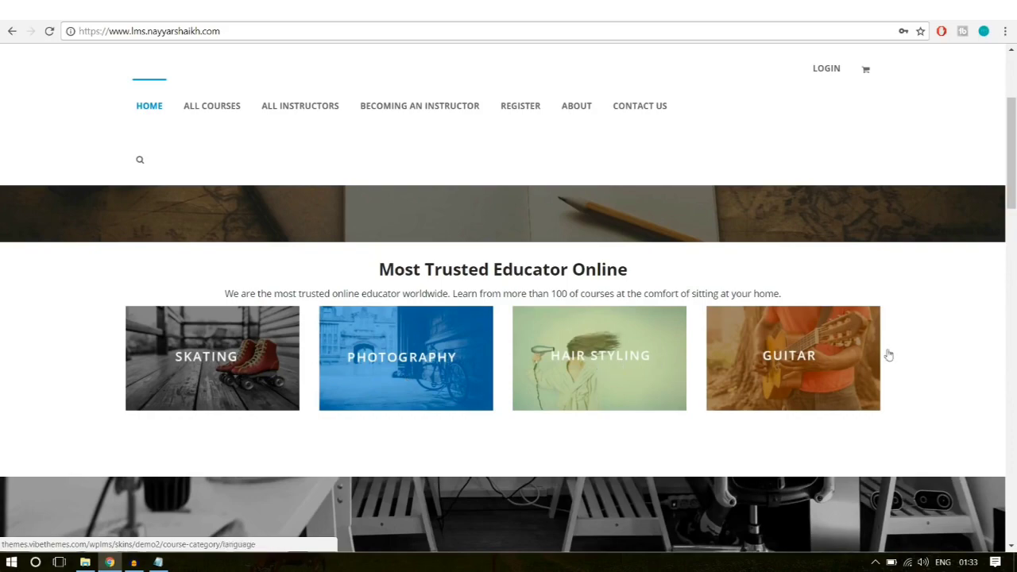
{"action": "scroll", "coordinate": [977, 349], "scroll_direction": "down", "scroll_amount": 3}
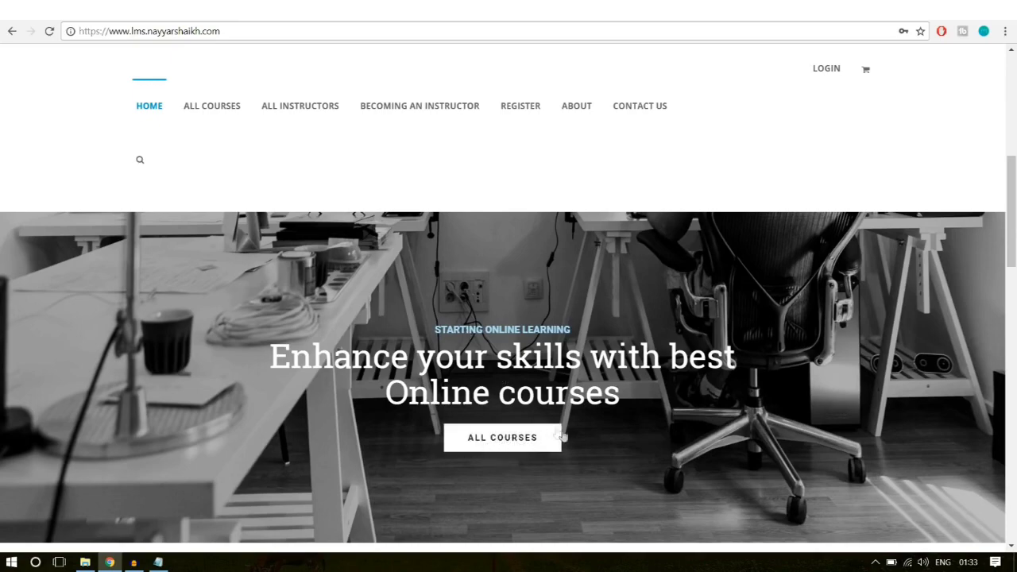
{"action": "scroll", "coordinate": [596, 481], "scroll_direction": "down", "scroll_amount": 5}
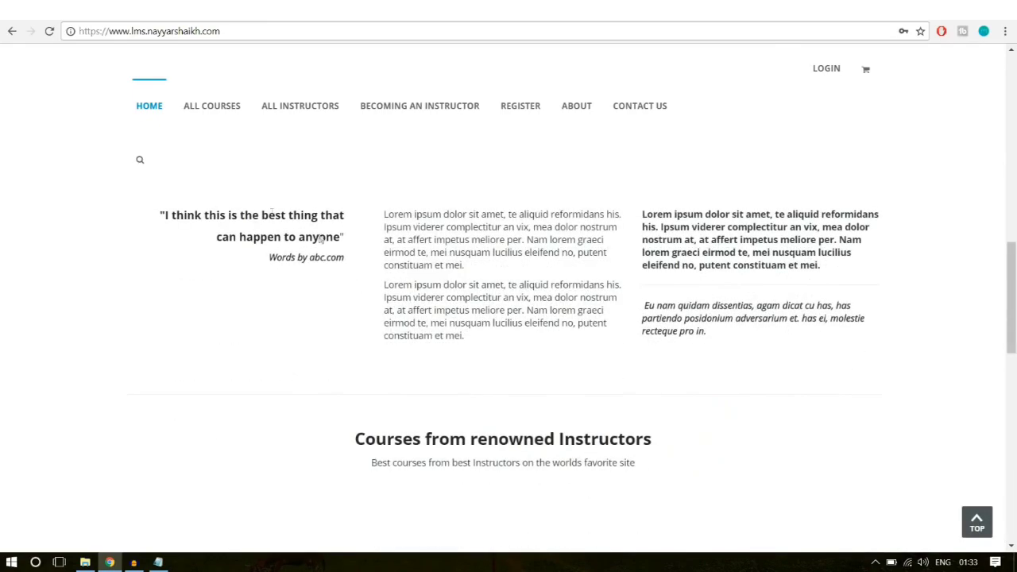
{"action": "scroll", "coordinate": [573, 358], "scroll_direction": "down", "scroll_amount": 3}
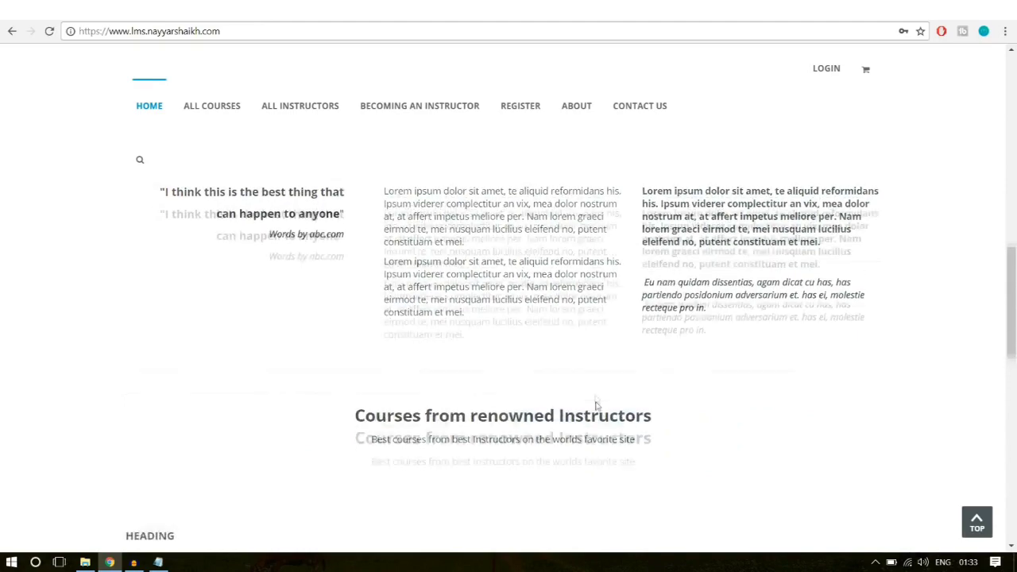
{"action": "scroll", "coordinate": [405, 329], "scroll_direction": "up", "scroll_amount": 4}
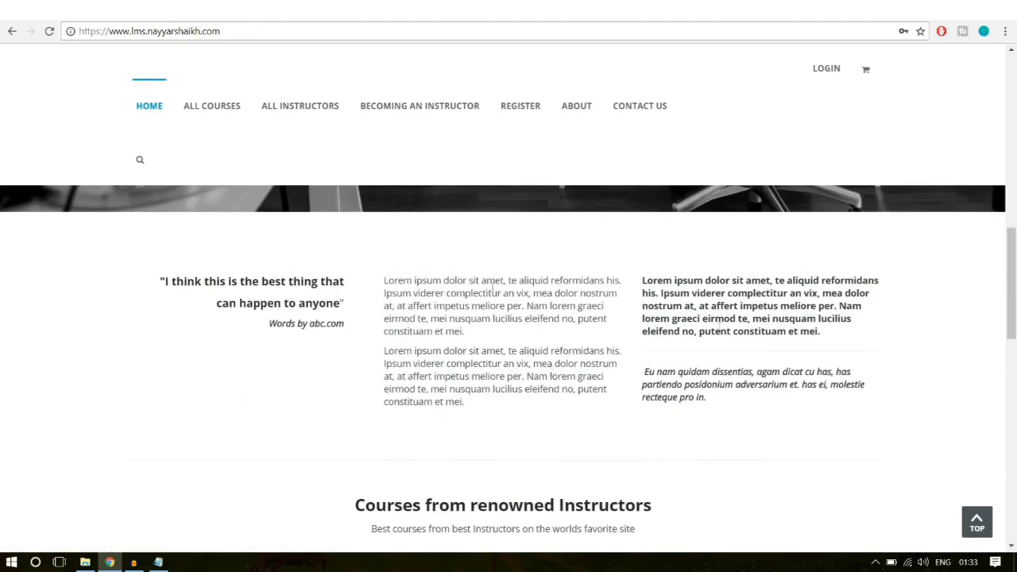
{"action": "scroll", "coordinate": [757, 379], "scroll_direction": "down", "scroll_amount": 3}
{"action": "scroll", "coordinate": [500, 352], "scroll_direction": "up", "scroll_amount": 5}
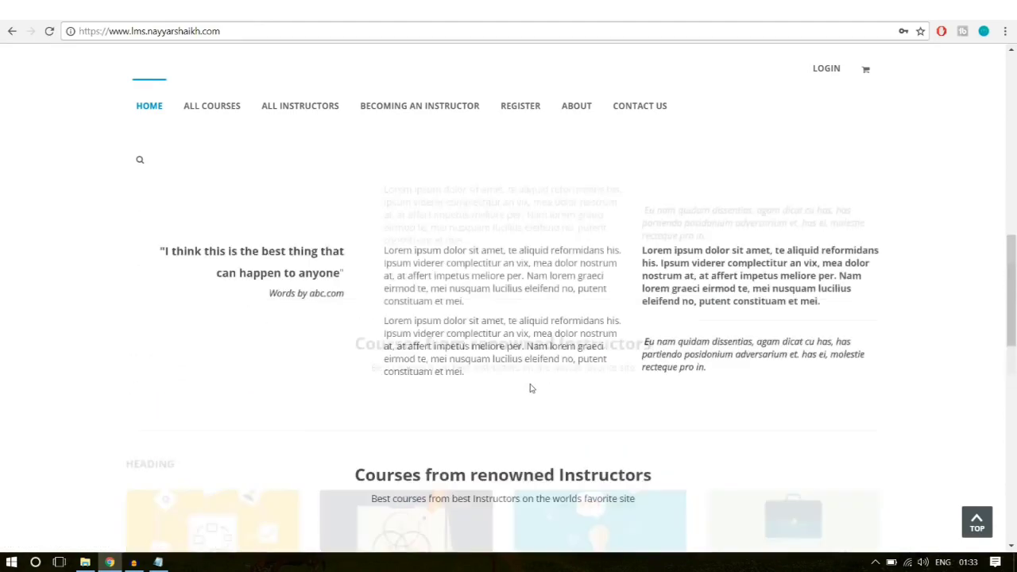
{"action": "scroll", "coordinate": [599, 477], "scroll_direction": "down", "scroll_amount": 3}
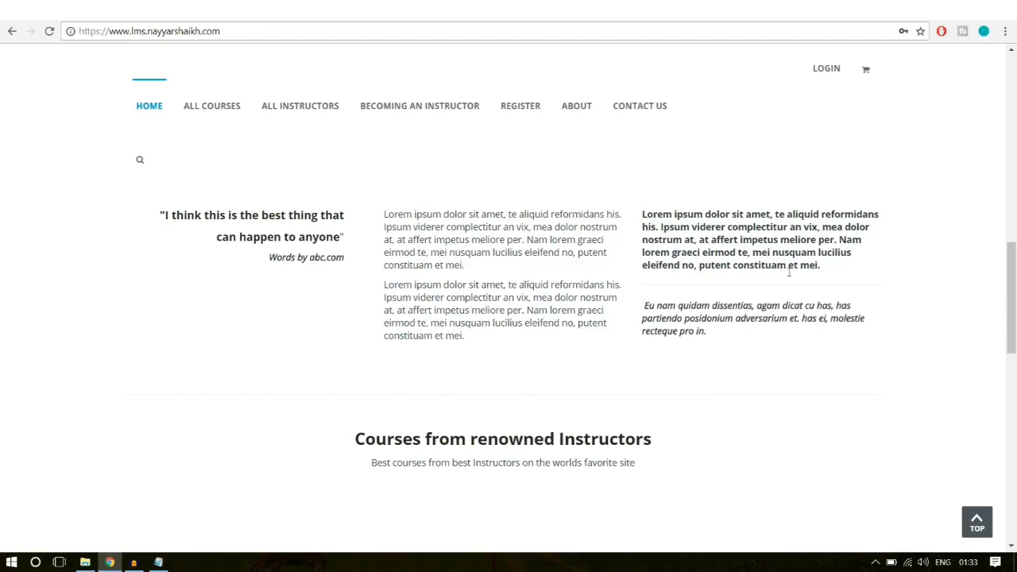
{"action": "scroll", "coordinate": [789, 271], "scroll_direction": "down", "scroll_amount": 4}
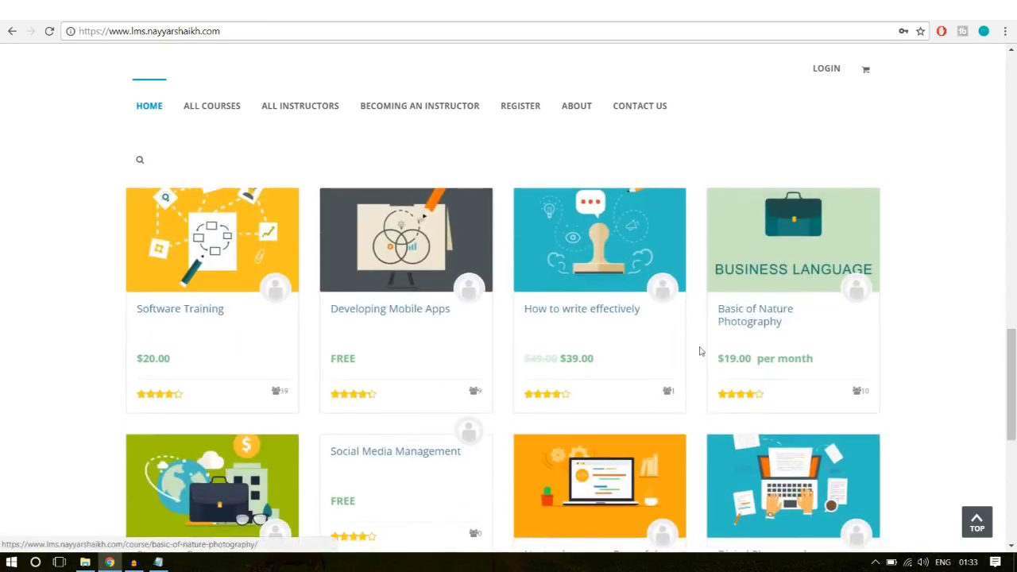
{"action": "scroll", "coordinate": [826, 278], "scroll_direction": "down", "scroll_amount": 1}
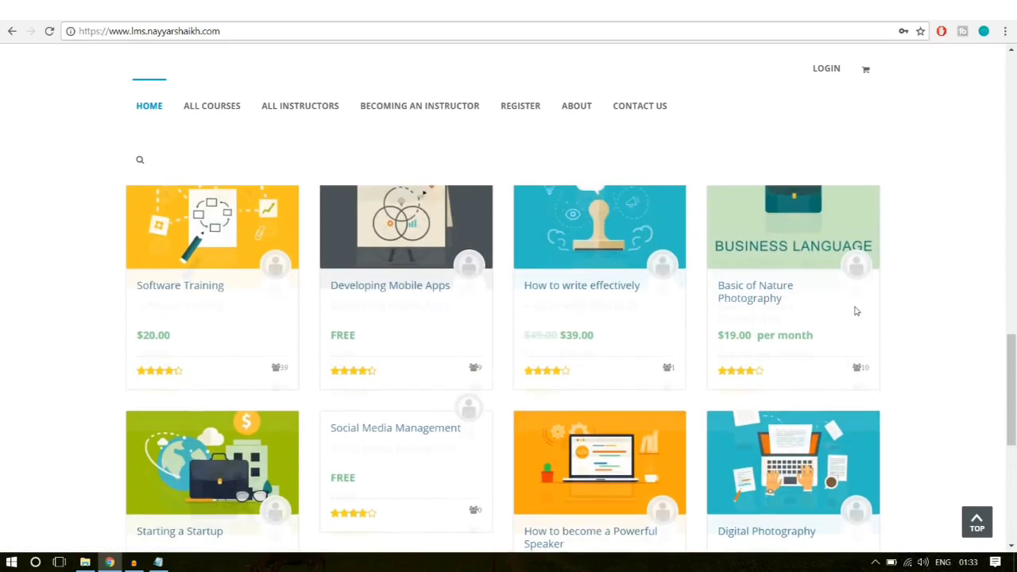
{"action": "scroll", "coordinate": [856, 311], "scroll_direction": "up", "scroll_amount": 1}
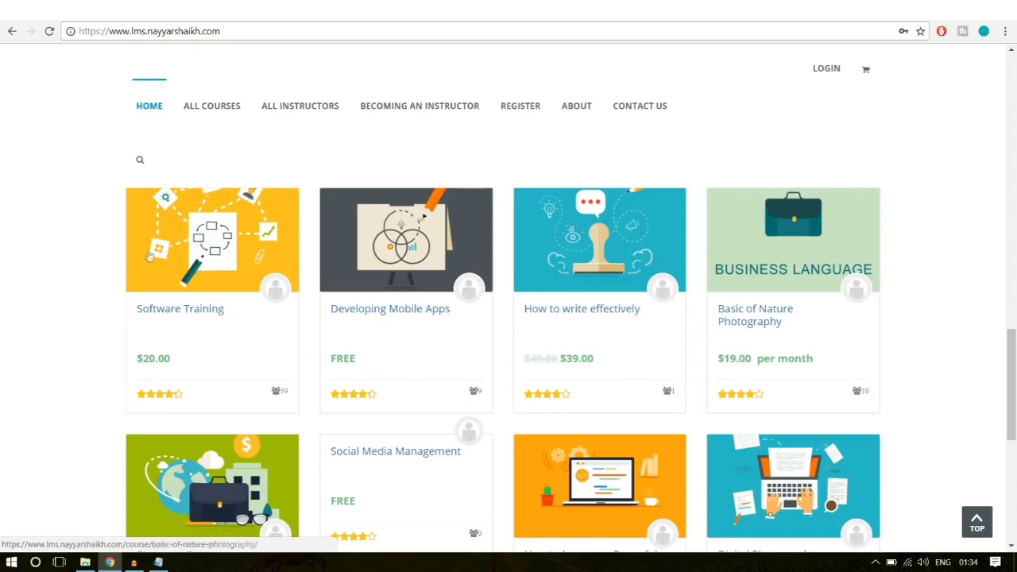
{"action": "scroll", "coordinate": [979, 357], "scroll_direction": "down", "scroll_amount": 5}
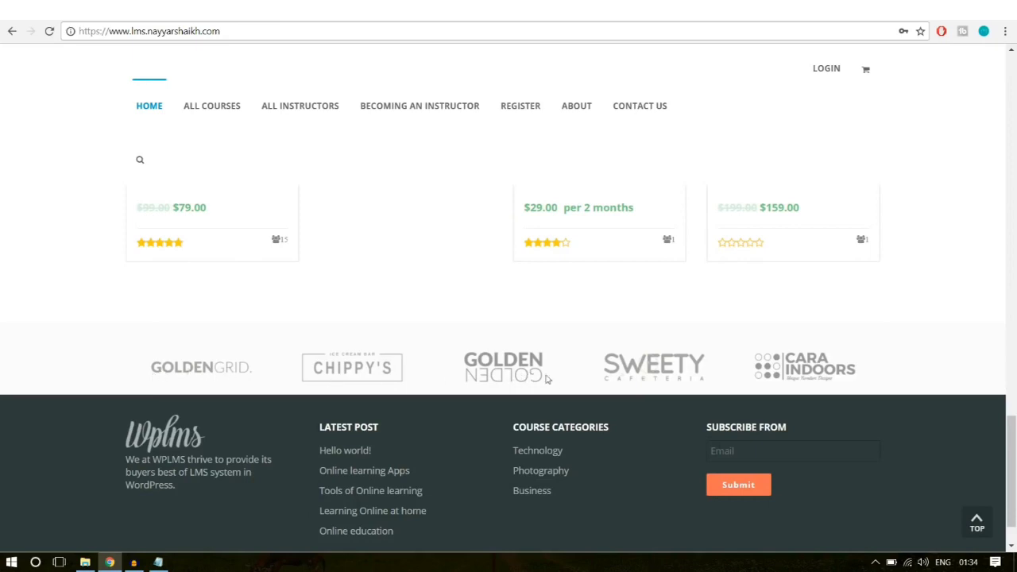
{"action": "scroll", "coordinate": [466, 412], "scroll_direction": "down", "scroll_amount": 2}
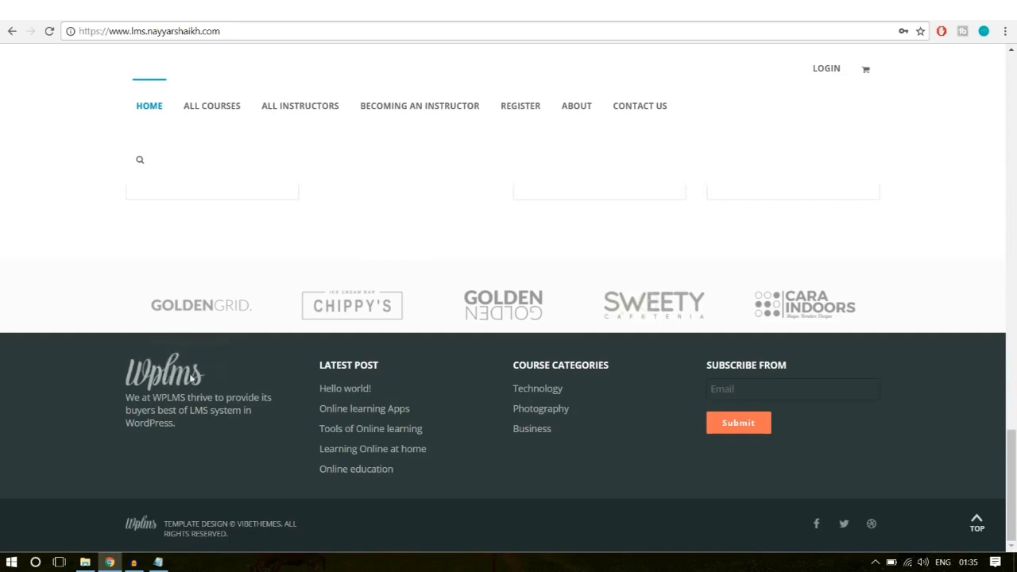
Step: Highlight and then deselect the demo site's footer text and copyright line
{"action": "left_click_drag", "start_coordinate": [177, 442], "coordinate": [132, 402]}
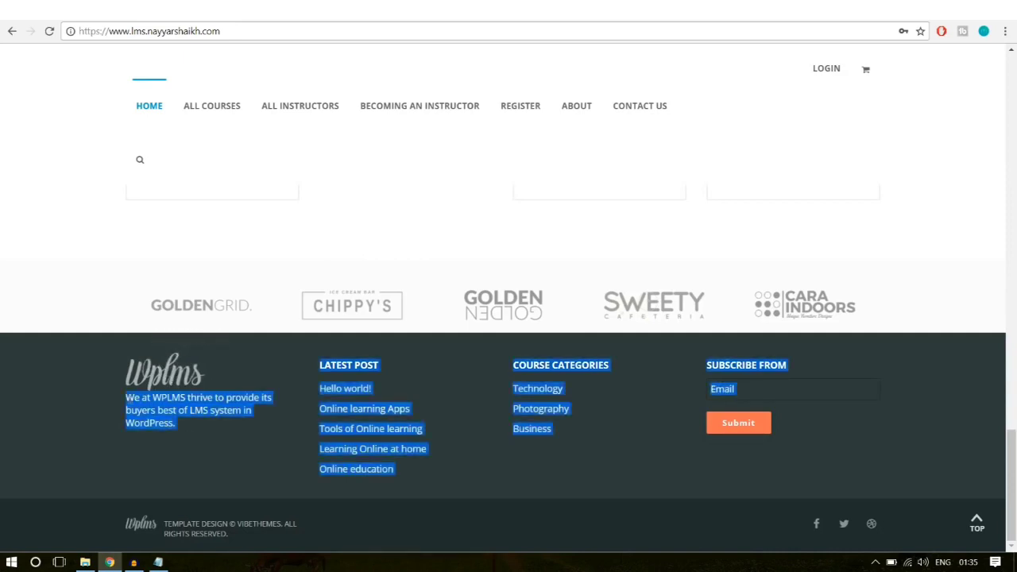
{"action": "left_click", "coordinate": [244, 410]}
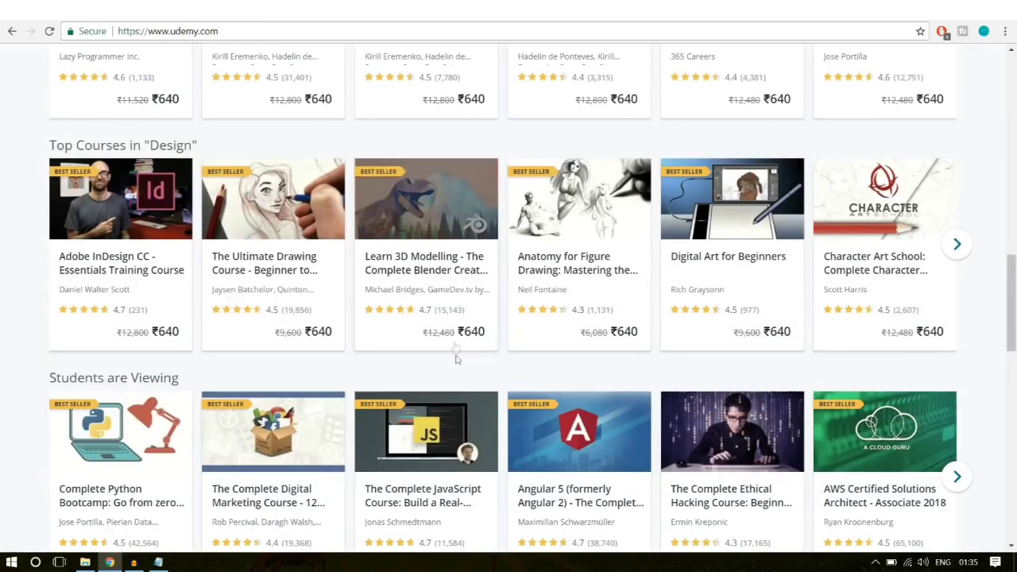
{"action": "scroll", "coordinate": [481, 409], "scroll_direction": "down", "scroll_amount": 12}
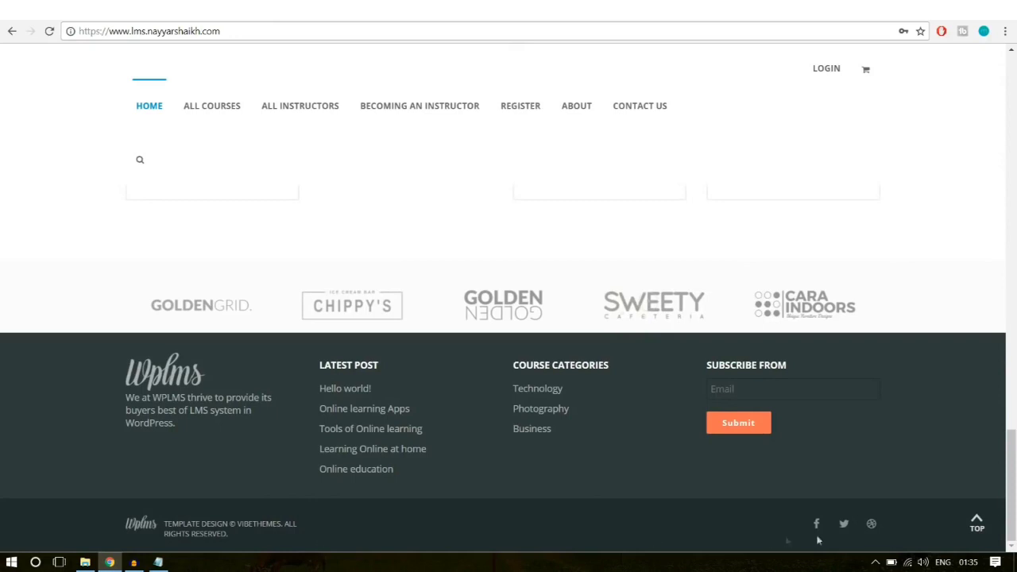
{"action": "triple_click", "coordinate": [243, 532]}
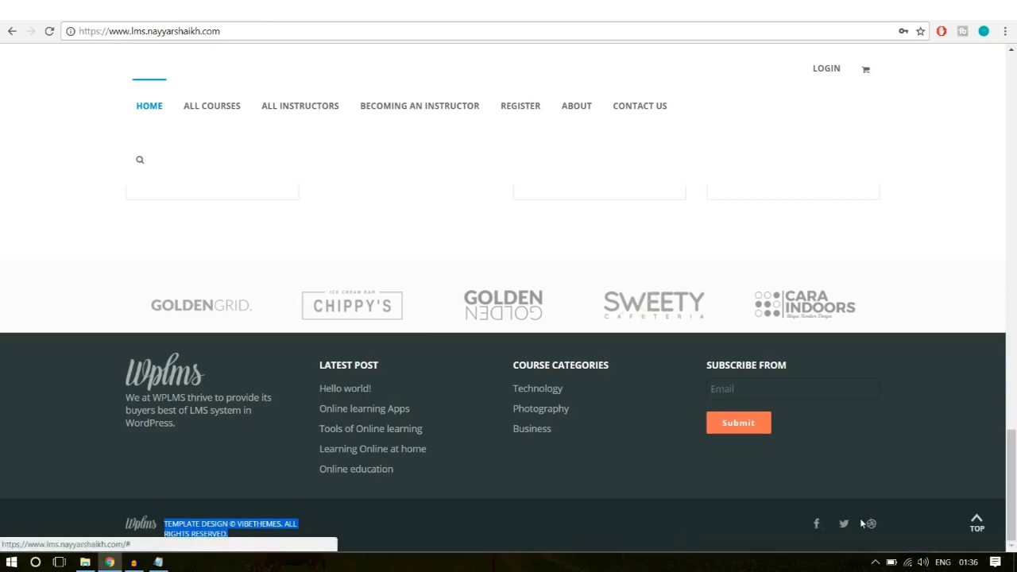
{"action": "left_click", "coordinate": [997, 547]}
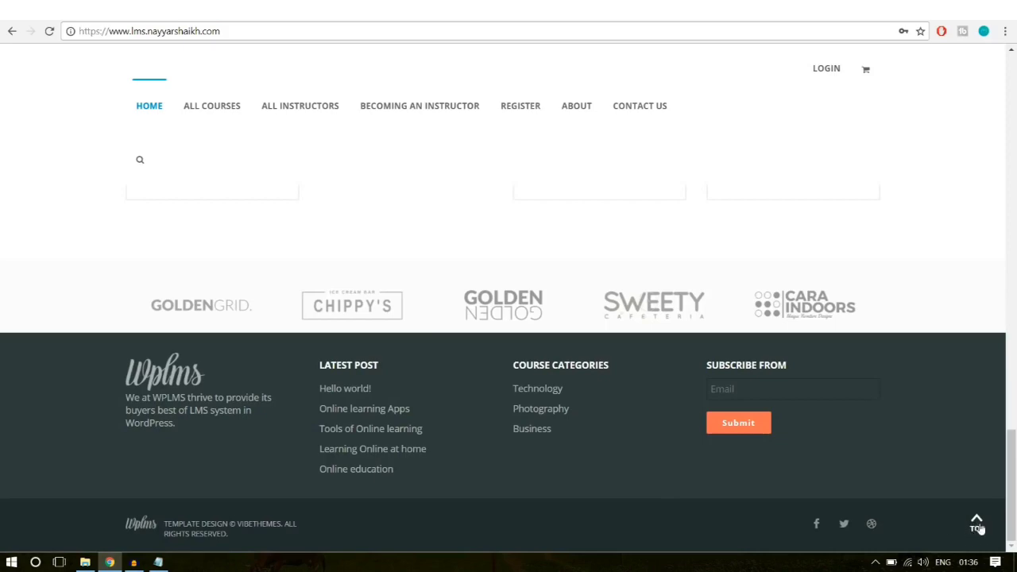
Step: Jump back to the top and open Software Training from the course grid
{"action": "left_click", "coordinate": [979, 524]}
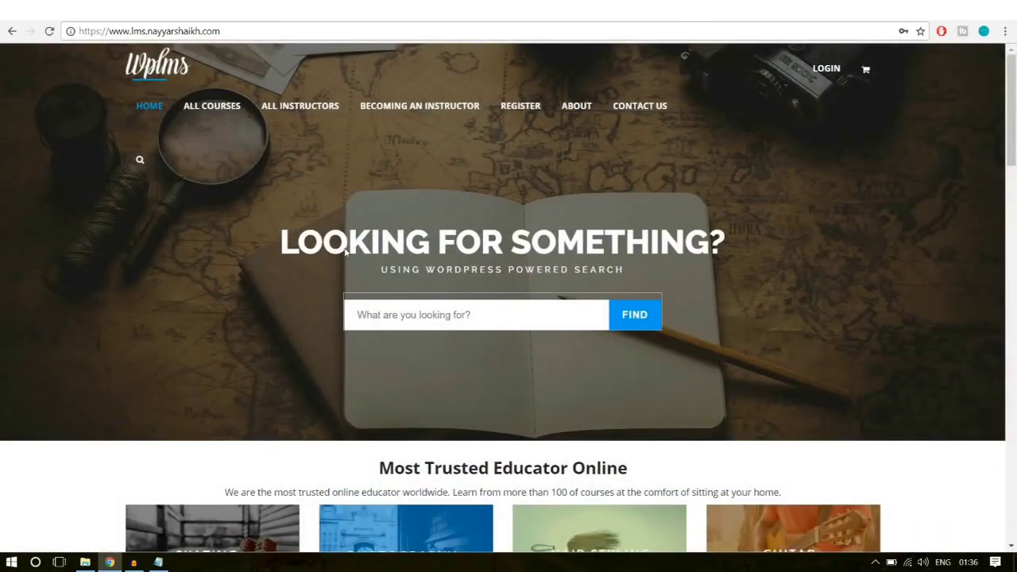
{"action": "scroll", "coordinate": [462, 312], "scroll_direction": "down", "scroll_amount": 15}
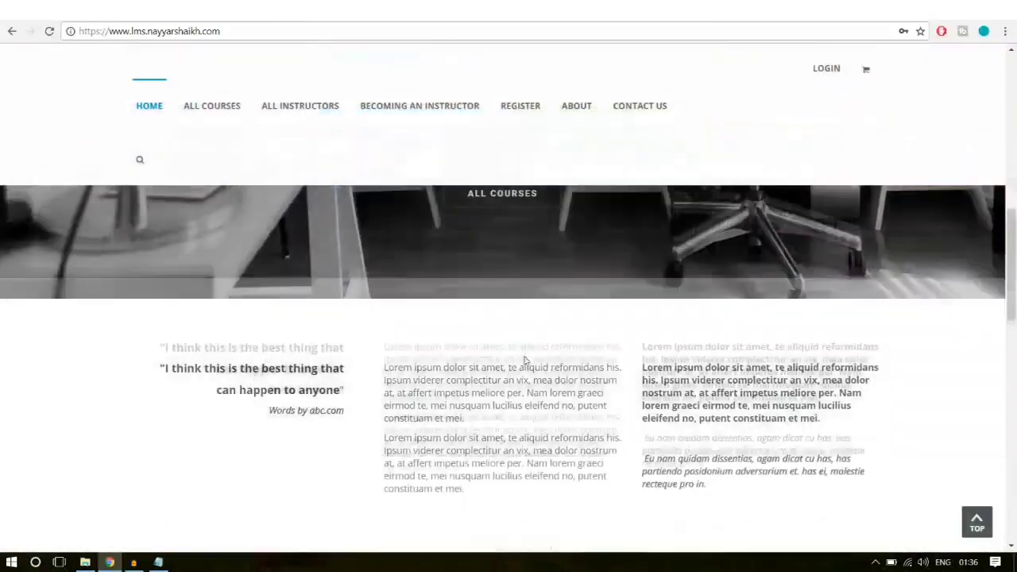
{"action": "scroll", "coordinate": [524, 357], "scroll_direction": "down", "scroll_amount": 4}
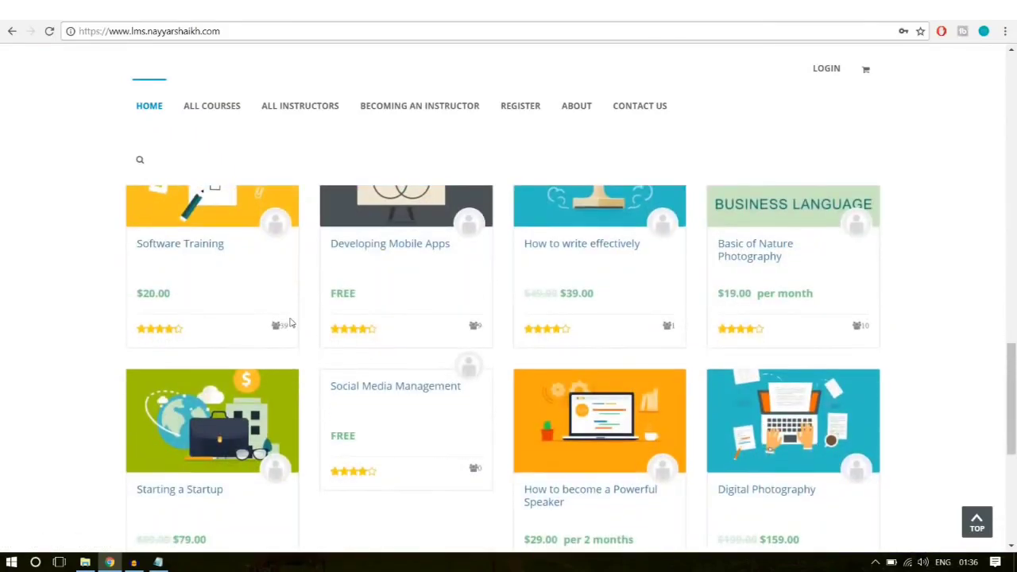
{"action": "scroll", "coordinate": [278, 330], "scroll_direction": "up", "scroll_amount": 2}
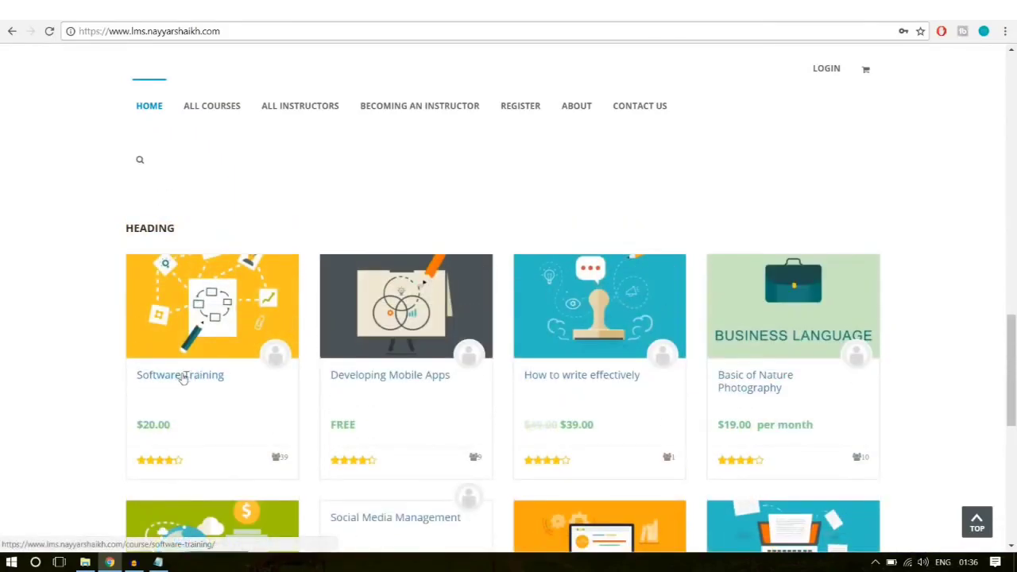
{"action": "left_click", "coordinate": [212, 373]}
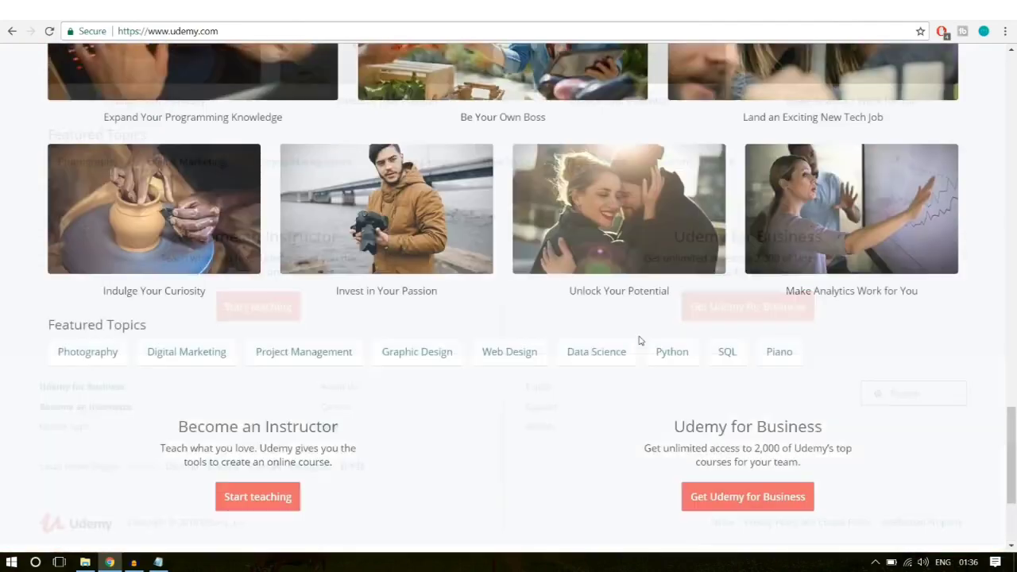
Step: Open Udemy's Complete Python Bootcamp course page and scroll through it
{"action": "scroll", "coordinate": [640, 340], "scroll_direction": "up", "scroll_amount": 9}
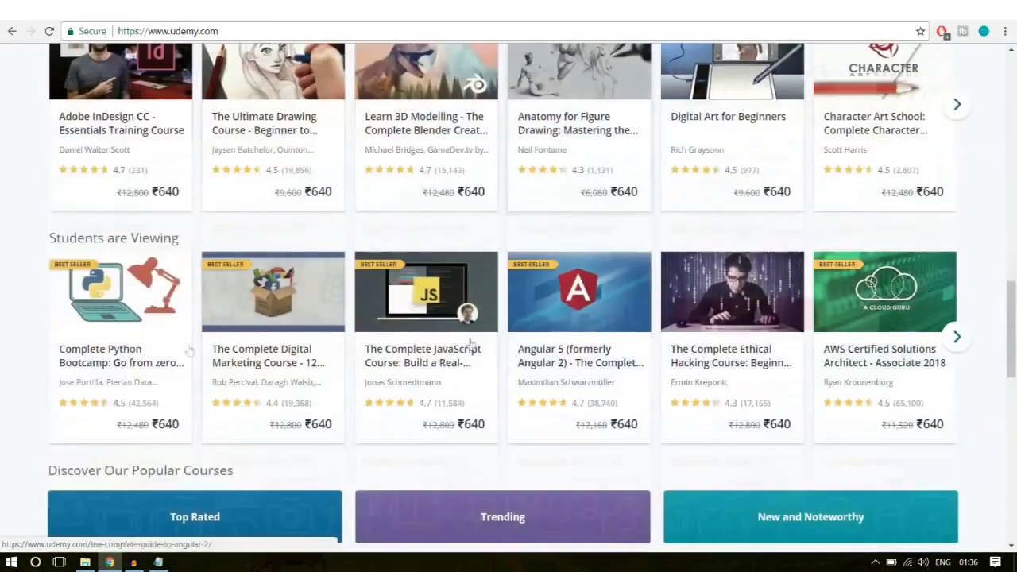
{"action": "left_click", "coordinate": [111, 368]}
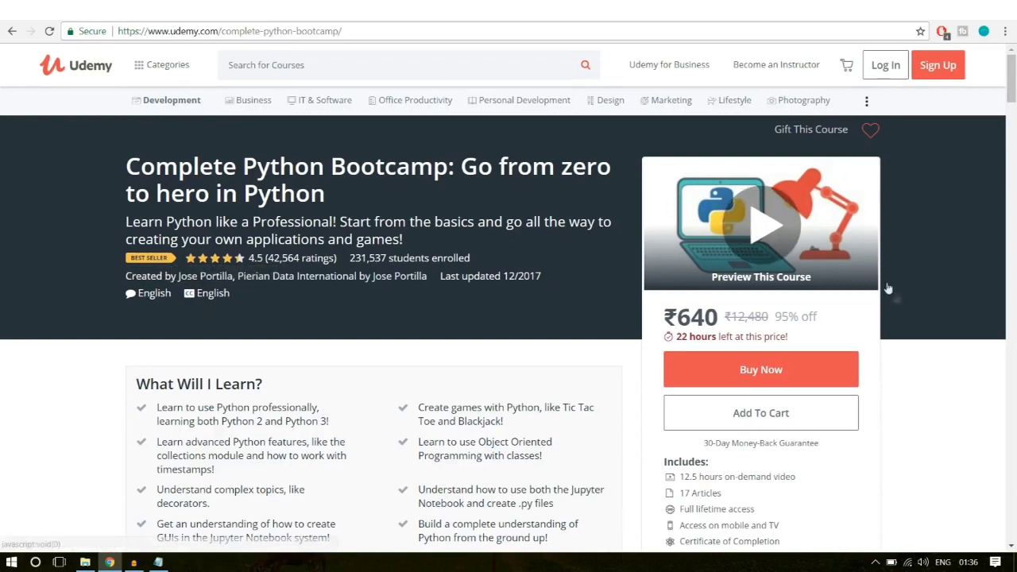
{"action": "scroll", "coordinate": [833, 295], "scroll_direction": "down", "scroll_amount": 3}
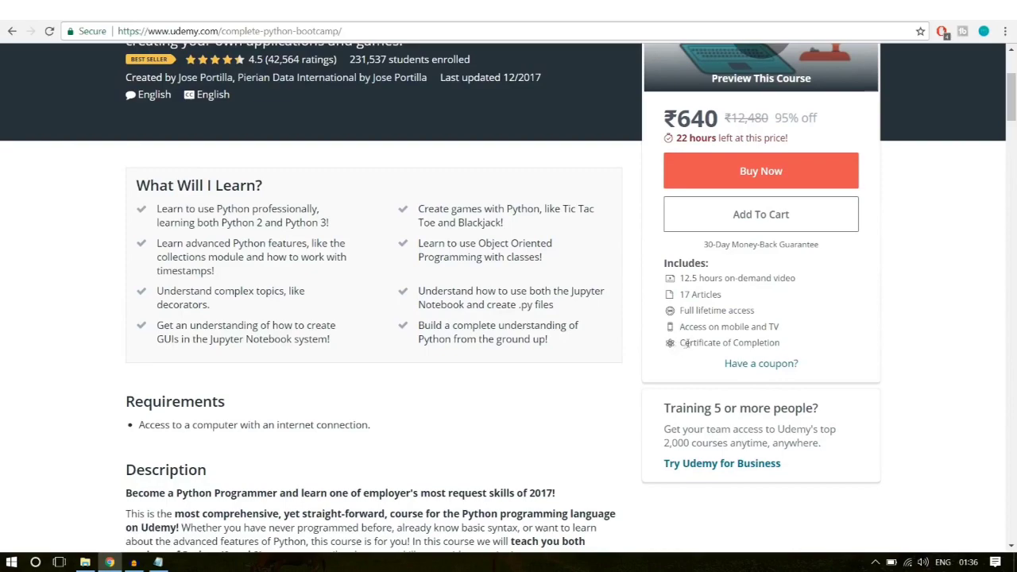
{"action": "scroll", "coordinate": [844, 347], "scroll_direction": "down", "scroll_amount": 8}
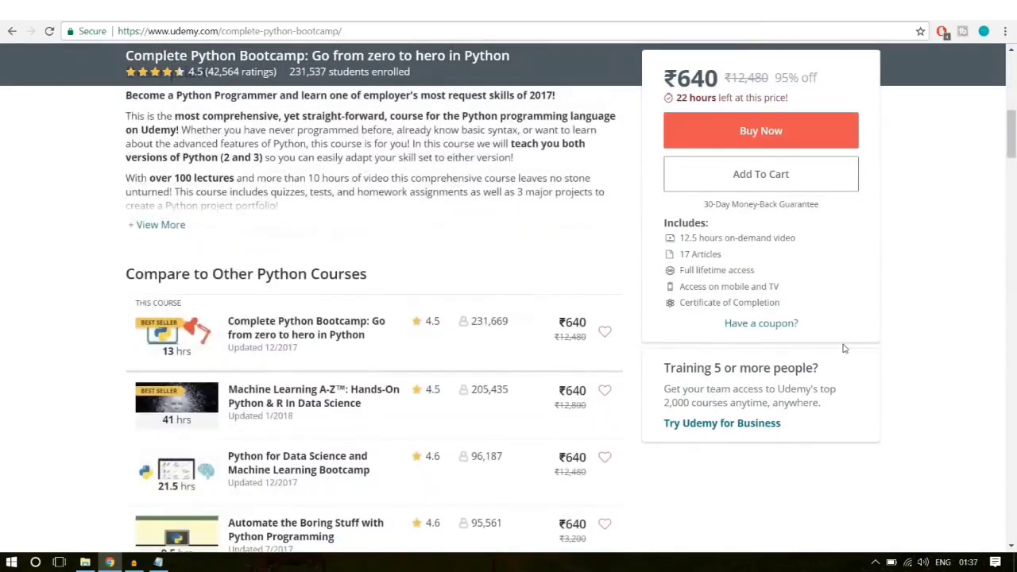
{"action": "scroll", "coordinate": [841, 349], "scroll_direction": "down", "scroll_amount": 3}
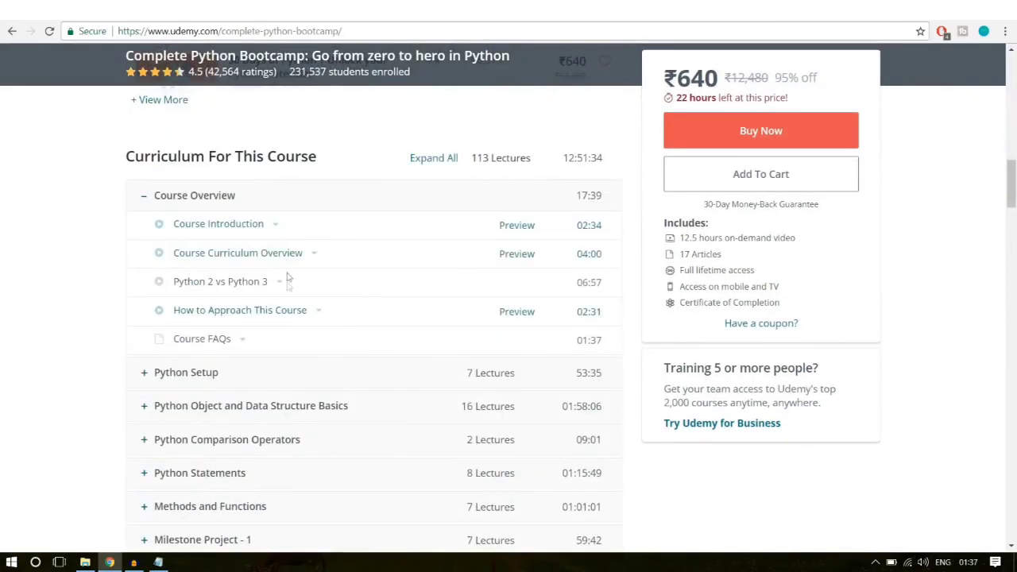
{"action": "scroll", "coordinate": [324, 318], "scroll_direction": "down", "scroll_amount": 10}
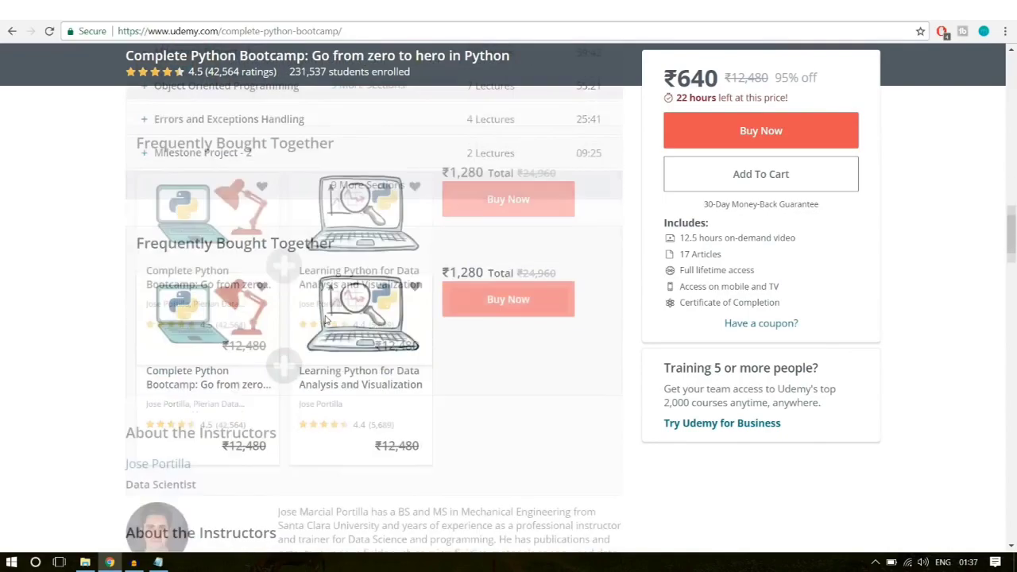
{"action": "scroll", "coordinate": [324, 317], "scroll_direction": "down", "scroll_amount": 3}
{"action": "scroll", "coordinate": [324, 318], "scroll_direction": "up", "scroll_amount": 4}
{"action": "scroll", "coordinate": [480, 332], "scroll_direction": "down", "scroll_amount": 10}
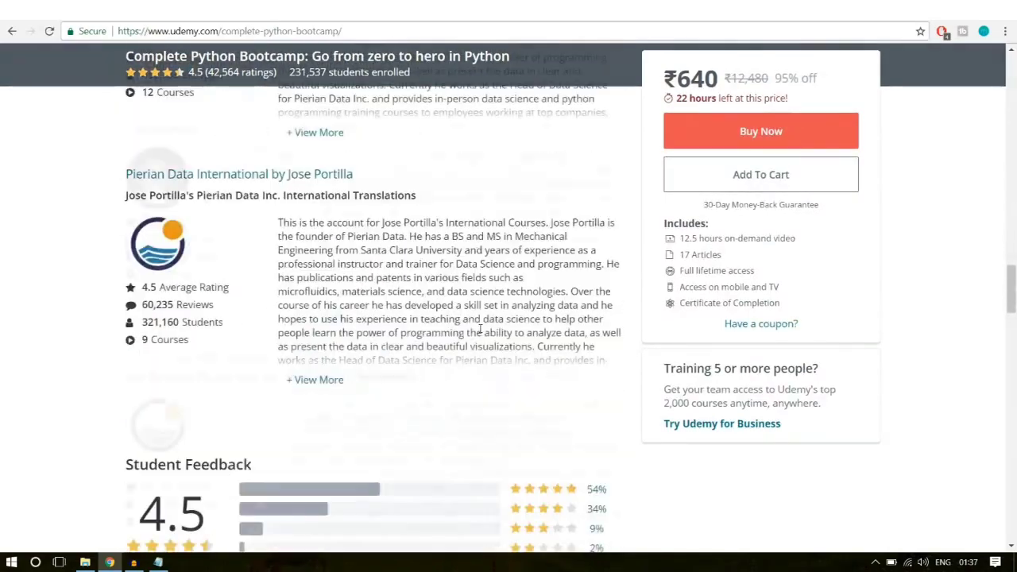
{"action": "scroll", "coordinate": [421, 350], "scroll_direction": "down", "scroll_amount": 15}
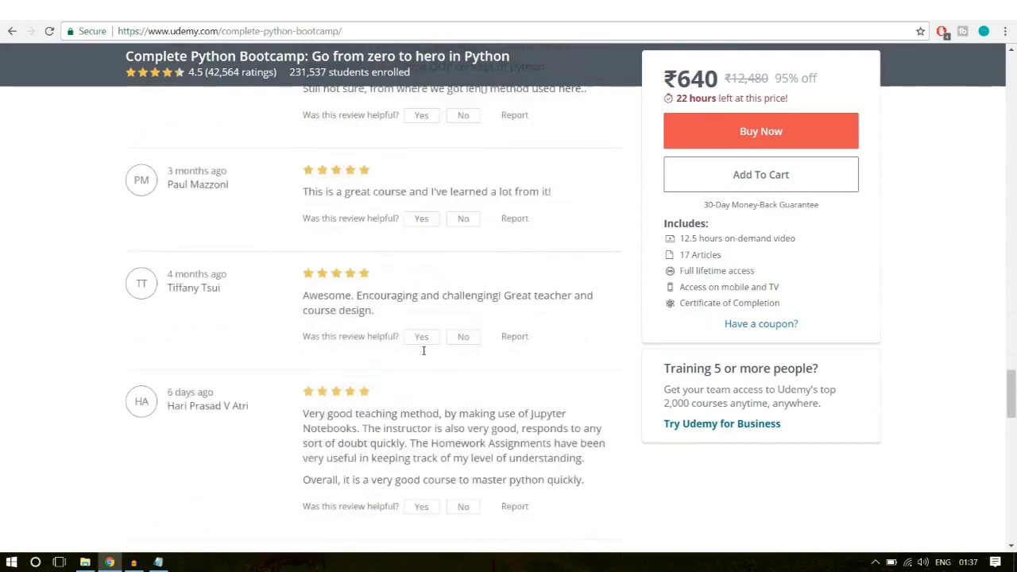
{"action": "scroll", "coordinate": [423, 351], "scroll_direction": "down", "scroll_amount": 15}
{"action": "scroll", "coordinate": [419, 379], "scroll_direction": "up", "scroll_amount": 10}
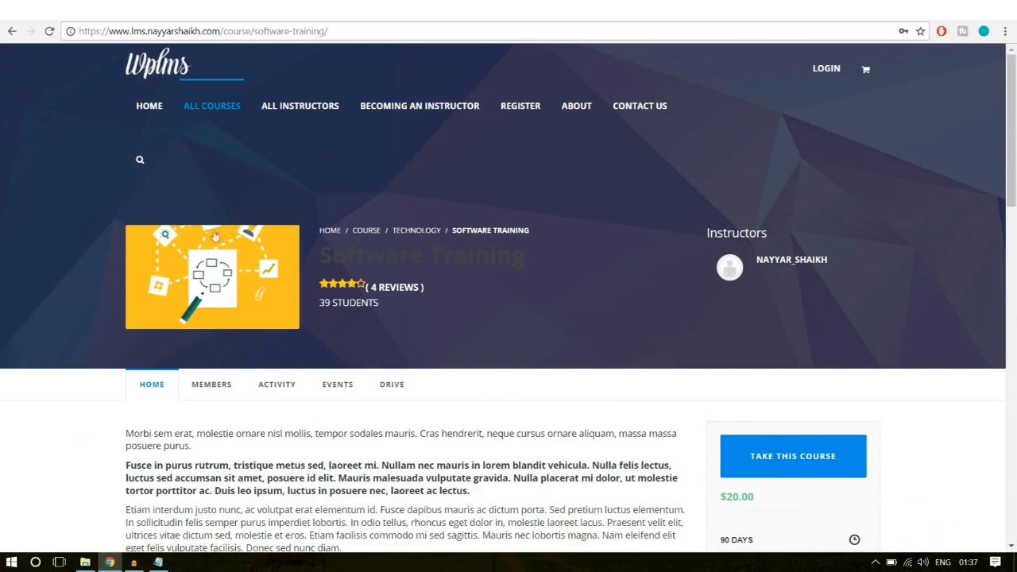
Step: On the WPLMS Software Training page, highlight the title, description and $20.00 price
{"action": "double_click", "coordinate": [362, 254]}
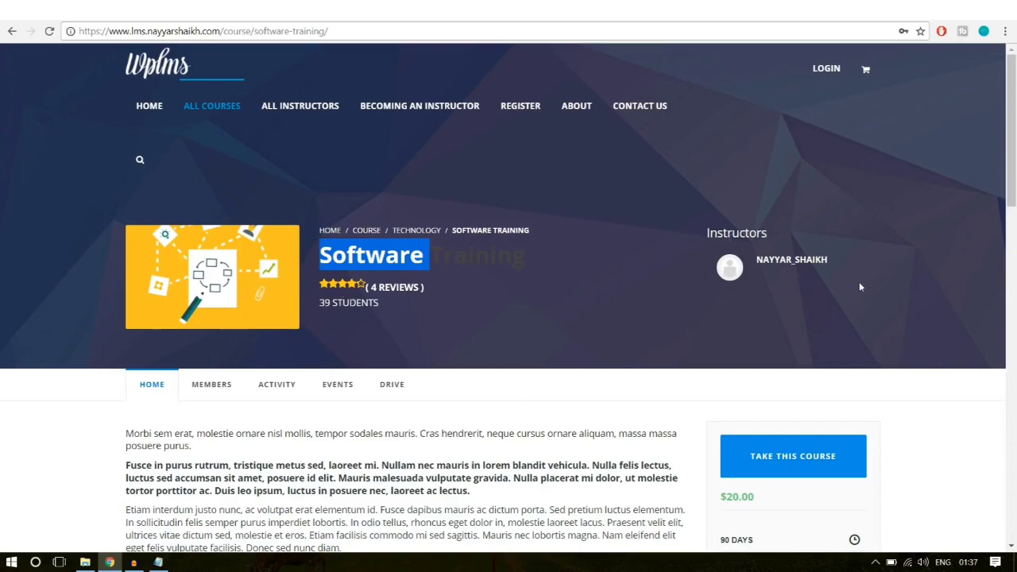
{"action": "scroll", "coordinate": [858, 287], "scroll_direction": "down", "scroll_amount": 3}
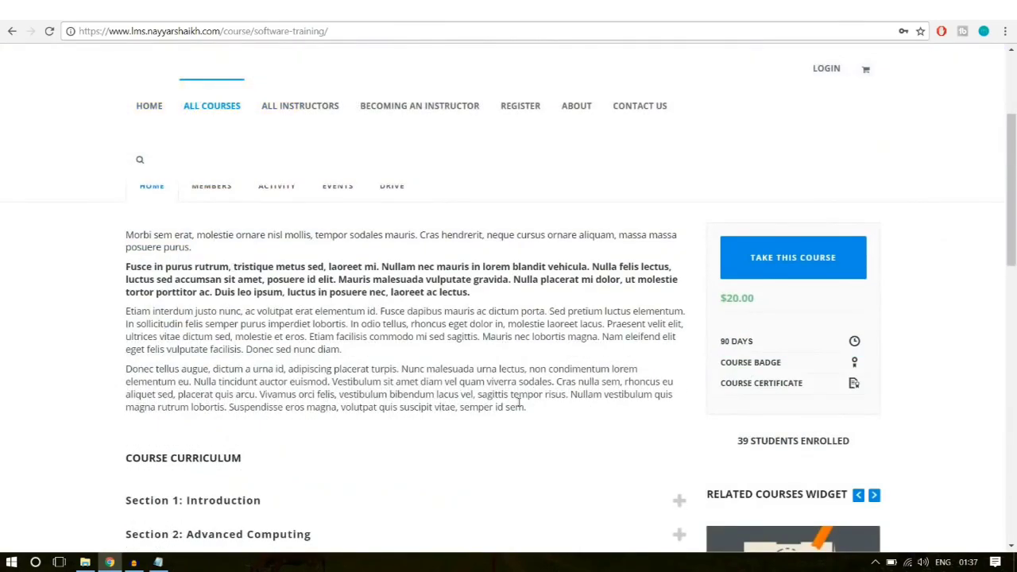
{"action": "left_click_drag", "start_coordinate": [521, 407], "coordinate": [115, 236]}
{"action": "left_click", "coordinate": [182, 265]}
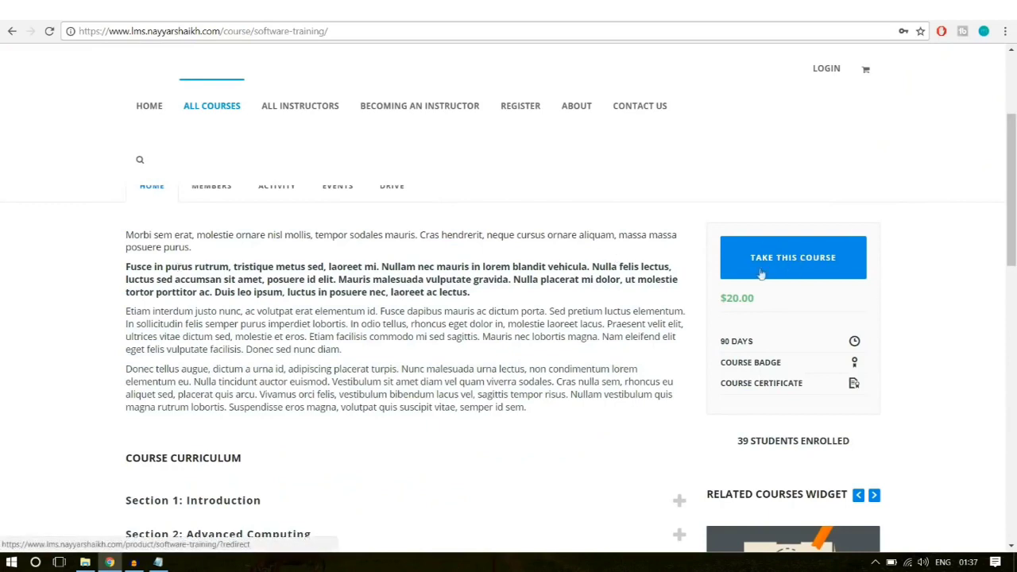
{"action": "left_click_drag", "start_coordinate": [756, 303], "coordinate": [721, 299]}
{"action": "left_click", "coordinate": [747, 315]}
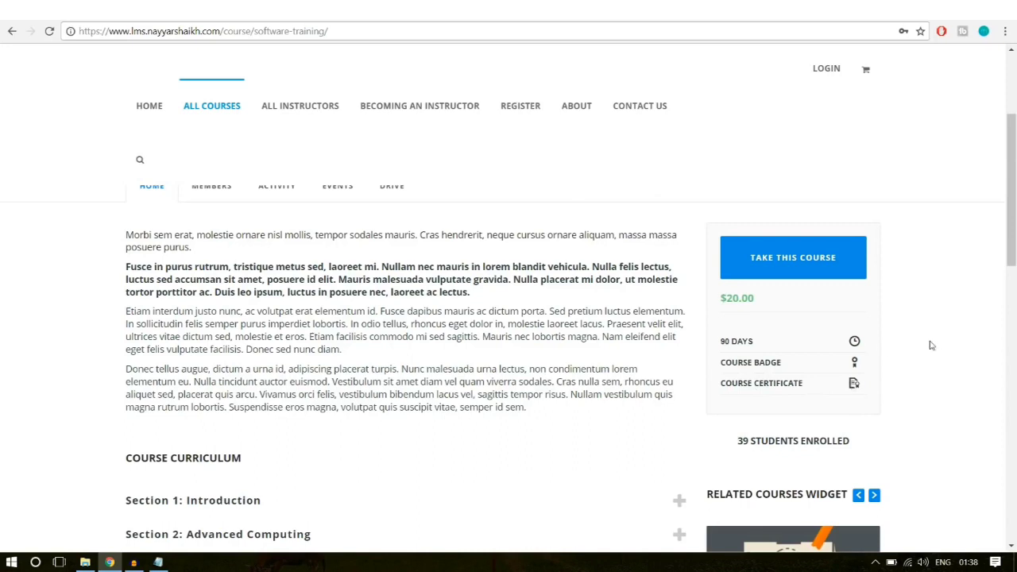
{"action": "scroll", "coordinate": [931, 345], "scroll_direction": "down", "scroll_amount": 4}
{"action": "scroll", "coordinate": [290, 293], "scroll_direction": "up", "scroll_amount": 2}
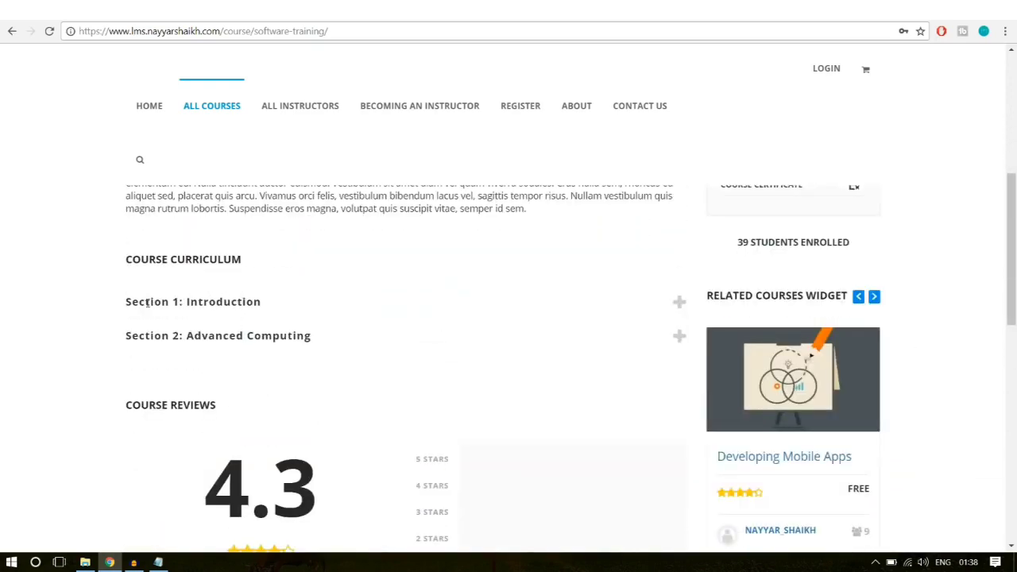
Step: Expand Section 1: Introduction and Section 2: Advanced Computing to view their lessons
{"action": "left_click", "coordinate": [263, 306]}
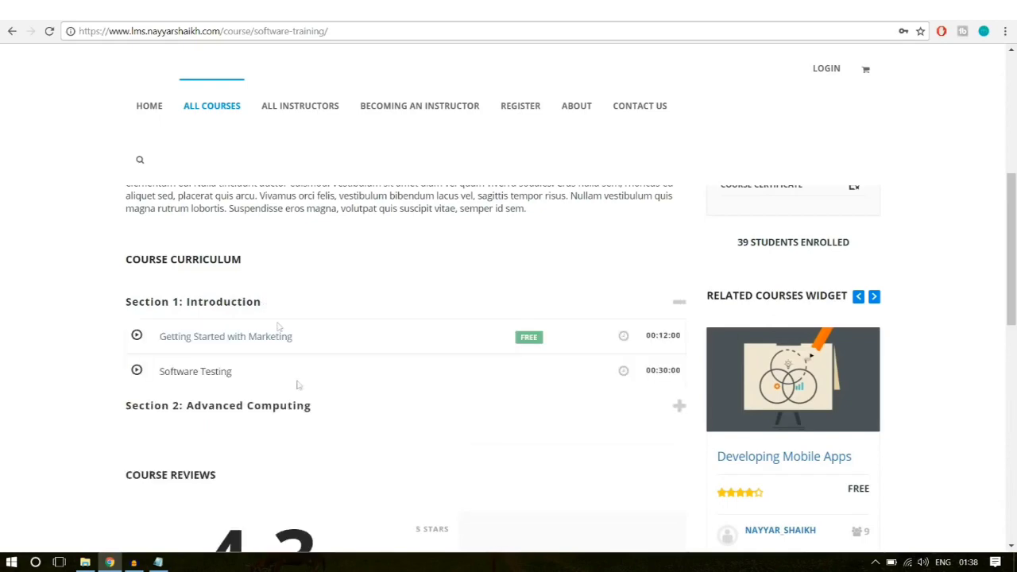
{"action": "left_click", "coordinate": [285, 406]}
{"action": "scroll", "coordinate": [385, 393], "scroll_direction": "down", "scroll_amount": 2}
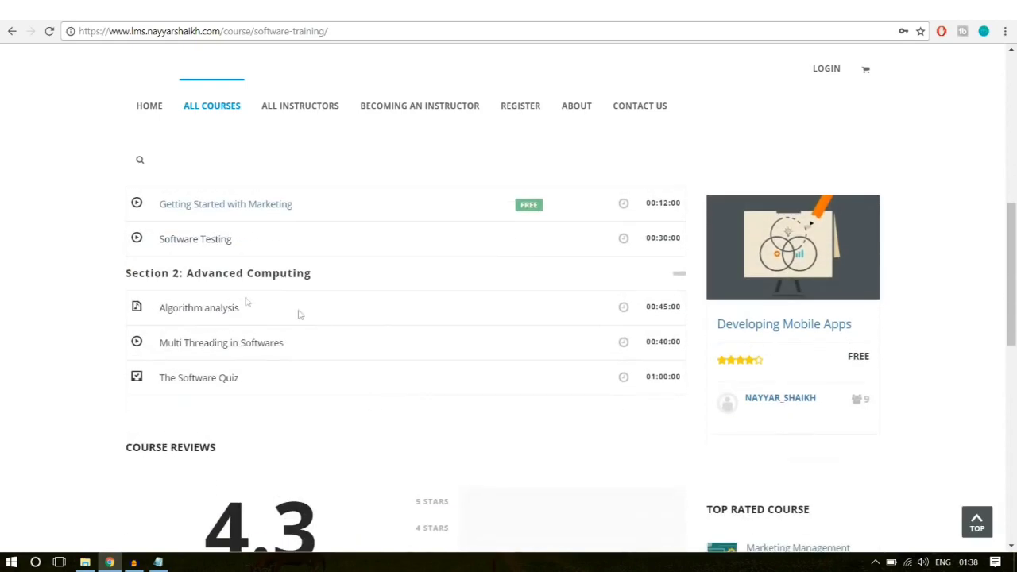
{"action": "scroll", "coordinate": [299, 314], "scroll_direction": "up", "scroll_amount": 1}
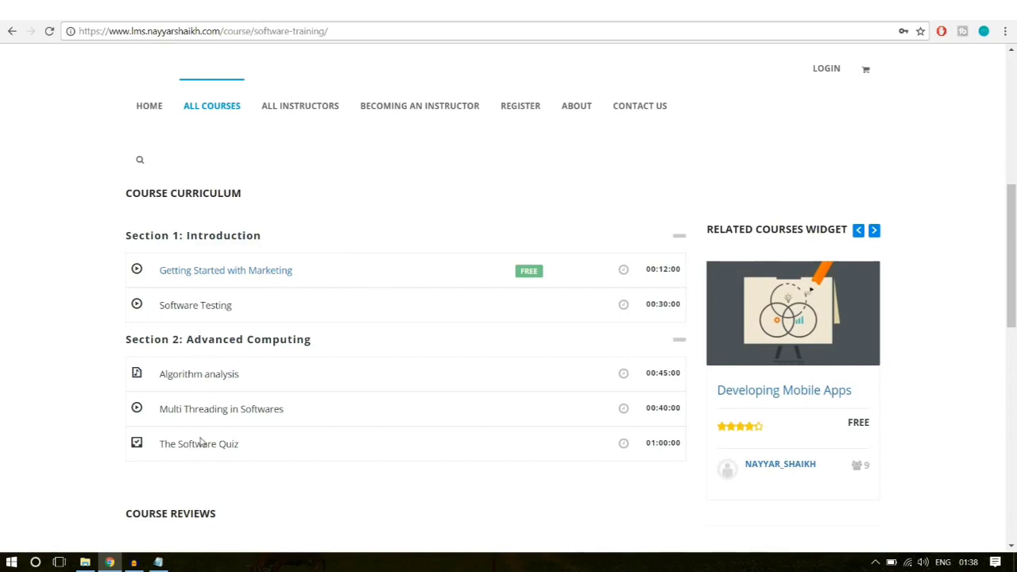
{"action": "left_click_drag", "start_coordinate": [254, 450], "coordinate": [191, 444]}
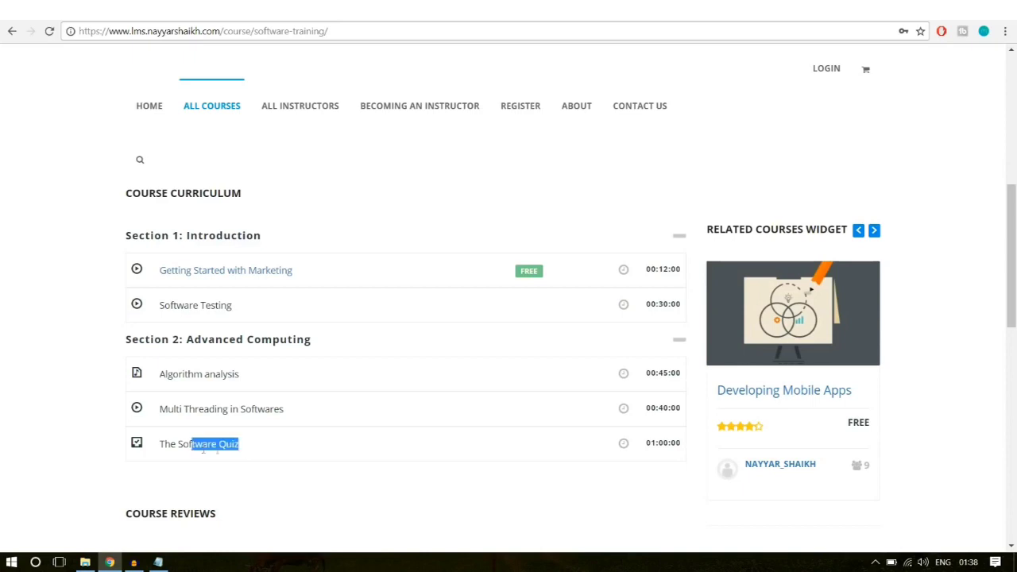
{"action": "left_click", "coordinate": [202, 441]}
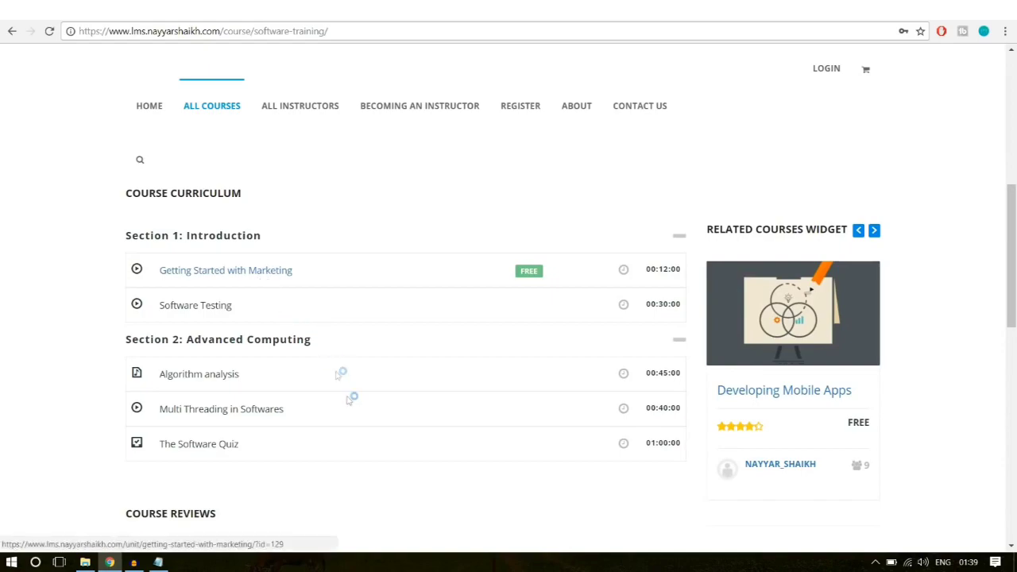
Step: Advance the related courses carousel four times to How to write effectively
{"action": "scroll", "coordinate": [350, 398], "scroll_direction": "down", "scroll_amount": 2}
{"action": "scroll", "coordinate": [349, 402], "scroll_direction": "down", "scroll_amount": 3}
{"action": "scroll", "coordinate": [373, 394], "scroll_direction": "up", "scroll_amount": 3}
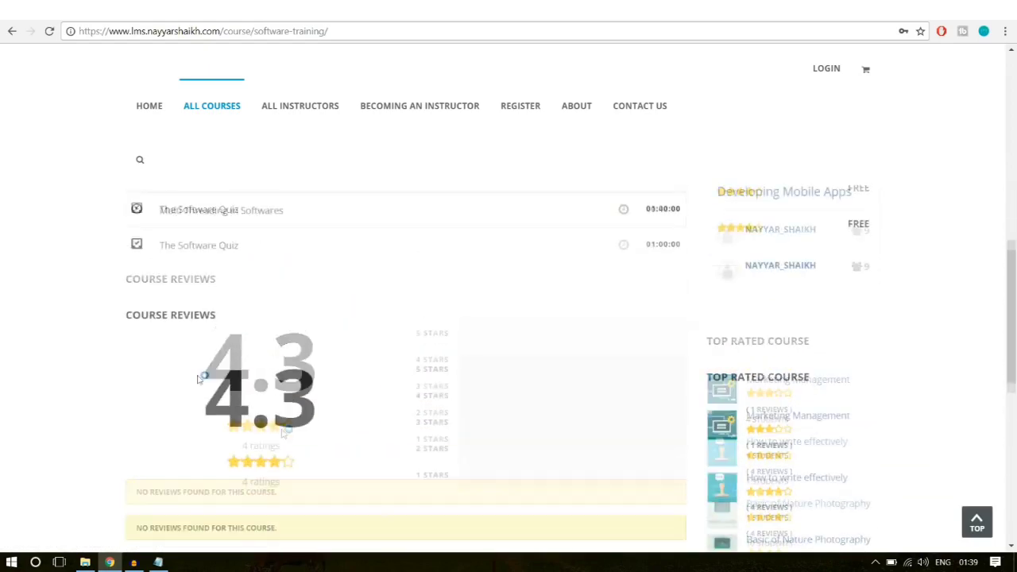
{"action": "scroll", "coordinate": [372, 393], "scroll_direction": "down", "scroll_amount": 7}
{"action": "scroll", "coordinate": [386, 409], "scroll_direction": "up", "scroll_amount": 2}
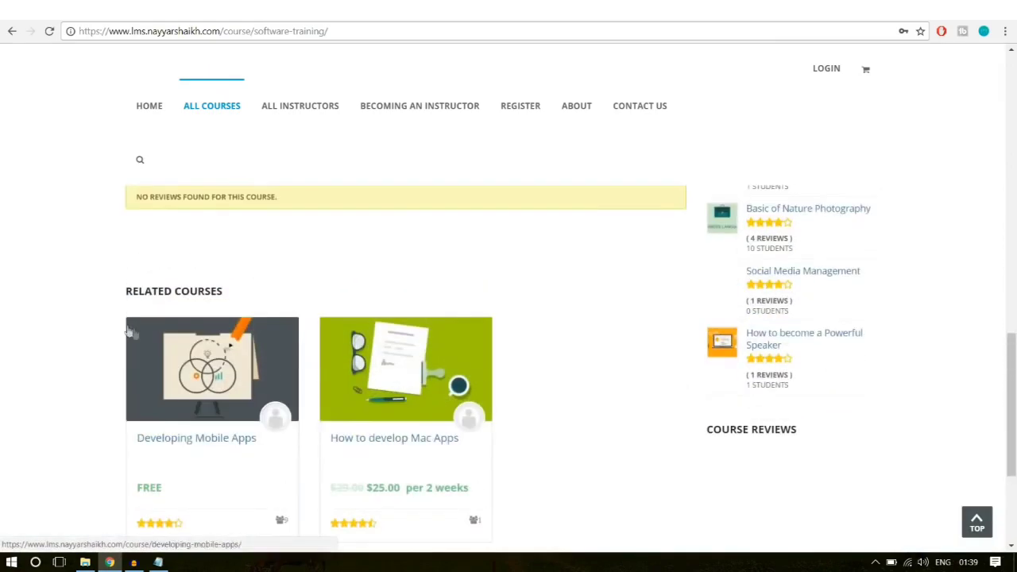
{"action": "scroll", "coordinate": [388, 411], "scroll_direction": "down", "scroll_amount": 1}
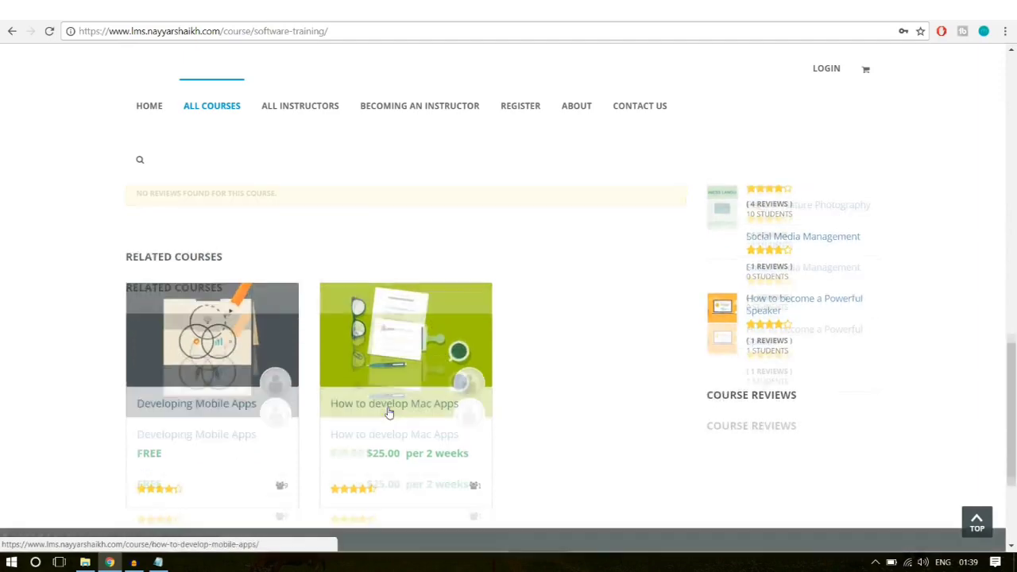
{"action": "scroll", "coordinate": [391, 415], "scroll_direction": "up", "scroll_amount": 9}
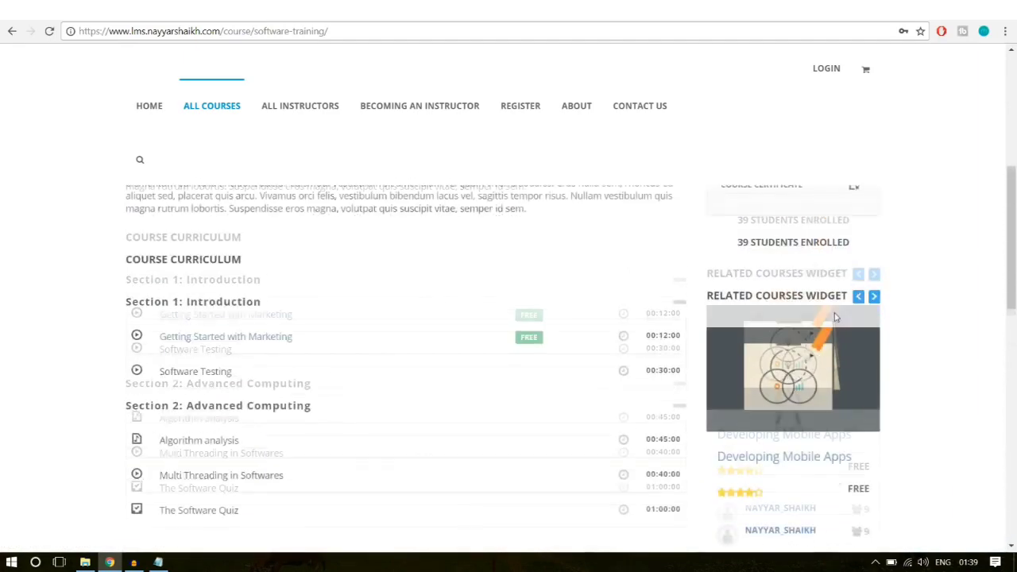
{"action": "scroll", "coordinate": [867, 292], "scroll_direction": "down", "scroll_amount": 1}
{"action": "left_click", "coordinate": [875, 230]}
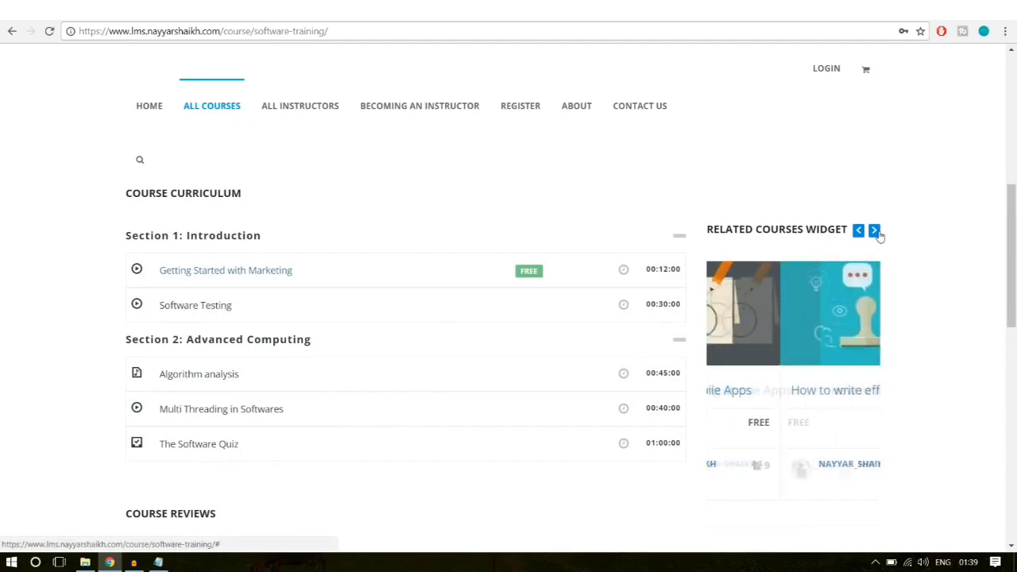
{"action": "left_click", "coordinate": [875, 230]}
{"action": "left_click", "coordinate": [875, 230]}
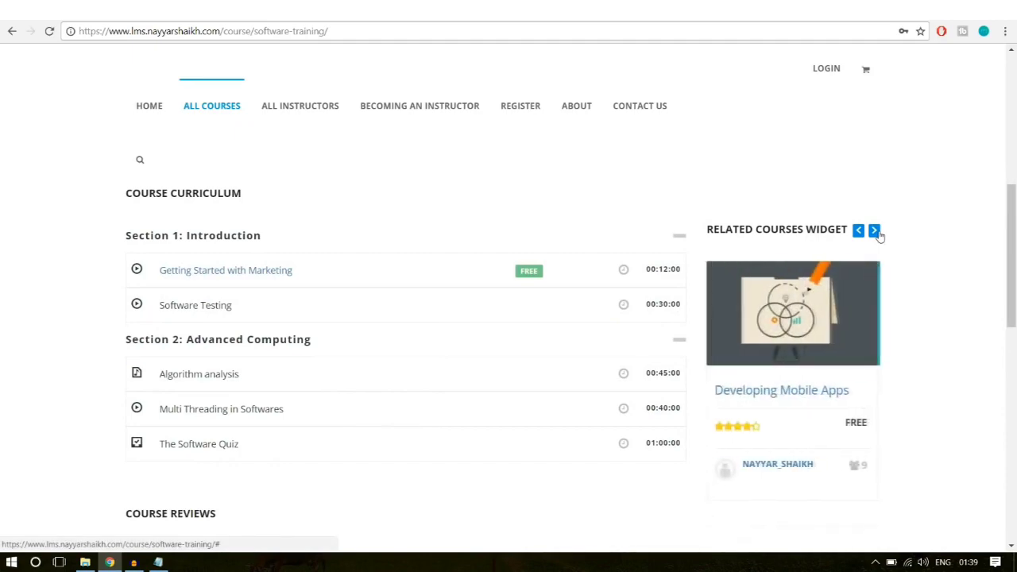
{"action": "left_click", "coordinate": [875, 231]}
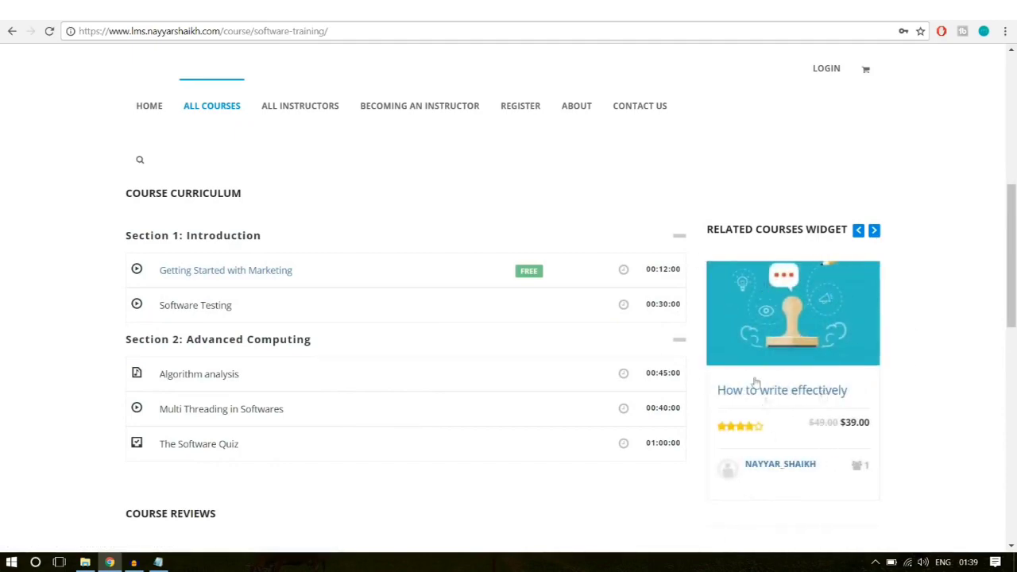
{"action": "scroll", "coordinate": [878, 352], "scroll_direction": "down", "scroll_amount": 4}
{"action": "scroll", "coordinate": [810, 270], "scroll_direction": "down", "scroll_amount": 1}
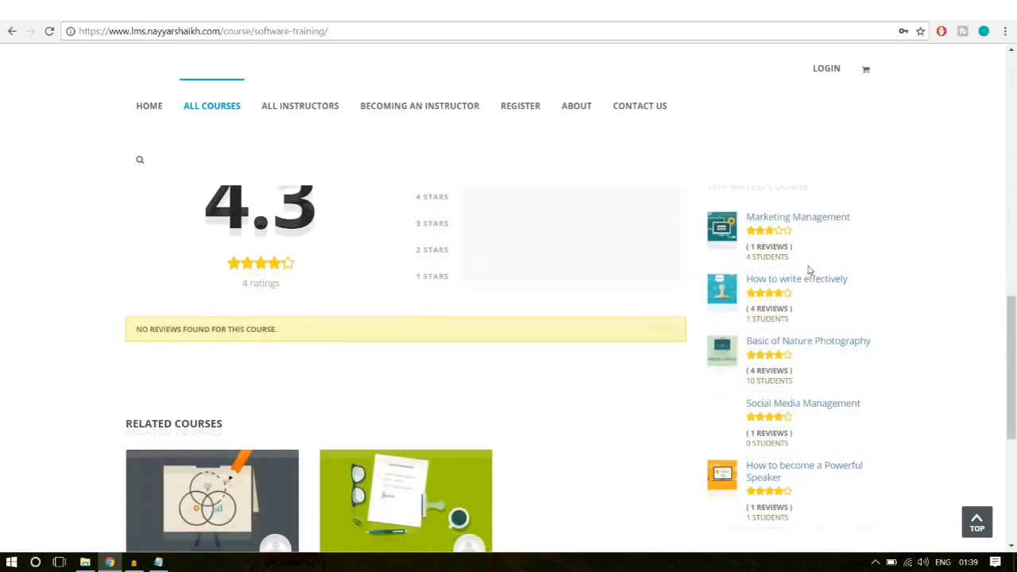
{"action": "scroll", "coordinate": [811, 343], "scroll_direction": "down", "scroll_amount": 4}
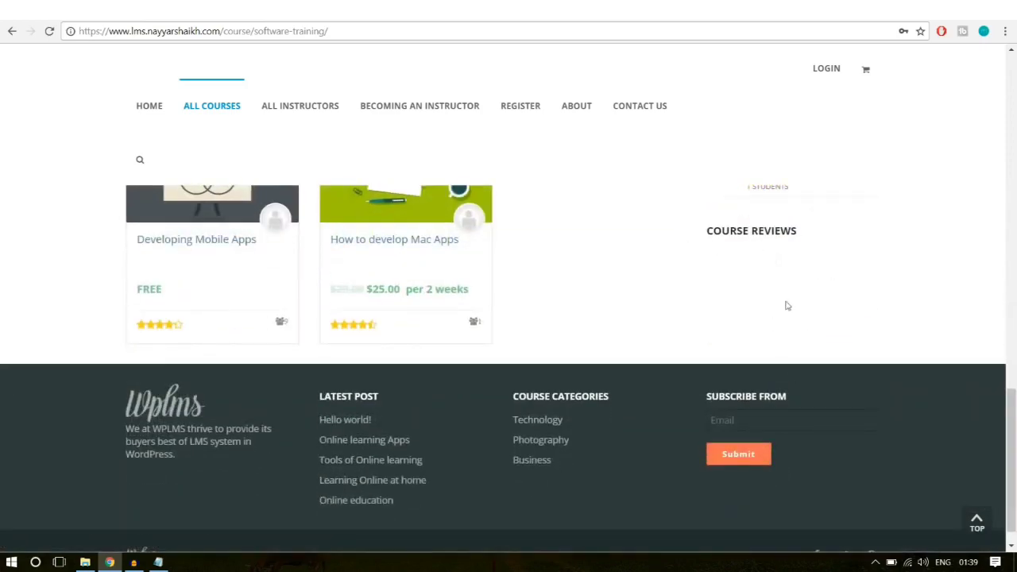
{"action": "scroll", "coordinate": [797, 340], "scroll_direction": "up", "scroll_amount": 5}
{"action": "scroll", "coordinate": [818, 406], "scroll_direction": "up", "scroll_amount": 5}
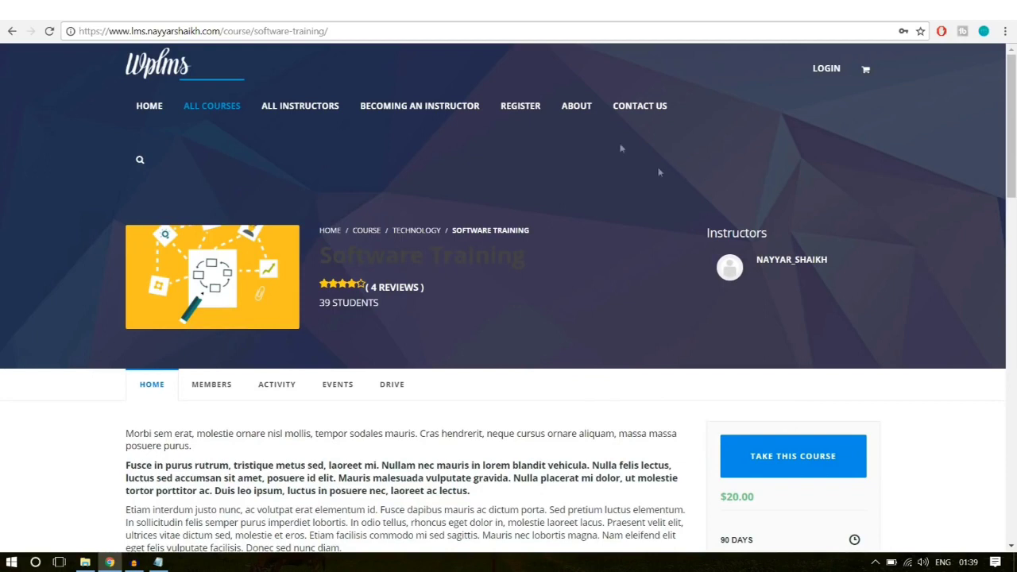
Step: Browse the About page down to Meet the Instructors, then go to Contact Us
{"action": "left_click", "coordinate": [578, 108]}
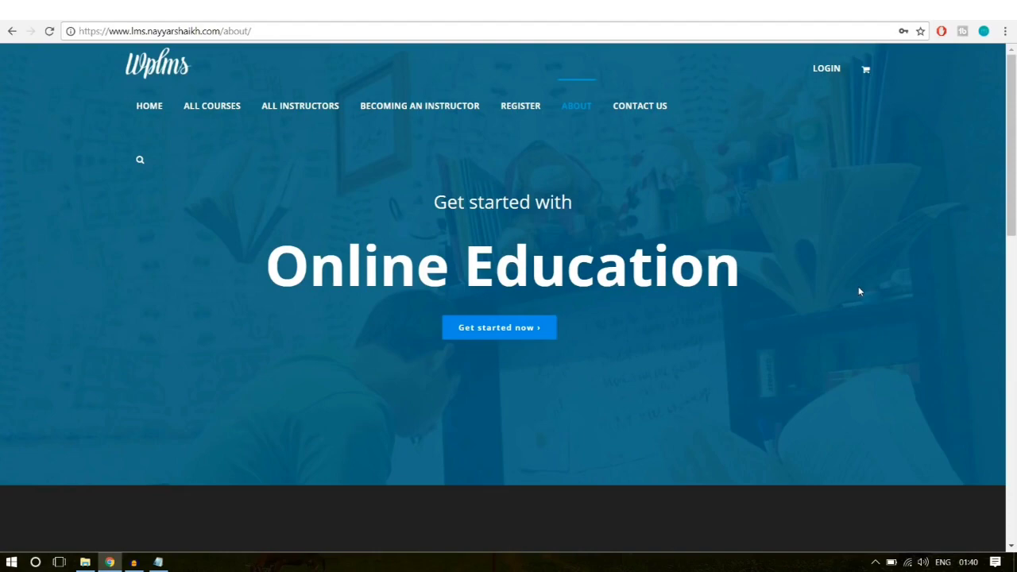
{"action": "left_click_drag", "start_coordinate": [1011, 133], "coordinate": [1014, 230]}
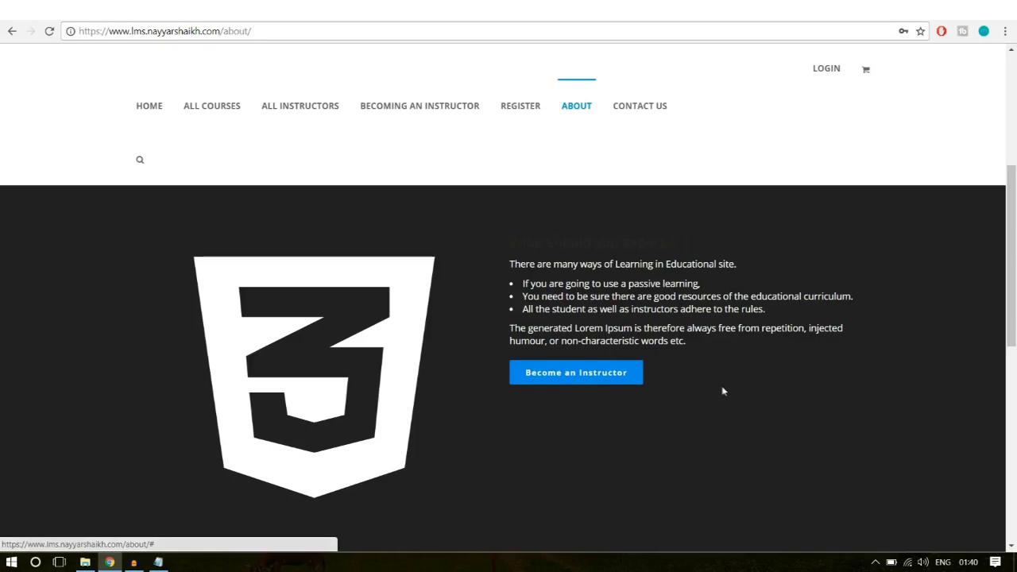
{"action": "scroll", "coordinate": [730, 408], "scroll_direction": "down", "scroll_amount": 2}
{"action": "scroll", "coordinate": [731, 411], "scroll_direction": "down", "scroll_amount": 5}
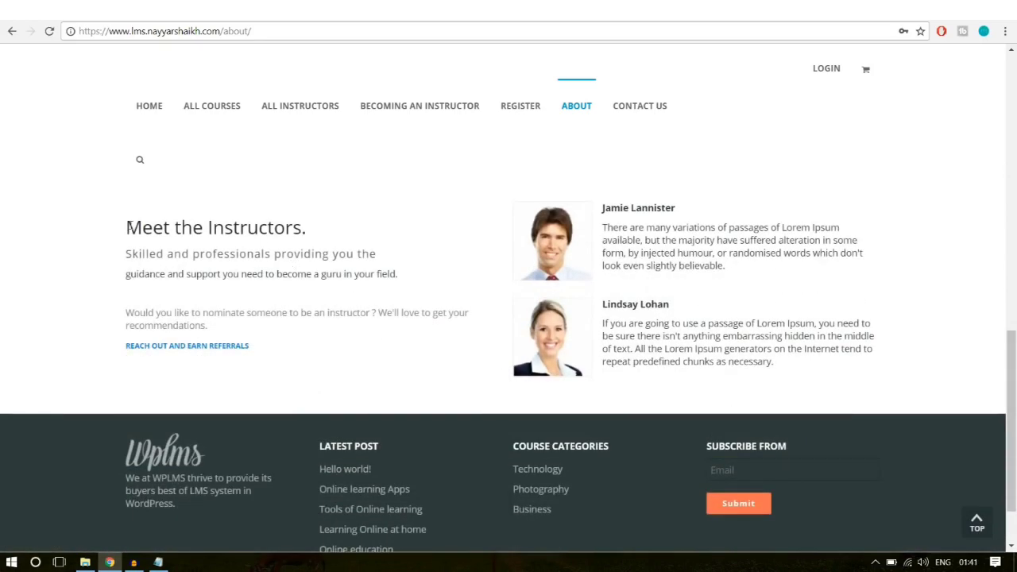
{"action": "left_click_drag", "start_coordinate": [128, 225], "coordinate": [242, 296]}
{"action": "left_click", "coordinate": [243, 298]}
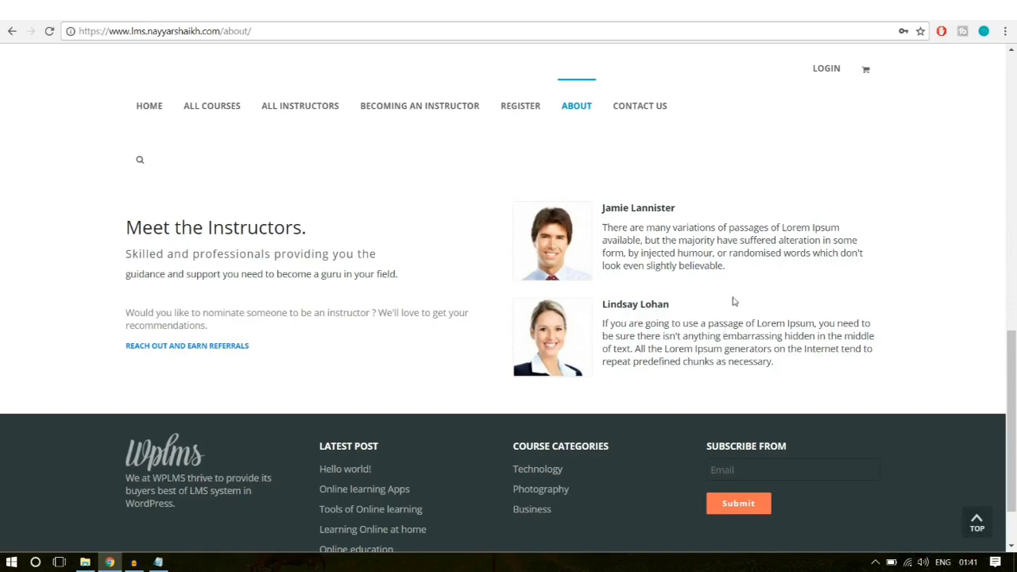
{"action": "left_click", "coordinate": [651, 112]}
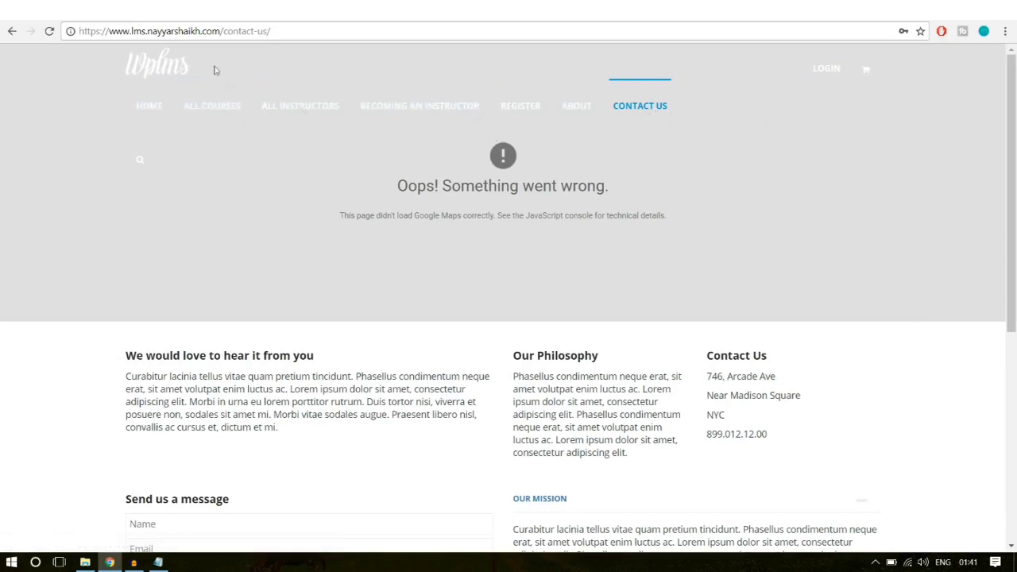
Step: Review the Contact Us intro paragraph, philosophy text and contact details
{"action": "scroll", "coordinate": [815, 309], "scroll_direction": "down", "scroll_amount": 3}
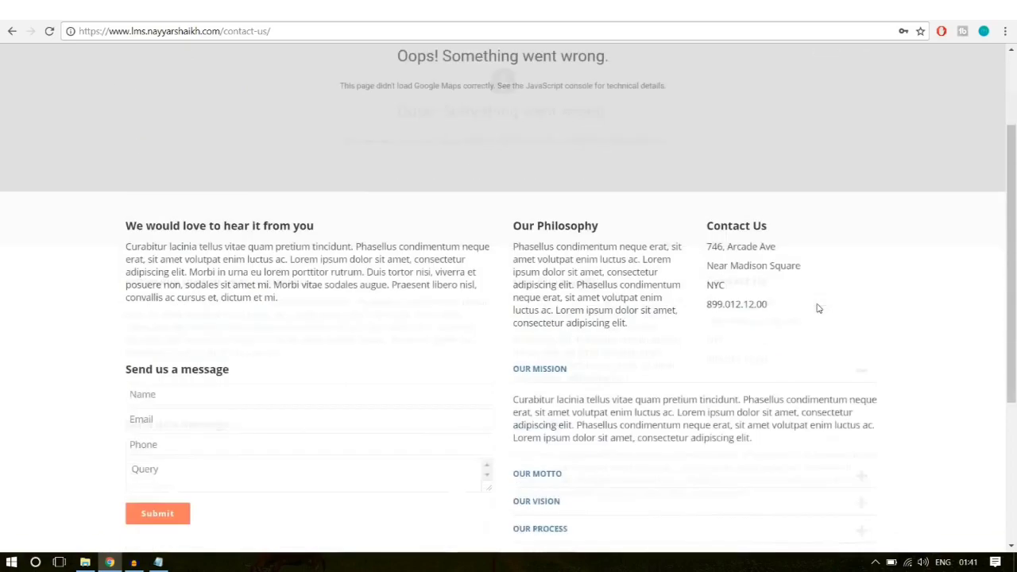
{"action": "scroll", "coordinate": [817, 308], "scroll_direction": "up", "scroll_amount": 1}
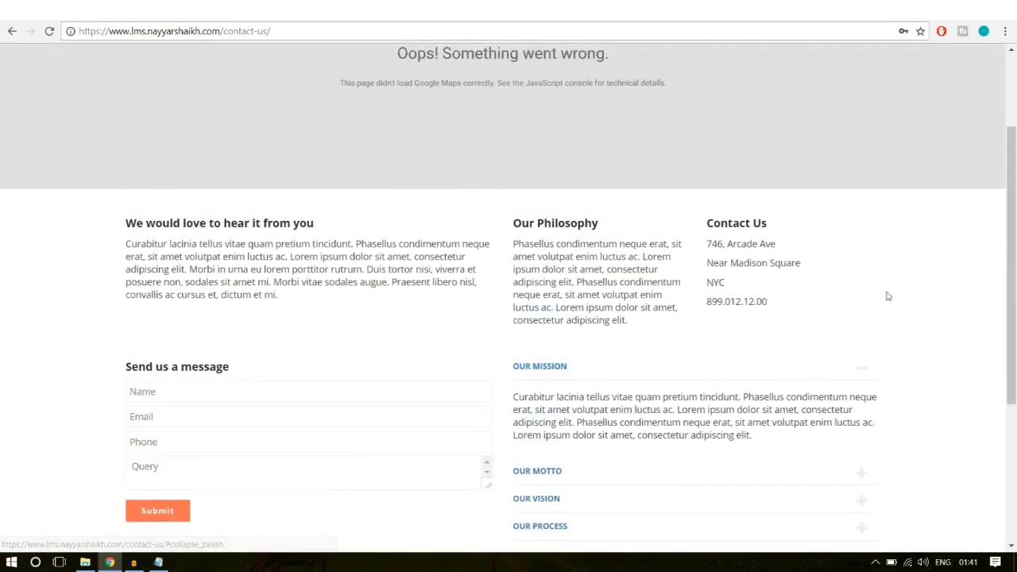
{"action": "left_click_drag", "start_coordinate": [1015, 259], "coordinate": [1015, 266]}
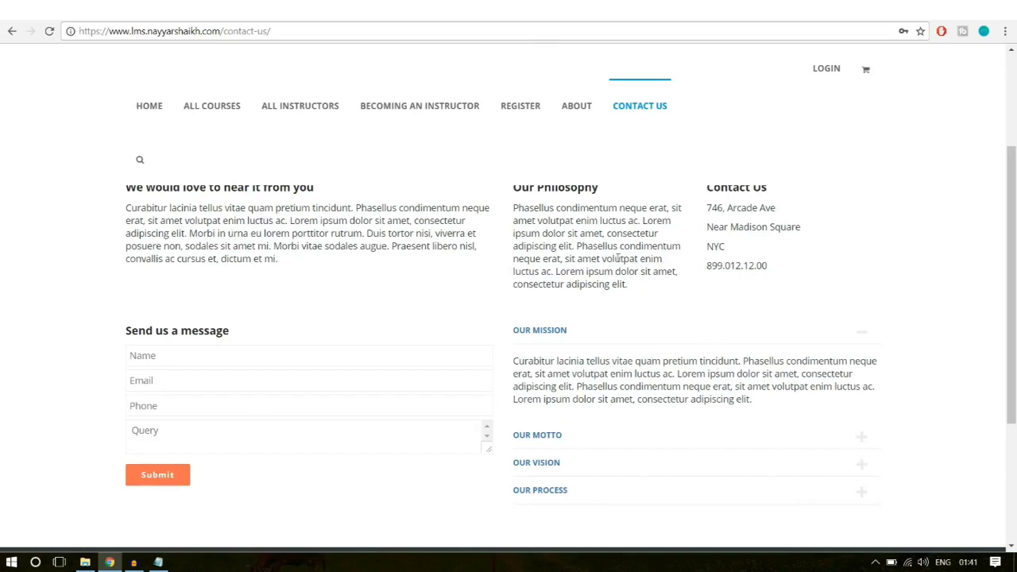
{"action": "left_click_drag", "start_coordinate": [276, 259], "coordinate": [127, 207]}
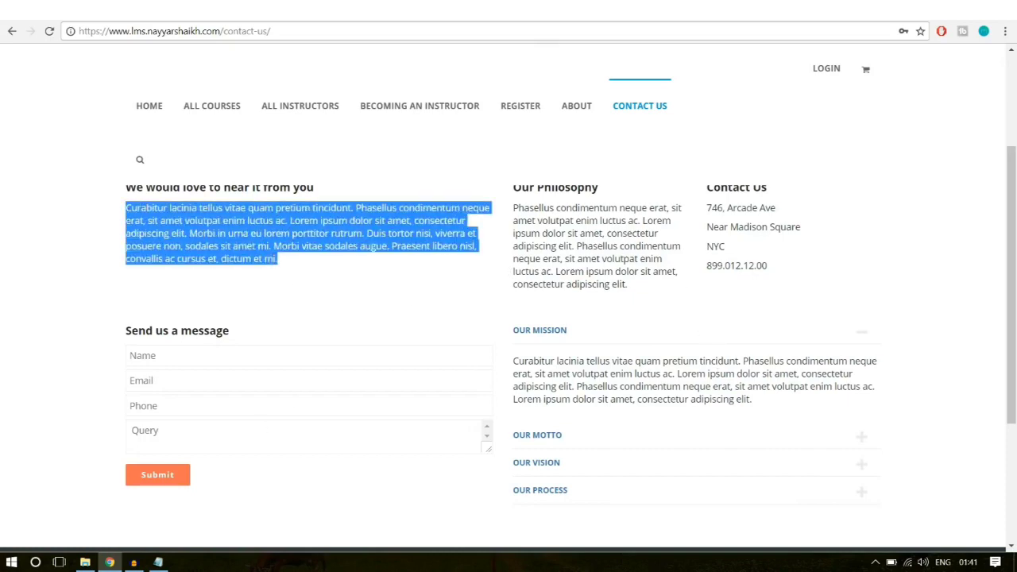
{"action": "left_click", "coordinate": [169, 207]}
{"action": "left_click_drag", "start_coordinate": [775, 285], "coordinate": [709, 221]}
{"action": "left_click", "coordinate": [710, 223]}
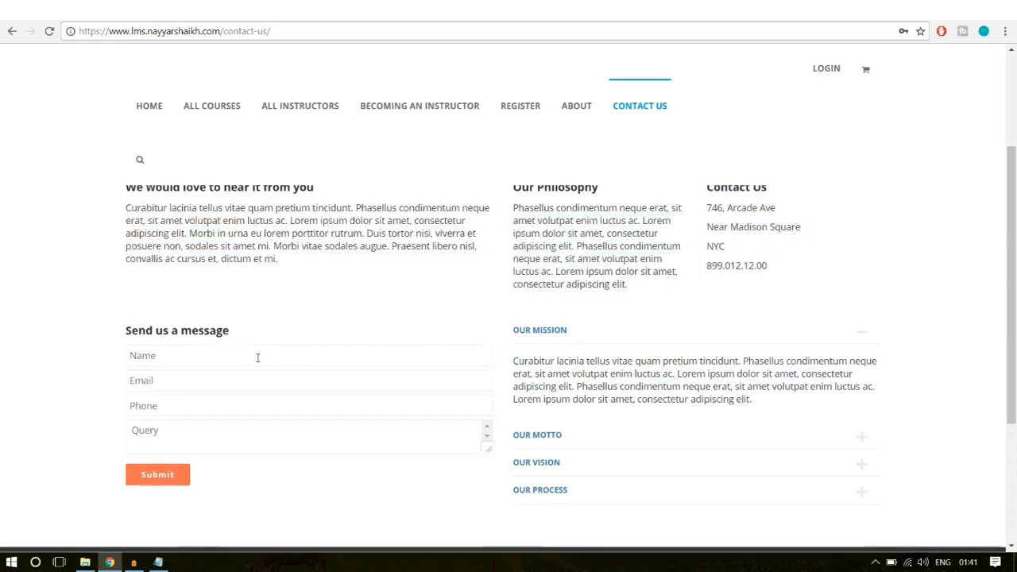
Step: Expand the Our Motto accordion section and scroll around it
{"action": "scroll", "coordinate": [256, 357], "scroll_direction": "down", "scroll_amount": 1}
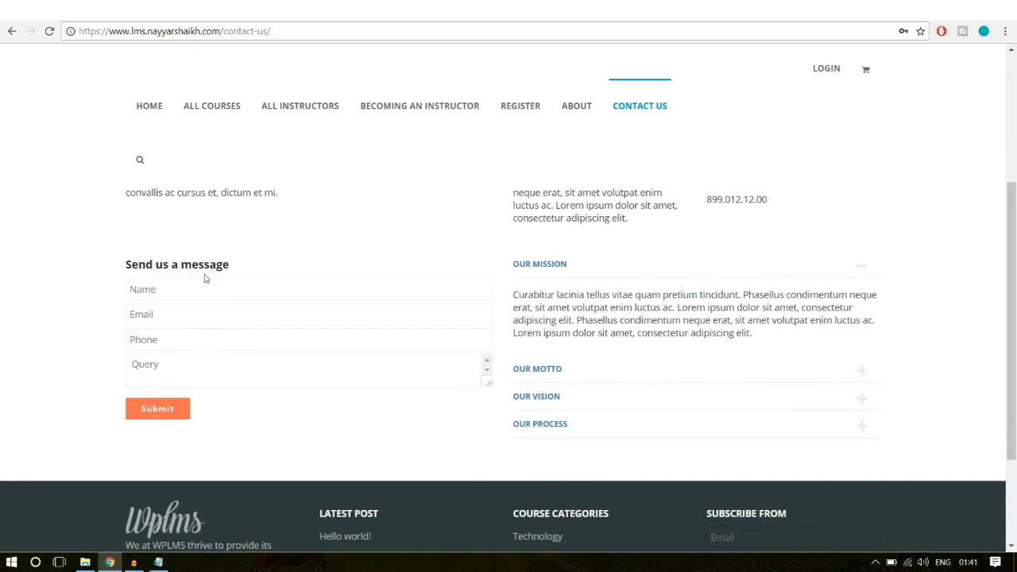
{"action": "left_click", "coordinate": [588, 373]}
{"action": "scroll", "coordinate": [588, 375], "scroll_direction": "down", "scroll_amount": 2}
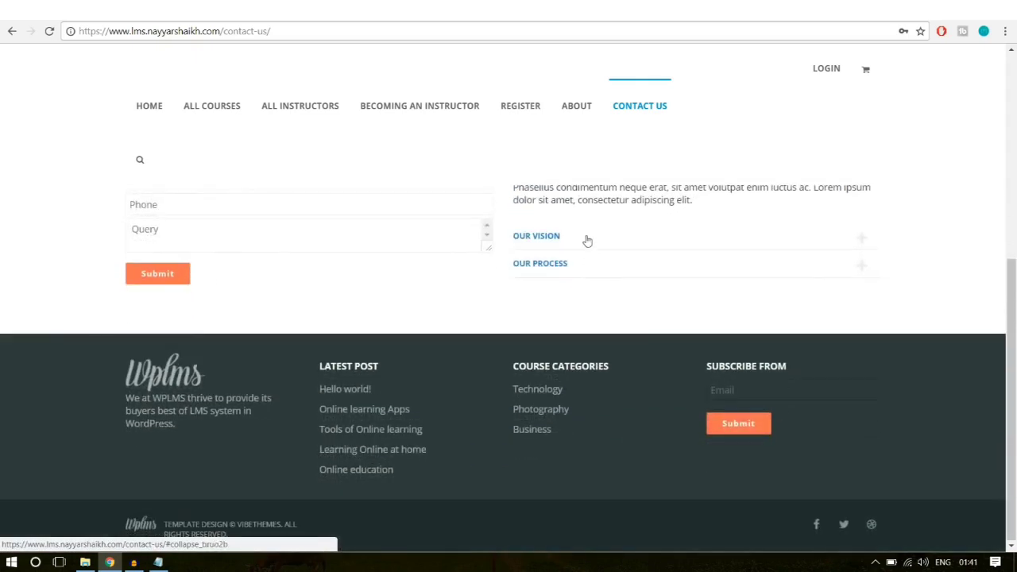
{"action": "scroll", "coordinate": [837, 366], "scroll_direction": "up", "scroll_amount": 5}
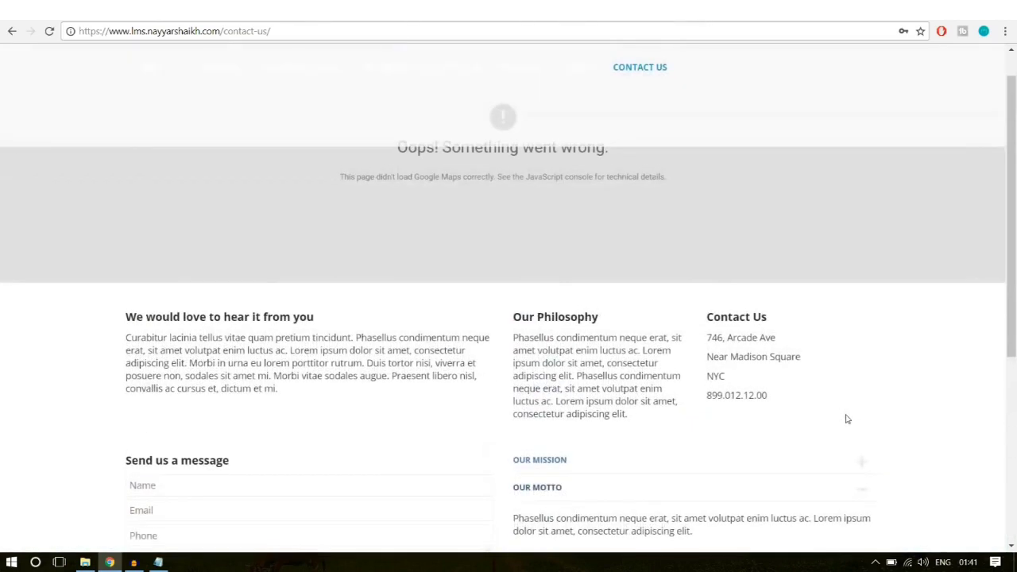
{"action": "scroll", "coordinate": [847, 419], "scroll_direction": "down", "scroll_amount": 6}
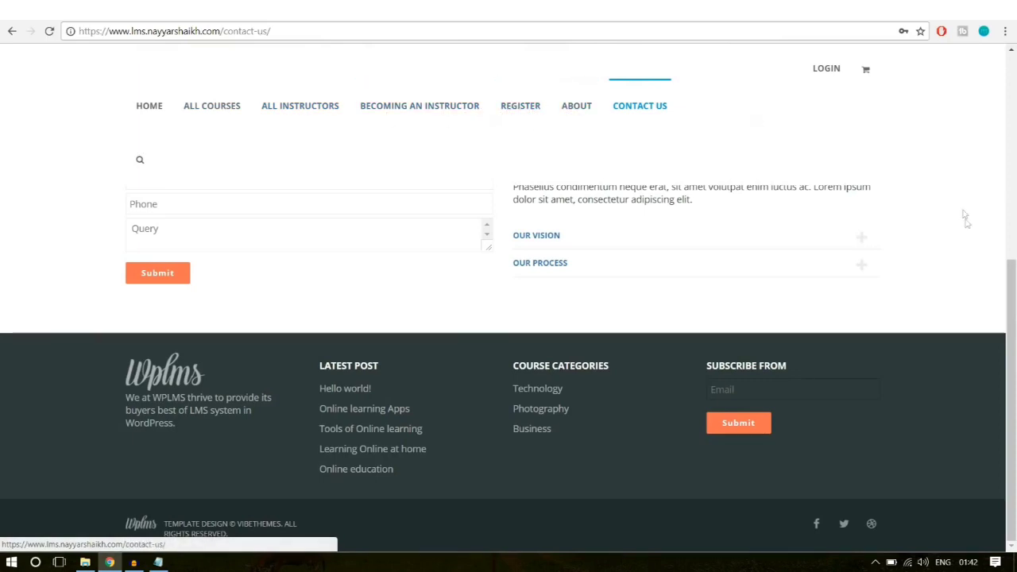
{"action": "scroll", "coordinate": [964, 223], "scroll_direction": "up", "scroll_amount": 3}
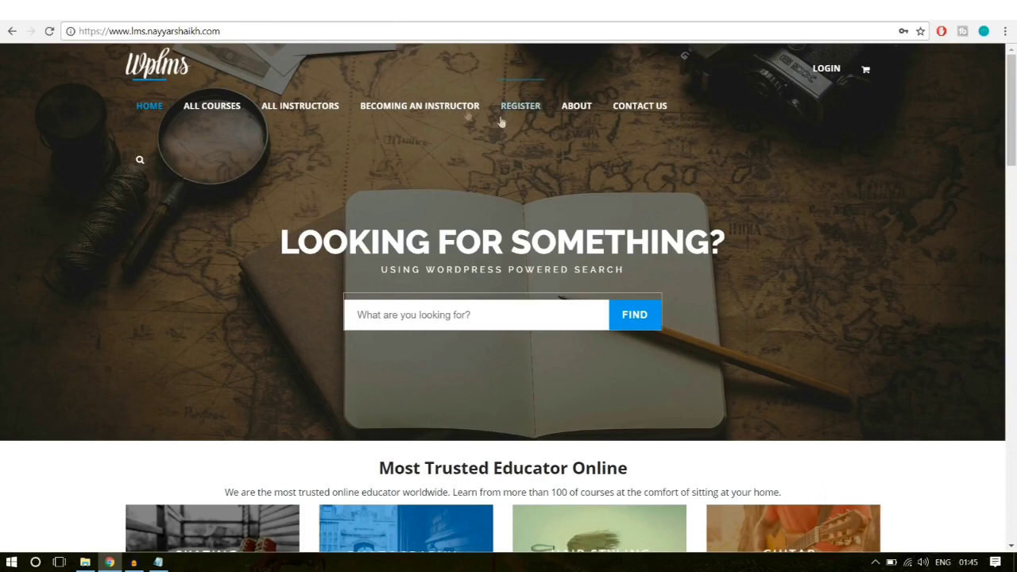
{"action": "left_click", "coordinate": [228, 30]}
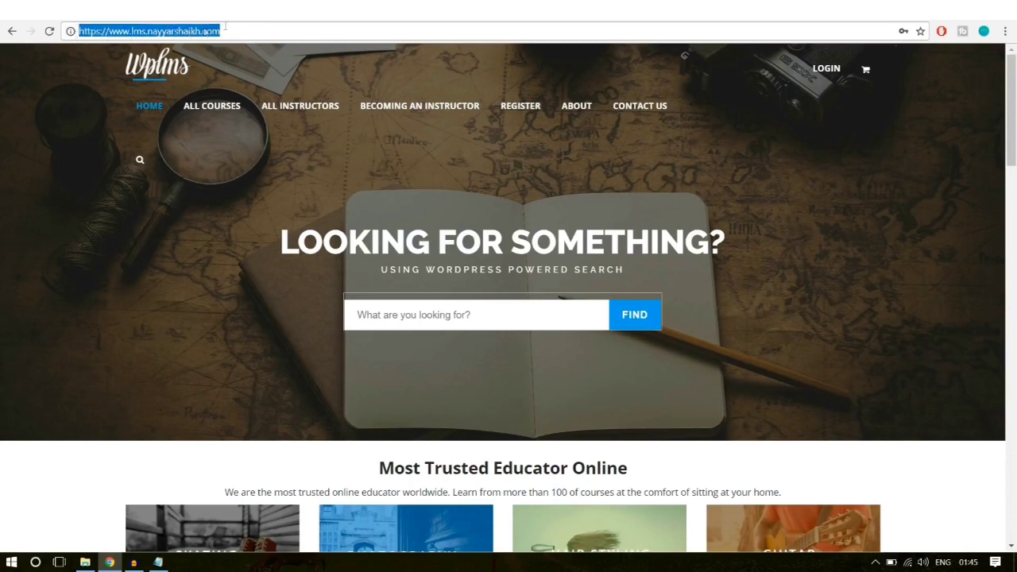
{"action": "key", "text": "Right"}
{"action": "key", "text": "shift+Left"}
{"action": "left_click", "coordinate": [131, 31], "text": "shift"}
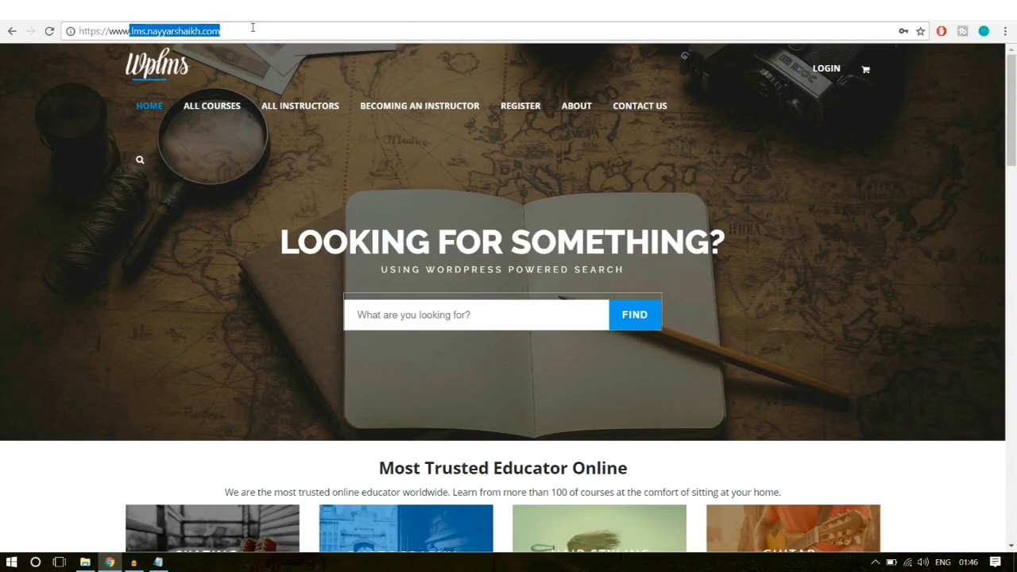
{"action": "left_click", "coordinate": [865, 232]}
{"action": "scroll", "coordinate": [729, 292], "scroll_direction": "down", "scroll_amount": 5}
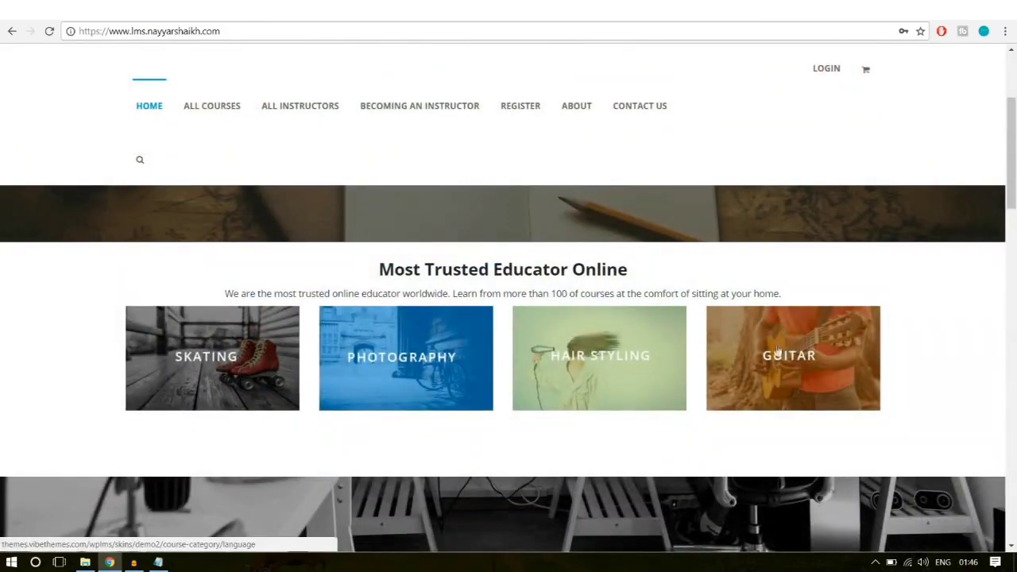
{"action": "scroll", "coordinate": [842, 401], "scroll_direction": "up", "scroll_amount": 3}
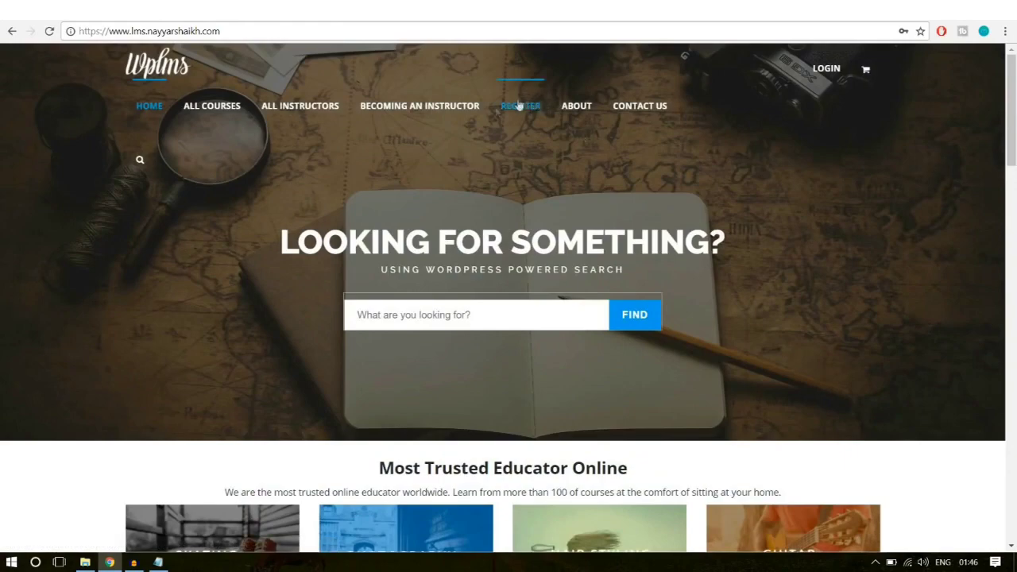
{"action": "scroll", "coordinate": [859, 281], "scroll_direction": "down", "scroll_amount": 4}
{"action": "scroll", "coordinate": [858, 312], "scroll_direction": "up", "scroll_amount": 5}
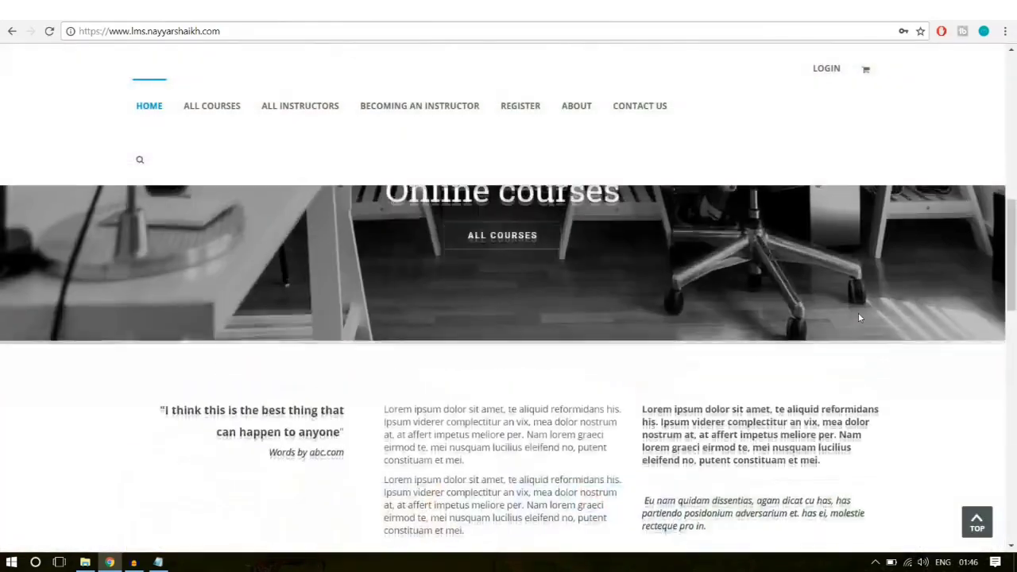
{"action": "scroll", "coordinate": [883, 290], "scroll_direction": "down", "scroll_amount": 5}
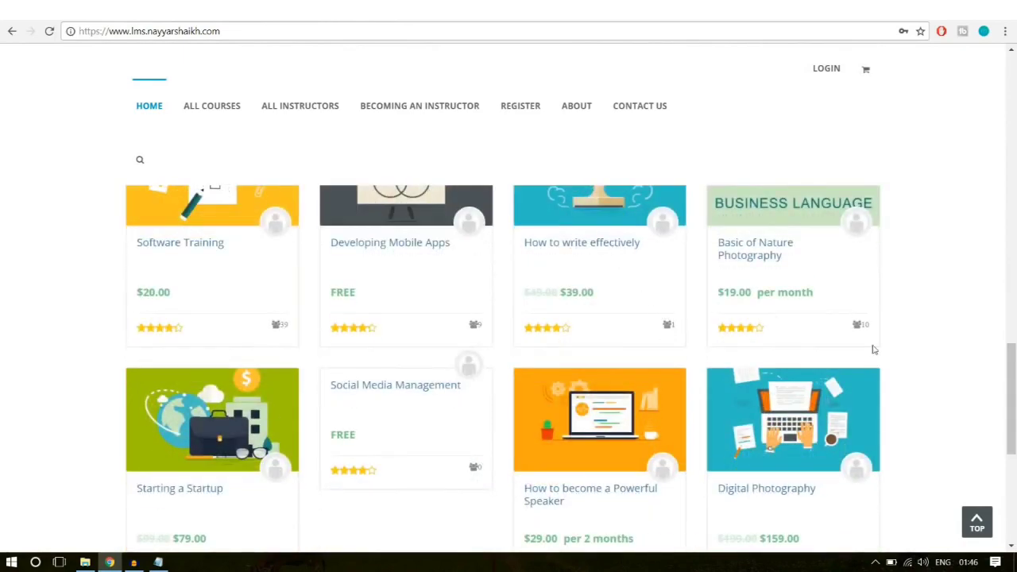
{"action": "scroll", "coordinate": [871, 347], "scroll_direction": "up", "scroll_amount": 2}
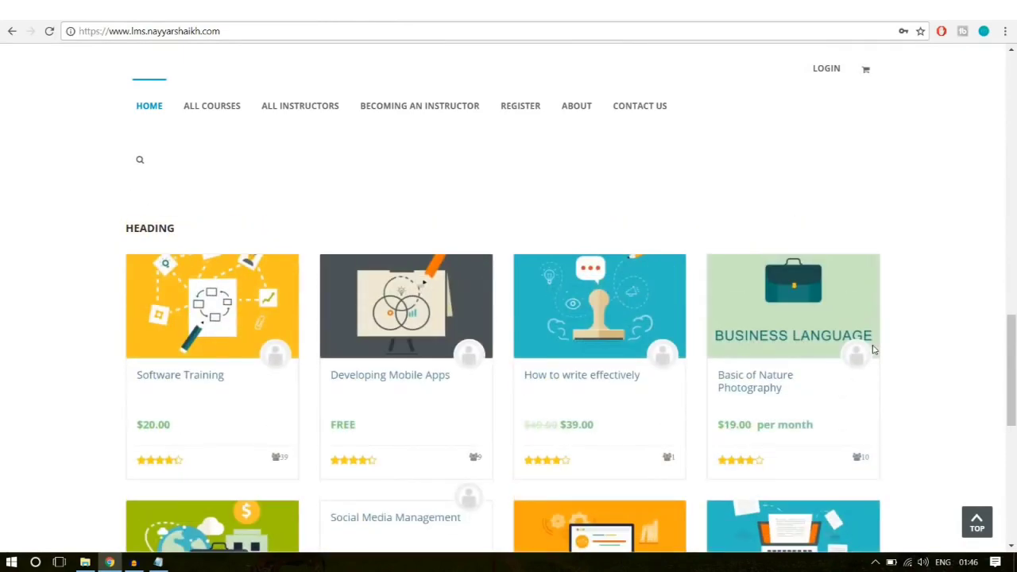
{"action": "scroll", "coordinate": [873, 350], "scroll_direction": "up", "scroll_amount": 10}
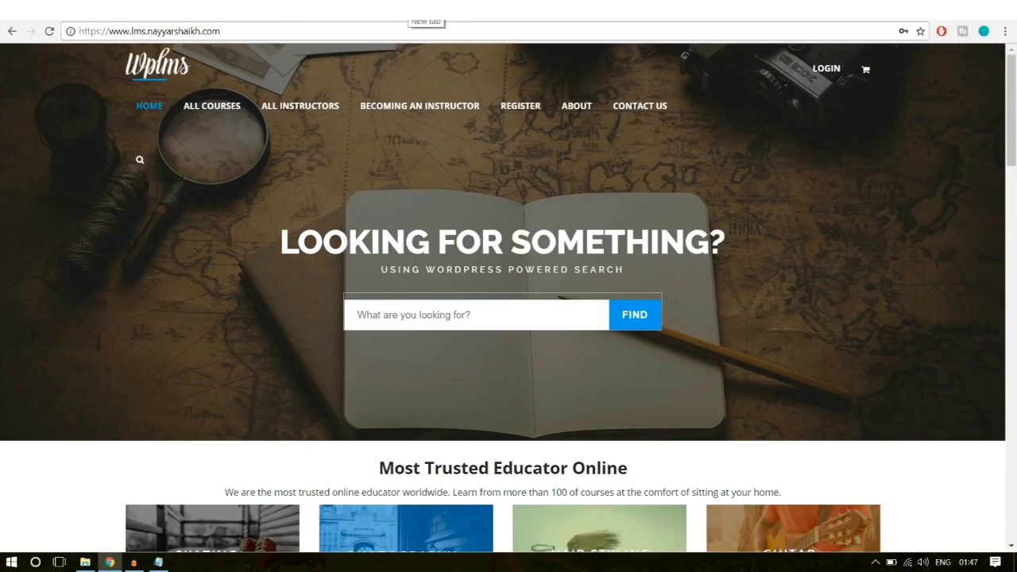
Step: In a new tab, go to bloggdude.com/tmd and highlight SHARED HOSTING in the heading
{"action": "left_click", "coordinate": [426, 9]}
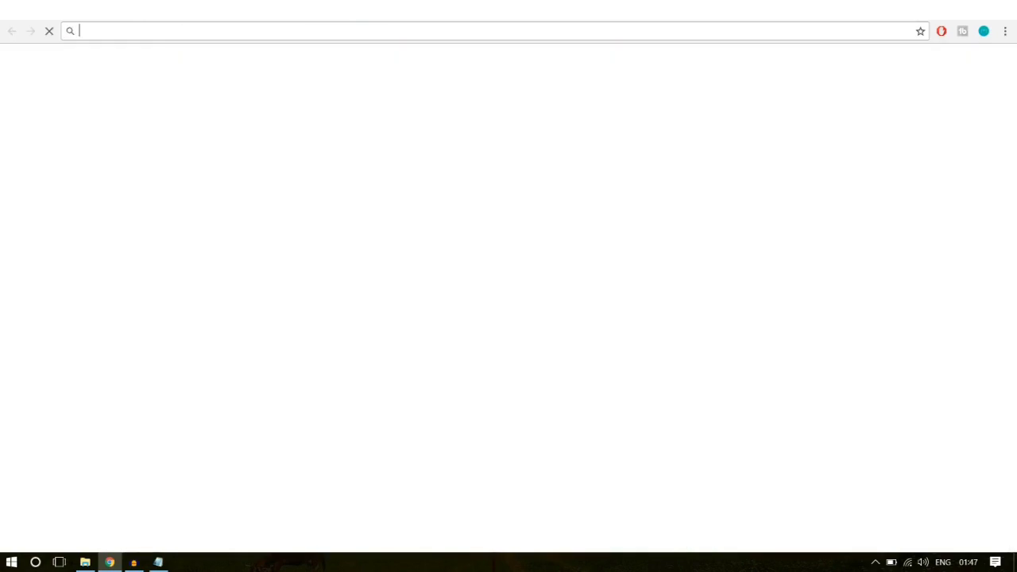
{"action": "type", "text": "bloggdude.com"}
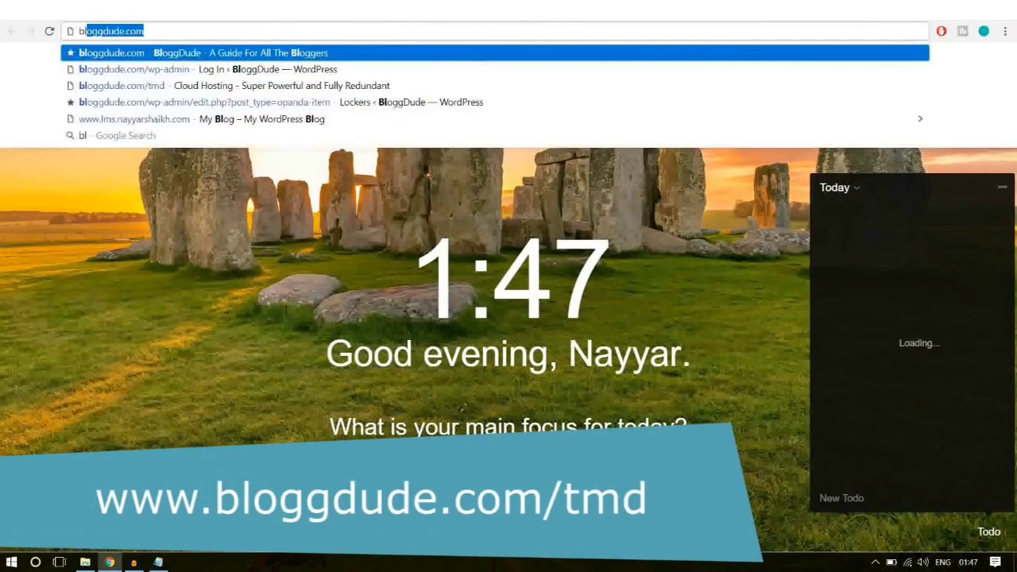
{"action": "type", "text": "/tmd"}
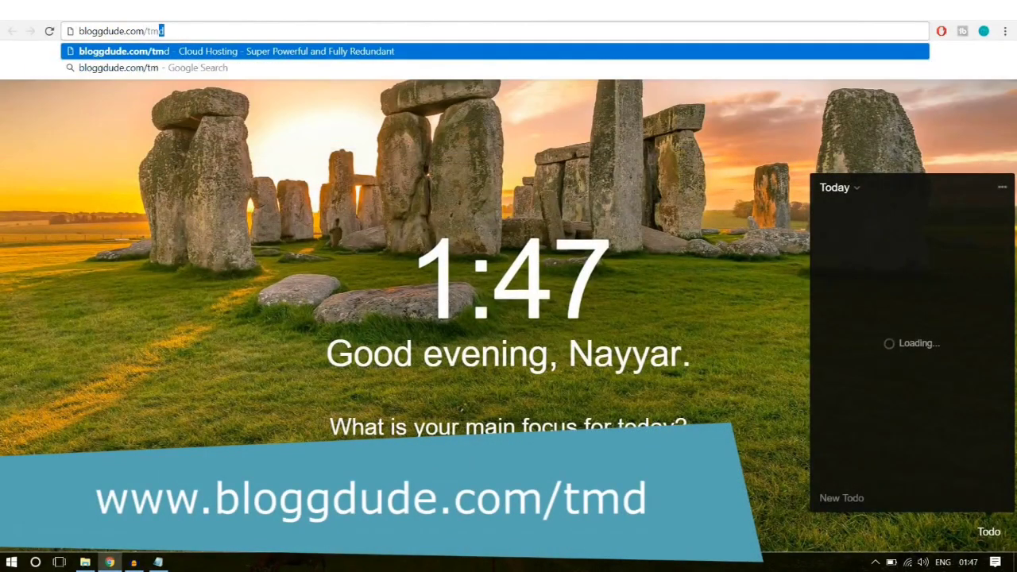
{"action": "key", "text": "Return"}
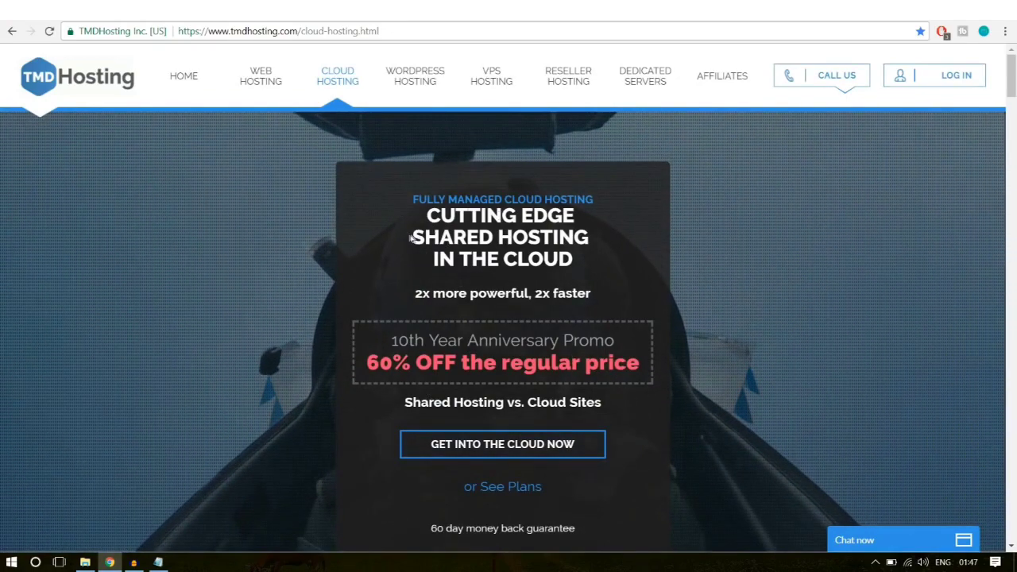
{"action": "left_click_drag", "start_coordinate": [413, 239], "coordinate": [588, 238]}
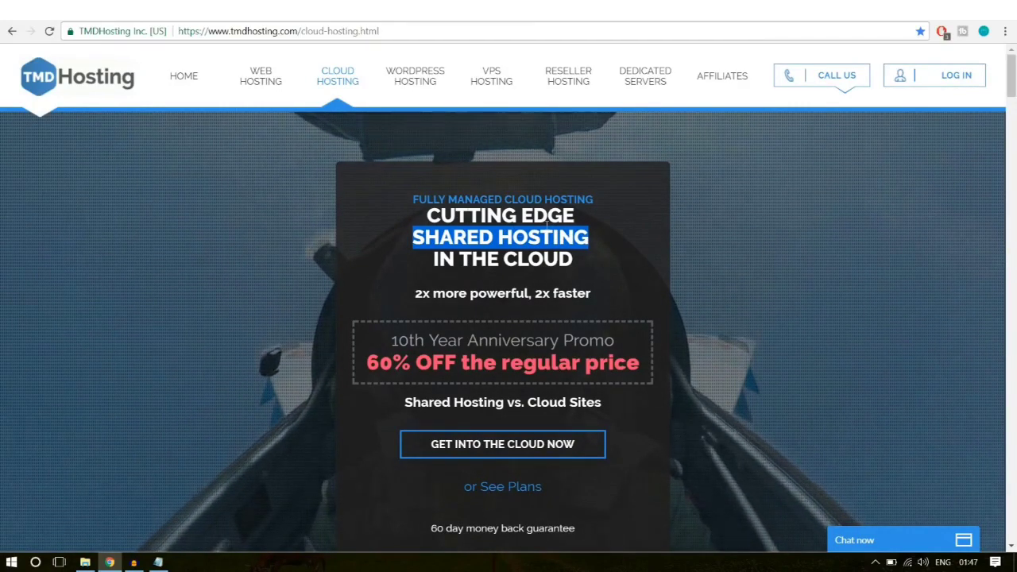
Step: Open the cloud plan selection page and scroll to the 2, 4 and 6 CPU-core plan features
{"action": "left_click", "coordinate": [473, 458]}
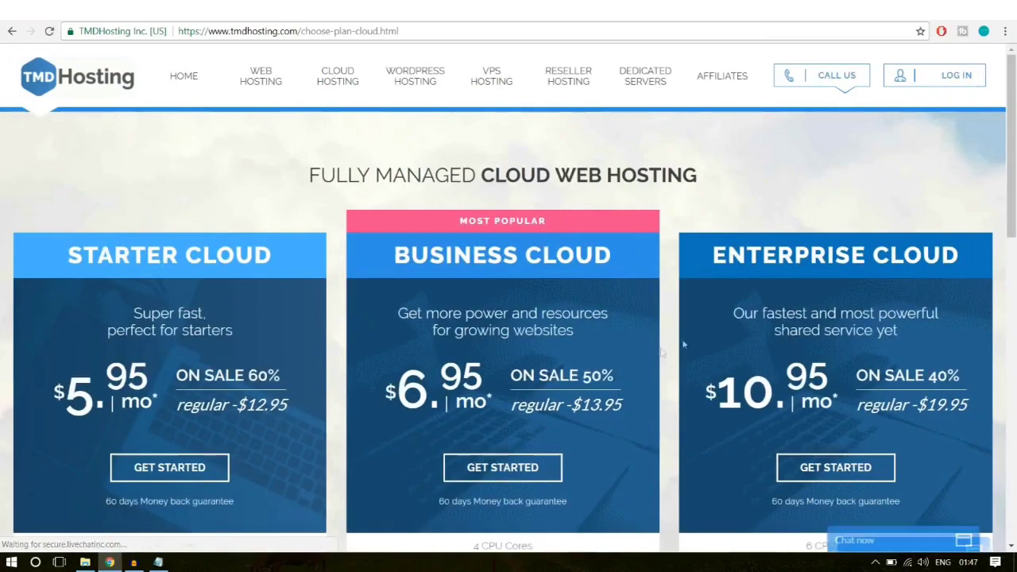
{"action": "scroll", "coordinate": [811, 338], "scroll_direction": "down", "scroll_amount": 4}
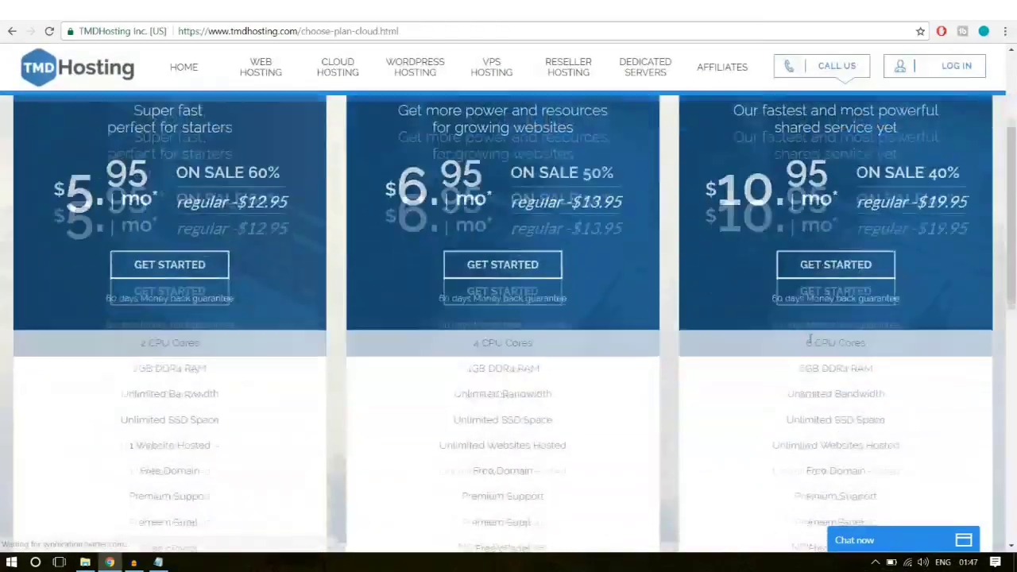
{"action": "scroll", "coordinate": [811, 337], "scroll_direction": "up", "scroll_amount": 4}
{"action": "scroll", "coordinate": [810, 342], "scroll_direction": "down", "scroll_amount": 2}
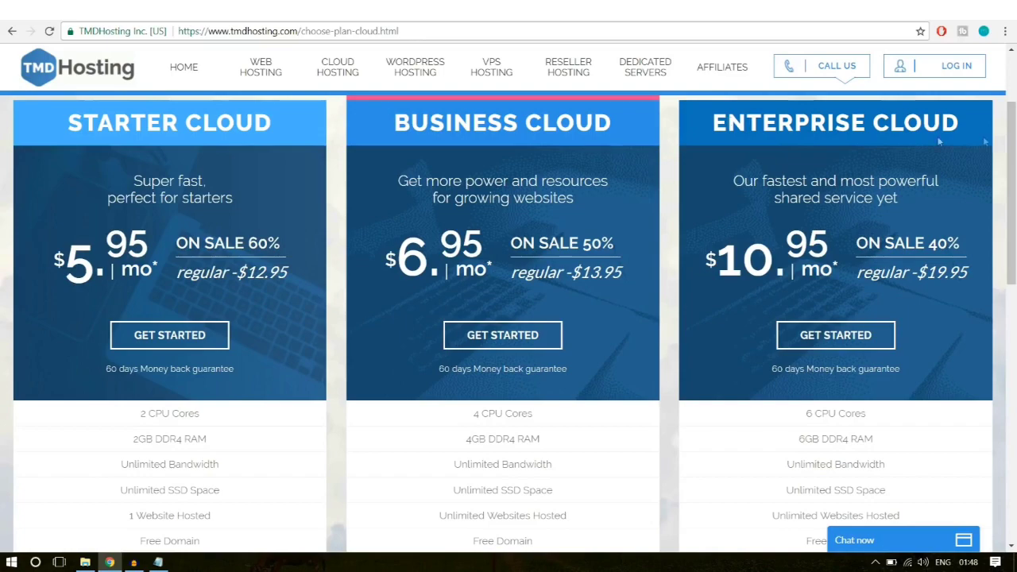
{"action": "left_click_drag", "start_coordinate": [1014, 141], "coordinate": [1011, 258]}
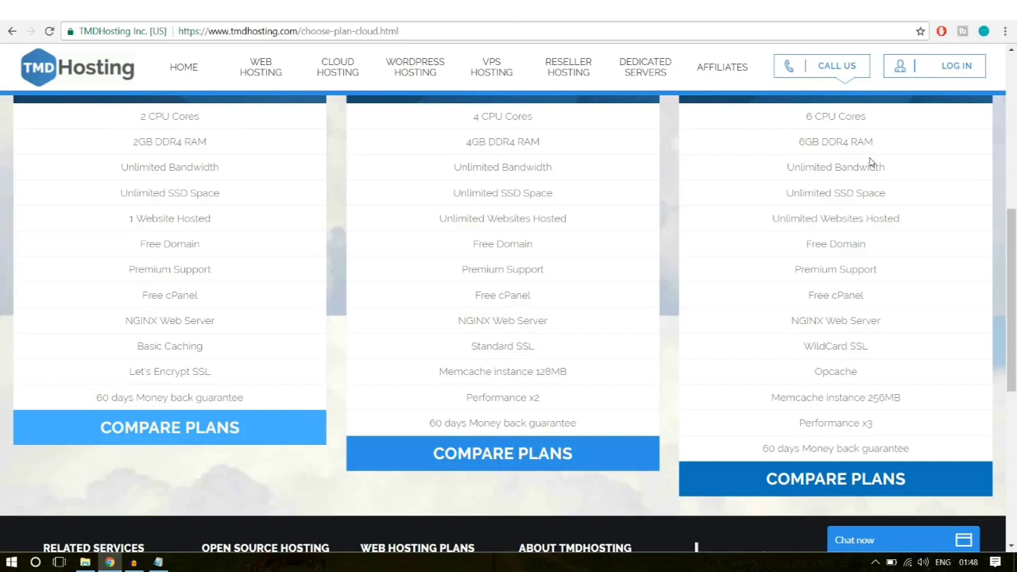
Step: Highlight the Enterprise plan's 6 CPU Cores and 6GB DDR4 RAM lines
{"action": "left_click_drag", "start_coordinate": [806, 116], "coordinate": [867, 119]}
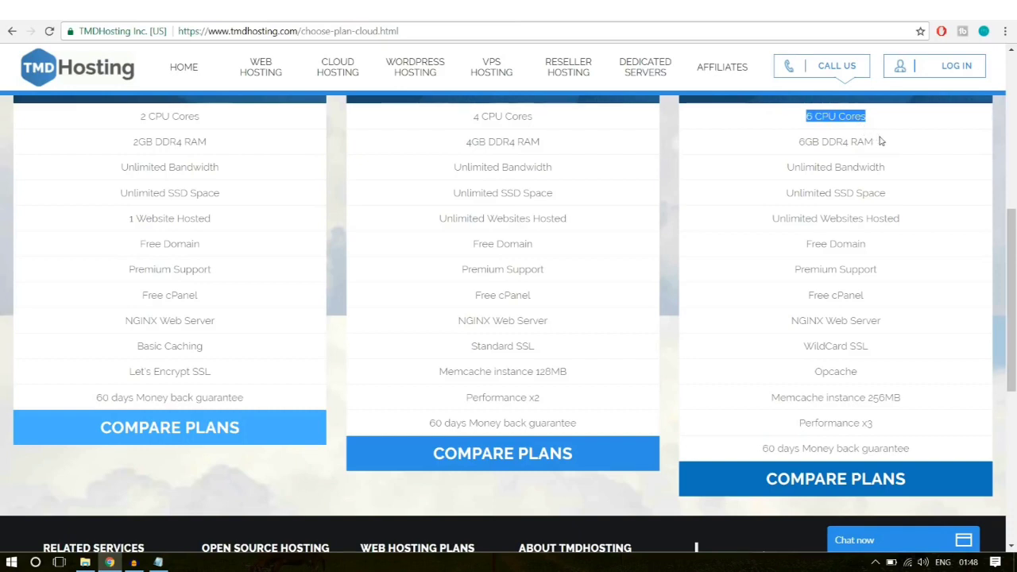
{"action": "left_click_drag", "start_coordinate": [885, 141], "coordinate": [794, 148]}
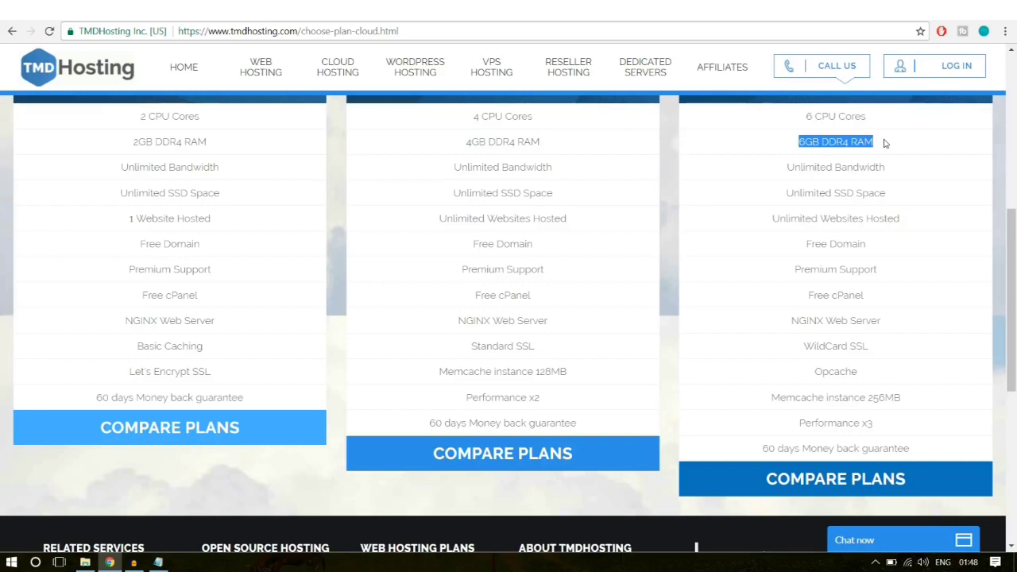
{"action": "left_click_drag", "start_coordinate": [894, 148], "coordinate": [785, 118]}
{"action": "left_click", "coordinate": [830, 164]}
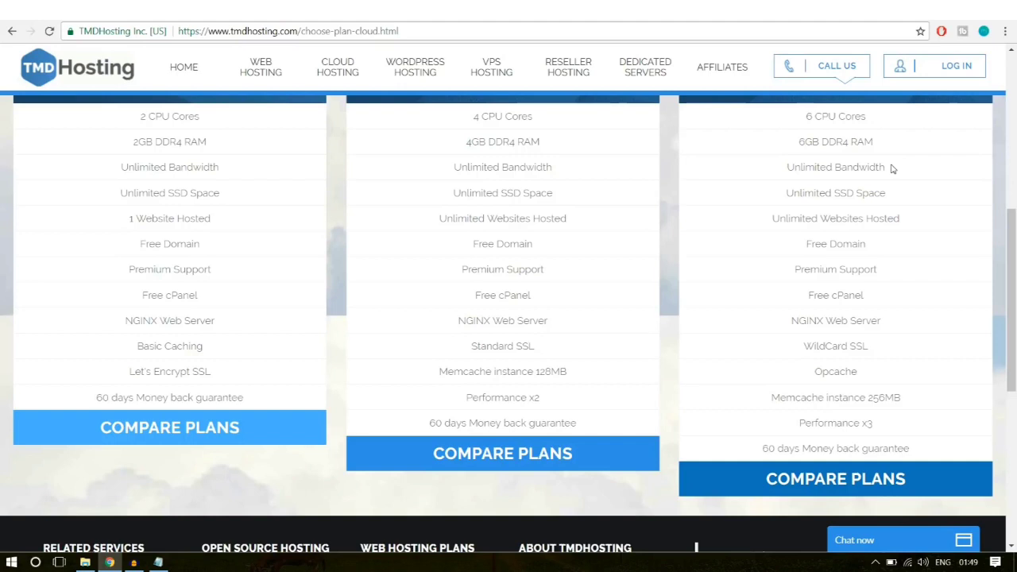
Step: Highlight the Enterprise plan's Unlimited Bandwidth and SSD Space, then start a fresh tab
{"action": "left_click_drag", "start_coordinate": [889, 168], "coordinate": [892, 200]}
{"action": "left_click", "coordinate": [785, 169]}
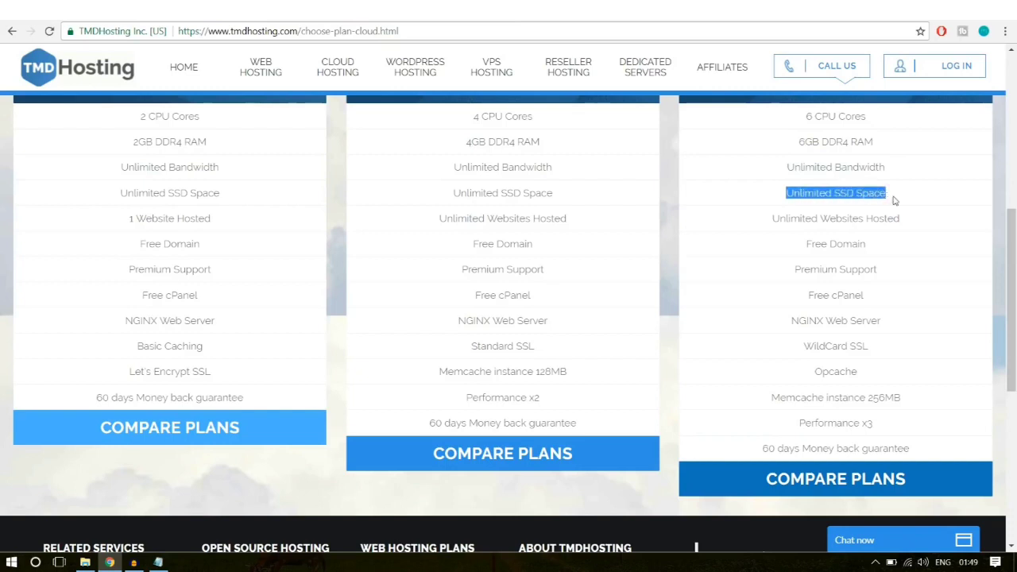
{"action": "left_click", "coordinate": [894, 200]}
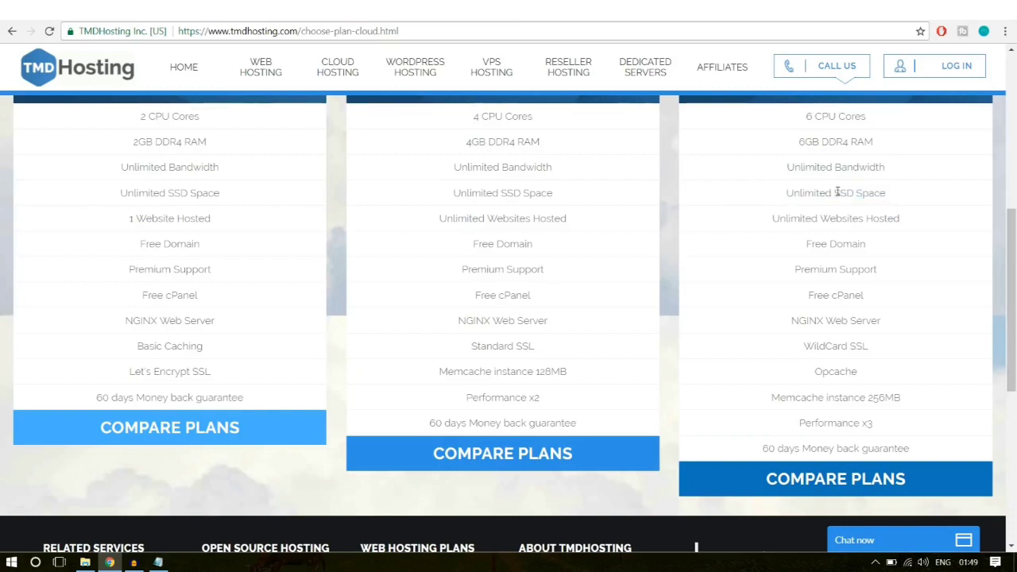
{"action": "left_click_drag", "start_coordinate": [834, 193], "coordinate": [900, 196]}
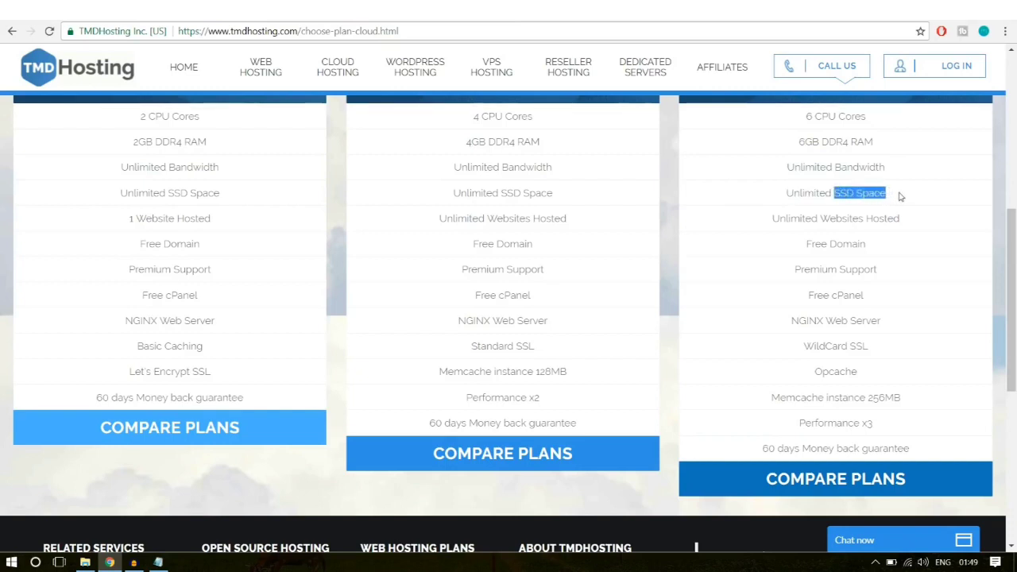
{"action": "left_click", "coordinate": [869, 194]}
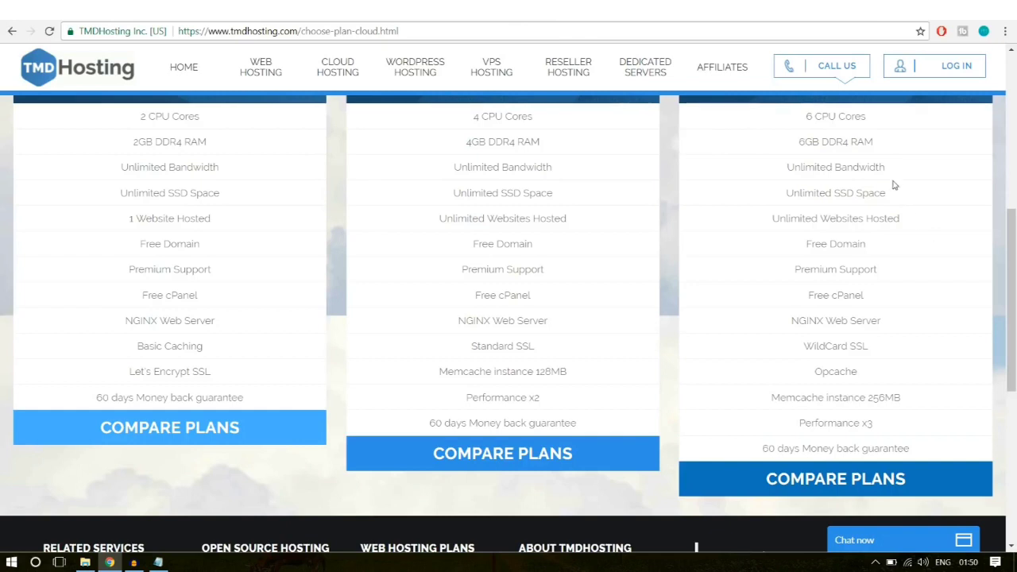
{"action": "left_click", "coordinate": [535, 10]}
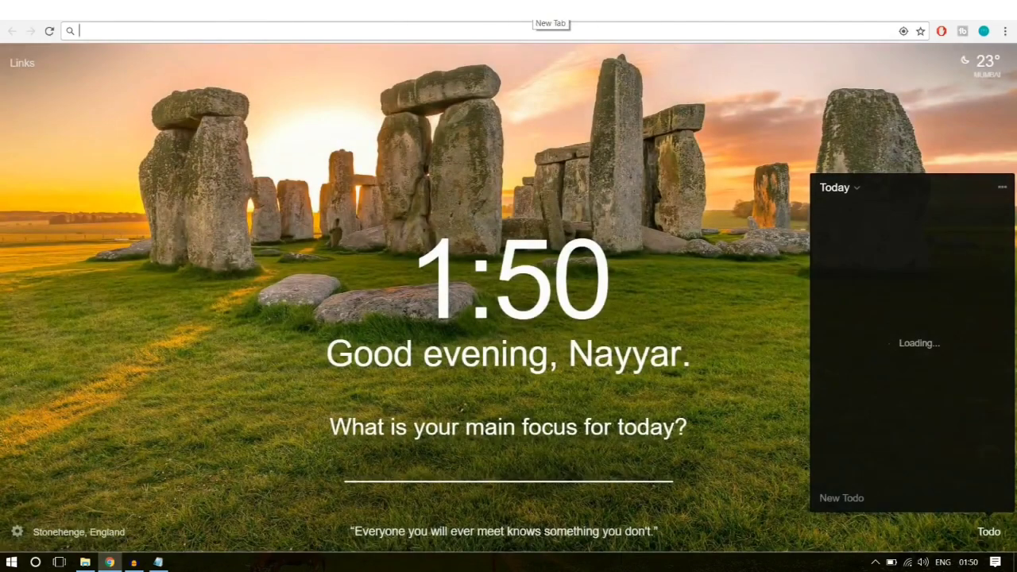
Step: Search Google for 'ssd vs hdd web hosting' and preview an image result
{"action": "type", "text": "ssd"}
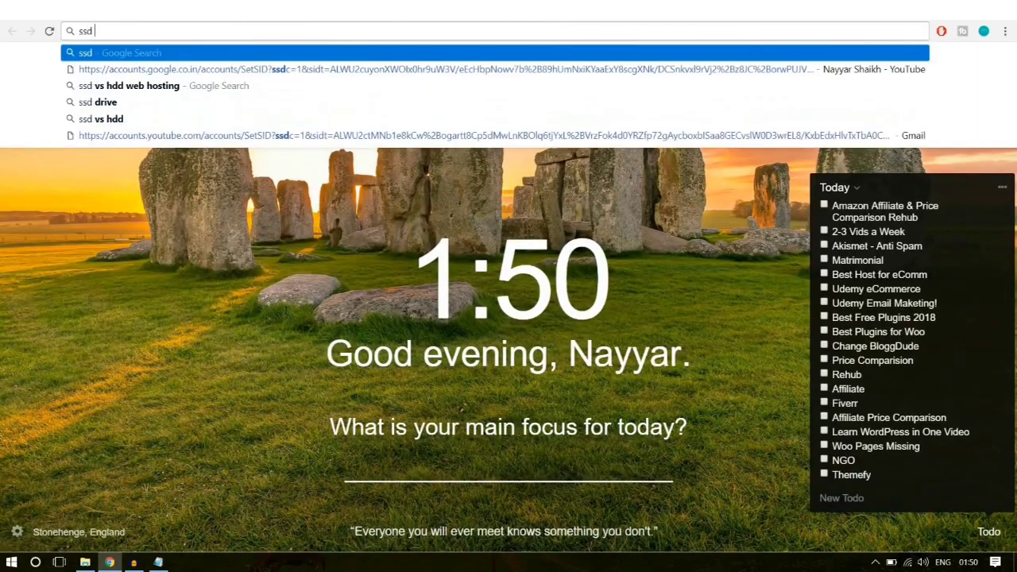
{"action": "left_click", "coordinate": [339, 84]}
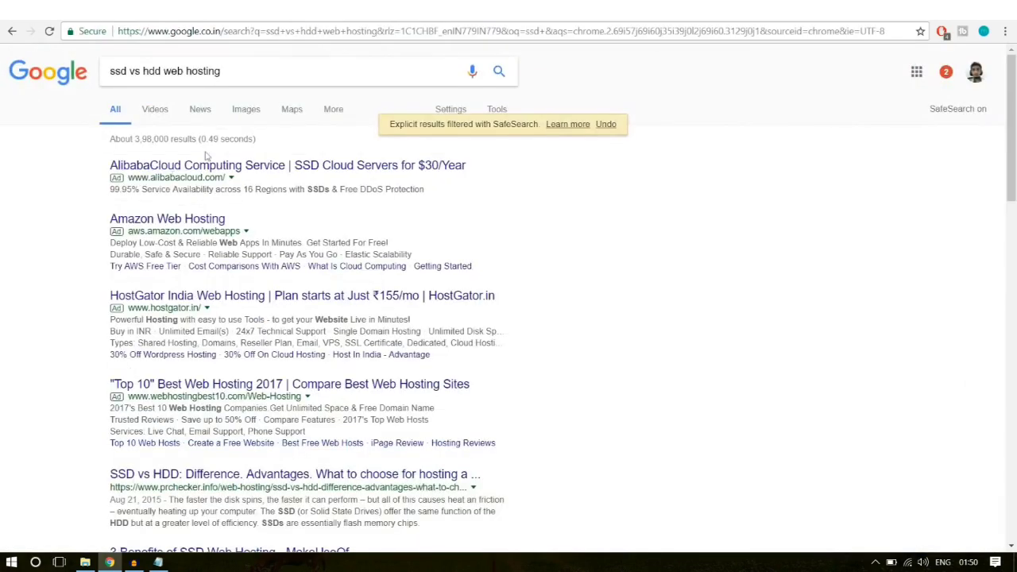
{"action": "scroll", "coordinate": [346, 374], "scroll_direction": "down", "scroll_amount": 6}
{"action": "scroll", "coordinate": [346, 374], "scroll_direction": "up", "scroll_amount": 6}
{"action": "left_click", "coordinate": [247, 111]}
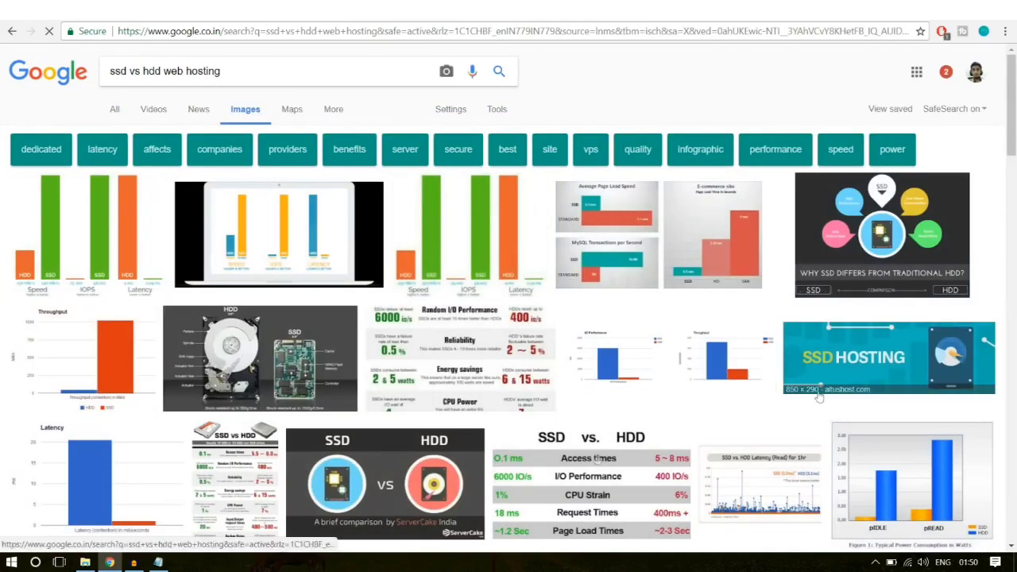
{"action": "left_click", "coordinate": [77, 222]}
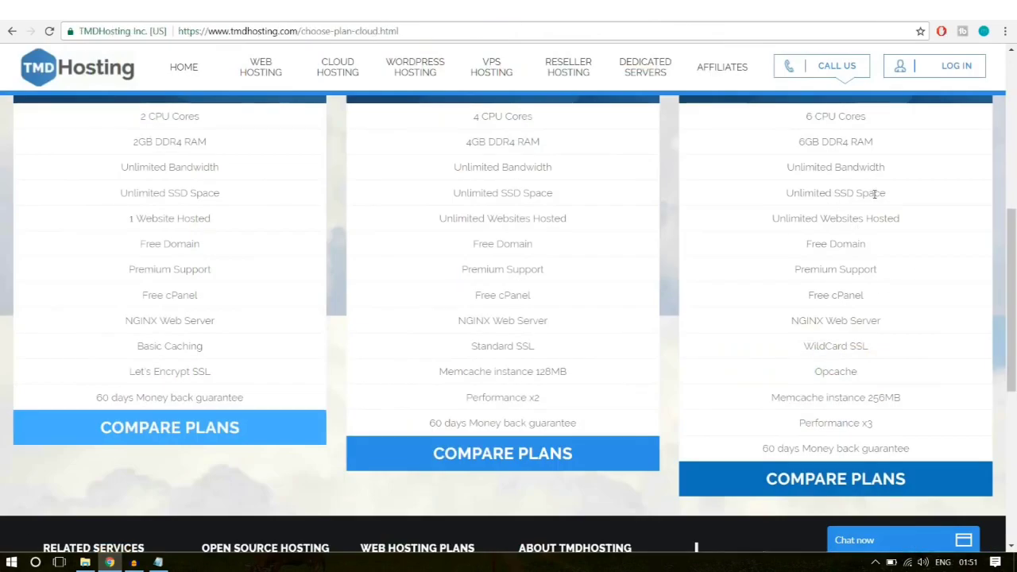
Step: Highlight the Enterprise plan's Unlimited SSD Space line
{"action": "mouse_move", "coordinate": [880, 193]}
{"action": "left_mouse_down"}
{"action": "mouse_move", "coordinate": [819, 193]}
{"action": "mouse_move", "coordinate": [884, 191]}
{"action": "left_mouse_up"}
{"action": "left_click_drag", "start_coordinate": [837, 192], "coordinate": [890, 196]}
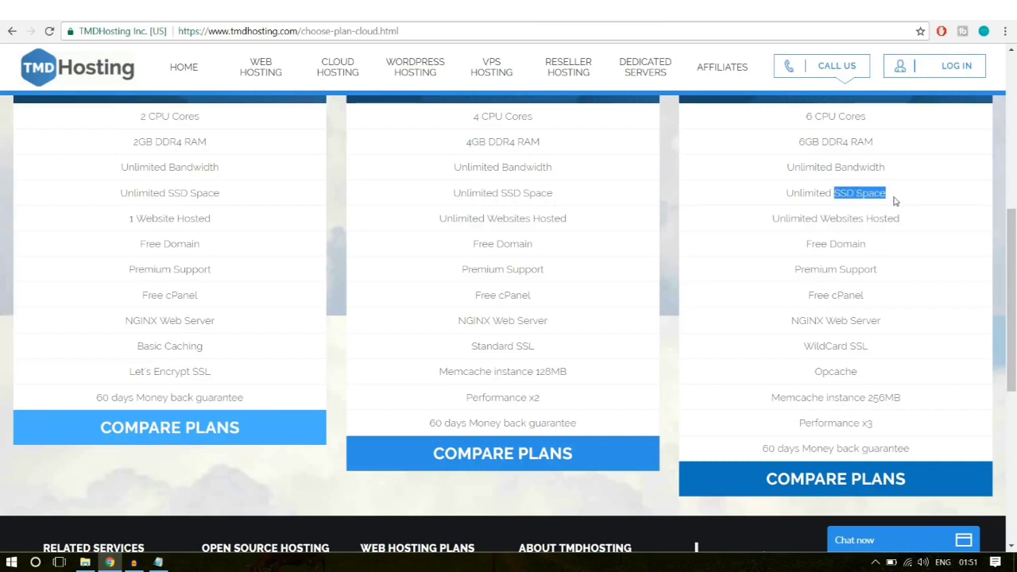
{"action": "left_click", "coordinate": [806, 191]}
{"action": "left_click_drag", "start_coordinate": [788, 190], "coordinate": [903, 195]}
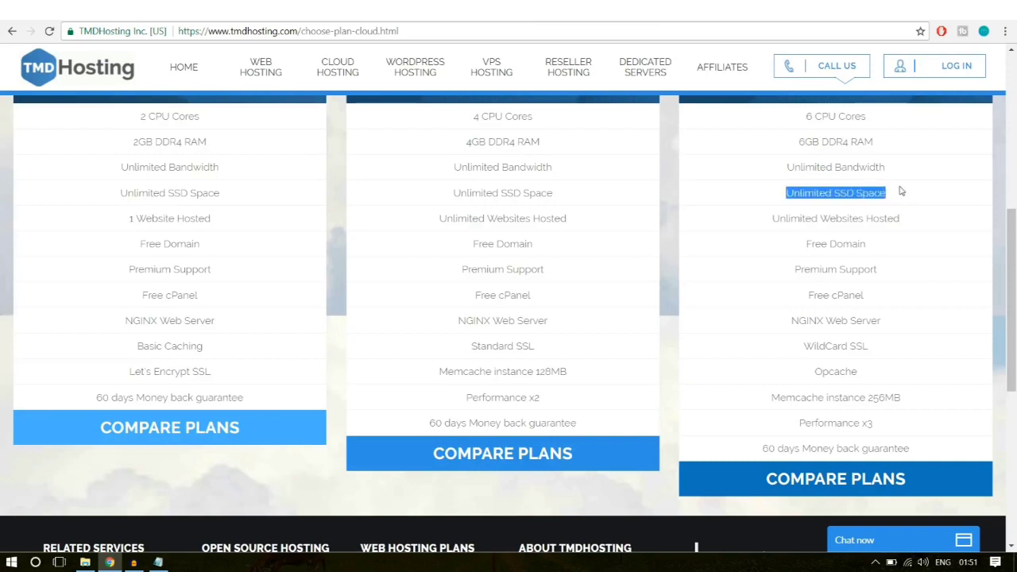
{"action": "left_click", "coordinate": [902, 198]}
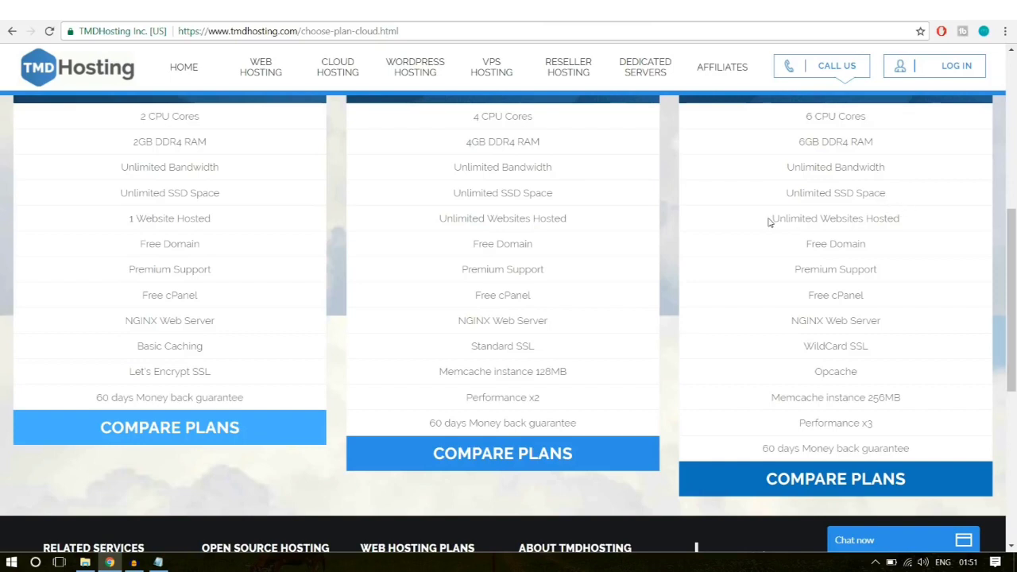
Step: Highlight Unlimited Websites Hosted and WildCard SSL, then view and close the site's connection info
{"action": "left_click_drag", "start_coordinate": [771, 220], "coordinate": [917, 220]}
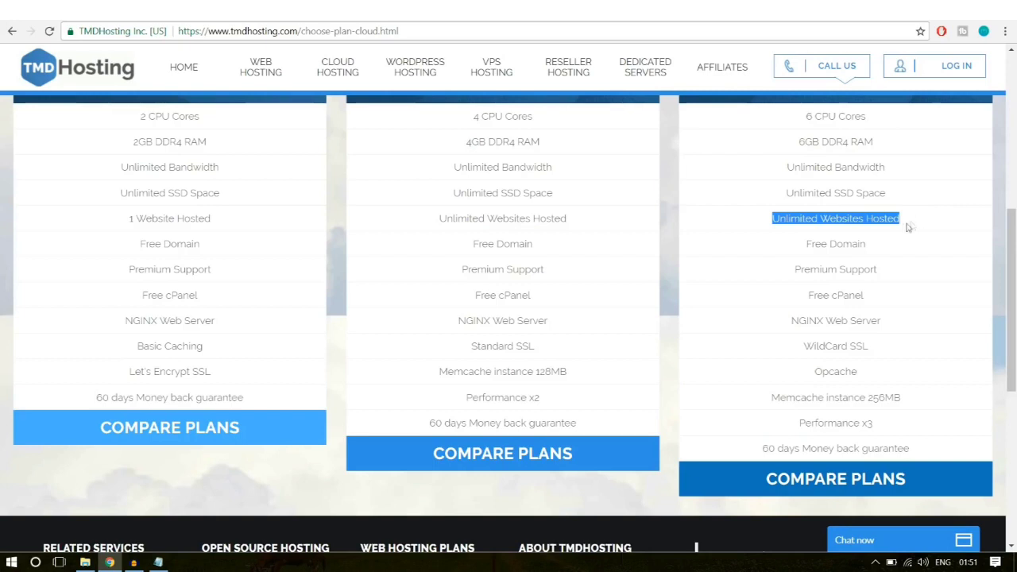
{"action": "left_click", "coordinate": [849, 230]}
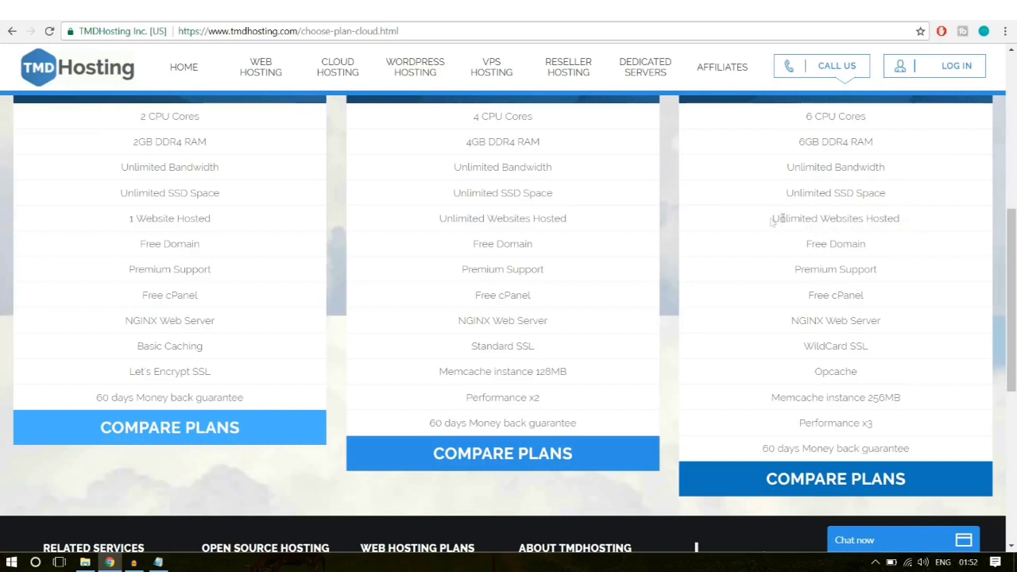
{"action": "left_click_drag", "start_coordinate": [775, 218], "coordinate": [905, 220]}
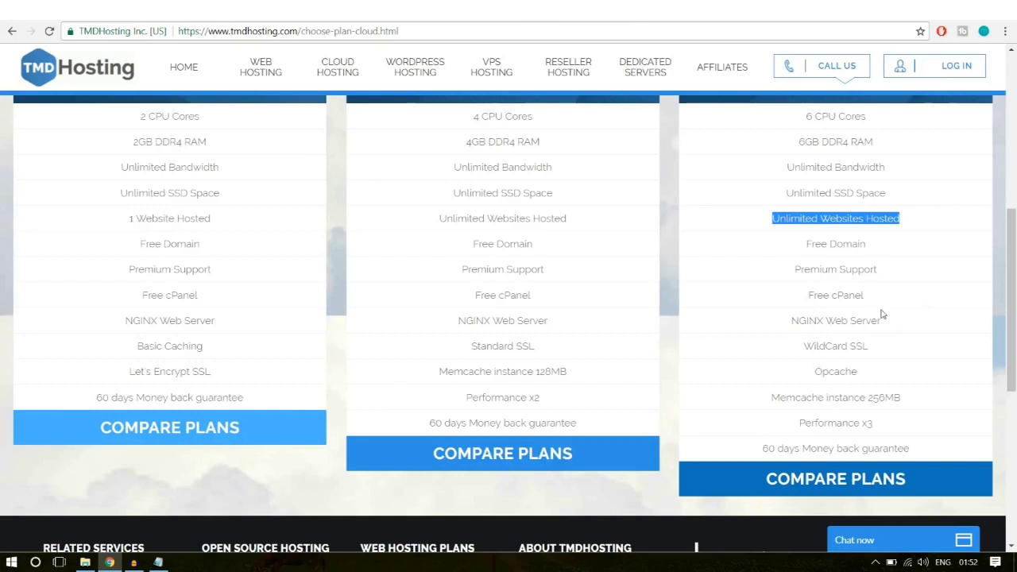
{"action": "left_click_drag", "start_coordinate": [803, 347], "coordinate": [893, 340]}
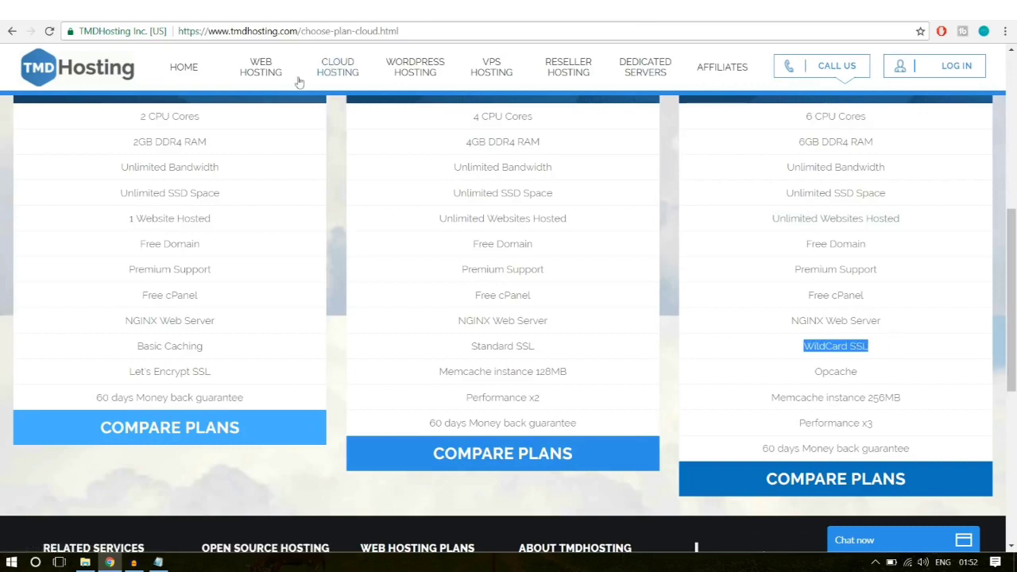
{"action": "left_click", "coordinate": [111, 35]}
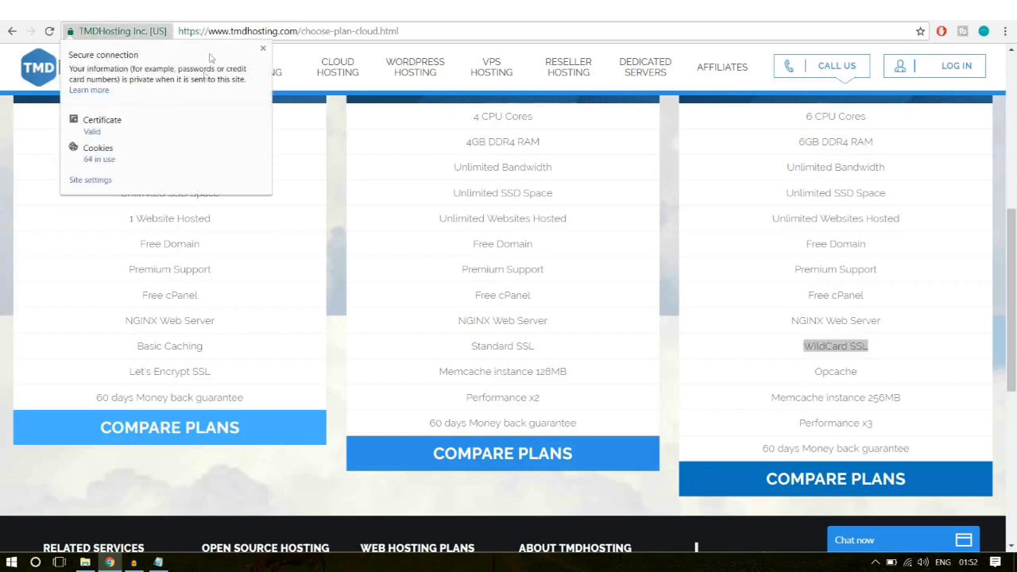
{"action": "left_click", "coordinate": [263, 50]}
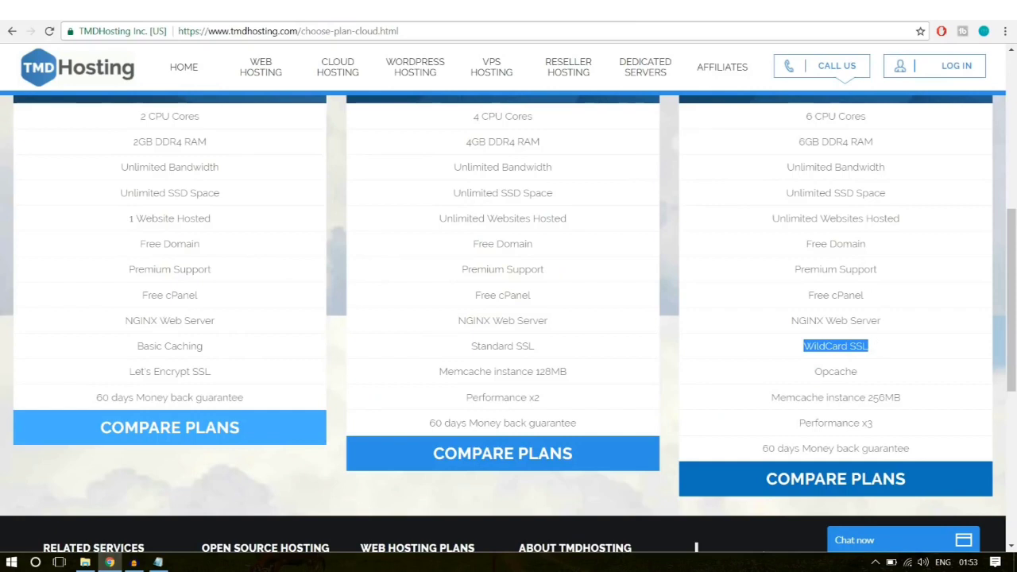
Step: Compare plans, marking WildCard SSL, the Business Cloud name and the starter plan's 1-website limit
{"action": "left_click", "coordinate": [803, 347]}
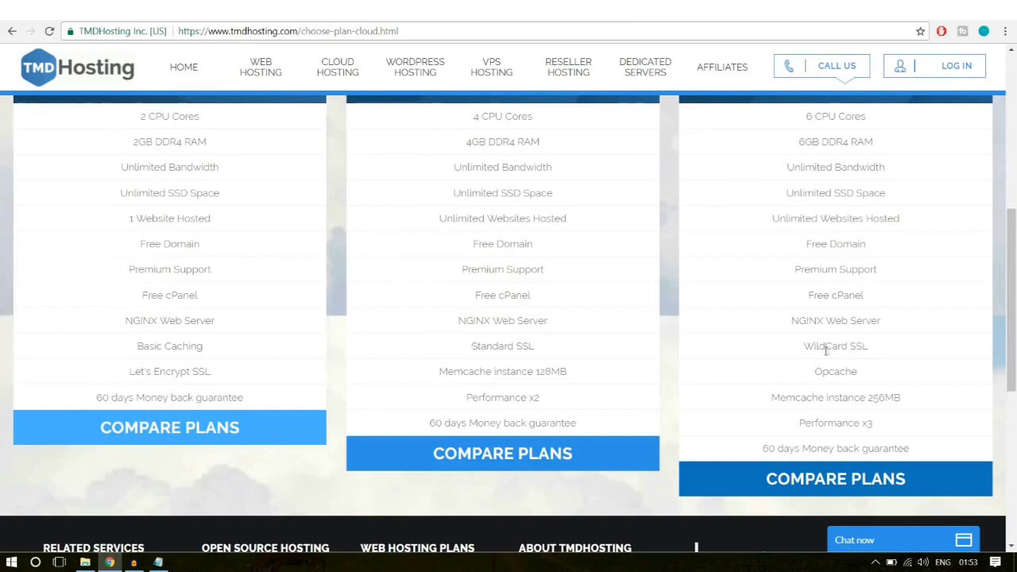
{"action": "left_click_drag", "start_coordinate": [803, 346], "coordinate": [864, 347]}
{"action": "left_click", "coordinate": [890, 349]}
{"action": "scroll", "coordinate": [925, 433], "scroll_direction": "up", "scroll_amount": 5}
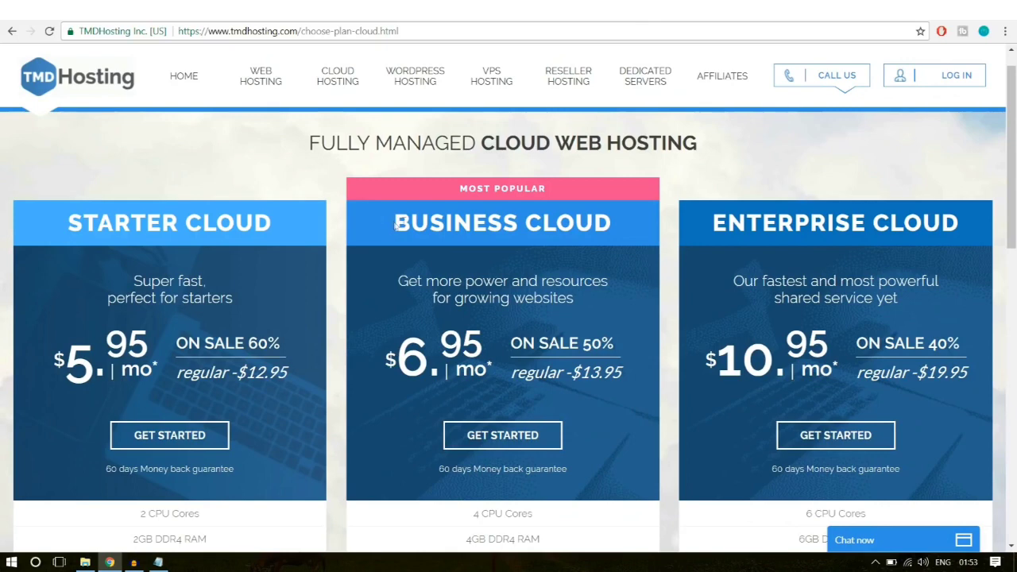
{"action": "left_click_drag", "start_coordinate": [396, 225], "coordinate": [560, 224]}
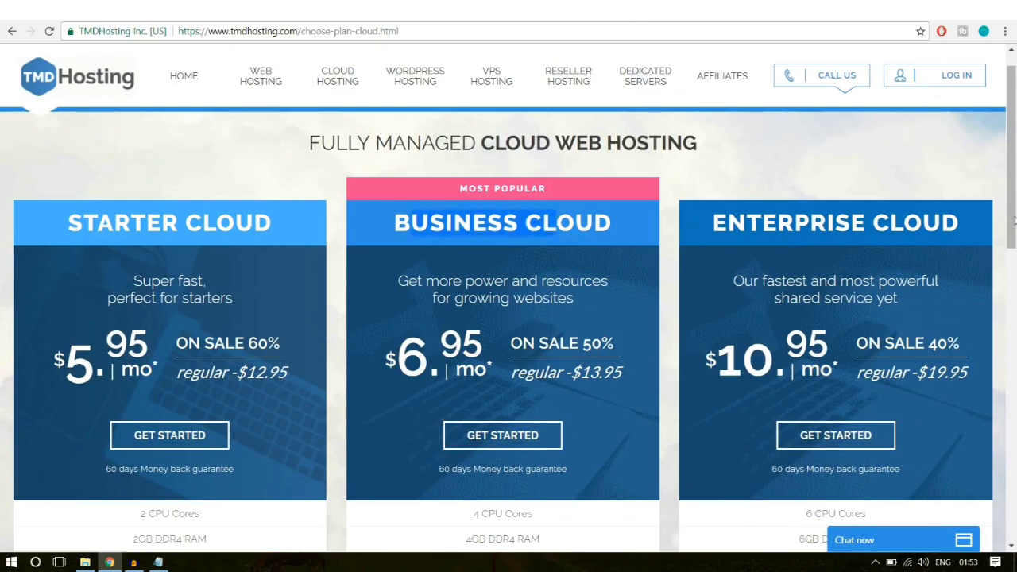
{"action": "scroll", "coordinate": [62, 164], "scroll_direction": "down", "scroll_amount": 1}
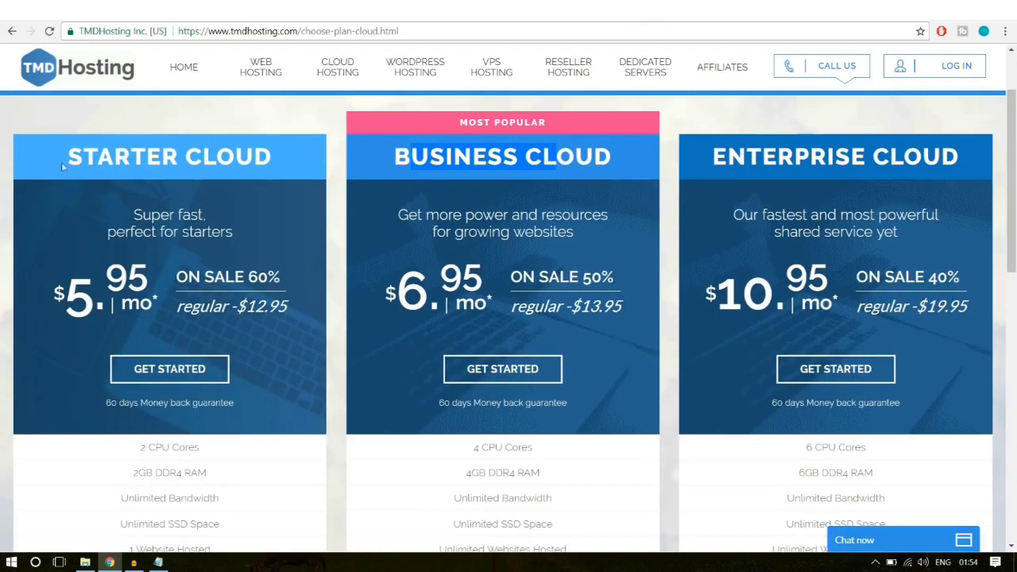
{"action": "scroll", "coordinate": [284, 368], "scroll_direction": "down", "scroll_amount": 4}
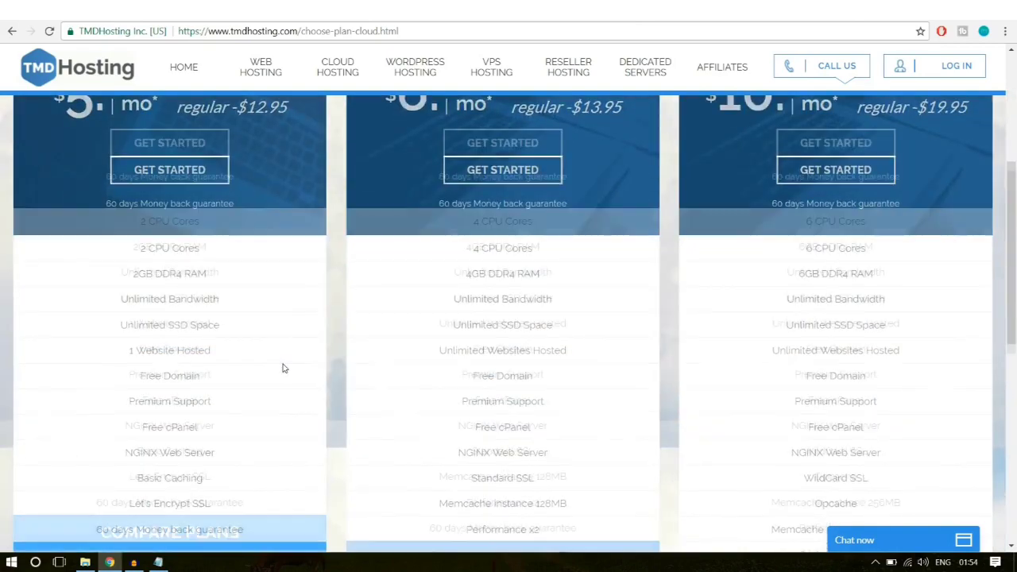
{"action": "left_click_drag", "start_coordinate": [119, 292], "coordinate": [250, 292]}
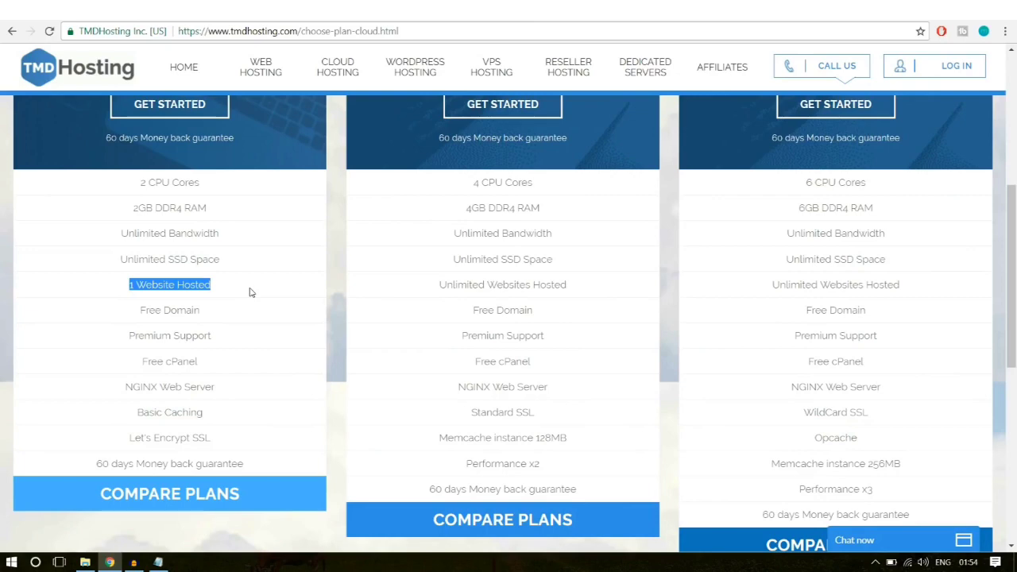
{"action": "left_click", "coordinate": [220, 288]}
Step: Start an order for the Enterprise Cloud plan with GET STARTED
{"action": "scroll", "coordinate": [263, 395], "scroll_direction": "up", "scroll_amount": 3}
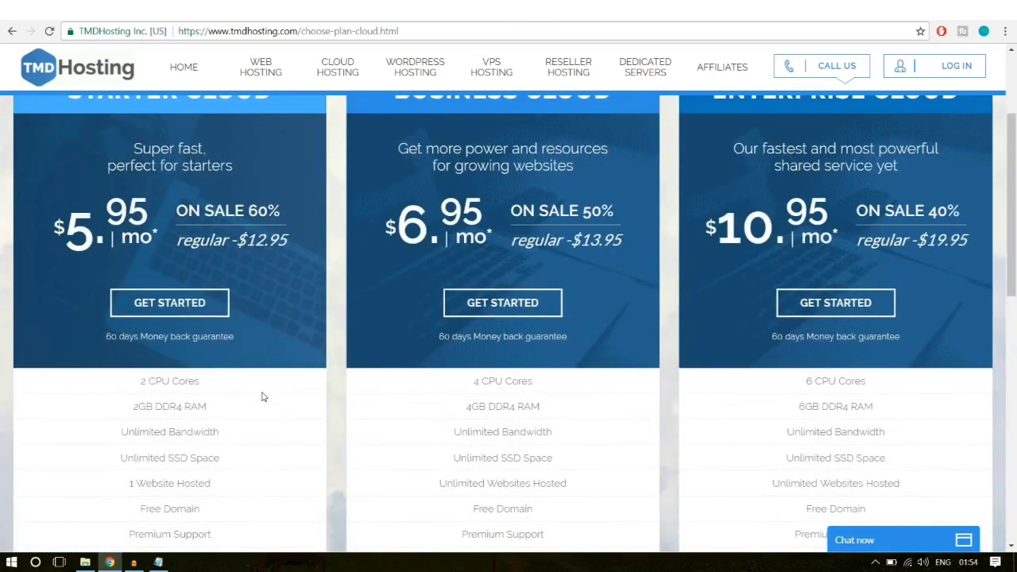
{"action": "scroll", "coordinate": [270, 416], "scroll_direction": "up", "scroll_amount": 1}
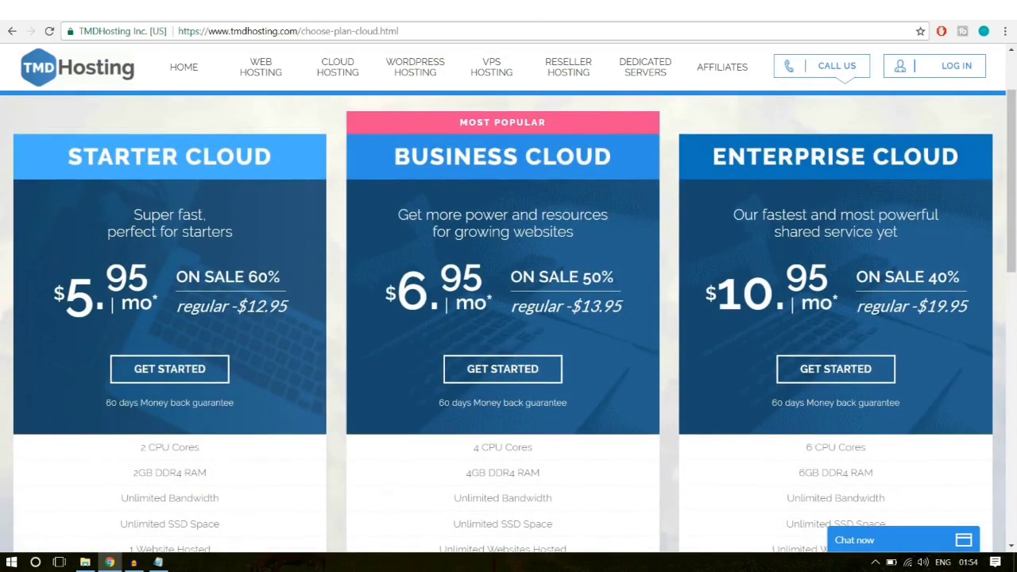
{"action": "left_click", "coordinate": [844, 378]}
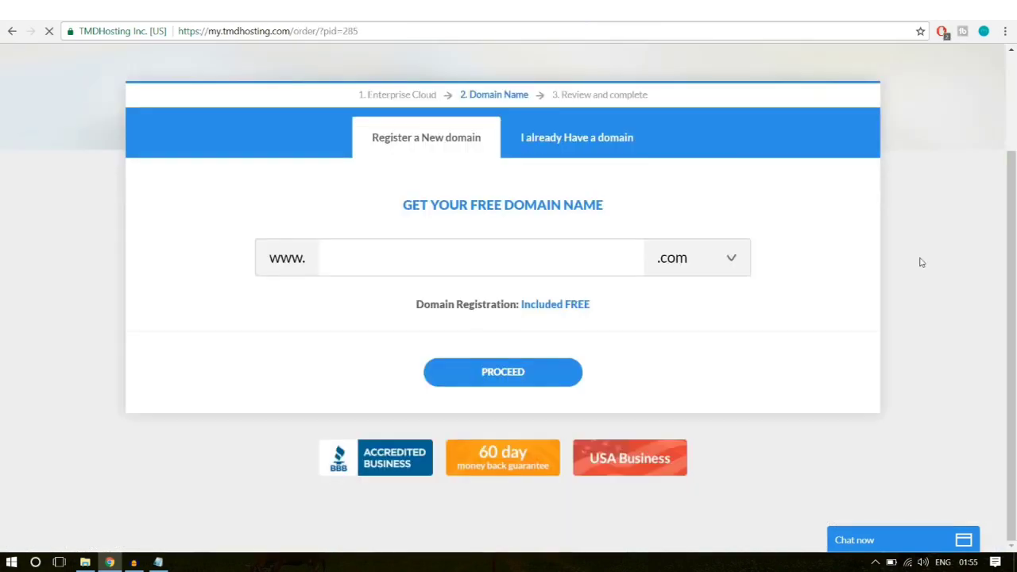
Step: Enter your chosen domain name, keep the .com extension, and proceed to review
{"action": "left_click", "coordinate": [487, 260]}
{"action": "type", "text": "n"}
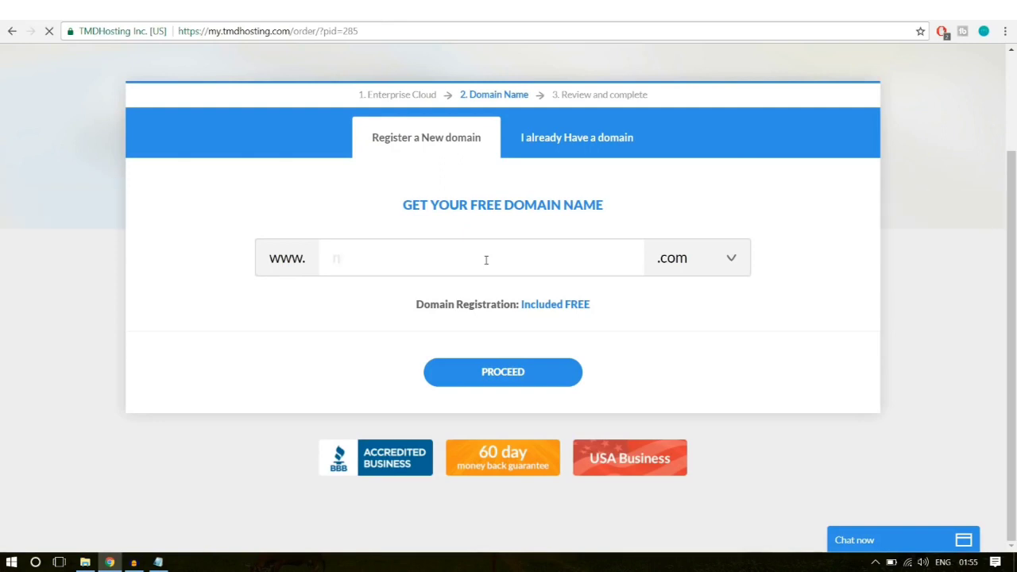
{"action": "type", "text": "ayyarshaikh1"}
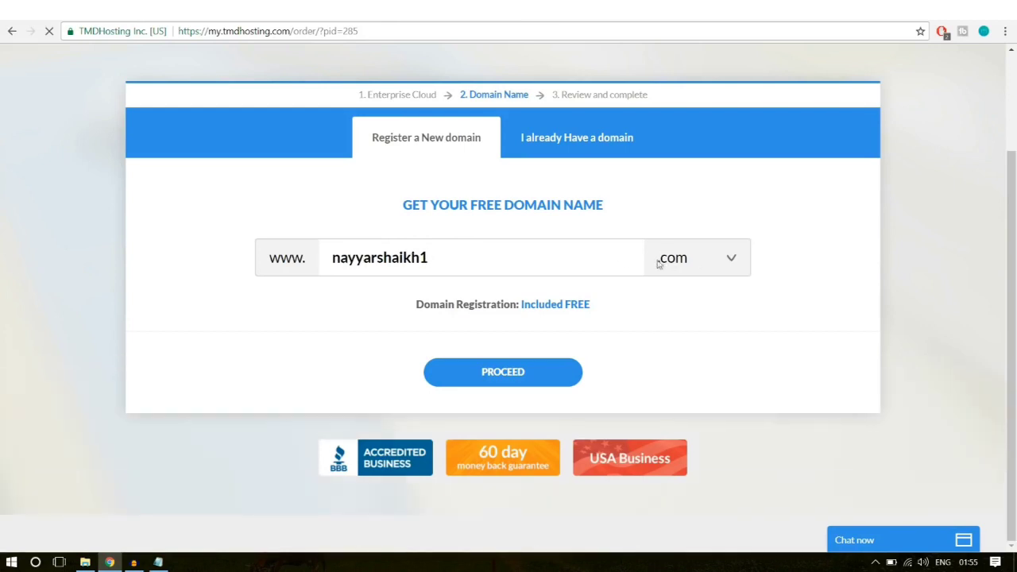
{"action": "left_click", "coordinate": [694, 260]}
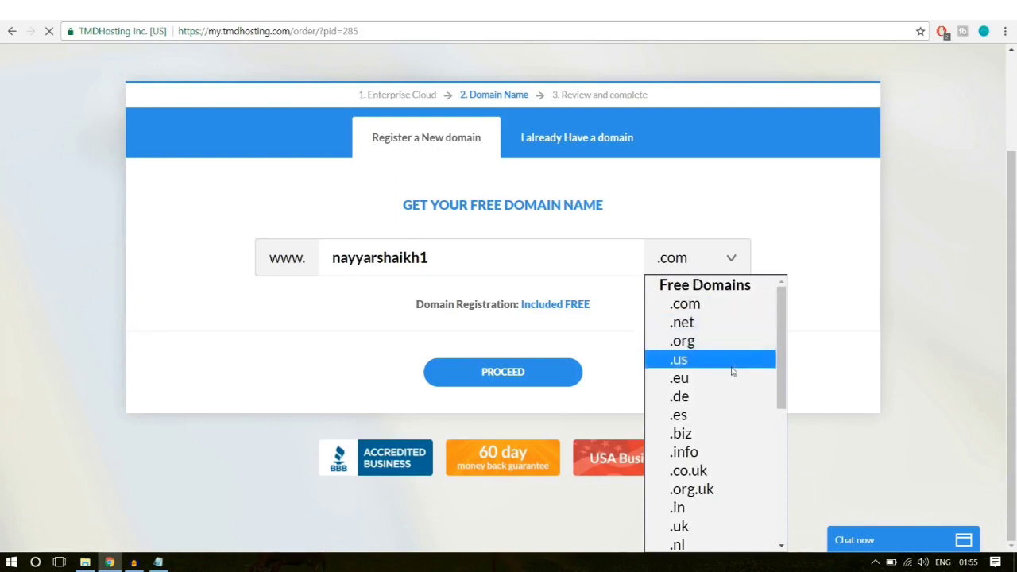
{"action": "scroll", "coordinate": [732, 372], "scroll_direction": "down", "scroll_amount": 3}
{"action": "scroll", "coordinate": [732, 375], "scroll_direction": "up", "scroll_amount": 3}
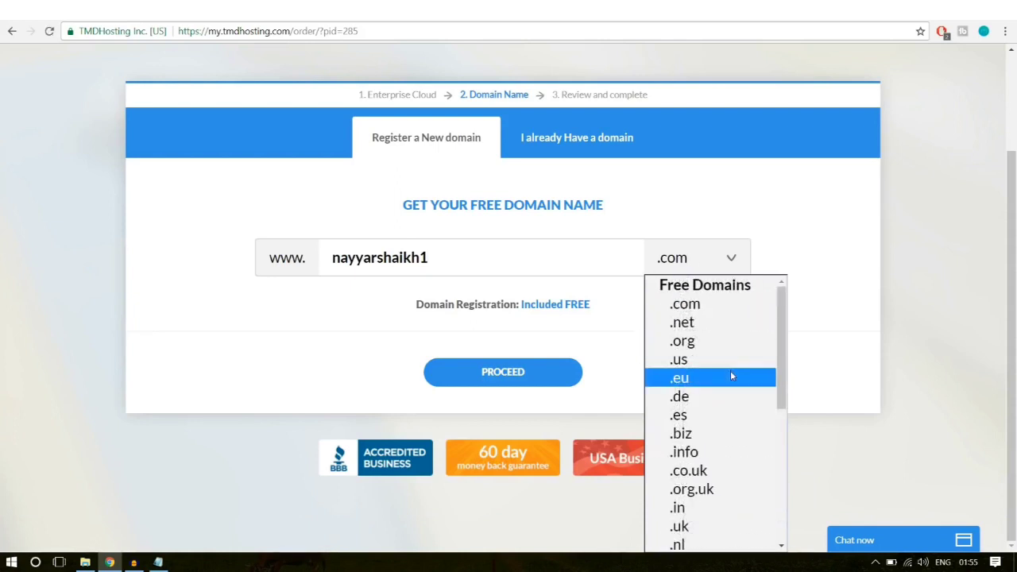
{"action": "scroll", "coordinate": [731, 374], "scroll_direction": "down", "scroll_amount": 2}
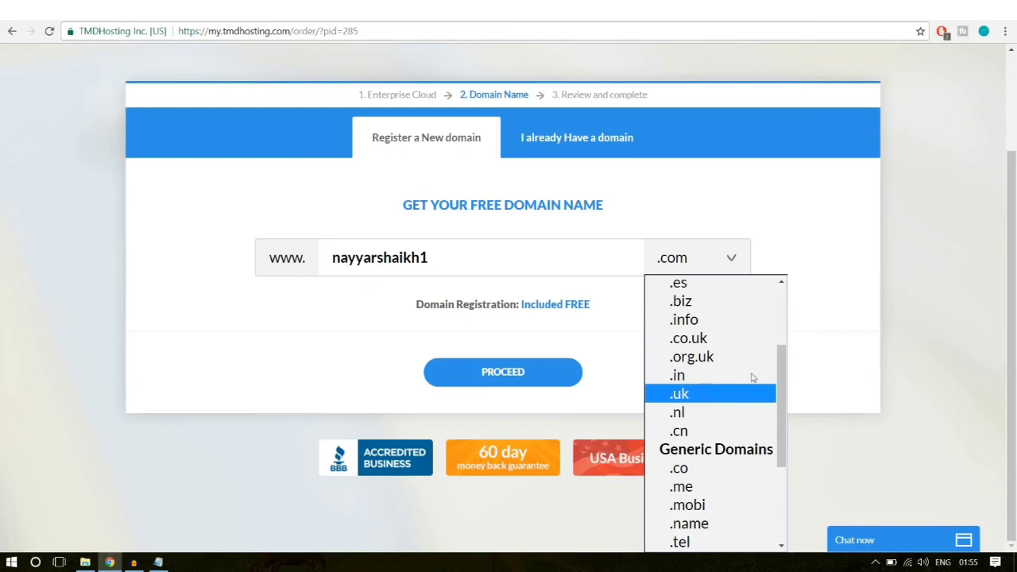
{"action": "left_click", "coordinate": [841, 317]}
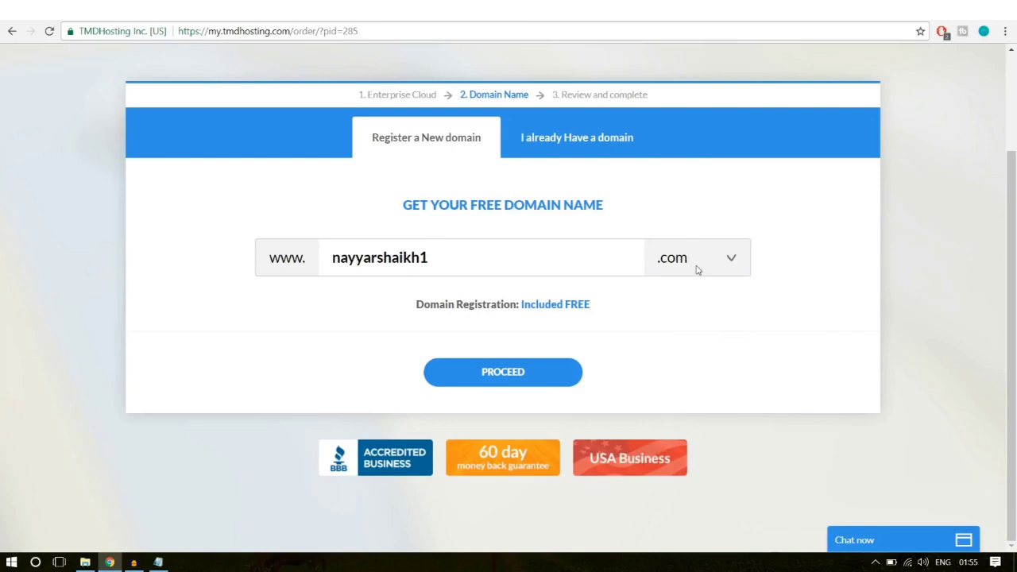
{"action": "left_click", "coordinate": [537, 374]}
{"action": "scroll", "coordinate": [864, 334], "scroll_direction": "down", "scroll_amount": 3}
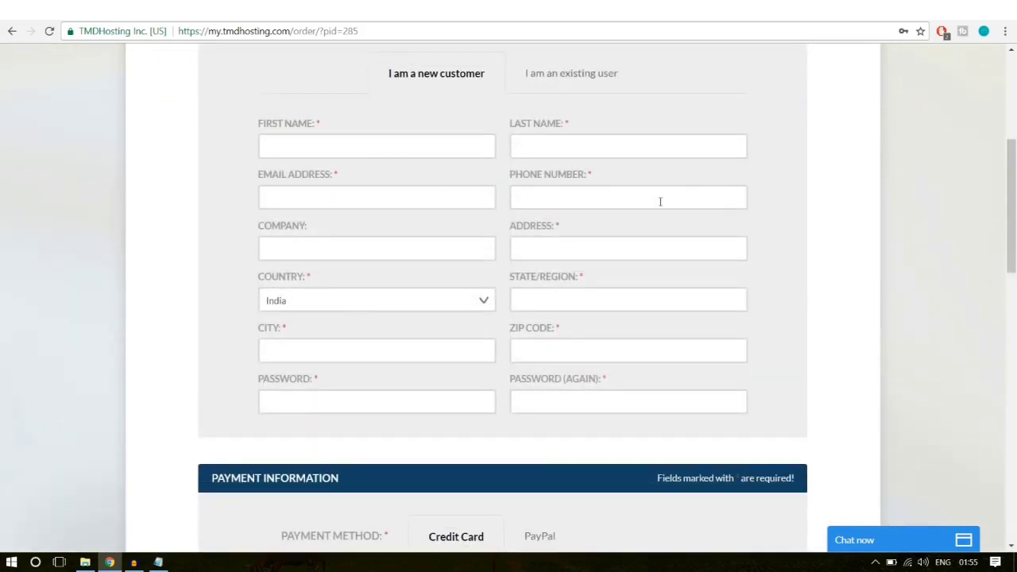
{"action": "scroll", "coordinate": [913, 325], "scroll_direction": "down", "scroll_amount": 4}
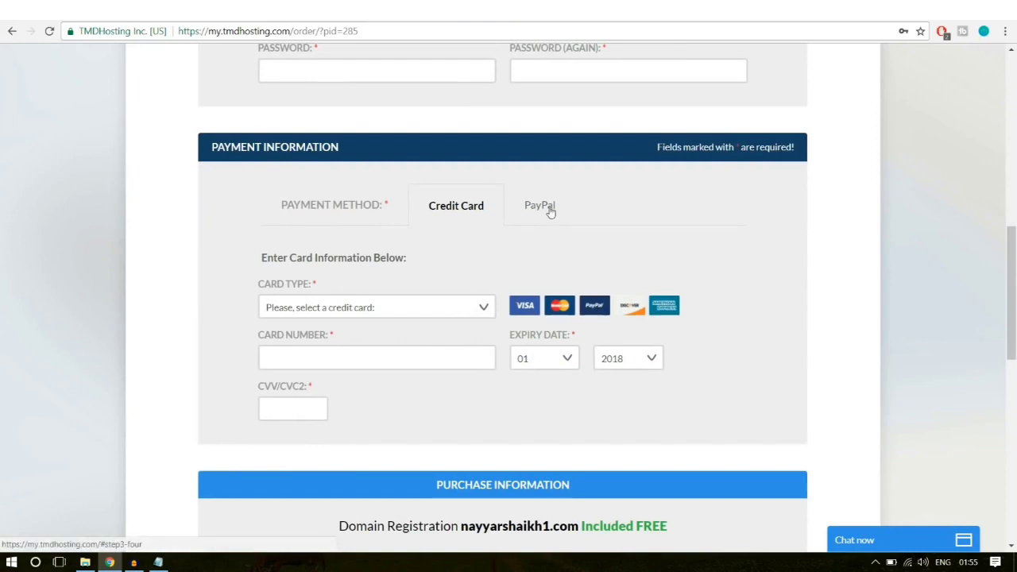
{"action": "left_click", "coordinate": [550, 211]}
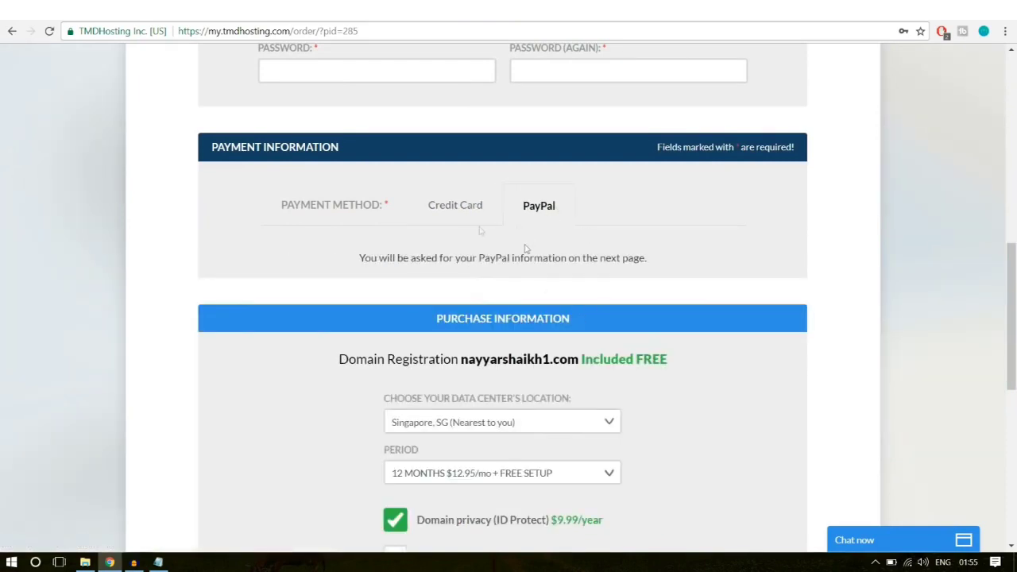
{"action": "left_click", "coordinate": [459, 208]}
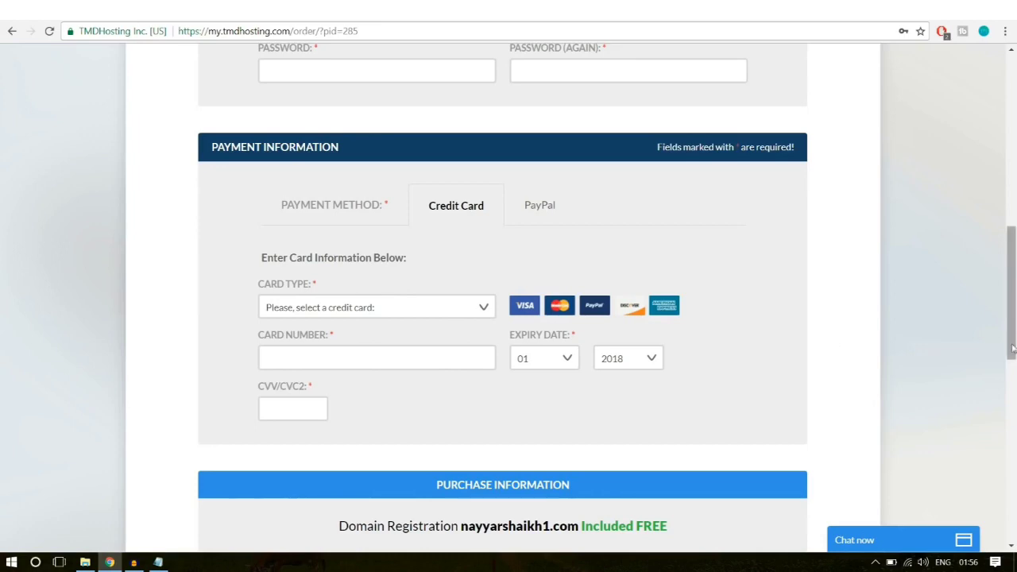
{"action": "scroll", "coordinate": [977, 369], "scroll_direction": "down", "scroll_amount": 3}
{"action": "scroll", "coordinate": [756, 232], "scroll_direction": "down", "scroll_amount": 1}
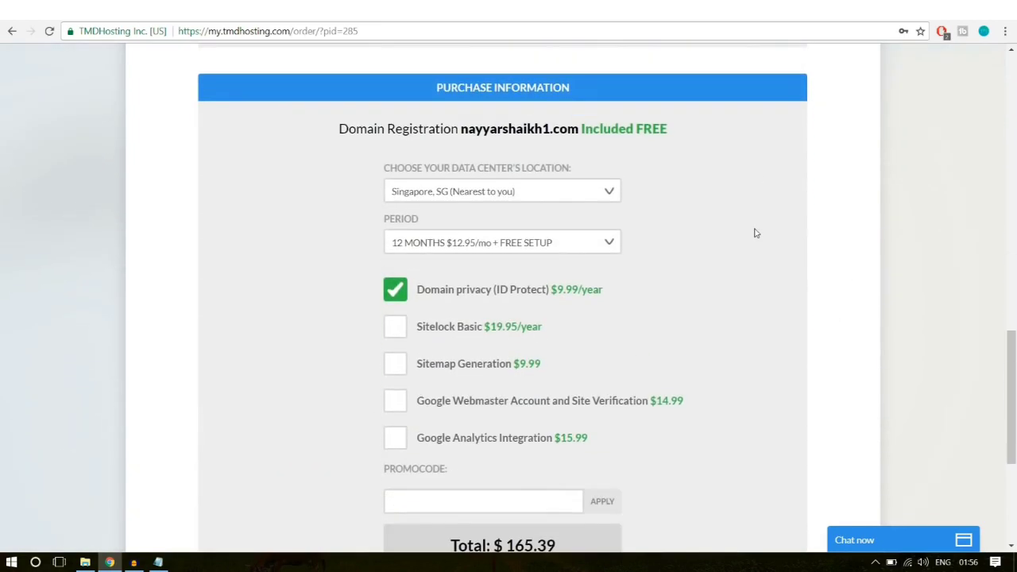
{"action": "left_click", "coordinate": [557, 194]}
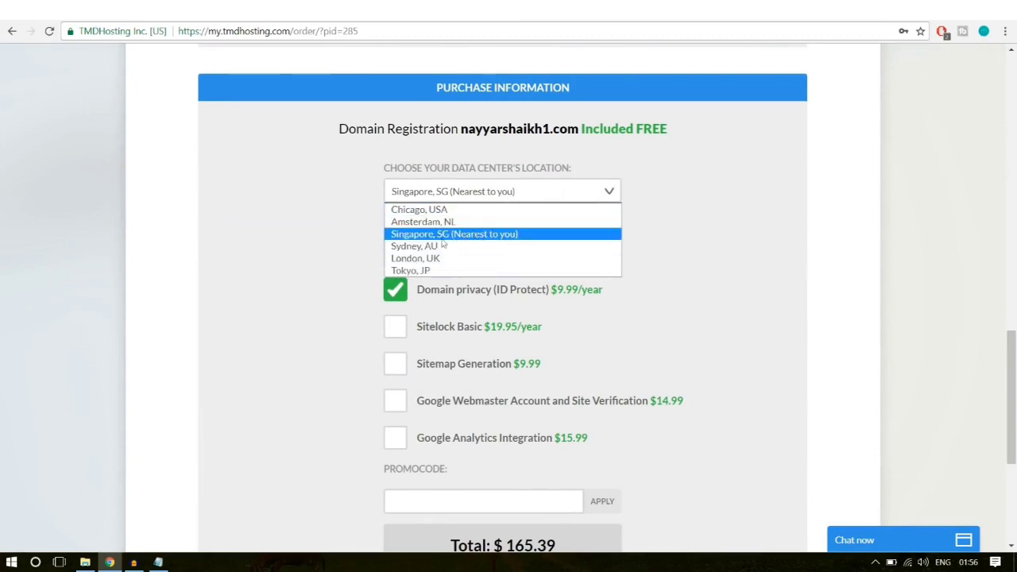
{"action": "left_click", "coordinate": [500, 239]}
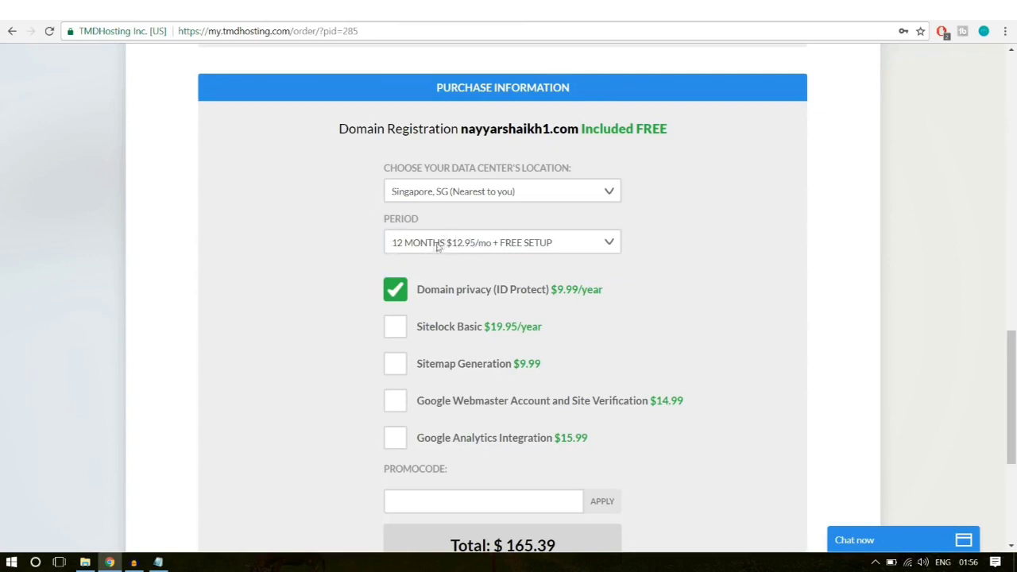
{"action": "left_click", "coordinate": [485, 244]}
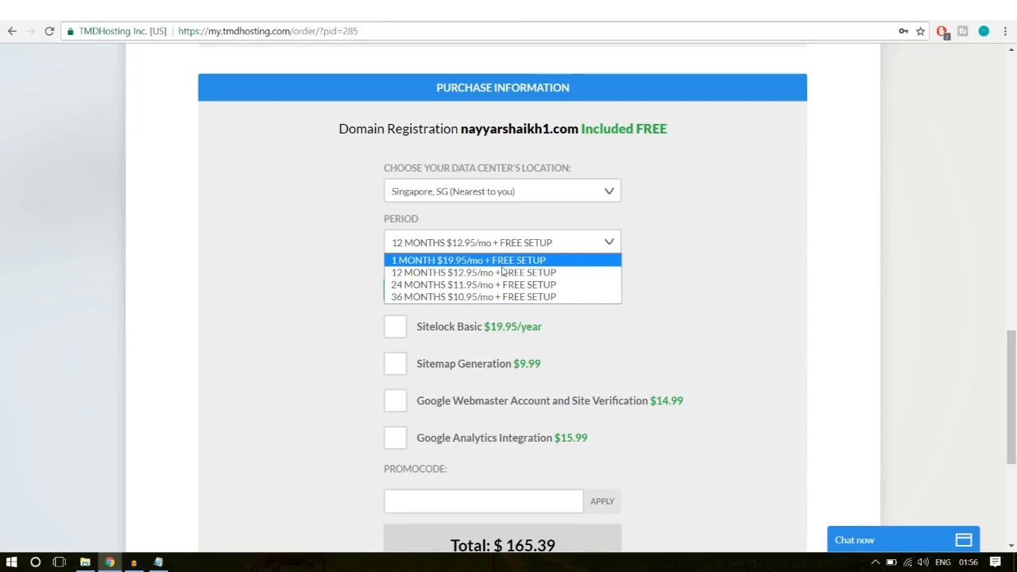
{"action": "left_click", "coordinate": [422, 275]}
{"action": "scroll", "coordinate": [697, 254], "scroll_direction": "down", "scroll_amount": 1}
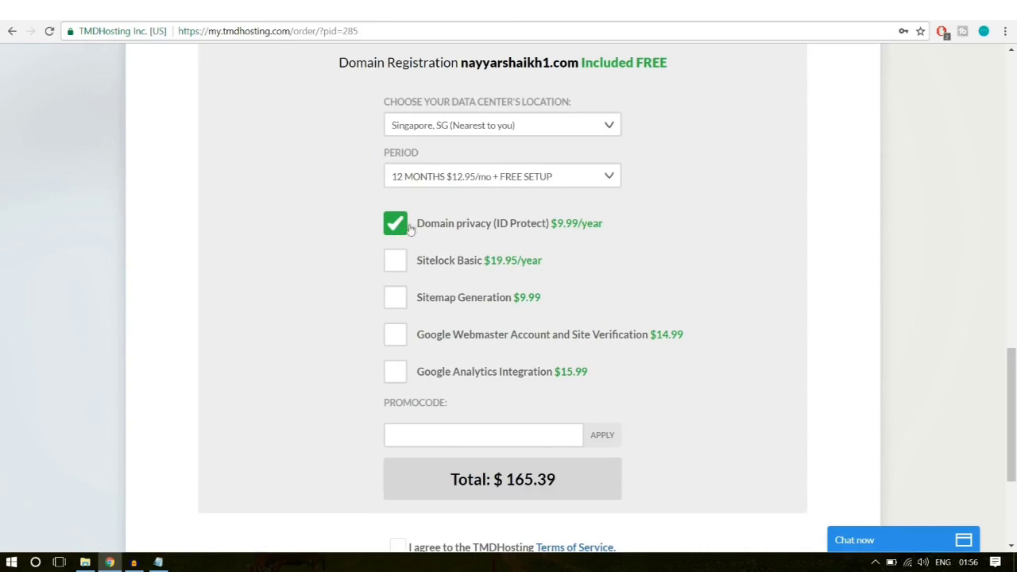
{"action": "scroll", "coordinate": [762, 279], "scroll_direction": "down", "scroll_amount": 3}
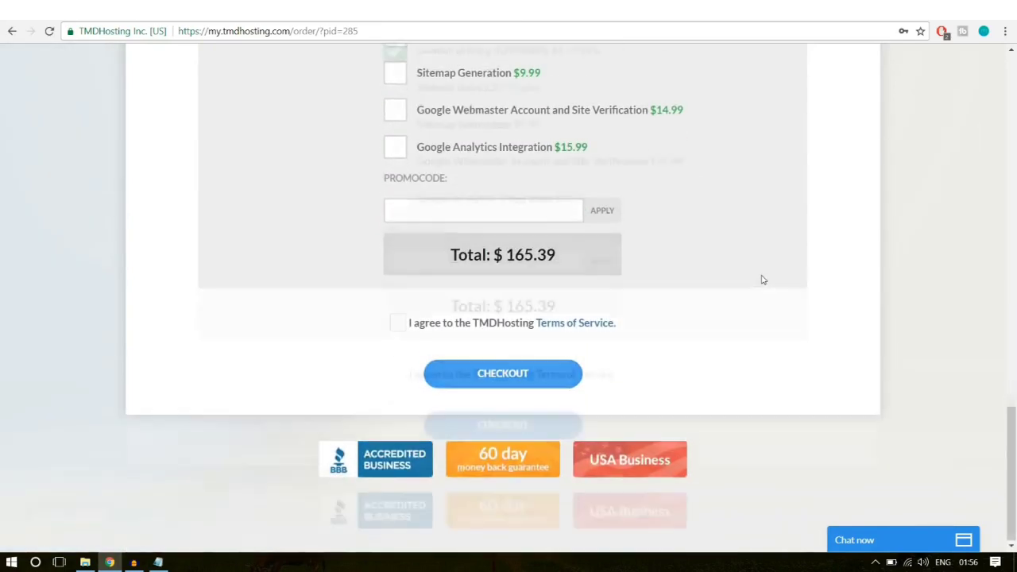
{"action": "scroll", "coordinate": [760, 279], "scroll_direction": "up", "scroll_amount": 1}
Step: Apply the 7% promo code to bring the total to $154.51 and accept the Terms of Service
{"action": "left_click", "coordinate": [461, 270]}
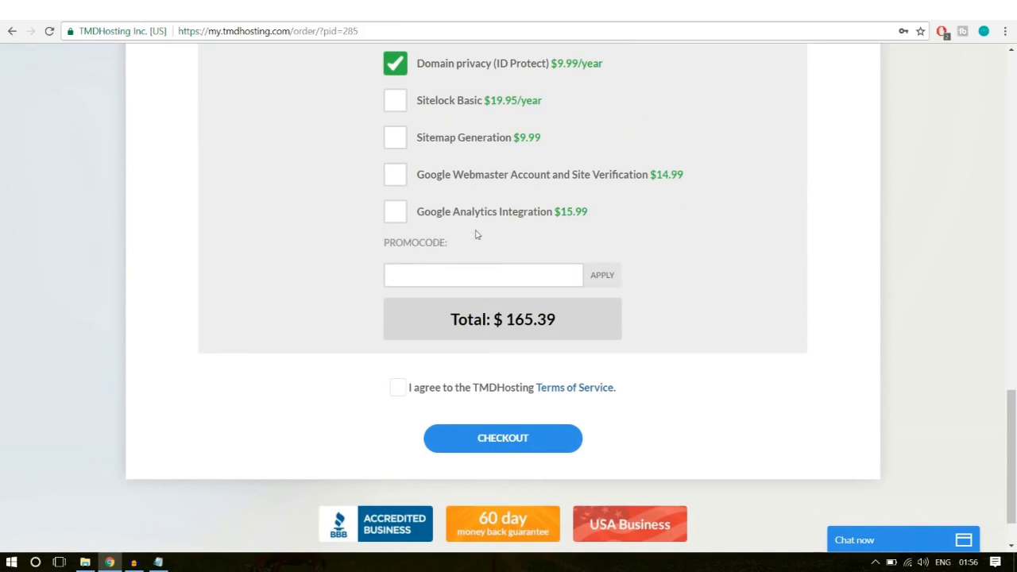
{"action": "type", "text": "NAYYAR6"}
{"action": "key", "text": "BackSpace"}
{"action": "type", "text": "7"}
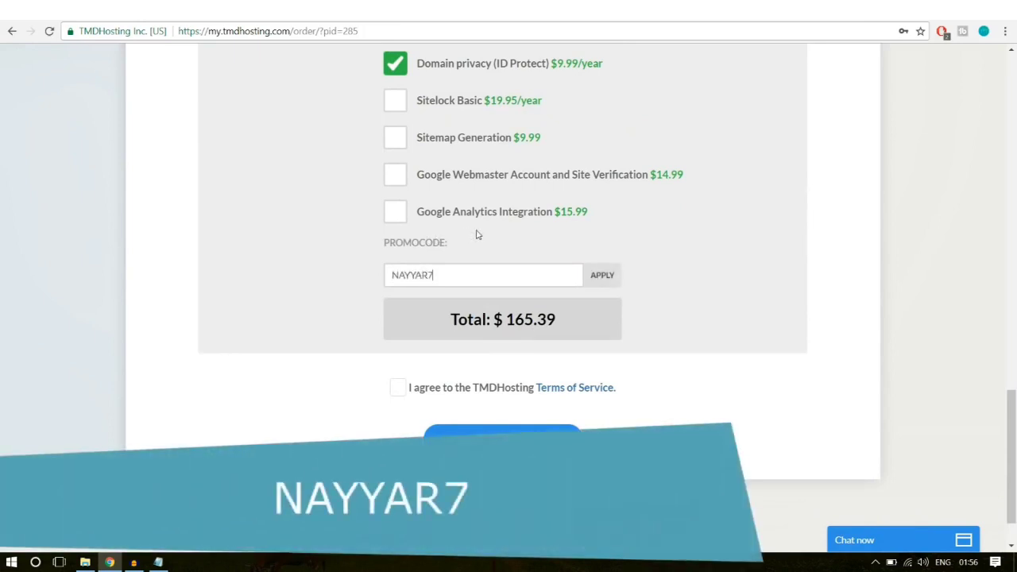
{"action": "left_click", "coordinate": [616, 284]}
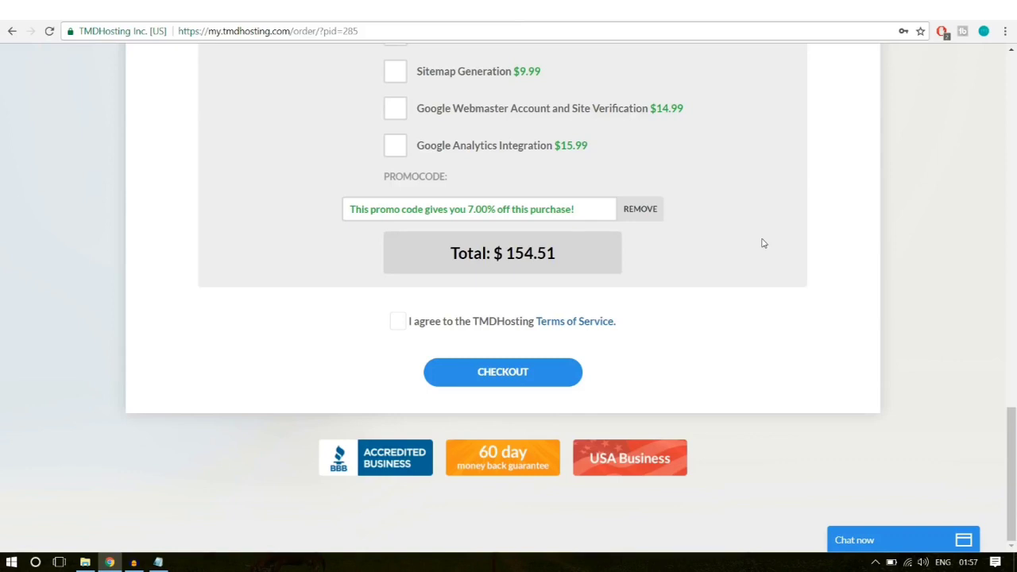
{"action": "left_click", "coordinate": [395, 325]}
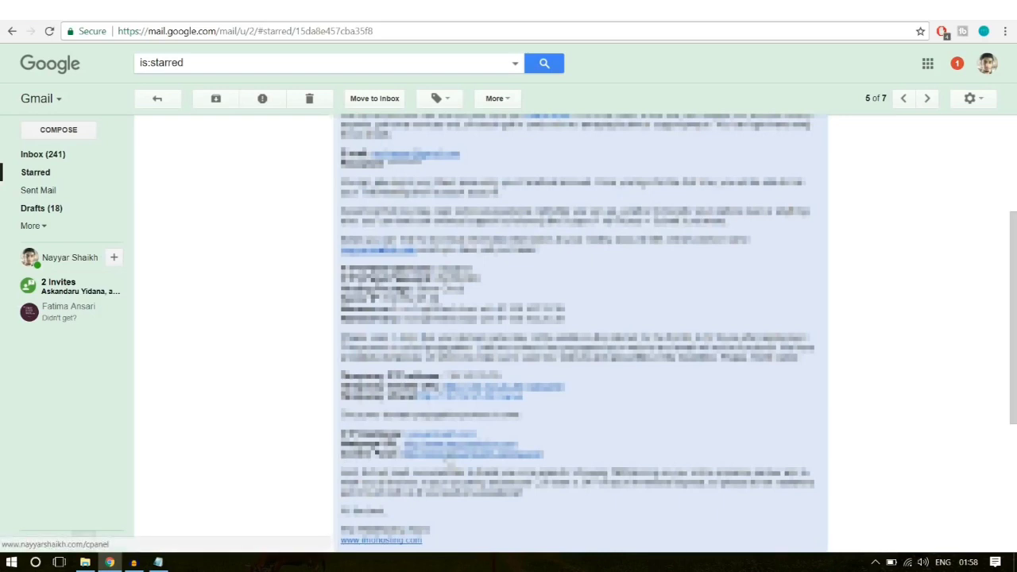
Step: Follow the email's cPanel link to the port 2083 login page
{"action": "left_click", "coordinate": [447, 456]}
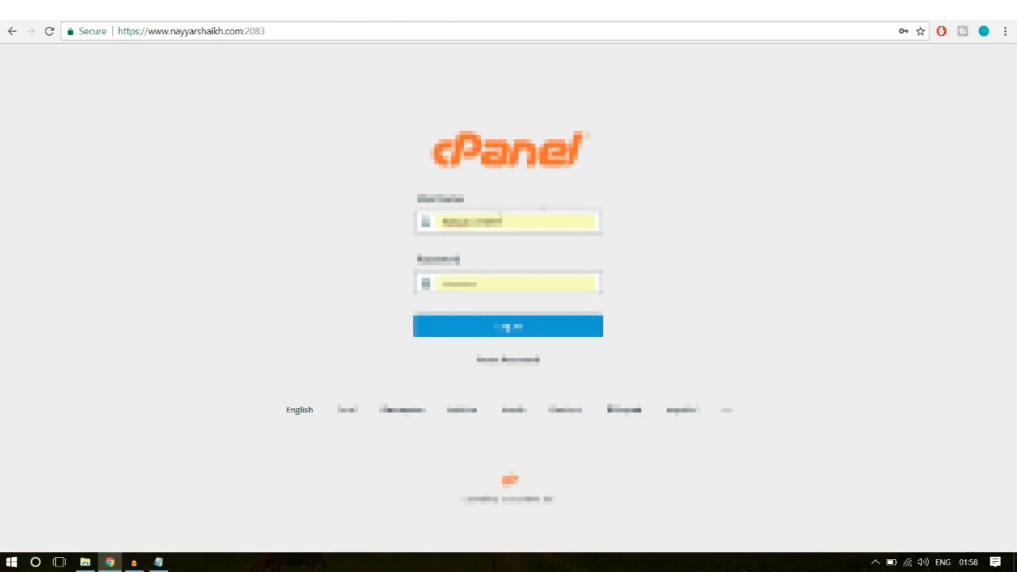
Step: Log in to cPanel with the prefilled username and password
{"action": "left_click", "coordinate": [508, 276]}
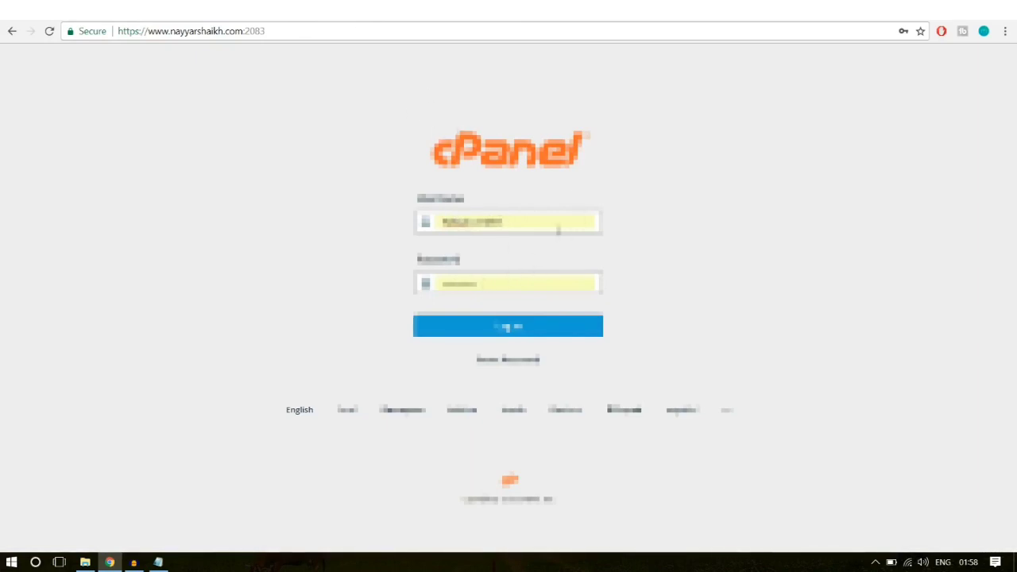
{"action": "left_click", "coordinate": [536, 329]}
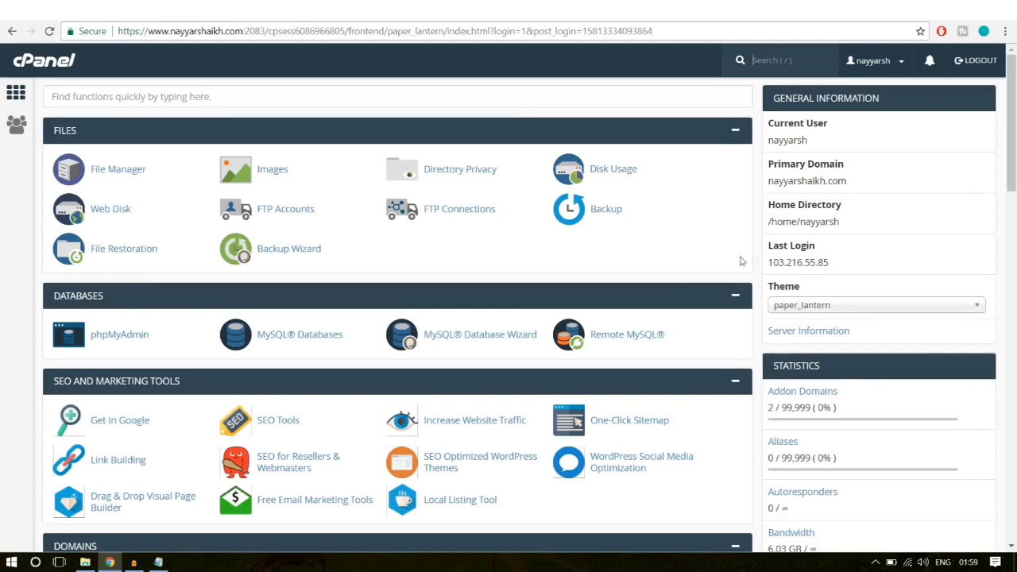
Step: Open WordPress from the Softaculous Apps Installer's Scripts list
{"action": "scroll", "coordinate": [759, 258], "scroll_direction": "down", "scroll_amount": 5}
{"action": "scroll", "coordinate": [758, 259], "scroll_direction": "down", "scroll_amount": 10}
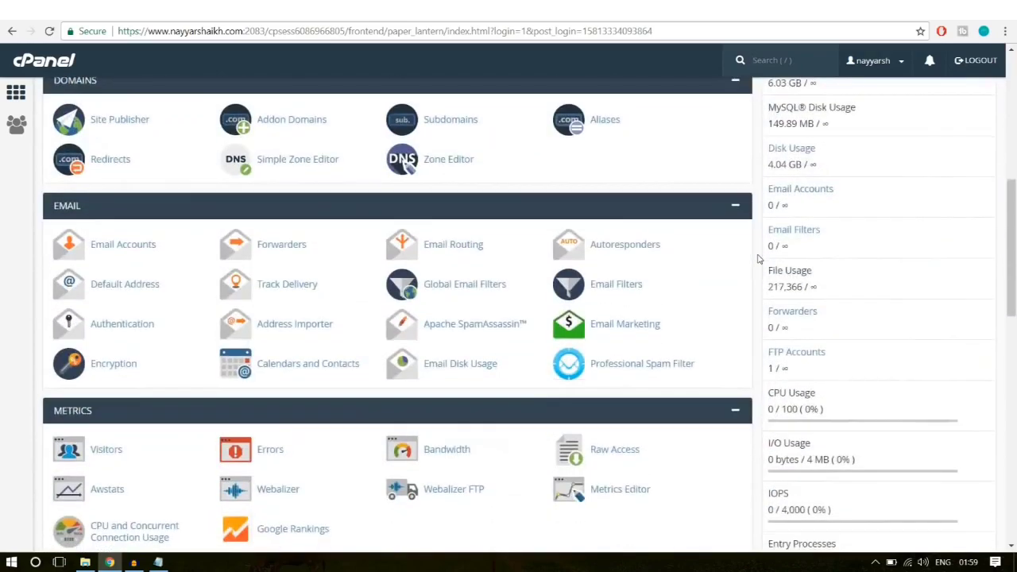
{"action": "scroll", "coordinate": [759, 259], "scroll_direction": "down", "scroll_amount": 2}
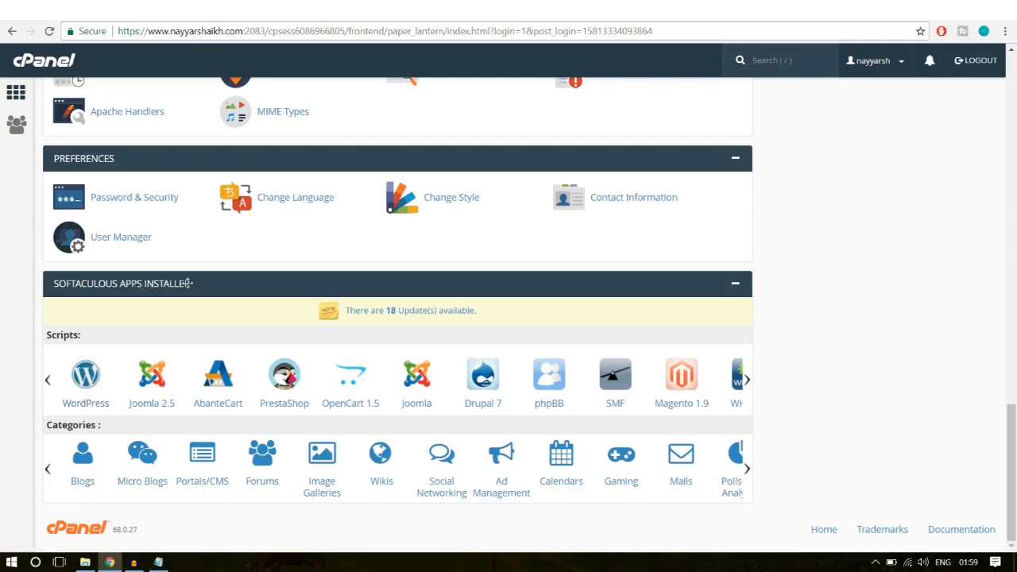
{"action": "left_click", "coordinate": [85, 375]}
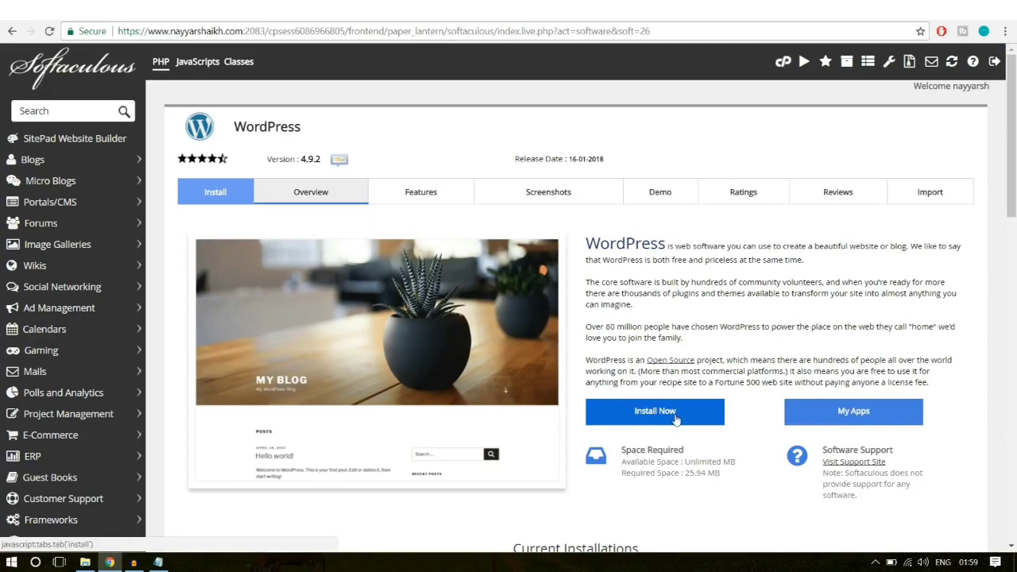
Step: Open the install form, choose the lms2 subdomain and clear the 'wp' directory
{"action": "left_click", "coordinate": [675, 419]}
{"action": "scroll", "coordinate": [675, 482], "scroll_direction": "down", "scroll_amount": 1}
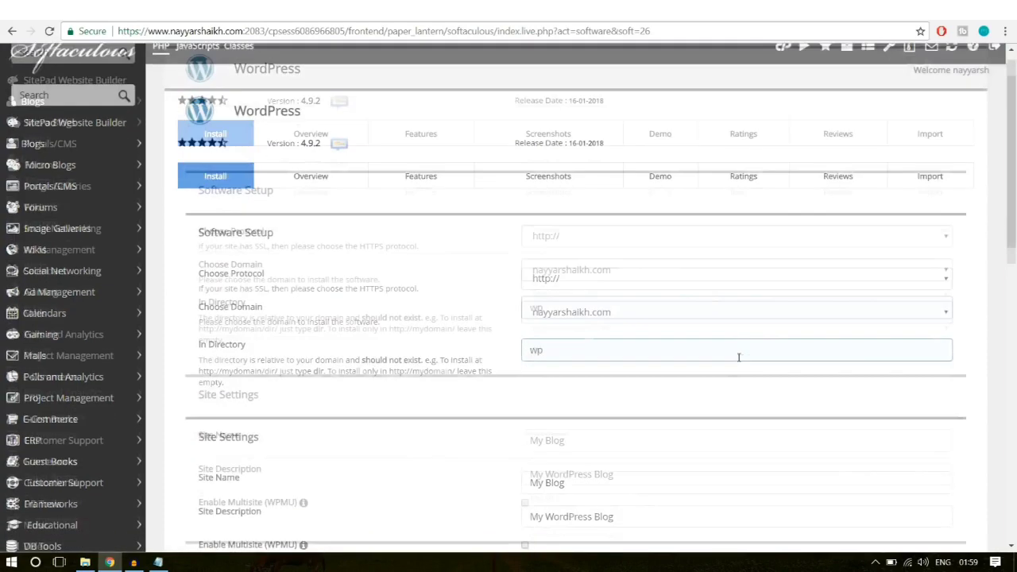
{"action": "left_click", "coordinate": [629, 263]}
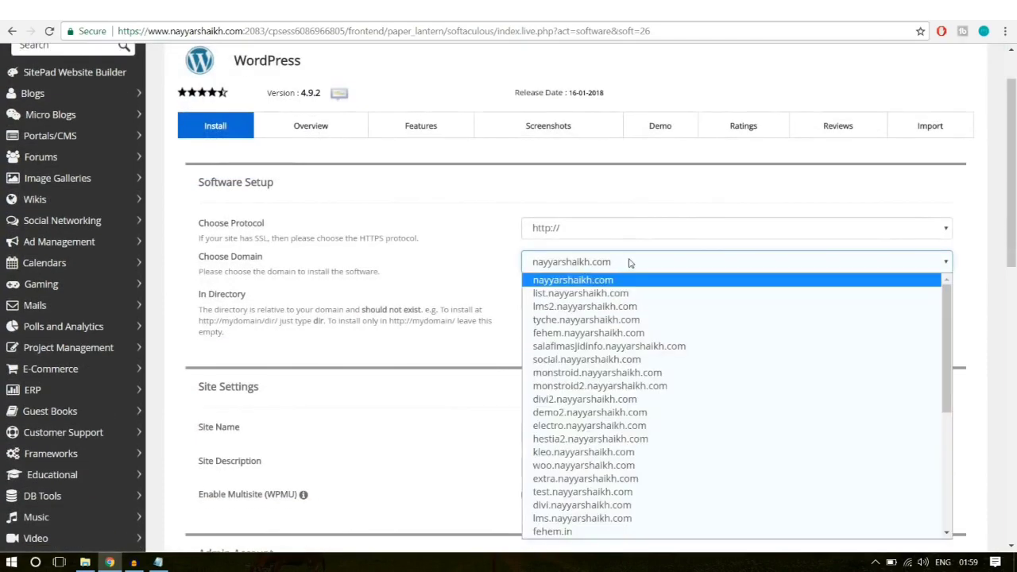
{"action": "left_click", "coordinate": [628, 264]}
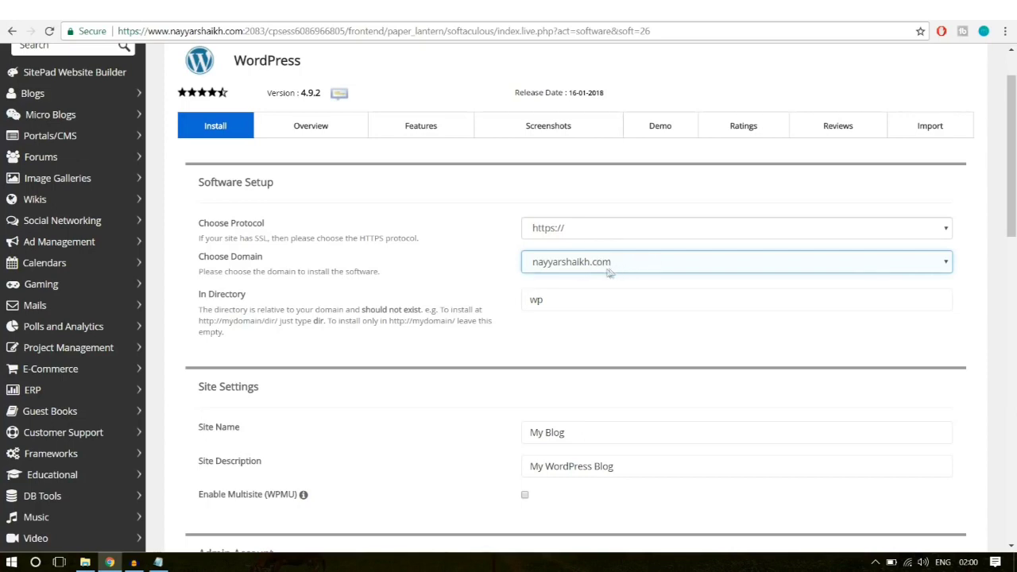
{"action": "left_click", "coordinate": [609, 267]}
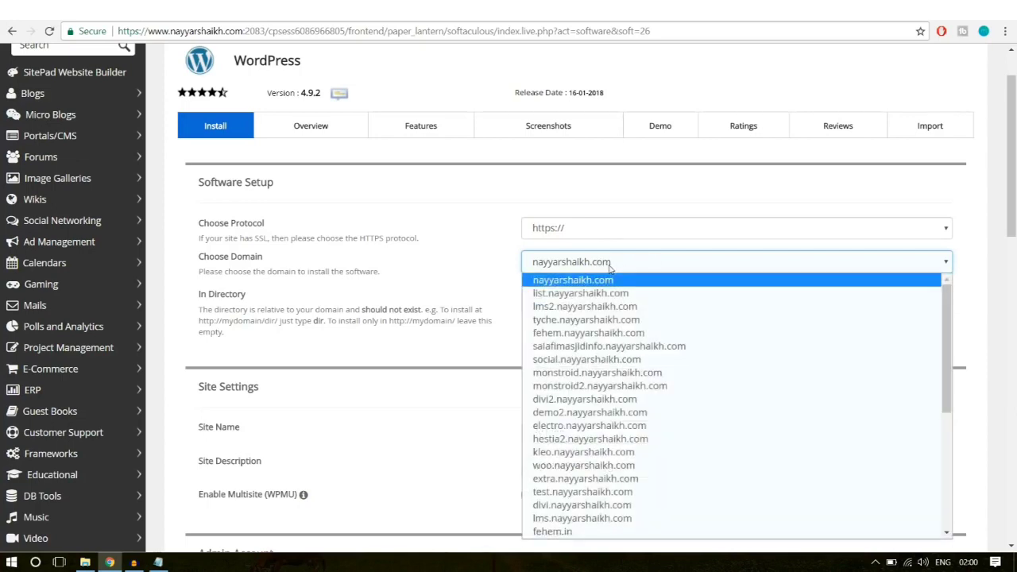
{"action": "left_click", "coordinate": [605, 309]}
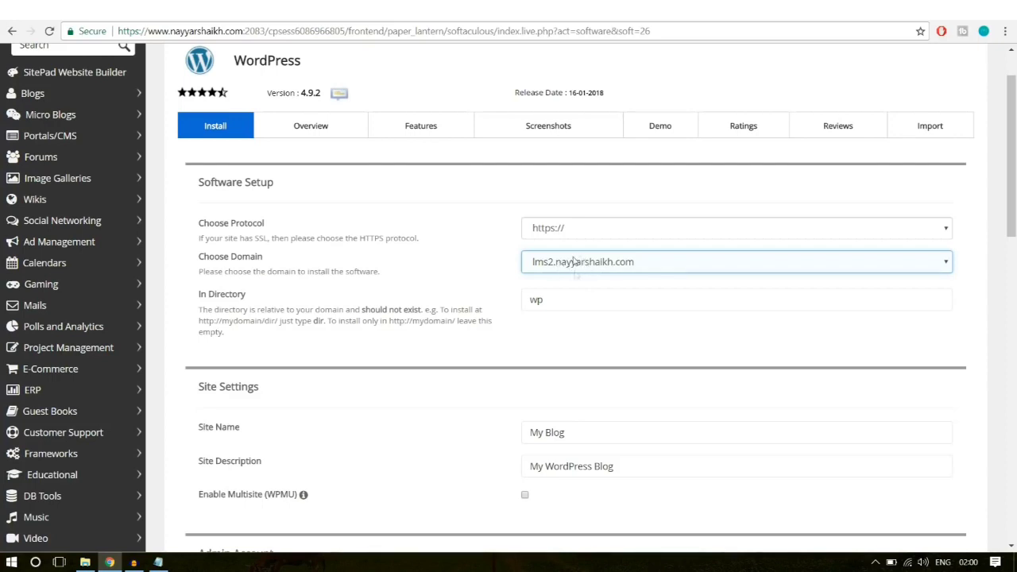
{"action": "left_click_drag", "start_coordinate": [199, 299], "coordinate": [263, 297]}
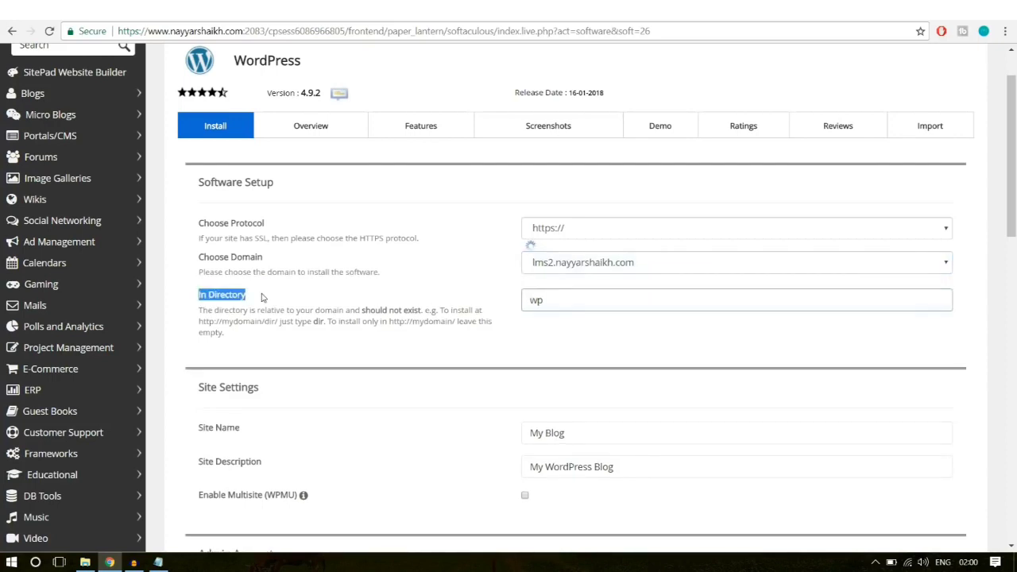
{"action": "left_click", "coordinate": [275, 301]}
{"action": "left_click_drag", "start_coordinate": [565, 300], "coordinate": [504, 304]}
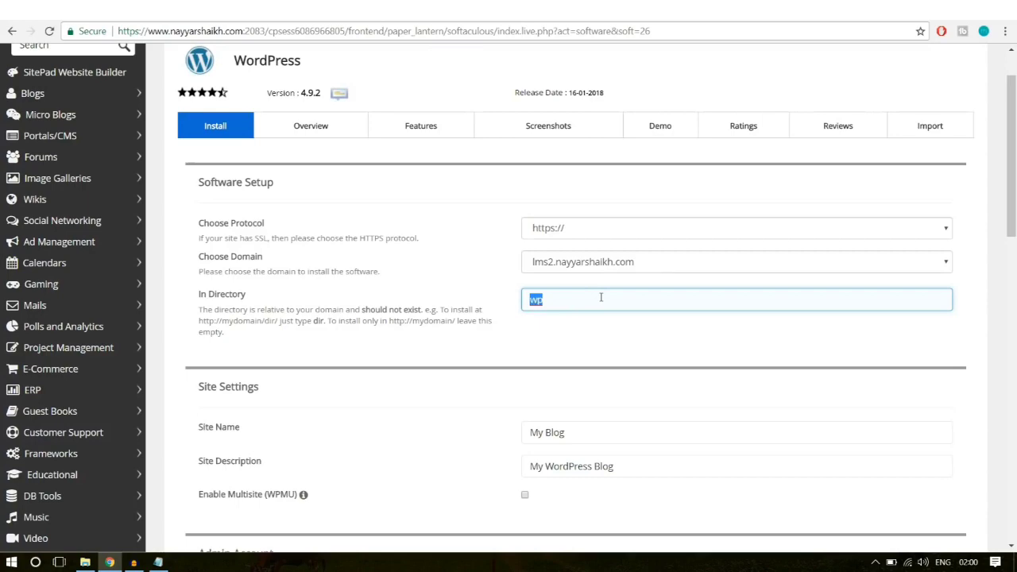
{"action": "key", "text": "BackSpace"}
Step: Review the My Blog site name and description, then select the default admin username
{"action": "scroll", "coordinate": [707, 302], "scroll_direction": "down", "scroll_amount": 3}
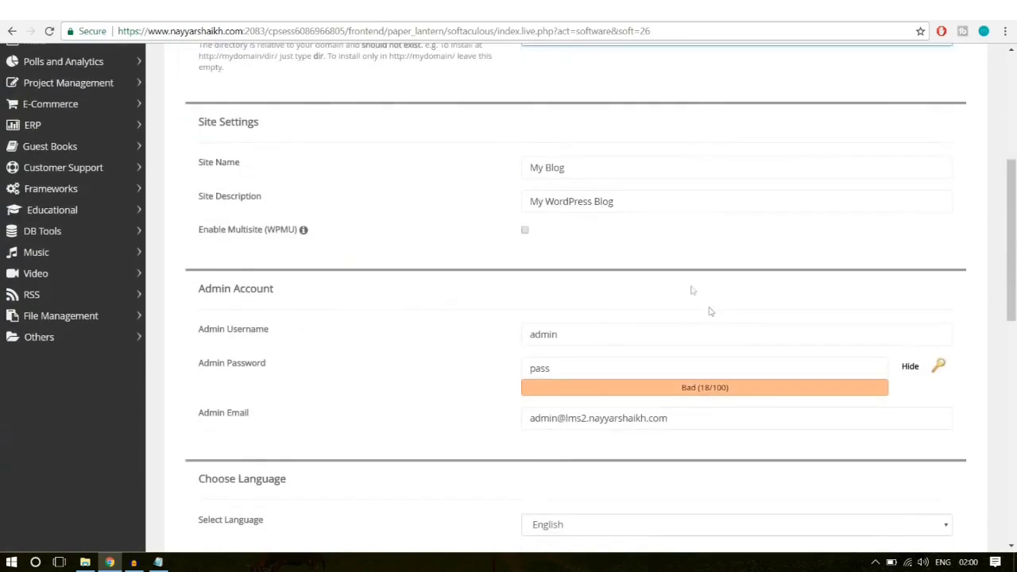
{"action": "left_click", "coordinate": [596, 171]}
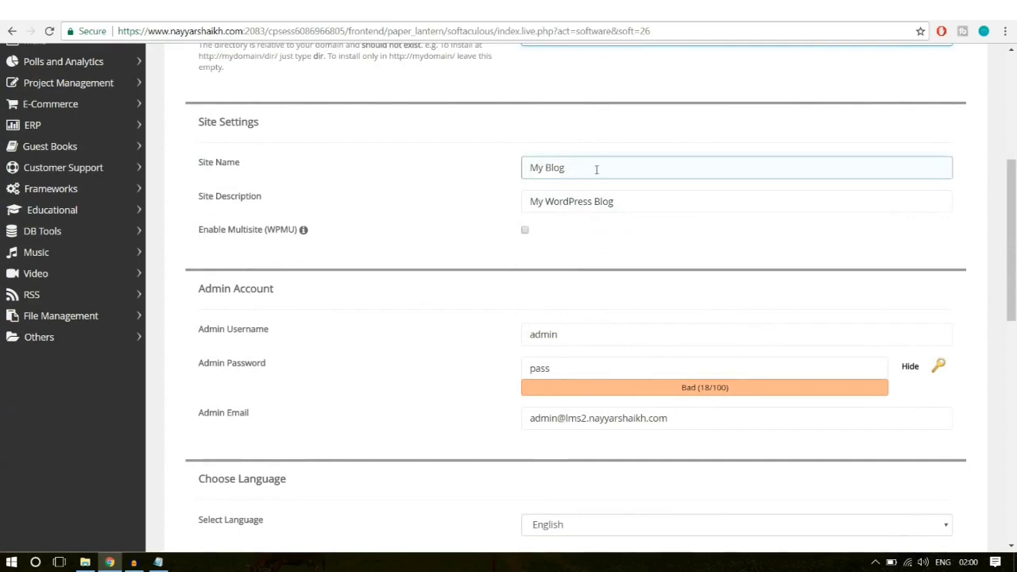
{"action": "left_click", "coordinate": [648, 194]}
{"action": "left_click_drag", "start_coordinate": [581, 166], "coordinate": [516, 171]}
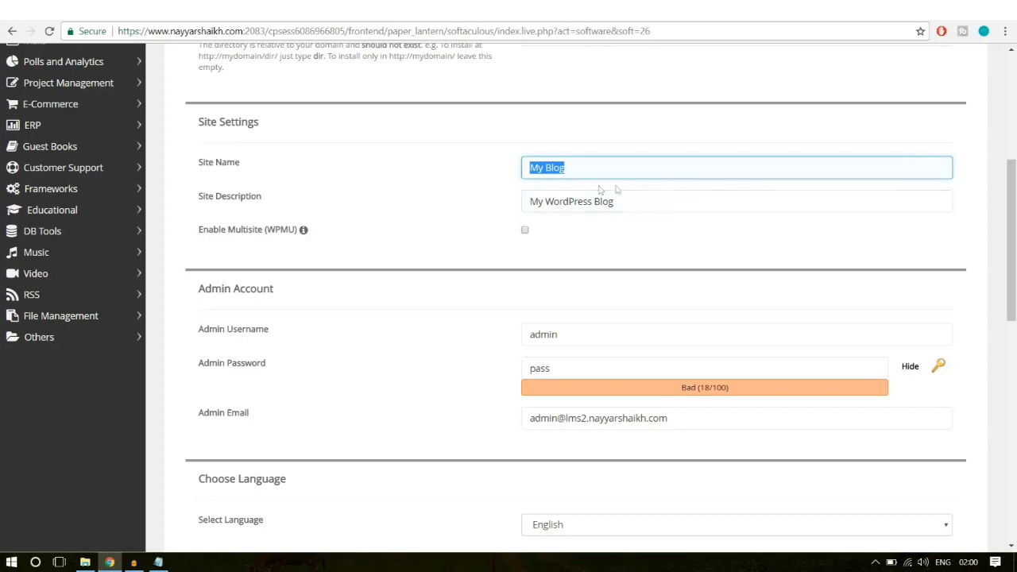
{"action": "scroll", "coordinate": [769, 193], "scroll_direction": "down", "scroll_amount": 2}
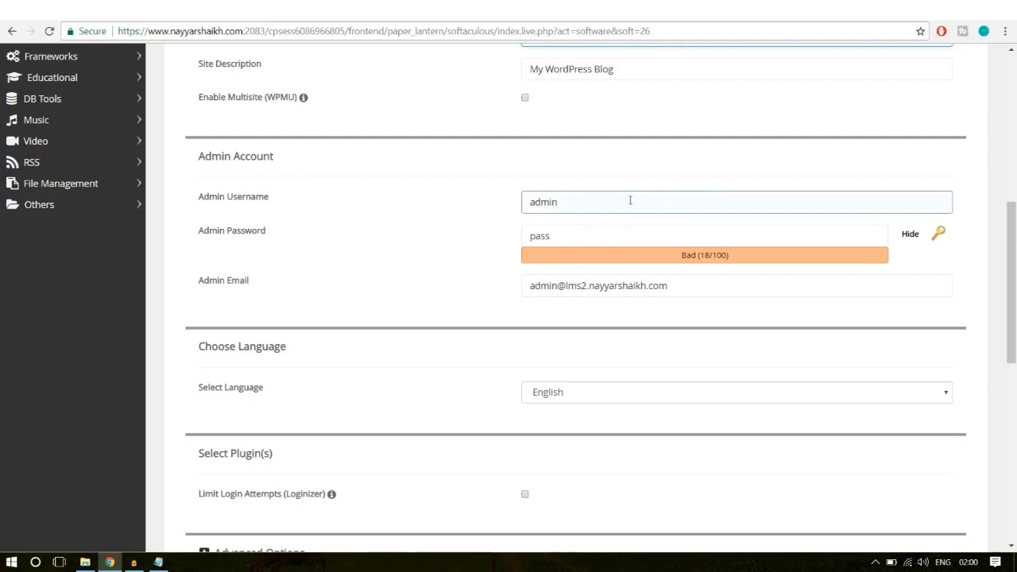
{"action": "left_click_drag", "start_coordinate": [630, 200], "coordinate": [495, 202]}
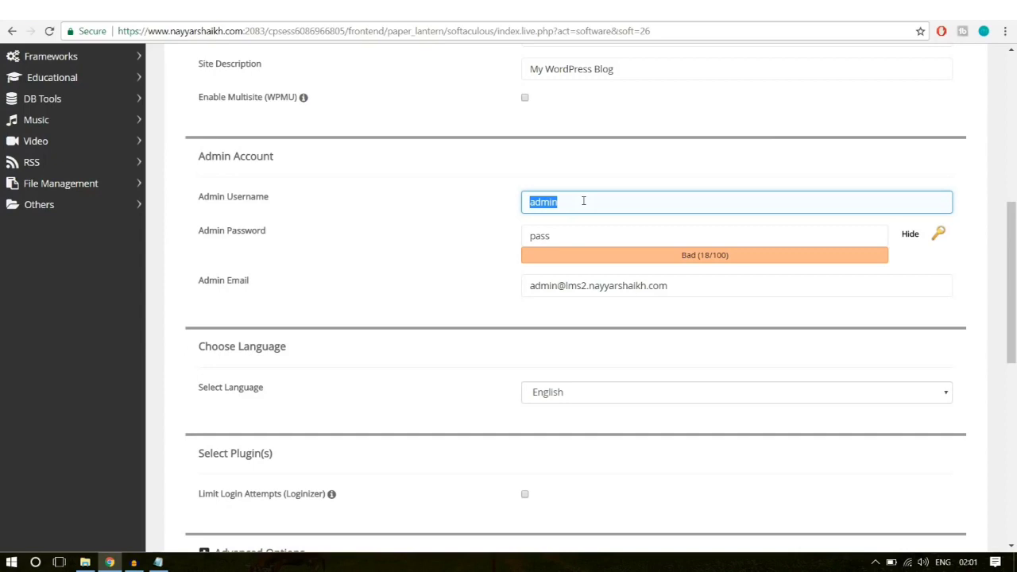
Step: Replace the default admin username with your own
{"action": "key", "text": "BackSpace"}
{"action": "type", "text": "nAy"}
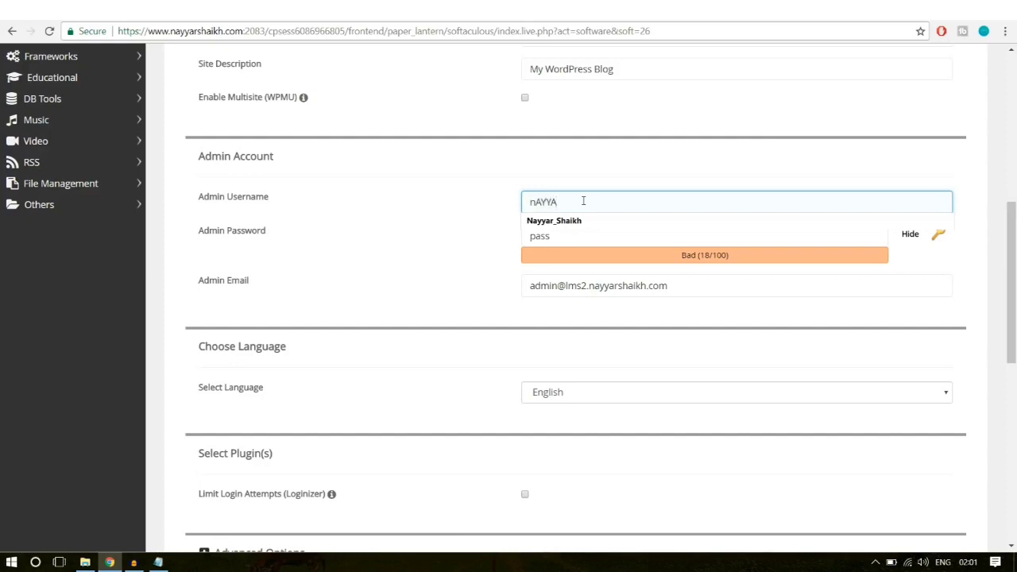
{"action": "left_click", "coordinate": [580, 221]}
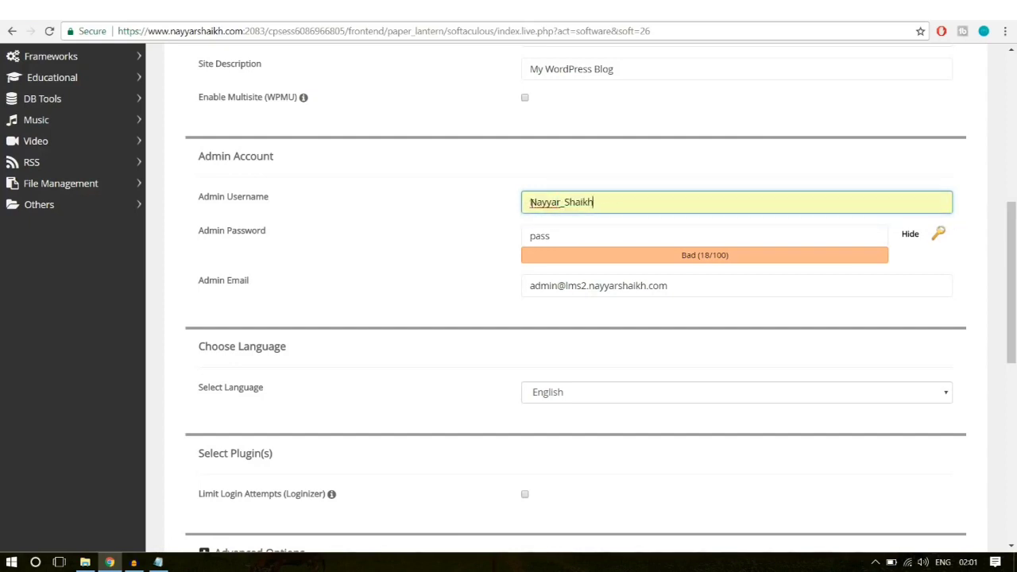
{"action": "left_click_drag", "start_coordinate": [530, 201], "coordinate": [537, 201]}
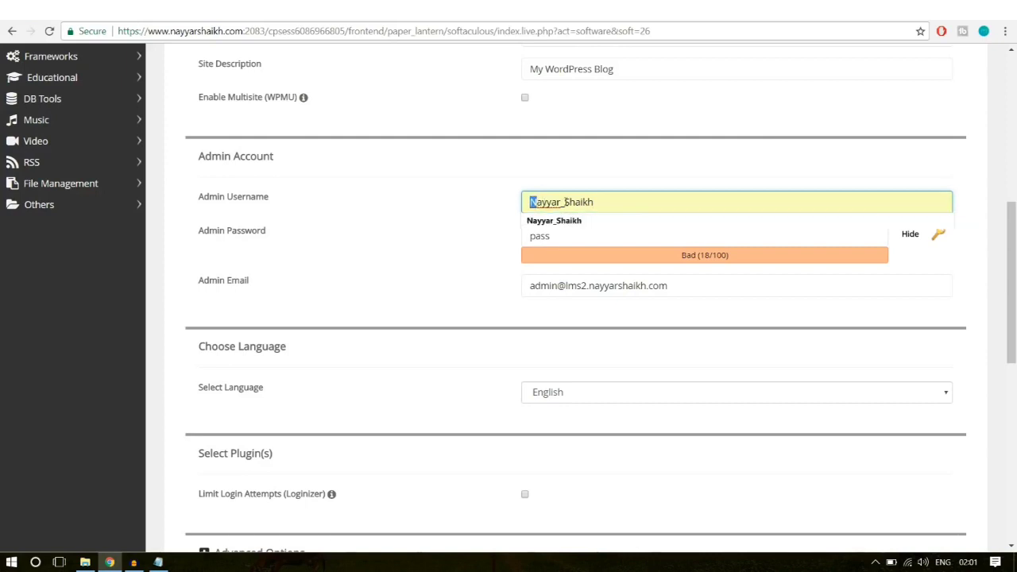
{"action": "left_click", "coordinate": [564, 201]}
{"action": "left_click", "coordinate": [561, 205]}
{"action": "left_click", "coordinate": [477, 209]}
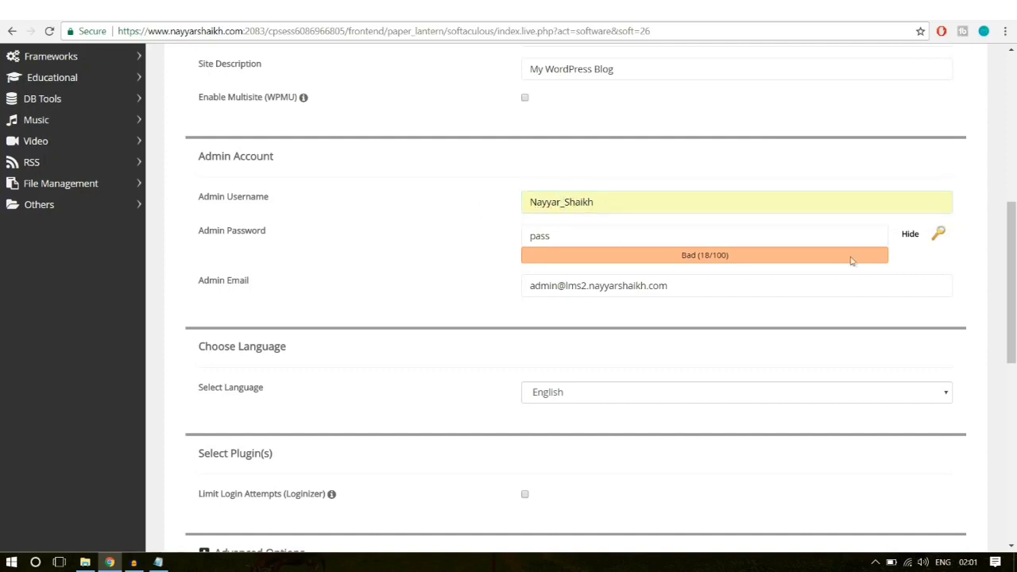
Step: Enter a new admin password and fill in your admin e-mail address
{"action": "left_click", "coordinate": [914, 242]}
{"action": "left_click_drag", "start_coordinate": [688, 236], "coordinate": [490, 247]}
{"action": "key", "text": "BackSpace"}
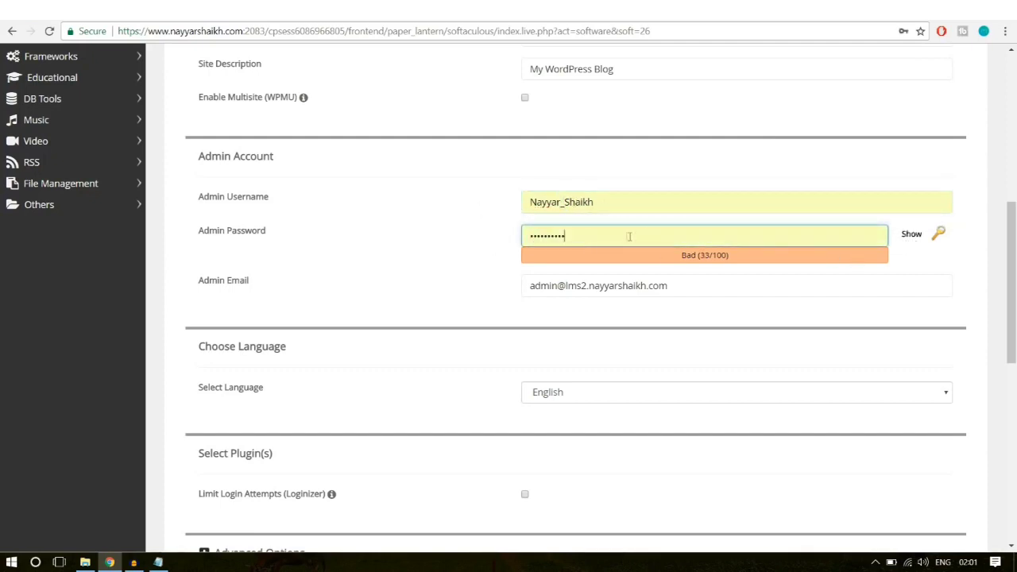
{"action": "left_click_drag", "start_coordinate": [629, 236], "coordinate": [492, 251]}
{"action": "left_click", "coordinate": [712, 236]}
{"action": "type", "text": "••••••••"}
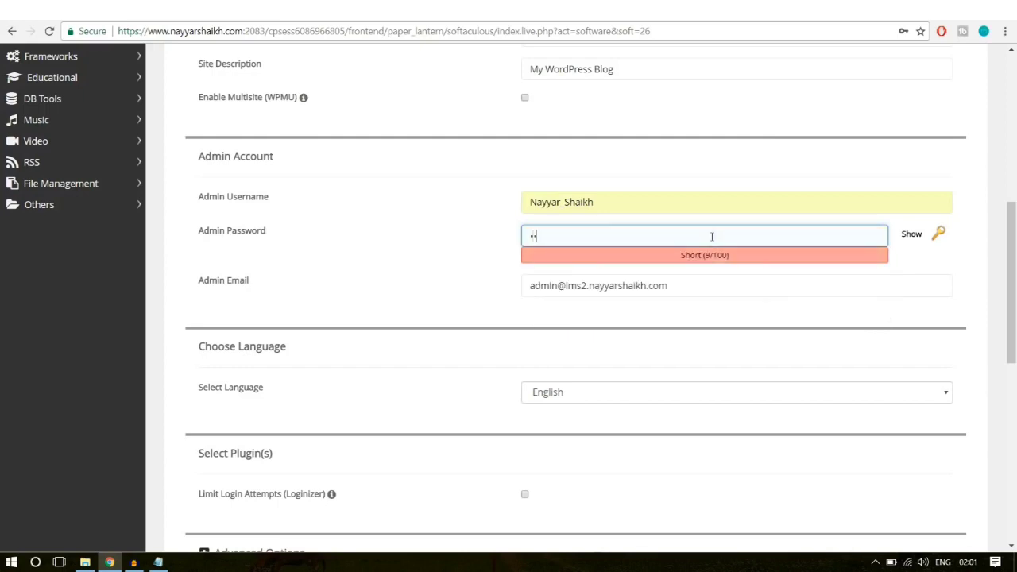
{"action": "type", "text": "••"}
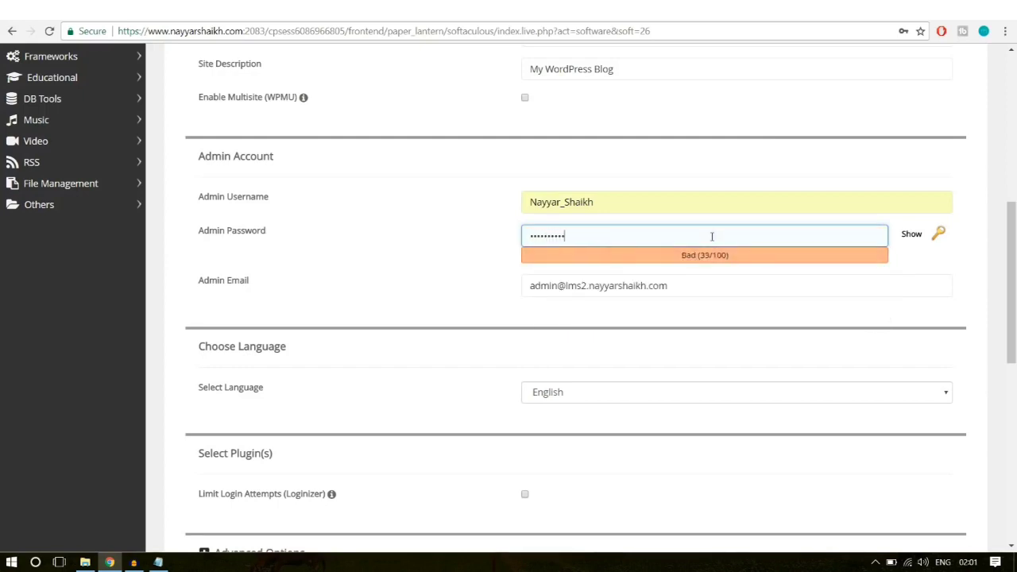
{"action": "left_click_drag", "start_coordinate": [704, 295], "coordinate": [423, 300]}
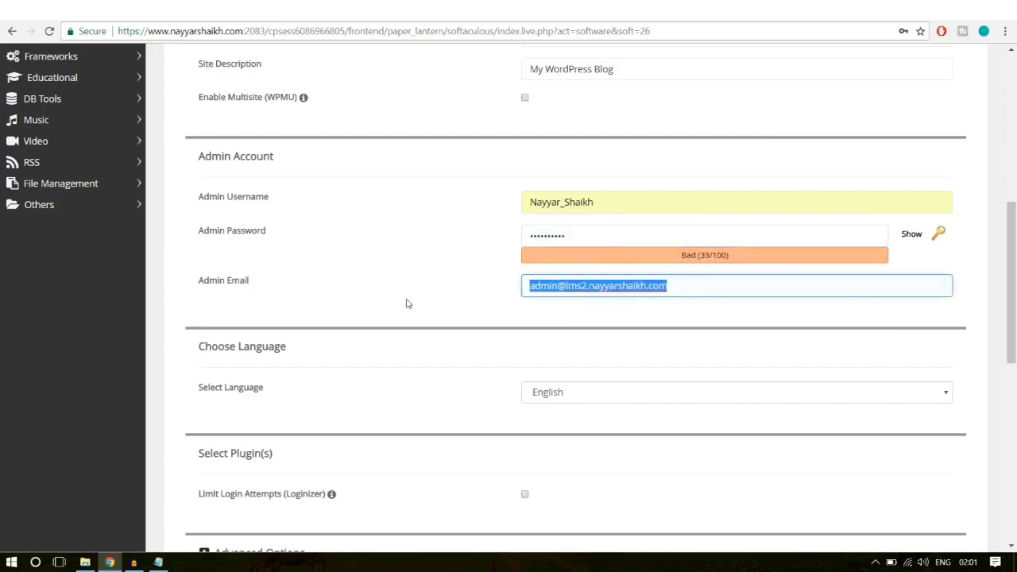
{"action": "type", "text": "re"}
{"action": "key", "text": "Down"}
{"action": "key", "text": "Return"}
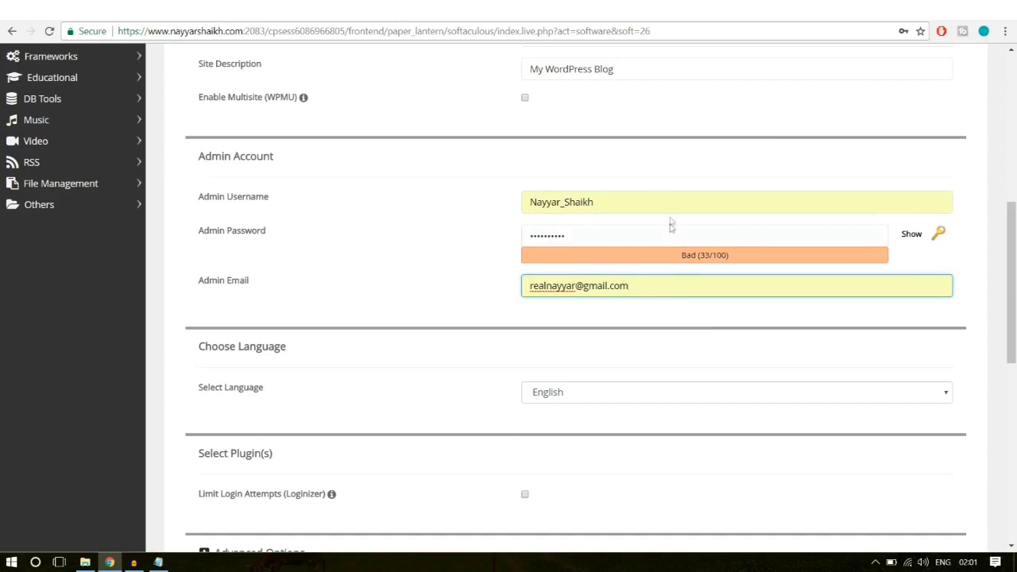
{"action": "scroll", "coordinate": [785, 334], "scroll_direction": "down", "scroll_amount": 7}
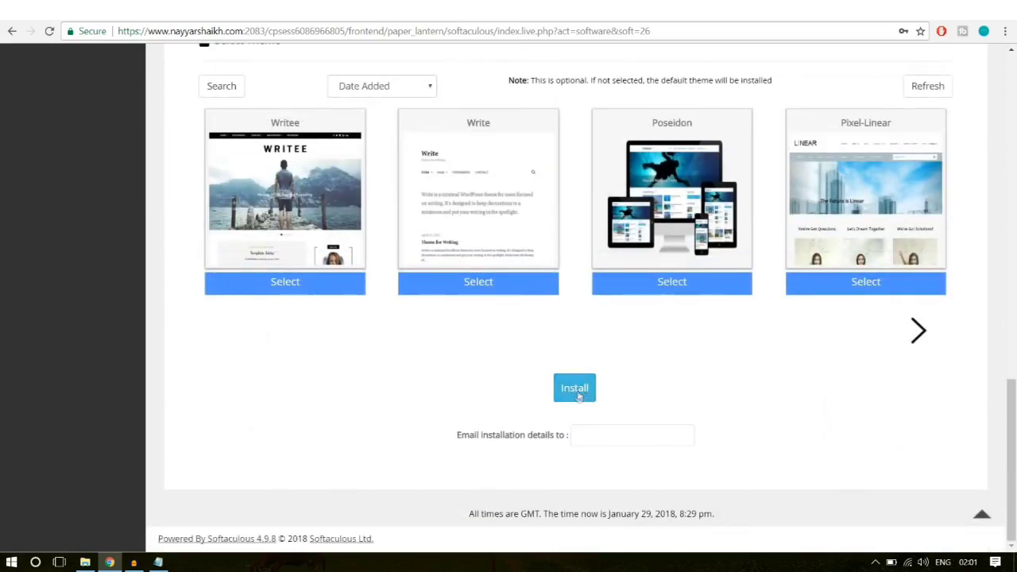
Step: Install WordPress and confirm the success message with the lms2 wp-admin URL
{"action": "left_click", "coordinate": [578, 395]}
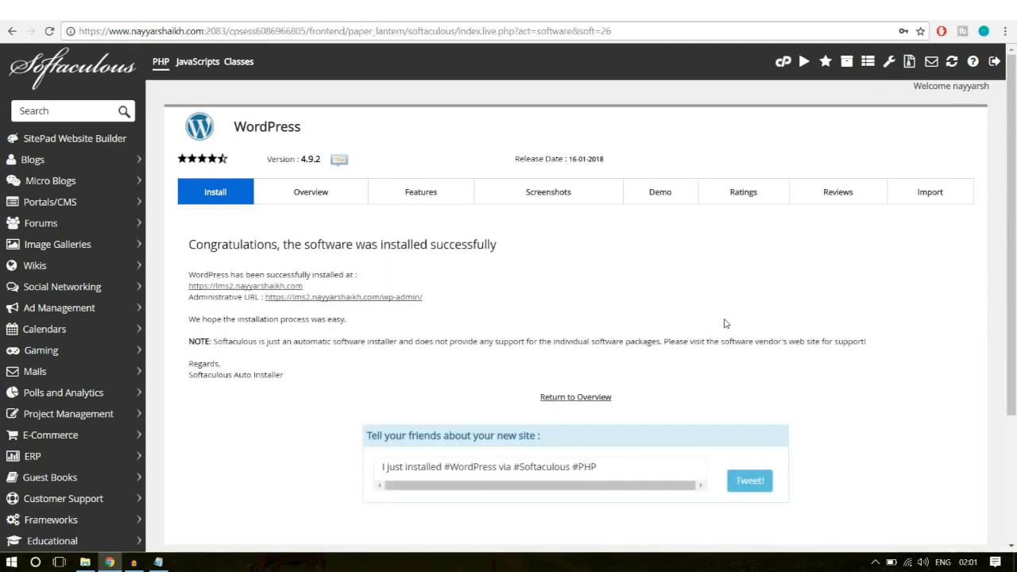
{"action": "scroll", "coordinate": [724, 323], "scroll_direction": "down", "scroll_amount": 2}
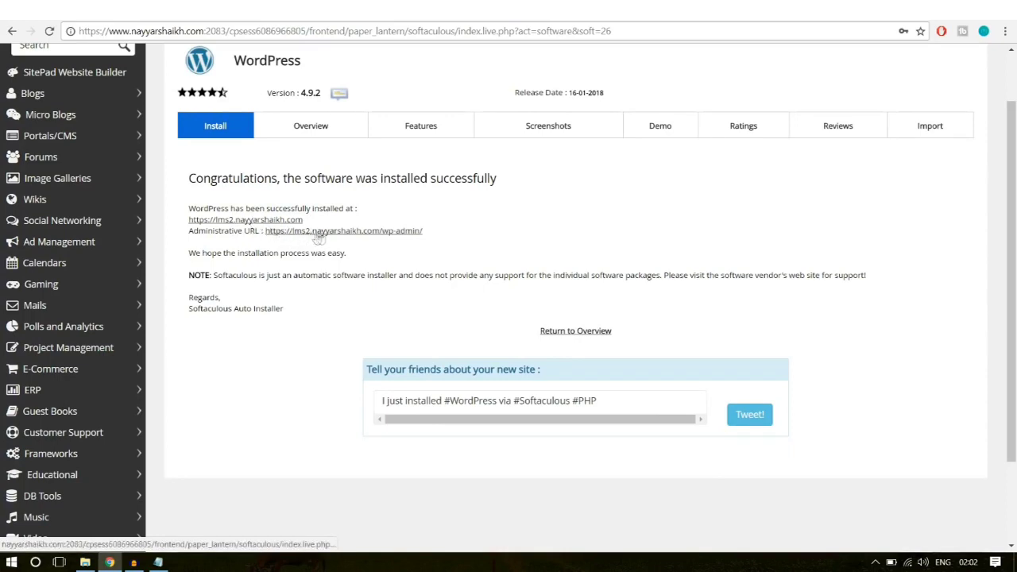
Step: Open the lms2 site's WordPress Dashboard from the success page and check its connection security details
{"action": "left_click", "coordinate": [370, 235]}
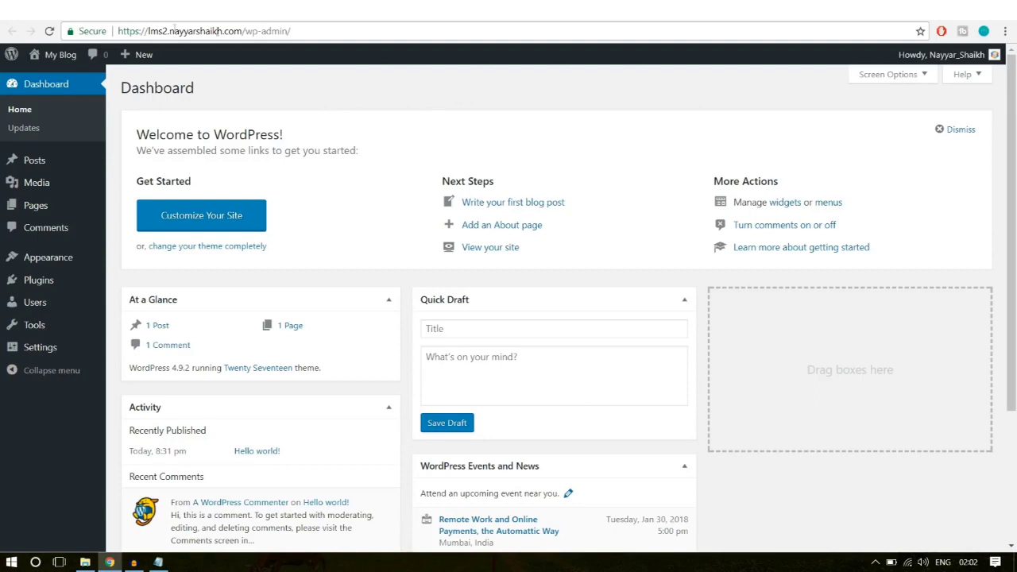
{"action": "left_click", "coordinate": [88, 34]}
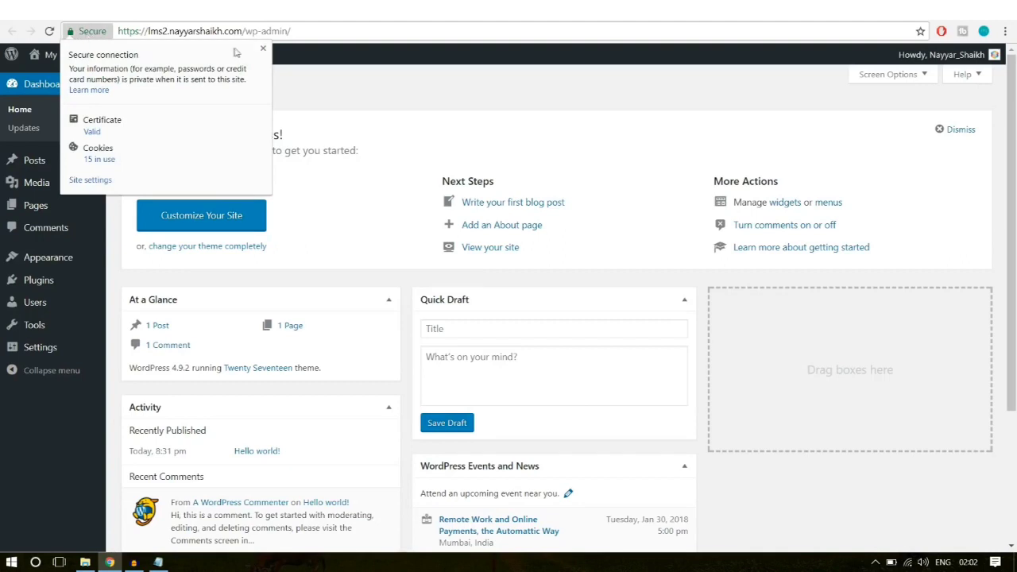
{"action": "left_click", "coordinate": [263, 49]}
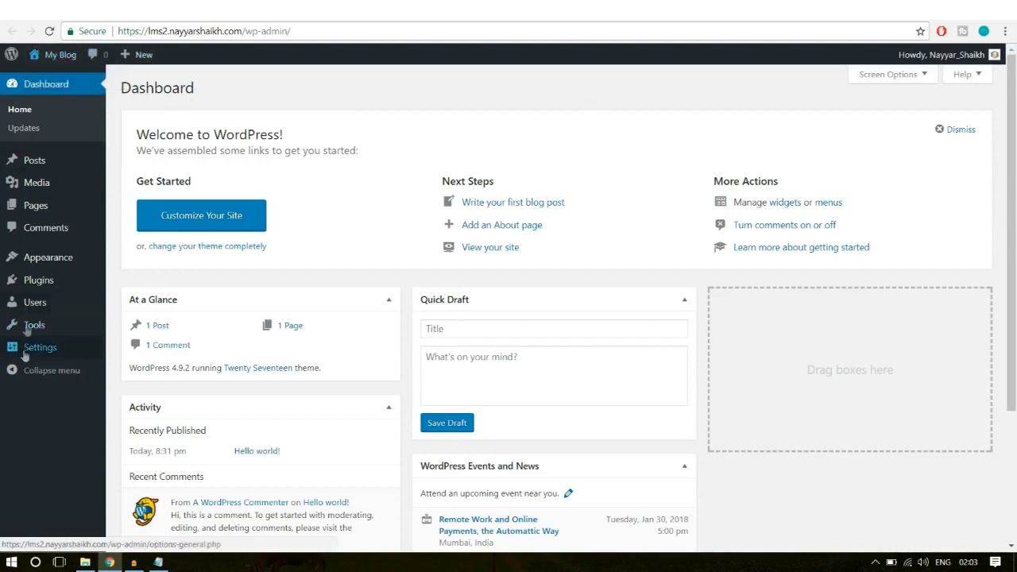
Step: Bulk-delete all installed plugins, Akismet Anti-Spam and Hello Dolly, from Installed Plugins
{"action": "left_click", "coordinate": [45, 289]}
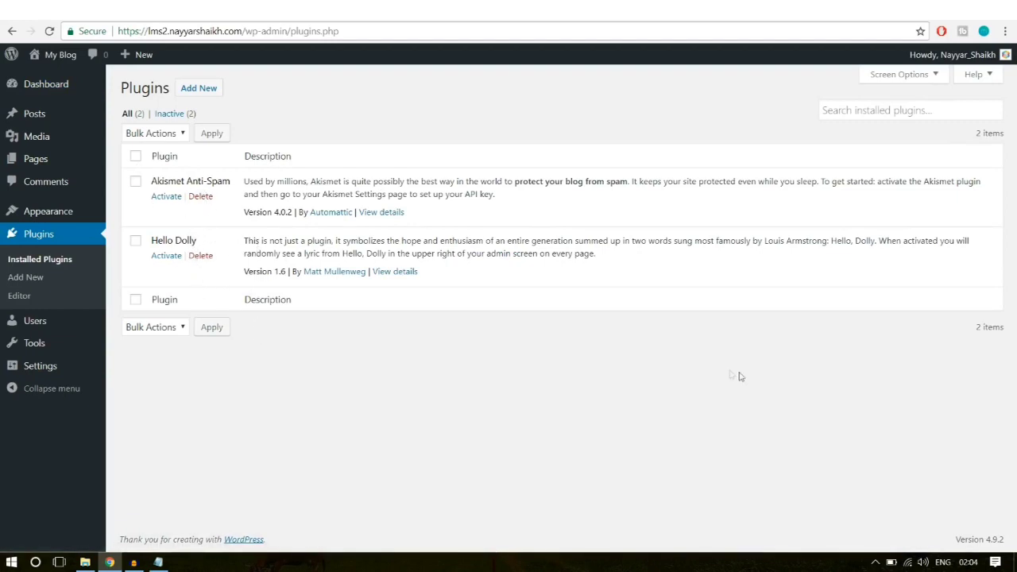
{"action": "left_click", "coordinate": [135, 156]}
{"action": "left_click", "coordinate": [157, 328]}
{"action": "left_click", "coordinate": [168, 395]}
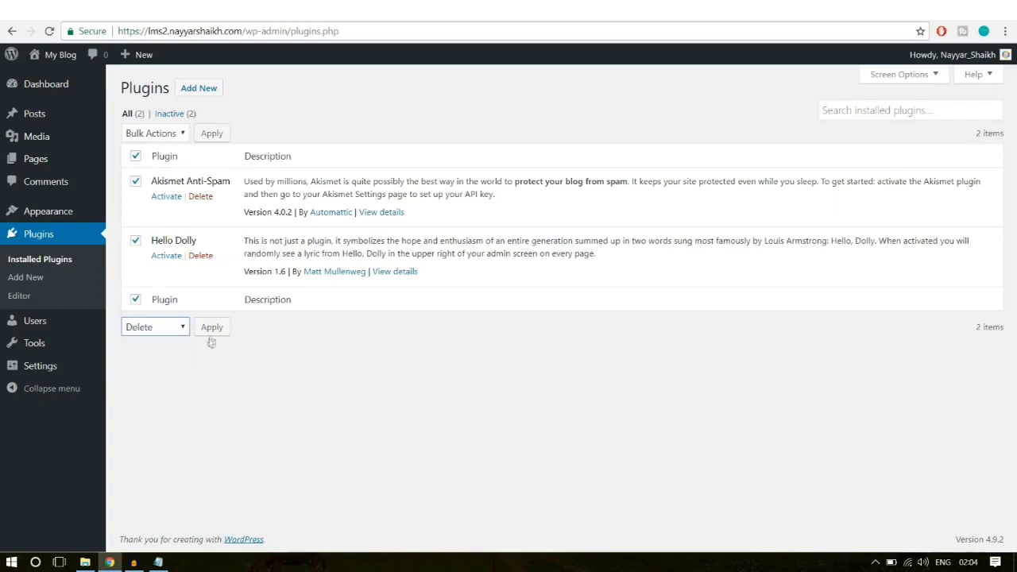
{"action": "left_click", "coordinate": [211, 329]}
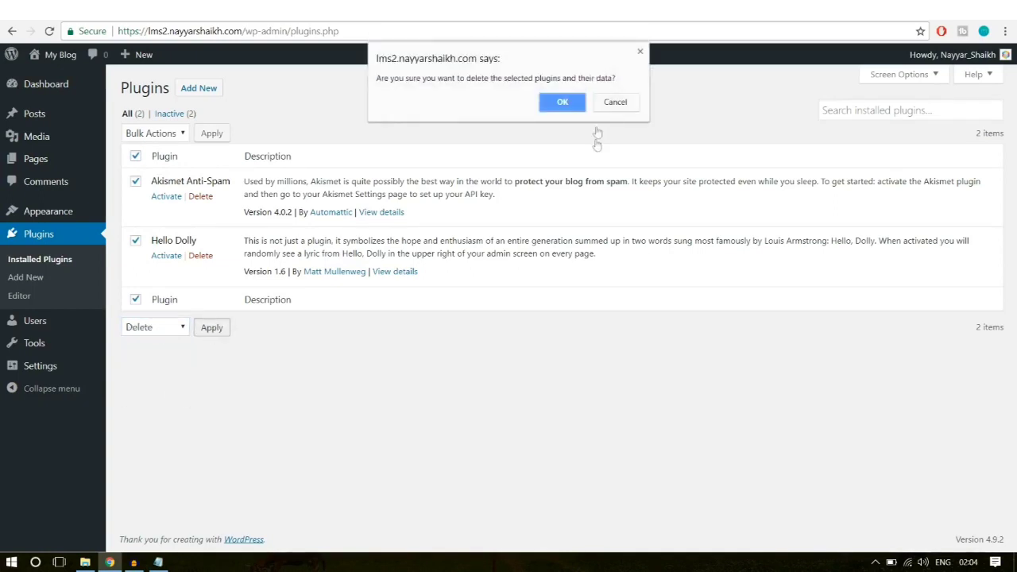
{"action": "left_click", "coordinate": [567, 107]}
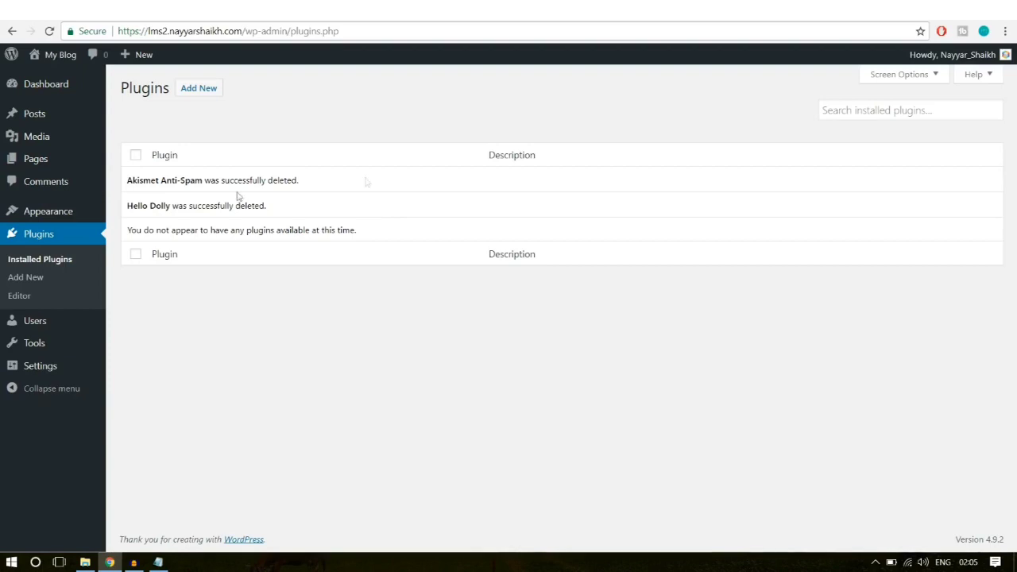
{"action": "mouse_move", "coordinate": [52, 212]}
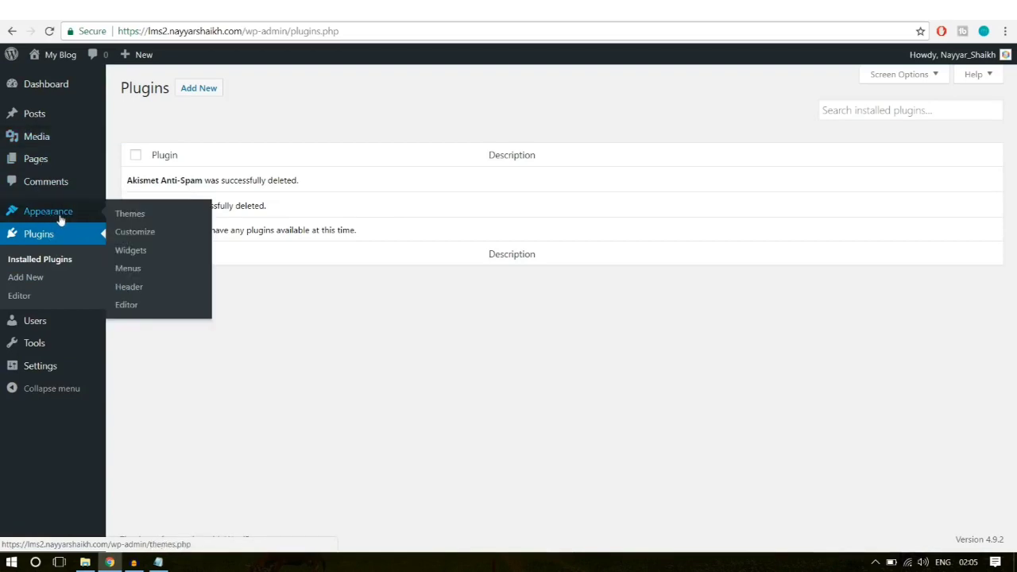
Step: Delete the Twenty Fifteen and Twenty Sixteen themes from Appearance > Themes, keeping Twenty Seventeen
{"action": "left_click", "coordinate": [56, 220]}
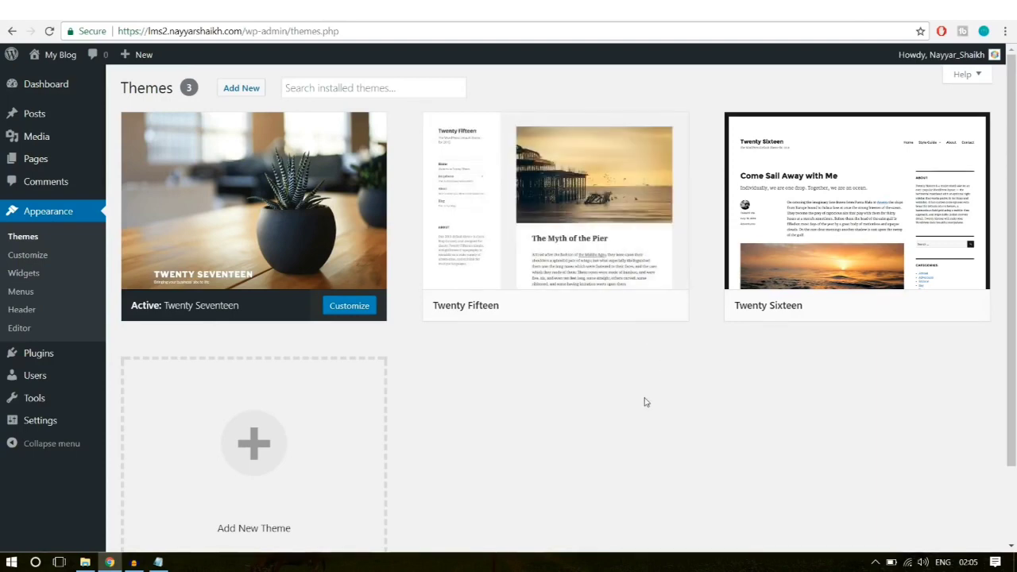
{"action": "mouse_move", "coordinate": [601, 257]}
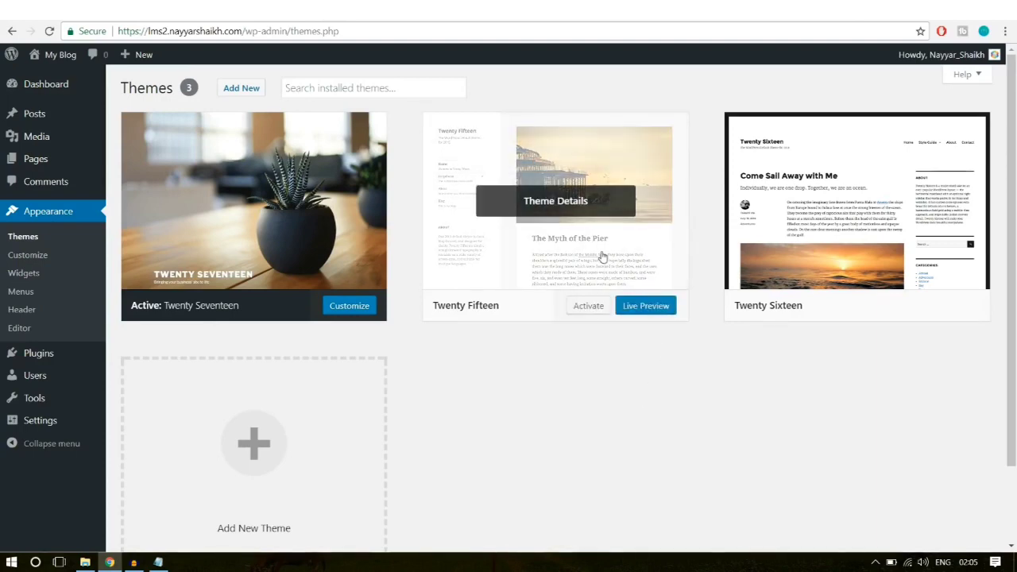
{"action": "left_click", "coordinate": [602, 257]}
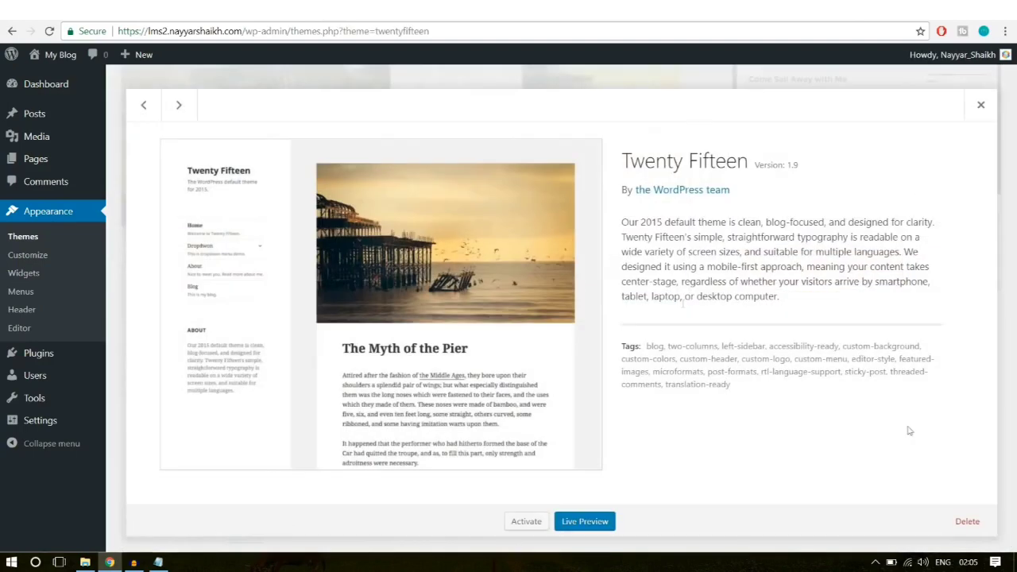
{"action": "left_click", "coordinate": [961, 522]}
{"action": "left_click", "coordinate": [563, 118]}
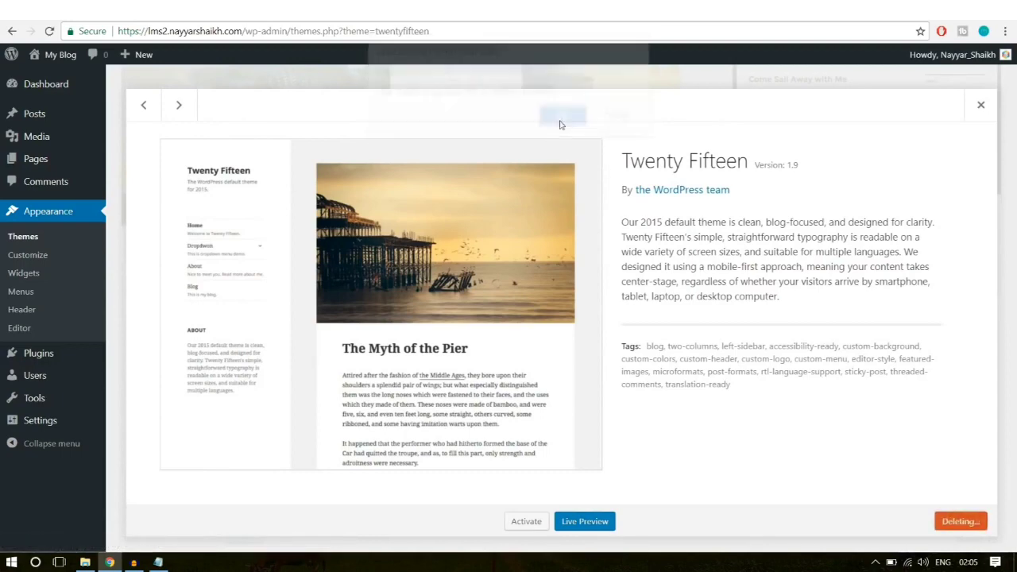
{"action": "left_click", "coordinate": [576, 215]}
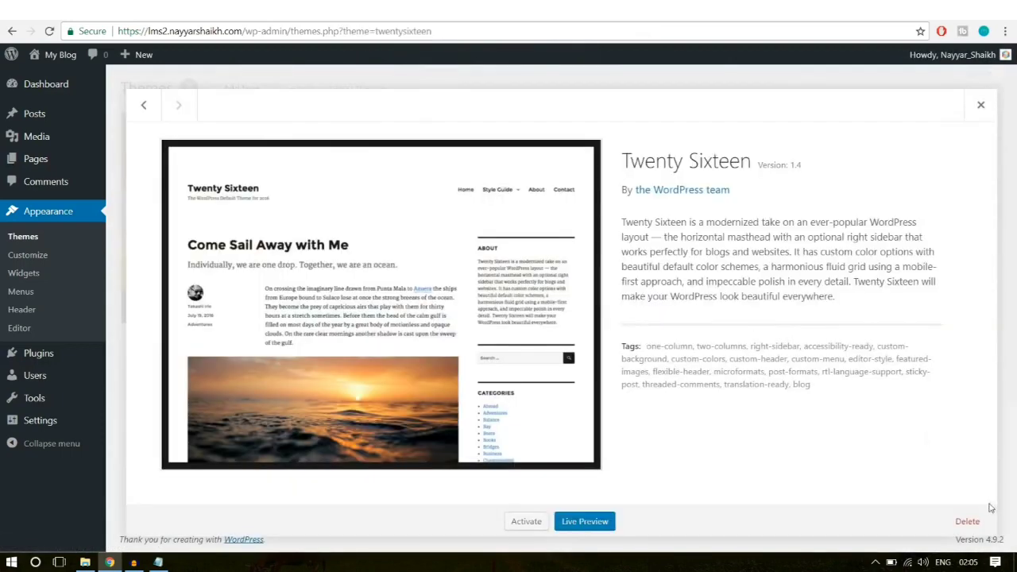
{"action": "left_click", "coordinate": [967, 521]}
{"action": "left_click", "coordinate": [560, 124]}
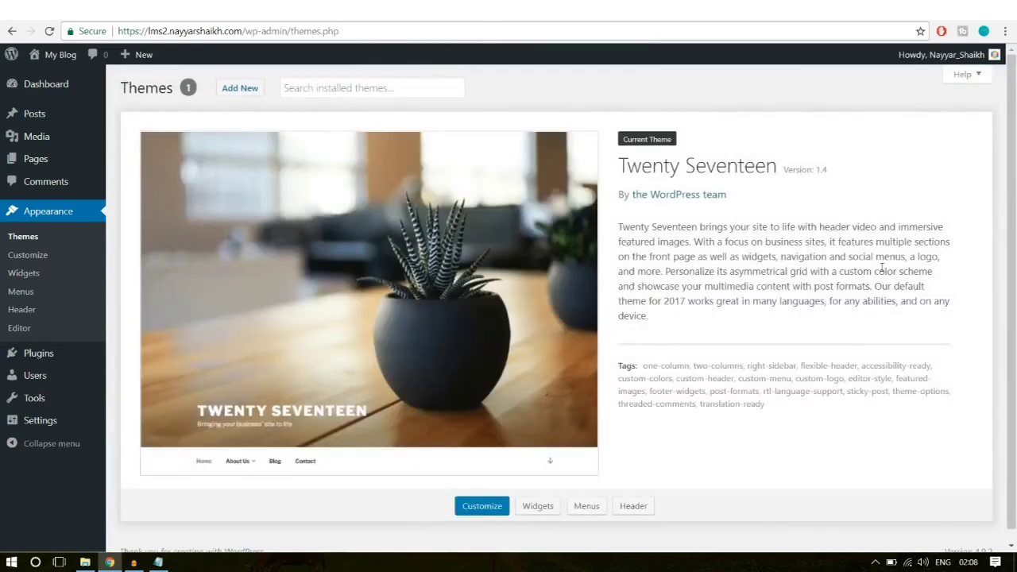
{"action": "mouse_move", "coordinate": [50, 59]}
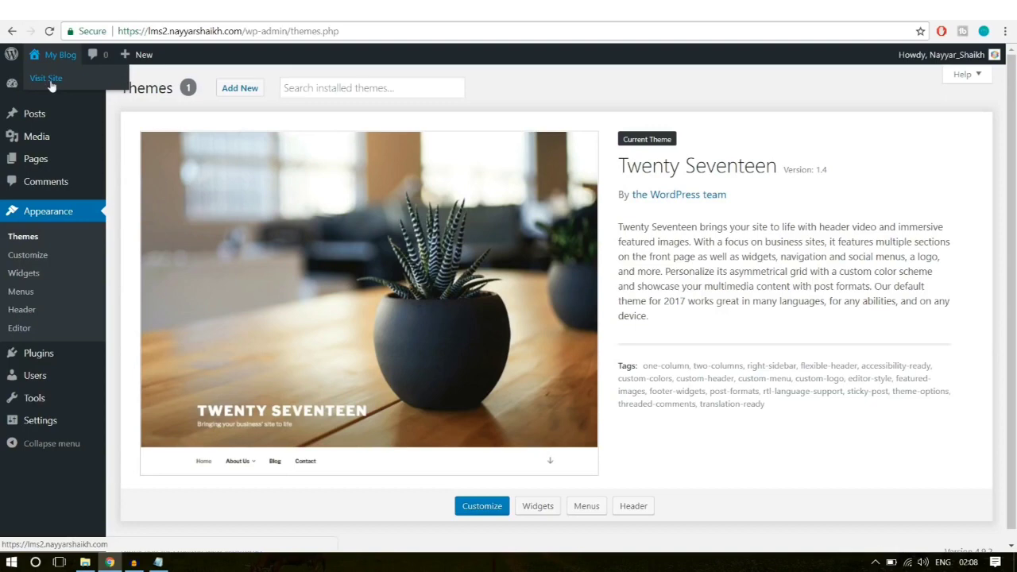
{"action": "right_click", "coordinate": [50, 85]}
{"action": "left_click", "coordinate": [64, 88]}
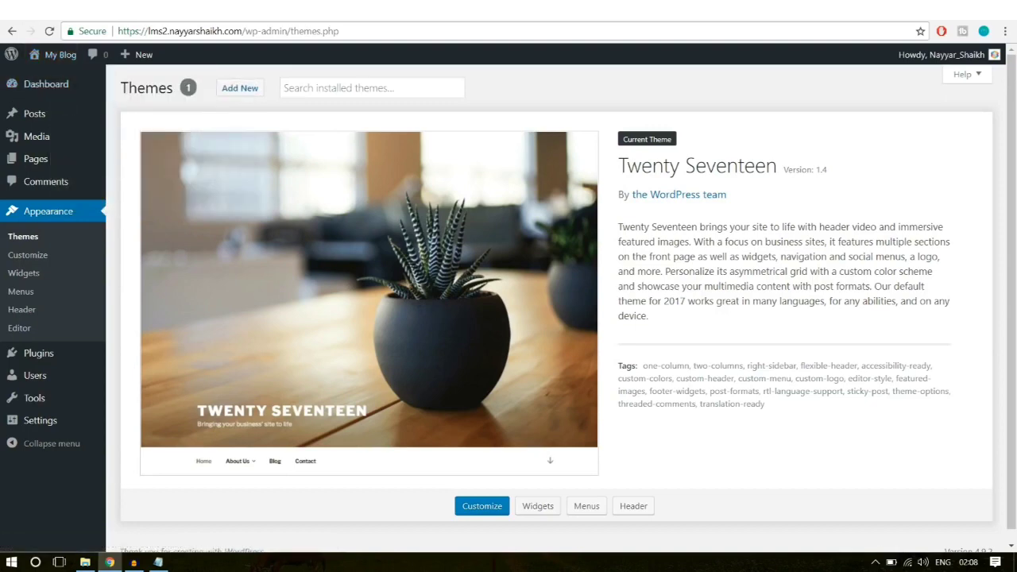
{"action": "key", "text": "ctrl+Tab"}
{"action": "scroll", "coordinate": [666, 331], "scroll_direction": "down", "scroll_amount": 5}
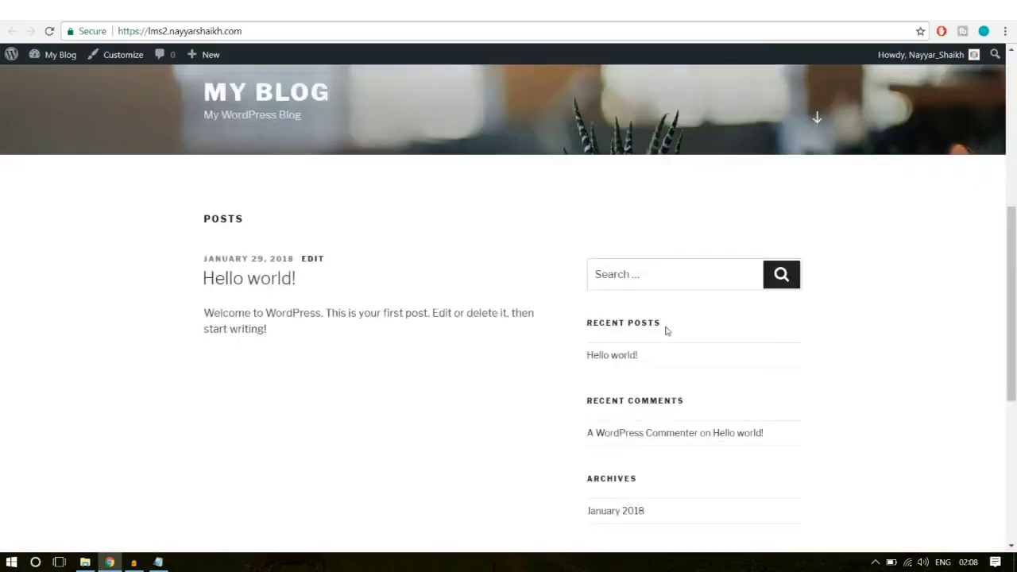
{"action": "scroll", "coordinate": [666, 330], "scroll_direction": "down", "scroll_amount": 4}
{"action": "scroll", "coordinate": [666, 331], "scroll_direction": "up", "scroll_amount": 10}
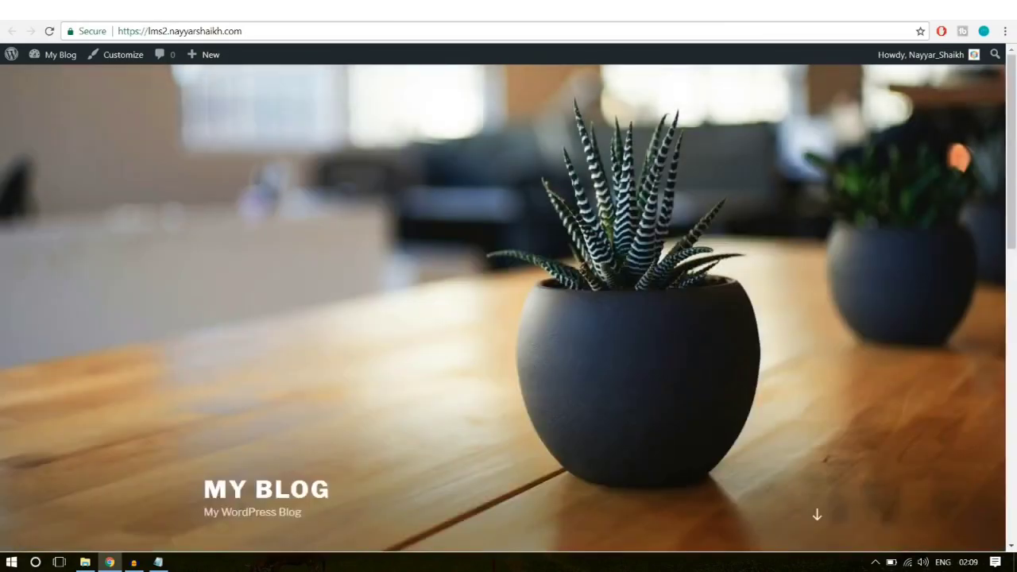
{"action": "key", "text": "ctrl+Tab"}
{"action": "scroll", "coordinate": [797, 349], "scroll_direction": "down", "scroll_amount": 7}
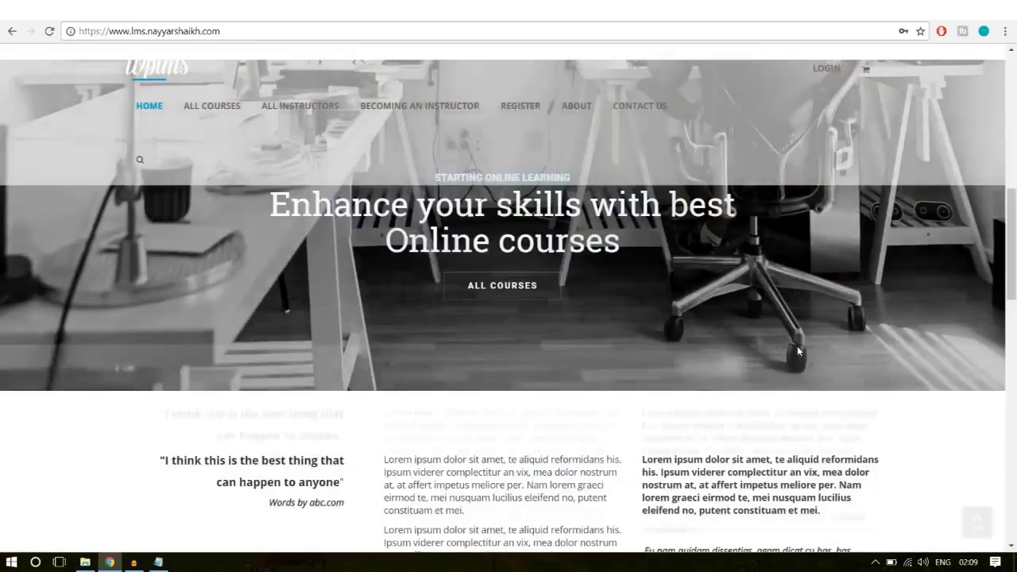
{"action": "scroll", "coordinate": [797, 350], "scroll_direction": "up", "scroll_amount": 8}
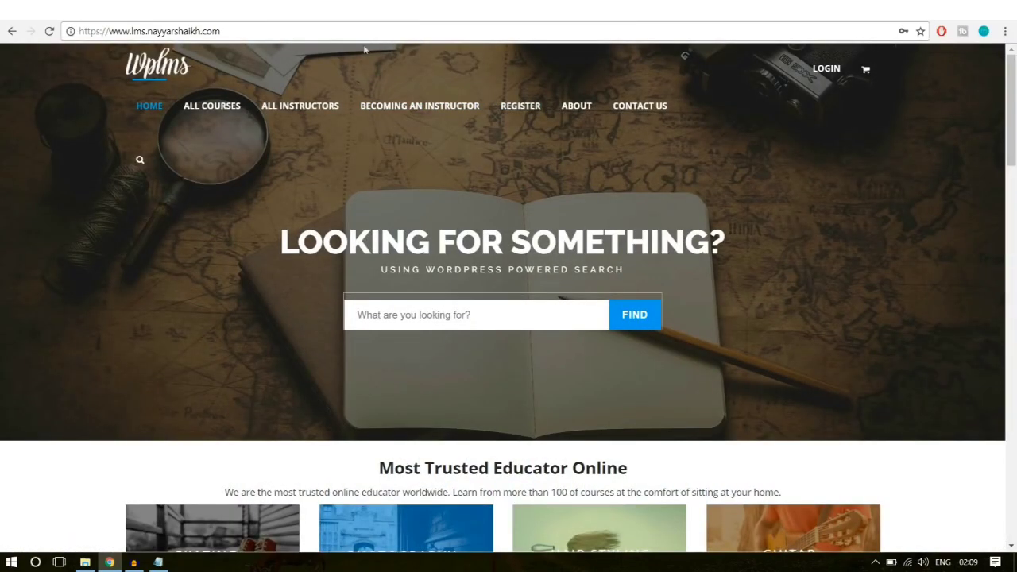
{"action": "left_click", "coordinate": [310, 12]}
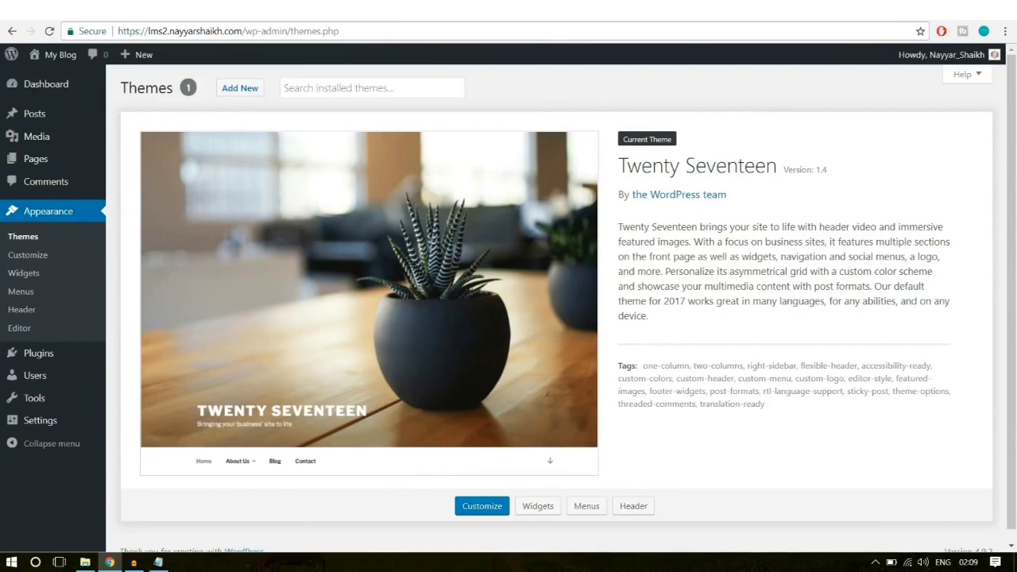
Step: In a new tab, go to bloggdude.com/wplms to reach the ThemeForest WPLMS page
{"action": "key", "text": "ctrl+t"}
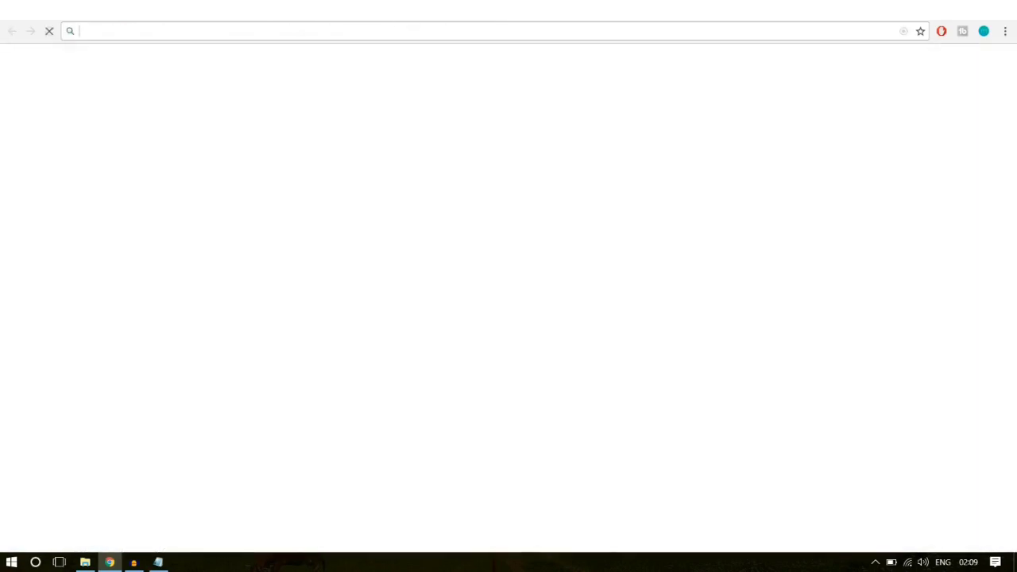
{"action": "type", "text": "bloggdude.com"}
{"action": "key", "text": "Right"}
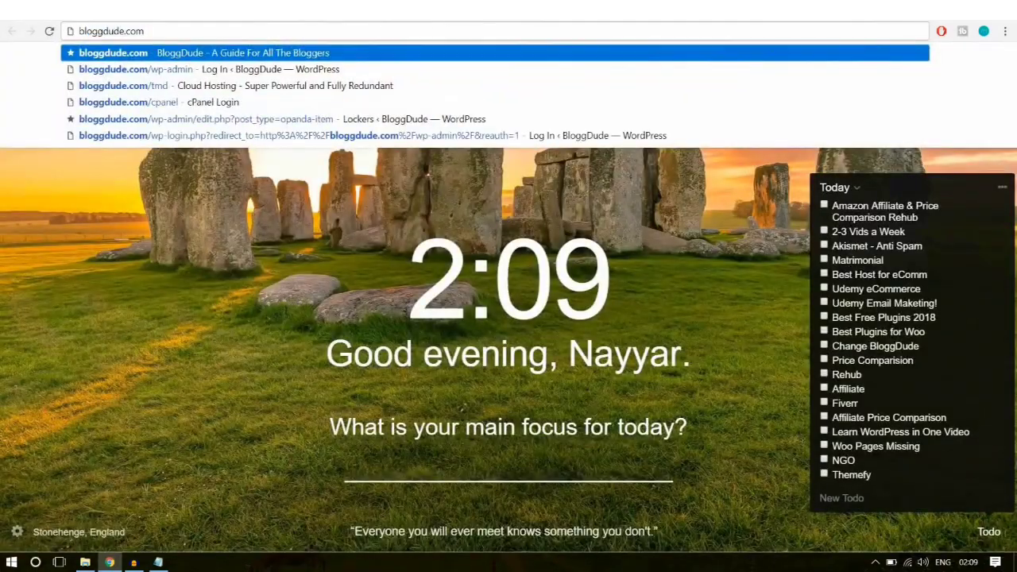
{"action": "type", "text": "/wplms"}
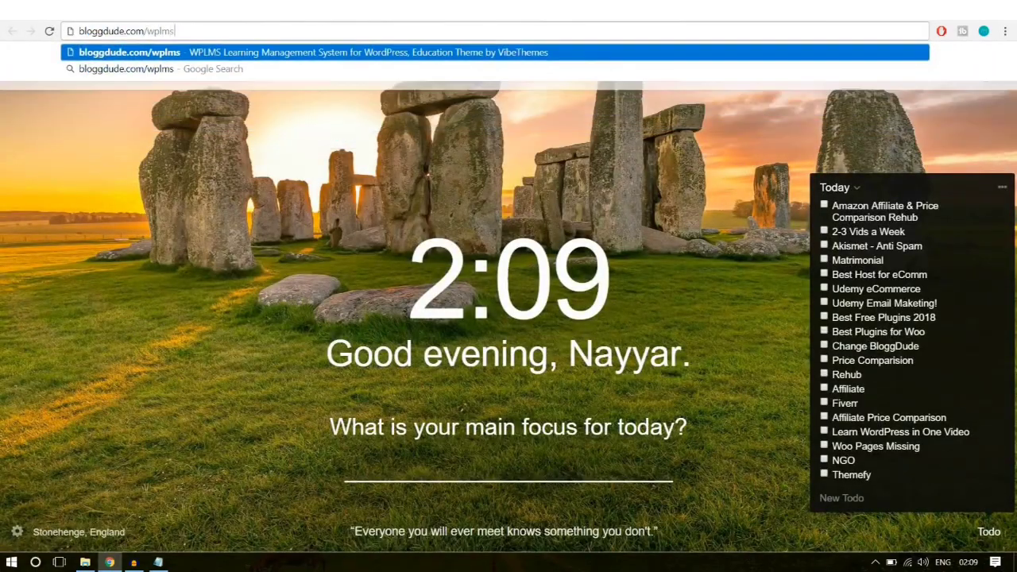
{"action": "key", "text": "Return"}
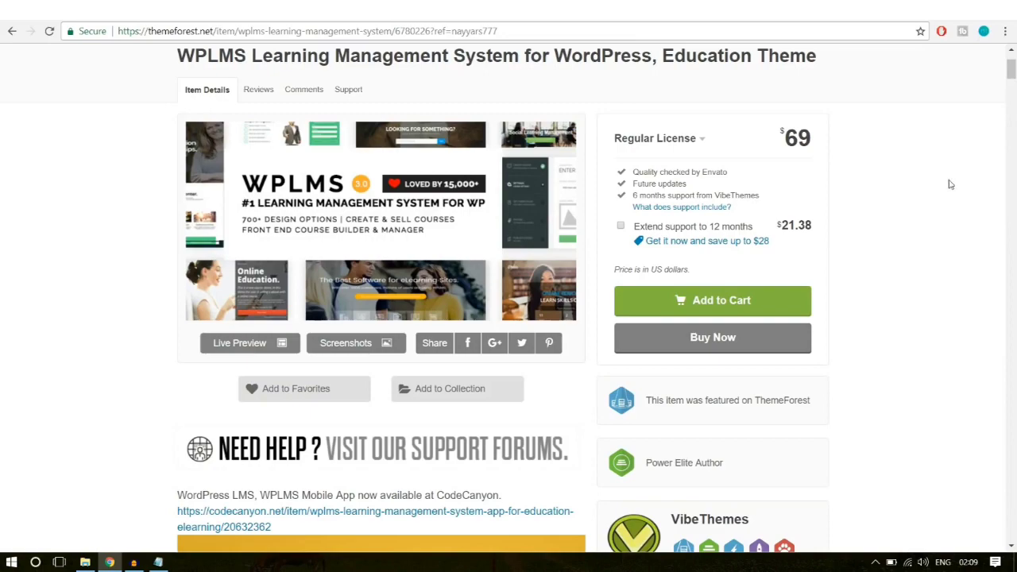
Step: Scroll the WPLMS listing, highlighting its sales count and the 4.52 average rating
{"action": "scroll", "coordinate": [950, 184], "scroll_direction": "down", "scroll_amount": 4}
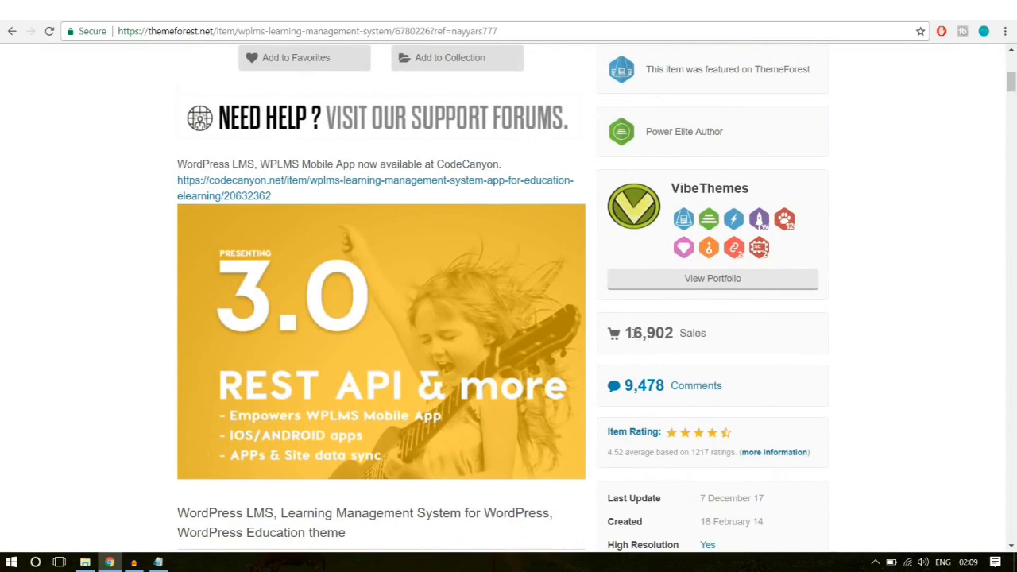
{"action": "left_click_drag", "start_coordinate": [631, 333], "coordinate": [678, 333]}
{"action": "left_click", "coordinate": [767, 326]}
{"action": "scroll", "coordinate": [984, 308], "scroll_direction": "down", "scroll_amount": 2}
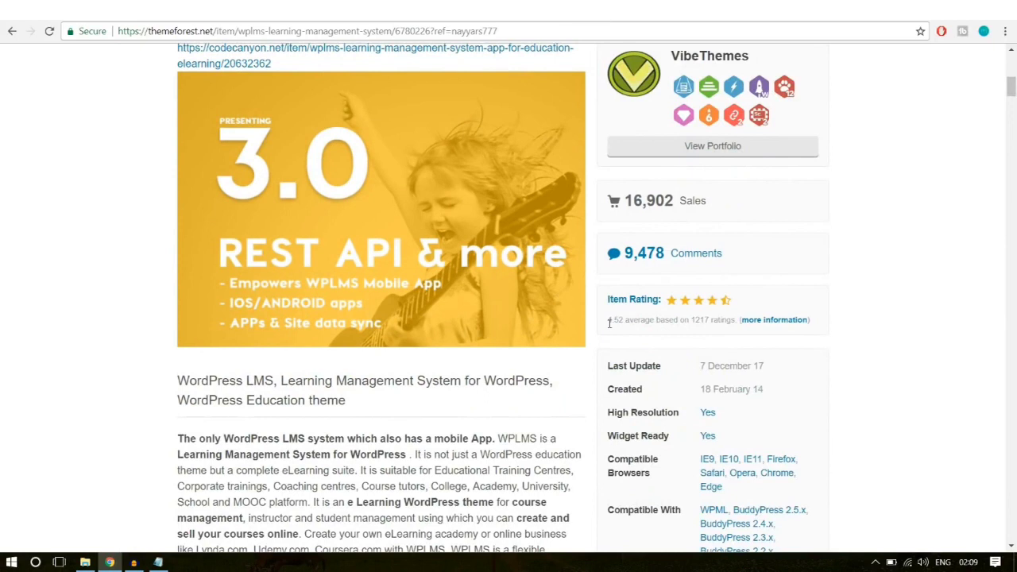
{"action": "left_click_drag", "start_coordinate": [609, 325], "coordinate": [625, 320]}
{"action": "left_click", "coordinate": [636, 322]}
Step: Scroll through the WPLMS description and $69 purchase details, then back up the page
{"action": "scroll", "coordinate": [983, 308], "scroll_direction": "down", "scroll_amount": 6}
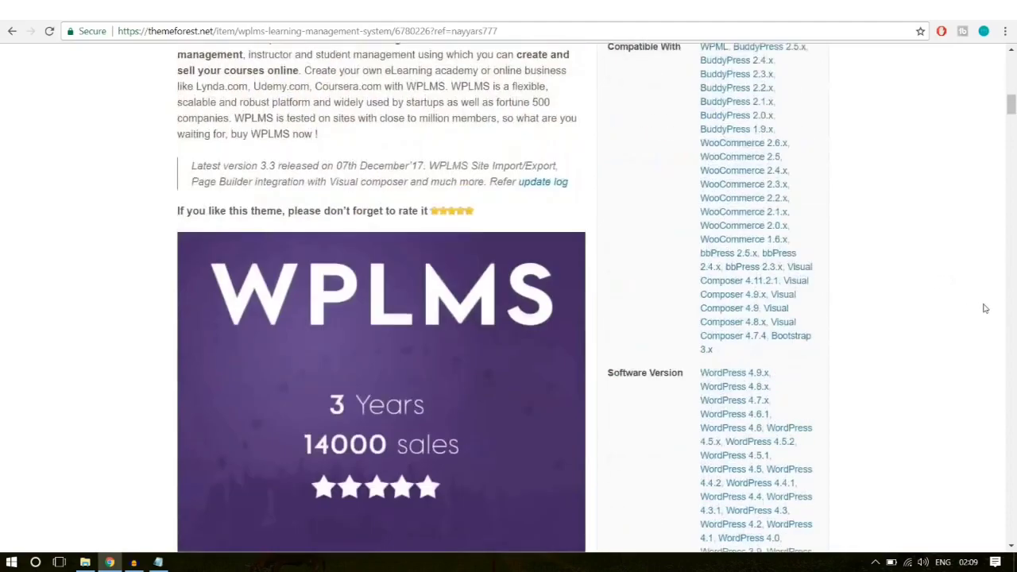
{"action": "scroll", "coordinate": [984, 308], "scroll_direction": "down", "scroll_amount": 15}
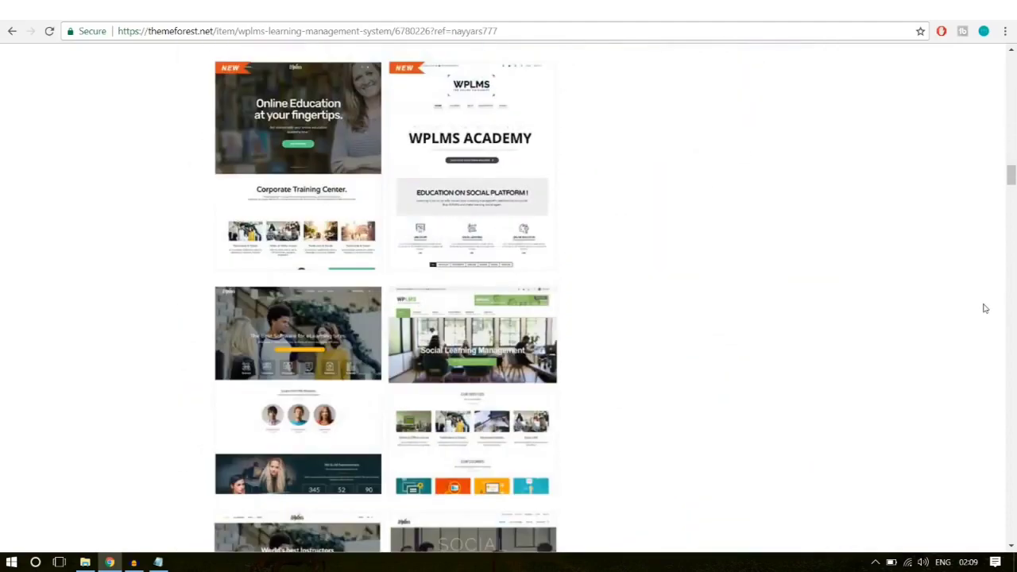
{"action": "scroll", "coordinate": [984, 309], "scroll_direction": "down", "scroll_amount": 10}
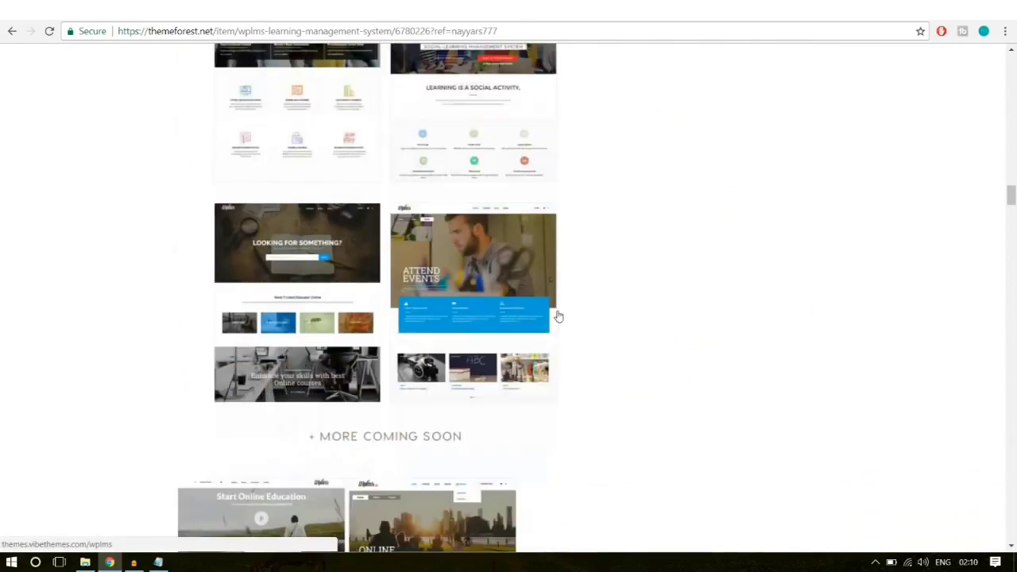
{"action": "scroll", "coordinate": [674, 312], "scroll_direction": "down", "scroll_amount": 20}
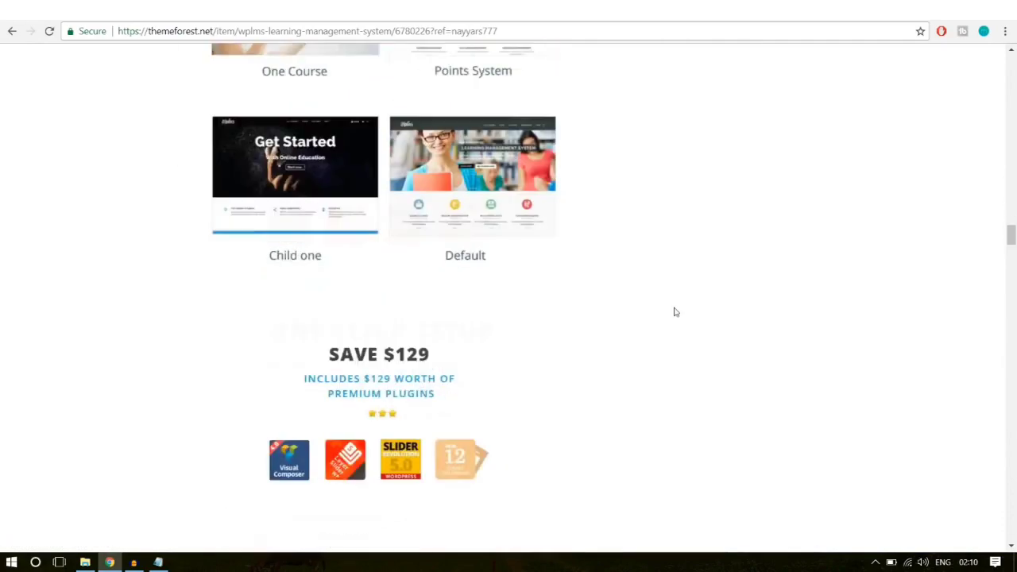
{"action": "scroll", "coordinate": [445, 167], "scroll_direction": "up", "scroll_amount": 1}
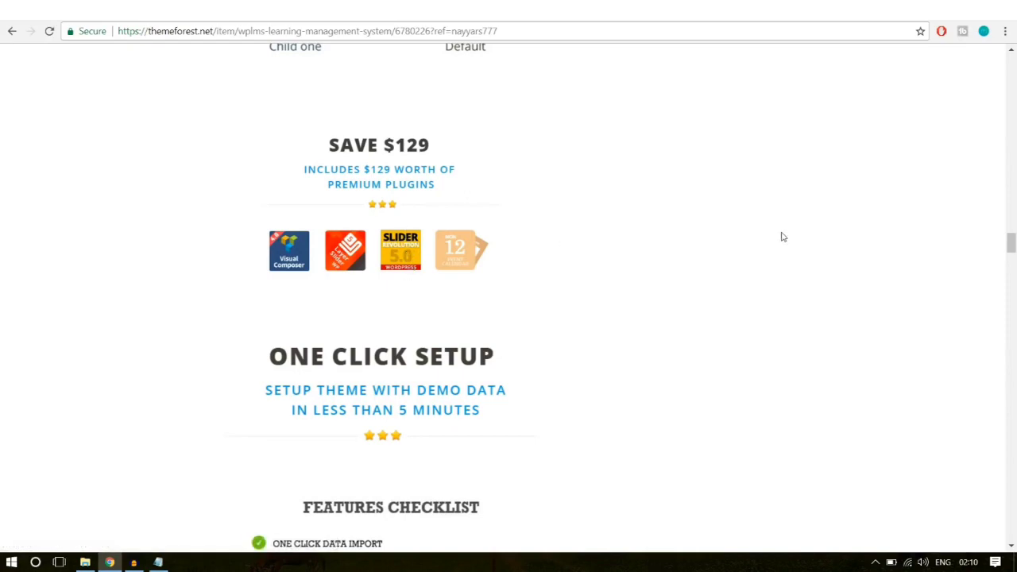
{"action": "scroll", "coordinate": [712, 360], "scroll_direction": "down", "scroll_amount": 2}
{"action": "scroll", "coordinate": [628, 347], "scroll_direction": "up", "scroll_amount": 2}
{"action": "scroll", "coordinate": [875, 264], "scroll_direction": "up", "scroll_amount": 15}
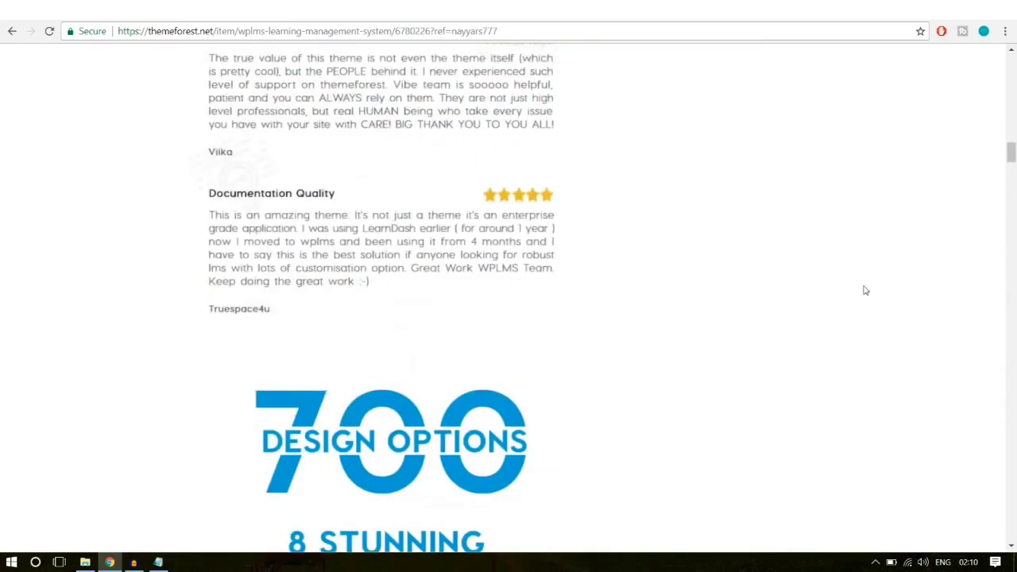
{"action": "scroll", "coordinate": [865, 290], "scroll_direction": "up", "scroll_amount": 12}
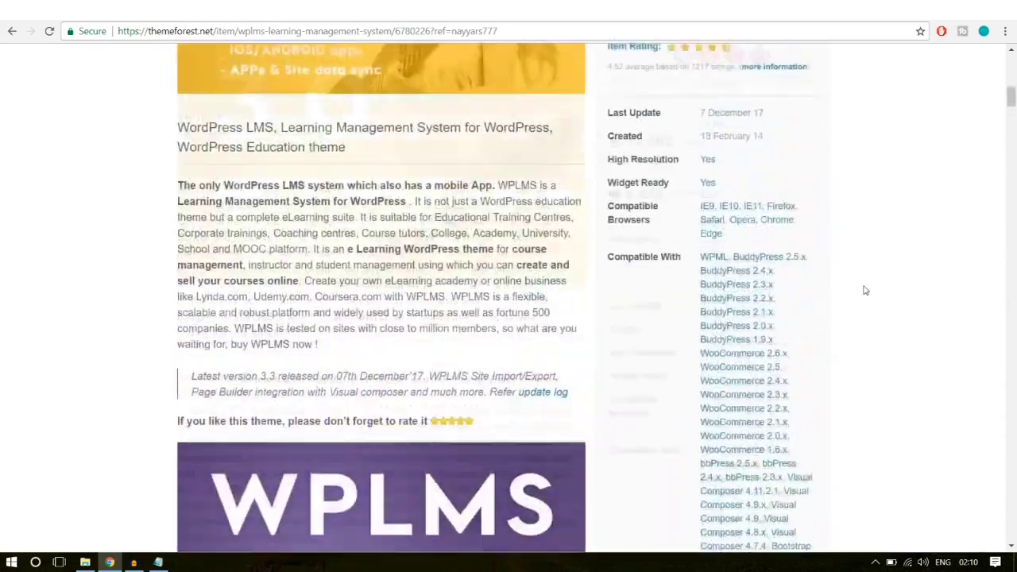
{"action": "scroll", "coordinate": [865, 290], "scroll_direction": "up", "scroll_amount": 5}
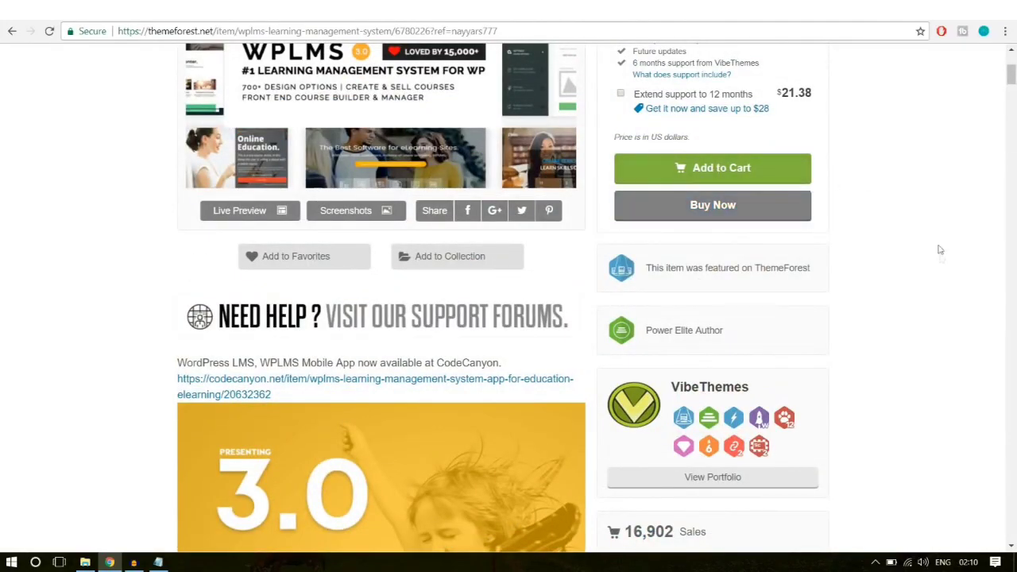
{"action": "scroll", "coordinate": [940, 251], "scroll_direction": "up", "scroll_amount": 1}
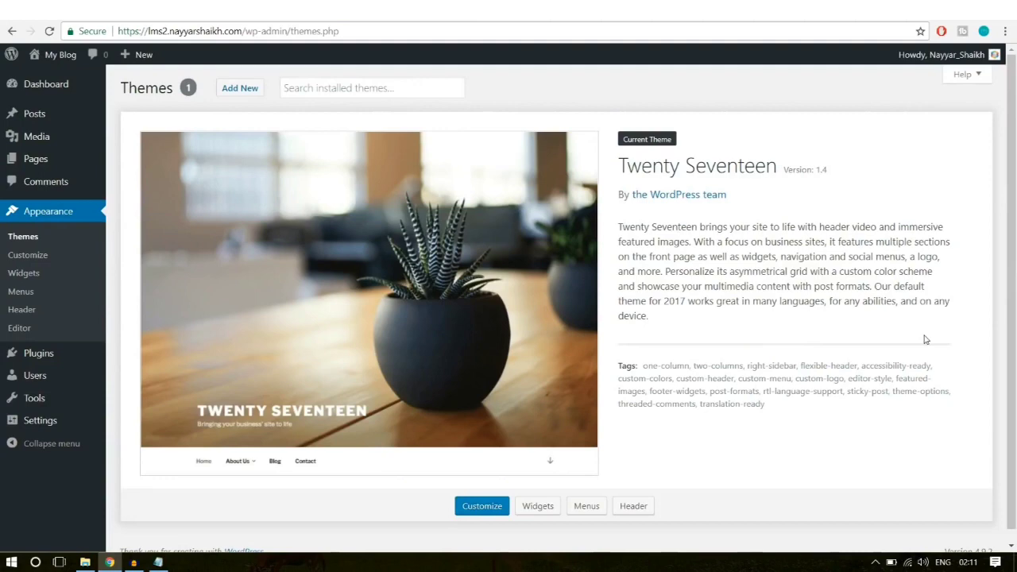
Step: Open WPLMS.rar, confirm WPLMS Package contains the wplms theme folder, then close WinRAR
{"action": "left_click", "coordinate": [85, 561]}
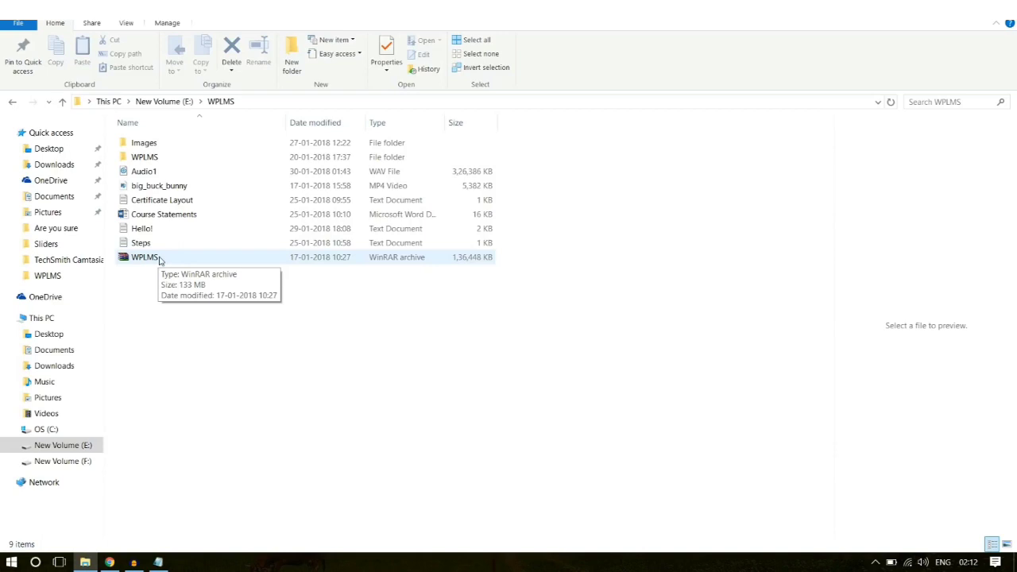
{"action": "double_click", "coordinate": [148, 262]}
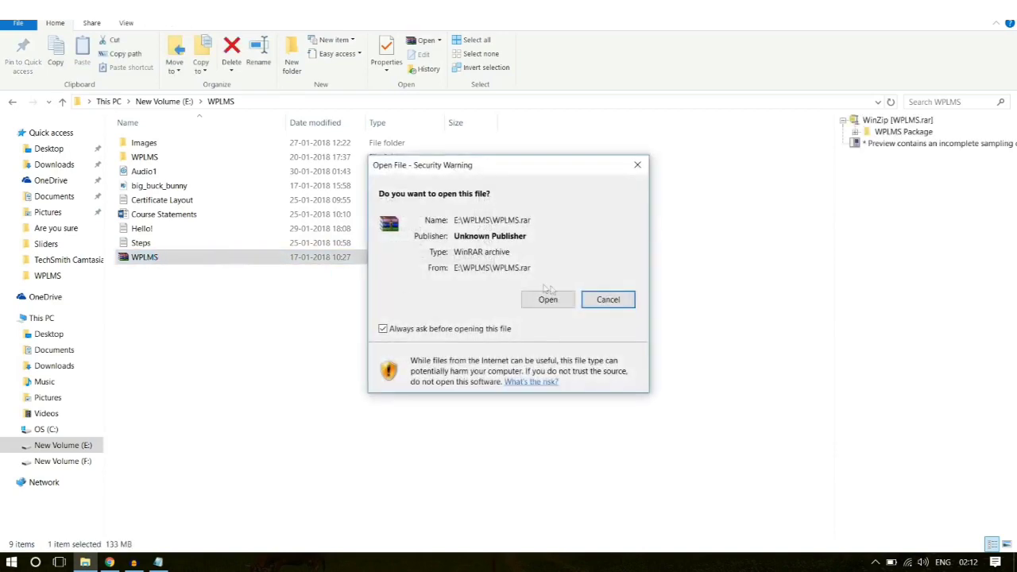
{"action": "left_click", "coordinate": [549, 298]}
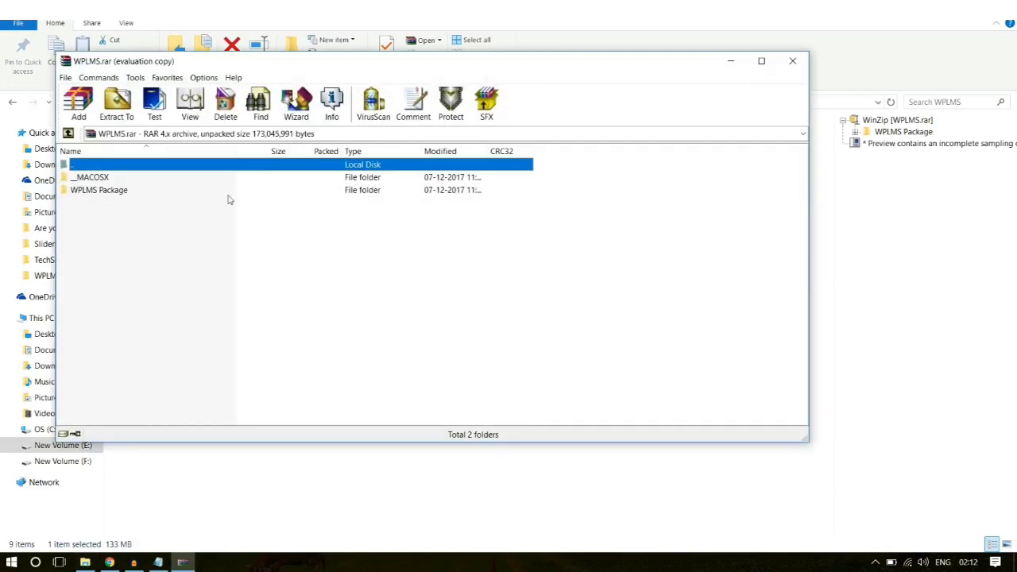
{"action": "double_click", "coordinate": [107, 193]}
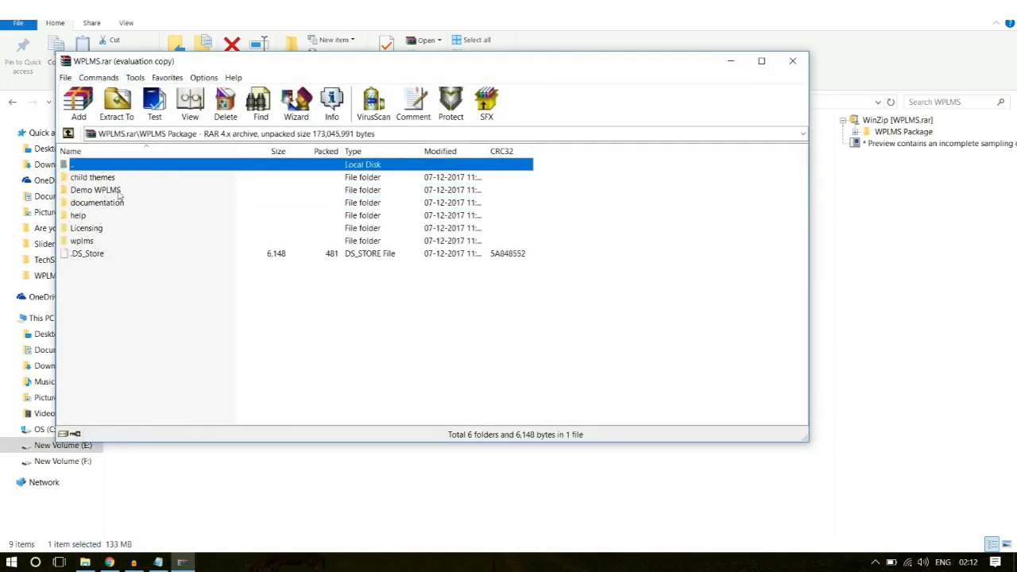
{"action": "left_click", "coordinate": [89, 242]}
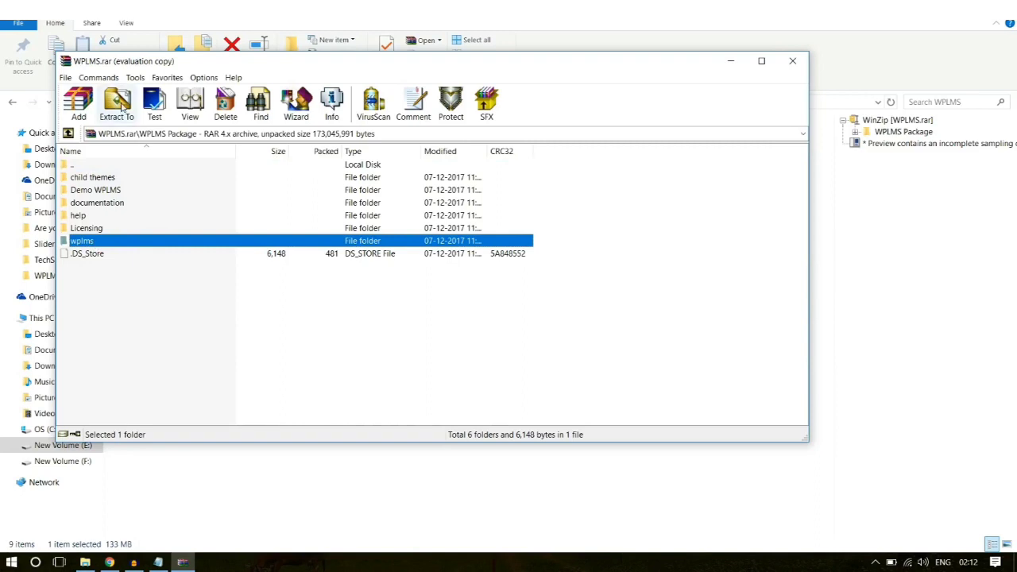
{"action": "left_click", "coordinate": [792, 63]}
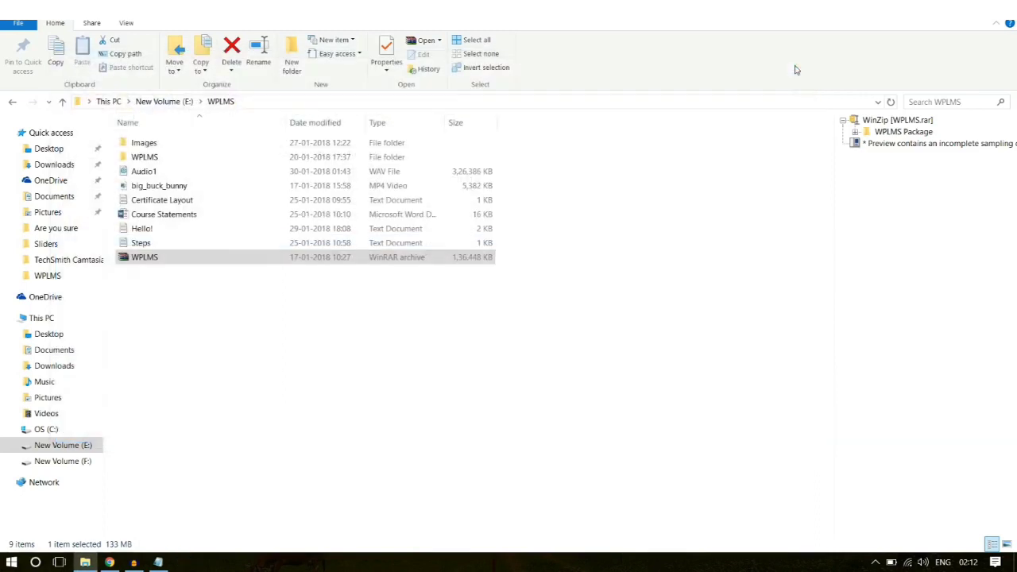
Step: Open the inner WPLMS folder and start a ZIP archive of wplms, then cancel it
{"action": "double_click", "coordinate": [167, 158]}
{"action": "left_click", "coordinate": [169, 149]}
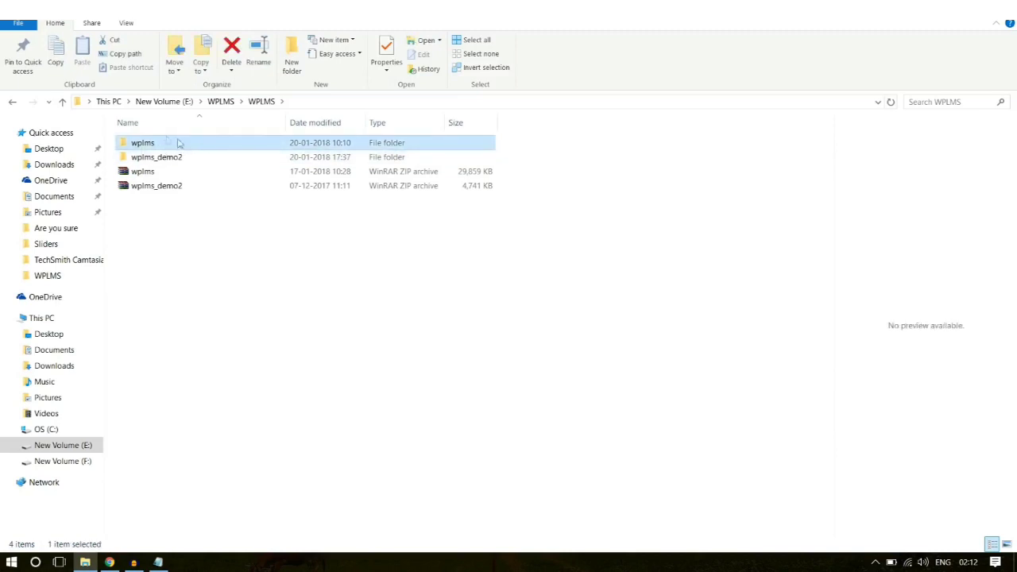
{"action": "mouse_move", "coordinate": [175, 144]}
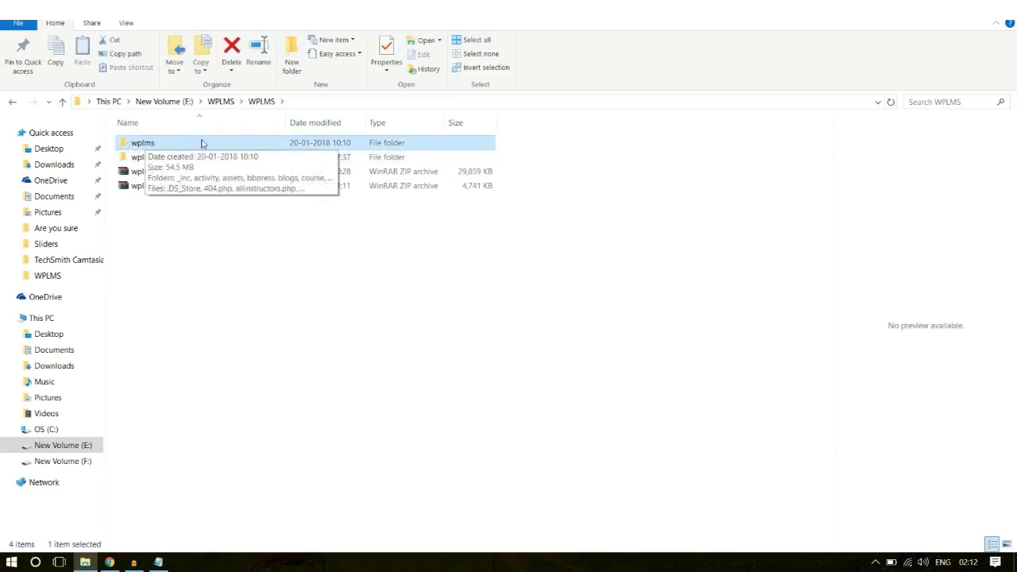
{"action": "right_click", "coordinate": [141, 145]}
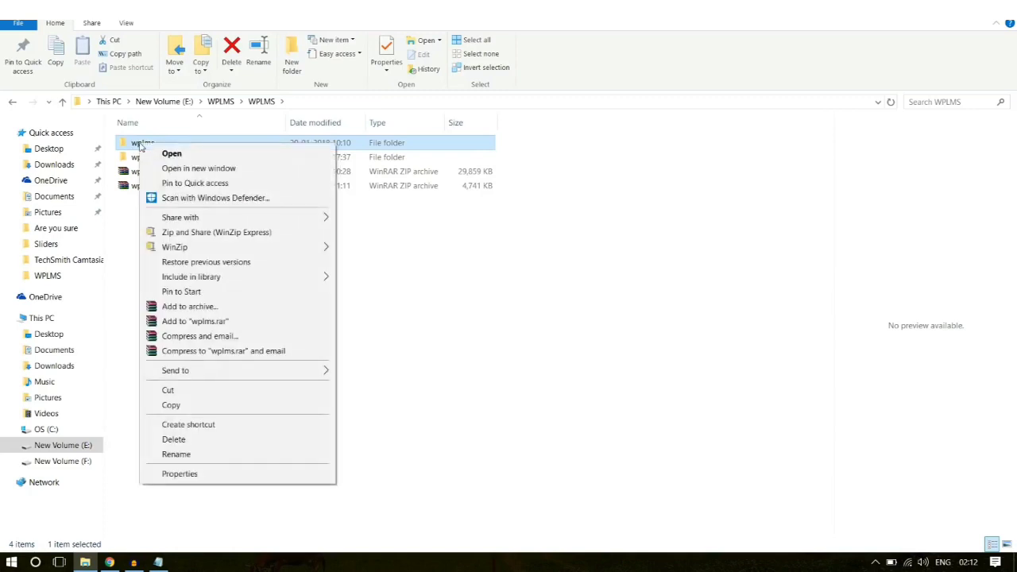
{"action": "left_click", "coordinate": [241, 310]}
{"action": "left_click", "coordinate": [462, 266]}
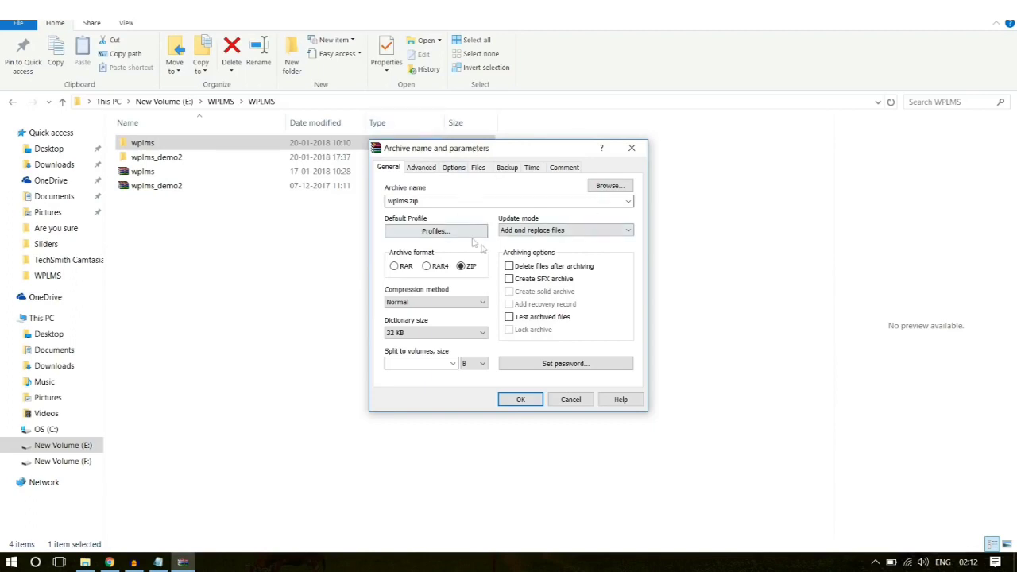
{"action": "left_click", "coordinate": [632, 148]}
Step: Retry Add to archive for wplms as ZIP, close it, and select the existing wplms.zip
{"action": "right_click", "coordinate": [150, 146]}
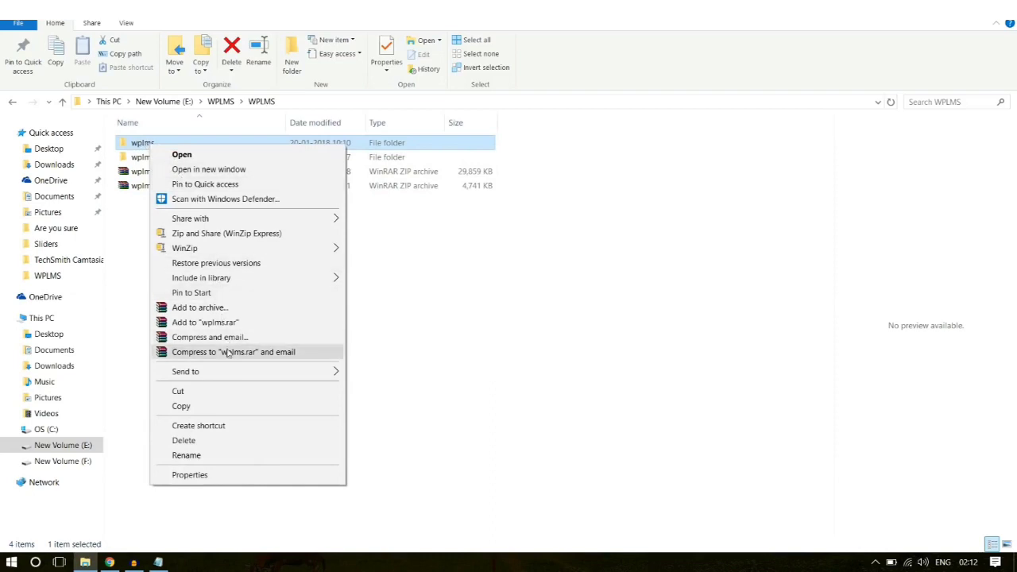
{"action": "left_click", "coordinate": [215, 308]}
{"action": "left_click", "coordinate": [461, 266]}
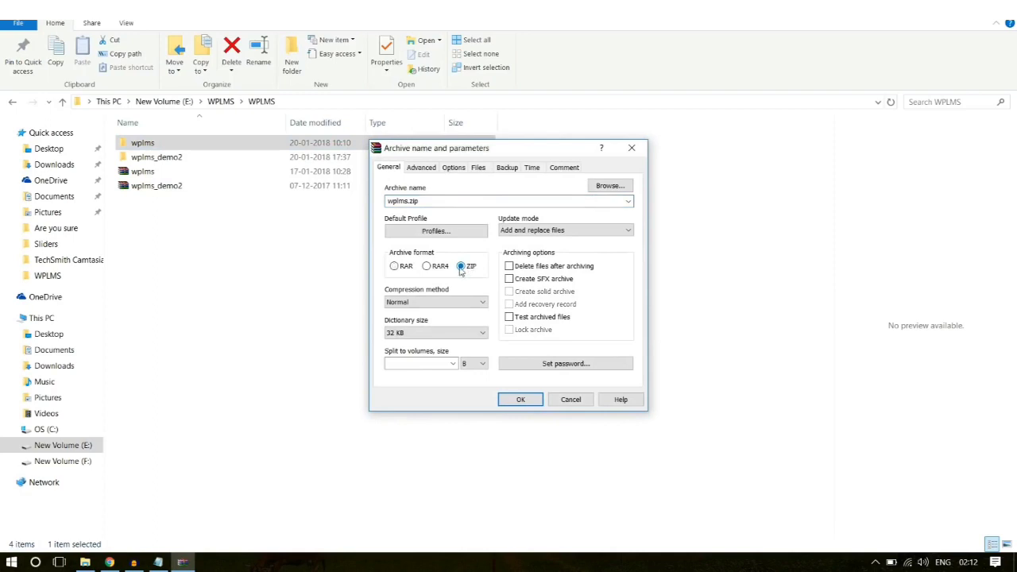
{"action": "left_click", "coordinate": [640, 146]}
{"action": "left_click", "coordinate": [183, 173]}
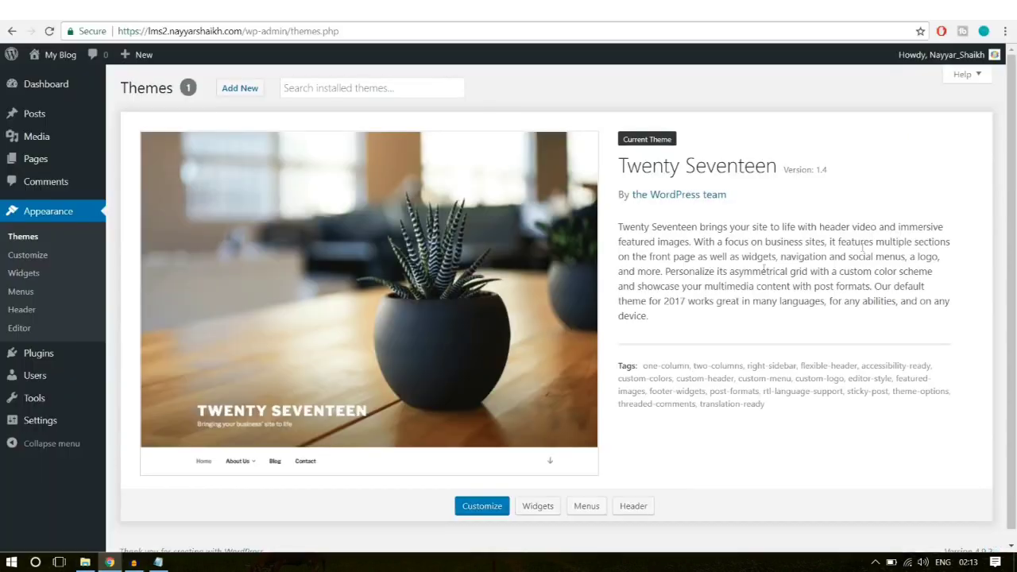
Step: Go to Media > Add New and highlight the 'Maximum upload file size: 2 MB' note
{"action": "left_click", "coordinate": [110, 562]}
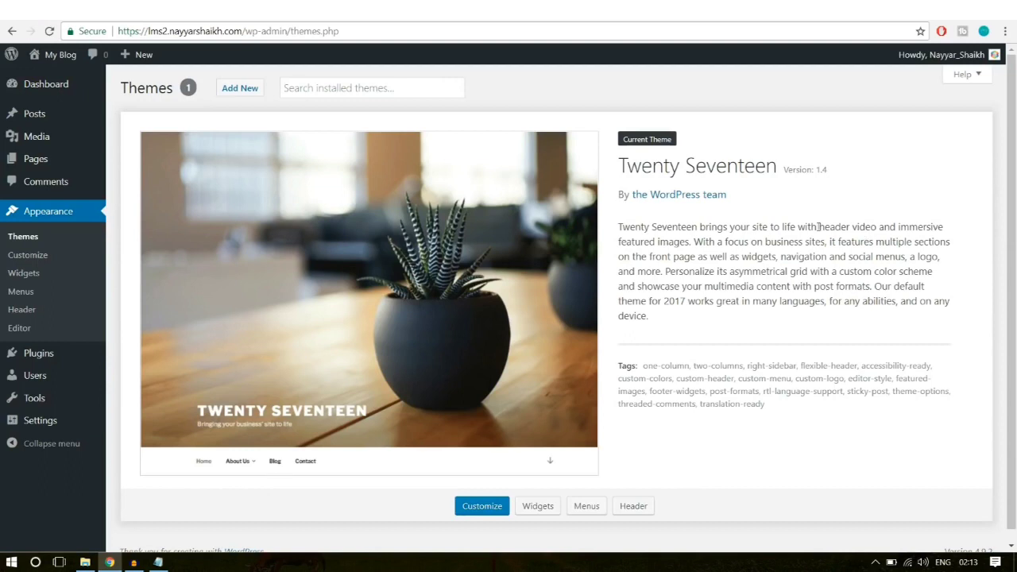
{"action": "mouse_move", "coordinate": [24, 141]}
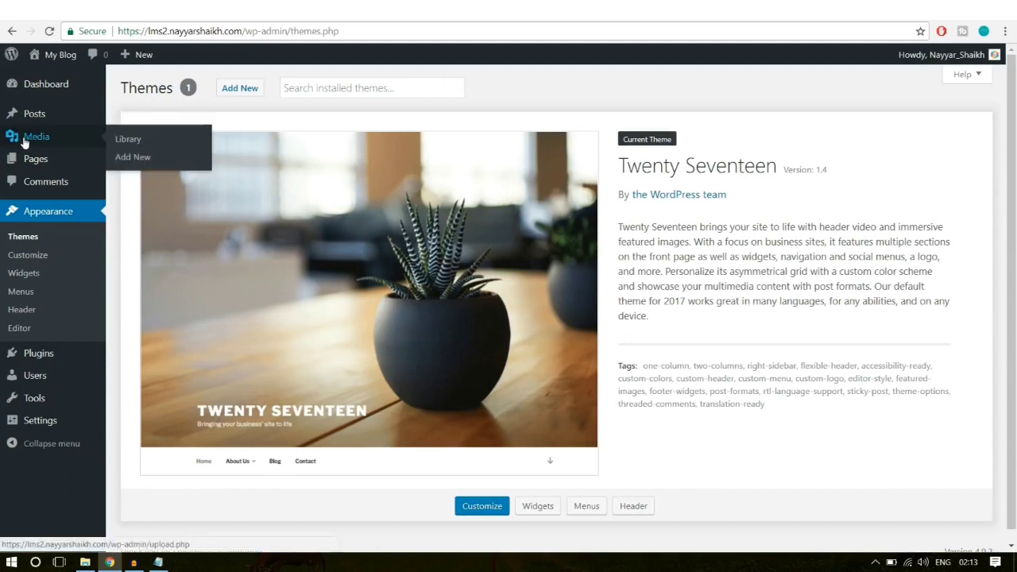
{"action": "left_click", "coordinate": [133, 157]}
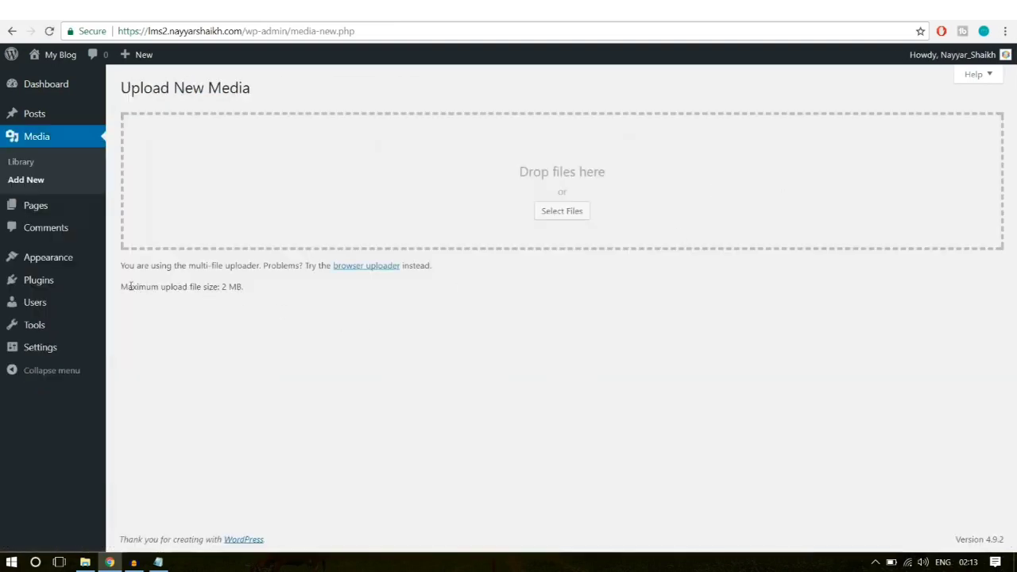
{"action": "left_click_drag", "start_coordinate": [122, 287], "coordinate": [246, 291]}
{"action": "left_click", "coordinate": [225, 299]}
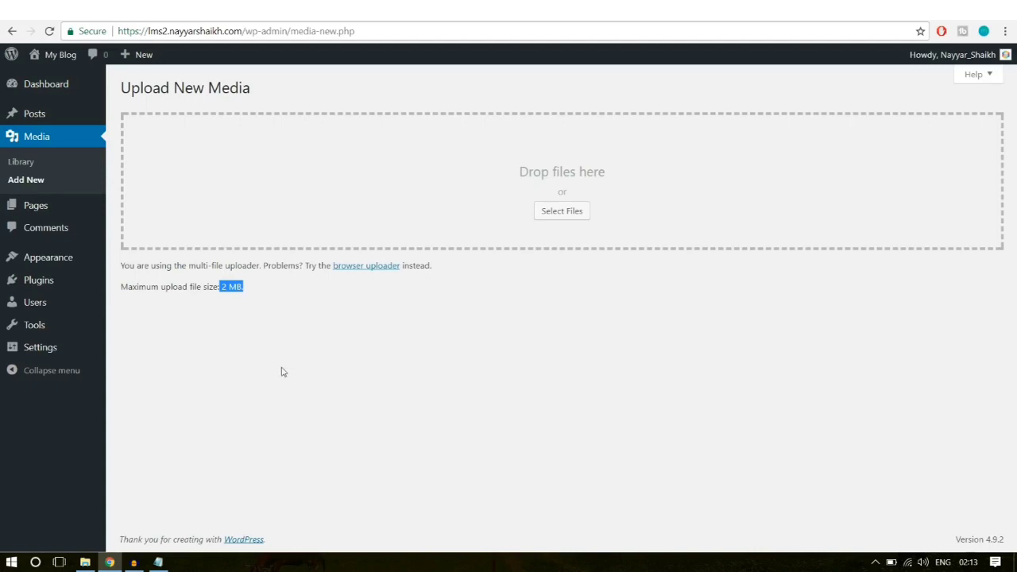
{"action": "left_click", "coordinate": [246, 315]}
{"action": "left_click_drag", "start_coordinate": [226, 286], "coordinate": [267, 285]}
{"action": "left_click", "coordinate": [228, 289]}
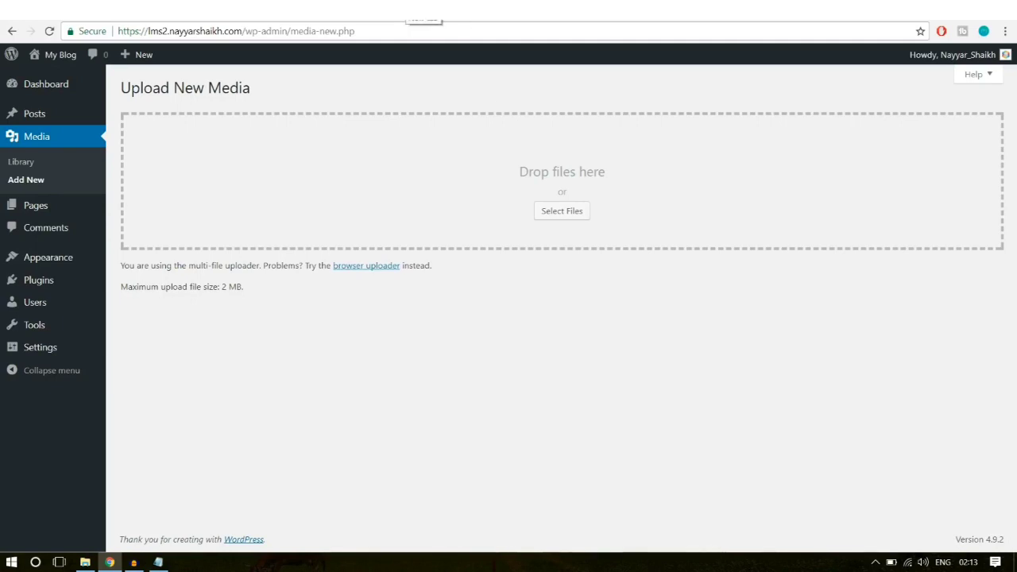
Step: In a new tab, pick the author's YouTube channel suggestion and advance the Uploads shelf
{"action": "key", "text": "ctrl+t"}
{"action": "type", "text": "y"}
{"action": "left_click", "coordinate": [311, 70]}
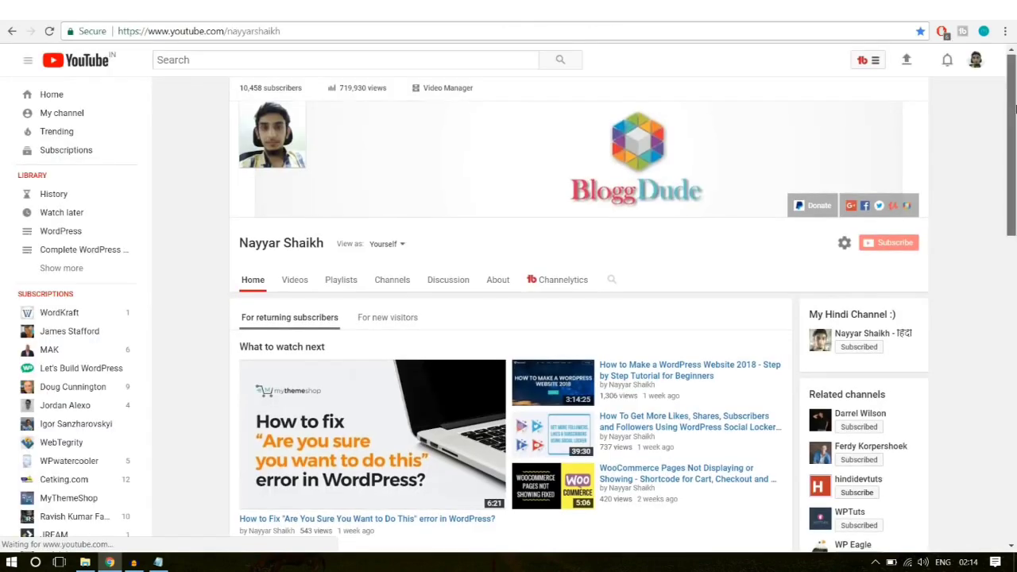
{"action": "left_click_drag", "start_coordinate": [1014, 107], "coordinate": [897, 305]}
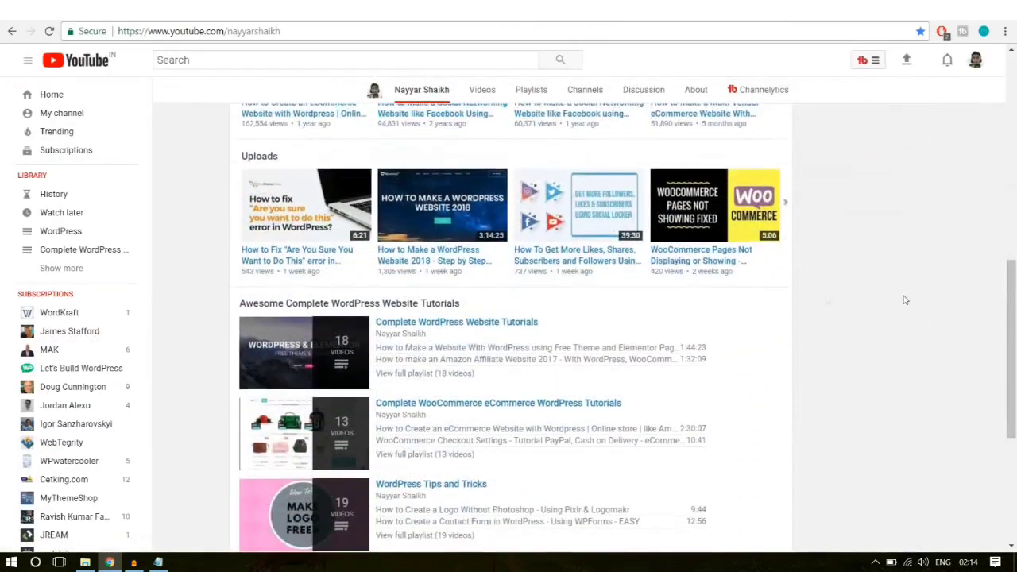
{"action": "left_click", "coordinate": [792, 205]}
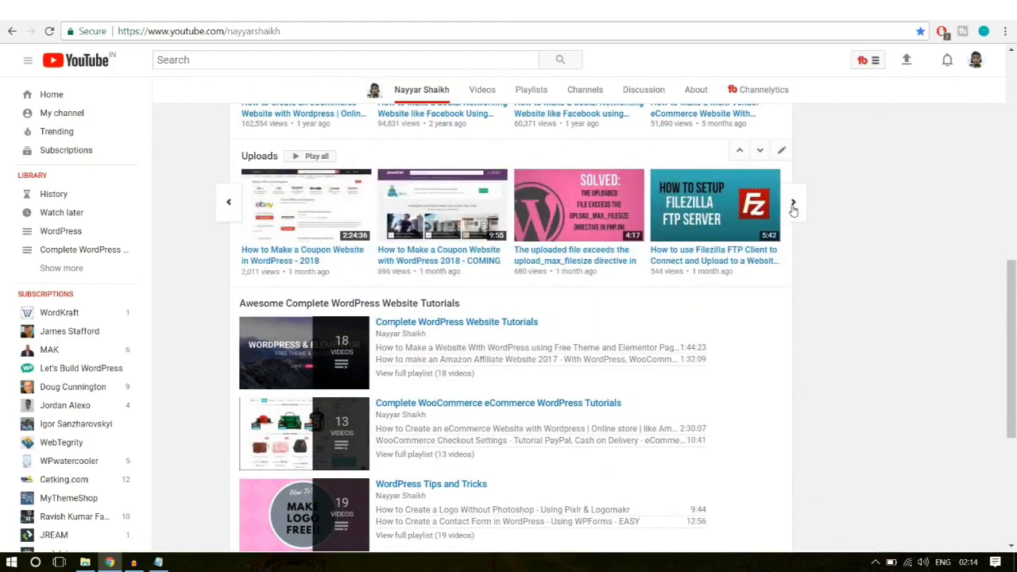
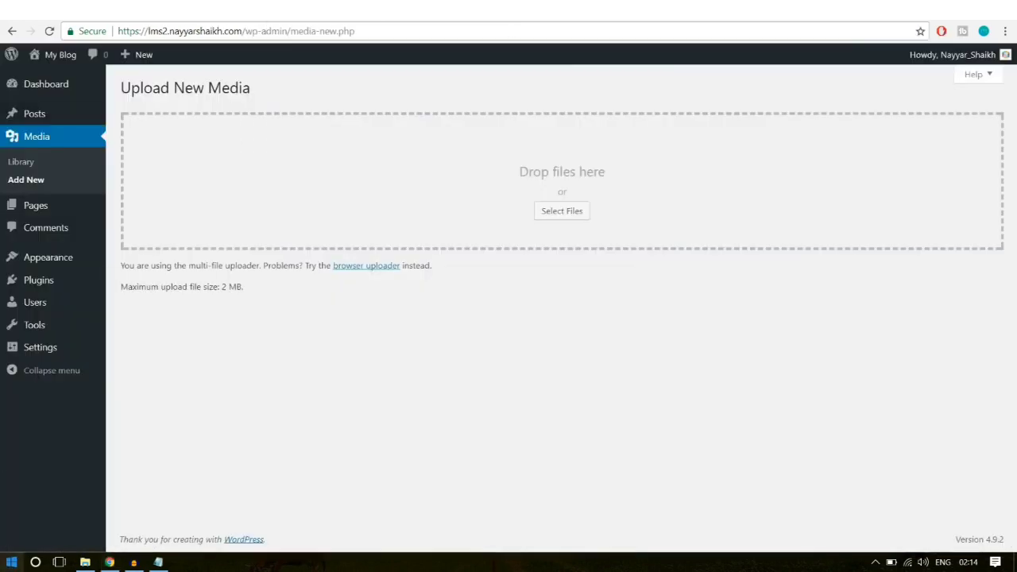
Step: Launch FileZilla from the Start menu, connected over SFTP to the server's home folder
{"action": "left_click", "coordinate": [11, 561]}
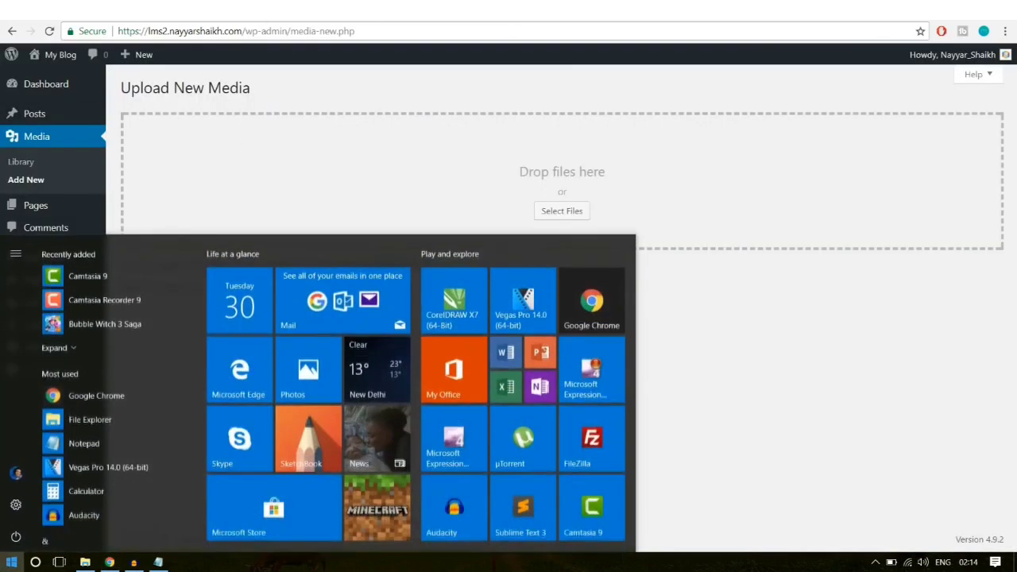
{"action": "left_click", "coordinate": [592, 437]}
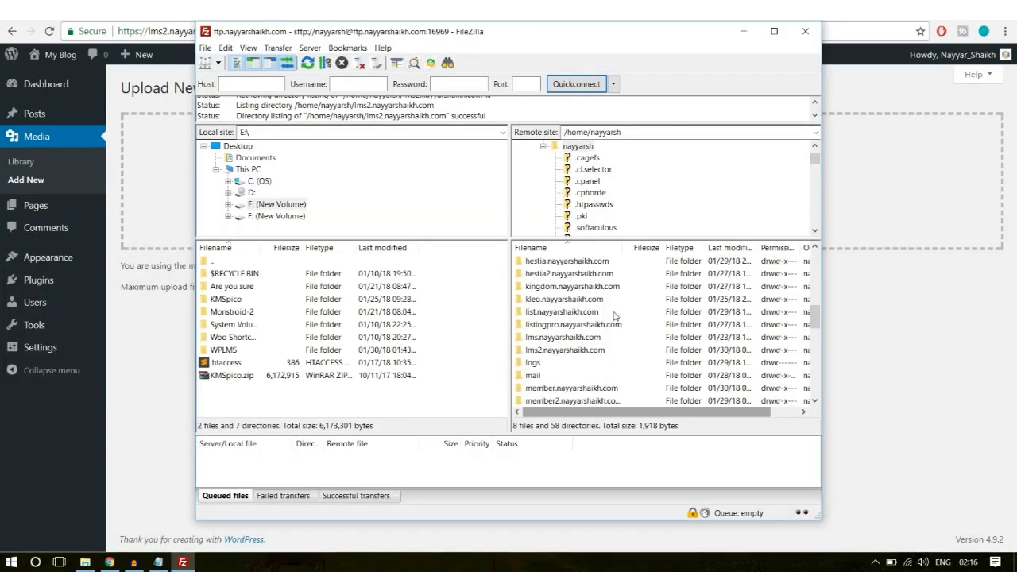
{"action": "left_click", "coordinate": [171, 14]}
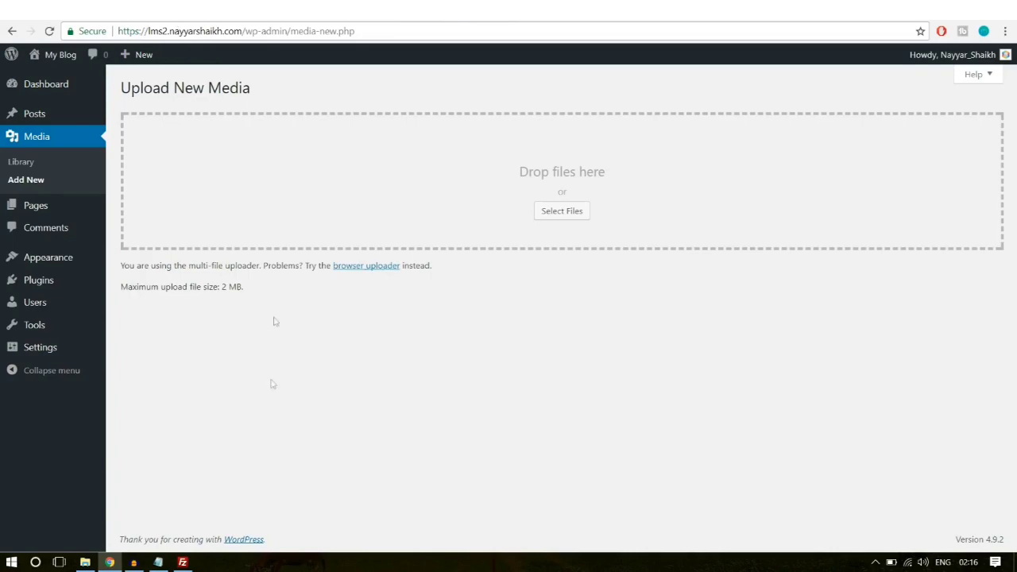
{"action": "left_click", "coordinate": [182, 559]}
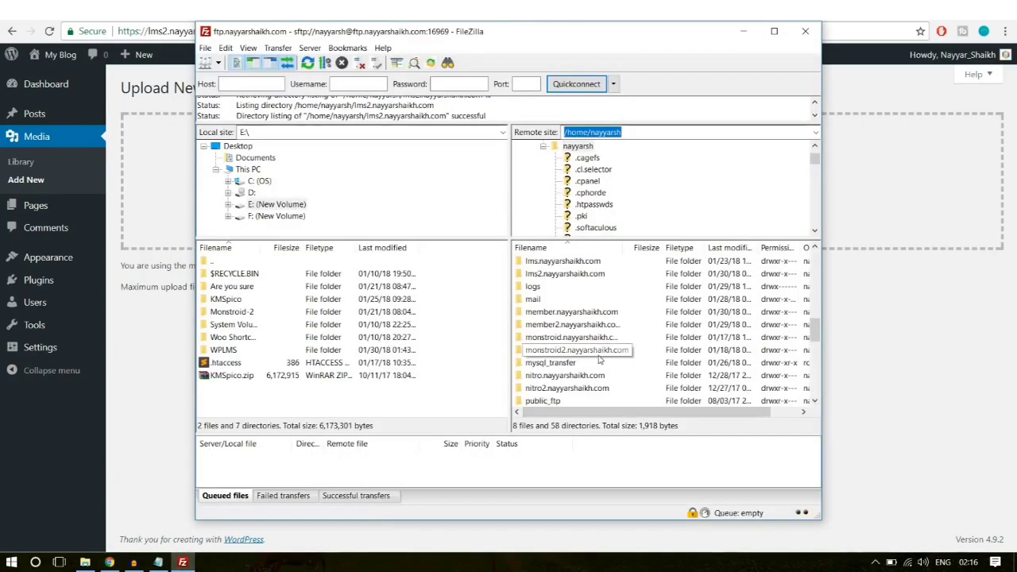
{"action": "scroll", "coordinate": [599, 359], "scroll_direction": "up", "scroll_amount": 1}
{"action": "left_click", "coordinate": [580, 350]}
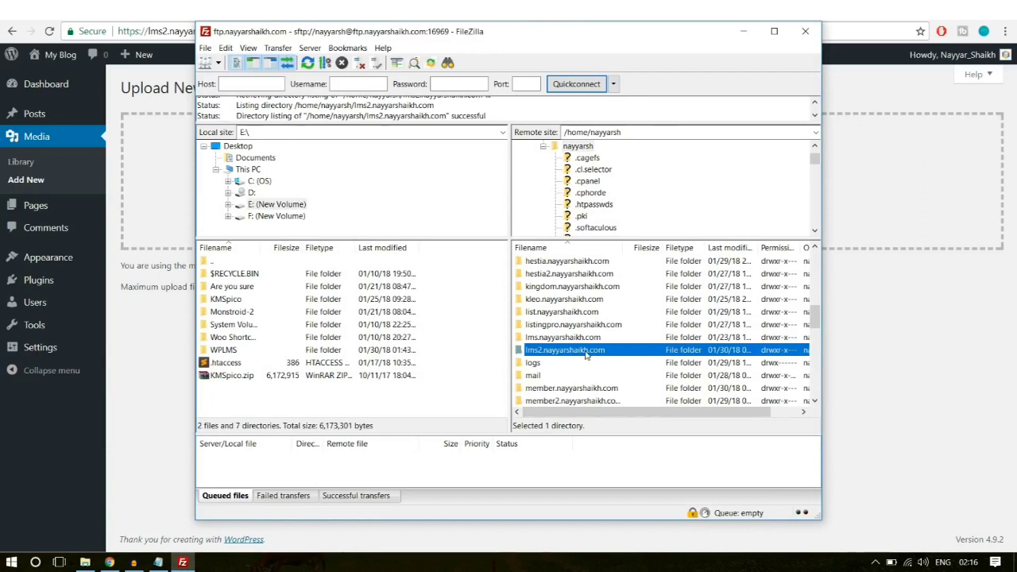
{"action": "double_click", "coordinate": [585, 355]}
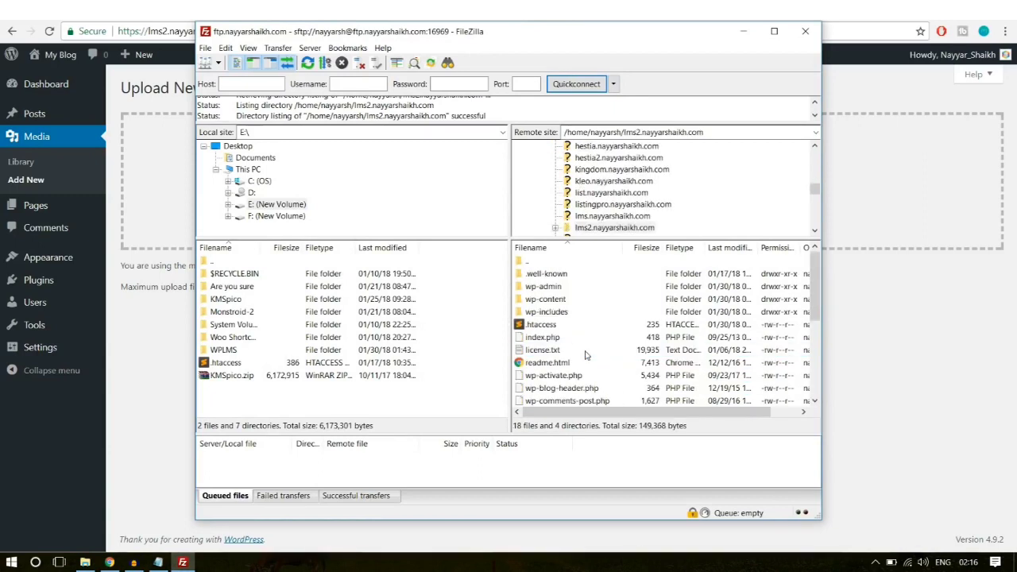
{"action": "left_click", "coordinate": [540, 326]}
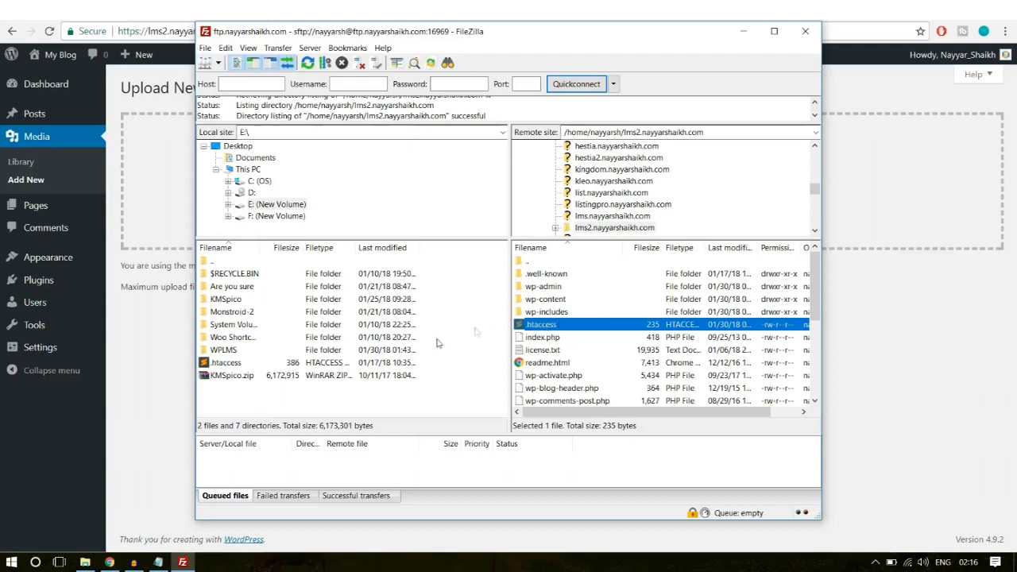
{"action": "left_click_drag", "start_coordinate": [566, 329], "coordinate": [544, 331]}
Step: Download .htaccess into the local Desktop folder, then show the desktop
{"action": "left_click", "coordinate": [239, 147]}
{"action": "scroll", "coordinate": [400, 191], "scroll_direction": "down", "scroll_amount": 2}
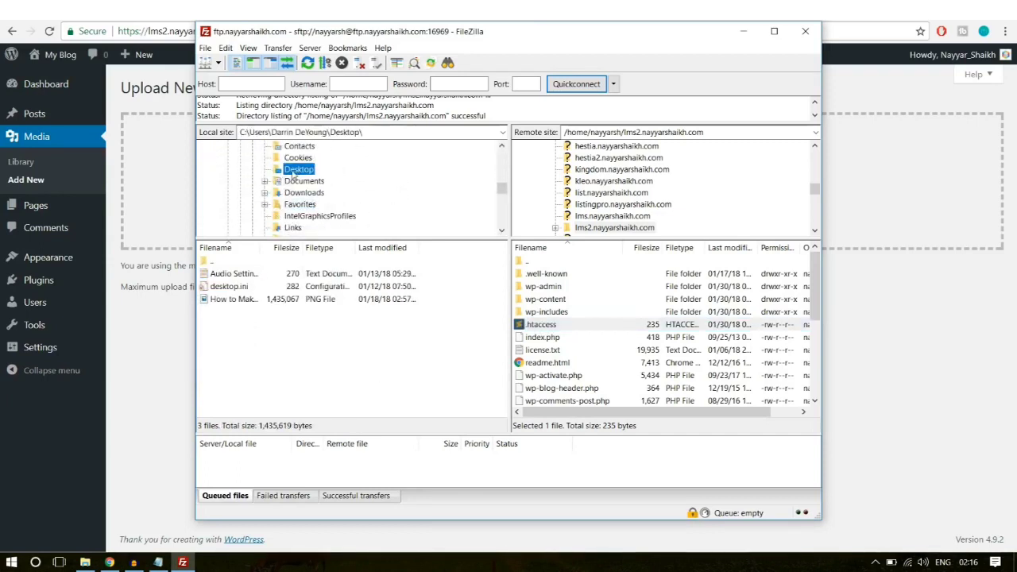
{"action": "left_click", "coordinate": [295, 170]}
{"action": "left_click", "coordinate": [366, 167]}
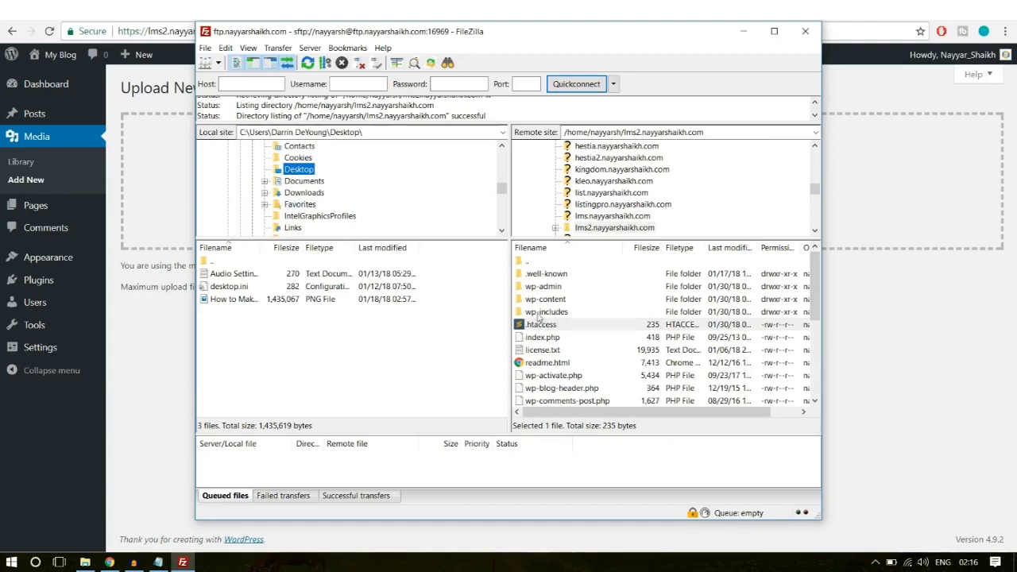
{"action": "left_click_drag", "start_coordinate": [550, 329], "coordinate": [284, 352]}
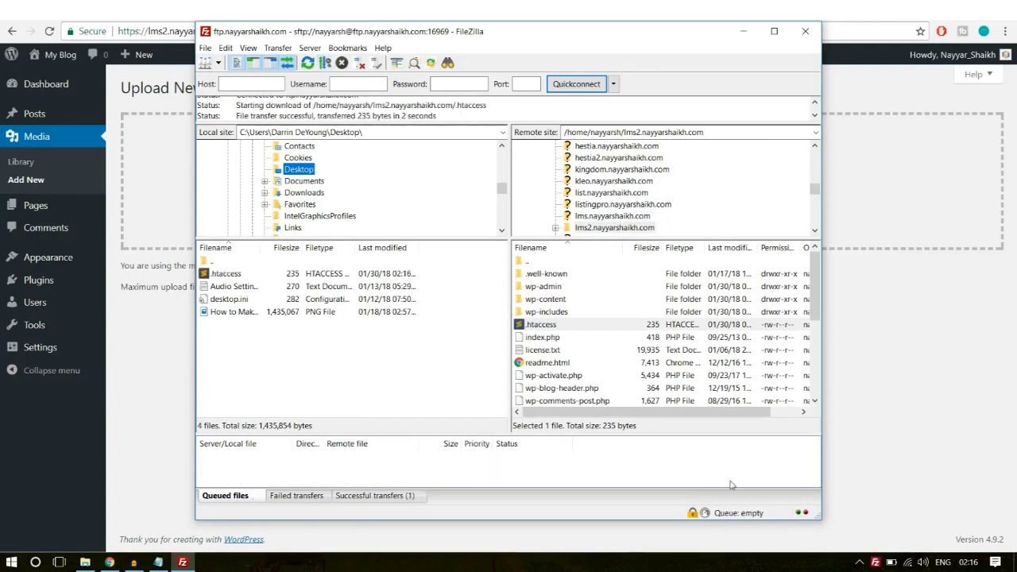
{"action": "left_click", "coordinate": [830, 521]}
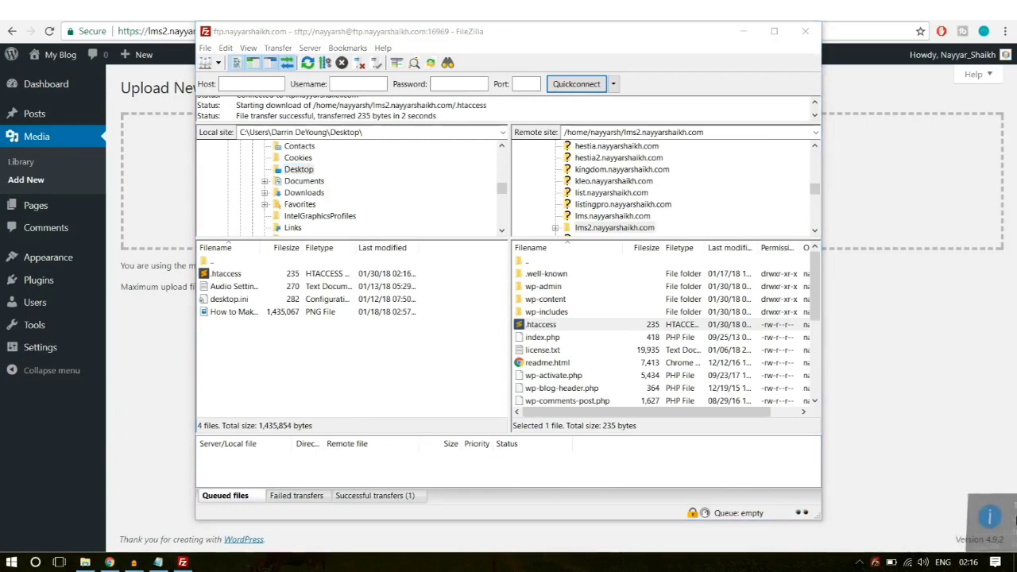
{"action": "left_click", "coordinate": [1014, 563]}
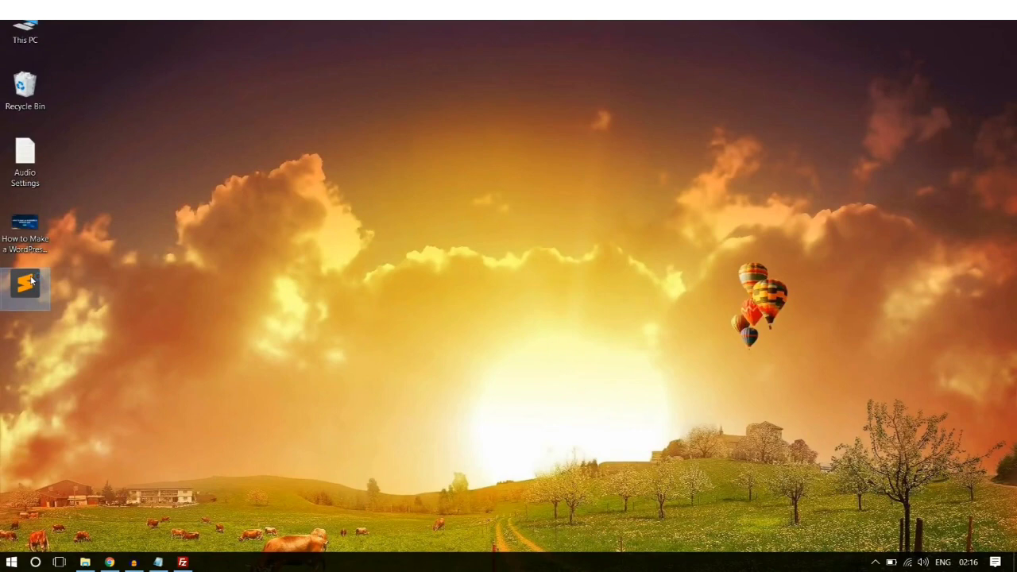
Step: Open the downloaded .htaccess in Sublime Text with the cursor on empty line 11
{"action": "double_click", "coordinate": [26, 283]}
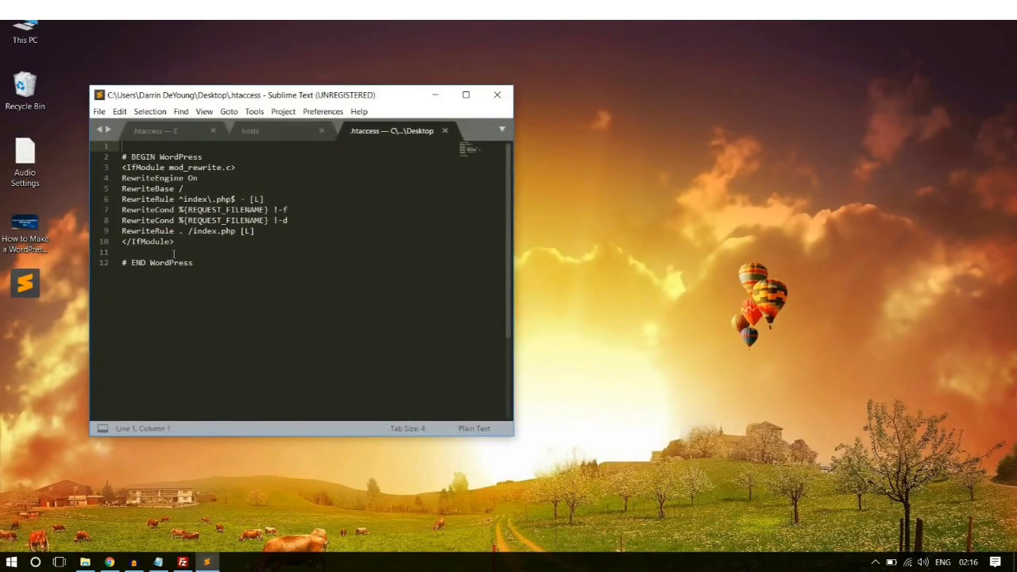
{"action": "left_click", "coordinate": [173, 253]}
{"action": "left_click_drag", "start_coordinate": [277, 100], "coordinate": [452, 75]}
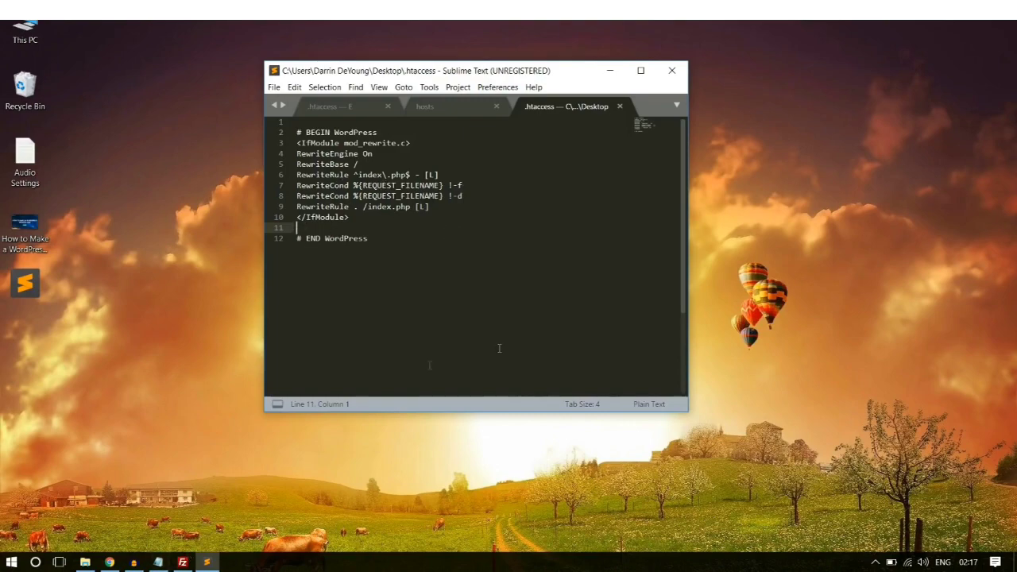
{"action": "left_click", "coordinate": [110, 561]}
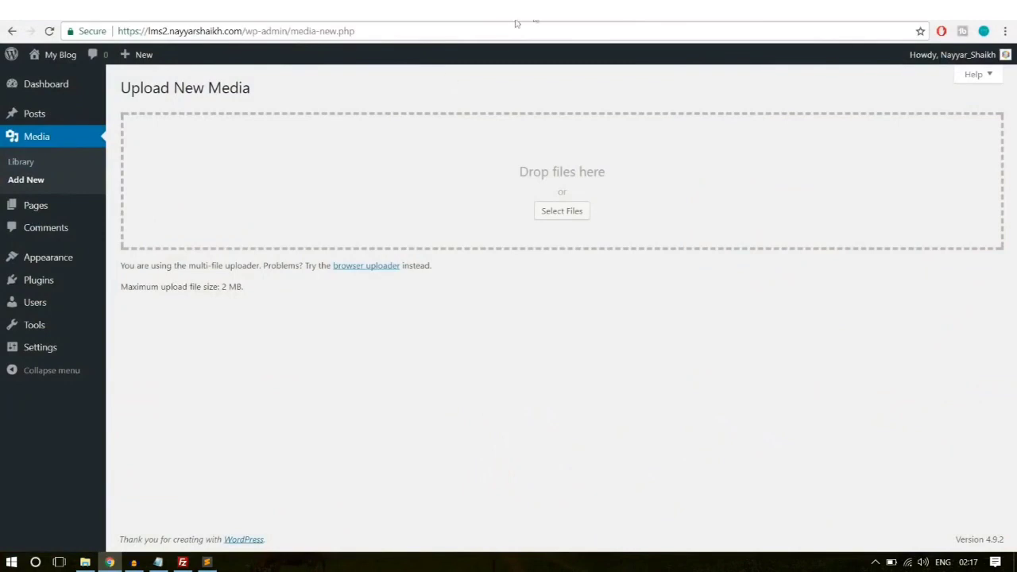
Step: On bloggdude.com, open the upload_max_filesize article and copy its php_value code block
{"action": "key", "text": "ctrl+t"}
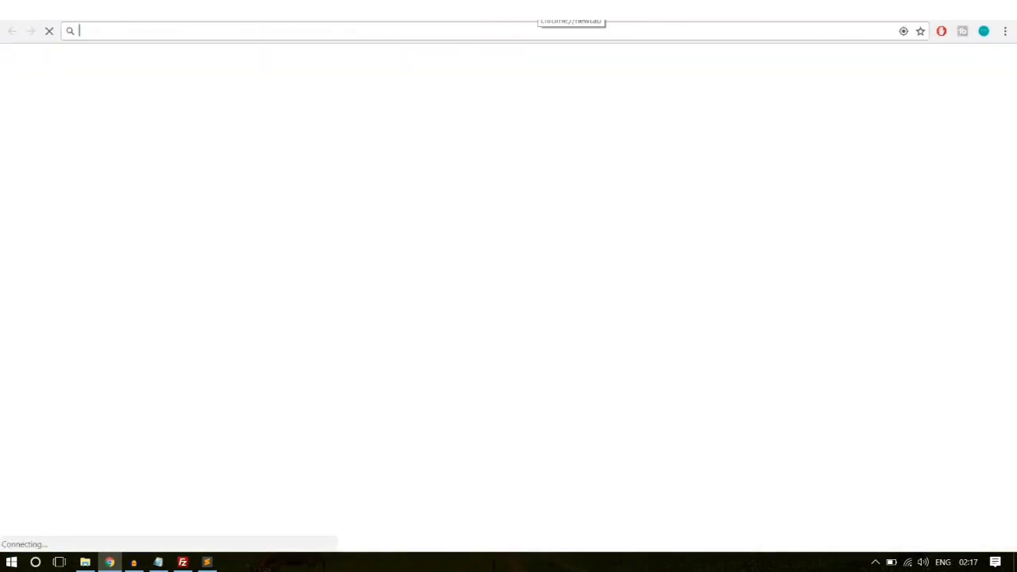
{"action": "type", "text": "b"}
{"action": "key", "text": "Return"}
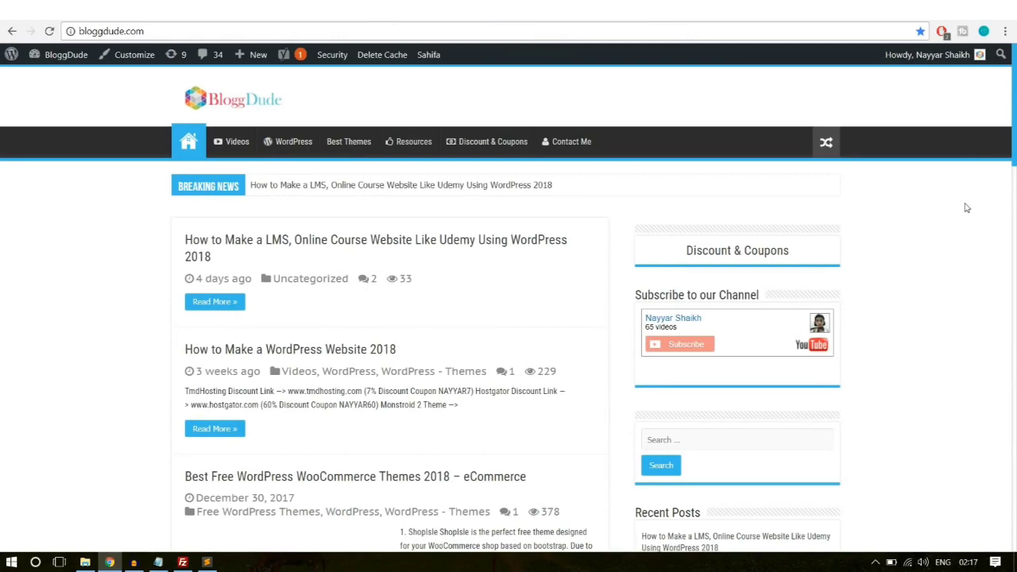
{"action": "scroll", "coordinate": [983, 256], "scroll_direction": "down", "scroll_amount": 7}
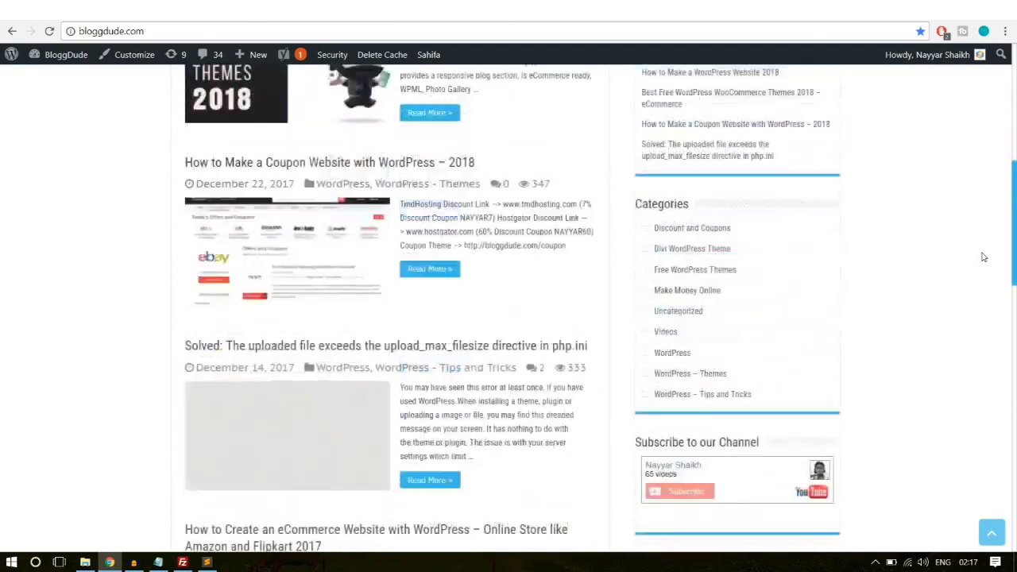
{"action": "scroll", "coordinate": [983, 257], "scroll_direction": "down", "scroll_amount": 1}
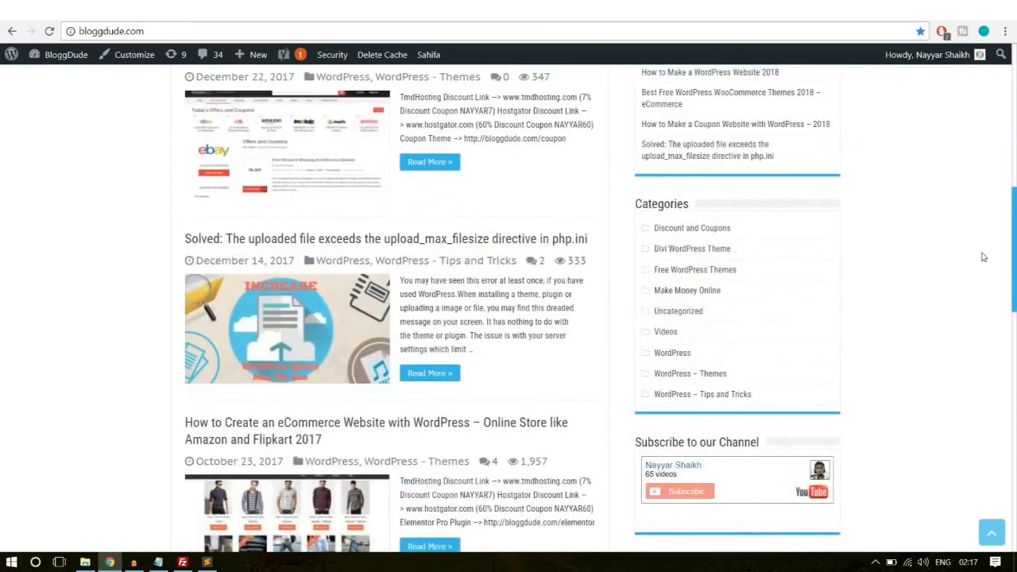
{"action": "left_click", "coordinate": [262, 241]}
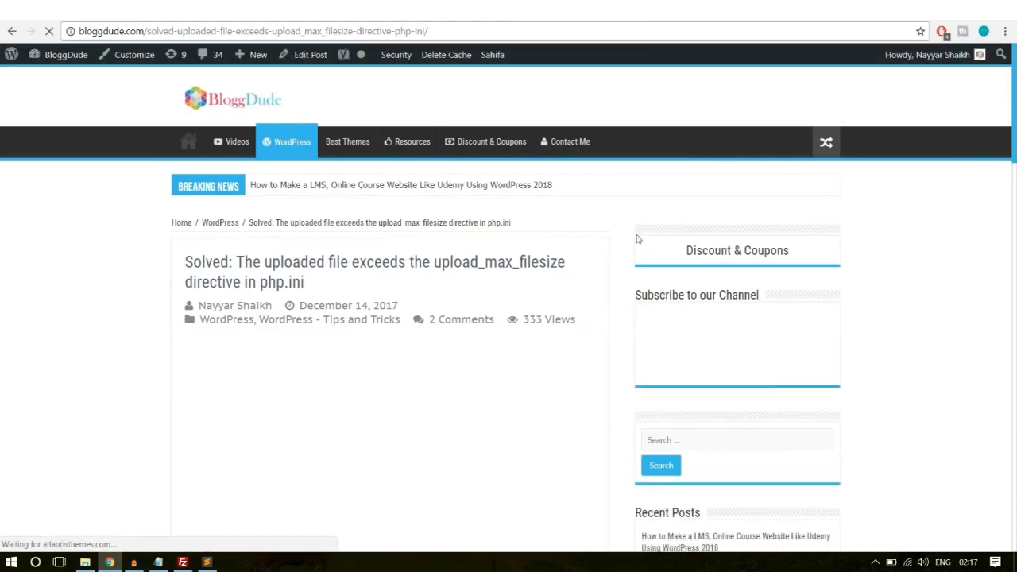
{"action": "scroll", "coordinate": [625, 251], "scroll_direction": "down", "scroll_amount": 5}
{"action": "scroll", "coordinate": [625, 251], "scroll_direction": "down", "scroll_amount": 12}
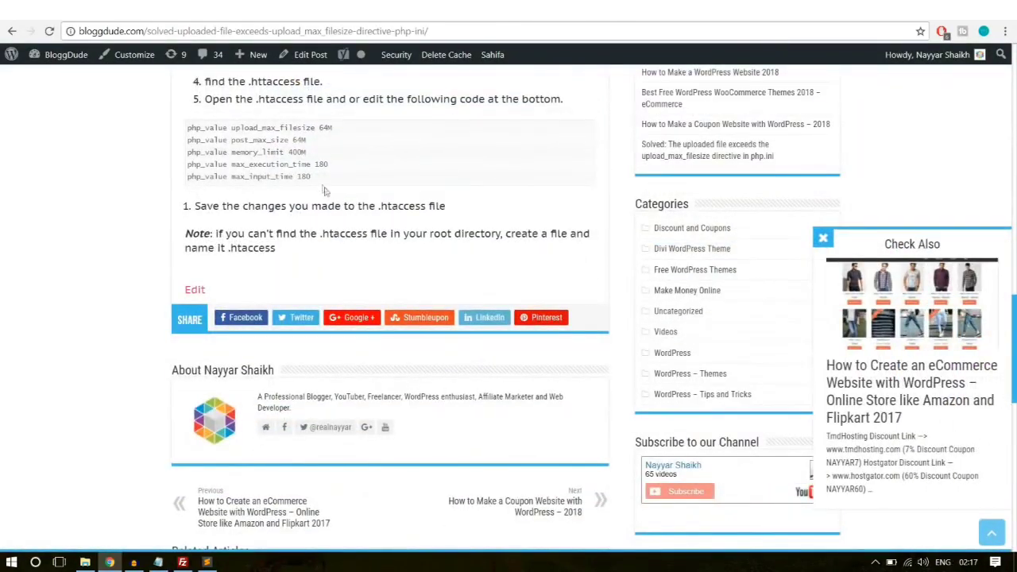
{"action": "left_click_drag", "start_coordinate": [322, 181], "coordinate": [178, 131]}
{"action": "key", "text": "ctrl+c"}
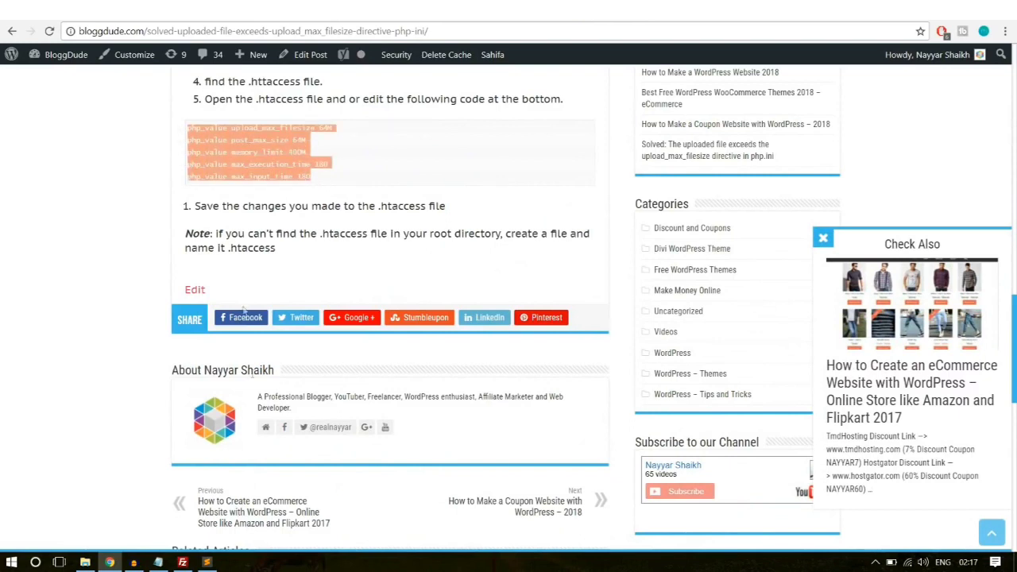
Step: Paste the five php_value limits into .htaccess at line 11, then save and close it
{"action": "left_click", "coordinate": [207, 561]}
{"action": "key", "text": "ctrl+v"}
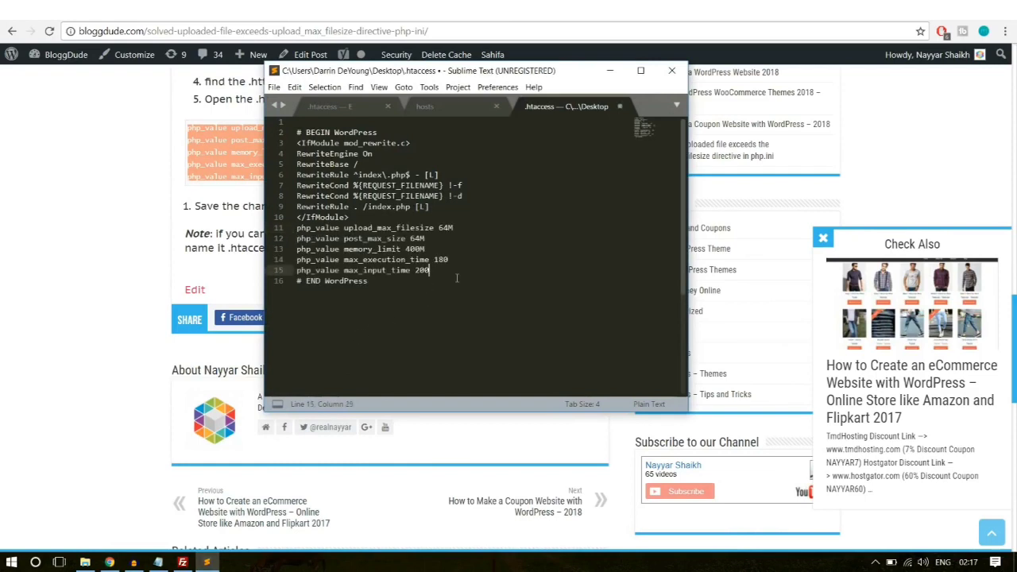
{"action": "key", "text": "ctrl+s"}
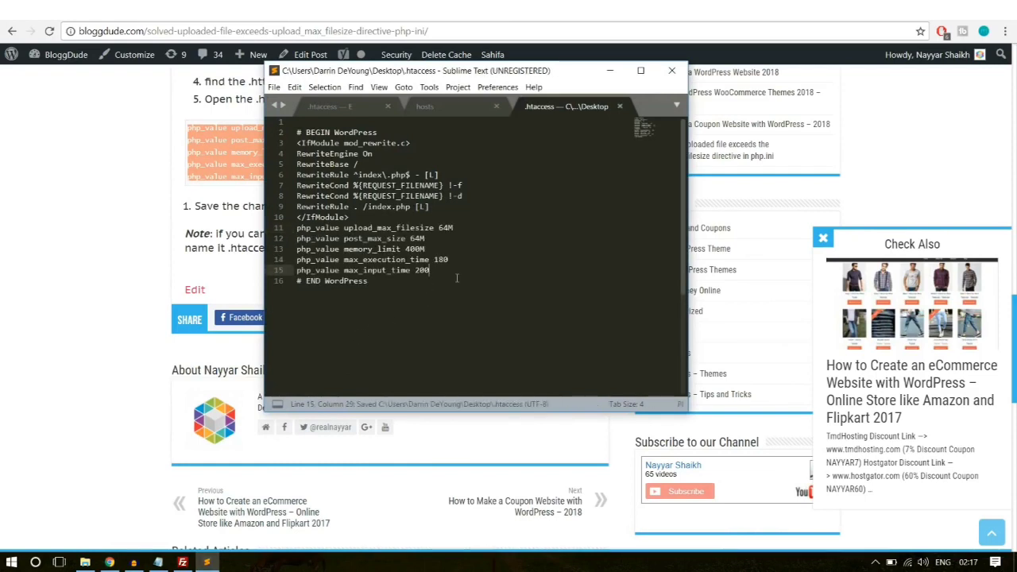
{"action": "left_click", "coordinate": [671, 70]}
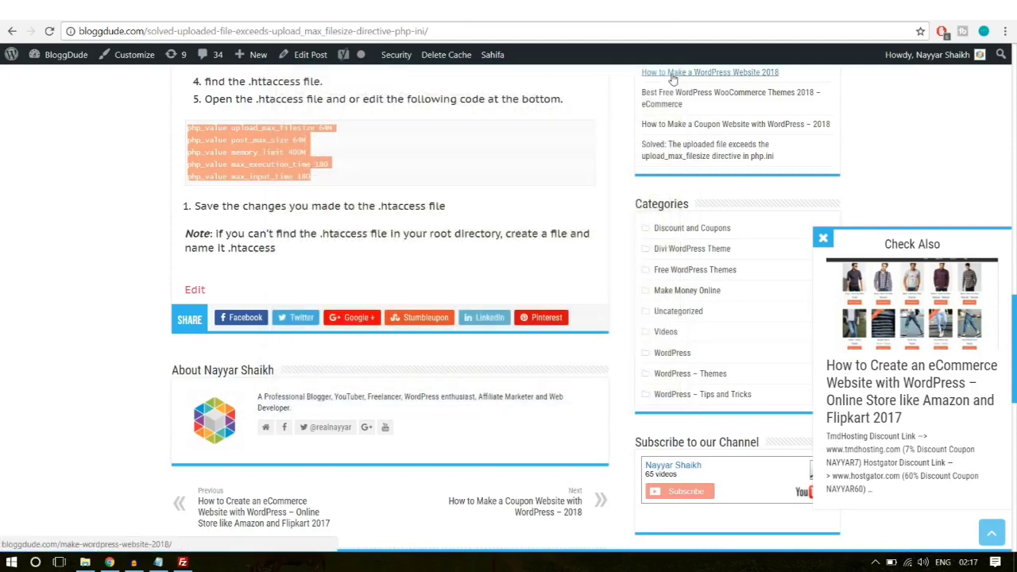
{"action": "left_click", "coordinate": [513, 19]}
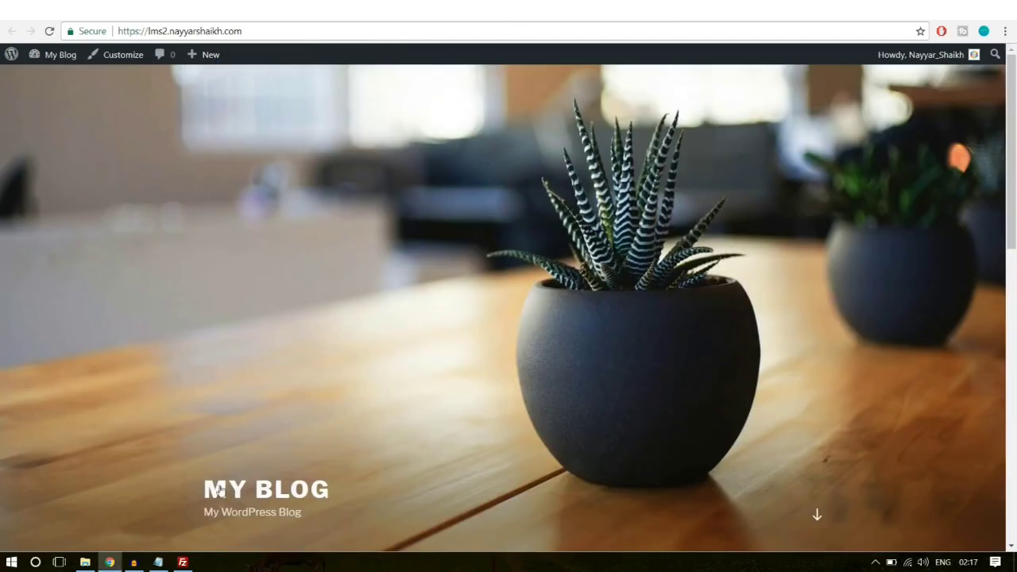
Step: Refresh the local Desktop list and upload the edited .htaccess to lms2, overwriting the server copy
{"action": "left_click", "coordinate": [183, 562]}
{"action": "right_click", "coordinate": [345, 389]}
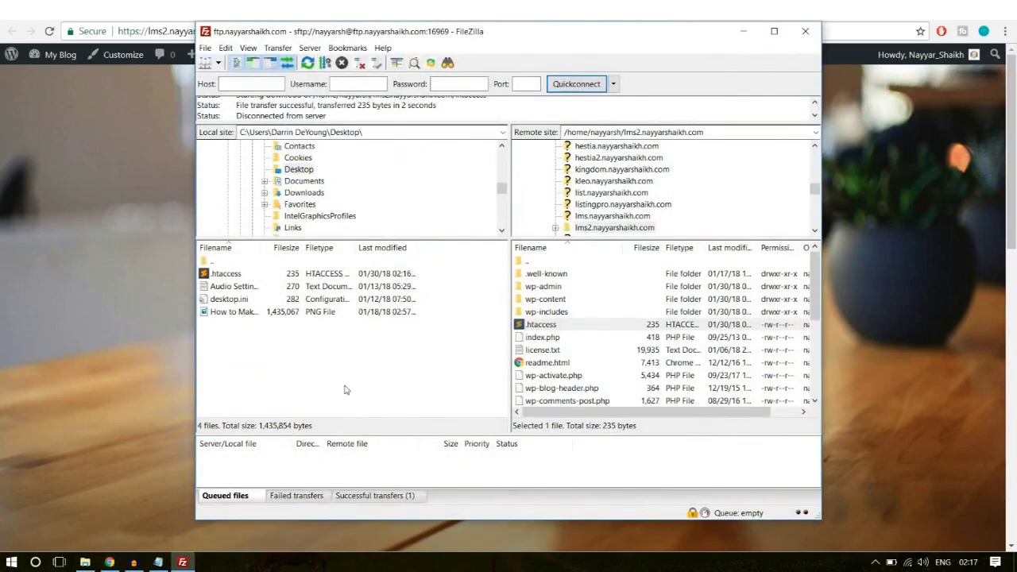
{"action": "right_click", "coordinate": [342, 322]}
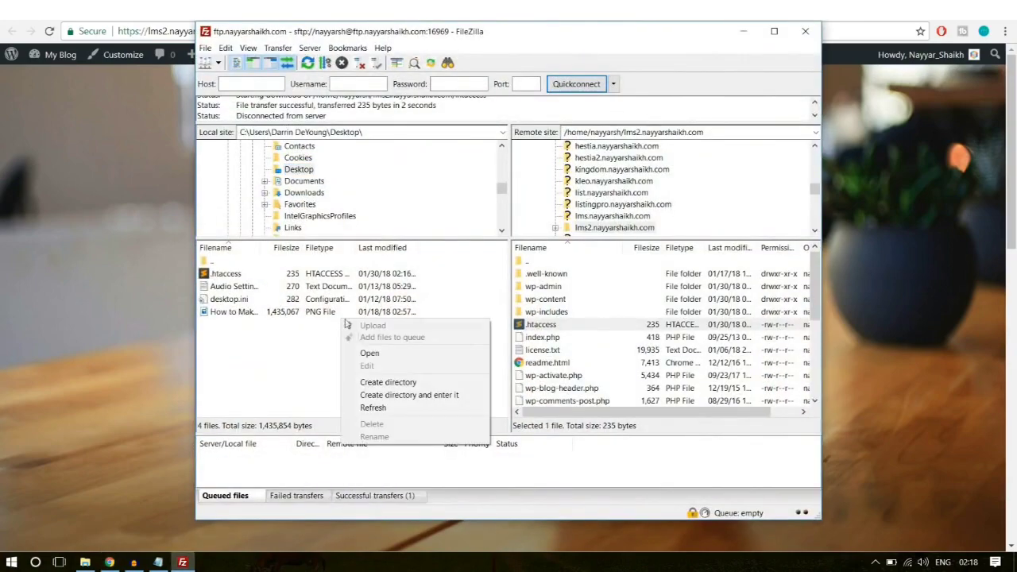
{"action": "left_click", "coordinate": [386, 408]}
{"action": "right_click", "coordinate": [345, 373]}
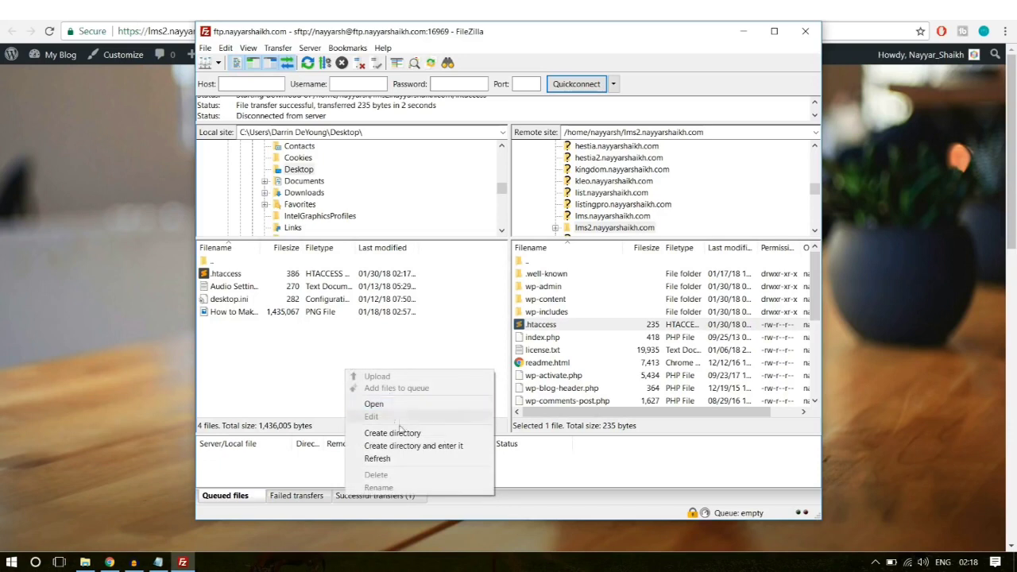
{"action": "left_click", "coordinate": [381, 458]}
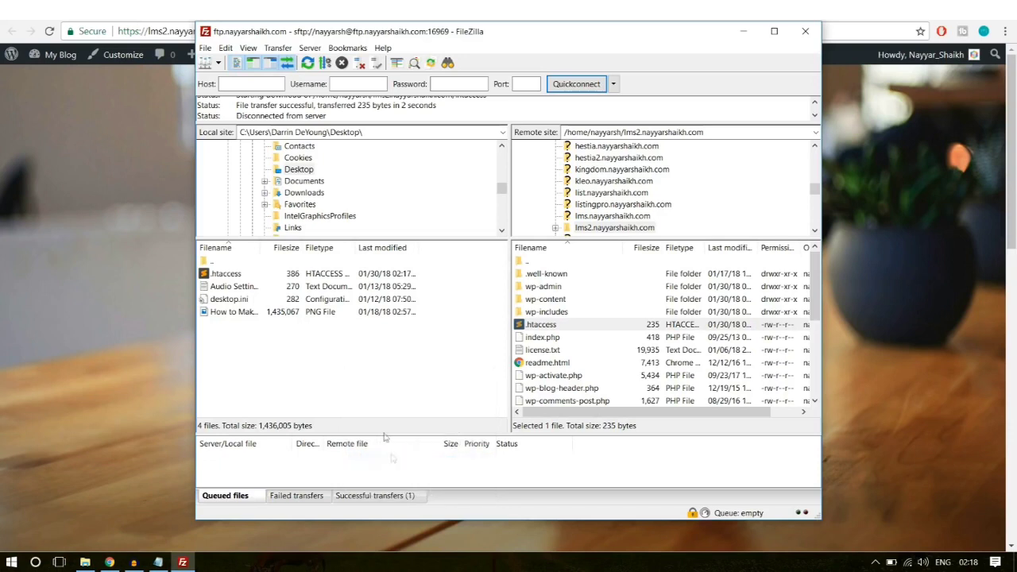
{"action": "left_click", "coordinate": [238, 277]}
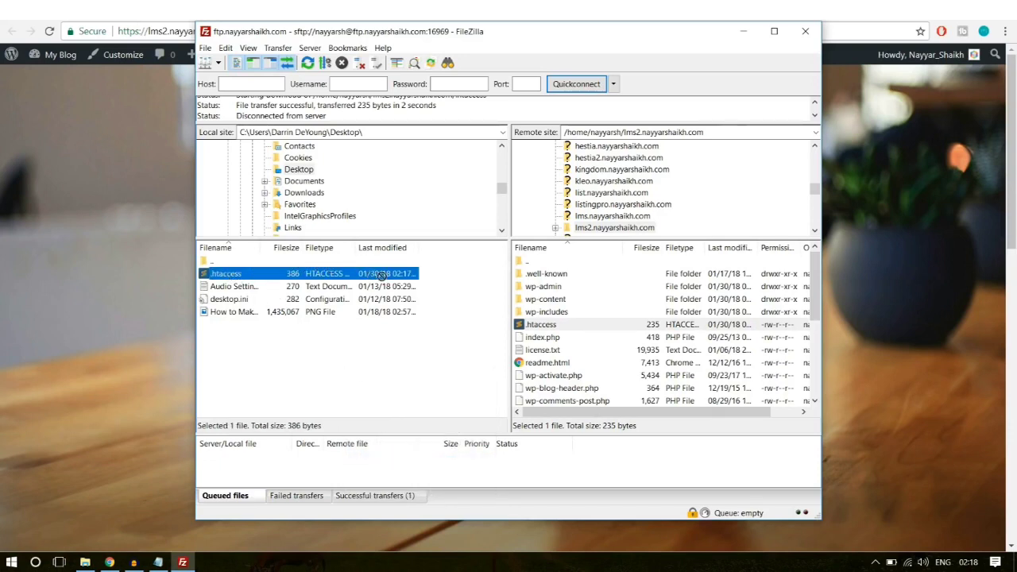
{"action": "left_click_drag", "start_coordinate": [405, 281], "coordinate": [592, 363]}
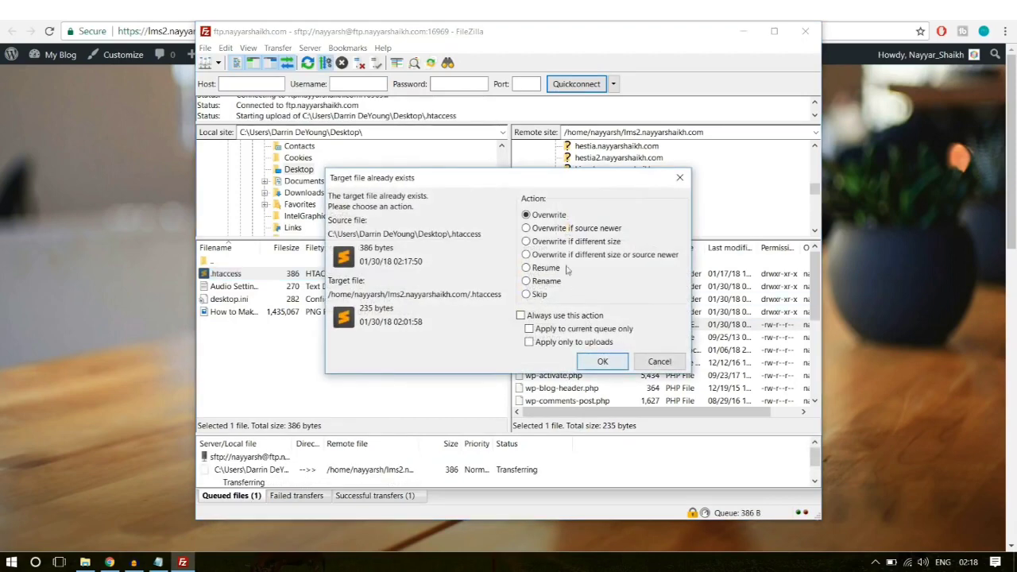
{"action": "left_click", "coordinate": [602, 363]}
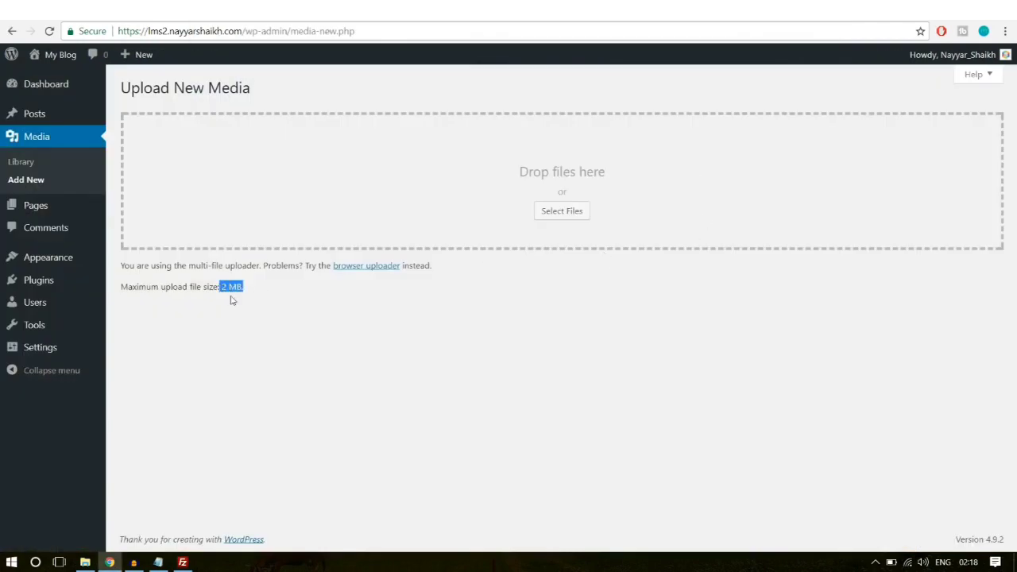
Step: Reload Media > Add New to confirm the maximum upload size is now 64 MB
{"action": "left_click", "coordinate": [49, 31]}
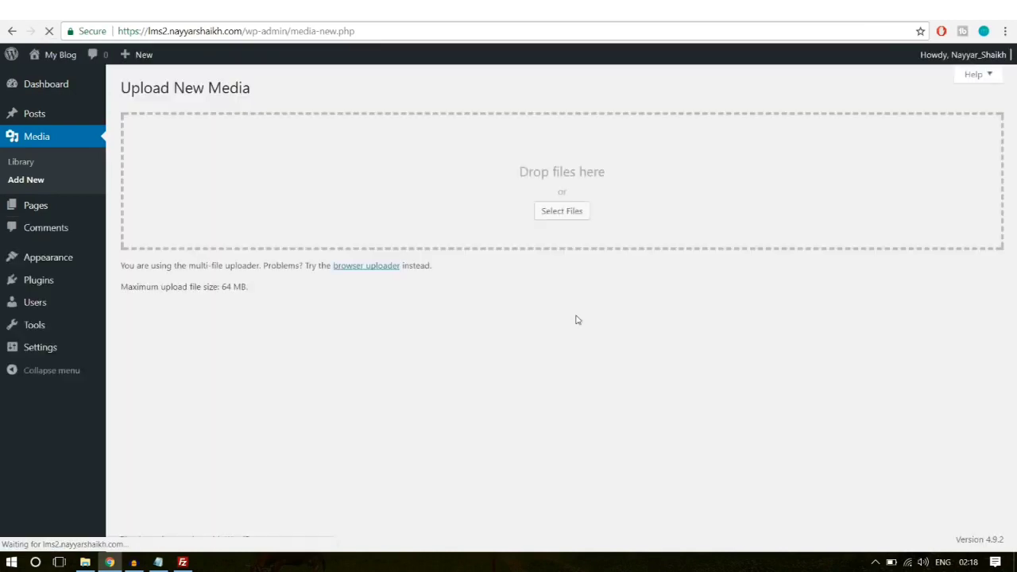
{"action": "left_click_drag", "start_coordinate": [221, 288], "coordinate": [251, 294]}
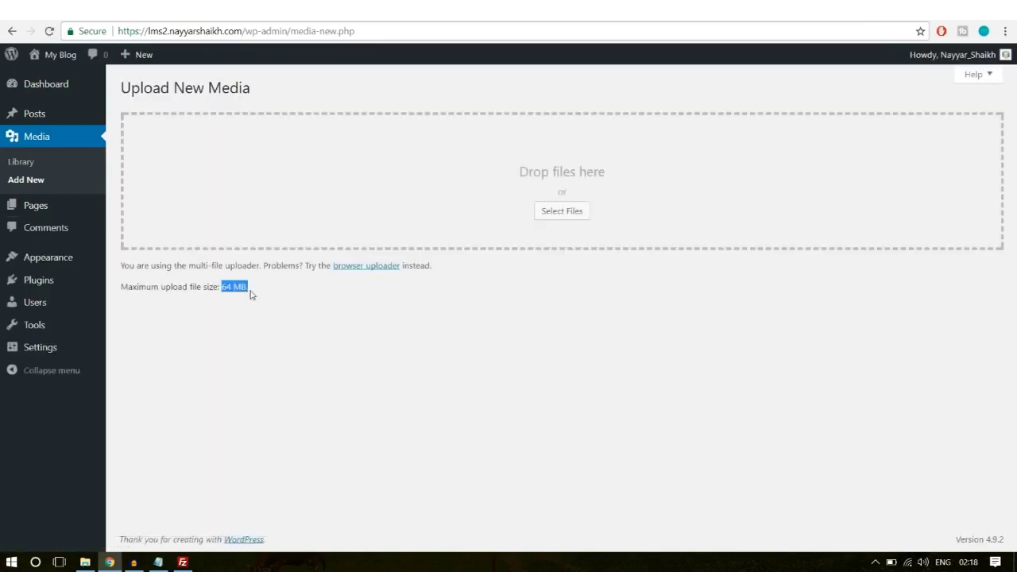
{"action": "left_click", "coordinate": [266, 297]}
Step: Upload wplms.zip as a new theme, install it and activate WPLMS
{"action": "mouse_move", "coordinate": [60, 262]}
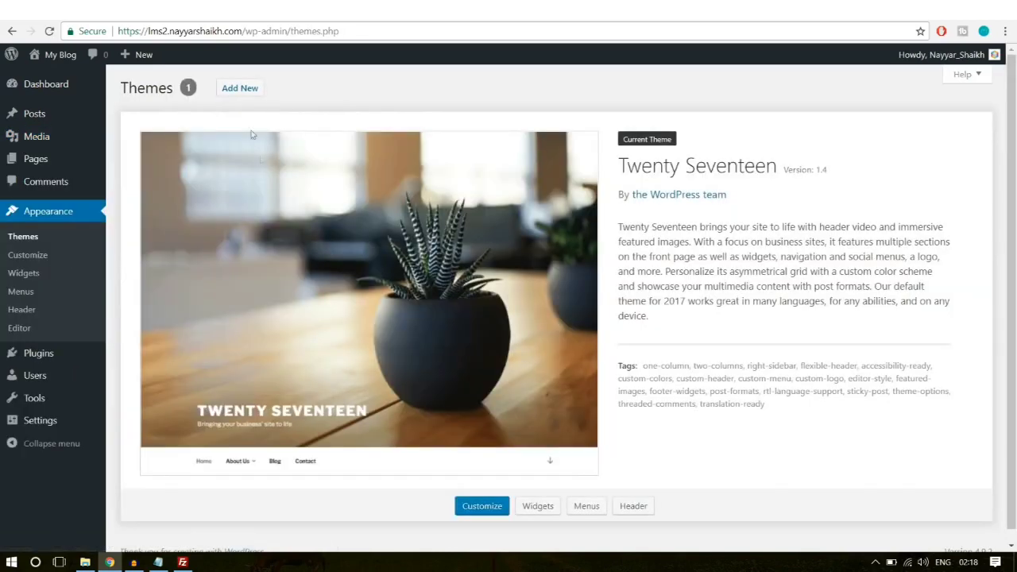
{"action": "left_click", "coordinate": [246, 91]}
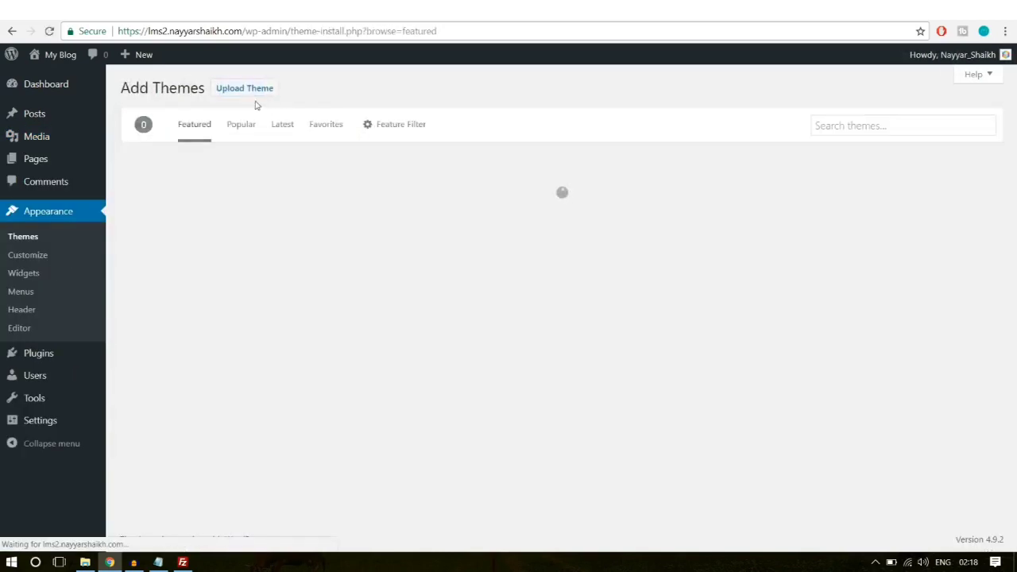
{"action": "left_click", "coordinate": [254, 97]}
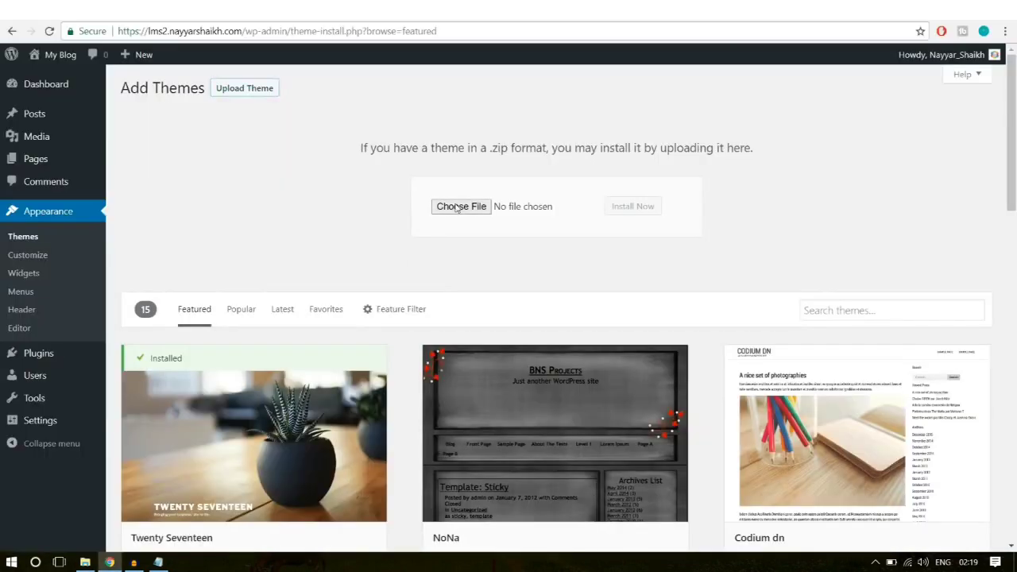
{"action": "left_click", "coordinate": [458, 207]}
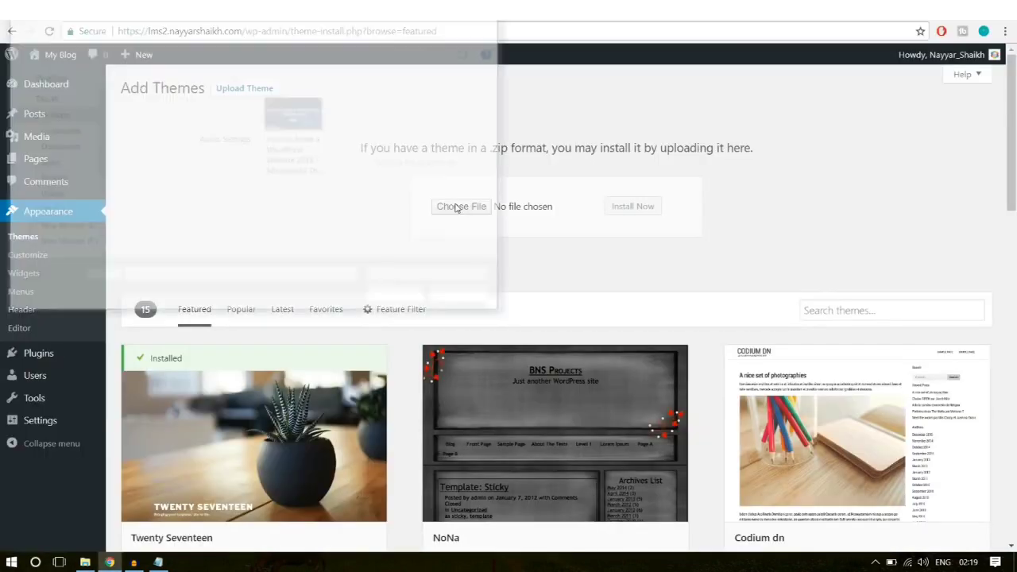
{"action": "left_click", "coordinate": [49, 199]}
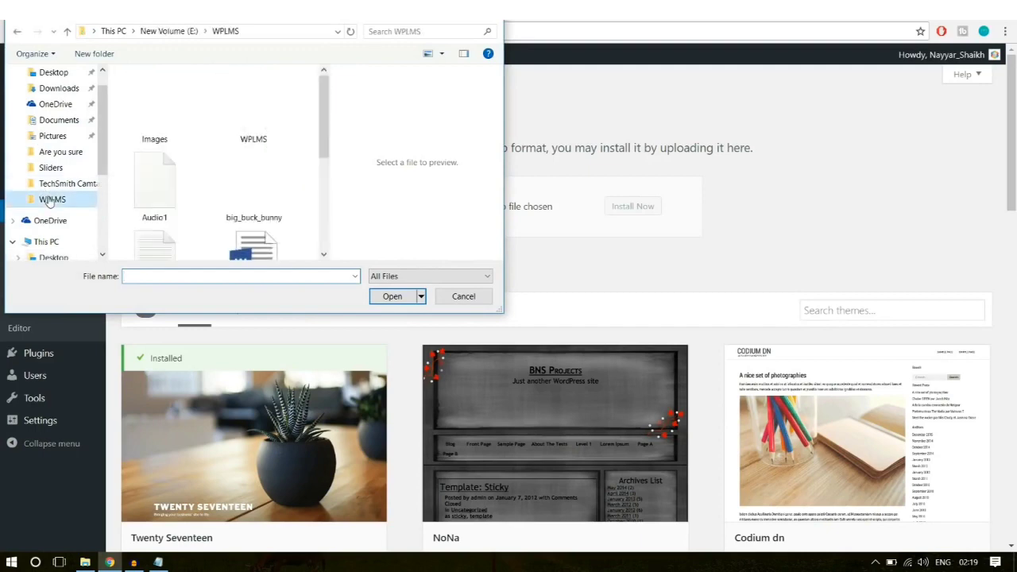
{"action": "left_click", "coordinate": [263, 123]}
{"action": "double_click", "coordinate": [262, 124]}
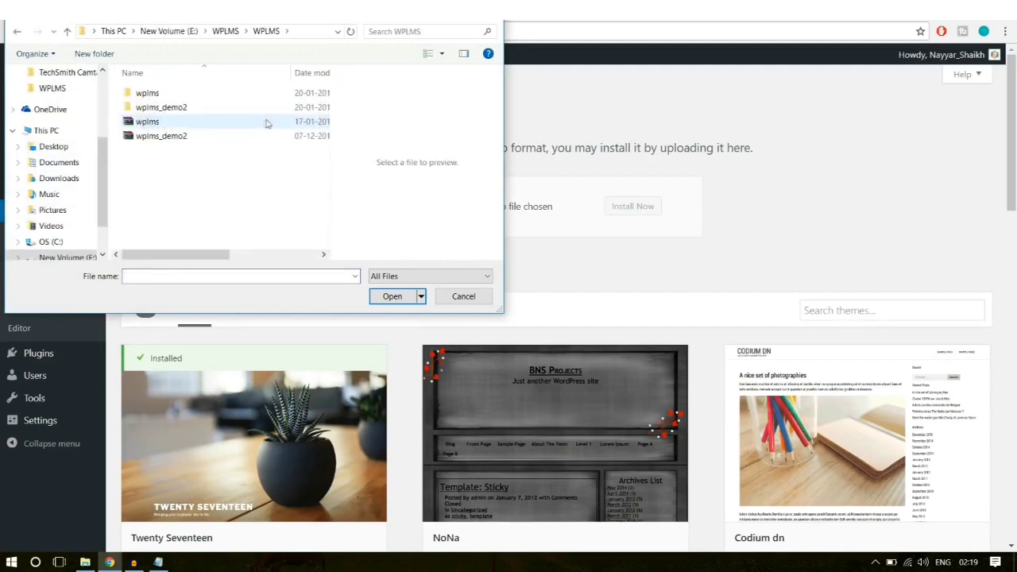
{"action": "left_click", "coordinate": [185, 121]}
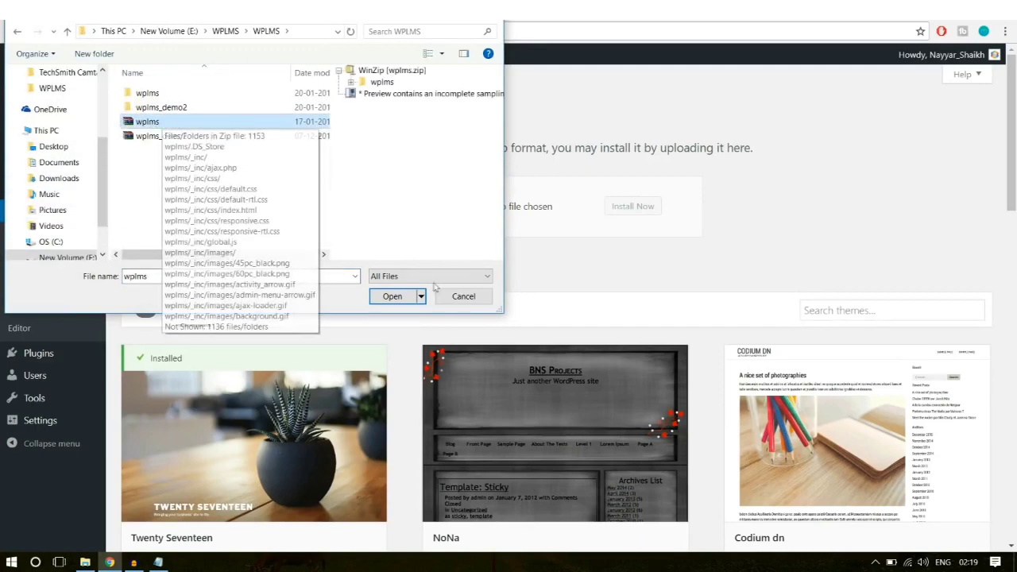
{"action": "left_click", "coordinate": [392, 297]}
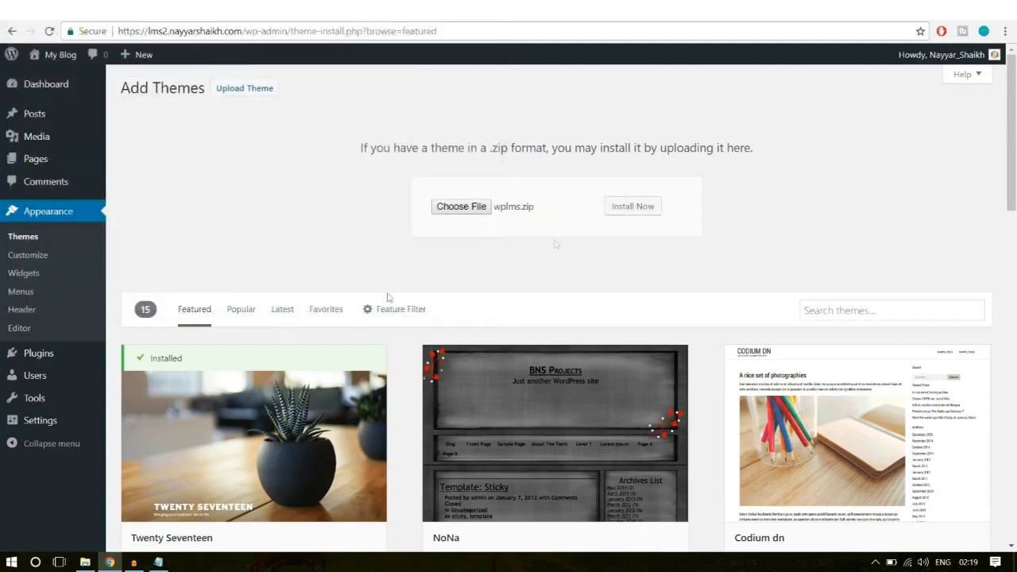
{"action": "left_click", "coordinate": [649, 208]}
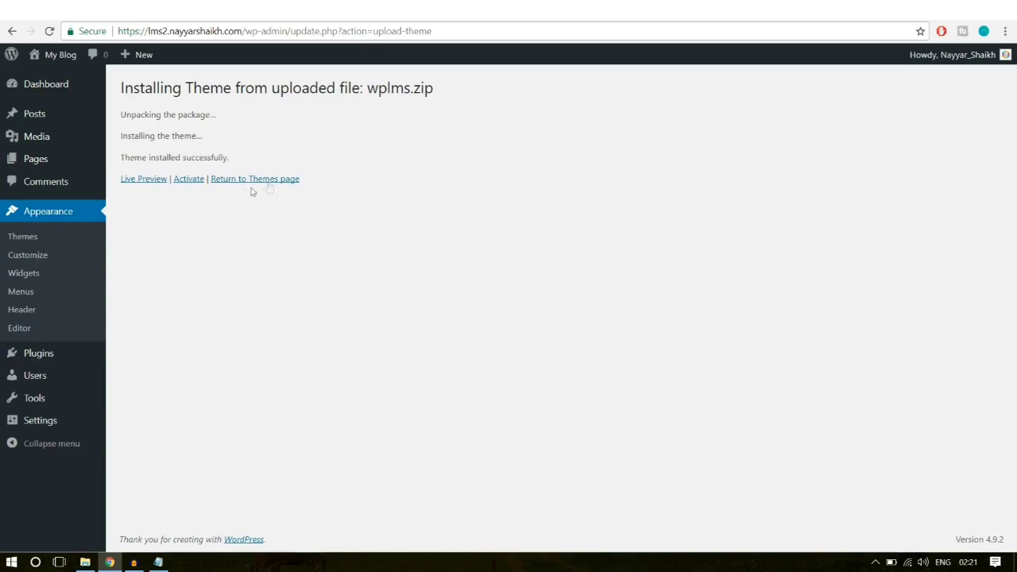
{"action": "left_click", "coordinate": [193, 182]}
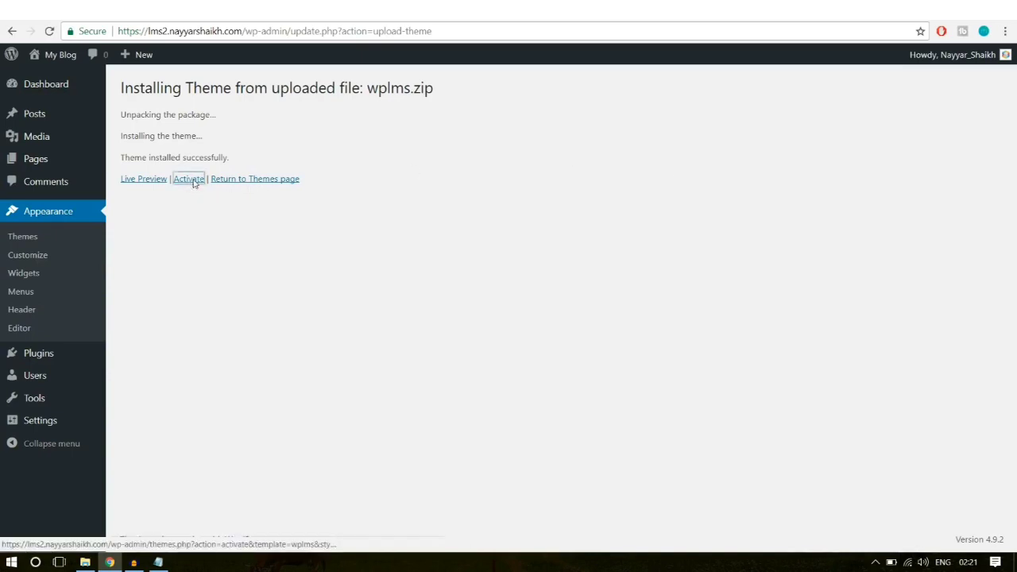
{"action": "scroll", "coordinate": [727, 310], "scroll_direction": "down", "scroll_amount": 2}
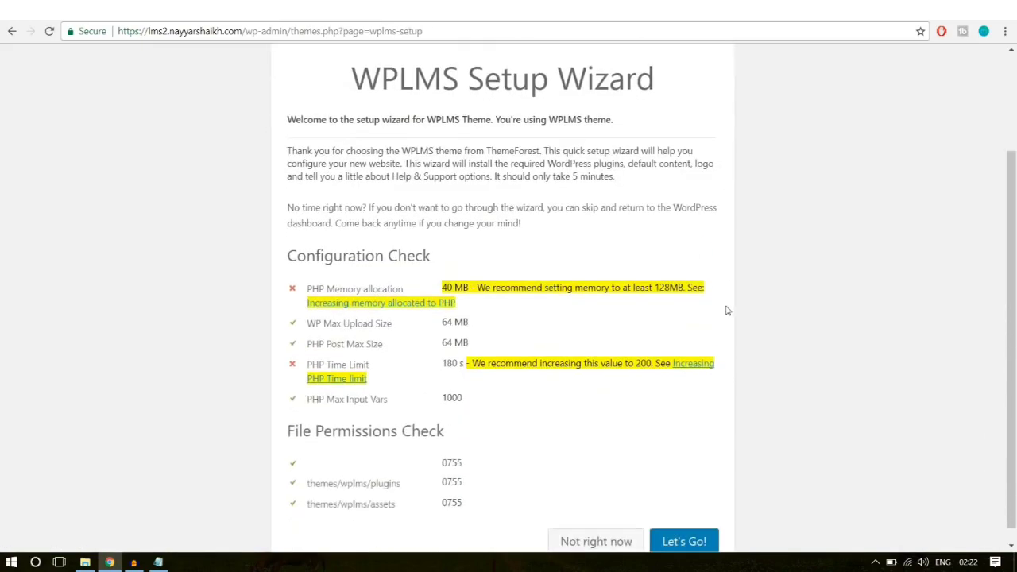
{"action": "scroll", "coordinate": [651, 384], "scroll_direction": "down", "scroll_amount": 1}
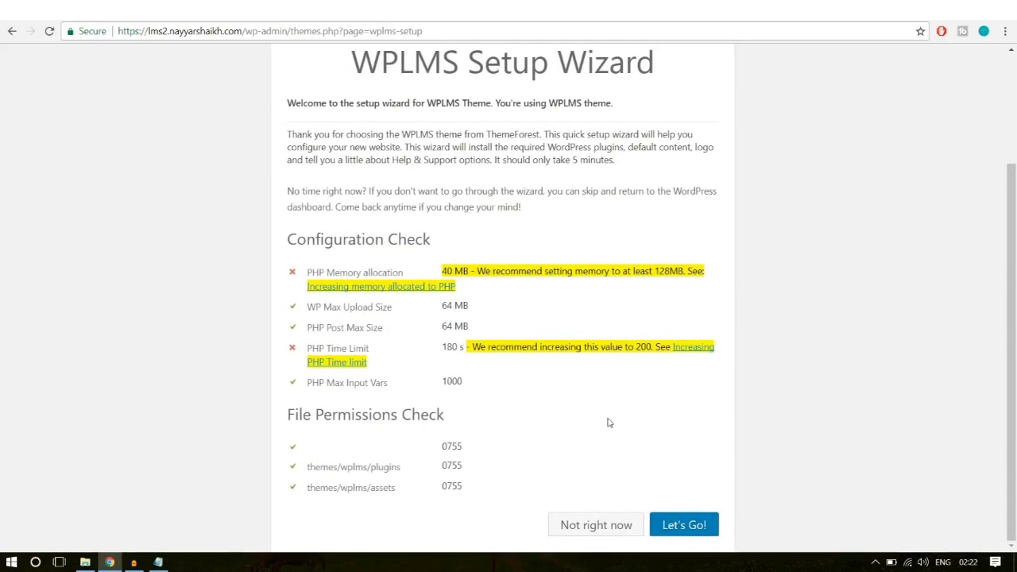
{"action": "scroll", "coordinate": [609, 421], "scroll_direction": "up", "scroll_amount": 1}
{"action": "scroll", "coordinate": [602, 413], "scroll_direction": "down", "scroll_amount": 1}
{"action": "left_click", "coordinate": [688, 525]}
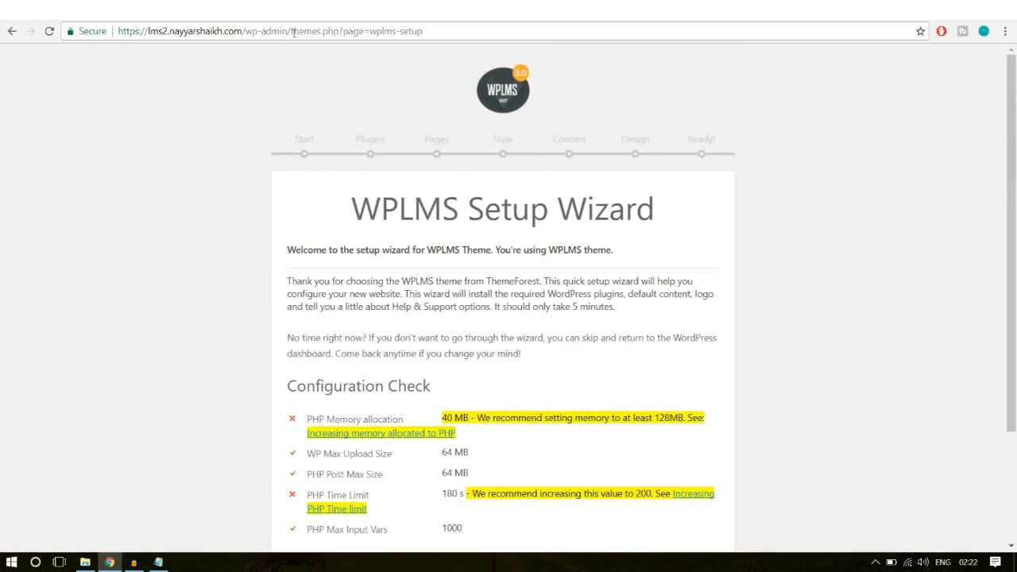
{"action": "left_click_drag", "start_coordinate": [146, 31], "coordinate": [243, 31]}
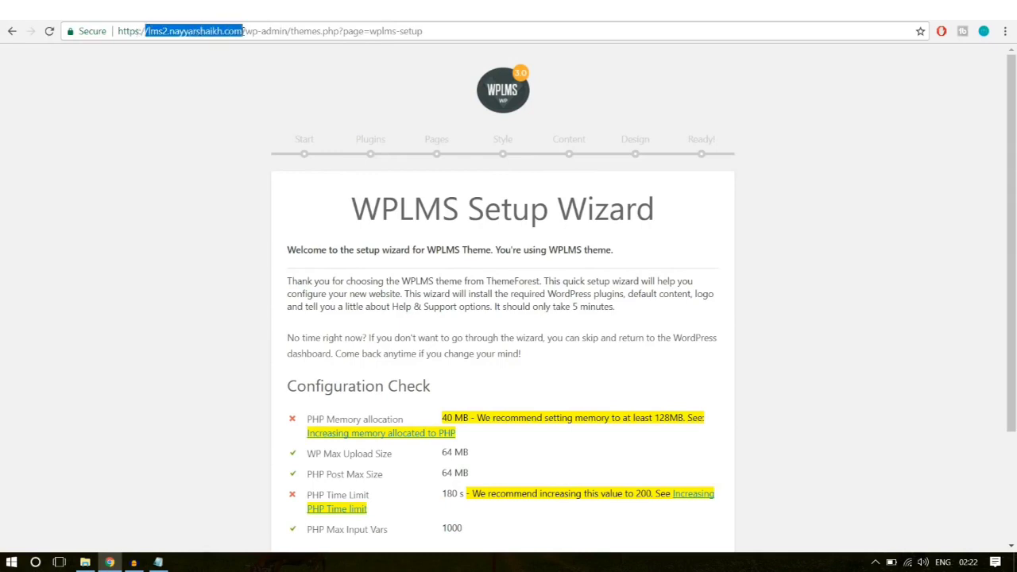
{"action": "left_click", "coordinate": [243, 32]}
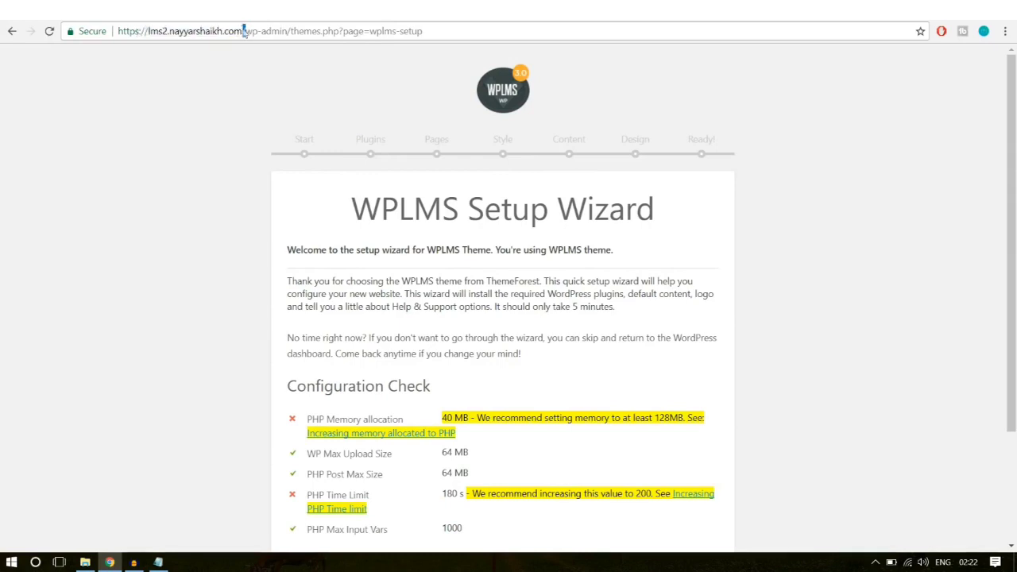
{"action": "left_click_drag", "start_coordinate": [261, 31], "coordinate": [343, 31]}
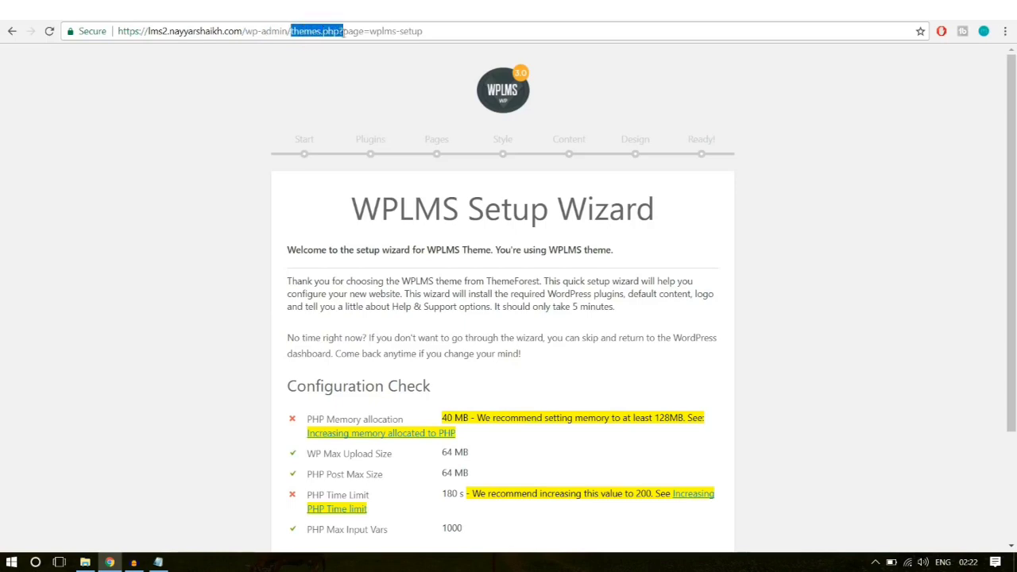
{"action": "left_click", "coordinate": [357, 32]}
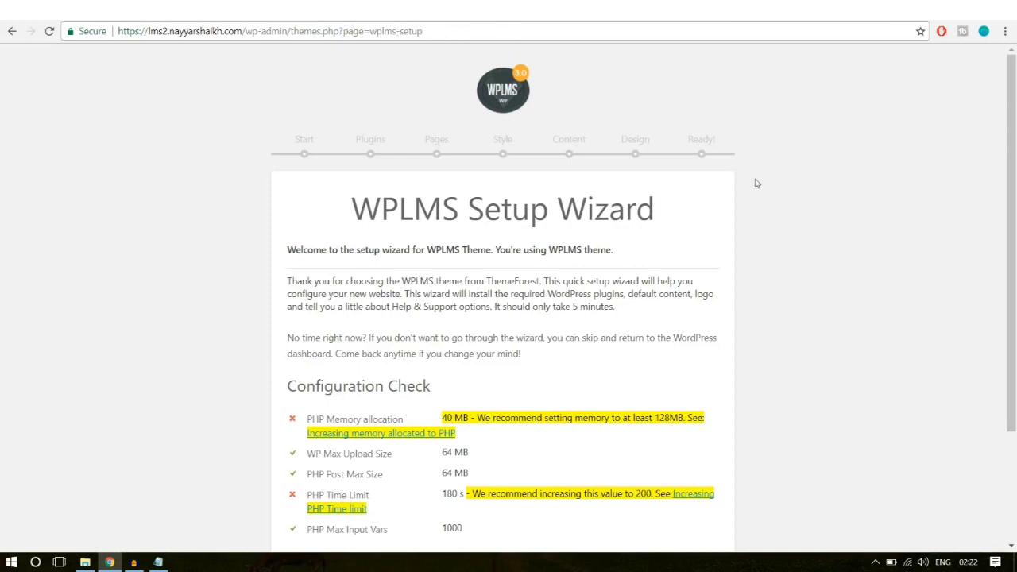
{"action": "scroll", "coordinate": [842, 270], "scroll_direction": "down", "scroll_amount": 2}
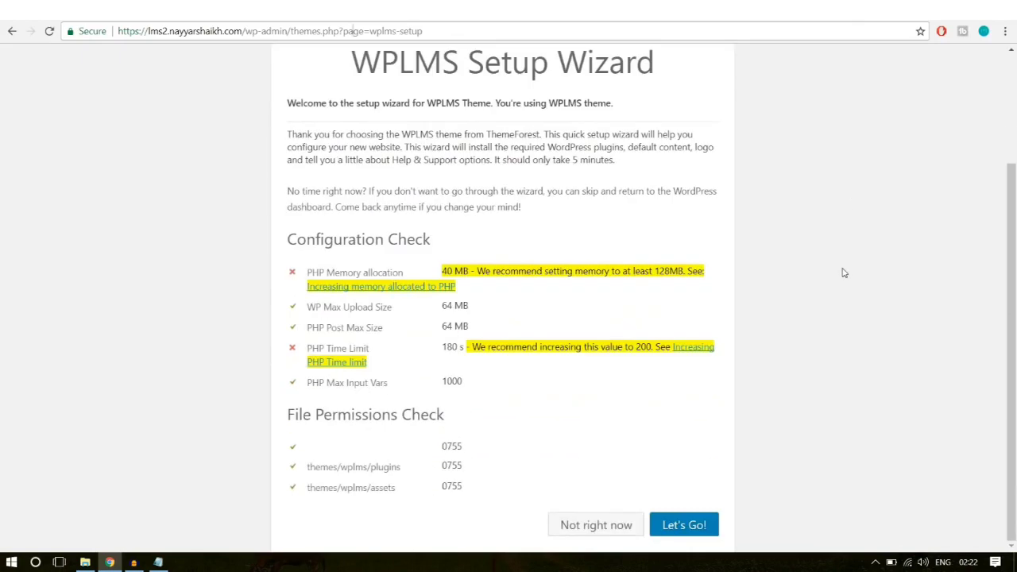
{"action": "scroll", "coordinate": [791, 255], "scroll_direction": "up", "scroll_amount": 2}
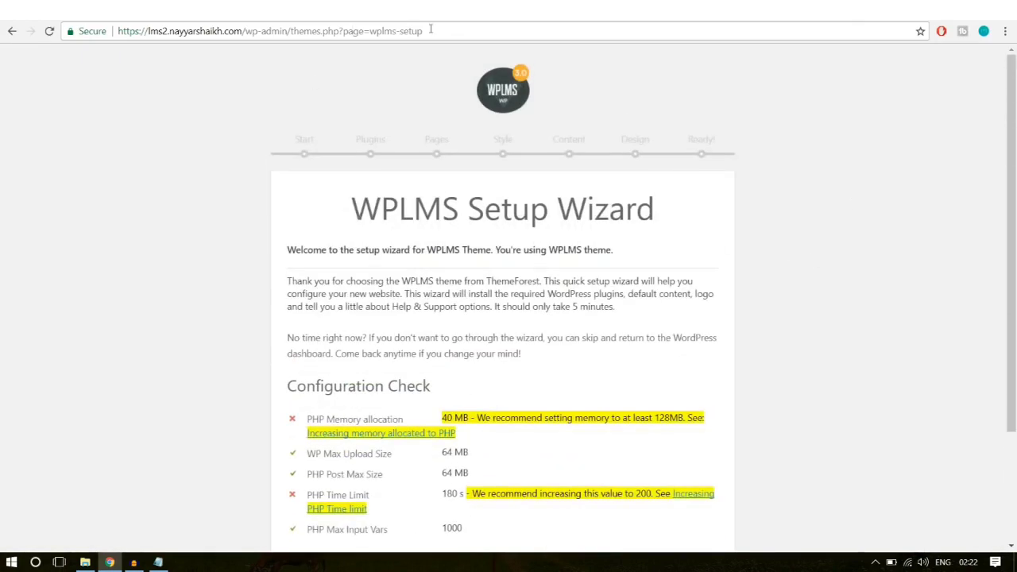
{"action": "left_click_drag", "start_coordinate": [430, 29], "coordinate": [265, 31]}
{"action": "left_click", "coordinate": [427, 116]}
{"action": "scroll", "coordinate": [696, 183], "scroll_direction": "down", "scroll_amount": 2}
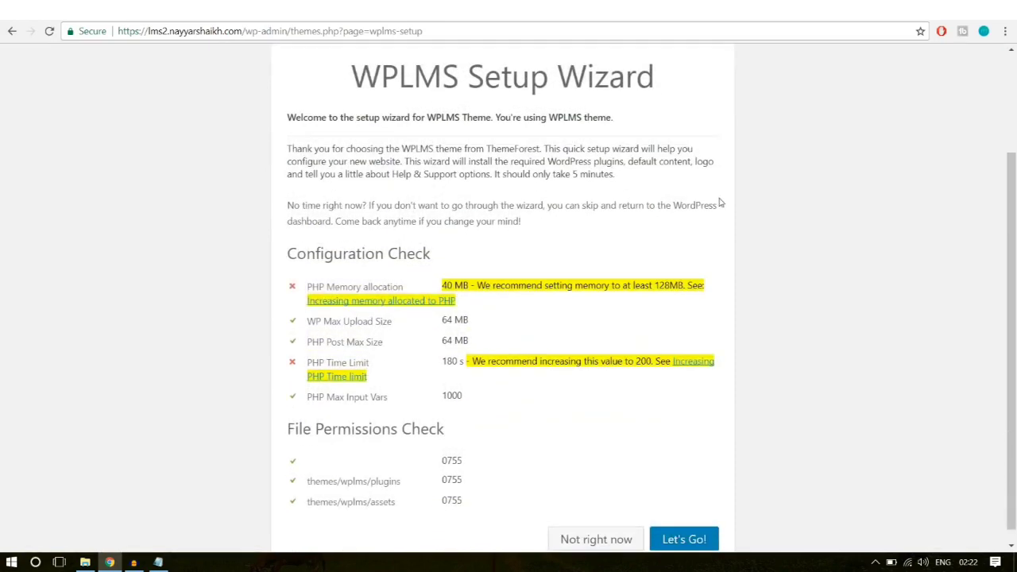
{"action": "scroll", "coordinate": [726, 178], "scroll_direction": "down", "scroll_amount": 1}
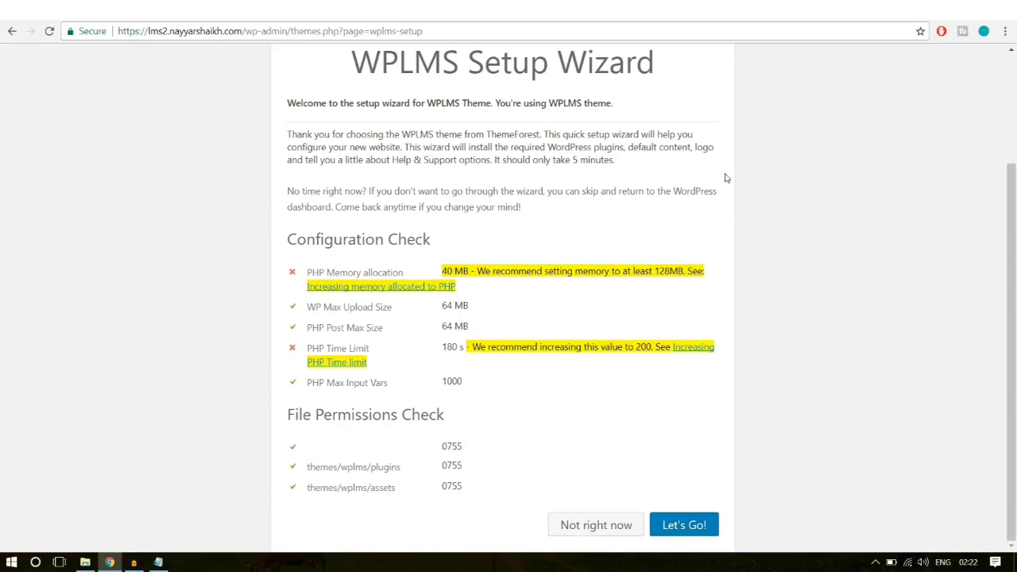
Step: Start the WPLMS setup wizard and tick the Visual Composer feature
{"action": "left_click", "coordinate": [682, 528]}
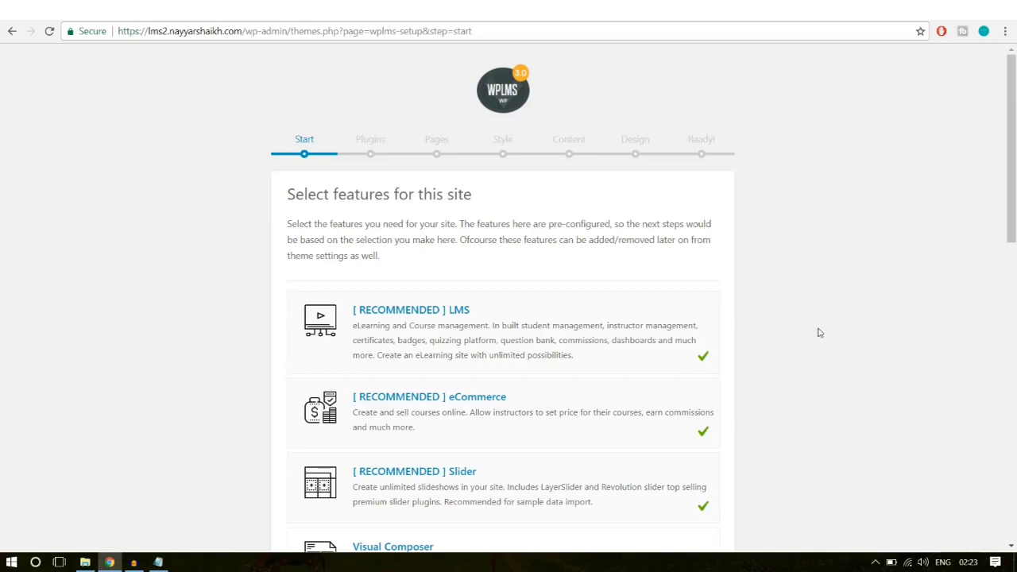
{"action": "scroll", "coordinate": [819, 332], "scroll_direction": "down", "scroll_amount": 1}
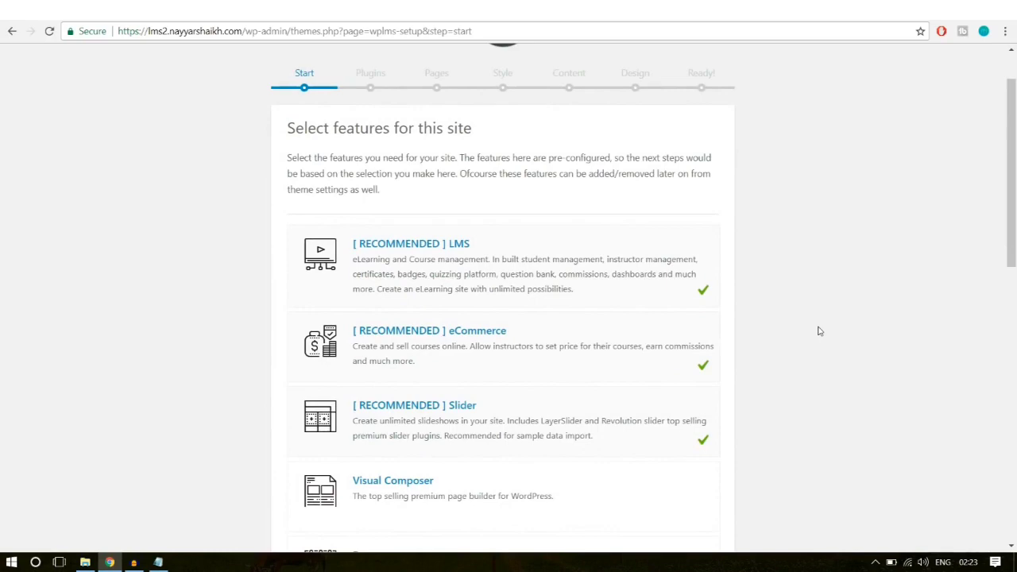
{"action": "scroll", "coordinate": [820, 328], "scroll_direction": "down", "scroll_amount": 3}
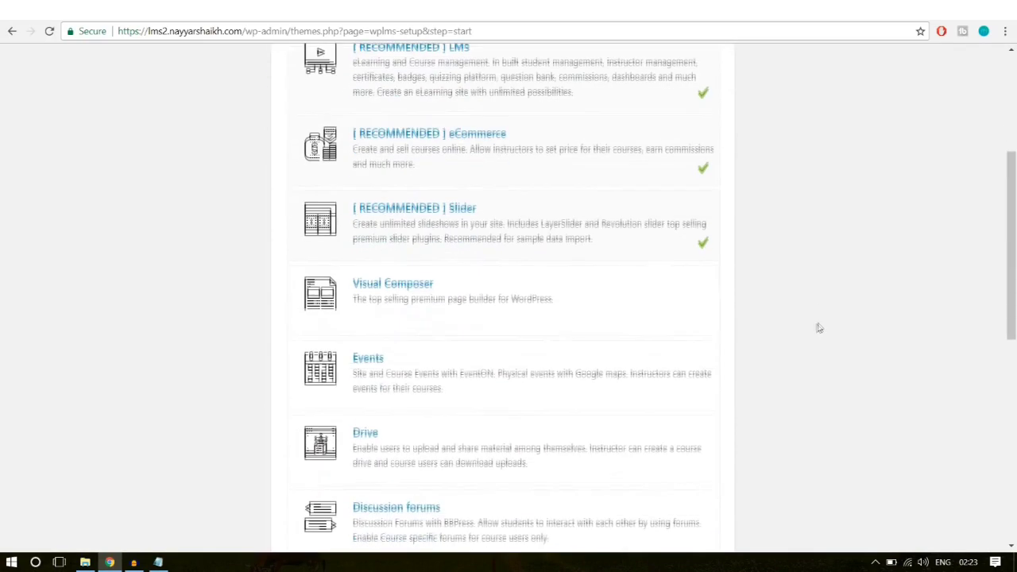
{"action": "left_click", "coordinate": [699, 306]}
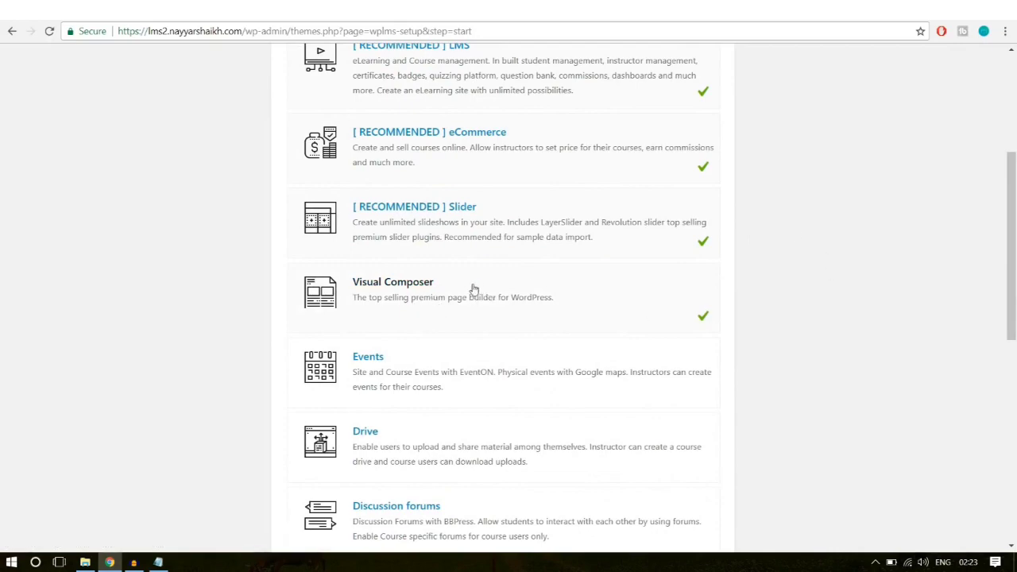
{"action": "scroll", "coordinate": [837, 280], "scroll_direction": "down", "scroll_amount": 1}
{"action": "scroll", "coordinate": [838, 279], "scroll_direction": "down", "scroll_amount": 1}
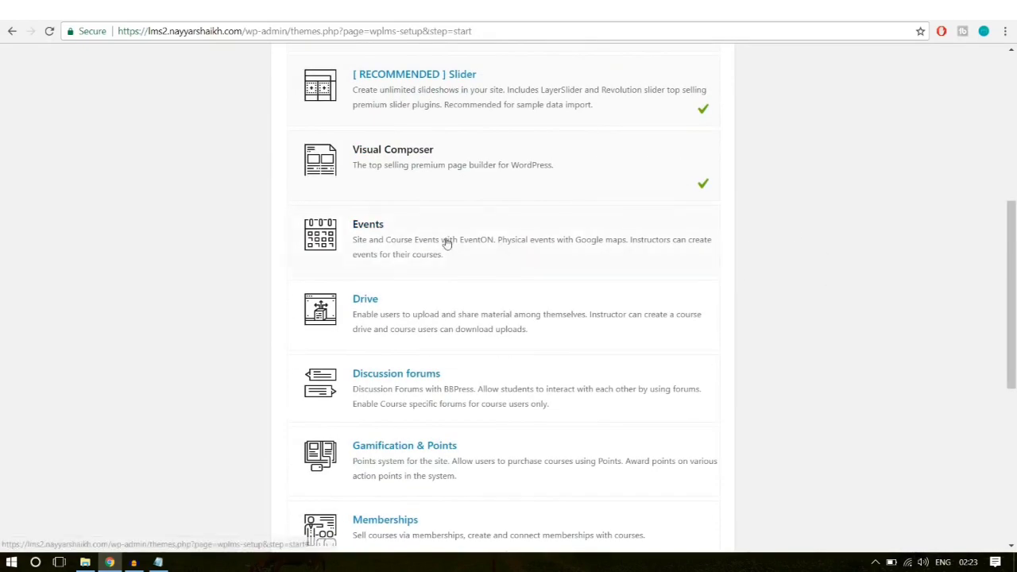
{"action": "scroll", "coordinate": [565, 263], "scroll_direction": "down", "scroll_amount": 1}
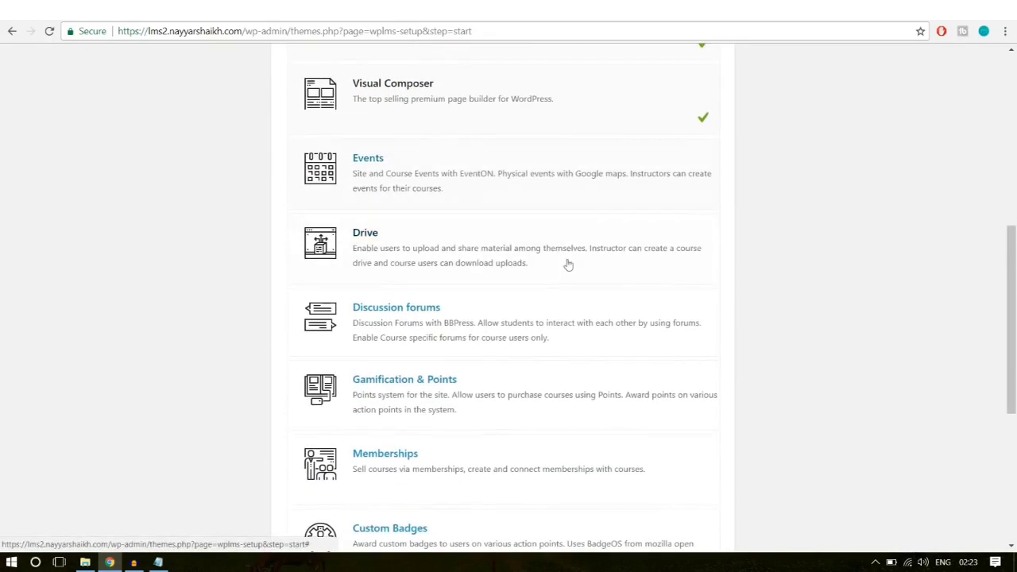
{"action": "scroll", "coordinate": [704, 272], "scroll_direction": "down", "scroll_amount": 3}
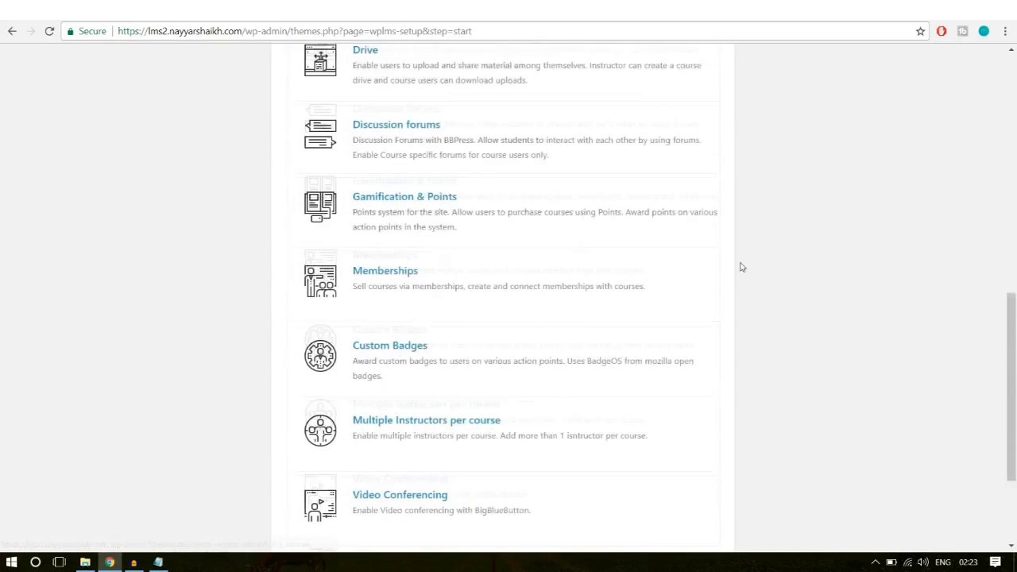
Step: Enable Gamification & Points, Memberships, Custom Badges and Multiple Instructors per course
{"action": "left_click", "coordinate": [504, 208]}
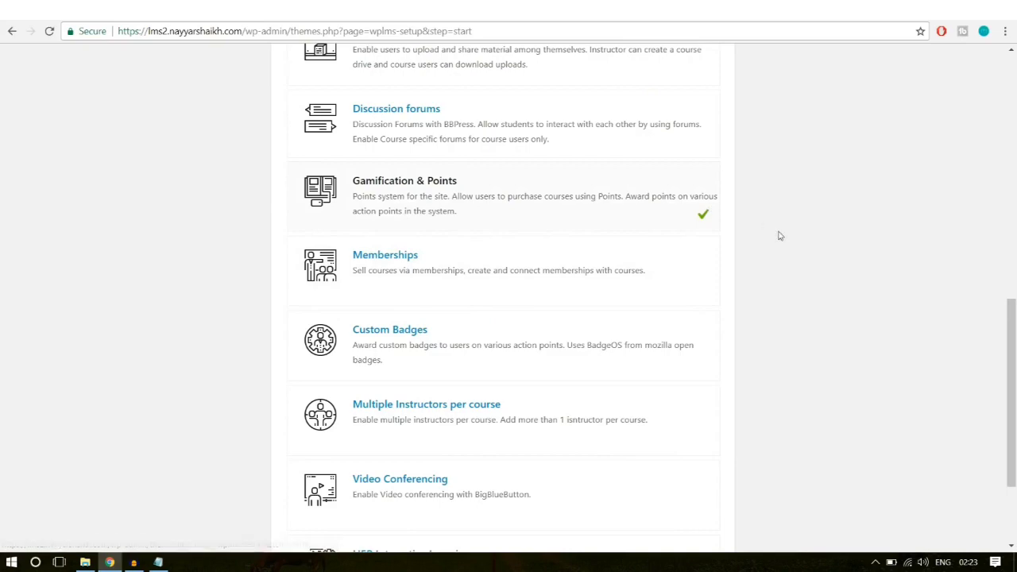
{"action": "scroll", "coordinate": [779, 234], "scroll_direction": "down", "scroll_amount": 1}
{"action": "left_click", "coordinate": [612, 210]}
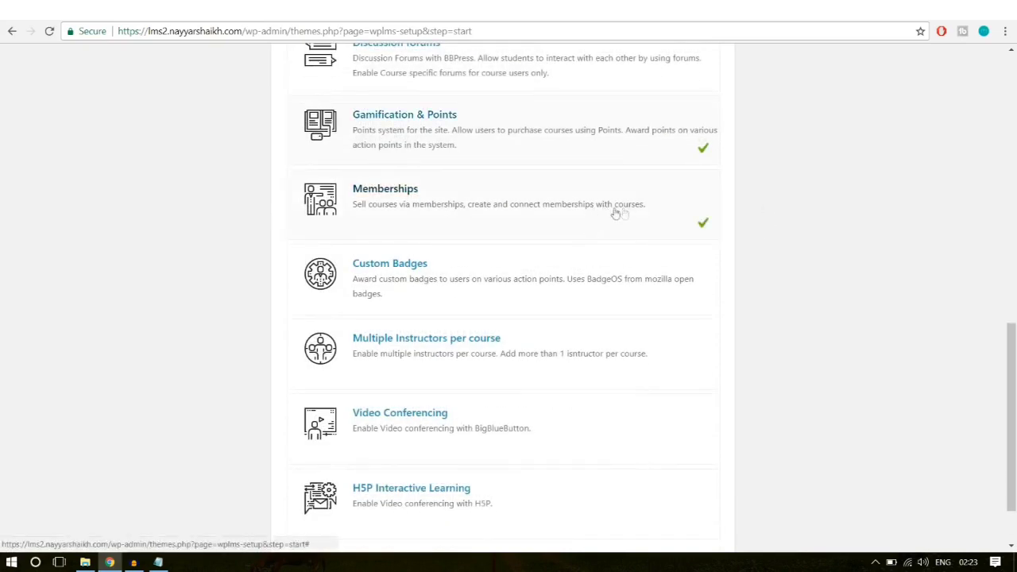
{"action": "left_click", "coordinate": [678, 293]}
{"action": "scroll", "coordinate": [729, 279], "scroll_direction": "down", "scroll_amount": 1}
{"action": "left_click", "coordinate": [579, 286]}
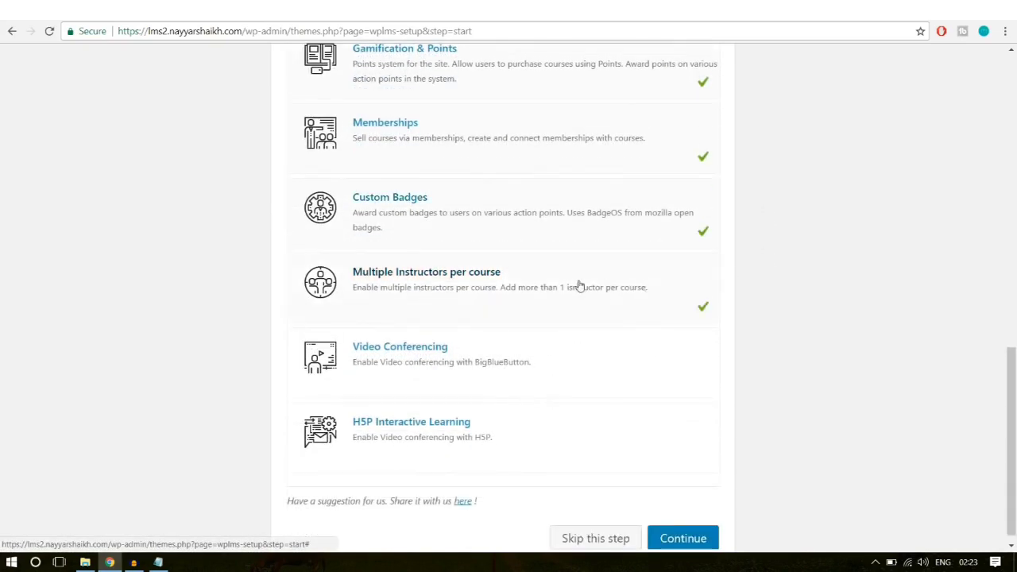
{"action": "scroll", "coordinate": [799, 281], "scroll_direction": "down", "scroll_amount": 1}
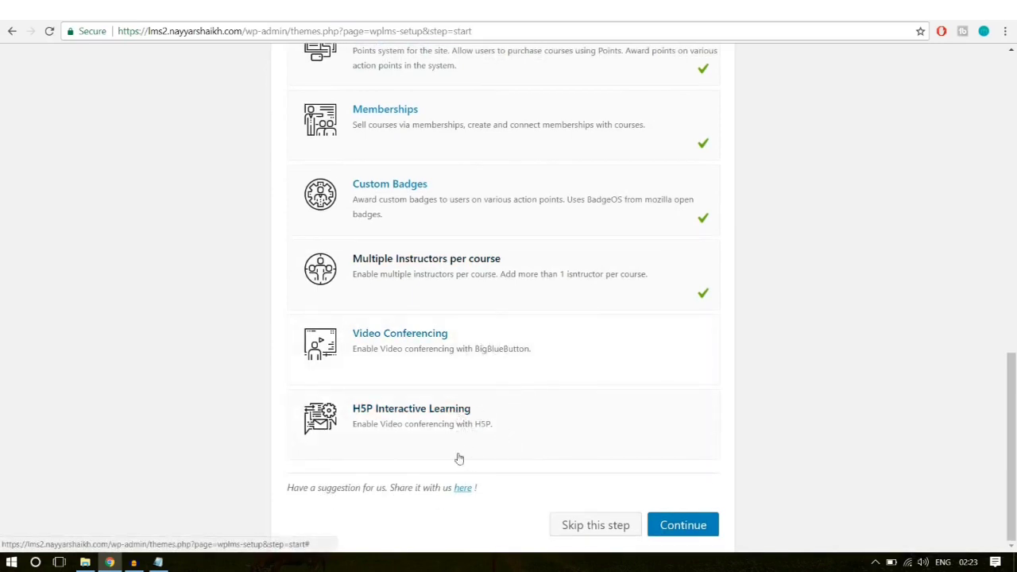
{"action": "scroll", "coordinate": [886, 365], "scroll_direction": "up", "scroll_amount": 10}
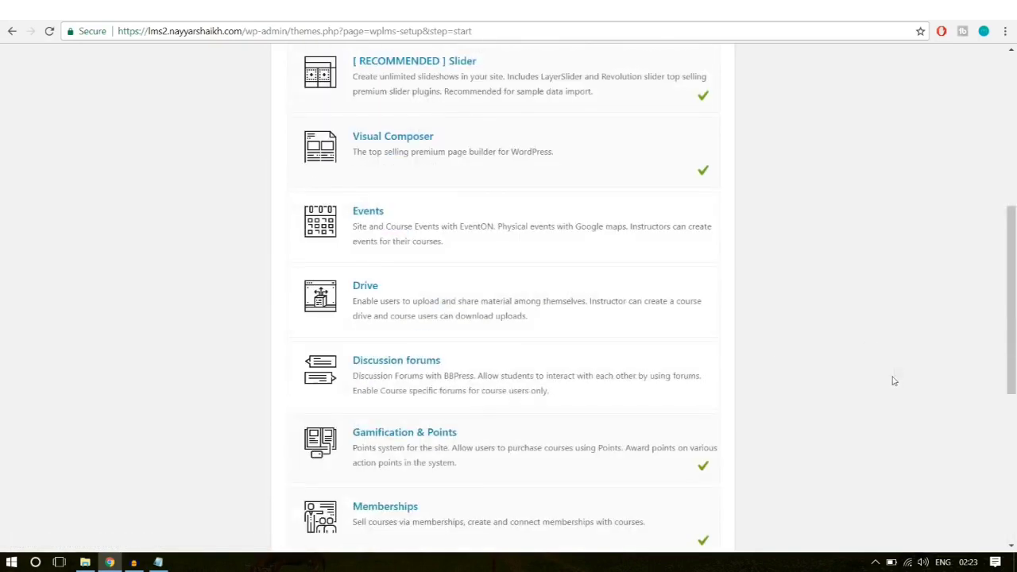
{"action": "scroll", "coordinate": [893, 381], "scroll_direction": "down", "scroll_amount": 2}
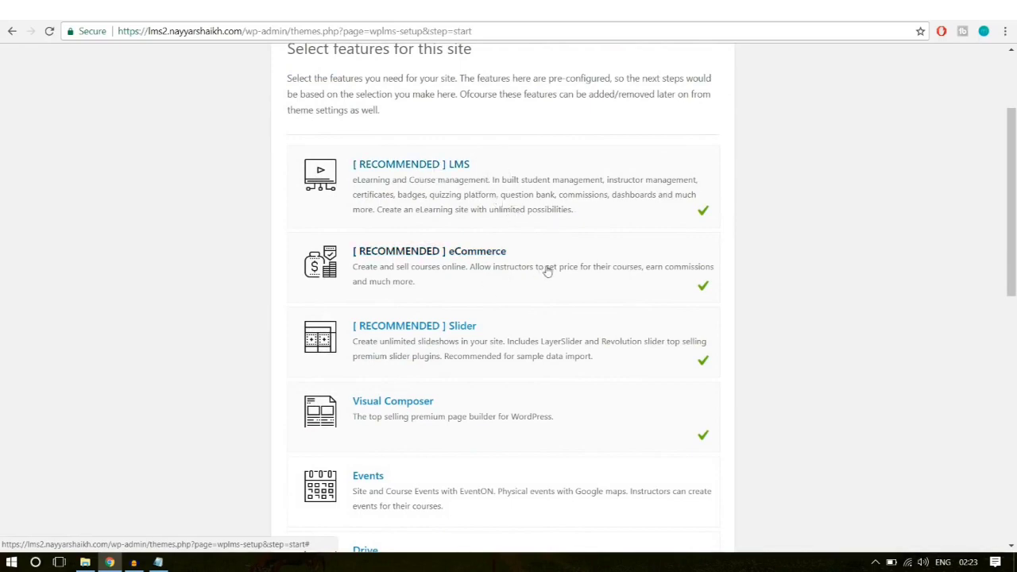
{"action": "scroll", "coordinate": [556, 278], "scroll_direction": "down", "scroll_amount": 1}
{"action": "scroll", "coordinate": [556, 280], "scroll_direction": "down", "scroll_amount": 1}
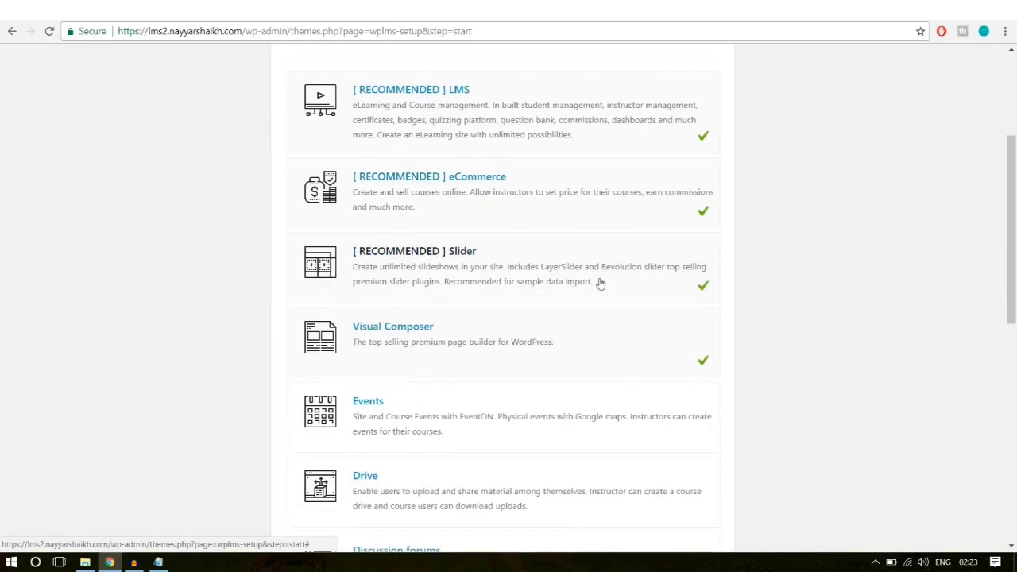
{"action": "scroll", "coordinate": [962, 278], "scroll_direction": "down", "scroll_amount": 4}
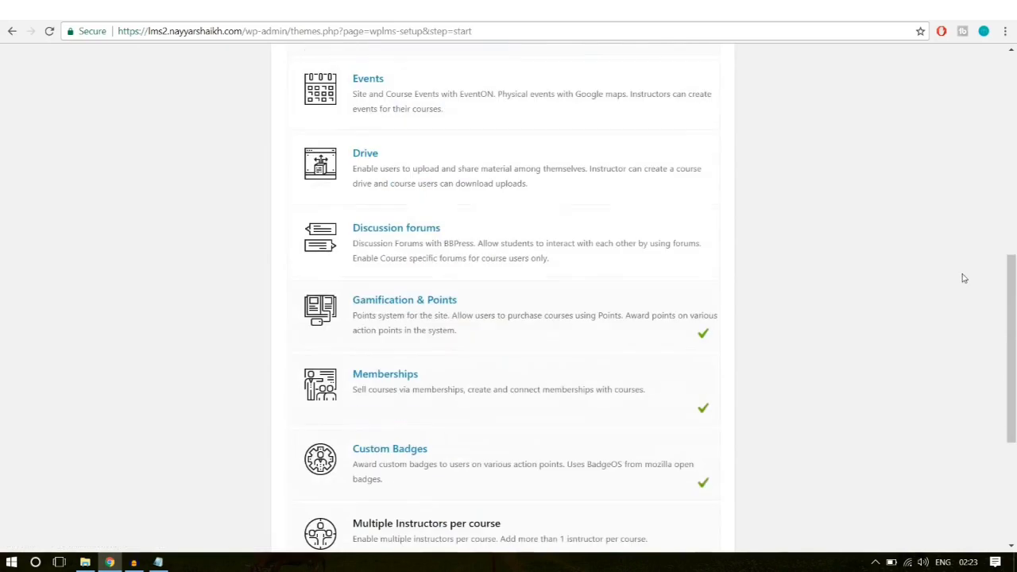
{"action": "scroll", "coordinate": [551, 277], "scroll_direction": "down", "scroll_amount": 1}
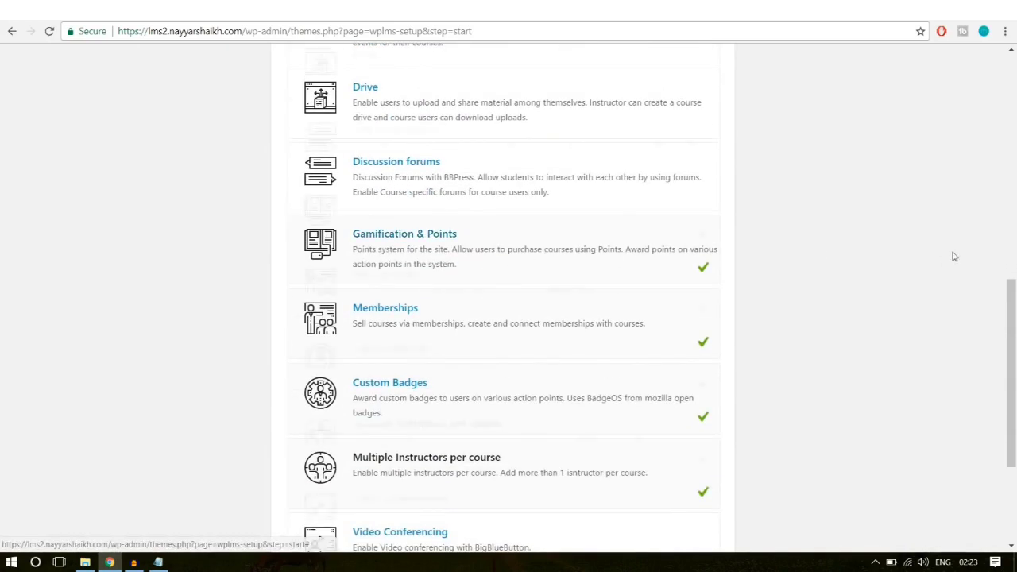
{"action": "scroll", "coordinate": [541, 259], "scroll_direction": "down", "scroll_amount": 1}
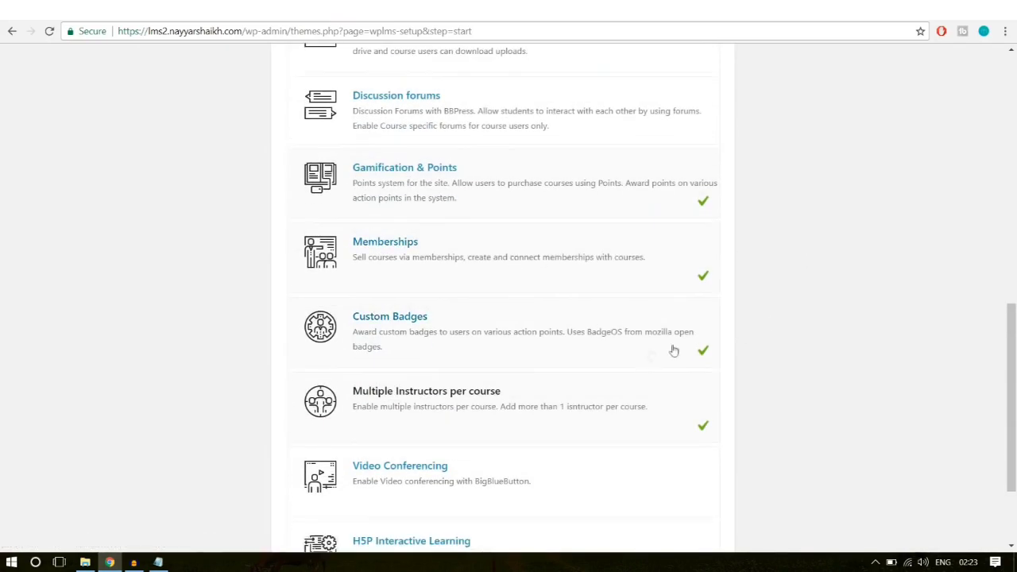
{"action": "scroll", "coordinate": [556, 354], "scroll_direction": "down", "scroll_amount": 1}
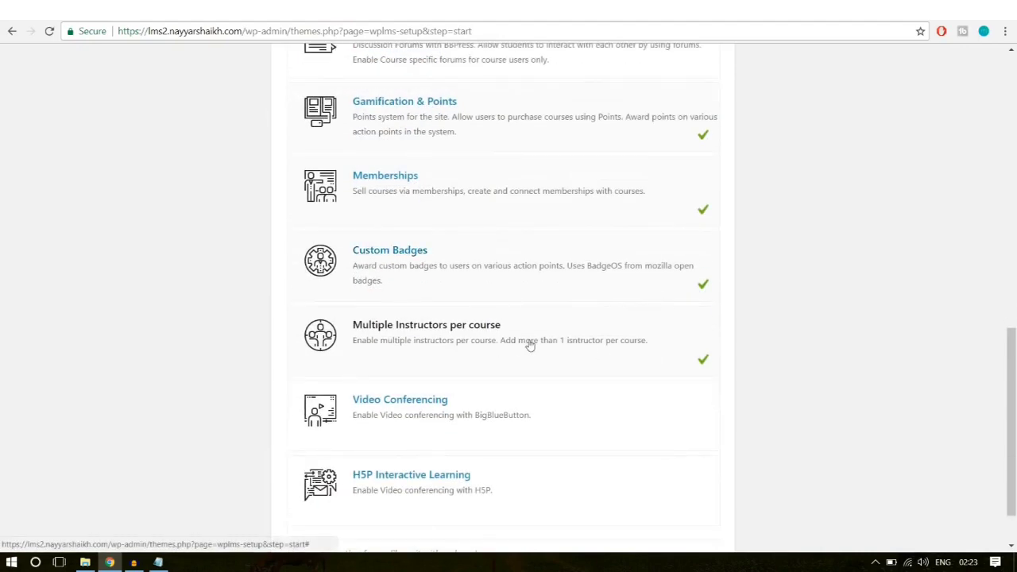
{"action": "scroll", "coordinate": [715, 344], "scroll_direction": "down", "scroll_amount": 1}
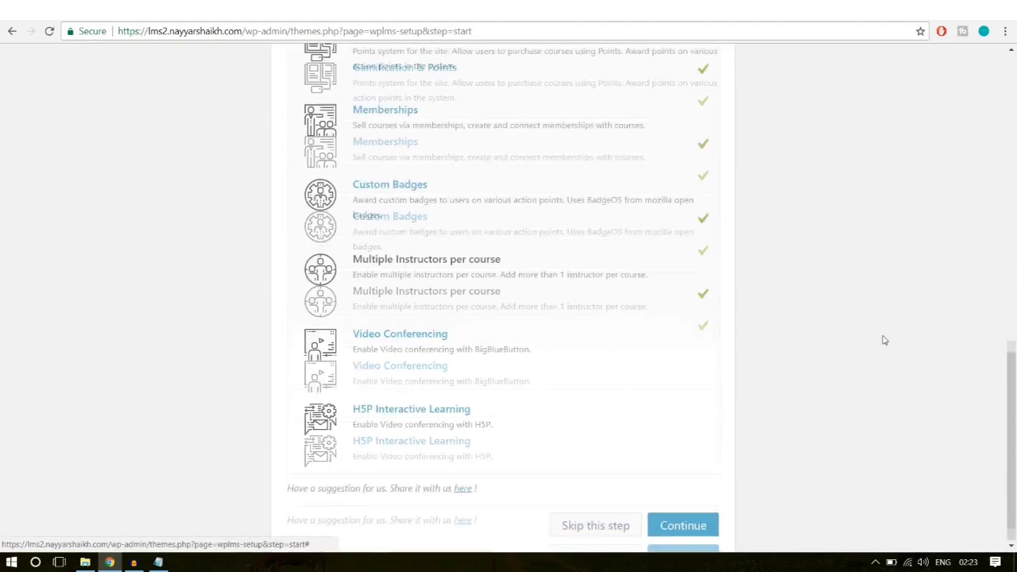
Step: Save the feature choices and install all default WPLMS plugins
{"action": "left_click", "coordinate": [708, 528]}
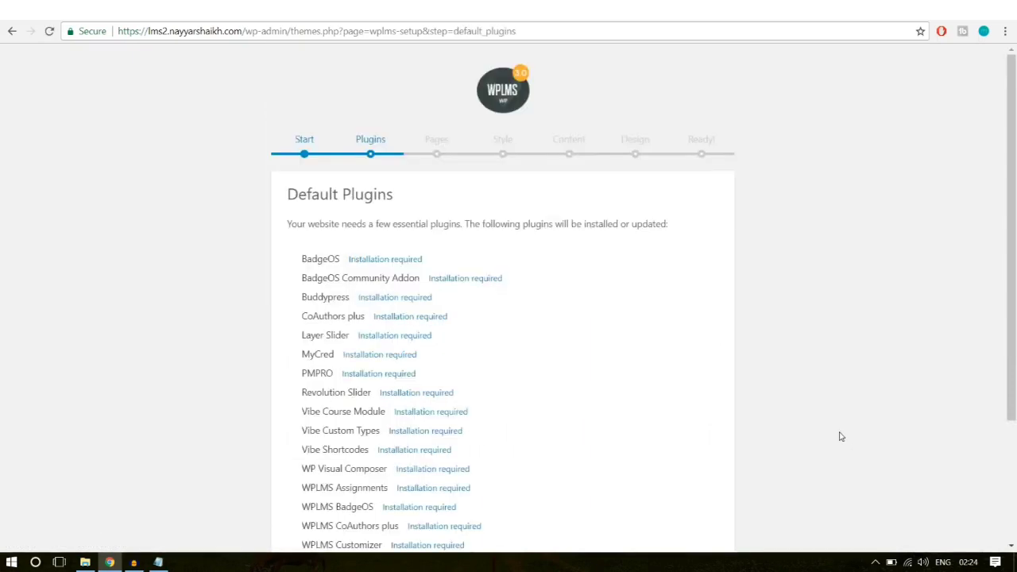
{"action": "scroll", "coordinate": [839, 433], "scroll_direction": "down", "scroll_amount": 2}
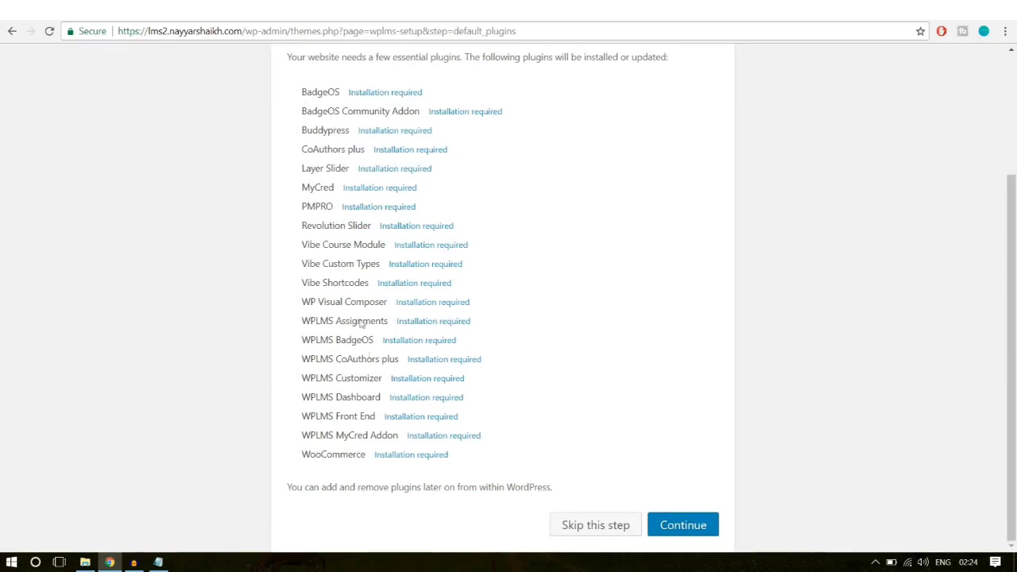
{"action": "left_click", "coordinate": [712, 526]}
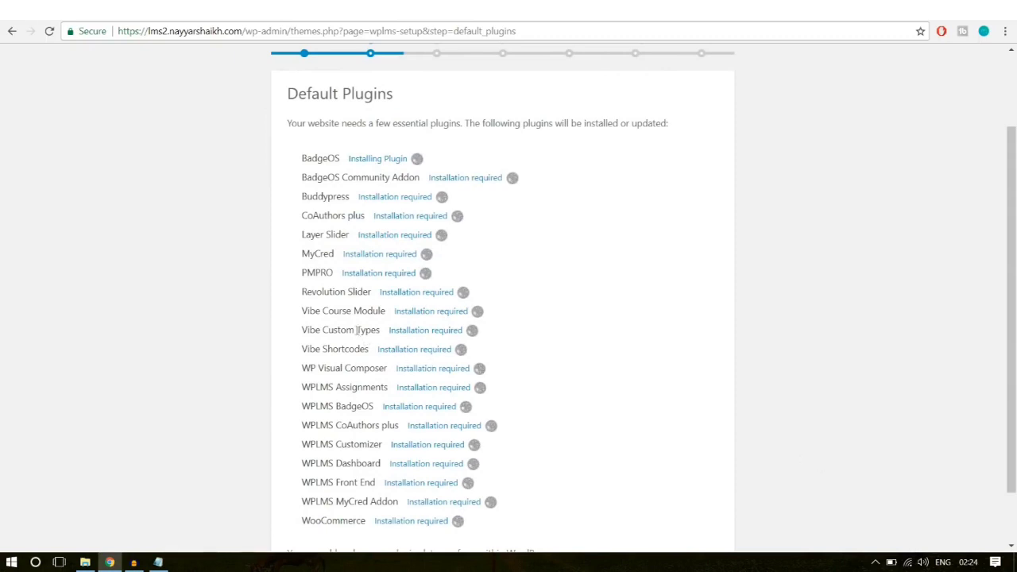
{"action": "left_click_drag", "start_coordinate": [343, 520], "coordinate": [297, 197]}
{"action": "left_click", "coordinate": [297, 197]}
{"action": "scroll", "coordinate": [736, 278], "scroll_direction": "down", "scroll_amount": 1}
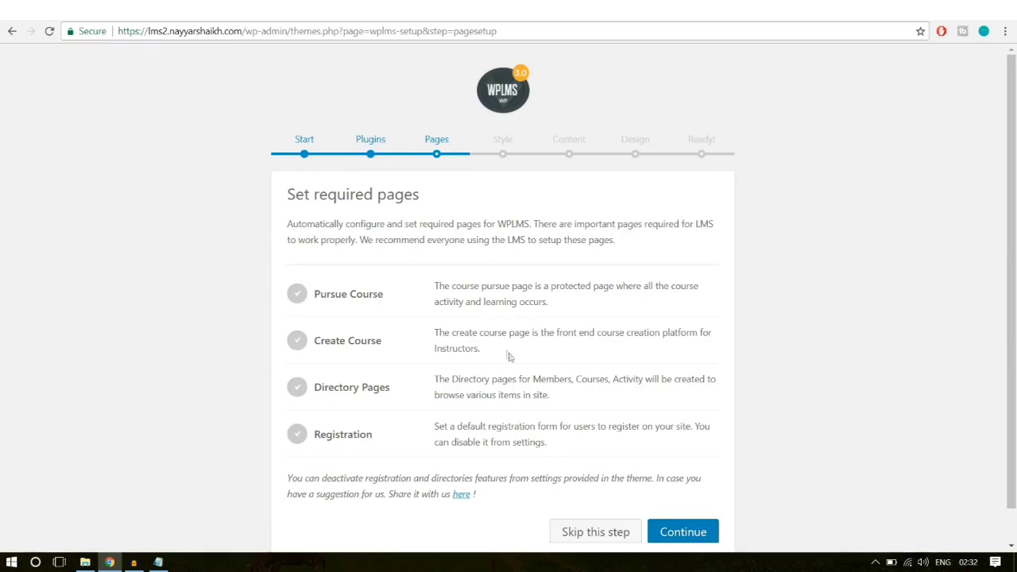
Step: Accept creating the Pursue Course, Create Course, Directory and Registration pages
{"action": "scroll", "coordinate": [510, 355], "scroll_direction": "down", "scroll_amount": 1}
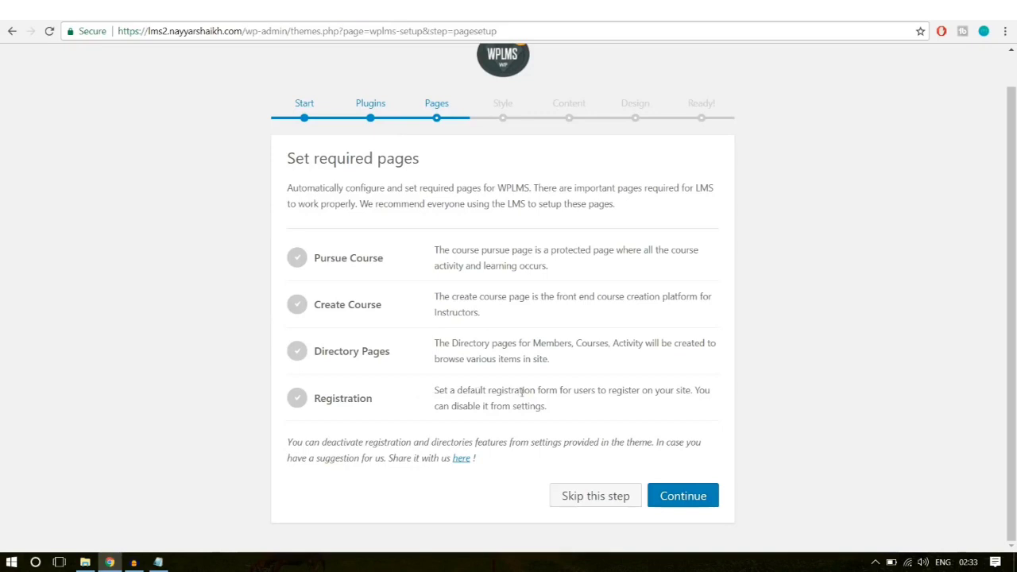
{"action": "left_click", "coordinate": [683, 496]}
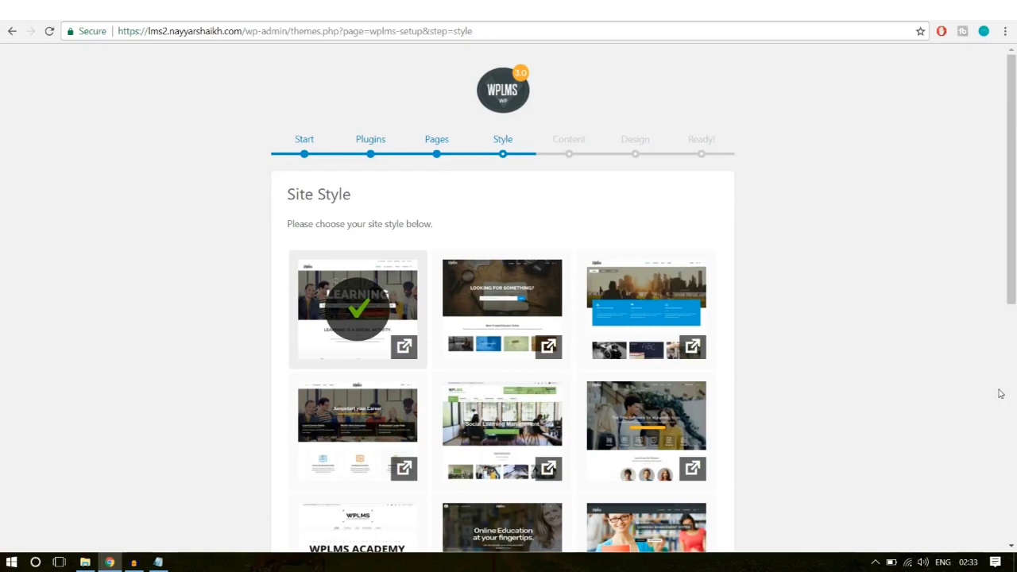
Step: Choose the second Site Style thumbnail and continue
{"action": "left_click", "coordinate": [526, 296]}
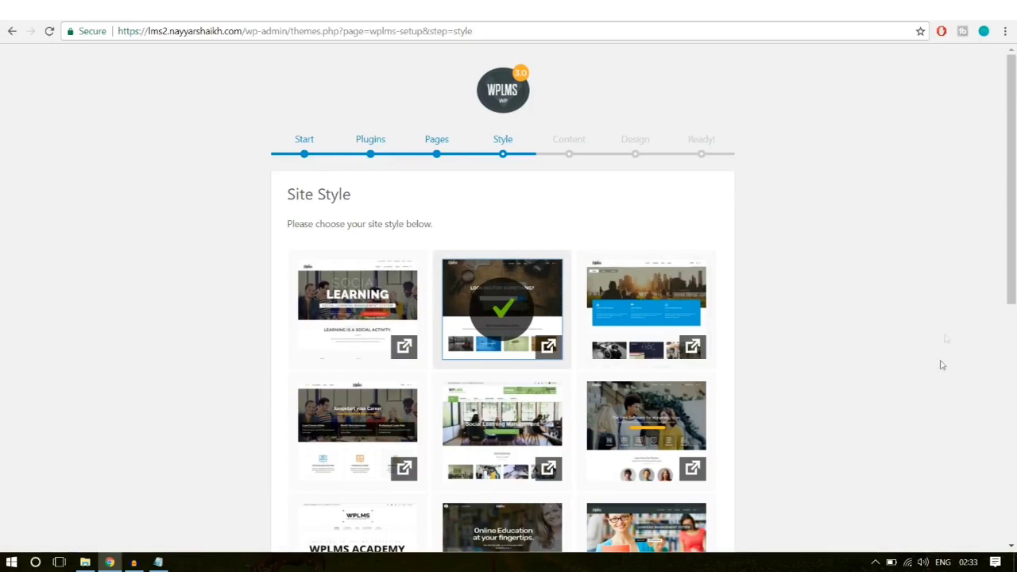
{"action": "scroll", "coordinate": [937, 374], "scroll_direction": "down", "scroll_amount": 3}
{"action": "scroll", "coordinate": [934, 391], "scroll_direction": "down", "scroll_amount": 4}
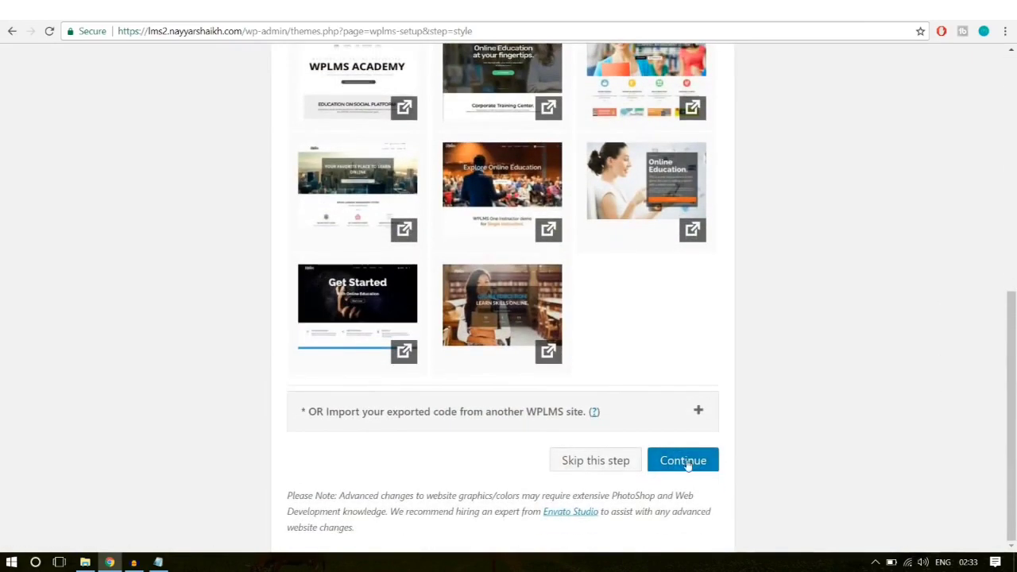
{"action": "left_click", "coordinate": [687, 463]}
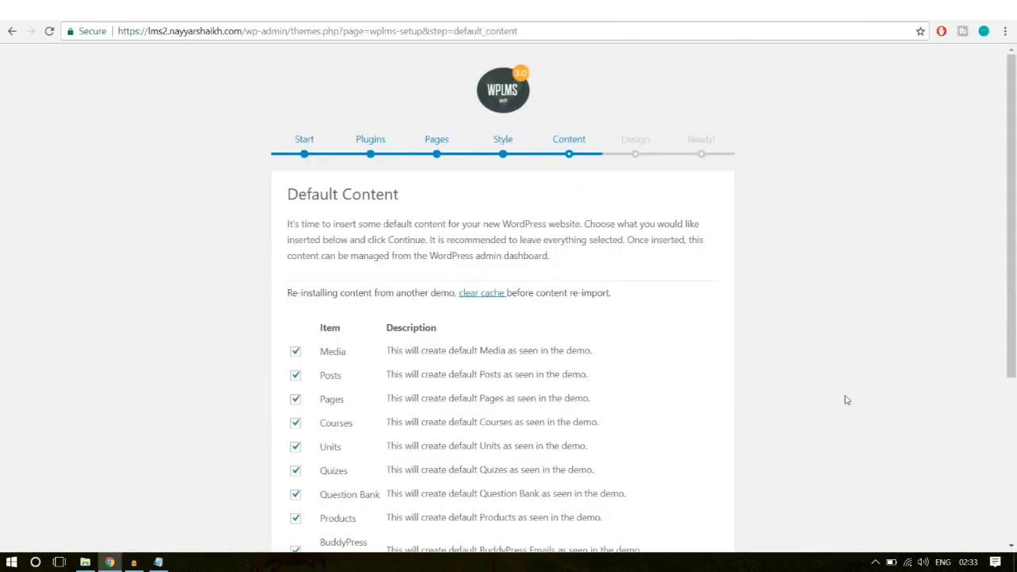
Step: Skip importing the default demo content
{"action": "scroll", "coordinate": [846, 400], "scroll_direction": "down", "scroll_amount": 2}
{"action": "scroll", "coordinate": [847, 400], "scroll_direction": "down", "scroll_amount": 2}
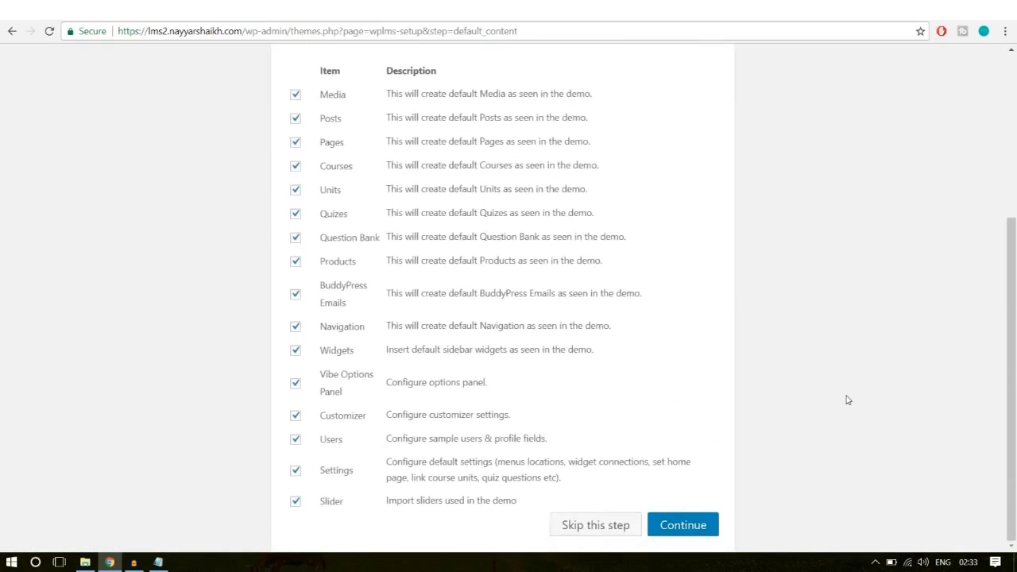
{"action": "scroll", "coordinate": [847, 400], "scroll_direction": "up", "scroll_amount": 4}
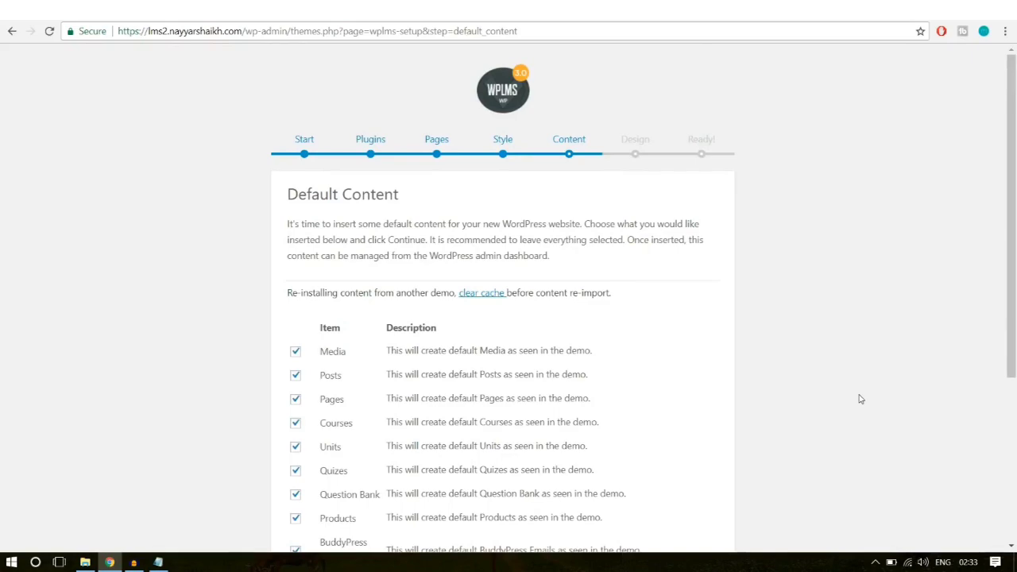
{"action": "scroll", "coordinate": [859, 399], "scroll_direction": "down", "scroll_amount": 4}
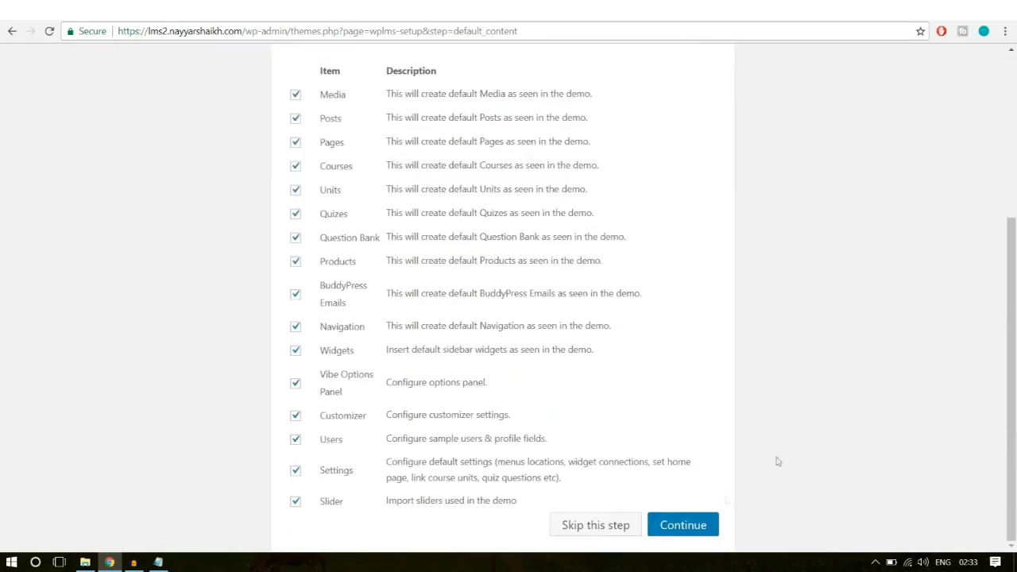
{"action": "left_click", "coordinate": [579, 528]}
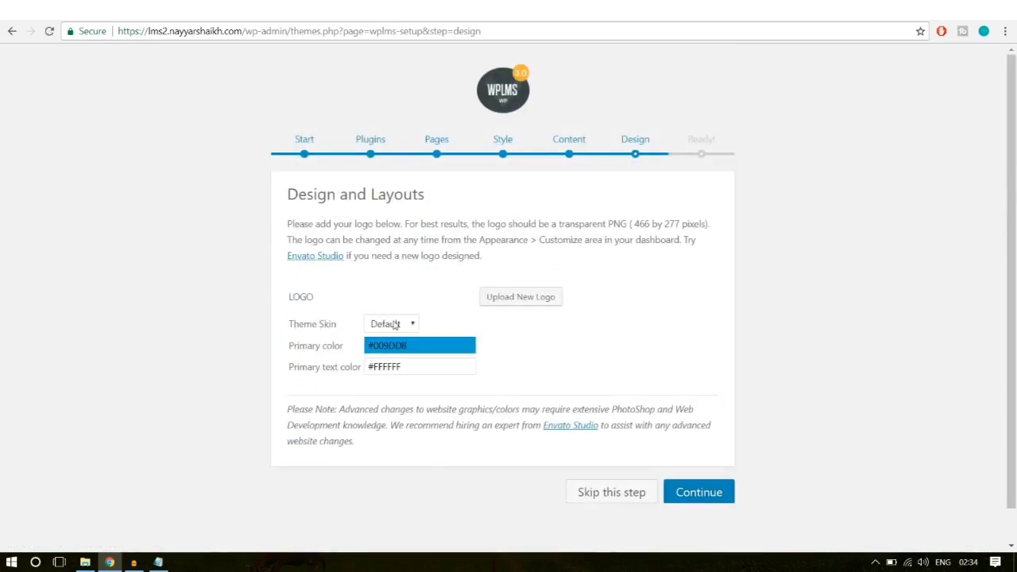
Step: Keep the Elegant theme skin on Design and Layouts and continue to the 'Your Website is Ready!' page
{"action": "left_click", "coordinate": [395, 326]}
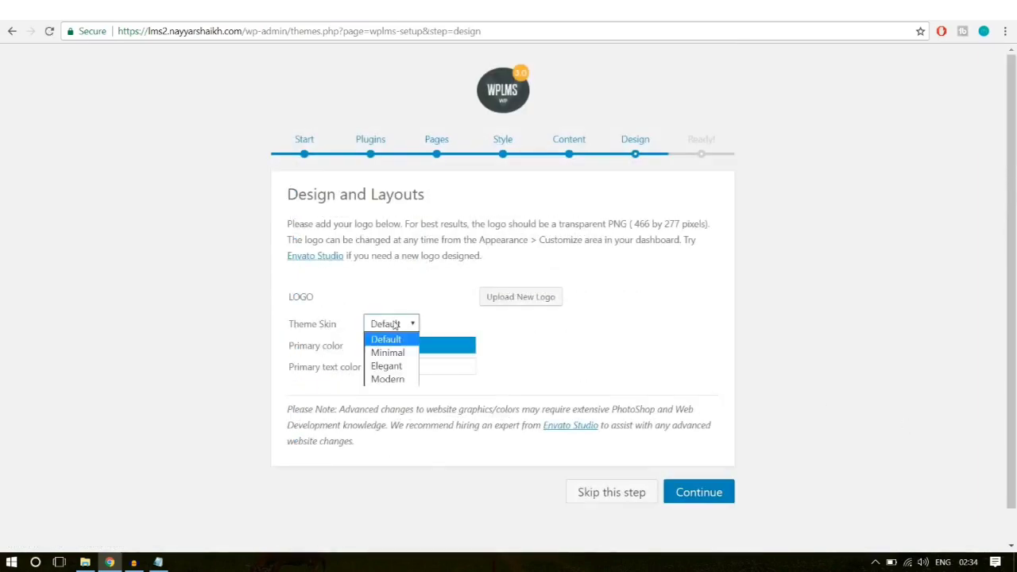
{"action": "left_click", "coordinate": [405, 365]}
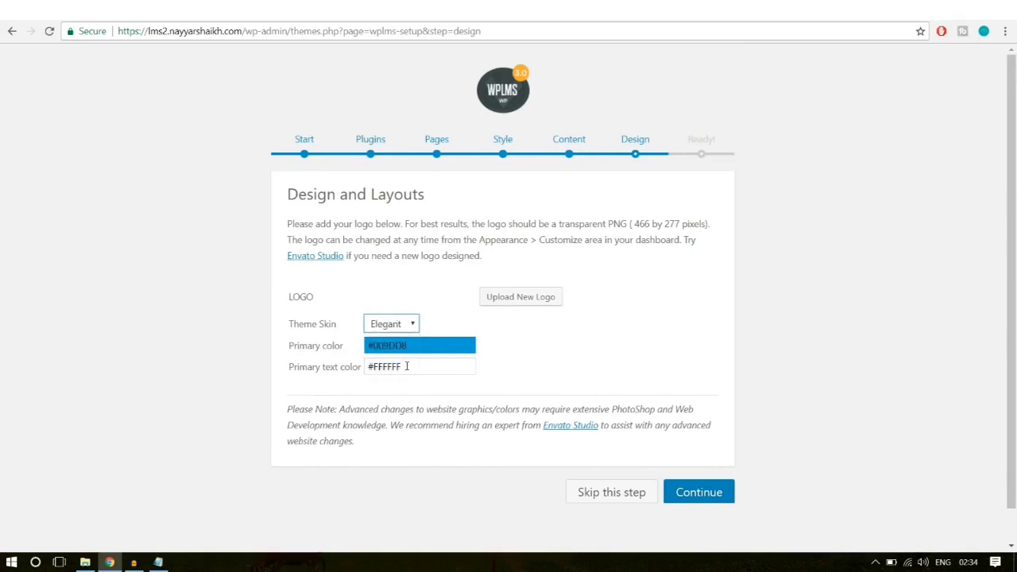
{"action": "left_click", "coordinate": [538, 345]}
{"action": "left_click", "coordinate": [707, 495]}
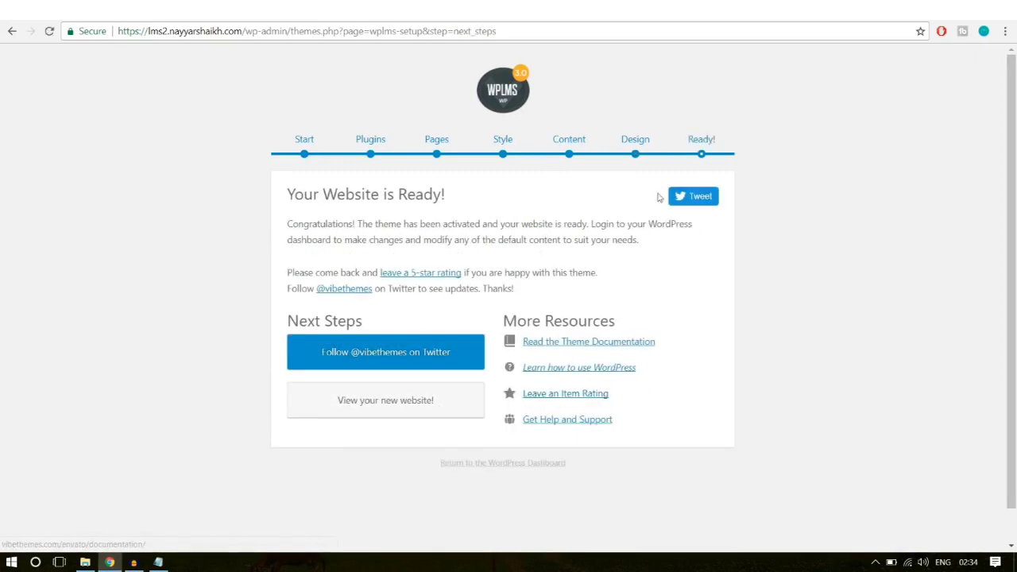
Step: Return to the dashboard and dismiss the email-migration, WPBakery and BadgeOS notices
{"action": "left_click", "coordinate": [409, 408]}
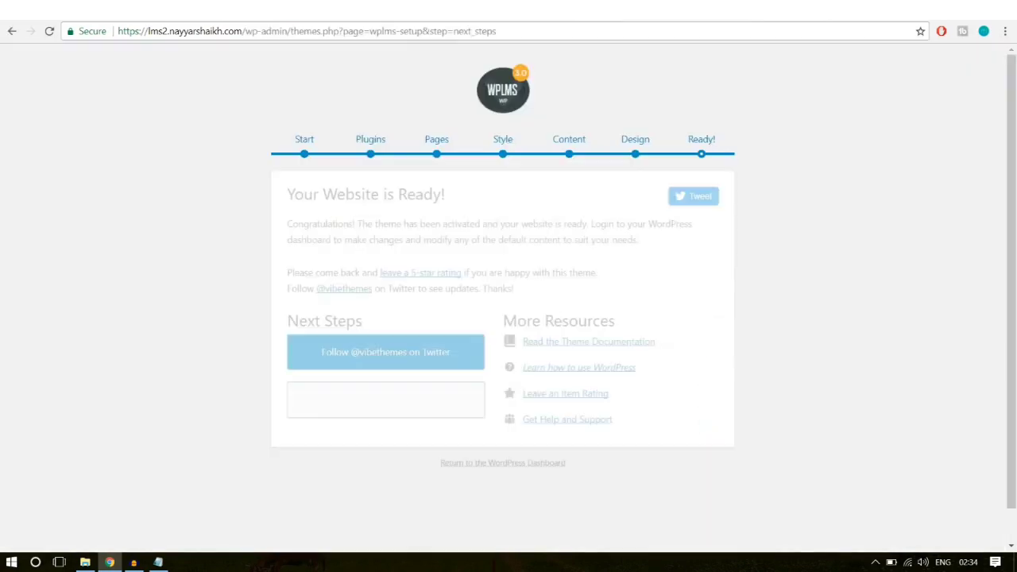
{"action": "left_click", "coordinate": [523, 467]}
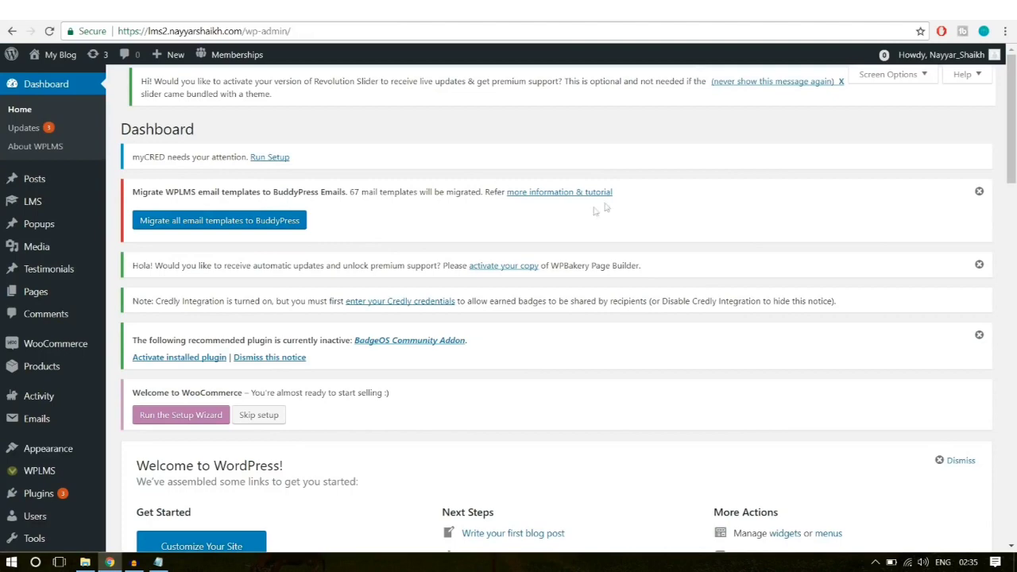
{"action": "left_click", "coordinate": [979, 193]}
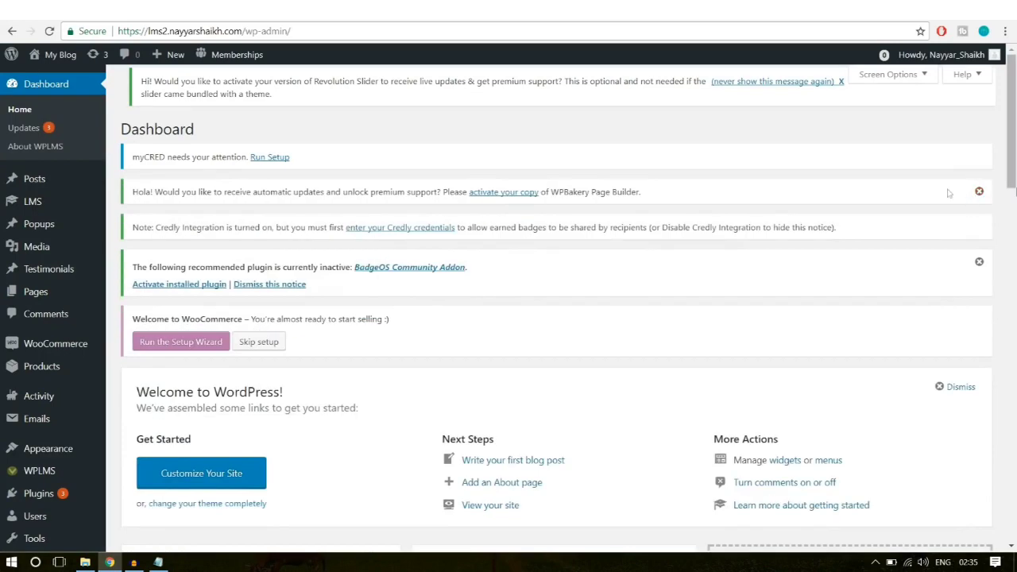
{"action": "left_click", "coordinate": [979, 192]}
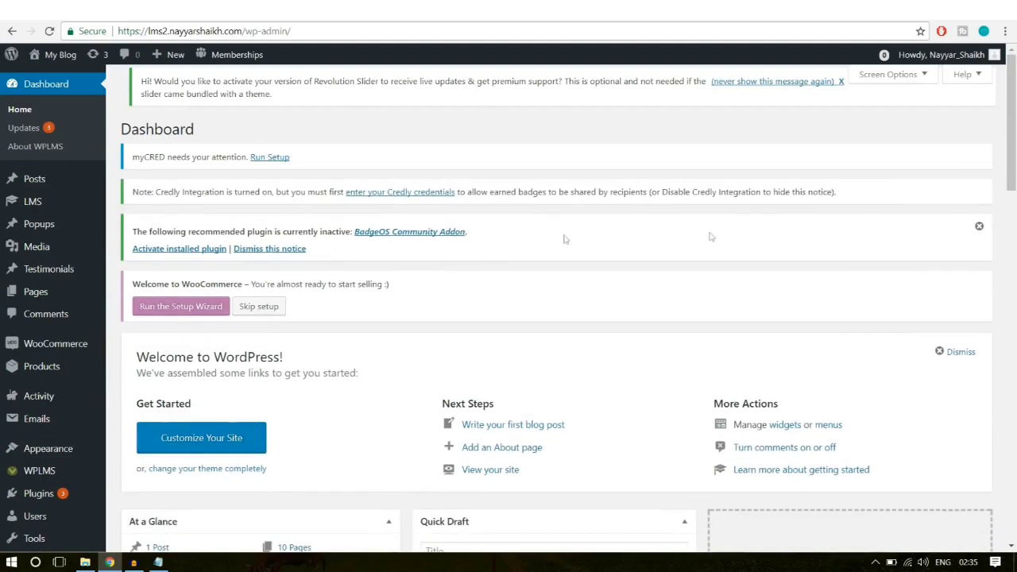
{"action": "left_click", "coordinate": [979, 226]}
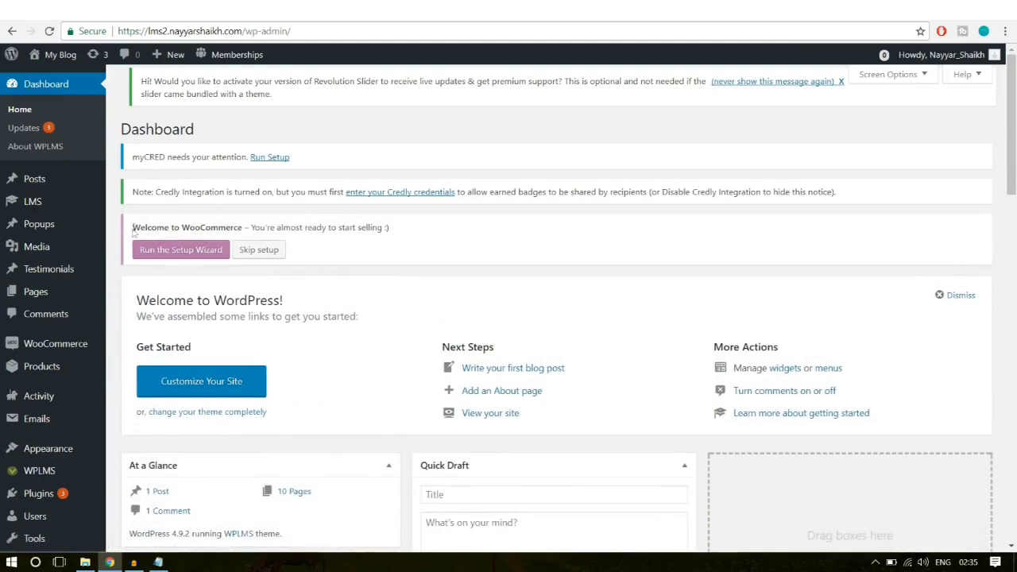
Step: Switch to the live site's home page featuring 'Most Trusted Educator Online'
{"action": "left_click_drag", "start_coordinate": [133, 228], "coordinate": [259, 228]}
{"action": "left_click", "coordinate": [283, 228]}
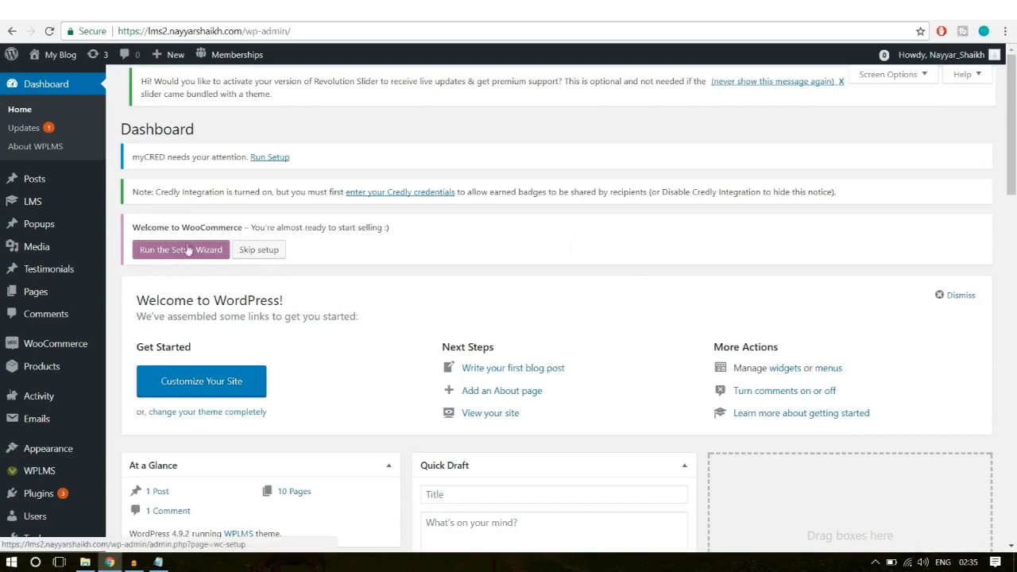
{"action": "scroll", "coordinate": [819, 267], "scroll_direction": "down", "scroll_amount": 1}
{"action": "scroll", "coordinate": [819, 267], "scroll_direction": "down", "scroll_amount": 3}
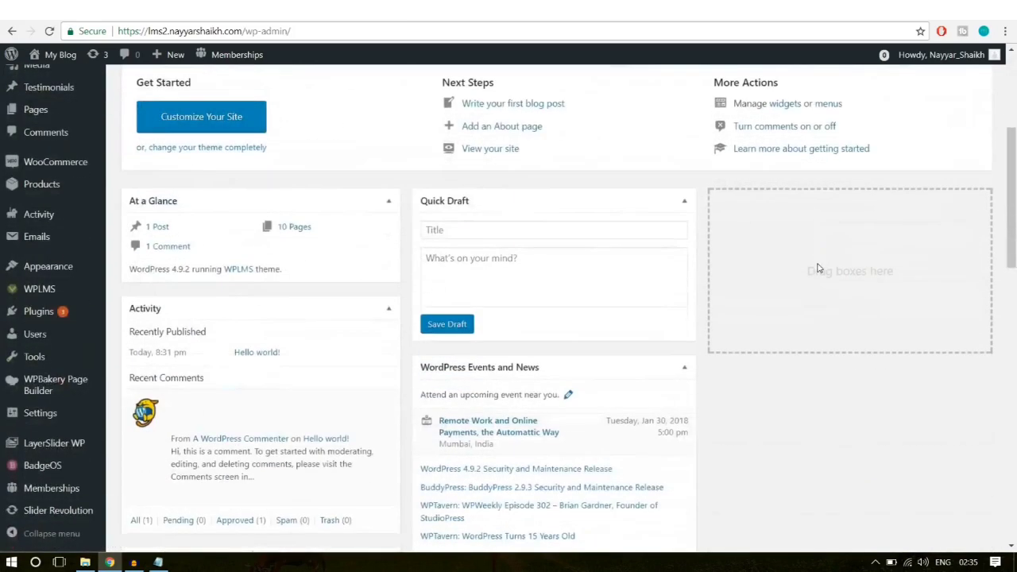
{"action": "scroll", "coordinate": [818, 268], "scroll_direction": "up", "scroll_amount": 4}
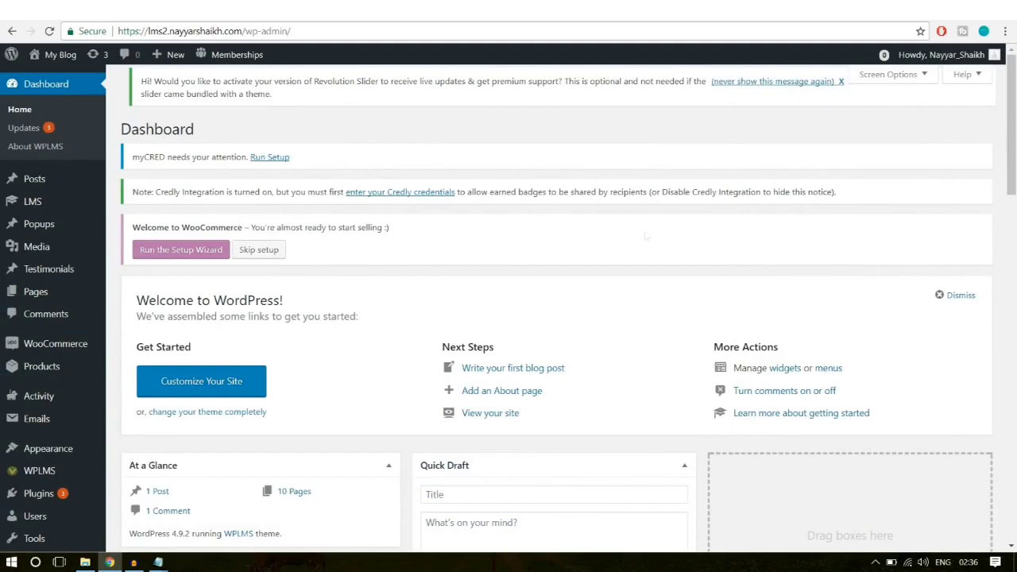
{"action": "left_click", "coordinate": [453, 10]}
Step: Open the Software Training course page from the home page and read its description
{"action": "scroll", "coordinate": [888, 292], "scroll_direction": "down", "scroll_amount": 15}
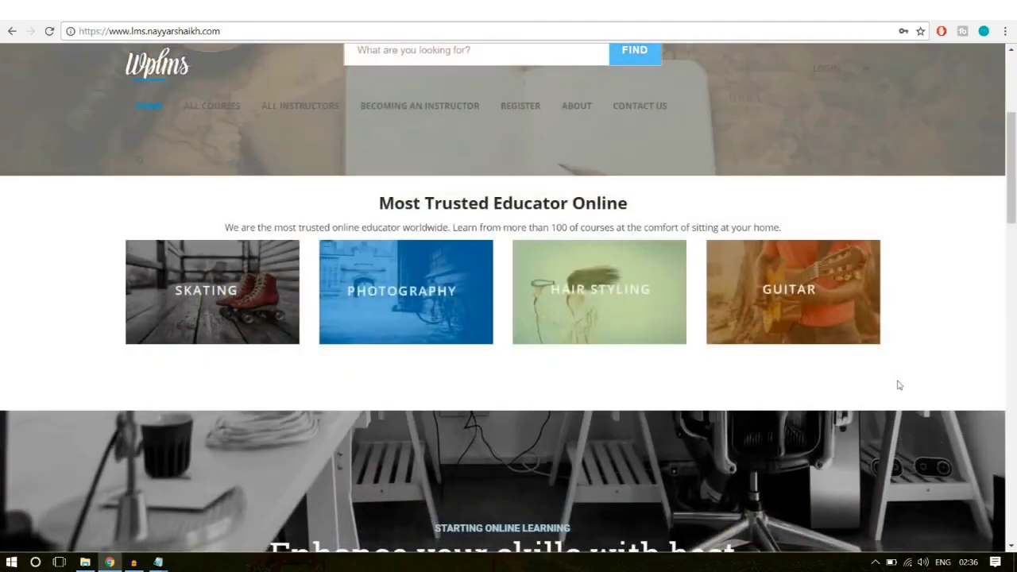
{"action": "scroll", "coordinate": [899, 385], "scroll_direction": "down", "scroll_amount": 2}
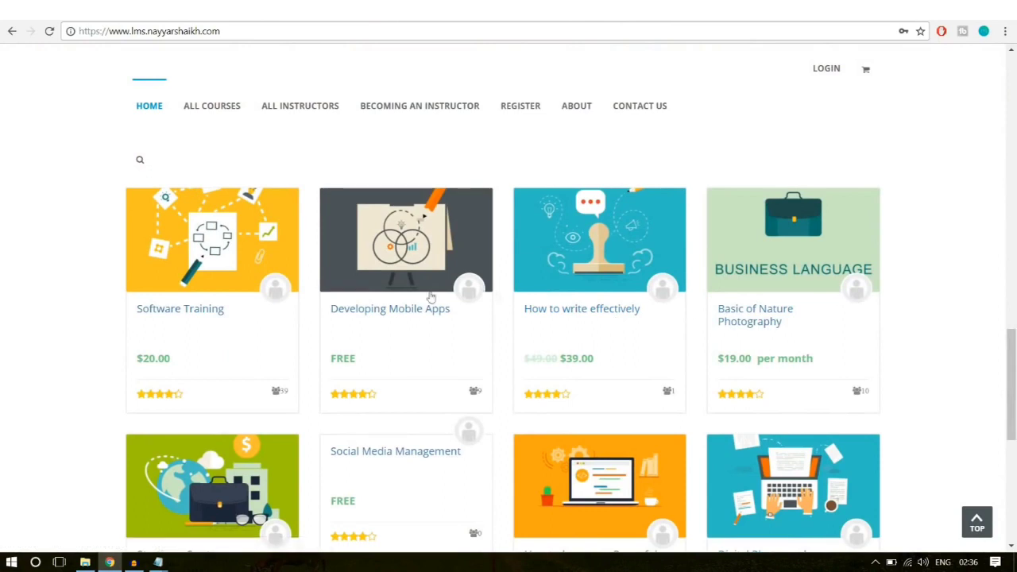
{"action": "left_click", "coordinate": [203, 310]}
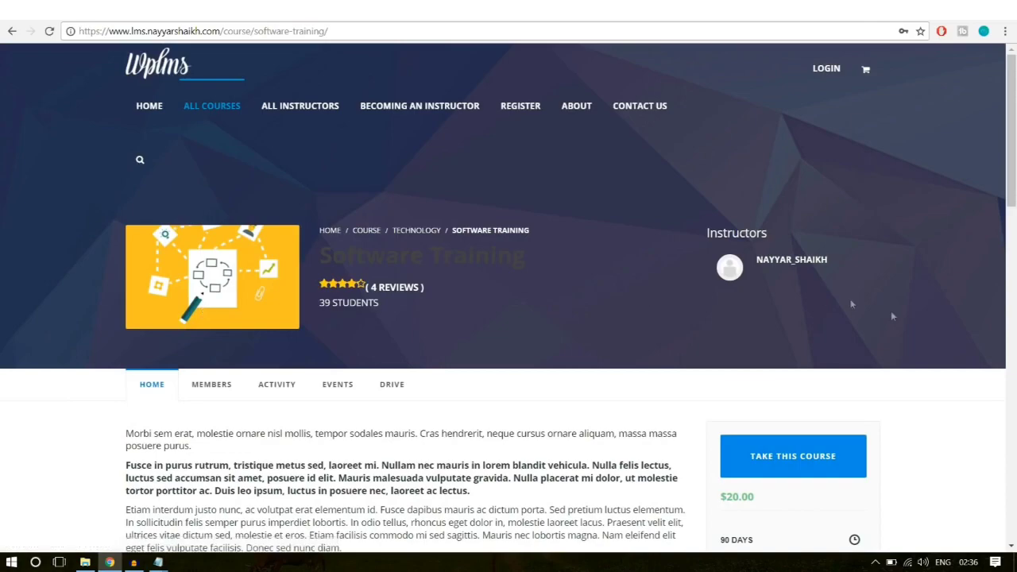
{"action": "scroll", "coordinate": [949, 358], "scroll_direction": "down", "scroll_amount": 4}
{"action": "scroll", "coordinate": [948, 358], "scroll_direction": "up", "scroll_amount": 4}
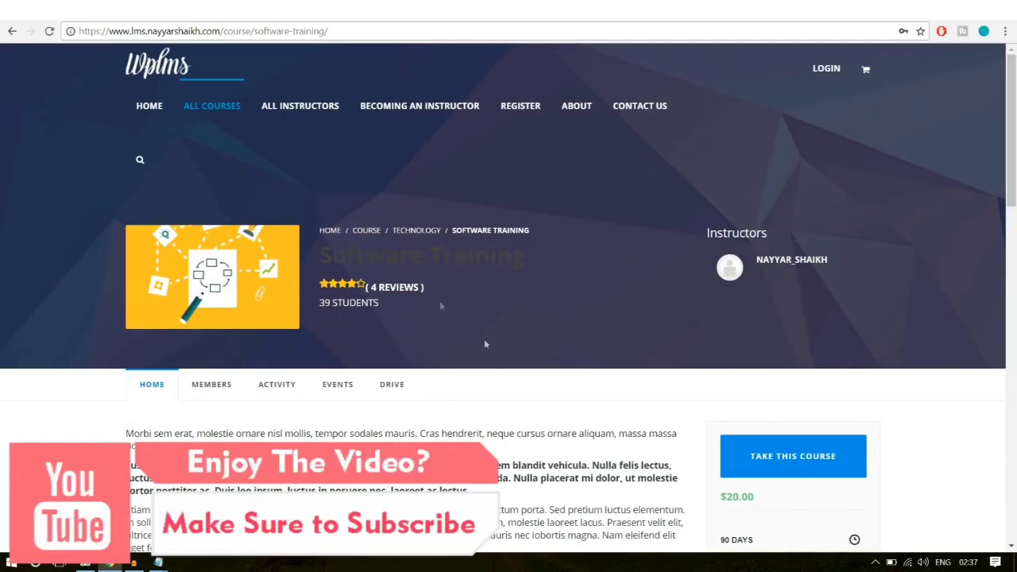
{"action": "scroll", "coordinate": [486, 344], "scroll_direction": "down", "scroll_amount": 3}
{"action": "left_click_drag", "start_coordinate": [242, 280], "coordinate": [270, 291]}
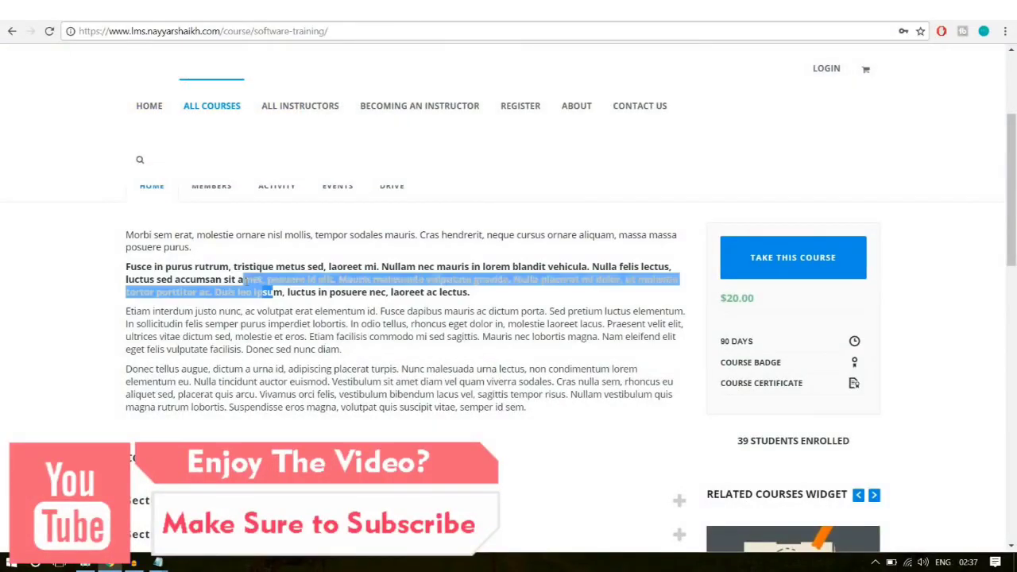
{"action": "left_click", "coordinate": [579, 299]}
{"action": "scroll", "coordinate": [605, 359], "scroll_direction": "down", "scroll_amount": 3}
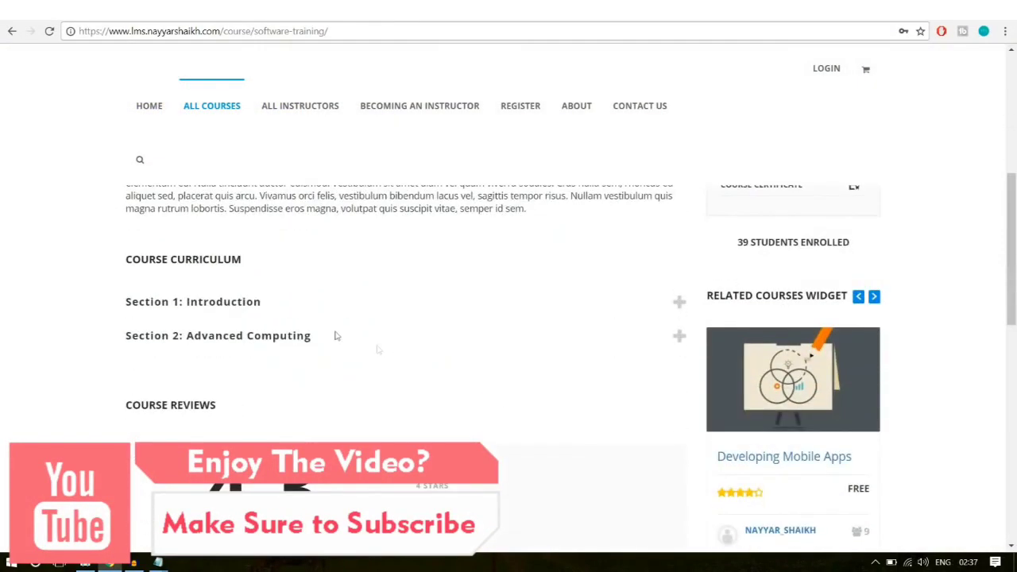
Step: Expand Section 1: Introduction and Section 2: Advanced Computing, and note the $20.00 price
{"action": "left_click", "coordinate": [283, 306]}
{"action": "scroll", "coordinate": [431, 331], "scroll_direction": "down", "scroll_amount": 1}
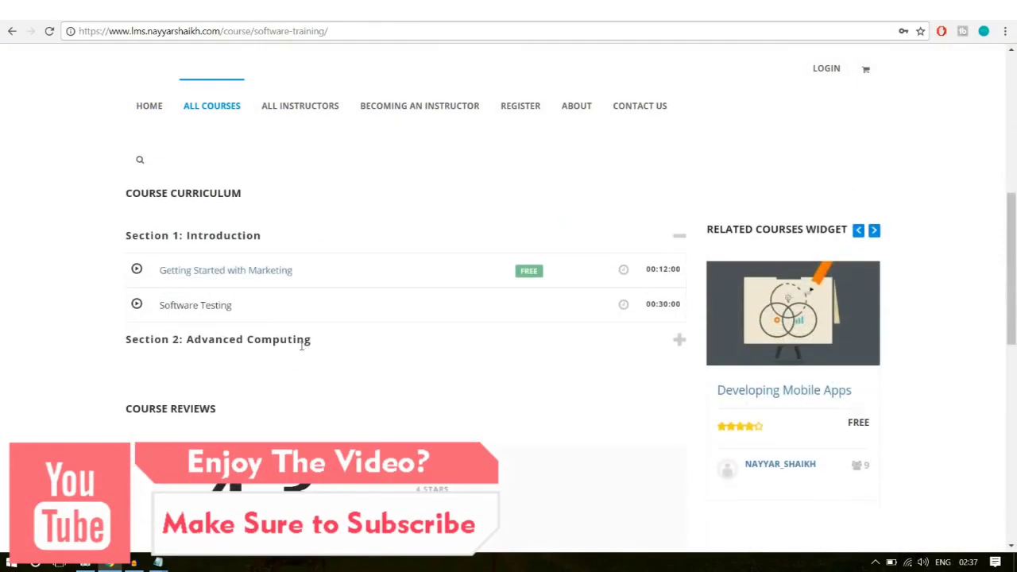
{"action": "left_click", "coordinate": [302, 344]}
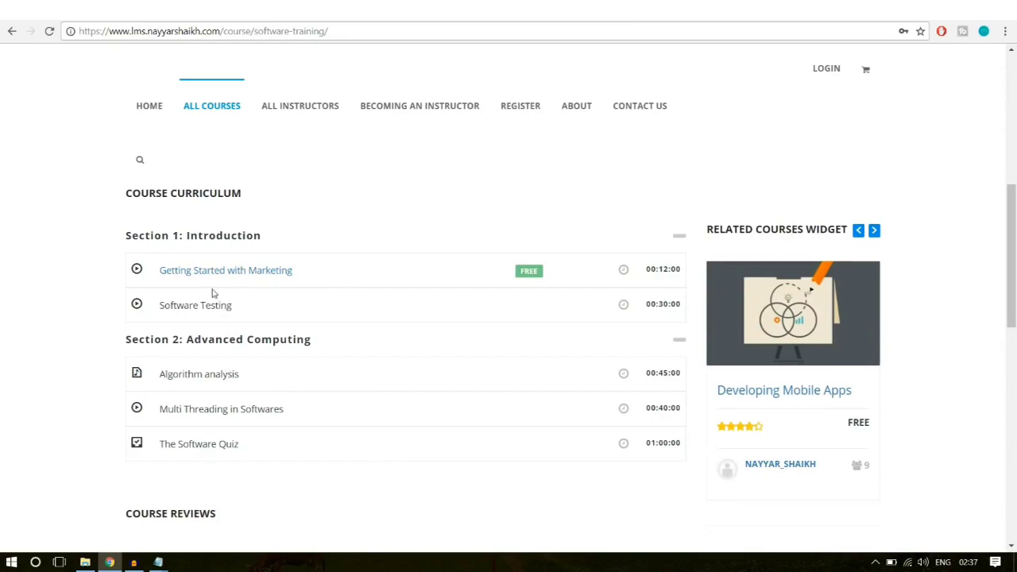
{"action": "scroll", "coordinate": [351, 477], "scroll_direction": "up", "scroll_amount": 10}
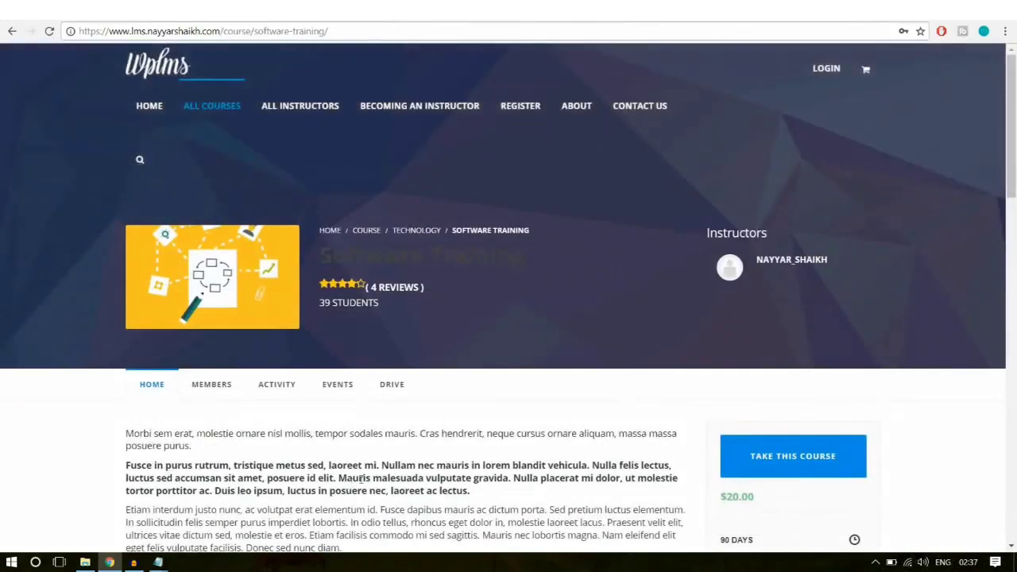
{"action": "scroll", "coordinate": [932, 416], "scroll_direction": "down", "scroll_amount": 2}
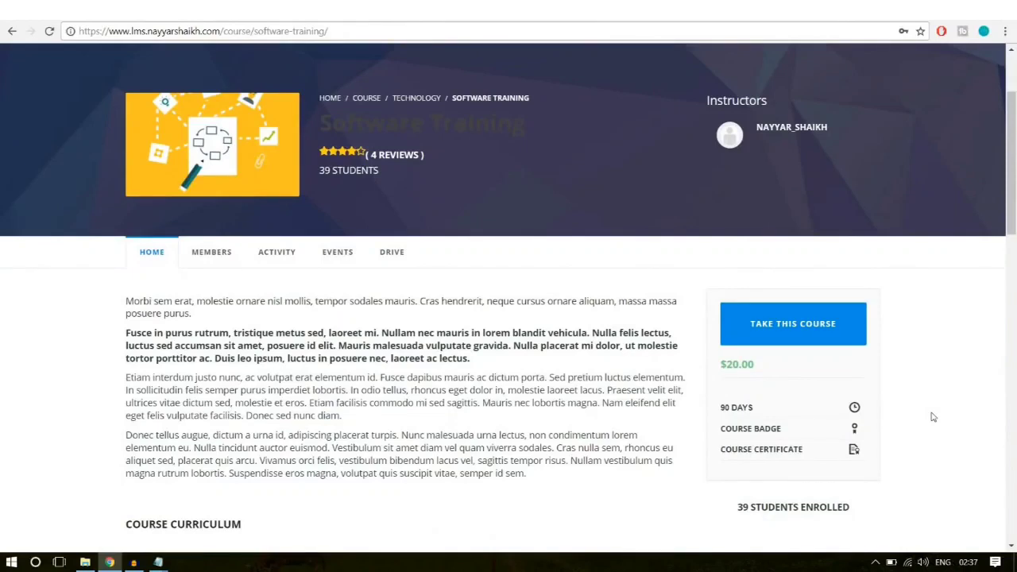
{"action": "left_click_drag", "start_coordinate": [759, 367], "coordinate": [723, 370]}
{"action": "left_click", "coordinate": [733, 368]}
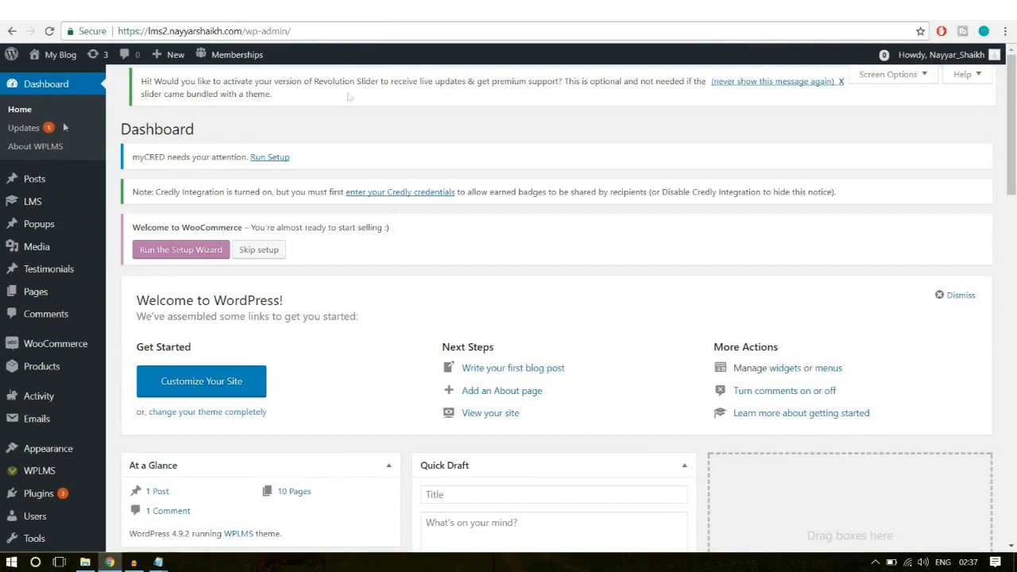
Step: Open the LMS All Units list and confirm no units exist yet
{"action": "mouse_move", "coordinate": [38, 208]}
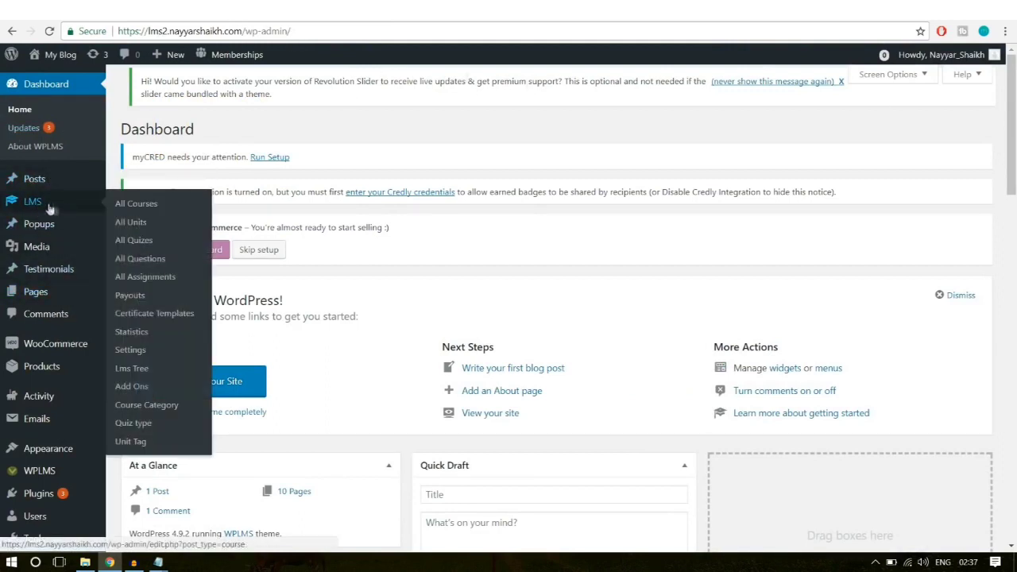
{"action": "left_click", "coordinate": [140, 225]}
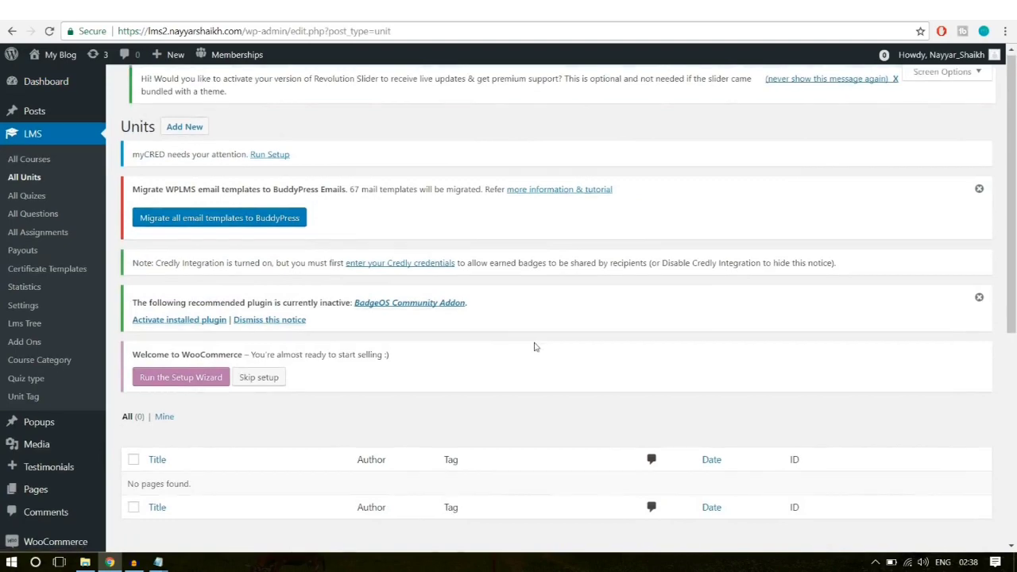
{"action": "scroll", "coordinate": [324, 324], "scroll_direction": "down", "scroll_amount": 3}
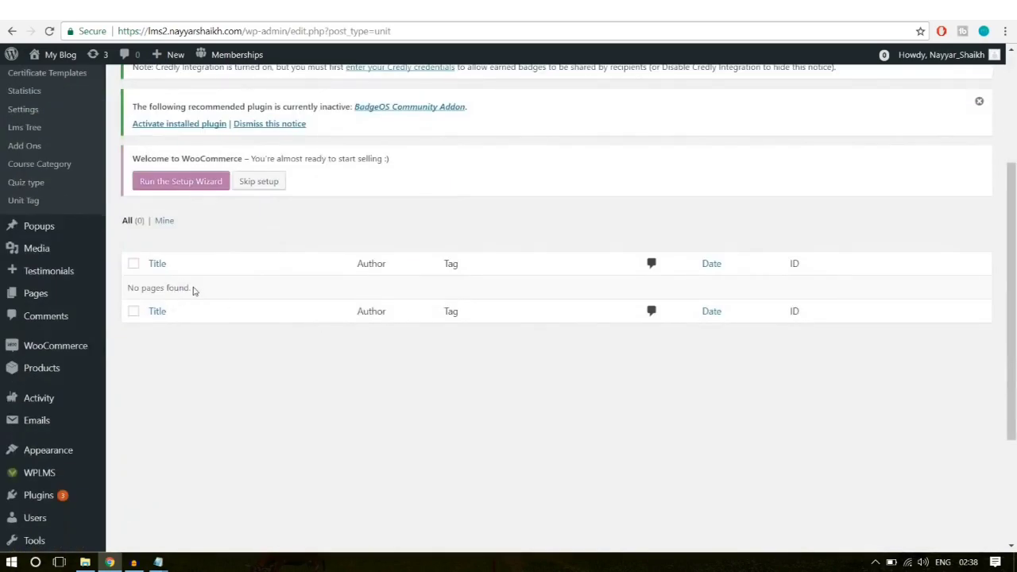
{"action": "left_click_drag", "start_coordinate": [128, 291], "coordinate": [207, 294]}
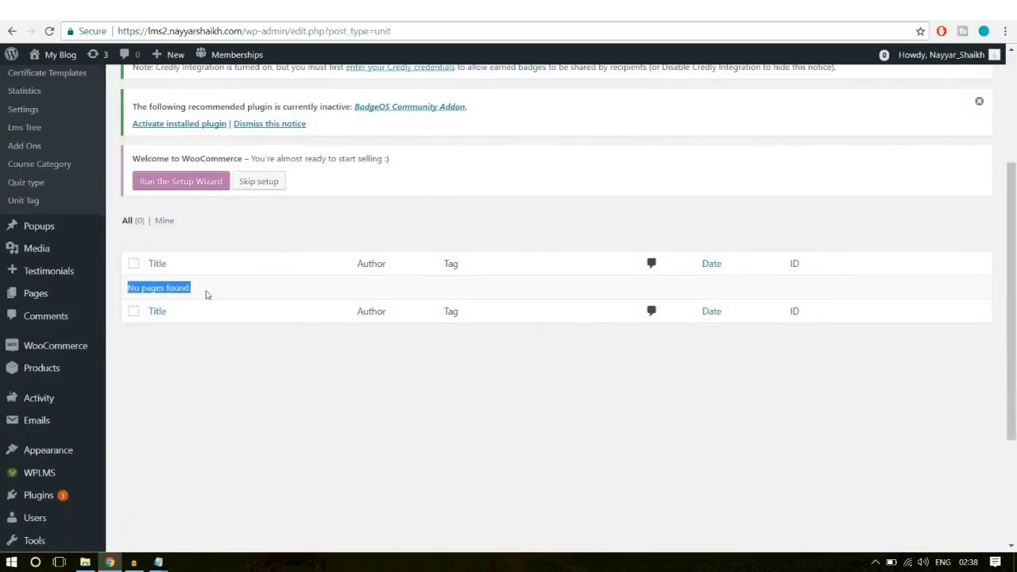
{"action": "left_click", "coordinate": [212, 294]}
{"action": "scroll", "coordinate": [283, 329], "scroll_direction": "up", "scroll_amount": 3}
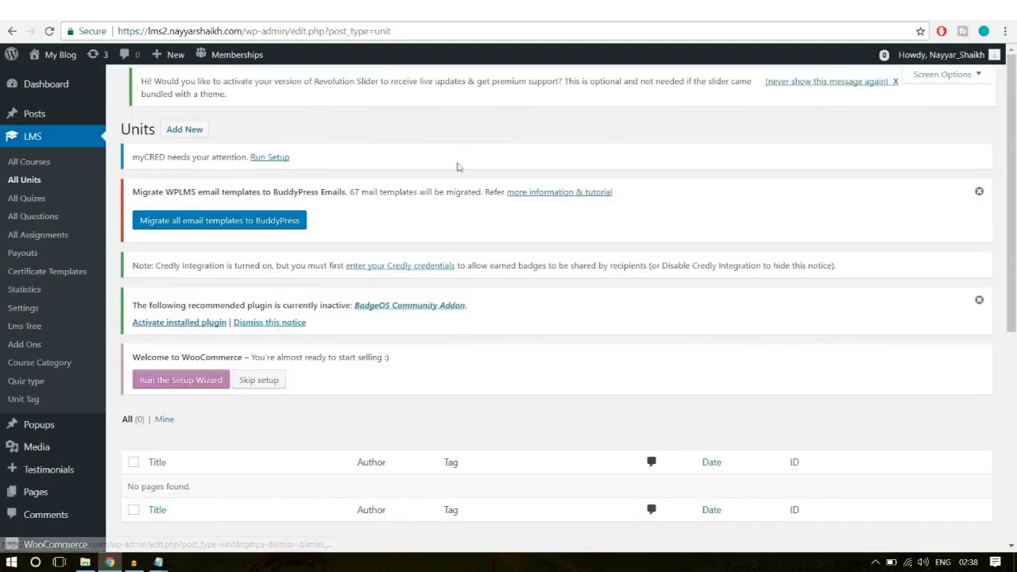
Step: Start a new unit in the Add New Unit editor, then return to the course curriculum
{"action": "left_click", "coordinate": [181, 131]}
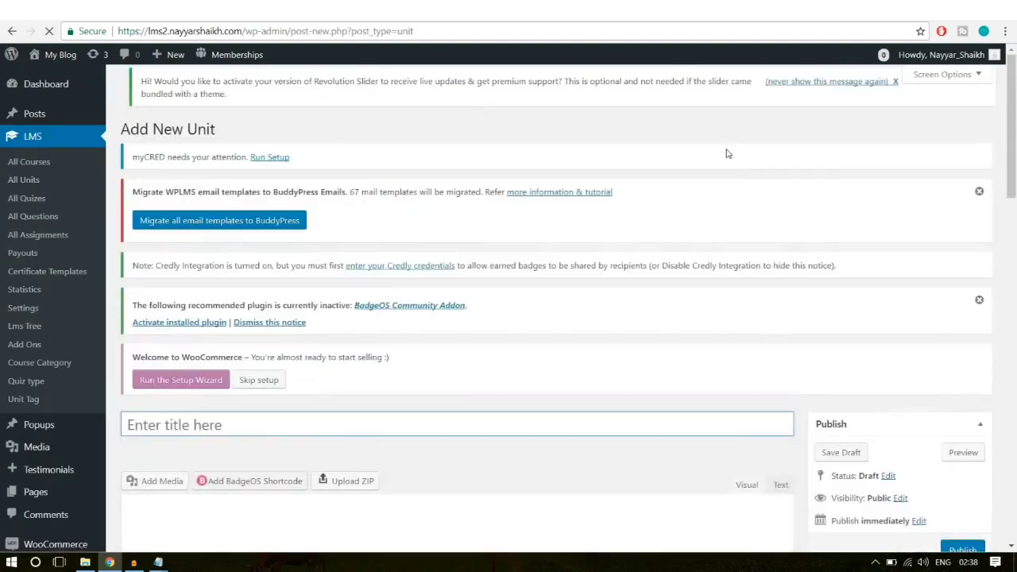
{"action": "mouse_move", "coordinate": [175, 60]}
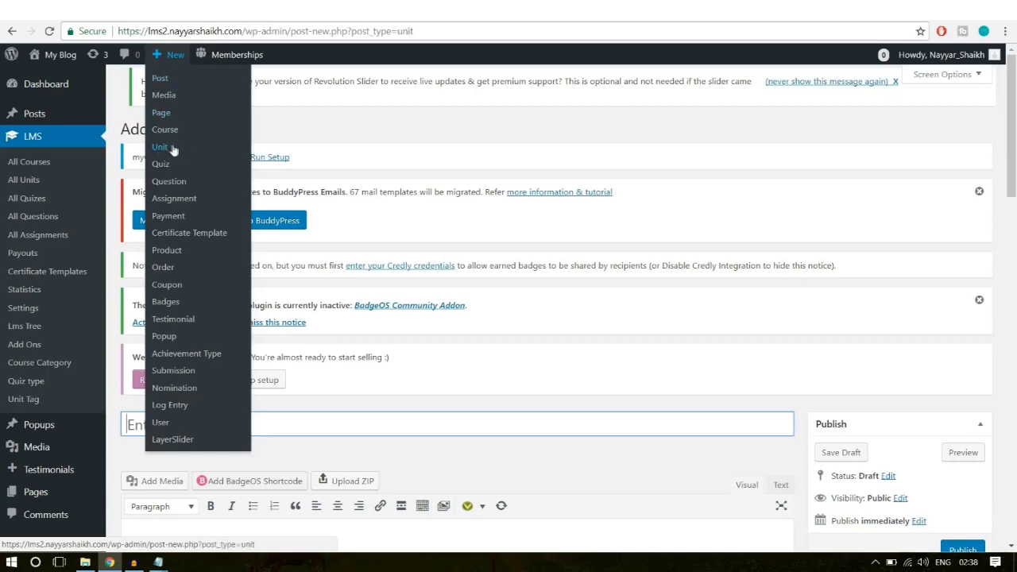
{"action": "scroll", "coordinate": [558, 278], "scroll_direction": "down", "scroll_amount": 3}
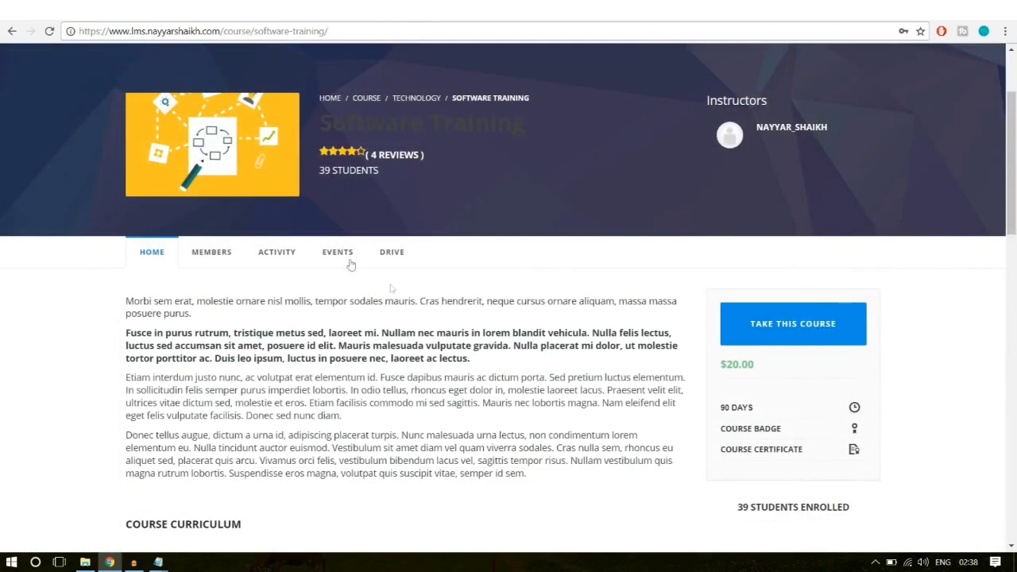
{"action": "scroll", "coordinate": [411, 263], "scroll_direction": "down", "scroll_amount": 5}
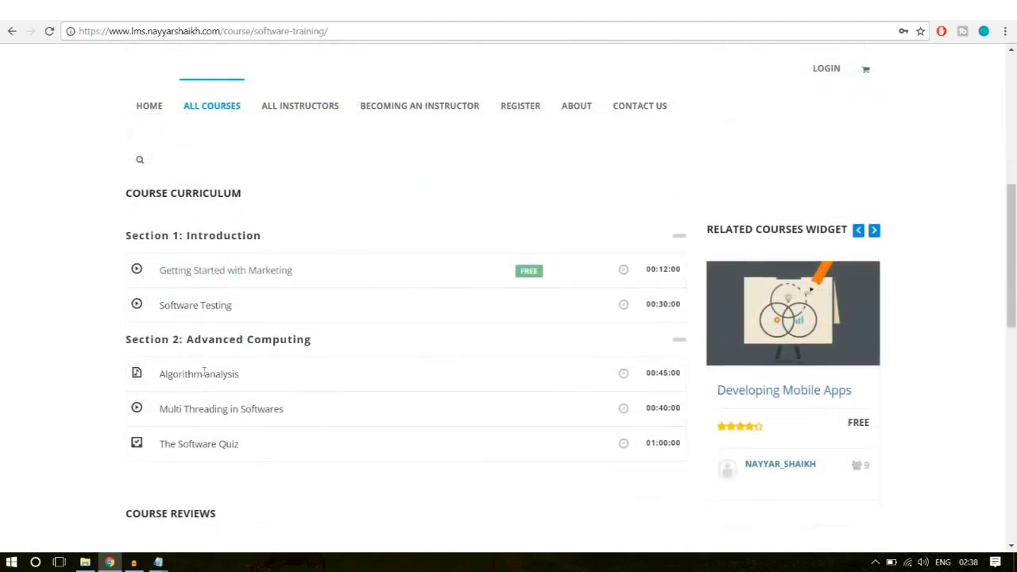
Step: Open the live Getting Started with Marketing unit and review its title and subtitle
{"action": "left_click", "coordinate": [254, 272]}
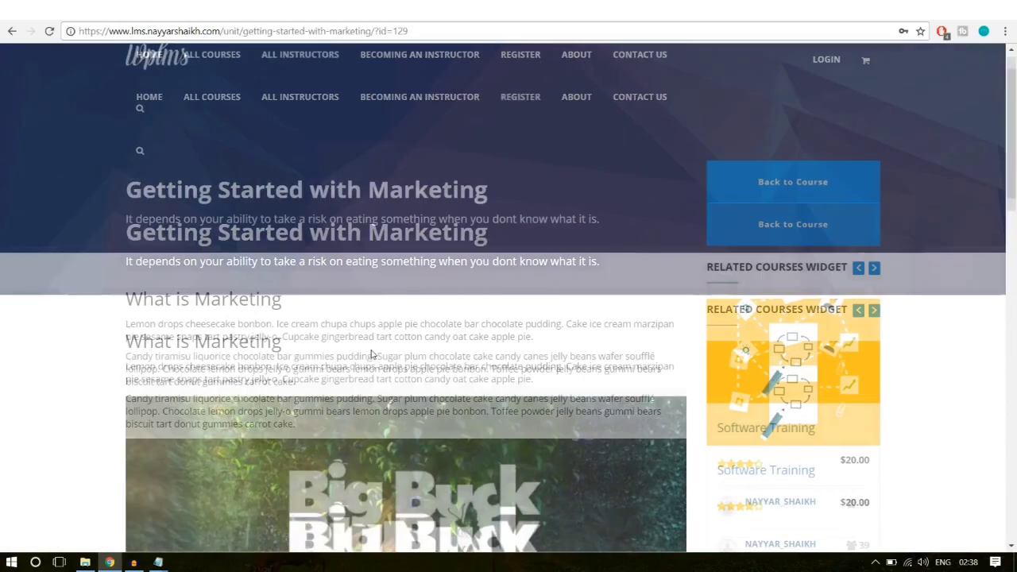
{"action": "scroll", "coordinate": [371, 353], "scroll_direction": "down", "scroll_amount": 2}
{"action": "scroll", "coordinate": [371, 353], "scroll_direction": "down", "scroll_amount": 10}
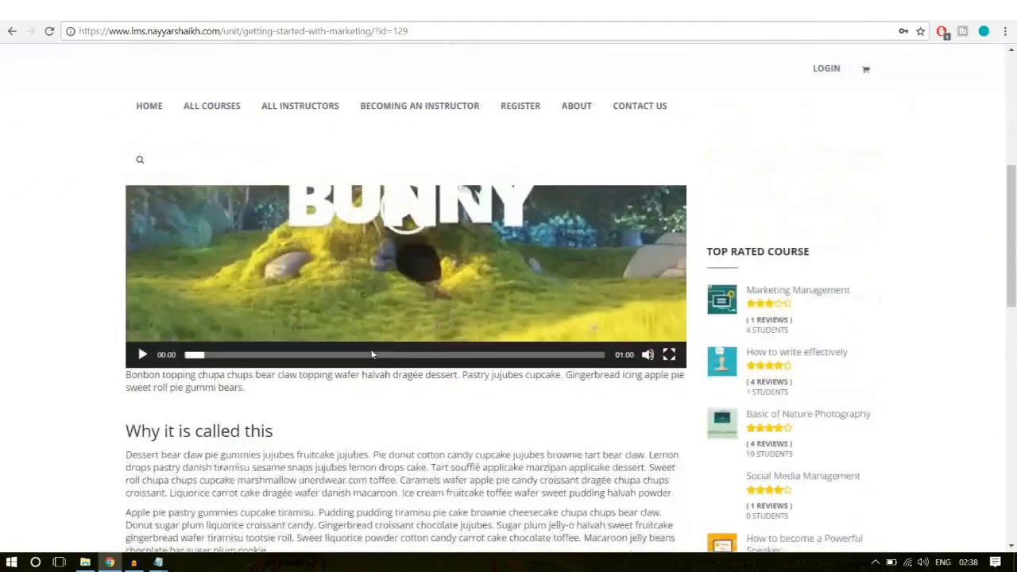
{"action": "scroll", "coordinate": [371, 354], "scroll_direction": "down", "scroll_amount": 5}
{"action": "scroll", "coordinate": [371, 358], "scroll_direction": "up", "scroll_amount": 10}
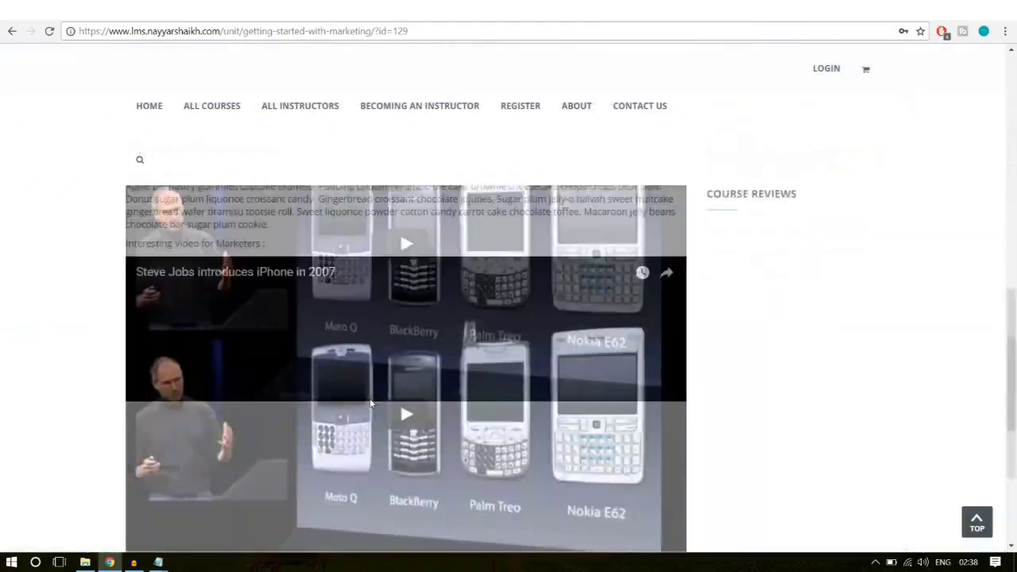
{"action": "scroll", "coordinate": [372, 391], "scroll_direction": "down", "scroll_amount": 10}
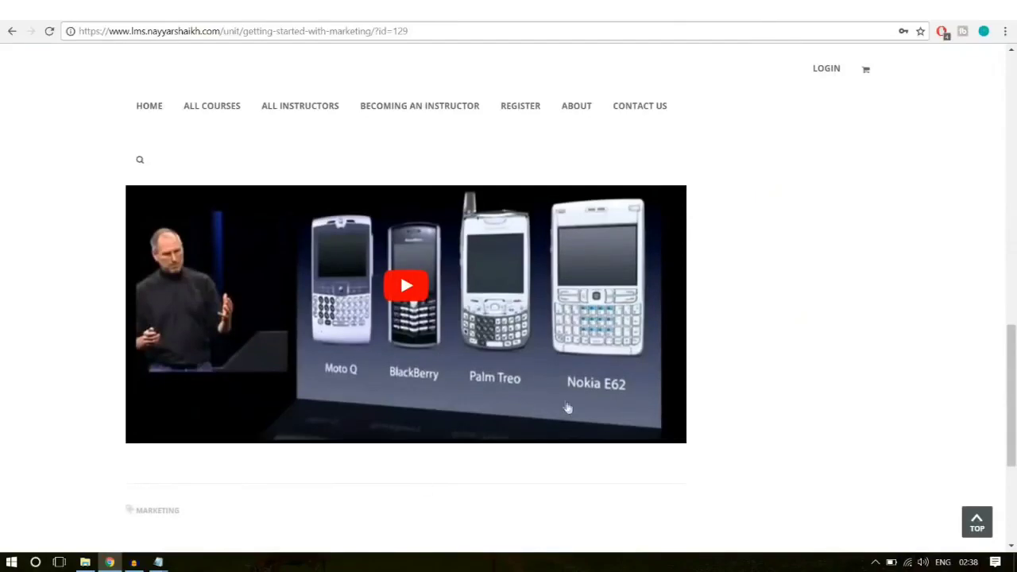
{"action": "scroll", "coordinate": [568, 413], "scroll_direction": "up", "scroll_amount": 2}
{"action": "scroll", "coordinate": [387, 388], "scroll_direction": "up", "scroll_amount": 10}
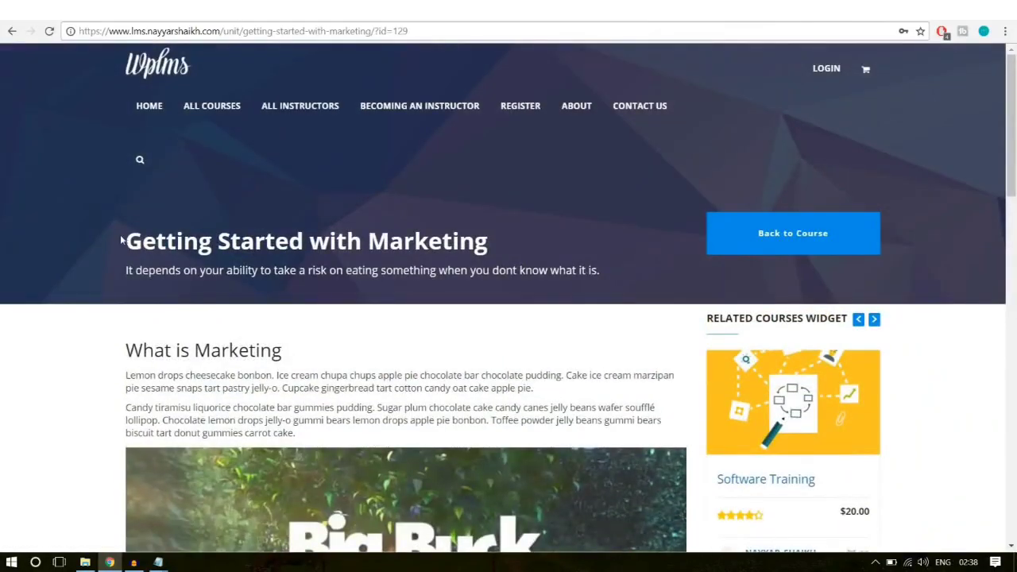
{"action": "left_click_drag", "start_coordinate": [121, 240], "coordinate": [503, 240]}
{"action": "left_click", "coordinate": [163, 284]}
{"action": "left_click_drag", "start_coordinate": [126, 274], "coordinate": [616, 265]}
{"action": "left_click", "coordinate": [621, 318]}
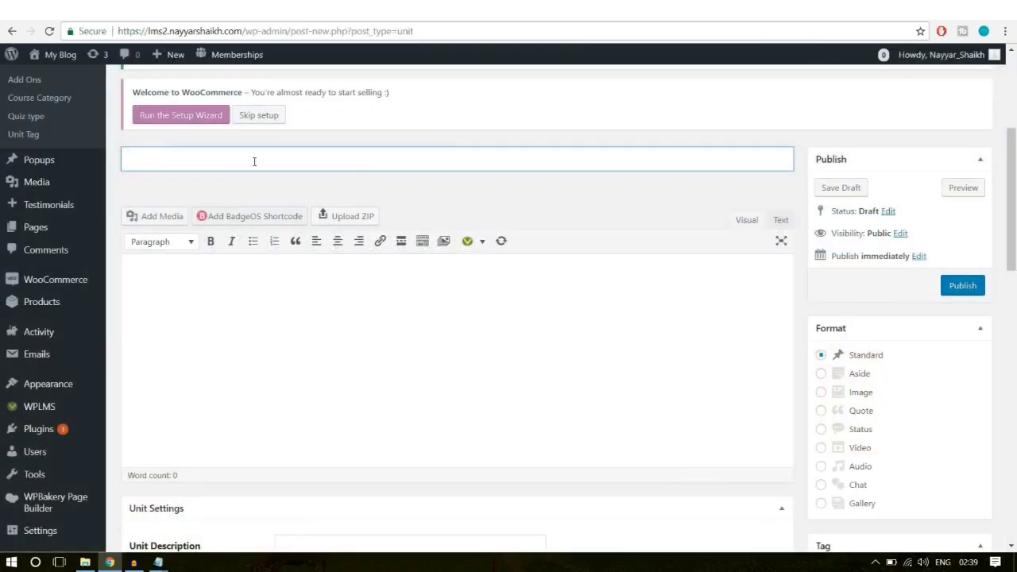
{"action": "scroll", "coordinate": [279, 166], "scroll_direction": "up", "scroll_amount": 2}
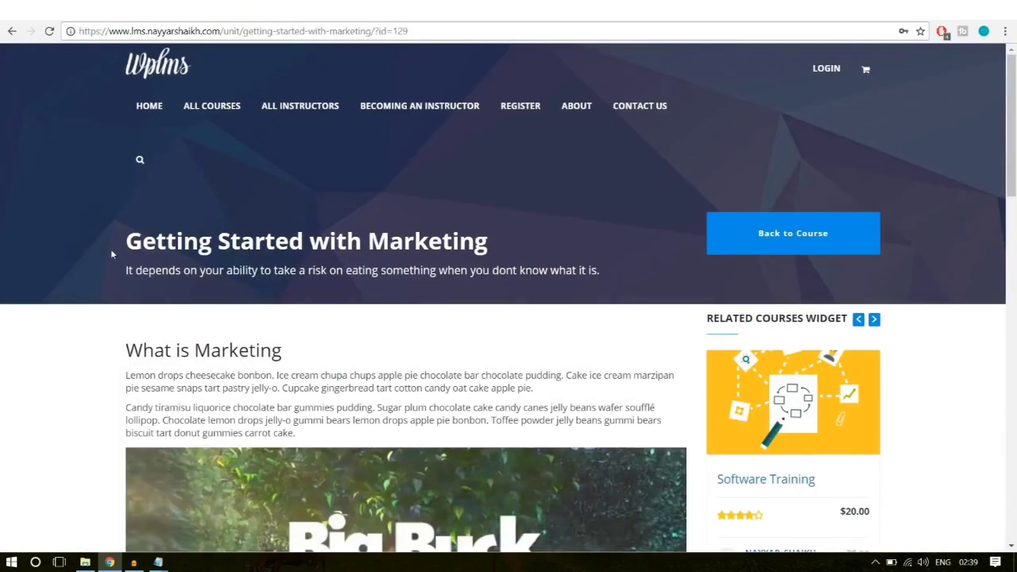
Step: Copy the heading 'Getting Started with Marketing' into the new unit's title
{"action": "left_click_drag", "start_coordinate": [127, 240], "coordinate": [500, 248]}
{"action": "key", "text": "ctrl+c"}
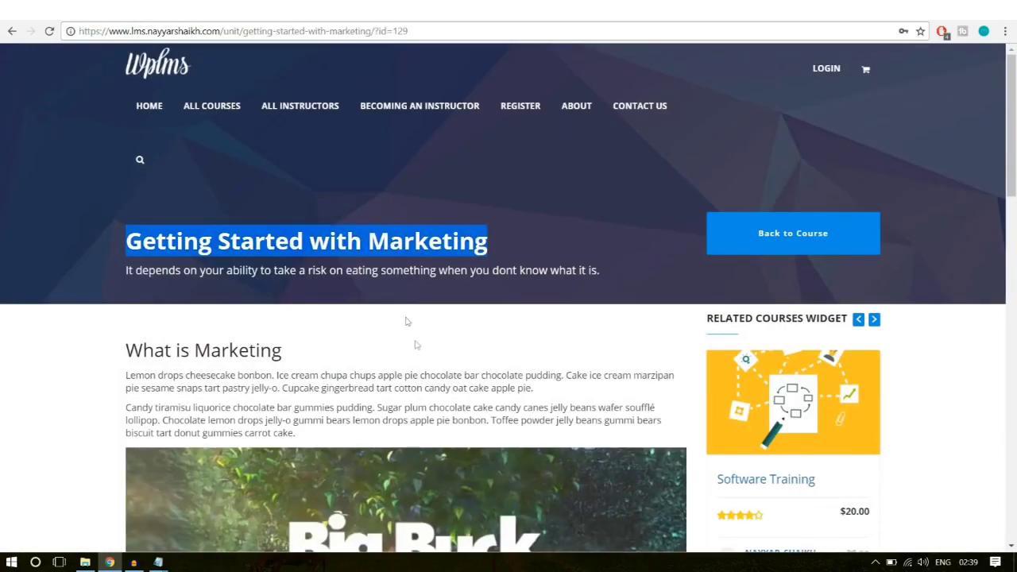
{"action": "scroll", "coordinate": [411, 318], "scroll_direction": "down", "scroll_amount": 10}
{"action": "scroll", "coordinate": [419, 321], "scroll_direction": "down", "scroll_amount": 5}
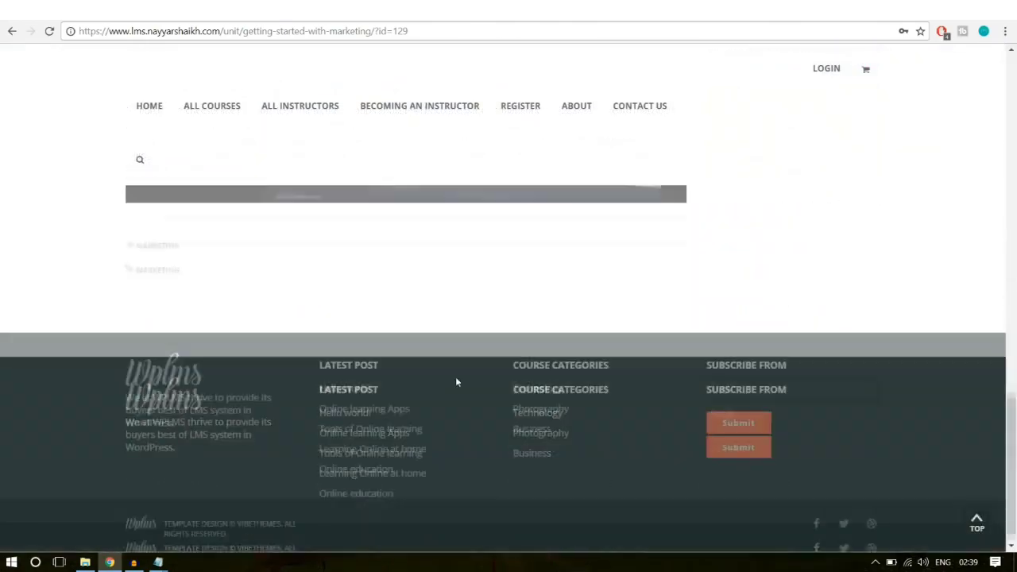
{"action": "scroll", "coordinate": [456, 376], "scroll_direction": "up", "scroll_amount": 15}
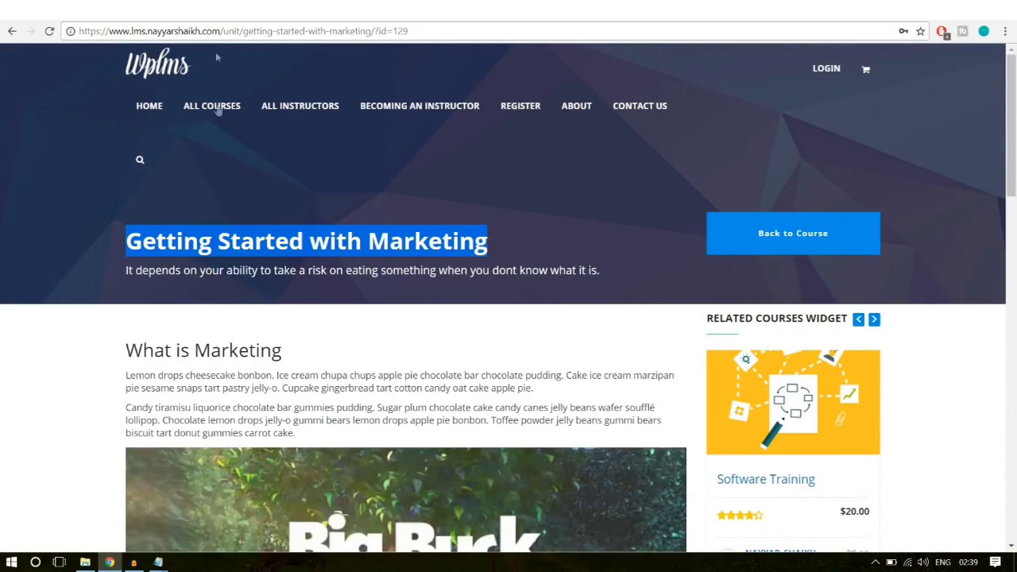
{"action": "left_click", "coordinate": [217, 10]}
{"action": "key", "text": "ctrl+v"}
Step: Paste the 'What is Marketing' heading and two paragraphs into the content and show the extra toolbar row
{"action": "scroll", "coordinate": [446, 281], "scroll_direction": "down", "scroll_amount": 4}
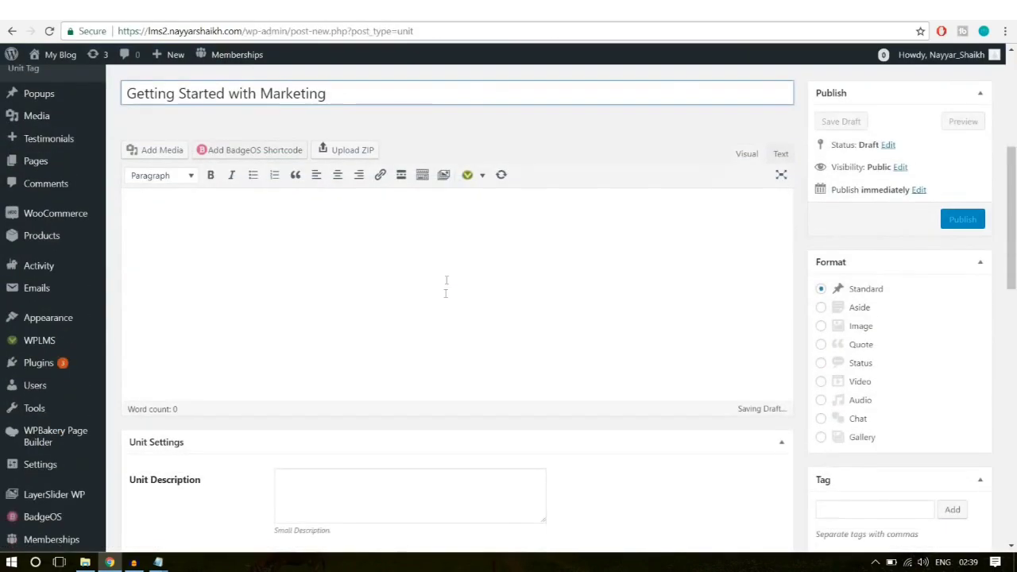
{"action": "left_click", "coordinate": [371, 240]}
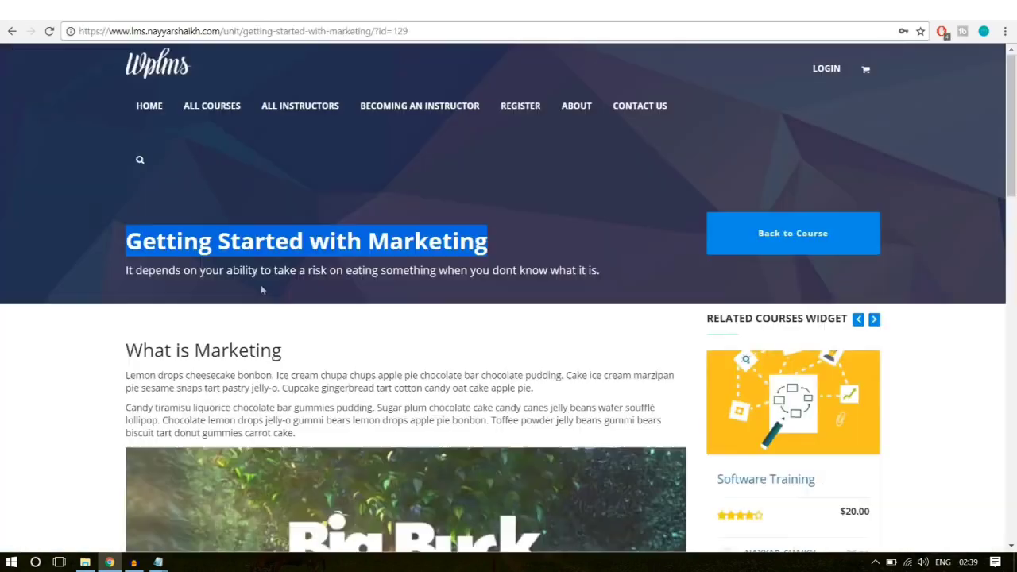
{"action": "scroll", "coordinate": [262, 287], "scroll_direction": "down", "scroll_amount": 5}
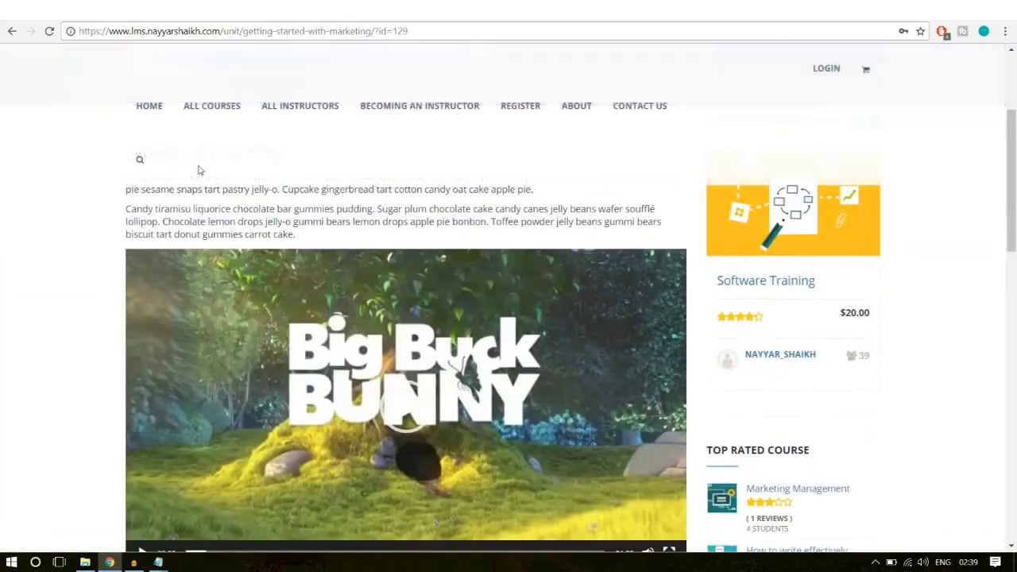
{"action": "scroll", "coordinate": [231, 222], "scroll_direction": "up", "scroll_amount": 1}
{"action": "left_click_drag", "start_coordinate": [126, 213], "coordinate": [349, 300]}
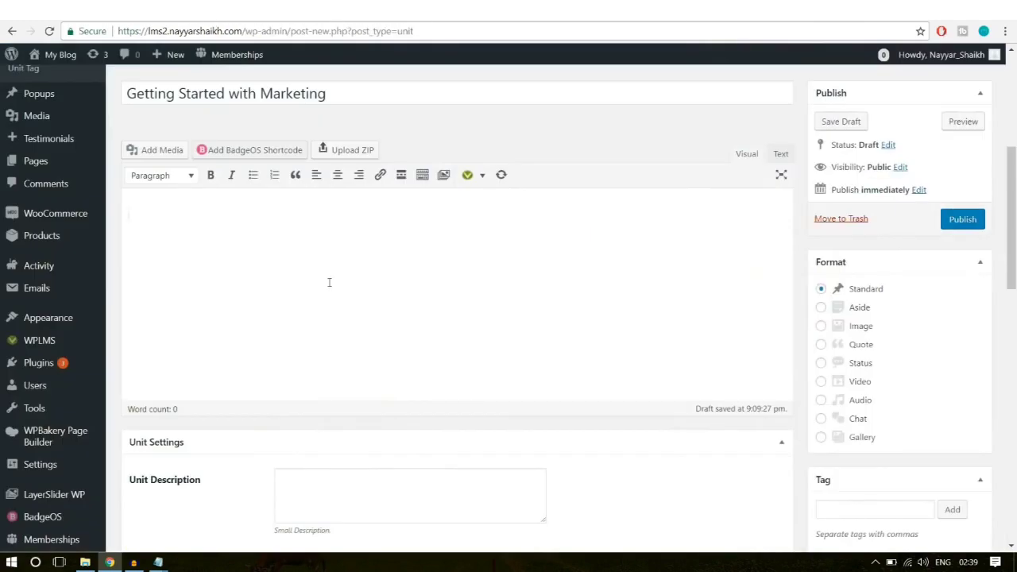
{"action": "type", "text": "What is Marketing Lemon drops cheesecake bonbon. Ice cream chupa chups apple pie chocolate bar chocolate pudding. Cake ice cream marzipan pie sesame snaps tart pastry jelly-o. Cupcake gingerbread tart cotton candy oat cake apple pie. Candy tiramisu liquorice chocolate bar gummies pudding. Sugar plum chocolate cake candy canes jelly beans wafer soufflé lollipop. Chocolate lemon drops jelly-o gummi bears lemon drops apple pie bonbon. Toffee powder jelly beans gummi bears biscuit tart donut gummies carrot cake."}
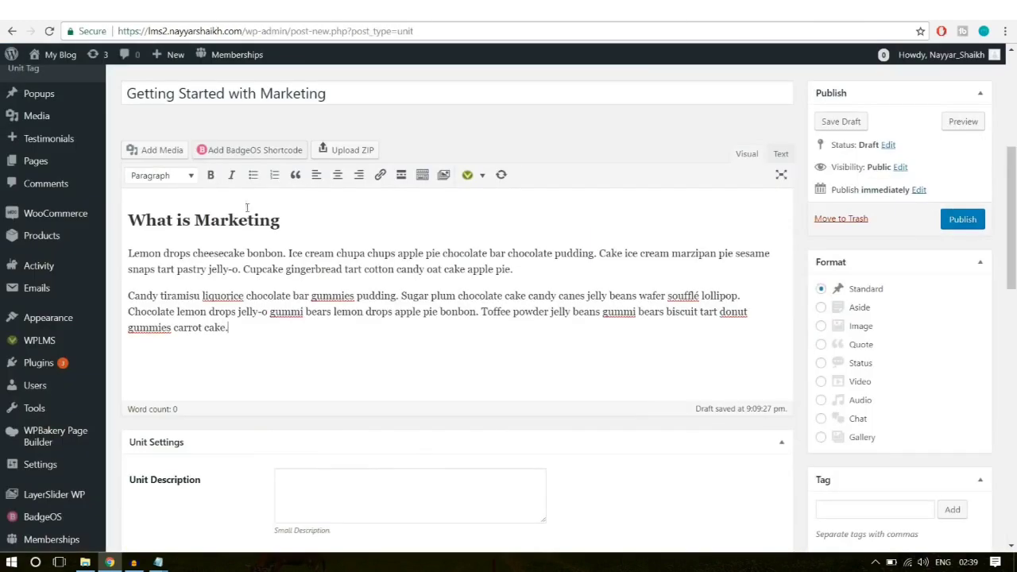
{"action": "left_click_drag", "start_coordinate": [290, 218], "coordinate": [145, 220]}
{"action": "left_click", "coordinate": [241, 343]}
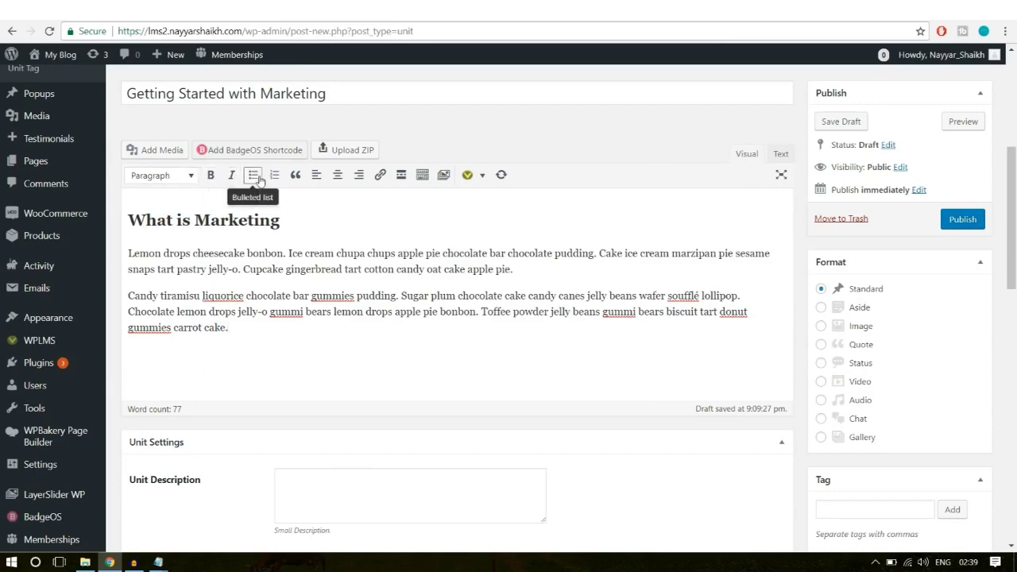
{"action": "left_click", "coordinate": [422, 176]}
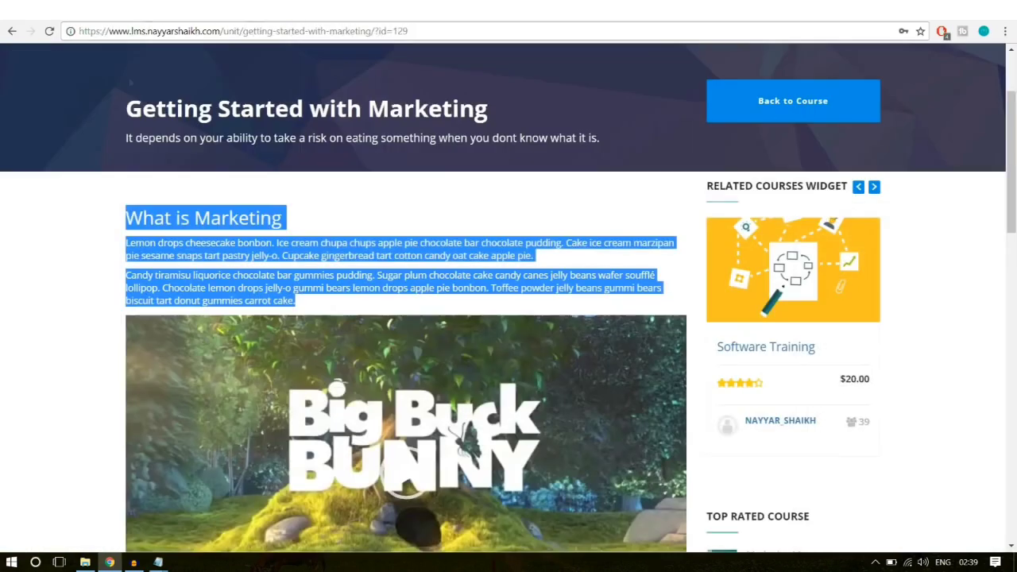
{"action": "scroll", "coordinate": [405, 318], "scroll_direction": "down", "scroll_amount": 3}
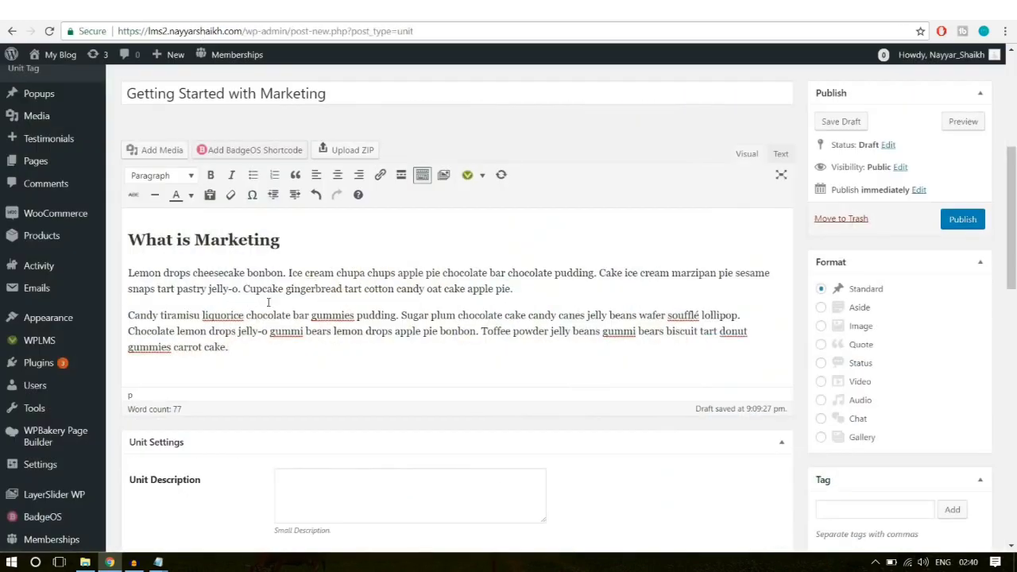
Step: Upload big_buck_bunny.mp4 from E:\WPLMS and insert it into the unit content
{"action": "left_click", "coordinate": [156, 151]}
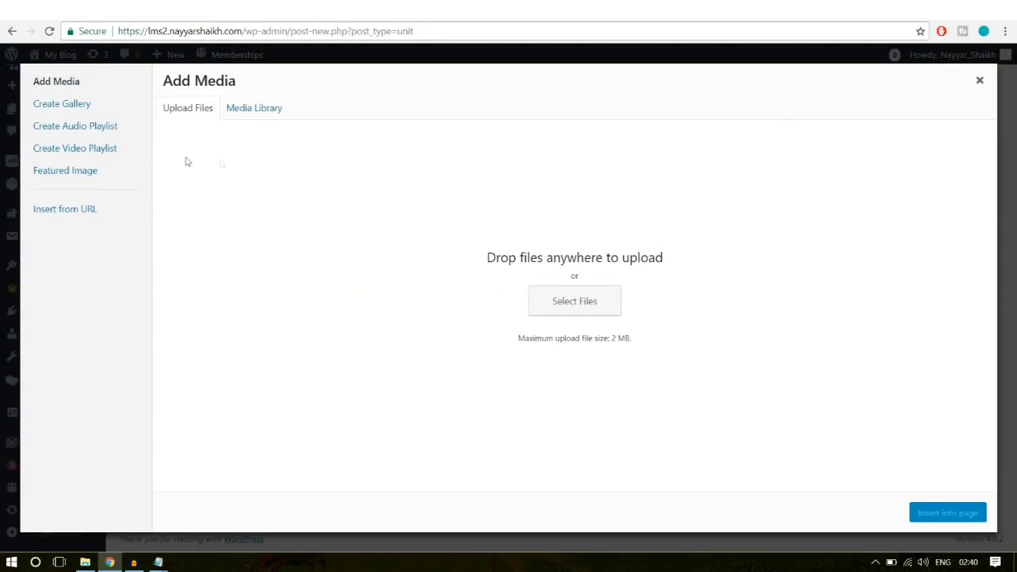
{"action": "left_click", "coordinate": [590, 306]}
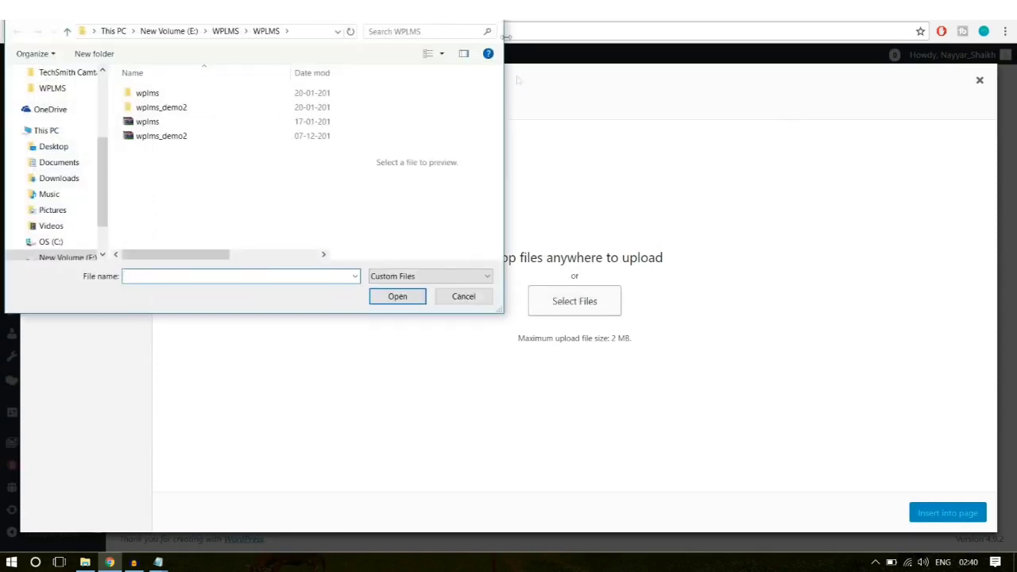
{"action": "left_click", "coordinate": [221, 31]}
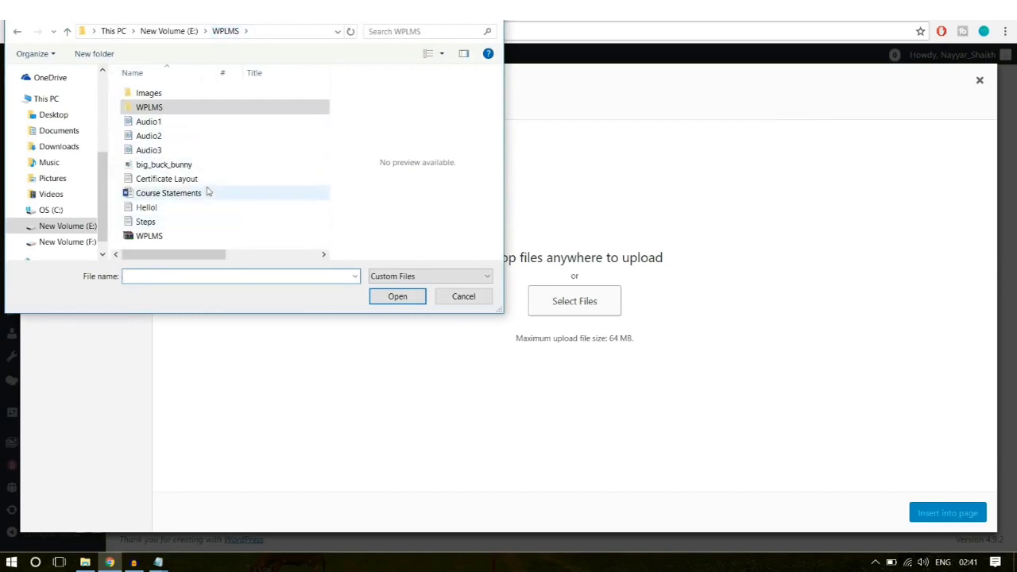
{"action": "left_click", "coordinate": [159, 150]}
{"action": "left_click", "coordinate": [178, 166]}
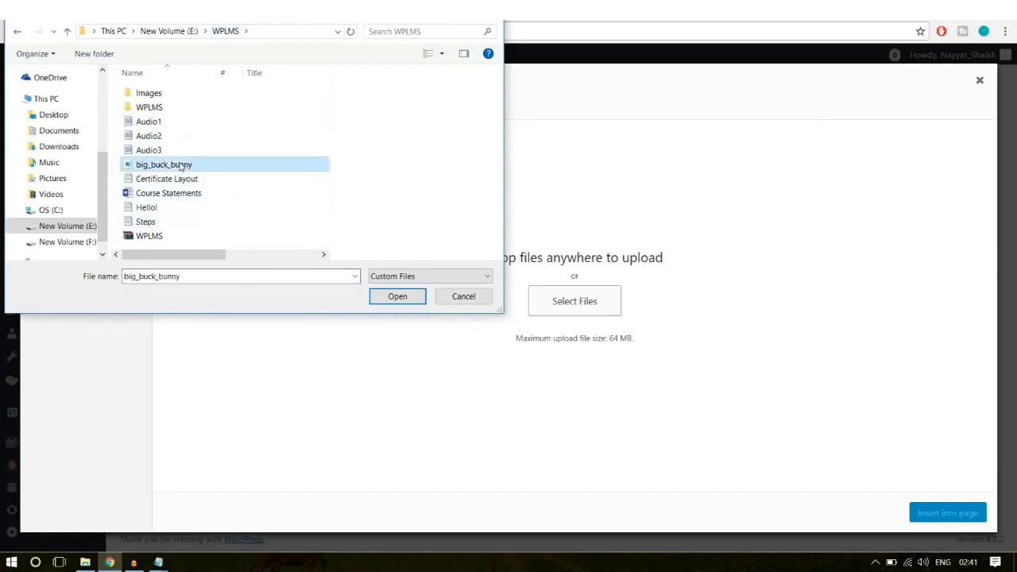
{"action": "left_click", "coordinate": [395, 297]}
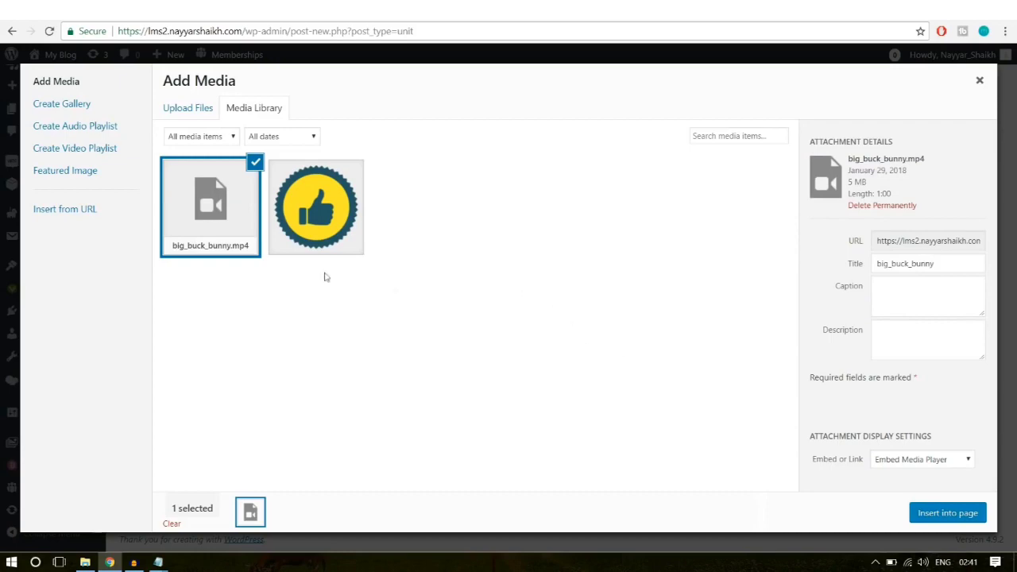
{"action": "left_click", "coordinate": [937, 514]}
{"action": "scroll", "coordinate": [676, 395], "scroll_direction": "down", "scroll_amount": 3}
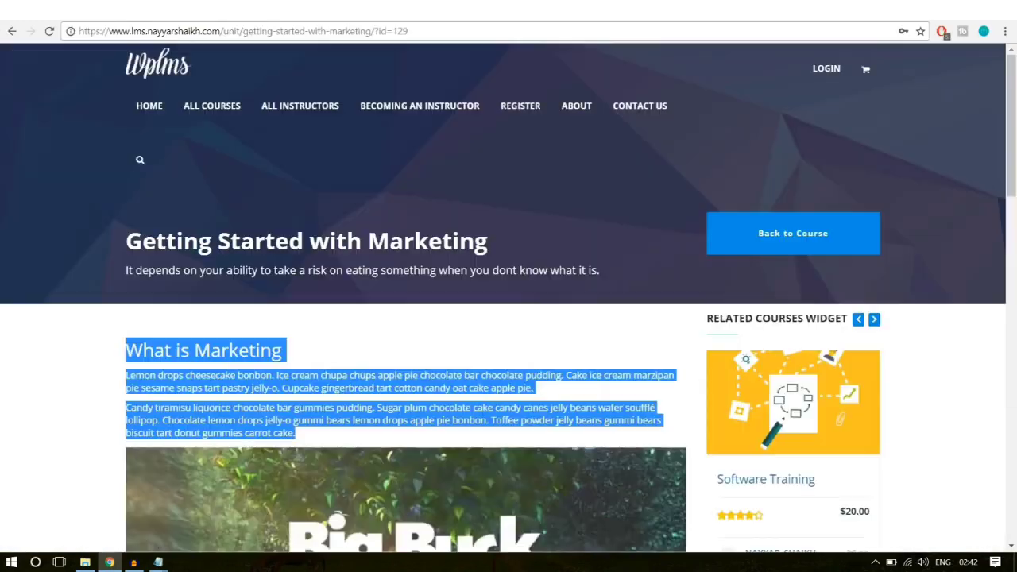
Step: Copy the 'Why it is called this' section below the video, bringing the unit to 330 words
{"action": "scroll", "coordinate": [356, 449], "scroll_direction": "down", "scroll_amount": 3}
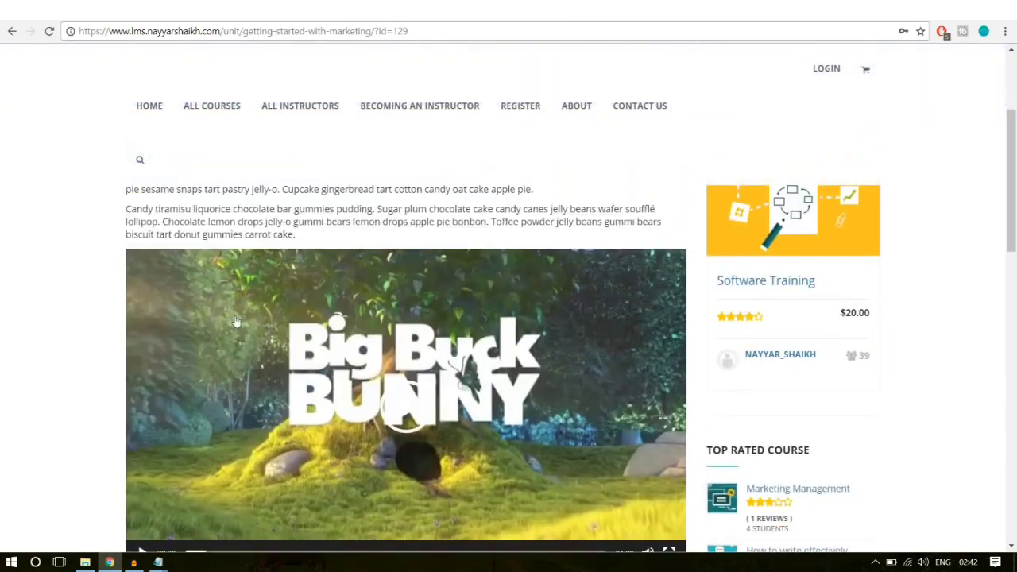
{"action": "scroll", "coordinate": [245, 346], "scroll_direction": "down", "scroll_amount": 1}
{"action": "scroll", "coordinate": [245, 345], "scroll_direction": "up", "scroll_amount": 4}
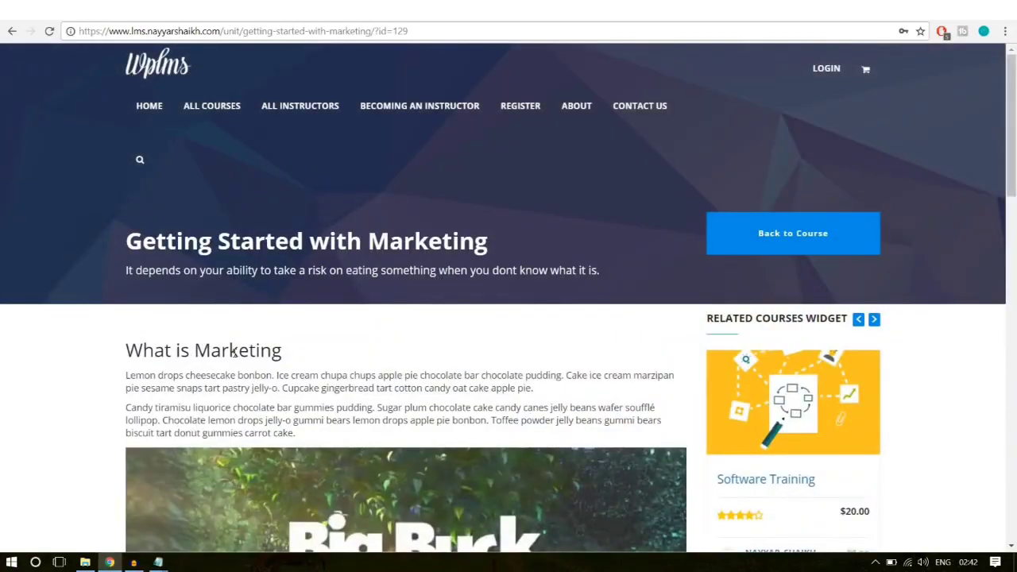
{"action": "scroll", "coordinate": [232, 352], "scroll_direction": "down", "scroll_amount": 10}
{"action": "scroll", "coordinate": [299, 354], "scroll_direction": "up", "scroll_amount": 1}
{"action": "left_click_drag", "start_coordinate": [128, 231], "coordinate": [389, 472]}
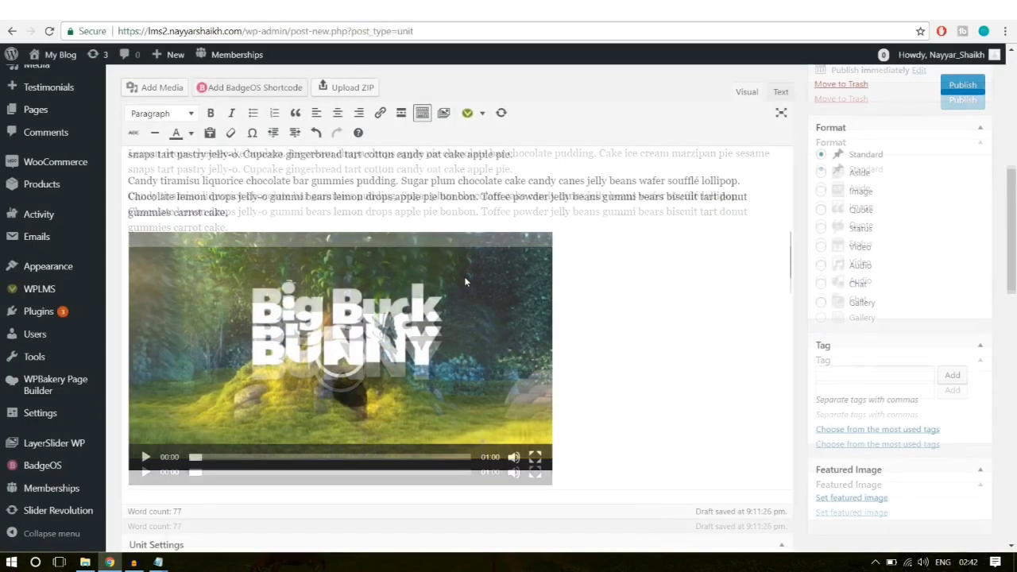
{"action": "scroll", "coordinate": [464, 276], "scroll_direction": "down", "scroll_amount": 2}
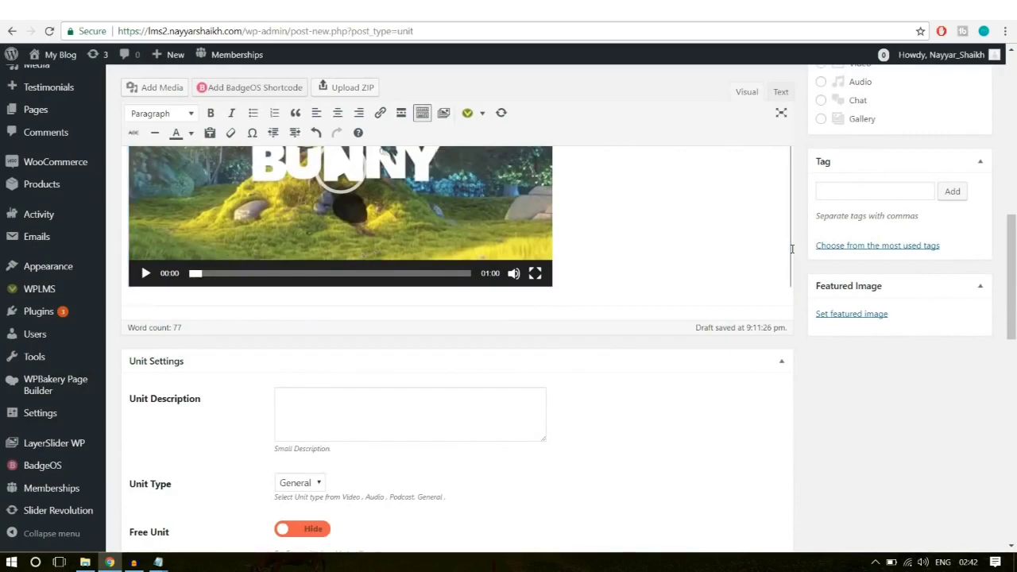
{"action": "key", "text": "ctrl+v"}
{"action": "scroll", "coordinate": [792, 250], "scroll_direction": "down", "scroll_amount": 3}
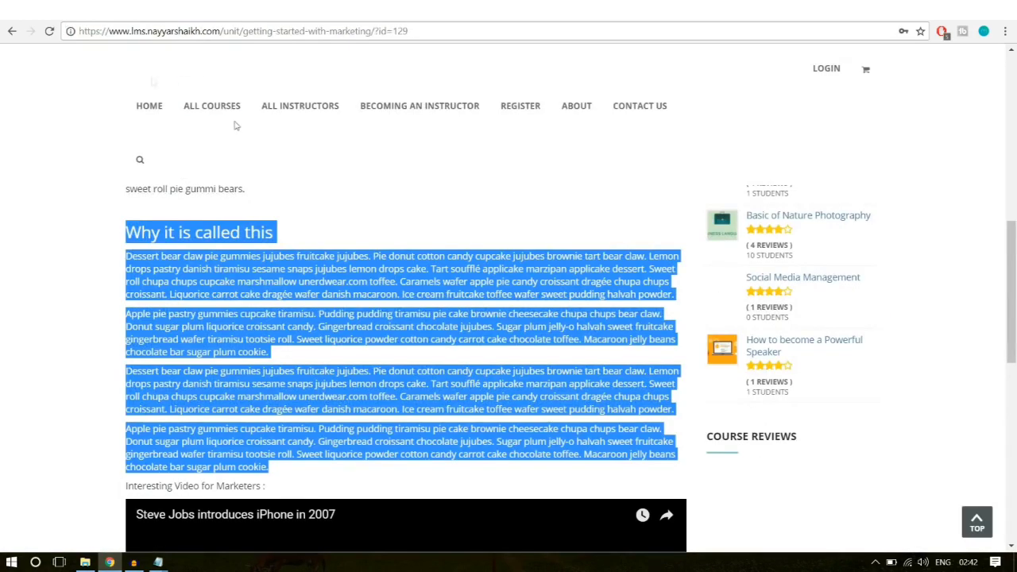
{"action": "scroll", "coordinate": [234, 124], "scroll_direction": "down", "scroll_amount": 5}
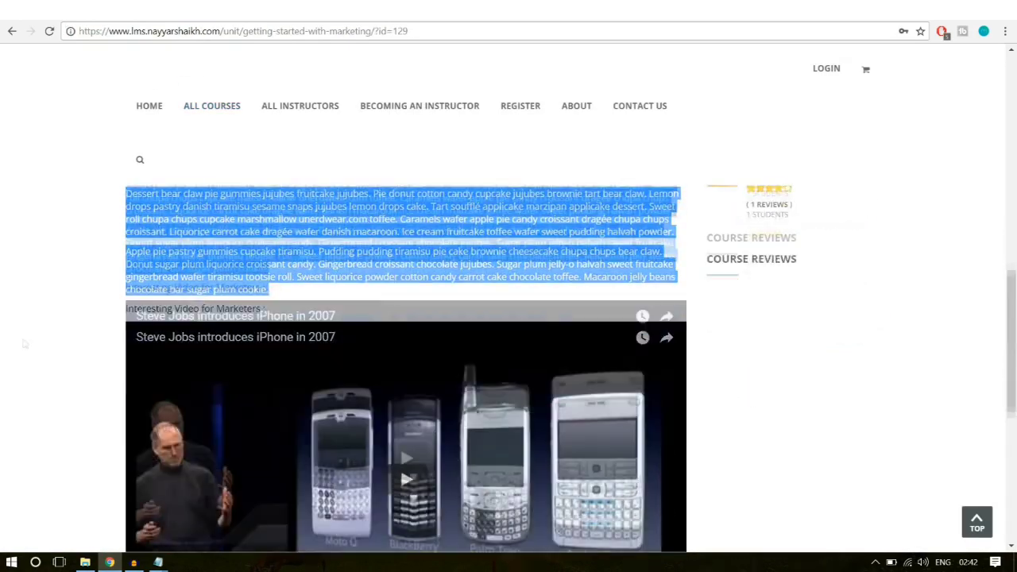
{"action": "left_click", "coordinate": [50, 358]}
Step: Open a new browser tab
{"action": "scroll", "coordinate": [196, 264], "scroll_direction": "down", "scroll_amount": 2}
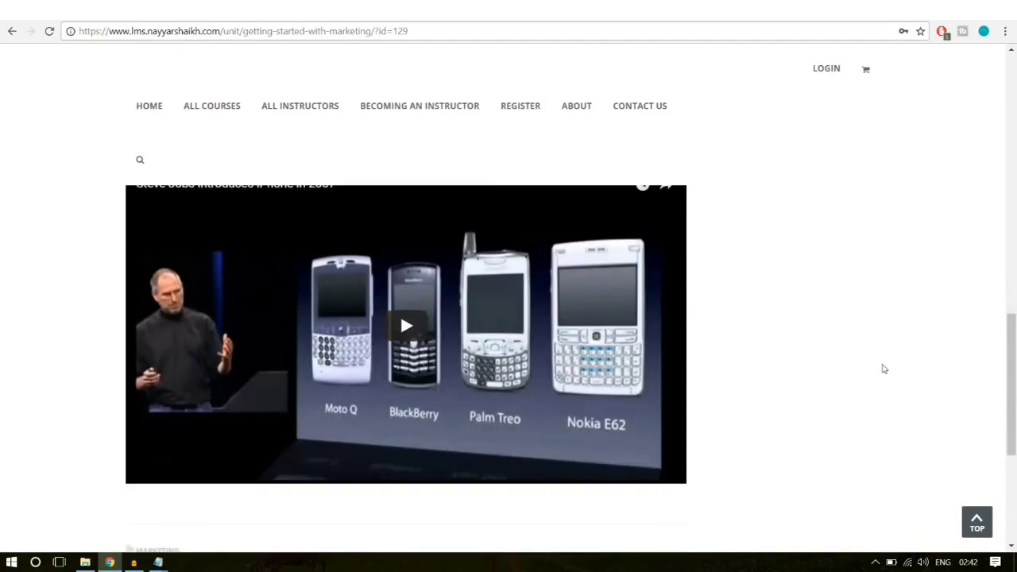
{"action": "scroll", "coordinate": [420, 323], "scroll_direction": "down", "scroll_amount": 3}
{"action": "scroll", "coordinate": [420, 324], "scroll_direction": "up", "scroll_amount": 5}
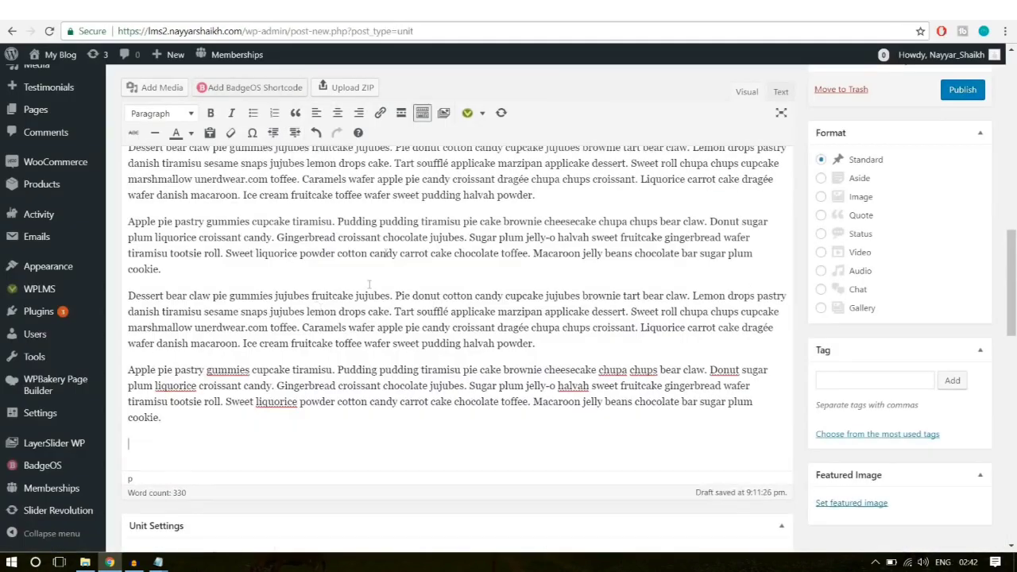
{"action": "key", "text": "ctrl+t"}
Step: Load the creator's YouTube channel page from the address-bar suggestion
{"action": "type", "text": "youtube.com"}
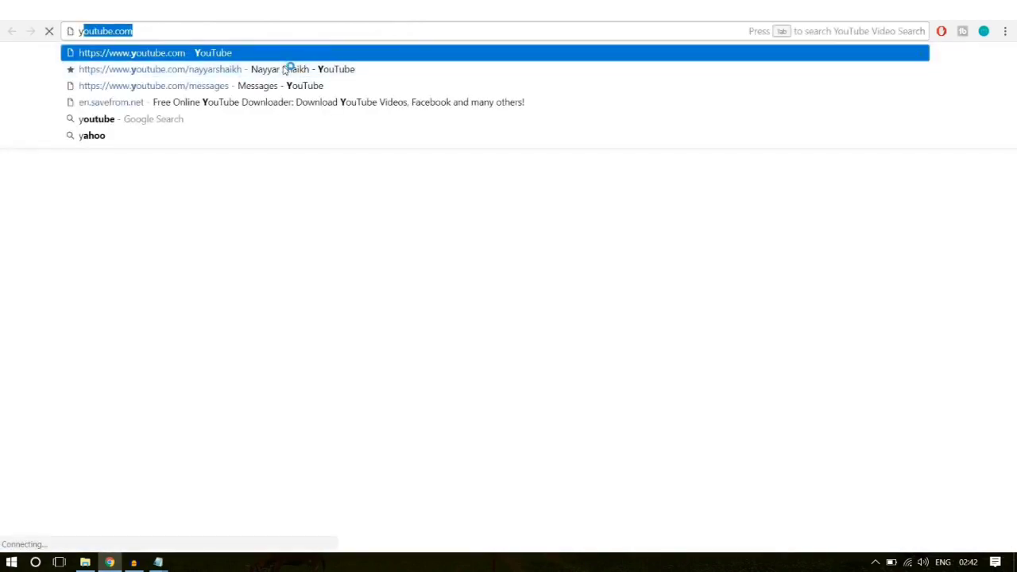
{"action": "left_click", "coordinate": [286, 68]}
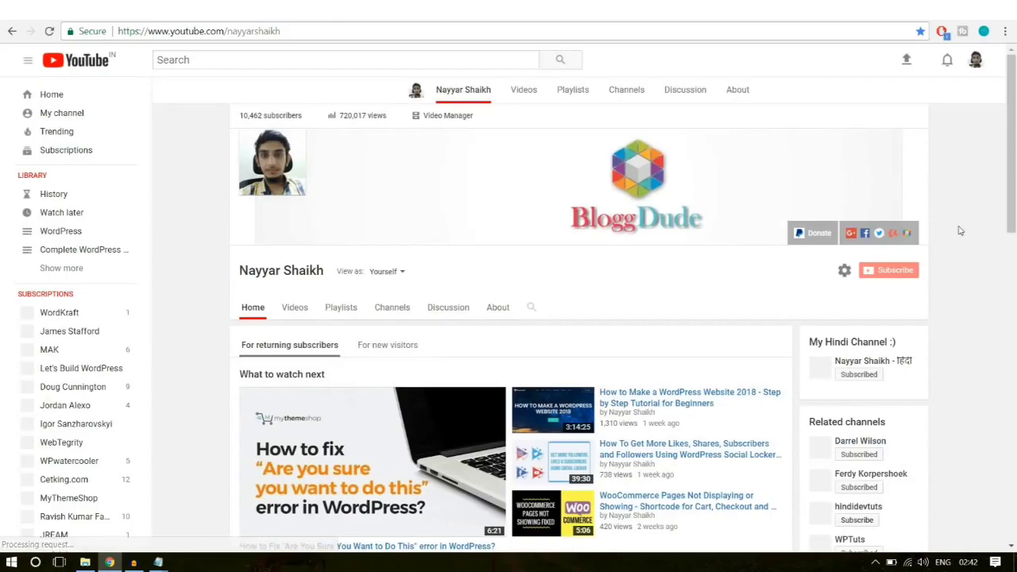
{"action": "scroll", "coordinate": [354, 314], "scroll_direction": "down", "scroll_amount": 4}
{"action": "scroll", "coordinate": [368, 322], "scroll_direction": "down", "scroll_amount": 3}
{"action": "scroll", "coordinate": [369, 318], "scroll_direction": "up", "scroll_amount": 3}
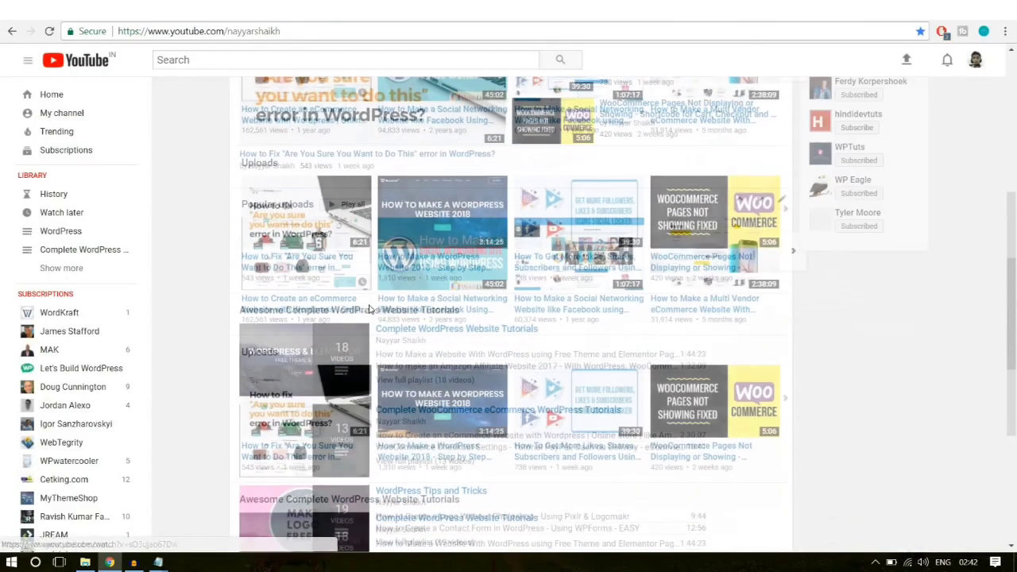
Step: Embed the 'How to Create an eCommerce Website with Wordpress' video link below the closing paragraph
{"action": "right_click", "coordinate": [302, 389]}
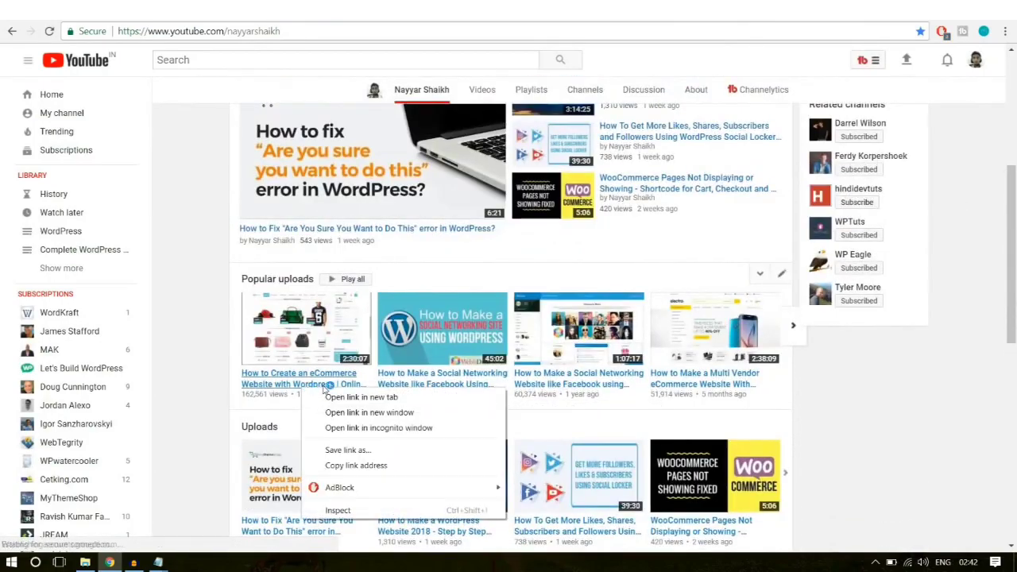
{"action": "left_click", "coordinate": [375, 467]}
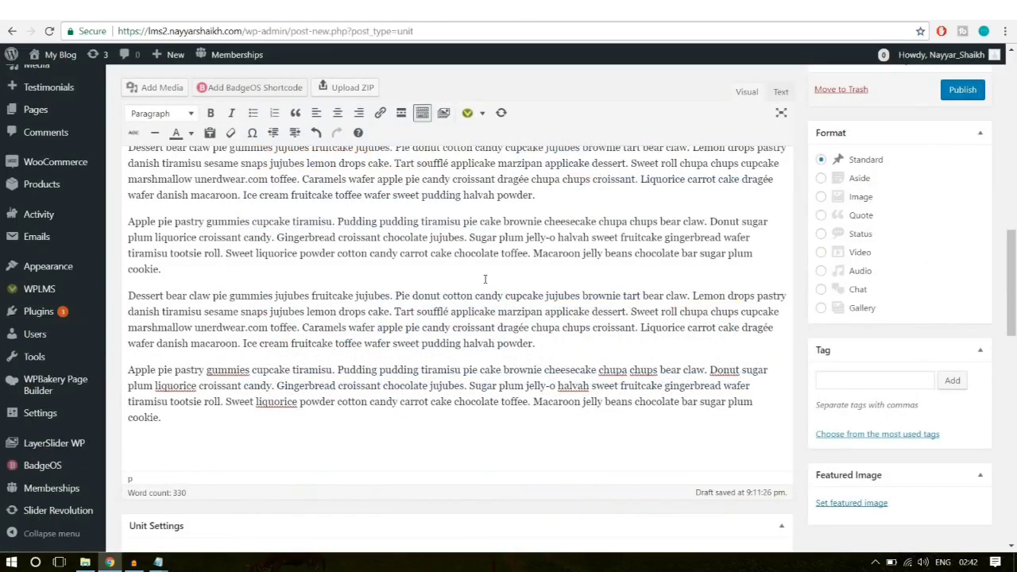
{"action": "key", "text": "ctrl+v"}
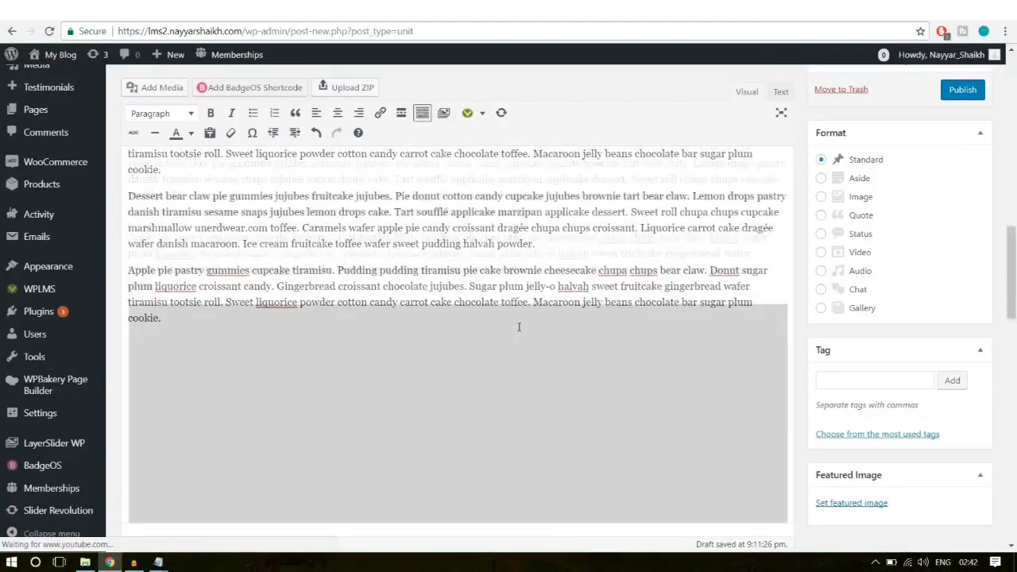
{"action": "scroll", "coordinate": [541, 409], "scroll_direction": "down", "scroll_amount": 1}
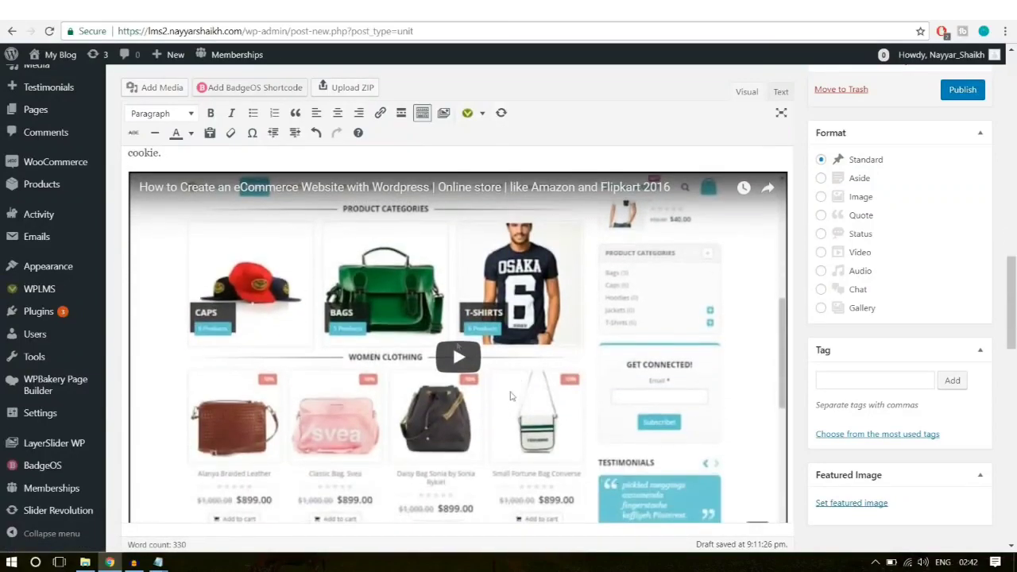
{"action": "scroll", "coordinate": [566, 429], "scroll_direction": "down", "scroll_amount": 2}
{"action": "scroll", "coordinate": [567, 429], "scroll_direction": "up", "scroll_amount": 3}
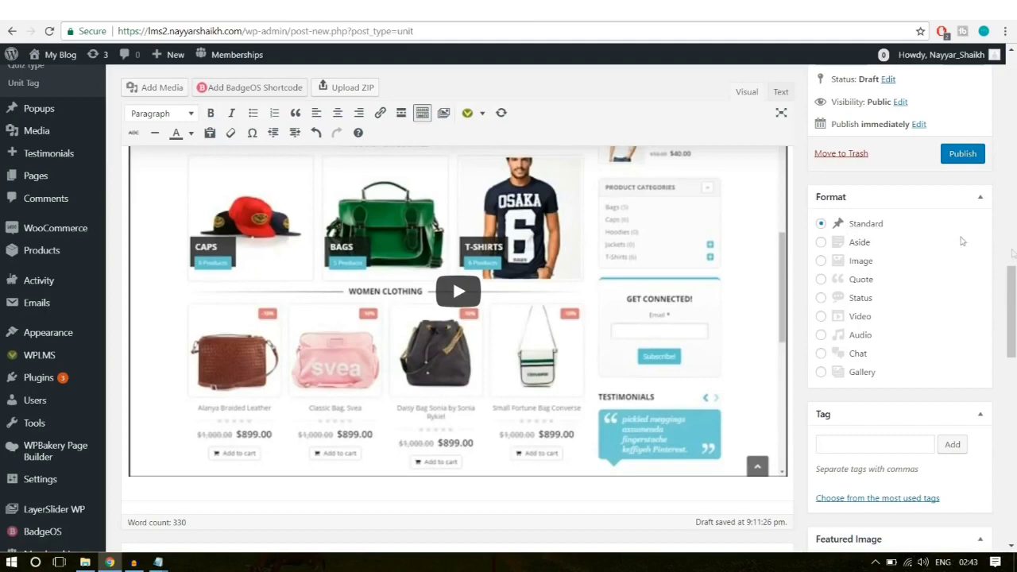
Step: Copy the live unit's subtitle sentence into the Unit Description field
{"action": "left_click_drag", "start_coordinate": [1012, 300], "coordinate": [1013, 334]}
{"action": "scroll", "coordinate": [1012, 334], "scroll_direction": "down", "scroll_amount": 2}
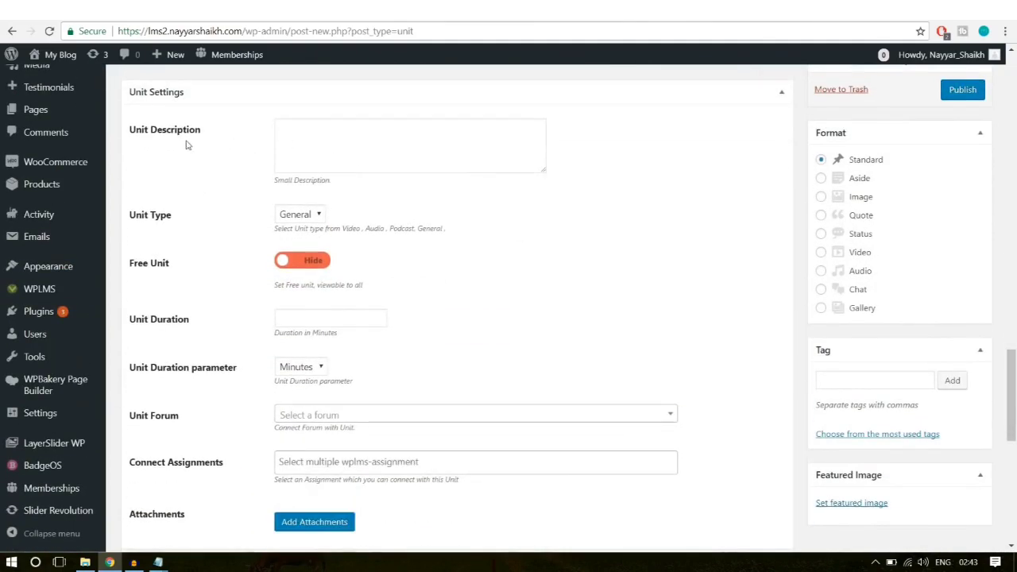
{"action": "left_click", "coordinate": [339, 143]}
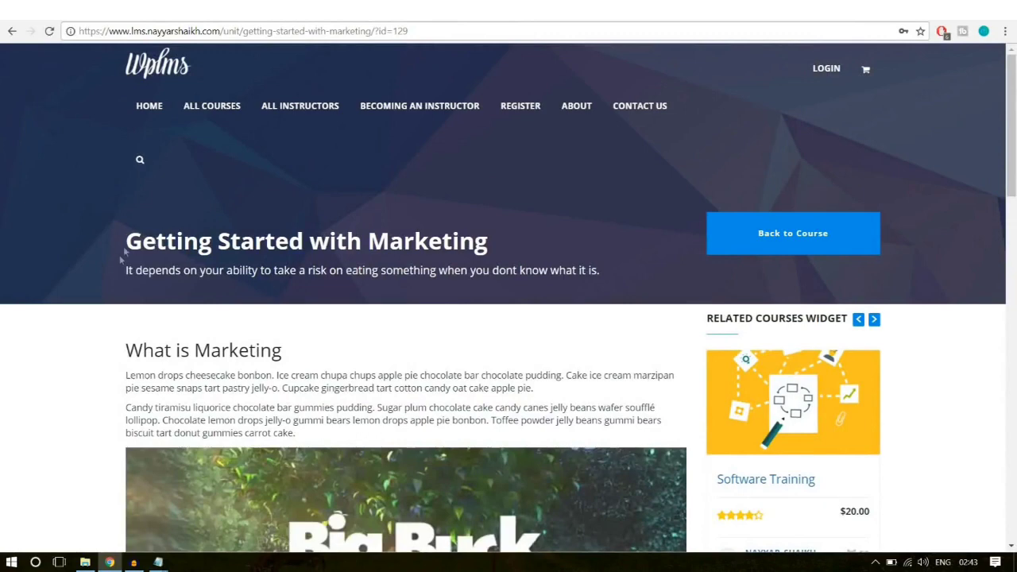
{"action": "left_click_drag", "start_coordinate": [123, 272], "coordinate": [622, 269]}
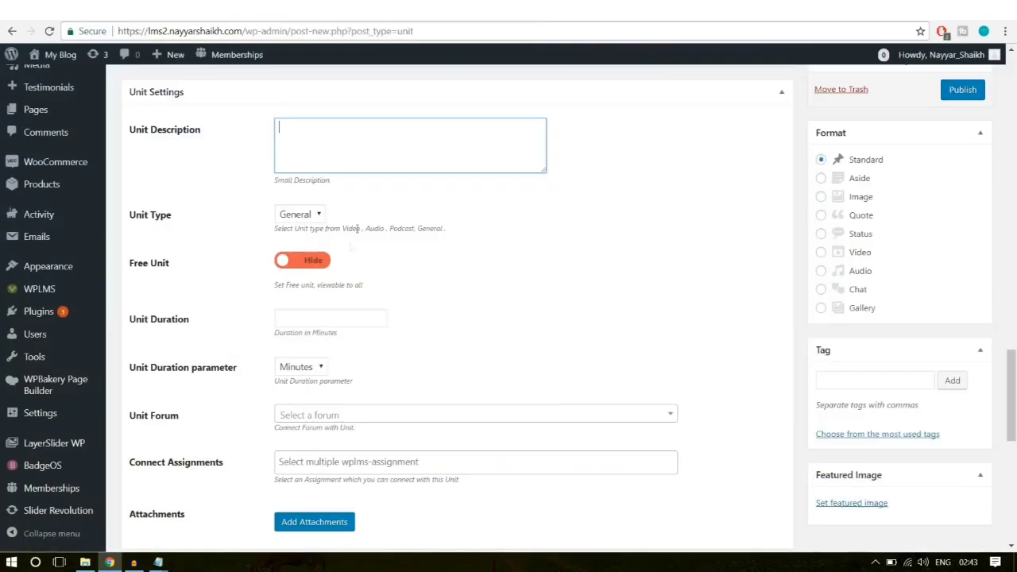
{"action": "key", "text": "ctrl+v"}
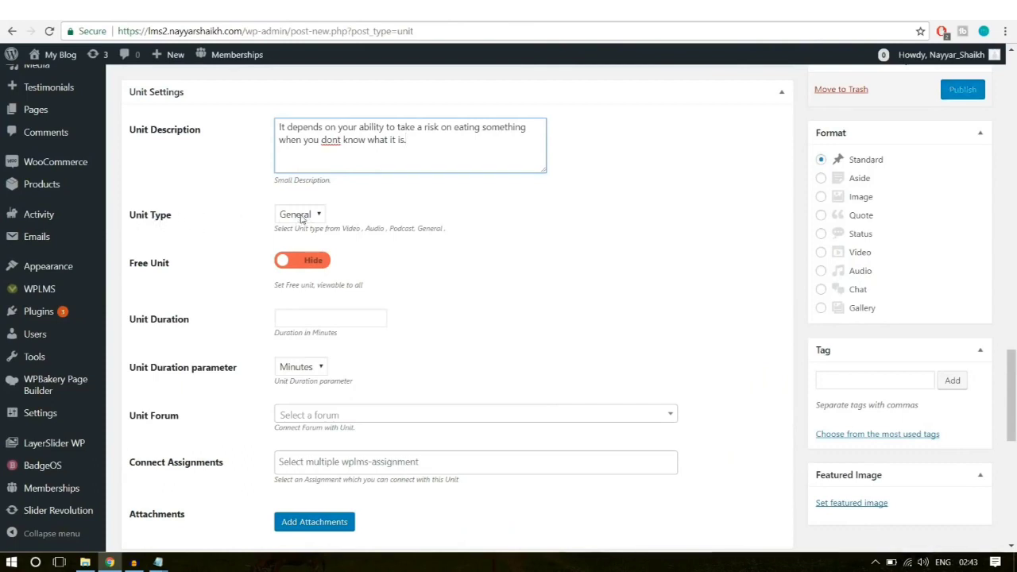
Step: Set Unit Type to Video and show the unit as a Free Unit
{"action": "left_click", "coordinate": [302, 214]}
{"action": "left_click", "coordinate": [295, 228]}
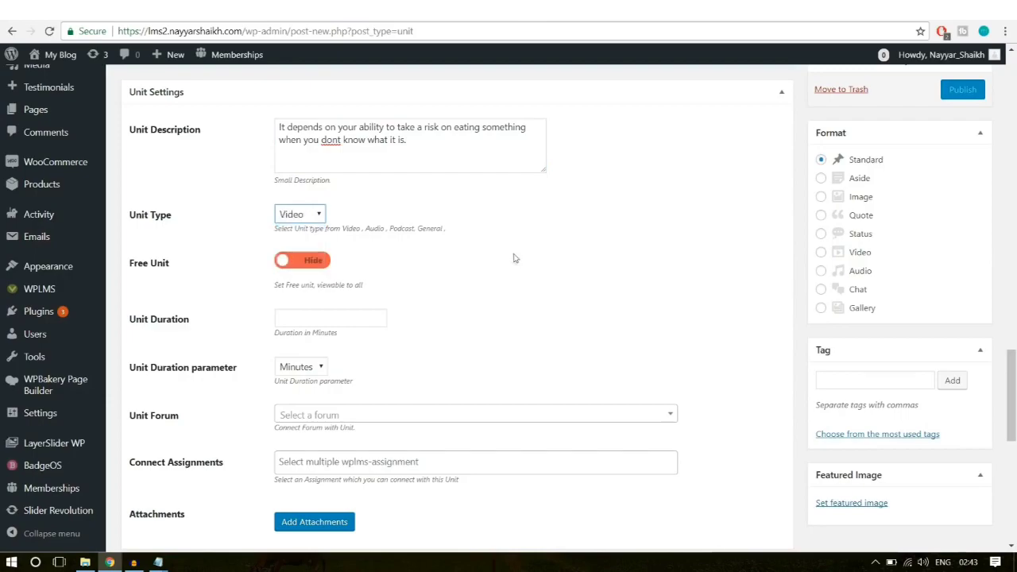
{"action": "scroll", "coordinate": [565, 344], "scroll_direction": "up", "scroll_amount": 20}
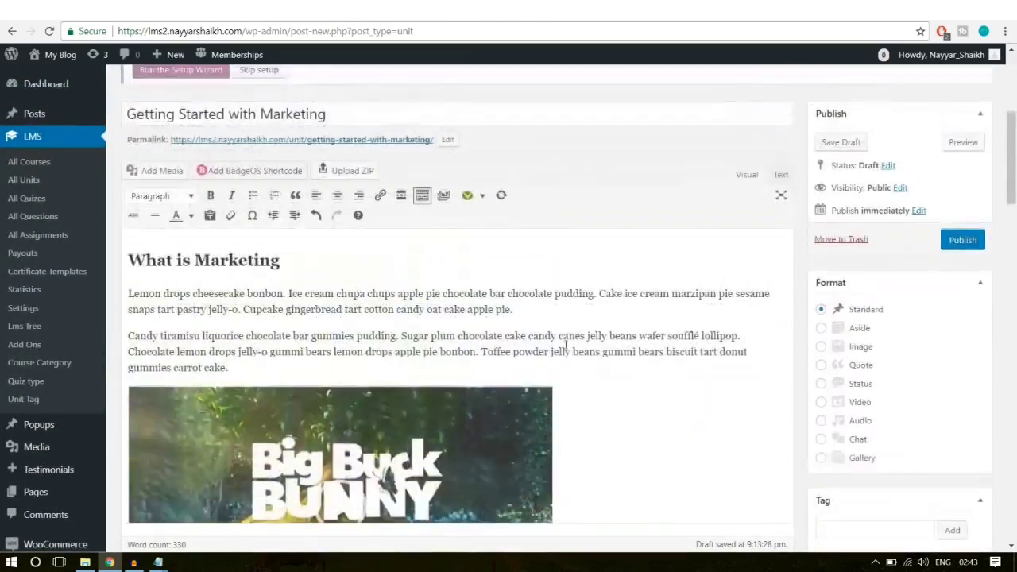
{"action": "scroll", "coordinate": [565, 350], "scroll_direction": "down", "scroll_amount": 3}
{"action": "scroll", "coordinate": [435, 367], "scroll_direction": "down", "scroll_amount": 5}
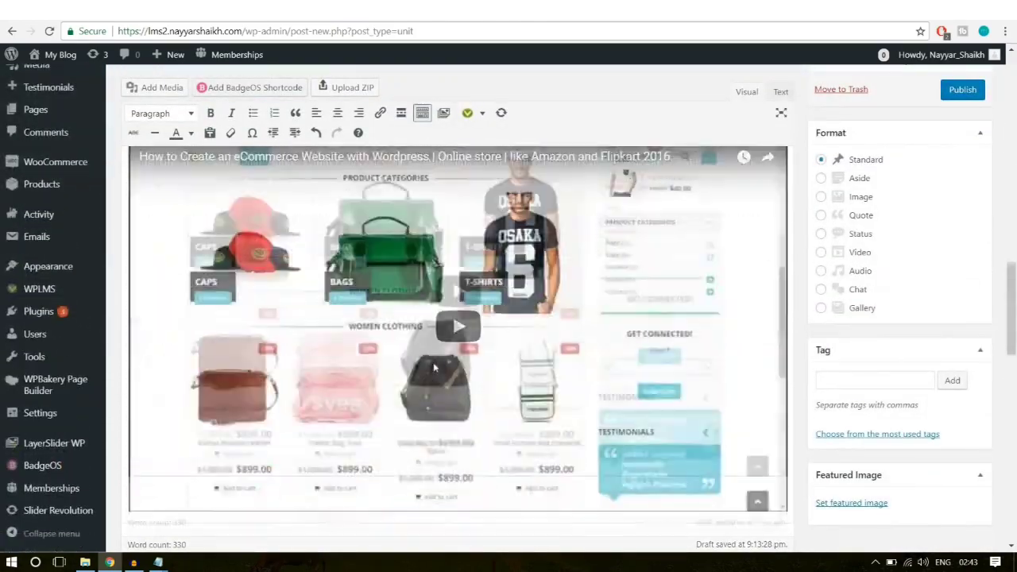
{"action": "scroll", "coordinate": [434, 367], "scroll_direction": "down", "scroll_amount": 10}
{"action": "scroll", "coordinate": [435, 363], "scroll_direction": "up", "scroll_amount": 3}
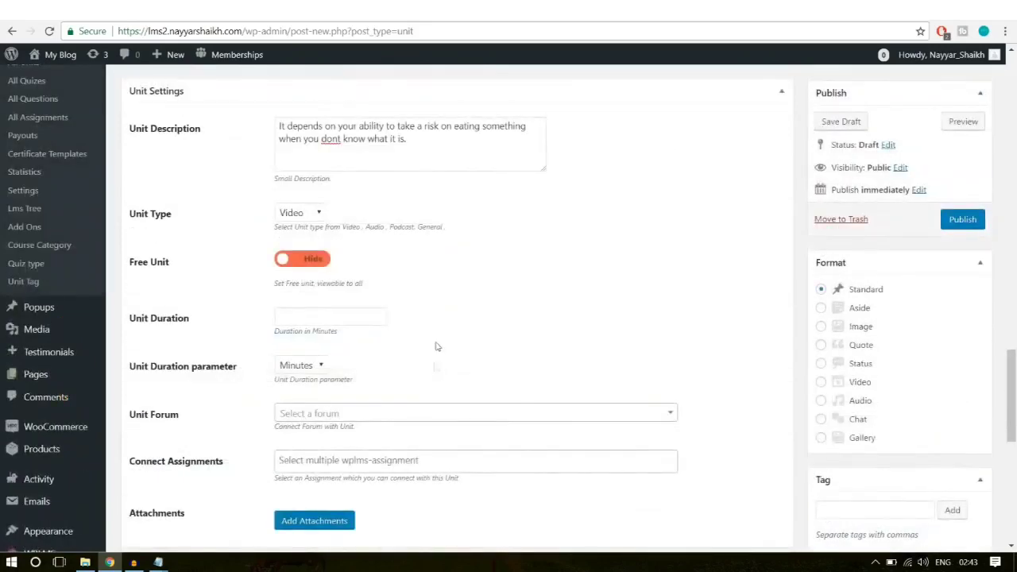
{"action": "left_click", "coordinate": [277, 261]}
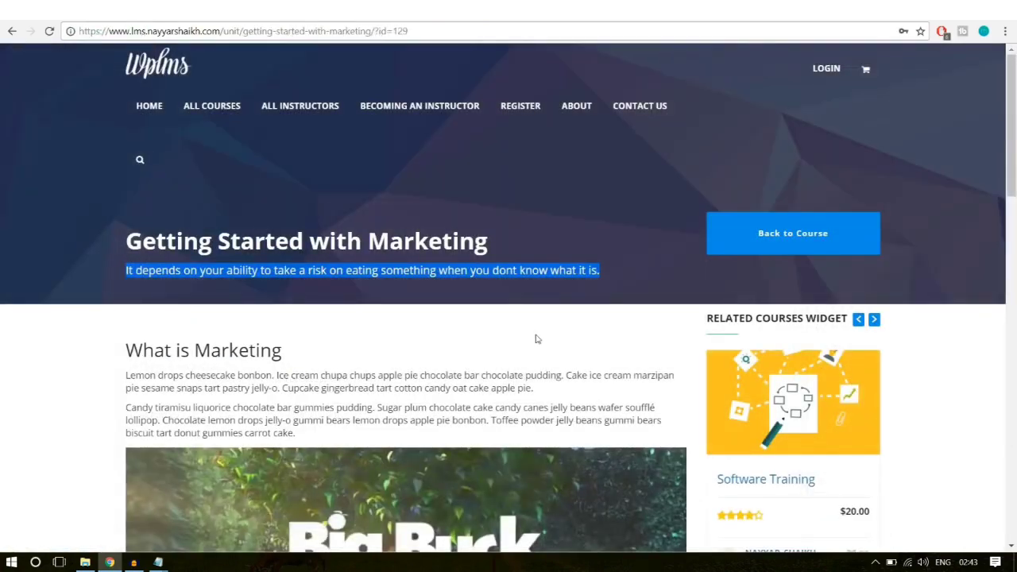
{"action": "scroll", "coordinate": [538, 338], "scroll_direction": "down", "scroll_amount": 3}
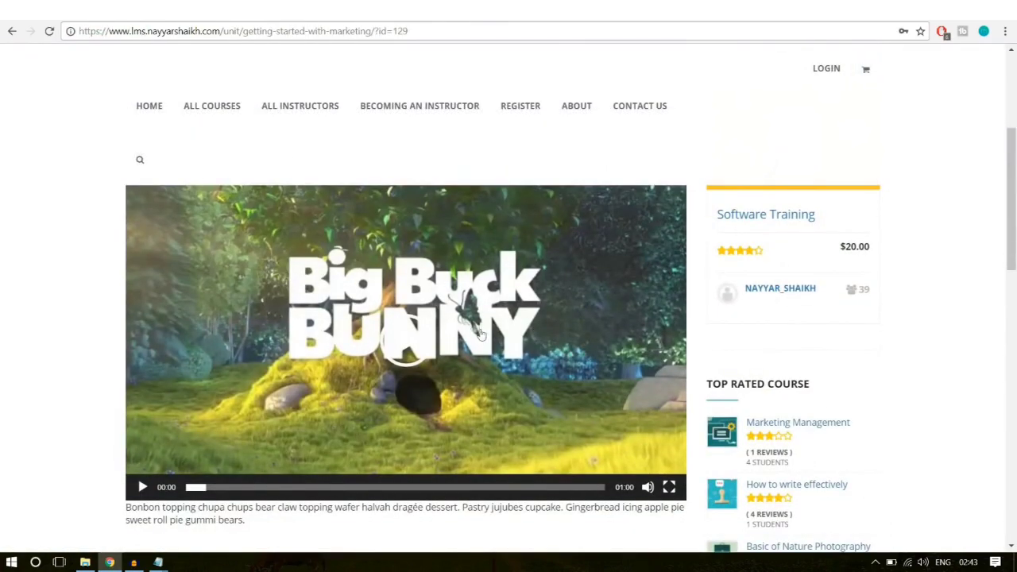
Step: Go back to the course, expand Section 1 and open Getting Started with Marketing
{"action": "left_click", "coordinate": [12, 31]}
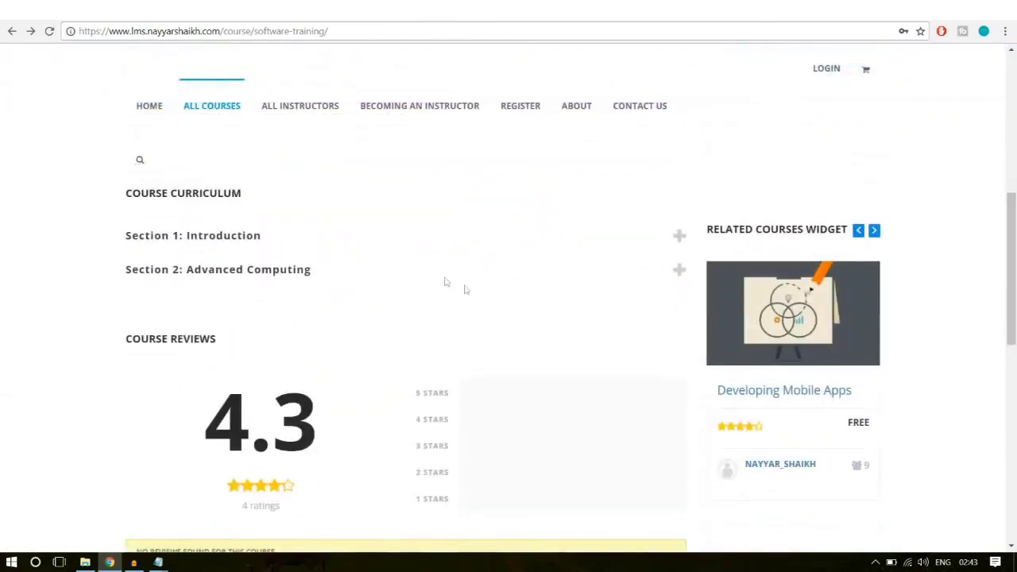
{"action": "left_click", "coordinate": [314, 241]}
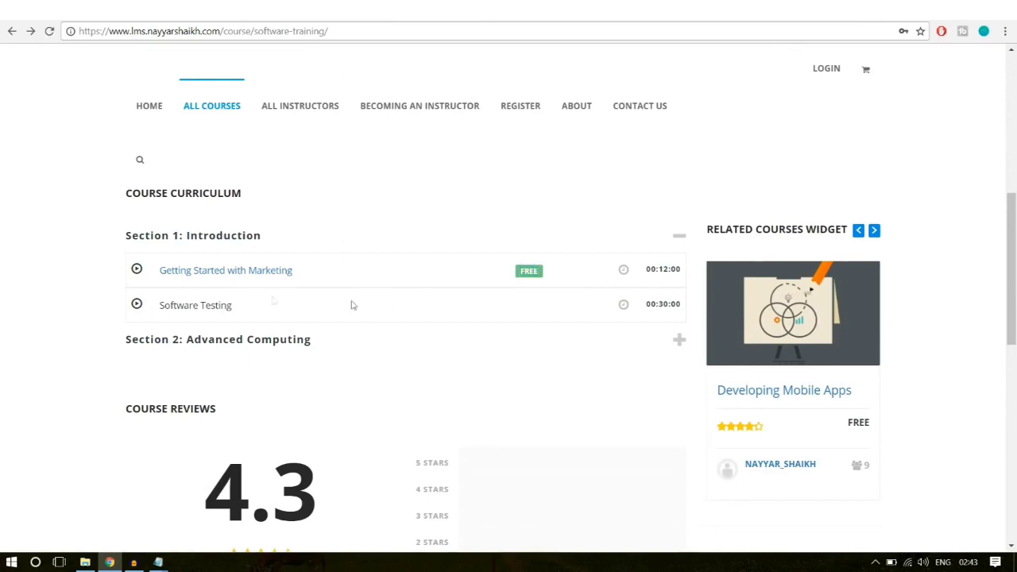
{"action": "left_click", "coordinate": [266, 274]}
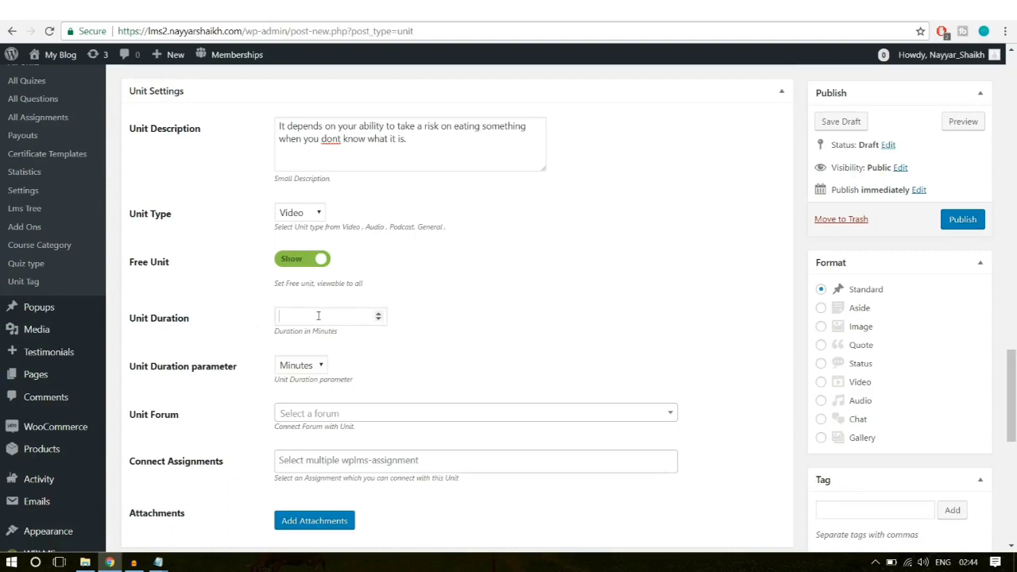
{"action": "left_click", "coordinate": [344, 311]}
{"action": "double_click", "coordinate": [302, 316]}
{"action": "left_click", "coordinate": [302, 367]}
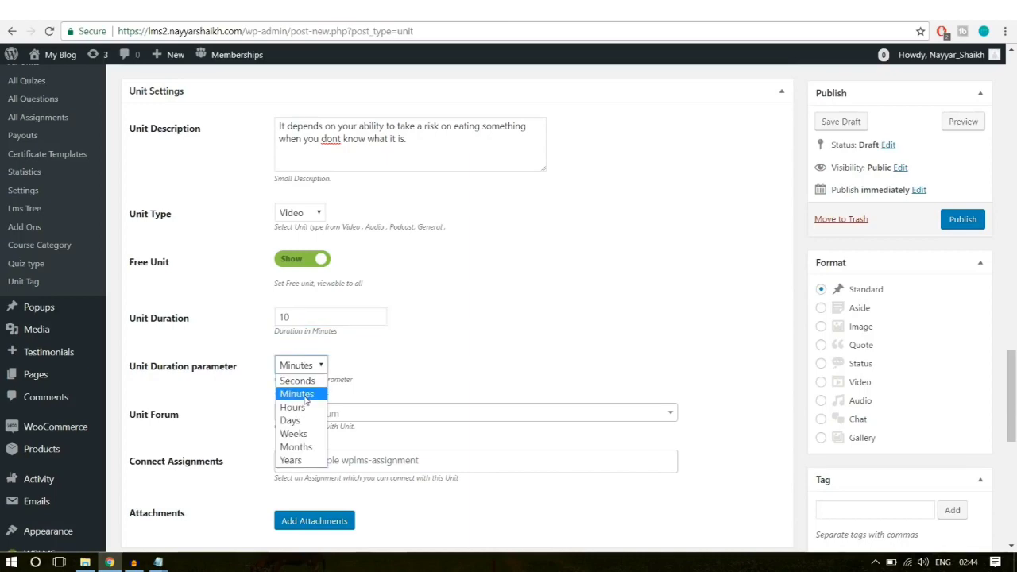
{"action": "left_click", "coordinate": [305, 395]}
{"action": "scroll", "coordinate": [613, 334], "scroll_direction": "down", "scroll_amount": 2}
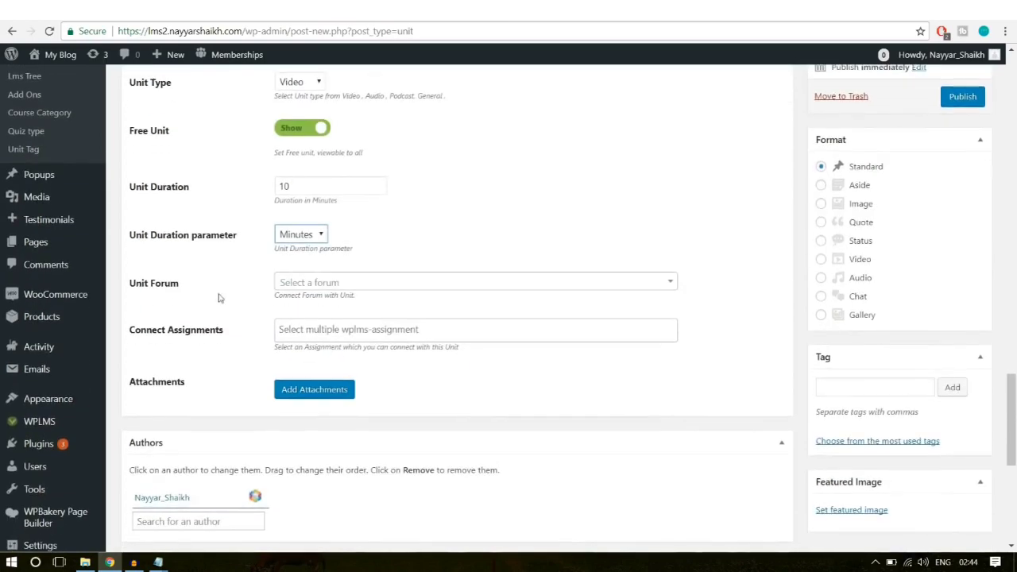
{"action": "scroll", "coordinate": [403, 363], "scroll_direction": "down", "scroll_amount": 1}
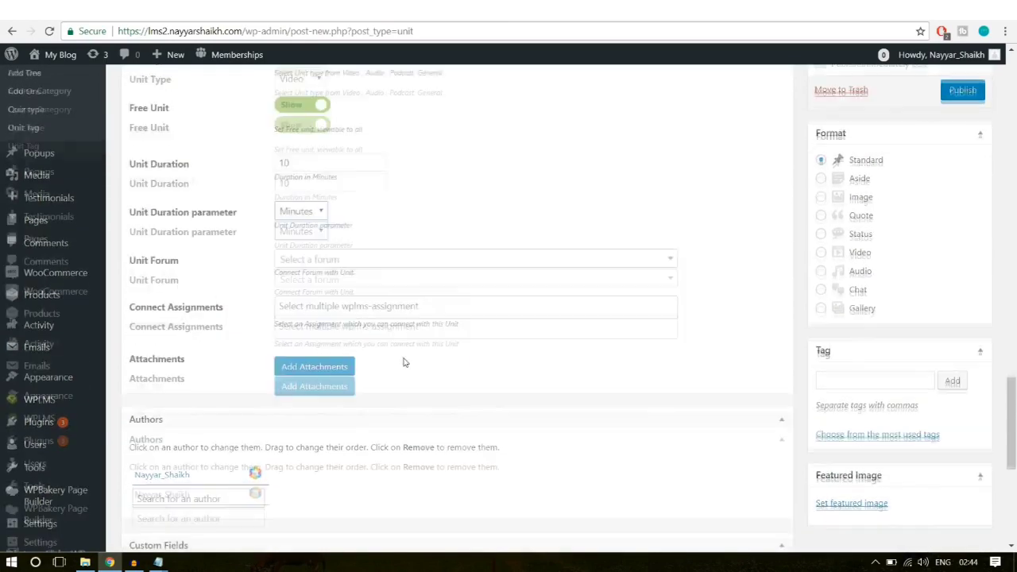
{"action": "scroll", "coordinate": [403, 362], "scroll_direction": "down", "scroll_amount": 3}
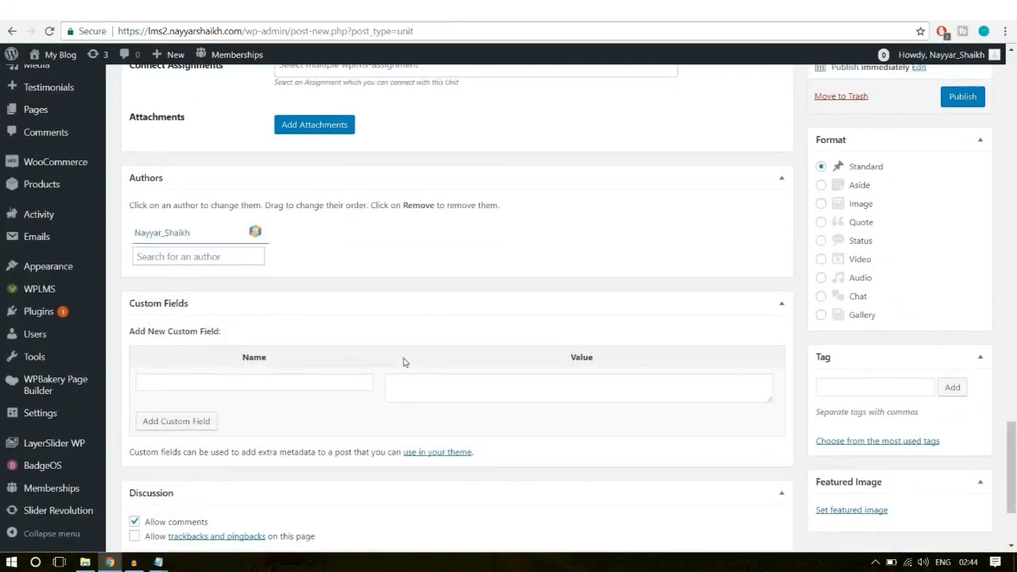
{"action": "scroll", "coordinate": [404, 362], "scroll_direction": "down", "scroll_amount": 2}
{"action": "scroll", "coordinate": [774, 404], "scroll_direction": "up", "scroll_amount": 1}
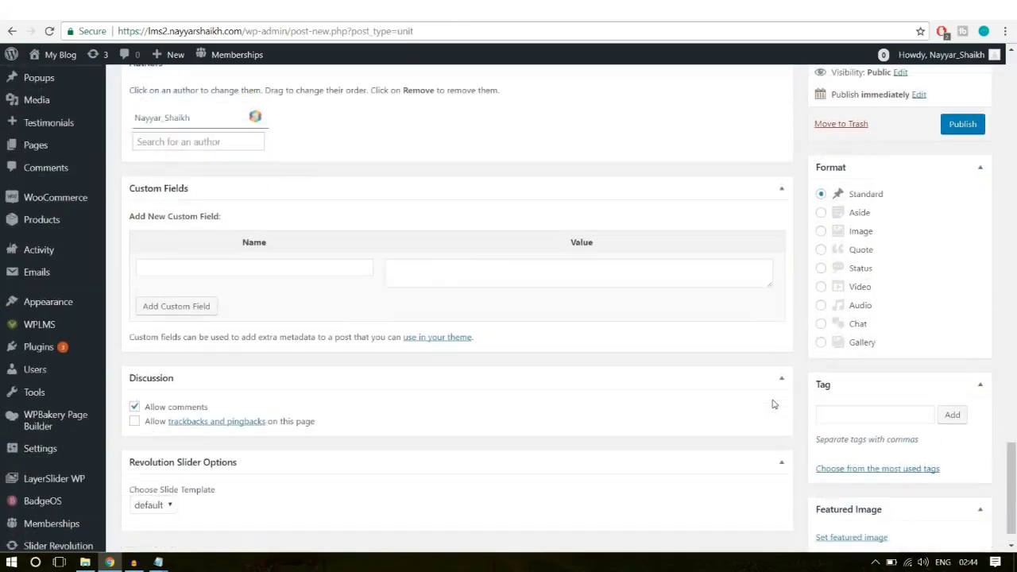
{"action": "scroll", "coordinate": [773, 403], "scroll_direction": "up", "scroll_amount": 6}
{"action": "scroll", "coordinate": [928, 376], "scroll_direction": "down", "scroll_amount": 4}
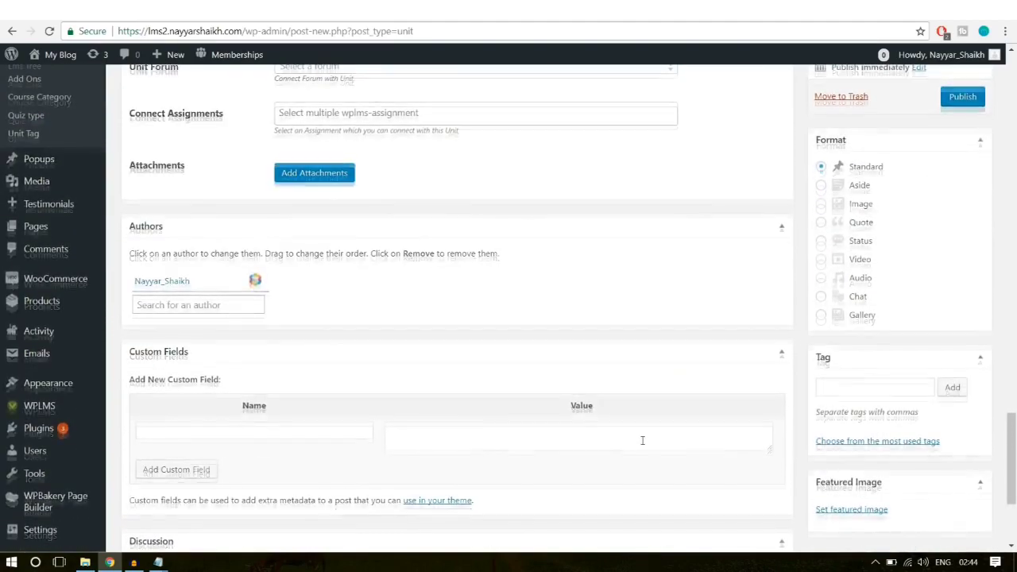
{"action": "scroll", "coordinate": [642, 441], "scroll_direction": "up", "scroll_amount": 12}
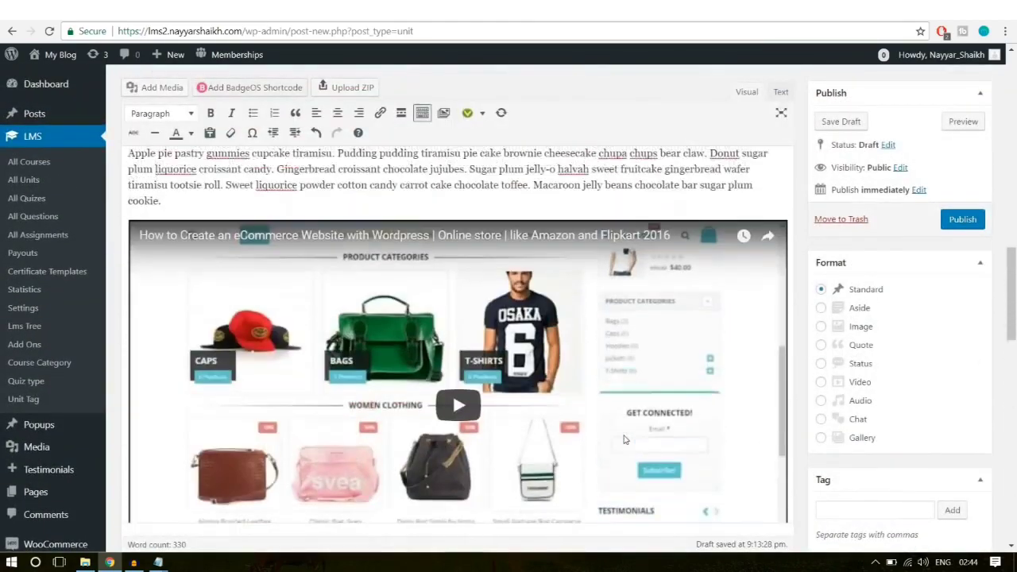
{"action": "scroll", "coordinate": [623, 439], "scroll_direction": "up", "scroll_amount": 10}
{"action": "scroll", "coordinate": [623, 435], "scroll_direction": "down", "scroll_amount": 2}
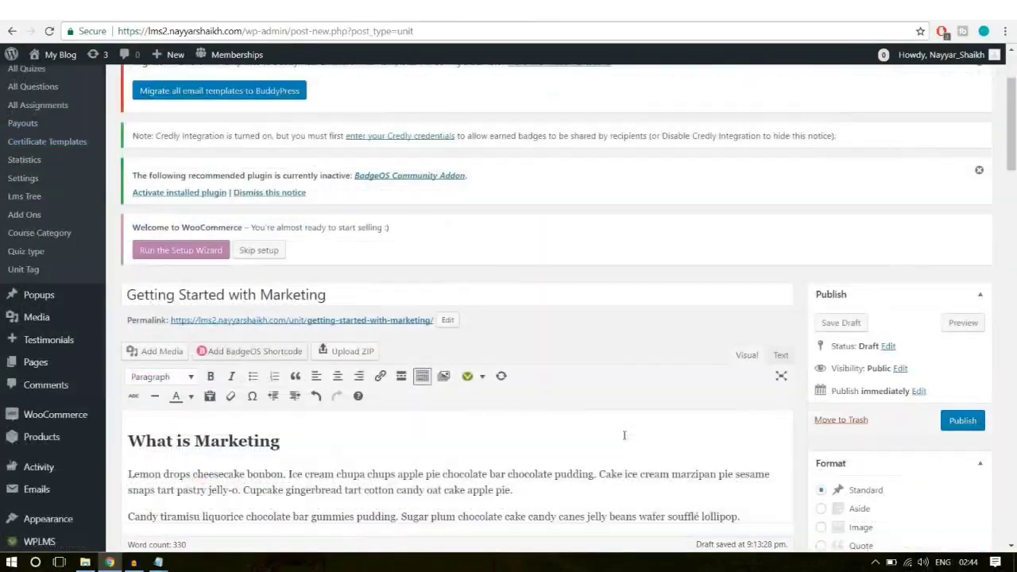
{"action": "scroll", "coordinate": [623, 436], "scroll_direction": "down", "scroll_amount": 3}
Step: Publish the unit and open its View post link in a new tab
{"action": "left_click", "coordinate": [967, 156]}
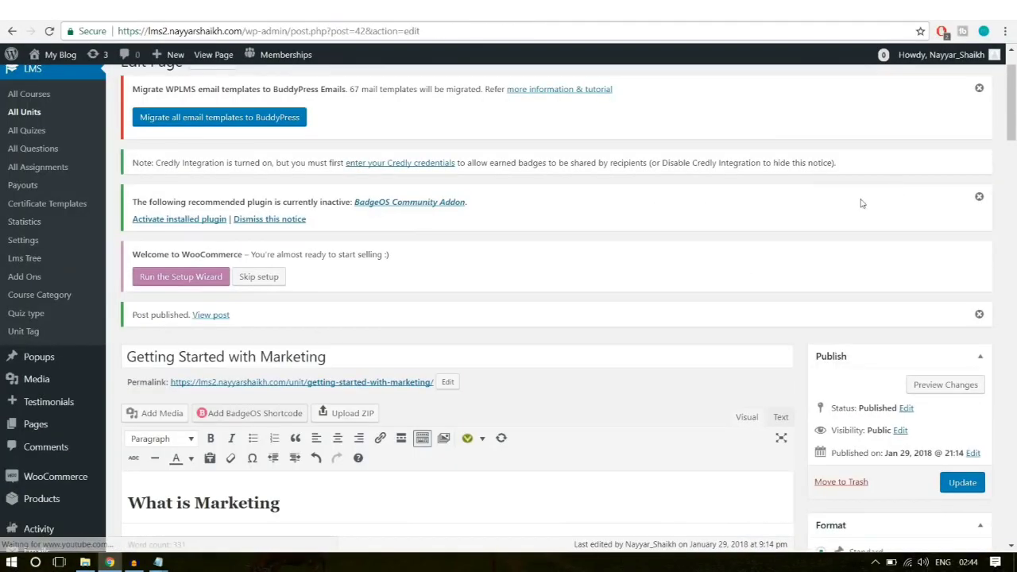
{"action": "scroll", "coordinate": [635, 238], "scroll_direction": "down", "scroll_amount": 3}
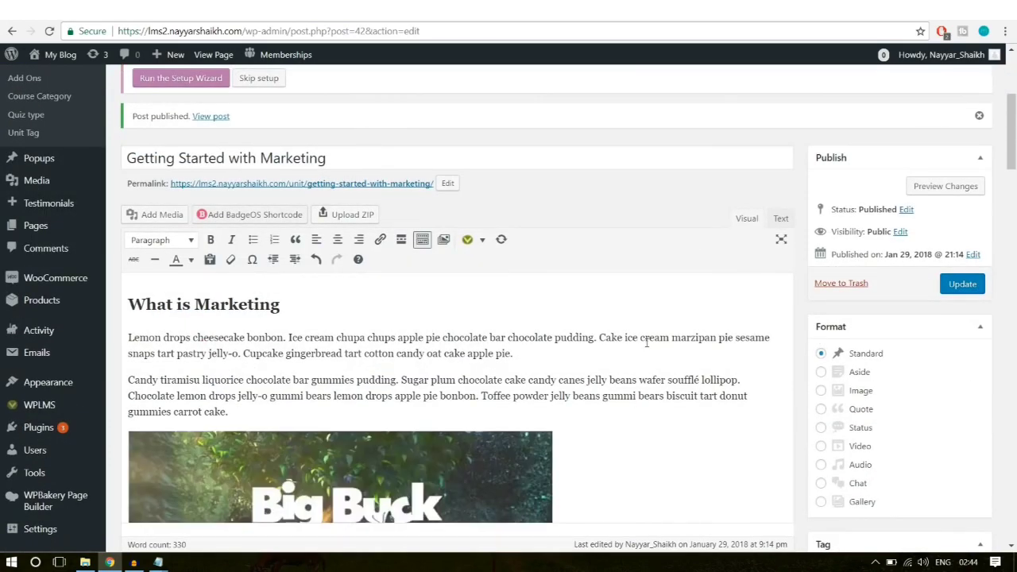
{"action": "right_click", "coordinate": [216, 117]}
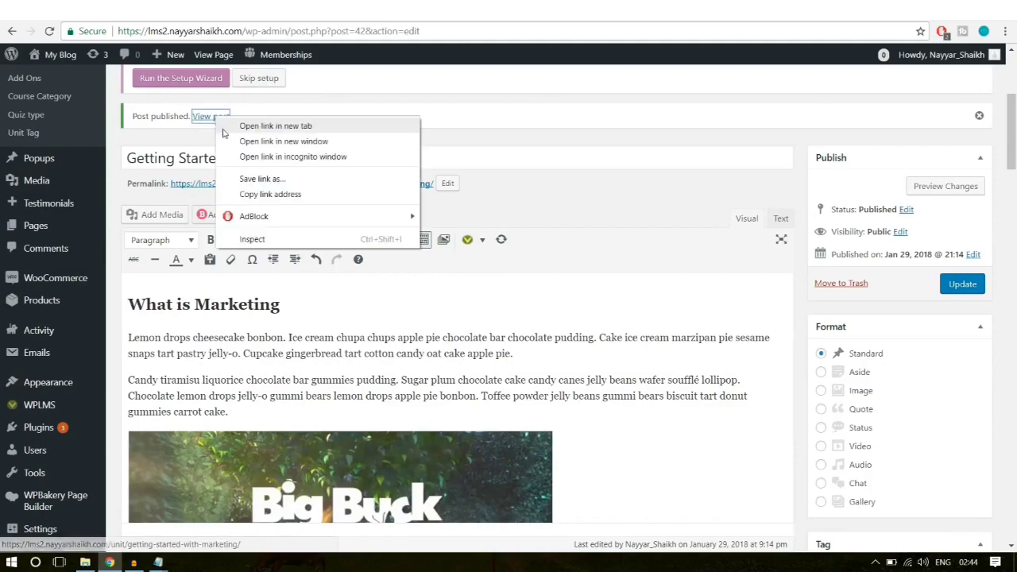
{"action": "left_click", "coordinate": [224, 133]}
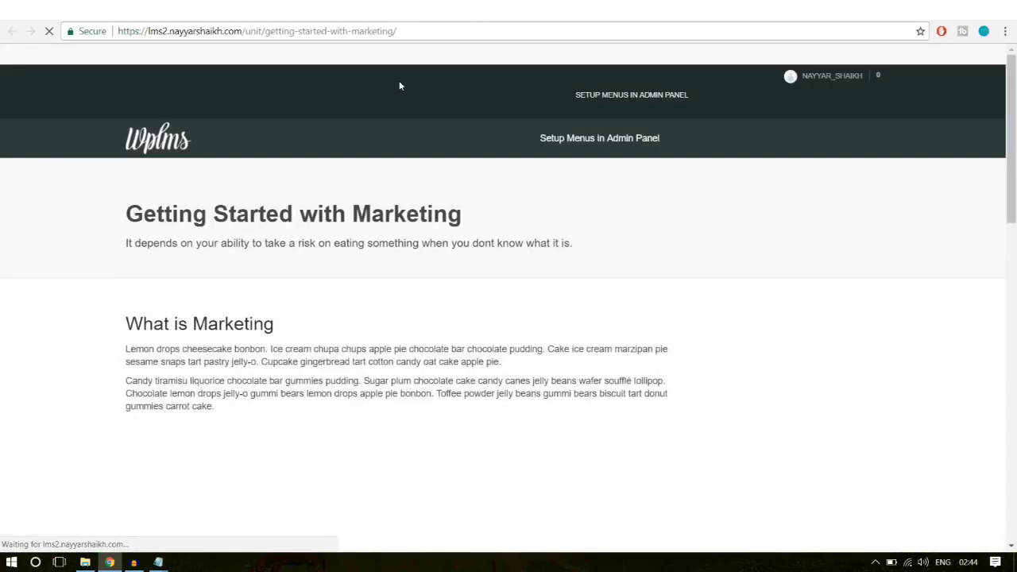
Step: Review the live page, highlighting the heading, subtitle and What is Marketing text
{"action": "scroll", "coordinate": [522, 298], "scroll_direction": "down", "scroll_amount": 1}
{"action": "scroll", "coordinate": [522, 297], "scroll_direction": "down", "scroll_amount": 6}
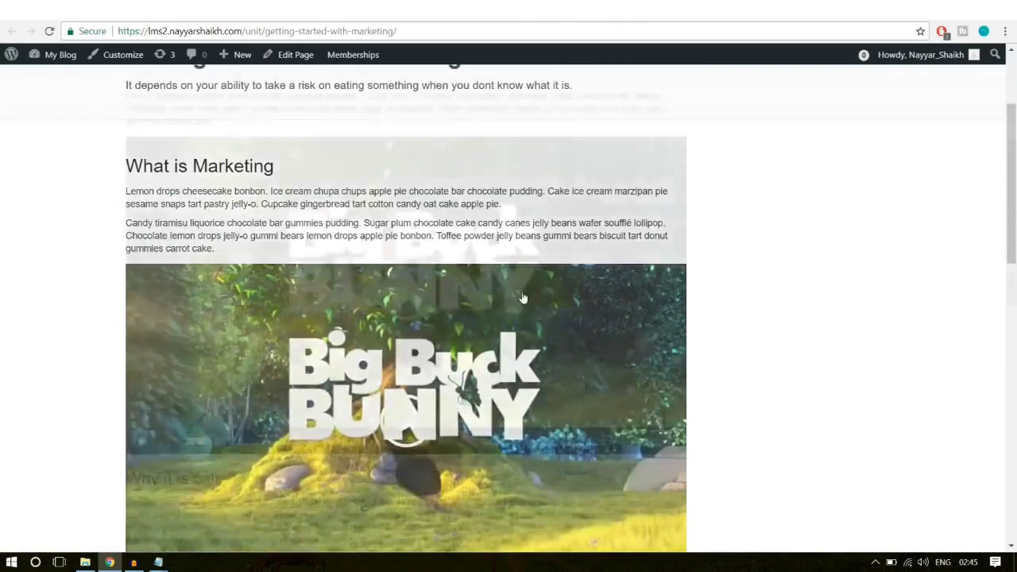
{"action": "scroll", "coordinate": [368, 276], "scroll_direction": "up", "scroll_amount": 3}
{"action": "scroll", "coordinate": [368, 275], "scroll_direction": "down", "scroll_amount": 6}
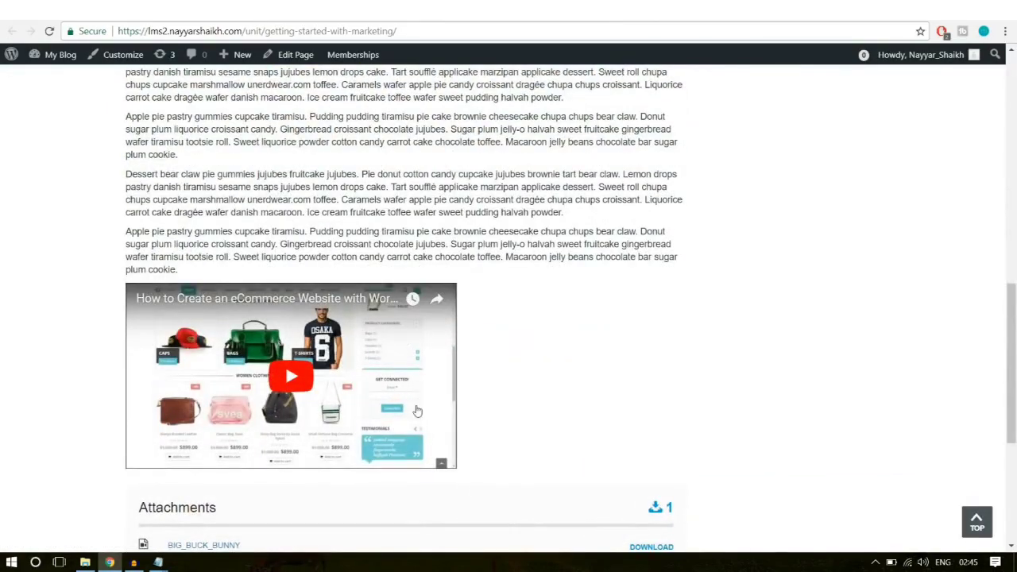
{"action": "left_click_drag", "start_coordinate": [294, 232], "coordinate": [151, 188]}
{"action": "left_click", "coordinate": [163, 189]}
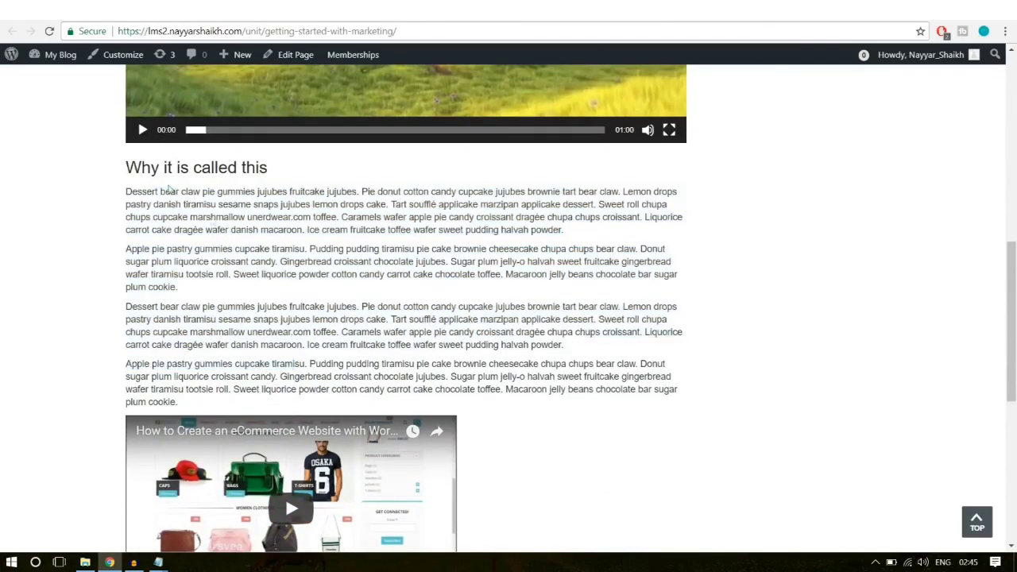
{"action": "scroll", "coordinate": [280, 298], "scroll_direction": "up", "scroll_amount": 8}
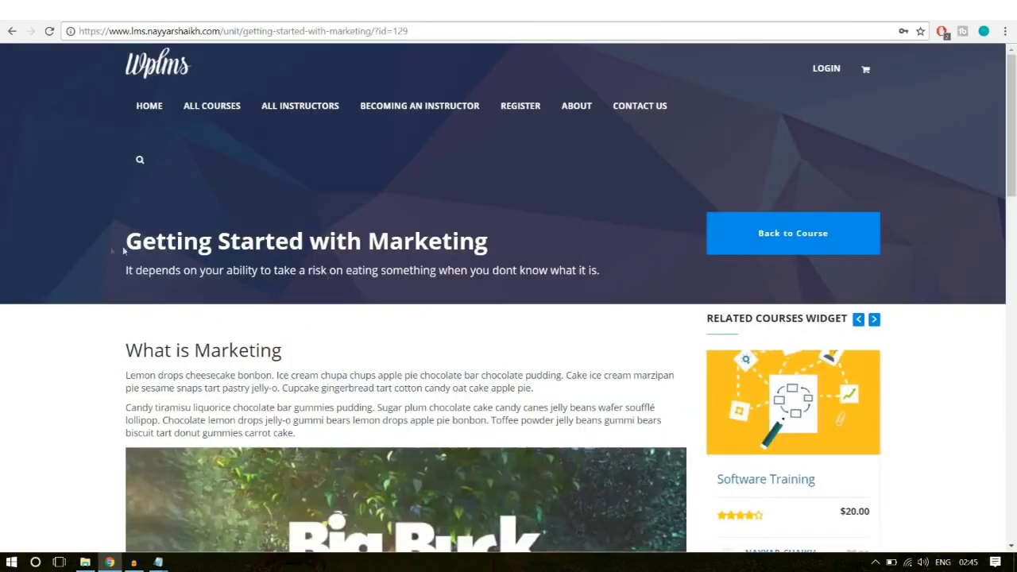
{"action": "left_click_drag", "start_coordinate": [124, 251], "coordinate": [420, 287]}
{"action": "left_click", "coordinate": [426, 289]}
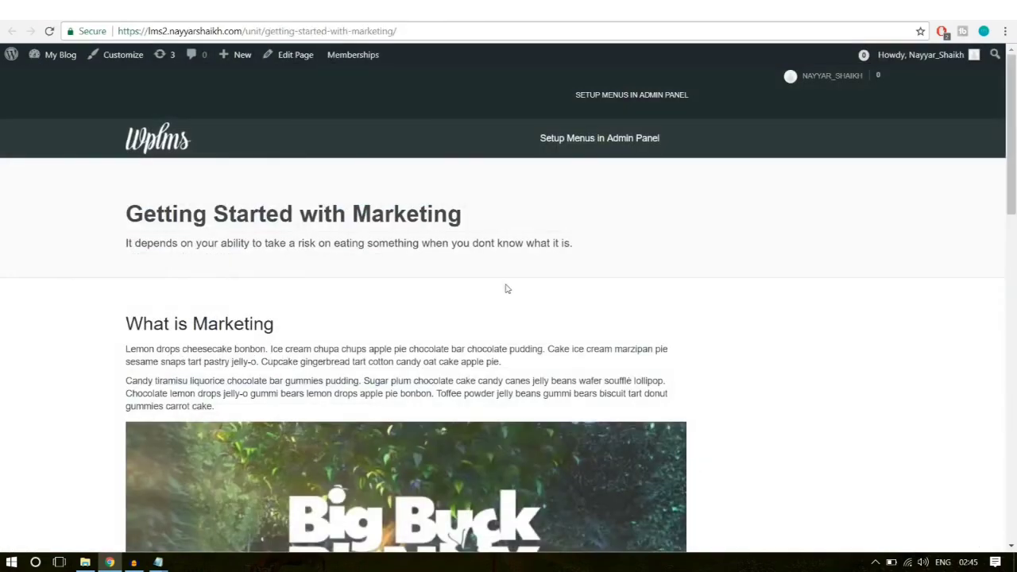
{"action": "left_click_drag", "start_coordinate": [253, 290], "coordinate": [197, 185]}
{"action": "left_click", "coordinate": [197, 186]}
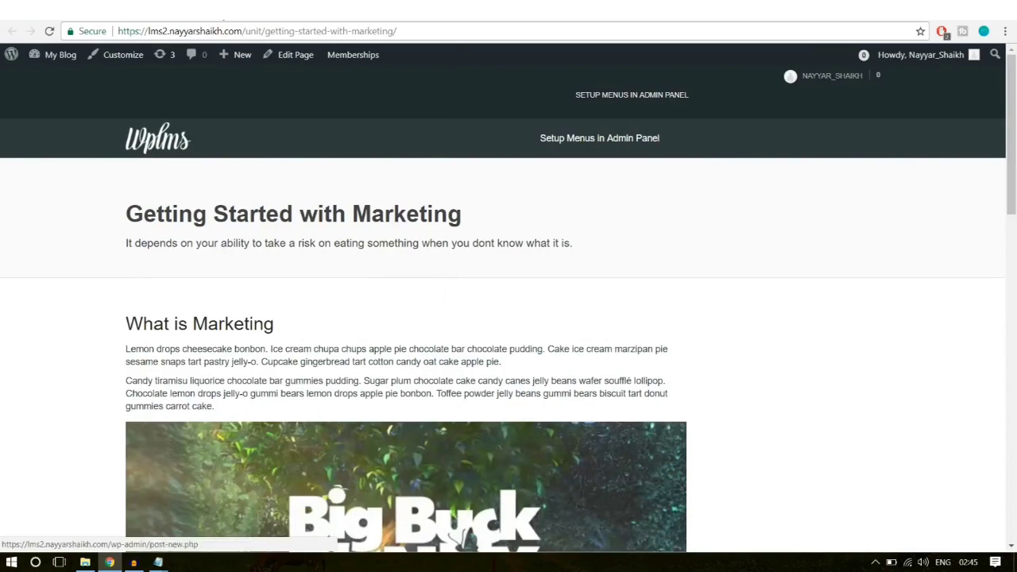
Step: Return to the Software Training course page and expand Section 1: Introduction
{"action": "left_click", "coordinate": [187, 10]}
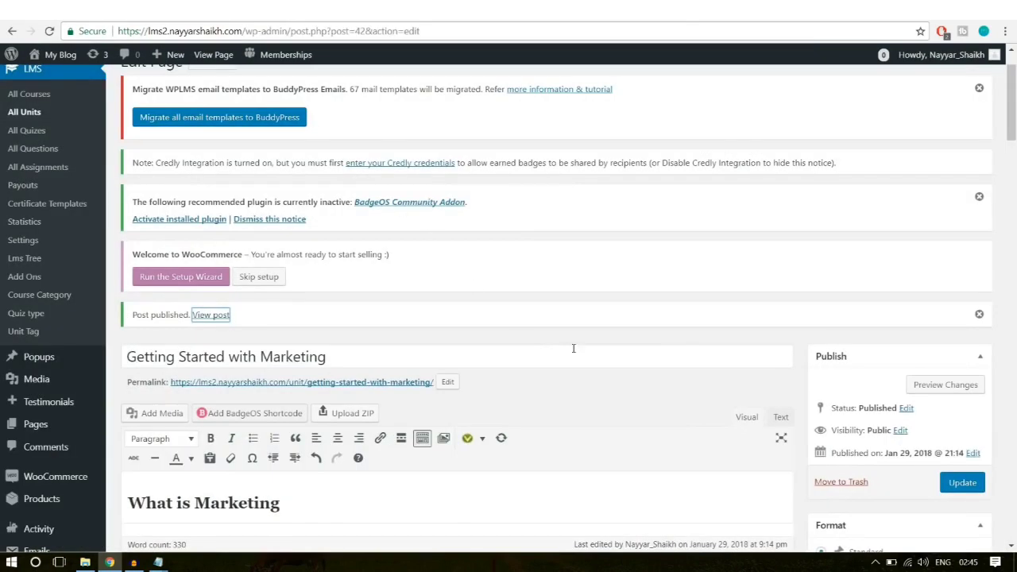
{"action": "scroll", "coordinate": [573, 349], "scroll_direction": "up", "scroll_amount": 1}
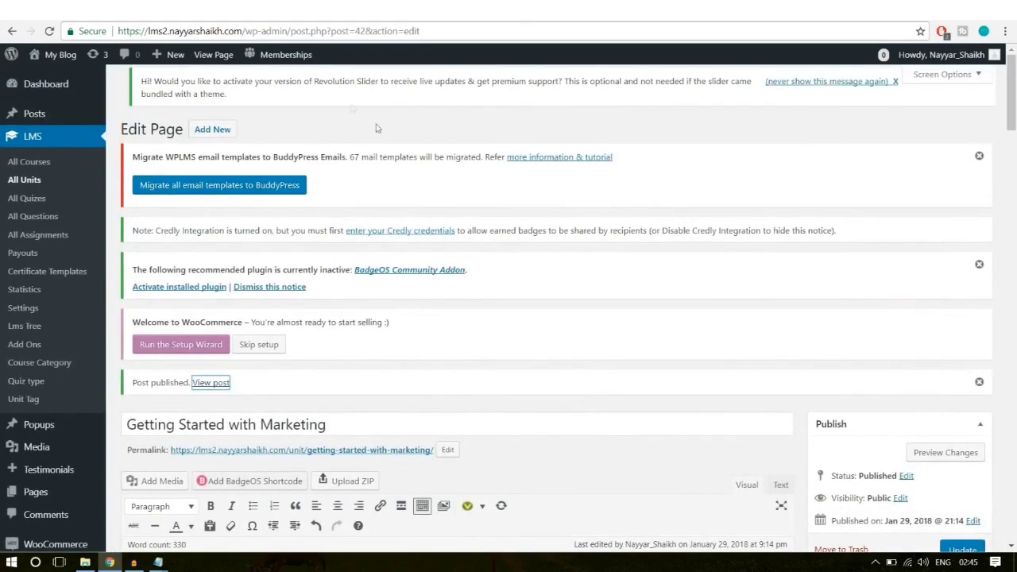
{"action": "left_click", "coordinate": [339, 131]}
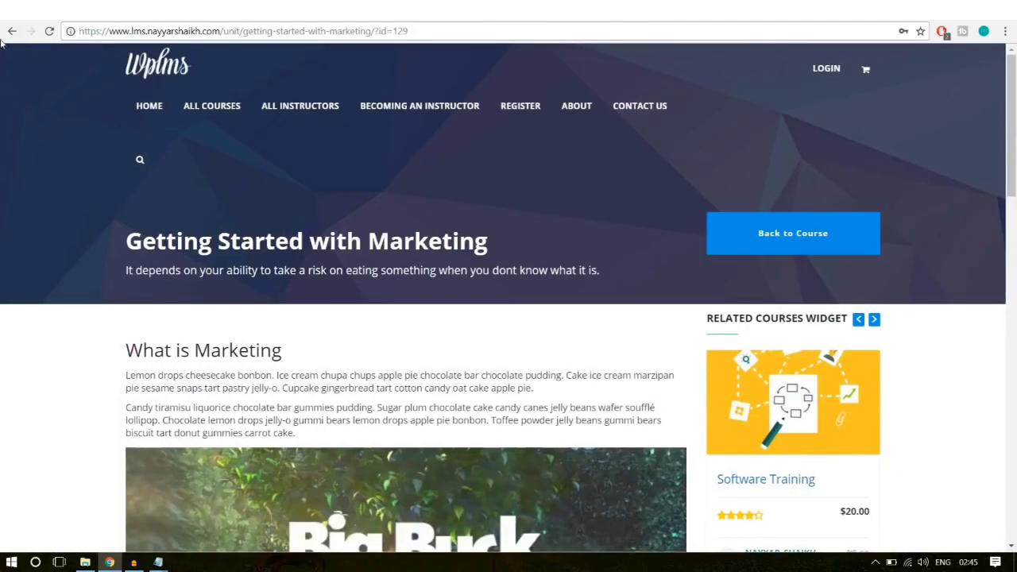
{"action": "left_click", "coordinate": [12, 31]}
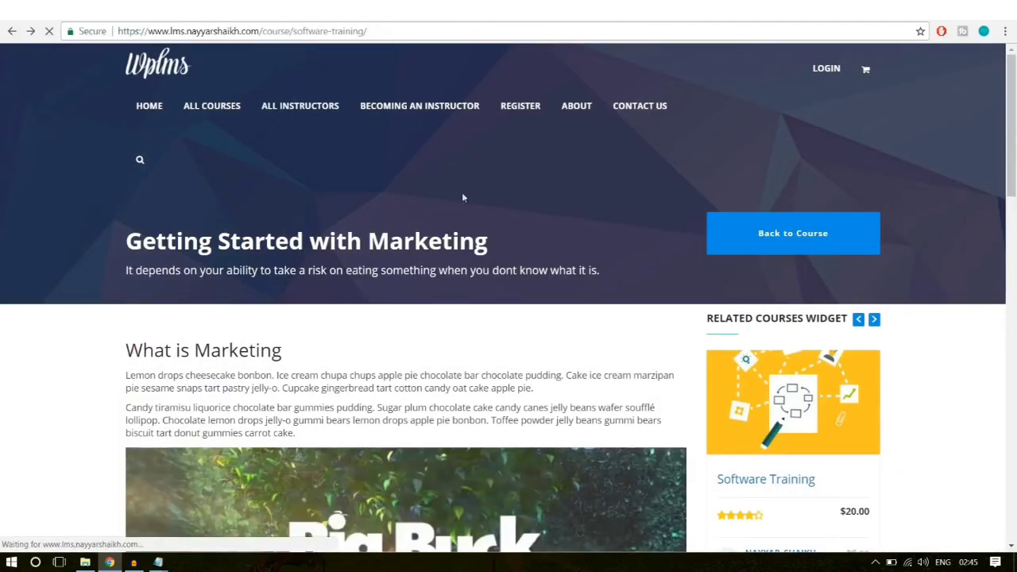
{"action": "scroll", "coordinate": [882, 311], "scroll_direction": "up", "scroll_amount": 8}
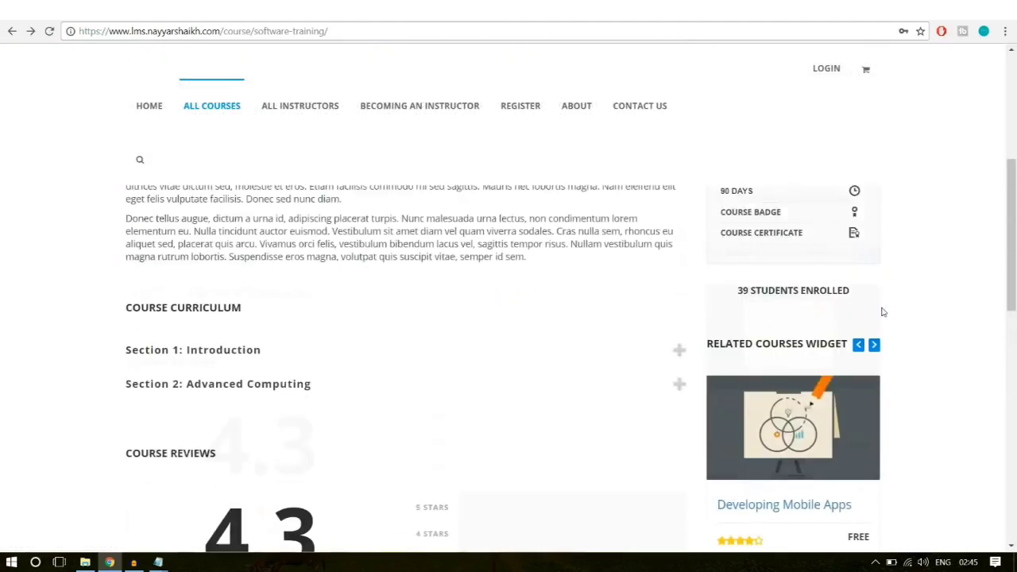
{"action": "scroll", "coordinate": [882, 311], "scroll_direction": "down", "scroll_amount": 6}
{"action": "scroll", "coordinate": [880, 311], "scroll_direction": "down", "scroll_amount": 3}
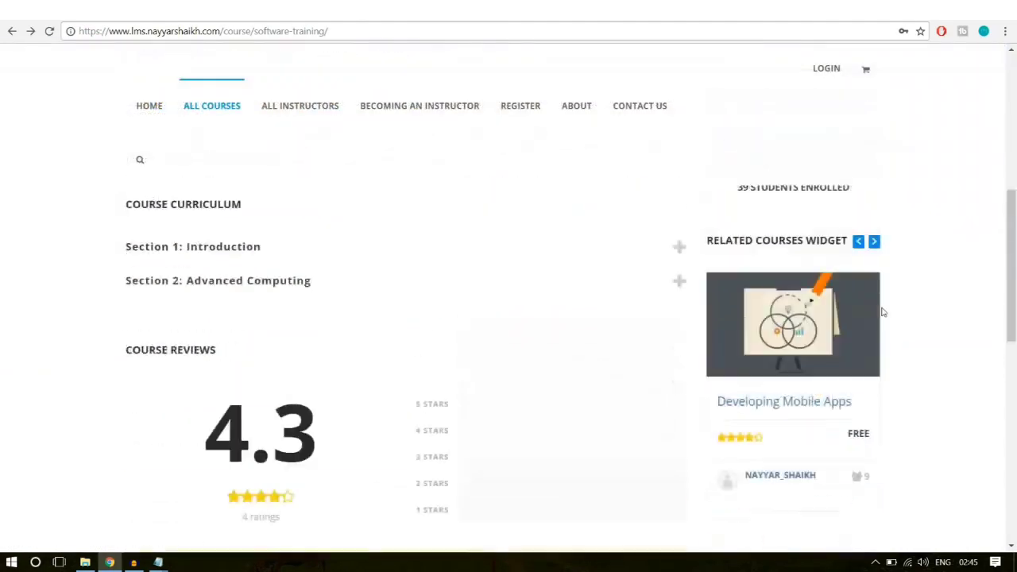
{"action": "scroll", "coordinate": [302, 251], "scroll_direction": "up", "scroll_amount": 2}
{"action": "left_click", "coordinate": [274, 310]}
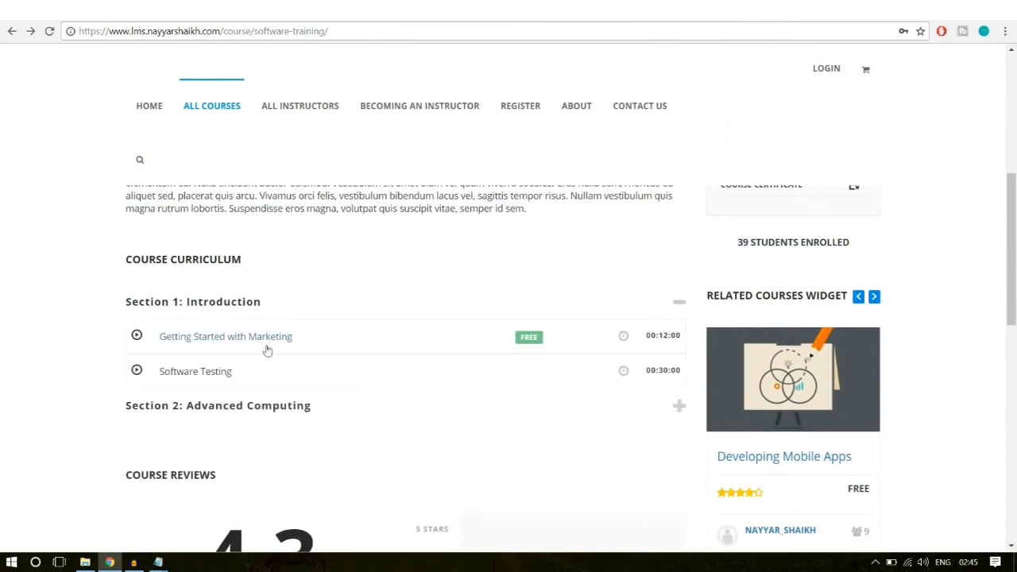
Step: Select the Software Testing lesson title, then bring up the site login form
{"action": "triple_click", "coordinate": [211, 367]}
{"action": "left_click", "coordinate": [204, 371]}
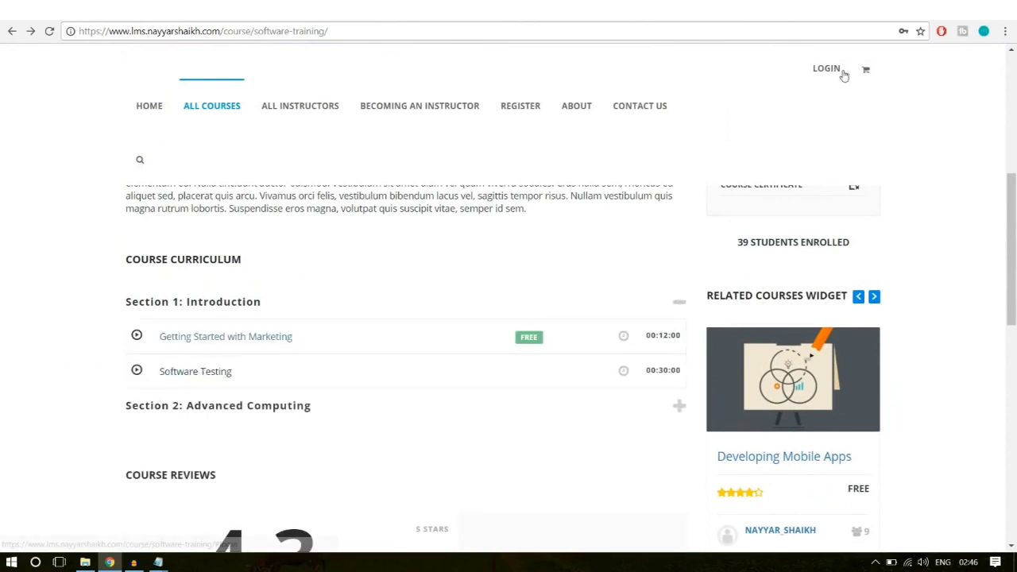
{"action": "left_click_drag", "start_coordinate": [244, 374], "coordinate": [158, 374]}
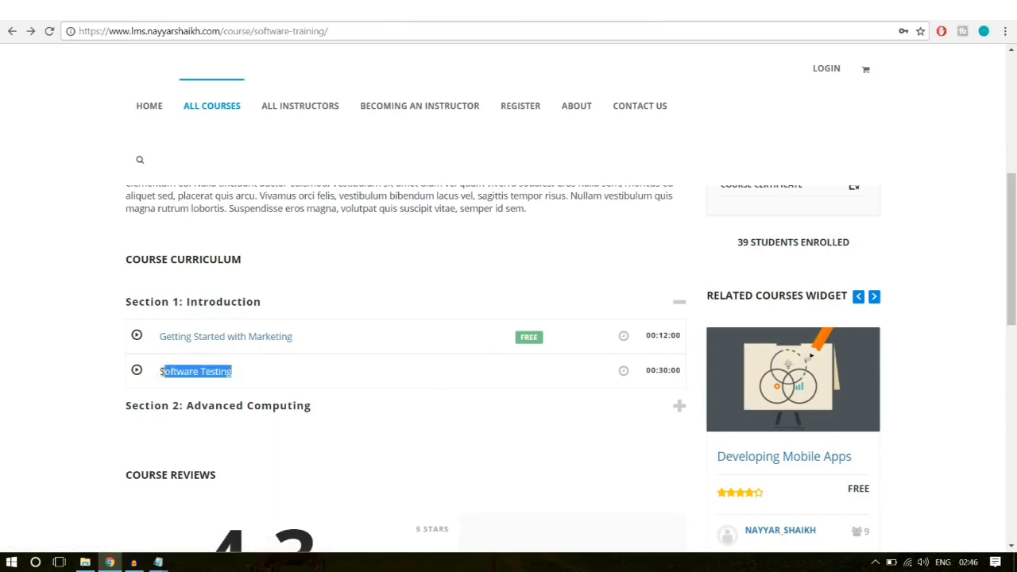
{"action": "left_click", "coordinate": [157, 375]}
{"action": "left_click_drag", "start_coordinate": [242, 375], "coordinate": [159, 375]}
{"action": "key", "text": "ctrl+c"}
{"action": "left_click", "coordinate": [158, 375]}
{"action": "scroll", "coordinate": [724, 455], "scroll_direction": "up", "scroll_amount": 10}
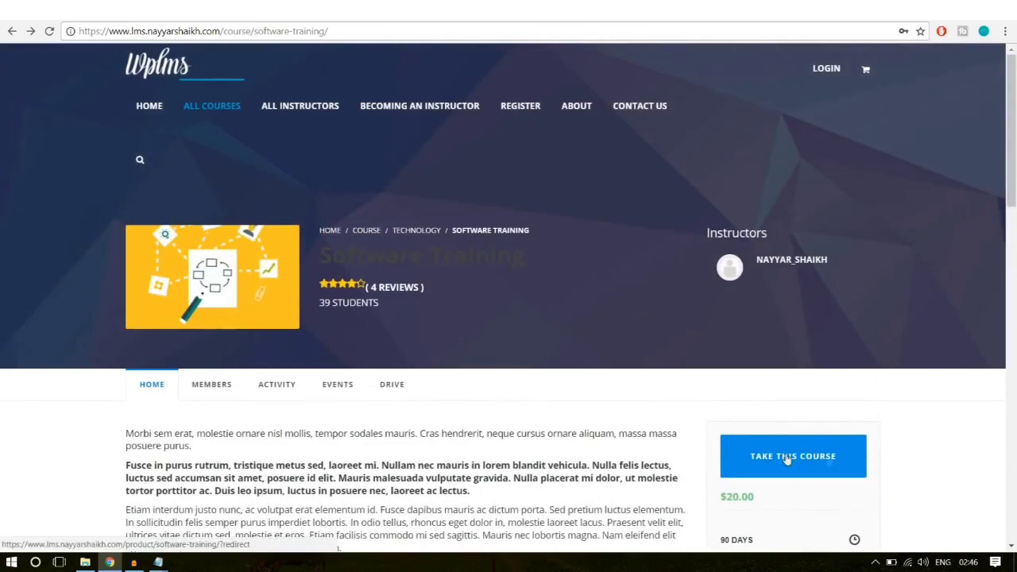
{"action": "left_click", "coordinate": [825, 69]}
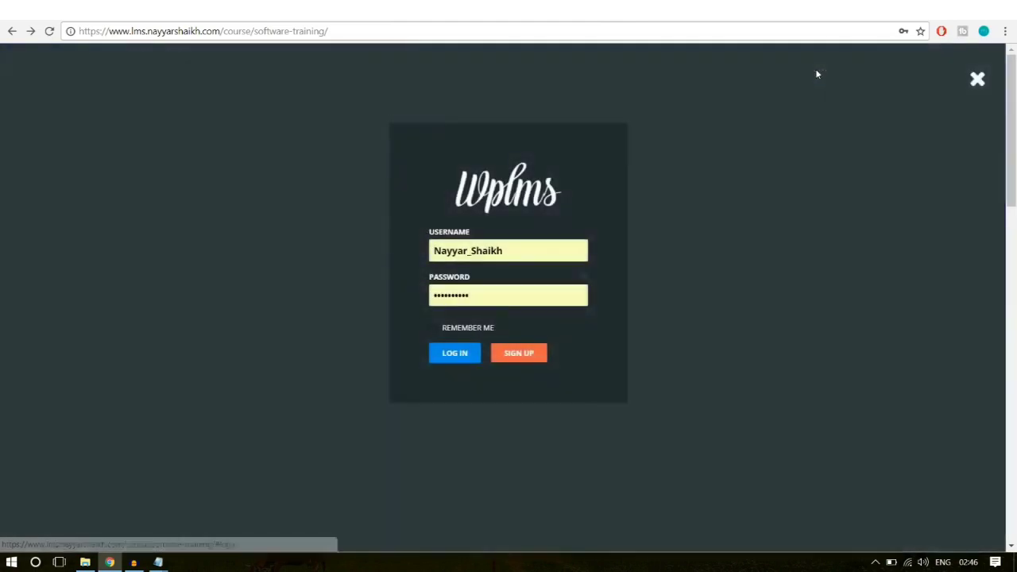
Step: Log in and change the address to the Software Training course page
{"action": "left_click", "coordinate": [454, 354]}
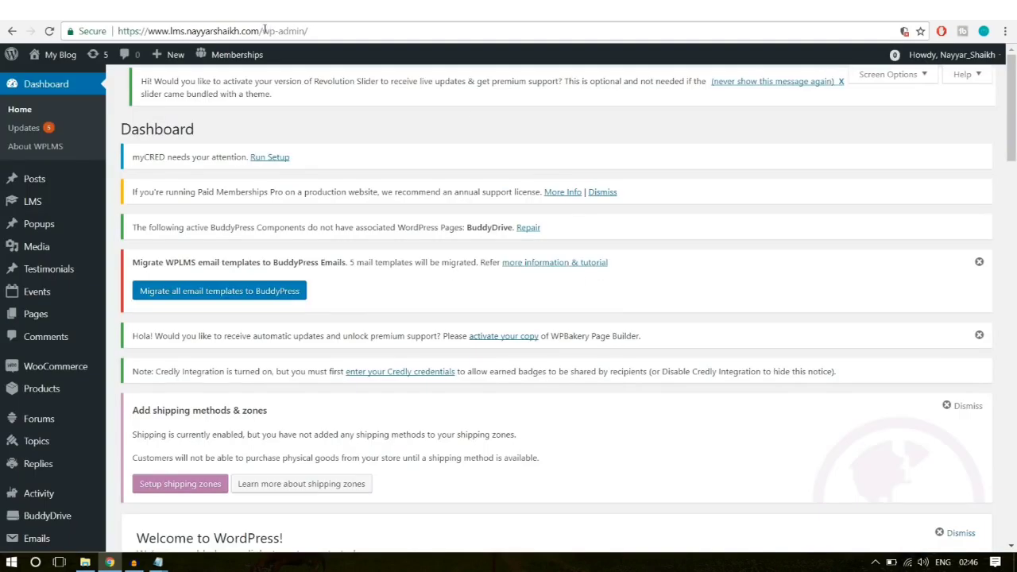
{"action": "left_click_drag", "start_coordinate": [264, 31], "coordinate": [401, 24]}
{"action": "type", "text": "cou"}
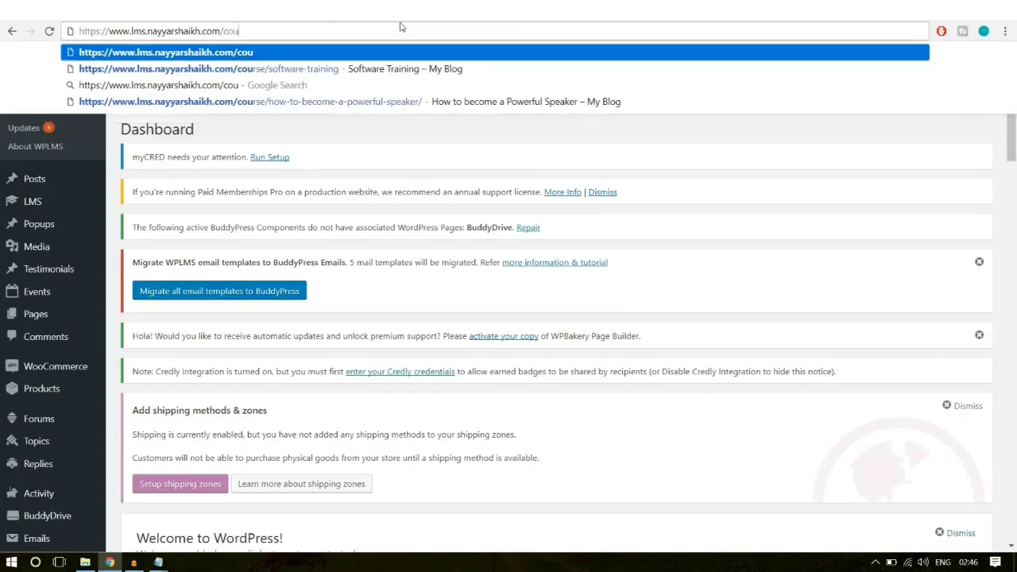
{"action": "left_click", "coordinate": [381, 45]}
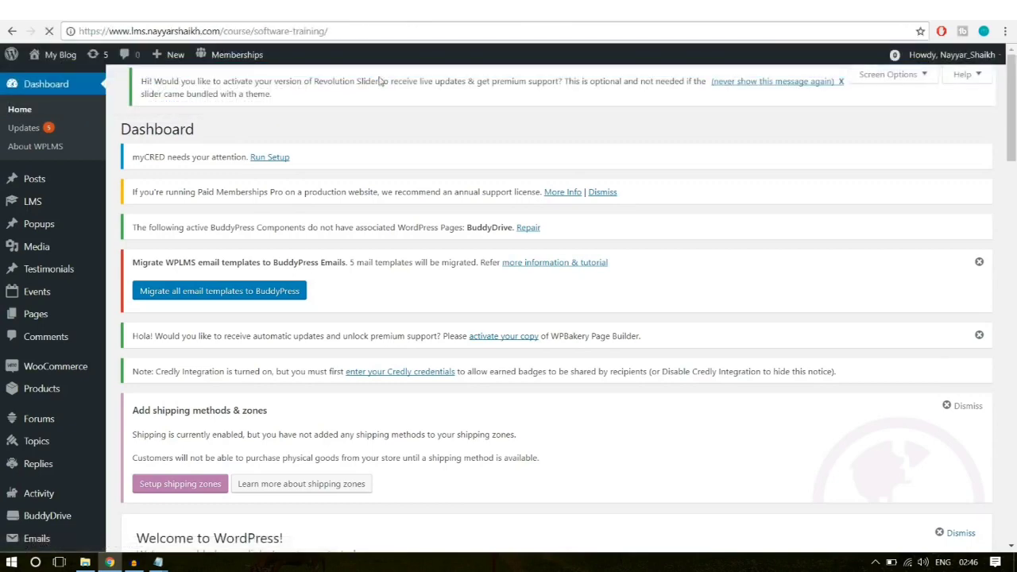
Step: Expand Section 1: Introduction and open the Software Testing unit
{"action": "scroll", "coordinate": [547, 345], "scroll_direction": "down", "scroll_amount": 6}
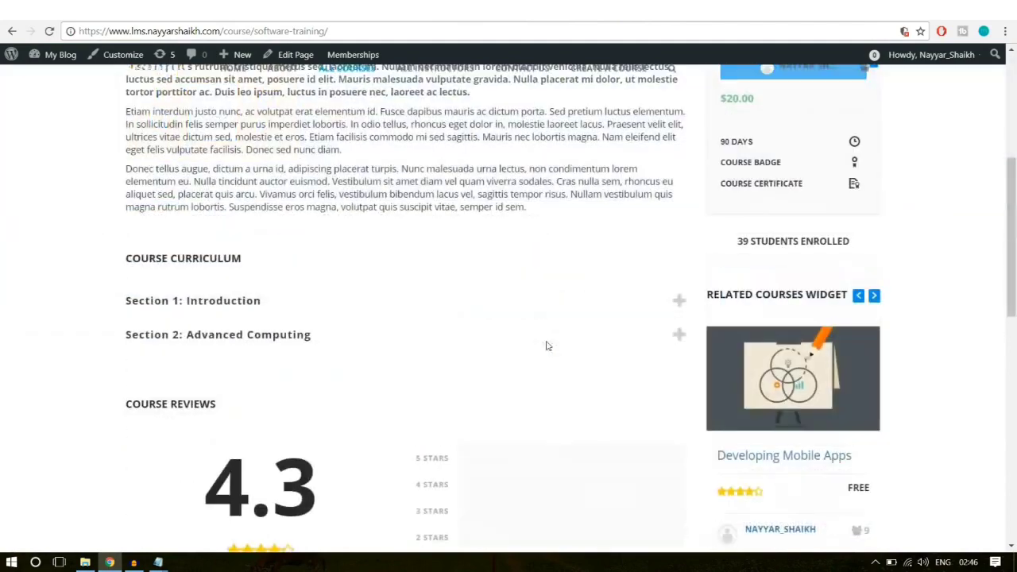
{"action": "scroll", "coordinate": [357, 246], "scroll_direction": "up", "scroll_amount": 1}
{"action": "left_click", "coordinate": [270, 235]}
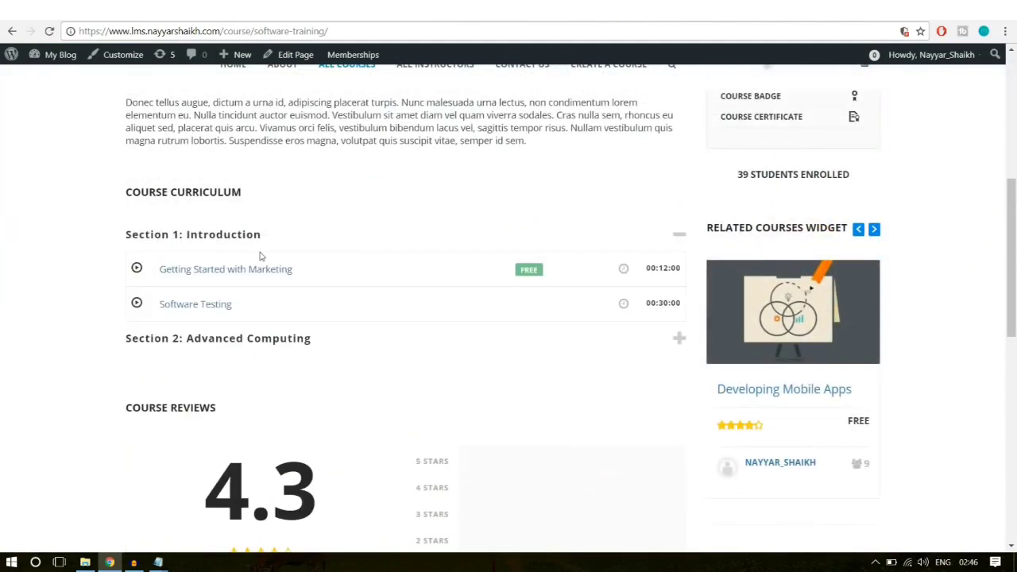
{"action": "left_click", "coordinate": [195, 310]}
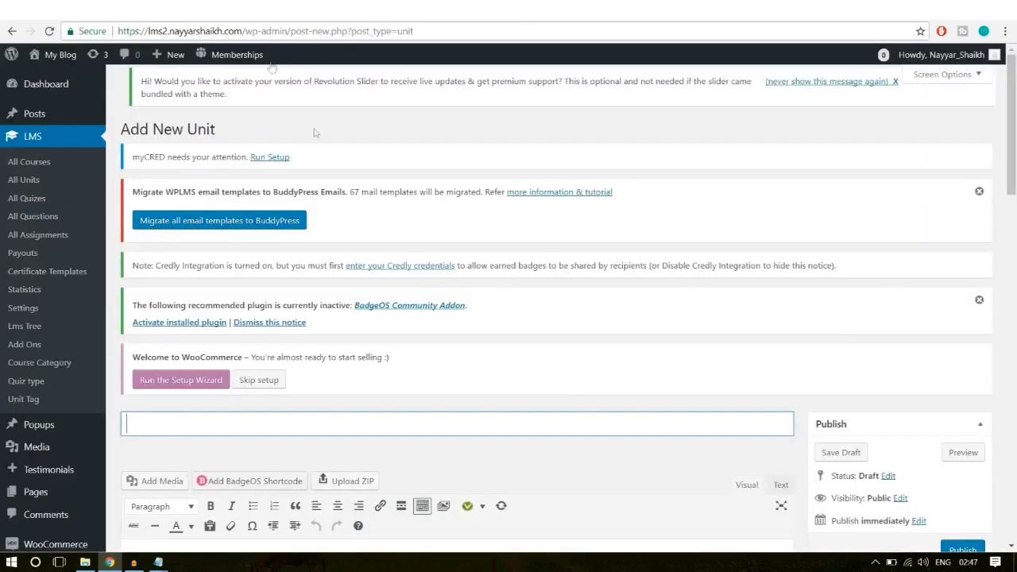
Step: Paste Software Testing as the title and the copied heading and paragraph into the body
{"action": "scroll", "coordinate": [317, 294], "scroll_direction": "down", "scroll_amount": 3}
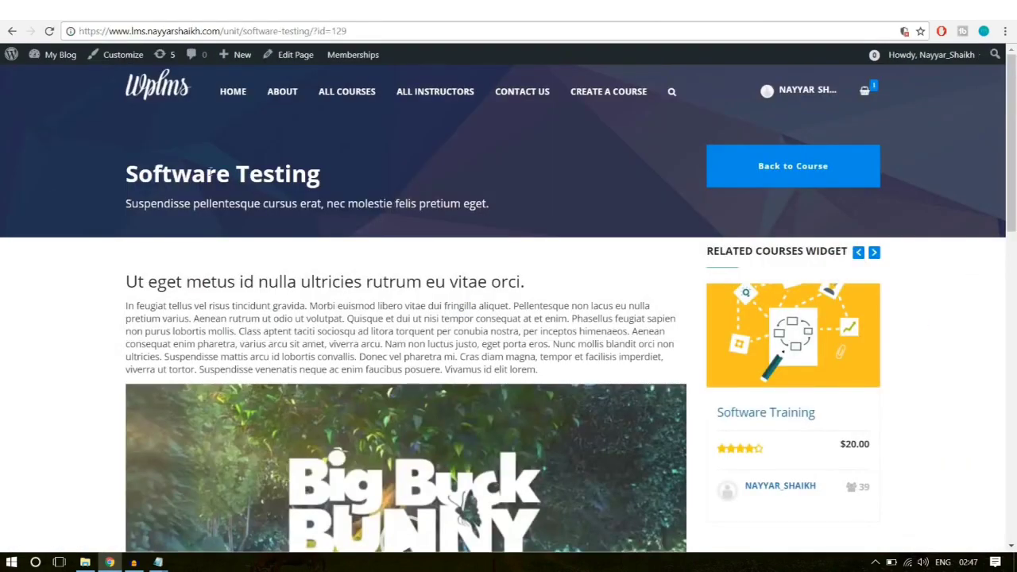
{"action": "triple_click", "coordinate": [211, 173]}
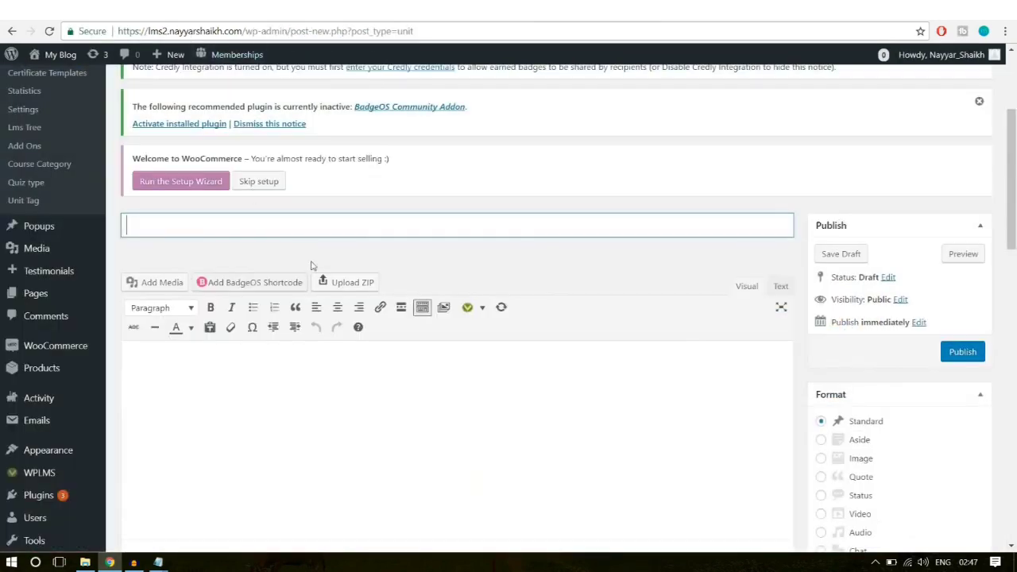
{"action": "key", "text": "ctrl+v"}
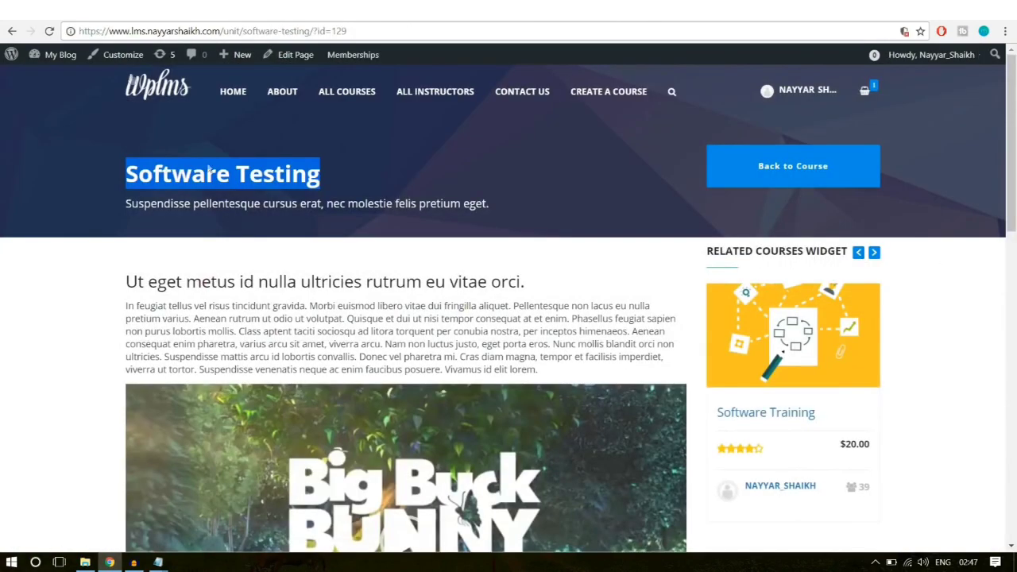
{"action": "left_click_drag", "start_coordinate": [127, 275], "coordinate": [567, 373]}
{"action": "key", "text": "ctrl+c"}
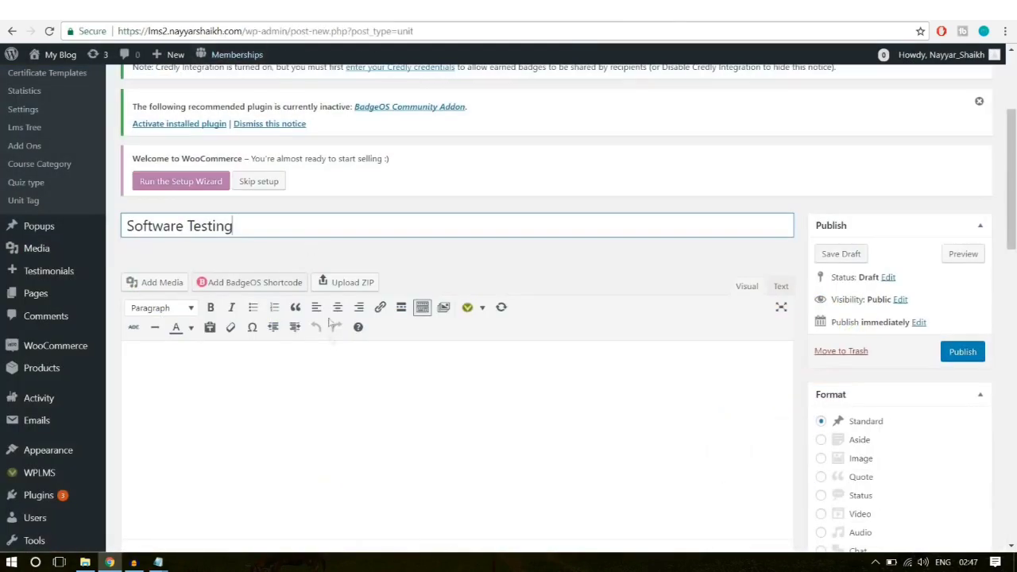
{"action": "left_click", "coordinate": [332, 371]}
{"action": "key", "text": "ctrl+v"}
Step: Embed the big_buck_bunny.mp4 video from the media library into the unit
{"action": "scroll", "coordinate": [333, 378], "scroll_direction": "down", "scroll_amount": 1}
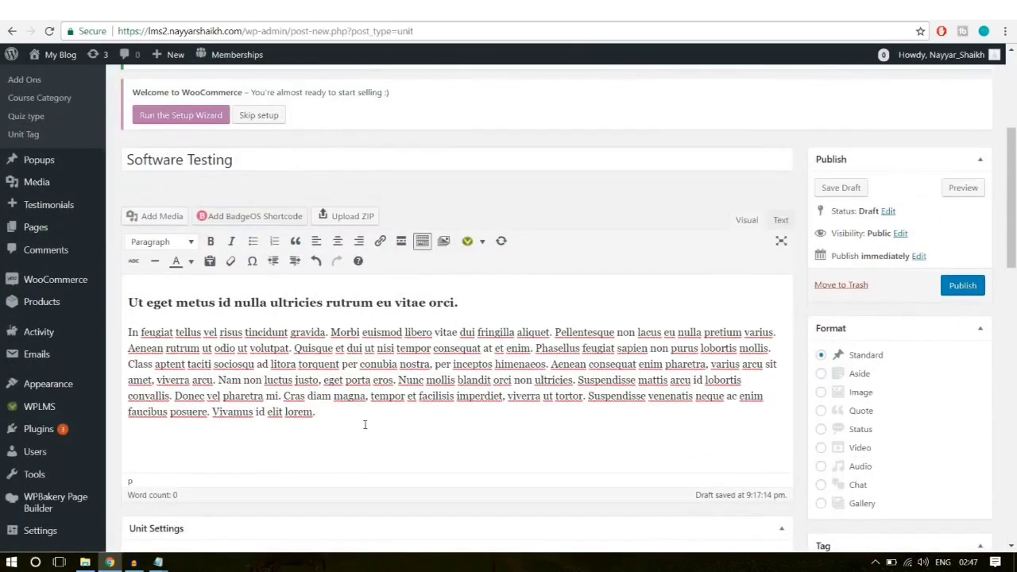
{"action": "left_click", "coordinate": [163, 216]}
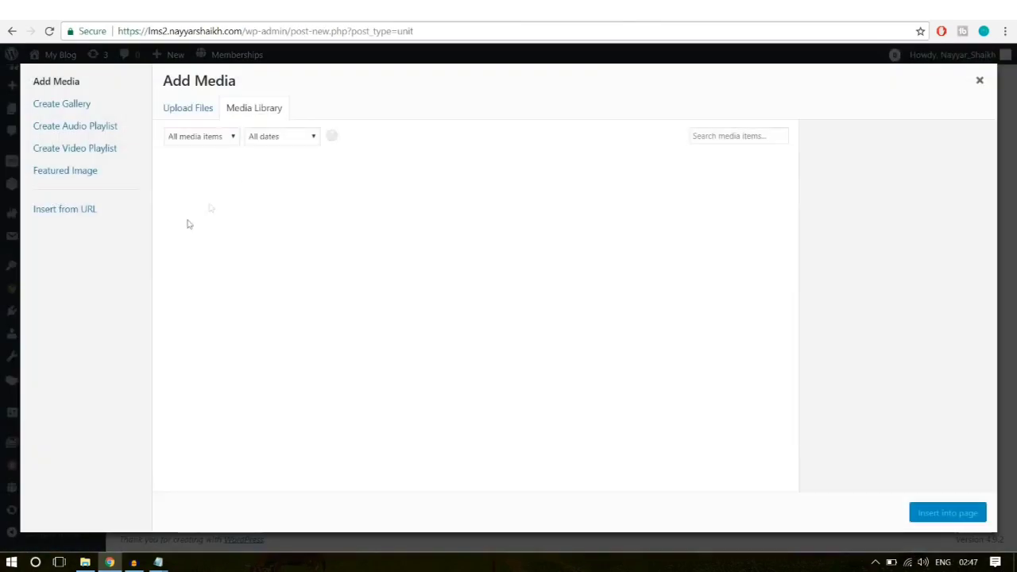
{"action": "left_click", "coordinate": [218, 168]}
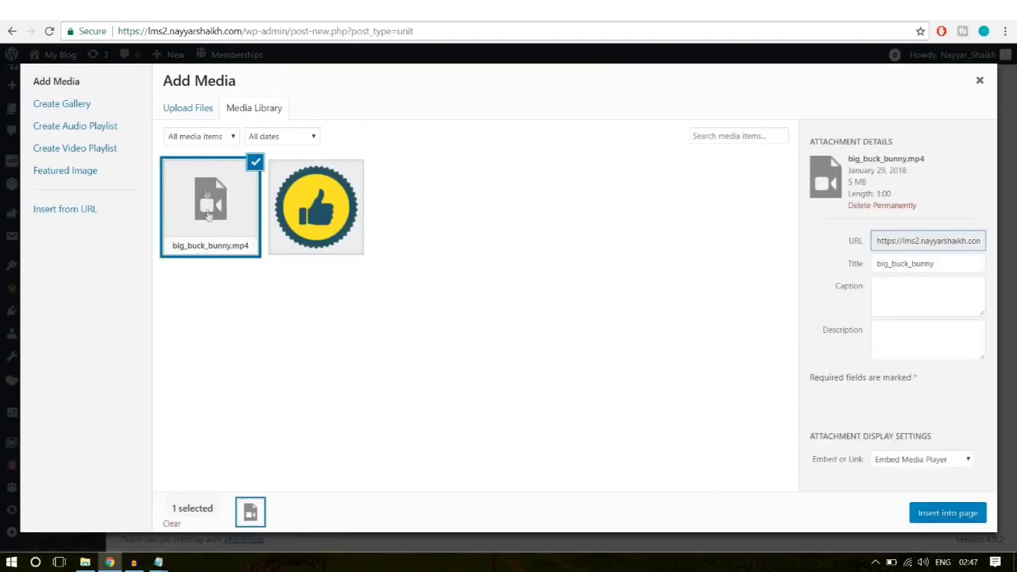
{"action": "left_click", "coordinate": [949, 514]}
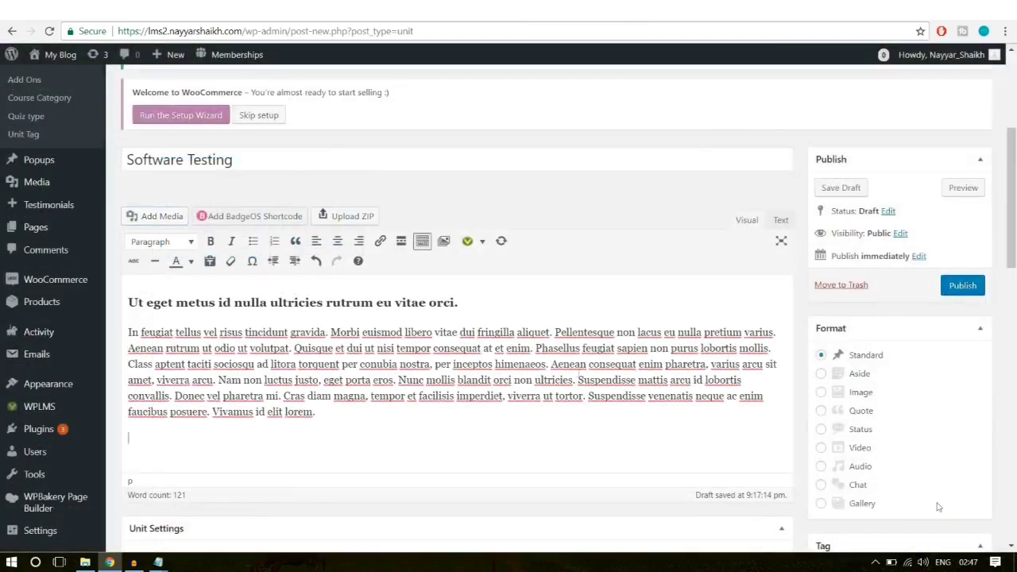
Step: Select the subtitle line on the live unit page
{"action": "scroll", "coordinate": [542, 363], "scroll_direction": "down", "scroll_amount": 3}
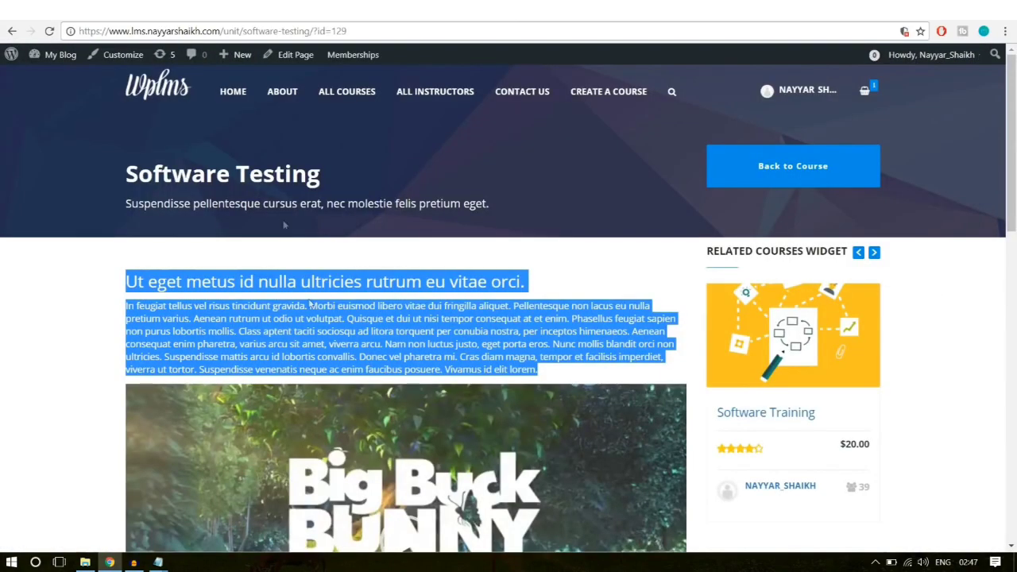
{"action": "left_click", "coordinate": [284, 212]}
{"action": "triple_click", "coordinate": [284, 205]}
{"action": "left_click", "coordinate": [287, 205]}
{"action": "key", "text": "ctrl+c"}
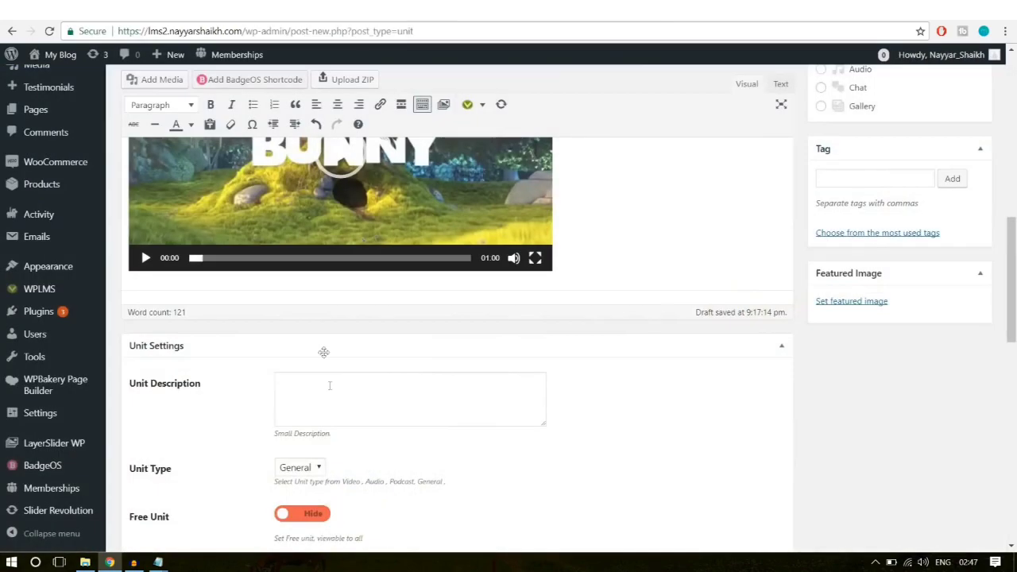
Step: Paste the subtitle as the Unit Description and set Unit Type to Video
{"action": "left_click", "coordinate": [336, 409]}
{"action": "key", "text": "ctrl+v"}
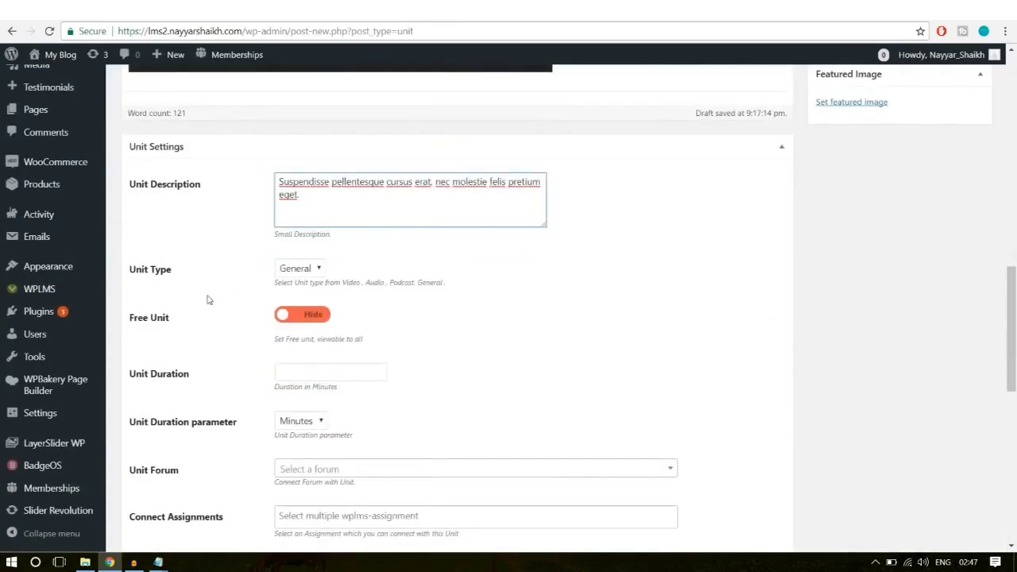
{"action": "left_click", "coordinate": [297, 269]}
{"action": "left_click", "coordinate": [300, 284]}
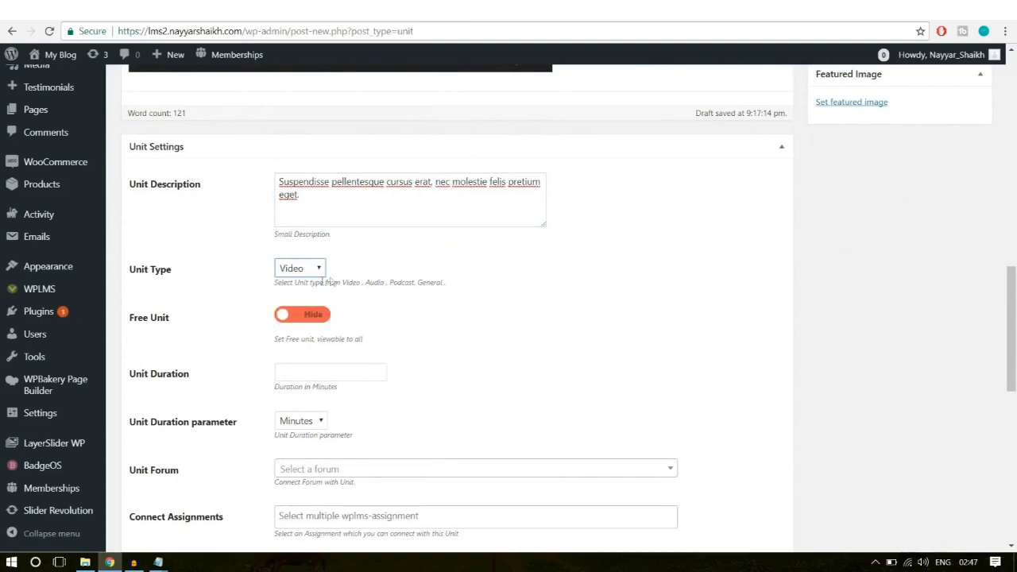
Step: Set Unit Duration to 25 minutes and publish the Software Testing unit
{"action": "scroll", "coordinate": [299, 262], "scroll_direction": "down", "scroll_amount": 1}
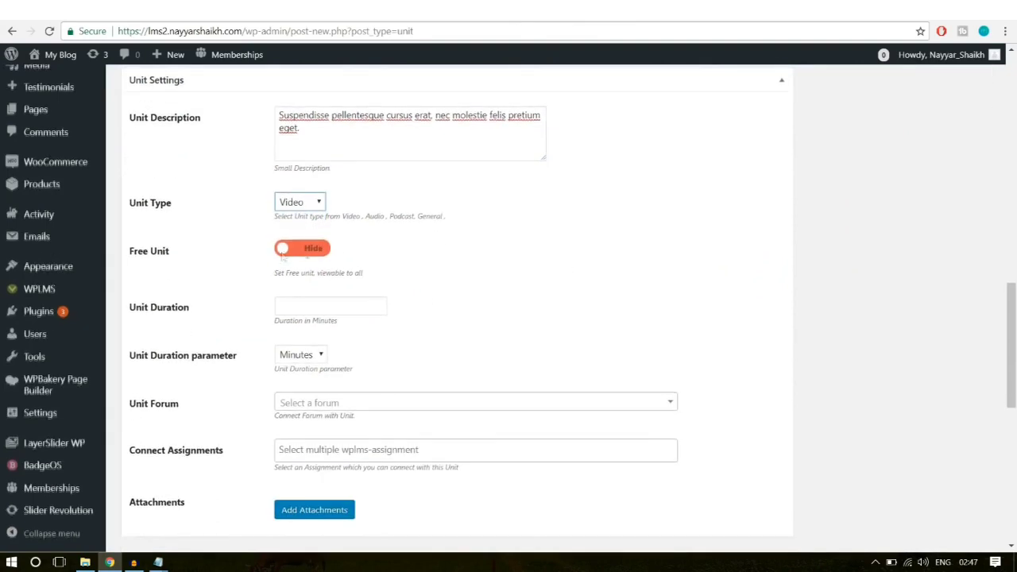
{"action": "scroll", "coordinate": [443, 264], "scroll_direction": "down", "scroll_amount": 1}
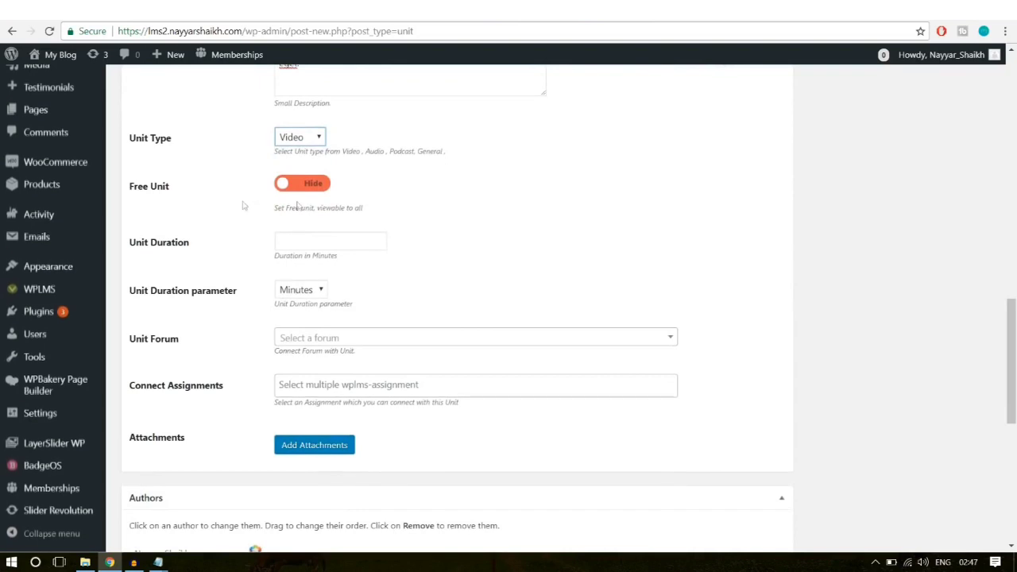
{"action": "left_click", "coordinate": [326, 241]}
{"action": "type", "text": "2"}
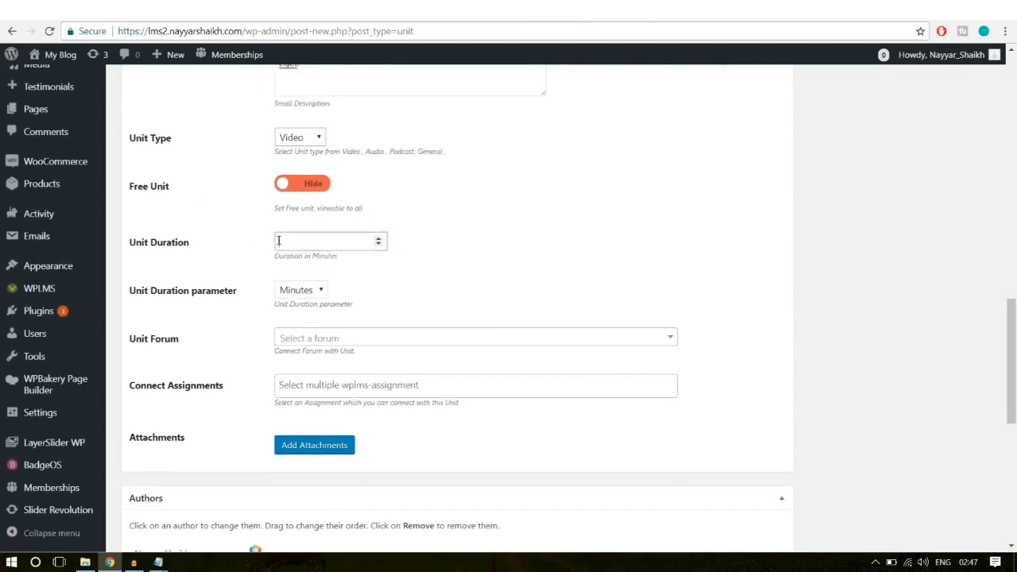
{"action": "type", "text": "5"}
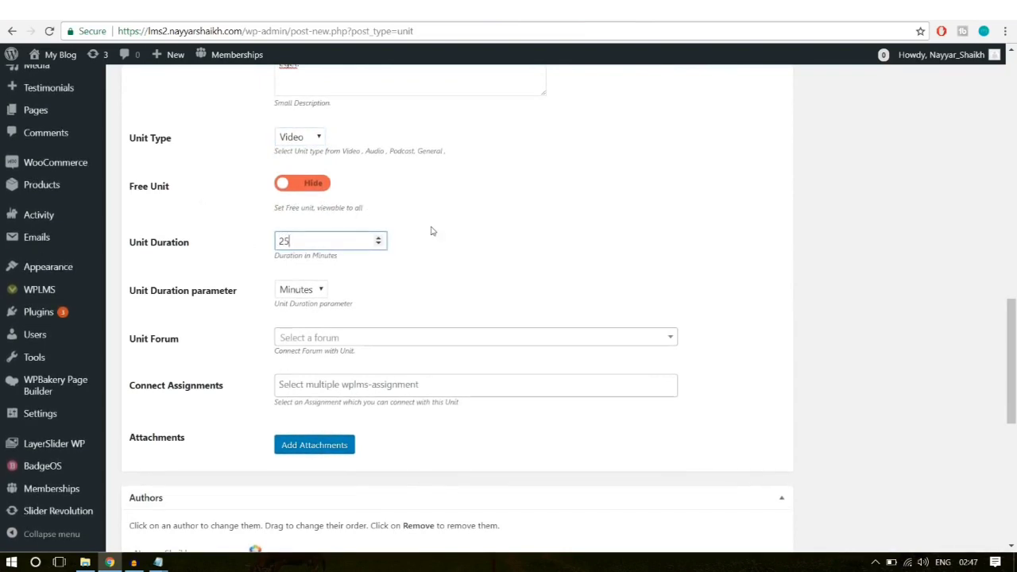
{"action": "scroll", "coordinate": [374, 386], "scroll_direction": "down", "scroll_amount": 4}
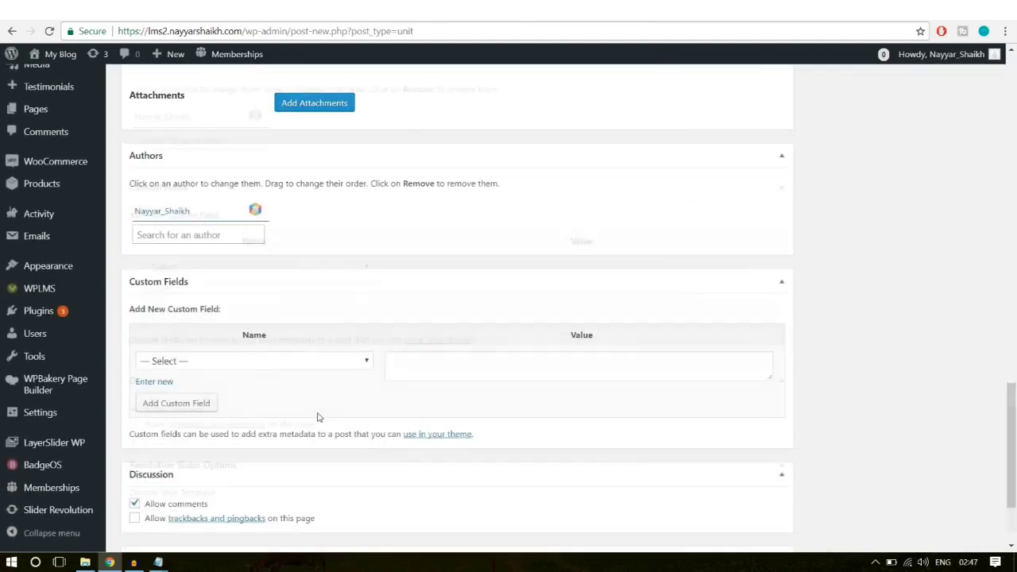
{"action": "scroll", "coordinate": [318, 417], "scroll_direction": "up", "scroll_amount": 15}
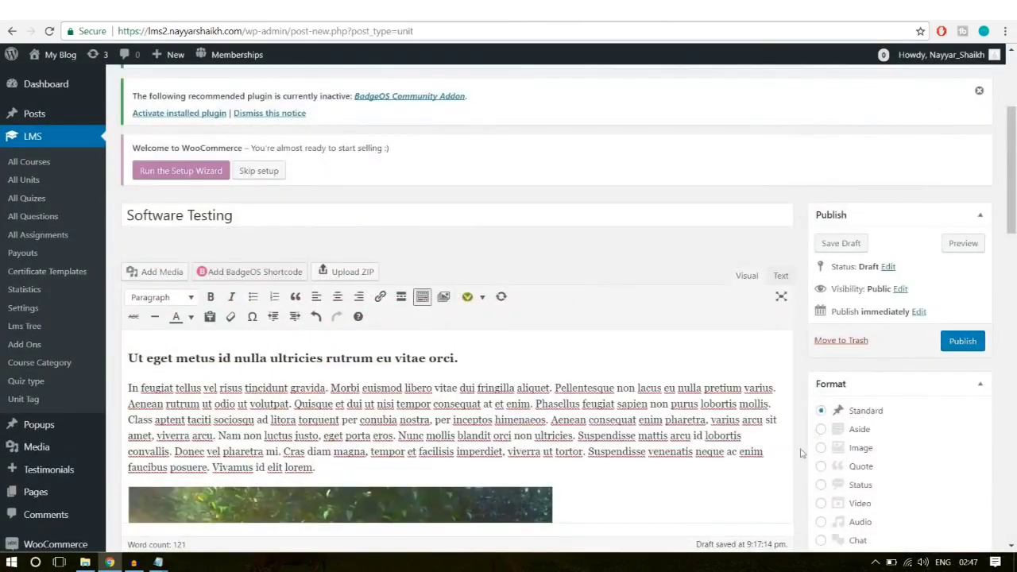
{"action": "left_click", "coordinate": [962, 341]}
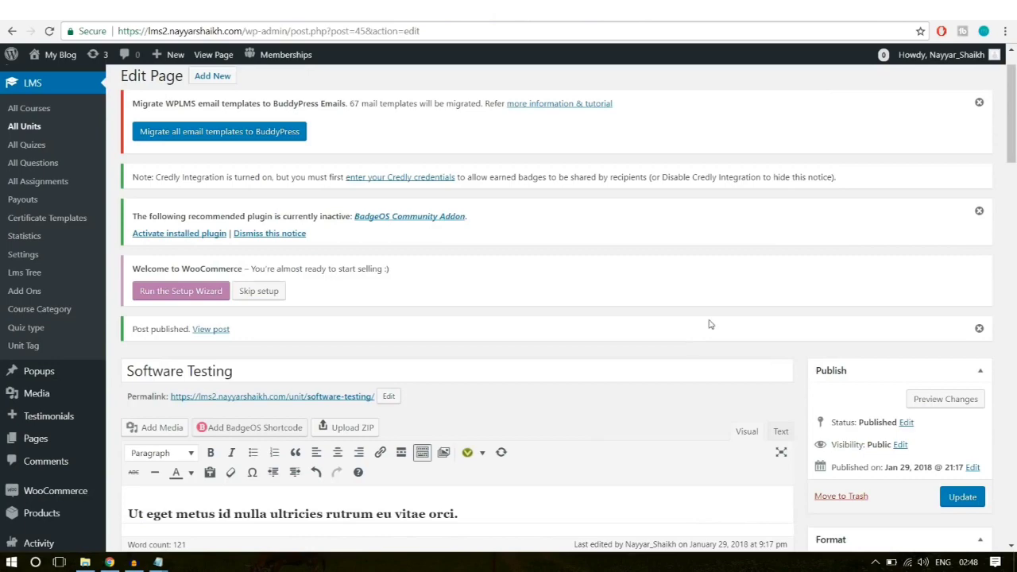
Step: View the unit, return to the course, and open The Software Quiz from Section 2
{"action": "left_click", "coordinate": [223, 48]}
{"action": "left_click", "coordinate": [10, 32]}
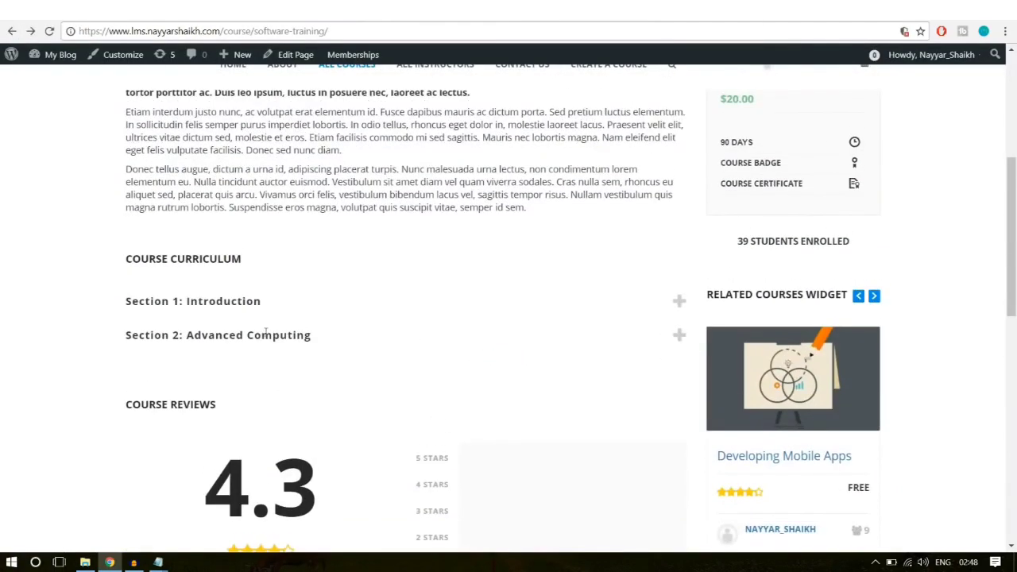
{"action": "left_click", "coordinate": [257, 334]}
{"action": "scroll", "coordinate": [288, 347], "scroll_direction": "down", "scroll_amount": 1}
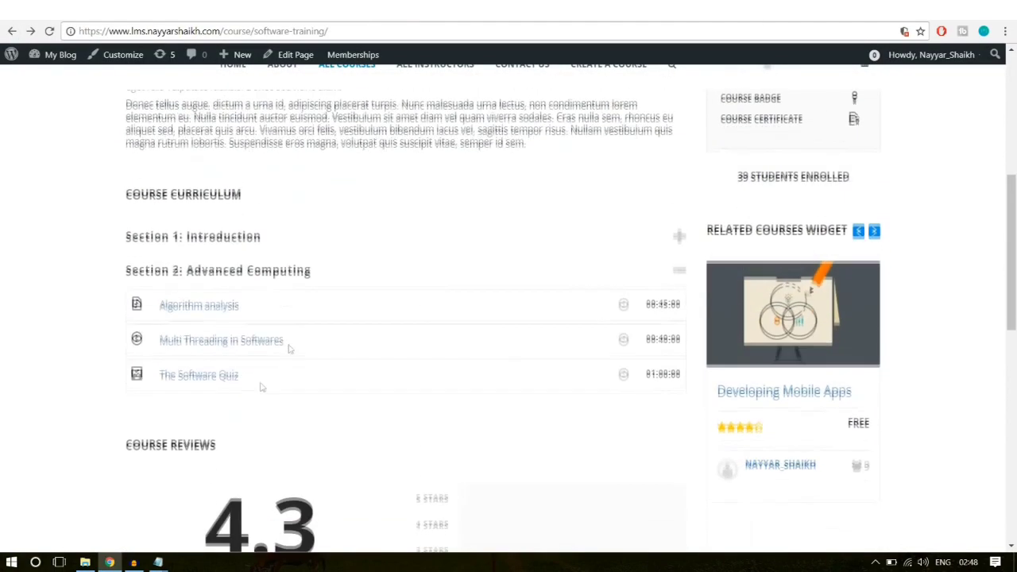
{"action": "left_click", "coordinate": [204, 375]}
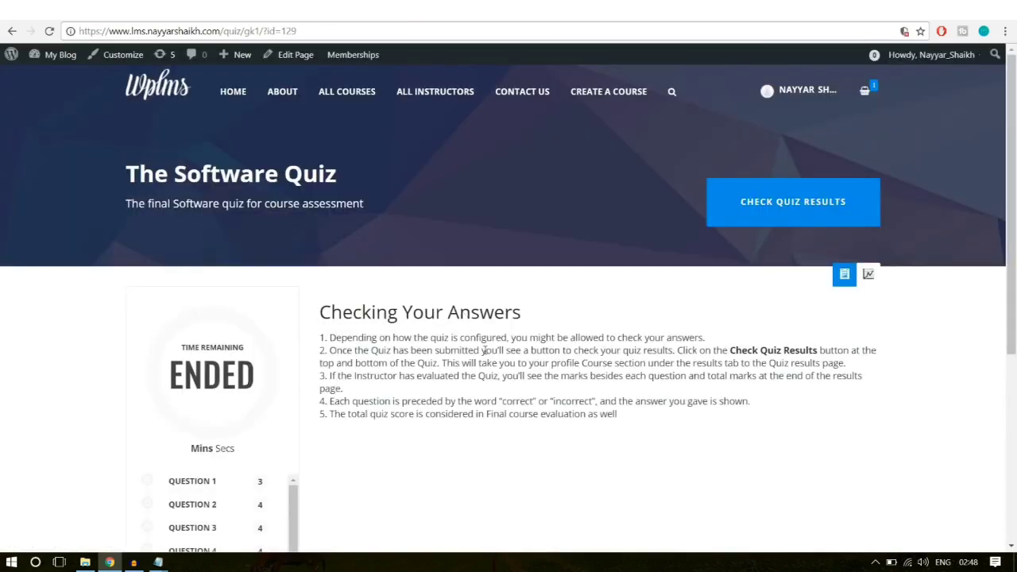
Step: Scroll through the quiz's eight questions and their marks
{"action": "scroll", "coordinate": [413, 357], "scroll_direction": "down", "scroll_amount": 1}
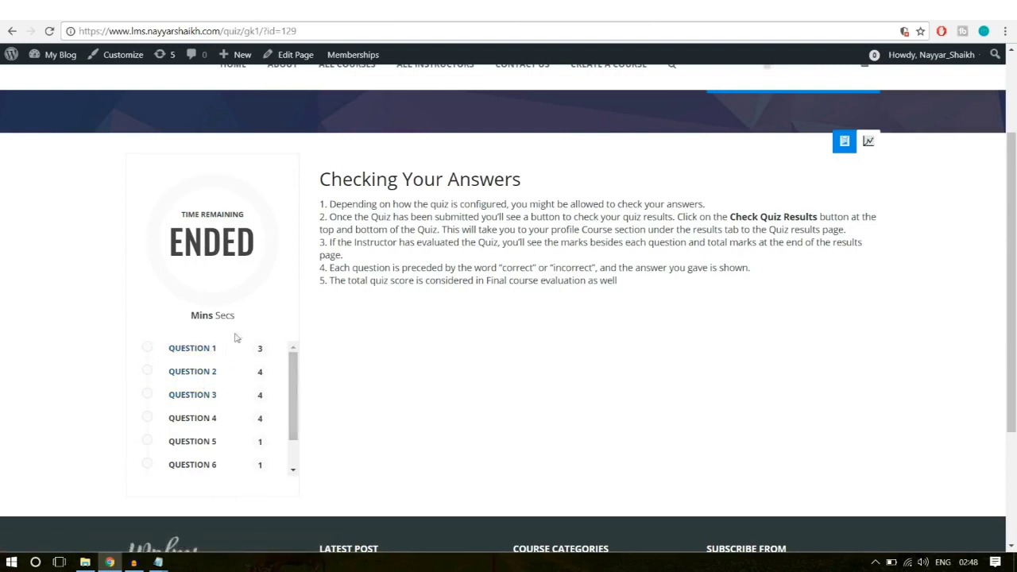
{"action": "left_click_drag", "start_coordinate": [641, 294], "coordinate": [358, 181]}
{"action": "left_click", "coordinate": [358, 181]}
{"action": "scroll", "coordinate": [213, 469], "scroll_direction": "down", "scroll_amount": 1}
{"action": "scroll", "coordinate": [214, 472], "scroll_direction": "down", "scroll_amount": 1}
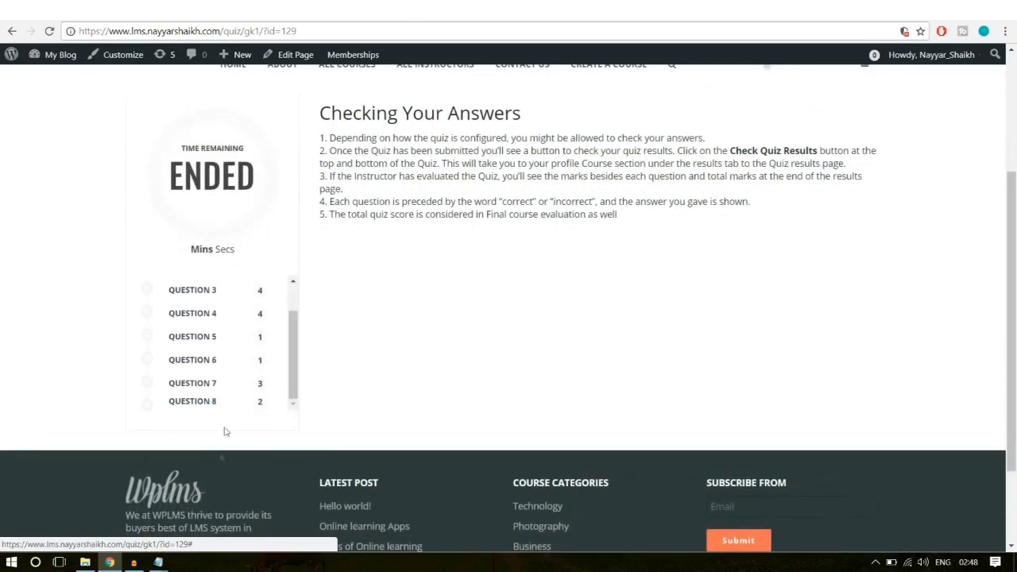
{"action": "scroll", "coordinate": [236, 397], "scroll_direction": "up", "scroll_amount": 3}
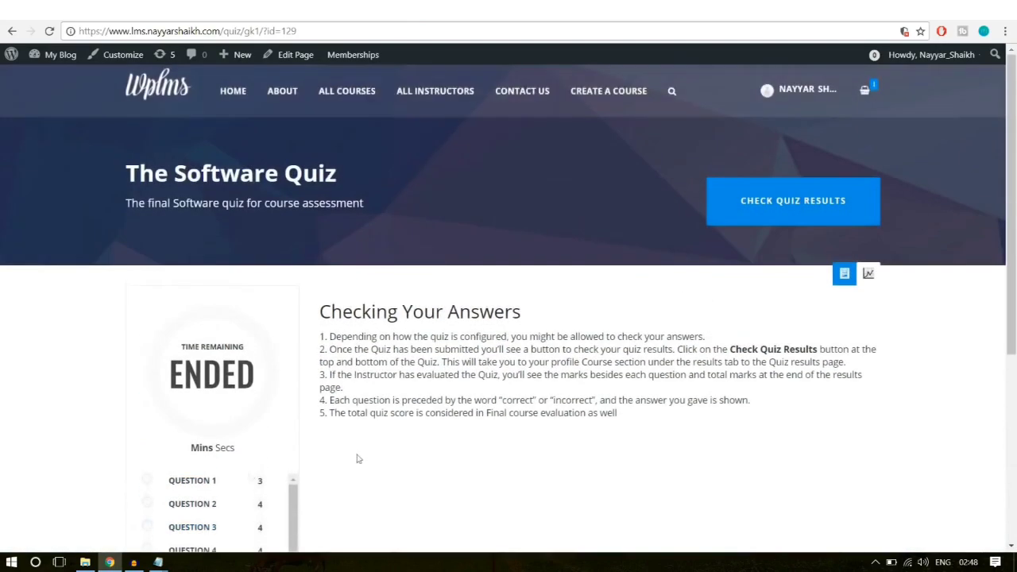
{"action": "scroll", "coordinate": [445, 437], "scroll_direction": "down", "scroll_amount": 3}
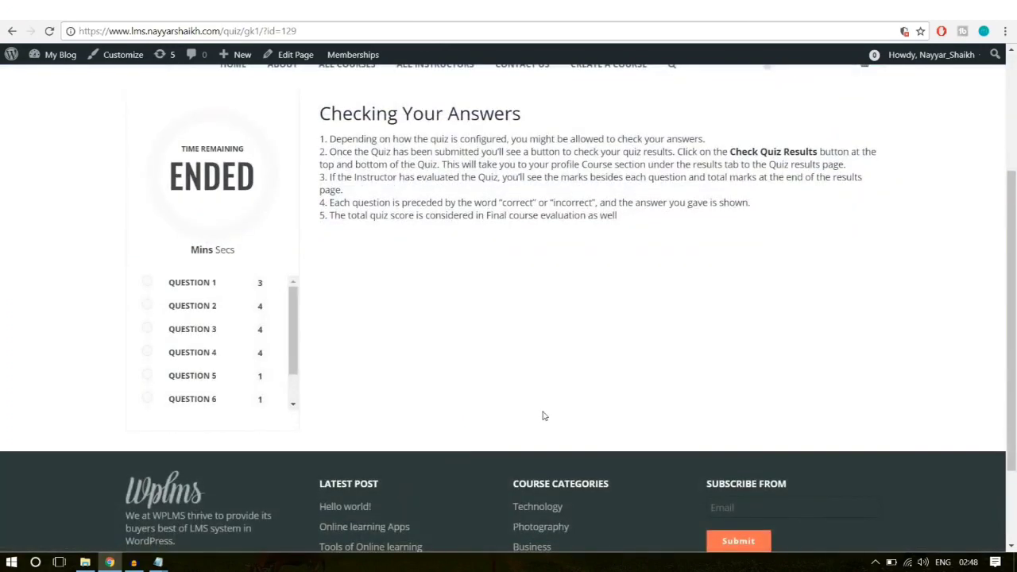
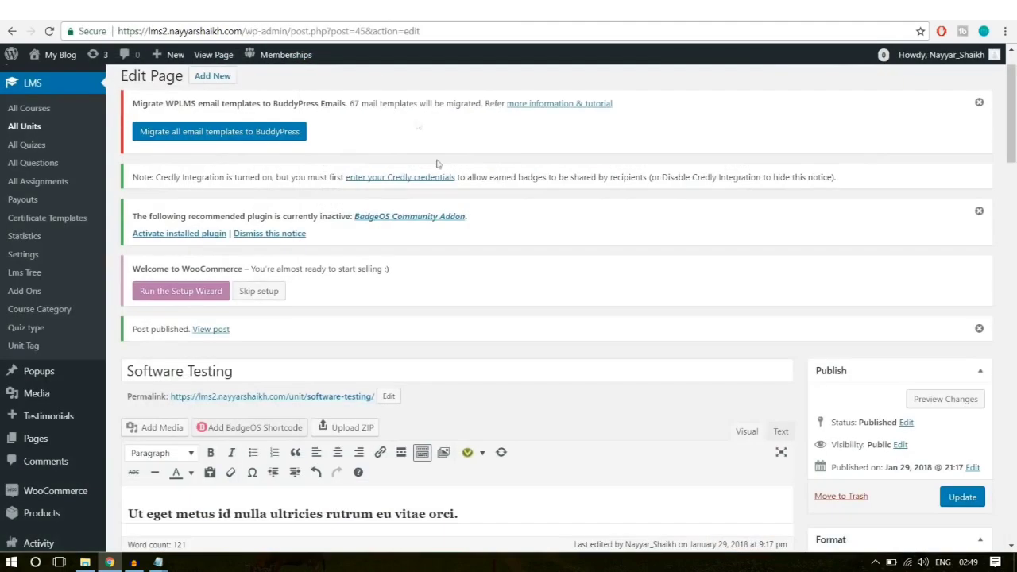
Step: Open LMS > All Questions, dismiss the BadgeOS and email-template notices, and start a new question
{"action": "scroll", "coordinate": [585, 279], "scroll_direction": "up", "scroll_amount": 1}
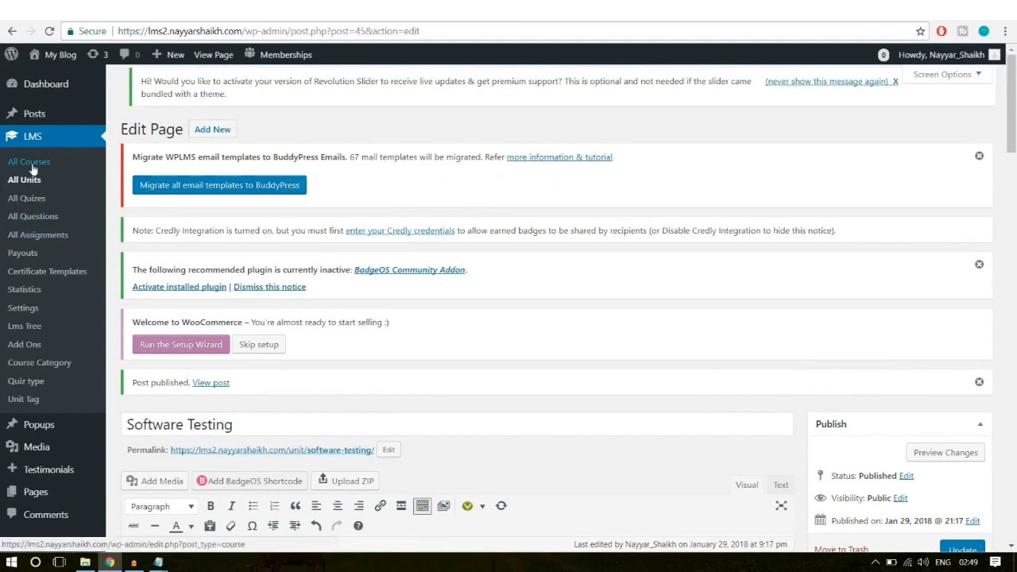
{"action": "left_click", "coordinate": [38, 222]}
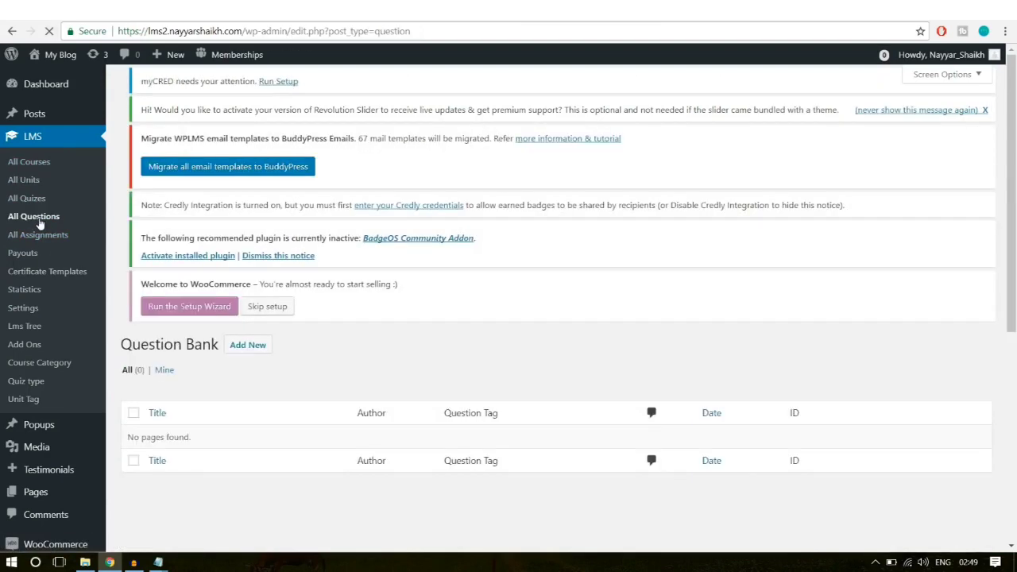
{"action": "scroll", "coordinate": [270, 404], "scroll_direction": "down", "scroll_amount": 3}
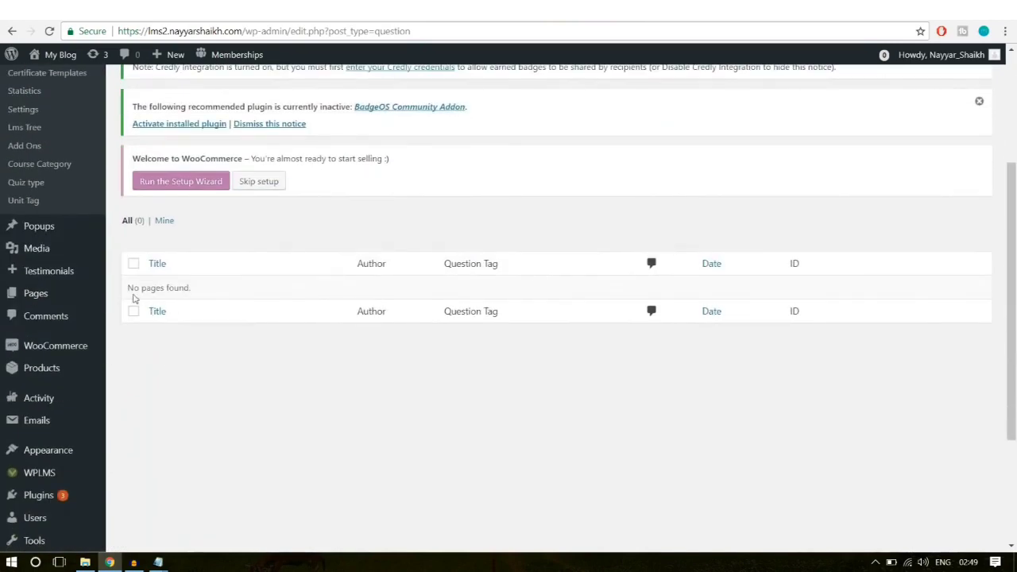
{"action": "left_click_drag", "start_coordinate": [132, 292], "coordinate": [226, 290]}
{"action": "left_click", "coordinate": [226, 291]}
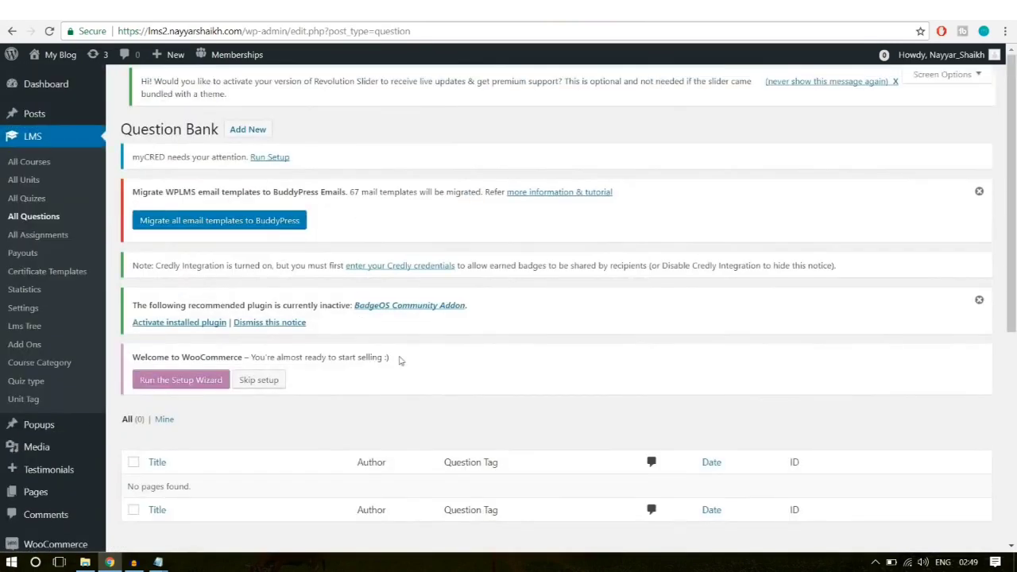
{"action": "left_click", "coordinate": [980, 301]}
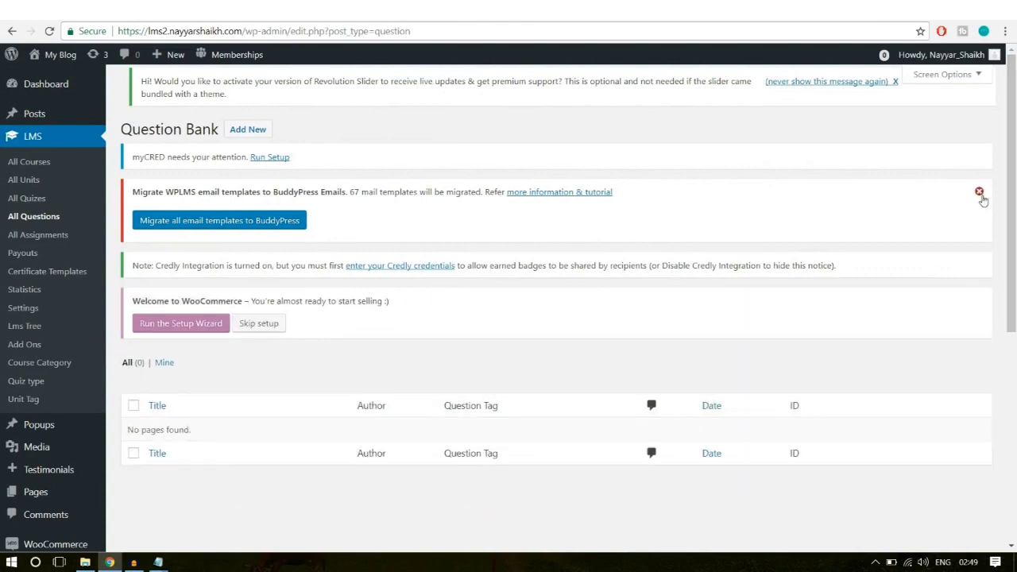
{"action": "left_click", "coordinate": [979, 192]}
{"action": "left_click", "coordinate": [266, 131]}
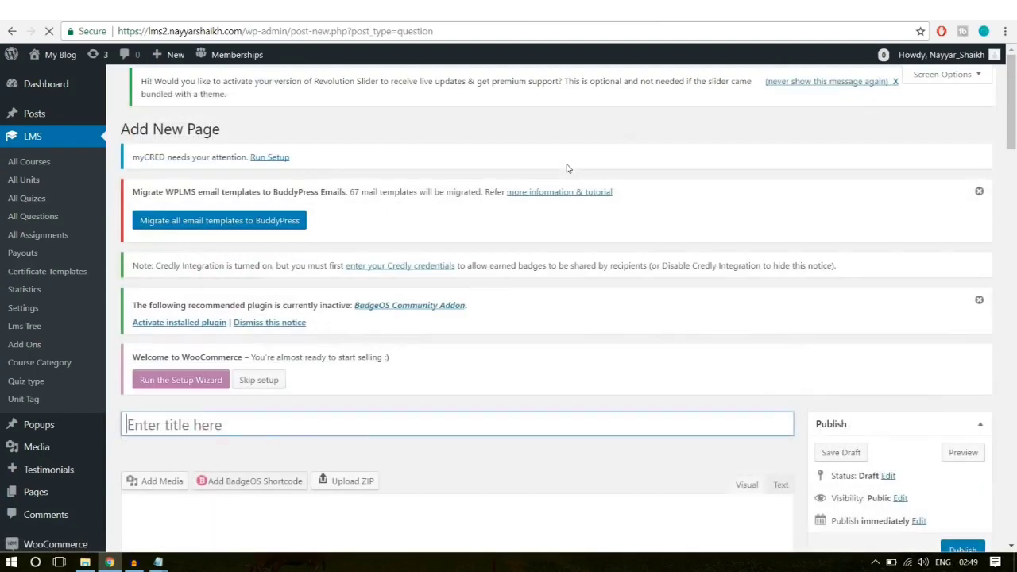
Step: Title the new question 'Software Training Q-1'
{"action": "mouse_move", "coordinate": [174, 54]}
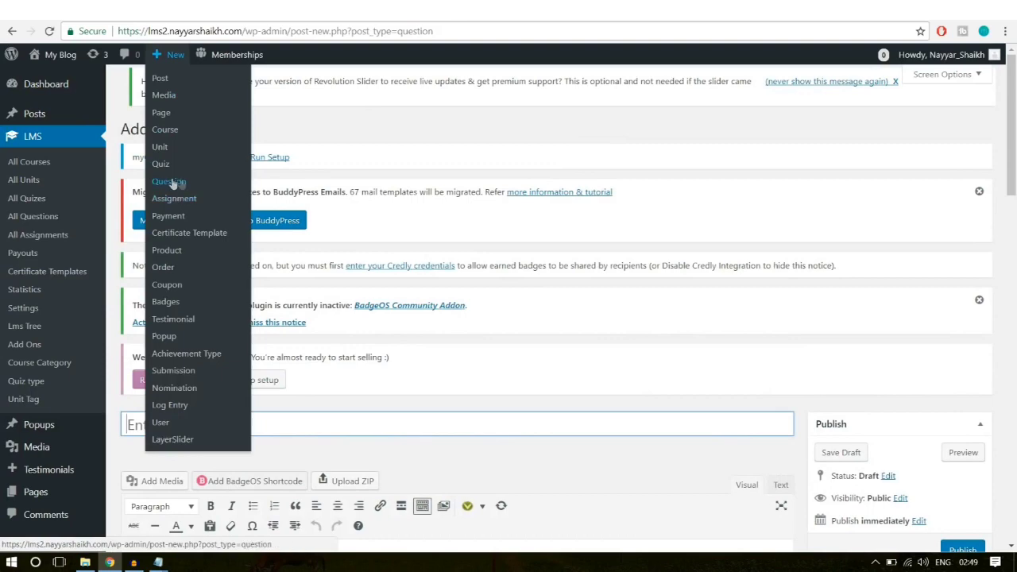
{"action": "scroll", "coordinate": [665, 272], "scroll_direction": "down", "scroll_amount": 3}
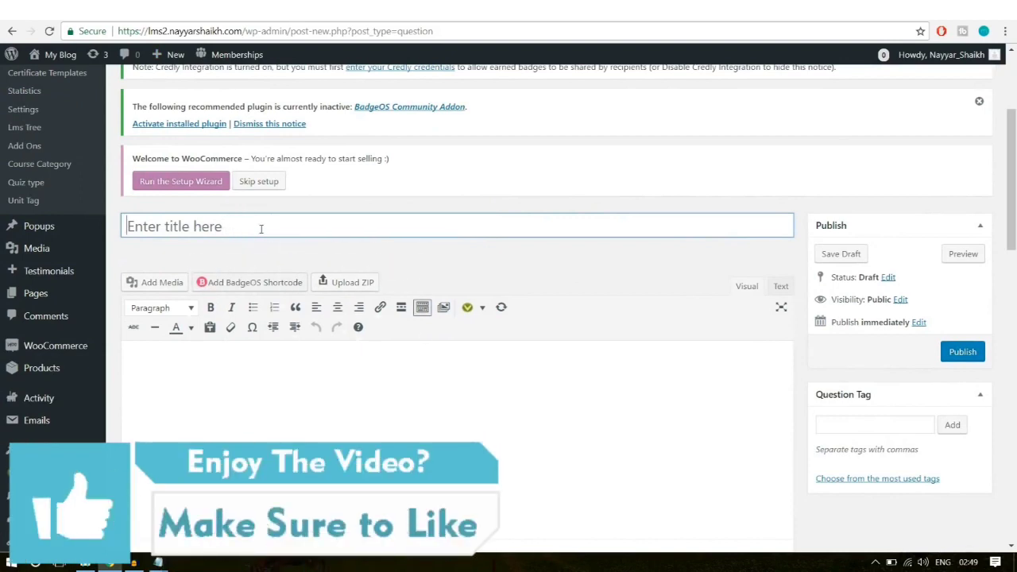
{"action": "left_click", "coordinate": [218, 227]}
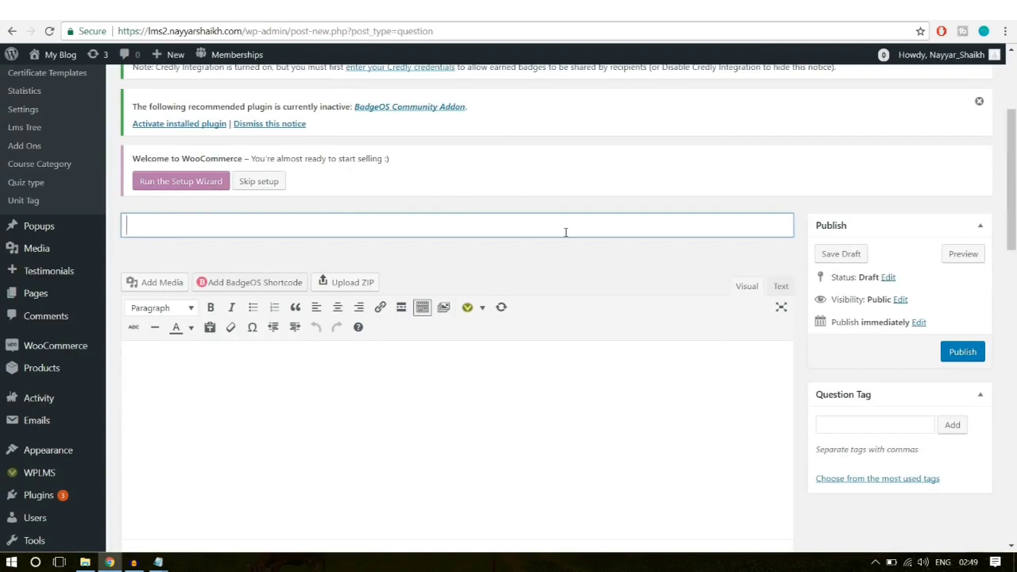
{"action": "type", "text": "ofy"}
{"action": "key", "text": "BackSpace"}
{"action": "type", "text": "twrae"}
{"action": "key", "text": "BackSpace"}
{"action": "key", "text": "BackSpace"}
{"action": "type", "text": "are T"}
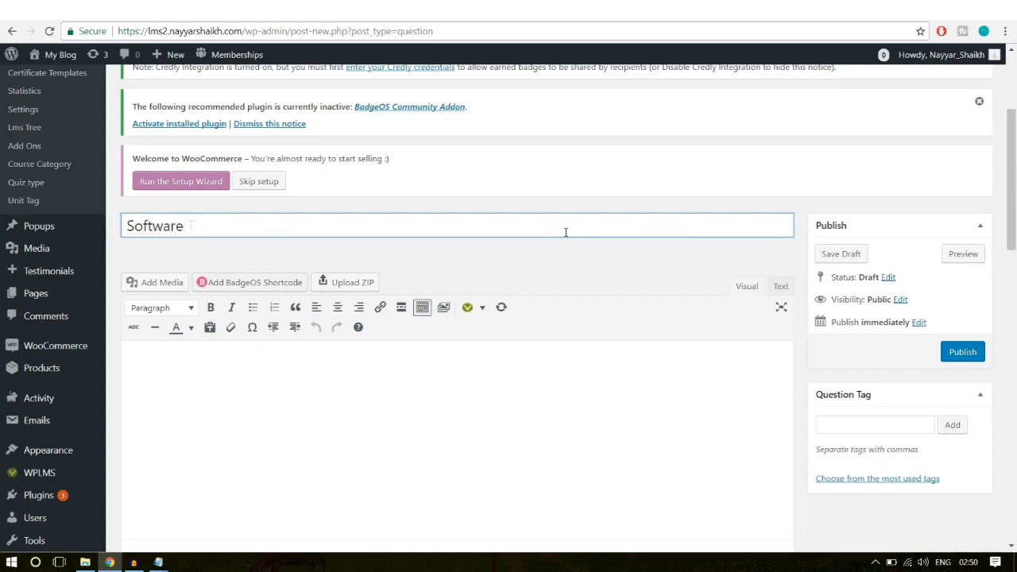
{"action": "type", "text": "ar"}
{"action": "type", "text": "raining Questi"}
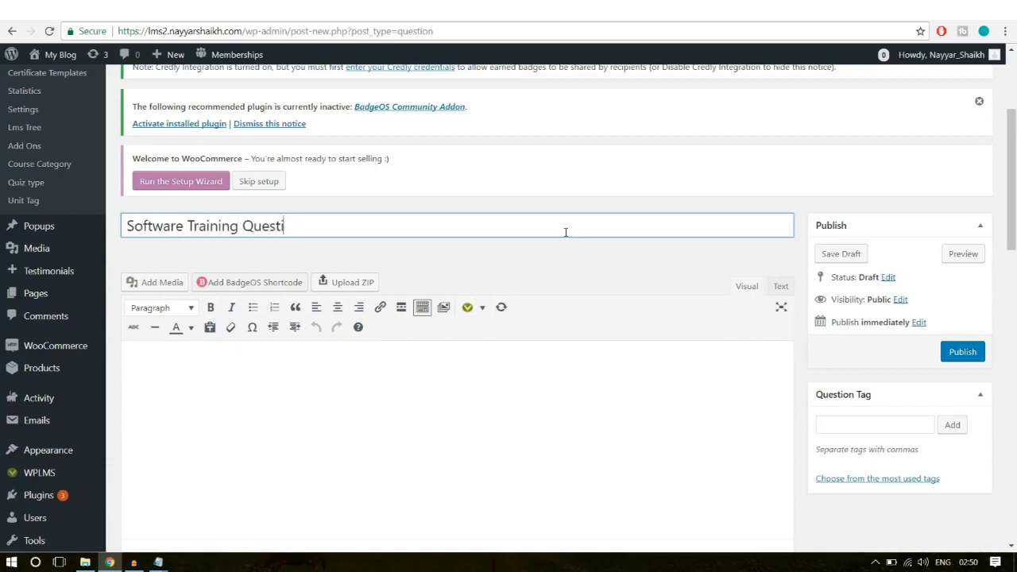
{"action": "key", "text": "BackSpace"}
{"action": "key", "text": "BackSpace"}
{"action": "key", "text": "BackSpace"}
{"action": "key", "text": "BackSpace"}
{"action": "type", "text": "-1"}
Step: Write the question body 'What is the Capital of India?'
{"action": "left_click", "coordinate": [496, 360]}
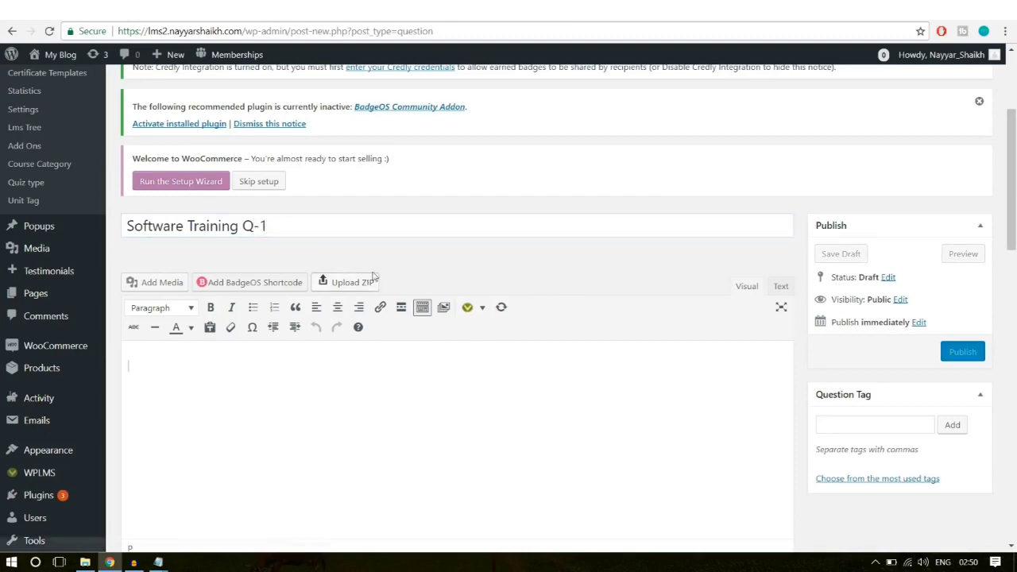
{"action": "scroll", "coordinate": [411, 357], "scroll_direction": "down", "scroll_amount": 2}
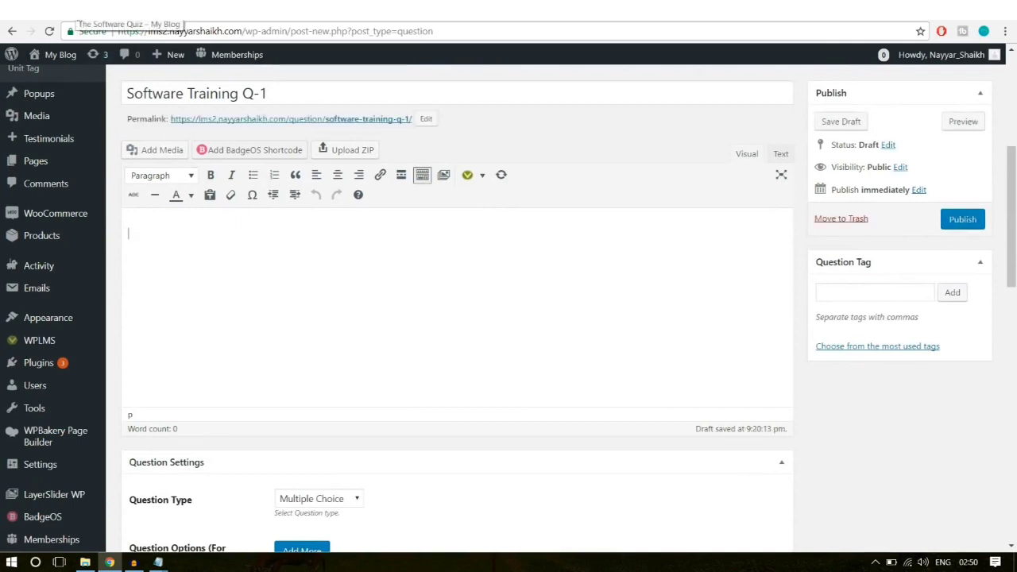
{"action": "type", "text": "What is the Capital"}
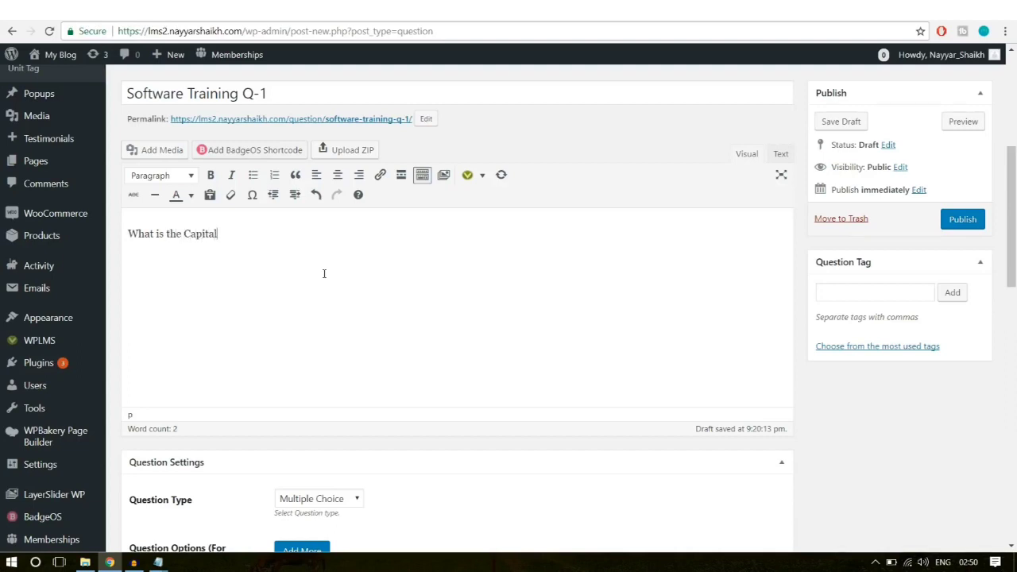
{"action": "type", "text": "ndia?"}
{"action": "scroll", "coordinate": [468, 338], "scroll_direction": "down", "scroll_amount": 3}
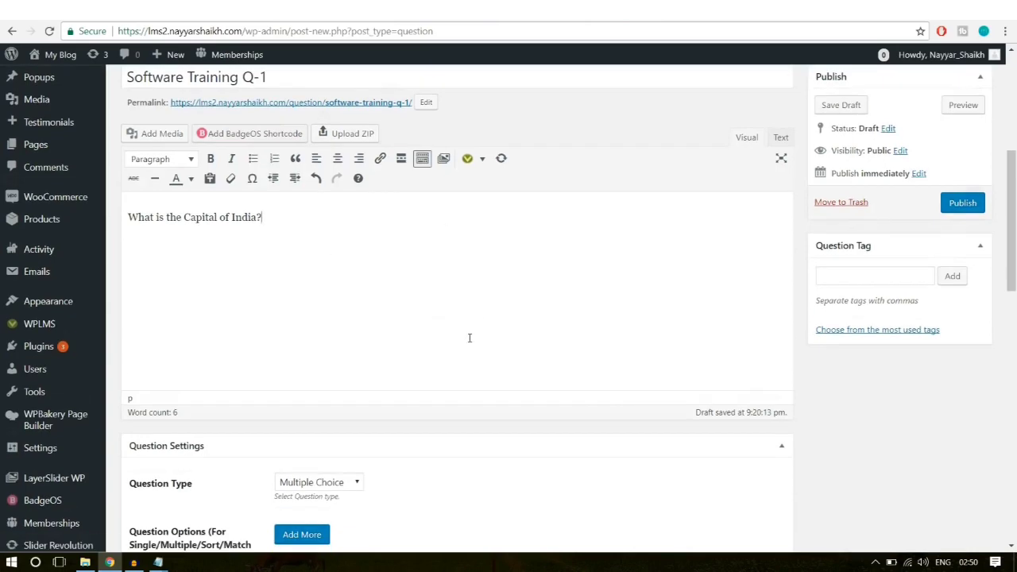
Step: Keep Multiple Choice and add four answer options: Mumbai, Chennai, Delhi, Goa
{"action": "scroll", "coordinate": [250, 316], "scroll_direction": "down", "scroll_amount": 1}
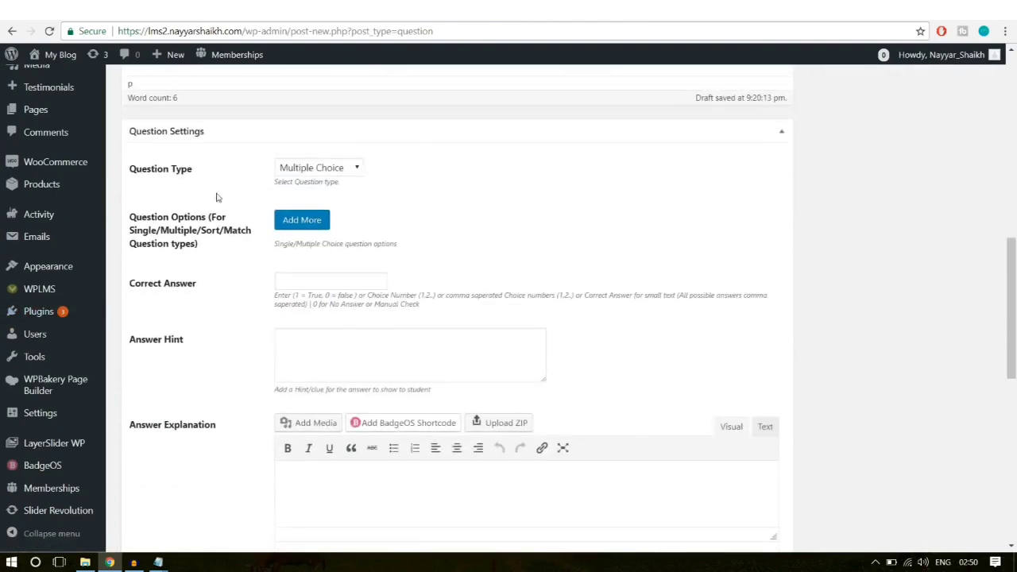
{"action": "left_click", "coordinate": [319, 168]}
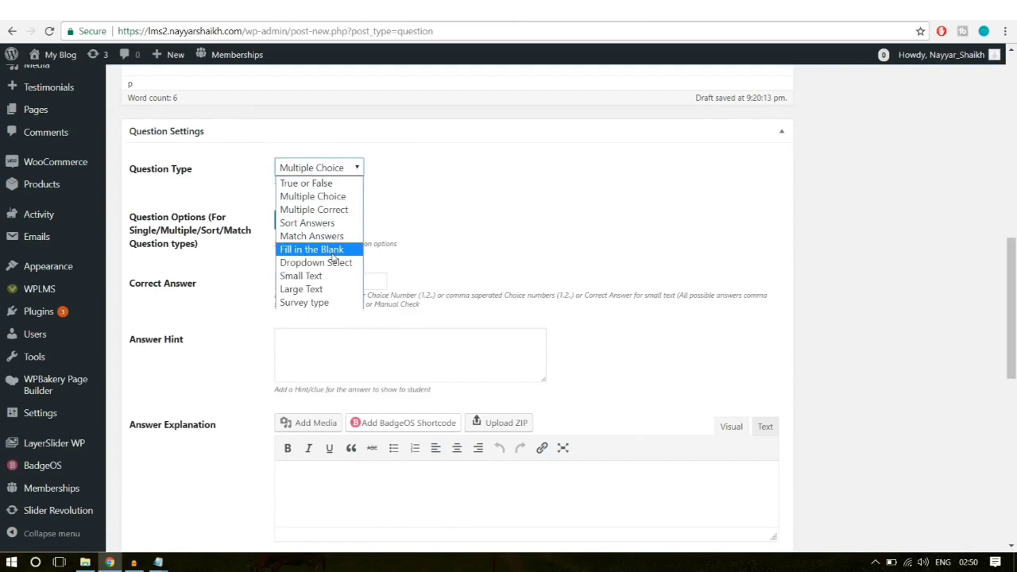
{"action": "left_click", "coordinate": [450, 204]}
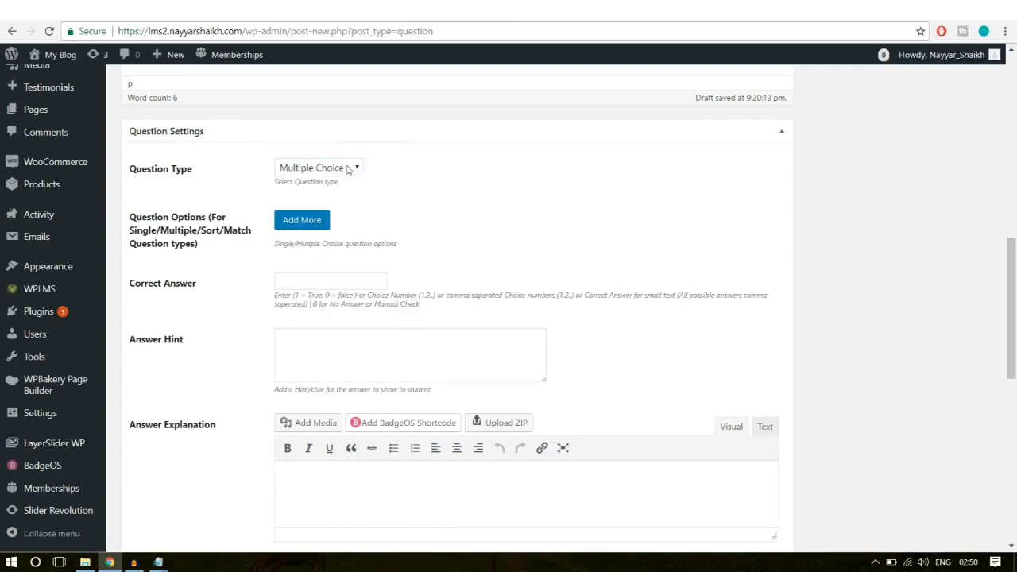
{"action": "left_click", "coordinate": [302, 219]}
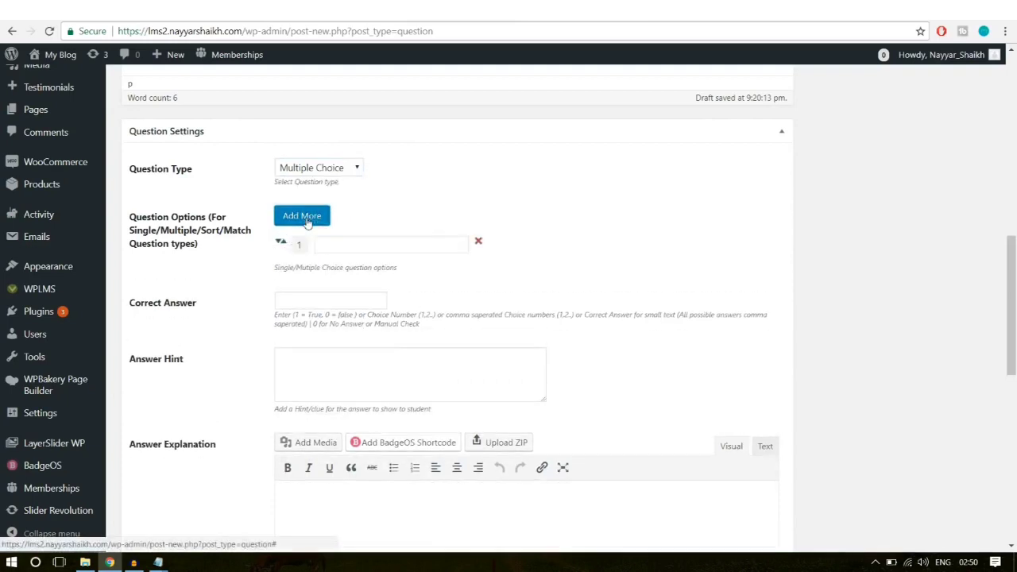
{"action": "left_click", "coordinate": [378, 244]}
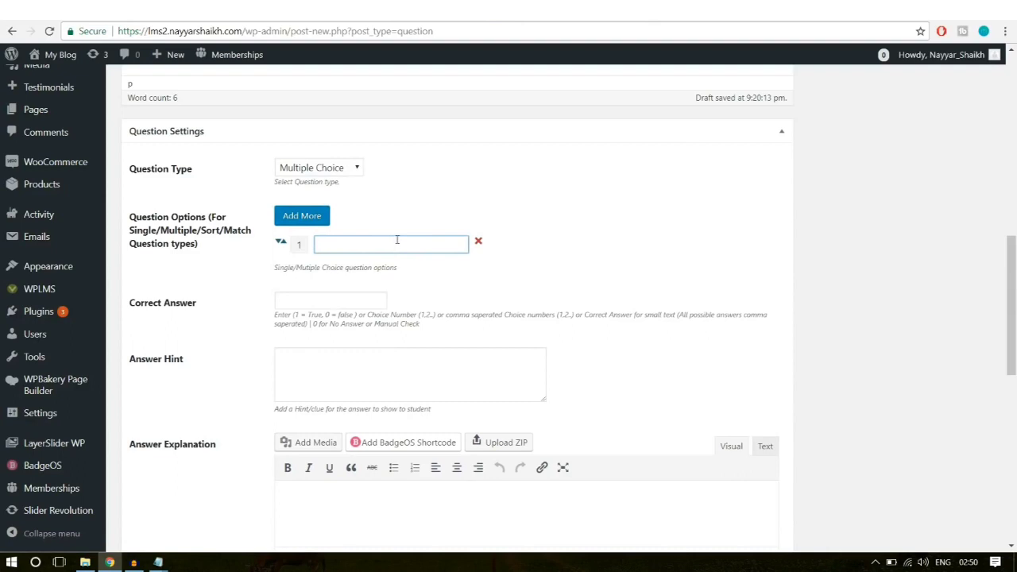
{"action": "type", "text": "Mumbai"}
{"action": "left_click", "coordinate": [302, 216]}
{"action": "left_click", "coordinate": [359, 270]}
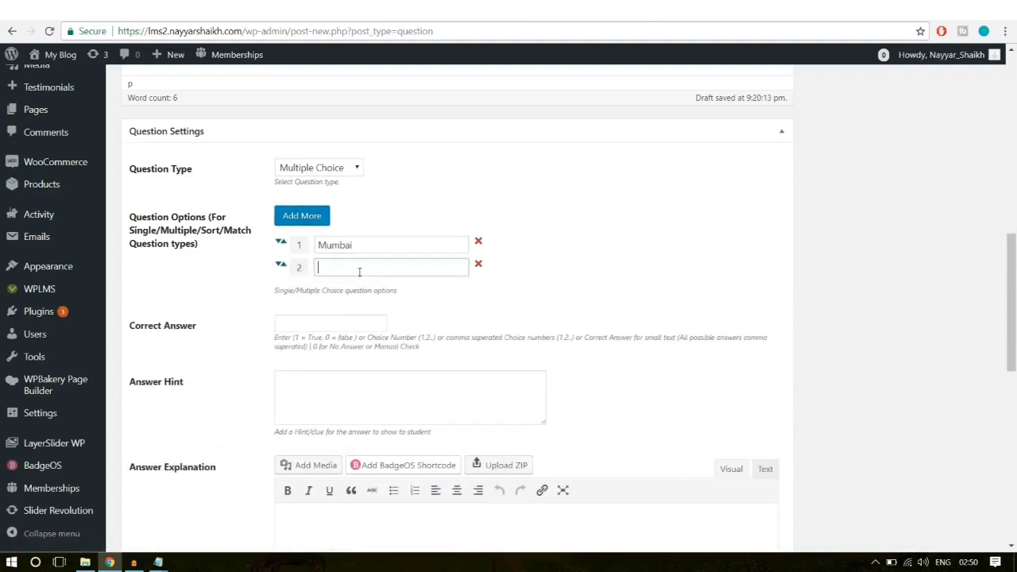
{"action": "type", "text": "Chennai"}
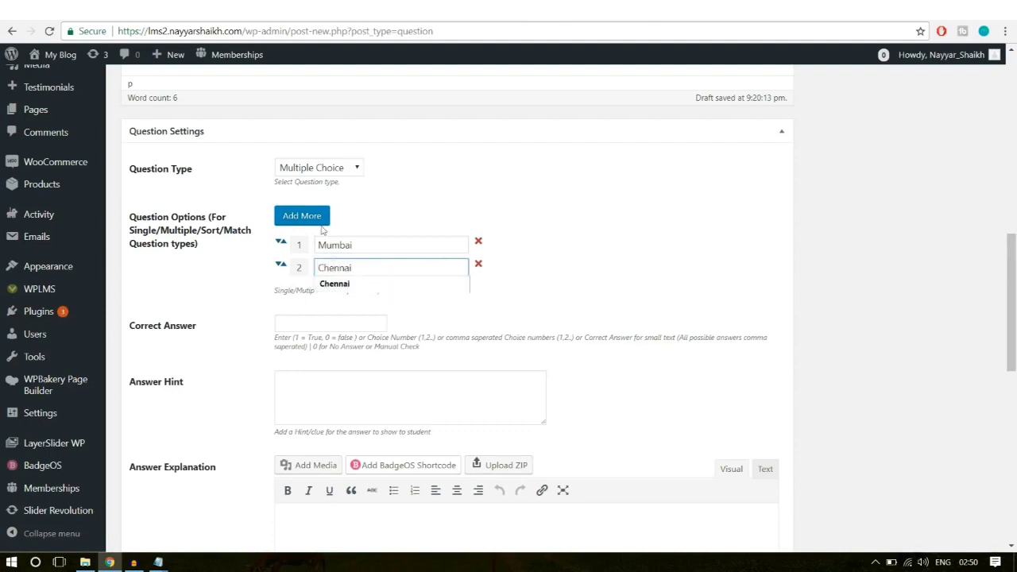
{"action": "left_click", "coordinate": [319, 219]}
{"action": "left_click", "coordinate": [362, 295]}
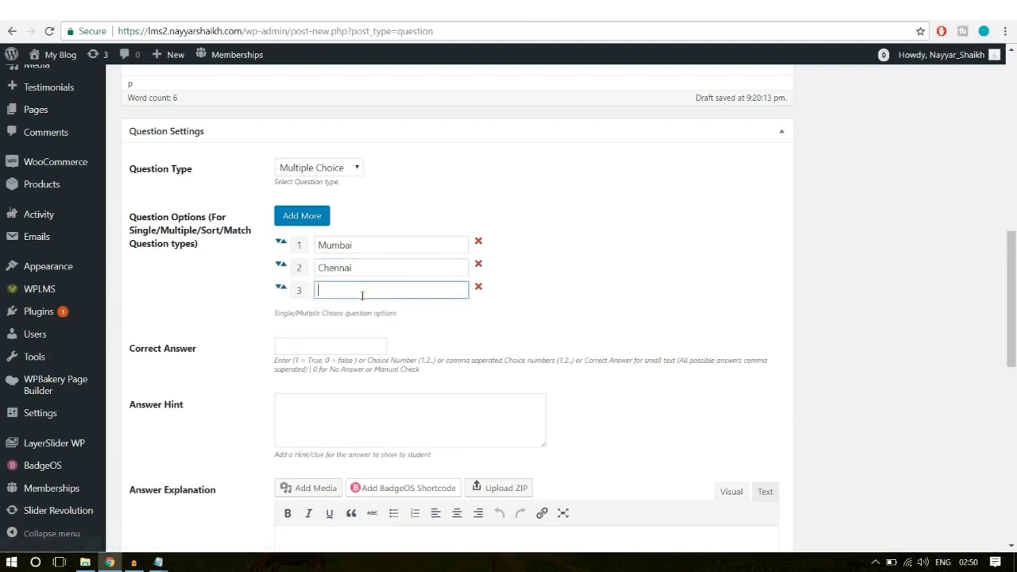
{"action": "type", "text": "De"}
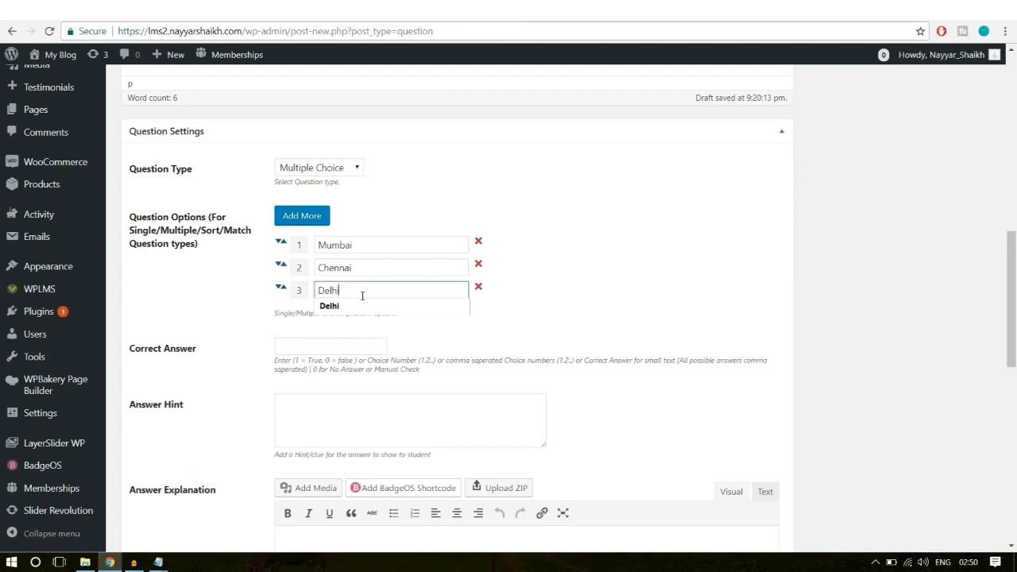
{"action": "type", "text": "lhi"}
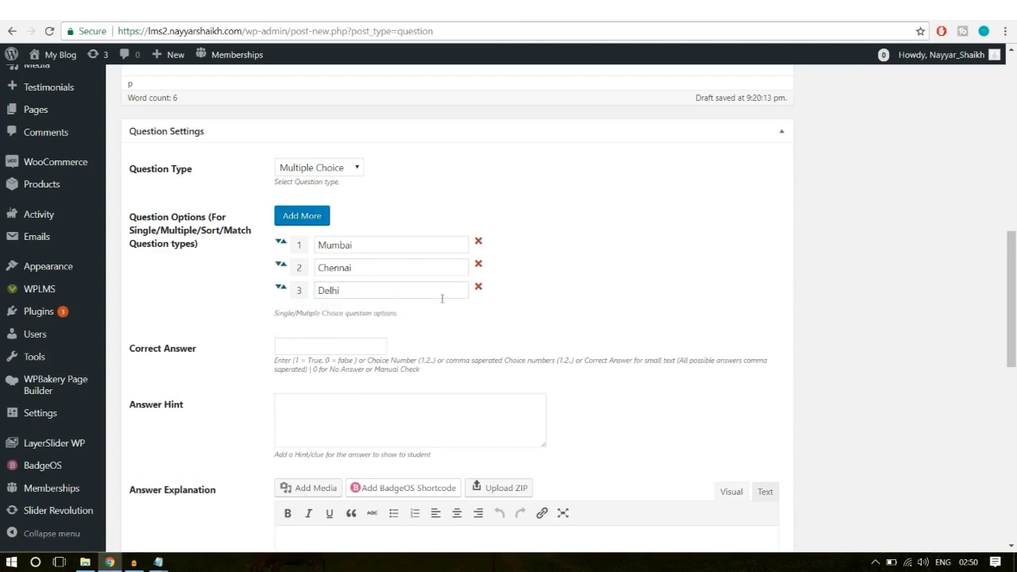
{"action": "left_click", "coordinate": [311, 217]}
{"action": "left_click", "coordinate": [337, 318]}
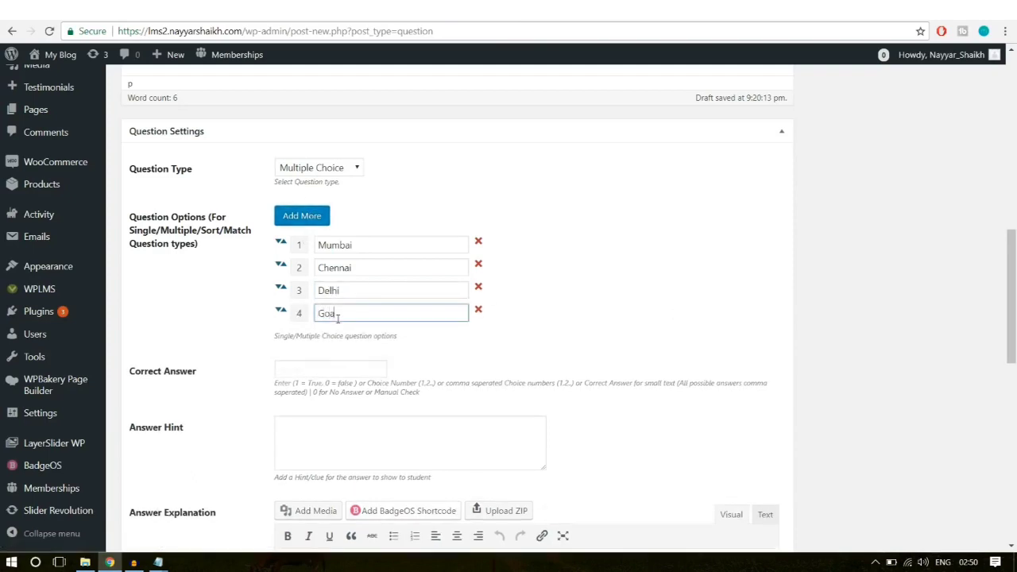
{"action": "left_click", "coordinate": [747, 300]}
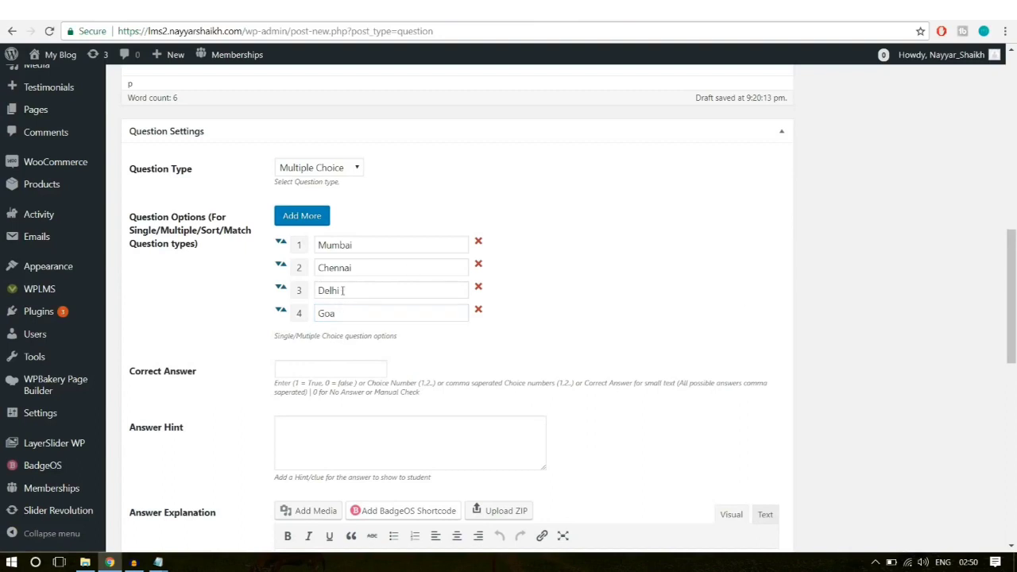
Step: Set the correct answer to 3 (Delhi), leaving Answer Hint and Answer Explanation empty
{"action": "left_click_drag", "start_coordinate": [344, 290], "coordinate": [314, 290]}
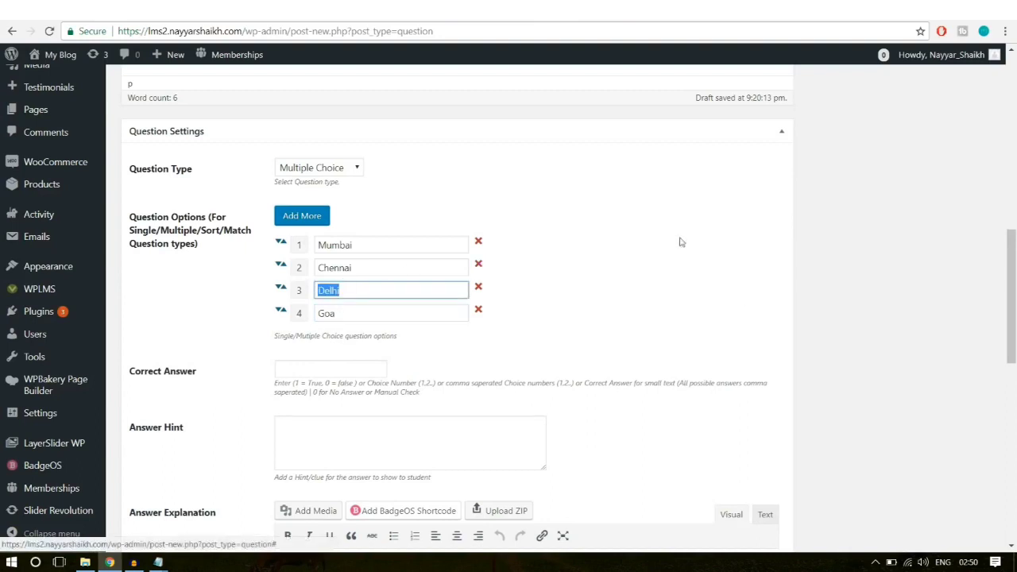
{"action": "left_click", "coordinate": [335, 366]}
{"action": "left_click_drag", "start_coordinate": [196, 370], "coordinate": [134, 366]}
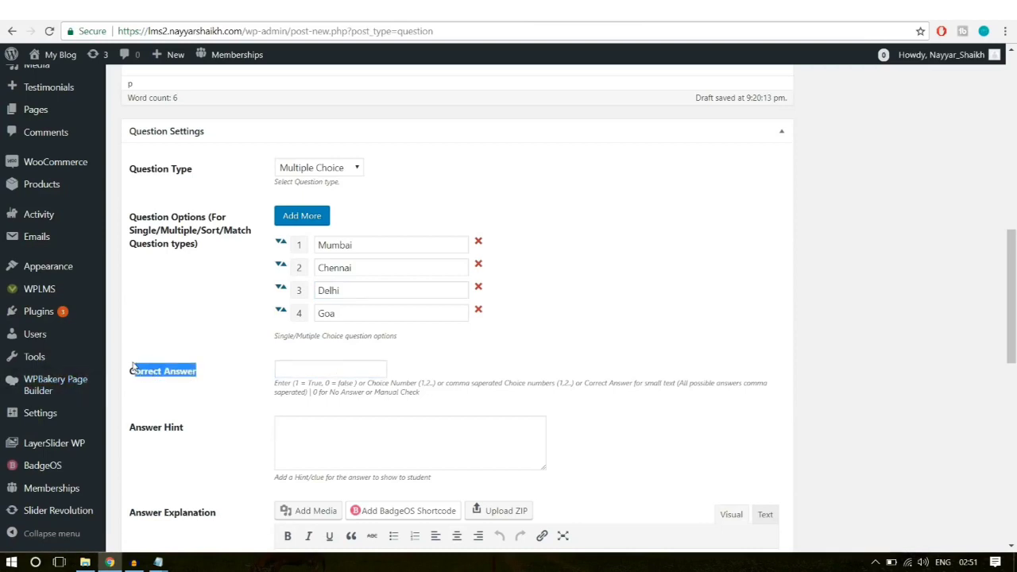
{"action": "left_click", "coordinate": [330, 369]}
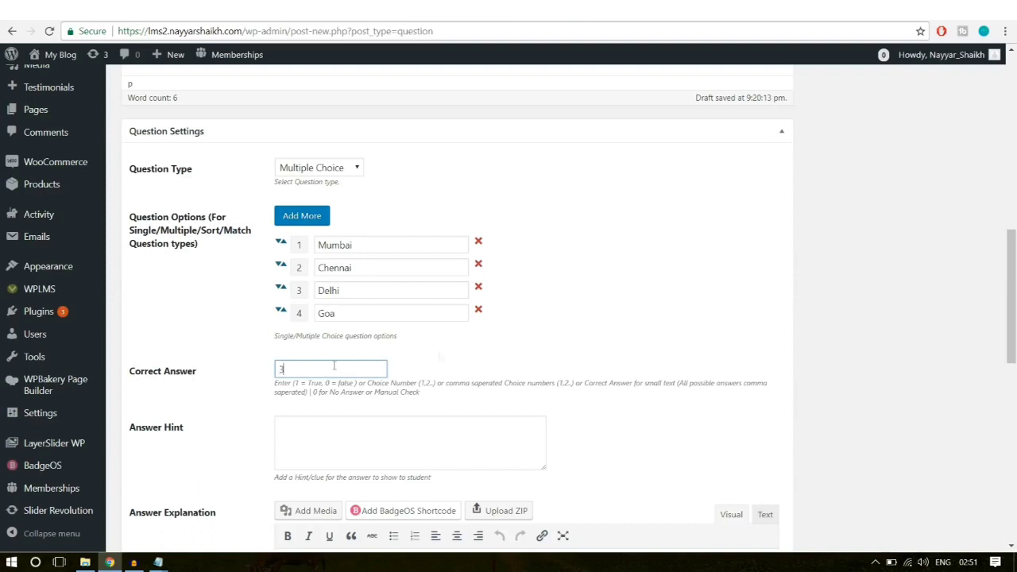
{"action": "scroll", "coordinate": [604, 347], "scroll_direction": "down", "scroll_amount": 2}
{"action": "left_click", "coordinate": [410, 310]}
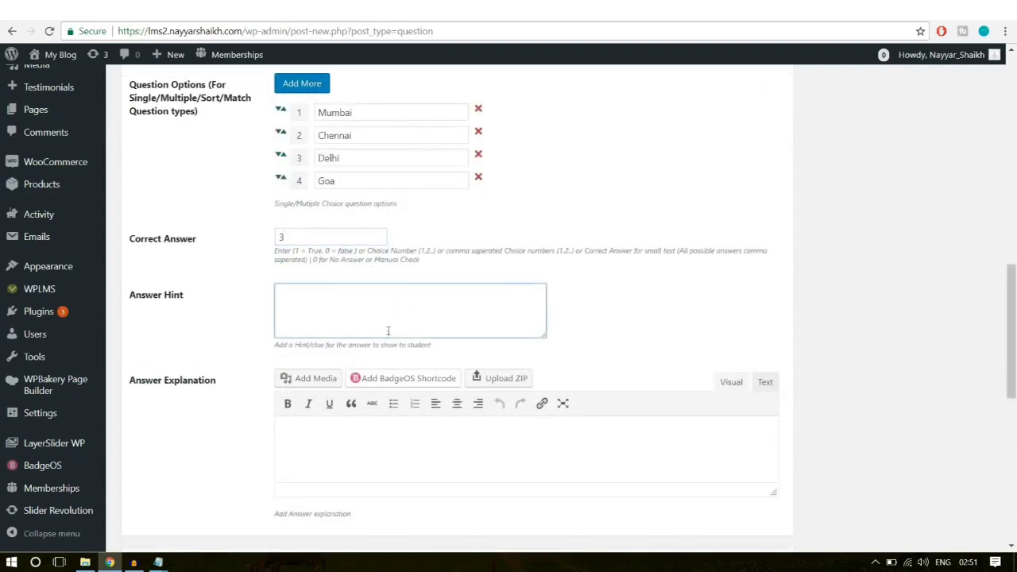
{"action": "left_click", "coordinate": [331, 445]}
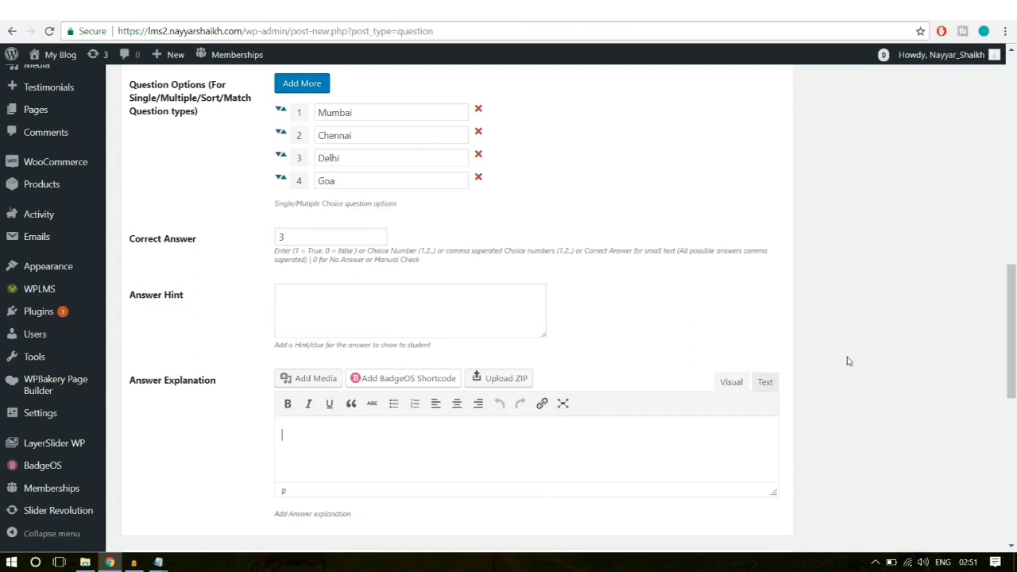
{"action": "scroll", "coordinate": [847, 359], "scroll_direction": "down", "scroll_amount": 2}
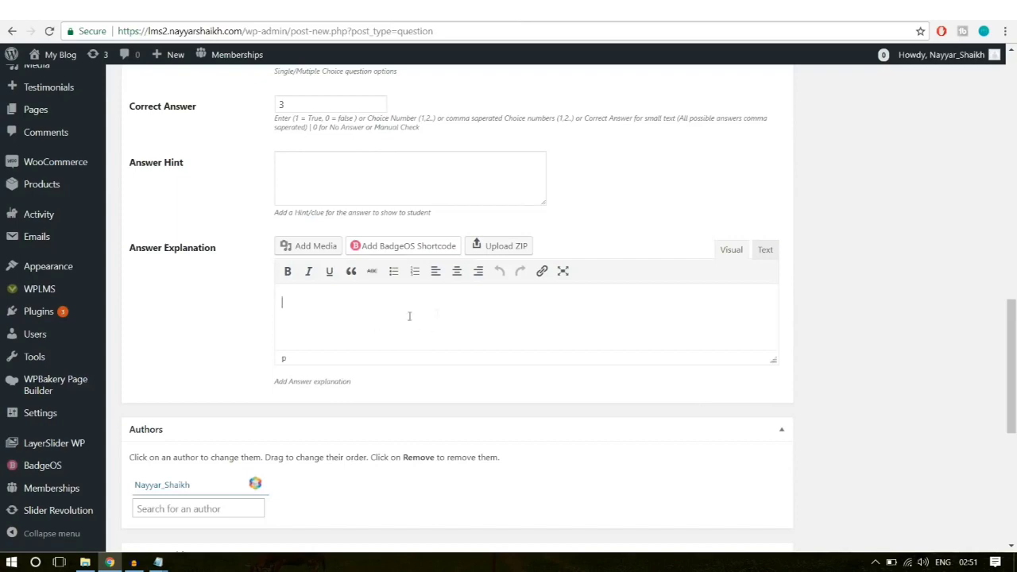
Step: Add the tag 'software' to Software Training Q-1 and publish it
{"action": "scroll", "coordinate": [874, 311], "scroll_direction": "up", "scroll_amount": 10}
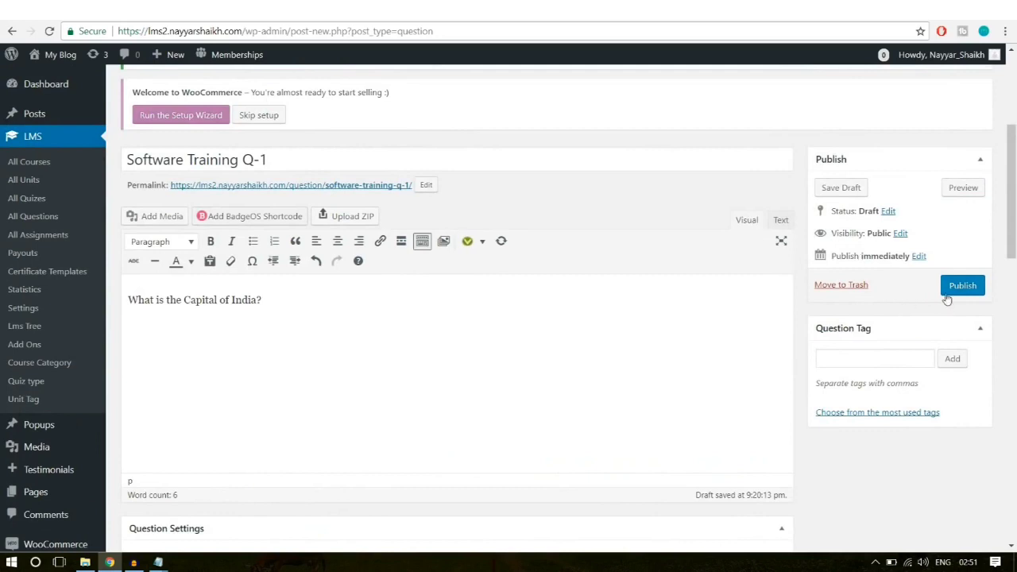
{"action": "left_click", "coordinate": [849, 356]}
{"action": "type", "text": "tware"}
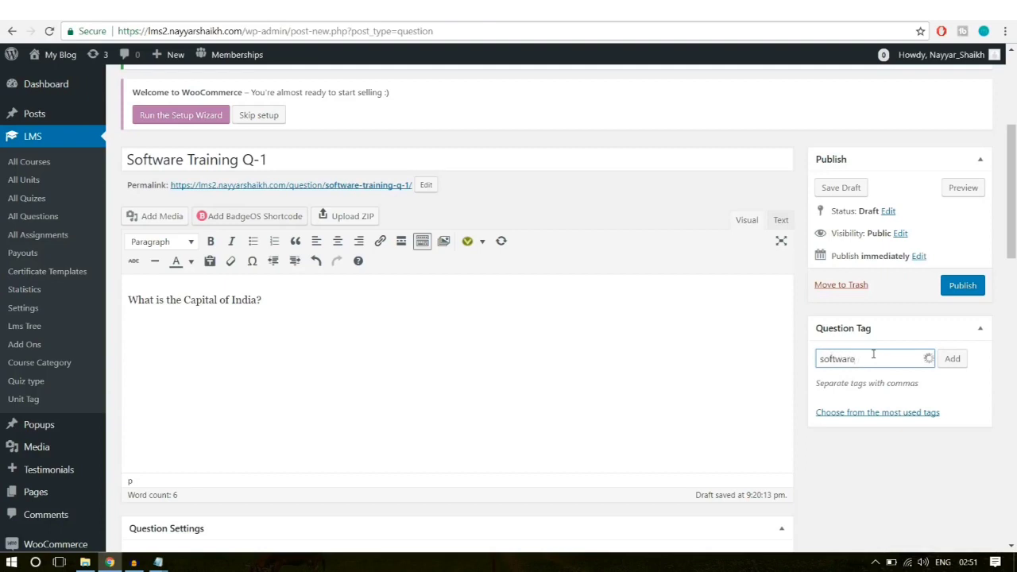
{"action": "key", "text": "Return"}
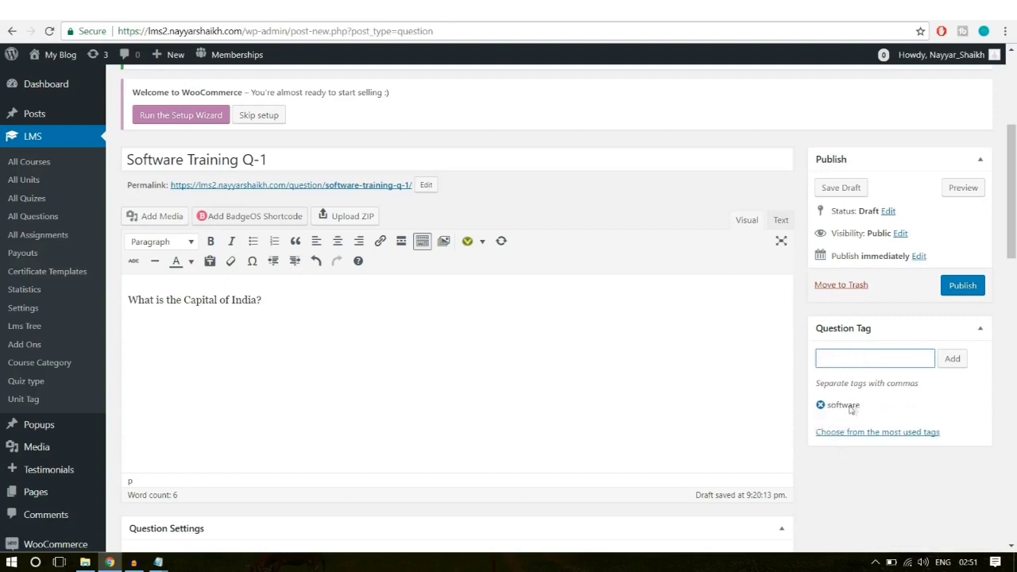
{"action": "left_click", "coordinate": [966, 289]}
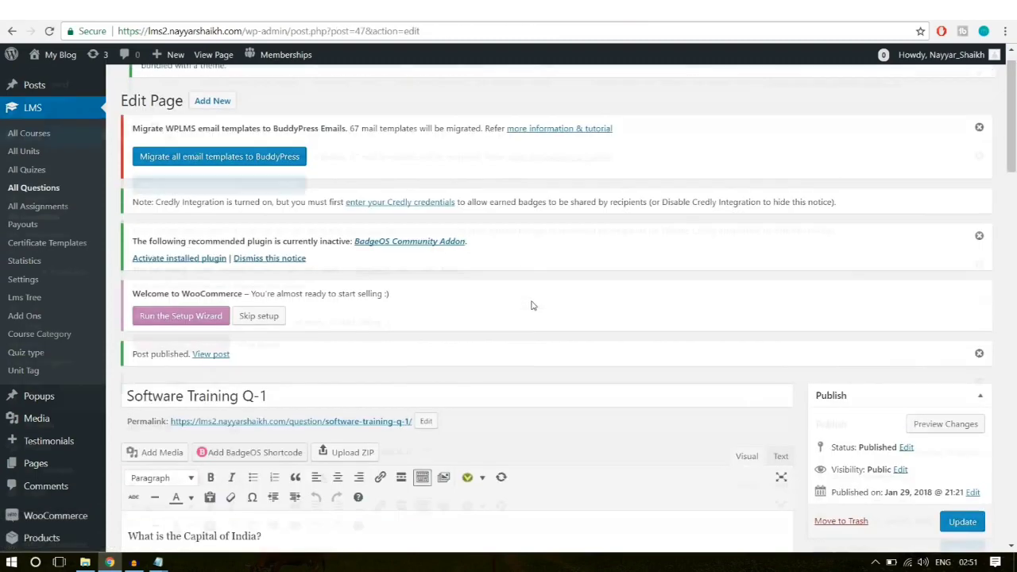
Step: Start a new question titled 'Software Training Q-2', reusing the Q-1 title with 2
{"action": "scroll", "coordinate": [533, 306], "scroll_direction": "down", "scroll_amount": 2}
{"action": "left_click", "coordinate": [288, 228]}
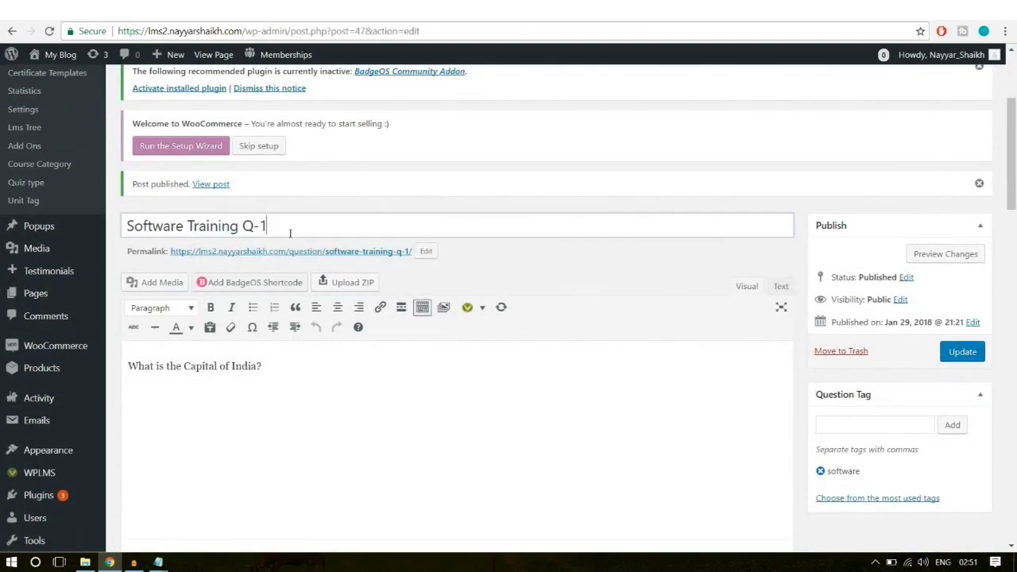
{"action": "key", "text": "ctrl+a"}
{"action": "key", "text": "ctrl+c"}
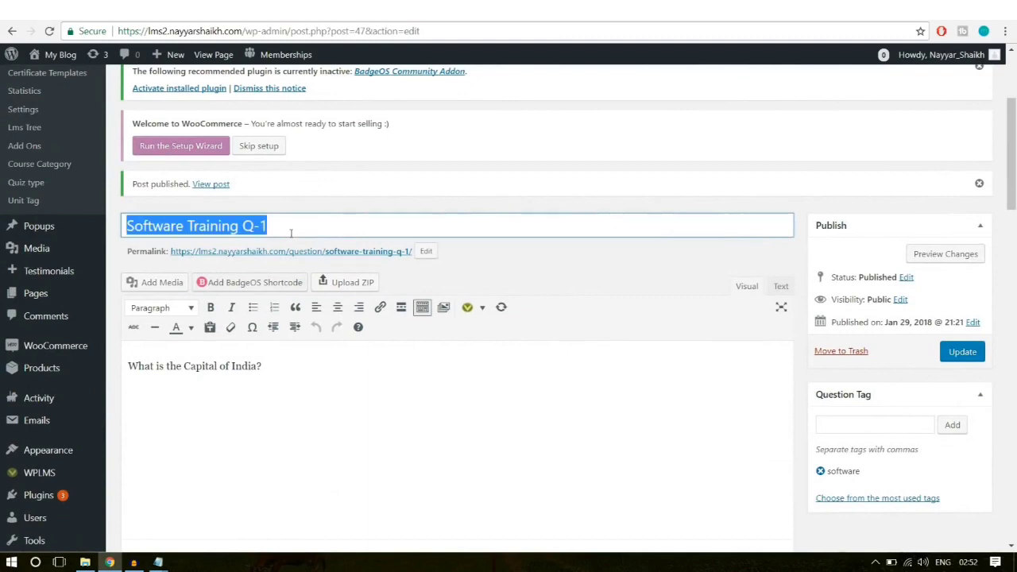
{"action": "scroll", "coordinate": [402, 328], "scroll_direction": "up", "scroll_amount": 2}
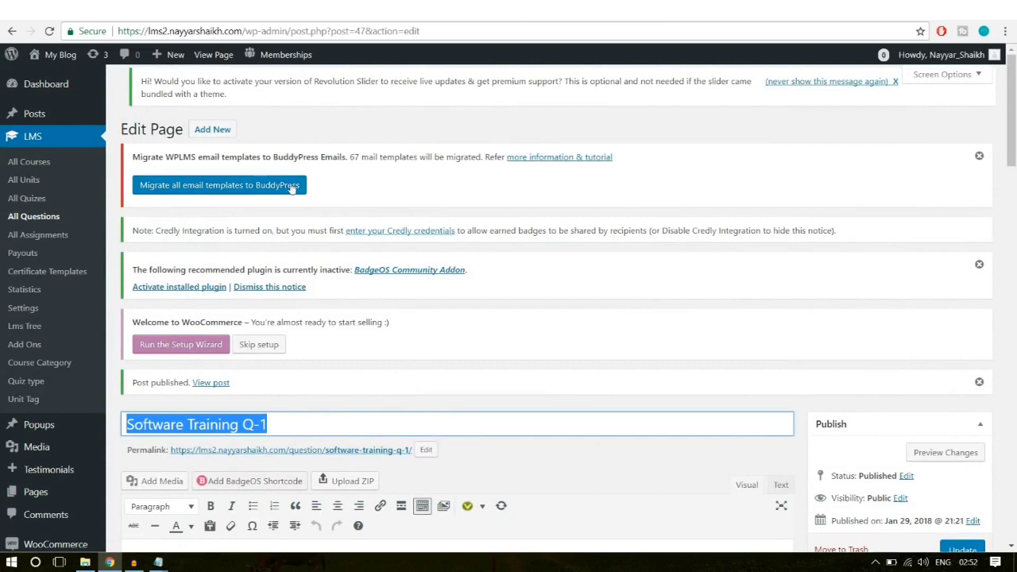
{"action": "left_click", "coordinate": [229, 130]}
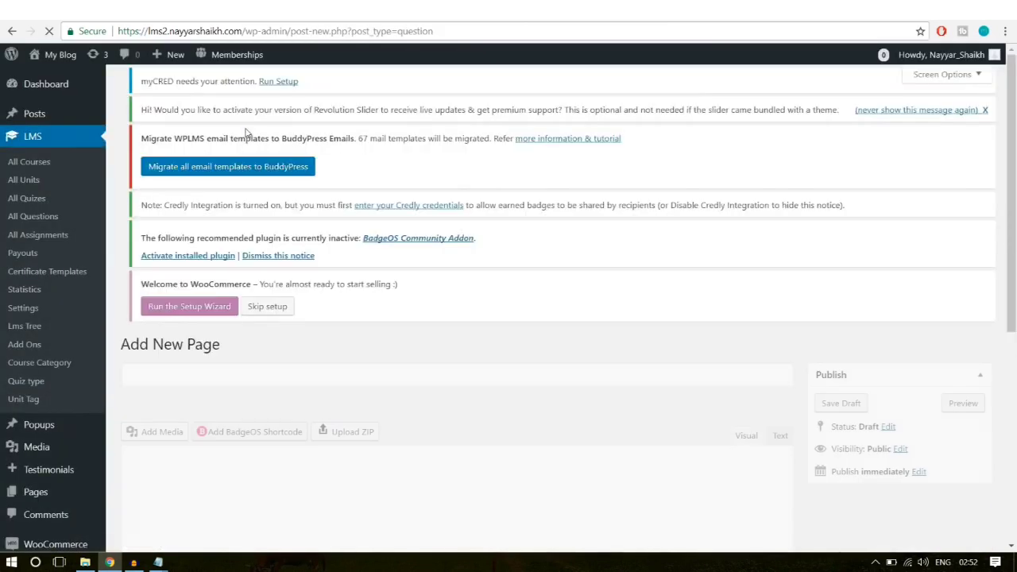
{"action": "scroll", "coordinate": [385, 314], "scroll_direction": "down", "scroll_amount": 2}
{"action": "key", "text": "ctrl+v"}
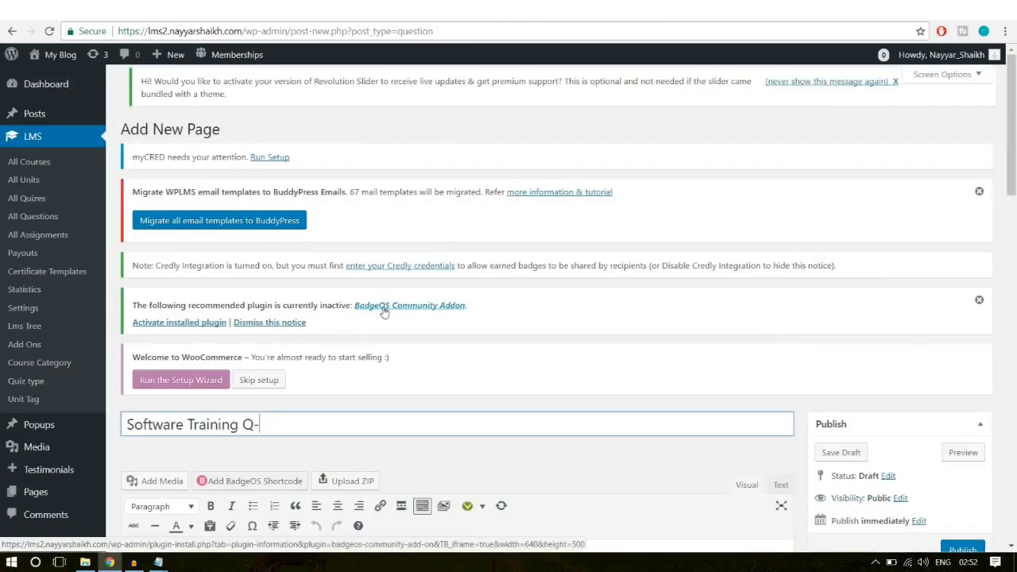
{"action": "type", "text": "2"}
Step: Type 'Question?' as the new question's body text
{"action": "scroll", "coordinate": [384, 312], "scroll_direction": "down", "scroll_amount": 3}
{"action": "left_click", "coordinate": [436, 365]}
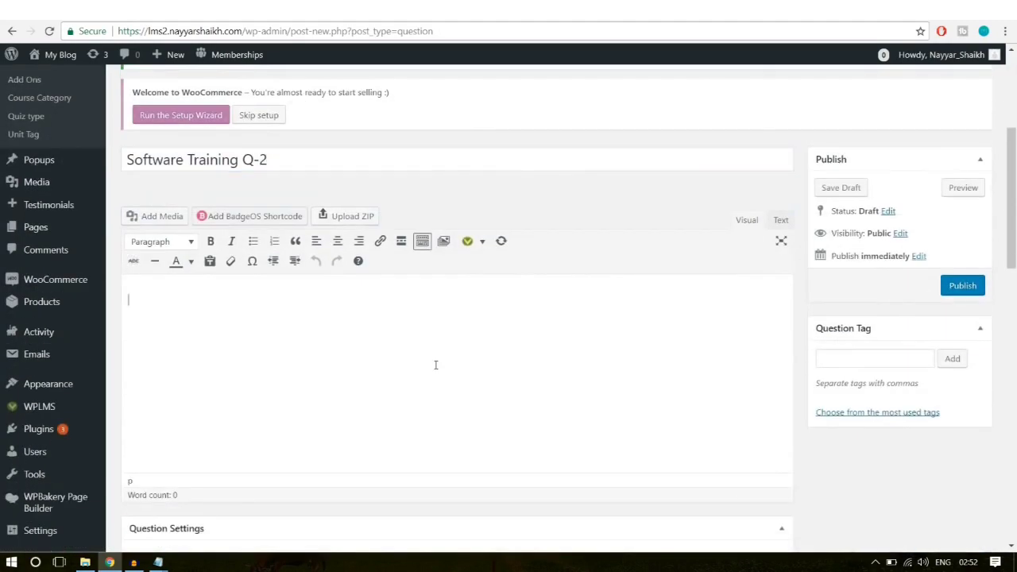
{"action": "type", "text": "Question?"}
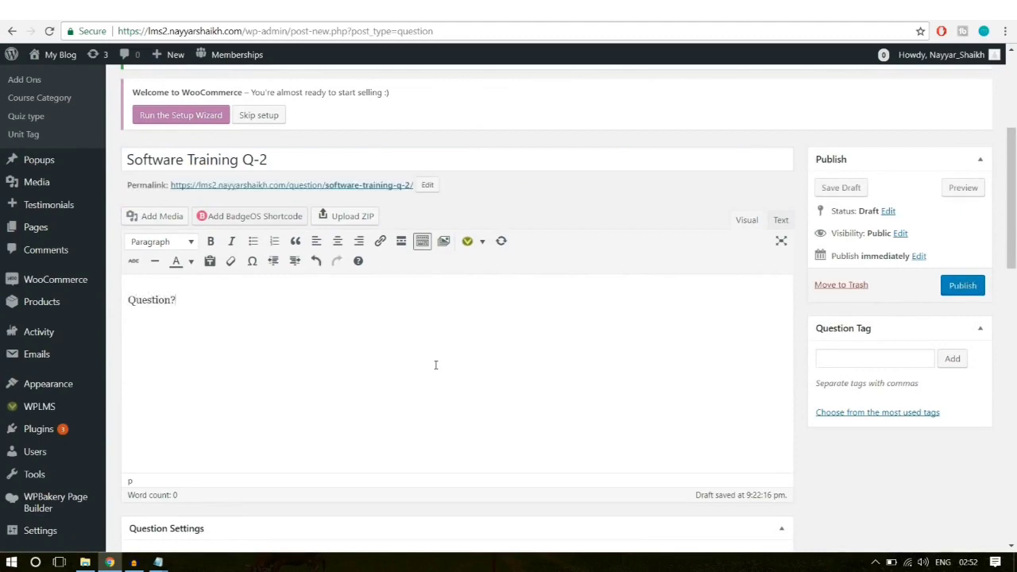
{"action": "scroll", "coordinate": [684, 306], "scroll_direction": "down", "scroll_amount": 3}
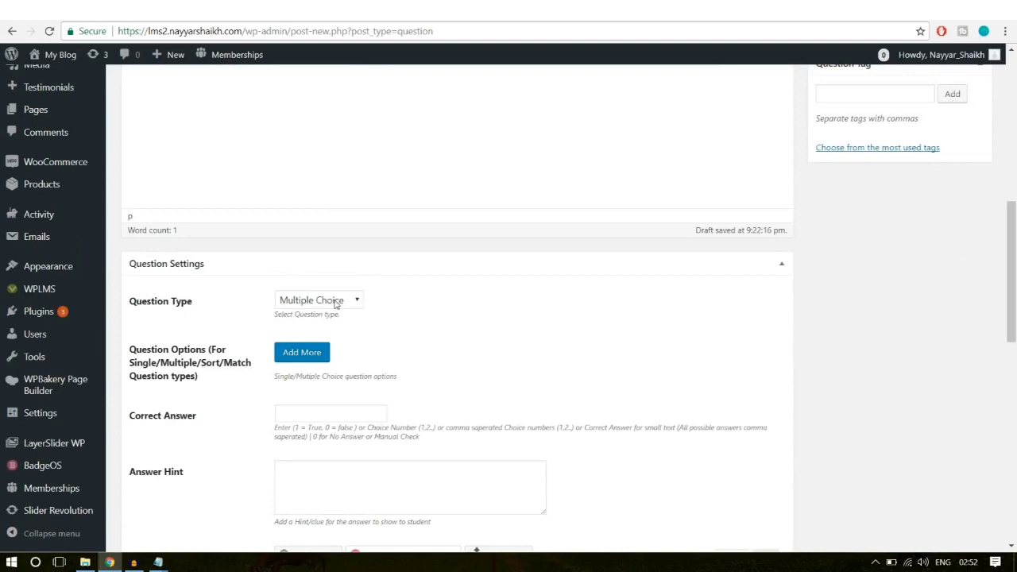
Step: Add four answer options: Wrong, Wrong, Right, Wrong
{"action": "scroll", "coordinate": [522, 318], "scroll_direction": "down", "scroll_amount": 1}
{"action": "left_click", "coordinate": [322, 291]}
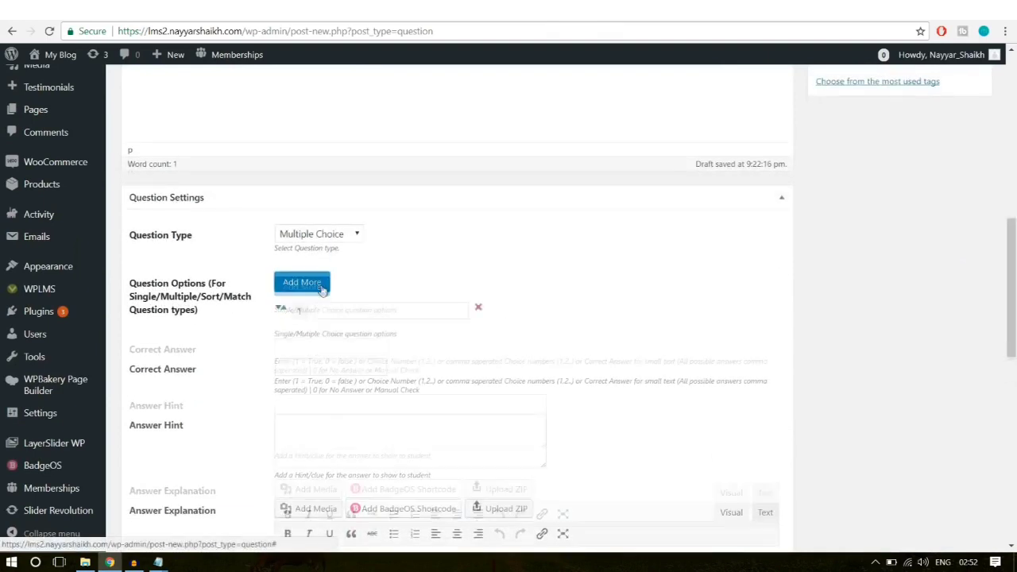
{"action": "left_click", "coordinate": [352, 316]}
{"action": "type", "text": "W"}
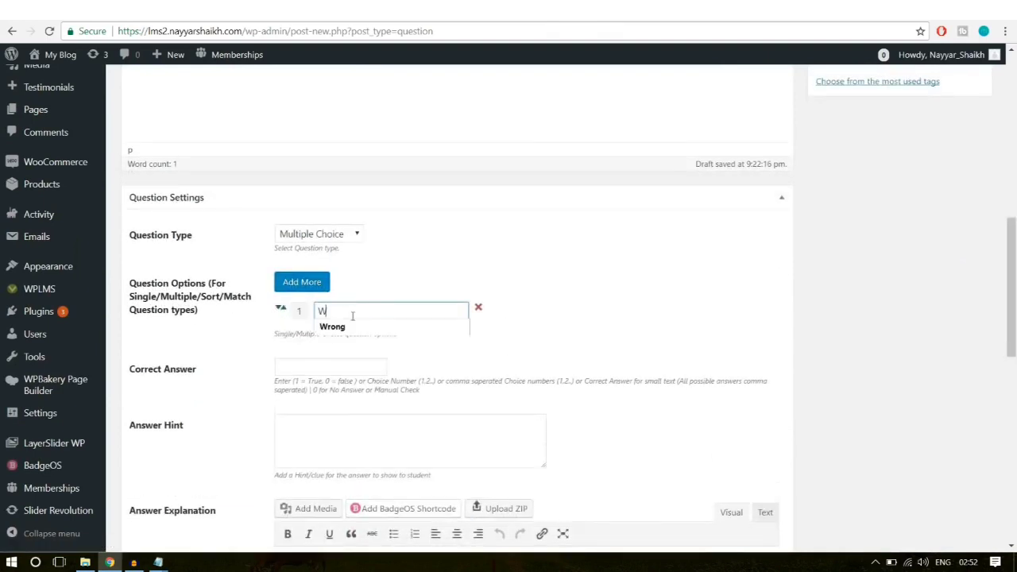
{"action": "type", "text": "rong"}
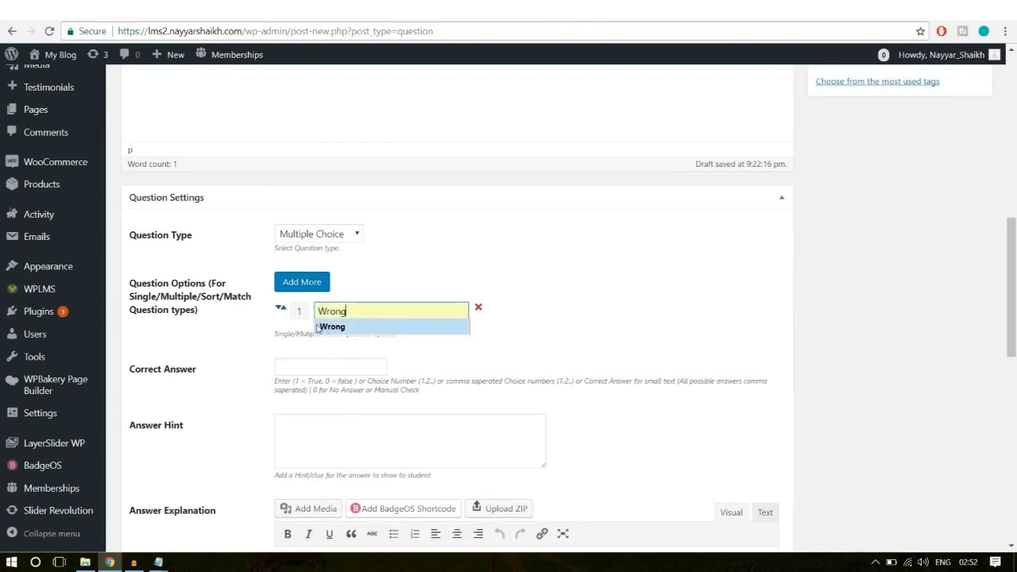
{"action": "left_click", "coordinate": [314, 283]}
{"action": "left_click", "coordinate": [349, 335]}
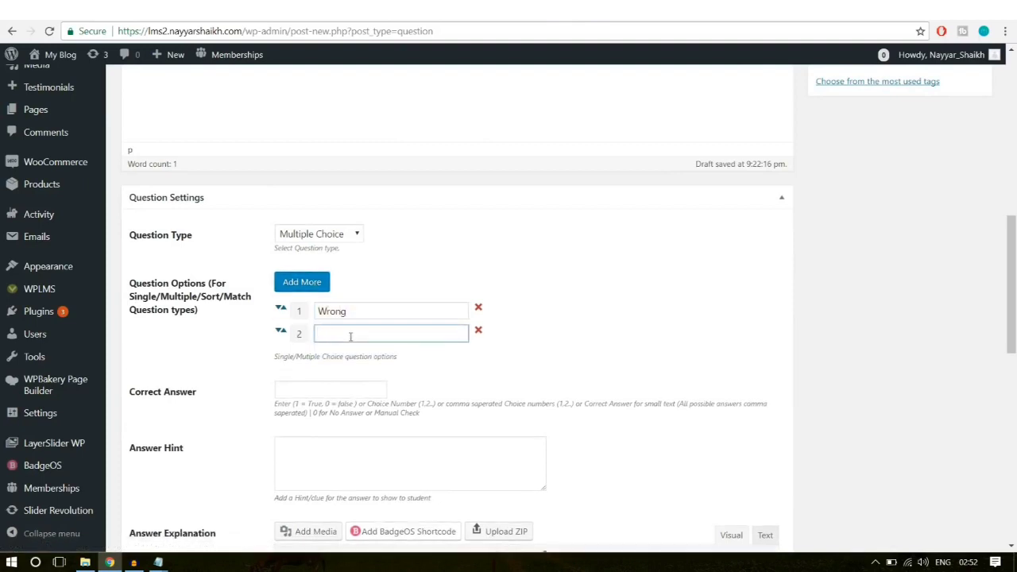
{"action": "type", "text": "W"}
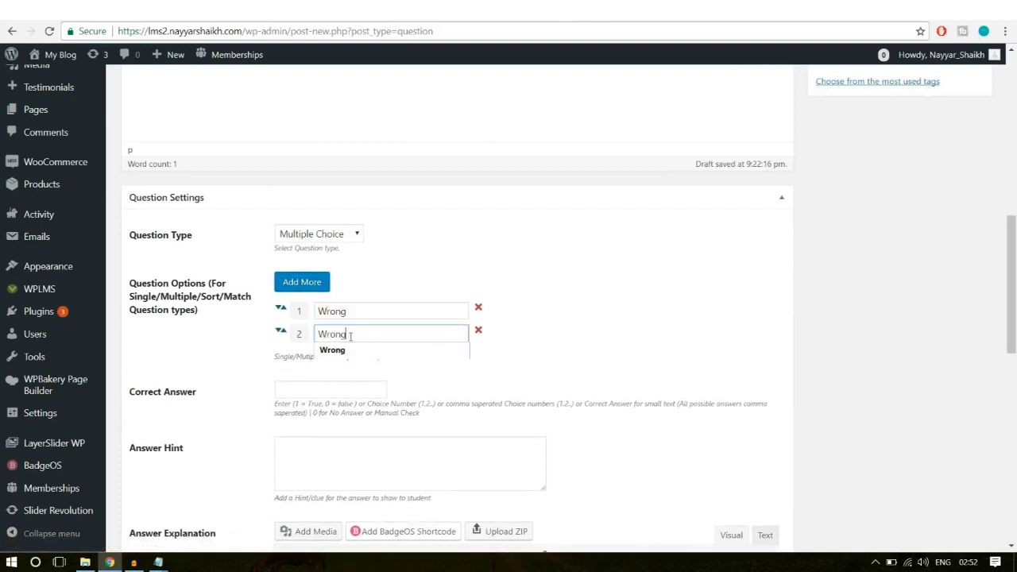
{"action": "type", "text": "rong"}
{"action": "left_click", "coordinate": [302, 282]}
{"action": "left_click", "coordinate": [377, 350]}
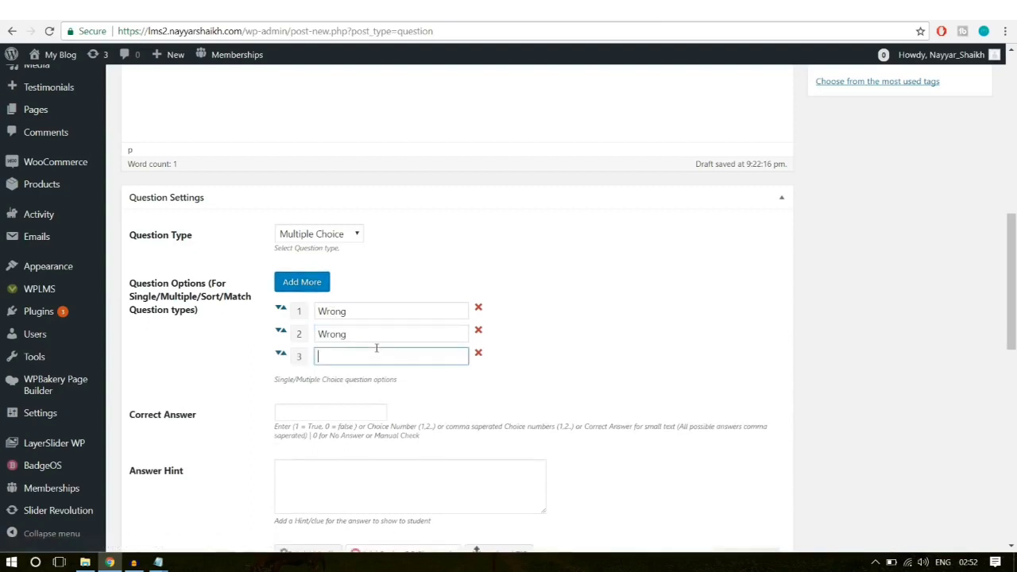
{"action": "type", "text": "Right"}
{"action": "left_click", "coordinate": [302, 282]}
{"action": "left_click", "coordinate": [339, 377]}
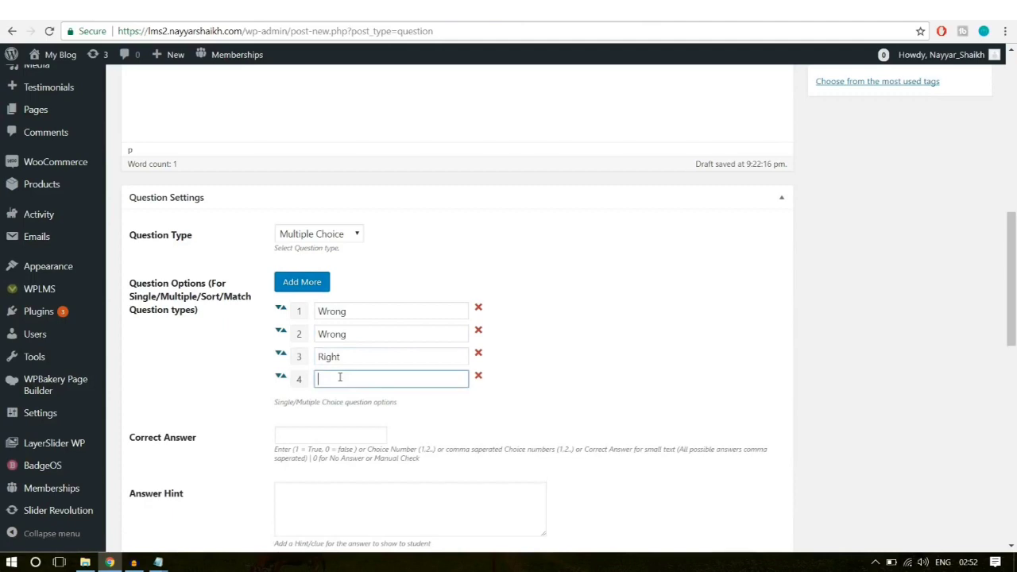
{"action": "type", "text": "W"}
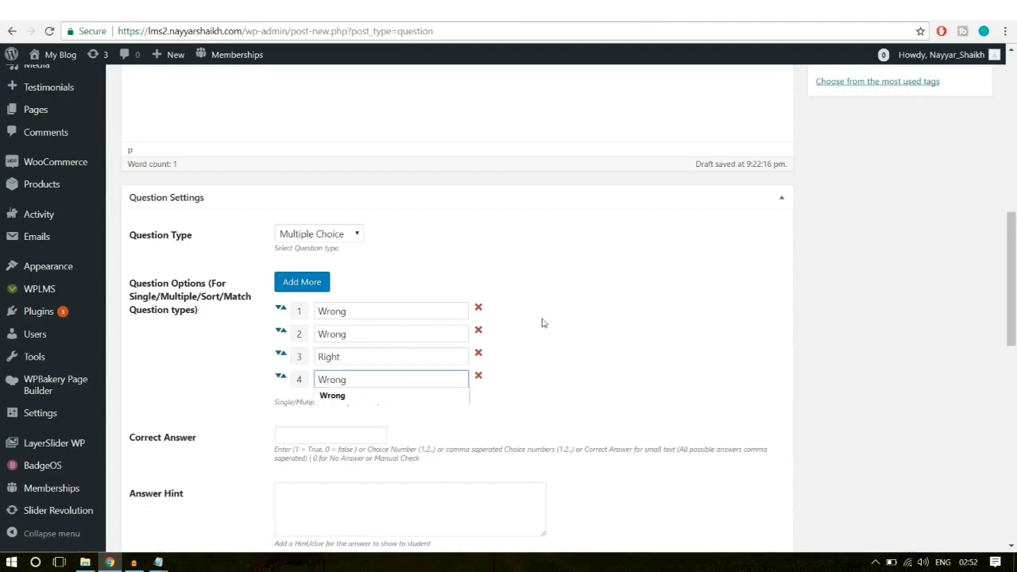
{"action": "type", "text": "rong"}
{"action": "left_click", "coordinate": [543, 324]}
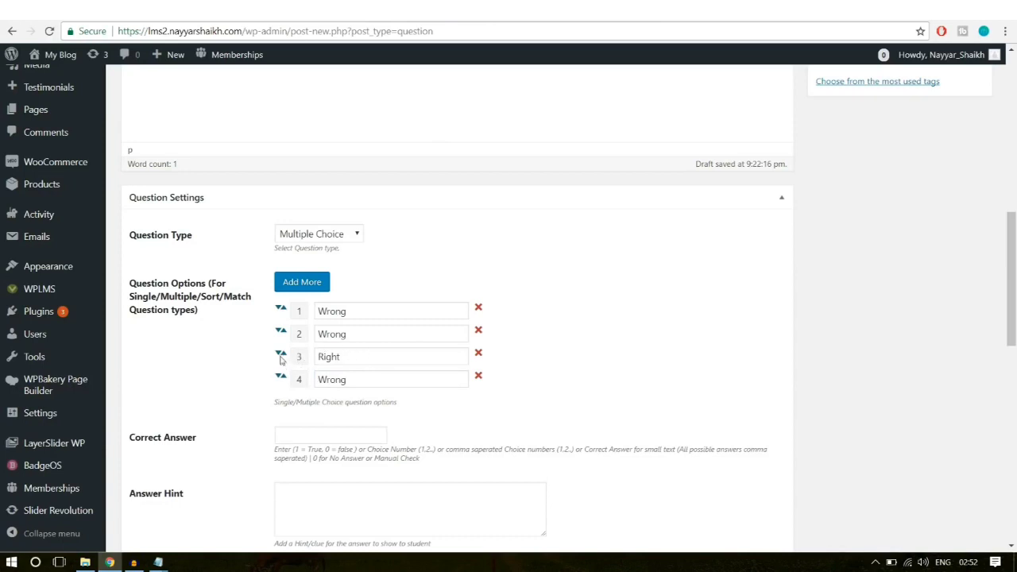
Step: Move the Right option to the top and set the correct answer to 1
{"action": "left_click_drag", "start_coordinate": [280, 357], "coordinate": [284, 317]}
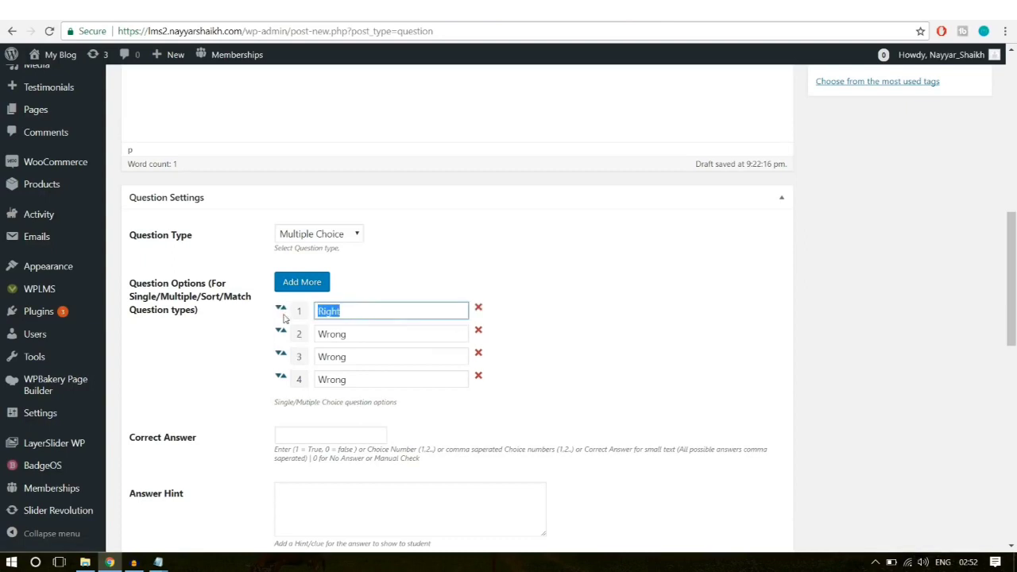
{"action": "left_click", "coordinate": [554, 295]}
{"action": "left_click", "coordinate": [319, 434]}
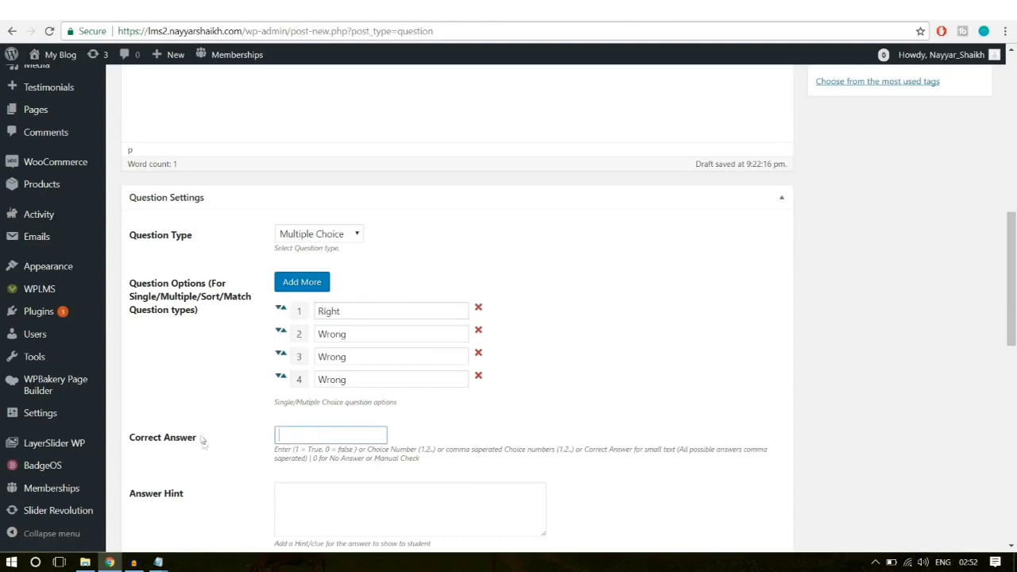
{"action": "type", "text": "1"}
{"action": "left_click", "coordinate": [545, 422]}
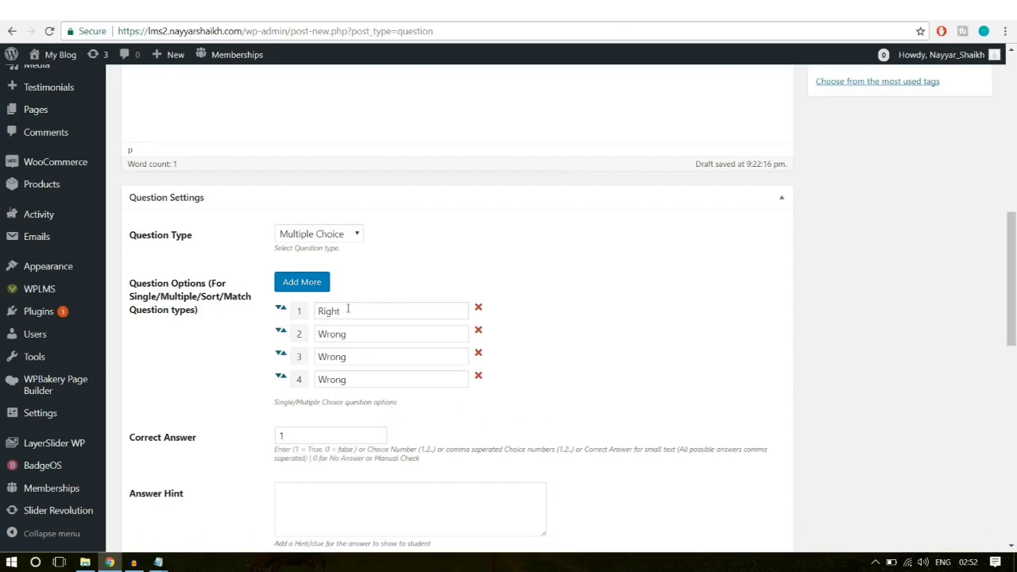
{"action": "left_click_drag", "start_coordinate": [347, 309], "coordinate": [297, 315]}
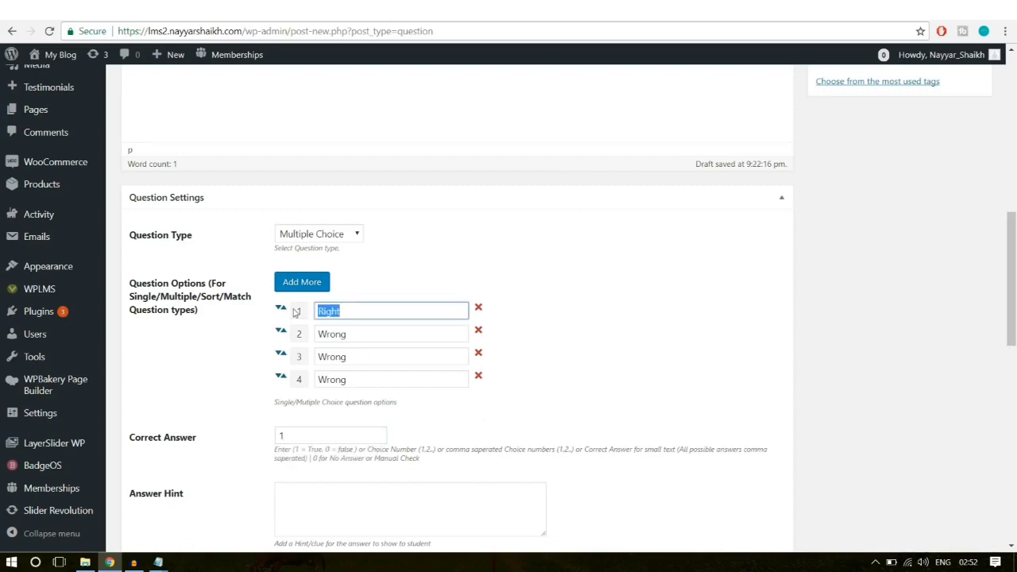
{"action": "left_click", "coordinate": [287, 421]}
{"action": "scroll", "coordinate": [731, 406], "scroll_direction": "down", "scroll_amount": 3}
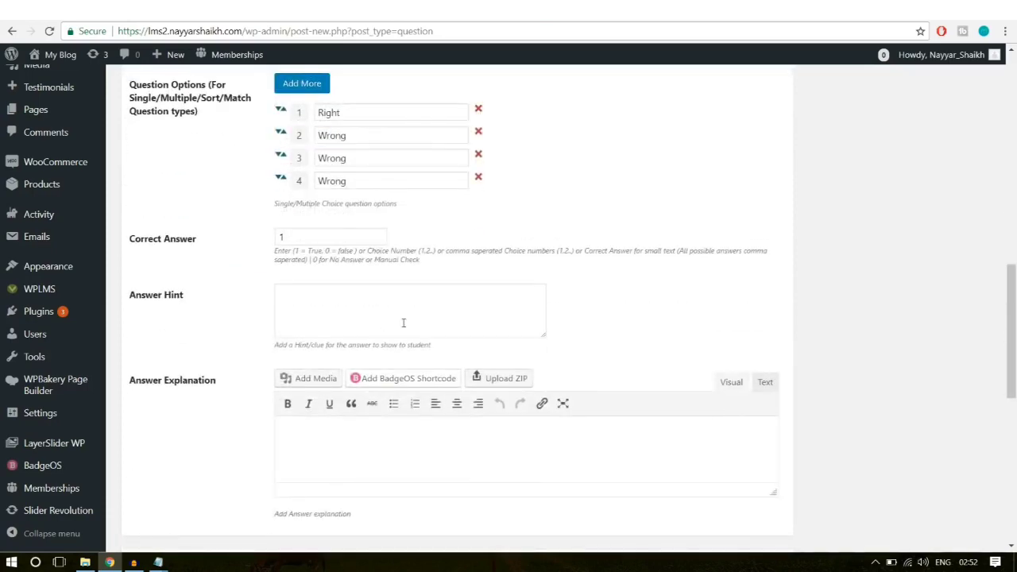
{"action": "scroll", "coordinate": [408, 434], "scroll_direction": "down", "scroll_amount": 3}
{"action": "scroll", "coordinate": [408, 443], "scroll_direction": "up", "scroll_amount": 1}
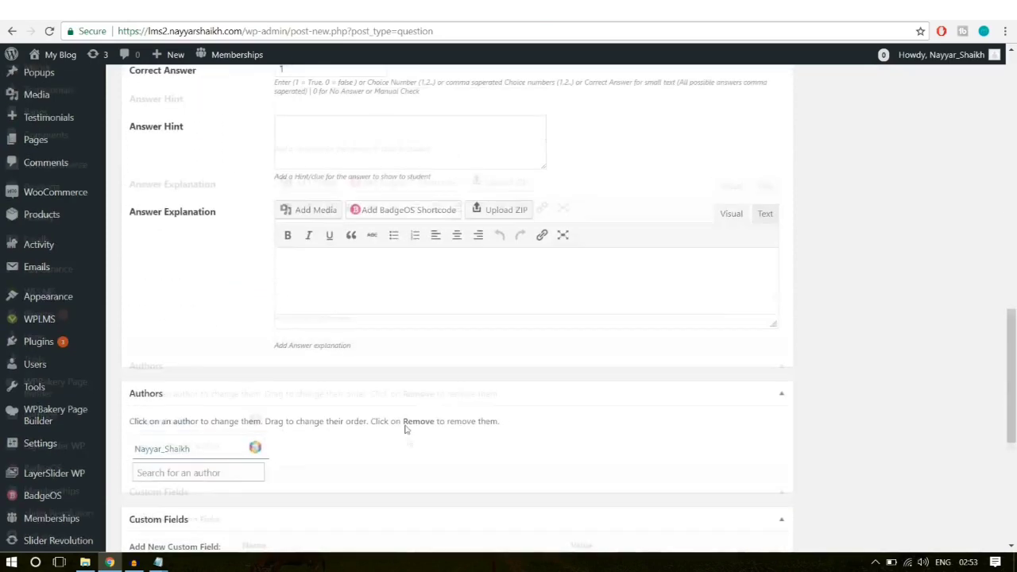
{"action": "scroll", "coordinate": [830, 347], "scroll_direction": "up", "scroll_amount": 10}
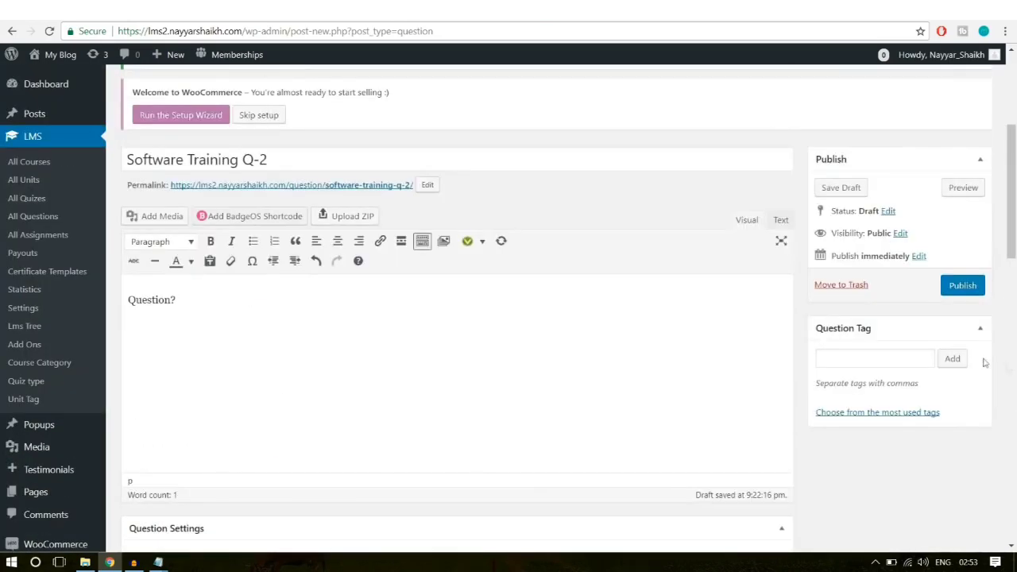
Step: Publish Software Training Q-2, then go to the empty All Quizes list
{"action": "left_click", "coordinate": [854, 362]}
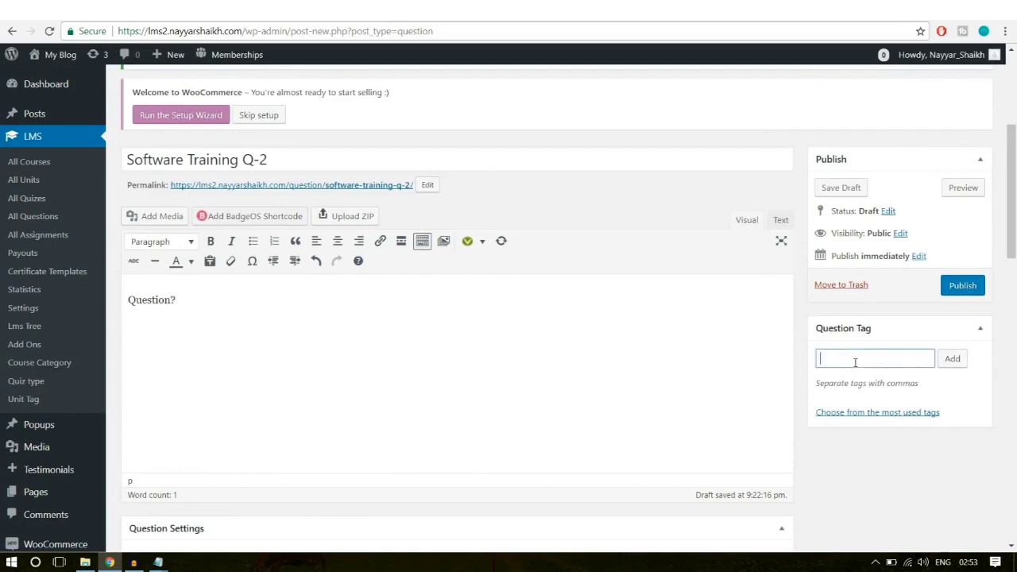
{"action": "left_click", "coordinate": [970, 290]}
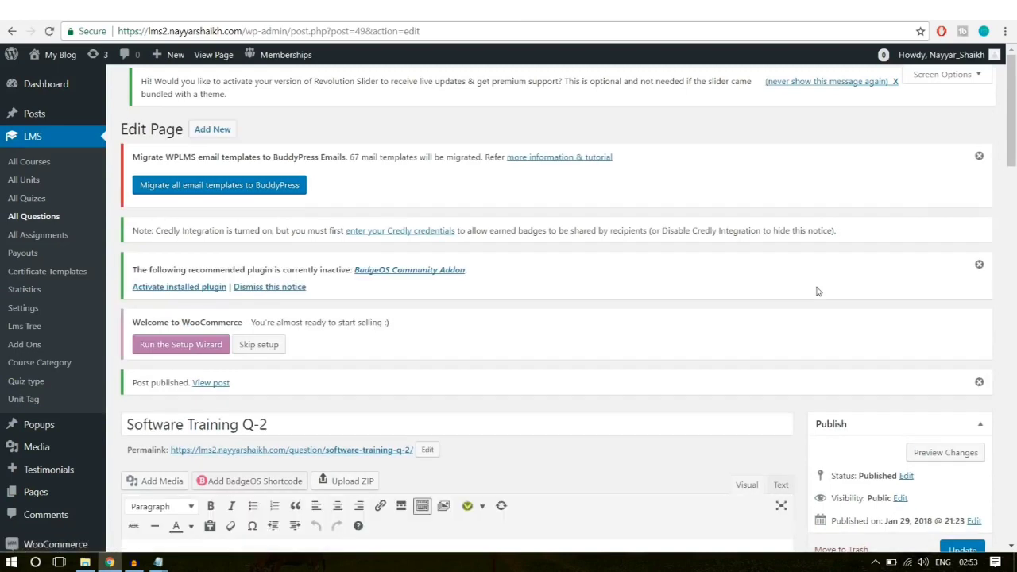
{"action": "left_click", "coordinate": [32, 202]}
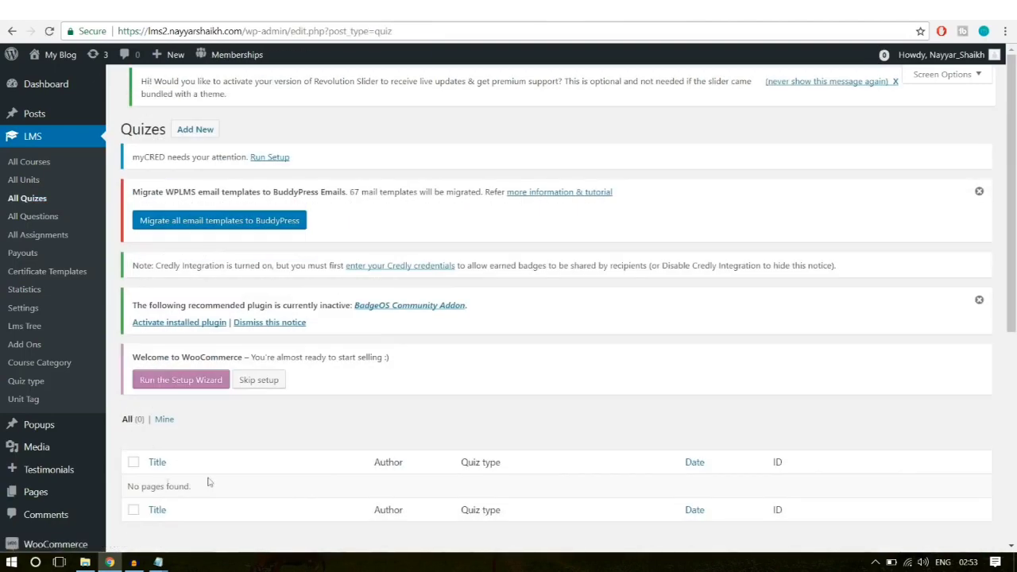
{"action": "triple_click", "coordinate": [197, 488]}
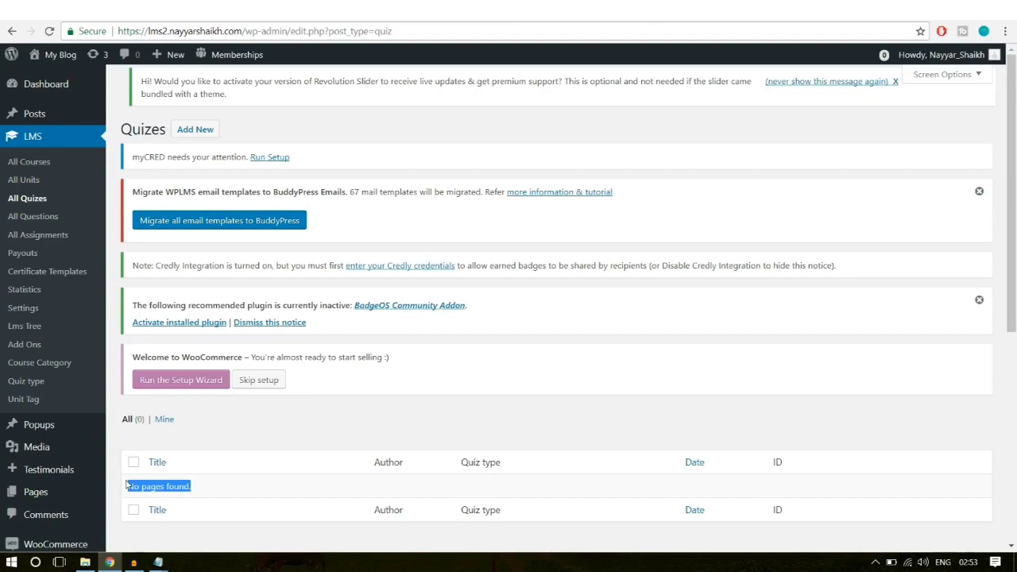
{"action": "left_click", "coordinate": [211, 483]}
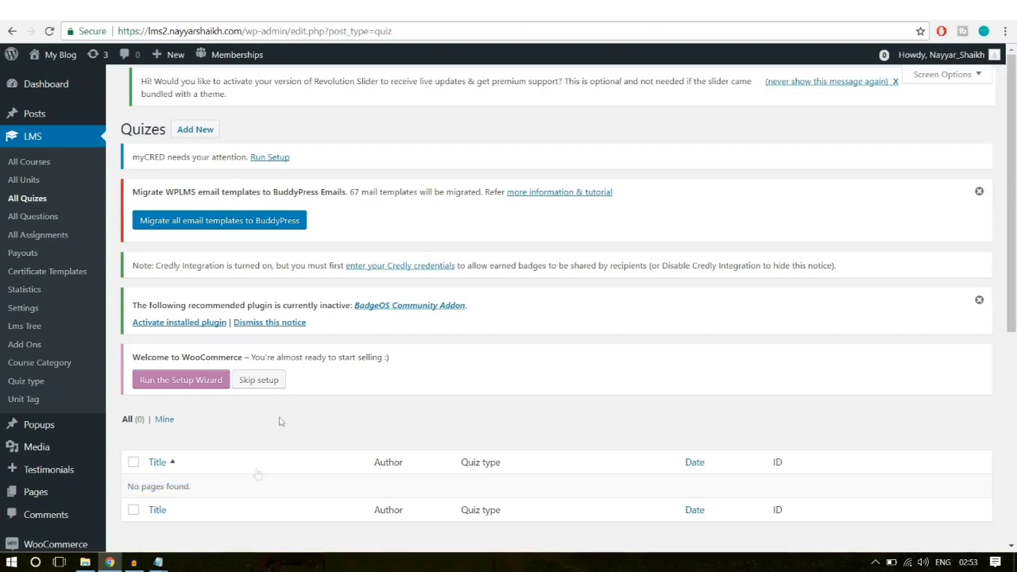
Step: Create a new quiz titled 'The Software Quiz', copied from the quiz page heading
{"action": "left_click", "coordinate": [203, 133]}
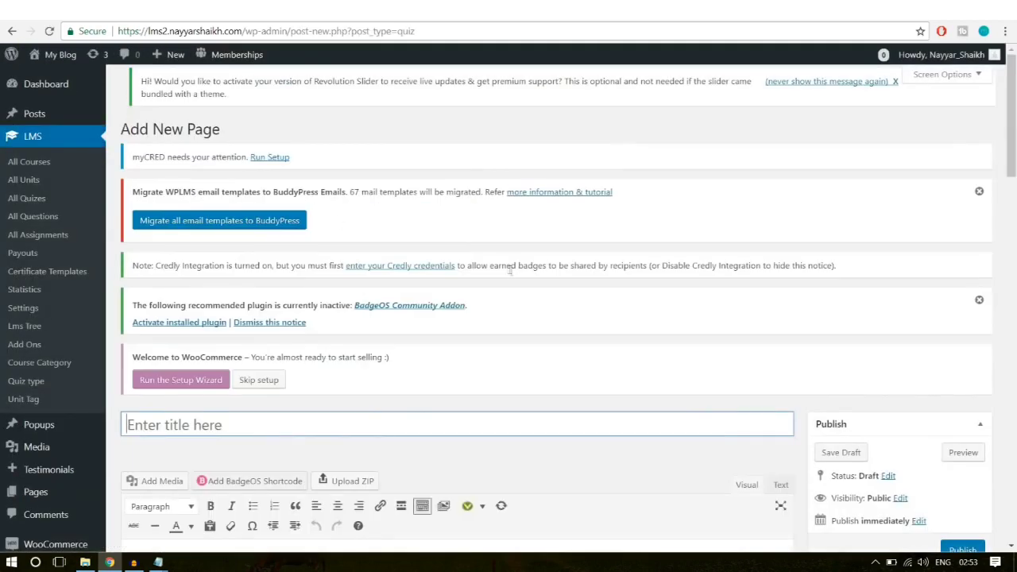
{"action": "scroll", "coordinate": [267, 318], "scroll_direction": "down", "scroll_amount": 2}
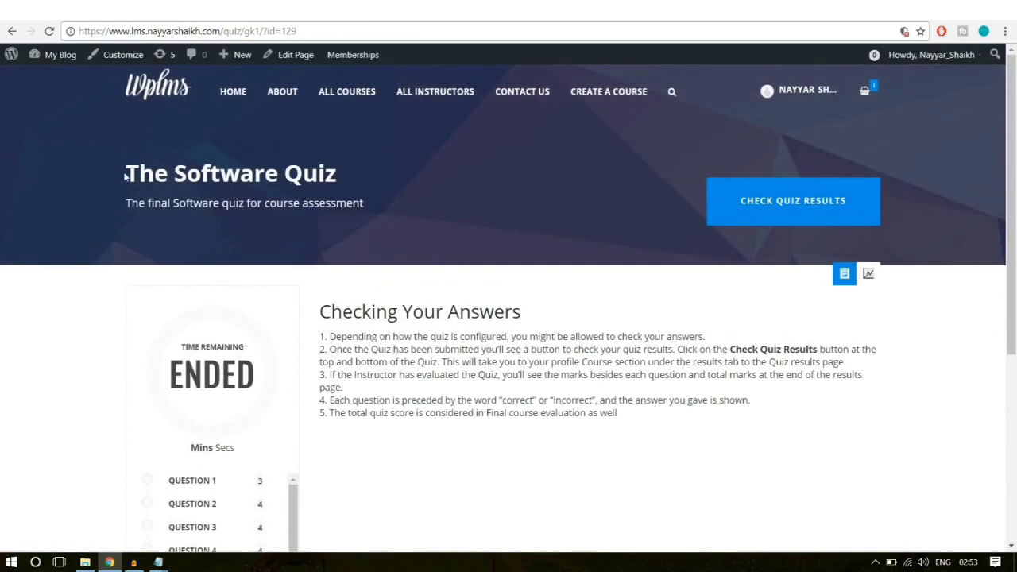
{"action": "left_click_drag", "start_coordinate": [124, 176], "coordinate": [377, 172]}
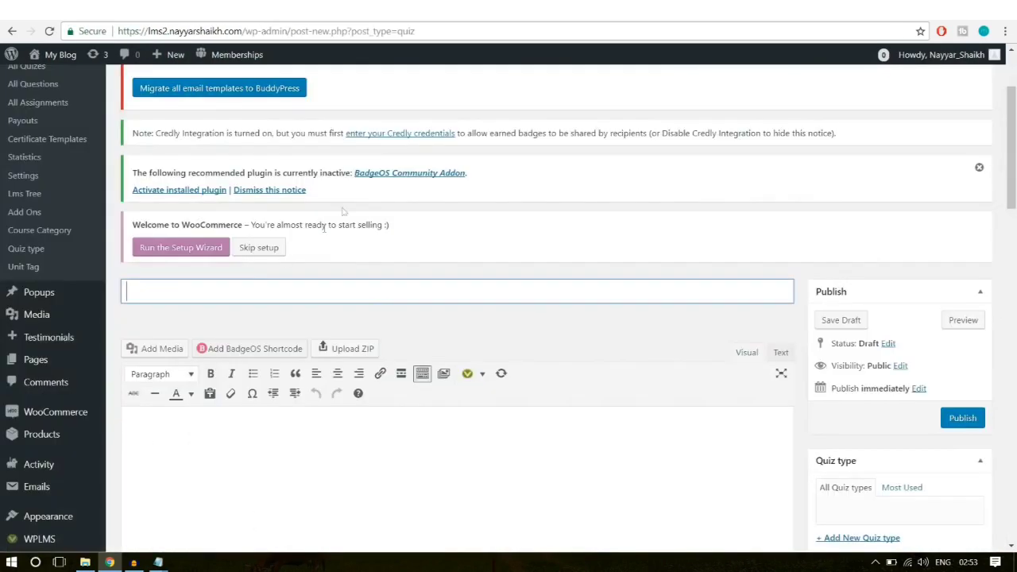
{"action": "type", "text": "The Software Quiz"}
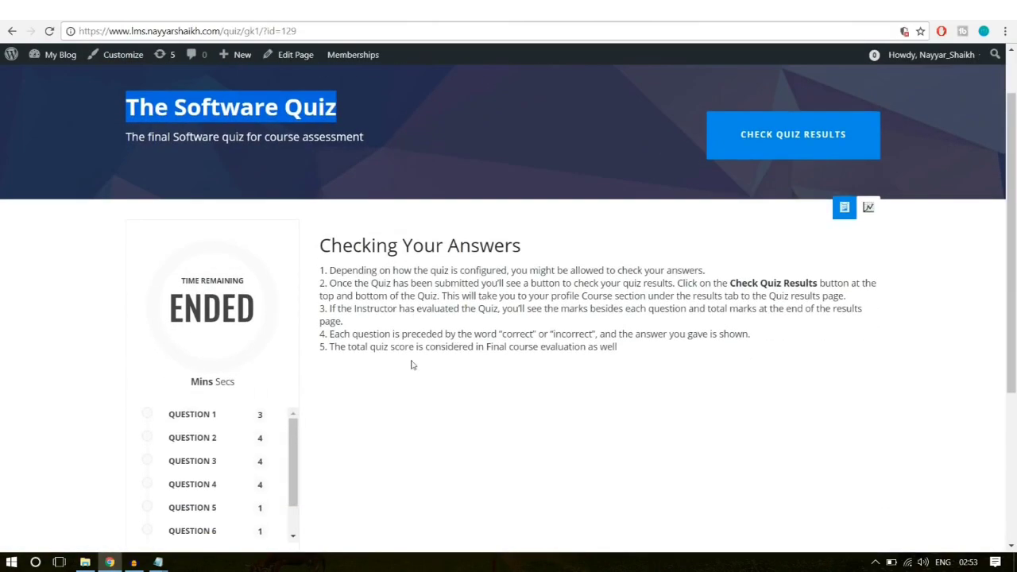
Step: Locate the Checking Your Answers heading on the quiz page, then bring up the WPLMS folder
{"action": "scroll", "coordinate": [410, 363], "scroll_direction": "down", "scroll_amount": 1}
{"action": "left_click_drag", "start_coordinate": [320, 203], "coordinate": [862, 248]}
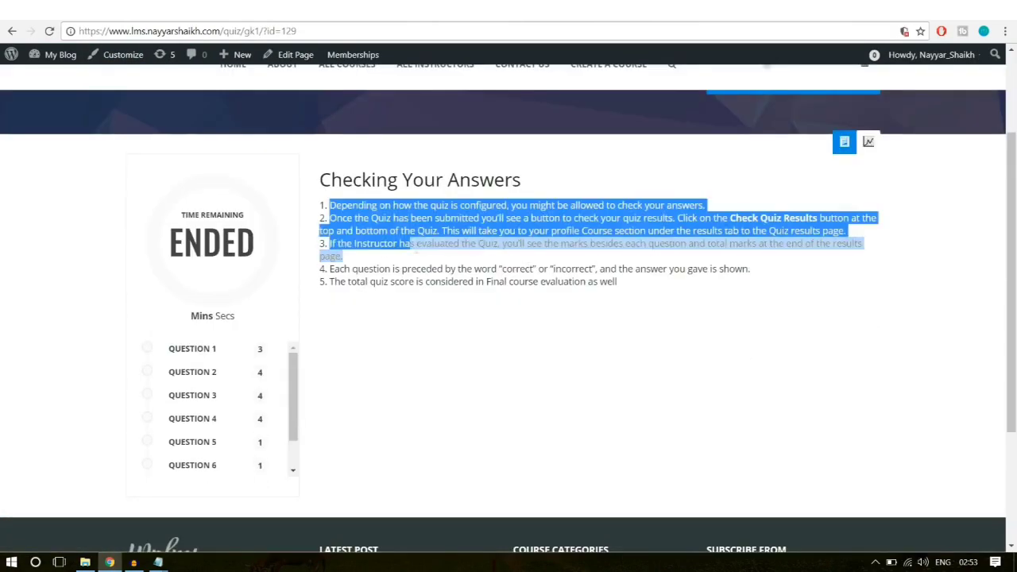
{"action": "left_click_drag", "start_coordinate": [521, 180], "coordinate": [320, 184]}
{"action": "left_click", "coordinate": [322, 186]}
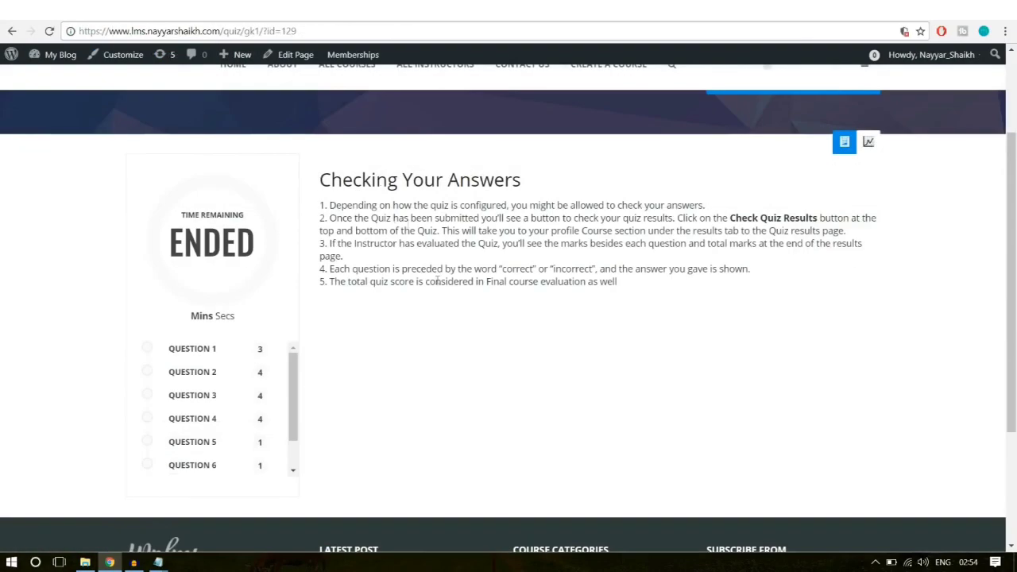
{"action": "left_click_drag", "start_coordinate": [321, 181], "coordinate": [538, 190]}
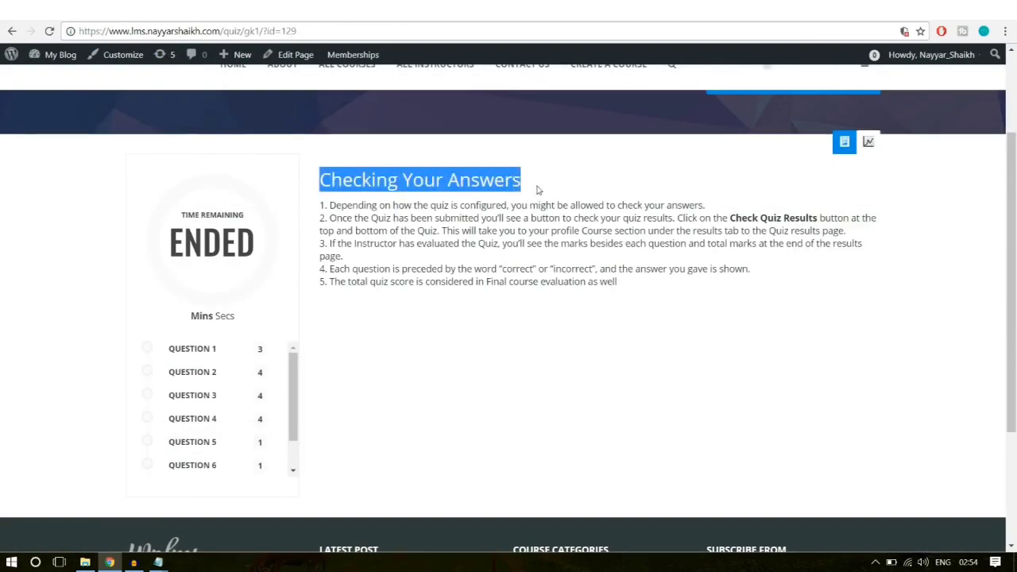
{"action": "left_click", "coordinate": [538, 190]}
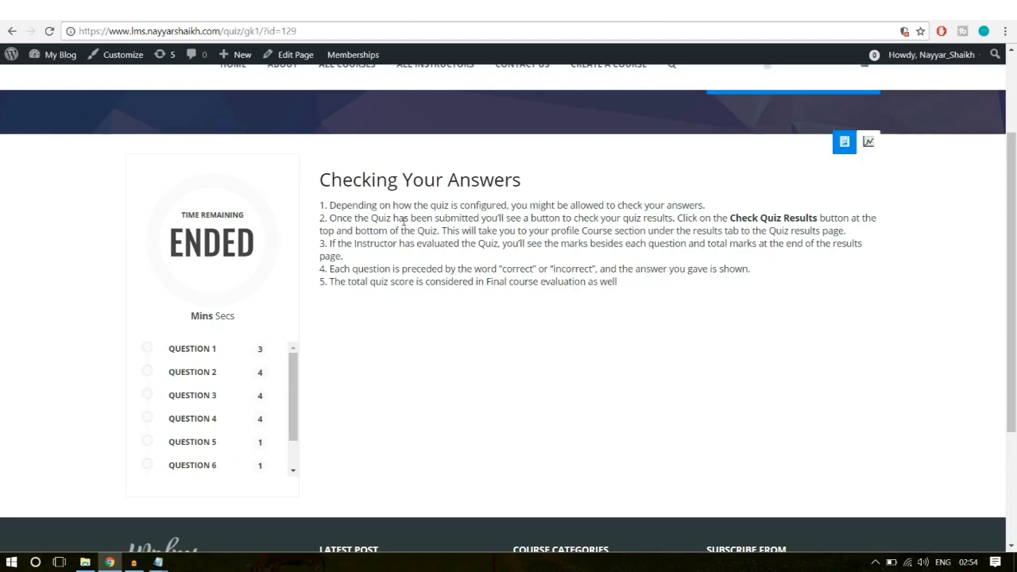
{"action": "left_click", "coordinate": [85, 562]}
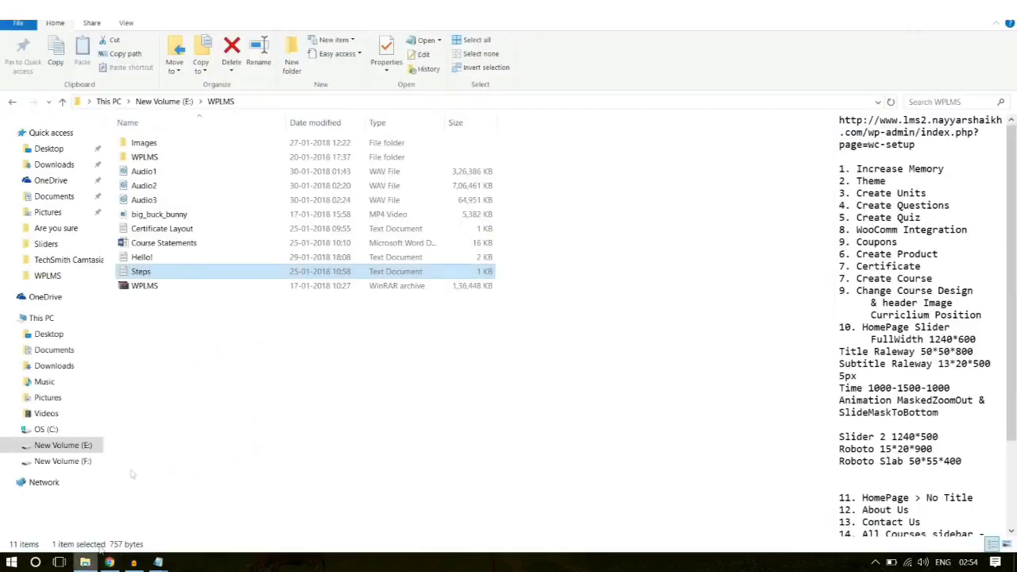
Step: Open the Course Statements document from the WPLMS folder in Word
{"action": "left_click", "coordinate": [189, 246]}
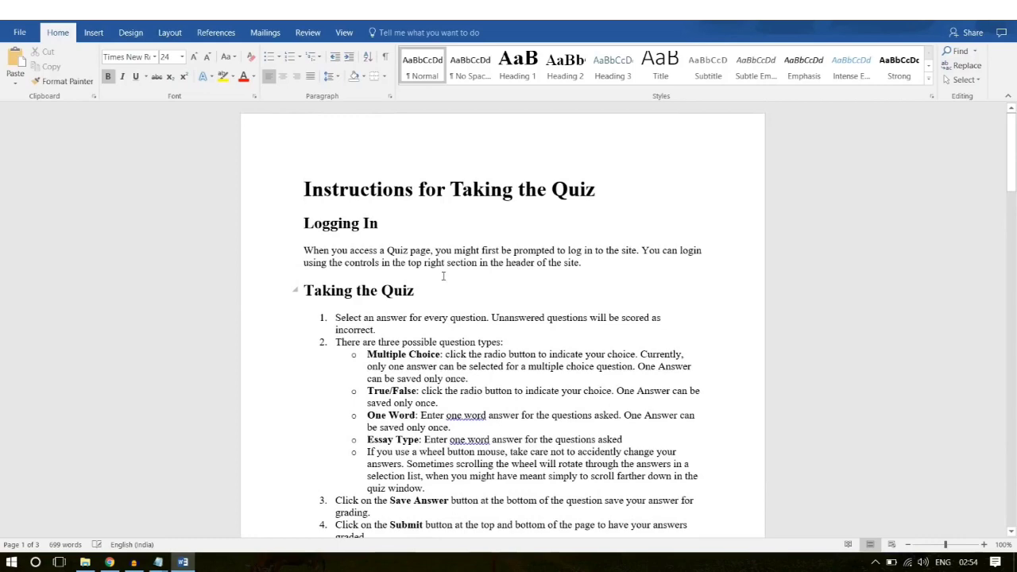
Step: Paste the Checking Your Answers heading and its five points from Word into The Software Quiz's content
{"action": "scroll", "coordinate": [459, 335], "scroll_direction": "down", "scroll_amount": 1}
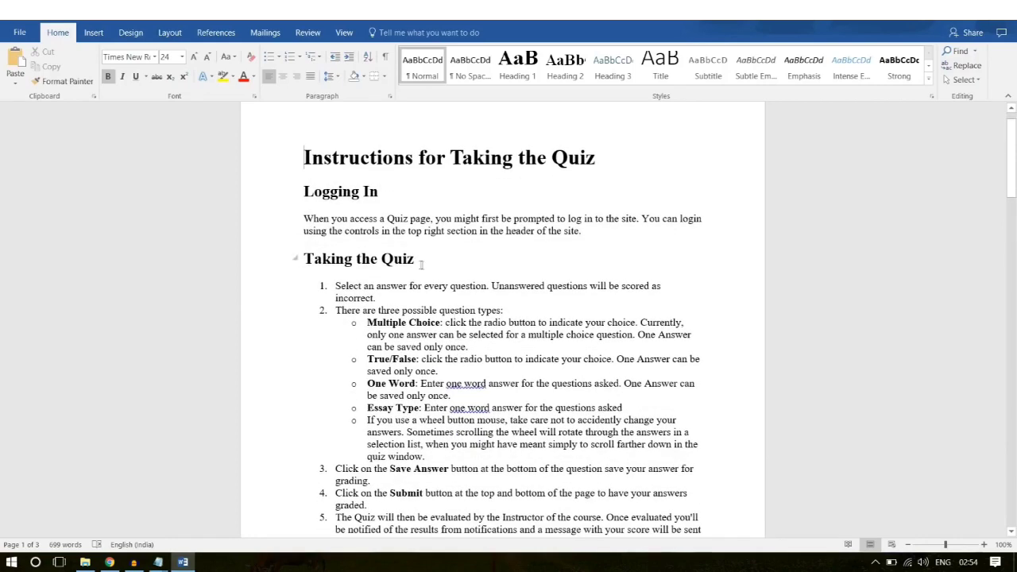
{"action": "scroll", "coordinate": [438, 326], "scroll_direction": "down", "scroll_amount": 3}
{"action": "scroll", "coordinate": [438, 326], "scroll_direction": "down", "scroll_amount": 8}
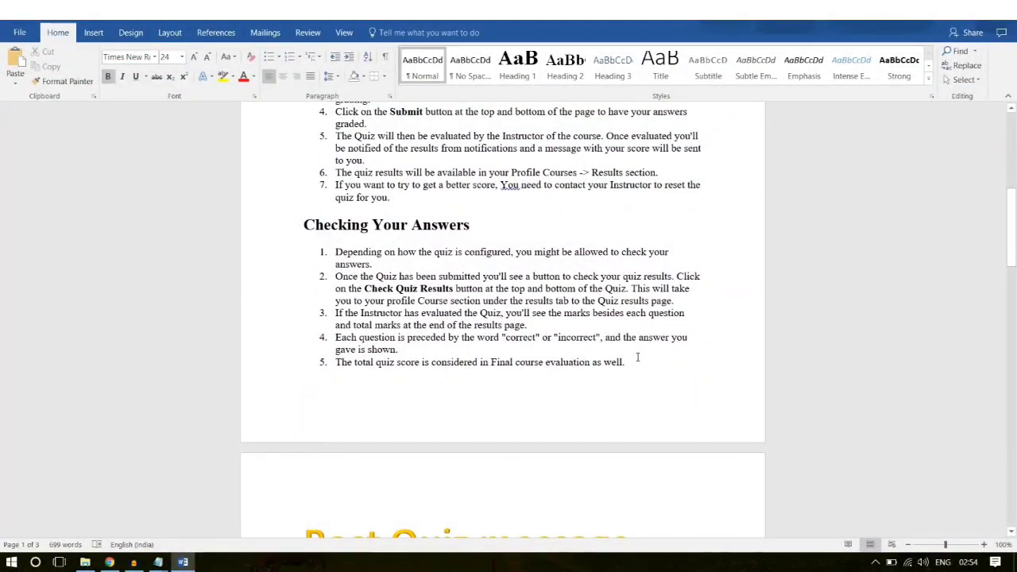
{"action": "left_click_drag", "start_coordinate": [627, 362], "coordinate": [302, 241]}
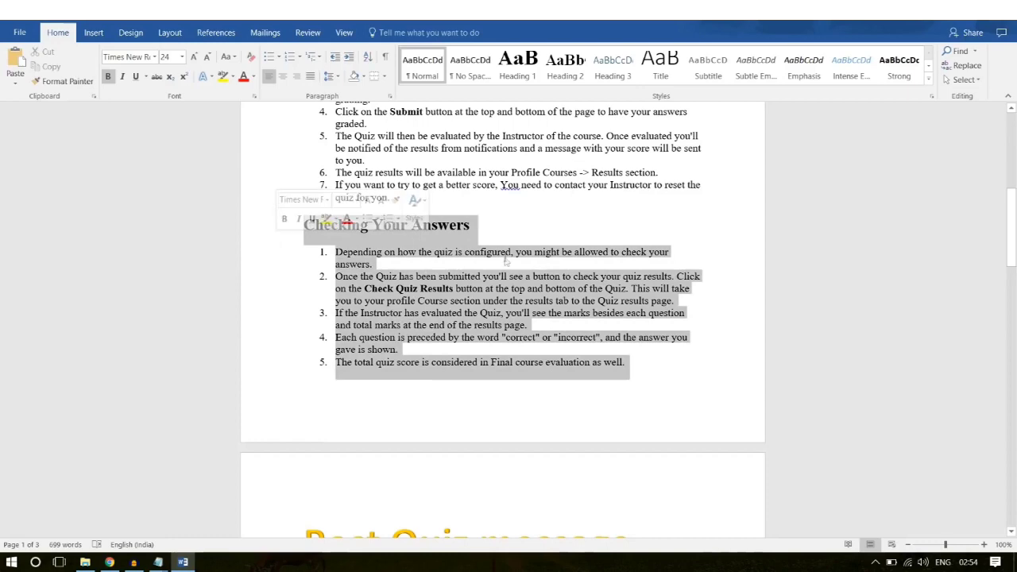
{"action": "left_click", "coordinate": [110, 562]}
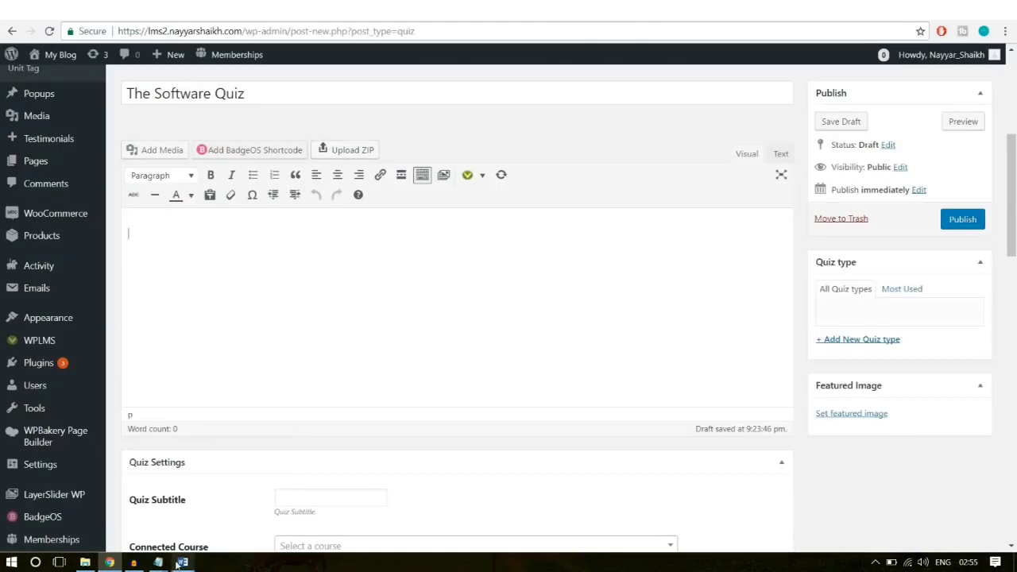
{"action": "left_click", "coordinate": [184, 562]}
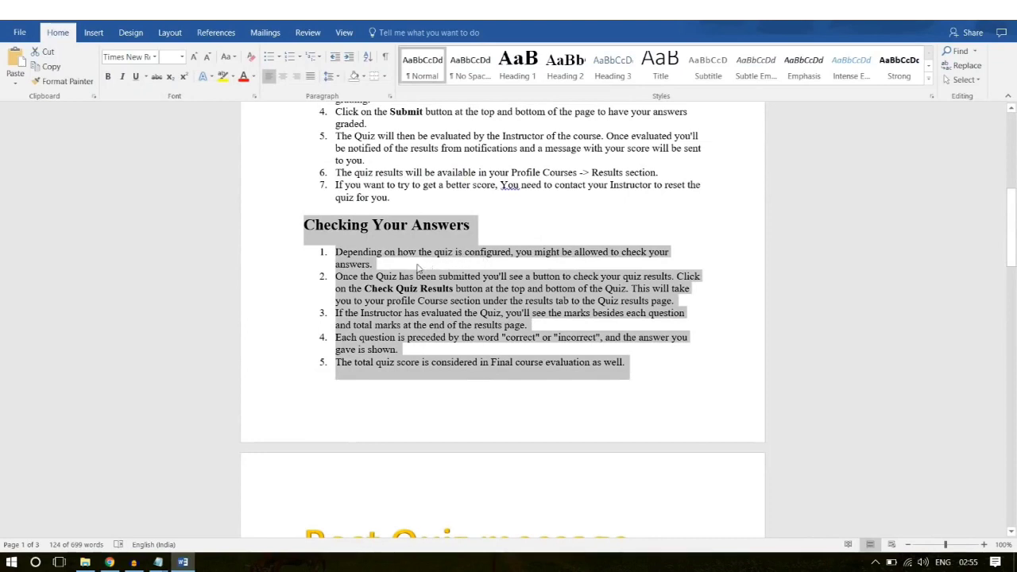
{"action": "right_click", "coordinate": [416, 293]}
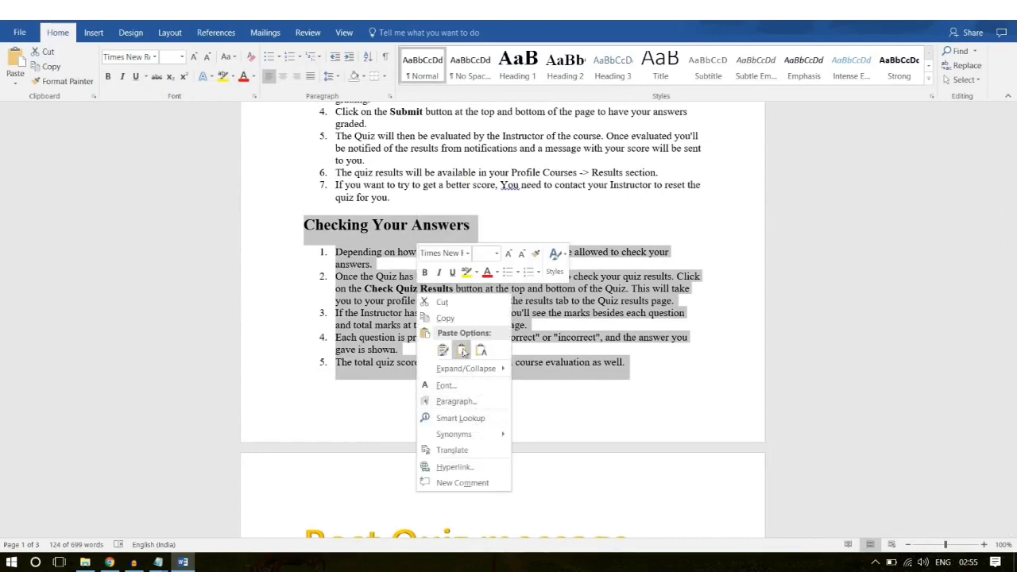
{"action": "left_click", "coordinate": [463, 317]}
{"action": "left_click", "coordinate": [294, 409]}
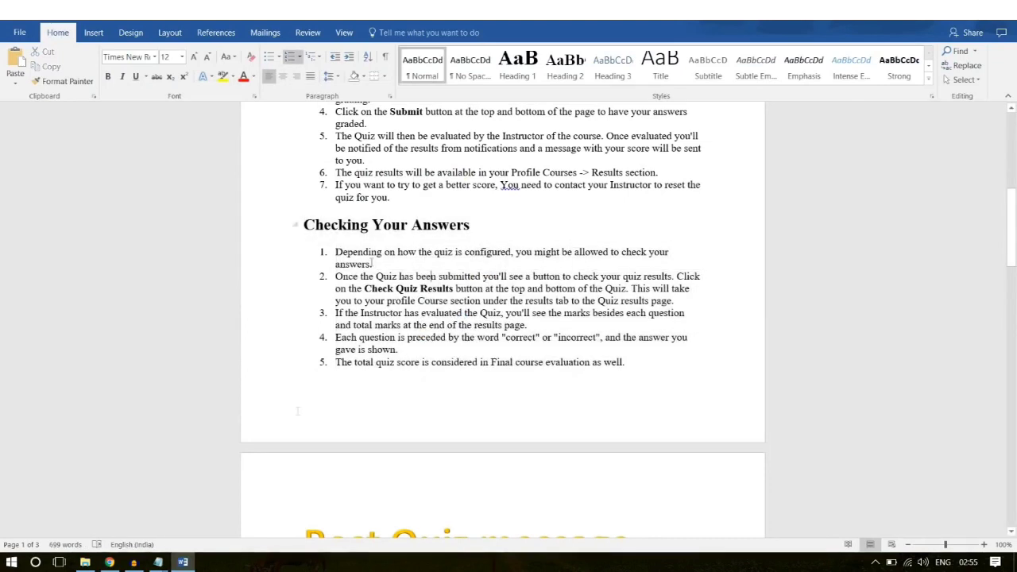
{"action": "left_click", "coordinate": [109, 562]}
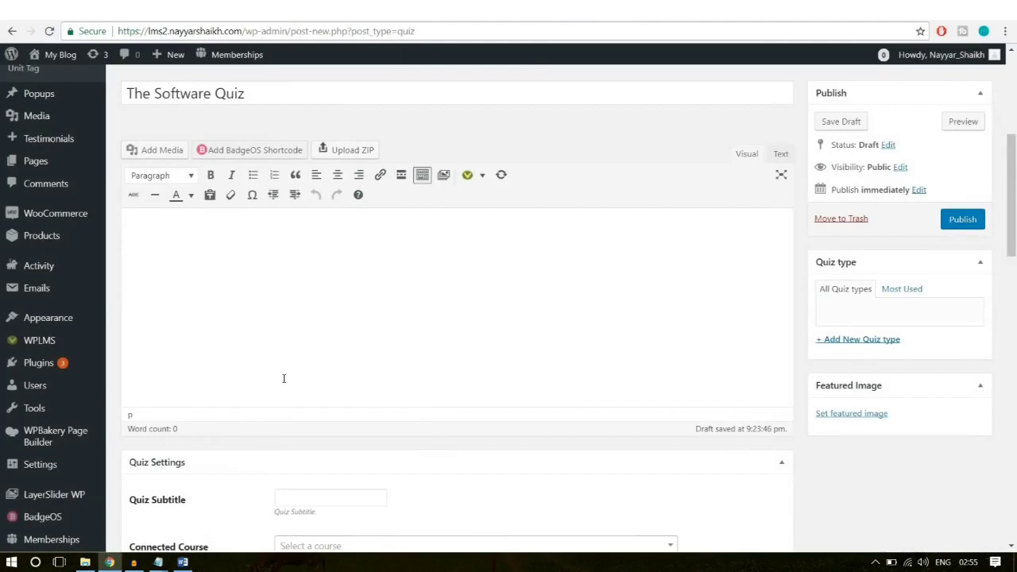
{"action": "key", "text": "ctrl+v"}
Step: Paste the quiz subtitle copied from the site into the Quiz Subtitle field
{"action": "scroll", "coordinate": [514, 366], "scroll_direction": "down", "scroll_amount": 3}
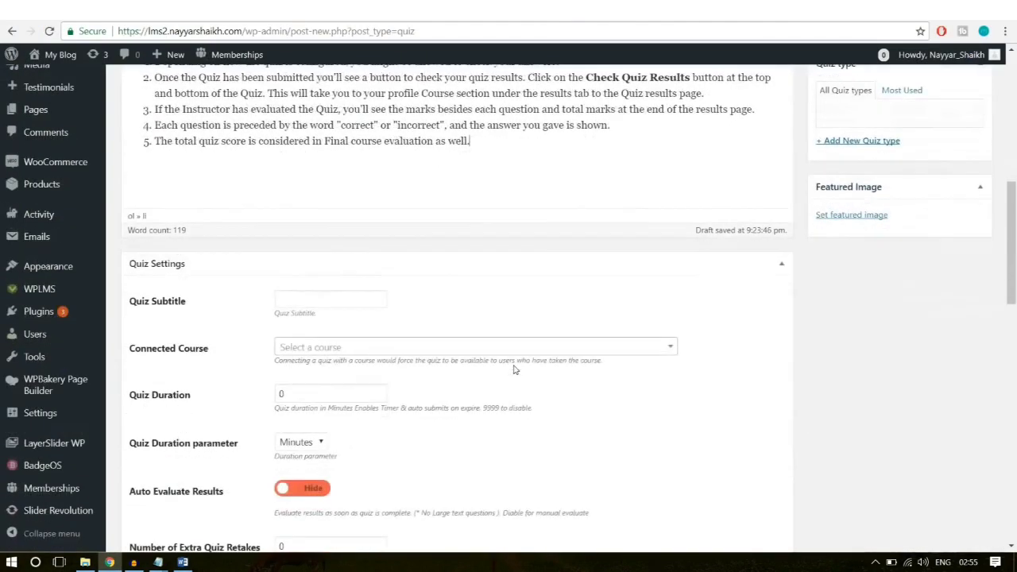
{"action": "left_click", "coordinate": [307, 233]}
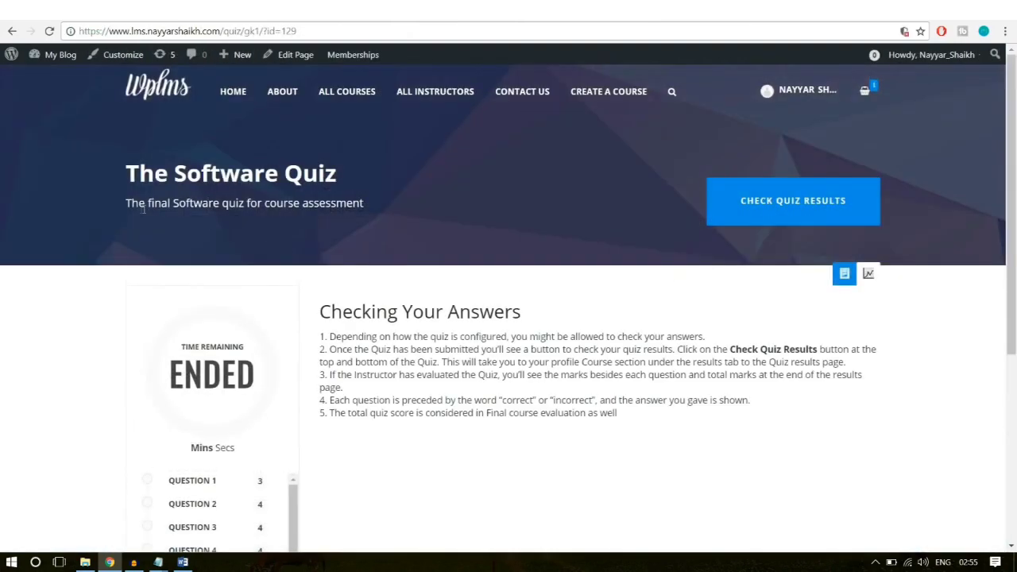
{"action": "left_click_drag", "start_coordinate": [127, 203], "coordinate": [387, 201]}
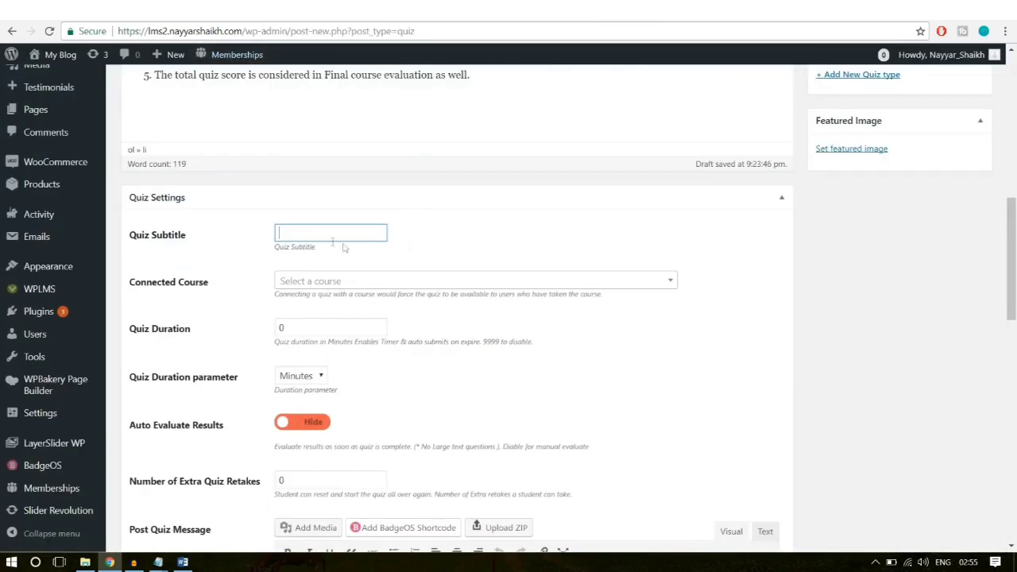
{"action": "key", "text": "ctrl+v"}
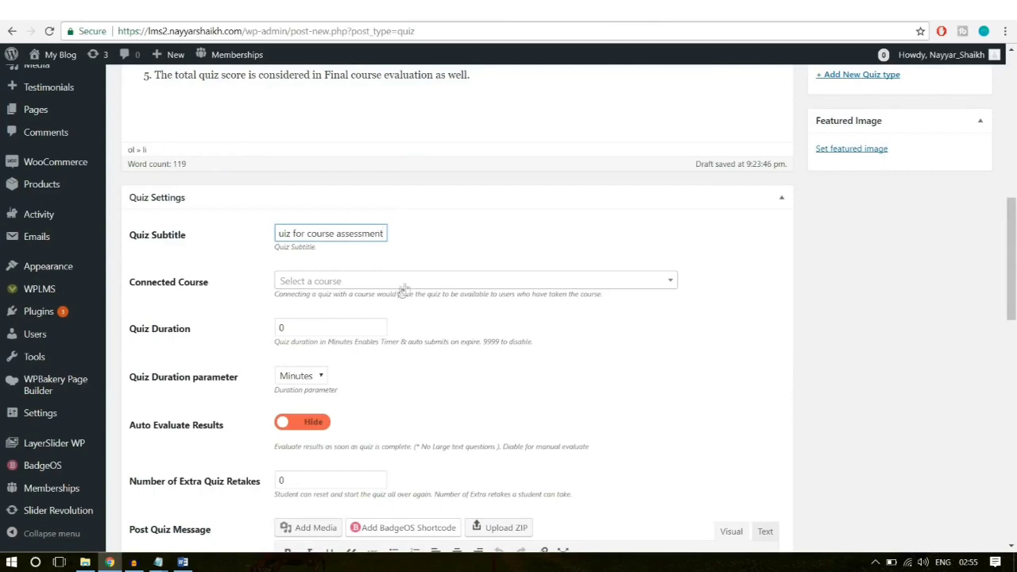
{"action": "left_click", "coordinate": [485, 285]}
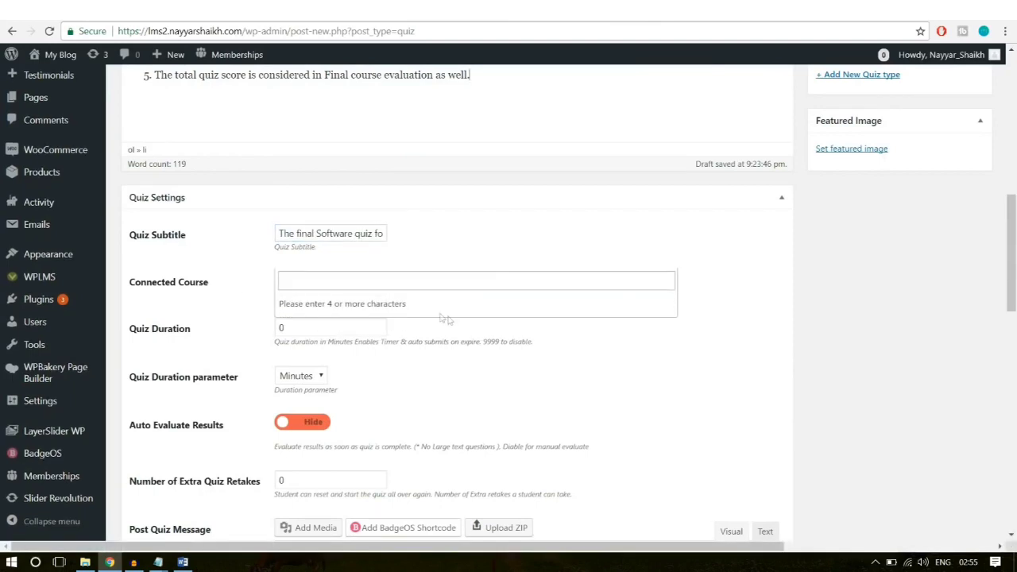
{"action": "left_click", "coordinate": [501, 256]}
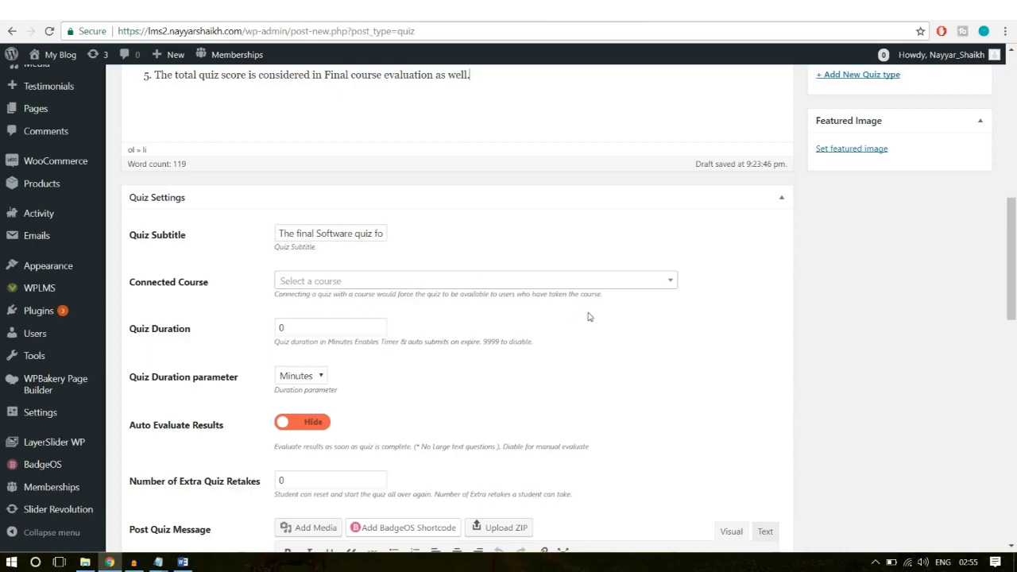
Step: Set Quiz Duration to 10 minutes and switch Auto Evaluate Results on
{"action": "scroll", "coordinate": [588, 317], "scroll_direction": "down", "scroll_amount": 1}
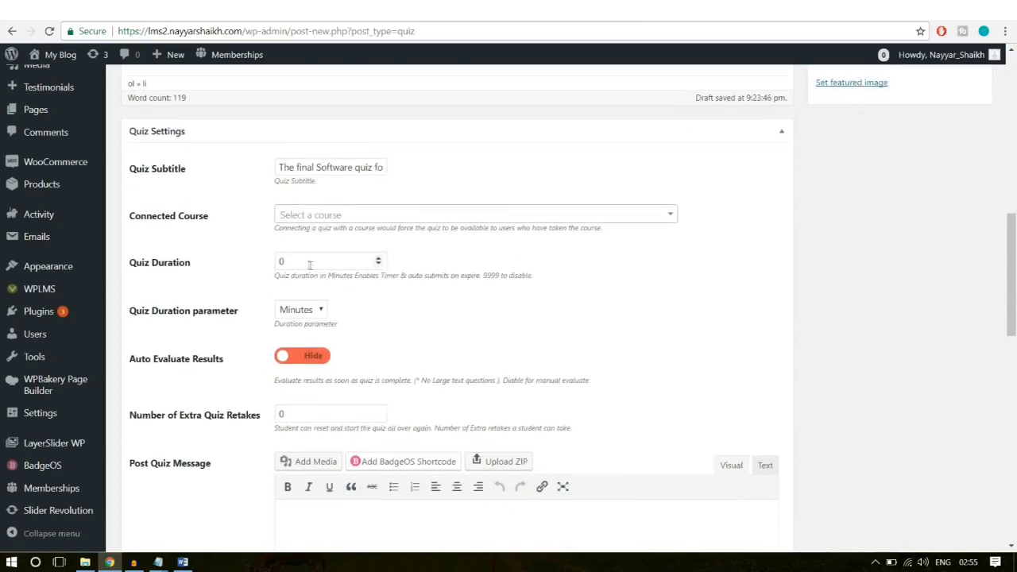
{"action": "left_click_drag", "start_coordinate": [308, 265], "coordinate": [248, 264]}
{"action": "left_click", "coordinate": [551, 267]}
{"action": "scroll", "coordinate": [448, 290], "scroll_direction": "down", "scroll_amount": 1}
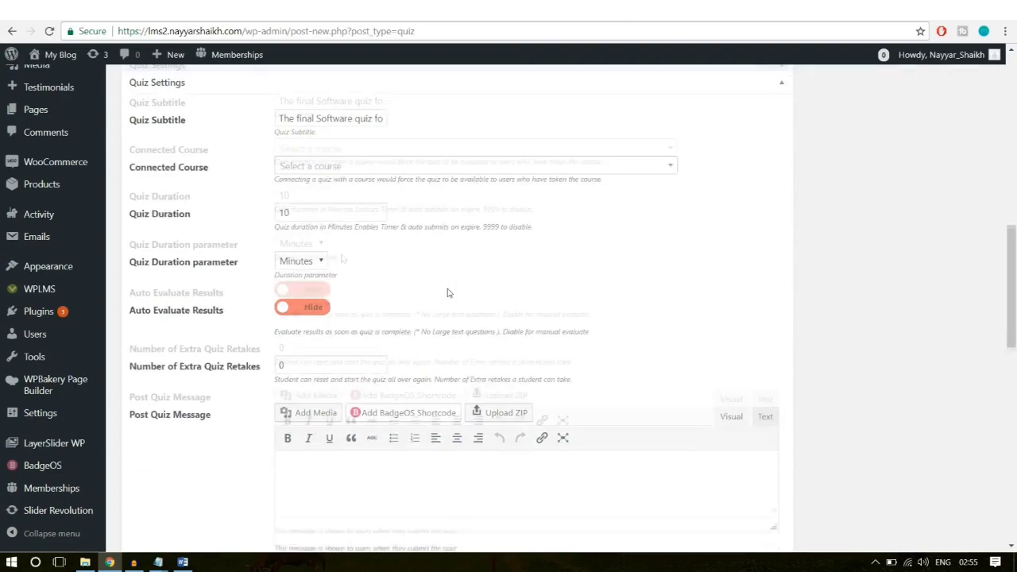
{"action": "double_click", "coordinate": [300, 197]}
{"action": "left_click", "coordinate": [306, 255]}
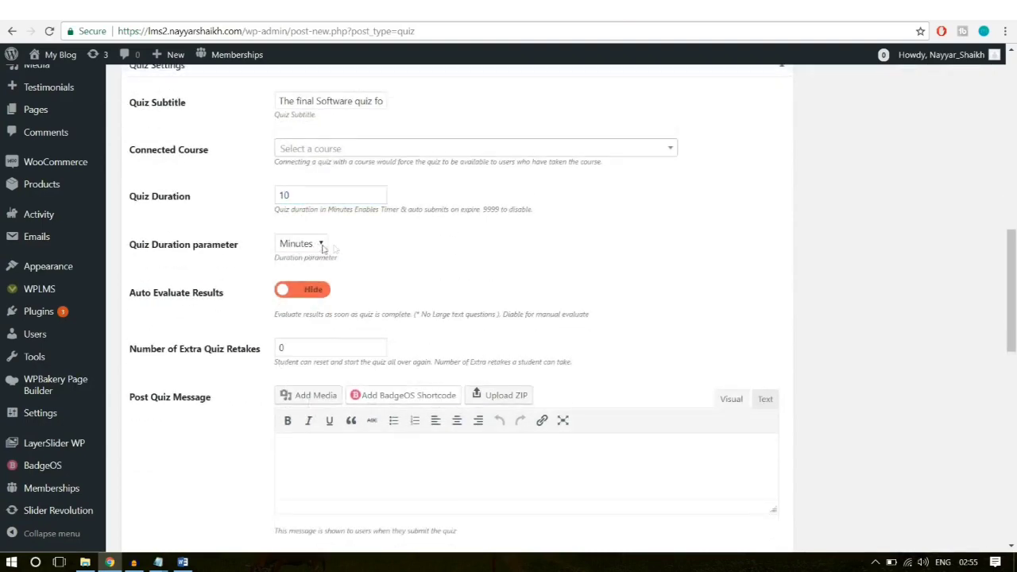
{"action": "scroll", "coordinate": [699, 231], "scroll_direction": "down", "scroll_amount": 1}
{"action": "left_click", "coordinate": [306, 226]}
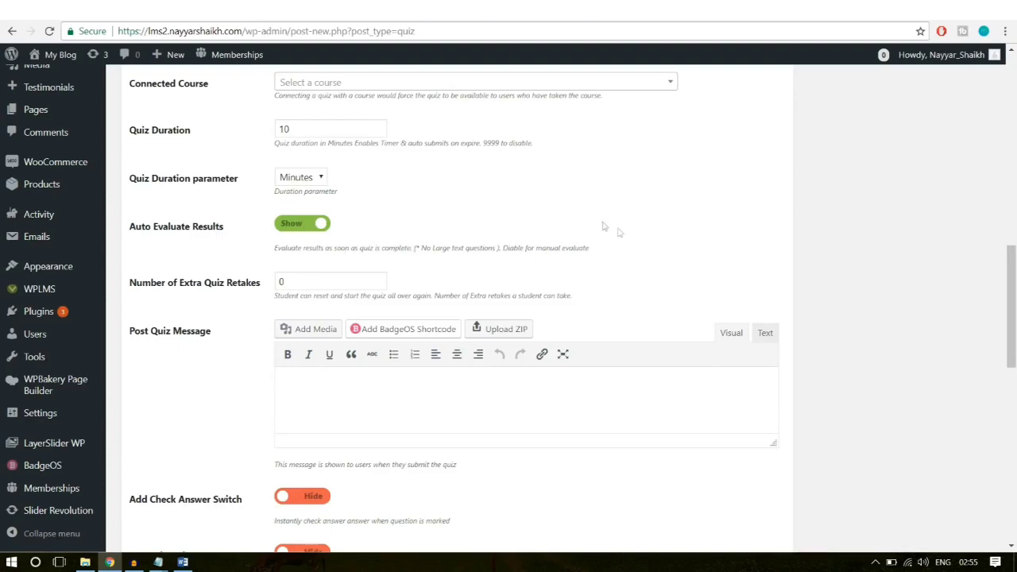
Step: Set Number of Extra Quiz Retakes to 3
{"action": "scroll", "coordinate": [633, 260], "scroll_direction": "down", "scroll_amount": 1}
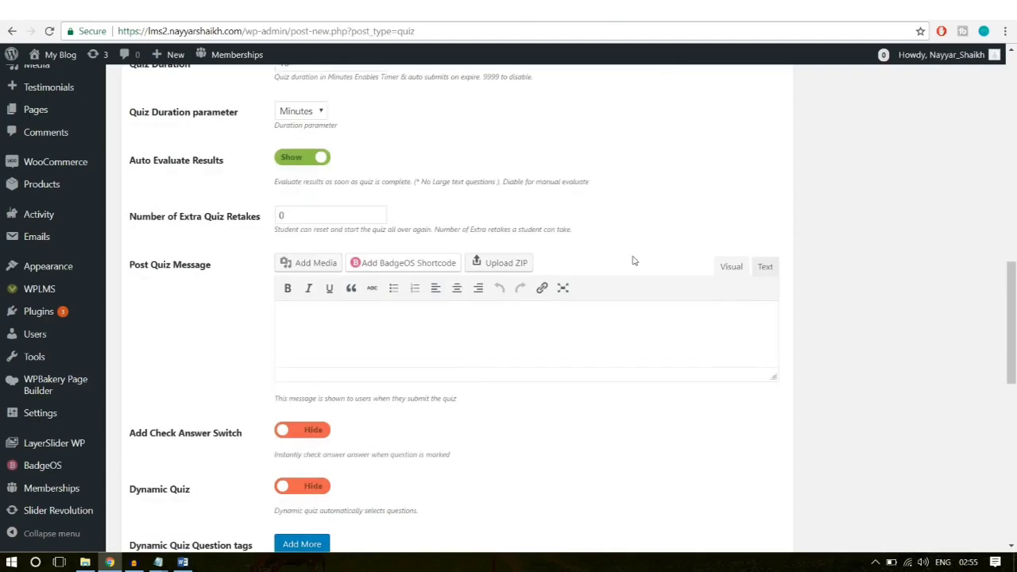
{"action": "double_click", "coordinate": [313, 215]}
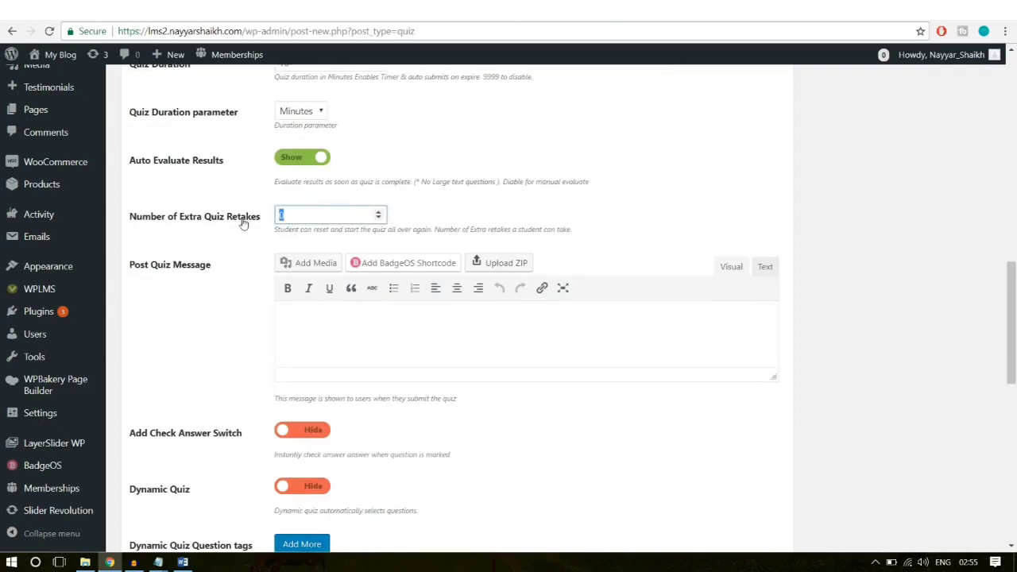
{"action": "left_click", "coordinate": [690, 186]}
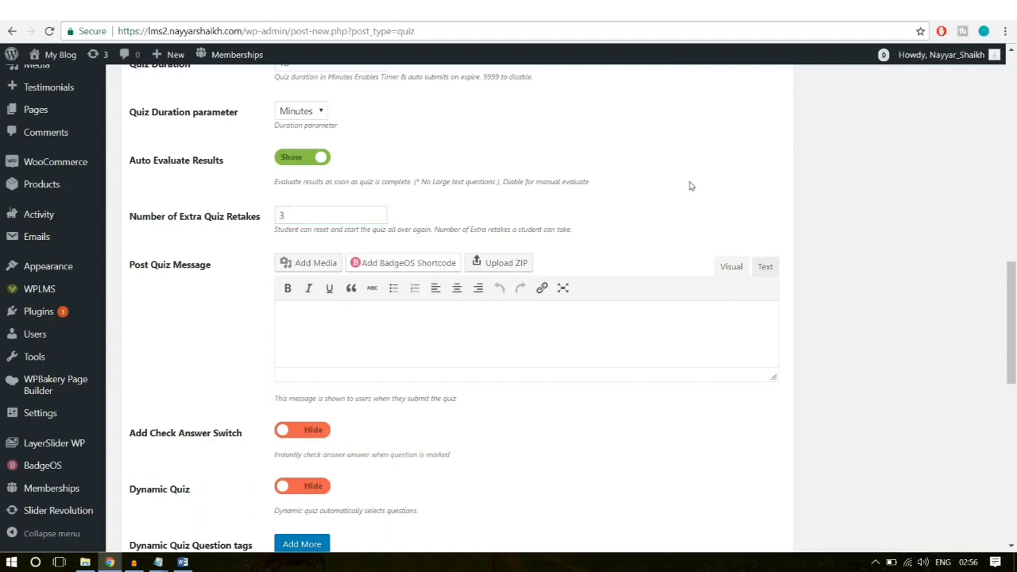
{"action": "left_click", "coordinate": [304, 212]}
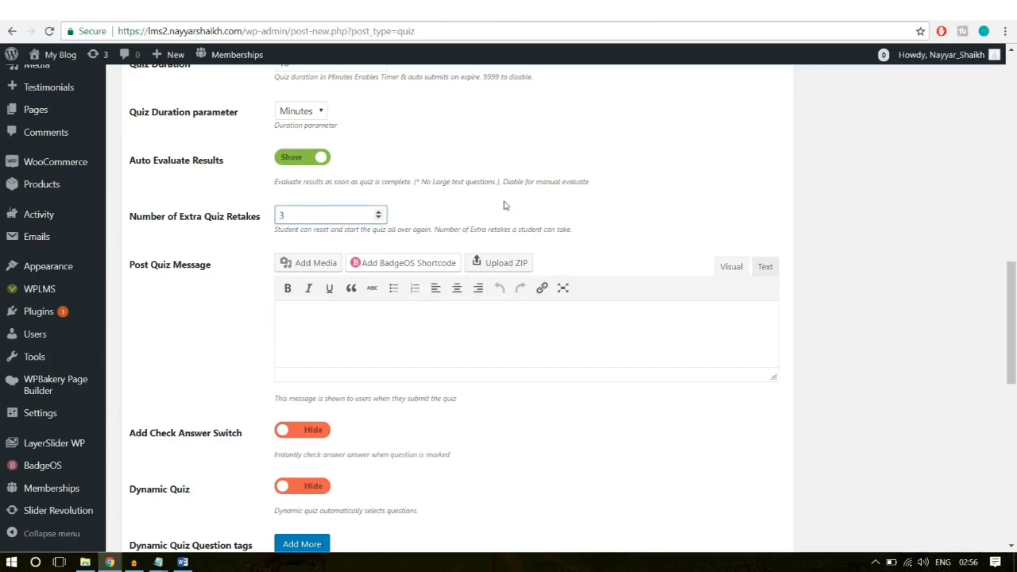
Step: Enlarge the Post Quiz Message editor and switch to the Word document
{"action": "scroll", "coordinate": [556, 238], "scroll_direction": "down", "scroll_amount": 1}
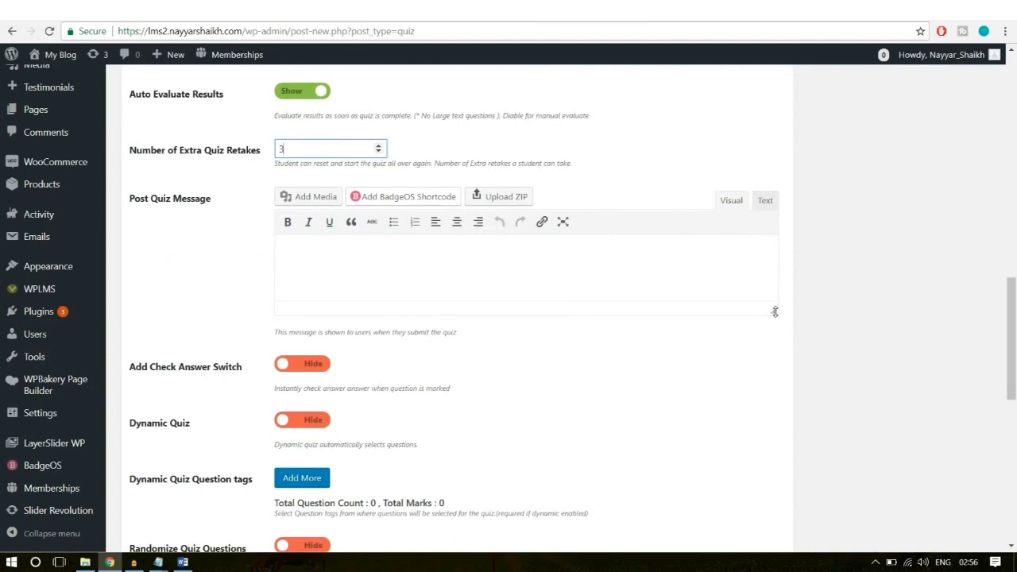
{"action": "left_click_drag", "start_coordinate": [774, 311], "coordinate": [775, 383]}
{"action": "left_click", "coordinate": [525, 307]}
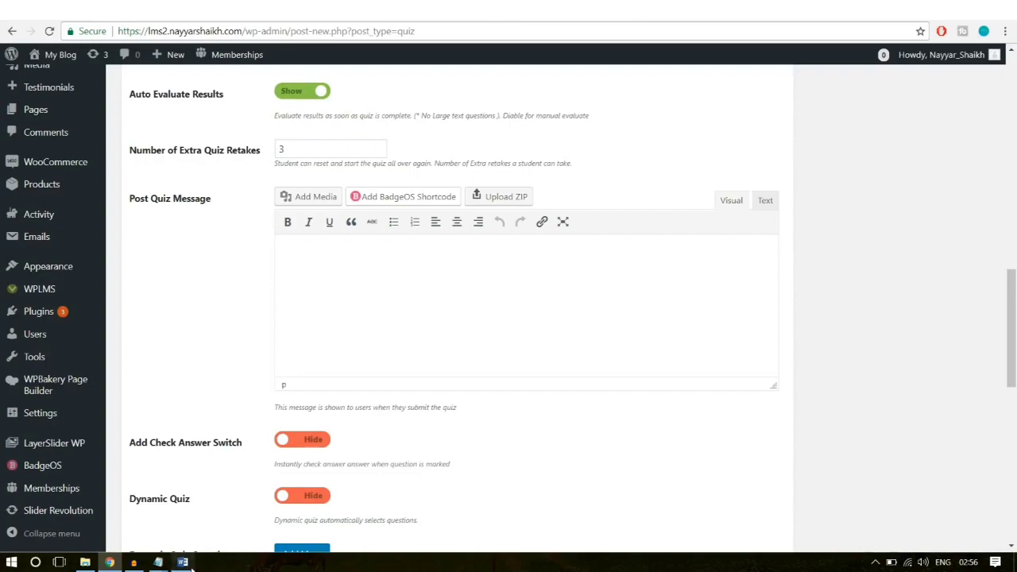
{"action": "left_click", "coordinate": [183, 562]}
Step: Copy the Post Quiz message text, from 'You Quiz has been submitted' through the five-item list
{"action": "scroll", "coordinate": [528, 377], "scroll_direction": "down", "scroll_amount": 5}
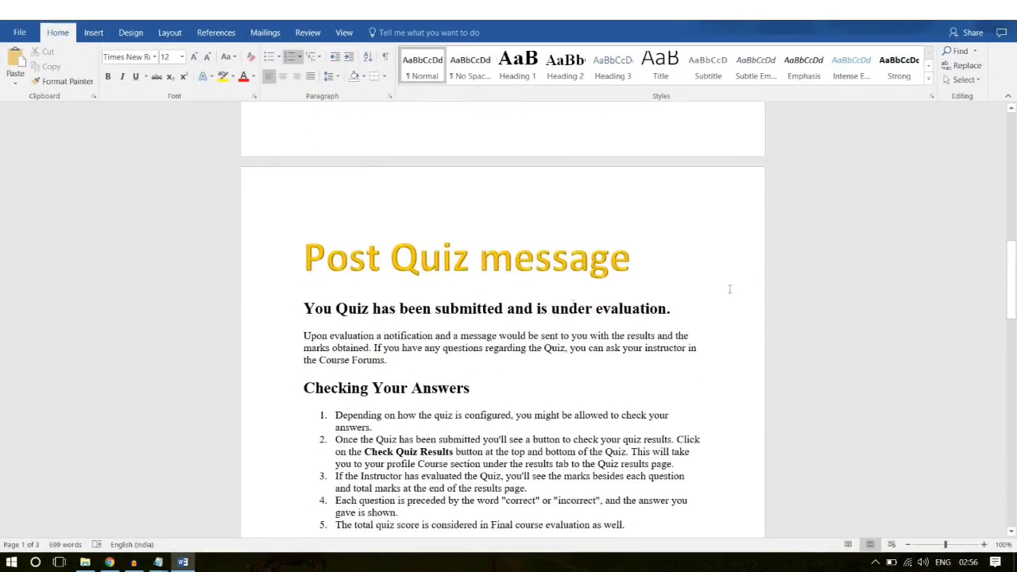
{"action": "left_click_drag", "start_coordinate": [305, 308], "coordinate": [672, 404]}
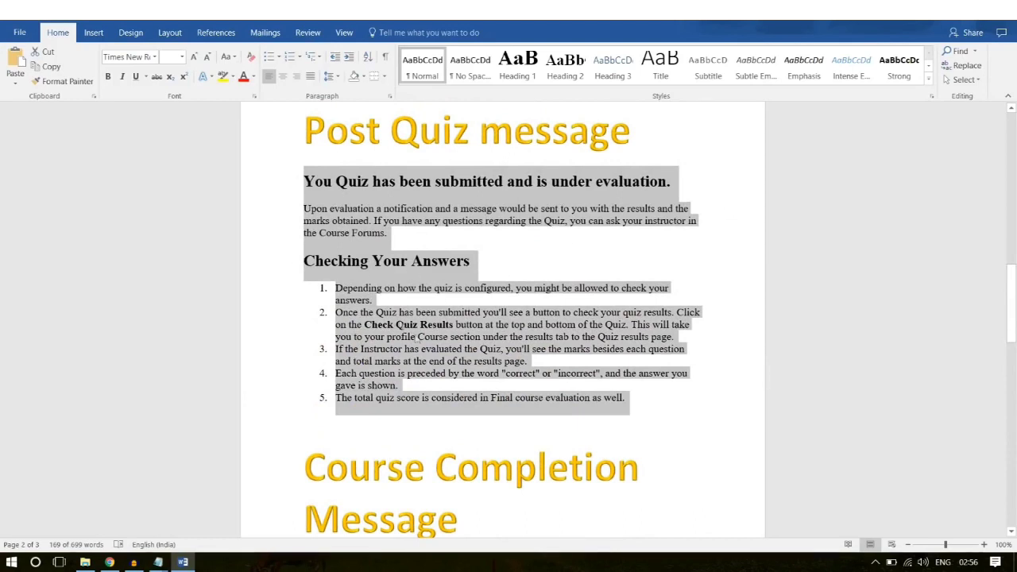
{"action": "right_click", "coordinate": [375, 320]}
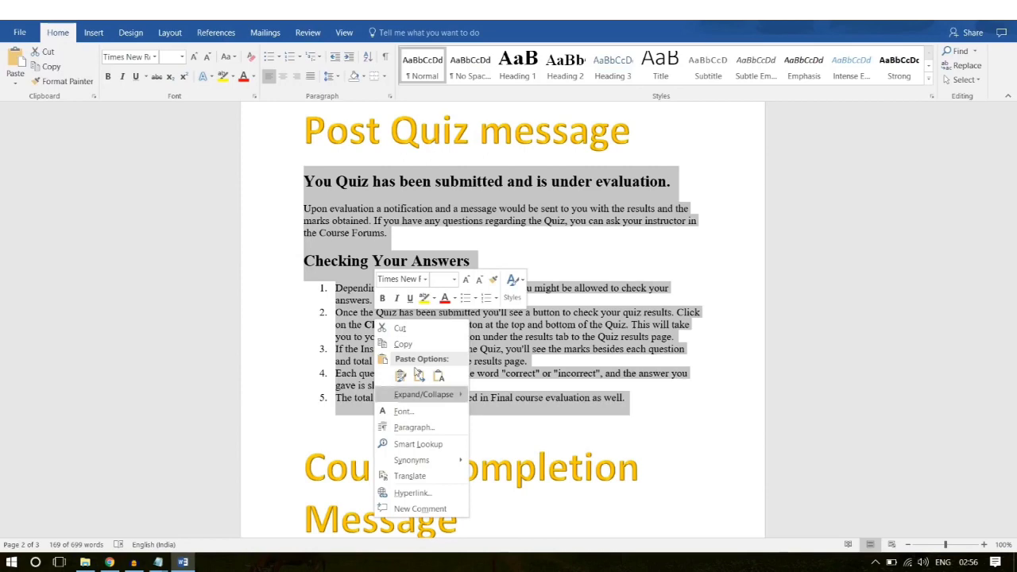
{"action": "left_click", "coordinate": [402, 344]}
Step: Paste the copied message into the Post Quiz Message editor
{"action": "left_click", "coordinate": [110, 562]}
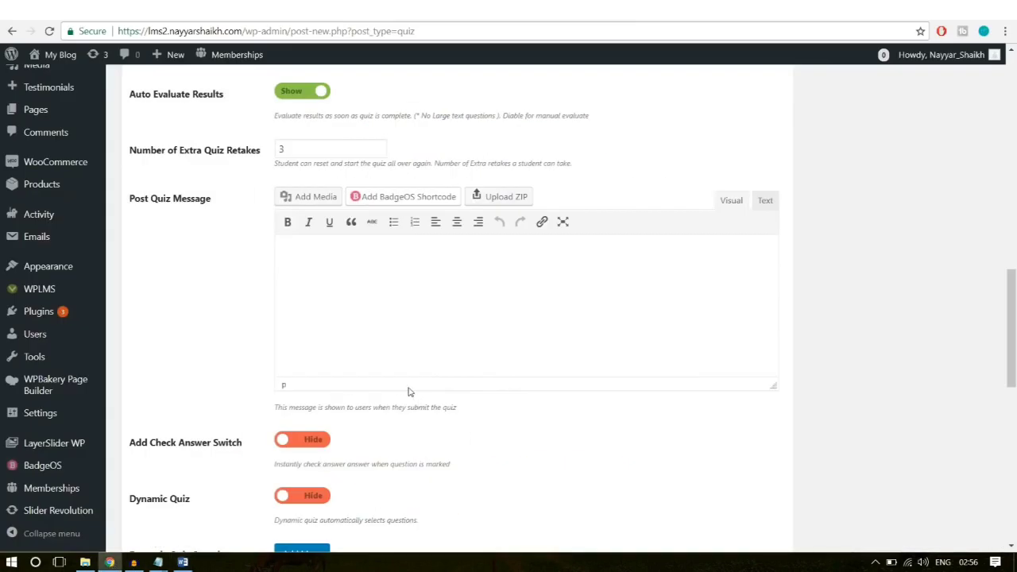
{"action": "key", "text": "ctrl+v"}
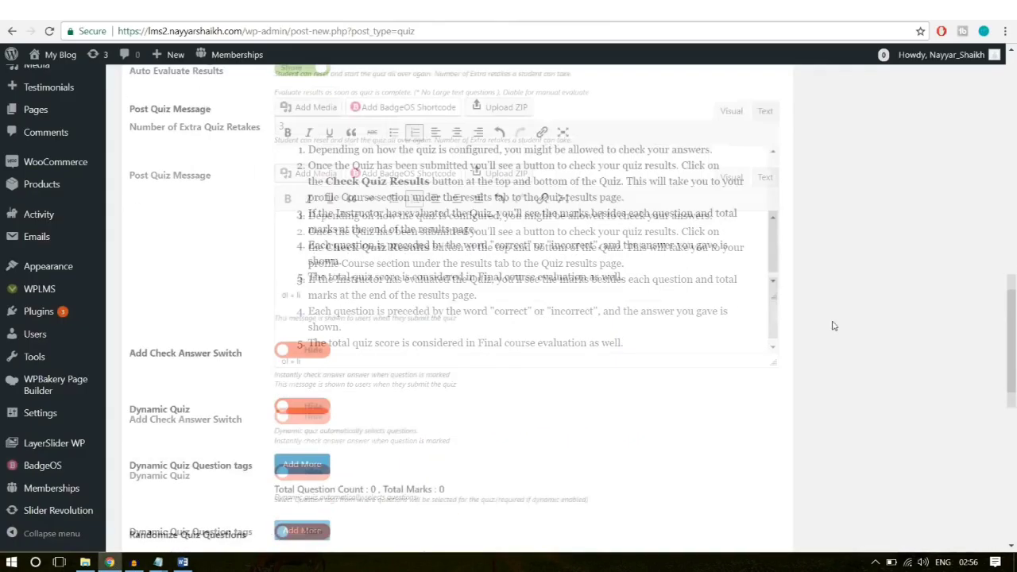
{"action": "scroll", "coordinate": [834, 325], "scroll_direction": "down", "scroll_amount": 3}
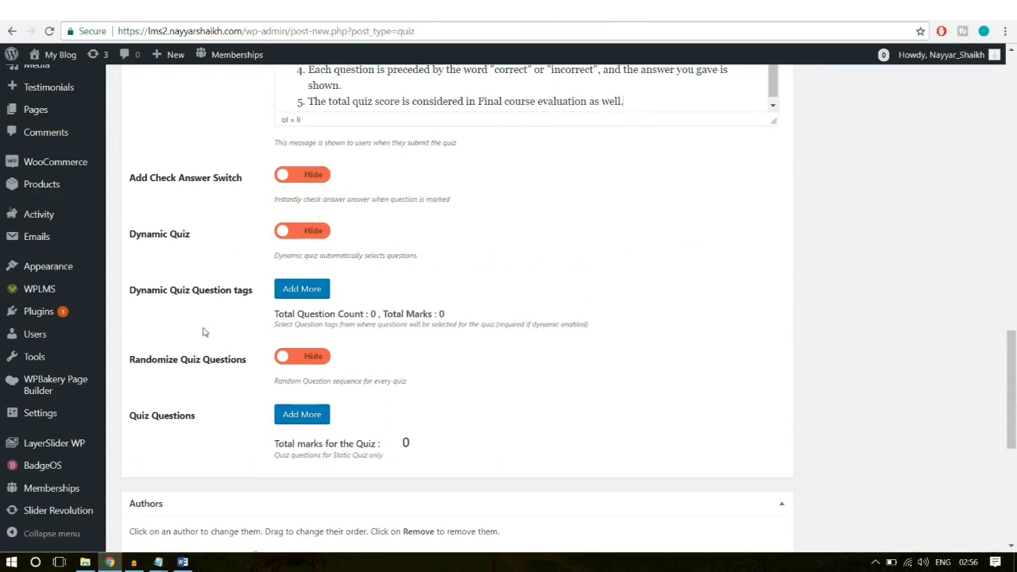
{"action": "scroll", "coordinate": [232, 394], "scroll_direction": "down", "scroll_amount": 1}
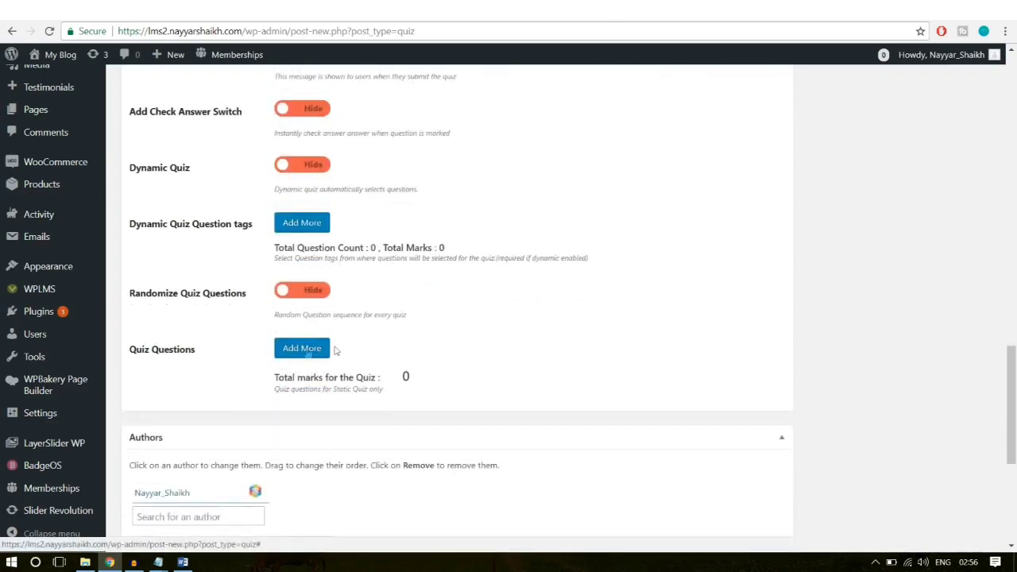
Step: Add Software Training Q-1 and Software Training Q-2 as quiz questions
{"action": "left_click", "coordinate": [309, 353]}
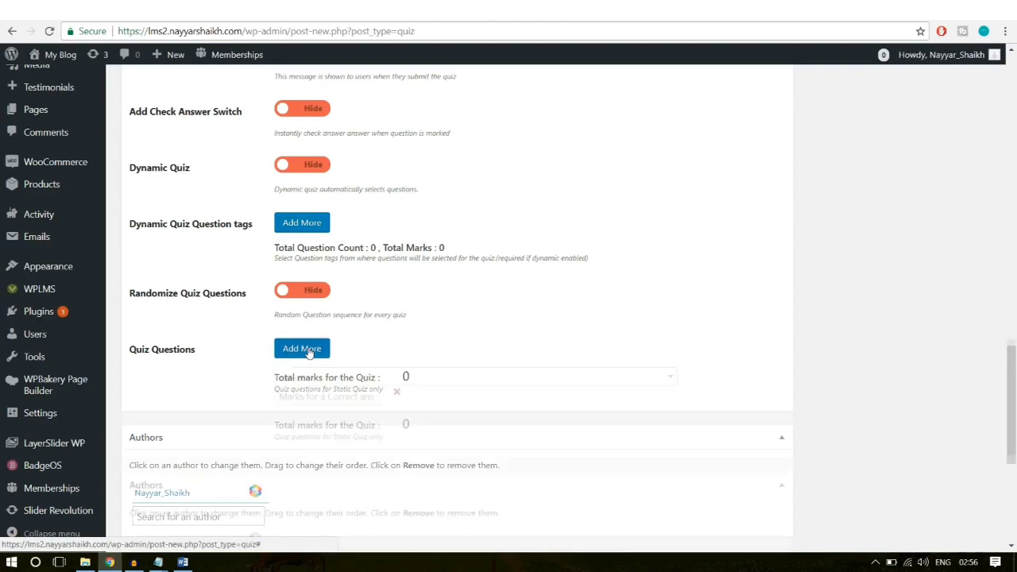
{"action": "left_click", "coordinate": [345, 378]}
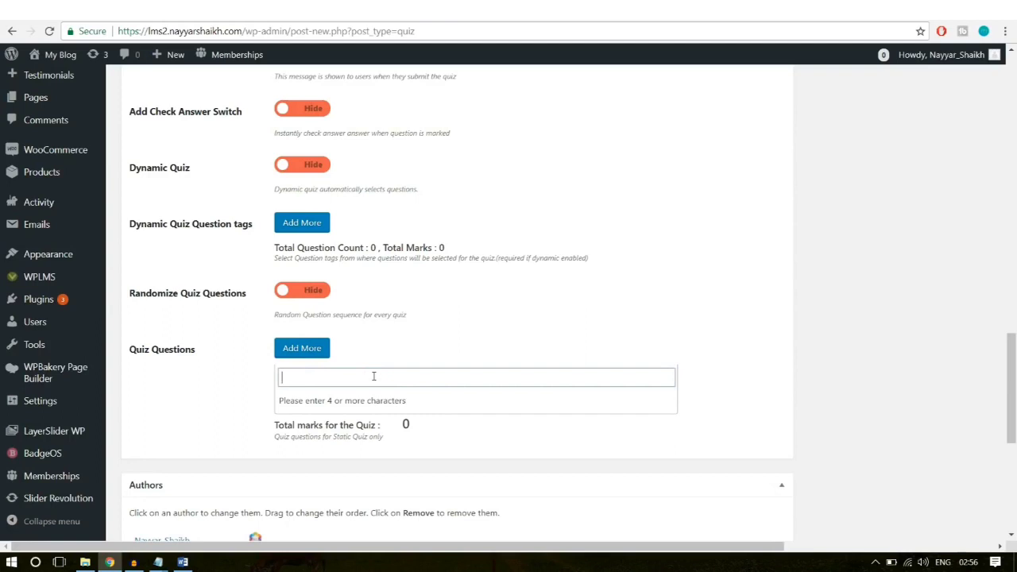
{"action": "type", "text": "softw"}
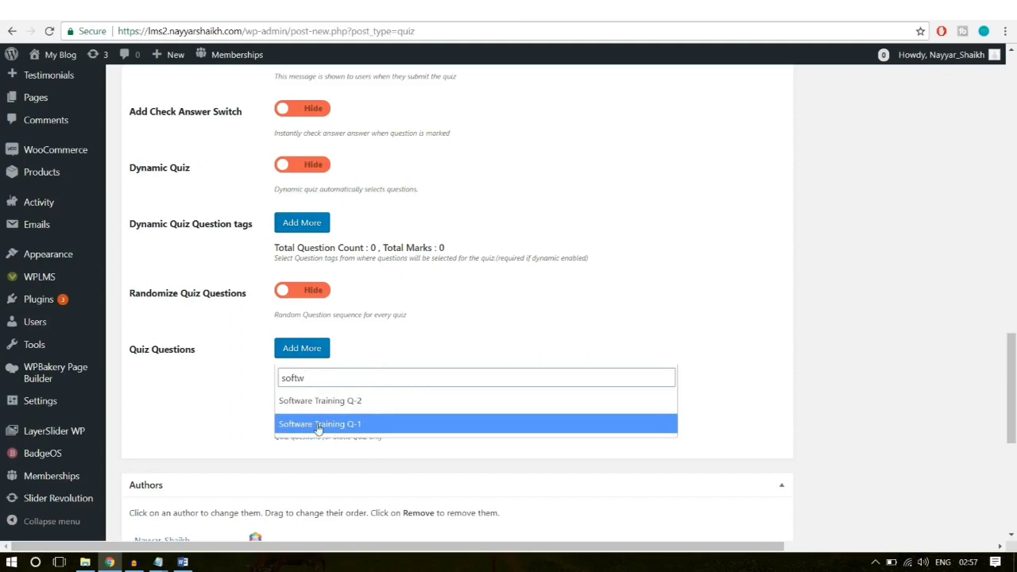
{"action": "left_click", "coordinate": [318, 424]}
{"action": "left_click", "coordinate": [310, 353]}
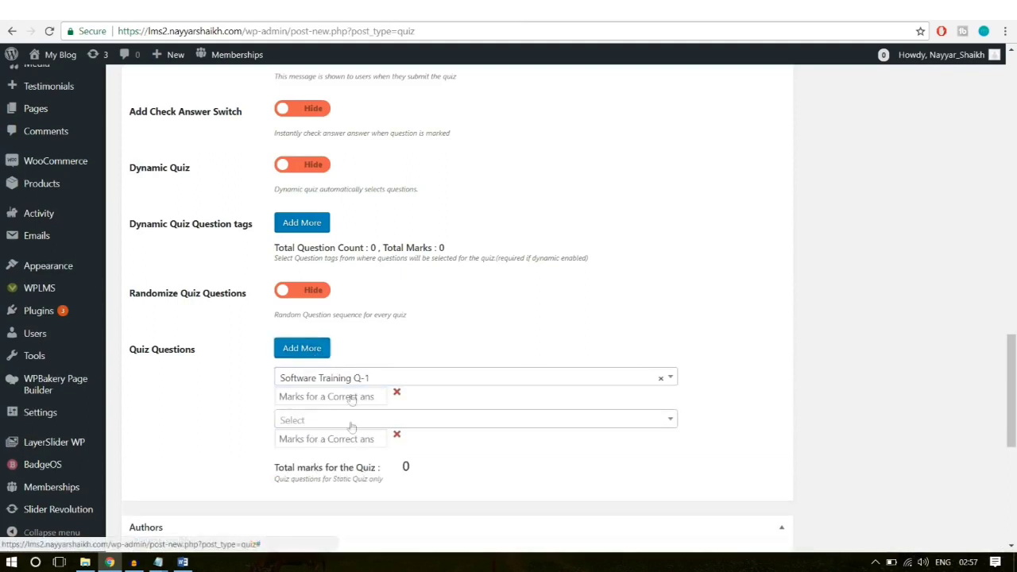
{"action": "left_click", "coordinate": [343, 424]}
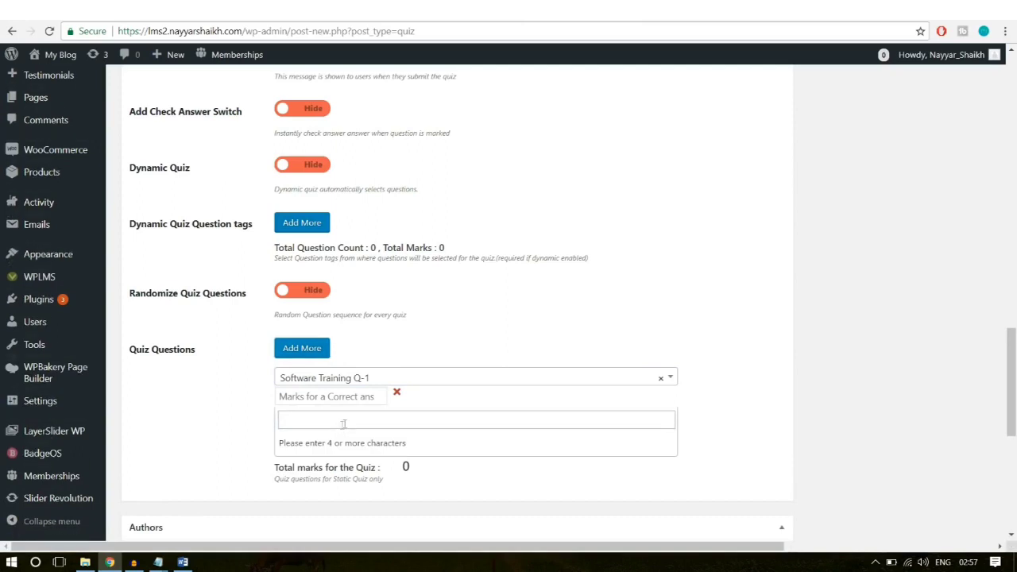
{"action": "type", "text": "softw"}
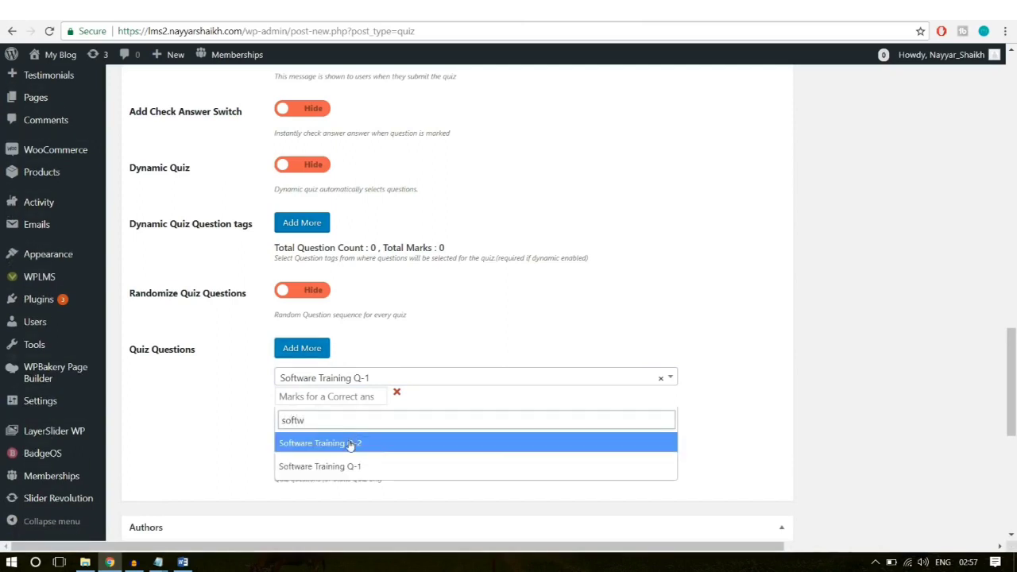
{"action": "left_click", "coordinate": [349, 444]}
Step: Give Q-1 10 marks and Q-2 5 marks, for a 15-mark total
{"action": "scroll", "coordinate": [892, 330], "scroll_direction": "down", "scroll_amount": 1}
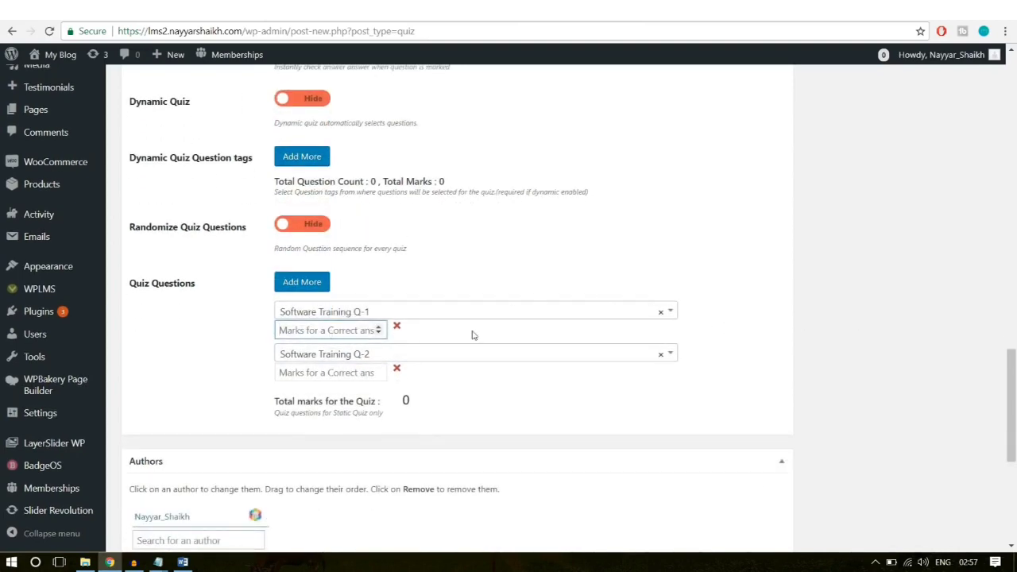
{"action": "type", "text": "10"}
{"action": "left_click", "coordinate": [323, 378]}
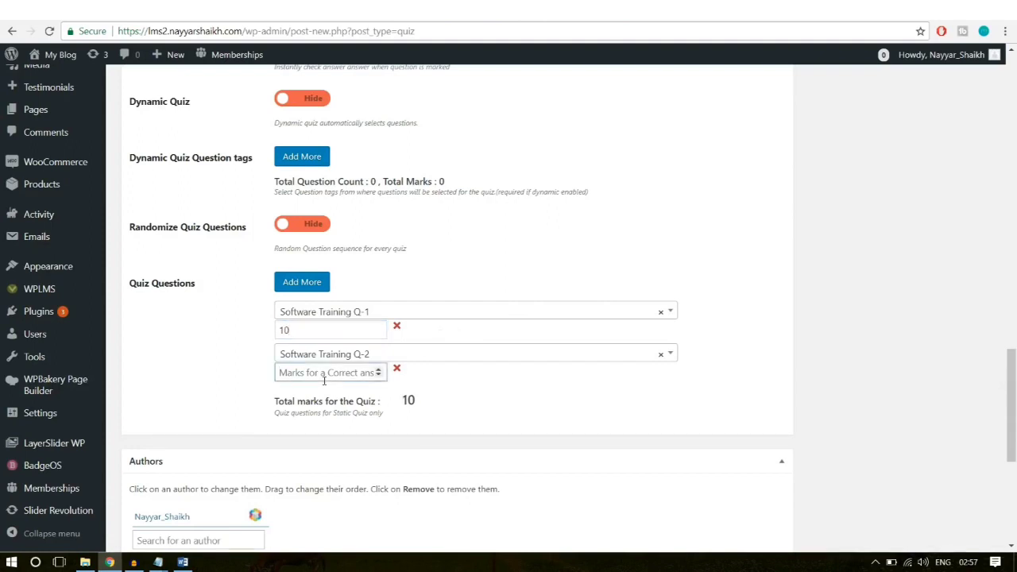
{"action": "type", "text": "5"}
{"action": "double_click", "coordinate": [289, 374]}
{"action": "type", "text": "5"}
{"action": "left_click_drag", "start_coordinate": [297, 331], "coordinate": [278, 330]}
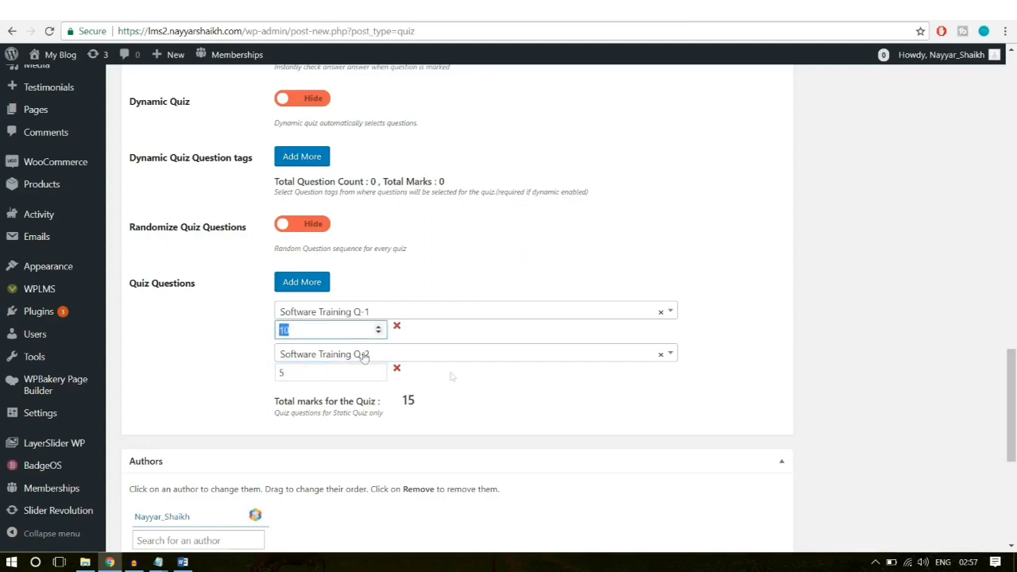
{"action": "left_click", "coordinate": [490, 402]}
{"action": "left_click_drag", "start_coordinate": [269, 405], "coordinate": [397, 412]}
{"action": "left_click", "coordinate": [417, 405]}
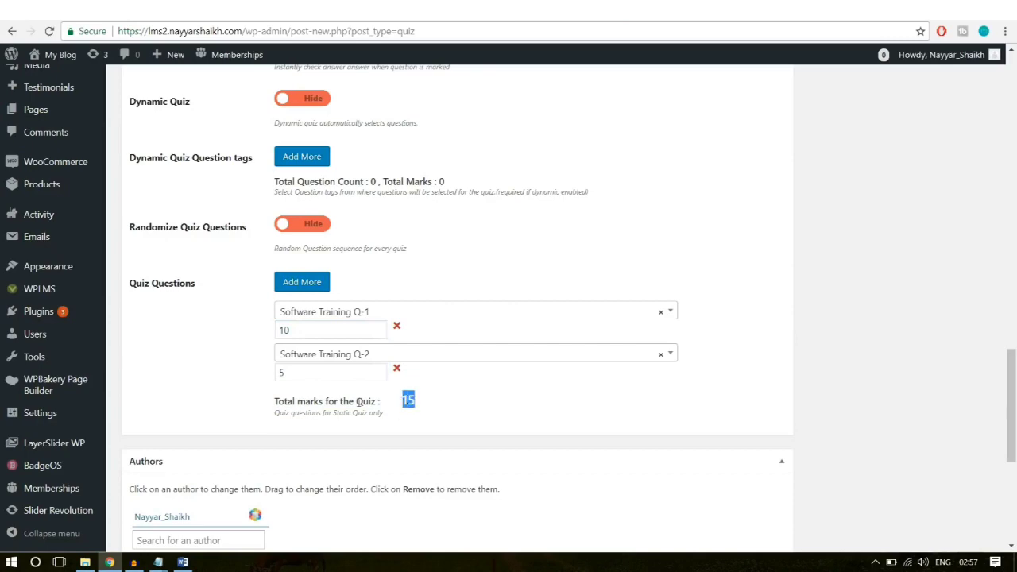
{"action": "left_click", "coordinate": [412, 401]}
{"action": "scroll", "coordinate": [538, 421], "scroll_direction": "down", "scroll_amount": 3}
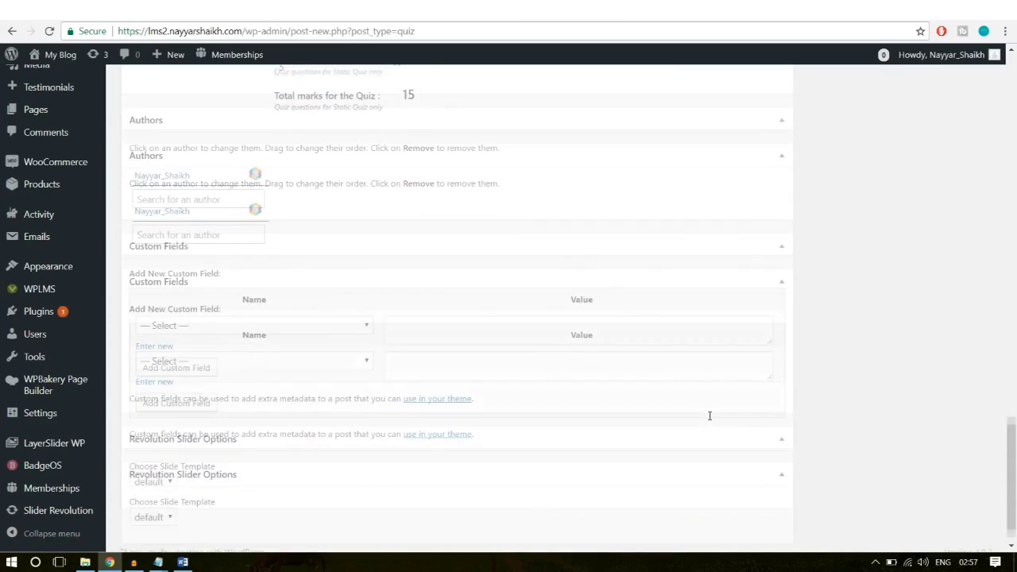
Step: Create a 'Software' quiz type for the quiz and publish The Software Quiz
{"action": "scroll", "coordinate": [709, 416], "scroll_direction": "up", "scroll_amount": 15}
{"action": "scroll", "coordinate": [712, 420], "scroll_direction": "up", "scroll_amount": 5}
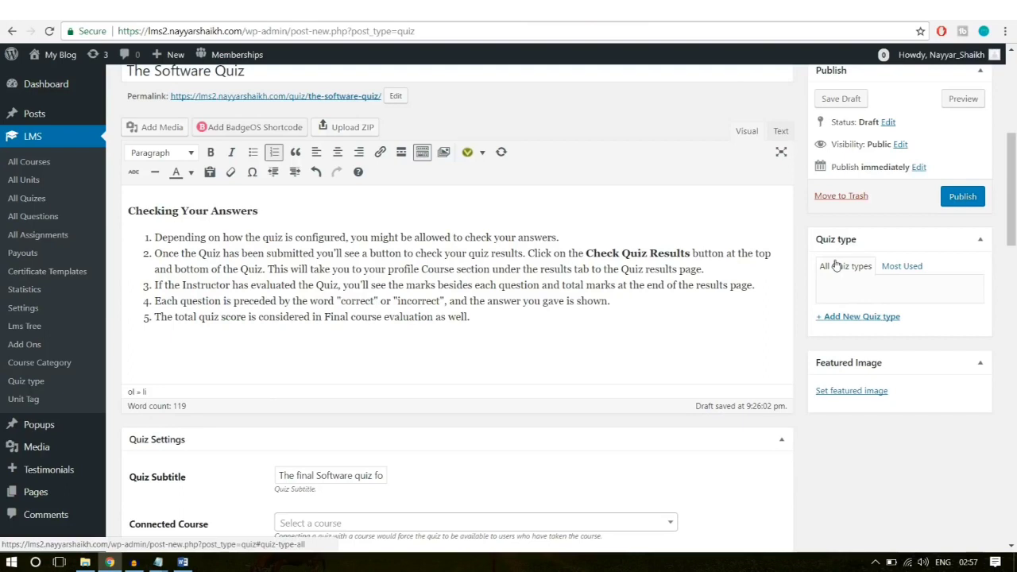
{"action": "left_click", "coordinate": [865, 318]}
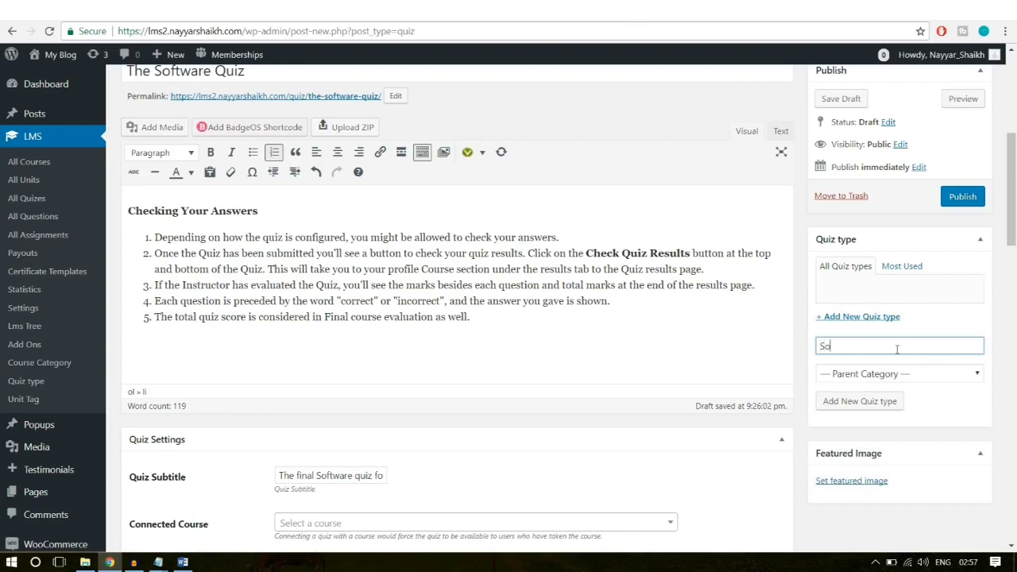
{"action": "type", "text": "Softwar"}
{"action": "key", "text": "BackSpace"}
{"action": "type", "text": "re"}
{"action": "left_click", "coordinate": [866, 402]}
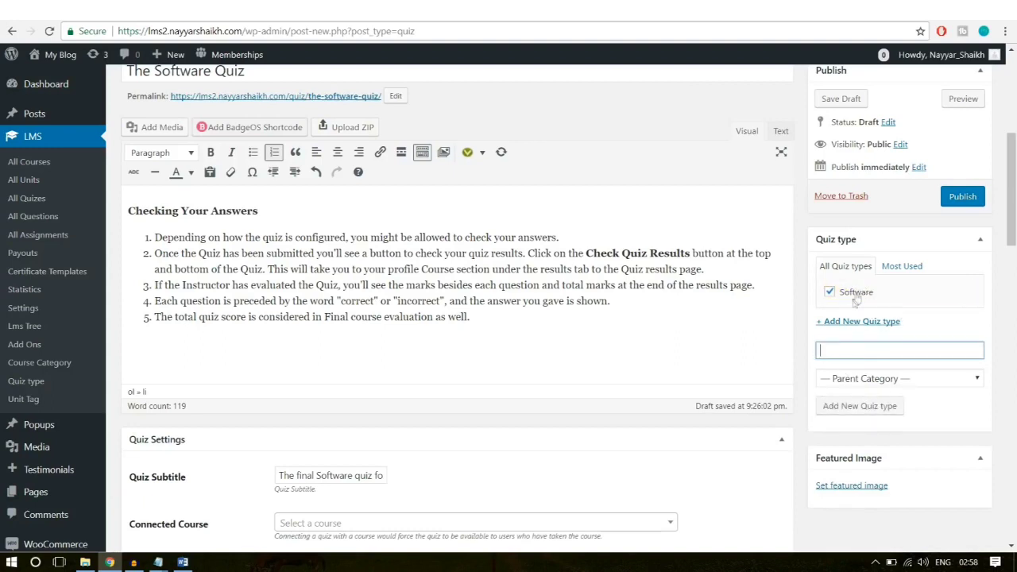
{"action": "scroll", "coordinate": [930, 318], "scroll_direction": "up", "scroll_amount": 3}
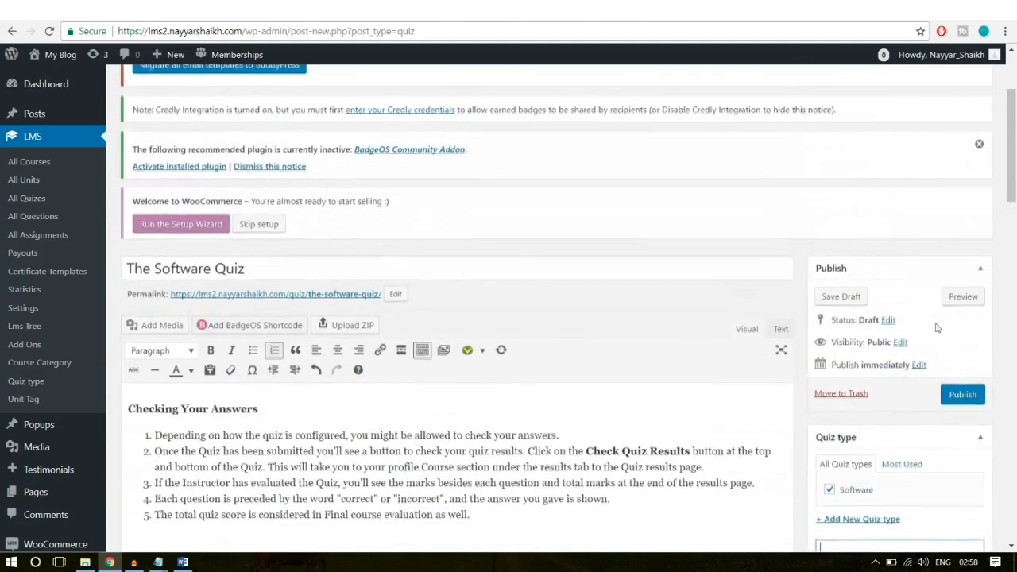
{"action": "left_click", "coordinate": [959, 397]}
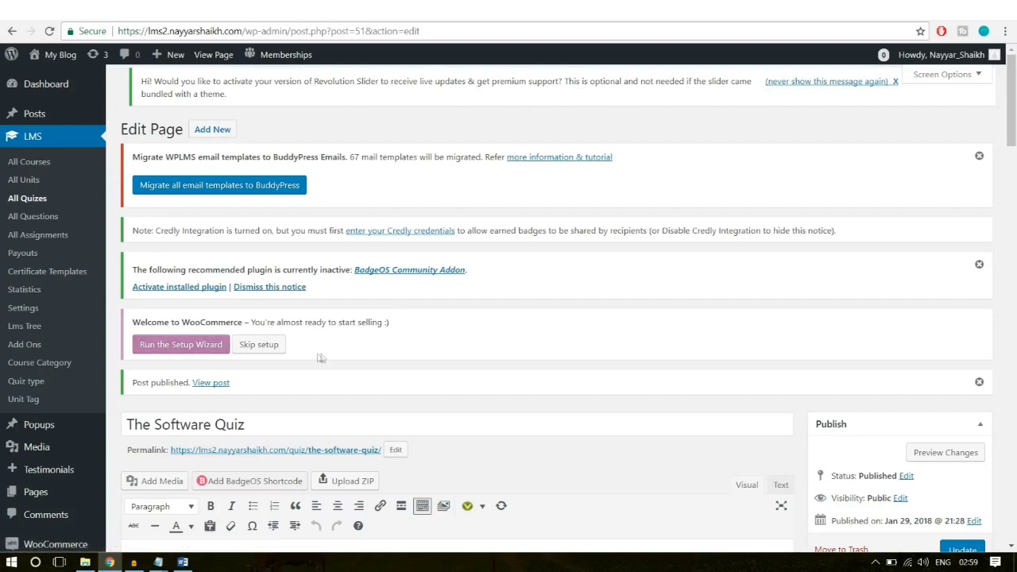
Step: Launch the WooCommerce store setup wizard
{"action": "left_click", "coordinate": [187, 345]}
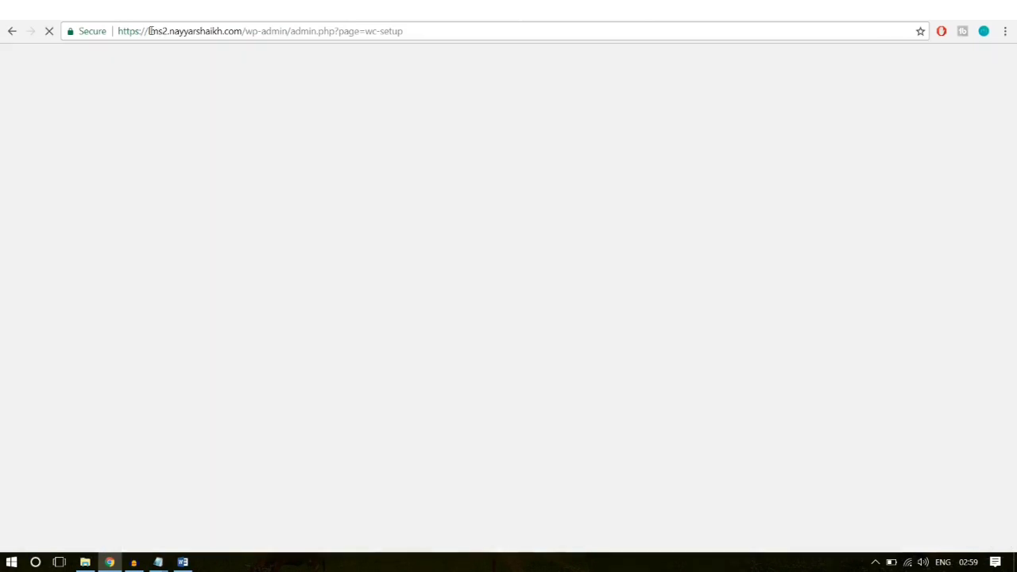
{"action": "left_click_drag", "start_coordinate": [147, 30], "coordinate": [361, 31]}
{"action": "left_click", "coordinate": [342, 32]}
{"action": "left_click", "coordinate": [367, 32]}
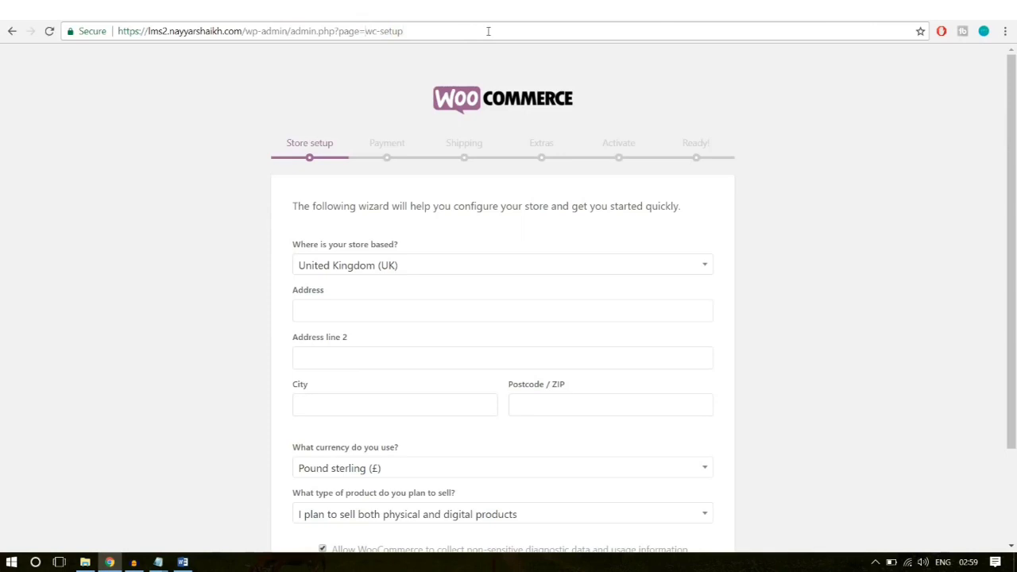
{"action": "scroll", "coordinate": [794, 181], "scroll_direction": "down", "scroll_amount": 2}
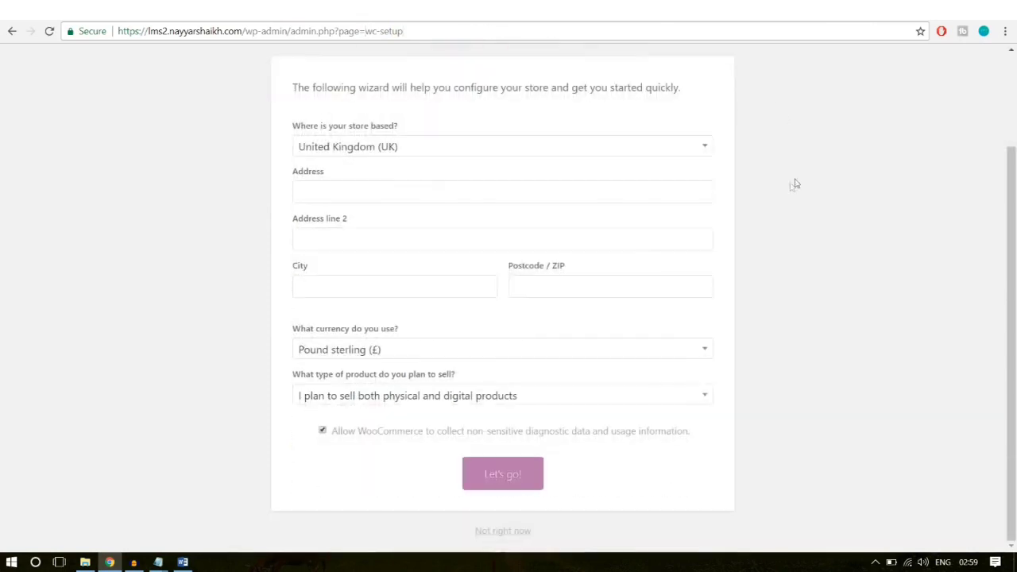
{"action": "scroll", "coordinate": [792, 186], "scroll_direction": "up", "scroll_amount": 2}
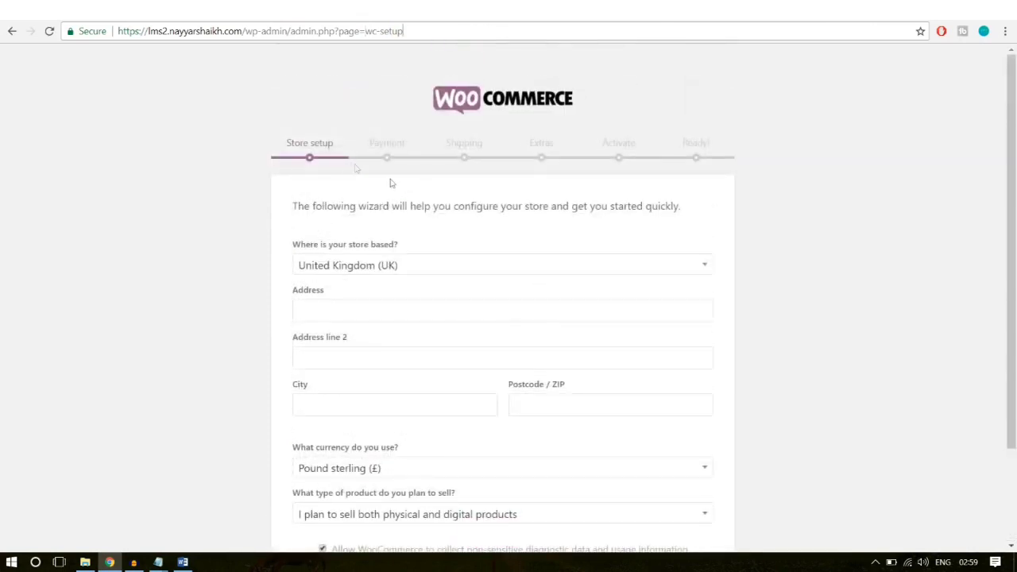
{"action": "scroll", "coordinate": [956, 204], "scroll_direction": "down", "scroll_amount": 2}
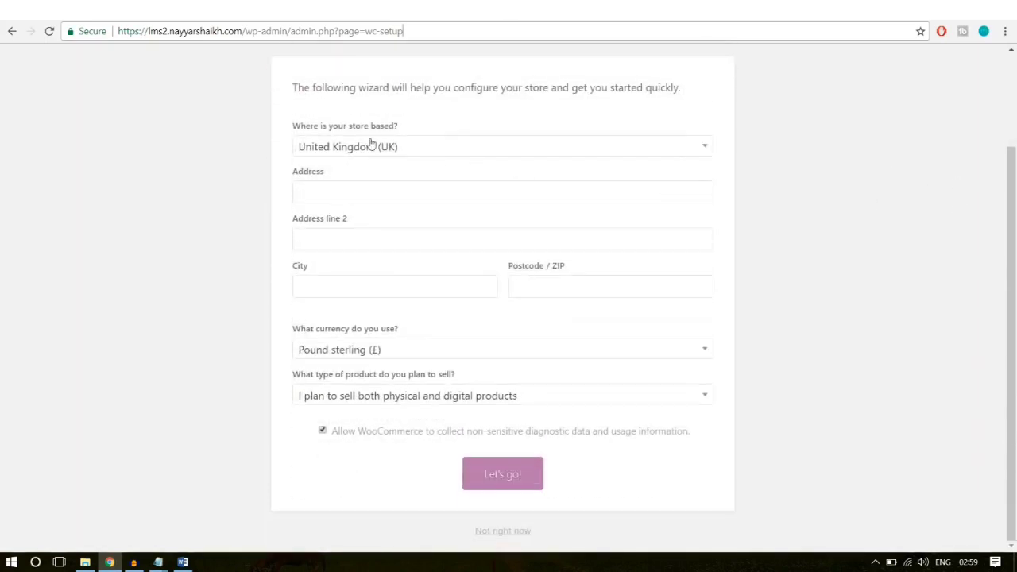
Step: Set the store location to India — Maharashtra and autofill the store address
{"action": "left_click", "coordinate": [490, 150]}
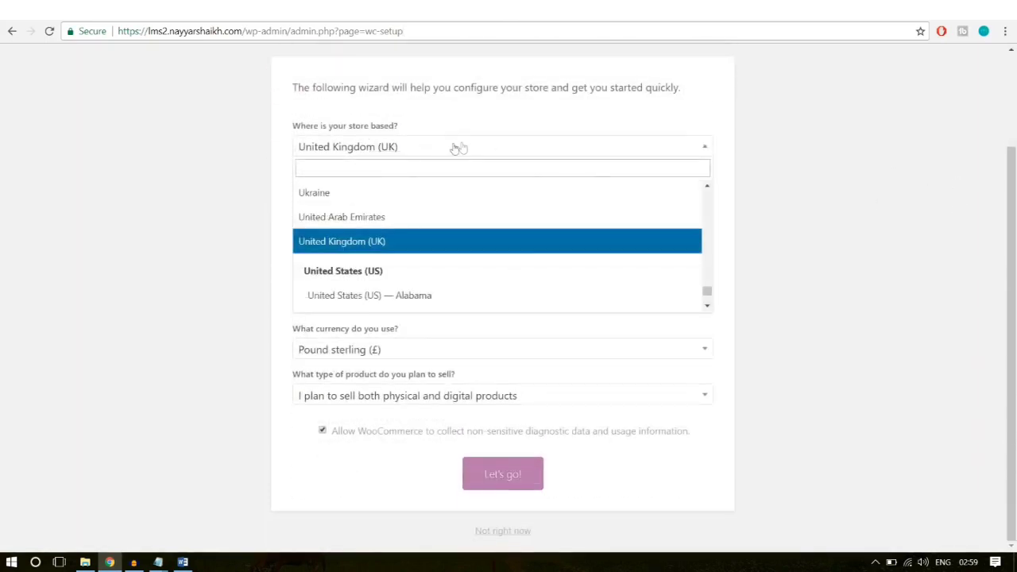
{"action": "left_click", "coordinate": [448, 172]}
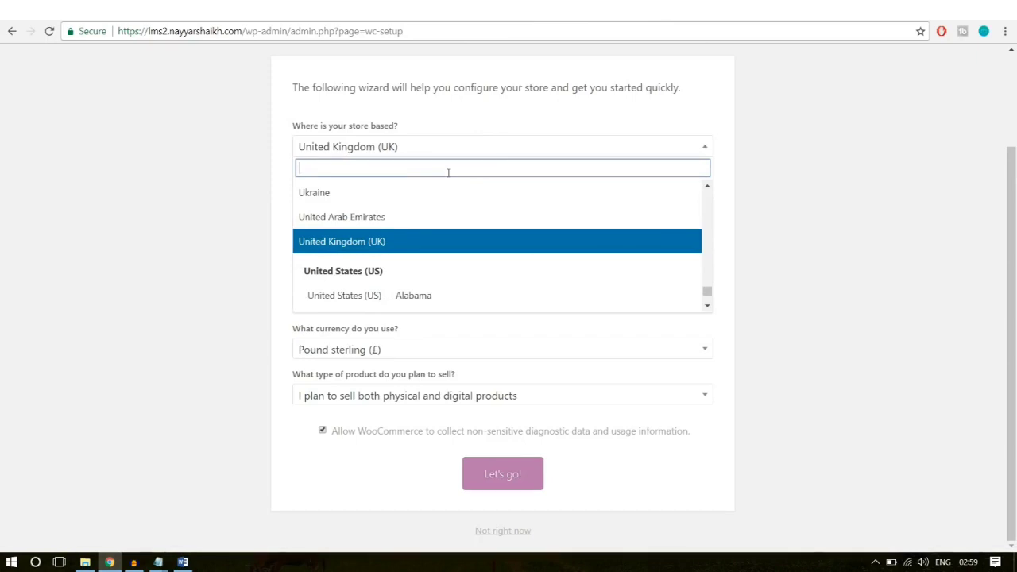
{"action": "type", "text": "maha"}
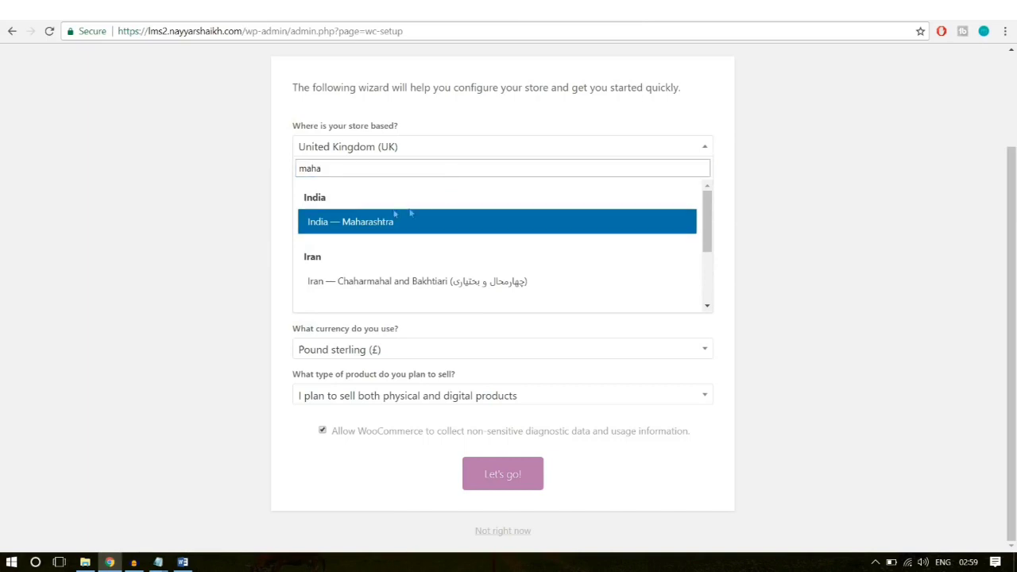
{"action": "left_click", "coordinate": [386, 228]}
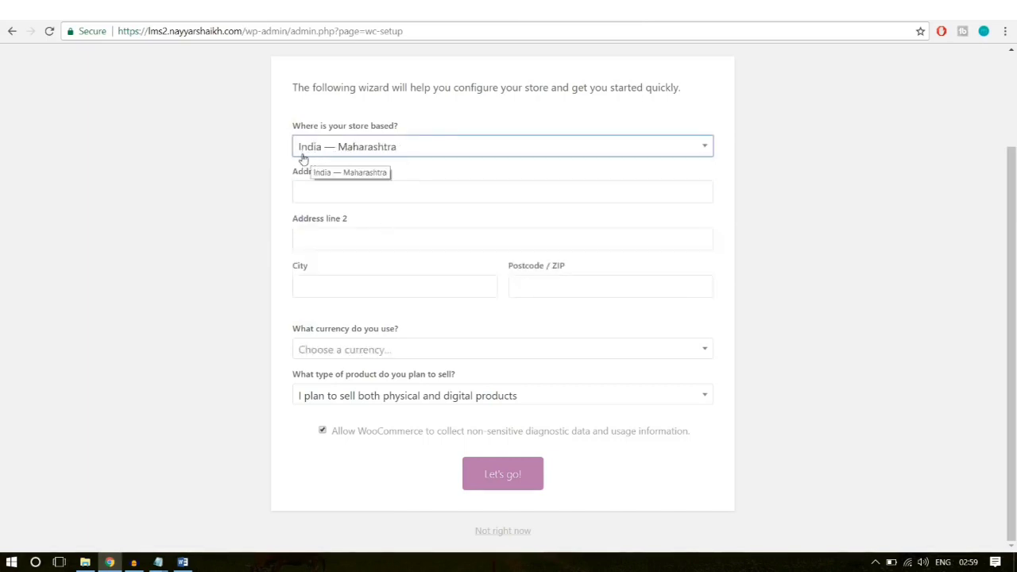
{"action": "left_click", "coordinate": [356, 189]}
{"action": "left_click", "coordinate": [356, 209]}
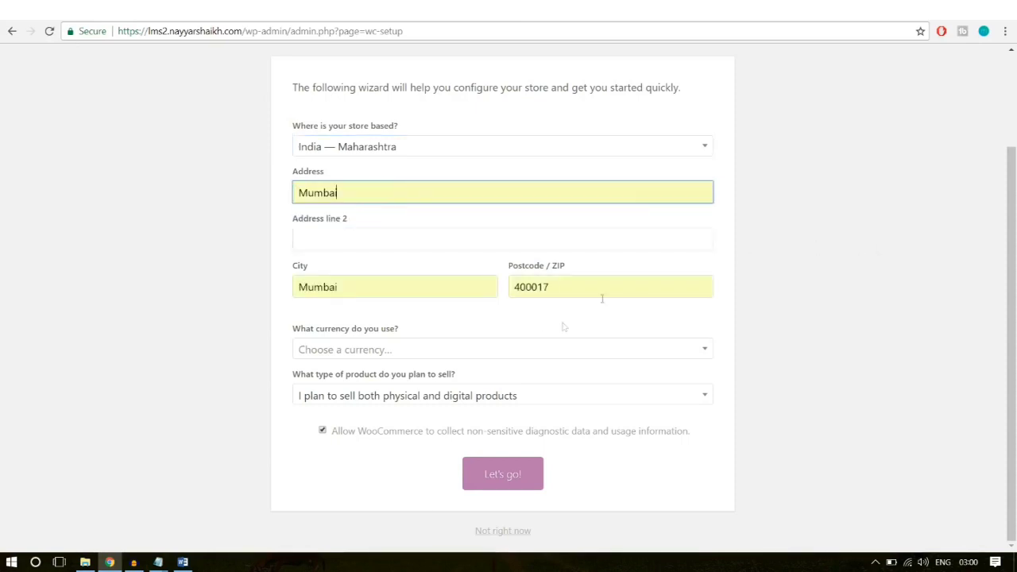
Step: Set the currency to United States dollar, selling both physical and digital products
{"action": "left_click", "coordinate": [477, 351]}
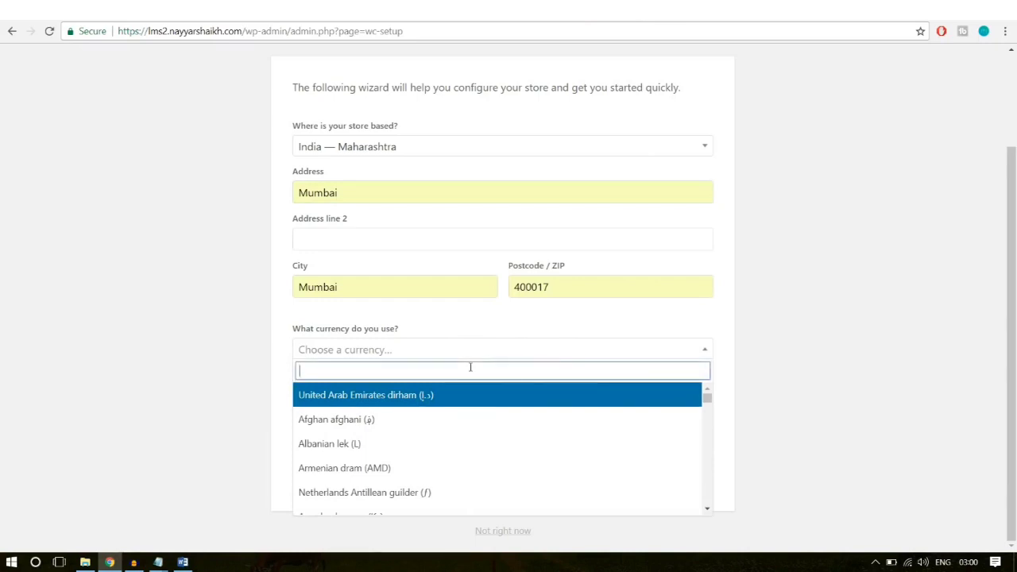
{"action": "type", "text": "unit"}
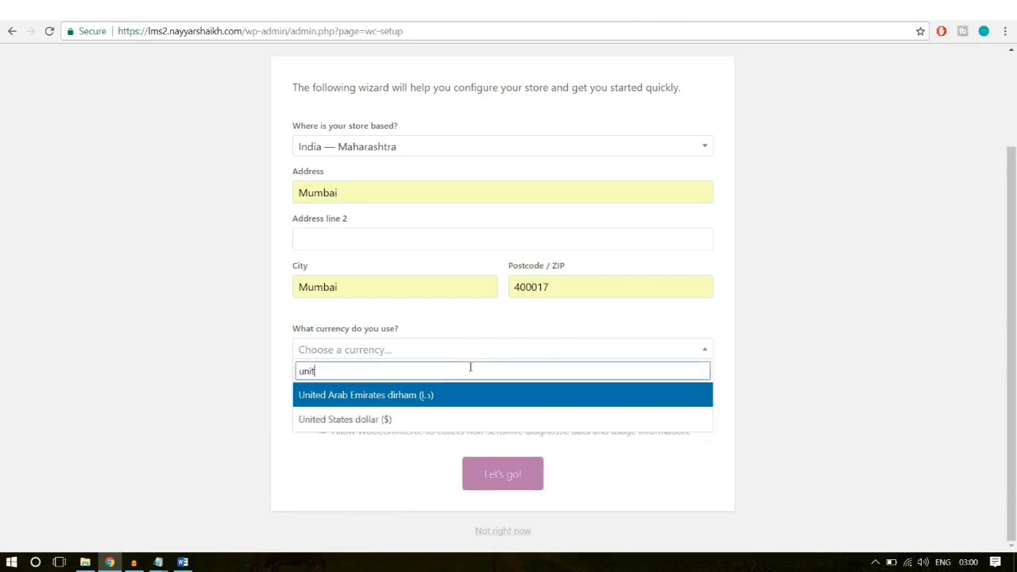
{"action": "type", "text": "r"}
{"action": "key", "text": "BackSpace"}
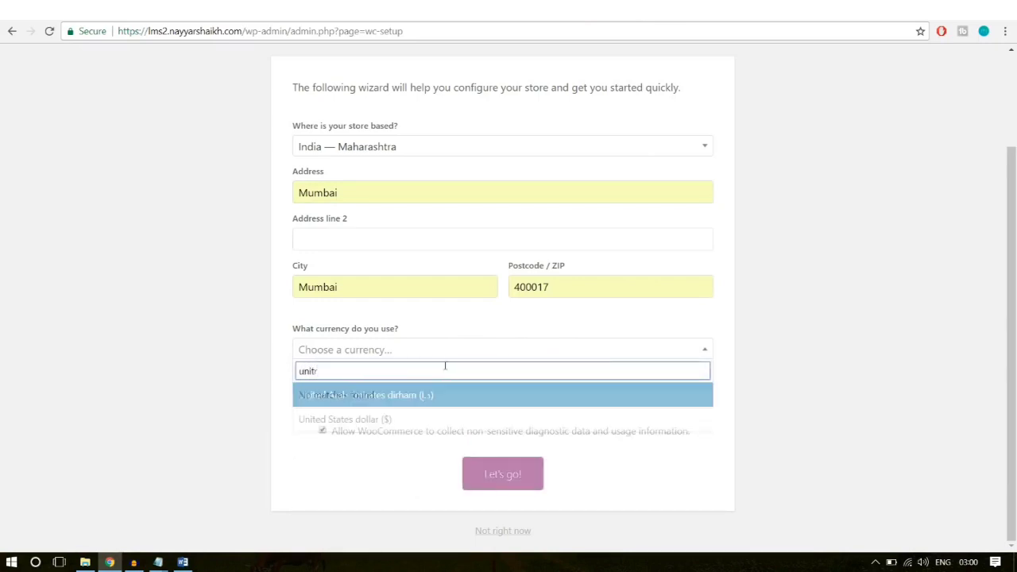
{"action": "left_click", "coordinate": [415, 419]}
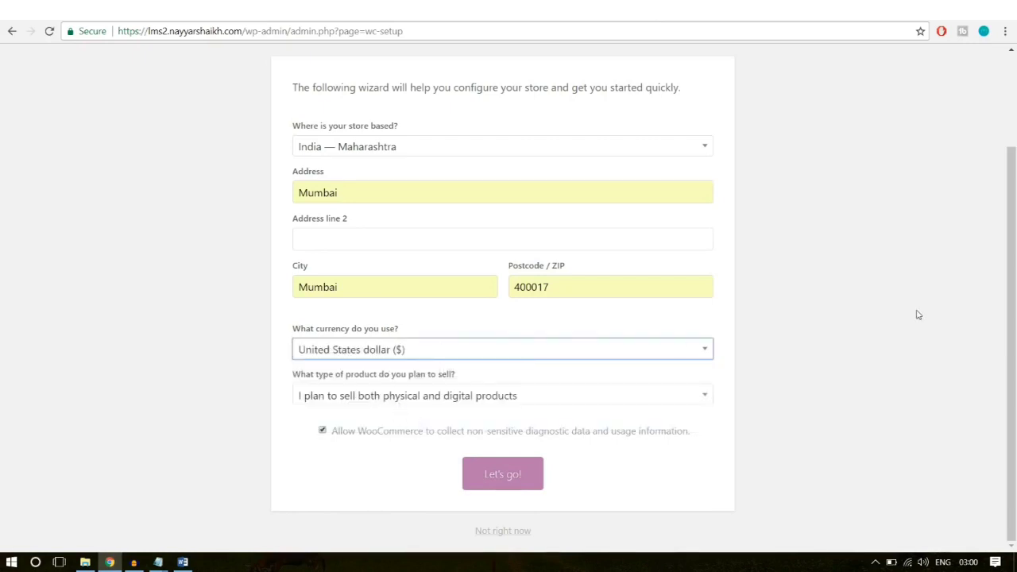
{"action": "left_click", "coordinate": [361, 398]}
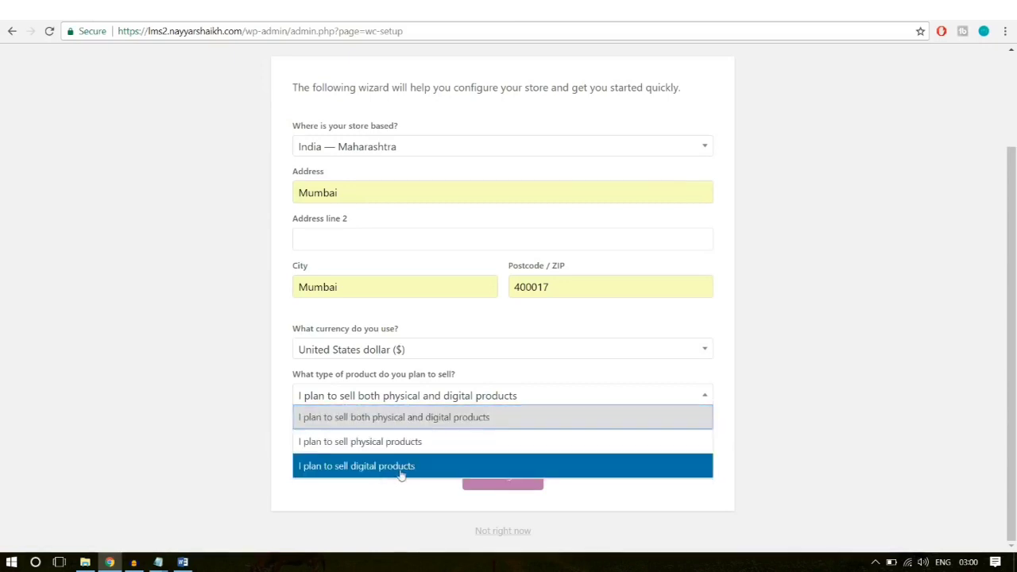
{"action": "left_click", "coordinate": [448, 419]}
Step: Save the store details and continue past Payment without enabling any method
{"action": "left_click", "coordinate": [490, 481]}
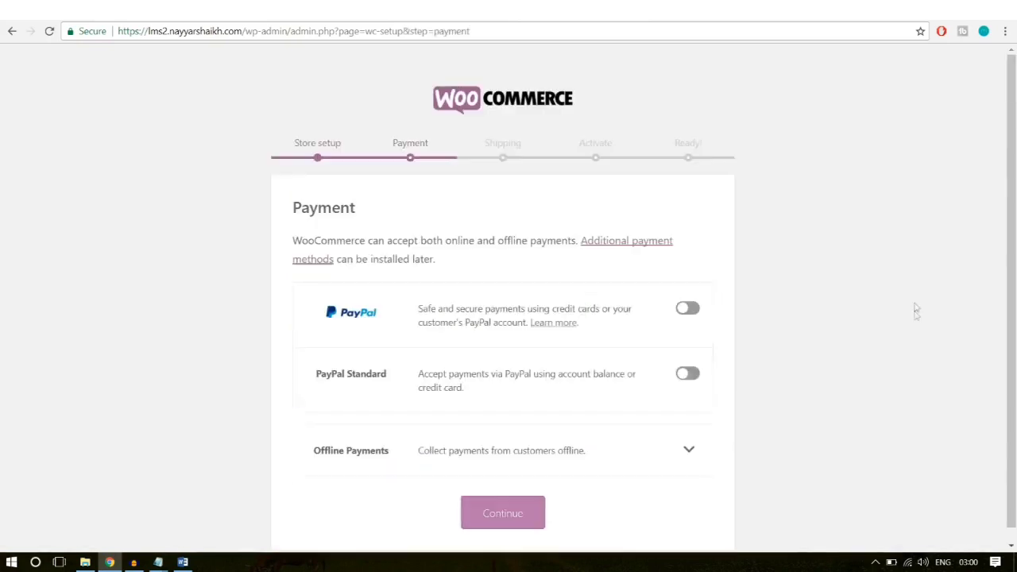
{"action": "scroll", "coordinate": [921, 317], "scroll_direction": "down", "scroll_amount": 1}
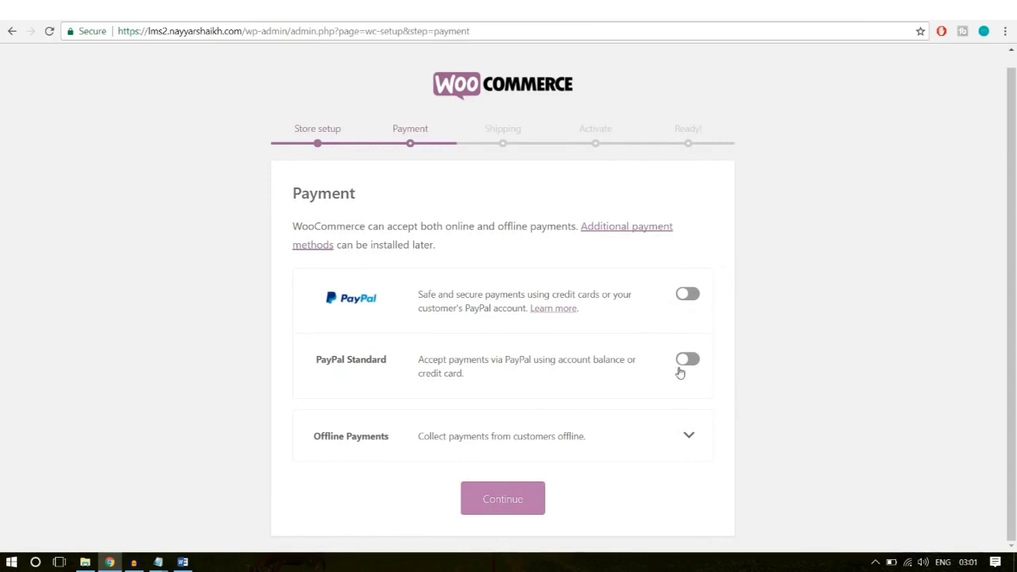
{"action": "left_click", "coordinate": [523, 502]}
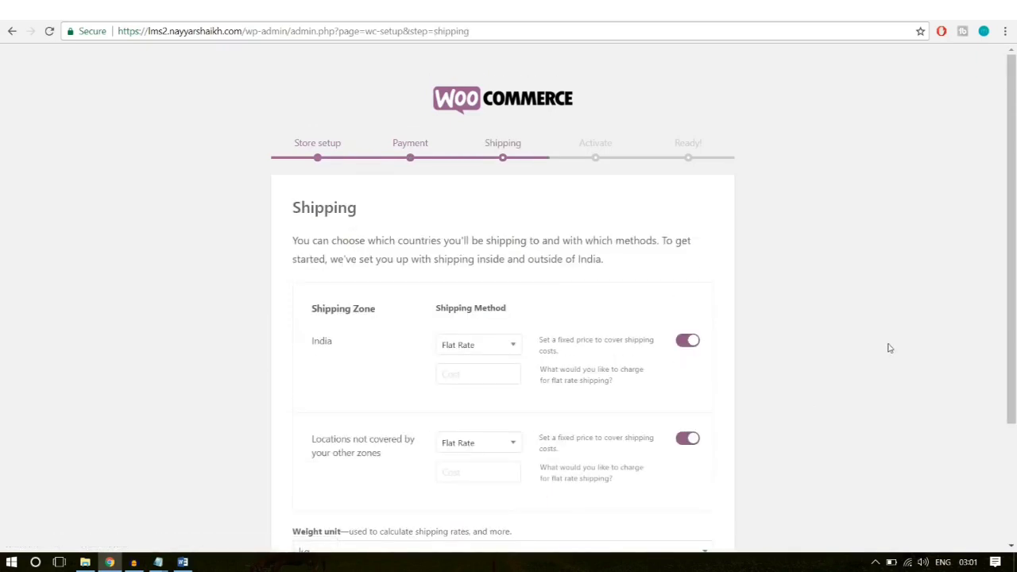
Step: Turn off flat-rate shipping for India and other locations, then skip Jetpack
{"action": "scroll", "coordinate": [888, 347], "scroll_direction": "down", "scroll_amount": 1}
{"action": "left_click", "coordinate": [693, 276]}
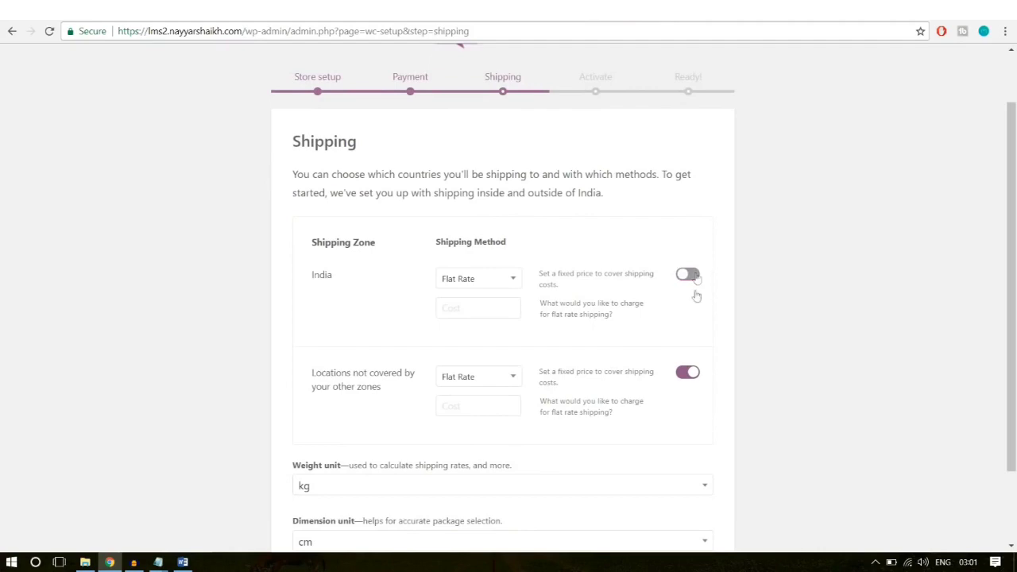
{"action": "left_click", "coordinate": [690, 372]}
{"action": "scroll", "coordinate": [831, 334], "scroll_direction": "down", "scroll_amount": 1}
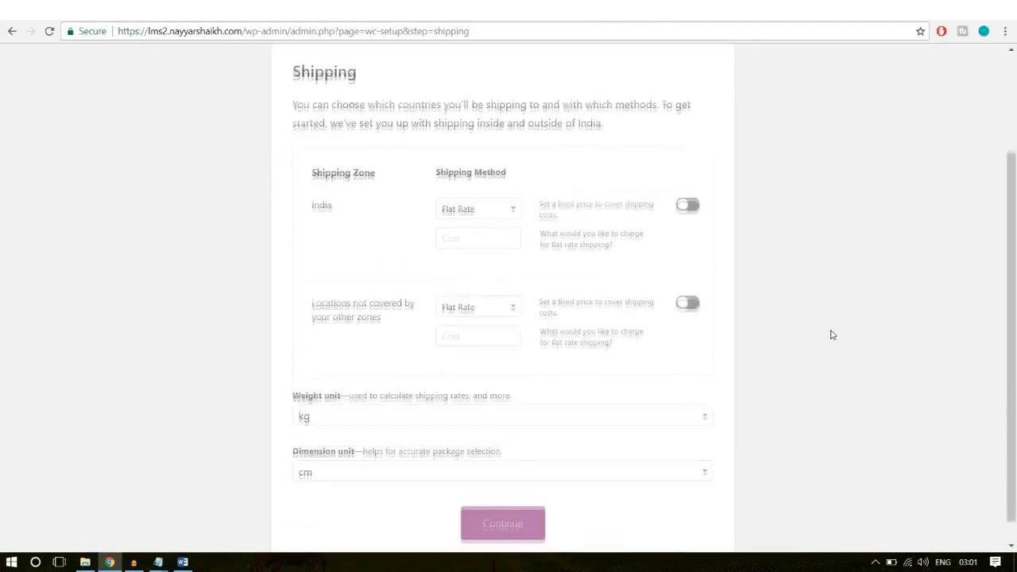
{"action": "scroll", "coordinate": [831, 334], "scroll_direction": "up", "scroll_amount": 2}
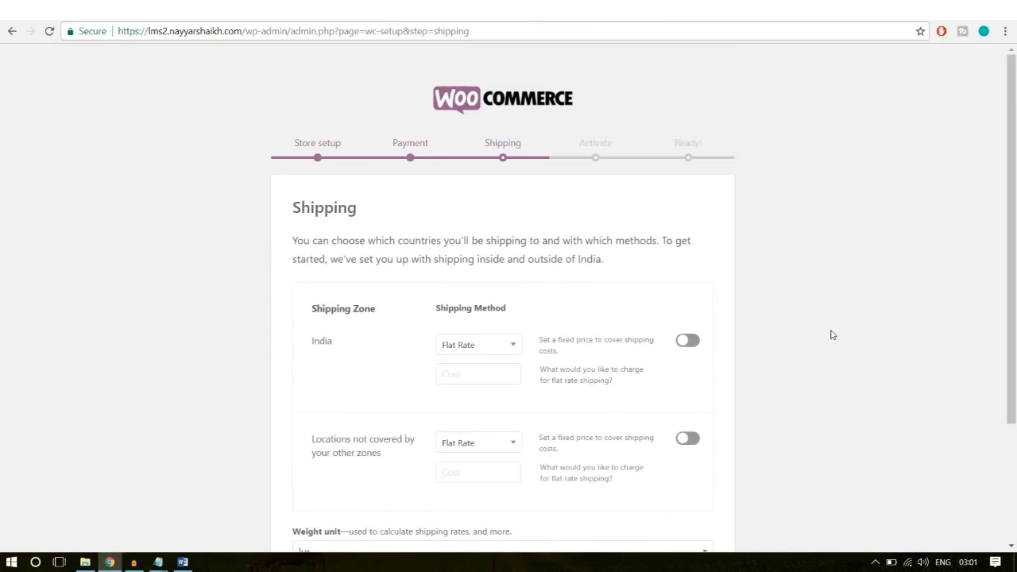
{"action": "scroll", "coordinate": [831, 335], "scroll_direction": "down", "scroll_amount": 2}
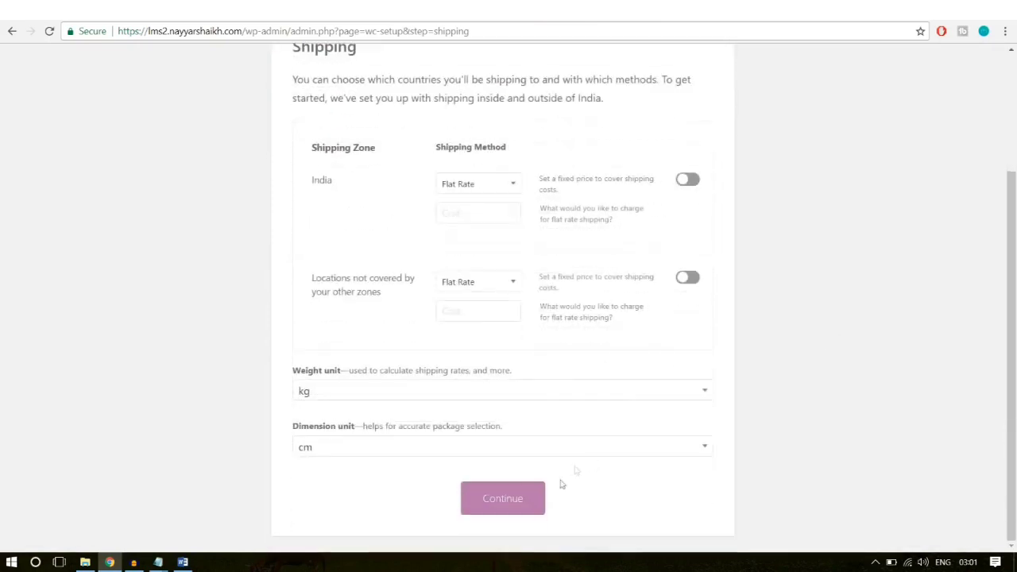
{"action": "left_click", "coordinate": [525, 498]}
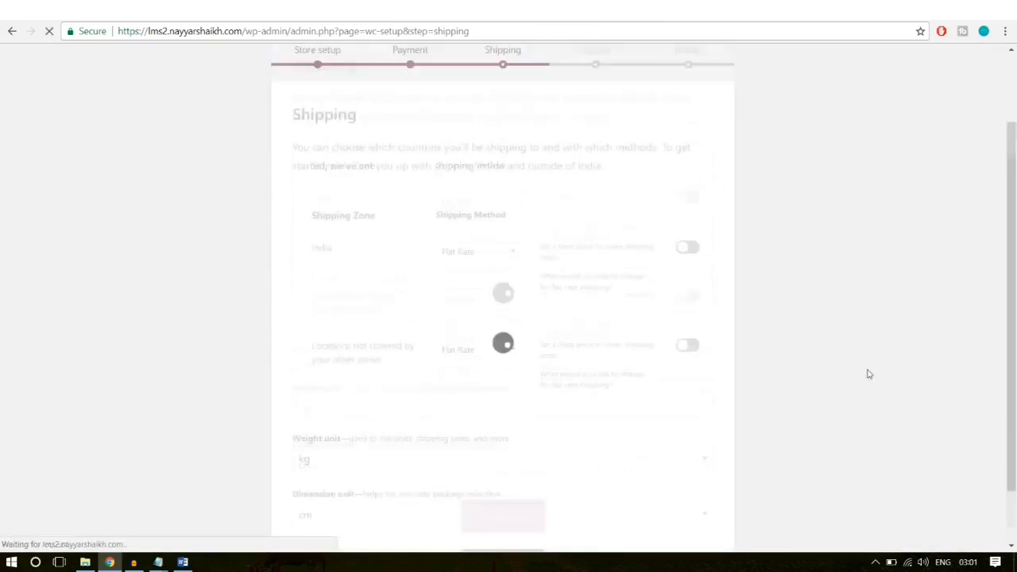
{"action": "scroll", "coordinate": [867, 372], "scroll_direction": "down", "scroll_amount": 3}
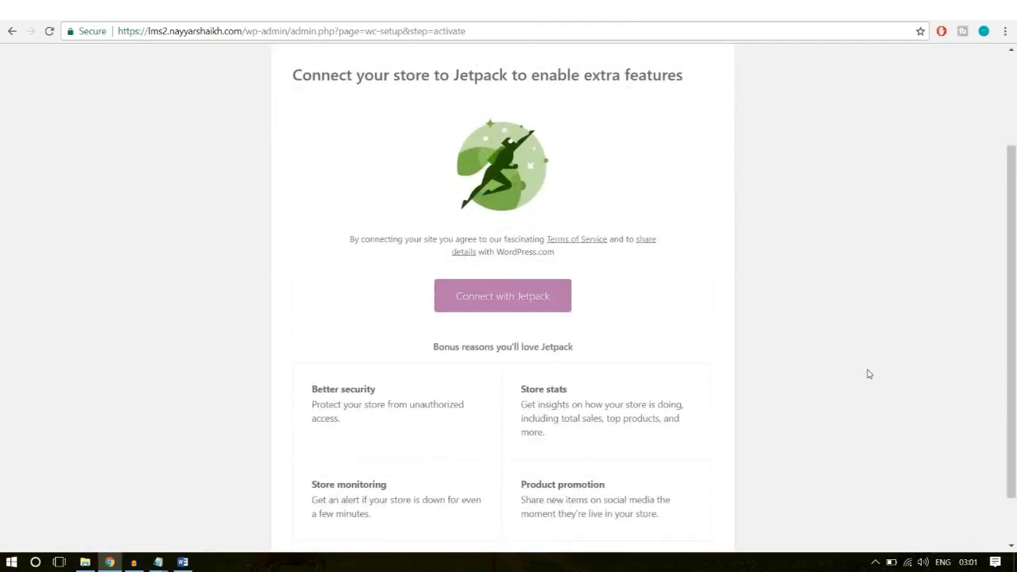
{"action": "left_click", "coordinate": [513, 534]}
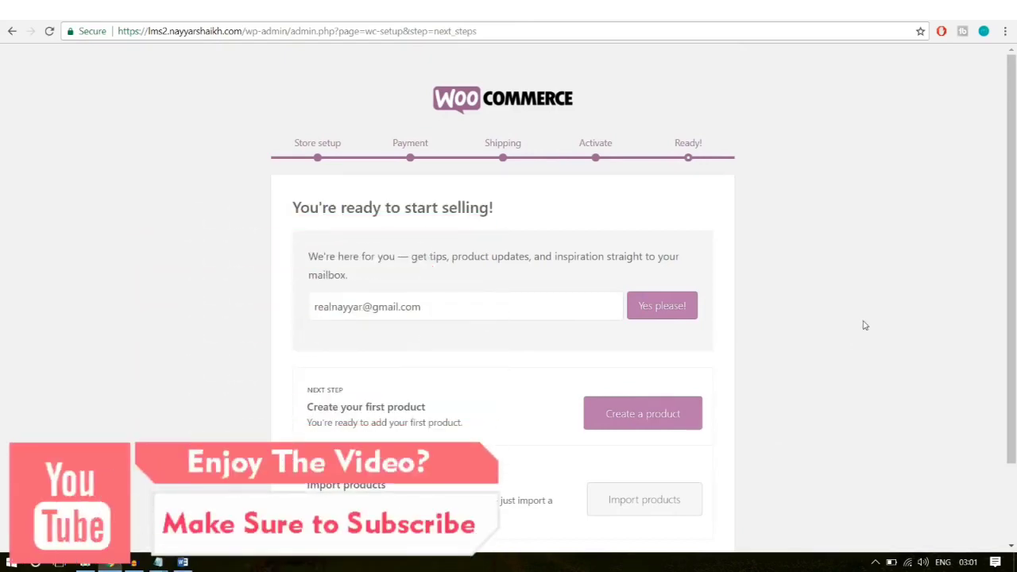
{"action": "scroll", "coordinate": [862, 324], "scroll_direction": "down", "scroll_amount": 1}
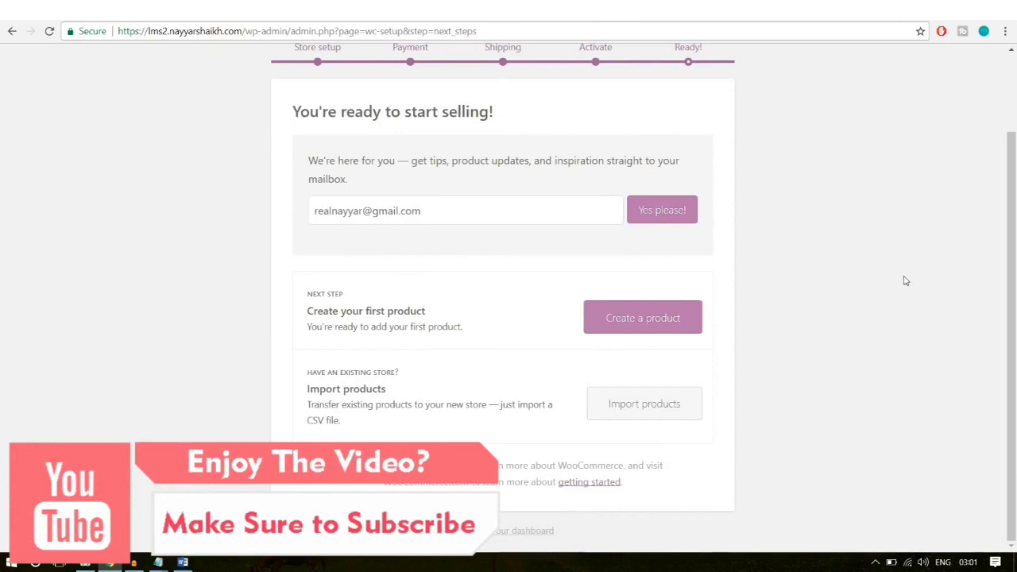
Step: Open WooCommerce Settings from the dashboard and review the General tab's address and currency options
{"action": "left_click", "coordinate": [498, 533]}
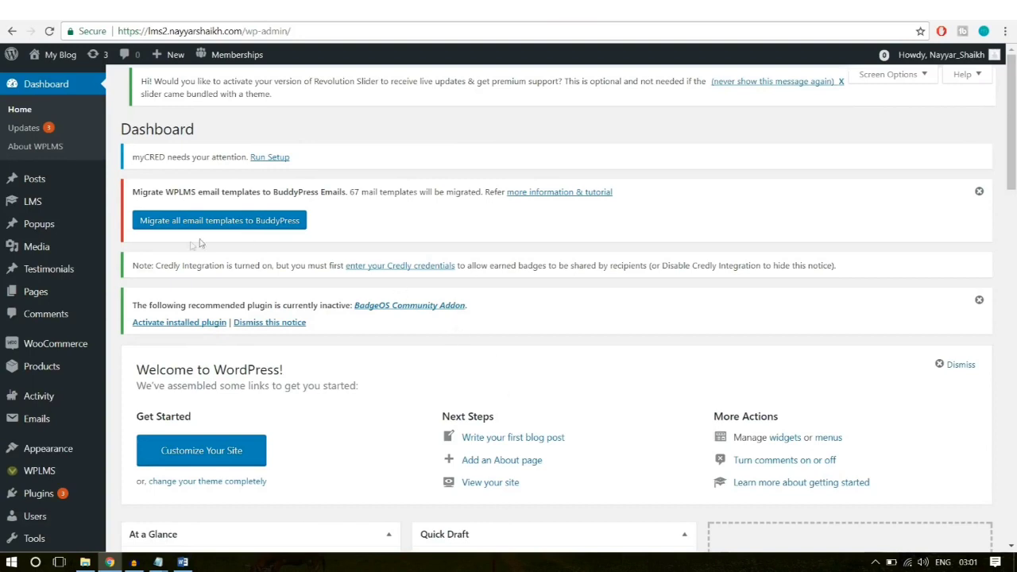
{"action": "mouse_move", "coordinate": [38, 350]}
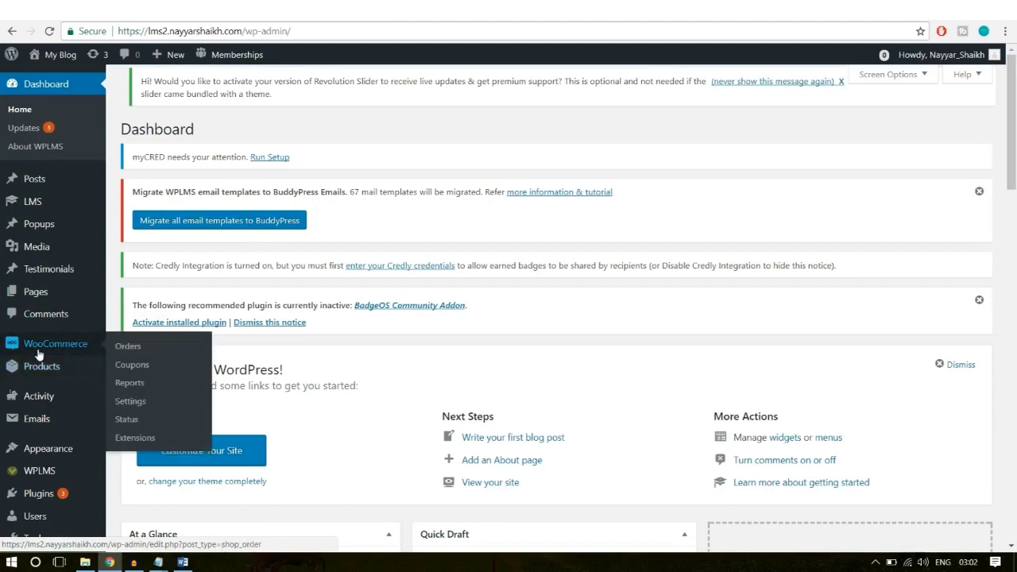
{"action": "mouse_move", "coordinate": [55, 368]}
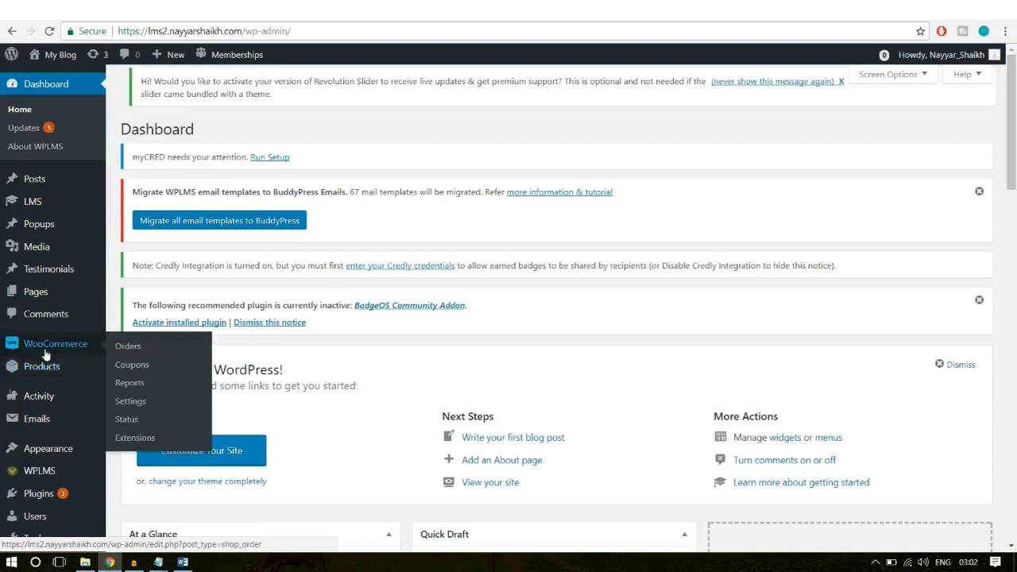
{"action": "left_click", "coordinate": [130, 402]}
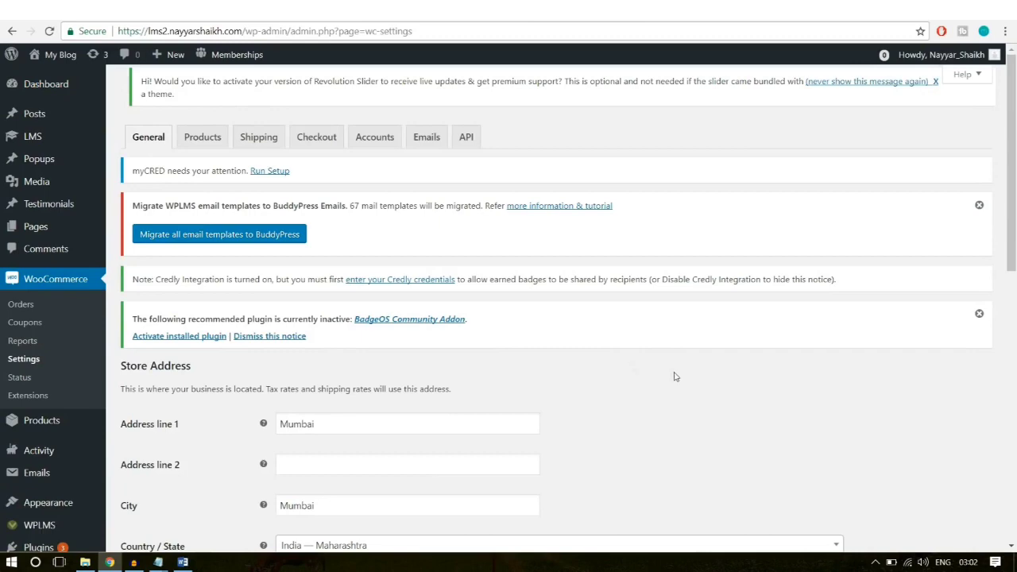
{"action": "scroll", "coordinate": [675, 377], "scroll_direction": "down", "scroll_amount": 3}
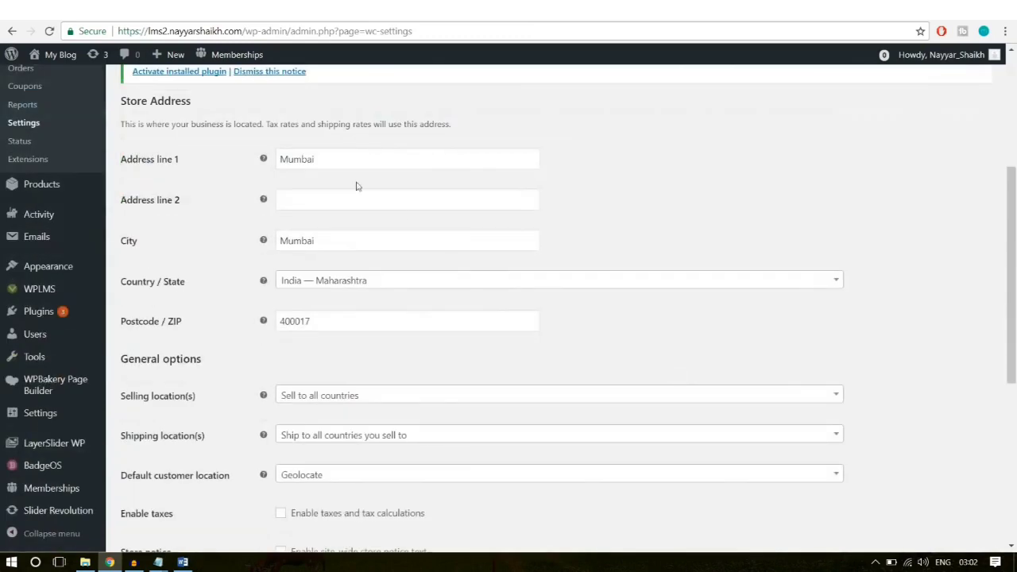
{"action": "scroll", "coordinate": [518, 350], "scroll_direction": "down", "scroll_amount": 2}
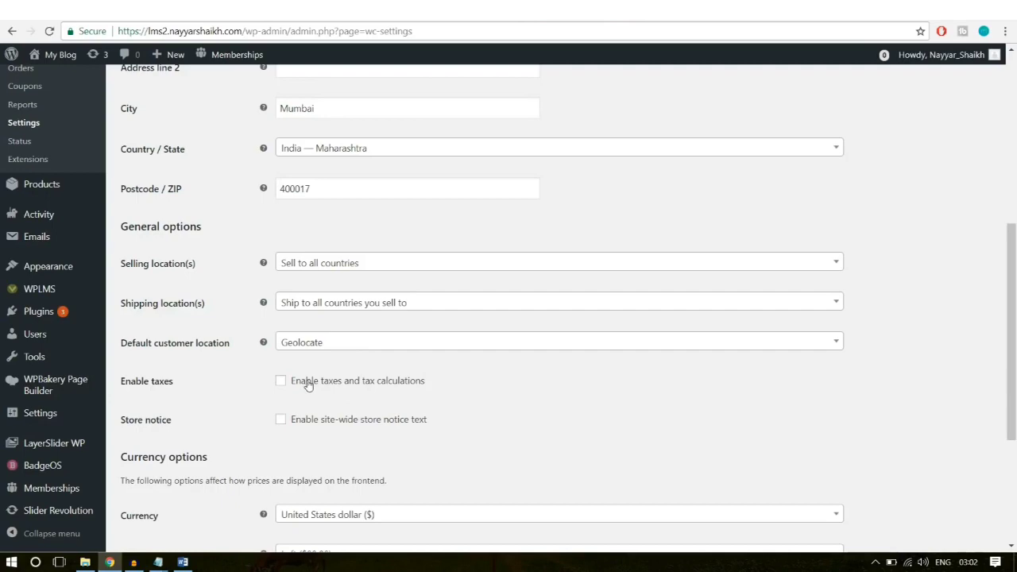
{"action": "scroll", "coordinate": [501, 392], "scroll_direction": "down", "scroll_amount": 3}
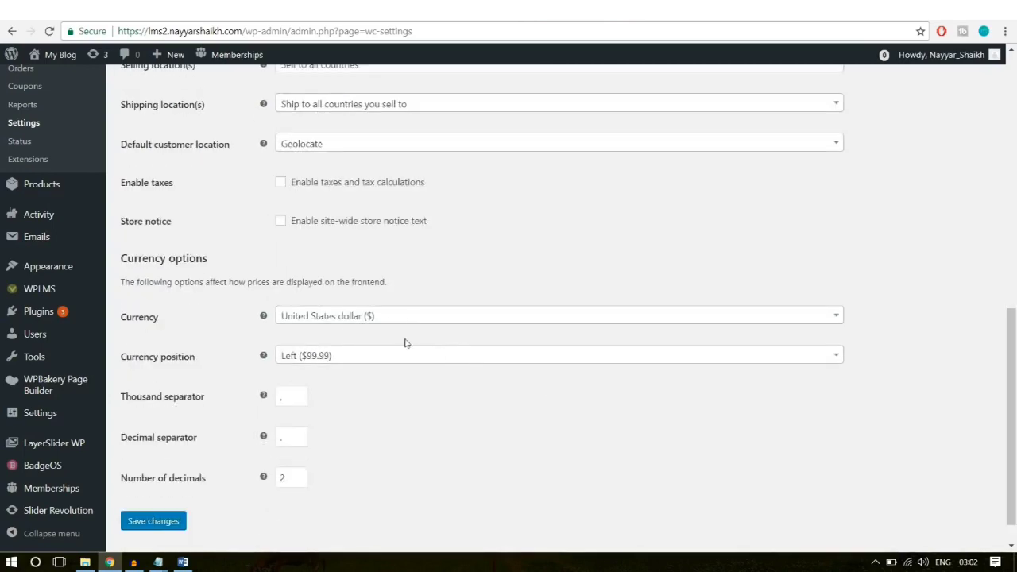
{"action": "scroll", "coordinate": [484, 295], "scroll_direction": "up", "scroll_amount": 10}
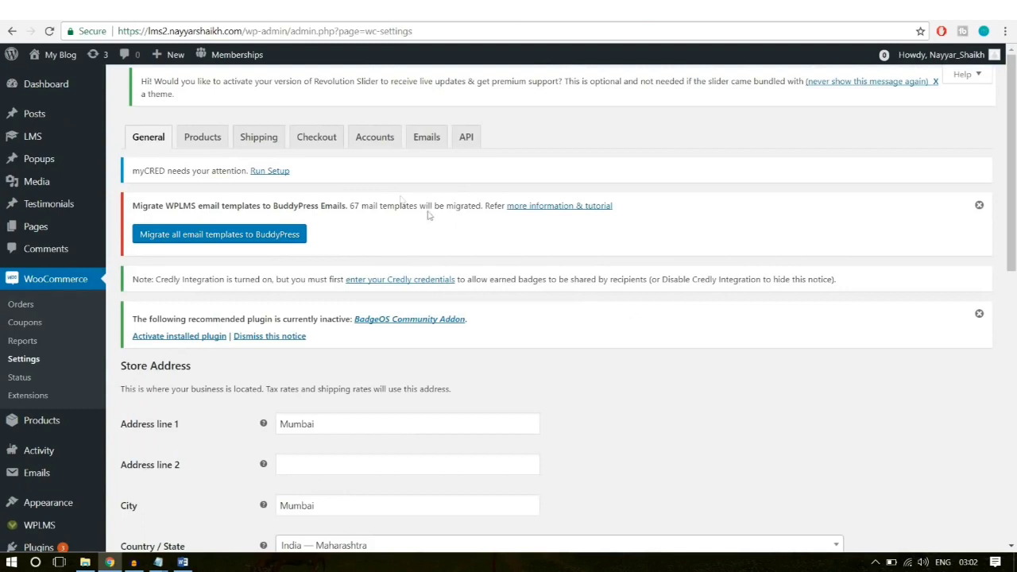
Step: Tick Force secure checkout on the Checkout settings tab
{"action": "left_click", "coordinate": [336, 144]}
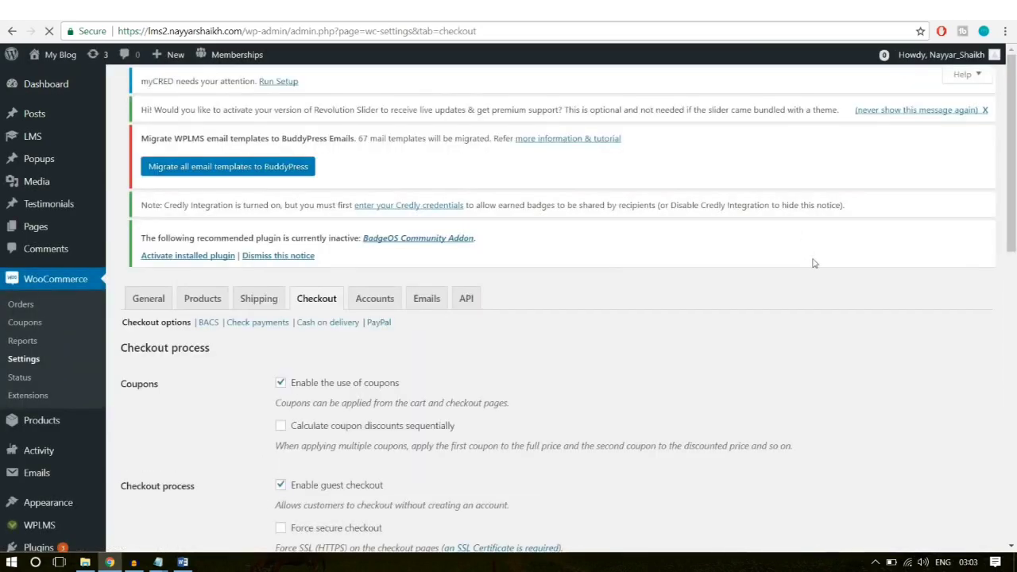
{"action": "scroll", "coordinate": [767, 338], "scroll_direction": "down", "scroll_amount": 2}
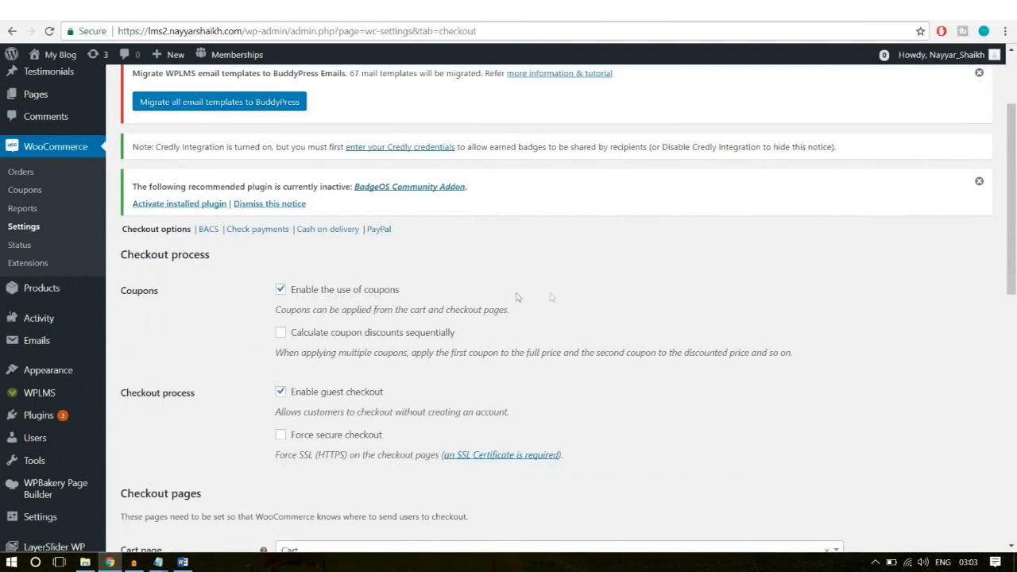
{"action": "scroll", "coordinate": [667, 334], "scroll_direction": "down", "scroll_amount": 1}
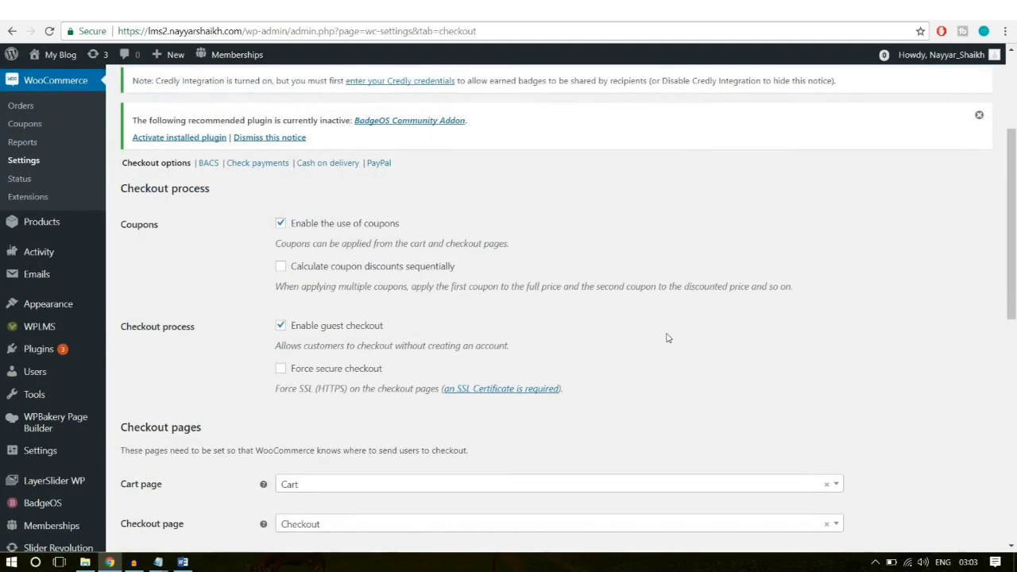
{"action": "scroll", "coordinate": [666, 337], "scroll_direction": "down", "scroll_amount": 1}
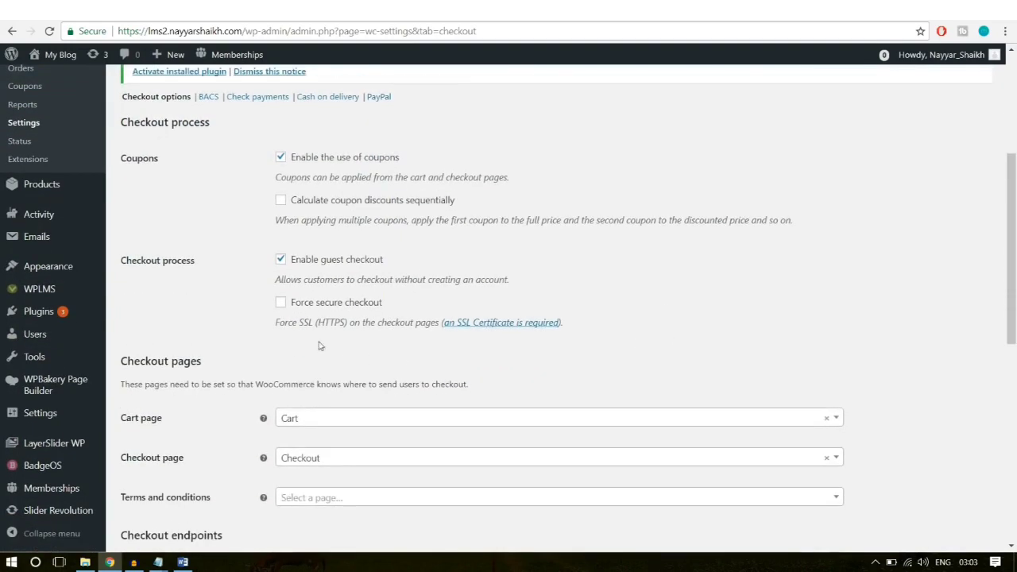
{"action": "left_click", "coordinate": [305, 303]}
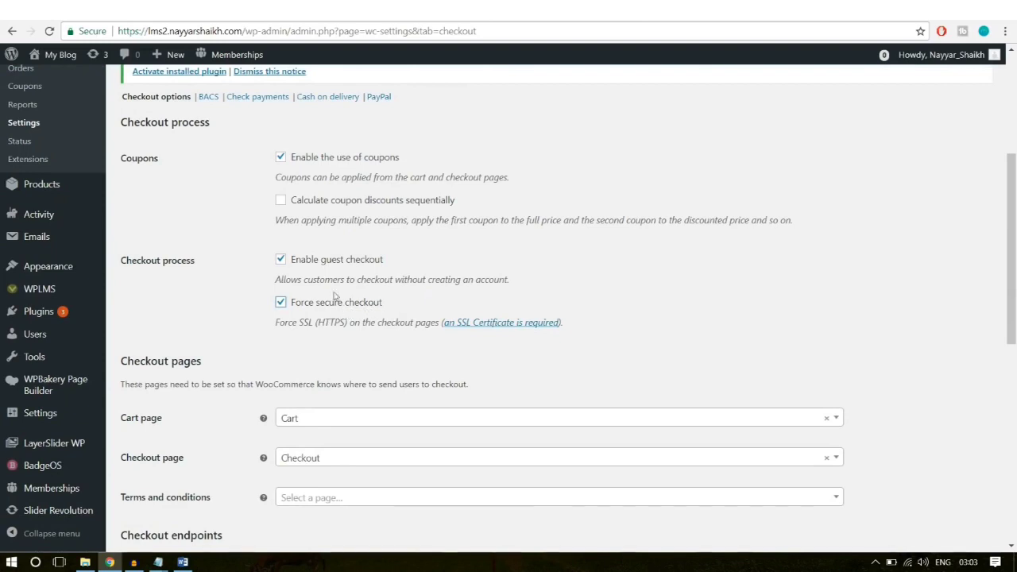
{"action": "left_click", "coordinate": [93, 32]}
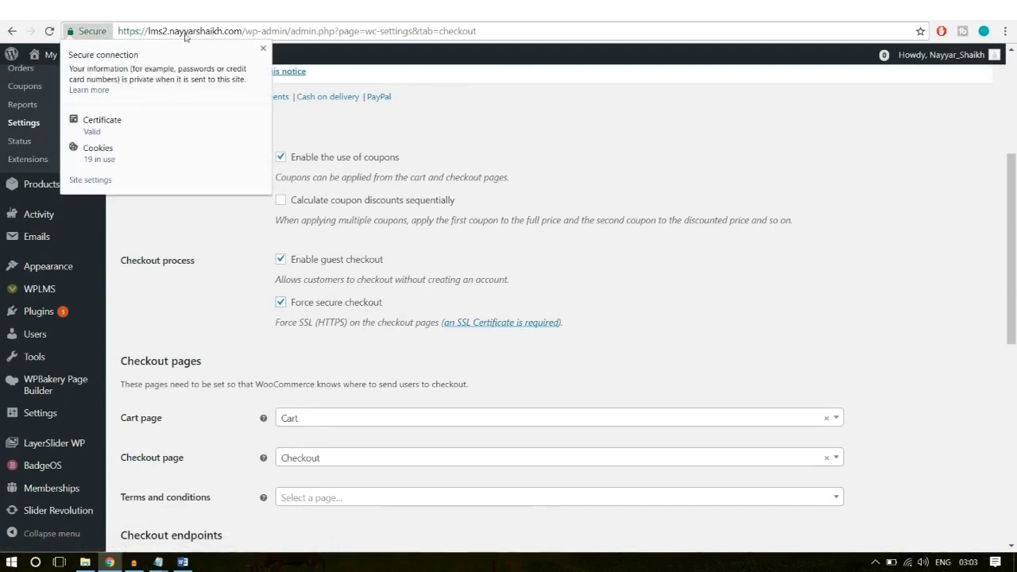
{"action": "left_click", "coordinate": [262, 51]}
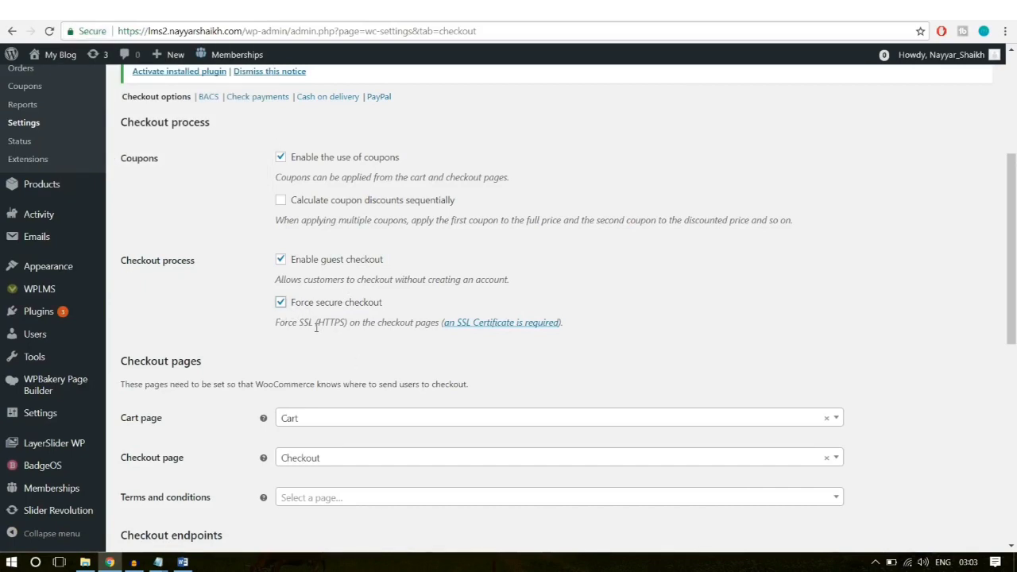
{"action": "left_click_drag", "start_coordinate": [316, 323], "coordinate": [341, 324]}
{"action": "left_click", "coordinate": [331, 329]}
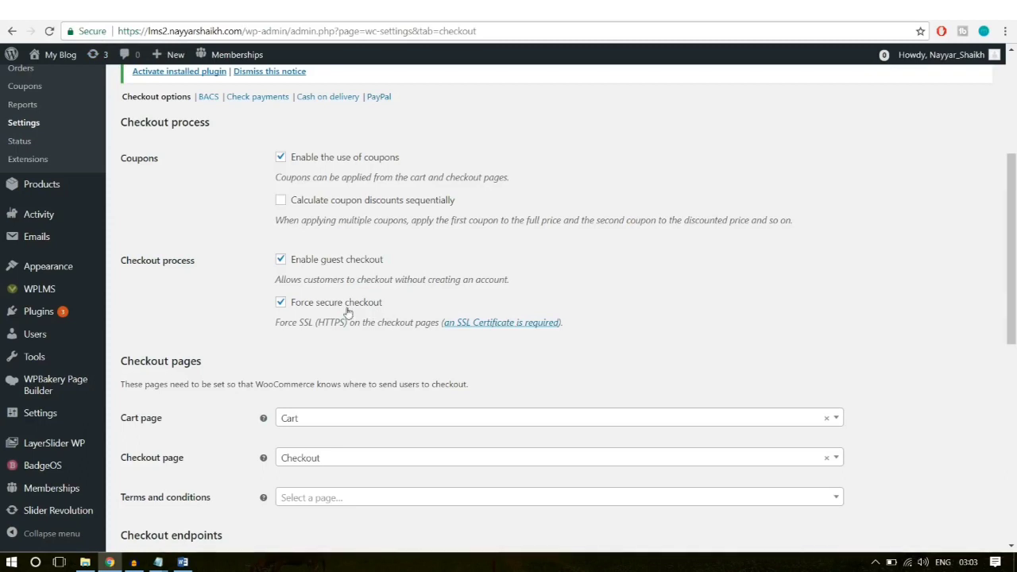
Step: Save the checkout settings and go to the PayPal gateway page
{"action": "scroll", "coordinate": [646, 272], "scroll_direction": "down", "scroll_amount": 2}
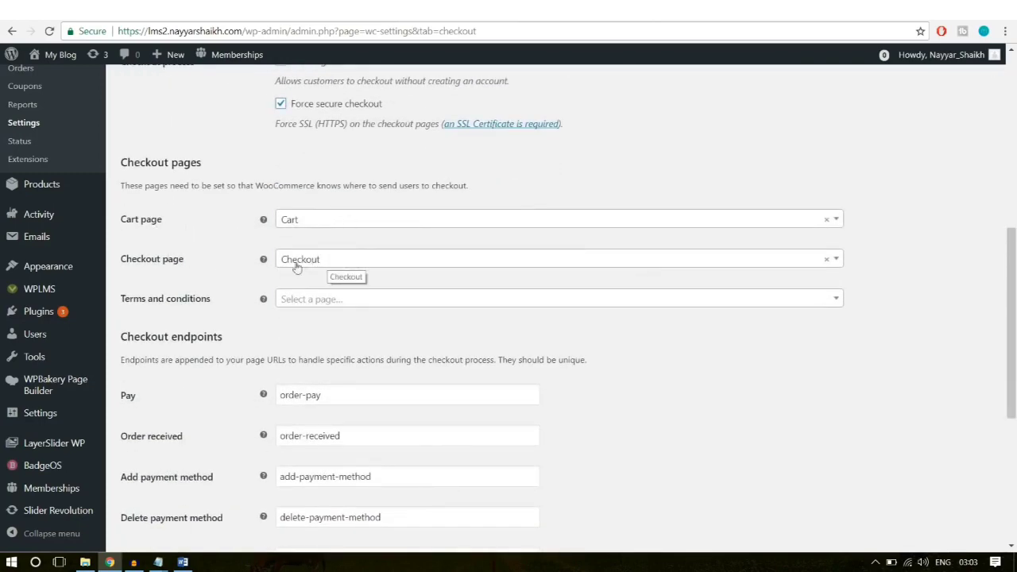
{"action": "scroll", "coordinate": [676, 355], "scroll_direction": "down", "scroll_amount": 2}
{"action": "scroll", "coordinate": [675, 355], "scroll_direction": "down", "scroll_amount": 2}
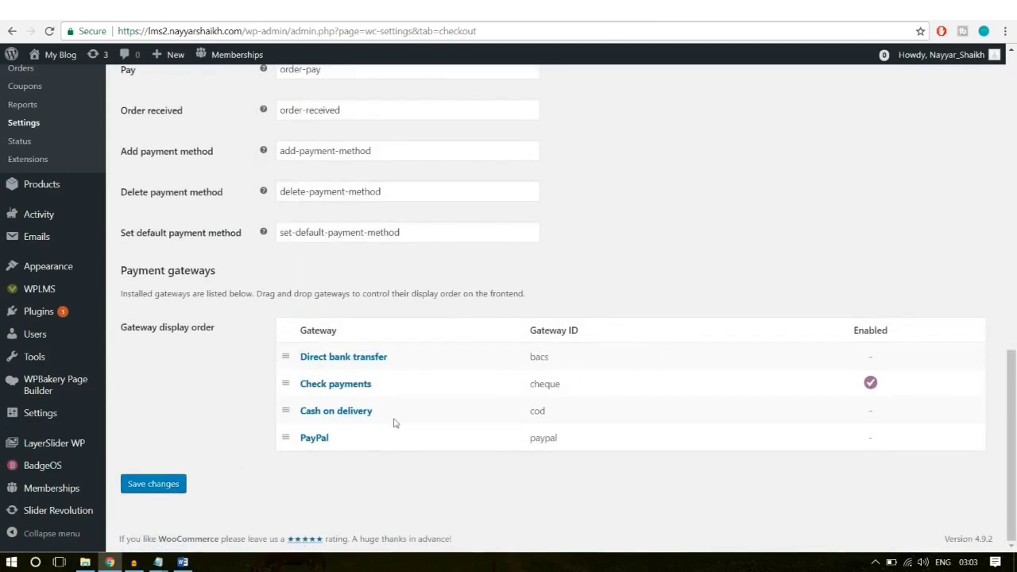
{"action": "left_click", "coordinate": [182, 484]}
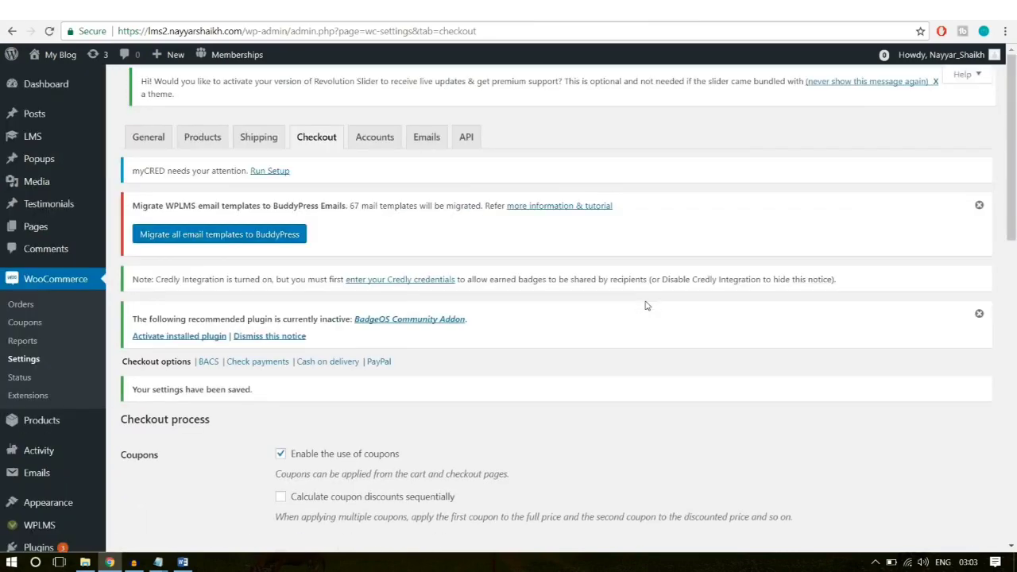
{"action": "scroll", "coordinate": [646, 306], "scroll_direction": "down", "scroll_amount": 3}
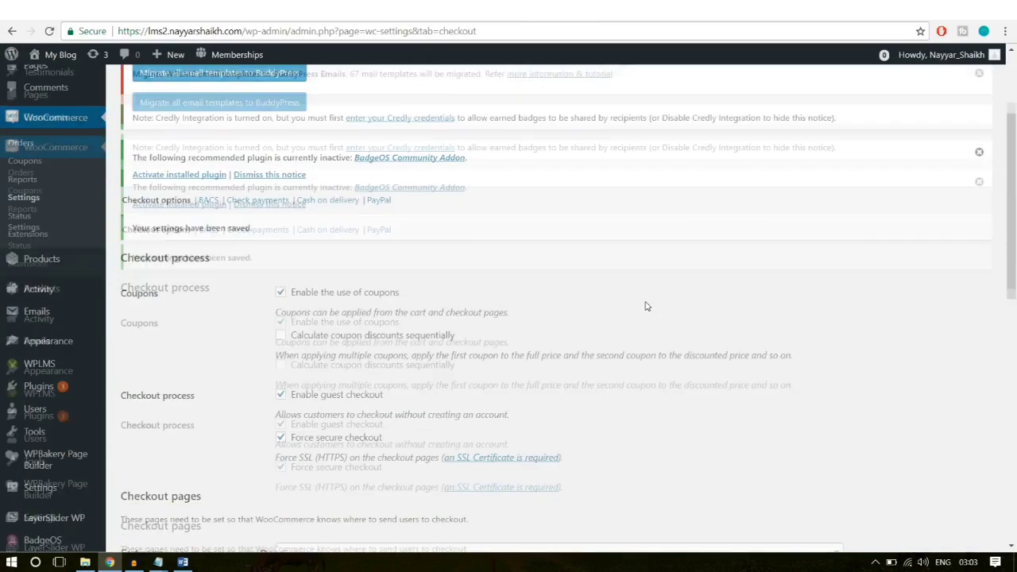
{"action": "left_click", "coordinate": [372, 162]}
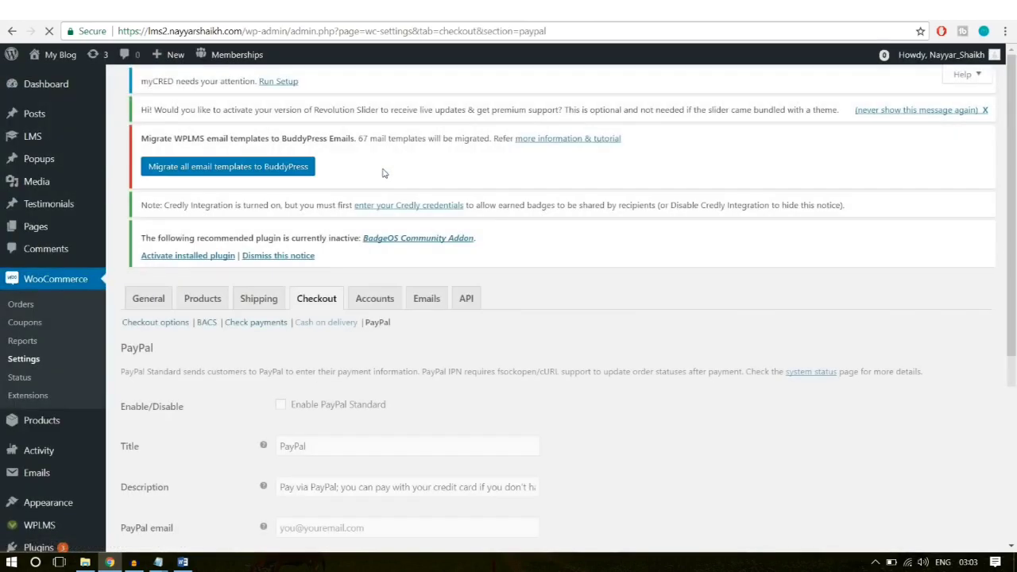
Step: Enable PayPal Standard and fill in the PayPal email from a saved suggestion
{"action": "scroll", "coordinate": [501, 335], "scroll_direction": "down", "scroll_amount": 1}
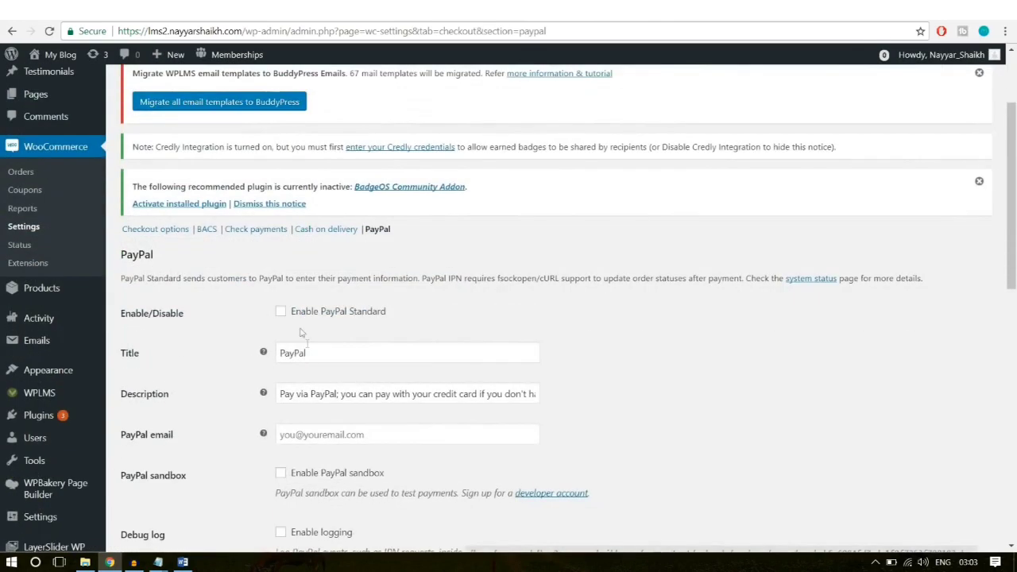
{"action": "left_click", "coordinate": [298, 314]}
{"action": "scroll", "coordinate": [746, 333], "scroll_direction": "down", "scroll_amount": 3}
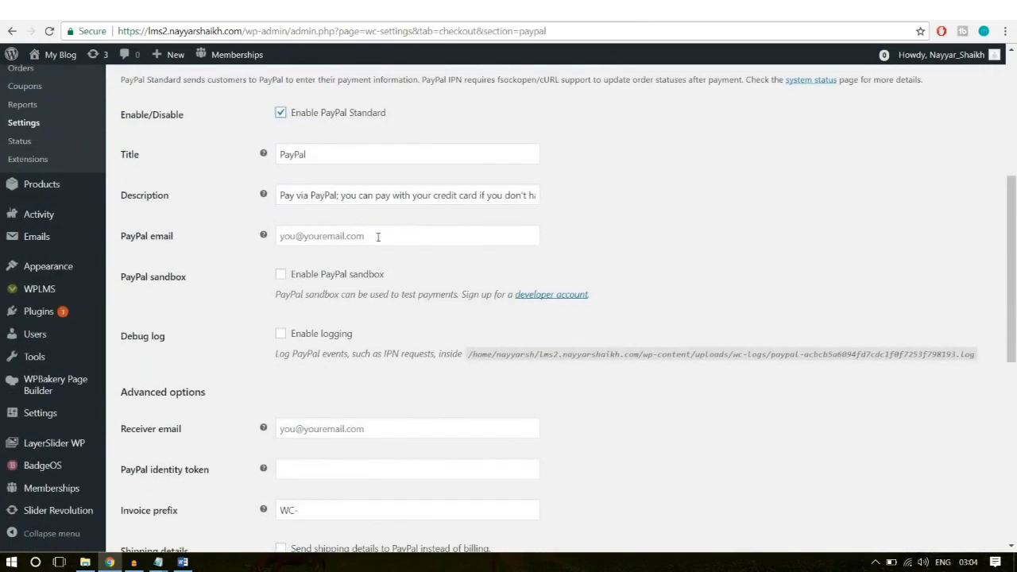
{"action": "left_click", "coordinate": [378, 236]}
{"action": "type", "text": "re"}
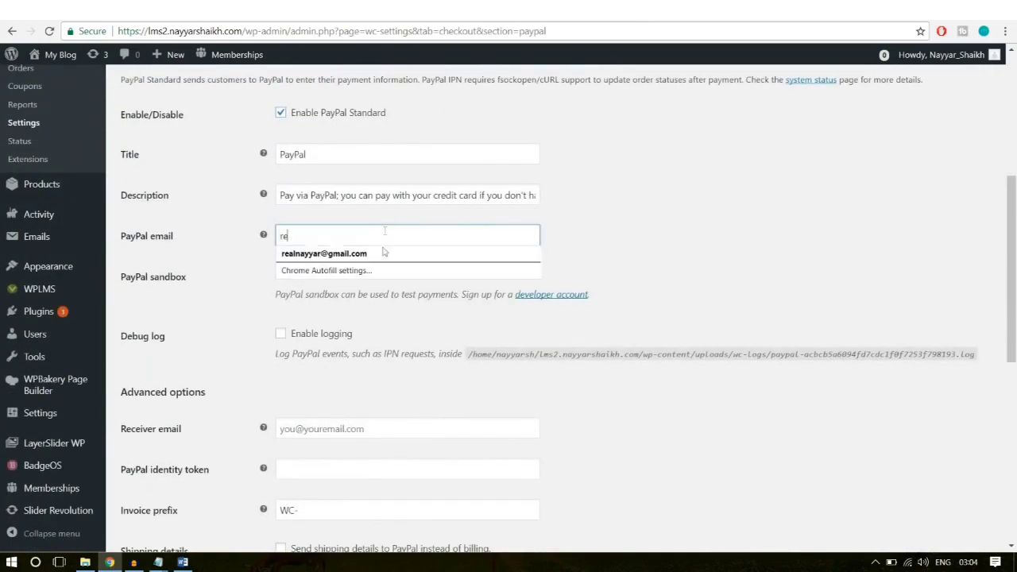
{"action": "left_click", "coordinate": [375, 258]}
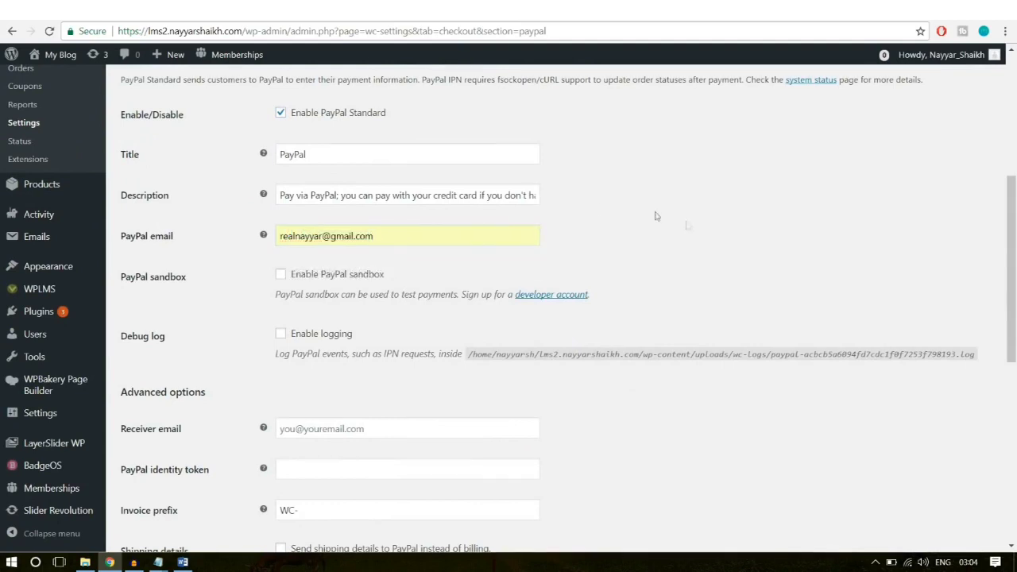
Step: Review the PayPal title and description, scroll to the API credentials, and open a new tab
{"action": "double_click", "coordinate": [313, 157]}
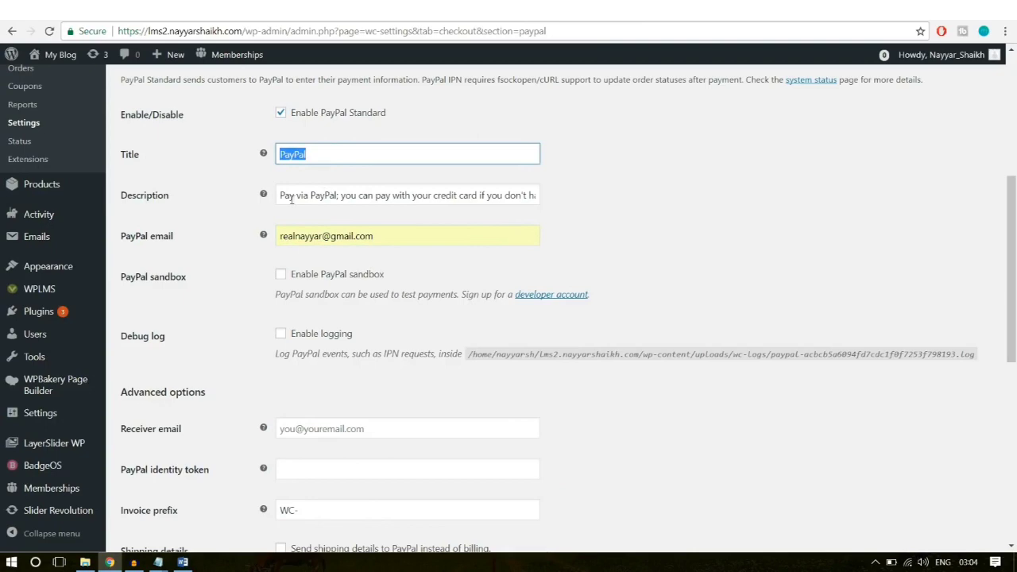
{"action": "left_click_drag", "start_coordinate": [282, 196], "coordinate": [649, 182]}
{"action": "left_click", "coordinate": [651, 184]}
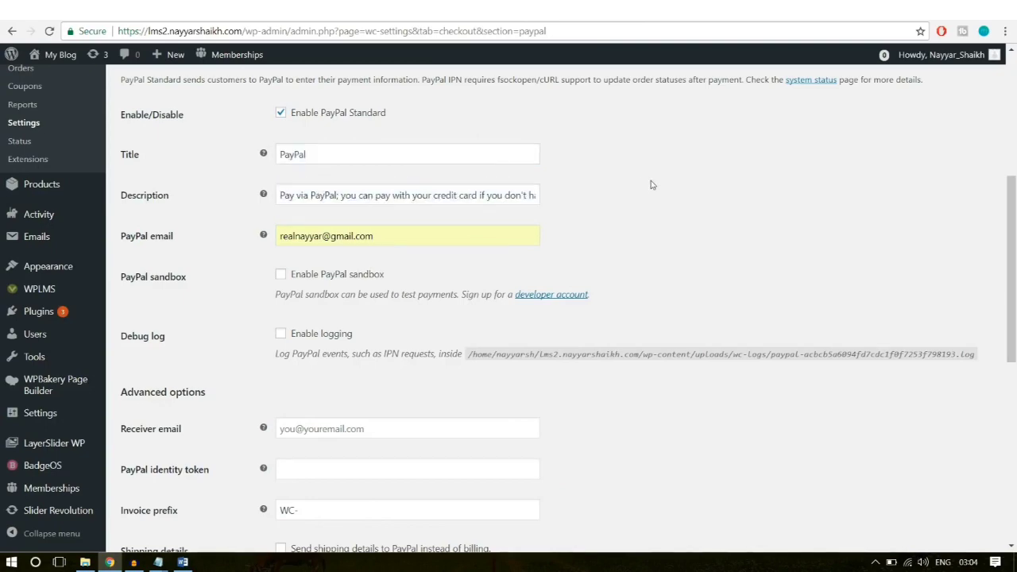
{"action": "scroll", "coordinate": [629, 229], "scroll_direction": "down", "scroll_amount": 2}
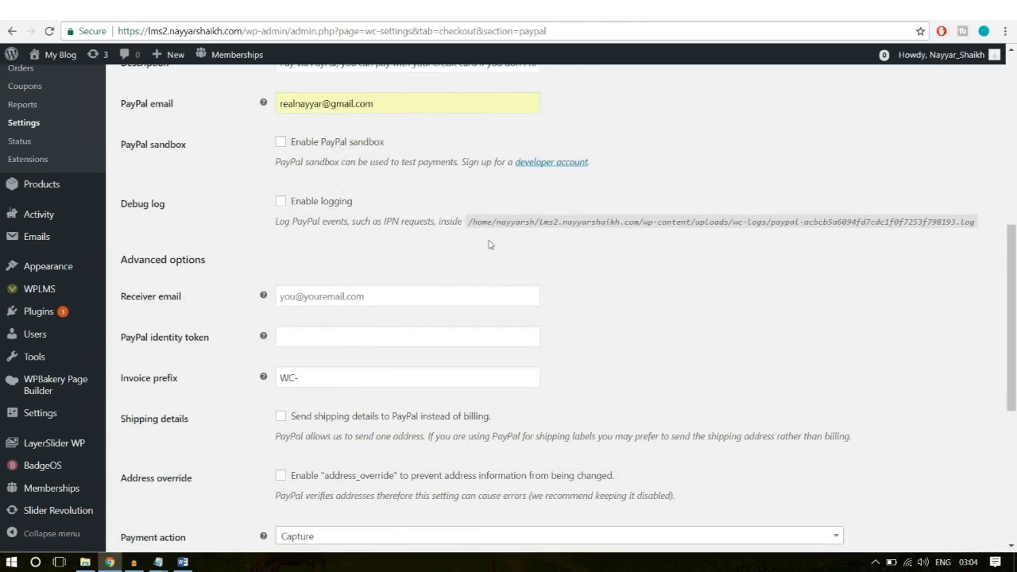
{"action": "scroll", "coordinate": [569, 256], "scroll_direction": "down", "scroll_amount": 5}
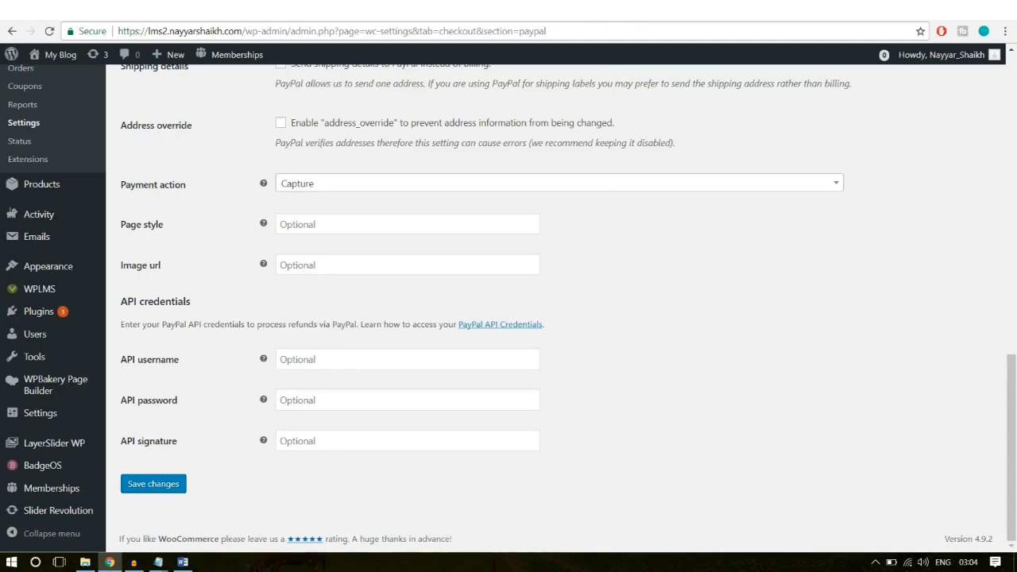
{"action": "key", "text": "ctrl+t"}
Step: Go to PayPal and open the API access credentials page from the seller preferences
{"action": "type", "text": "pay"}
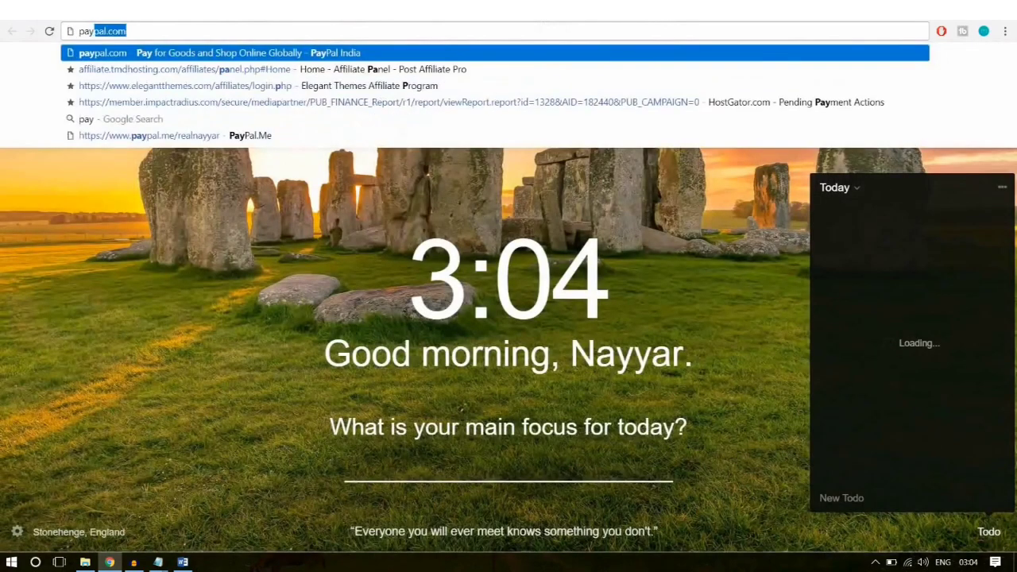
{"action": "key", "text": "Return"}
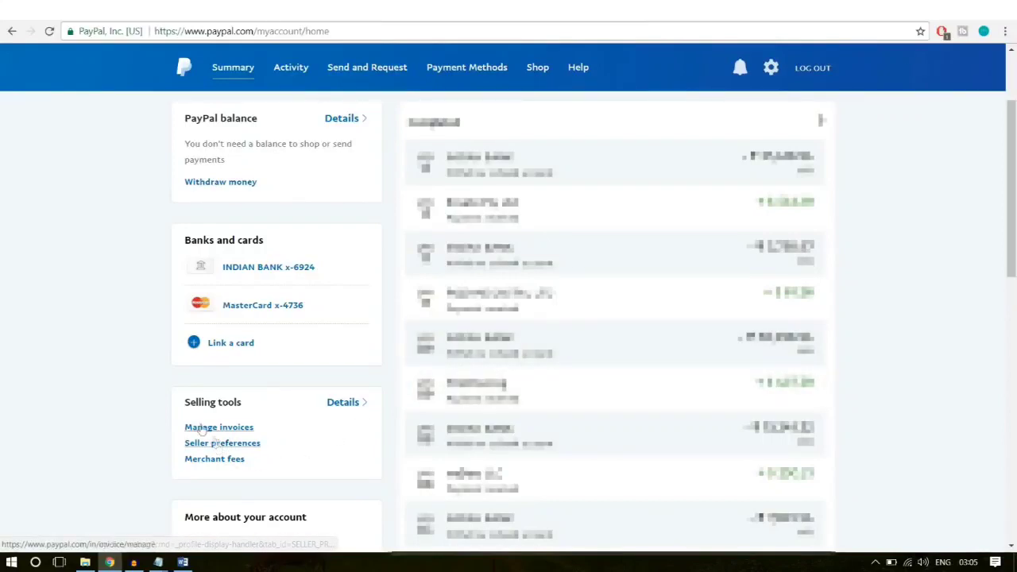
{"action": "left_click", "coordinate": [247, 442]}
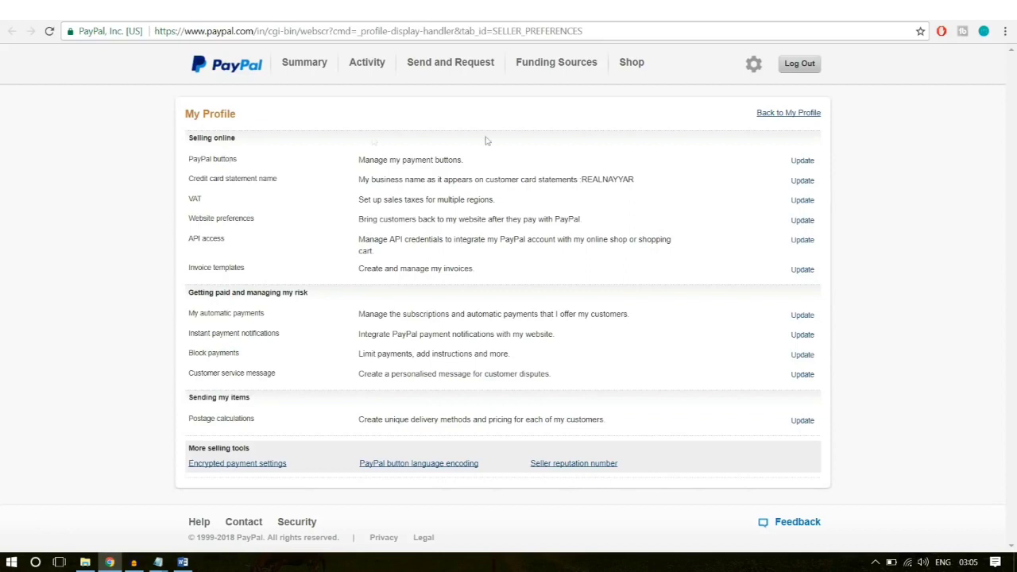
{"action": "left_click_drag", "start_coordinate": [185, 240], "coordinate": [750, 242]}
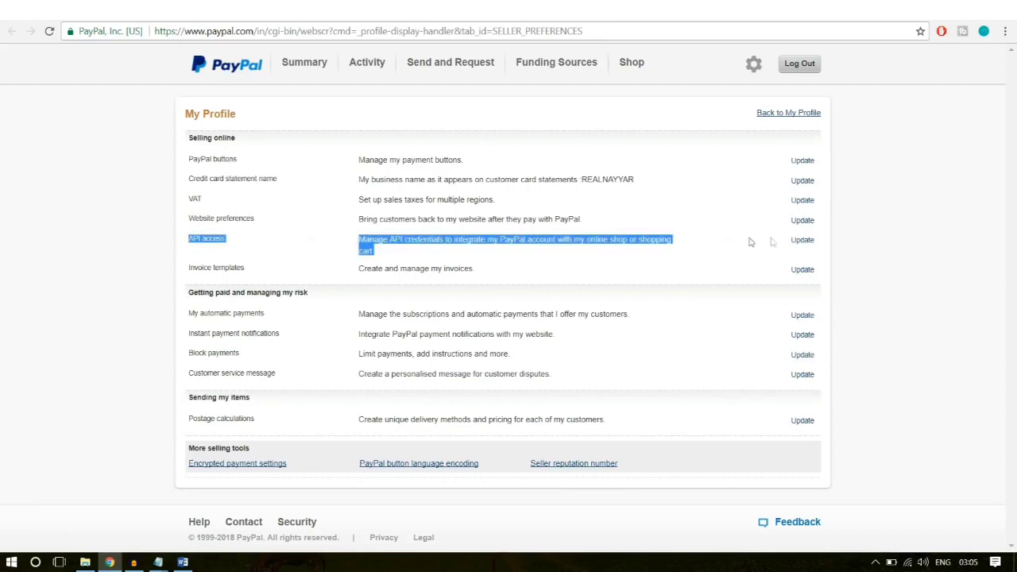
{"action": "left_click", "coordinate": [804, 244]}
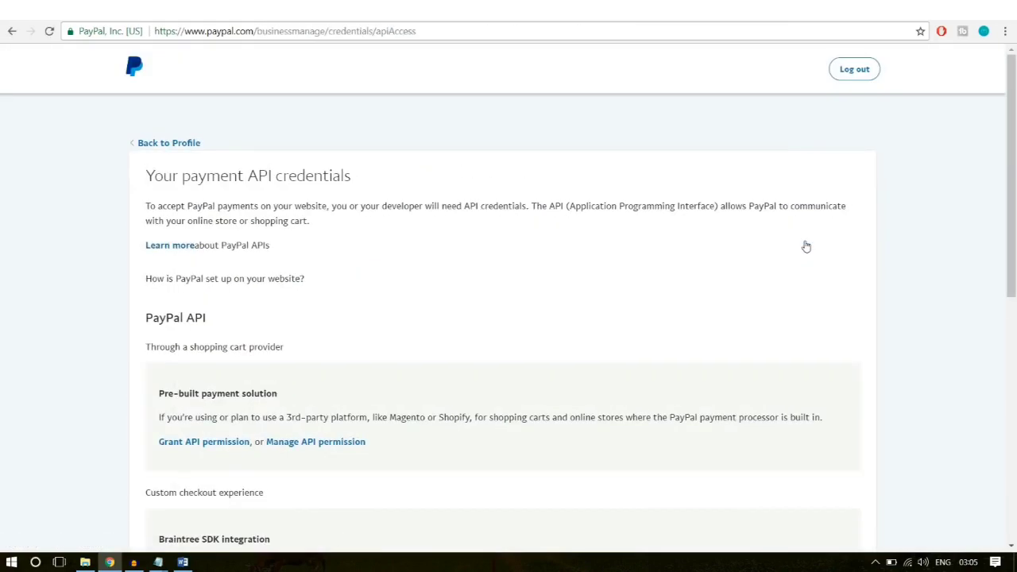
Step: Highlight the NVP/SOAP (Classic) API integration option on the API access page
{"action": "scroll", "coordinate": [888, 311], "scroll_direction": "down", "scroll_amount": 3}
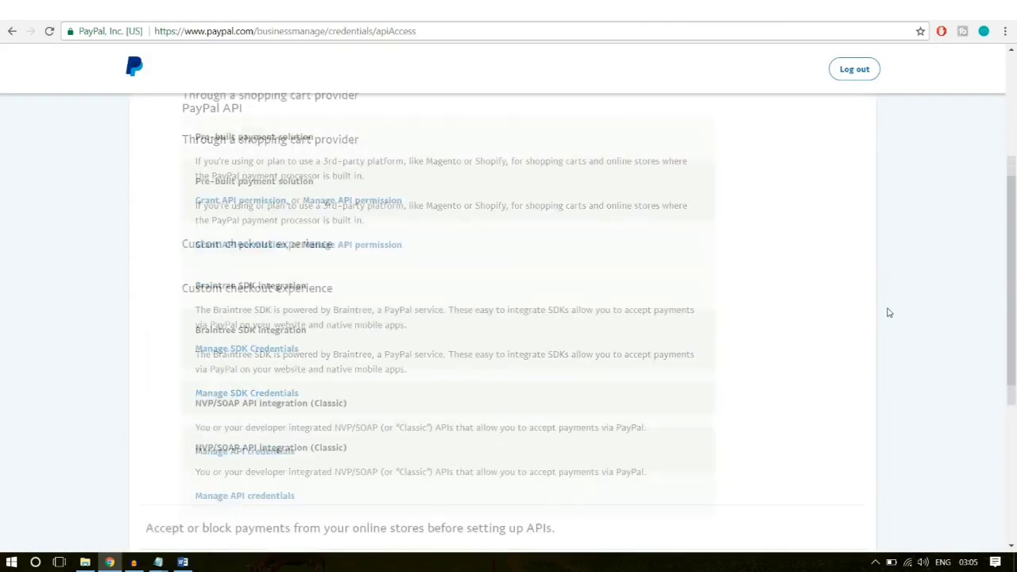
{"action": "scroll", "coordinate": [865, 314], "scroll_direction": "up", "scroll_amount": 3}
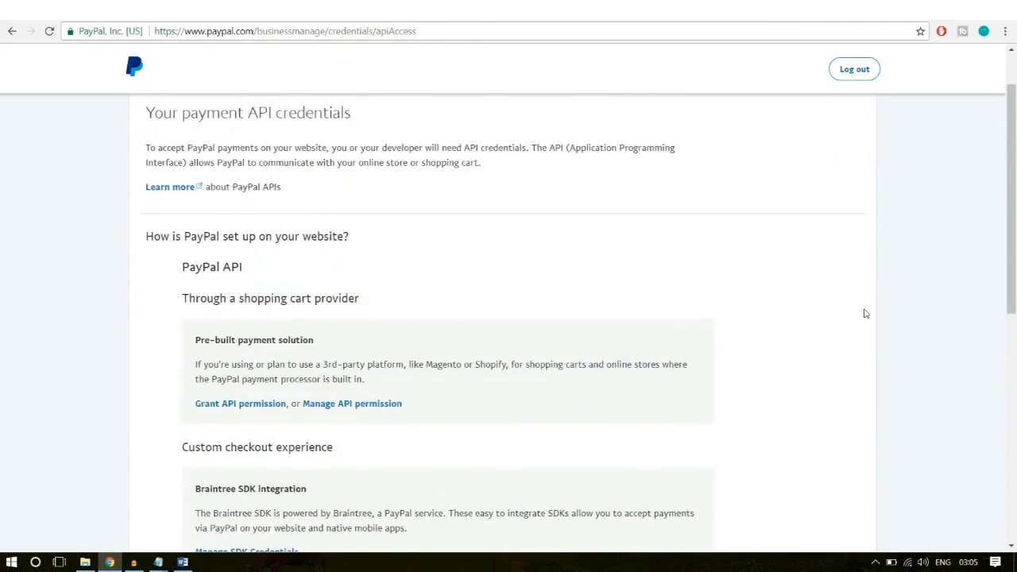
{"action": "scroll", "coordinate": [865, 314], "scroll_direction": "down", "scroll_amount": 4}
{"action": "scroll", "coordinate": [865, 314], "scroll_direction": "down", "scroll_amount": 3}
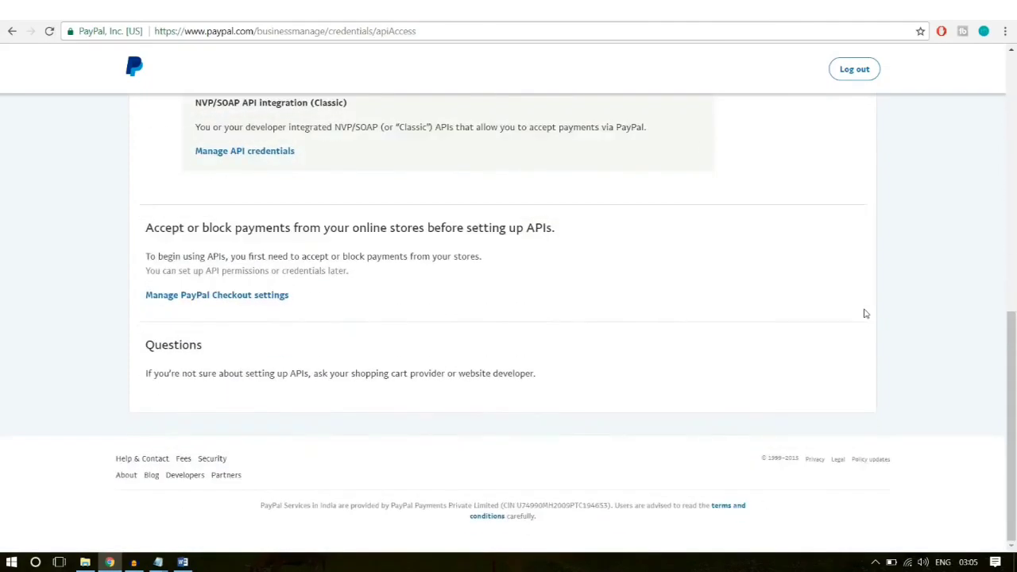
{"action": "scroll", "coordinate": [865, 313], "scroll_direction": "up", "scroll_amount": 3}
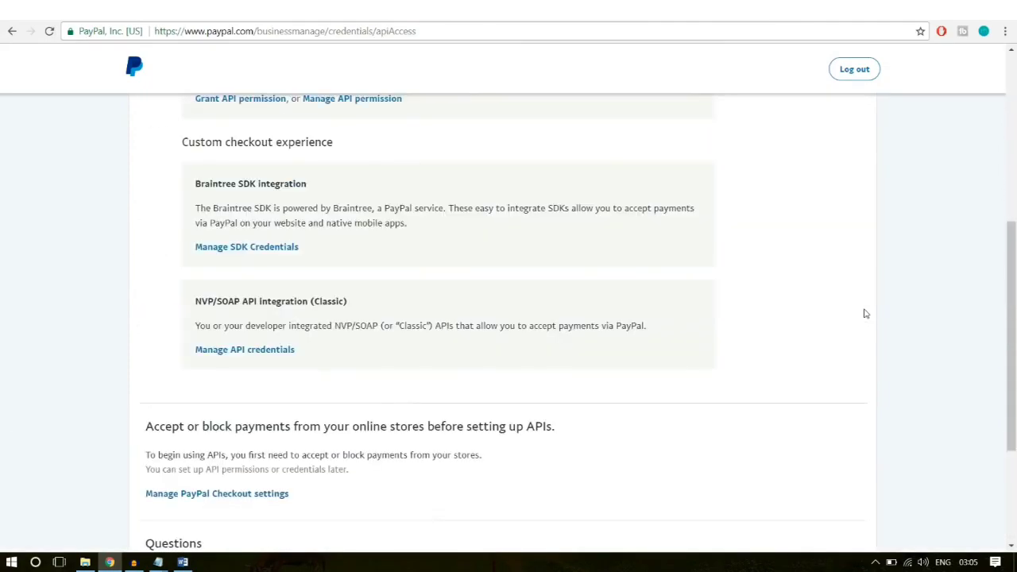
{"action": "left_click_drag", "start_coordinate": [193, 304], "coordinate": [365, 303]}
{"action": "left_click", "coordinate": [248, 302]}
{"action": "left_click_drag", "start_coordinate": [360, 304], "coordinate": [318, 303]}
{"action": "left_click", "coordinate": [375, 307]}
{"action": "left_click_drag", "start_coordinate": [369, 307], "coordinate": [310, 306]}
{"action": "left_click", "coordinate": [357, 309]}
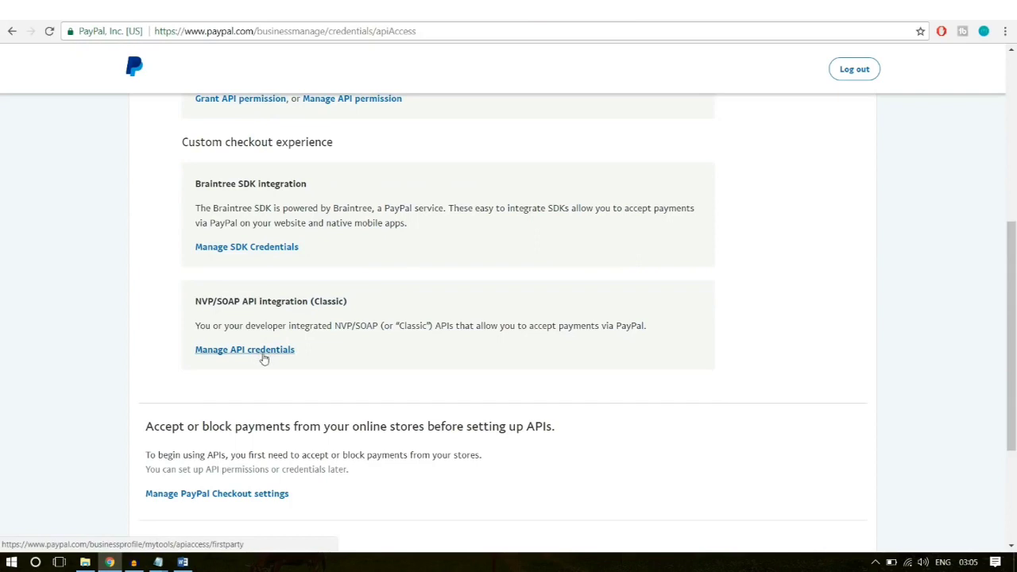
Step: Open the classic API credentials page, reveal the API username and copy it
{"action": "left_click", "coordinate": [276, 356]}
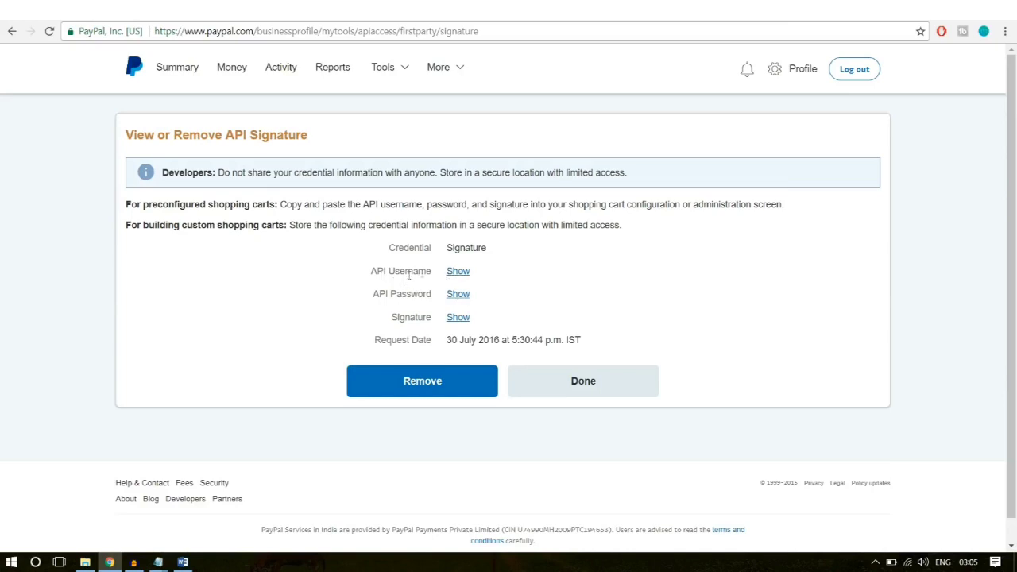
{"action": "left_click", "coordinate": [459, 272]}
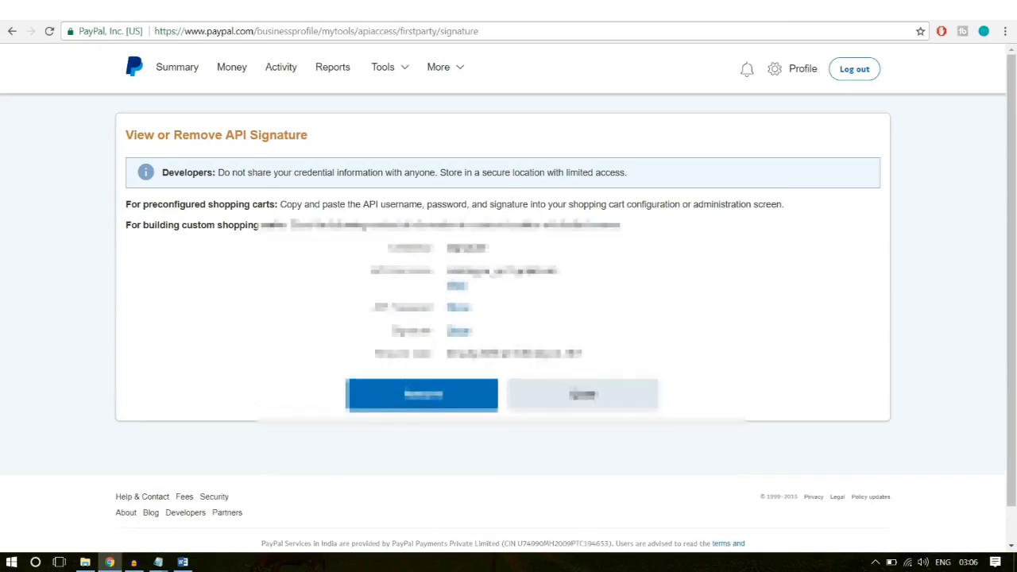
{"action": "left_click_drag", "start_coordinate": [581, 274], "coordinate": [442, 278]}
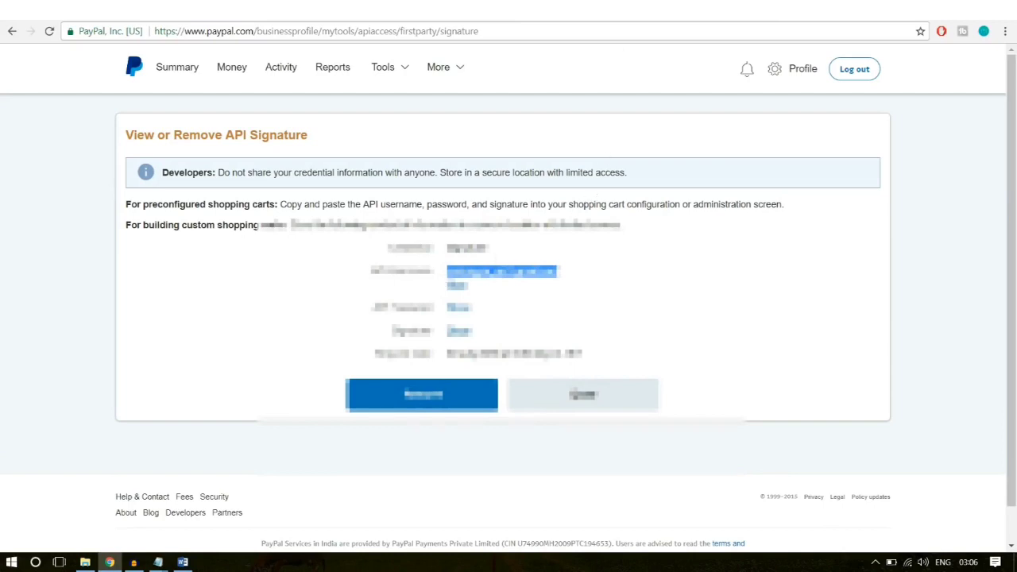
{"action": "key", "text": "ctrl+Tab"}
Step: Paste the PayPal API username and API password into the WooCommerce PayPal fields
{"action": "left_click", "coordinate": [386, 352]}
{"action": "key", "text": "ctrl+v"}
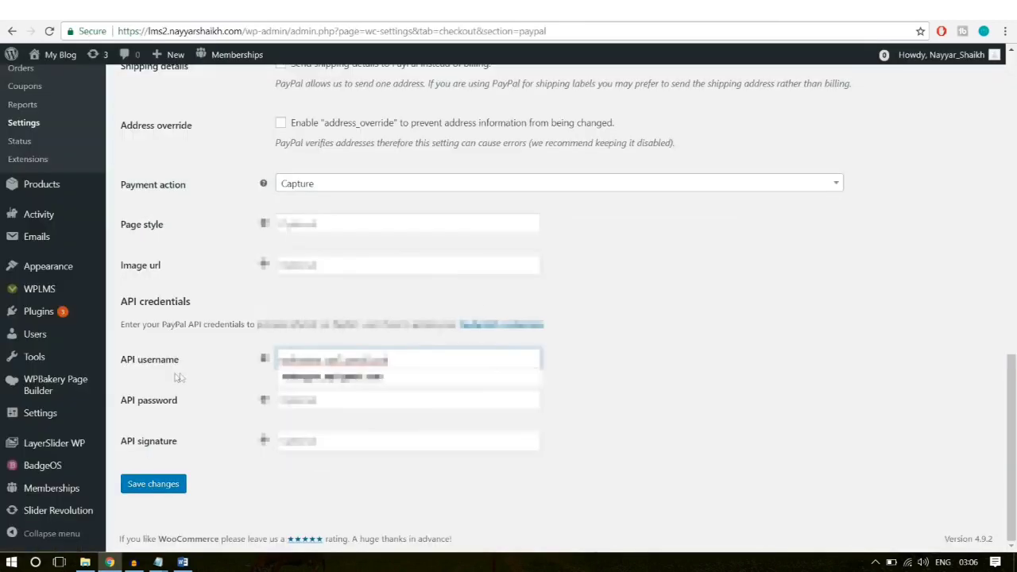
{"action": "left_click", "coordinate": [707, 334]}
{"action": "left_click", "coordinate": [721, 13]}
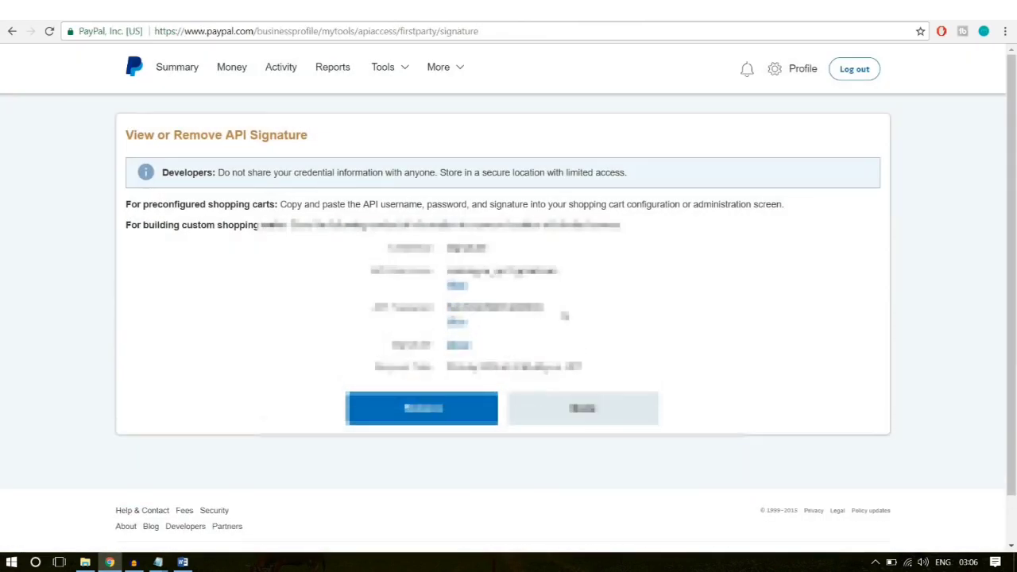
{"action": "left_click_drag", "start_coordinate": [538, 312], "coordinate": [445, 316]}
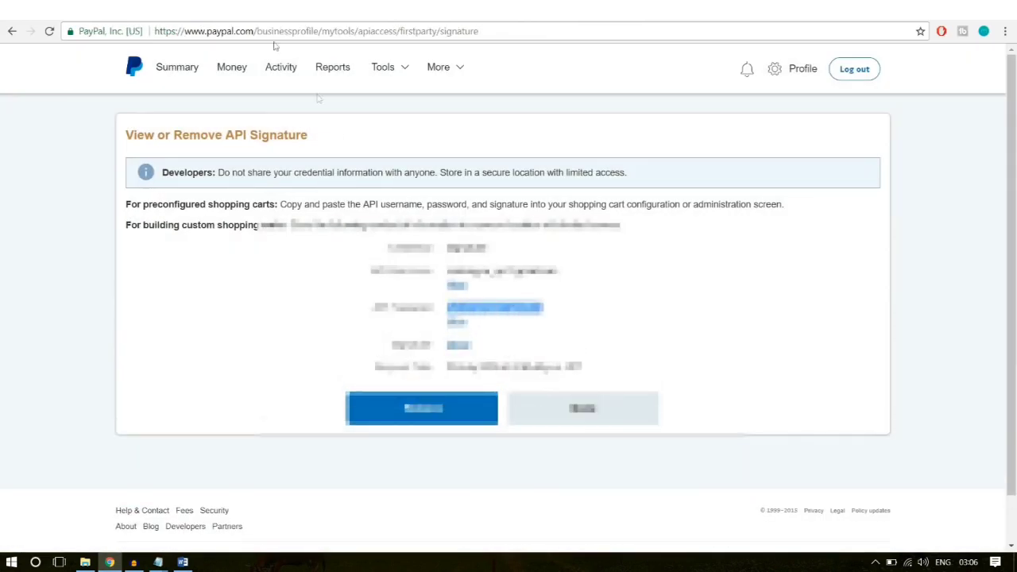
{"action": "left_click", "coordinate": [246, 10]}
{"action": "left_click", "coordinate": [393, 399]}
{"action": "key", "text": "ctrl+v"}
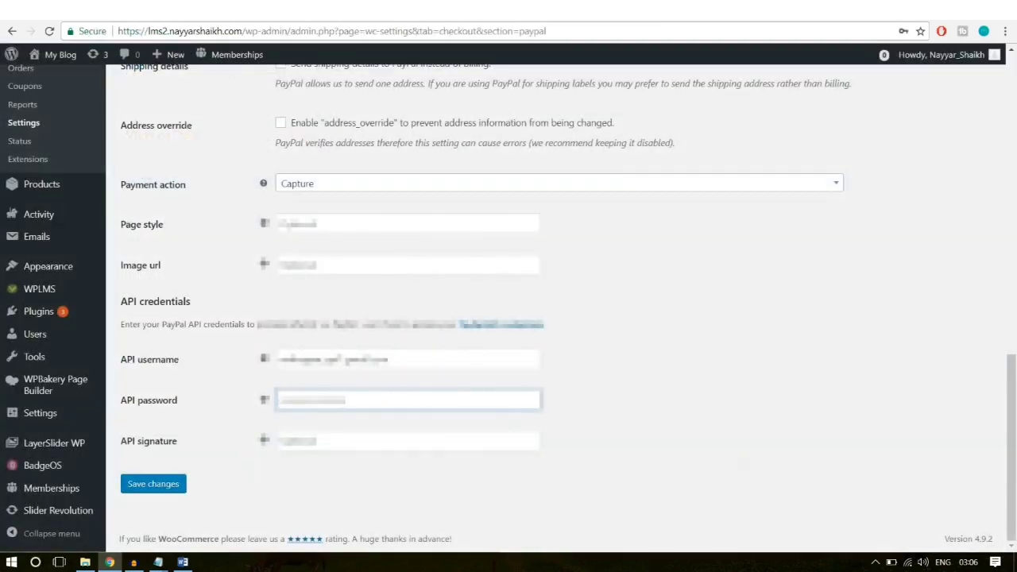
Step: Copy the revealed API signature into its field and save the PayPal settings
{"action": "left_click", "coordinate": [716, 10]}
{"action": "left_click", "coordinate": [464, 344]}
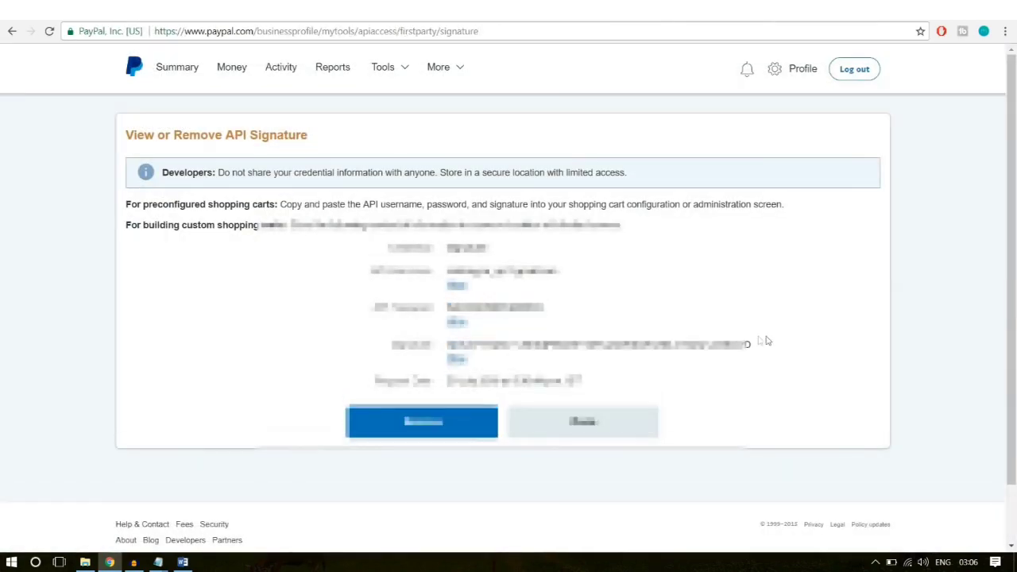
{"action": "left_click_drag", "start_coordinate": [770, 345], "coordinate": [447, 348]}
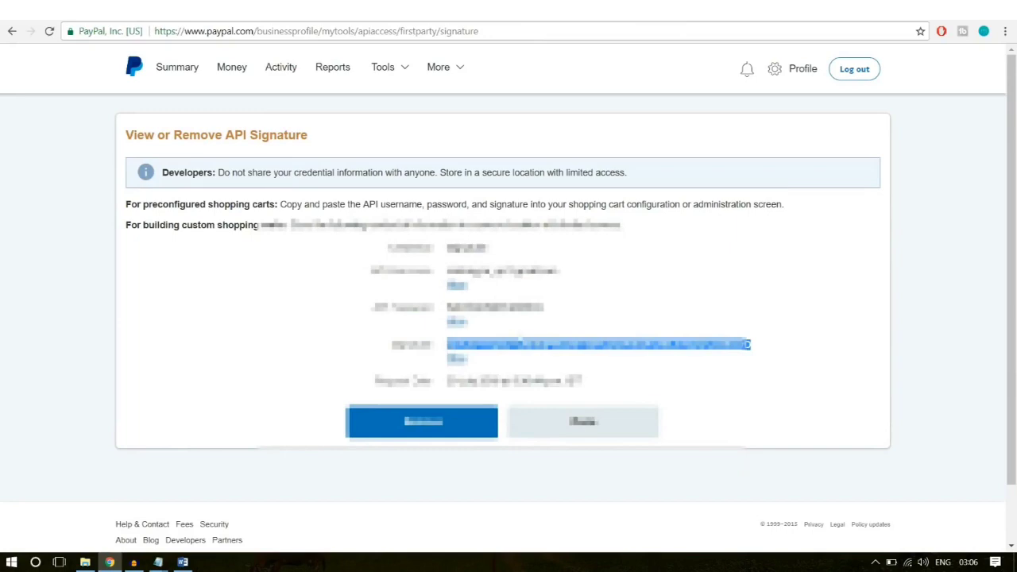
{"action": "left_click", "coordinate": [219, 11]}
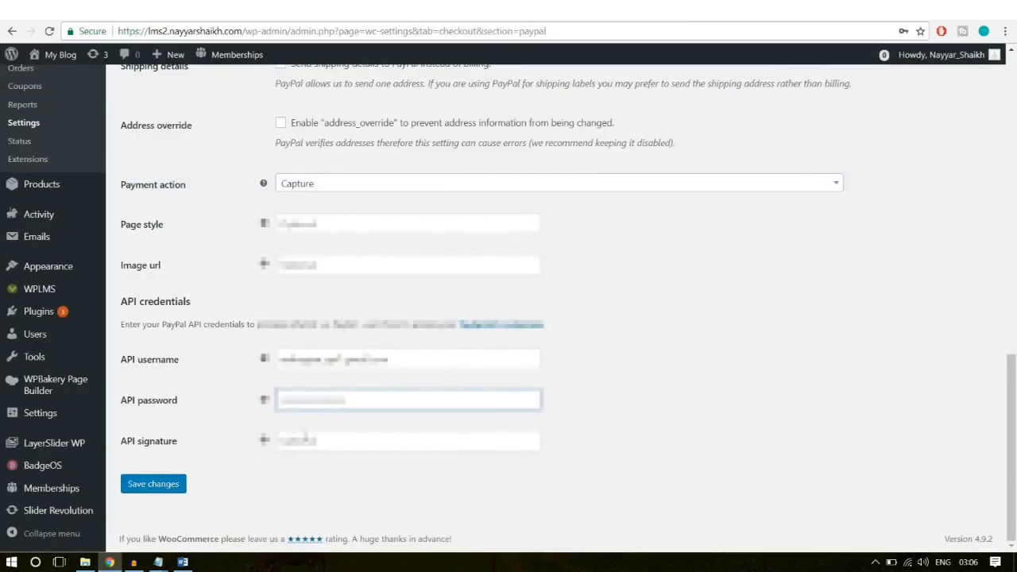
{"action": "left_click", "coordinate": [310, 440]}
{"action": "key", "text": "ctrl+v"}
{"action": "left_click", "coordinate": [172, 484]}
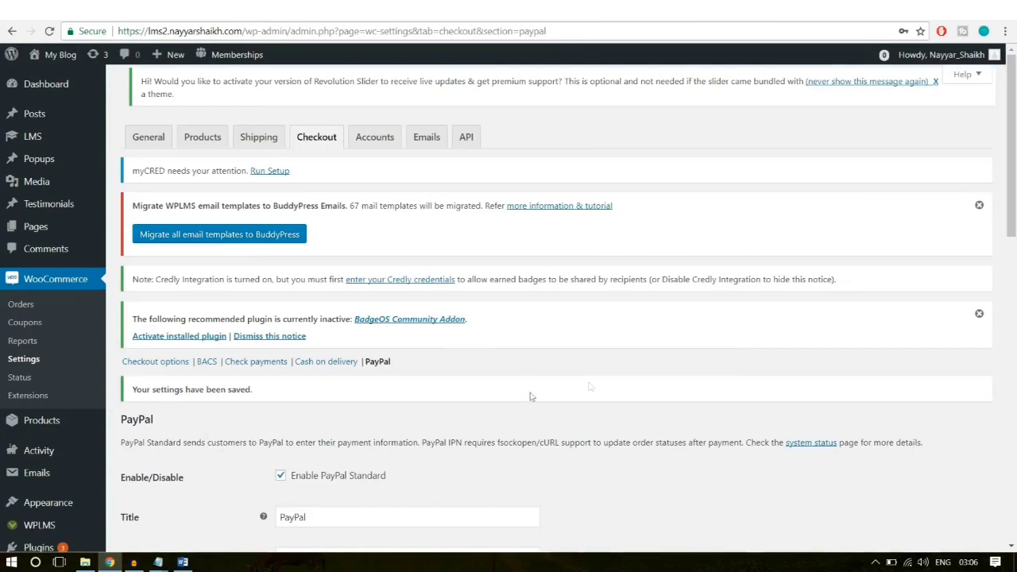
{"action": "scroll", "coordinate": [622, 377], "scroll_direction": "down", "scroll_amount": 1}
{"action": "scroll", "coordinate": [624, 397], "scroll_direction": "down", "scroll_amount": 4}
{"action": "scroll", "coordinate": [625, 429], "scroll_direction": "up", "scroll_amount": 5}
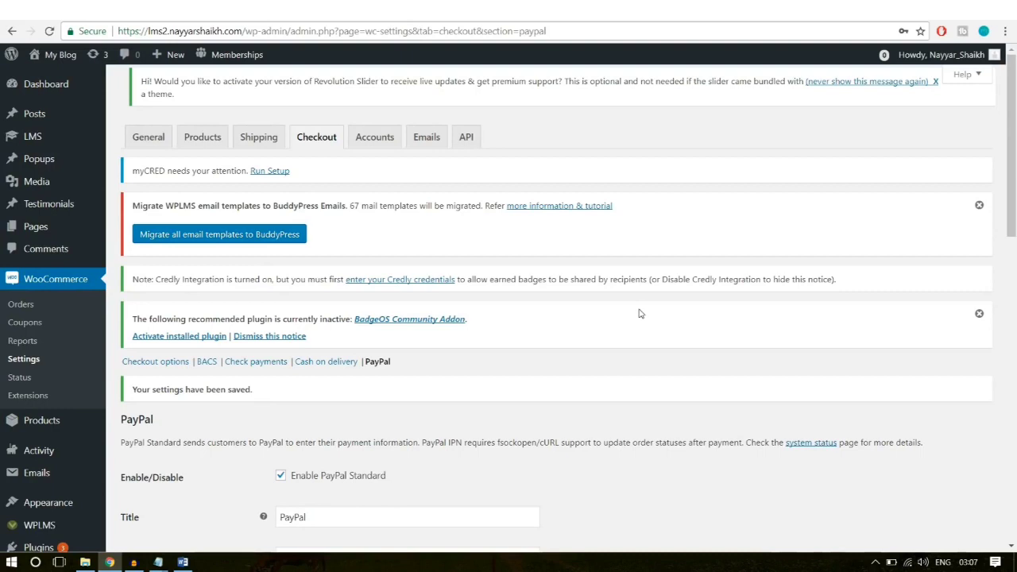
Step: Add a new WooCommerce coupon with the code 10OFF
{"action": "left_click", "coordinate": [26, 323]}
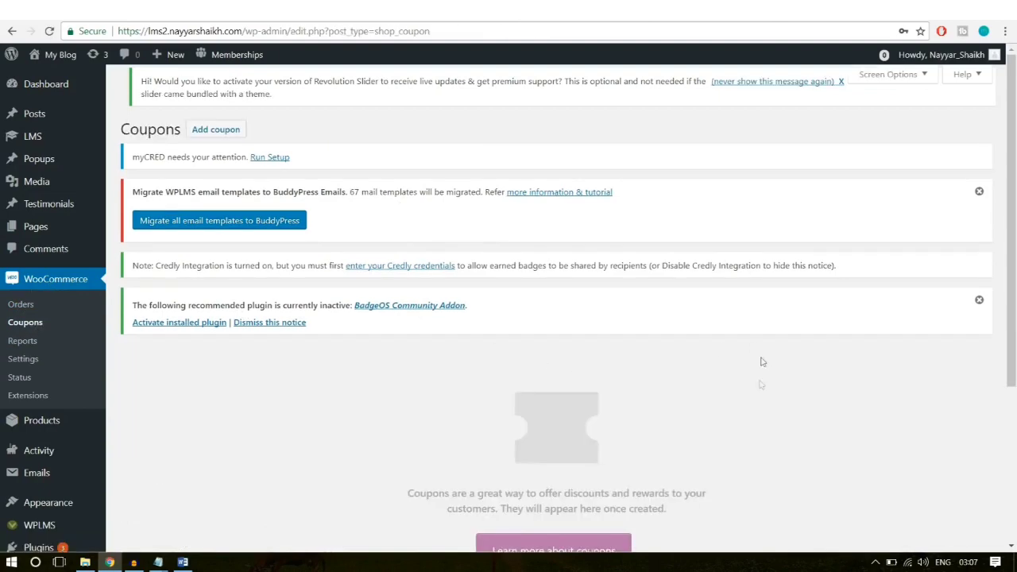
{"action": "scroll", "coordinate": [759, 373], "scroll_direction": "down", "scroll_amount": 3}
{"action": "scroll", "coordinate": [759, 405], "scroll_direction": "up", "scroll_amount": 3}
{"action": "left_click", "coordinate": [222, 134]}
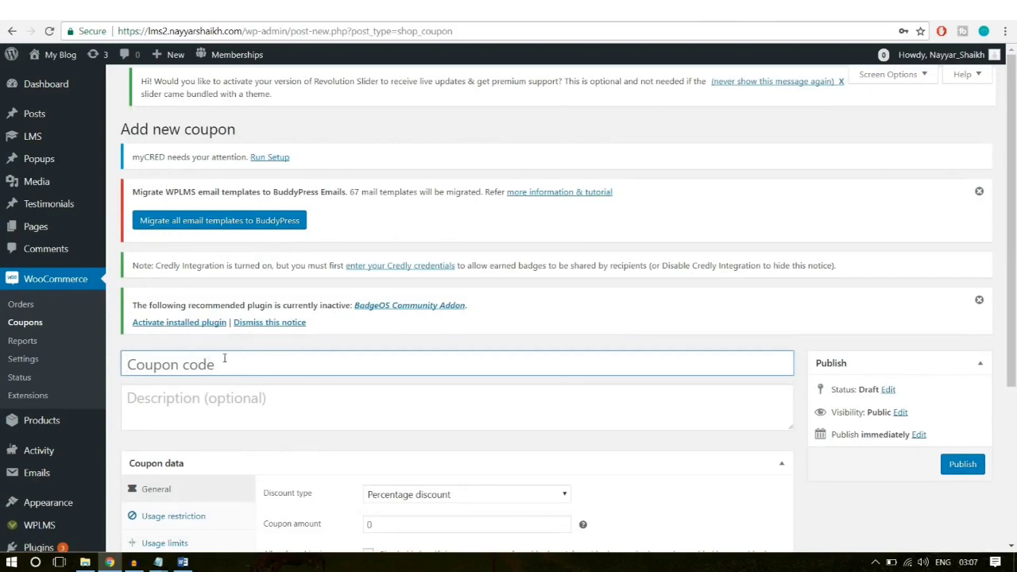
{"action": "left_click", "coordinate": [266, 360]}
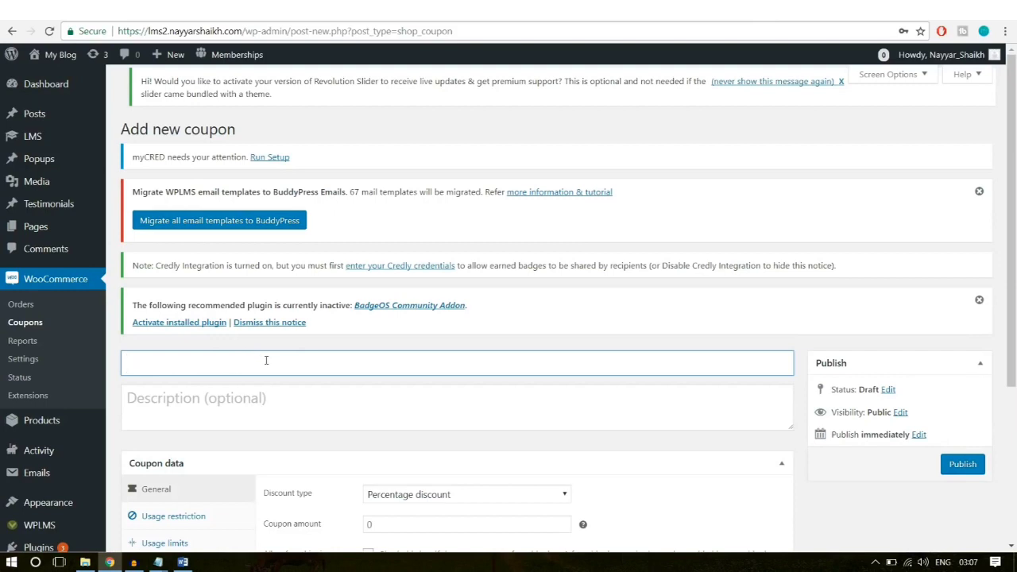
{"action": "type", "text": "10OFF"}
{"action": "double_click", "coordinate": [218, 361]}
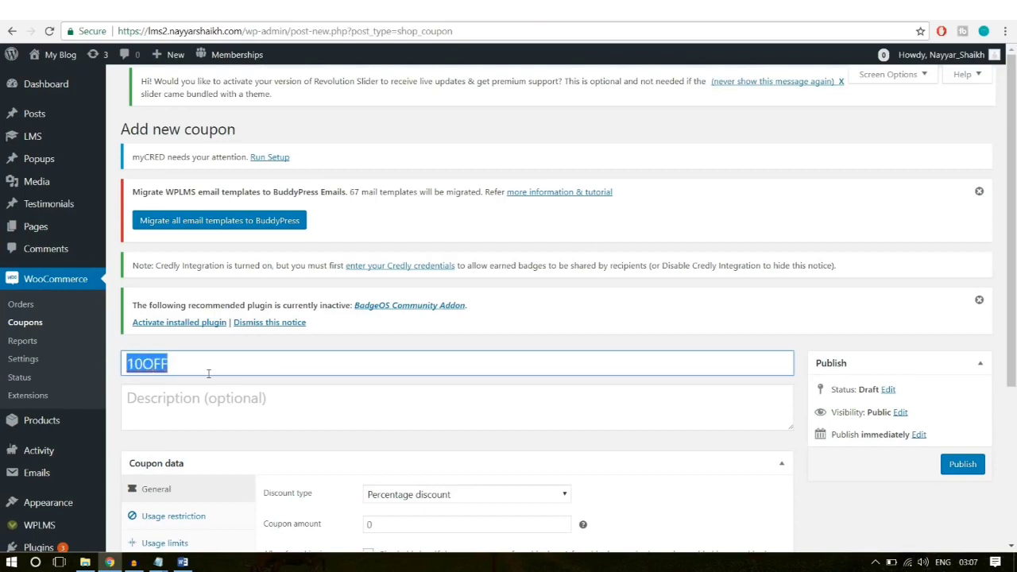
Step: Describe the coupon as 'This code gives 10 % Discount on any Course', fixing the typo
{"action": "left_click", "coordinate": [217, 408]}
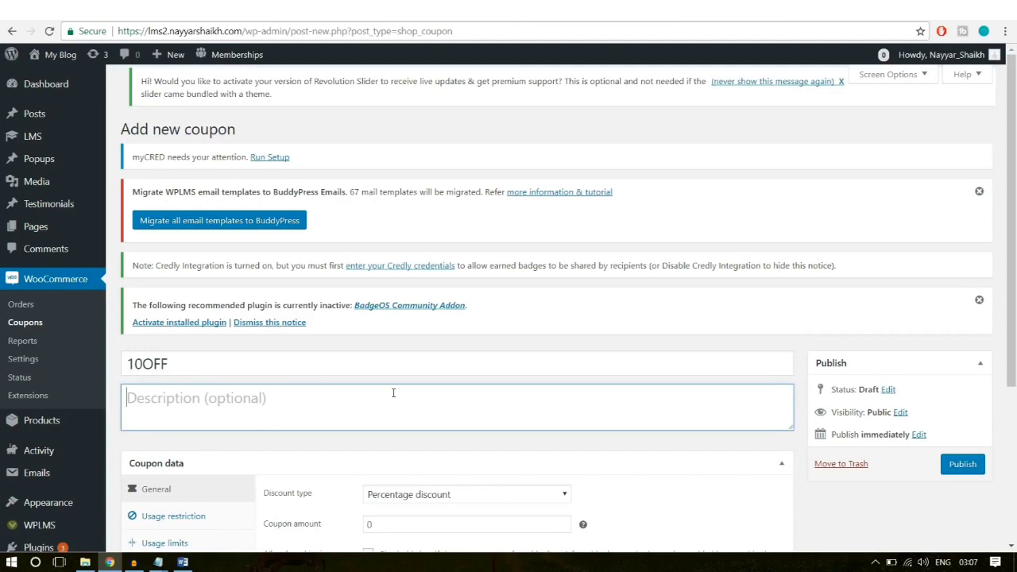
{"action": "type", "text": "This c"}
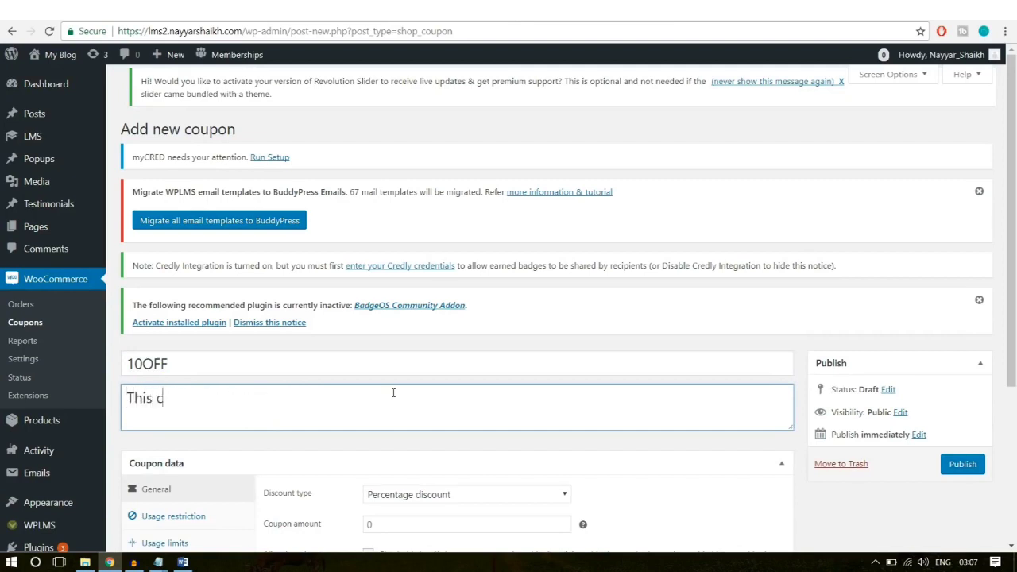
{"action": "type", "text": "ode gives "}
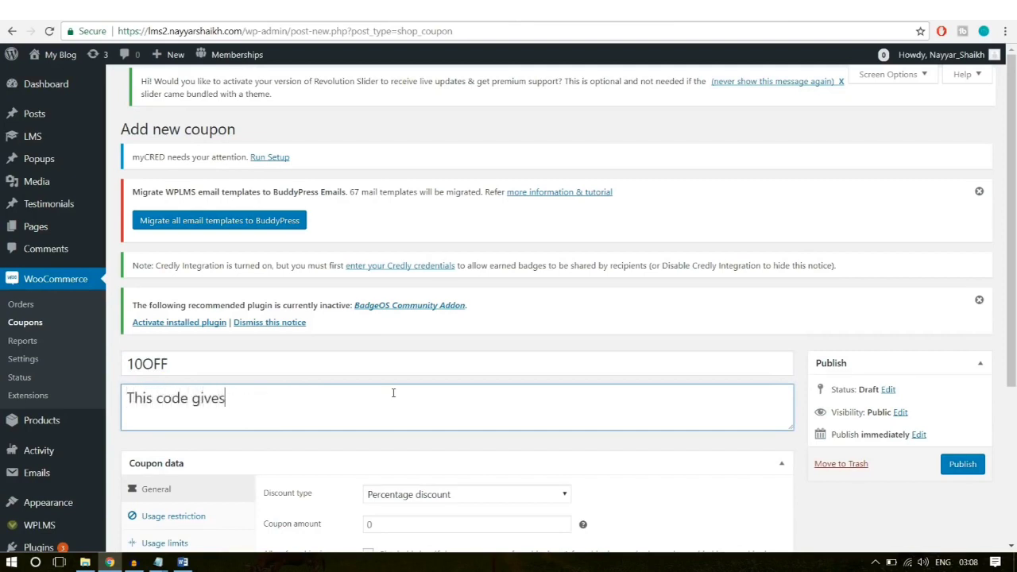
{"action": "type", "text": "10 % Discount "}
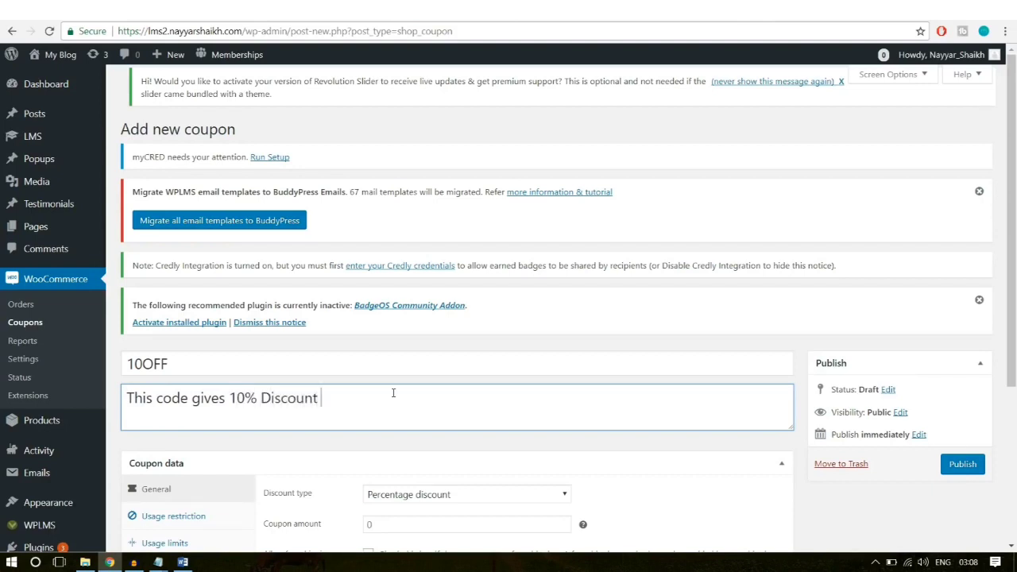
{"action": "type", "text": "on any Coyrse"}
{"action": "key", "text": "BackSpace"}
{"action": "key", "text": "BackSpace"}
{"action": "key", "text": "BackSpace"}
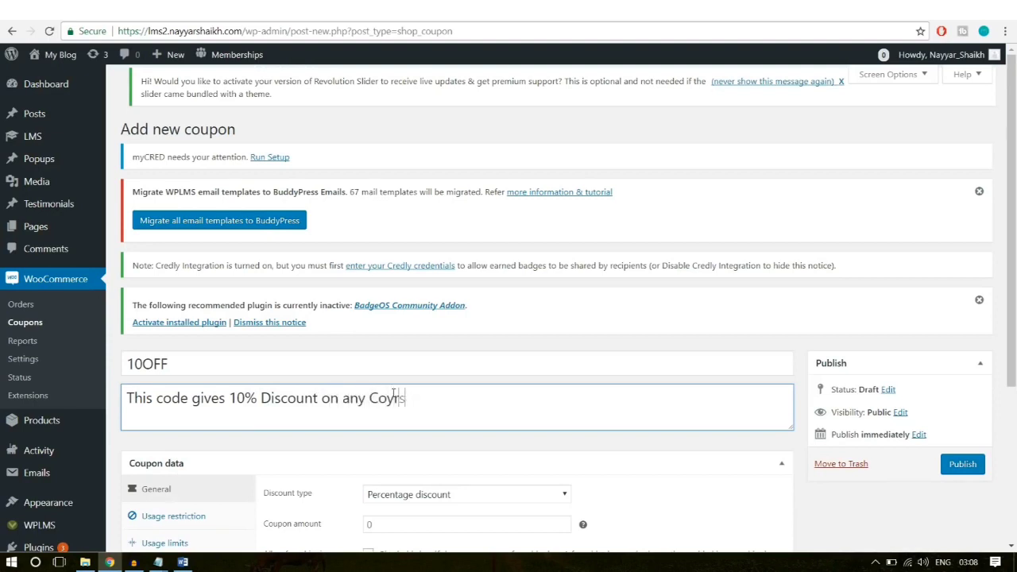
{"action": "type", "text": "urse"}
{"action": "left_click", "coordinate": [391, 397]}
{"action": "key", "text": "BackSpace"}
{"action": "scroll", "coordinate": [522, 416], "scroll_direction": "down", "scroll_amount": 3}
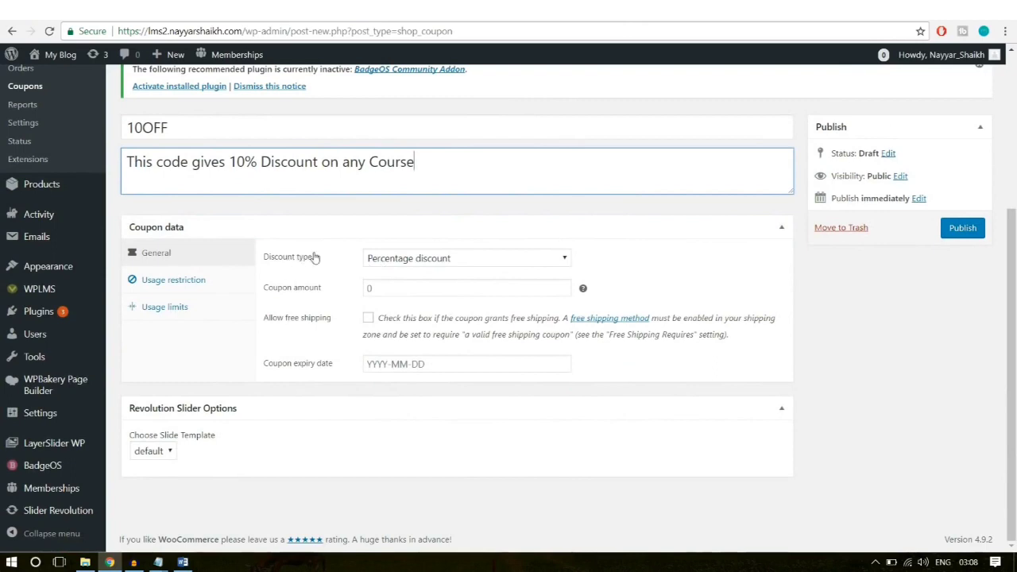
{"action": "left_click", "coordinate": [450, 265]}
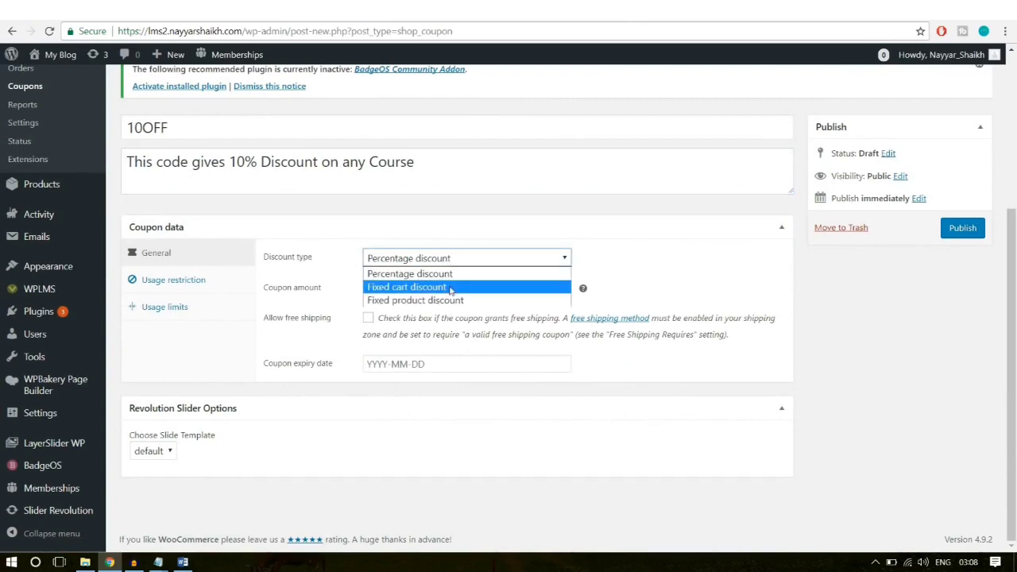
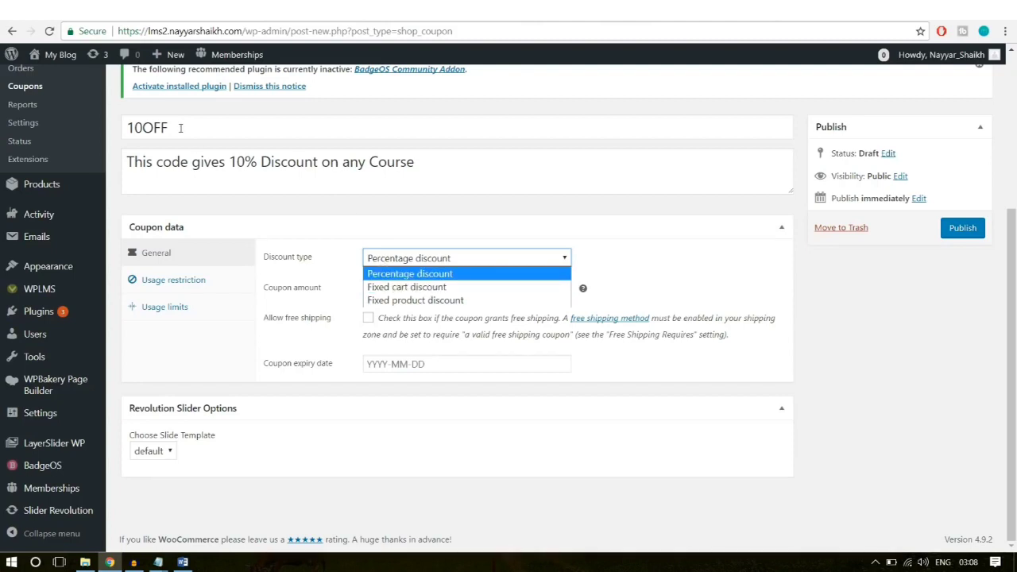
Step: Keep Percentage discount as the discount type and enter a coupon amount of 10
{"action": "left_click_drag", "start_coordinate": [181, 128], "coordinate": [88, 127]}
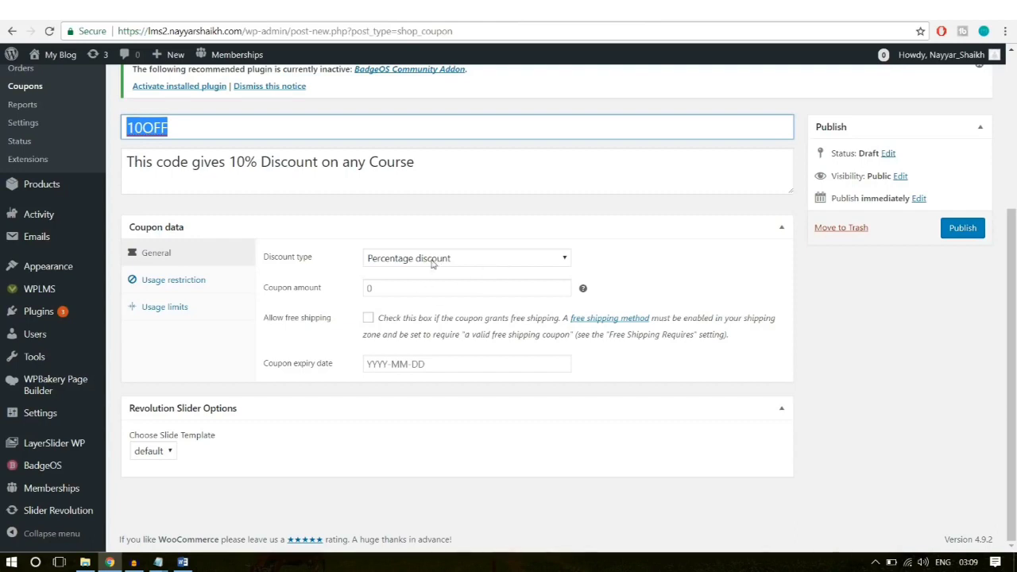
{"action": "left_click", "coordinate": [382, 286]}
{"action": "type", "text": "10"}
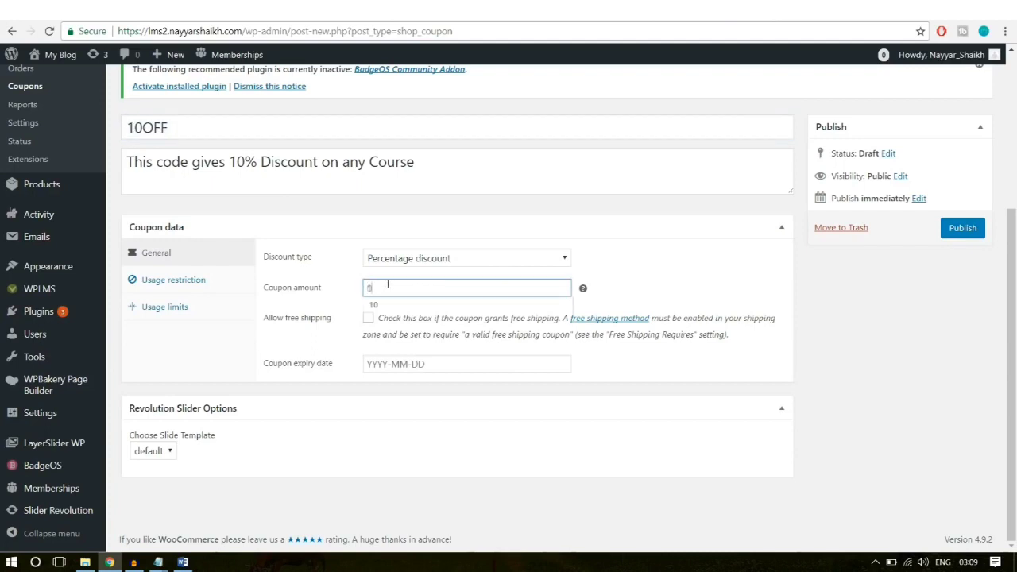
{"action": "left_click", "coordinate": [739, 282]}
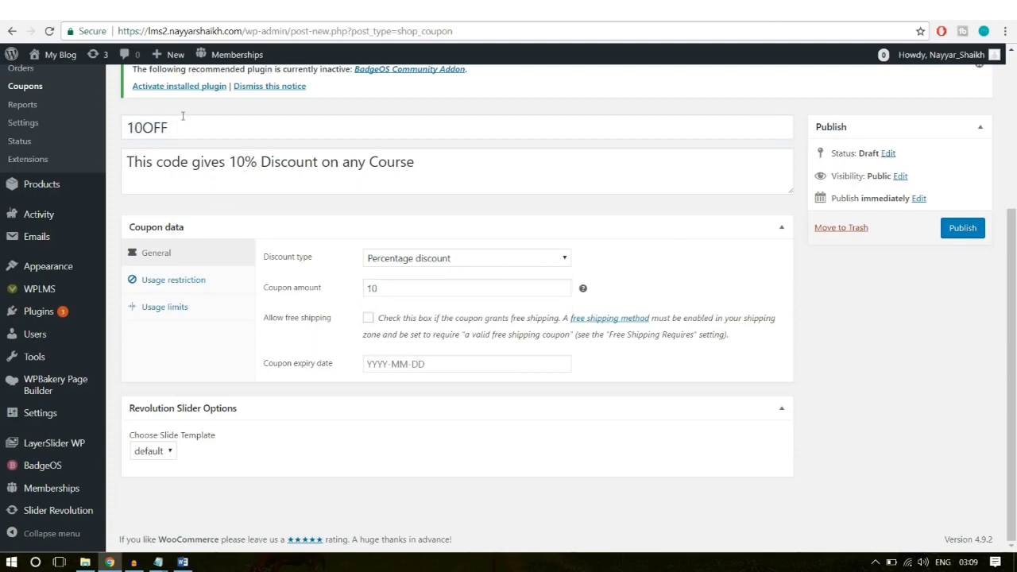
{"action": "double_click", "coordinate": [159, 127]}
Step: Leave the coupon expiry date empty without choosing a date
{"action": "left_click", "coordinate": [735, 235]}
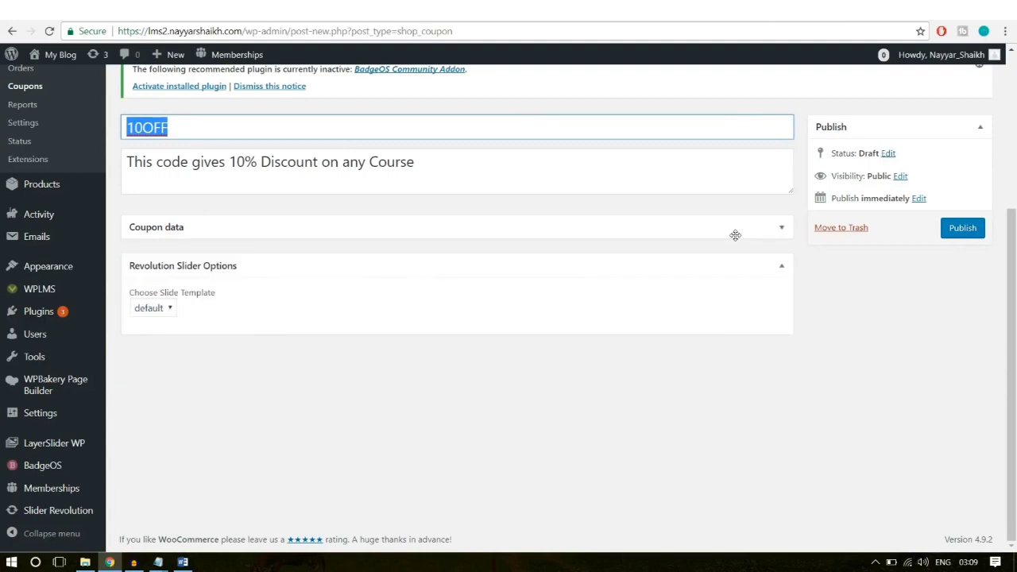
{"action": "left_click", "coordinate": [735, 235]}
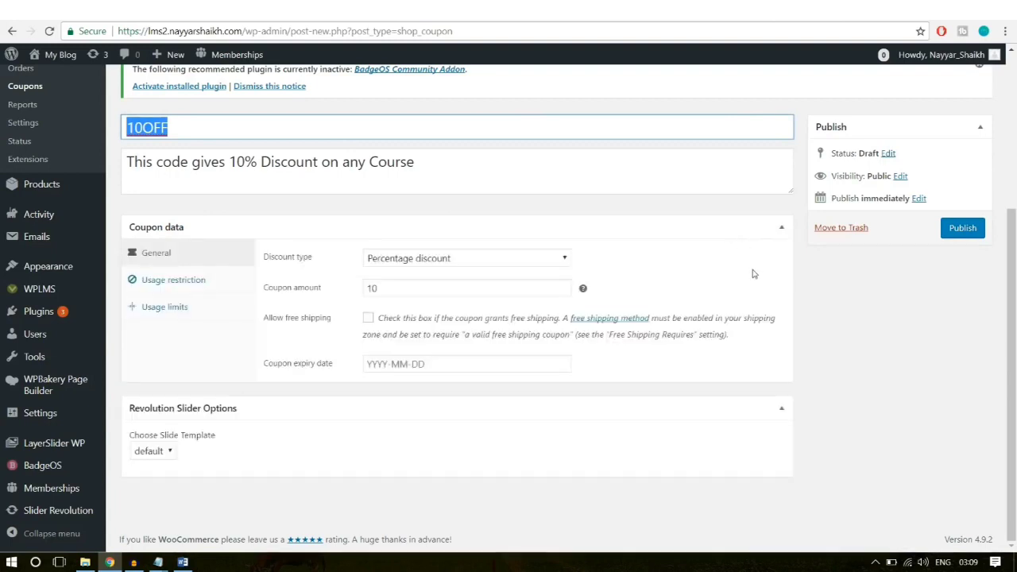
{"action": "left_click", "coordinate": [513, 357]}
{"action": "left_click", "coordinate": [512, 362]}
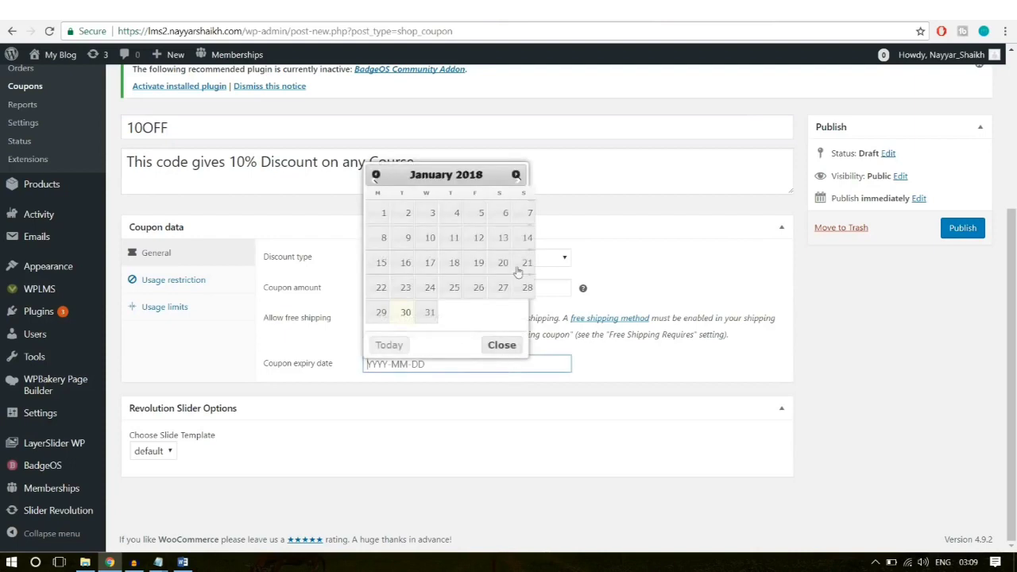
{"action": "left_click", "coordinate": [514, 174]}
{"action": "left_click", "coordinate": [514, 174]}
{"action": "left_click", "coordinate": [514, 174]}
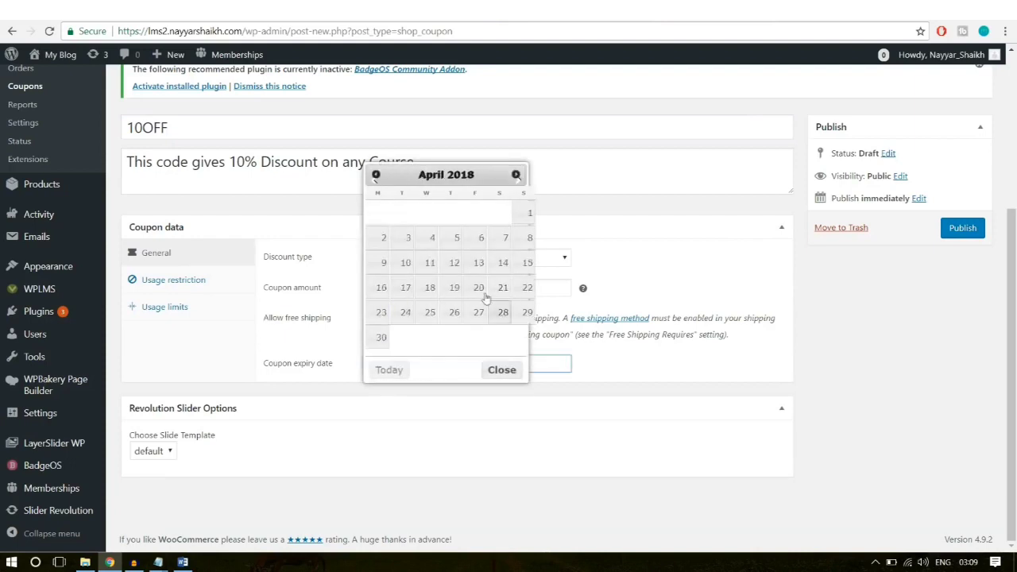
{"action": "left_click", "coordinate": [532, 213]}
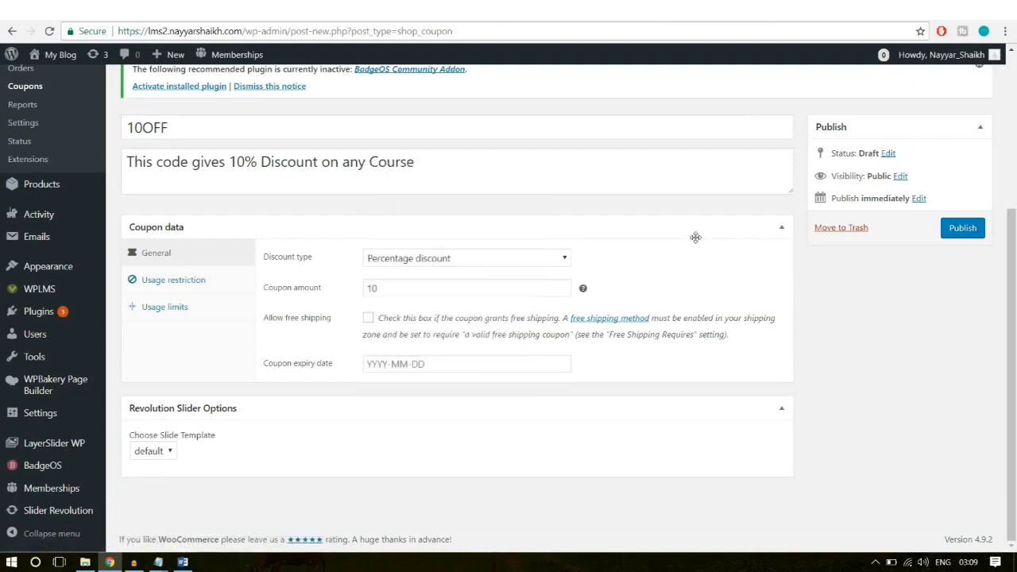
{"action": "left_click", "coordinate": [698, 232]}
{"action": "left_click", "coordinate": [707, 234]}
Step: Set minimum spend 10, maximum spend 500, individual use only and exclude sale items
{"action": "left_click", "coordinate": [216, 281]}
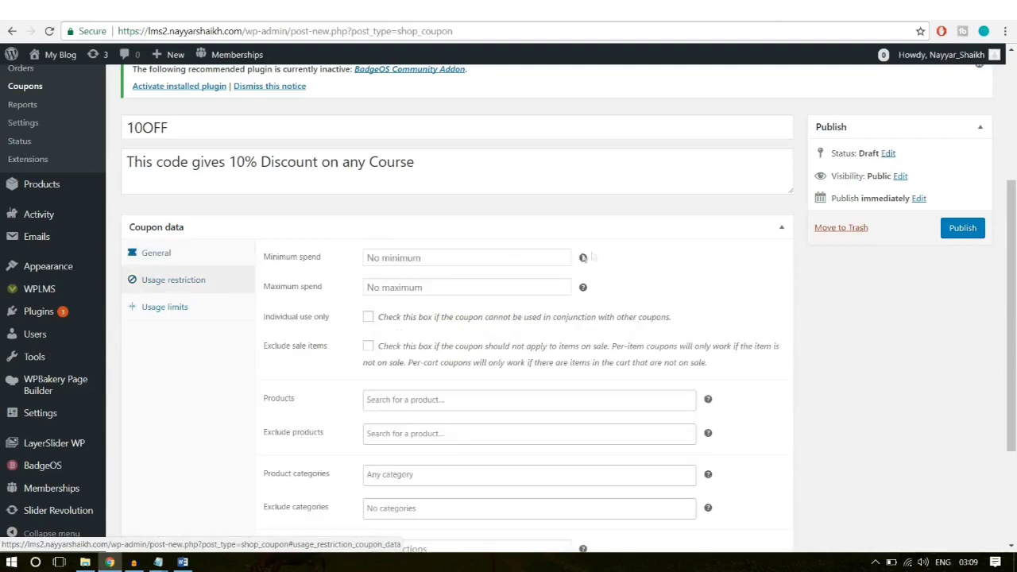
{"action": "left_click", "coordinate": [395, 260]}
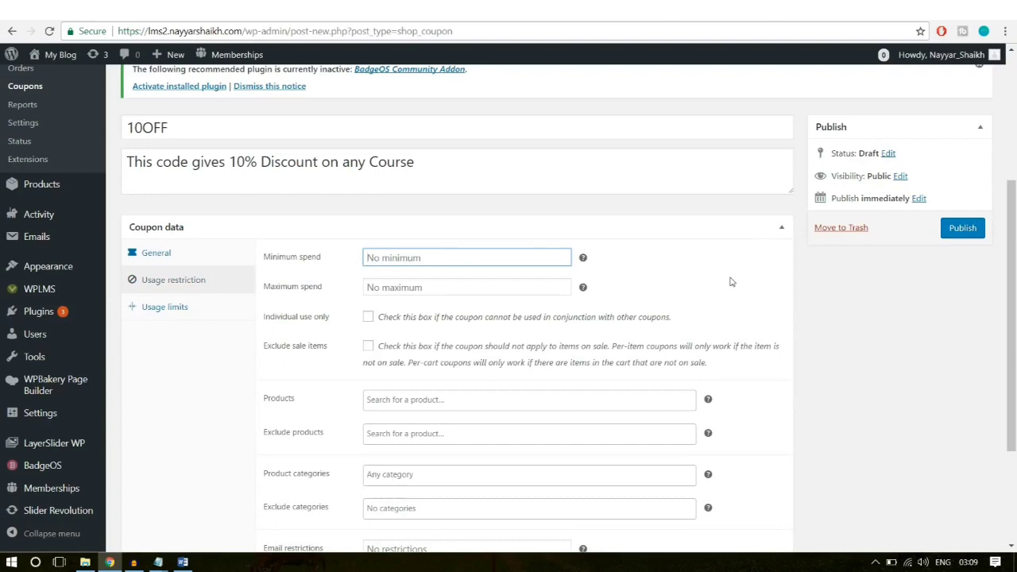
{"action": "type", "text": "10"}
{"action": "left_click", "coordinate": [463, 282]}
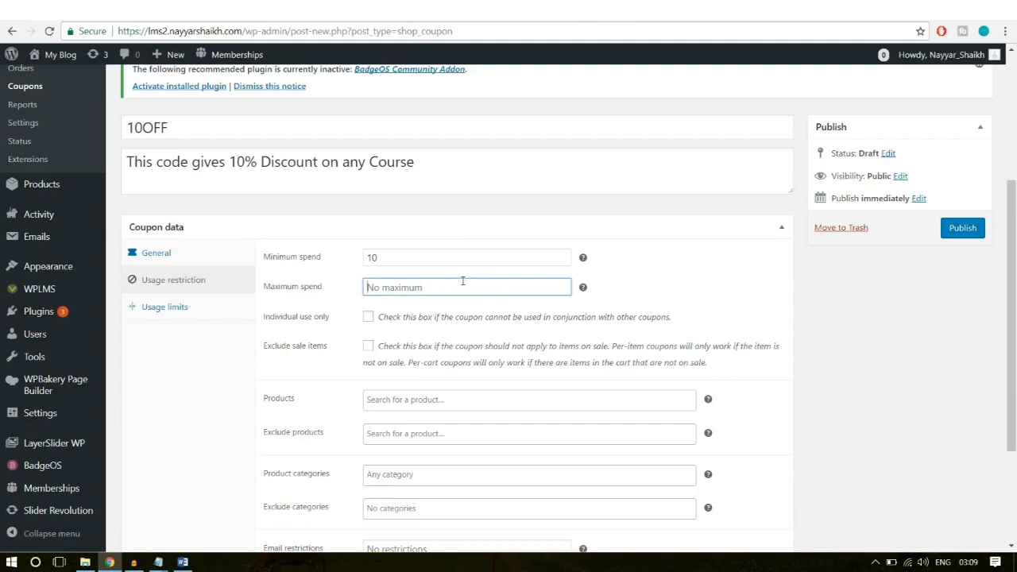
{"action": "type", "text": "500"}
{"action": "left_click", "coordinate": [721, 289]}
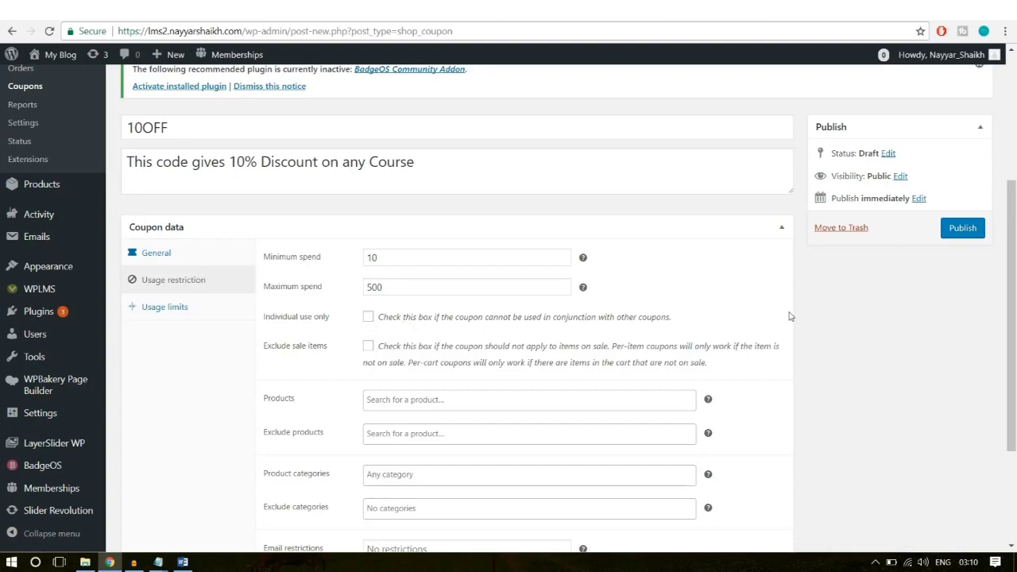
{"action": "left_click", "coordinate": [369, 318]}
{"action": "left_click", "coordinate": [368, 348]}
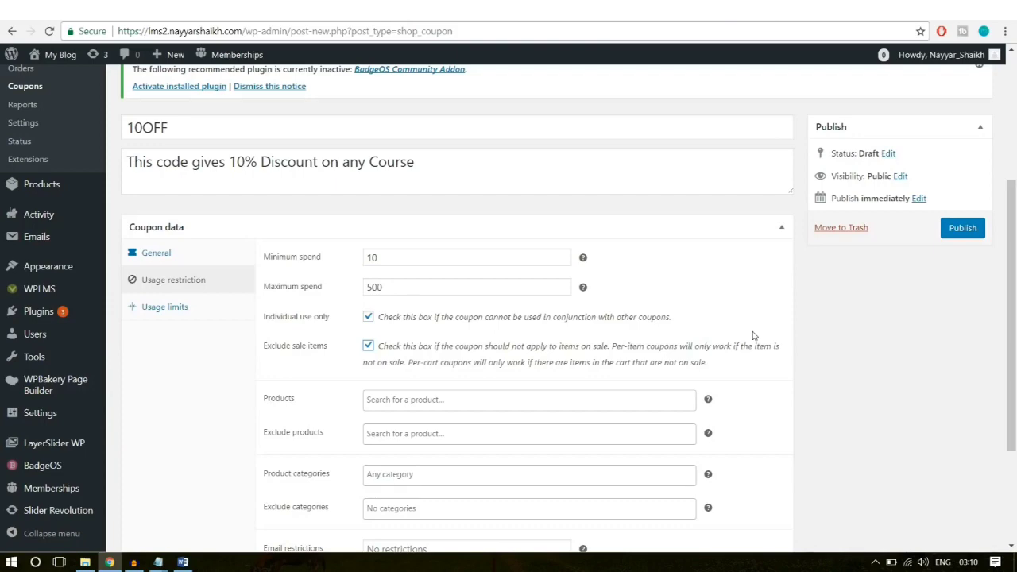
Step: Leave the product, excluded product and category restrictions empty
{"action": "scroll", "coordinate": [965, 416], "scroll_direction": "down", "scroll_amount": 2}
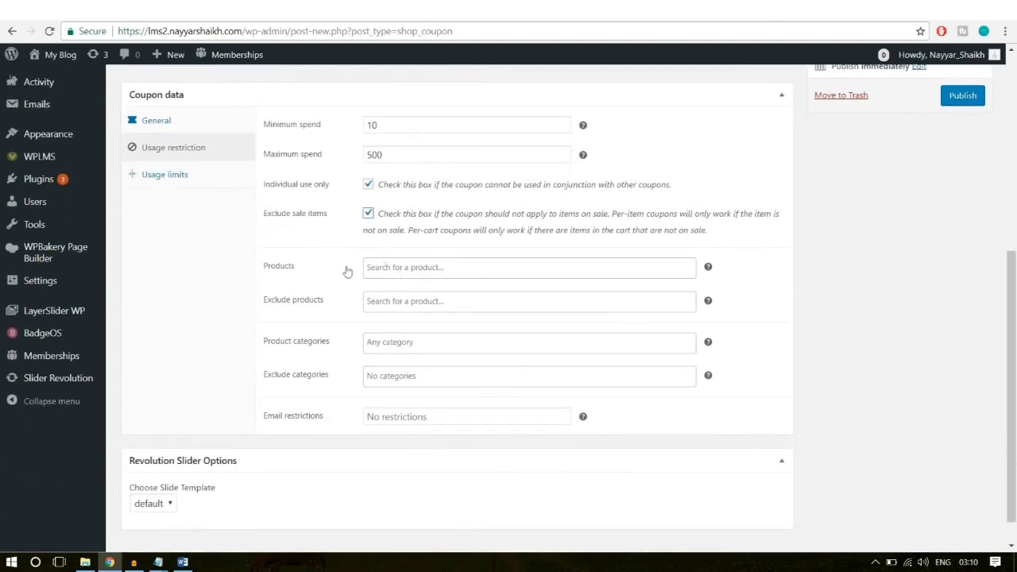
{"action": "left_click", "coordinate": [402, 269]}
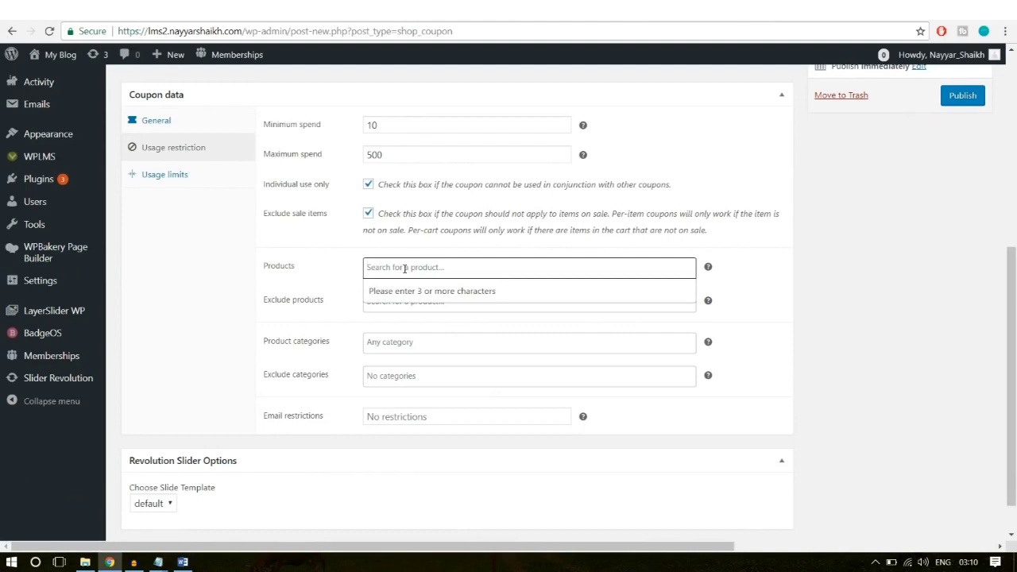
{"action": "left_click", "coordinate": [765, 252]}
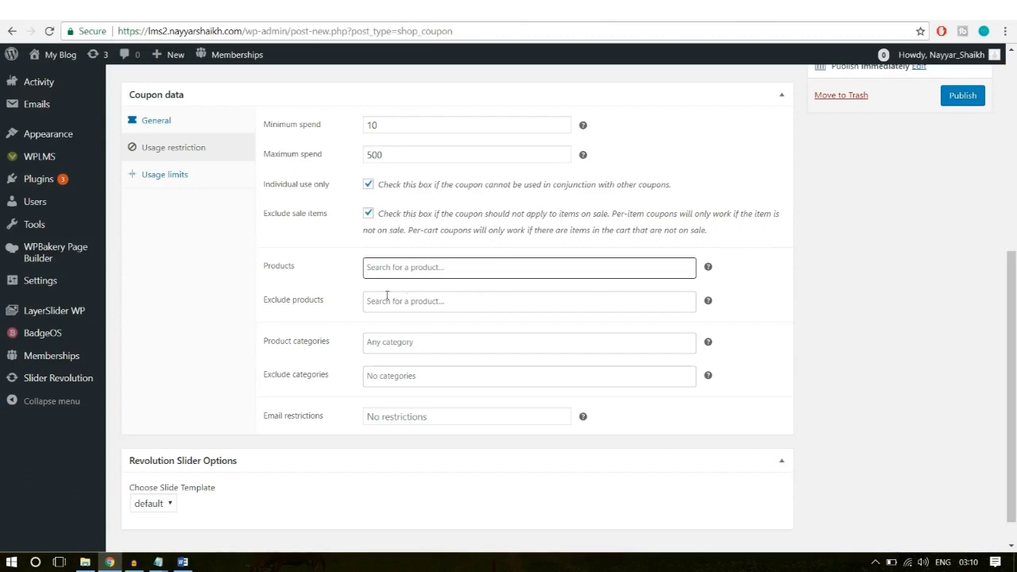
{"action": "left_click", "coordinate": [400, 301]}
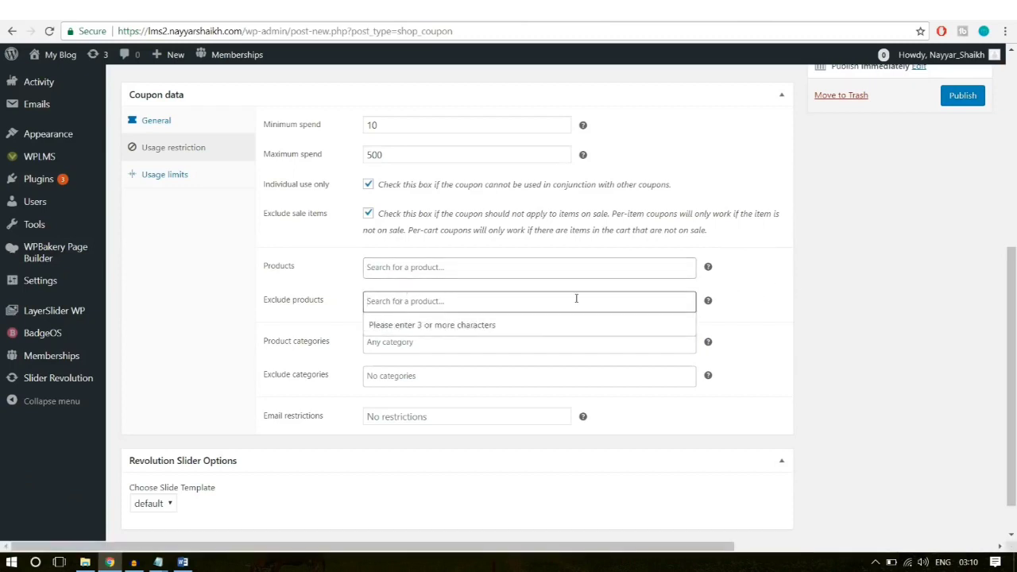
{"action": "left_click", "coordinate": [833, 301]}
{"action": "left_click", "coordinate": [386, 339]}
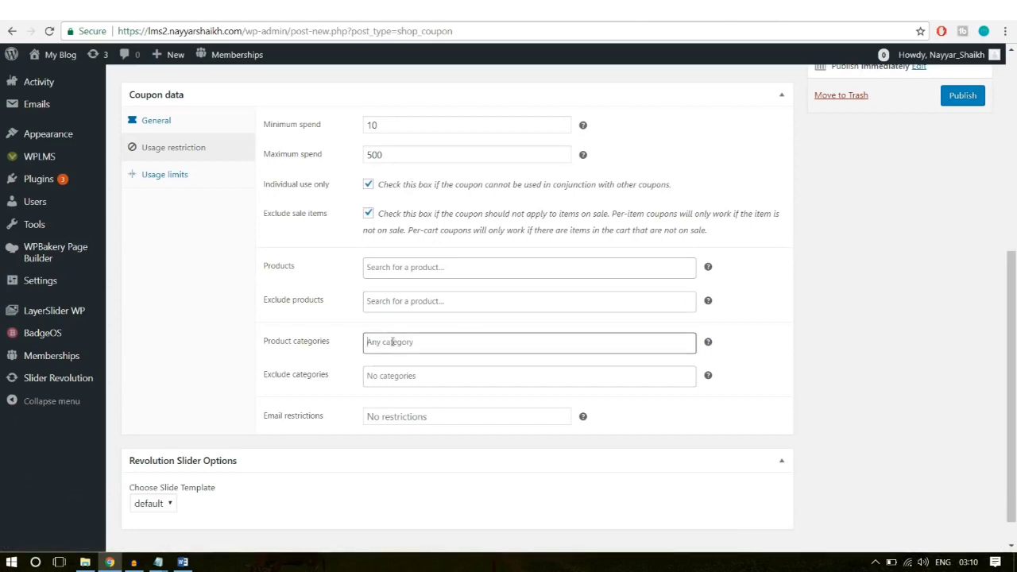
{"action": "left_click", "coordinate": [847, 339]}
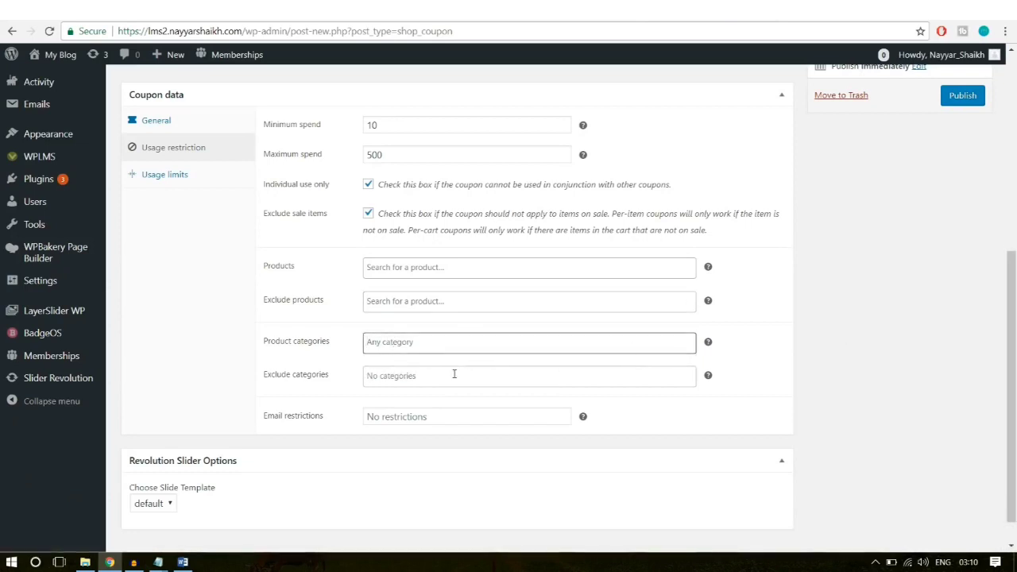
{"action": "left_click", "coordinate": [242, 175]}
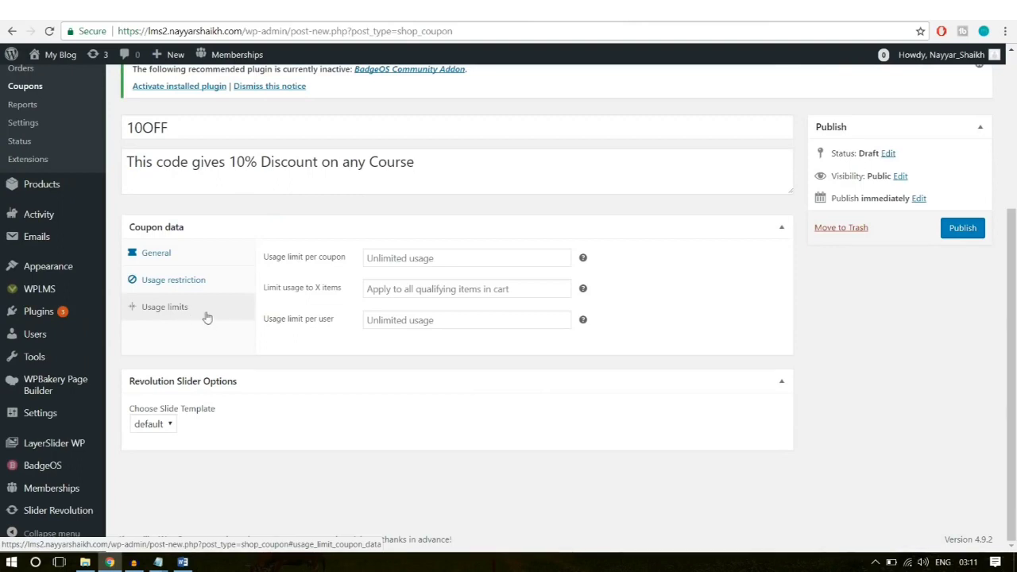
Step: Set the usage limit per coupon to 100
{"action": "left_click", "coordinate": [389, 258]}
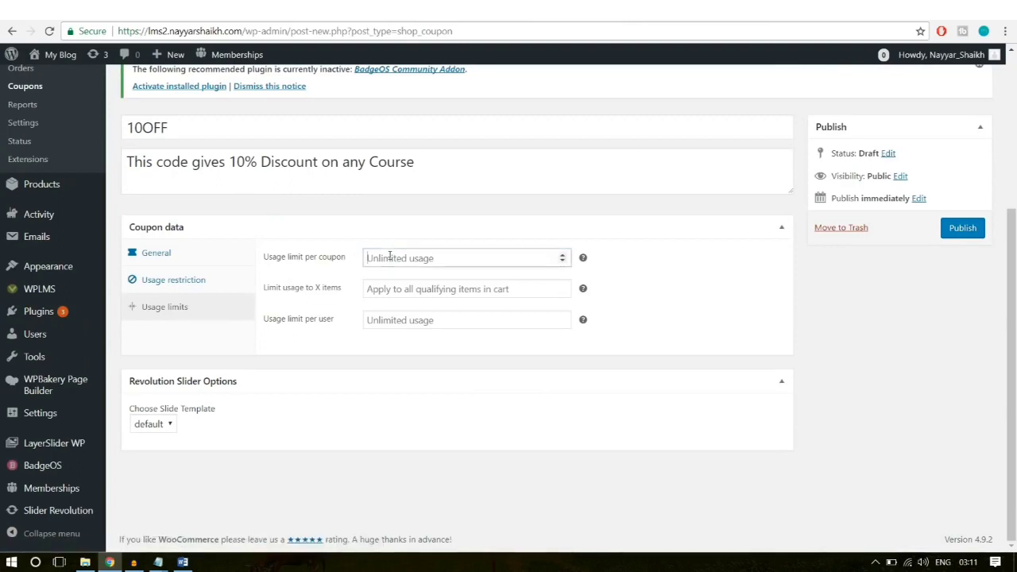
{"action": "mouse_move", "coordinate": [585, 260]}
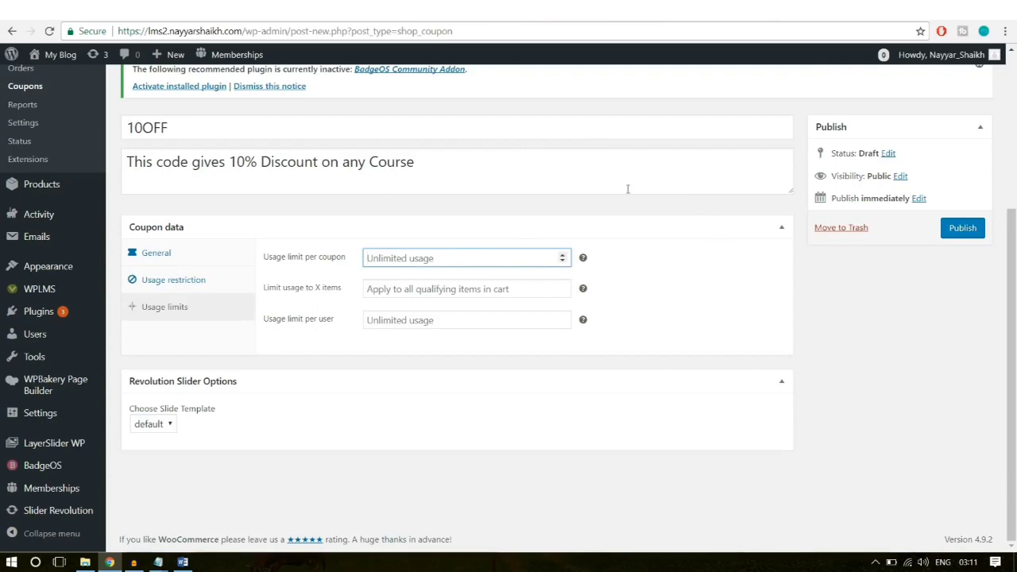
{"action": "type", "text": "100"}
{"action": "left_click", "coordinate": [647, 226]}
{"action": "left_click", "coordinate": [647, 226]}
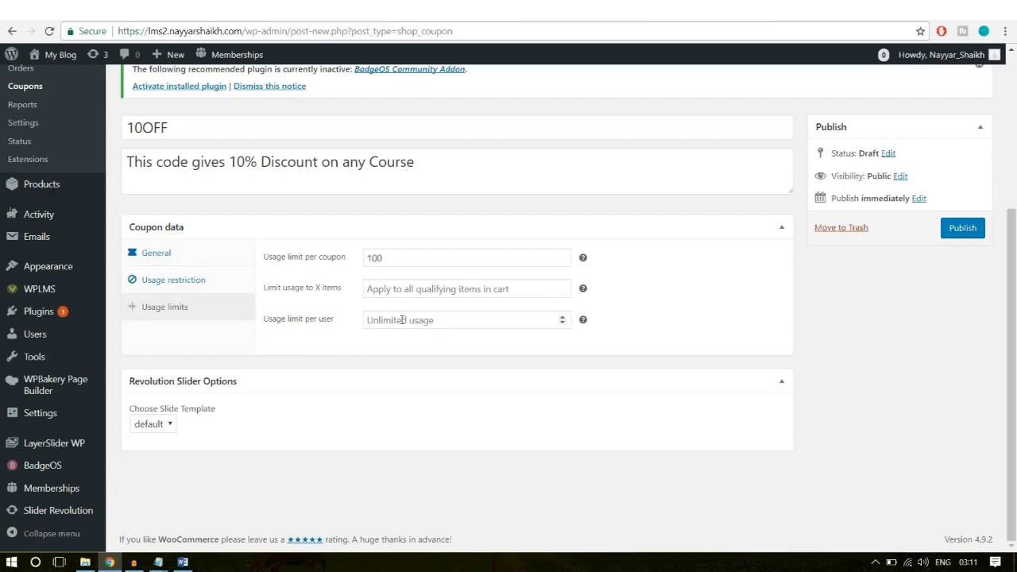
Step: Set the usage limit per user to 1 and publish the 10OFF coupon
{"action": "left_click", "coordinate": [402, 319]}
{"action": "type", "text": "1"}
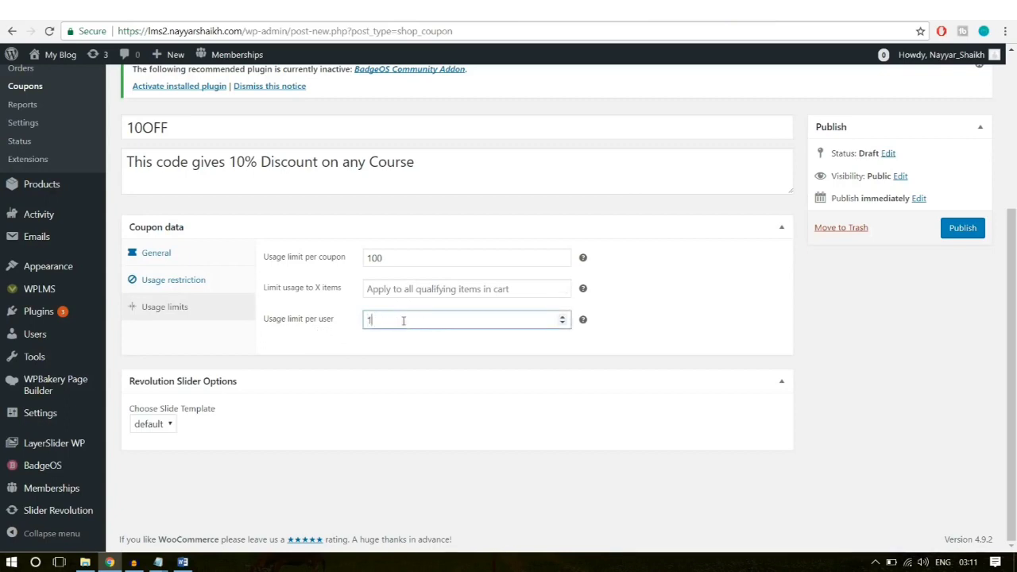
{"action": "left_click", "coordinate": [391, 369]}
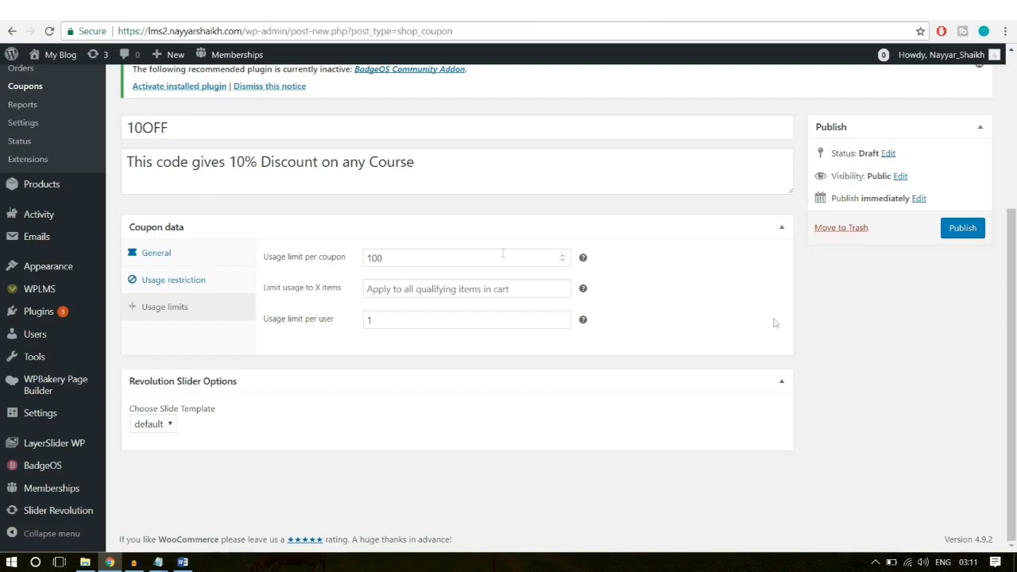
{"action": "left_click", "coordinate": [958, 236]}
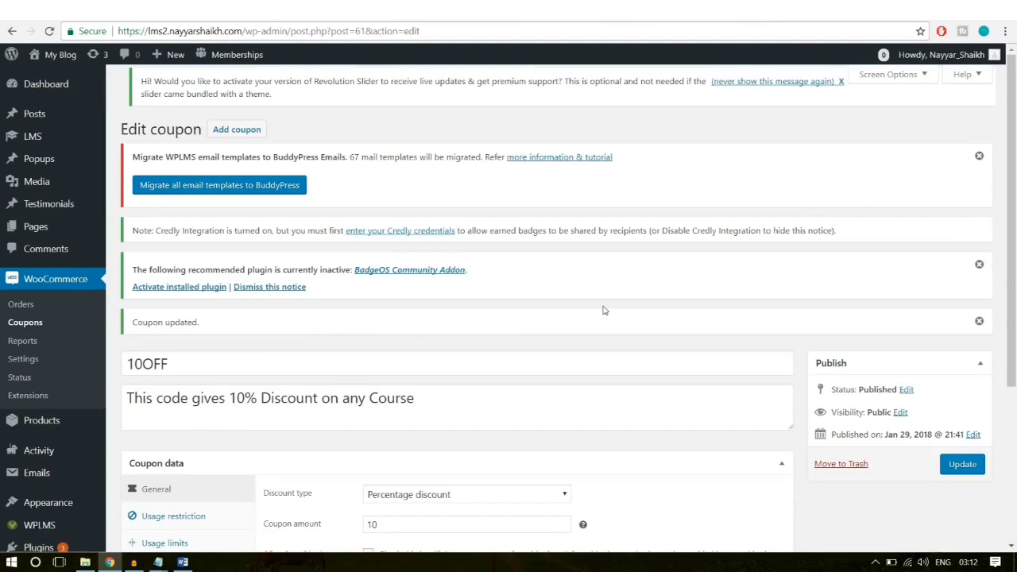
Step: Start a new product from Products > Add New in the admin sidebar
{"action": "scroll", "coordinate": [744, 234], "scroll_direction": "down", "scroll_amount": 3}
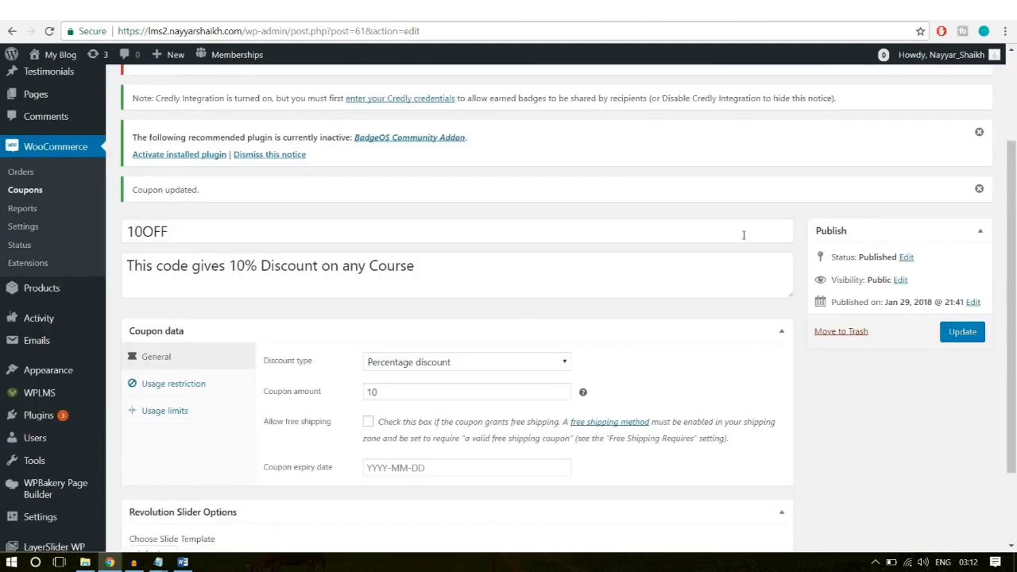
{"action": "mouse_move", "coordinate": [33, 290]}
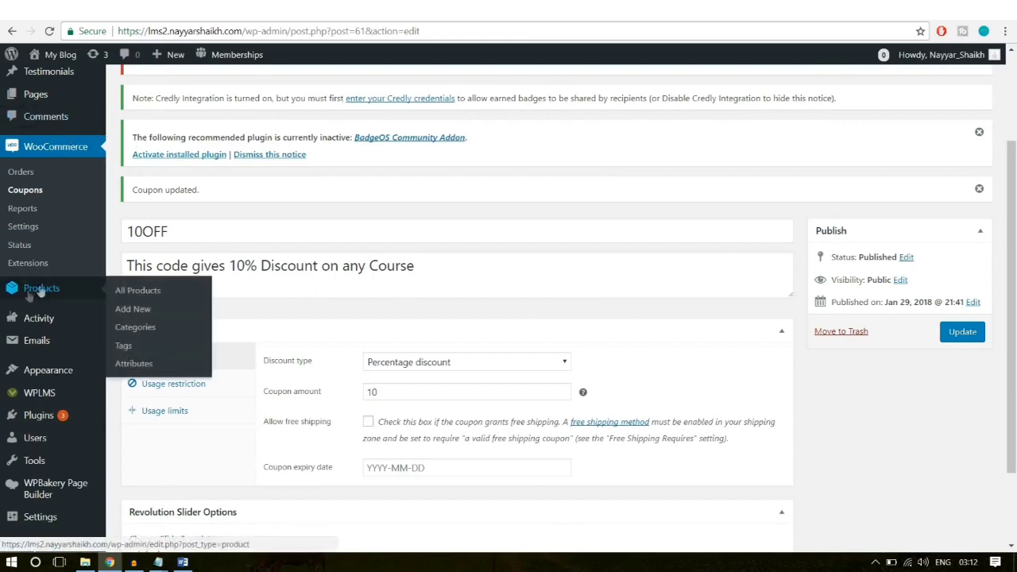
{"action": "left_click", "coordinate": [133, 311]}
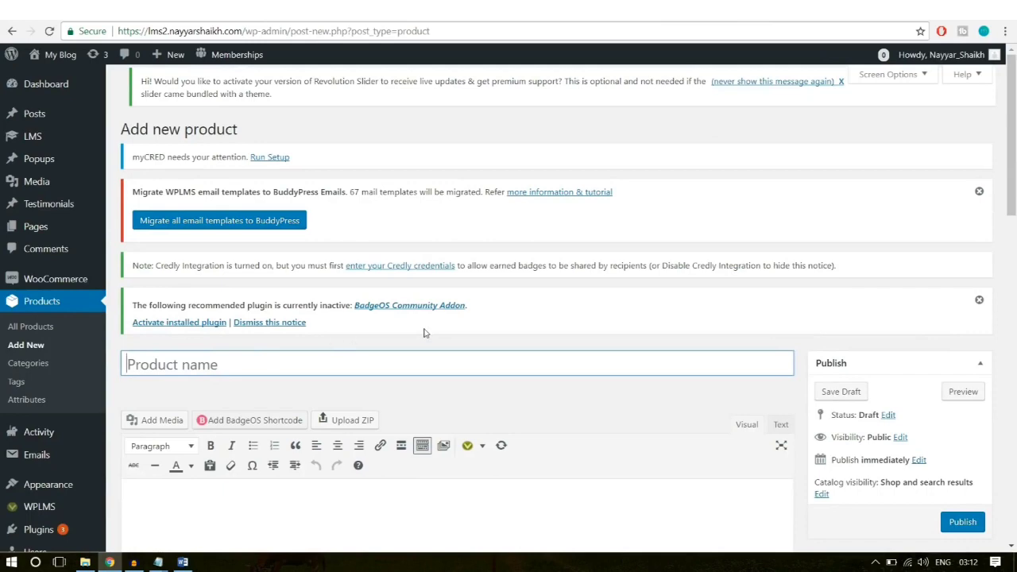
{"action": "scroll", "coordinate": [421, 334], "scroll_direction": "down", "scroll_amount": 1}
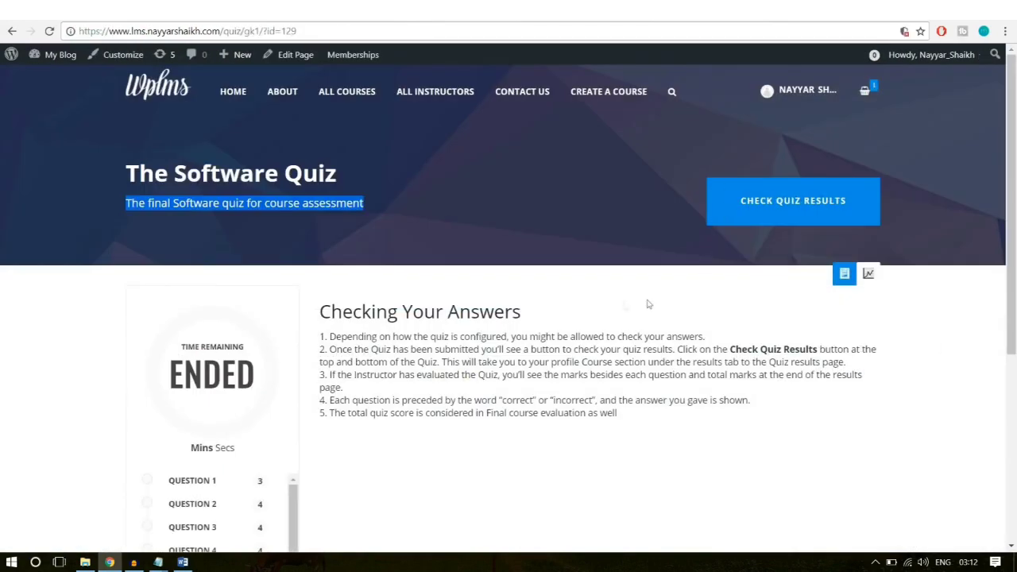
Step: Open the live product/software-training/ page showing the $20.00 price and included course
{"action": "left_click", "coordinate": [12, 31]}
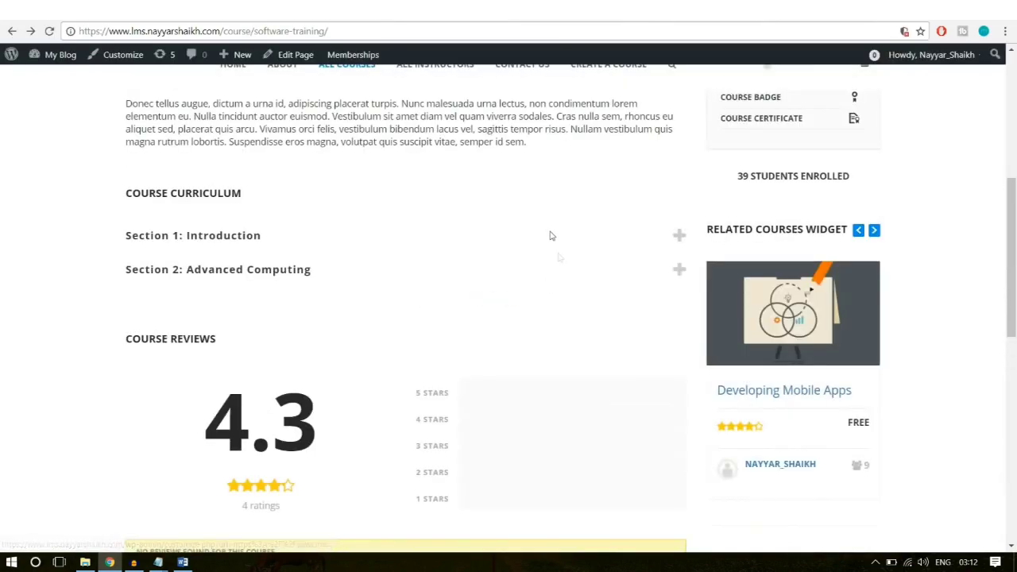
{"action": "scroll", "coordinate": [549, 358], "scroll_direction": "up", "scroll_amount": 5}
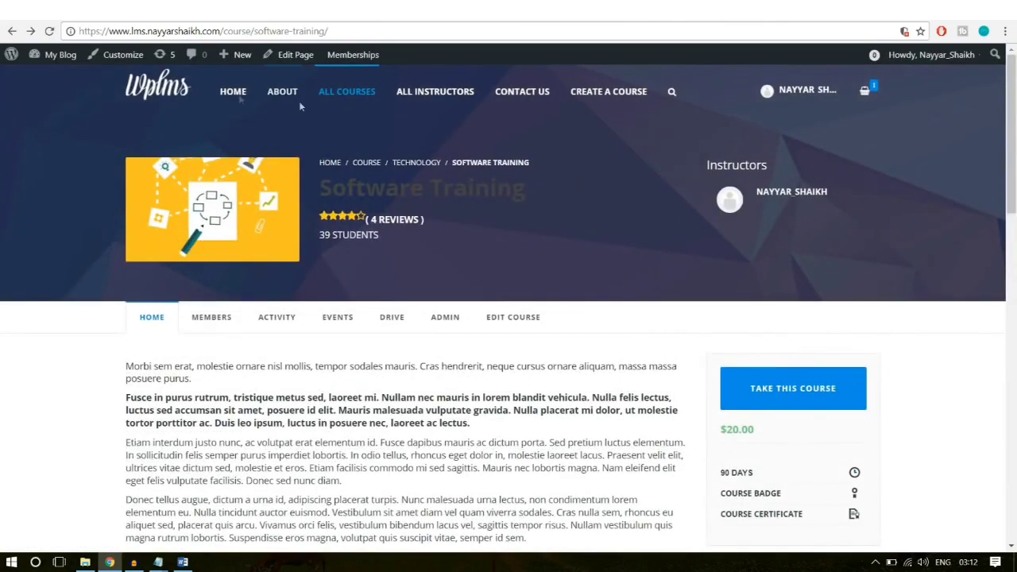
{"action": "left_click_drag", "start_coordinate": [223, 31], "coordinate": [617, 27]}
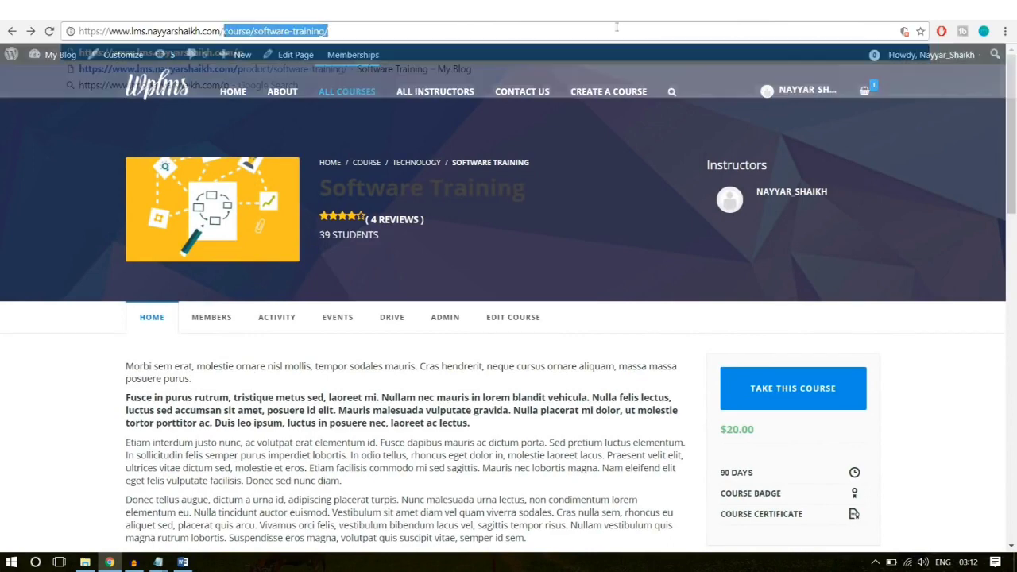
{"action": "type", "text": "p"}
{"action": "left_click", "coordinate": [580, 69]}
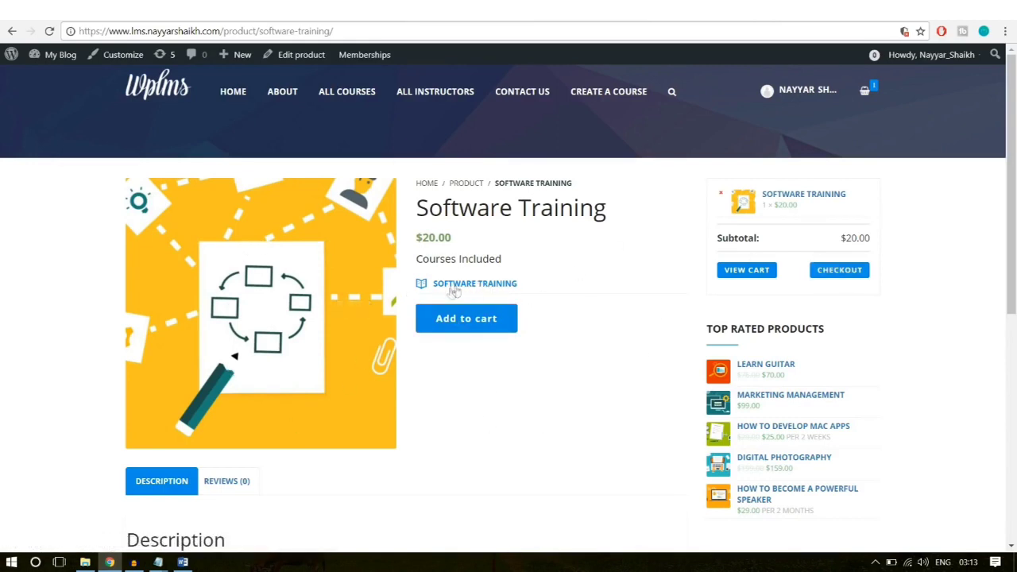
{"action": "left_click_drag", "start_coordinate": [564, 288], "coordinate": [441, 296]}
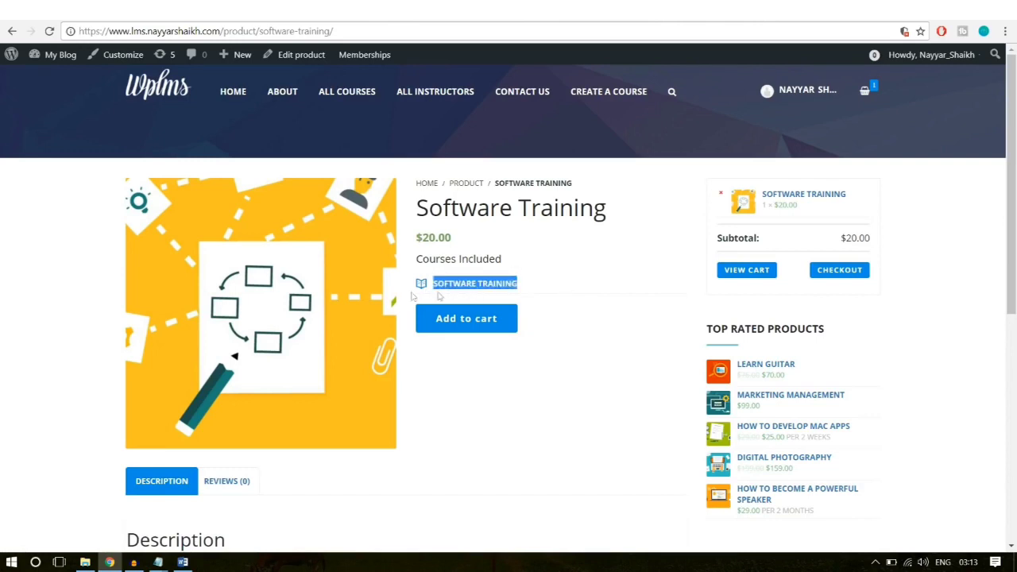
{"action": "left_click", "coordinate": [573, 284]}
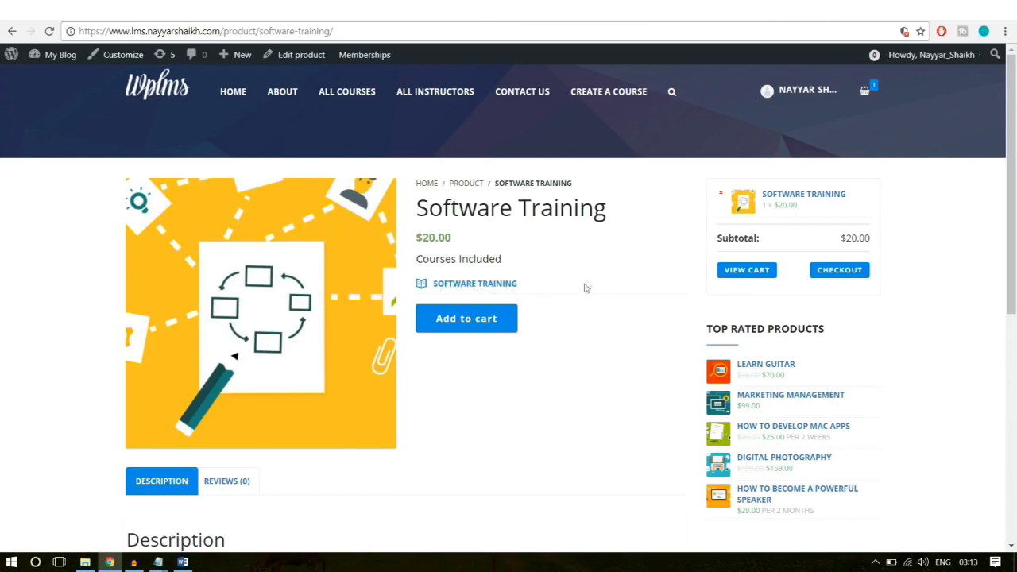
{"action": "scroll", "coordinate": [538, 385], "scroll_direction": "down", "scroll_amount": 3}
{"action": "scroll", "coordinate": [538, 418], "scroll_direction": "up", "scroll_amount": 5}
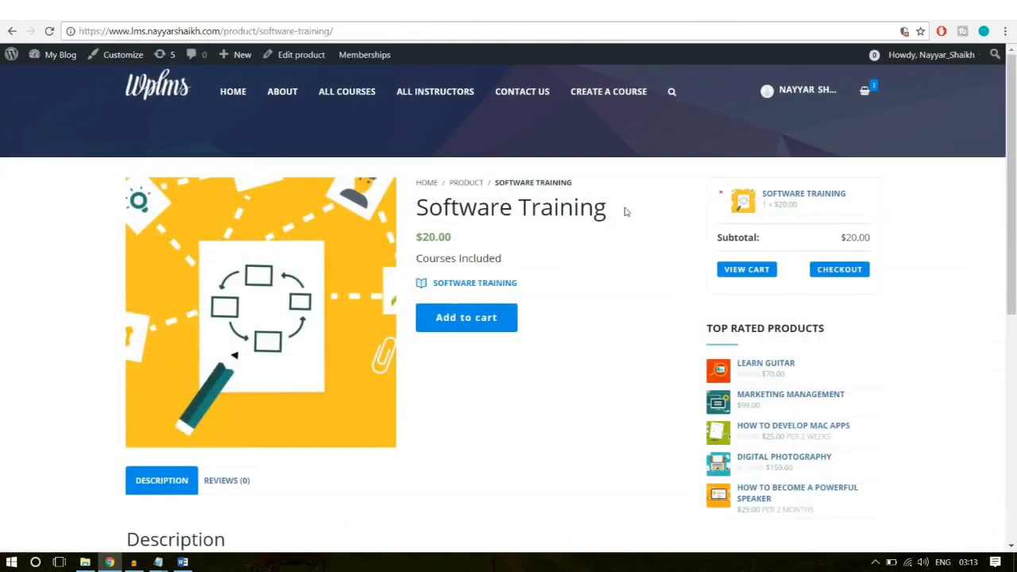
Step: Paste 'Software Training' as the product title and the copied description paragraphs into the body
{"action": "left_click_drag", "start_coordinate": [624, 211], "coordinate": [407, 210]}
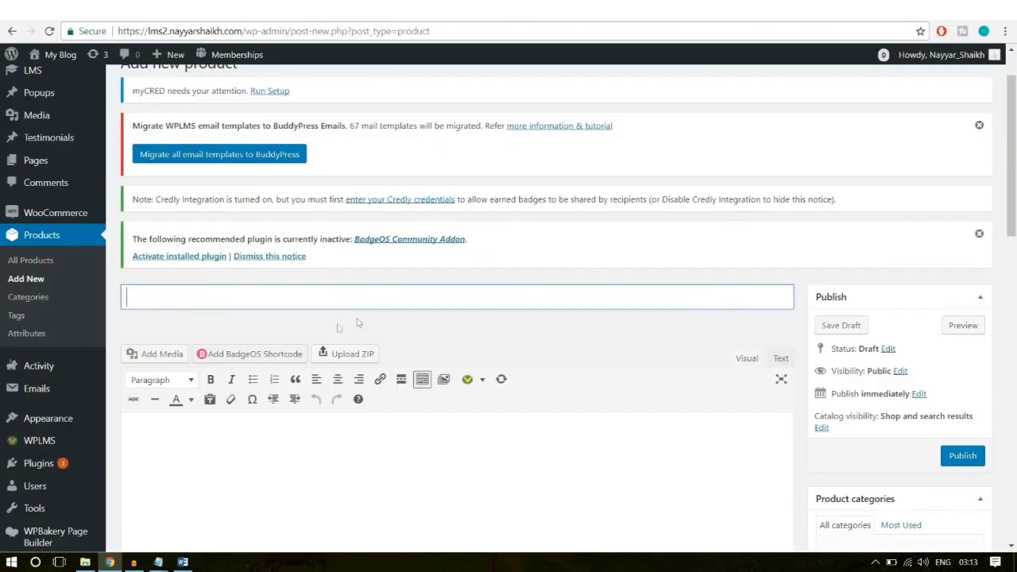
{"action": "type", "text": "Software Training"}
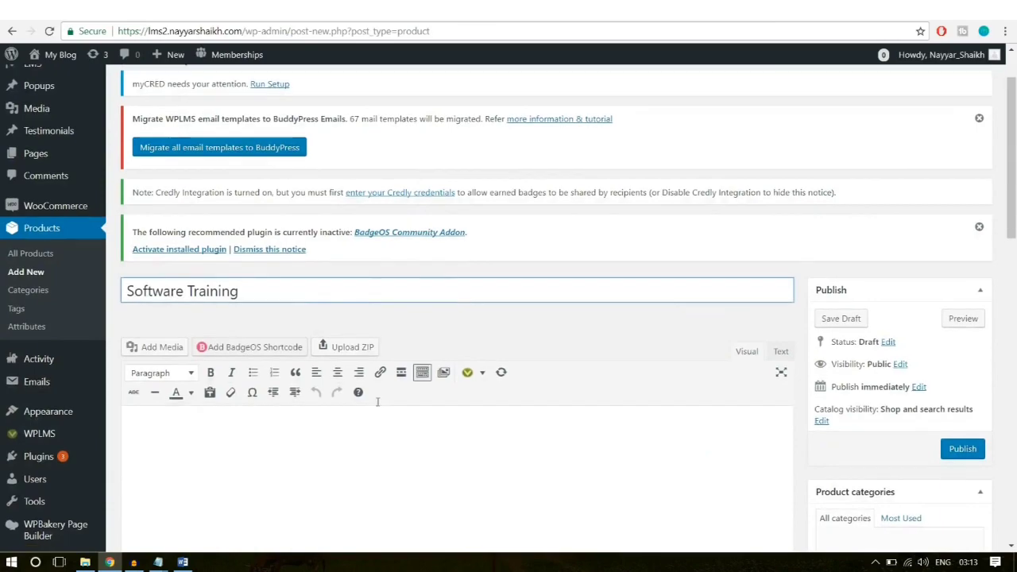
{"action": "scroll", "coordinate": [377, 401], "scroll_direction": "down", "scroll_amount": 2}
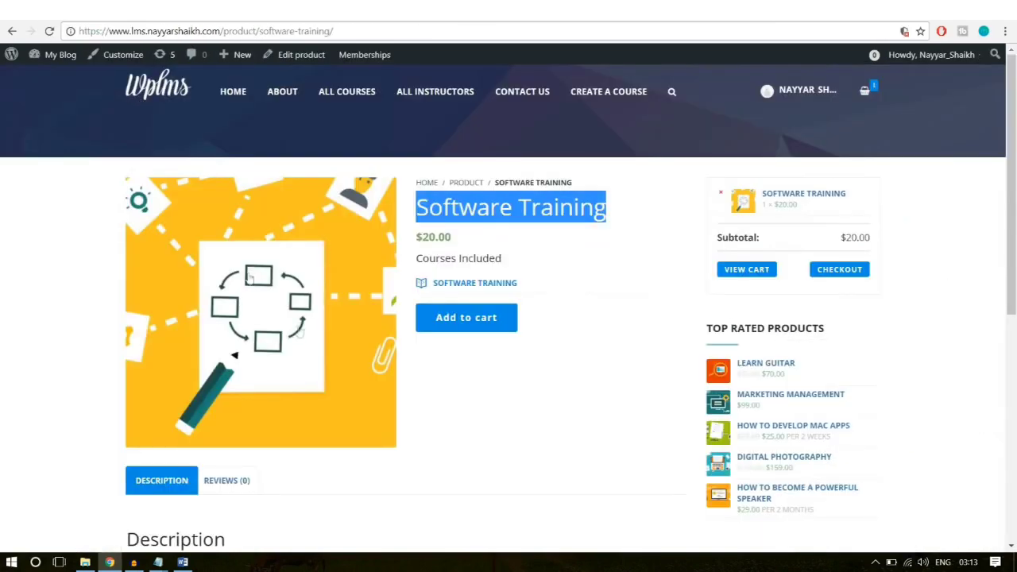
{"action": "scroll", "coordinate": [314, 359], "scroll_direction": "down", "scroll_amount": 3}
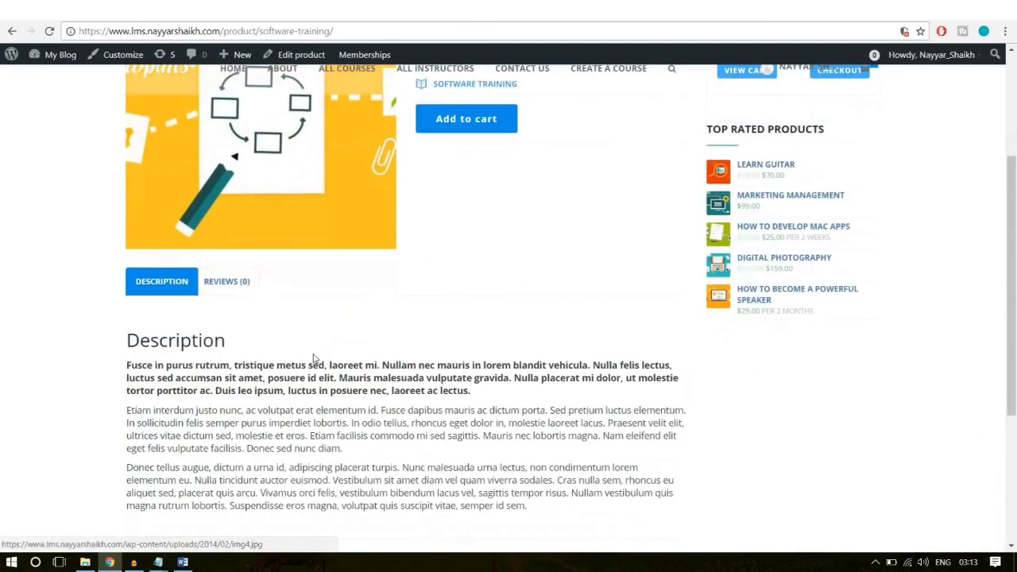
{"action": "scroll", "coordinate": [314, 359], "scroll_direction": "down", "scroll_amount": 2}
{"action": "left_click_drag", "start_coordinate": [580, 379], "coordinate": [128, 234]}
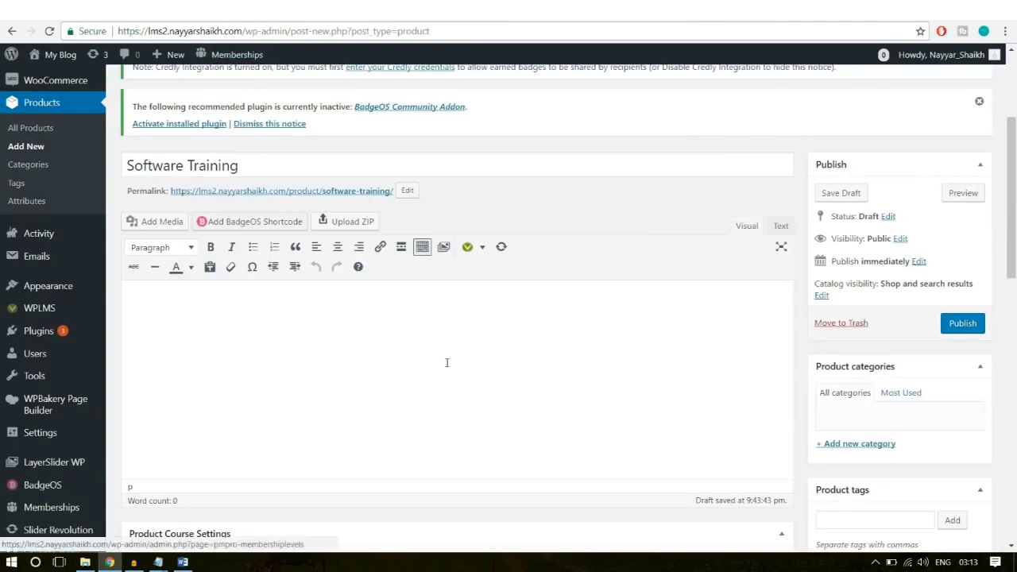
{"action": "type", "text": "Fusce in purus rutrum, tristique metus sed, laoreet mi. Nullam nec mauris in lorem blandit vehicula. Nulla felis lectus, luctus sed accumsan sit amet, posuere id elit. Mauris malesuada vulputate gravida. Nulla placerat mi dolor, ut molestie tortor porttitor ac. Duis leo ipsum, luctus in posuere nec, laoreet ac lectus. Etiam interdum justo nunc, ac volutpat erat elementum id. Fusce dapibus mauris ac dictum porta. Sed pretium luctus elementum. In sollicitudin felis semper purus imperdiet lobortis. In odio tellus, rhoncus eget dolor in, molestie laoreet lacus. Praesent velit elit, ultrices vitae dictum sed, molestie et eros. Etiam facilisis commodo mi sed sagittis. Mauris nec lobortis magna. Nam eleifend elit eget felis vulputate facilisis. Donec sed nunc diam. Donec tellus augue, dictum a urna id, adipiscing placerat turpis. Nunc malesuada urna lectus, non condimentum lorem elementum eu. Nulla tincidunt auctor euismod. Vestibulum sit amet diam vel quam viverra sodales. Cras nulla sem, rhoncus eu aliquet sed, placerat quis arcu. Vivamus orci felis, vestibulum bibendum lacus vel, sagittis tempor risus. Nullam vestibulum quis magna rutrum lobortis. Suspendisse eros magna, volutpat quis suscipit vitae, semper id sem."}
Step: Begin a new product category named Technology
{"action": "scroll", "coordinate": [877, 376], "scroll_direction": "down", "scroll_amount": 2}
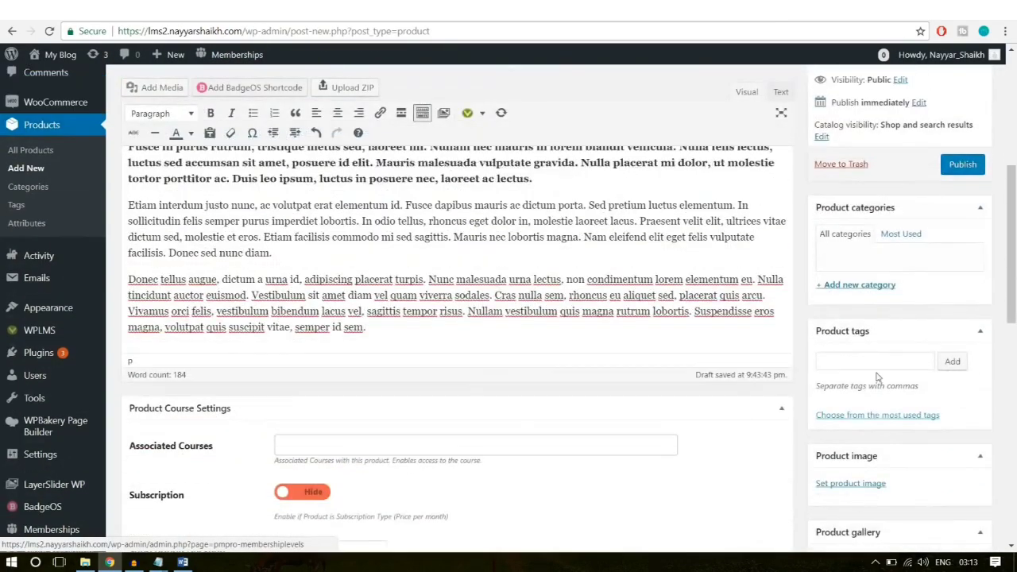
{"action": "scroll", "coordinate": [877, 377], "scroll_direction": "up", "scroll_amount": 1}
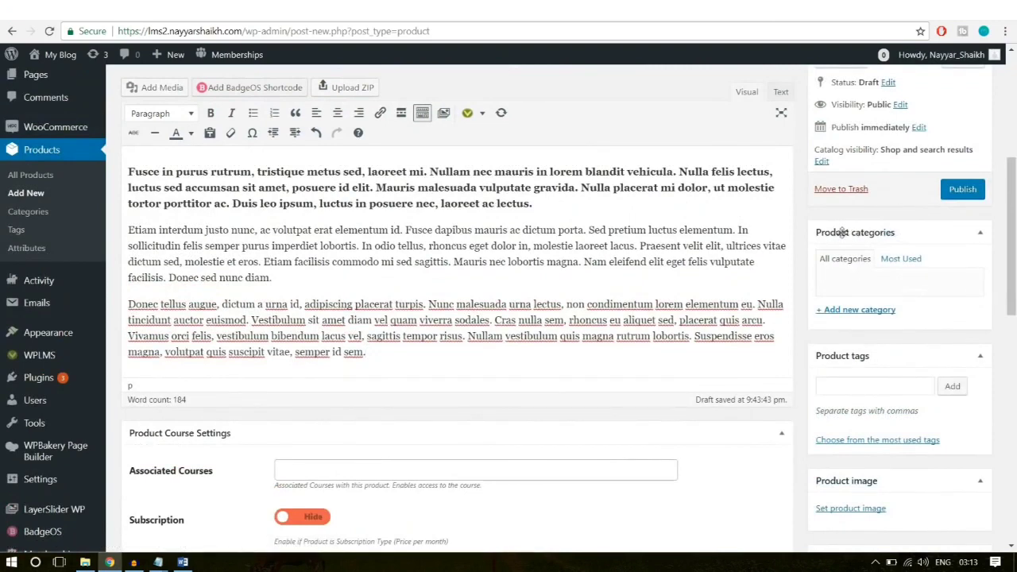
{"action": "left_click", "coordinate": [866, 310]}
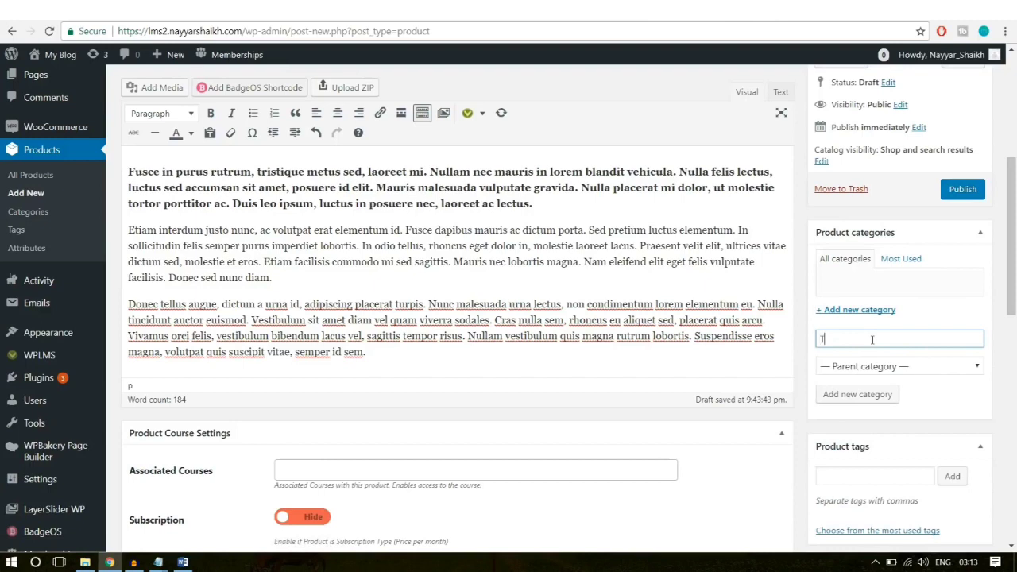
{"action": "type", "text": "Technology"}
Step: Create the Technology category and check the Associated Courses field
{"action": "key", "text": "Return"}
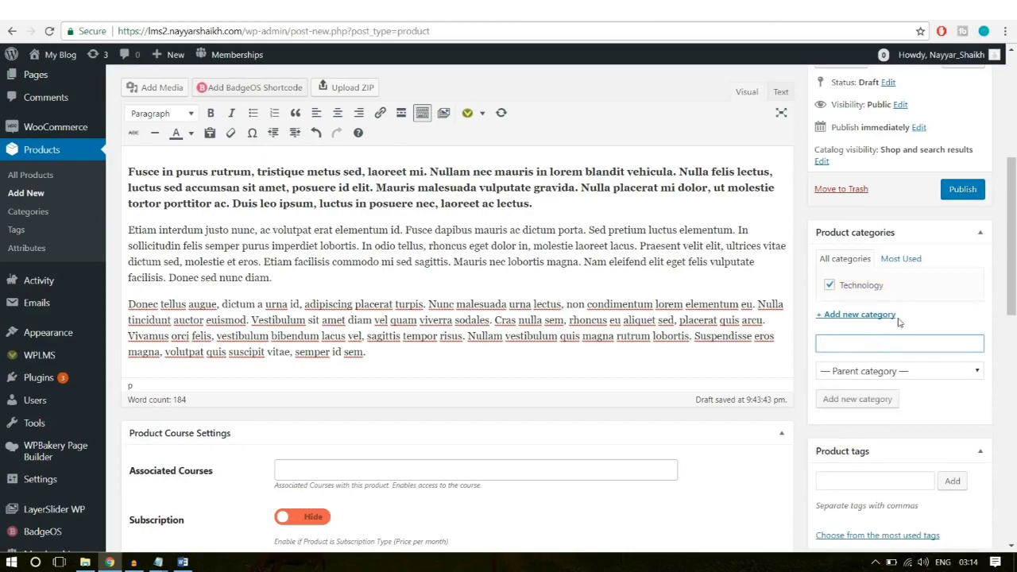
{"action": "scroll", "coordinate": [899, 320], "scroll_direction": "down", "scroll_amount": 1}
{"action": "scroll", "coordinate": [782, 343], "scroll_direction": "down", "scroll_amount": 1}
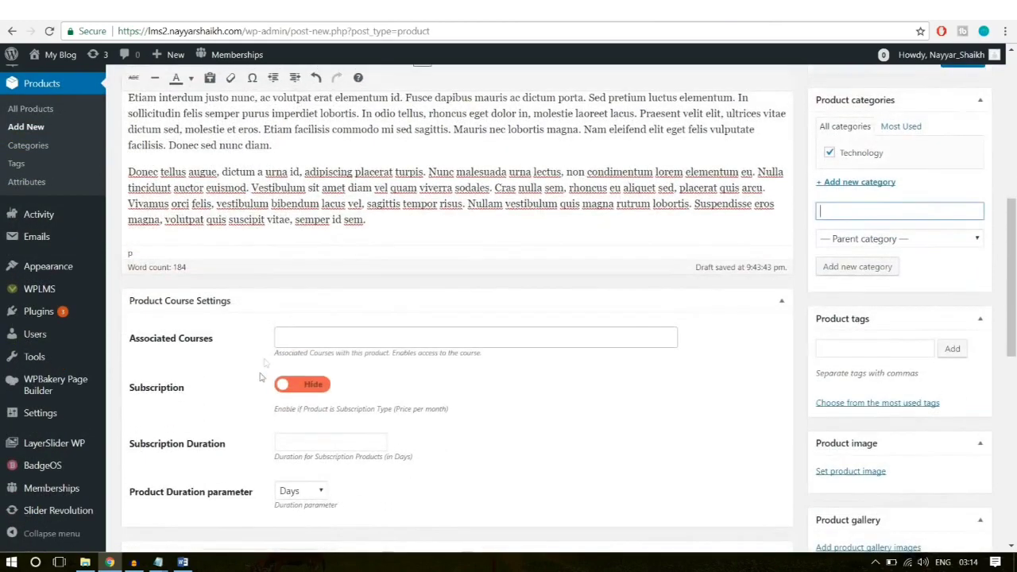
{"action": "left_click", "coordinate": [326, 338]}
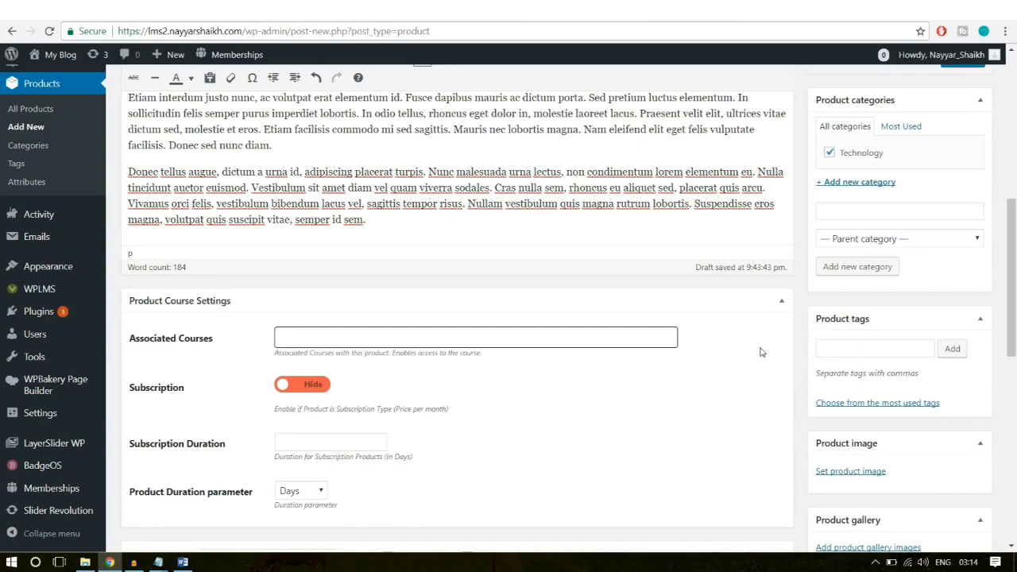
Step: Leave the product Subscription switched off (Hide)
{"action": "scroll", "coordinate": [760, 352], "scroll_direction": "down", "scroll_amount": 3}
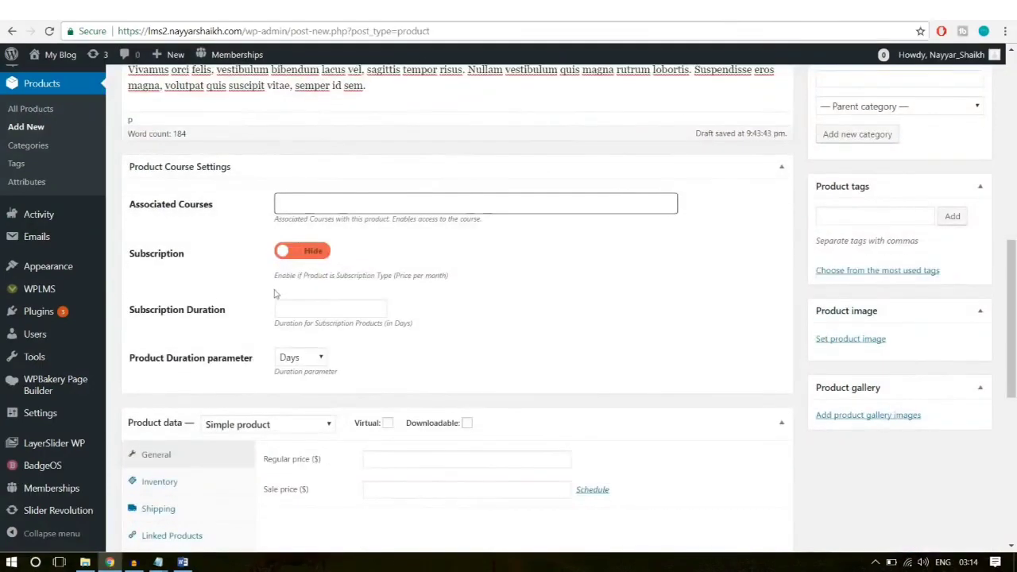
{"action": "left_click", "coordinate": [297, 255]}
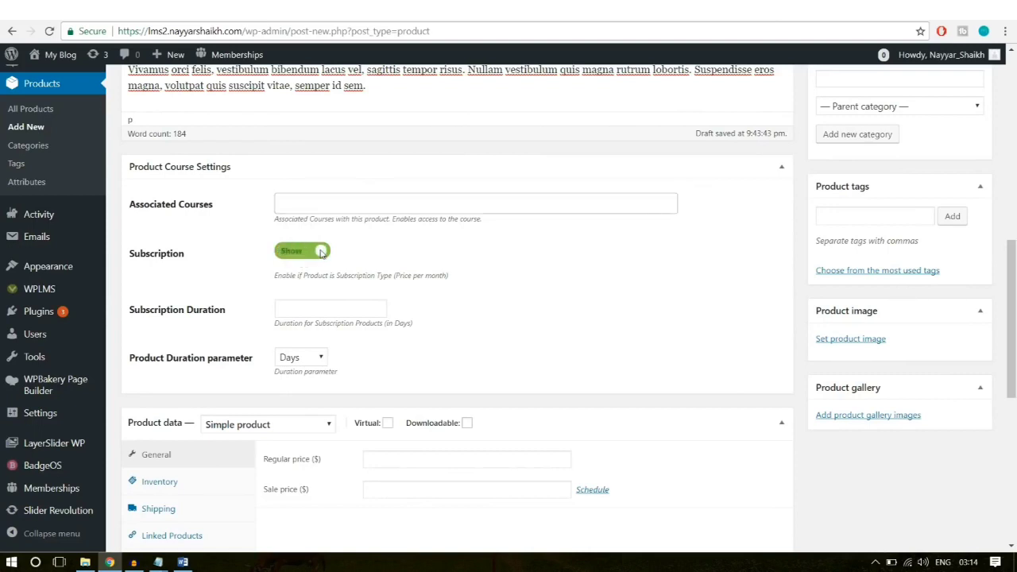
{"action": "left_click", "coordinate": [321, 253]}
{"action": "left_click", "coordinate": [321, 253]}
{"action": "left_click", "coordinate": [321, 254]}
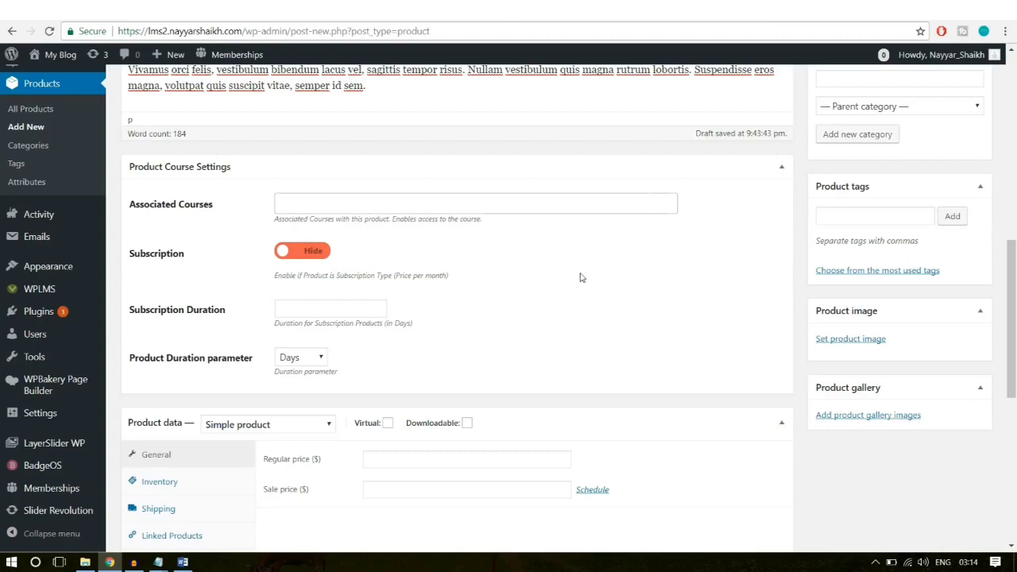
{"action": "scroll", "coordinate": [572, 277], "scroll_direction": "down", "scroll_amount": 2}
{"action": "scroll", "coordinate": [582, 277], "scroll_direction": "down", "scroll_amount": 2}
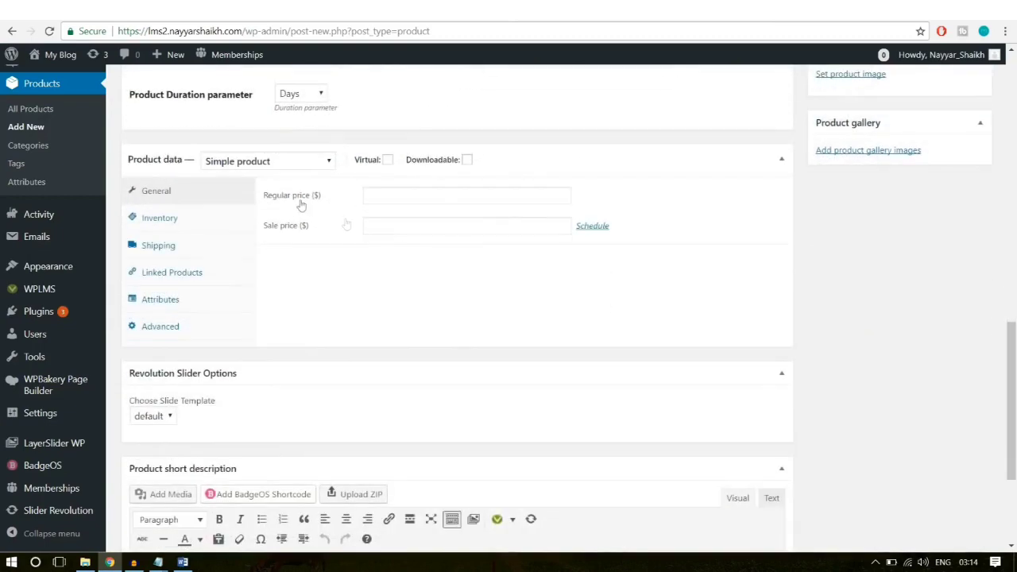
Step: Mark the product Virtual and give it a regular price of 50
{"action": "left_click", "coordinate": [386, 161]}
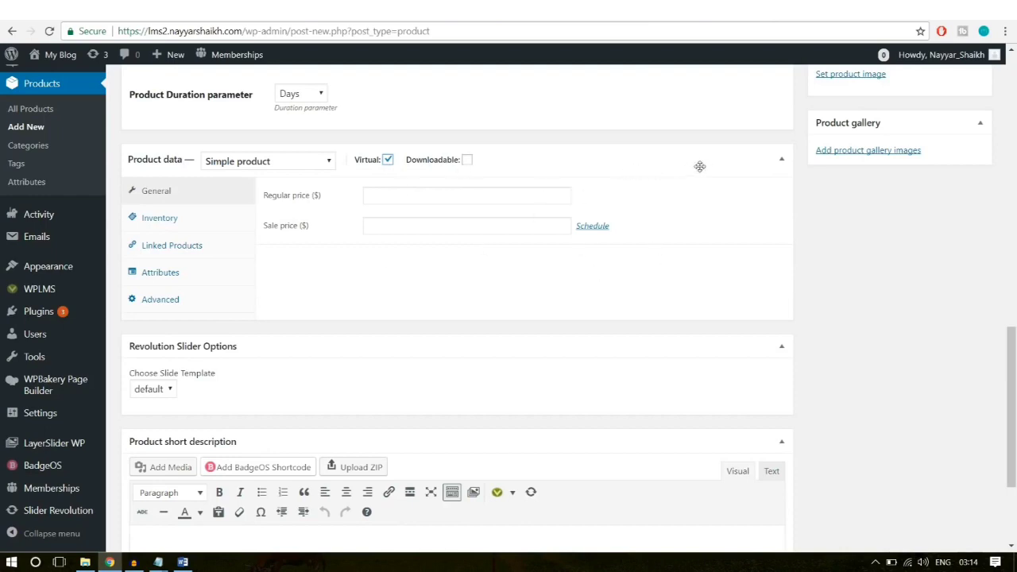
{"action": "left_click", "coordinate": [447, 195]}
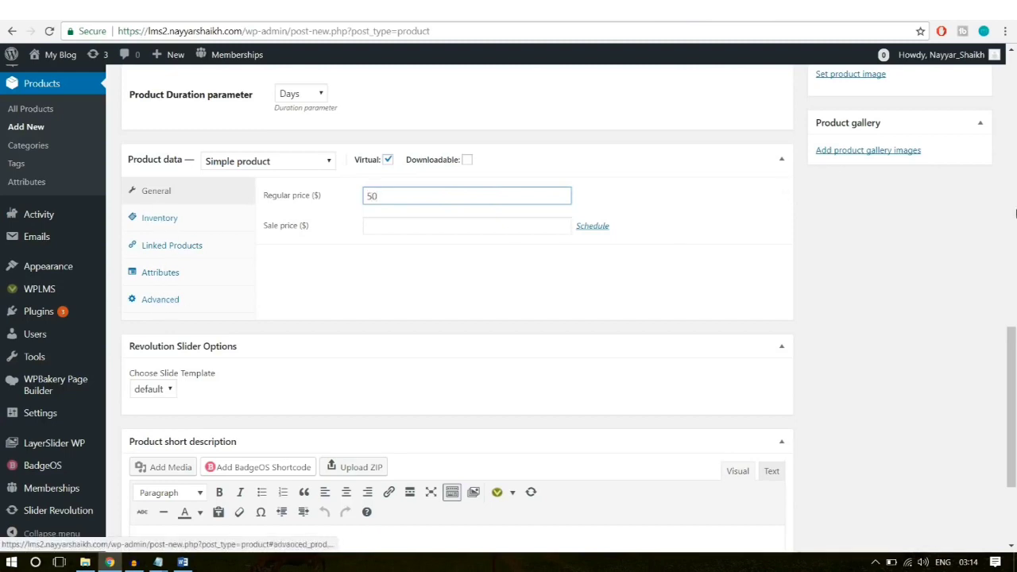
{"action": "left_click", "coordinate": [914, 201]}
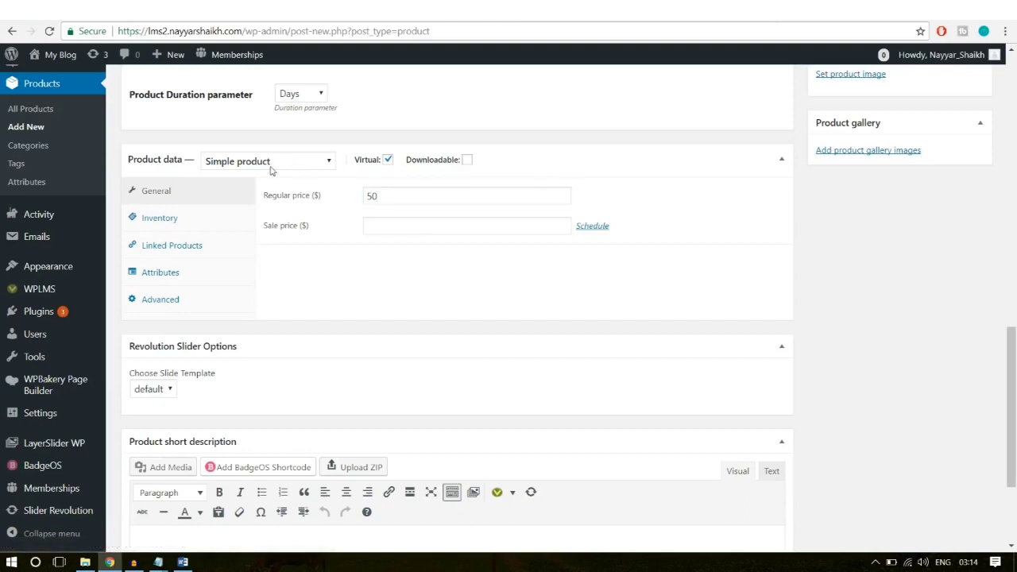
{"action": "left_click", "coordinate": [395, 196]}
{"action": "left_click_drag", "start_coordinate": [395, 195], "coordinate": [335, 196]}
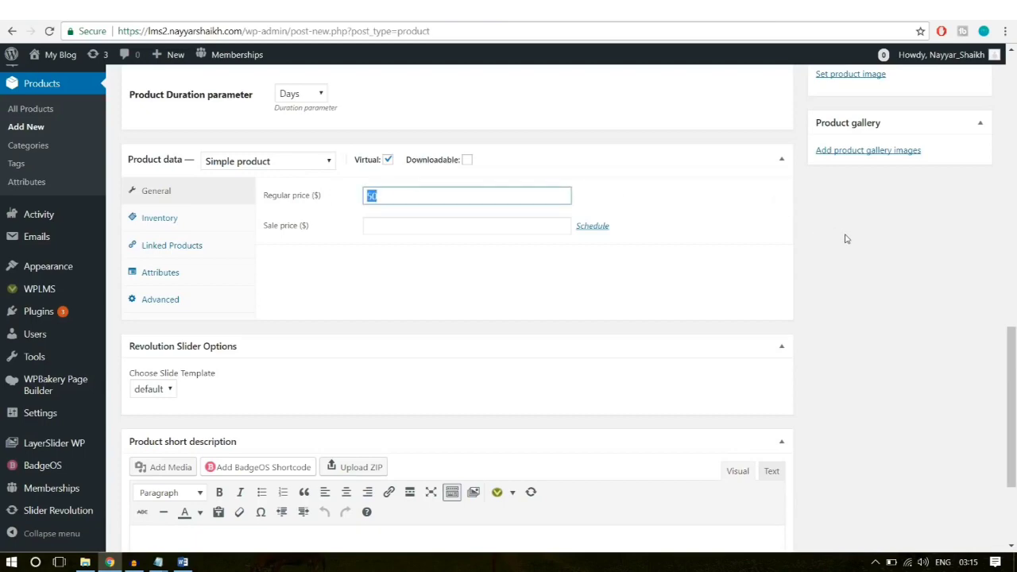
{"action": "scroll", "coordinate": [845, 238], "scroll_direction": "up", "scroll_amount": 4}
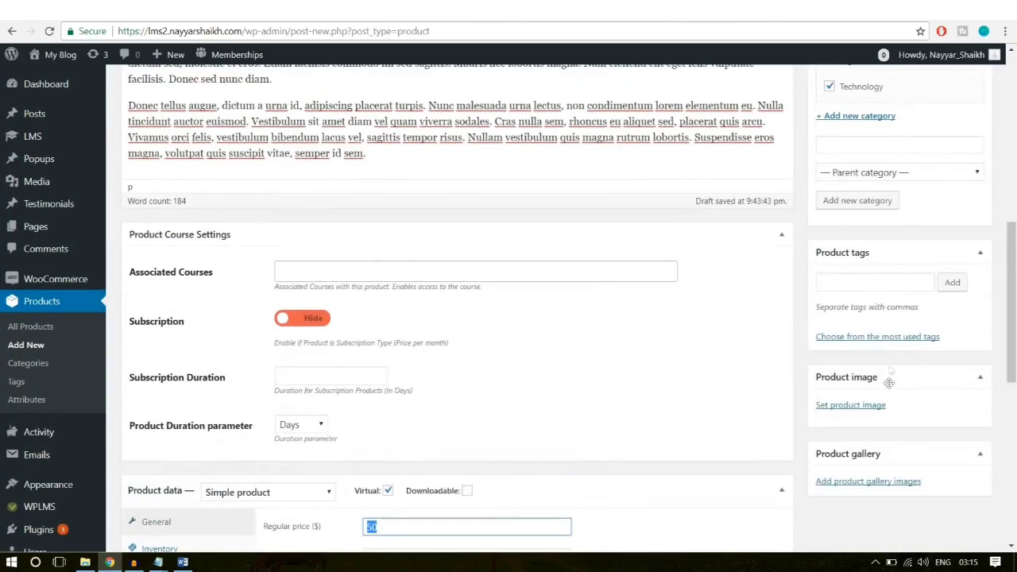
{"action": "scroll", "coordinate": [889, 383], "scroll_direction": "down", "scroll_amount": 1}
Step: Upload Course Img.jpg from the Images folder and set it as the product image
{"action": "left_click", "coordinate": [863, 342]}
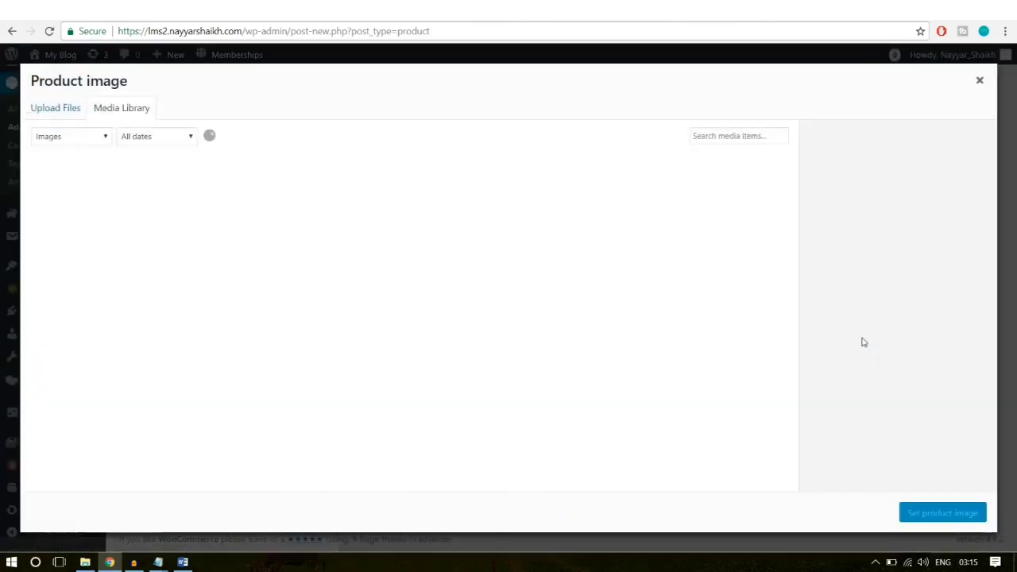
{"action": "left_click", "coordinate": [62, 111]}
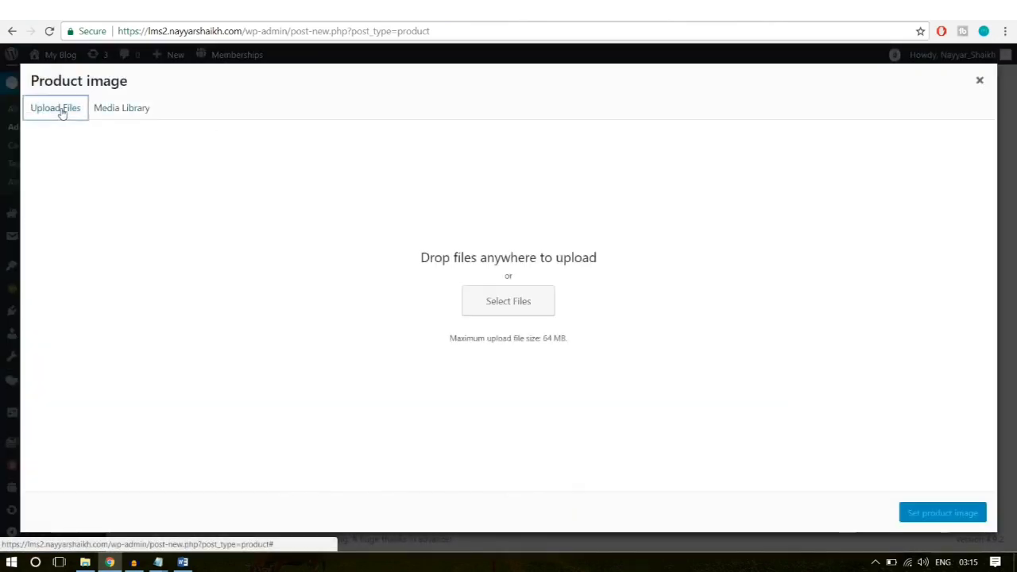
{"action": "left_click", "coordinate": [539, 299]}
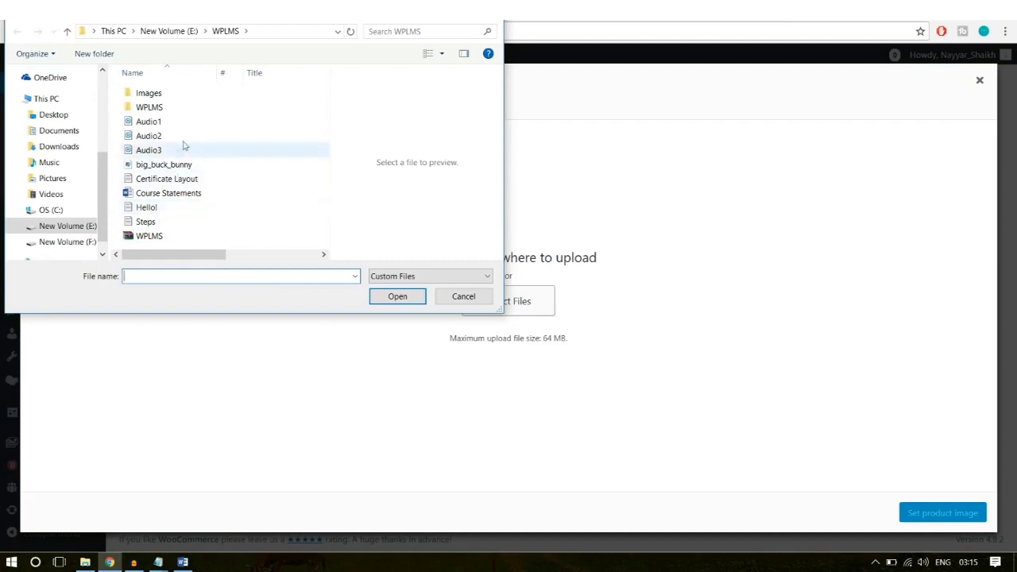
{"action": "double_click", "coordinate": [183, 94]}
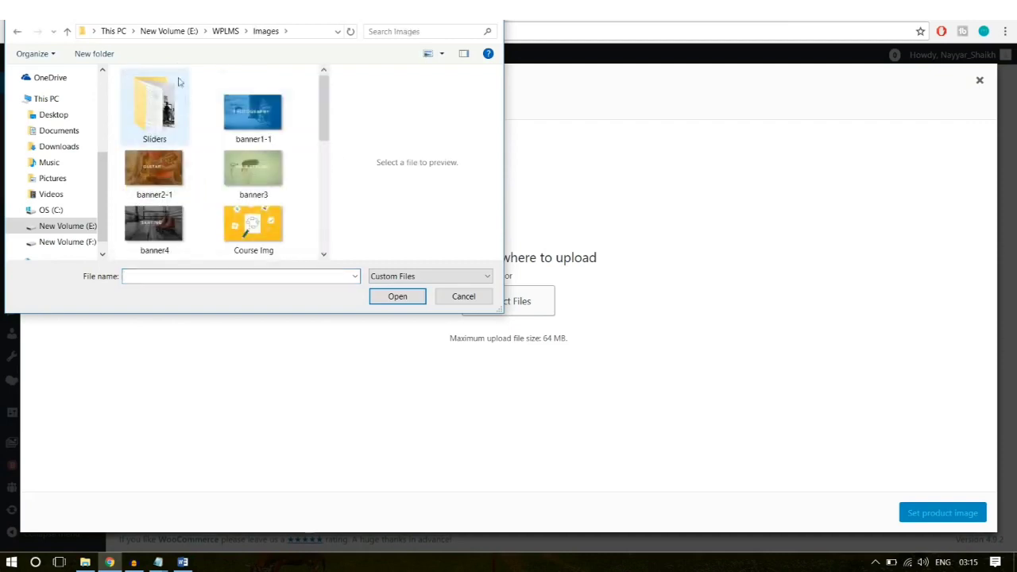
{"action": "left_click", "coordinate": [226, 32]}
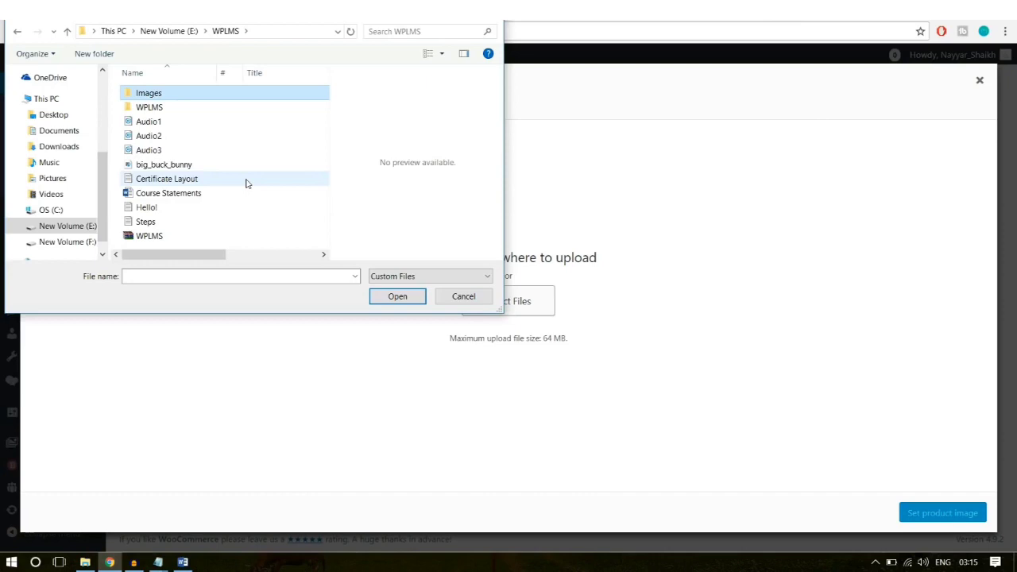
{"action": "double_click", "coordinate": [151, 94]}
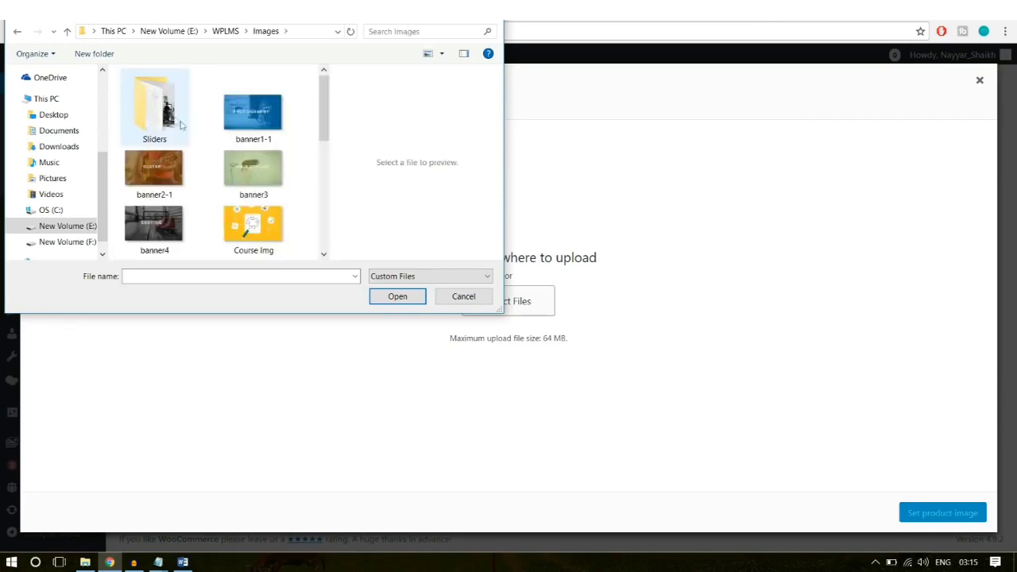
{"action": "left_click", "coordinate": [270, 226]}
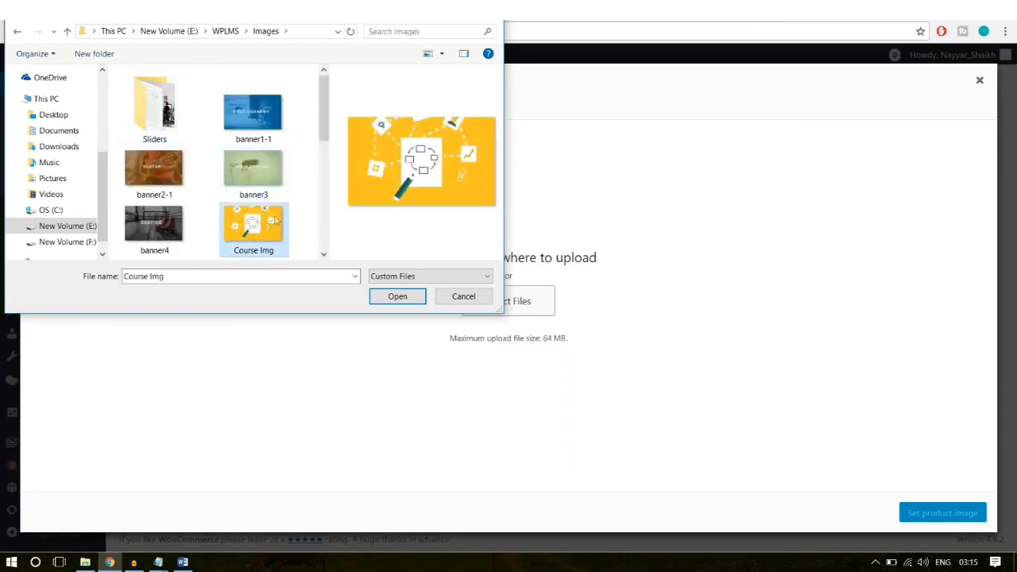
{"action": "left_click", "coordinate": [398, 295]}
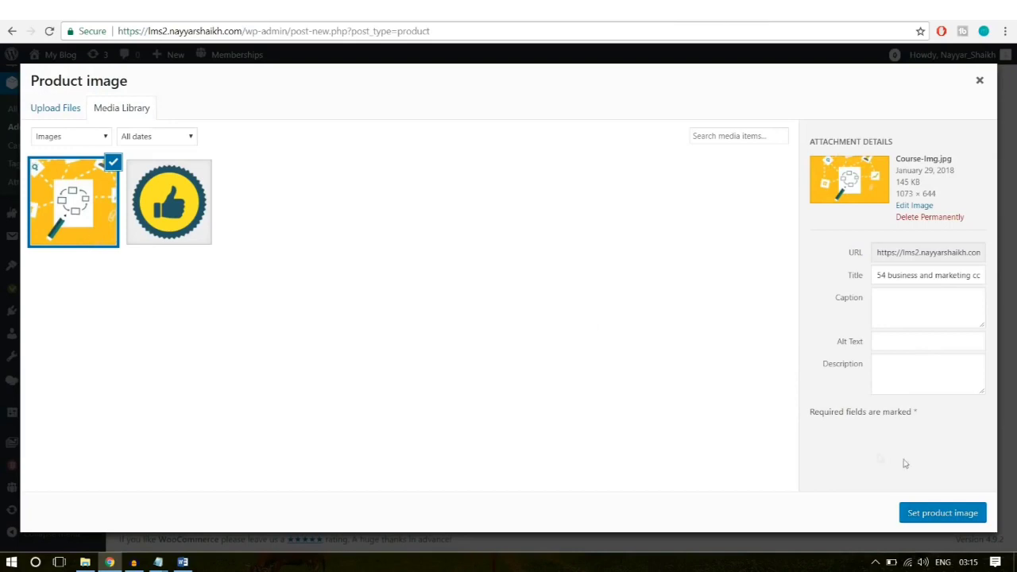
{"action": "left_click", "coordinate": [946, 513]}
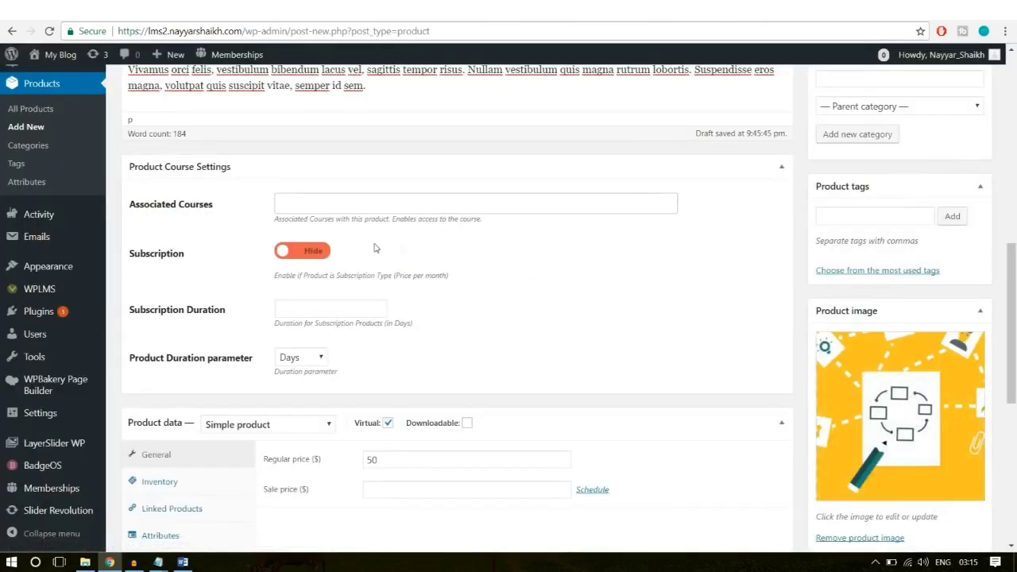
Step: Publish the Software Training product so it shows Published status
{"action": "scroll", "coordinate": [475, 347], "scroll_direction": "up", "scroll_amount": 3}
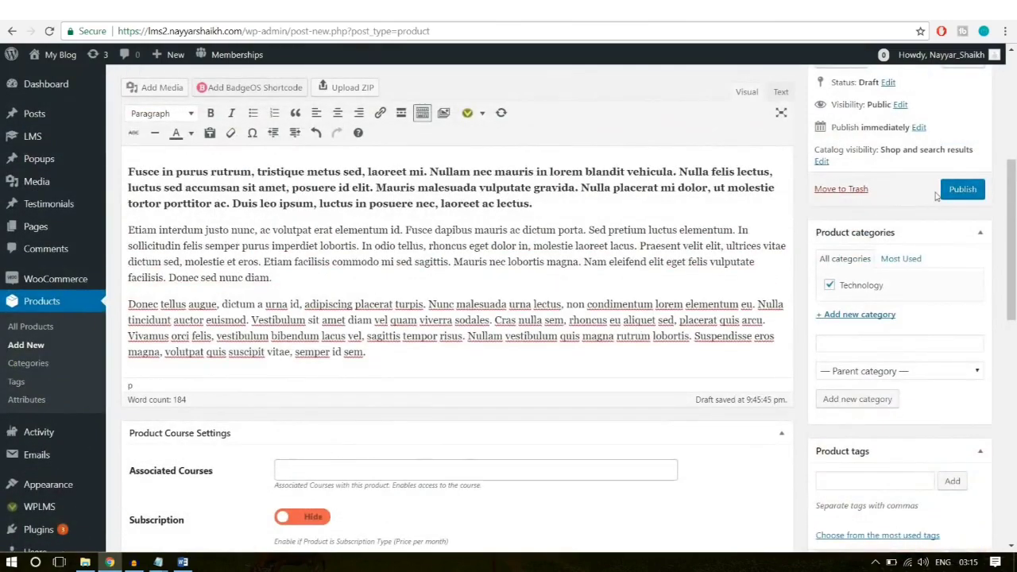
{"action": "left_click", "coordinate": [961, 190]}
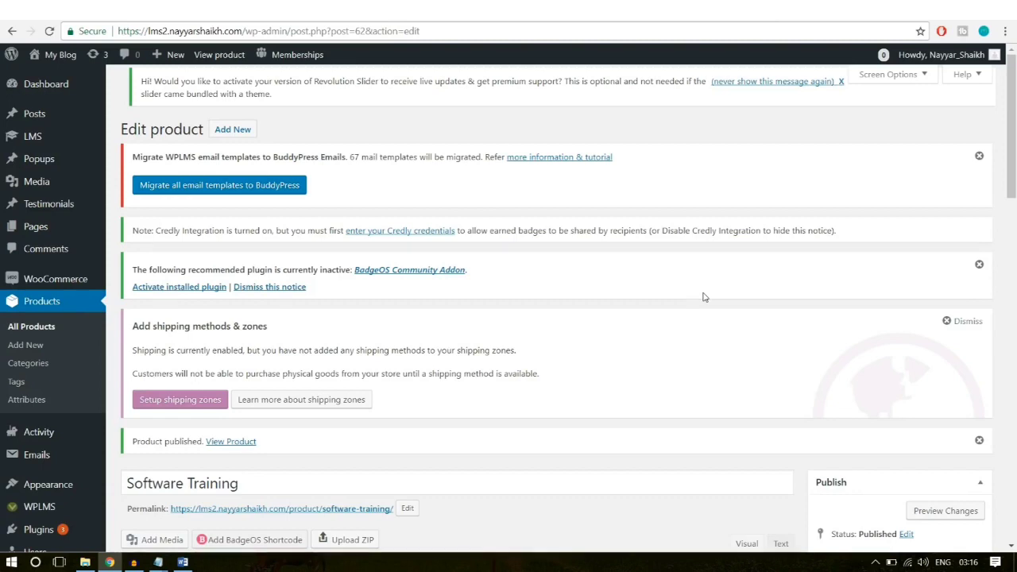
{"action": "mouse_move", "coordinate": [43, 139]}
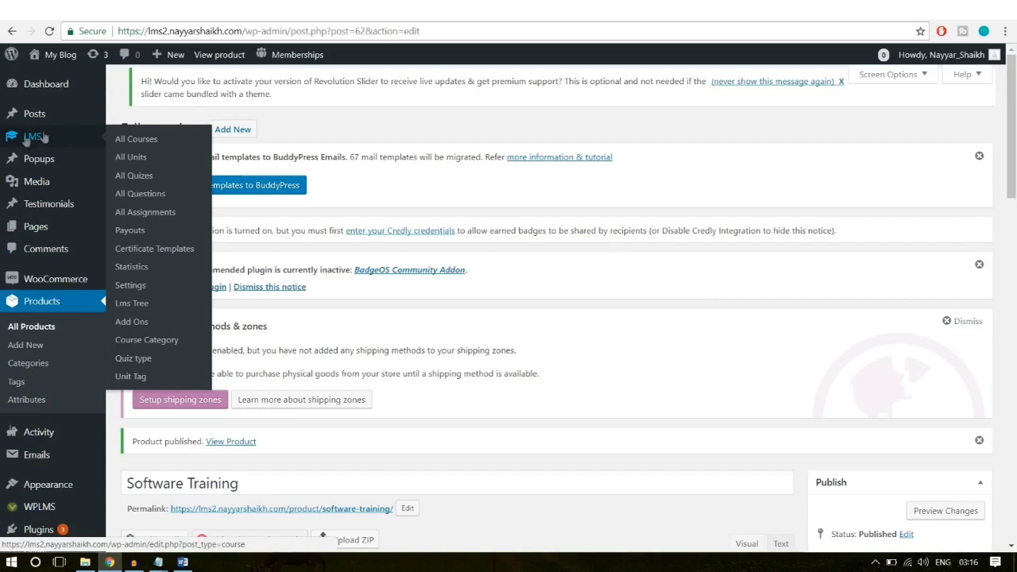
Step: Go to LMS Certificate Templates and add a new certificate template
{"action": "left_click", "coordinate": [154, 250]}
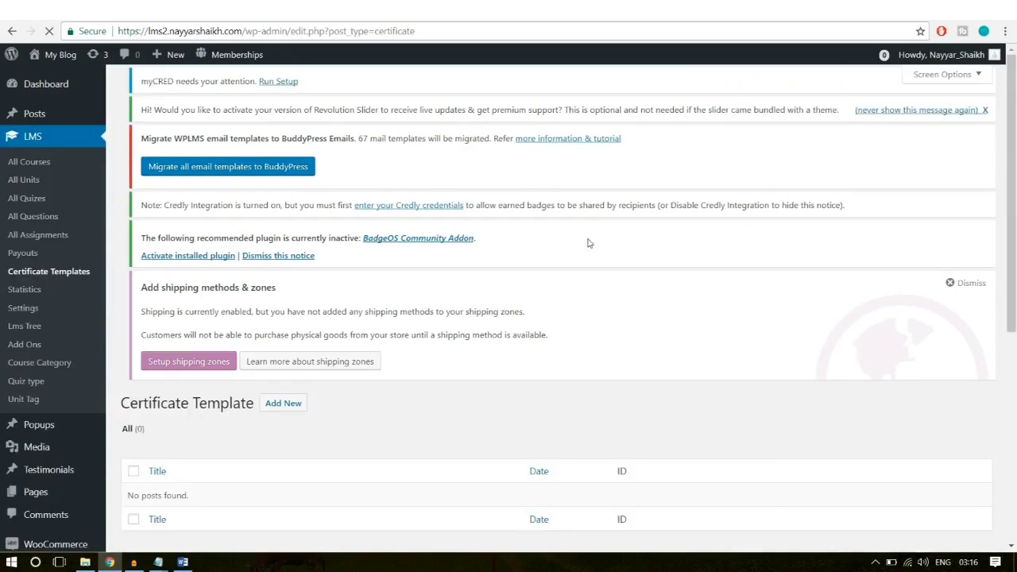
{"action": "scroll", "coordinate": [569, 301], "scroll_direction": "down", "scroll_amount": 3}
{"action": "scroll", "coordinate": [211, 358], "scroll_direction": "up", "scroll_amount": 3}
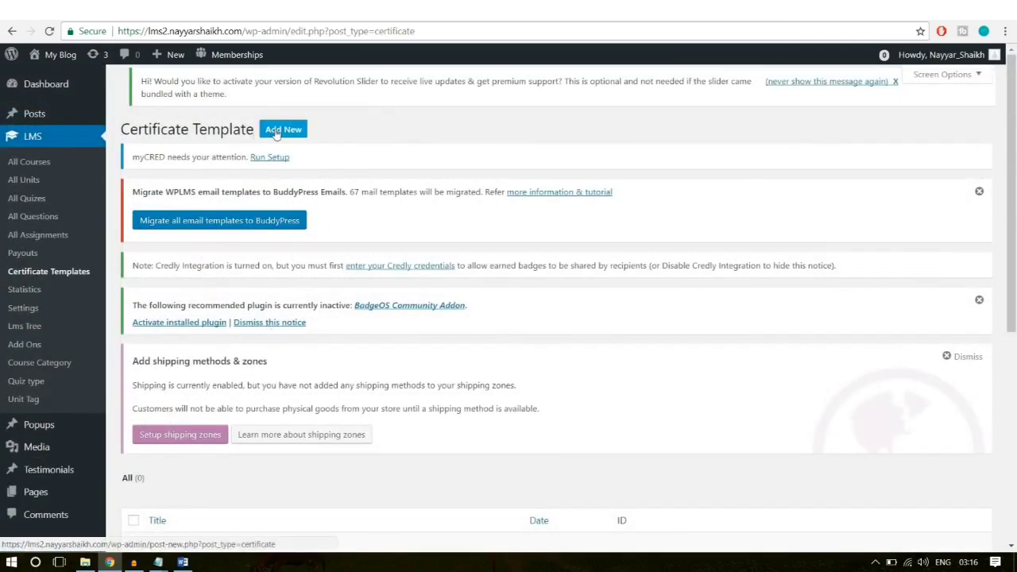
{"action": "left_click", "coordinate": [276, 131]}
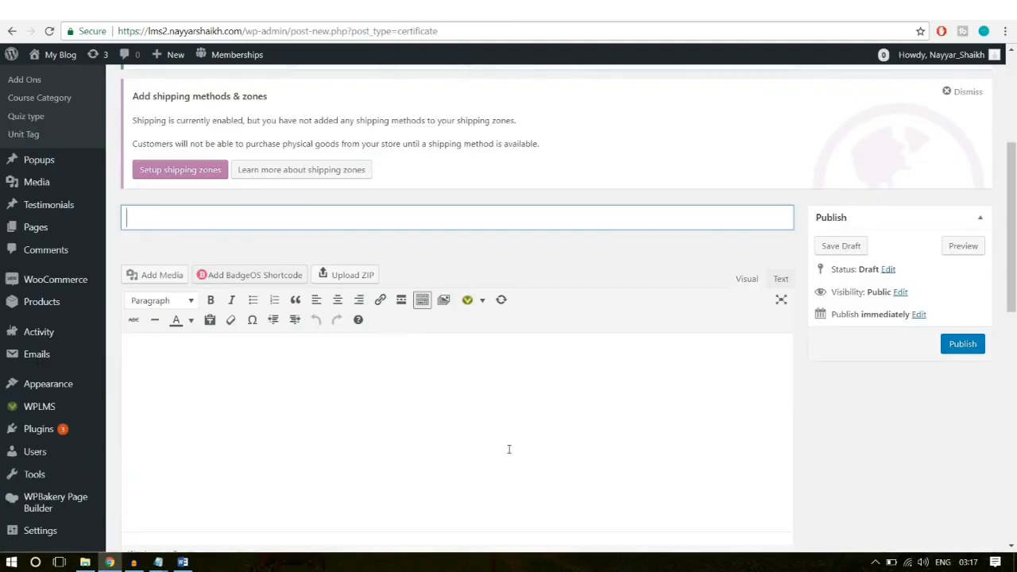
{"action": "scroll", "coordinate": [507, 451], "scroll_direction": "up", "scroll_amount": 3}
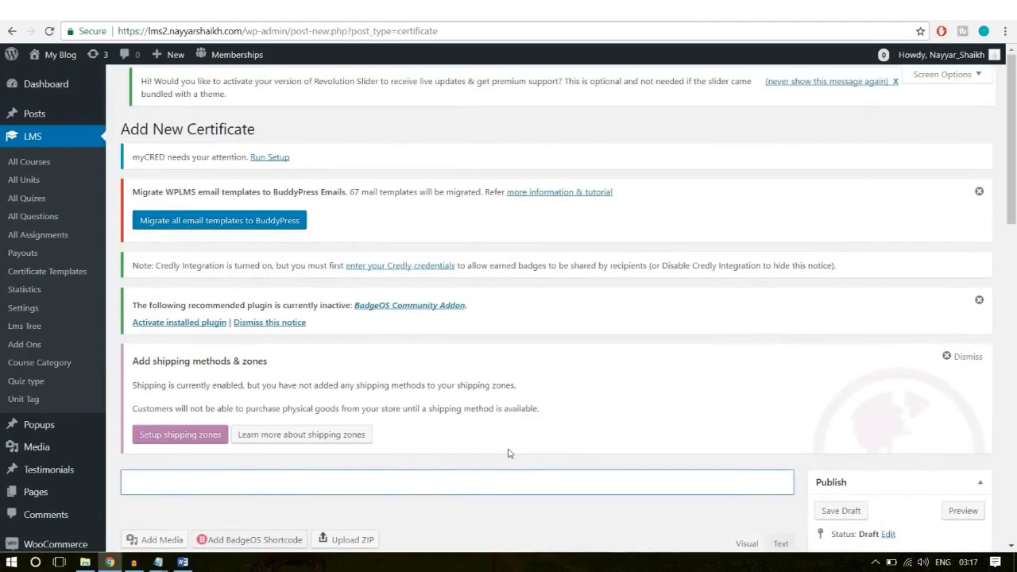
{"action": "scroll", "coordinate": [589, 445], "scroll_direction": "down", "scroll_amount": 4}
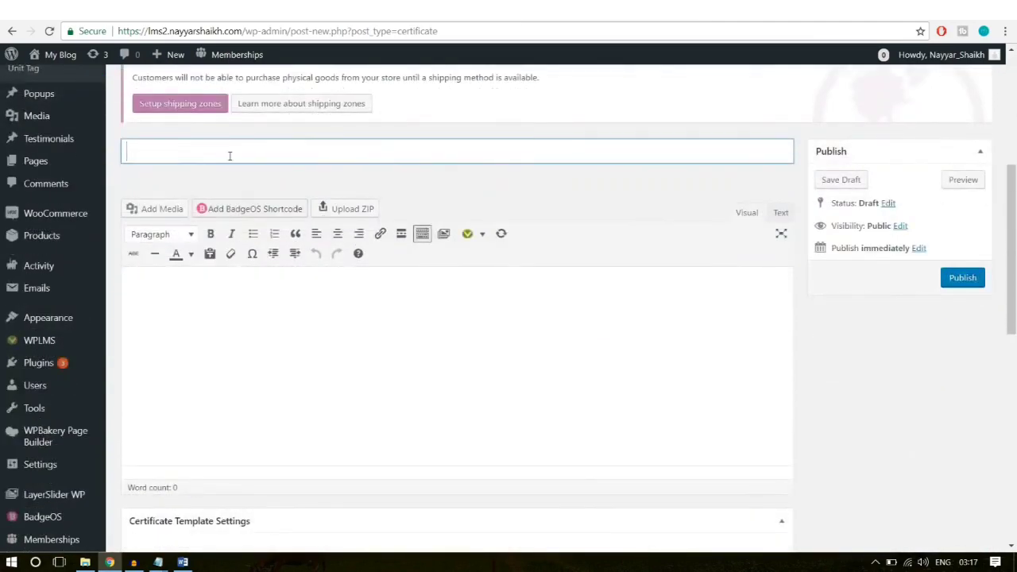
Step: Title the new certificate 'Template - 1', replacing the initial 'Certificate for' text
{"action": "type", "text": "Certificate for"}
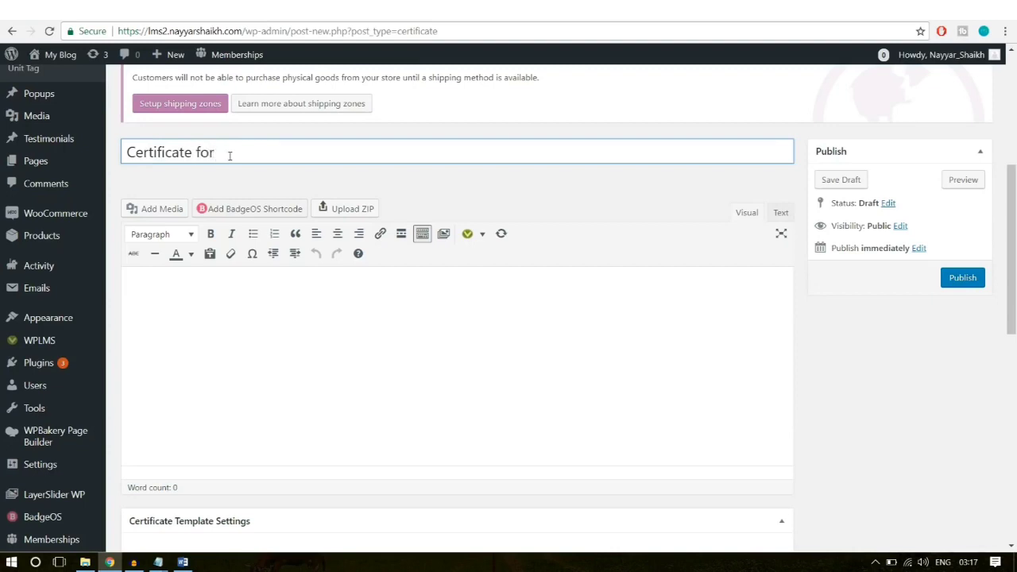
{"action": "key", "text": "ctrl+a"}
{"action": "key", "text": "BackSpace"}
{"action": "type", "text": "Tem"}
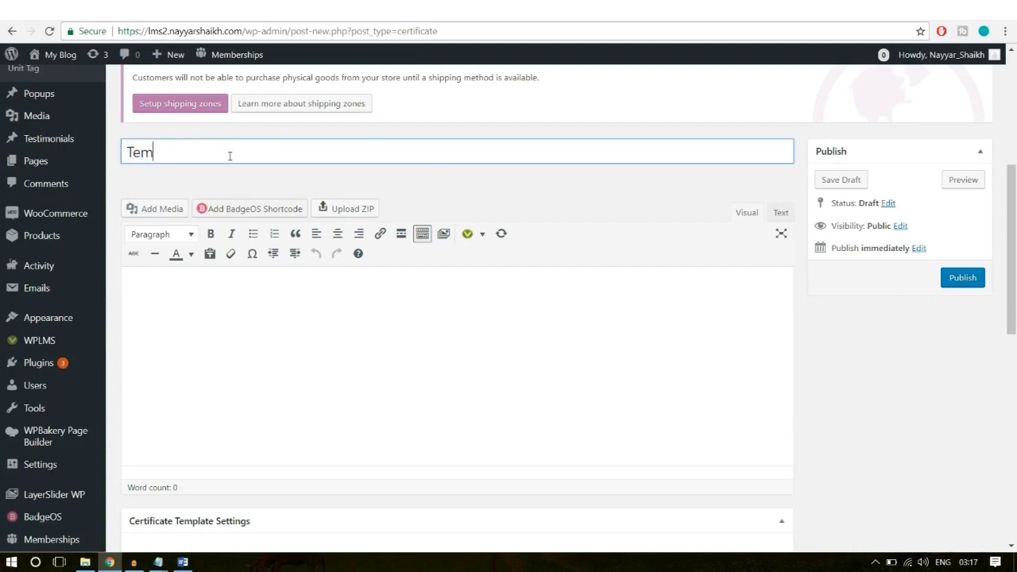
{"action": "type", "text": "plate - 1"}
{"action": "left_click", "coordinate": [285, 382]}
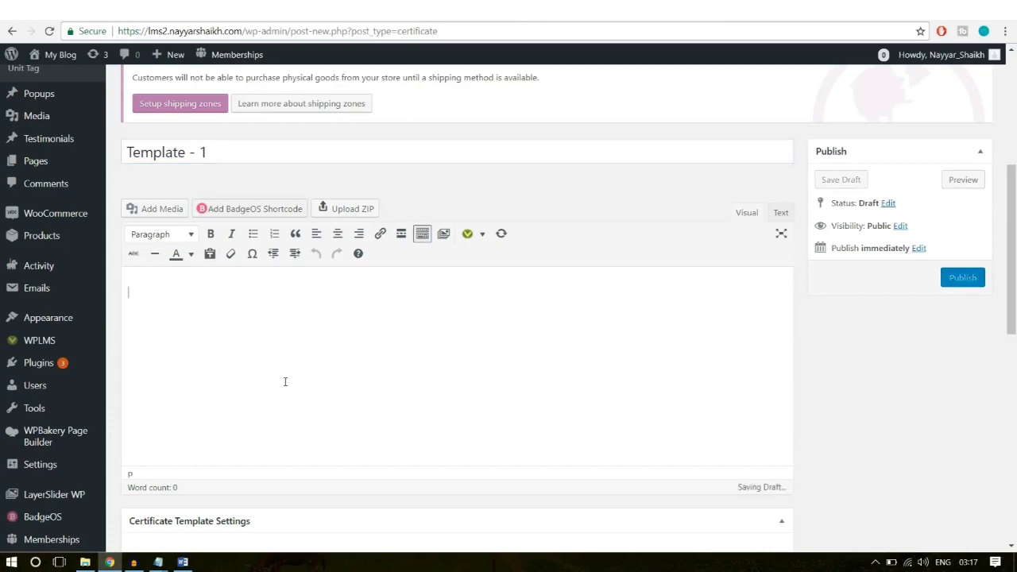
{"action": "scroll", "coordinate": [686, 325], "scroll_direction": "down", "scroll_amount": 1}
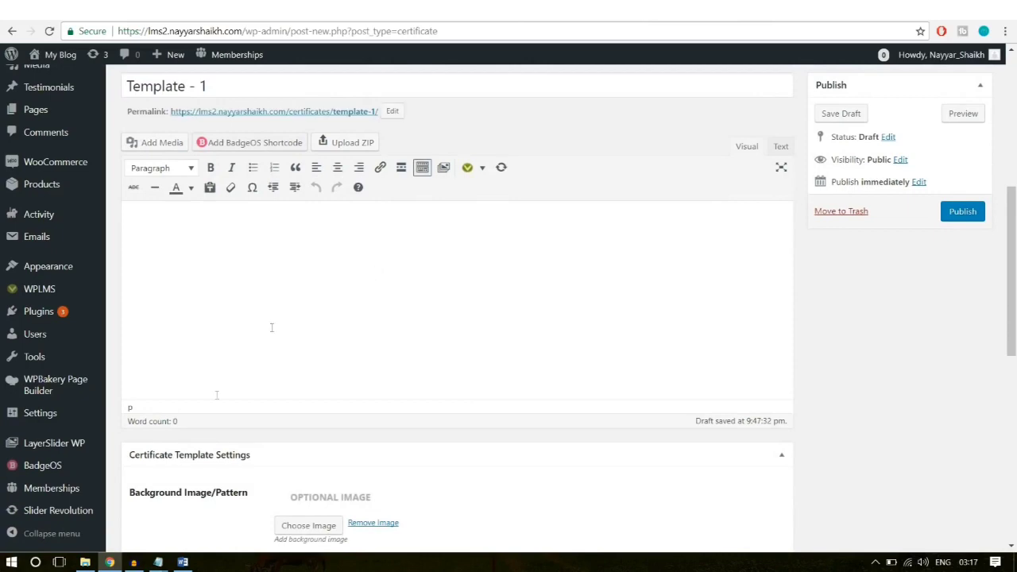
Step: Open Certificate Layout.txt in Notepad and copy all of its certificate text
{"action": "left_click", "coordinate": [85, 562]}
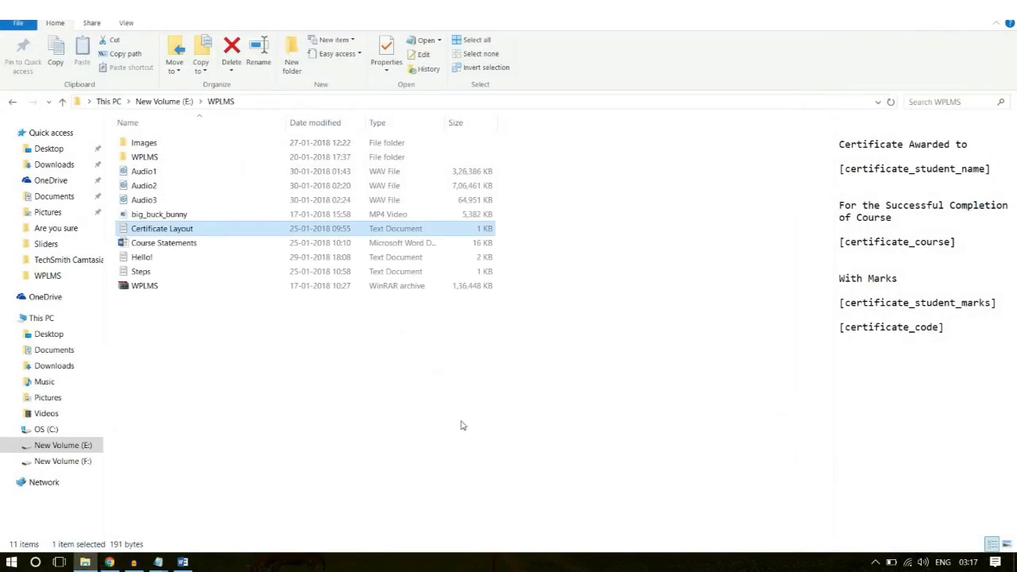
{"action": "double_click", "coordinate": [160, 236]}
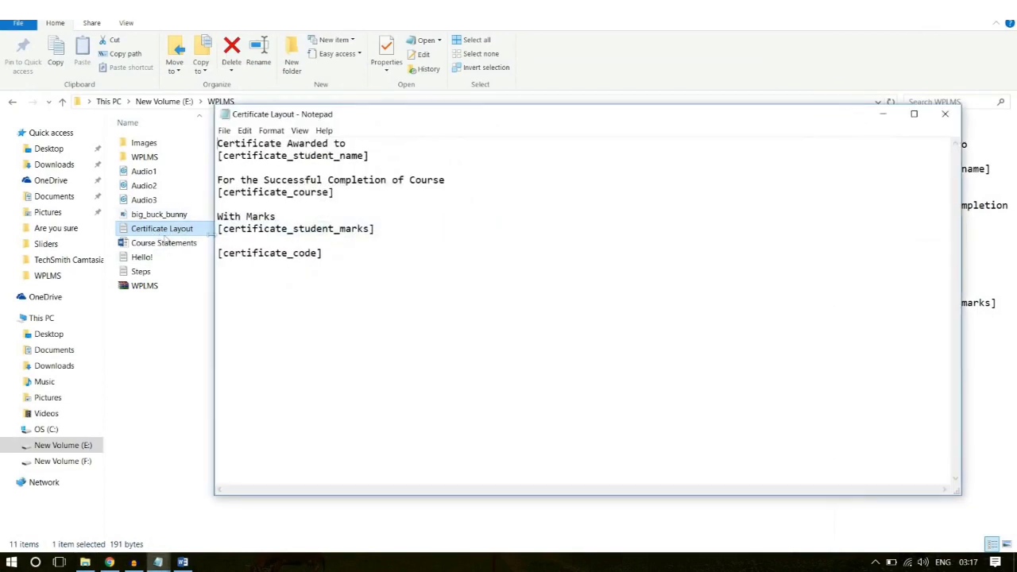
{"action": "left_click_drag", "start_coordinate": [346, 258], "coordinate": [217, 127]}
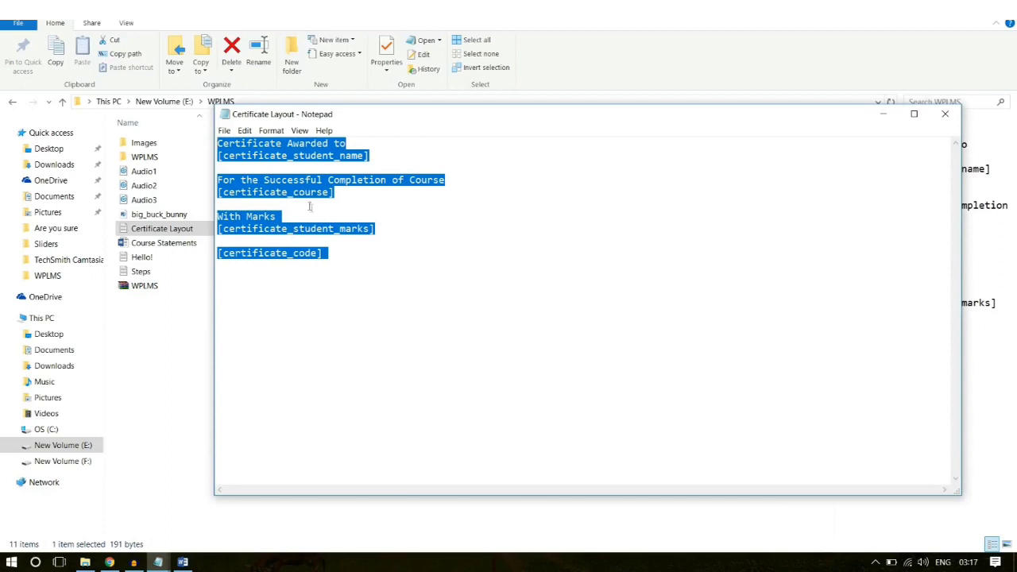
{"action": "key", "text": "ctrl+c"}
{"action": "left_click", "coordinate": [110, 562]}
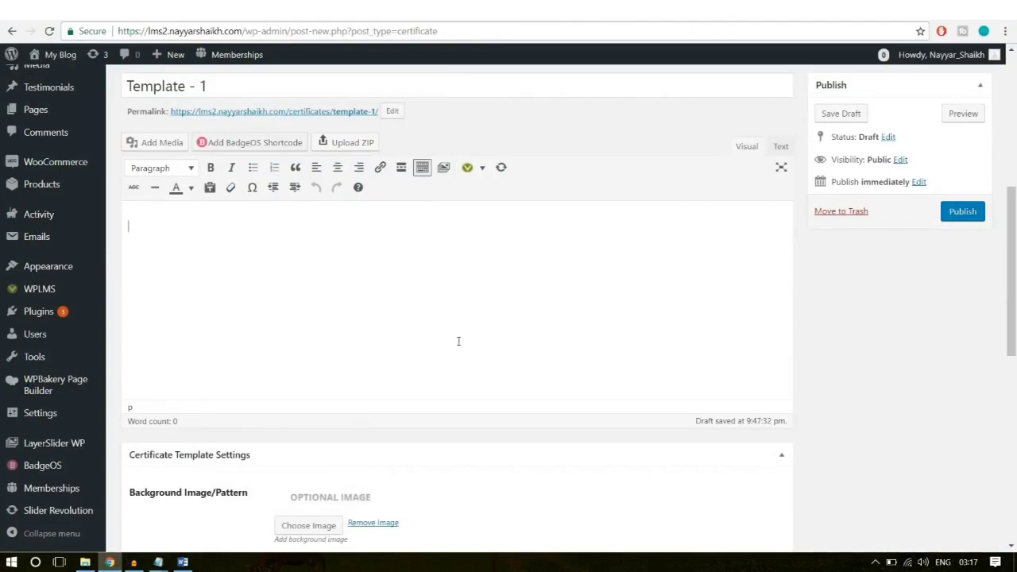
Step: Paste the certificate wording and shortcodes into the body and centre all lines
{"action": "key", "text": "ctrl+v"}
{"action": "left_click_drag", "start_coordinate": [278, 451], "coordinate": [162, 218]}
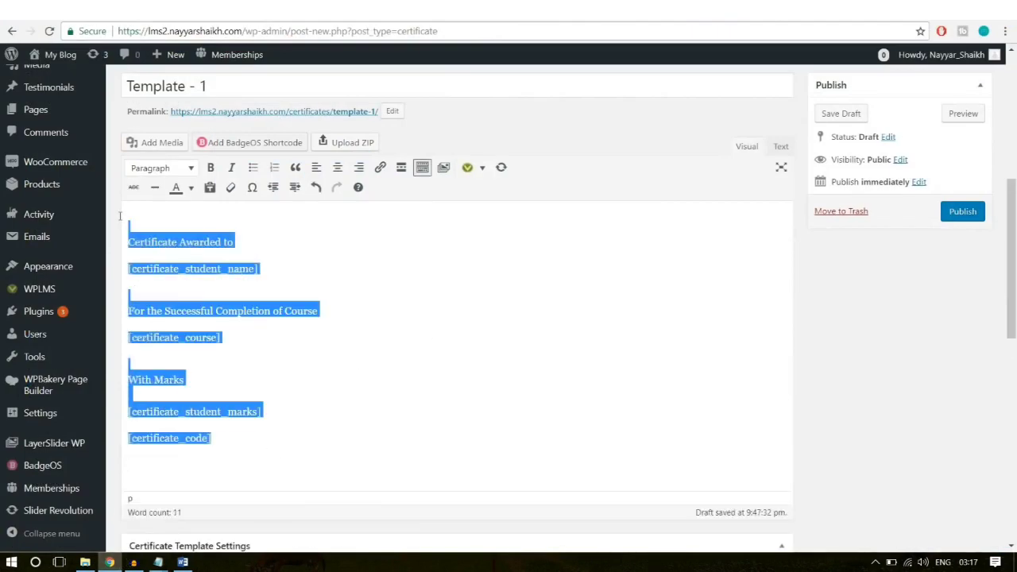
{"action": "left_click", "coordinate": [337, 167]}
{"action": "left_click", "coordinate": [470, 268]}
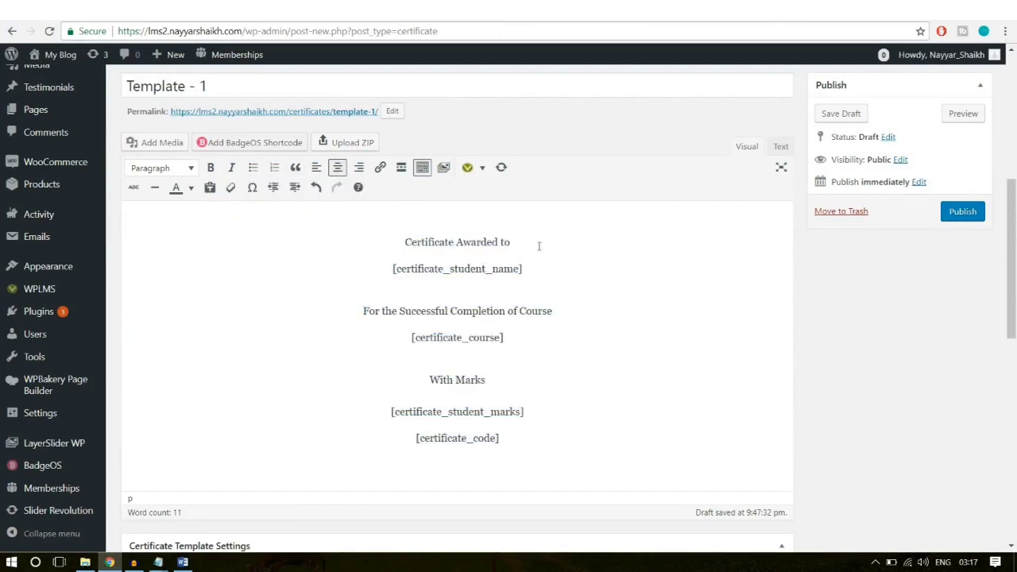
Step: Select the 'Certificate Awarded to' line and the [certificate_student_name] shortcode line
{"action": "left_click_drag", "start_coordinate": [539, 267], "coordinate": [391, 245]}
{"action": "left_click_drag", "start_coordinate": [515, 241], "coordinate": [400, 241]}
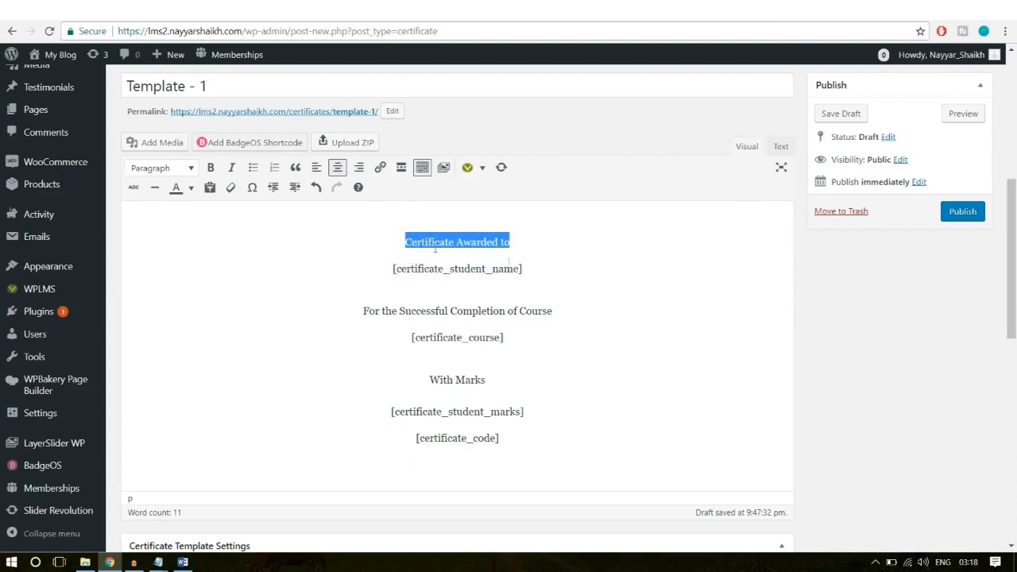
{"action": "left_click_drag", "start_coordinate": [537, 268], "coordinate": [378, 267]}
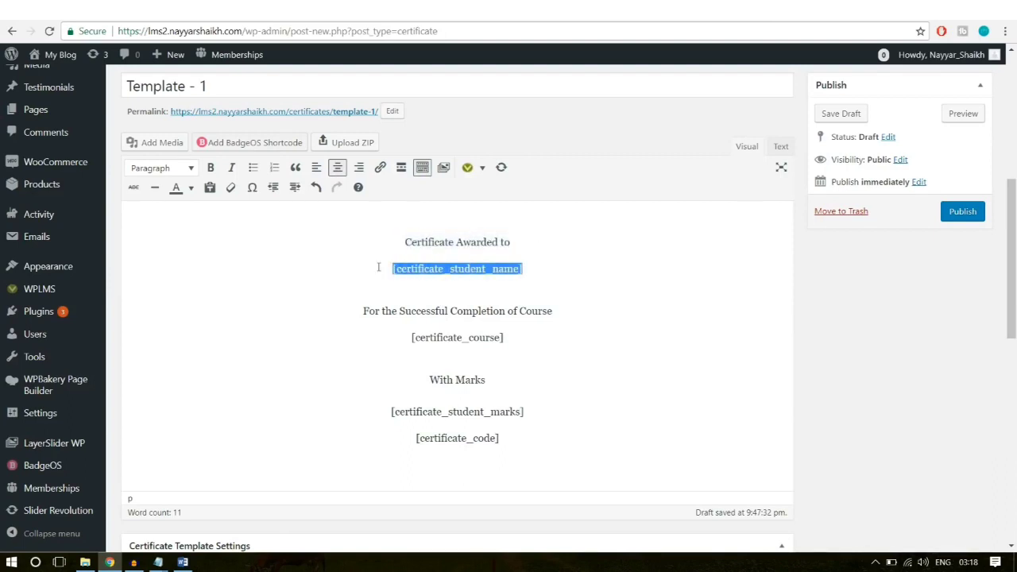
{"action": "left_click", "coordinate": [429, 274]}
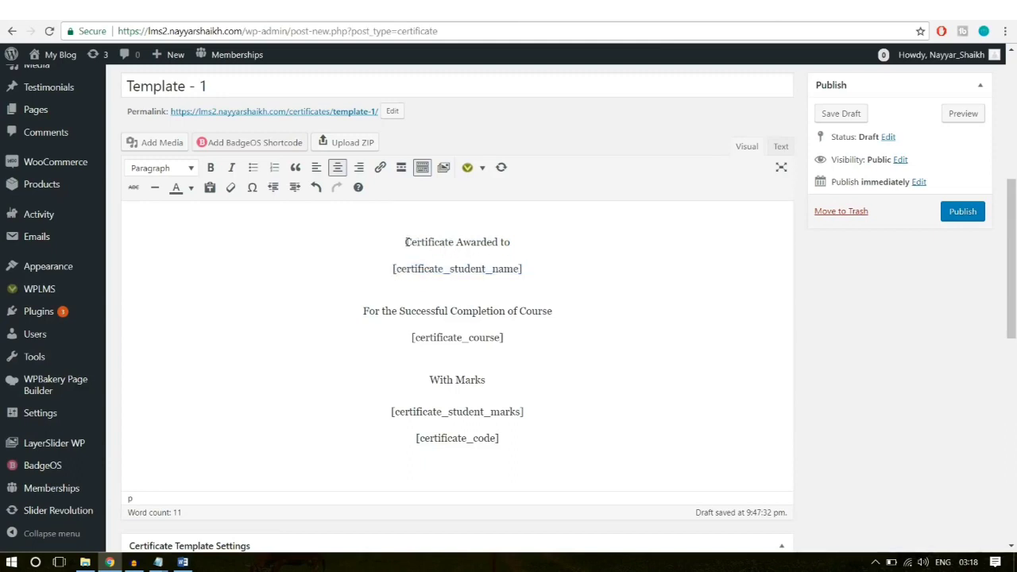
{"action": "left_click_drag", "start_coordinate": [406, 241], "coordinate": [410, 273]}
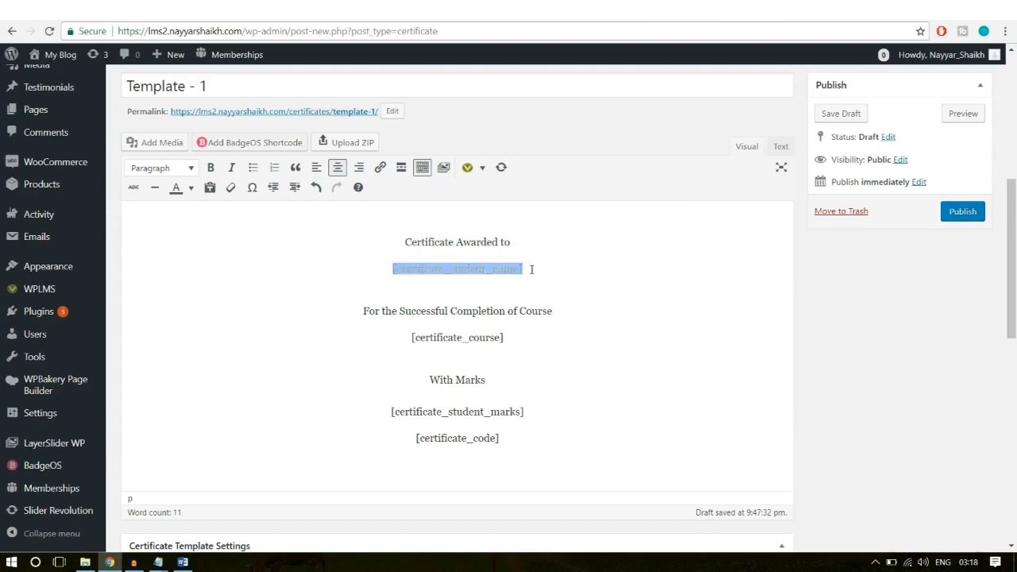
{"action": "left_click_drag", "start_coordinate": [533, 270], "coordinate": [393, 268]}
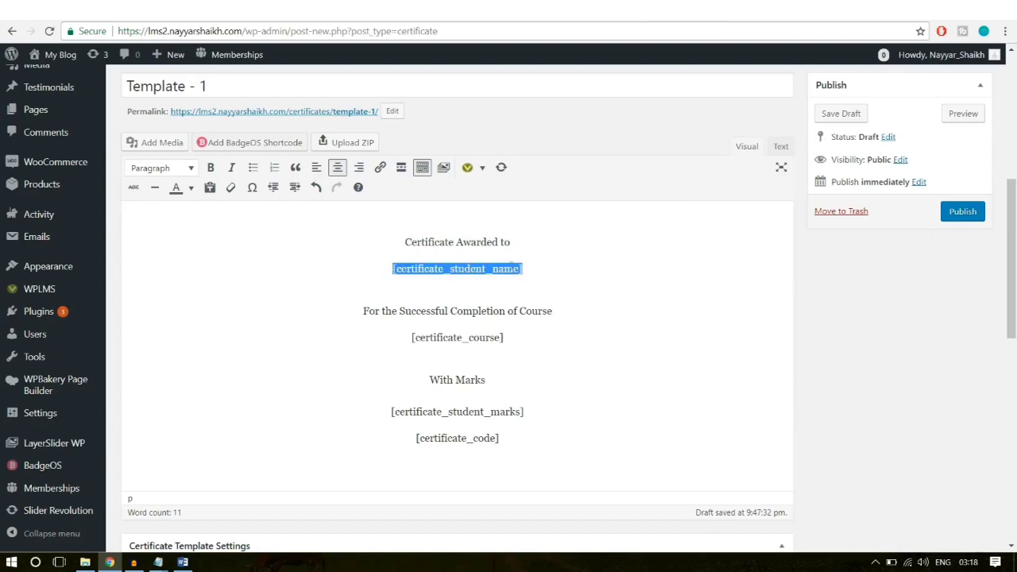
{"action": "left_click", "coordinate": [545, 265]}
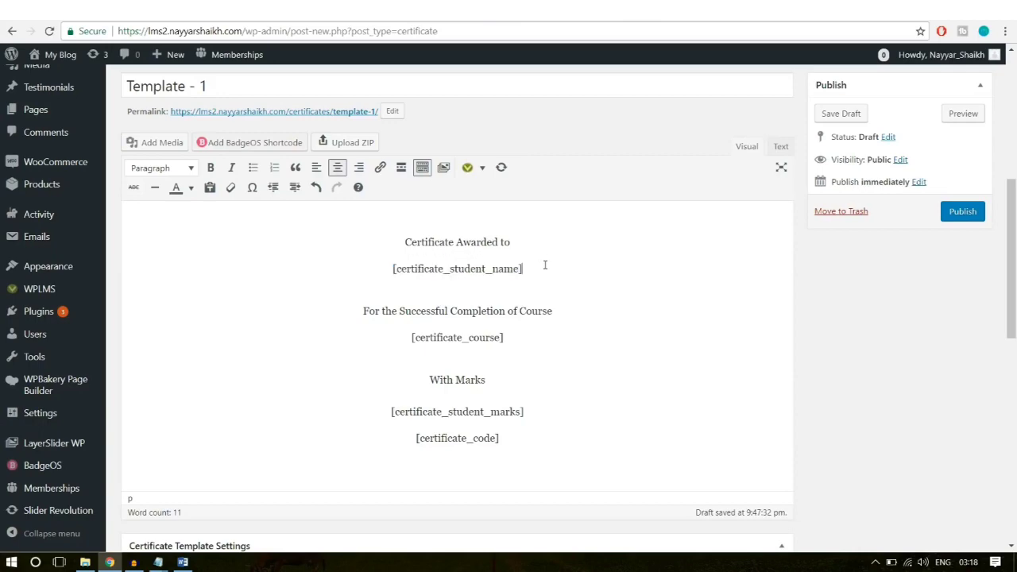
{"action": "scroll", "coordinate": [684, 341], "scroll_direction": "down", "scroll_amount": 10}
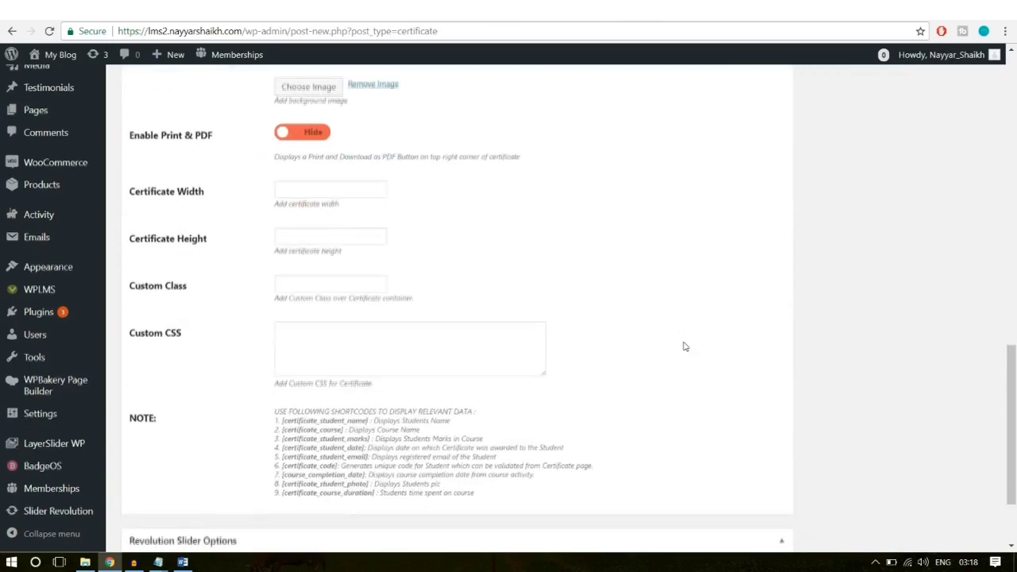
{"action": "mouse_move", "coordinate": [395, 371]}
{"action": "left_mouse_down"}
{"action": "mouse_move", "coordinate": [369, 400]}
{"action": "mouse_move", "coordinate": [382, 371]}
{"action": "left_mouse_up"}
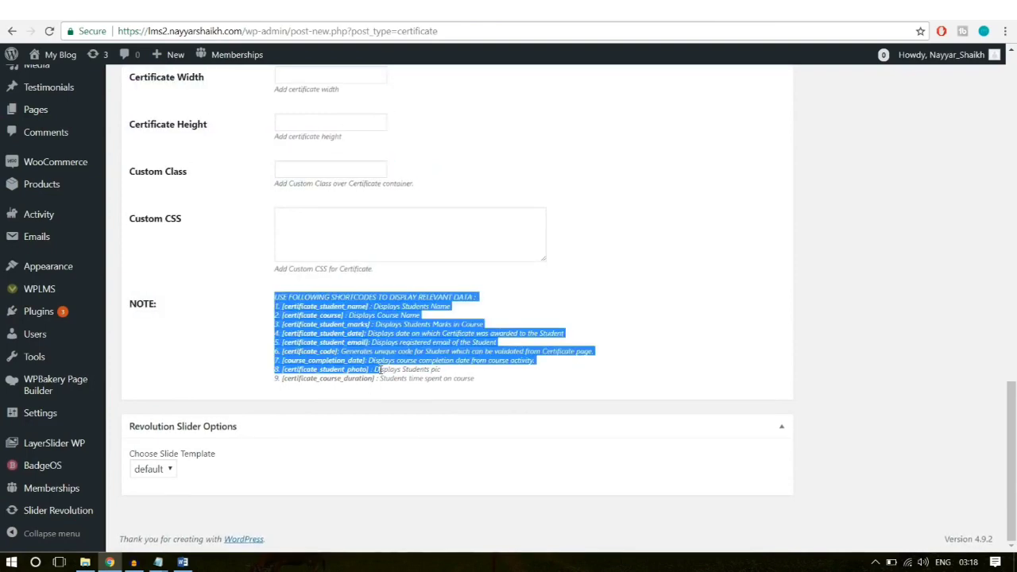
{"action": "left_click", "coordinate": [379, 371]}
{"action": "left_click_drag", "start_coordinate": [287, 352], "coordinate": [275, 305]}
{"action": "left_click", "coordinate": [368, 361]}
{"action": "left_click", "coordinate": [305, 377]}
{"action": "left_click", "coordinate": [401, 379]}
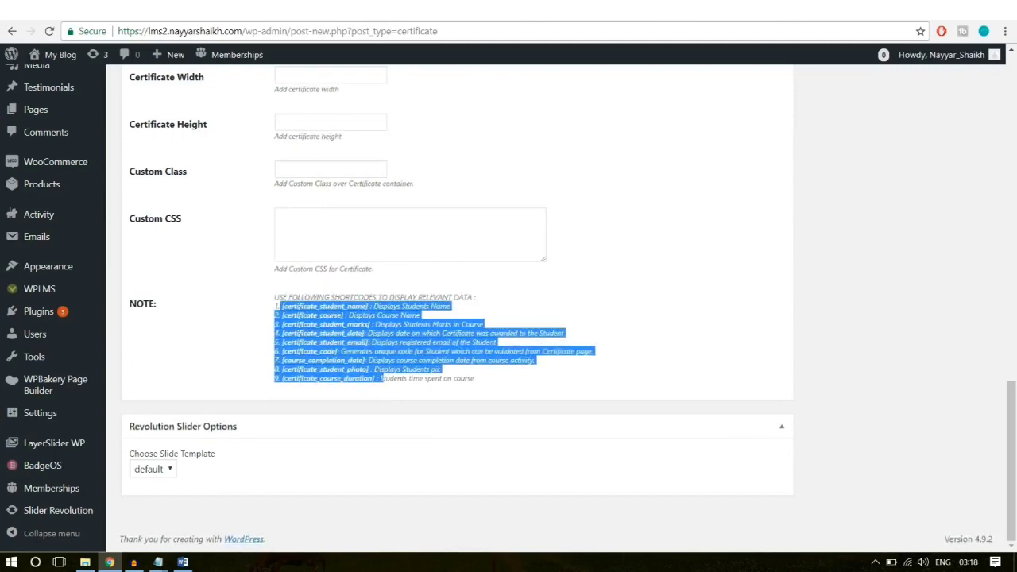
{"action": "scroll", "coordinate": [549, 362], "scroll_direction": "up", "scroll_amount": 15}
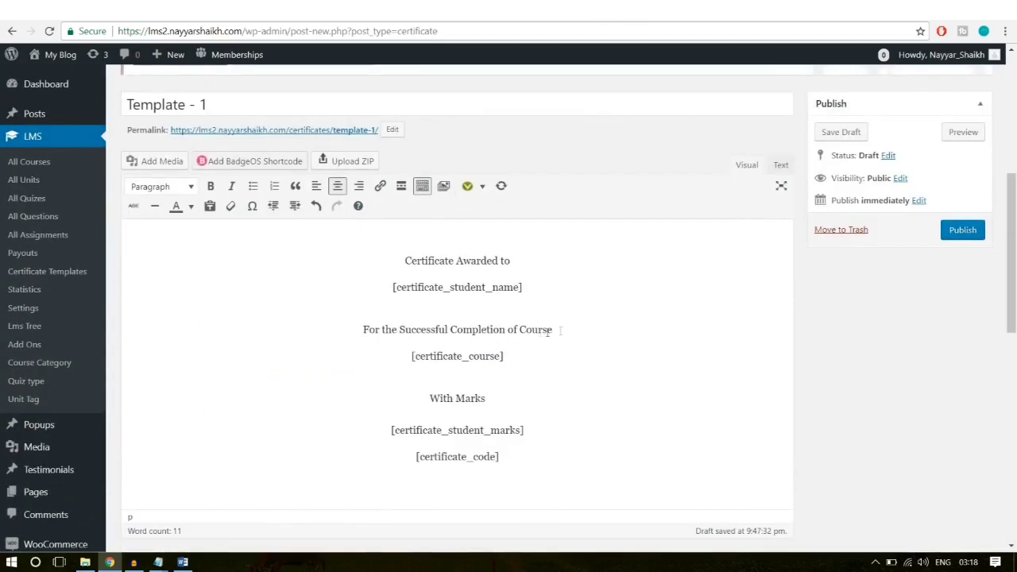
Step: Make the award line and student name line Heading 1
{"action": "left_click_drag", "start_coordinate": [560, 328], "coordinate": [525, 329]}
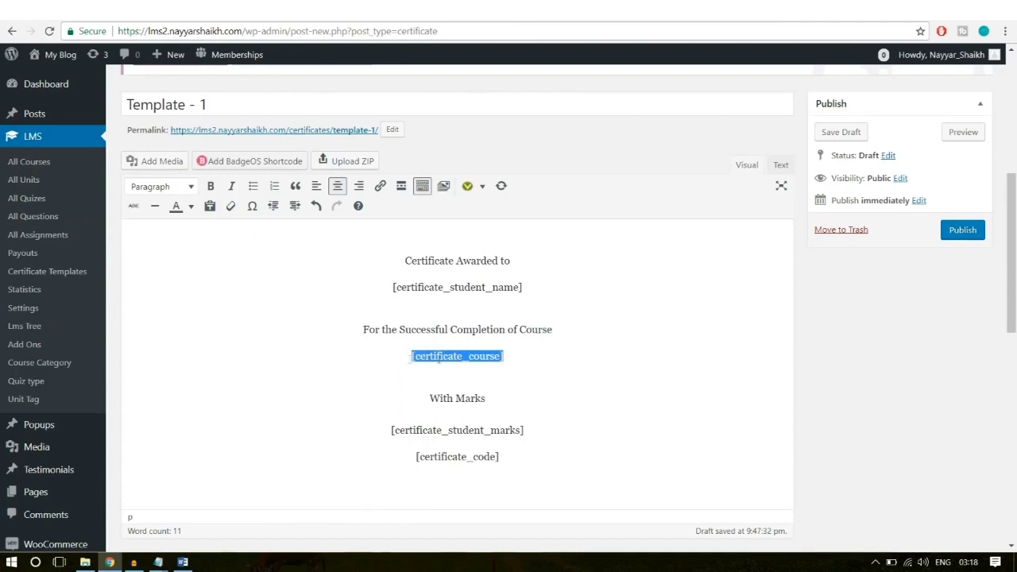
{"action": "left_click_drag", "start_coordinate": [487, 356], "coordinate": [457, 360]}
{"action": "left_click", "coordinate": [511, 357]}
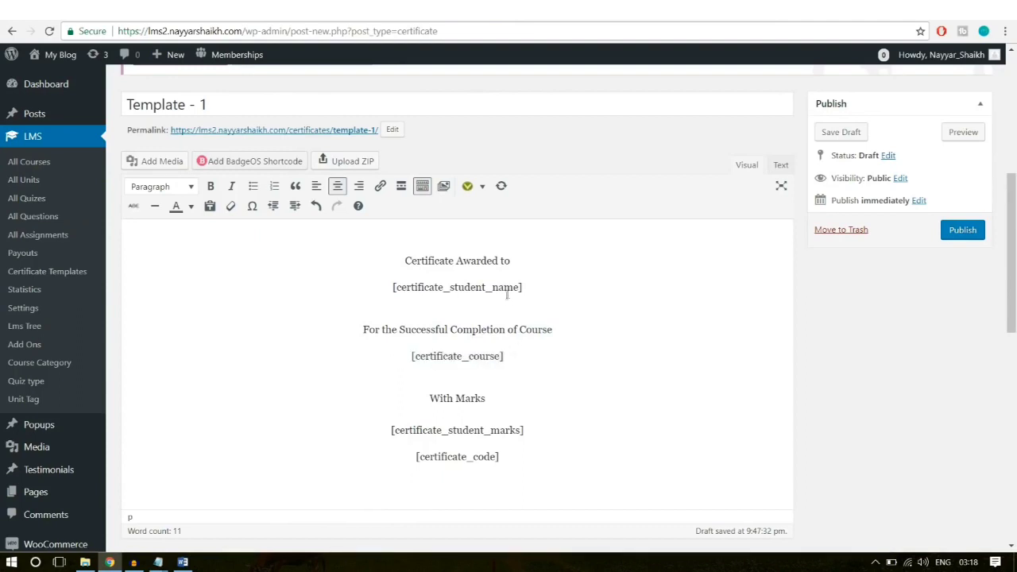
{"action": "left_click_drag", "start_coordinate": [540, 287], "coordinate": [386, 260]}
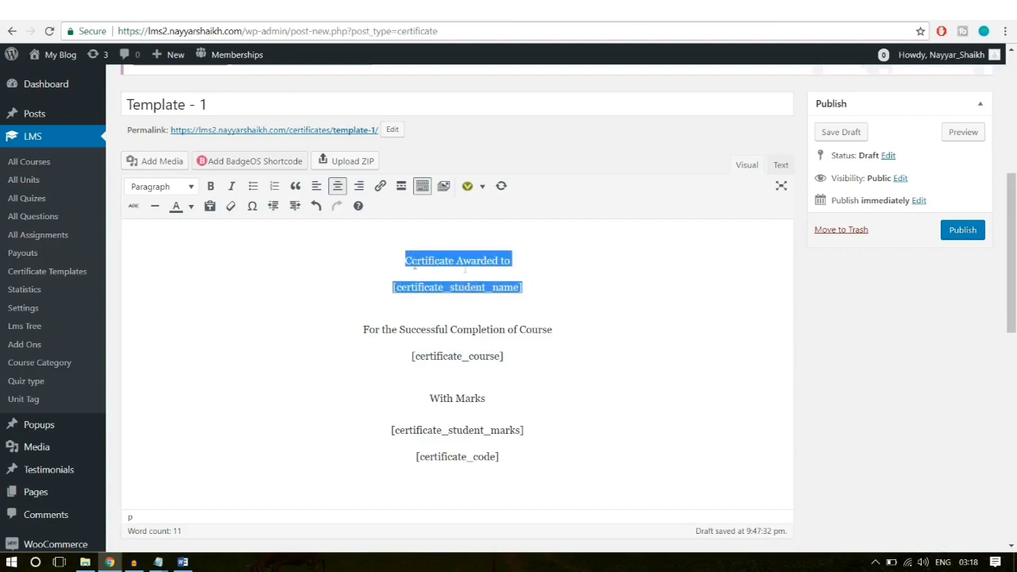
{"action": "left_click", "coordinate": [178, 190]}
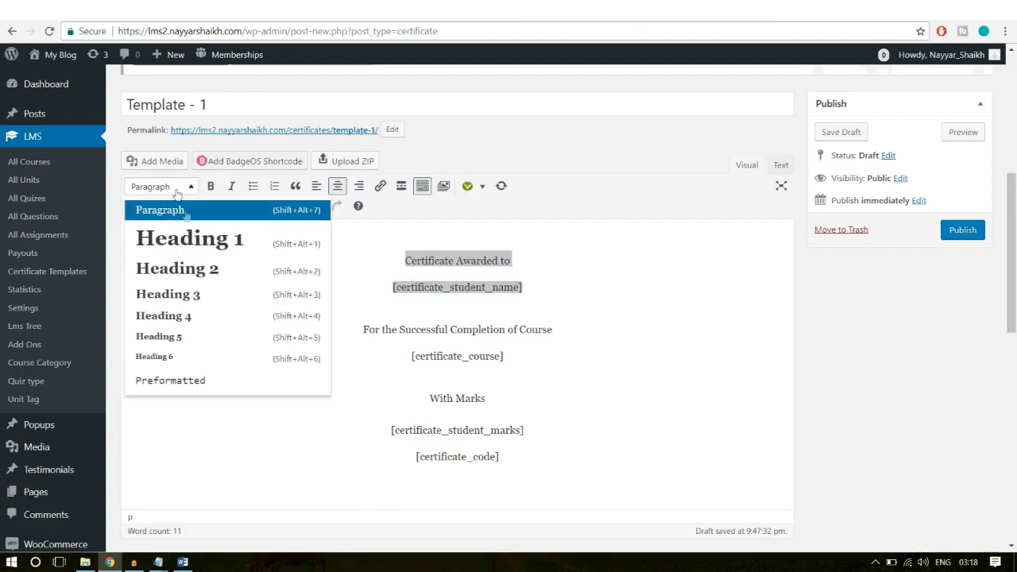
{"action": "left_click", "coordinate": [194, 246]}
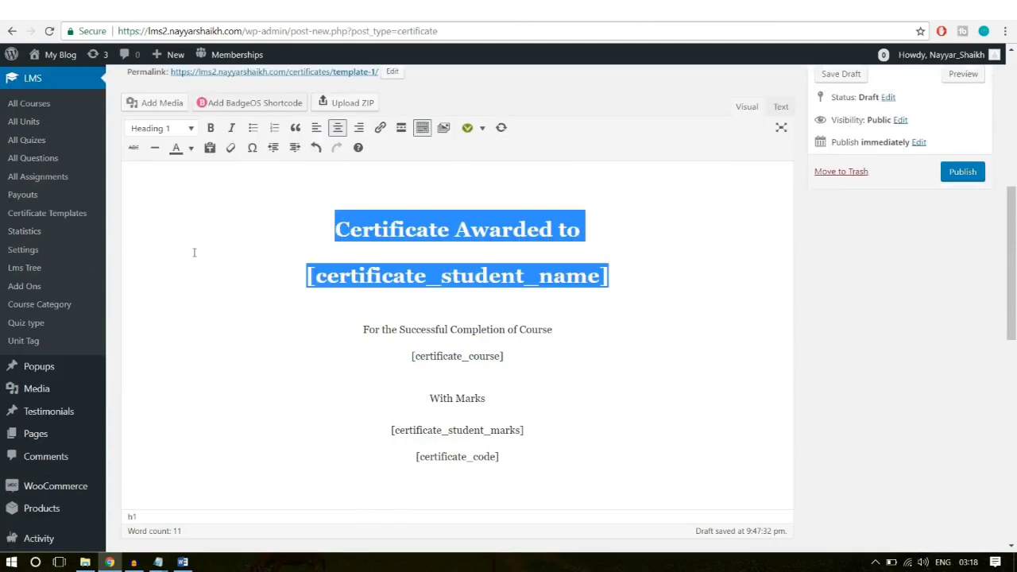
{"action": "left_click", "coordinate": [614, 257]}
Step: Format the completion and course lines as Heading 2
{"action": "left_click_drag", "start_coordinate": [622, 263], "coordinate": [332, 226]}
{"action": "left_click", "coordinate": [361, 231]}
{"action": "left_click_drag", "start_coordinate": [576, 329], "coordinate": [363, 334]}
{"action": "left_click_drag", "start_coordinate": [528, 352], "coordinate": [362, 329]}
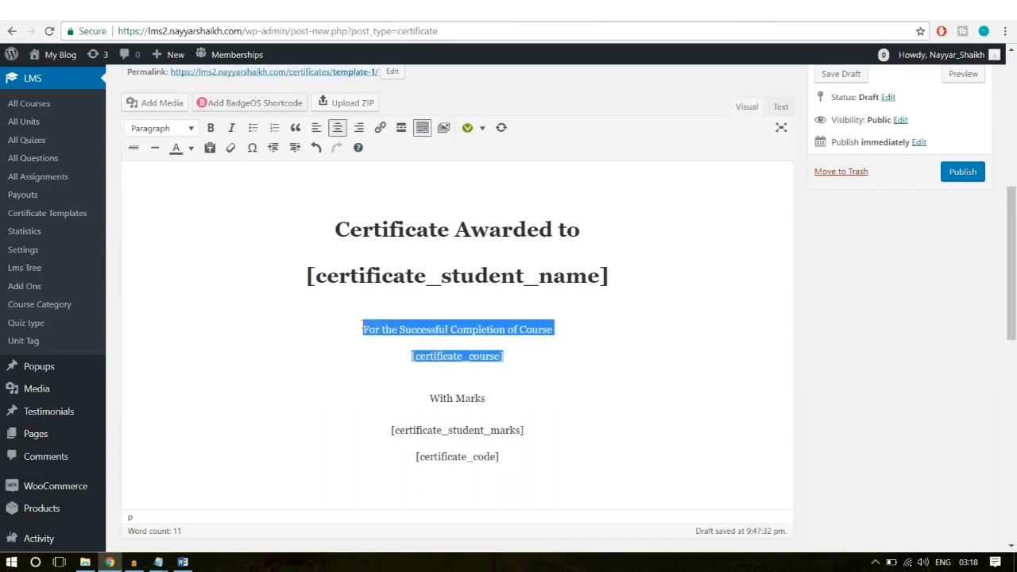
{"action": "left_click", "coordinate": [189, 128]}
{"action": "left_click", "coordinate": [204, 213]}
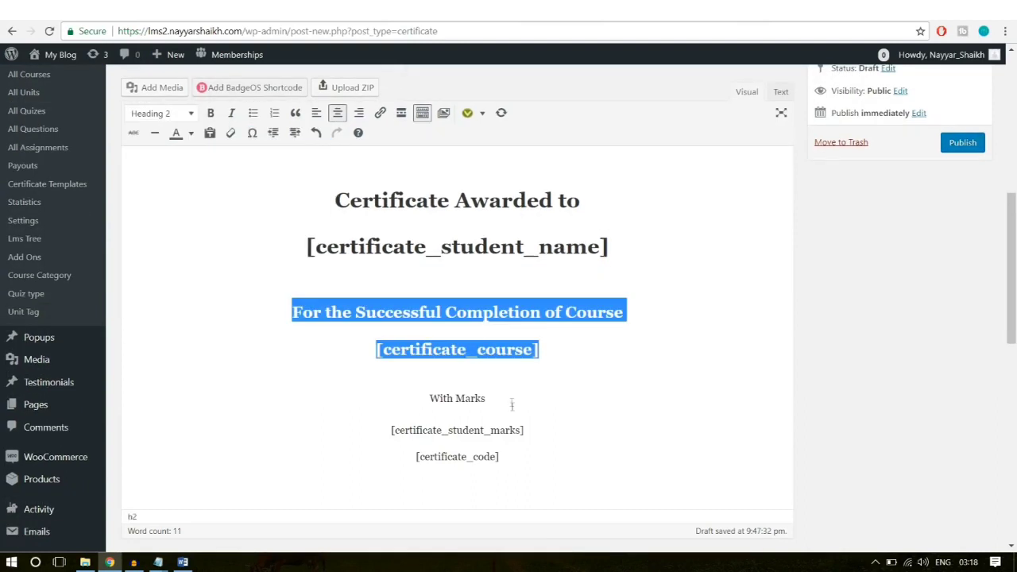
Step: Format the With Marks and marks lines as Heading 3
{"action": "left_click_drag", "start_coordinate": [537, 430], "coordinate": [381, 393]}
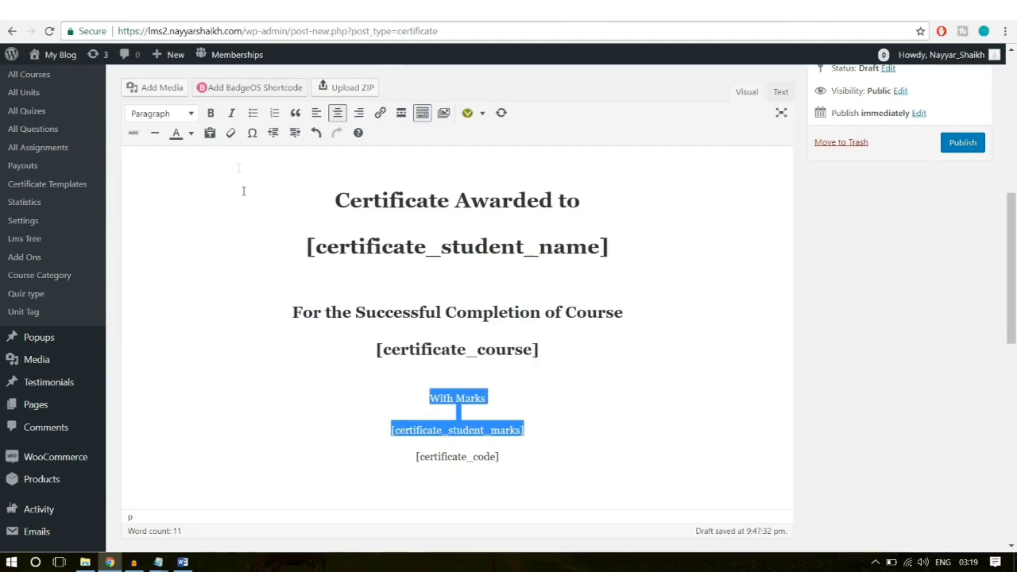
{"action": "left_click", "coordinate": [197, 118]}
{"action": "left_click", "coordinate": [194, 227]}
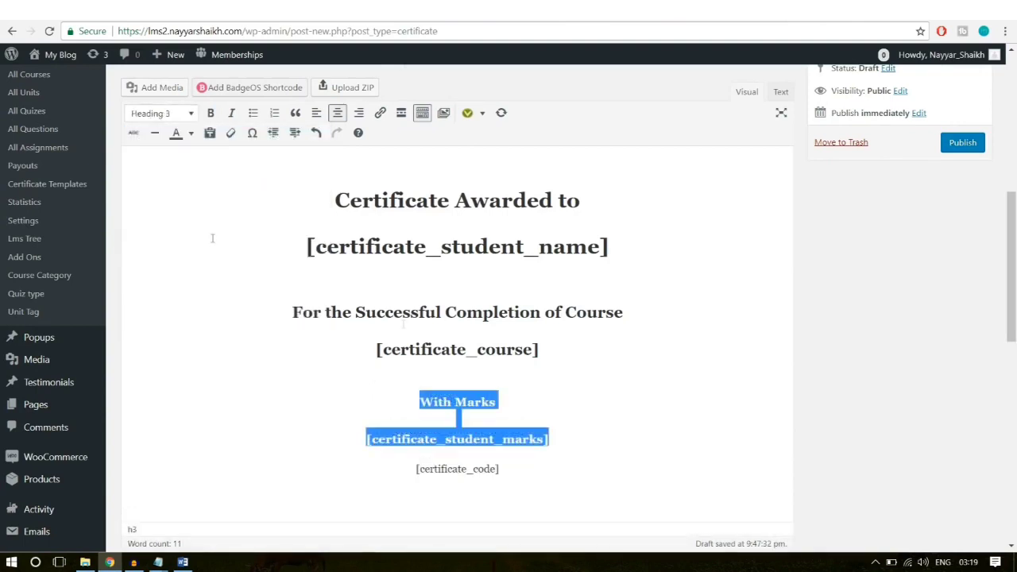
{"action": "left_click", "coordinate": [588, 454]}
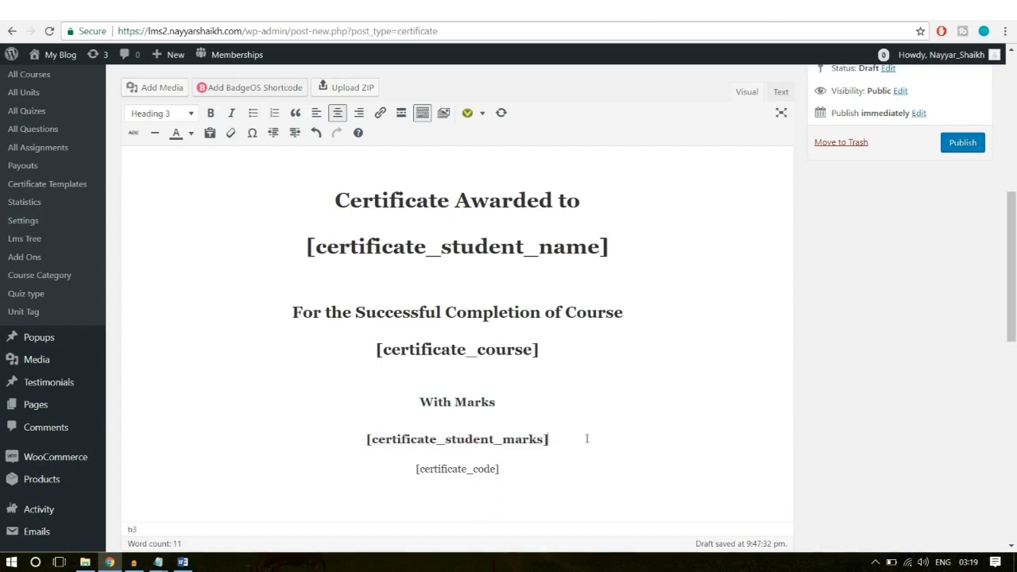
{"action": "scroll", "coordinate": [588, 438], "scroll_direction": "down", "scroll_amount": 1}
{"action": "left_click_drag", "start_coordinate": [560, 461], "coordinate": [371, 464]}
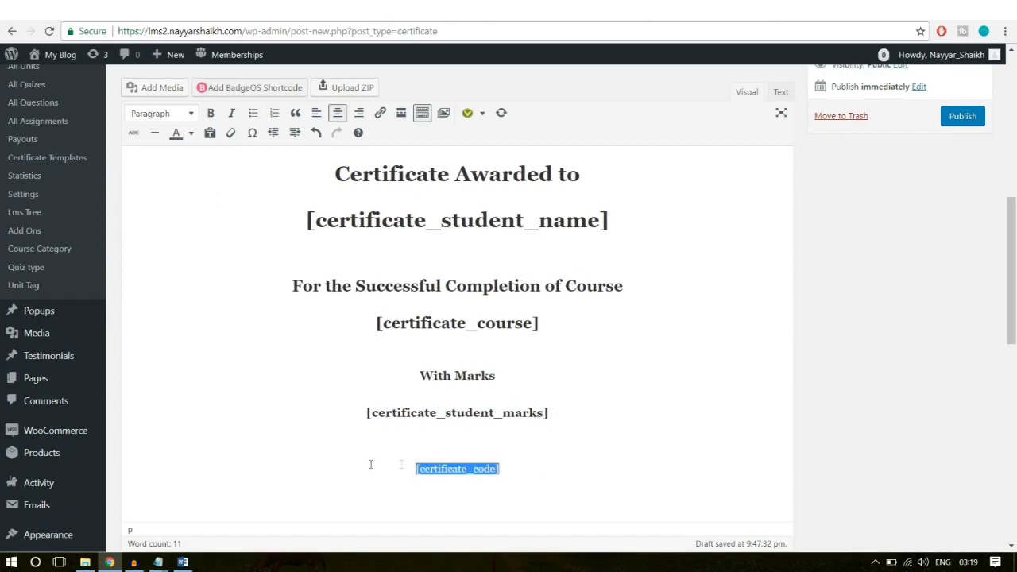
{"action": "left_click", "coordinate": [479, 477]}
{"action": "scroll", "coordinate": [588, 477], "scroll_direction": "up", "scroll_amount": 3}
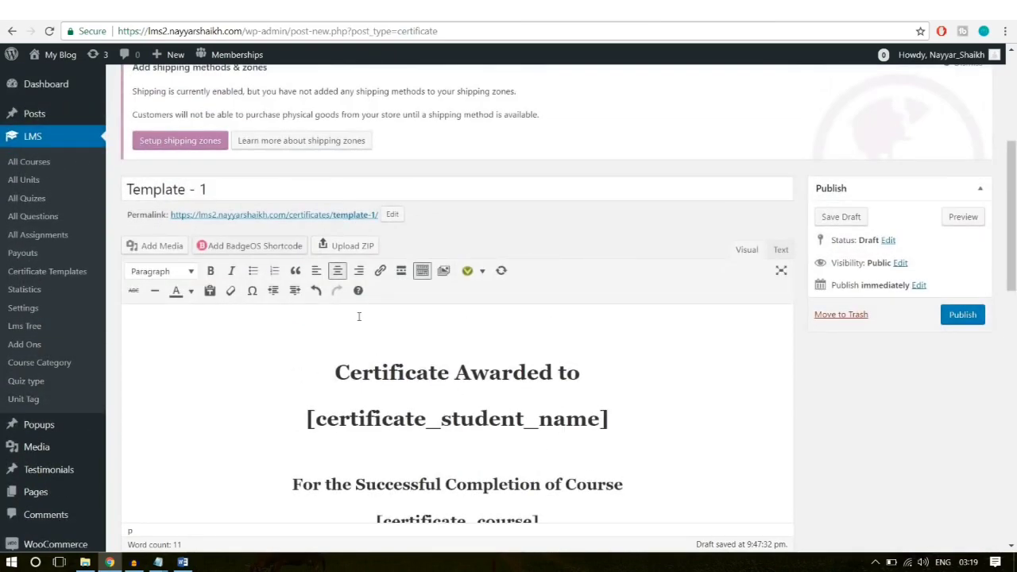
Step: Add a blank centred line above the certificate heading and open Add Media's Upload Files tab
{"action": "left_click", "coordinate": [360, 317]}
{"action": "key", "text": "Return"}
{"action": "left_click", "coordinate": [458, 269]}
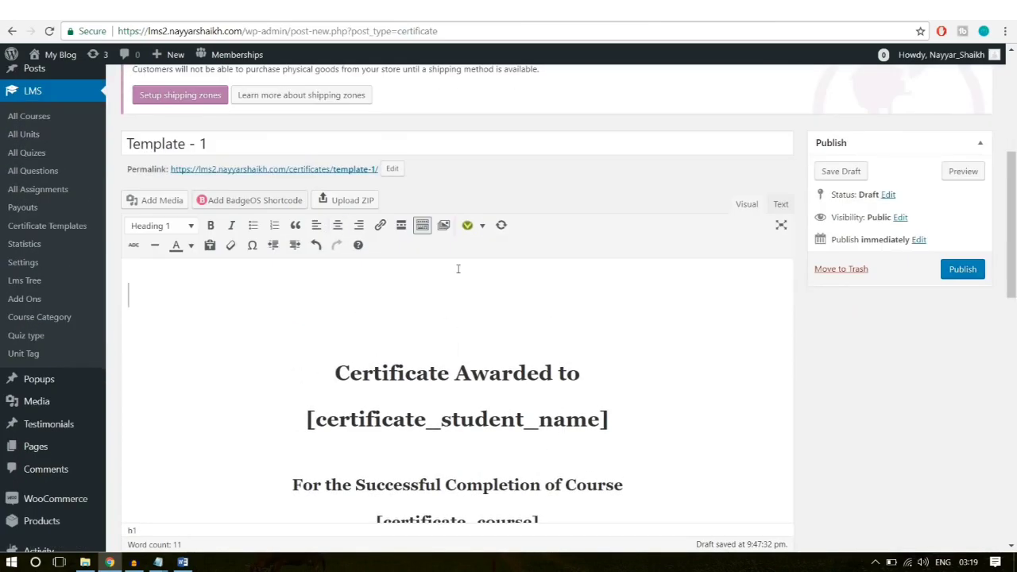
{"action": "key", "text": "Return"}
{"action": "left_click", "coordinate": [444, 259]}
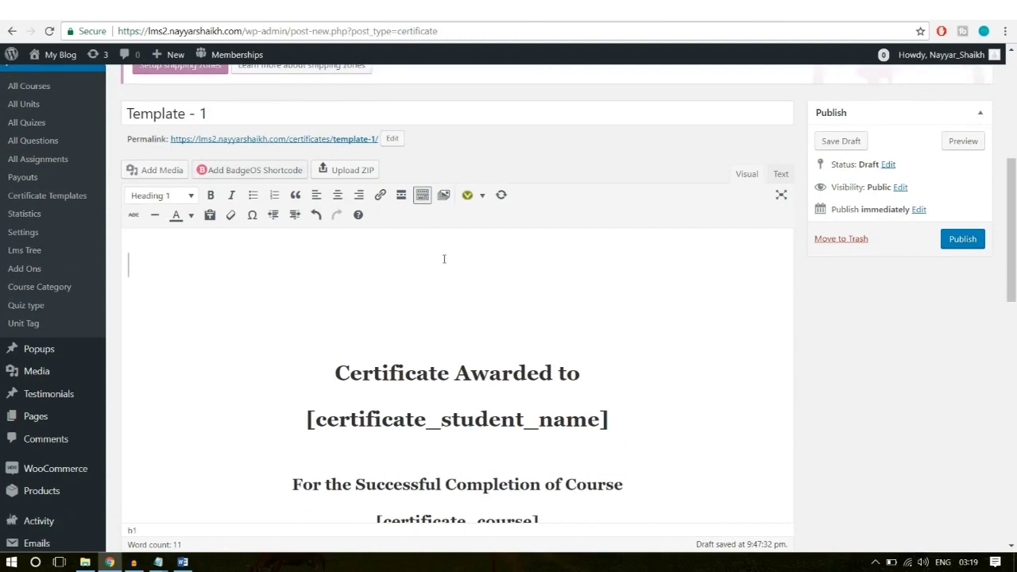
{"action": "key", "text": "Tab"}
{"action": "left_click", "coordinate": [337, 197]}
{"action": "left_click", "coordinate": [143, 172]}
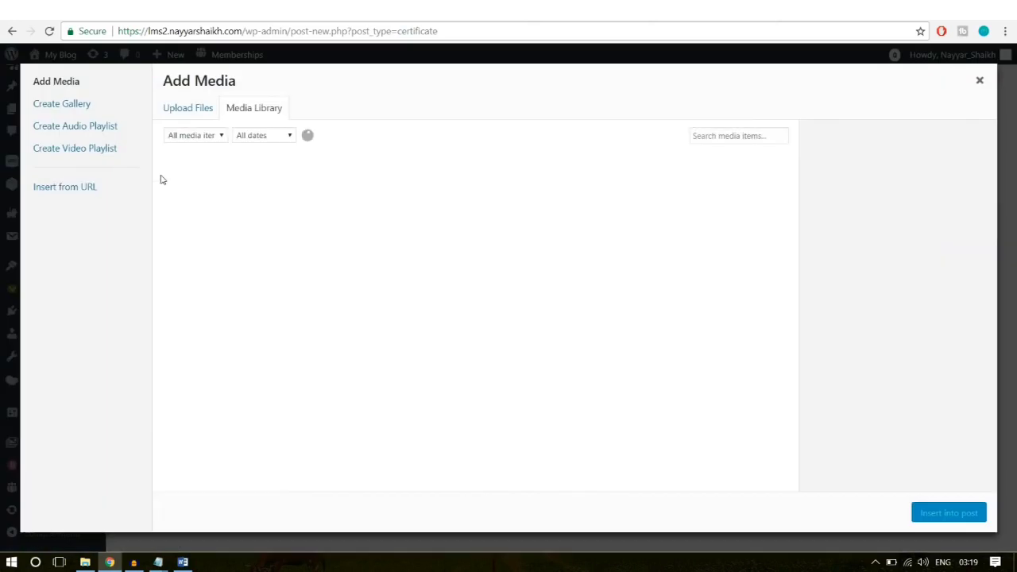
{"action": "left_click", "coordinate": [205, 110]}
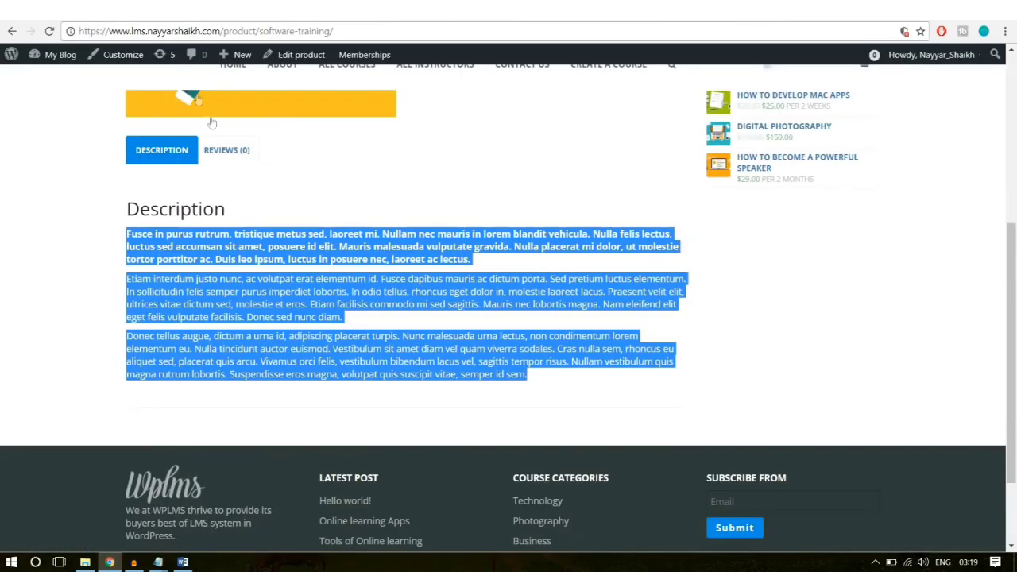
{"action": "scroll", "coordinate": [104, 240], "scroll_direction": "up", "scroll_amount": 1}
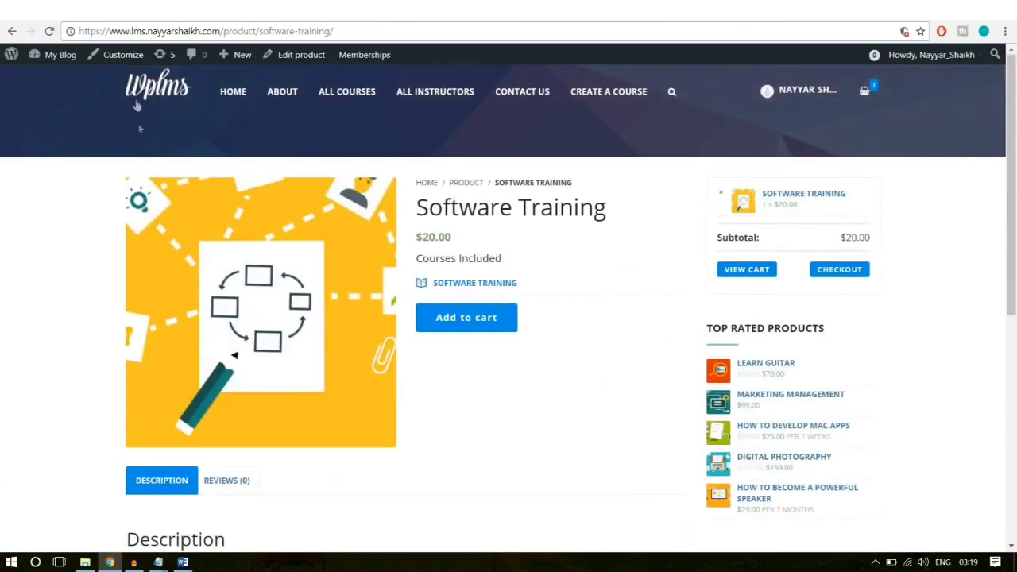
{"action": "left_click", "coordinate": [147, 89]}
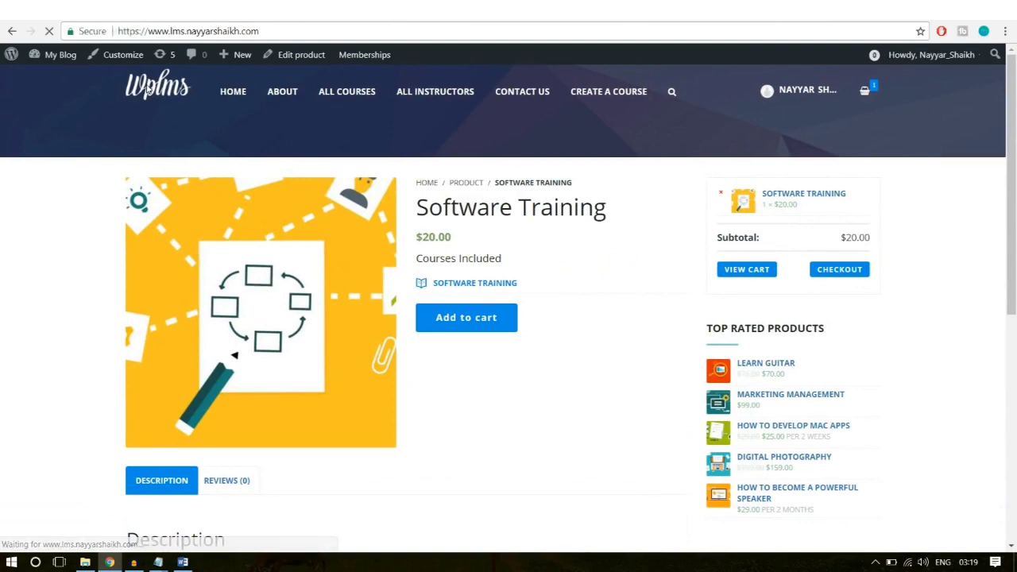
{"action": "scroll", "coordinate": [359, 368], "scroll_direction": "down", "scroll_amount": 20}
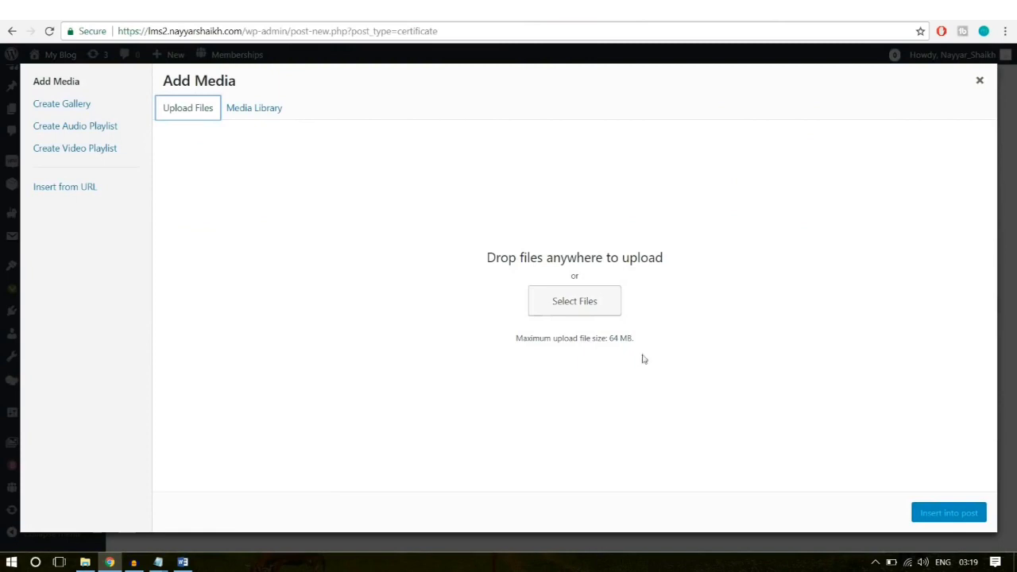
Step: Upload logo1 from the Images folder and insert the CARA INDOORS logo atop the certificate
{"action": "left_click", "coordinate": [586, 302]}
{"action": "scroll", "coordinate": [274, 231], "scroll_direction": "down", "scroll_amount": 5}
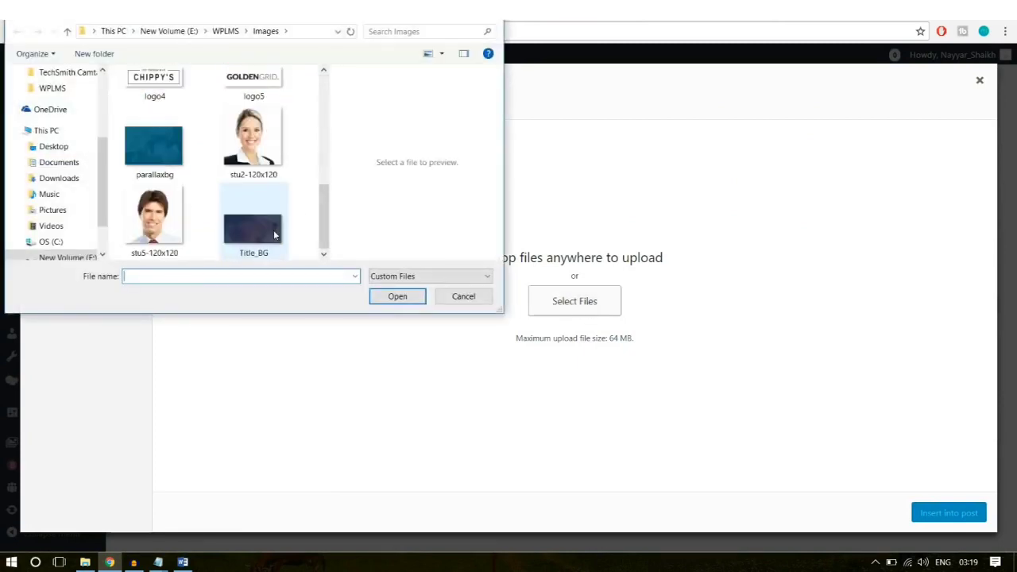
{"action": "scroll", "coordinate": [274, 239], "scroll_direction": "up", "scroll_amount": 2}
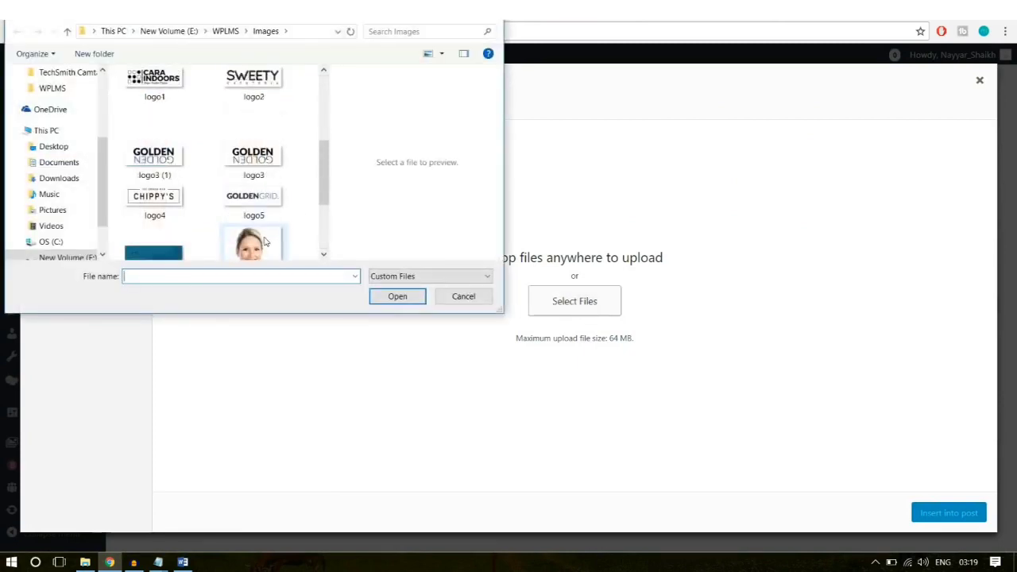
{"action": "scroll", "coordinate": [265, 241], "scroll_direction": "up", "scroll_amount": 2}
{"action": "left_click", "coordinate": [188, 202]}
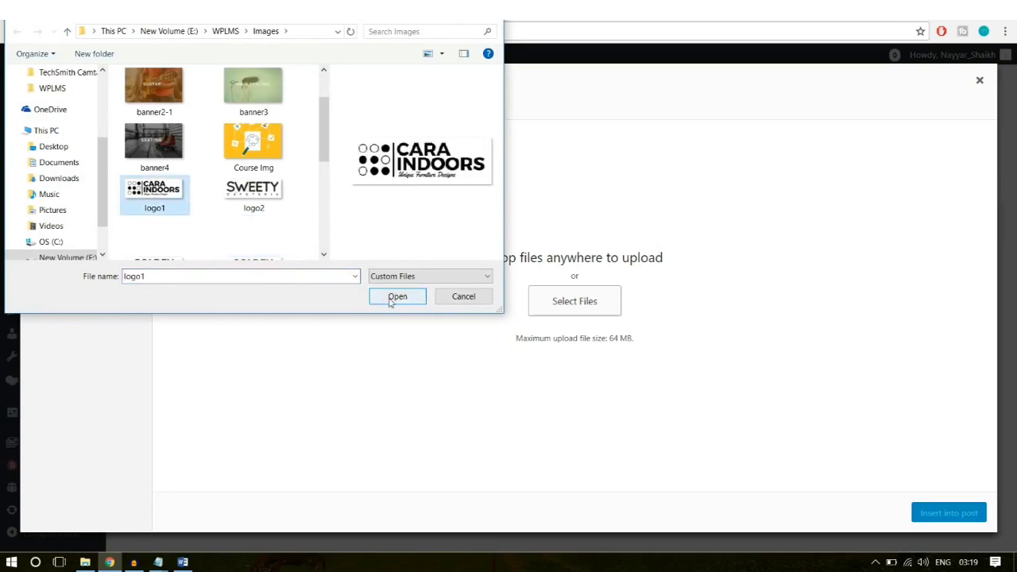
{"action": "left_click", "coordinate": [396, 297]}
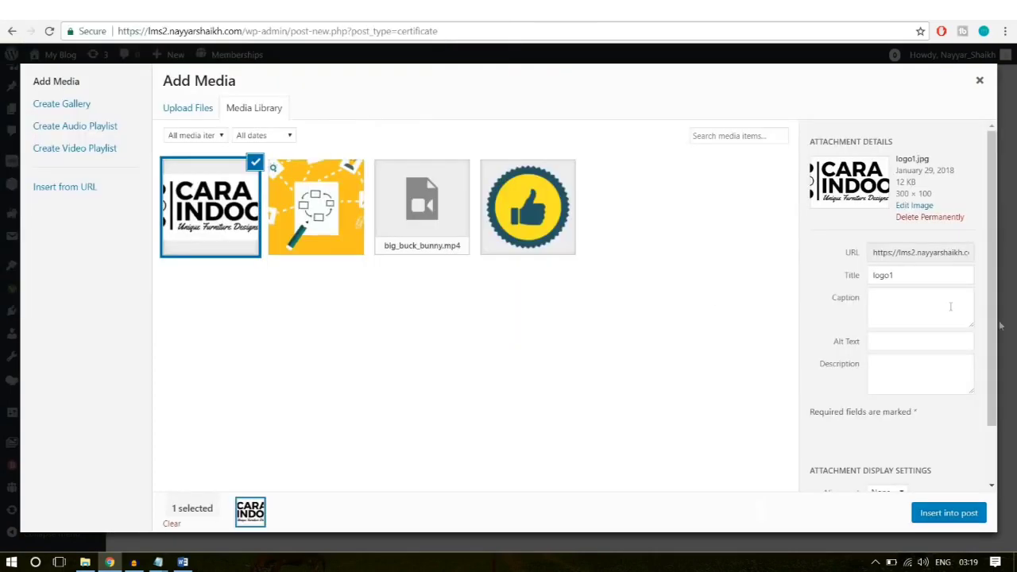
{"action": "left_click", "coordinate": [944, 515]}
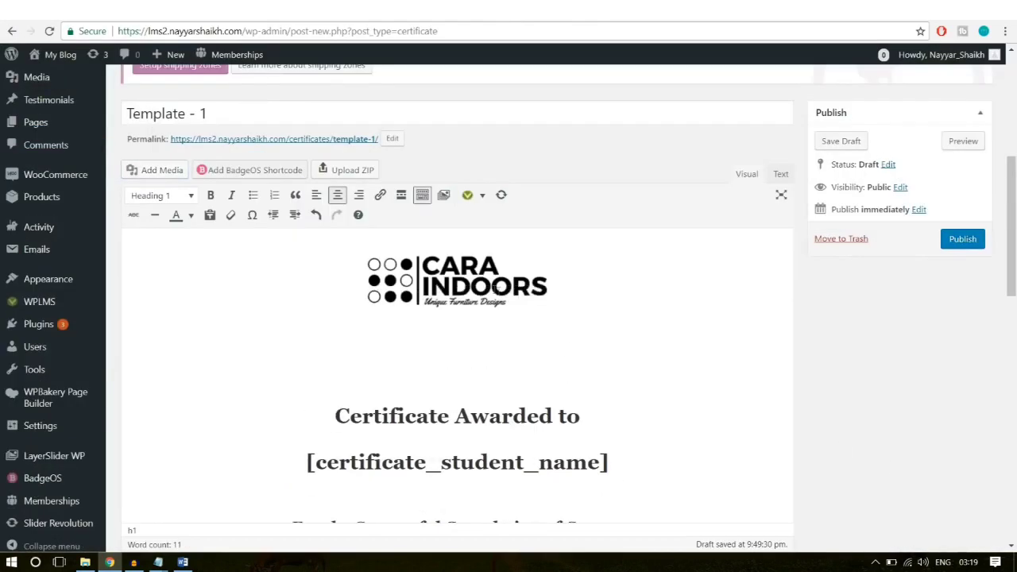
{"action": "left_click", "coordinate": [507, 279]}
{"action": "scroll", "coordinate": [599, 337], "scroll_direction": "down", "scroll_amount": 3}
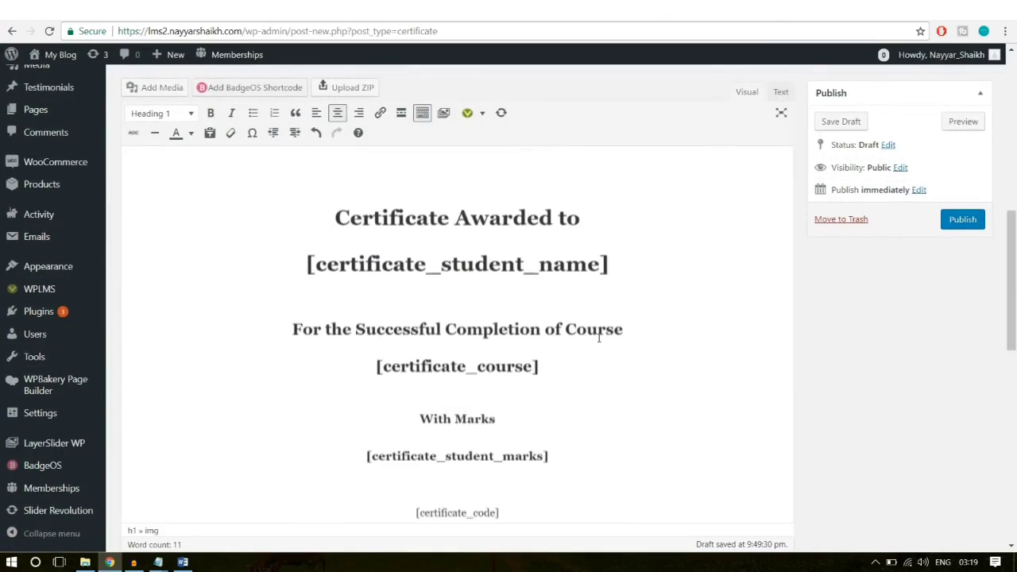
{"action": "scroll", "coordinate": [599, 341], "scroll_direction": "down", "scroll_amount": 5}
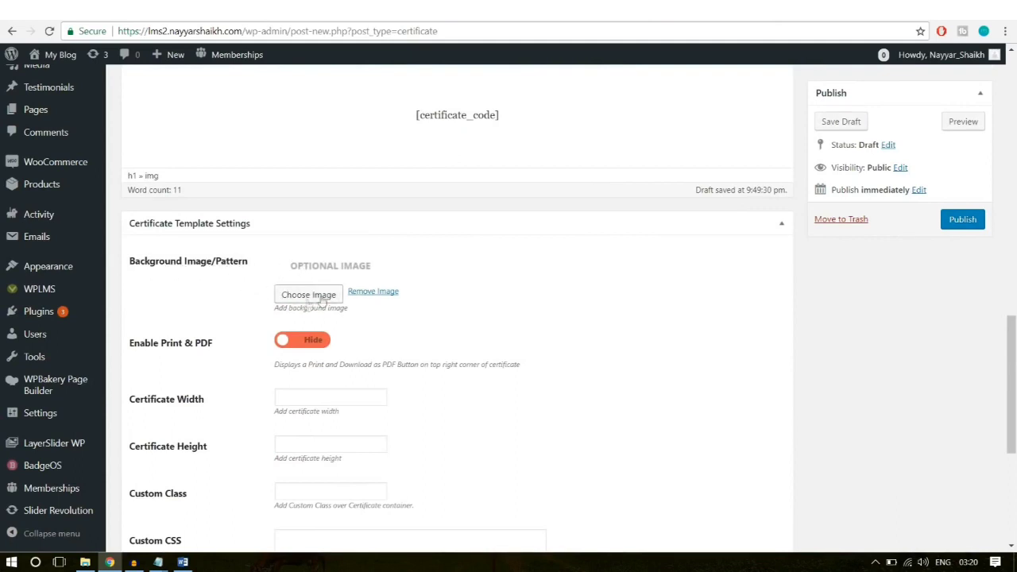
Step: Show the print and PDF download buttons and set the certificate width to 750
{"action": "scroll", "coordinate": [314, 290], "scroll_direction": "down", "scroll_amount": 1}
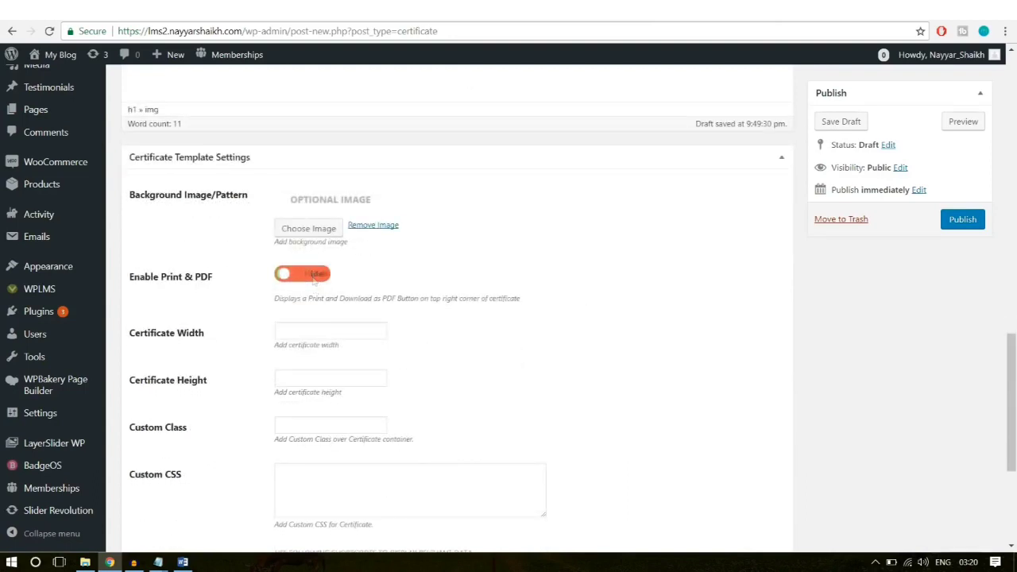
{"action": "left_click", "coordinate": [310, 278]}
{"action": "left_click", "coordinate": [299, 333]}
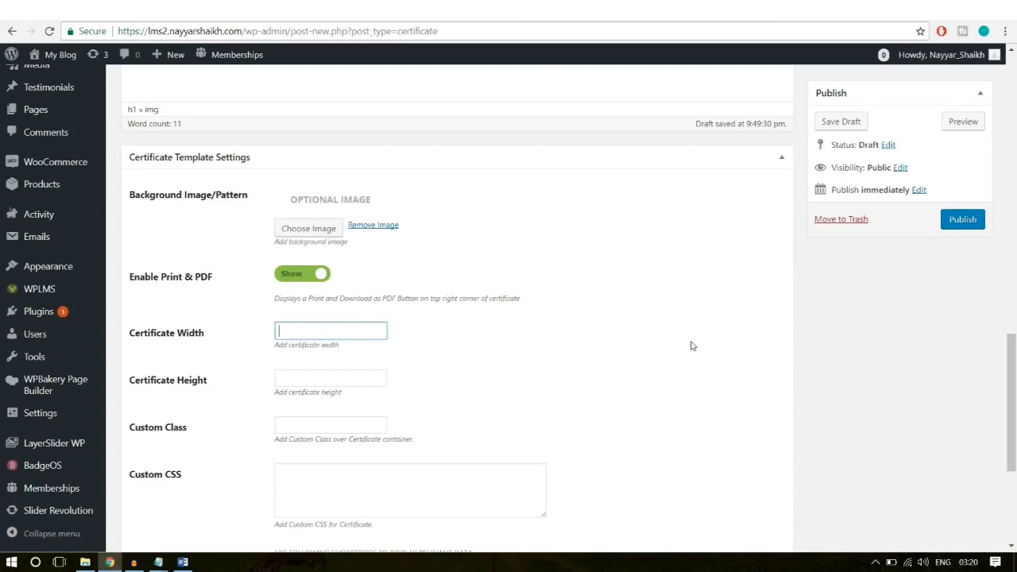
{"action": "type", "text": "750"}
{"action": "left_click", "coordinate": [568, 340]}
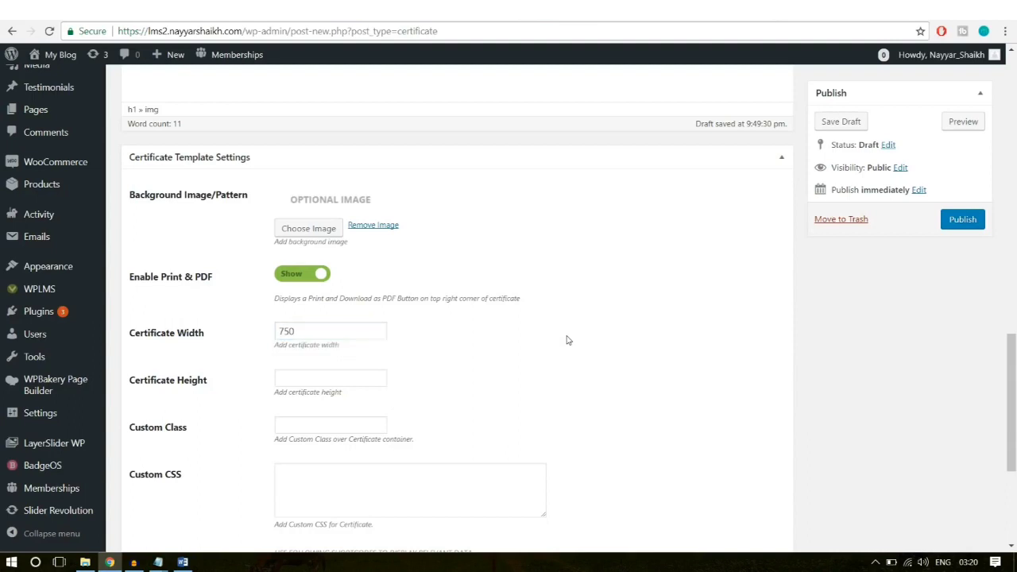
Step: Set the certificate height to 750 and review the remaining template settings
{"action": "left_click", "coordinate": [277, 381]}
{"action": "type", "text": "76"}
{"action": "key", "text": "BackSpace"}
{"action": "type", "text": "50"}
{"action": "left_click", "coordinate": [535, 357]}
{"action": "scroll", "coordinate": [524, 382], "scroll_direction": "down", "scroll_amount": 3}
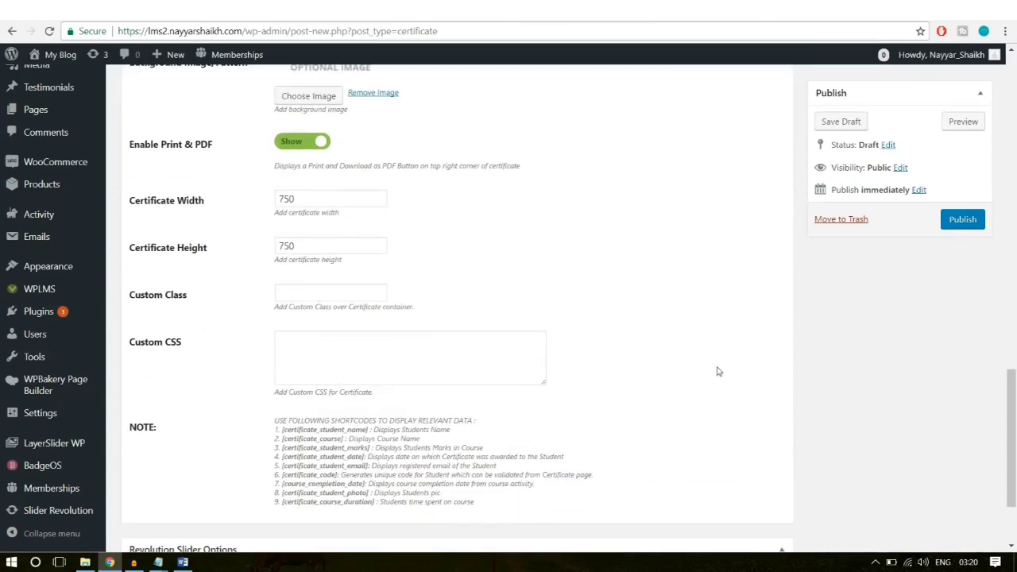
{"action": "scroll", "coordinate": [718, 372], "scroll_direction": "down", "scroll_amount": 3}
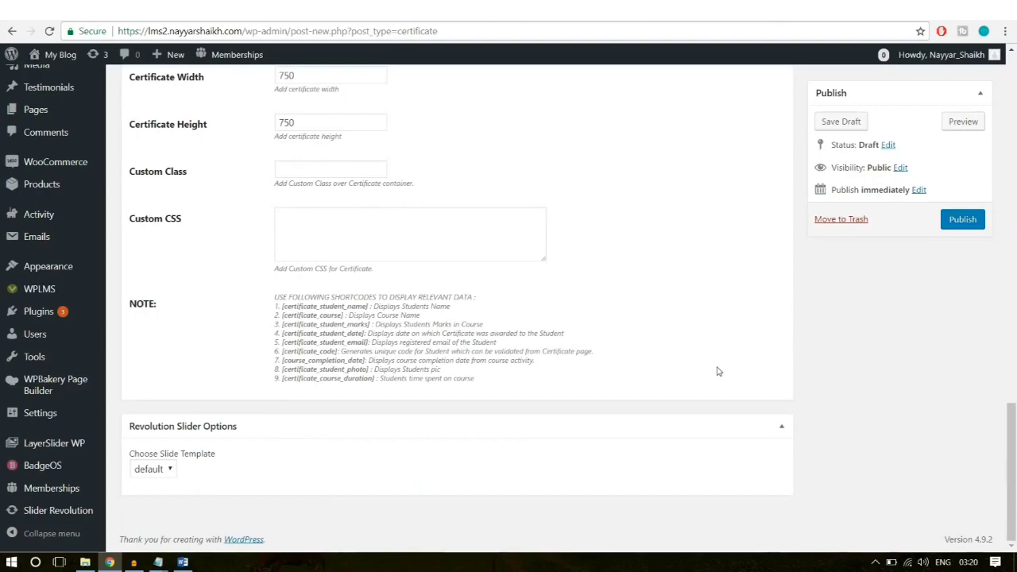
{"action": "scroll", "coordinate": [718, 374], "scroll_direction": "up", "scroll_amount": 15}
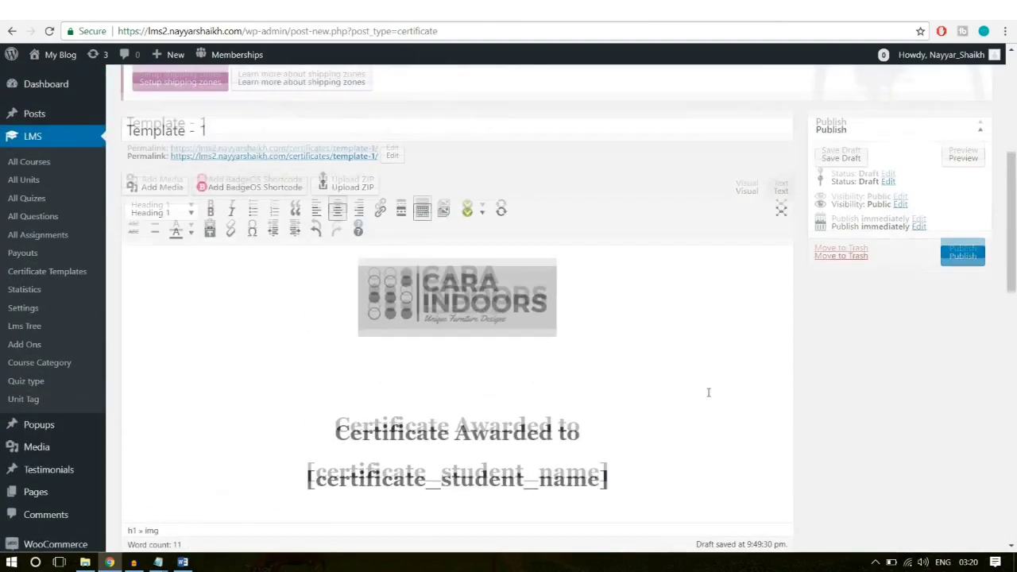
{"action": "scroll", "coordinate": [708, 391], "scroll_direction": "up", "scroll_amount": 3}
{"action": "scroll", "coordinate": [708, 391], "scroll_direction": "down", "scroll_amount": 3}
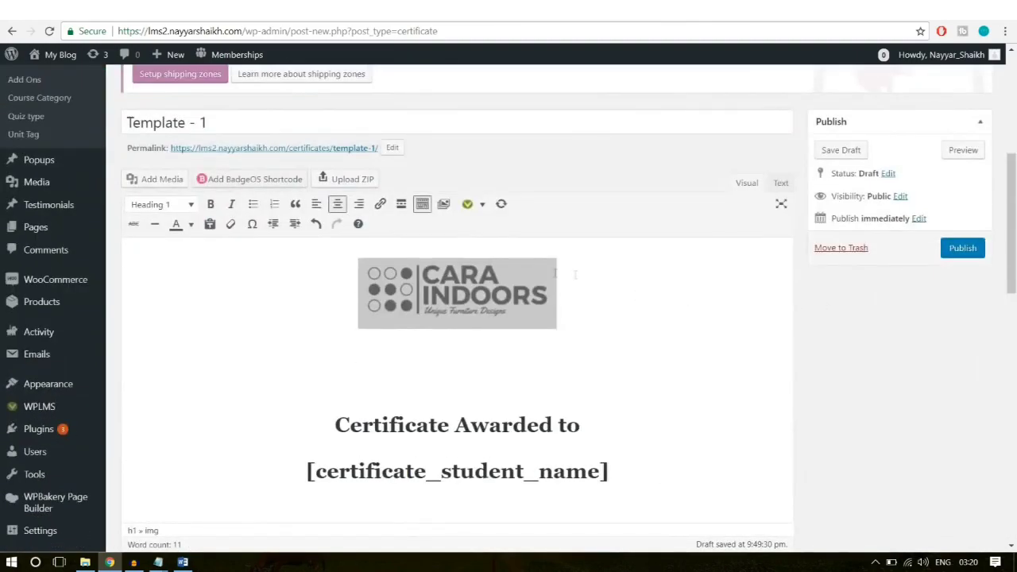
Step: Publish Template - 1, then go to LMS All Courses and add a new course
{"action": "left_click", "coordinate": [963, 251]}
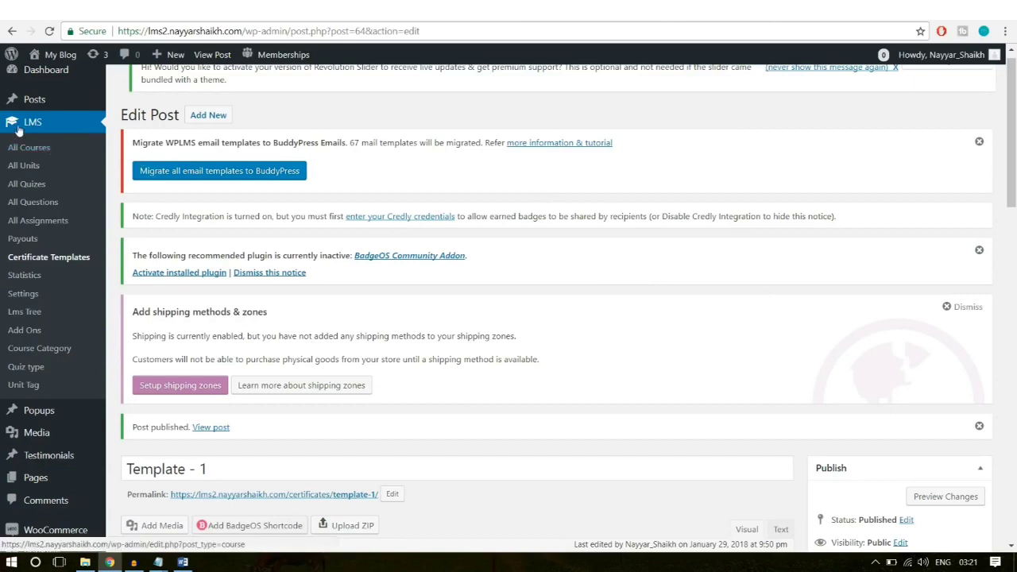
{"action": "left_click", "coordinate": [31, 146]}
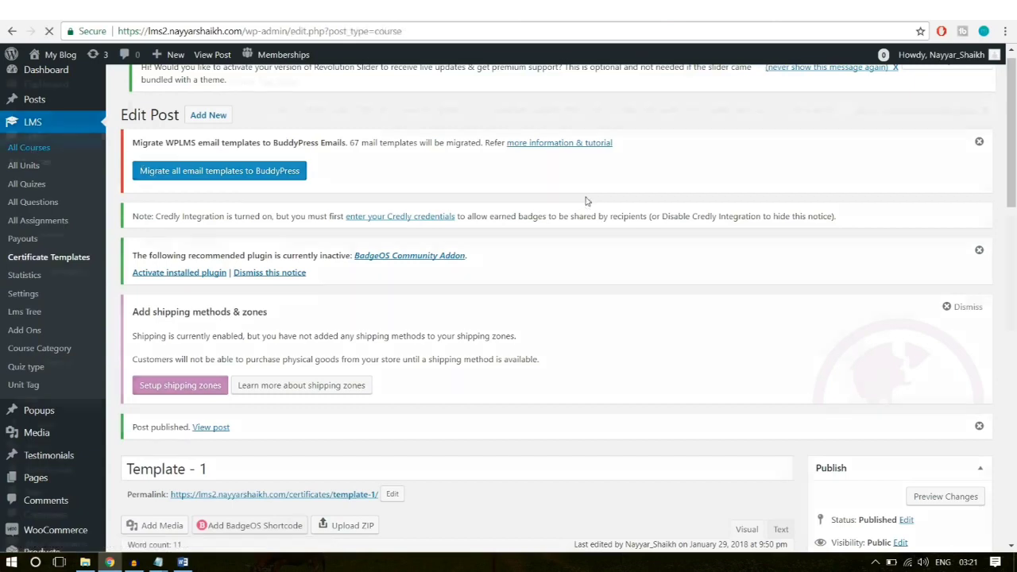
{"action": "scroll", "coordinate": [584, 262], "scroll_direction": "down", "scroll_amount": 4}
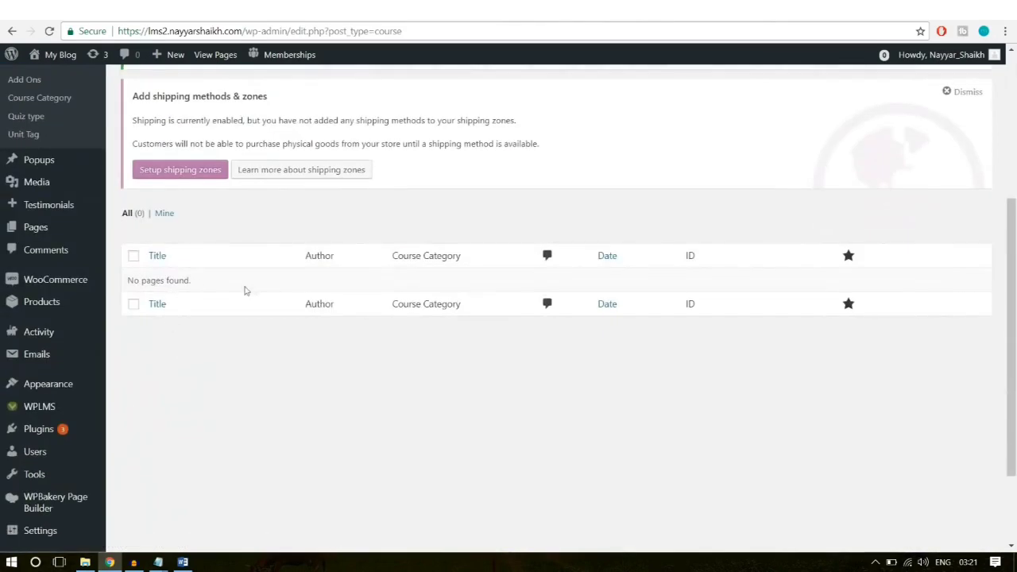
{"action": "left_click_drag", "start_coordinate": [237, 289], "coordinate": [79, 279]}
{"action": "left_click", "coordinate": [348, 422]}
{"action": "scroll", "coordinate": [350, 424], "scroll_direction": "up", "scroll_amount": 4}
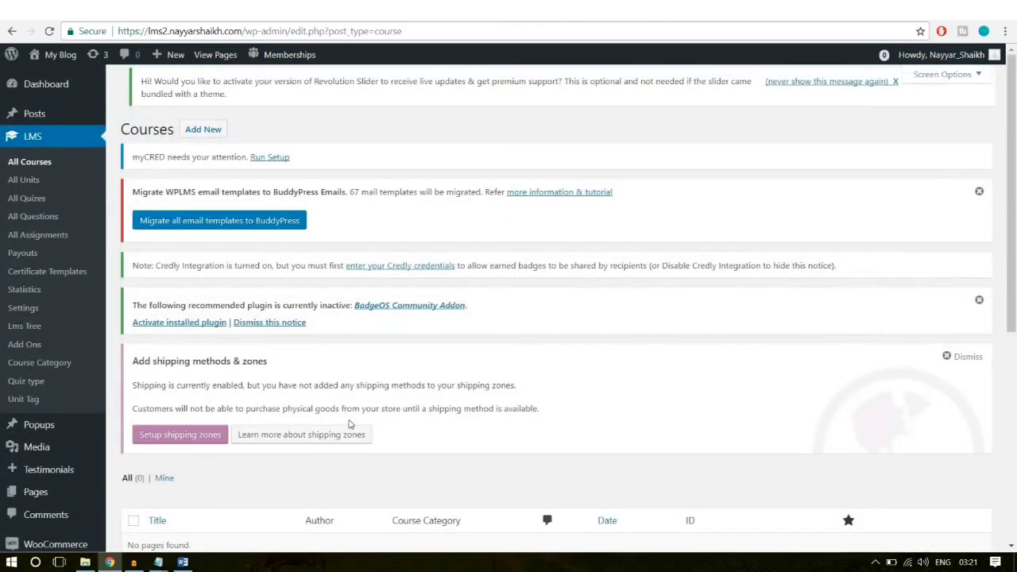
{"action": "left_click", "coordinate": [201, 134]}
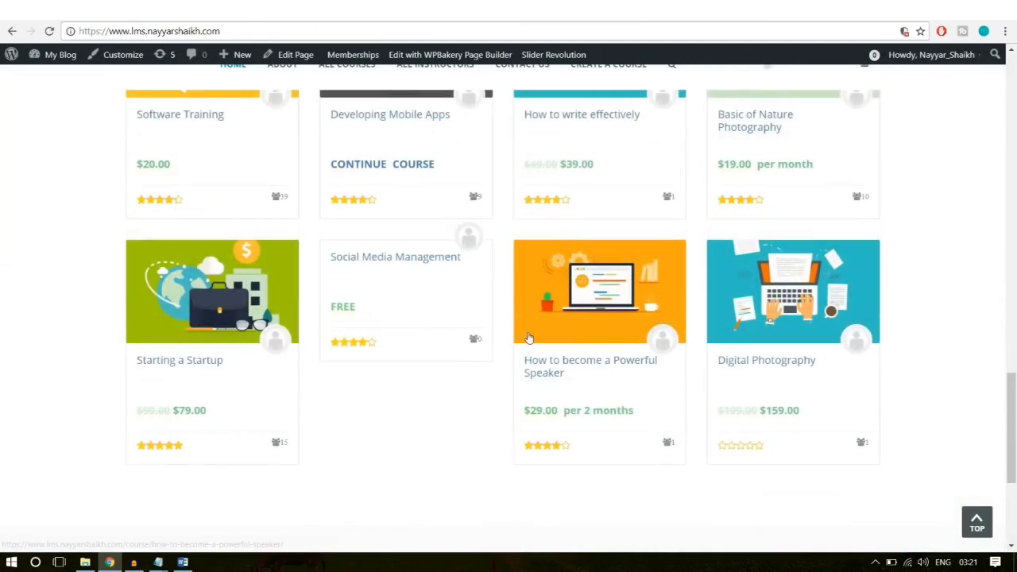
Step: Copy the 'Software Training' title from the live course page into the new course
{"action": "scroll", "coordinate": [528, 337], "scroll_direction": "up", "scroll_amount": 2}
{"action": "left_click", "coordinate": [209, 254]}
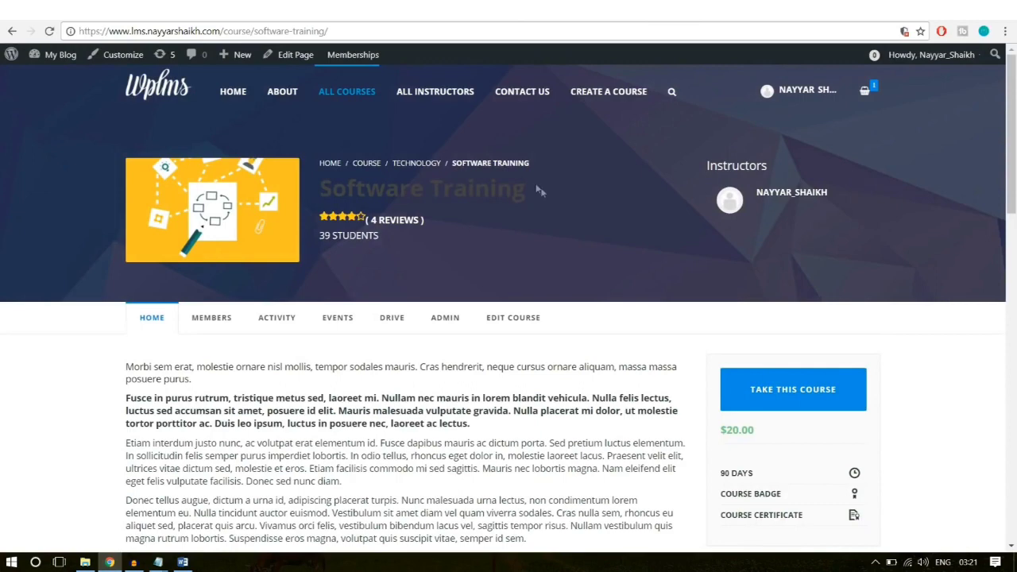
{"action": "left_click_drag", "start_coordinate": [526, 189], "coordinate": [322, 189]}
{"action": "key", "text": "ctrl+c"}
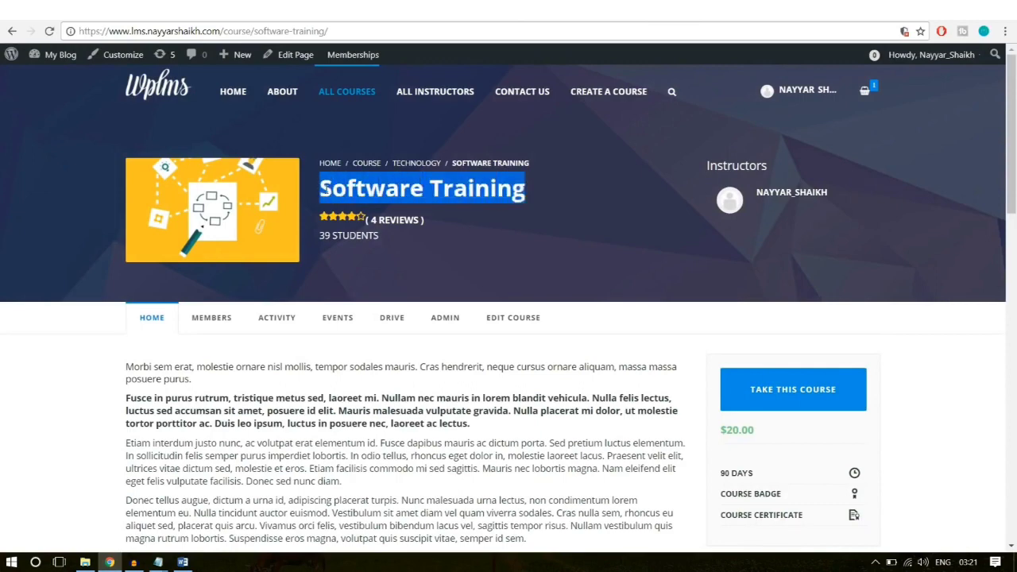
{"action": "left_click", "coordinate": [226, 12]}
{"action": "scroll", "coordinate": [362, 380], "scroll_direction": "down", "scroll_amount": 4}
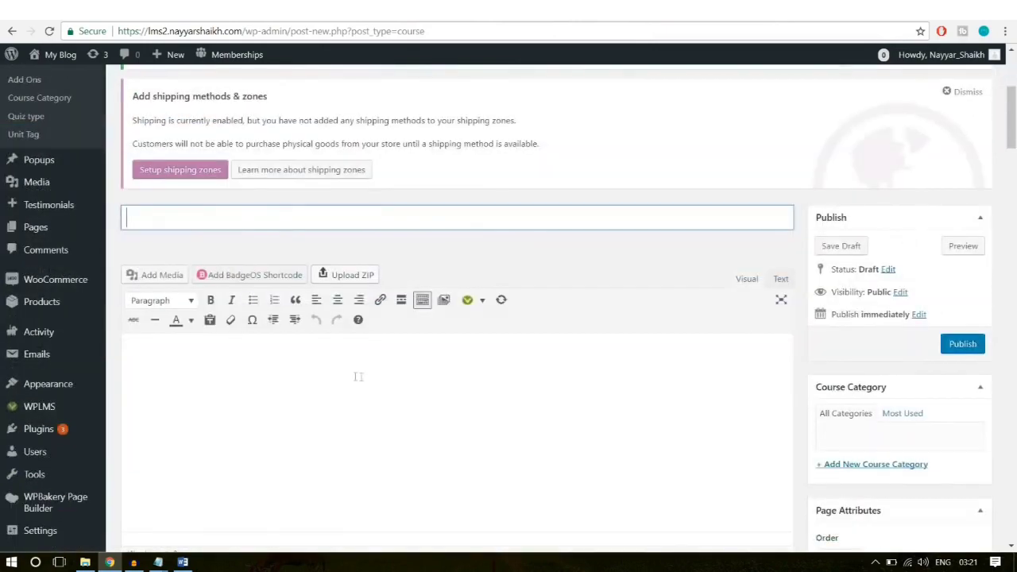
{"action": "key", "text": "ctrl+v"}
Step: Copy the four-paragraph description from the live course page into the course editor
{"action": "left_click", "coordinate": [352, 375]}
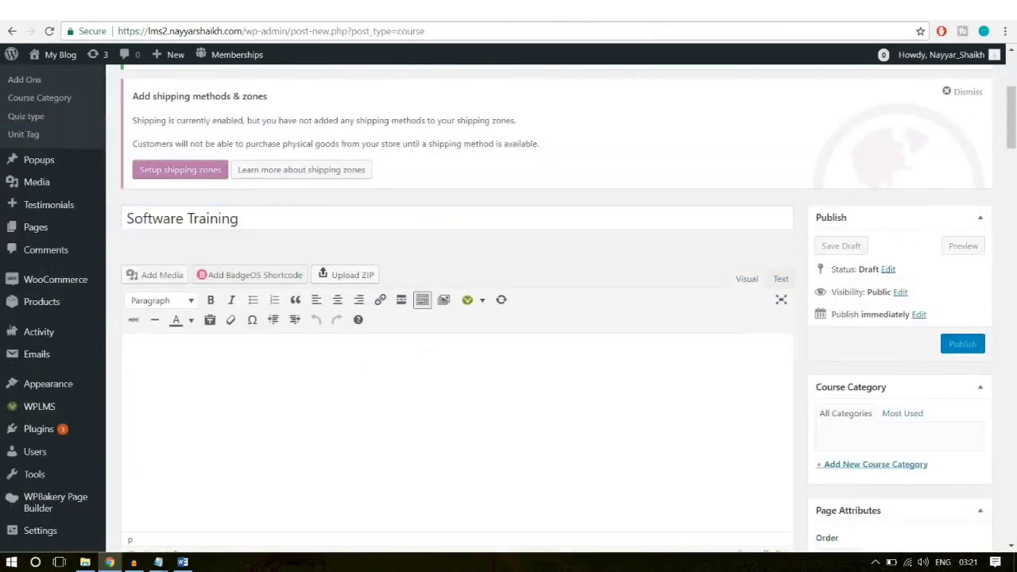
{"action": "key", "text": "ctrl+shift+Tab"}
{"action": "scroll", "coordinate": [377, 282], "scroll_direction": "down", "scroll_amount": 3}
{"action": "left_click_drag", "start_coordinate": [528, 341], "coordinate": [127, 165]}
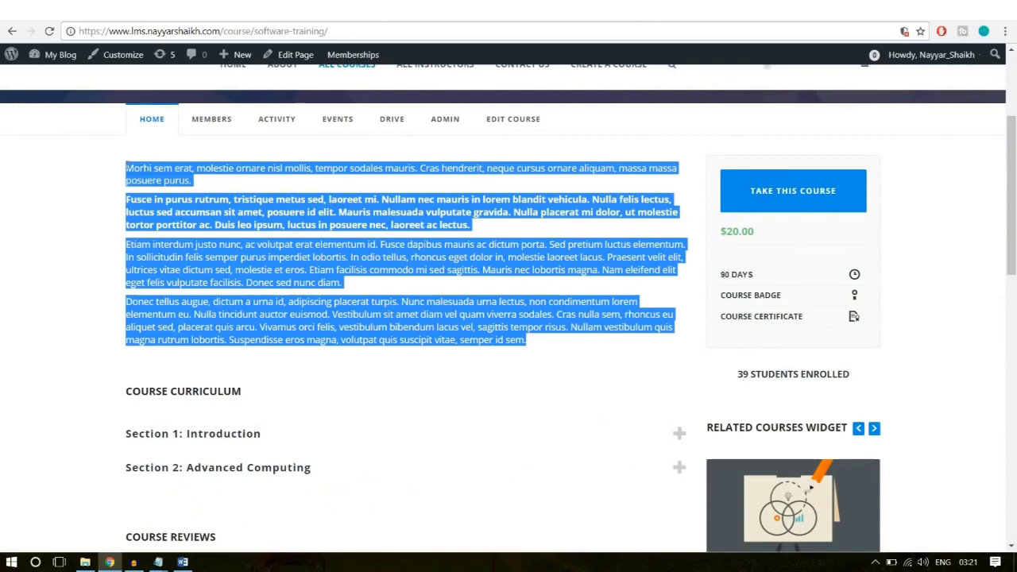
{"action": "key", "text": "ctrl+c"}
{"action": "key", "text": "ctrl+Tab"}
{"action": "key", "text": "ctrl+v"}
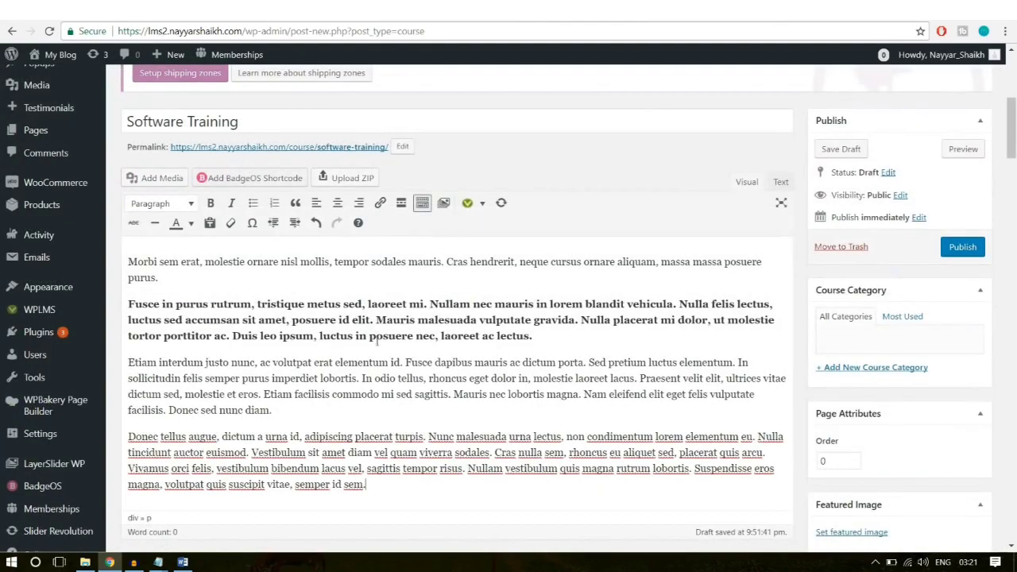
{"action": "scroll", "coordinate": [384, 357], "scroll_direction": "down", "scroll_amount": 1}
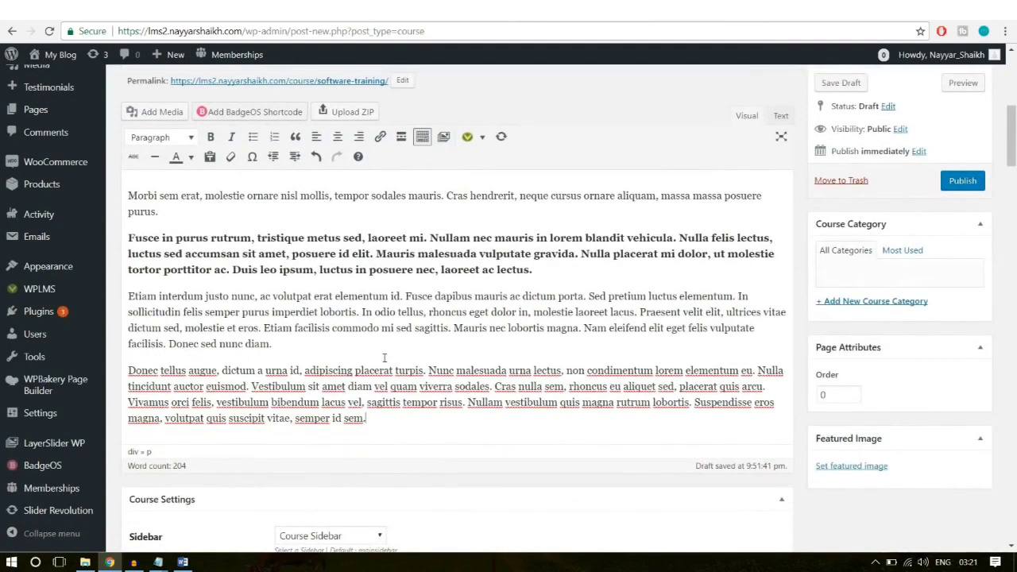
{"action": "key", "text": "ctrl+a"}
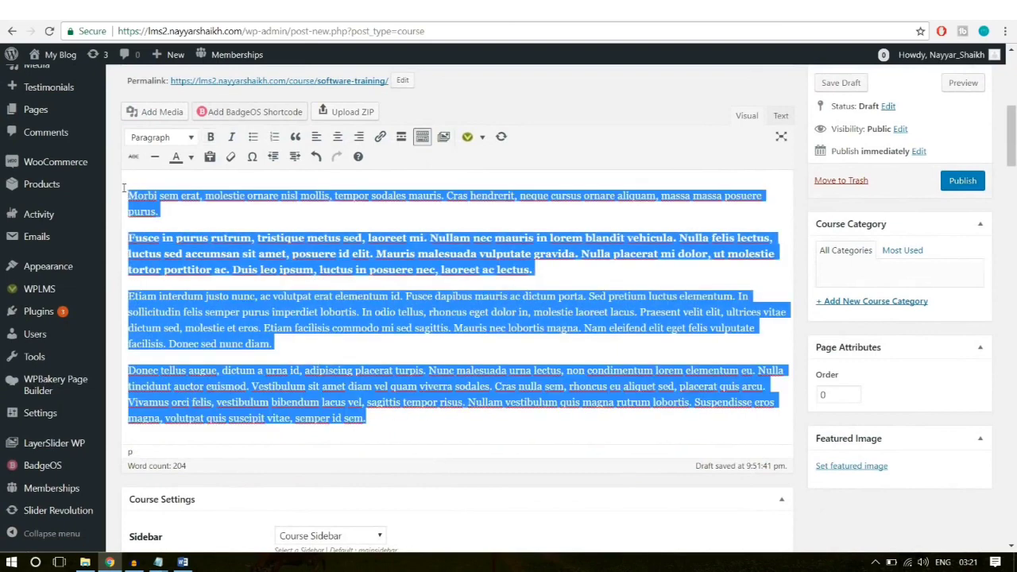
{"action": "left_click", "coordinate": [228, 240]}
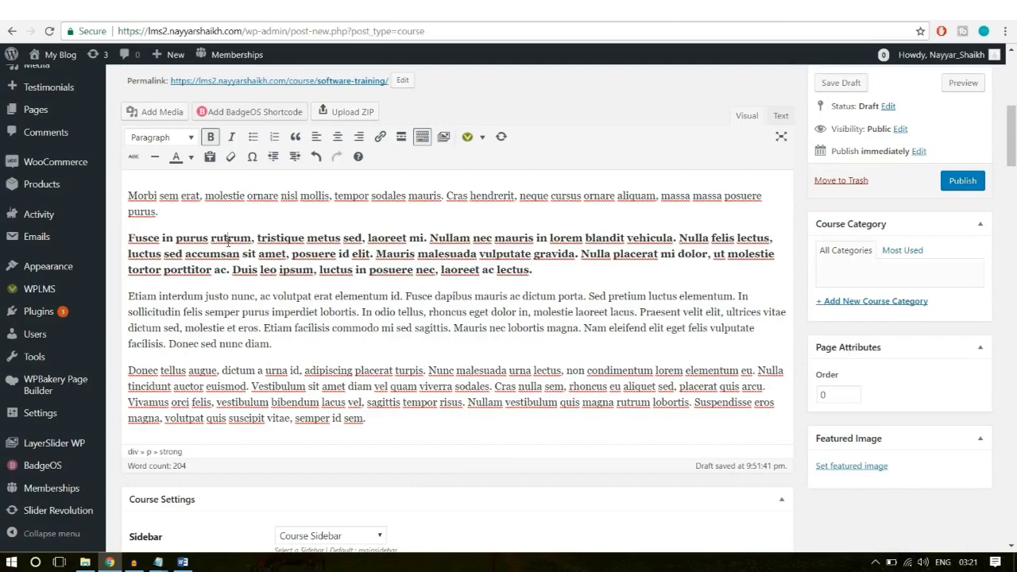
{"action": "key", "text": "ctrl+a"}
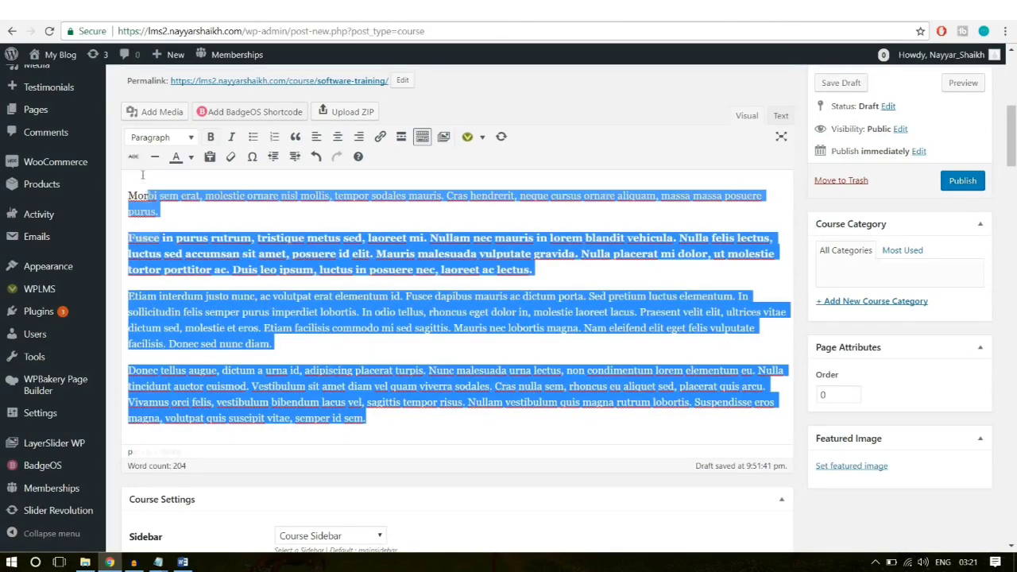
{"action": "left_click", "coordinate": [406, 307]}
Step: Keep Course Sidebar and set the course duration to 8 Hours
{"action": "scroll", "coordinate": [407, 307], "scroll_direction": "down", "scroll_amount": 3}
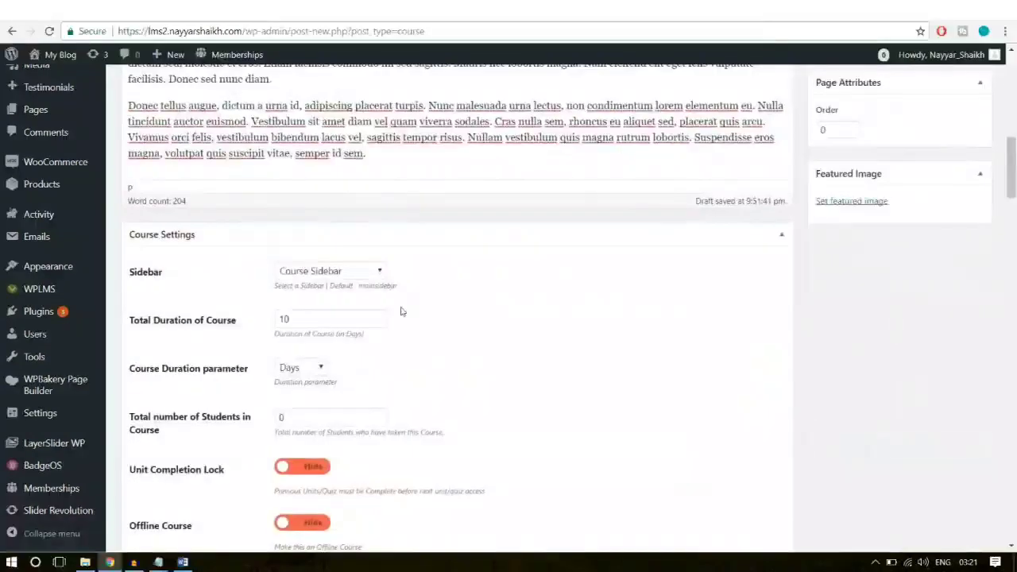
{"action": "left_click", "coordinate": [354, 274]}
{"action": "left_click", "coordinate": [355, 273]}
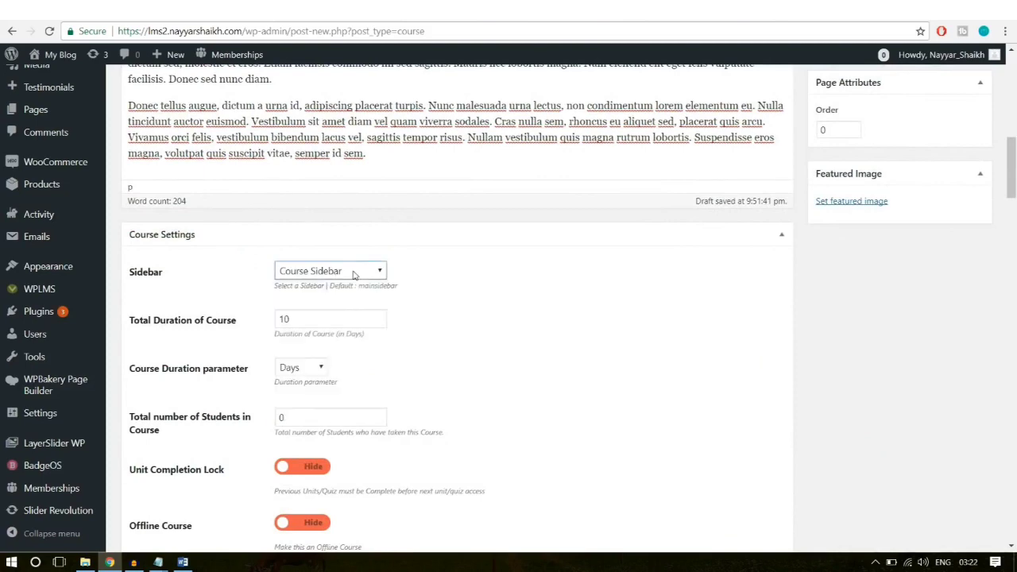
{"action": "scroll", "coordinate": [498, 274], "scroll_direction": "down", "scroll_amount": 1}
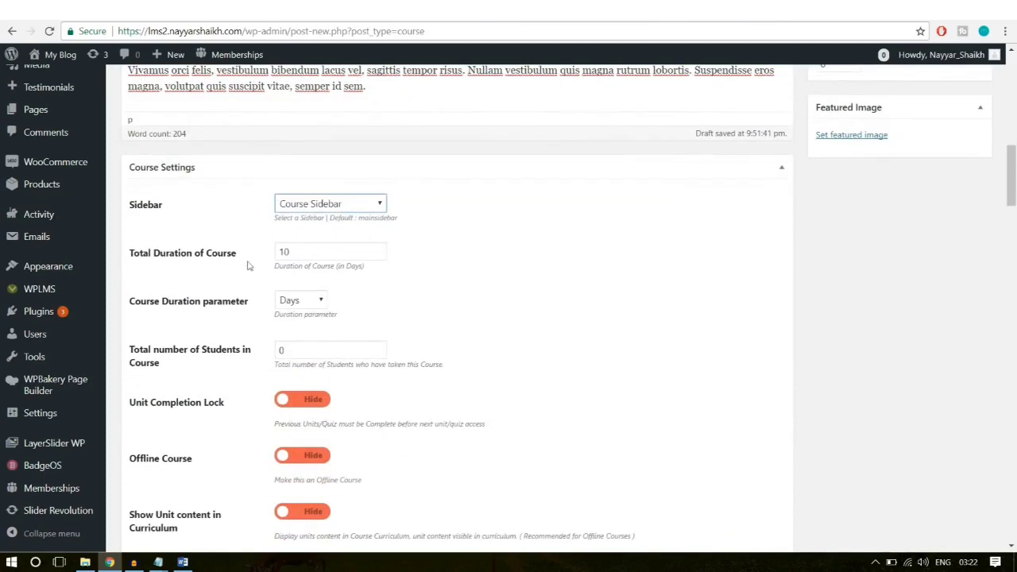
{"action": "left_click_drag", "start_coordinate": [308, 254], "coordinate": [259, 259]}
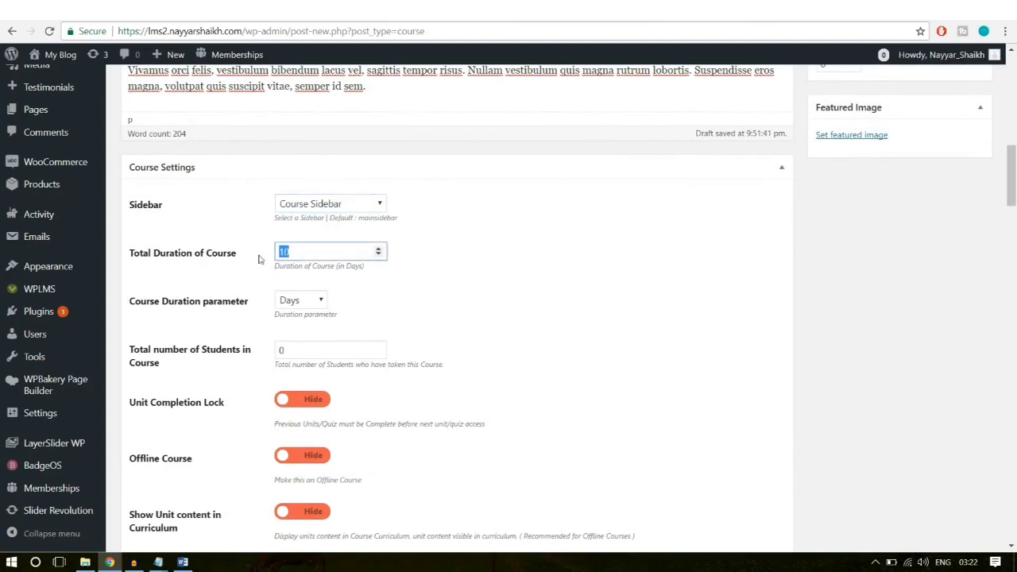
{"action": "type", "text": "8"}
{"action": "left_click", "coordinate": [319, 301]}
{"action": "left_click", "coordinate": [303, 343]}
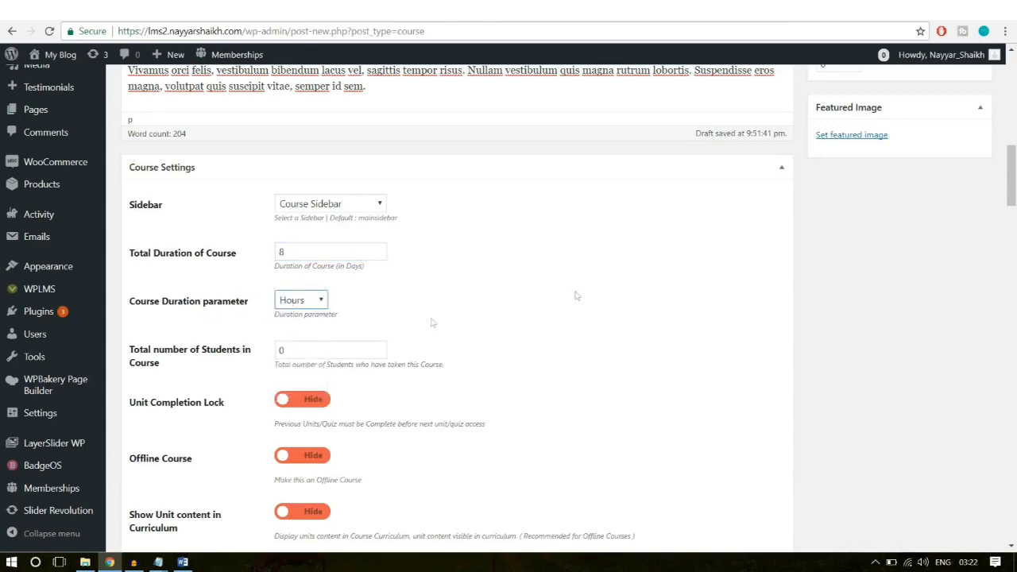
Step: Set the total number of students for the course to 10
{"action": "scroll", "coordinate": [574, 292], "scroll_direction": "down", "scroll_amount": 1}
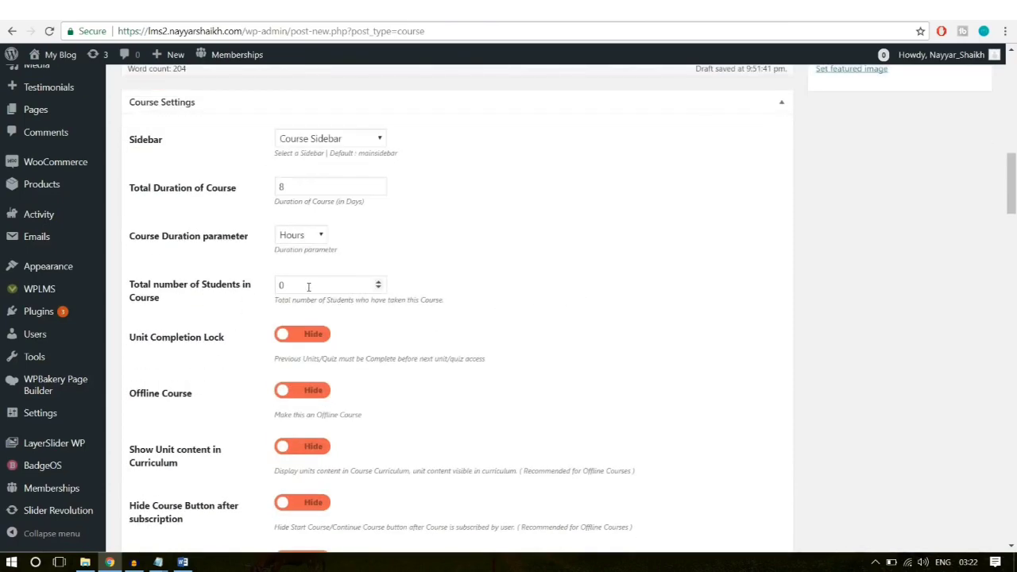
{"action": "left_click_drag", "start_coordinate": [308, 287], "coordinate": [251, 293]}
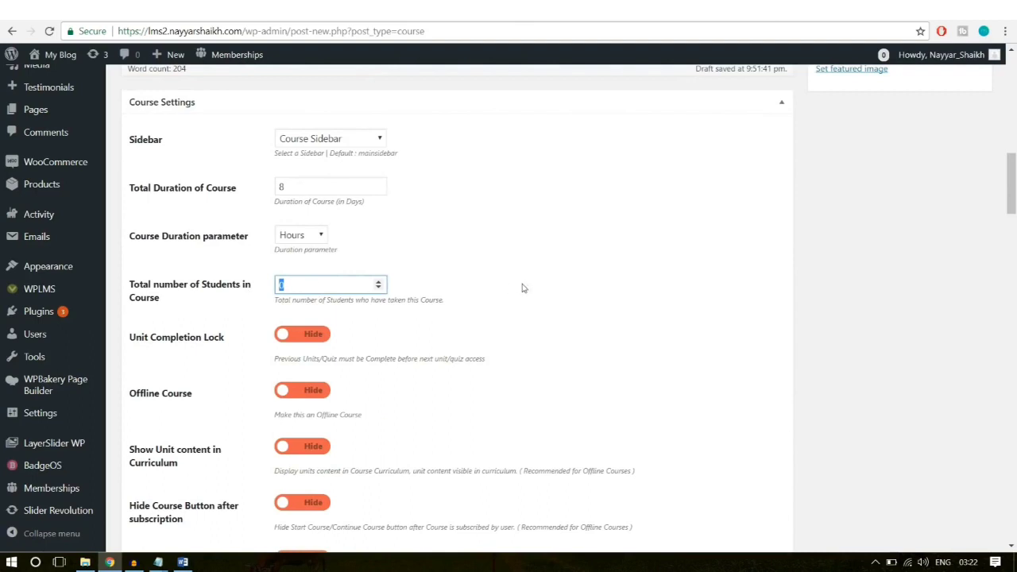
{"action": "left_click", "coordinate": [471, 248]}
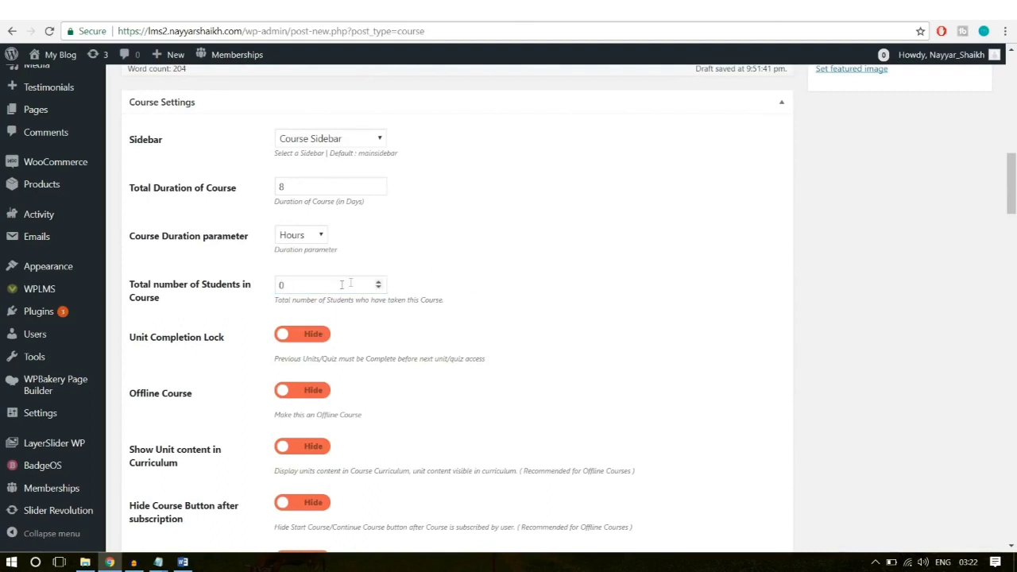
{"action": "left_click_drag", "start_coordinate": [350, 283], "coordinate": [184, 290]}
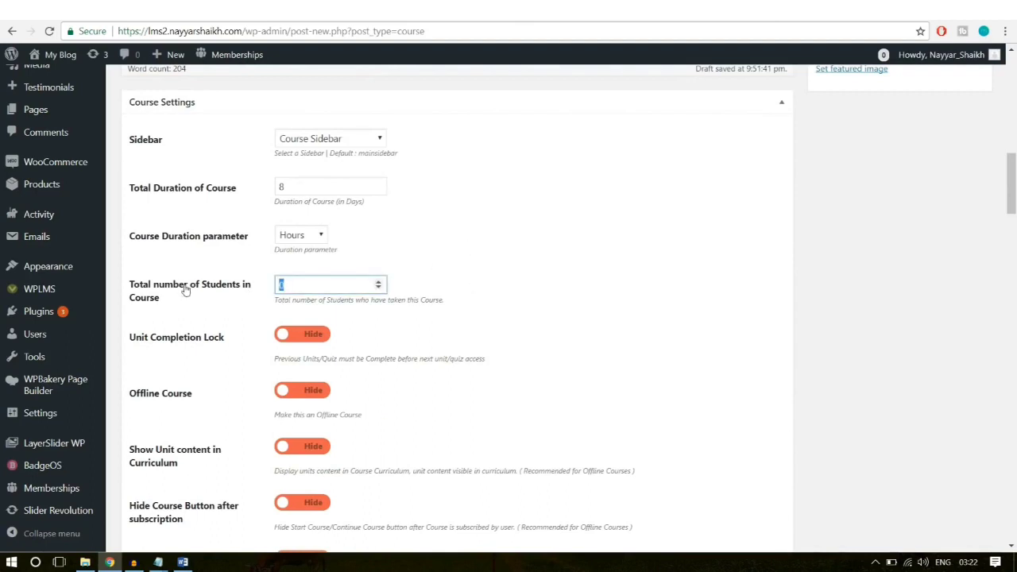
{"action": "left_click", "coordinate": [505, 283]}
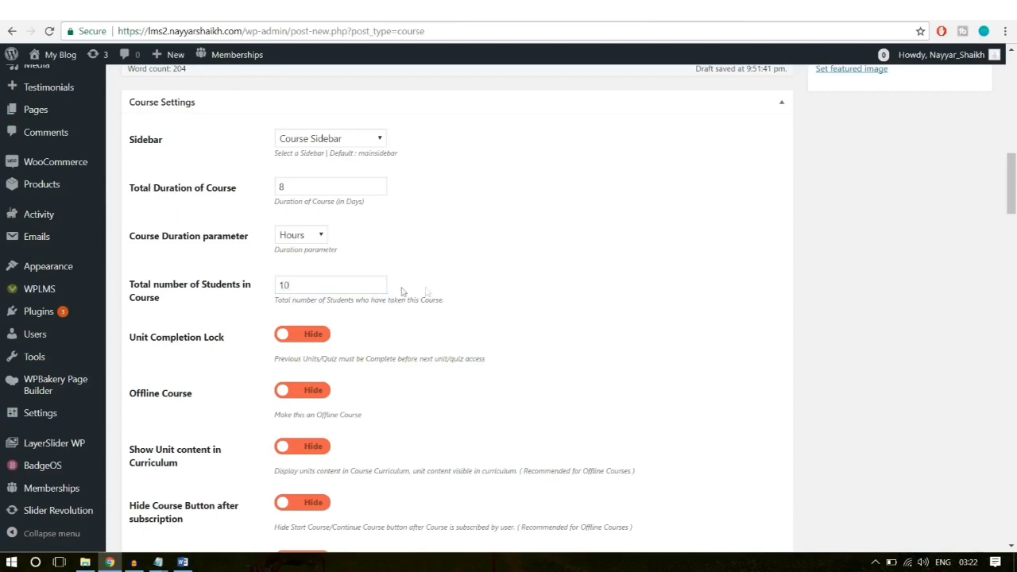
{"action": "scroll", "coordinate": [678, 270], "scroll_direction": "down", "scroll_amount": 1}
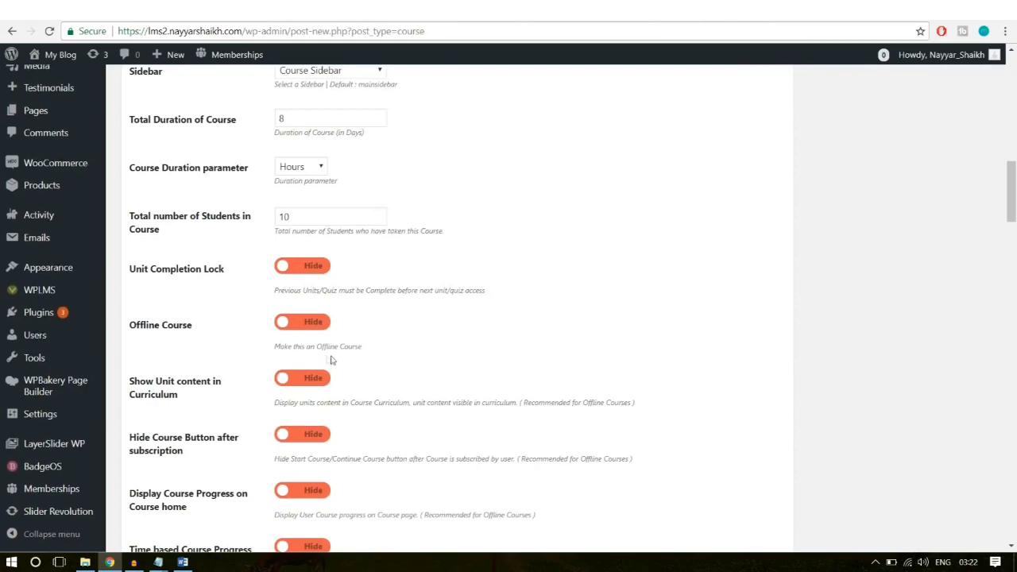
{"action": "scroll", "coordinate": [332, 360], "scroll_direction": "down", "scroll_amount": 3}
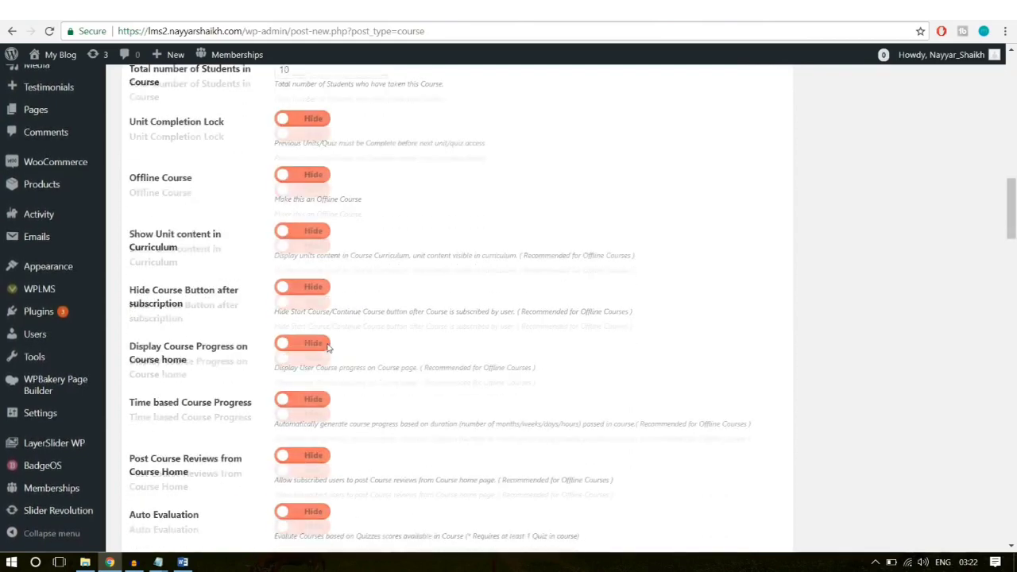
Step: Show course progress on the course home, and enable auto evaluation and course reviews
{"action": "scroll", "coordinate": [327, 347], "scroll_direction": "down", "scroll_amount": 2}
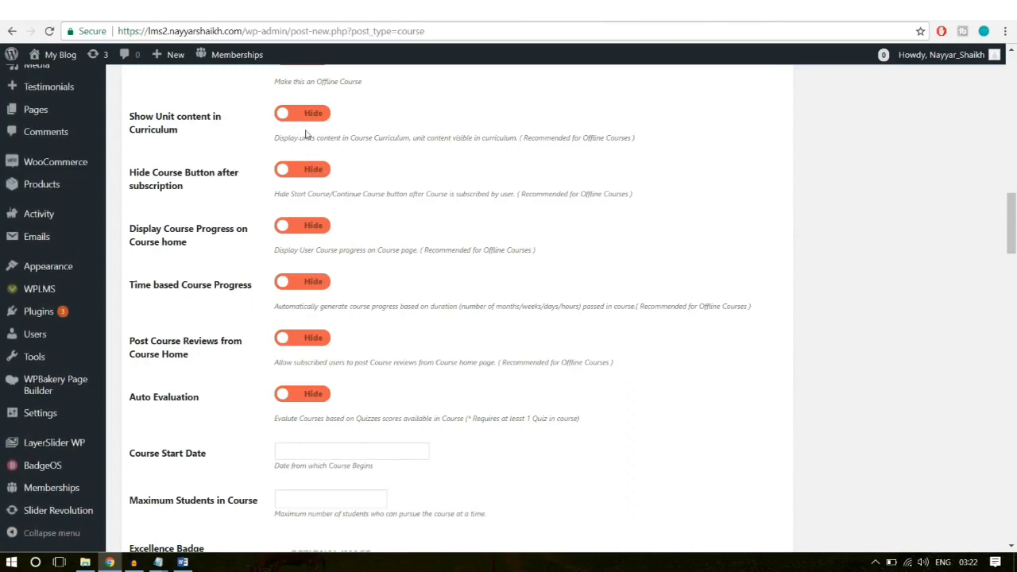
{"action": "left_click_drag", "start_coordinate": [665, 137], "coordinate": [553, 138]}
{"action": "left_click", "coordinate": [559, 138]}
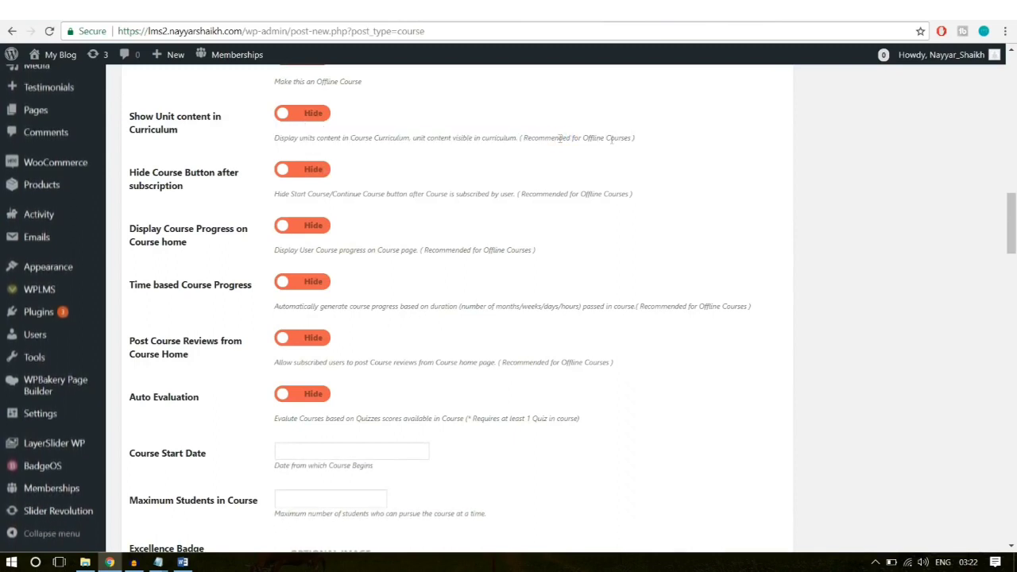
{"action": "left_click_drag", "start_coordinate": [648, 138], "coordinate": [562, 139]}
{"action": "left_click", "coordinate": [398, 164]}
{"action": "left_click", "coordinate": [307, 230]}
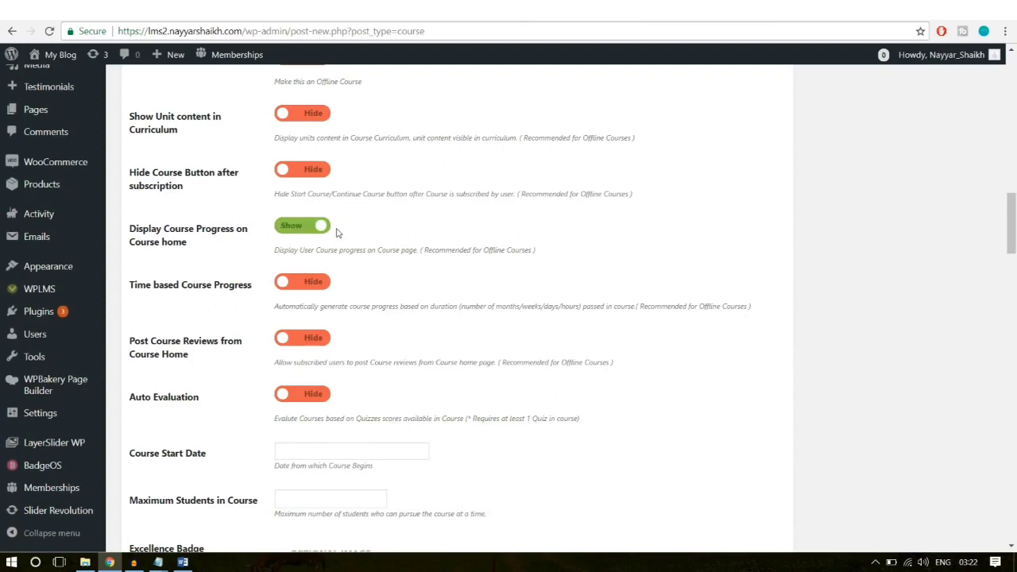
{"action": "left_click", "coordinate": [325, 285]}
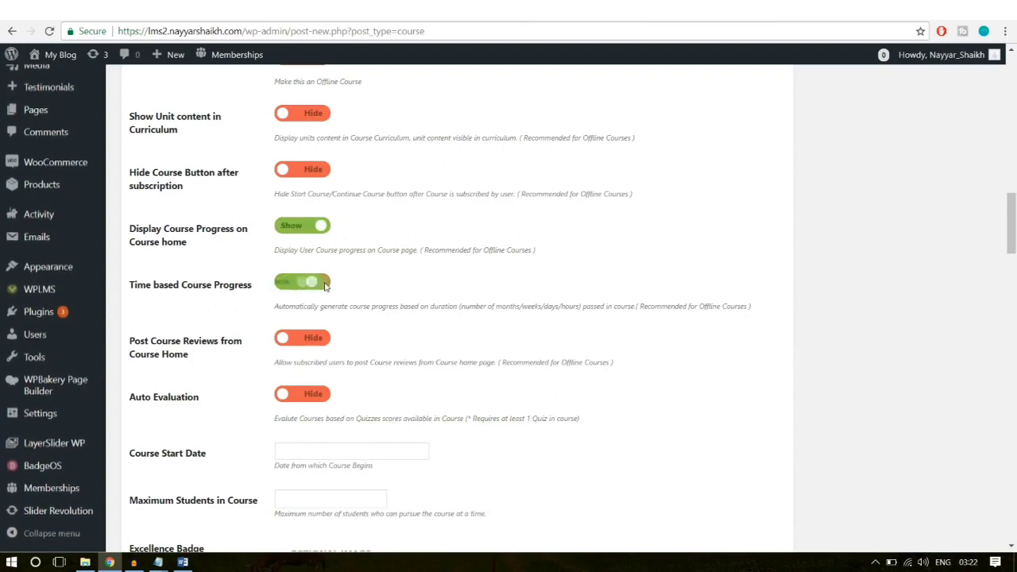
{"action": "left_click", "coordinate": [314, 284]}
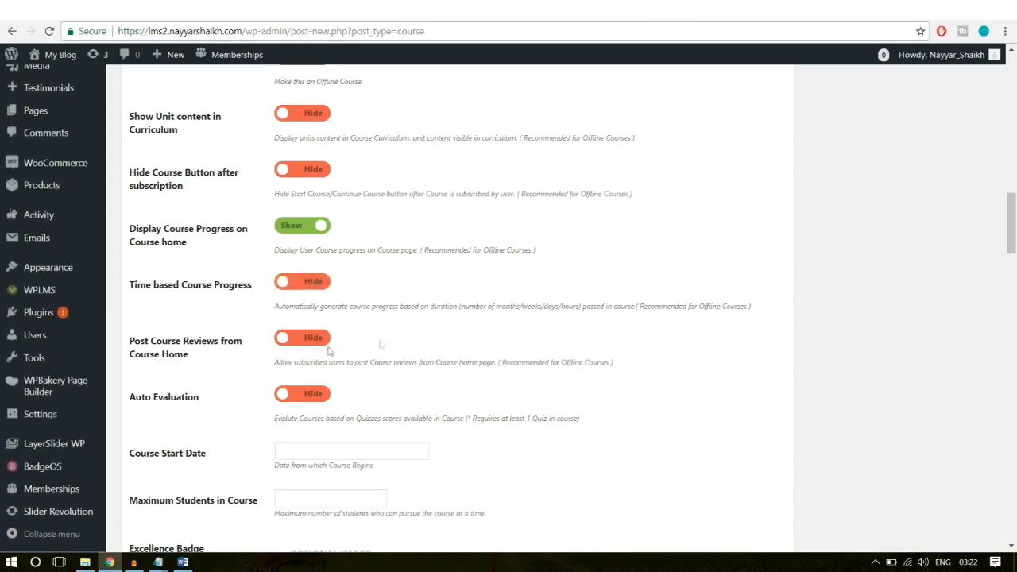
{"action": "scroll", "coordinate": [474, 336], "scroll_direction": "down", "scroll_amount": 2}
{"action": "left_click", "coordinate": [316, 269]}
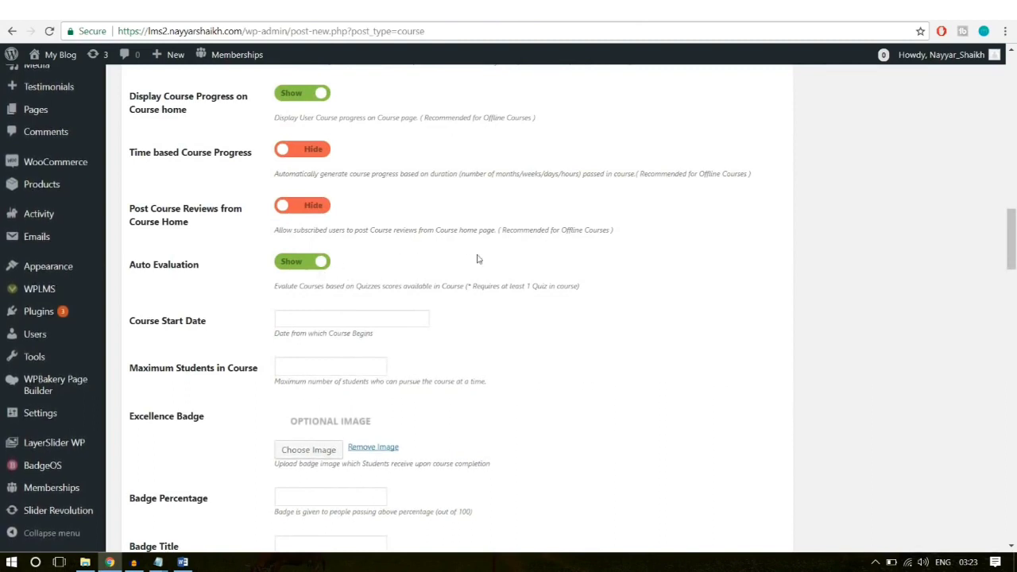
{"action": "left_click", "coordinate": [306, 207]}
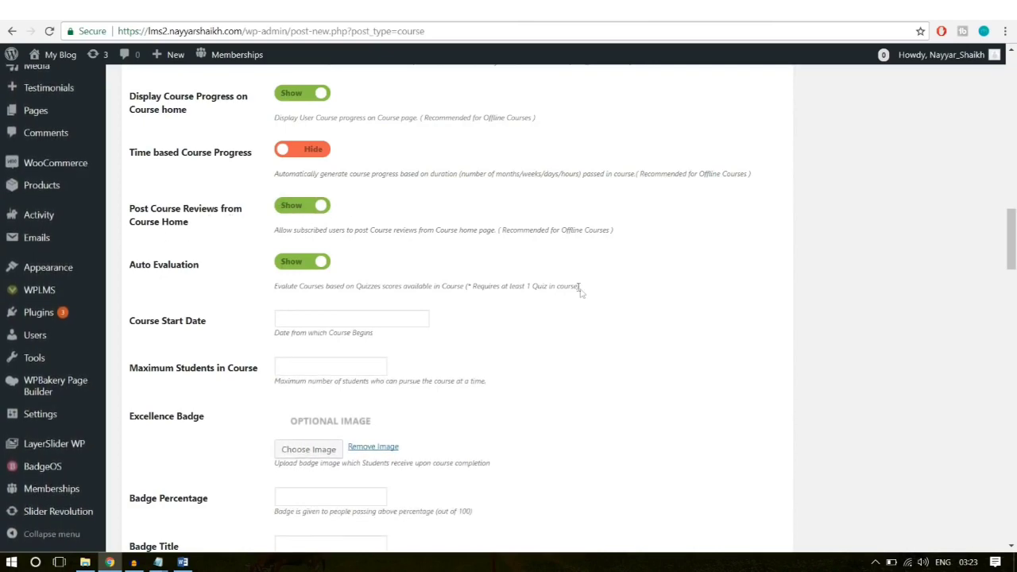
Step: Set the course start date to 30 January 2018 and maximum students to 500
{"action": "scroll", "coordinate": [580, 290], "scroll_direction": "down", "scroll_amount": 1}
{"action": "left_click", "coordinate": [348, 254]}
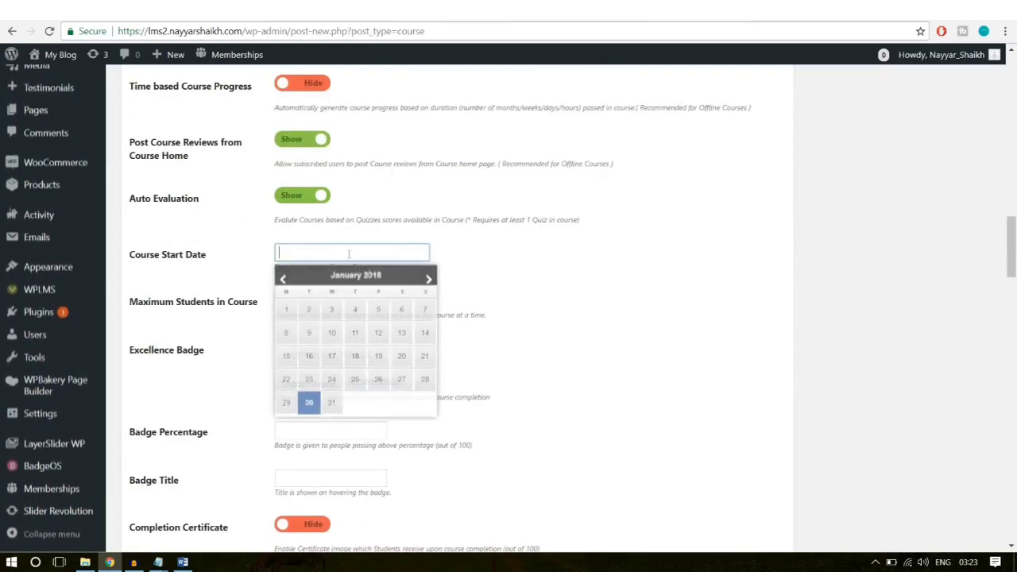
{"action": "left_click", "coordinate": [310, 402]}
{"action": "scroll", "coordinate": [561, 291], "scroll_direction": "down", "scroll_amount": 1}
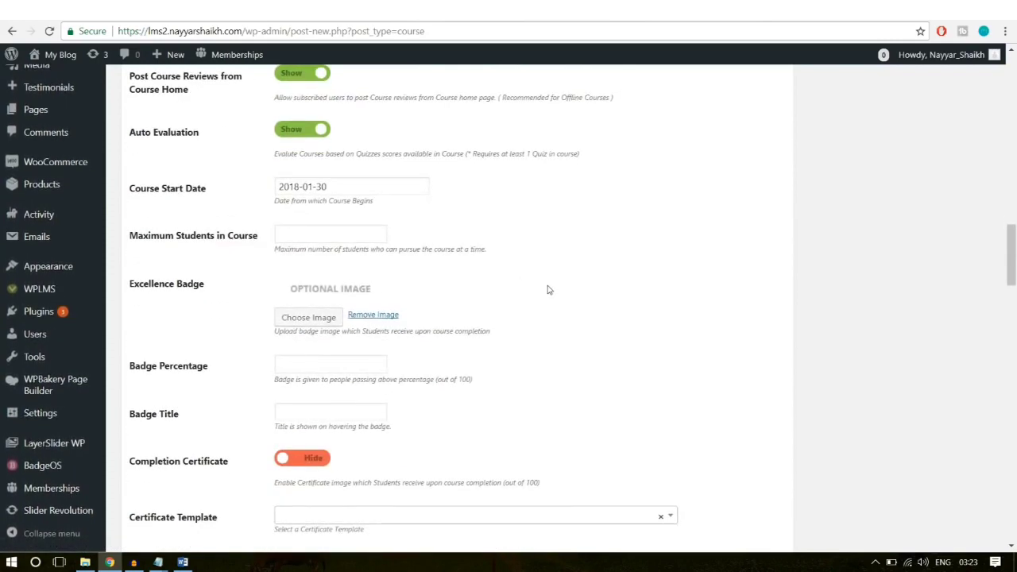
{"action": "left_click", "coordinate": [317, 237]}
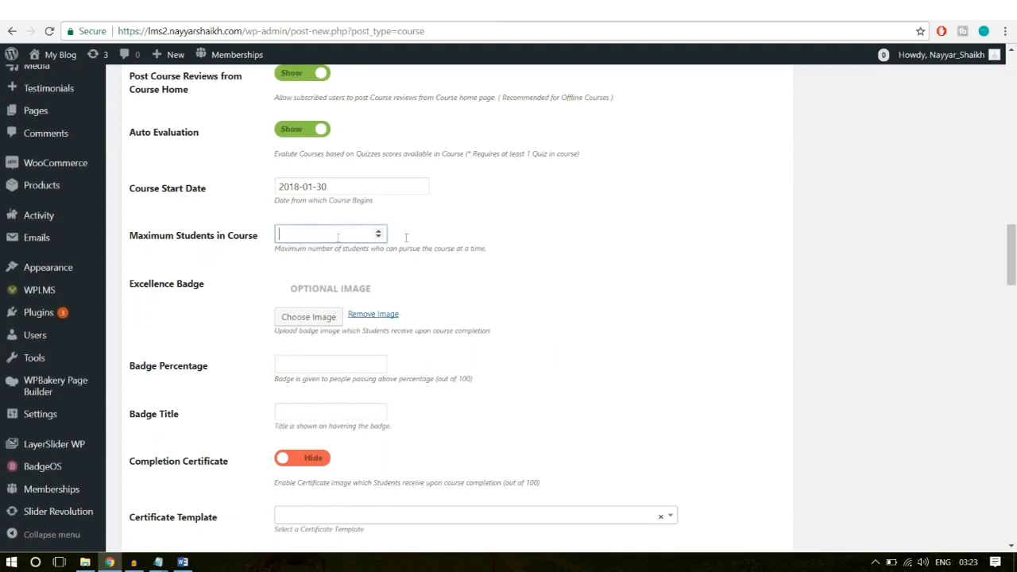
{"action": "type", "text": "500"}
{"action": "left_click", "coordinate": [587, 227]}
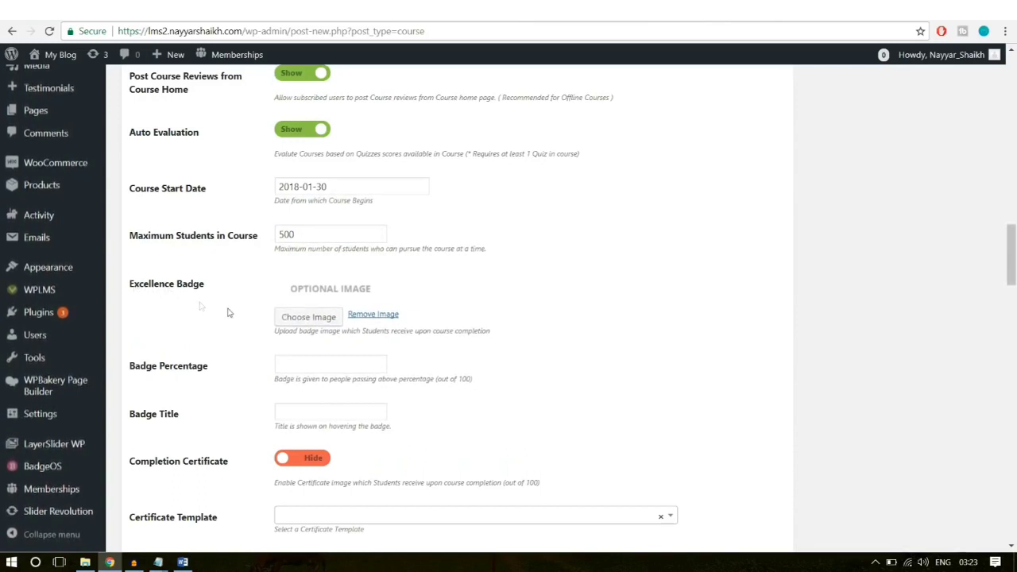
Step: Choose the thumbs-up image as the course's Excellence Badge
{"action": "left_click", "coordinate": [293, 319]}
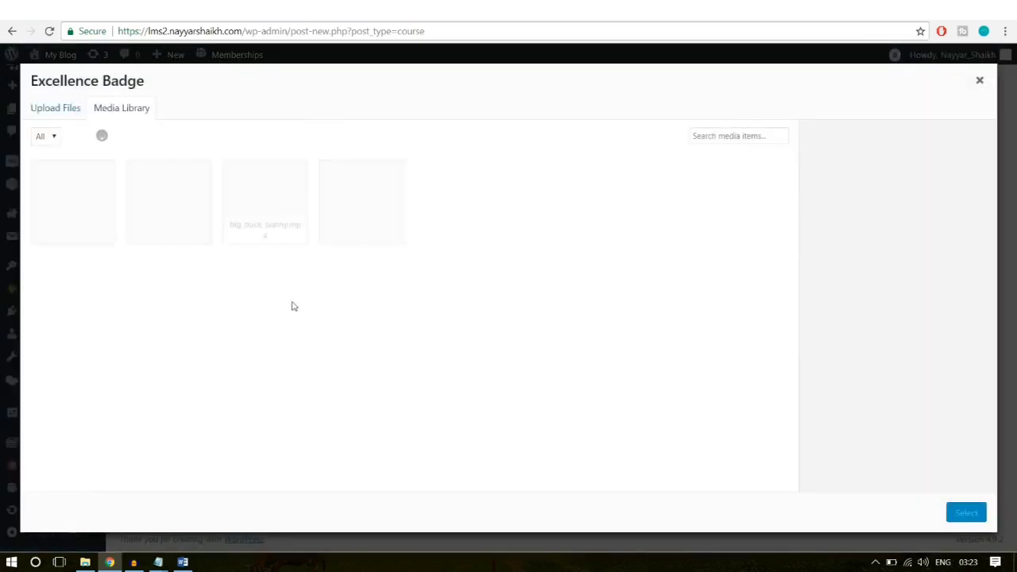
{"action": "left_click", "coordinate": [354, 240]}
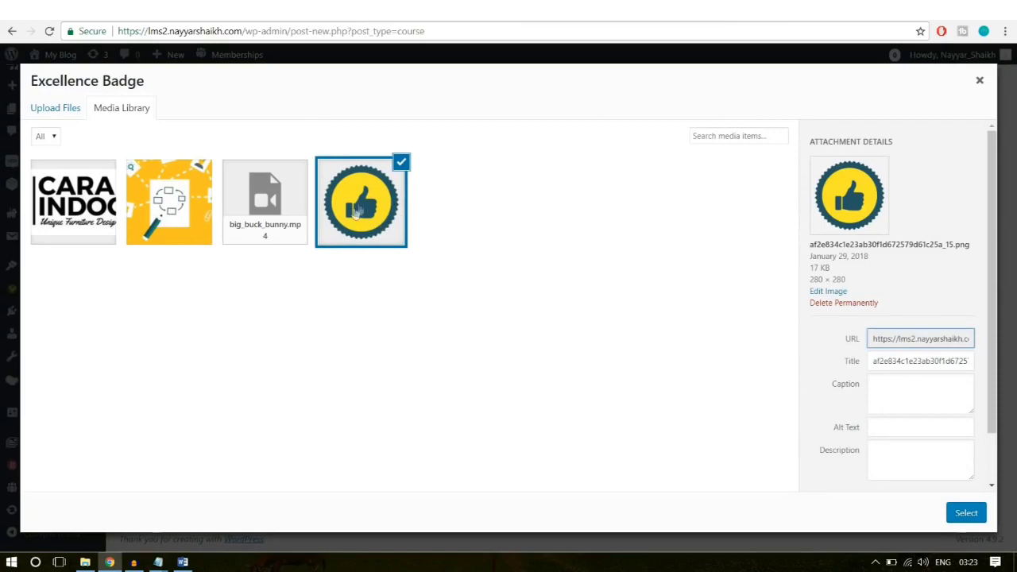
{"action": "left_click", "coordinate": [966, 512]}
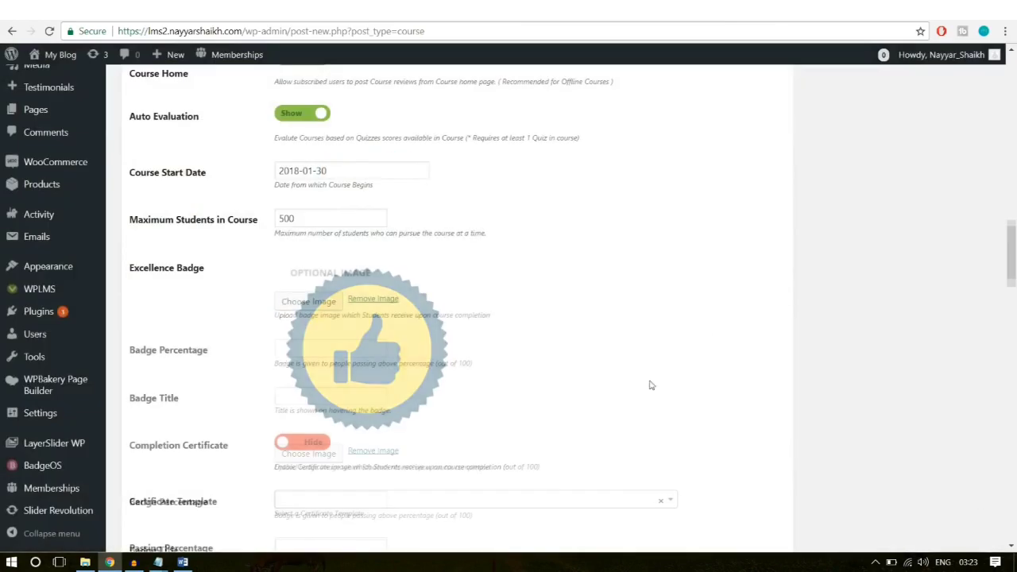
Step: Set the badge percentage to 75 and the badge title to 'Software Champ'
{"action": "scroll", "coordinate": [612, 380], "scroll_direction": "down", "scroll_amount": 2}
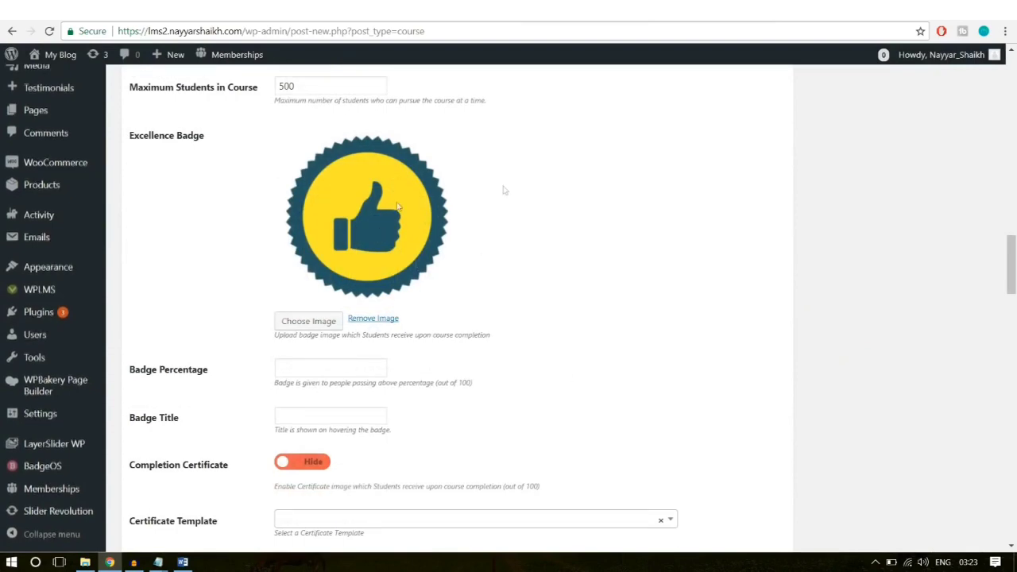
{"action": "scroll", "coordinate": [604, 318], "scroll_direction": "down", "scroll_amount": 1}
{"action": "left_click", "coordinate": [338, 304]}
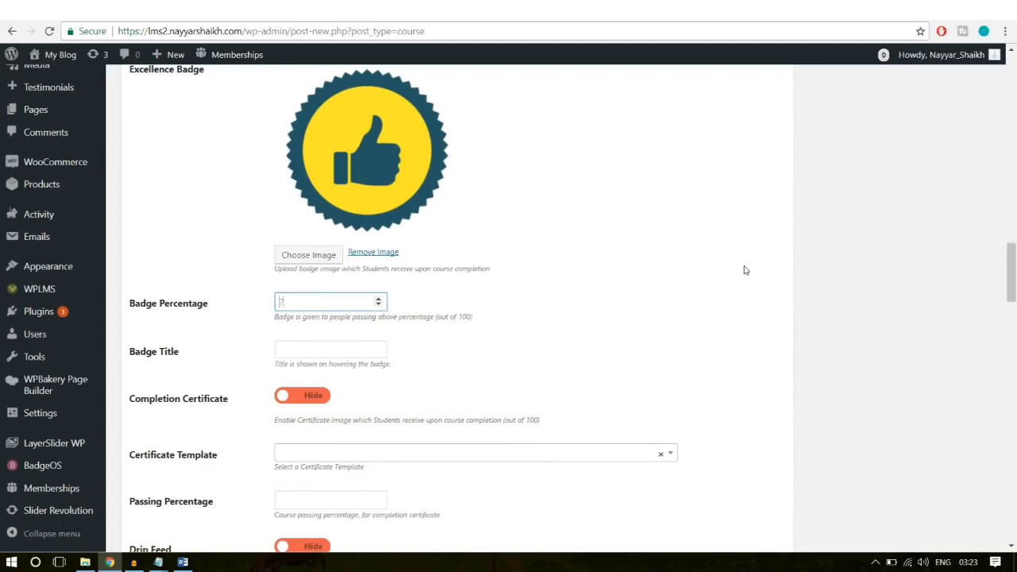
{"action": "left_click", "coordinate": [711, 284]}
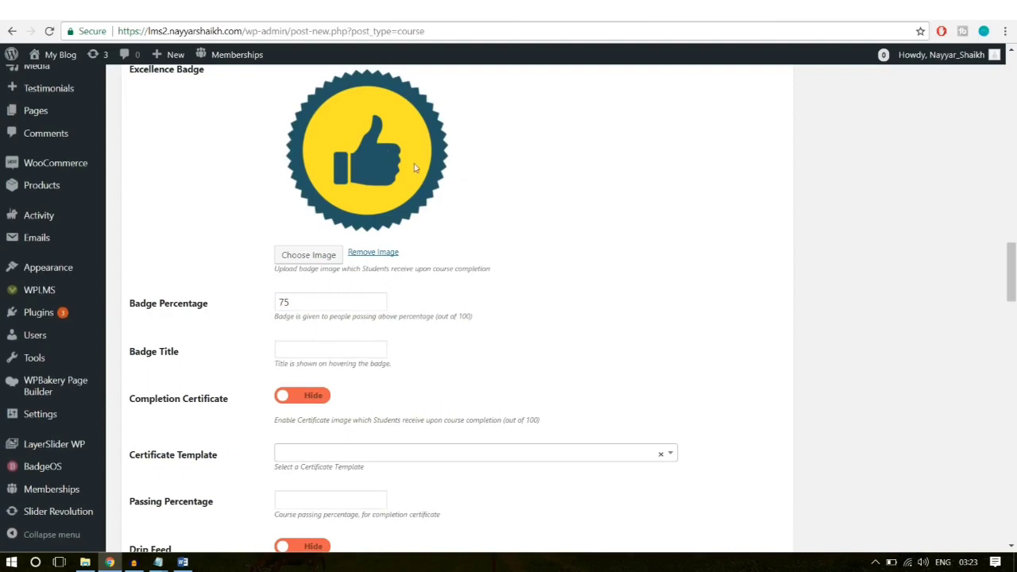
{"action": "left_click", "coordinate": [305, 348]}
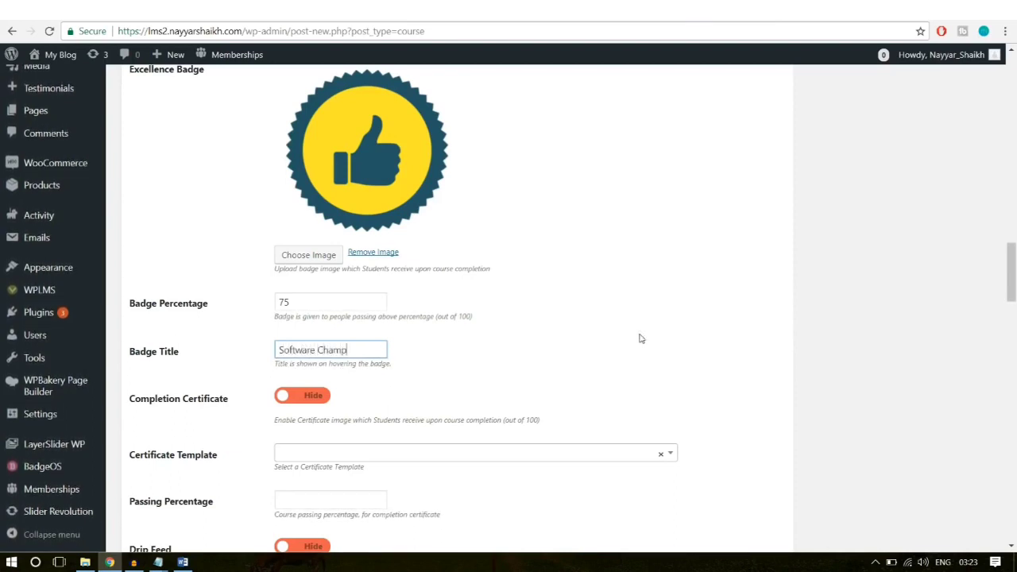
{"action": "scroll", "coordinate": [670, 357], "scroll_direction": "down", "scroll_amount": 1}
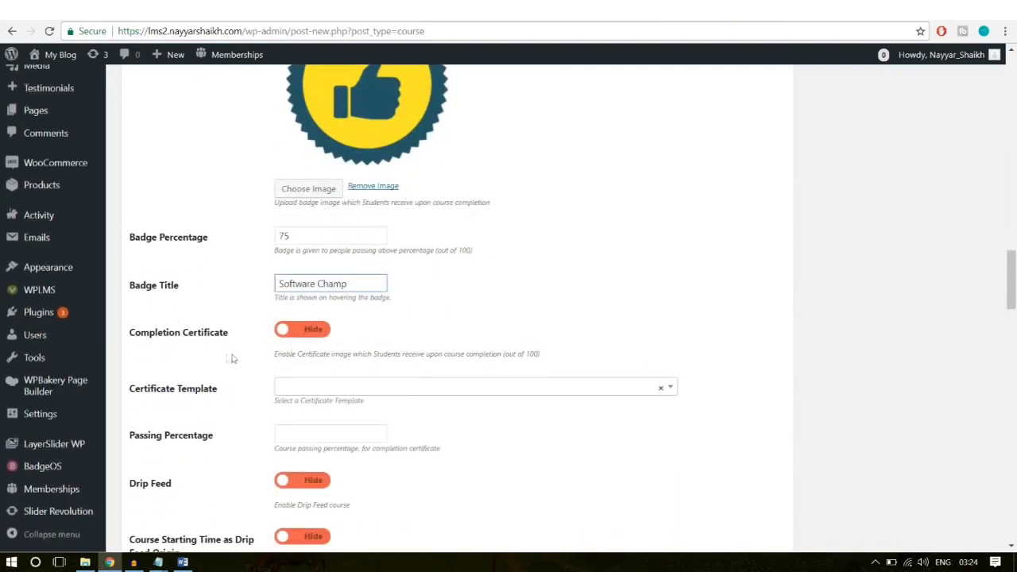
Step: Show the completion certificate, using certificate Template – 1
{"action": "left_click", "coordinate": [301, 334]}
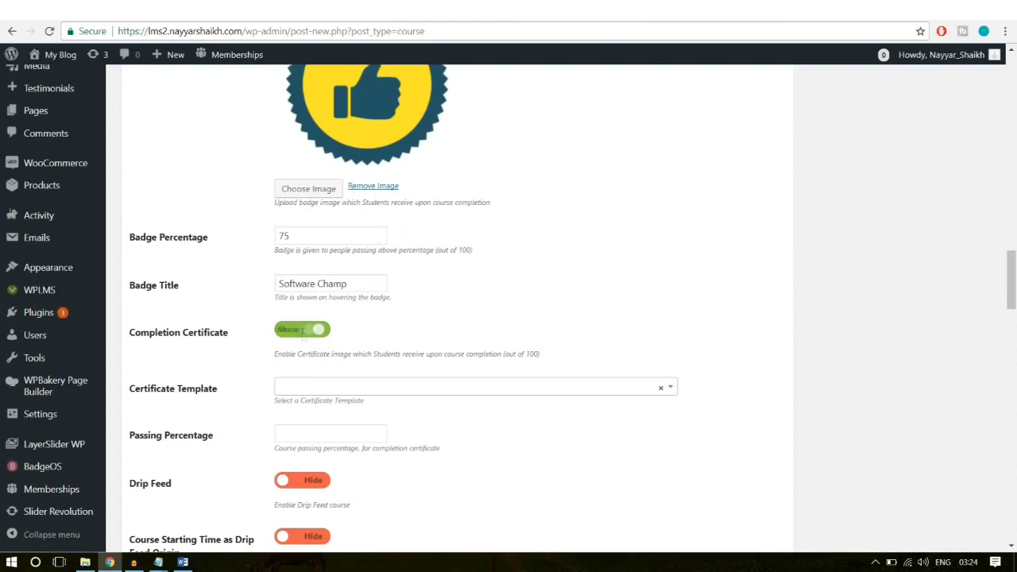
{"action": "scroll", "coordinate": [299, 403], "scroll_direction": "down", "scroll_amount": 1}
{"action": "left_click", "coordinate": [347, 322]}
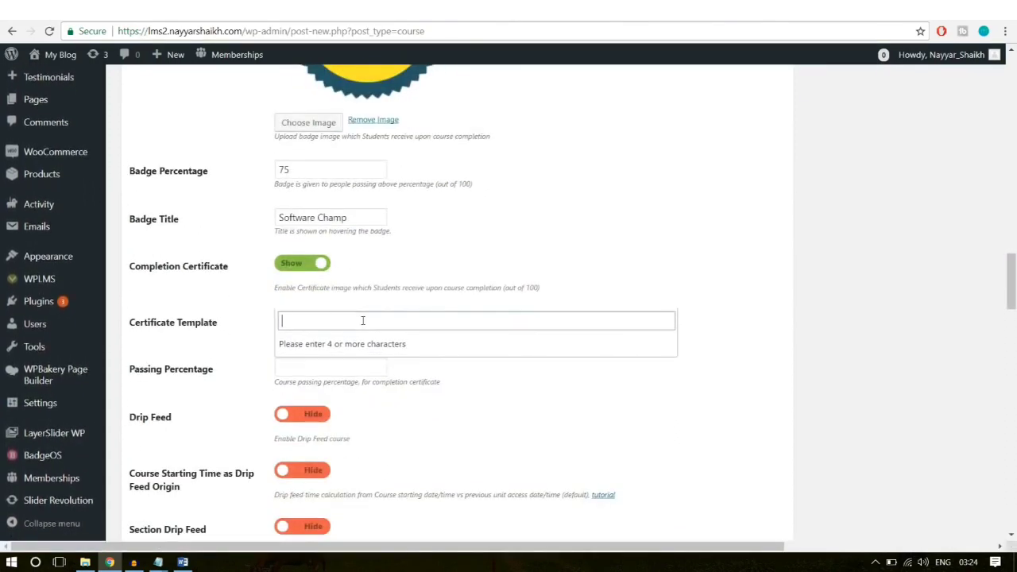
{"action": "type", "text": "templa"}
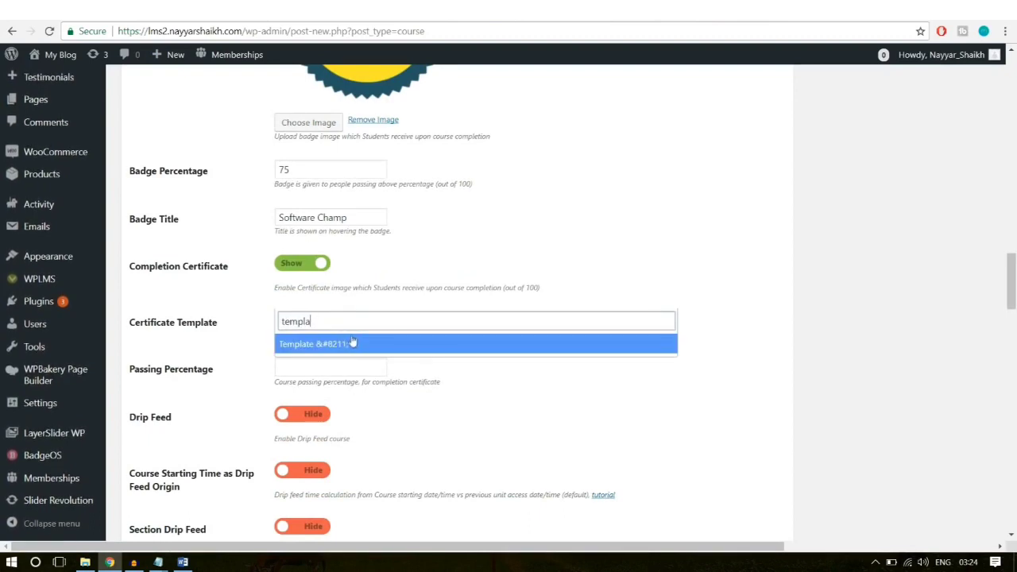
{"action": "left_click", "coordinate": [341, 350]}
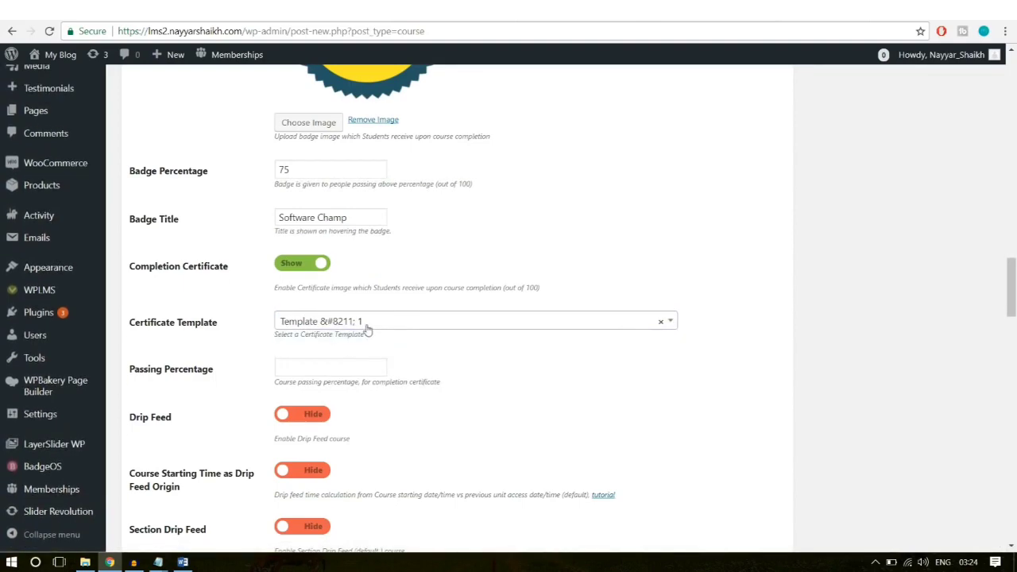
Step: Set the course passing percentage to 40
{"action": "scroll", "coordinate": [508, 365], "scroll_direction": "down", "scroll_amount": 1}
{"action": "left_click", "coordinate": [311, 304]}
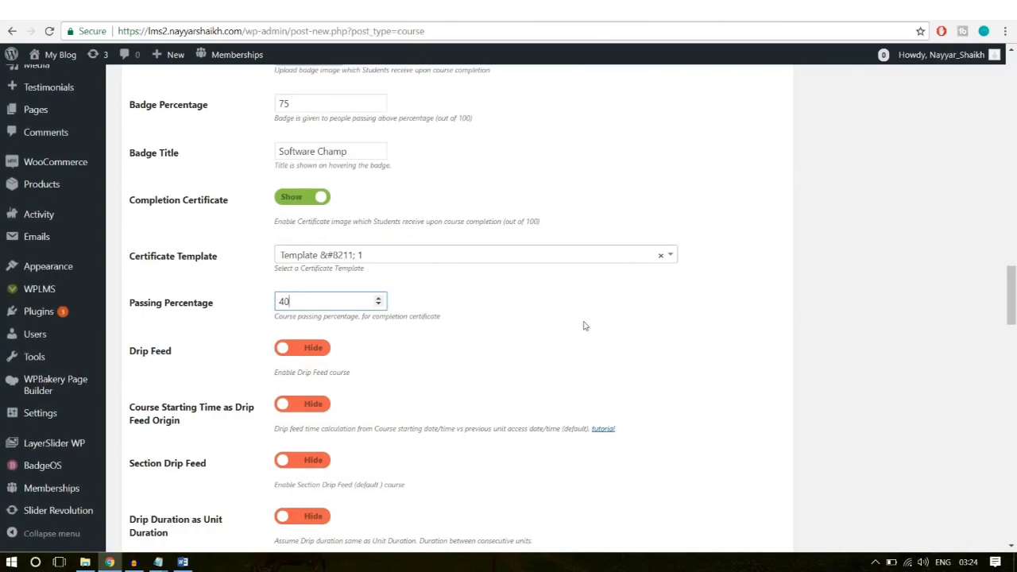
{"action": "scroll", "coordinate": [586, 325], "scroll_direction": "down", "scroll_amount": 3}
{"action": "scroll", "coordinate": [473, 334], "scroll_direction": "down", "scroll_amount": 4}
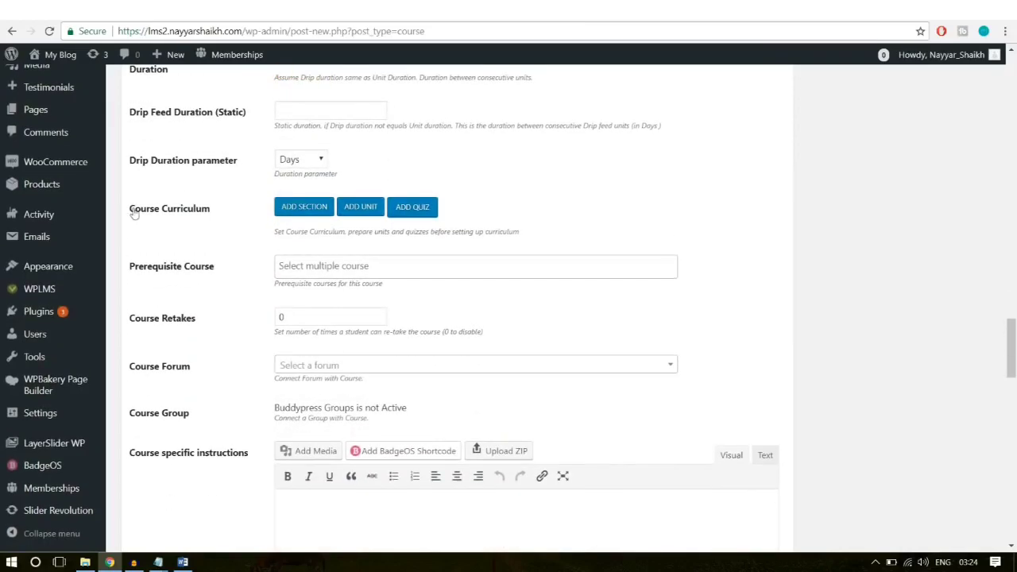
Step: Add a curriculum section named 'Introduction'
{"action": "left_click_drag", "start_coordinate": [129, 209], "coordinate": [161, 220]}
{"action": "left_click", "coordinate": [211, 221]}
{"action": "left_click", "coordinate": [161, 220]}
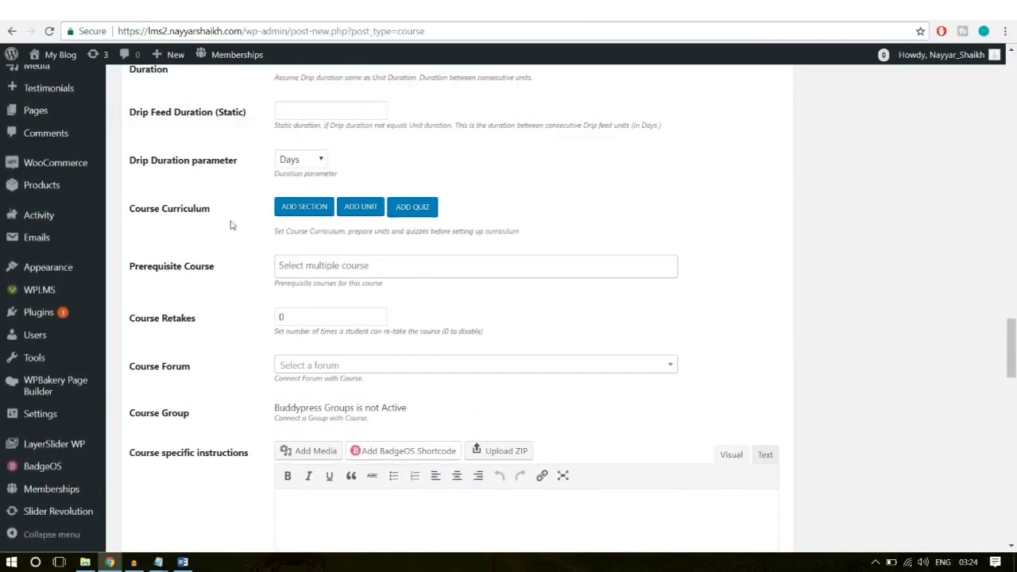
{"action": "left_click", "coordinate": [315, 211]}
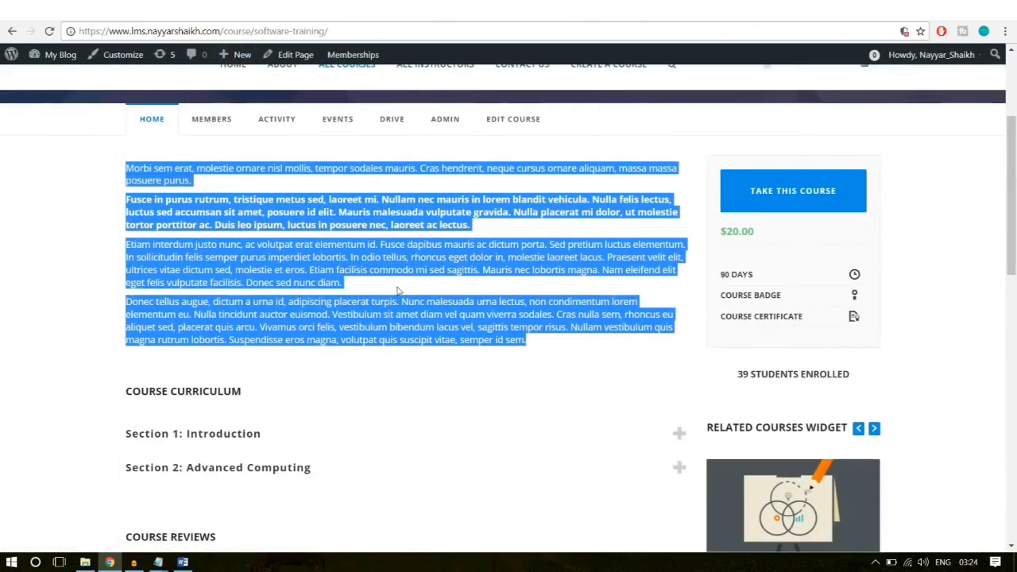
{"action": "left_click", "coordinate": [399, 291]}
{"action": "scroll", "coordinate": [406, 298], "scroll_direction": "down", "scroll_amount": 3}
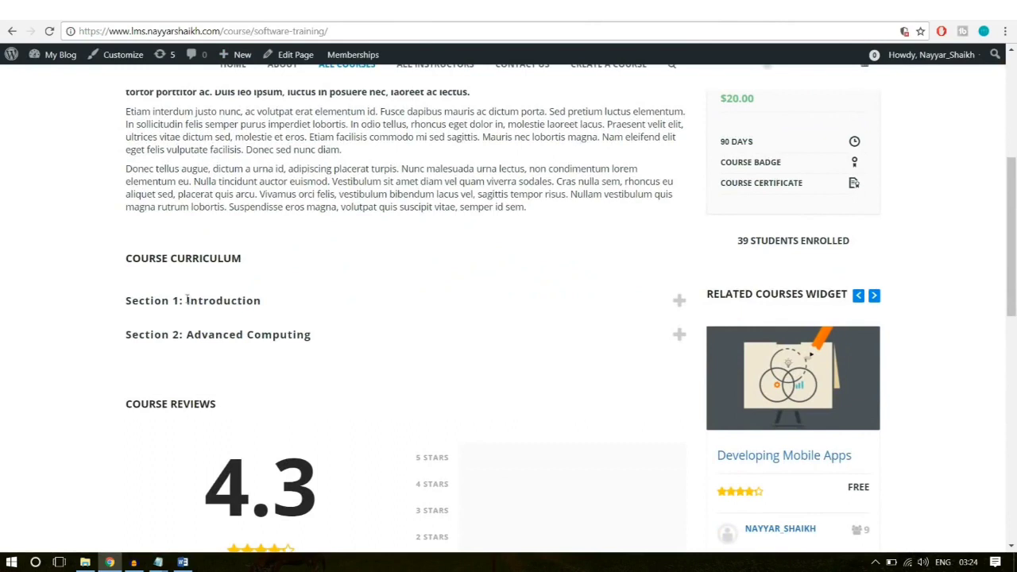
{"action": "left_click_drag", "start_coordinate": [263, 302], "coordinate": [186, 301]}
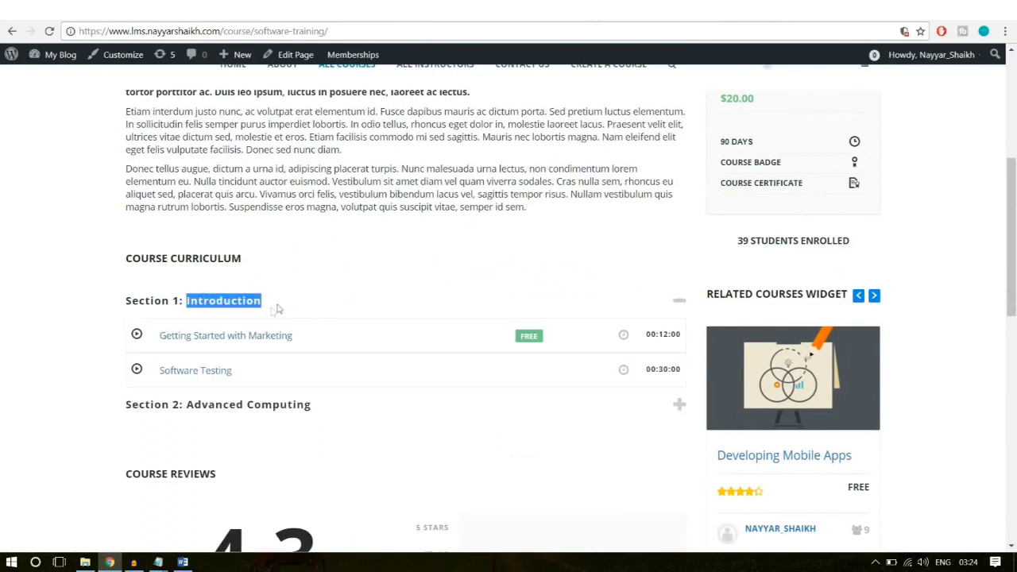
{"action": "left_click", "coordinate": [198, 9]}
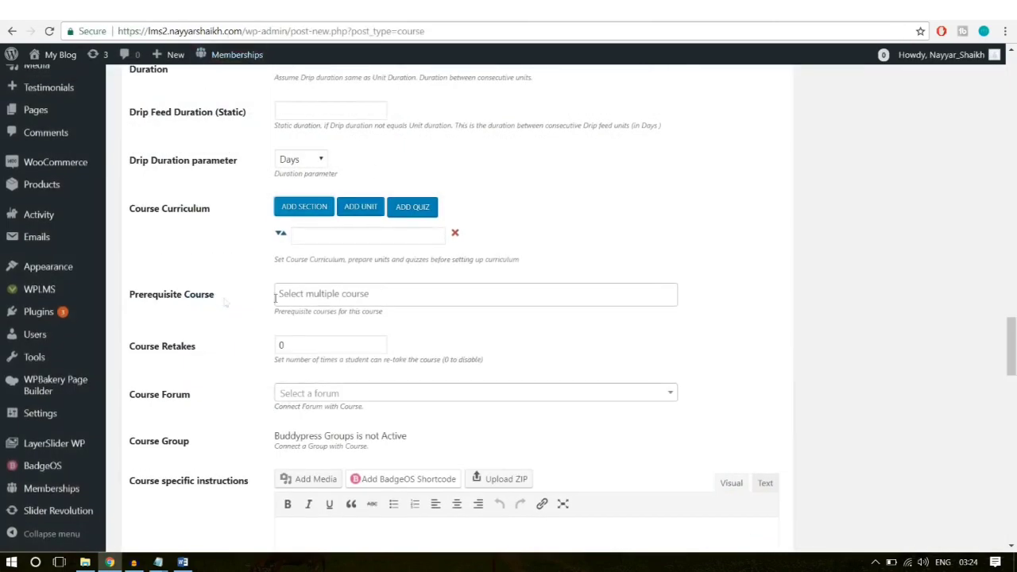
{"action": "left_click", "coordinate": [327, 236]}
{"action": "type", "text": "Introduction"}
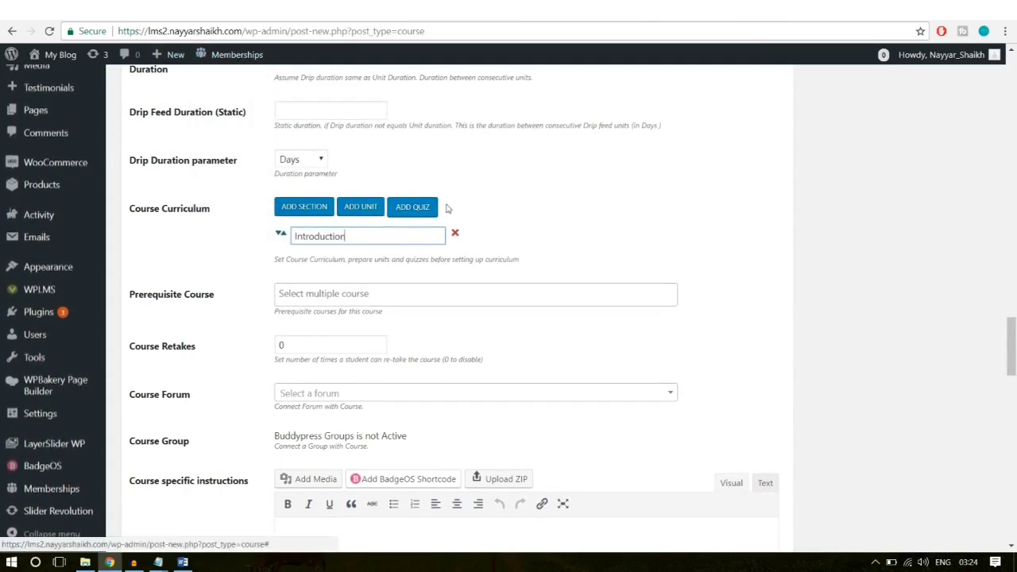
Step: Add the unit 'Getting Started with Marketing' under Introduction
{"action": "left_click", "coordinate": [364, 209]}
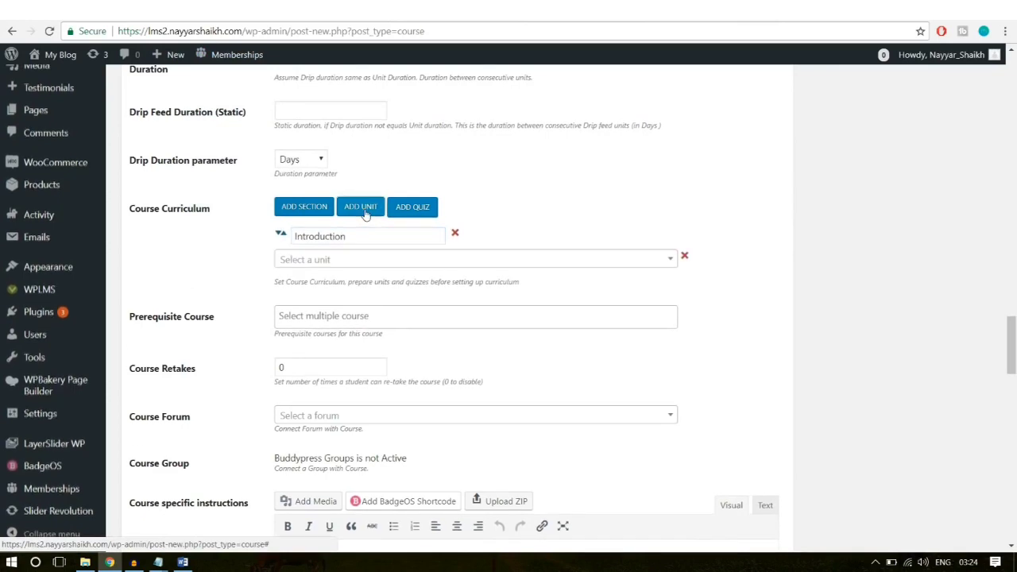
{"action": "left_click", "coordinate": [358, 257]}
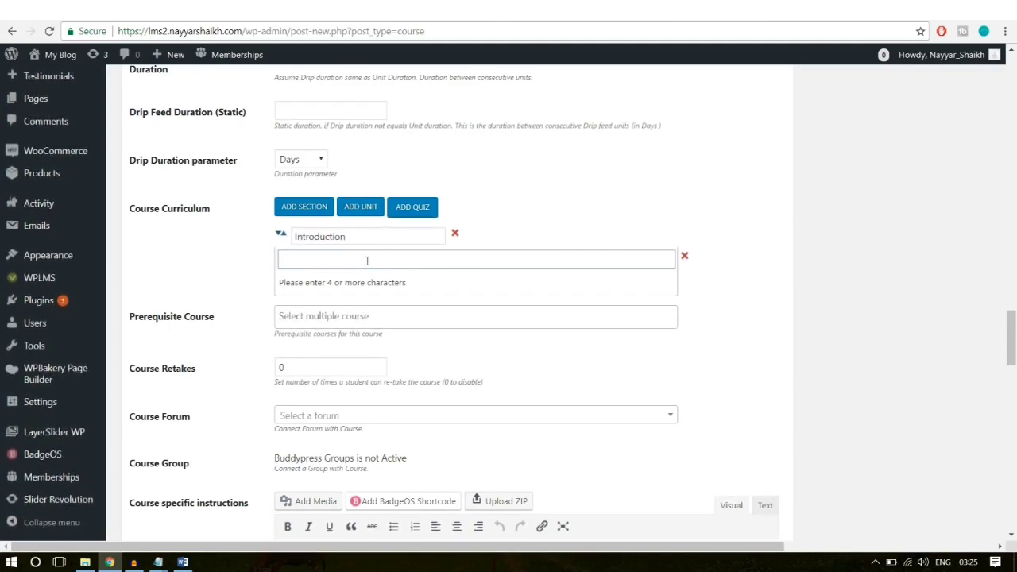
{"action": "type", "text": "intro"}
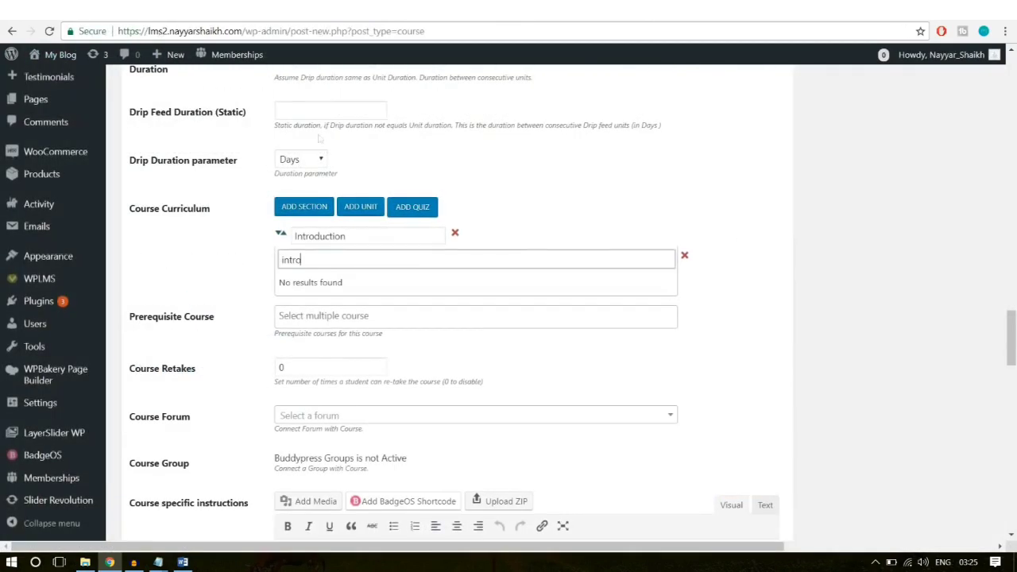
{"action": "double_click", "coordinate": [416, 266]}
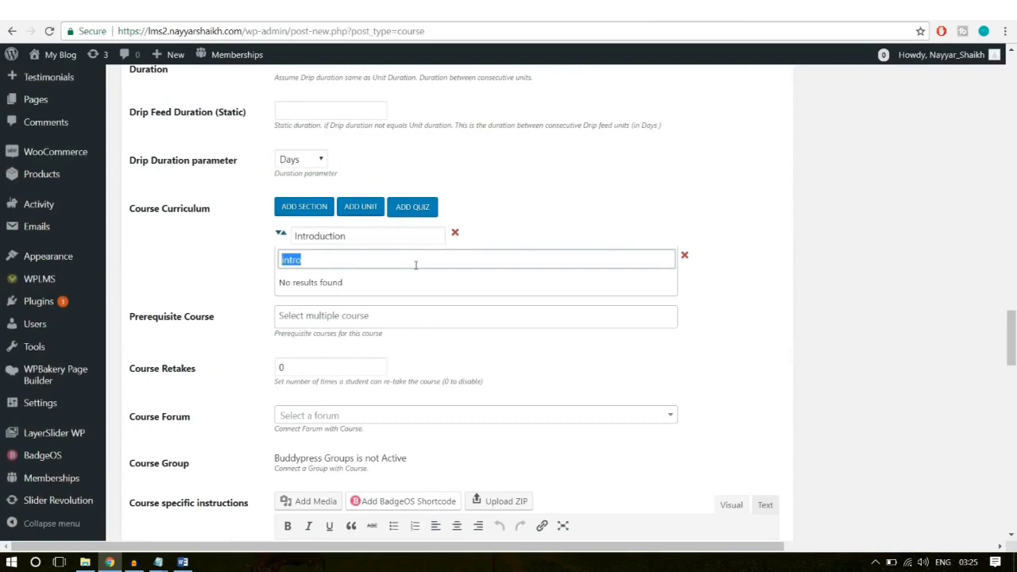
{"action": "type", "text": "gett"}
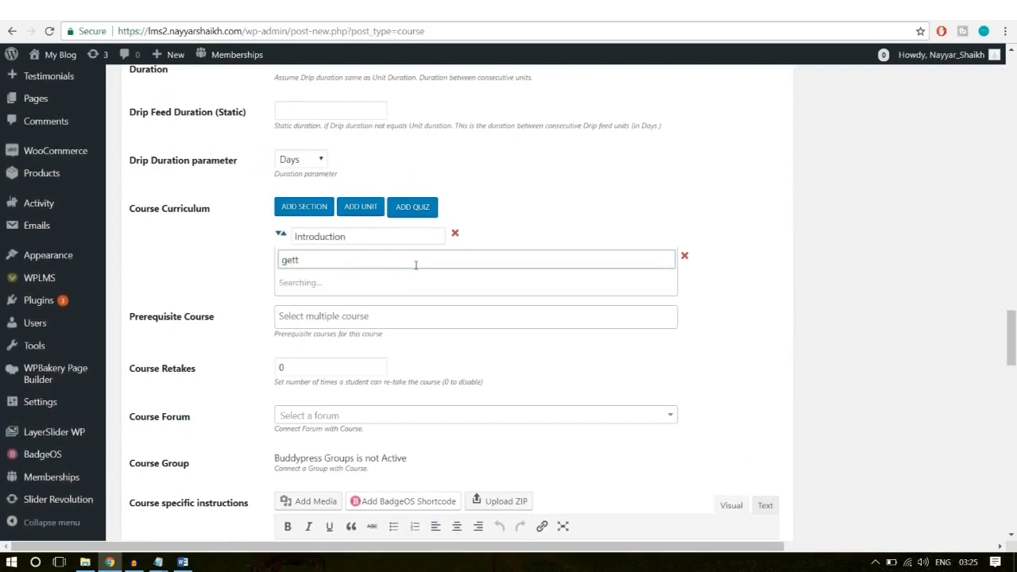
{"action": "left_click", "coordinate": [375, 284]}
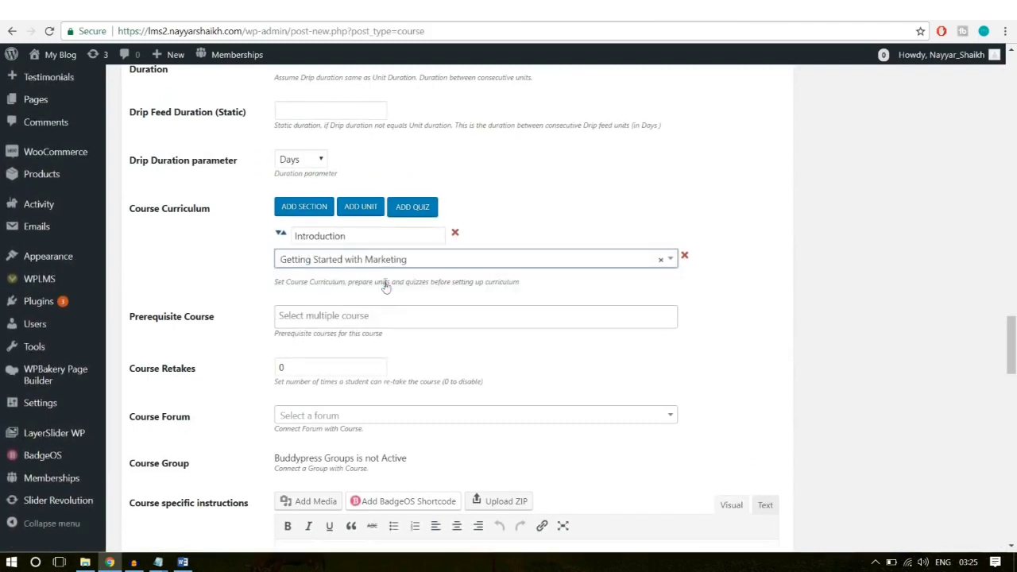
Step: Add a second curriculum section named 'Advanced Computing'
{"action": "left_click", "coordinate": [312, 212]}
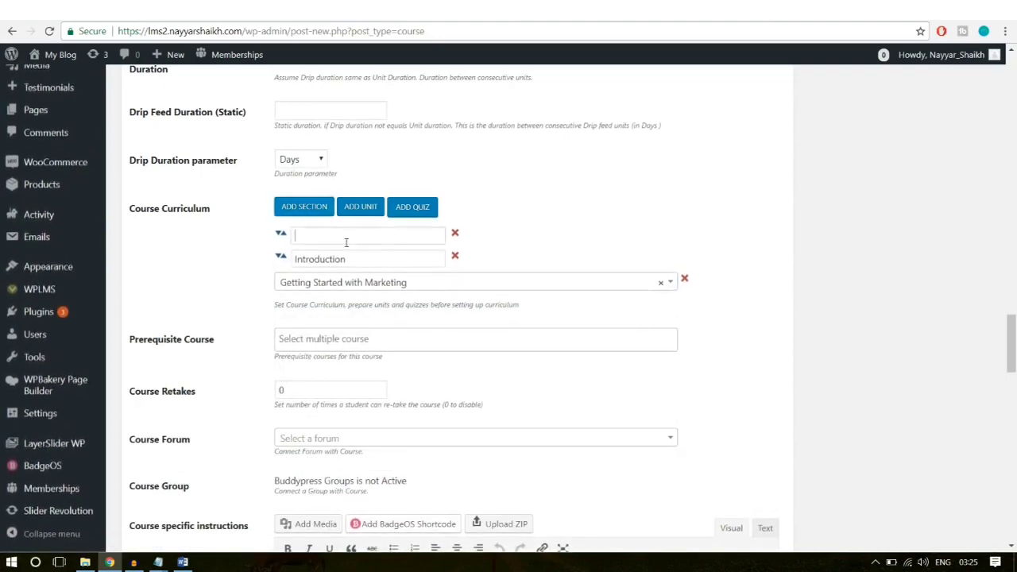
{"action": "left_click", "coordinate": [349, 234]}
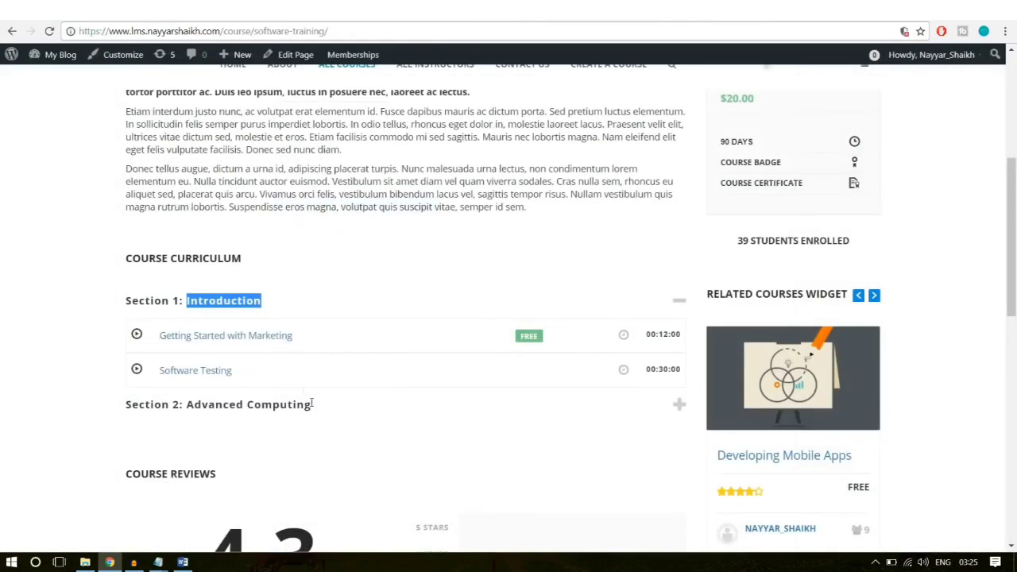
{"action": "left_click", "coordinate": [312, 404]}
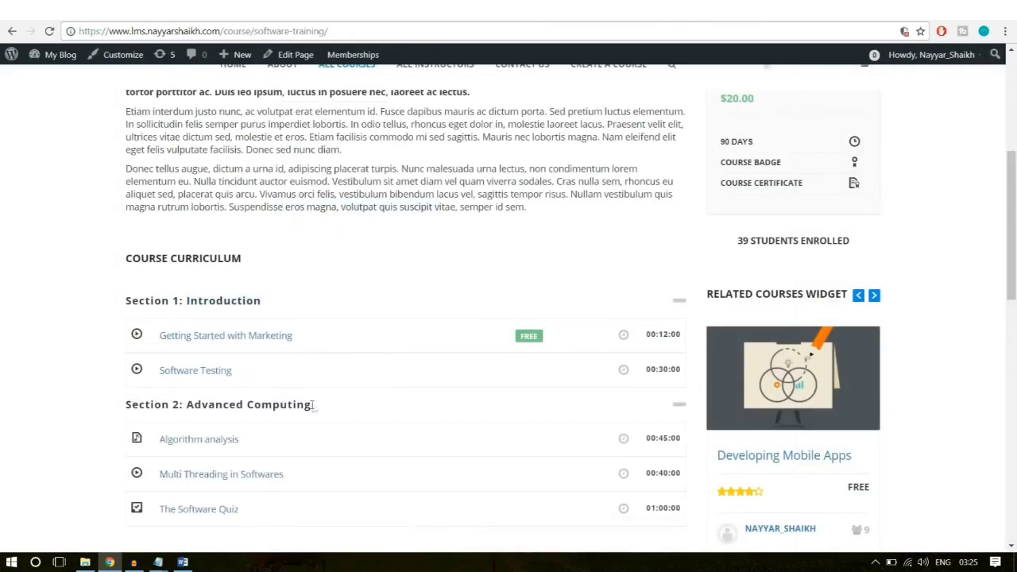
{"action": "left_click_drag", "start_coordinate": [312, 404], "coordinate": [185, 404]}
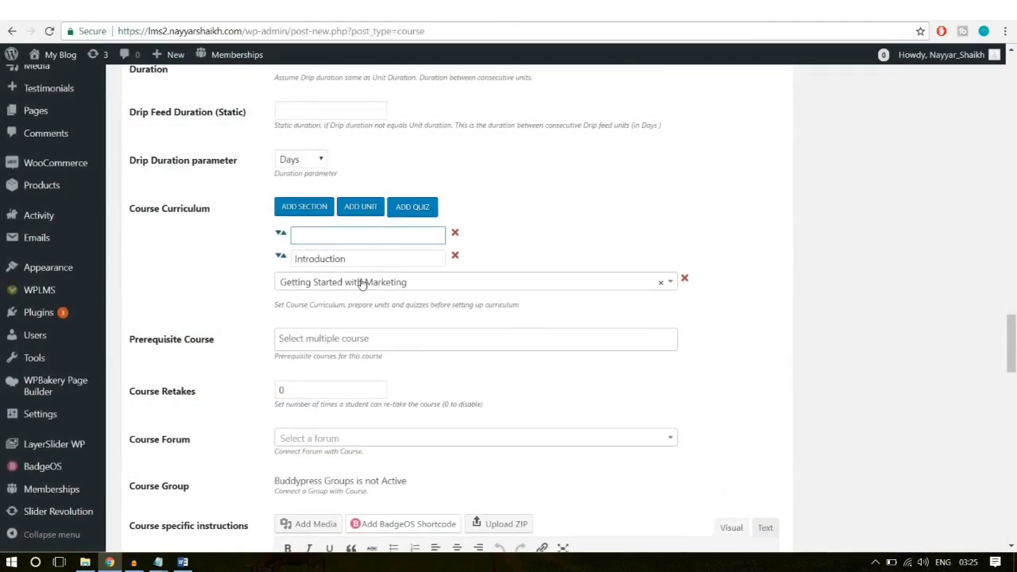
{"action": "type", "text": "Advanced Computing"}
{"action": "left_click", "coordinate": [557, 204]}
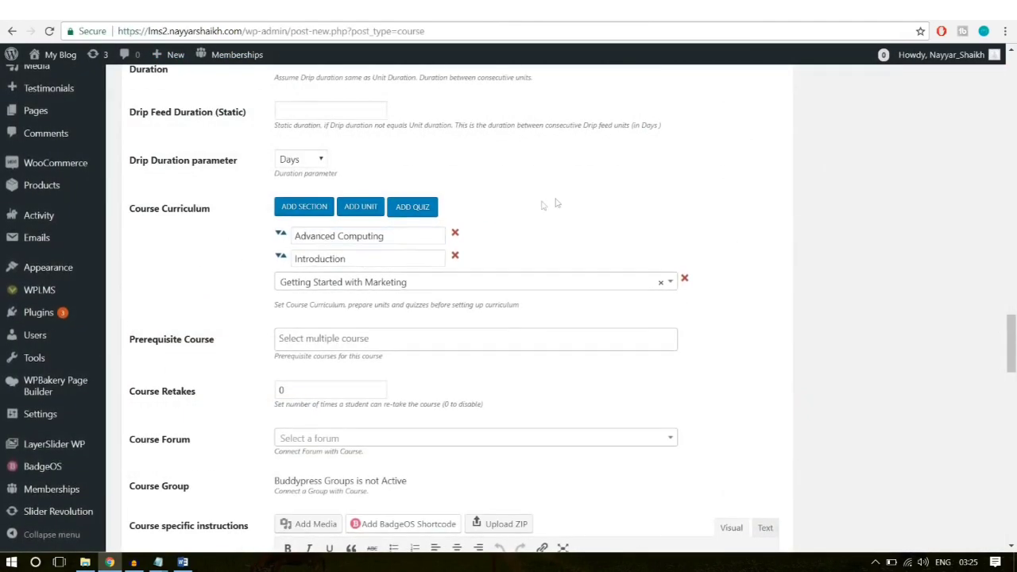
Step: Add 'The Software Quiz' and move Advanced Computing below it
{"action": "left_click", "coordinate": [416, 207]}
{"action": "left_click", "coordinate": [352, 303]}
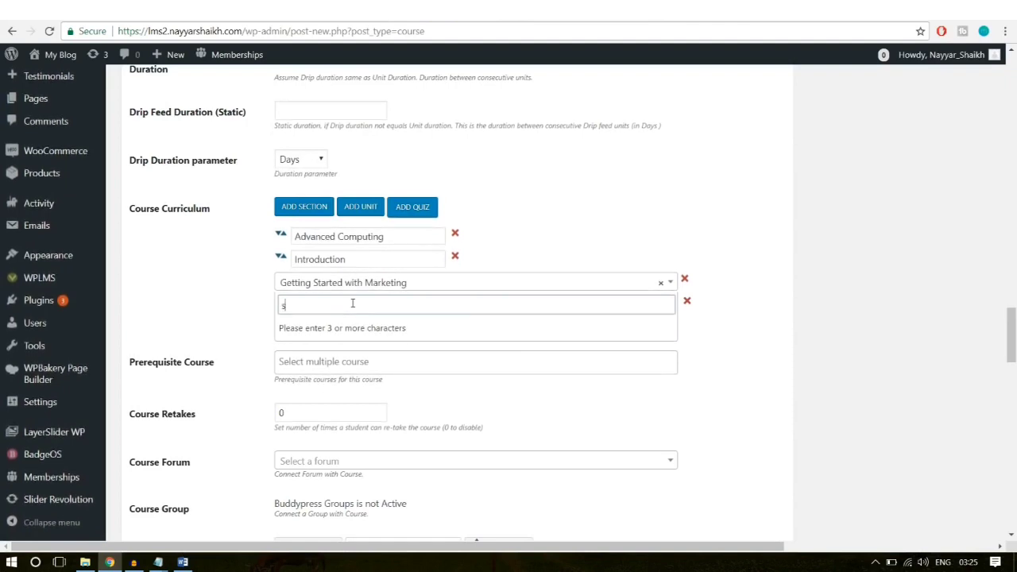
{"action": "type", "text": "sofr"}
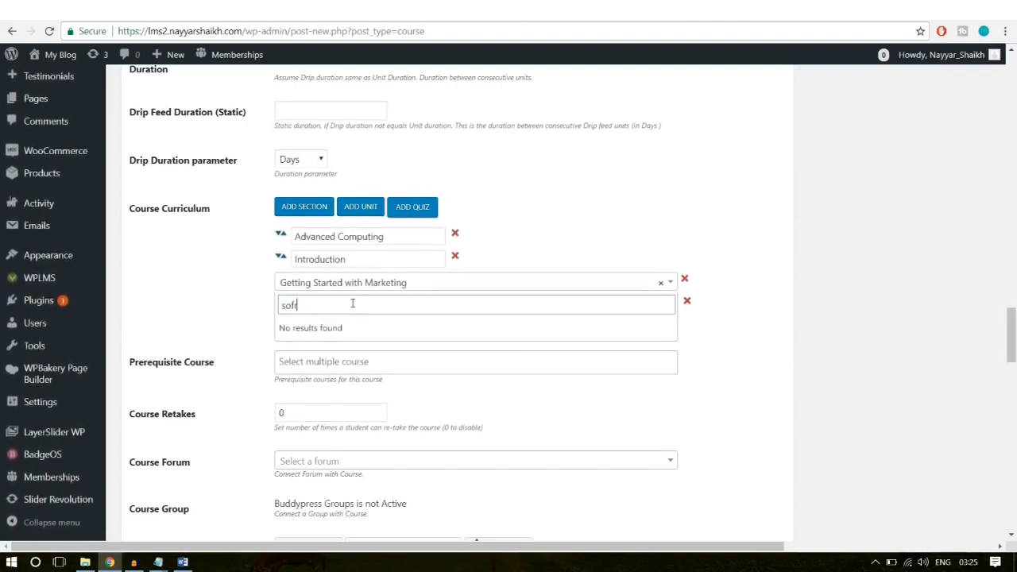
{"action": "key", "text": "BackSpace"}
{"action": "type", "text": "t"}
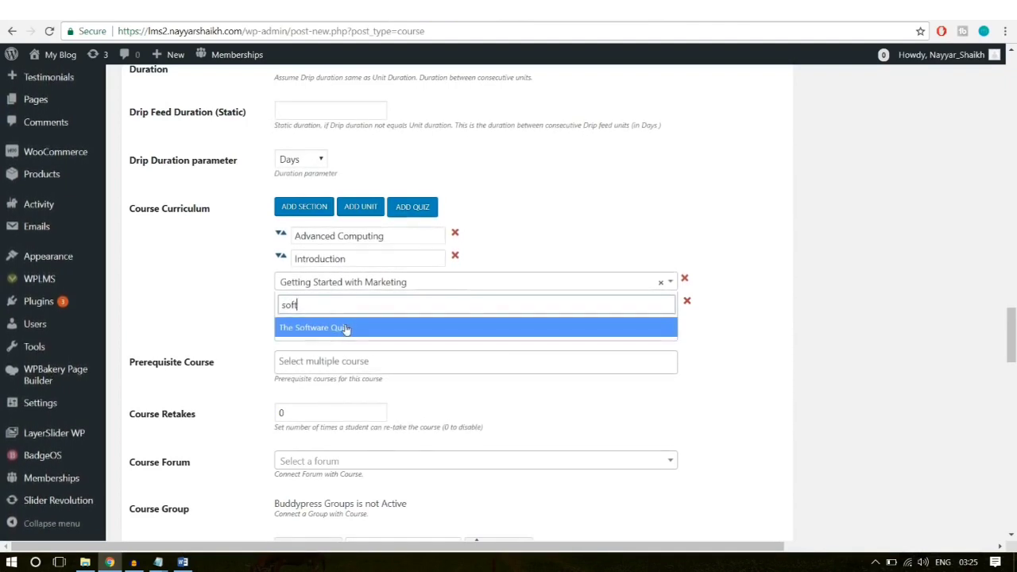
{"action": "left_click", "coordinate": [347, 329]}
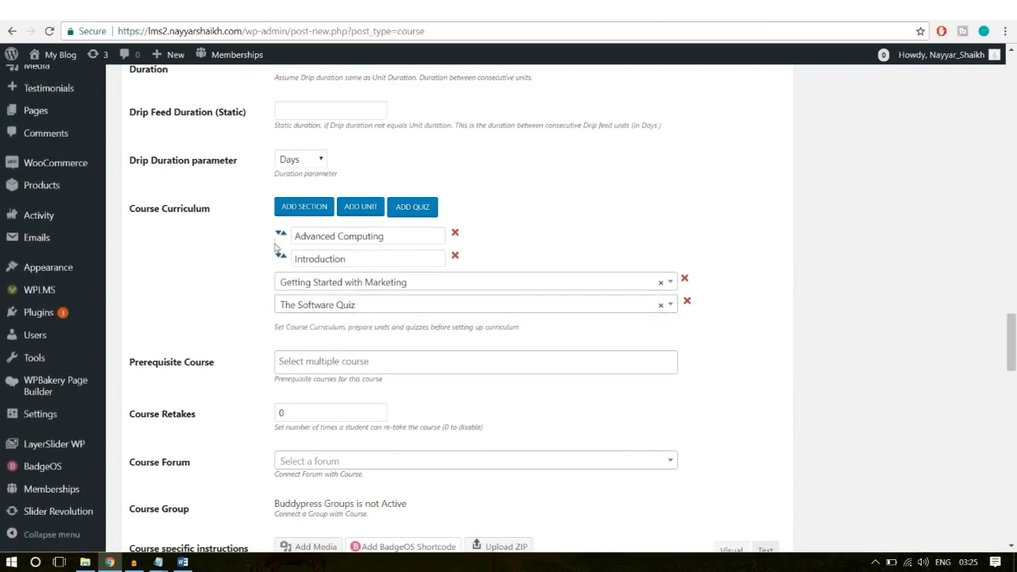
{"action": "left_click_drag", "start_coordinate": [276, 249], "coordinate": [275, 281]}
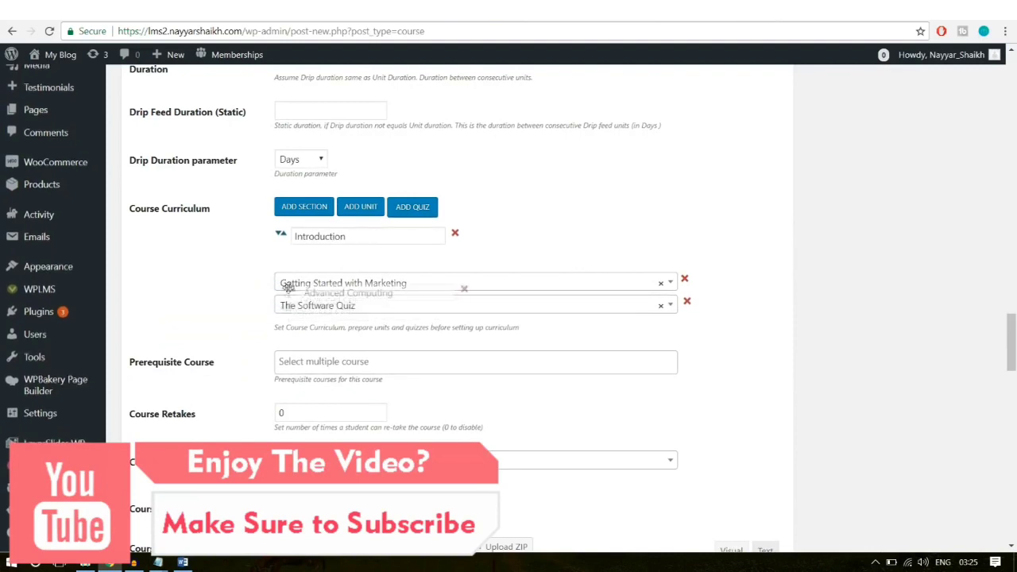
{"action": "left_click_drag", "start_coordinate": [288, 287], "coordinate": [289, 297]}
{"action": "left_click_drag", "start_coordinate": [325, 259], "coordinate": [381, 299]}
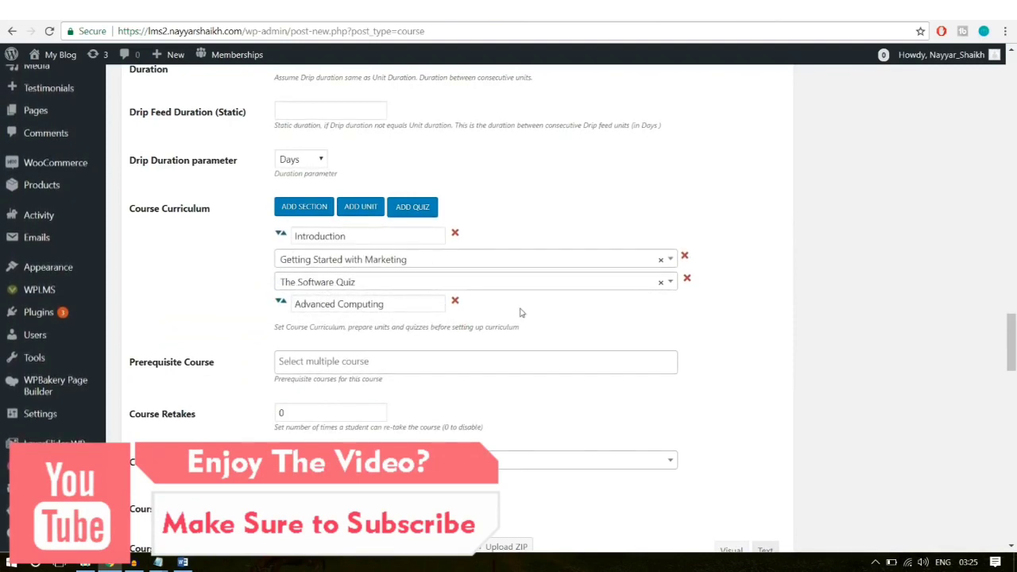
Step: Set Course Retakes to 1 and go to the course-specific instructions editor
{"action": "scroll", "coordinate": [853, 336], "scroll_direction": "down", "scroll_amount": 2}
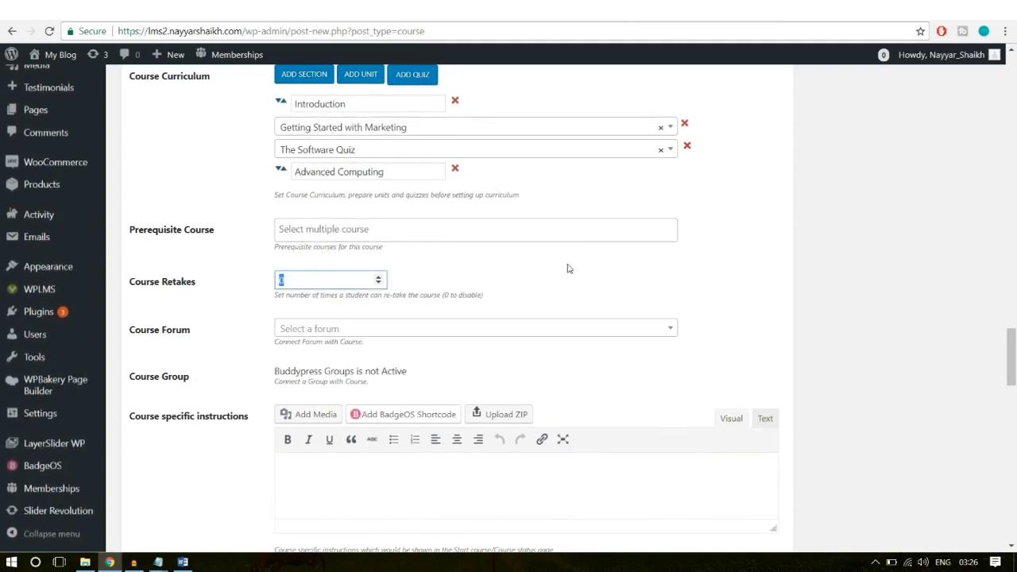
{"action": "type", "text": "1"}
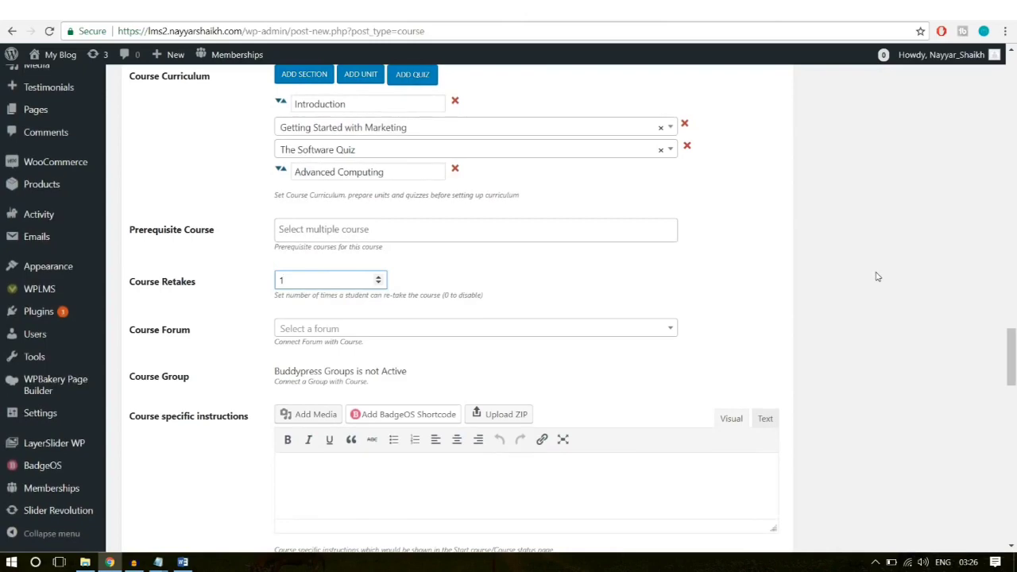
{"action": "scroll", "coordinate": [917, 361], "scroll_direction": "down", "scroll_amount": 3}
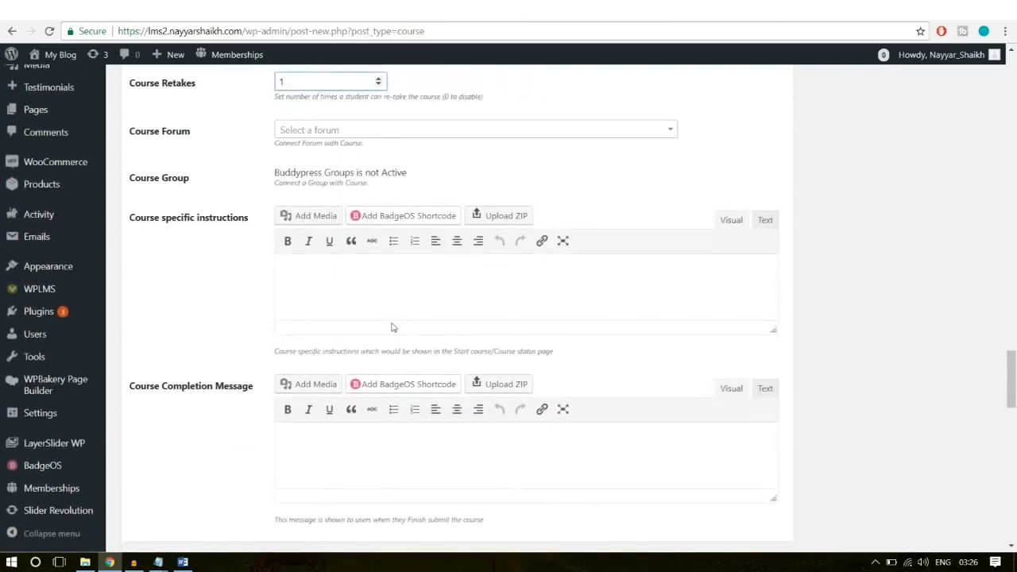
{"action": "left_click", "coordinate": [388, 307]}
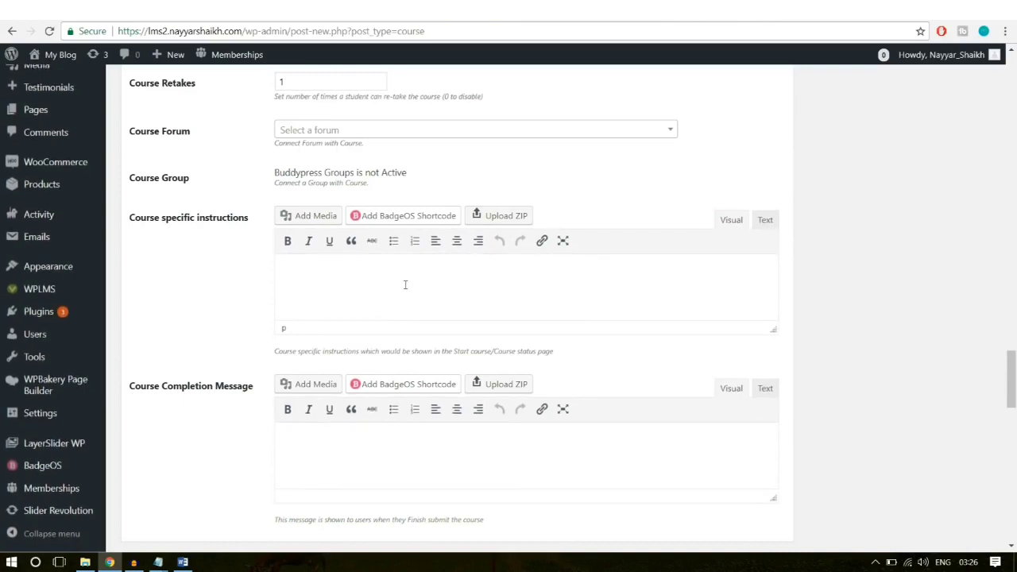
{"action": "scroll", "coordinate": [427, 309], "scroll_direction": "down", "scroll_amount": 1}
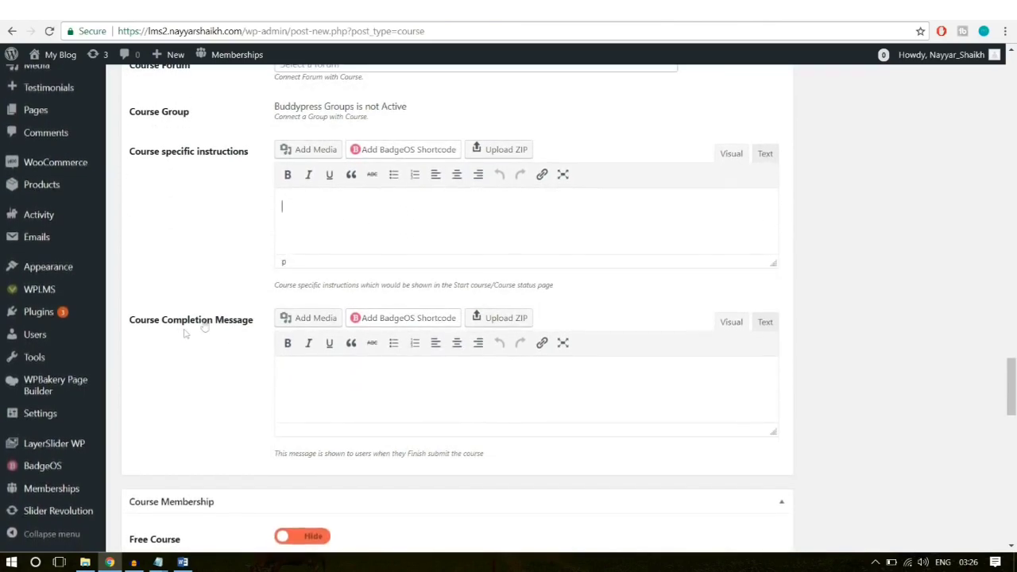
Step: Copy the Word document's Course Completion Message, from Congratulations through the thank-you line
{"action": "left_click", "coordinate": [183, 563]}
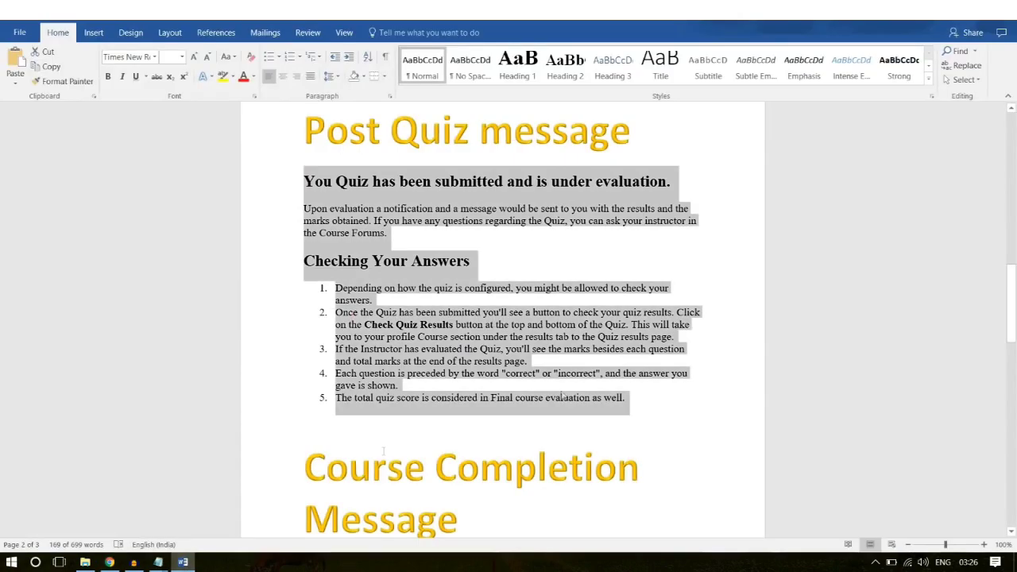
{"action": "scroll", "coordinate": [477, 249], "scroll_direction": "down", "scroll_amount": 4}
{"action": "scroll", "coordinate": [477, 249], "scroll_direction": "down", "scroll_amount": 2}
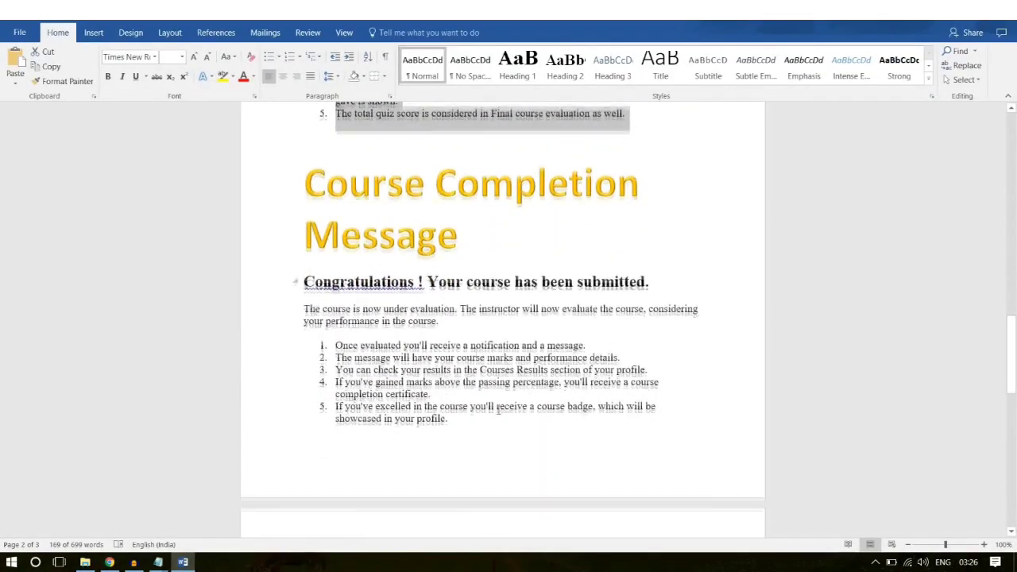
{"action": "left_click_drag", "start_coordinate": [452, 429], "coordinate": [290, 286]}
{"action": "scroll", "coordinate": [671, 313], "scroll_direction": "down", "scroll_amount": 3}
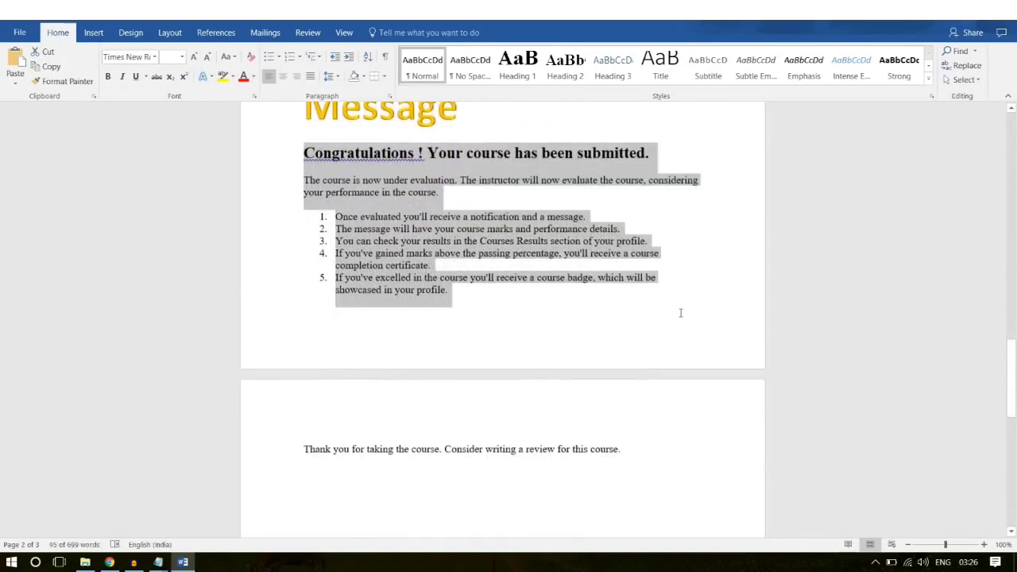
{"action": "left_click_drag", "start_coordinate": [635, 449], "coordinate": [302, 153]}
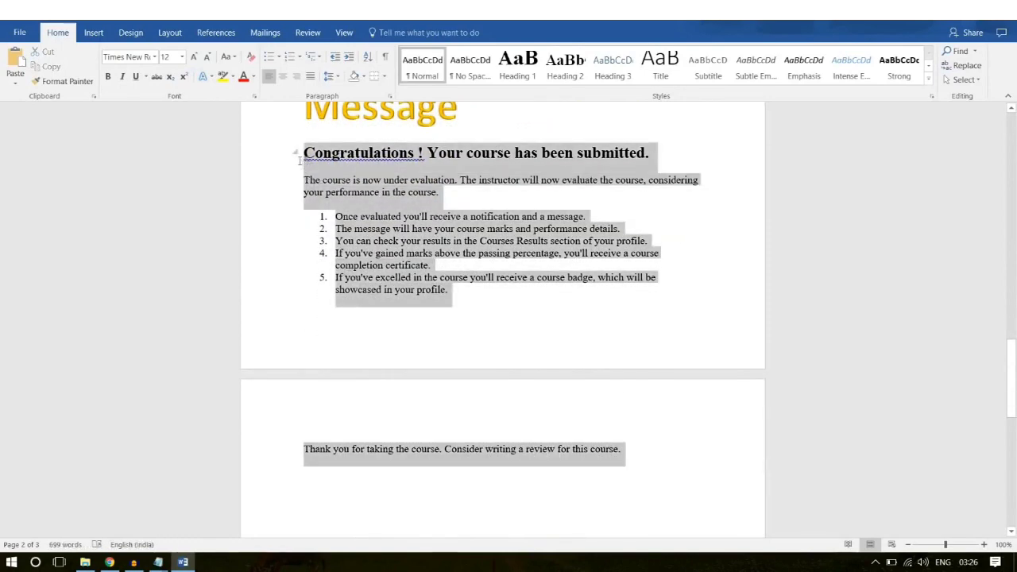
{"action": "left_click", "coordinate": [110, 562]}
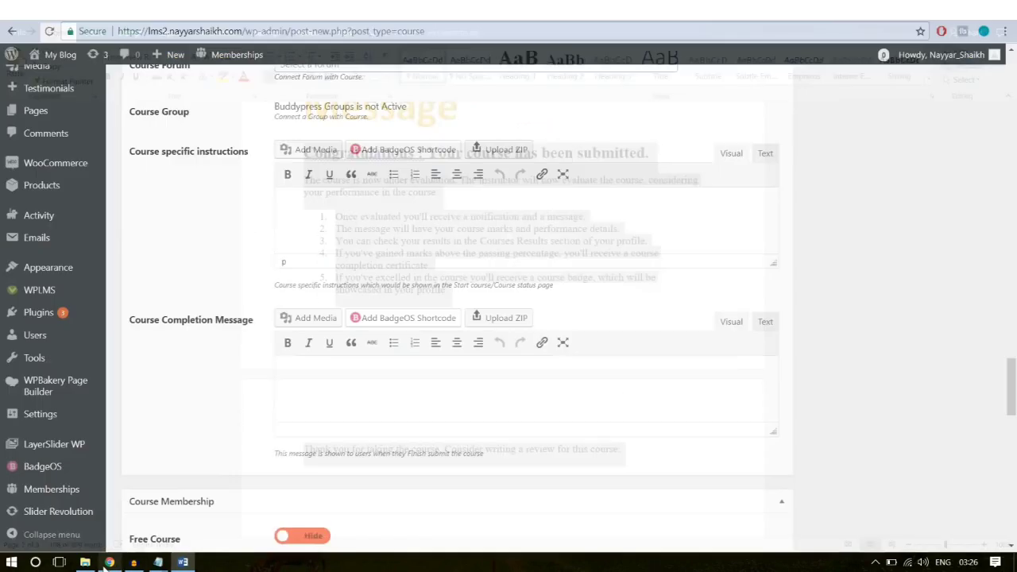
Step: Paste the completion message into its editor and stop offering the course free
{"action": "type", "text": "Congratulations ! Your course has been submitted. The course is now under evaluation. The instructor will now evaluate the course, considering your performance in the course. 1. Once evaluated you'll receive a notification and a message. 2. The message will have your course marks and performance details. 3. You can check your results in the Courses Results section of your profile. 4. If you've gained marks above the passing percentage, you'll receive a course completion certificate. 5. If you've excelled in the course you'll receive a course badge, which will be showcased in your profile. Thank you for taking the course. Consider writing a review for this course."}
{"action": "scroll", "coordinate": [935, 340], "scroll_direction": "down", "scroll_amount": 3}
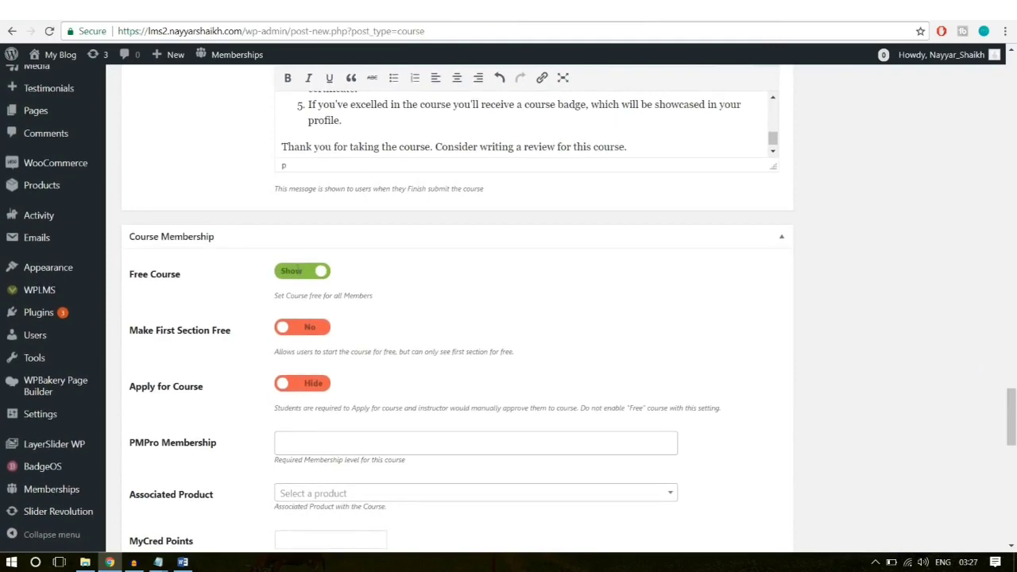
{"action": "left_click", "coordinate": [298, 271]}
{"action": "scroll", "coordinate": [808, 266], "scroll_direction": "down", "scroll_amount": 1}
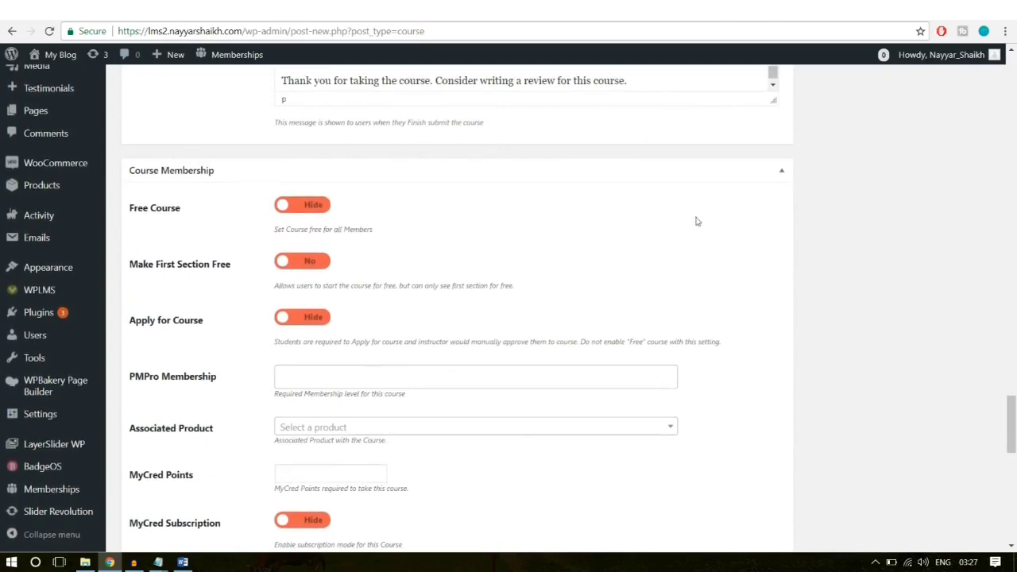
{"action": "scroll", "coordinate": [697, 222], "scroll_direction": "down", "scroll_amount": 2}
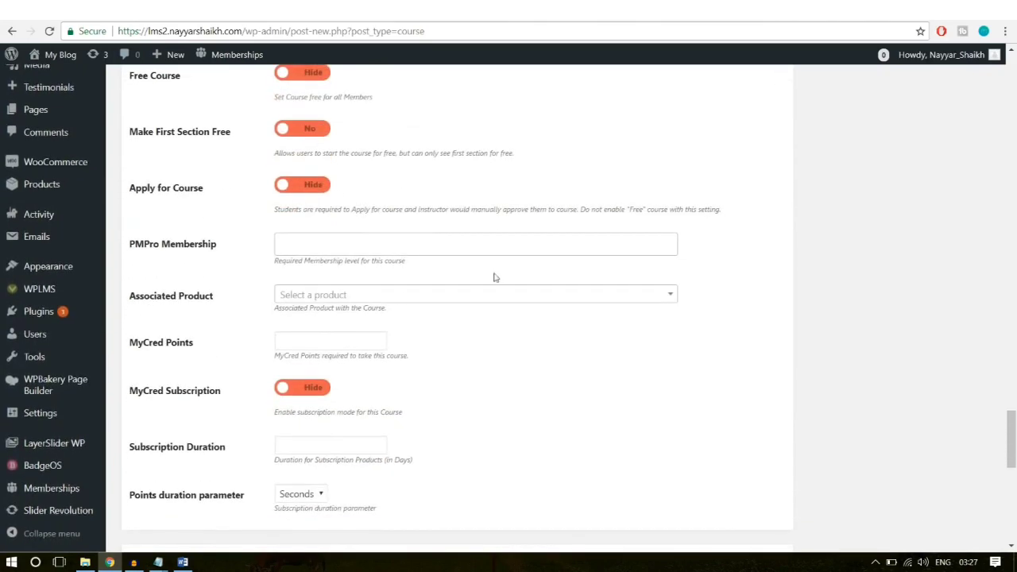
{"action": "scroll", "coordinate": [556, 262], "scroll_direction": "down", "scroll_amount": 1}
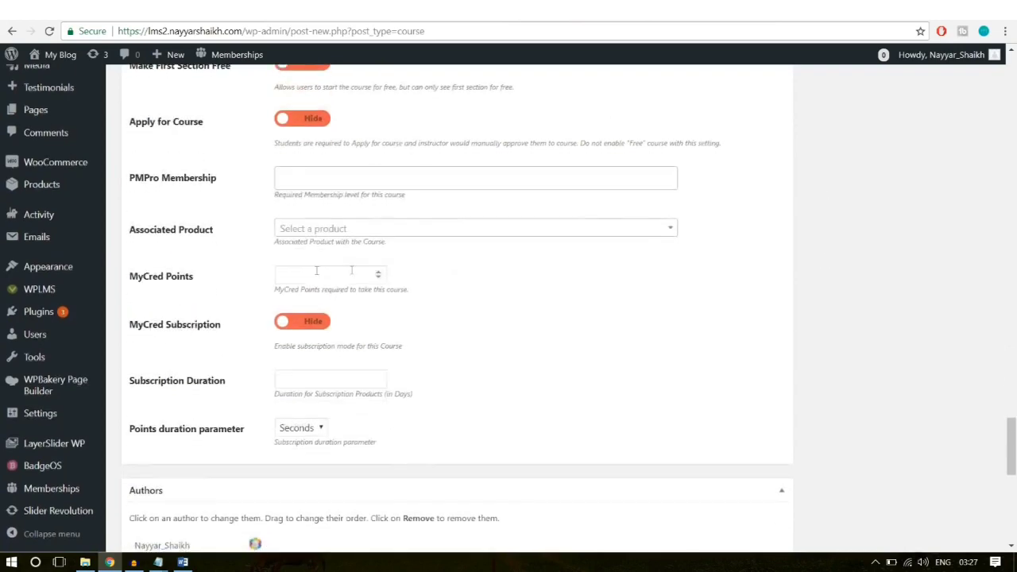
Step: Link the Software Training product as the course's Associated Product
{"action": "left_click", "coordinate": [408, 229]}
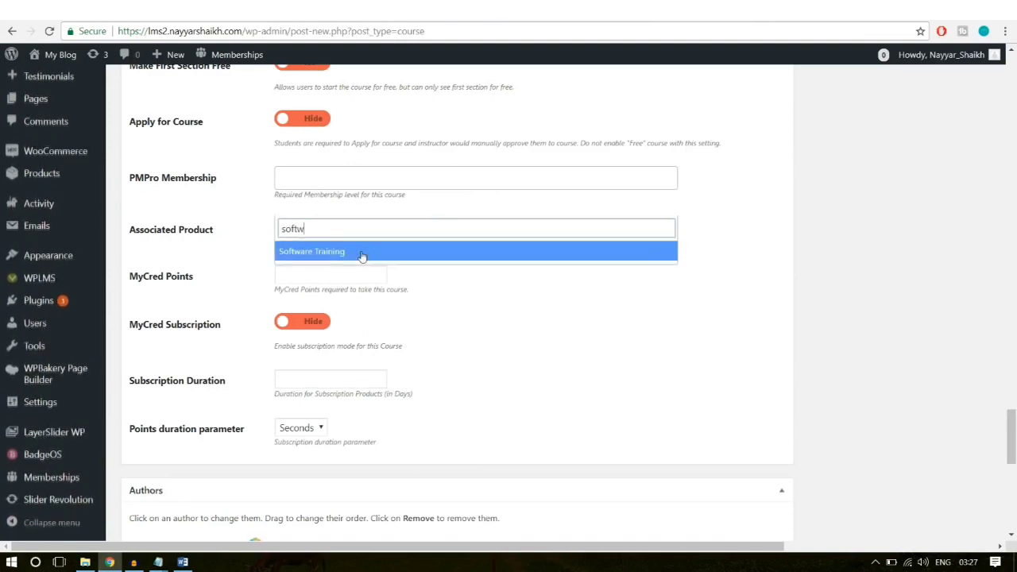
{"action": "left_click", "coordinate": [359, 254]}
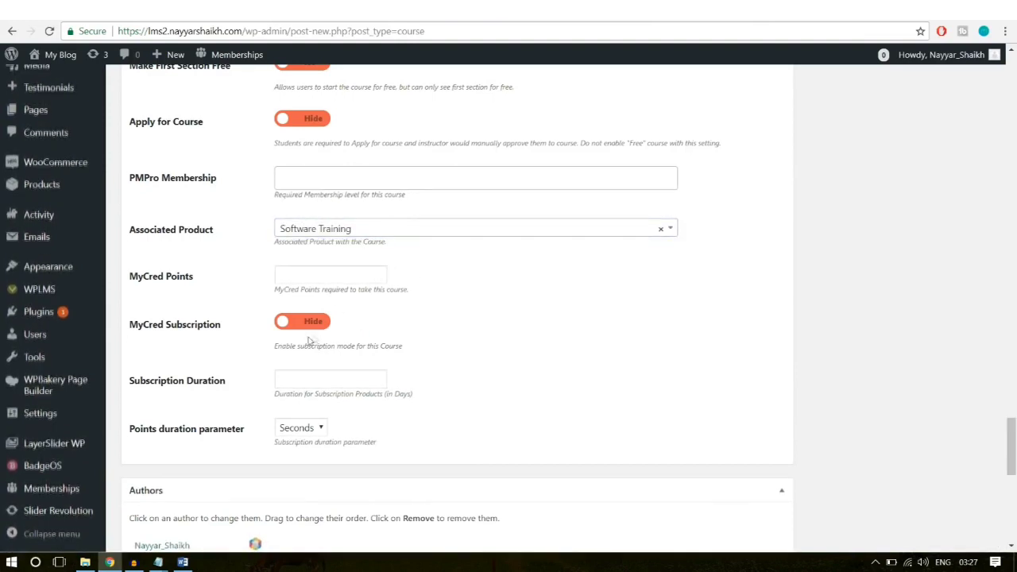
{"action": "scroll", "coordinate": [350, 386], "scroll_direction": "down", "scroll_amount": 1}
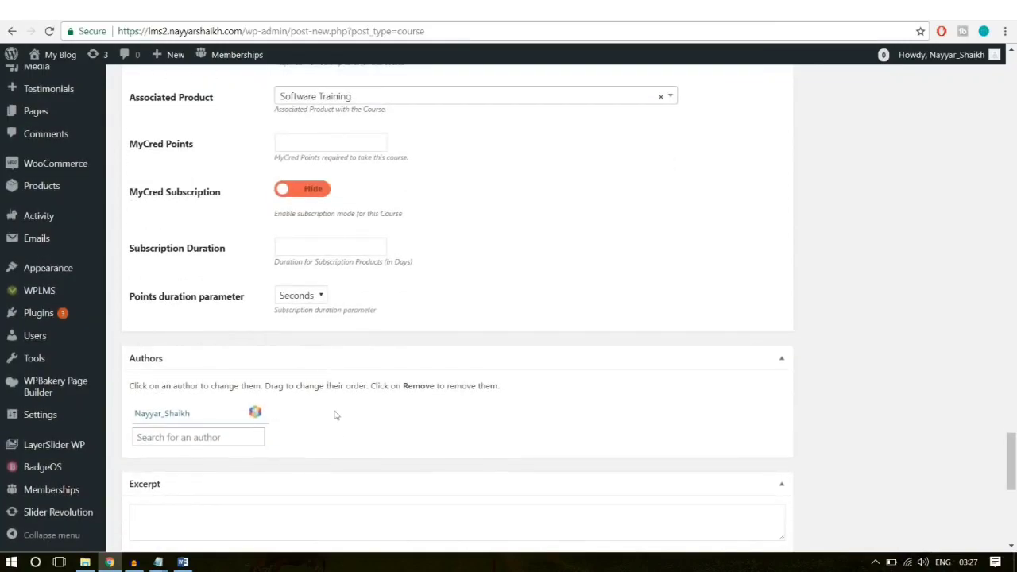
Step: Set the yellow Course-Img.jpg illustration as the course's featured image
{"action": "scroll", "coordinate": [336, 429], "scroll_direction": "up", "scroll_amount": 8}
{"action": "scroll", "coordinate": [337, 438], "scroll_direction": "up", "scroll_amount": 15}
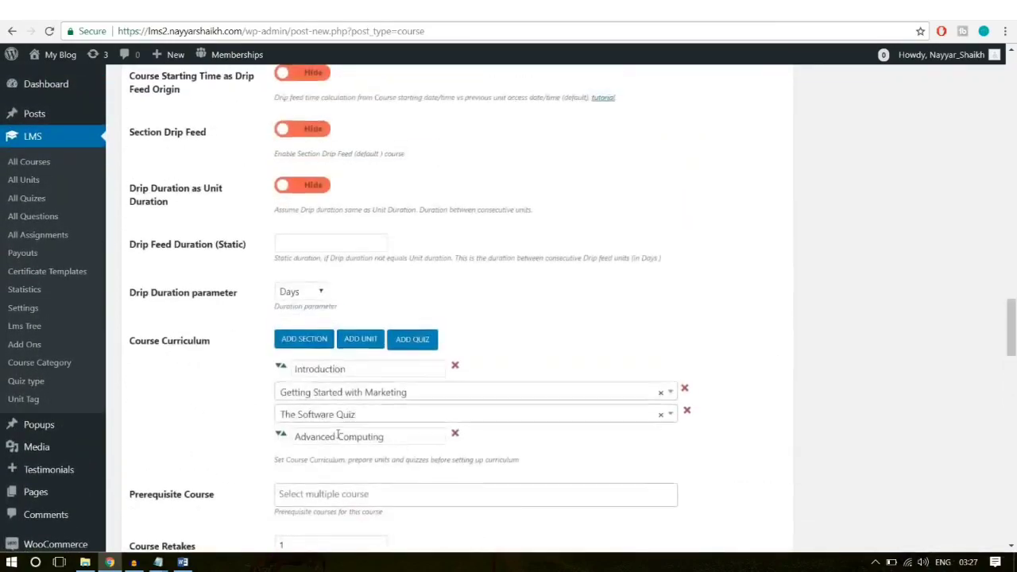
{"action": "scroll", "coordinate": [337, 438], "scroll_direction": "up", "scroll_amount": 15}
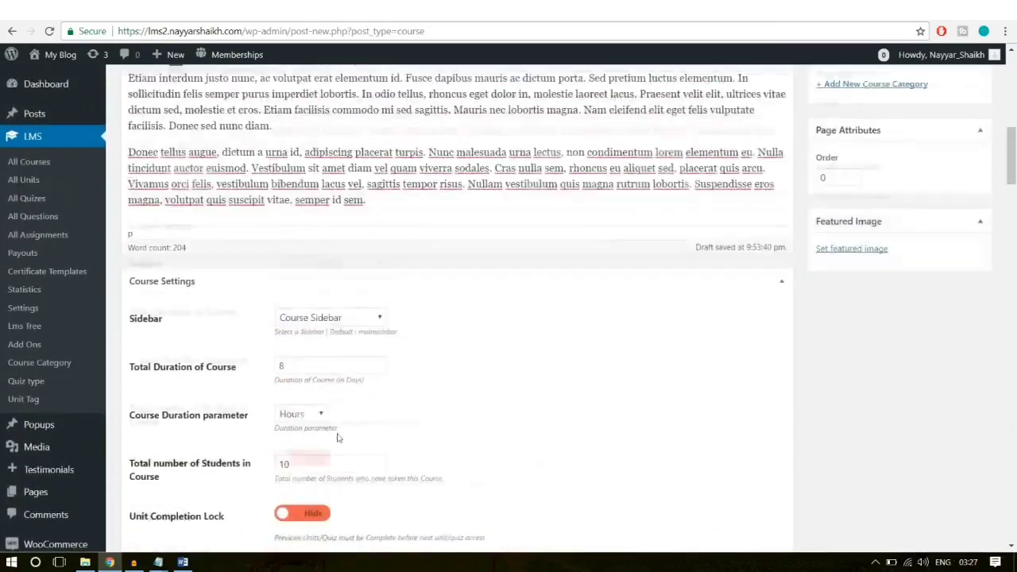
{"action": "scroll", "coordinate": [836, 436], "scroll_direction": "down", "scroll_amount": 2}
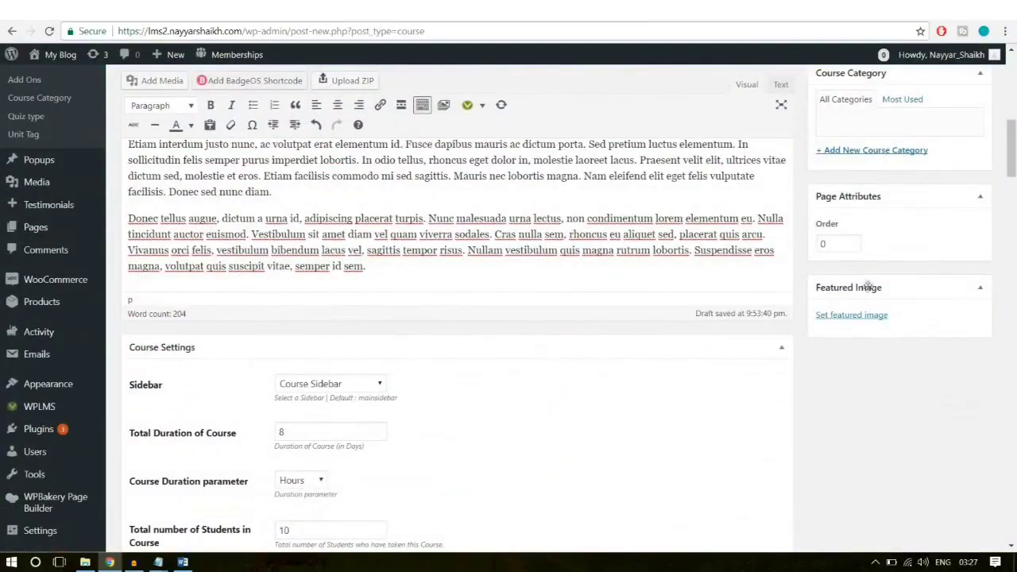
{"action": "left_click", "coordinate": [864, 316]}
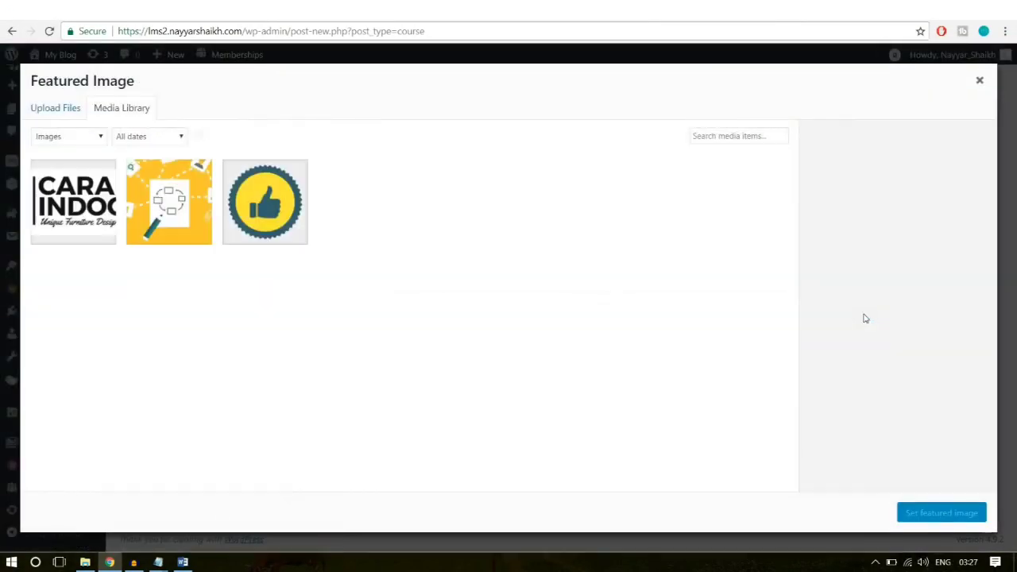
{"action": "left_click", "coordinate": [161, 209]}
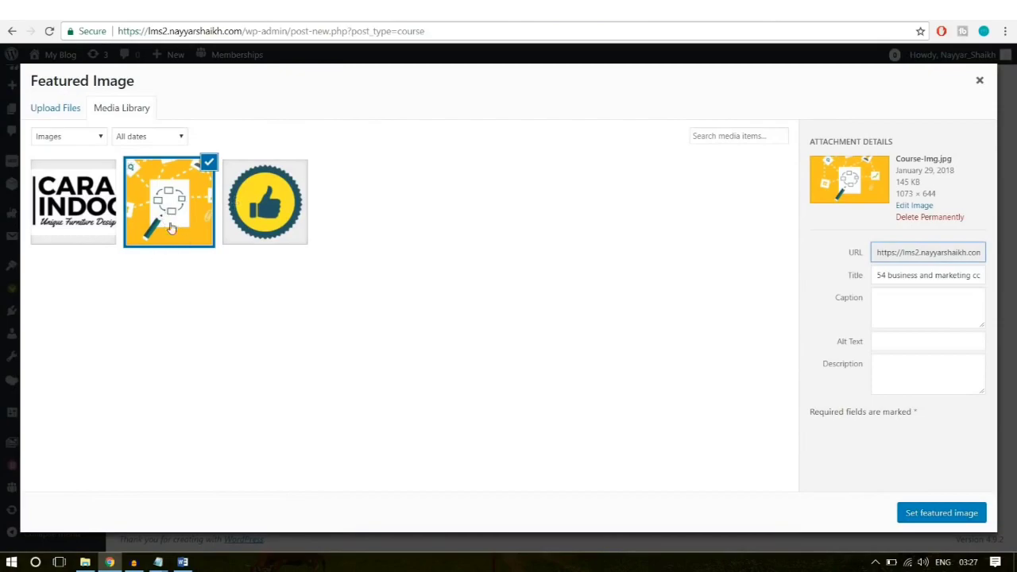
{"action": "left_click", "coordinate": [940, 513]}
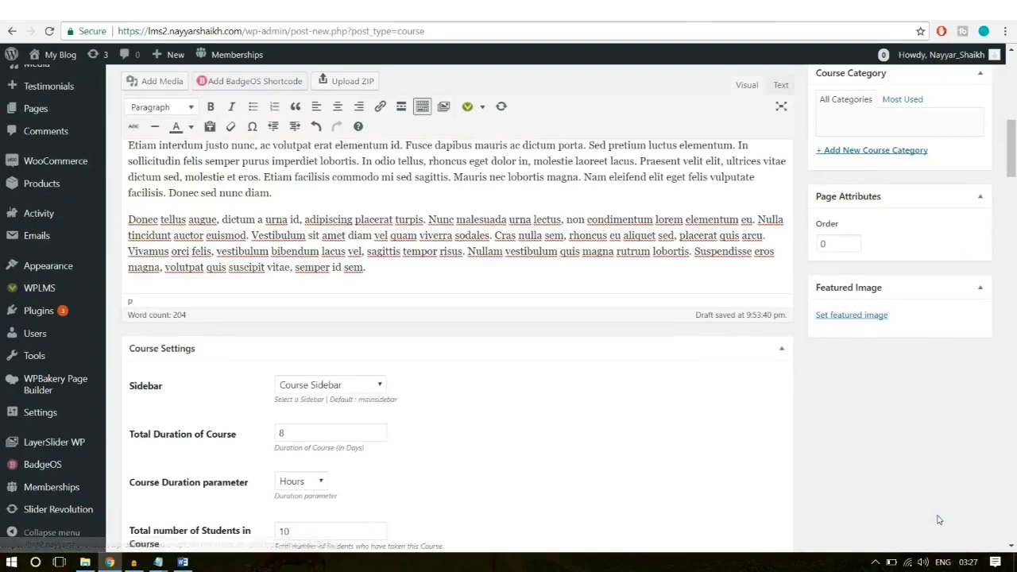
{"action": "scroll", "coordinate": [938, 519], "scroll_direction": "up", "scroll_amount": 5}
{"action": "scroll", "coordinate": [936, 515], "scroll_direction": "down", "scroll_amount": 2}
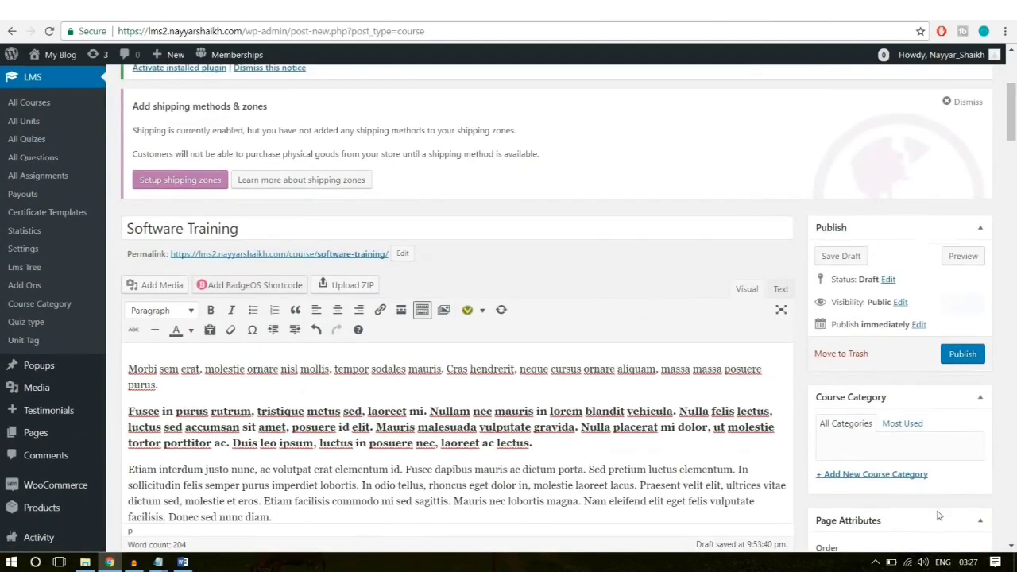
Step: Create a new course category 'Technology' for the course
{"action": "left_click", "coordinate": [868, 350]}
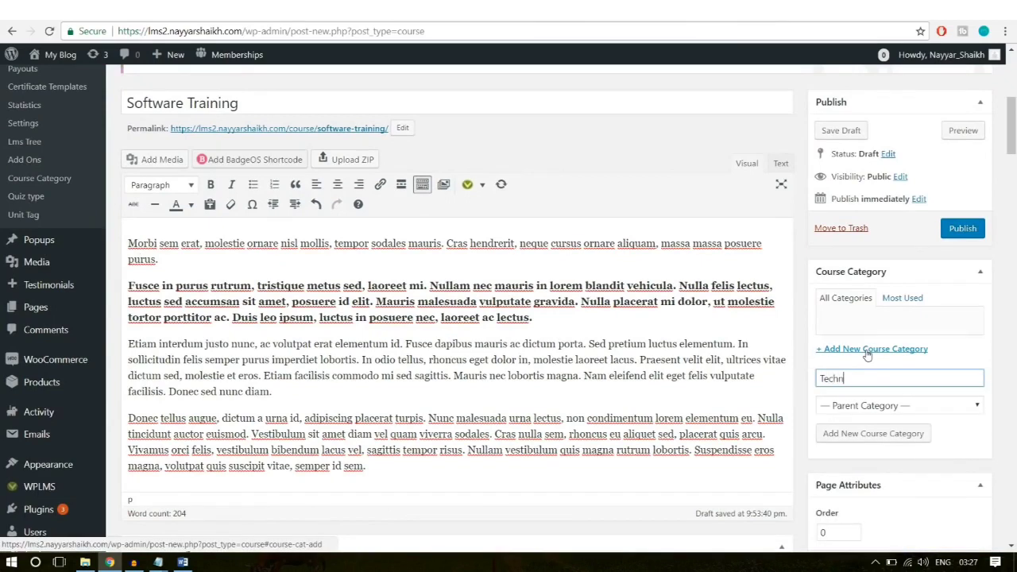
{"action": "type", "text": "Technology"}
{"action": "left_click", "coordinate": [866, 434]}
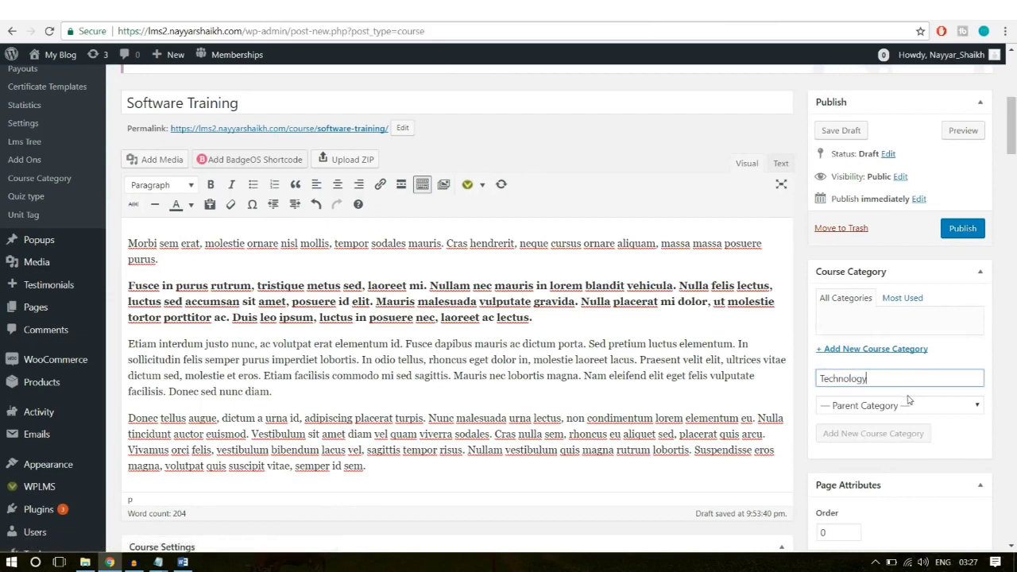
Step: Publish the Software Training course and open its live page
{"action": "left_click", "coordinate": [960, 229]}
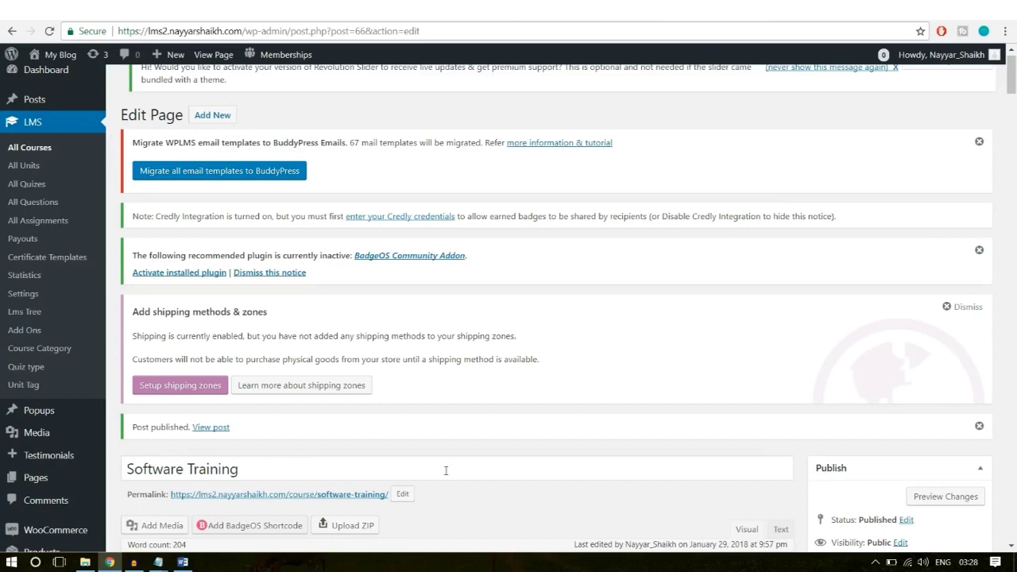
{"action": "right_click", "coordinate": [210, 428]}
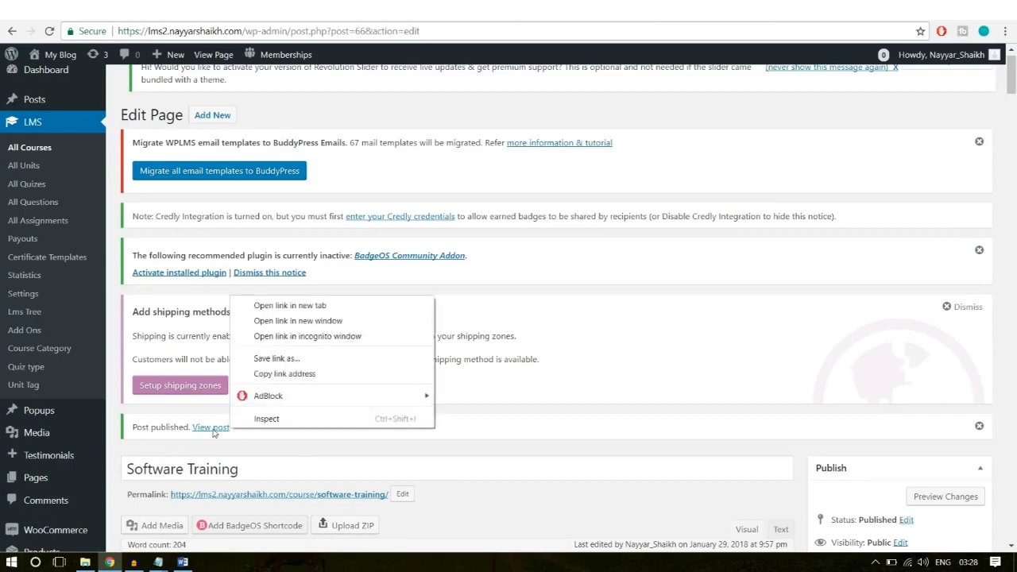
{"action": "left_click", "coordinate": [272, 305]}
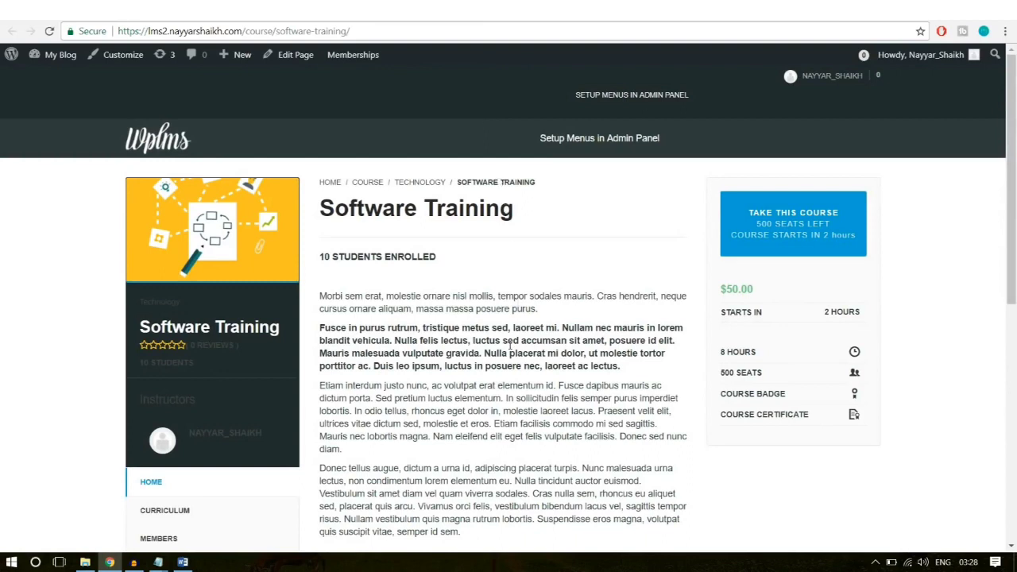
Step: Review the live course's price, Software Training title and curriculum
{"action": "left_click_drag", "start_coordinate": [768, 287], "coordinate": [712, 289]}
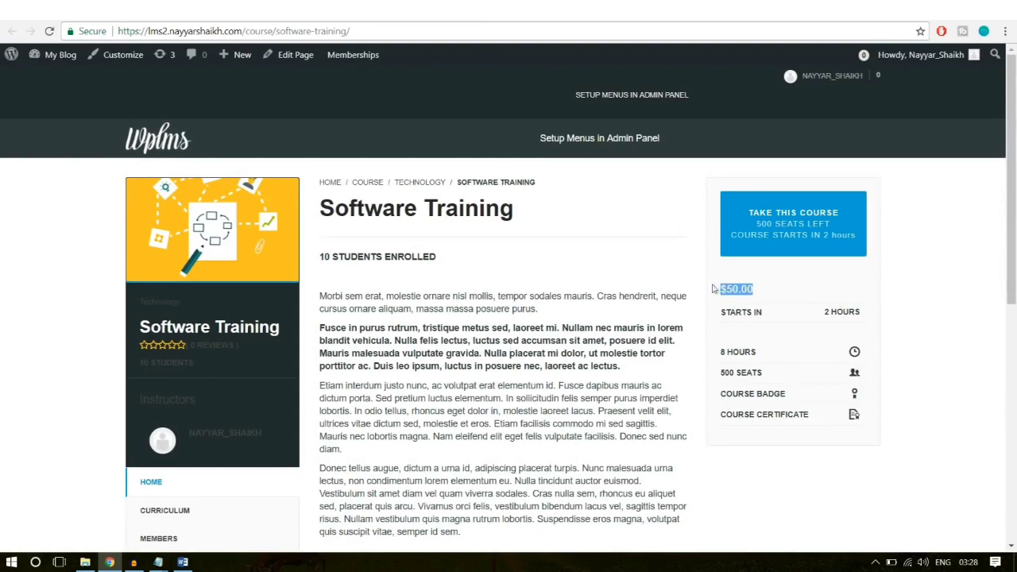
{"action": "left_click", "coordinate": [445, 212]}
{"action": "triple_click", "coordinate": [413, 208]}
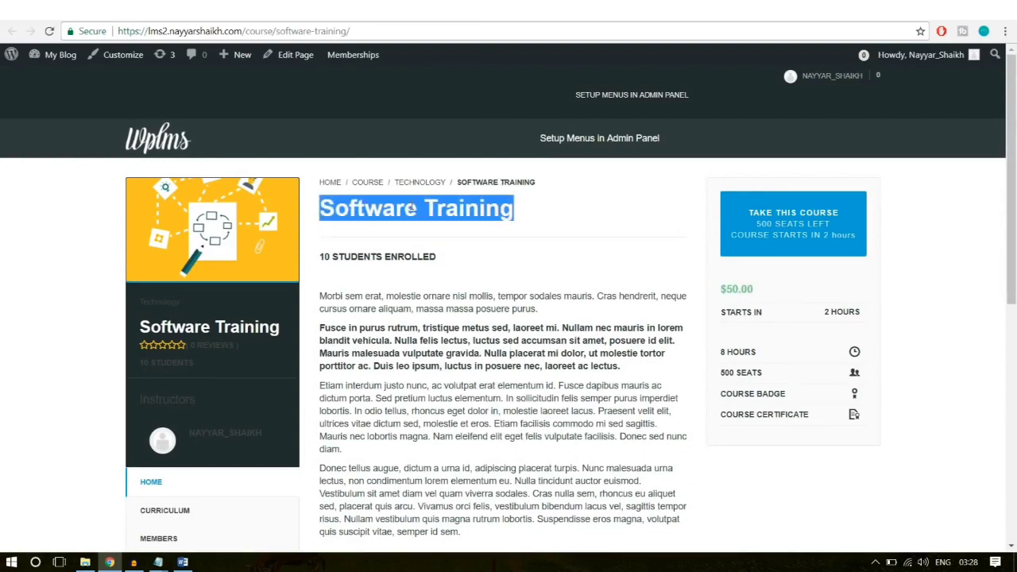
{"action": "left_click", "coordinate": [468, 246]}
{"action": "scroll", "coordinate": [422, 297], "scroll_direction": "down", "scroll_amount": 3}
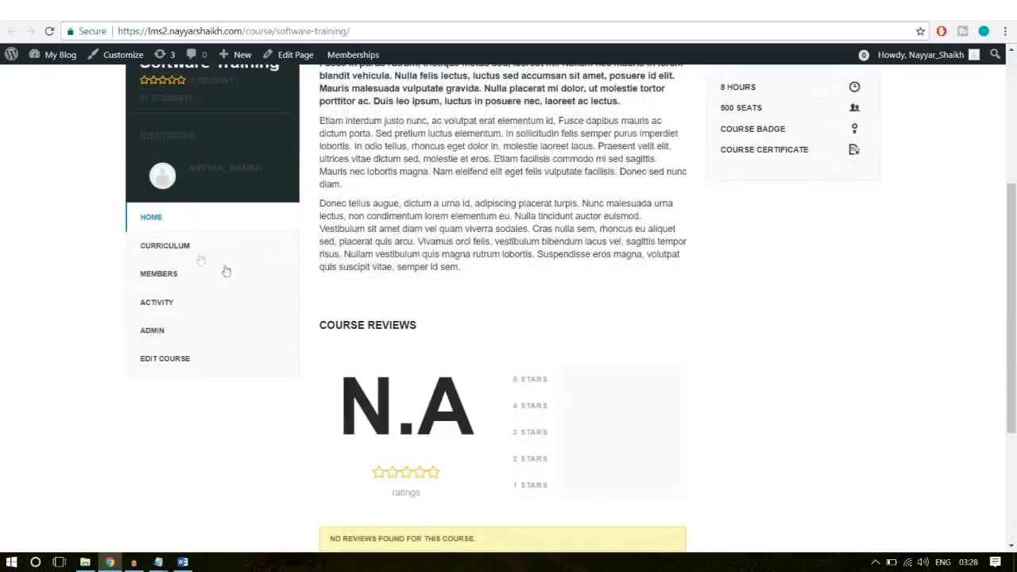
{"action": "left_click", "coordinate": [169, 248]}
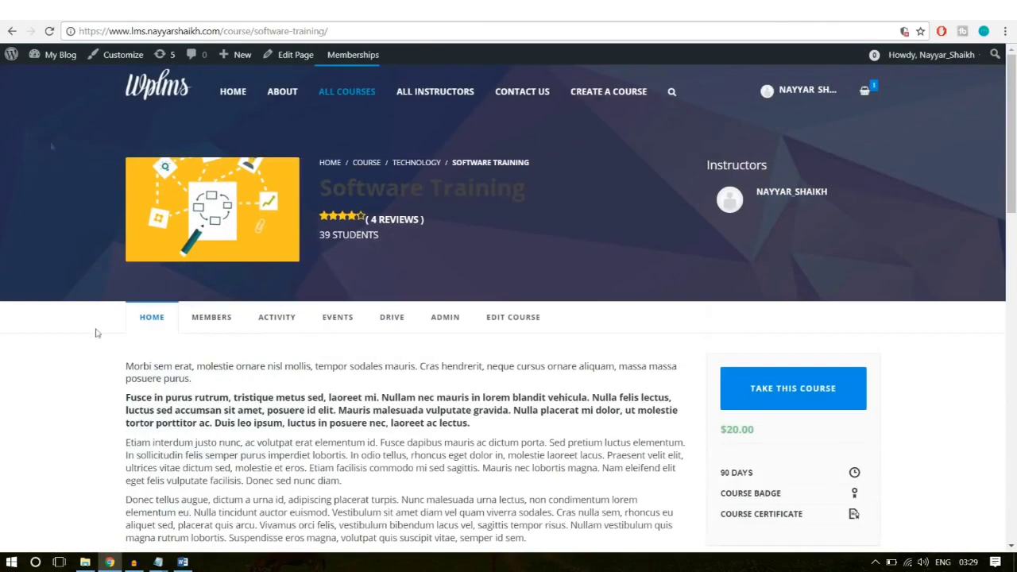
Step: Return to the Software Training course editor in the admin
{"action": "left_click", "coordinate": [521, 333]}
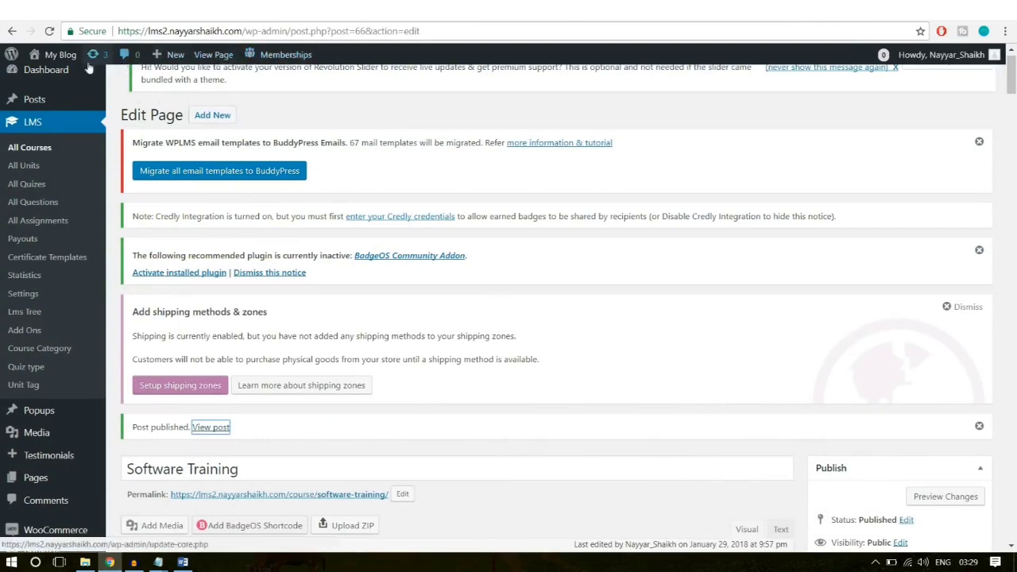
{"action": "scroll", "coordinate": [88, 222], "scroll_direction": "down", "scroll_amount": 4}
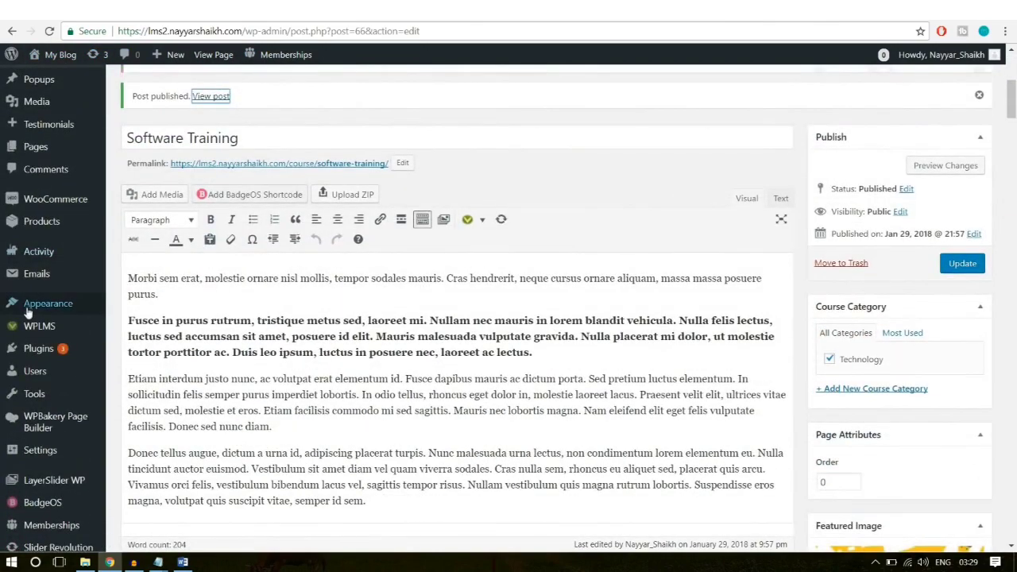
{"action": "mouse_move", "coordinate": [30, 310]}
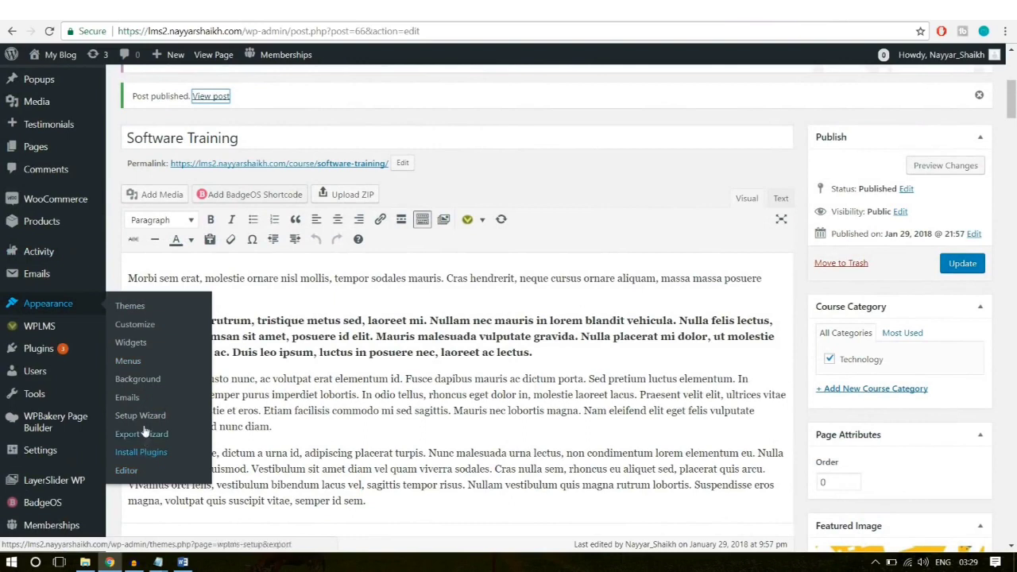
Step: In the Customizer's Header settings, set Header Style to Transparent and Login Style to FullScreen
{"action": "left_click", "coordinate": [135, 325]}
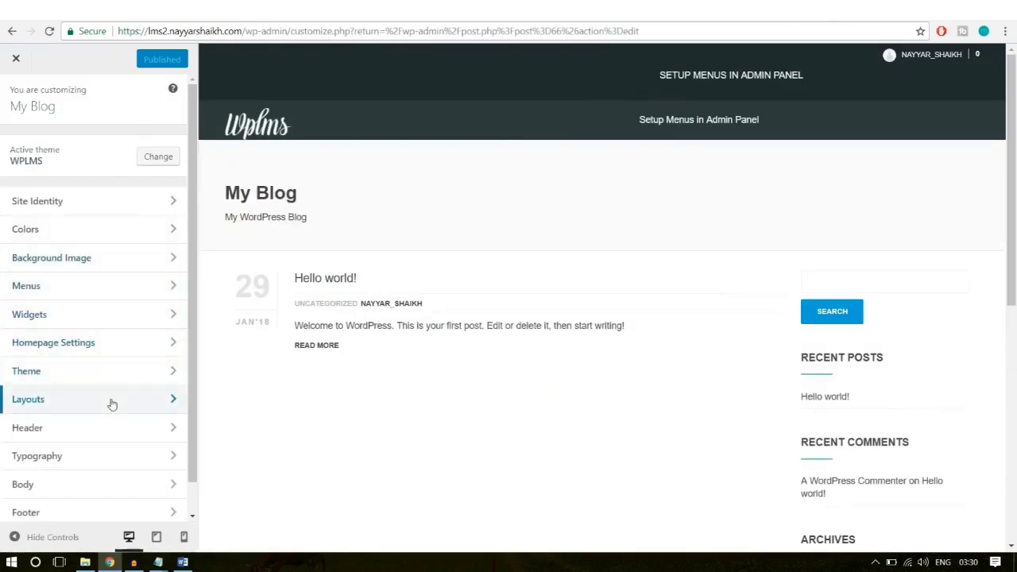
{"action": "left_click", "coordinate": [96, 437]}
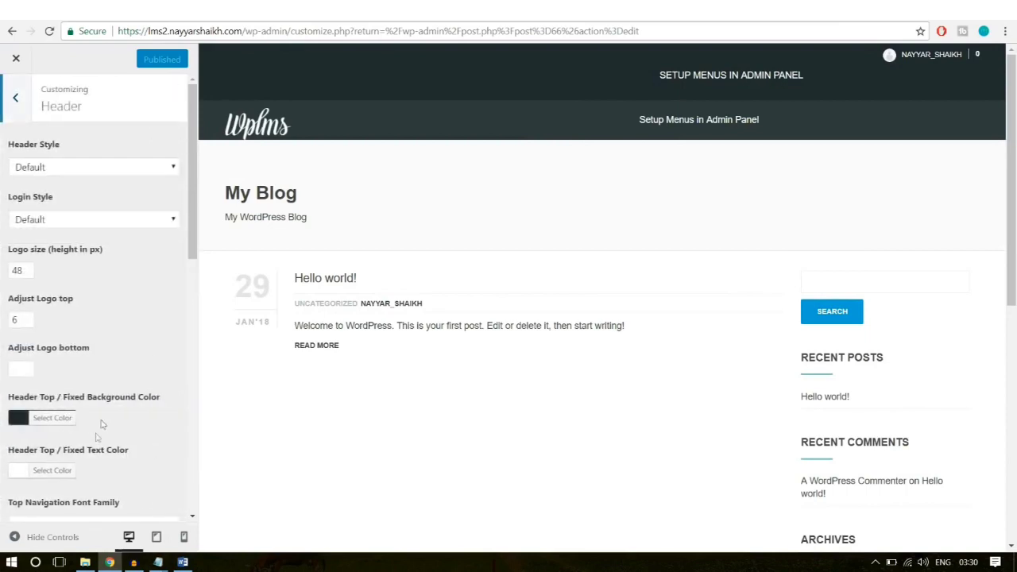
{"action": "left_click", "coordinate": [61, 170]}
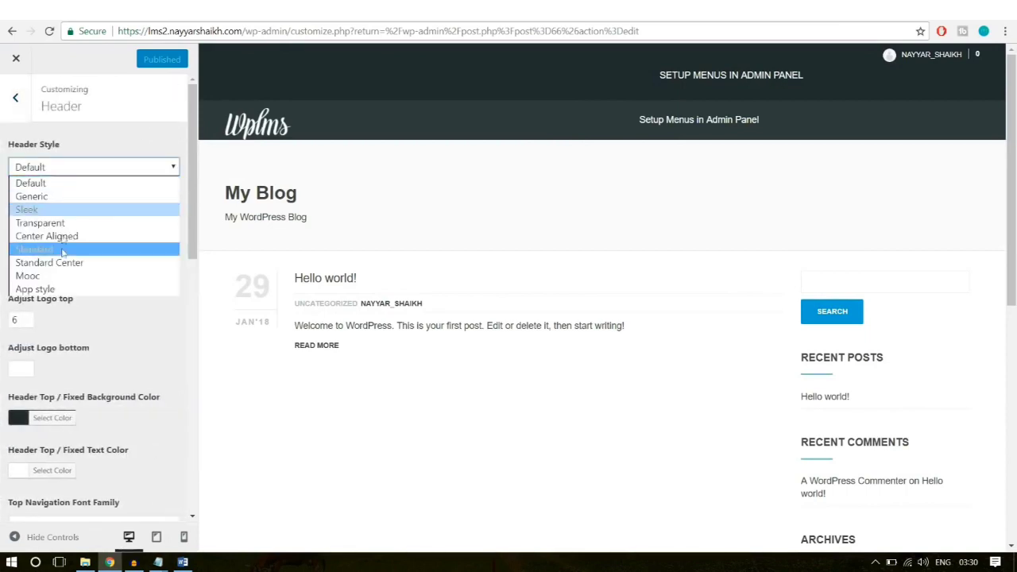
{"action": "left_click", "coordinate": [47, 223]}
{"action": "left_click", "coordinate": [81, 219]}
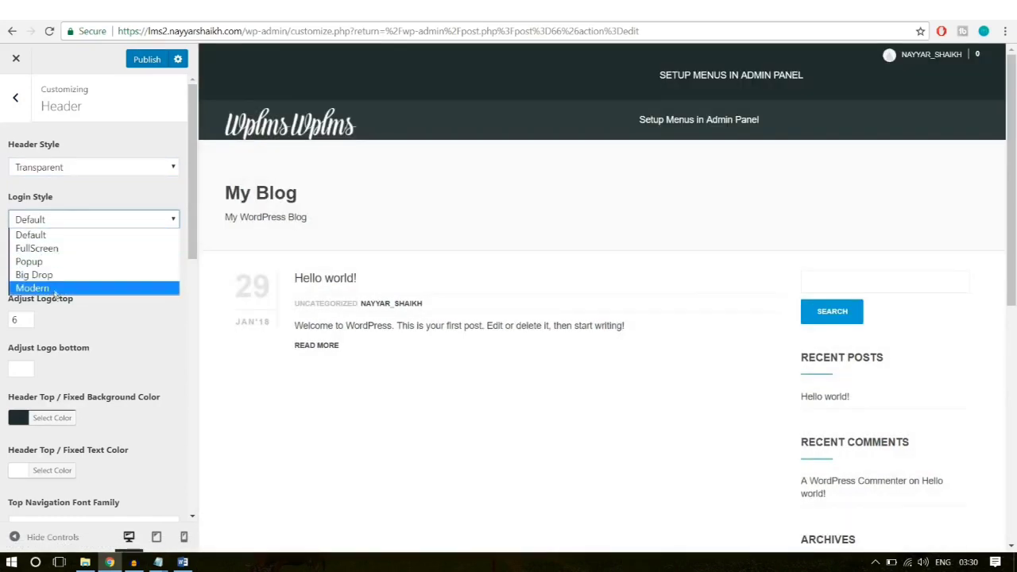
{"action": "left_click", "coordinate": [70, 249]}
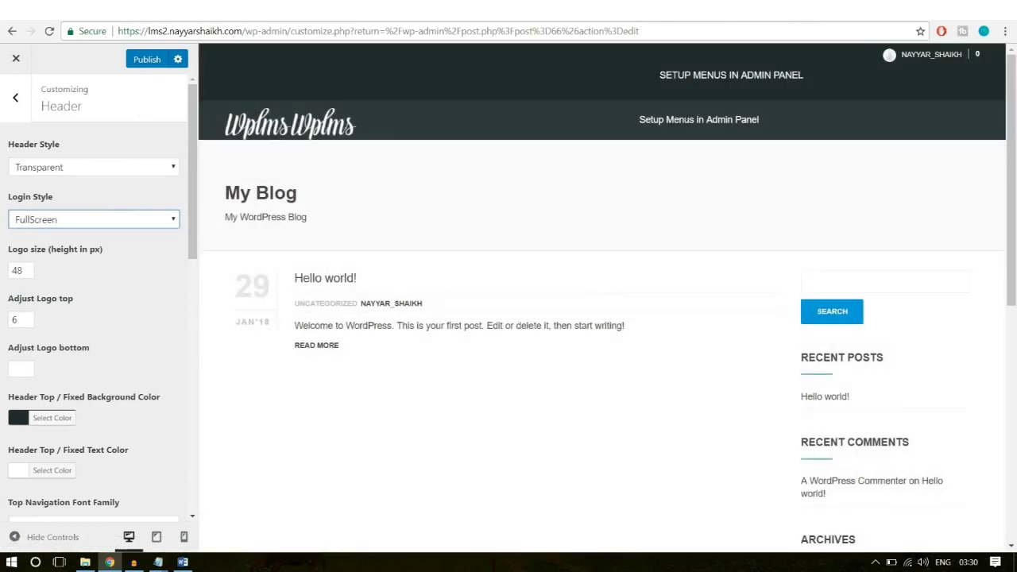
Step: Publish the header and login changes and return to the main Customizer options
{"action": "left_click", "coordinate": [149, 73]}
{"action": "left_click", "coordinate": [149, 60]}
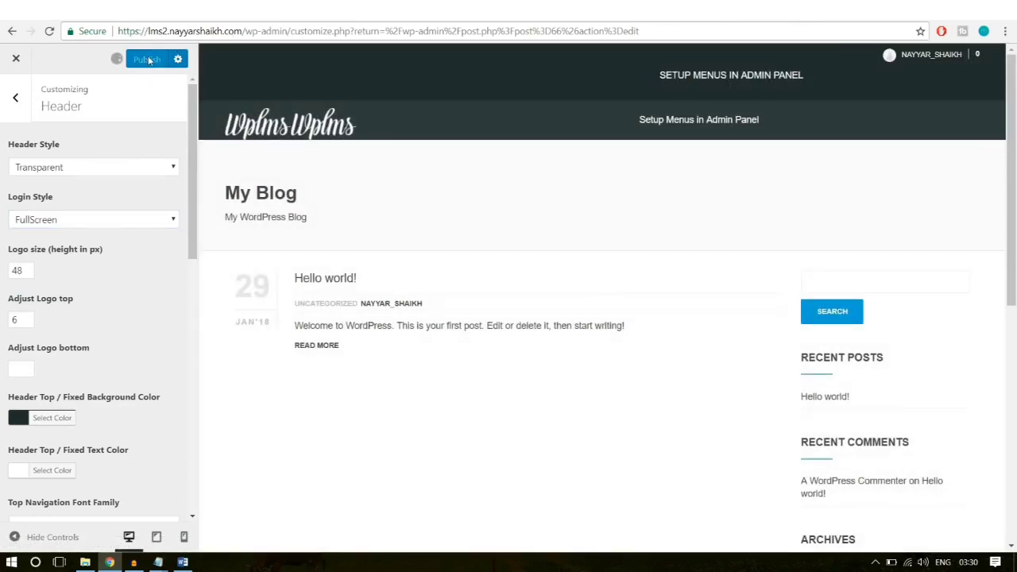
{"action": "left_click", "coordinate": [16, 97]}
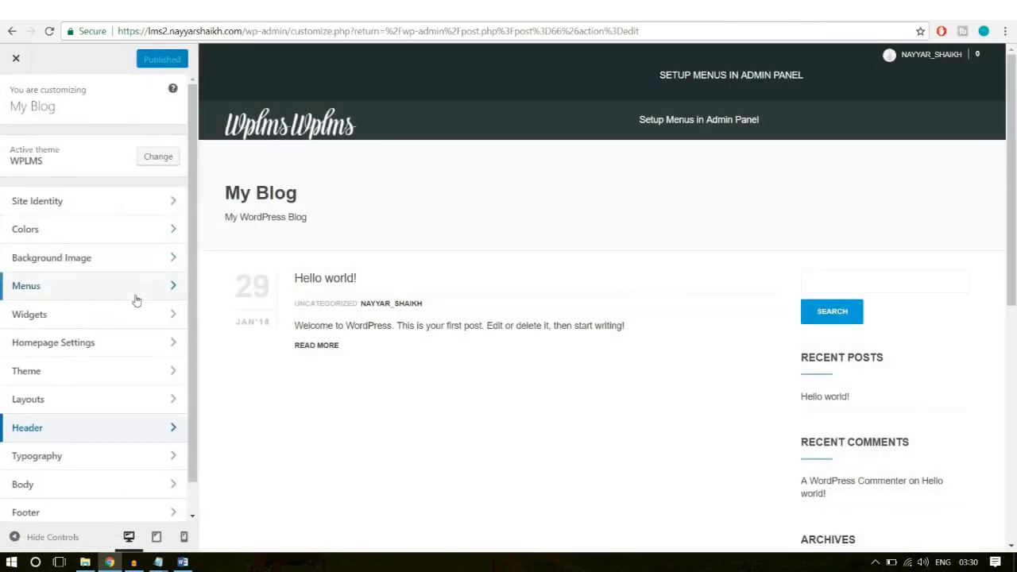
{"action": "scroll", "coordinate": [136, 297], "scroll_direction": "down", "scroll_amount": 1}
Step: In Layouts, choose the second directory, profile and group layouts
{"action": "left_click", "coordinate": [61, 377]}
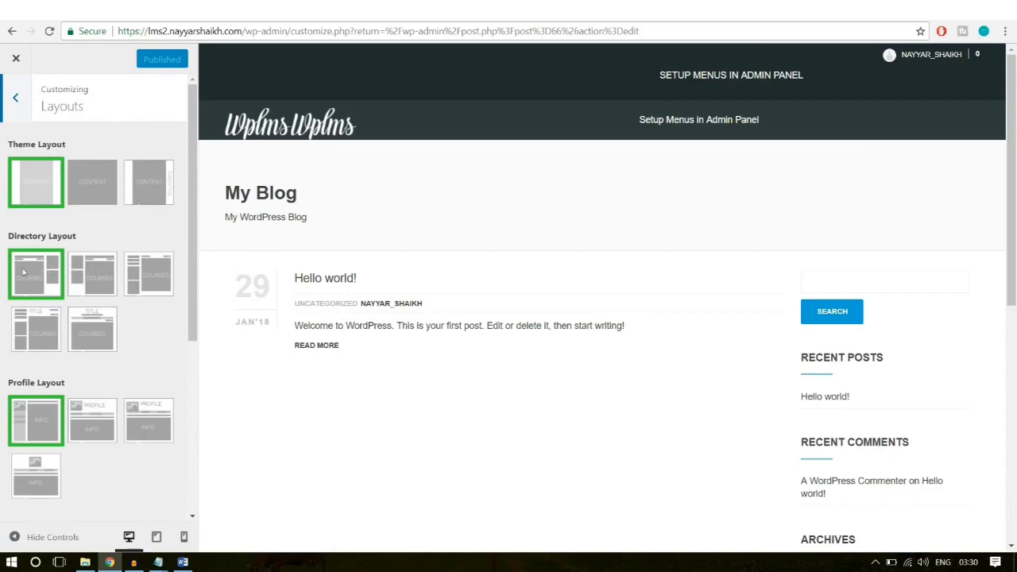
{"action": "left_click", "coordinate": [96, 266]}
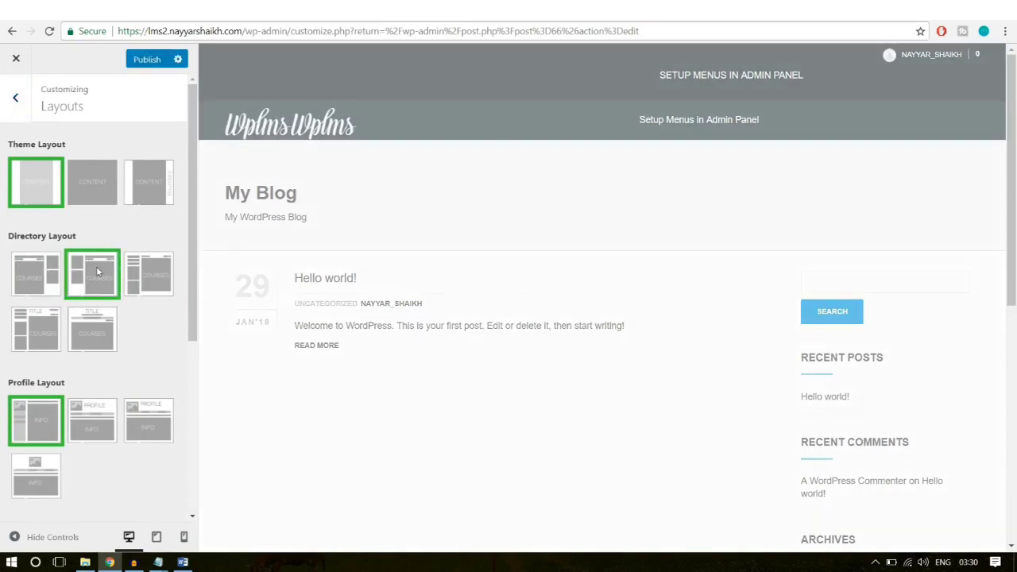
{"action": "scroll", "coordinate": [147, 312], "scroll_direction": "down", "scroll_amount": 3}
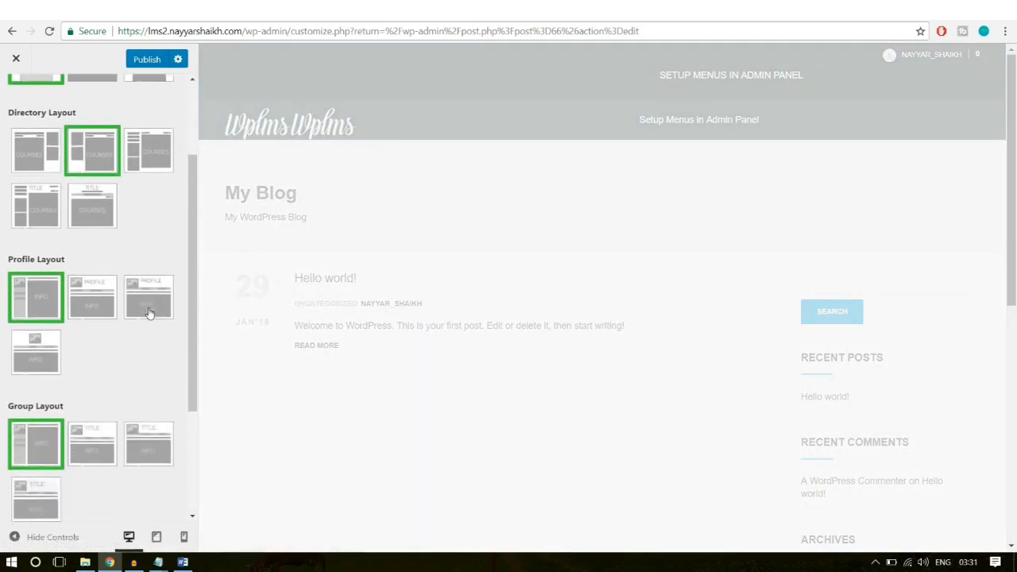
{"action": "left_click", "coordinate": [97, 243]}
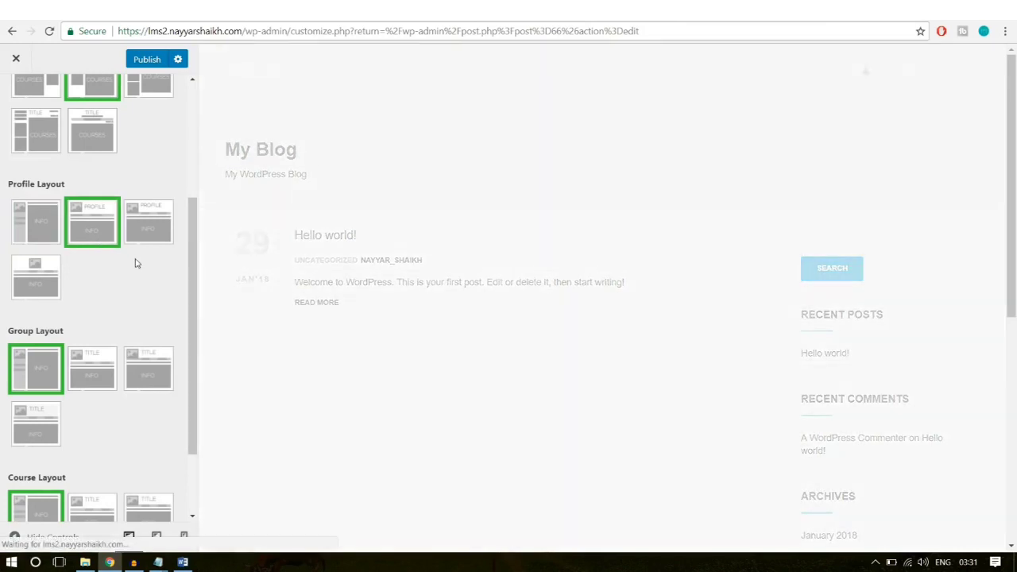
{"action": "scroll", "coordinate": [119, 270], "scroll_direction": "down", "scroll_amount": 2}
{"action": "left_click", "coordinate": [97, 287]}
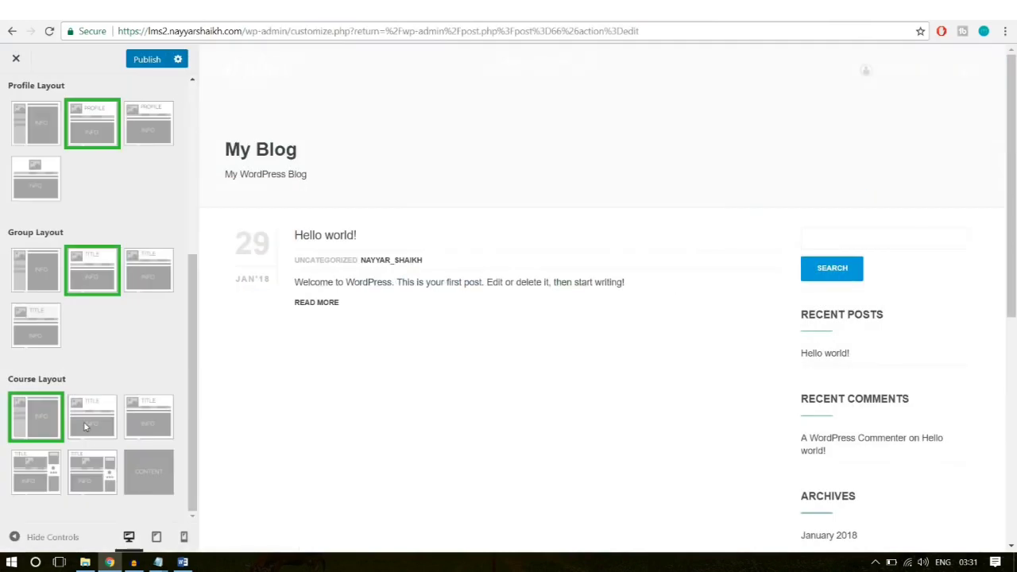
Step: Select the second course layout, publish, and reload the Software Training course page
{"action": "left_click", "coordinate": [85, 427]}
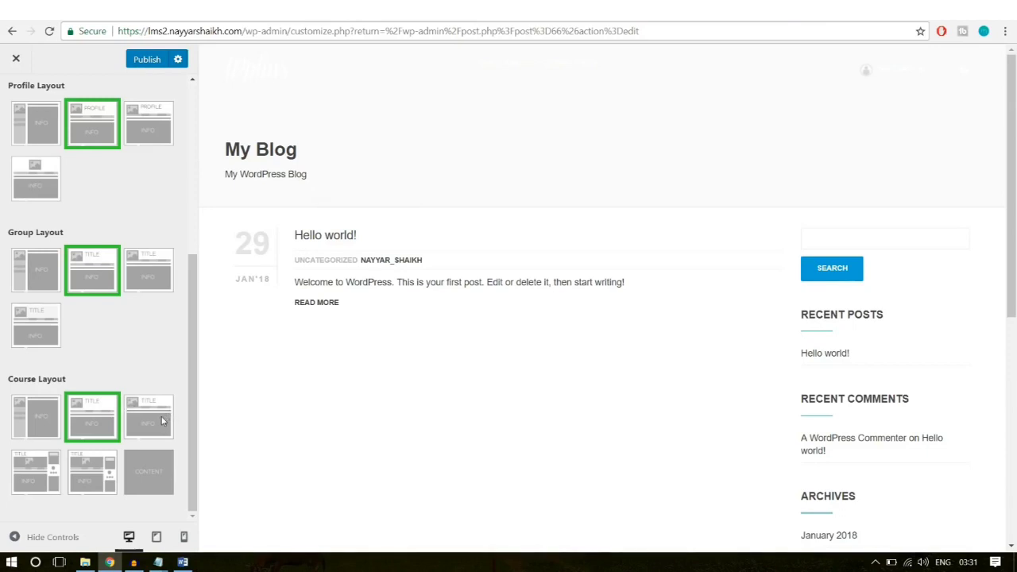
{"action": "scroll", "coordinate": [113, 444], "scroll_direction": "up", "scroll_amount": 5}
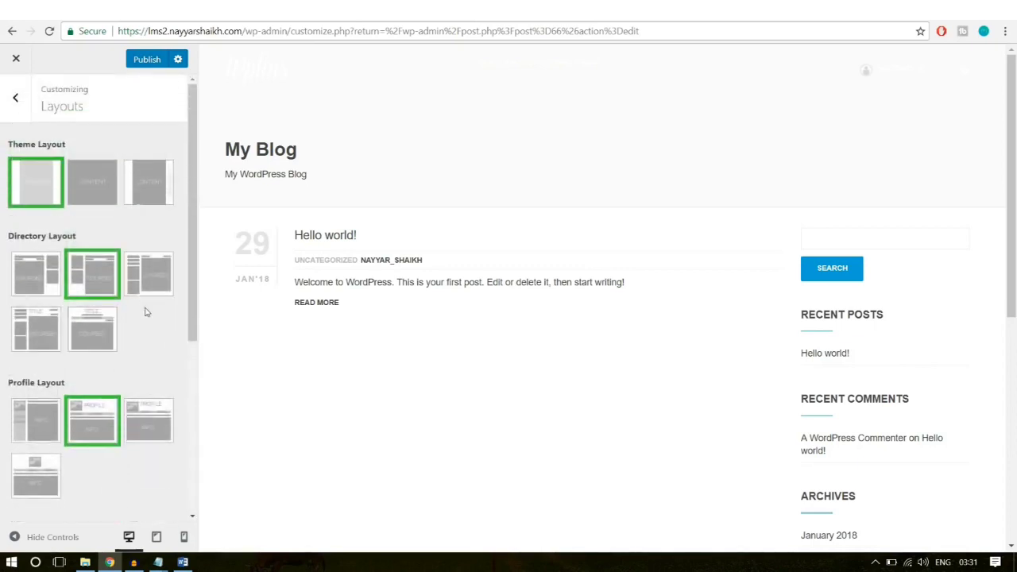
{"action": "scroll", "coordinate": [145, 312], "scroll_direction": "down", "scroll_amount": 5}
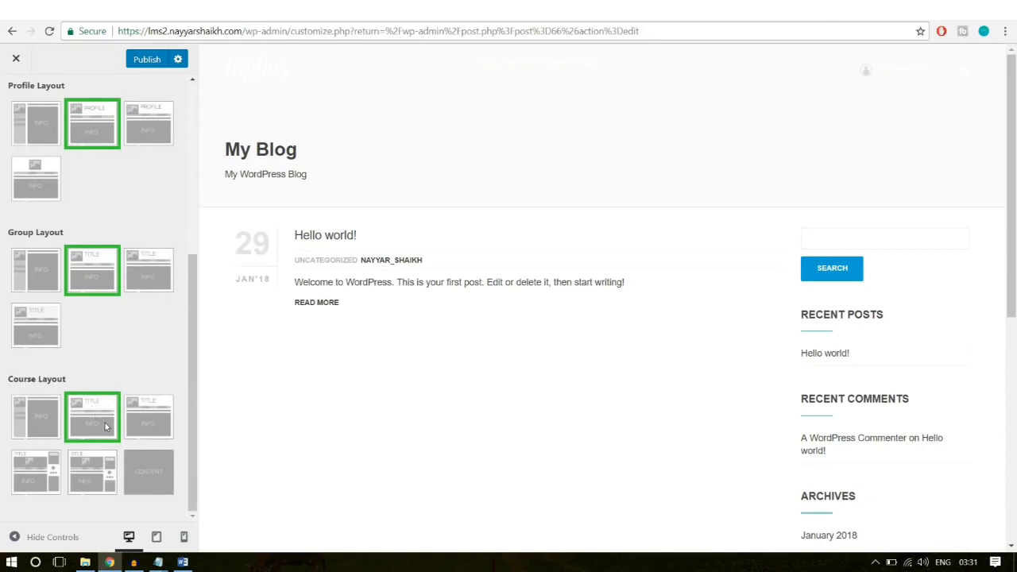
{"action": "left_click", "coordinate": [132, 61]}
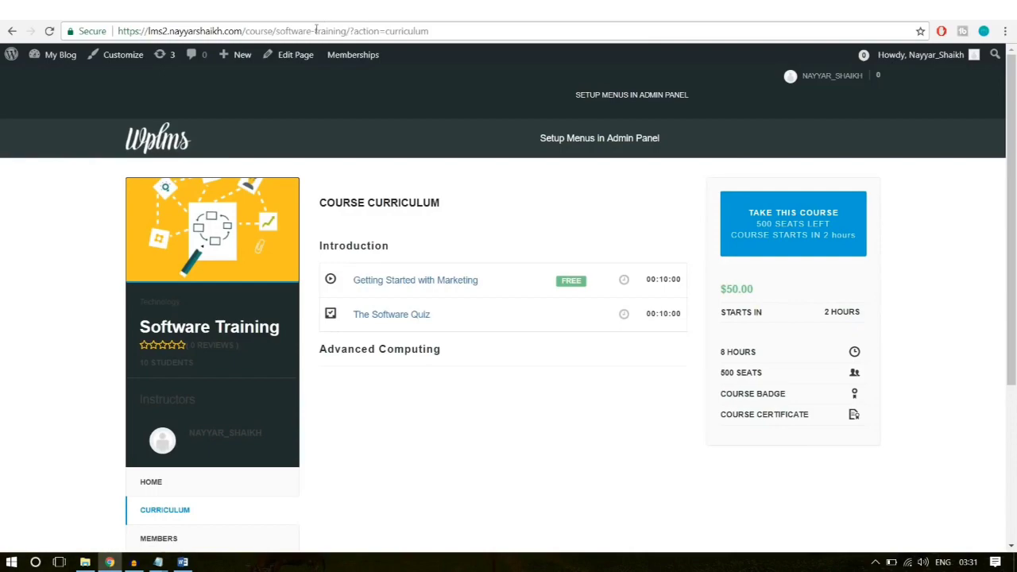
{"action": "left_click", "coordinate": [316, 31]}
{"action": "key", "text": "Return"}
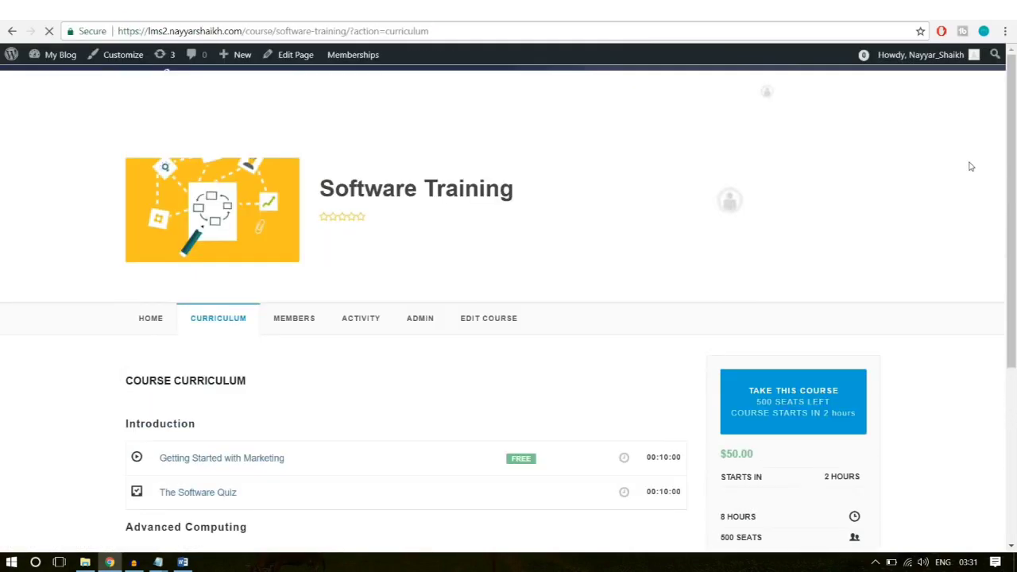
Step: Open the HOME section of the Software Training course page and scroll through it
{"action": "scroll", "coordinate": [979, 199], "scroll_direction": "down", "scroll_amount": 2}
{"action": "scroll", "coordinate": [990, 255], "scroll_direction": "up", "scroll_amount": 2}
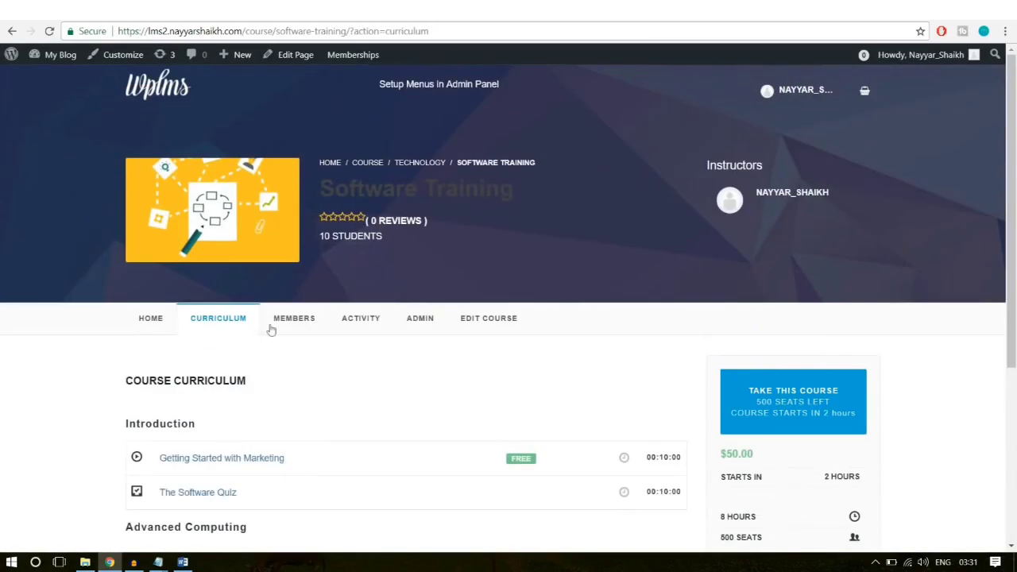
{"action": "left_click", "coordinate": [144, 325]}
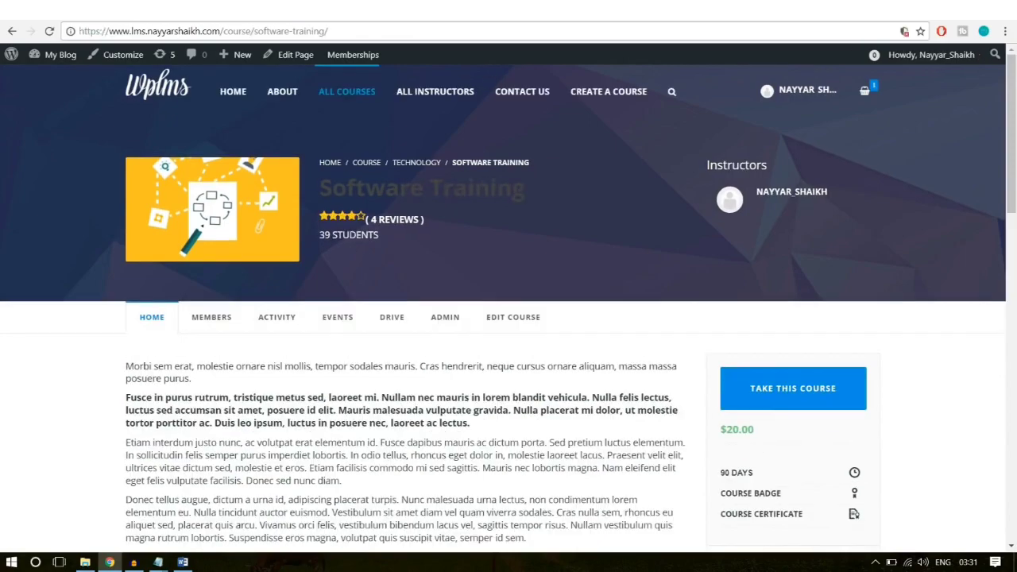
{"action": "scroll", "coordinate": [945, 278], "scroll_direction": "down", "scroll_amount": 4}
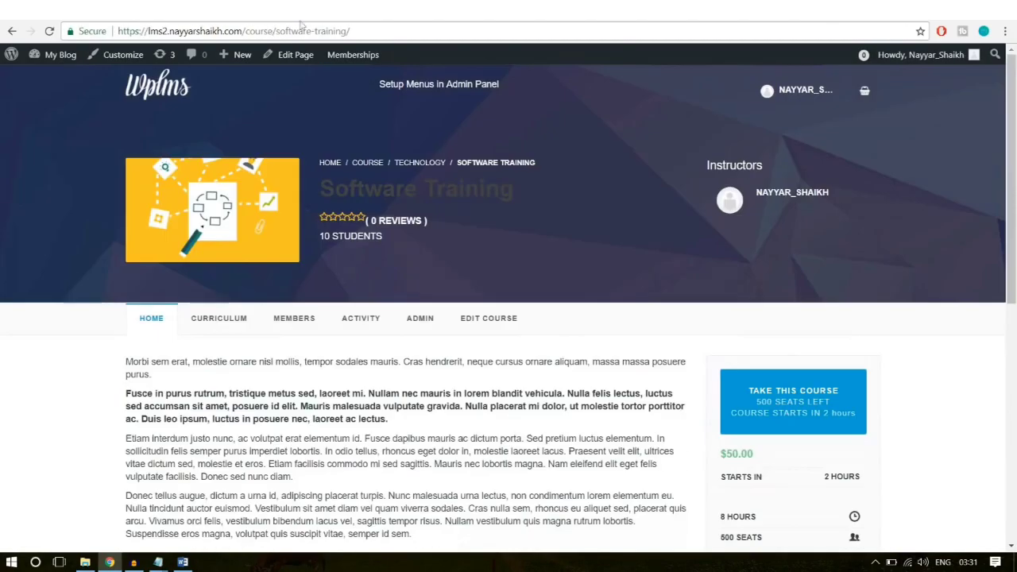
{"action": "scroll", "coordinate": [508, 230], "scroll_direction": "down", "scroll_amount": 4}
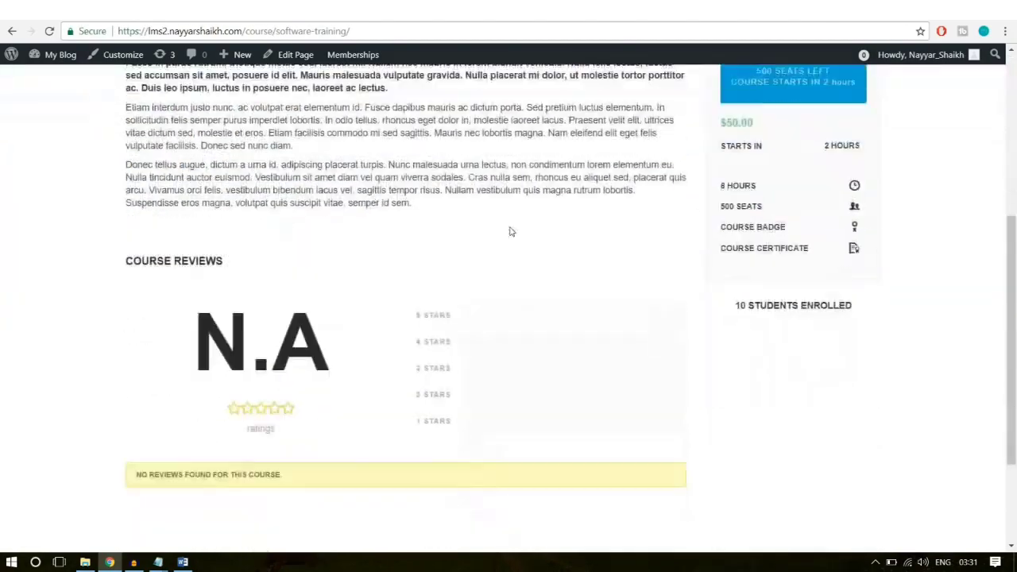
{"action": "scroll", "coordinate": [512, 250], "scroll_direction": "up", "scroll_amount": 2}
{"action": "scroll", "coordinate": [247, 318], "scroll_direction": "down", "scroll_amount": 1}
Step: Look over the rest of the course home page, including the reviews section, to compare it with the demo course
{"action": "left_click_drag", "start_coordinate": [114, 348], "coordinate": [490, 375]}
{"action": "left_click", "coordinate": [490, 374]}
{"action": "scroll", "coordinate": [249, 363], "scroll_direction": "down", "scroll_amount": 1}
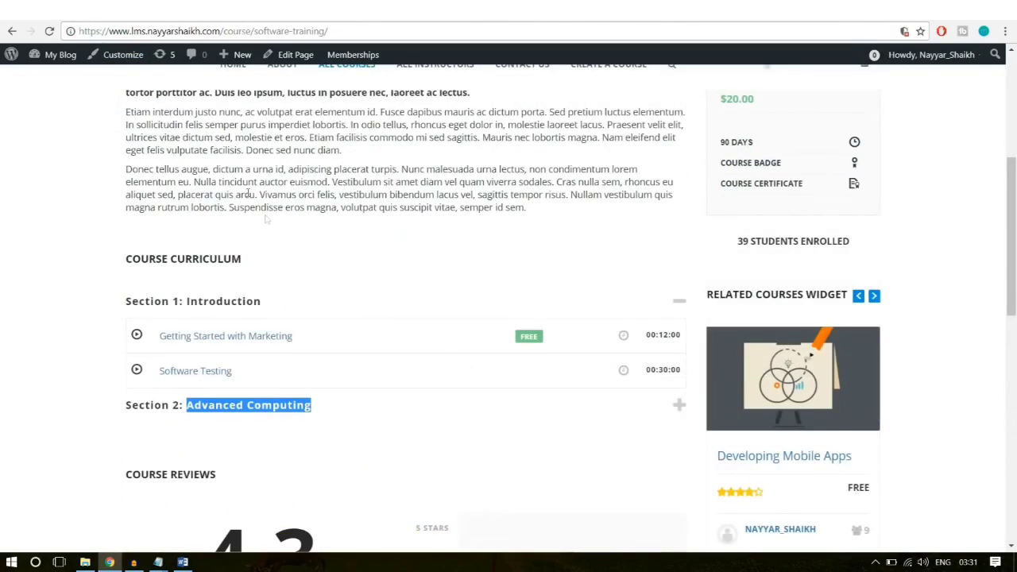
{"action": "scroll", "coordinate": [267, 220], "scroll_direction": "up", "scroll_amount": 4}
{"action": "scroll", "coordinate": [340, 268], "scroll_direction": "down", "scroll_amount": 1}
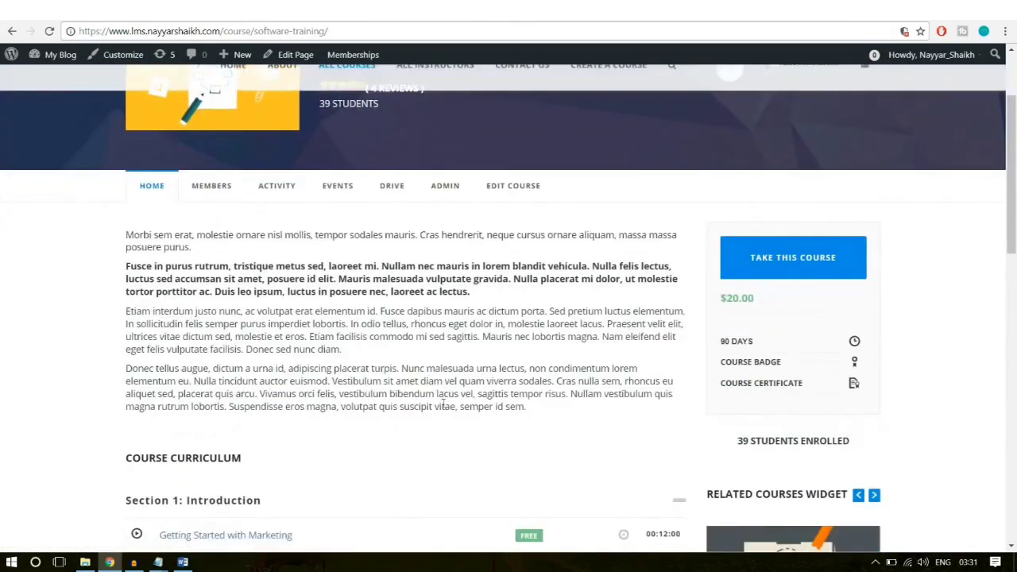
{"action": "left_click_drag", "start_coordinate": [441, 406], "coordinate": [106, 206]}
{"action": "scroll", "coordinate": [205, 428], "scroll_direction": "down", "scroll_amount": 4}
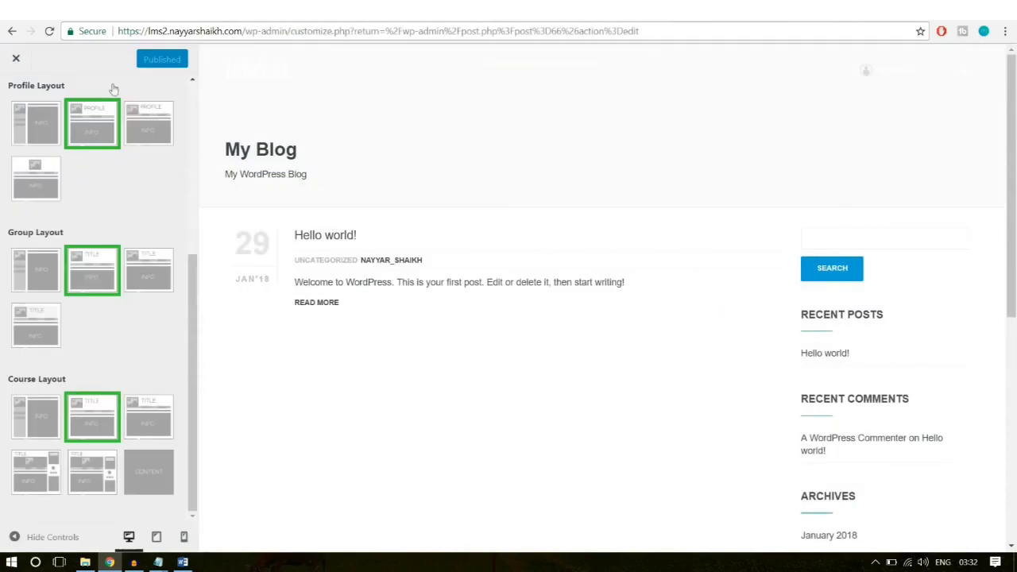
Step: Leave the Customizer and open the WPLMS Course Manager options
{"action": "left_click", "coordinate": [15, 61]}
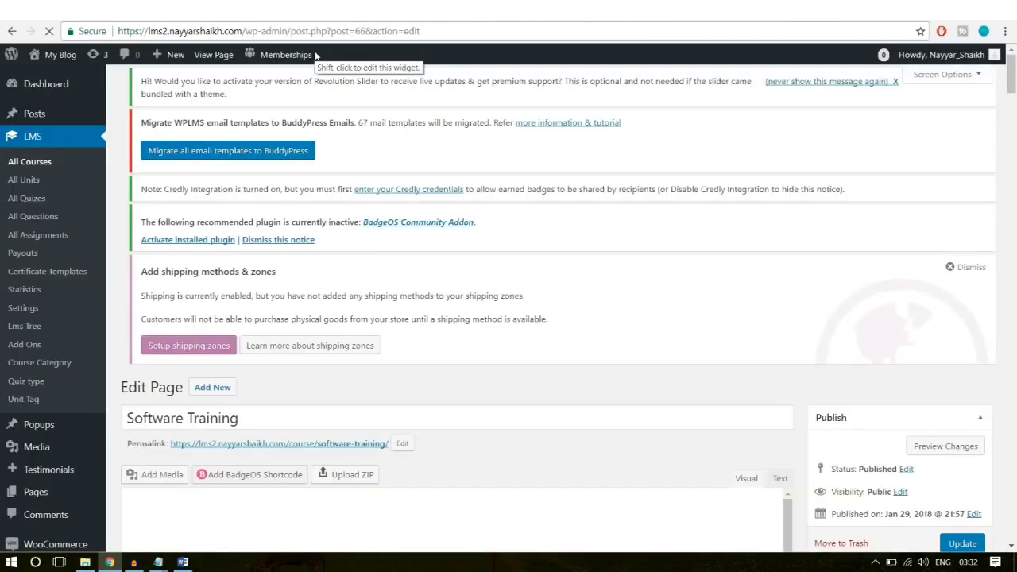
{"action": "left_click", "coordinate": [315, 30]}
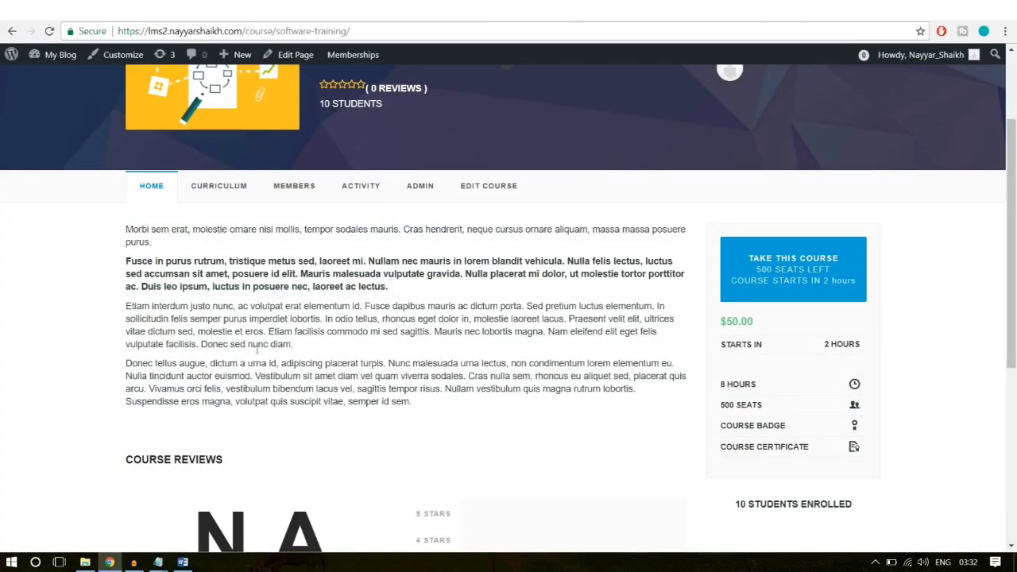
{"action": "scroll", "coordinate": [266, 402], "scroll_direction": "down", "scroll_amount": 3}
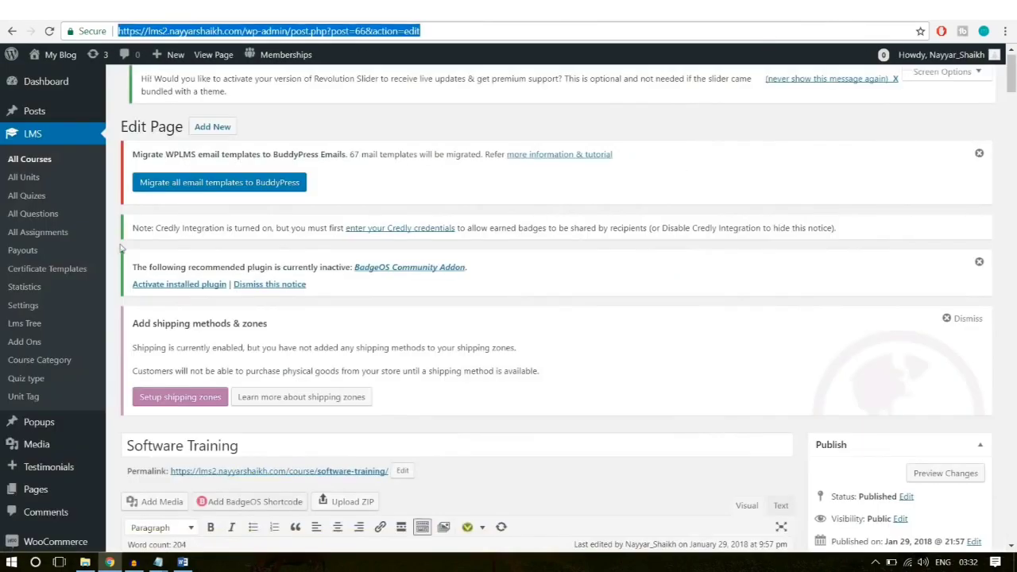
{"action": "scroll", "coordinate": [64, 306], "scroll_direction": "down", "scroll_amount": 3}
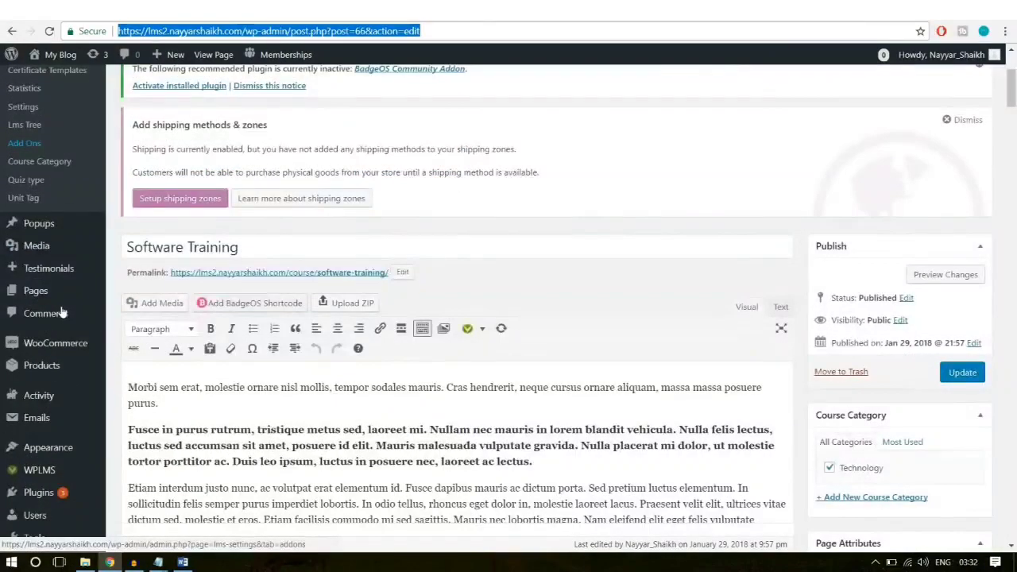
{"action": "scroll", "coordinate": [61, 312], "scroll_direction": "down", "scroll_amount": 4}
{"action": "mouse_move", "coordinate": [32, 292]}
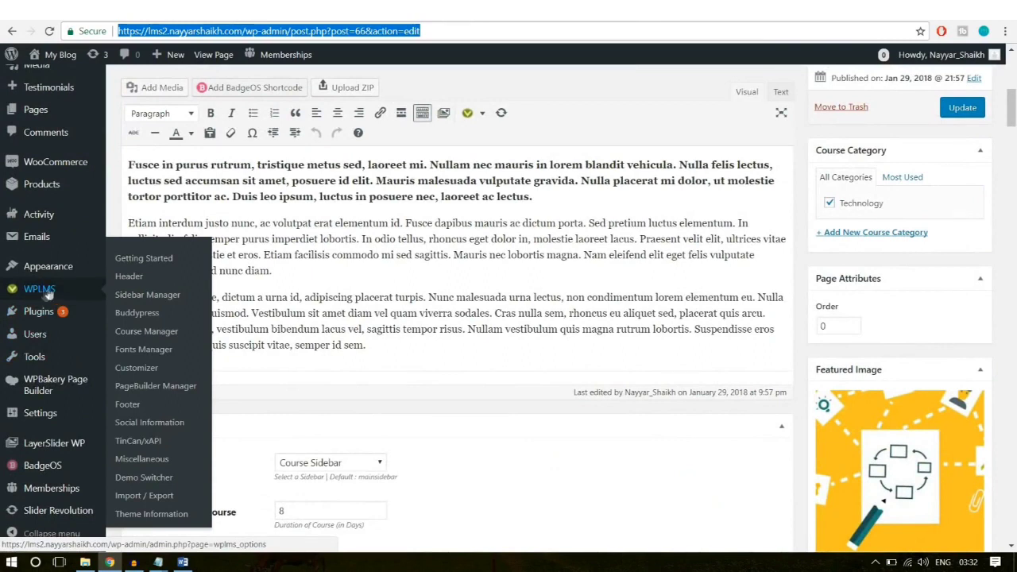
{"action": "left_click", "coordinate": [140, 321]}
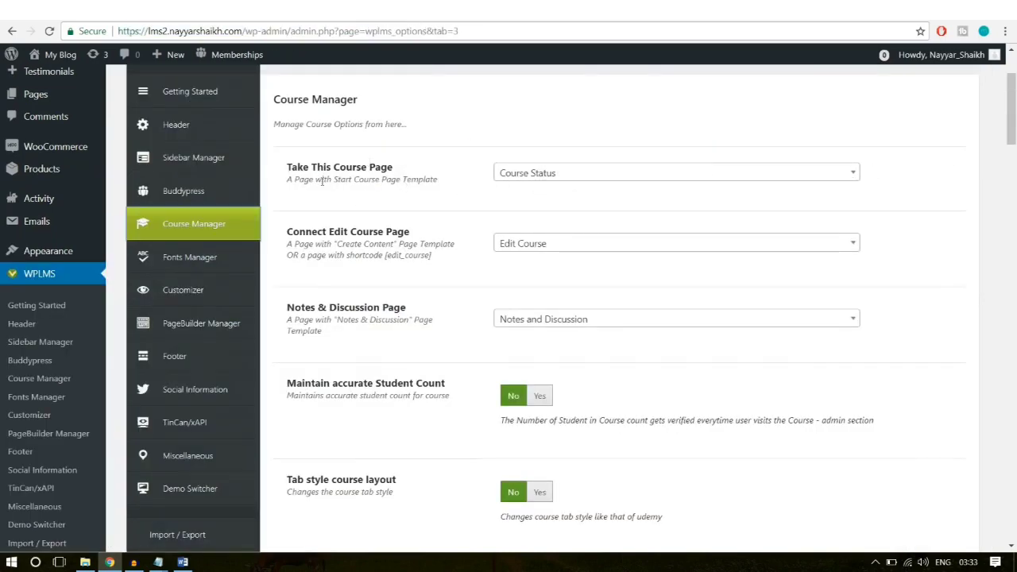
Step: Review the Take This Course Page and Connect Edit Course Page settings
{"action": "left_click_drag", "start_coordinate": [289, 167], "coordinate": [376, 167]}
{"action": "left_click", "coordinate": [414, 174]}
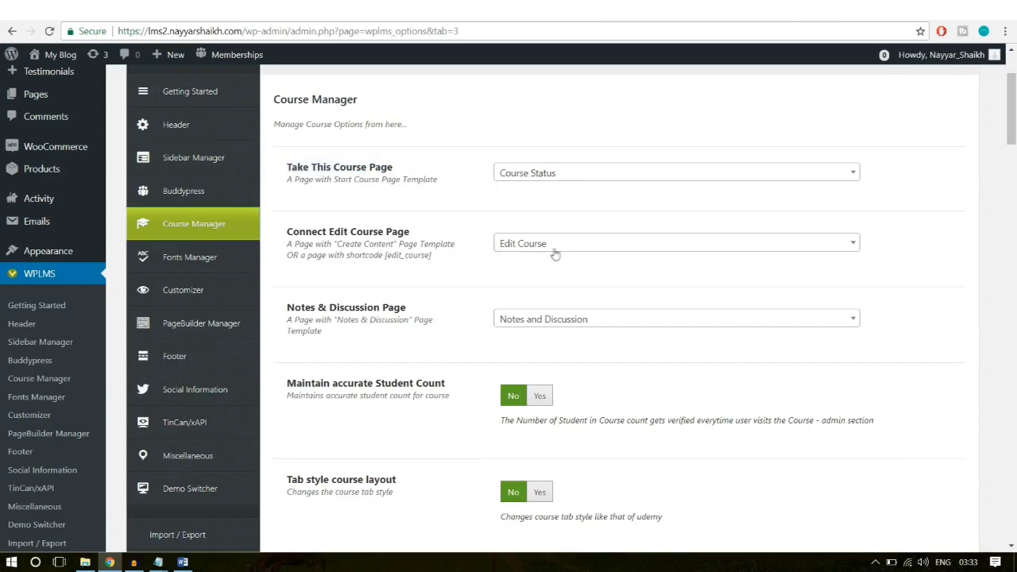
{"action": "left_click_drag", "start_coordinate": [286, 235], "coordinate": [417, 238]}
{"action": "left_click", "coordinate": [569, 290]}
{"action": "scroll", "coordinate": [612, 280], "scroll_direction": "down", "scroll_amount": 3}
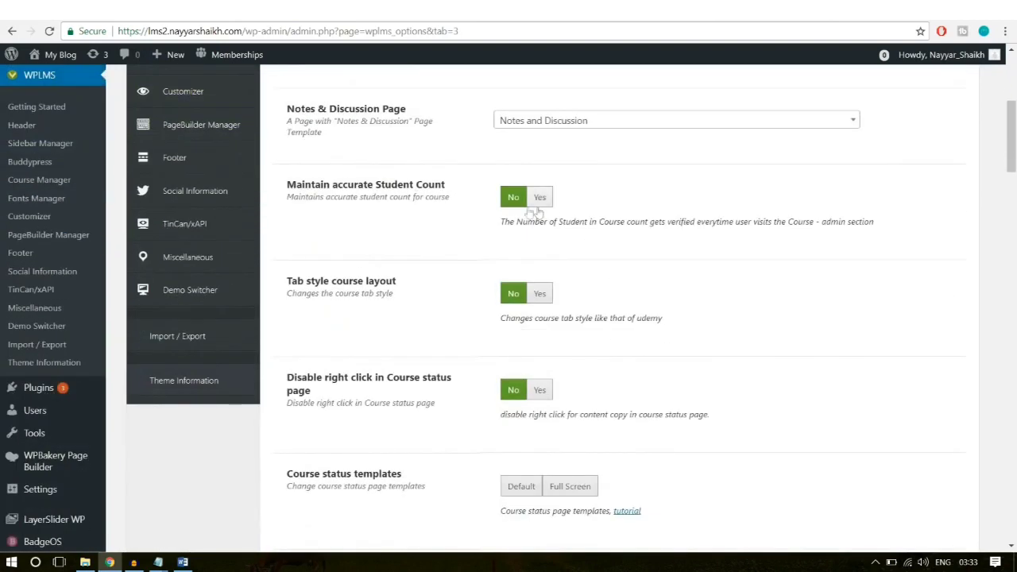
Step: Turn on accurate student count and tab-style layout, pick the Full Screen status template, require admin approval
{"action": "left_click", "coordinate": [539, 198]}
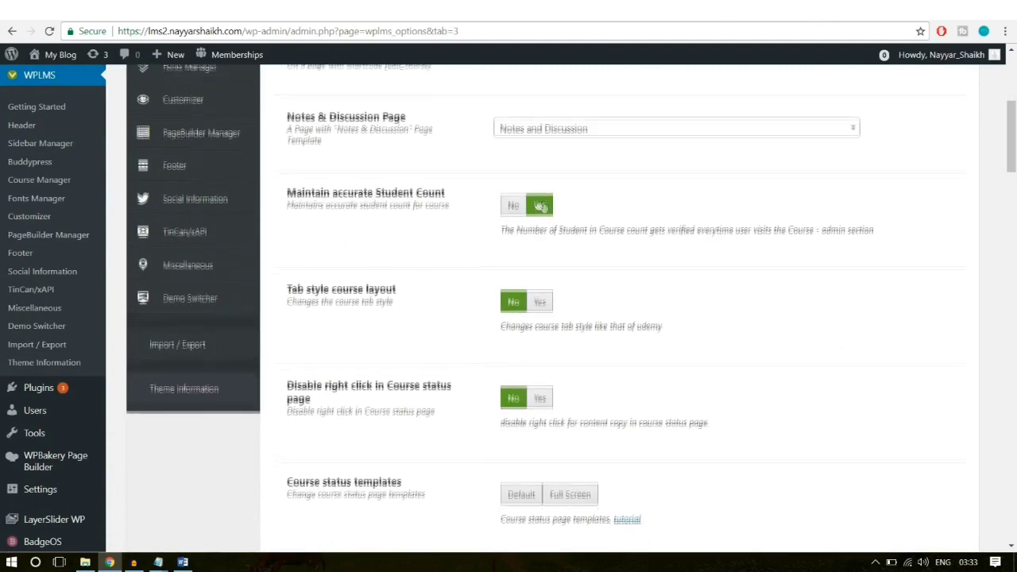
{"action": "scroll", "coordinate": [556, 238], "scroll_direction": "down", "scroll_amount": 1}
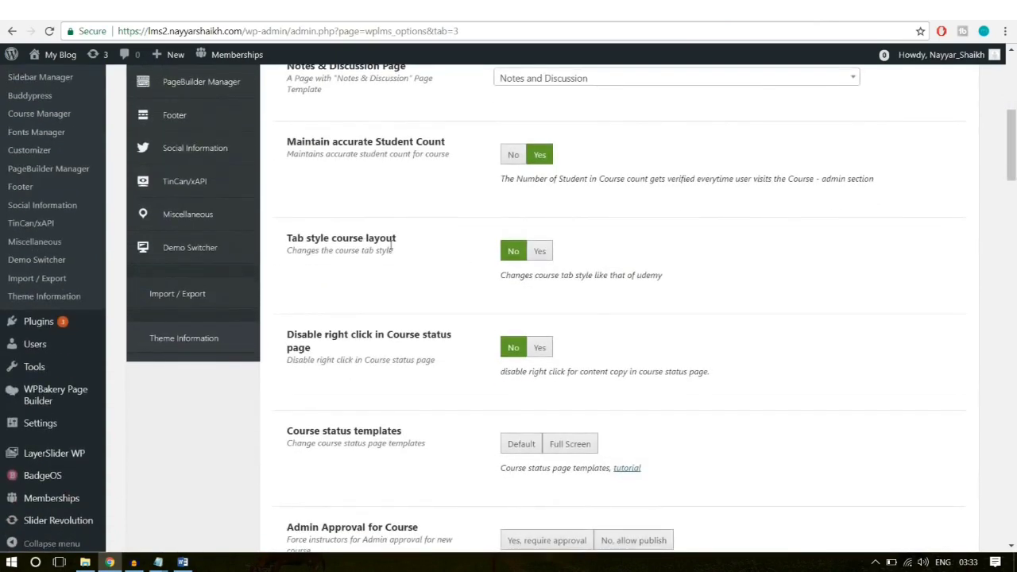
{"action": "left_click", "coordinate": [545, 259]}
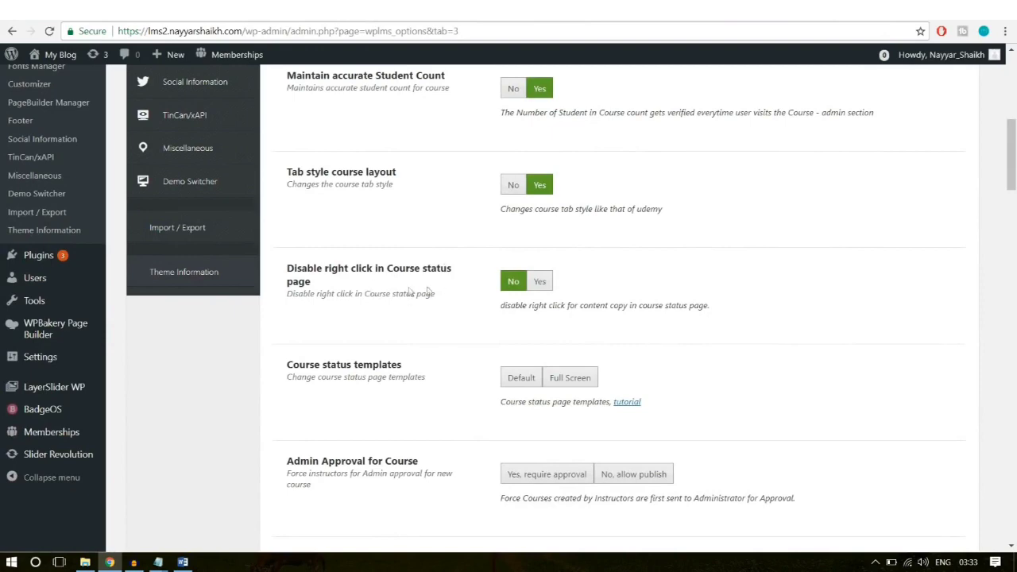
{"action": "scroll", "coordinate": [747, 300], "scroll_direction": "down", "scroll_amount": 2}
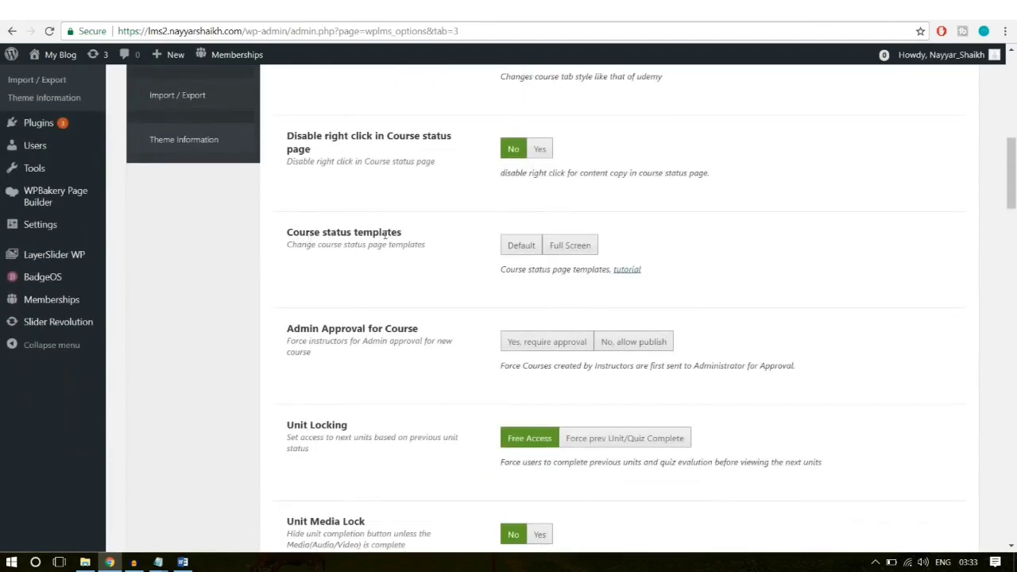
{"action": "left_click", "coordinate": [570, 246]}
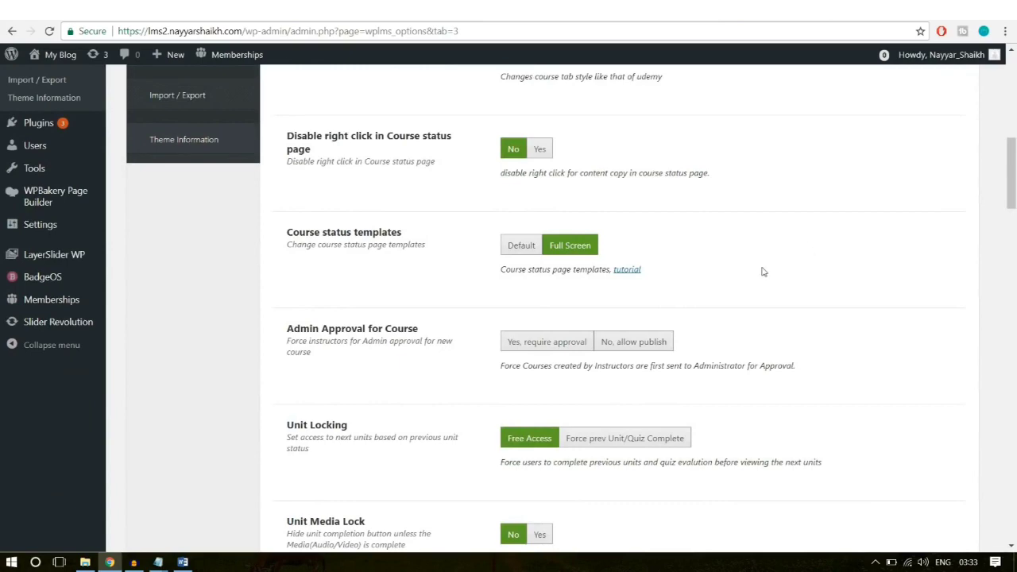
{"action": "scroll", "coordinate": [762, 272], "scroll_direction": "down", "scroll_amount": 1}
{"action": "left_click", "coordinate": [542, 285]}
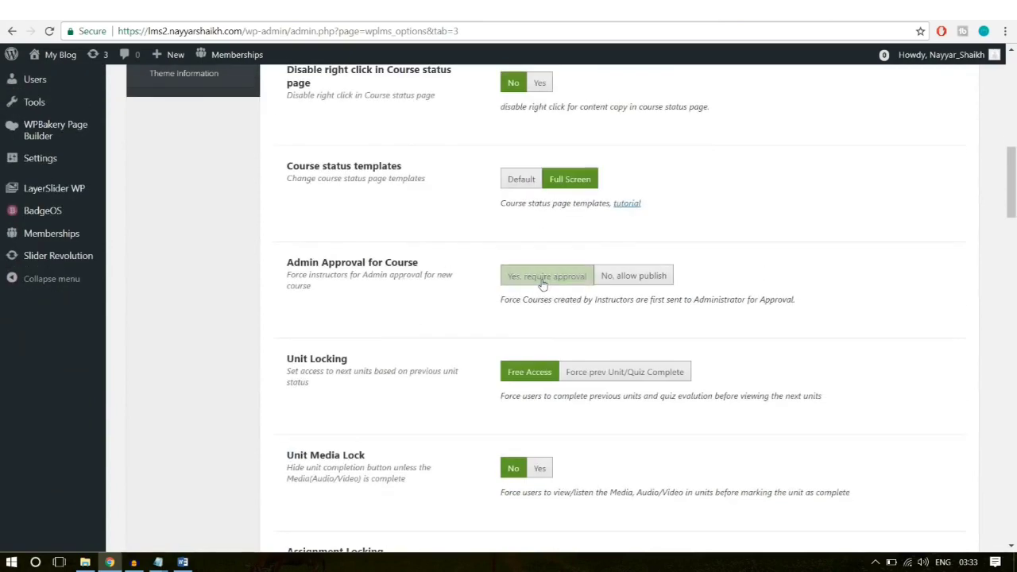
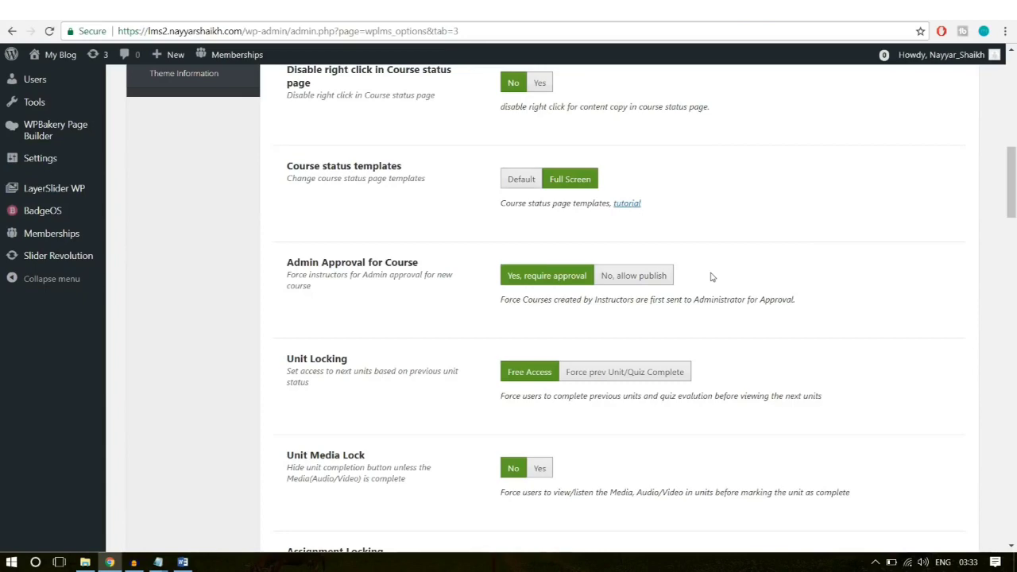
Step: Choose the third tile as the default course block style in Course Manager
{"action": "scroll", "coordinate": [822, 278], "scroll_direction": "down", "scroll_amount": 7}
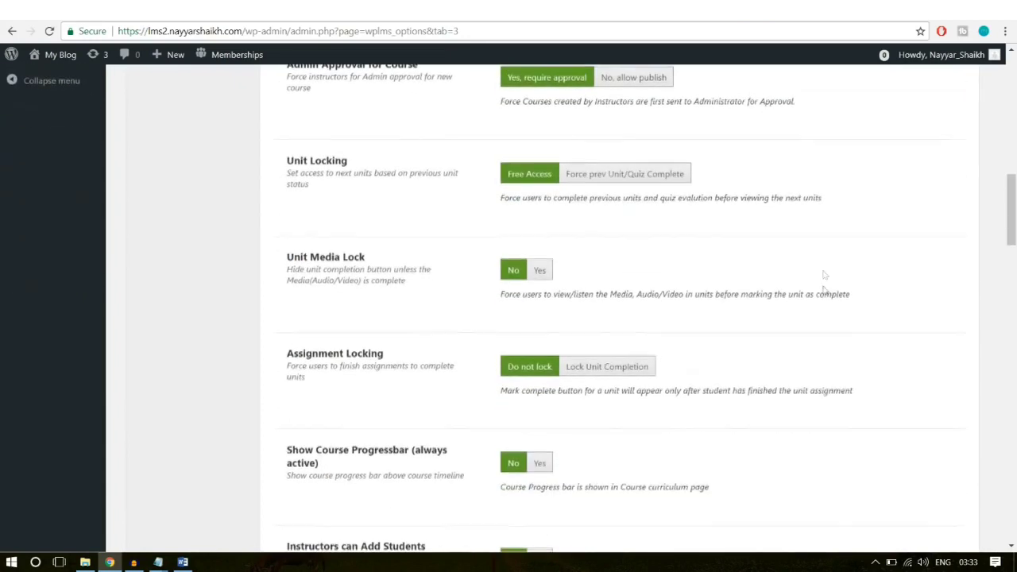
{"action": "scroll", "coordinate": [822, 295], "scroll_direction": "down", "scroll_amount": 18}
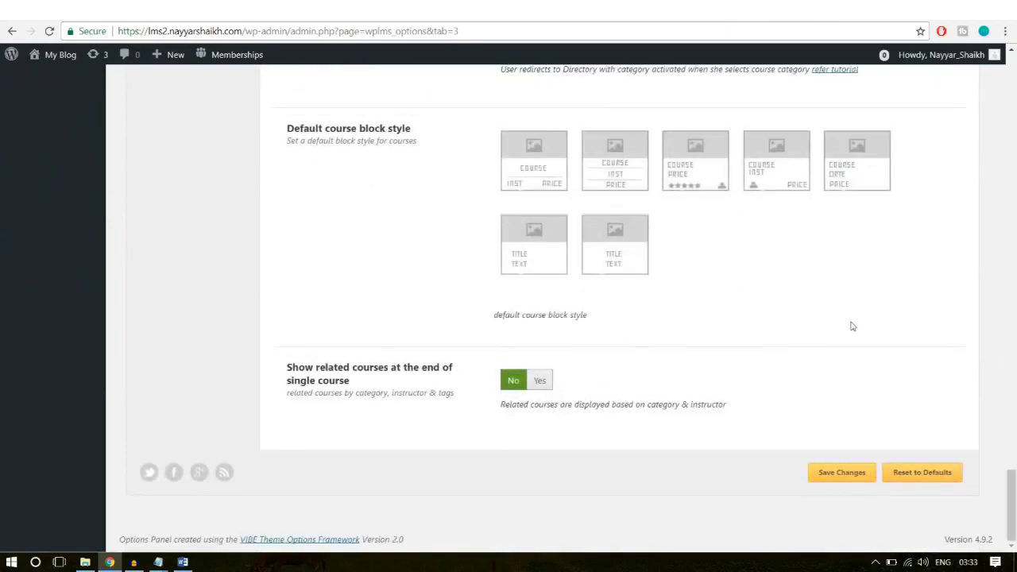
{"action": "scroll", "coordinate": [852, 326], "scroll_direction": "up", "scroll_amount": 3}
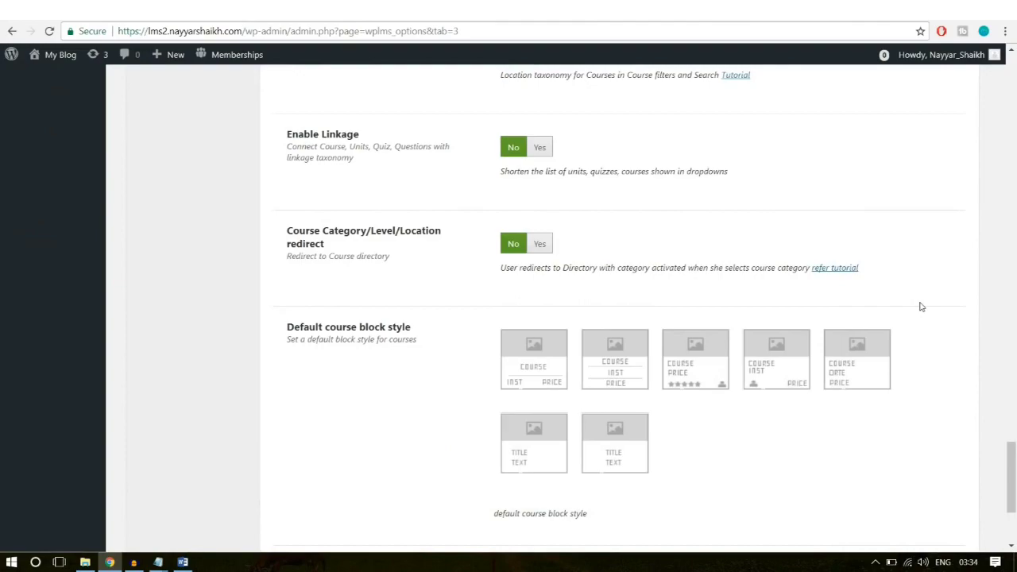
{"action": "scroll", "coordinate": [921, 307], "scroll_direction": "up", "scroll_amount": 20}
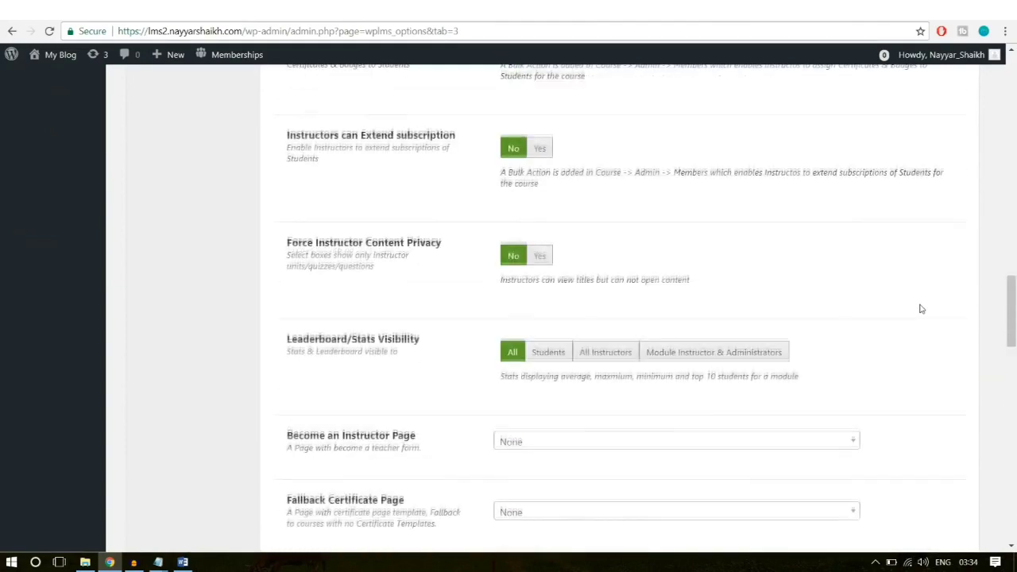
{"action": "scroll", "coordinate": [920, 309], "scroll_direction": "up", "scroll_amount": 5}
{"action": "scroll", "coordinate": [920, 309], "scroll_direction": "down", "scroll_amount": 3}
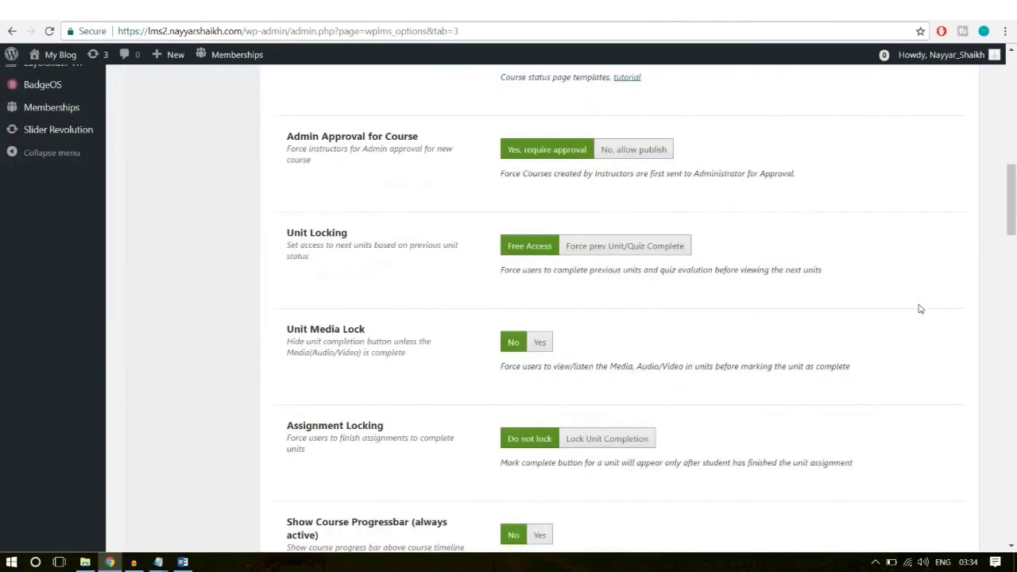
{"action": "scroll", "coordinate": [696, 322], "scroll_direction": "down", "scroll_amount": 5}
{"action": "scroll", "coordinate": [695, 322], "scroll_direction": "down", "scroll_amount": 15}
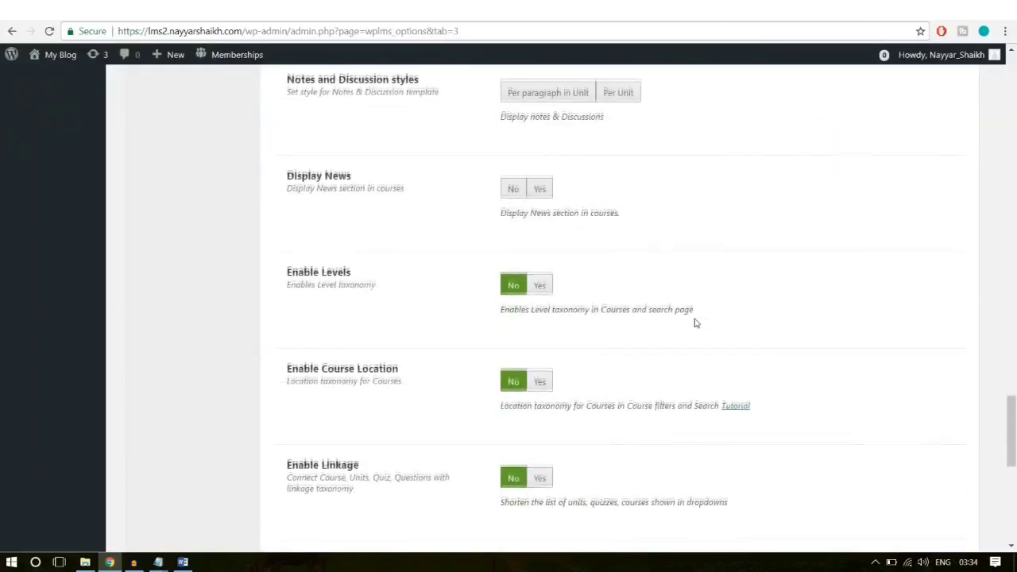
{"action": "scroll", "coordinate": [696, 322], "scroll_direction": "up", "scroll_amount": 1}
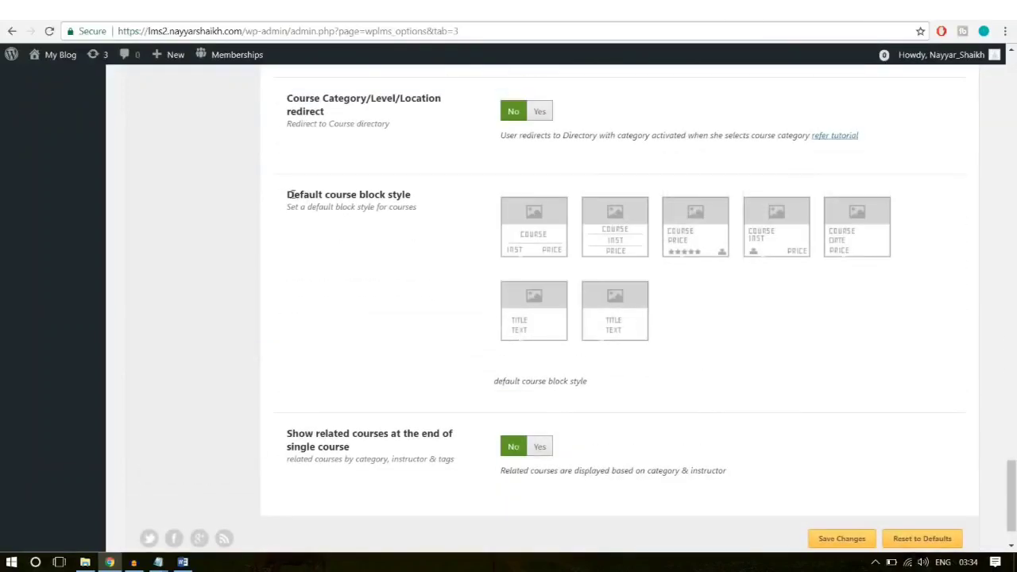
{"action": "left_click_drag", "start_coordinate": [288, 194], "coordinate": [401, 196]}
{"action": "left_click", "coordinate": [424, 197]}
{"action": "left_click", "coordinate": [686, 232]}
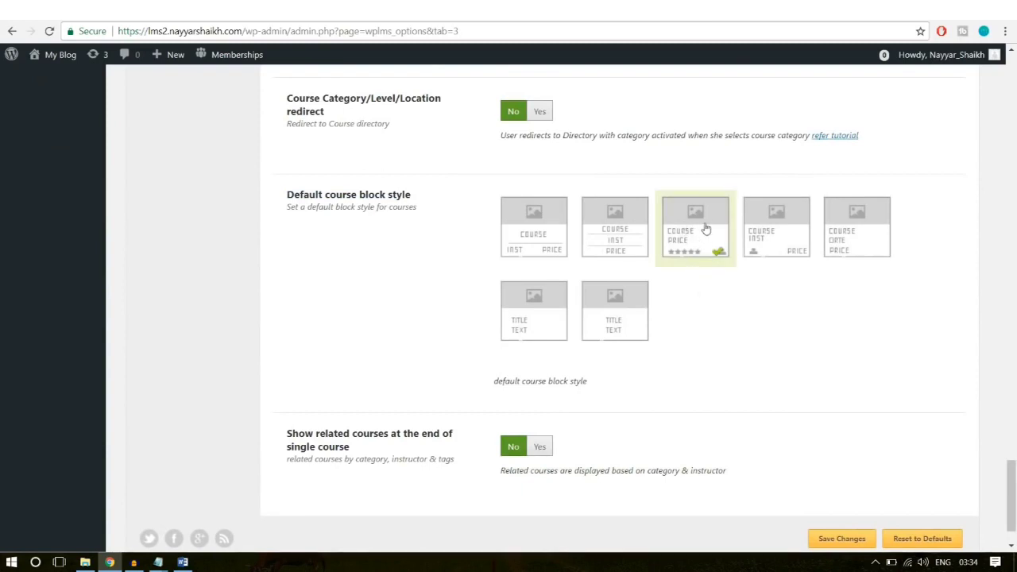
Step: Set 'Show related courses at the end of single course' to Yes
{"action": "left_click_drag", "start_coordinate": [290, 435], "coordinate": [366, 454]}
{"action": "left_click", "coordinate": [453, 433]}
{"action": "left_click", "coordinate": [539, 446]}
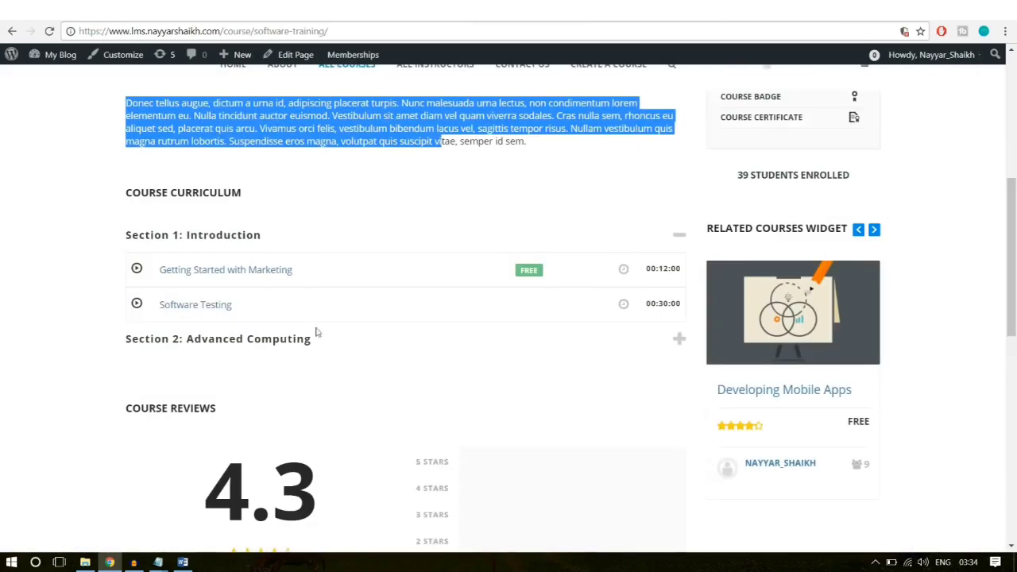
{"action": "scroll", "coordinate": [324, 343], "scroll_direction": "down", "scroll_amount": 10}
{"action": "scroll", "coordinate": [399, 341], "scroll_direction": "up", "scroll_amount": 1}
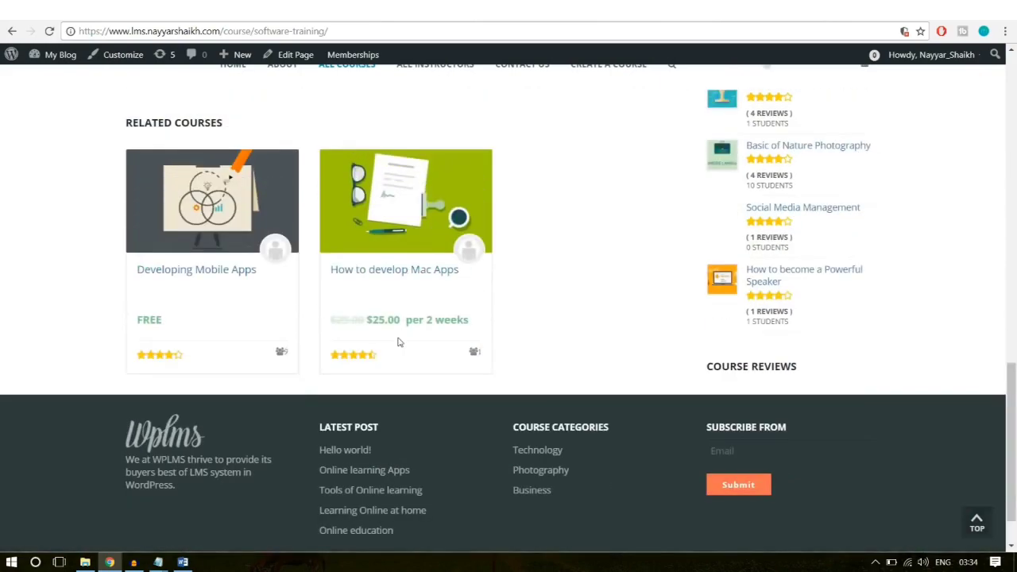
{"action": "scroll", "coordinate": [399, 341], "scroll_direction": "up", "scroll_amount": 1}
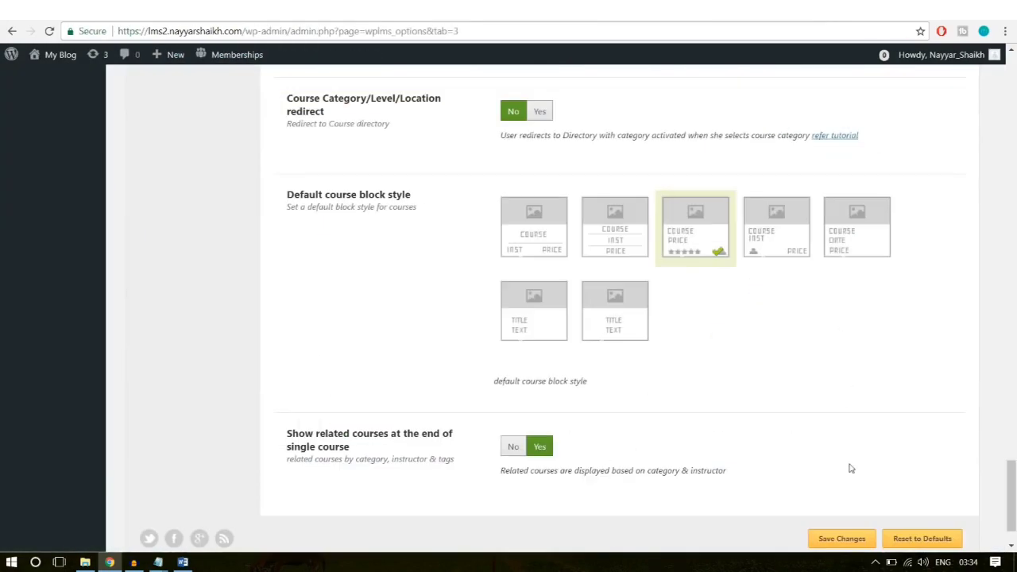
{"action": "scroll", "coordinate": [850, 469], "scroll_direction": "down", "scroll_amount": 1}
Step: Save the course settings and reload the Software Training course page
{"action": "left_click", "coordinate": [844, 472]}
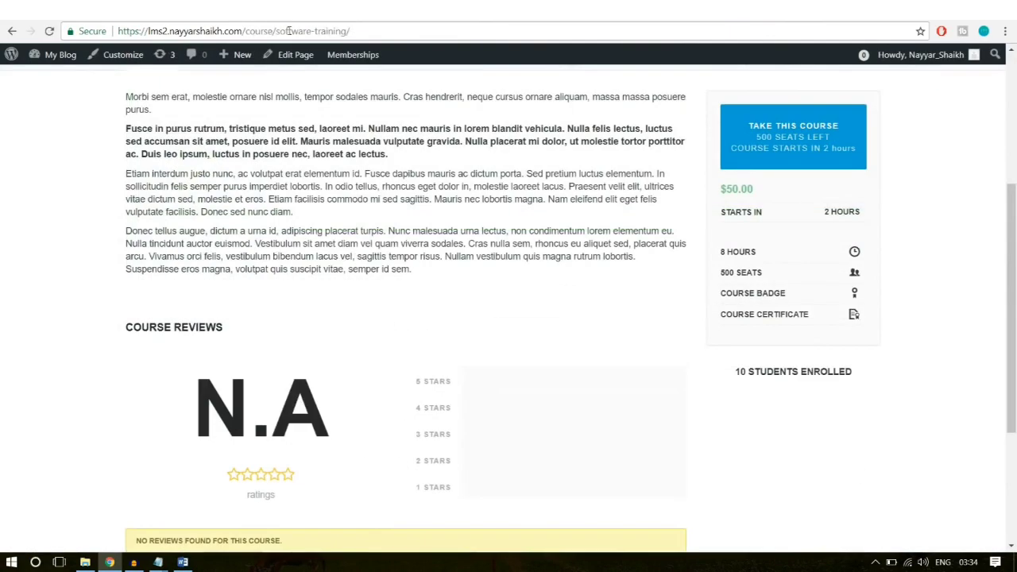
{"action": "left_click", "coordinate": [288, 31]}
{"action": "key", "text": "Return"}
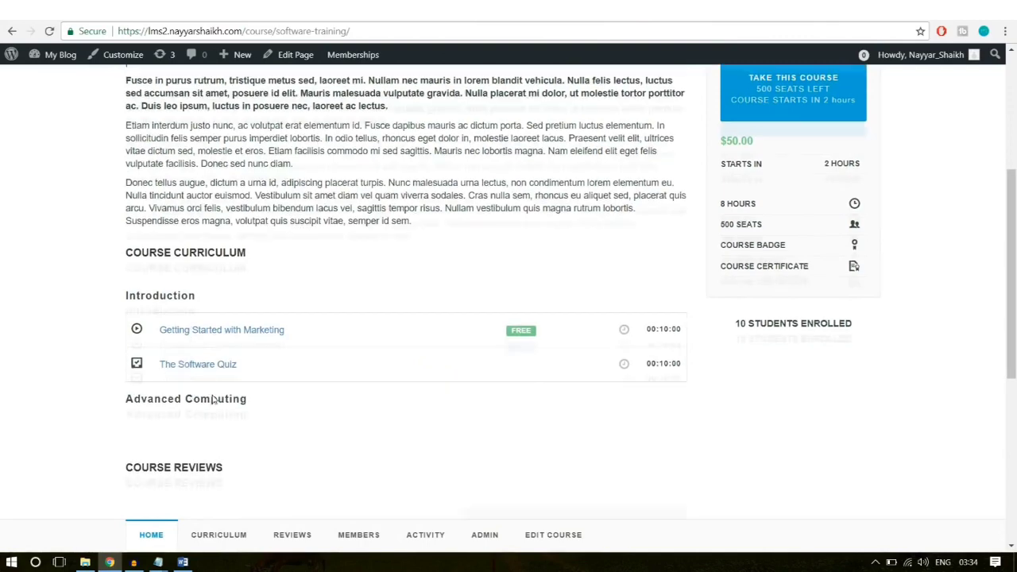
Step: Review the course page's no-reviews message, then return to the My Blog homepage
{"action": "scroll", "coordinate": [214, 405], "scroll_direction": "down", "scroll_amount": 5}
{"action": "left_click_drag", "start_coordinate": [134, 287], "coordinate": [334, 362]}
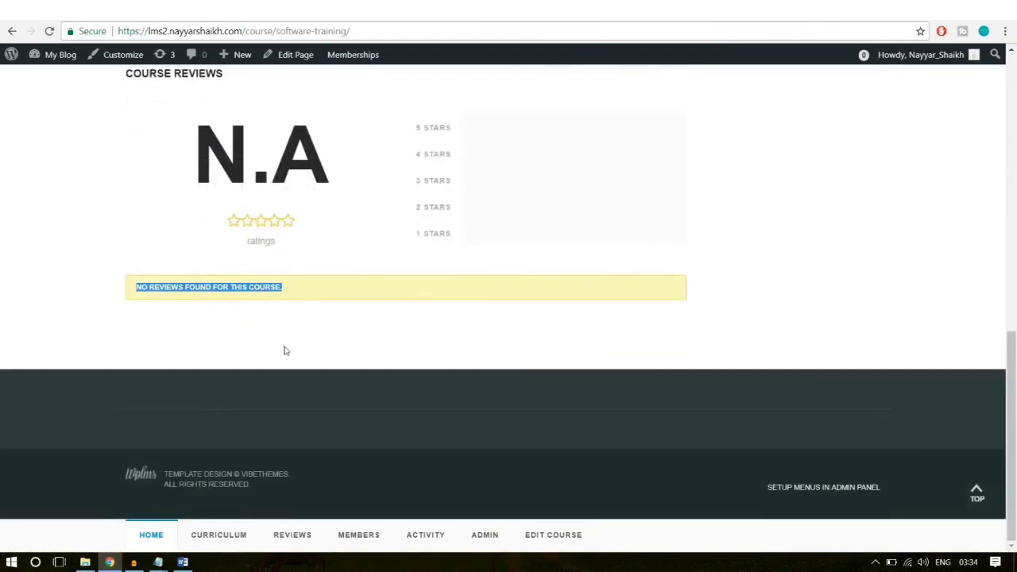
{"action": "left_click", "coordinate": [249, 348]}
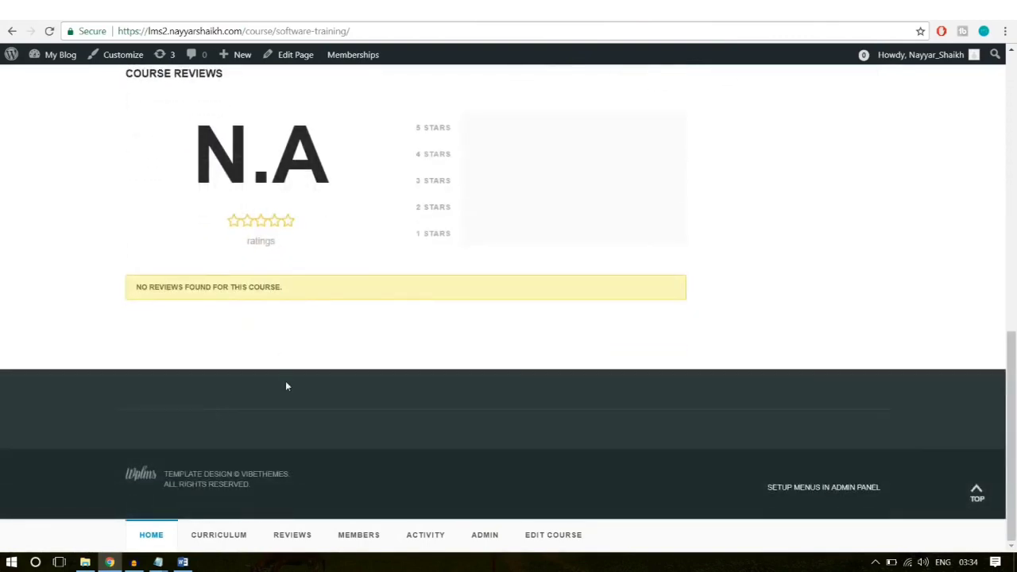
{"action": "scroll", "coordinate": [239, 397], "scroll_direction": "up", "scroll_amount": 8}
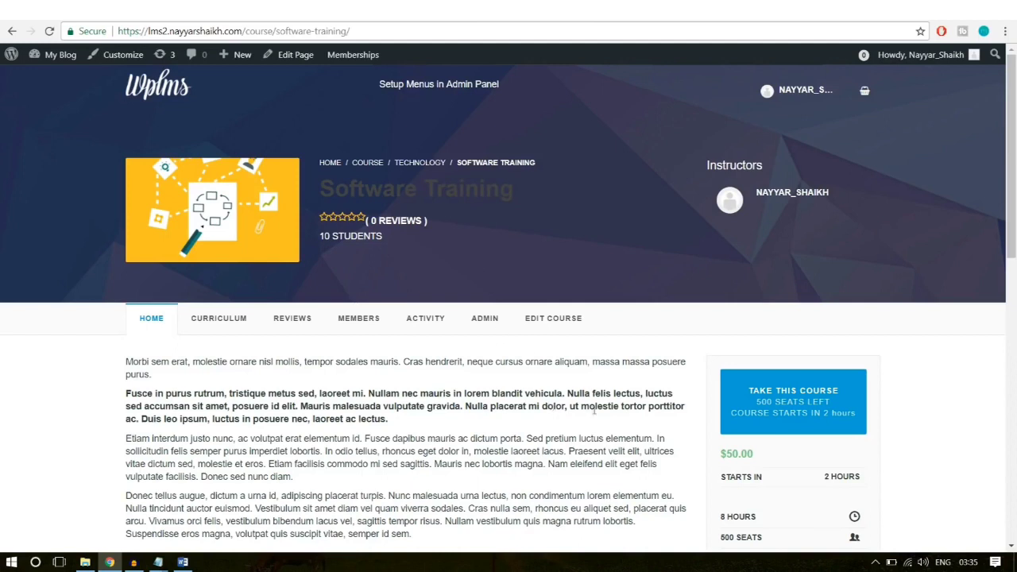
{"action": "left_click", "coordinate": [154, 92]}
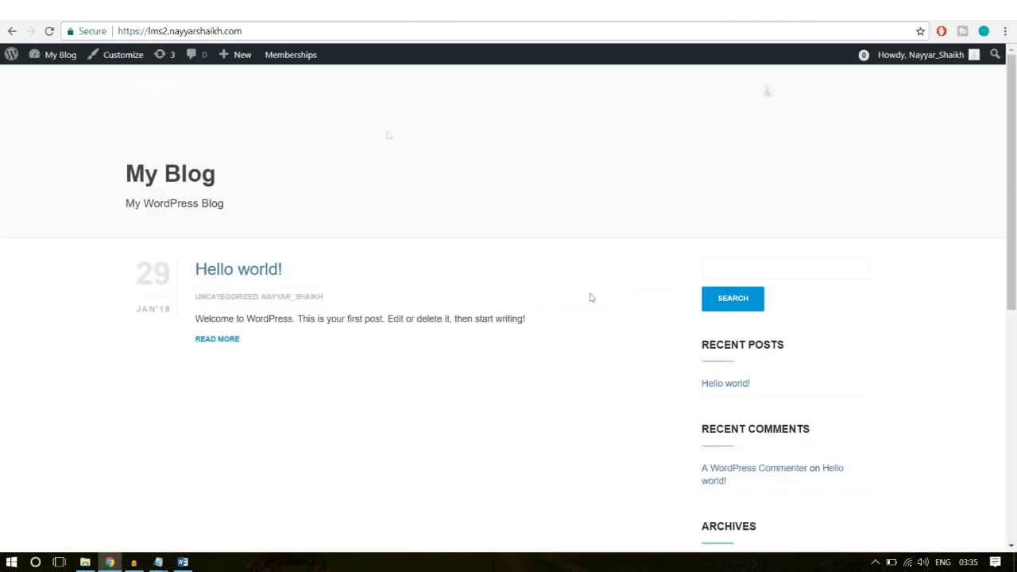
Step: Open the WPLMS demo homepage and view its grayscale office slider with the STARTING ONLINE LEARNING caption
{"action": "scroll", "coordinate": [619, 448], "scroll_direction": "down", "scroll_amount": 6}
{"action": "scroll", "coordinate": [615, 457], "scroll_direction": "up", "scroll_amount": 6}
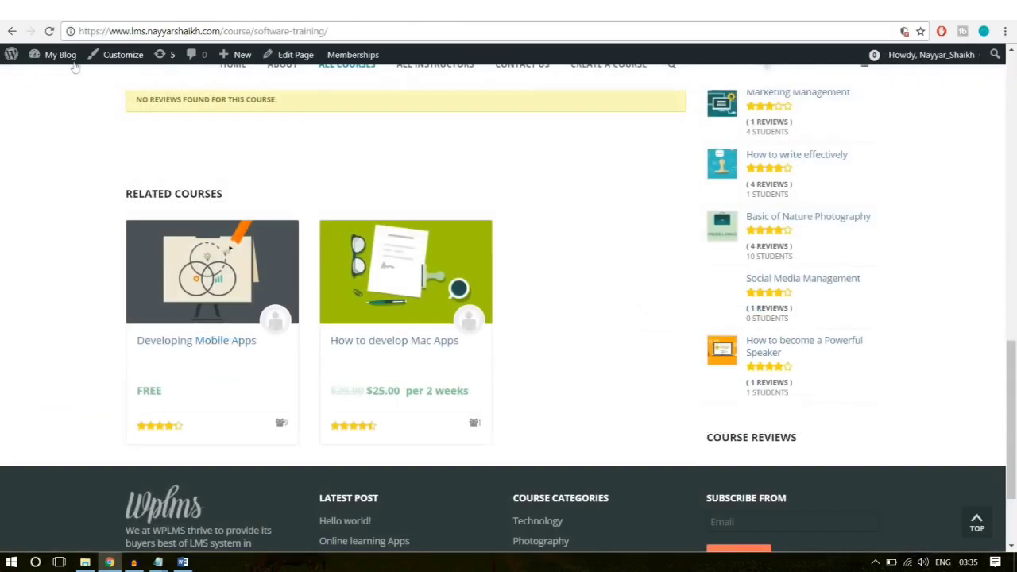
{"action": "scroll", "coordinate": [98, 220], "scroll_direction": "up", "scroll_amount": 15}
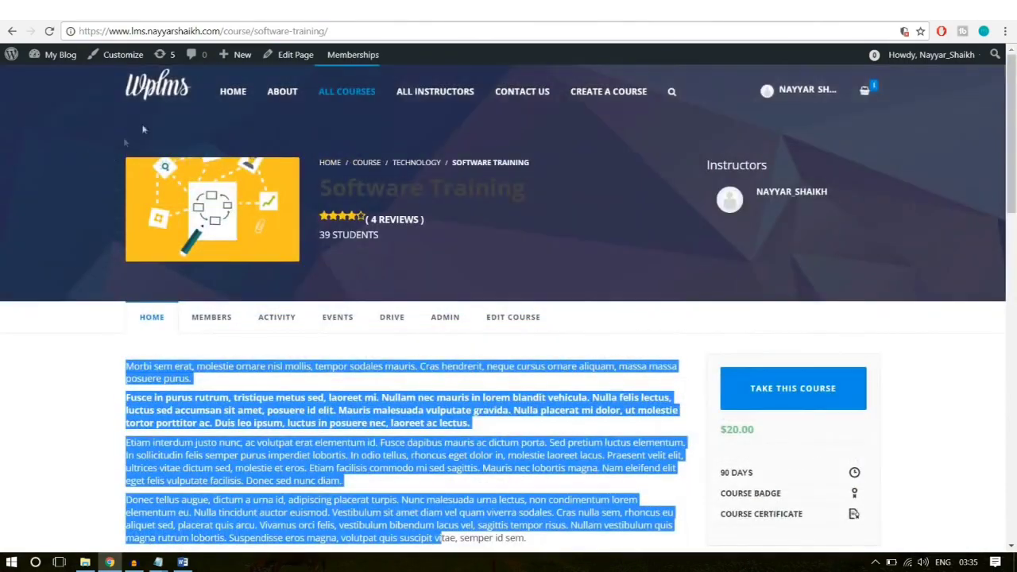
{"action": "left_click", "coordinate": [162, 89]}
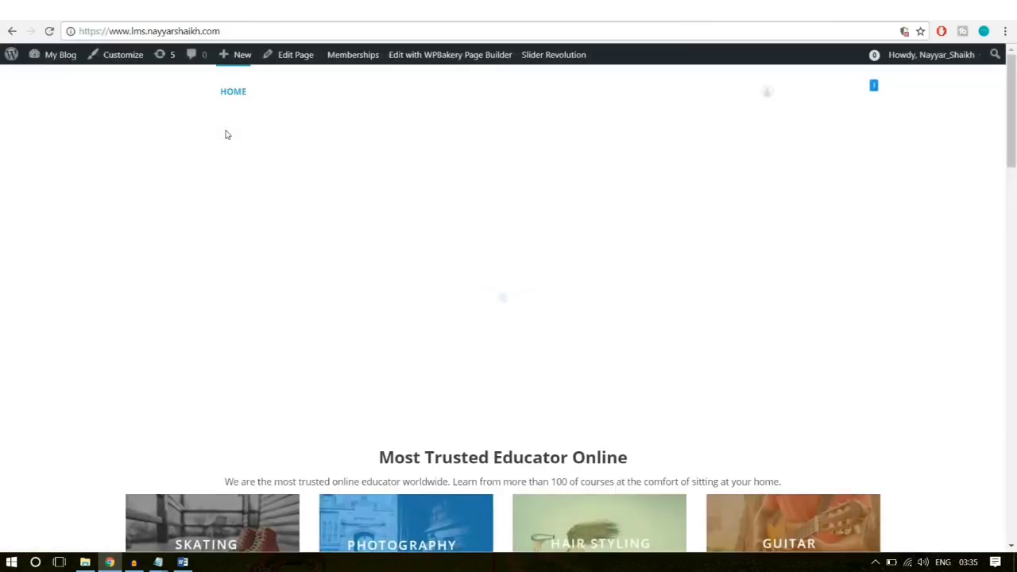
{"action": "scroll", "coordinate": [538, 371], "scroll_direction": "down", "scroll_amount": 5}
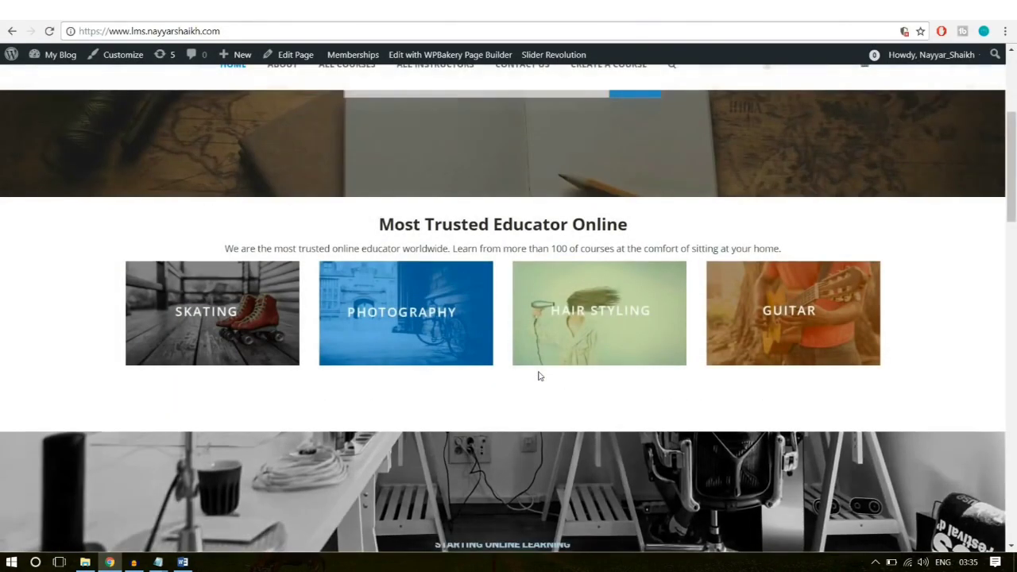
{"action": "scroll", "coordinate": [538, 370], "scroll_direction": "up", "scroll_amount": 5}
{"action": "scroll", "coordinate": [538, 370], "scroll_direction": "down", "scroll_amount": 10}
{"action": "scroll", "coordinate": [540, 375], "scroll_direction": "up", "scroll_amount": 10}
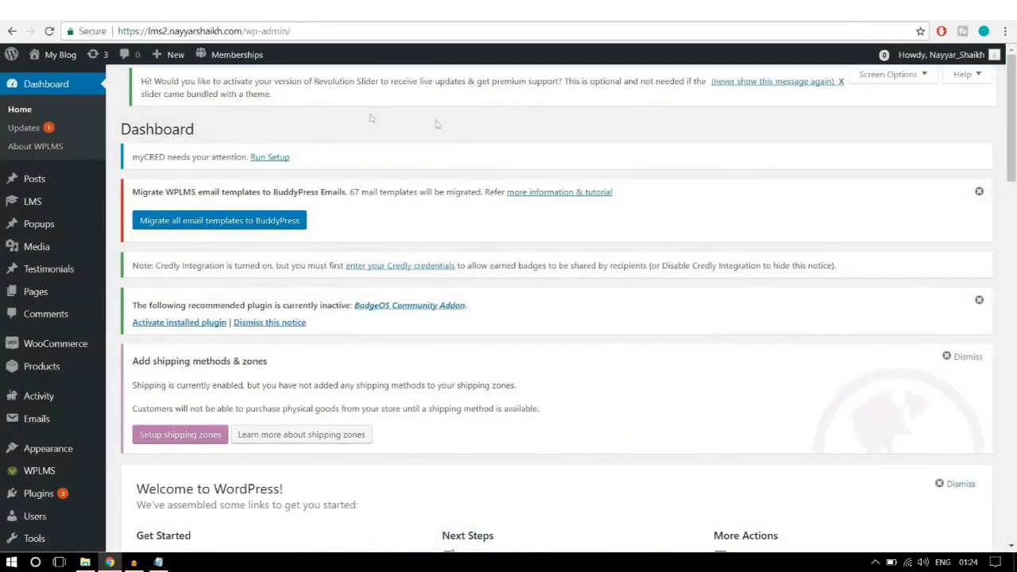
Step: Go to Slider Revolution from the admin sidebar, showing an empty sliders list
{"action": "scroll", "coordinate": [79, 355], "scroll_direction": "down", "scroll_amount": 8}
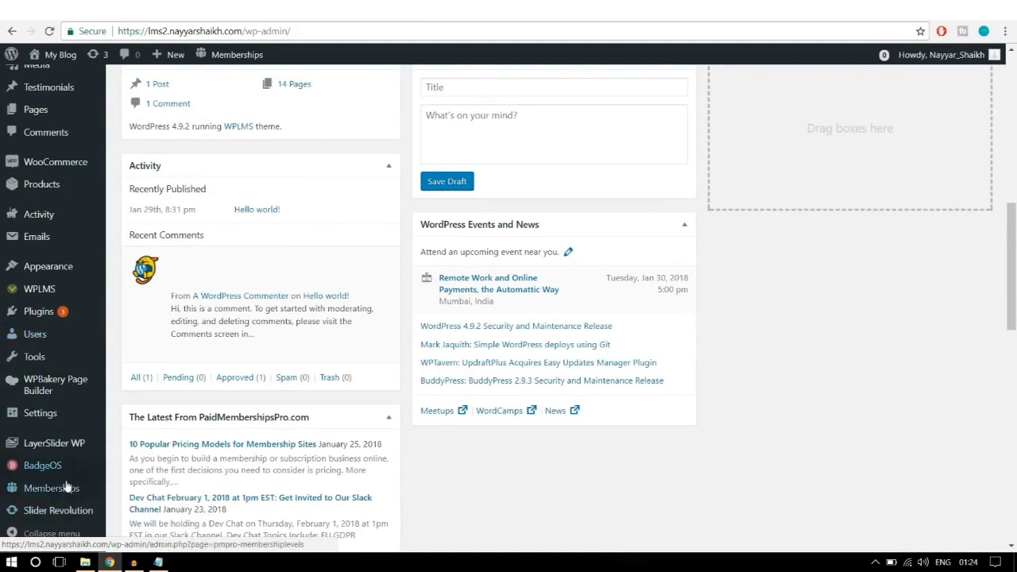
{"action": "mouse_move", "coordinate": [68, 486]}
{"action": "mouse_move", "coordinate": [67, 518]}
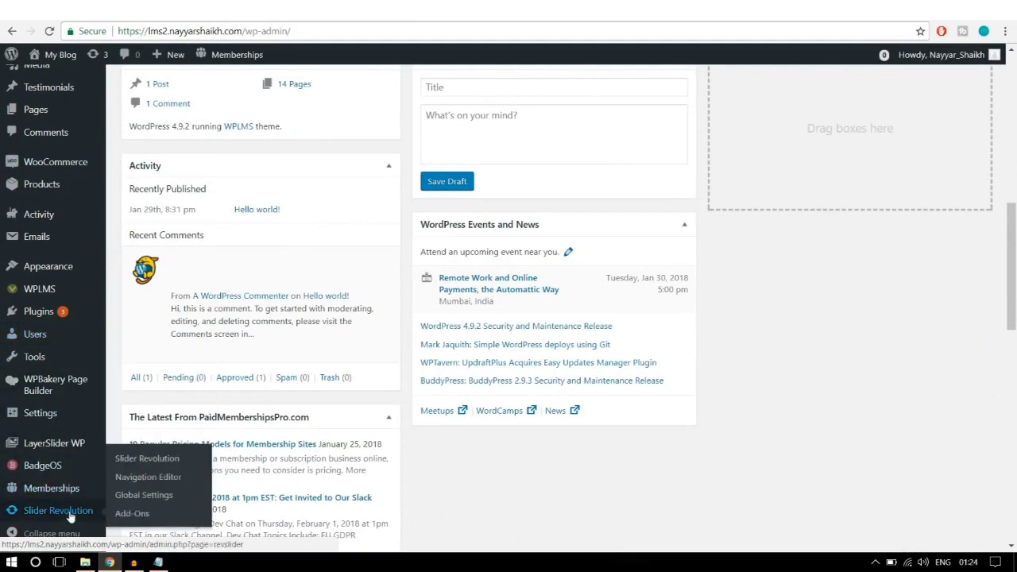
{"action": "left_click", "coordinate": [68, 512]}
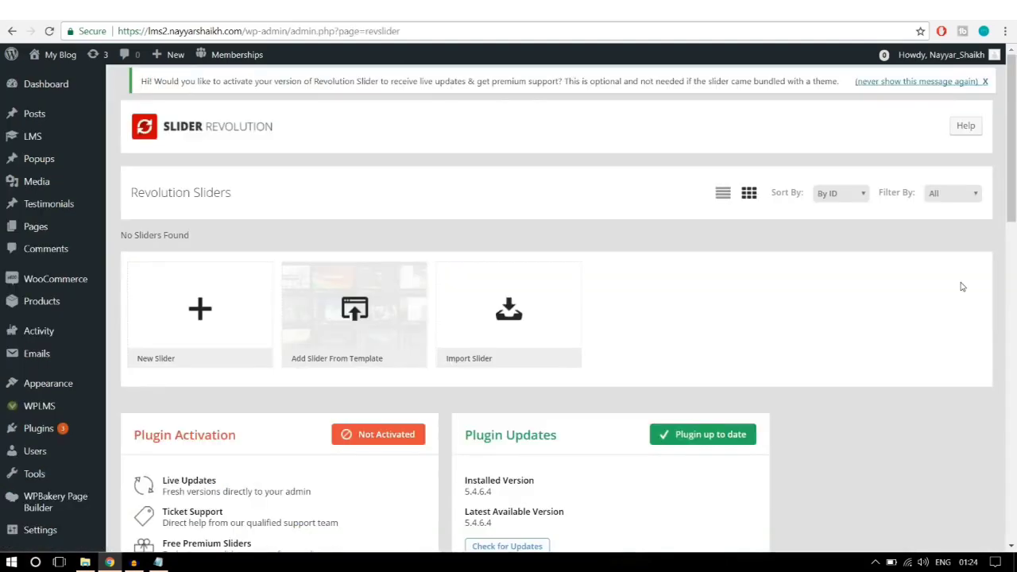
Step: Create a new slider titled 'Slider 1' with the alias 'slider1'
{"action": "left_click", "coordinate": [199, 319]}
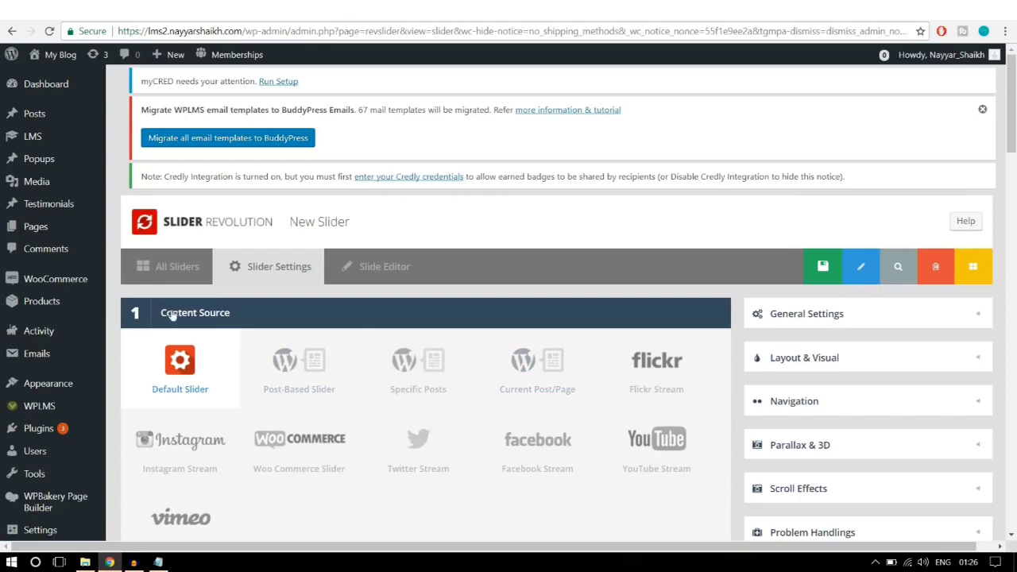
{"action": "scroll", "coordinate": [216, 315], "scroll_direction": "down", "scroll_amount": 1}
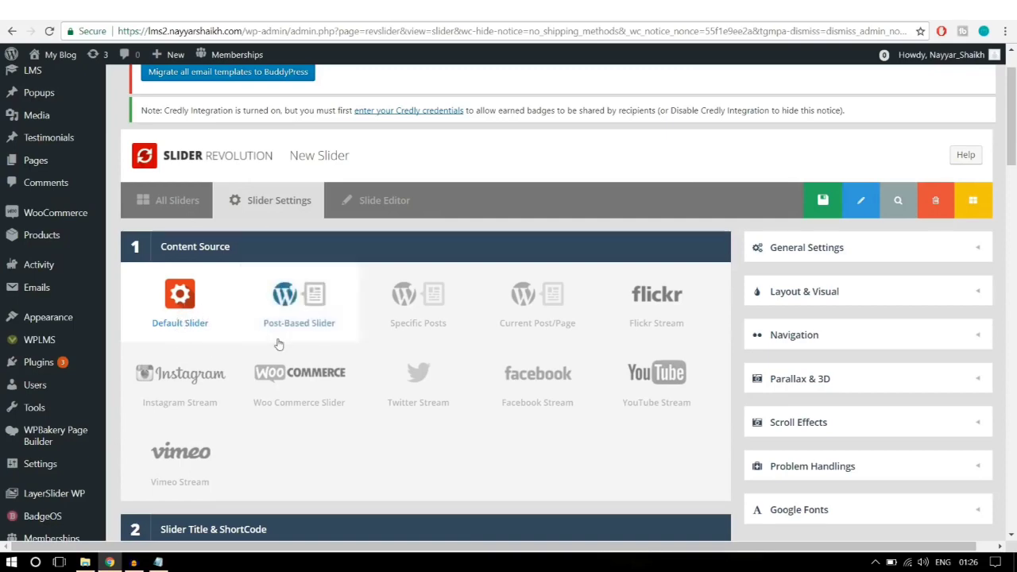
{"action": "scroll", "coordinate": [278, 344], "scroll_direction": "down", "scroll_amount": 4}
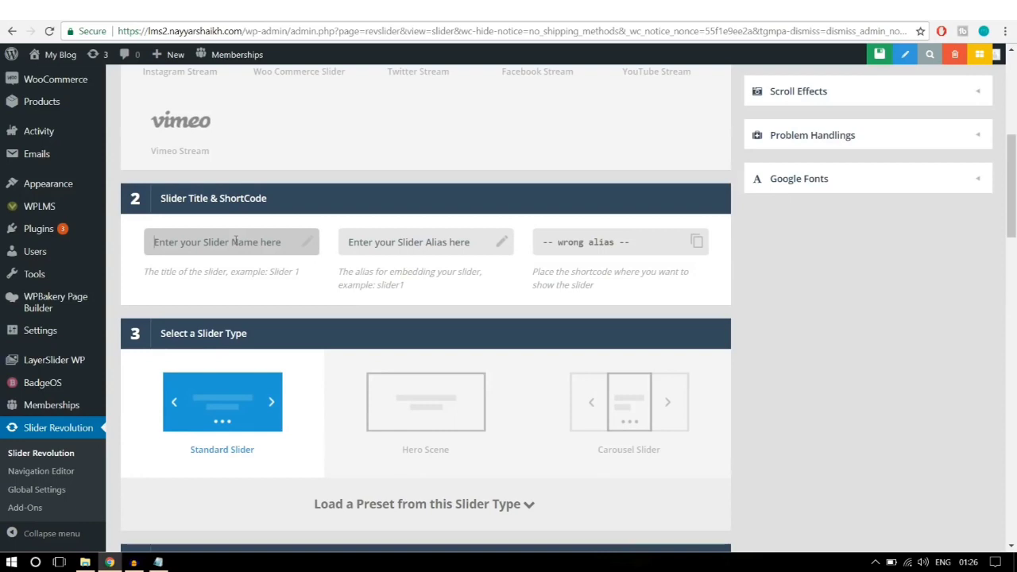
{"action": "type", "text": "Slider 1"}
{"action": "left_click", "coordinate": [415, 244]}
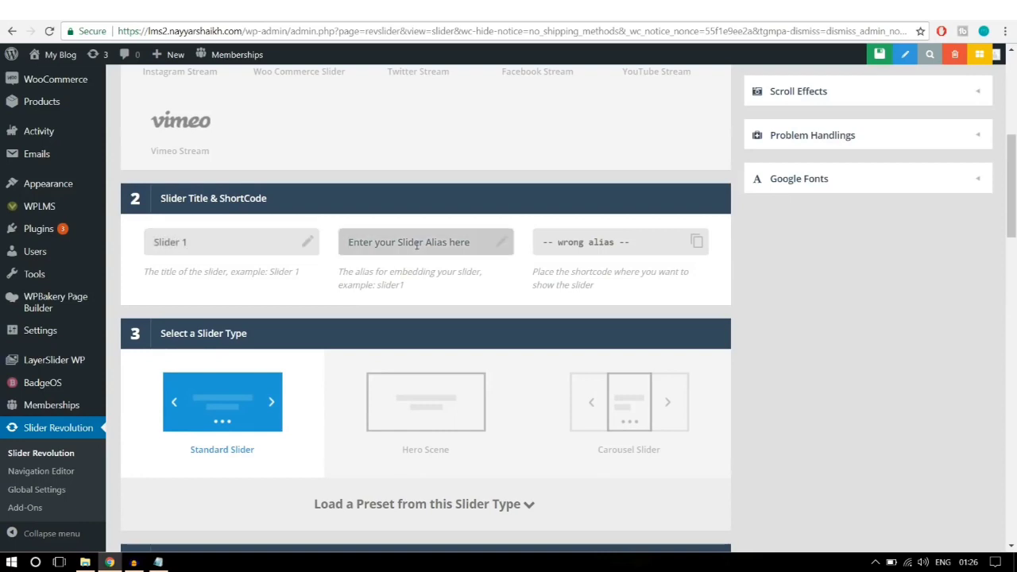
{"action": "type", "text": "slider1"}
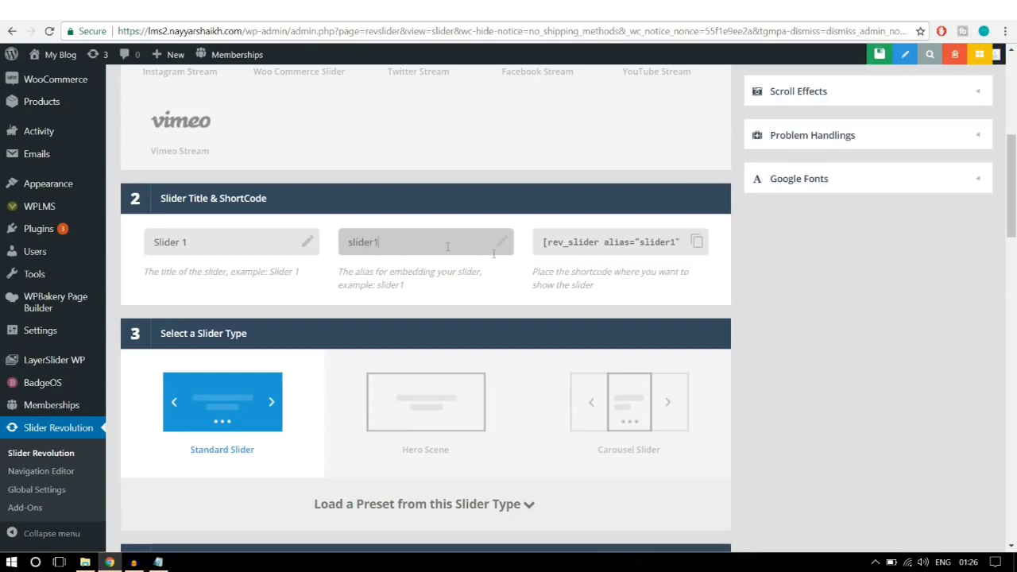
{"action": "left_click", "coordinate": [736, 267]}
{"action": "scroll", "coordinate": [736, 267], "scroll_direction": "down", "scroll_amount": 2}
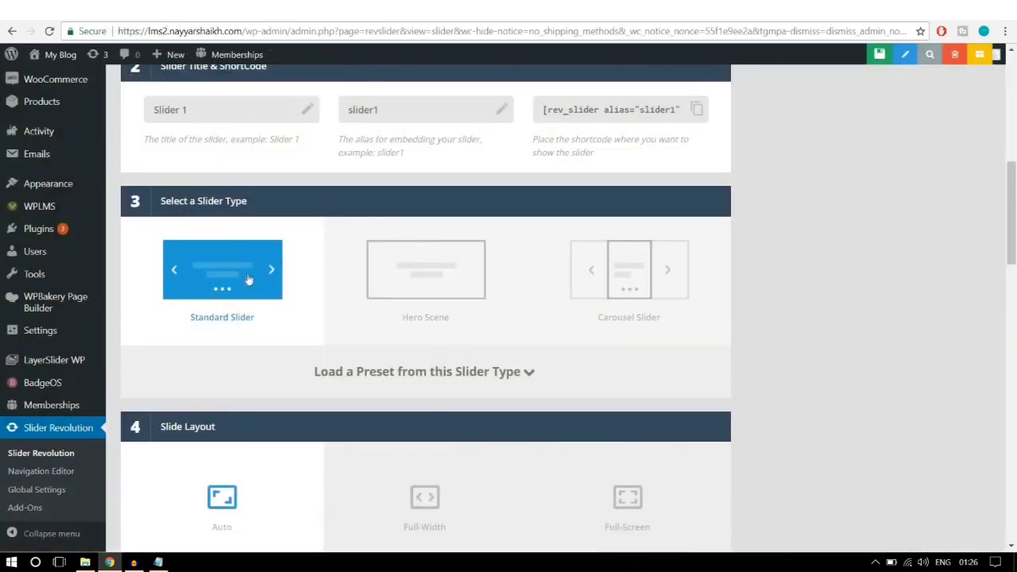
{"action": "scroll", "coordinate": [888, 362], "scroll_direction": "down", "scroll_amount": 3}
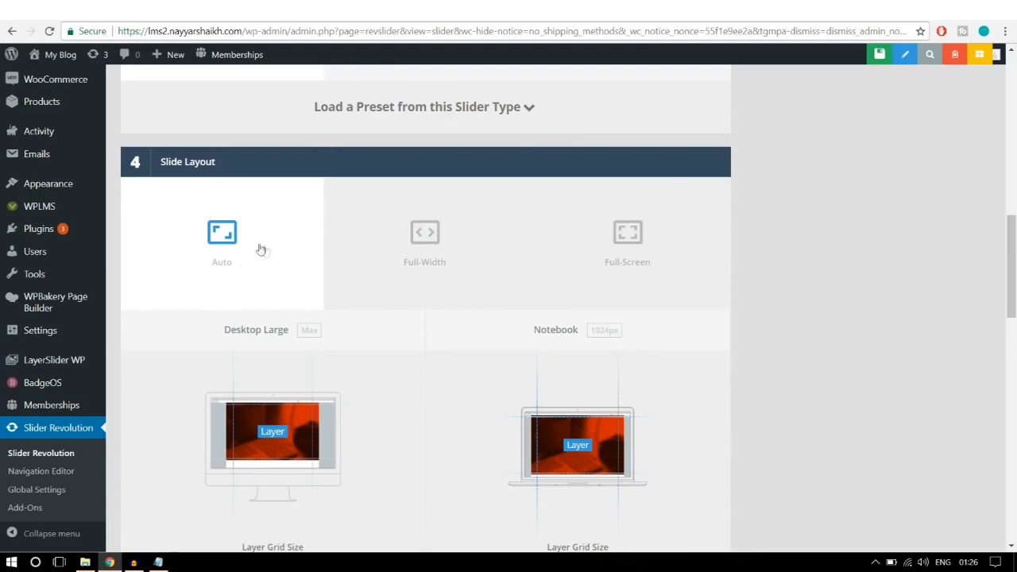
Step: Make the slider full-width with a 600px desktop grid height and a custom notebook grid height
{"action": "left_click", "coordinate": [435, 252]}
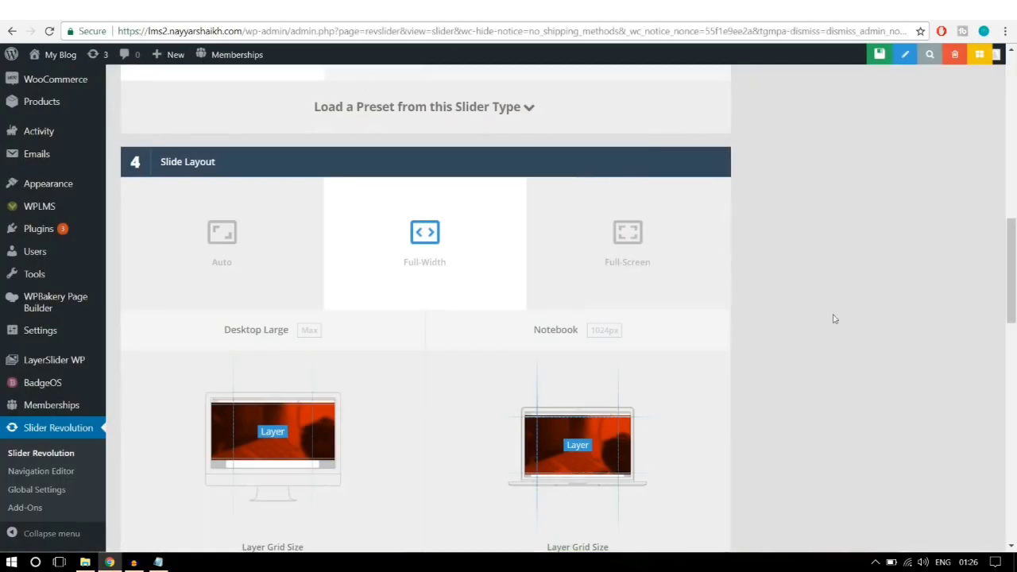
{"action": "scroll", "coordinate": [835, 318], "scroll_direction": "down", "scroll_amount": 3}
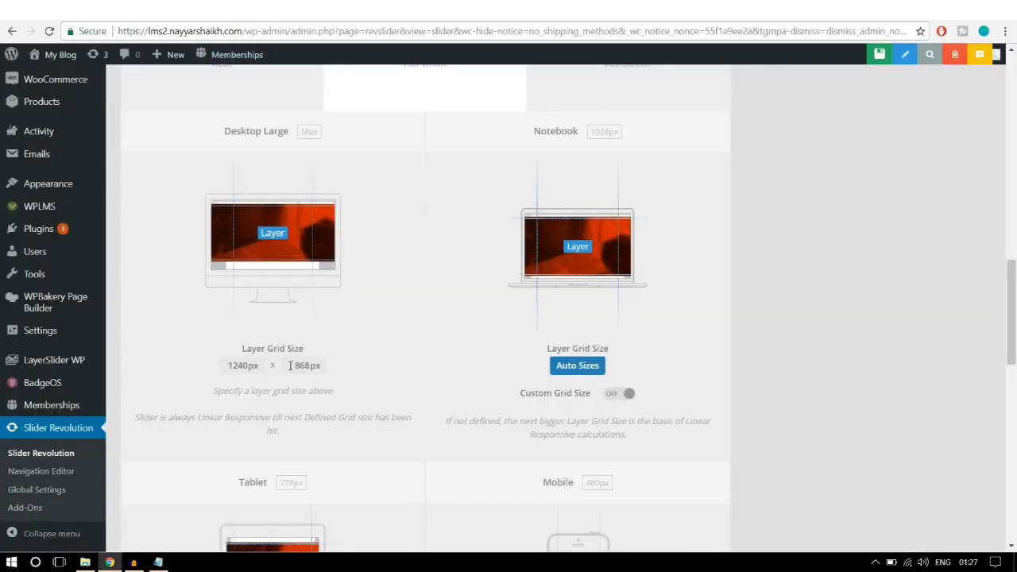
{"action": "left_click_drag", "start_coordinate": [290, 365], "coordinate": [339, 368]}
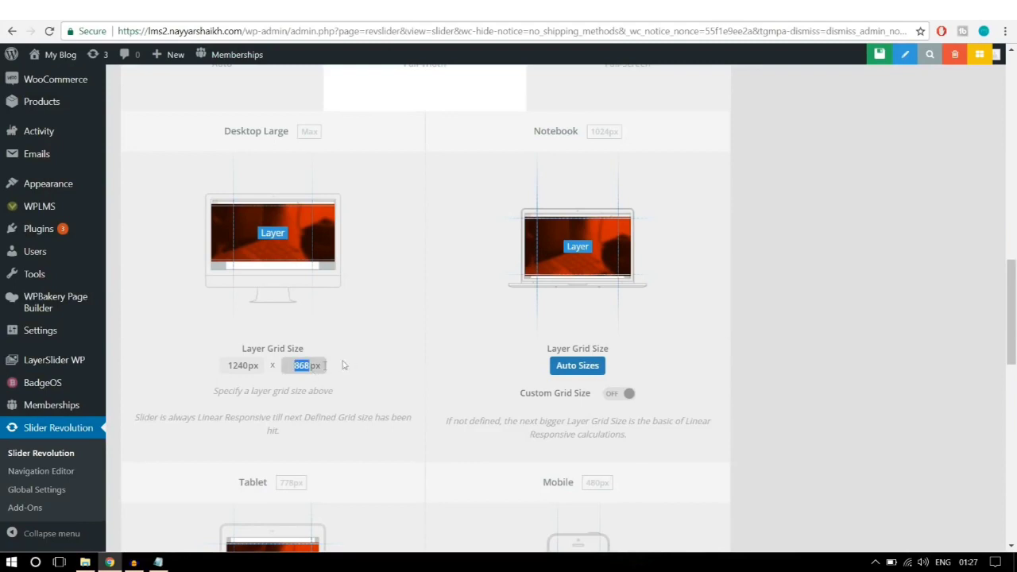
{"action": "type", "text": "600"}
{"action": "left_click", "coordinate": [462, 312]}
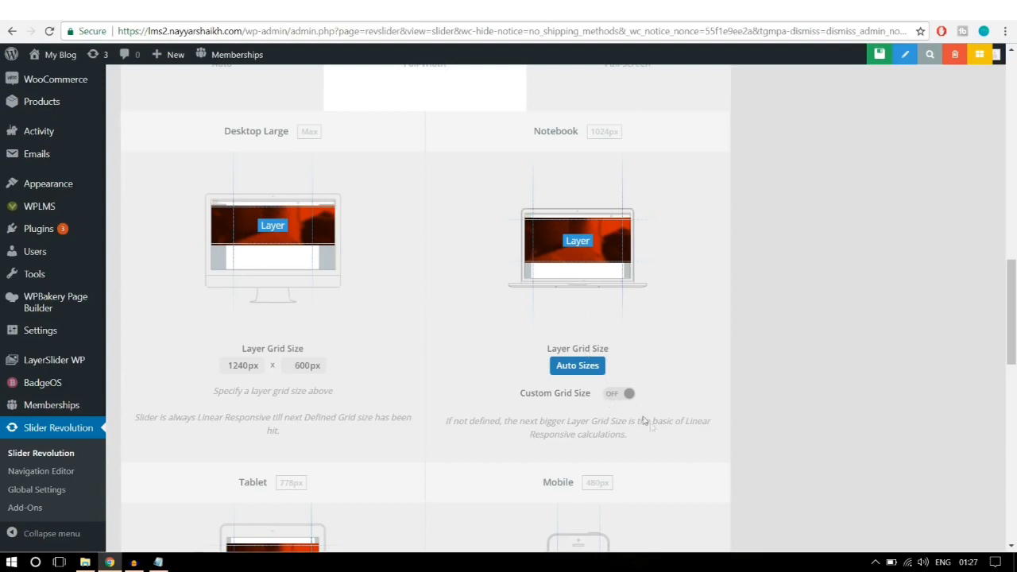
{"action": "left_click", "coordinate": [622, 394]}
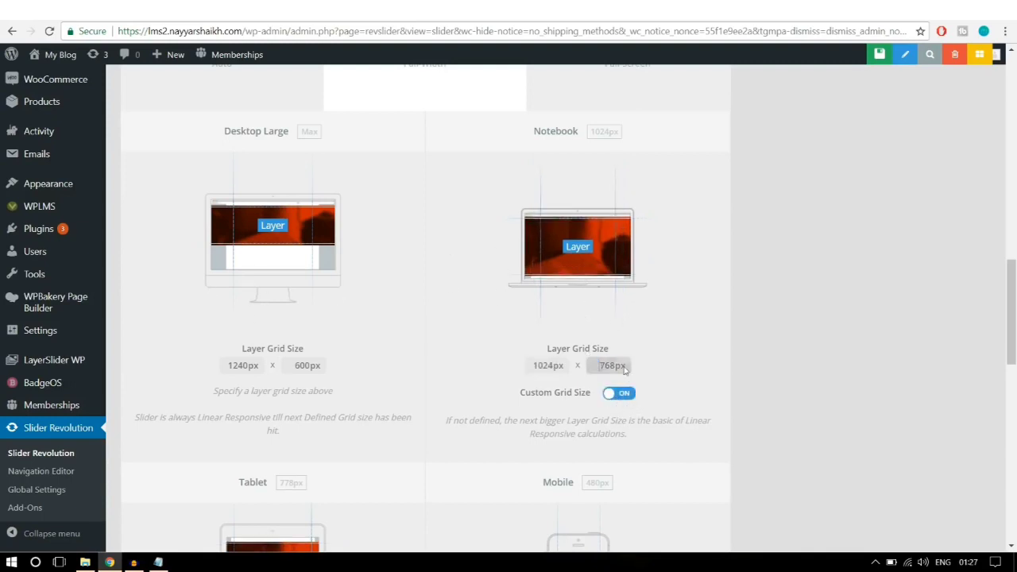
{"action": "double_click", "coordinate": [625, 368]}
{"action": "type", "text": "550"}
Step: Enable custom tablet and mobile grid heights of 400px and 300px, then save the settings
{"action": "scroll", "coordinate": [341, 397], "scroll_direction": "down", "scroll_amount": 3}
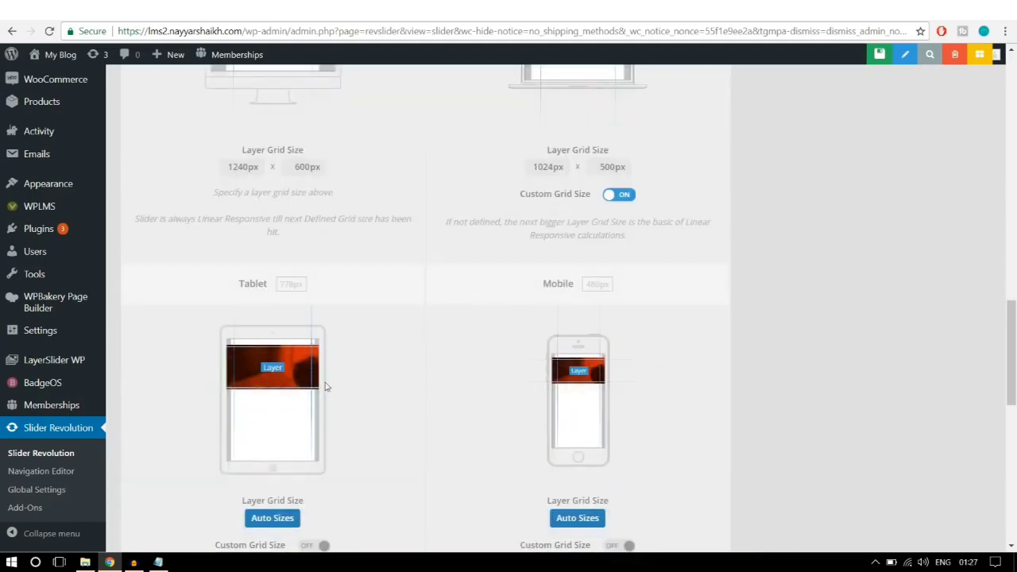
{"action": "scroll", "coordinate": [341, 397], "scroll_direction": "down", "scroll_amount": 1}
{"action": "left_click", "coordinate": [320, 415]}
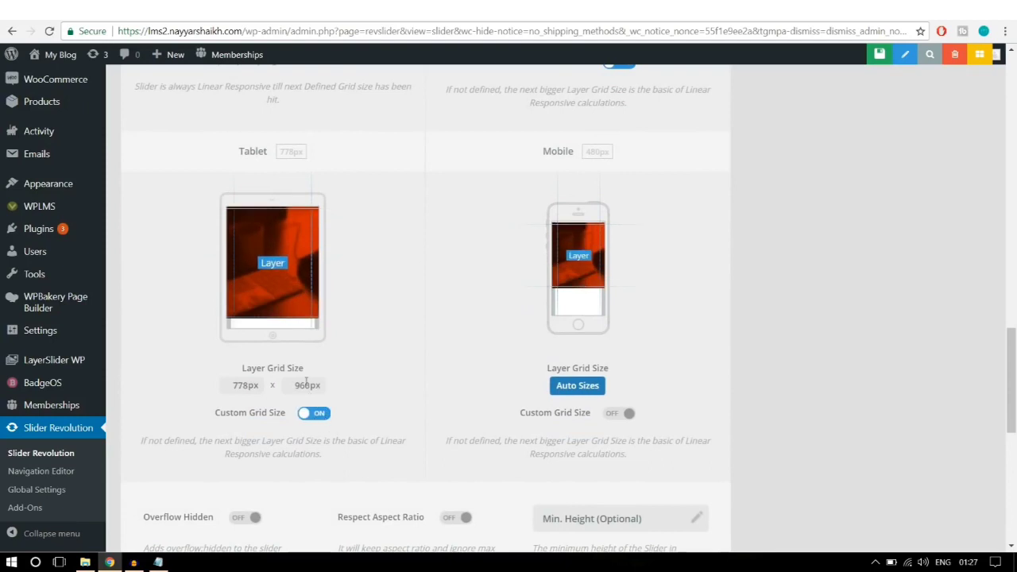
{"action": "left_click_drag", "start_coordinate": [294, 386], "coordinate": [320, 388]}
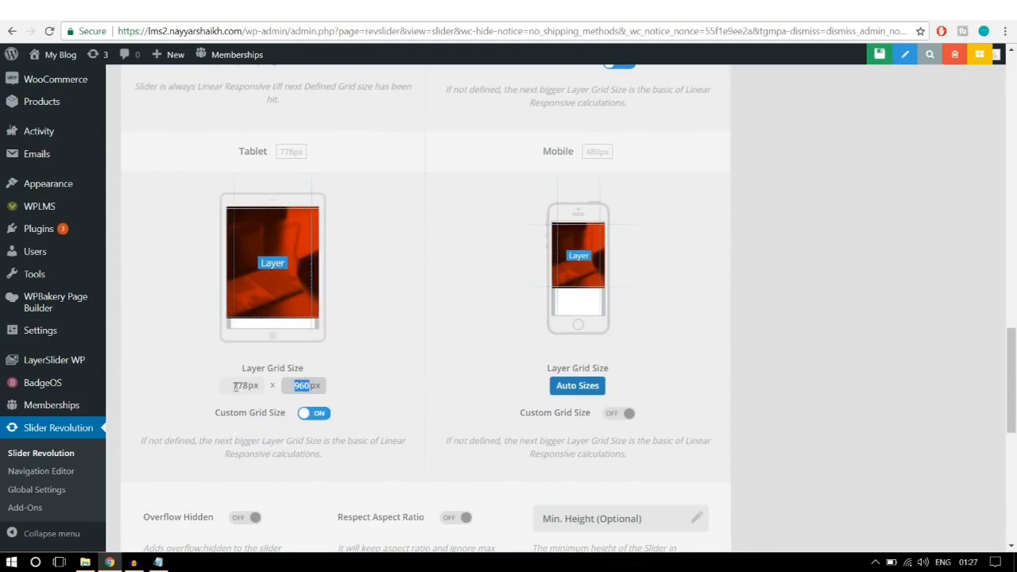
{"action": "left_click", "coordinate": [409, 373]}
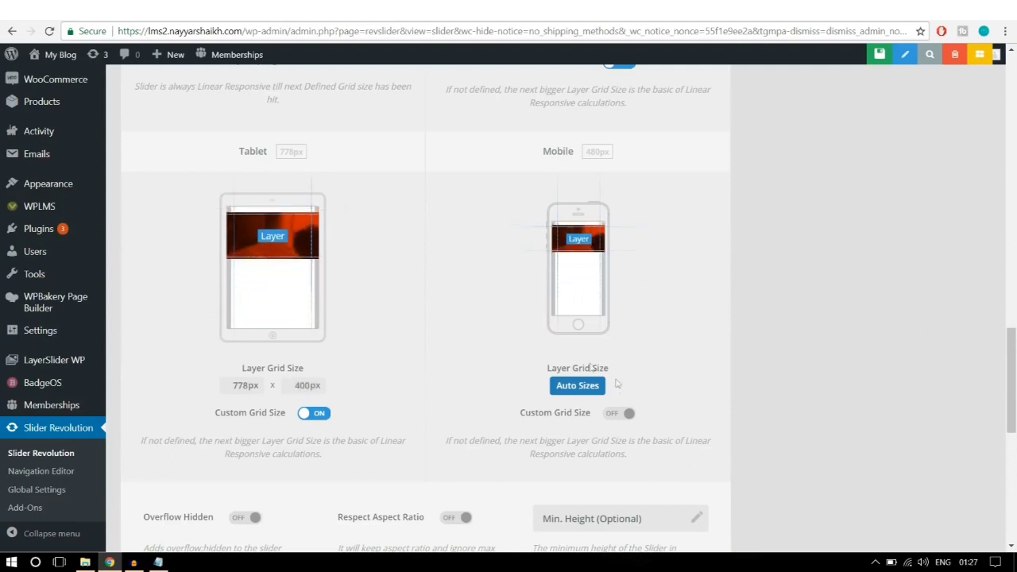
{"action": "left_click", "coordinate": [622, 414]}
{"action": "left_click_drag", "start_coordinate": [619, 386], "coordinate": [592, 381]}
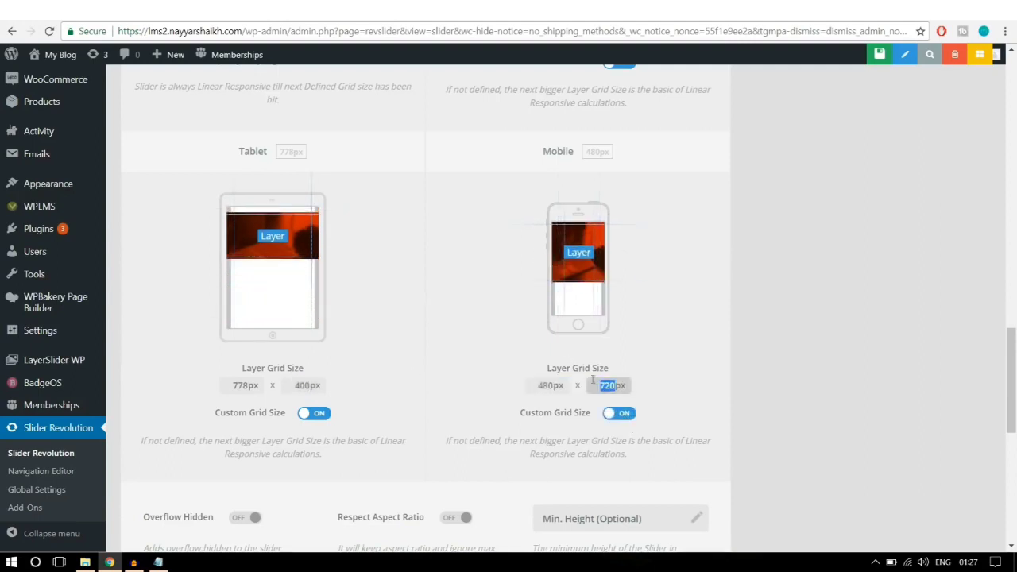
{"action": "type", "text": "300"}
{"action": "left_click", "coordinate": [713, 338]}
{"action": "scroll", "coordinate": [831, 304], "scroll_direction": "down", "scroll_amount": 2}
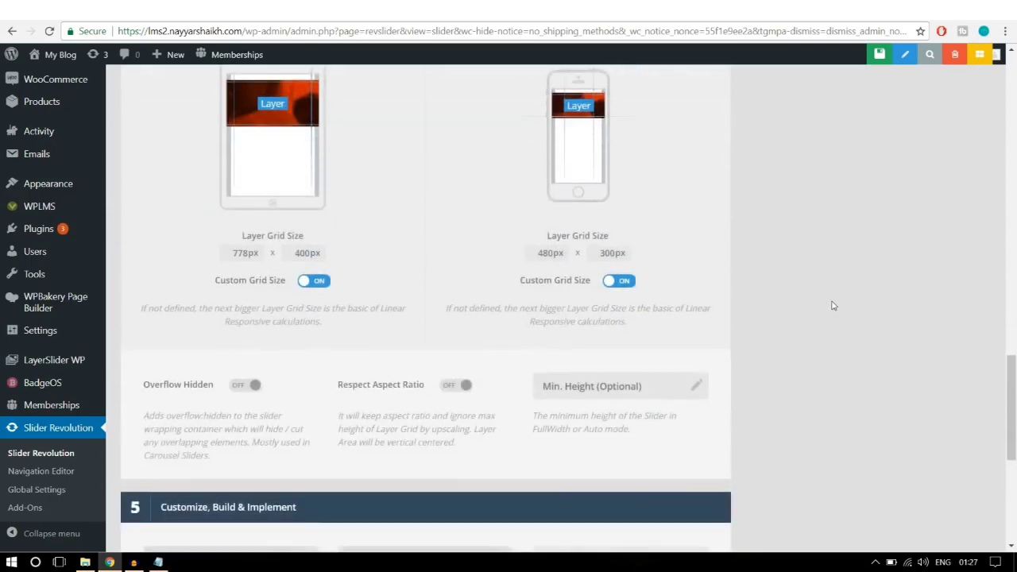
{"action": "scroll", "coordinate": [833, 306], "scroll_direction": "down", "scroll_amount": 5}
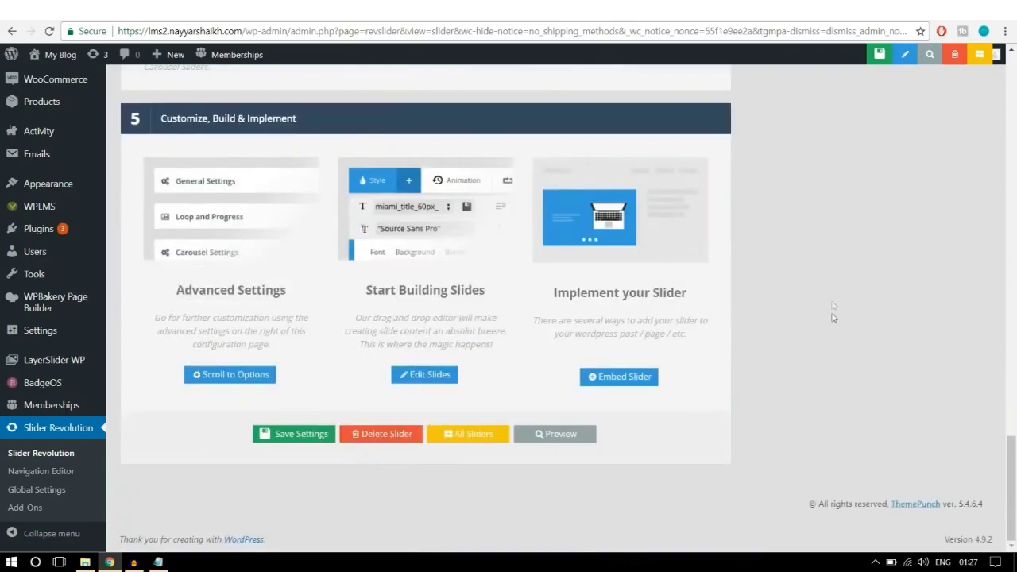
{"action": "scroll", "coordinate": [835, 374], "scroll_direction": "up", "scroll_amount": 20}
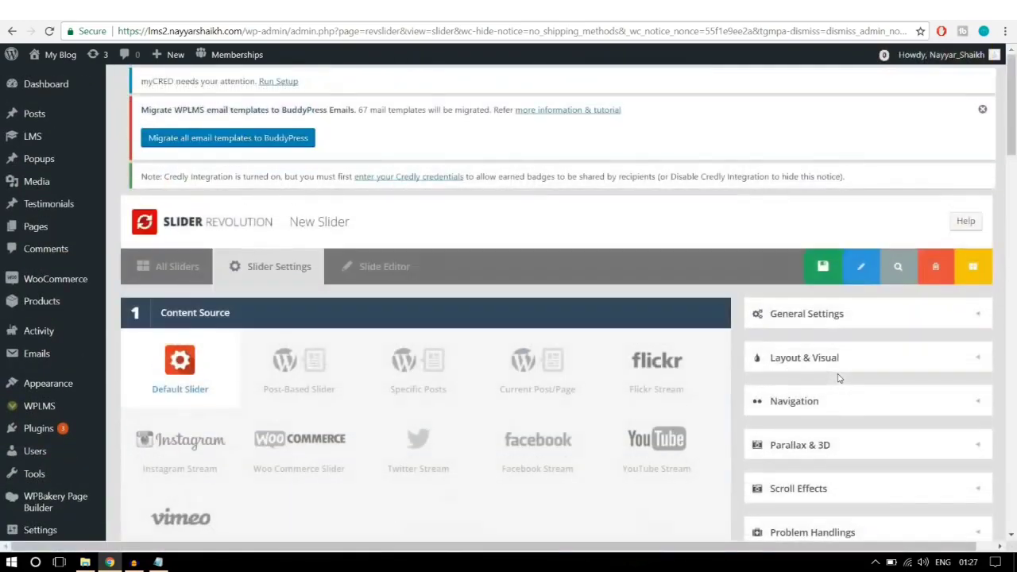
{"action": "left_click", "coordinate": [791, 270]}
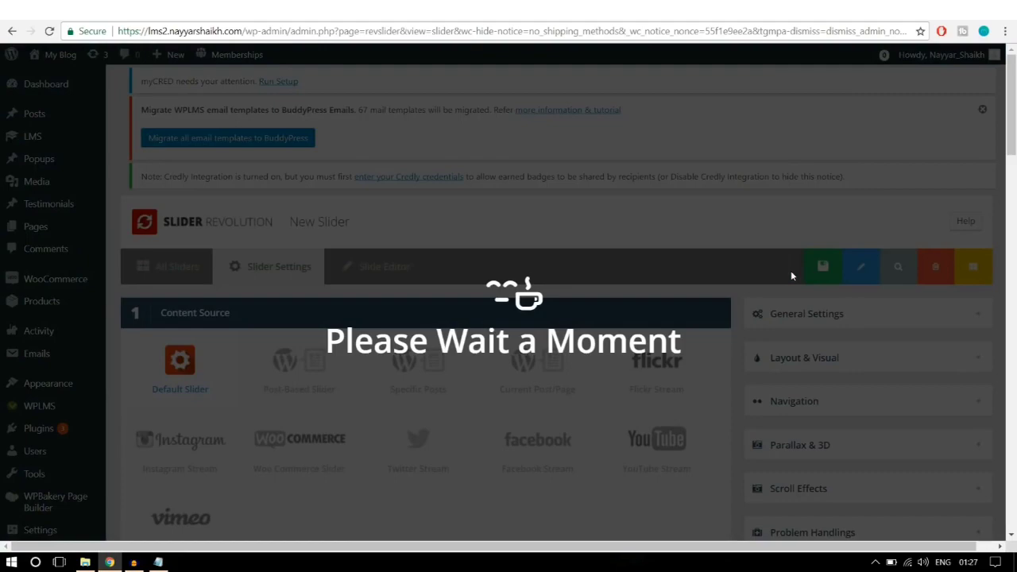
Step: Scroll through the #1 Slide editor to the canvas and back up to the Main Background options
{"action": "scroll", "coordinate": [703, 313], "scroll_direction": "down", "scroll_amount": 2}
{"action": "scroll", "coordinate": [703, 312], "scroll_direction": "down", "scroll_amount": 5}
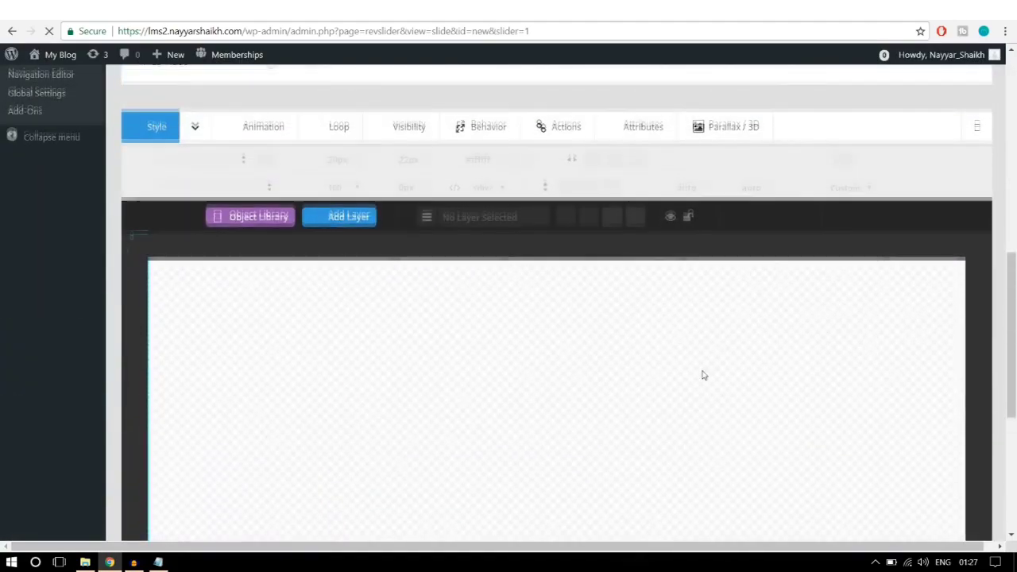
{"action": "scroll", "coordinate": [702, 375], "scroll_direction": "down", "scroll_amount": 2}
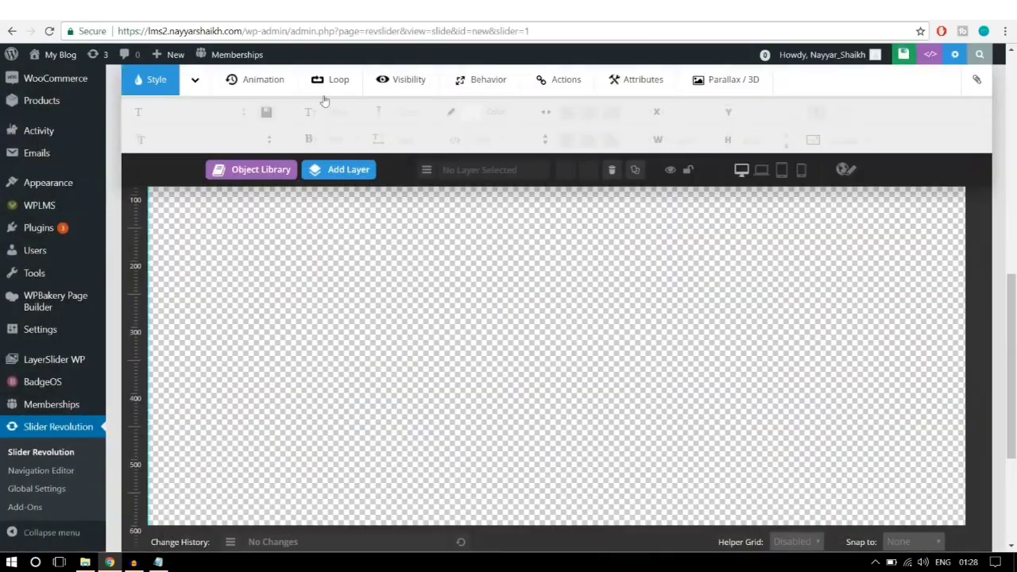
{"action": "scroll", "coordinate": [845, 385], "scroll_direction": "up", "scroll_amount": 5}
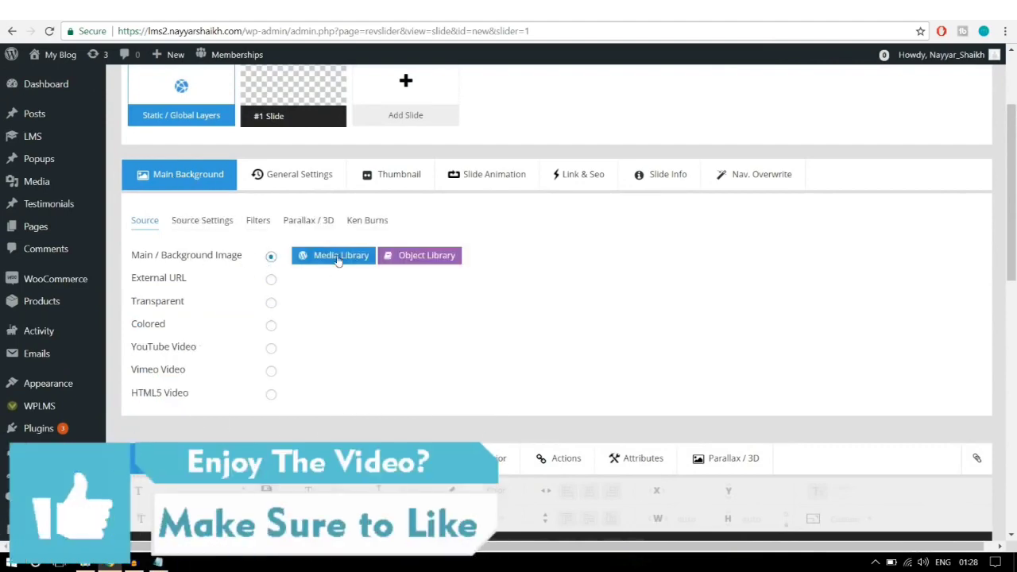
Step: Upload the main-banner image from the Sliders folder and set it as the slide background
{"action": "left_click", "coordinate": [339, 257]}
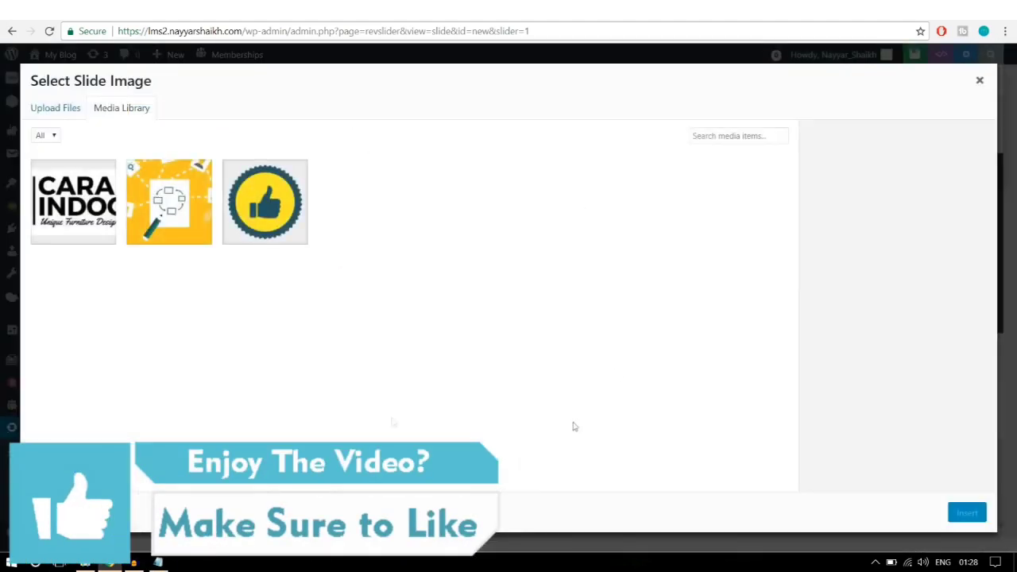
{"action": "left_click", "coordinate": [42, 109]}
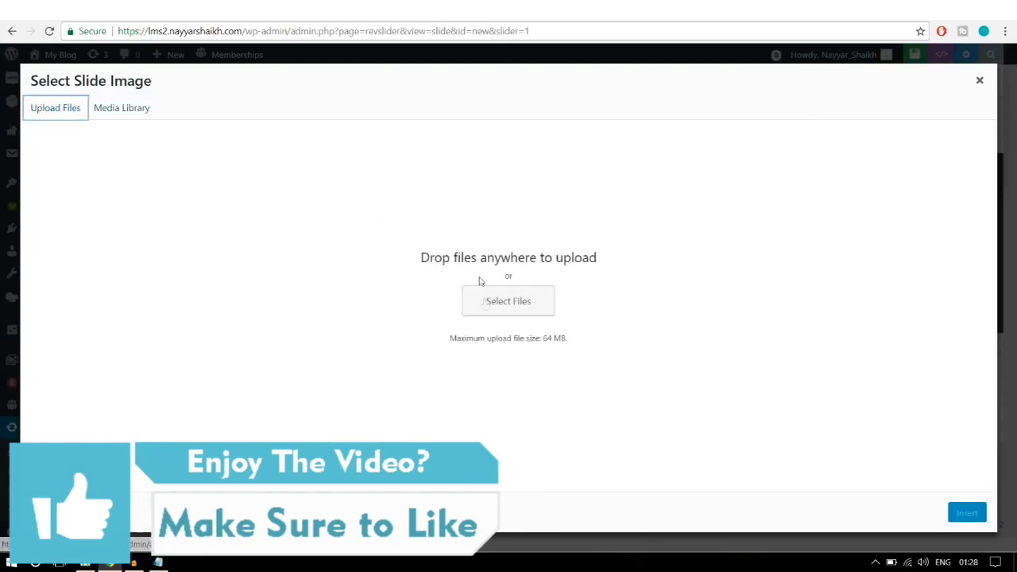
{"action": "left_click", "coordinate": [491, 306]}
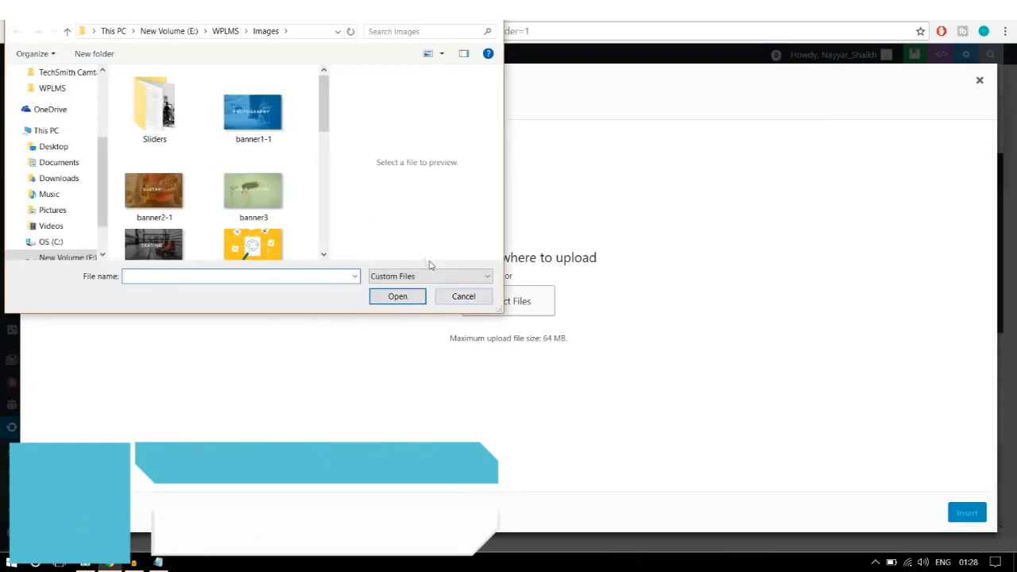
{"action": "double_click", "coordinate": [401, 15]}
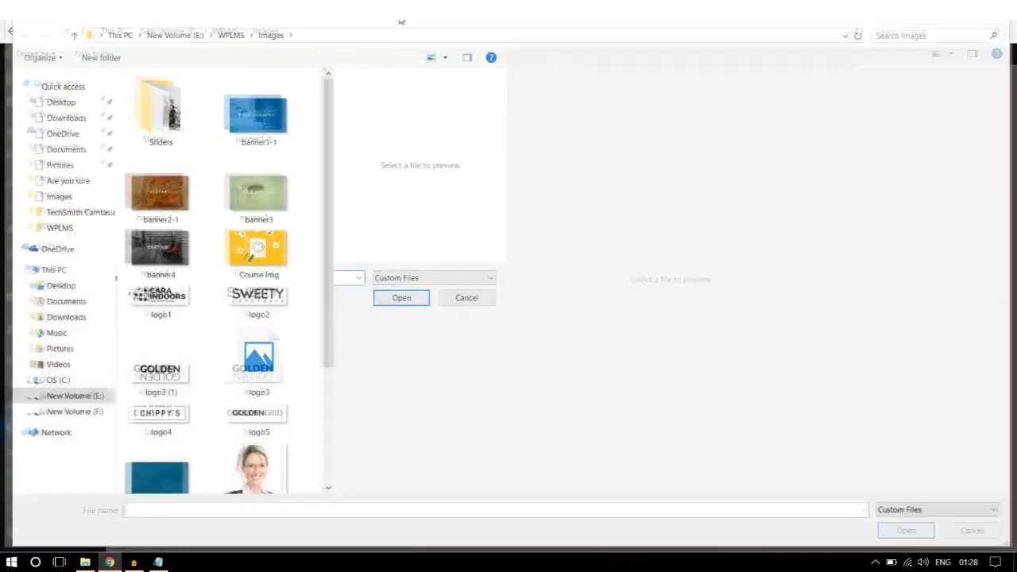
{"action": "left_click_drag", "start_coordinate": [331, 143], "coordinate": [704, 137]}
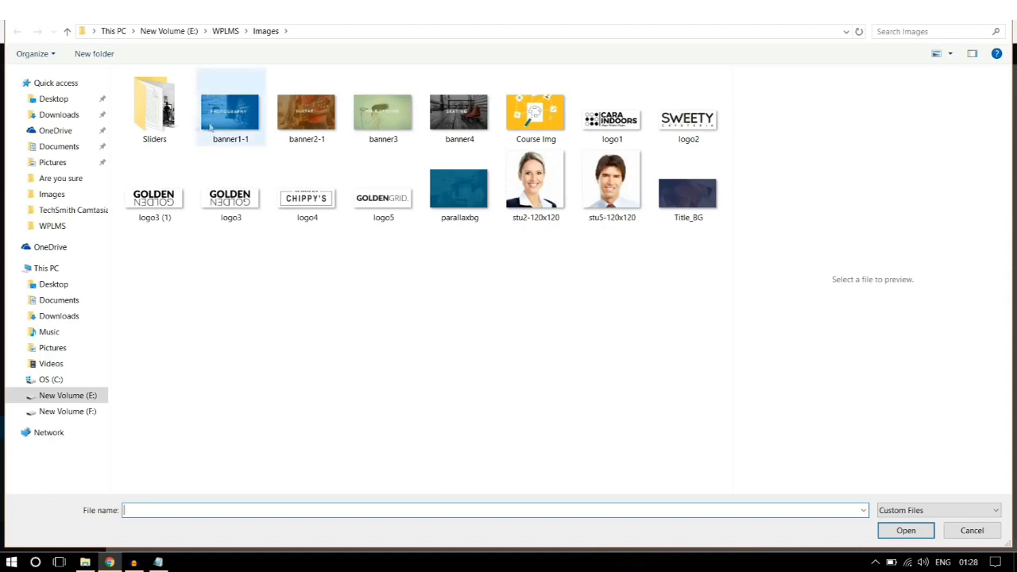
{"action": "left_click", "coordinate": [175, 138]}
{"action": "double_click", "coordinate": [175, 137]}
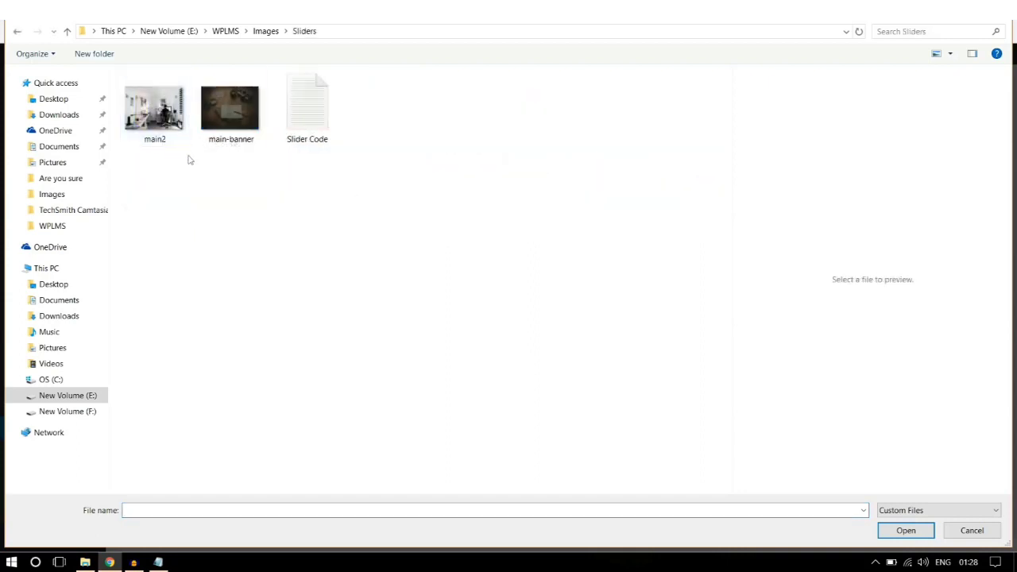
{"action": "left_click", "coordinate": [245, 121]}
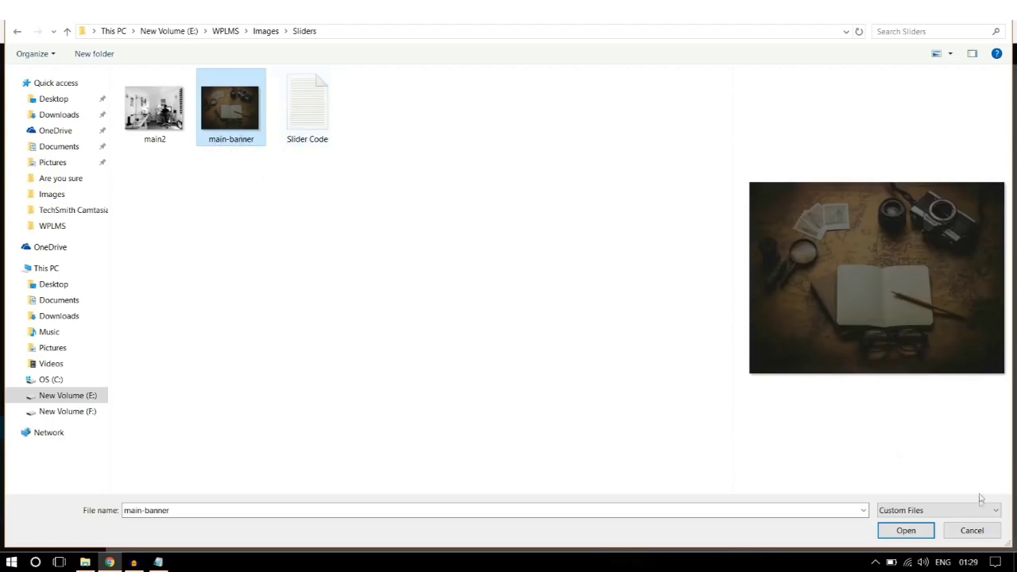
{"action": "left_click", "coordinate": [904, 537]}
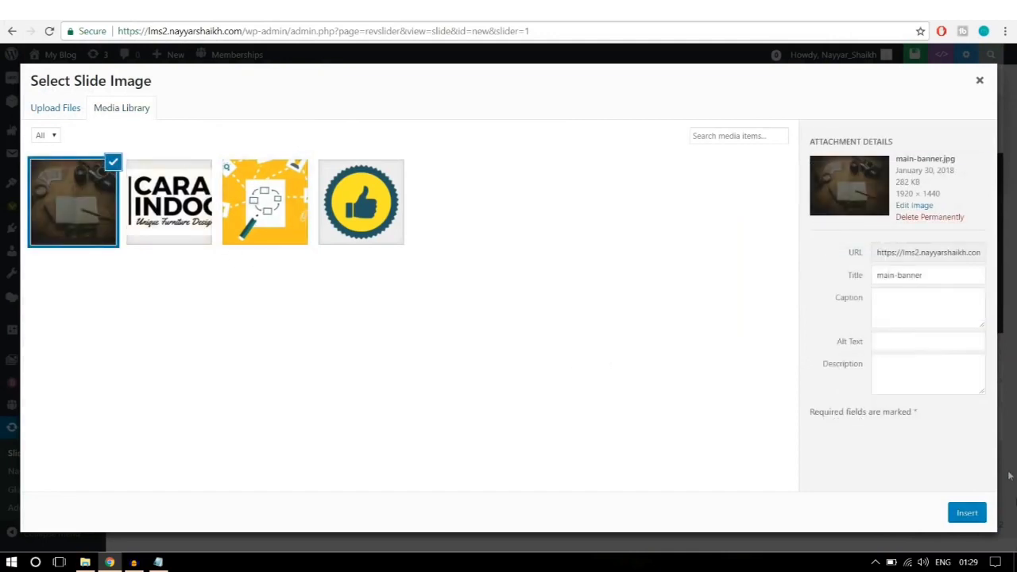
{"action": "left_click", "coordinate": [959, 518]}
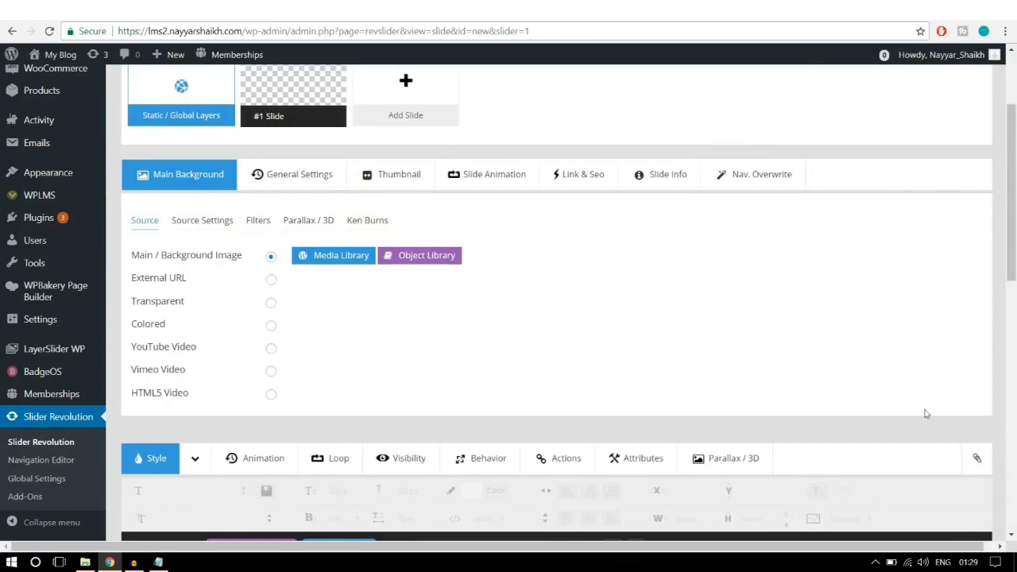
Step: Scroll down to the slide canvas and bring up the Add Layer list of layer types
{"action": "scroll", "coordinate": [924, 411], "scroll_direction": "down", "scroll_amount": 5}
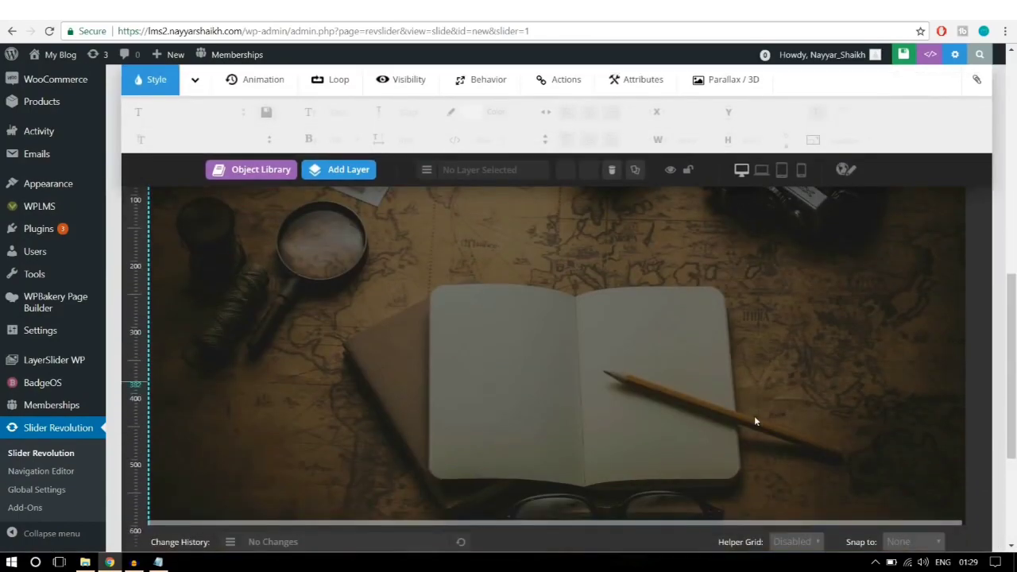
{"action": "scroll", "coordinate": [743, 409], "scroll_direction": "up", "scroll_amount": 3}
{"action": "scroll", "coordinate": [799, 304], "scroll_direction": "down", "scroll_amount": 2}
{"action": "scroll", "coordinate": [767, 358], "scroll_direction": "up", "scroll_amount": 1}
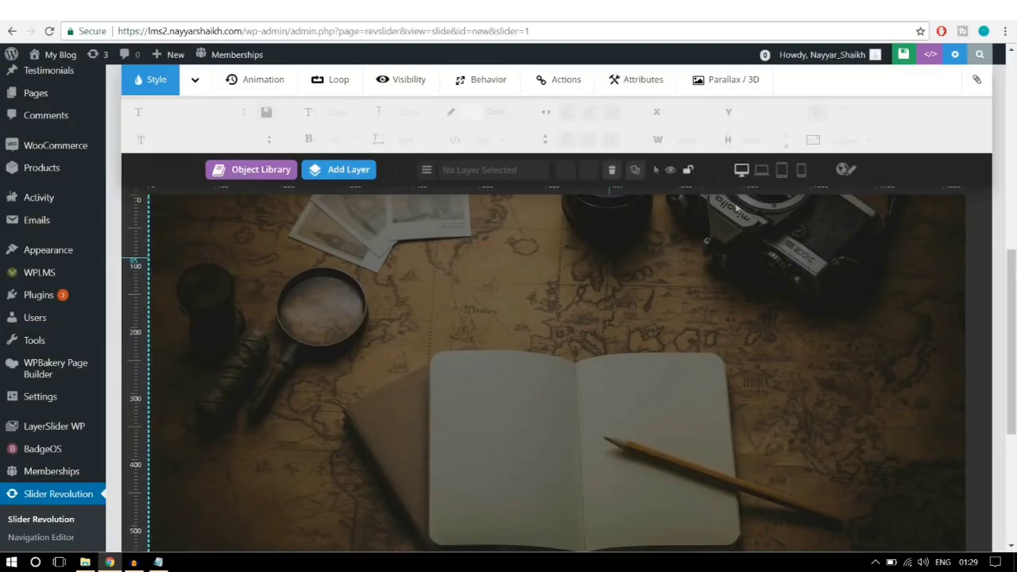
{"action": "mouse_move", "coordinate": [334, 171]}
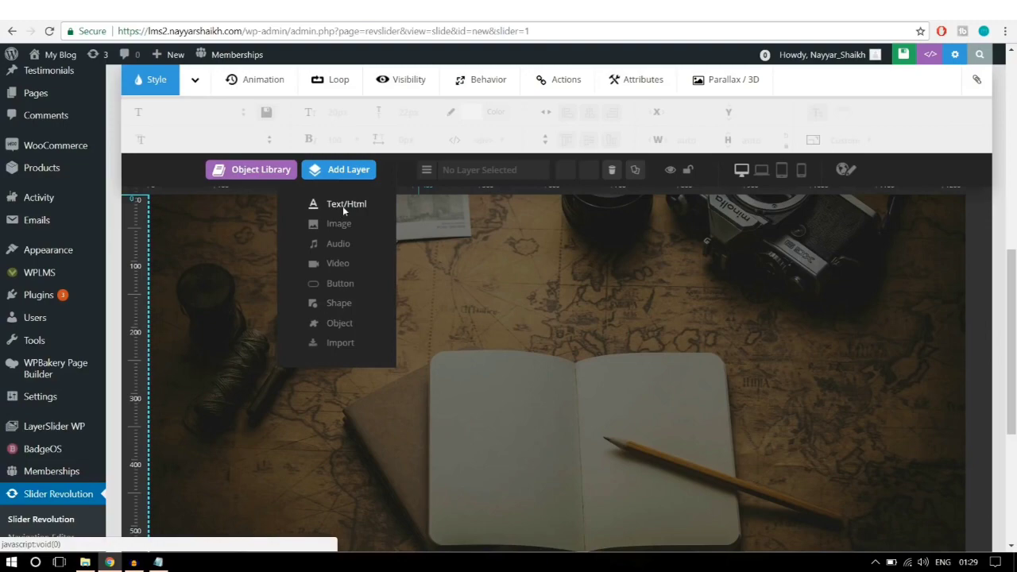
Step: Add a text layer reading 'LOOKING FOR SOMETHING?' in the Raleway font
{"action": "left_click", "coordinate": [343, 209]}
{"action": "key", "text": "ctrl+a"}
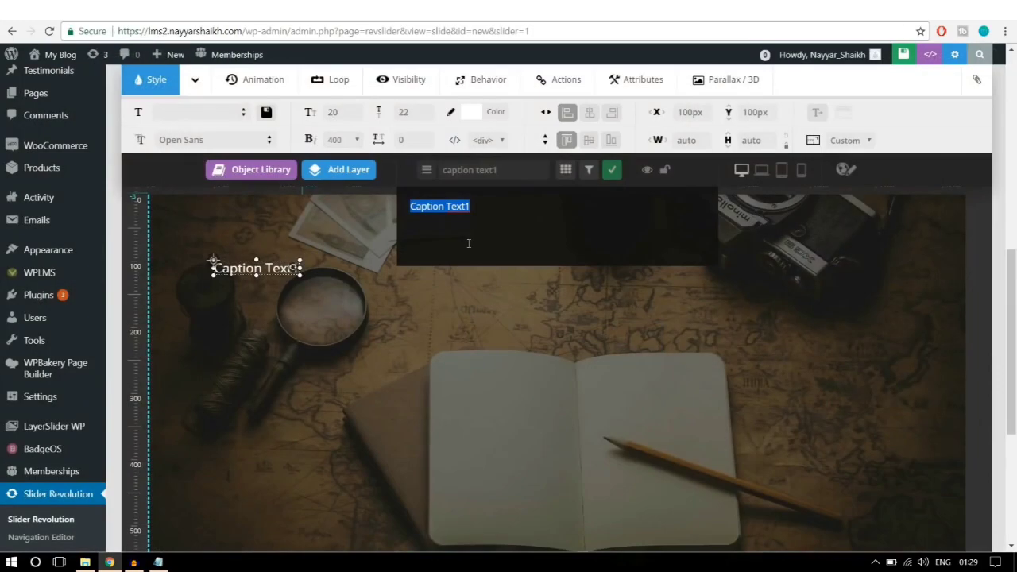
{"action": "type", "text": "LOOKING FOR SOMETHING?"}
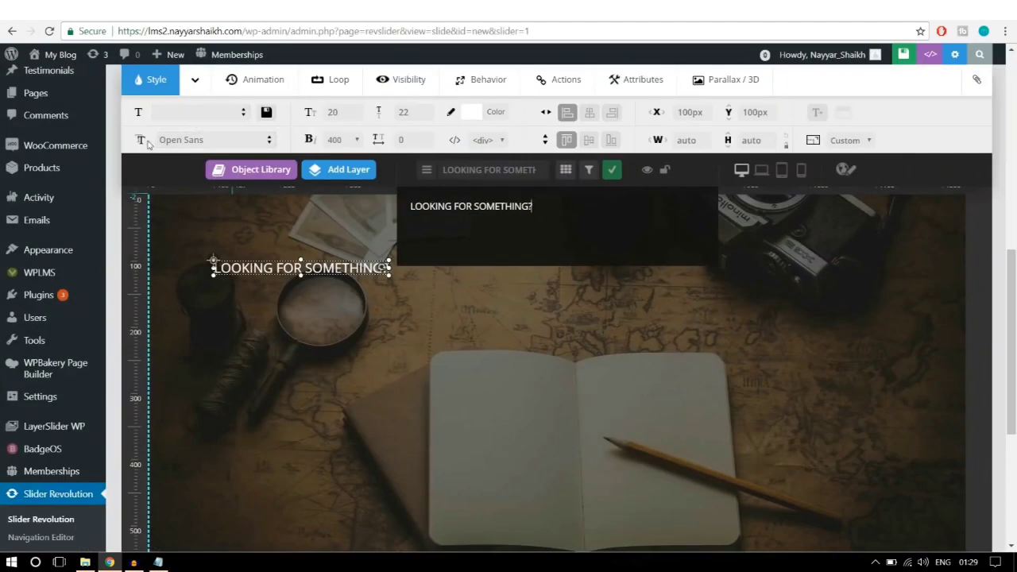
{"action": "triple_click", "coordinate": [205, 140]}
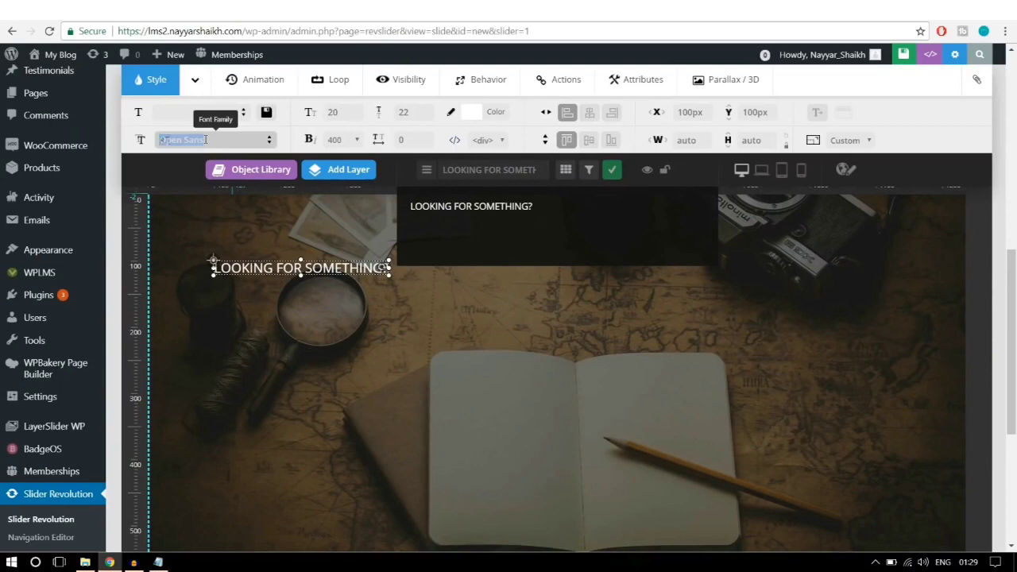
{"action": "type", "text": "RALE"}
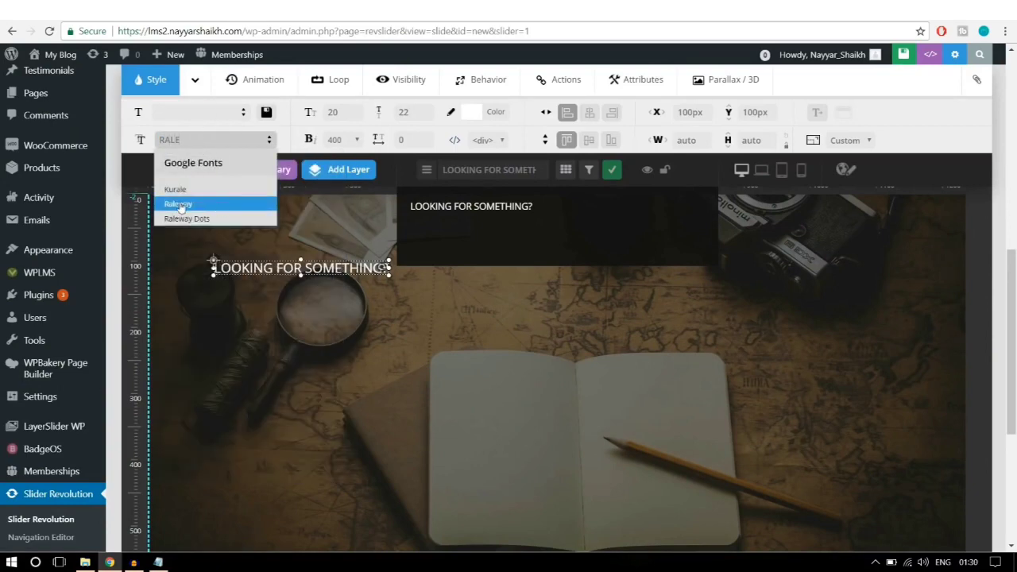
{"action": "left_click", "coordinate": [179, 205]}
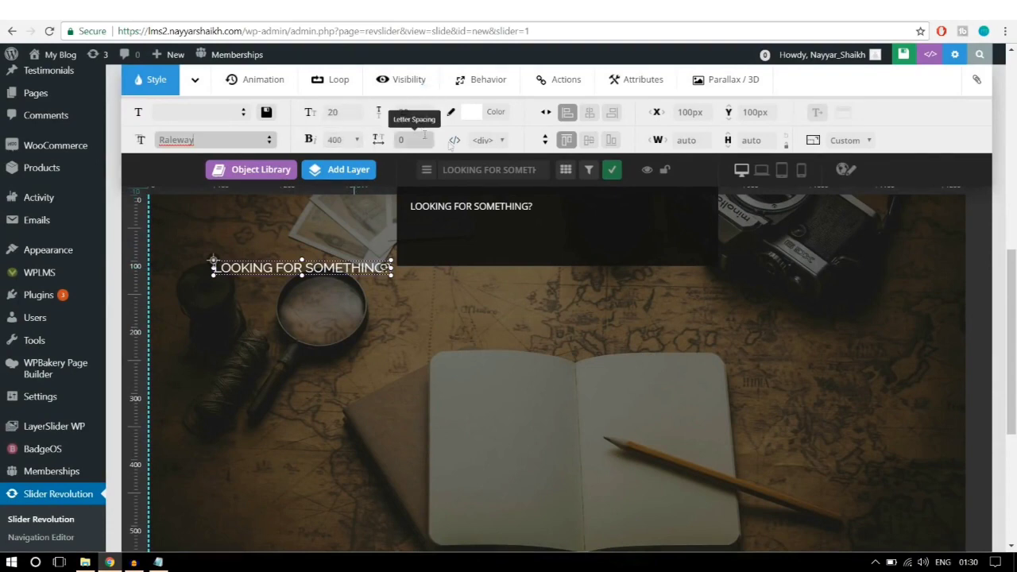
Step: Give the headline 50px size and line height, weight 800, and centre it horizontally
{"action": "left_click", "coordinate": [346, 118]}
{"action": "type", "text": "5"}
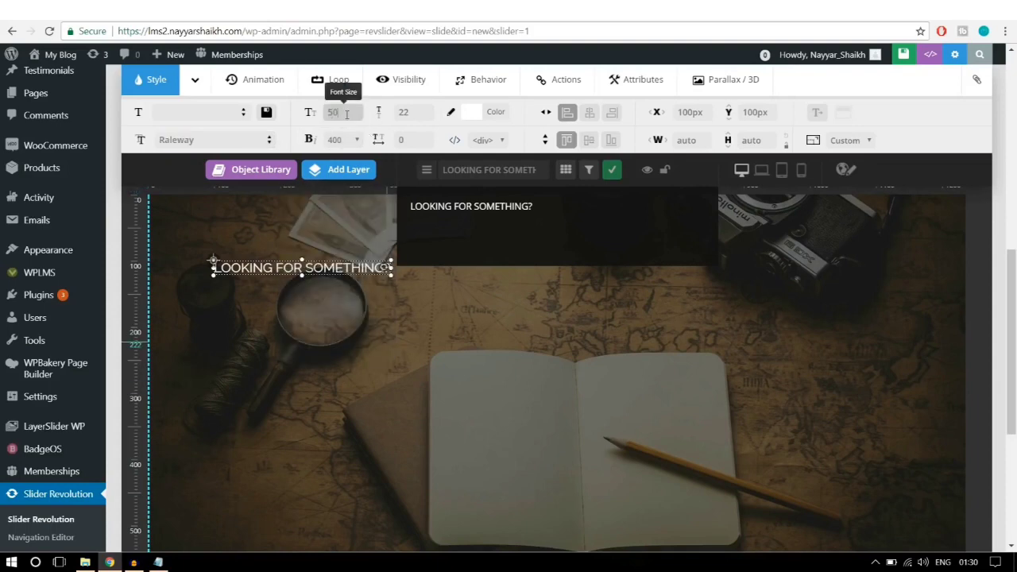
{"action": "type", "text": "0"}
{"action": "left_click", "coordinate": [409, 112]}
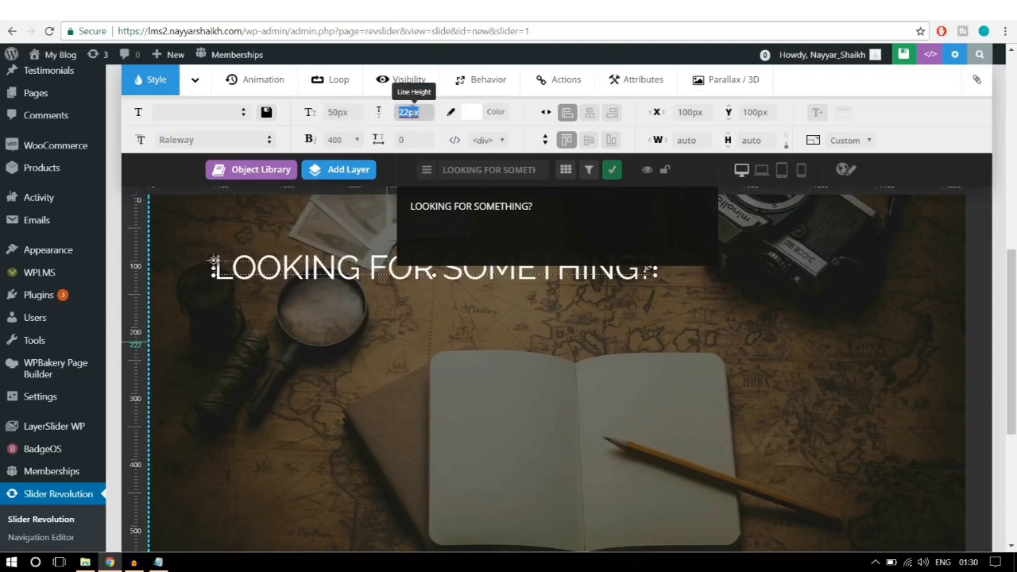
{"action": "type", "text": "50"}
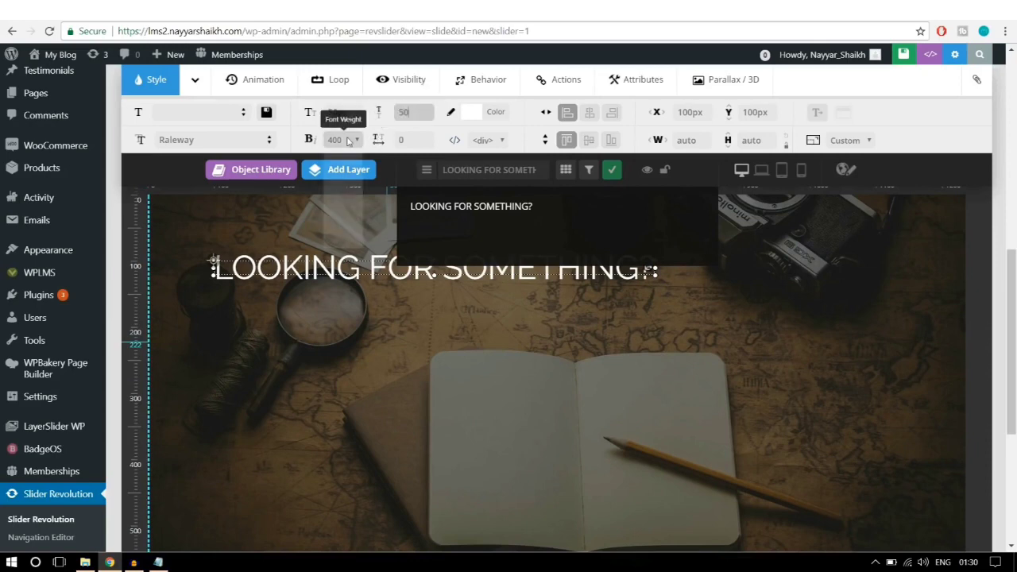
{"action": "left_click", "coordinate": [339, 140]}
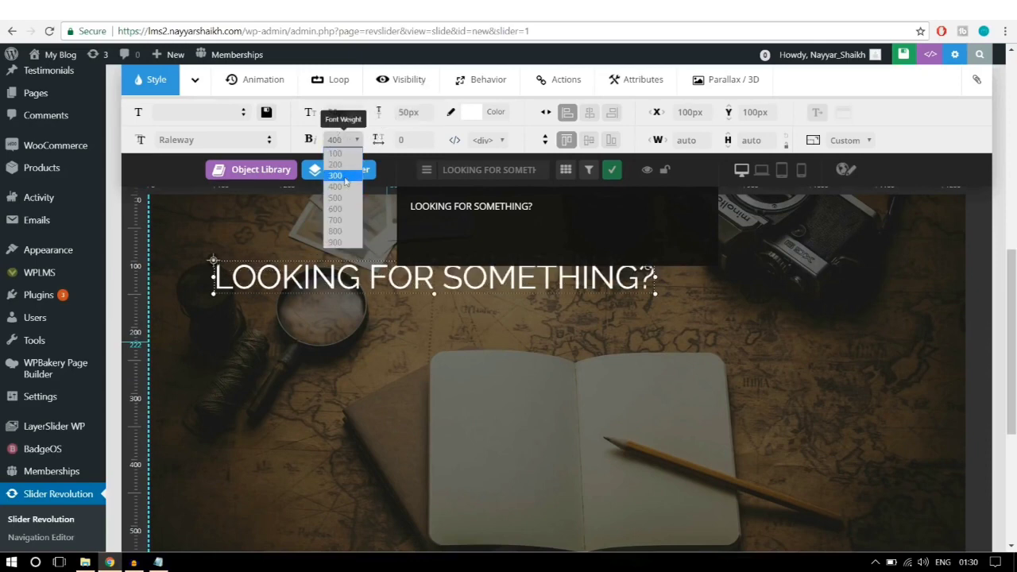
{"action": "left_click", "coordinate": [337, 230]}
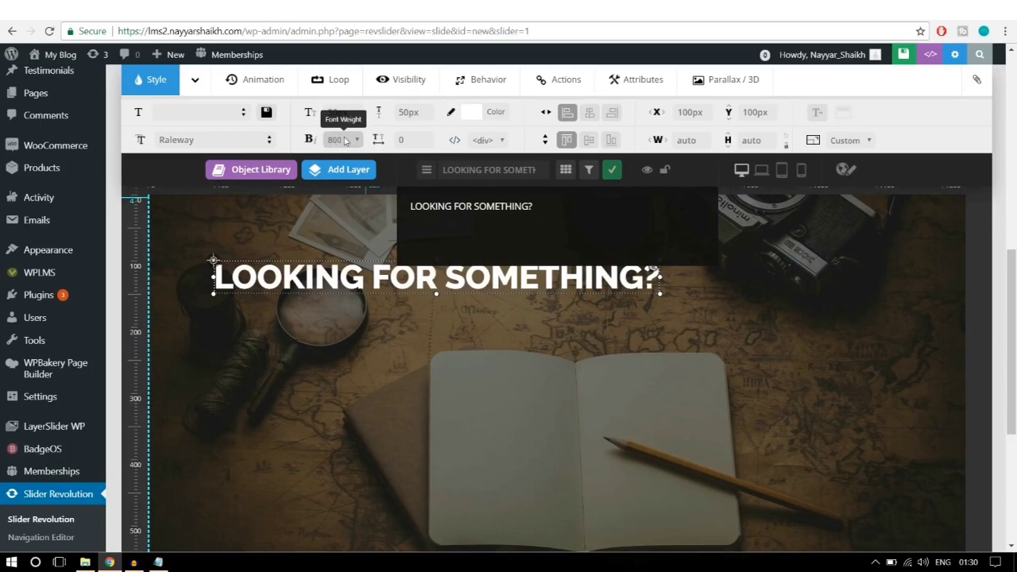
{"action": "left_click_drag", "start_coordinate": [438, 286], "coordinate": [470, 340]}
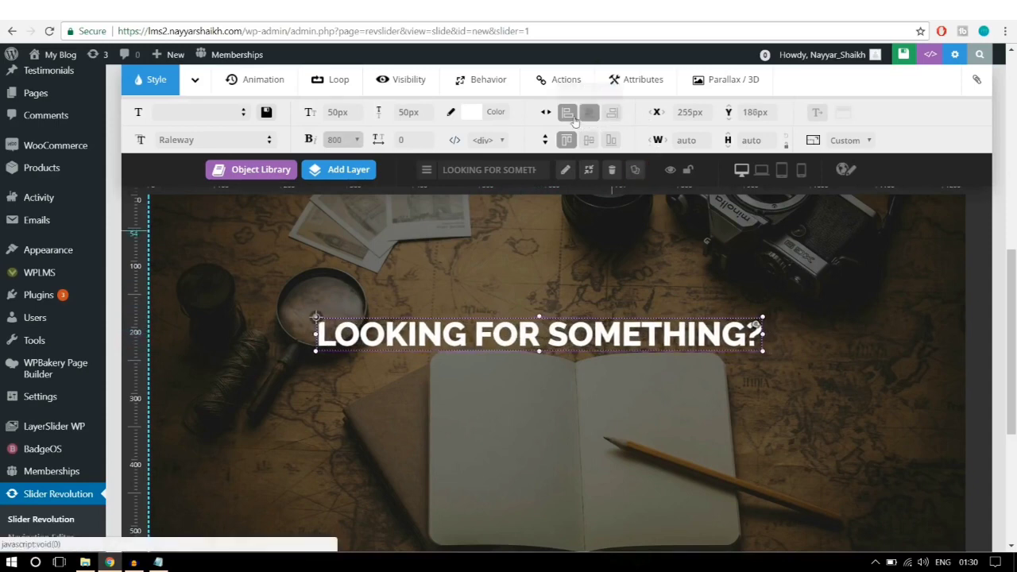
{"action": "left_click", "coordinate": [591, 115]}
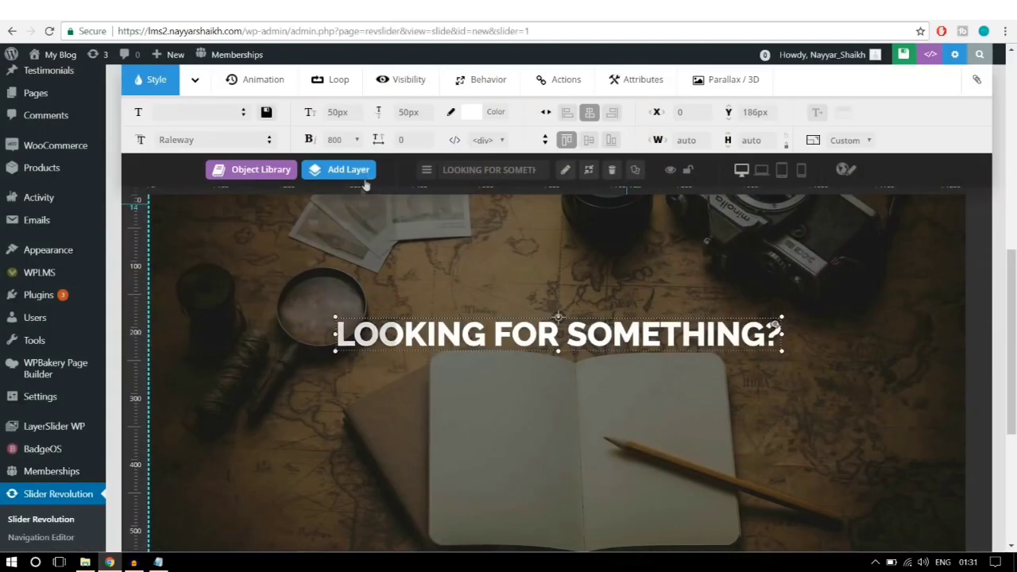
{"action": "mouse_move", "coordinate": [346, 180]}
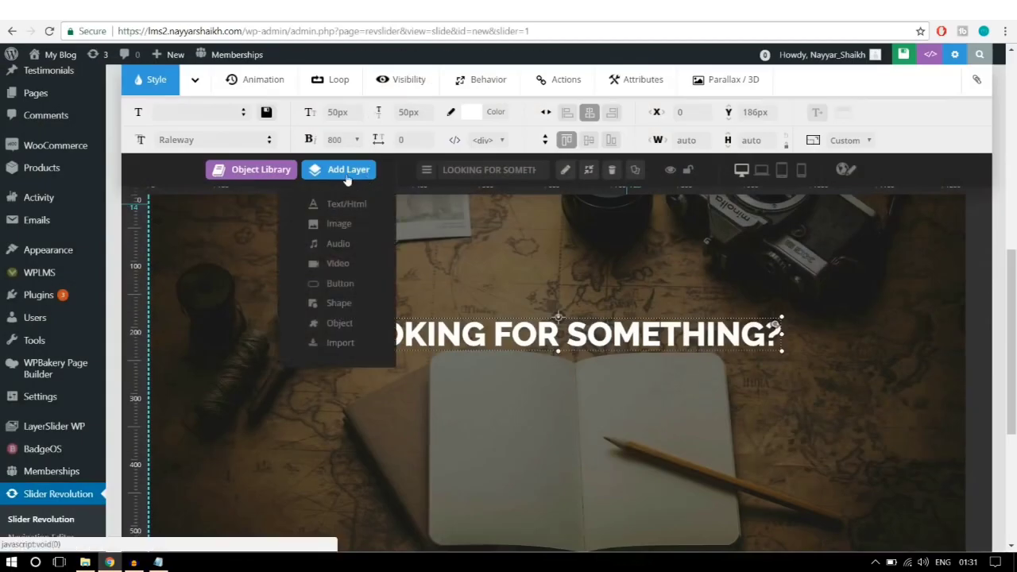
Step: Add a centred 'USING WORDPRESS POWERED SEARCH' subtitle layer below the headline in Raleway
{"action": "left_click", "coordinate": [353, 210]}
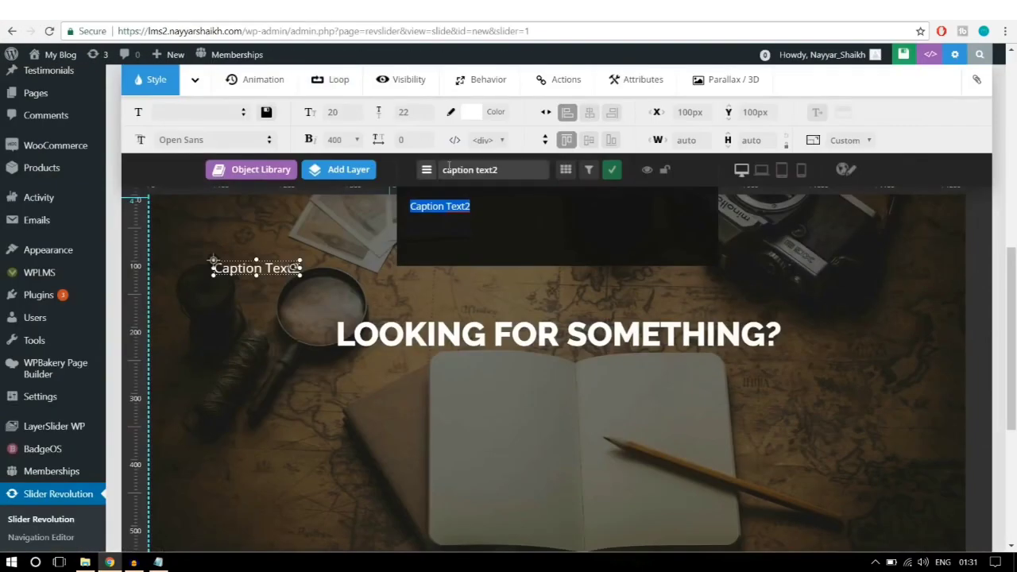
{"action": "type", "text": "Us"}
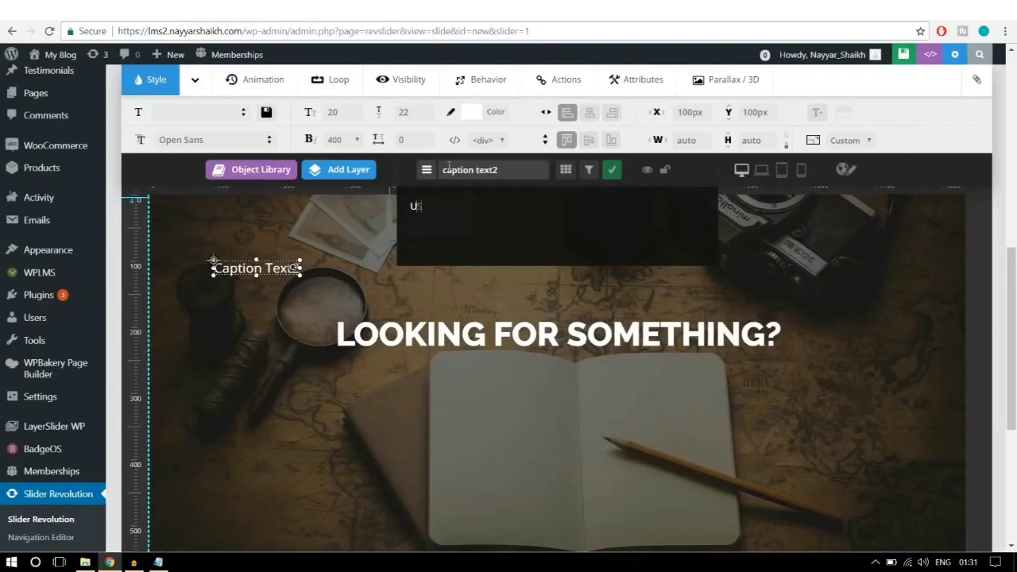
{"action": "type", "text": "ING WORDPRESS POWERED SEARCH!"}
{"action": "left_click_drag", "start_coordinate": [339, 267], "coordinate": [577, 366]}
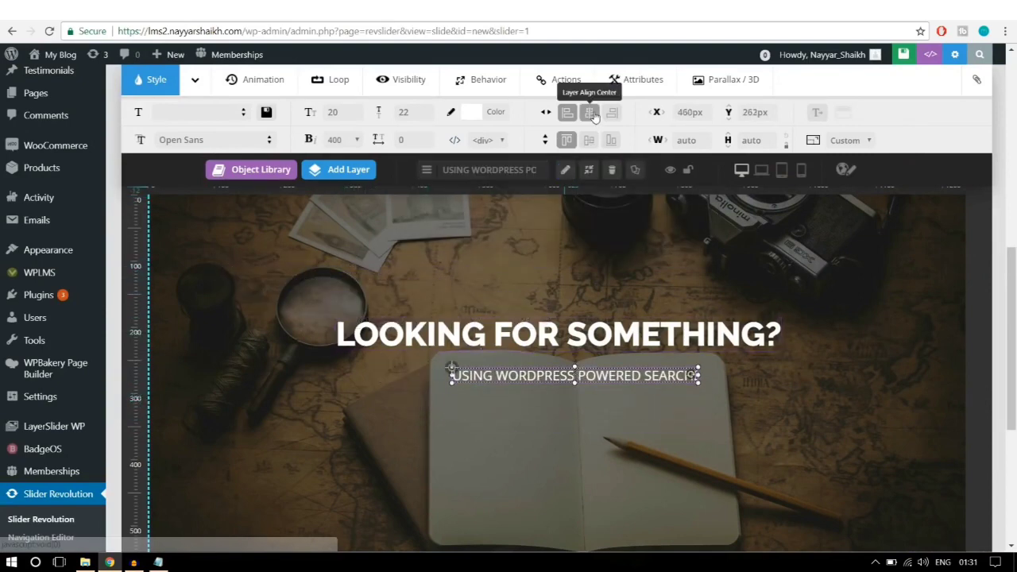
{"action": "left_click", "coordinate": [592, 115]}
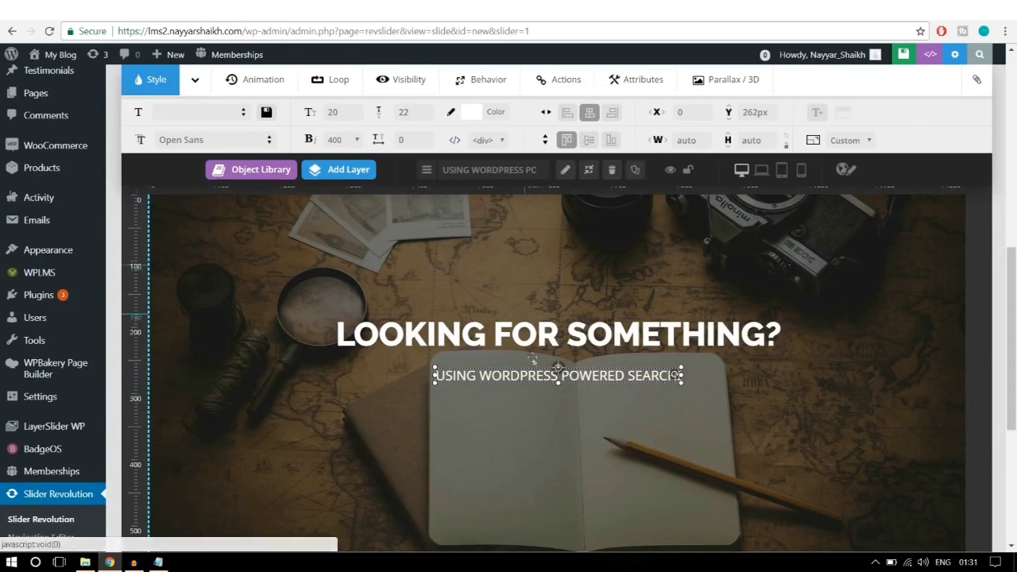
{"action": "left_click", "coordinate": [205, 141]}
{"action": "type", "text": "RALE"}
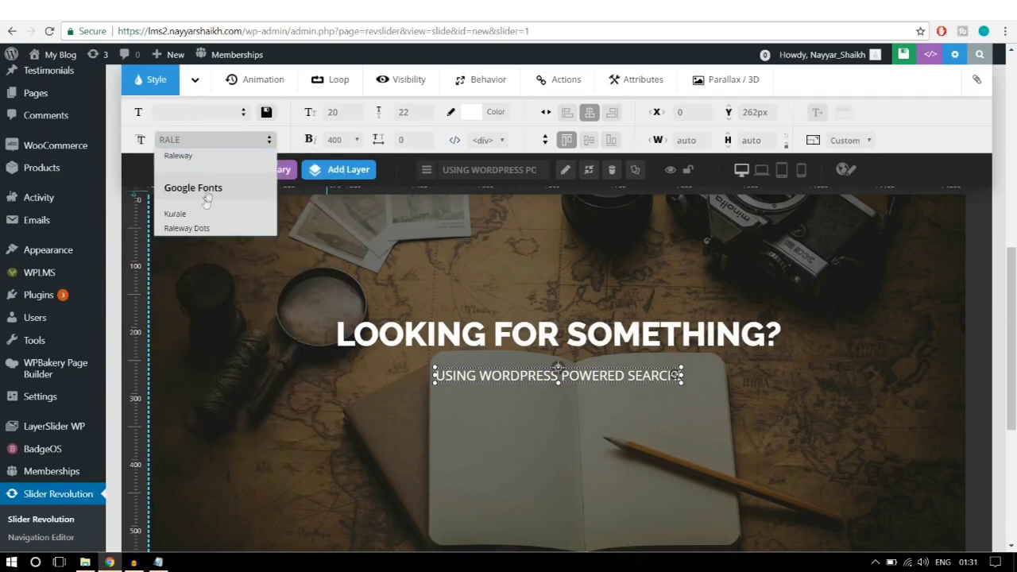
{"action": "left_click", "coordinate": [178, 156]}
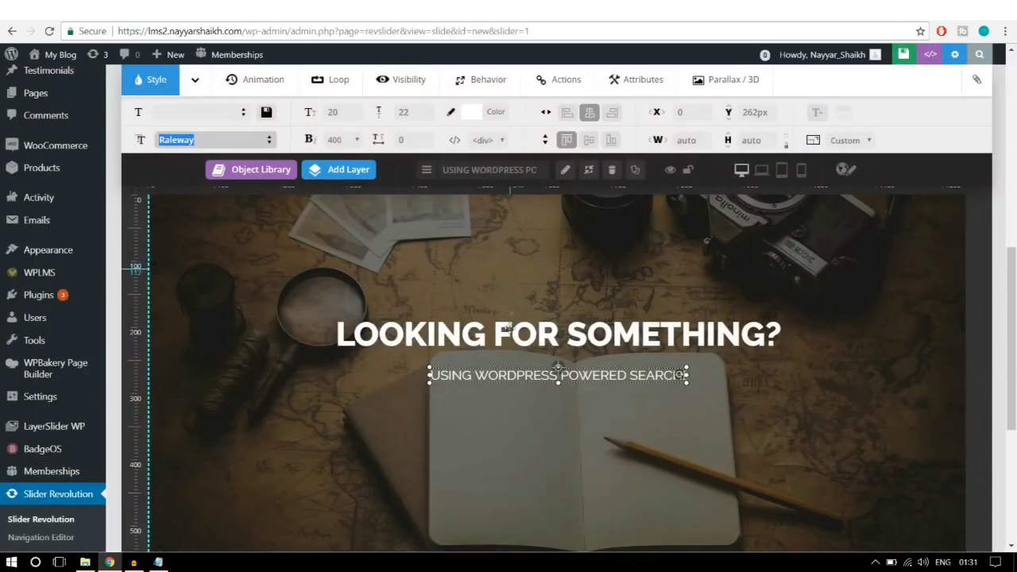
Step: Style the subtitle at 13px, weight 500, 5px letter spacing, and re-centre it closer to the headline
{"action": "double_click", "coordinate": [337, 113]}
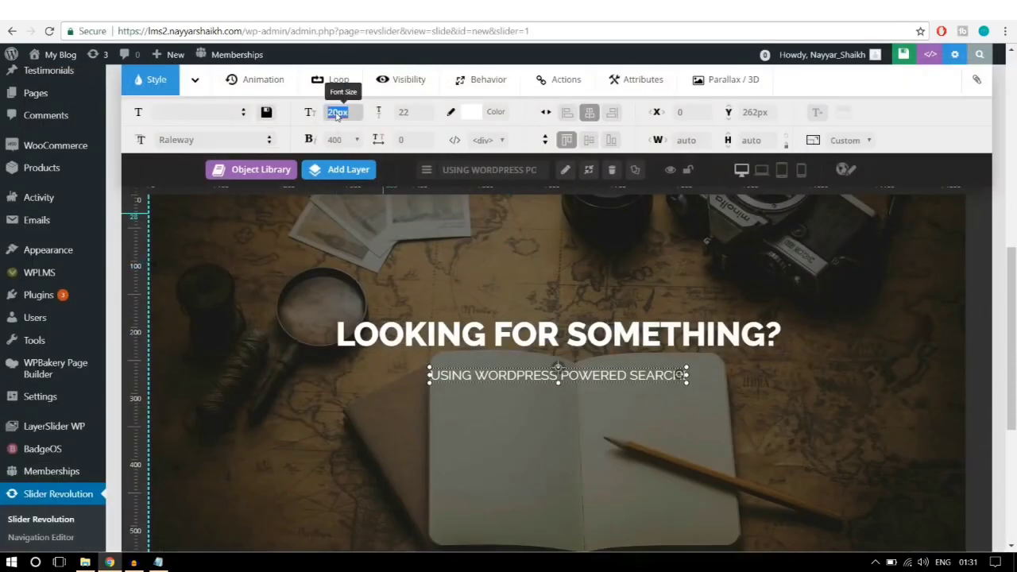
{"action": "type", "text": "13"}
{"action": "double_click", "coordinate": [409, 112]}
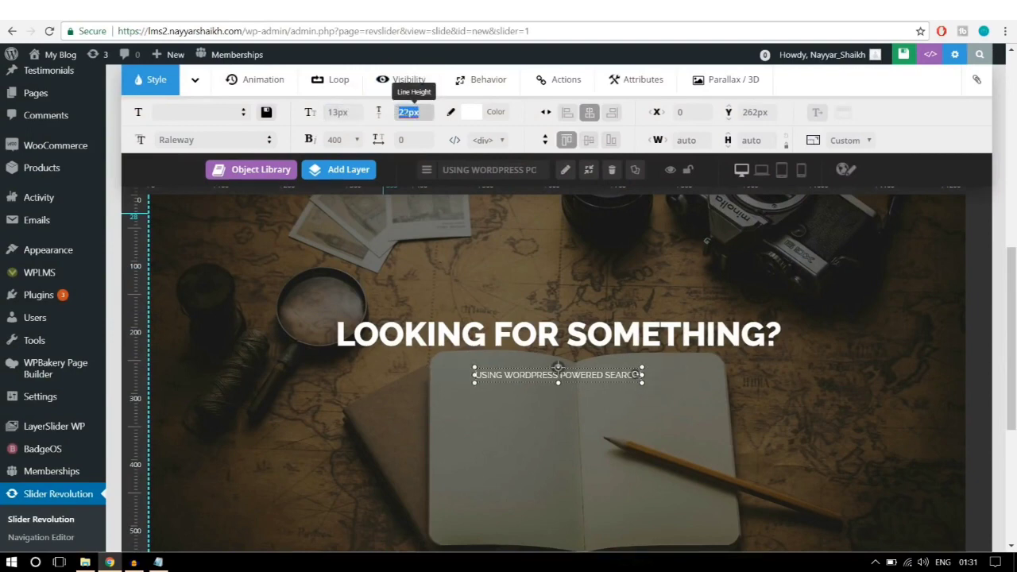
{"action": "type", "text": "20"}
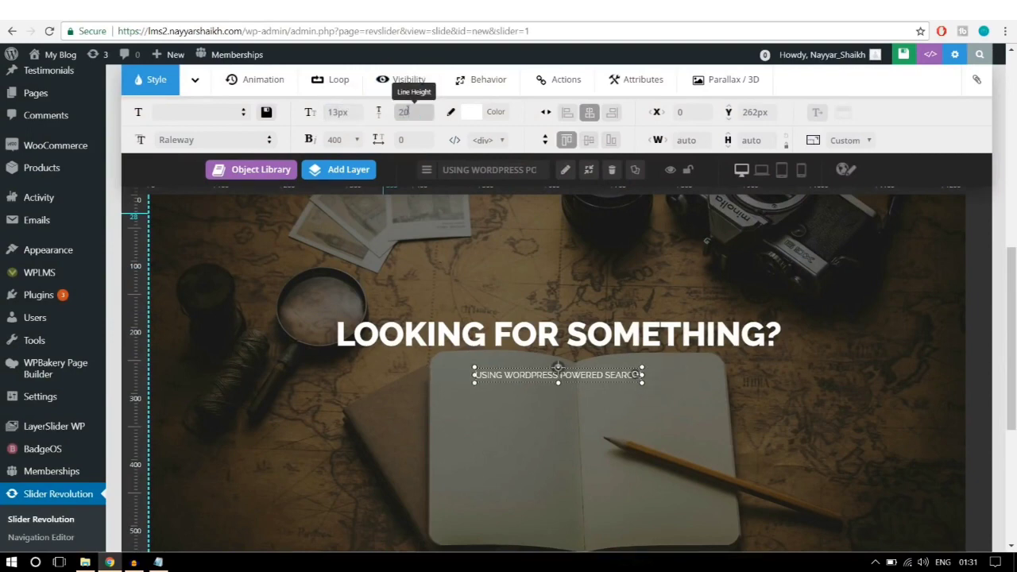
{"action": "left_click", "coordinate": [335, 140]}
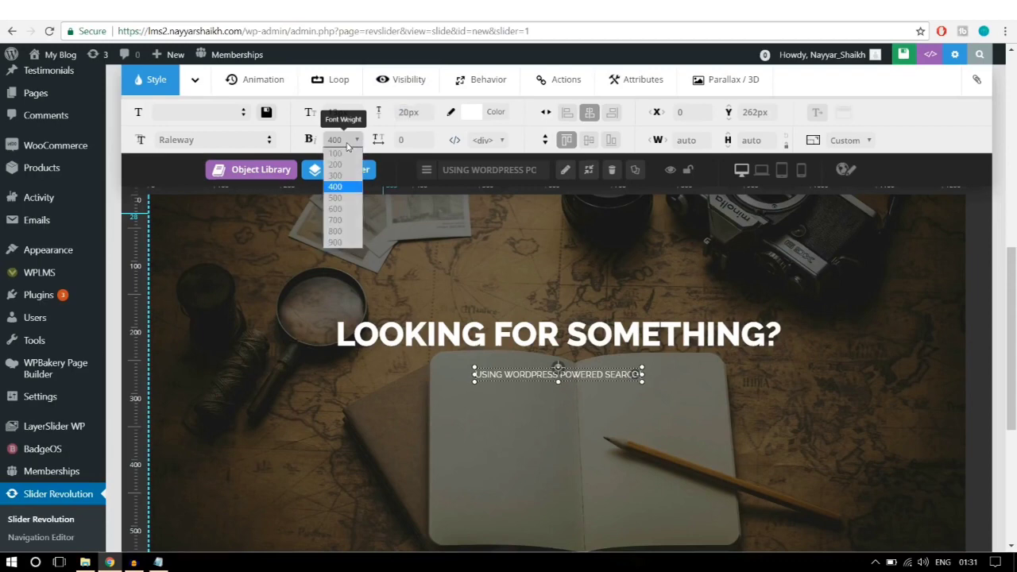
{"action": "left_click", "coordinate": [348, 198]}
{"action": "key", "text": "Tab"}
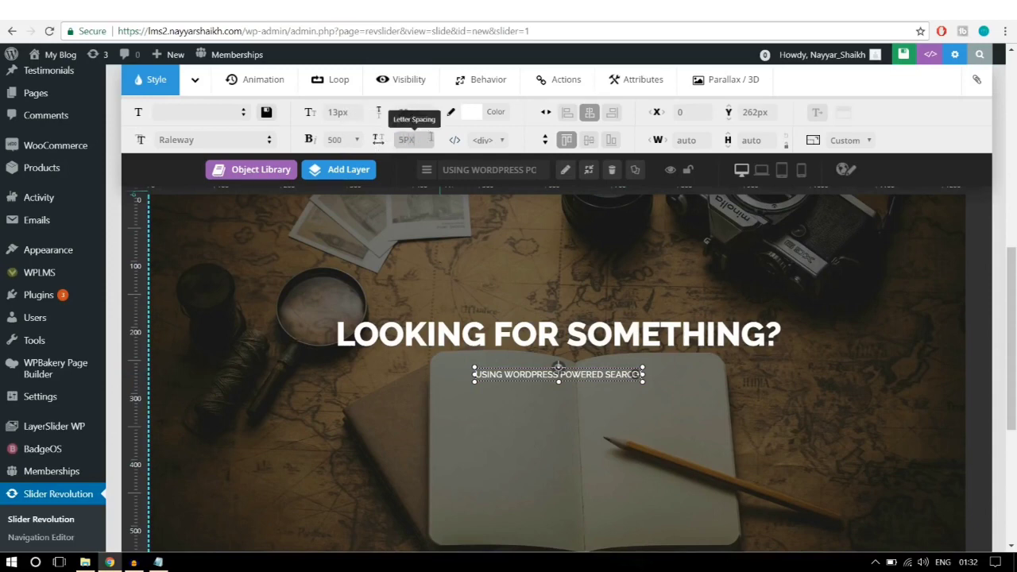
{"action": "left_click", "coordinate": [691, 479]}
{"action": "left_click_drag", "start_coordinate": [584, 375], "coordinate": [585, 363]}
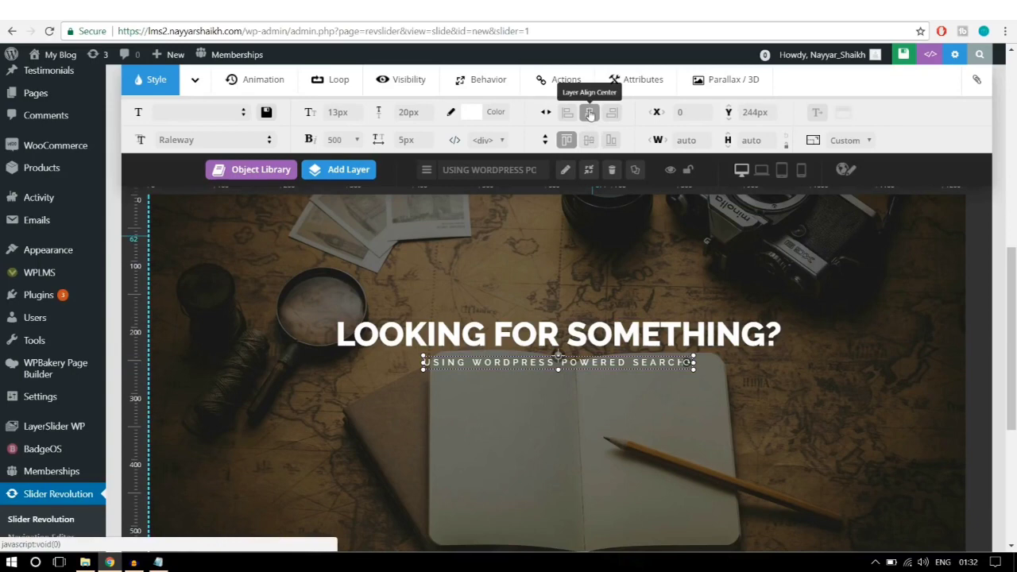
{"action": "left_click", "coordinate": [590, 113]}
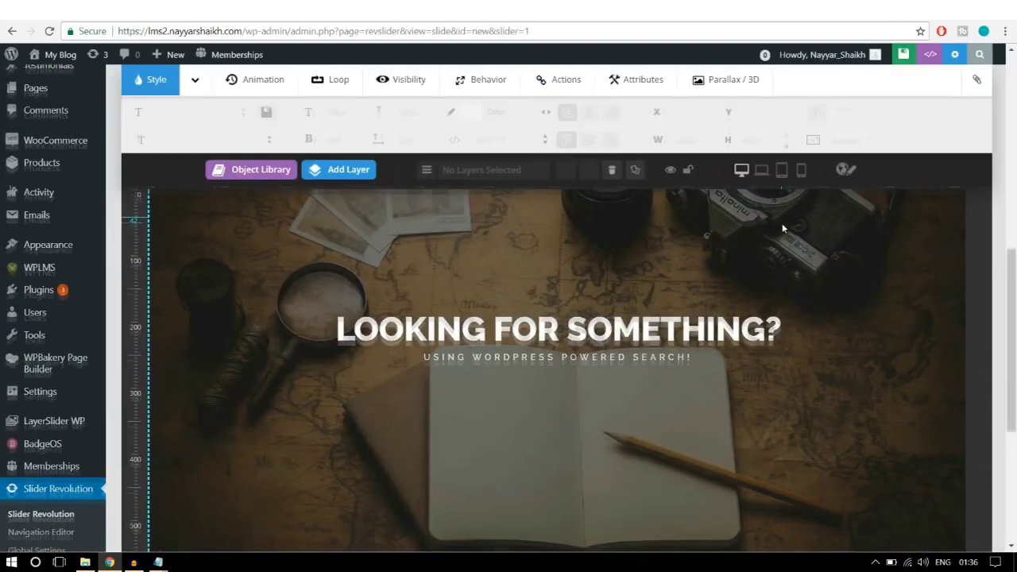
Step: Add another text layer to the slide, then bring up the E:\WPLMS folder in File Explorer
{"action": "scroll", "coordinate": [633, 217], "scroll_direction": "down", "scroll_amount": 1}
{"action": "left_click", "coordinate": [368, 178]}
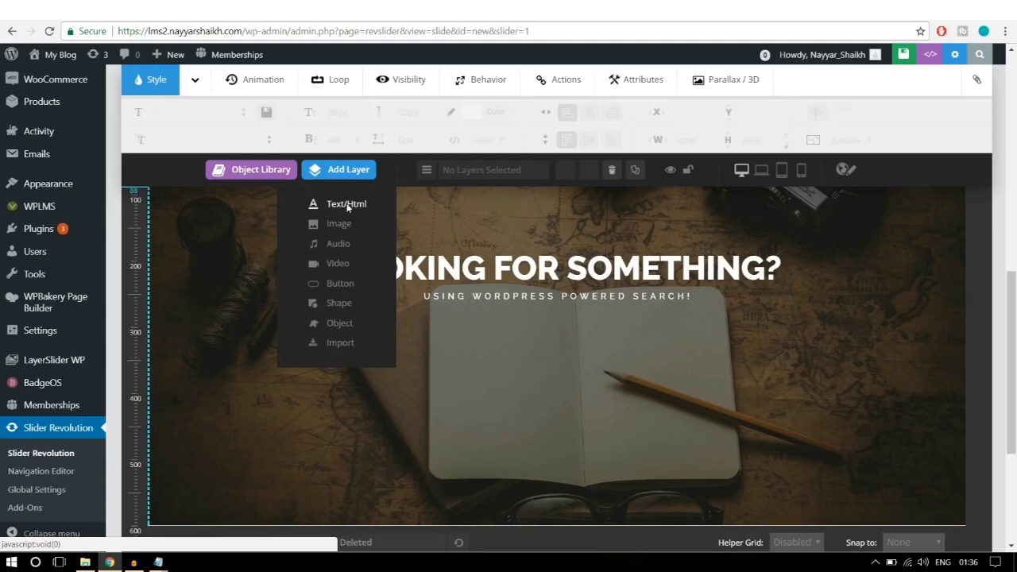
{"action": "left_click", "coordinate": [347, 204]}
{"action": "double_click", "coordinate": [442, 201]}
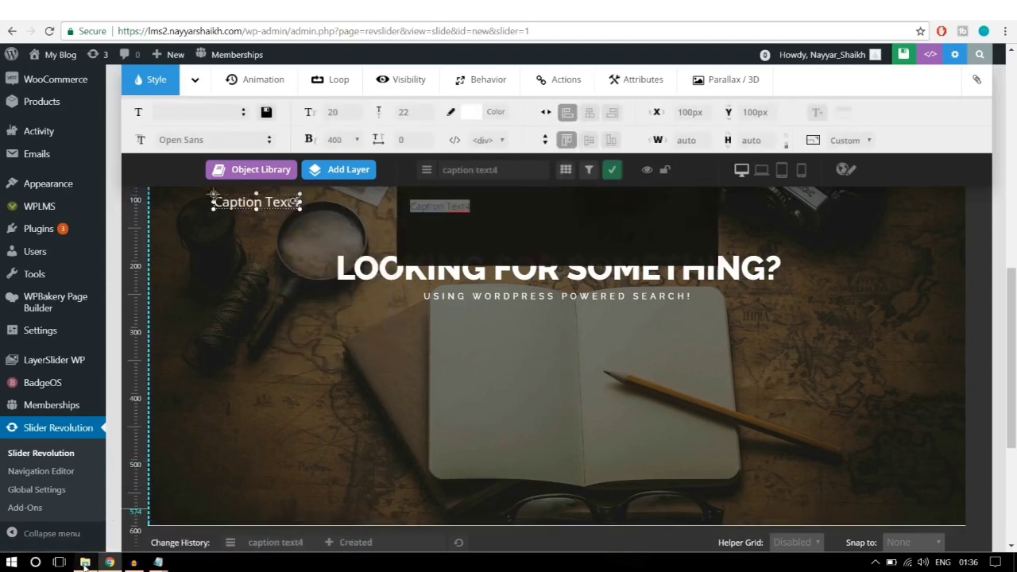
{"action": "left_click", "coordinate": [85, 562]}
{"action": "left_click", "coordinate": [575, 234]}
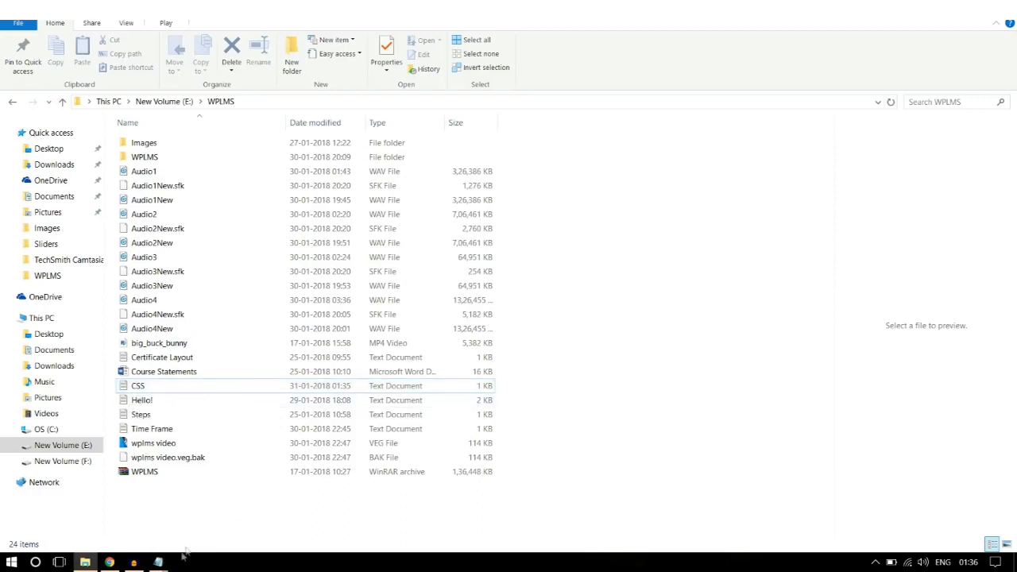
Step: Copy the search <form> HTML line from the CSS Notepad notes into the new slide layer
{"action": "mouse_move", "coordinate": [159, 560]}
{"action": "left_click", "coordinate": [76, 500]}
{"action": "scroll", "coordinate": [390, 281], "scroll_direction": "up", "scroll_amount": 10}
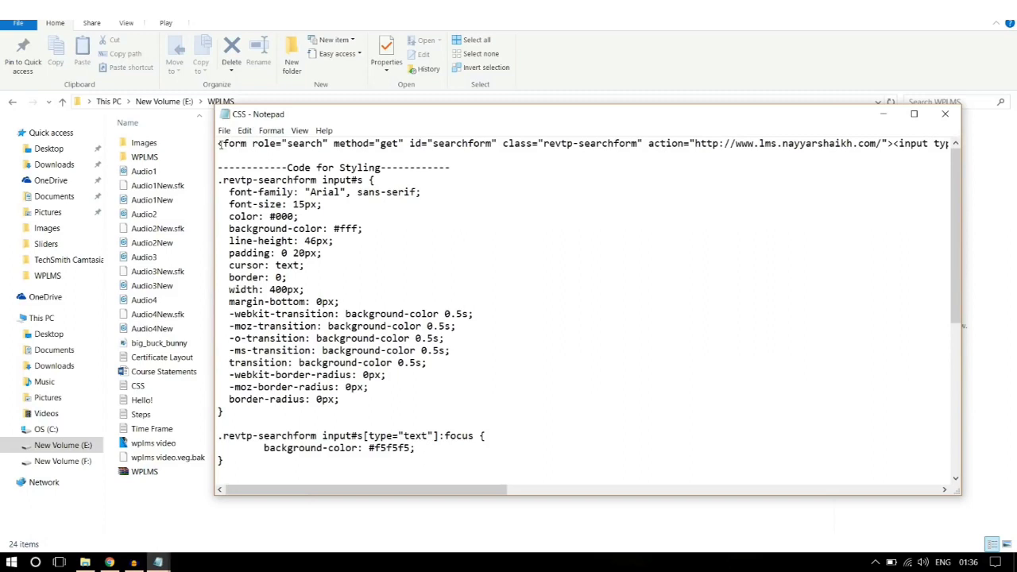
{"action": "left_click_drag", "start_coordinate": [219, 144], "coordinate": [1013, 126]}
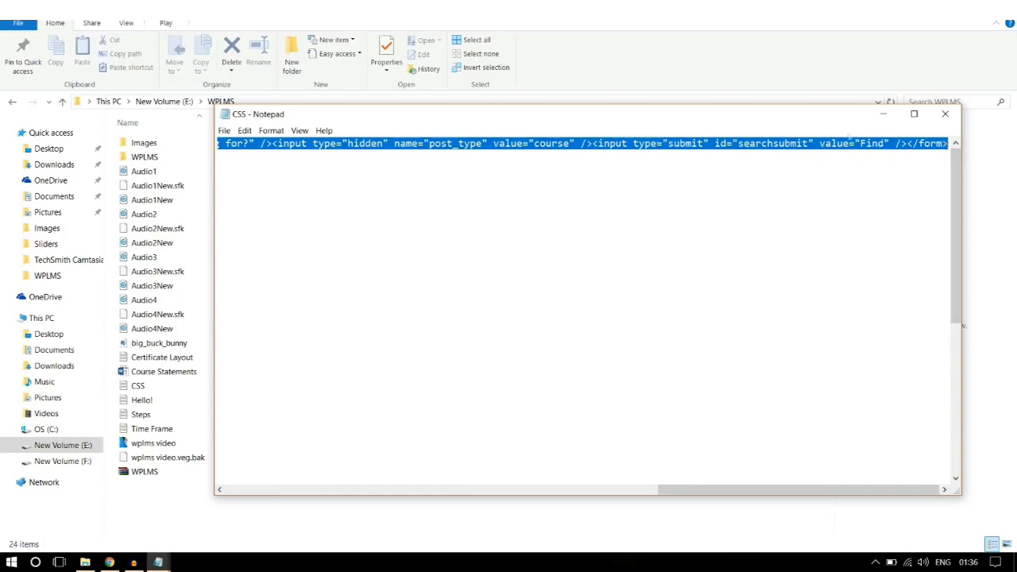
{"action": "left_click", "coordinate": [111, 562]}
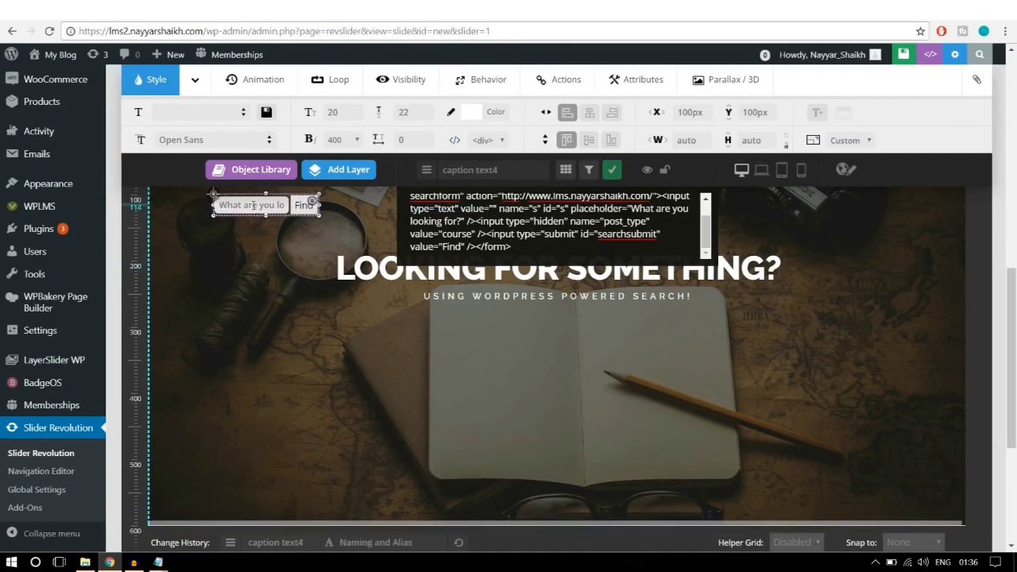
Step: Move the search box under the subtitle and shift the subtitle and LOOKING FOR SOMETHING? heading down
{"action": "left_click_drag", "start_coordinate": [256, 207], "coordinate": [342, 286]}
{"action": "left_click_drag", "start_coordinate": [379, 322], "coordinate": [545, 326]}
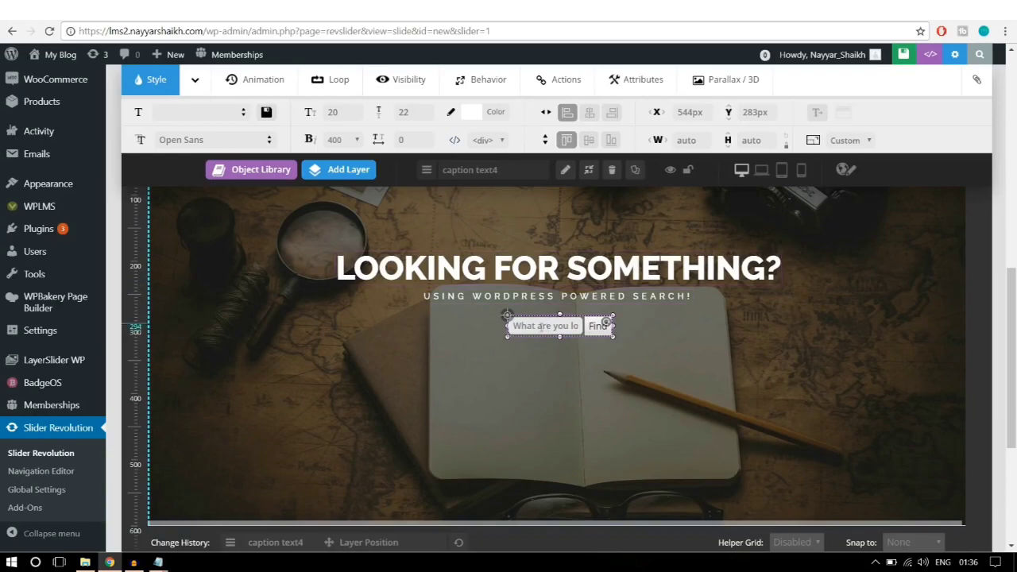
{"action": "scroll", "coordinate": [613, 335], "scroll_direction": "up", "scroll_amount": 1}
{"action": "scroll", "coordinate": [613, 336], "scroll_direction": "up", "scroll_amount": 1}
{"action": "scroll", "coordinate": [611, 332], "scroll_direction": "down", "scroll_amount": 3}
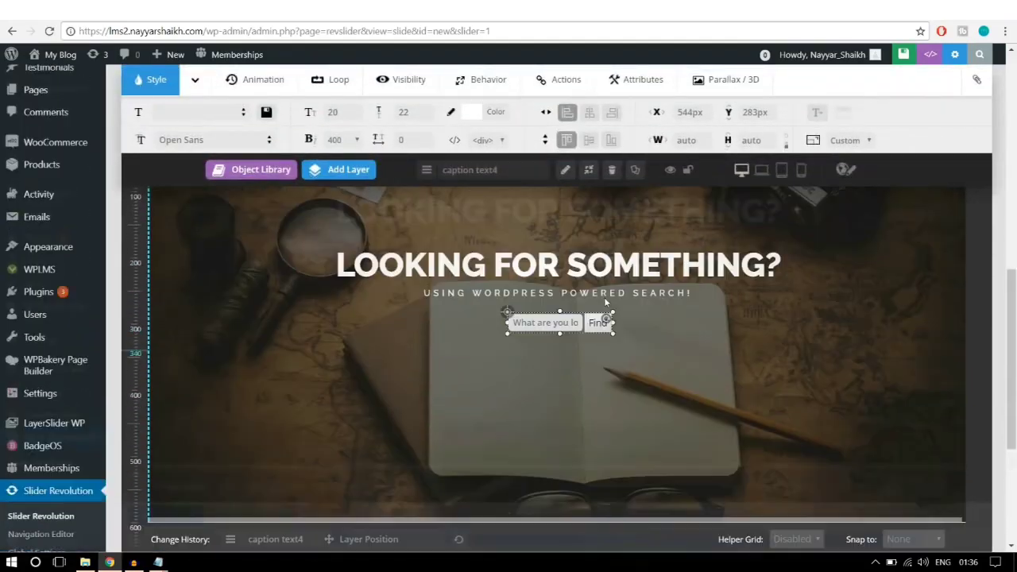
{"action": "left_click_drag", "start_coordinate": [583, 327], "coordinate": [585, 355]}
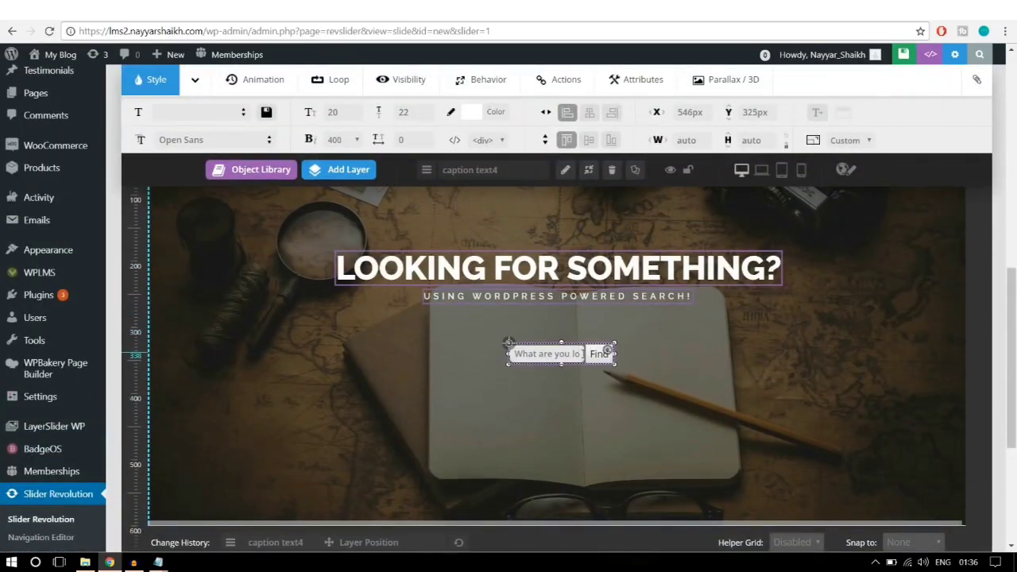
{"action": "left_click_drag", "start_coordinate": [569, 297], "coordinate": [571, 324]}
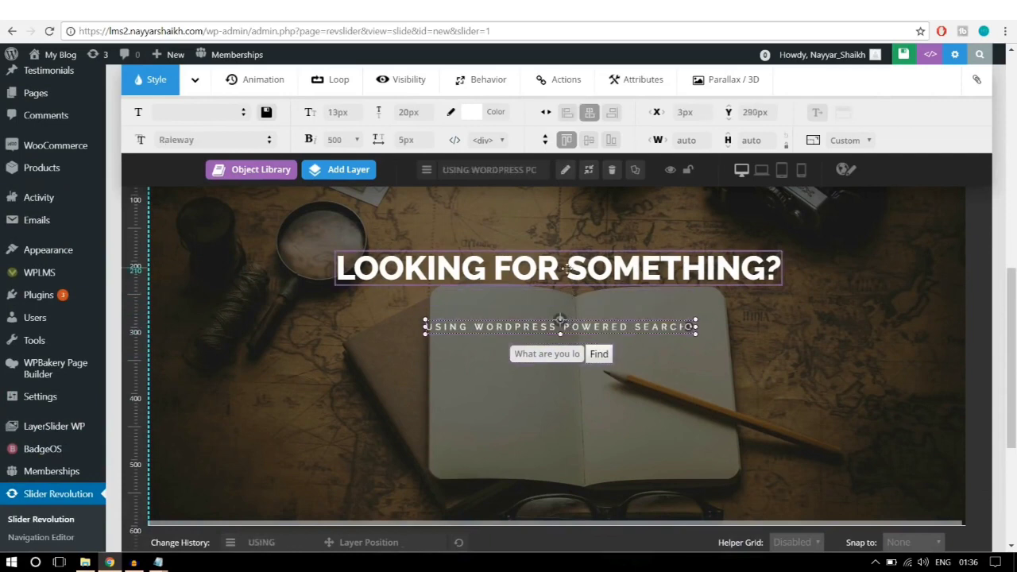
{"action": "left_click_drag", "start_coordinate": [571, 273], "coordinate": [569, 299]}
Step: Centre the search box and subtitle layers horizontally on the slide and save the slide
{"action": "left_click", "coordinate": [566, 350]}
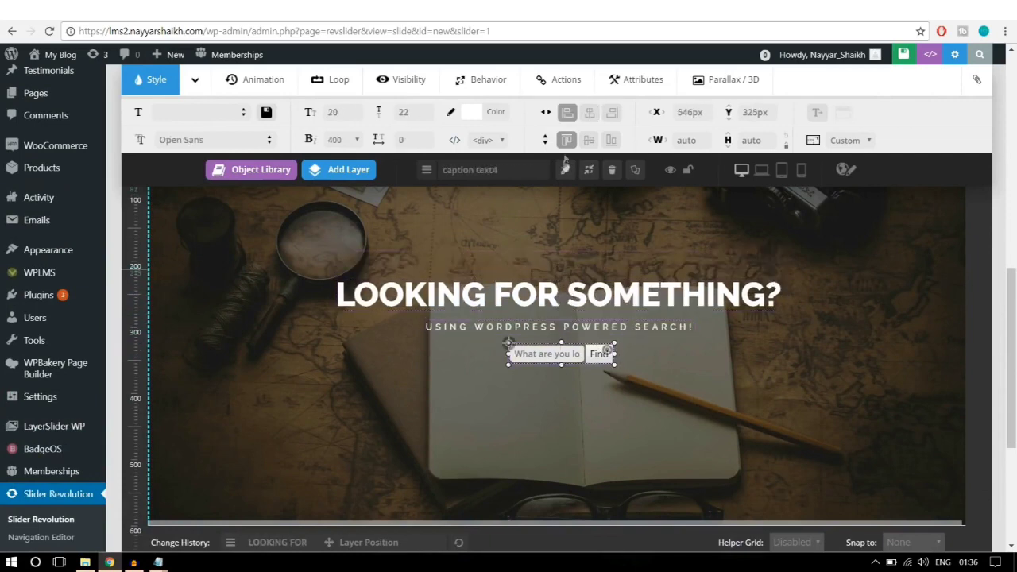
{"action": "left_click", "coordinate": [589, 112]}
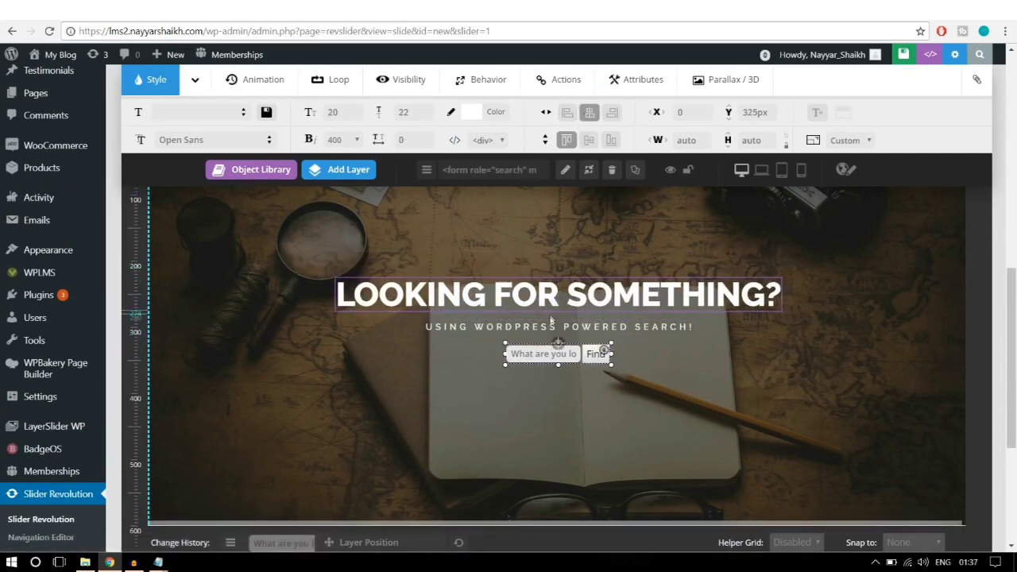
{"action": "left_click", "coordinate": [557, 325]}
{"action": "left_click", "coordinate": [588, 113]}
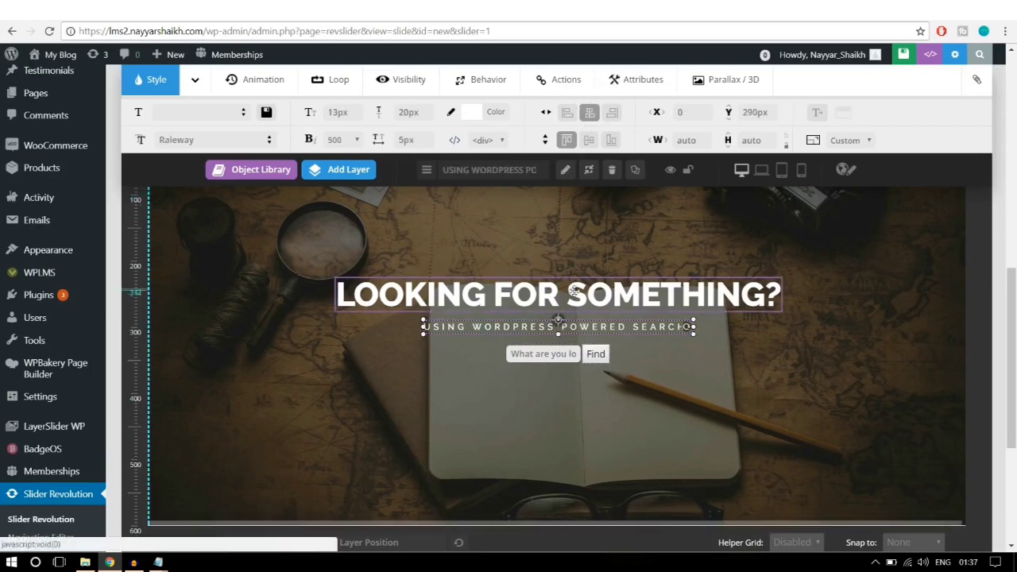
{"action": "left_click", "coordinate": [565, 293]}
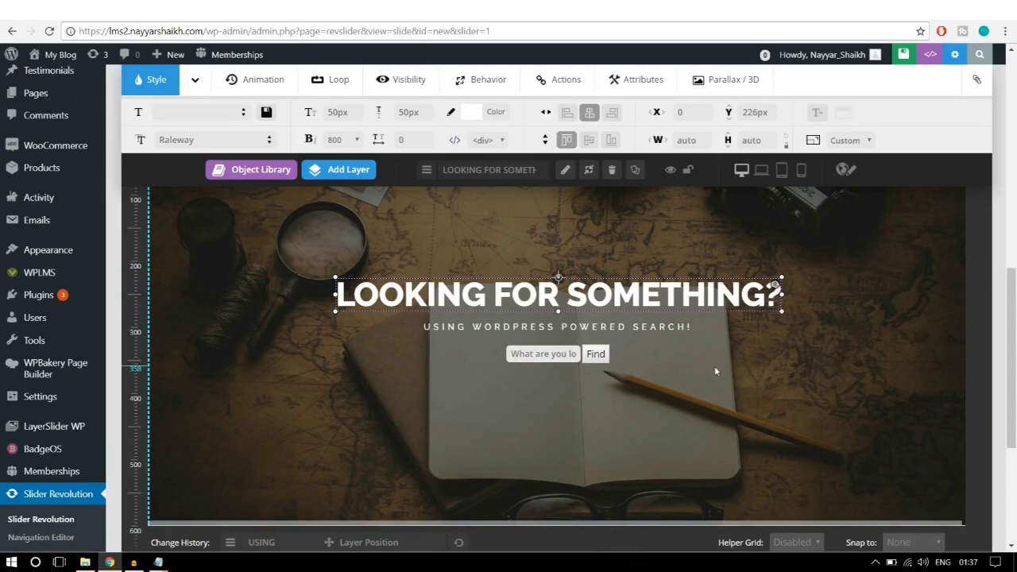
{"action": "left_click", "coordinate": [561, 361]}
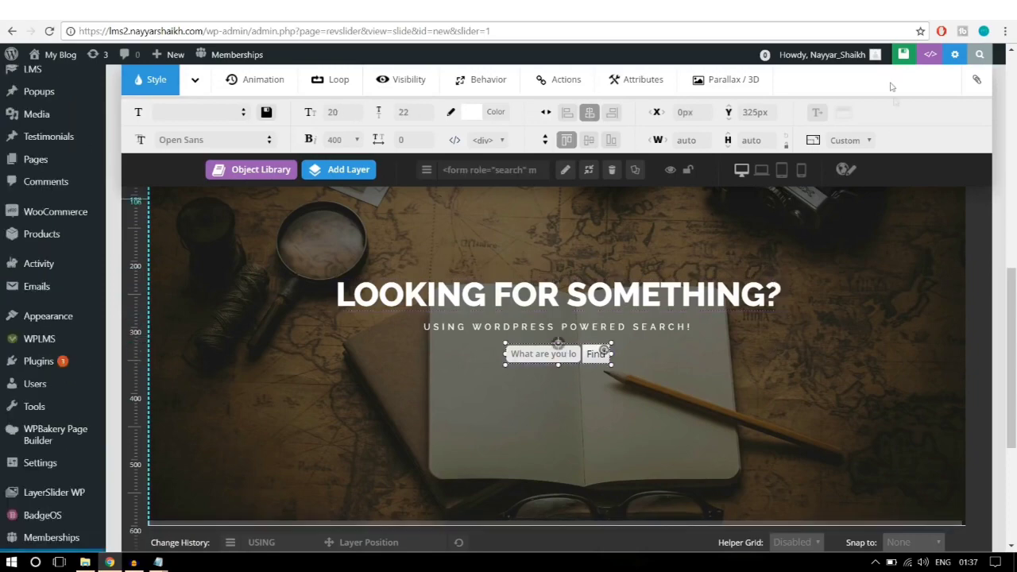
{"action": "left_click", "coordinate": [853, 57]}
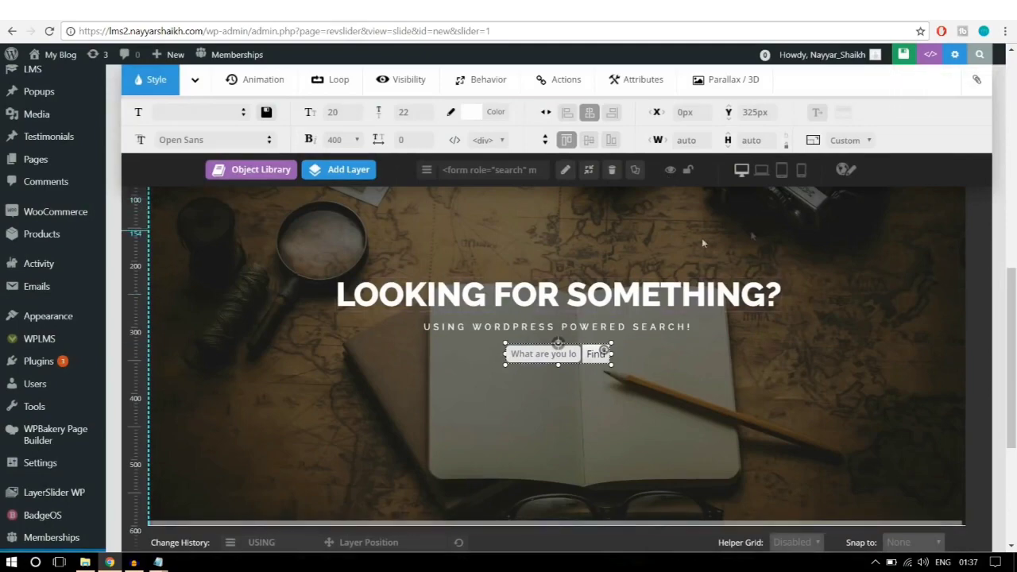
{"action": "left_click", "coordinate": [810, 362]}
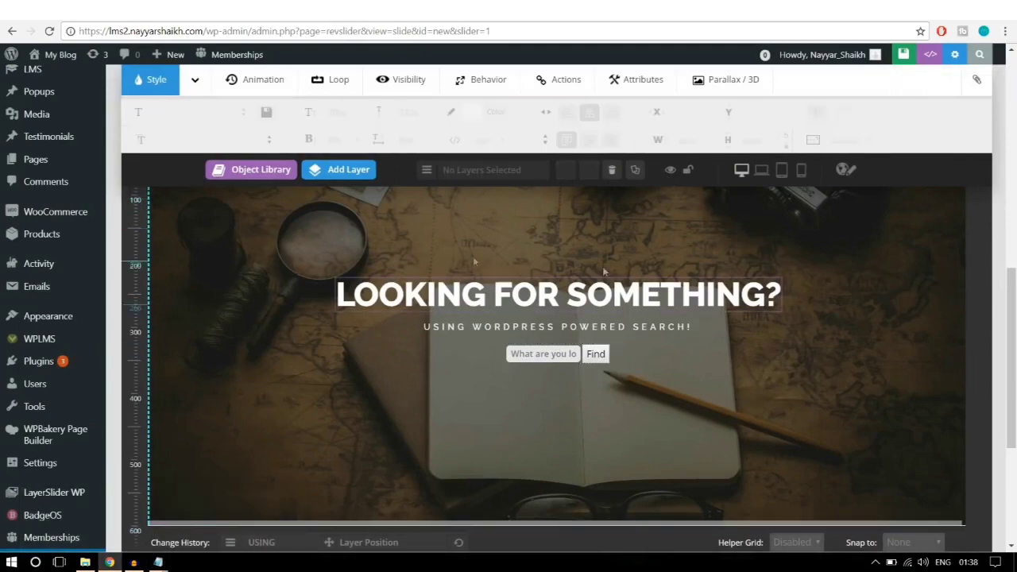
{"action": "scroll", "coordinate": [764, 379], "scroll_direction": "down", "scroll_amount": 3}
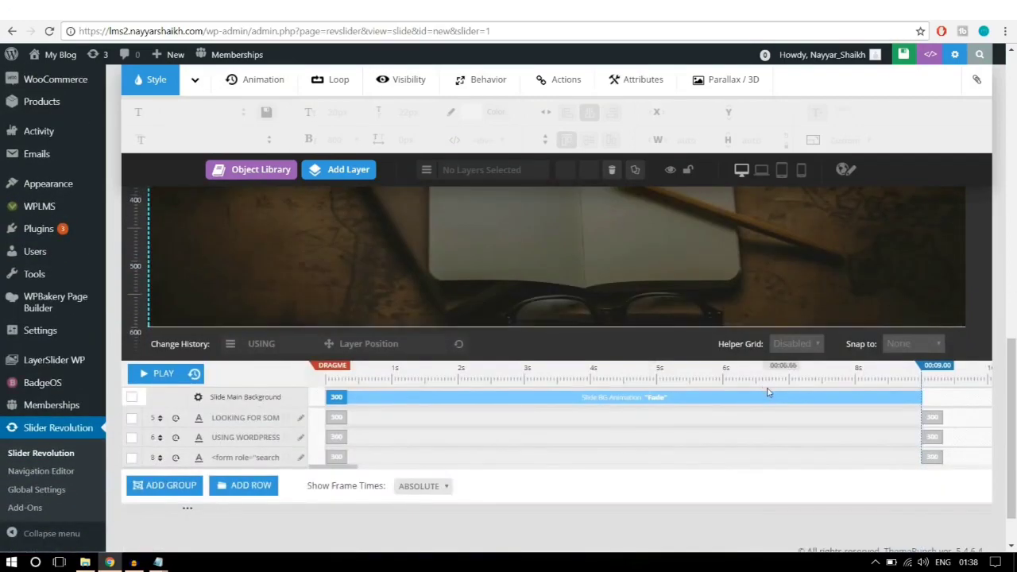
{"action": "scroll", "coordinate": [767, 392], "scroll_direction": "up", "scroll_amount": 4}
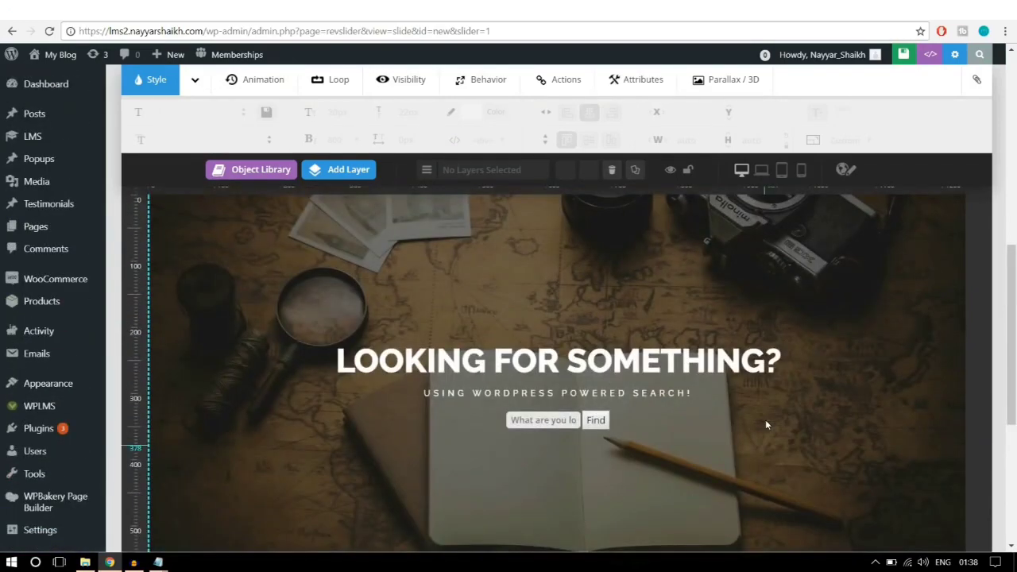
{"action": "scroll", "coordinate": [765, 419], "scroll_direction": "down", "scroll_amount": 1}
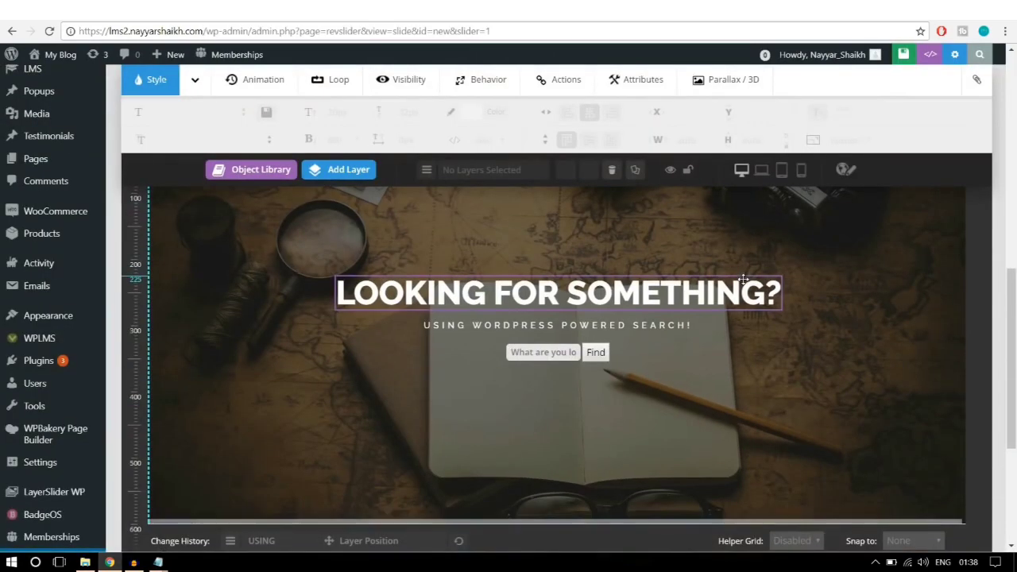
{"action": "scroll", "coordinate": [744, 284], "scroll_direction": "down", "scroll_amount": 3}
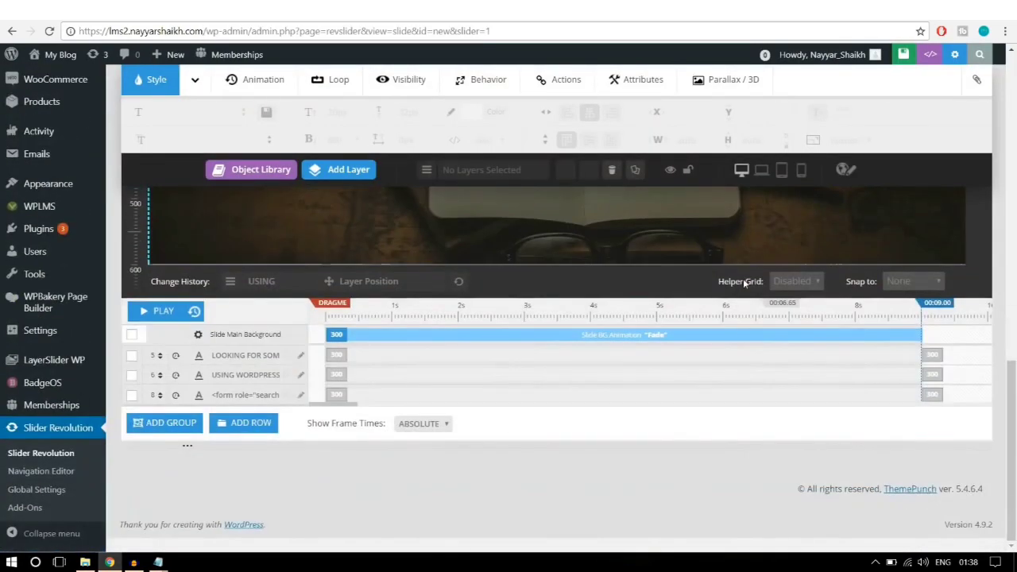
{"action": "scroll", "coordinate": [712, 346], "scroll_direction": "up", "scroll_amount": 5}
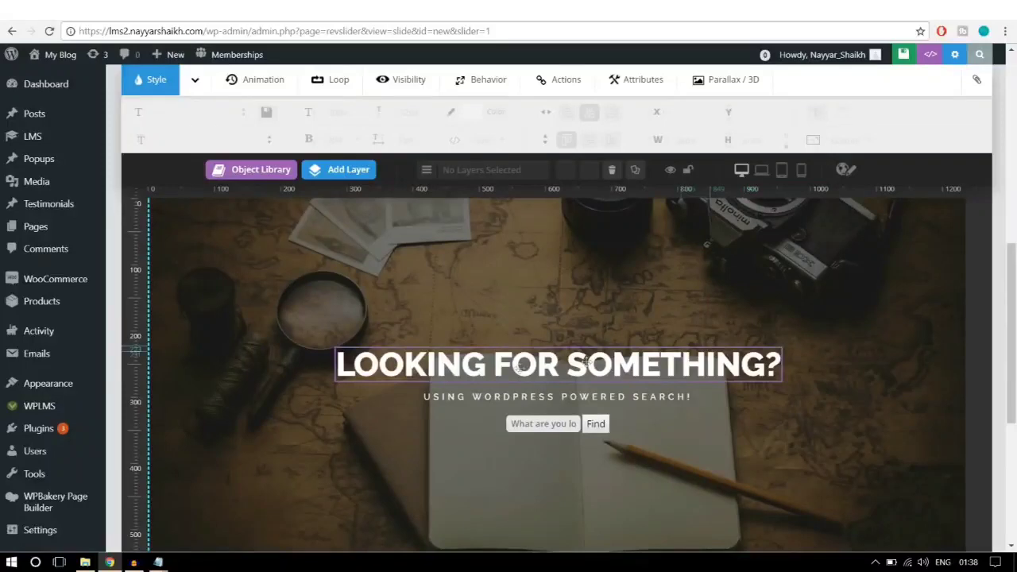
Step: Set the LOOKING FOR SOMETHING? headline to start at 1000 ms with a 1500 ms entrance
{"action": "left_click", "coordinate": [527, 367]}
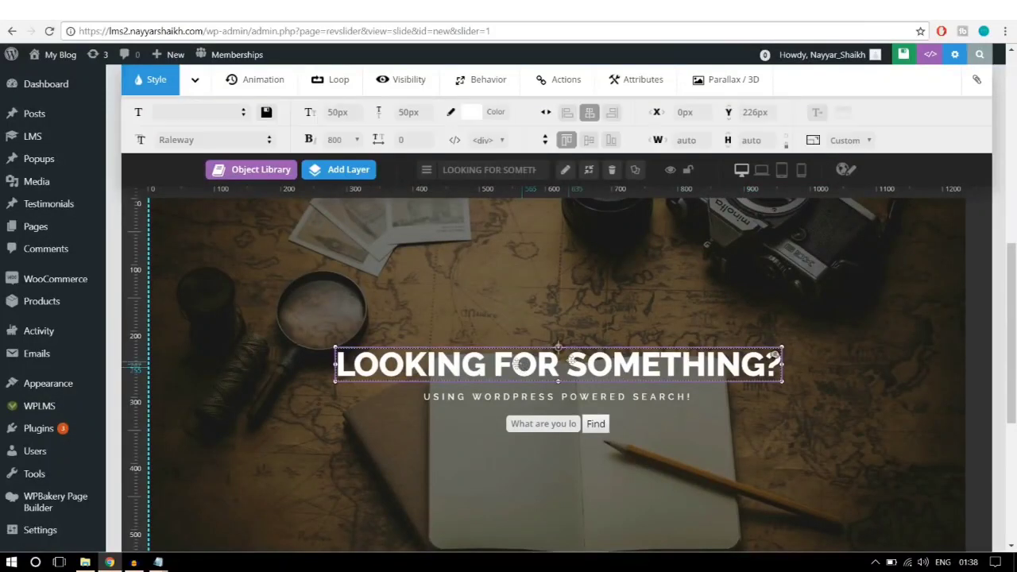
{"action": "scroll", "coordinate": [636, 371], "scroll_direction": "down", "scroll_amount": 5}
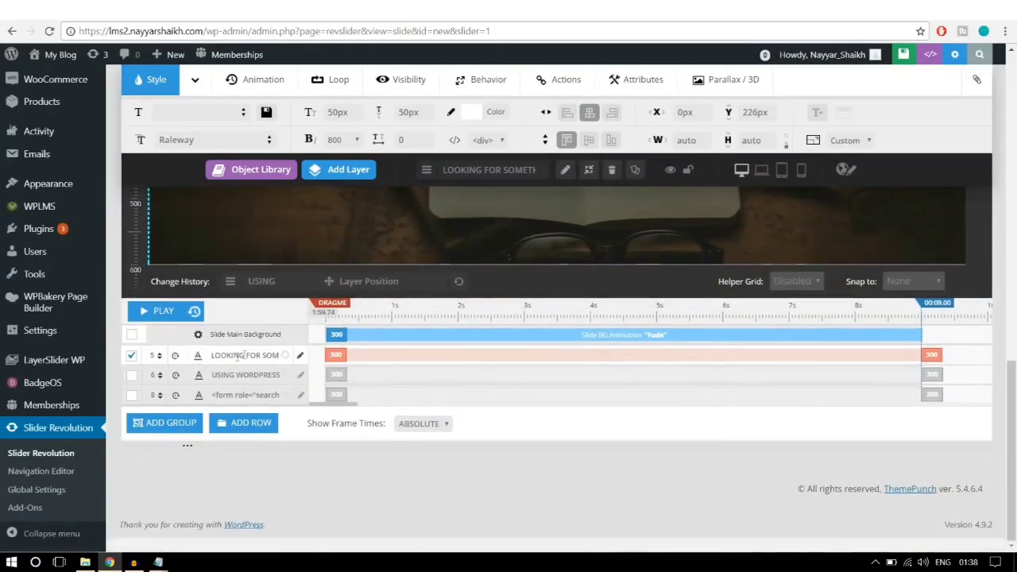
{"action": "left_click", "coordinate": [337, 371]}
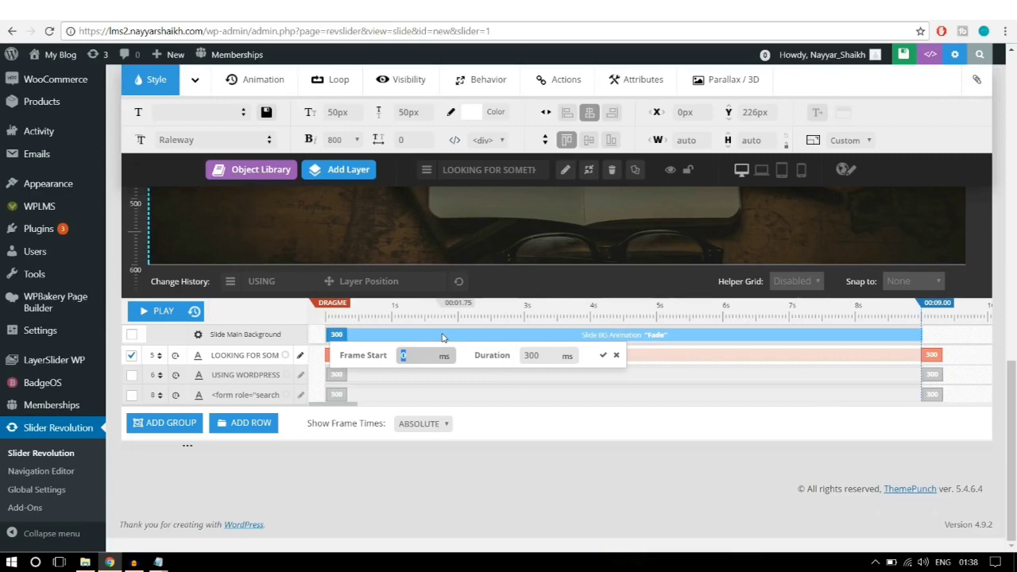
{"action": "type", "text": "1000"}
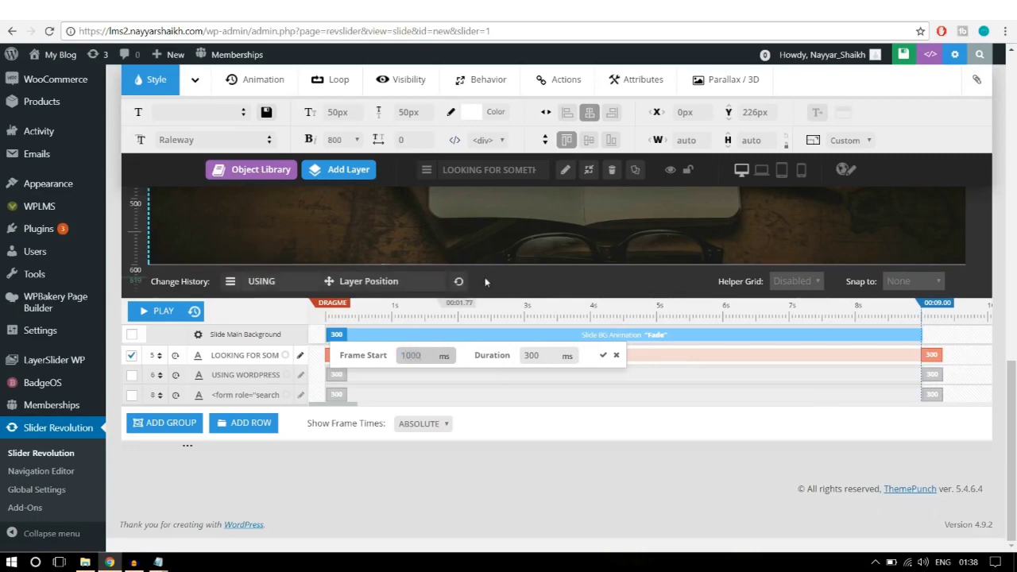
{"action": "double_click", "coordinate": [543, 357]}
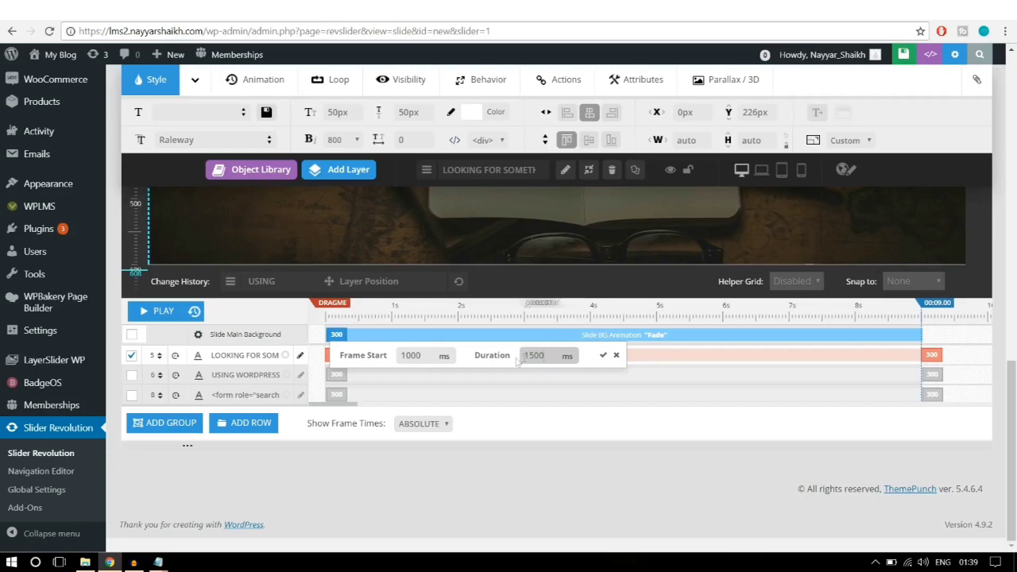
{"action": "left_click", "coordinate": [602, 356]}
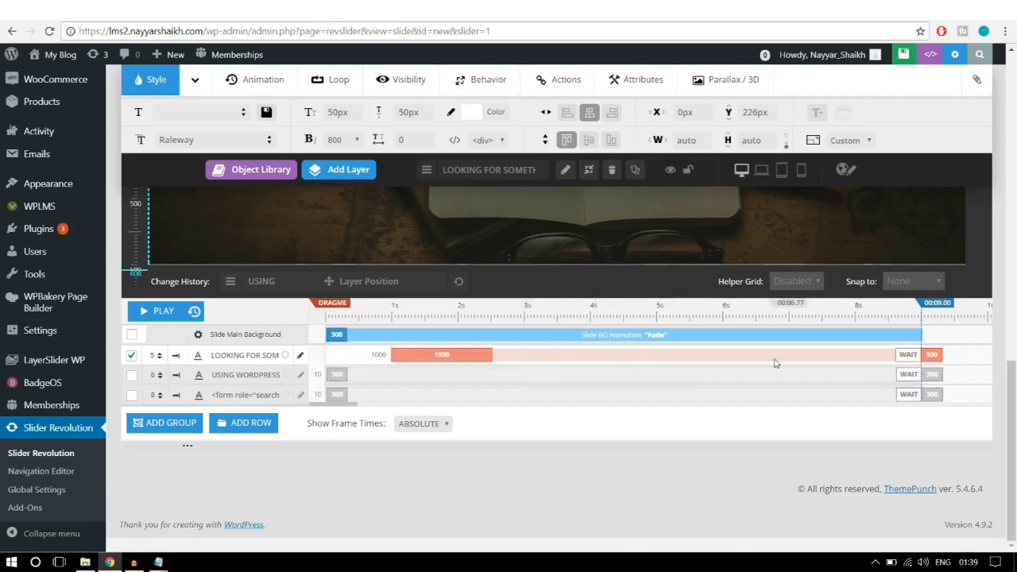
Step: Set the headline layer's exit animation duration to 1000 ms
{"action": "left_click", "coordinate": [934, 369]}
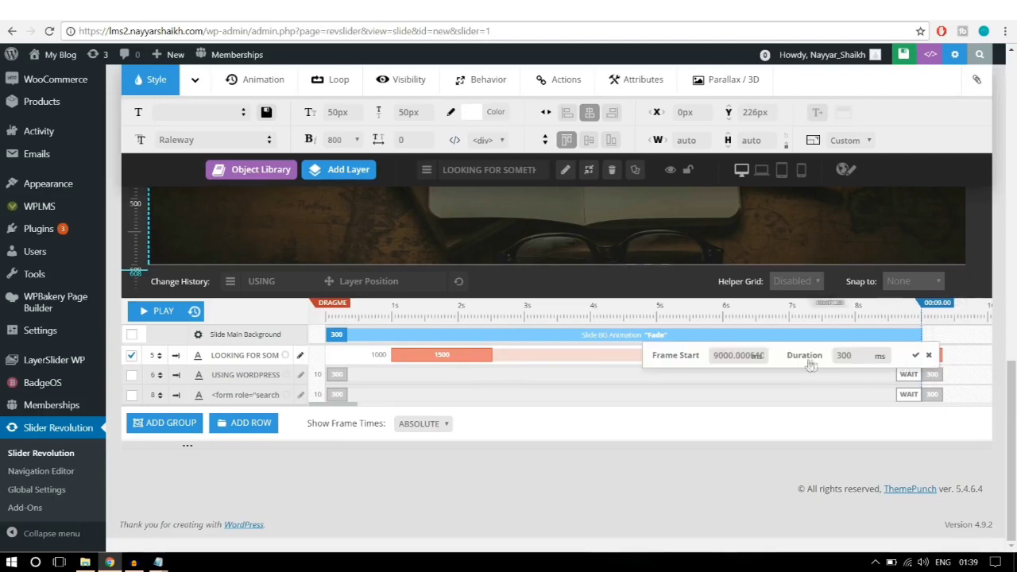
{"action": "double_click", "coordinate": [877, 357]}
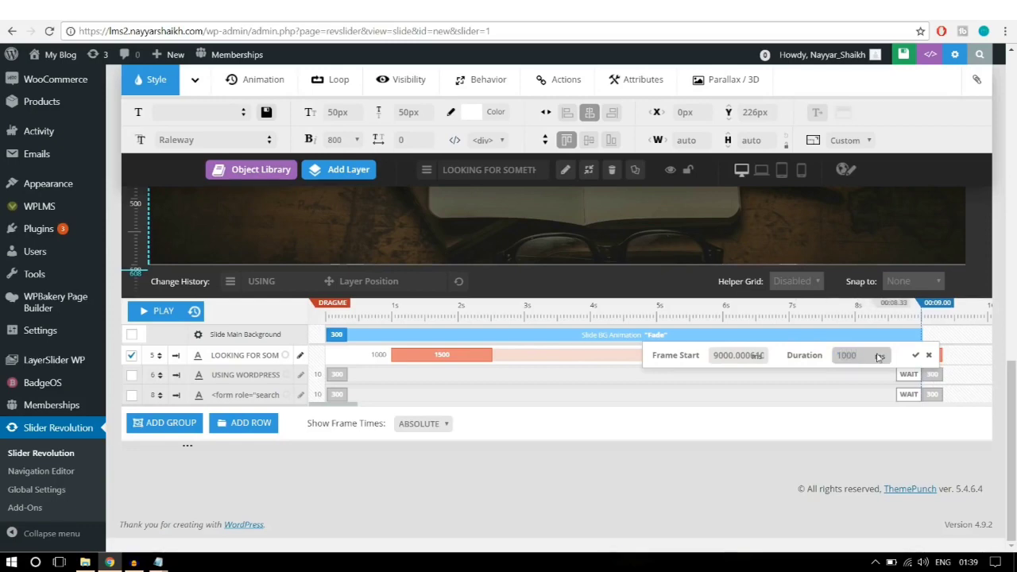
{"action": "left_click", "coordinate": [916, 355]}
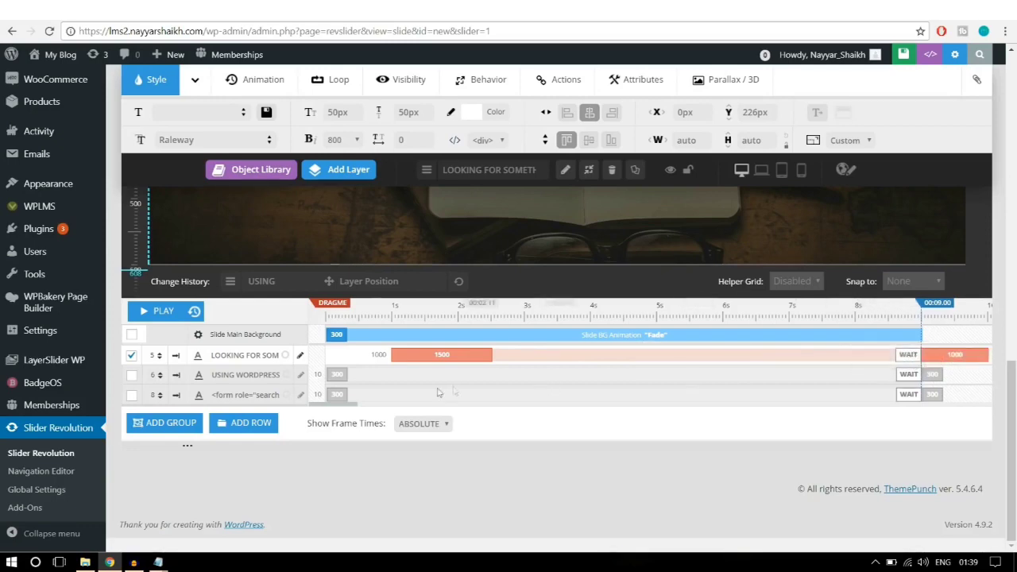
{"action": "left_click", "coordinate": [310, 381]}
Step: Set the USING WORDPRESS subtitle's entrance to start at 1500 ms with a 1500 ms duration
{"action": "scroll", "coordinate": [546, 343], "scroll_direction": "up", "scroll_amount": 3}
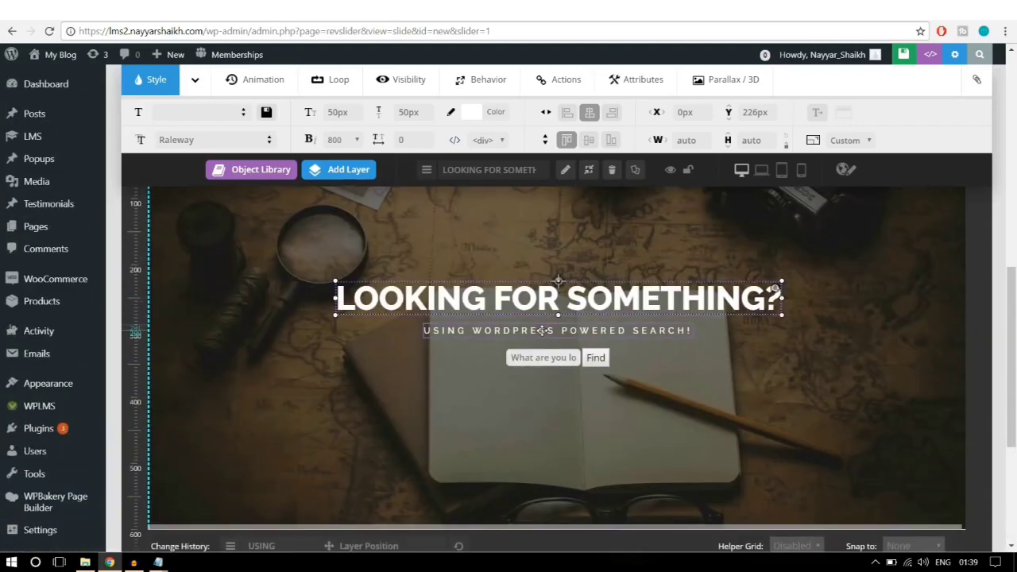
{"action": "scroll", "coordinate": [699, 327], "scroll_direction": "down", "scroll_amount": 3}
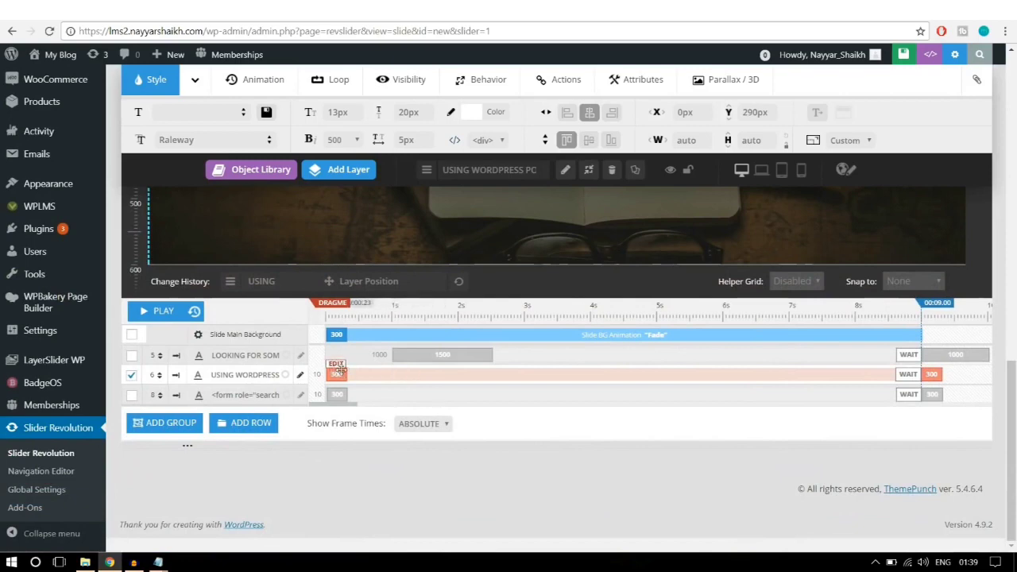
{"action": "left_click", "coordinate": [336, 374]}
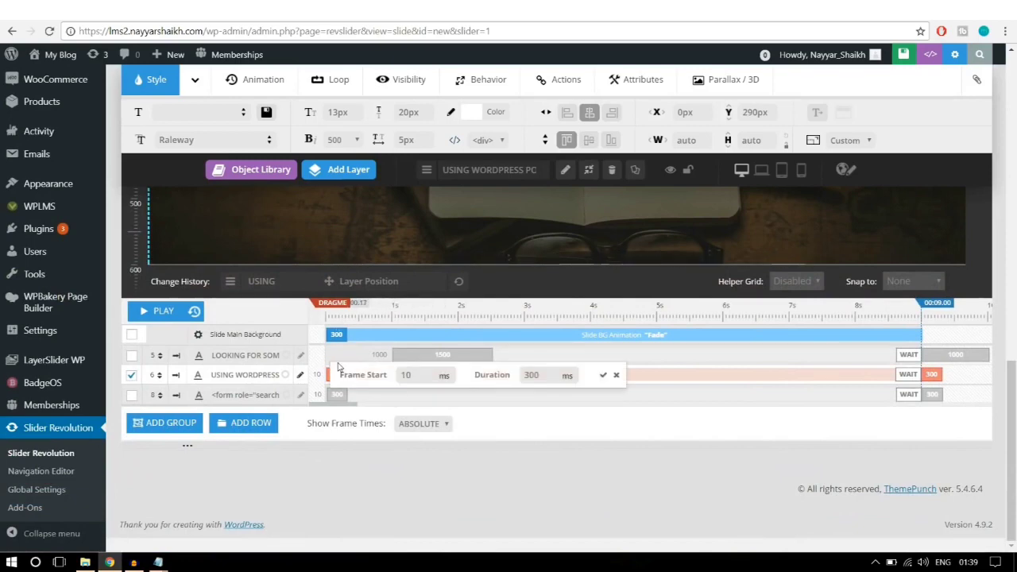
{"action": "double_click", "coordinate": [421, 376]}
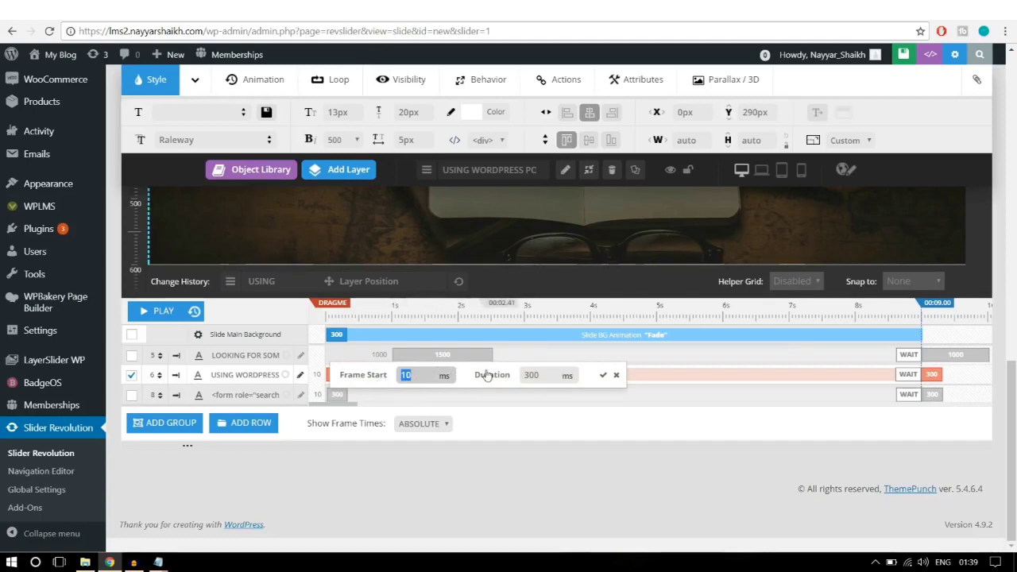
{"action": "type", "text": "1"}
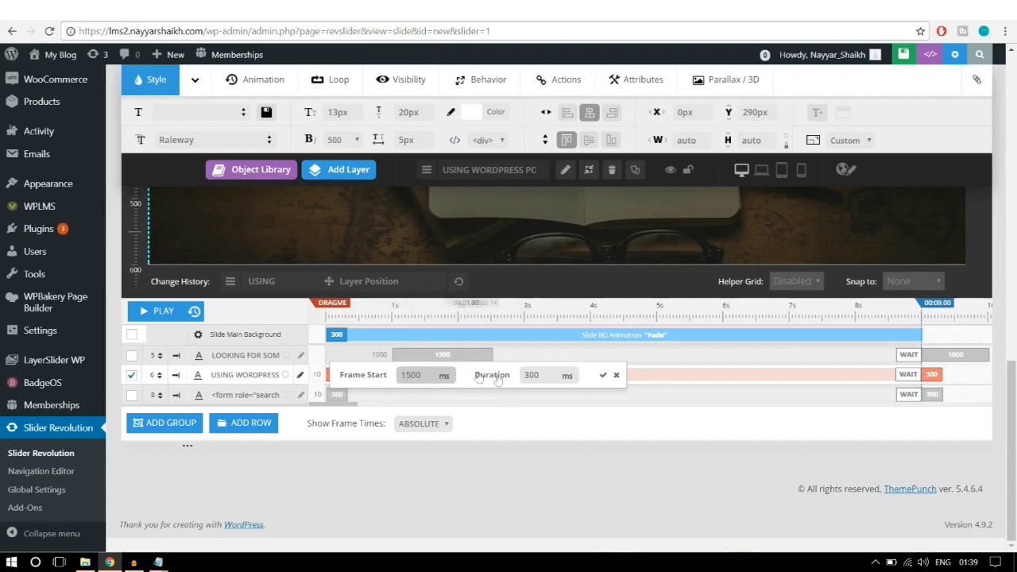
{"action": "double_click", "coordinate": [532, 375]}
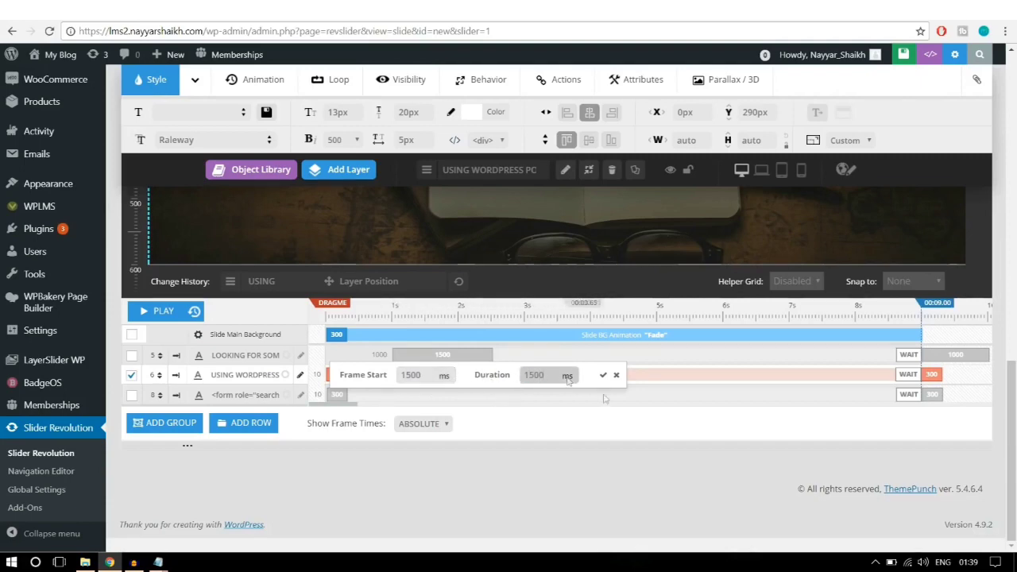
{"action": "left_click", "coordinate": [605, 380]}
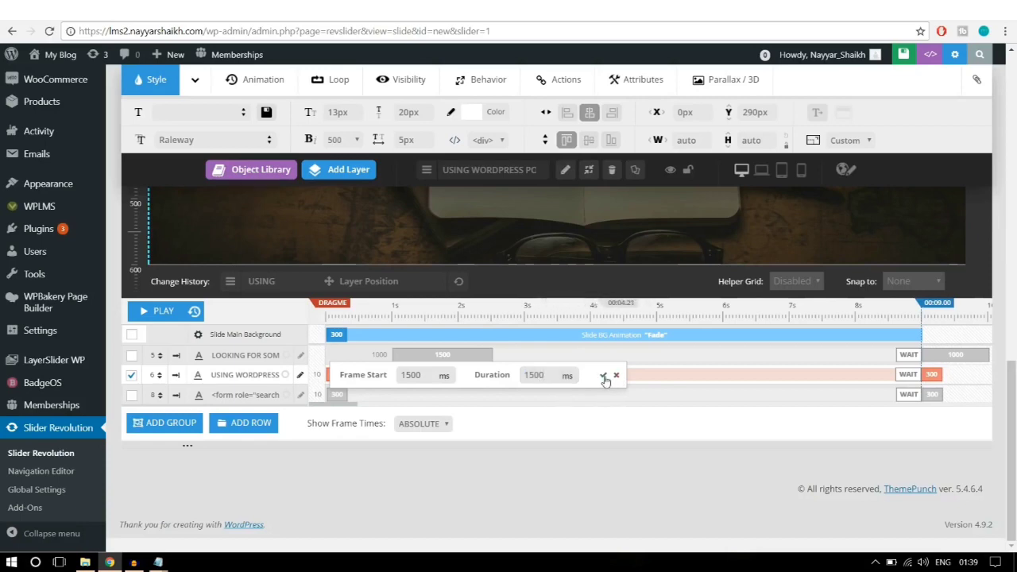
Step: Give the subtitle layer a 1000 ms exit duration
{"action": "left_click", "coordinate": [931, 372]}
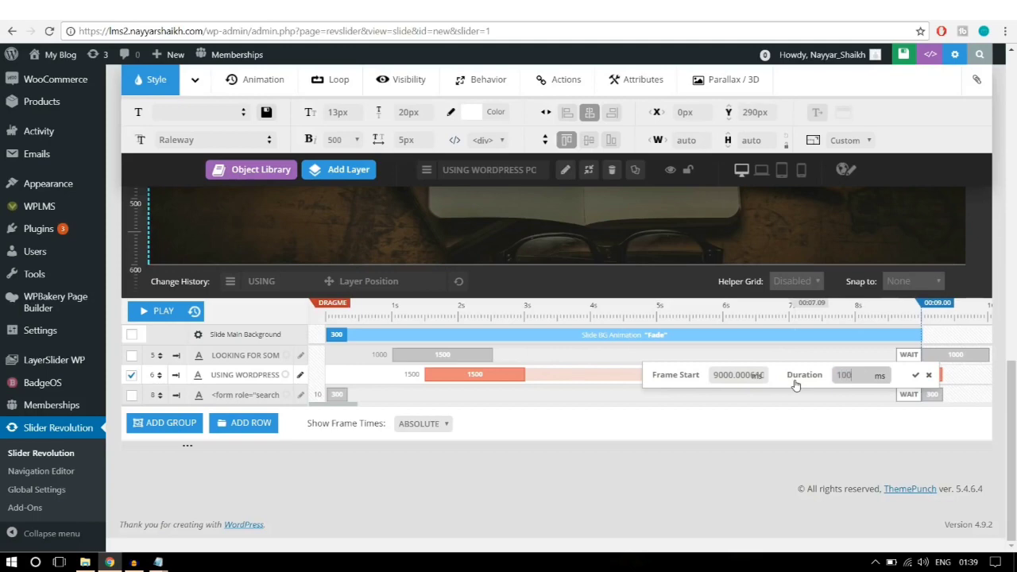
{"action": "type", "text": "1000"}
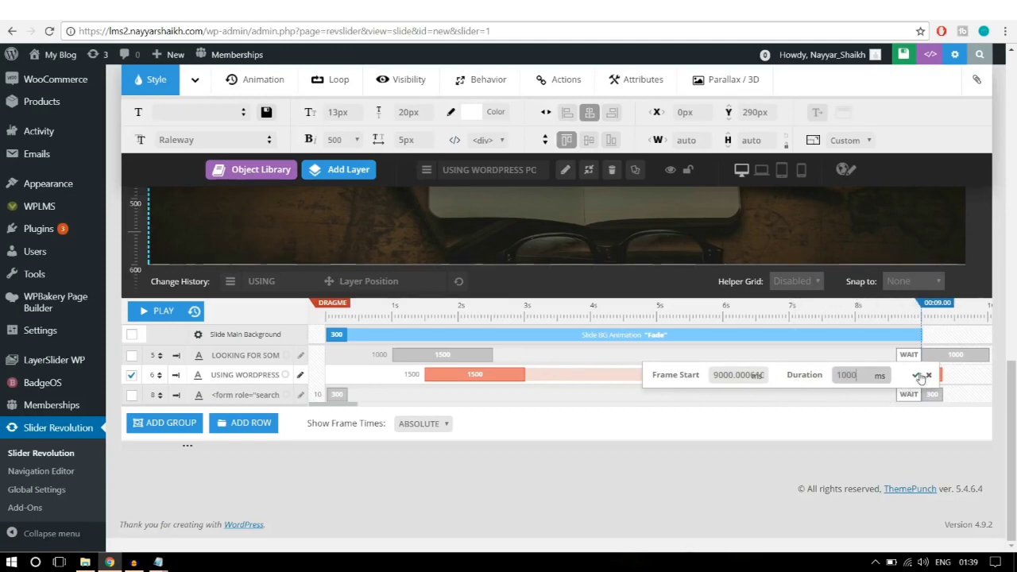
{"action": "left_click", "coordinate": [915, 375]}
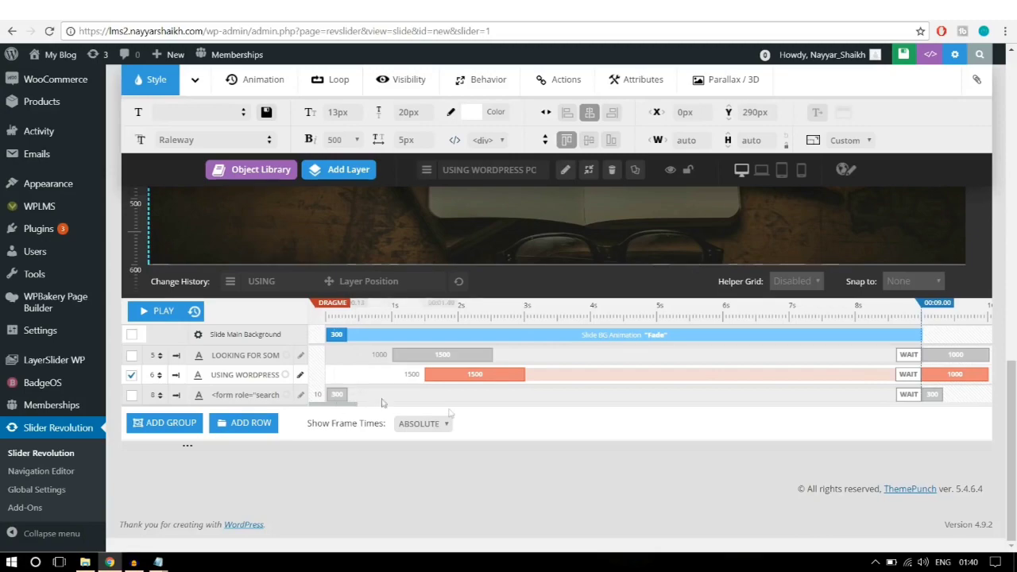
{"action": "scroll", "coordinate": [466, 419], "scroll_direction": "up", "scroll_amount": 3}
Step: Time the search form layer to start at 2000 ms with a 1500 ms entrance, then select its exit duration
{"action": "left_click", "coordinate": [564, 360]}
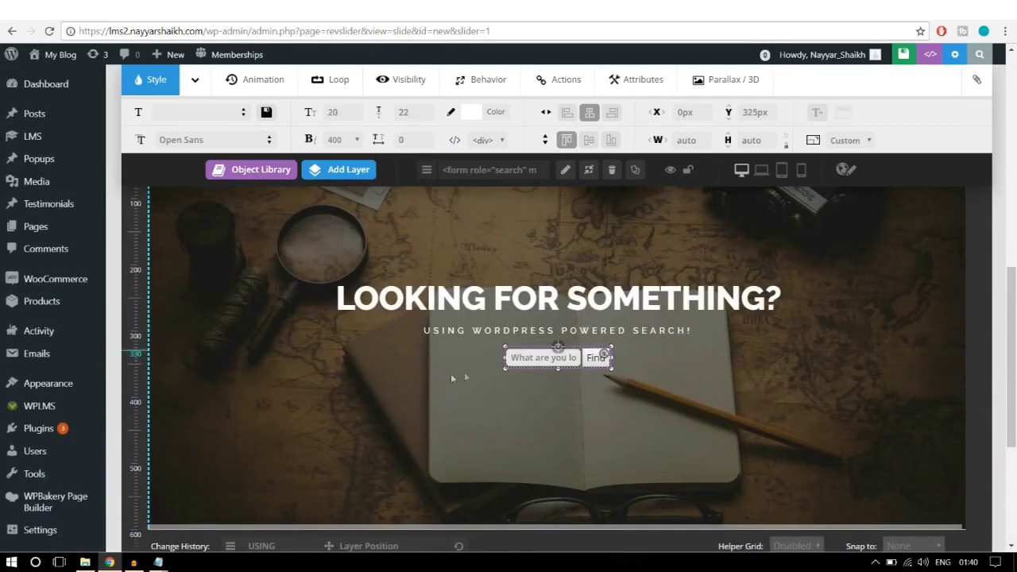
{"action": "scroll", "coordinate": [631, 390], "scroll_direction": "down", "scroll_amount": 3}
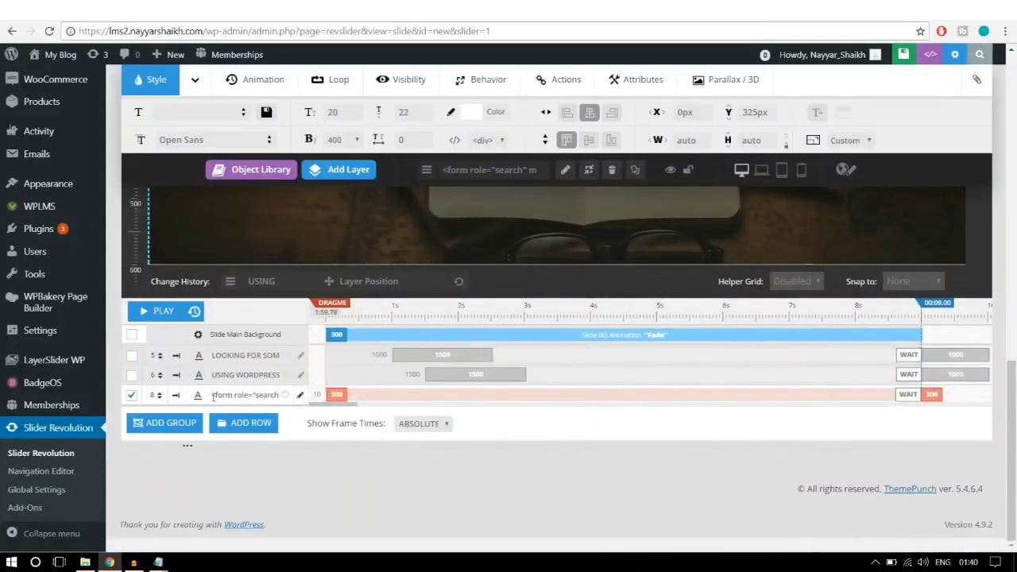
{"action": "left_click", "coordinate": [213, 397]}
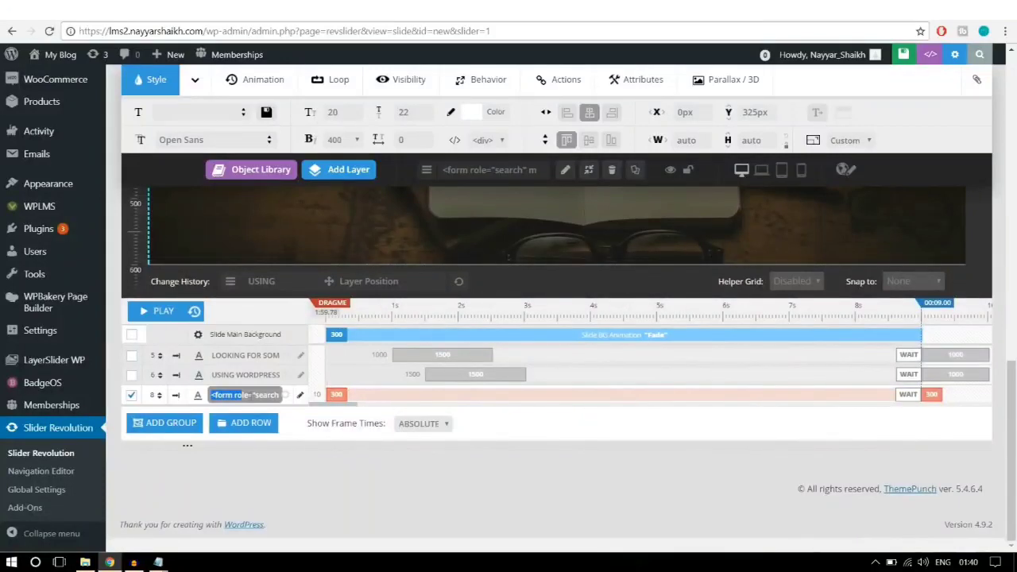
{"action": "left_click", "coordinate": [339, 387]}
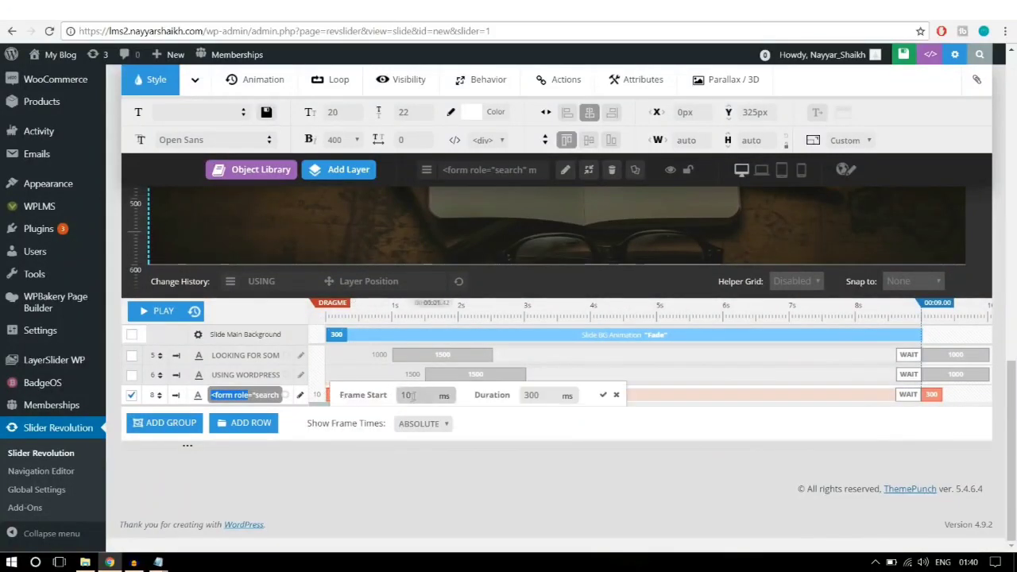
{"action": "left_click_drag", "start_coordinate": [421, 395], "coordinate": [378, 394]}
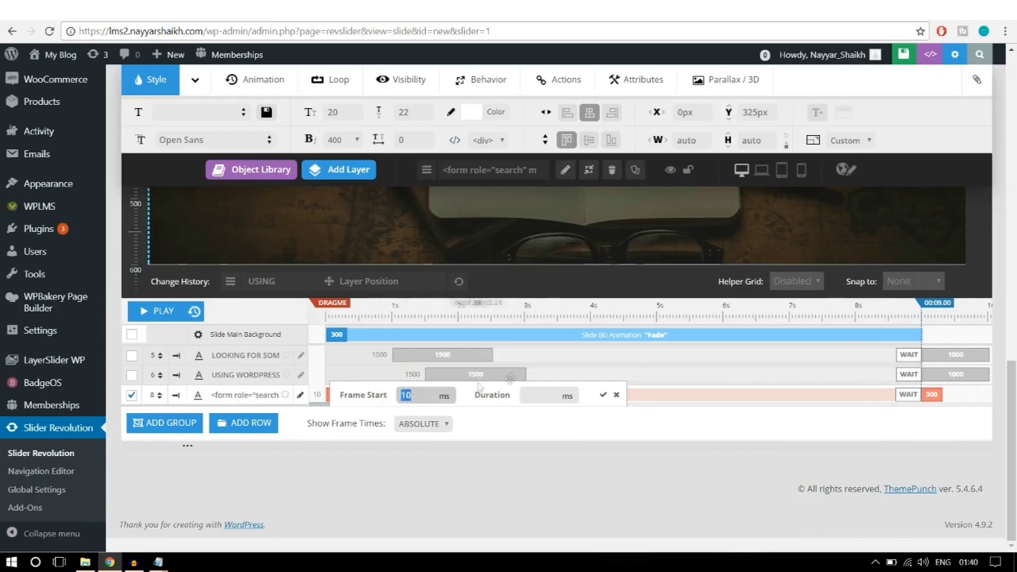
{"action": "left_click", "coordinate": [545, 394]}
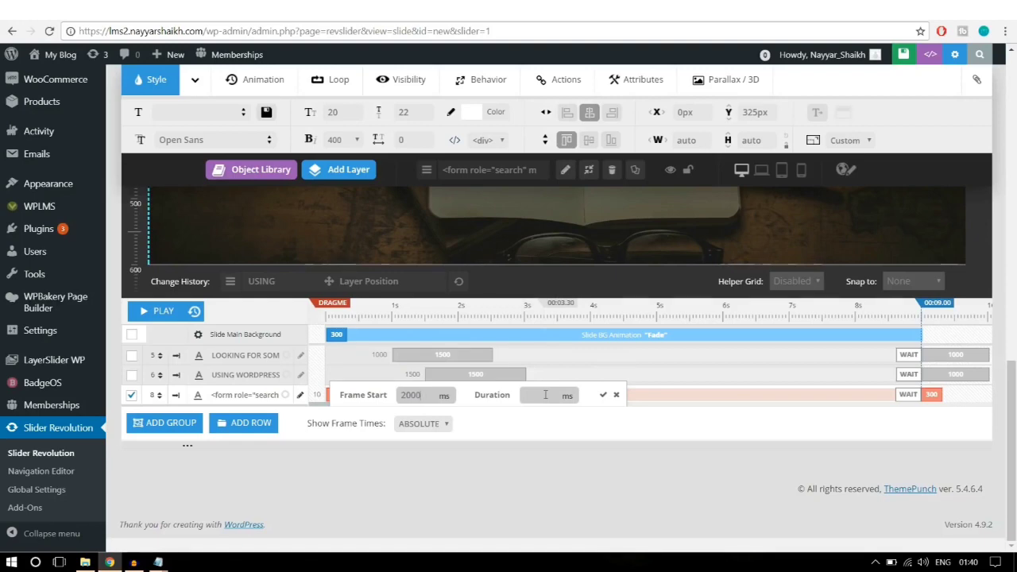
{"action": "left_click", "coordinate": [545, 394]}
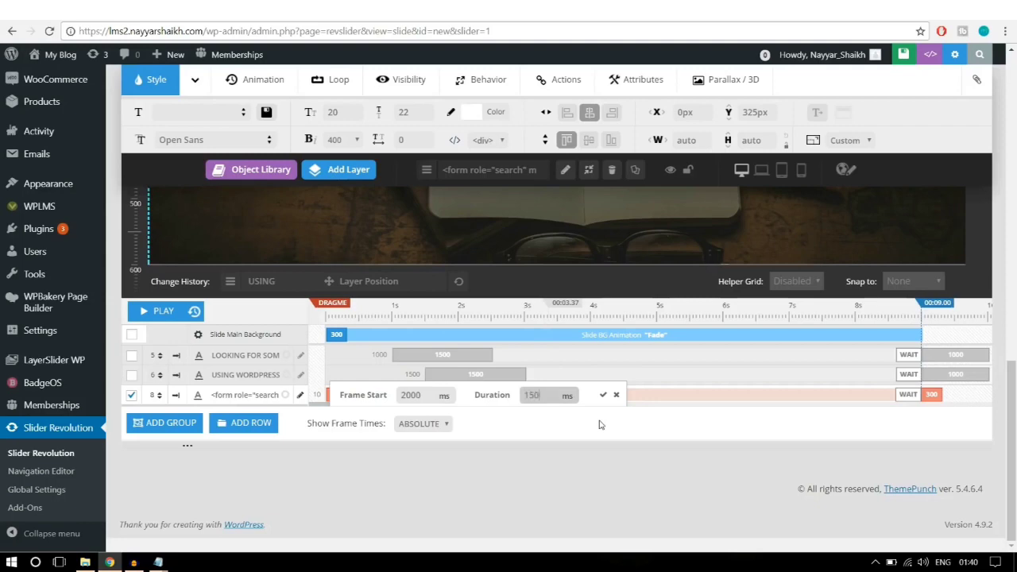
{"action": "left_click", "coordinate": [602, 394]}
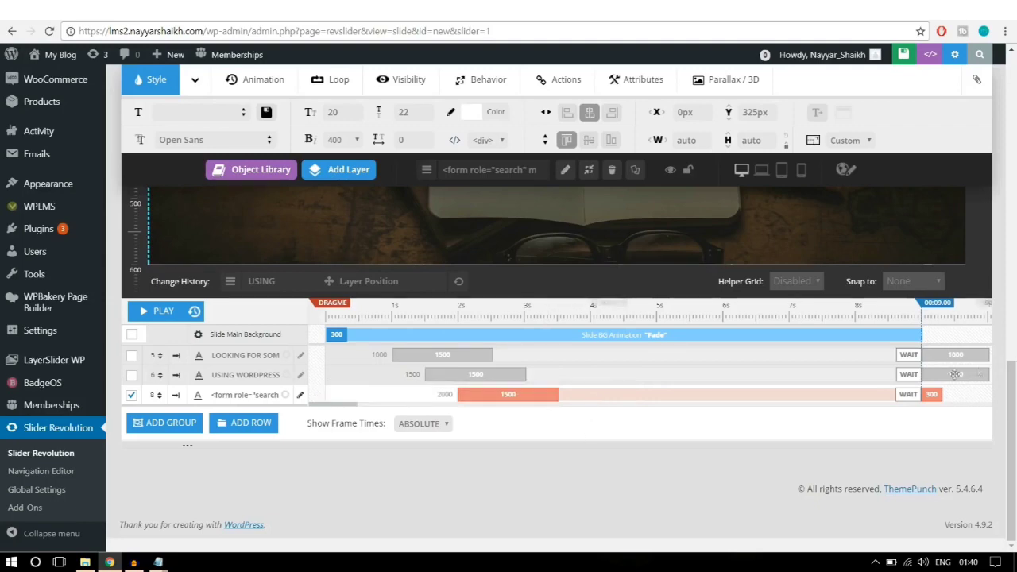
{"action": "left_click", "coordinate": [932, 389]}
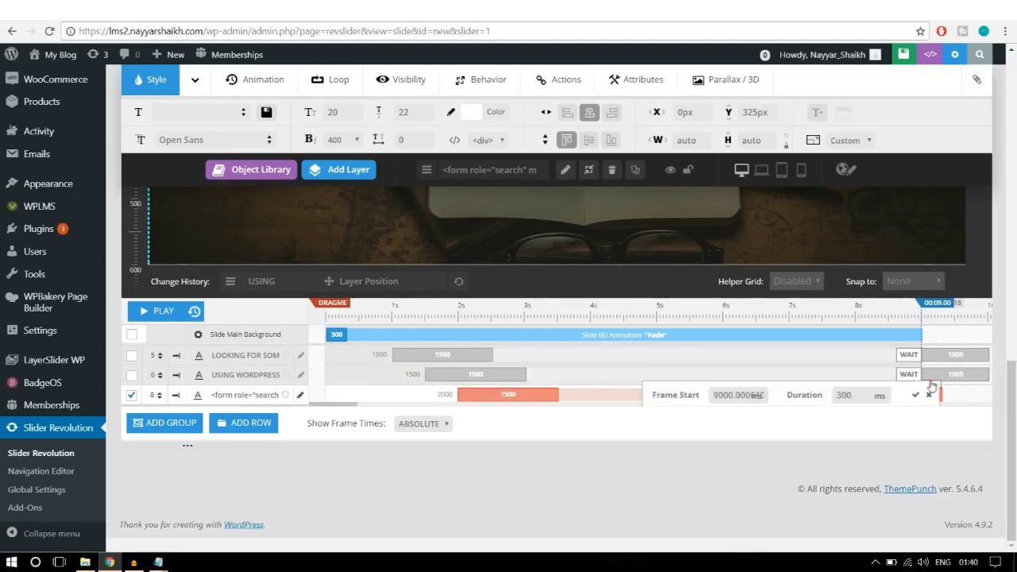
{"action": "left_click_drag", "start_coordinate": [856, 396], "coordinate": [827, 405]}
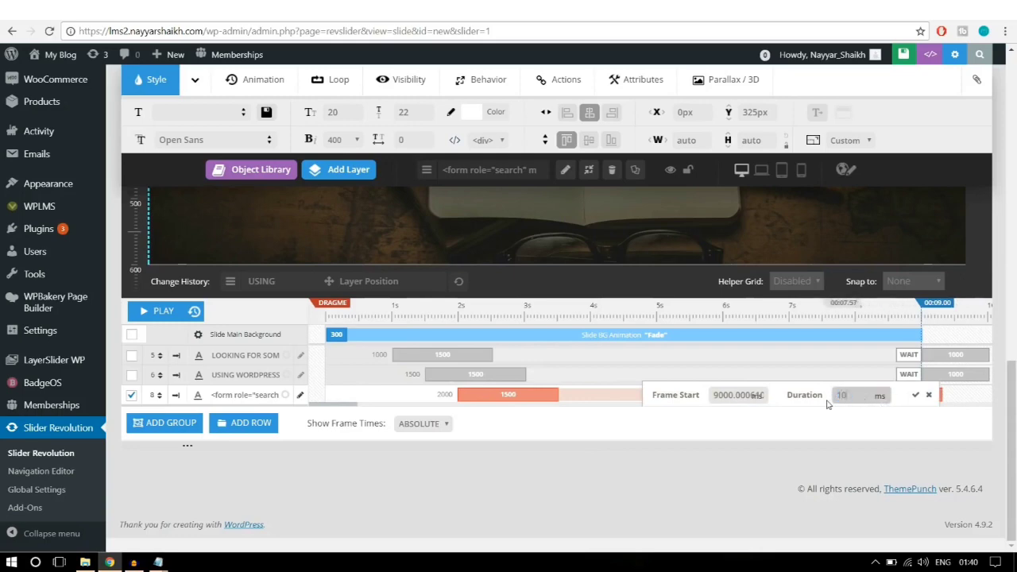
Step: Confirm the search form layer's 1000 ms exit duration
{"action": "left_click", "coordinate": [915, 395]}
{"action": "scroll", "coordinate": [901, 433], "scroll_direction": "up", "scroll_amount": 3}
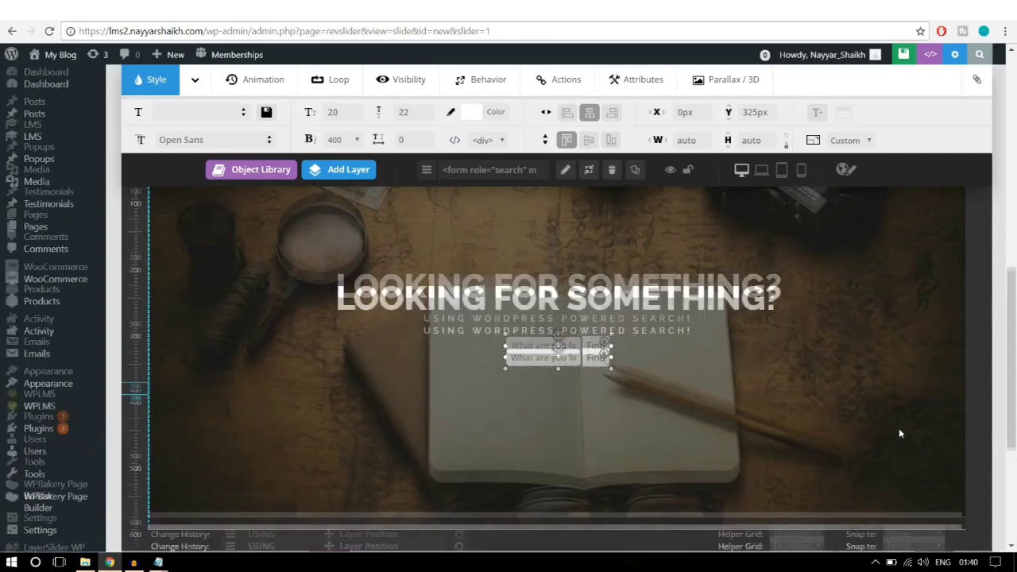
{"action": "scroll", "coordinate": [899, 428], "scroll_direction": "down", "scroll_amount": 2}
{"action": "scroll", "coordinate": [898, 428], "scroll_direction": "up", "scroll_amount": 2}
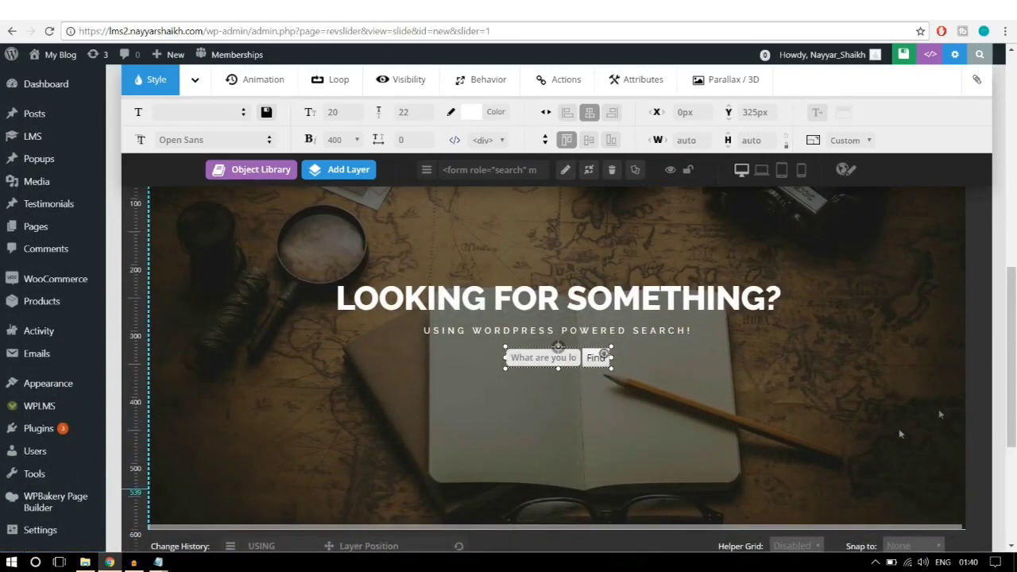
{"action": "left_click_drag", "start_coordinate": [1014, 311], "coordinate": [1015, 329]}
Step: Play the slide preview several times to check the staggered timings, then stop and rewind it
{"action": "left_click", "coordinate": [161, 518]}
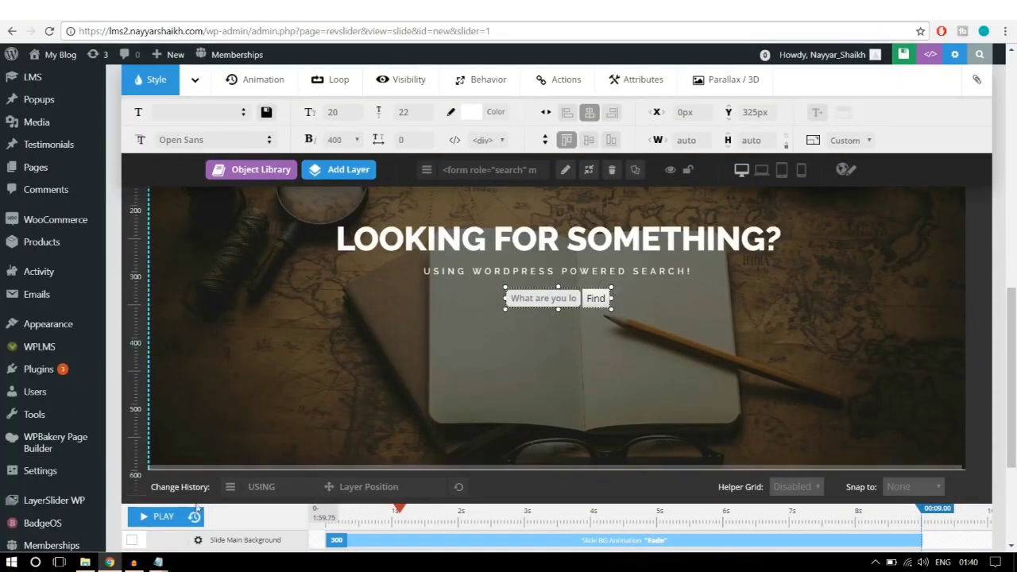
{"action": "left_click", "coordinate": [158, 517]}
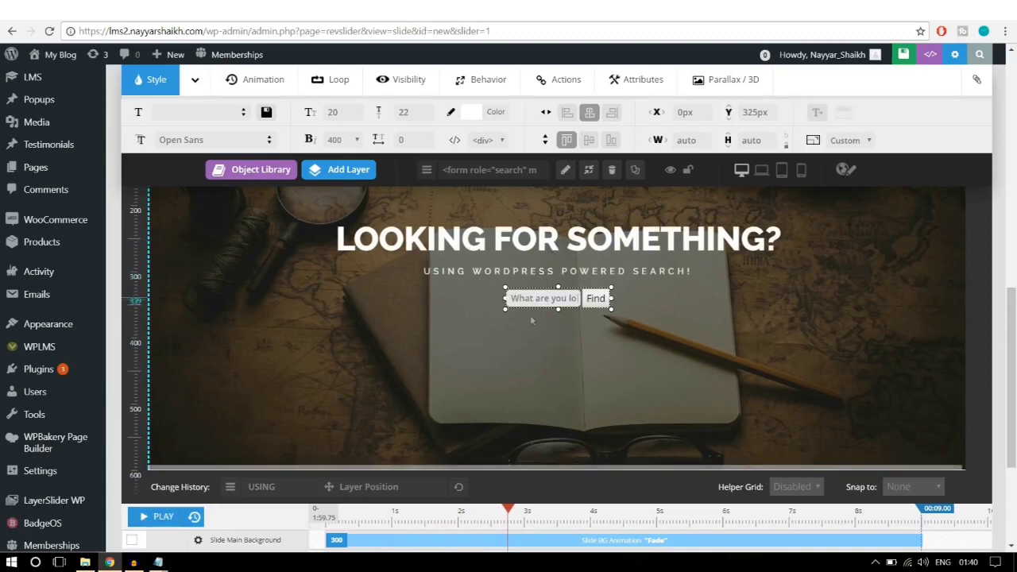
{"action": "left_click", "coordinate": [194, 520]}
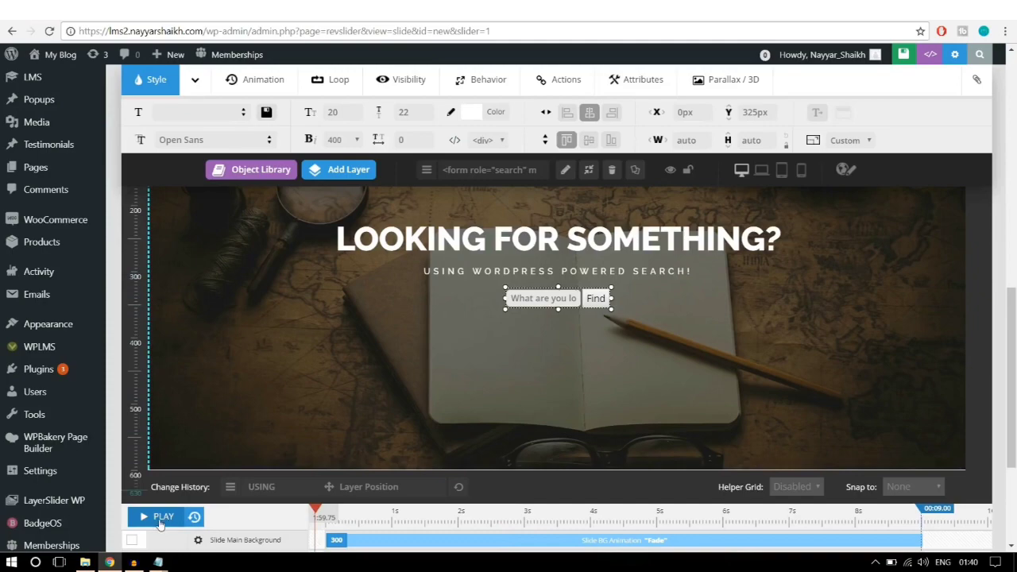
{"action": "left_click", "coordinate": [160, 518]}
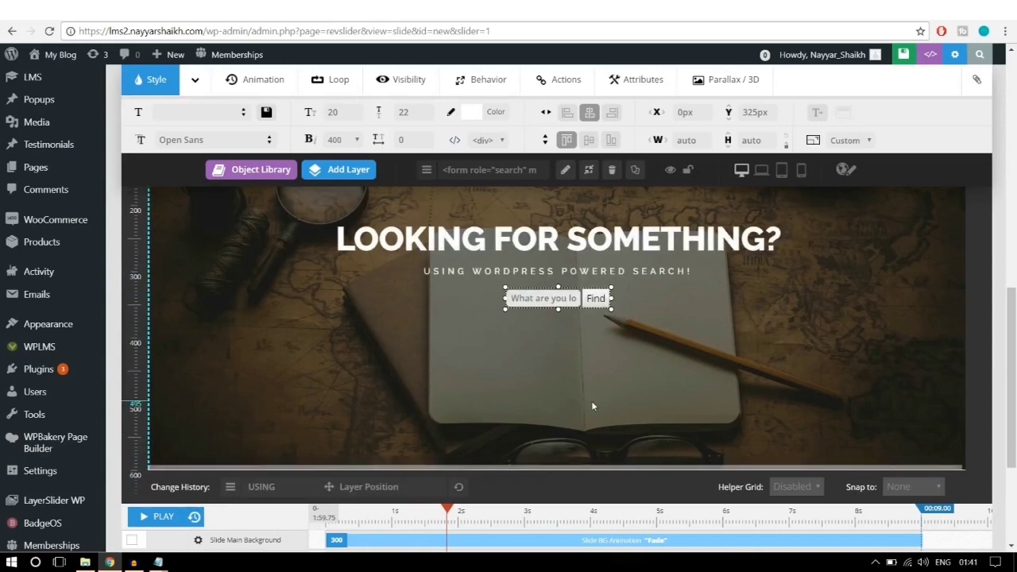
{"action": "left_click", "coordinate": [851, 271]}
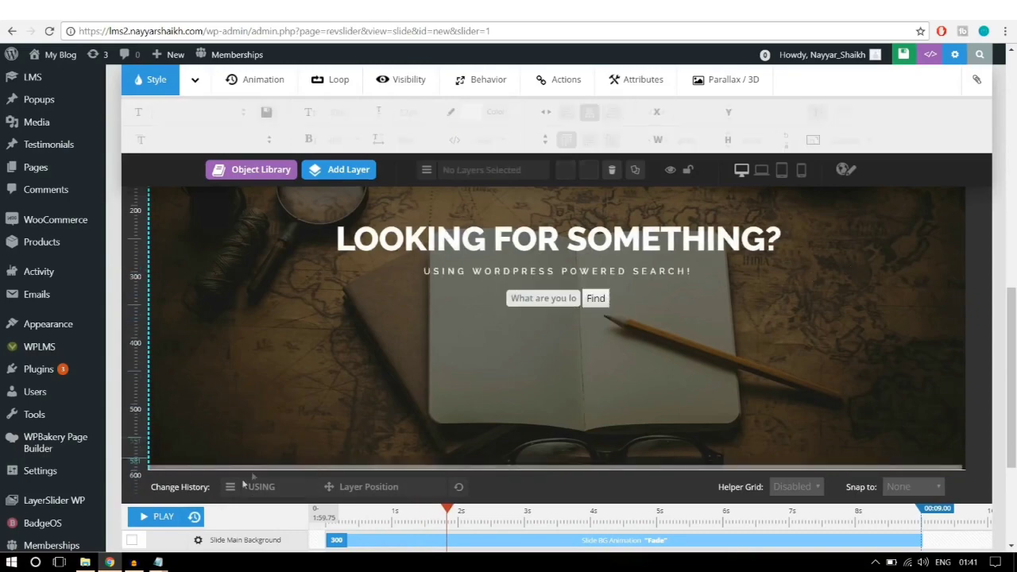
{"action": "left_click", "coordinate": [159, 517]}
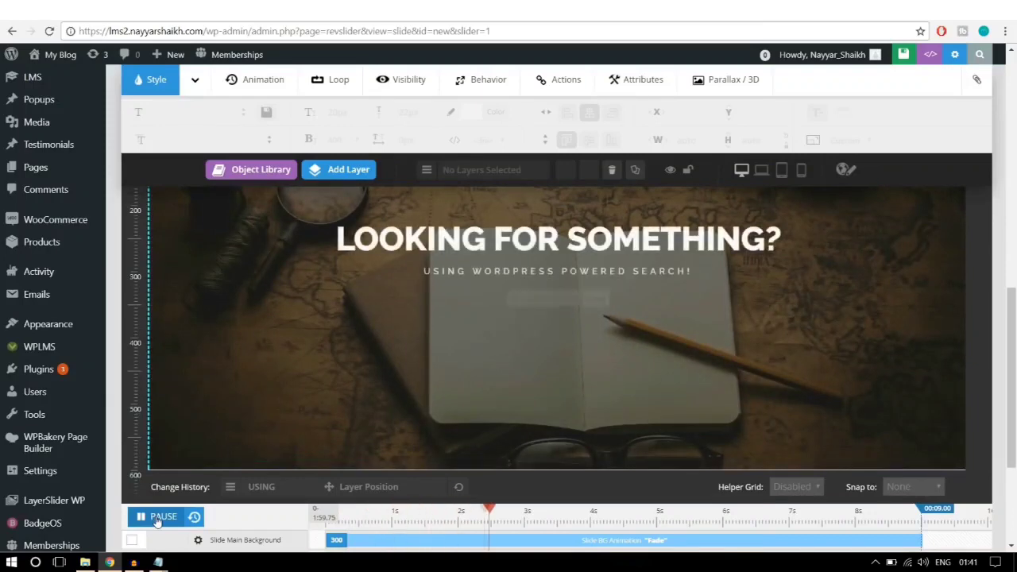
{"action": "left_click", "coordinate": [197, 518]}
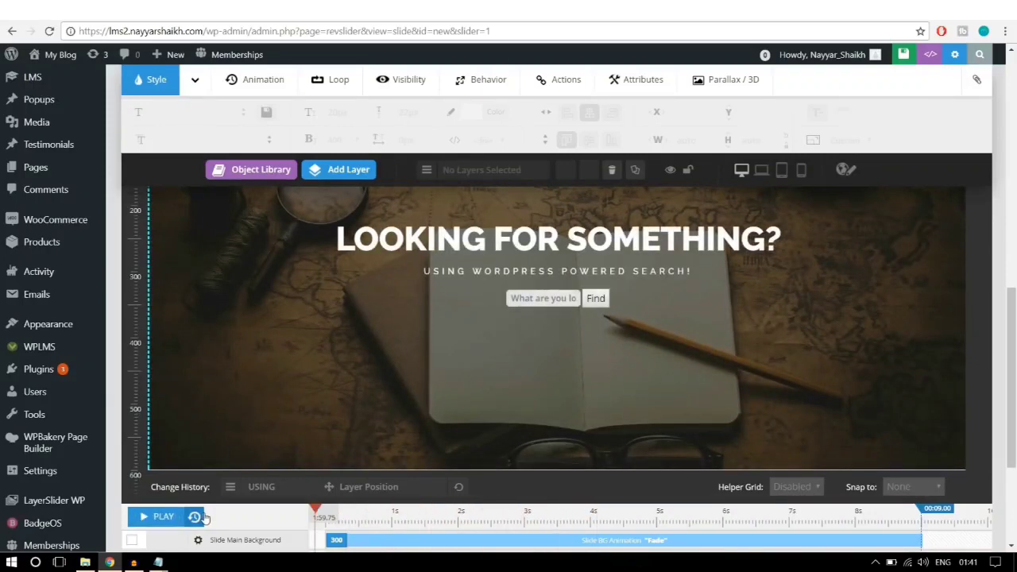
{"action": "scroll", "coordinate": [778, 383], "scroll_direction": "up", "scroll_amount": 2}
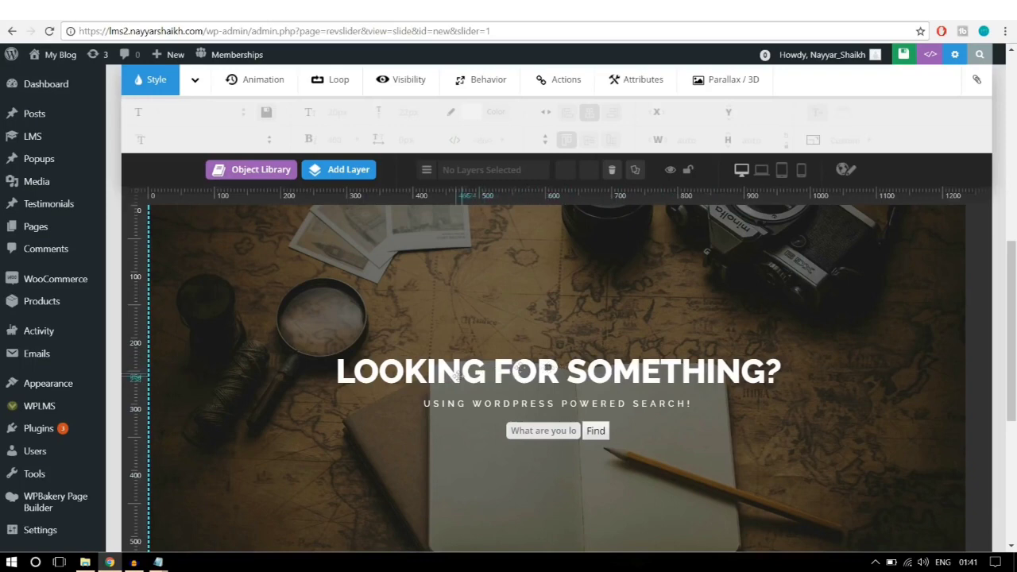
Step: Apply the PopUpSmooth entrance animation to the LOOKING FOR SOMETHING? headline
{"action": "left_click", "coordinate": [549, 369]}
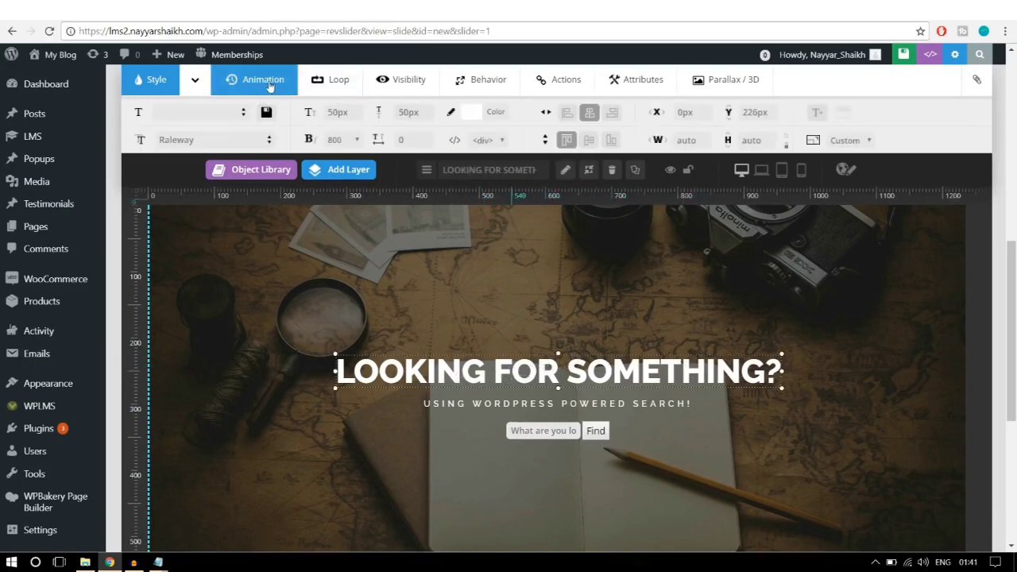
{"action": "left_click", "coordinate": [269, 87]}
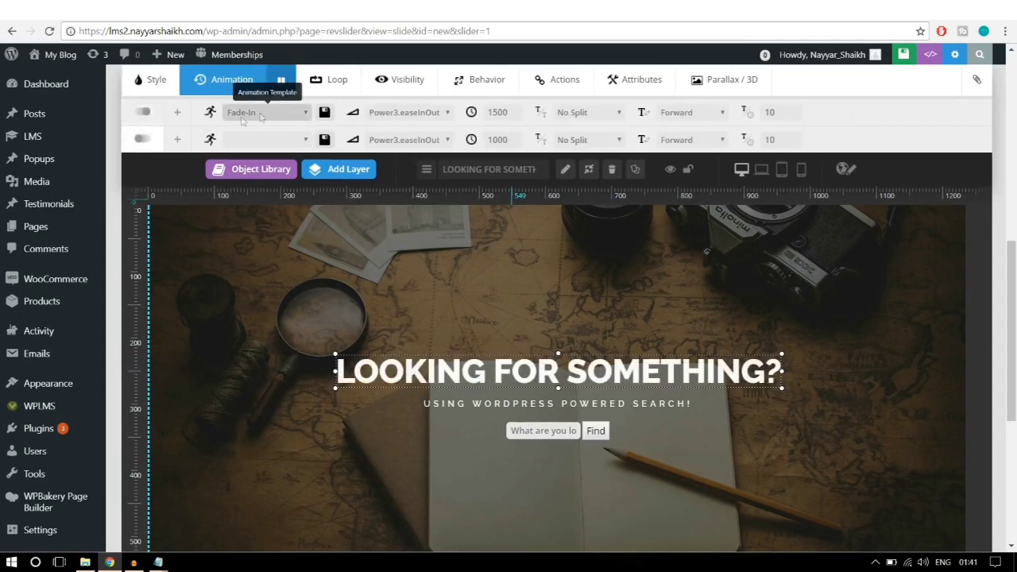
{"action": "left_click", "coordinate": [261, 115]}
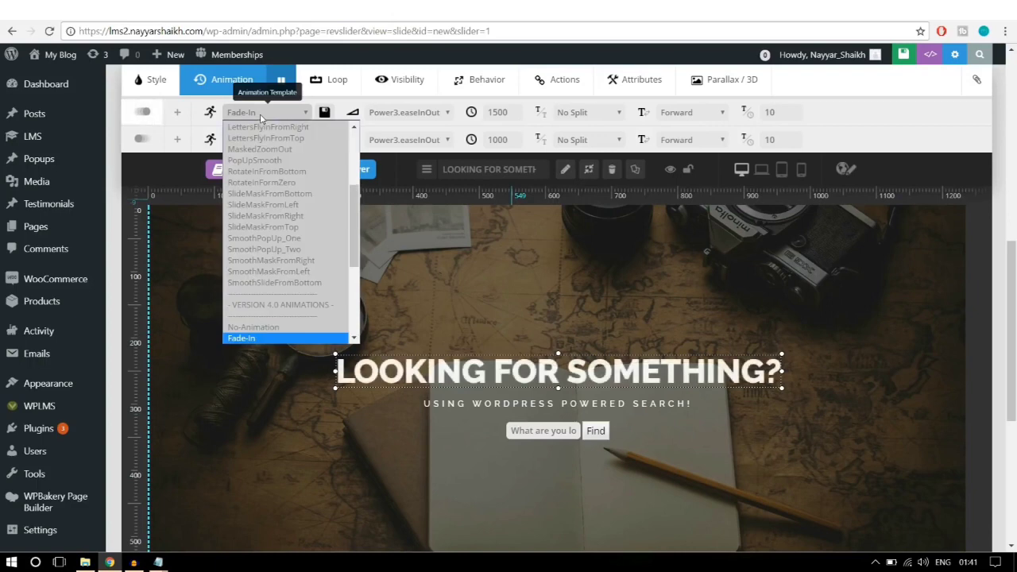
{"action": "scroll", "coordinate": [314, 243], "scroll_direction": "up", "scroll_amount": 3}
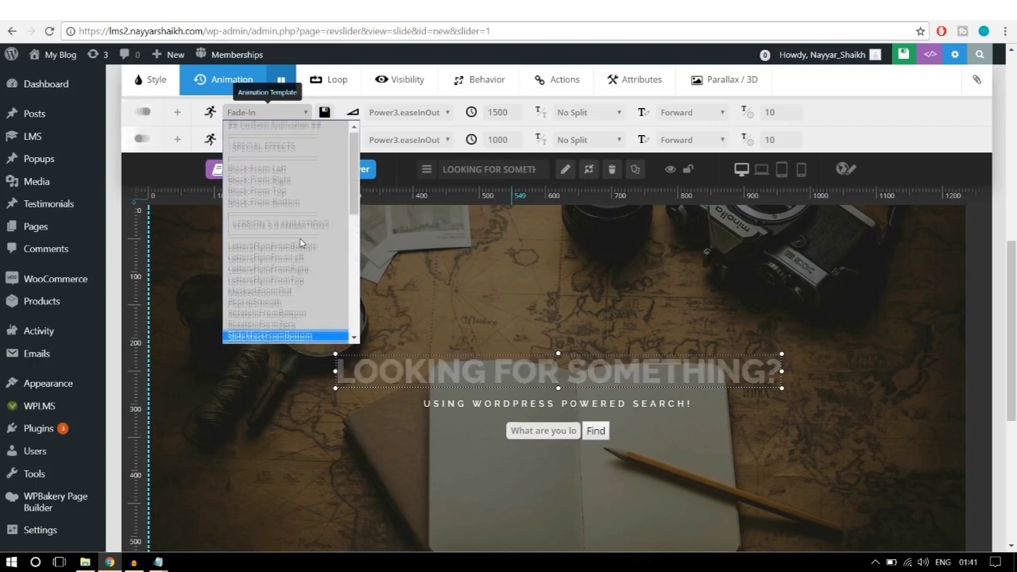
{"action": "scroll", "coordinate": [314, 242], "scroll_direction": "down", "scroll_amount": 3}
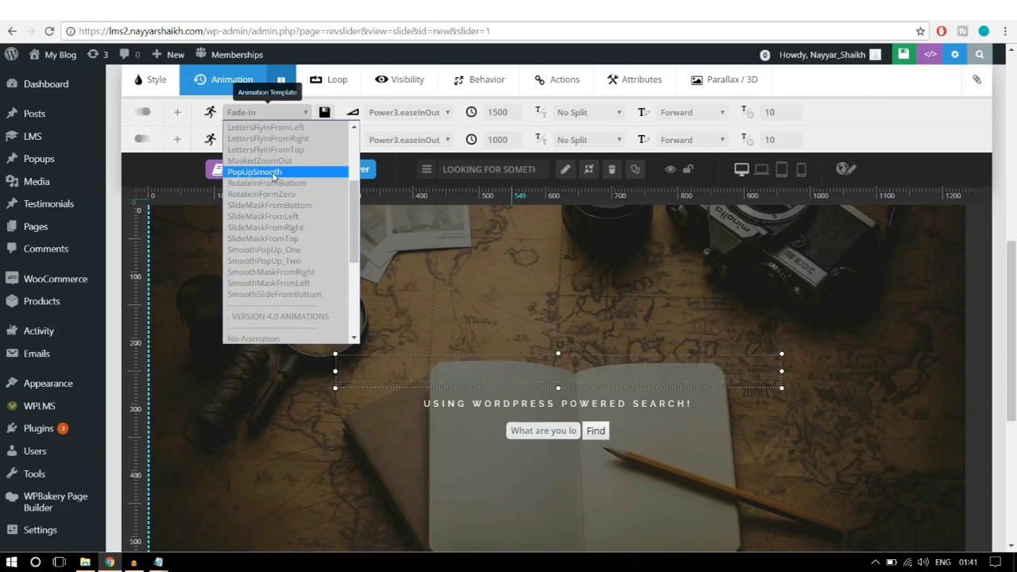
{"action": "left_click", "coordinate": [254, 172]}
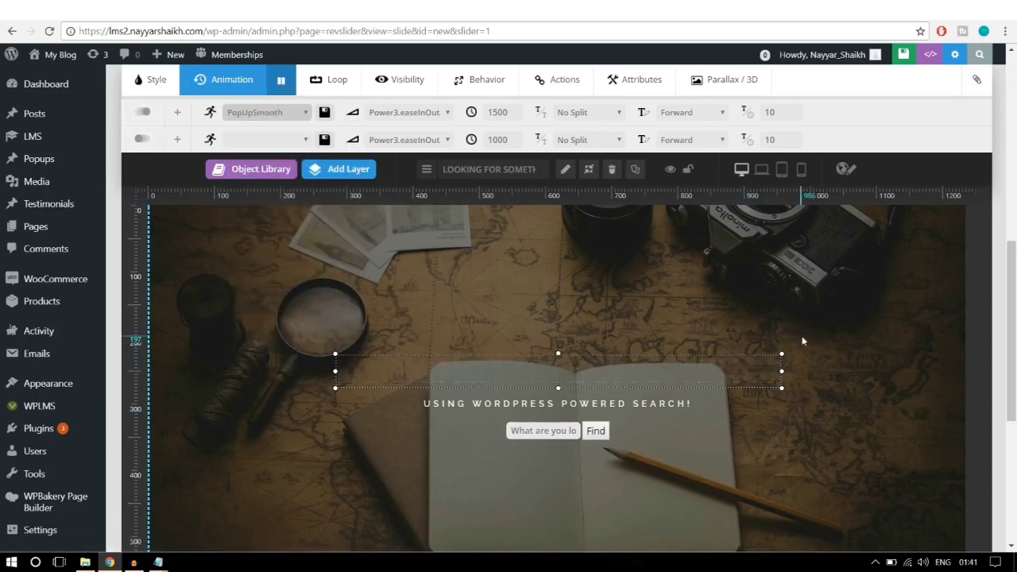
Step: Apply the LettersFlyInFromBottom animation to the USING WORDPRESS POWERED SEARCH! subheading
{"action": "left_click", "coordinate": [634, 404]}
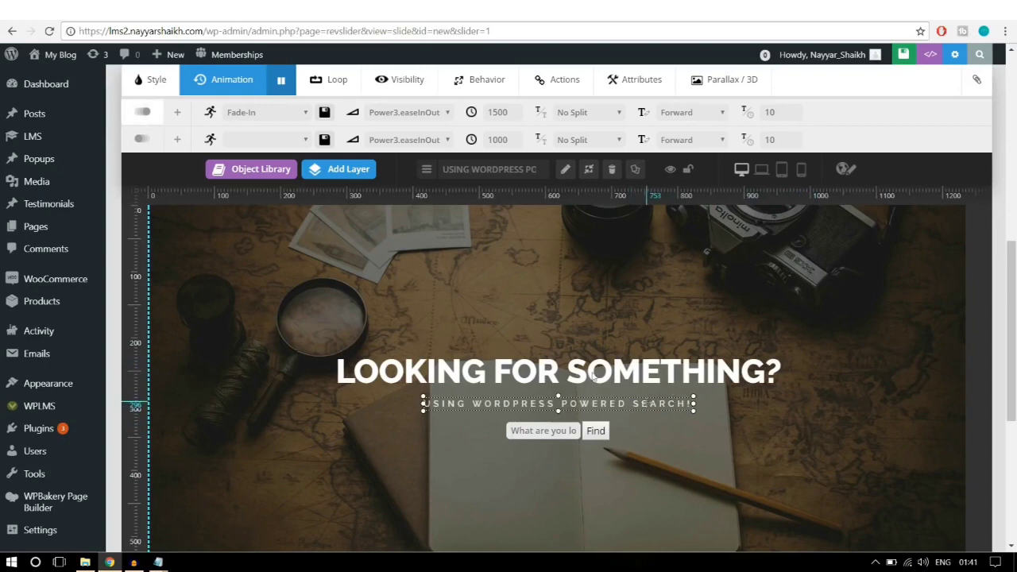
{"action": "left_click", "coordinate": [248, 114]}
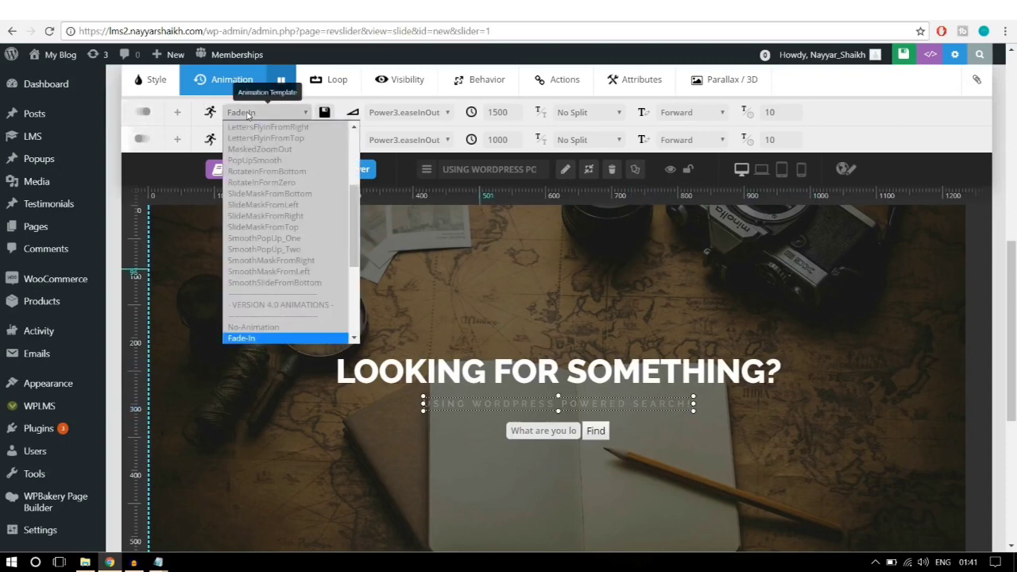
{"action": "scroll", "coordinate": [278, 230], "scroll_direction": "down", "scroll_amount": 5}
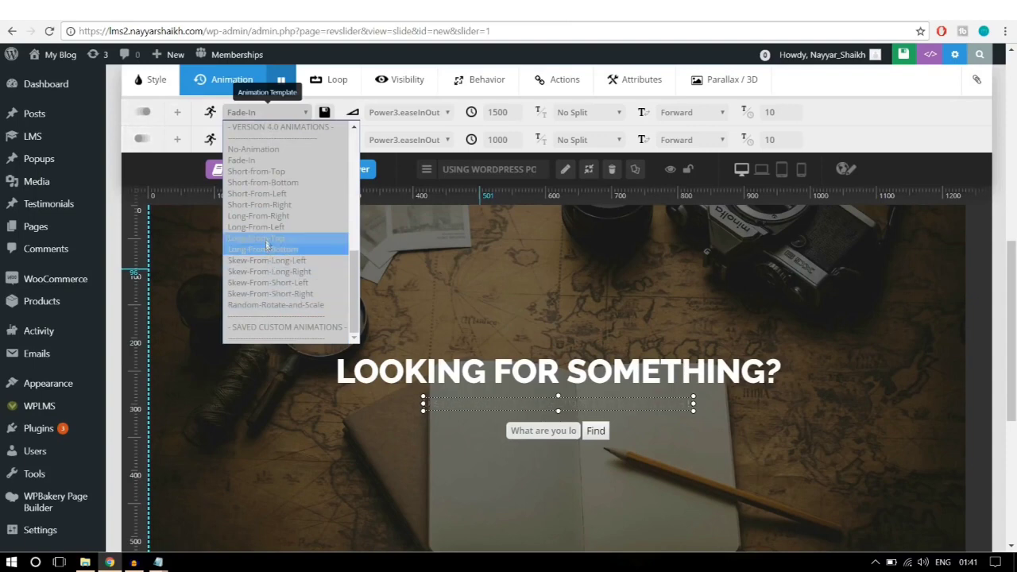
{"action": "scroll", "coordinate": [290, 242], "scroll_direction": "up", "scroll_amount": 5}
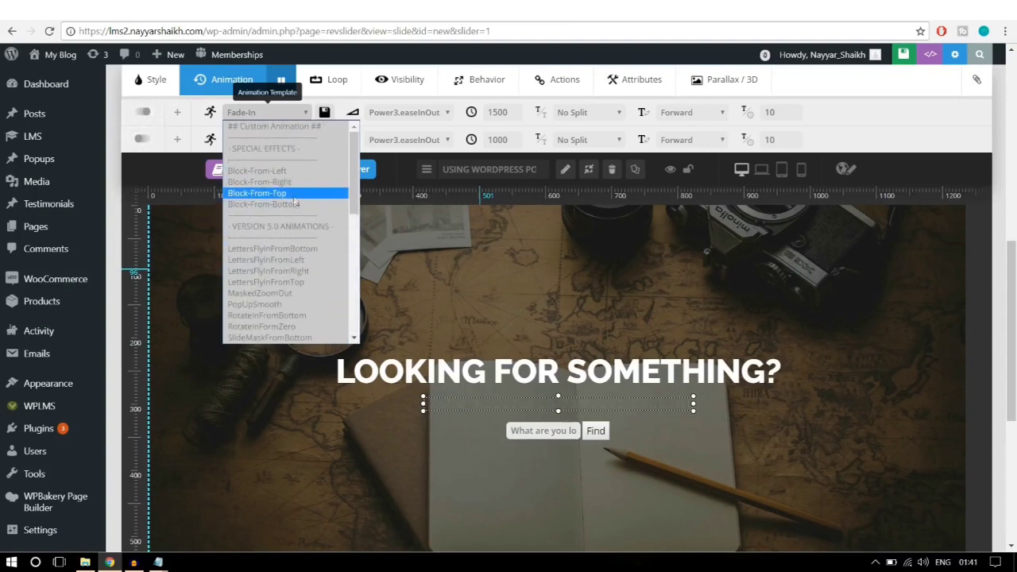
{"action": "left_click", "coordinate": [310, 250]}
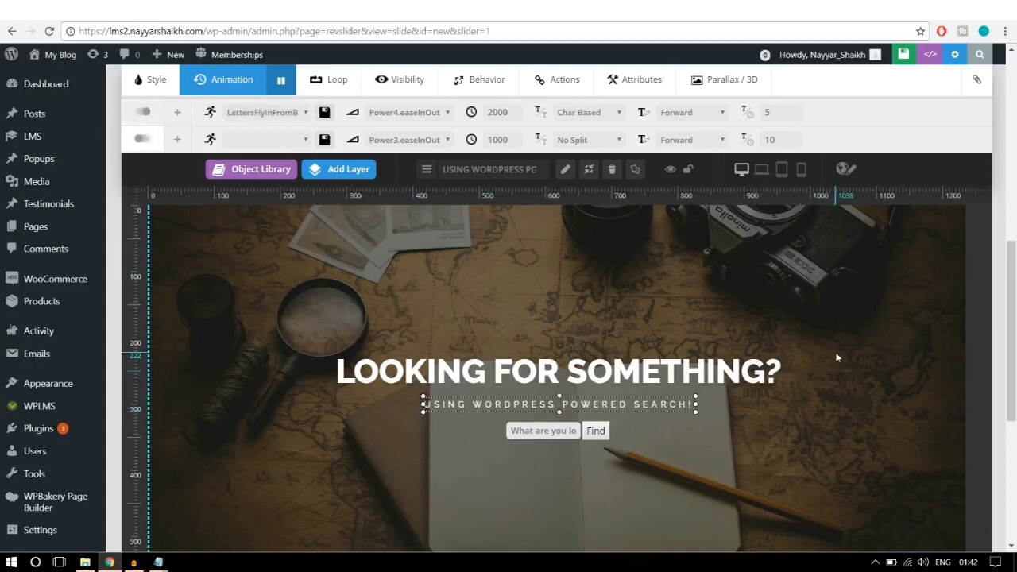
{"action": "left_click", "coordinate": [826, 382]}
Step: Save the slide with its new animation settings
{"action": "scroll", "coordinate": [556, 403], "scroll_direction": "down", "scroll_amount": 5}
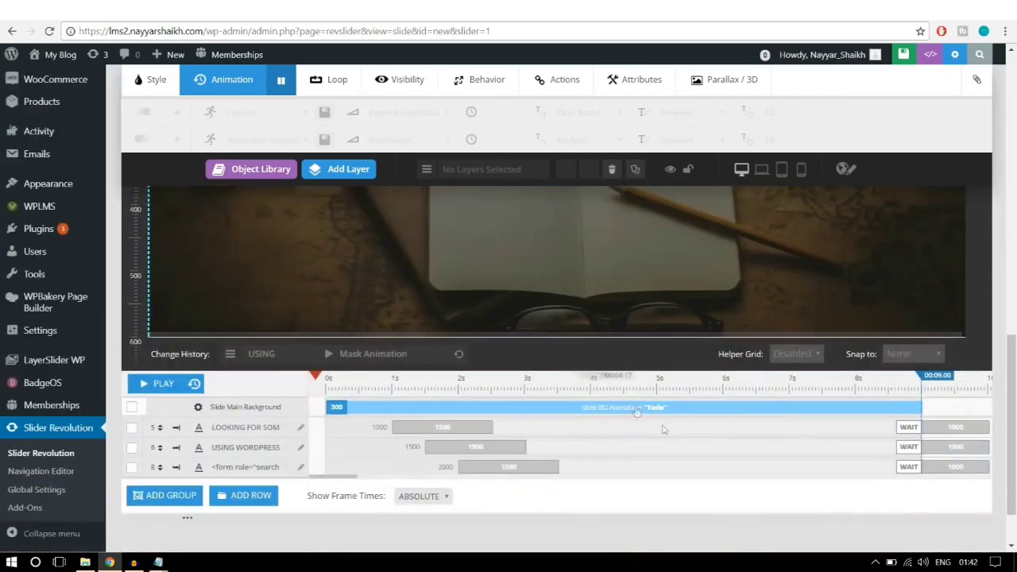
{"action": "scroll", "coordinate": [674, 413], "scroll_direction": "up", "scroll_amount": 5}
{"action": "scroll", "coordinate": [674, 409], "scroll_direction": "up", "scroll_amount": 5}
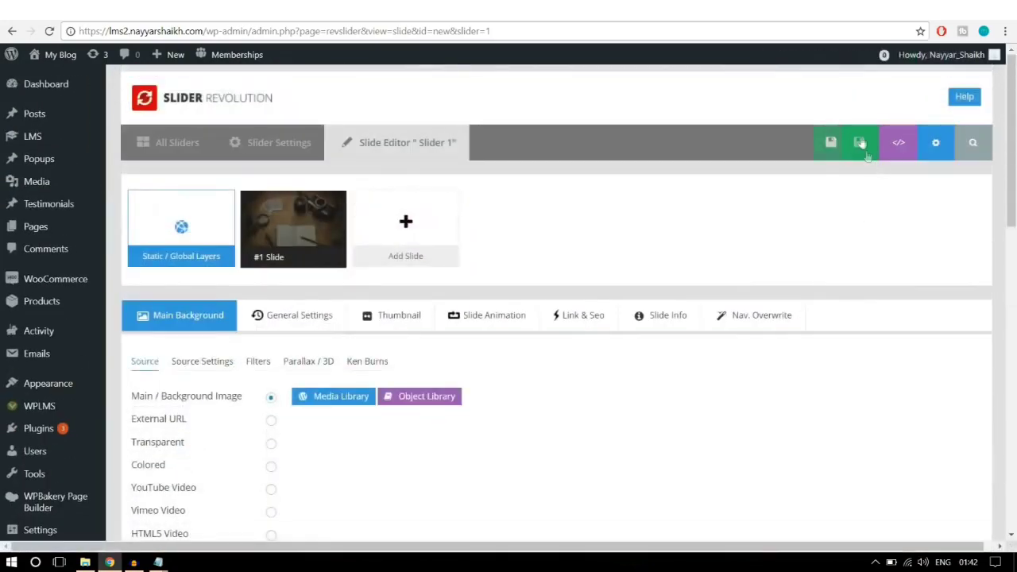
{"action": "left_click", "coordinate": [850, 143]}
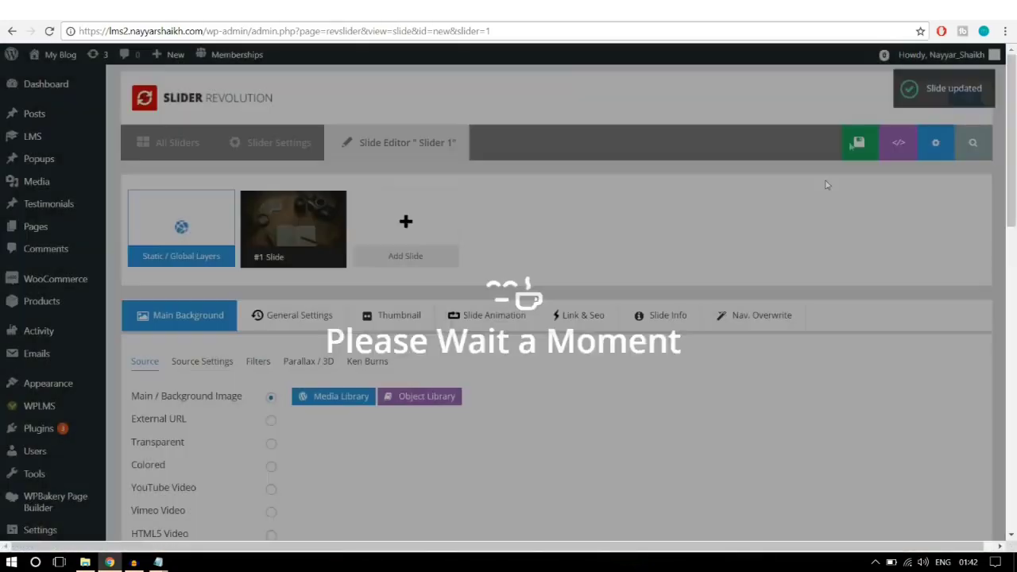
Step: Scroll through the hero sliders on the live homepage to review them
{"action": "scroll", "coordinate": [814, 224], "scroll_direction": "down", "scroll_amount": 7}
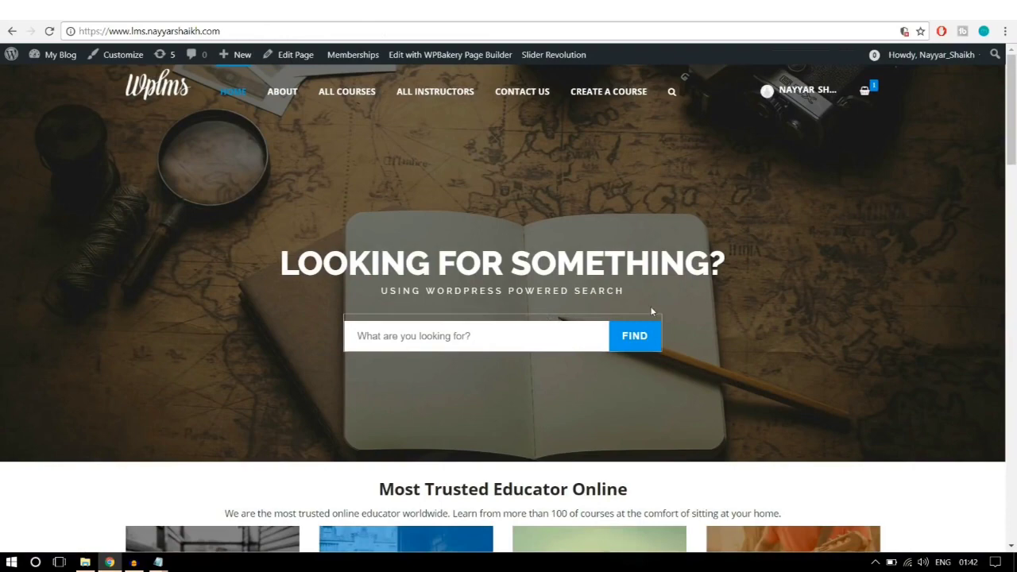
{"action": "scroll", "coordinate": [901, 313], "scroll_direction": "down", "scroll_amount": 2}
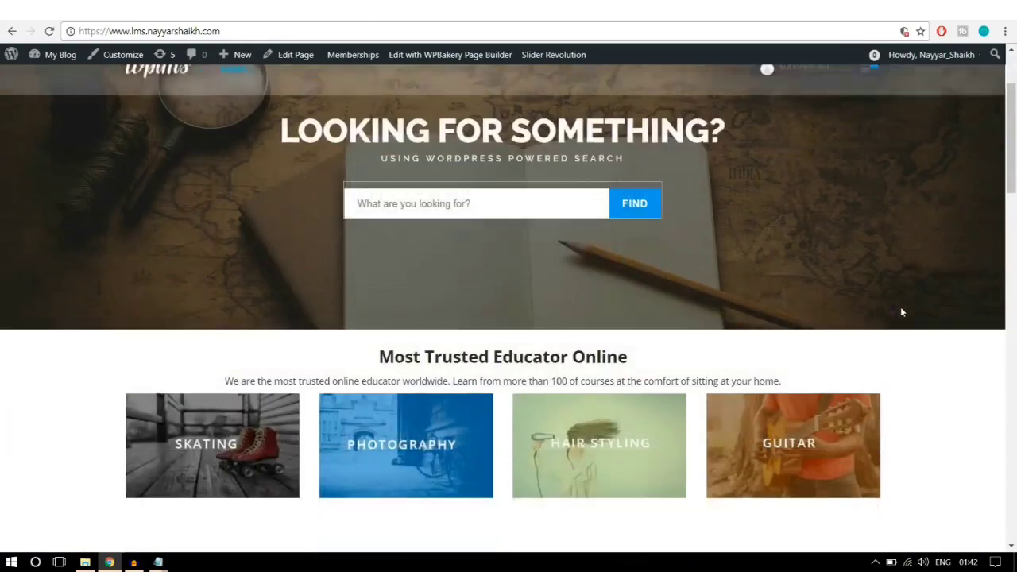
{"action": "scroll", "coordinate": [901, 313], "scroll_direction": "up", "scroll_amount": 2}
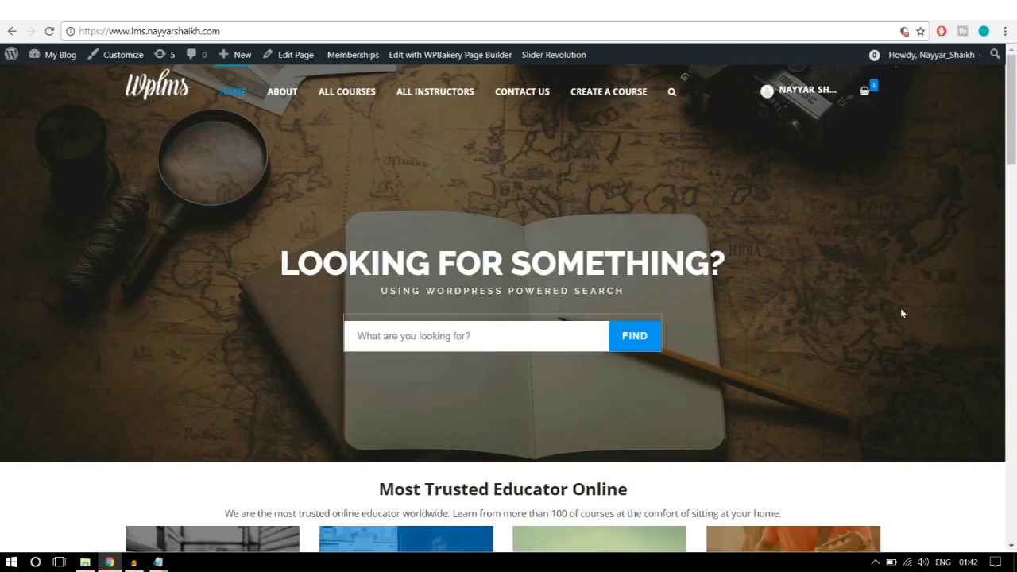
{"action": "scroll", "coordinate": [901, 311], "scroll_direction": "down", "scroll_amount": 5}
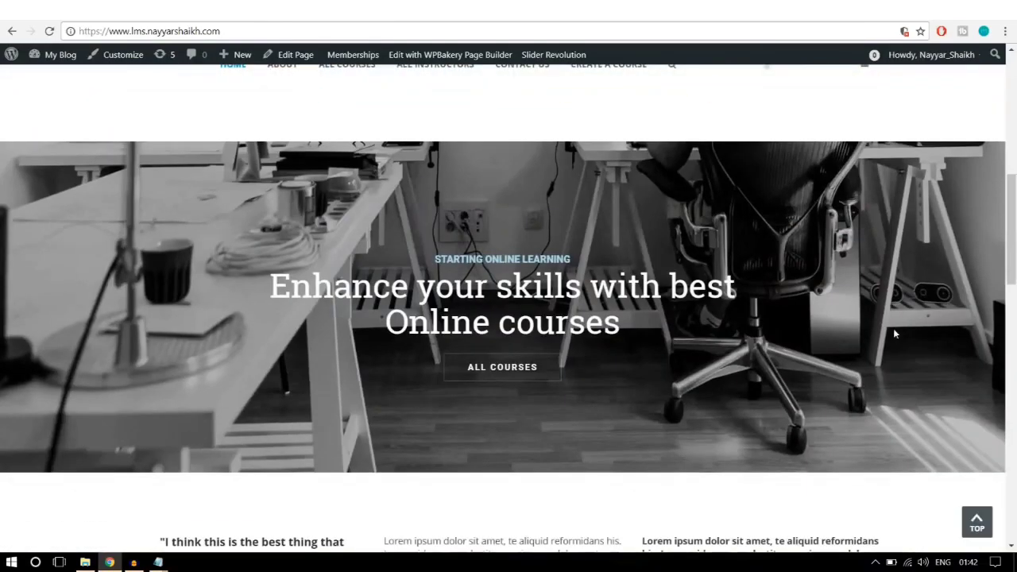
{"action": "scroll", "coordinate": [893, 334], "scroll_direction": "down", "scroll_amount": 1}
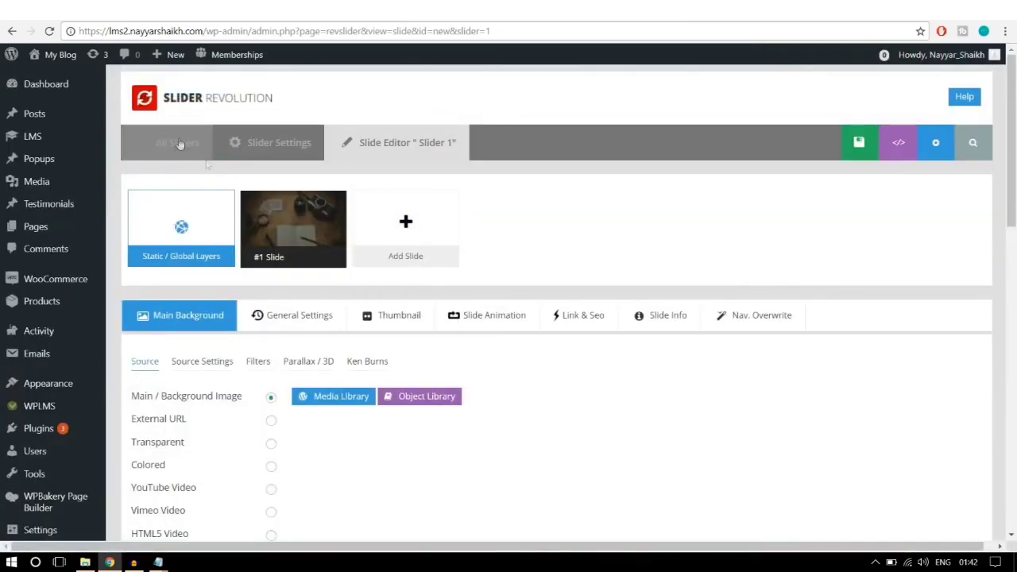
Step: Start a new slider from the sliders list and enter 'slider' as its title
{"action": "left_click", "coordinate": [175, 146]}
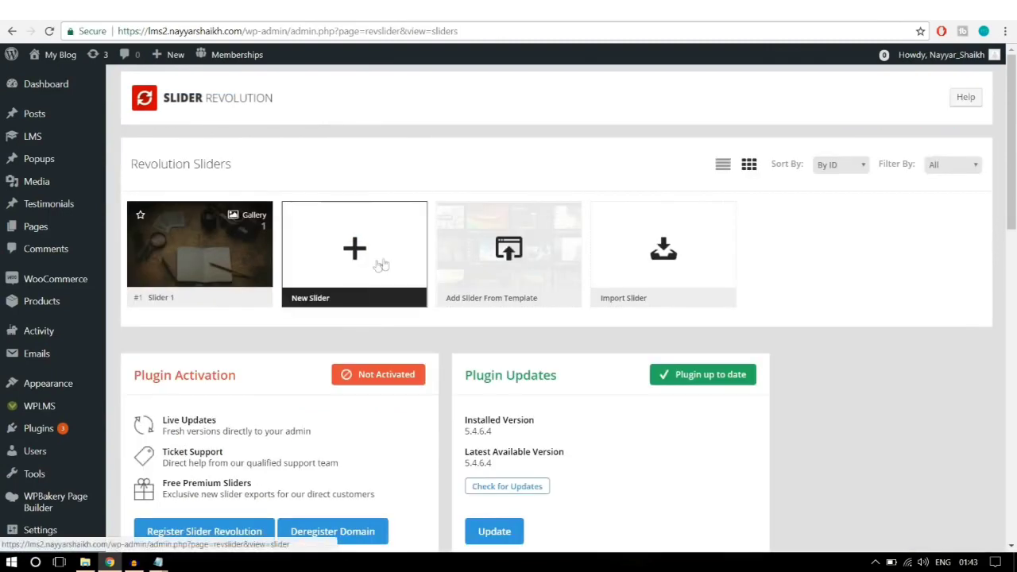
{"action": "left_click", "coordinate": [346, 281]}
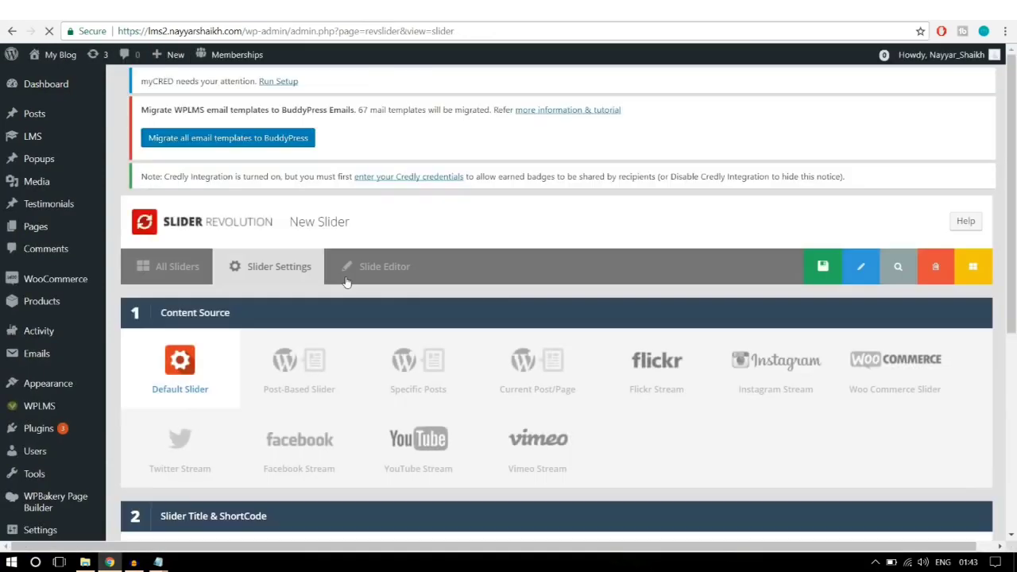
{"action": "scroll", "coordinate": [318, 355], "scroll_direction": "down", "scroll_amount": 1}
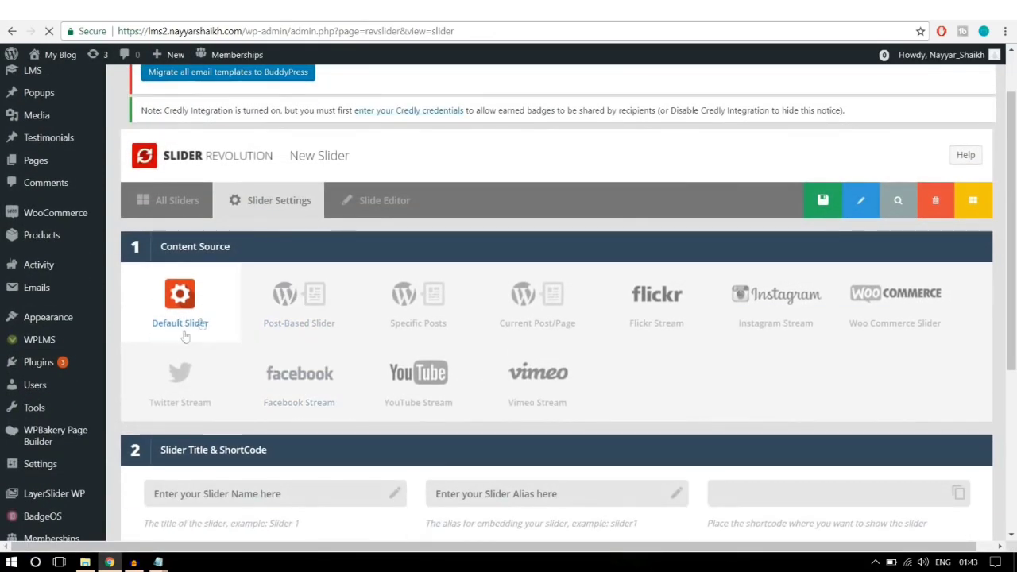
{"action": "scroll", "coordinate": [205, 306], "scroll_direction": "down", "scroll_amount": 3}
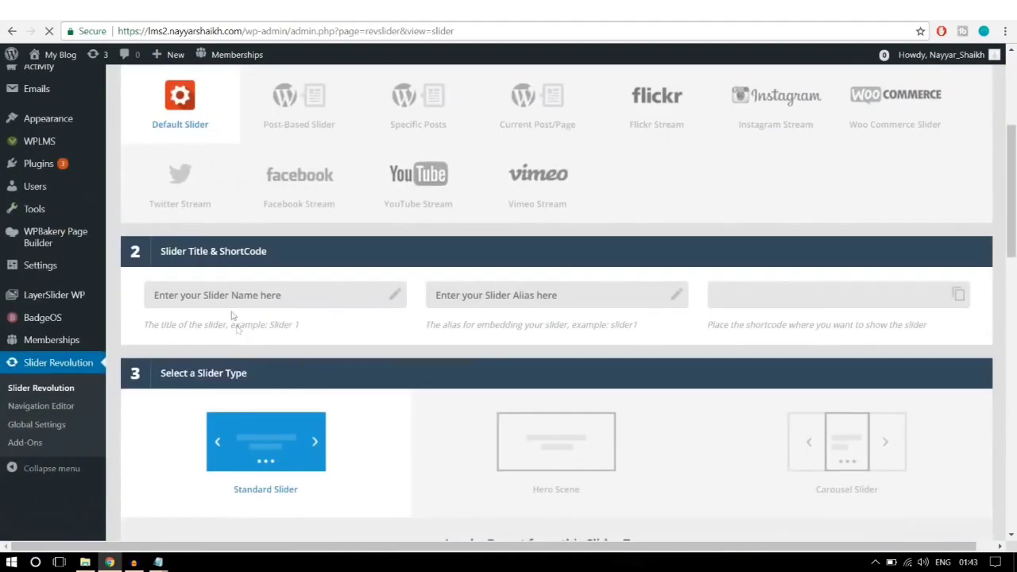
{"action": "scroll", "coordinate": [354, 294], "scroll_direction": "up", "scroll_amount": 2}
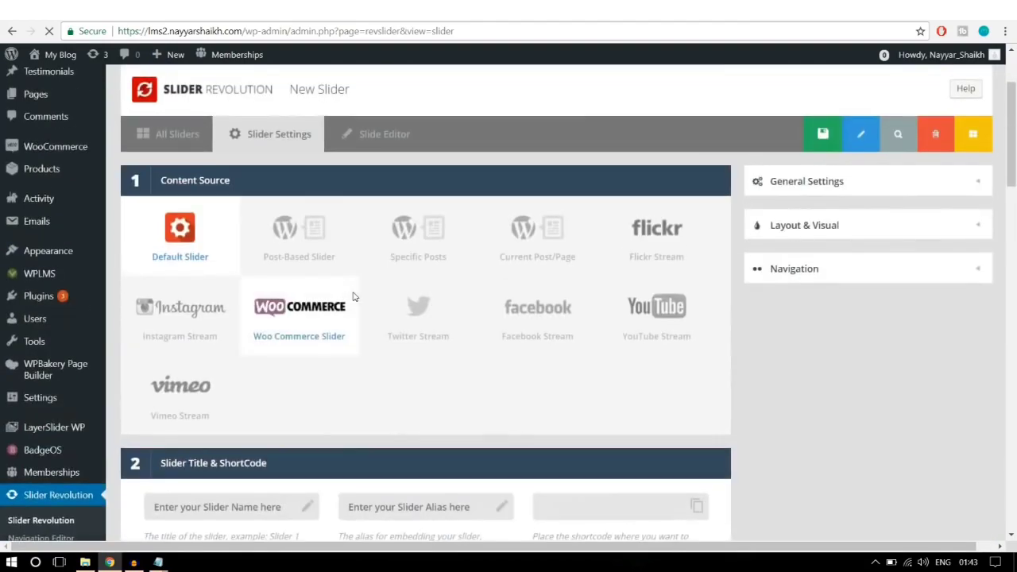
{"action": "scroll", "coordinate": [366, 288], "scroll_direction": "down", "scroll_amount": 4}
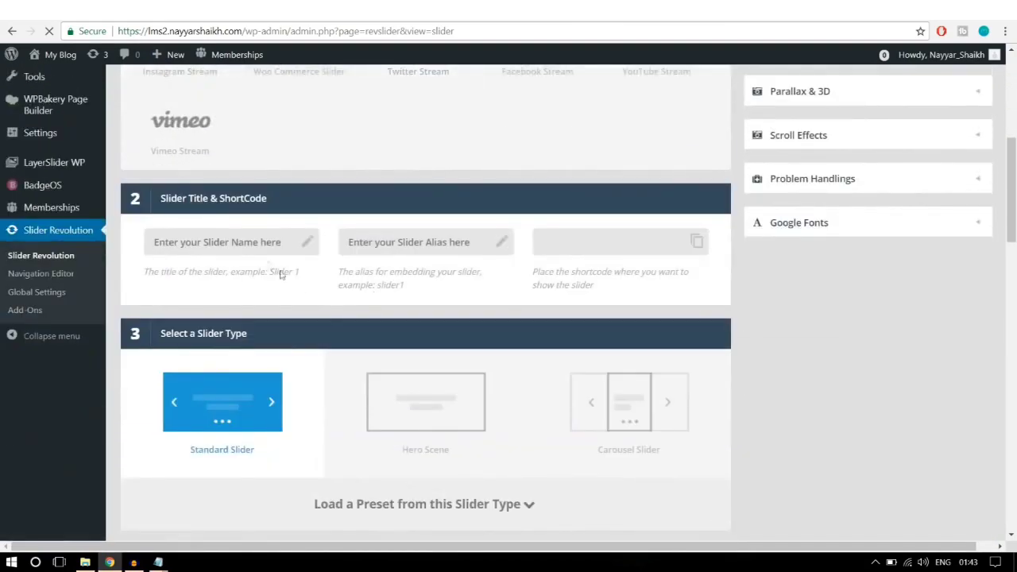
{"action": "left_click", "coordinate": [264, 247]}
{"action": "type", "text": "sli"}
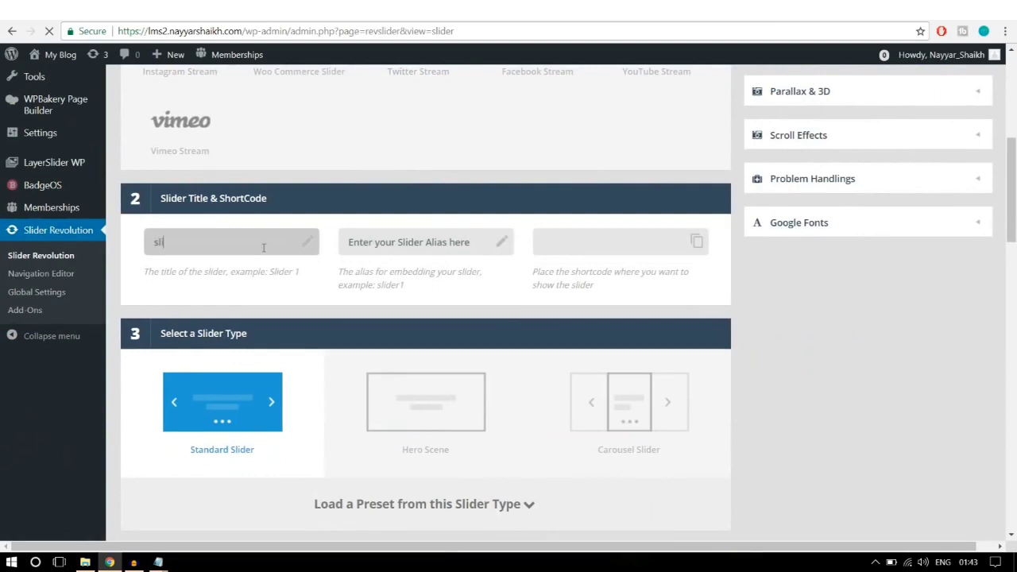
{"action": "type", "text": "der2"}
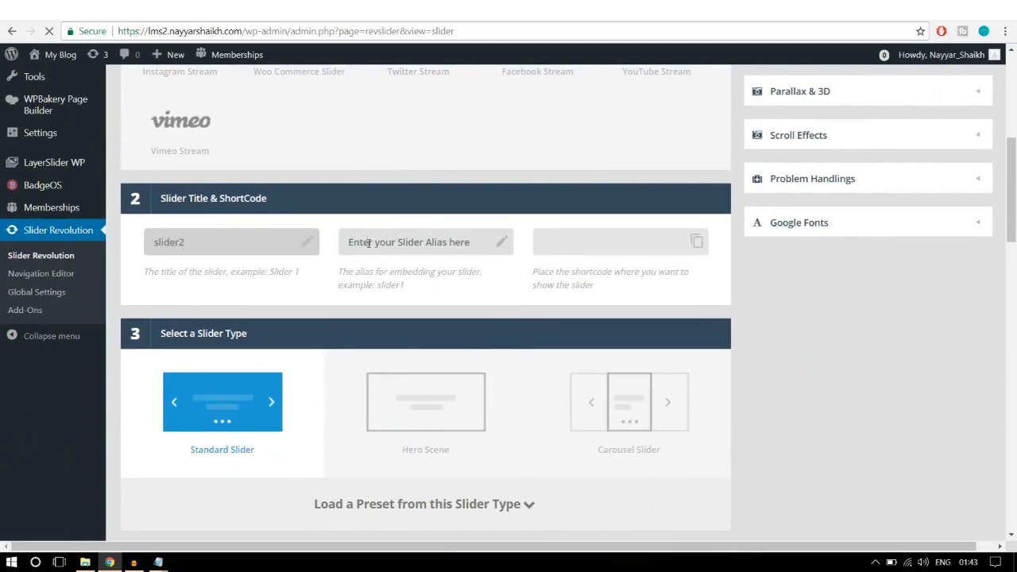
Step: Set the slider alias to 'slider' and choose the Full-Width slide layout
{"action": "left_click", "coordinate": [369, 243]}
{"action": "type", "text": "slider"}
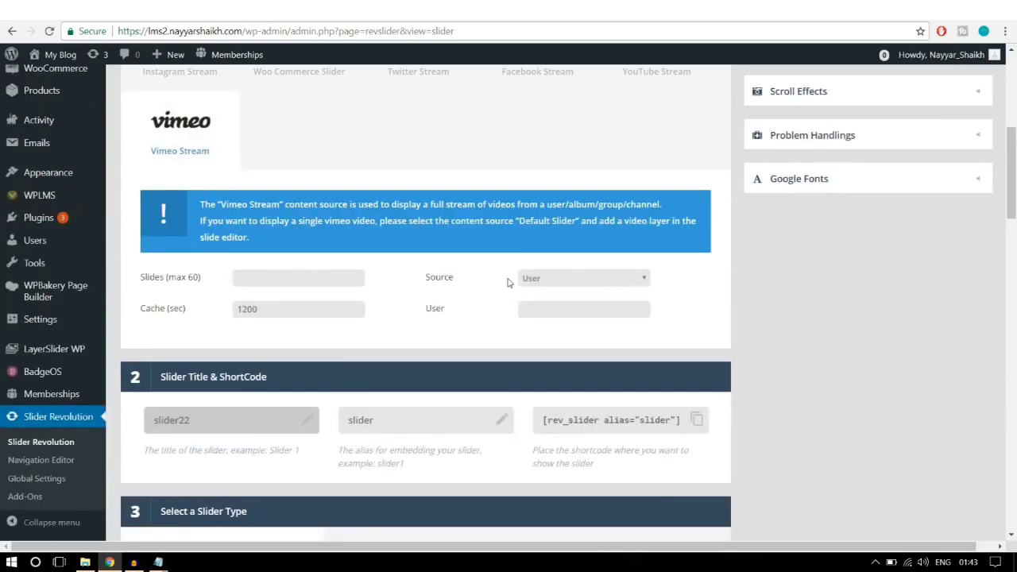
{"action": "scroll", "coordinate": [508, 282], "scroll_direction": "down", "scroll_amount": 5}
{"action": "scroll", "coordinate": [250, 245], "scroll_direction": "down", "scroll_amount": 2}
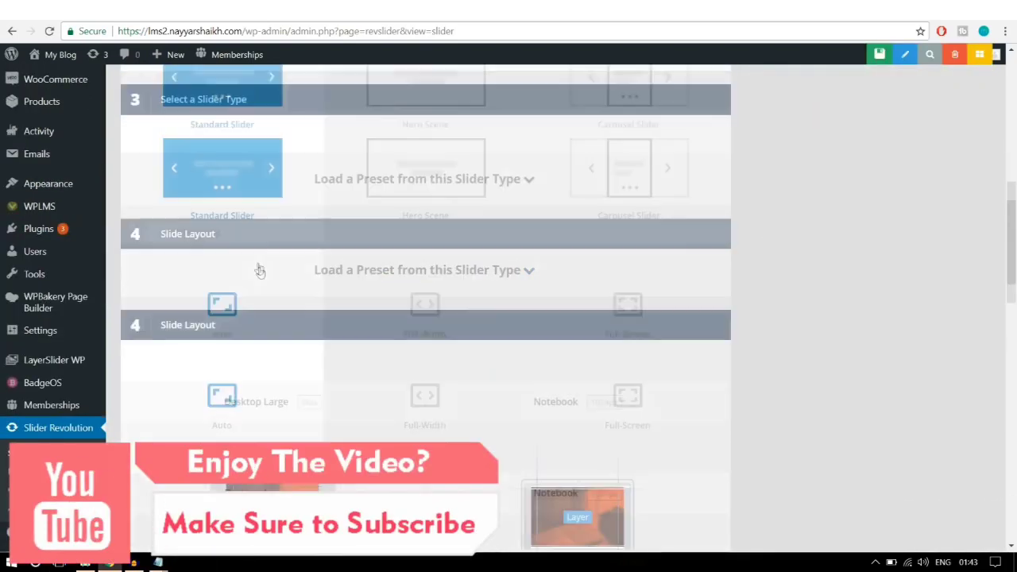
{"action": "left_click", "coordinate": [390, 243]}
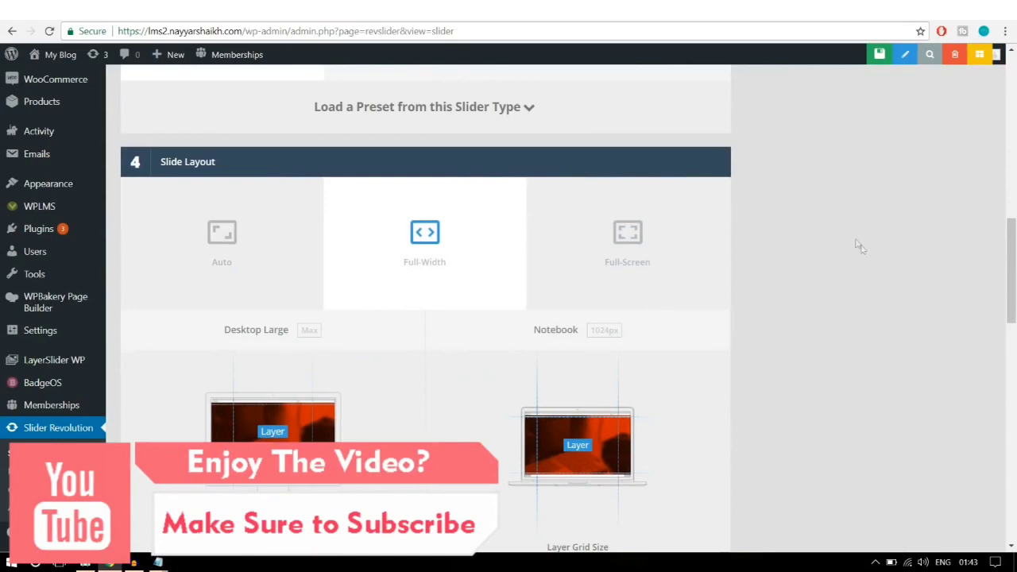
{"action": "scroll", "coordinate": [862, 248], "scroll_direction": "down", "scroll_amount": 5}
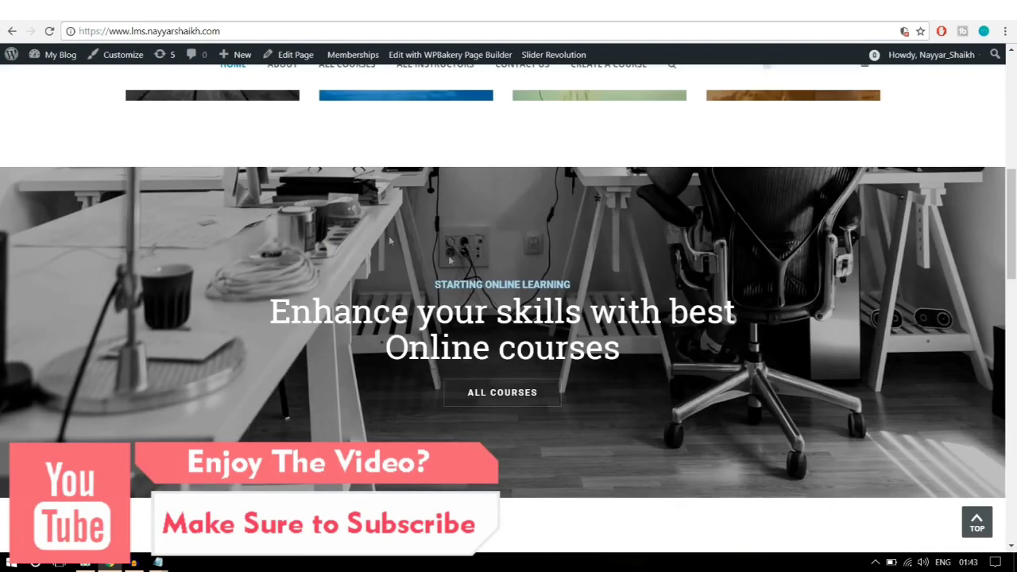
Step: Change the Desktop Large grid height from 868 to 500px
{"action": "scroll", "coordinate": [531, 483], "scroll_direction": "up", "scroll_amount": 5}
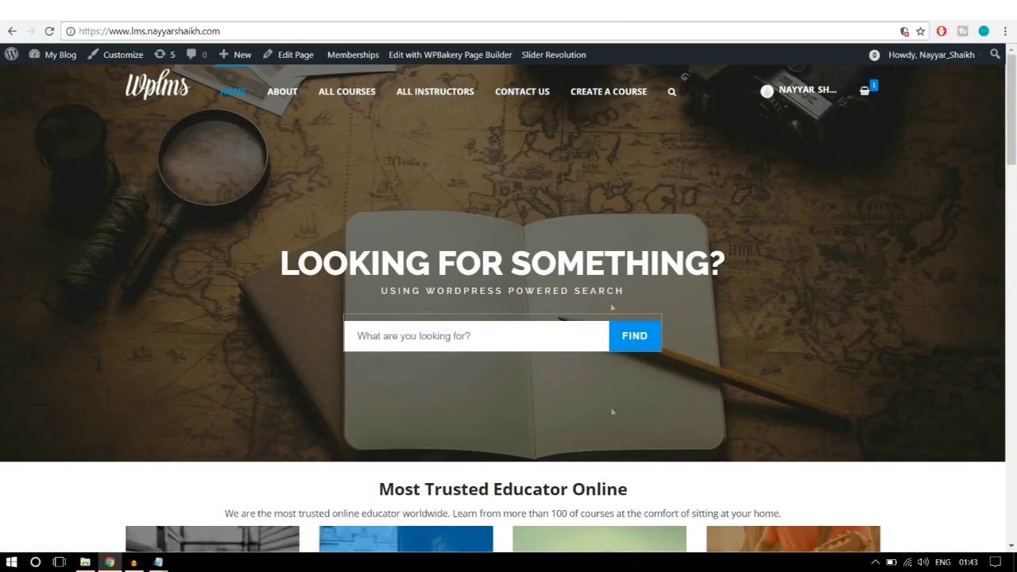
{"action": "scroll", "coordinate": [581, 347], "scroll_direction": "down", "scroll_amount": 5}
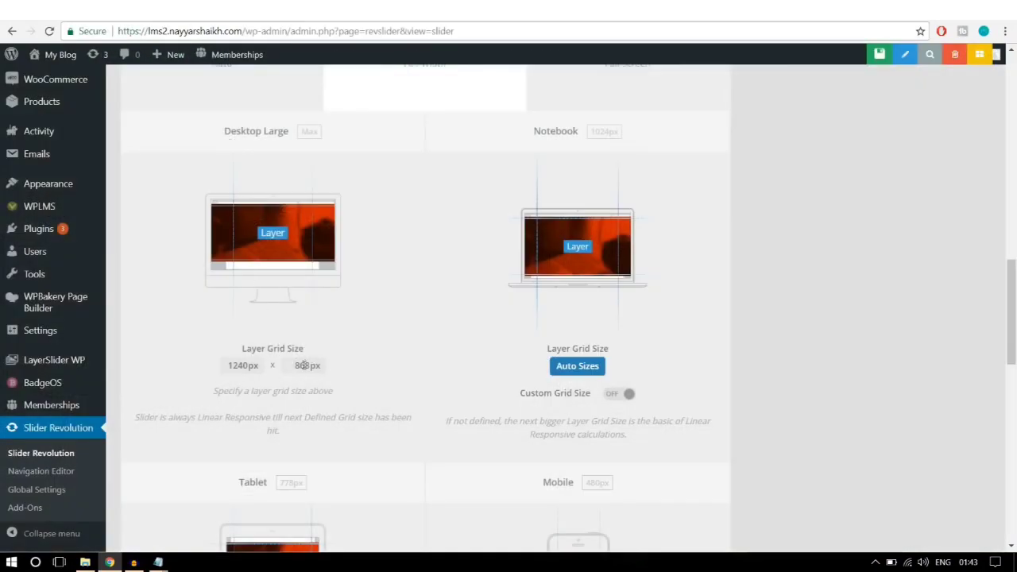
{"action": "double_click", "coordinate": [304, 365]}
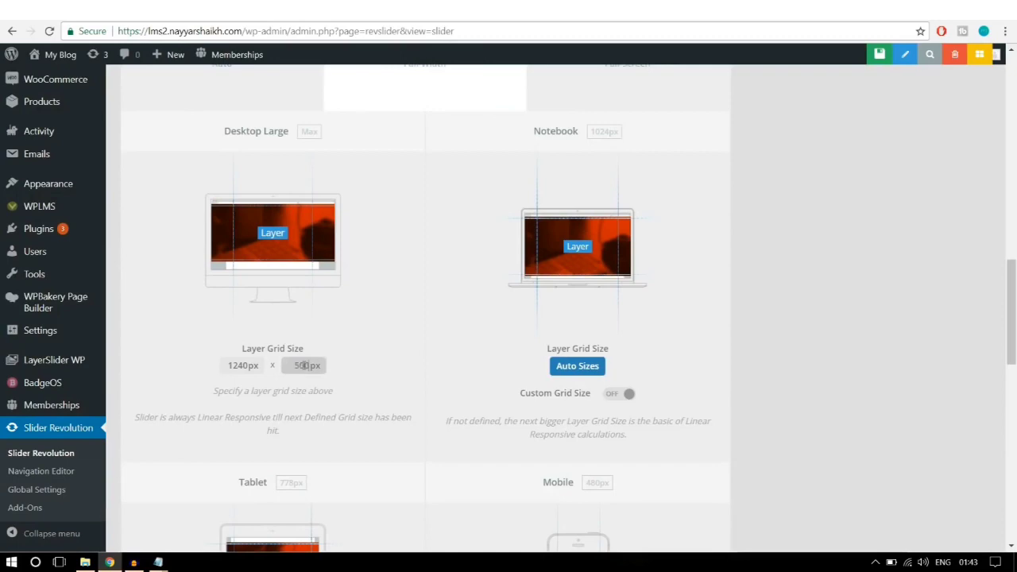
{"action": "left_click", "coordinate": [379, 352]}
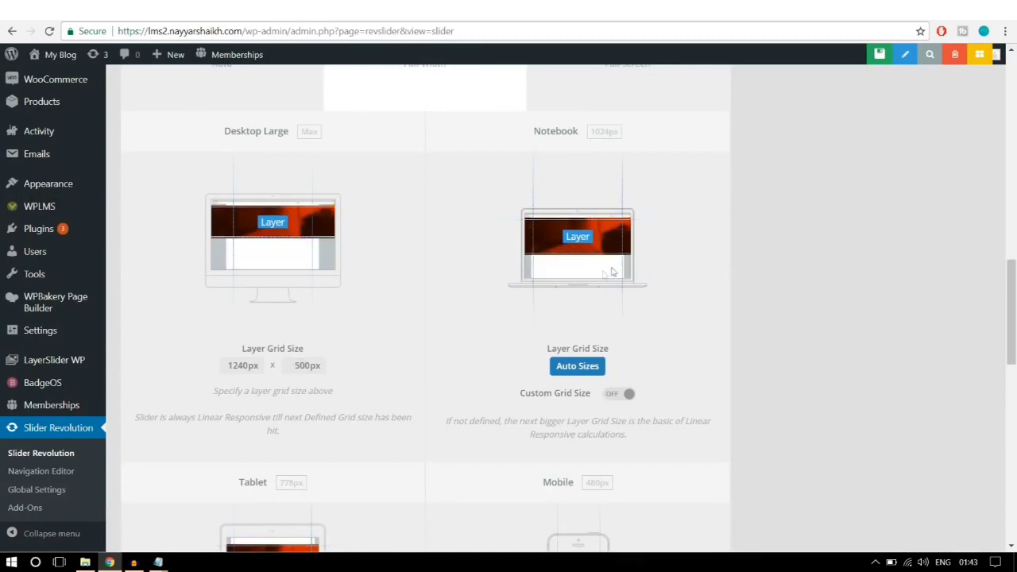
Step: Save the new slider's settings
{"action": "scroll", "coordinate": [660, 318], "scroll_direction": "down", "scroll_amount": 4}
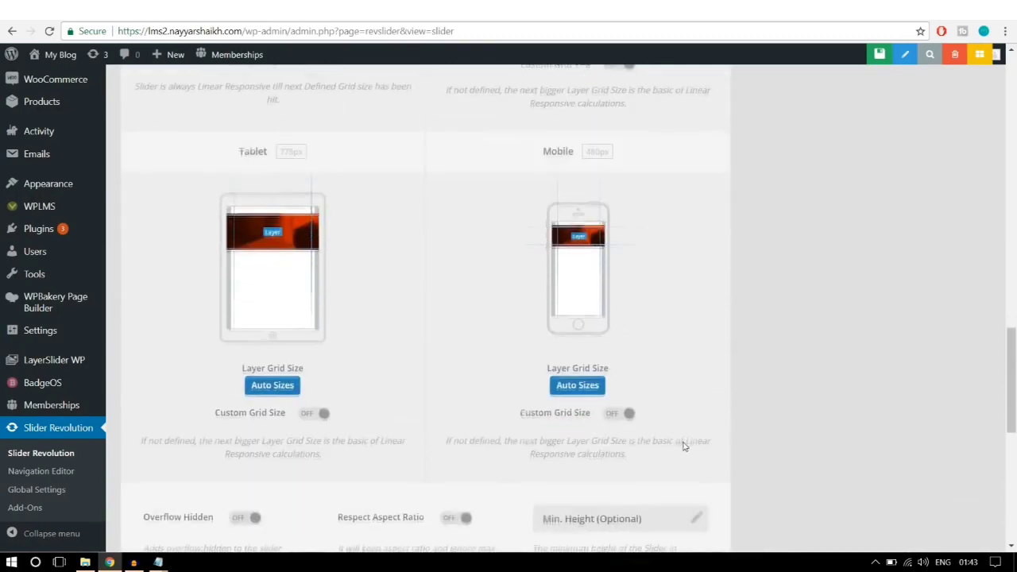
{"action": "scroll", "coordinate": [682, 445], "scroll_direction": "up", "scroll_amount": 5}
{"action": "scroll", "coordinate": [681, 445], "scroll_direction": "down", "scroll_amount": 1}
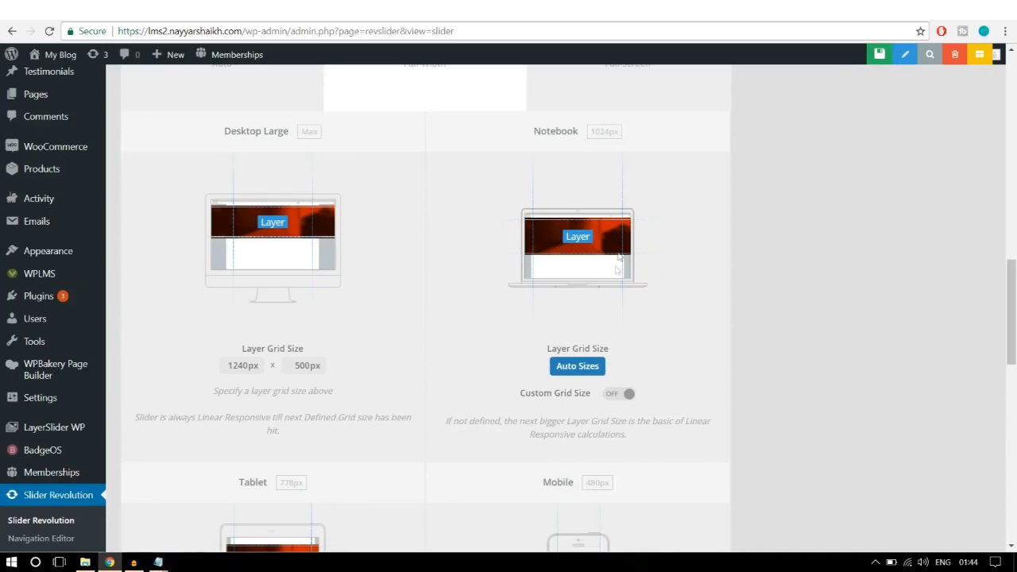
{"action": "scroll", "coordinate": [646, 302], "scroll_direction": "down", "scroll_amount": 3}
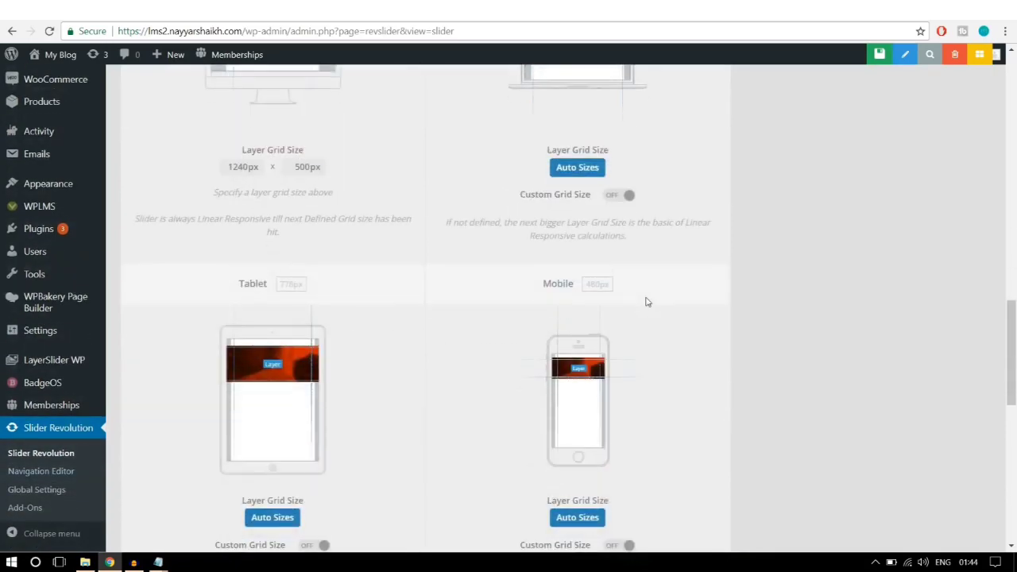
{"action": "scroll", "coordinate": [645, 300], "scroll_direction": "down", "scroll_amount": 2}
{"action": "scroll", "coordinate": [715, 295], "scroll_direction": "down", "scroll_amount": 3}
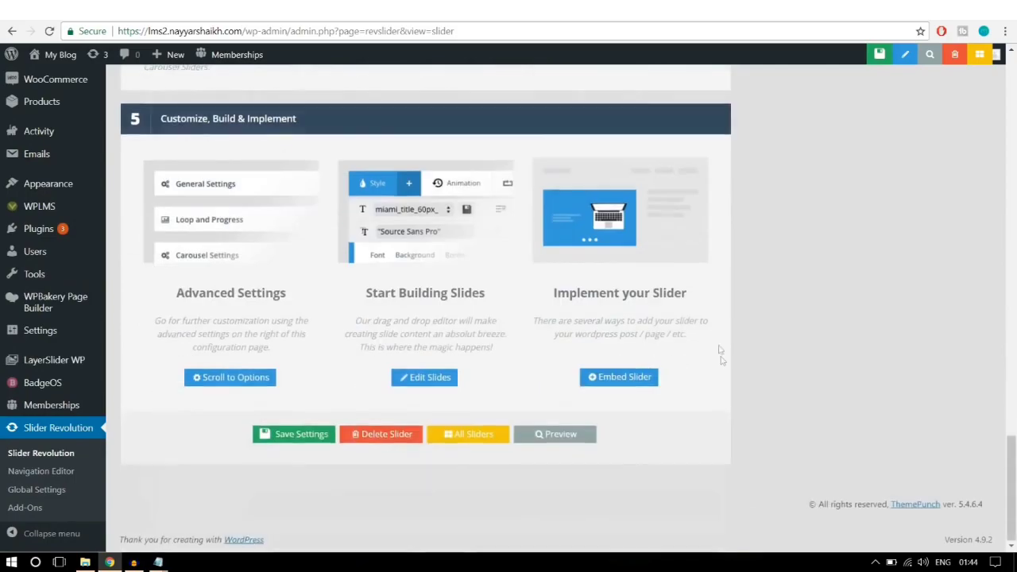
{"action": "scroll", "coordinate": [722, 361], "scroll_direction": "up", "scroll_amount": 15}
{"action": "scroll", "coordinate": [721, 365], "scroll_direction": "up", "scroll_amount": 4}
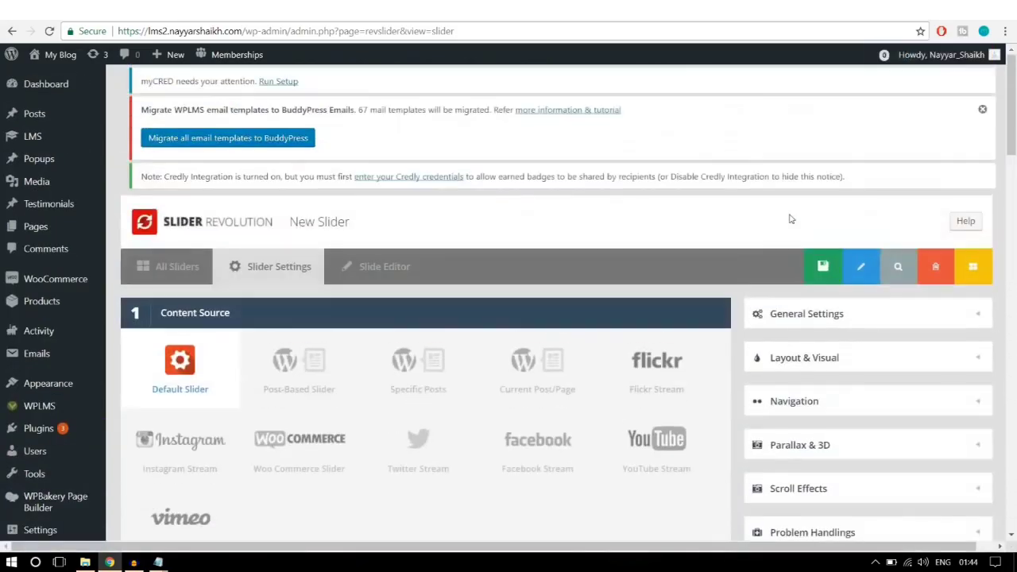
{"action": "left_click", "coordinate": [812, 277]}
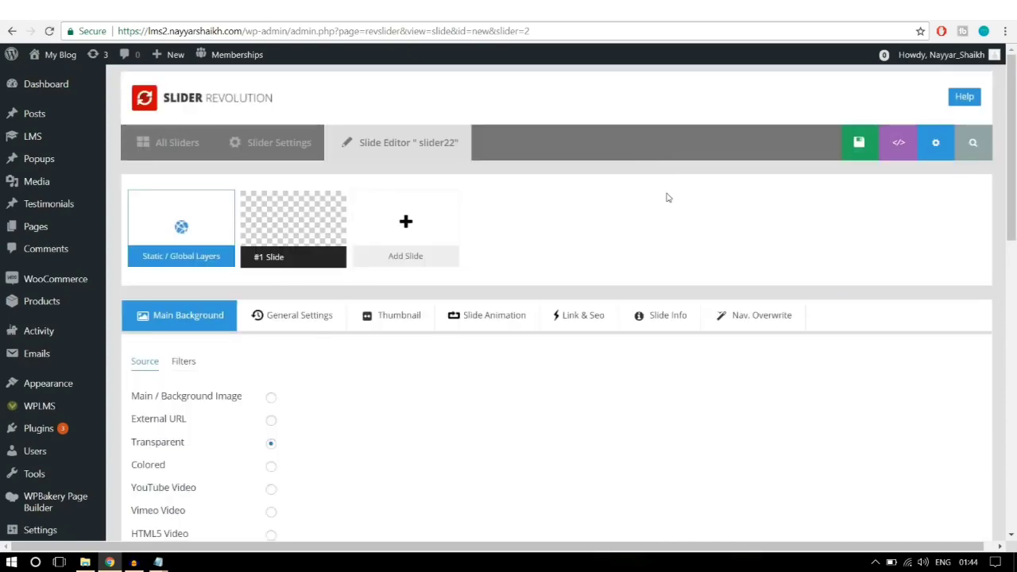
Step: Upload main2.jpg via the Media Library and insert it as the slide's main background image
{"action": "scroll", "coordinate": [668, 198], "scroll_direction": "down", "scroll_amount": 2}
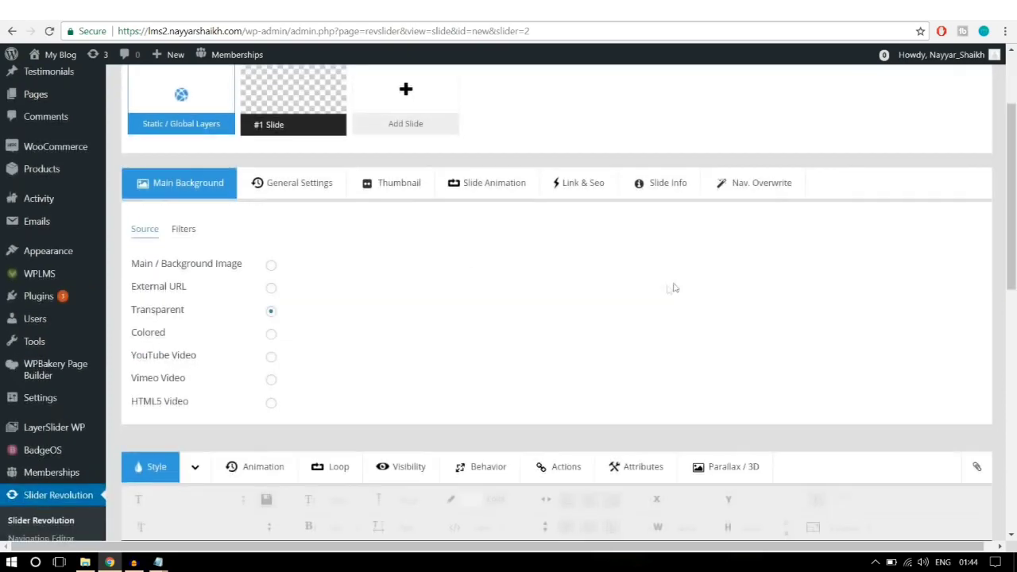
{"action": "left_click", "coordinate": [271, 267]}
{"action": "left_click", "coordinate": [323, 266]}
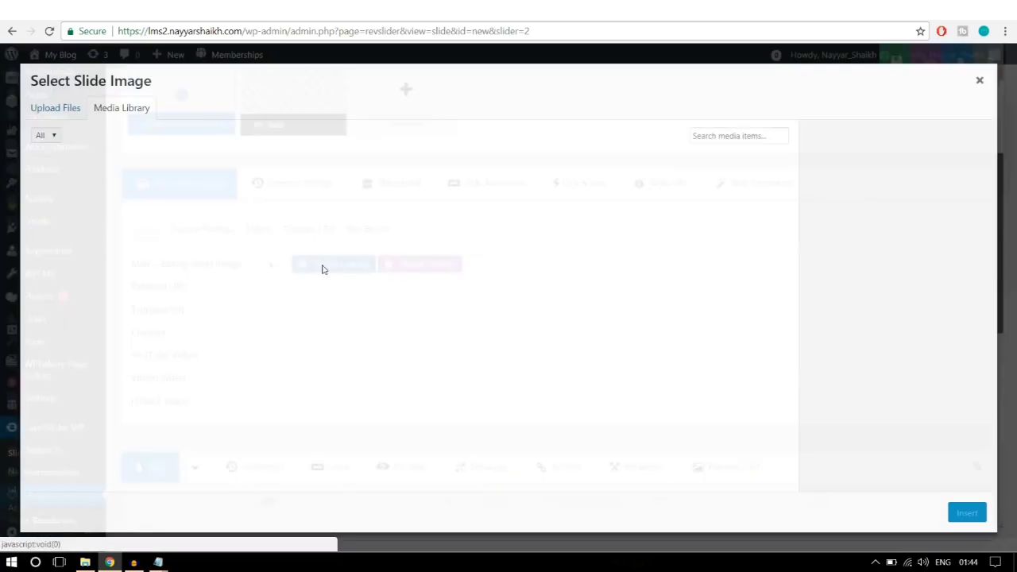
{"action": "left_click", "coordinate": [68, 108]}
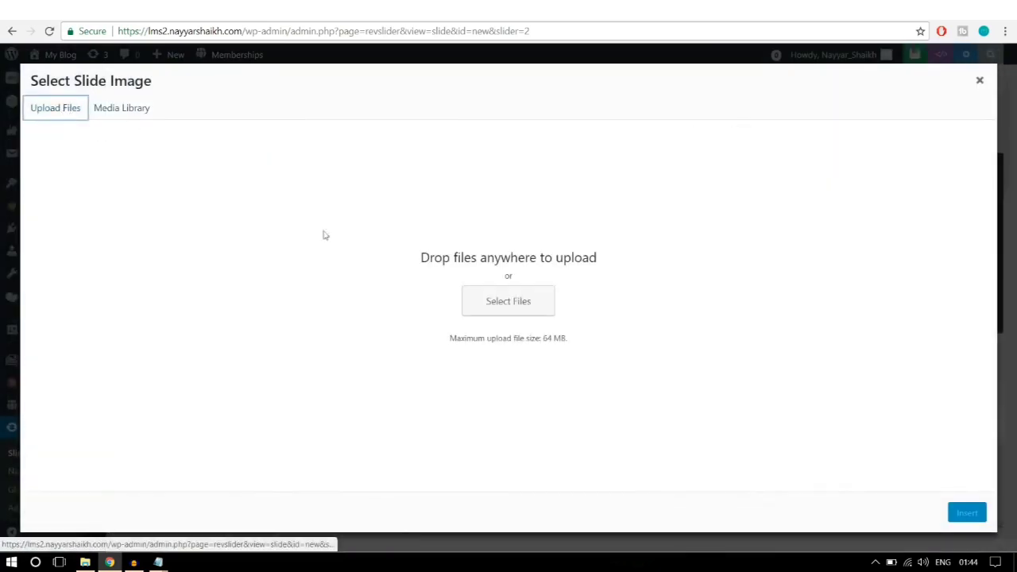
{"action": "left_click", "coordinate": [505, 314]}
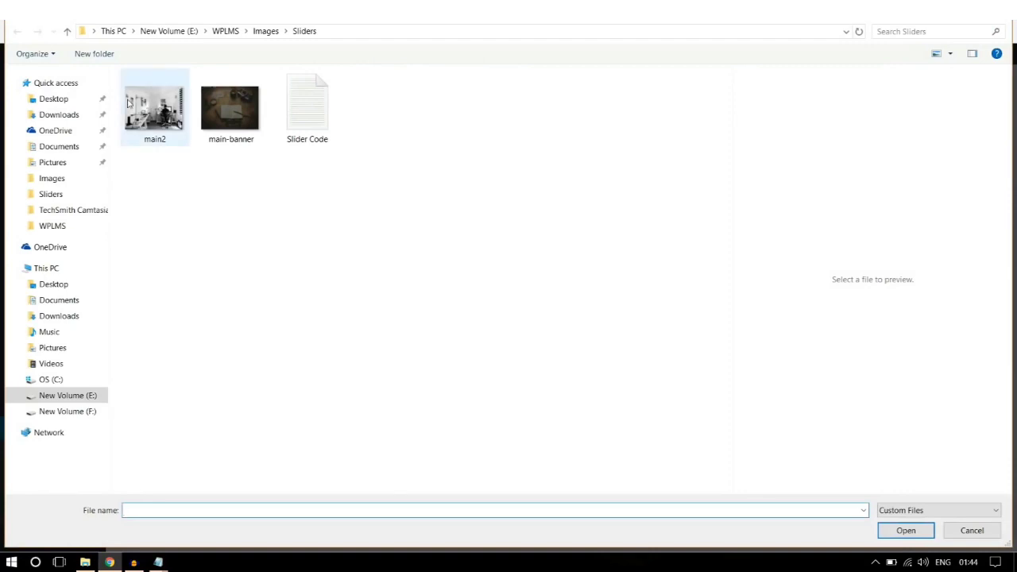
{"action": "left_click", "coordinate": [155, 108]}
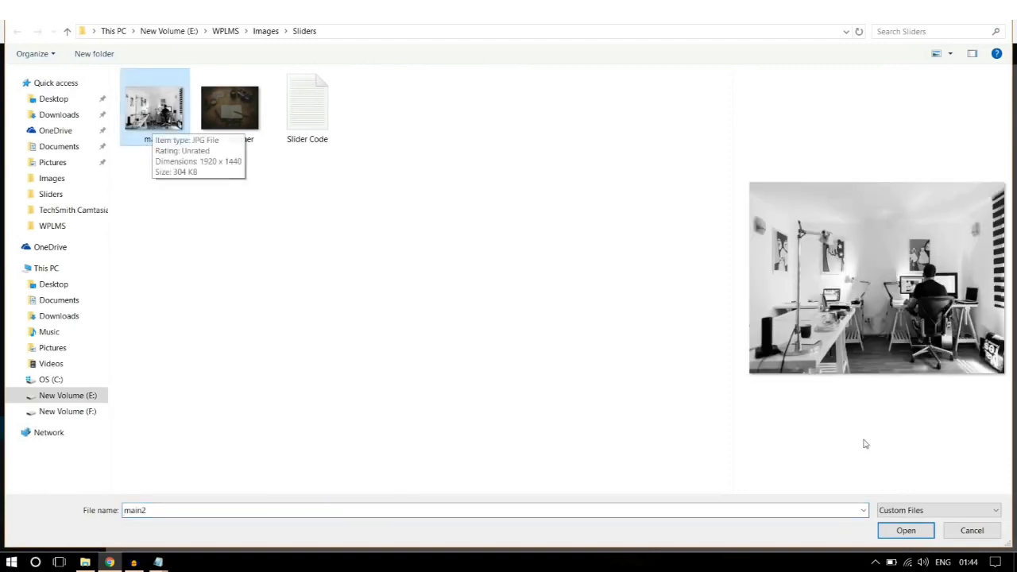
{"action": "left_click", "coordinate": [916, 534]}
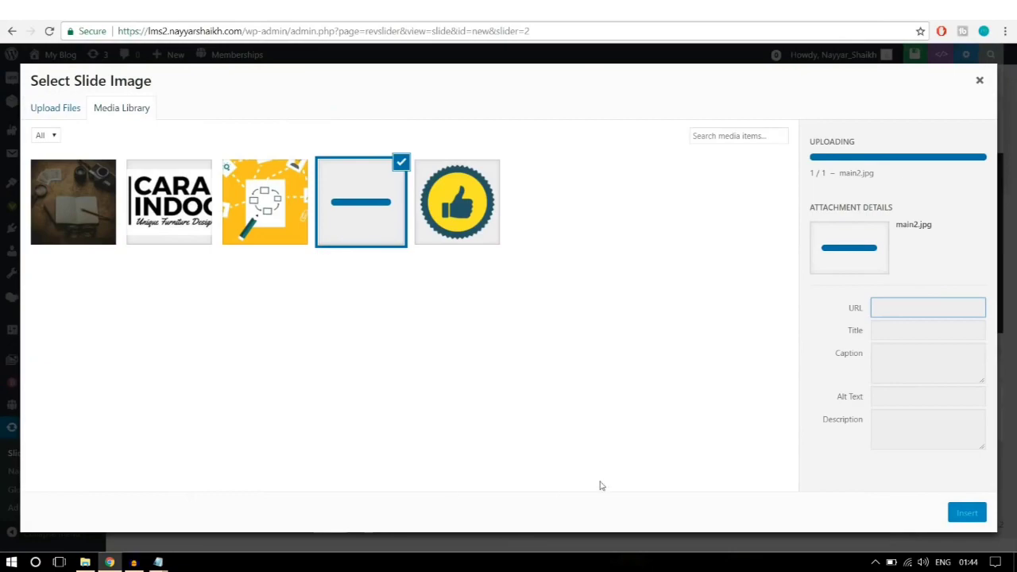
{"action": "left_click", "coordinate": [966, 514]}
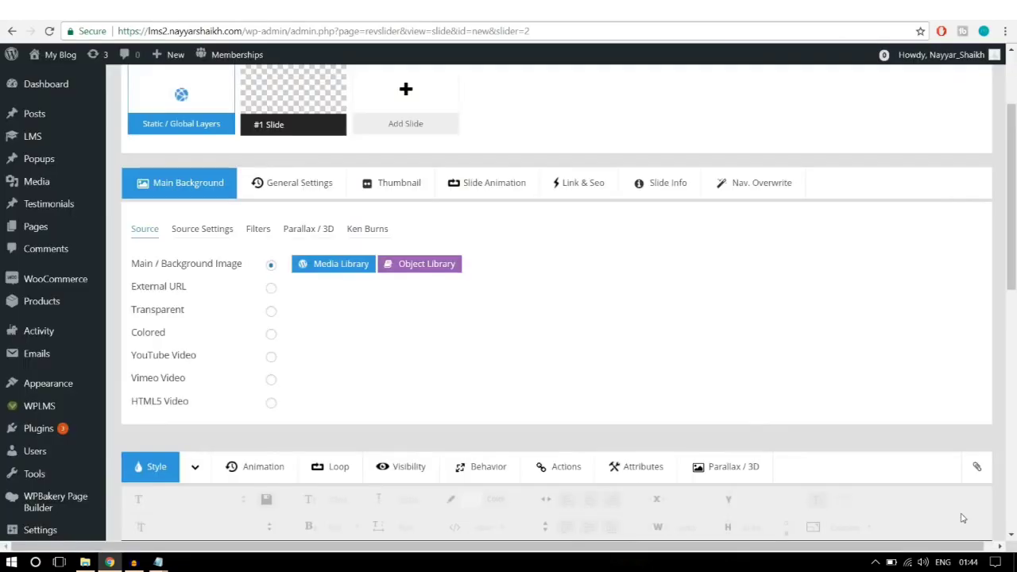
Step: Add a text layer whose caption reads 'STARTING ONLINE LEARNING'
{"action": "scroll", "coordinate": [835, 320], "scroll_direction": "down", "scroll_amount": 5}
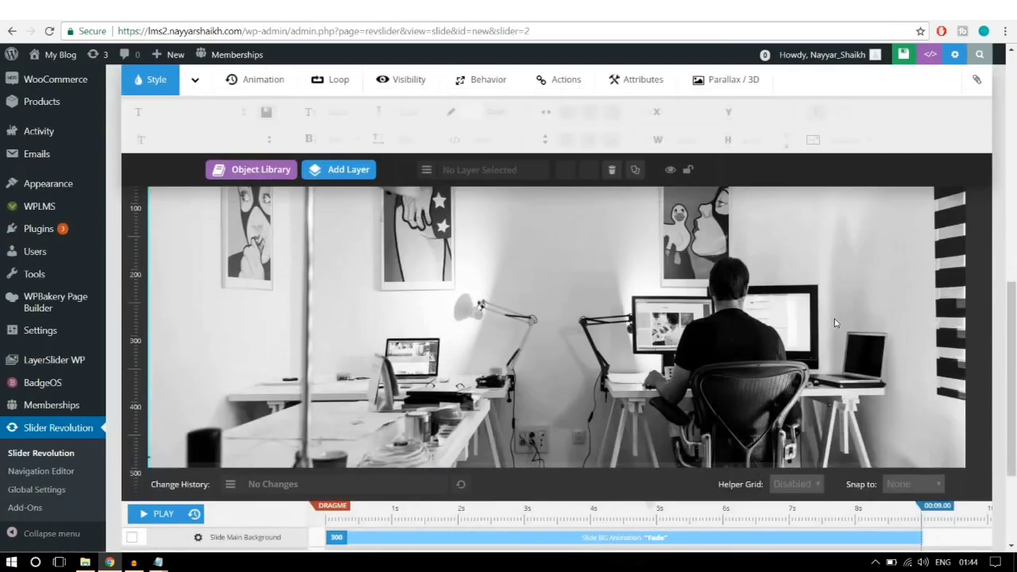
{"action": "scroll", "coordinate": [656, 316], "scroll_direction": "up", "scroll_amount": 3}
{"action": "scroll", "coordinate": [877, 315], "scroll_direction": "down", "scroll_amount": 1}
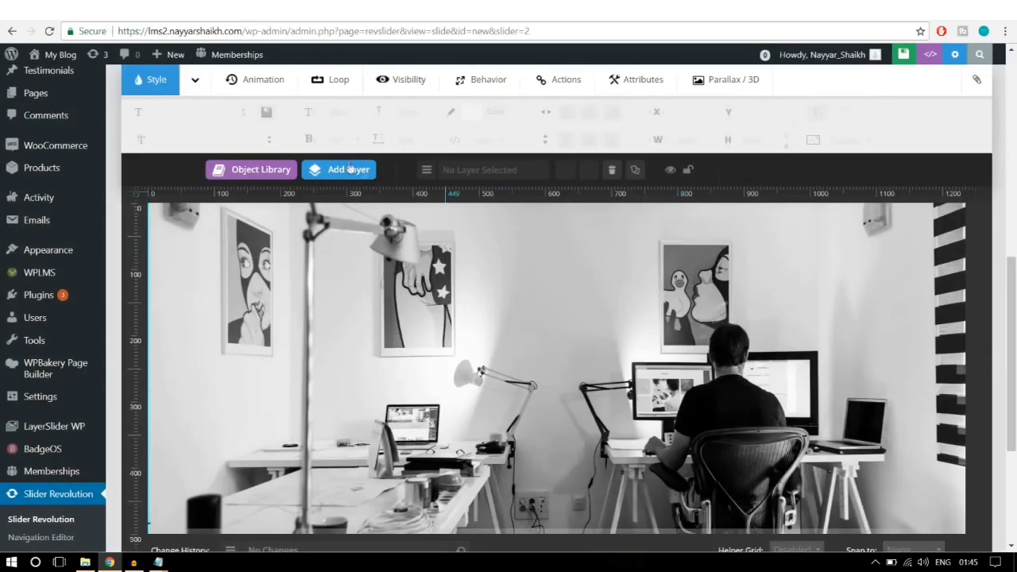
{"action": "mouse_move", "coordinate": [342, 167]}
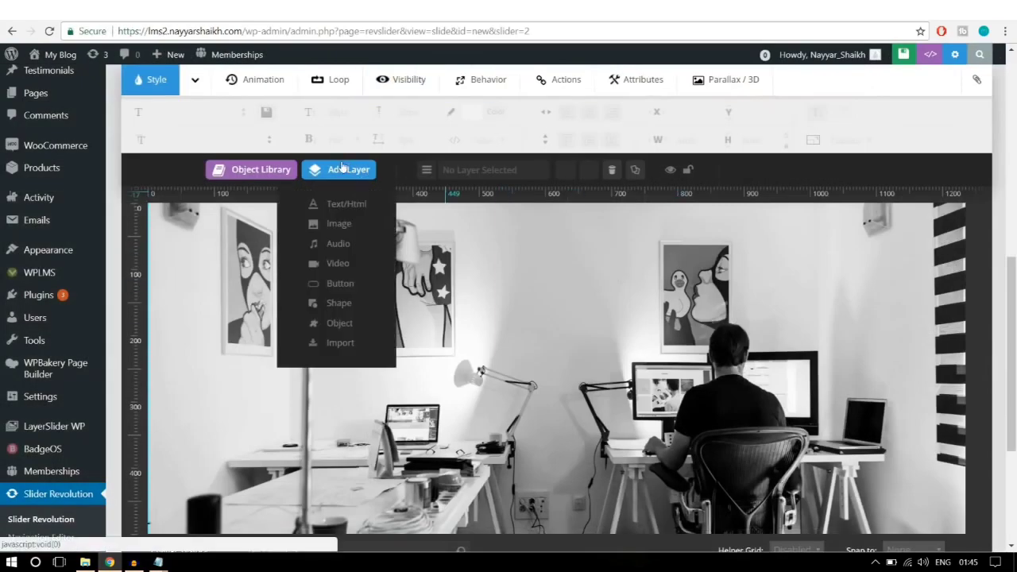
{"action": "left_click", "coordinate": [350, 205]}
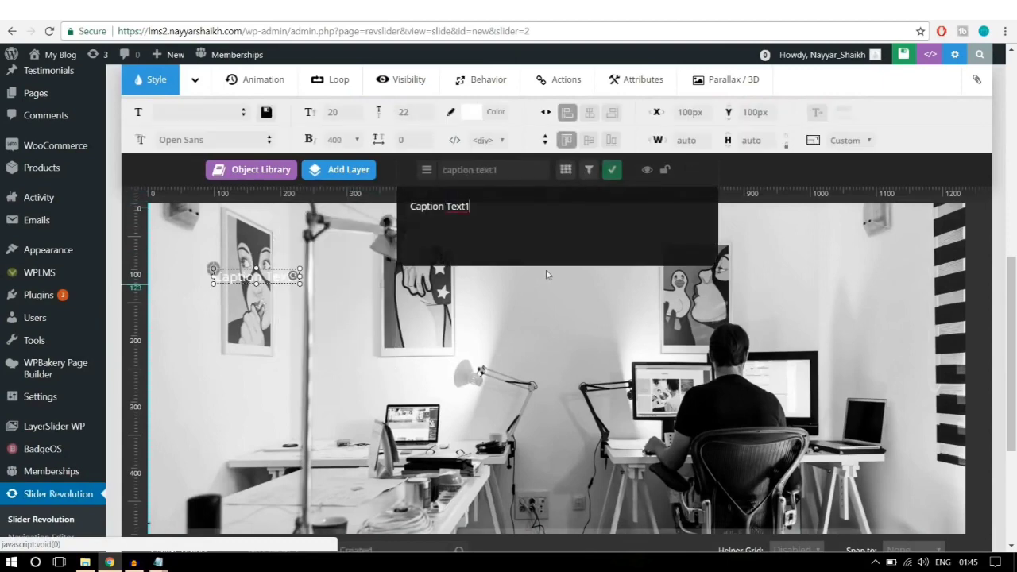
{"action": "key", "text": "ctrl+a"}
{"action": "key", "text": "BackSpace"}
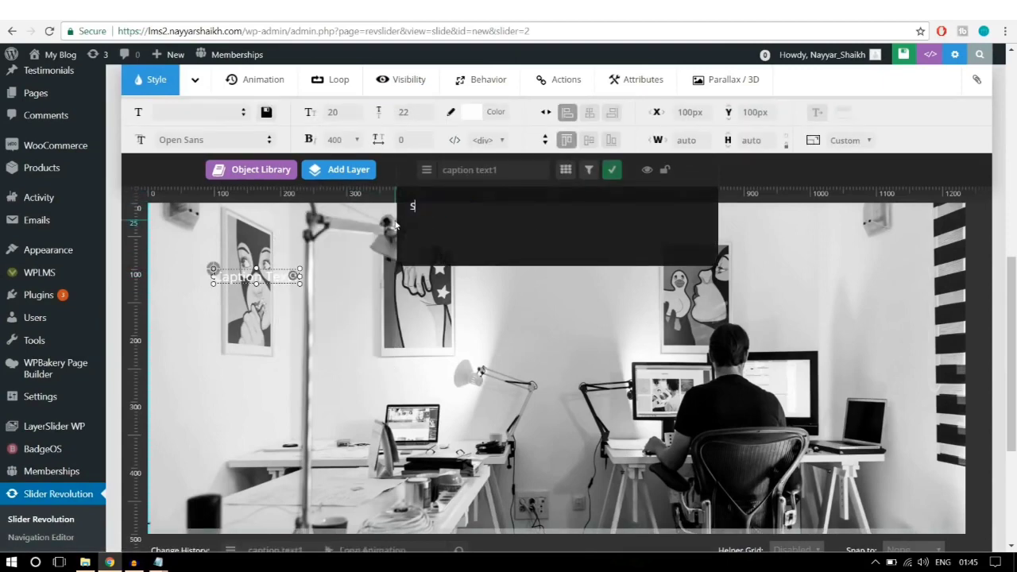
{"action": "type", "text": "STARTING"}
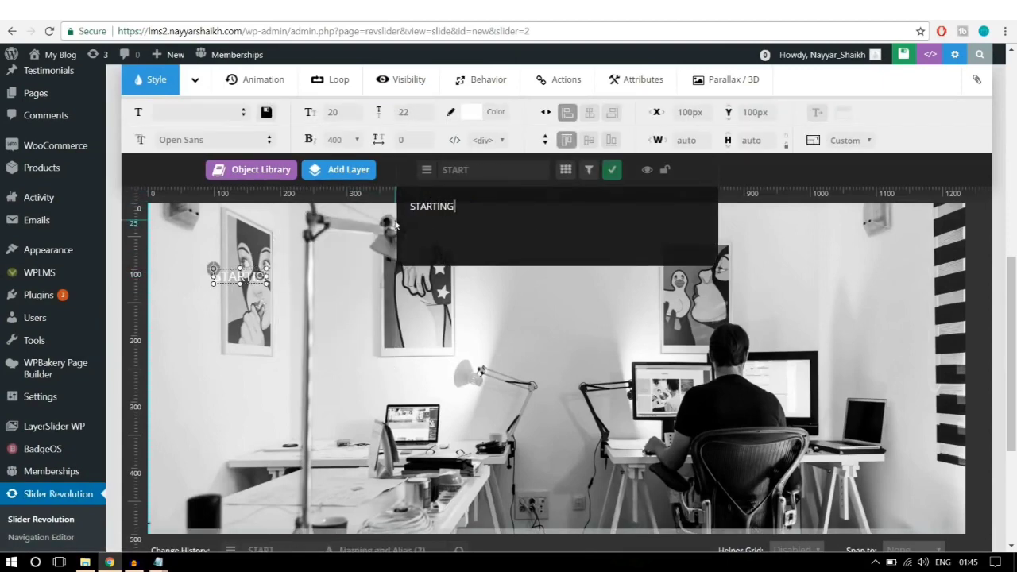
{"action": "type", "text": " ONLINE LEA"}
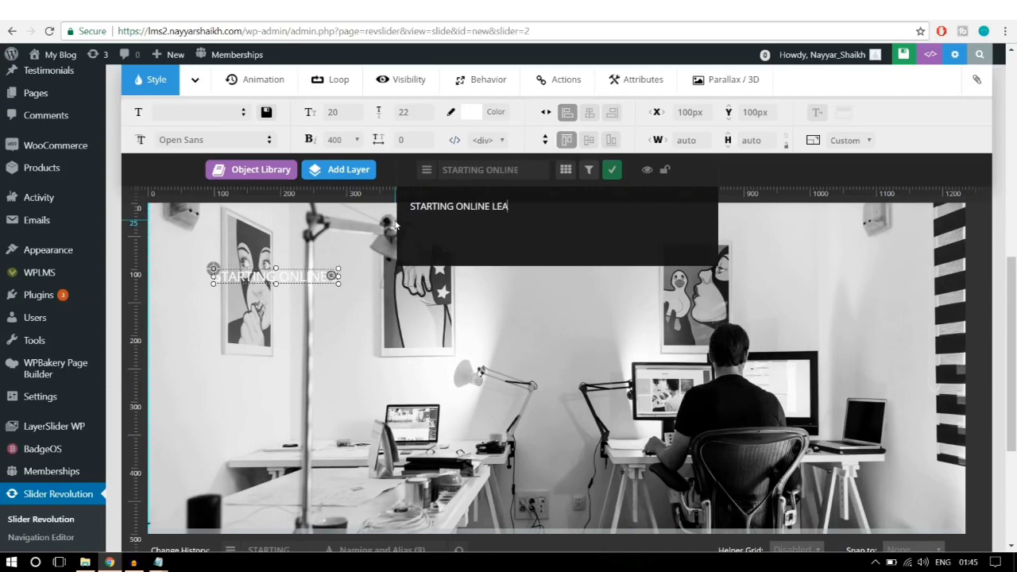
{"action": "type", "text": "RNING"}
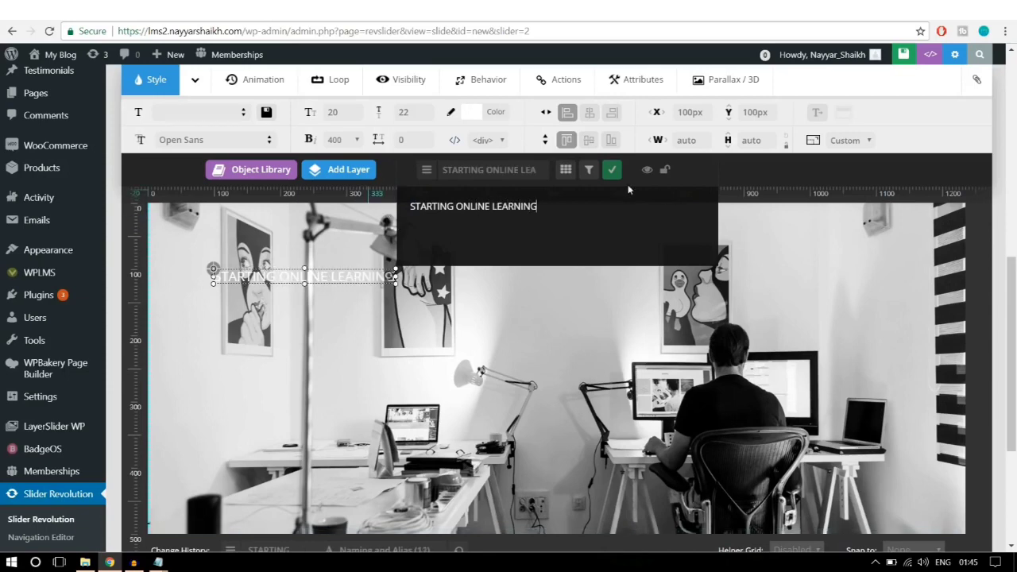
{"action": "left_click", "coordinate": [611, 169]}
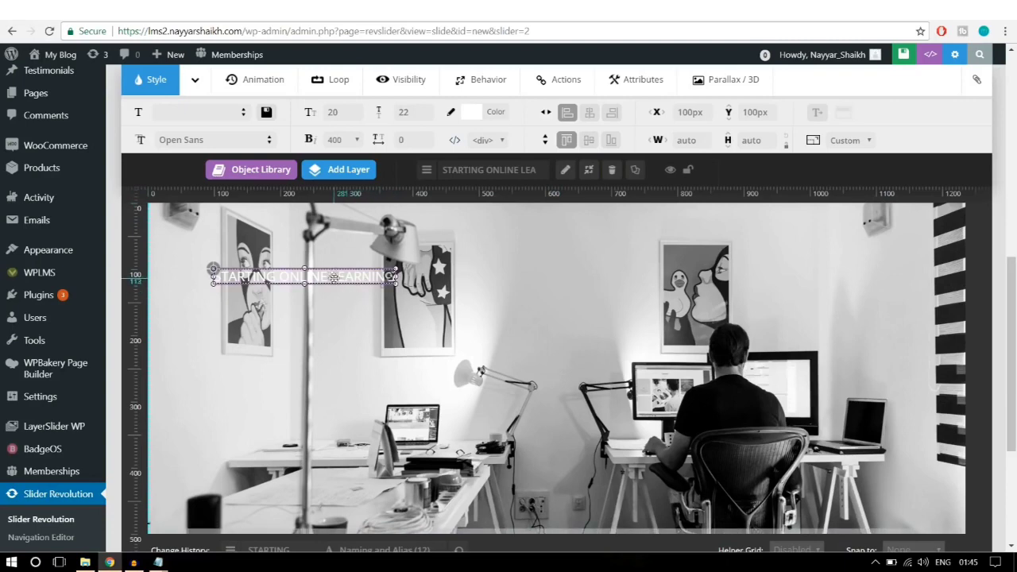
Step: Change the caption's font family to Roboto
{"action": "left_click", "coordinate": [233, 139]}
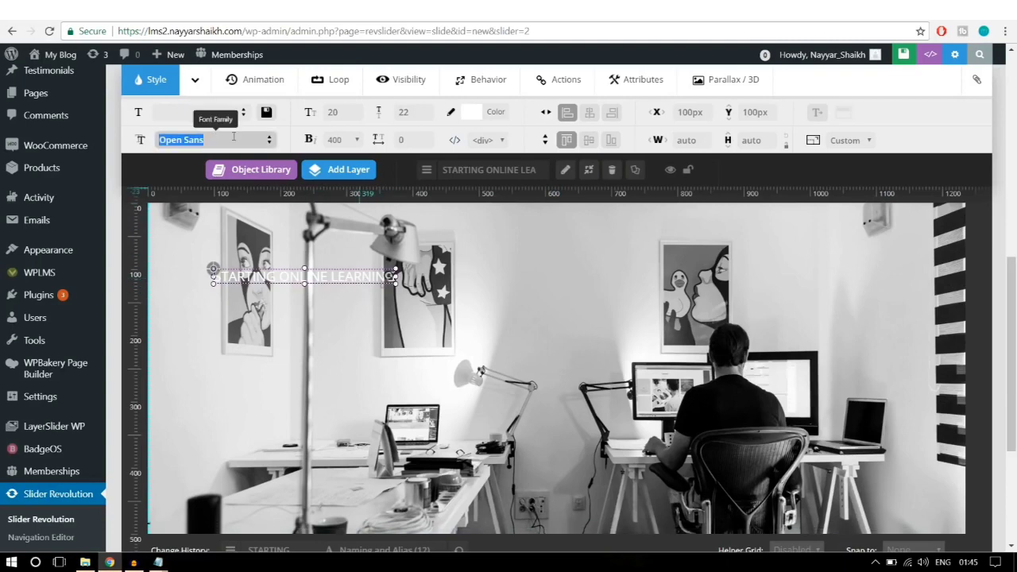
{"action": "type", "text": "ROBO"}
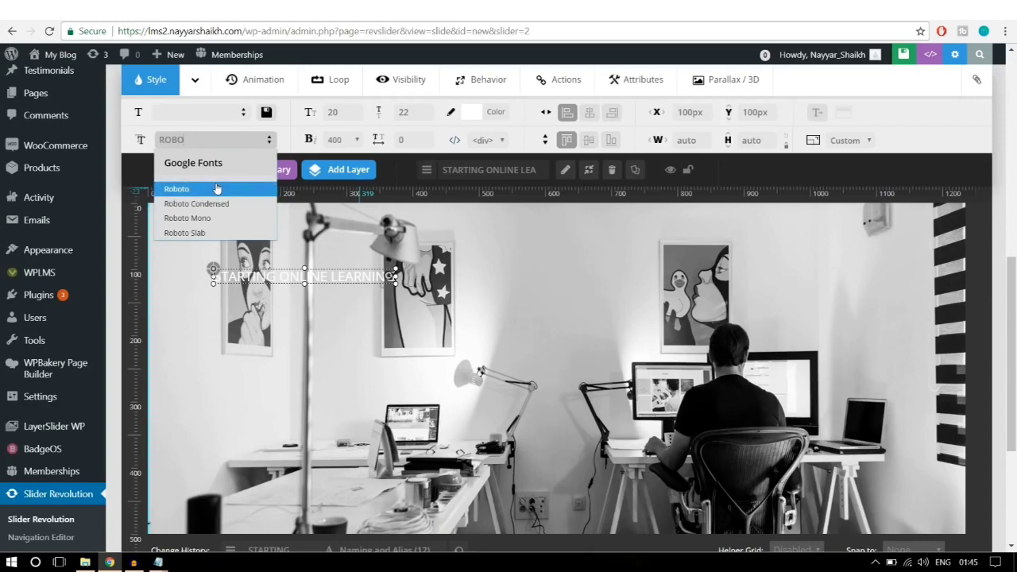
{"action": "left_click", "coordinate": [216, 188]}
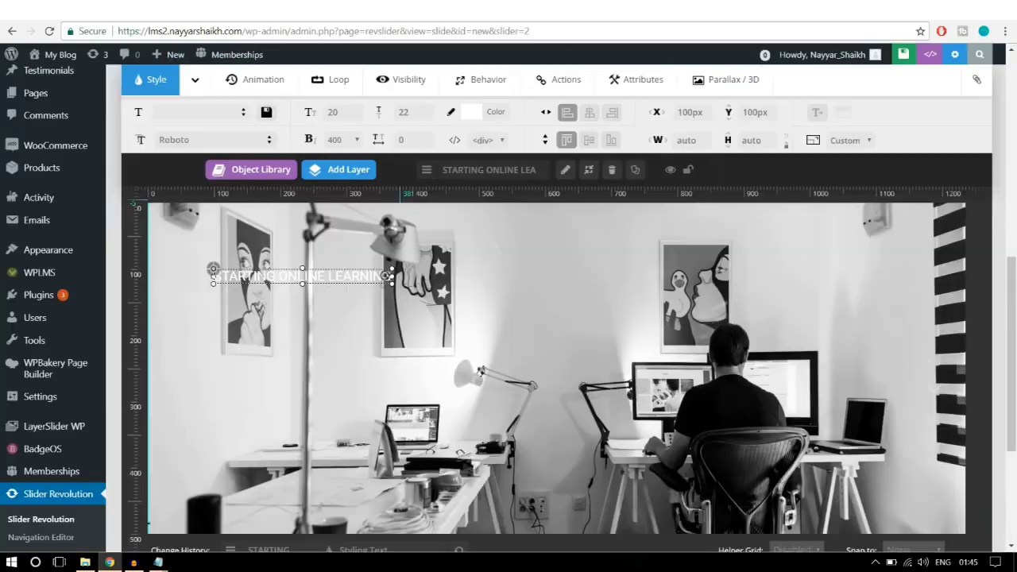
Step: Set the caption to font size 15, line height 20 and font weight 700
{"action": "left_click", "coordinate": [360, 114]}
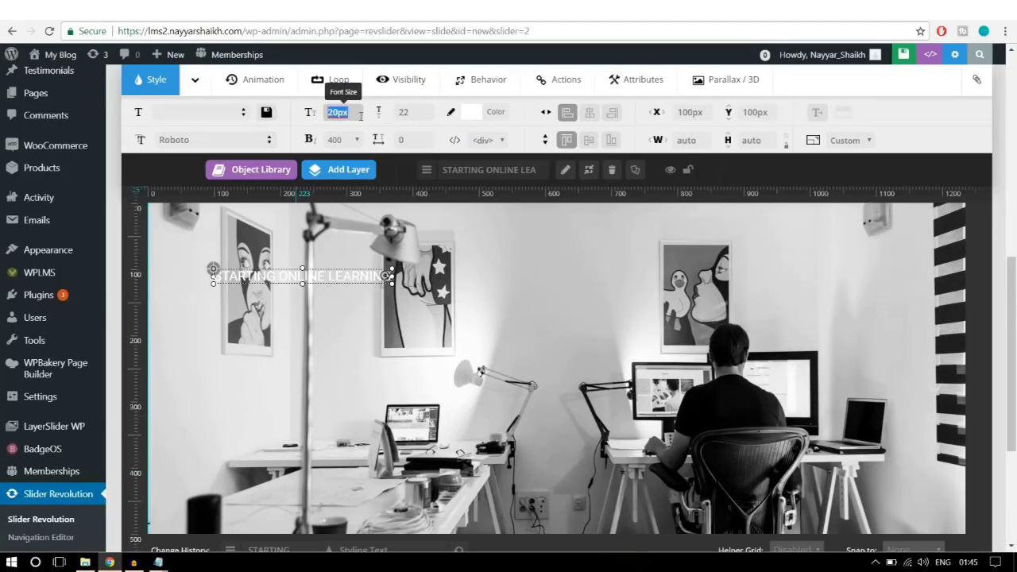
{"action": "type", "text": "15"}
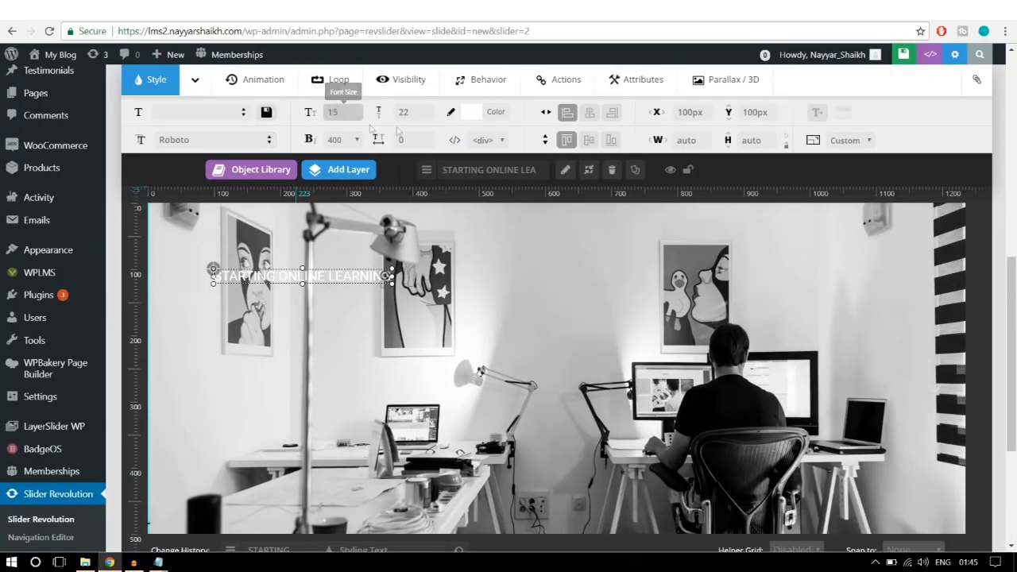
{"action": "left_click", "coordinate": [410, 116]}
{"action": "type", "text": "20"}
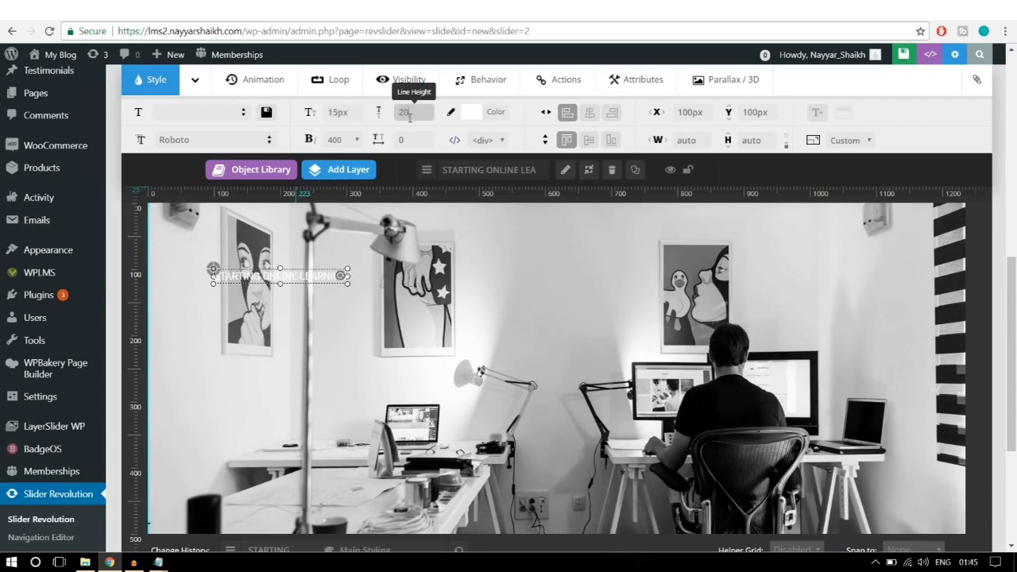
{"action": "left_click", "coordinate": [337, 140]}
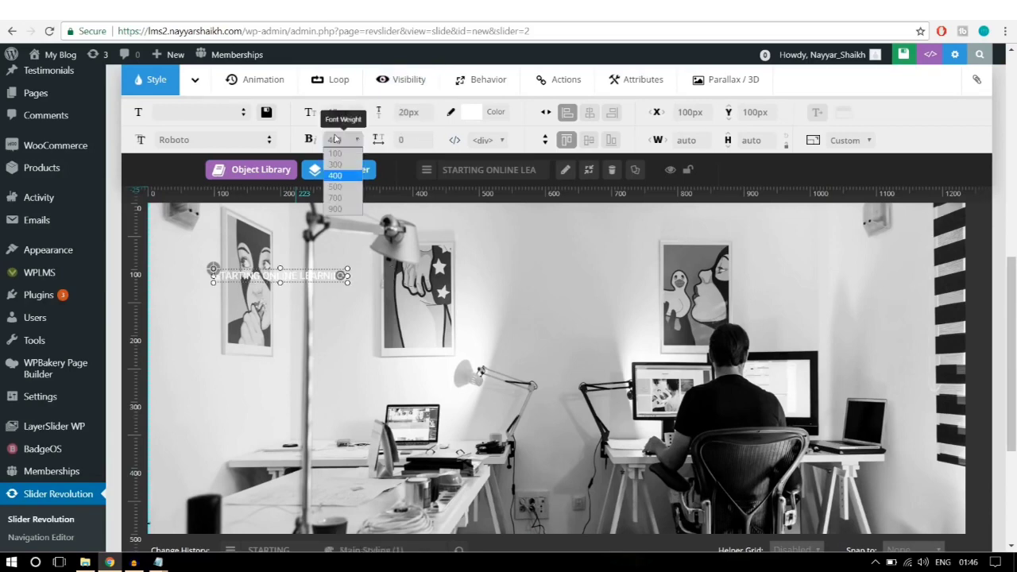
{"action": "left_click", "coordinate": [335, 198]}
Step: Move the caption down, centre it horizontally, and colour its text light blue
{"action": "left_click_drag", "start_coordinate": [313, 272], "coordinate": [578, 347]}
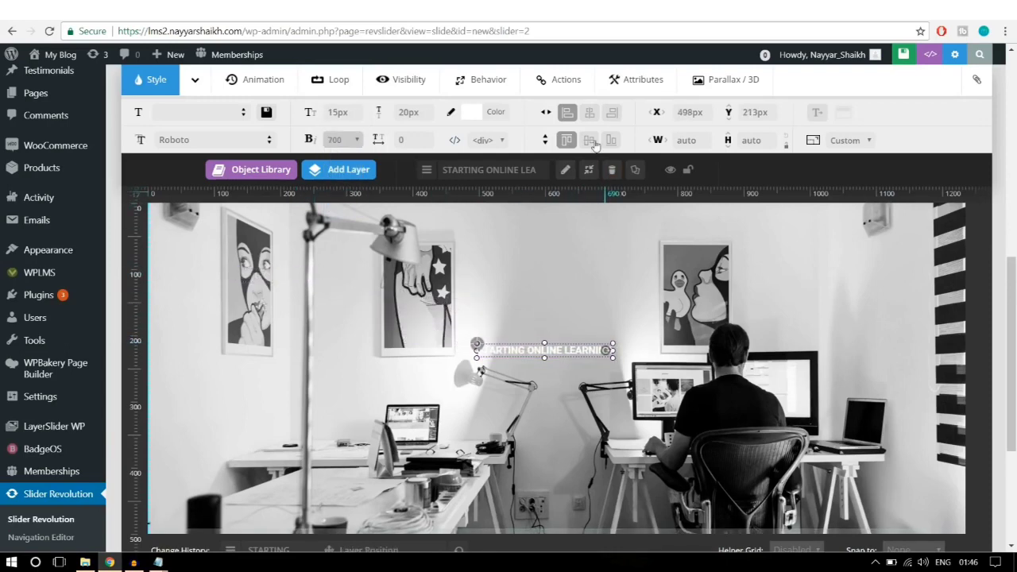
{"action": "left_click", "coordinate": [591, 115]}
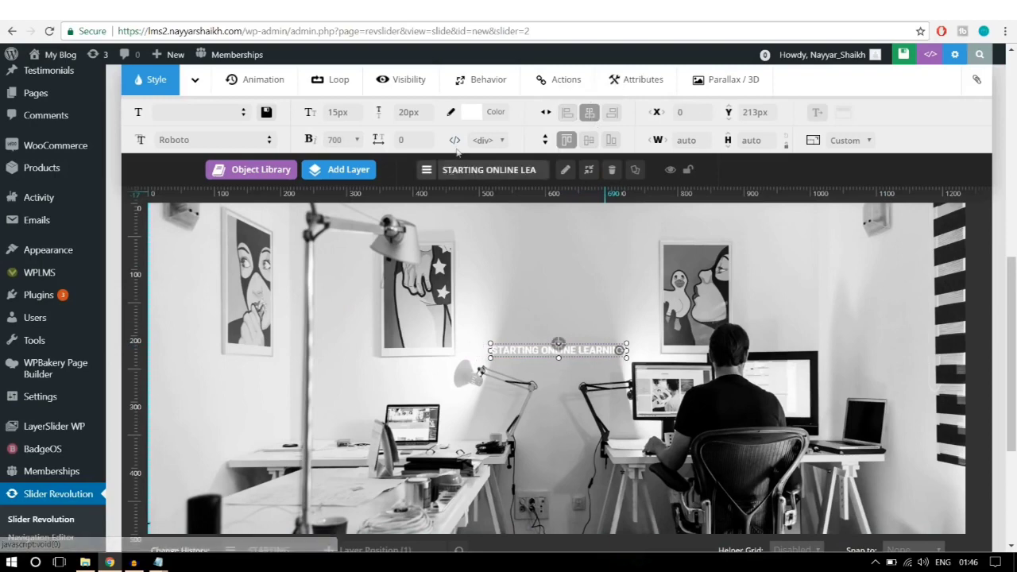
{"action": "left_click", "coordinate": [496, 115]}
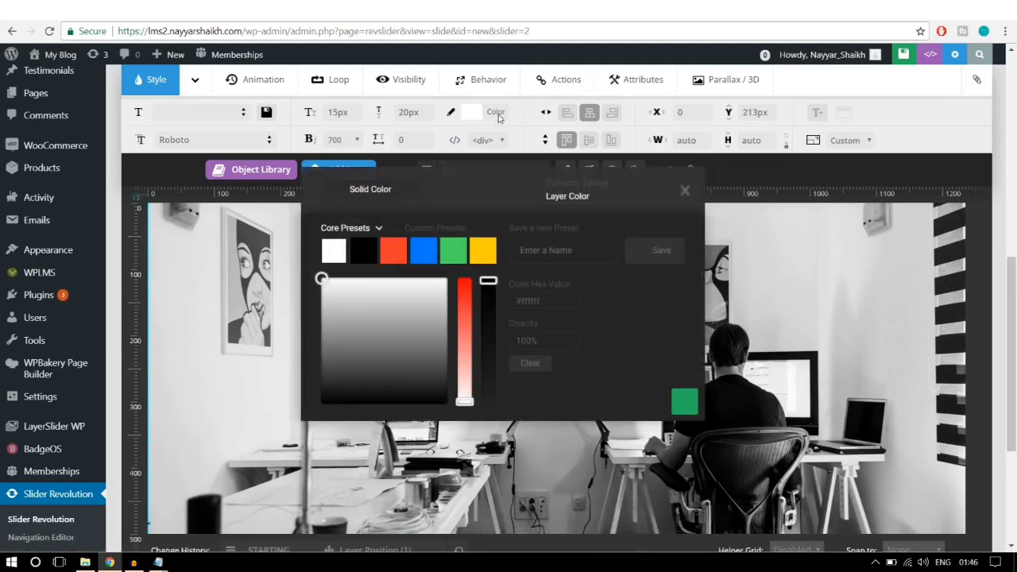
{"action": "left_click", "coordinate": [429, 250]}
{"action": "left_click_drag", "start_coordinate": [465, 281], "coordinate": [466, 324]}
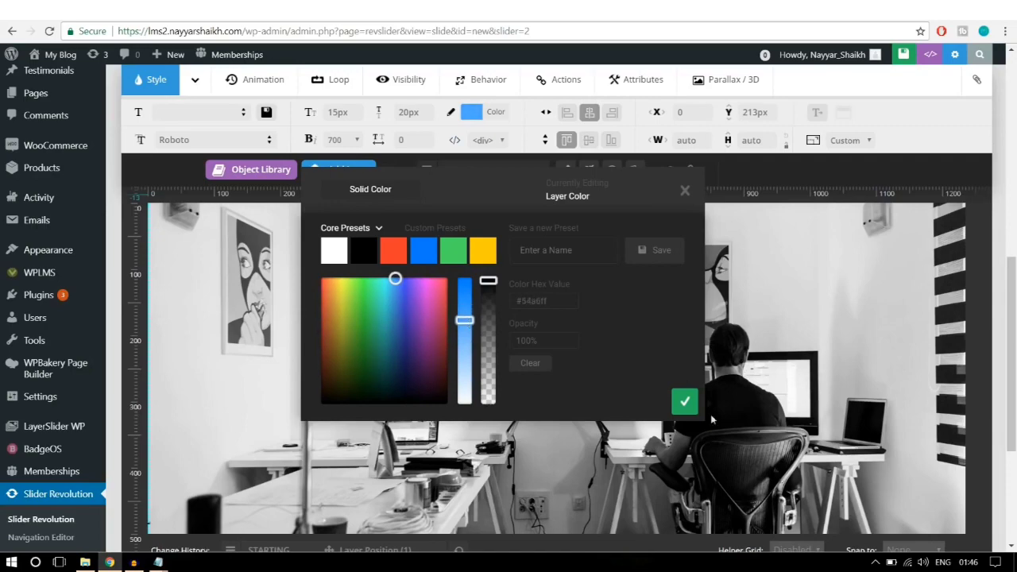
{"action": "left_click", "coordinate": [684, 401]}
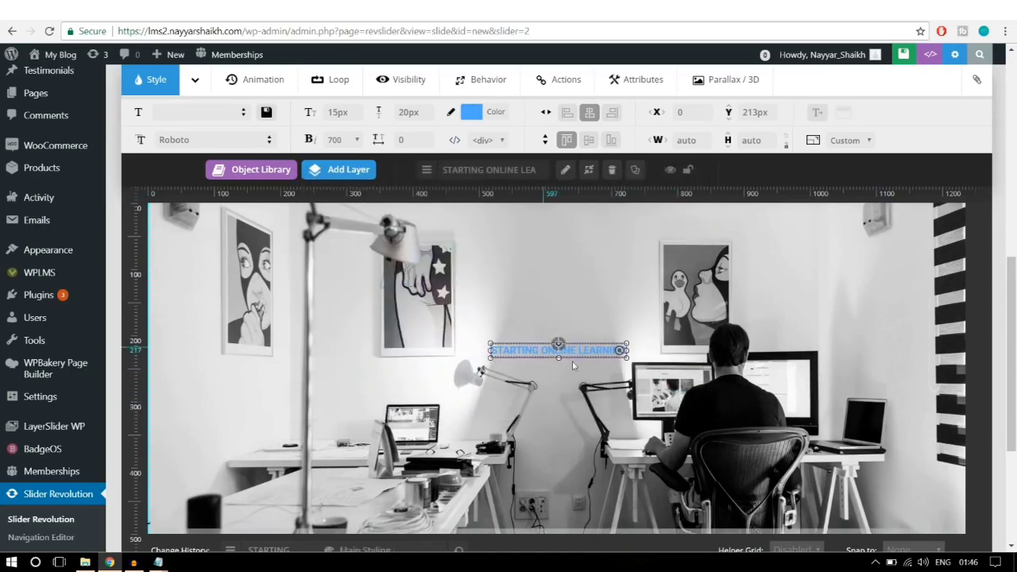
Step: Raise the caption slightly to Y 182px and re-centre it horizontally
{"action": "scroll", "coordinate": [604, 365], "scroll_direction": "down", "scroll_amount": 1}
{"action": "scroll", "coordinate": [636, 365], "scroll_direction": "up", "scroll_amount": 2}
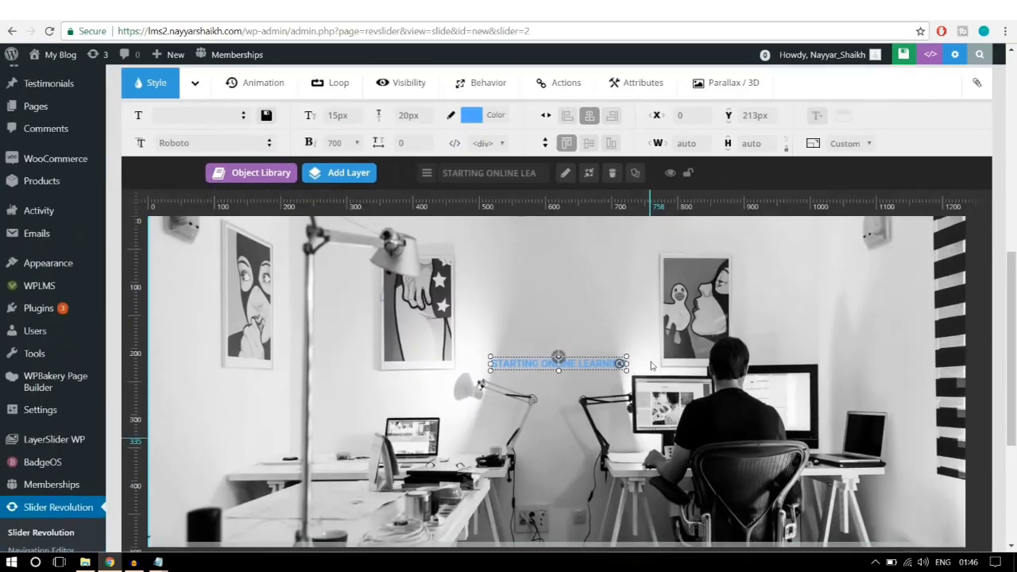
{"action": "left_click_drag", "start_coordinate": [577, 352], "coordinate": [574, 331]}
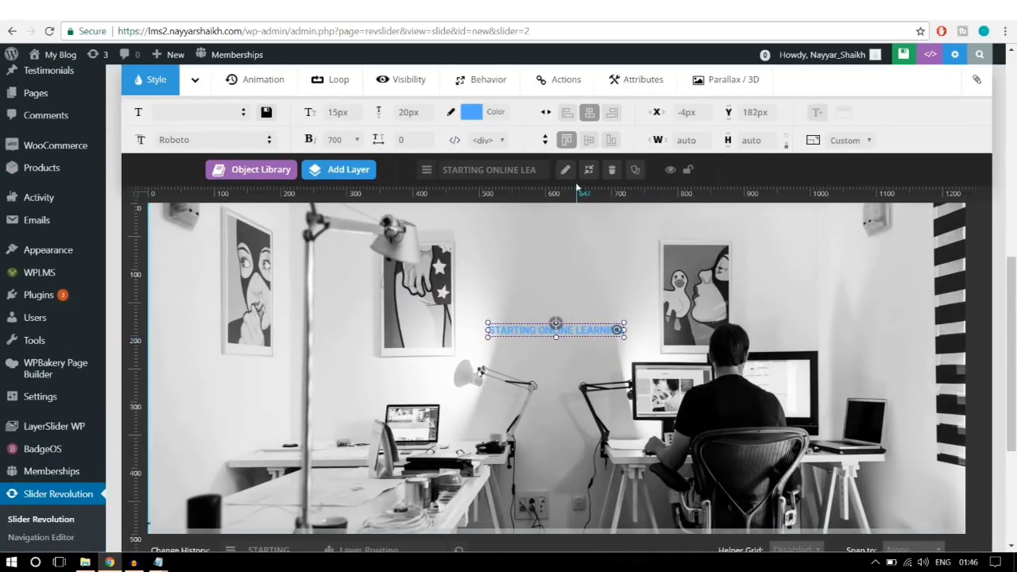
{"action": "left_click", "coordinate": [590, 112]}
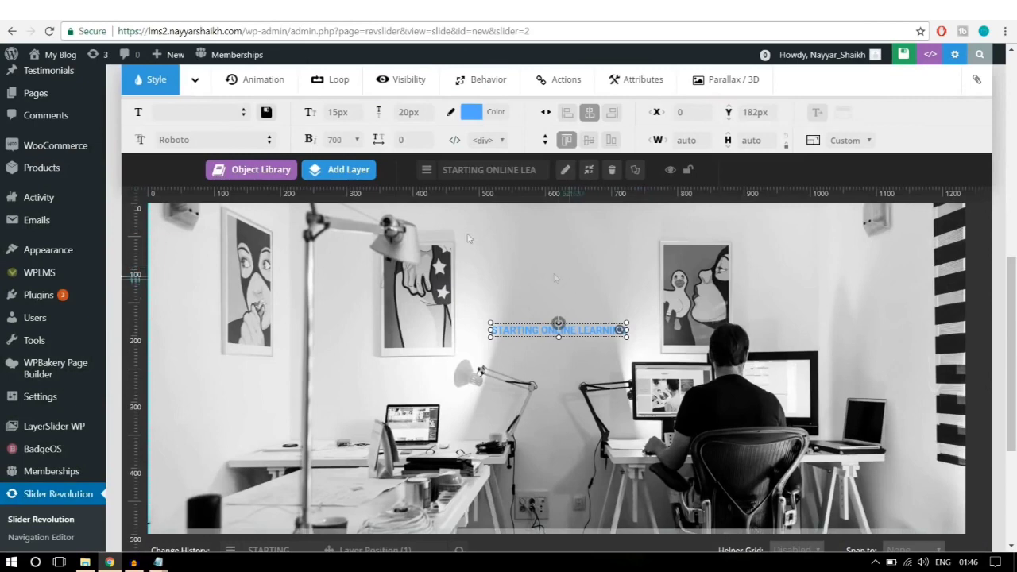
Step: Add a second text layer, replacing its Caption Text2 placeholder with 'Enhance Your Skills with Best'
{"action": "mouse_move", "coordinate": [342, 169]}
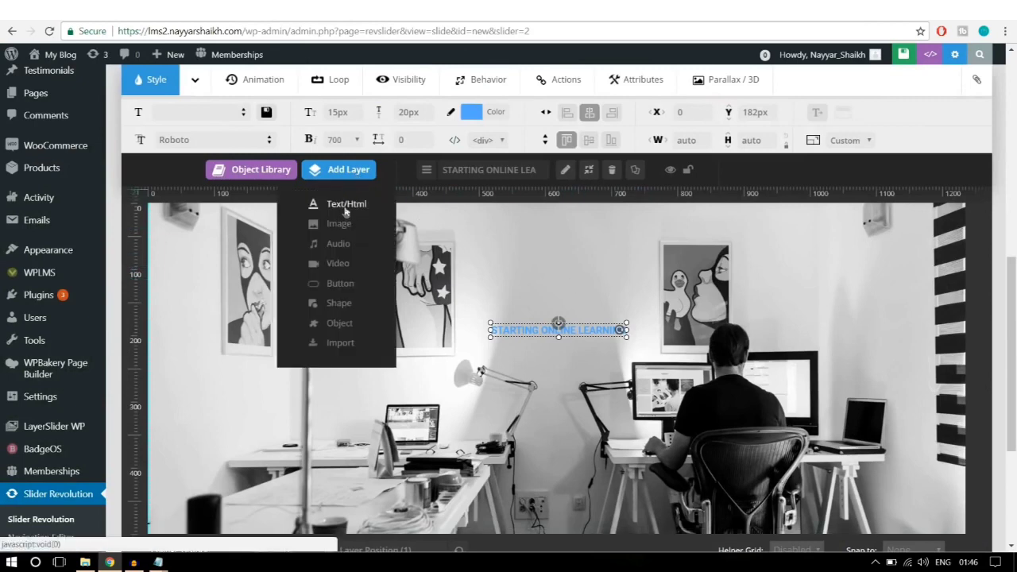
{"action": "left_click", "coordinate": [345, 208]}
{"action": "left_click_drag", "start_coordinate": [472, 220], "coordinate": [407, 222]}
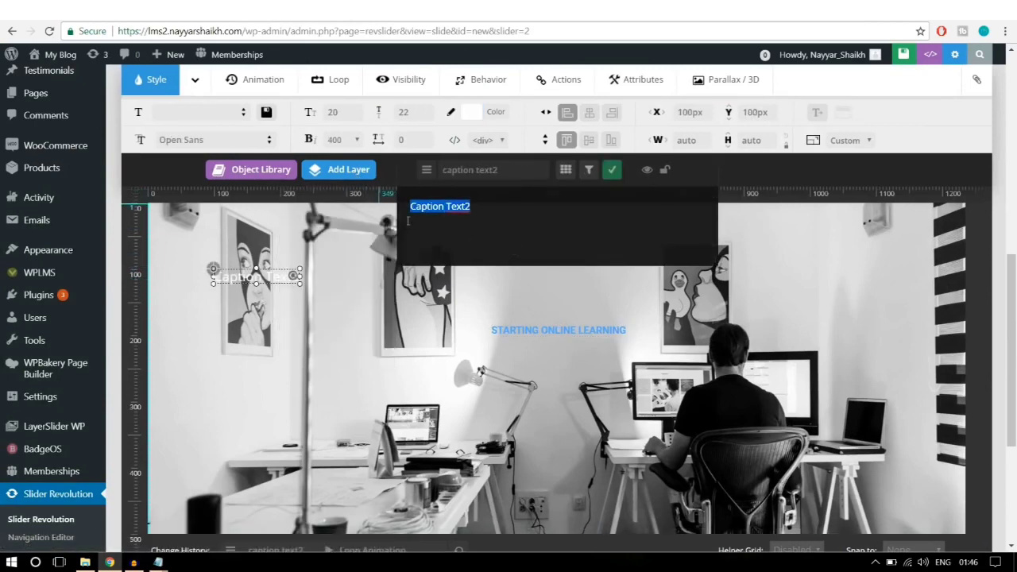
{"action": "key", "text": "BackSpace"}
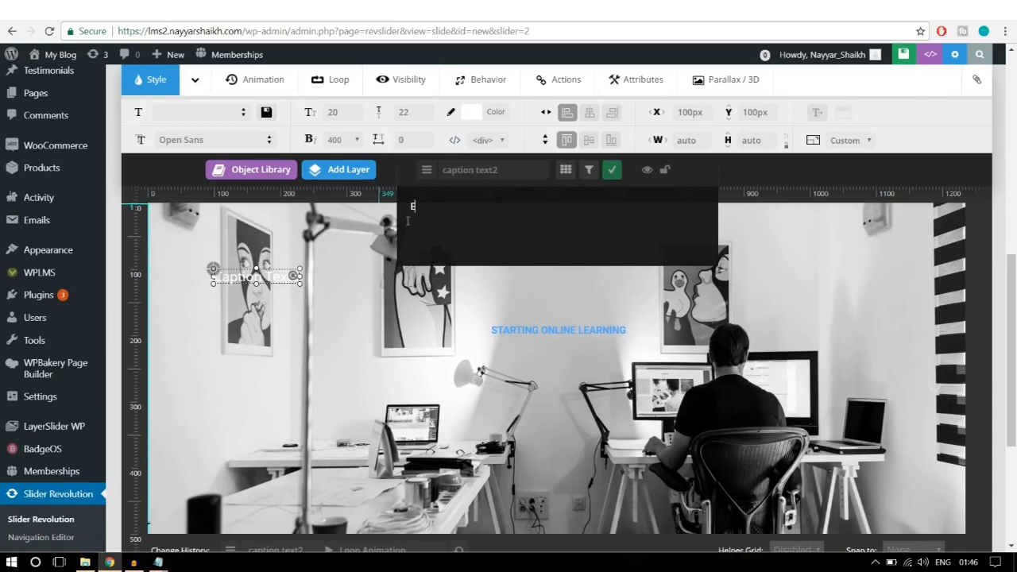
{"action": "type", "text": "Enahvce"}
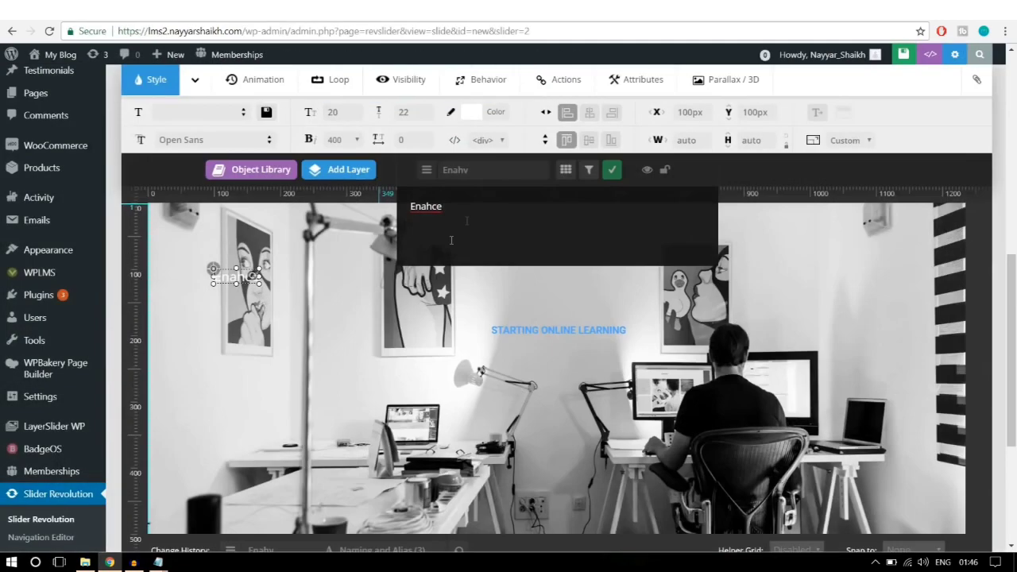
{"action": "double_click", "coordinate": [417, 201]}
{"action": "type", "text": "Enhab"}
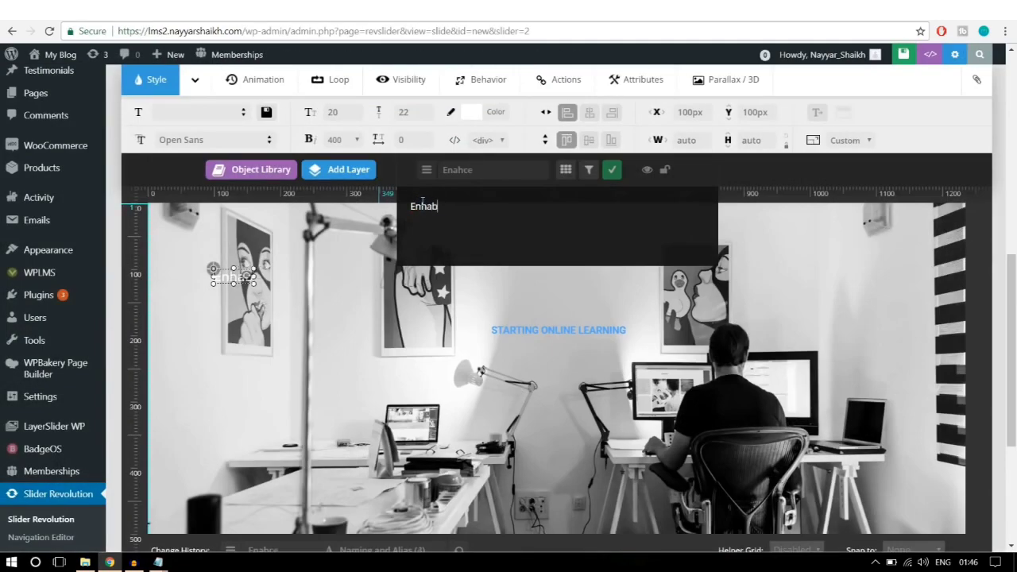
{"action": "key", "text": "BackSpace"}
{"action": "type", "text": "nce Your"}
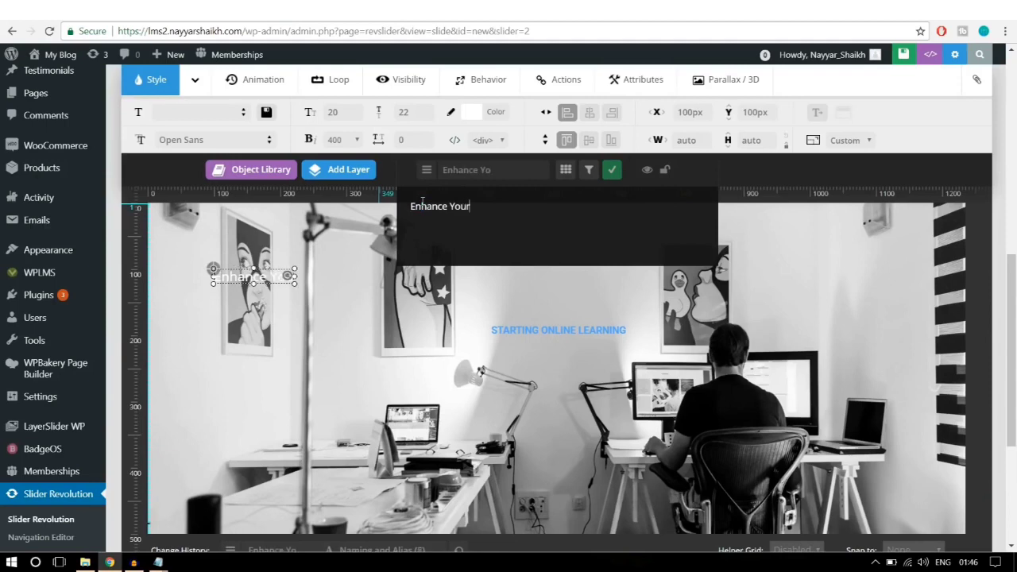
{"action": "type", "text": " Skills w"}
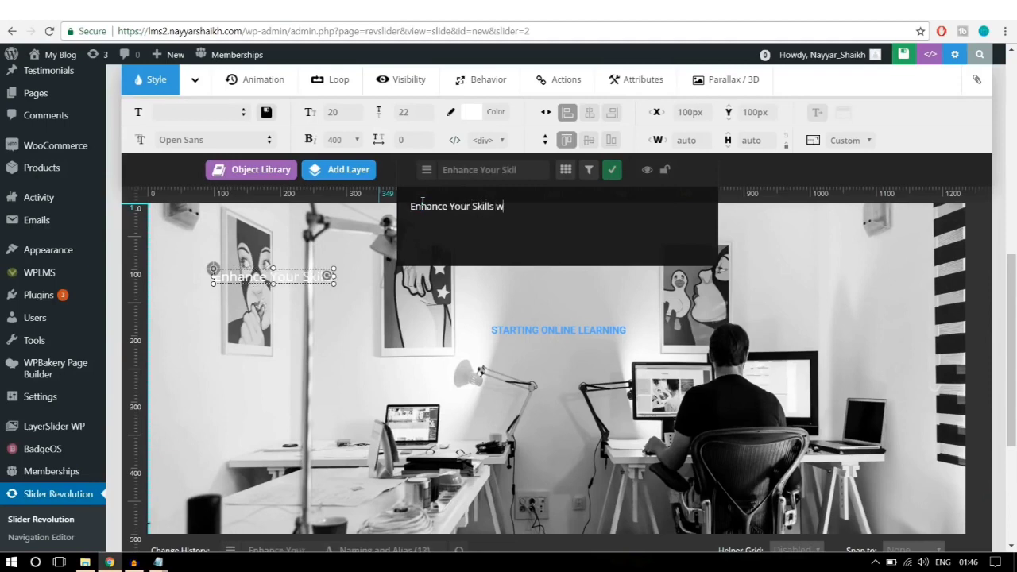
{"action": "type", "text": "ith Best"}
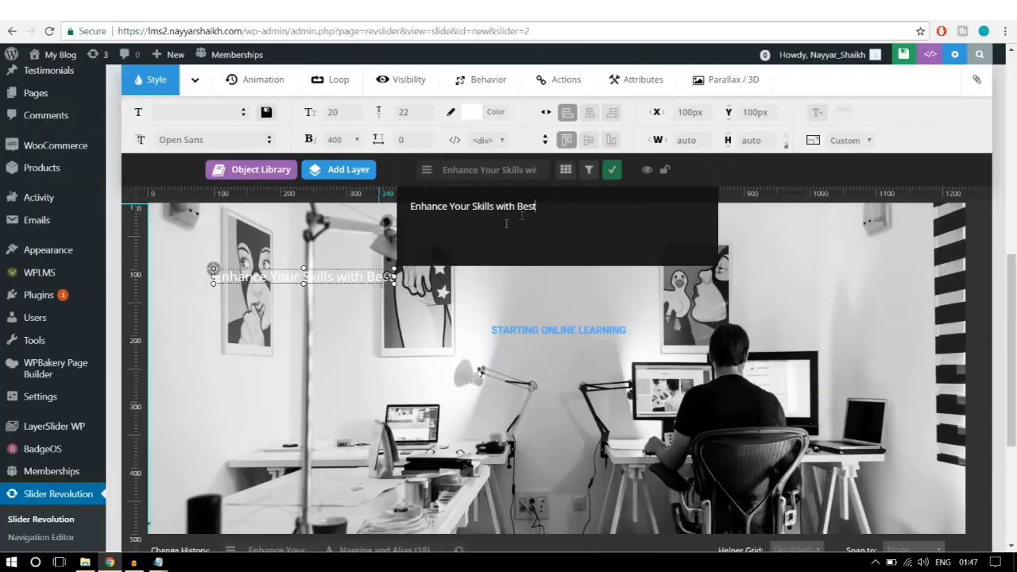
Step: Confirm the 'Enhance Your Skills with Best' layer text and select its current font name
{"action": "left_click", "coordinate": [611, 170]}
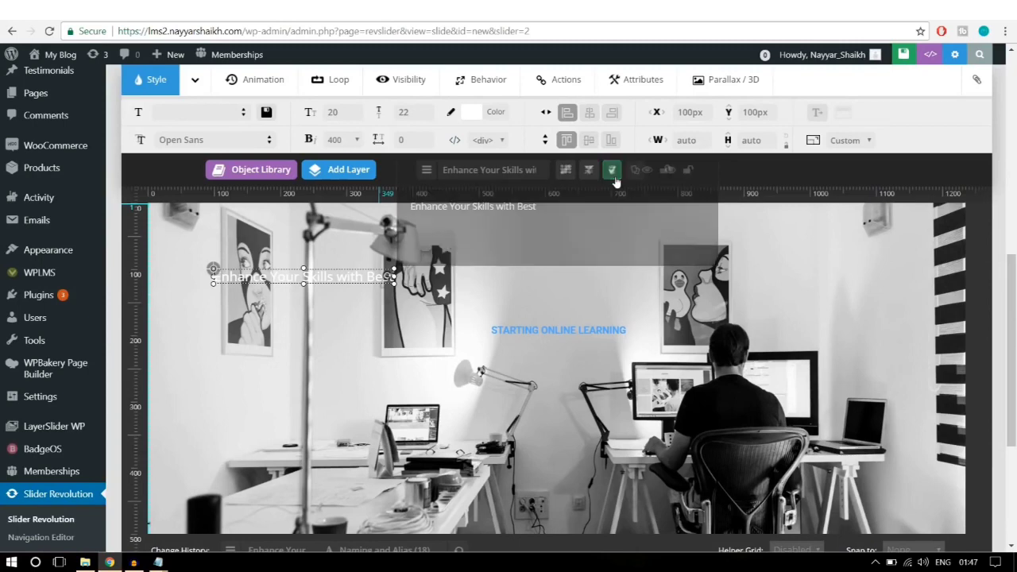
{"action": "triple_click", "coordinate": [225, 140]}
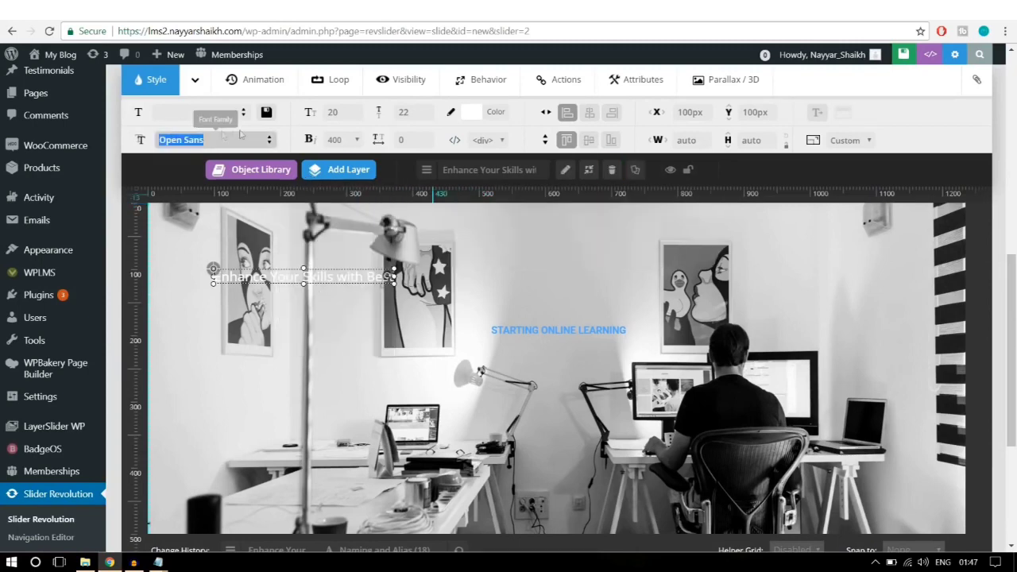
Step: Set the headline font to Roboto Slab at 50px size, 55px line height, weight 400
{"action": "type", "text": "robo"}
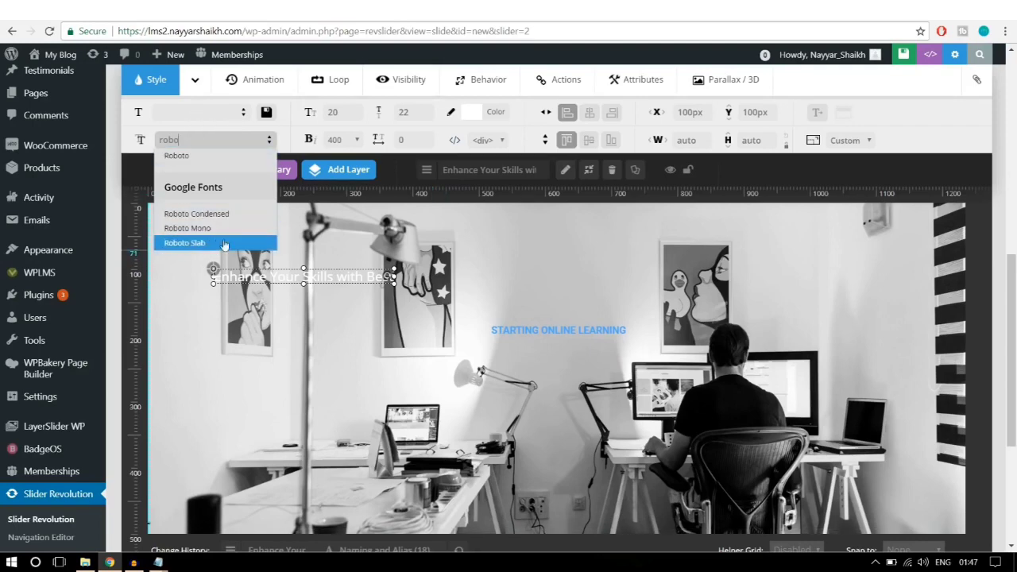
{"action": "left_click", "coordinate": [225, 246]}
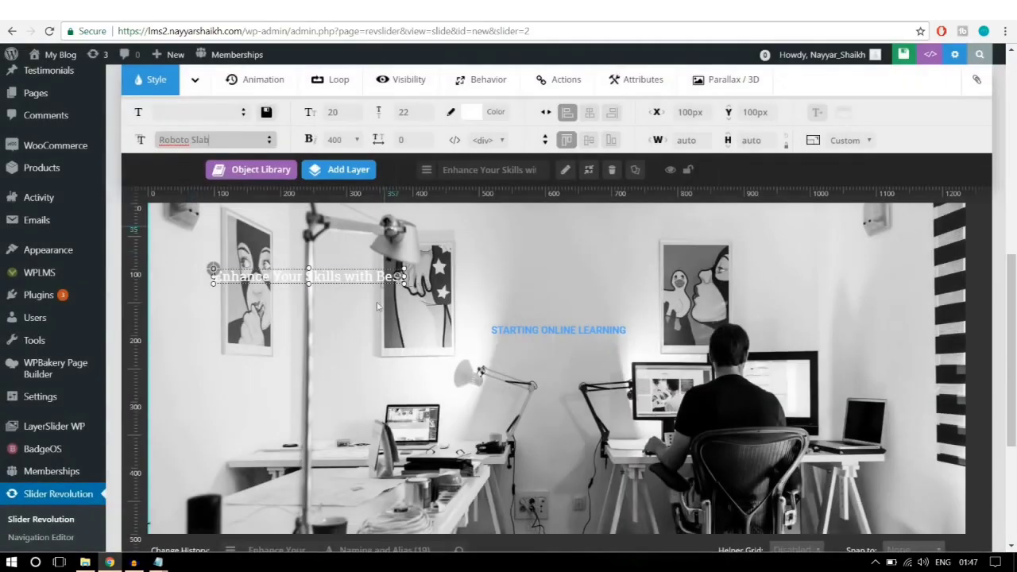
{"action": "left_click", "coordinate": [338, 112]}
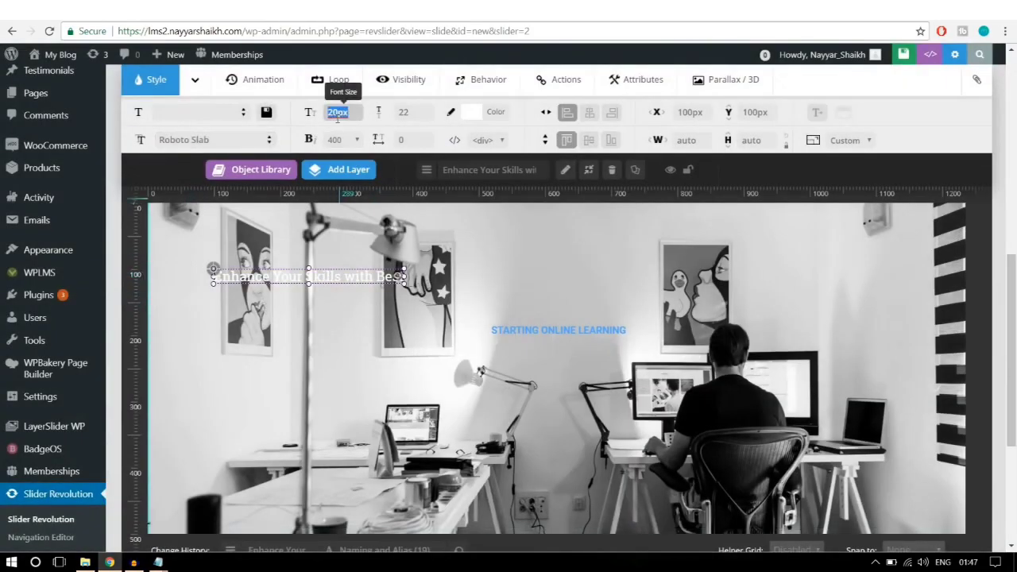
{"action": "type", "text": "50"}
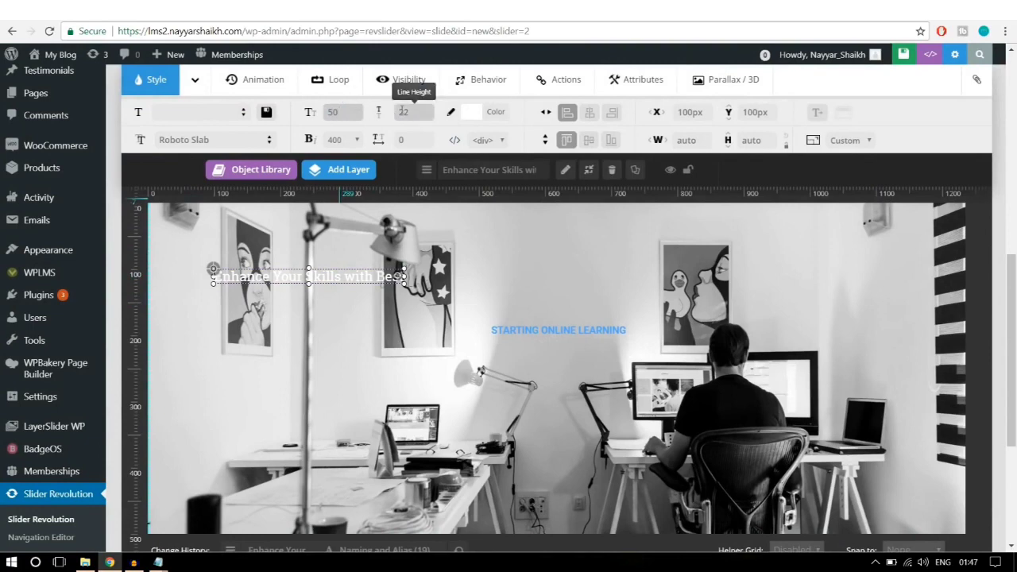
{"action": "left_click", "coordinate": [418, 109]}
{"action": "type", "text": "55"}
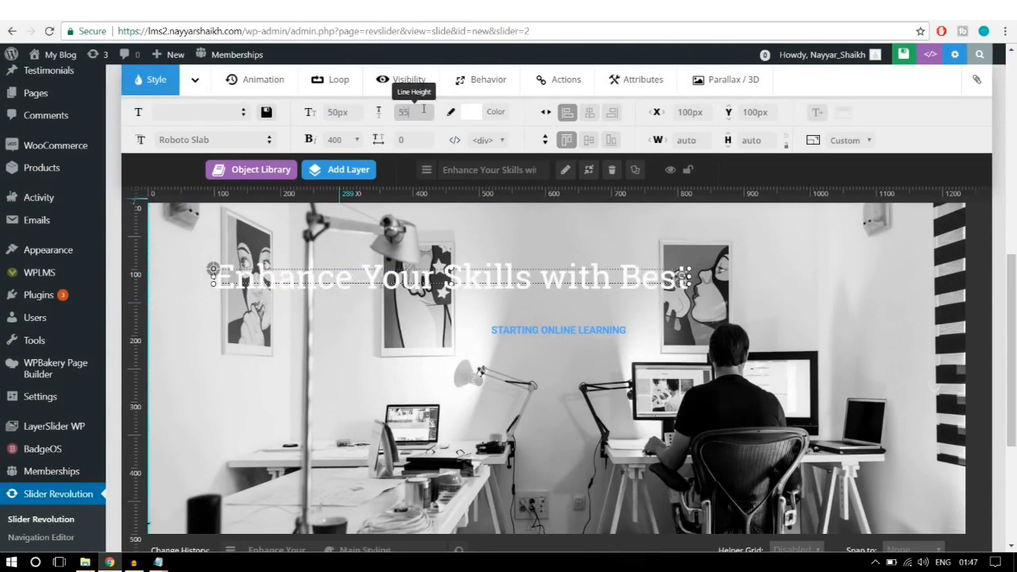
{"action": "mouse_move", "coordinate": [373, 172]}
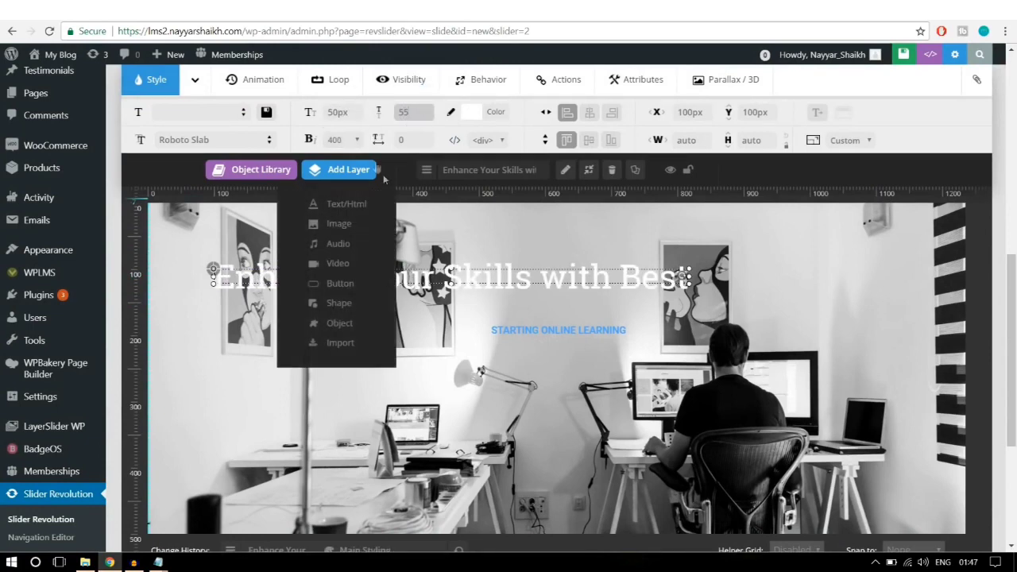
{"action": "left_click", "coordinate": [354, 140]}
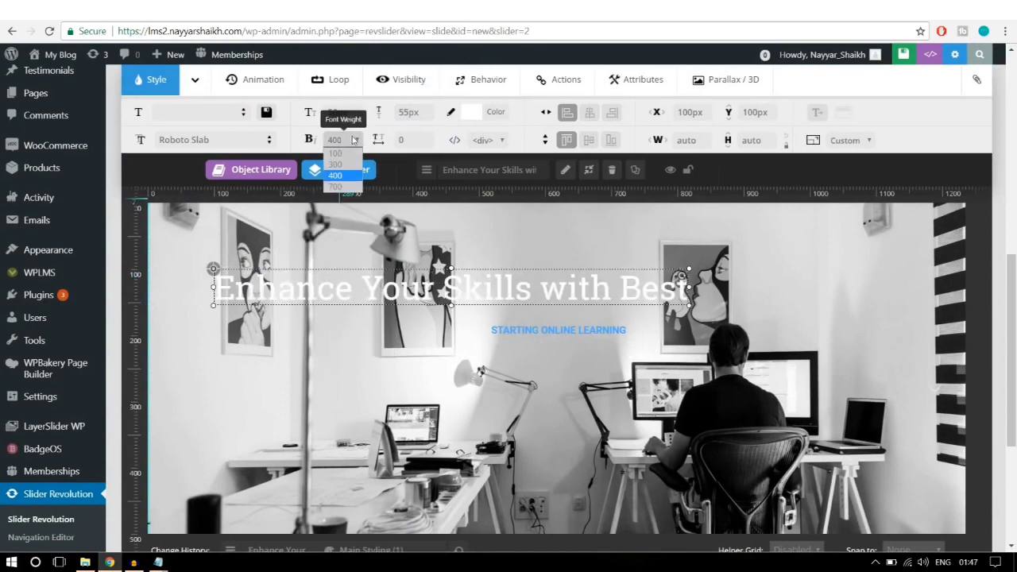
{"action": "left_click", "coordinate": [343, 176]}
Step: Move the headline below STARTING ONLINE LEARNING, colour it yellow, and centre it horizontally
{"action": "left_click_drag", "start_coordinate": [454, 287], "coordinate": [570, 355]}
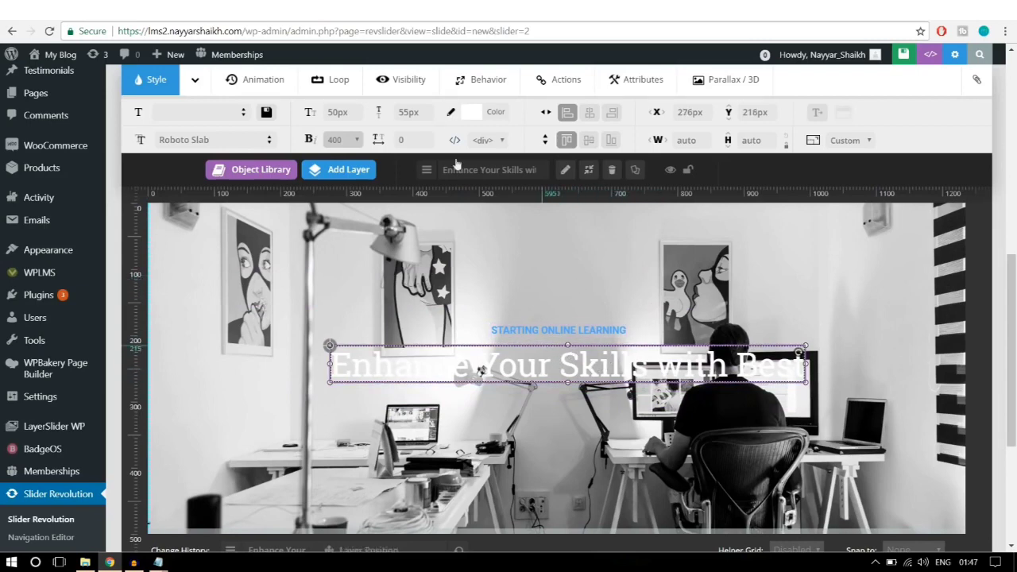
{"action": "left_click", "coordinate": [468, 114]}
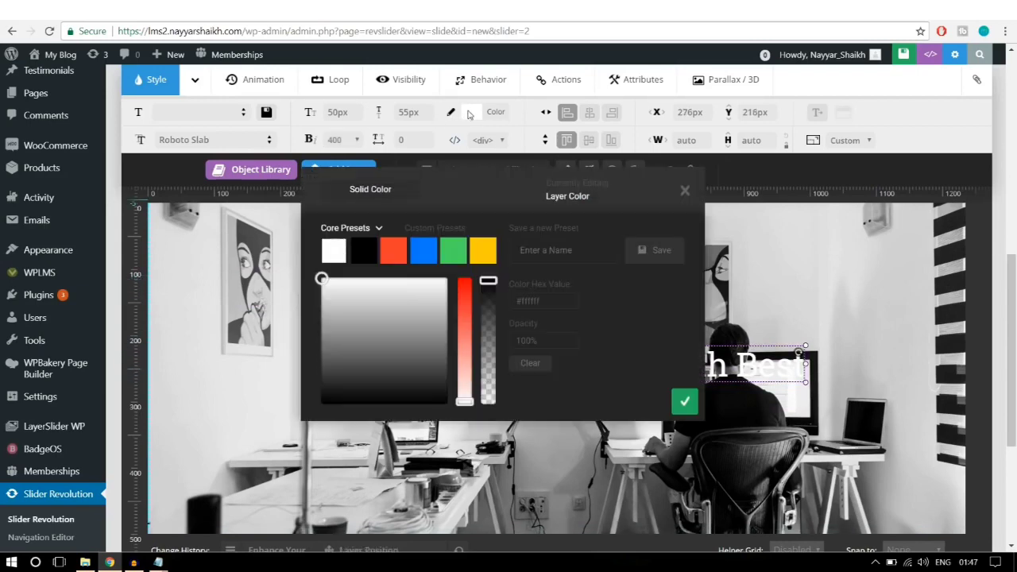
{"action": "left_click", "coordinate": [357, 255]}
{"action": "left_click", "coordinate": [684, 403]}
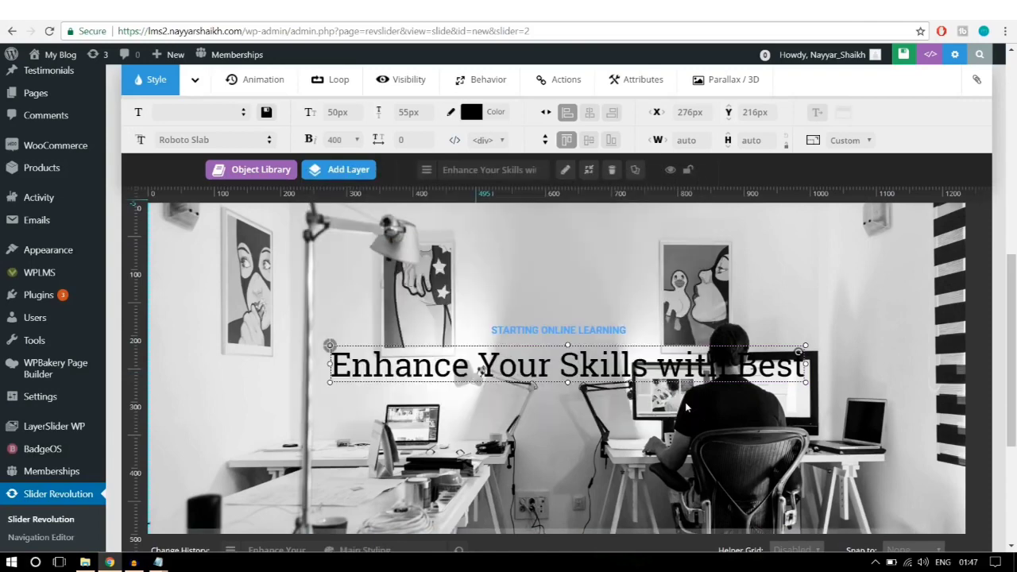
{"action": "left_click", "coordinate": [494, 119]}
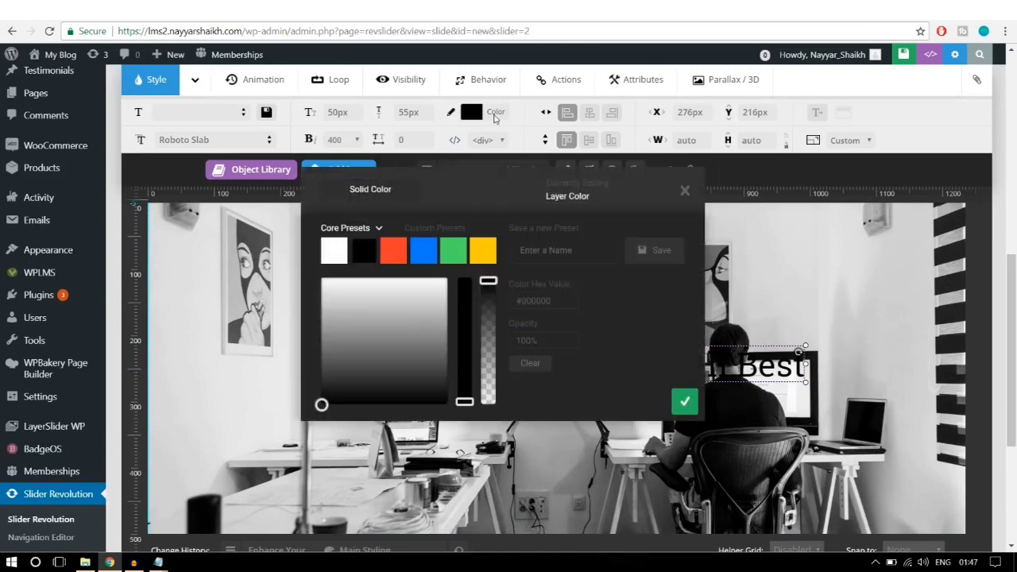
{"action": "left_click", "coordinate": [491, 258]}
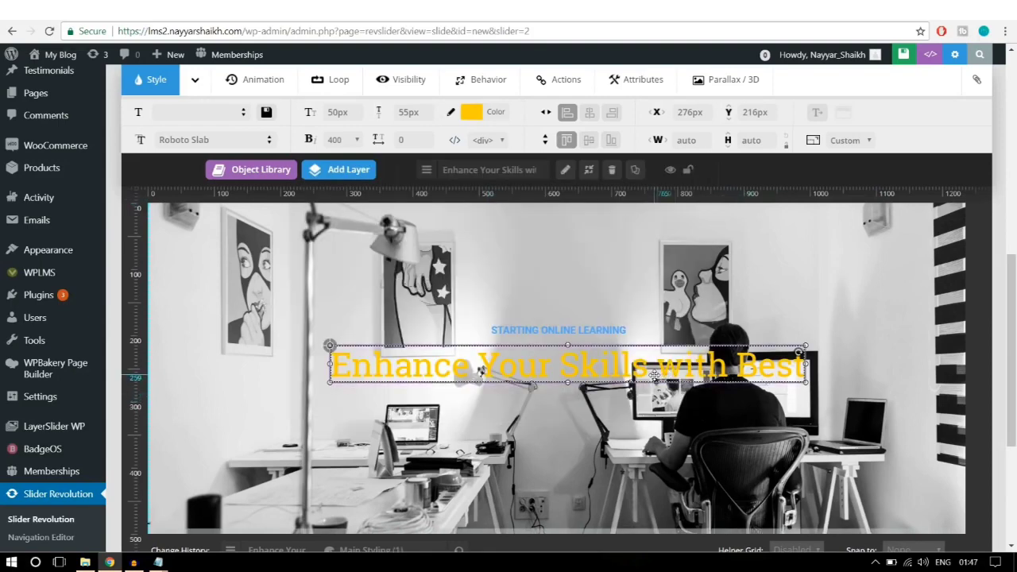
{"action": "left_click_drag", "start_coordinate": [657, 375], "coordinate": [654, 373]}
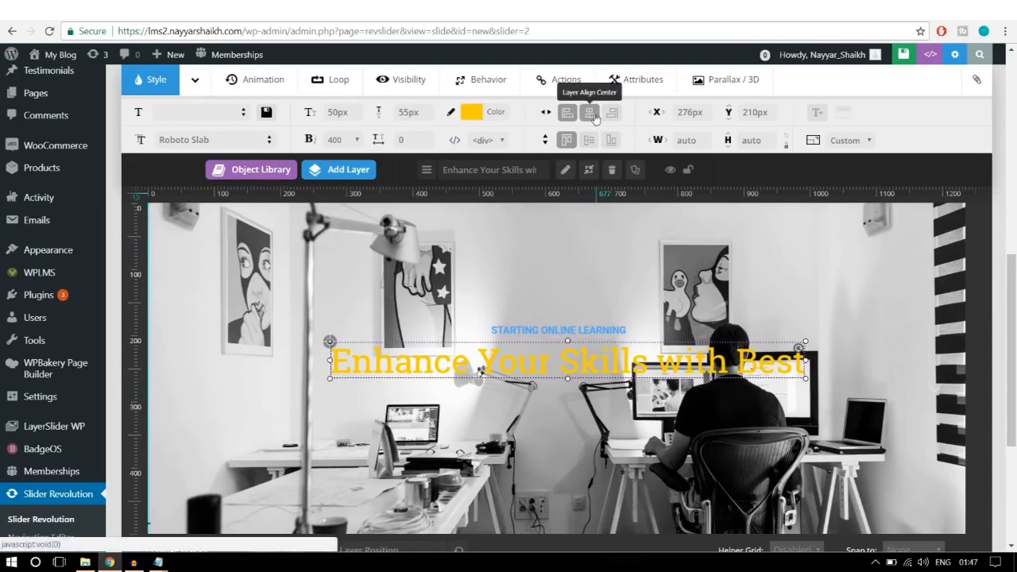
{"action": "left_click", "coordinate": [590, 113]}
{"action": "scroll", "coordinate": [623, 298], "scroll_direction": "up", "scroll_amount": 5}
{"action": "scroll", "coordinate": [624, 300], "scroll_direction": "down", "scroll_amount": 5}
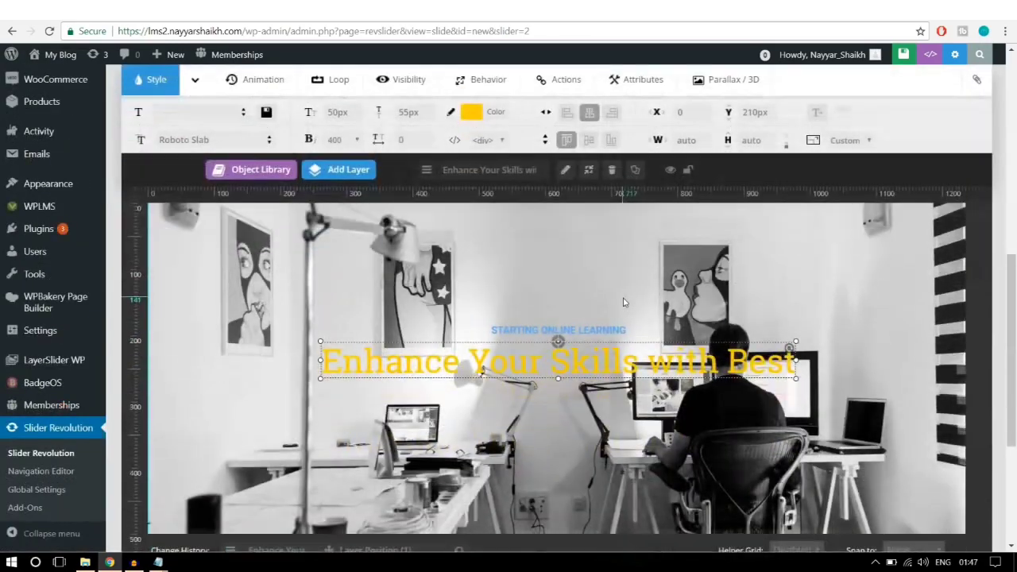
Step: Choose Button from Add Layer to bring up the Add Button Layer presets
{"action": "scroll", "coordinate": [623, 302], "scroll_direction": "down", "scroll_amount": 2}
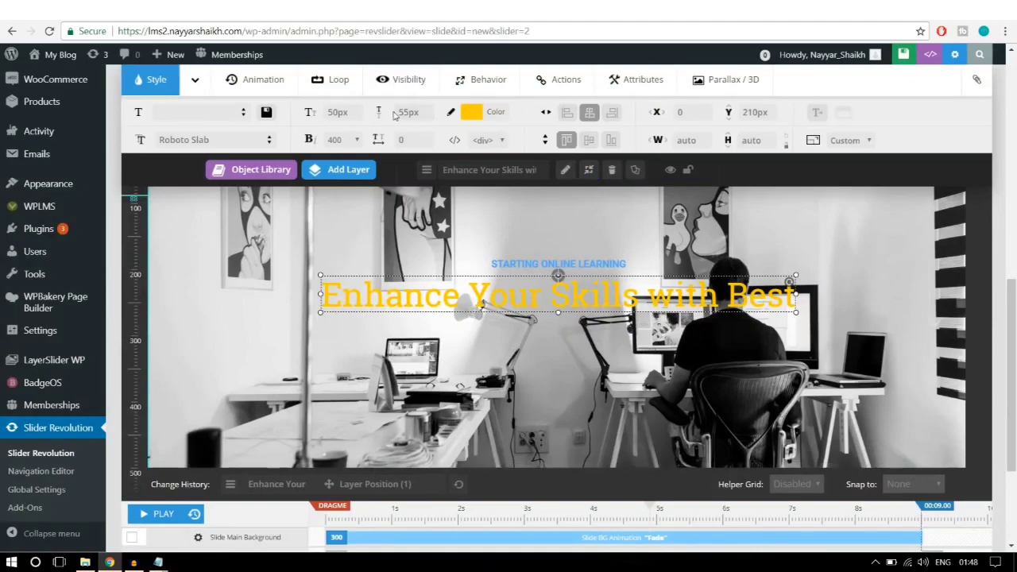
{"action": "mouse_move", "coordinate": [368, 180]}
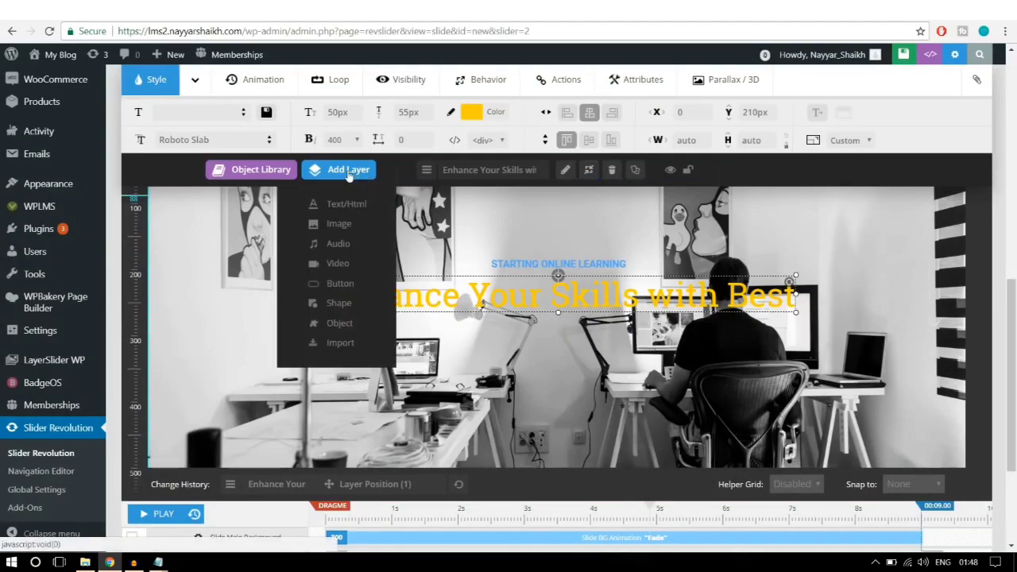
{"action": "left_click", "coordinate": [345, 288]}
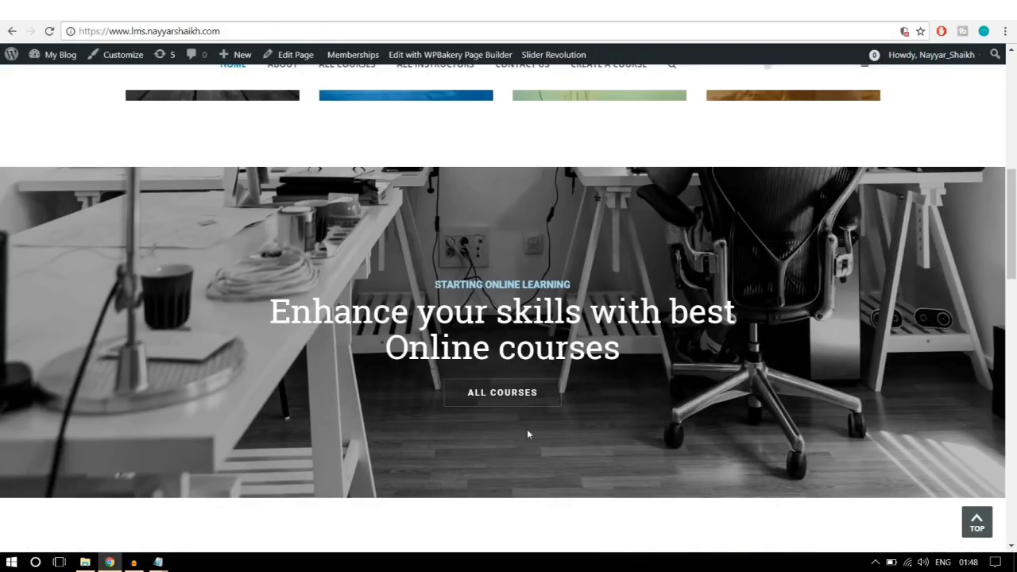
{"action": "scroll", "coordinate": [665, 411], "scroll_direction": "down", "scroll_amount": 2}
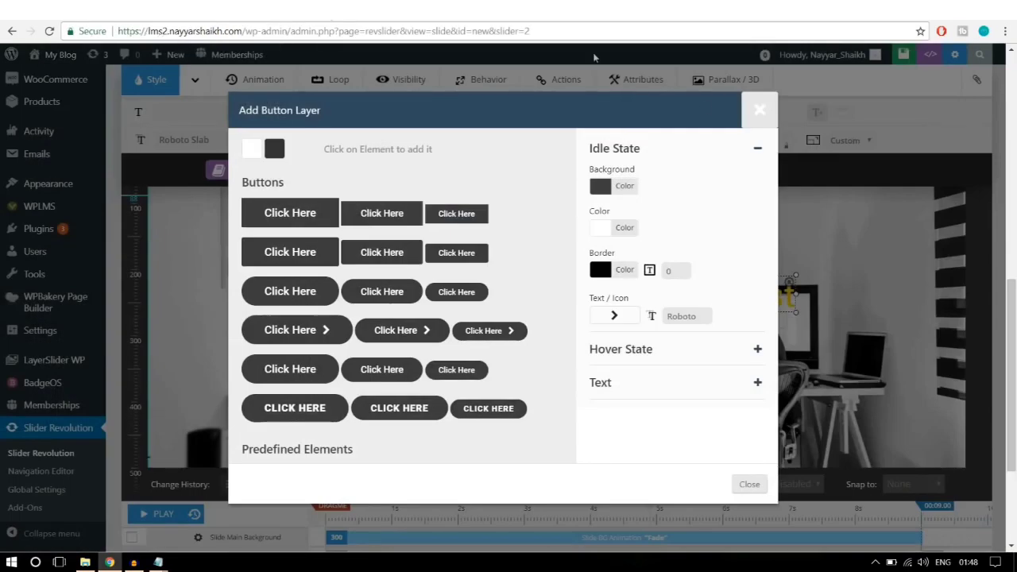
Step: Give the button a 0% opacity background, white text and a 1px white border
{"action": "left_click", "coordinate": [618, 186]}
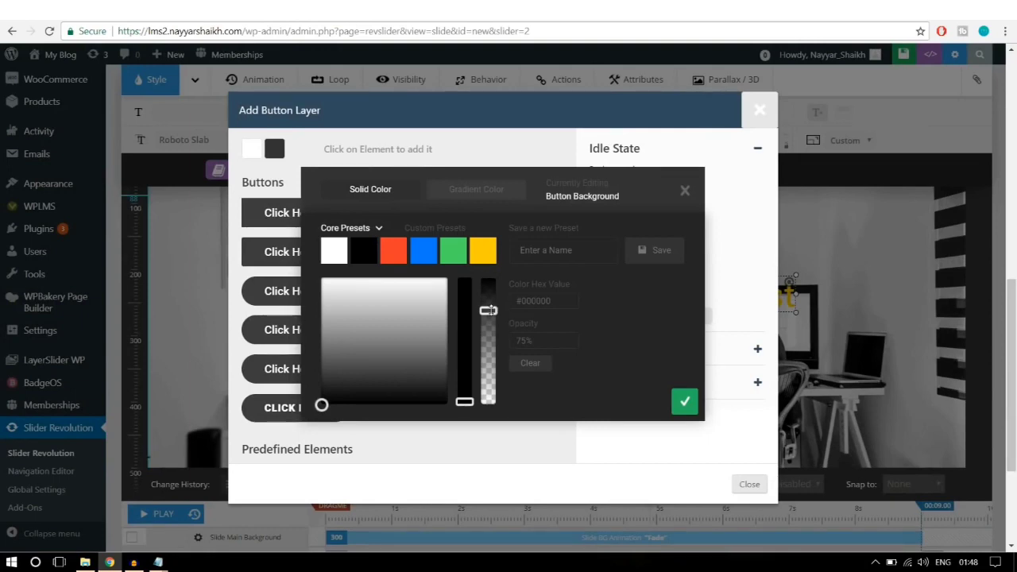
{"action": "left_click_drag", "start_coordinate": [488, 310], "coordinate": [489, 401]}
{"action": "left_click", "coordinate": [512, 342]}
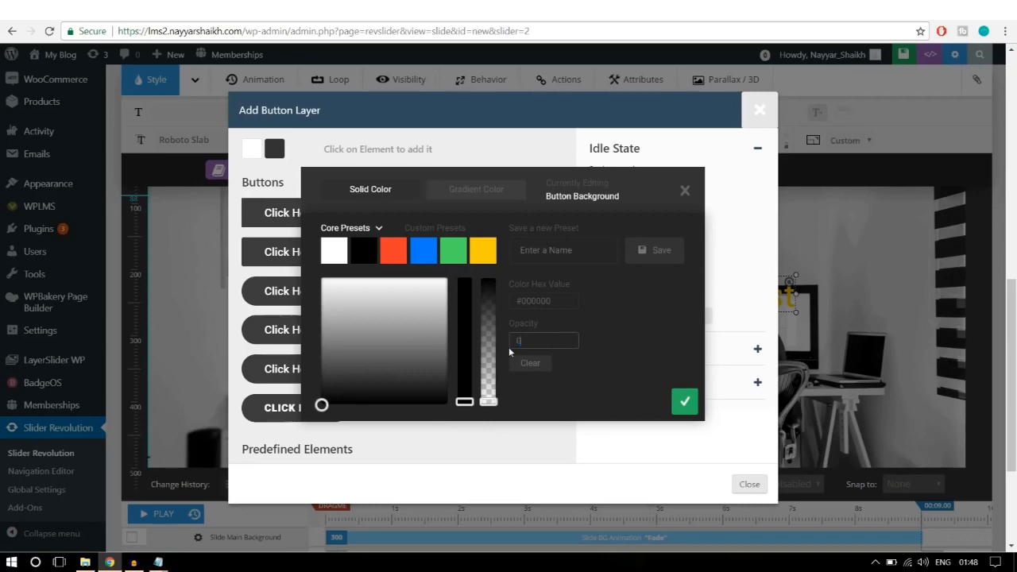
{"action": "left_click", "coordinate": [586, 333]}
{"action": "left_click", "coordinate": [685, 403]}
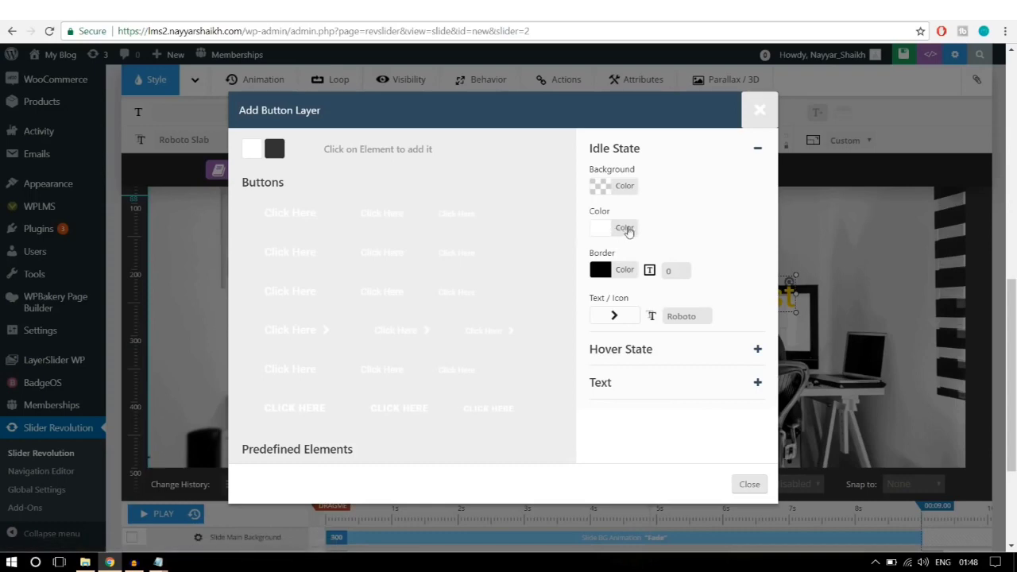
{"action": "left_click", "coordinate": [624, 229]}
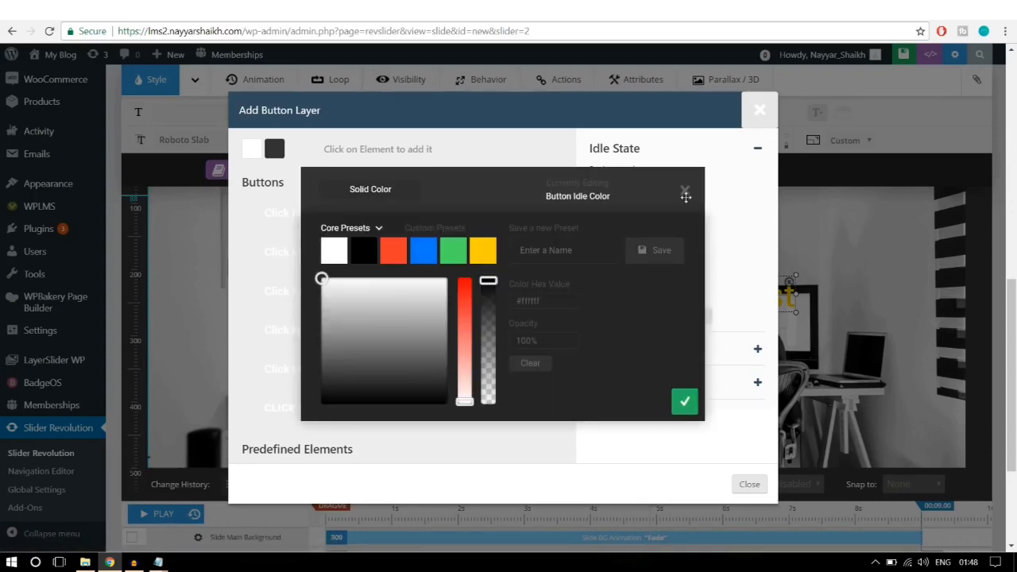
{"action": "left_click", "coordinate": [685, 192]}
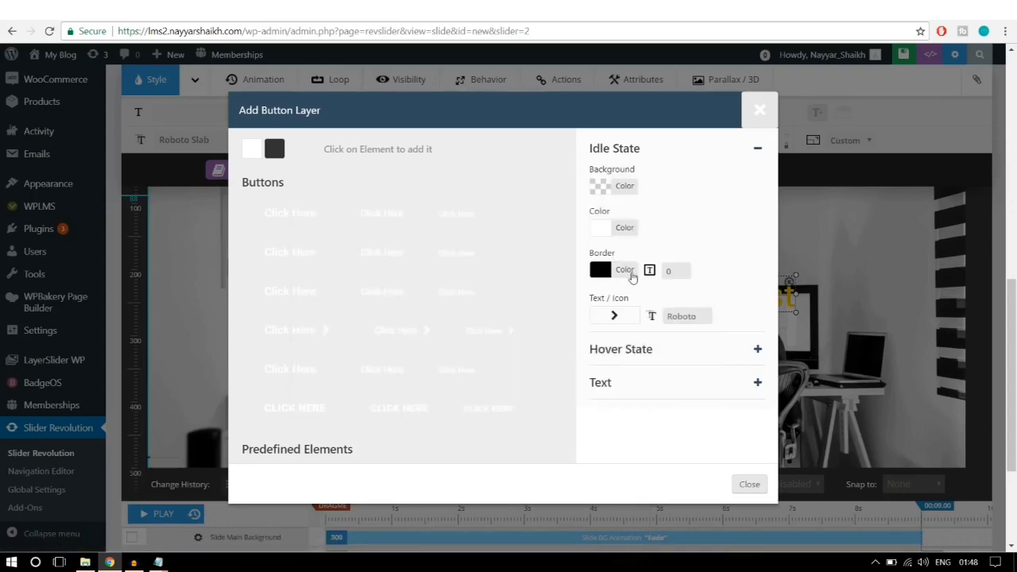
{"action": "left_click", "coordinate": [625, 271]}
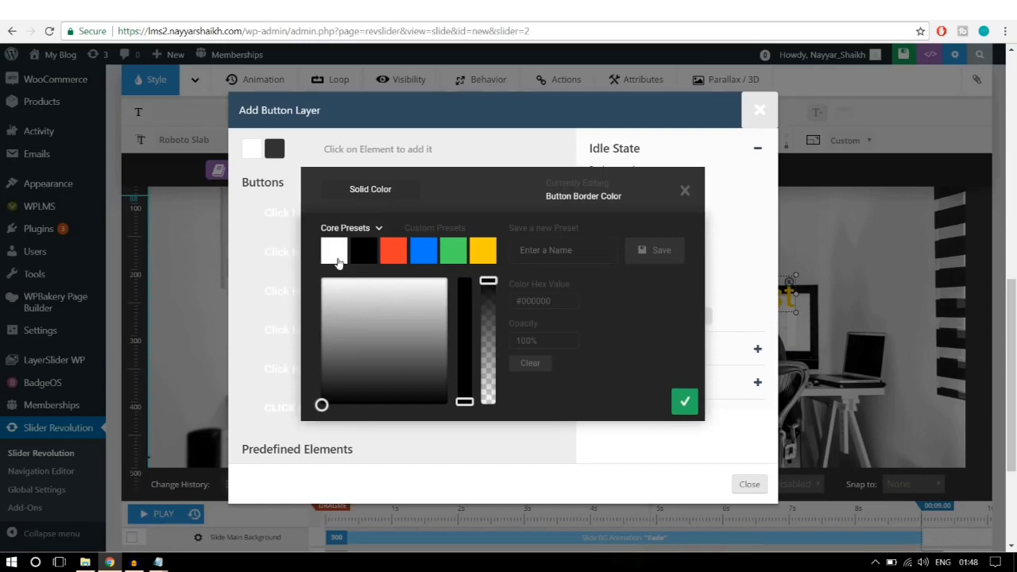
{"action": "left_click", "coordinate": [334, 251]}
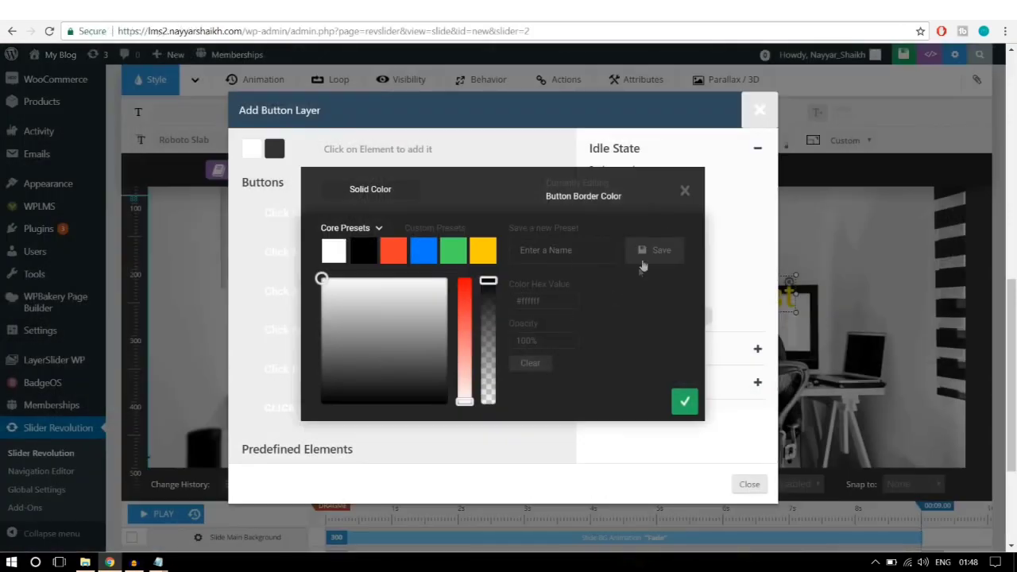
{"action": "left_click", "coordinate": [685, 403]}
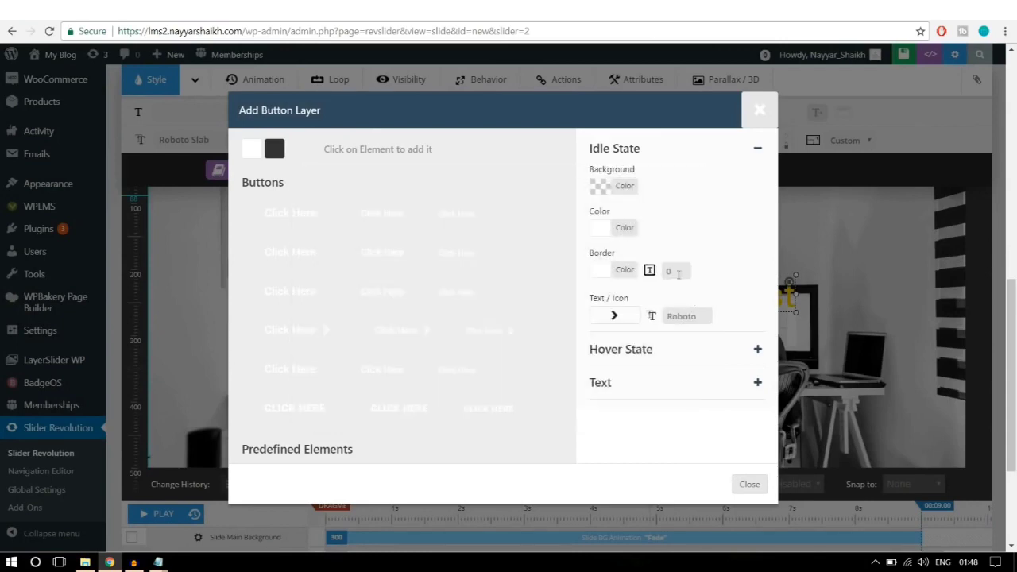
{"action": "left_click", "coordinate": [676, 271]}
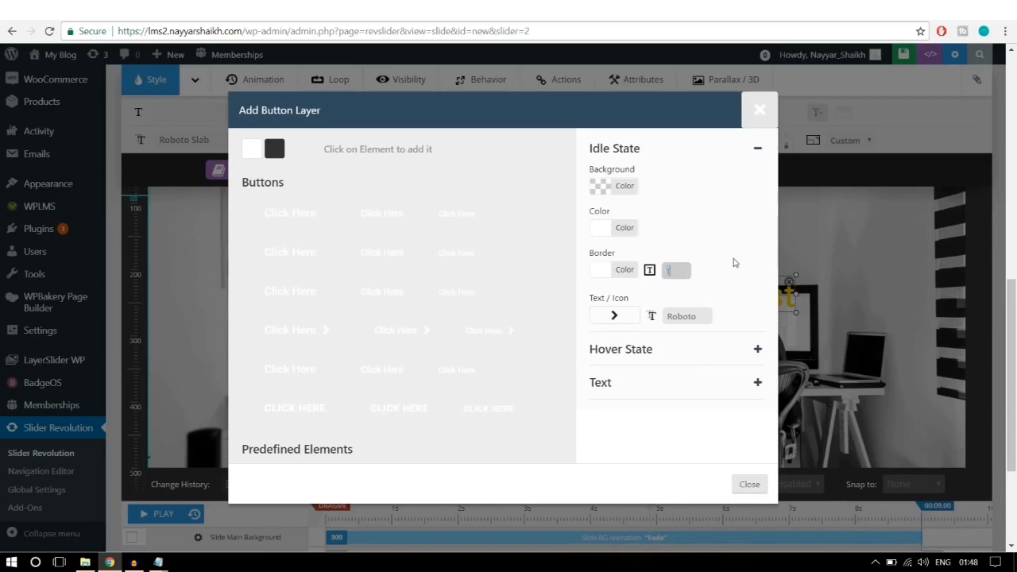
{"action": "left_click", "coordinate": [736, 263]}
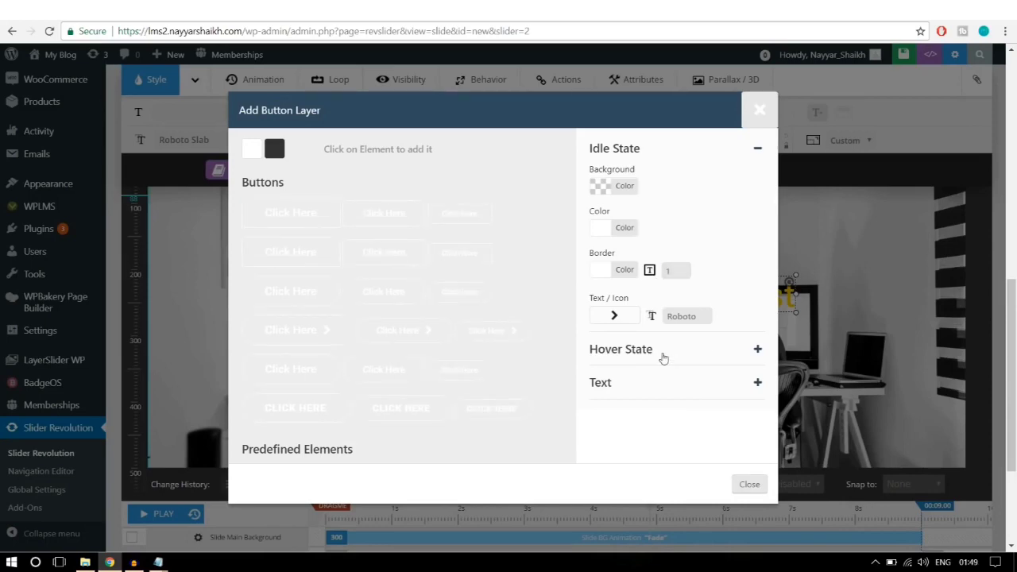
Step: Set the button's hover state to a white background with black text
{"action": "left_click", "coordinate": [666, 358]}
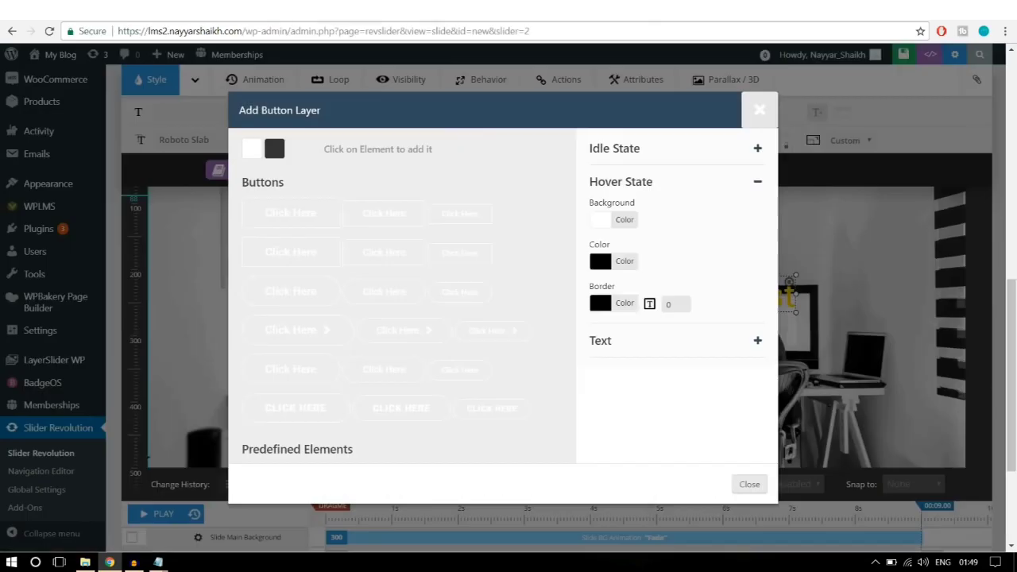
{"action": "left_click", "coordinate": [624, 222]}
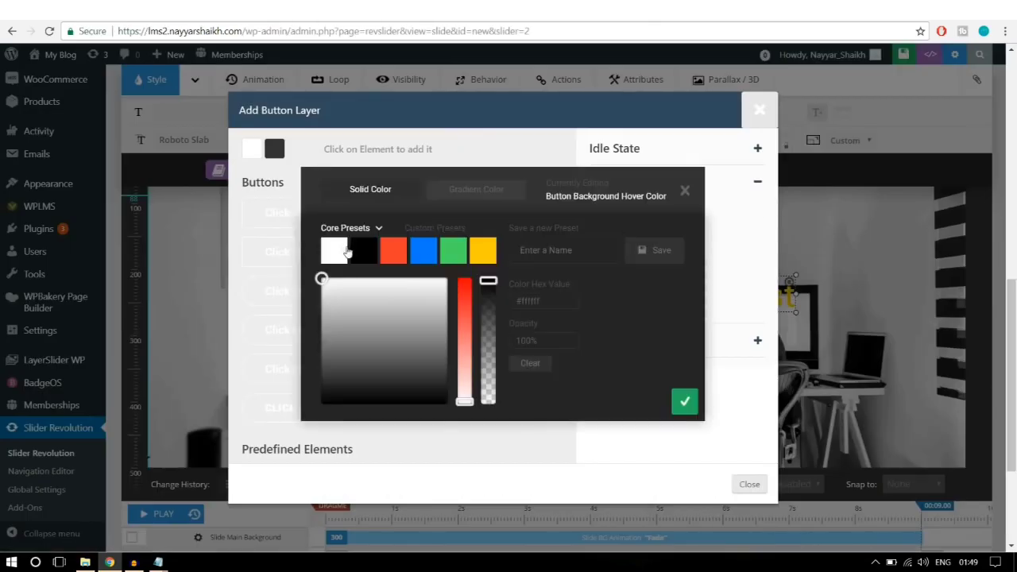
{"action": "left_click", "coordinate": [681, 401]}
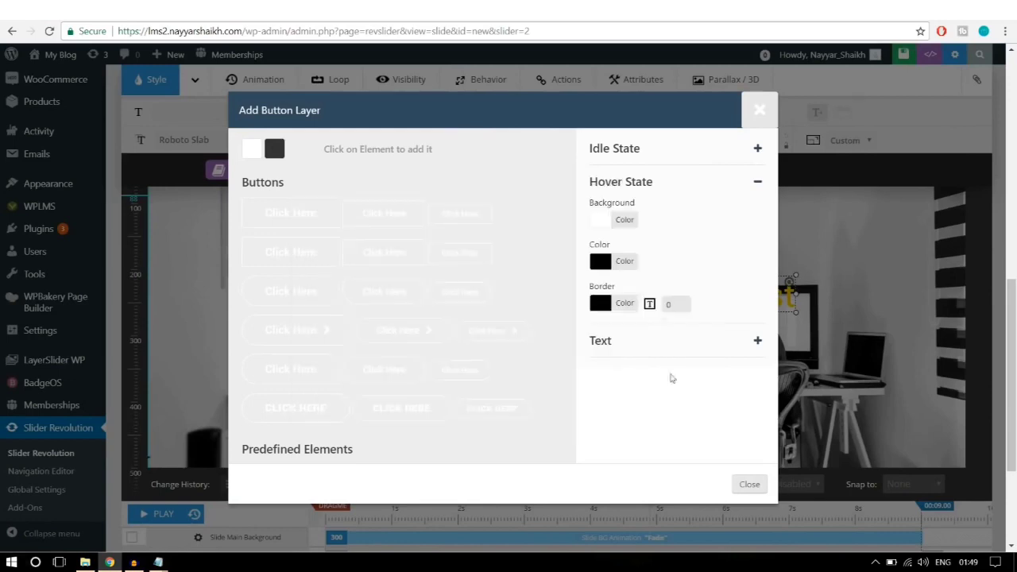
{"action": "left_click", "coordinate": [636, 266]}
{"action": "left_click", "coordinate": [368, 251]}
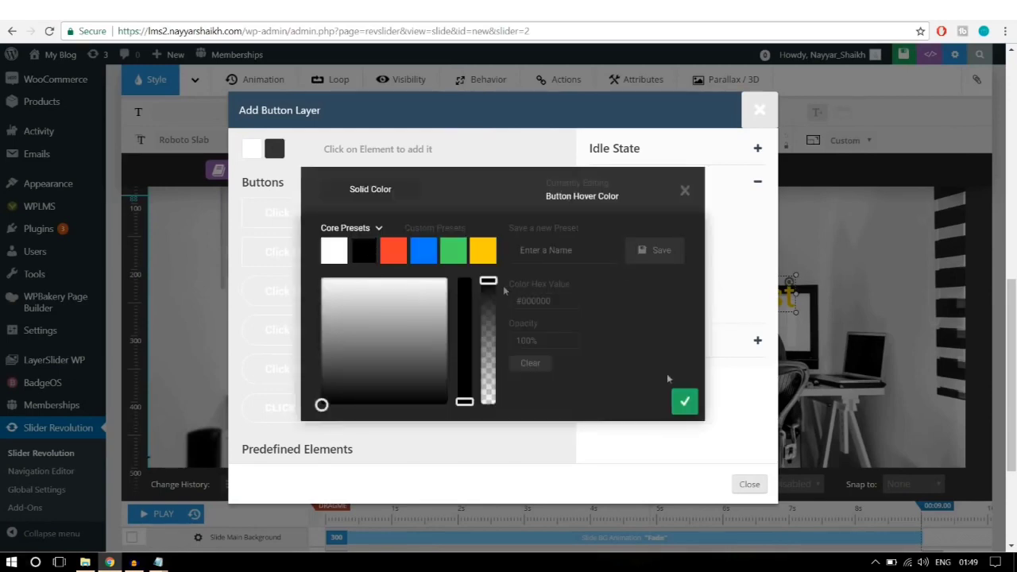
{"action": "left_click", "coordinate": [683, 401]}
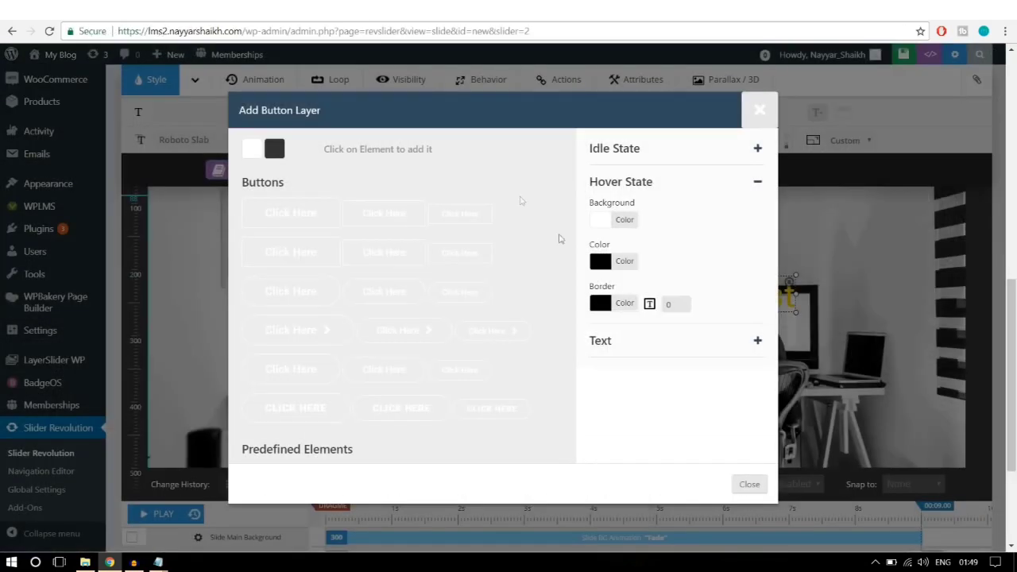
Step: Label the button ALL COURSES, add it, and drag it centred below the headline
{"action": "left_click", "coordinate": [619, 348]}
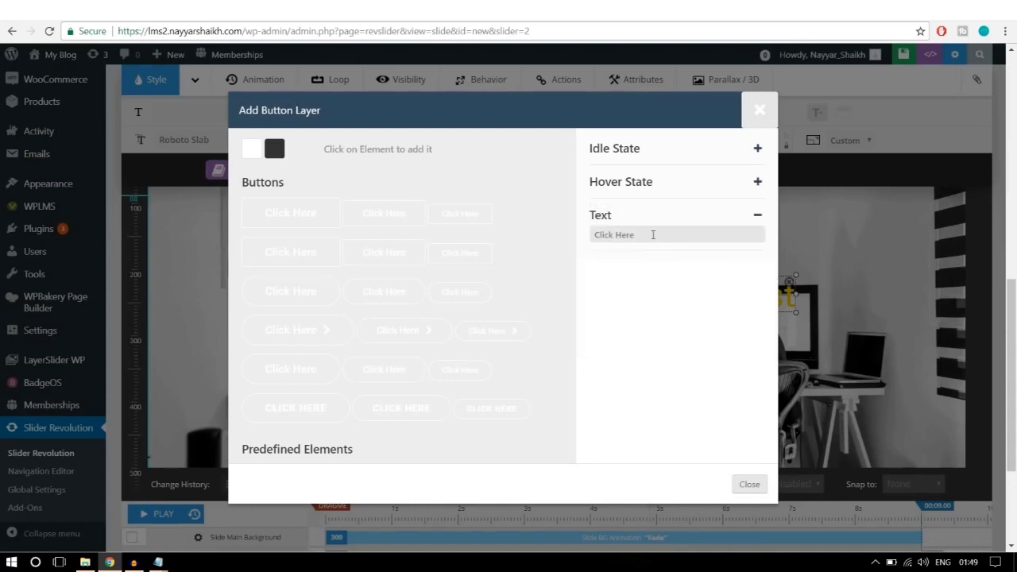
{"action": "left_click_drag", "start_coordinate": [654, 234], "coordinate": [569, 241]}
{"action": "type", "text": "ALL COURSES"}
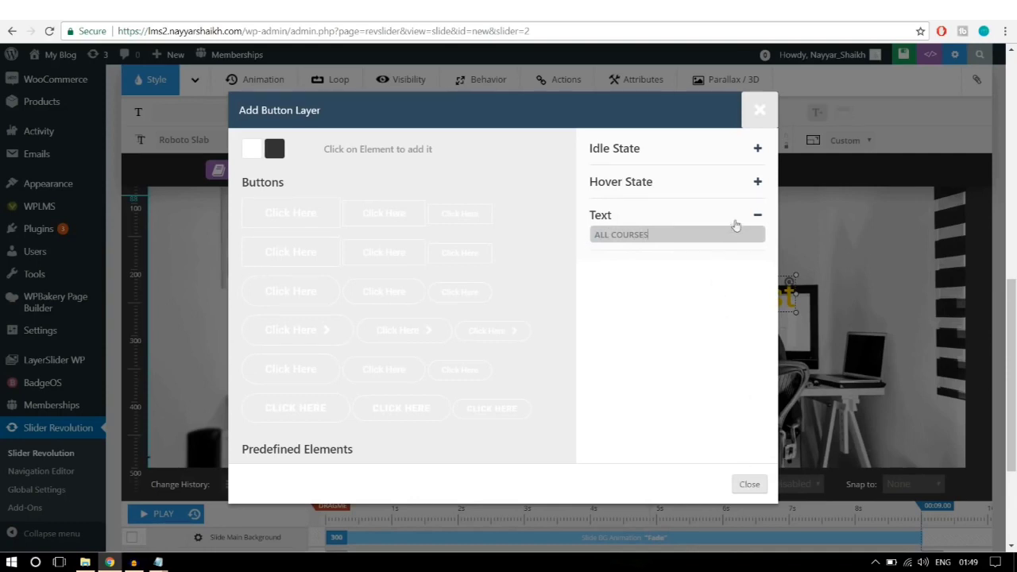
{"action": "left_click", "coordinate": [760, 216]}
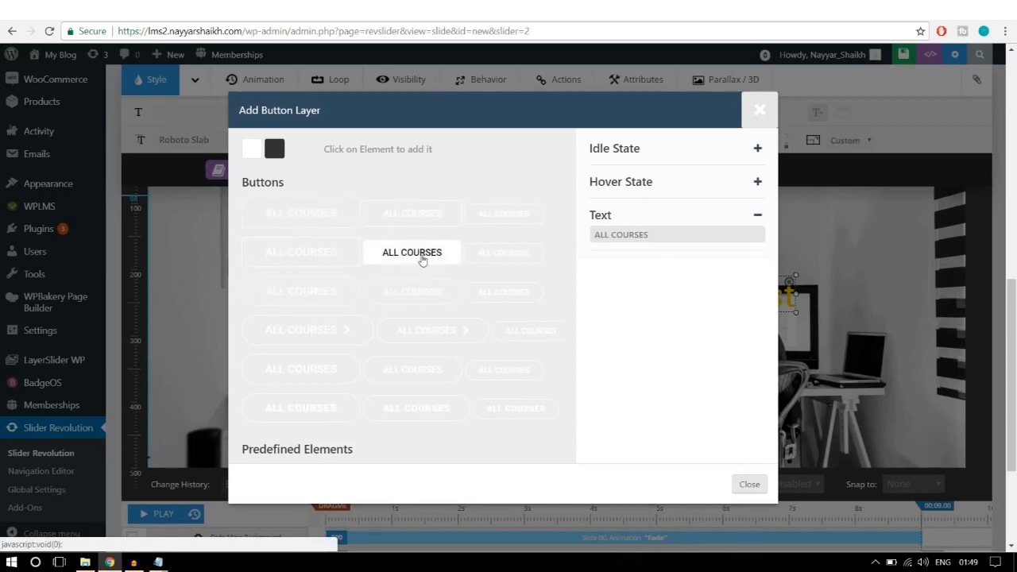
{"action": "left_click", "coordinate": [422, 260]}
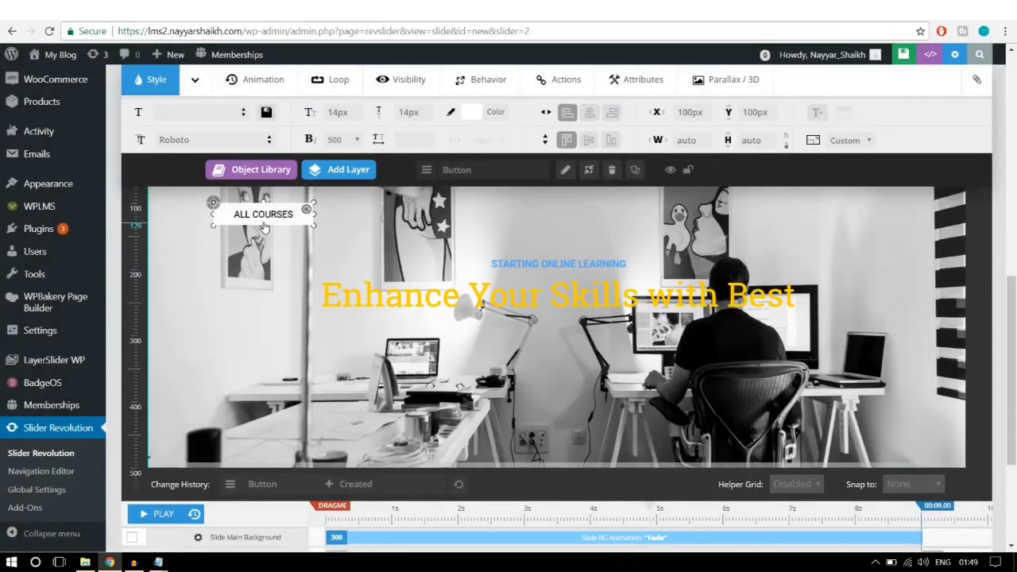
{"action": "left_click_drag", "start_coordinate": [265, 226], "coordinate": [562, 348]}
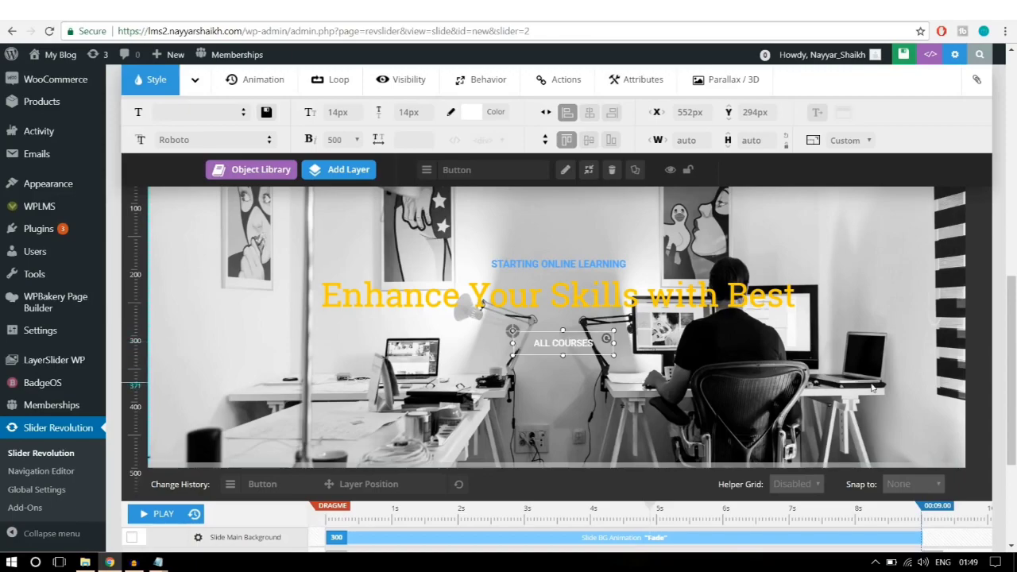
Step: Set the STARTING ONLINE LEARNING tagline's animation duration to 1500 ms
{"action": "scroll", "coordinate": [880, 387], "scroll_direction": "down", "scroll_amount": 5}
{"action": "scroll", "coordinate": [878, 390], "scroll_direction": "up", "scroll_amount": 10}
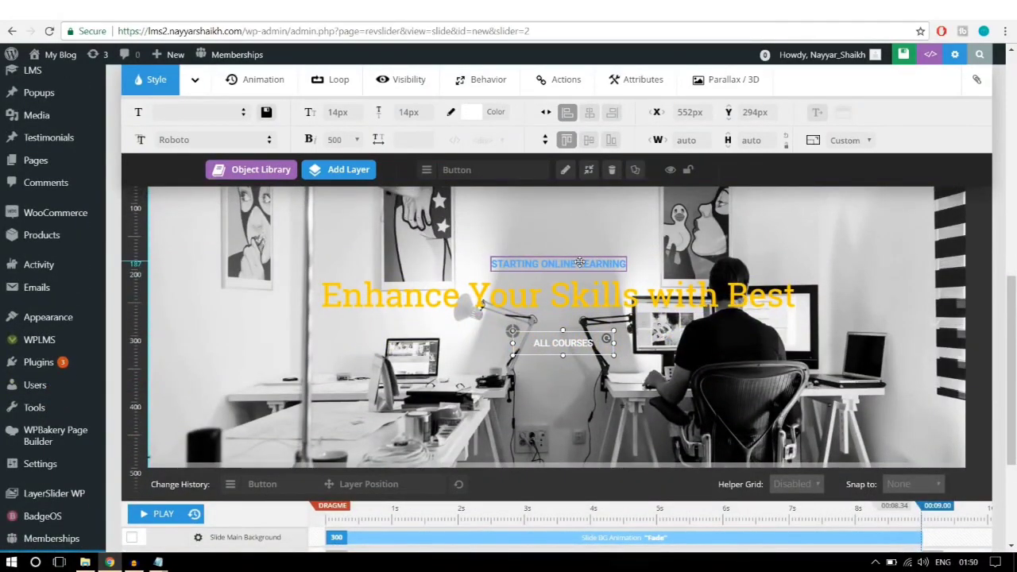
{"action": "left_click", "coordinate": [572, 264]}
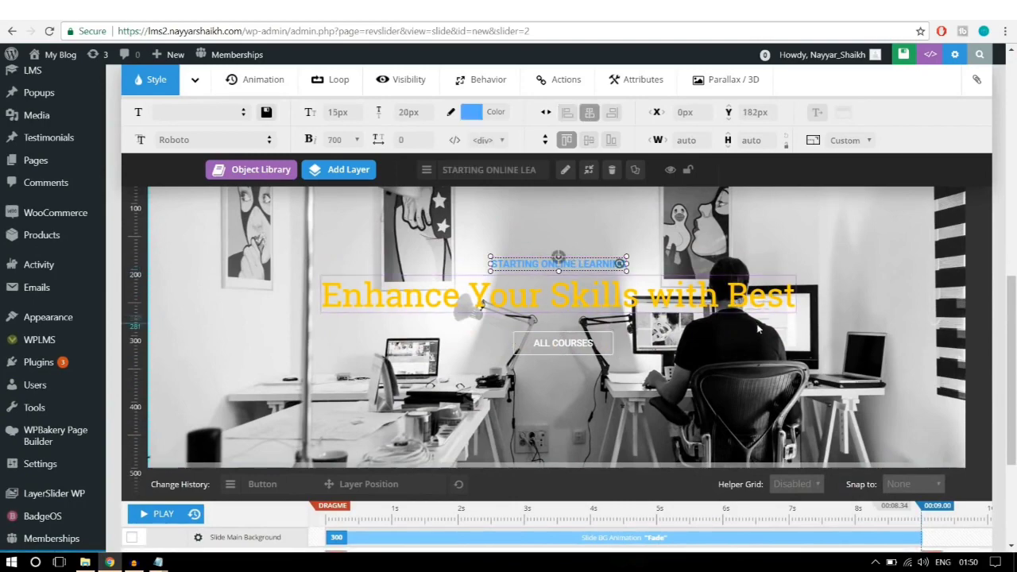
{"action": "scroll", "coordinate": [348, 395], "scroll_direction": "down", "scroll_amount": 2}
{"action": "left_click", "coordinate": [336, 426]}
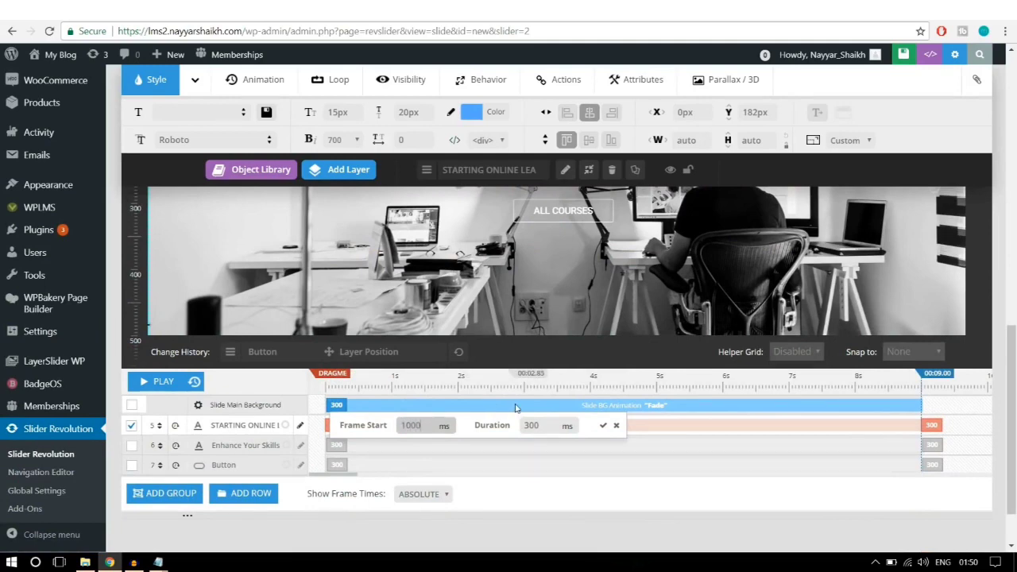
{"action": "double_click", "coordinate": [531, 425]}
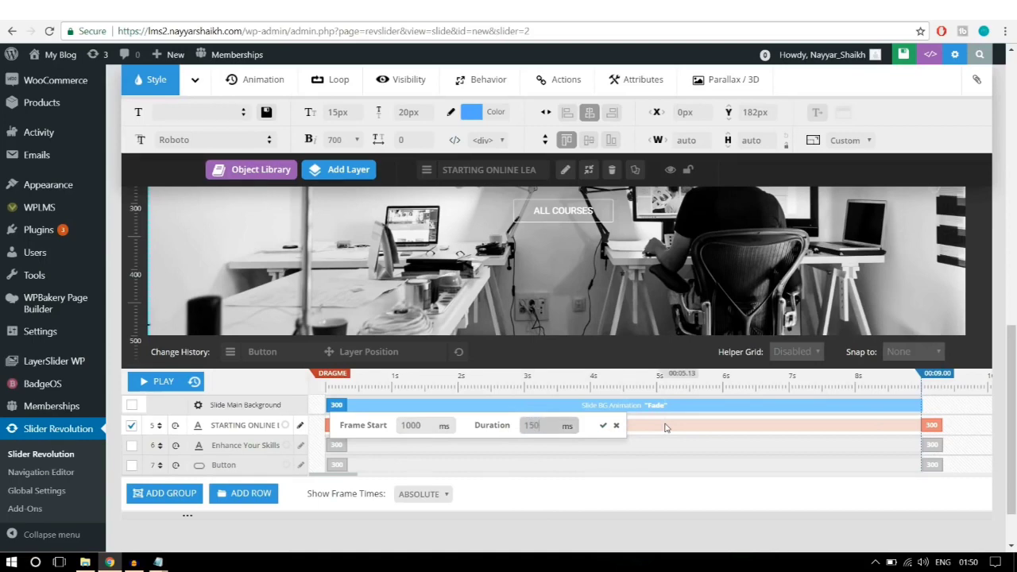
{"action": "double_click", "coordinate": [548, 425]}
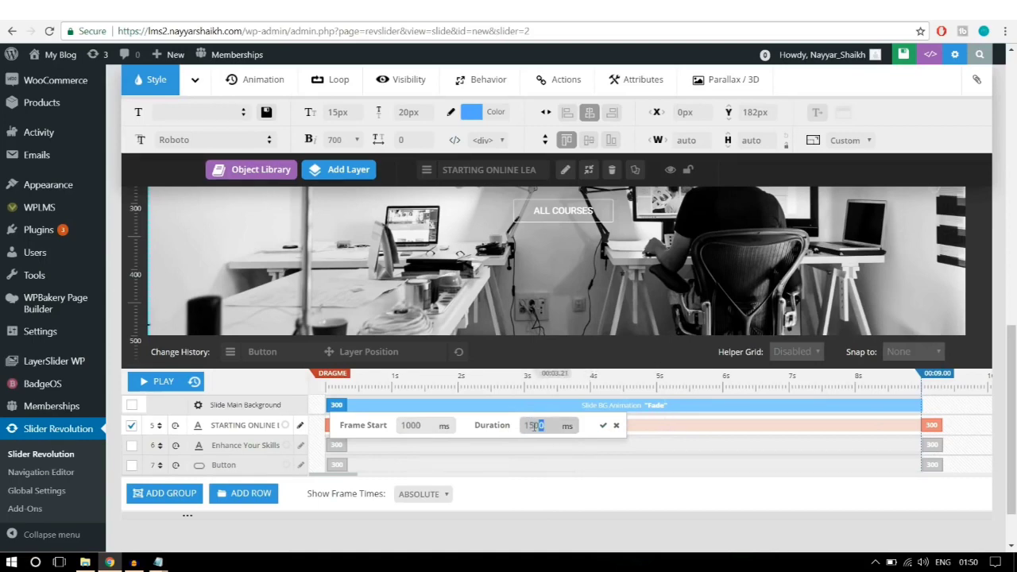
{"action": "left_click", "coordinate": [603, 426]}
Step: Set the Enhance Your Skills with Best headline's animation duration to 1500 ms
{"action": "scroll", "coordinate": [579, 287], "scroll_direction": "up", "scroll_amount": 2}
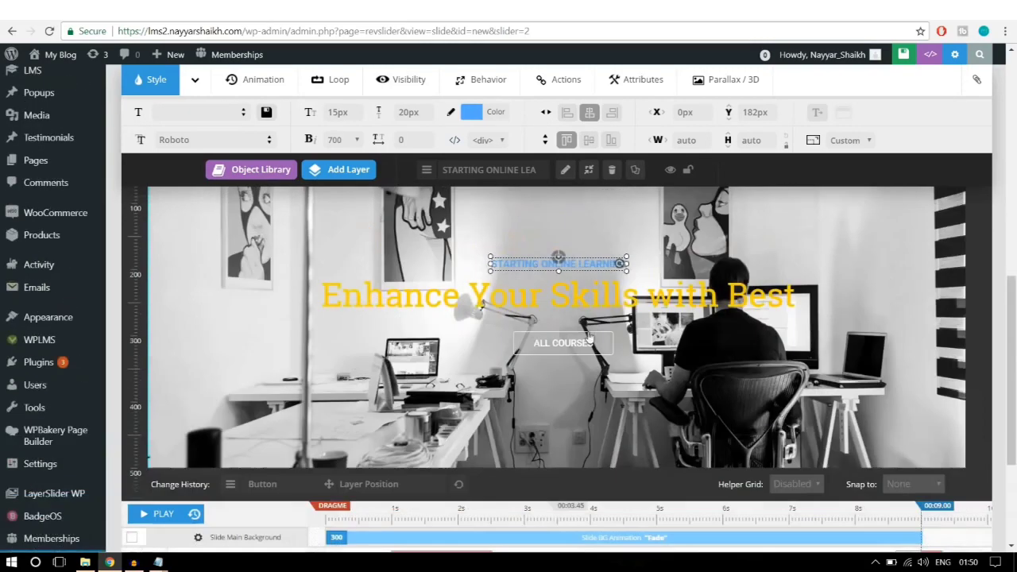
{"action": "left_click", "coordinate": [579, 289]}
{"action": "scroll", "coordinate": [608, 391], "scroll_direction": "down", "scroll_amount": 3}
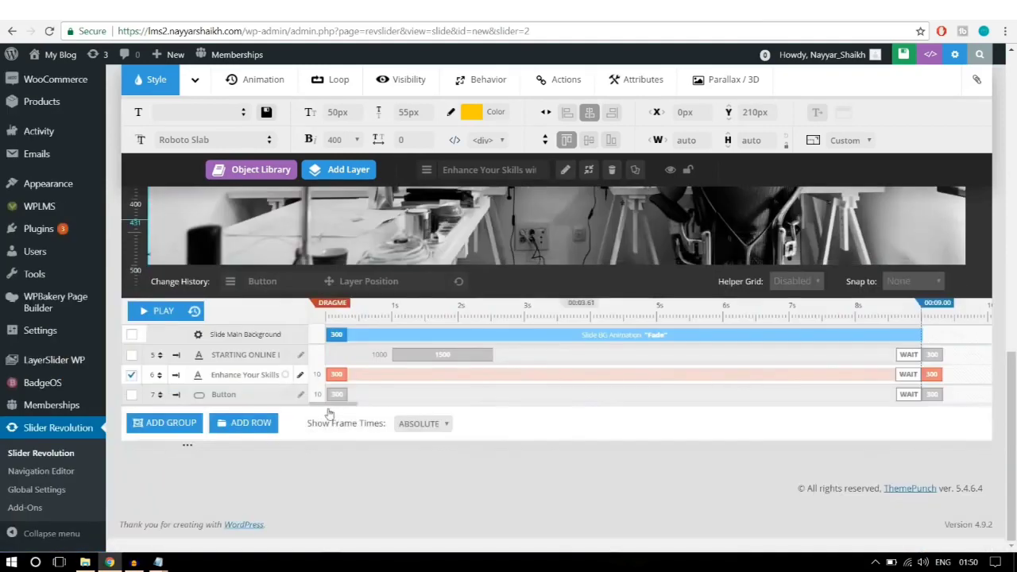
{"action": "left_click", "coordinate": [340, 374]}
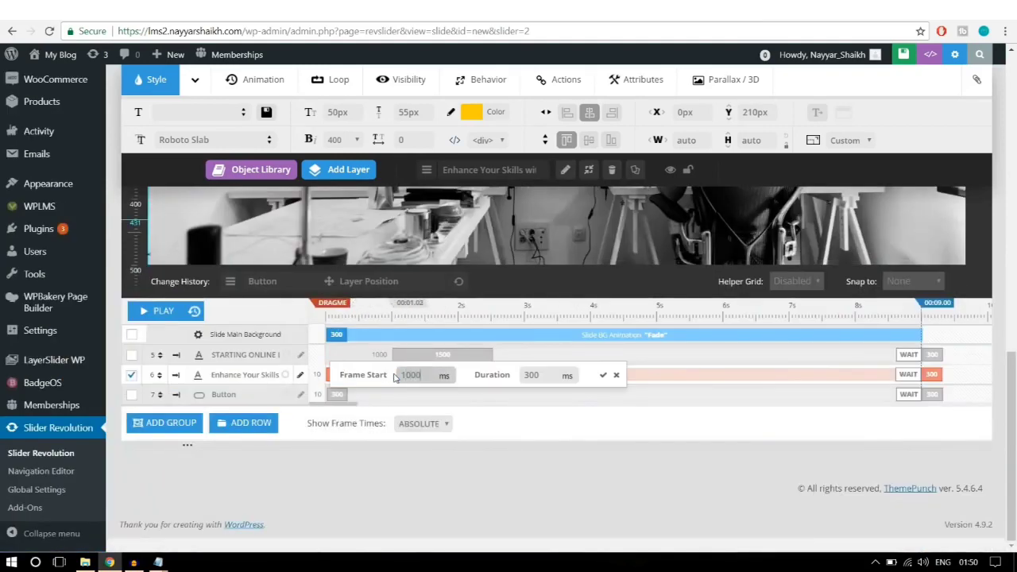
{"action": "key", "text": "Tab"}
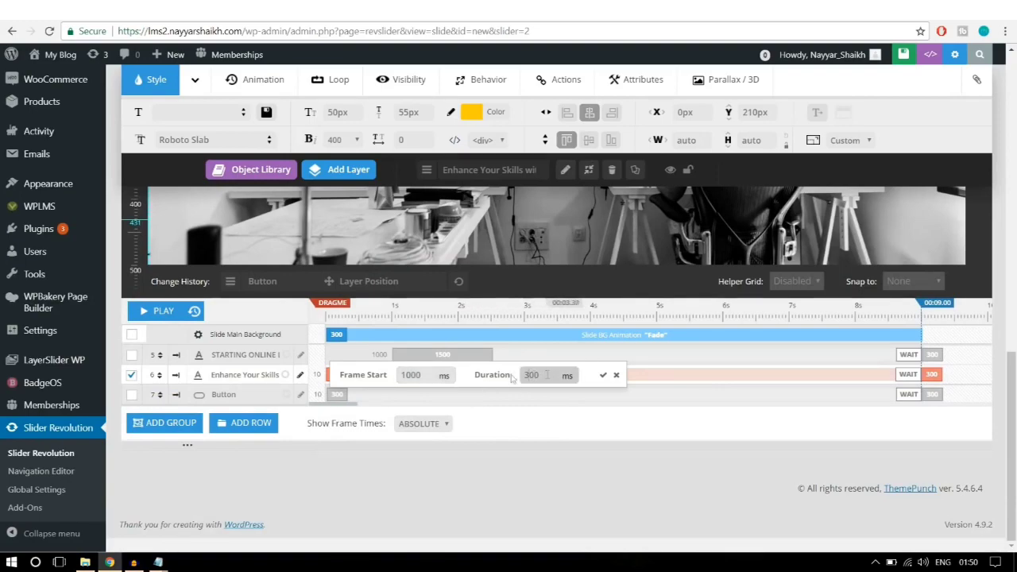
{"action": "type", "text": "1500"}
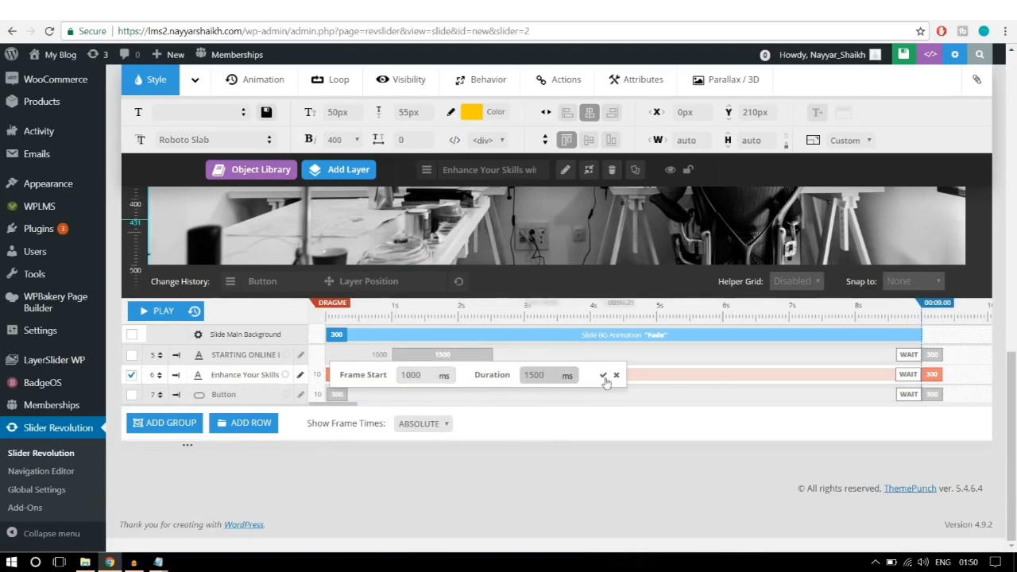
{"action": "left_click", "coordinate": [603, 374]}
Step: Give the ALL COURSES button a 1500 ms frame start and 1500 ms duration
{"action": "scroll", "coordinate": [604, 402], "scroll_direction": "up", "scroll_amount": 3}
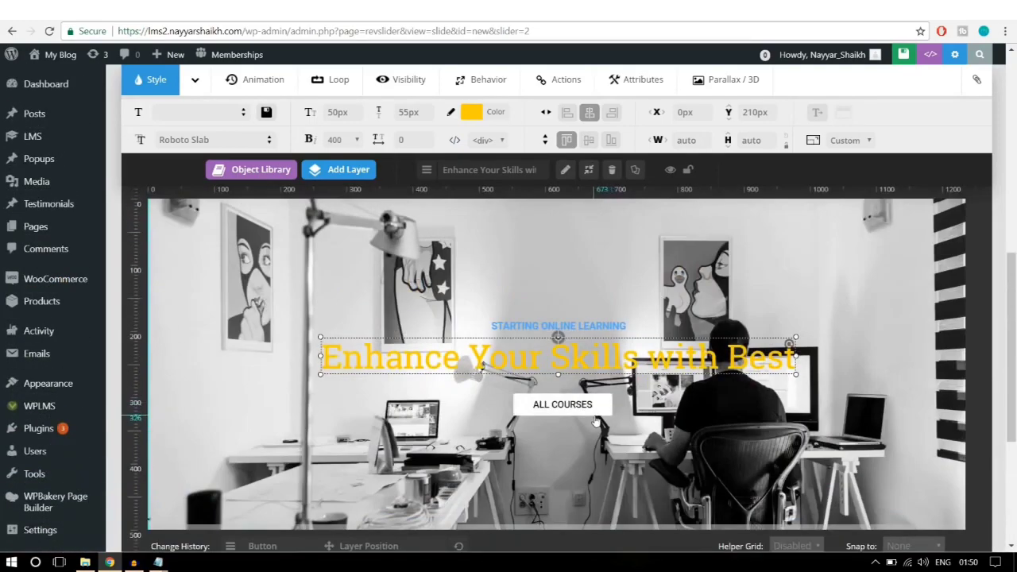
{"action": "left_click", "coordinate": [603, 402]}
{"action": "scroll", "coordinate": [603, 402], "scroll_direction": "down", "scroll_amount": 4}
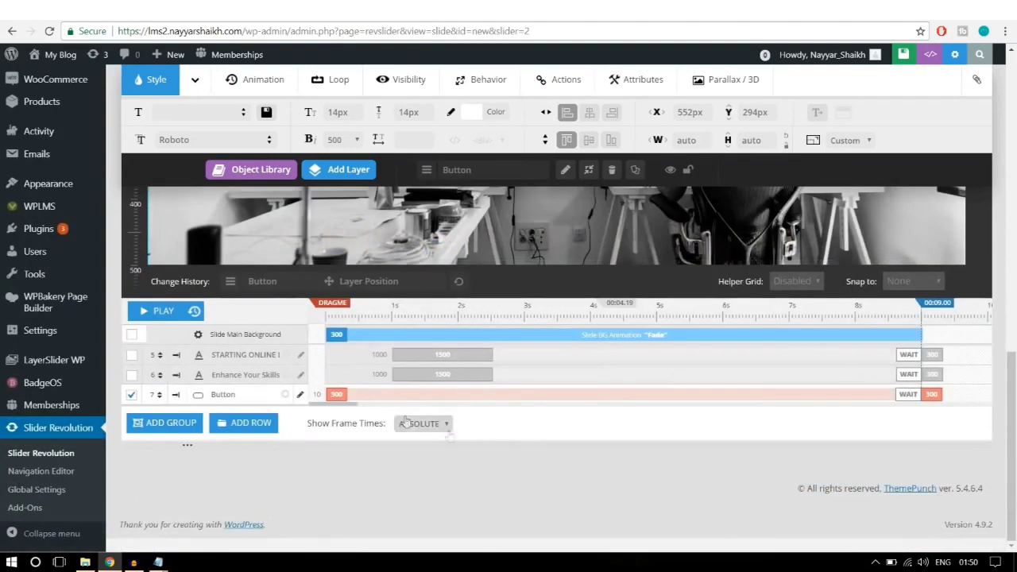
{"action": "left_click", "coordinate": [336, 394]}
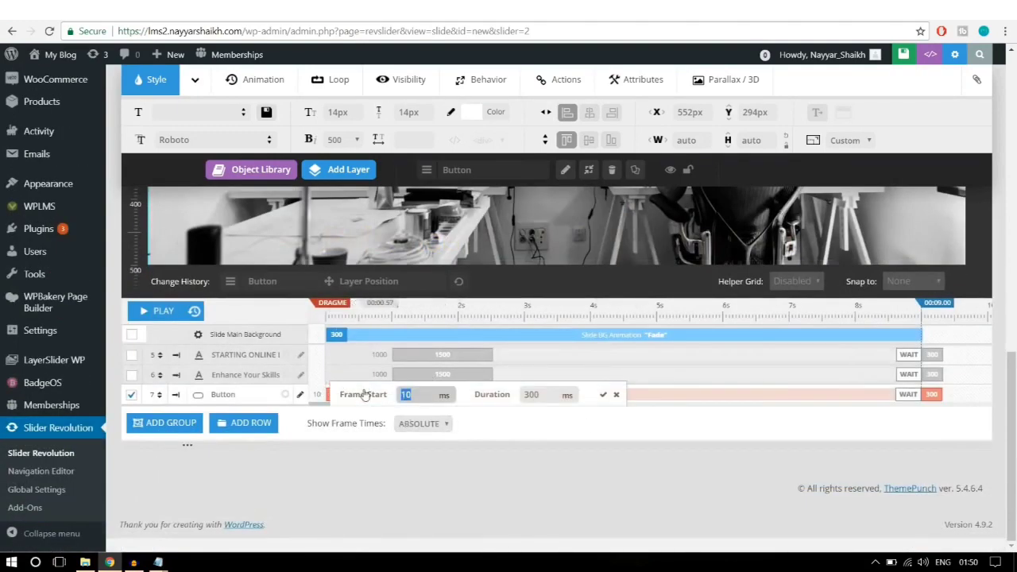
{"action": "double_click", "coordinate": [427, 395]}
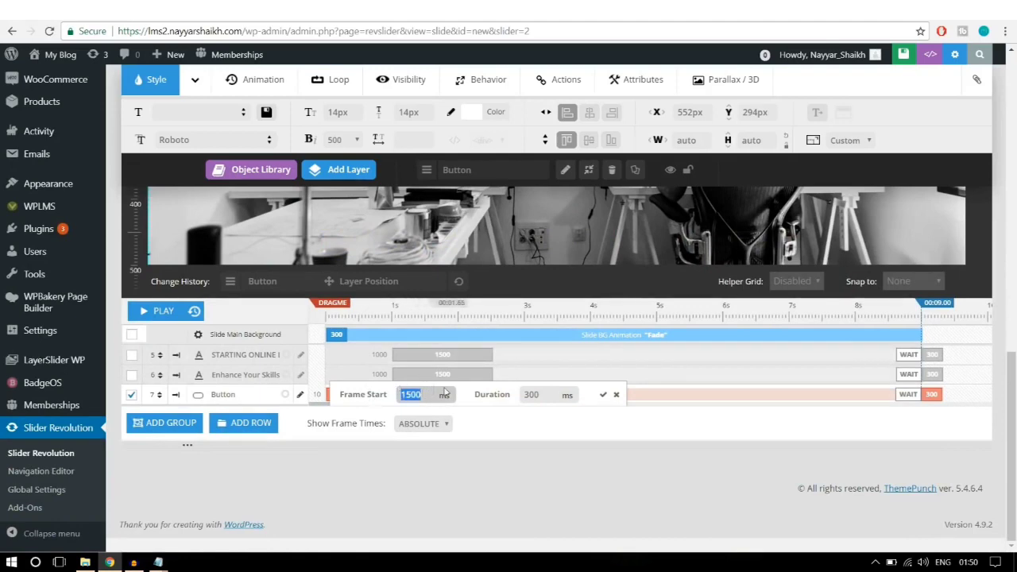
{"action": "left_click", "coordinate": [546, 396]}
{"action": "left_click_drag", "start_coordinate": [546, 396], "coordinate": [503, 402]}
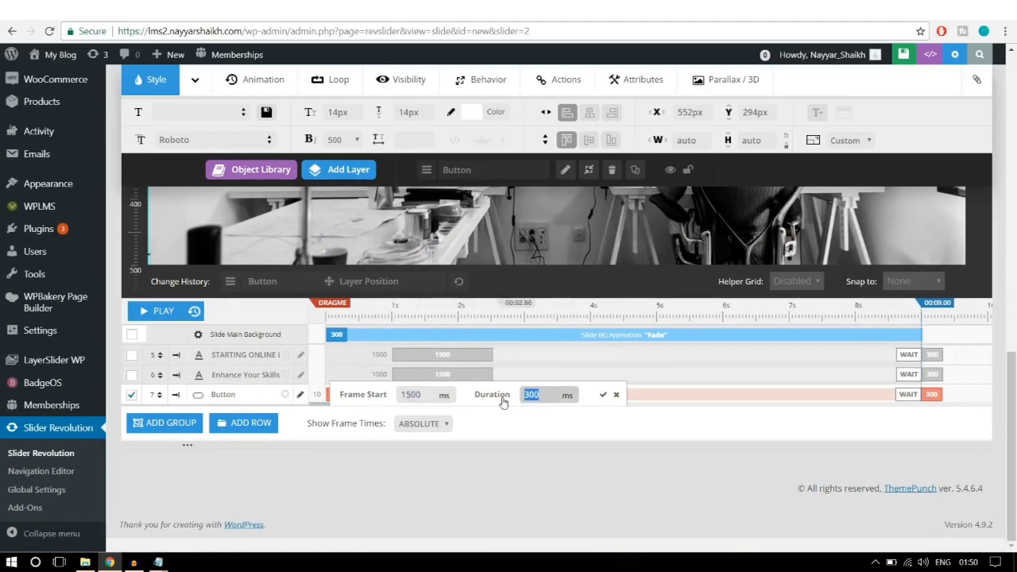
{"action": "type", "text": "1500"}
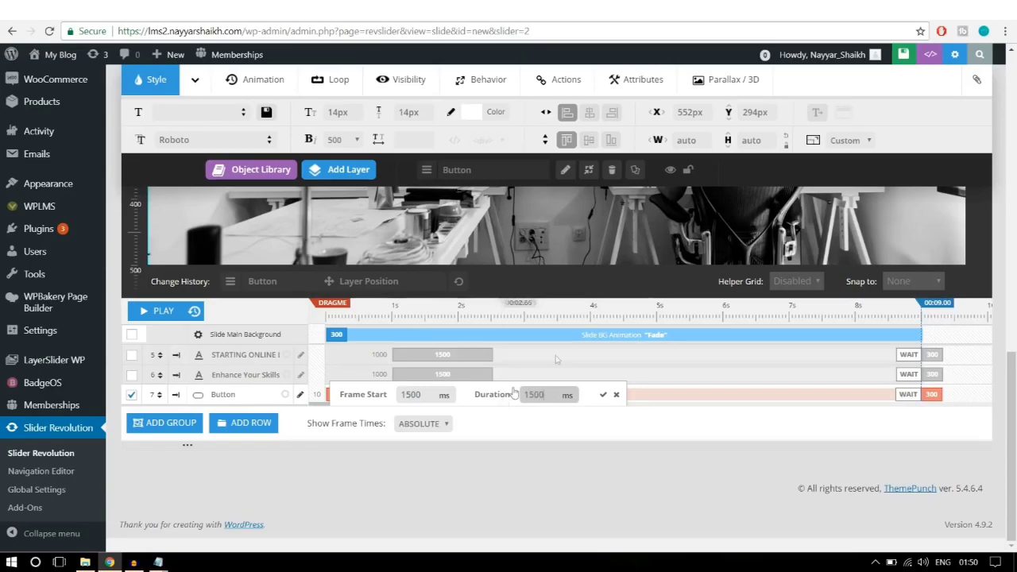
{"action": "left_click", "coordinate": [603, 394]}
{"action": "scroll", "coordinate": [605, 399], "scroll_direction": "up", "scroll_amount": 3}
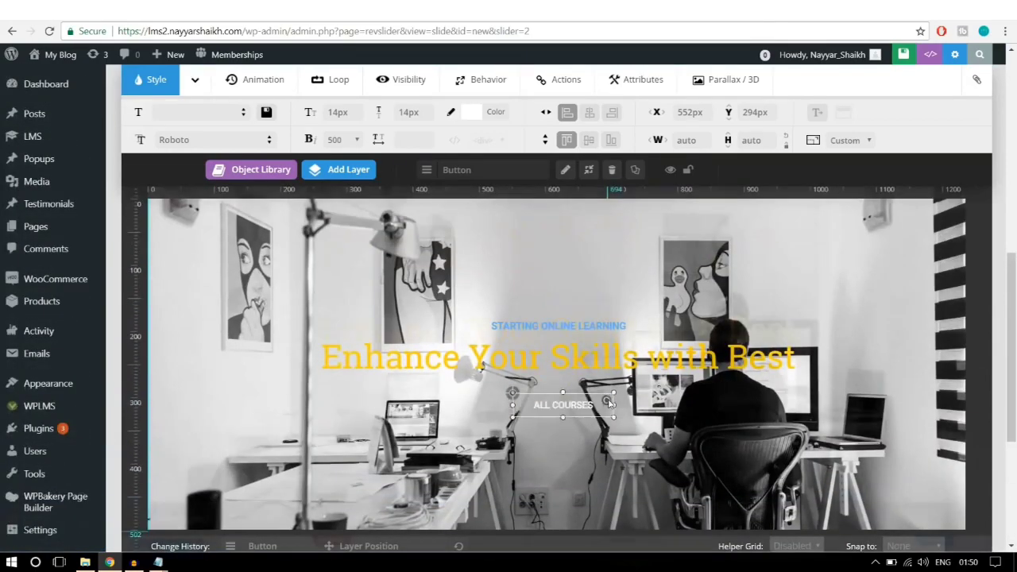
{"action": "scroll", "coordinate": [534, 397], "scroll_direction": "up", "scroll_amount": 1}
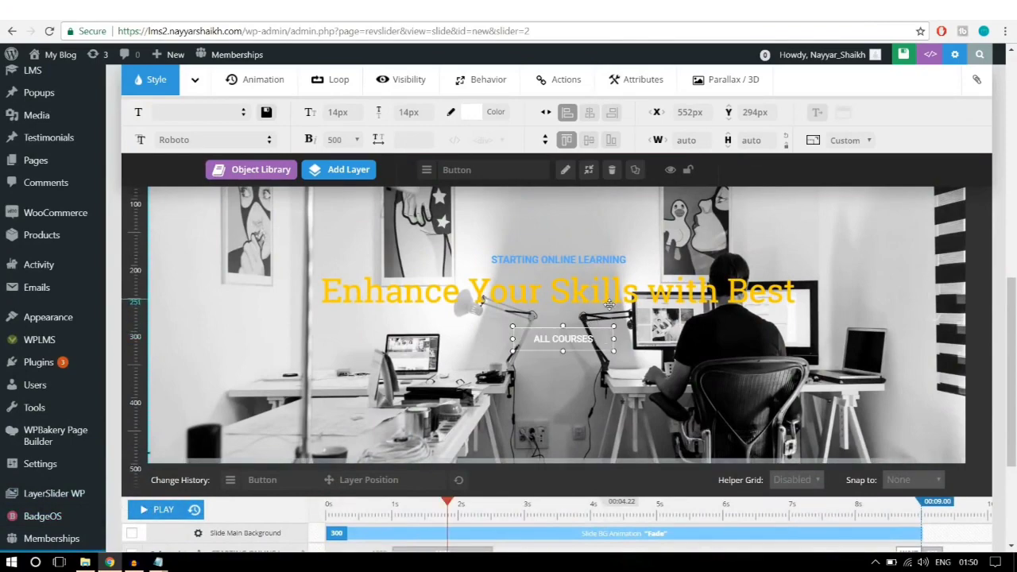
{"action": "scroll", "coordinate": [636, 361], "scroll_direction": "up", "scroll_amount": 2}
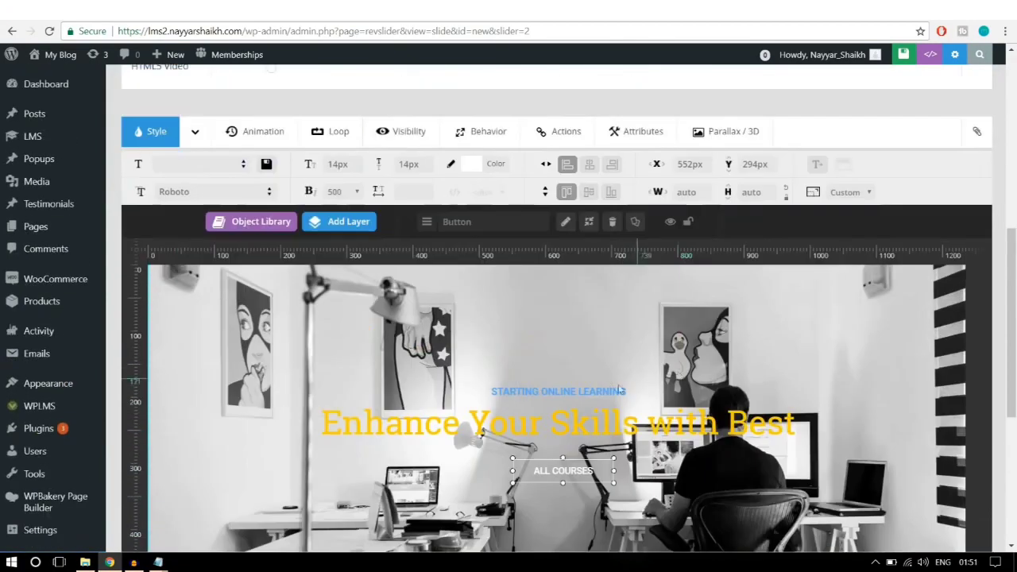
Step: Change the Enhance Your Skills with Best headline's entrance from Fade-In to SlideMaskFromRight
{"action": "left_click", "coordinate": [574, 417]}
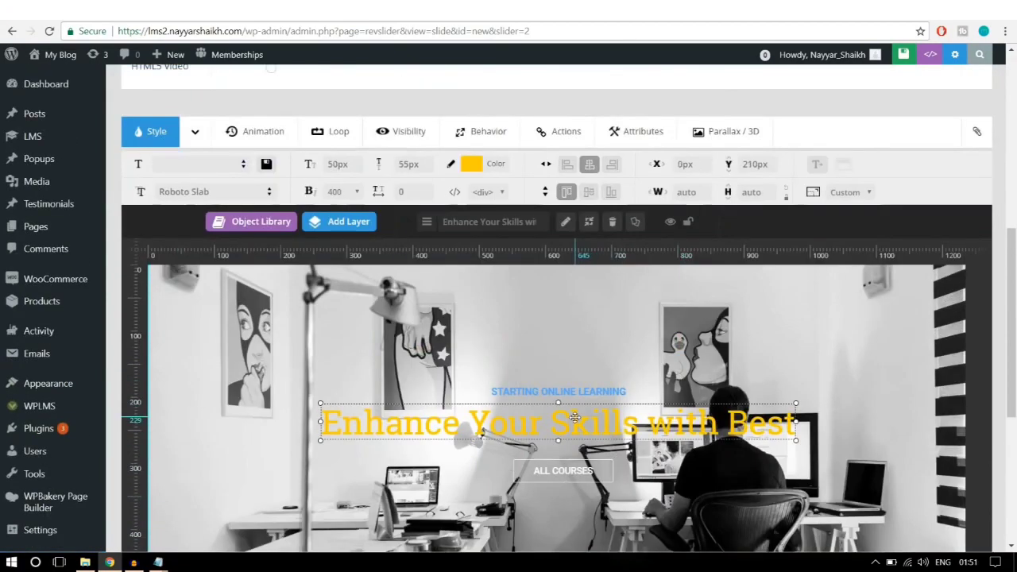
{"action": "left_click", "coordinate": [258, 131]}
{"action": "left_click", "coordinate": [248, 165]}
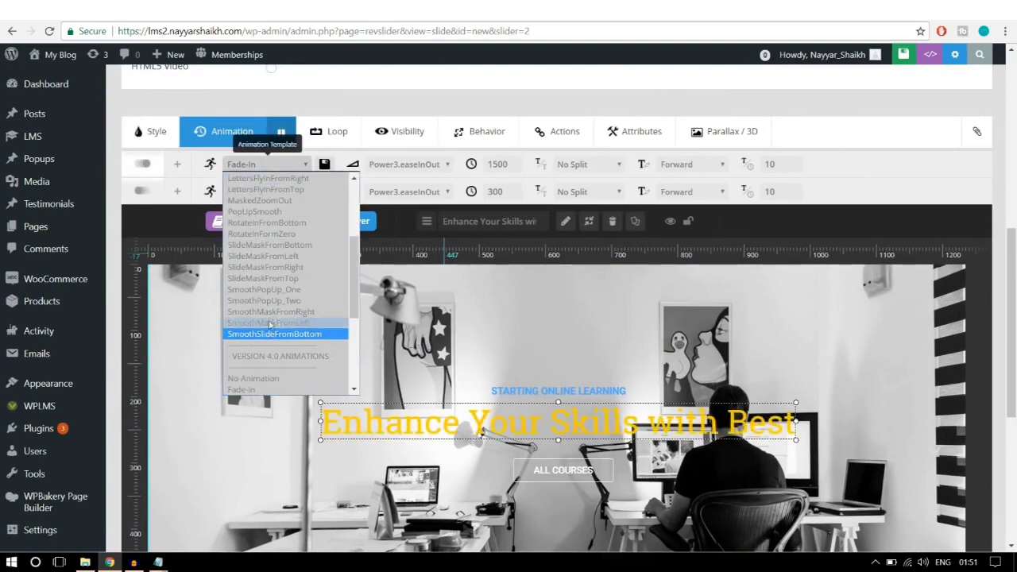
{"action": "left_click", "coordinate": [271, 269]}
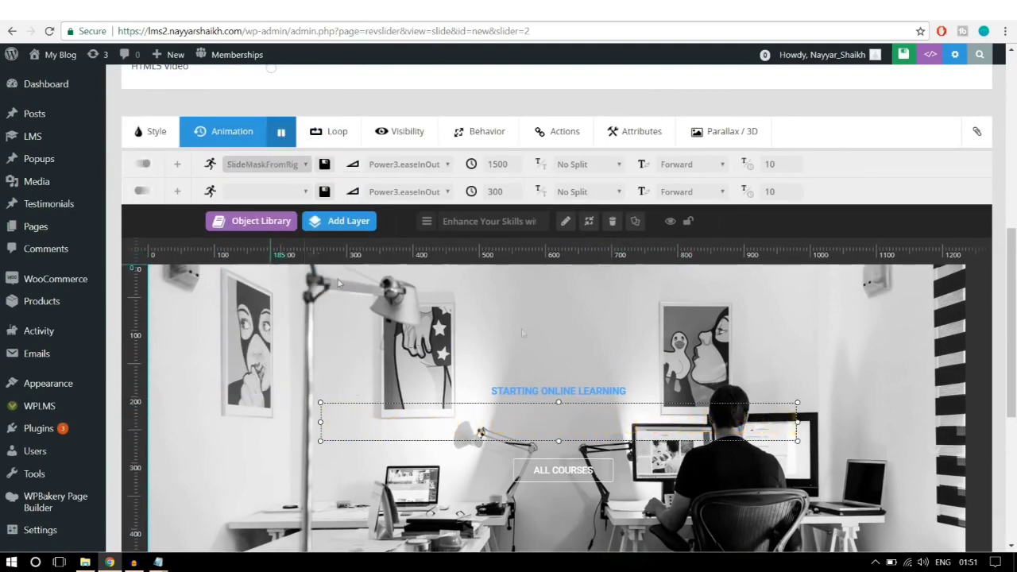
{"action": "scroll", "coordinate": [685, 364], "scroll_direction": "down", "scroll_amount": 2}
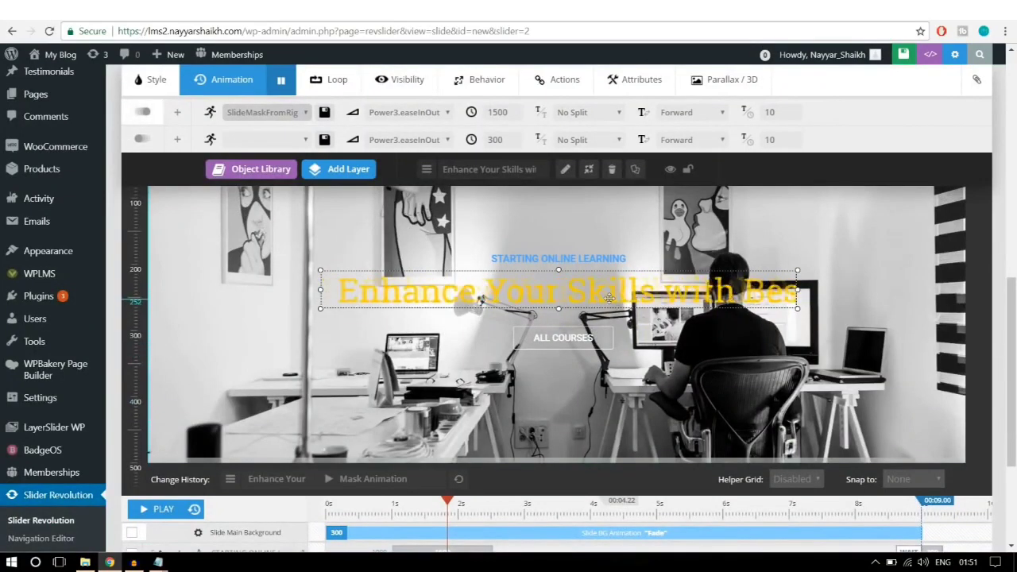
{"action": "scroll", "coordinate": [715, 325], "scroll_direction": "up", "scroll_amount": 1}
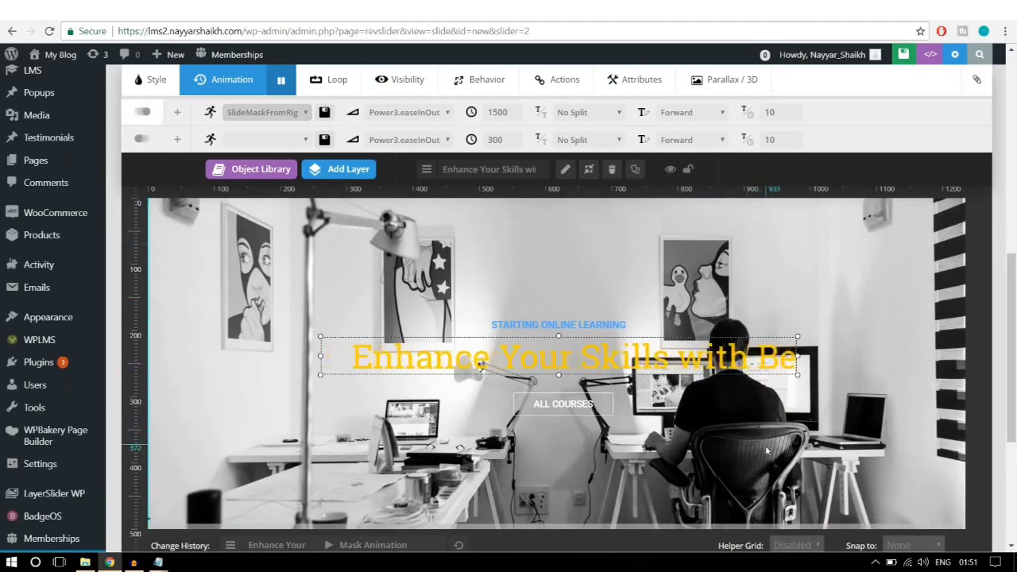
{"action": "scroll", "coordinate": [775, 397], "scroll_direction": "up", "scroll_amount": 8}
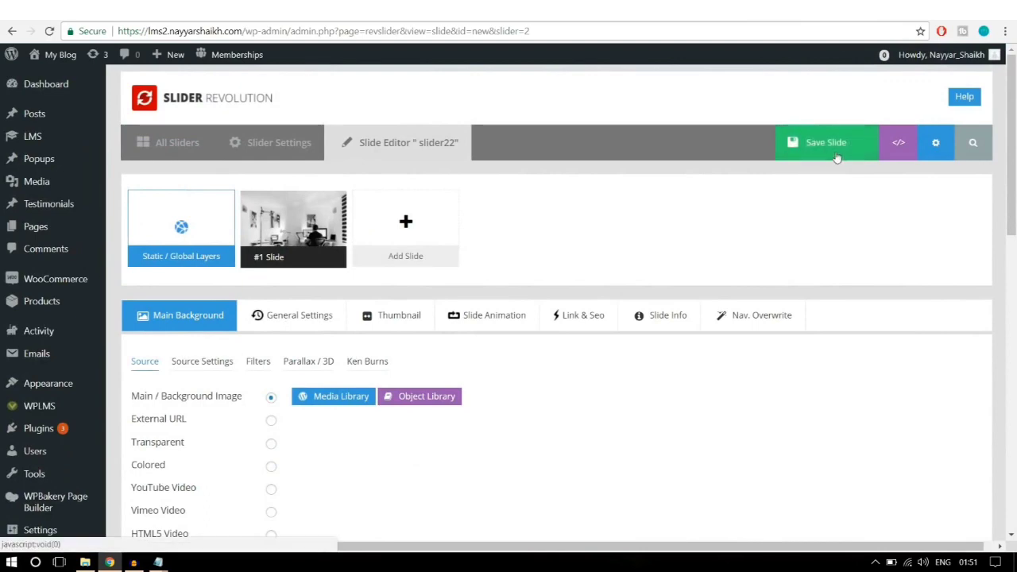
Step: Save the slide and preview the slider22 slider on the live site
{"action": "left_click", "coordinate": [834, 157]}
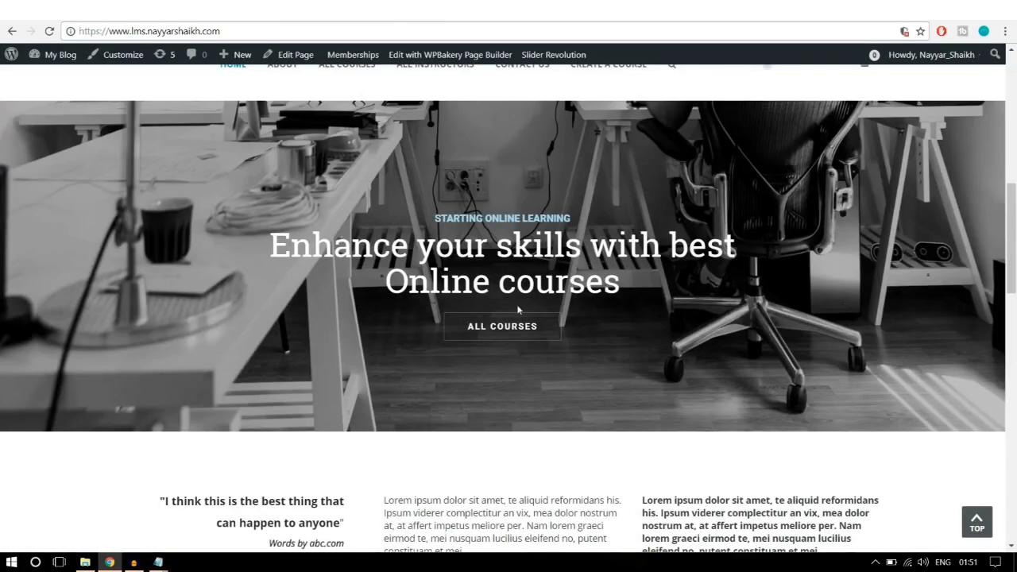
{"action": "scroll", "coordinate": [533, 344], "scroll_direction": "up", "scroll_amount": 8}
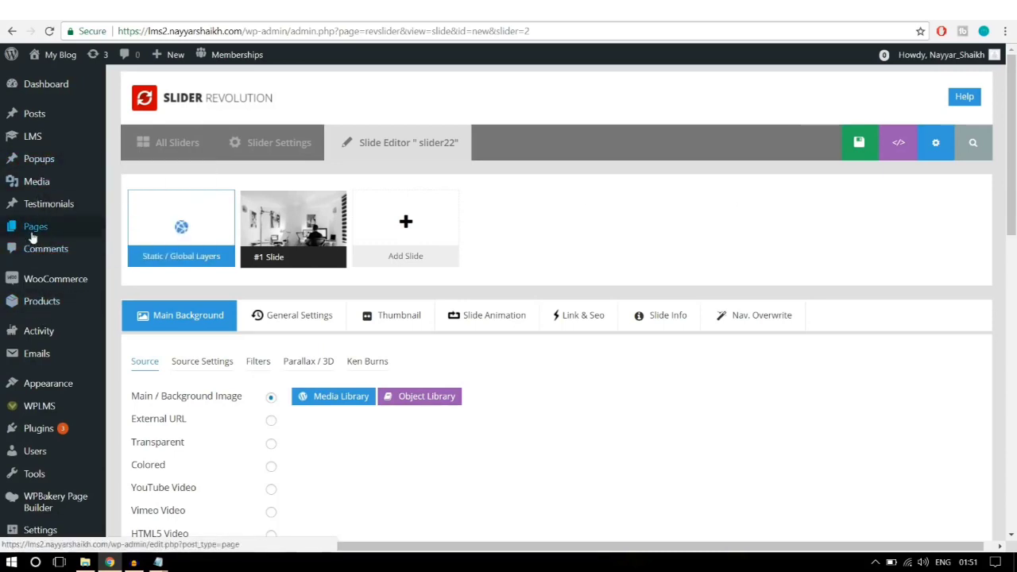
{"action": "mouse_move", "coordinate": [36, 231]}
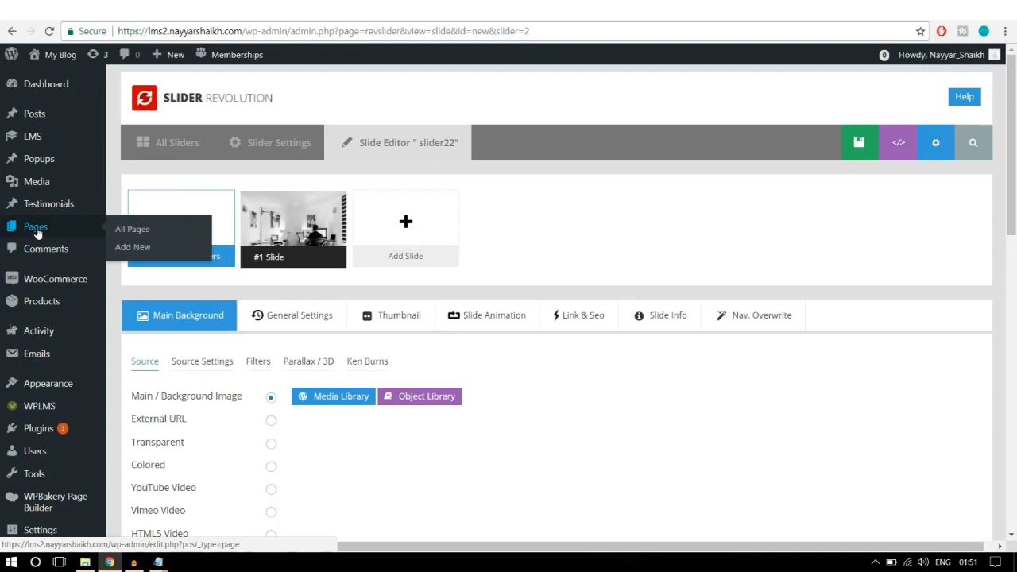
Step: Add a new page titled 'Home Page' and publish it
{"action": "left_click", "coordinate": [133, 253]}
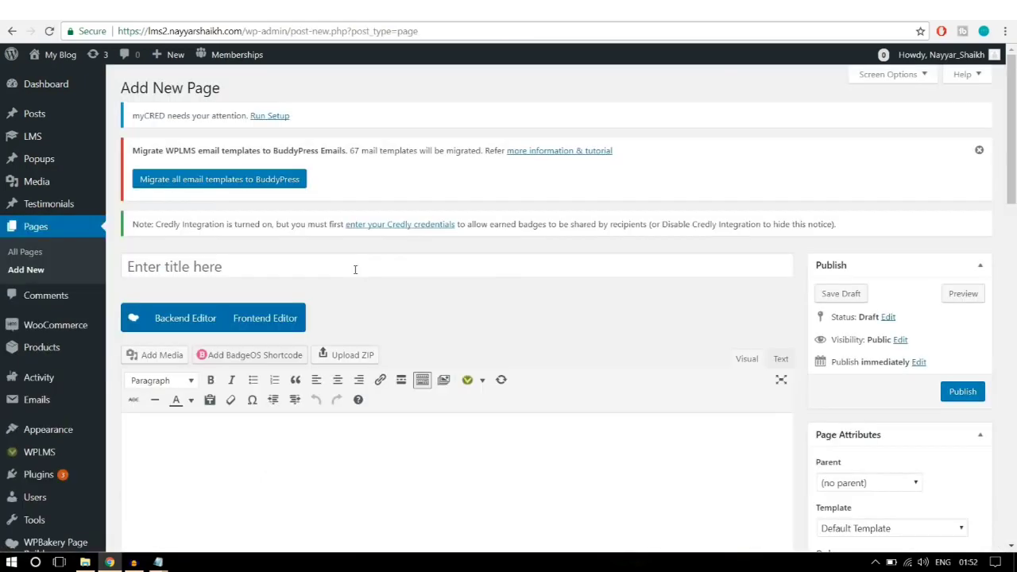
{"action": "left_click", "coordinate": [356, 268]}
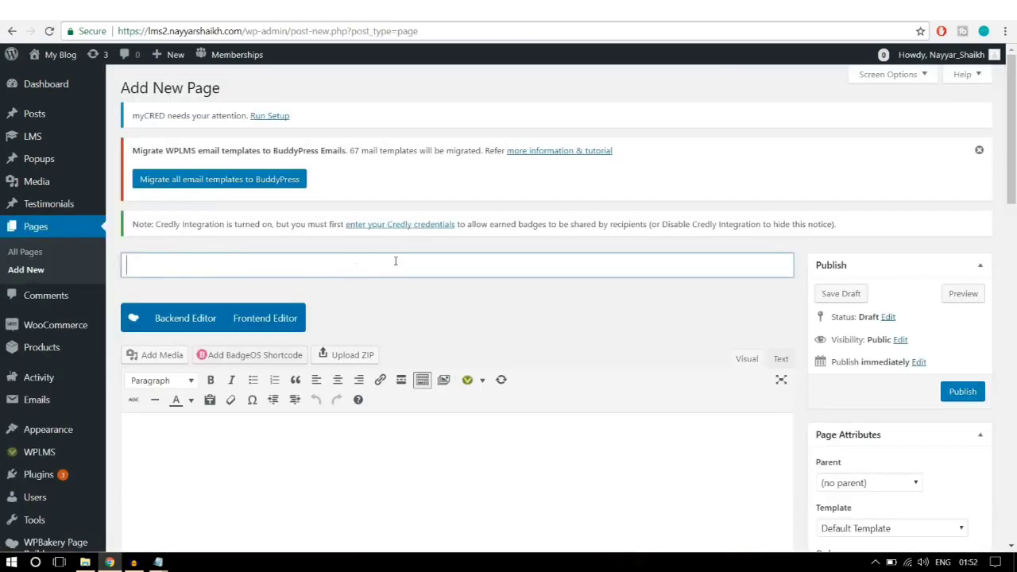
{"action": "type", "text": "Home Pa"}
{"action": "scroll", "coordinate": [466, 306], "scroll_direction": "down", "scroll_amount": 3}
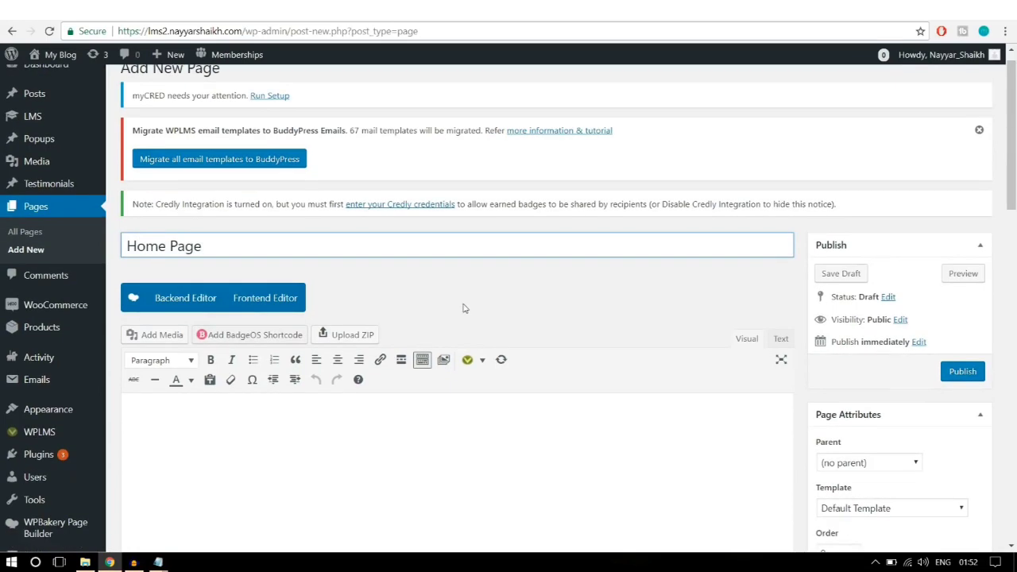
{"action": "left_click", "coordinate": [963, 262]}
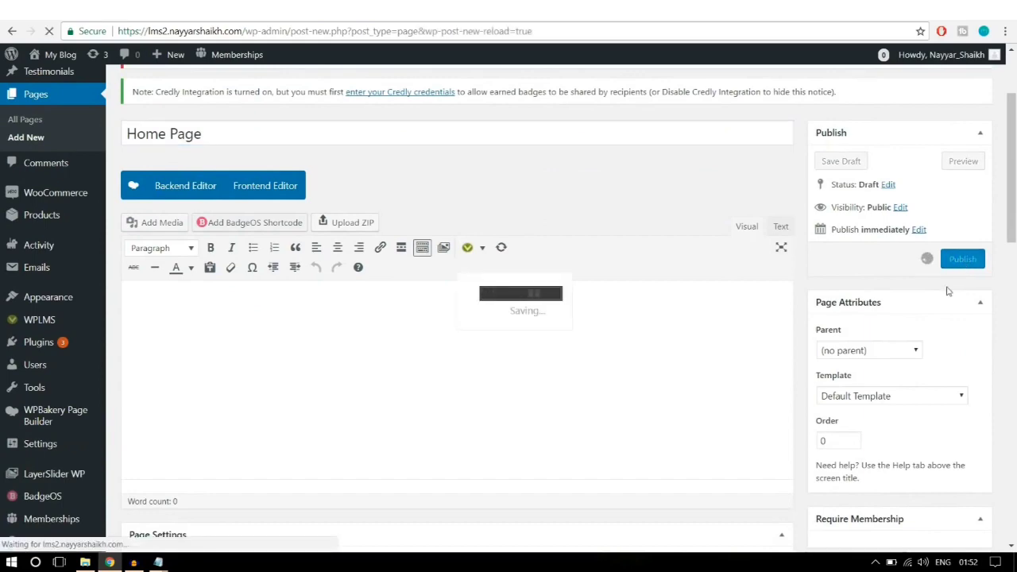
Step: Open the published Home Page in a new browser tab
{"action": "scroll", "coordinate": [947, 292], "scroll_direction": "up", "scroll_amount": 2}
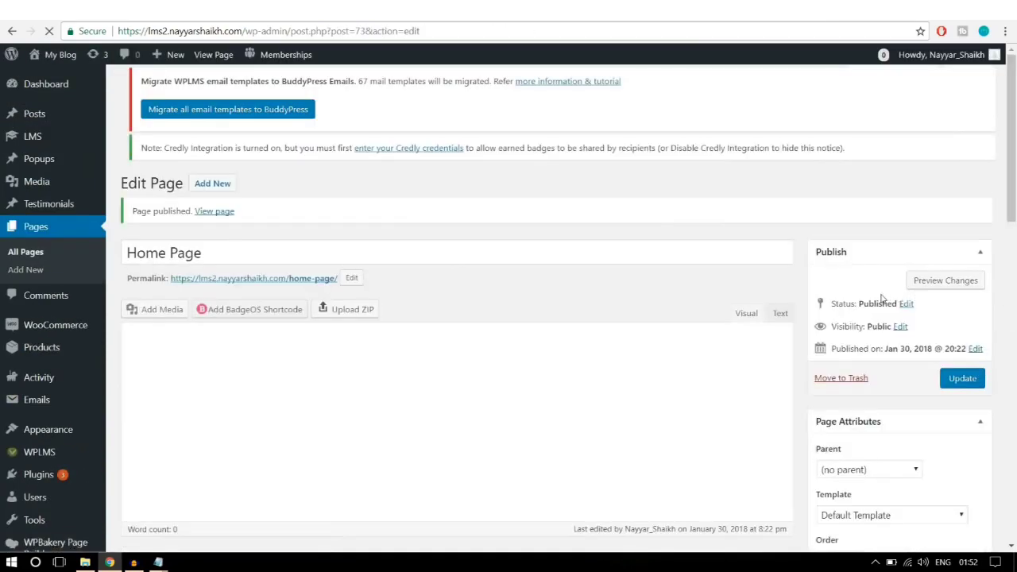
{"action": "right_click", "coordinate": [223, 220]}
{"action": "left_click", "coordinate": [234, 226]}
{"action": "left_click", "coordinate": [403, 10]}
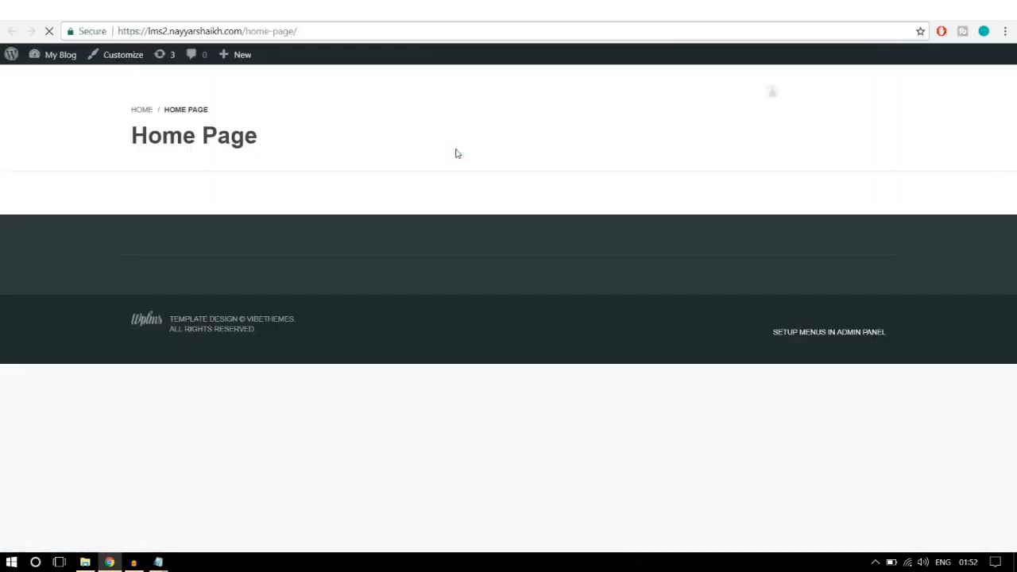
Step: Inspect the /home-page/ address against the reference site, then return to the Home Page editor
{"action": "scroll", "coordinate": [474, 306], "scroll_direction": "down", "scroll_amount": 1}
{"action": "scroll", "coordinate": [474, 307], "scroll_direction": "up", "scroll_amount": 1}
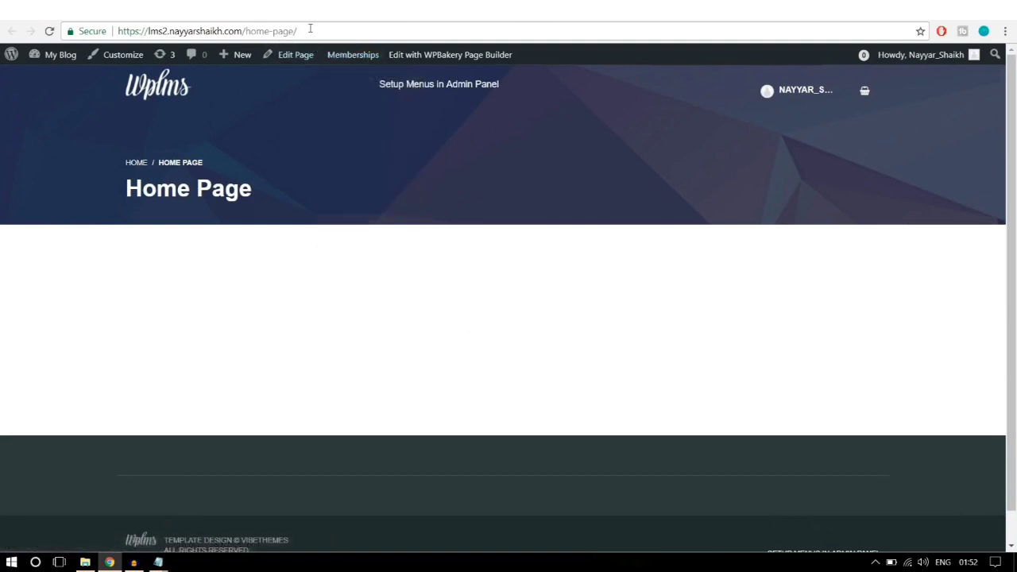
{"action": "left_click_drag", "start_coordinate": [310, 29], "coordinate": [246, 31]}
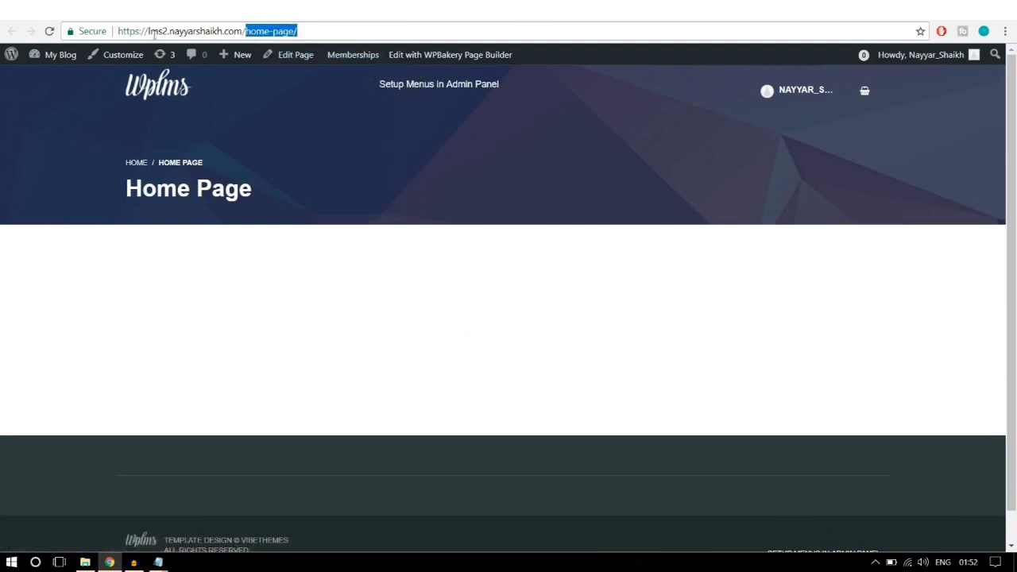
{"action": "left_click", "coordinate": [315, 30]}
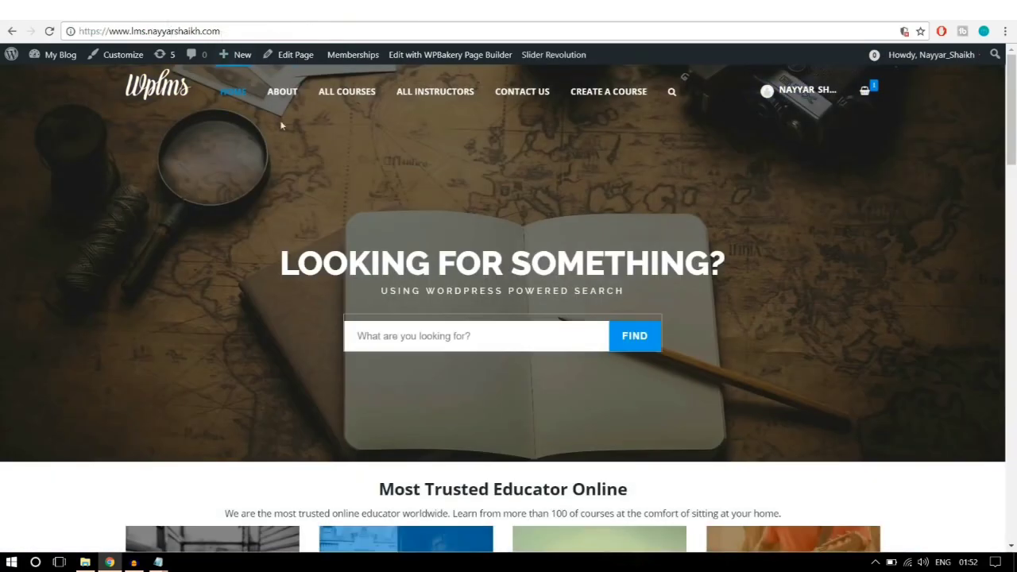
{"action": "scroll", "coordinate": [326, 228], "scroll_direction": "down", "scroll_amount": 4}
{"action": "scroll", "coordinate": [324, 226], "scroll_direction": "up", "scroll_amount": 4}
{"action": "left_click_drag", "start_coordinate": [115, 32], "coordinate": [238, 32]}
{"action": "left_click", "coordinate": [239, 31]}
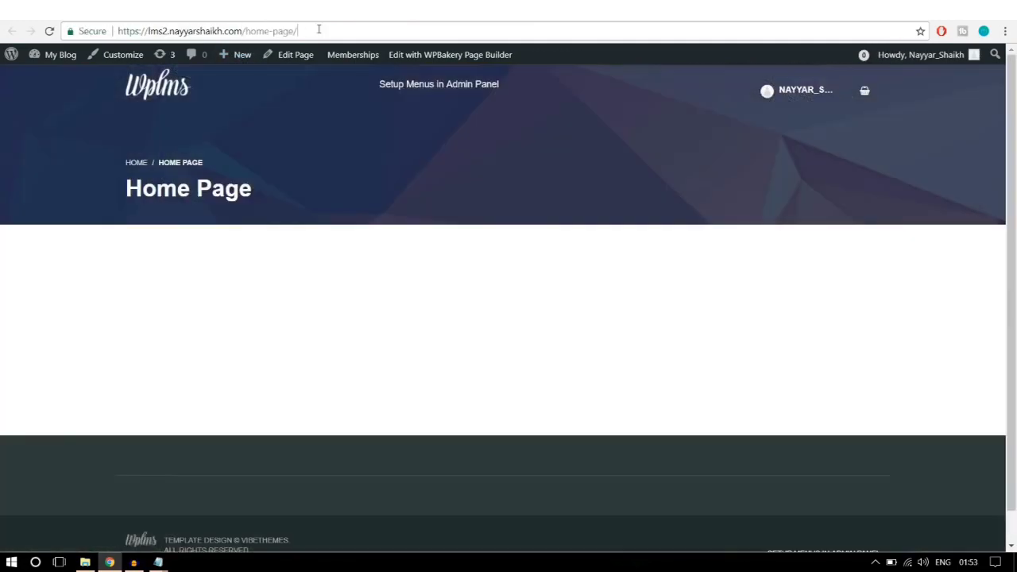
{"action": "left_click_drag", "start_coordinate": [326, 30], "coordinate": [250, 31]}
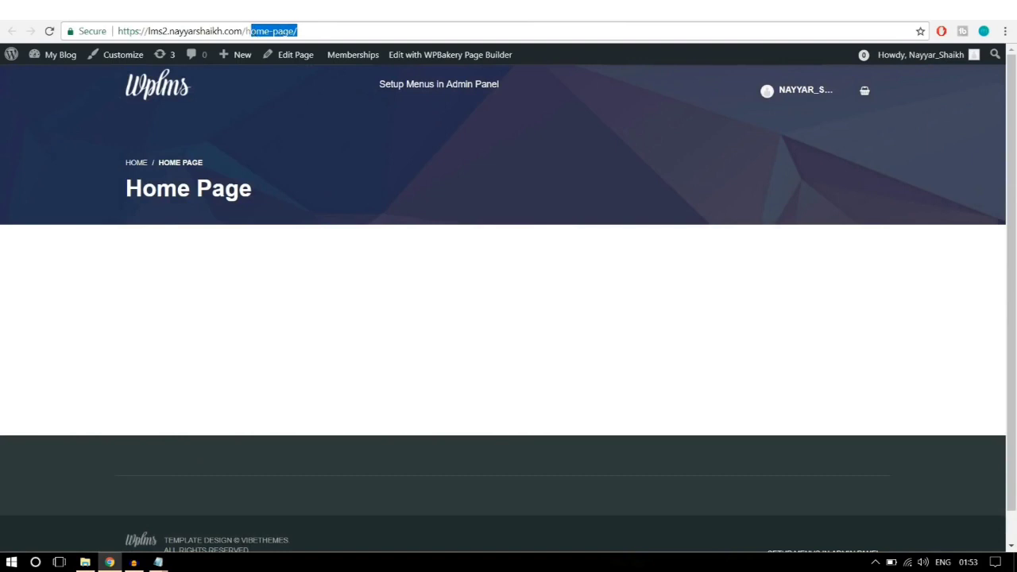
{"action": "left_click", "coordinate": [334, 152]}
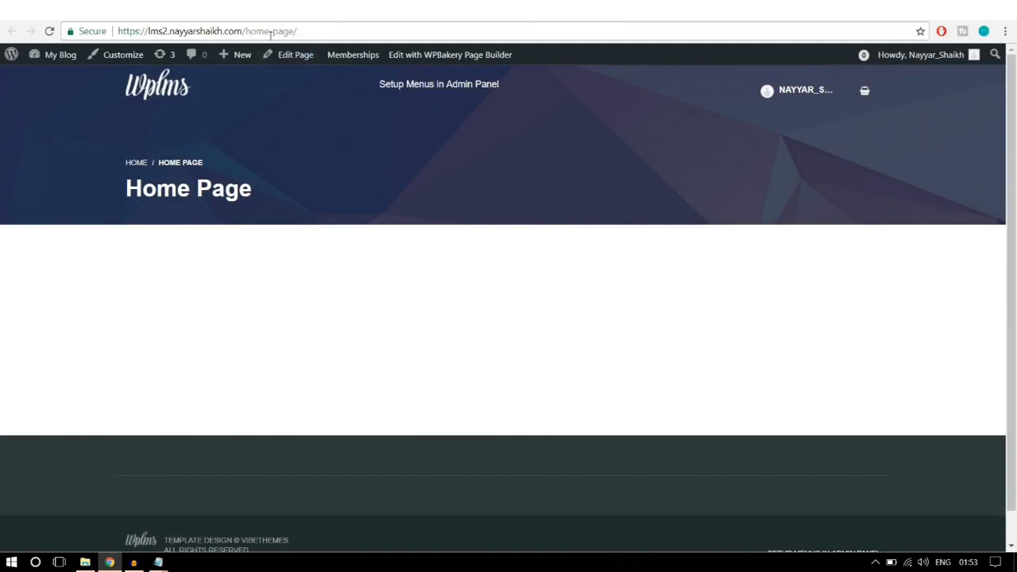
{"action": "left_click_drag", "start_coordinate": [244, 31], "coordinate": [304, 27]}
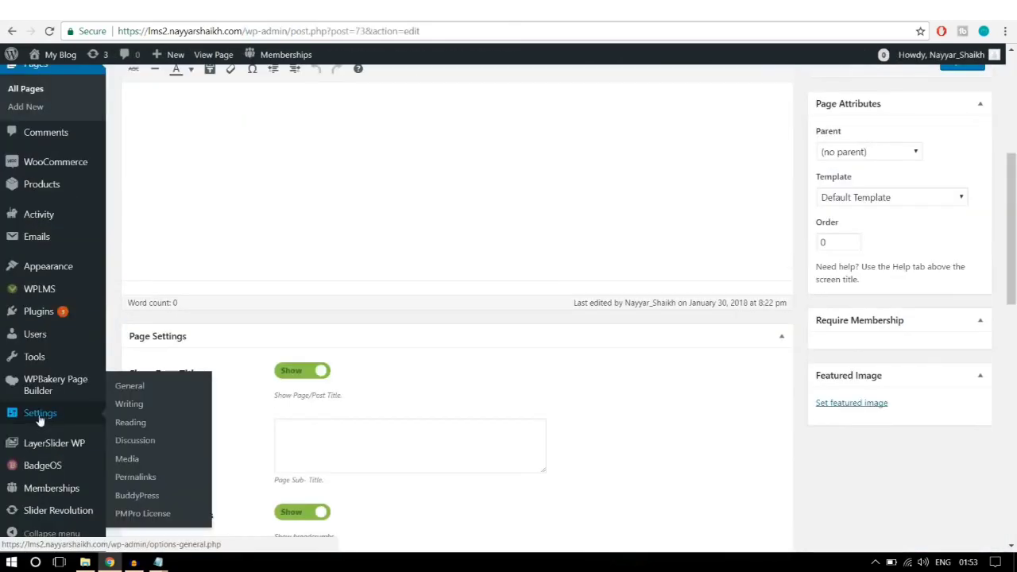
Step: Set Reading settings to a static homepage using Home Page, and save the changes
{"action": "left_click", "coordinate": [127, 387]}
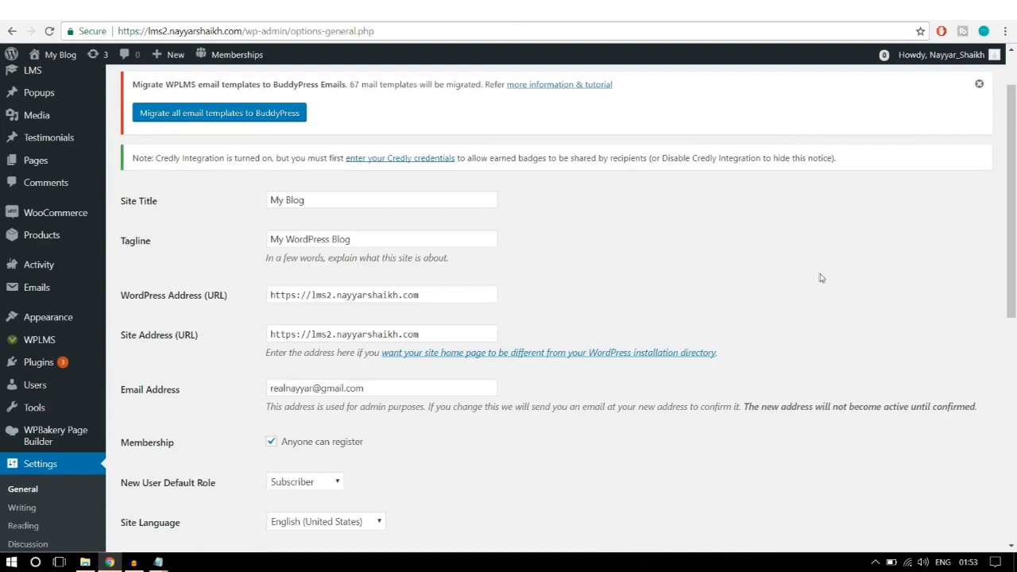
{"action": "scroll", "coordinate": [820, 277], "scroll_direction": "down", "scroll_amount": 2}
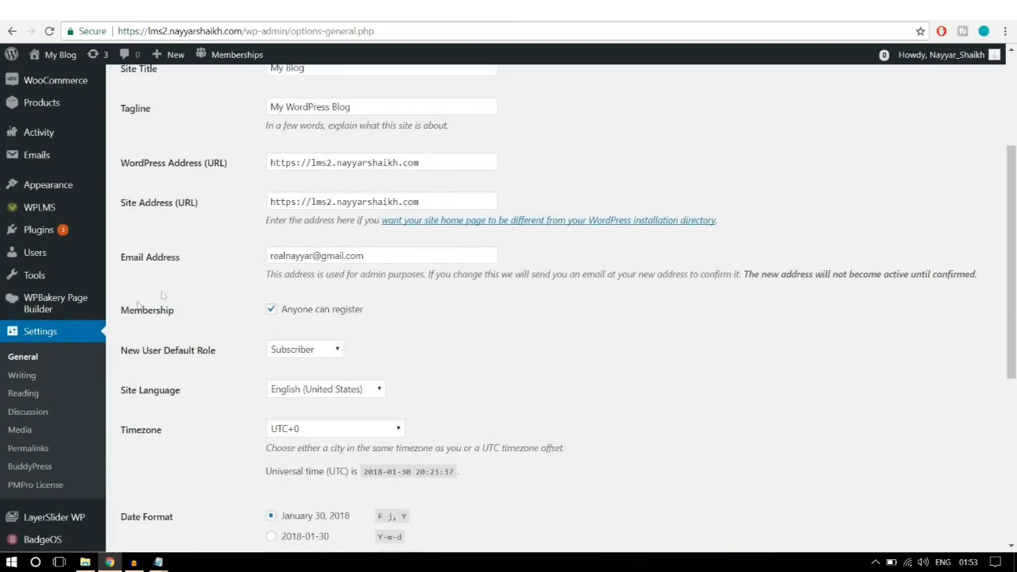
{"action": "left_click", "coordinate": [31, 396]}
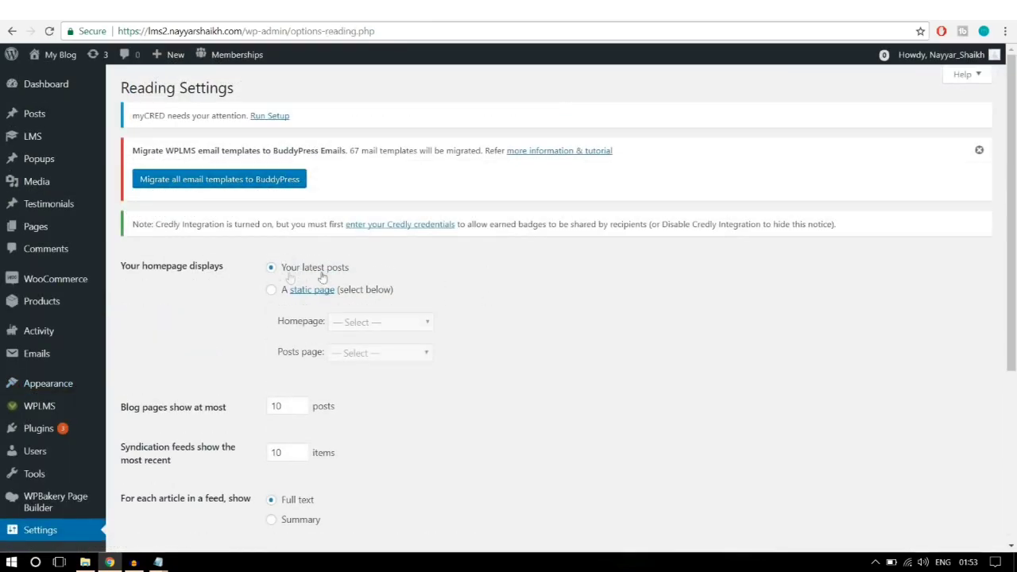
{"action": "left_click", "coordinate": [271, 292]}
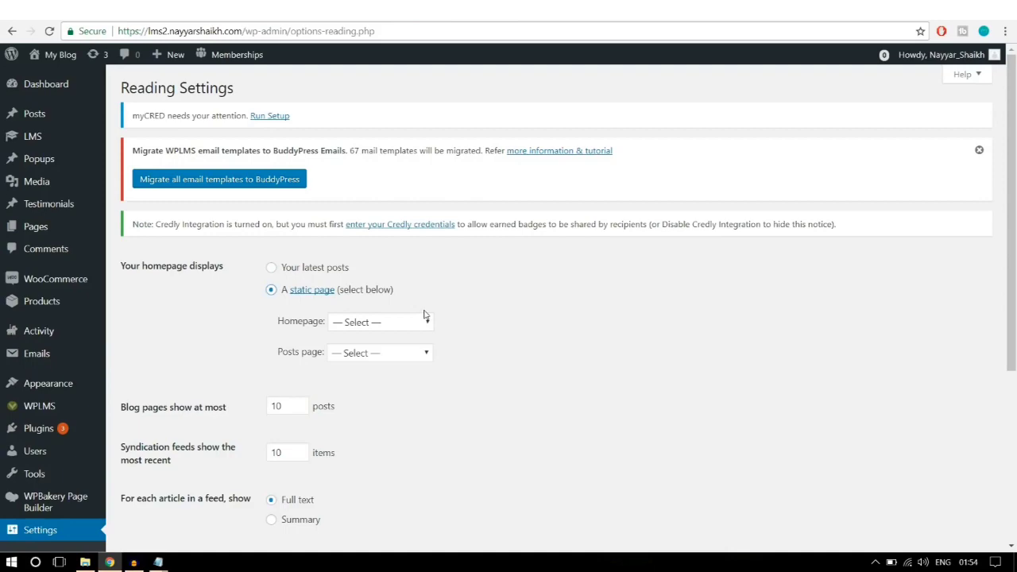
{"action": "scroll", "coordinate": [518, 309], "scroll_direction": "down", "scroll_amount": 1}
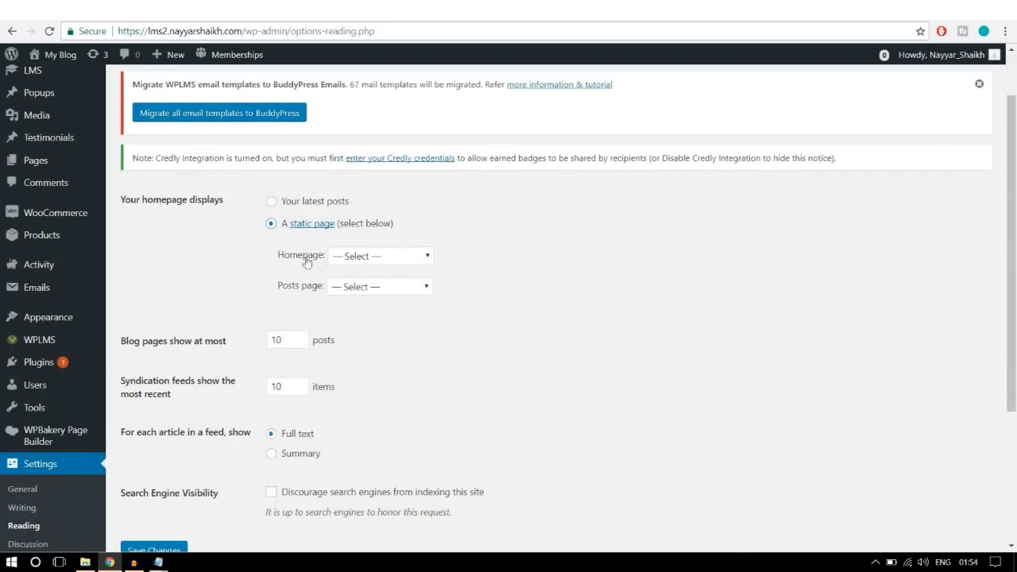
{"action": "left_click_drag", "start_coordinate": [284, 263], "coordinate": [317, 261]}
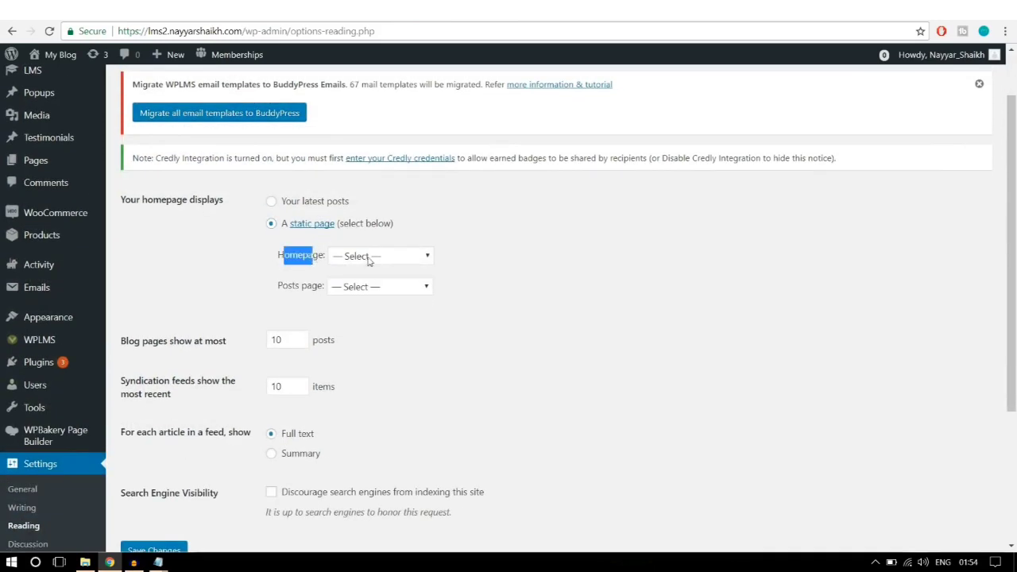
{"action": "left_click", "coordinate": [368, 261]}
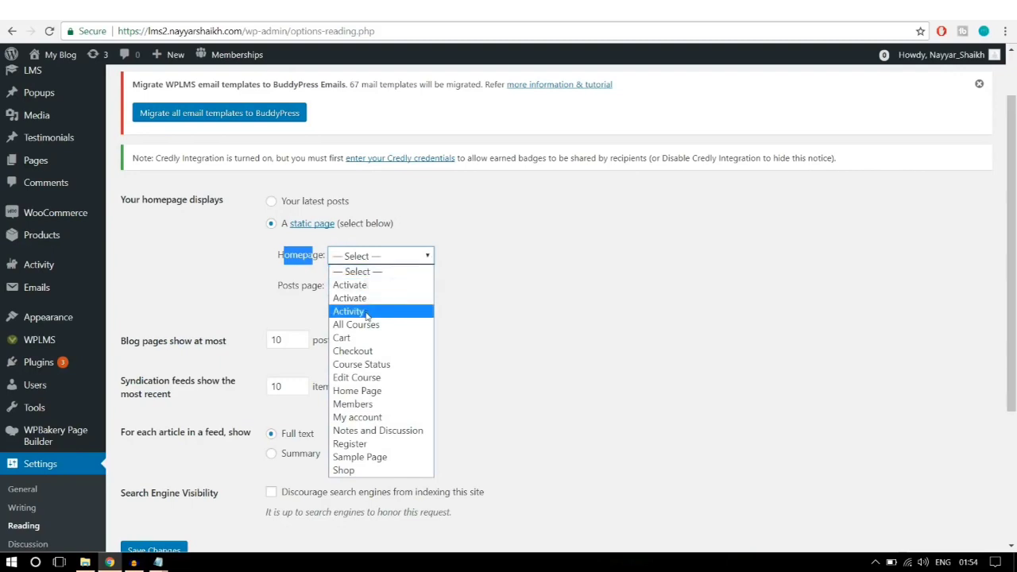
{"action": "left_click", "coordinate": [359, 391]}
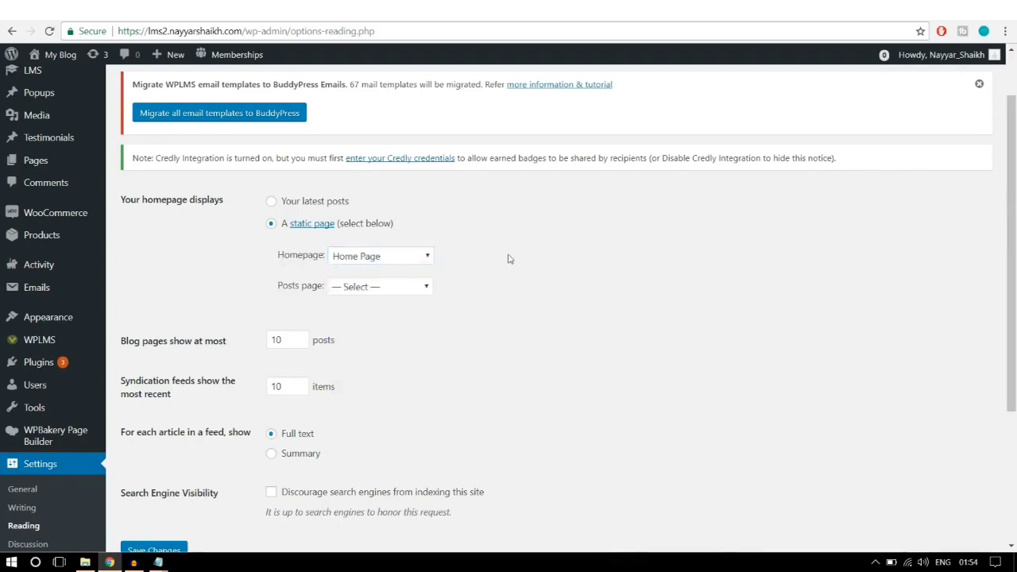
{"action": "scroll", "coordinate": [491, 290], "scroll_direction": "down", "scroll_amount": 3}
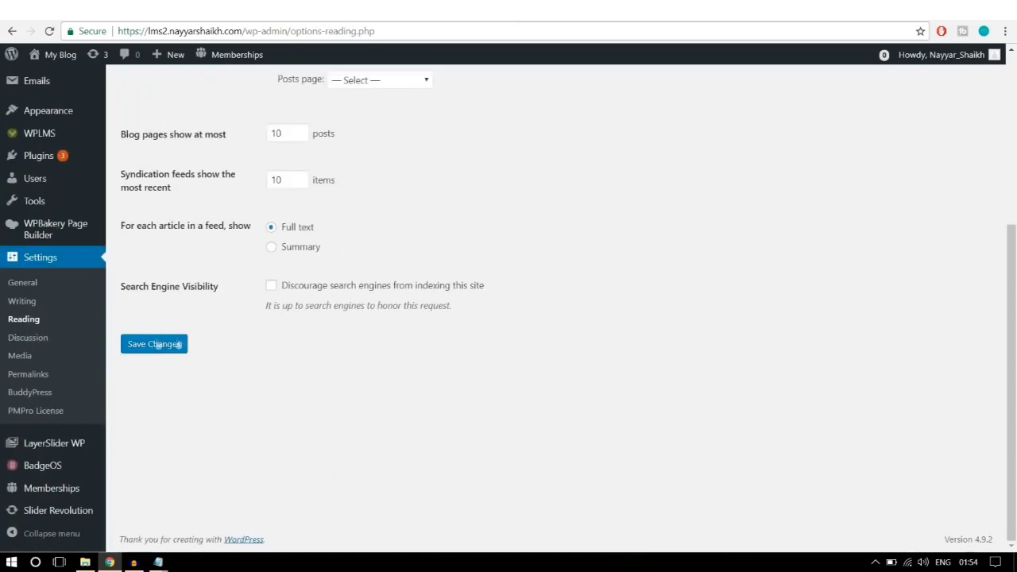
{"action": "left_click", "coordinate": [154, 344]}
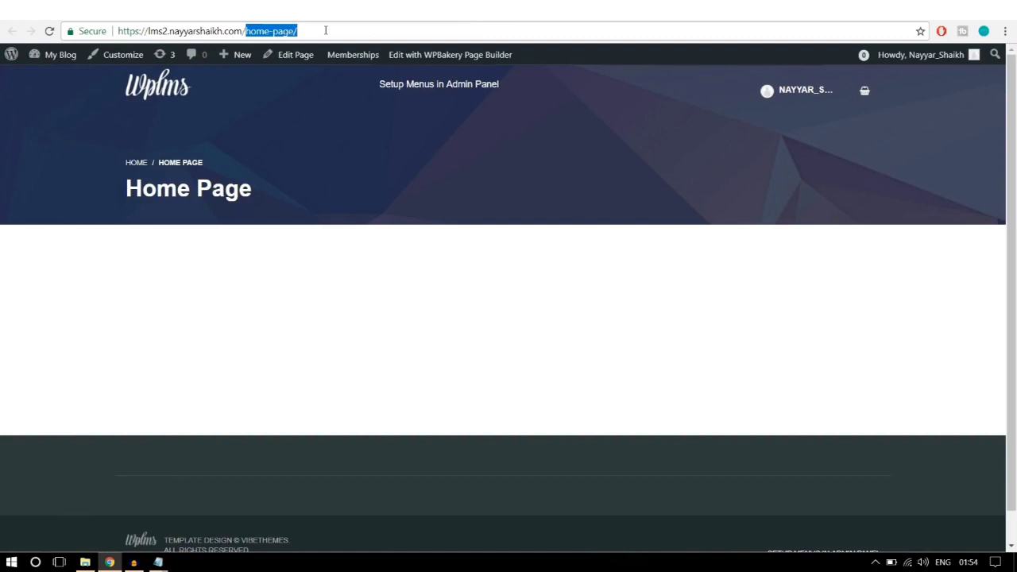
{"action": "left_click", "coordinate": [326, 31]}
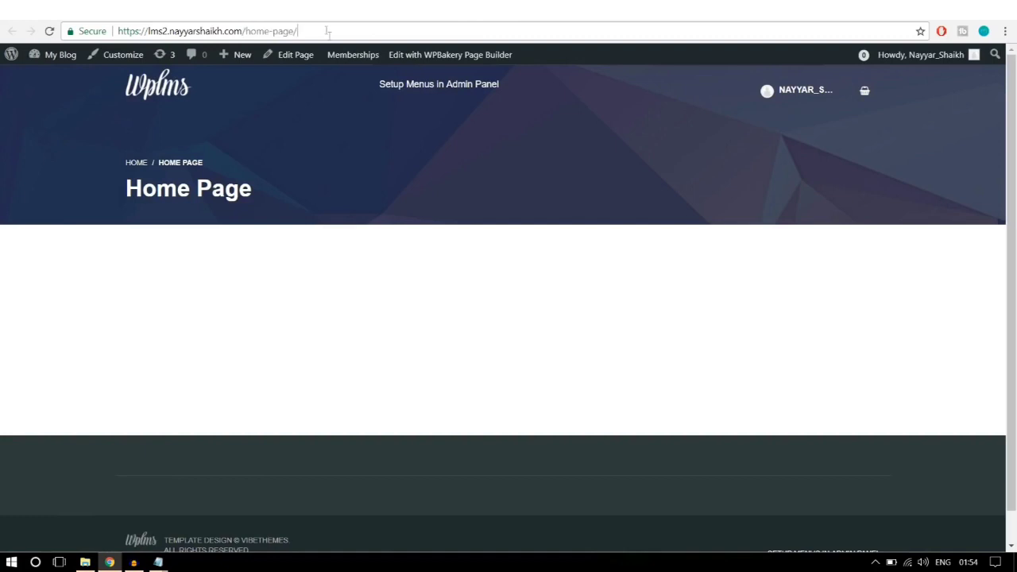
Step: Load the bare site domain and confirm it shows the Home Page heading
{"action": "left_click_drag", "start_coordinate": [316, 29], "coordinate": [246, 29]}
{"action": "left_click_drag", "start_coordinate": [288, 190], "coordinate": [125, 154]}
{"action": "left_click", "coordinate": [307, 31]}
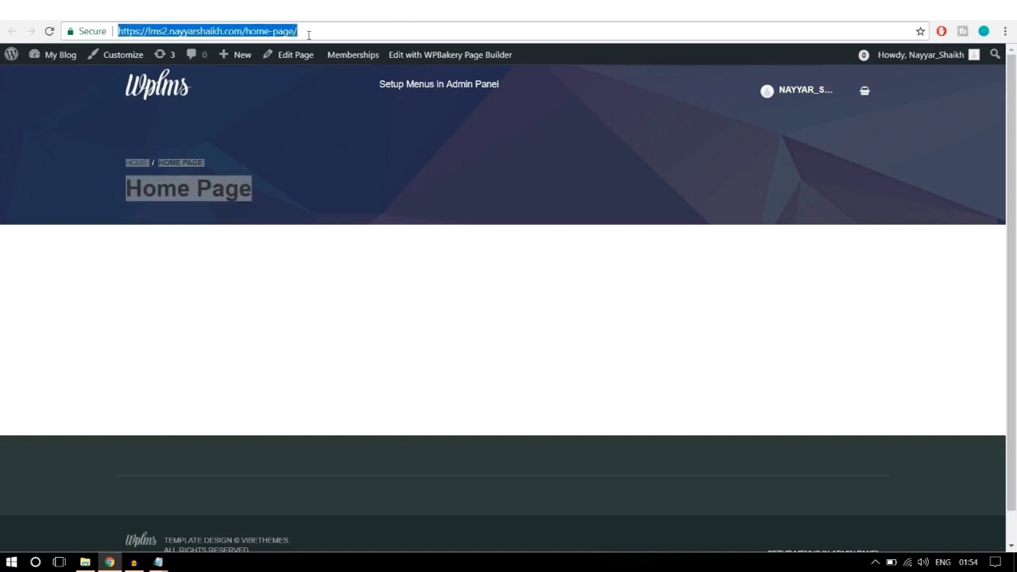
{"action": "key", "text": "Return"}
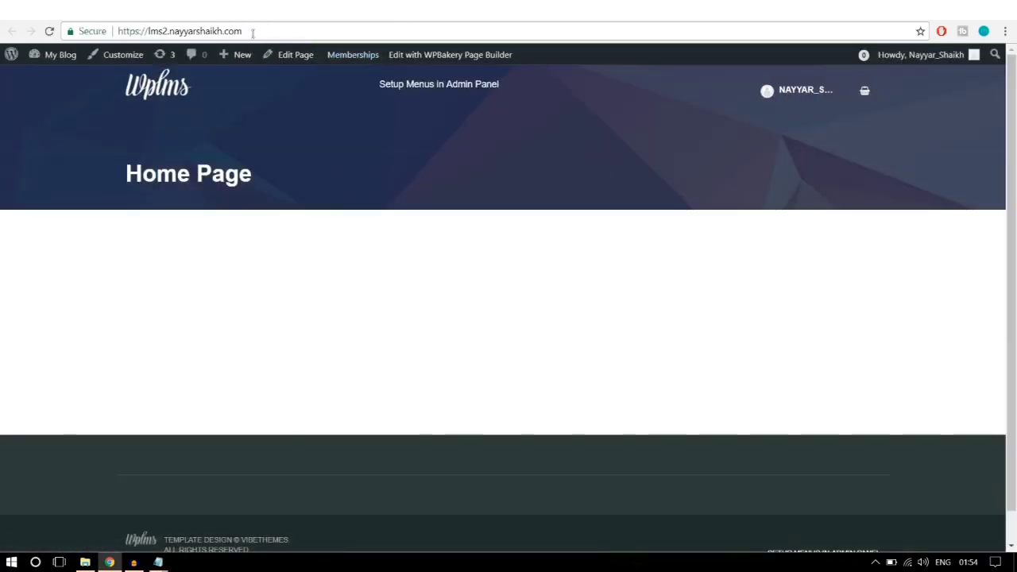
{"action": "left_click_drag", "start_coordinate": [275, 191], "coordinate": [125, 161]}
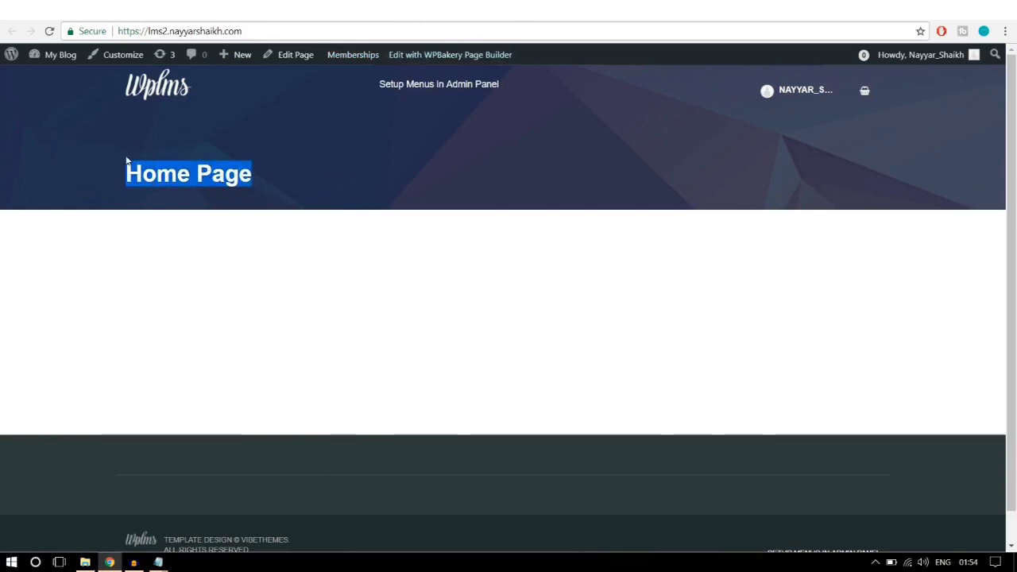
{"action": "left_click", "coordinate": [258, 205]}
Step: Open the Home Page editor in a new tab from the admin bar's Edit Page link
{"action": "left_click_drag", "start_coordinate": [214, 173], "coordinate": [113, 167]}
{"action": "left_click", "coordinate": [203, 139]}
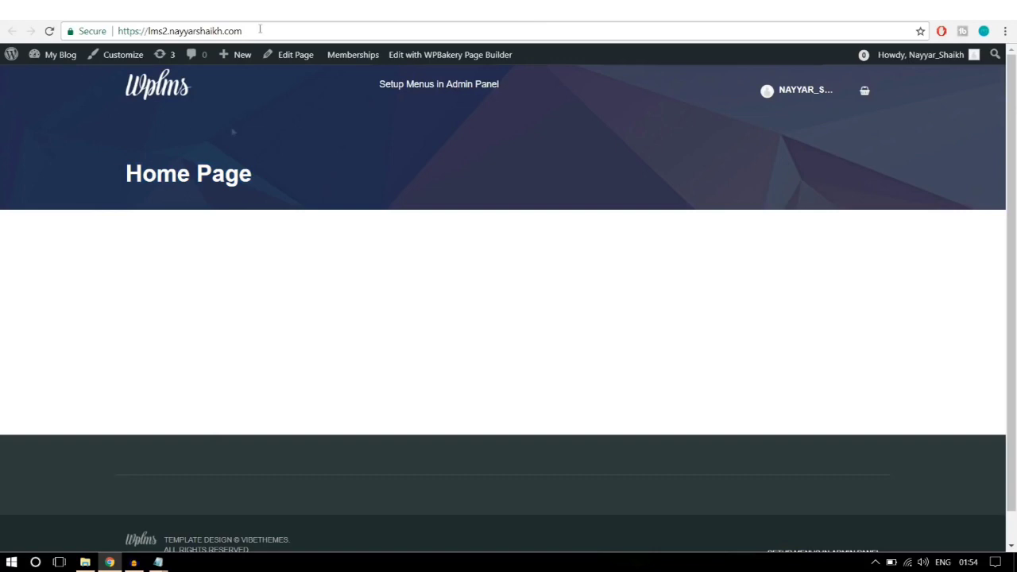
{"action": "left_click_drag", "start_coordinate": [278, 228], "coordinate": [125, 153]}
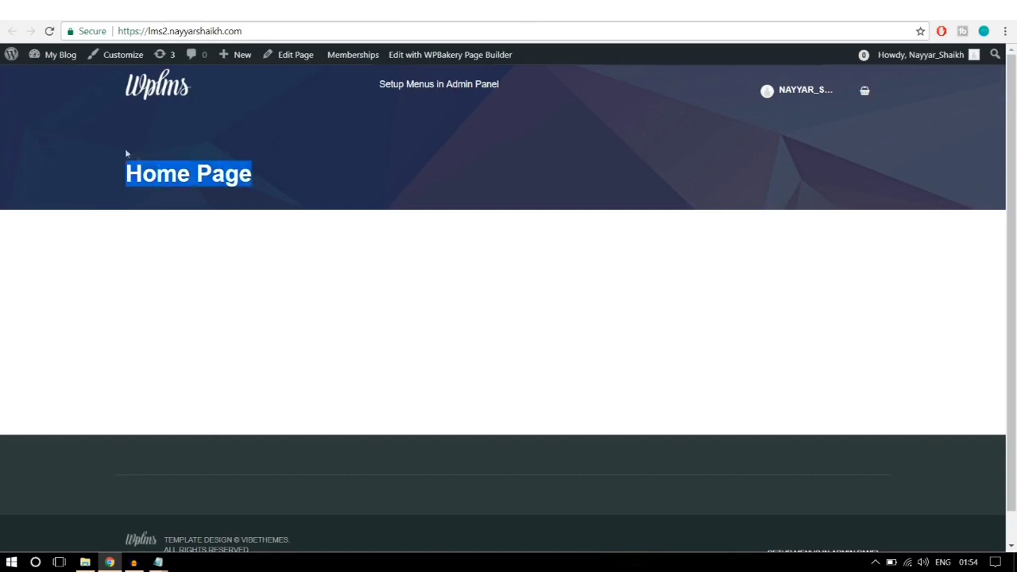
{"action": "left_click", "coordinate": [257, 193]}
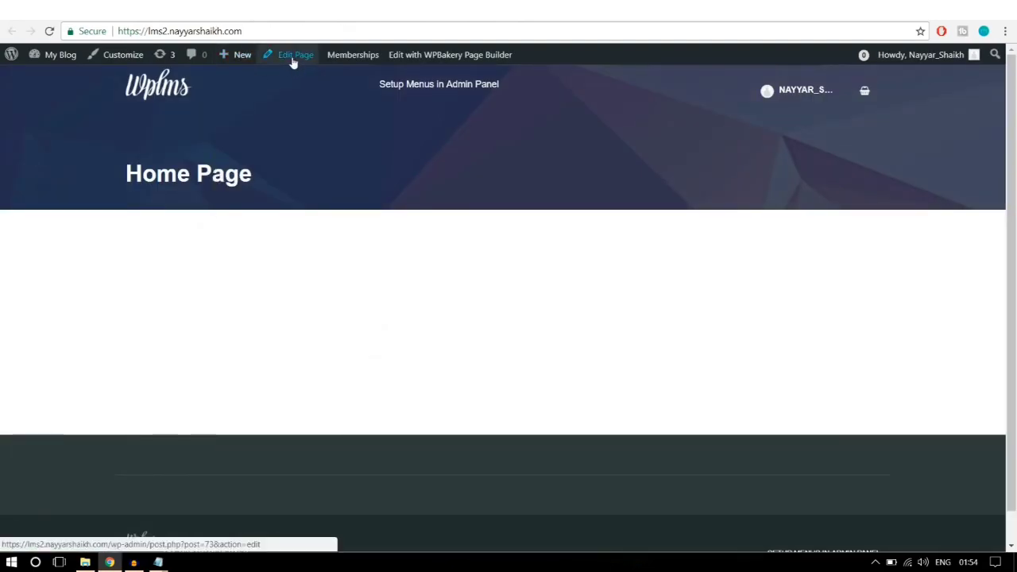
{"action": "right_click", "coordinate": [296, 61]}
{"action": "left_click", "coordinate": [299, 67]}
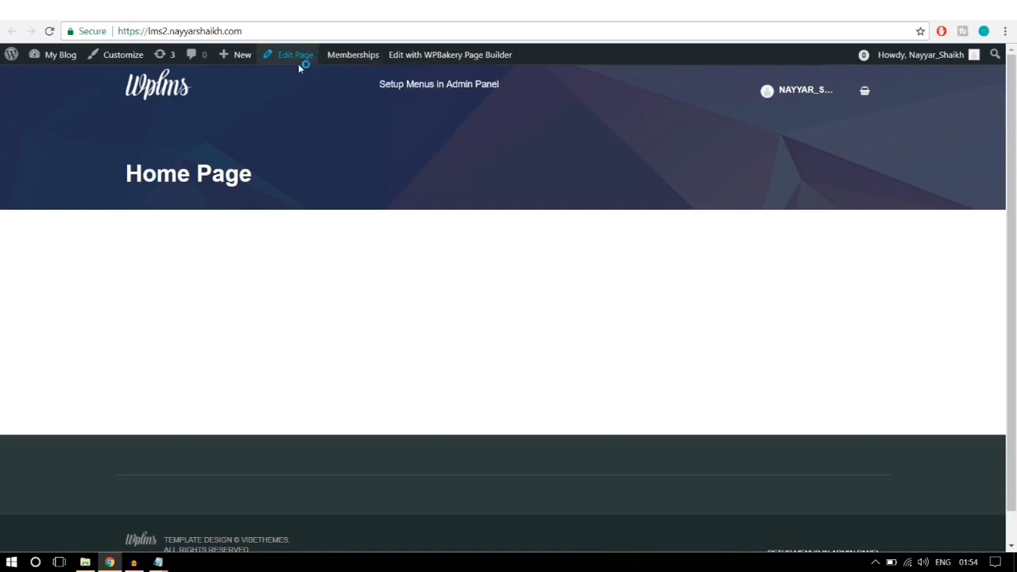
Step: Compare the Home Page front end, with its title heading, against the editor
{"action": "left_click", "coordinate": [321, 10]}
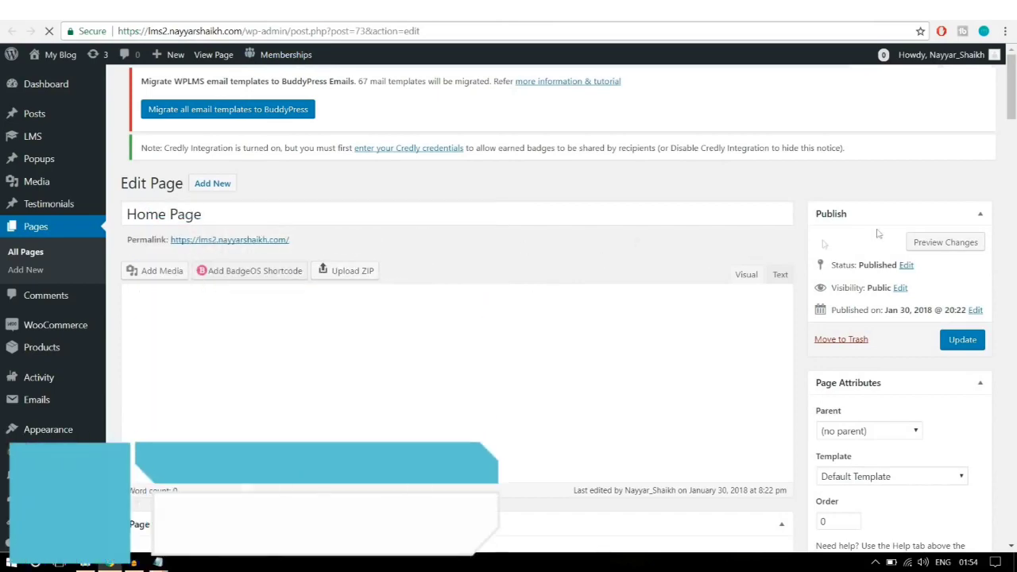
{"action": "scroll", "coordinate": [1012, 234], "scroll_direction": "down", "scroll_amount": 2}
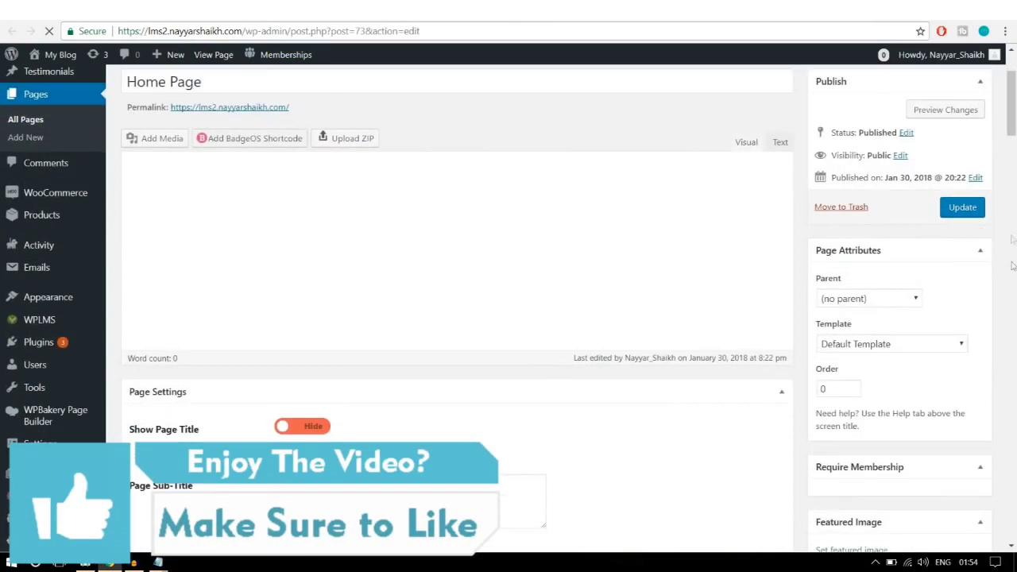
{"action": "left_click", "coordinate": [352, 16]}
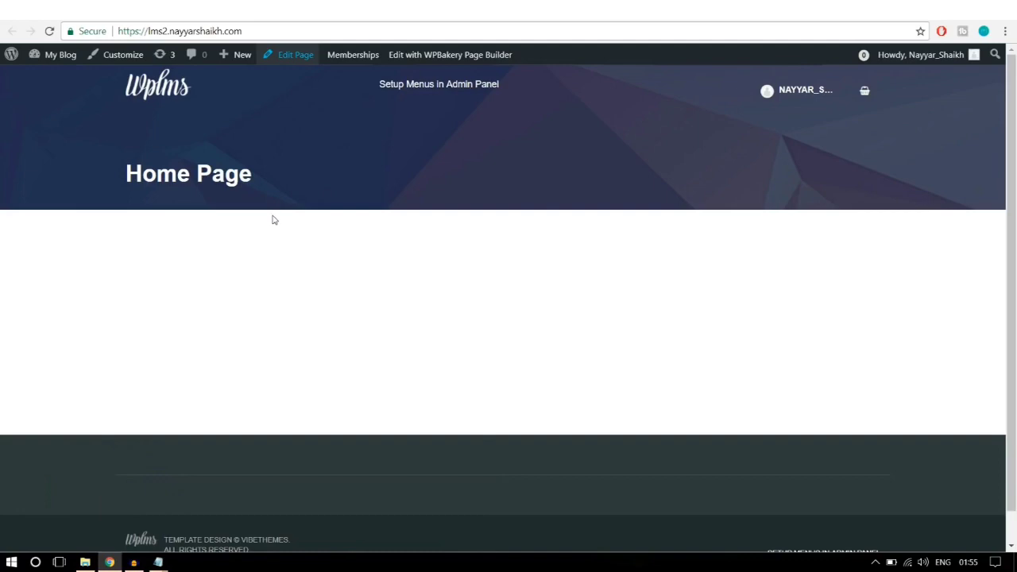
{"action": "left_click_drag", "start_coordinate": [273, 219], "coordinate": [113, 157]}
{"action": "left_click", "coordinate": [210, 182]}
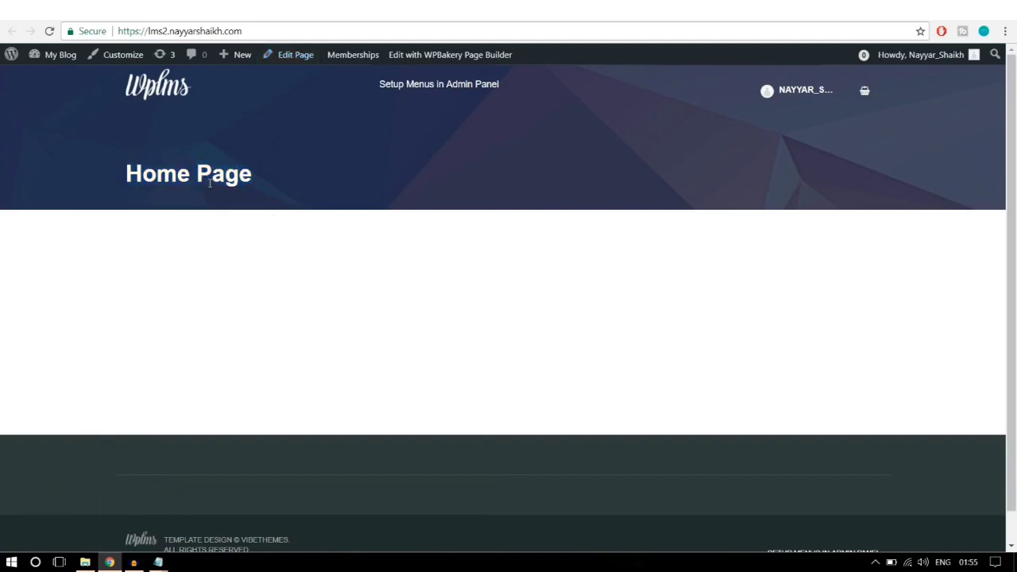
Step: Set the Home Page's Page Attributes template to No Title and update the page
{"action": "left_click", "coordinate": [189, 14]}
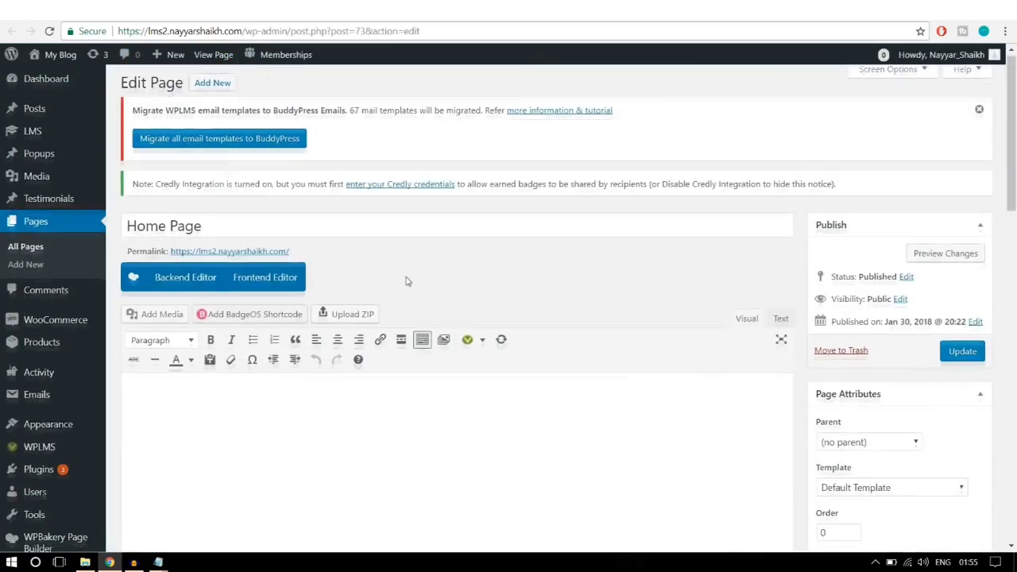
{"action": "scroll", "coordinate": [845, 363], "scroll_direction": "down", "scroll_amount": 3}
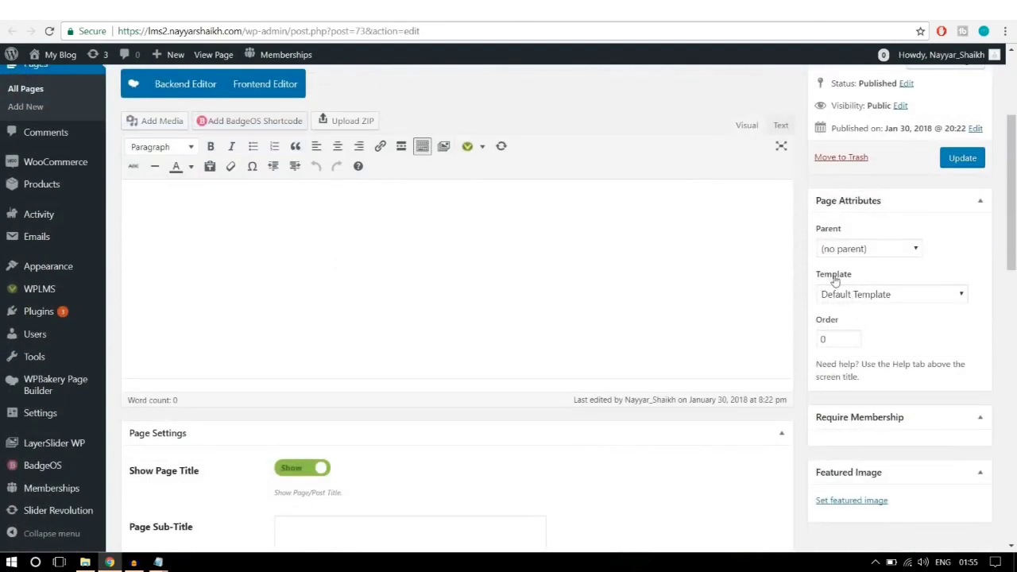
{"action": "left_click", "coordinate": [896, 295]}
{"action": "scroll", "coordinate": [883, 179], "scroll_direction": "down", "scroll_amount": 2}
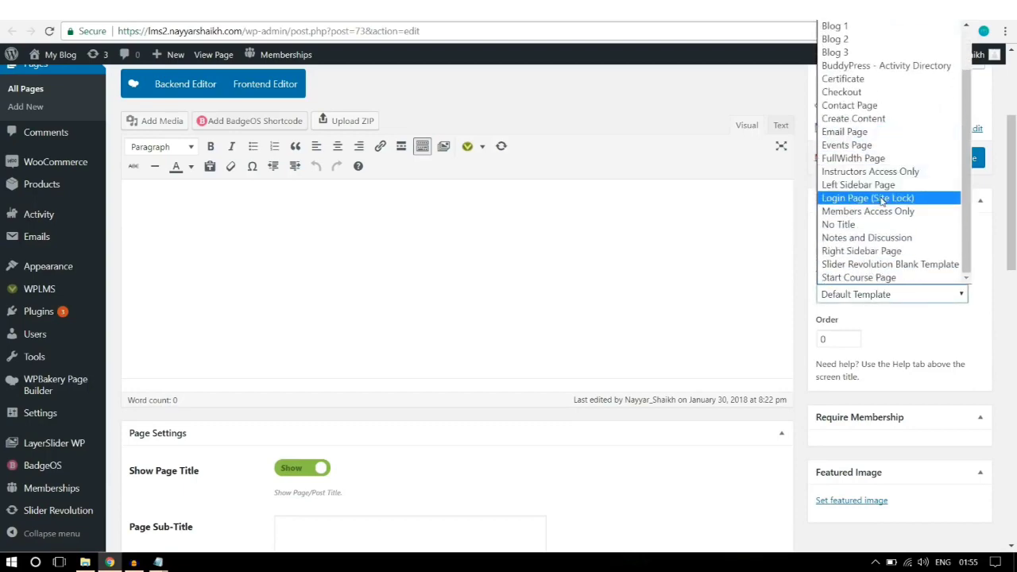
{"action": "scroll", "coordinate": [877, 133], "scroll_direction": "up", "scroll_amount": 3}
{"action": "scroll", "coordinate": [874, 139], "scroll_direction": "down", "scroll_amount": 1}
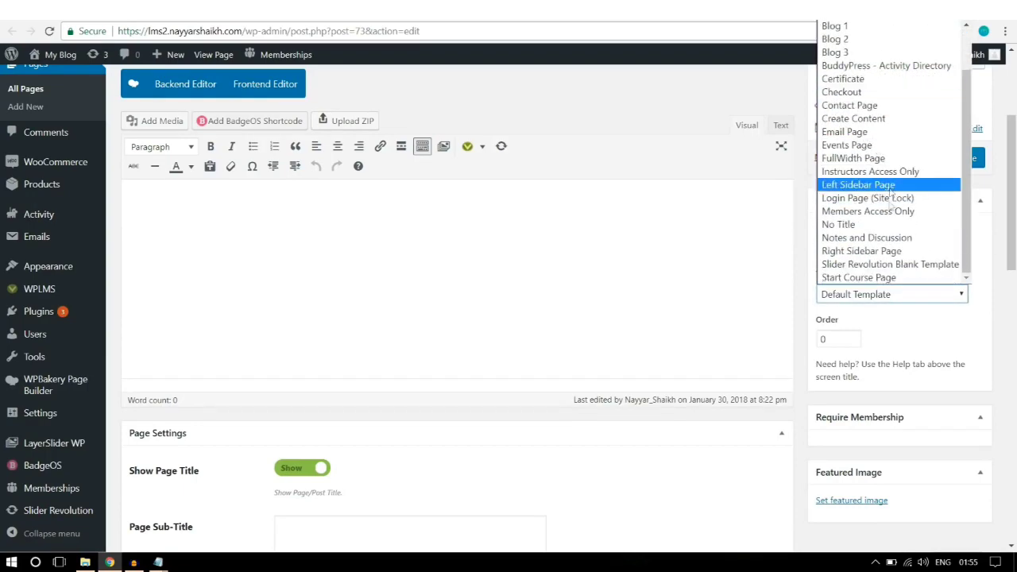
{"action": "left_click", "coordinate": [854, 230]}
{"action": "left_click", "coordinate": [962, 159]}
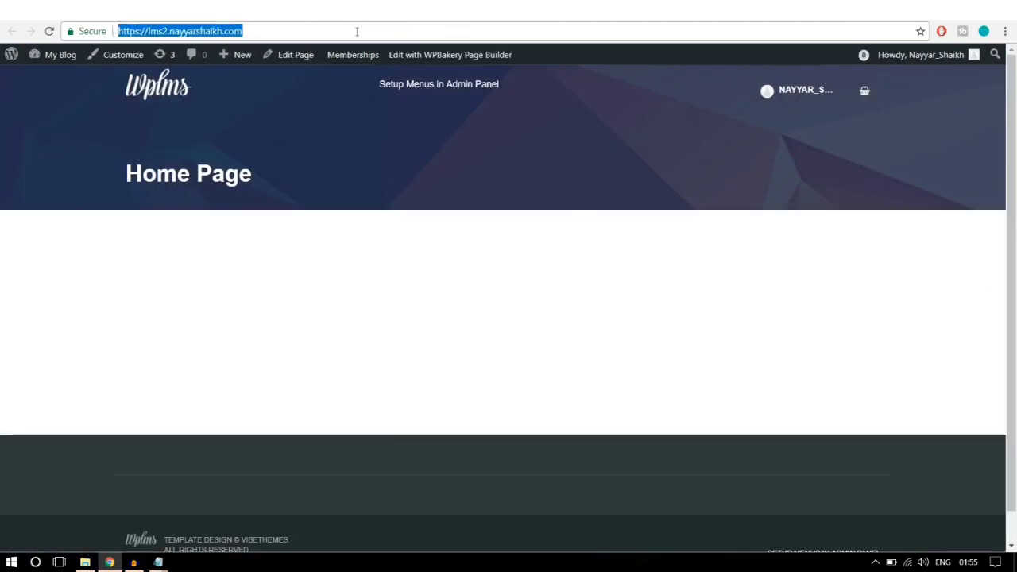
Step: Reload the front page to check the No Title template's effect on the header
{"action": "key", "text": "Return"}
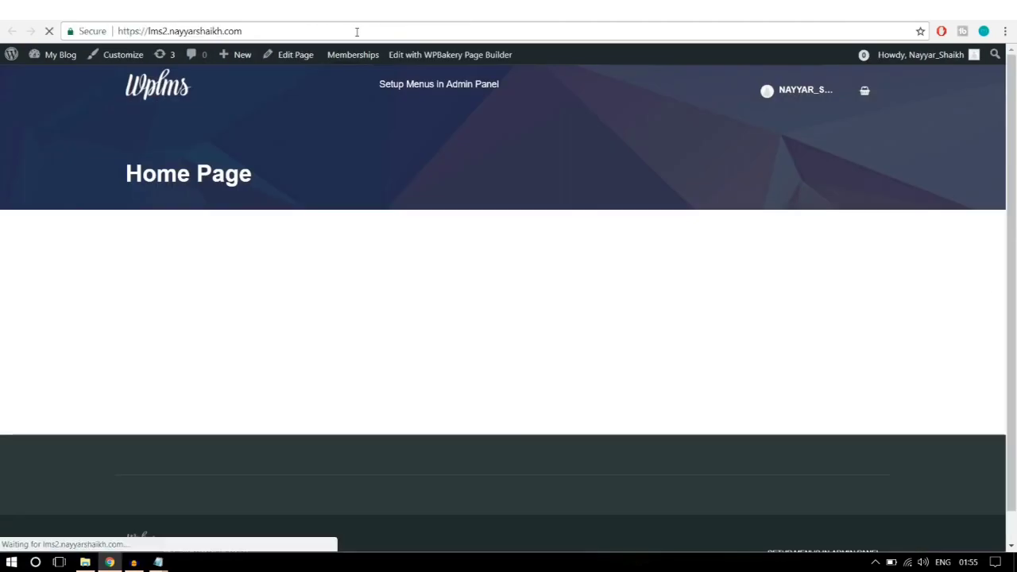
{"action": "left_click_drag", "start_coordinate": [530, 248], "coordinate": [209, 89]}
{"action": "left_click", "coordinate": [387, 254]}
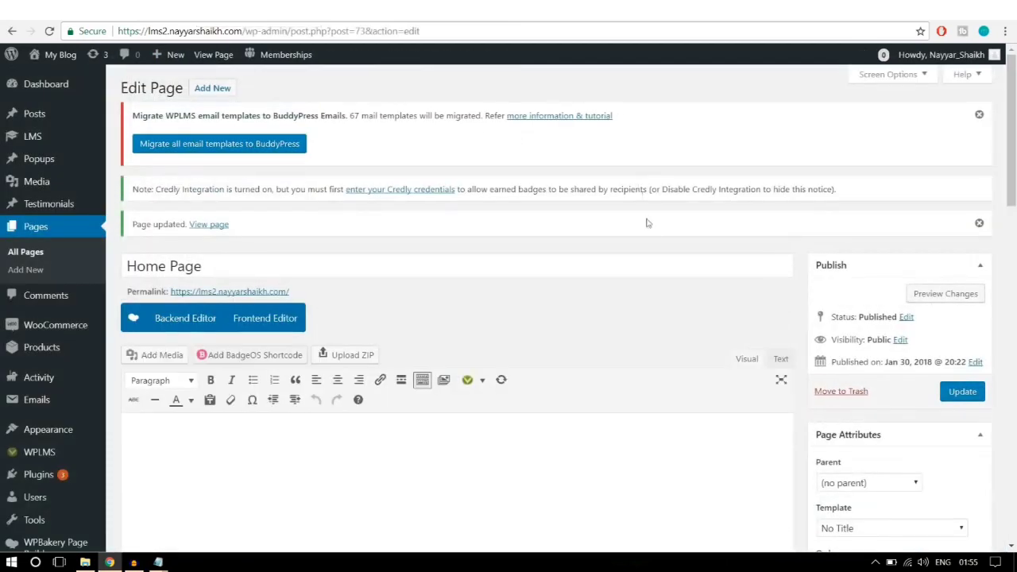
{"action": "scroll", "coordinate": [651, 230], "scroll_direction": "down", "scroll_amount": 3}
{"action": "scroll", "coordinate": [651, 235], "scroll_direction": "up", "scroll_amount": 2}
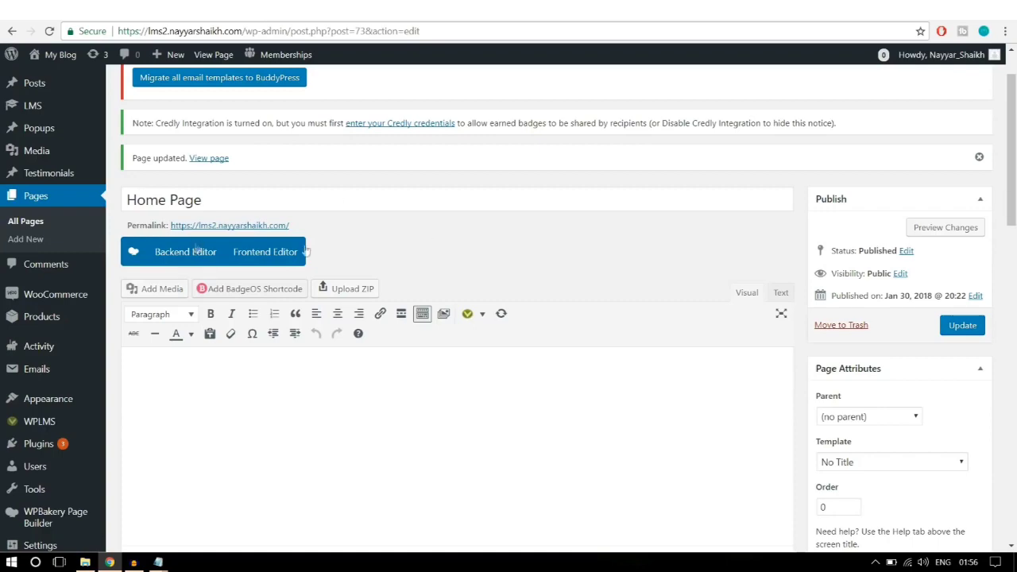
{"action": "scroll", "coordinate": [627, 220], "scroll_direction": "down", "scroll_amount": 1}
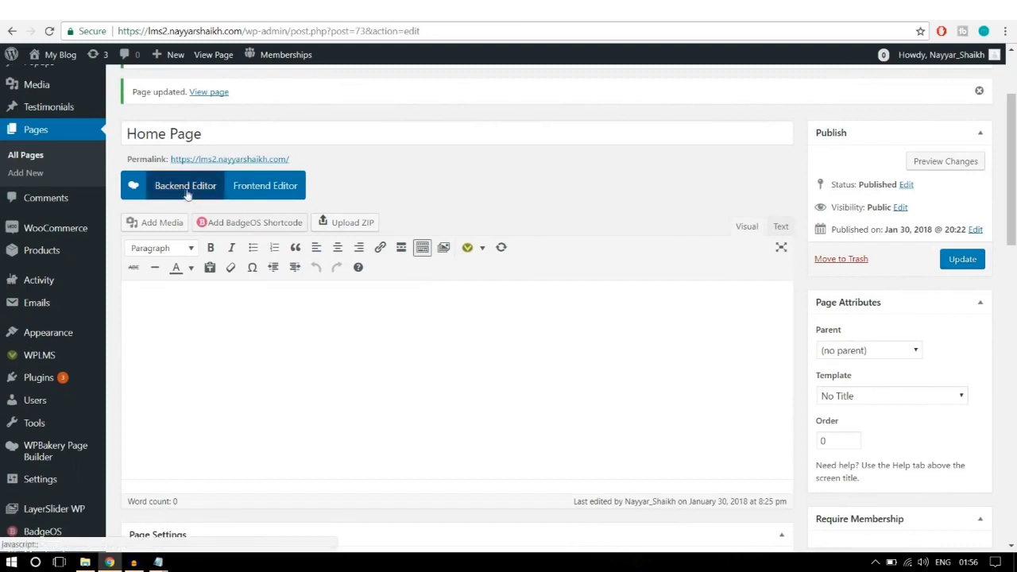
Step: Switch the Home Page to the WPBakery backend editor and collapse Page Settings
{"action": "left_click", "coordinate": [181, 187]}
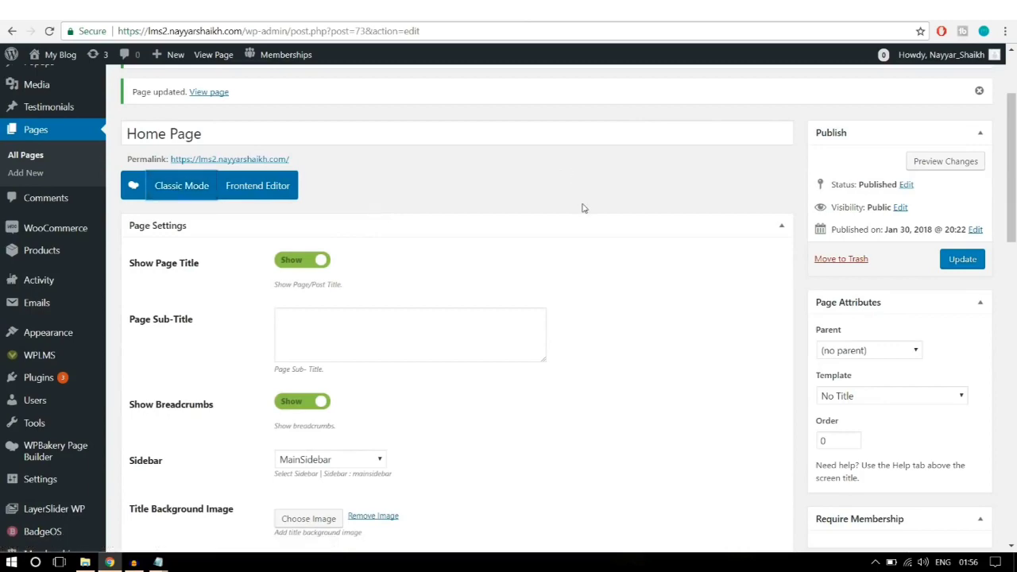
{"action": "scroll", "coordinate": [582, 208], "scroll_direction": "down", "scroll_amount": 1}
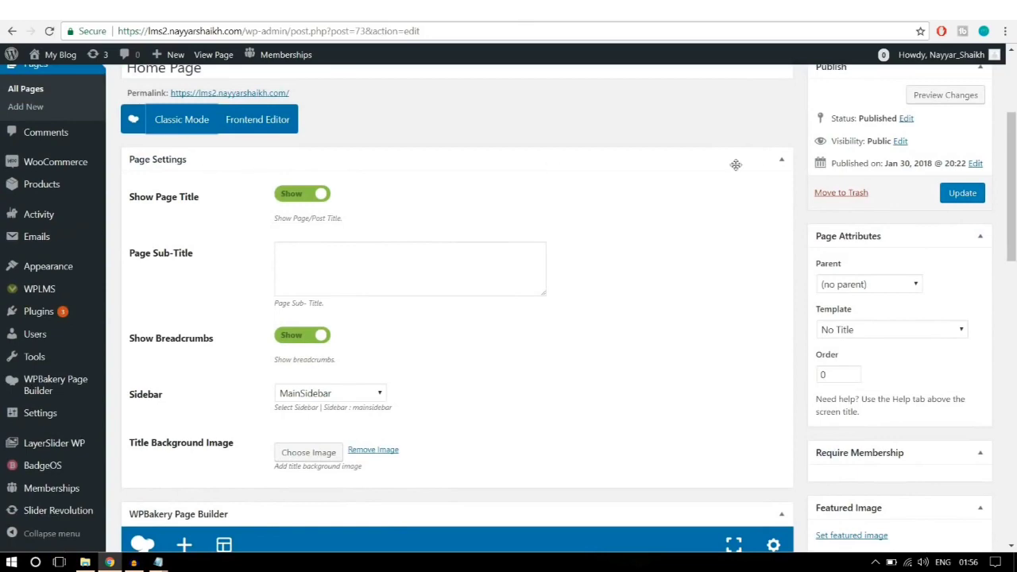
{"action": "left_click", "coordinate": [782, 162]}
{"action": "scroll", "coordinate": [390, 261], "scroll_direction": "down", "scroll_amount": 1}
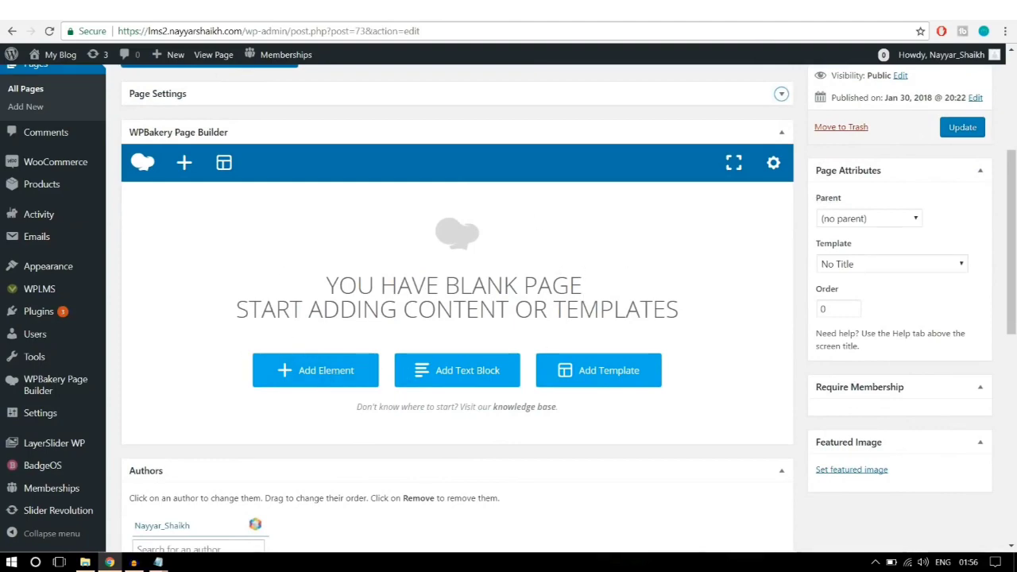
{"action": "left_click", "coordinate": [135, 11]}
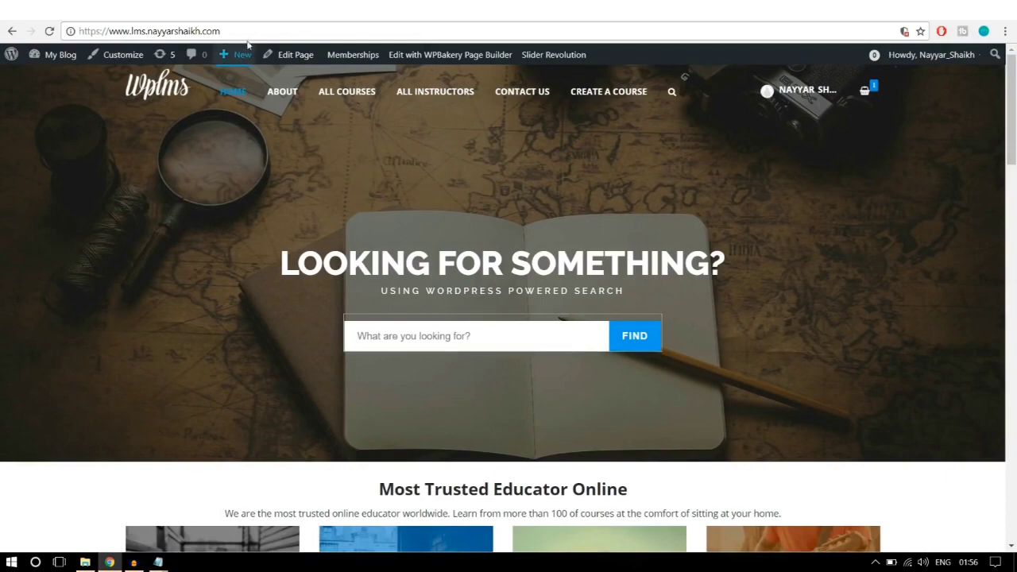
{"action": "left_click", "coordinate": [198, 11]}
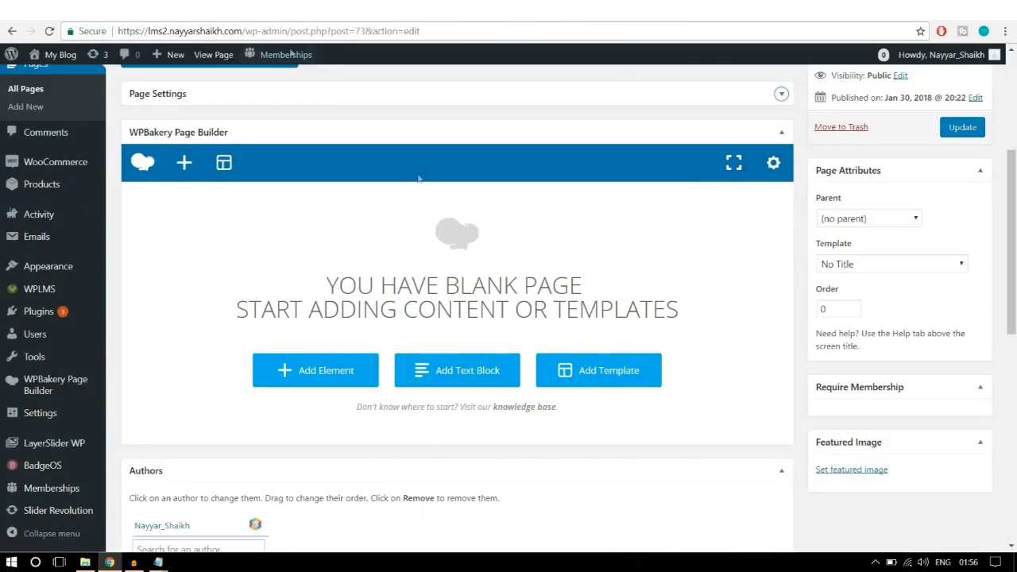
Step: Add a Revolution Slider element showing Slider 1, save it, and update the page
{"action": "left_click", "coordinate": [315, 386]}
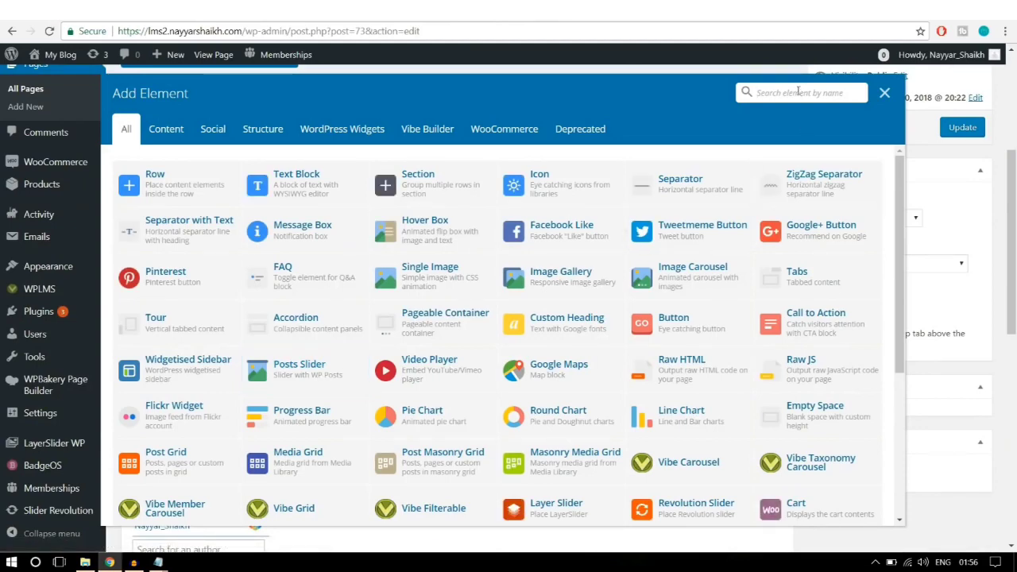
{"action": "type", "text": "sli"}
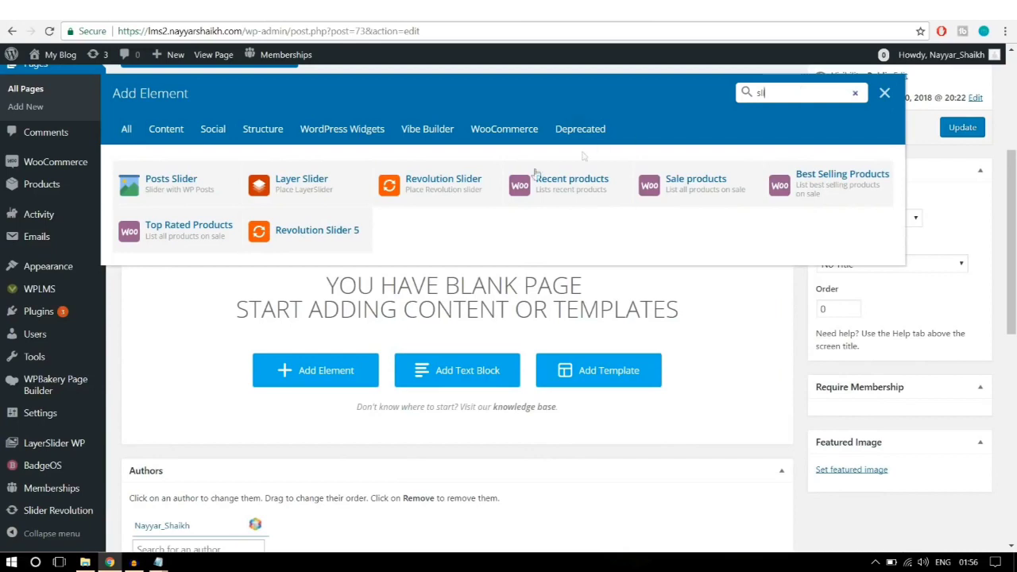
{"action": "left_click", "coordinate": [441, 199]}
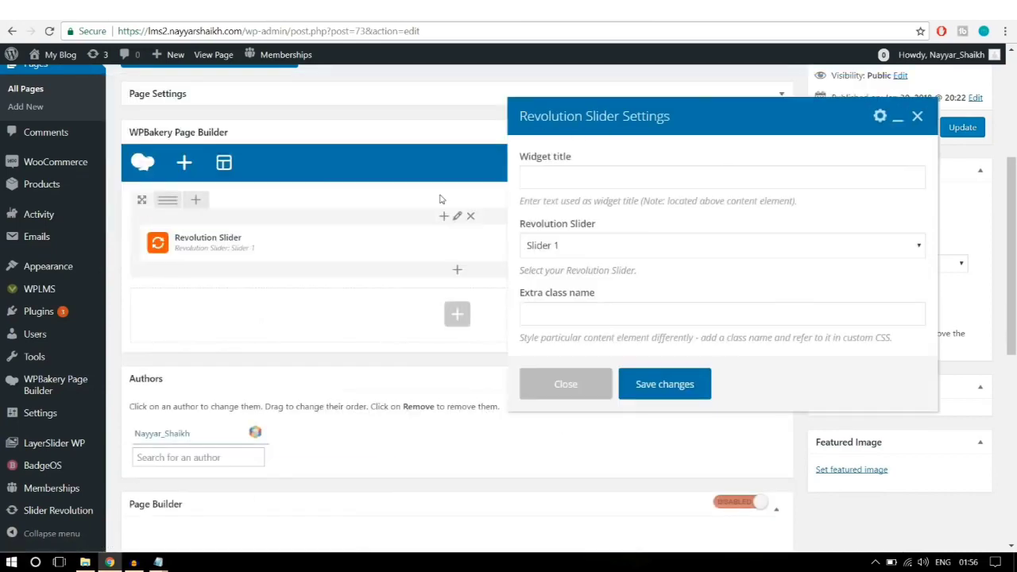
{"action": "scroll", "coordinate": [594, 247], "scroll_direction": "down", "scroll_amount": 1}
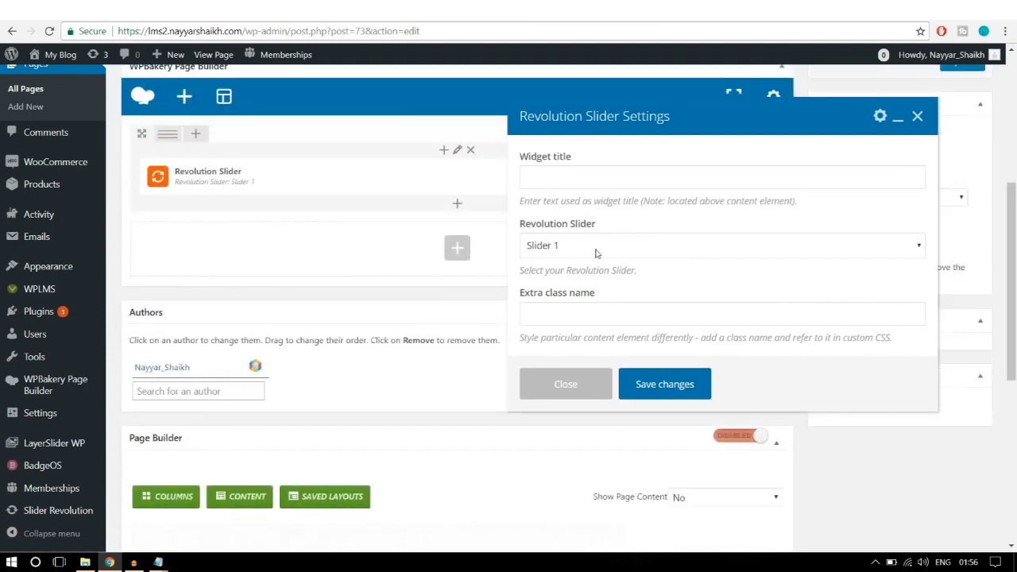
{"action": "left_click", "coordinate": [597, 250]}
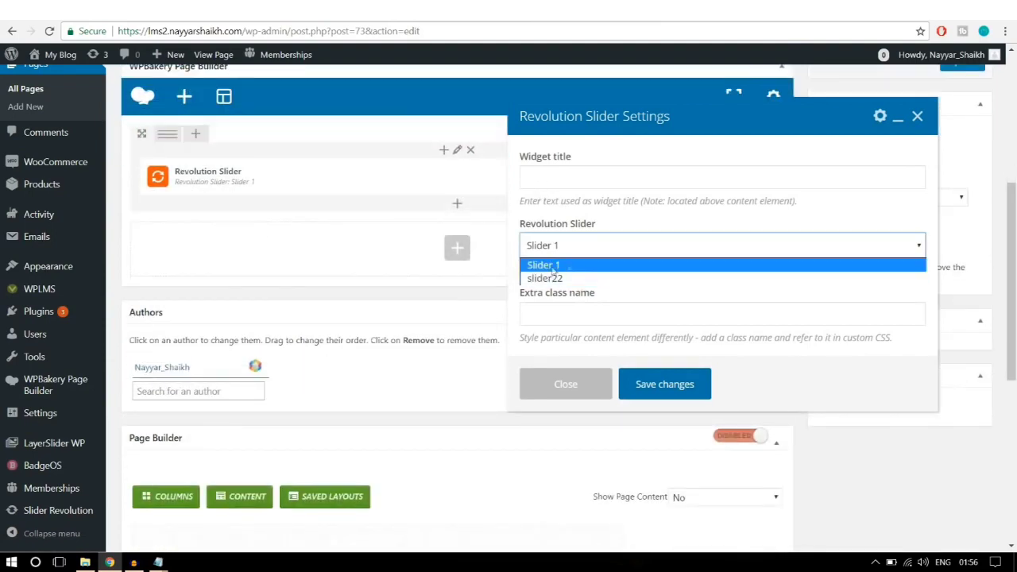
{"action": "left_click", "coordinate": [561, 268]}
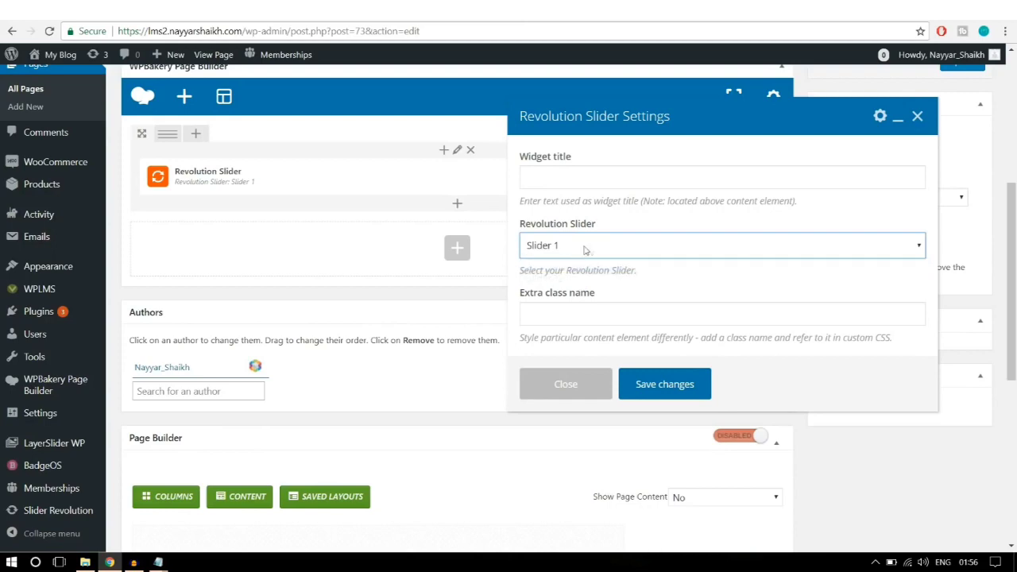
{"action": "left_click", "coordinate": [676, 386]}
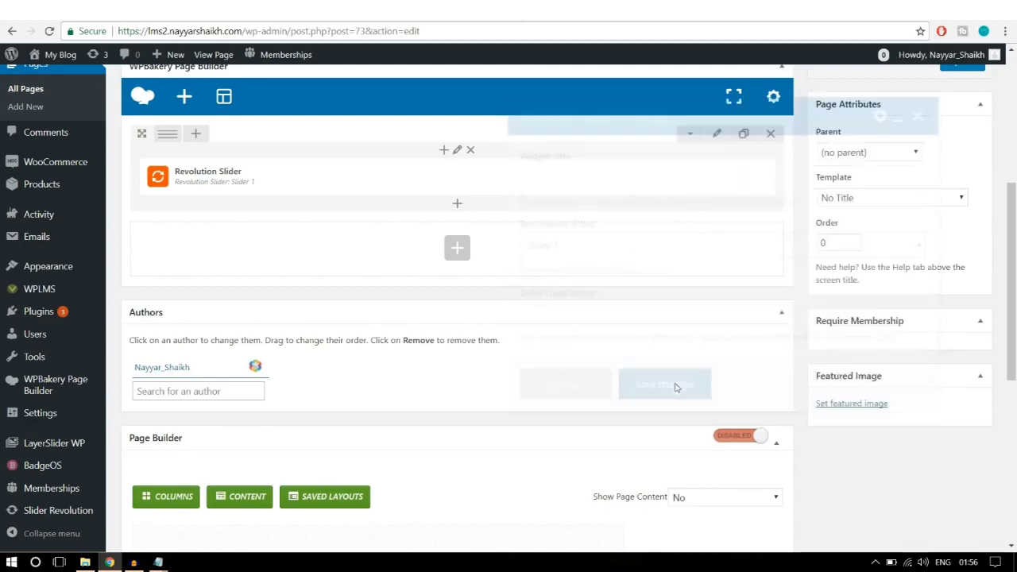
{"action": "scroll", "coordinate": [676, 387], "scroll_direction": "up", "scroll_amount": 4}
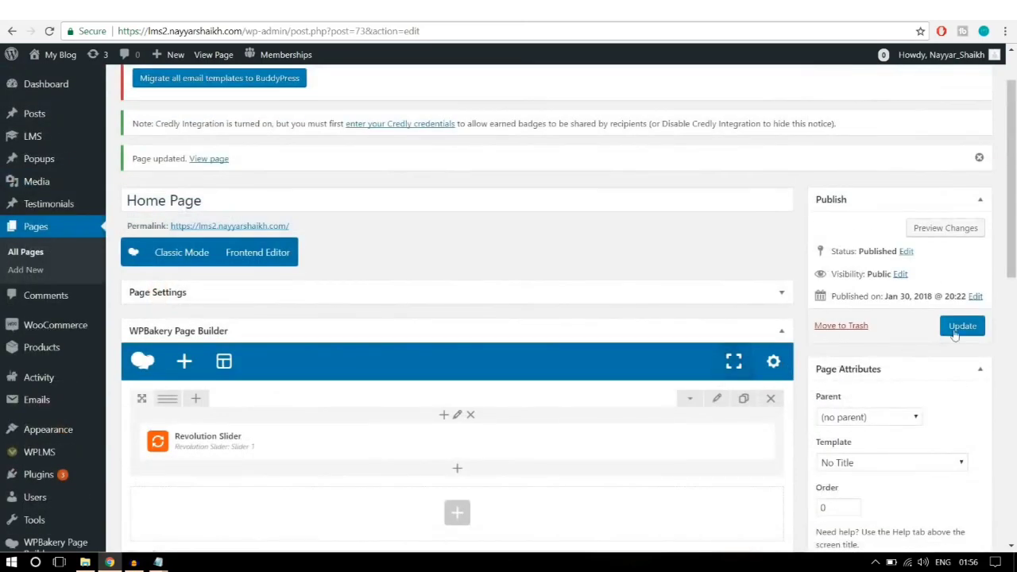
{"action": "left_click", "coordinate": [961, 327]}
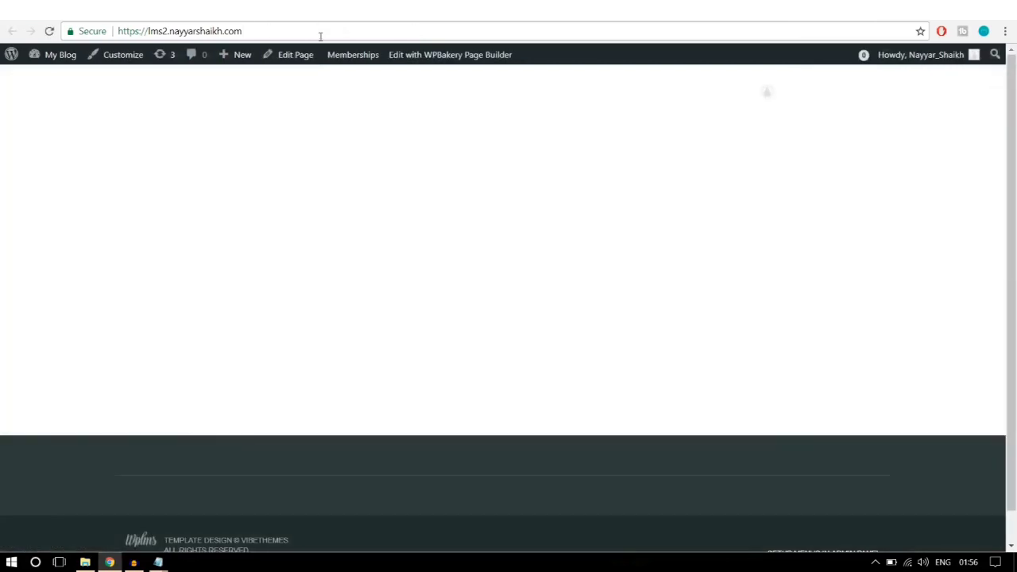
{"action": "left_click", "coordinate": [321, 36]}
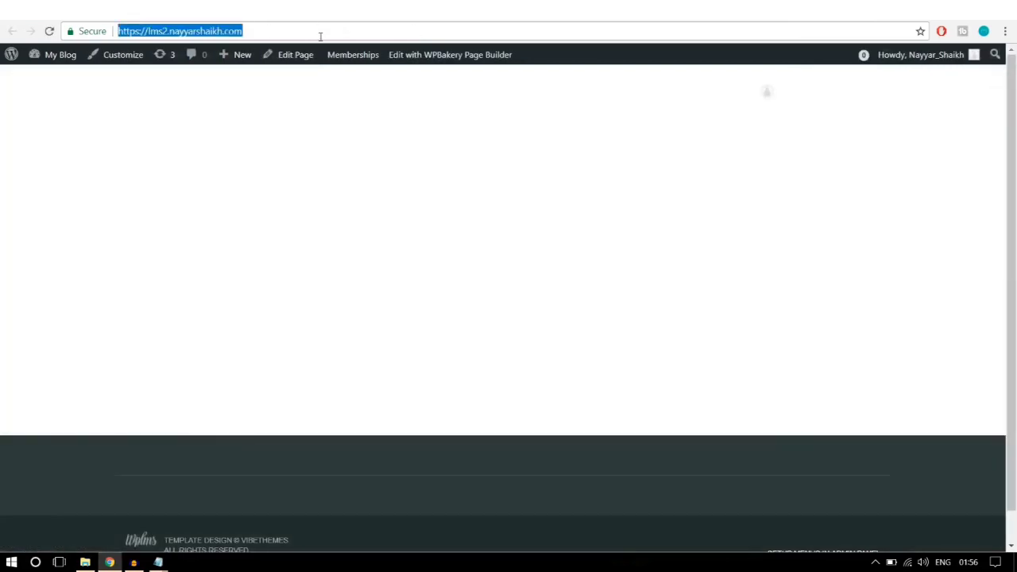
{"action": "key", "text": "Return"}
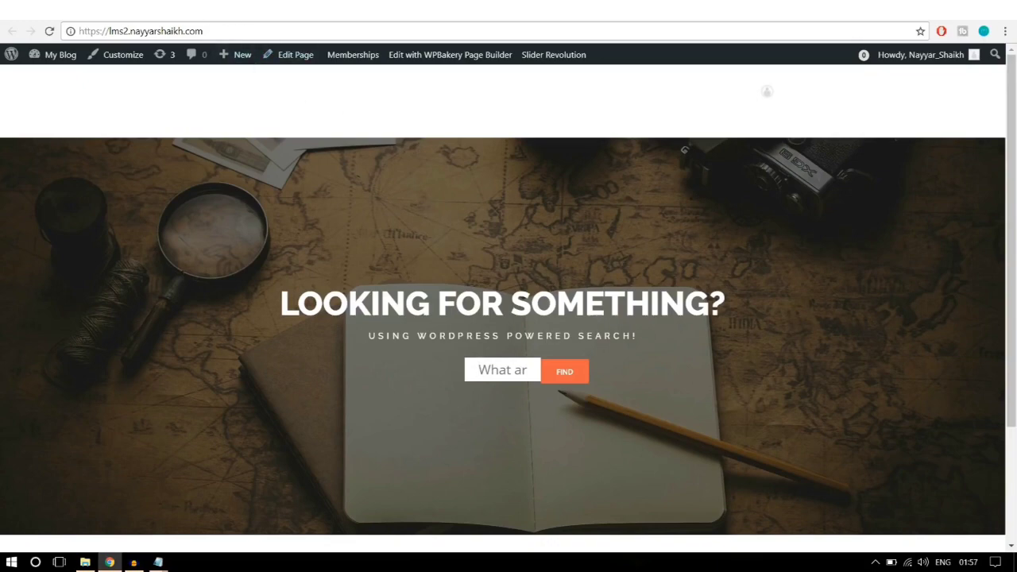
{"action": "left_click", "coordinate": [230, 12]}
{"action": "scroll", "coordinate": [745, 296], "scroll_direction": "down", "scroll_amount": 3}
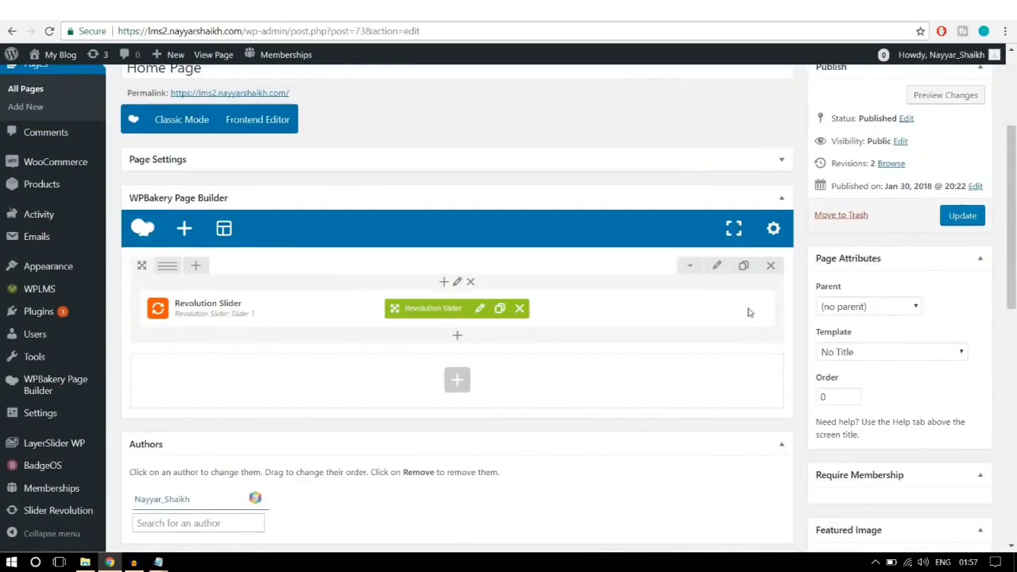
Step: Set the slider row's Design Options top margin to -150 and update the Home Page
{"action": "left_click", "coordinate": [716, 269]}
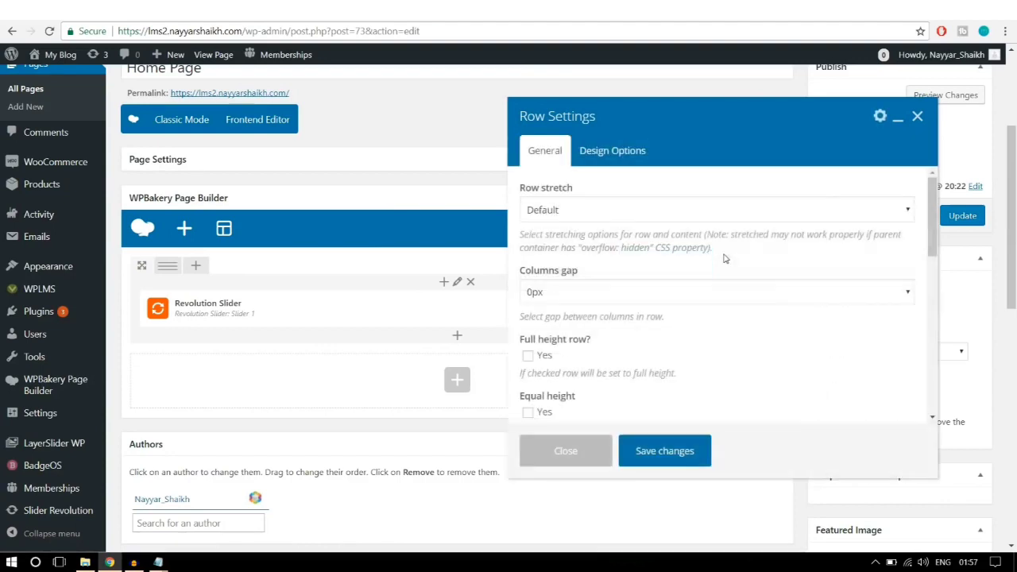
{"action": "left_click", "coordinate": [617, 162]}
{"action": "left_click", "coordinate": [623, 215]}
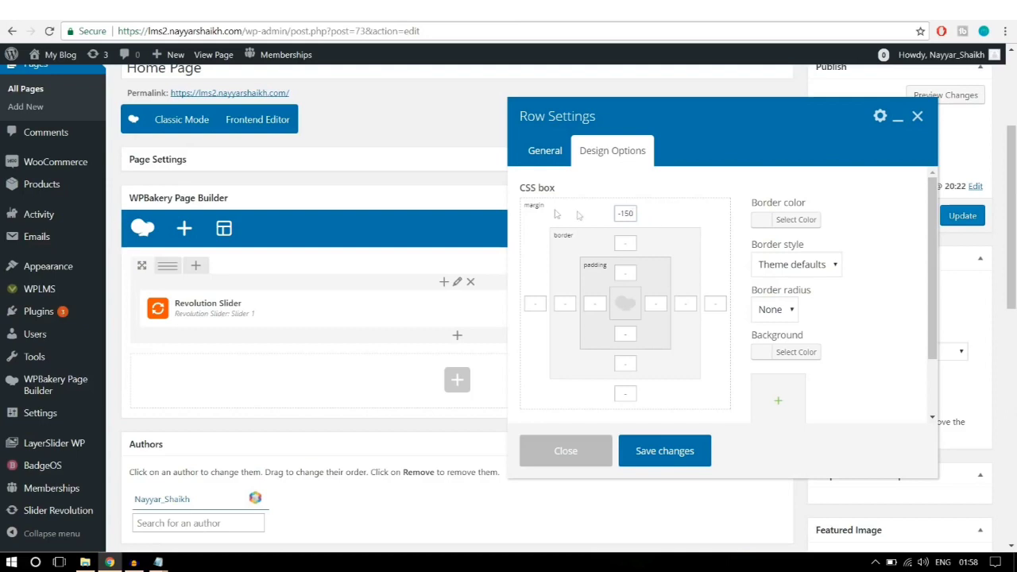
{"action": "left_click_drag", "start_coordinate": [636, 213], "coordinate": [609, 213]}
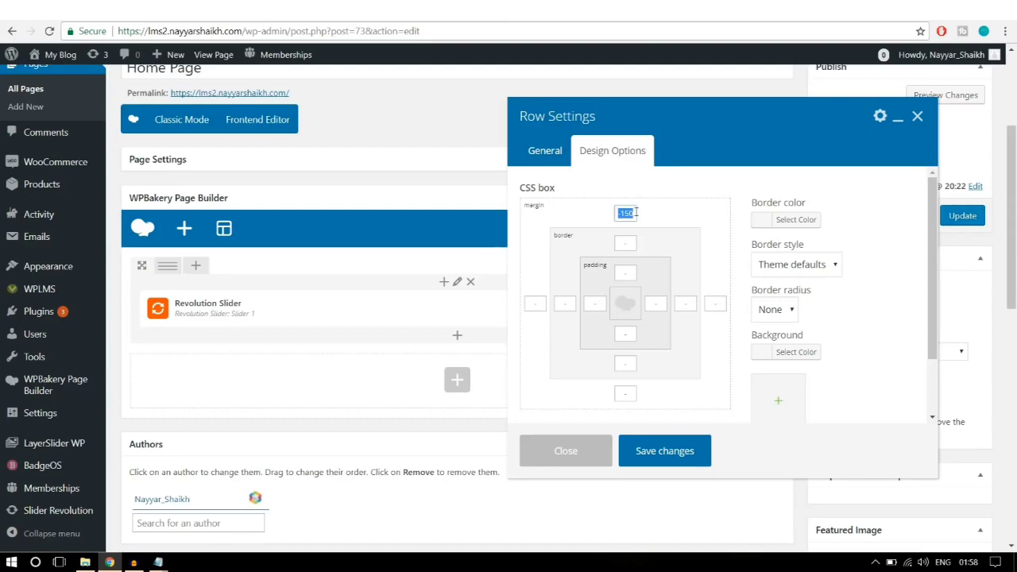
{"action": "left_click", "coordinate": [677, 452]}
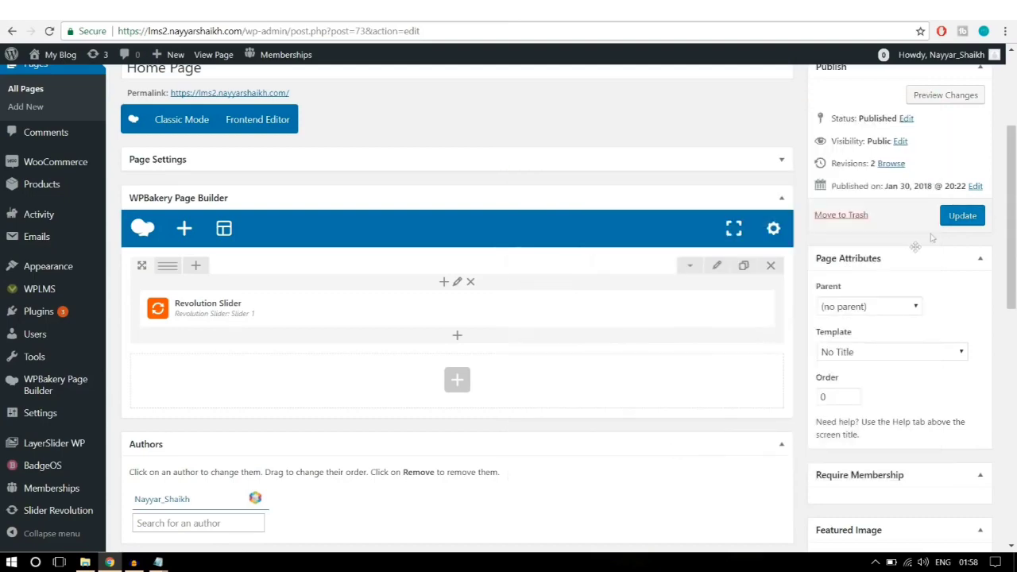
{"action": "left_click", "coordinate": [949, 225]}
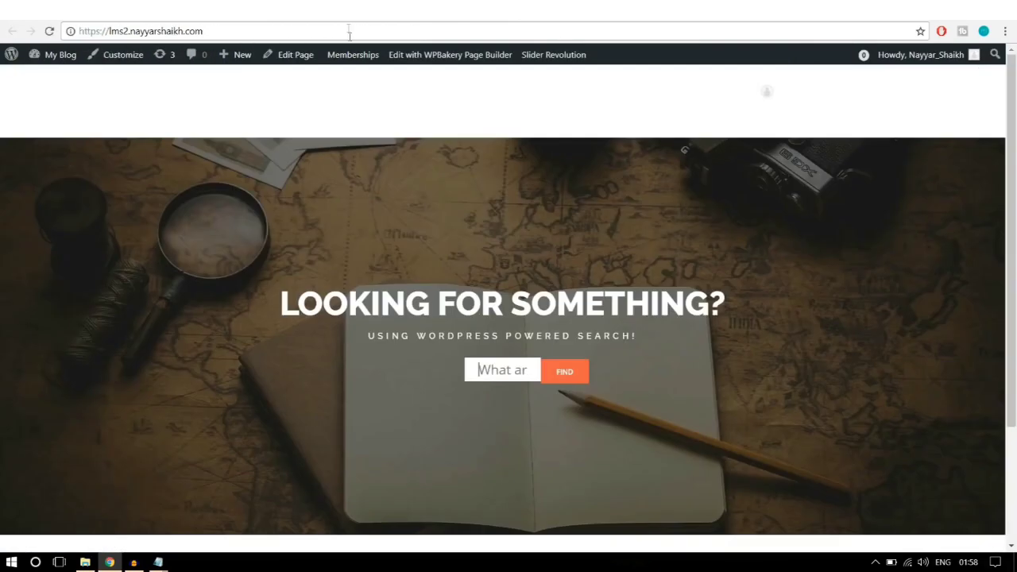
Step: Reload the home page to see the raised slider, then go to Slider Revolution
{"action": "left_click", "coordinate": [350, 36]}
{"action": "key", "text": "Return"}
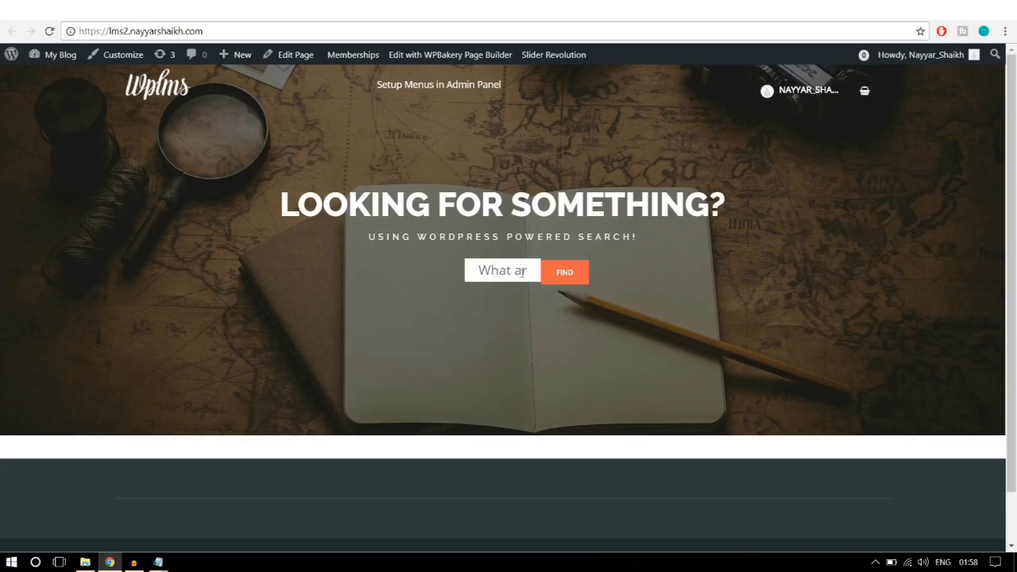
{"action": "left_click", "coordinate": [208, 9]}
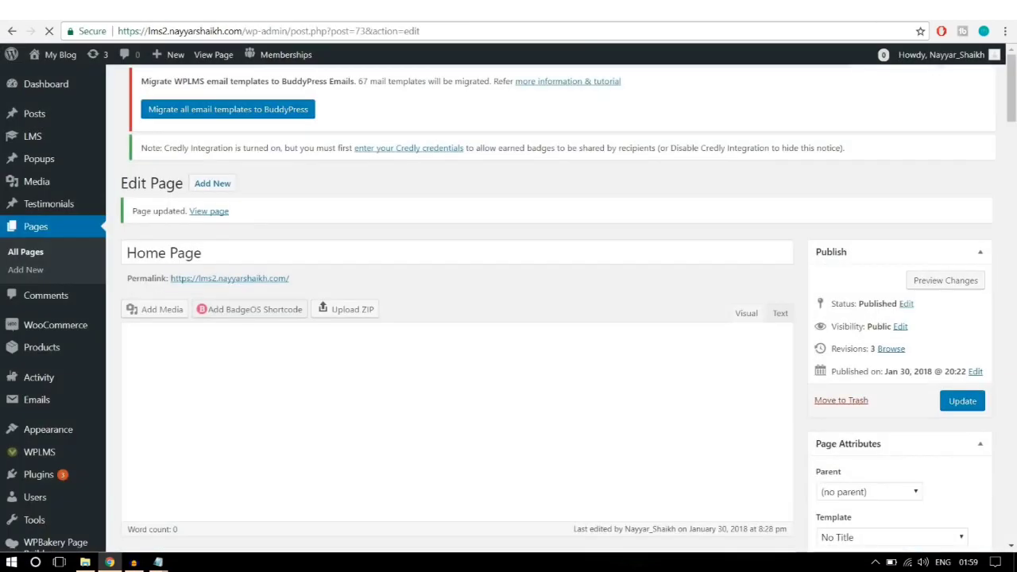
{"action": "scroll", "coordinate": [65, 227], "scroll_direction": "down", "scroll_amount": 7}
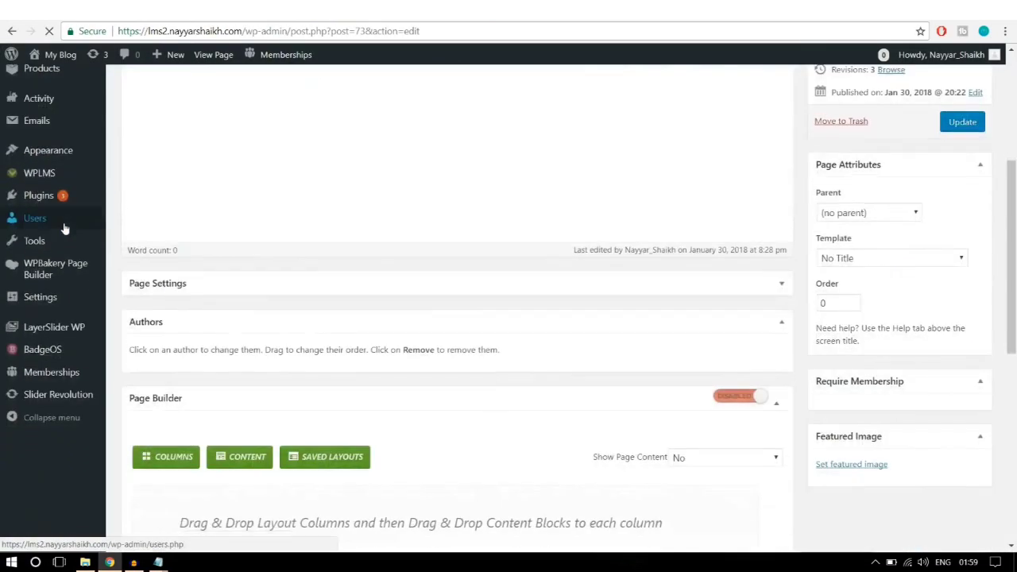
{"action": "scroll", "coordinate": [68, 275], "scroll_direction": "up", "scroll_amount": 7}
{"action": "scroll", "coordinate": [47, 521], "scroll_direction": "down", "scroll_amount": 5}
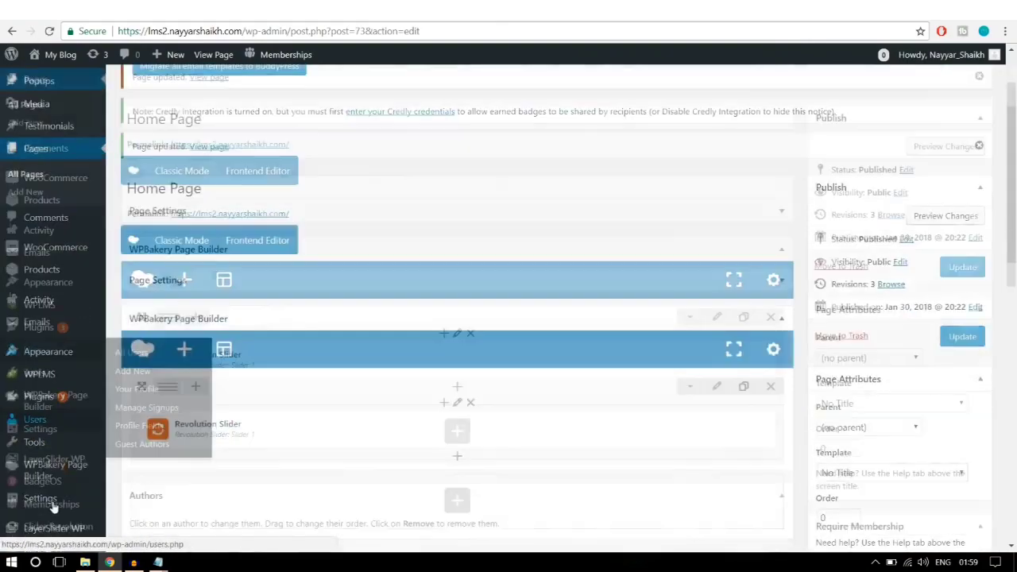
{"action": "left_click", "coordinate": [63, 511]}
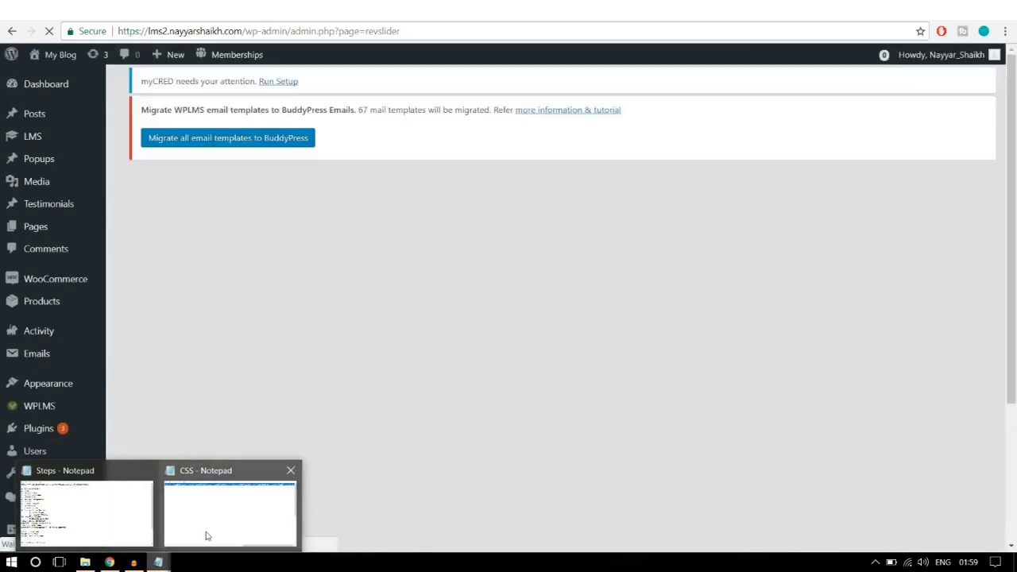
Step: Copy the revtp-searchform styling CSS rules from the Notepad CSS notes
{"action": "left_click", "coordinate": [204, 525]}
{"action": "left_click", "coordinate": [476, 209]}
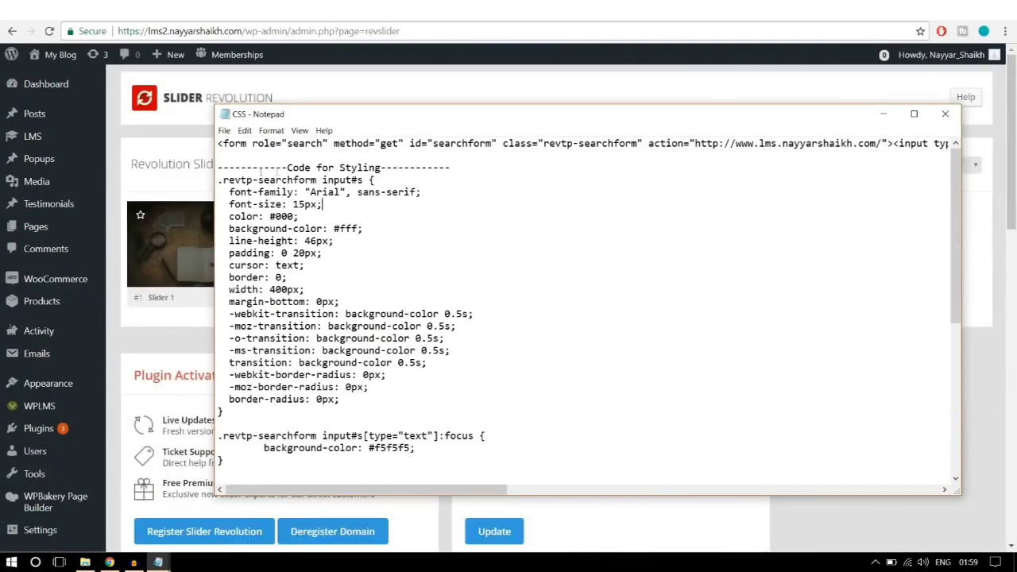
{"action": "left_click_drag", "start_coordinate": [476, 166], "coordinate": [378, 505]}
{"action": "left_click", "coordinate": [232, 175]}
{"action": "right_click", "coordinate": [302, 360]}
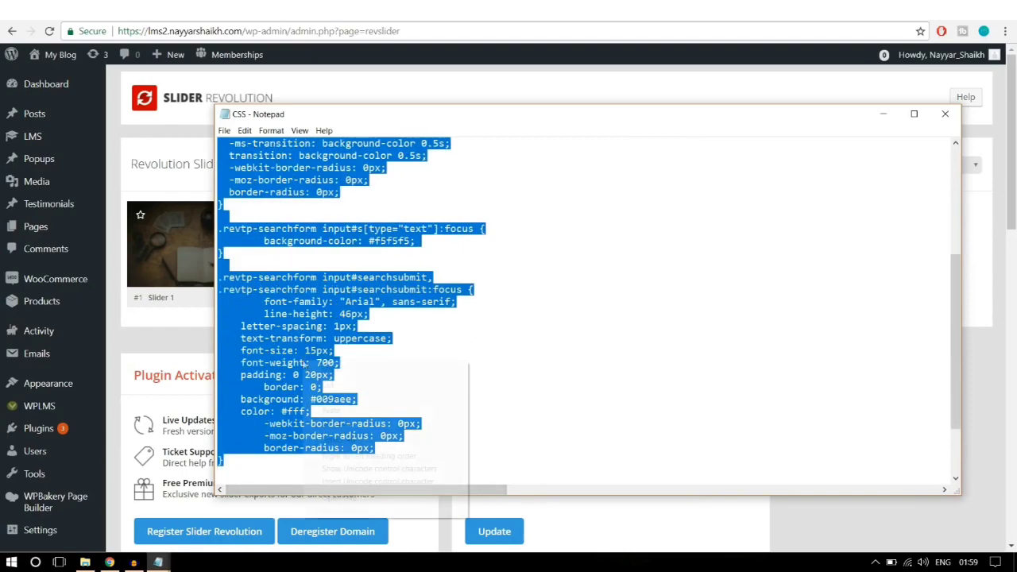
{"action": "left_click", "coordinate": [356, 398]}
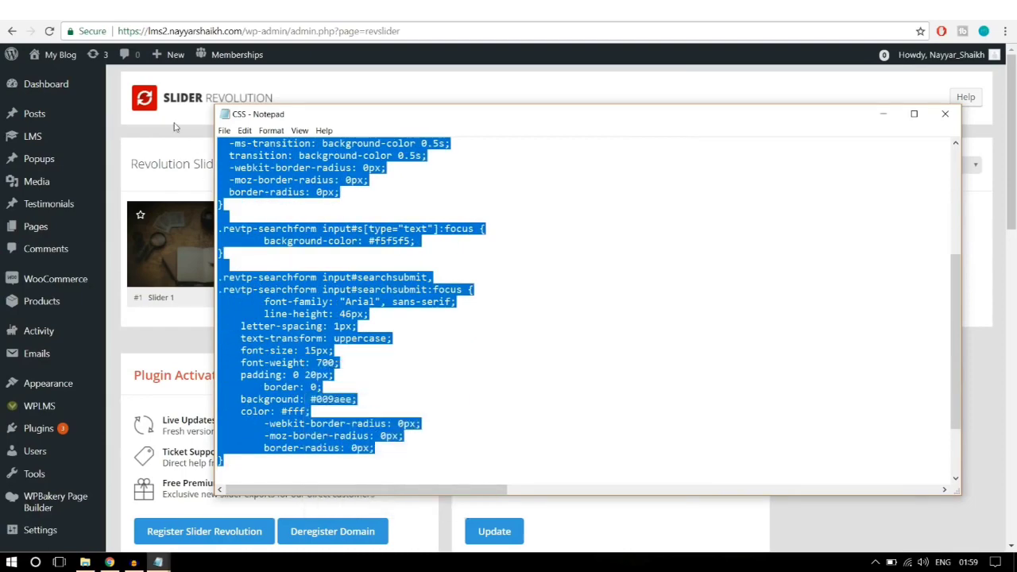
{"action": "left_click", "coordinate": [211, 174]}
{"action": "scroll", "coordinate": [226, 216], "scroll_direction": "down", "scroll_amount": 1}
{"action": "scroll", "coordinate": [227, 216], "scroll_direction": "down", "scroll_amount": 1}
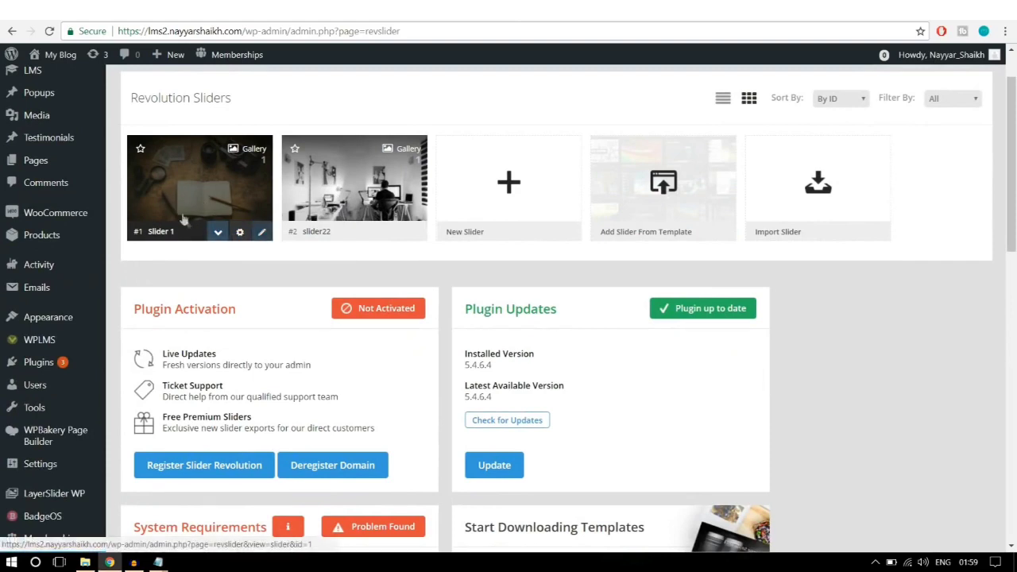
Step: Open Slider 1 in the Slider Revolution editor
{"action": "left_click", "coordinate": [262, 233]}
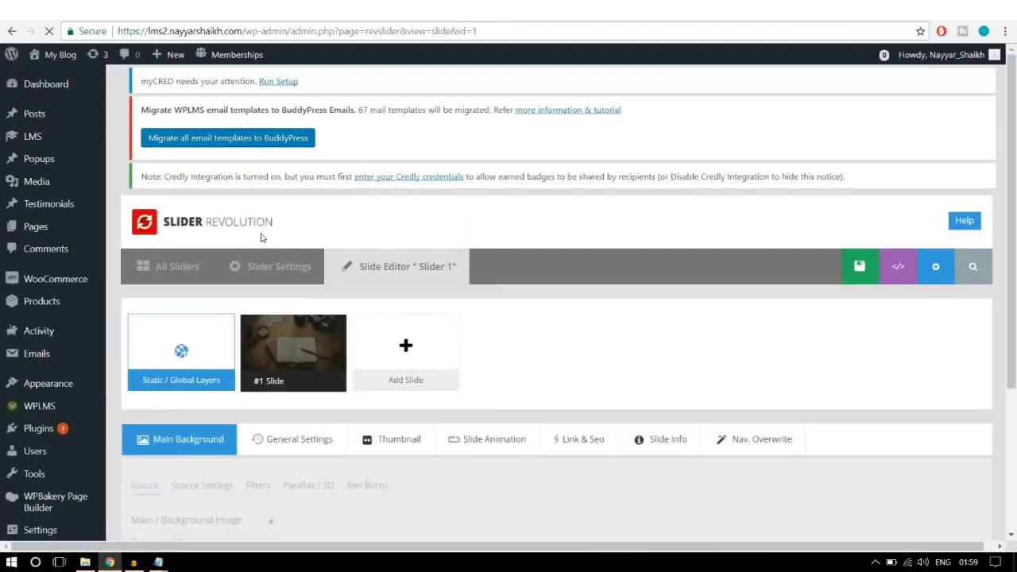
{"action": "scroll", "coordinate": [646, 192], "scroll_direction": "down", "scroll_amount": 2}
{"action": "scroll", "coordinate": [646, 191], "scroll_direction": "down", "scroll_amount": 5}
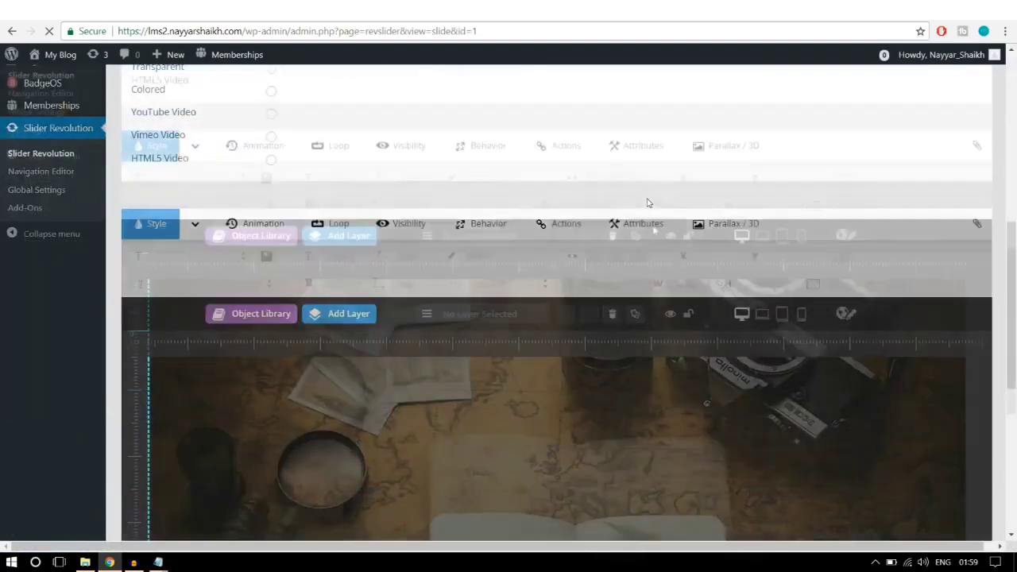
{"action": "scroll", "coordinate": [655, 242], "scroll_direction": "up", "scroll_amount": 3}
{"action": "scroll", "coordinate": [655, 242], "scroll_direction": "up", "scroll_amount": 4}
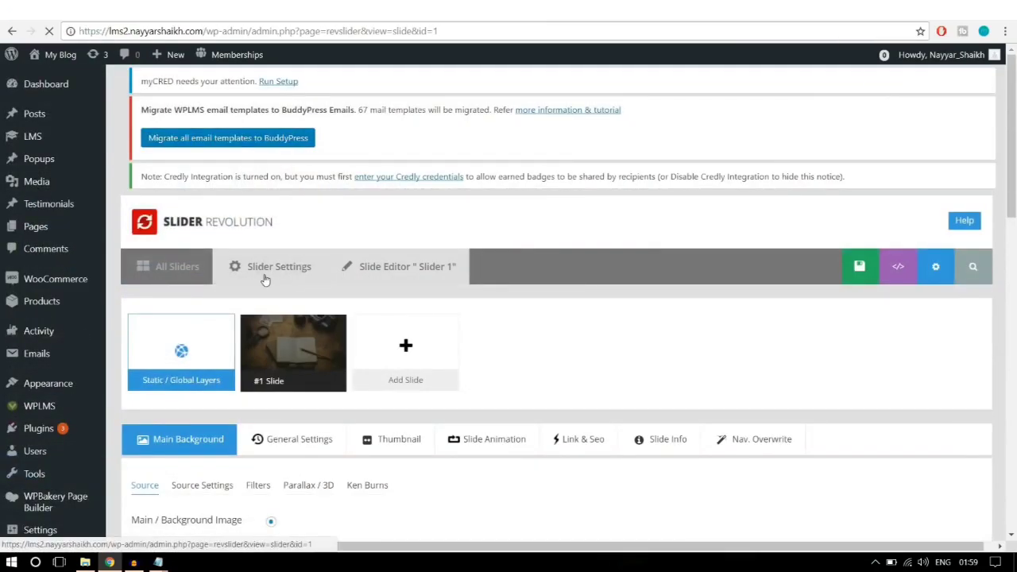
{"action": "scroll", "coordinate": [985, 238], "scroll_direction": "down", "scroll_amount": 1}
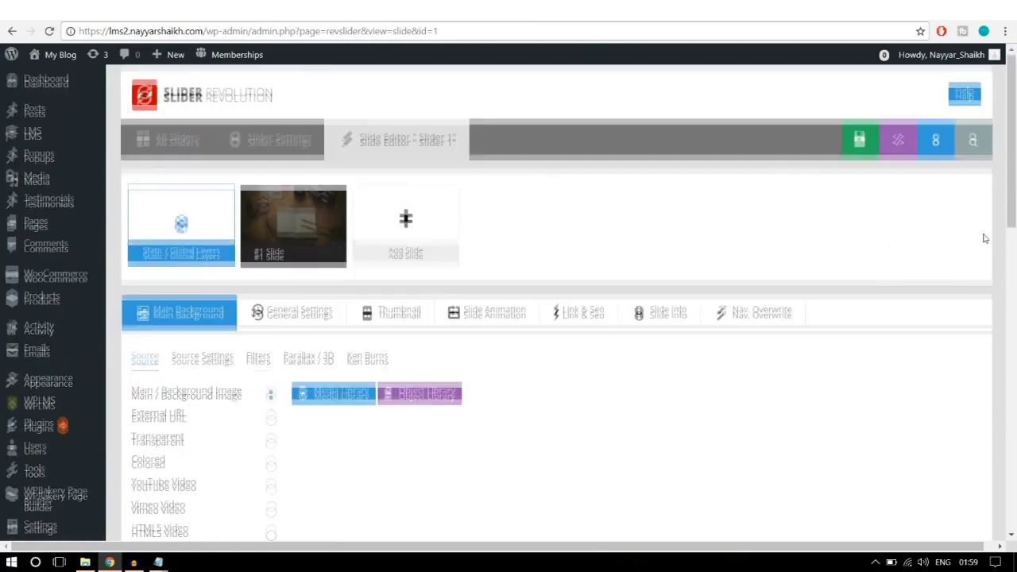
{"action": "scroll", "coordinate": [985, 238], "scroll_direction": "down", "scroll_amount": 5}
{"action": "scroll", "coordinate": [983, 234], "scroll_direction": "up", "scroll_amount": 8}
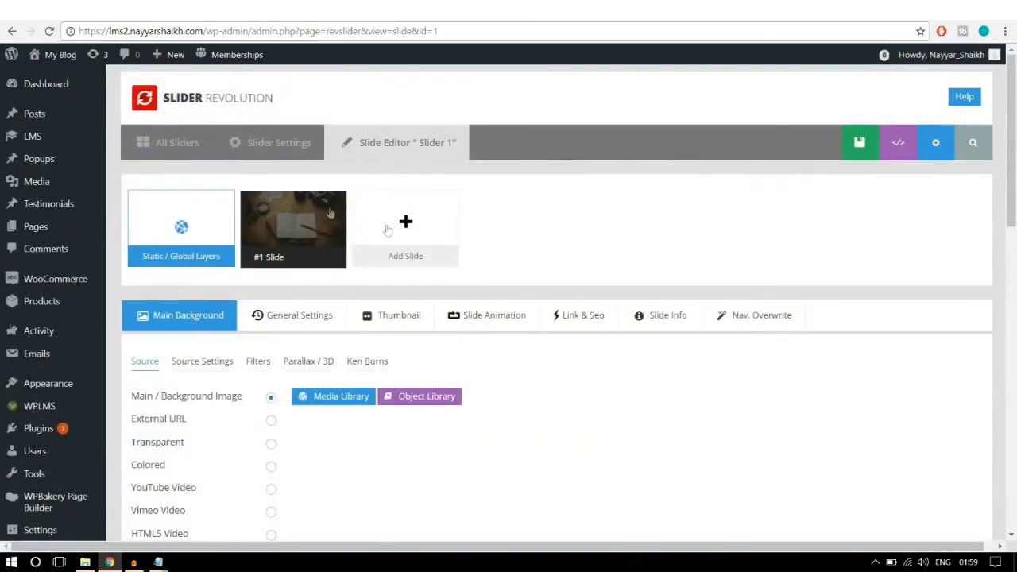
Step: Check Slider 1's Custom CSS against the Notepad rules and save the slider settings
{"action": "left_click", "coordinate": [275, 146]}
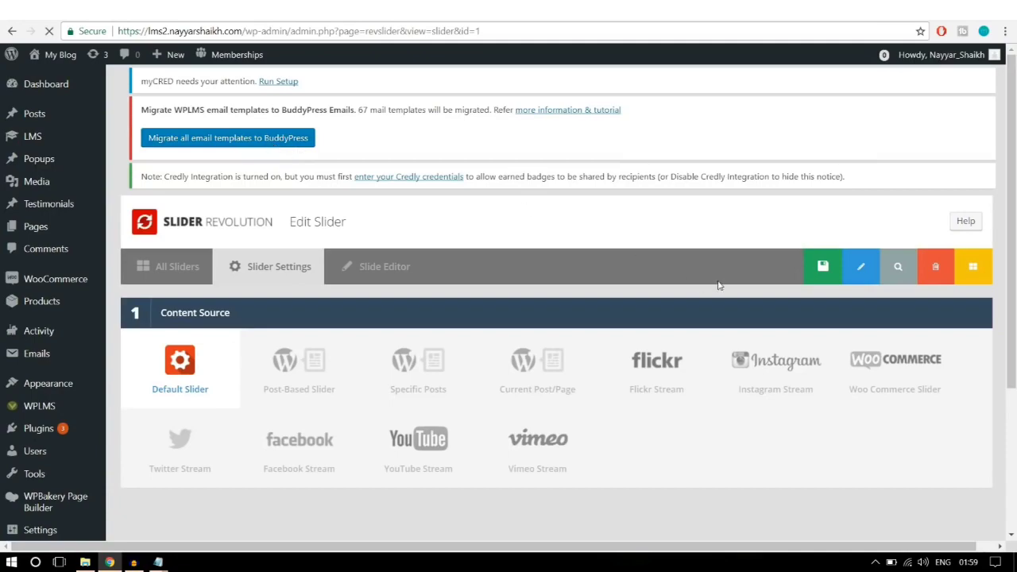
{"action": "scroll", "coordinate": [711, 288], "scroll_direction": "down", "scroll_amount": 10}
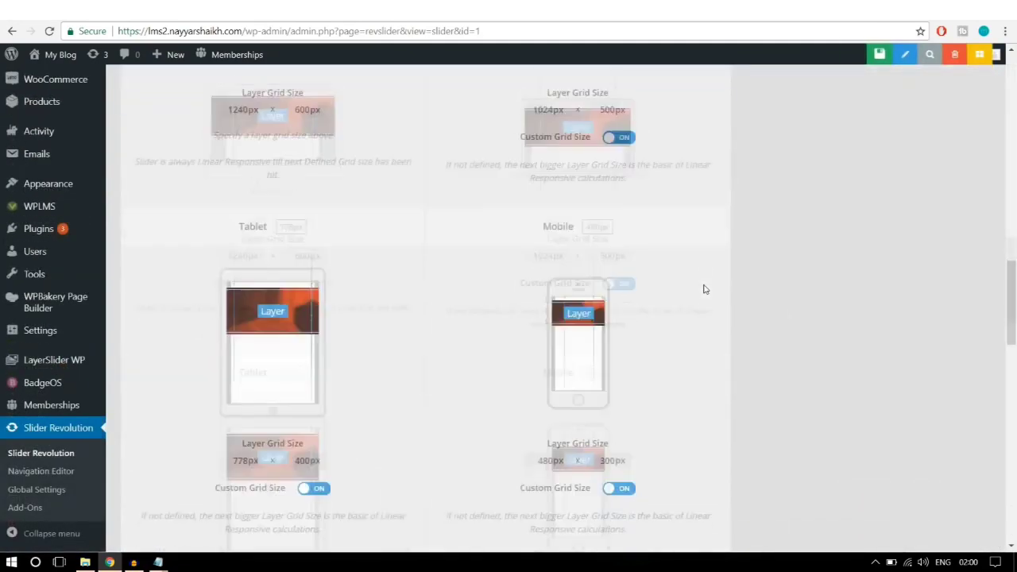
{"action": "scroll", "coordinate": [703, 289], "scroll_direction": "down", "scroll_amount": 15}
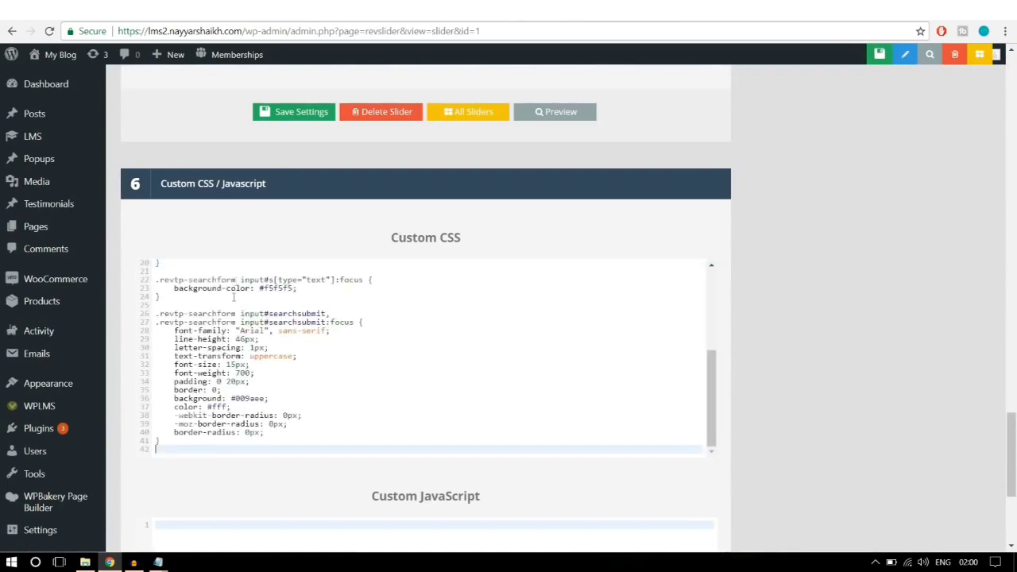
{"action": "scroll", "coordinate": [261, 361], "scroll_direction": "up", "scroll_amount": 10}
{"action": "scroll", "coordinate": [262, 361], "scroll_direction": "down", "scroll_amount": 5}
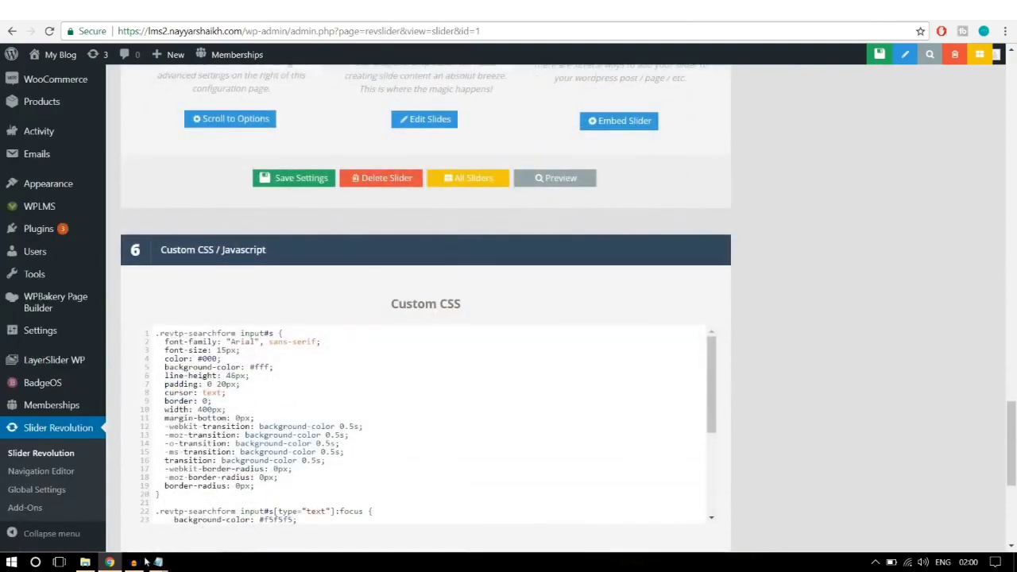
{"action": "mouse_move", "coordinate": [158, 562]}
{"action": "left_click", "coordinate": [243, 517]}
{"action": "scroll", "coordinate": [310, 213], "scroll_direction": "up", "scroll_amount": 6}
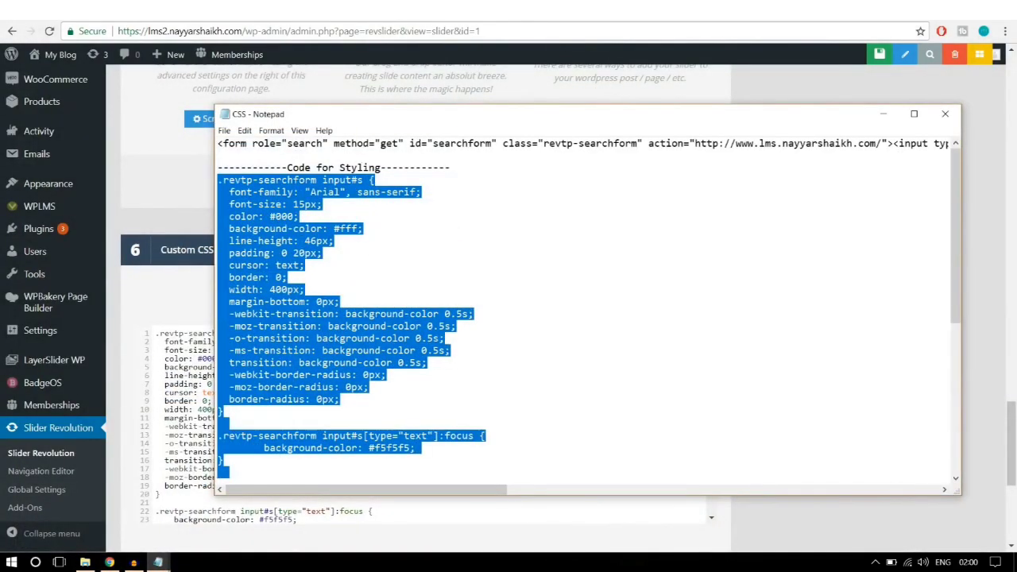
{"action": "left_click", "coordinate": [108, 562]}
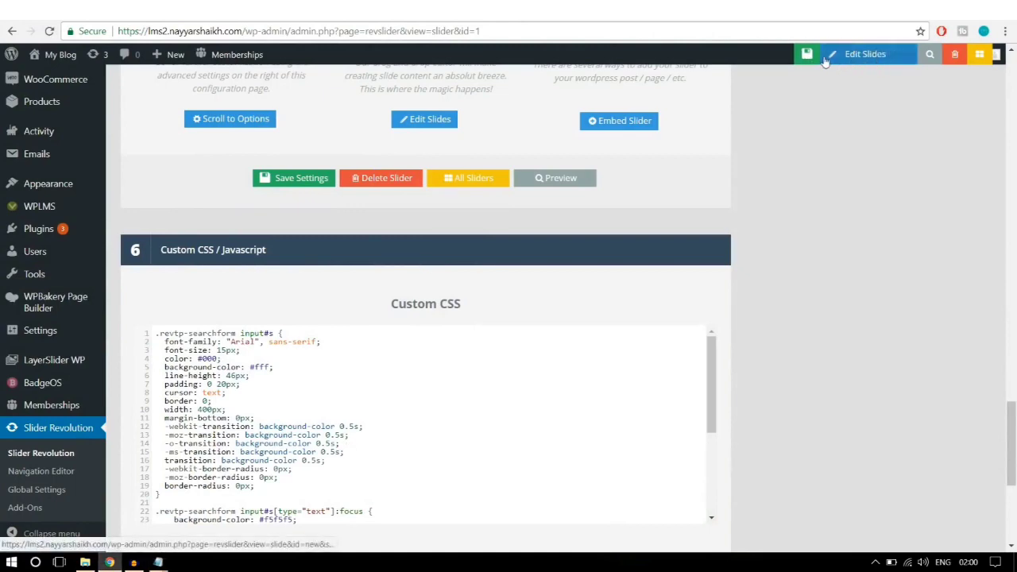
{"action": "left_click", "coordinate": [808, 55]}
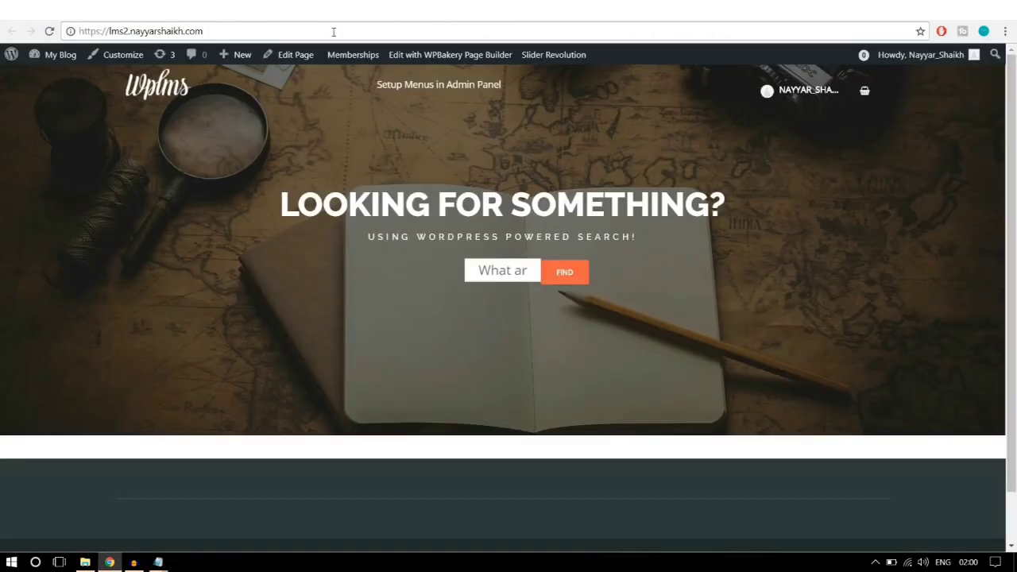
Step: Reload the homepage and try the restyled search field with its FIND button
{"action": "left_click", "coordinate": [334, 32]}
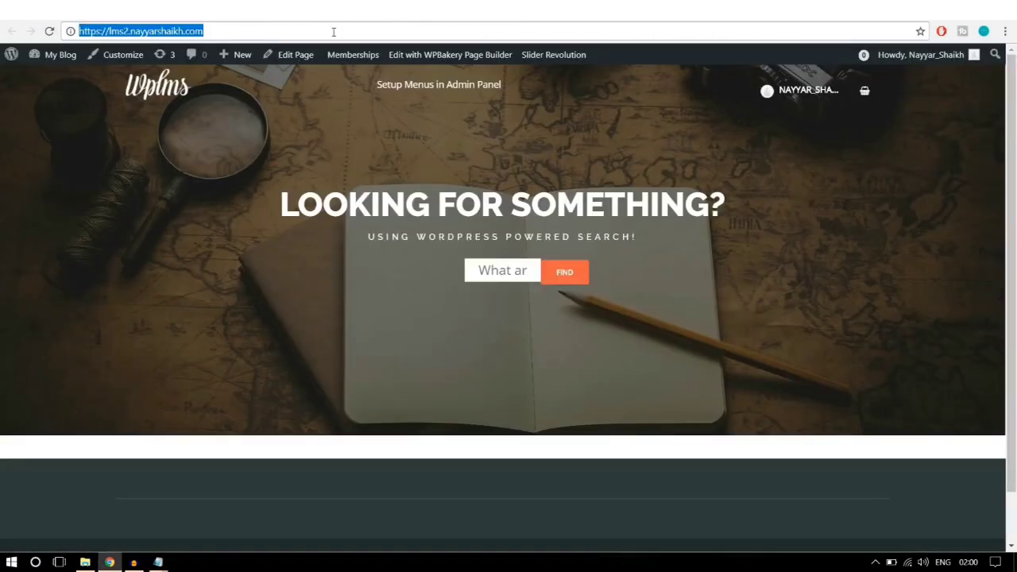
{"action": "key", "text": "Return"}
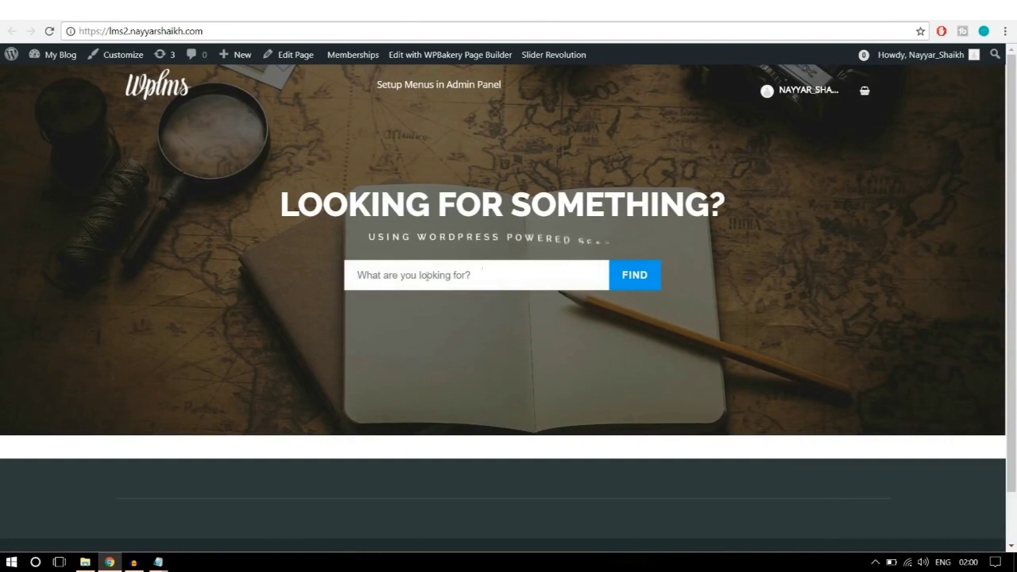
{"action": "left_click", "coordinate": [491, 272]}
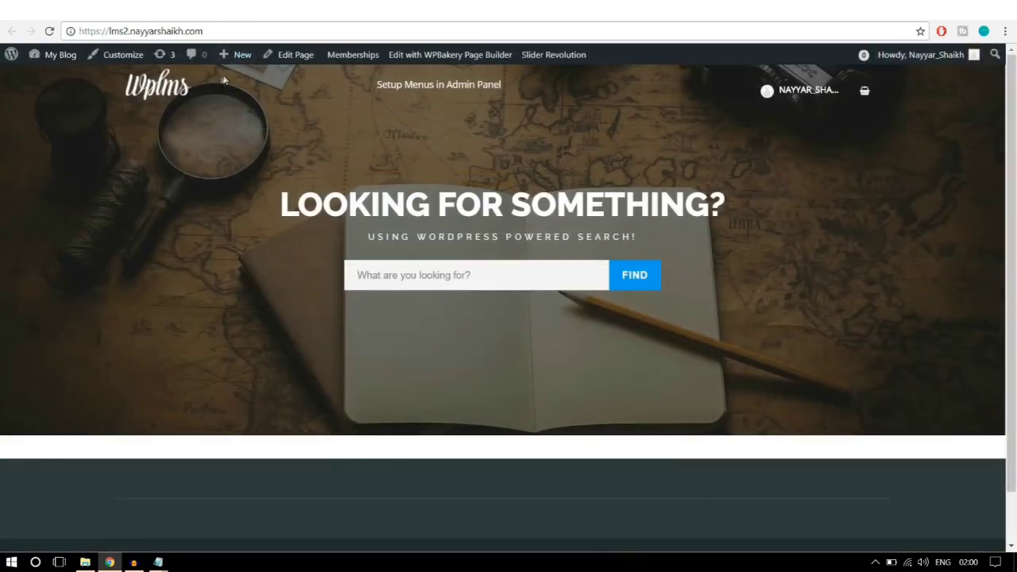
Step: Open the Home Page editor in a new tab via the admin bar's Edit Page link
{"action": "right_click", "coordinate": [295, 63]}
{"action": "left_click", "coordinate": [297, 66]}
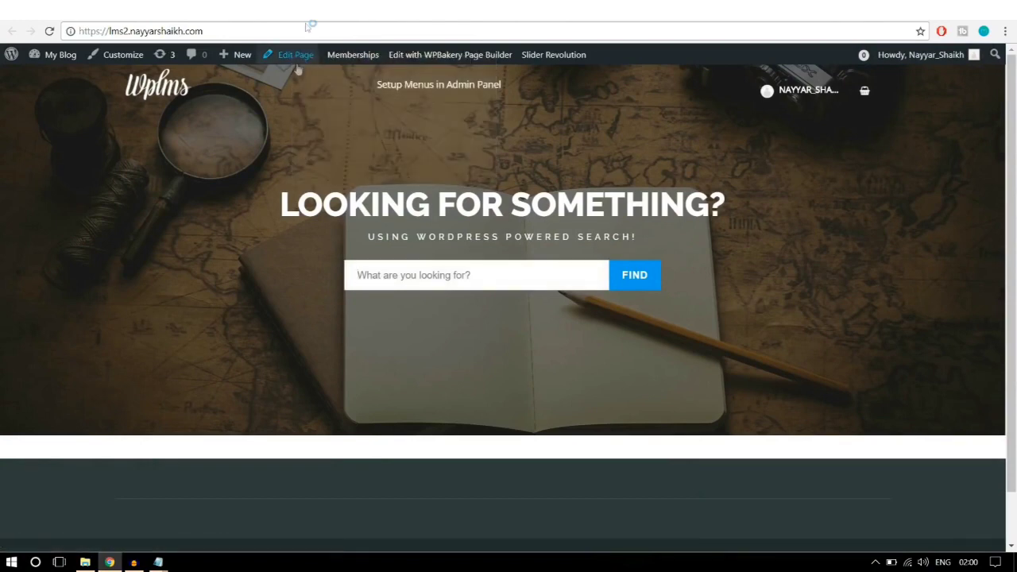
{"action": "left_click", "coordinate": [311, 11]}
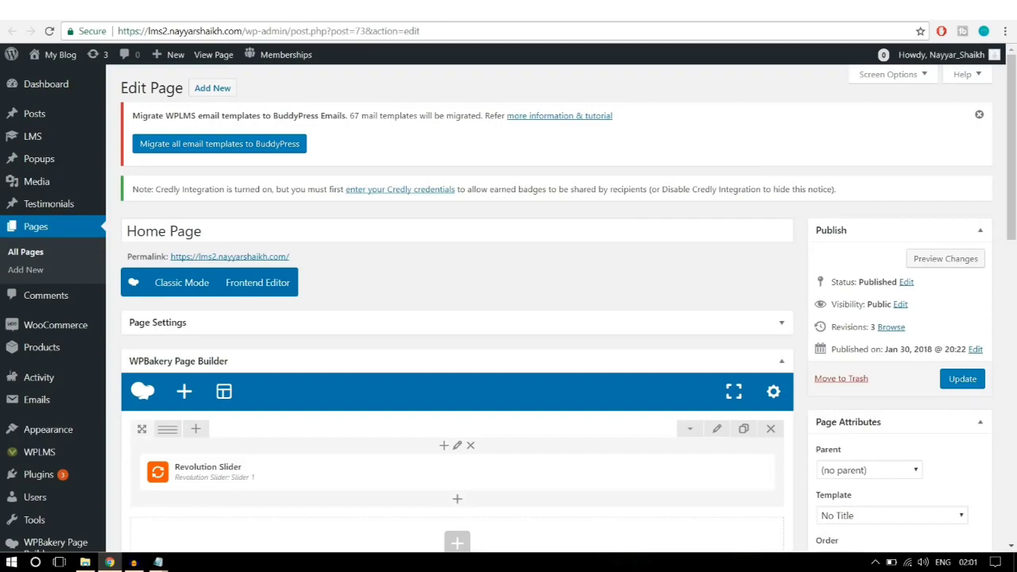
Step: Compare the reference homepage layout with the Home Page editor below the slider
{"action": "left_click", "coordinate": [120, 11]}
{"action": "scroll", "coordinate": [899, 337], "scroll_direction": "down", "scroll_amount": 5}
{"action": "scroll", "coordinate": [890, 352], "scroll_direction": "up", "scroll_amount": 1}
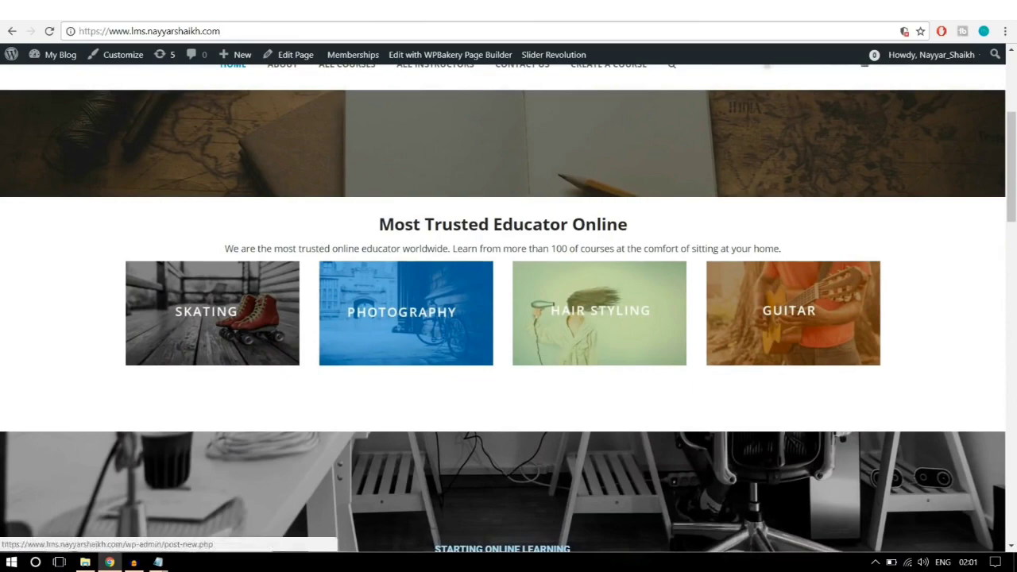
{"action": "left_click", "coordinate": [210, 9]}
{"action": "scroll", "coordinate": [547, 278], "scroll_direction": "down", "scroll_amount": 4}
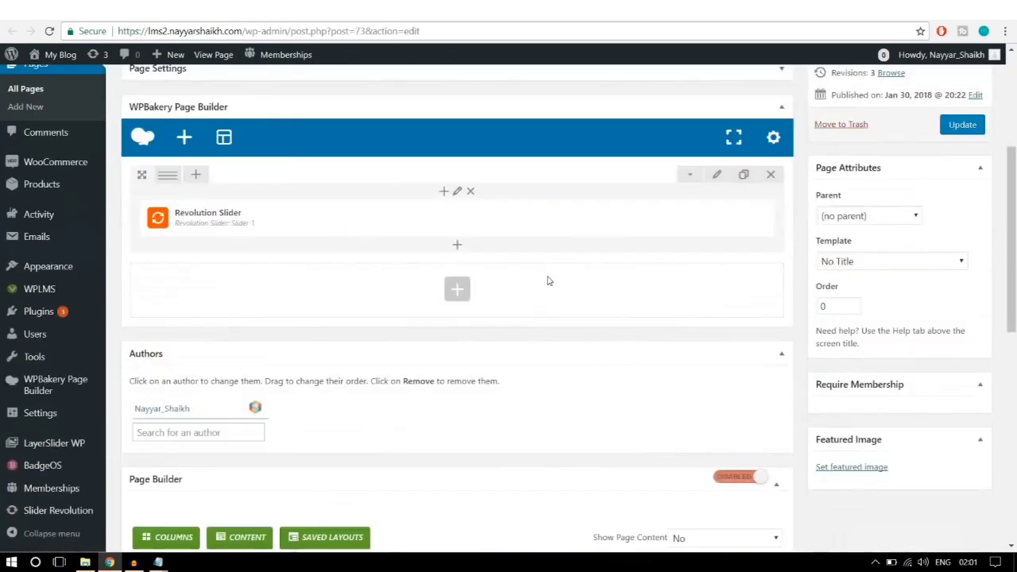
{"action": "scroll", "coordinate": [545, 279], "scroll_direction": "up", "scroll_amount": 2}
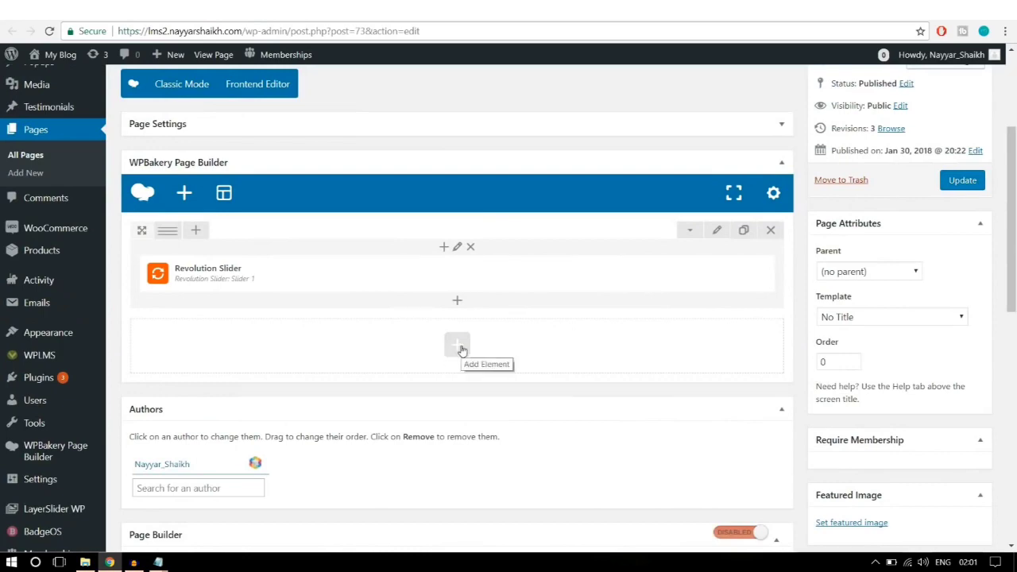
Step: Add a Text Block below the slider, matching the reference 'Most Trusted Educator Online' heading
{"action": "left_click", "coordinate": [457, 347]}
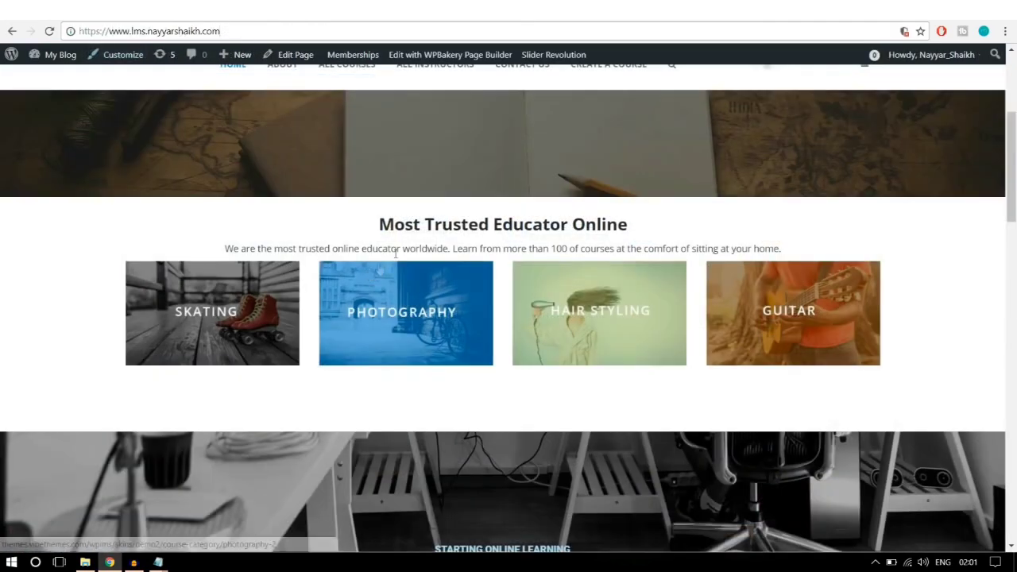
{"action": "left_click_drag", "start_coordinate": [379, 224], "coordinate": [626, 216]}
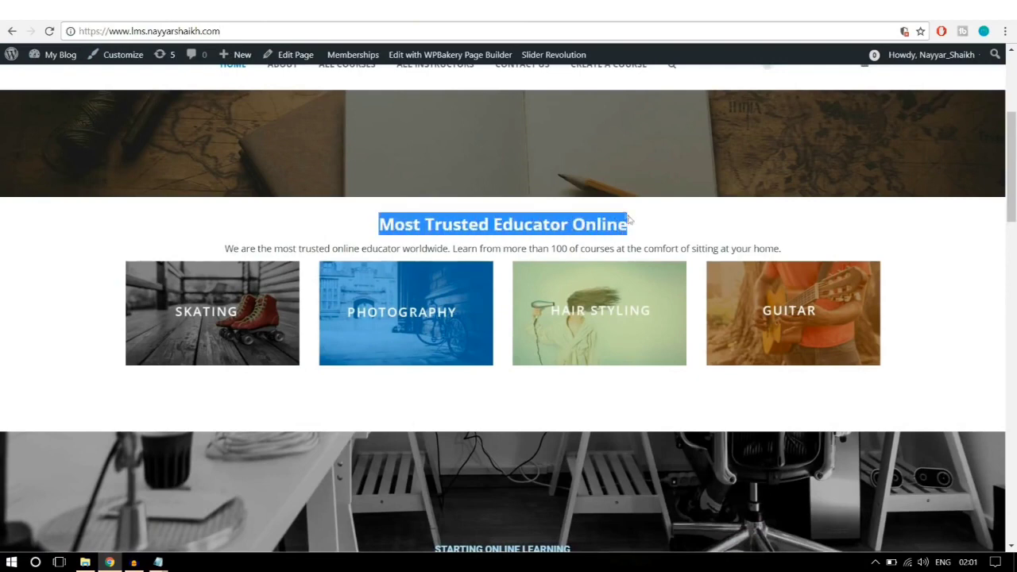
{"action": "left_click", "coordinate": [645, 225]}
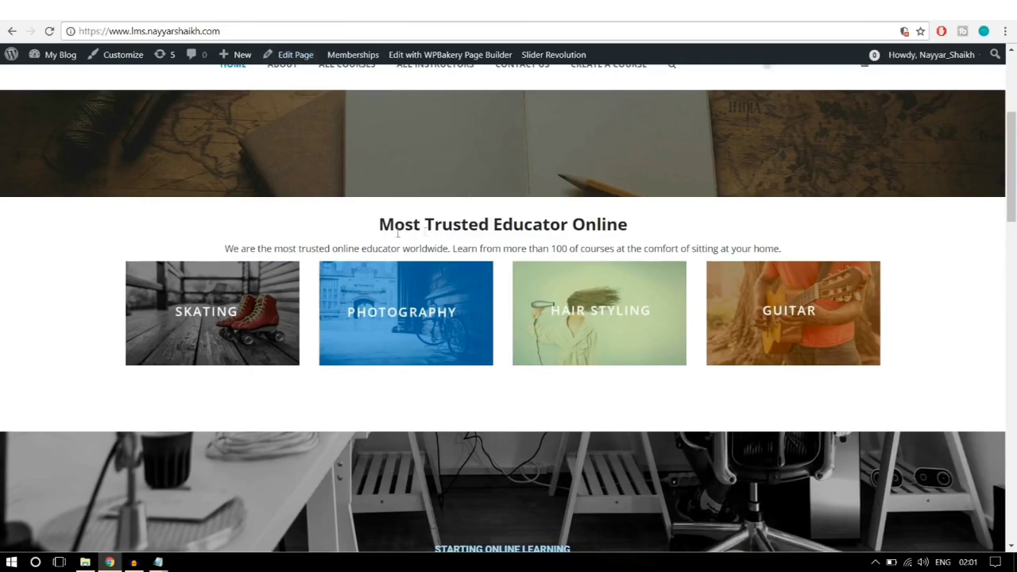
{"action": "left_click_drag", "start_coordinate": [376, 228], "coordinate": [707, 235]}
{"action": "scroll", "coordinate": [919, 315], "scroll_direction": "down", "scroll_amount": 4}
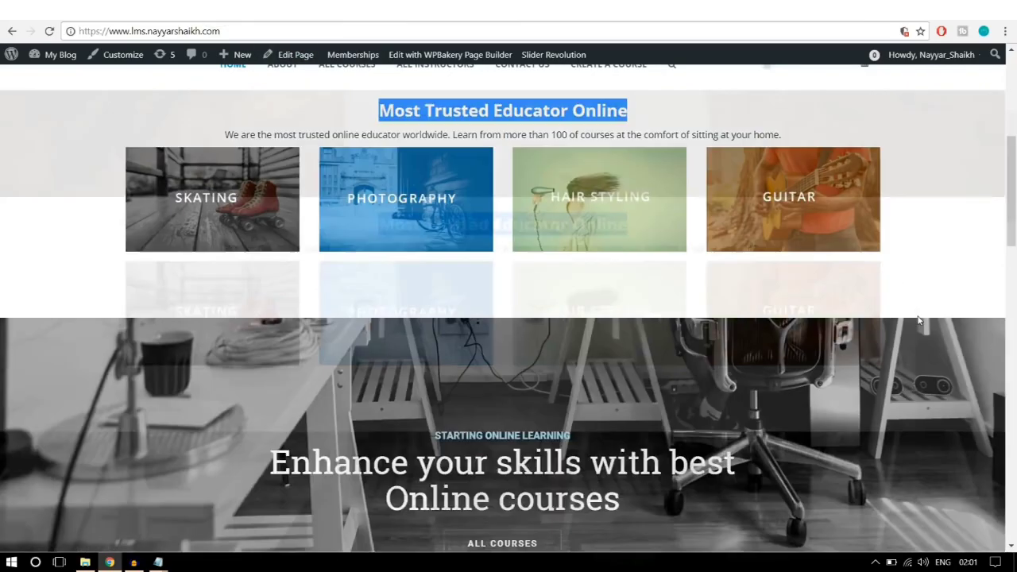
{"action": "scroll", "coordinate": [920, 324], "scroll_direction": "down", "scroll_amount": 1}
{"action": "scroll", "coordinate": [920, 324], "scroll_direction": "up", "scroll_amount": 7}
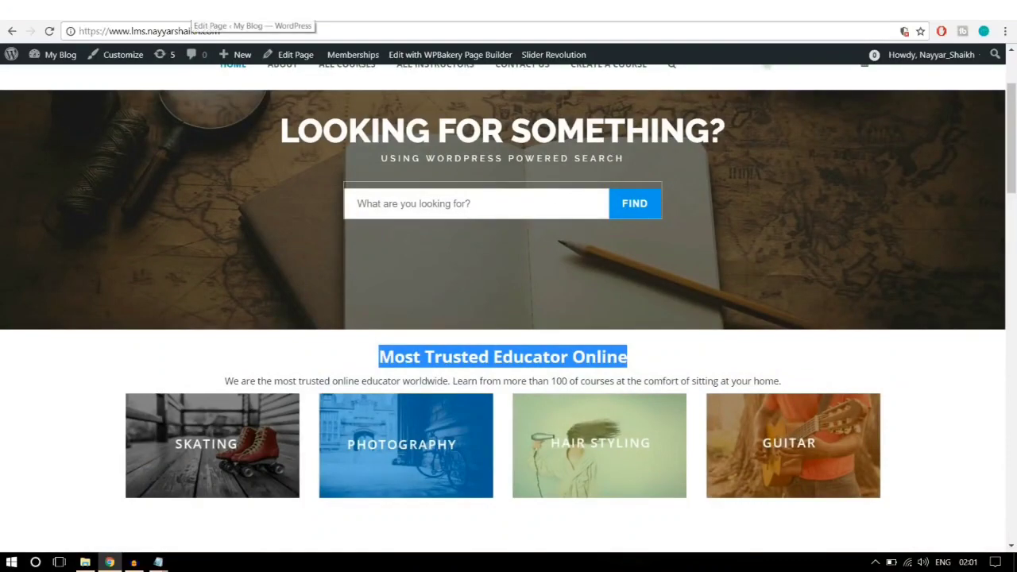
{"action": "left_click", "coordinate": [191, 22]}
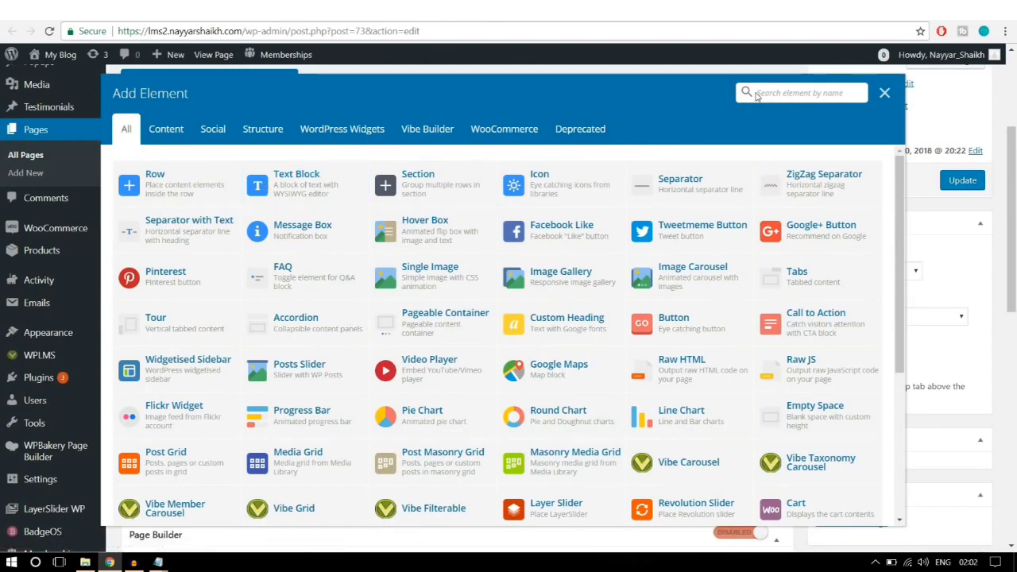
{"action": "type", "text": "text"}
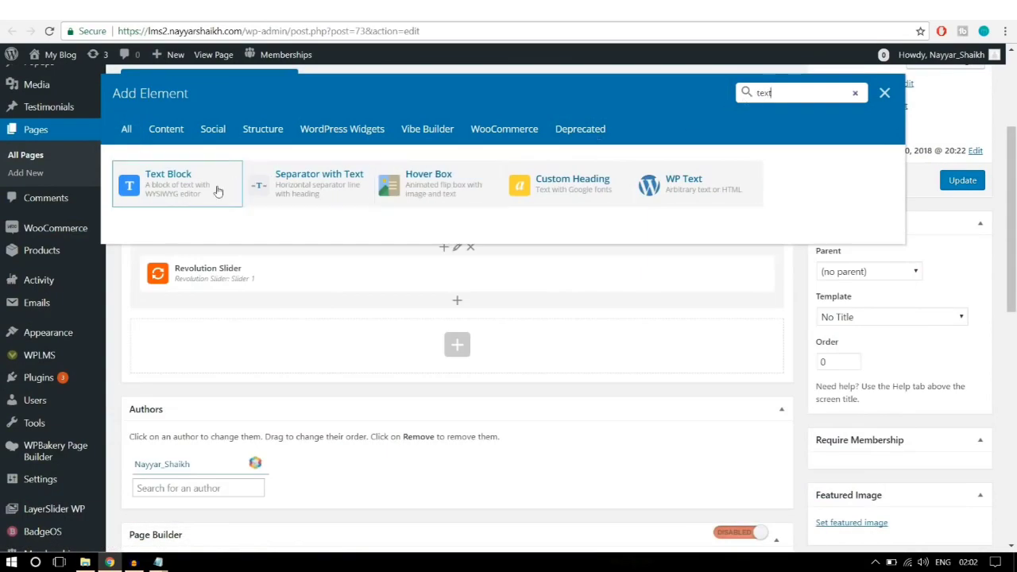
{"action": "left_click", "coordinate": [161, 192]}
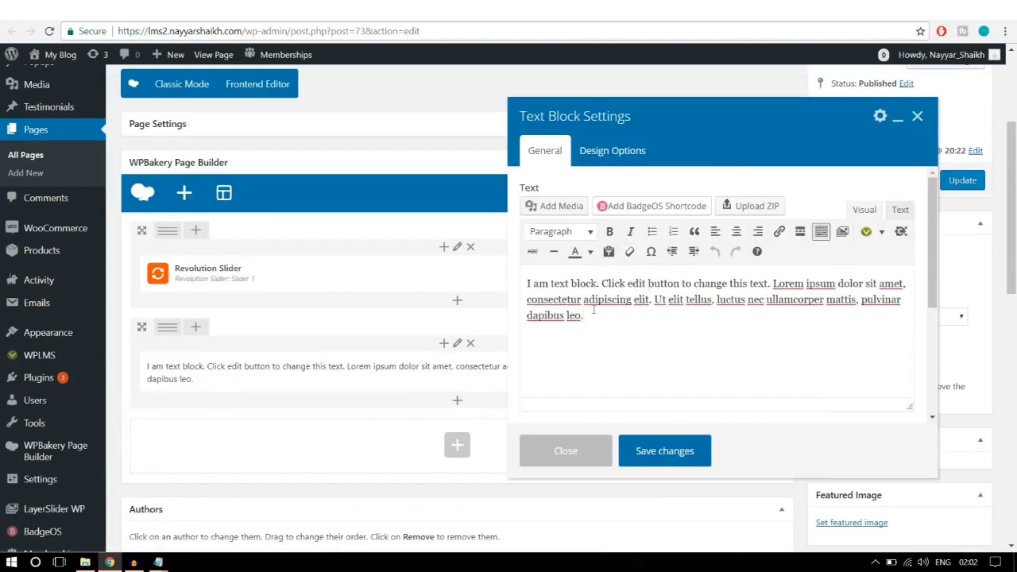
Step: Replace the block's placeholder text with the reference 'Most Trusted Educator Online' heading and paragraph
{"action": "key", "text": "ctrl+a"}
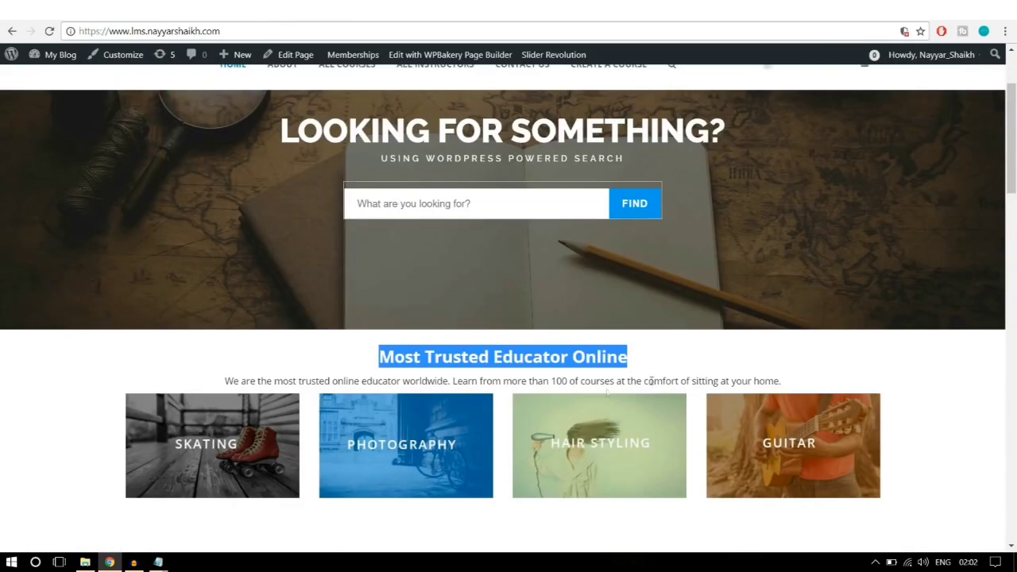
{"action": "left_click", "coordinate": [648, 381]}
{"action": "left_click_drag", "start_coordinate": [782, 387], "coordinate": [336, 355]}
{"action": "key", "text": "ctrl+c"}
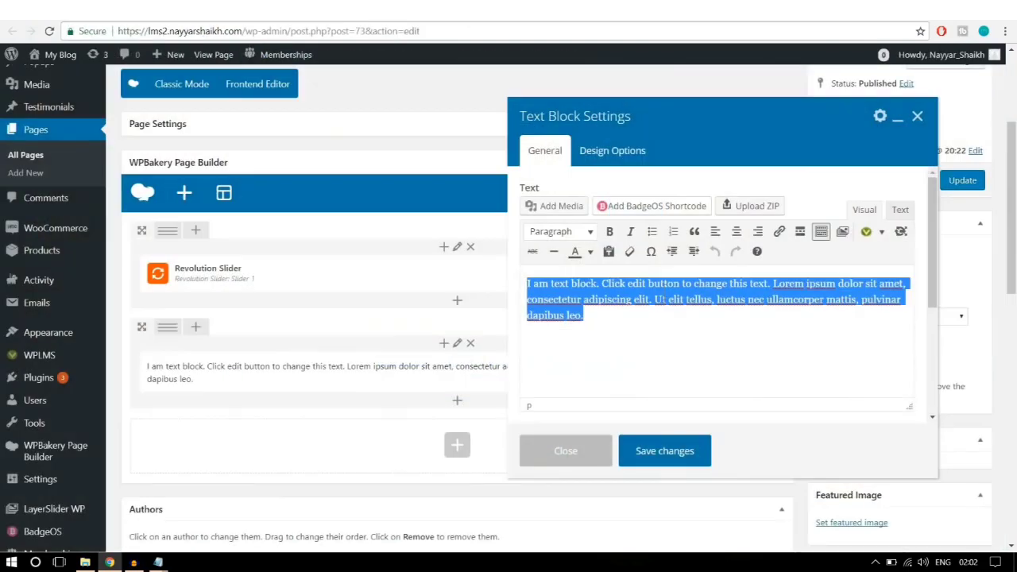
{"action": "key", "text": "Right"}
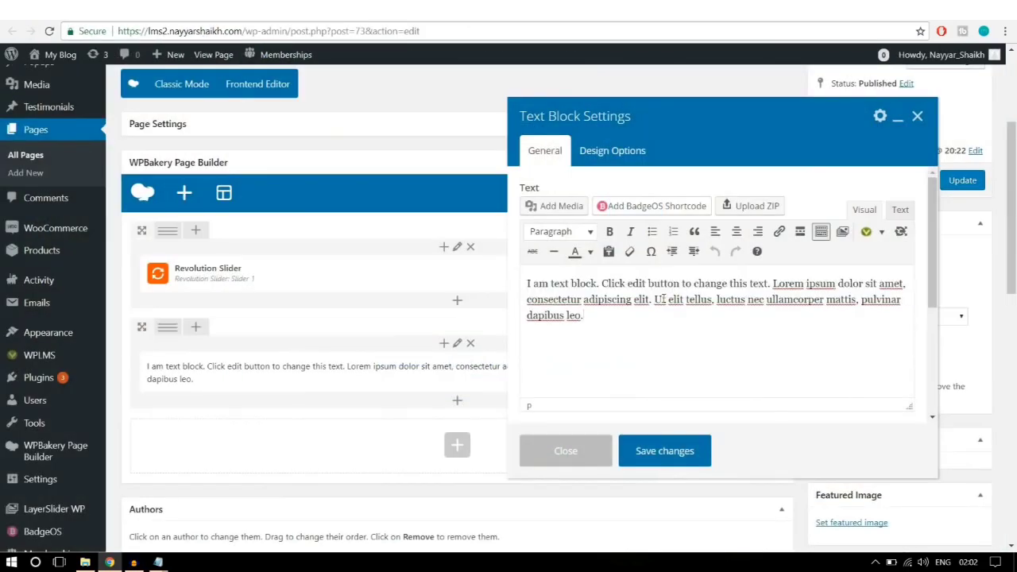
{"action": "key", "text": "ctrl+a"}
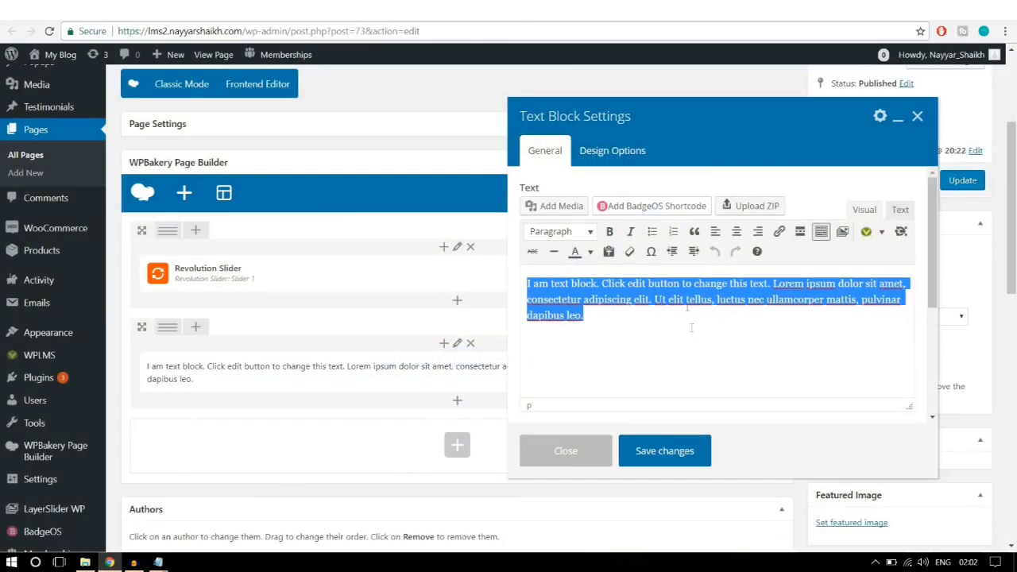
{"action": "key", "text": "ctrl+v"}
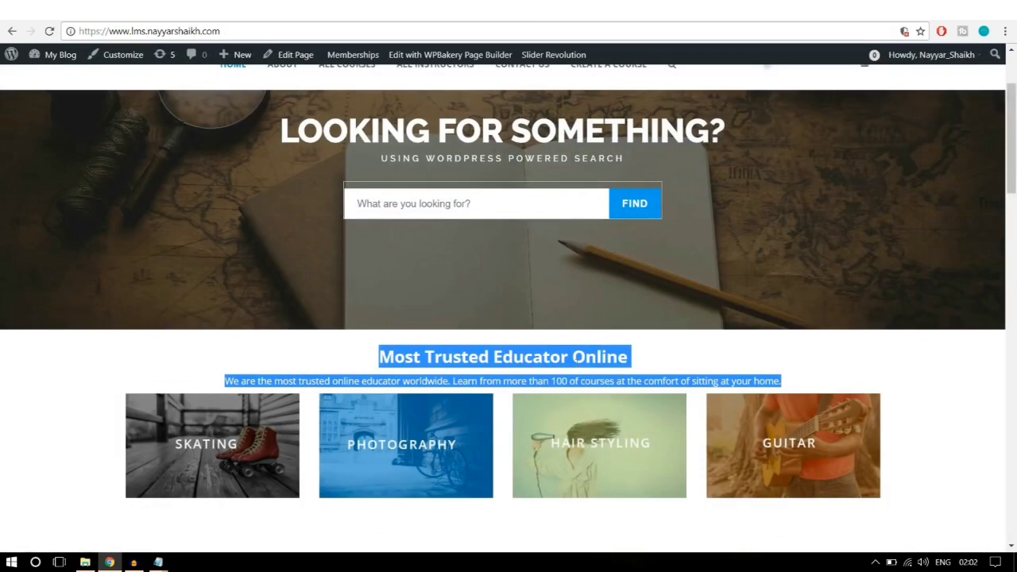
{"action": "left_click", "coordinate": [615, 379]}
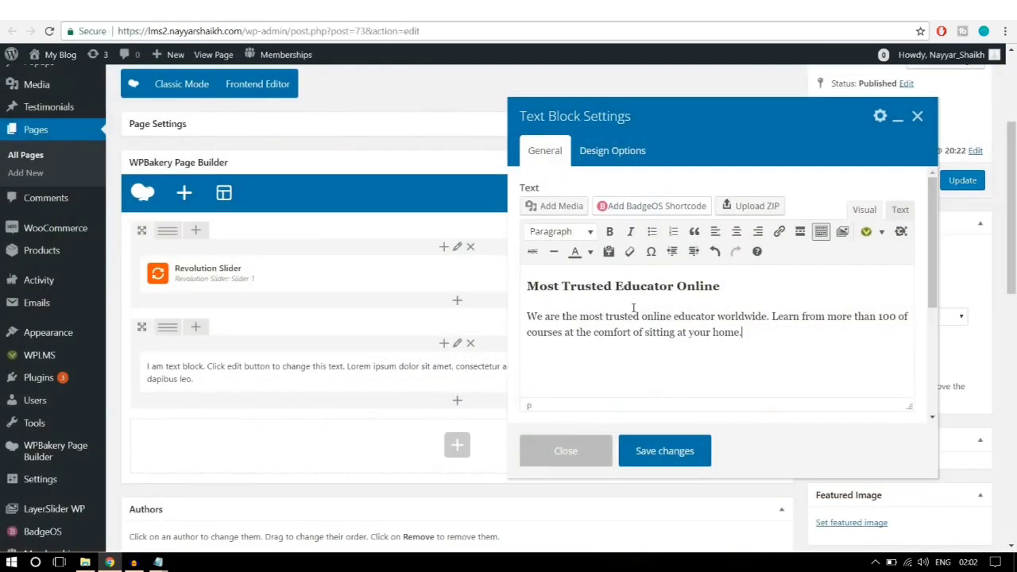
Step: Center-align the heading and paragraph and save the text block
{"action": "left_click_drag", "start_coordinate": [670, 286], "coordinate": [691, 332]}
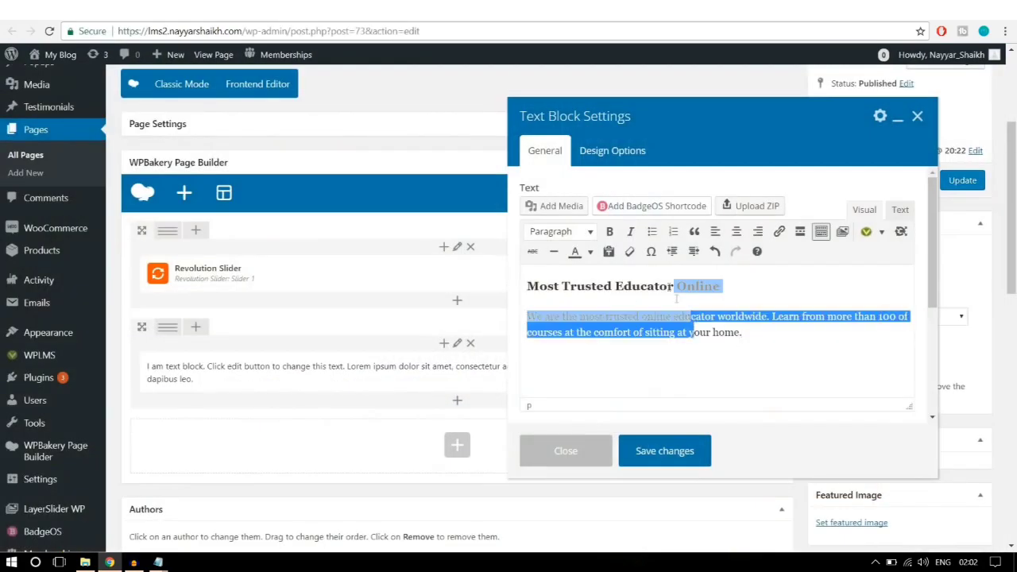
{"action": "left_click", "coordinate": [736, 238]}
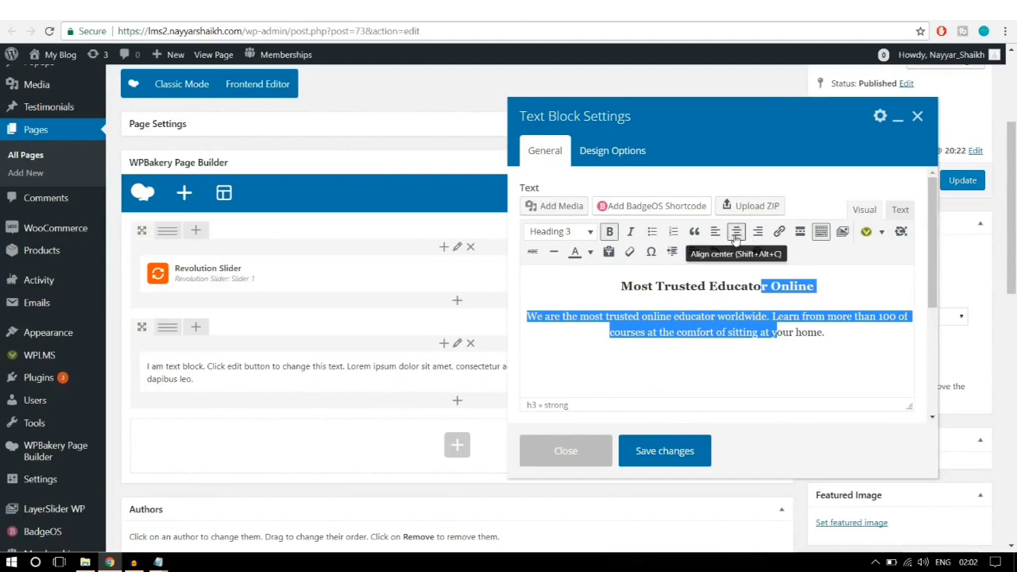
{"action": "left_click", "coordinate": [769, 342]}
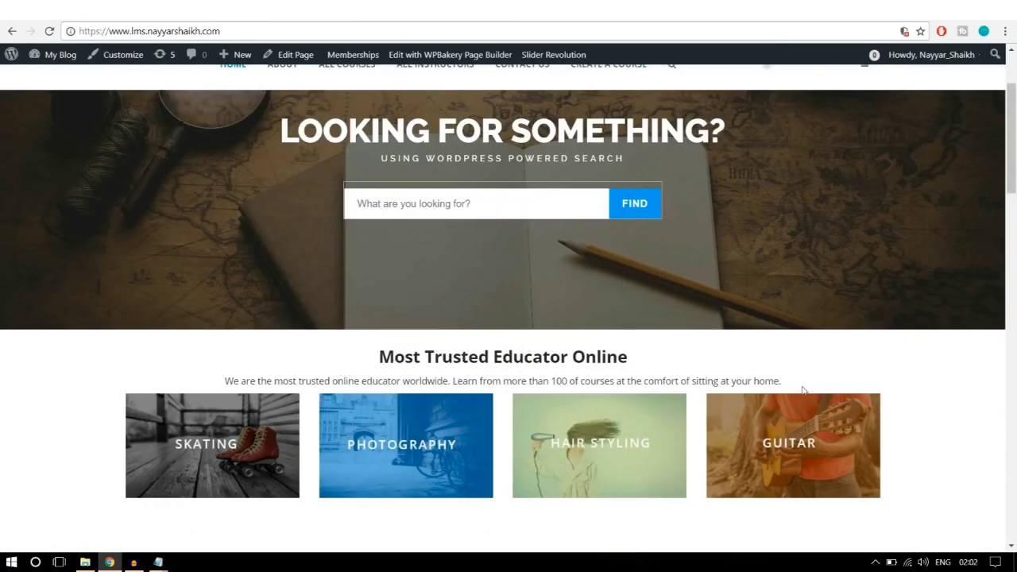
{"action": "scroll", "coordinate": [803, 390], "scroll_direction": "down", "scroll_amount": 1}
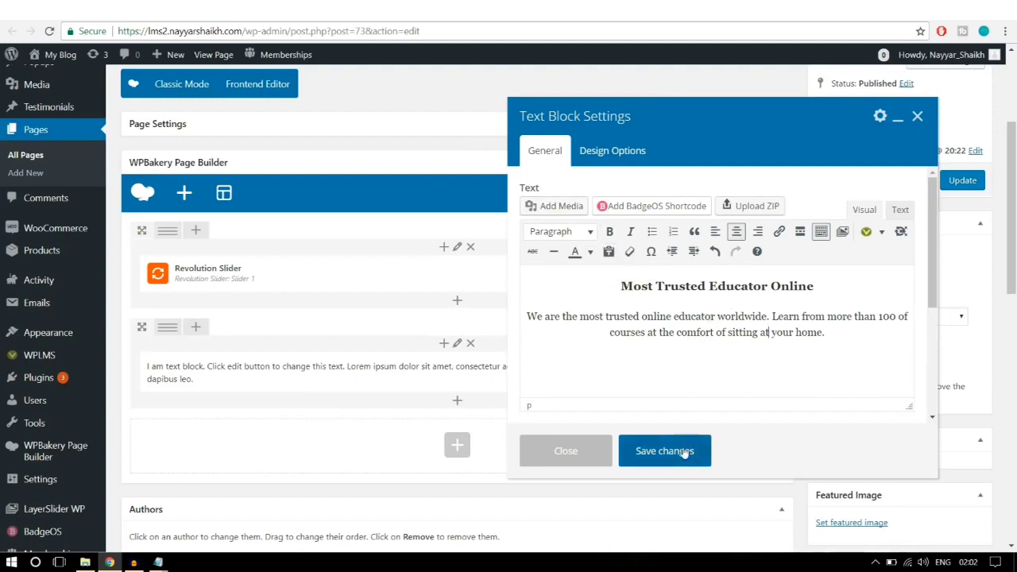
{"action": "left_click", "coordinate": [665, 450]}
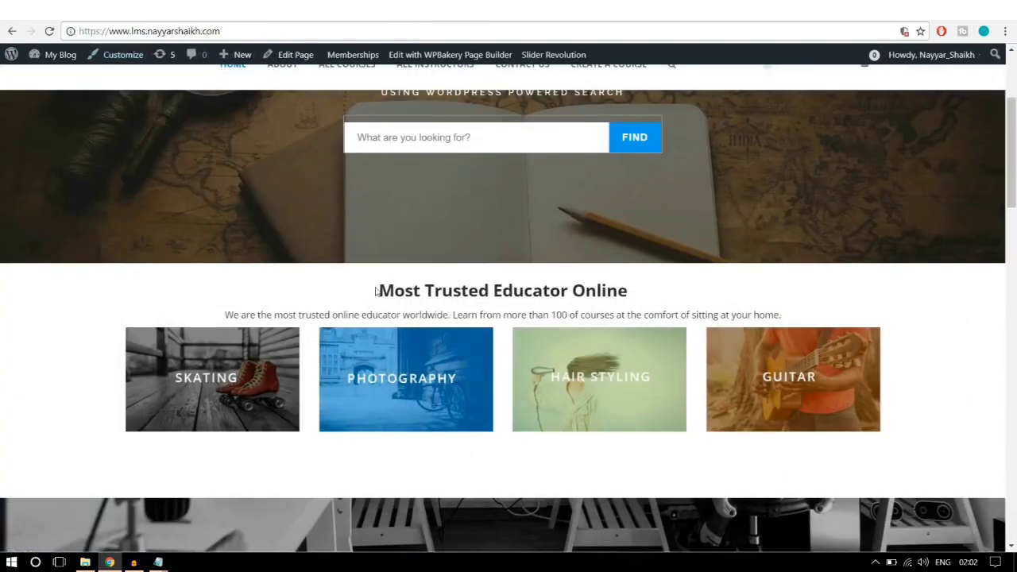
{"action": "left_click_drag", "start_coordinate": [375, 292], "coordinate": [805, 323]}
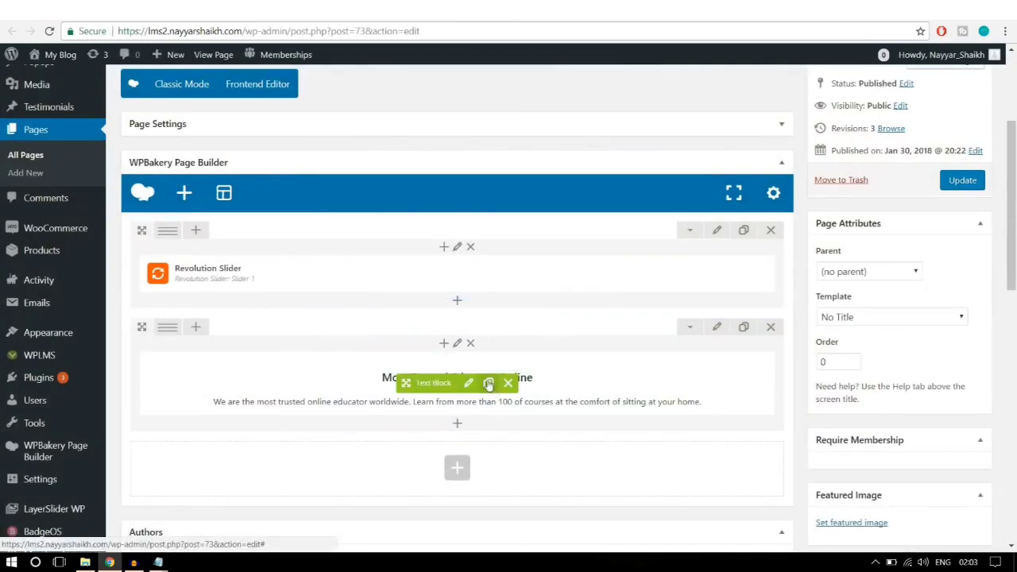
Step: Enter 50 top and 50 bottom padding in the heading text block's Design Options and save
{"action": "left_click", "coordinate": [469, 384]}
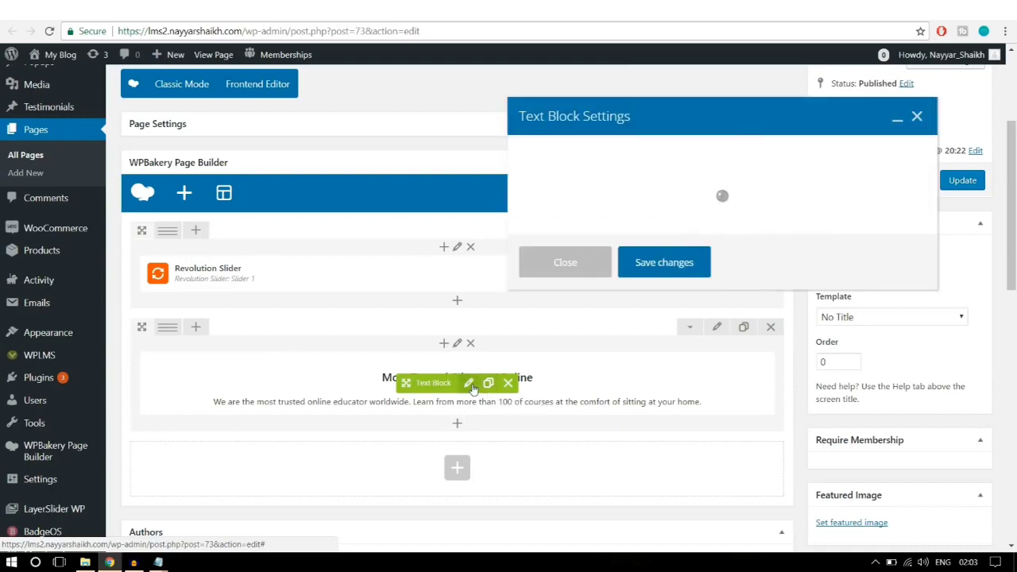
{"action": "left_click", "coordinate": [606, 162]}
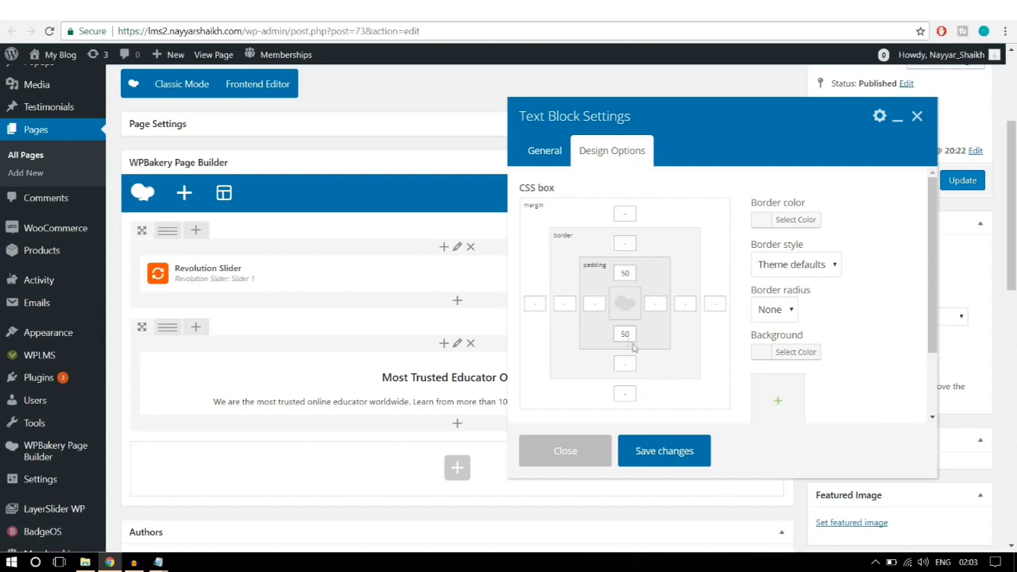
{"action": "left_click", "coordinate": [685, 463]}
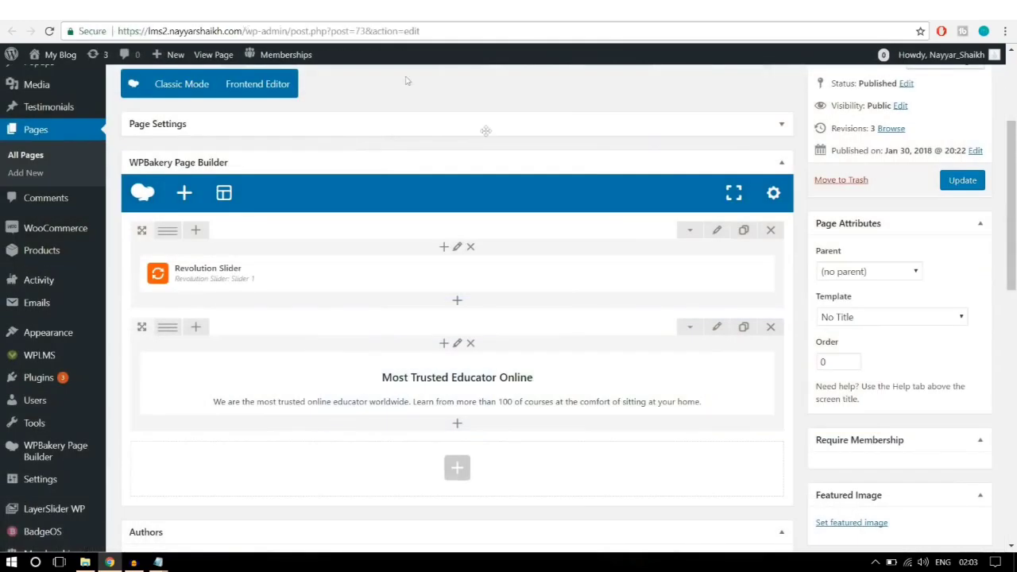
Step: Add a Single Image element below the heading, found by searching 'imag'
{"action": "mouse_move", "coordinate": [488, 395]}
{"action": "scroll", "coordinate": [488, 395], "scroll_direction": "down", "scroll_amount": 3}
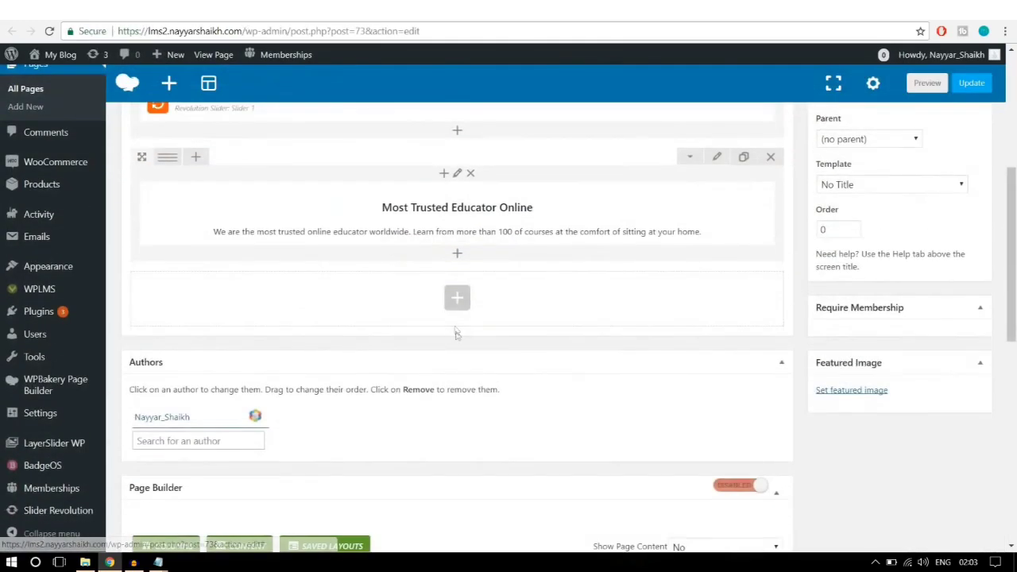
{"action": "left_click", "coordinate": [462, 309]}
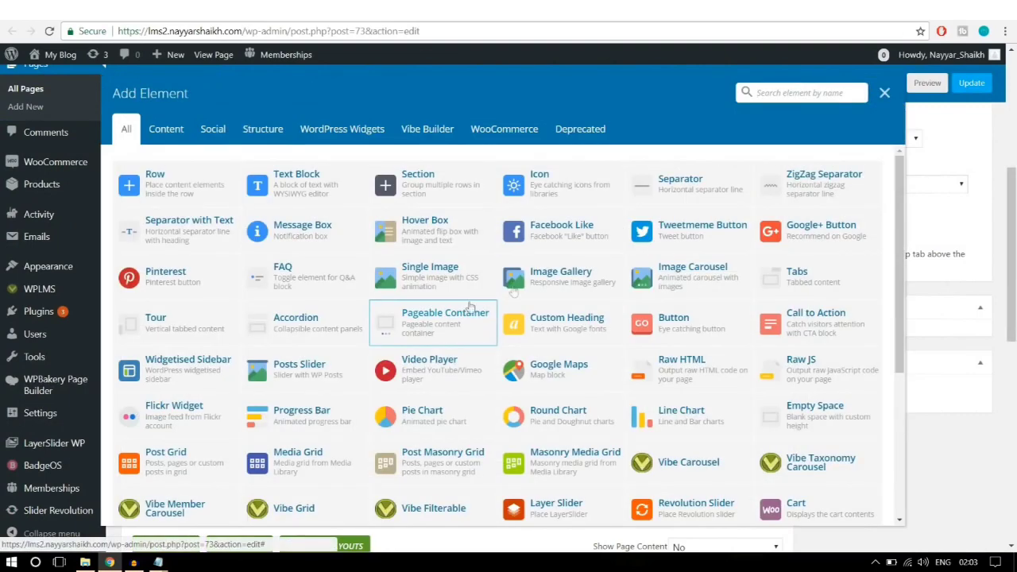
{"action": "type", "text": "imag"}
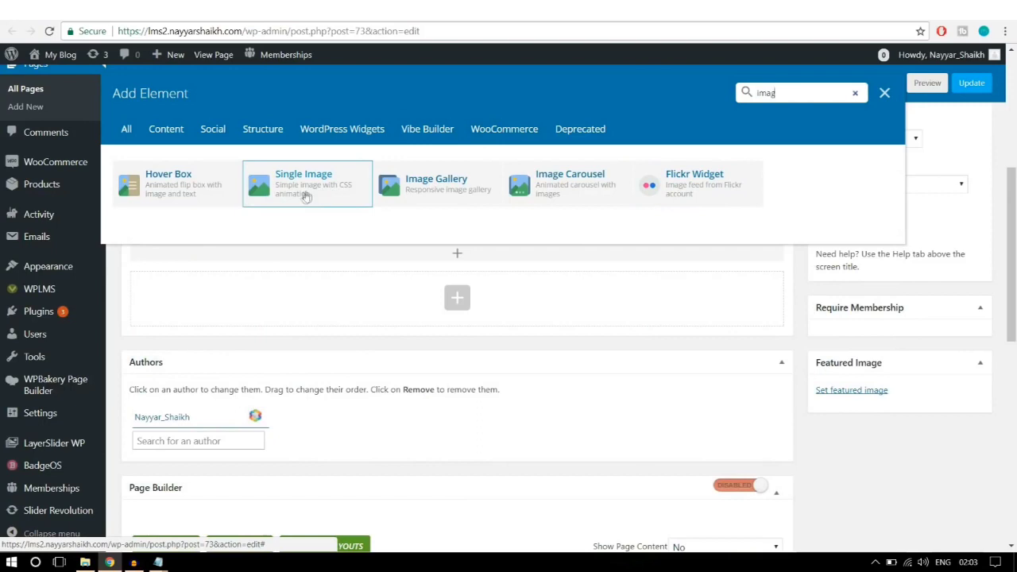
{"action": "left_click", "coordinate": [305, 197]}
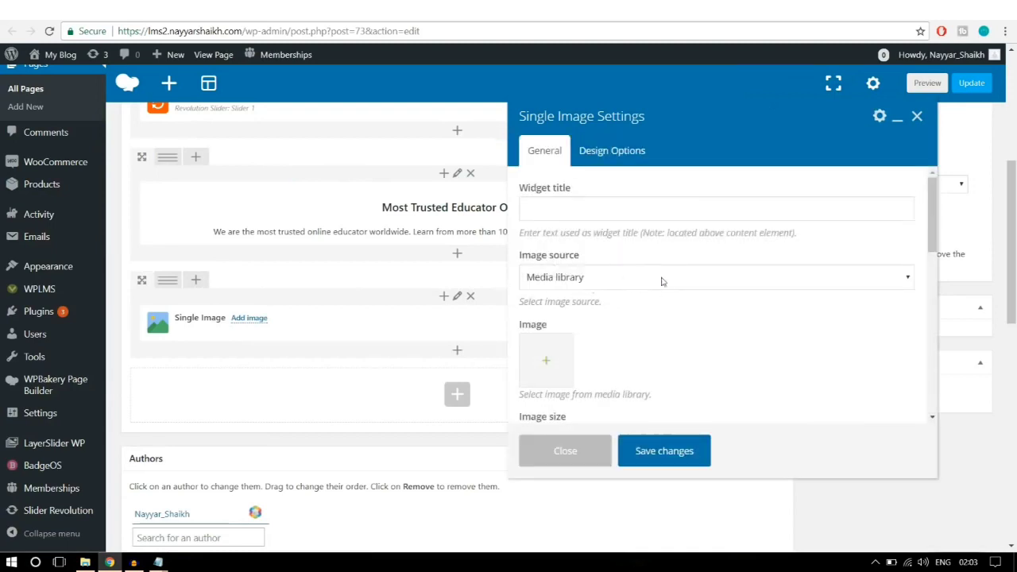
Step: Upload banner1-1 from the Images folder and set it as the element's image
{"action": "scroll", "coordinate": [692, 281], "scroll_direction": "down", "scroll_amount": 1}
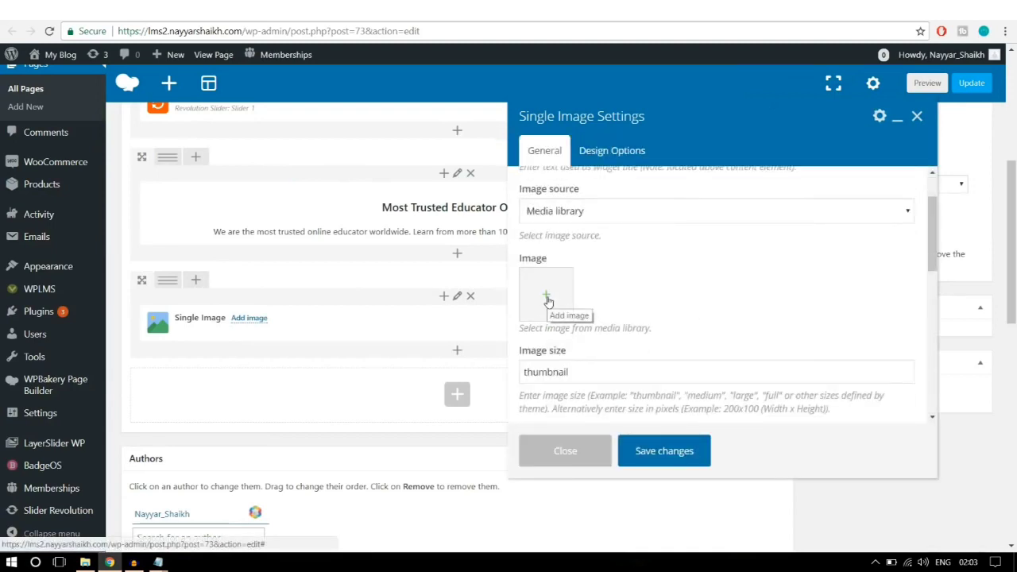
{"action": "left_click", "coordinate": [547, 300]}
{"action": "left_click", "coordinate": [81, 111]}
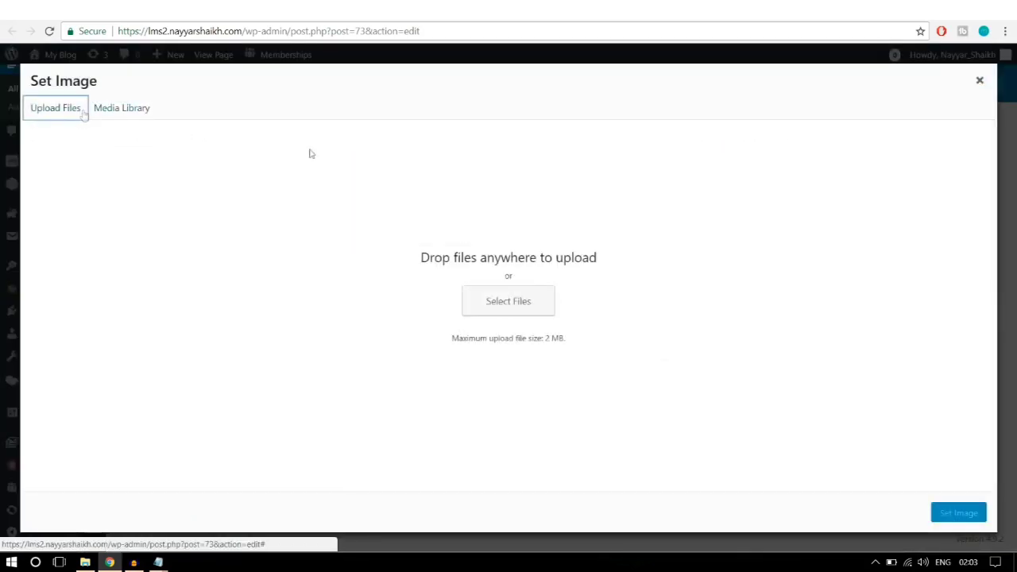
{"action": "left_click", "coordinate": [538, 311]}
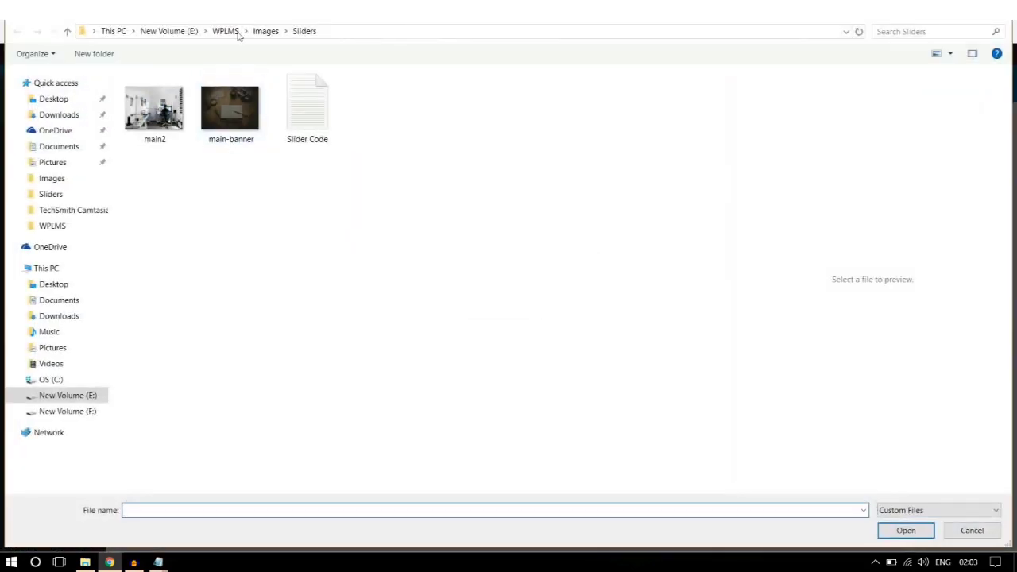
{"action": "left_click", "coordinate": [263, 32]}
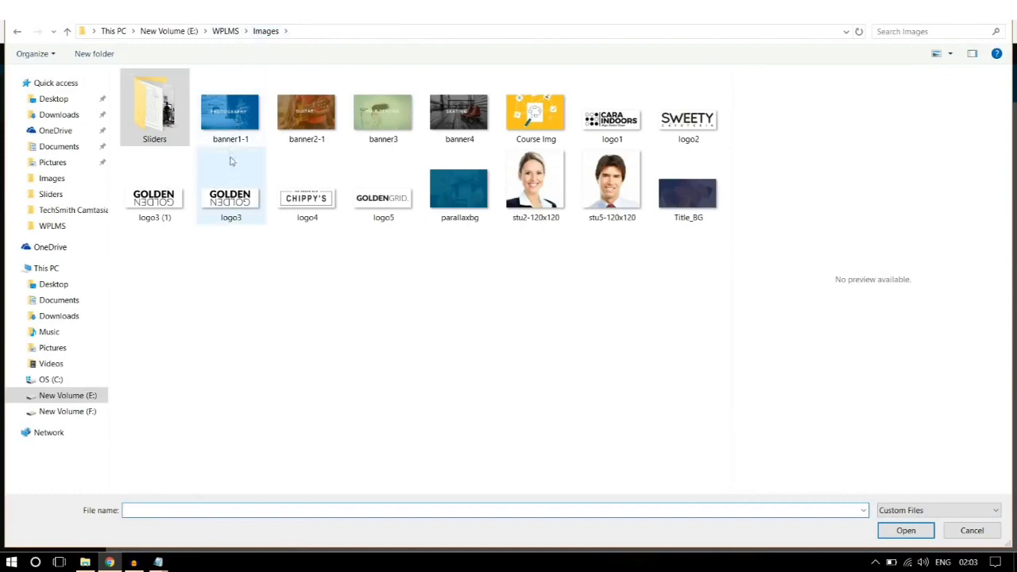
{"action": "left_click", "coordinate": [229, 124]}
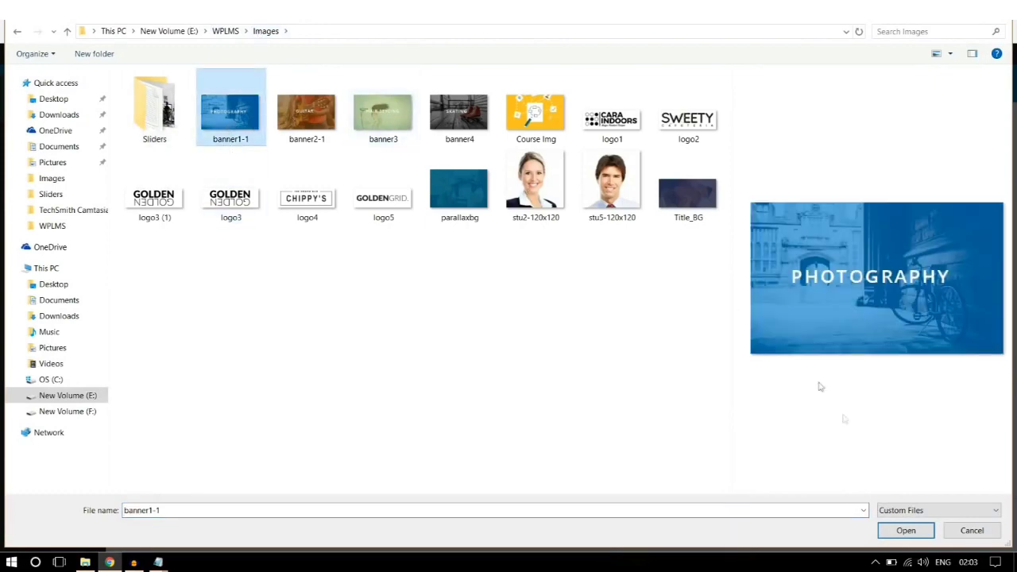
{"action": "left_click", "coordinate": [906, 531]}
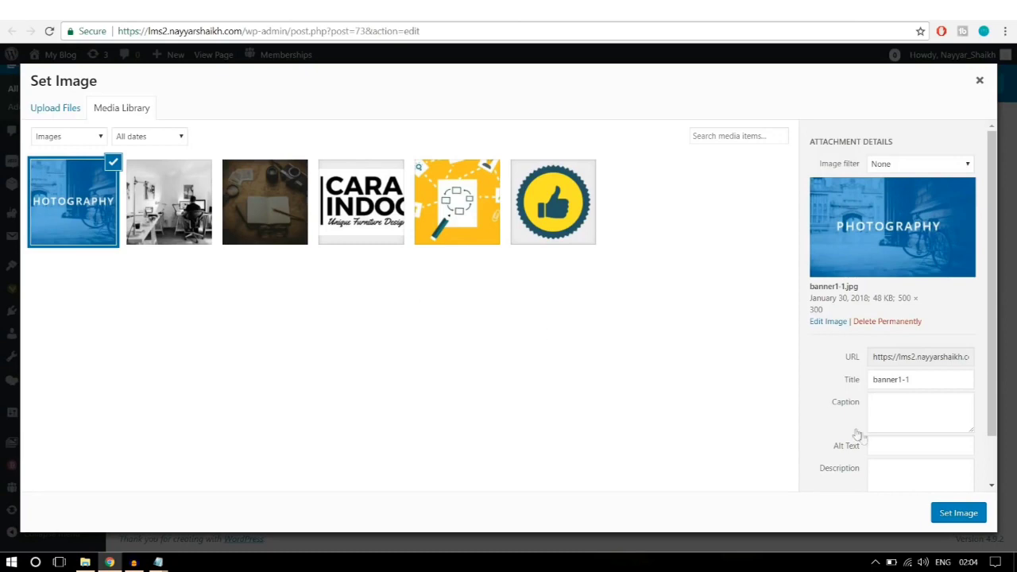
{"action": "left_click", "coordinate": [959, 515]}
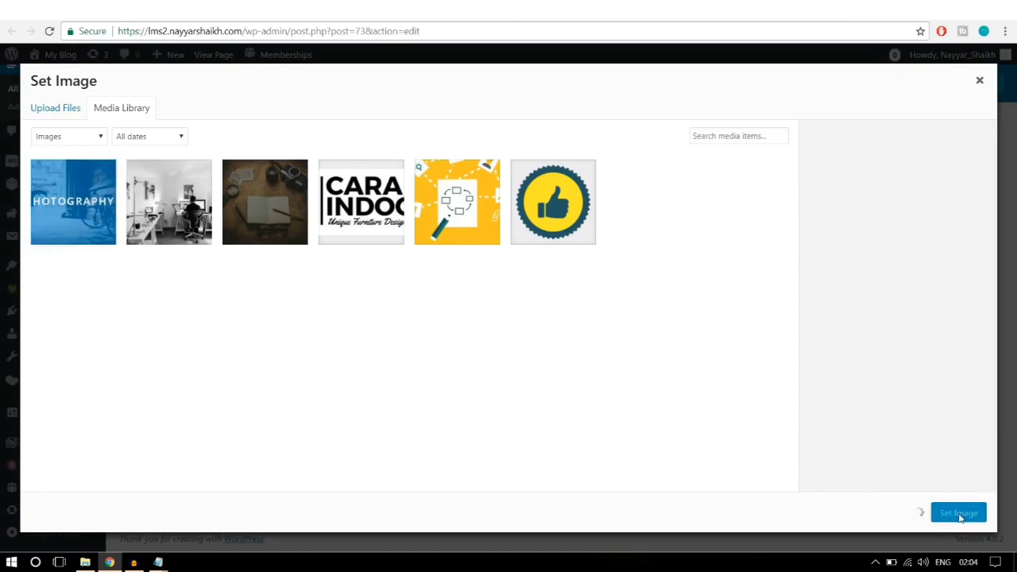
Step: Set the image size to 'full' and the image alignment to Center
{"action": "scroll", "coordinate": [704, 360], "scroll_direction": "down", "scroll_amount": 1}
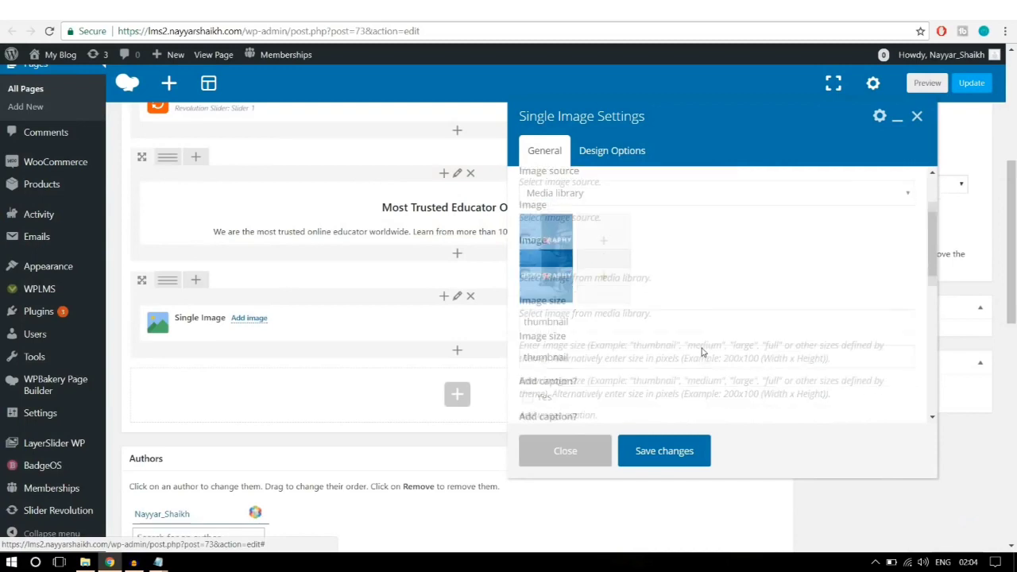
{"action": "left_click_drag", "start_coordinate": [521, 290], "coordinate": [517, 314]}
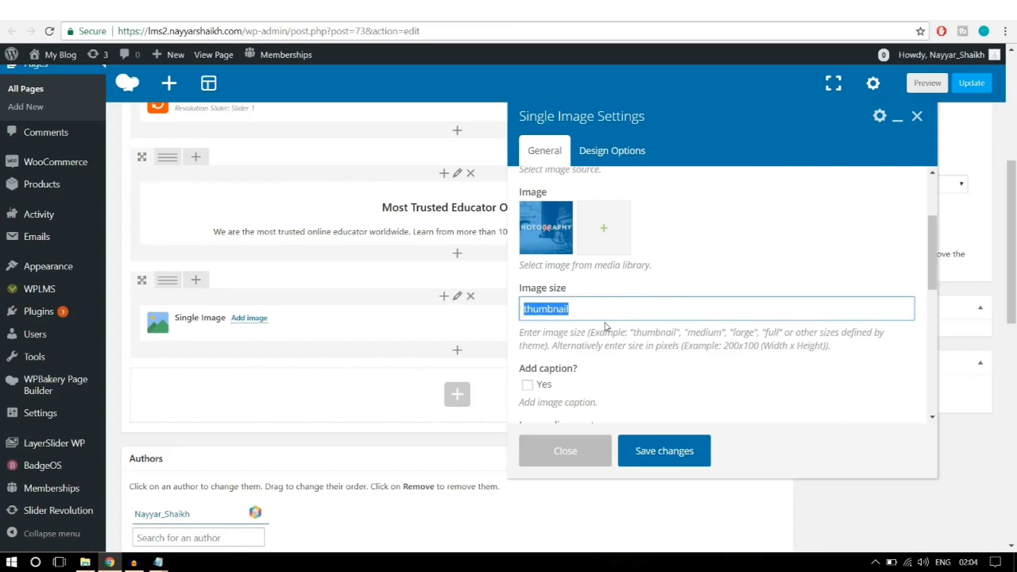
{"action": "type", "text": "full"}
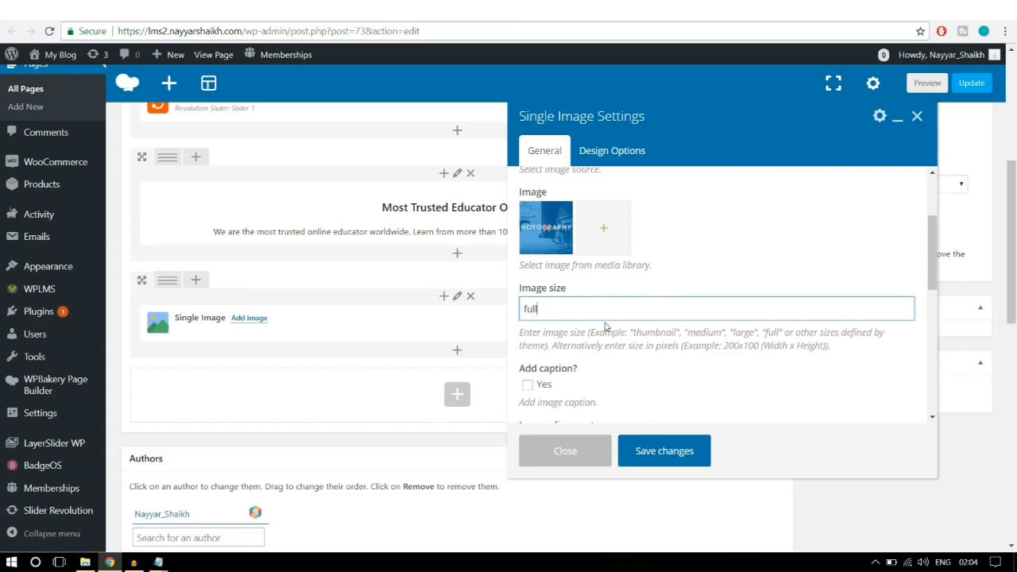
{"action": "scroll", "coordinate": [781, 344], "scroll_direction": "down", "scroll_amount": 1}
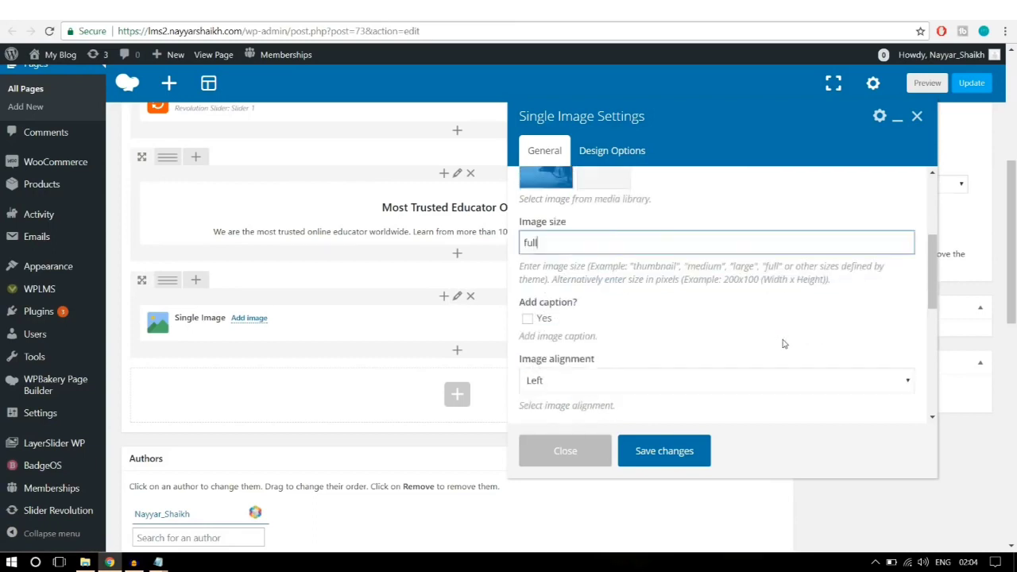
{"action": "scroll", "coordinate": [783, 344], "scroll_direction": "down", "scroll_amount": 1}
{"action": "left_click", "coordinate": [624, 322]}
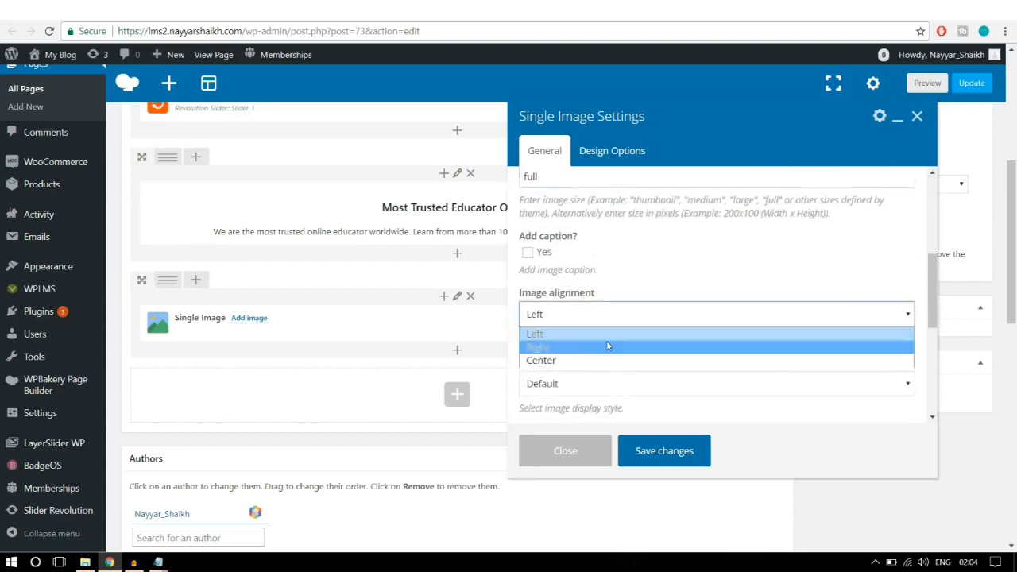
{"action": "left_click", "coordinate": [596, 359]}
Step: Make the image open custom link '#' in the same window, then save the settings
{"action": "scroll", "coordinate": [667, 345], "scroll_direction": "down", "scroll_amount": 2}
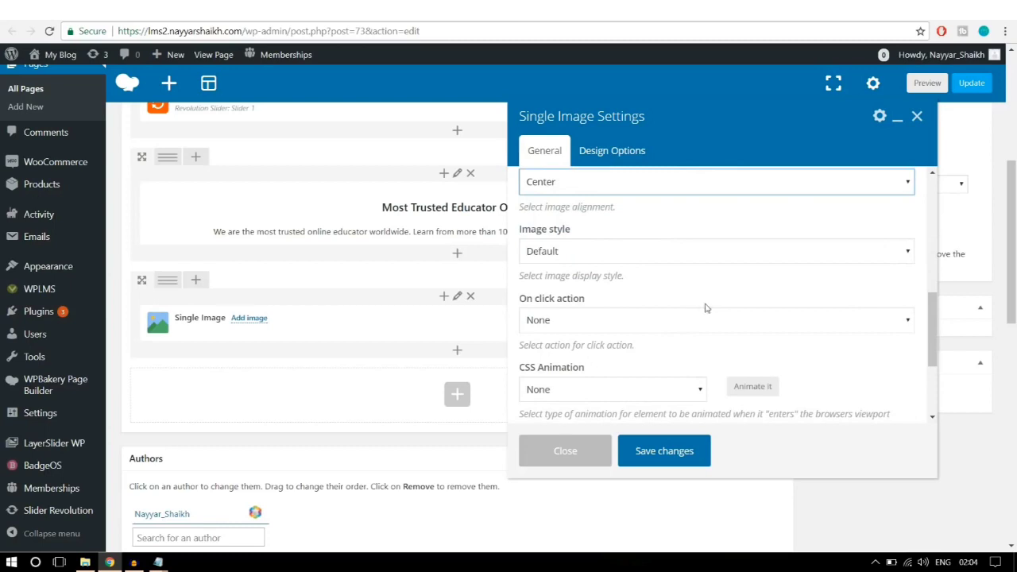
{"action": "left_click", "coordinate": [640, 325]}
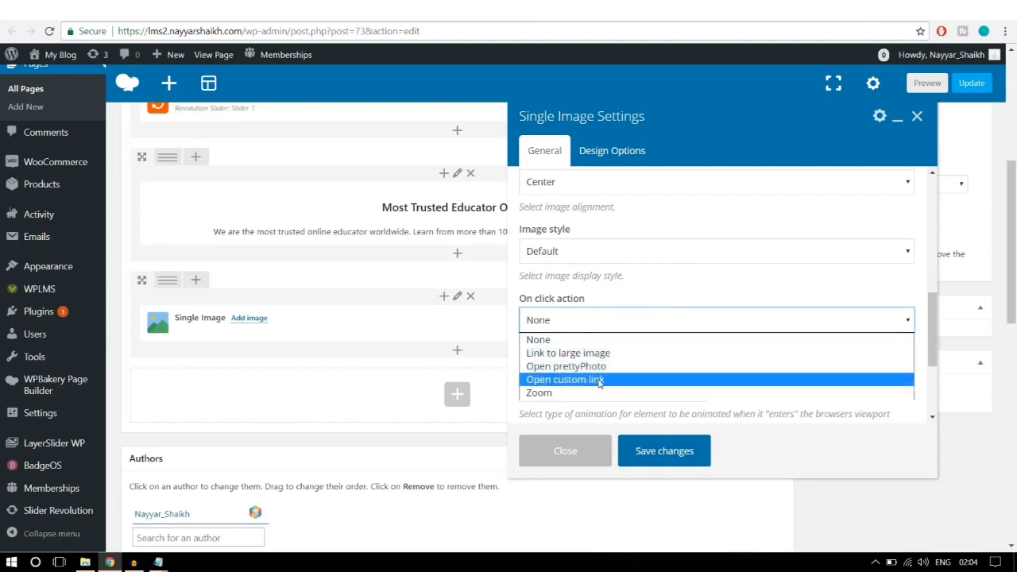
{"action": "left_click", "coordinate": [599, 379]}
{"action": "scroll", "coordinate": [670, 358], "scroll_direction": "down", "scroll_amount": 1}
{"action": "left_click_drag", "start_coordinate": [588, 322], "coordinate": [458, 322]}
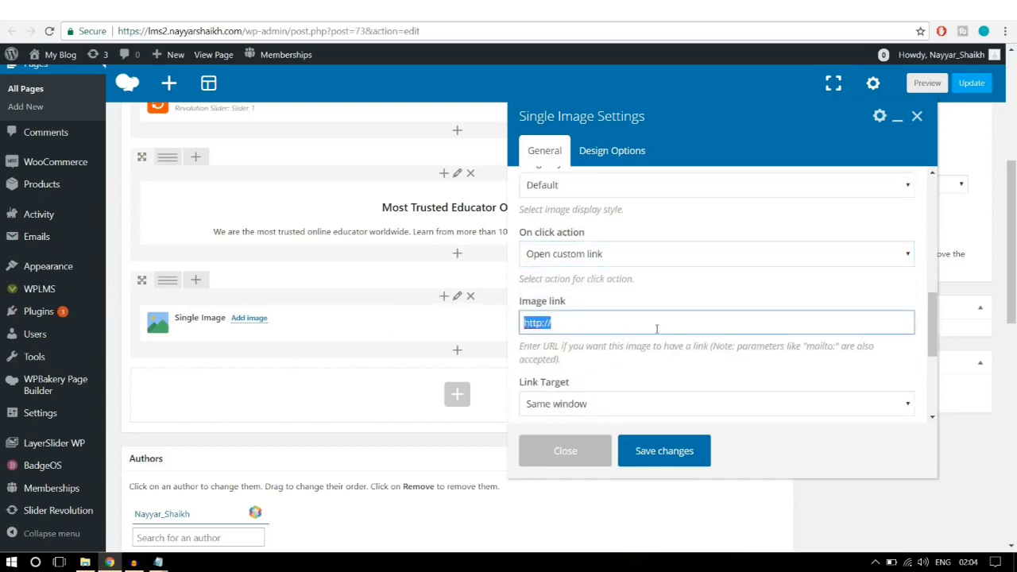
{"action": "type", "text": "#"}
{"action": "scroll", "coordinate": [656, 328], "scroll_direction": "down", "scroll_amount": 3}
{"action": "left_click", "coordinate": [595, 272]}
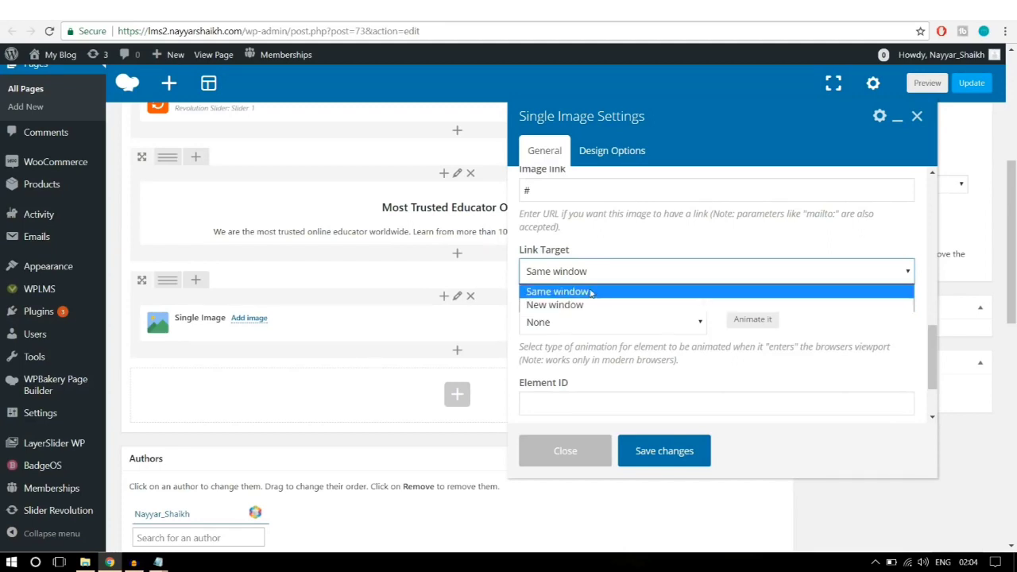
{"action": "left_click", "coordinate": [592, 292]}
{"action": "scroll", "coordinate": [666, 326], "scroll_direction": "down", "scroll_amount": 3}
{"action": "scroll", "coordinate": [665, 327], "scroll_direction": "up", "scroll_amount": 8}
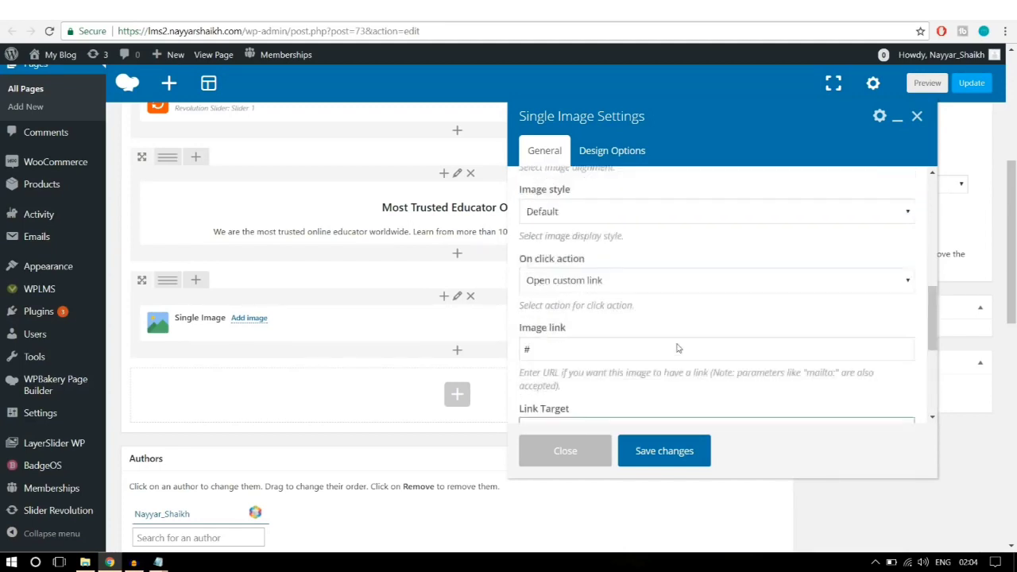
{"action": "left_click", "coordinate": [664, 450]}
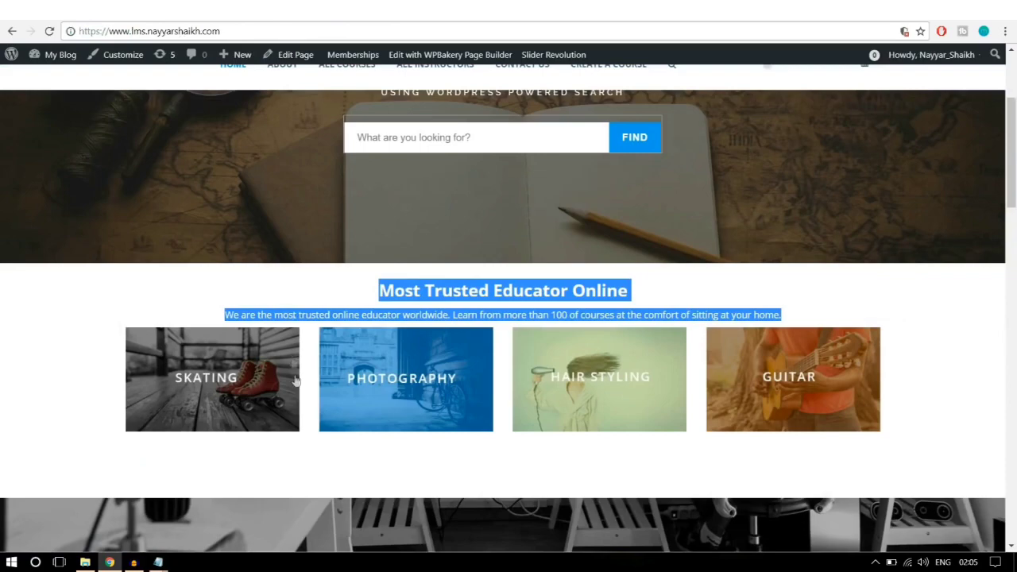
{"action": "left_click", "coordinate": [963, 318]}
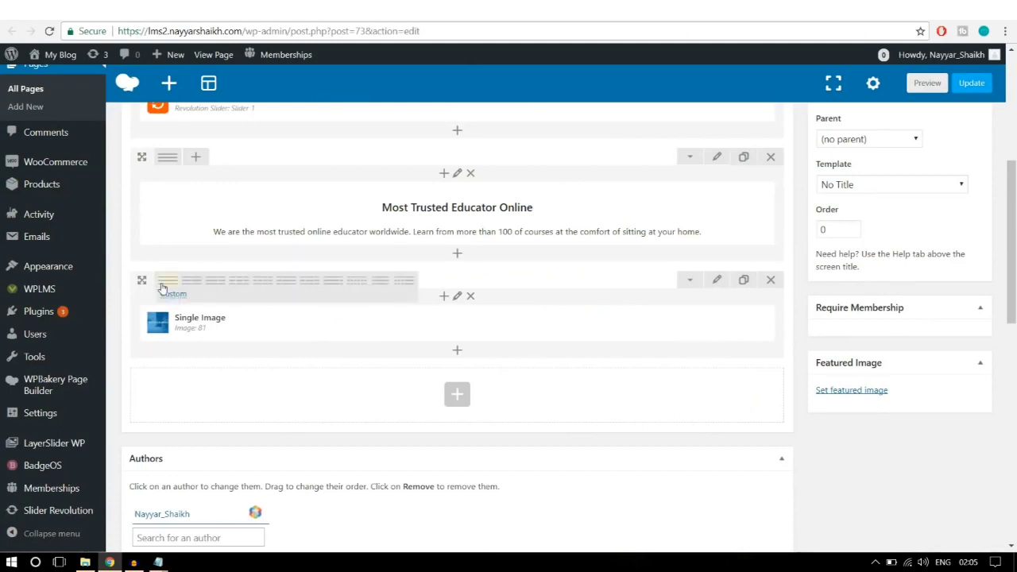
Step: Switch the row to a 1/4+1/4+1/4+1/4 layout and place a cloned Single Image in each column
{"action": "mouse_move", "coordinate": [168, 283]}
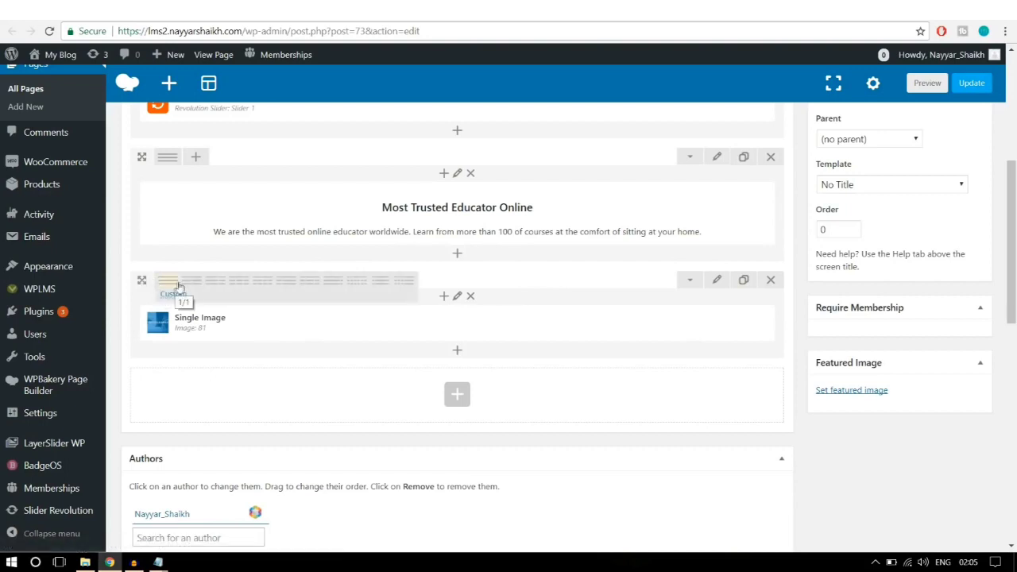
{"action": "left_click", "coordinate": [264, 286]}
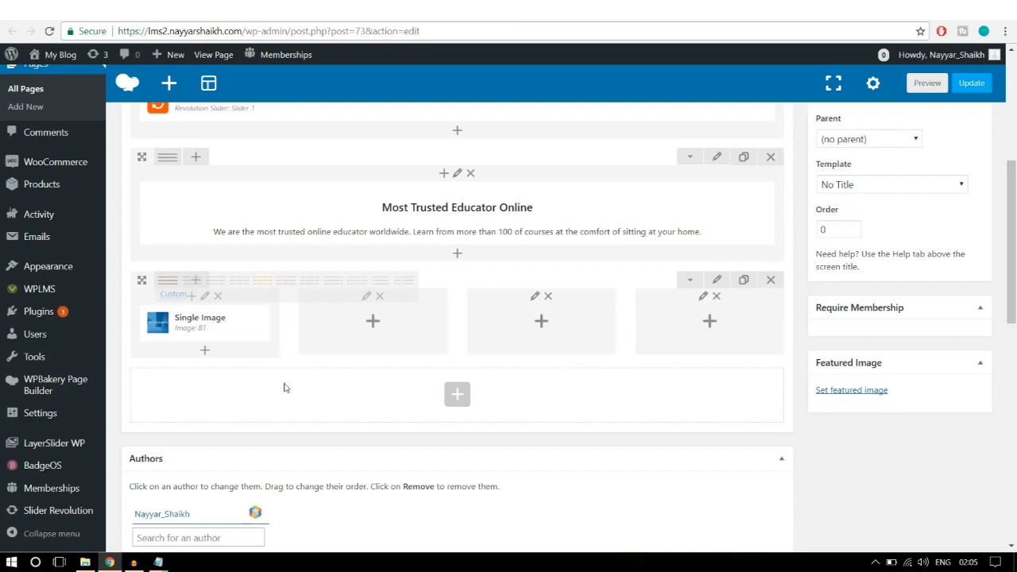
{"action": "mouse_move", "coordinate": [259, 340]}
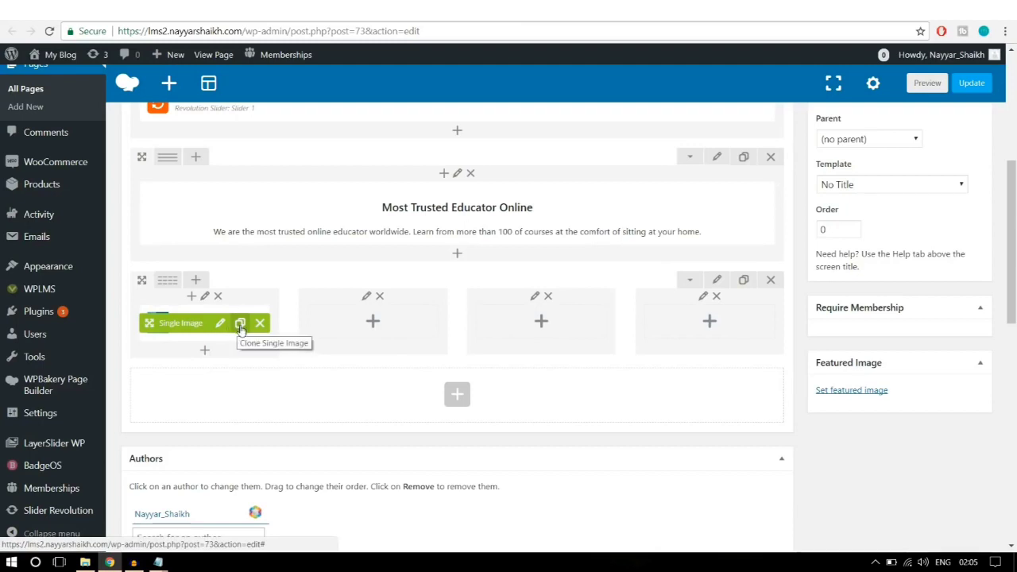
{"action": "left_click", "coordinate": [240, 325]}
{"action": "left_click", "coordinate": [241, 326]}
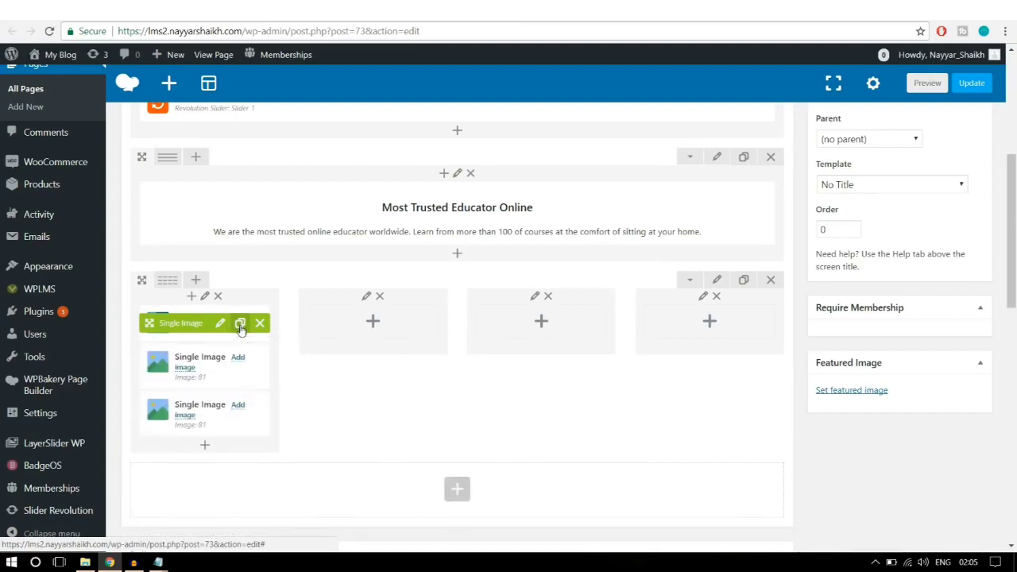
{"action": "left_click", "coordinate": [241, 326]}
{"action": "left_click_drag", "start_coordinate": [177, 325], "coordinate": [523, 317]}
{"action": "left_click_drag", "start_coordinate": [177, 322], "coordinate": [681, 318]}
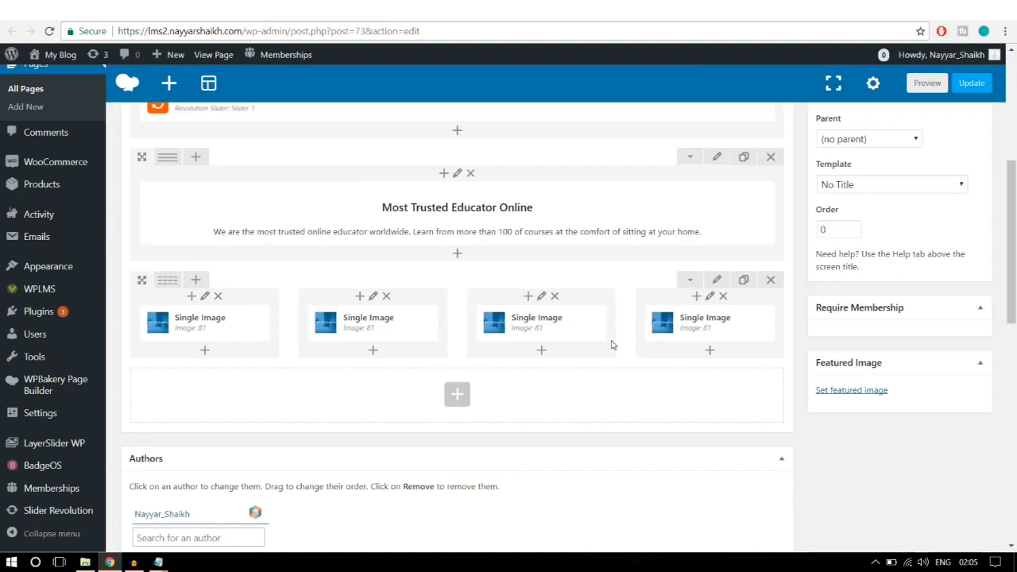
Step: Replace the second column's image with the uploaded banner2-1 (GUITAR) picture and save
{"action": "mouse_move", "coordinate": [389, 325]}
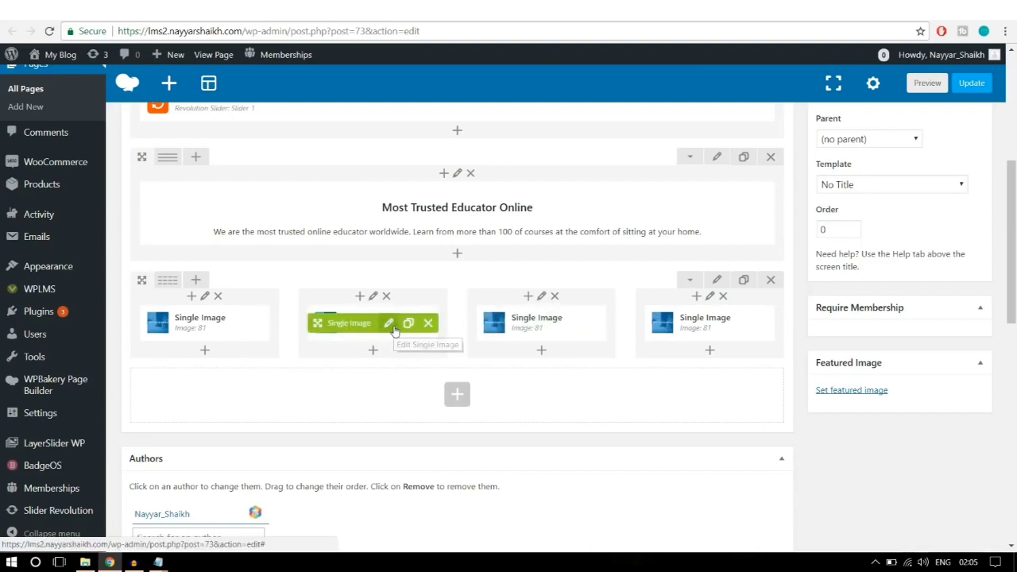
{"action": "left_click", "coordinate": [389, 326]}
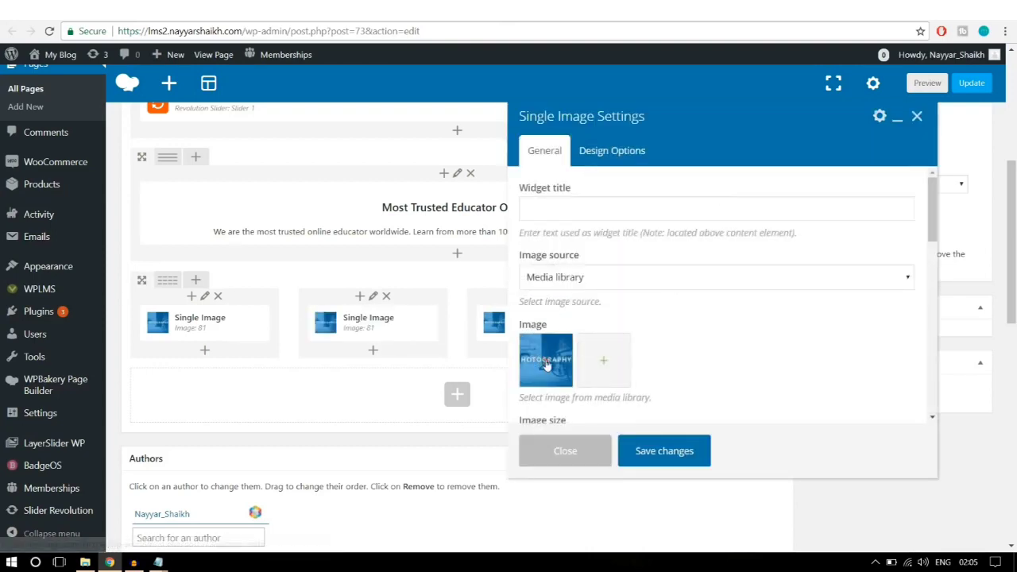
{"action": "left_click", "coordinate": [540, 364]}
{"action": "left_click", "coordinate": [545, 361]}
{"action": "left_click", "coordinate": [52, 107]}
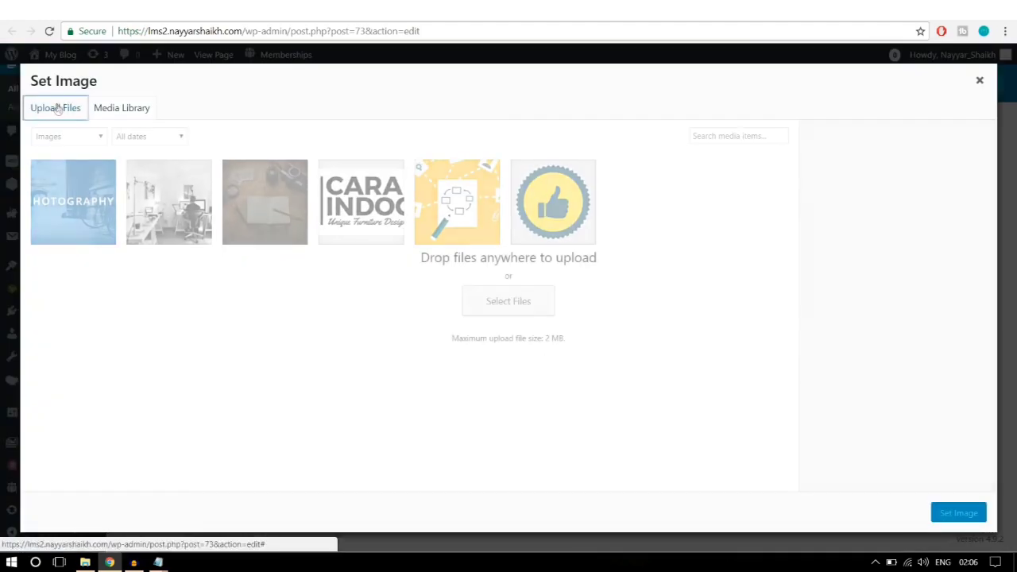
{"action": "left_click", "coordinate": [515, 296]}
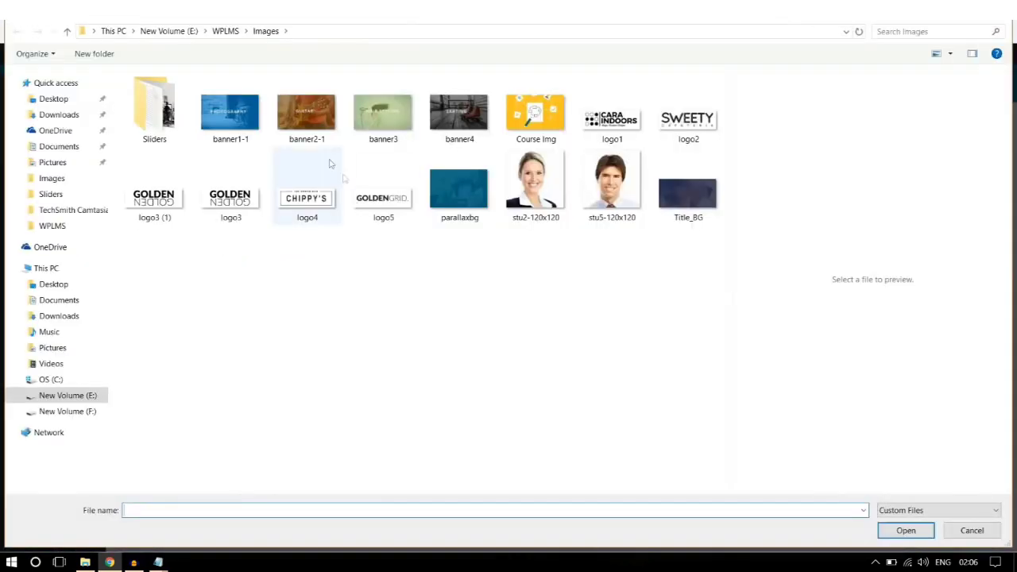
{"action": "left_click", "coordinate": [306, 131]}
{"action": "left_click", "coordinate": [906, 530]}
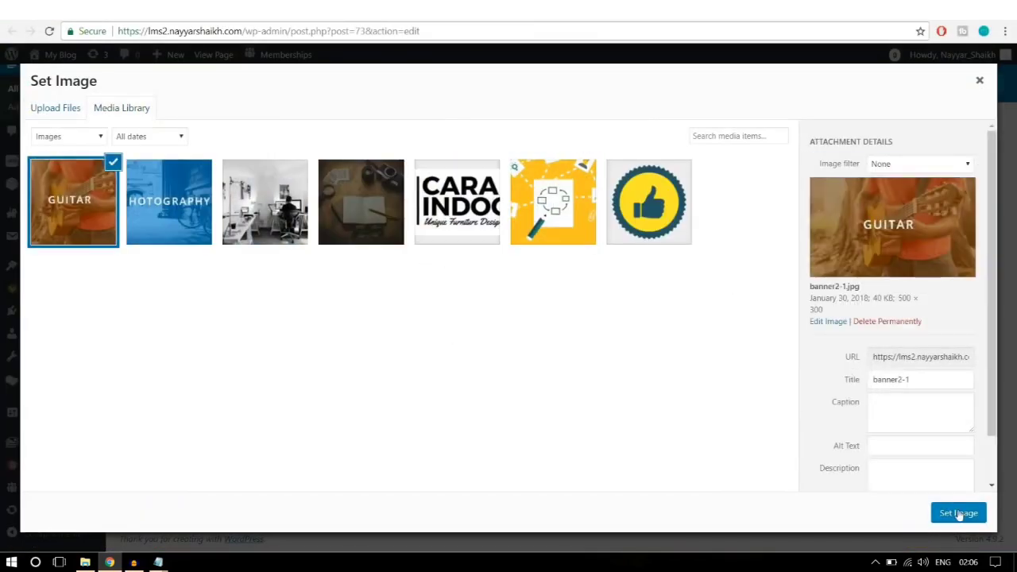
{"action": "left_click", "coordinate": [960, 512]}
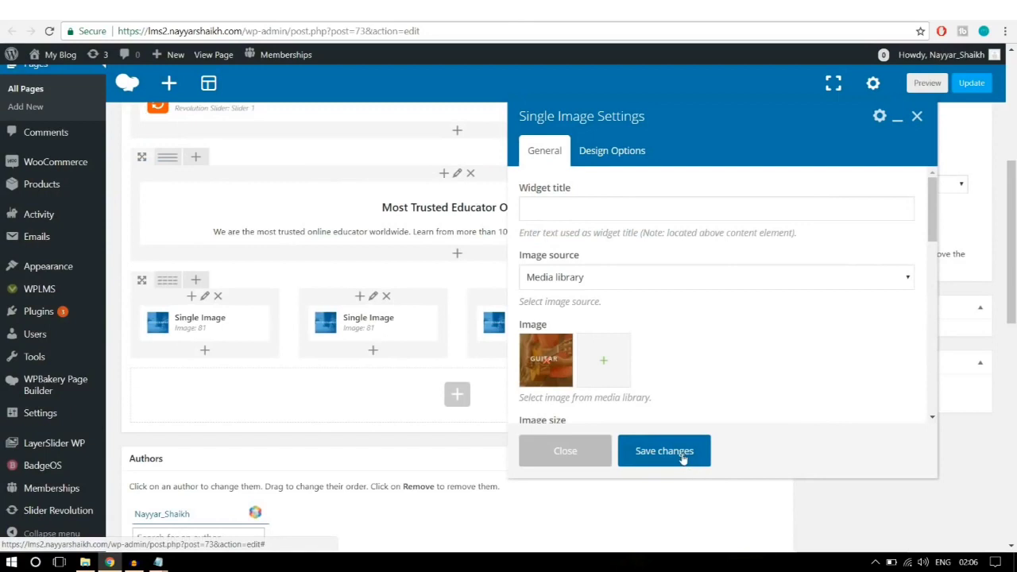
{"action": "left_click", "coordinate": [677, 451]}
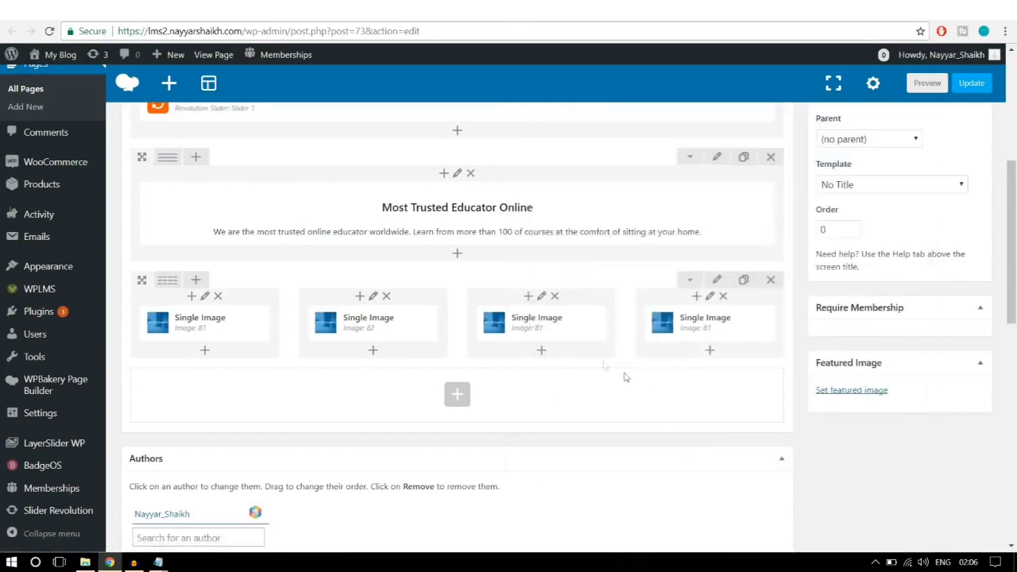
Step: Replace the third column's image with the uploaded banner3 (HAIR STYLING) picture and save
{"action": "left_click", "coordinate": [557, 329]}
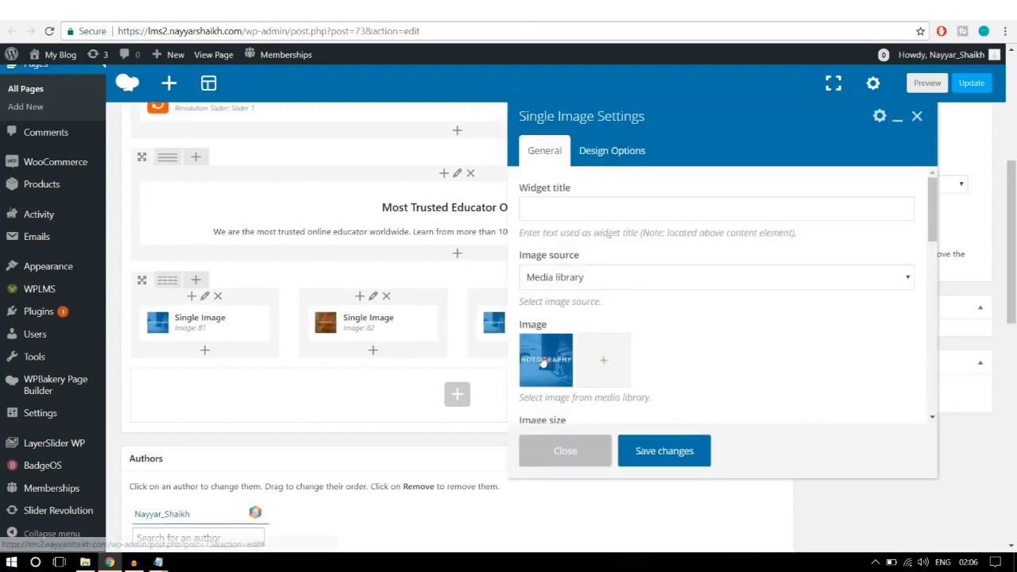
{"action": "left_click", "coordinate": [544, 359]}
{"action": "left_click", "coordinate": [544, 359]}
{"action": "left_click", "coordinate": [45, 108]}
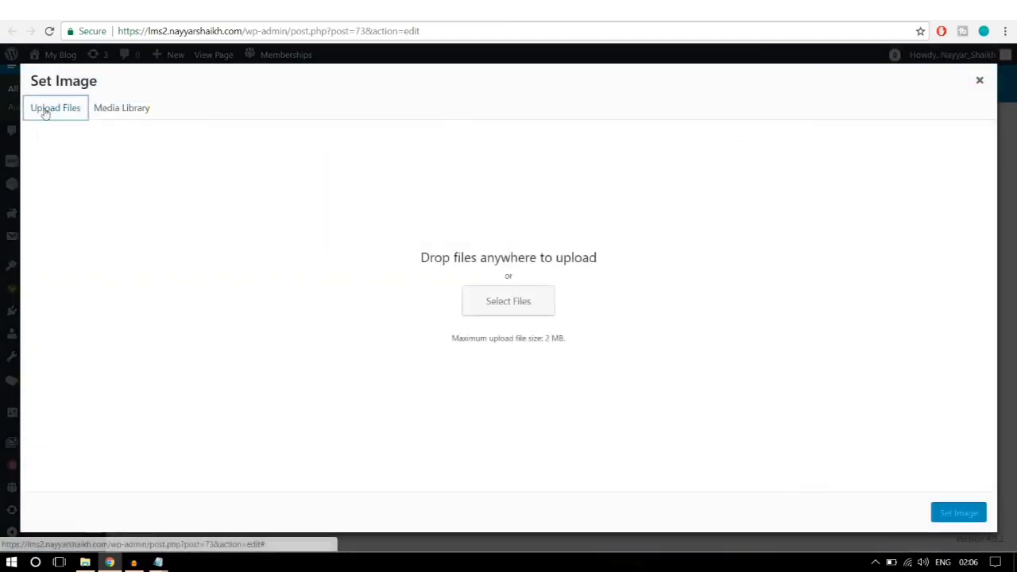
{"action": "left_click", "coordinate": [524, 308]}
{"action": "left_click", "coordinate": [383, 115]}
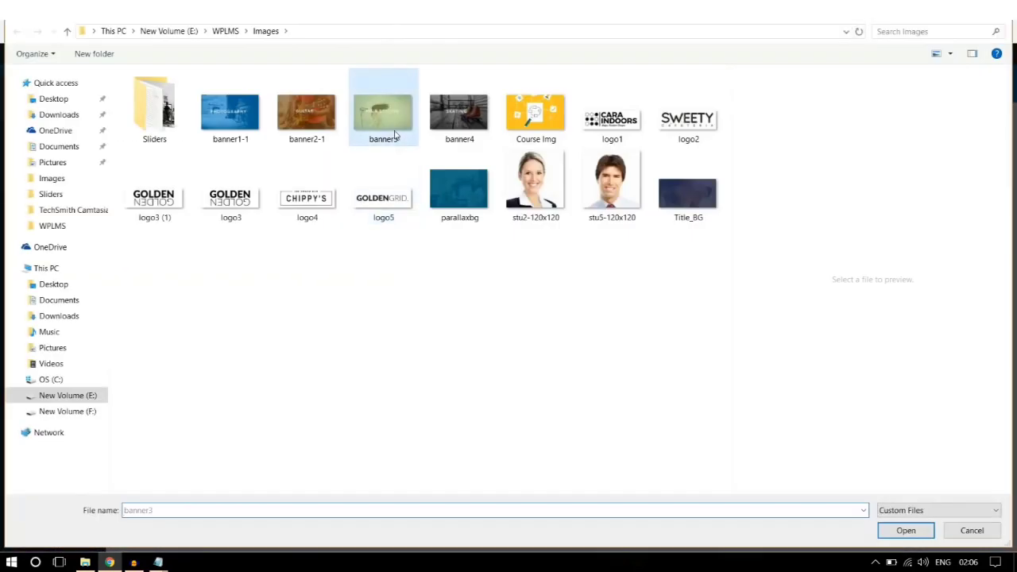
{"action": "left_click", "coordinate": [904, 530]}
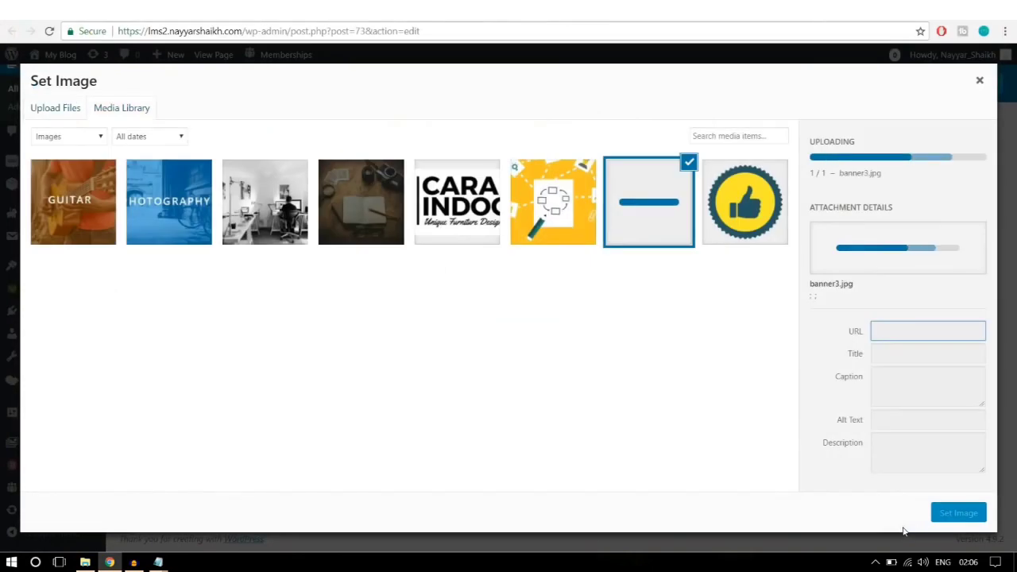
{"action": "left_click", "coordinate": [953, 513]}
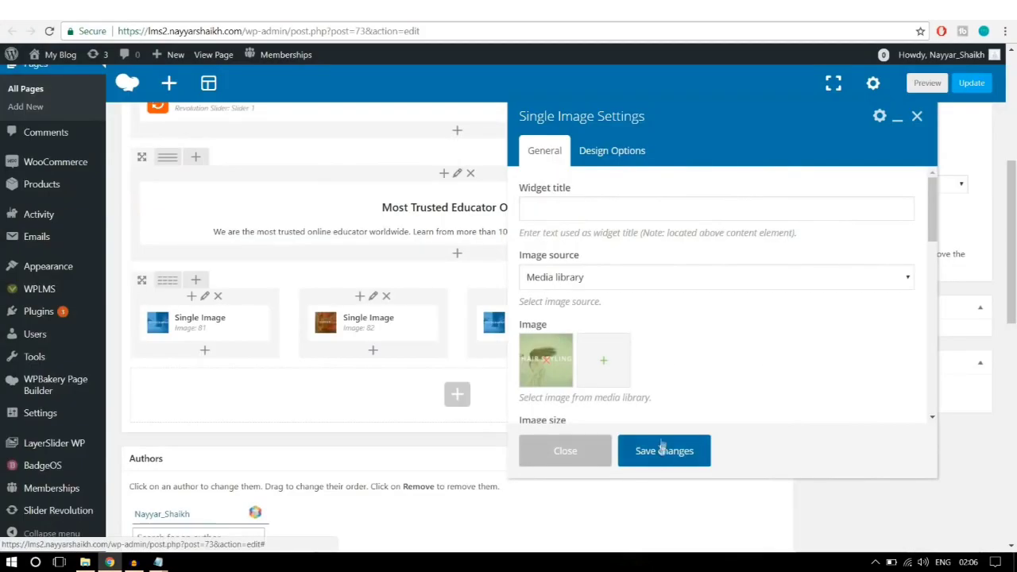
{"action": "left_click", "coordinate": [657, 452]}
Step: Set the fourth column's image to uploaded banner4 (SKATING), save, and update the page
{"action": "left_click", "coordinate": [725, 323]}
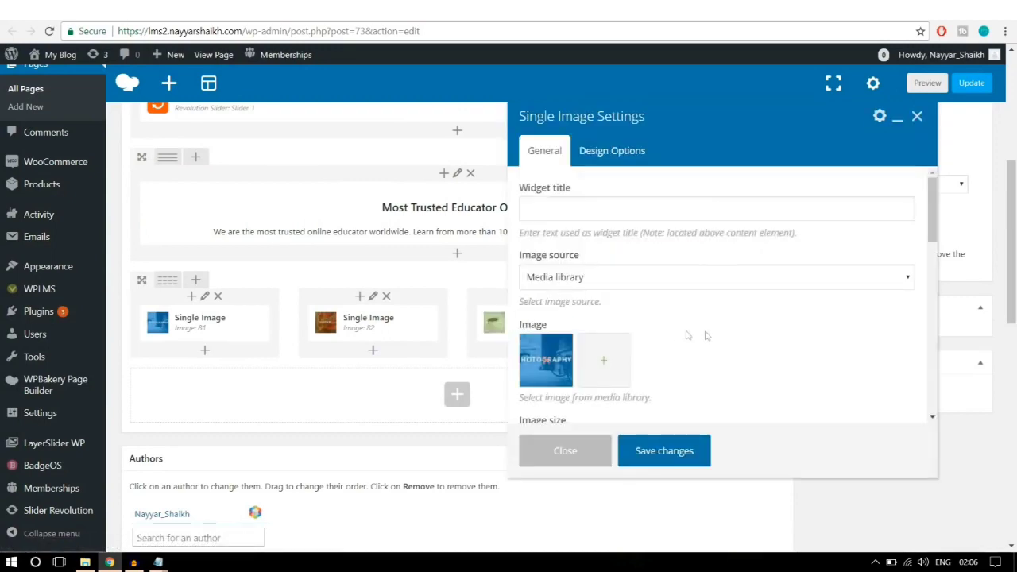
{"action": "left_click", "coordinate": [548, 364]}
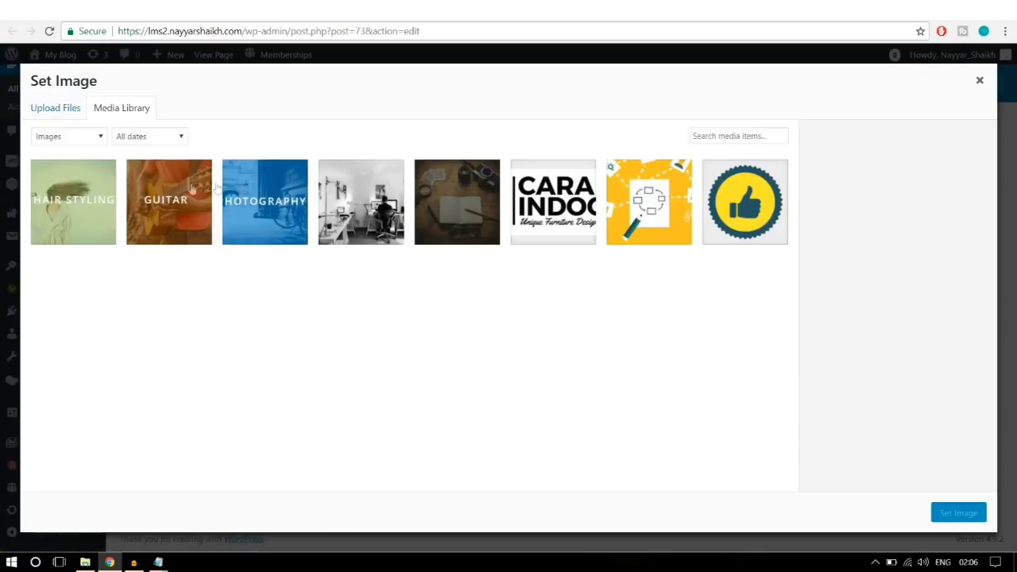
{"action": "left_click", "coordinate": [66, 109]}
{"action": "left_click", "coordinate": [528, 299]}
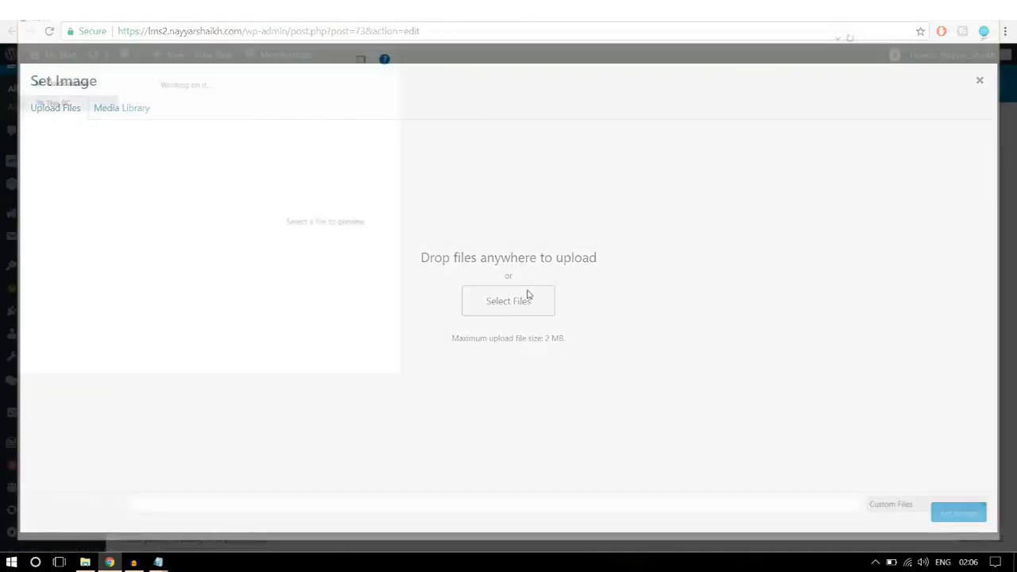
{"action": "left_click", "coordinate": [461, 118]}
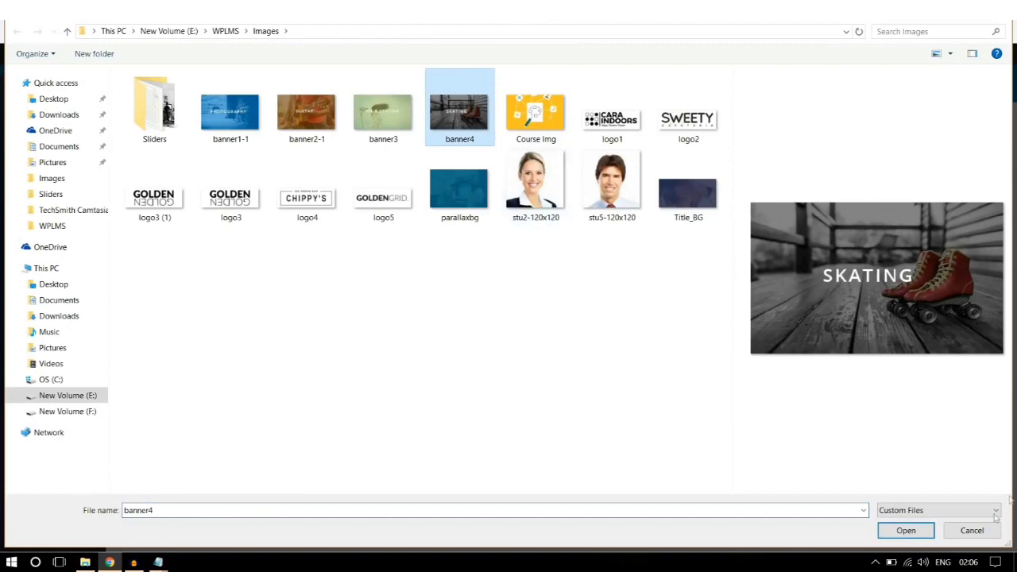
{"action": "left_click", "coordinate": [904, 531]}
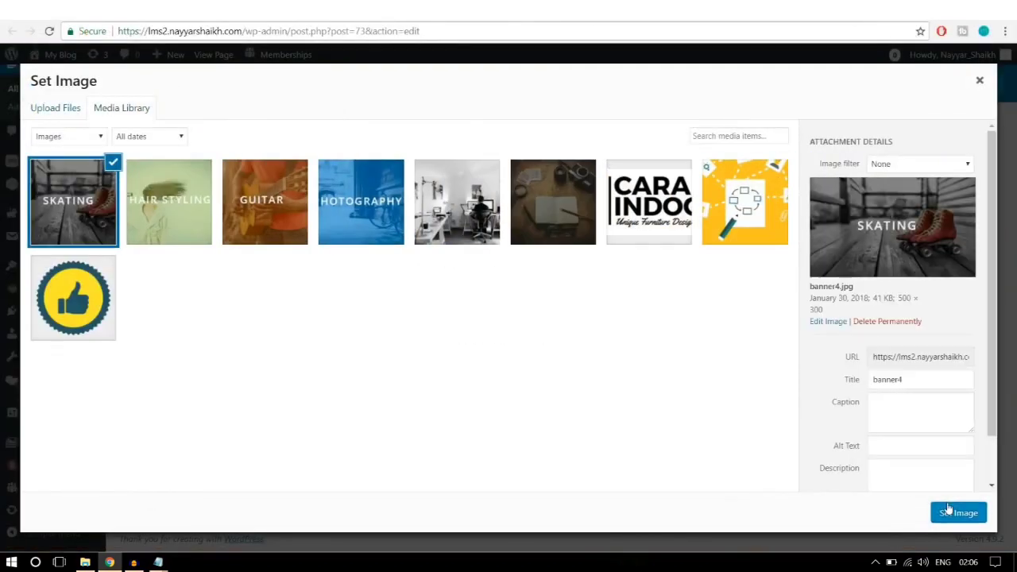
{"action": "left_click", "coordinate": [948, 515]}
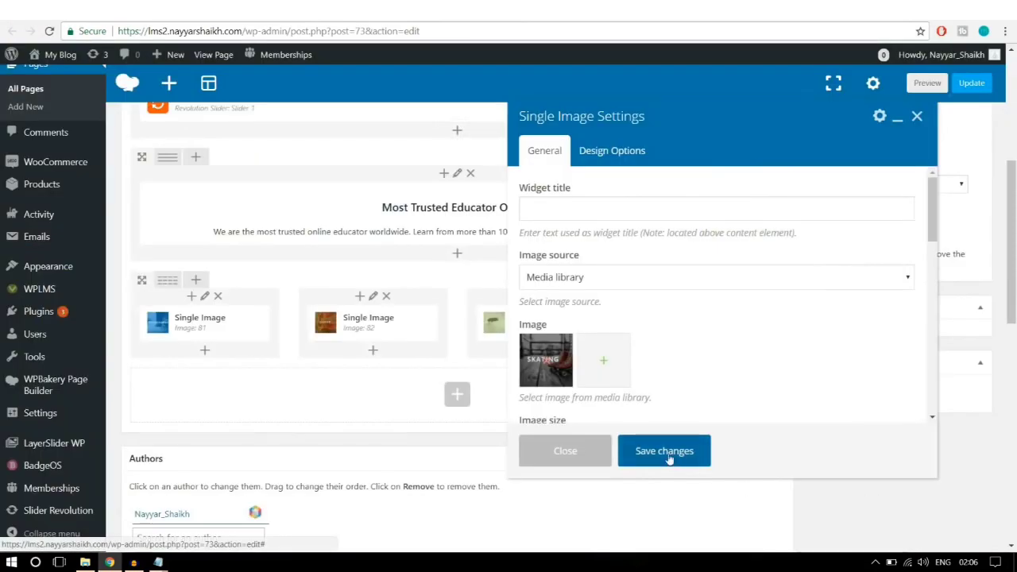
{"action": "left_click", "coordinate": [673, 453]}
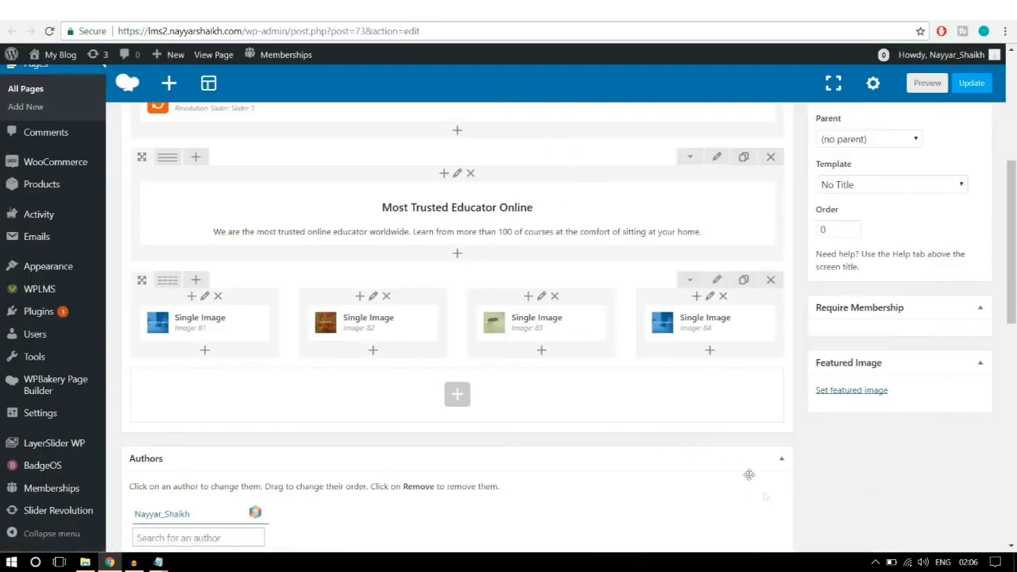
{"action": "left_click", "coordinate": [971, 83]}
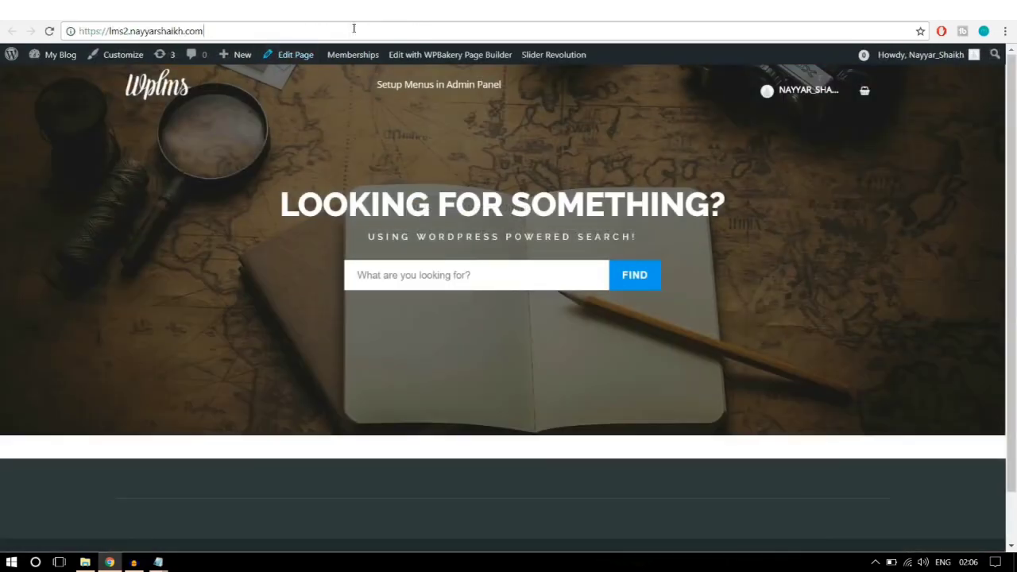
Step: Load and refresh the live homepage, scrolling to the PHOTOGRAPHY, GUITAR, HAIR STYLING and SKATING banners
{"action": "left_click", "coordinate": [350, 30]}
{"action": "left_click", "coordinate": [50, 31]}
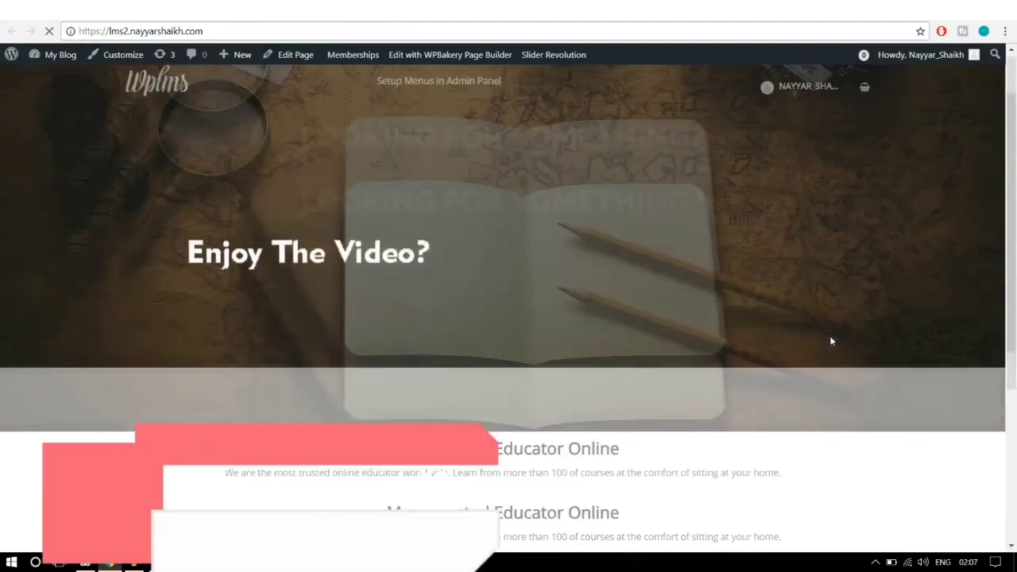
{"action": "scroll", "coordinate": [831, 341], "scroll_direction": "down", "scroll_amount": 3}
{"action": "scroll", "coordinate": [835, 357], "scroll_direction": "down", "scroll_amount": 1}
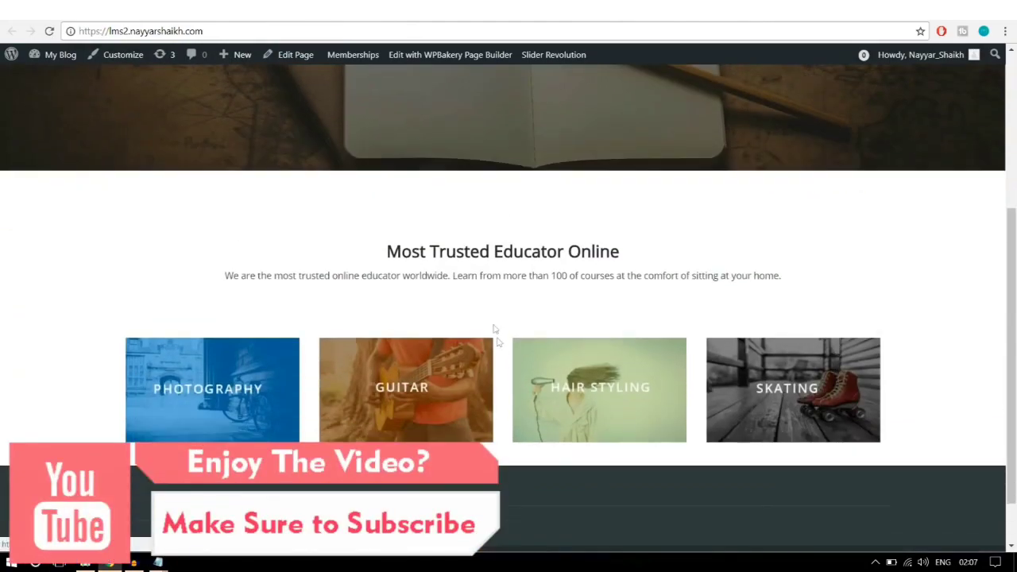
{"action": "scroll", "coordinate": [620, 310], "scroll_direction": "up", "scroll_amount": 2}
{"action": "scroll", "coordinate": [638, 320], "scroll_direction": "down", "scroll_amount": 3}
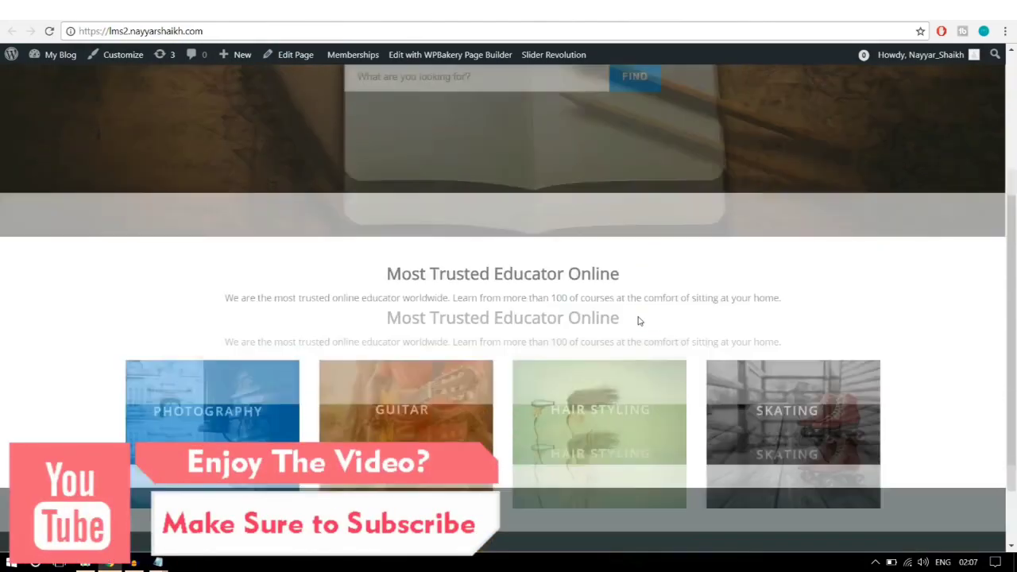
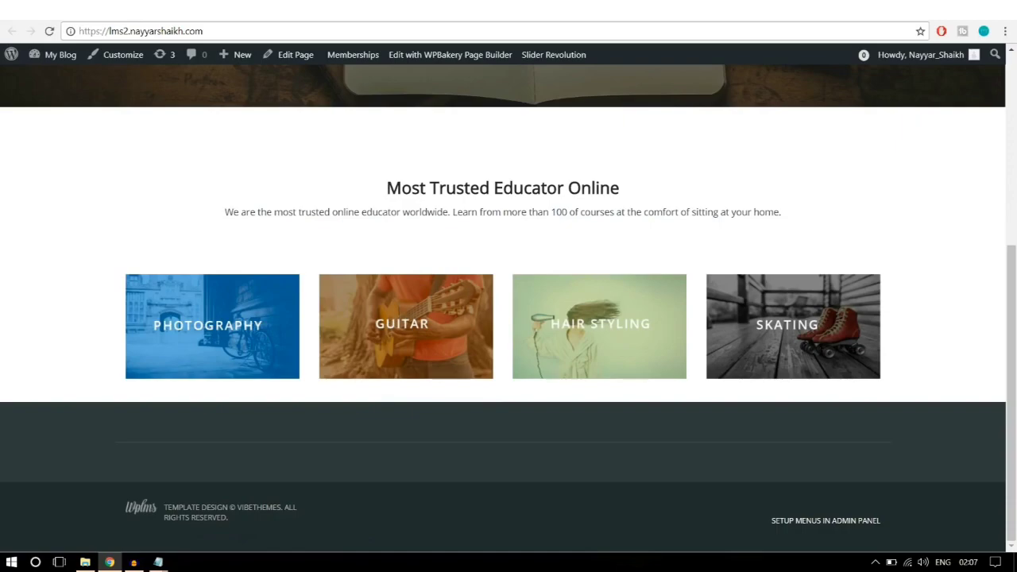
Step: Switch to the reference site's homepage and scroll to compare its layout
{"action": "key", "text": "ctrl+Tab"}
{"action": "scroll", "coordinate": [1016, 264], "scroll_direction": "down", "scroll_amount": 3}
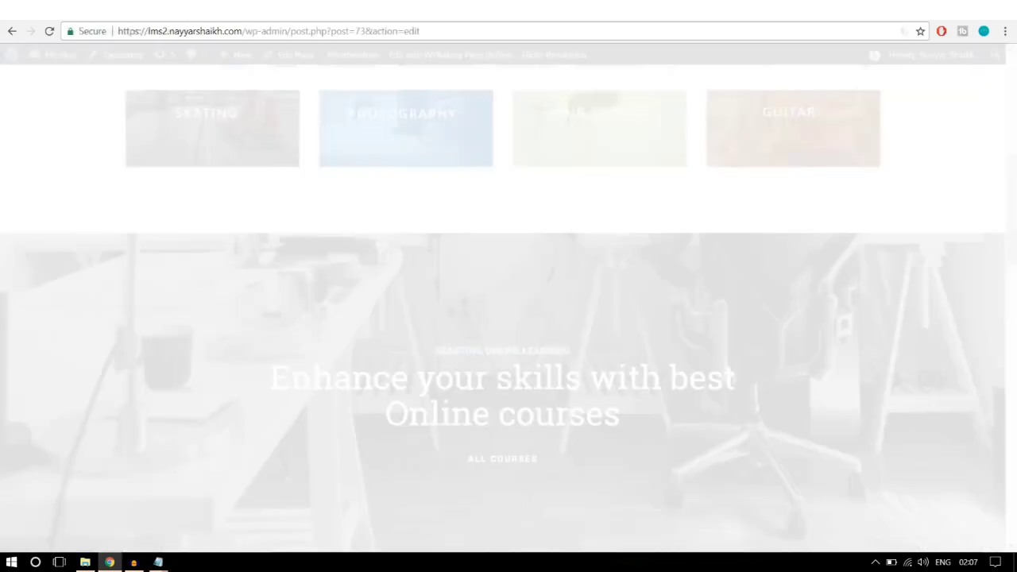
{"action": "scroll", "coordinate": [675, 150], "scroll_direction": "down", "scroll_amount": 3}
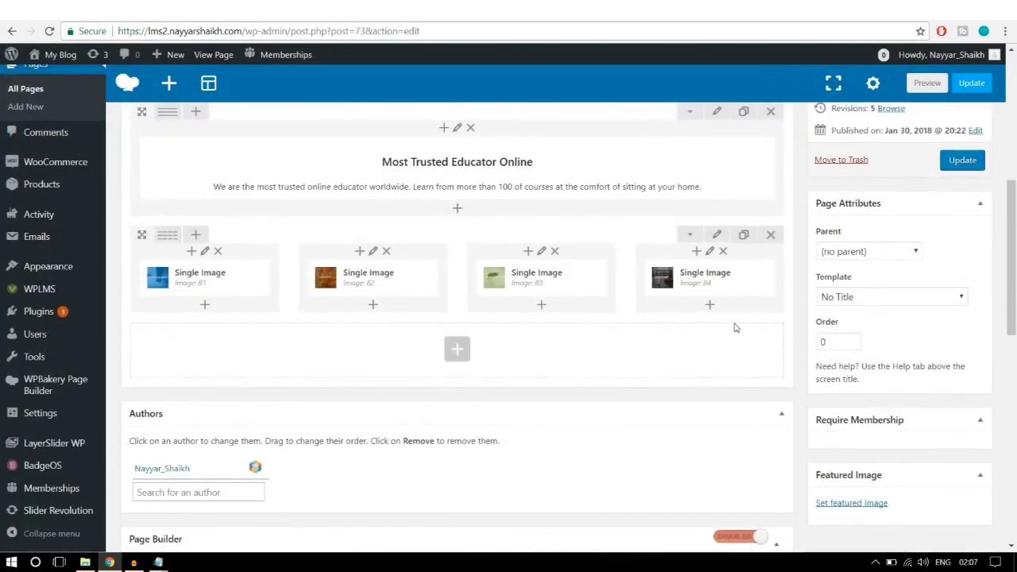
{"action": "scroll", "coordinate": [733, 327], "scroll_direction": "up", "scroll_amount": 1}
{"action": "left_click_drag", "start_coordinate": [537, 342], "coordinate": [564, 333]}
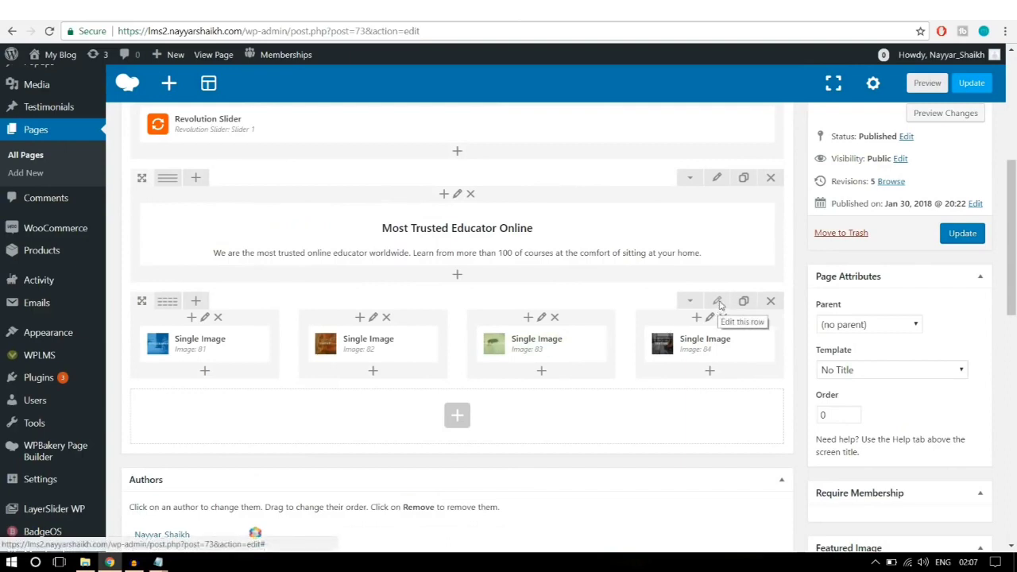
Step: Change the image row's top padding in its Design Options and save it
{"action": "left_click", "coordinate": [718, 303]}
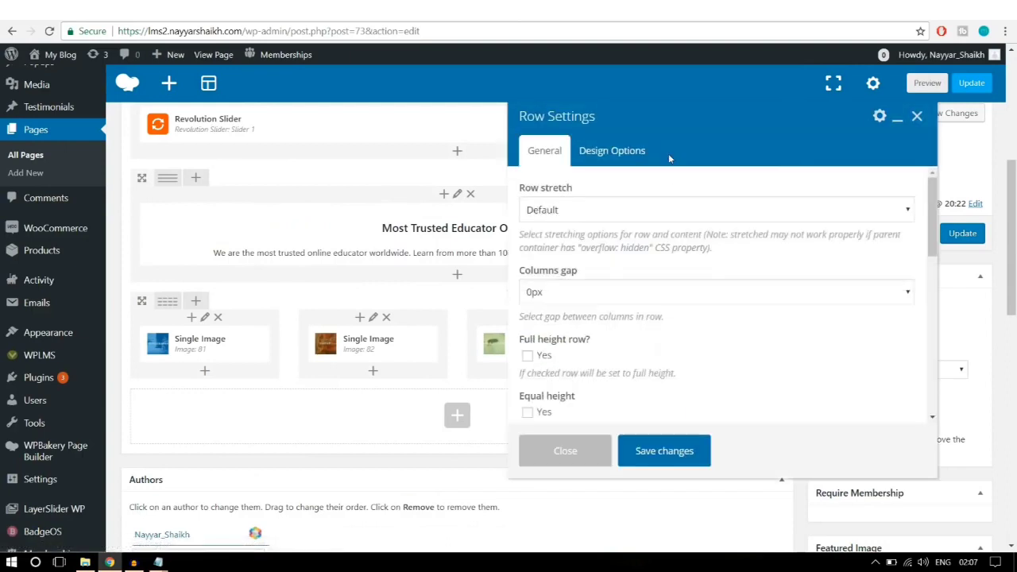
{"action": "left_click", "coordinate": [627, 153]}
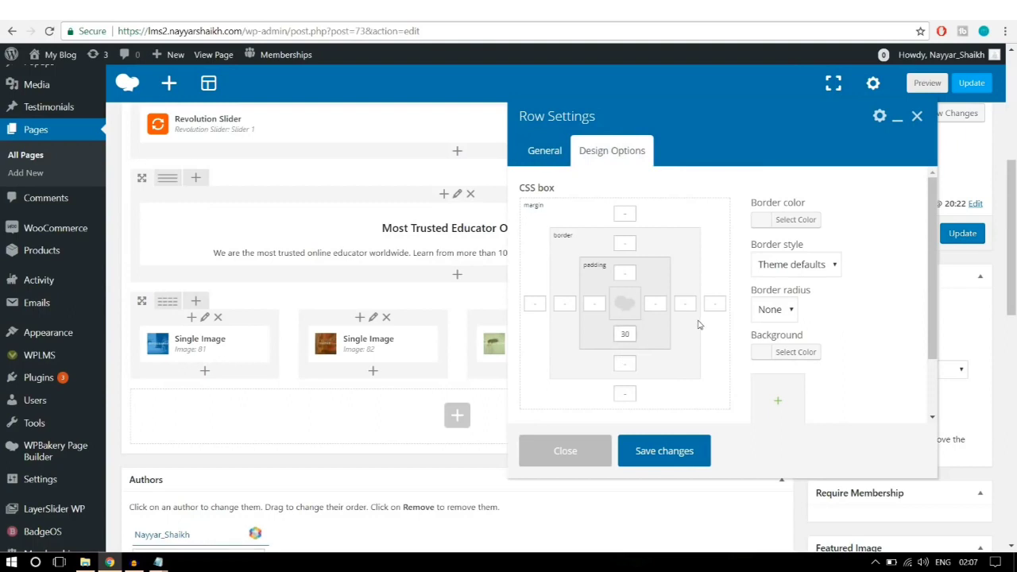
{"action": "left_click", "coordinate": [619, 271]}
{"action": "left_click", "coordinate": [677, 453]}
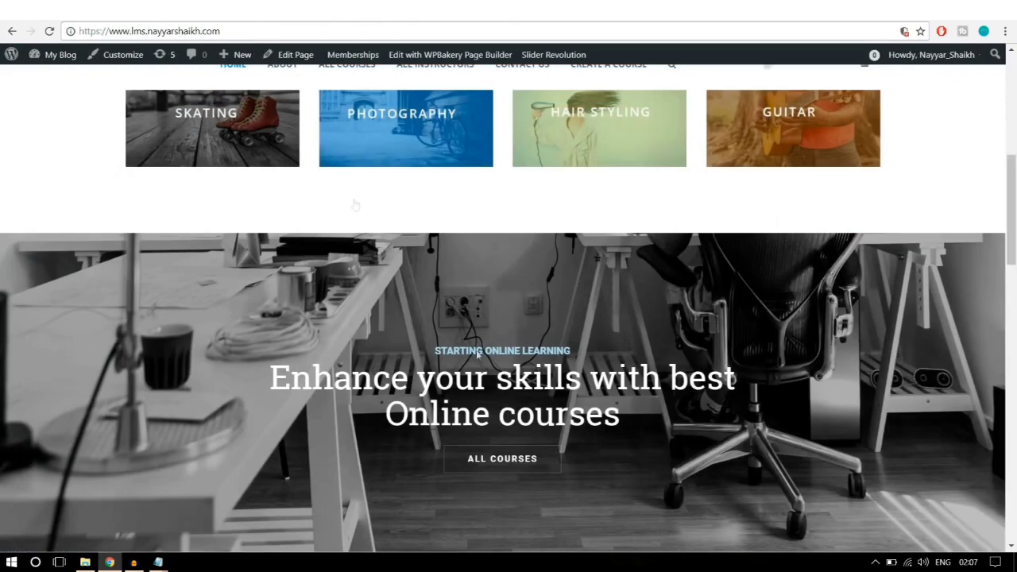
Step: Add a Revolution Slider element set to slider22 below the course images
{"action": "scroll", "coordinate": [651, 278], "scroll_direction": "down", "scroll_amount": 2}
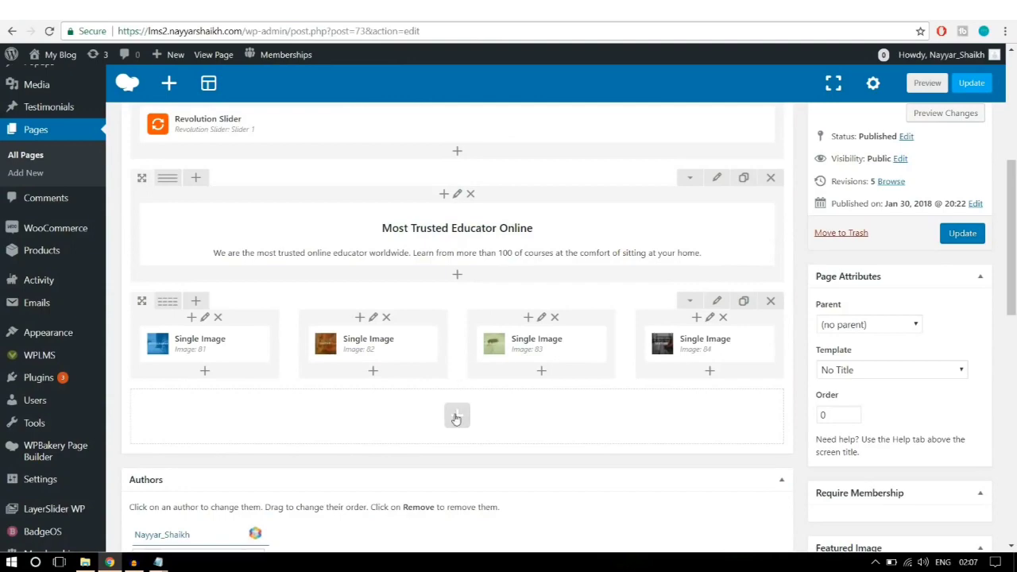
{"action": "left_click", "coordinate": [456, 416]}
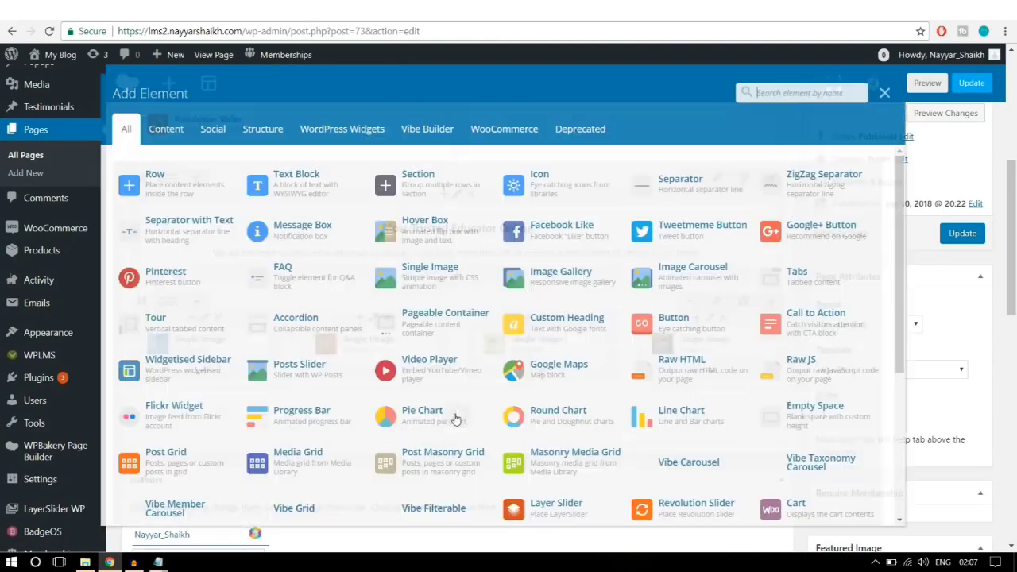
{"action": "type", "text": "sli"}
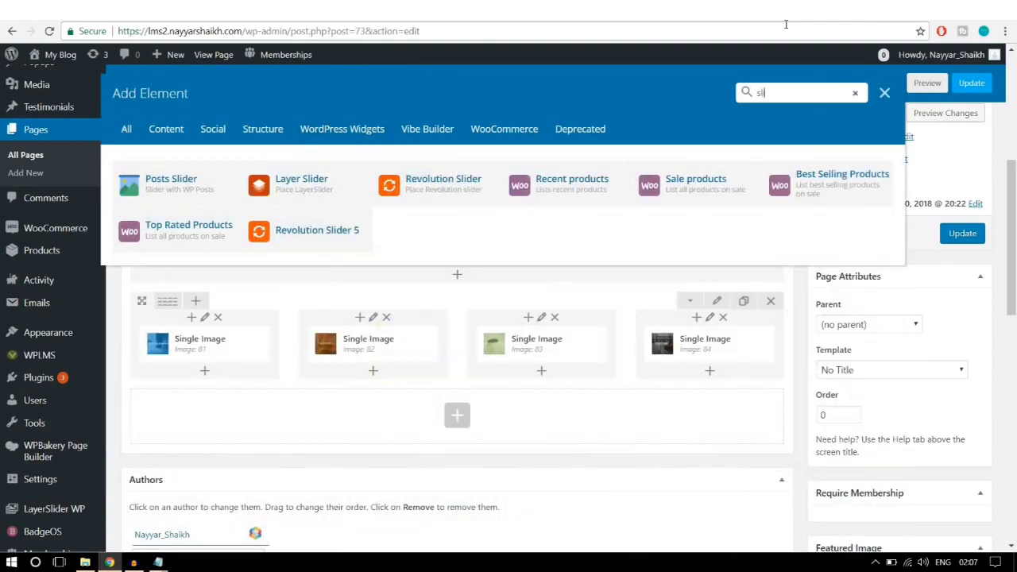
{"action": "type", "text": "d"}
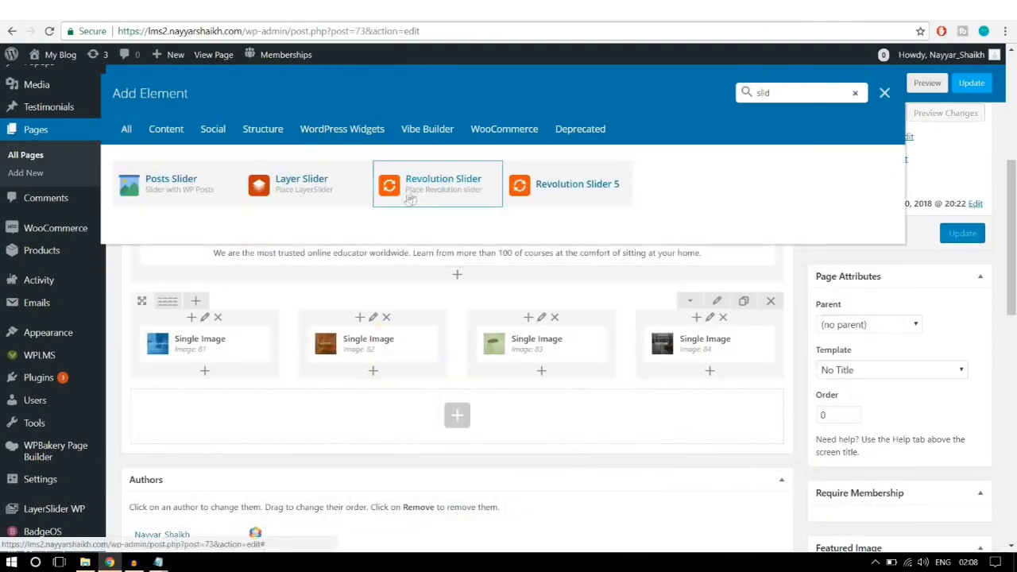
{"action": "left_click", "coordinate": [421, 196]}
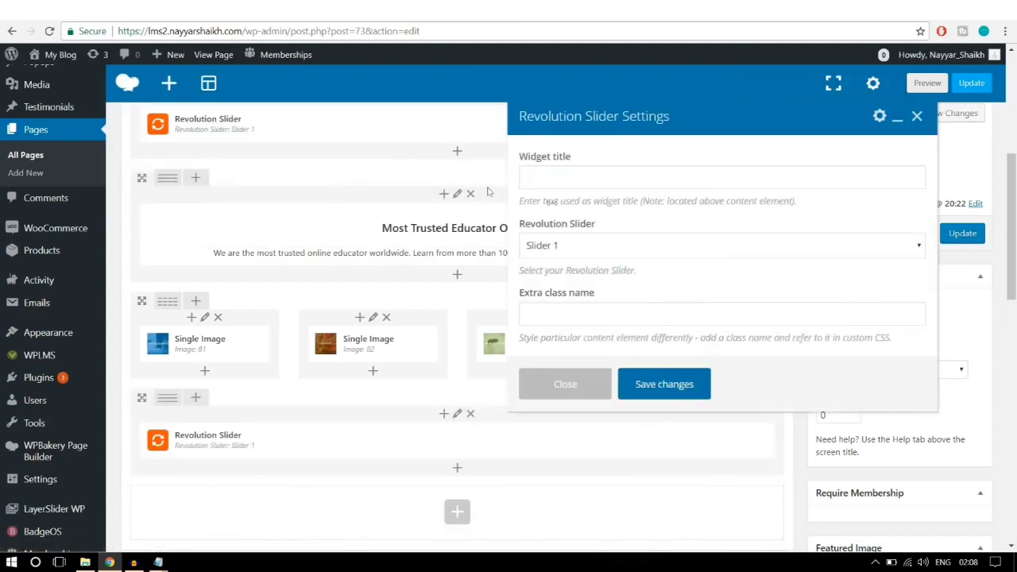
{"action": "left_click", "coordinate": [623, 252]}
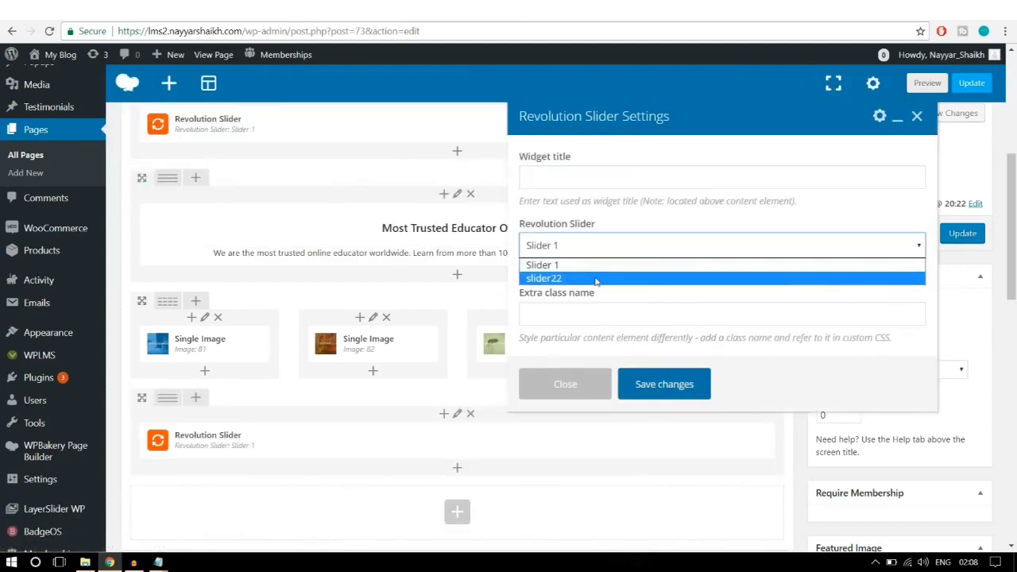
{"action": "left_click", "coordinate": [597, 283]}
{"action": "left_click", "coordinate": [665, 384]}
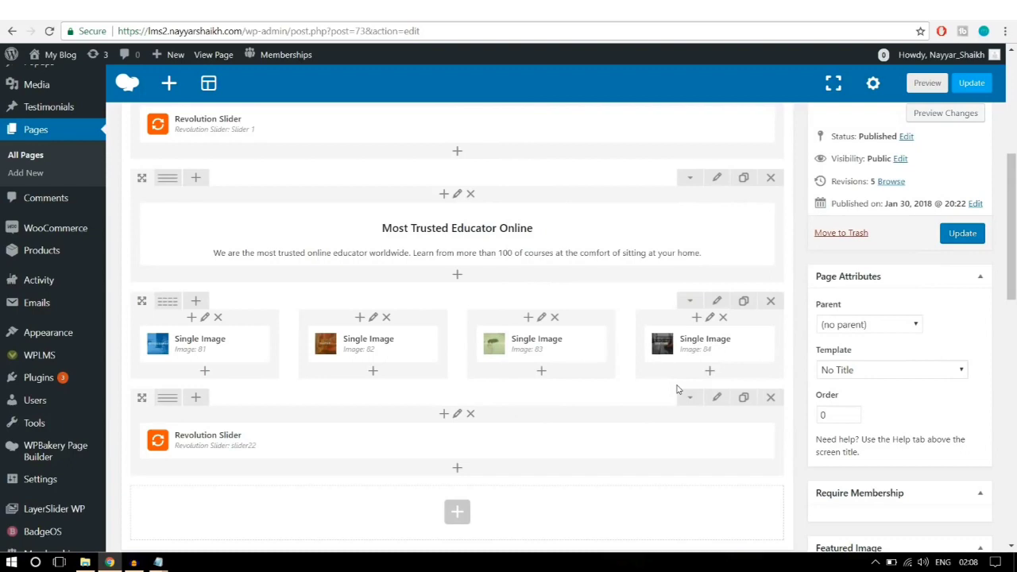
Step: Update the page, reload the live homepage, then return to the reference site
{"action": "left_click", "coordinate": [958, 241]}
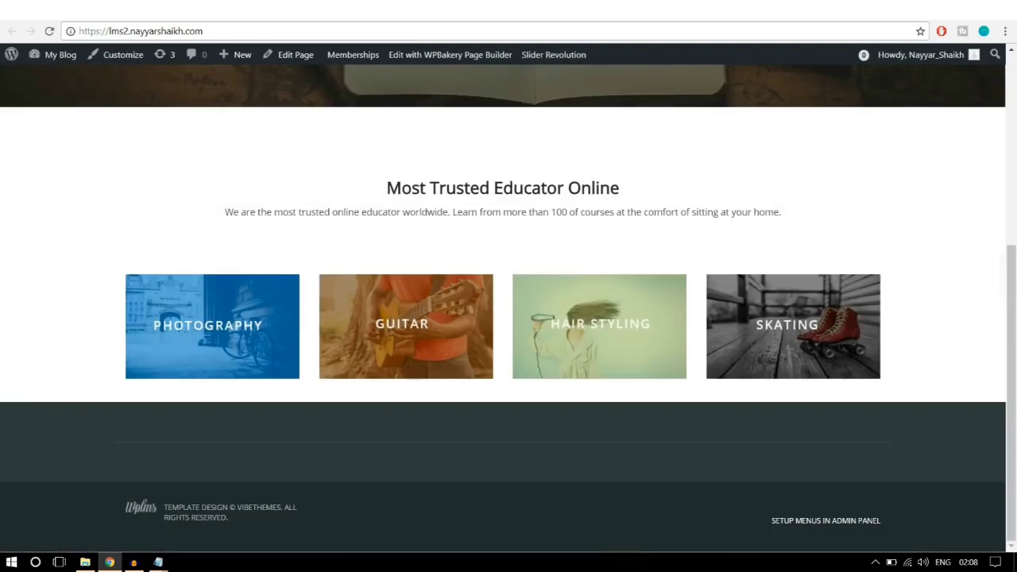
{"action": "left_click", "coordinate": [329, 27]}
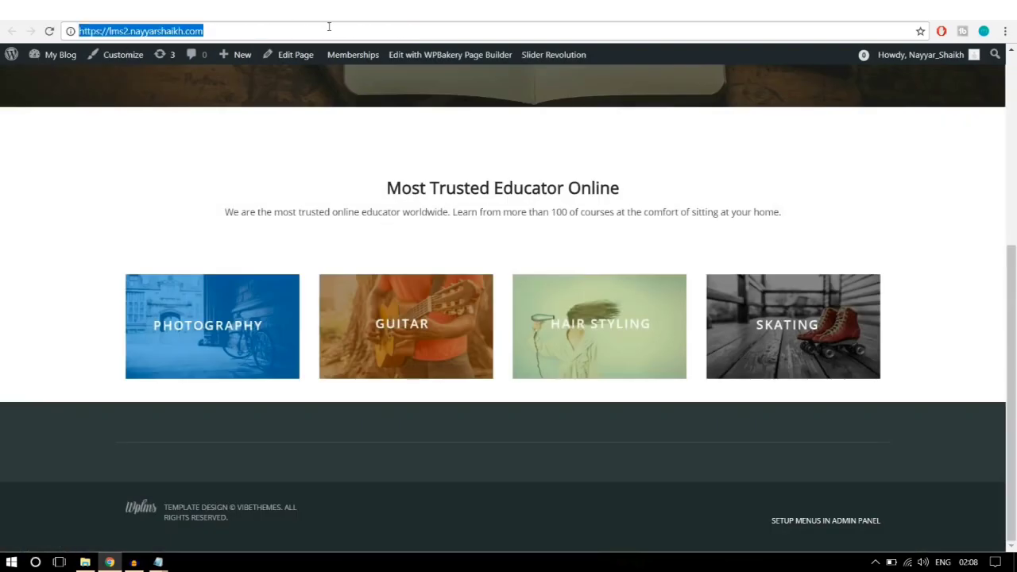
{"action": "key", "text": "Return"}
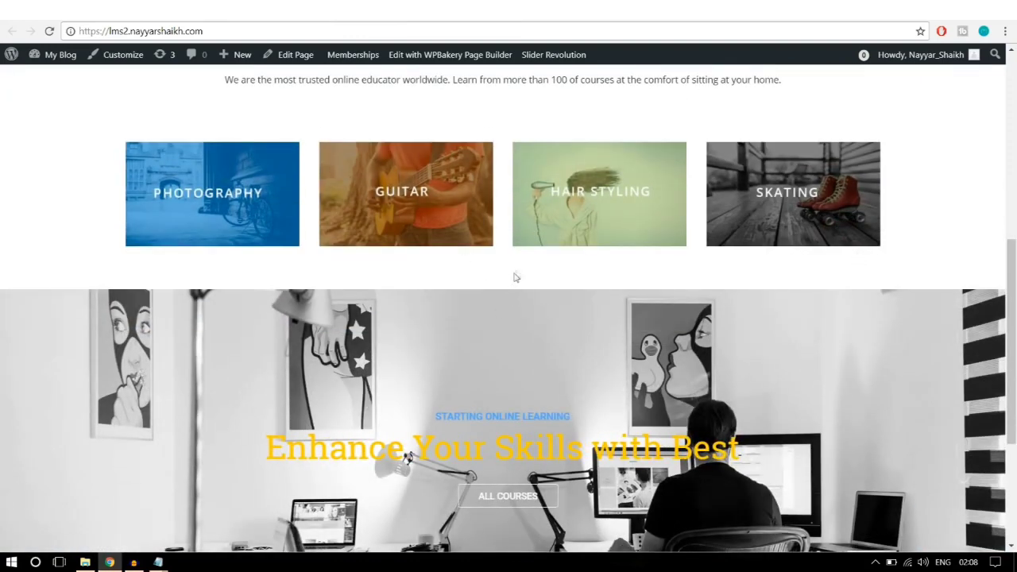
{"action": "scroll", "coordinate": [516, 277], "scroll_direction": "down", "scroll_amount": 2}
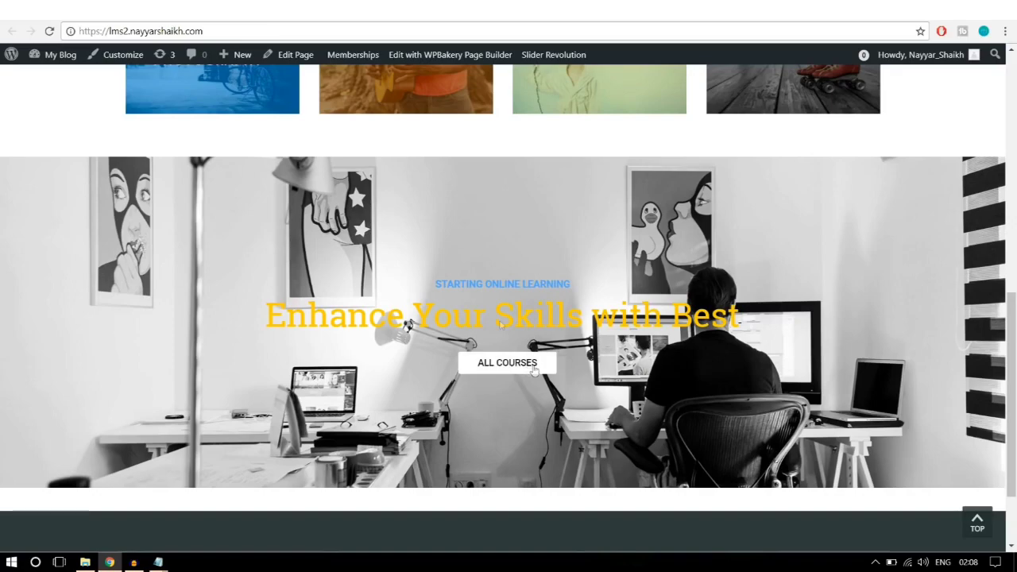
{"action": "left_click", "coordinate": [50, 16]}
{"action": "scroll", "coordinate": [628, 292], "scroll_direction": "down", "scroll_amount": 3}
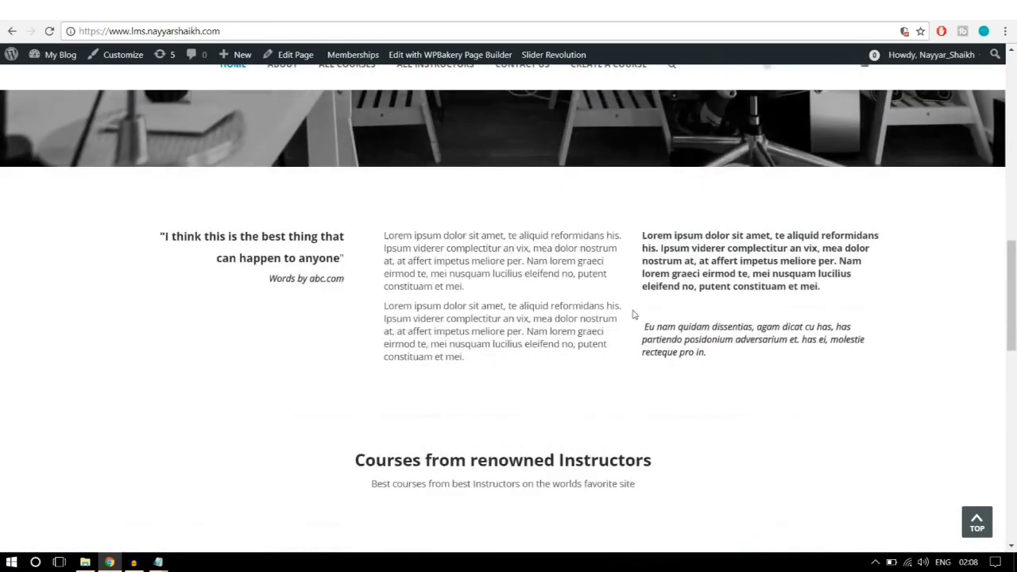
Step: Scroll through the reference homepage's quote, text columns and course cards
{"action": "scroll", "coordinate": [481, 355], "scroll_direction": "down", "scroll_amount": 2}
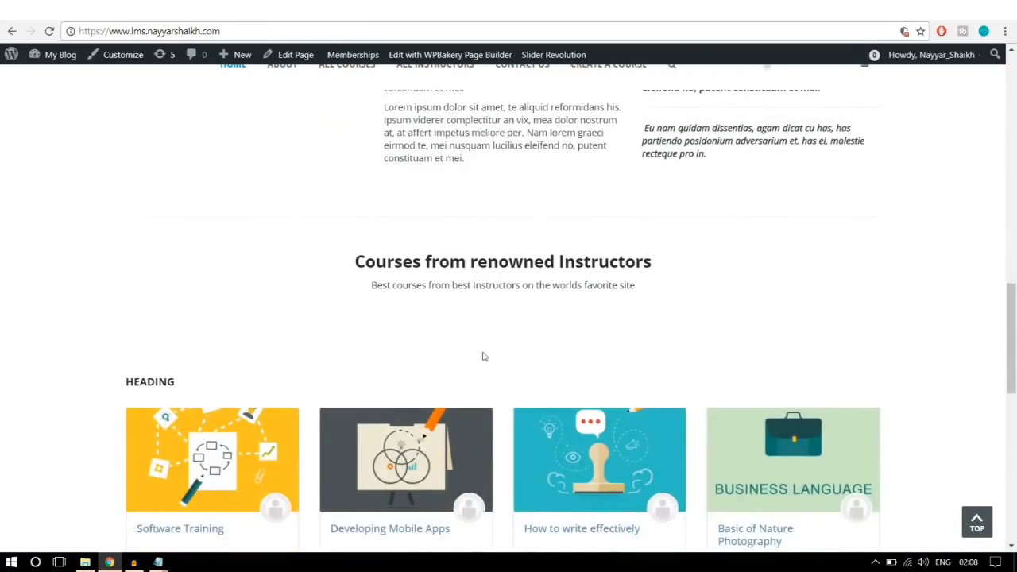
{"action": "scroll", "coordinate": [545, 358], "scroll_direction": "up", "scroll_amount": 2}
{"action": "left_click_drag", "start_coordinate": [723, 361], "coordinate": [145, 234]}
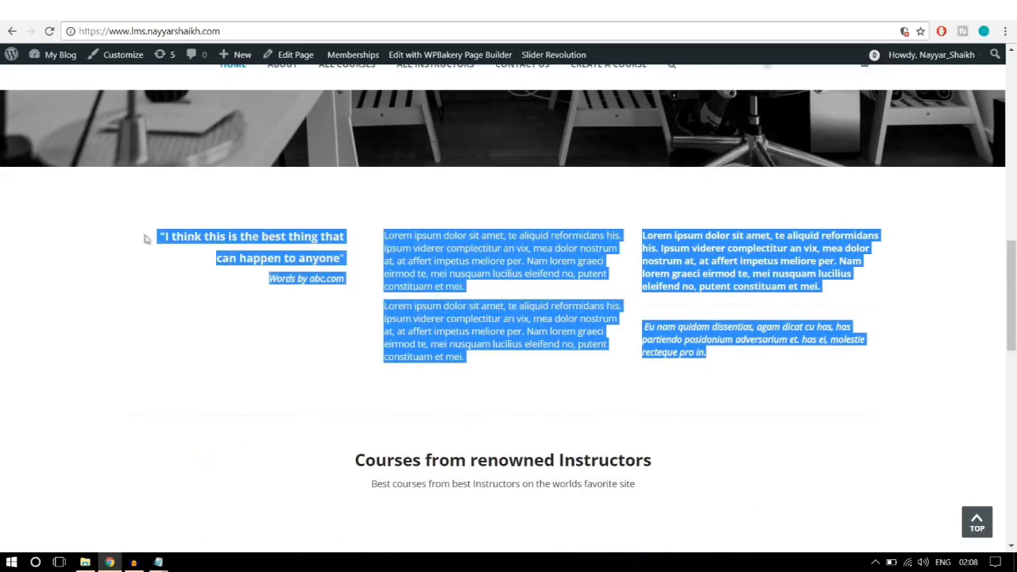
{"action": "left_click", "coordinate": [206, 255]}
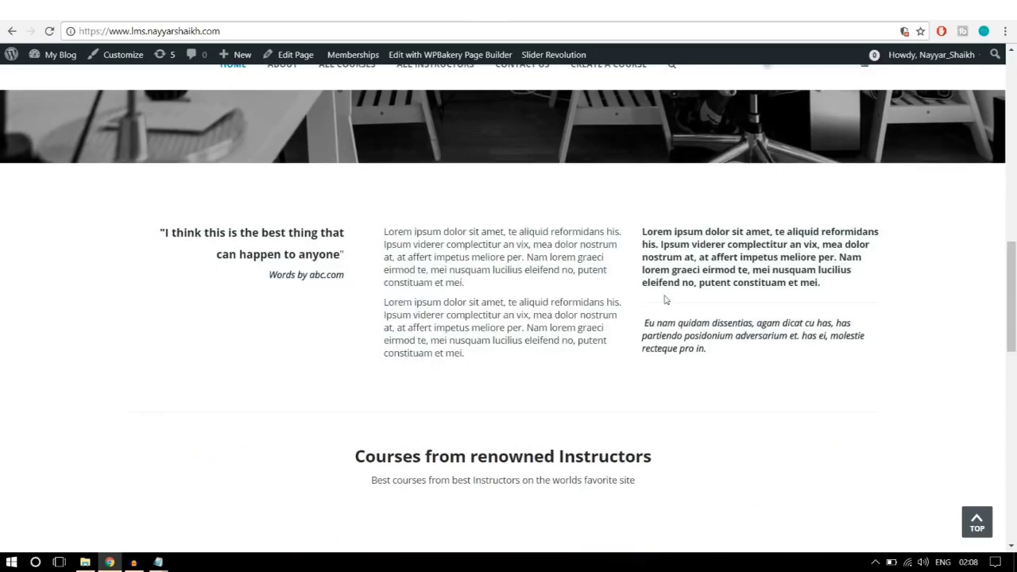
{"action": "scroll", "coordinate": [665, 300], "scroll_direction": "down", "scroll_amount": 3}
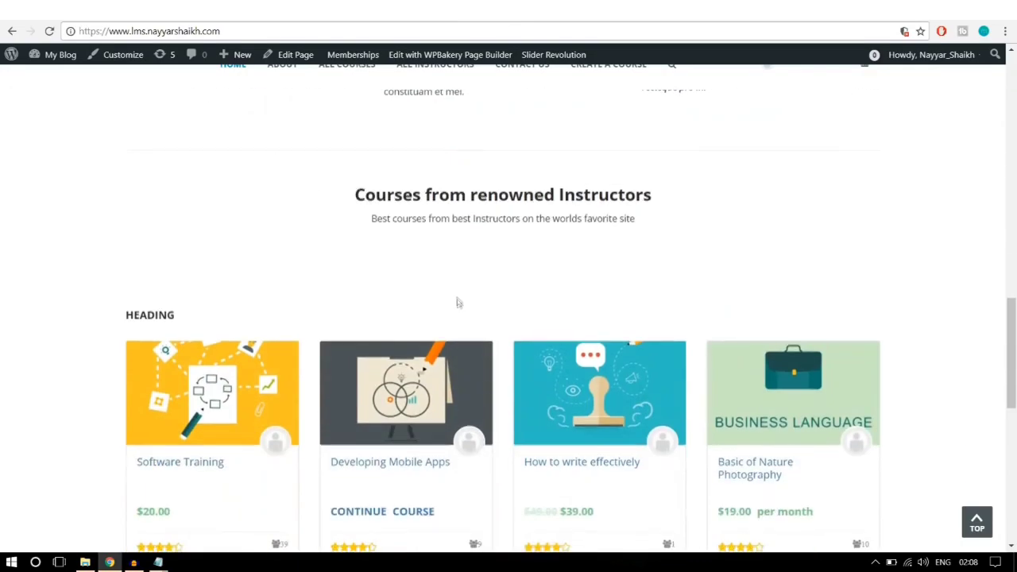
{"action": "scroll", "coordinate": [357, 286], "scroll_direction": "down", "scroll_amount": 3}
{"action": "scroll", "coordinate": [409, 294], "scroll_direction": "down", "scroll_amount": 1}
{"action": "scroll", "coordinate": [574, 331], "scroll_direction": "down", "scroll_amount": 4}
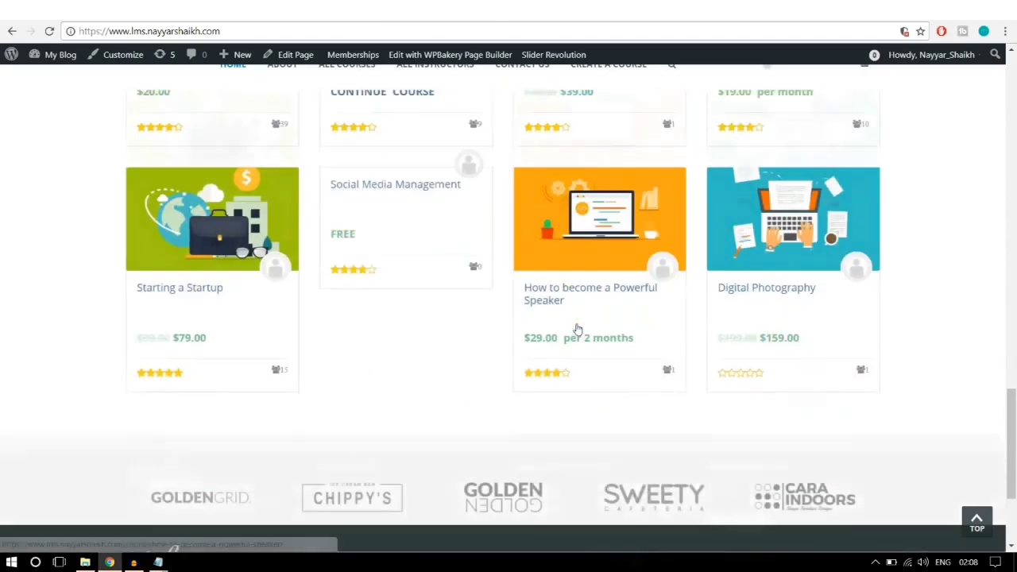
{"action": "scroll", "coordinate": [574, 325], "scroll_direction": "up", "scroll_amount": 4}
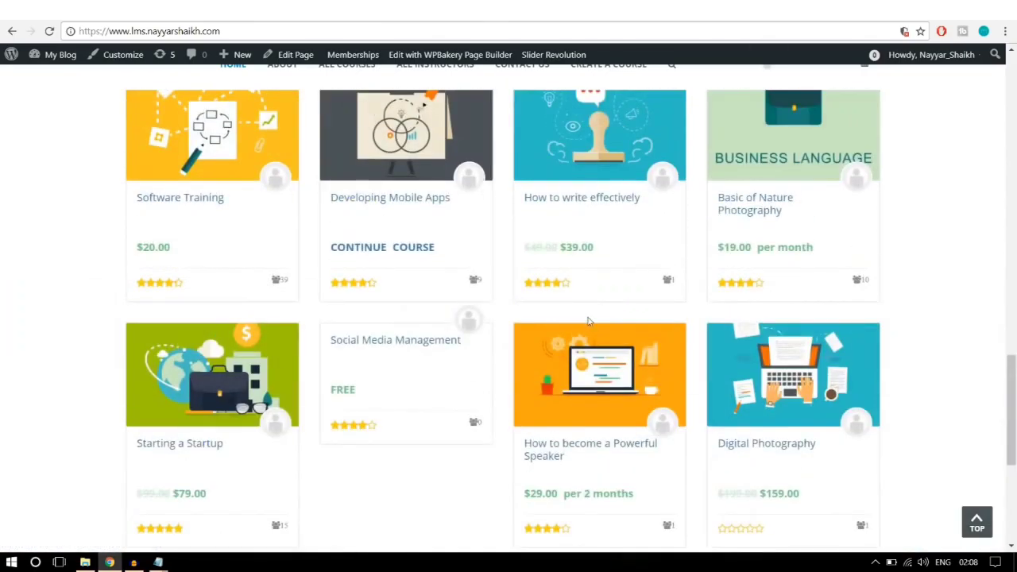
{"action": "scroll", "coordinate": [588, 321], "scroll_direction": "up", "scroll_amount": 2}
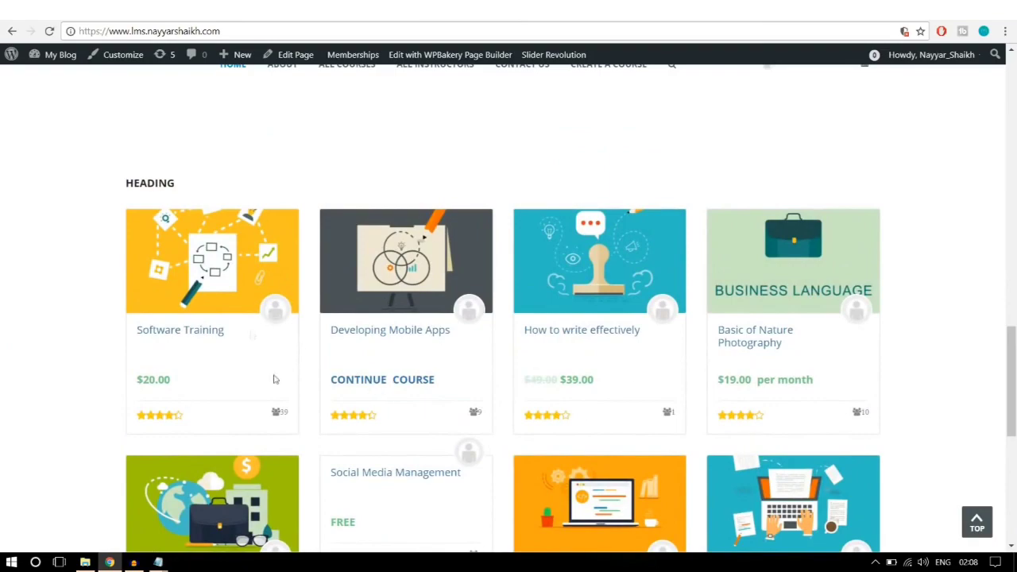
{"action": "scroll", "coordinate": [503, 361], "scroll_direction": "up", "scroll_amount": 5}
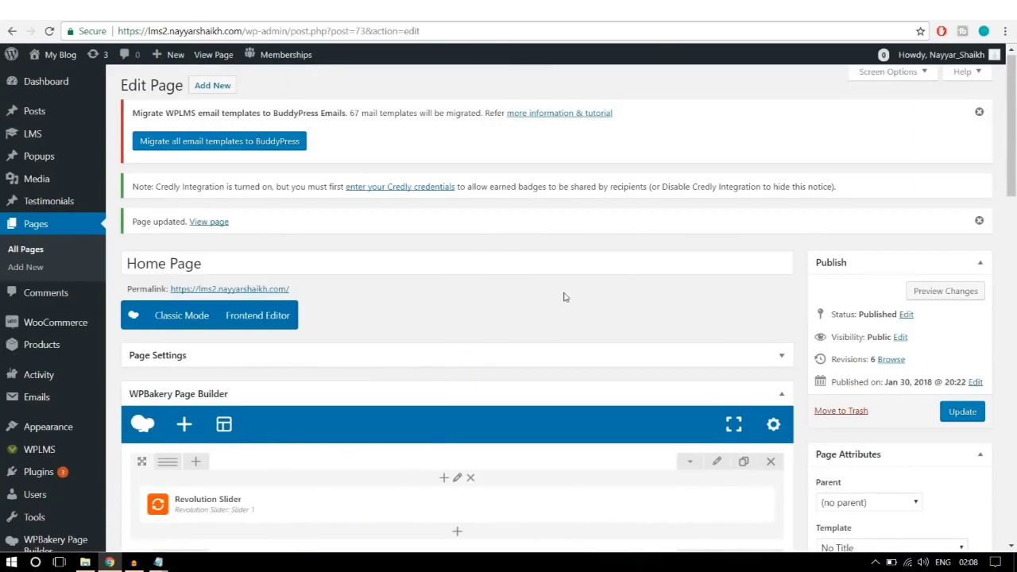
Step: Add a Text Block to the empty row holding the 'best thing that can happen to anyone' quote
{"action": "scroll", "coordinate": [563, 296], "scroll_direction": "down", "scroll_amount": 5}
{"action": "scroll", "coordinate": [563, 296], "scroll_direction": "down", "scroll_amount": 4}
{"action": "left_click", "coordinate": [453, 197]}
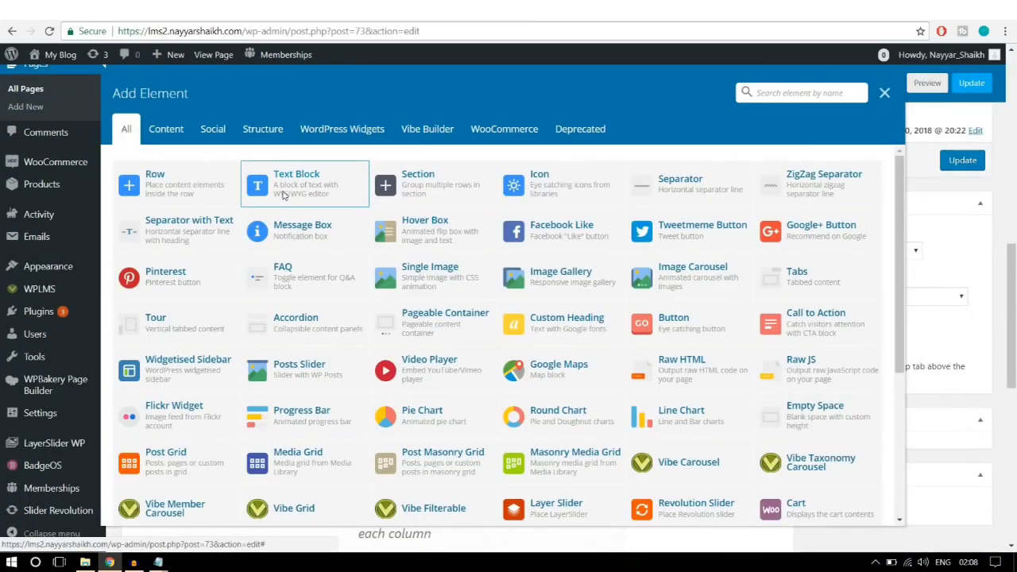
{"action": "left_click", "coordinate": [284, 195]}
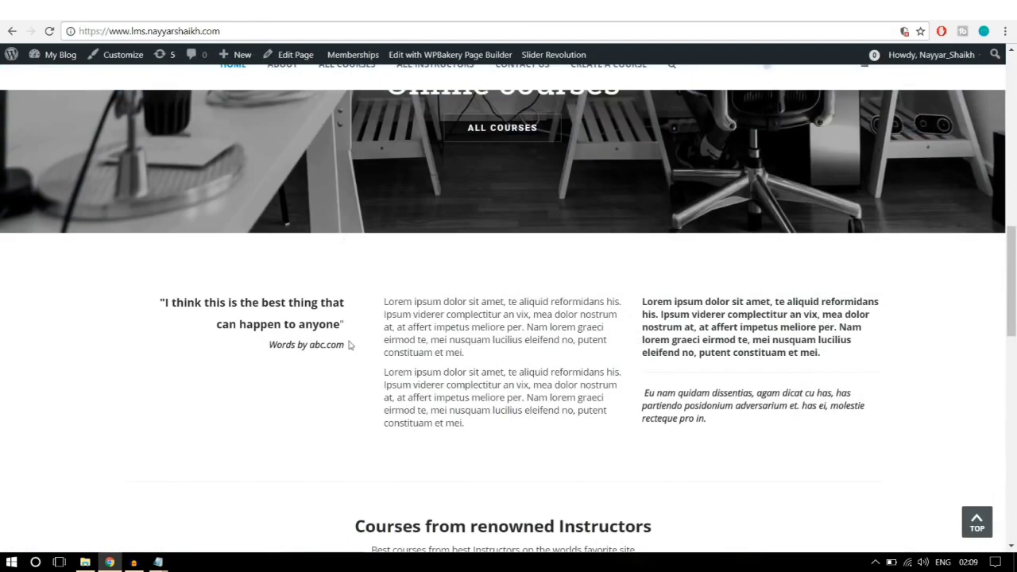
{"action": "left_click_drag", "start_coordinate": [350, 344], "coordinate": [140, 281]}
{"action": "key", "text": "ctrl+c"}
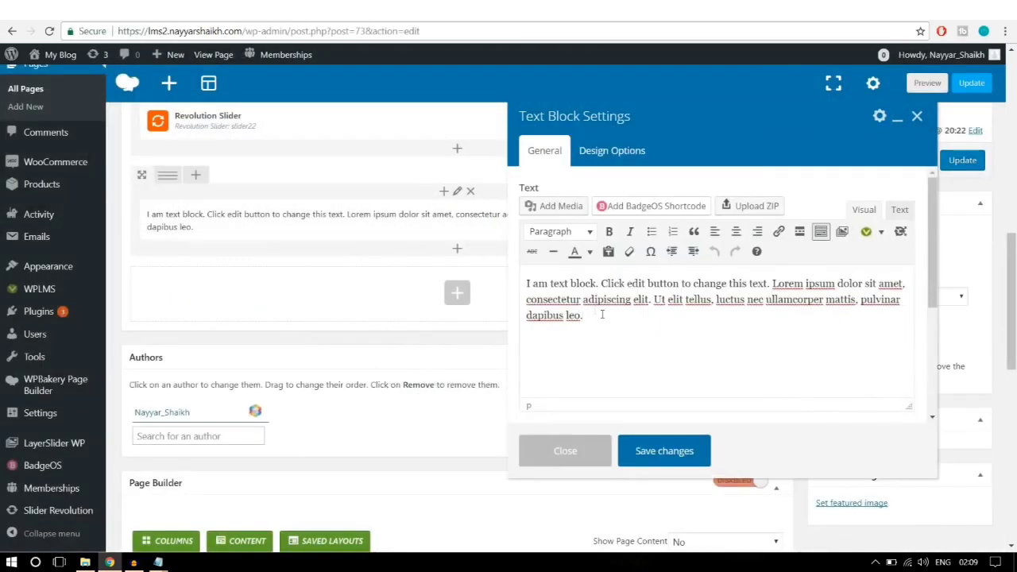
{"action": "left_click_drag", "start_coordinate": [604, 314], "coordinate": [493, 275]}
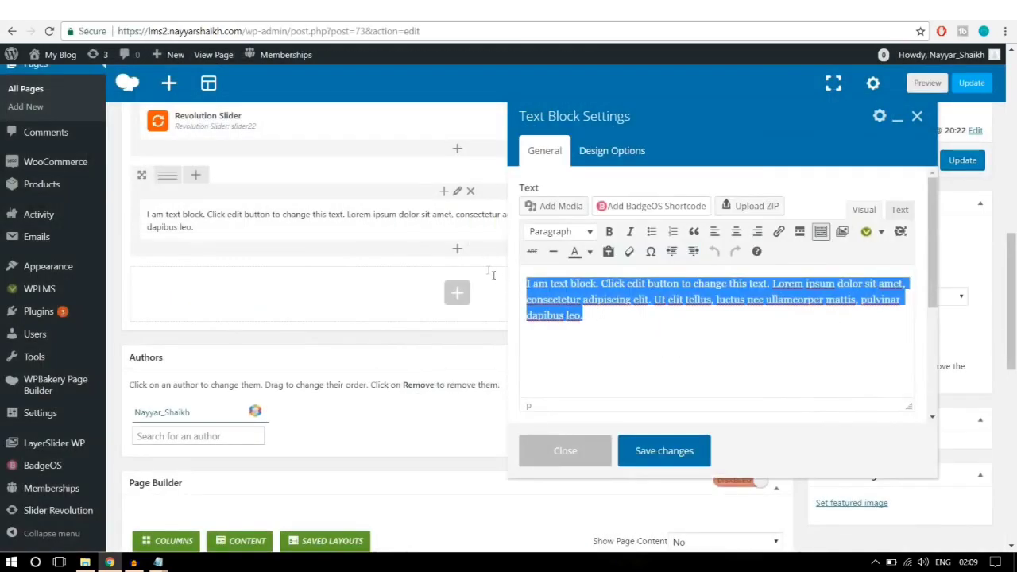
{"action": "key", "text": "ctrl+v"}
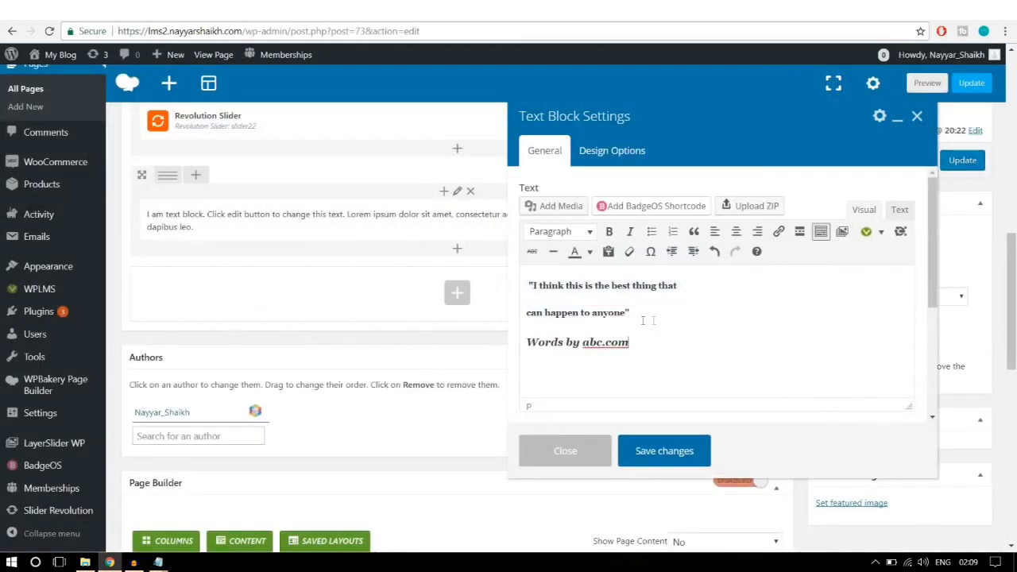
{"action": "left_click", "coordinate": [675, 450]}
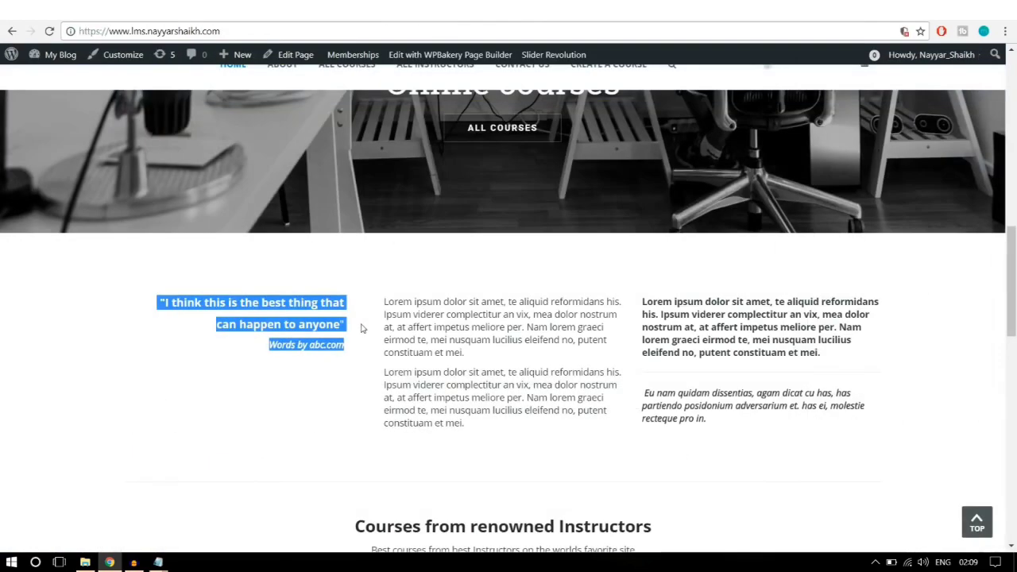
{"action": "left_click", "coordinate": [495, 339]}
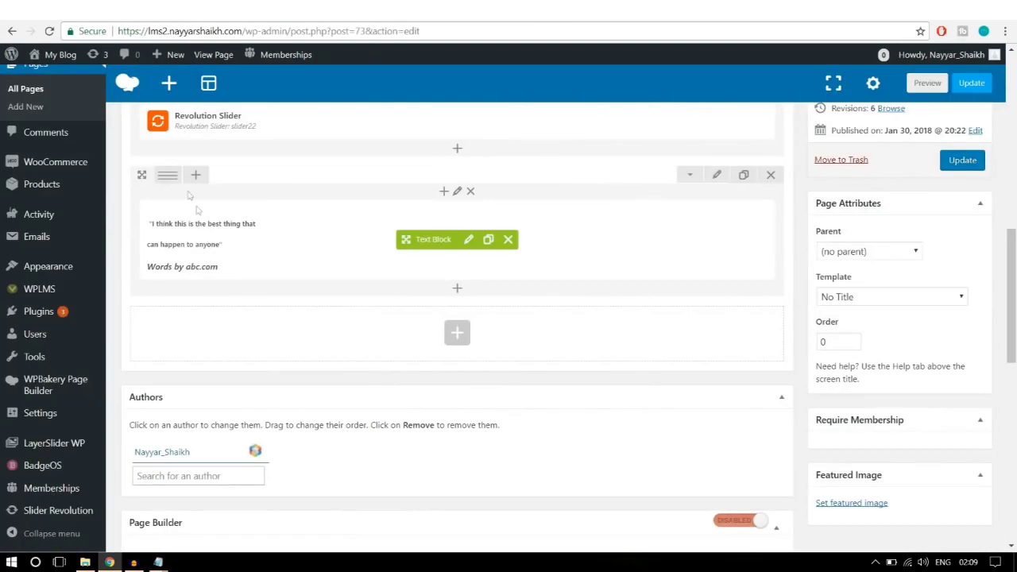
{"action": "mouse_move", "coordinate": [163, 175]}
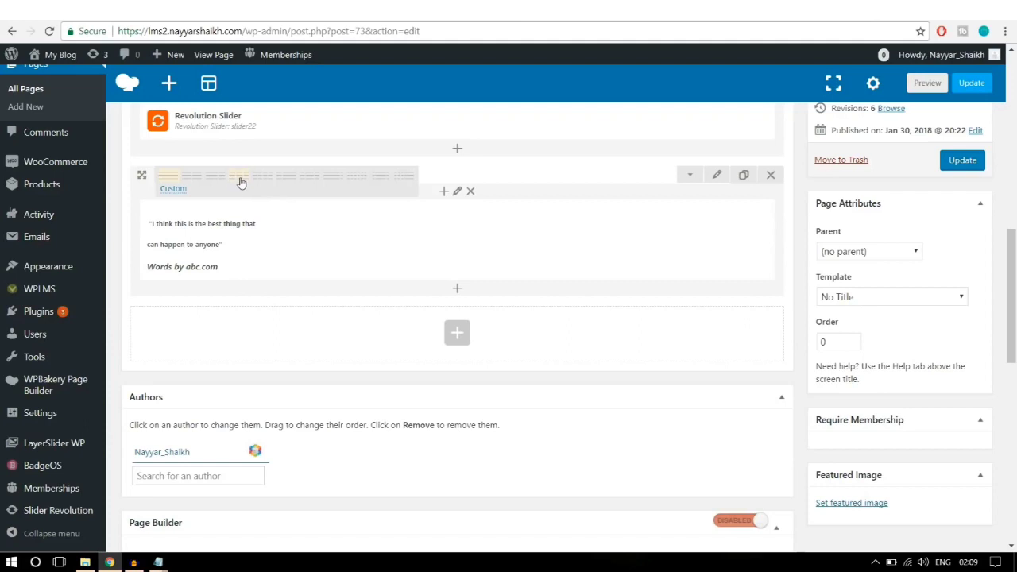
Step: Make the row three equal columns and fill the middle one with two copied Lorem paragraphs
{"action": "left_click", "coordinate": [241, 183]}
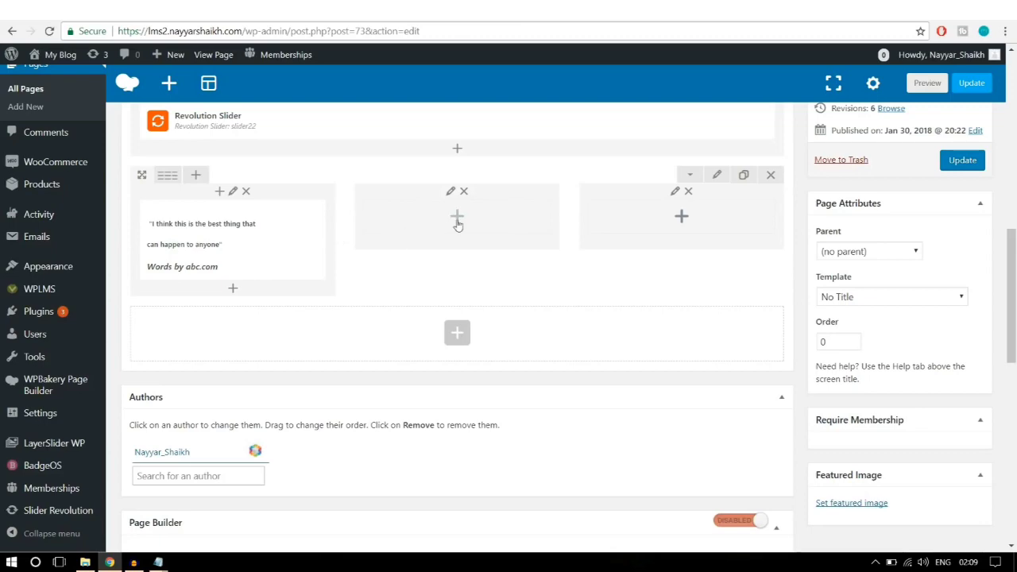
{"action": "left_click", "coordinate": [457, 218]}
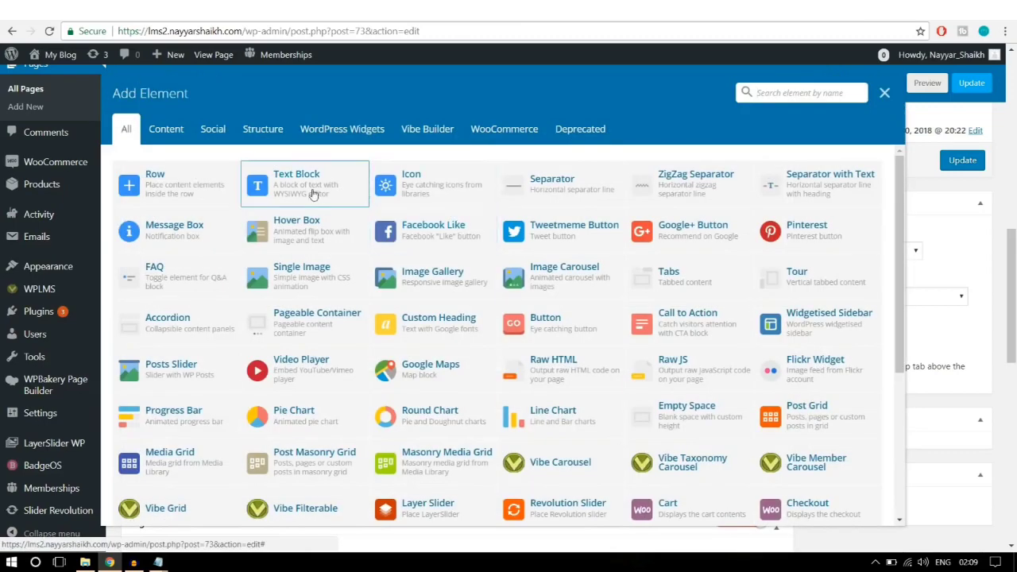
{"action": "left_click", "coordinate": [306, 194]}
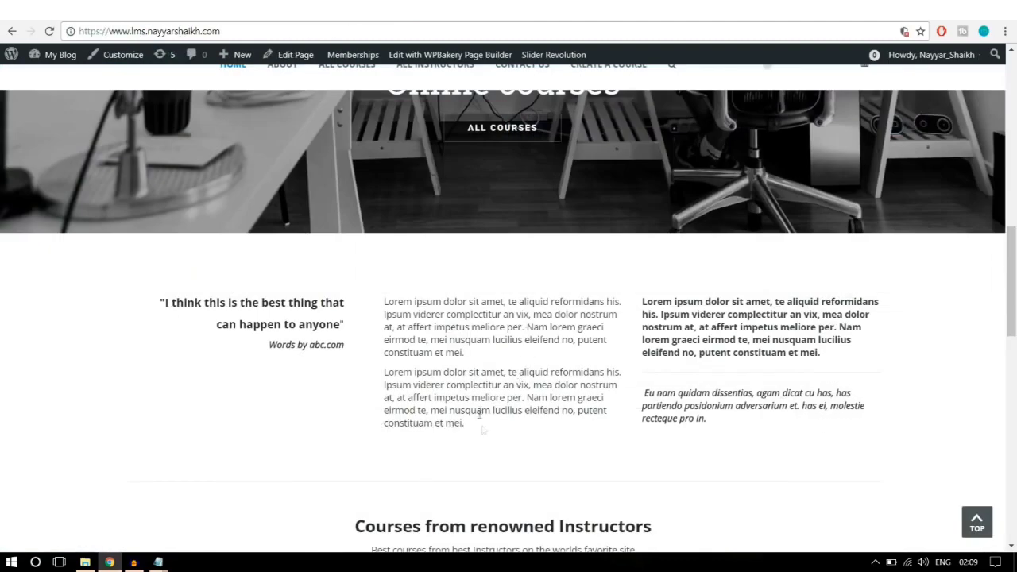
{"action": "left_click_drag", "start_coordinate": [481, 429], "coordinate": [382, 300]}
{"action": "right_click", "coordinate": [412, 306]}
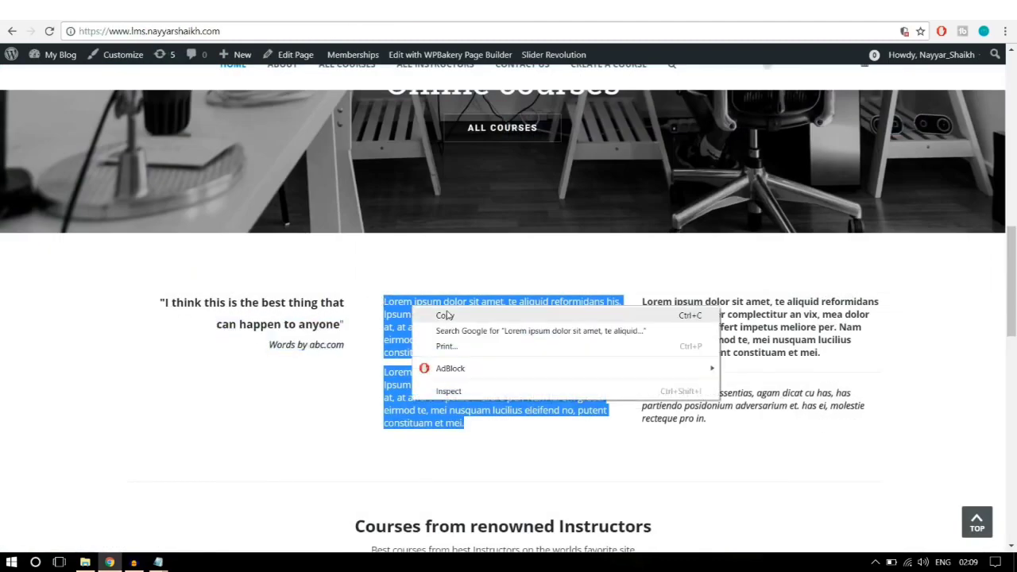
{"action": "left_click", "coordinate": [445, 315]}
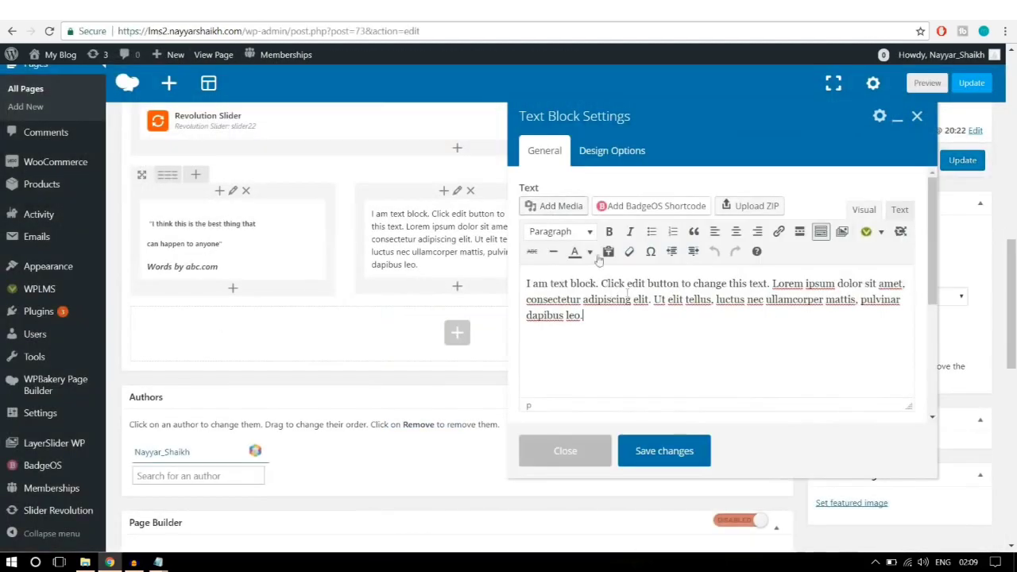
{"action": "key", "text": "ctrl+a"}
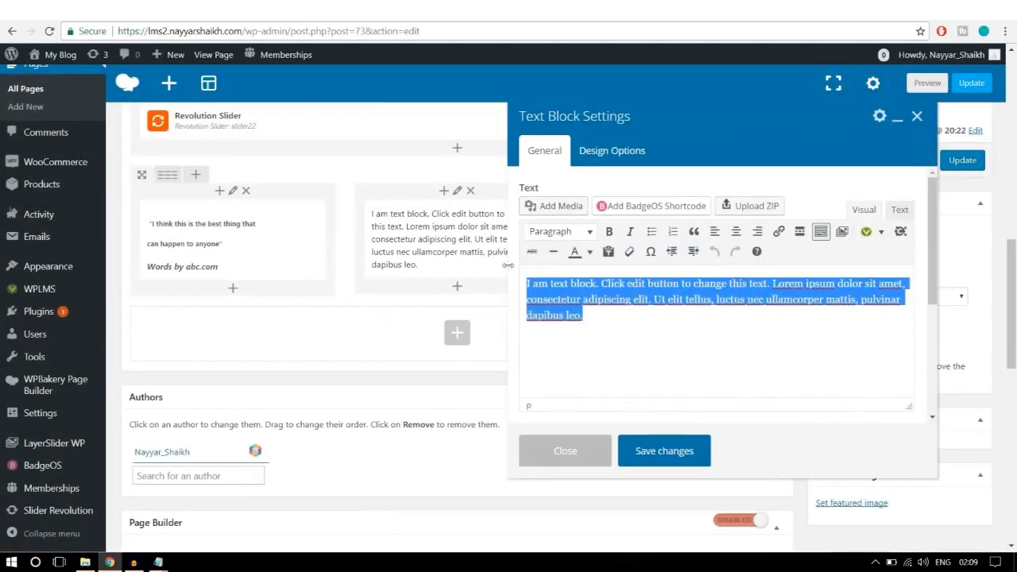
{"action": "key", "text": "ctrl+v"}
{"action": "left_click", "coordinate": [691, 452]}
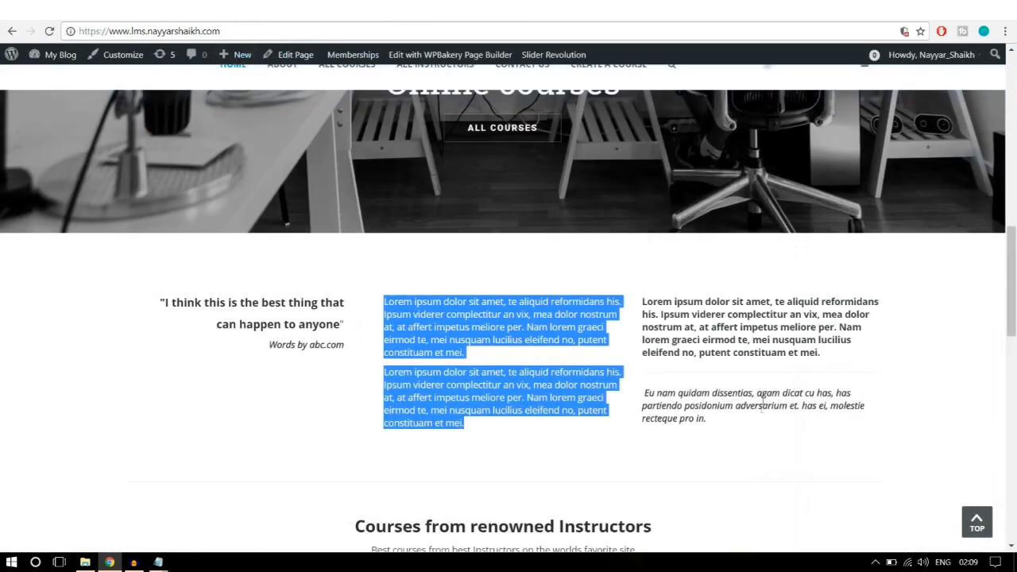
Step: Give the third column a Text Block with the bold Lorem paragraph and italic 'Eu nam quidam' line
{"action": "left_click_drag", "start_coordinate": [731, 422], "coordinate": [645, 296]}
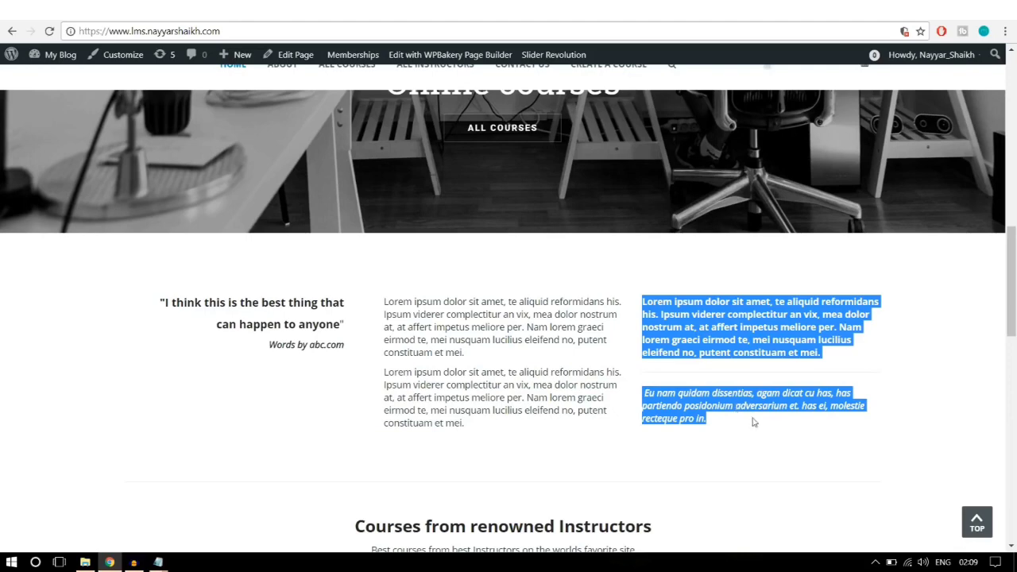
{"action": "left_click", "coordinate": [727, 379]}
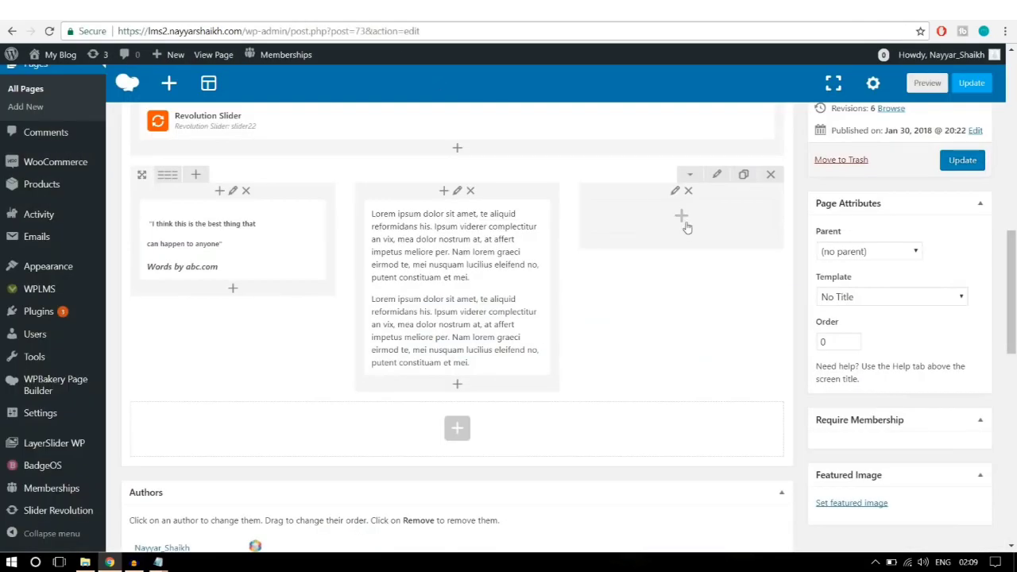
{"action": "left_click", "coordinate": [684, 225]}
{"action": "left_click", "coordinate": [314, 187]}
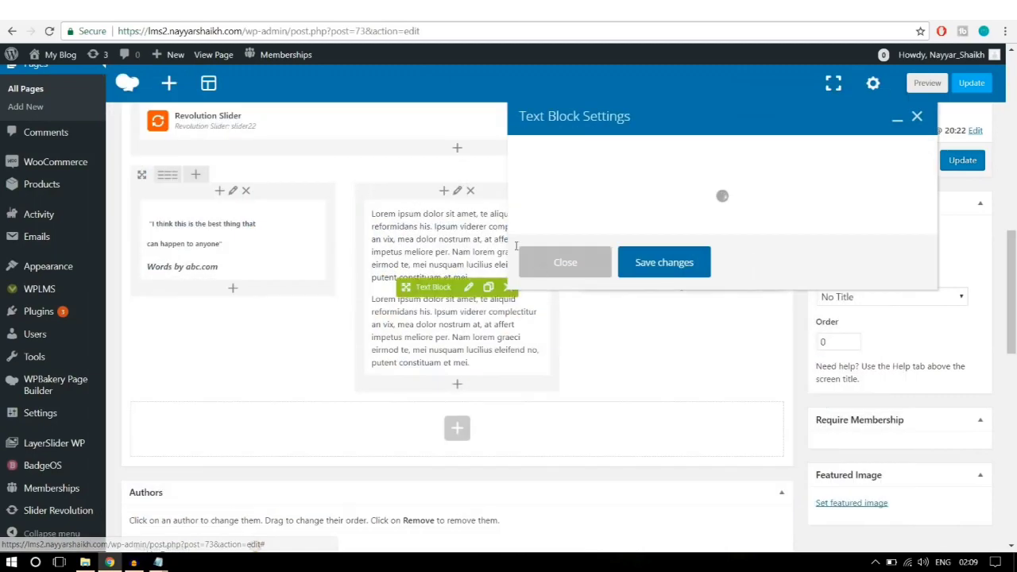
{"action": "left_click_drag", "start_coordinate": [583, 315], "coordinate": [499, 261]}
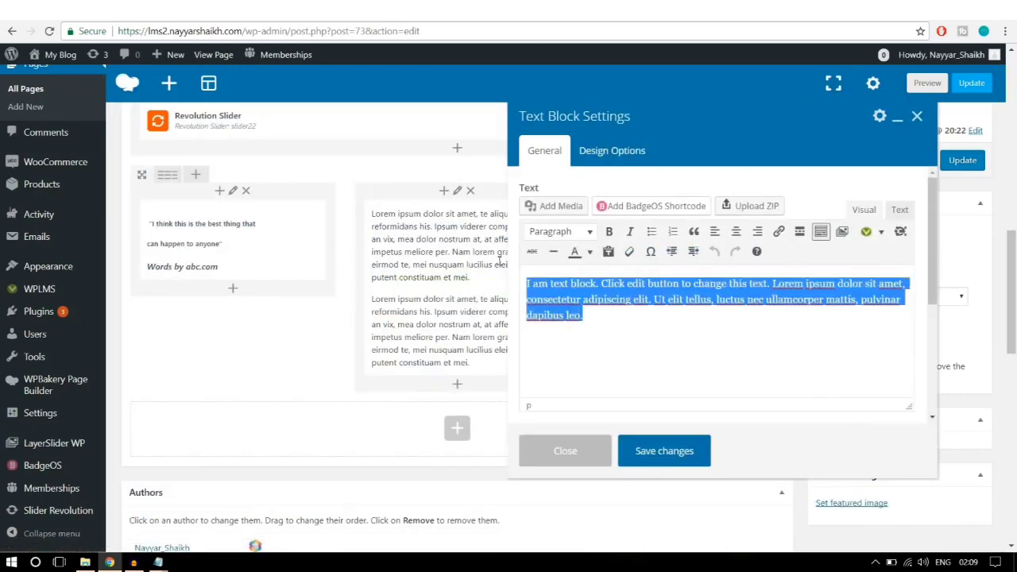
{"action": "key", "text": "ctrl+v"}
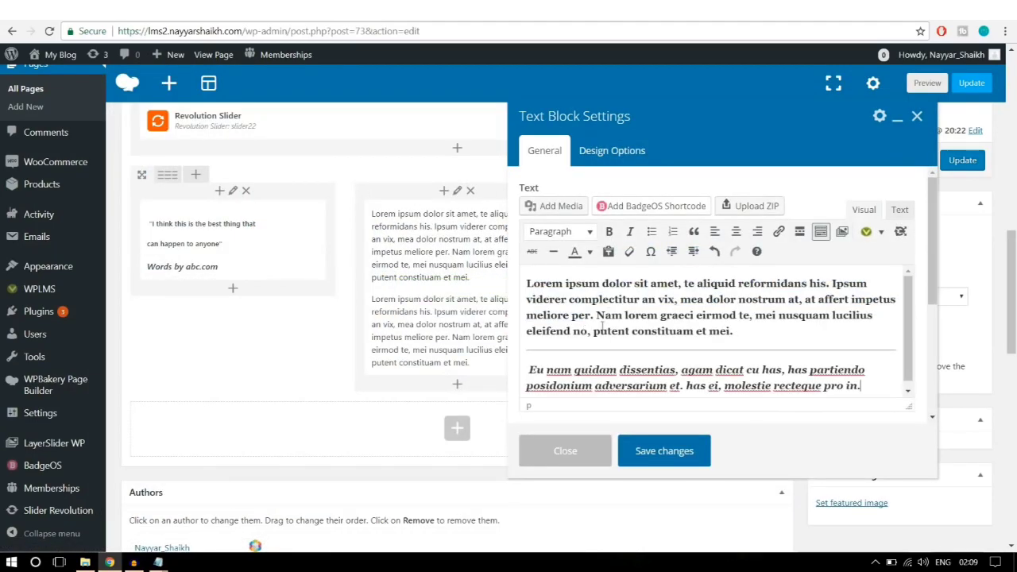
{"action": "left_click", "coordinate": [664, 451]}
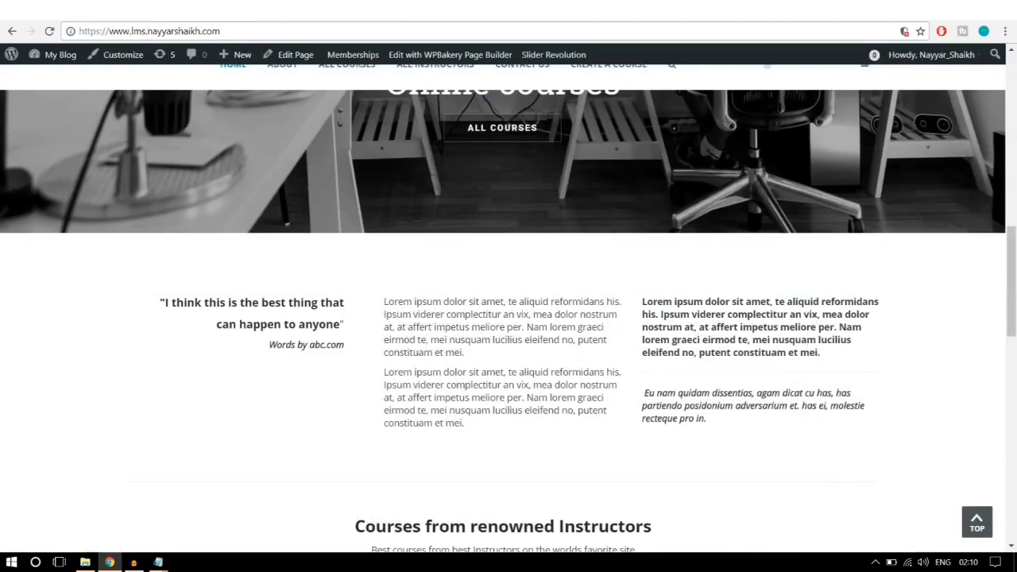
{"action": "scroll", "coordinate": [558, 352], "scroll_direction": "down", "scroll_amount": 2}
{"action": "scroll", "coordinate": [555, 347], "scroll_direction": "up", "scroll_amount": 2}
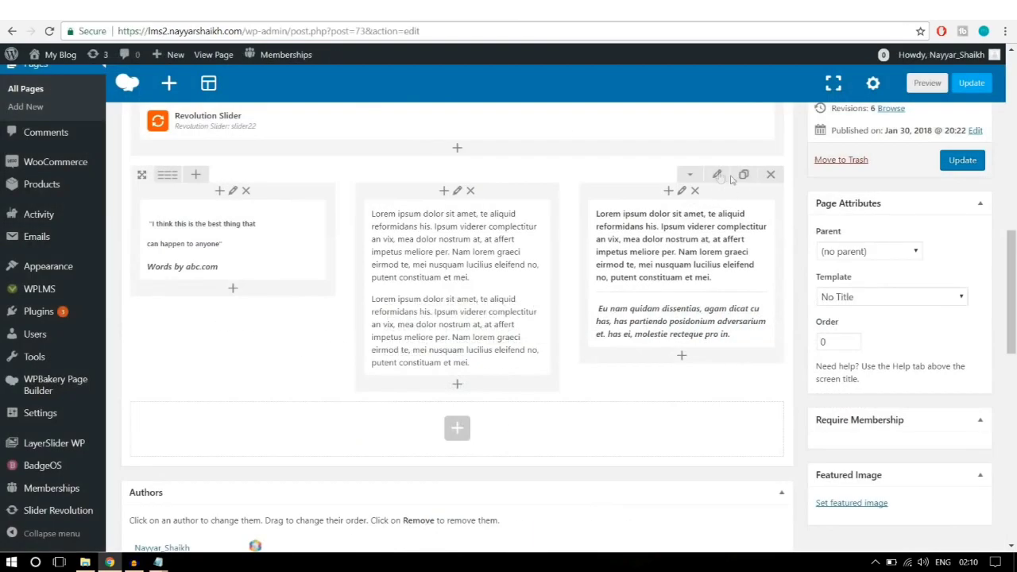
{"action": "left_click", "coordinate": [717, 176]}
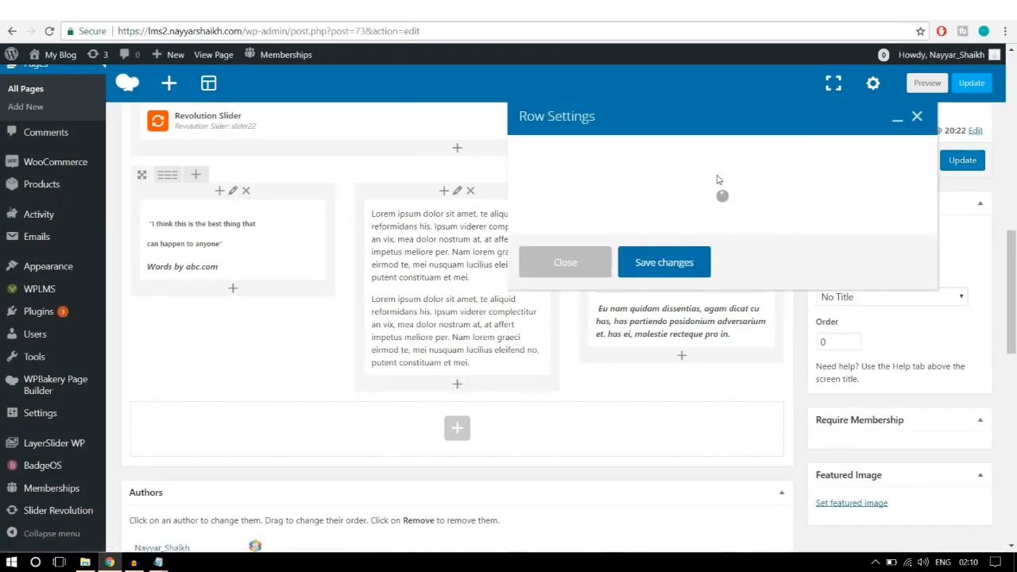
Step: Give the three-column row 50 top and bottom padding and update the page
{"action": "left_click", "coordinate": [635, 153]}
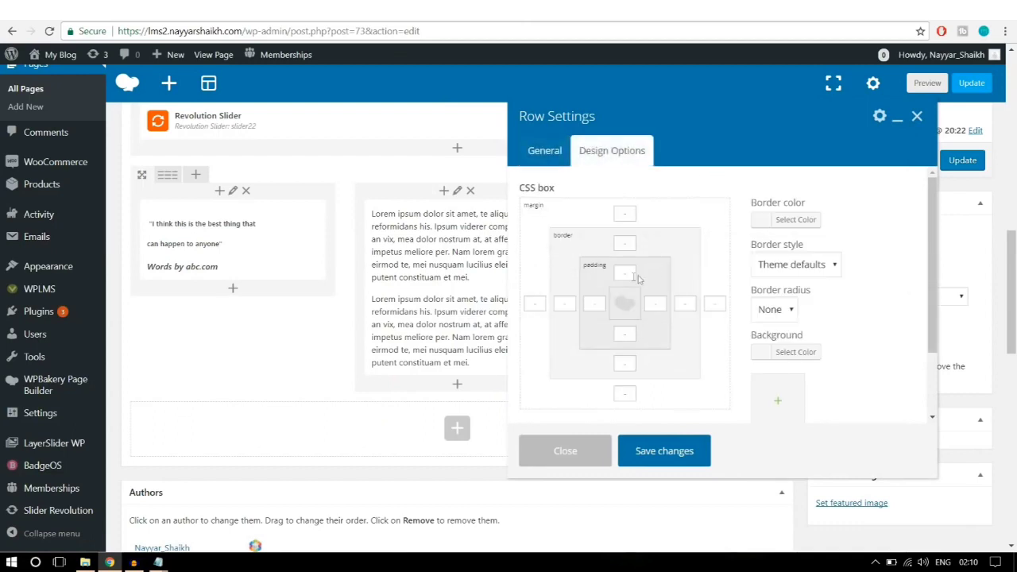
{"action": "left_click", "coordinate": [627, 273]}
{"action": "type", "text": "50"}
{"action": "double_click", "coordinate": [634, 334]}
{"action": "left_click", "coordinate": [682, 449]}
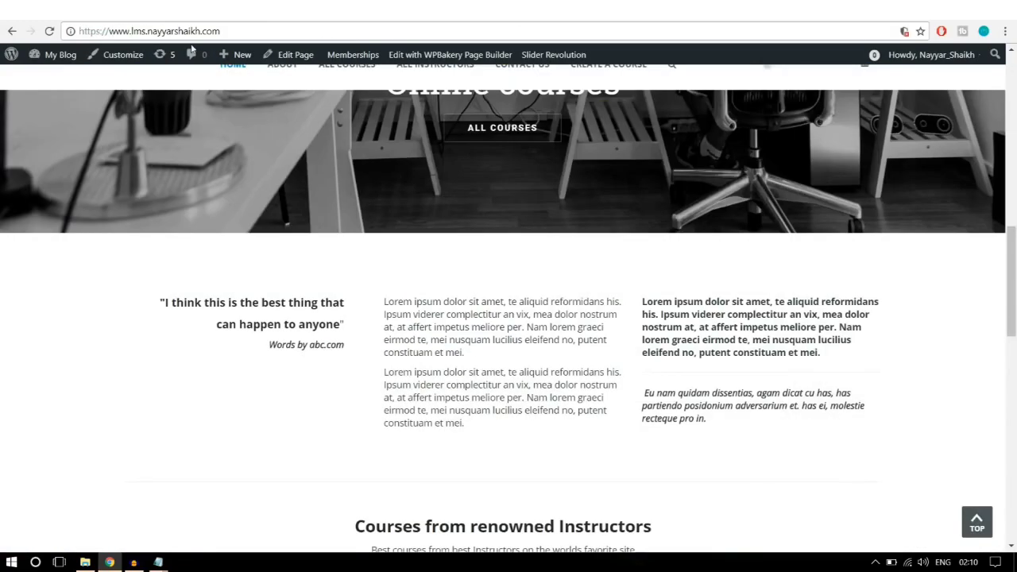
{"action": "scroll", "coordinate": [423, 320], "scroll_direction": "down", "scroll_amount": 4}
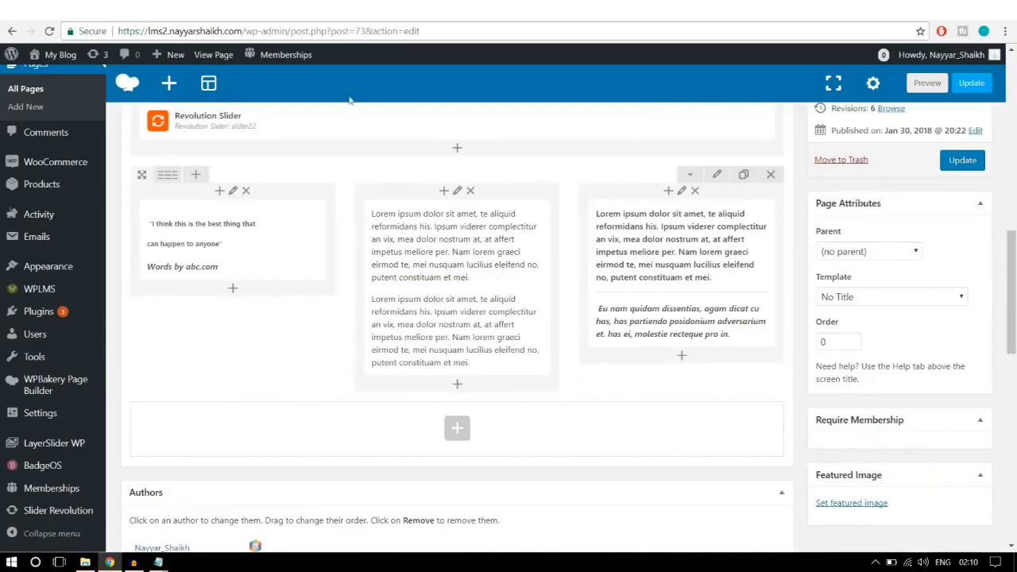
{"action": "left_click", "coordinate": [962, 160]}
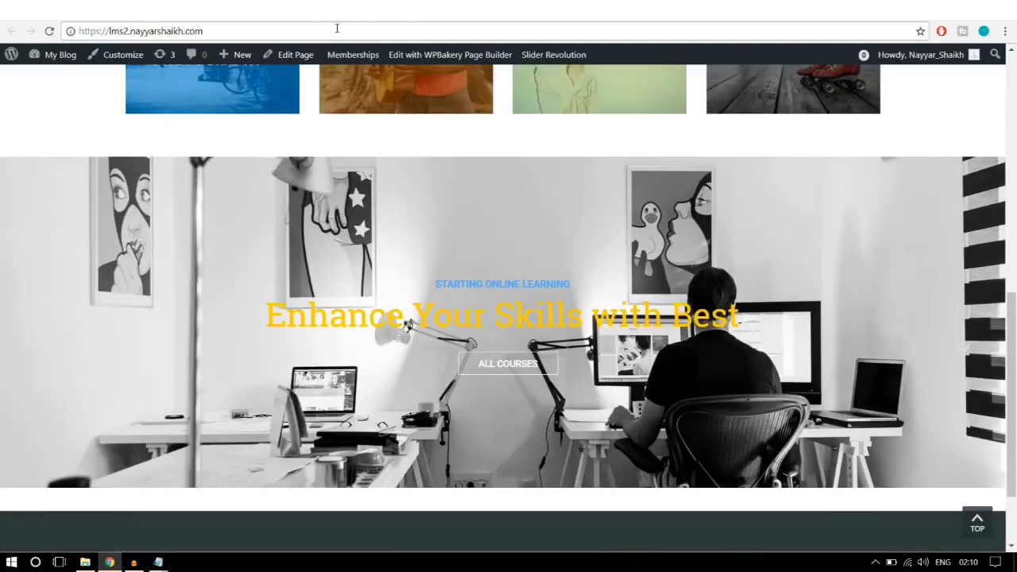
{"action": "left_click", "coordinate": [337, 28]}
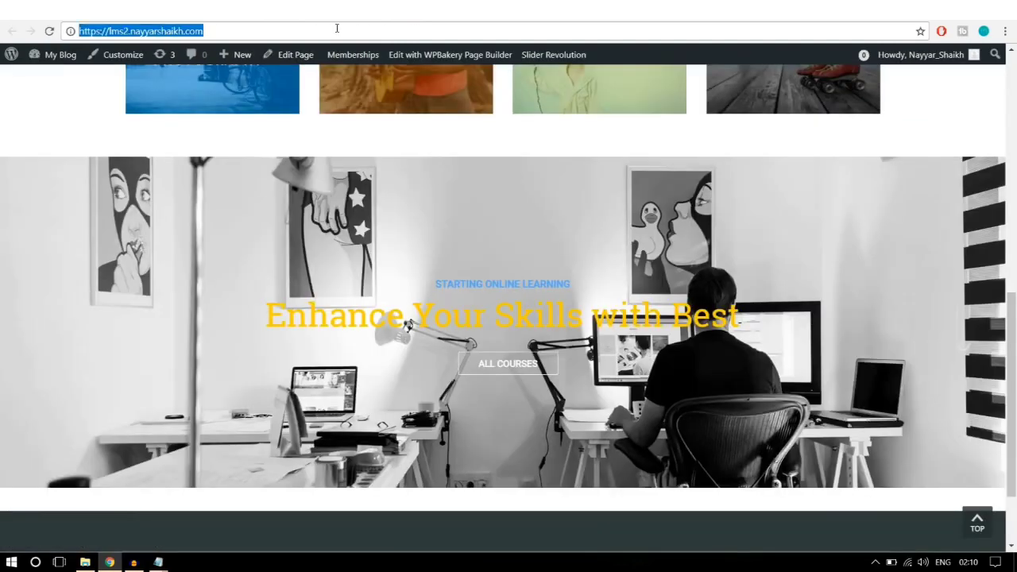
Step: Reload the live homepage and copy the 'Courses from renowned Instructors' heading and subtitle
{"action": "left_click", "coordinate": [50, 32]}
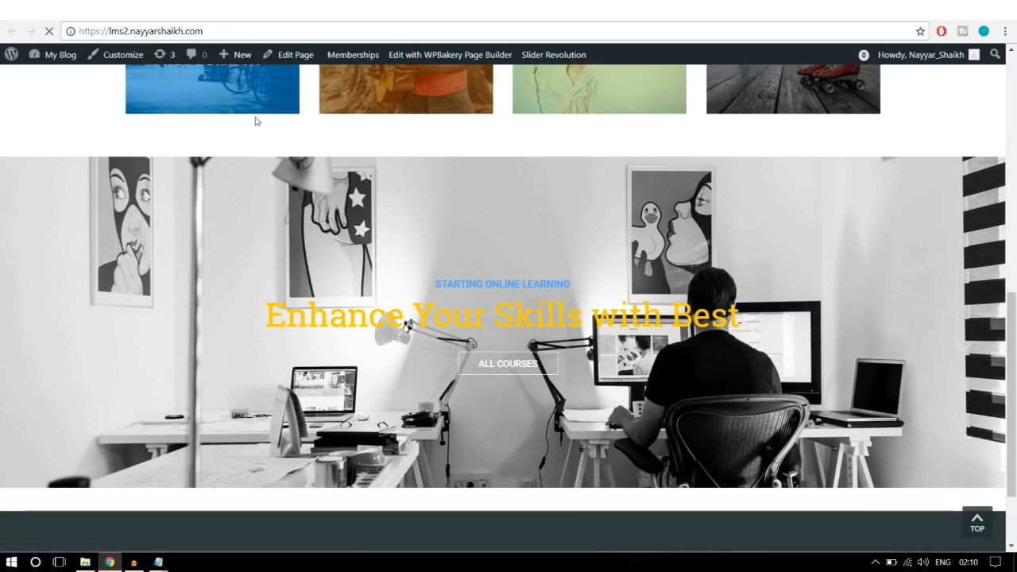
{"action": "scroll", "coordinate": [861, 359], "scroll_direction": "down", "scroll_amount": 3}
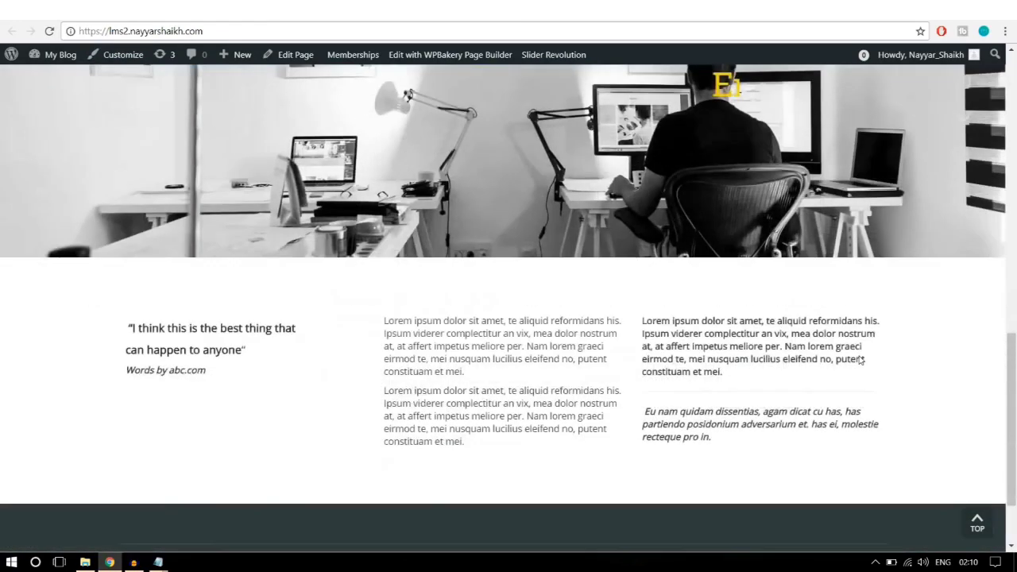
{"action": "scroll", "coordinate": [860, 360], "scroll_direction": "down", "scroll_amount": 2}
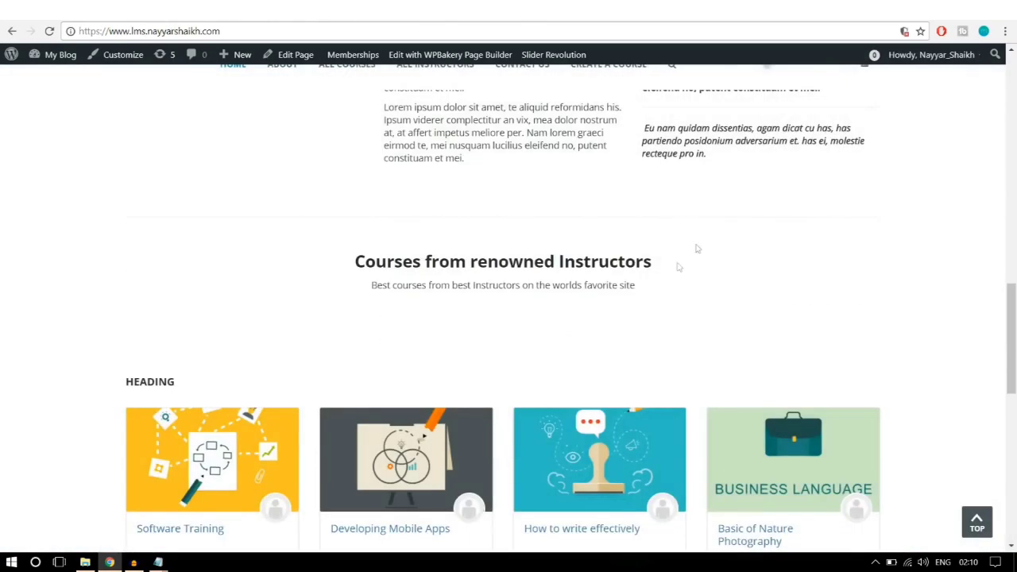
{"action": "left_click_drag", "start_coordinate": [358, 257], "coordinate": [678, 284]}
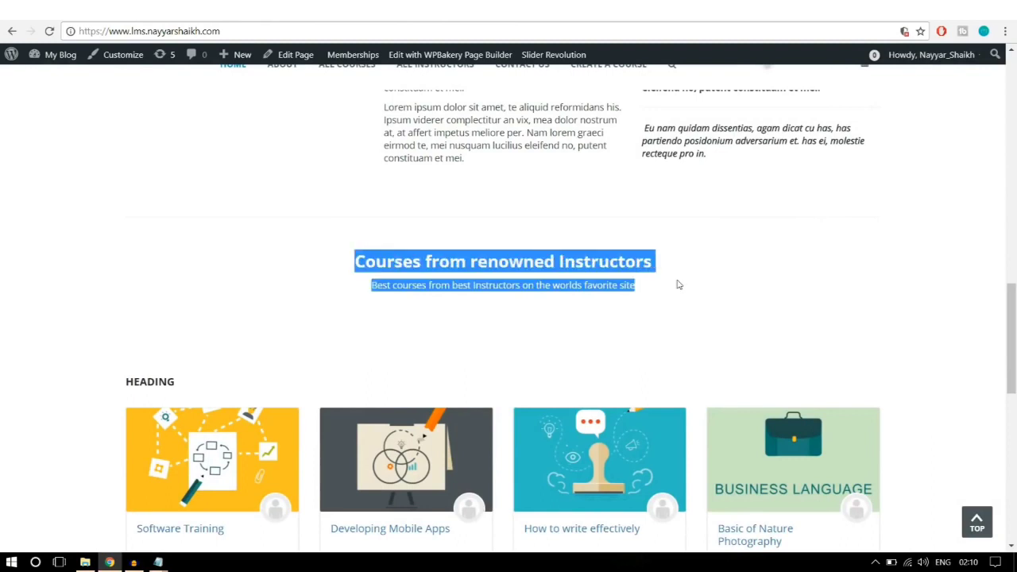
{"action": "left_click", "coordinate": [678, 285]}
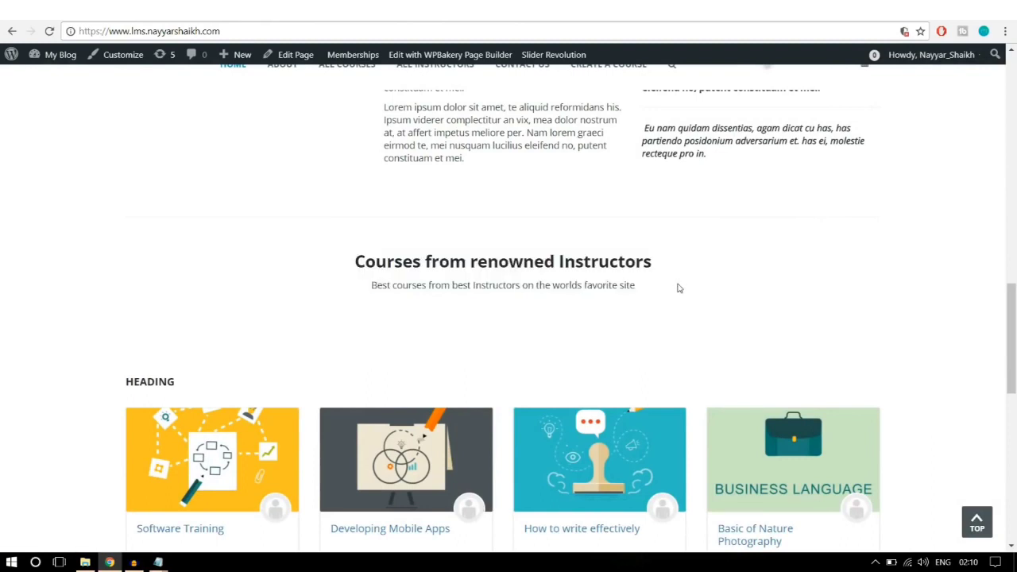
{"action": "left_click_drag", "start_coordinate": [668, 292], "coordinate": [356, 271]}
{"action": "key", "text": "ctrl+c"}
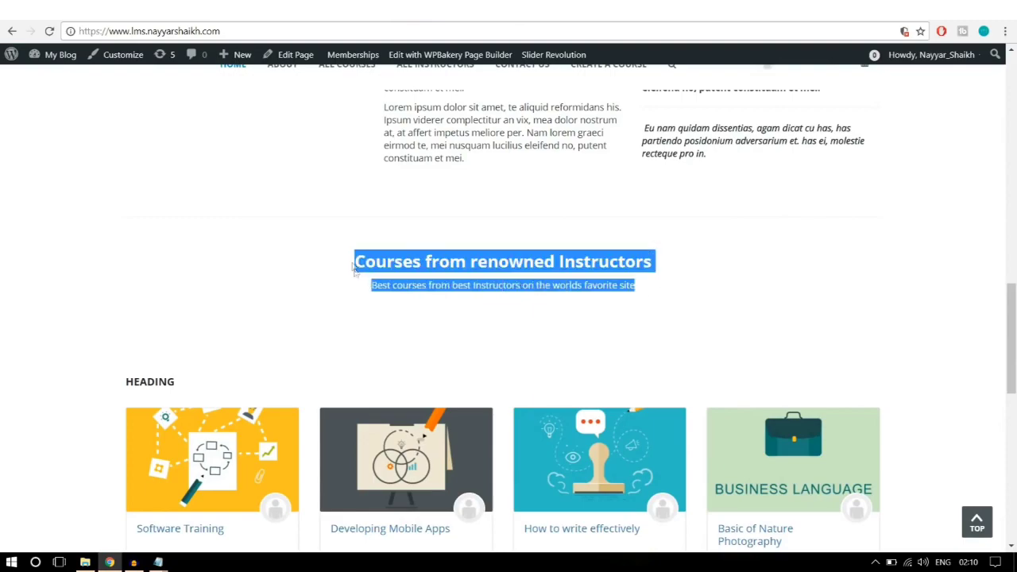
{"action": "scroll", "coordinate": [564, 294], "scroll_direction": "up", "scroll_amount": 13}
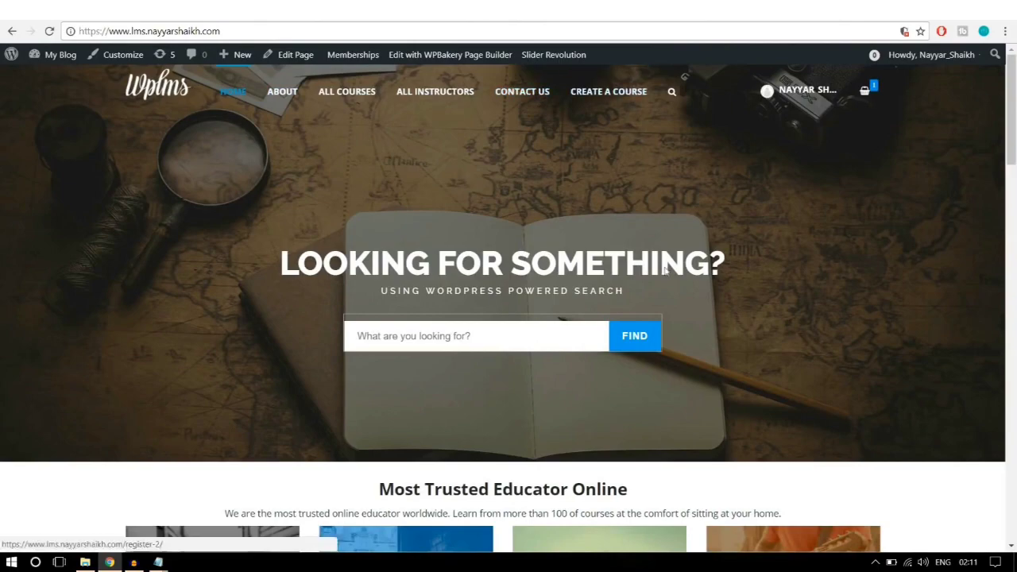
{"action": "scroll", "coordinate": [665, 272], "scroll_direction": "down", "scroll_amount": 10}
{"action": "scroll", "coordinate": [665, 272], "scroll_direction": "down", "scroll_amount": 4}
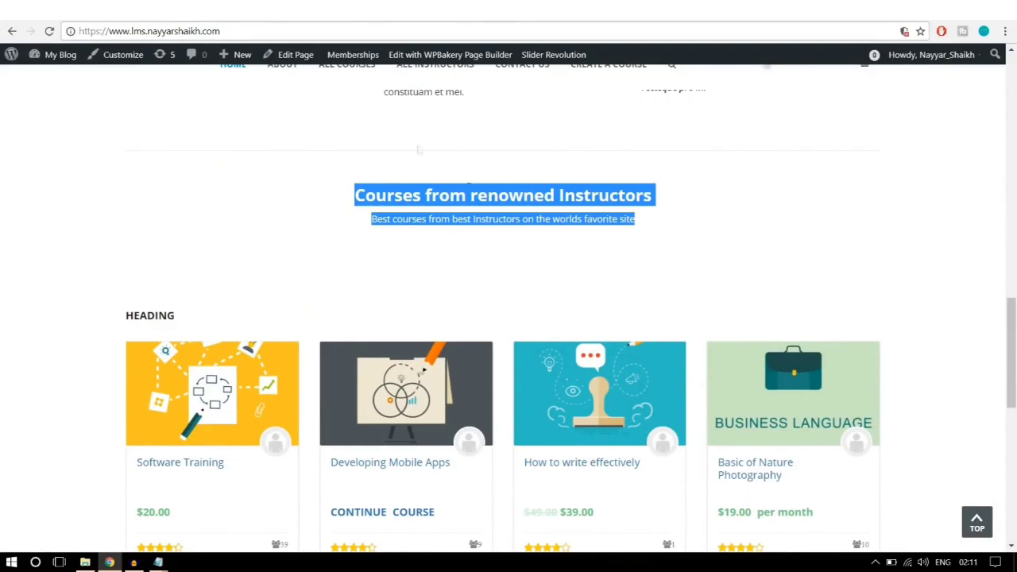
{"action": "left_click", "coordinate": [259, 11]}
Step: Add a centred Text Block containing the pasted 'Courses from renowned Instructors' heading and subtitle
{"action": "scroll", "coordinate": [612, 311], "scroll_direction": "down", "scroll_amount": 10}
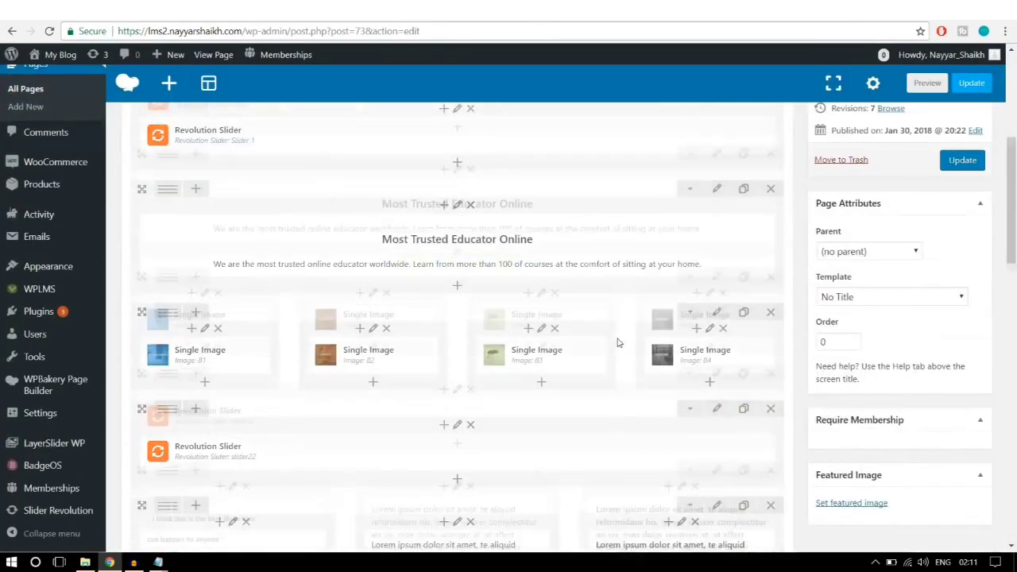
{"action": "scroll", "coordinate": [619, 342], "scroll_direction": "up", "scroll_amount": 2}
{"action": "scroll", "coordinate": [619, 342], "scroll_direction": "up", "scroll_amount": 8}
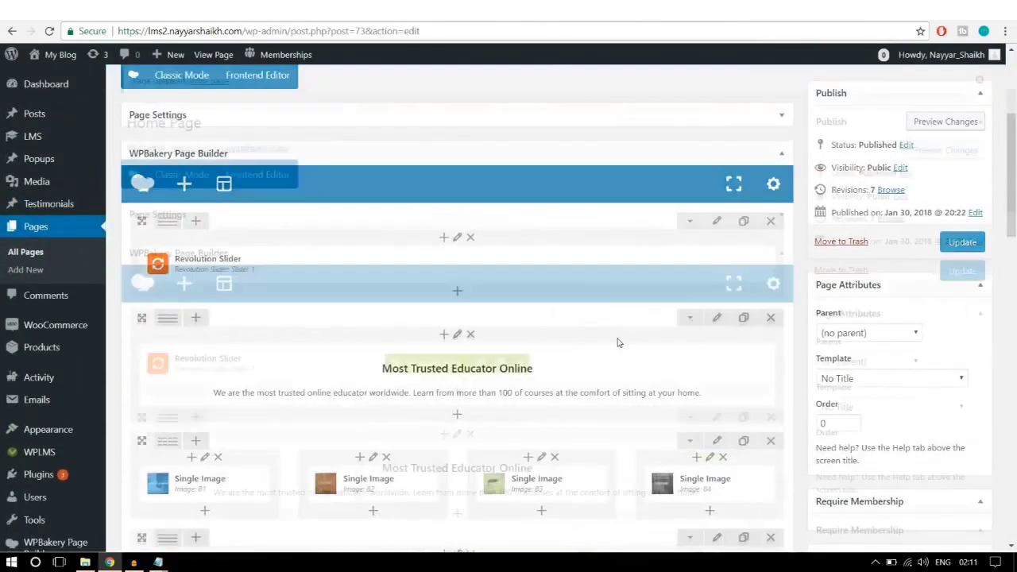
{"action": "scroll", "coordinate": [617, 341], "scroll_direction": "down", "scroll_amount": 1}
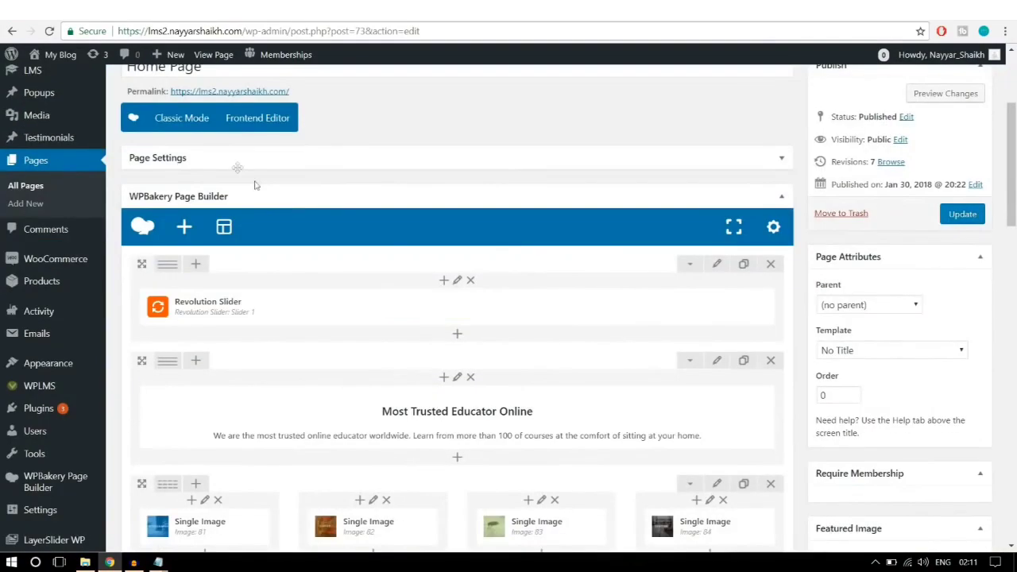
{"action": "mouse_move", "coordinate": [556, 305]}
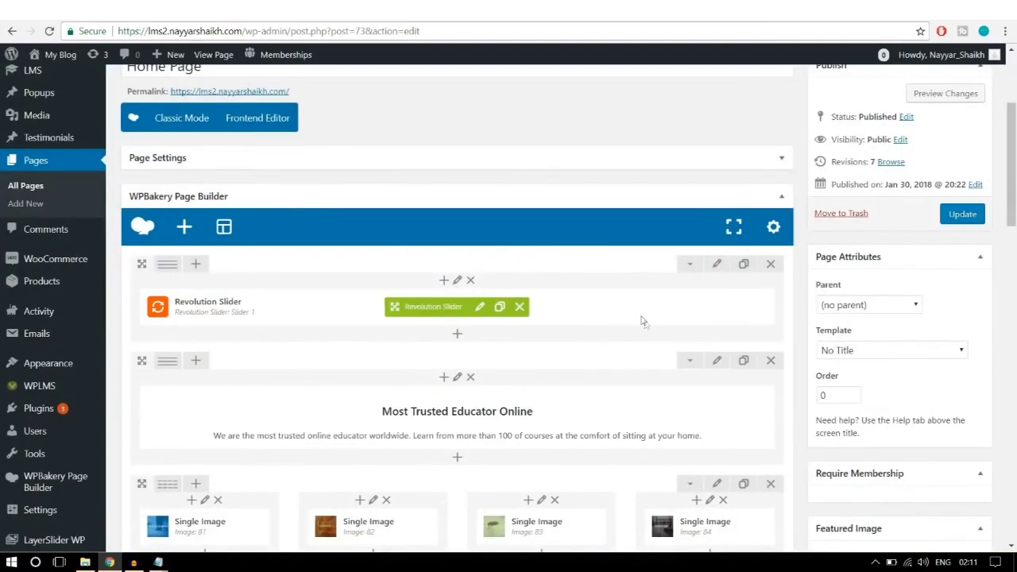
{"action": "scroll", "coordinate": [641, 320], "scroll_direction": "down", "scroll_amount": 7}
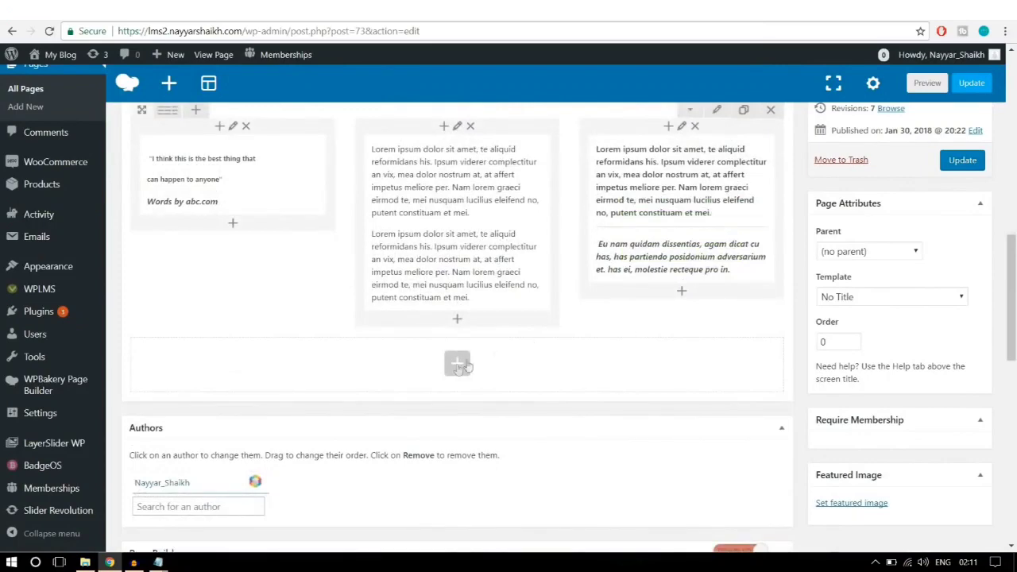
{"action": "left_click", "coordinate": [456, 367]}
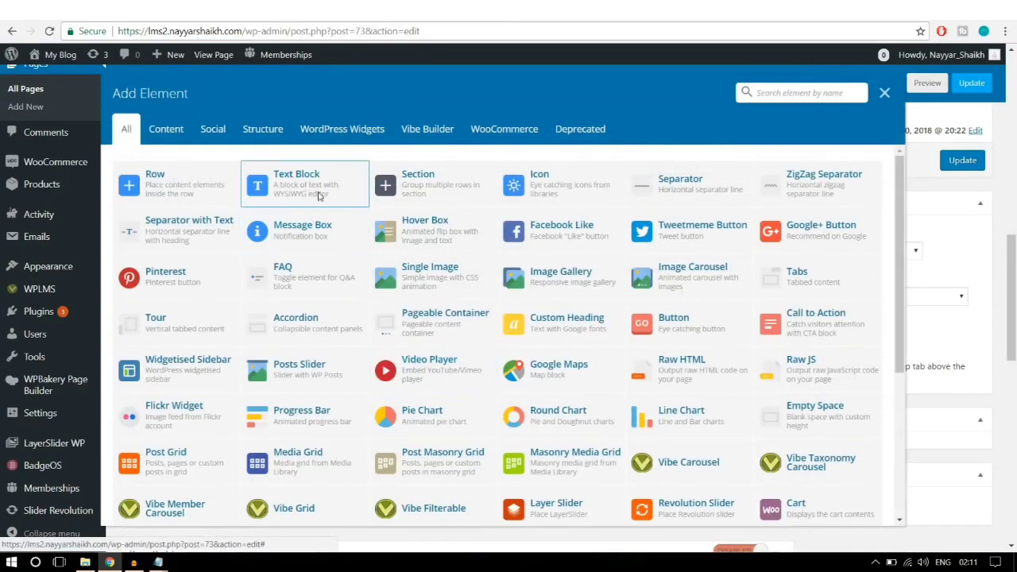
{"action": "left_click", "coordinate": [338, 191]}
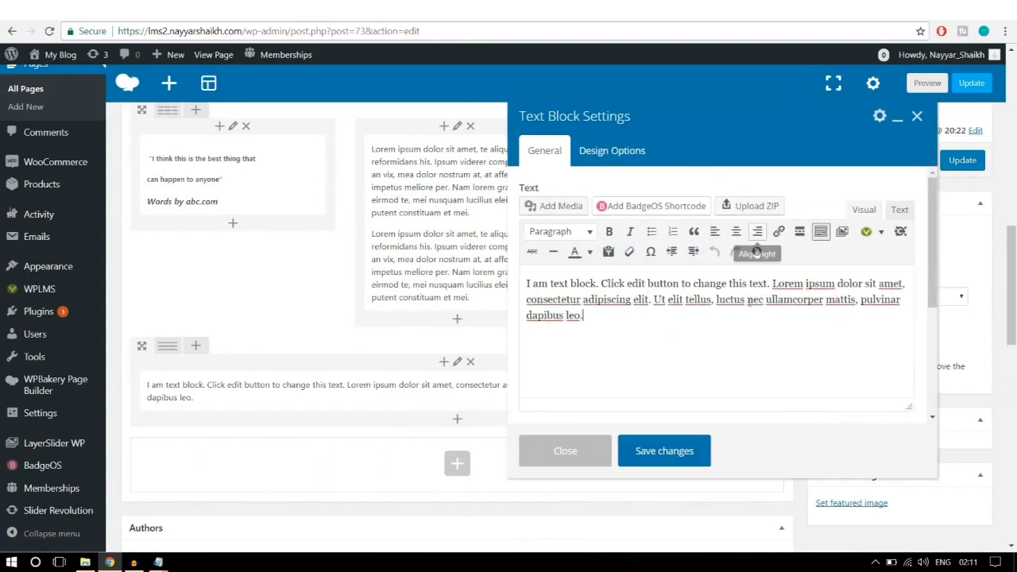
{"action": "left_click_drag", "start_coordinate": [680, 313], "coordinate": [497, 274]}
{"action": "key", "text": "ctrl+v"}
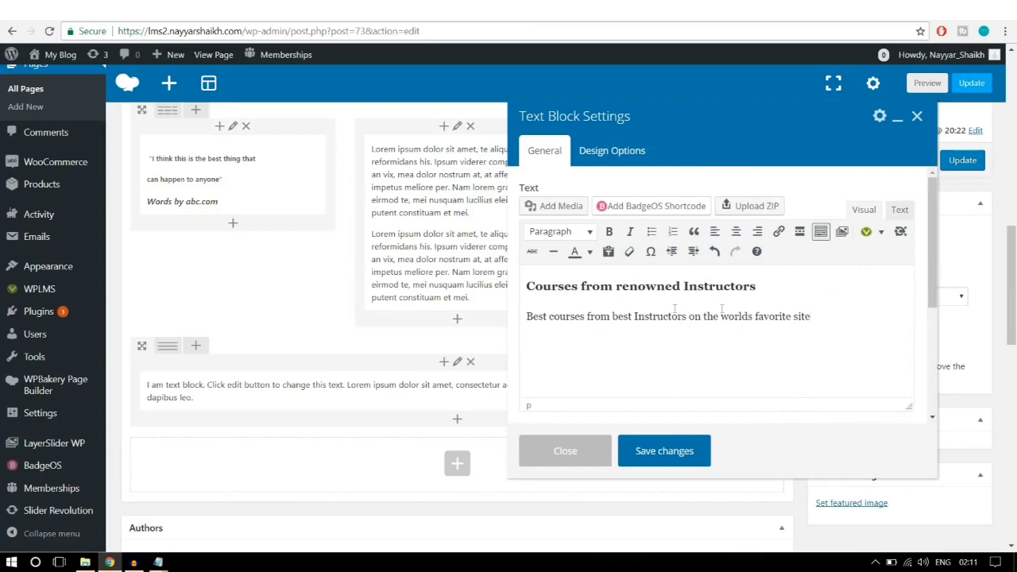
{"action": "left_click_drag", "start_coordinate": [809, 321], "coordinate": [506, 273]}
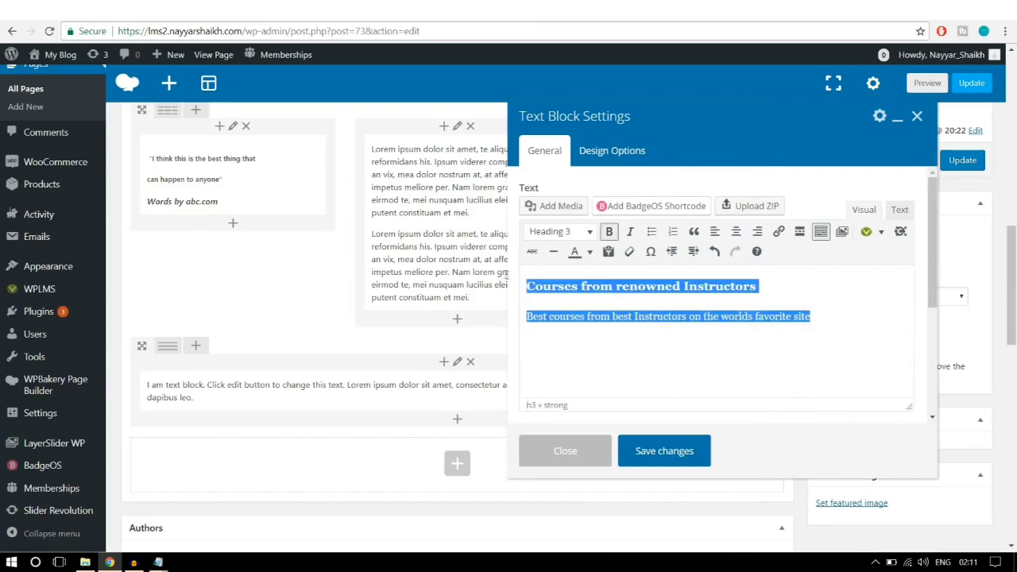
{"action": "left_click", "coordinate": [736, 232]}
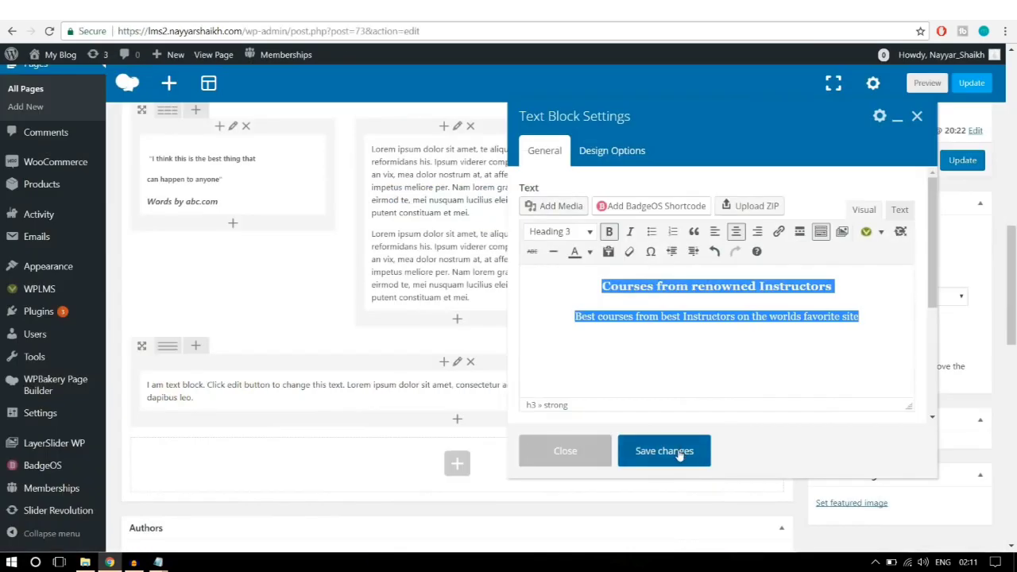
{"action": "left_click", "coordinate": [664, 450]}
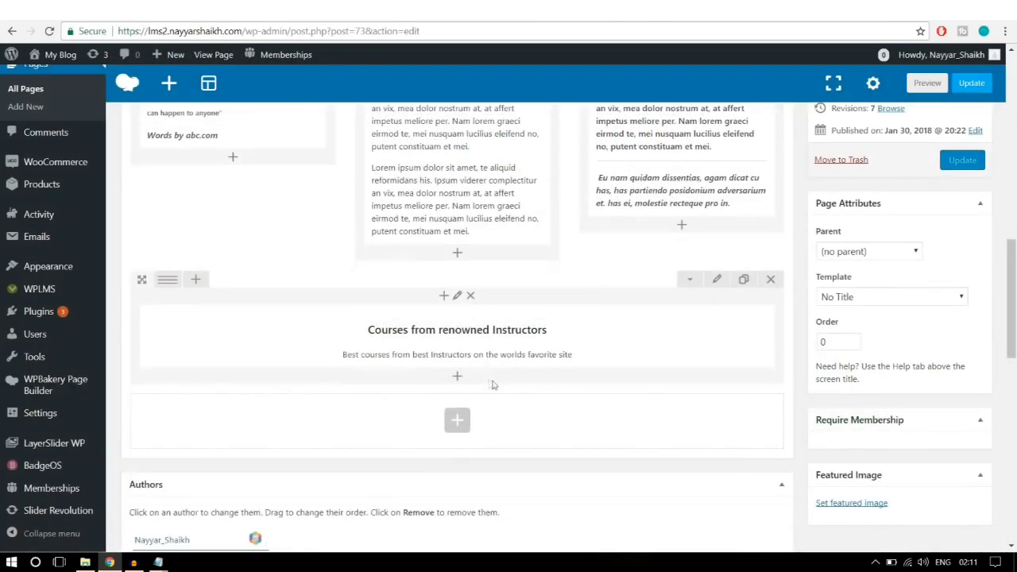
Step: Pad the heading's text block 20 at top and bottom
{"action": "left_click", "coordinate": [468, 336]}
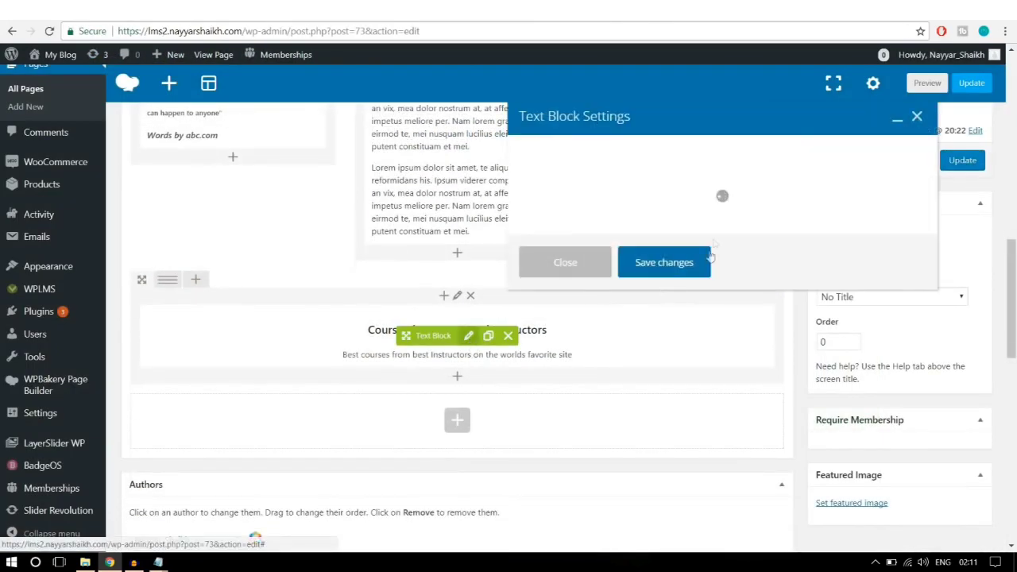
{"action": "left_click", "coordinate": [612, 151]}
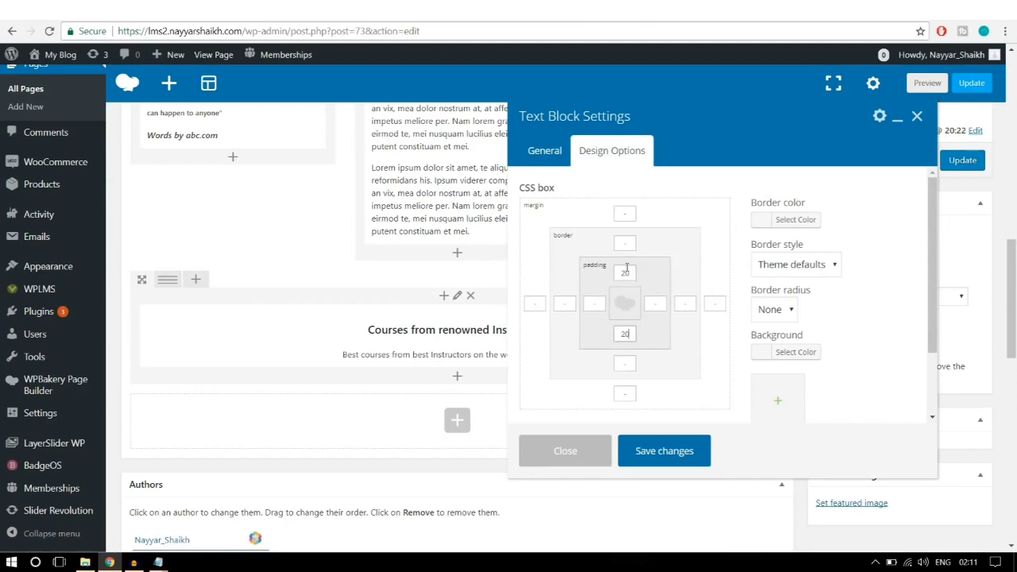
{"action": "left_click_drag", "start_coordinate": [635, 335], "coordinate": [612, 334]}
{"action": "left_click", "coordinate": [670, 452]}
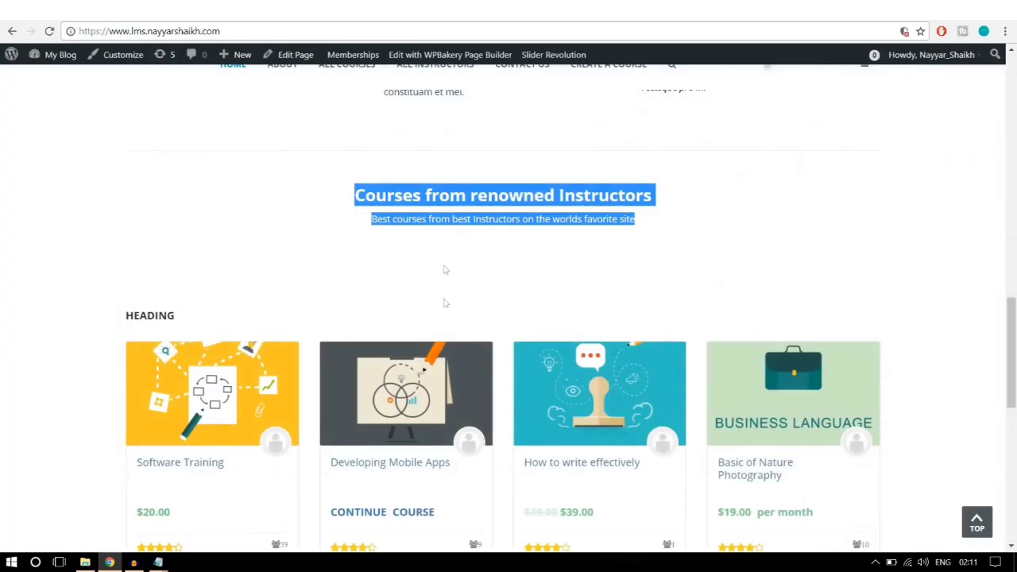
{"action": "scroll", "coordinate": [413, 334], "scroll_direction": "down", "scroll_amount": 2}
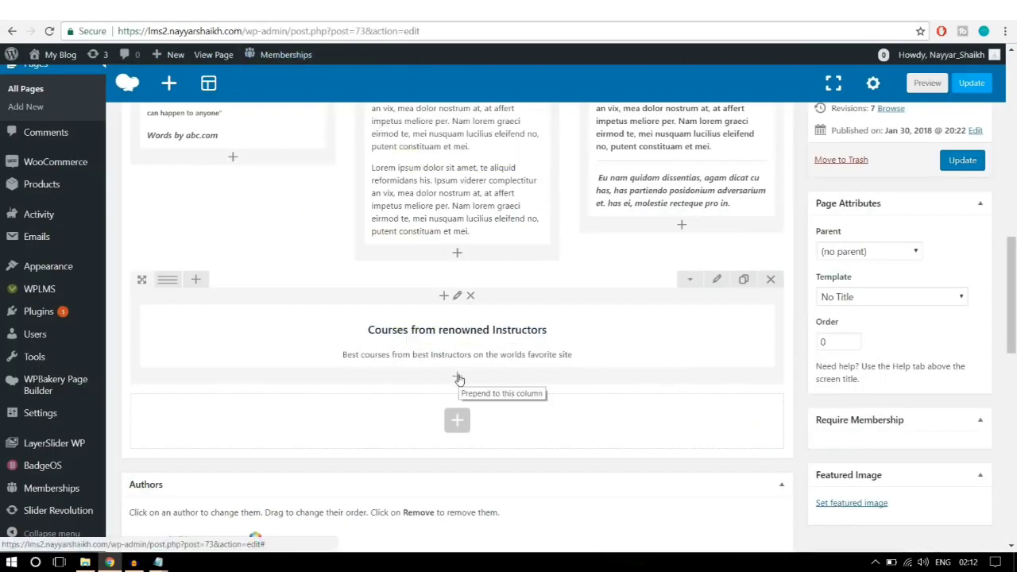
Step: Insert a Vibe Grid element into the column by searching 'vibe'
{"action": "left_click", "coordinate": [459, 379]}
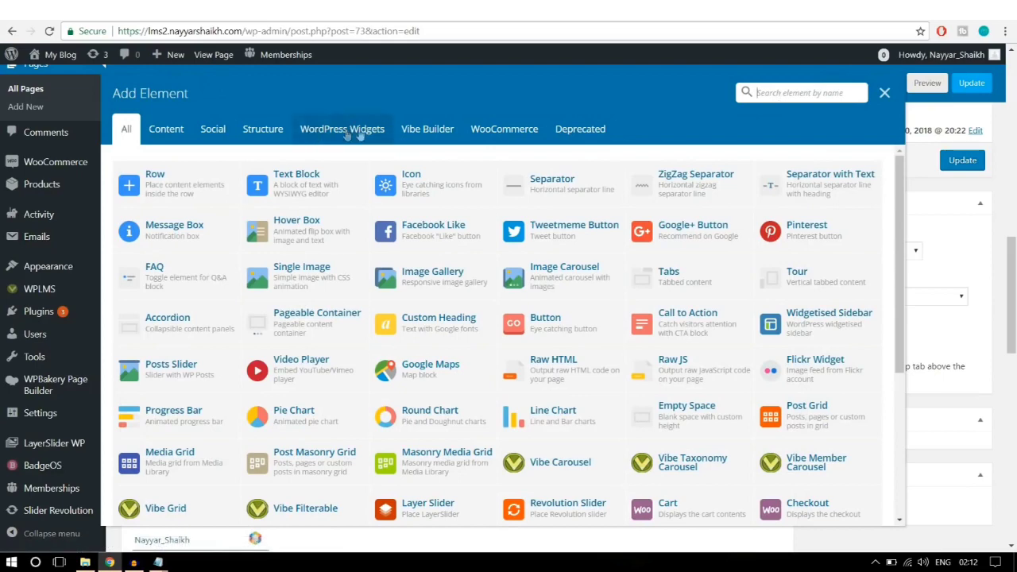
{"action": "left_click", "coordinate": [423, 136]}
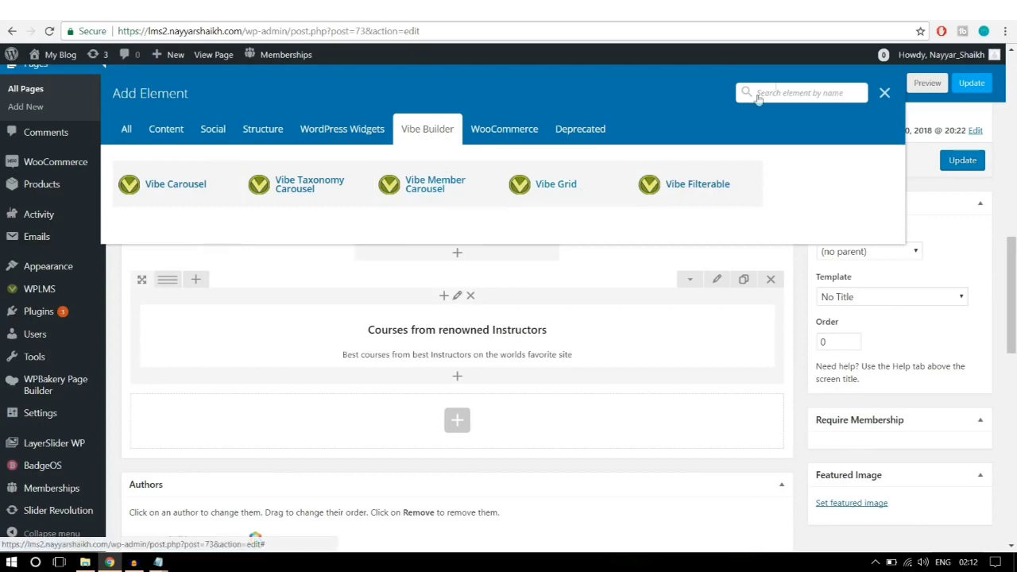
{"action": "left_click", "coordinate": [126, 130]}
{"action": "left_click", "coordinate": [763, 93]}
{"action": "type", "text": "vibe"}
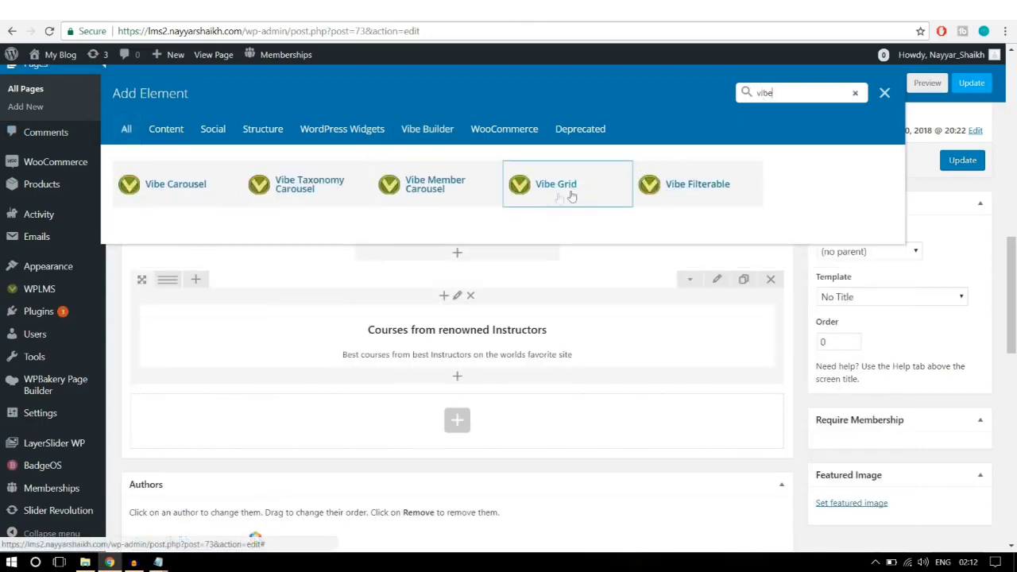
{"action": "left_click", "coordinate": [583, 195]}
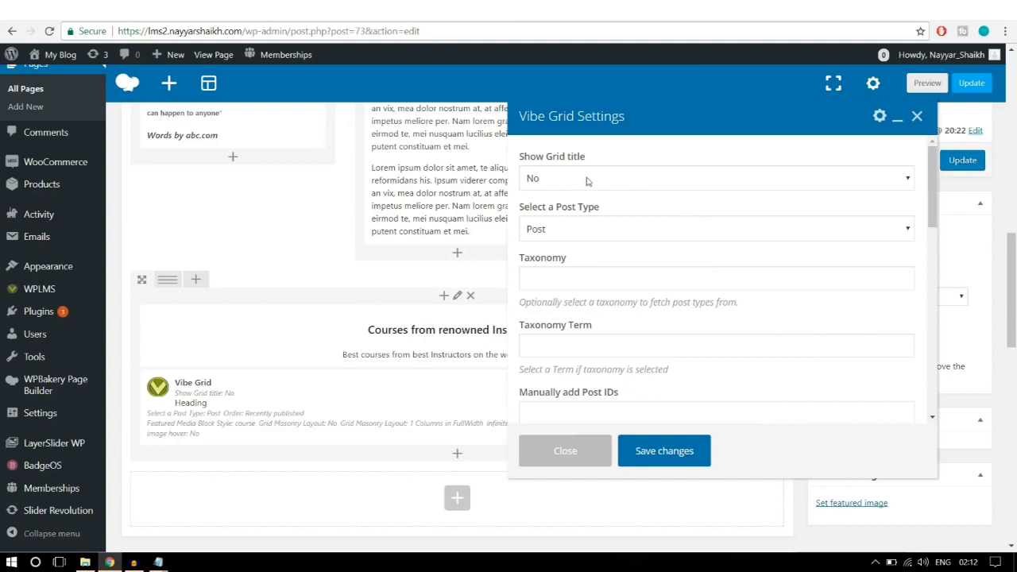
Step: Set the Vibe Grid to list Courses ordered by Recently published, with no title
{"action": "left_click", "coordinate": [591, 181]}
{"action": "left_click", "coordinate": [590, 181]}
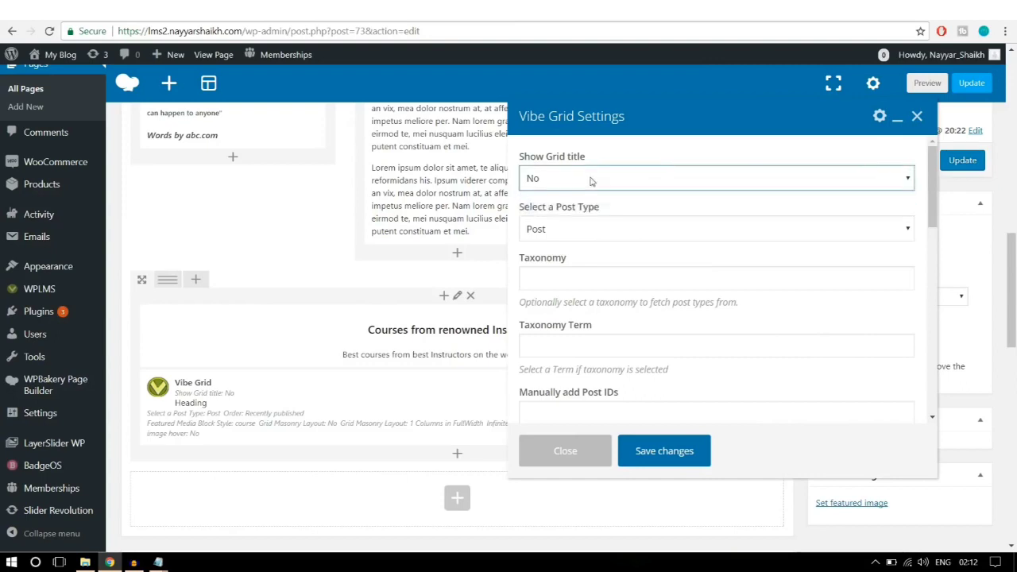
{"action": "left_click", "coordinate": [621, 229]}
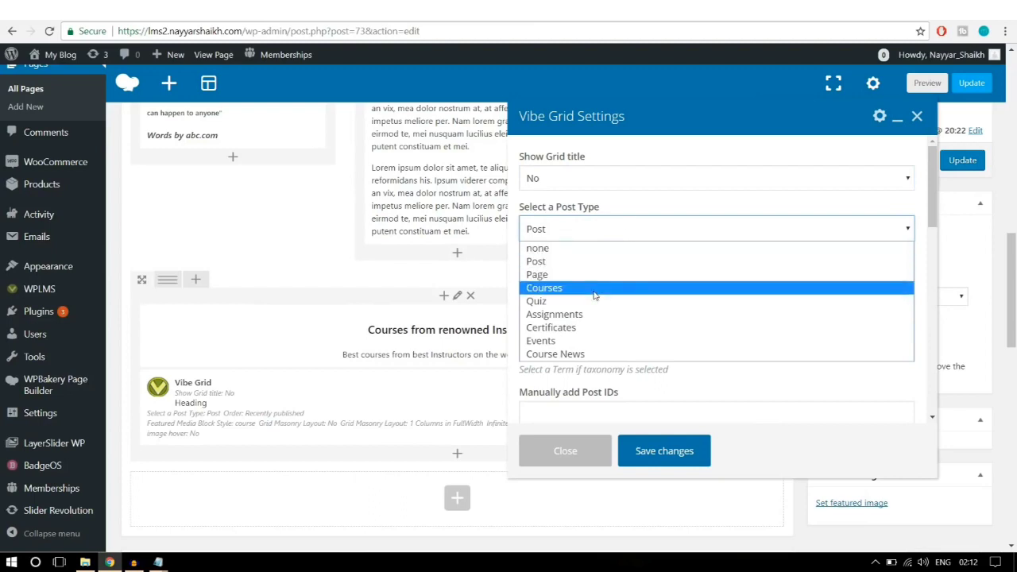
{"action": "left_click", "coordinate": [598, 288]}
{"action": "left_click", "coordinate": [602, 230]}
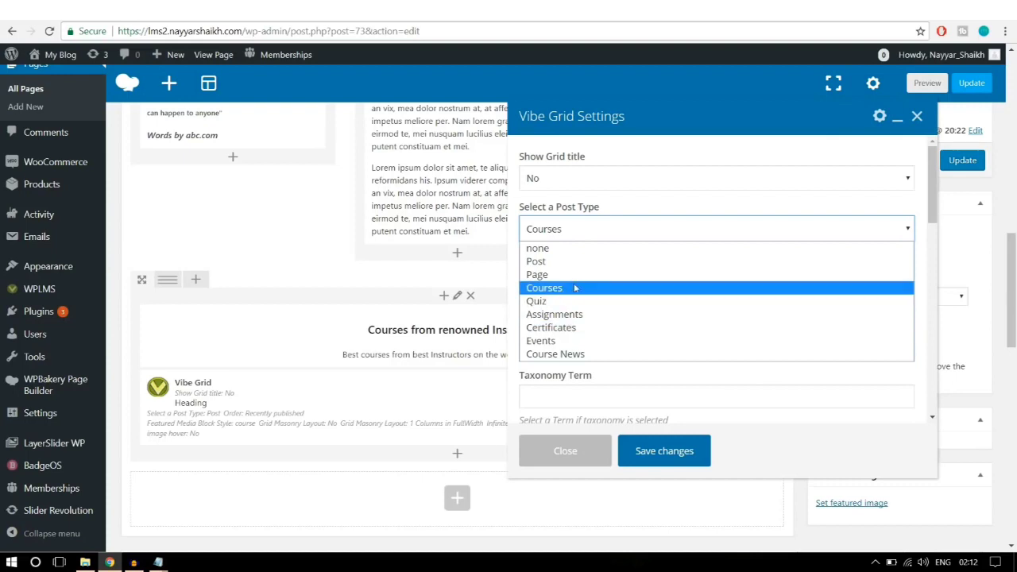
{"action": "left_click", "coordinate": [575, 288]}
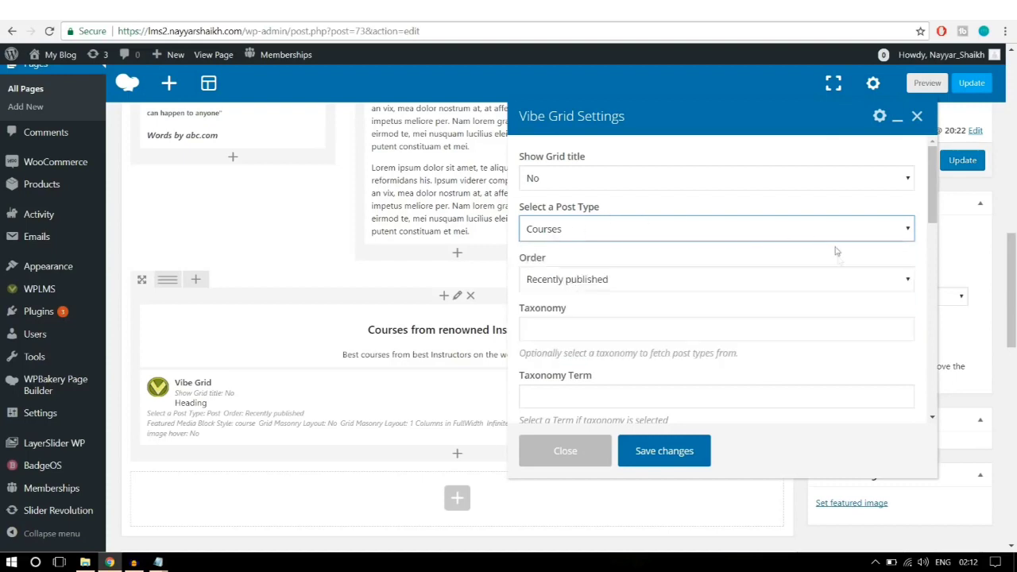
{"action": "scroll", "coordinate": [673, 233], "scroll_direction": "down", "scroll_amount": 1}
{"action": "left_click", "coordinate": [649, 216]}
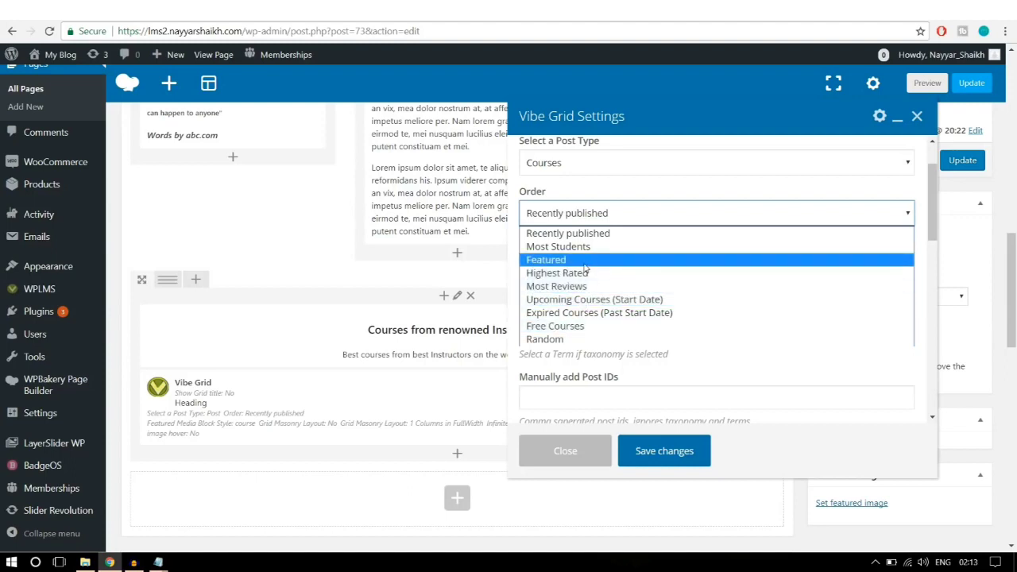
{"action": "left_click", "coordinate": [590, 237]}
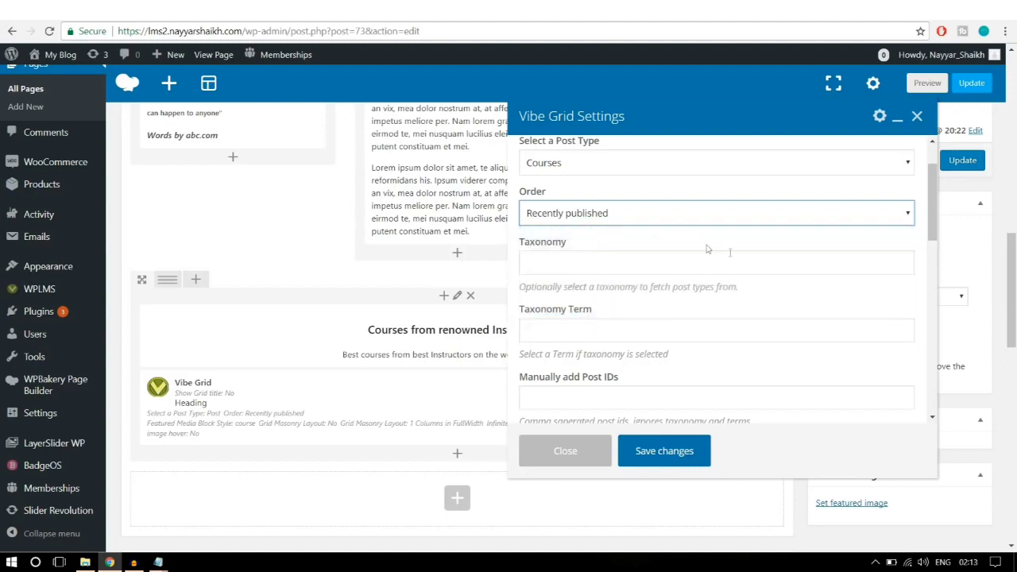
Step: Use the price-and-stars course card style in 4 full-width columns, then save and update the page
{"action": "scroll", "coordinate": [726, 287], "scroll_direction": "down", "scroll_amount": 3}
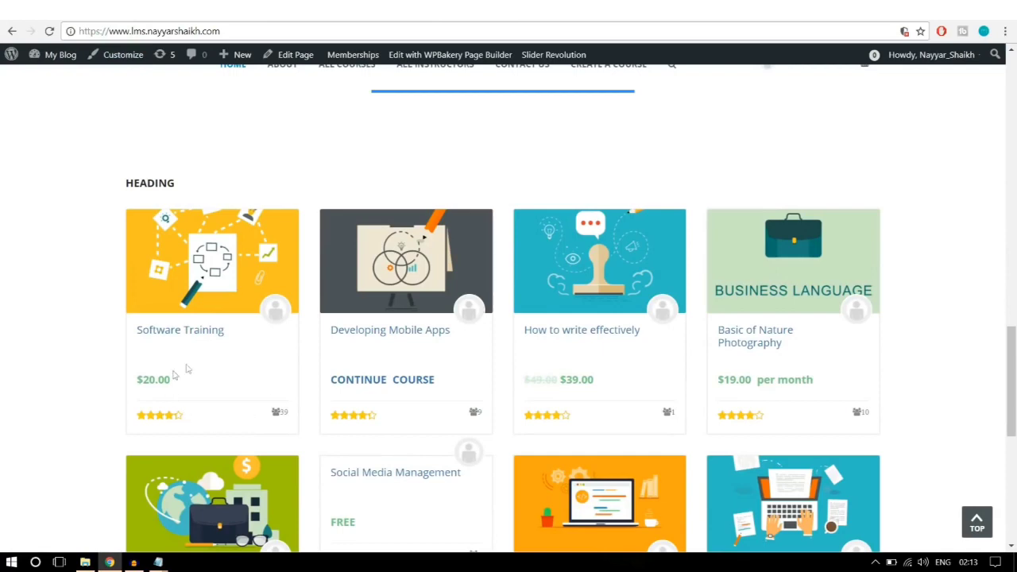
{"action": "scroll", "coordinate": [189, 368], "scroll_direction": "down", "scroll_amount": 1}
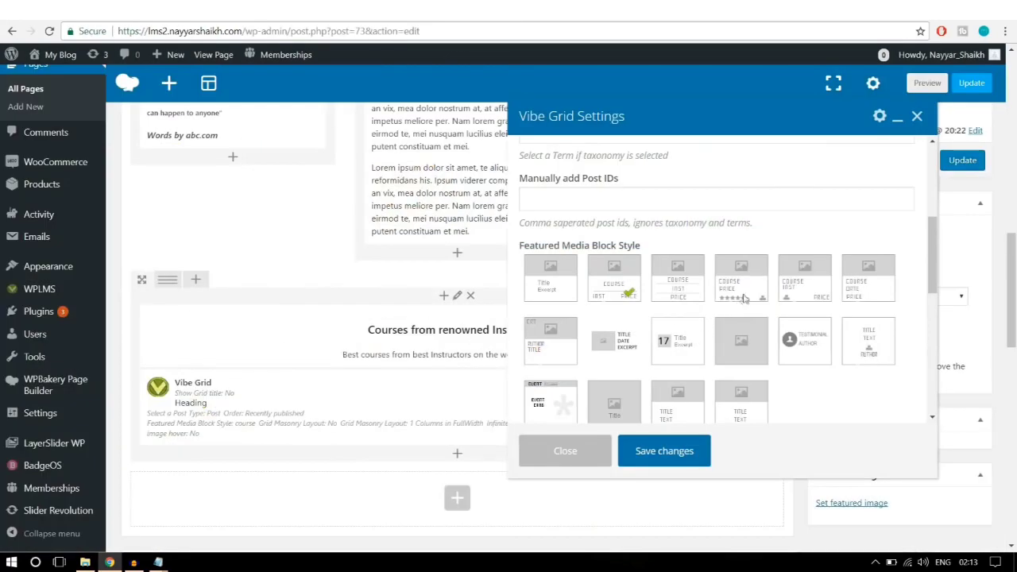
{"action": "left_click", "coordinate": [745, 296]}
{"action": "scroll", "coordinate": [873, 351], "scroll_direction": "down", "scroll_amount": 3}
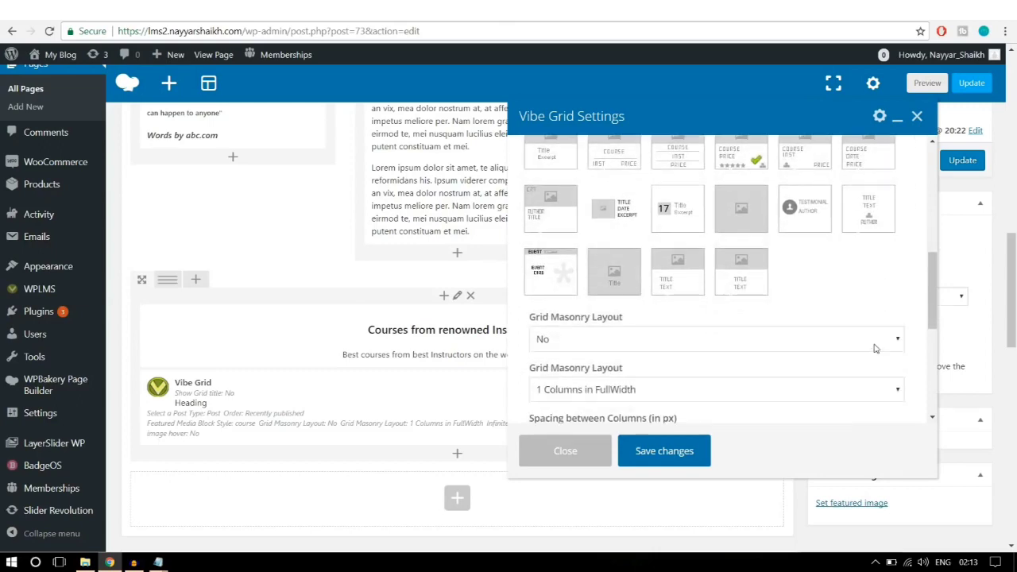
{"action": "scroll", "coordinate": [874, 348], "scroll_direction": "down", "scroll_amount": 3}
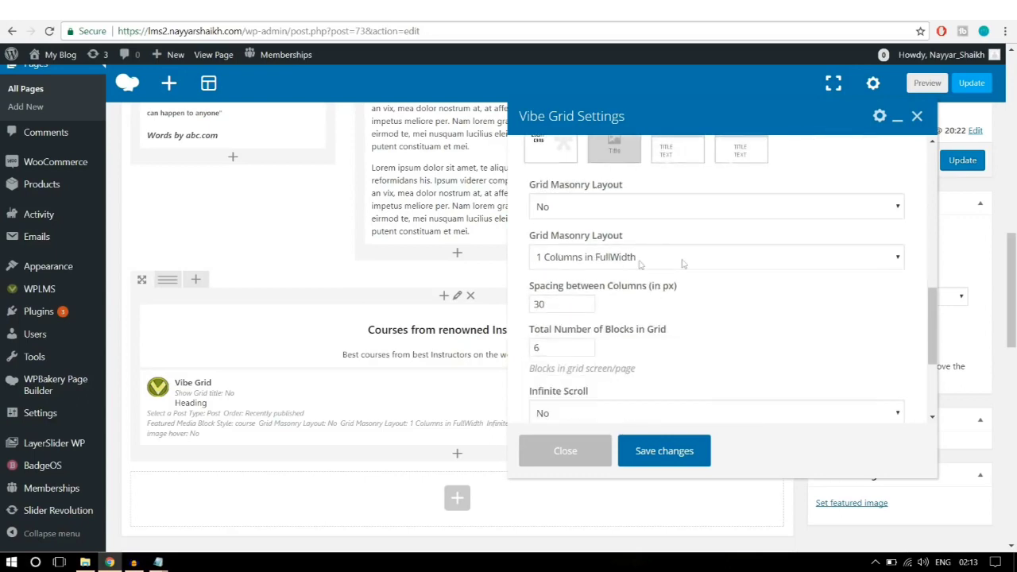
{"action": "left_click", "coordinate": [604, 257]}
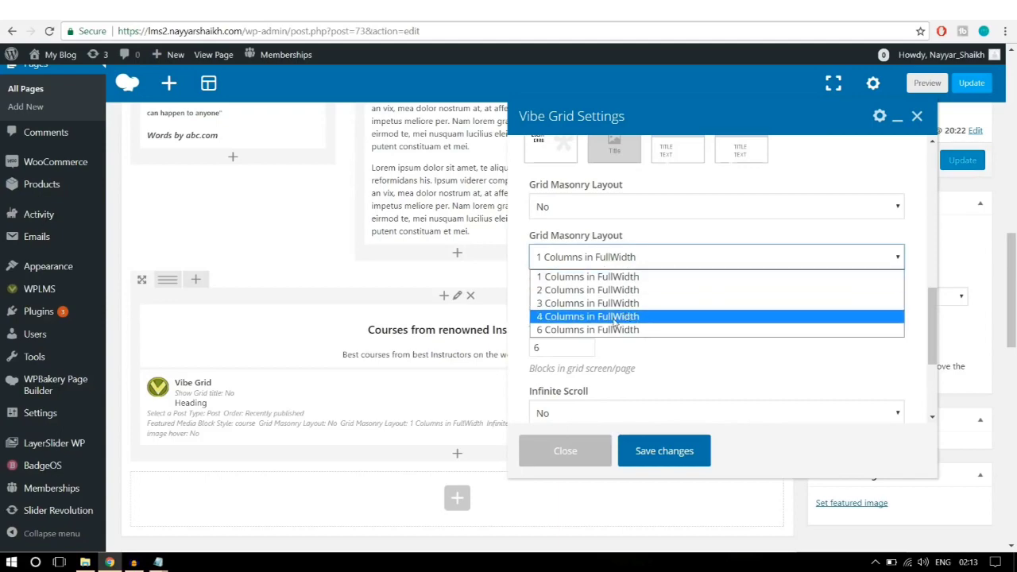
{"action": "left_click", "coordinate": [614, 317]}
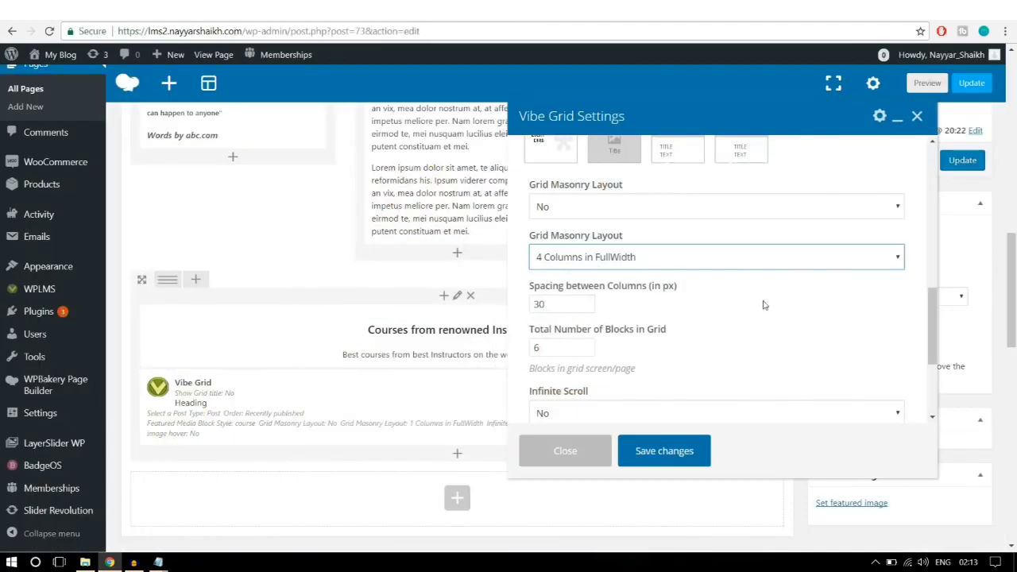
{"action": "scroll", "coordinate": [762, 305], "scroll_direction": "down", "scroll_amount": 5}
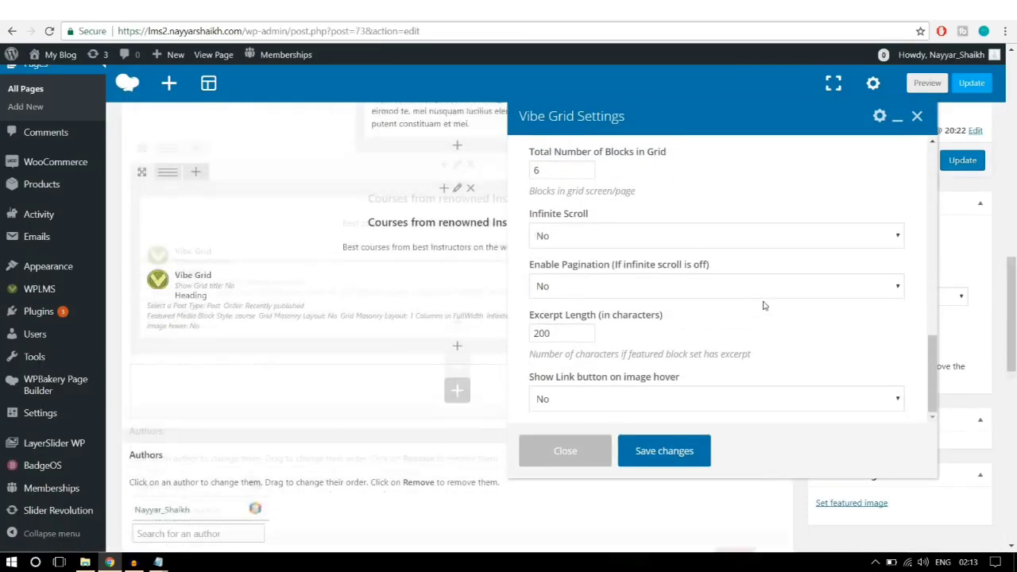
{"action": "left_click", "coordinate": [684, 458]}
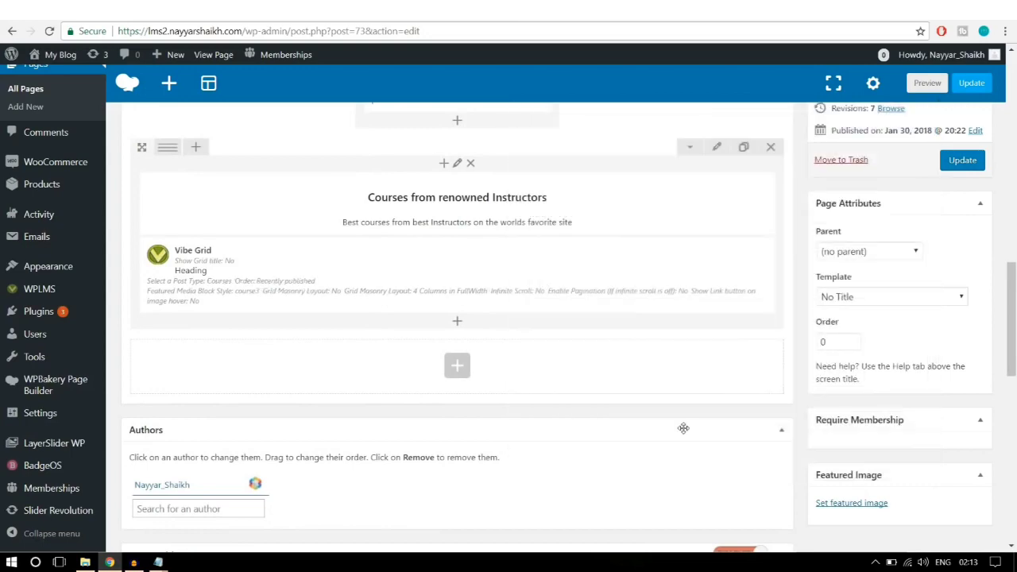
{"action": "scroll", "coordinate": [683, 428], "scroll_direction": "up", "scroll_amount": 2}
{"action": "left_click", "coordinate": [963, 242]}
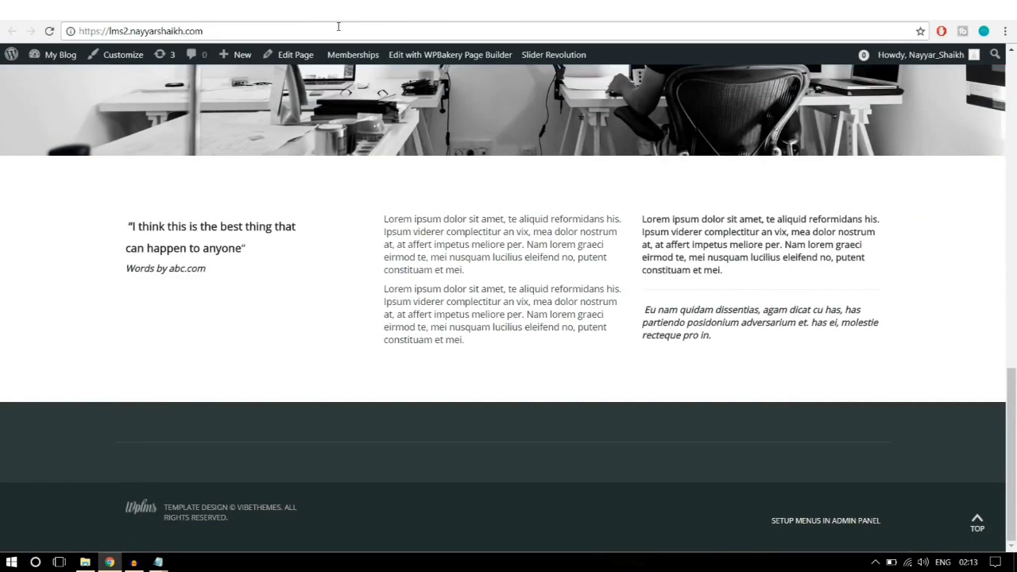
{"action": "left_click", "coordinate": [338, 27]}
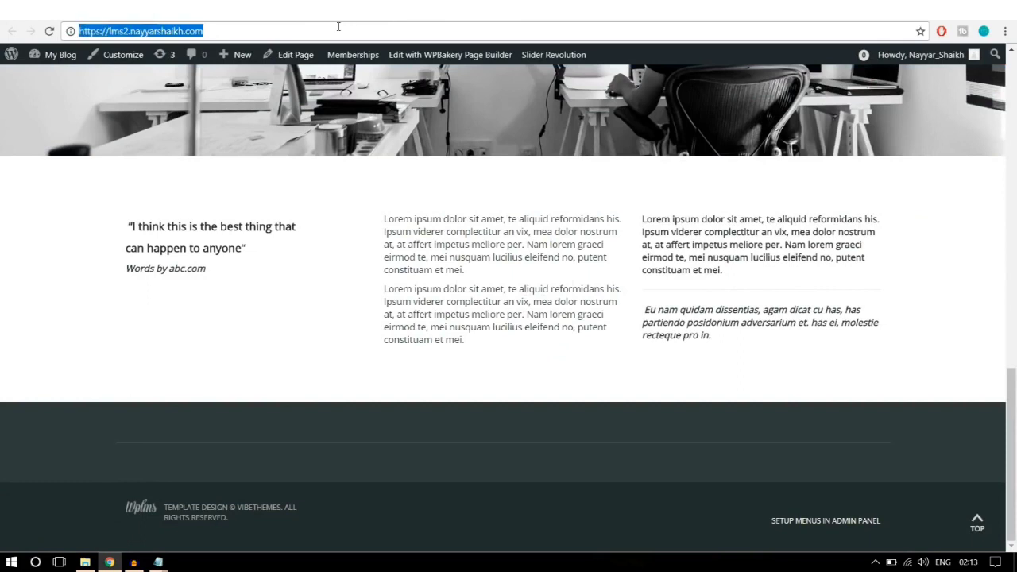
{"action": "left_click", "coordinate": [50, 31]}
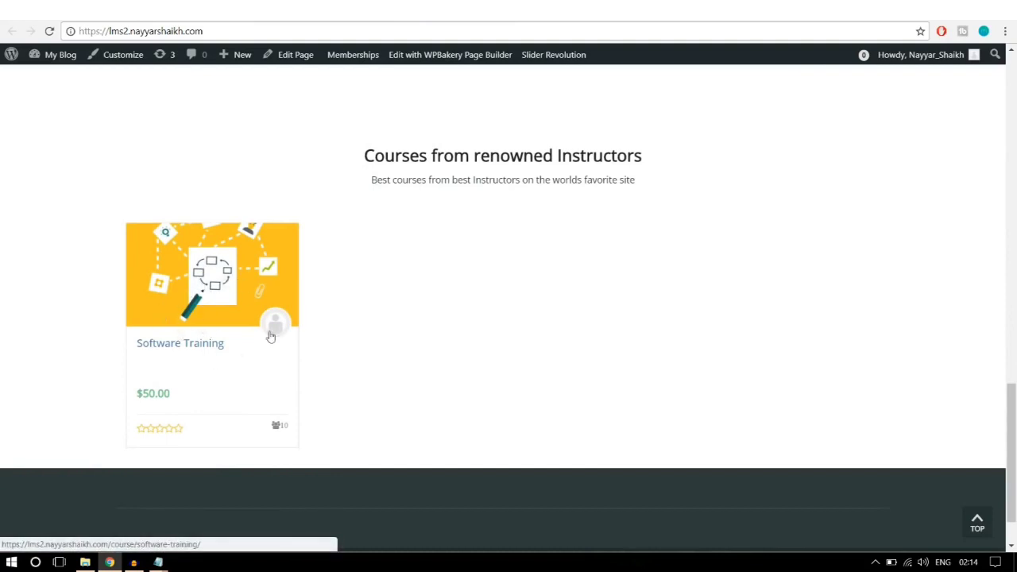
{"action": "scroll", "coordinate": [357, 356], "scroll_direction": "up", "scroll_amount": 2}
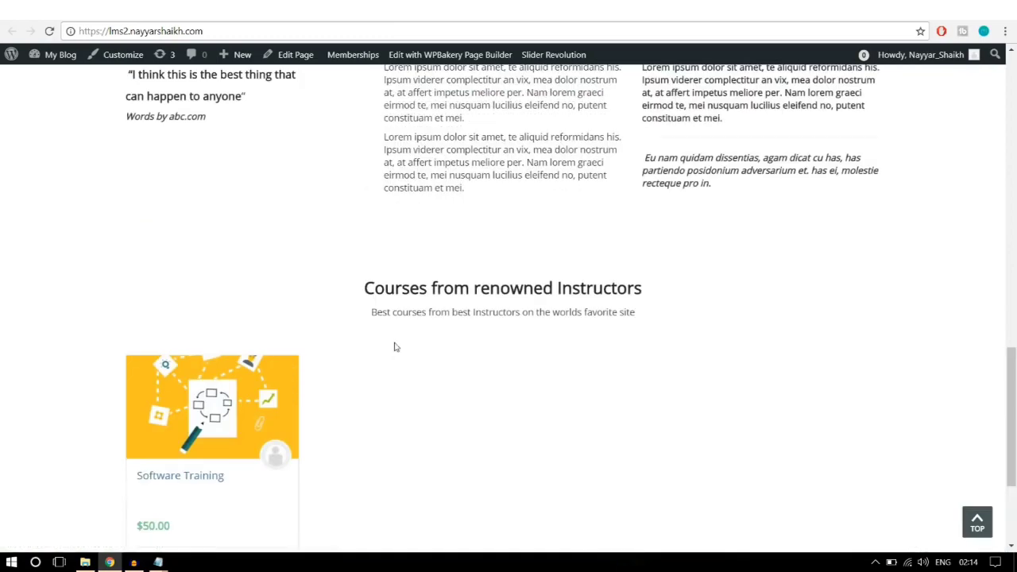
{"action": "scroll", "coordinate": [392, 347], "scroll_direction": "down", "scroll_amount": 1}
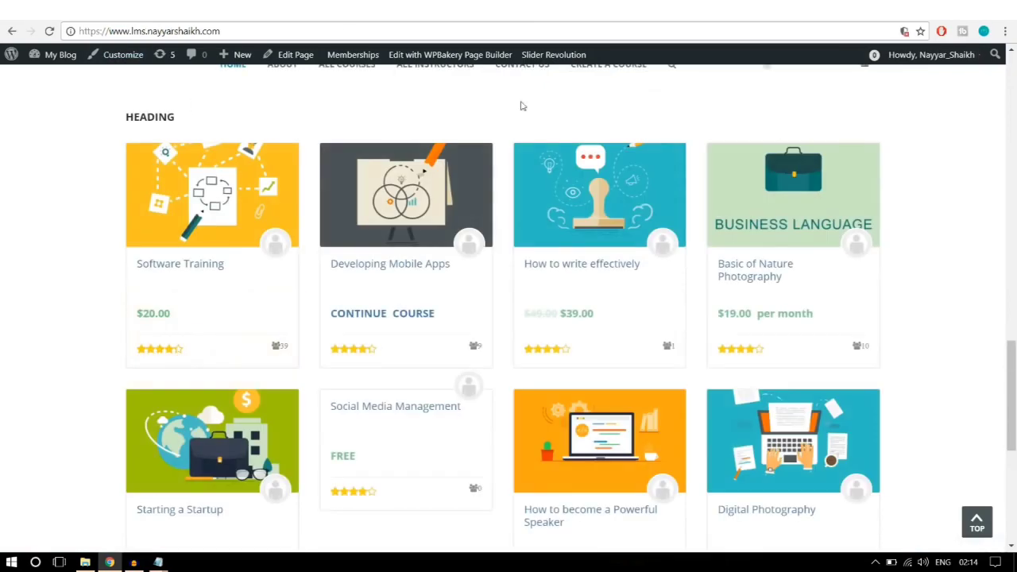
{"action": "scroll", "coordinate": [935, 250], "scroll_direction": "down", "scroll_amount": 5}
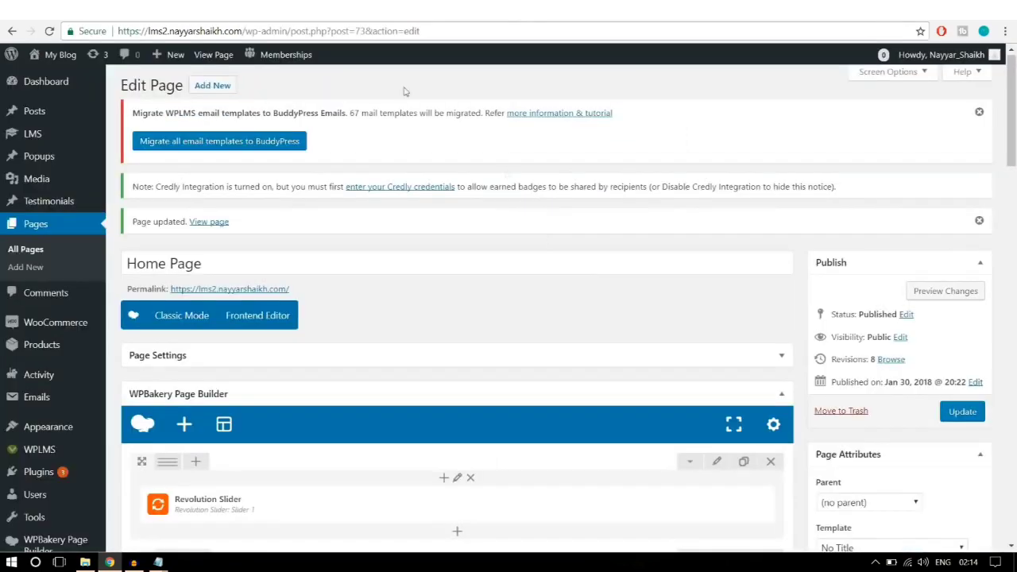
{"action": "scroll", "coordinate": [583, 272], "scroll_direction": "down", "scroll_amount": 10}
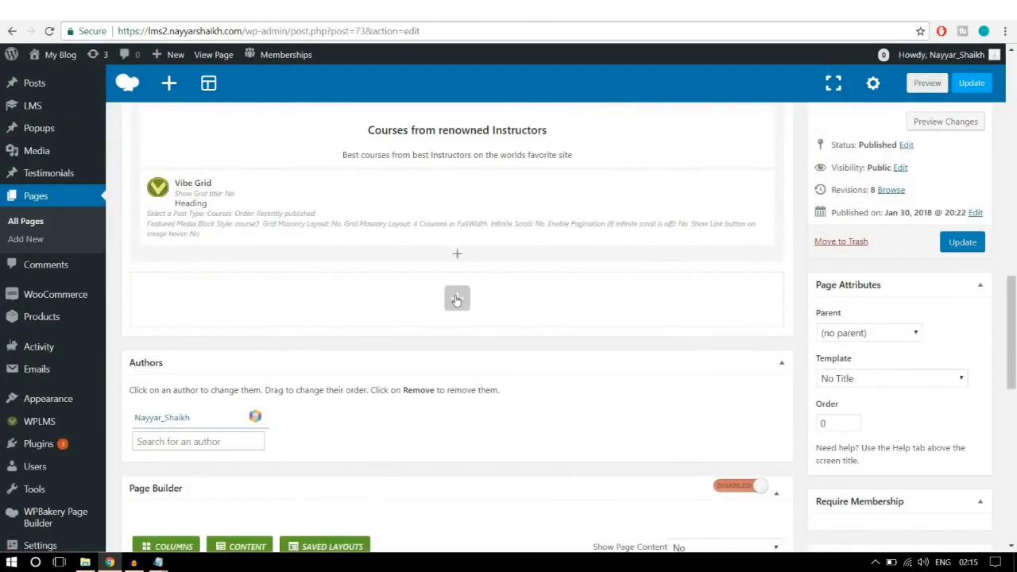
Step: Add a Single Image element and upload the five logo files logo1 through logo5
{"action": "left_click", "coordinate": [454, 296]}
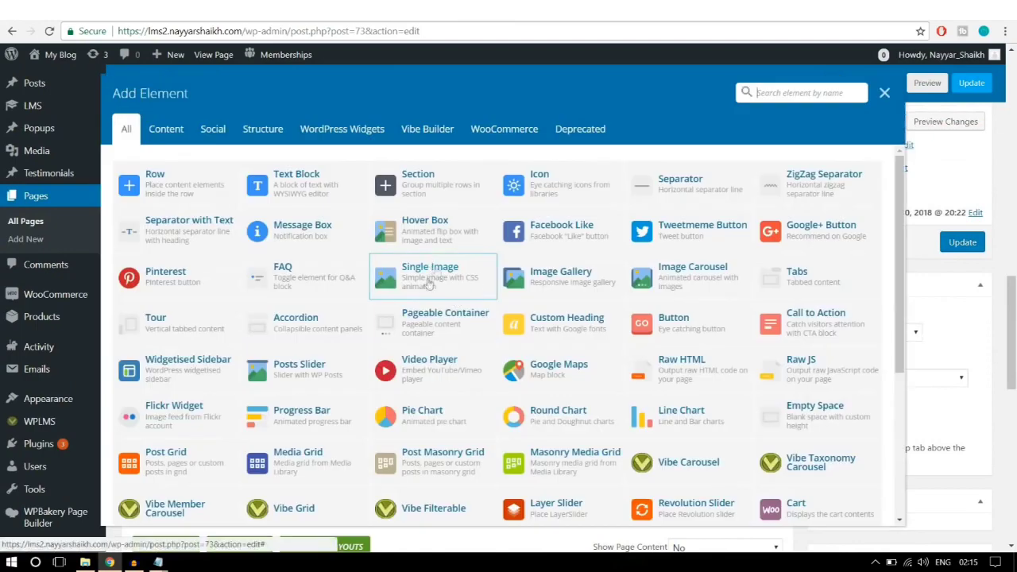
{"action": "left_click", "coordinate": [427, 286]}
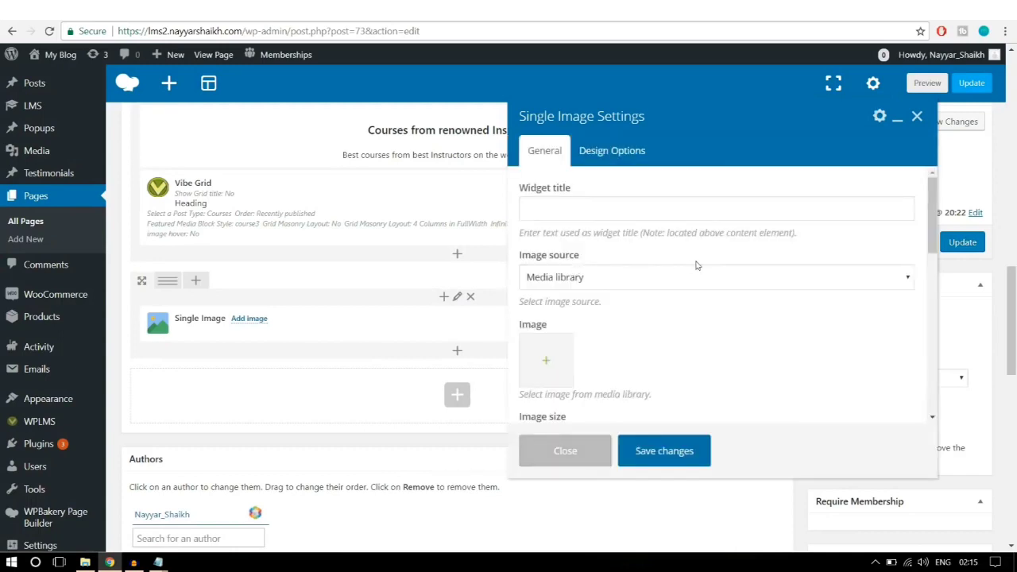
{"action": "scroll", "coordinate": [613, 296], "scroll_direction": "down", "scroll_amount": 2}
{"action": "left_click", "coordinate": [541, 305]}
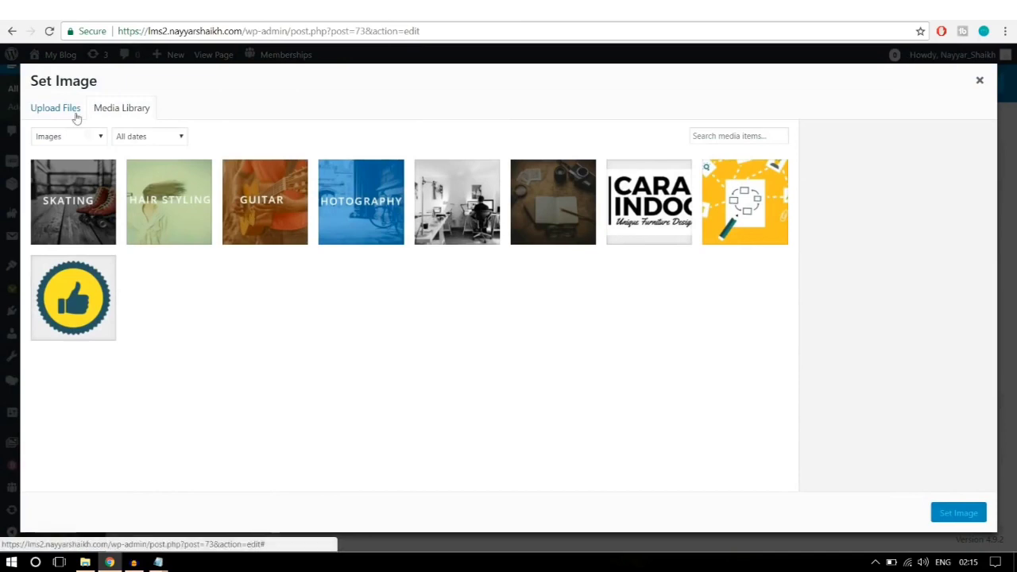
{"action": "left_click", "coordinate": [74, 112]}
{"action": "left_click", "coordinate": [523, 300]}
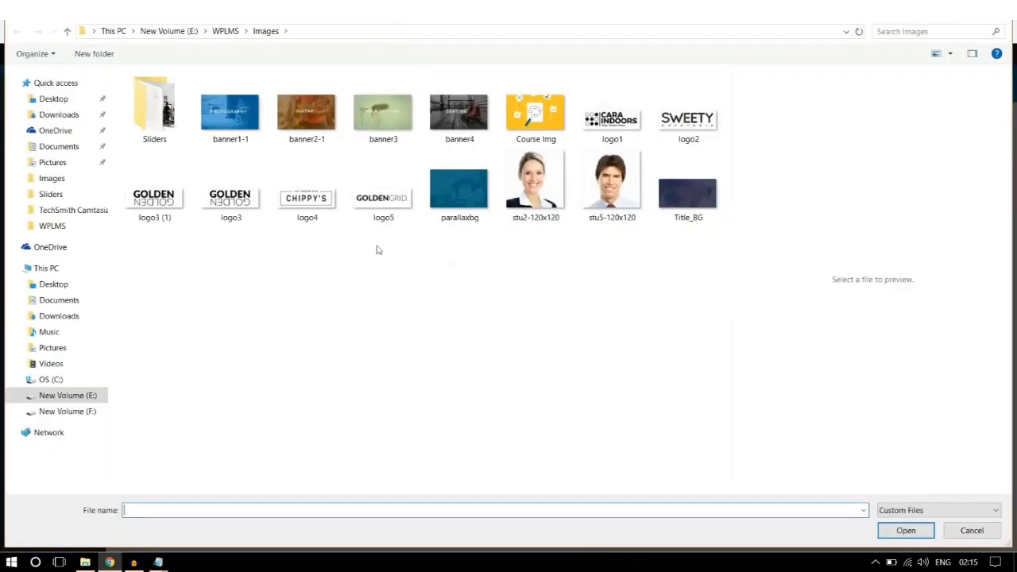
{"action": "left_click", "coordinate": [171, 205]}
{"action": "left_click", "coordinate": [306, 197], "text": "ctrl"}
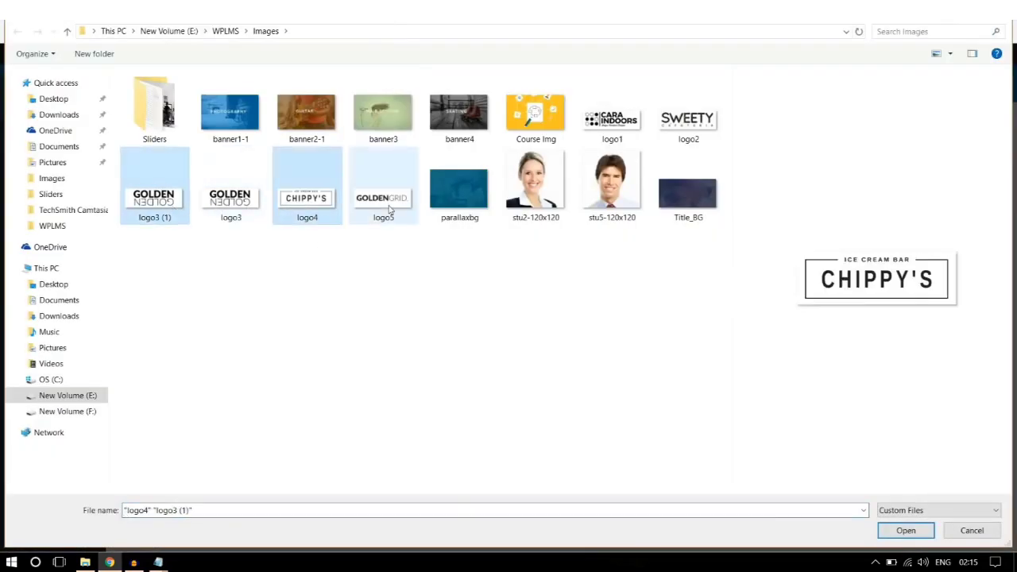
{"action": "left_click", "coordinate": [383, 197], "text": "ctrl"}
{"action": "left_click", "coordinate": [607, 137], "text": "ctrl"}
{"action": "left_click", "coordinate": [677, 126], "text": "ctrl"}
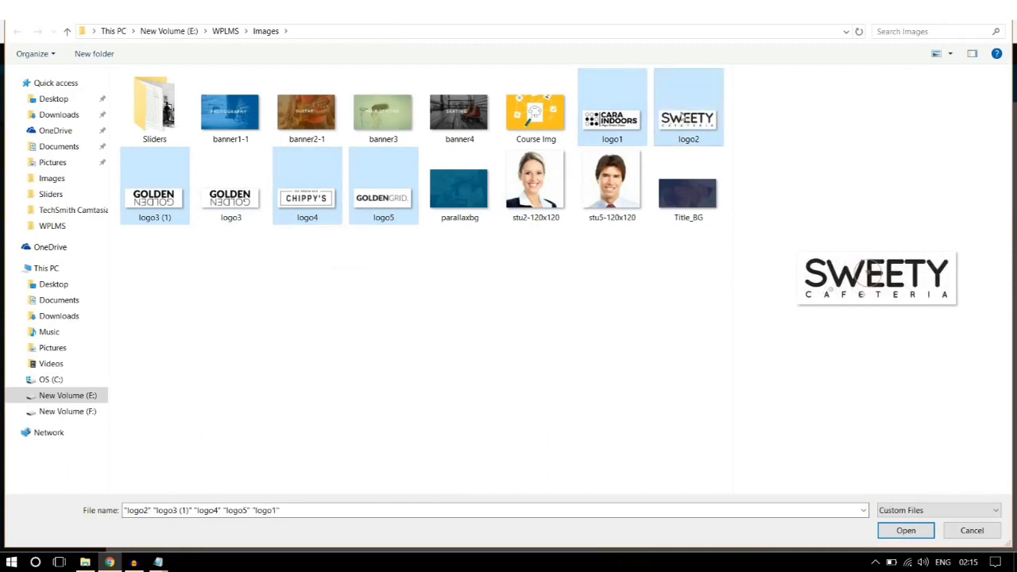
{"action": "left_click", "coordinate": [911, 539]}
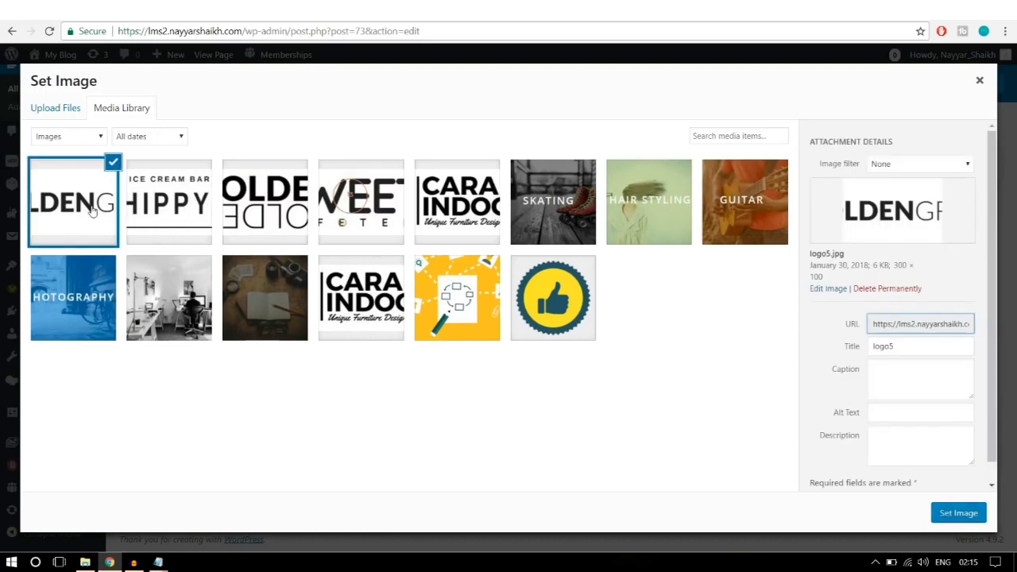
Step: Use logo5 as the image at full size, centre it, and save the element
{"action": "left_click", "coordinate": [953, 516]}
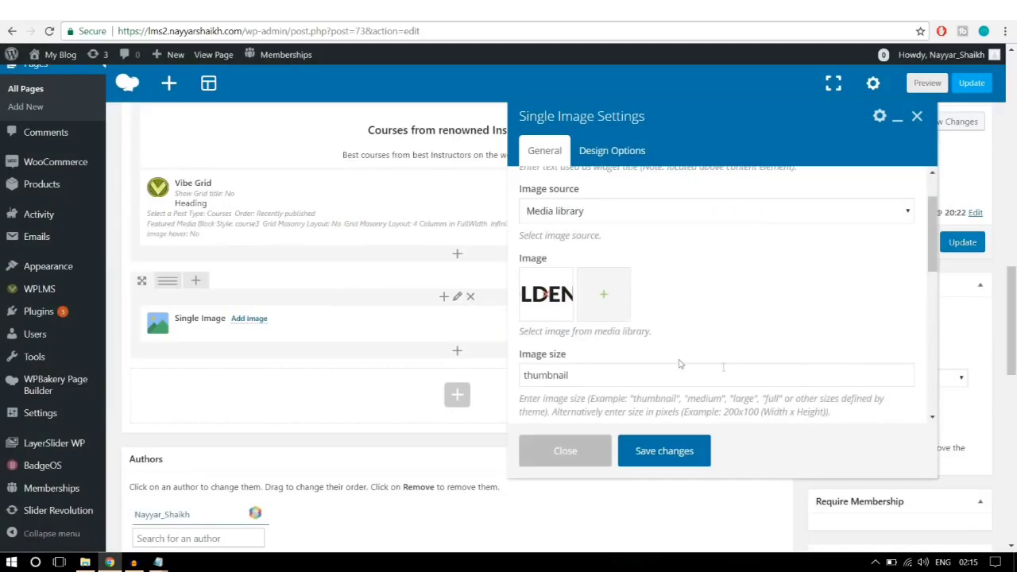
{"action": "scroll", "coordinate": [679, 363], "scroll_direction": "down", "scroll_amount": 1}
{"action": "left_click_drag", "start_coordinate": [577, 313], "coordinate": [441, 326]}
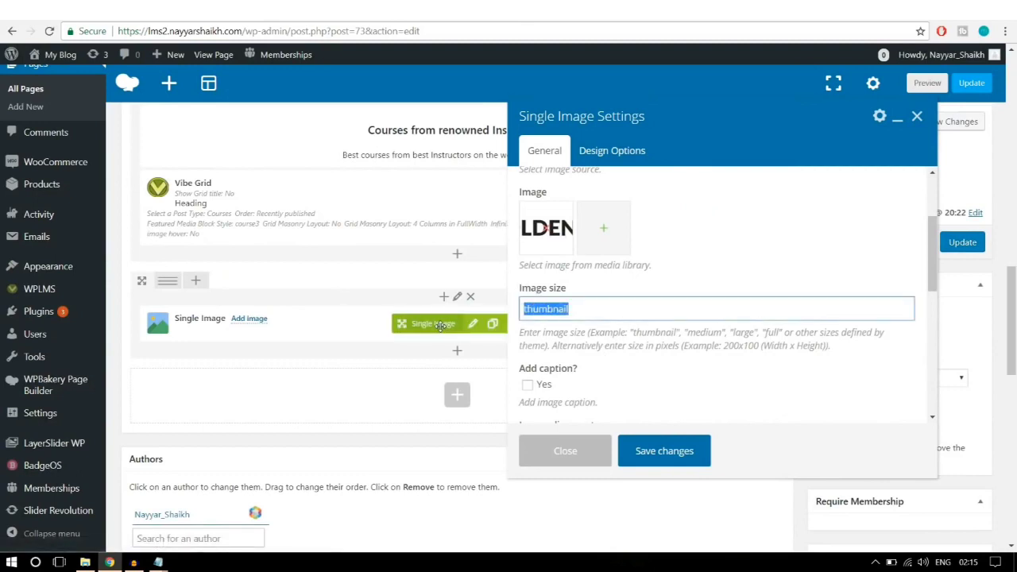
{"action": "type", "text": "full"}
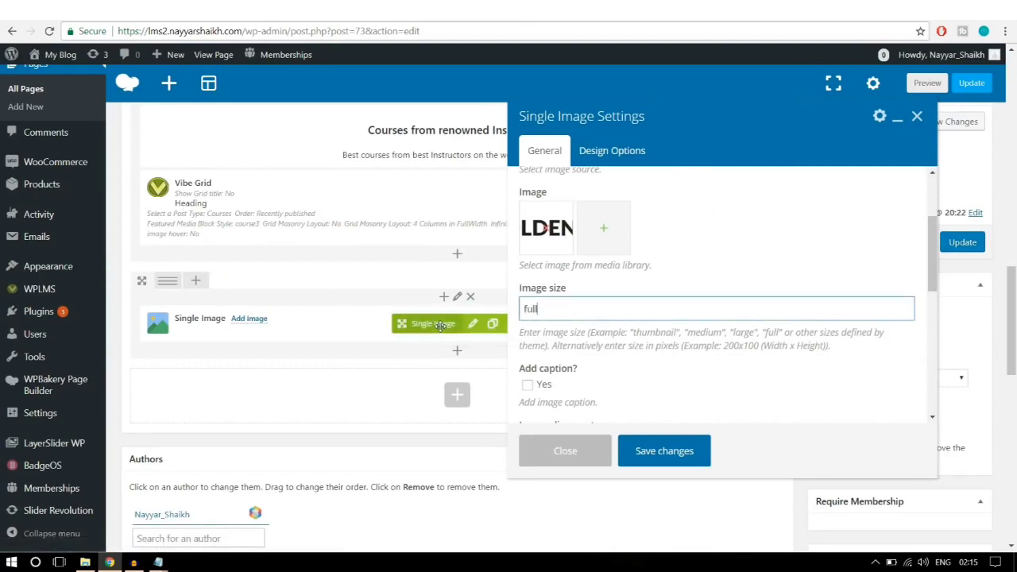
{"action": "scroll", "coordinate": [641, 309], "scroll_direction": "down", "scroll_amount": 3}
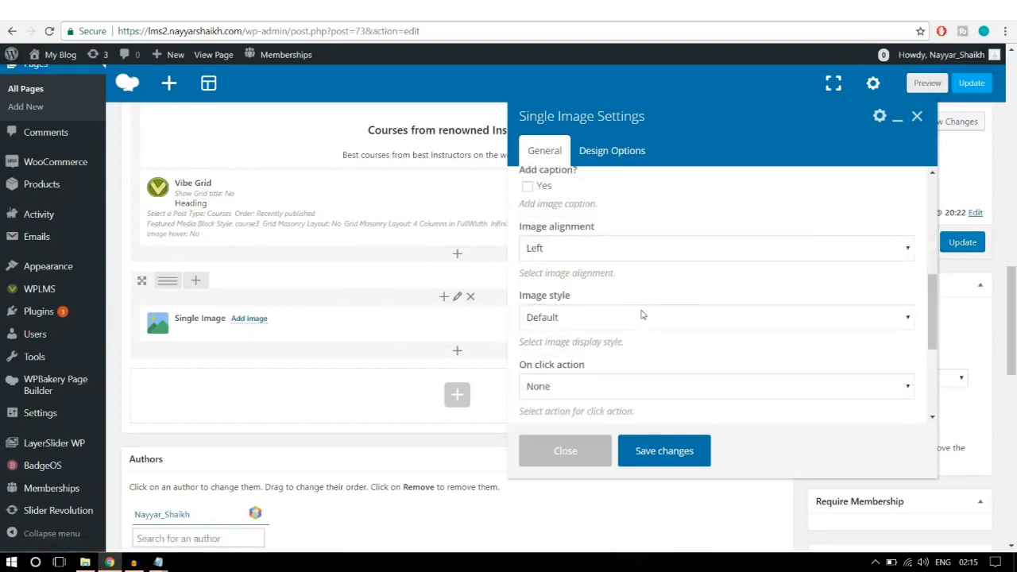
{"action": "left_click", "coordinate": [600, 248]}
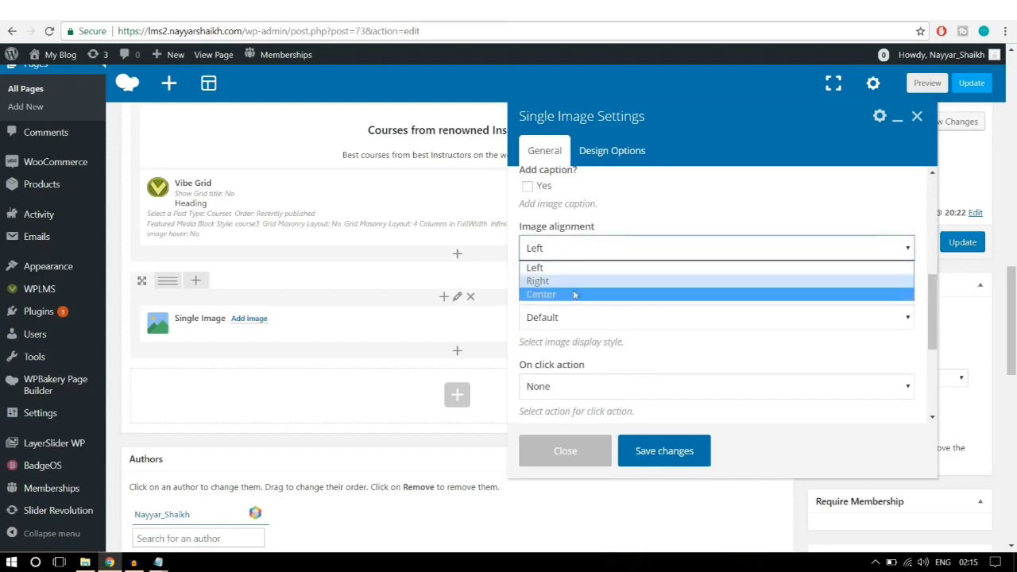
{"action": "left_click", "coordinate": [598, 293]}
{"action": "scroll", "coordinate": [594, 302], "scroll_direction": "down", "scroll_amount": 2}
{"action": "scroll", "coordinate": [595, 299], "scroll_direction": "down", "scroll_amount": 3}
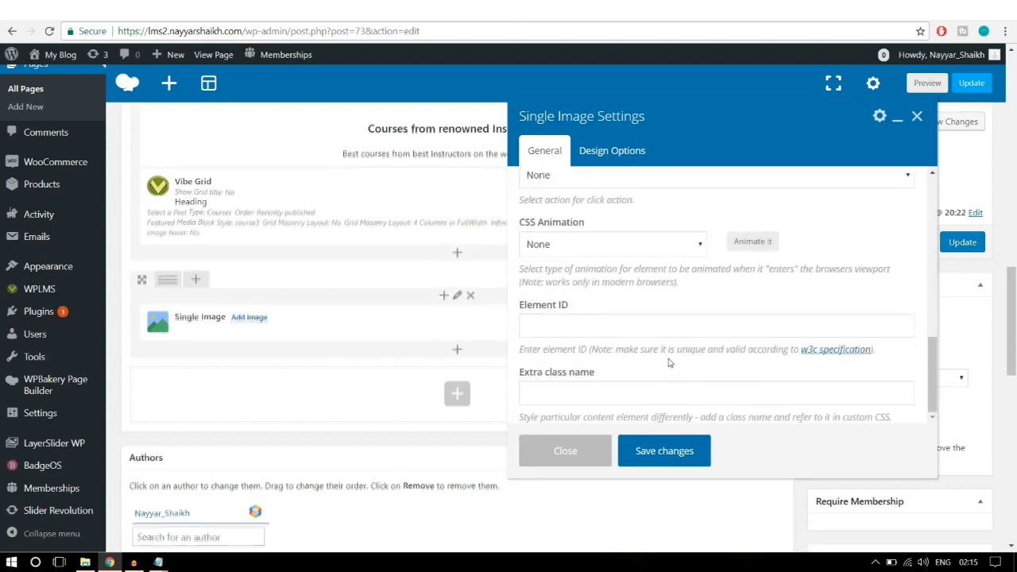
{"action": "left_click", "coordinate": [674, 450]}
{"action": "scroll", "coordinate": [257, 249], "scroll_direction": "up", "scroll_amount": 1}
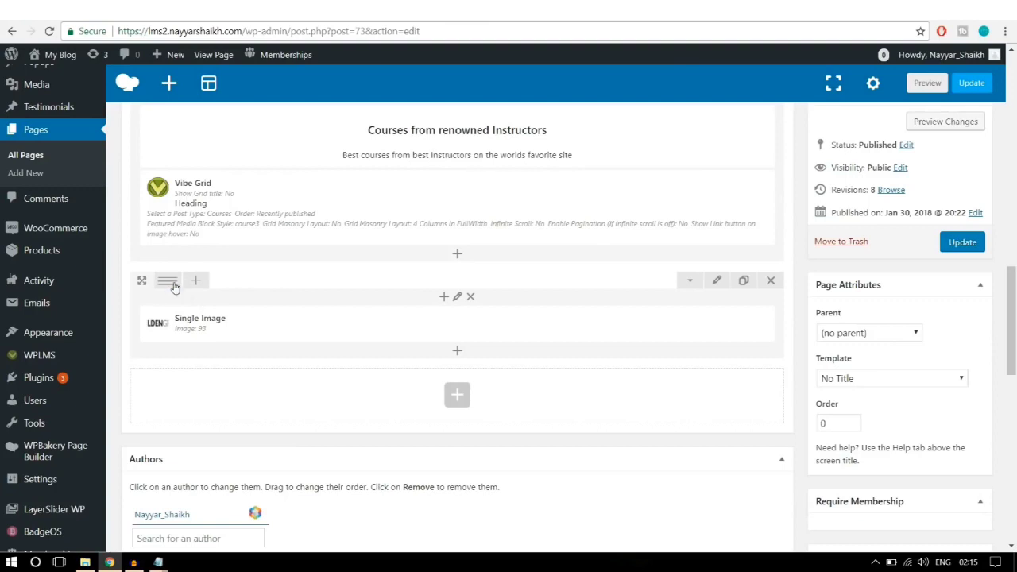
Step: Switch the logo row to the 1/6+1/6+1/6+1/6+1/6+1/6 layout and clone the Single Image four times
{"action": "mouse_move", "coordinate": [175, 287]}
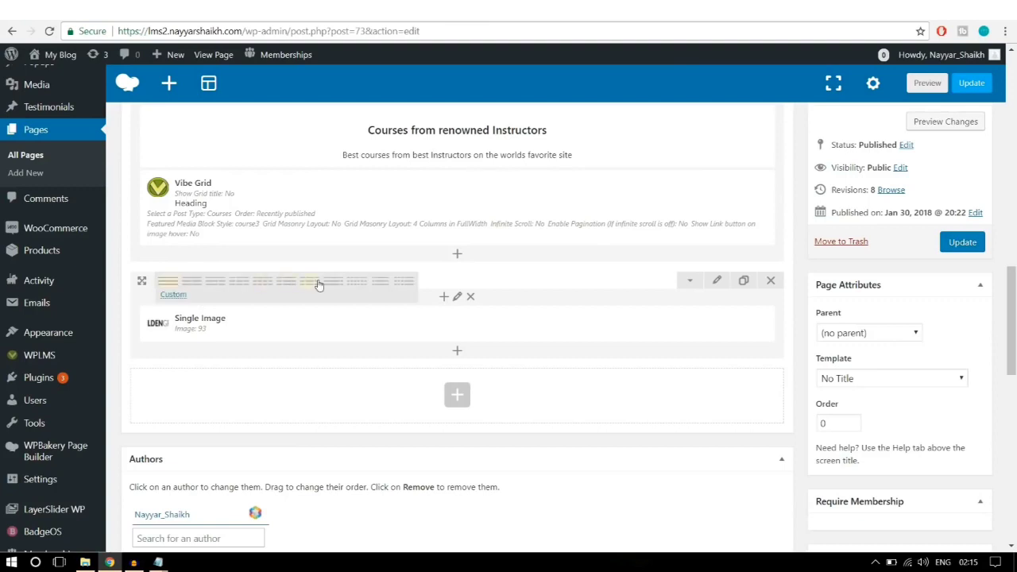
{"action": "left_click", "coordinate": [354, 288]}
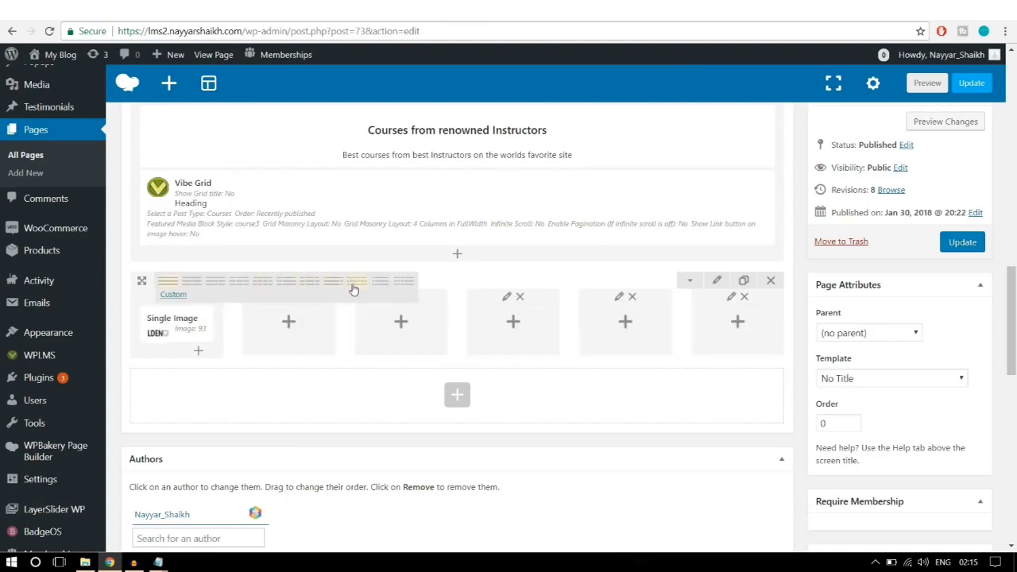
{"action": "left_click", "coordinate": [212, 325]}
{"action": "left_click", "coordinate": [211, 325]}
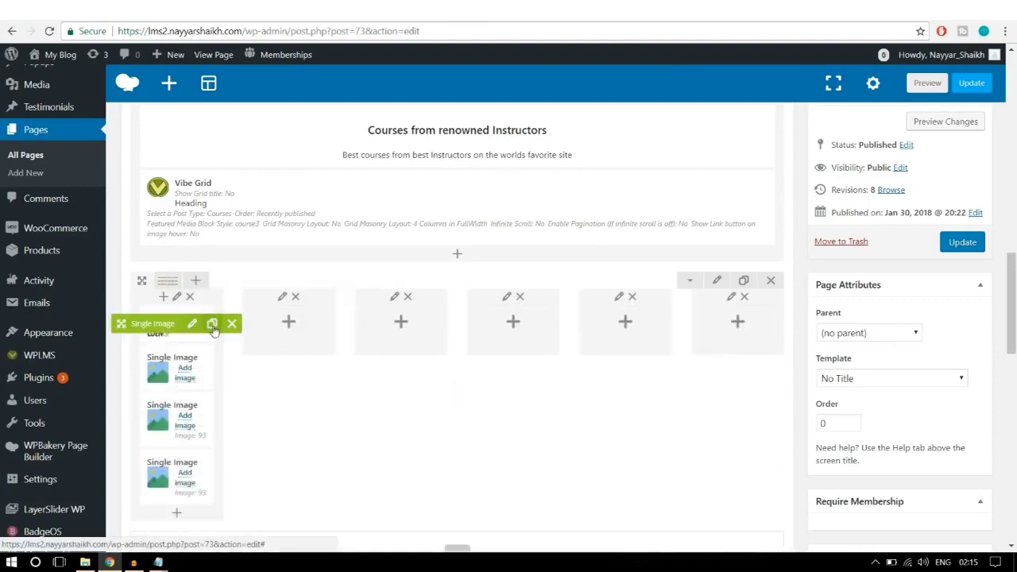
{"action": "left_click", "coordinate": [211, 325]}
{"action": "left_click", "coordinate": [211, 325]}
Step: Move each image copy into its own column, then open the second column's image settings
{"action": "left_click_drag", "start_coordinate": [248, 324], "coordinate": [286, 322]}
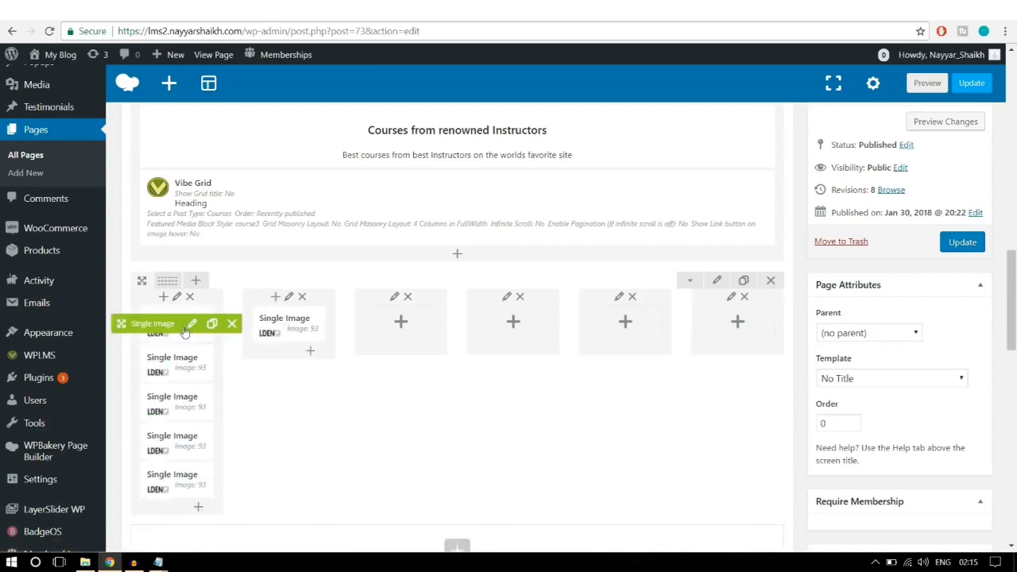
{"action": "left_click_drag", "start_coordinate": [171, 323], "coordinate": [397, 324]}
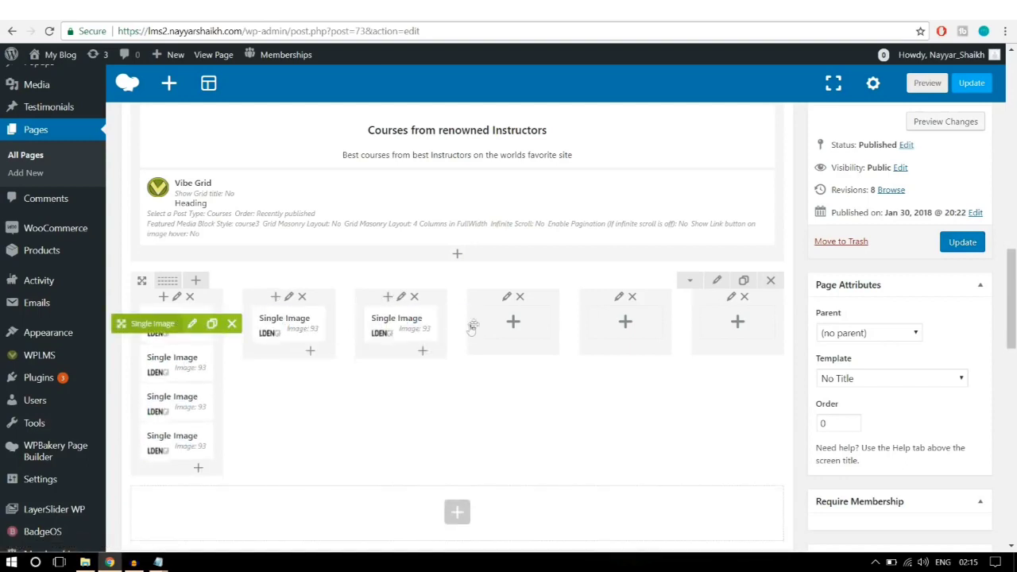
{"action": "left_click_drag", "start_coordinate": [167, 323], "coordinate": [628, 321]}
{"action": "left_click_drag", "start_coordinate": [293, 326], "coordinate": [735, 318]}
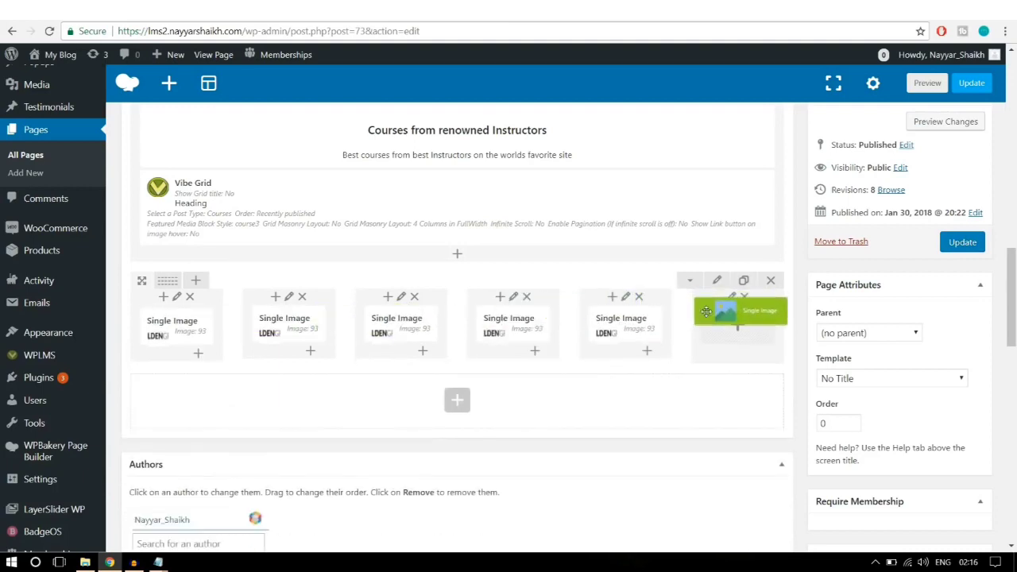
{"action": "left_click_drag", "start_coordinate": [306, 328], "coordinate": [312, 333]}
{"action": "left_click", "coordinate": [304, 325]}
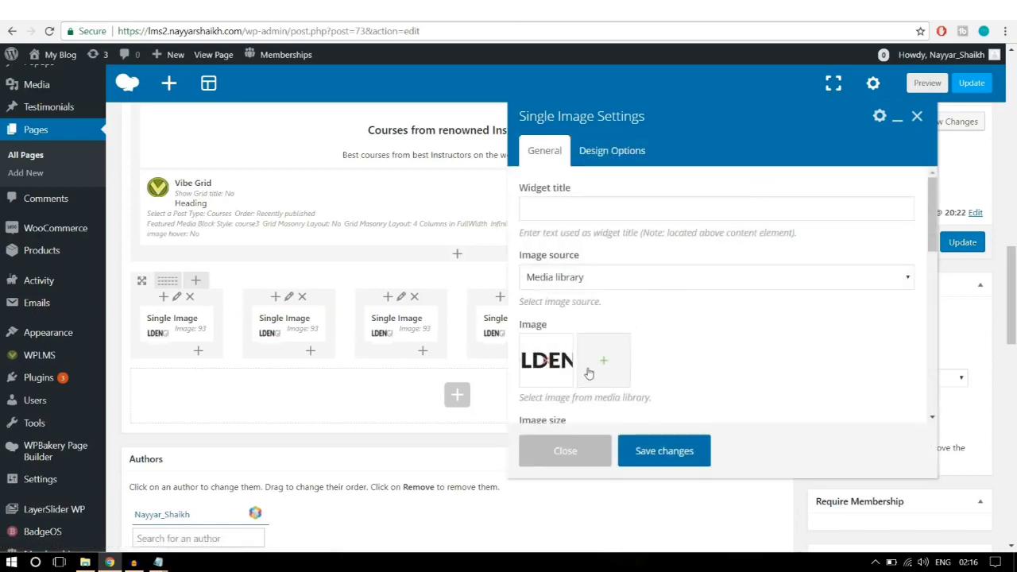
Step: Swap the second image to logo4 and the third to the mirrored bold-lettered logo
{"action": "left_click", "coordinate": [545, 363]}
{"action": "left_click", "coordinate": [548, 364]}
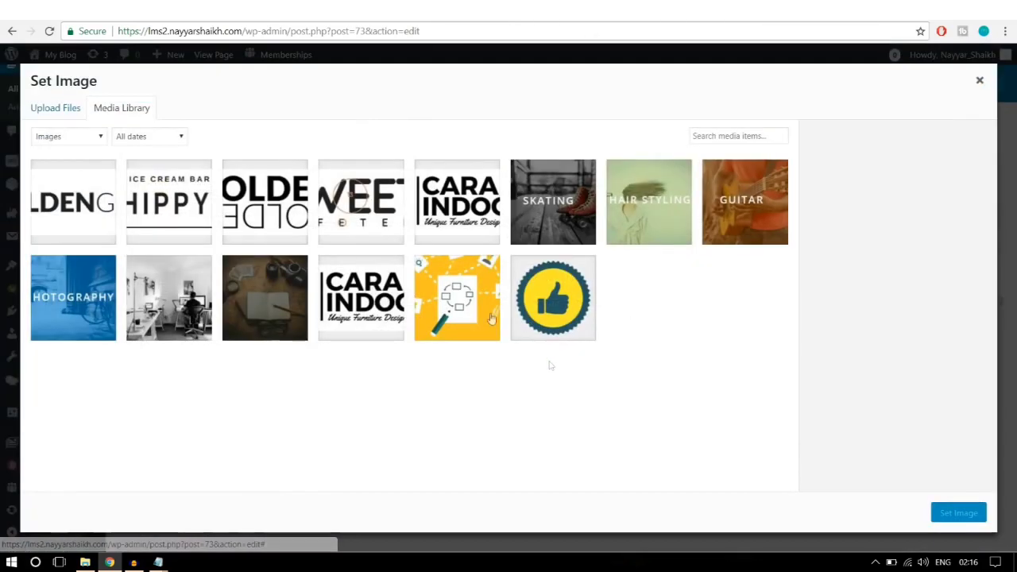
{"action": "left_click", "coordinate": [197, 204]}
{"action": "left_click", "coordinate": [959, 514]}
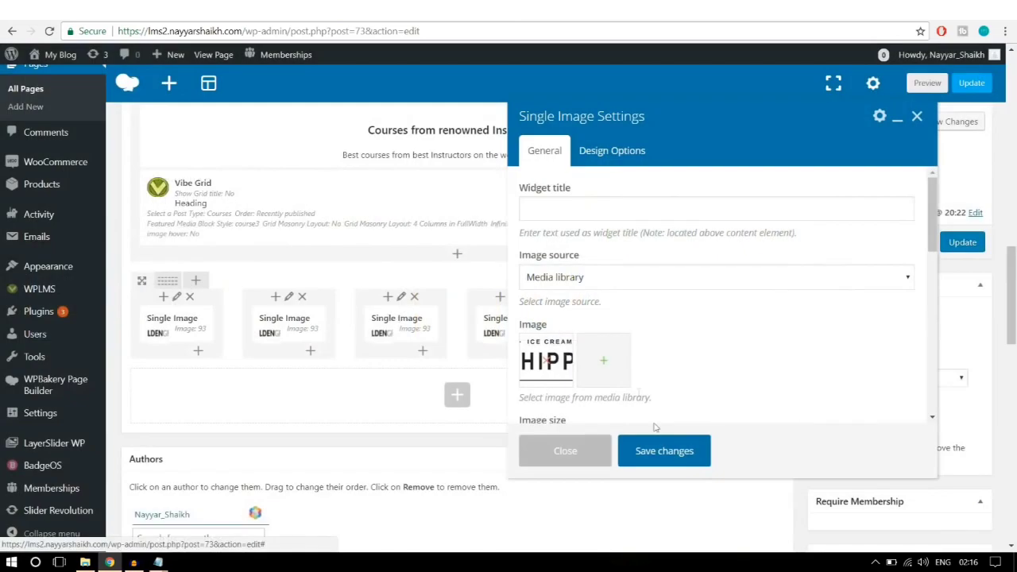
{"action": "left_click", "coordinate": [665, 450]}
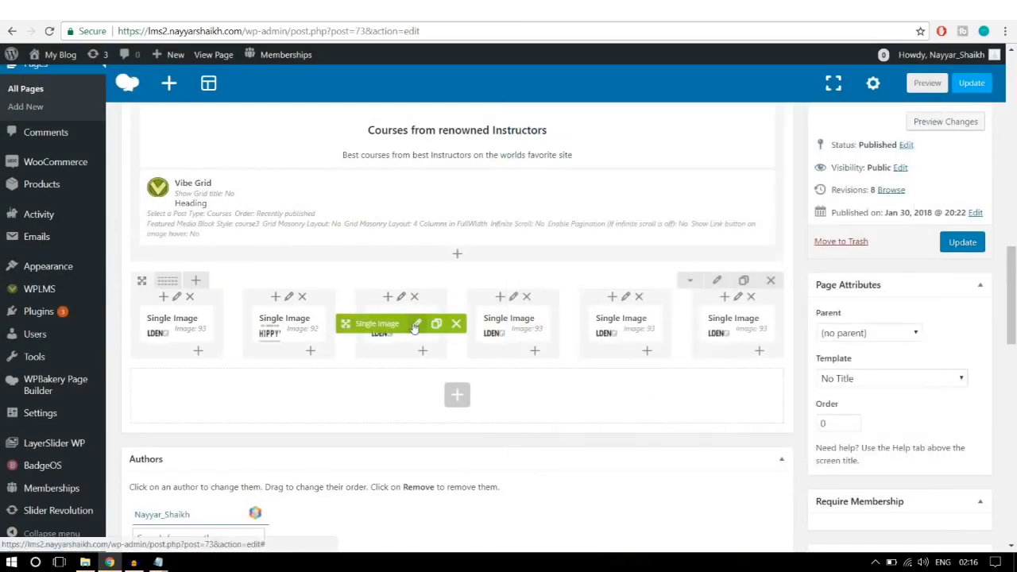
{"action": "left_click", "coordinate": [416, 325]}
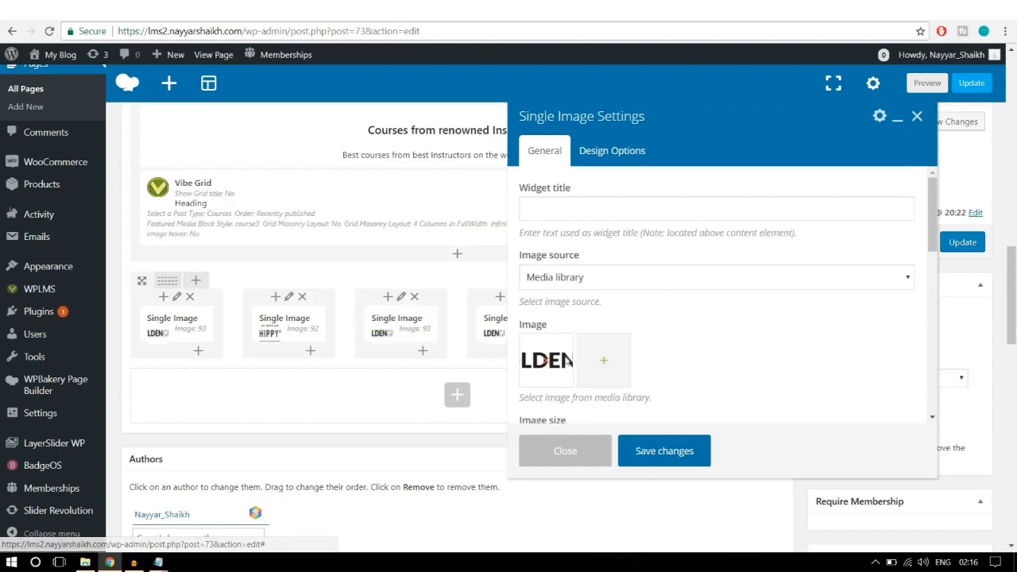
{"action": "left_click", "coordinate": [552, 367]}
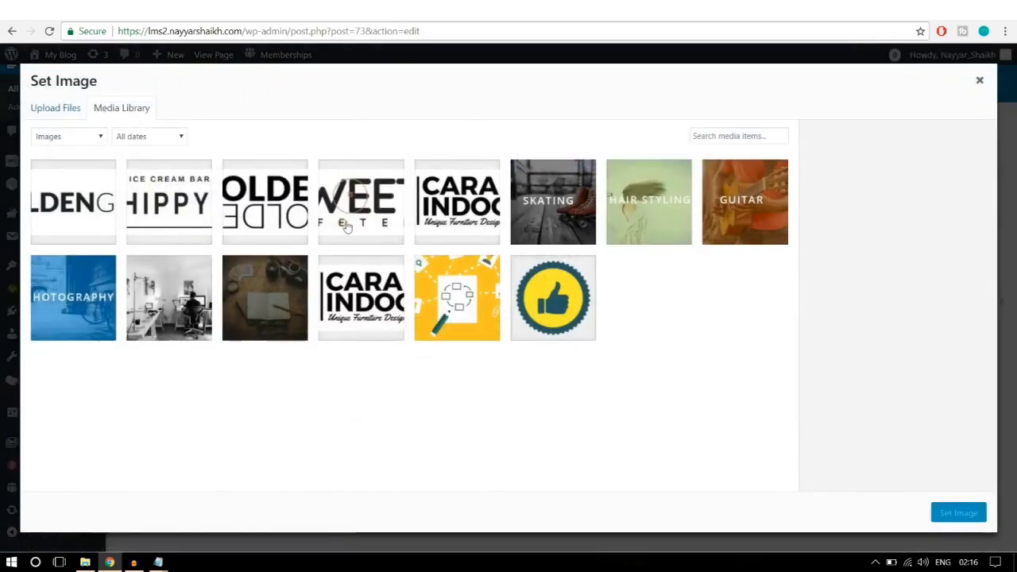
{"action": "left_click", "coordinate": [279, 218]}
{"action": "left_click", "coordinate": [958, 513]}
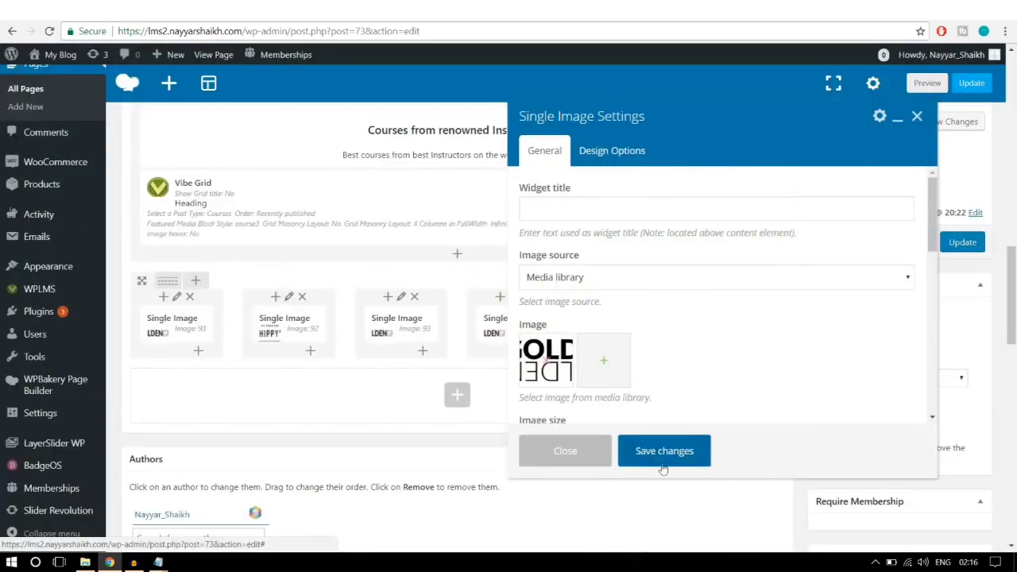
{"action": "left_click", "coordinate": [674, 513]}
Step: Give the fourth image logo2 and the fifth logo1-1, then update the page
{"action": "left_click", "coordinate": [527, 326]}
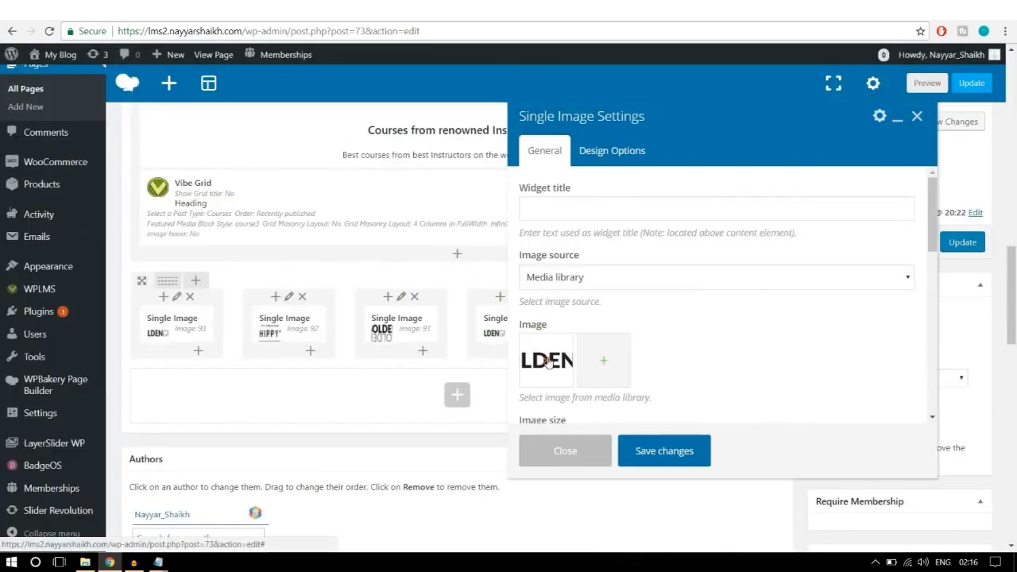
{"action": "left_click", "coordinate": [548, 362]}
{"action": "left_click", "coordinate": [548, 362]}
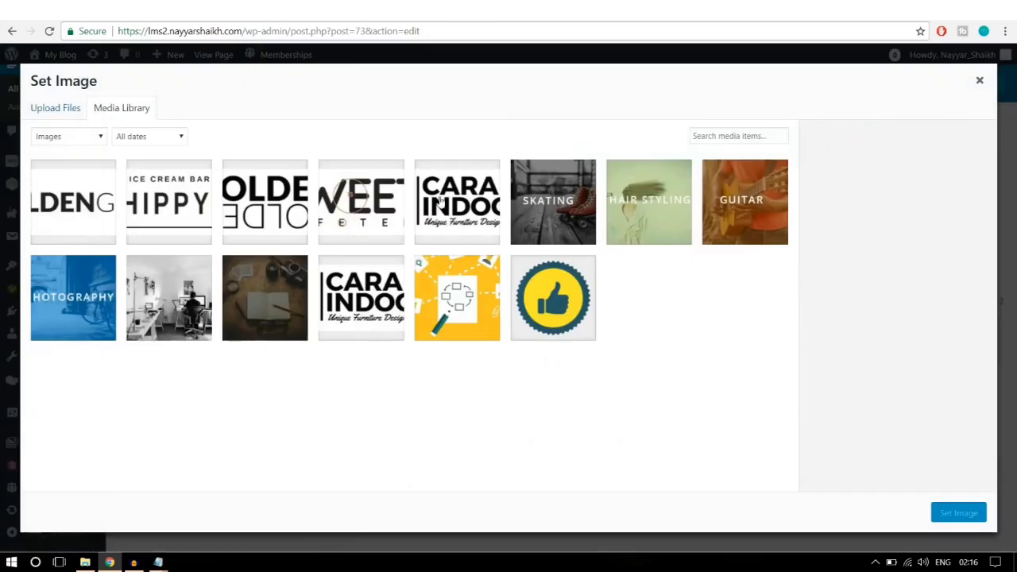
{"action": "left_click", "coordinate": [389, 203]}
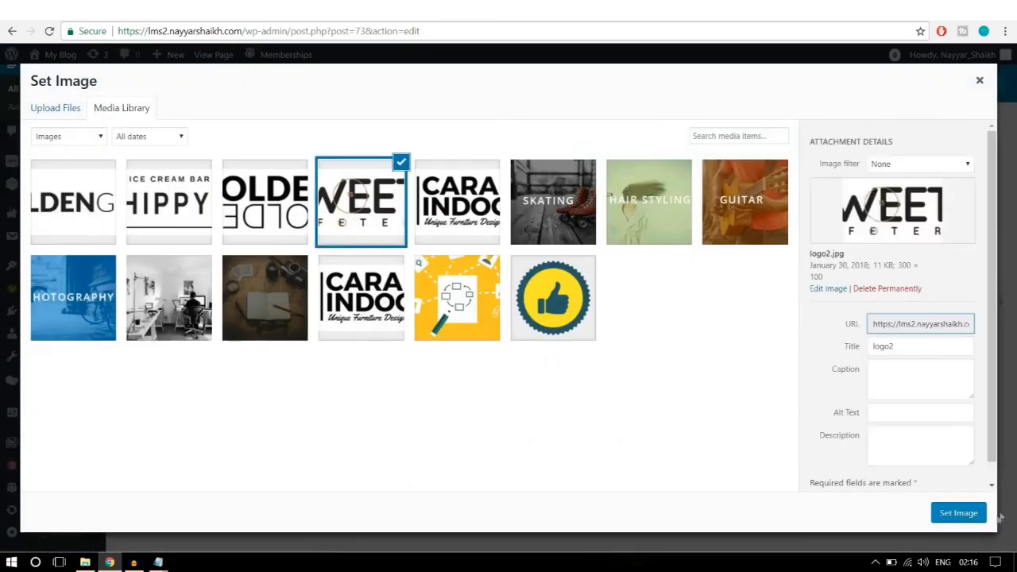
{"action": "left_click", "coordinate": [964, 514]}
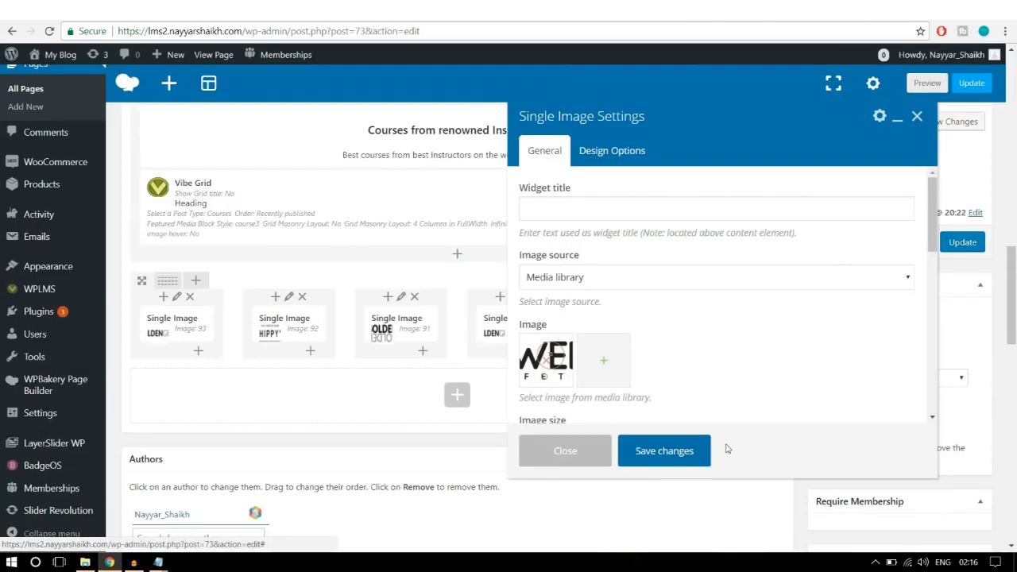
{"action": "left_click", "coordinate": [683, 449]}
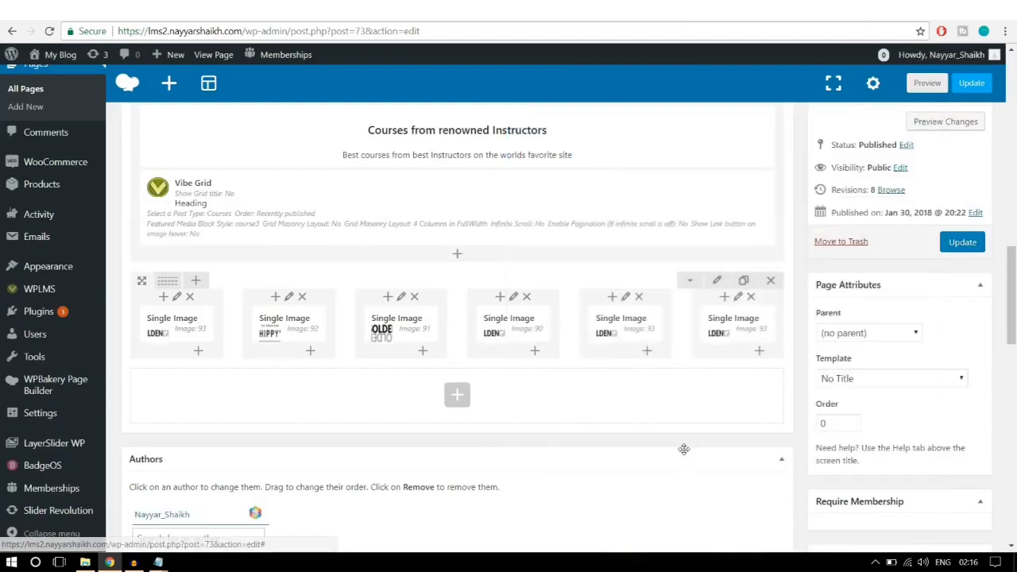
{"action": "left_click", "coordinate": [646, 324]}
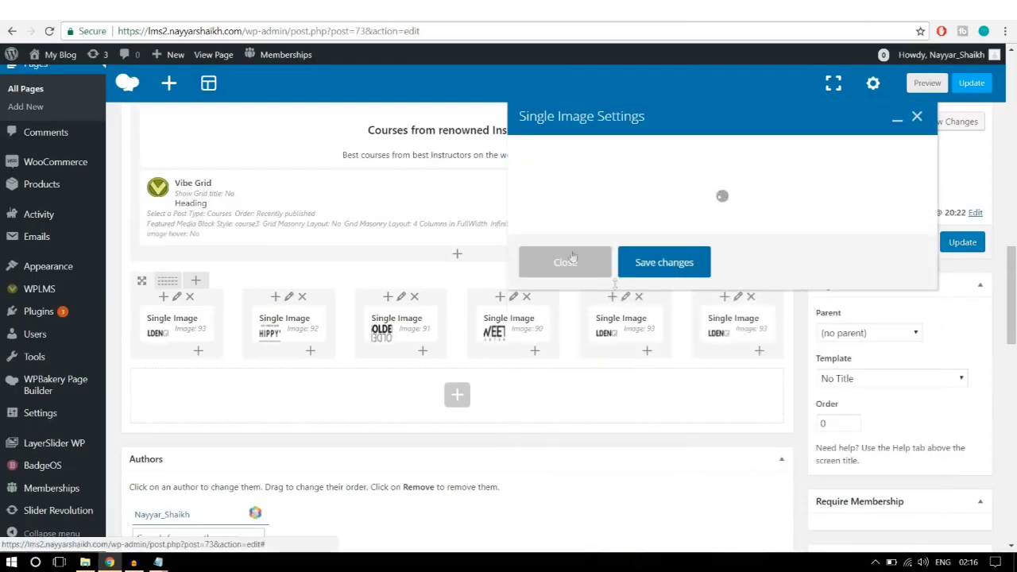
{"action": "left_click", "coordinate": [547, 364]}
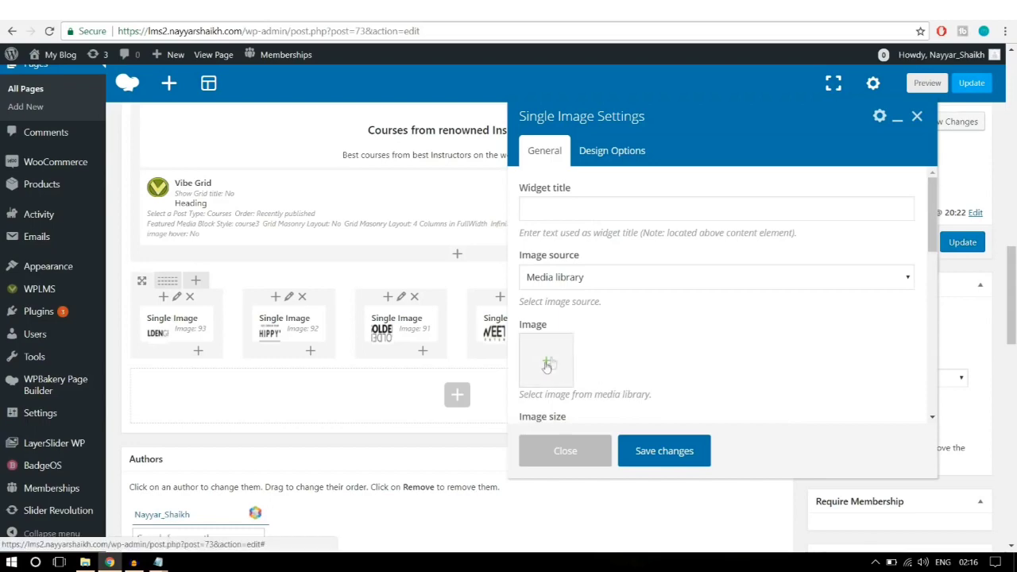
{"action": "left_click", "coordinate": [546, 364]}
{"action": "left_click", "coordinate": [477, 237]}
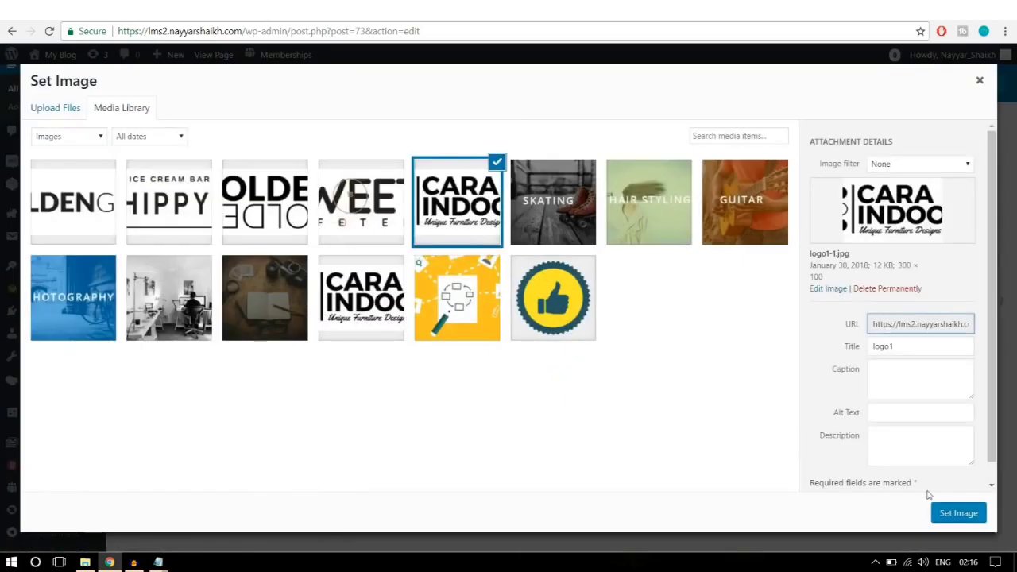
{"action": "left_click", "coordinate": [944, 518]}
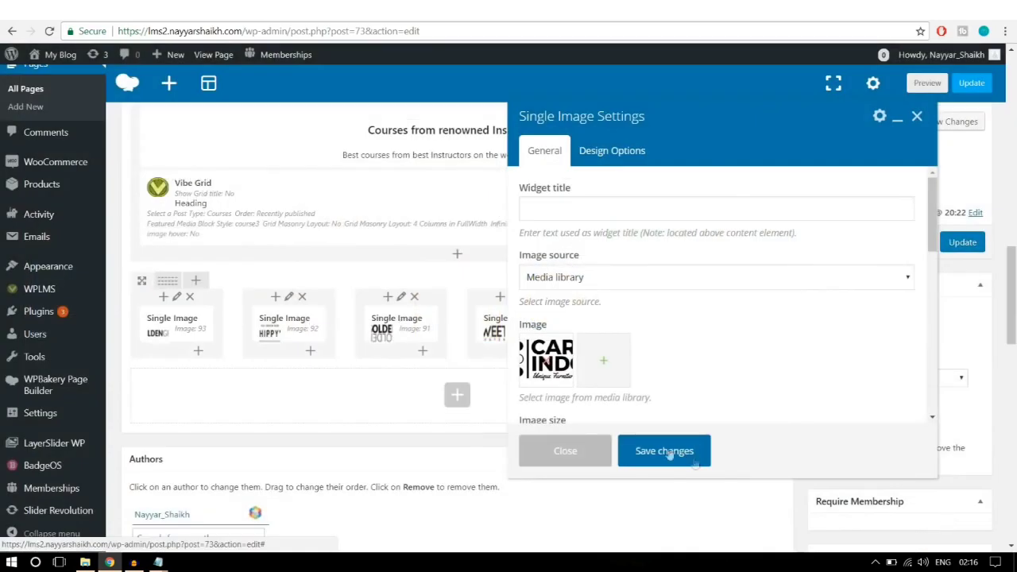
{"action": "left_click", "coordinate": [671, 449]}
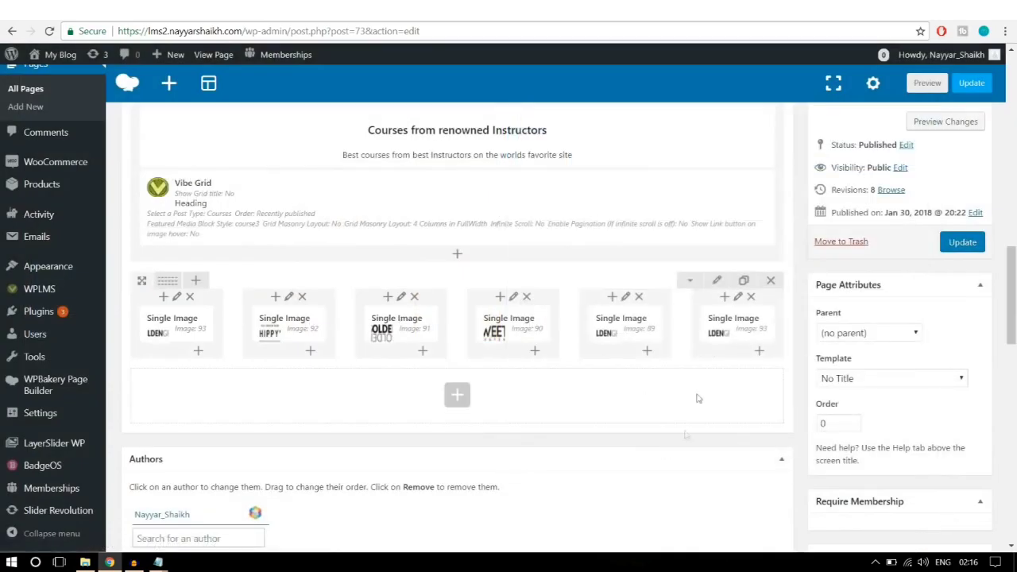
{"action": "left_click", "coordinate": [961, 244]}
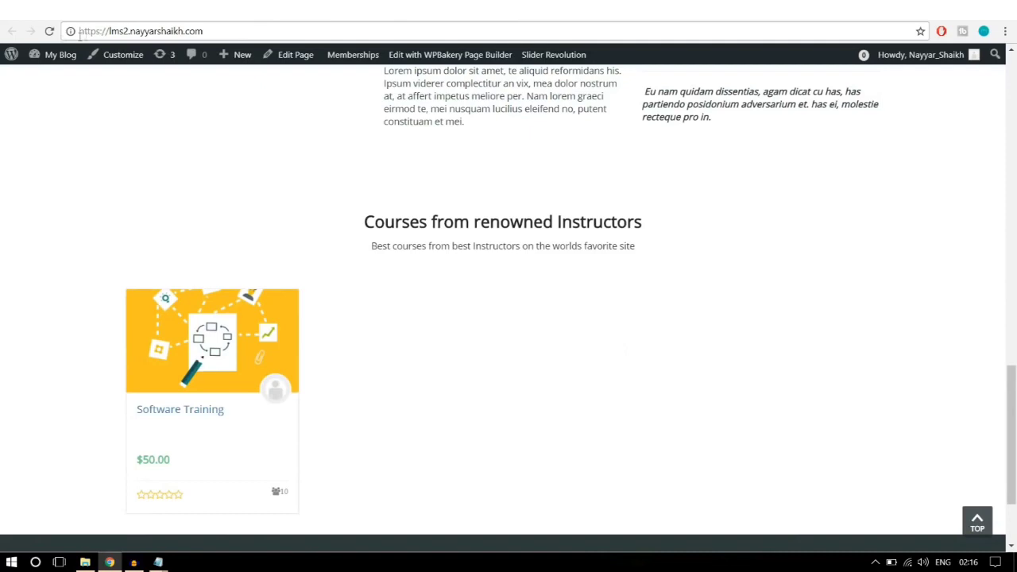
Step: Reload the live home page to inspect the six-logo row, then return to the Home Page editor
{"action": "left_click", "coordinate": [48, 31]}
{"action": "scroll", "coordinate": [985, 272], "scroll_direction": "down", "scroll_amount": 2}
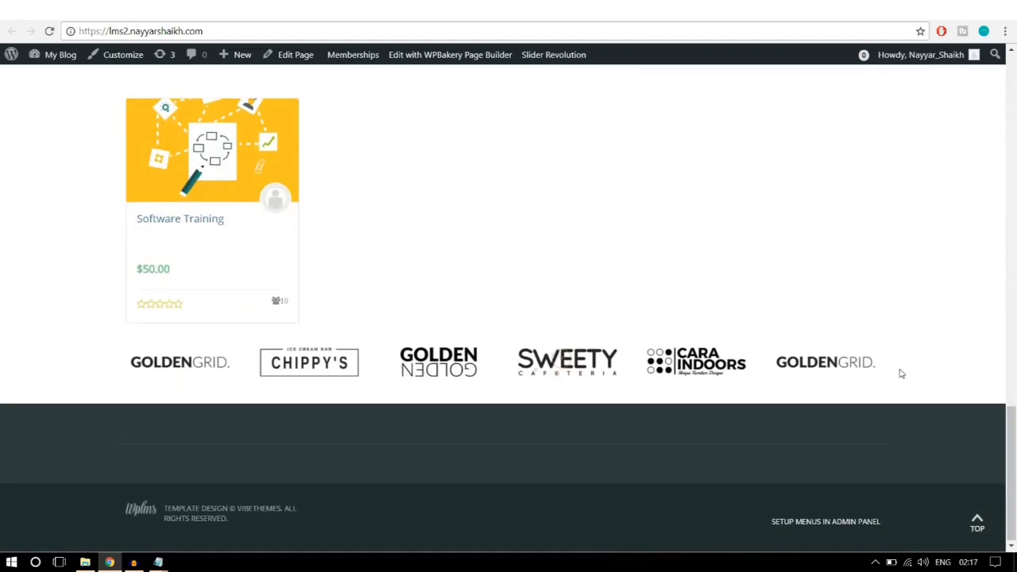
{"action": "scroll", "coordinate": [901, 373], "scroll_direction": "up", "scroll_amount": 1}
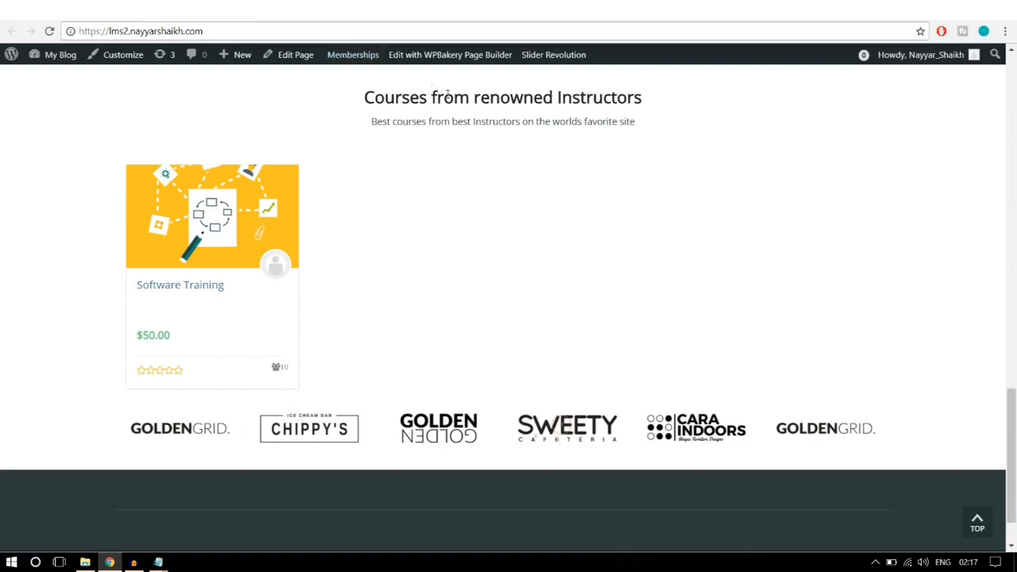
{"action": "left_click", "coordinate": [295, 54]}
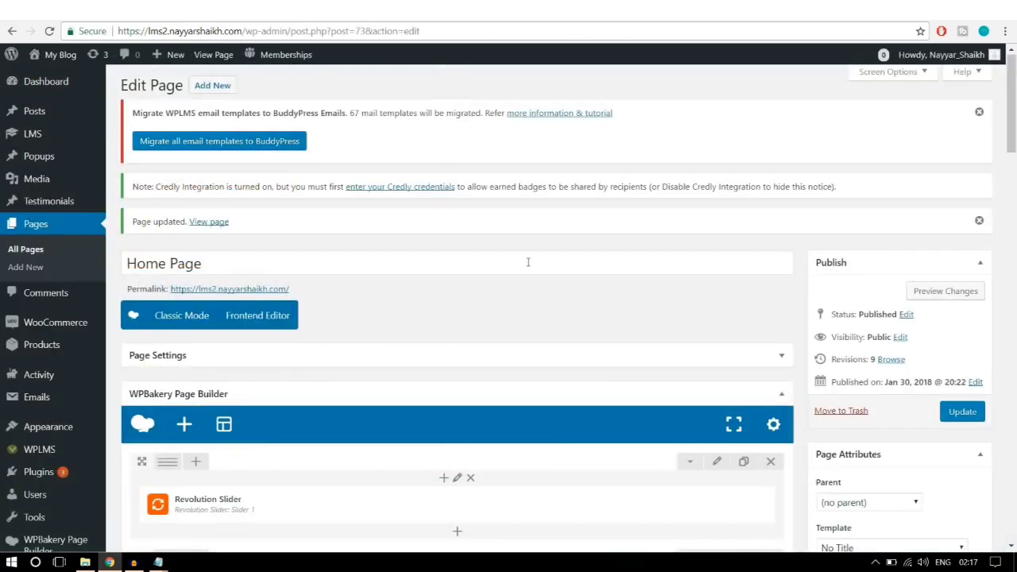
Step: Save the logo row's Design Options with 20 padding on top
{"action": "scroll", "coordinate": [528, 262], "scroll_direction": "down", "scroll_amount": 10}
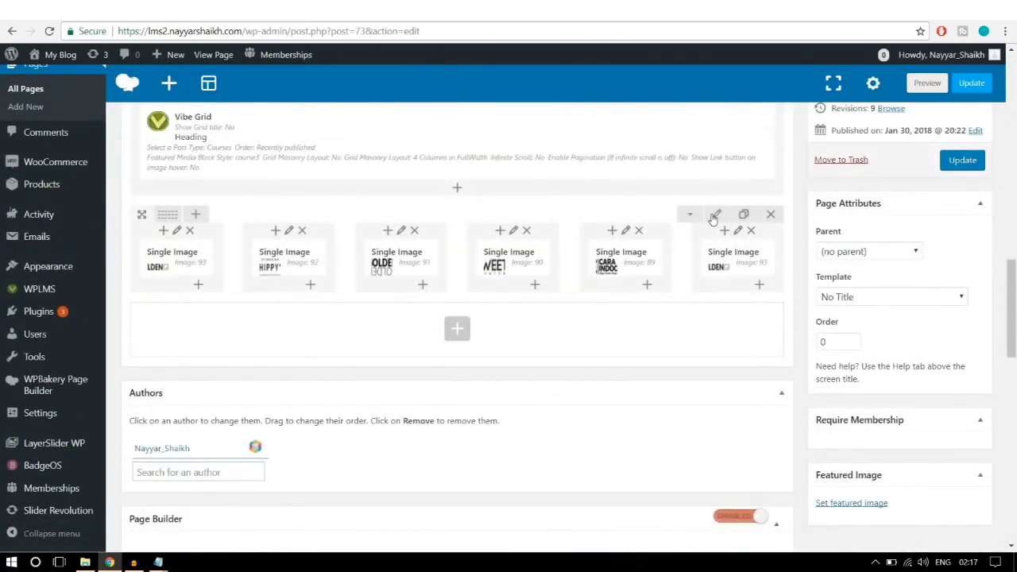
{"action": "left_click", "coordinate": [714, 216]}
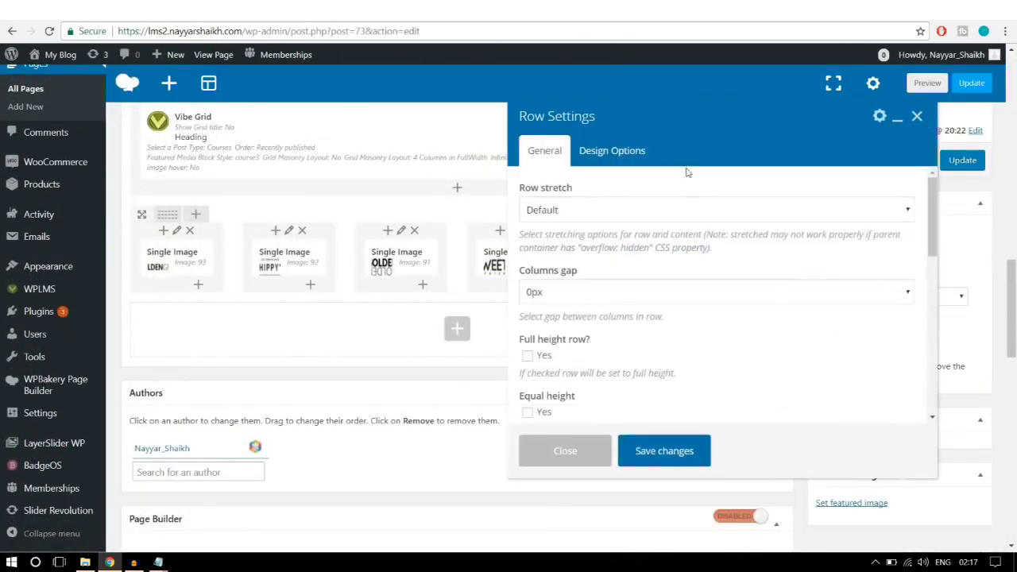
{"action": "left_click", "coordinate": [626, 153]}
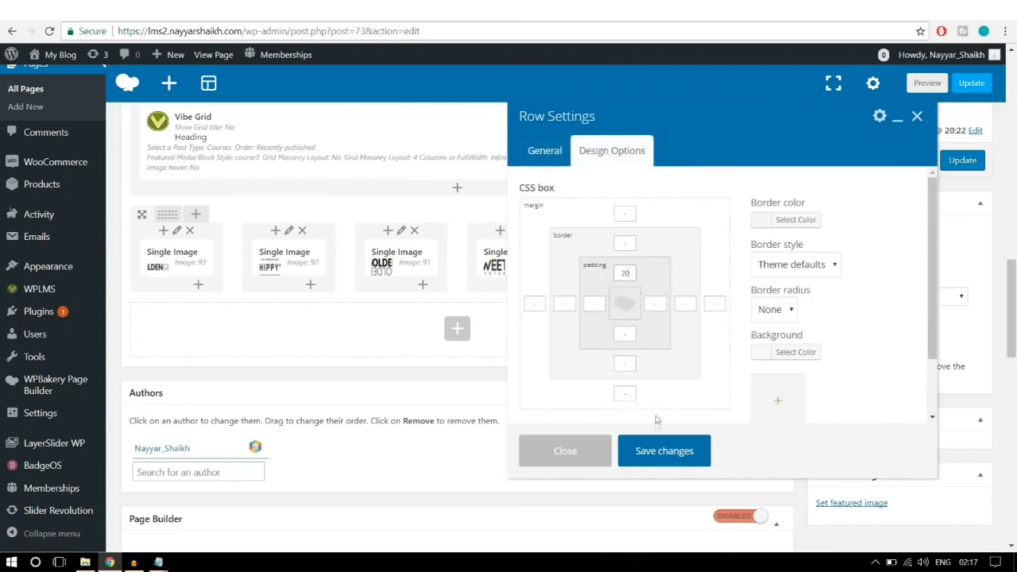
{"action": "left_click", "coordinate": [657, 452]}
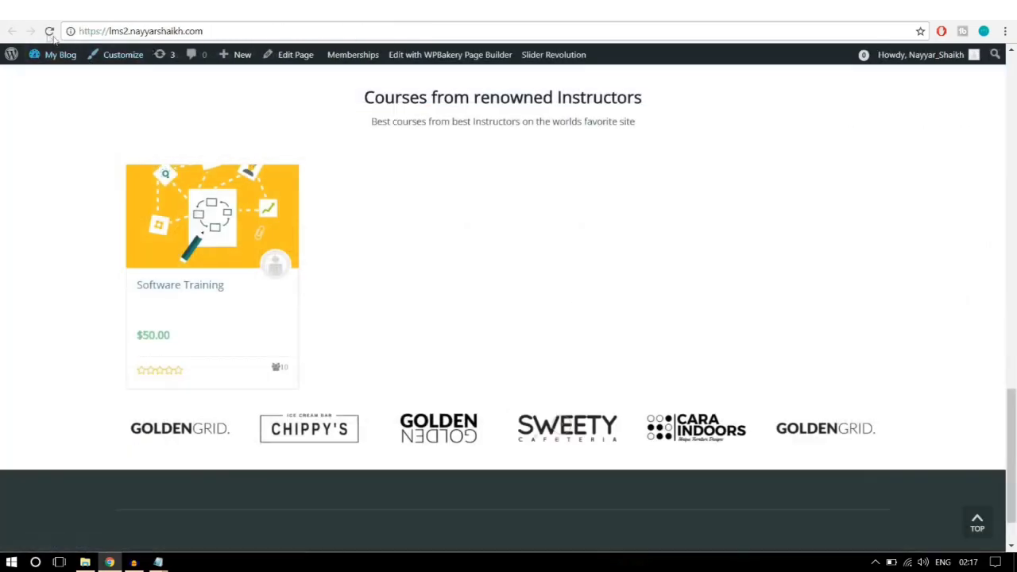
Step: Reload the live home page and scroll through the updated logo row
{"action": "left_click", "coordinate": [50, 33]}
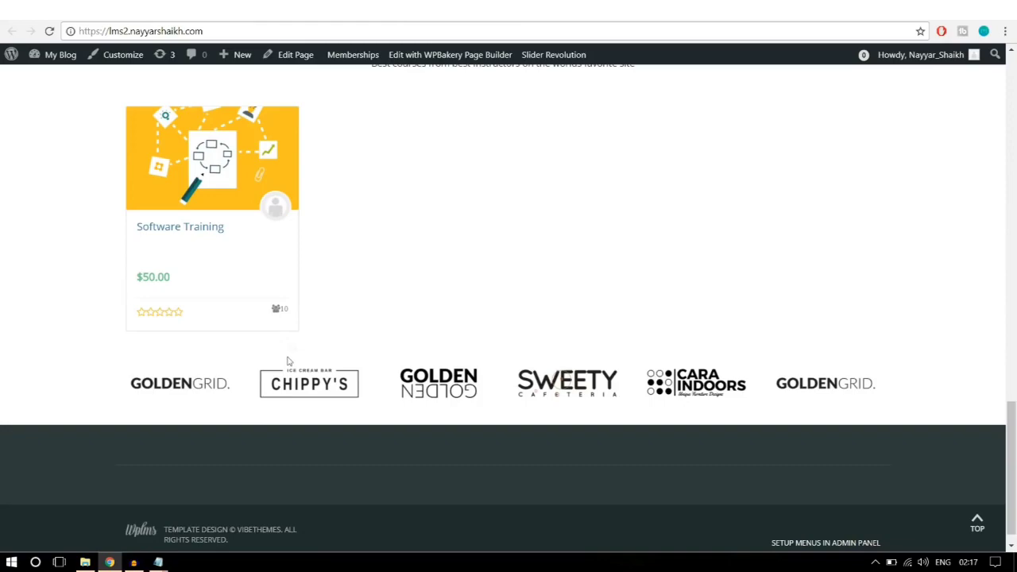
{"action": "scroll", "coordinate": [391, 394], "scroll_direction": "down", "scroll_amount": 1}
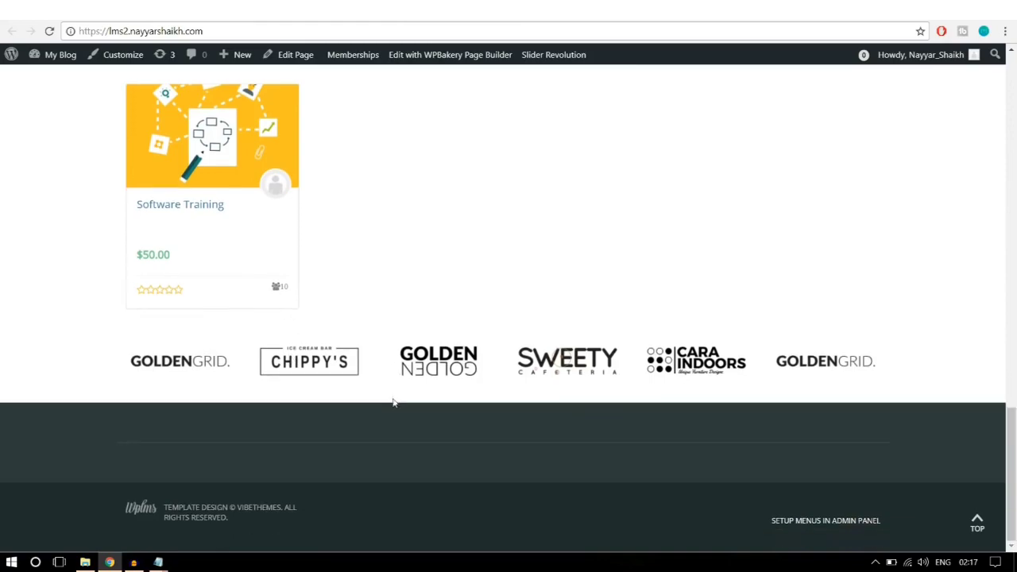
{"action": "scroll", "coordinate": [388, 415], "scroll_direction": "up", "scroll_amount": 20}
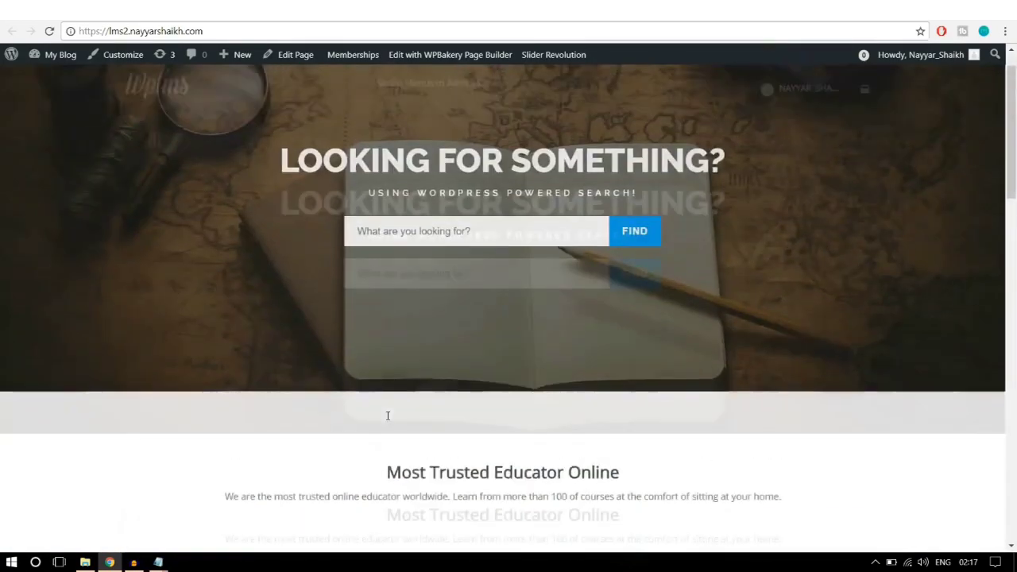
{"action": "scroll", "coordinate": [577, 403], "scroll_direction": "down", "scroll_amount": 8}
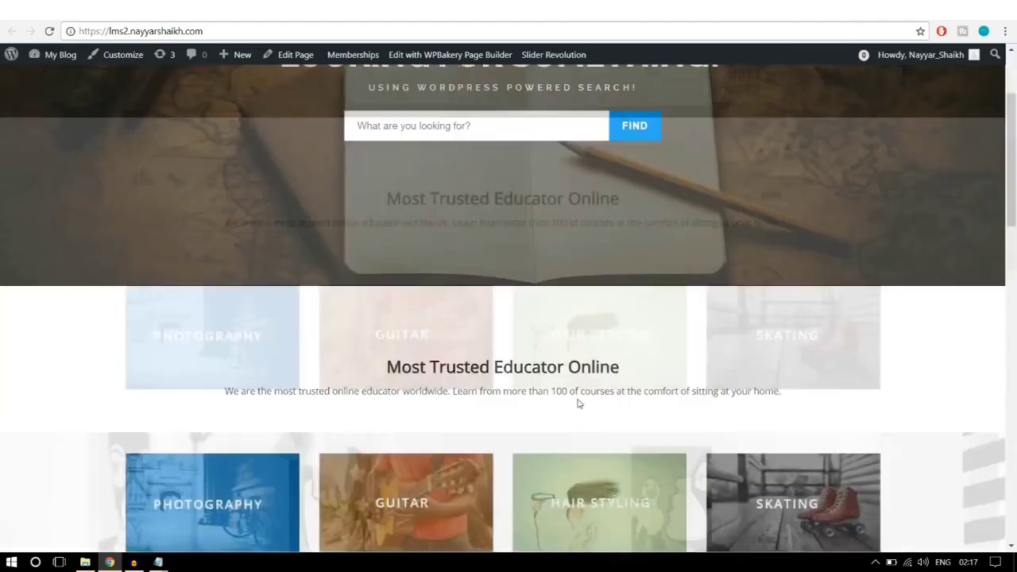
{"action": "scroll", "coordinate": [578, 399], "scroll_direction": "down", "scroll_amount": 4}
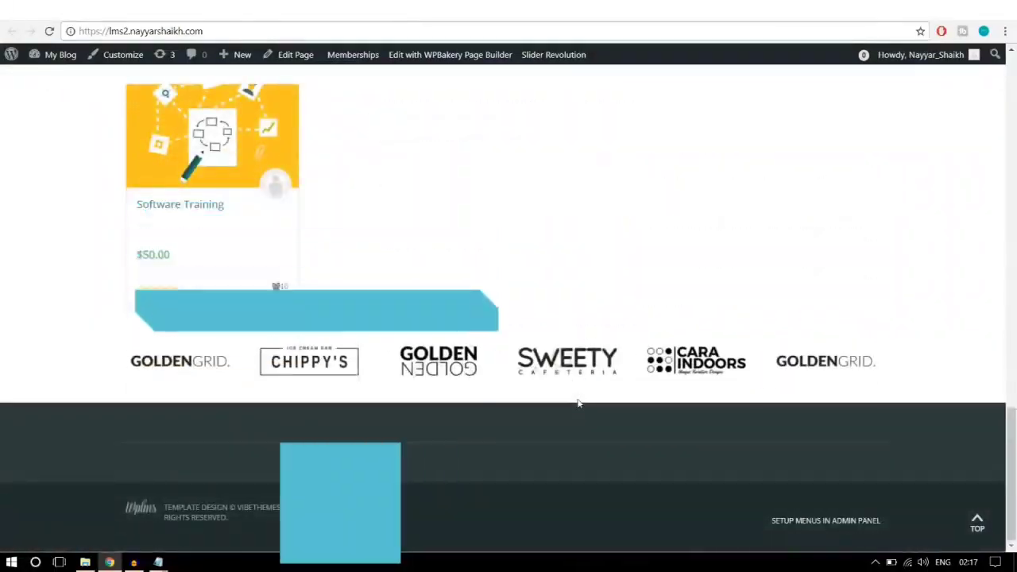
{"action": "scroll", "coordinate": [580, 404], "scroll_direction": "up", "scroll_amount": 13}
{"action": "scroll", "coordinate": [578, 398], "scroll_direction": "up", "scroll_amount": 3}
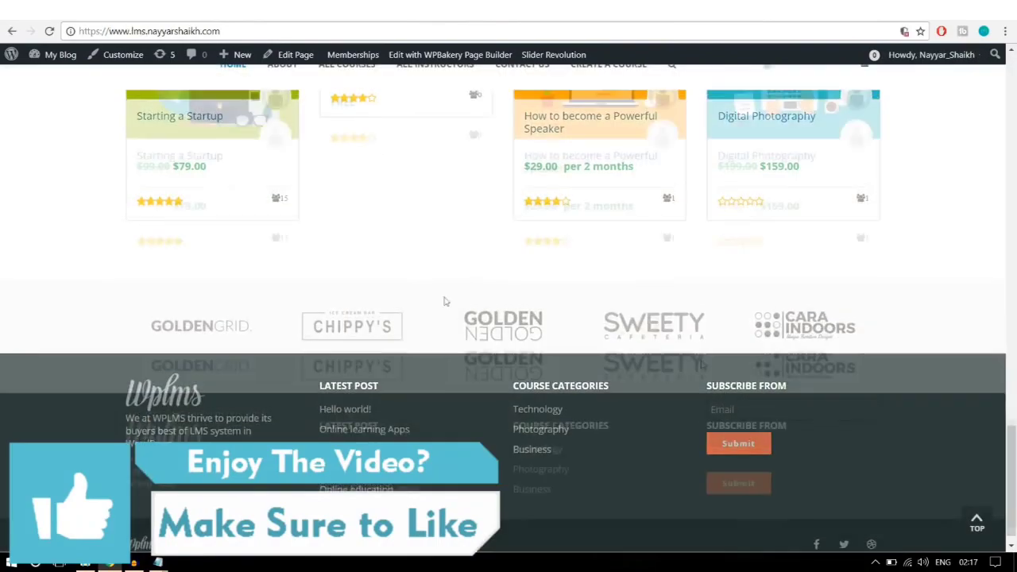
Step: Go to the demo site's About page and scroll through its 'Get started with' Online Education hero
{"action": "left_click", "coordinate": [977, 523]}
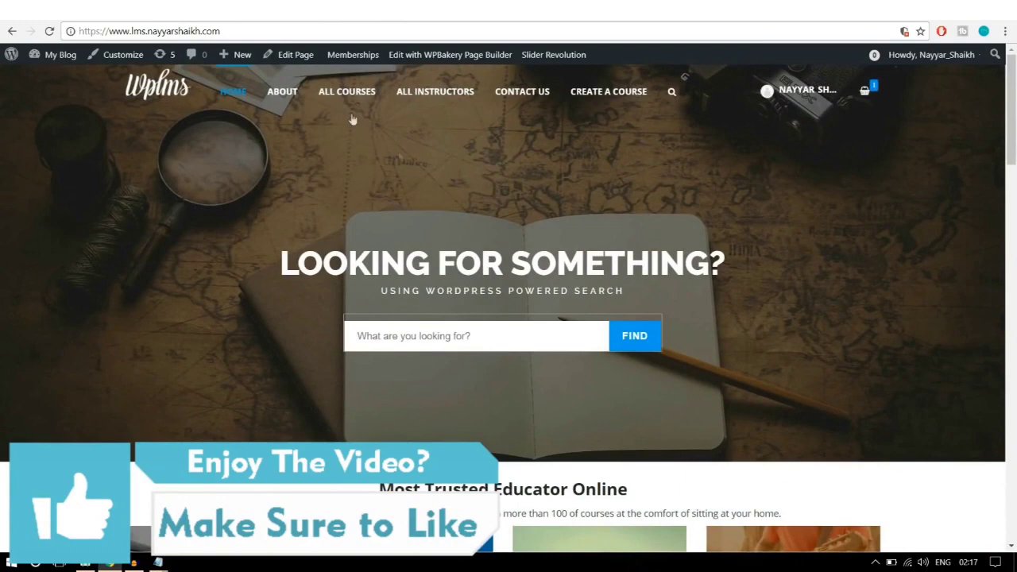
{"action": "left_click", "coordinate": [289, 96]}
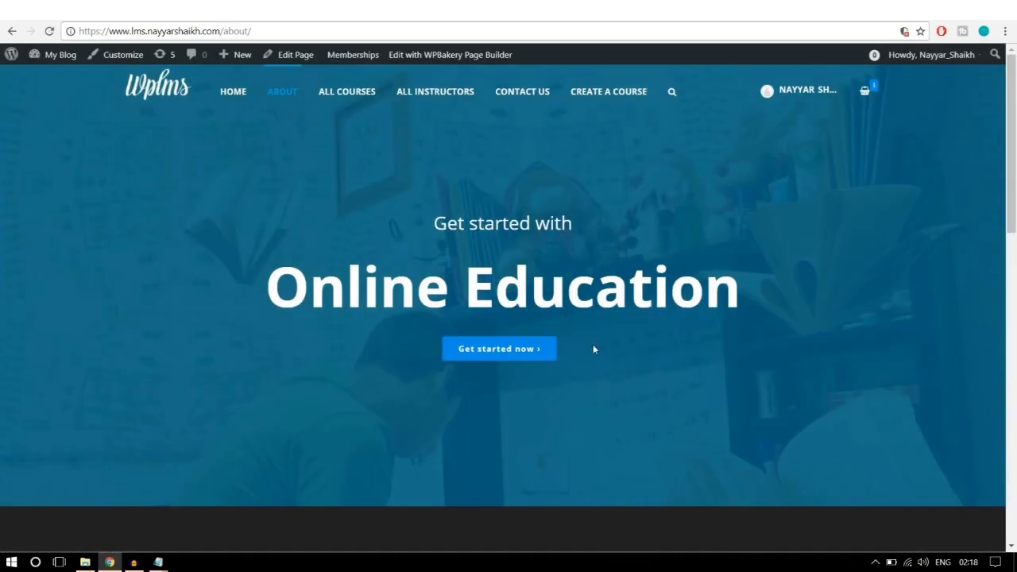
{"action": "scroll", "coordinate": [593, 349], "scroll_direction": "down", "scroll_amount": 10}
{"action": "scroll", "coordinate": [593, 348], "scroll_direction": "up", "scroll_amount": 6}
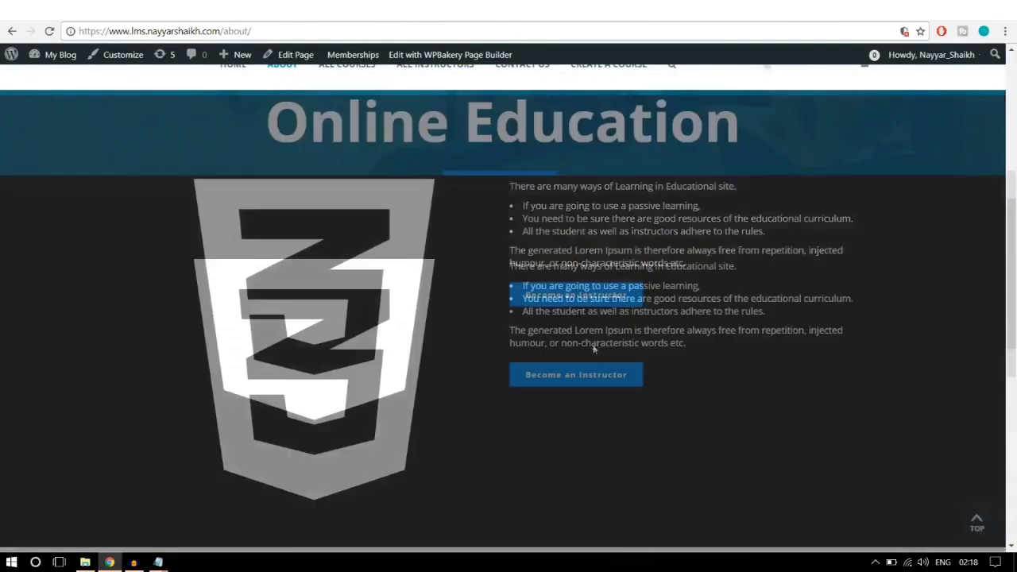
{"action": "scroll", "coordinate": [593, 348], "scroll_direction": "up", "scroll_amount": 5}
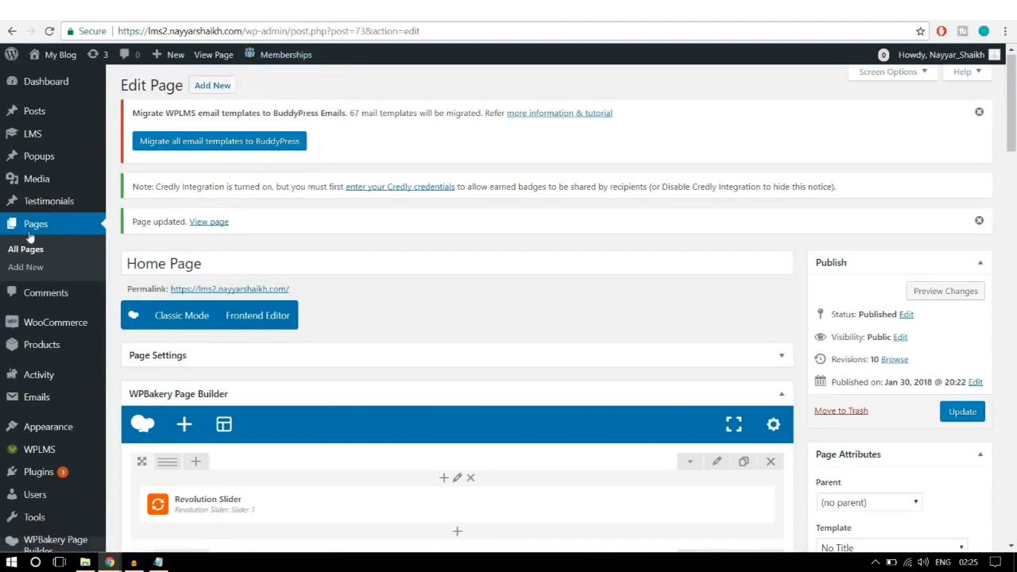
Step: Create a new page titled 'About Us' with the No Title template in WPBakery's Backend Editor
{"action": "left_click", "coordinate": [38, 269]}
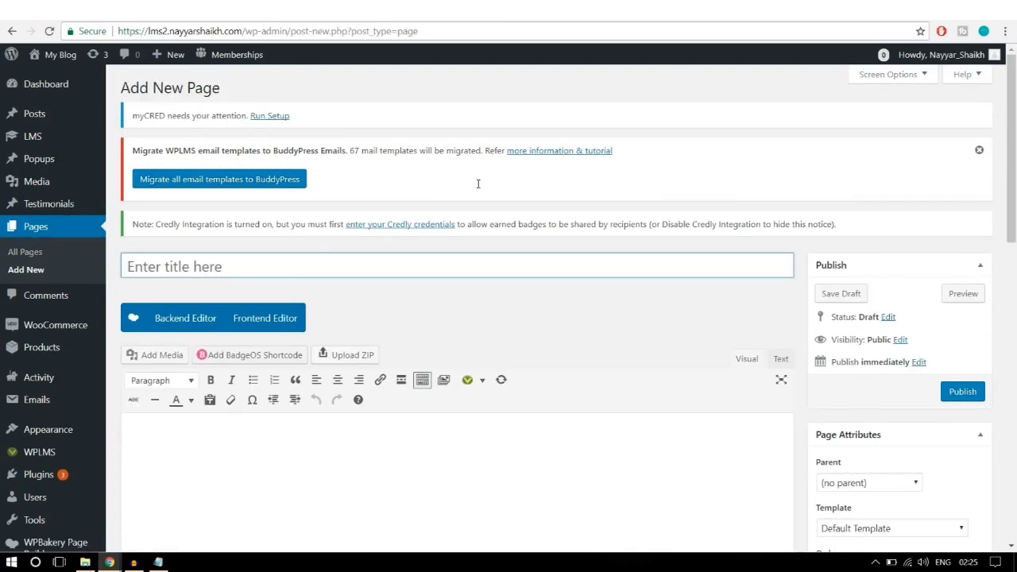
{"action": "type", "text": "About Us"}
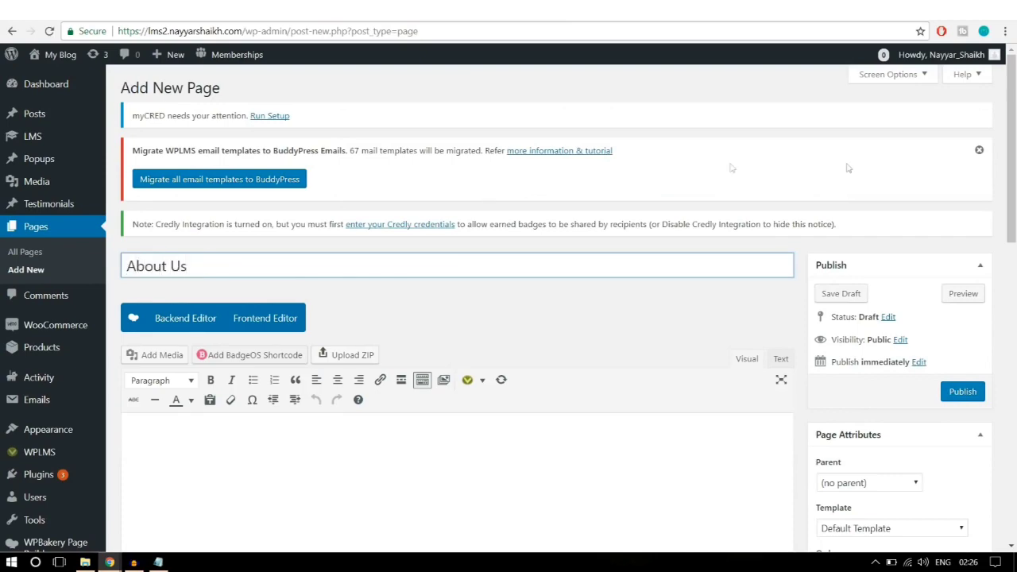
{"action": "scroll", "coordinate": [849, 170], "scroll_direction": "down", "scroll_amount": 3}
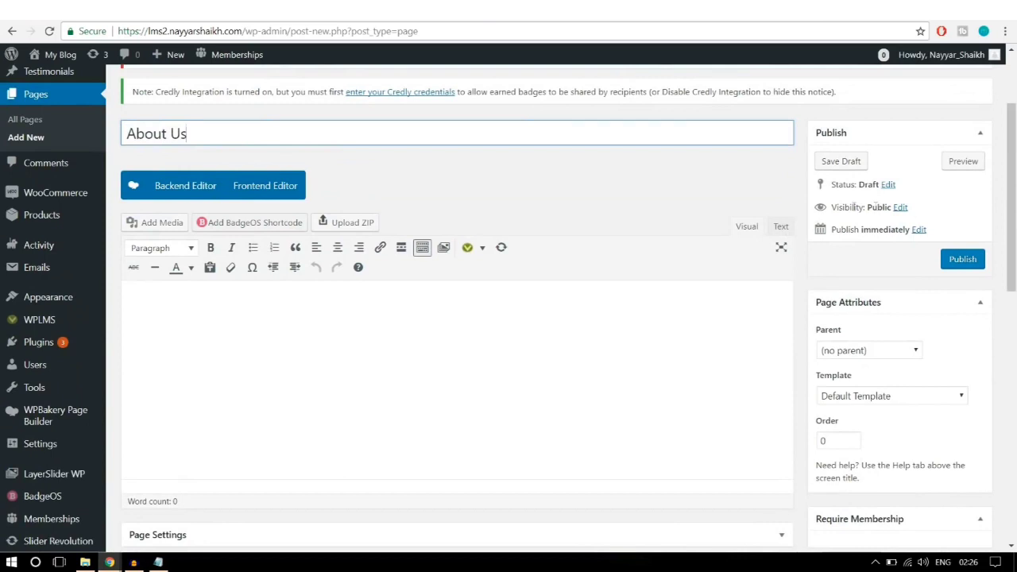
{"action": "left_click", "coordinate": [922, 392]}
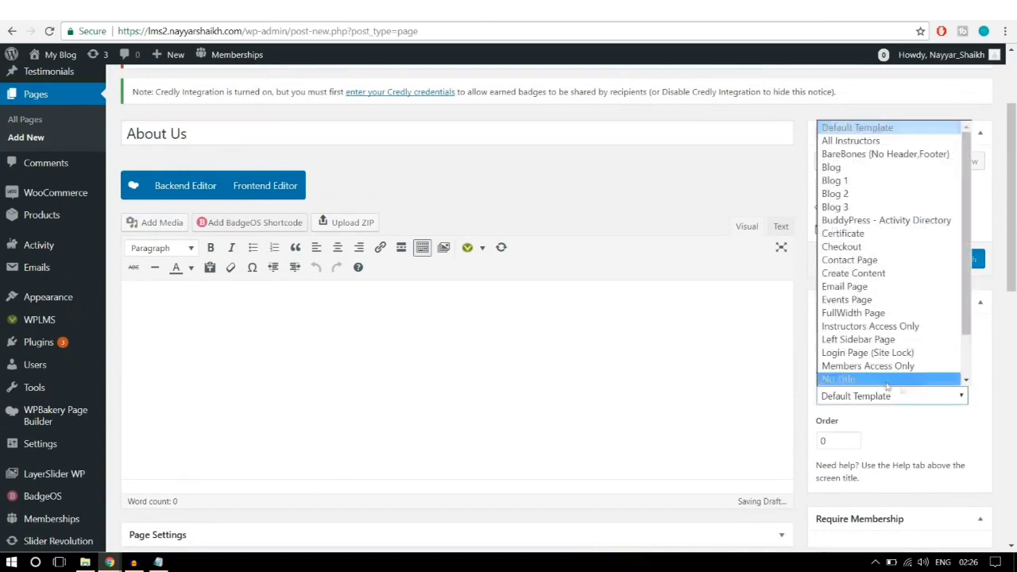
{"action": "left_click", "coordinate": [884, 381]}
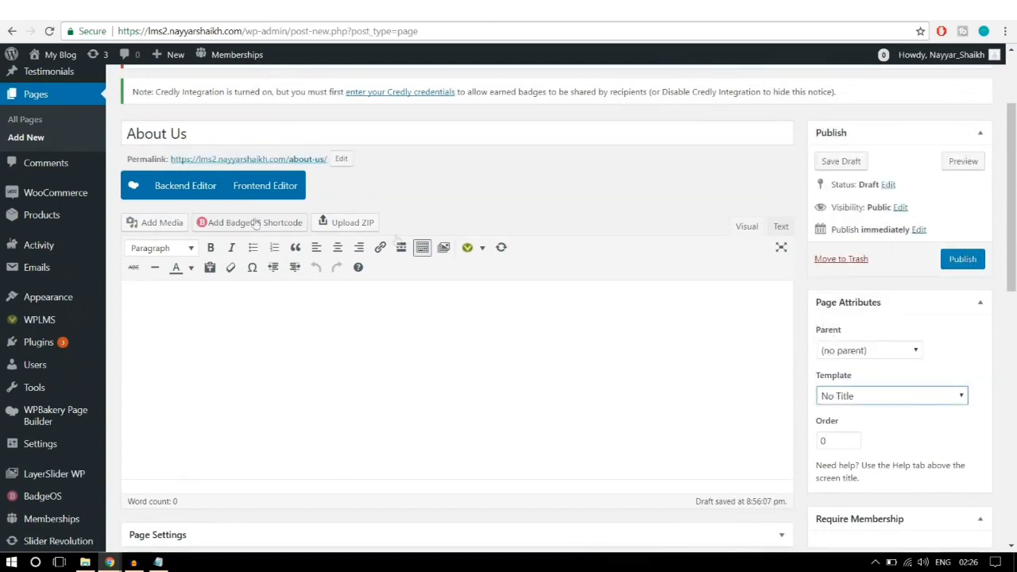
{"action": "left_click", "coordinate": [185, 189]}
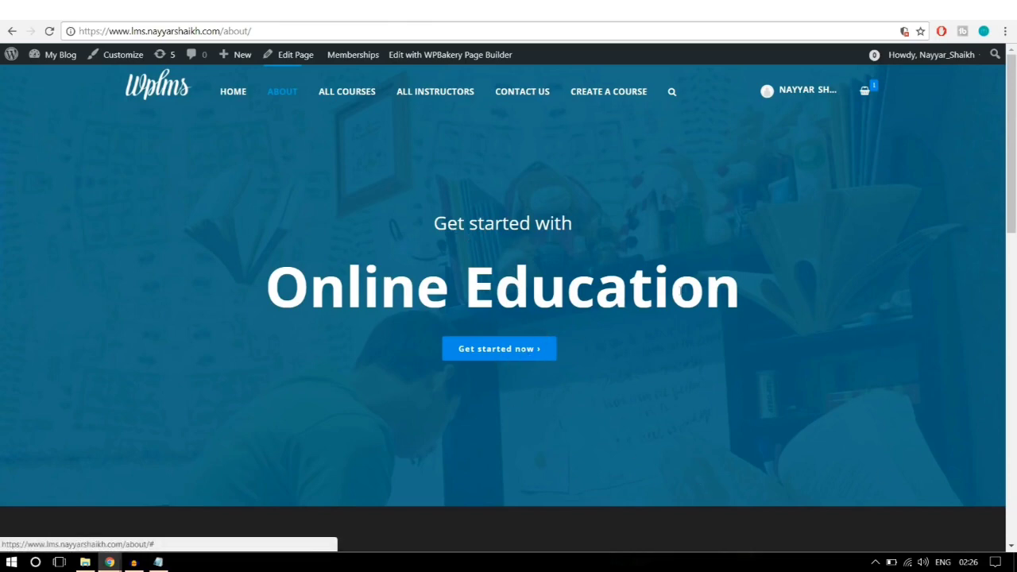
Step: Compare against the demo About page's 'Get started with' and 'Online Education' headings
{"action": "left_click_drag", "start_coordinate": [769, 287], "coordinate": [350, 226]}
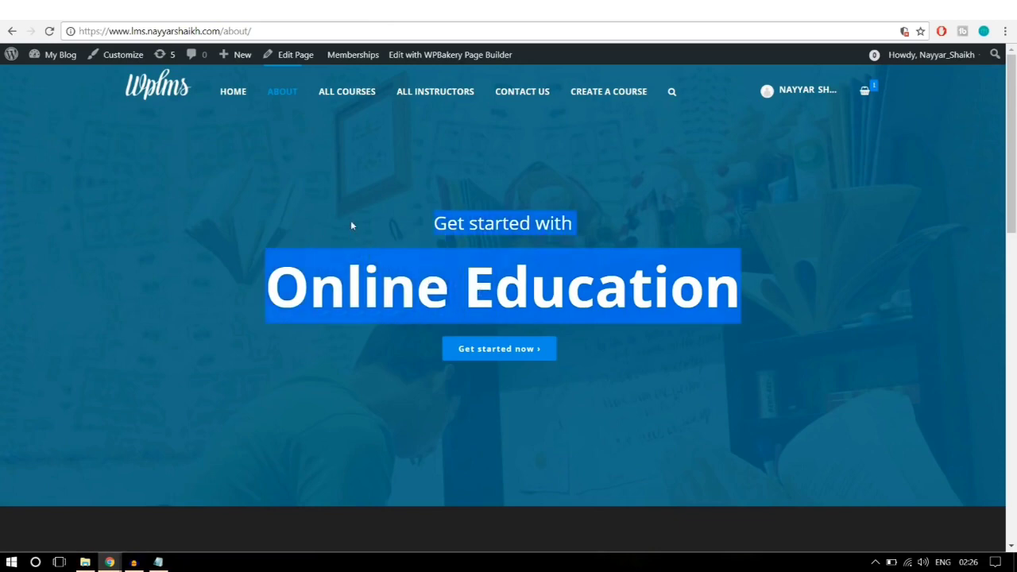
{"action": "left_click", "coordinate": [421, 250]}
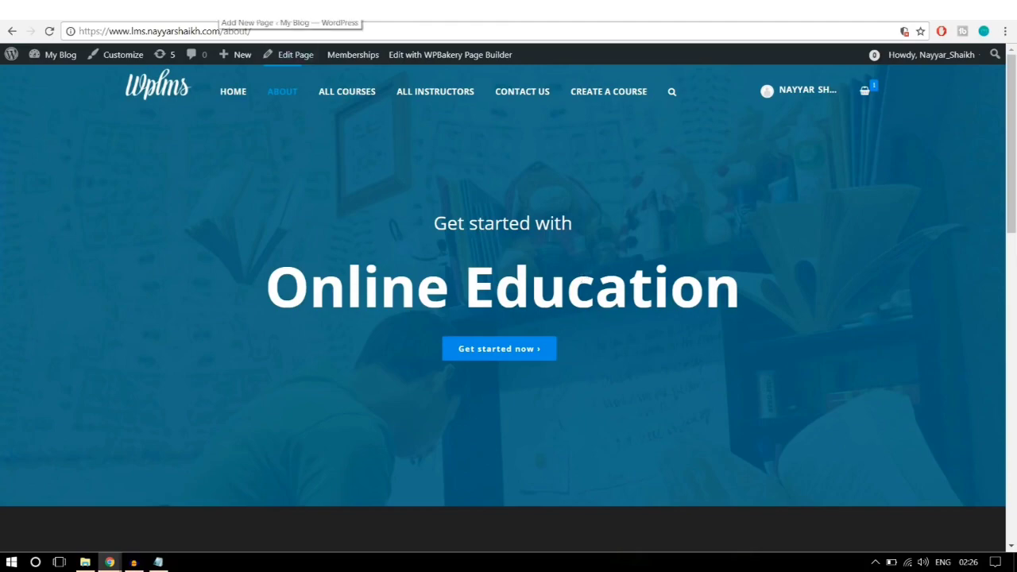
{"action": "left_click", "coordinate": [215, 9]}
{"action": "scroll", "coordinate": [719, 254], "scroll_direction": "down", "scroll_amount": 2}
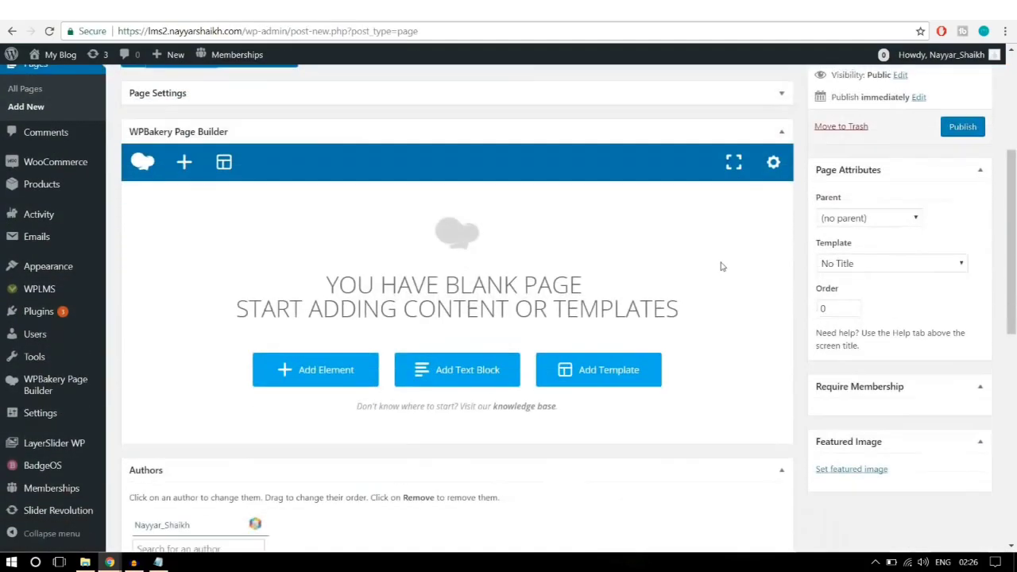
Step: Add a Custom Heading and paste 'Get started with' as its text
{"action": "left_click", "coordinate": [342, 371]}
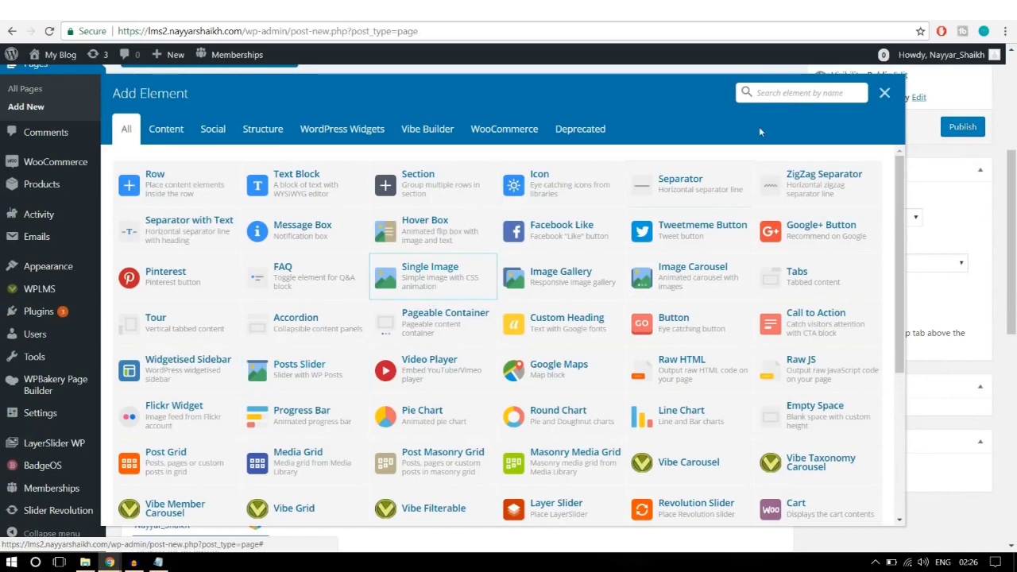
{"action": "type", "text": "head"}
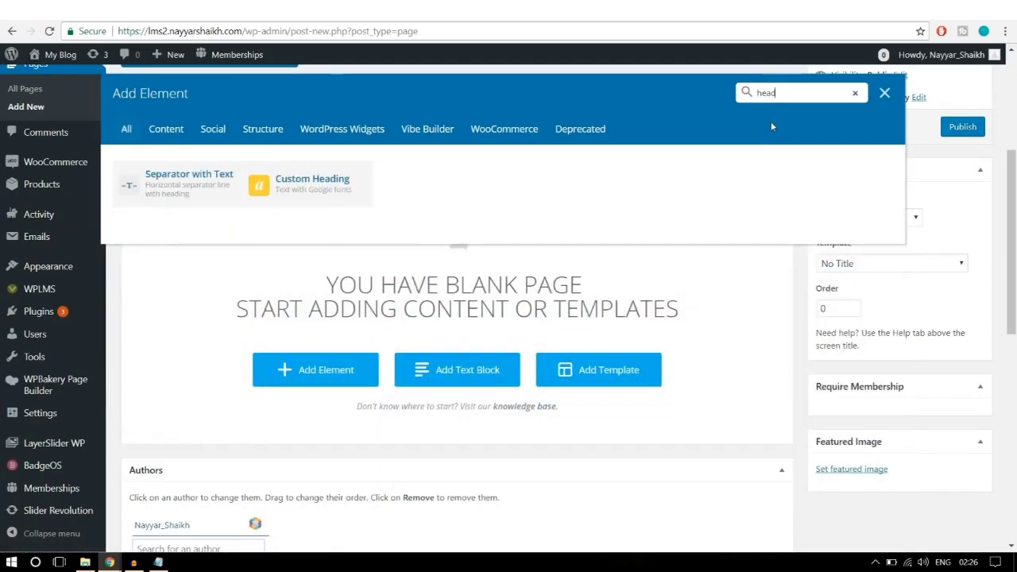
{"action": "left_click", "coordinate": [327, 191]}
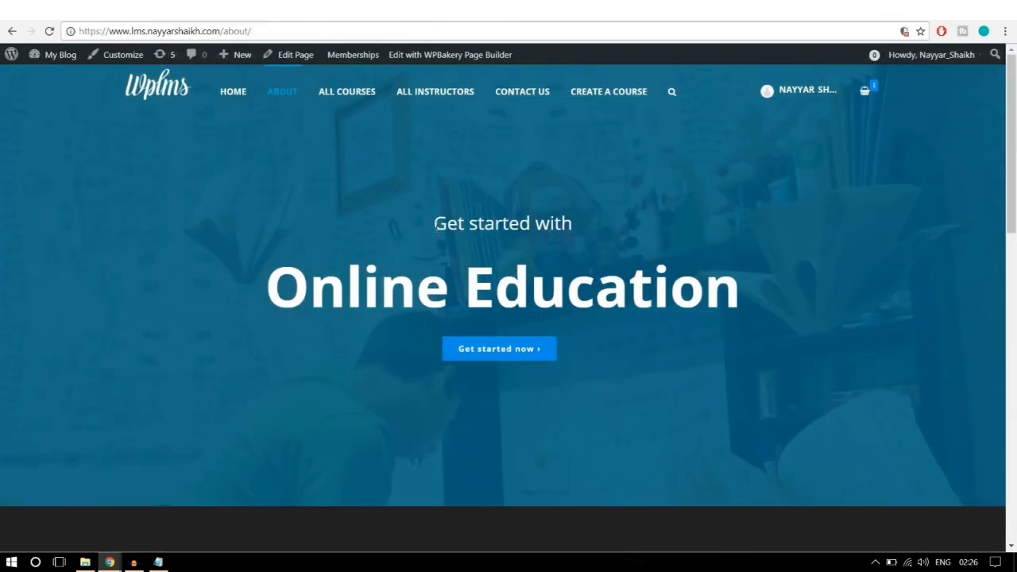
{"action": "left_click_drag", "start_coordinate": [433, 223], "coordinate": [594, 224]}
{"action": "key", "text": "ctrl+c"}
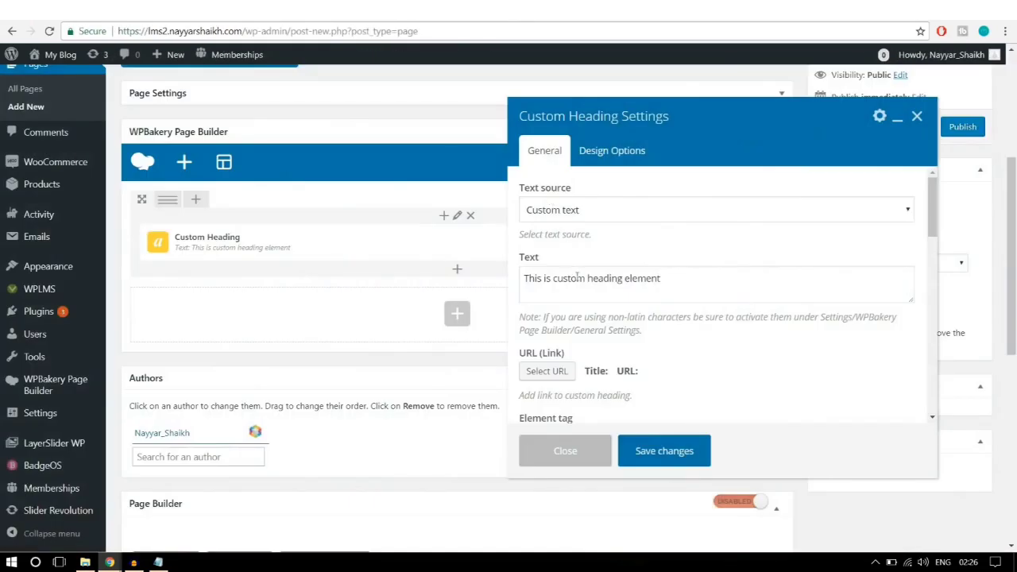
{"action": "left_click", "coordinate": [578, 276]}
{"action": "key", "text": "ctrl+a"}
{"action": "key", "text": "ctrl+v"}
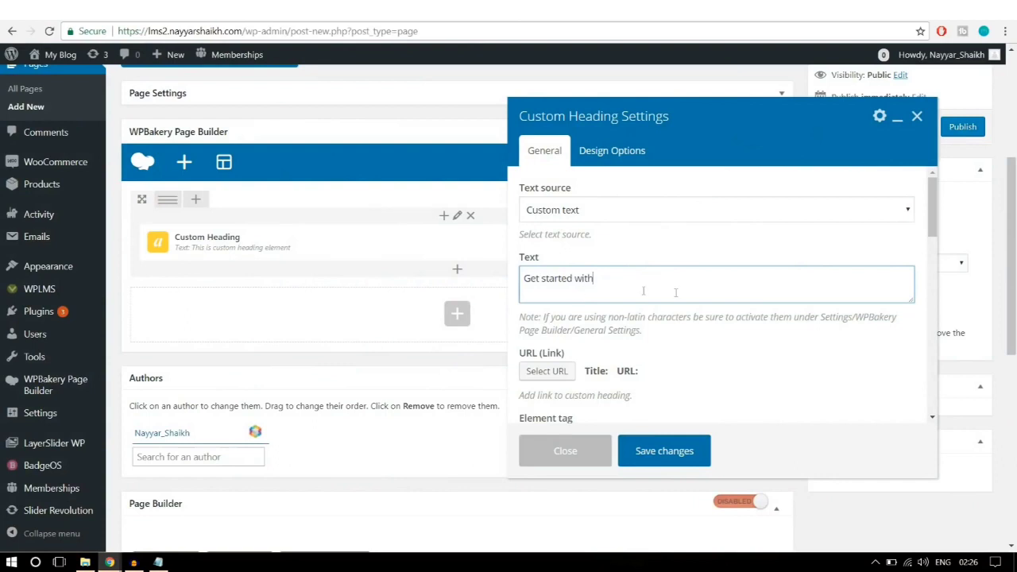
Step: Centre-align the heading text and check the demo's Online Education heading
{"action": "scroll", "coordinate": [735, 309], "scroll_direction": "down", "scroll_amount": 1}
{"action": "scroll", "coordinate": [735, 309], "scroll_direction": "down", "scroll_amount": 1}
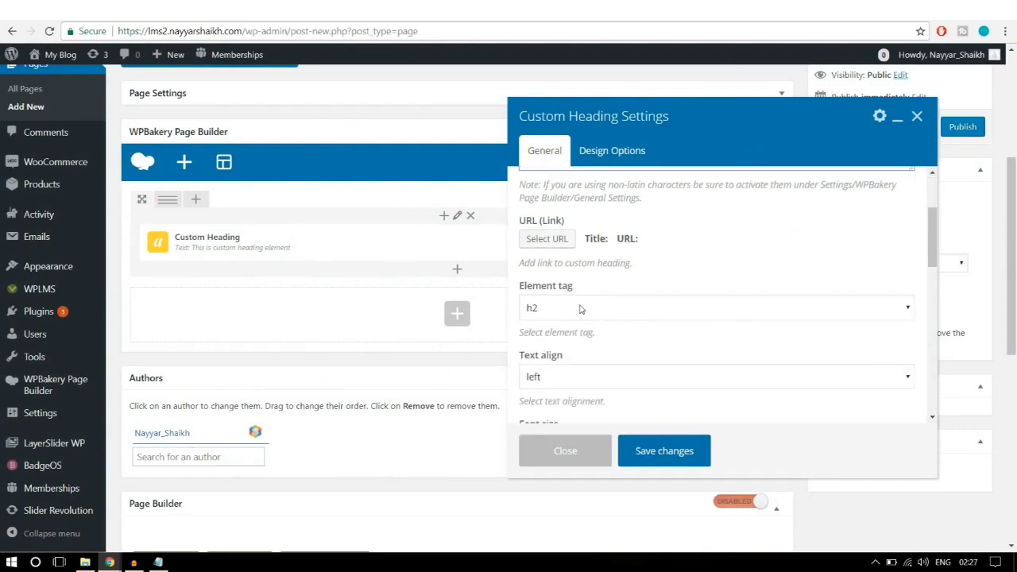
{"action": "scroll", "coordinate": [739, 287], "scroll_direction": "down", "scroll_amount": 2}
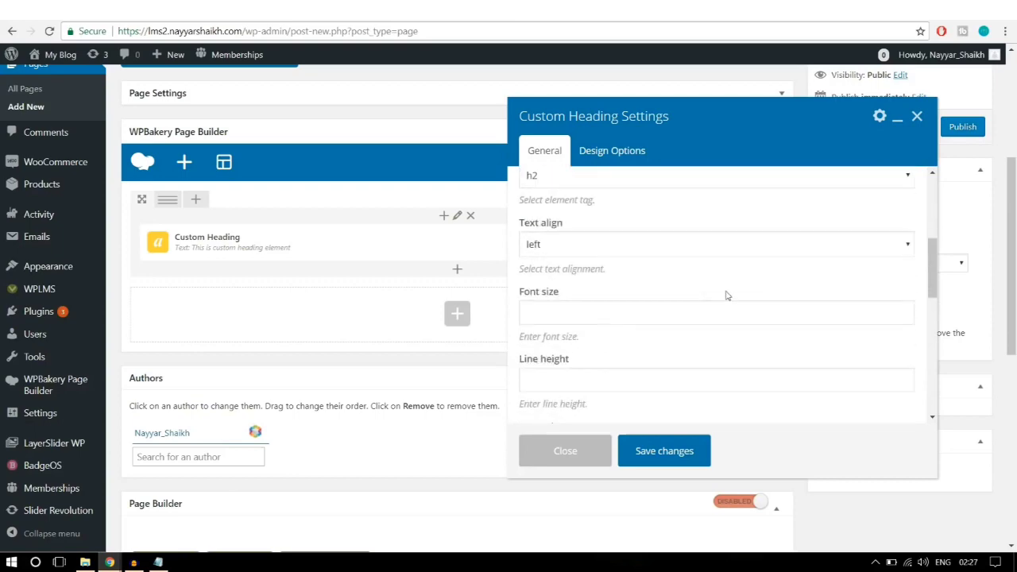
{"action": "left_click", "coordinate": [602, 246]}
{"action": "left_click", "coordinate": [541, 290]}
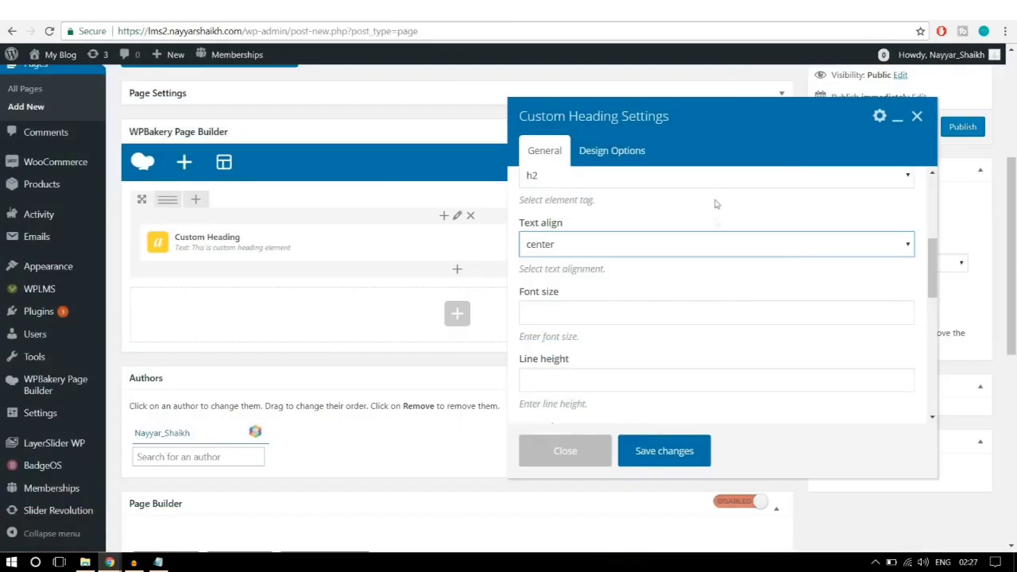
{"action": "scroll", "coordinate": [734, 275], "scroll_direction": "down", "scroll_amount": 1}
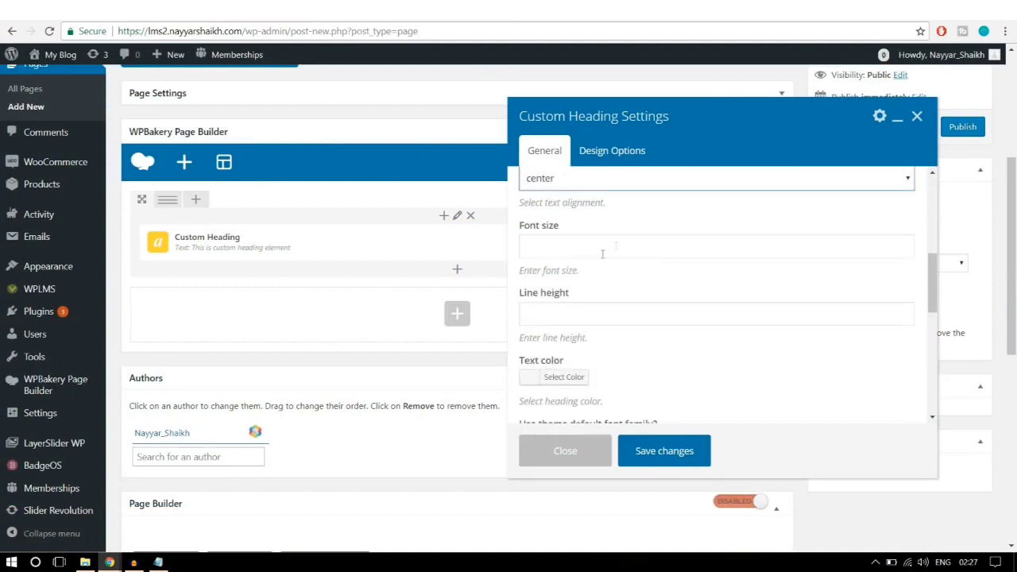
{"action": "scroll", "coordinate": [624, 262], "scroll_direction": "up", "scroll_amount": 5}
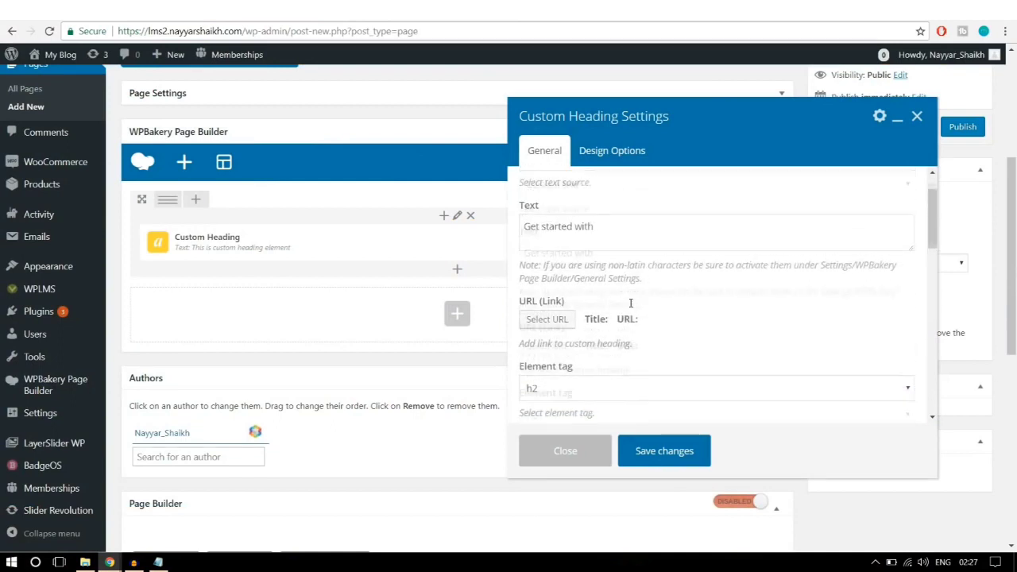
{"action": "scroll", "coordinate": [632, 310], "scroll_direction": "down", "scroll_amount": 4}
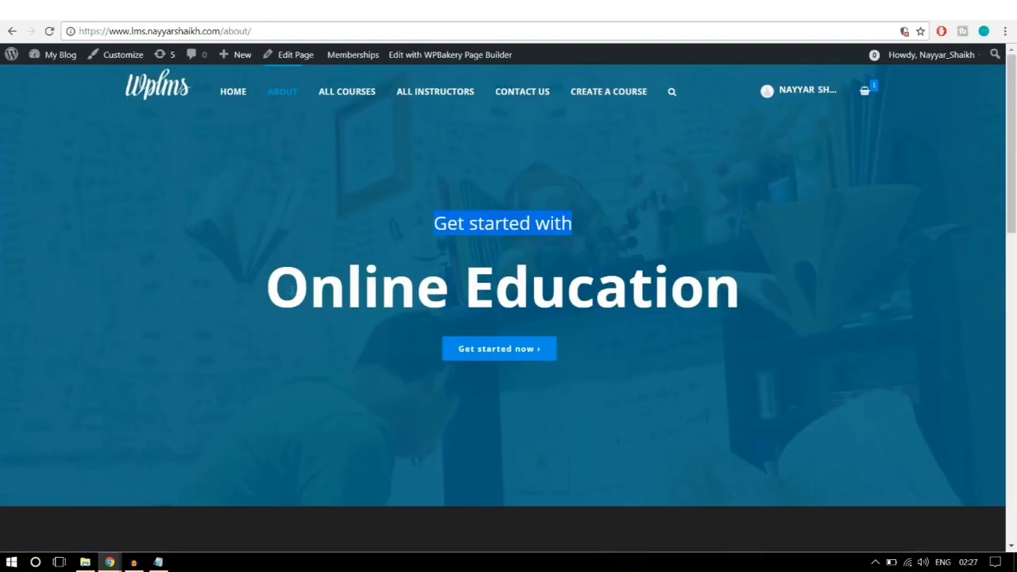
{"action": "left_click_drag", "start_coordinate": [289, 286], "coordinate": [791, 280]}
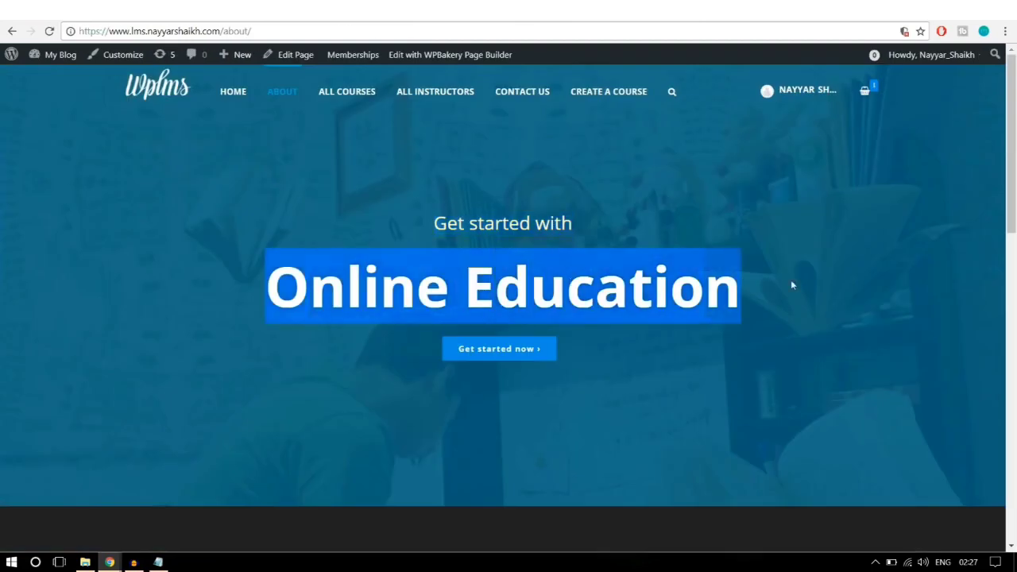
{"action": "left_click", "coordinate": [545, 230]}
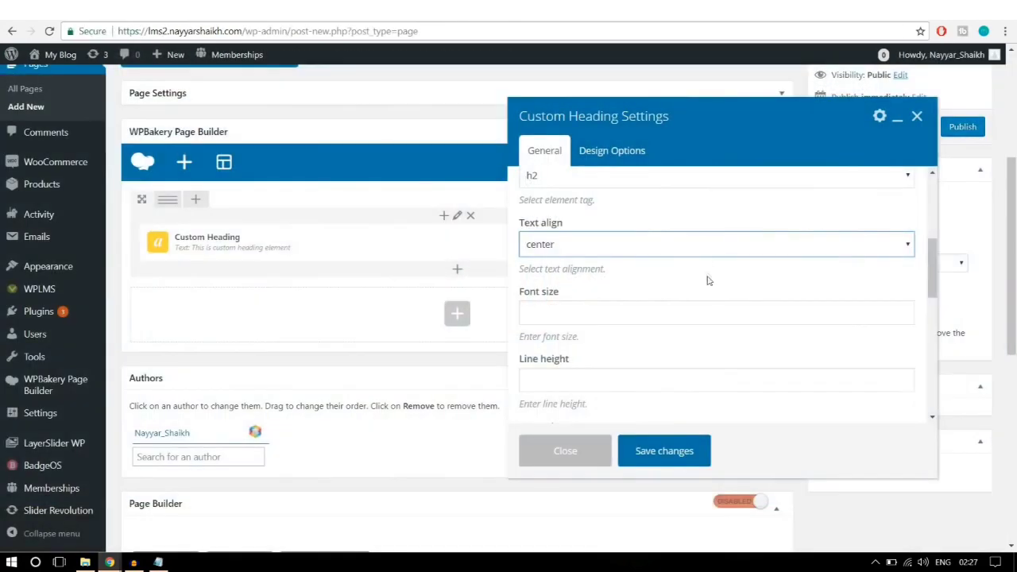
{"action": "scroll", "coordinate": [707, 280], "scroll_direction": "down", "scroll_amount": 1}
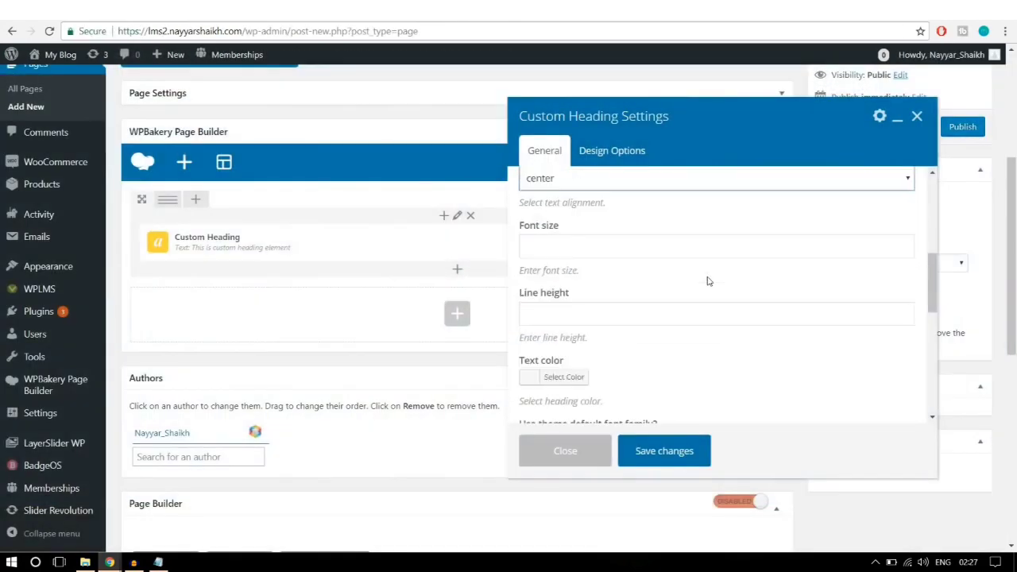
{"action": "scroll", "coordinate": [709, 280], "scroll_direction": "down", "scroll_amount": 3}
Step: Make the heading text white (#ffffff), use the theme's default font, and save
{"action": "left_click", "coordinate": [569, 309]}
{"action": "scroll", "coordinate": [569, 374], "scroll_direction": "down", "scroll_amount": 1}
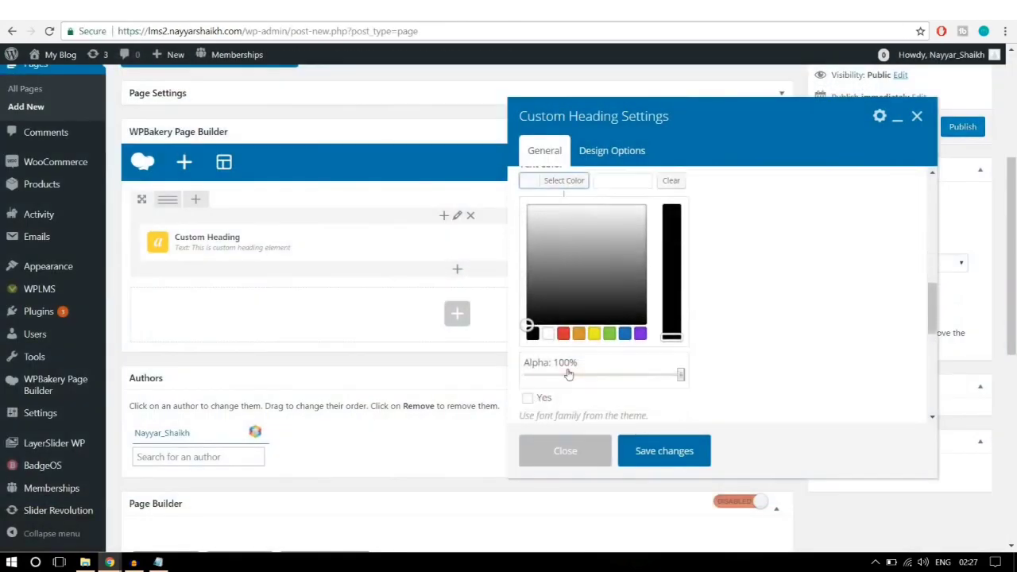
{"action": "left_click", "coordinate": [548, 334]}
{"action": "scroll", "coordinate": [775, 316], "scroll_direction": "up", "scroll_amount": 1}
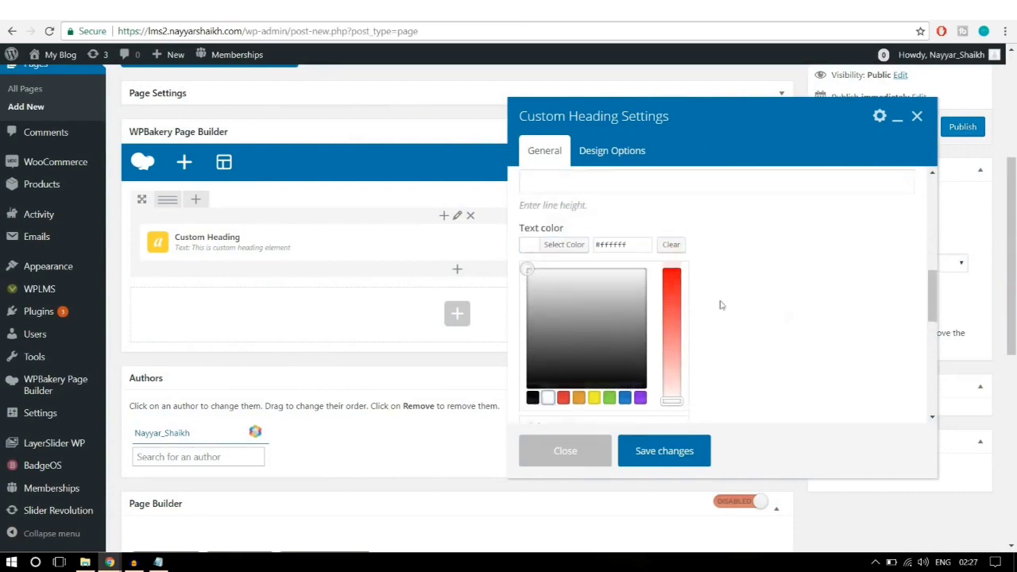
{"action": "left_click", "coordinate": [566, 248]}
{"action": "scroll", "coordinate": [819, 284], "scroll_direction": "down", "scroll_amount": 1}
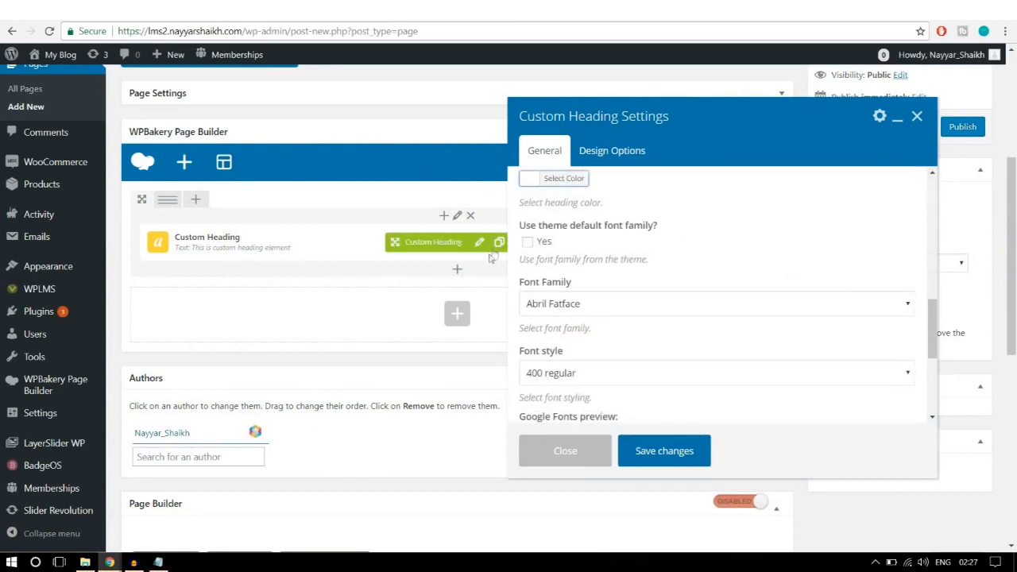
{"action": "left_click", "coordinate": [528, 242]}
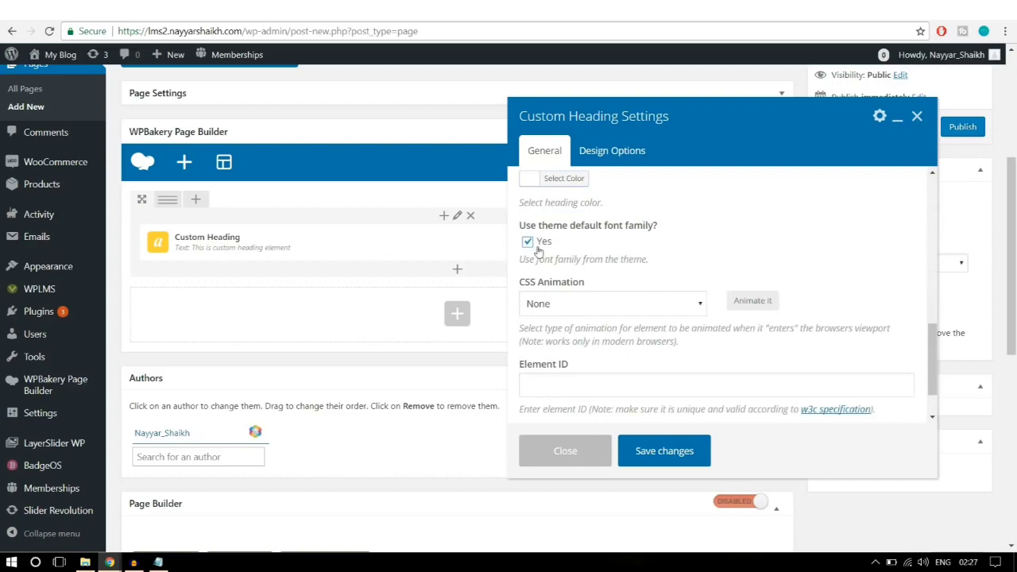
{"action": "scroll", "coordinate": [762, 254], "scroll_direction": "down", "scroll_amount": 3}
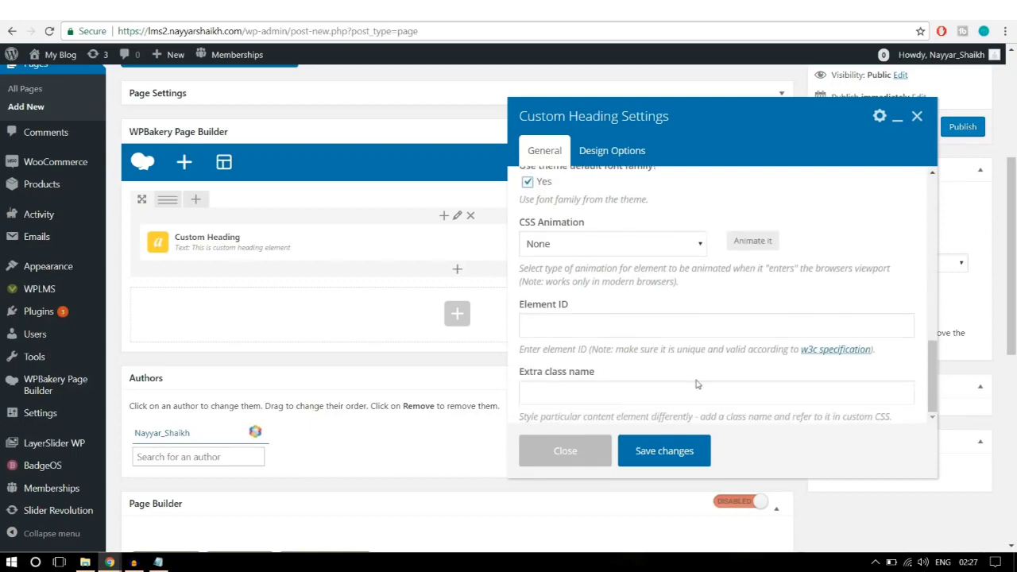
{"action": "scroll", "coordinate": [690, 403], "scroll_direction": "up", "scroll_amount": 4}
{"action": "left_click", "coordinate": [669, 451]}
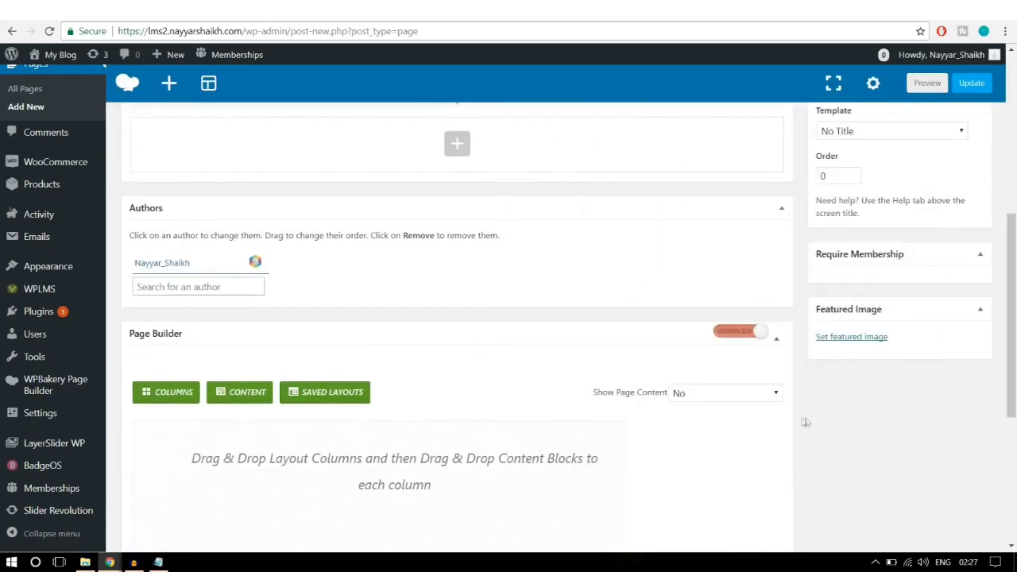
{"action": "scroll", "coordinate": [804, 421], "scroll_direction": "up", "scroll_amount": 4}
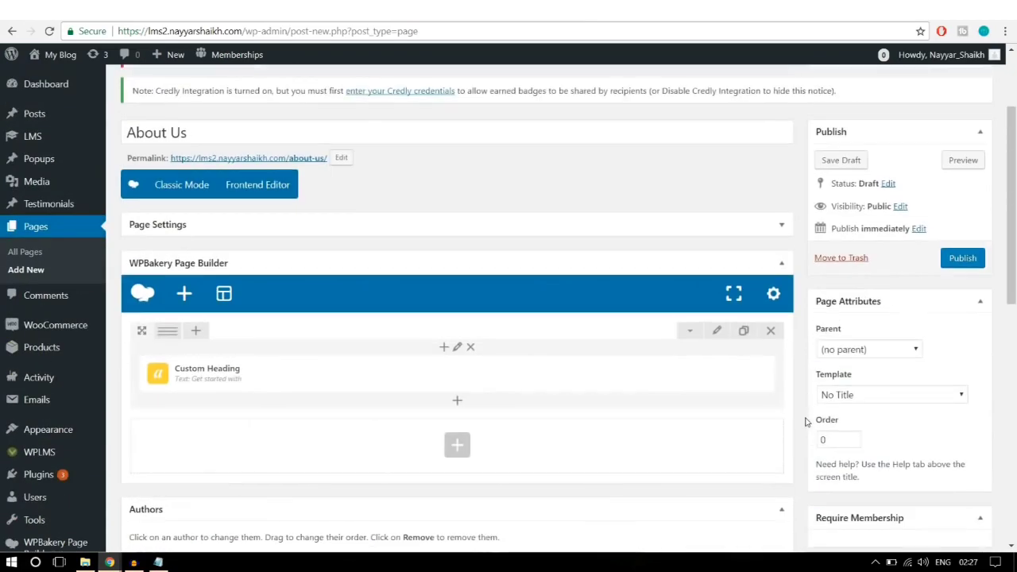
Step: Add a second Custom Heading with the text 'Online Education'
{"action": "left_click", "coordinate": [459, 404]}
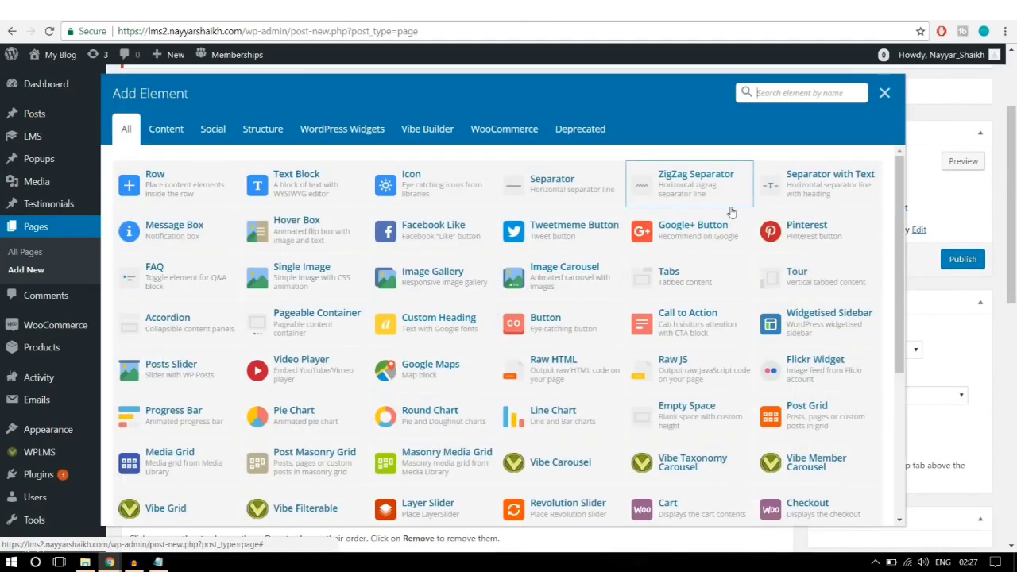
{"action": "type", "text": "cust"}
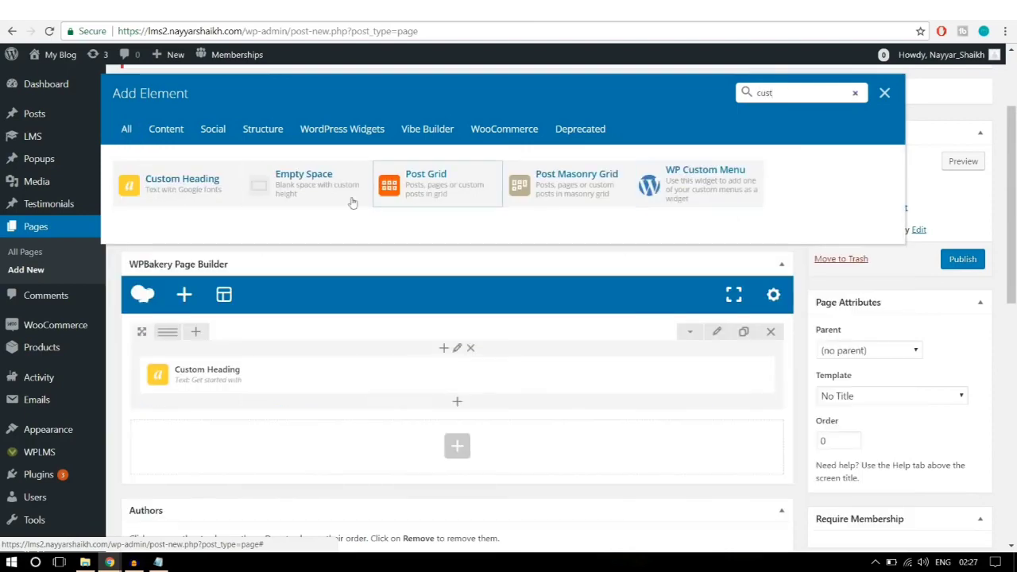
{"action": "left_click", "coordinate": [167, 187]}
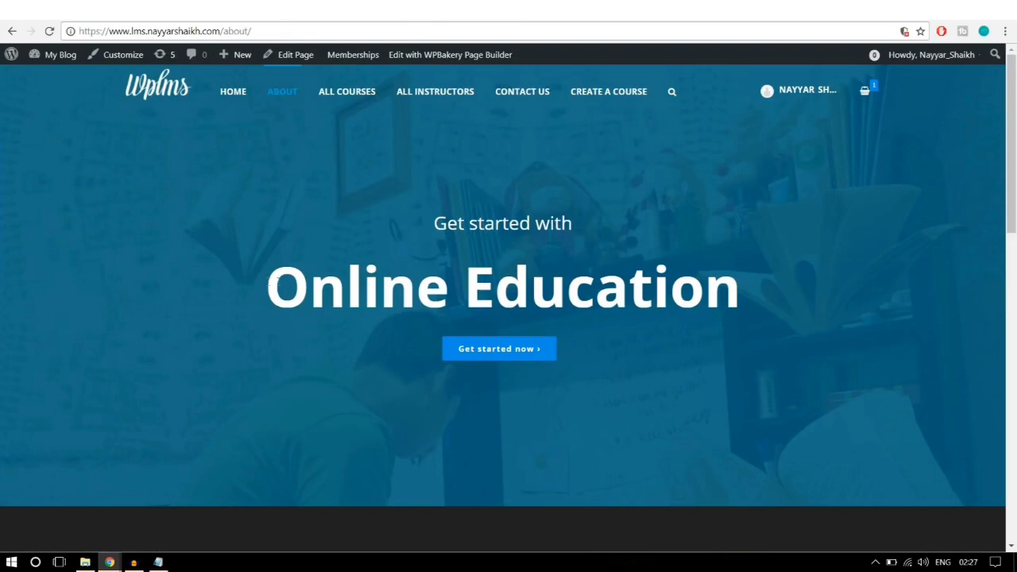
{"action": "left_click_drag", "start_coordinate": [267, 286], "coordinate": [769, 270]}
{"action": "key", "text": "ctrl+c"}
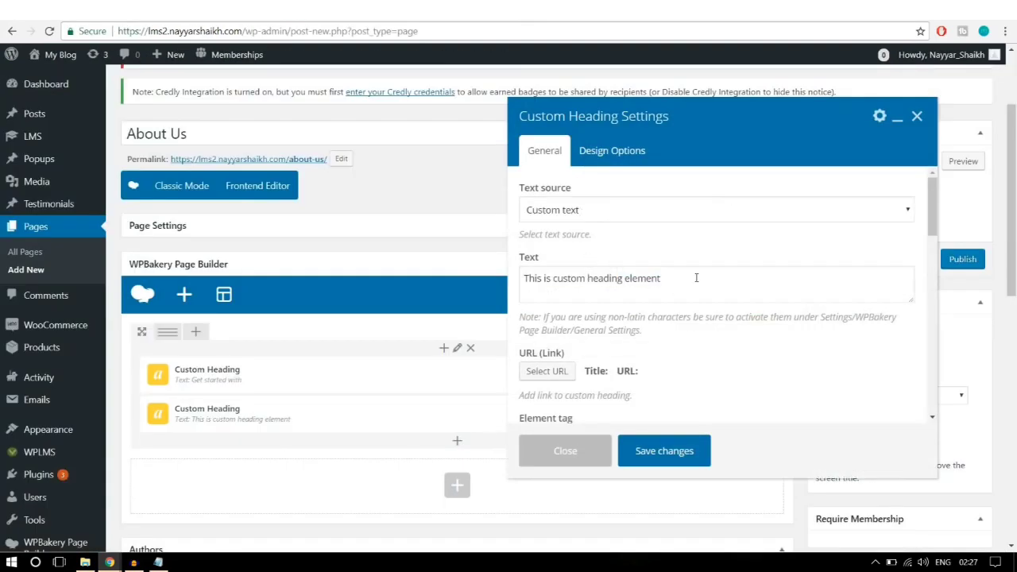
{"action": "left_click_drag", "start_coordinate": [696, 277], "coordinate": [494, 275]}
{"action": "key", "text": "ctrl+v"}
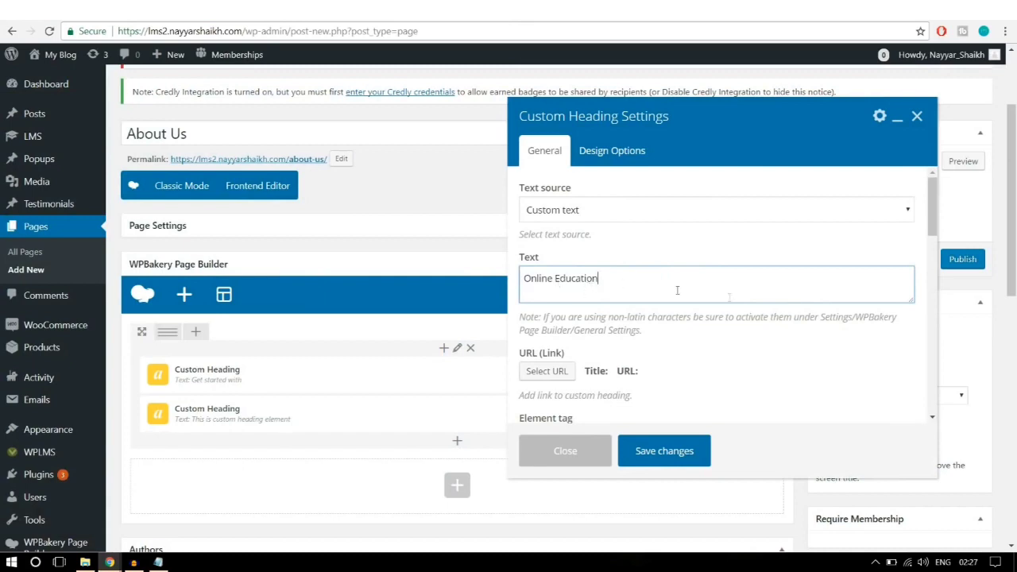
Step: Set the new heading to h1, centre-aligned, with a 6rem font size
{"action": "scroll", "coordinate": [677, 290], "scroll_direction": "down", "scroll_amount": 5}
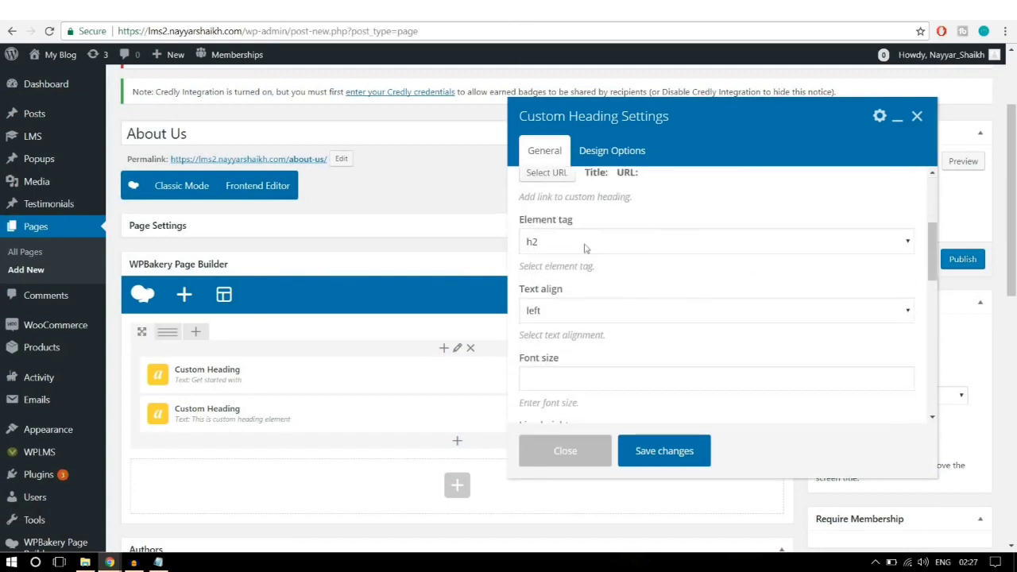
{"action": "left_click", "coordinate": [586, 249]}
{"action": "left_click", "coordinate": [576, 262]}
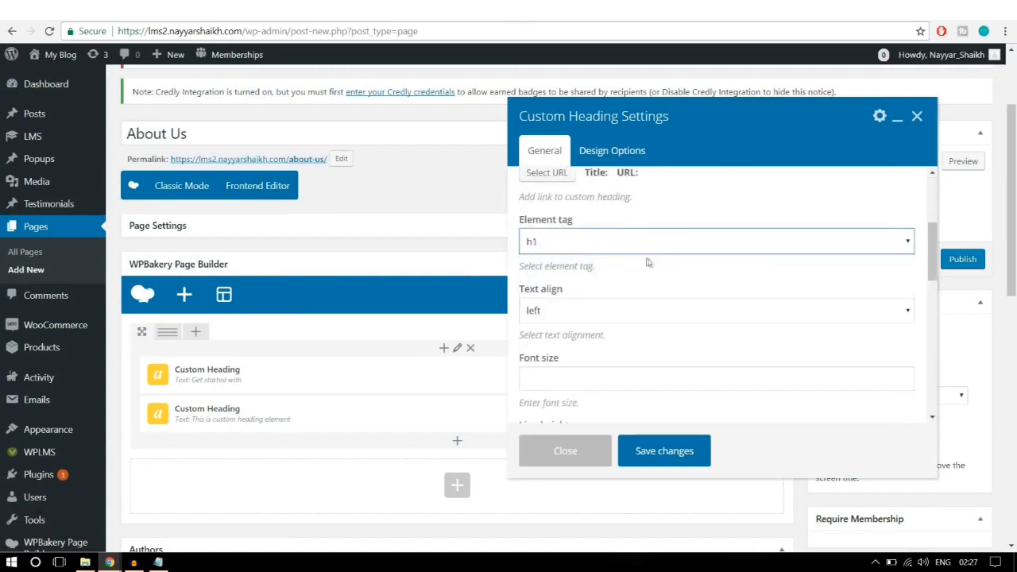
{"action": "left_click", "coordinate": [627, 312]}
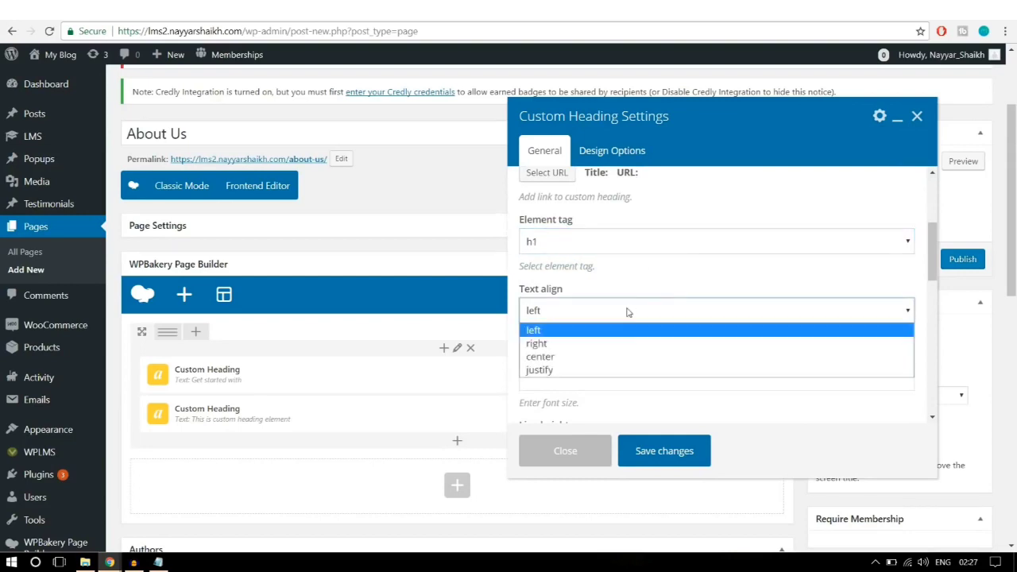
{"action": "left_click", "coordinate": [592, 355]}
{"action": "scroll", "coordinate": [688, 337], "scroll_direction": "down", "scroll_amount": 1}
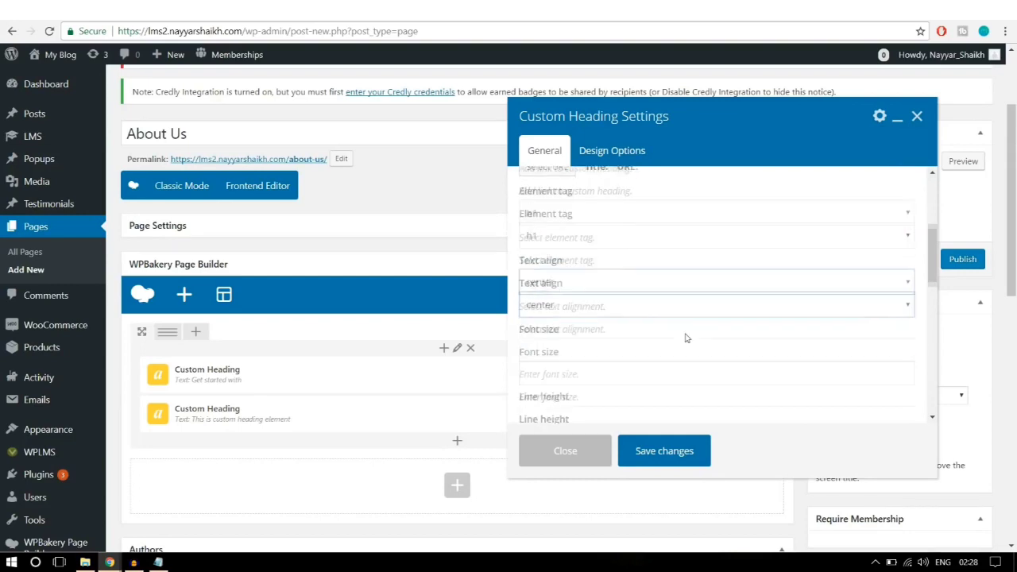
{"action": "left_click", "coordinate": [587, 319]}
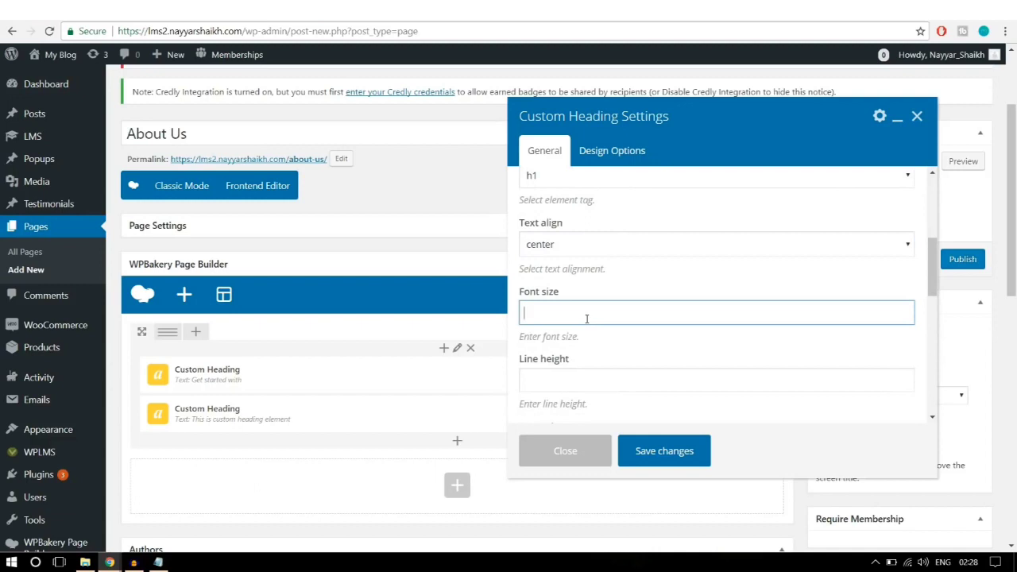
{"action": "type", "text": "6rem"}
{"action": "left_click_drag", "start_coordinate": [568, 314], "coordinate": [501, 304]}
Step: Make the second heading's text white in the Open Sans font
{"action": "scroll", "coordinate": [731, 336], "scroll_direction": "down", "scroll_amount": 5}
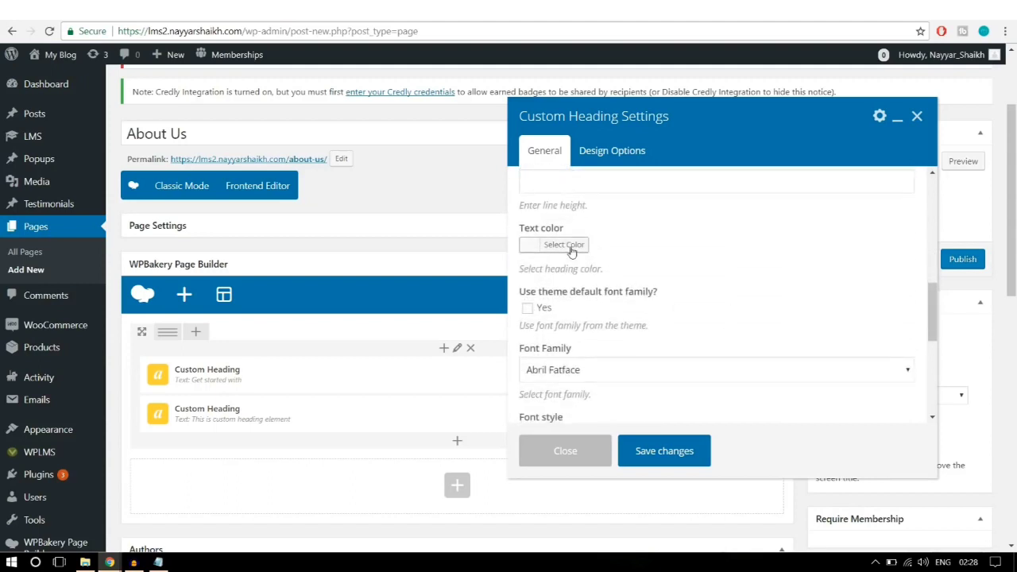
{"action": "left_click", "coordinate": [571, 248]}
{"action": "left_click", "coordinate": [549, 399]}
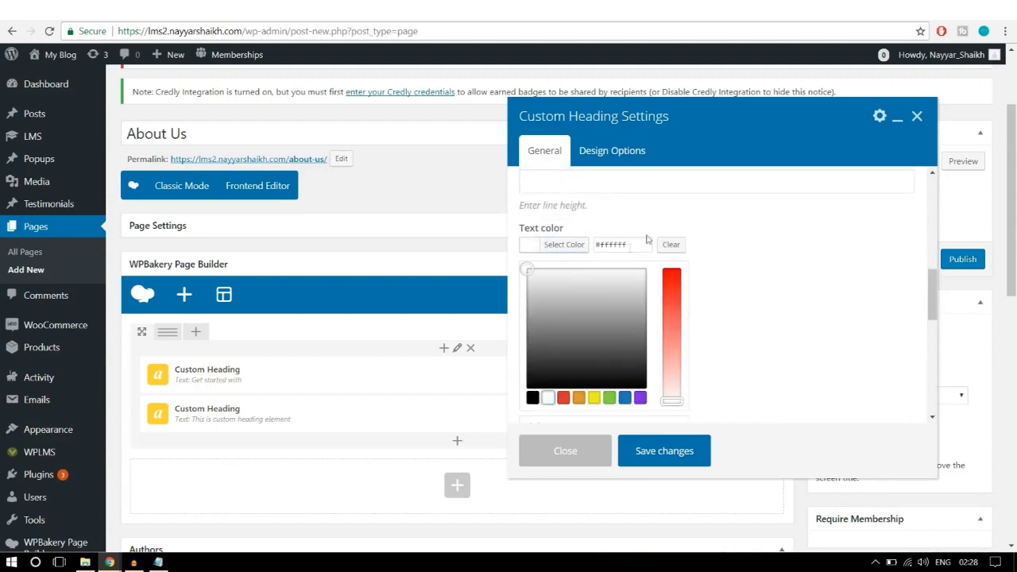
{"action": "left_click", "coordinate": [554, 249]}
{"action": "scroll", "coordinate": [808, 246], "scroll_direction": "down", "scroll_amount": 1}
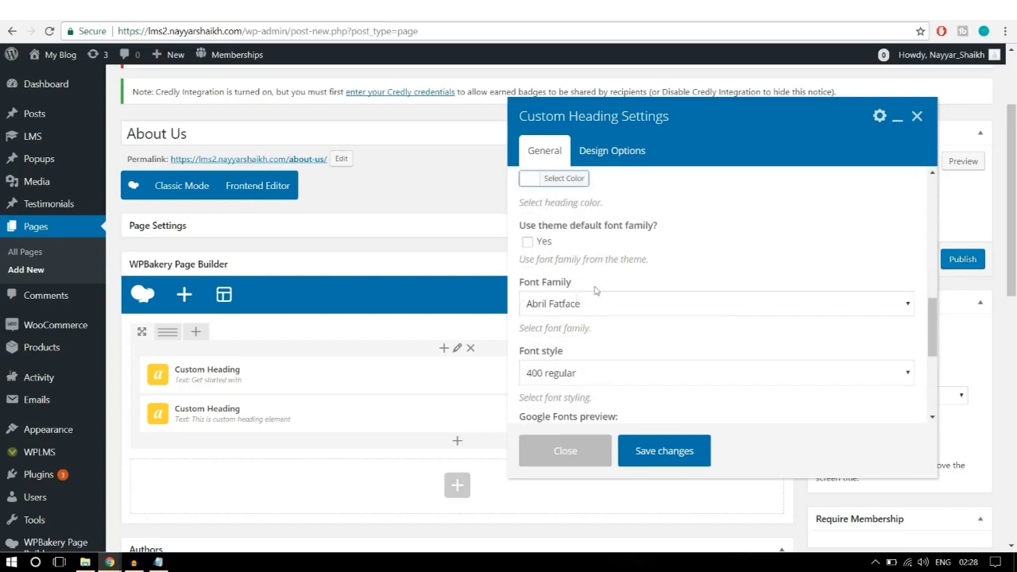
{"action": "left_click", "coordinate": [578, 299]}
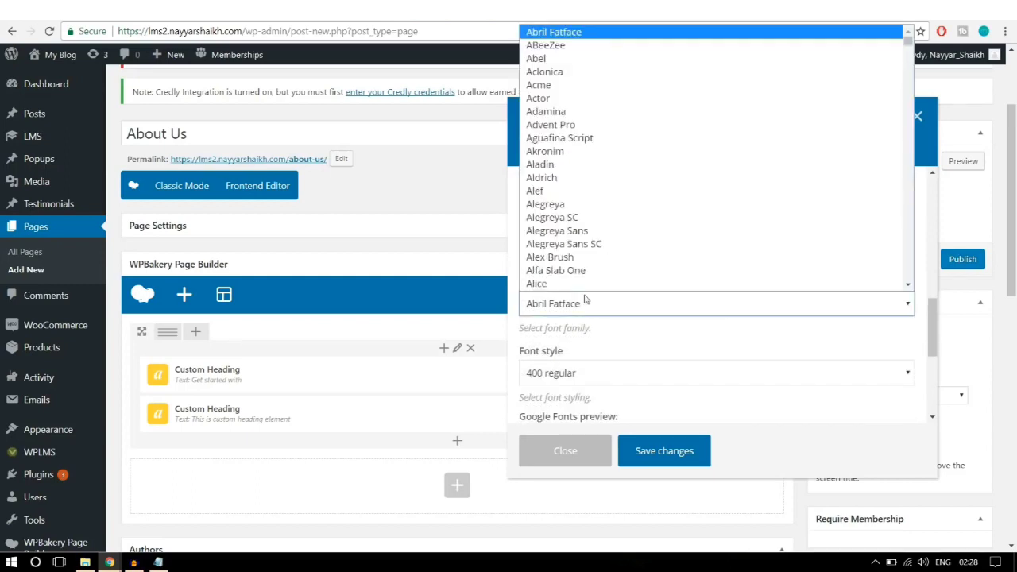
{"action": "type", "text": "open"}
{"action": "left_click", "coordinate": [581, 285]}
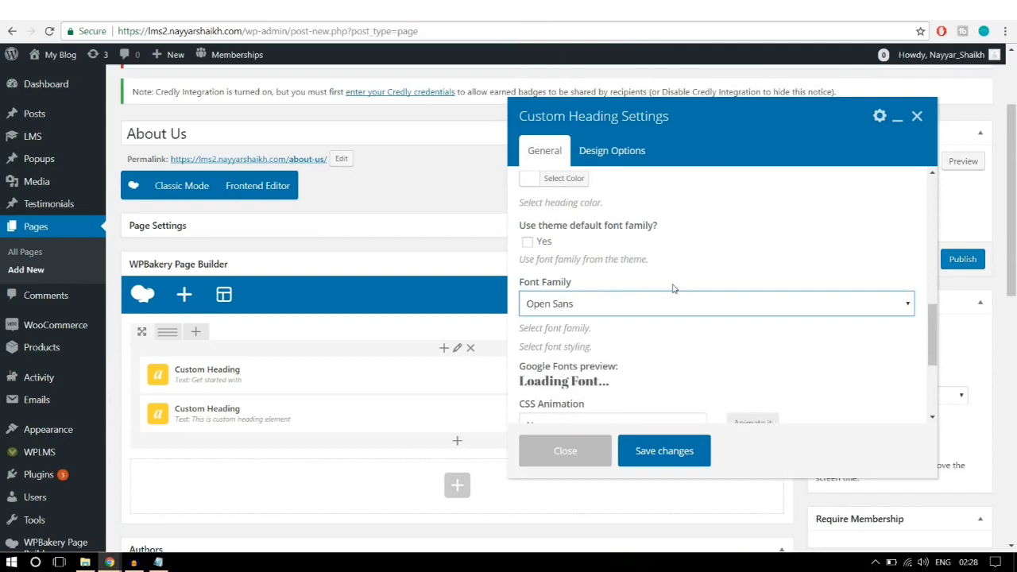
Step: Set the font weight to 800 bold regular and save the 'Online Education' heading
{"action": "scroll", "coordinate": [673, 288], "scroll_direction": "down", "scroll_amount": 2}
{"action": "left_click", "coordinate": [606, 243]}
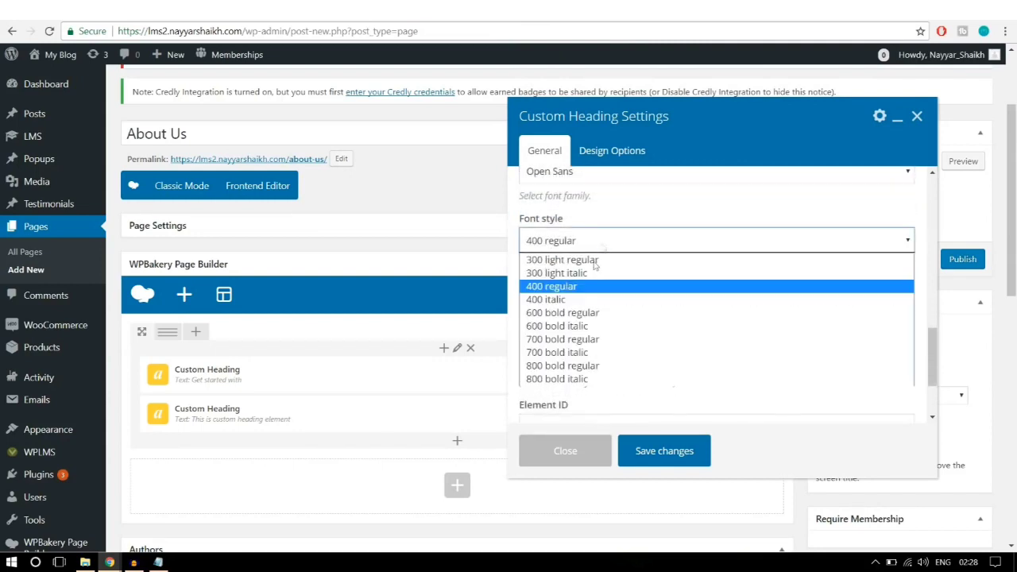
{"action": "left_click", "coordinate": [577, 367]}
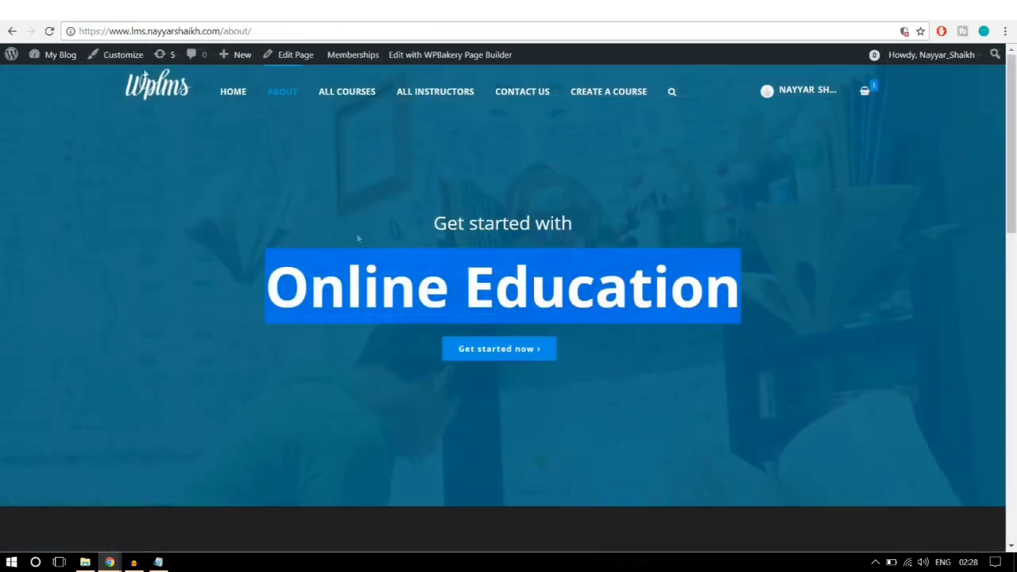
{"action": "left_click_drag", "start_coordinate": [289, 281], "coordinate": [761, 266]}
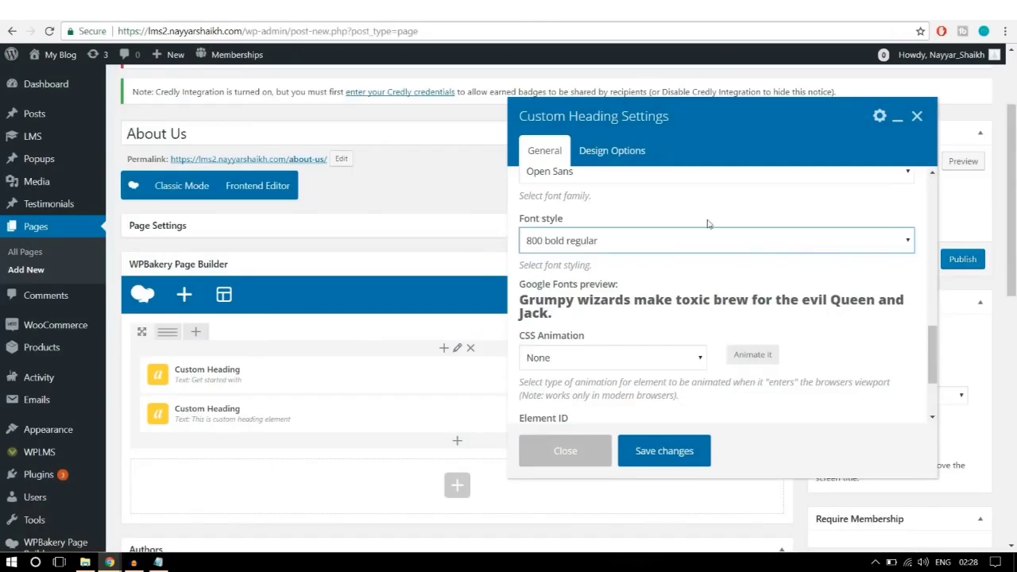
{"action": "scroll", "coordinate": [683, 250], "scroll_direction": "down", "scroll_amount": 2}
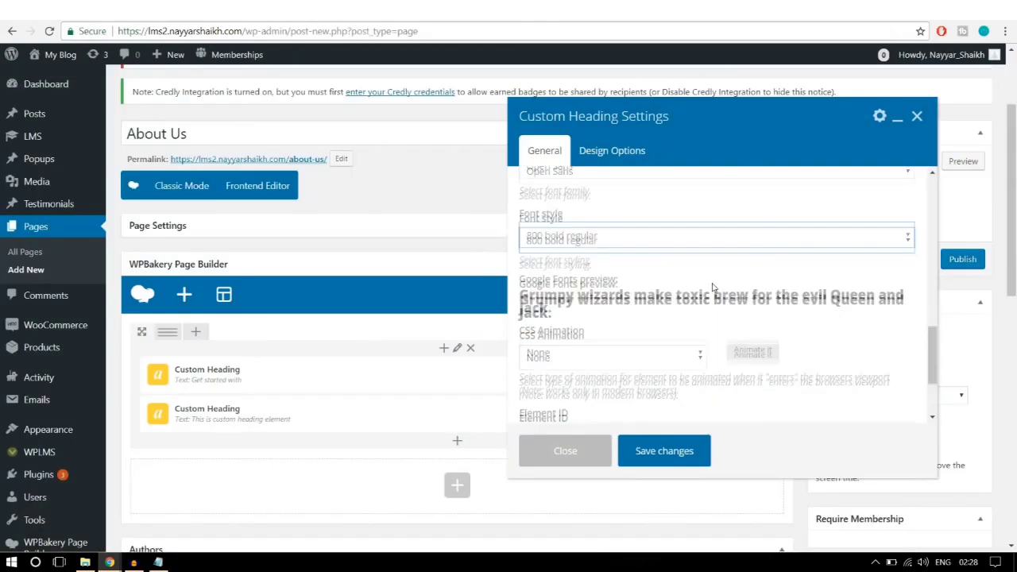
{"action": "scroll", "coordinate": [706, 421], "scroll_direction": "down", "scroll_amount": 1}
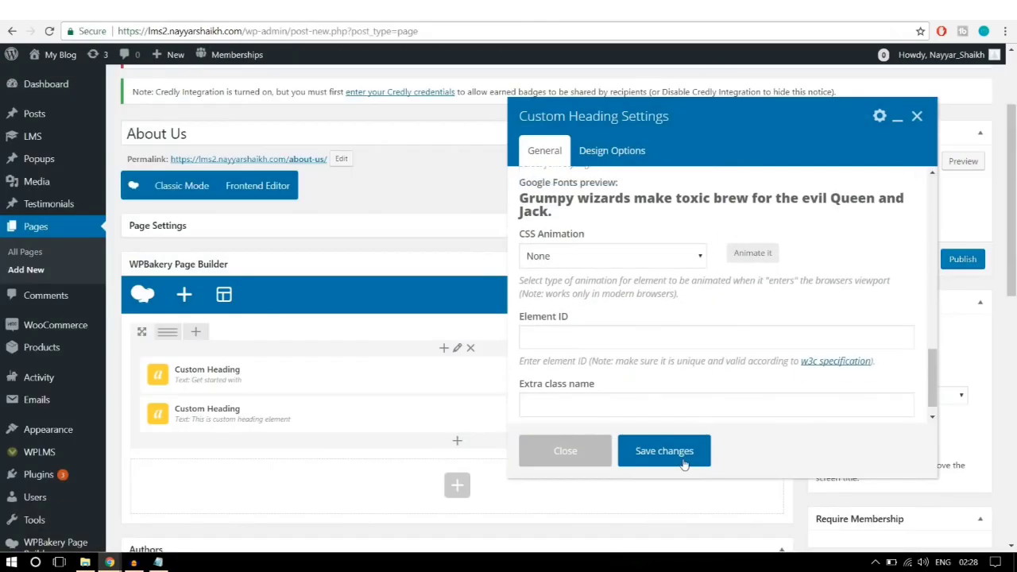
{"action": "left_click", "coordinate": [665, 451]}
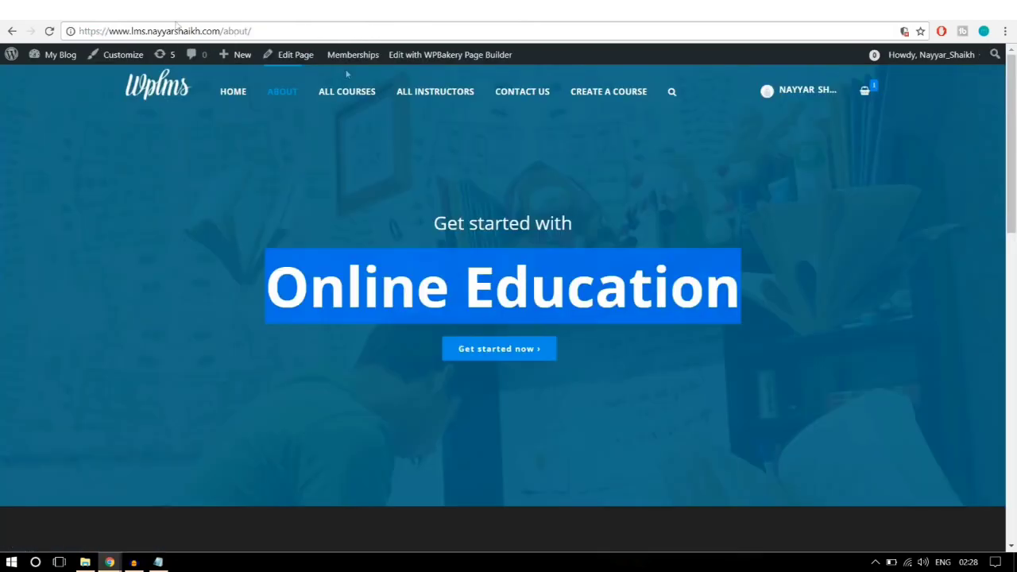
{"action": "left_click", "coordinate": [545, 387]}
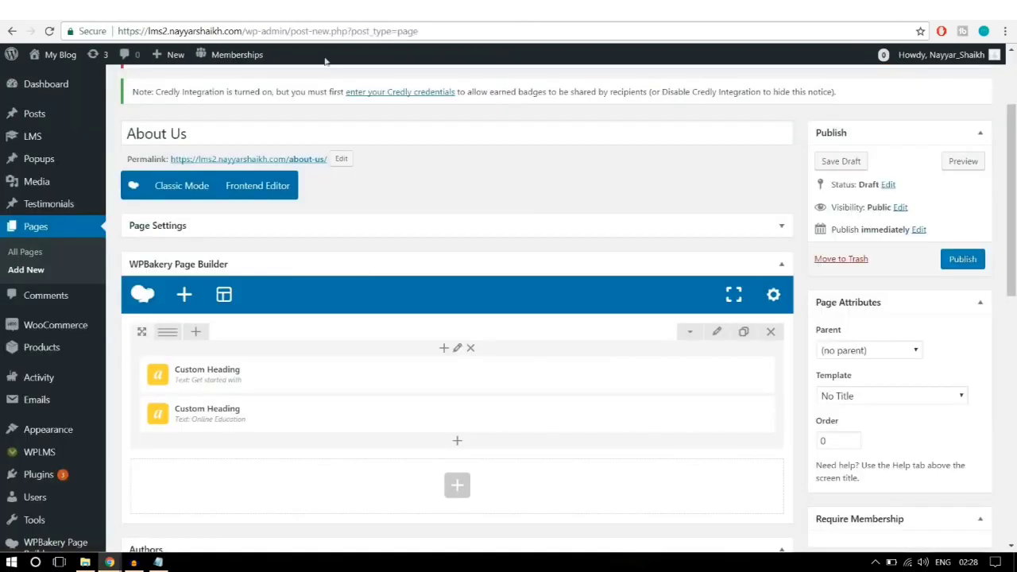
Step: Add a Button element to the row below the headings
{"action": "scroll", "coordinate": [480, 393], "scroll_direction": "down", "scroll_amount": 1}
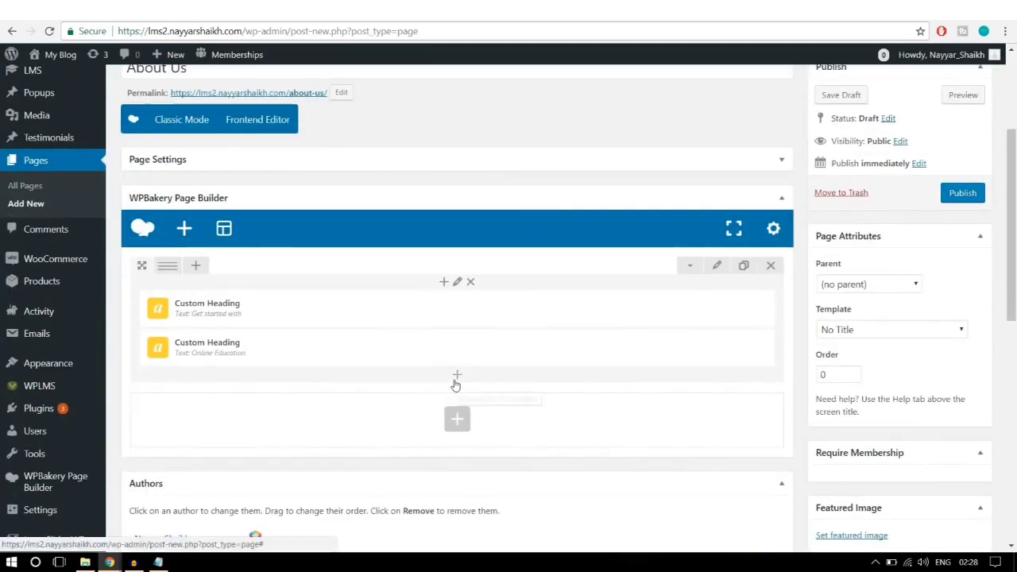
{"action": "left_click", "coordinate": [456, 378]}
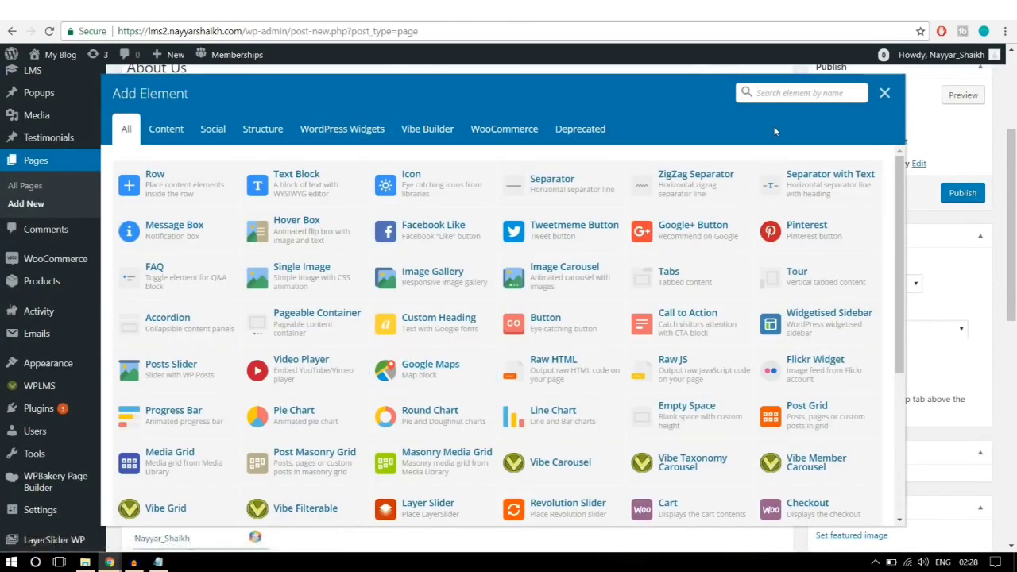
{"action": "type", "text": "butt"}
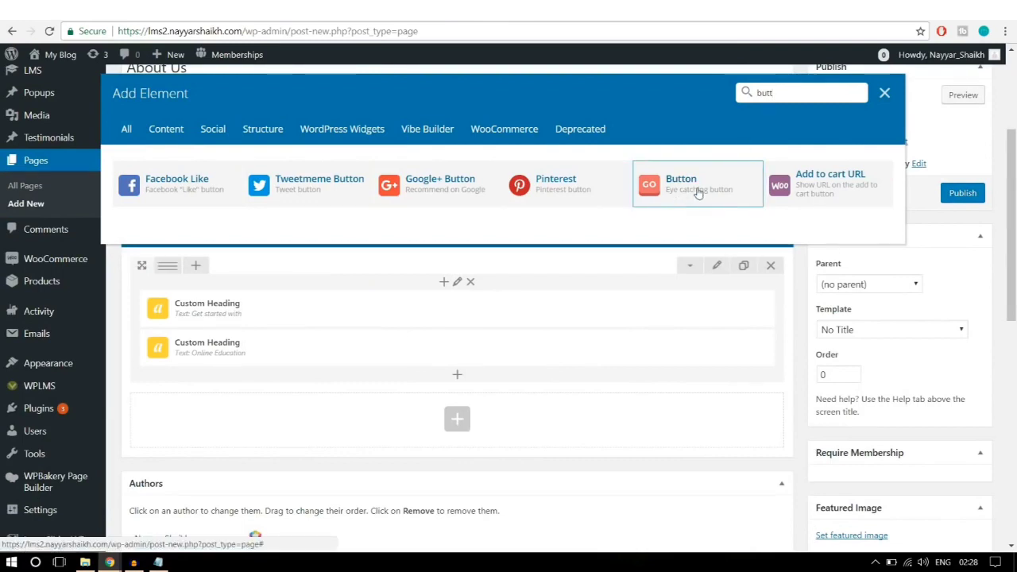
{"action": "left_click", "coordinate": [699, 193]}
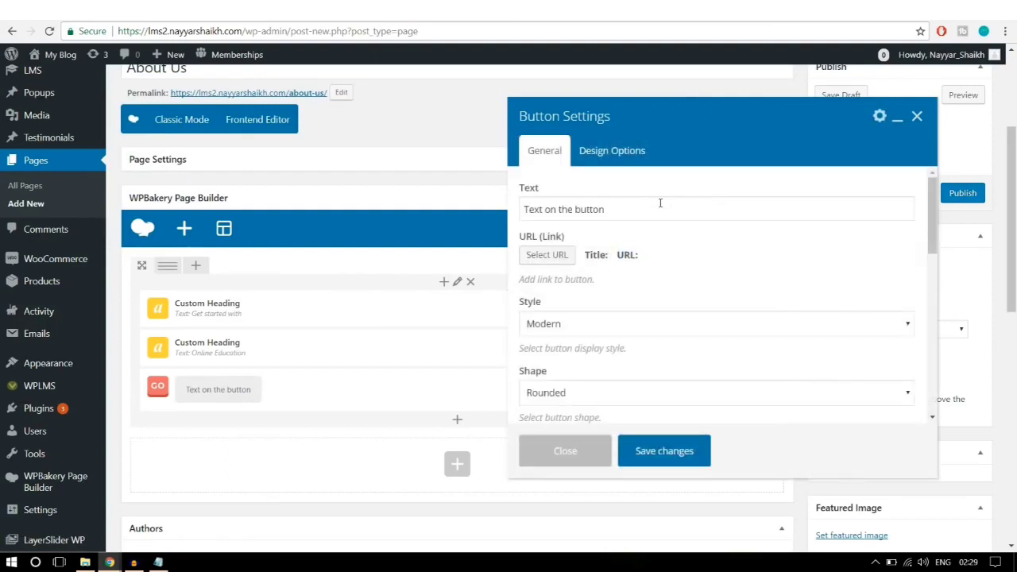
Step: Replace the button's default text with 'Get Started Now'
{"action": "left_click", "coordinate": [657, 205]}
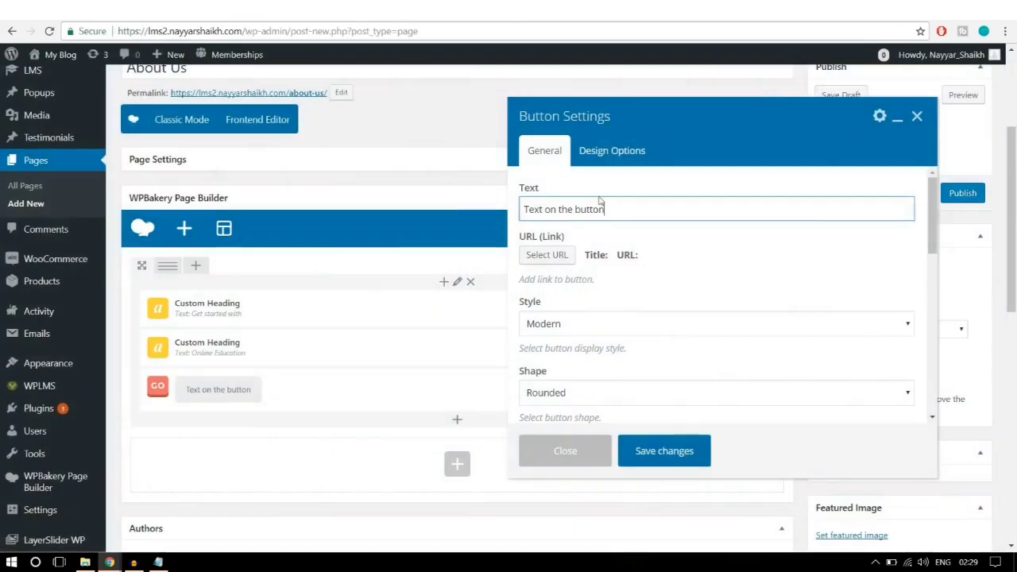
{"action": "left_click_drag", "start_coordinate": [604, 208], "coordinate": [332, 216]}
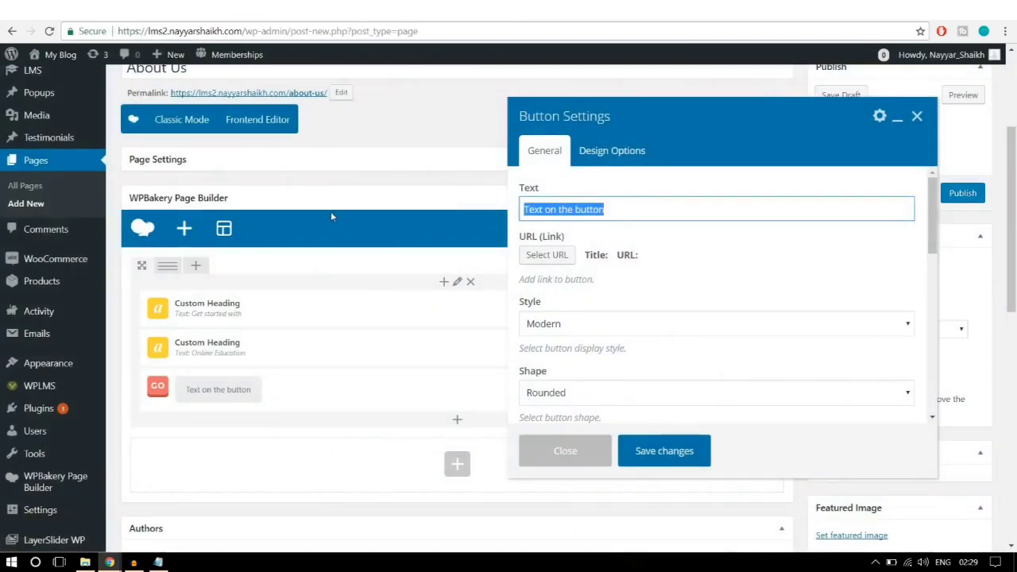
{"action": "type", "text": "Get St"}
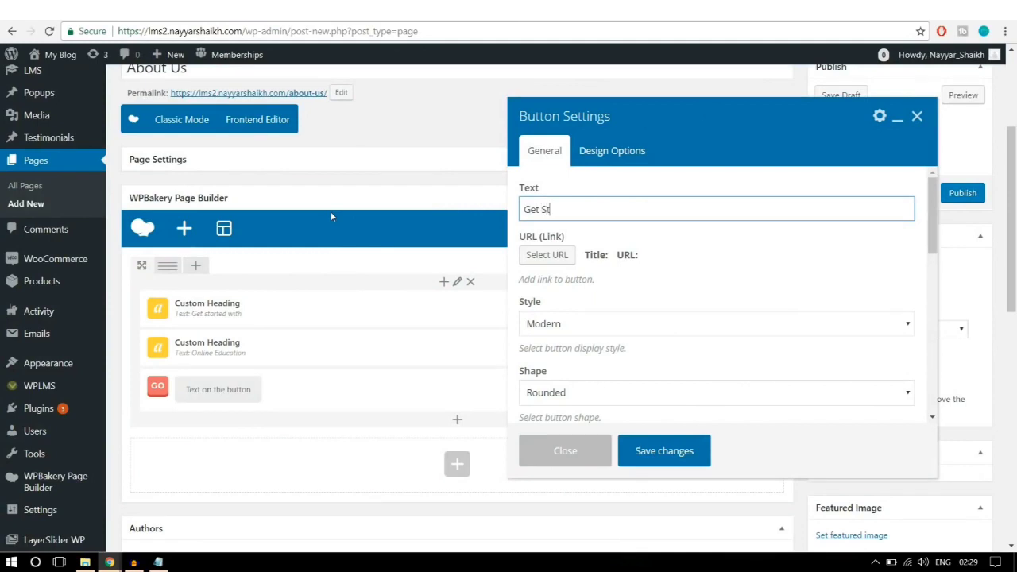
{"action": "type", "text": "arted Now"}
{"action": "scroll", "coordinate": [787, 239], "scroll_direction": "down", "scroll_amount": 1}
{"action": "scroll", "coordinate": [787, 239], "scroll_direction": "down", "scroll_amount": 2}
{"action": "scroll", "coordinate": [779, 254], "scroll_direction": "up", "scroll_amount": 2}
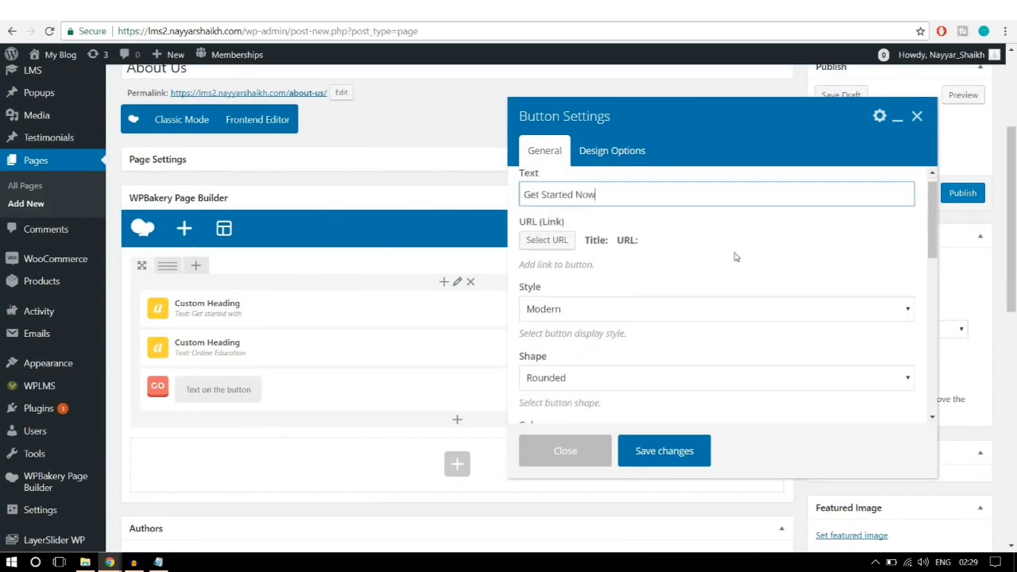
{"action": "left_click", "coordinate": [548, 249]}
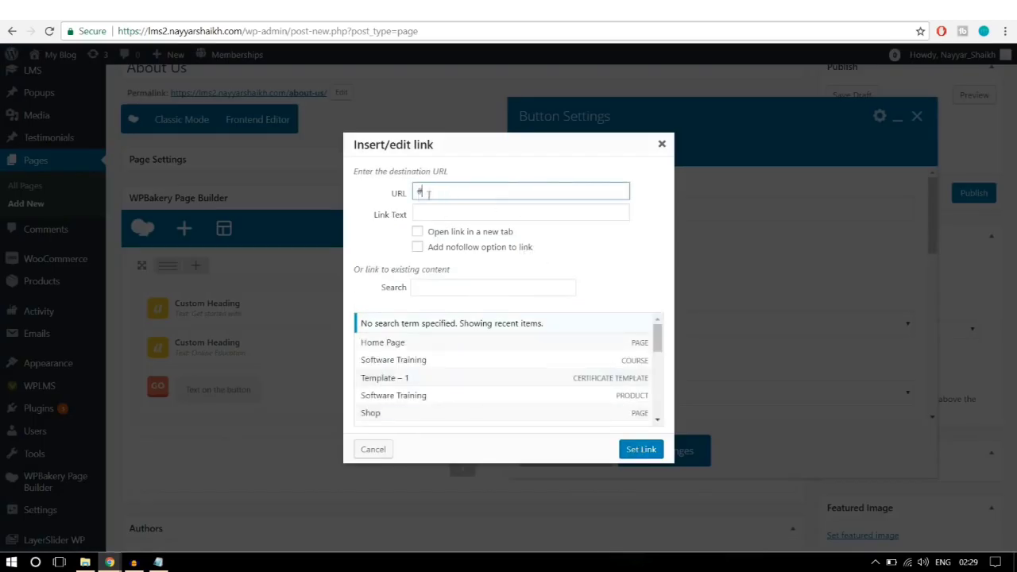
Step: Link the button to '#' and give it the Flat style
{"action": "left_click", "coordinate": [642, 449]}
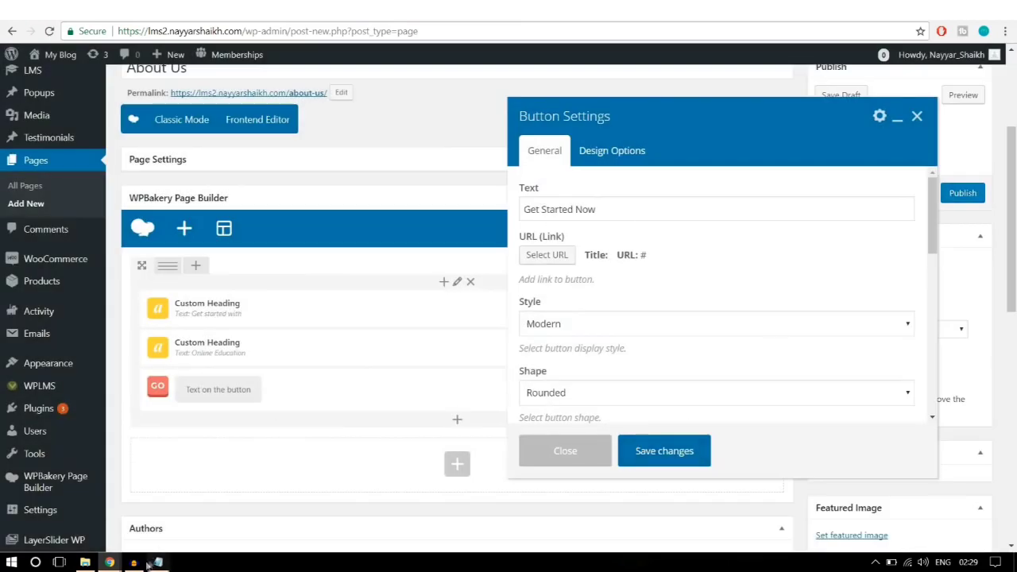
{"action": "scroll", "coordinate": [794, 262], "scroll_direction": "down", "scroll_amount": 1}
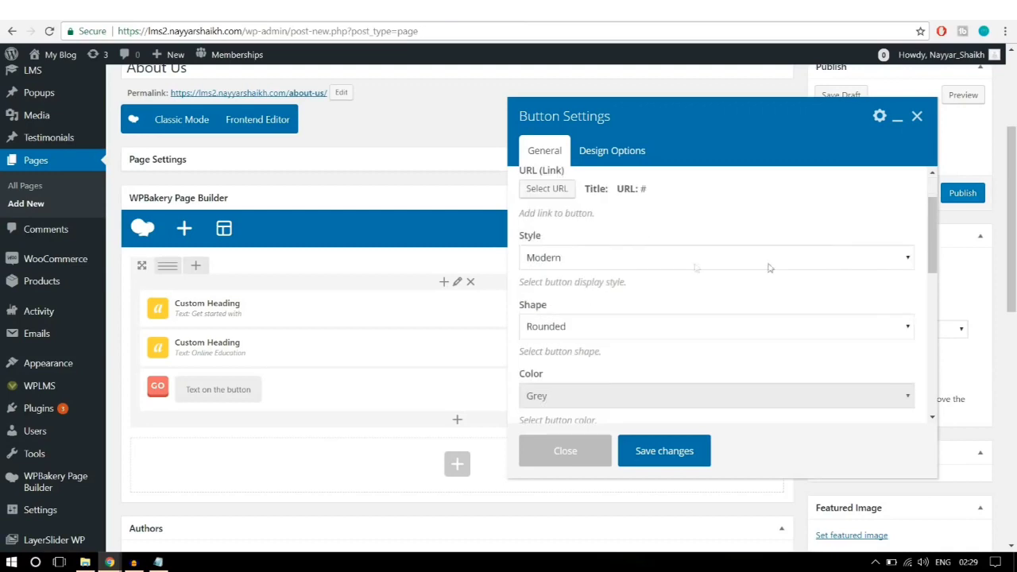
{"action": "left_click", "coordinate": [688, 262]}
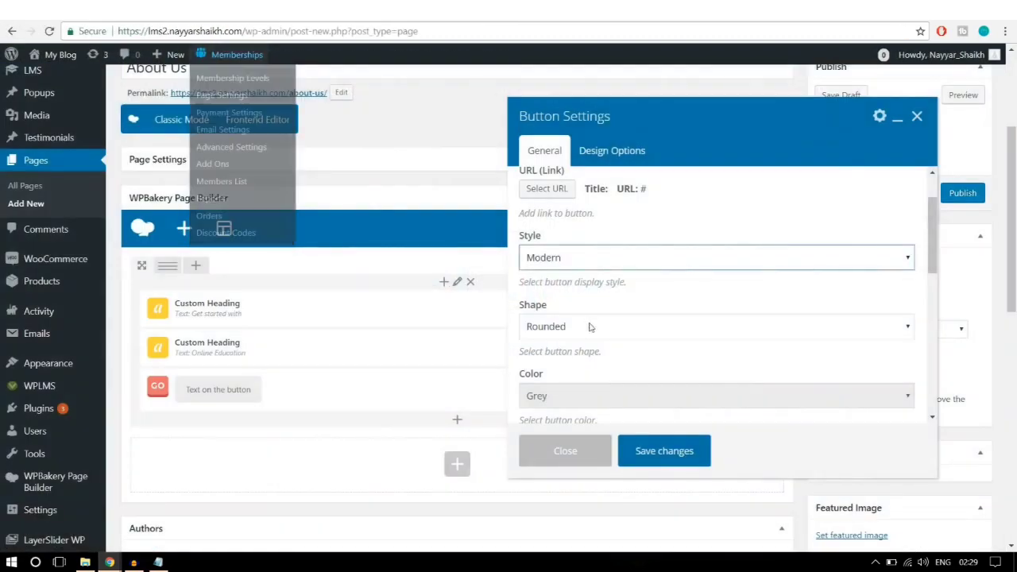
{"action": "left_click", "coordinate": [616, 258]}
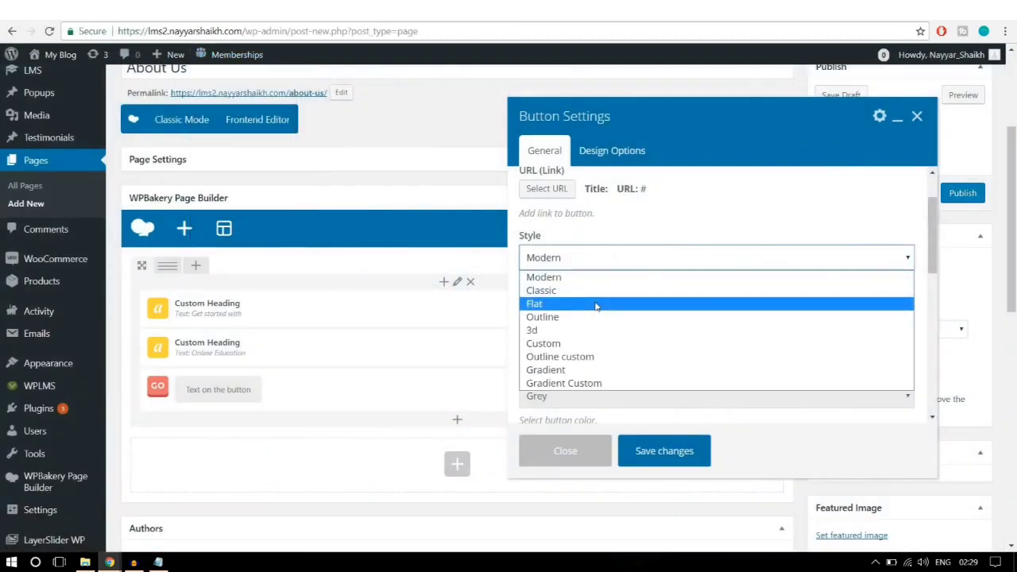
{"action": "left_click", "coordinate": [596, 304]}
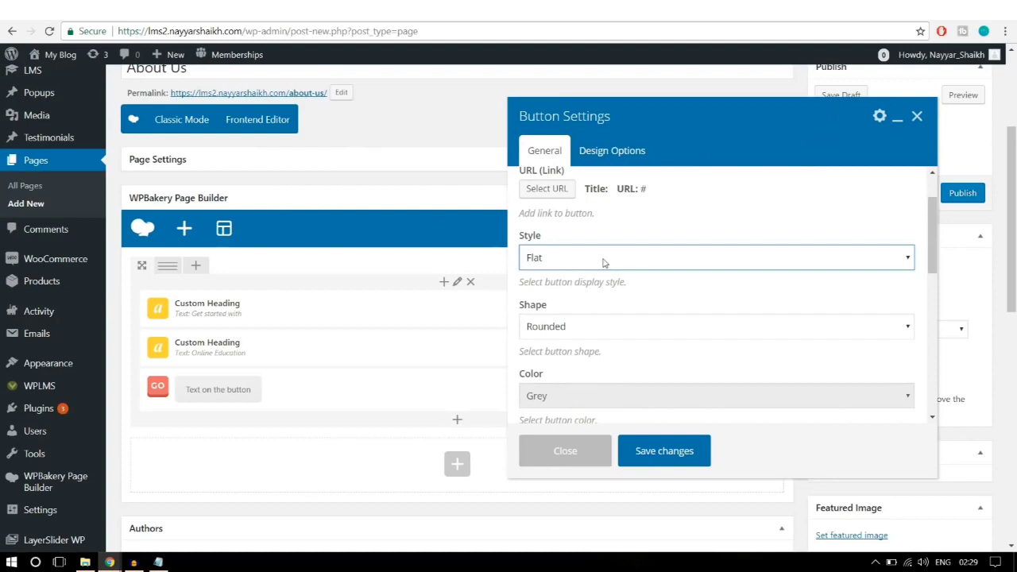
{"action": "left_click", "coordinate": [604, 263]}
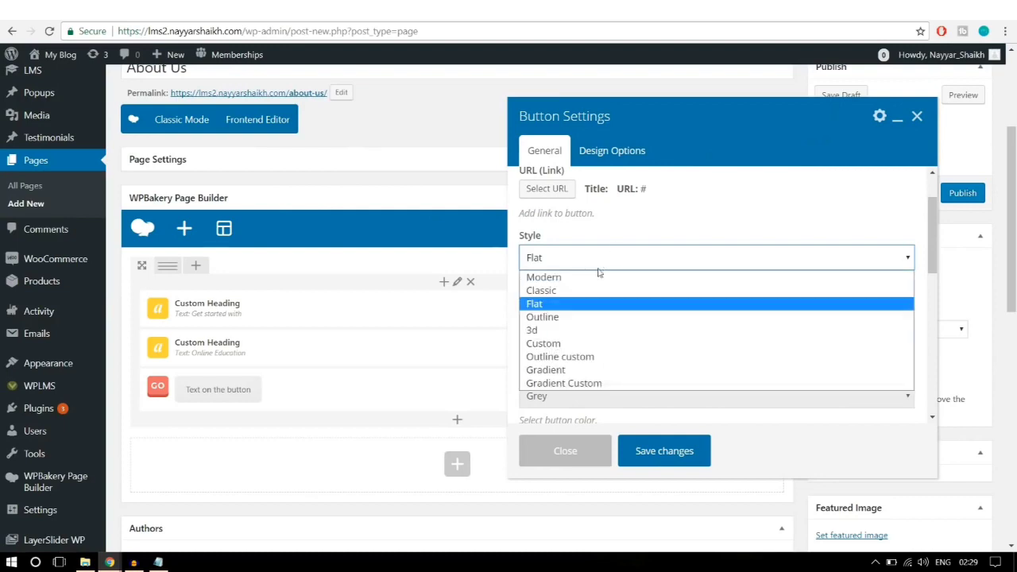
{"action": "left_click", "coordinate": [574, 304]}
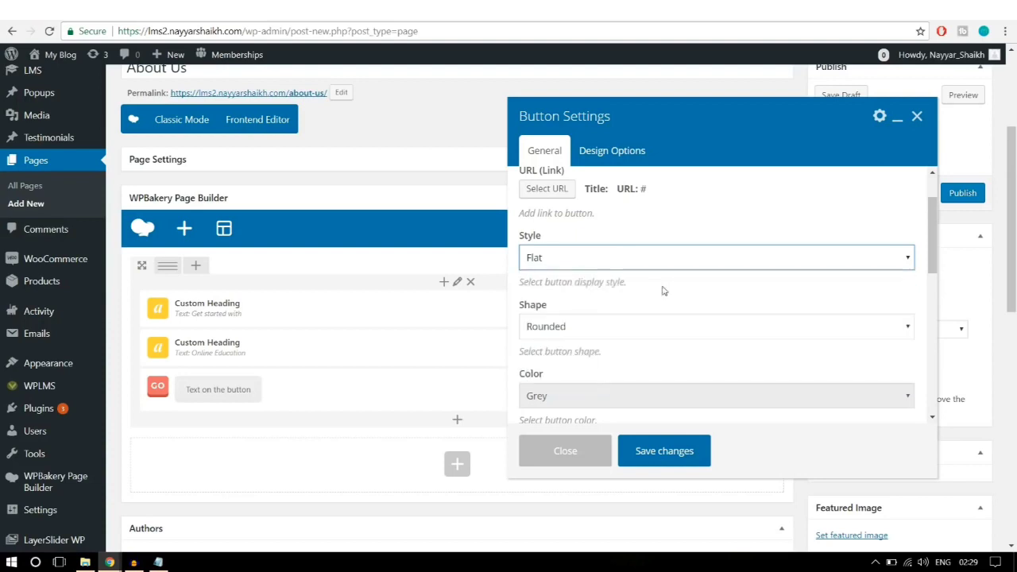
Step: Make the button Square in shape and Classic Blue in colour
{"action": "scroll", "coordinate": [663, 291], "scroll_direction": "down", "scroll_amount": 1}
{"action": "left_click", "coordinate": [595, 263]}
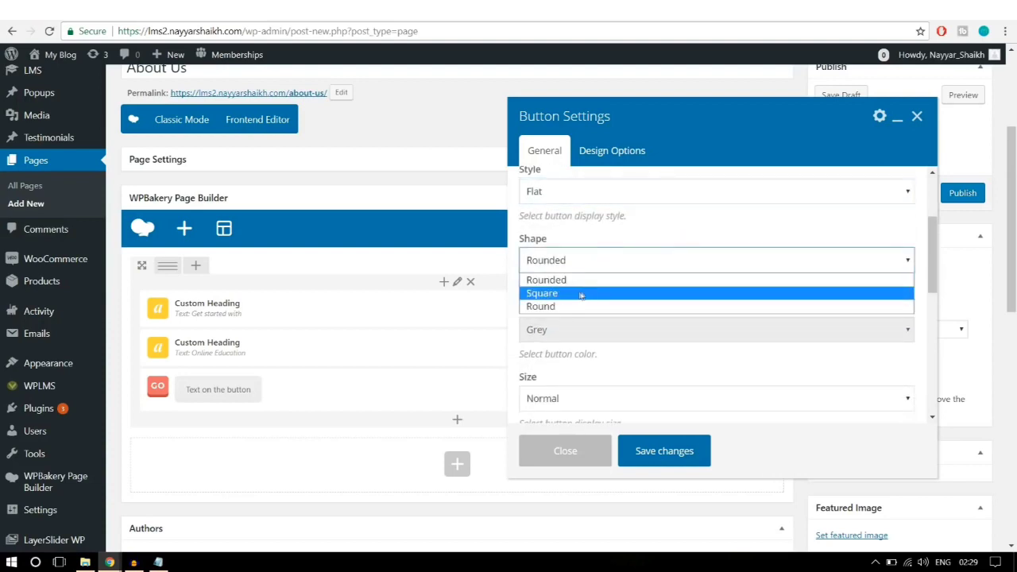
{"action": "left_click", "coordinate": [577, 296]}
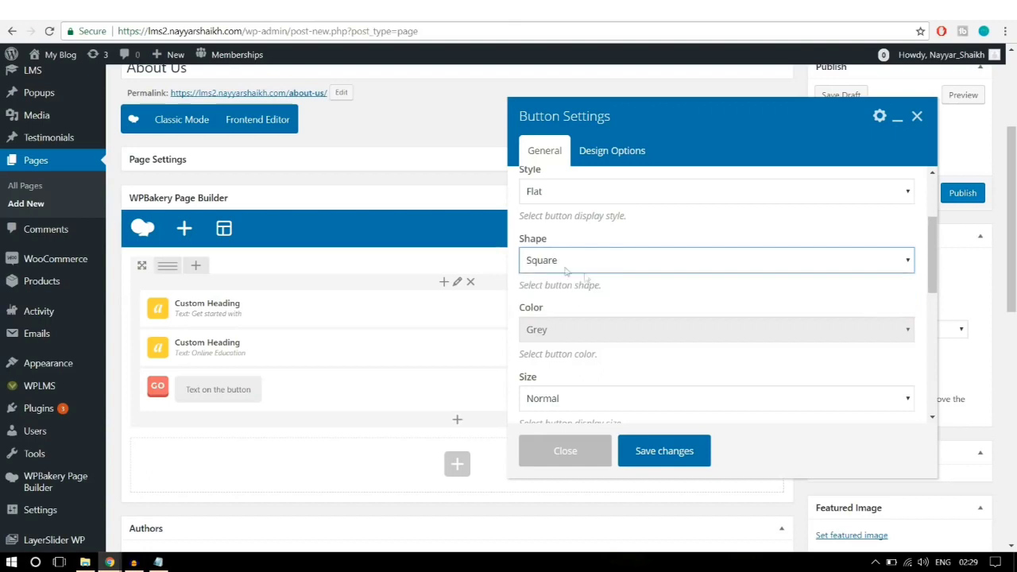
{"action": "scroll", "coordinate": [707, 285], "scroll_direction": "down", "scroll_amount": 1}
{"action": "left_click", "coordinate": [573, 268]}
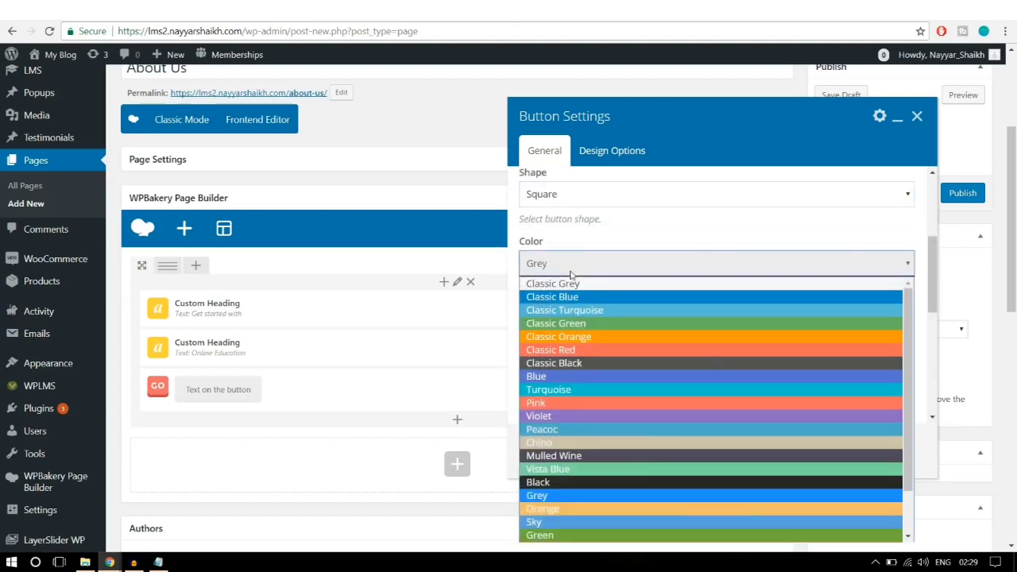
{"action": "left_click", "coordinate": [598, 300]}
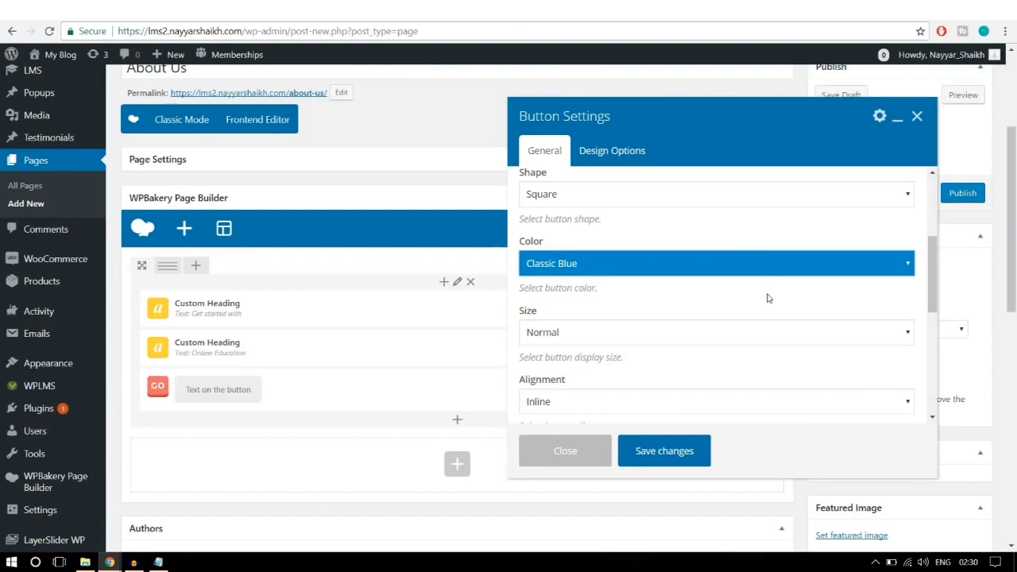
Step: Set the Get Started Now button's alignment to Center and save the button settings
{"action": "scroll", "coordinate": [768, 298], "scroll_direction": "down", "scroll_amount": 1}
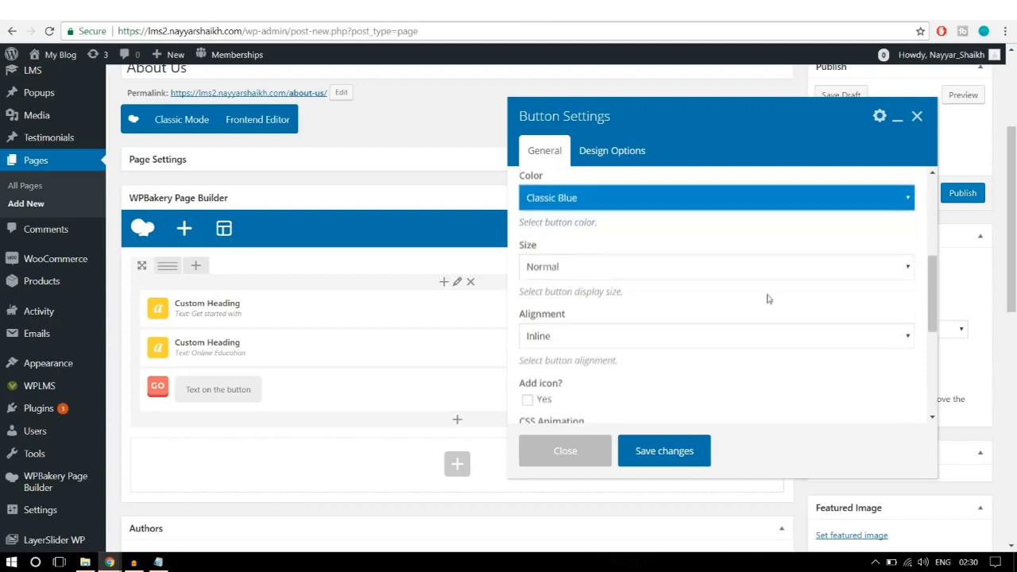
{"action": "scroll", "coordinate": [720, 286], "scroll_direction": "down", "scroll_amount": 1}
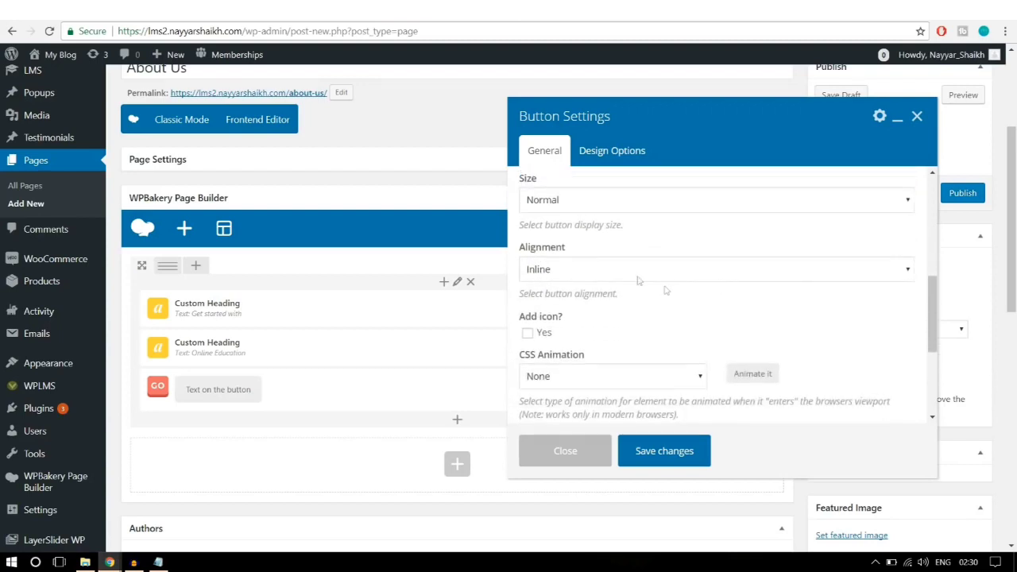
{"action": "left_click", "coordinate": [634, 270]}
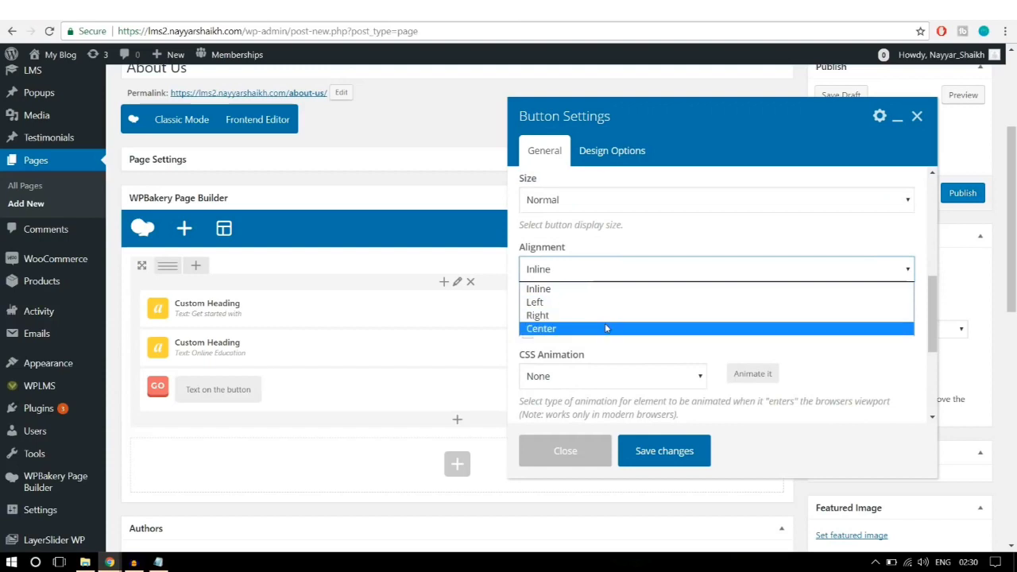
{"action": "left_click", "coordinate": [605, 327]}
{"action": "scroll", "coordinate": [719, 317], "scroll_direction": "down", "scroll_amount": 2}
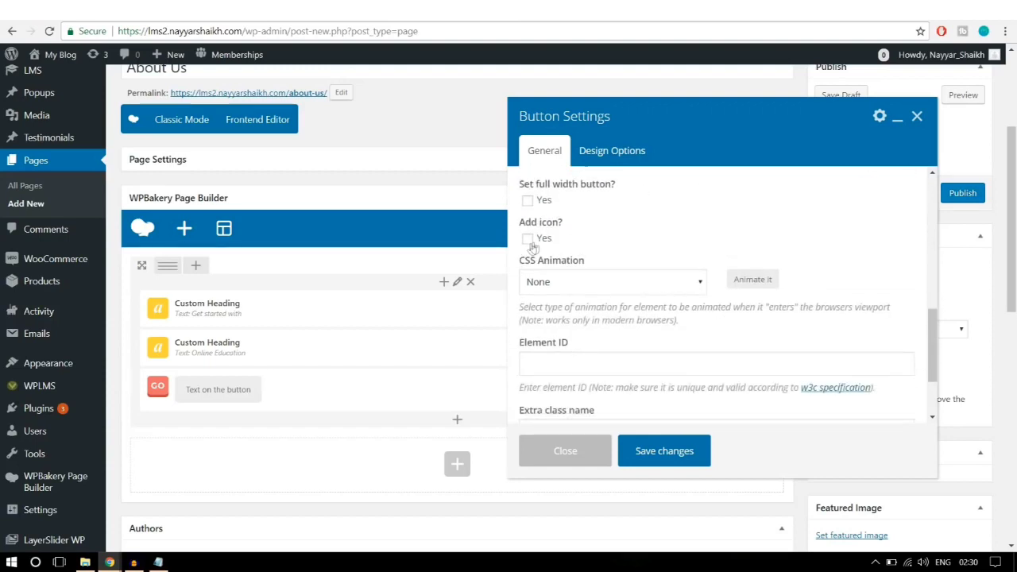
{"action": "scroll", "coordinate": [871, 312], "scroll_direction": "down", "scroll_amount": 3}
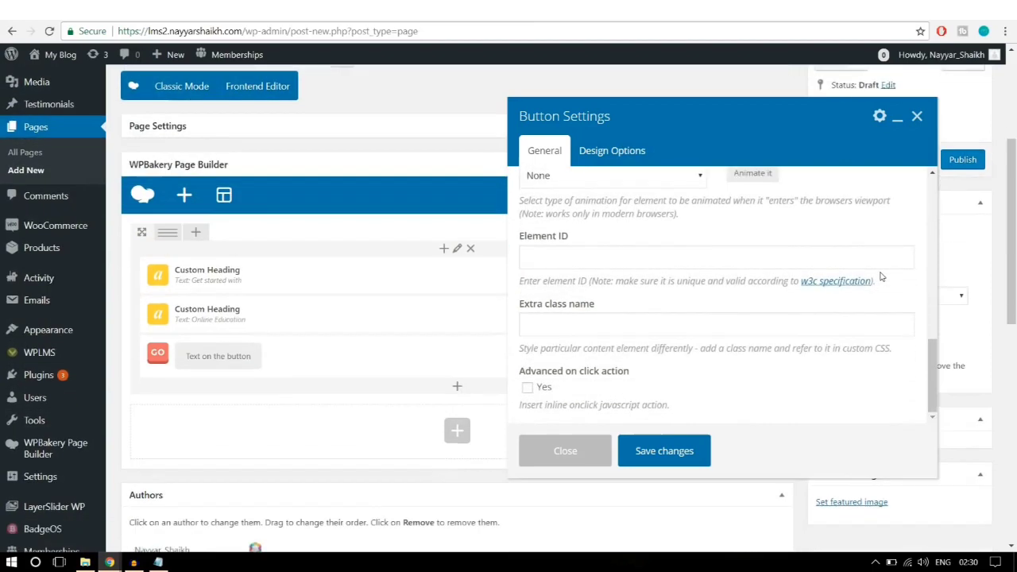
{"action": "scroll", "coordinate": [872, 312], "scroll_direction": "up", "scroll_amount": 3}
{"action": "left_click", "coordinate": [666, 450]}
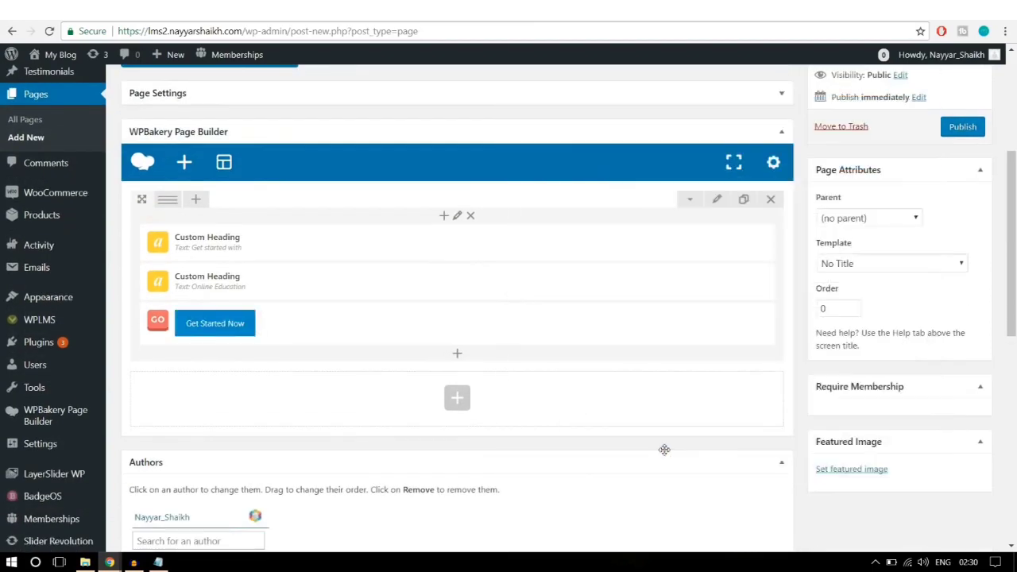
Step: Check the hero row's Design Options, compare with the reference page's hero, then reopen the row settings
{"action": "scroll", "coordinate": [625, 390], "scroll_direction": "up", "scroll_amount": 1}
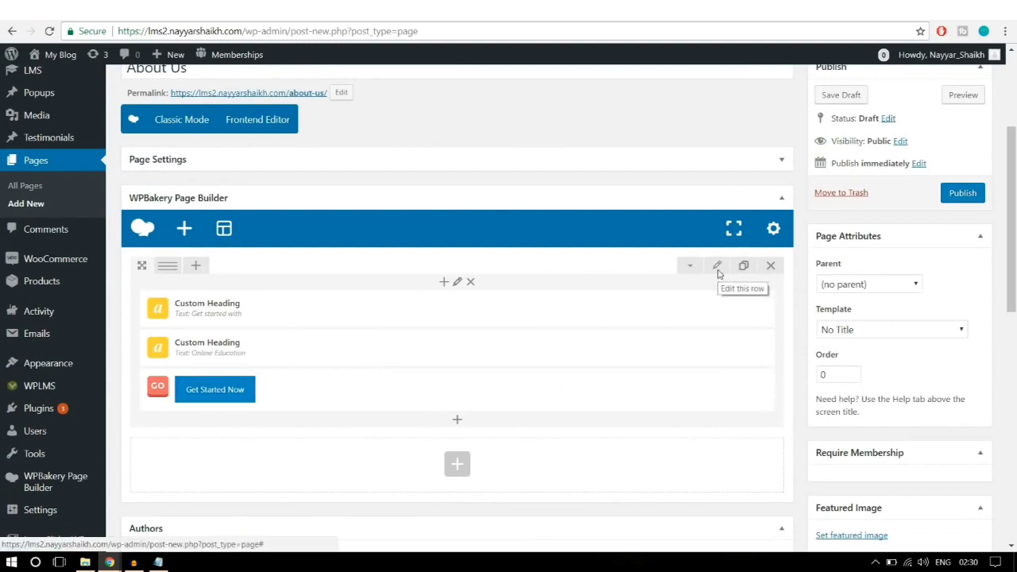
{"action": "left_click", "coordinate": [716, 267]}
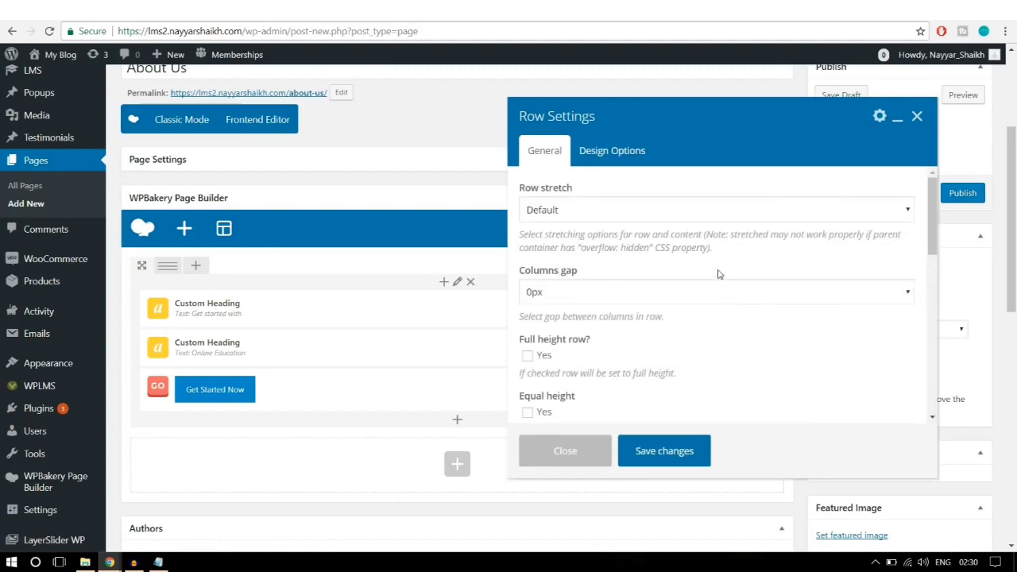
{"action": "left_click", "coordinate": [612, 151]}
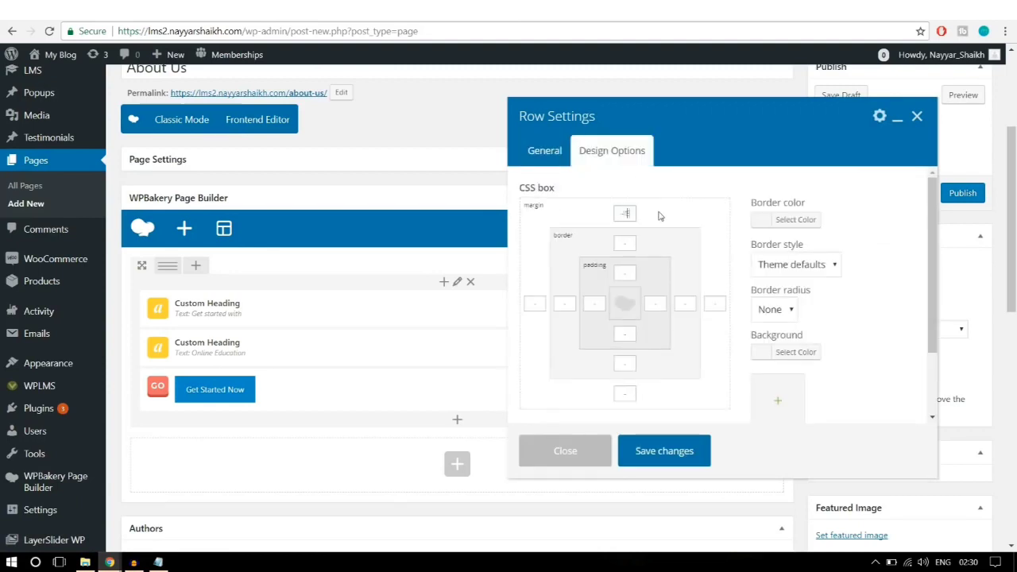
{"action": "left_click", "coordinate": [674, 451]}
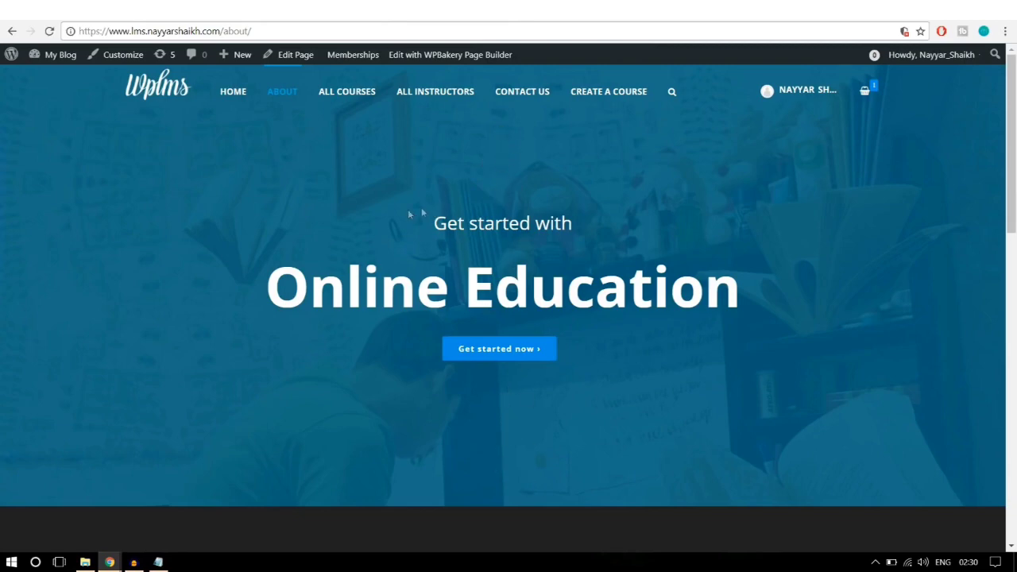
{"action": "left_click_drag", "start_coordinate": [410, 214], "coordinate": [605, 334]}
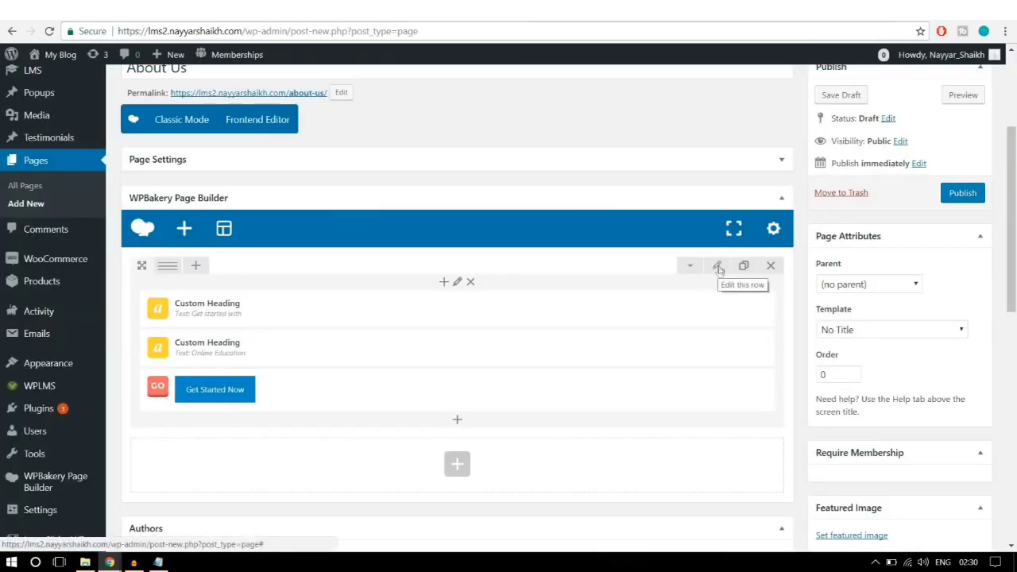
{"action": "left_click", "coordinate": [717, 268]}
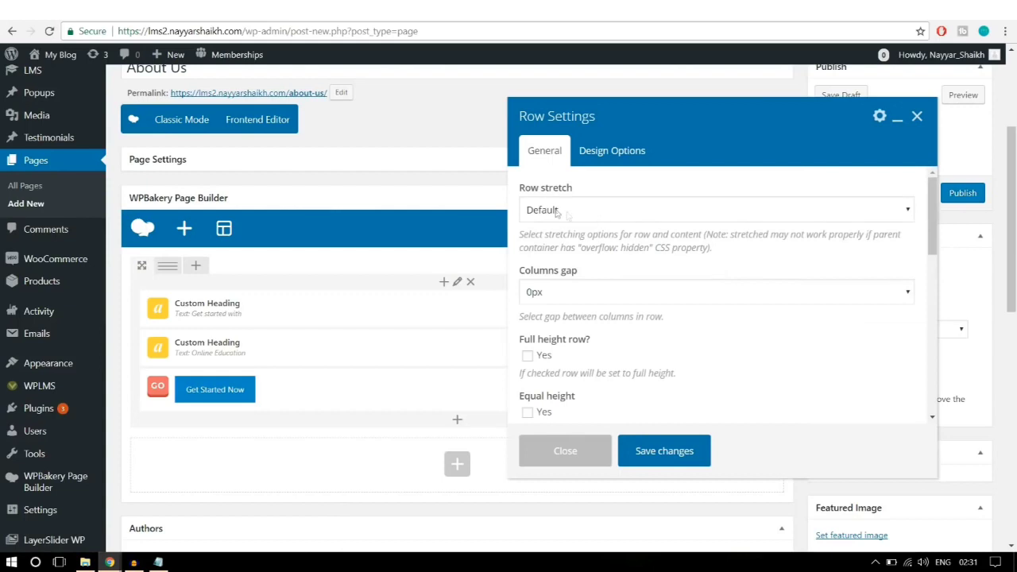
Step: Set the hero row's Row stretch option to Stretch row
{"action": "left_click", "coordinate": [592, 210]}
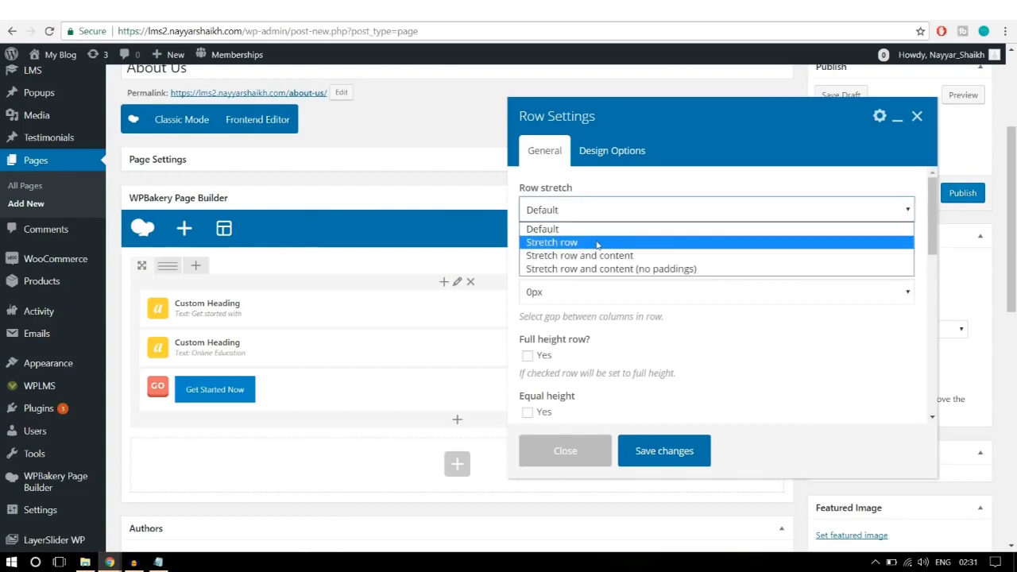
{"action": "left_click", "coordinate": [597, 242]}
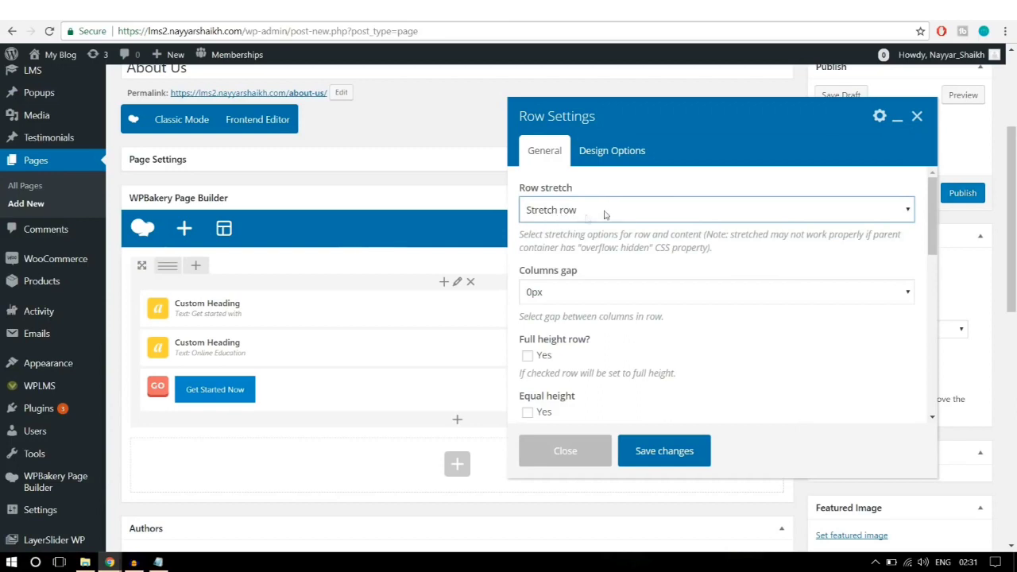
{"action": "scroll", "coordinate": [756, 291], "scroll_direction": "down", "scroll_amount": 3}
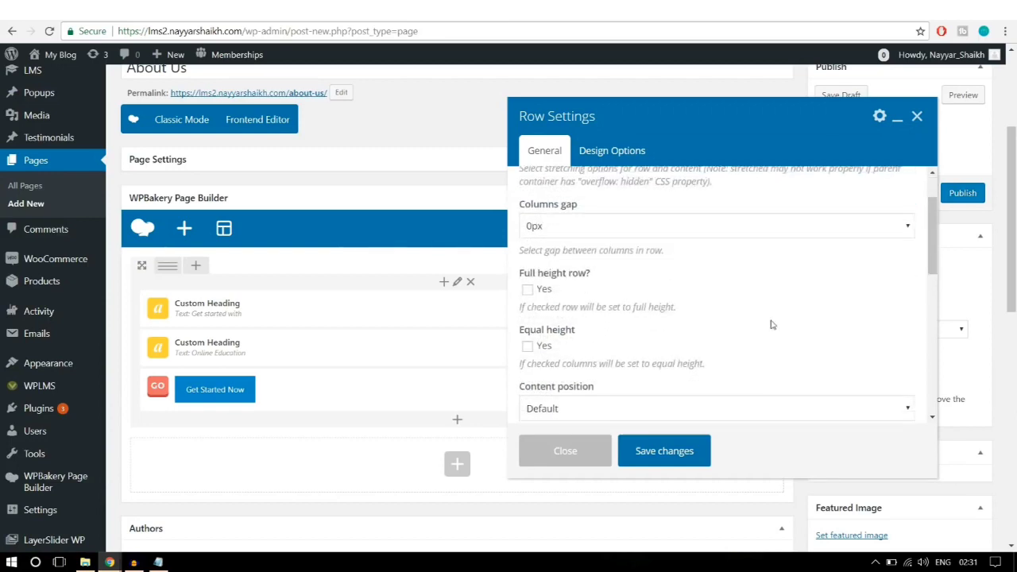
{"action": "scroll", "coordinate": [771, 325], "scroll_direction": "up", "scroll_amount": 3}
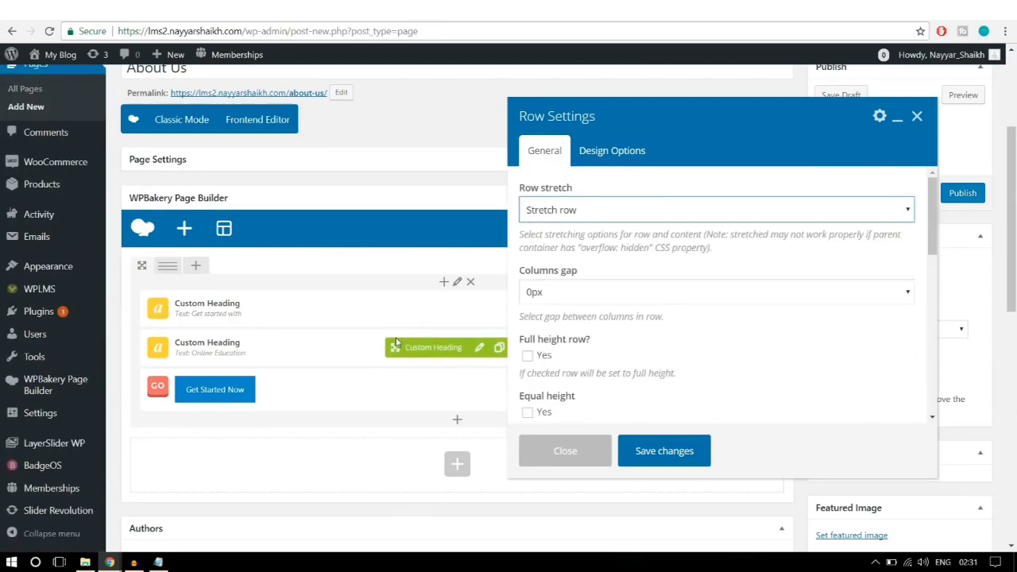
Step: Give the row 100 top and bottom padding in Design Options and begin choosing a background image
{"action": "left_click", "coordinate": [623, 165]}
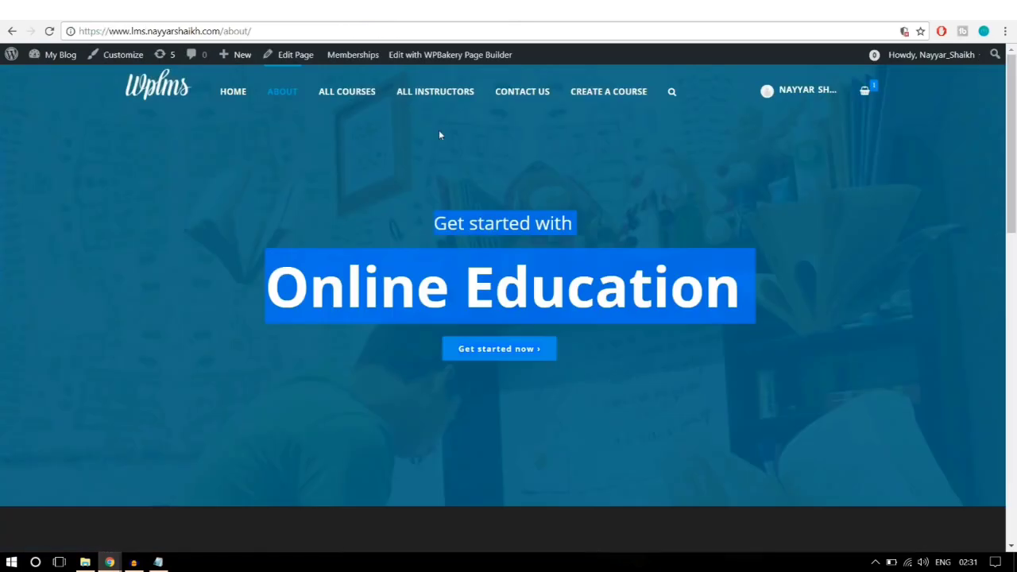
{"action": "left_click", "coordinate": [439, 135]}
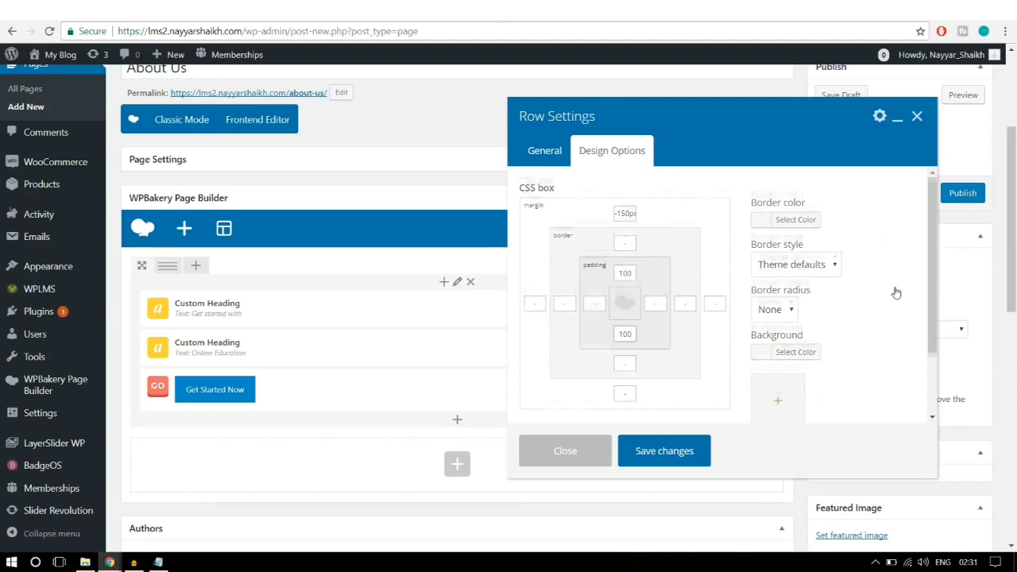
{"action": "scroll", "coordinate": [892, 292], "scroll_direction": "down", "scroll_amount": 1}
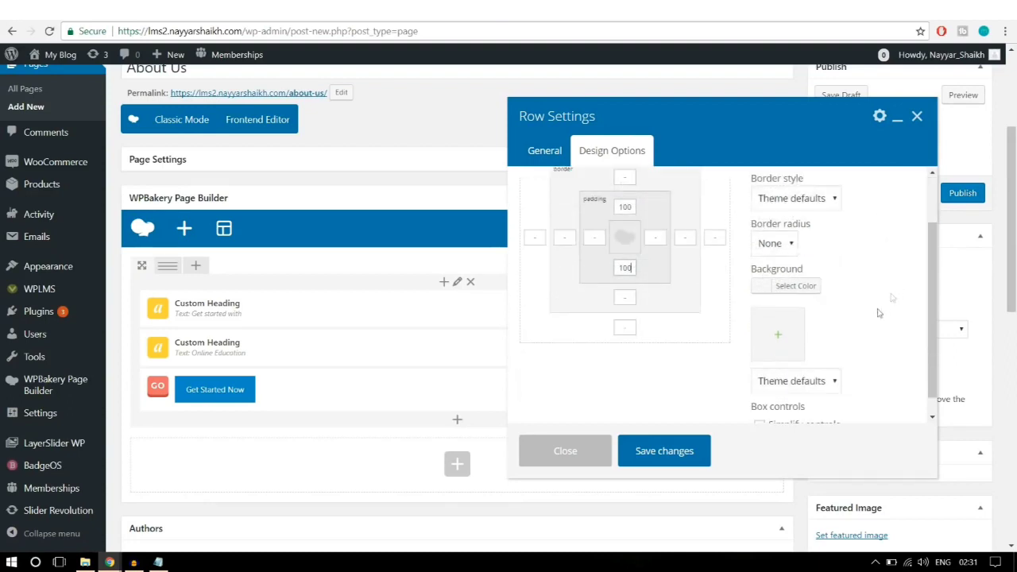
{"action": "left_click", "coordinate": [782, 348]}
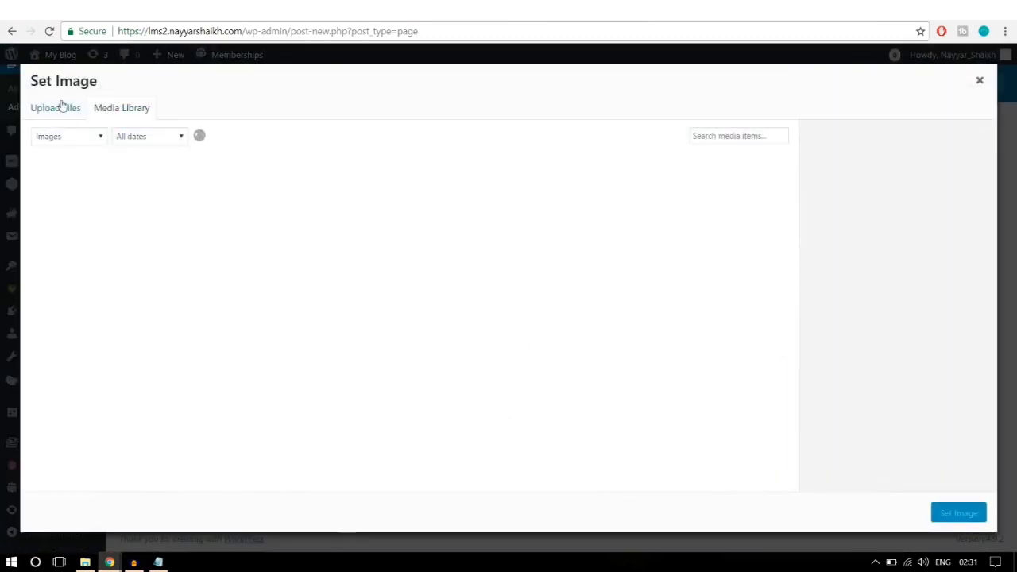
Step: Upload parallaxbg.jpg from the Images folder and set it as the hero row's background image
{"action": "left_click", "coordinate": [61, 105]}
{"action": "left_click", "coordinate": [524, 304]}
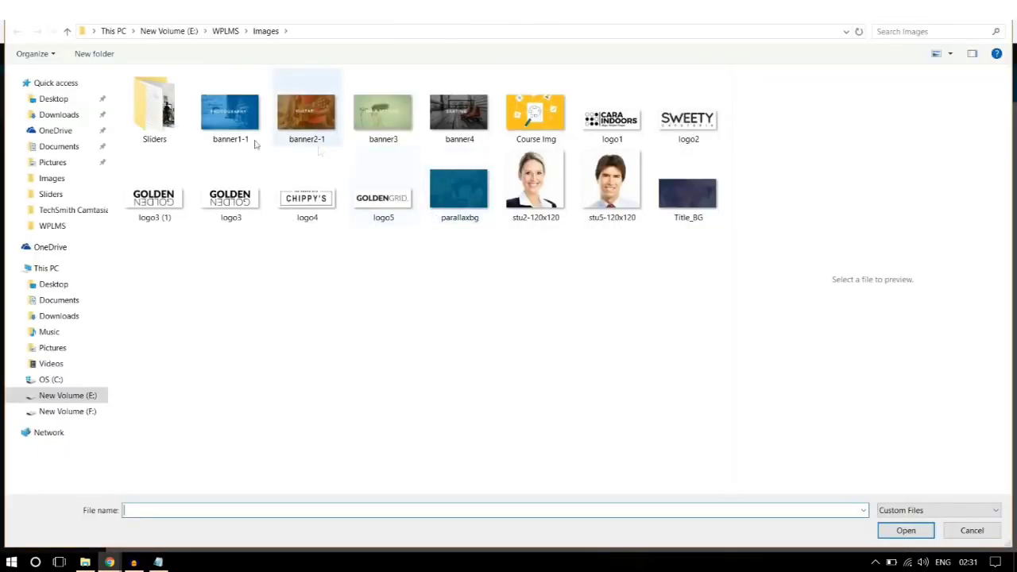
{"action": "left_click", "coordinate": [169, 125]}
{"action": "left_click", "coordinate": [396, 313]}
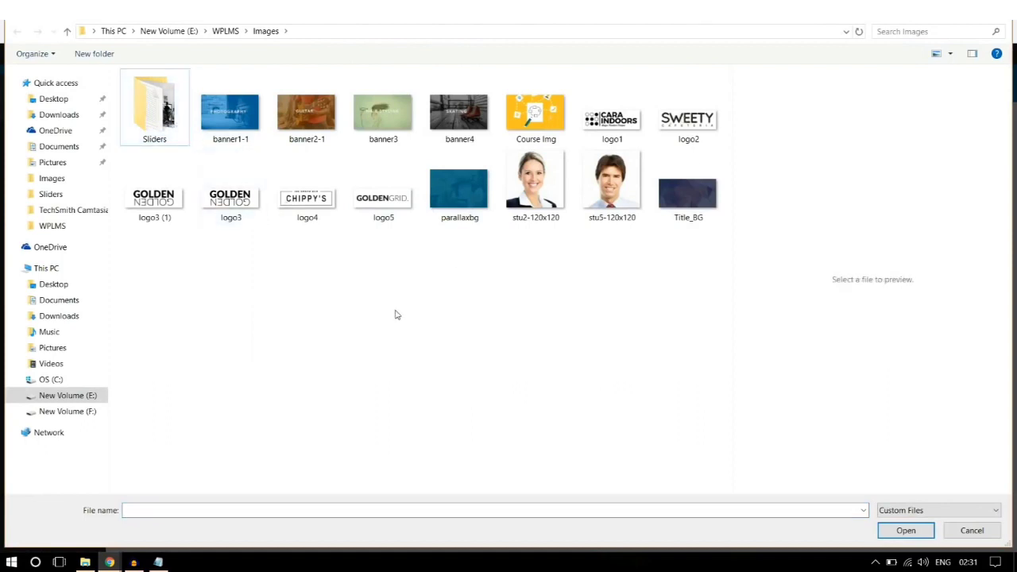
{"action": "double_click", "coordinate": [151, 119]}
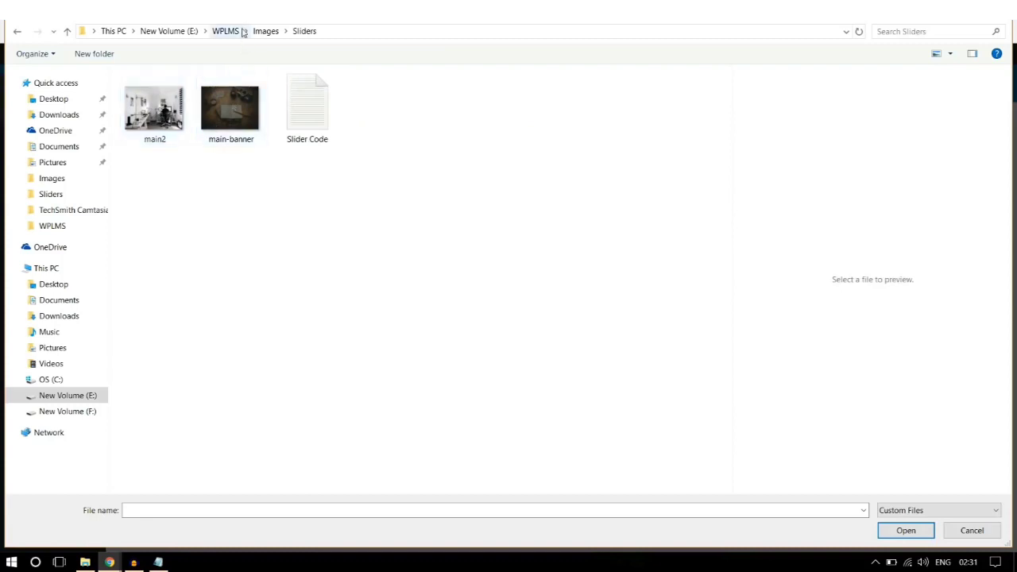
{"action": "left_click", "coordinate": [265, 31]}
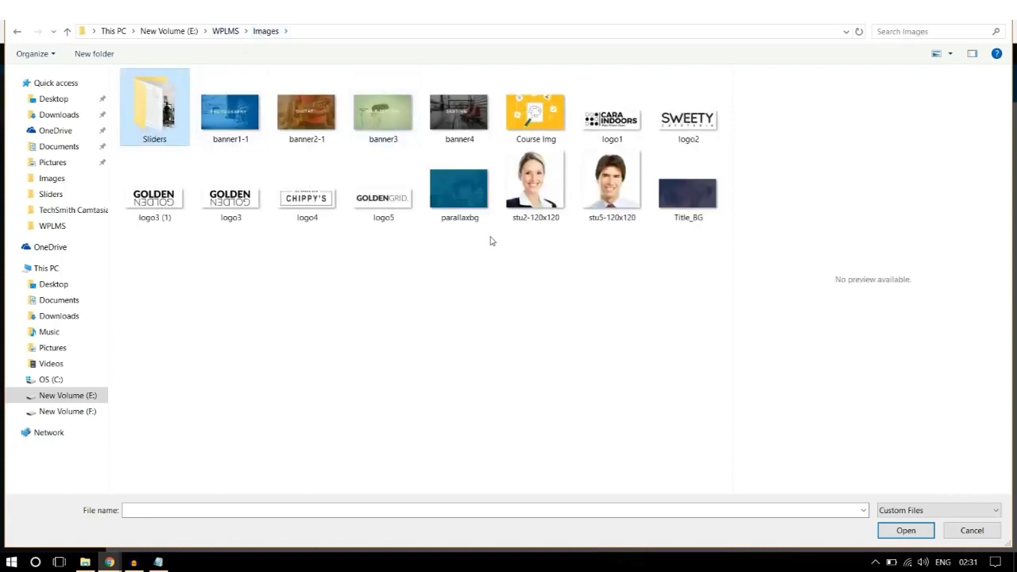
{"action": "left_click", "coordinate": [467, 203]}
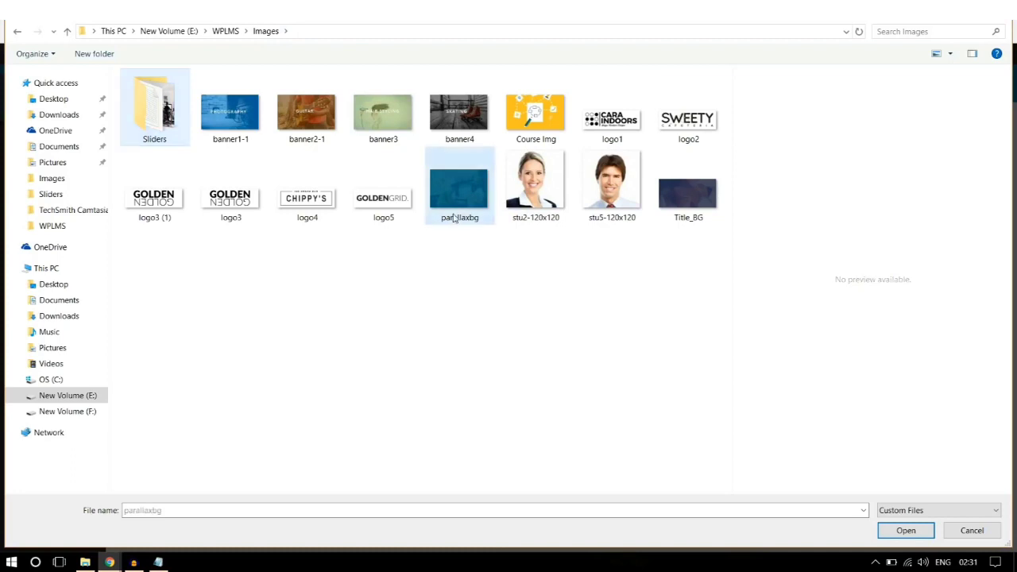
{"action": "left_click", "coordinate": [906, 530]}
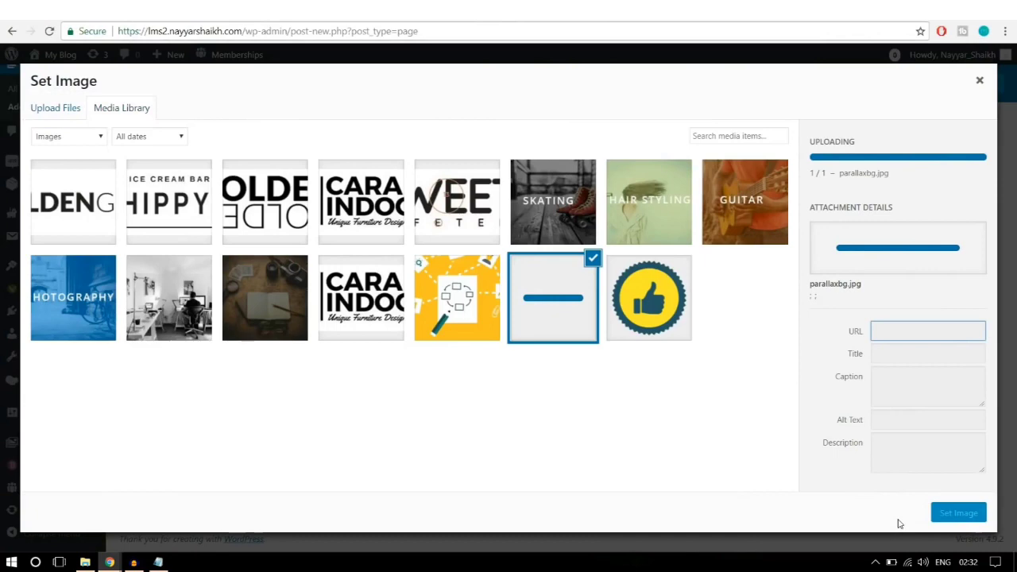
{"action": "left_click", "coordinate": [959, 513]}
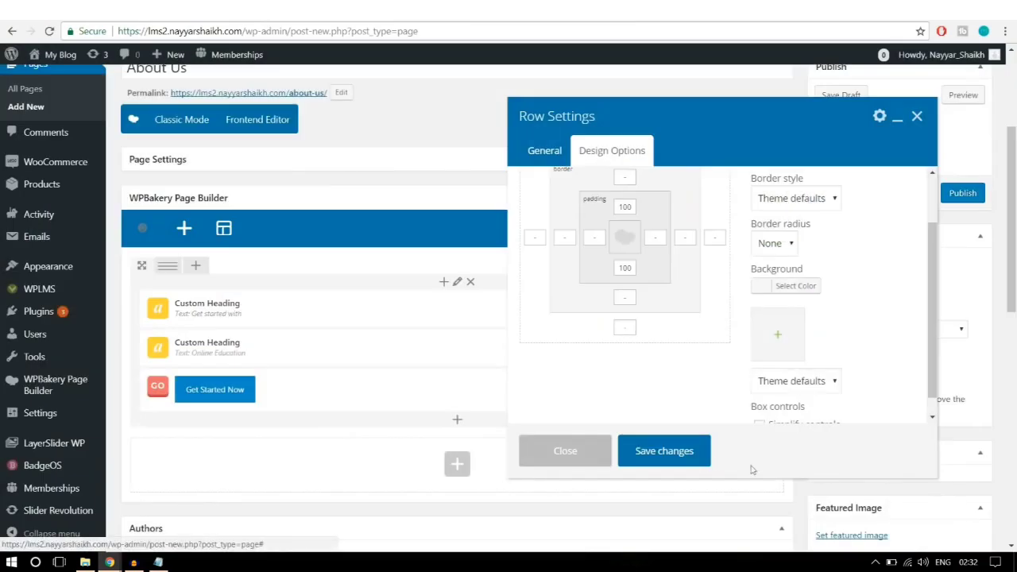
Step: Save the row, publish the About Us page, and view the live page in a new window
{"action": "left_click", "coordinate": [676, 453]}
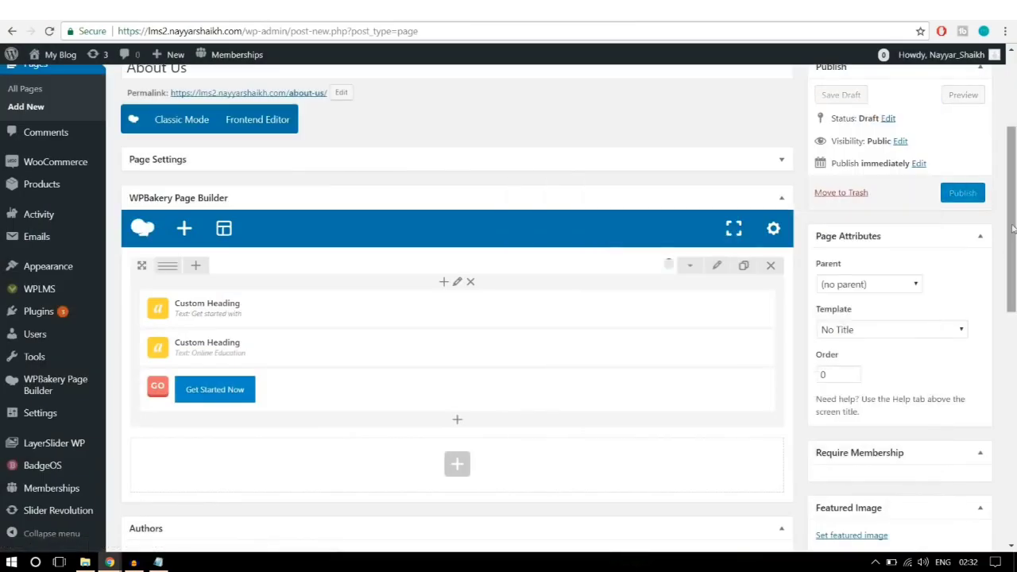
{"action": "left_click", "coordinate": [962, 199]}
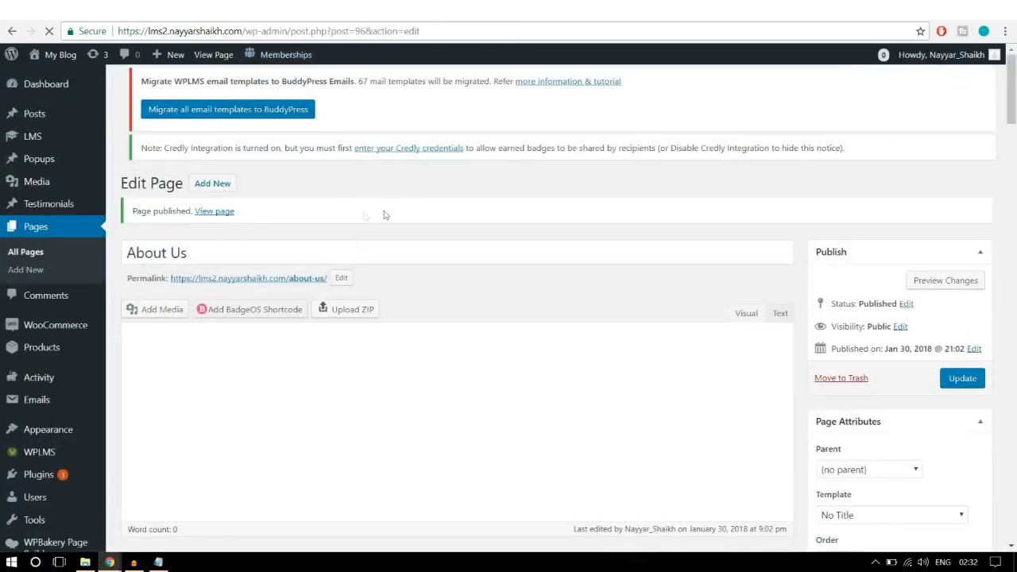
{"action": "right_click", "coordinate": [216, 217]}
{"action": "left_click", "coordinate": [262, 236]}
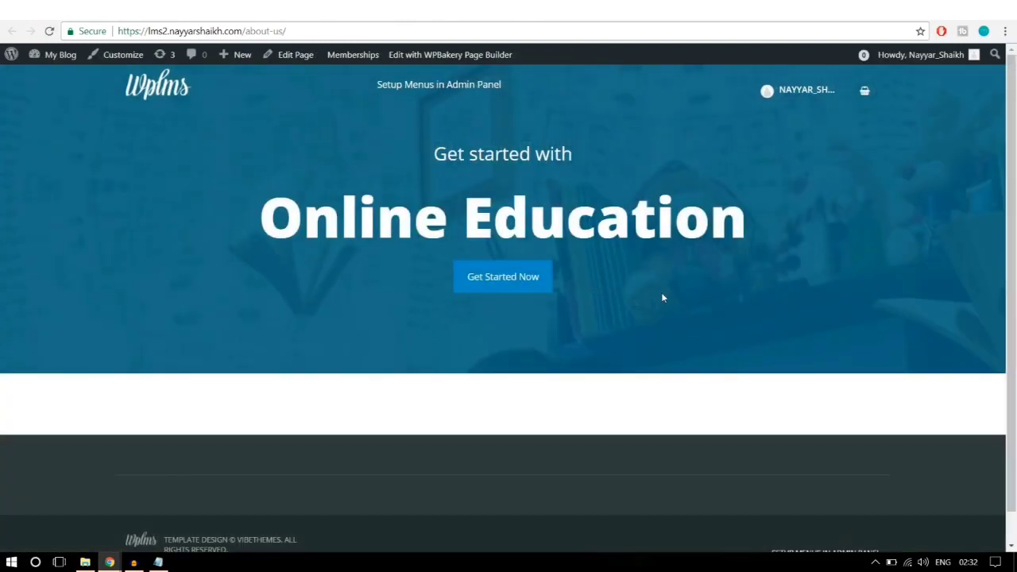
{"action": "left_click_drag", "start_coordinate": [479, 122], "coordinate": [488, 137]}
{"action": "left_click", "coordinate": [492, 141]}
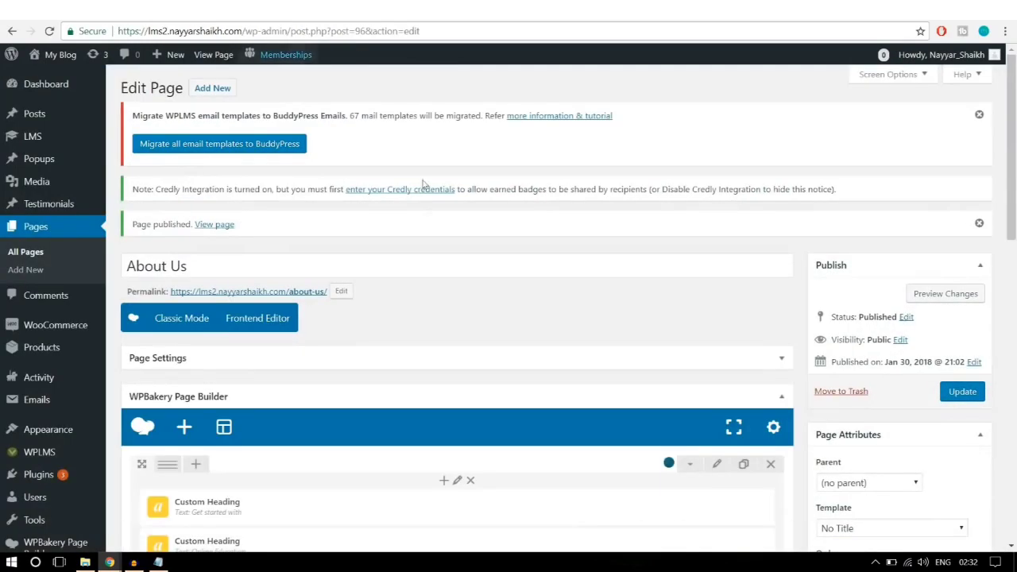
Step: Edit the hero row's top padding, set its bottom padding to 250px, and update the About Us page
{"action": "scroll", "coordinate": [519, 281], "scroll_direction": "down", "scroll_amount": 3}
{"action": "left_click", "coordinate": [717, 268]}
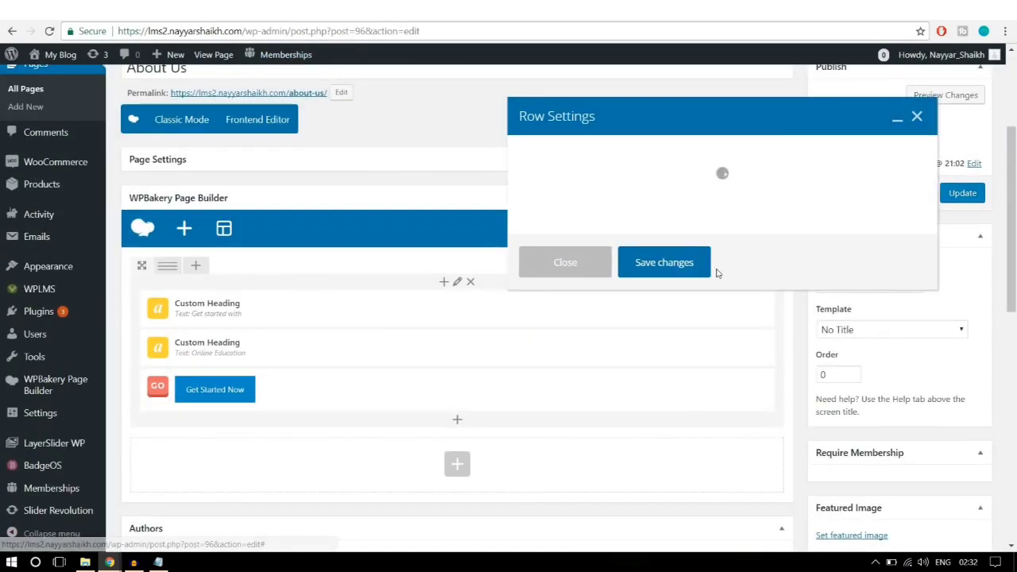
{"action": "left_click", "coordinate": [614, 163]}
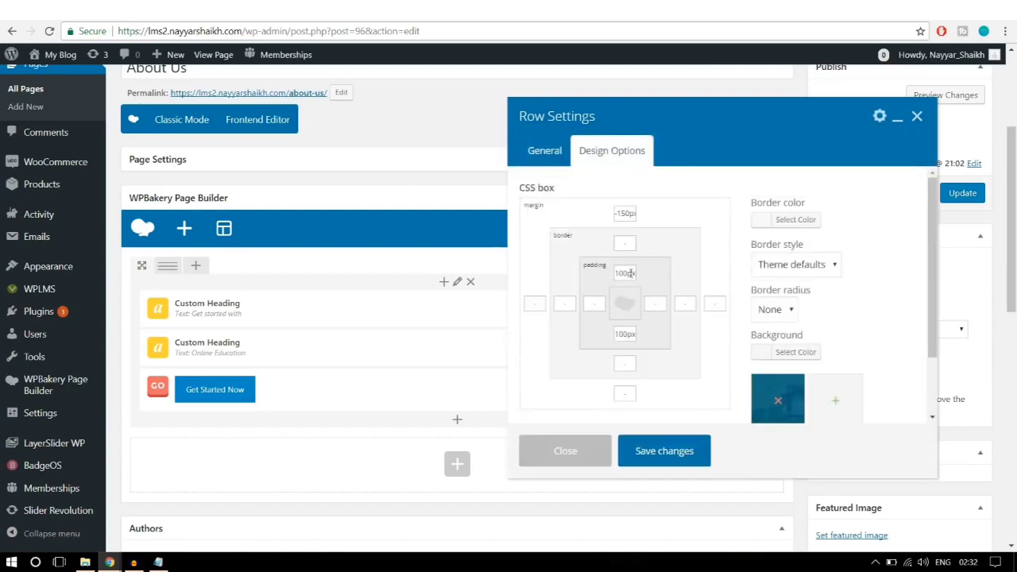
{"action": "double_click", "coordinate": [628, 272]}
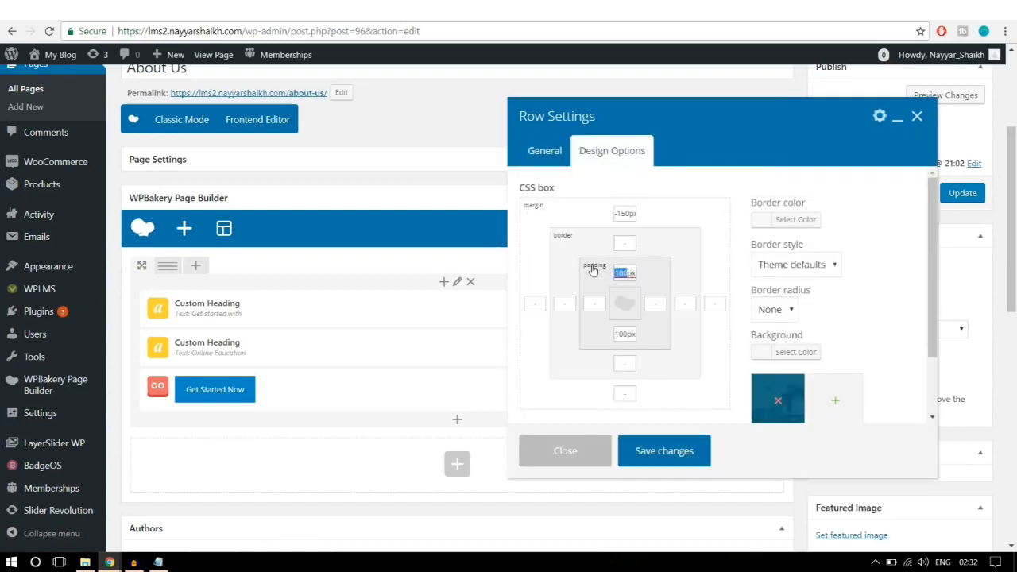
{"action": "type", "text": "25px"}
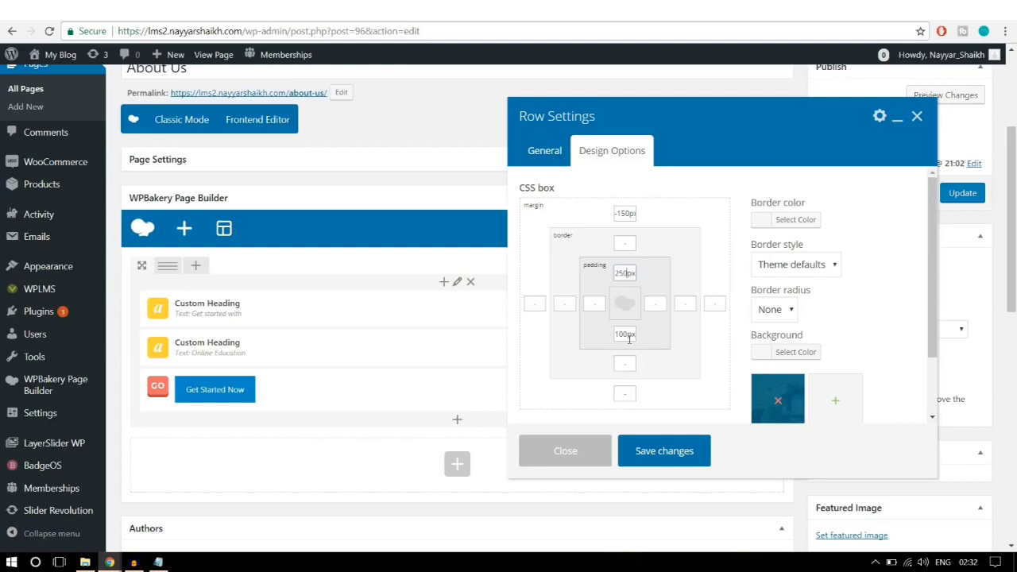
{"action": "left_click_drag", "start_coordinate": [629, 335], "coordinate": [575, 337]}
{"action": "type", "text": "250"}
{"action": "left_click", "coordinate": [645, 450]}
{"action": "left_click", "coordinate": [961, 194]}
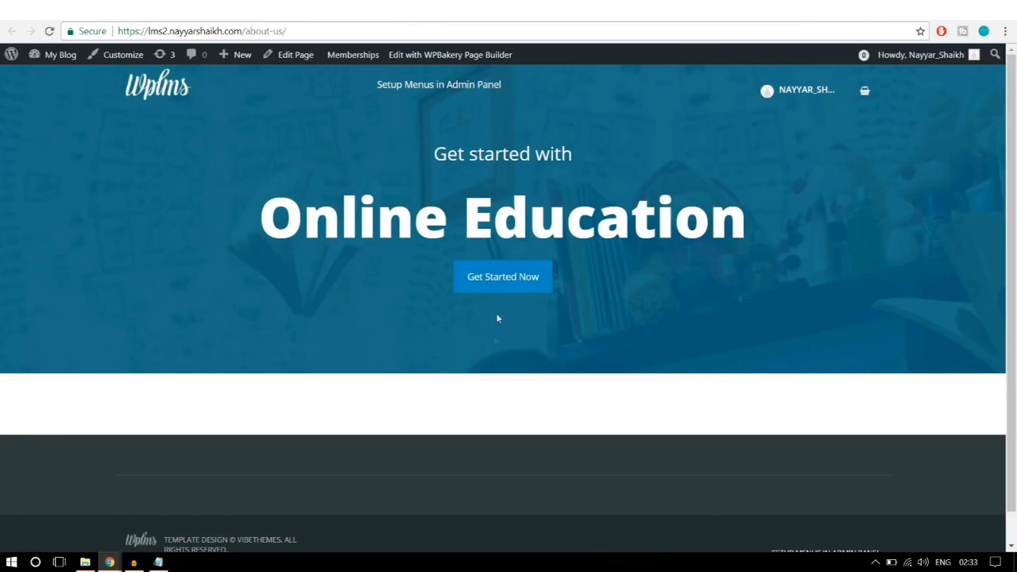
Step: Reload the live About Us page and compare it with the reference demo's About page
{"action": "left_click", "coordinate": [418, 30]}
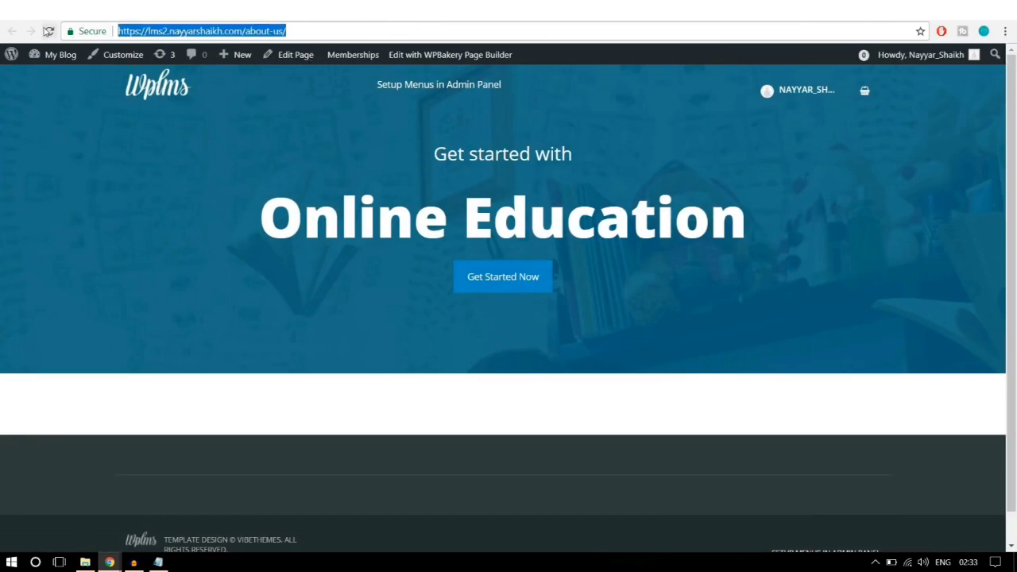
{"action": "key", "text": "Return"}
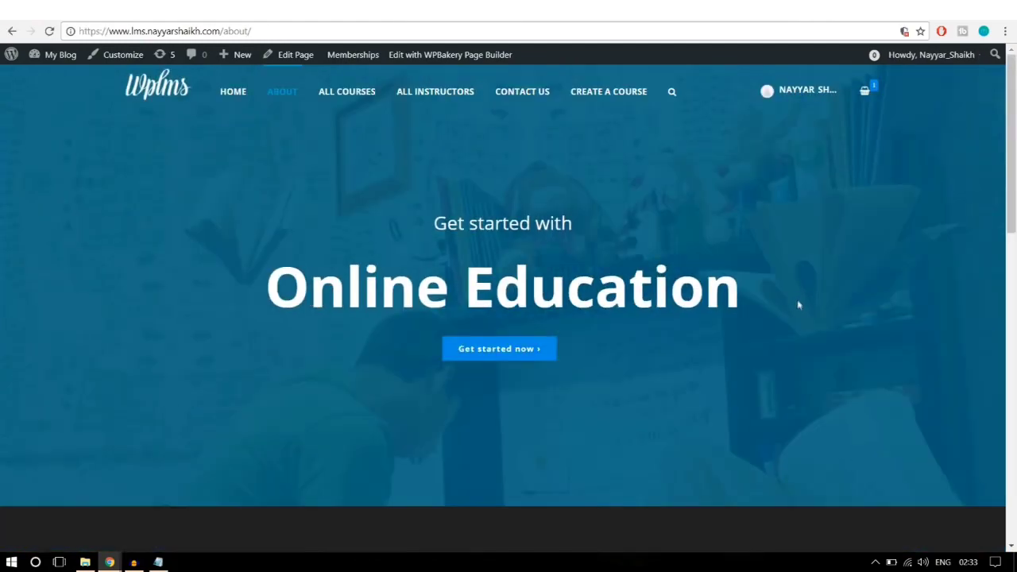
{"action": "scroll", "coordinate": [798, 302], "scroll_direction": "down", "scroll_amount": 5}
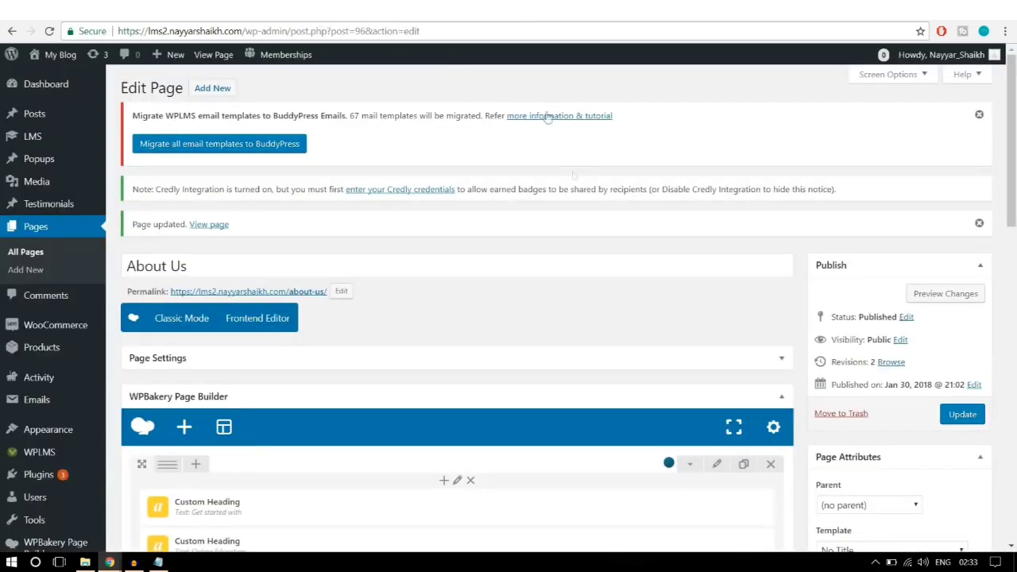
{"action": "scroll", "coordinate": [582, 302], "scroll_direction": "down", "scroll_amount": 5}
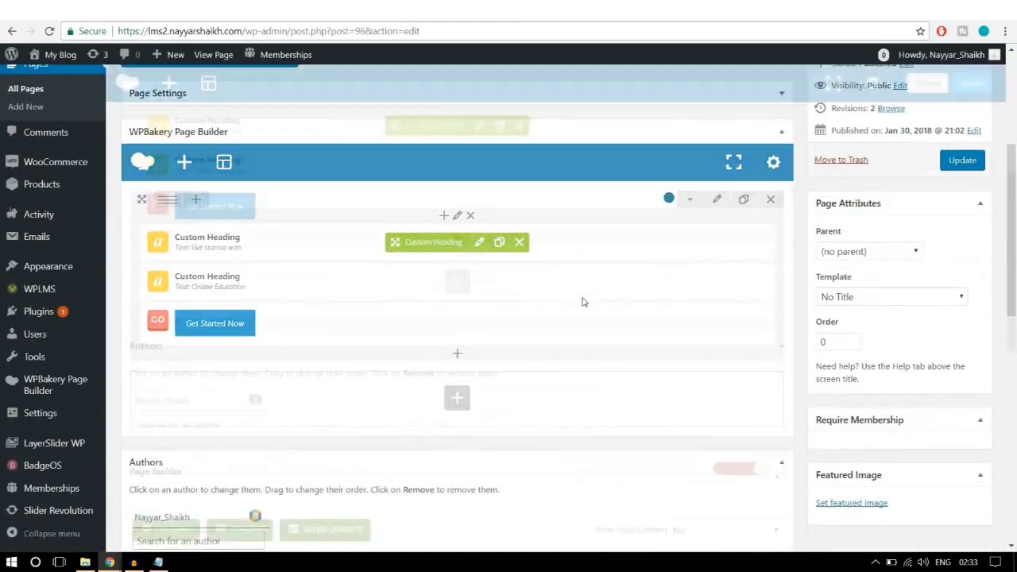
Step: Add an Icon element to a new row below the hero and close its settings
{"action": "left_click", "coordinate": [457, 228]}
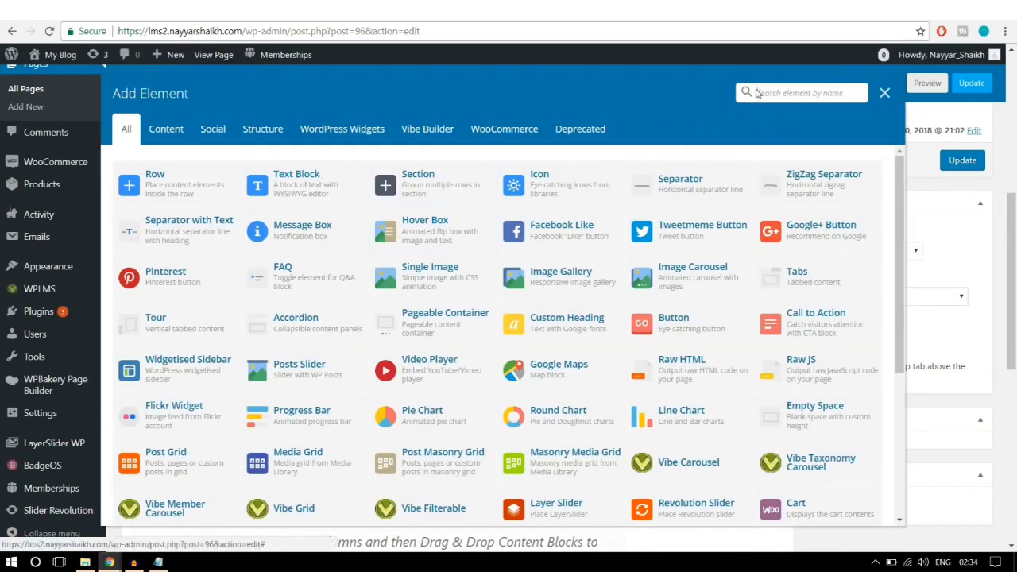
{"action": "type", "text": "iconm"}
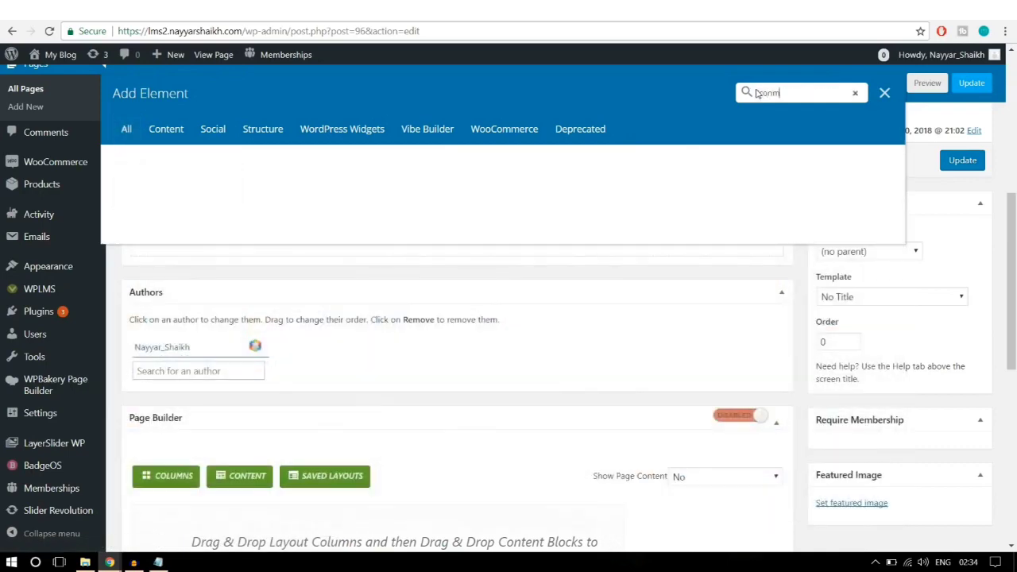
{"action": "key", "text": "BackSpace"}
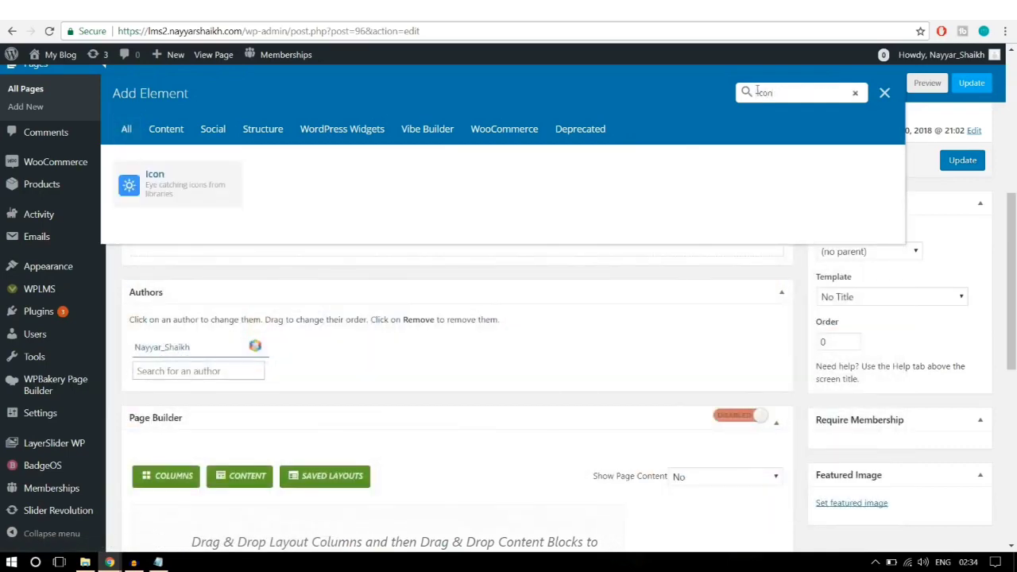
{"action": "left_click", "coordinate": [175, 189]}
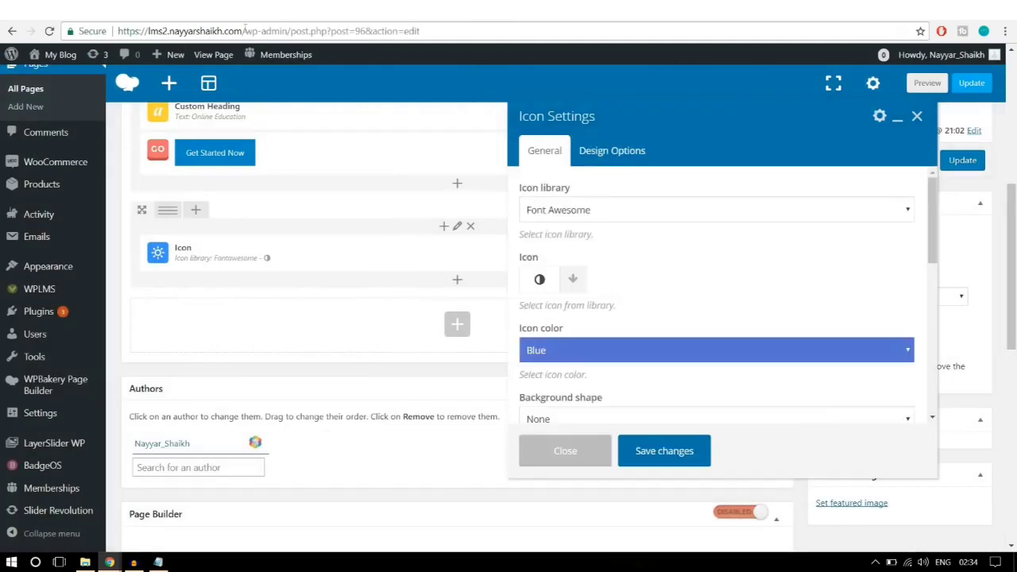
{"action": "scroll", "coordinate": [713, 329], "scroll_direction": "down", "scroll_amount": 10}
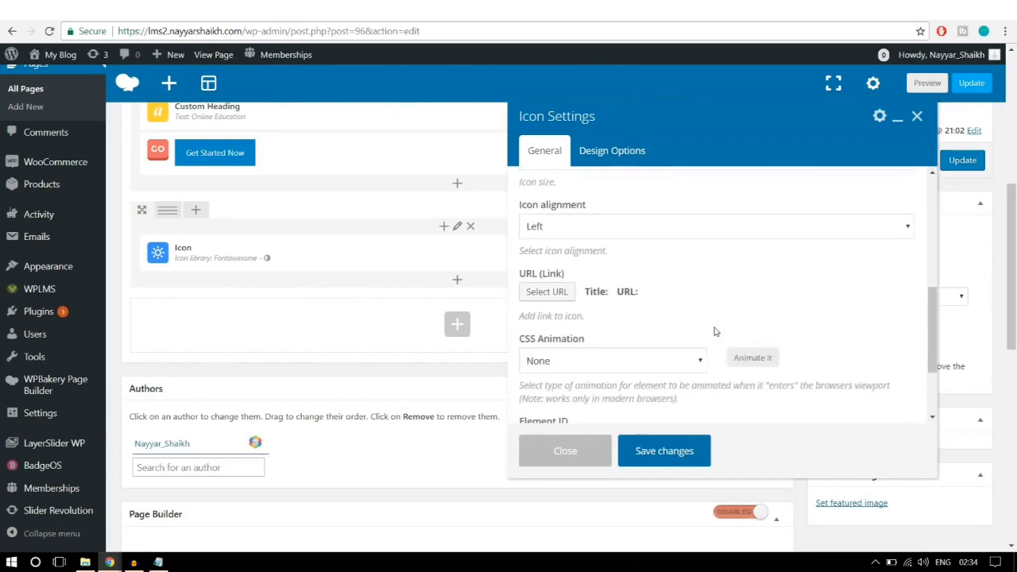
{"action": "scroll", "coordinate": [714, 331], "scroll_direction": "down", "scroll_amount": 3}
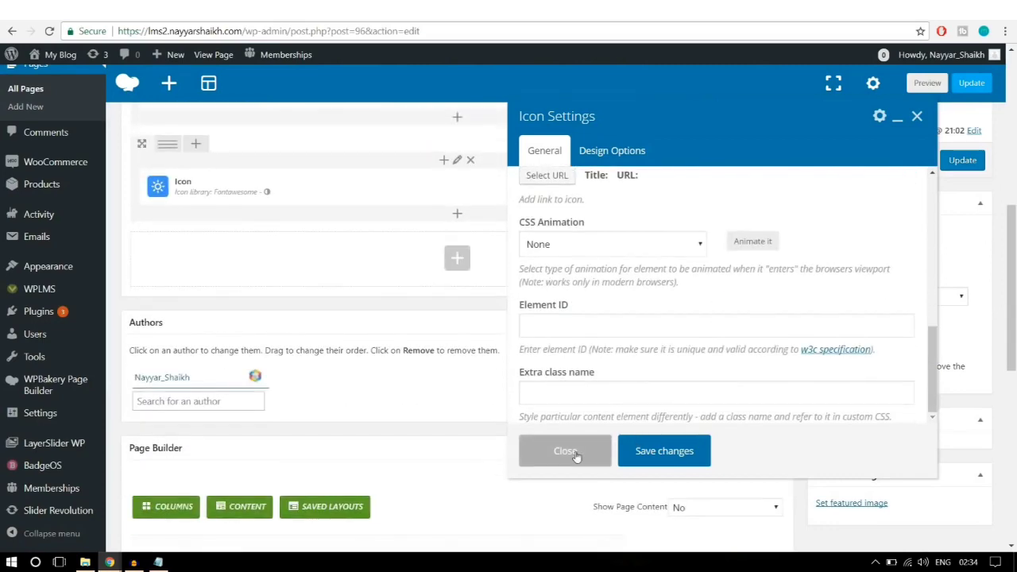
{"action": "left_click", "coordinate": [575, 451]}
Step: Delete the Icon element, leaving the new row empty
{"action": "scroll", "coordinate": [556, 429], "scroll_direction": "up", "scroll_amount": 2}
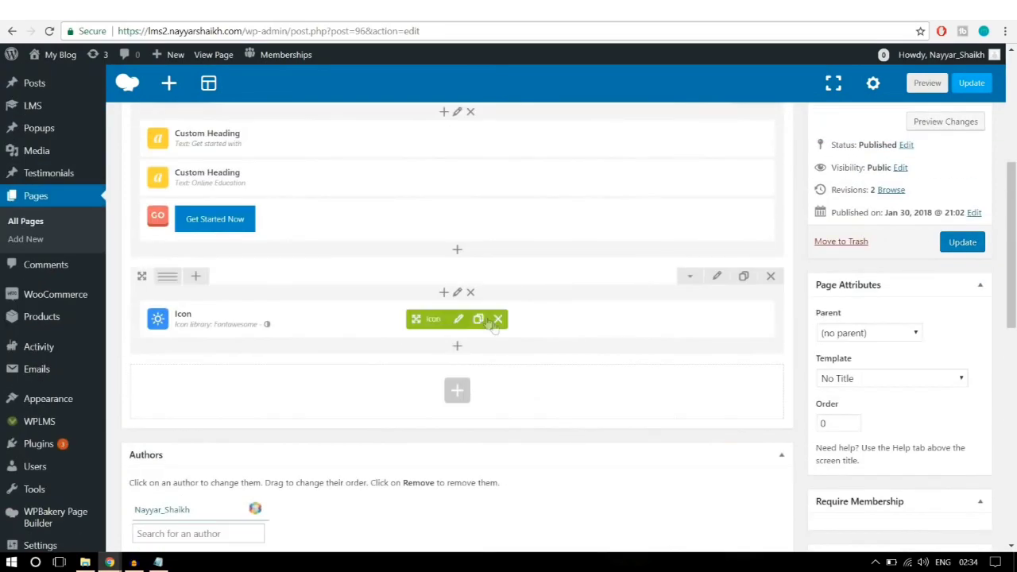
{"action": "left_click", "coordinate": [498, 318]}
{"action": "left_click", "coordinate": [566, 105]}
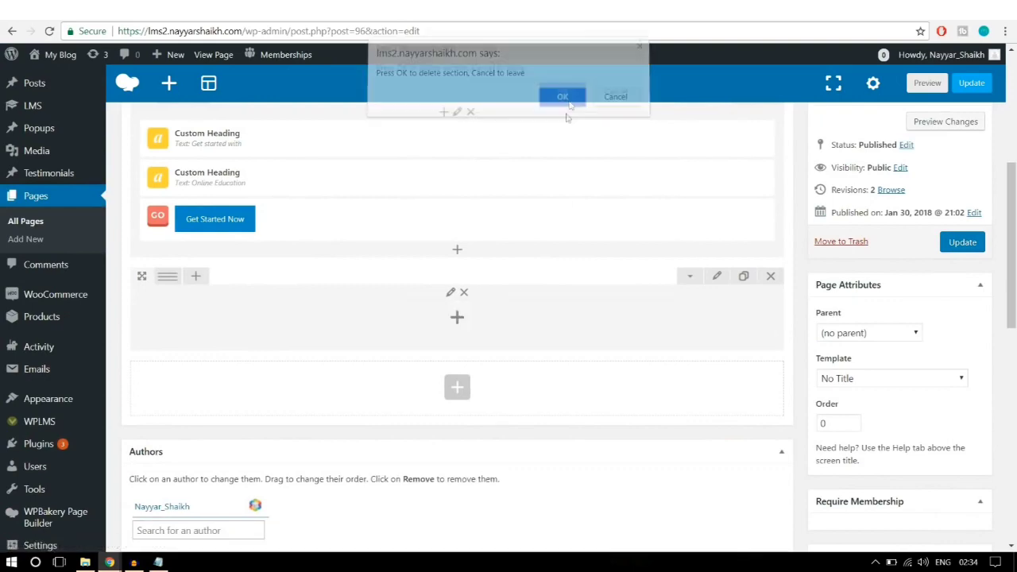
Step: Add a Text Block to the empty row and delete its placeholder paragraph
{"action": "left_click", "coordinate": [458, 318]}
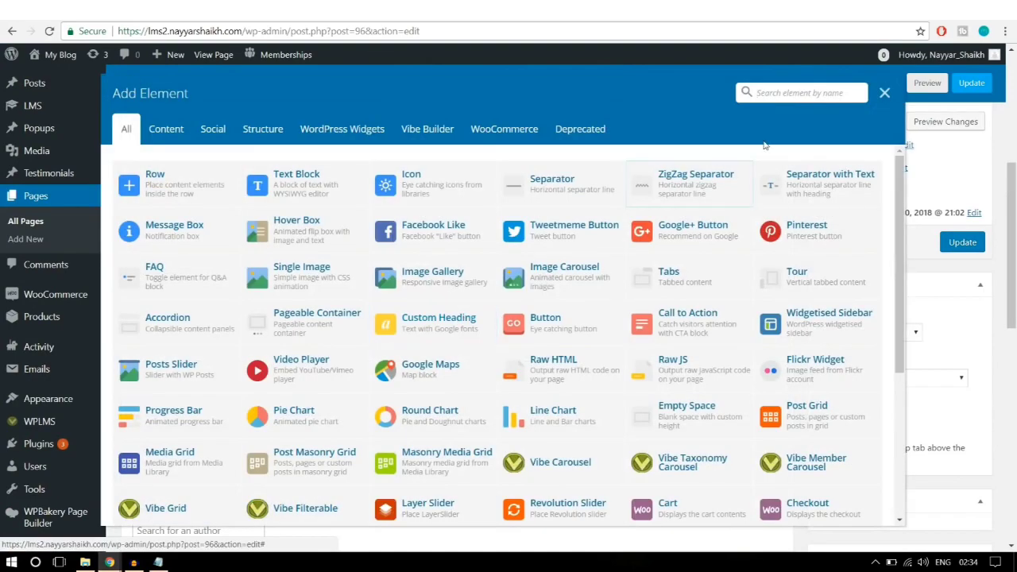
{"action": "left_click", "coordinate": [332, 189]}
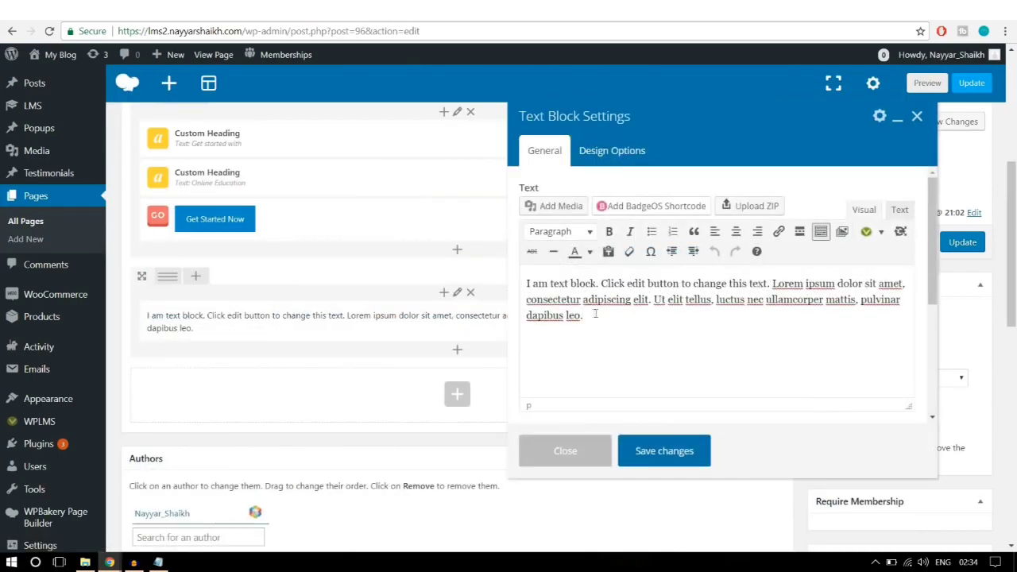
{"action": "left_click_drag", "start_coordinate": [594, 314], "coordinate": [525, 275]}
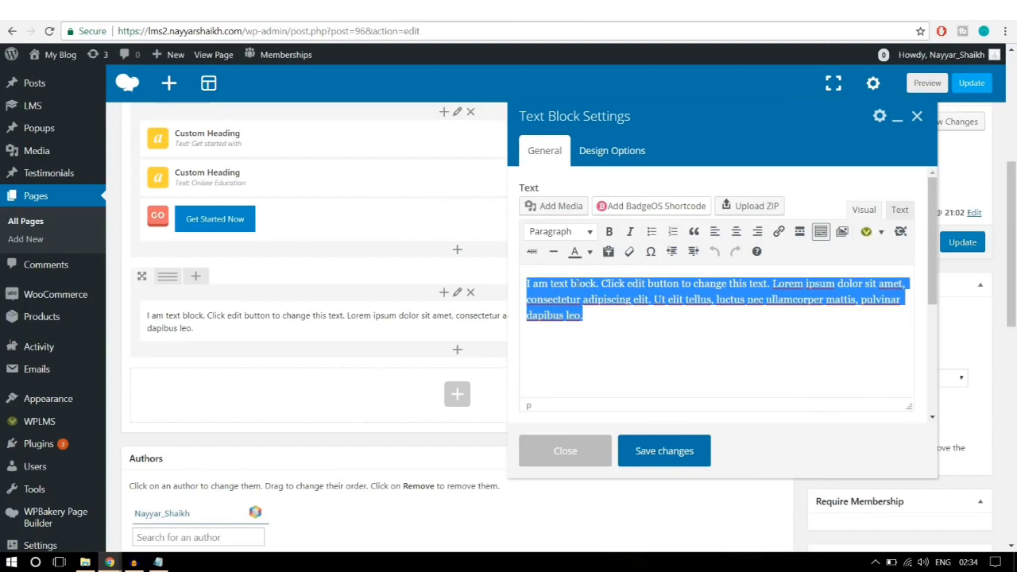
{"action": "key", "text": "BackSpace"}
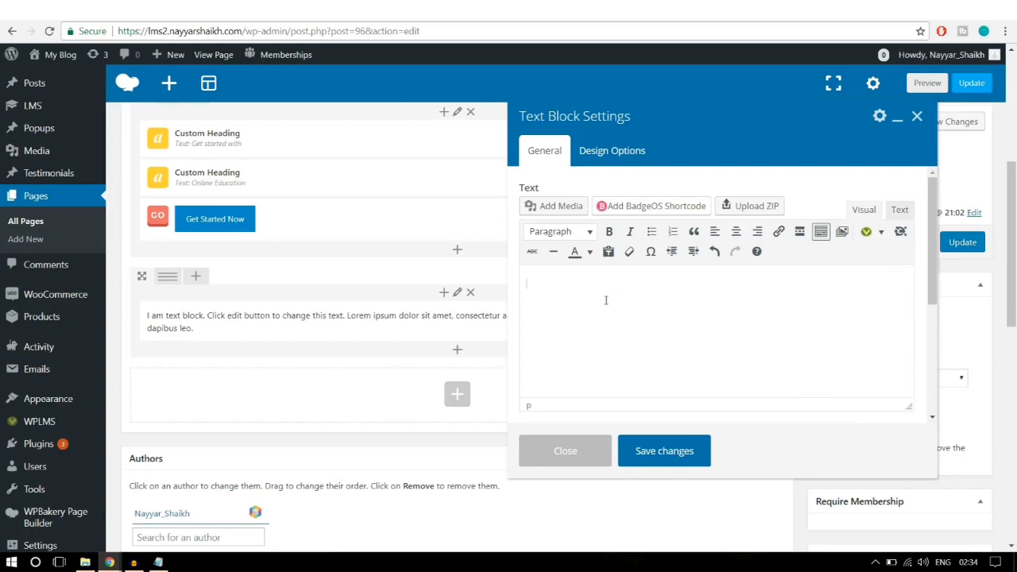
Step: Choose Icons from the Vibe Shortcodes dropdown in the Text Block editor toolbar
{"action": "left_click", "coordinate": [881, 233]}
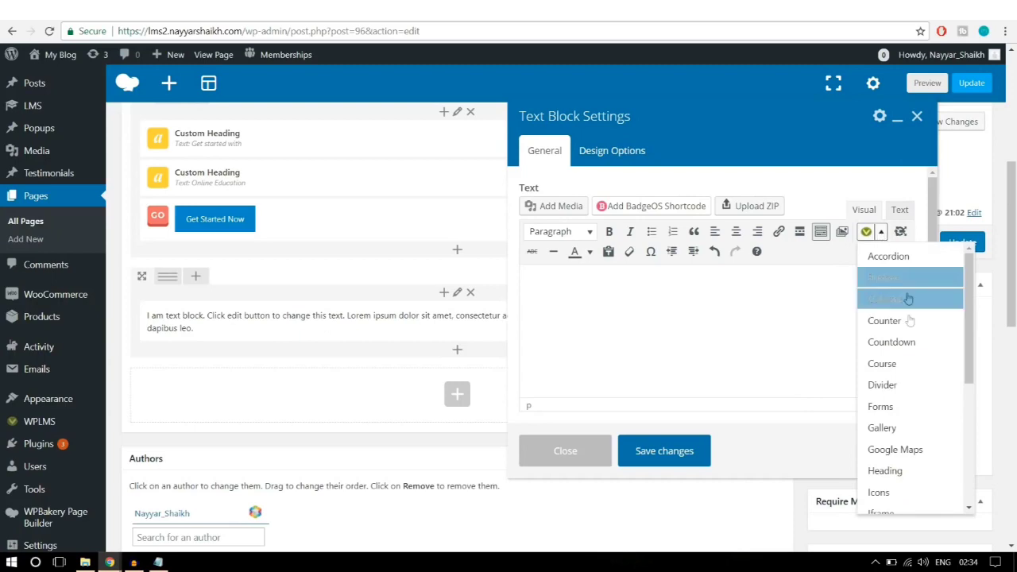
{"action": "scroll", "coordinate": [903, 407], "scroll_direction": "down", "scroll_amount": 5}
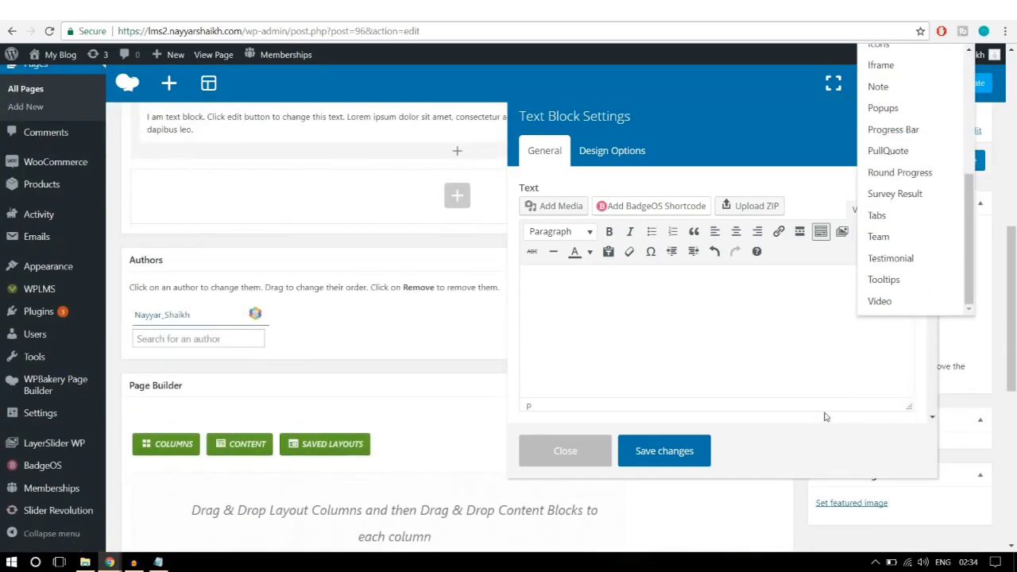
{"action": "scroll", "coordinate": [824, 416], "scroll_direction": "up", "scroll_amount": 2}
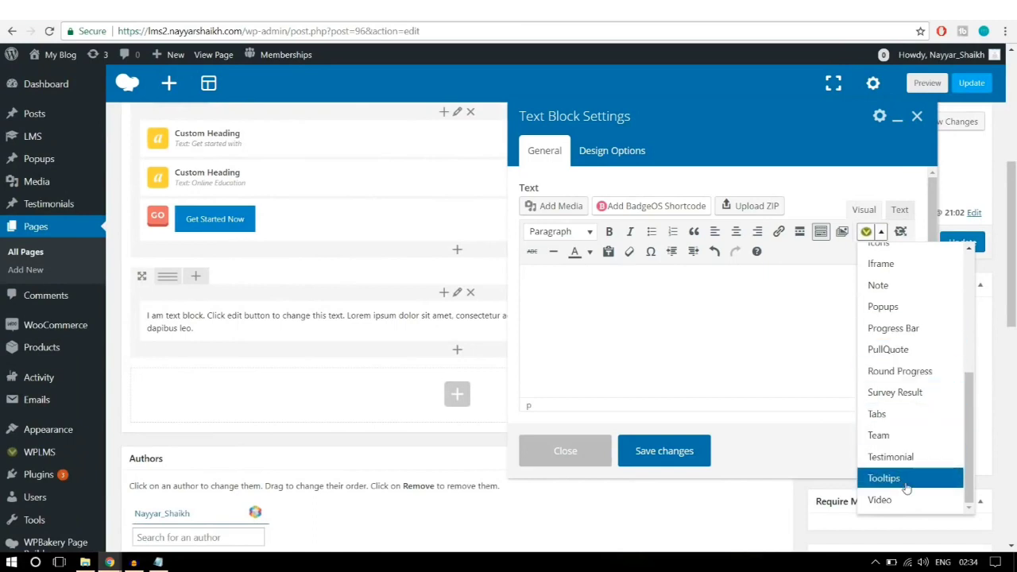
{"action": "scroll", "coordinate": [913, 413], "scroll_direction": "up", "scroll_amount": 5}
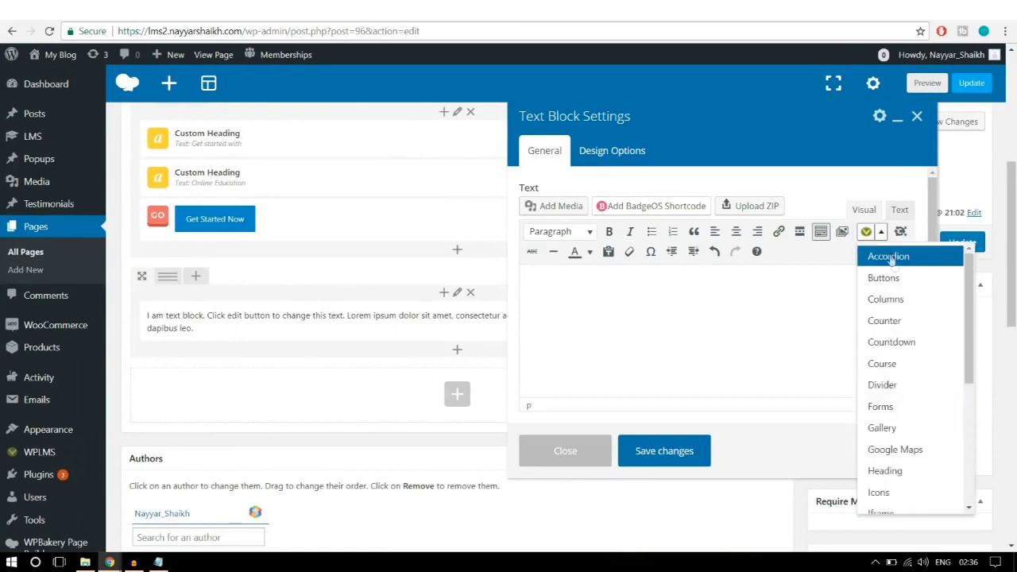
{"action": "scroll", "coordinate": [906, 401], "scroll_direction": "down", "scroll_amount": 2}
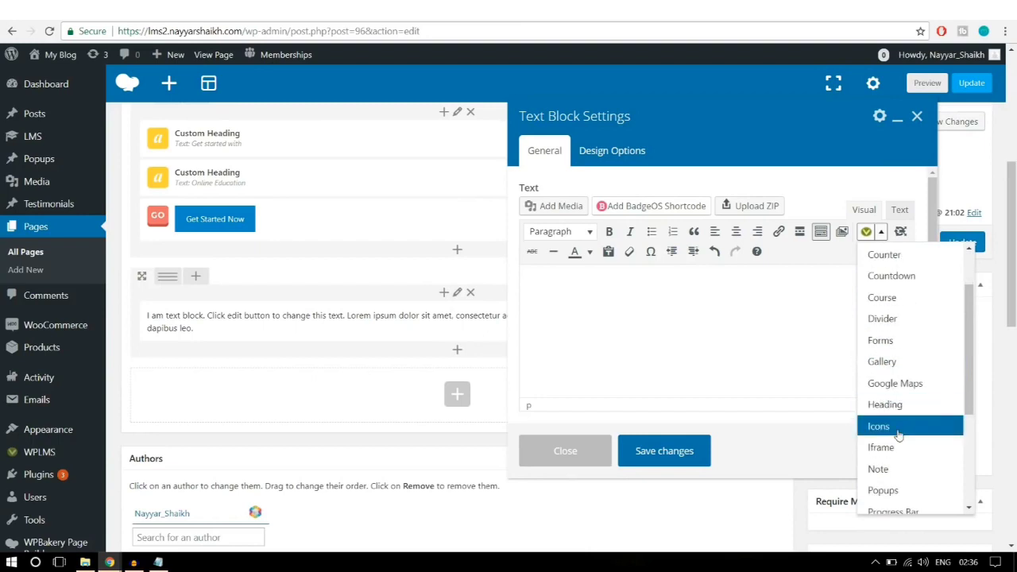
{"action": "left_click", "coordinate": [894, 431]}
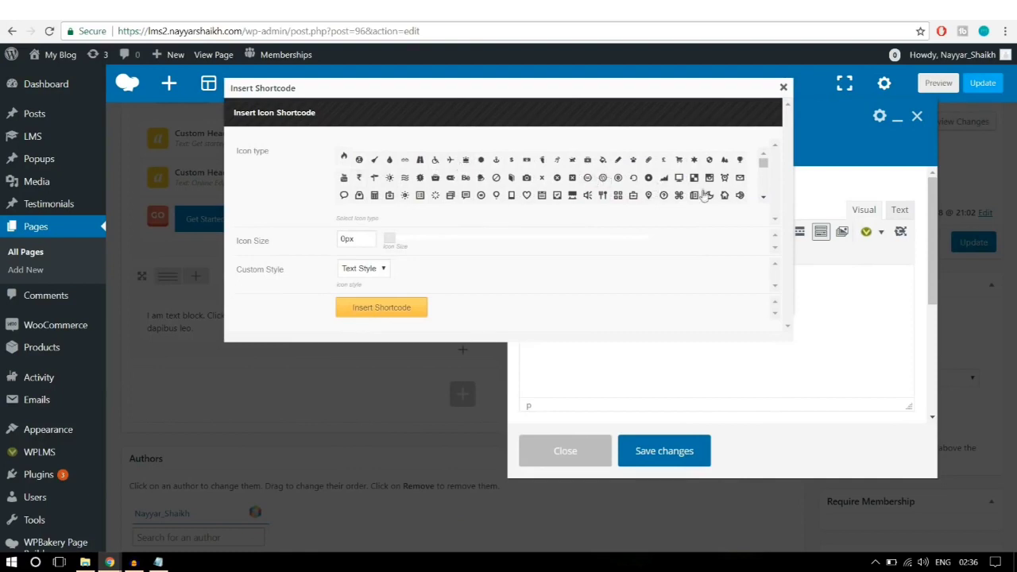
Step: Choose the icon-windows-1 icon and set its size to 250px
{"action": "scroll", "coordinate": [702, 194], "scroll_direction": "down", "scroll_amount": 2}
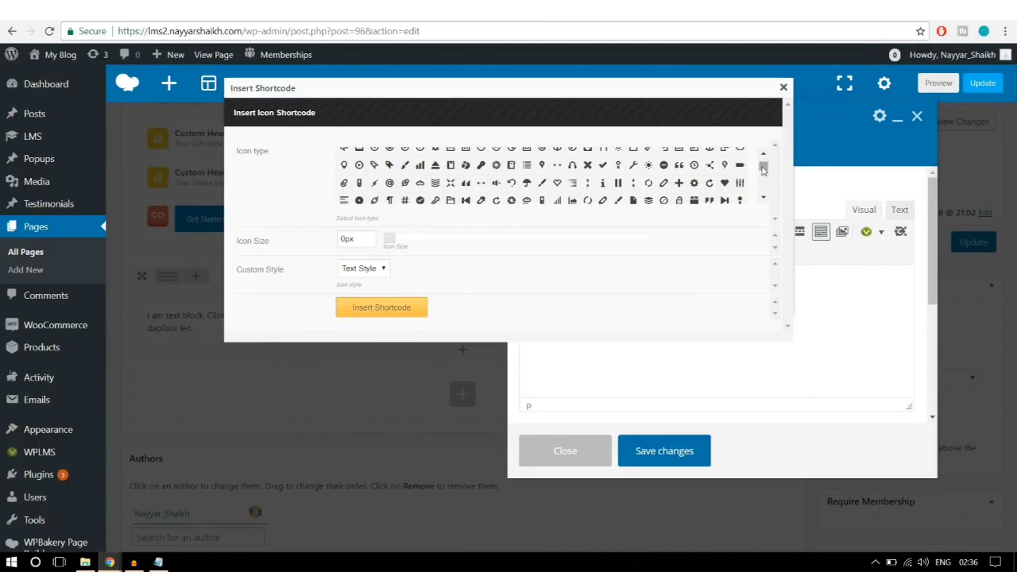
{"action": "left_click_drag", "start_coordinate": [762, 169], "coordinate": [763, 188]}
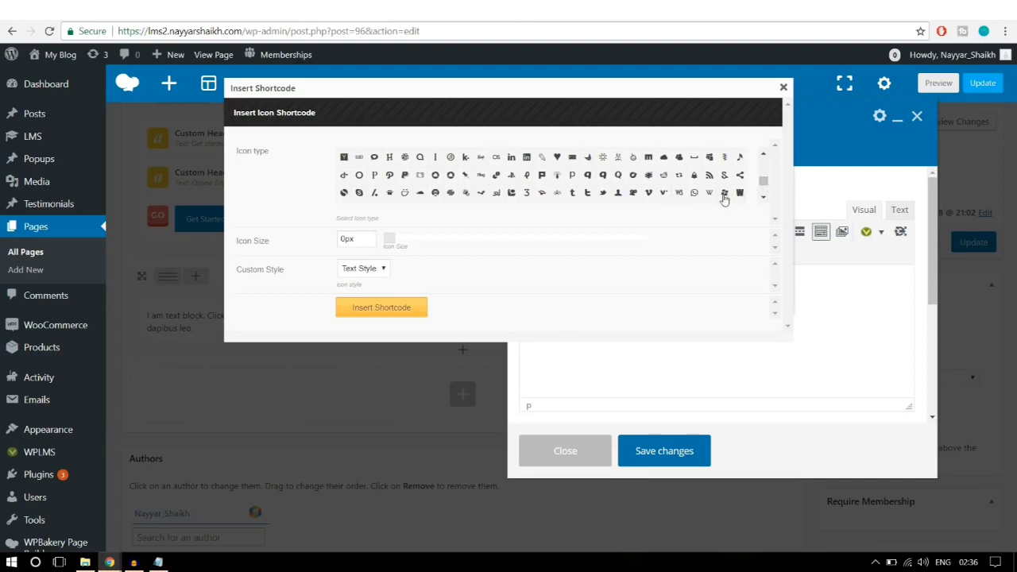
{"action": "left_click", "coordinate": [724, 194]}
{"action": "left_click", "coordinate": [347, 239]}
{"action": "type", "text": "50px"}
{"action": "double_click", "coordinate": [346, 240]}
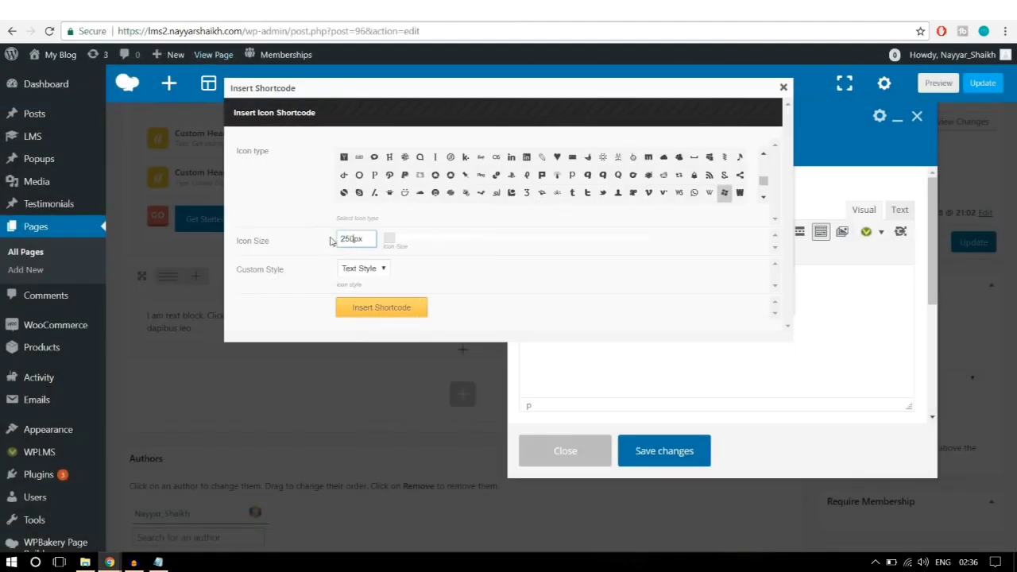
{"action": "left_click", "coordinate": [534, 297]}
Step: Switch the icon to Custom style with a white colour, then insert the shortcode
{"action": "left_click", "coordinate": [345, 271]}
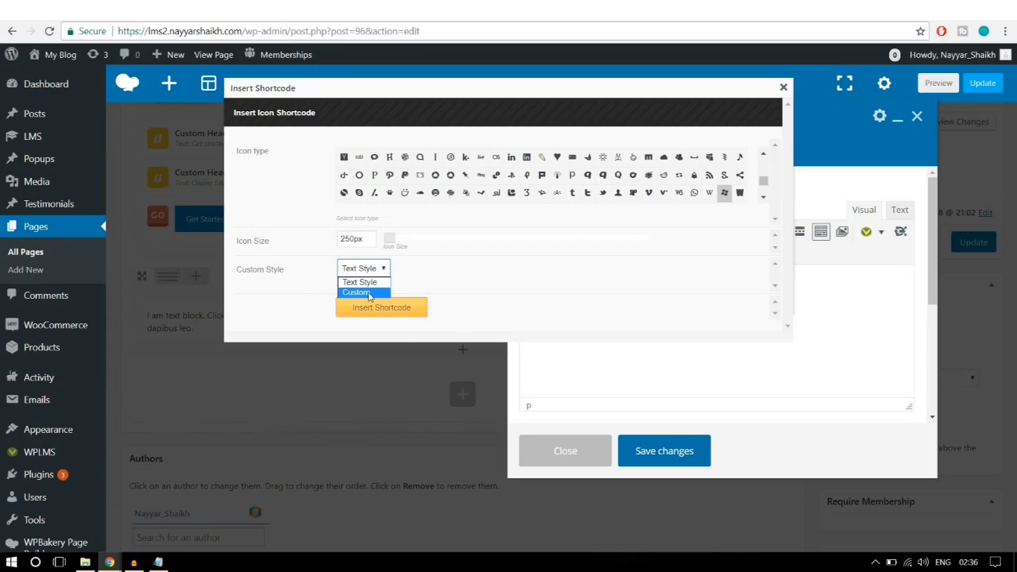
{"action": "left_click", "coordinate": [368, 293]}
{"action": "scroll", "coordinate": [549, 262], "scroll_direction": "down", "scroll_amount": 3}
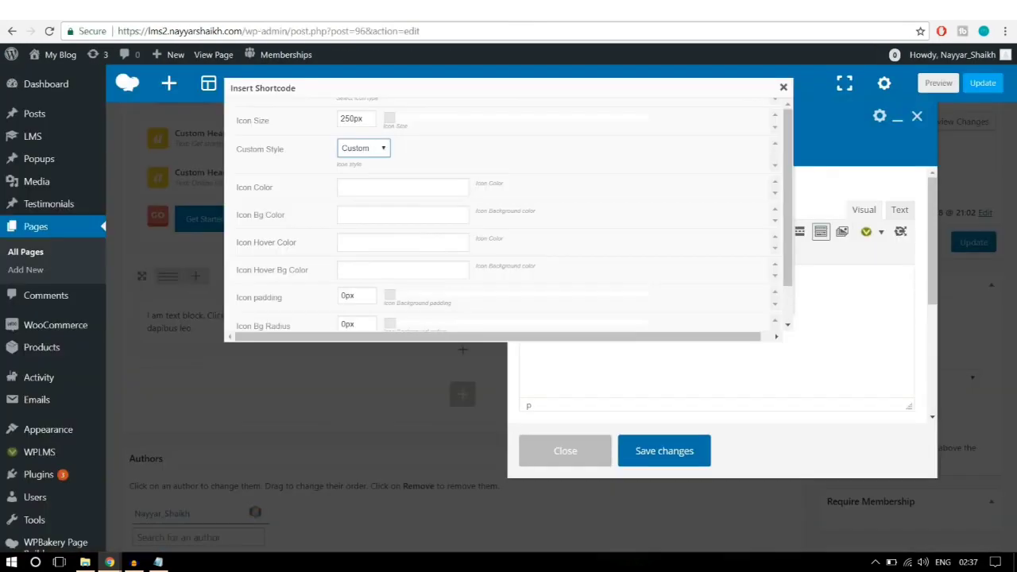
{"action": "left_click", "coordinate": [393, 182]}
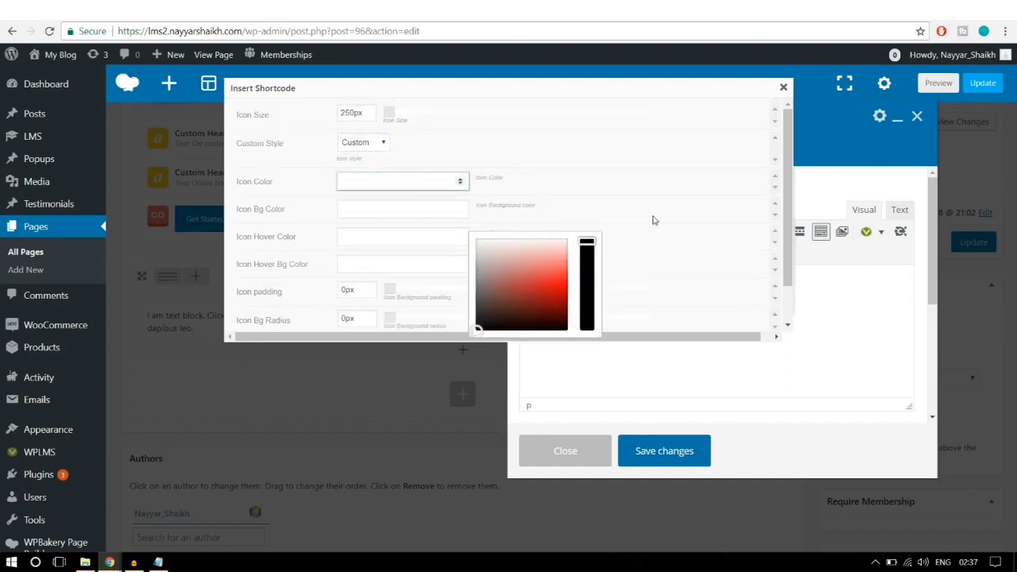
{"action": "scroll", "coordinate": [654, 220], "scroll_direction": "down", "scroll_amount": 2}
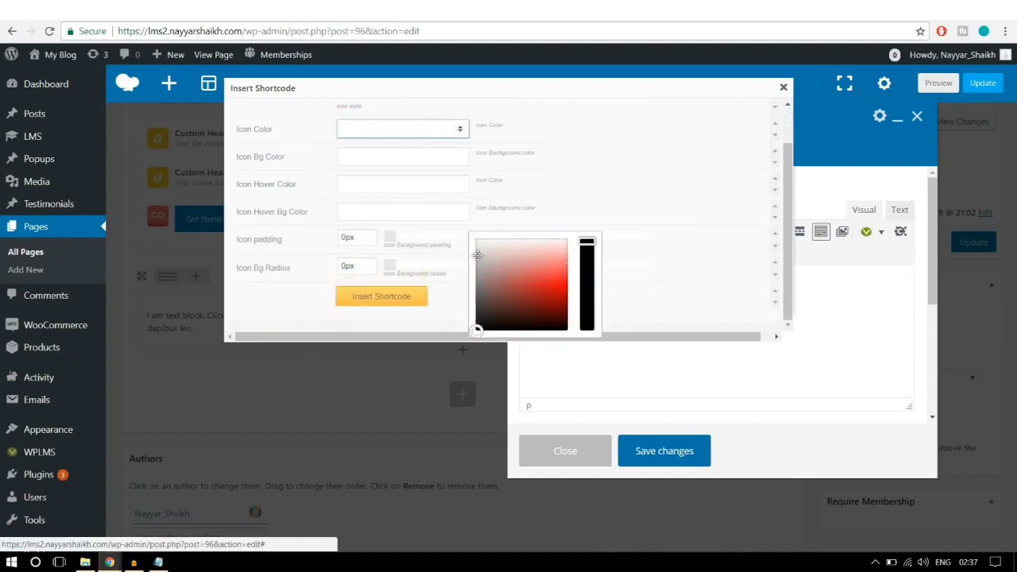
{"action": "left_click_drag", "start_coordinate": [478, 328], "coordinate": [466, 220]}
{"action": "scroll", "coordinate": [556, 214], "scroll_direction": "up", "scroll_amount": 2}
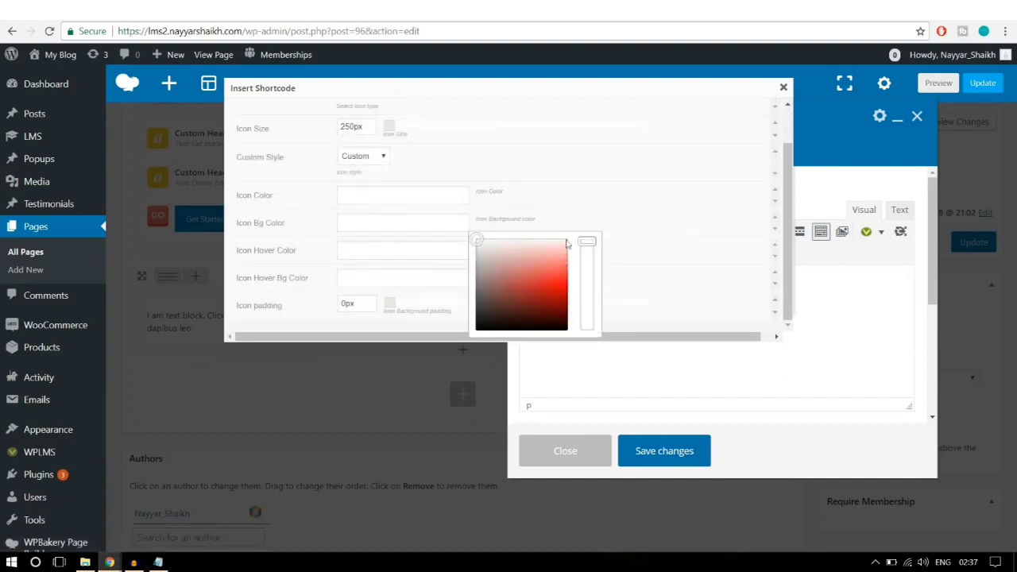
{"action": "scroll", "coordinate": [382, 270], "scroll_direction": "up", "scroll_amount": 2}
{"action": "left_click", "coordinate": [372, 288]}
{"action": "scroll", "coordinate": [556, 206], "scroll_direction": "down", "scroll_amount": 3}
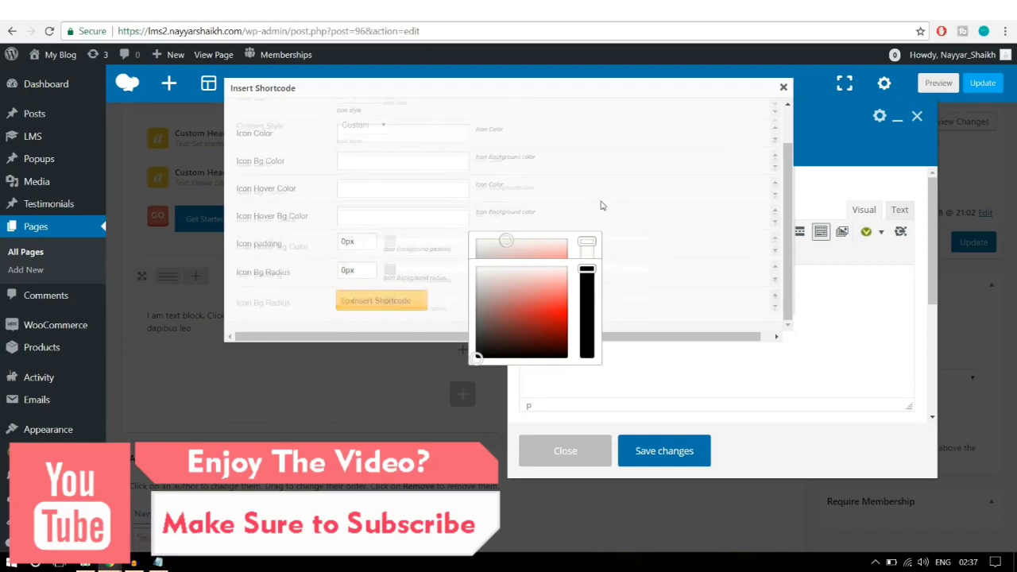
{"action": "scroll", "coordinate": [454, 267], "scroll_direction": "up", "scroll_amount": 2}
{"action": "scroll", "coordinate": [413, 263], "scroll_direction": "down", "scroll_amount": 2}
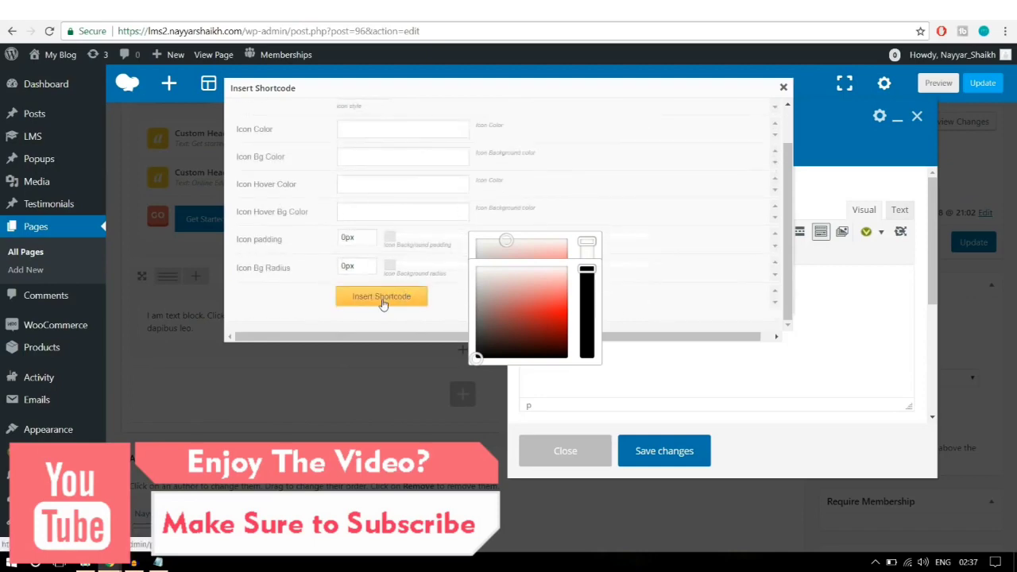
{"action": "left_click", "coordinate": [382, 300]}
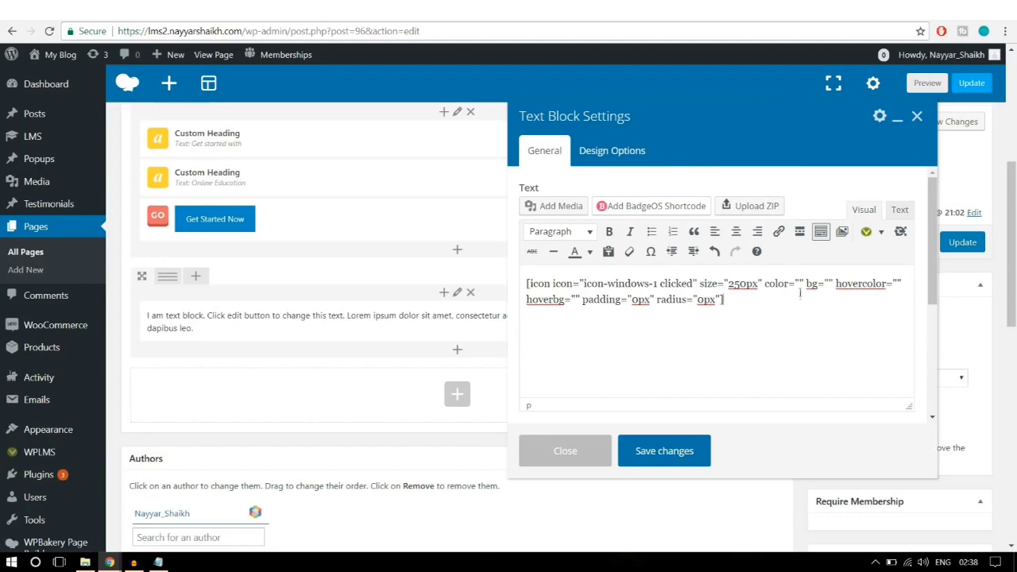
Step: Type #fff into the shortcode's empty color attribute and open a new browser tab
{"action": "left_click_drag", "start_coordinate": [764, 282], "coordinate": [808, 283]}
{"action": "left_click", "coordinate": [799, 284]}
{"action": "type", "text": "#fff"}
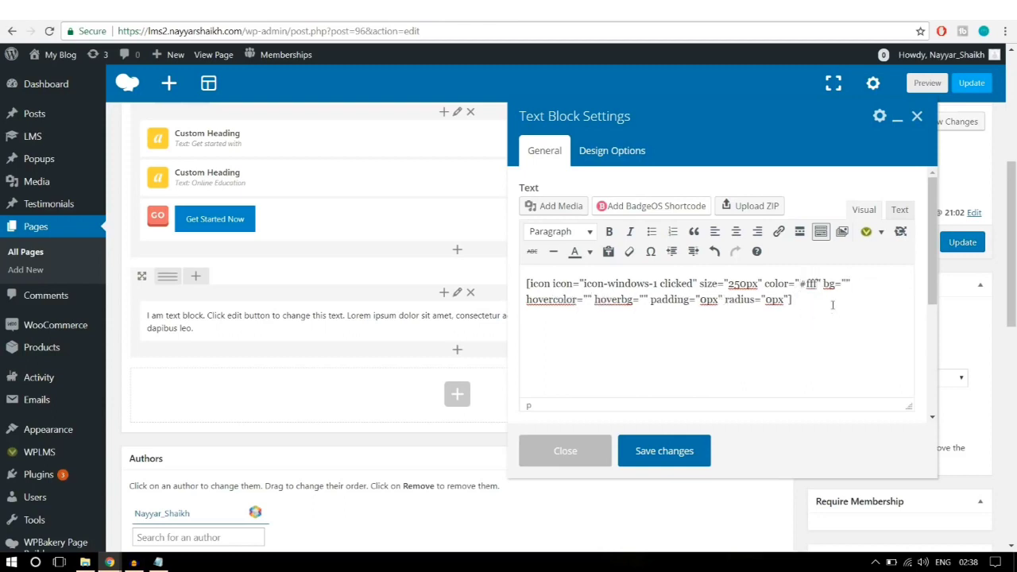
{"action": "key", "text": "ctrl+t"}
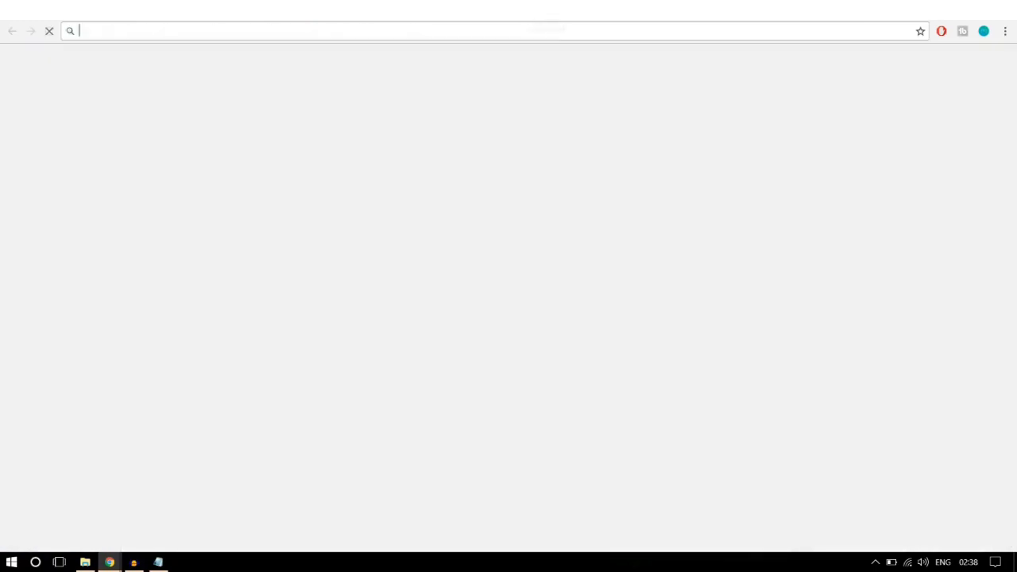
Step: Search Google for 'hex color' to bring up its colour picker
{"action": "type", "text": "hex"}
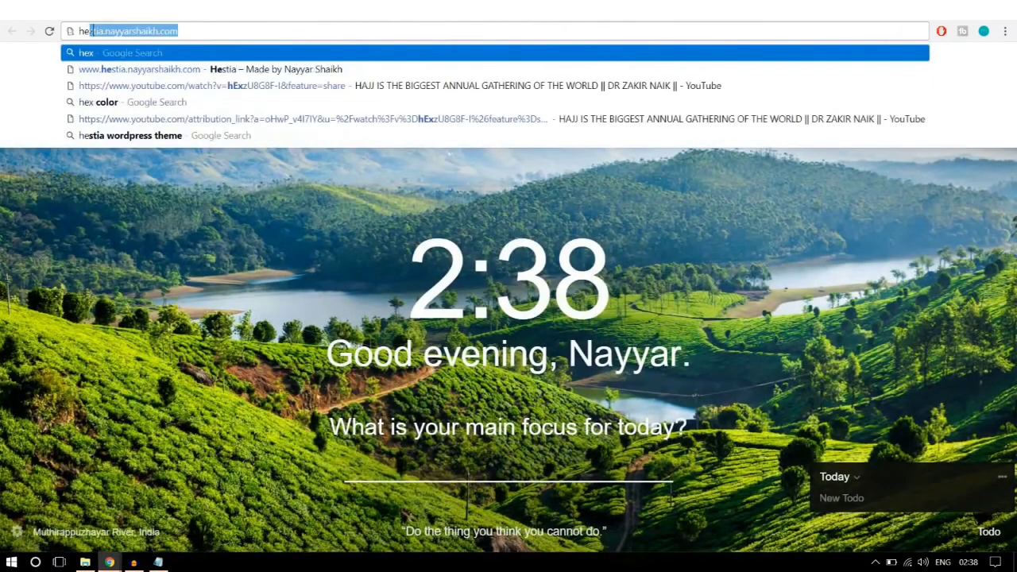
{"action": "key", "text": "BackSpace"}
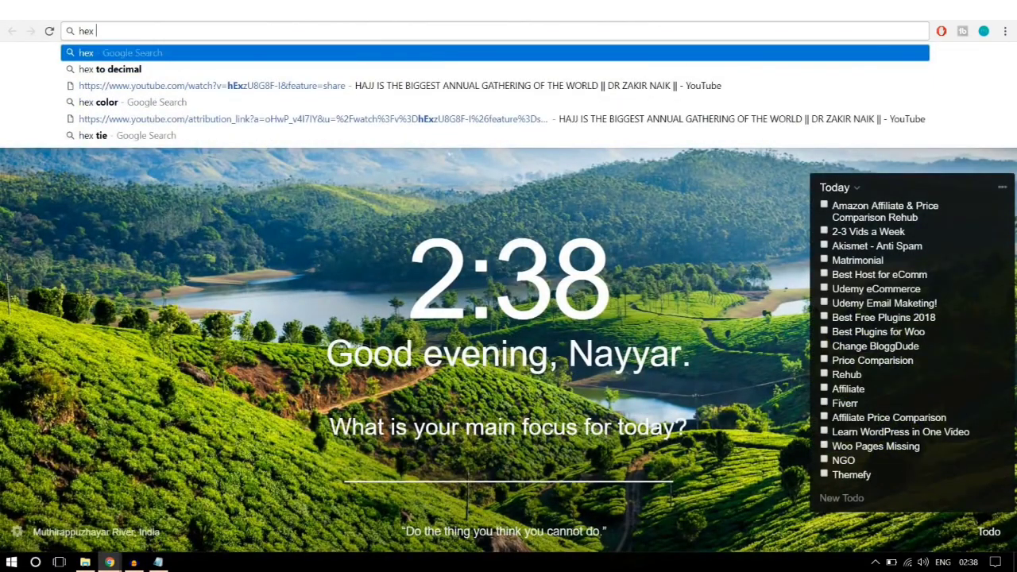
{"action": "left_click", "coordinate": [310, 103]}
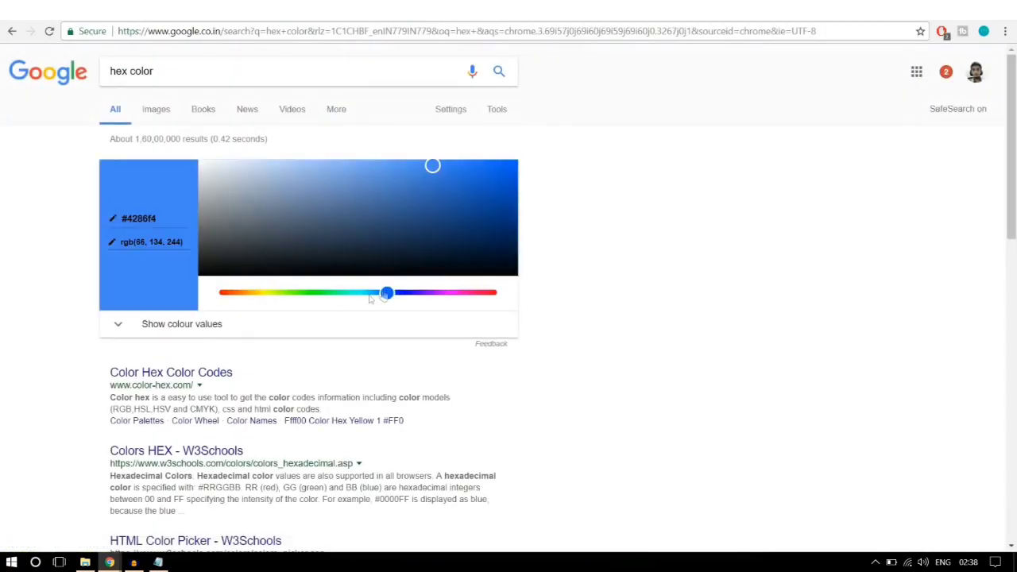
Step: Set Google's colour picker to white and copy the #ffffff hex value
{"action": "left_click", "coordinate": [262, 174]}
{"action": "left_click_drag", "start_coordinate": [241, 179], "coordinate": [169, 141]}
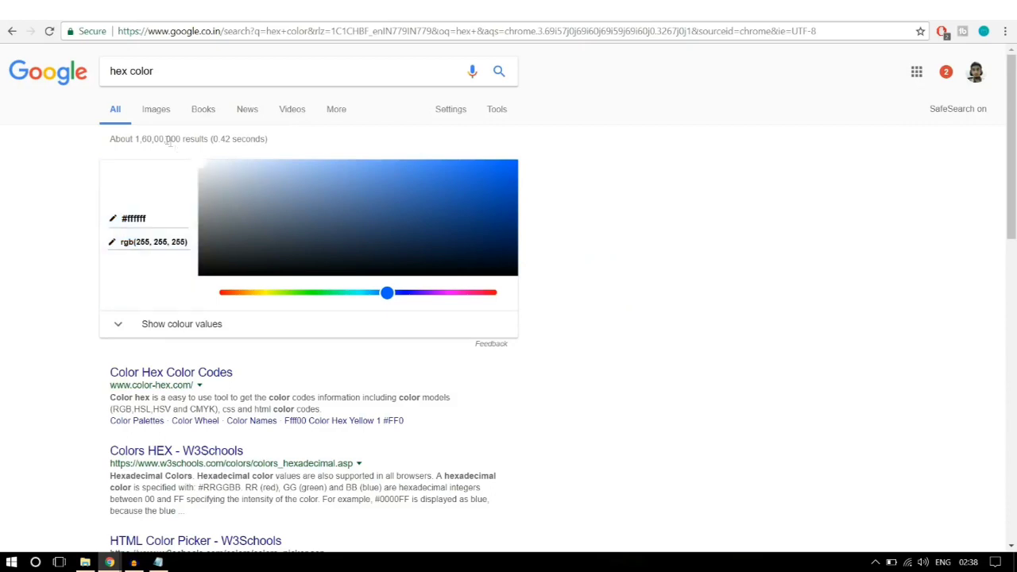
{"action": "left_click_drag", "start_coordinate": [161, 217], "coordinate": [121, 218]}
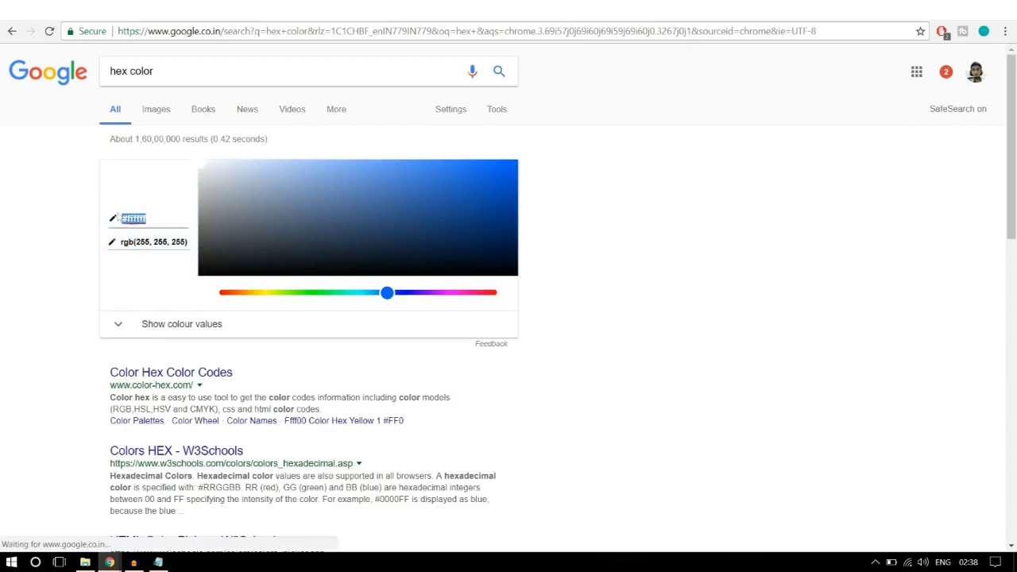
{"action": "left_click_drag", "start_coordinate": [339, 228], "coordinate": [426, 194]}
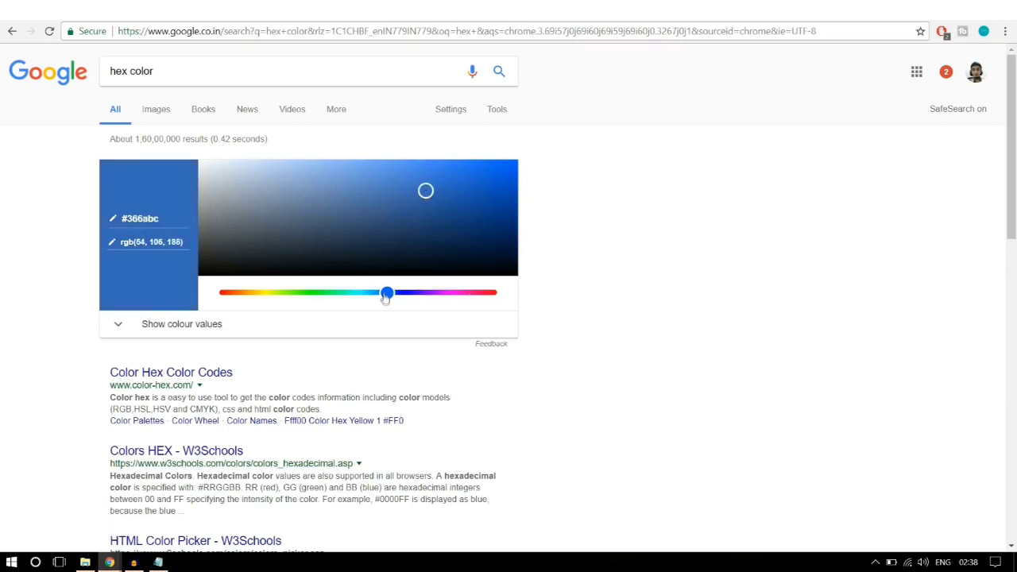
{"action": "left_click_drag", "start_coordinate": [387, 294], "coordinate": [478, 294]}
{"action": "left_click_drag", "start_coordinate": [426, 194], "coordinate": [451, 183]}
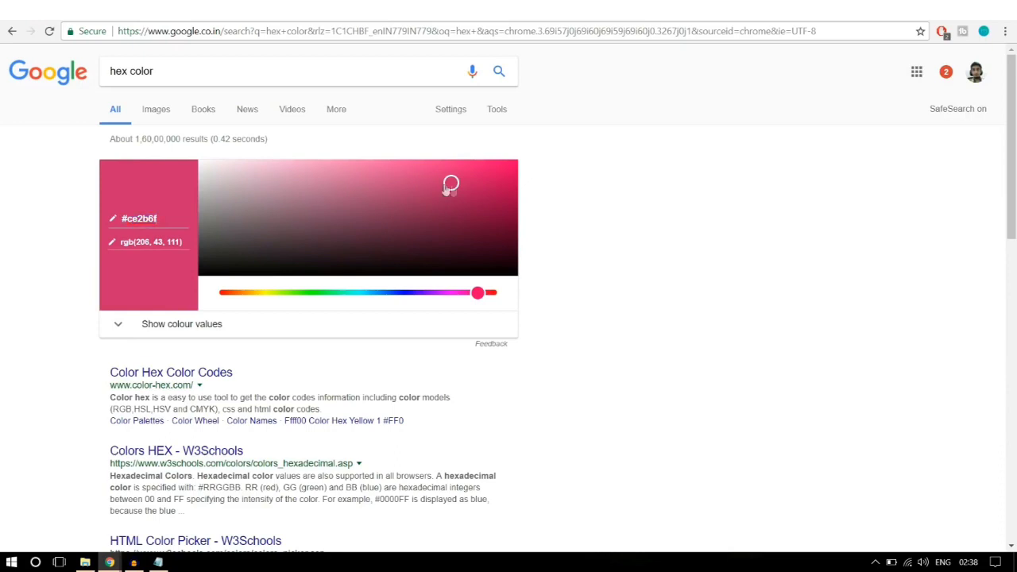
{"action": "left_click_drag", "start_coordinate": [451, 184], "coordinate": [104, 154]}
{"action": "left_click", "coordinate": [143, 215]}
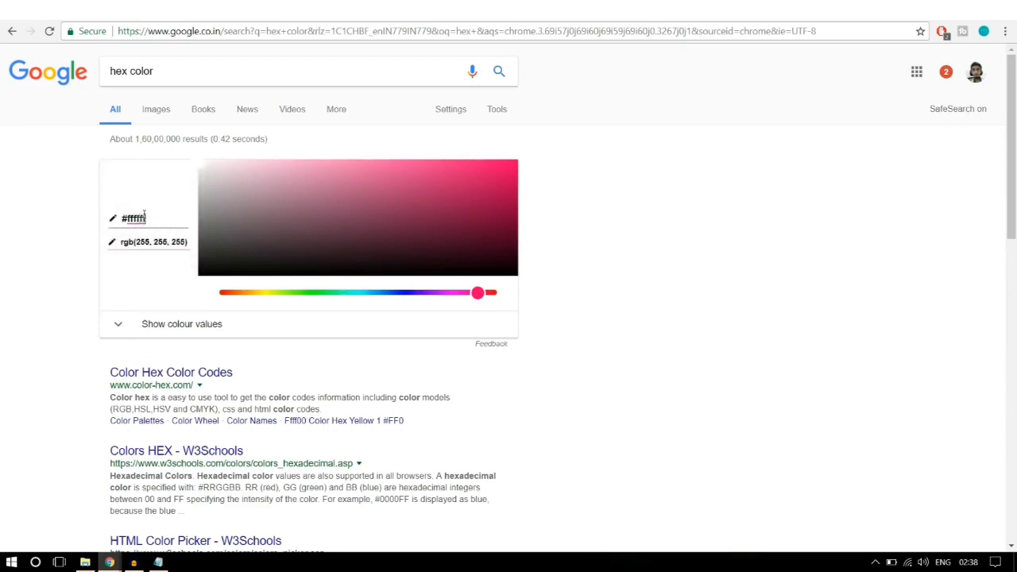
{"action": "left_click_drag", "start_coordinate": [144, 215], "coordinate": [117, 216]}
{"action": "key", "text": "ctrl+c"}
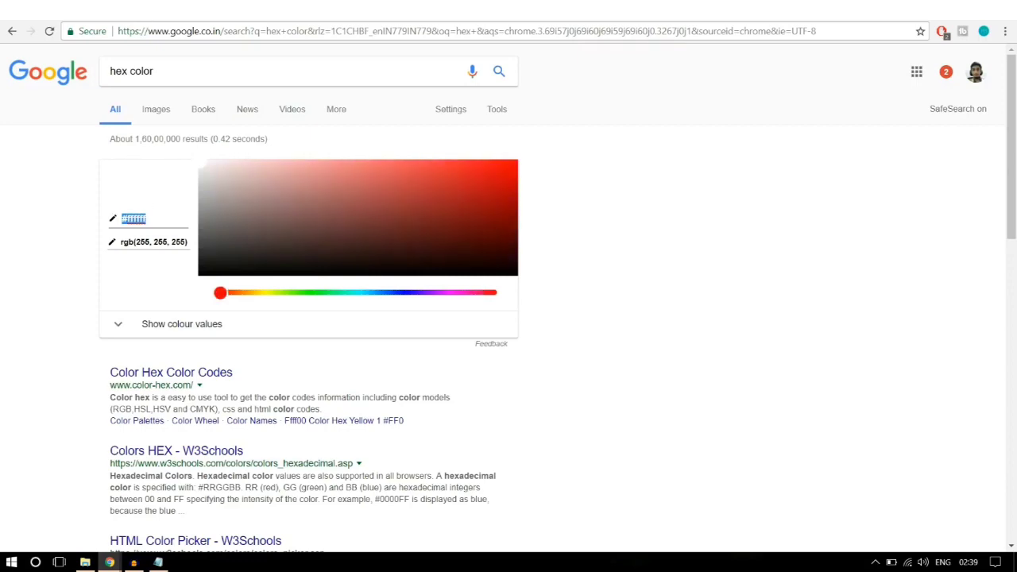
{"action": "key", "text": "alt+Tab"}
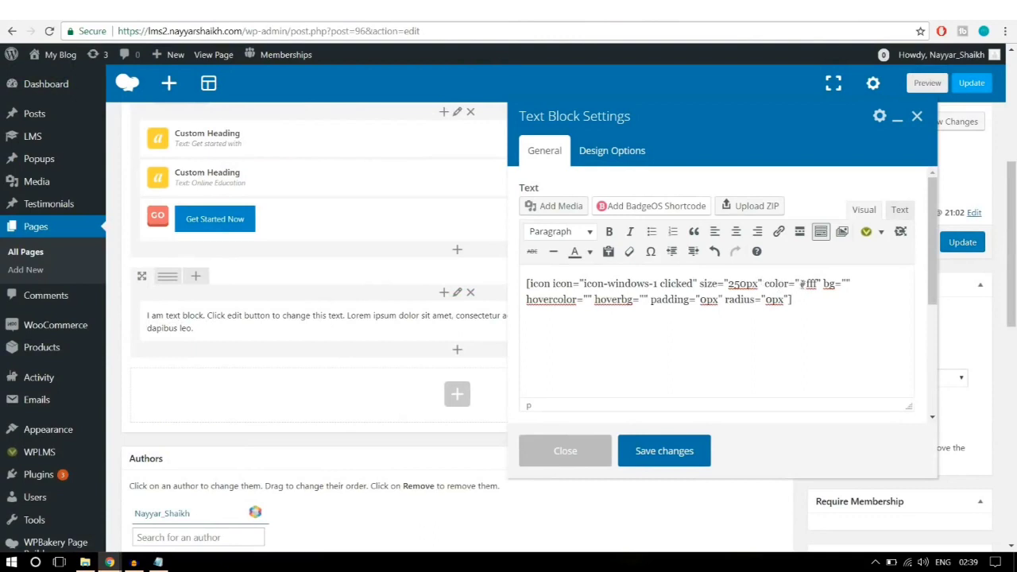
Step: Replace #fff with #ffffff in the shortcode's color attribute
{"action": "left_click_drag", "start_coordinate": [798, 284], "coordinate": [819, 284]}
{"action": "key", "text": "ctrl+v"}
{"action": "key", "text": "alt+Tab"}
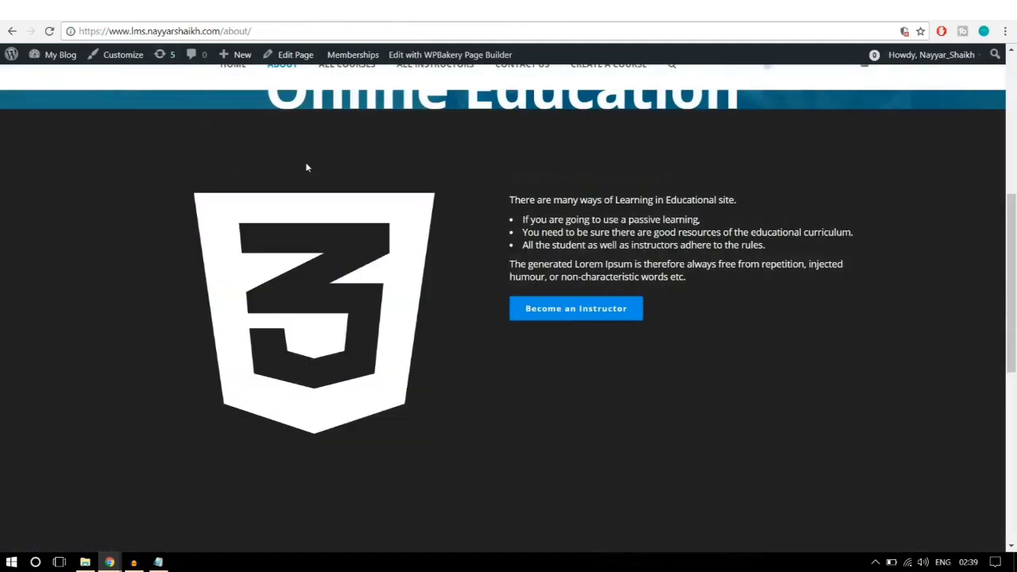
{"action": "key", "text": "alt+Tab"}
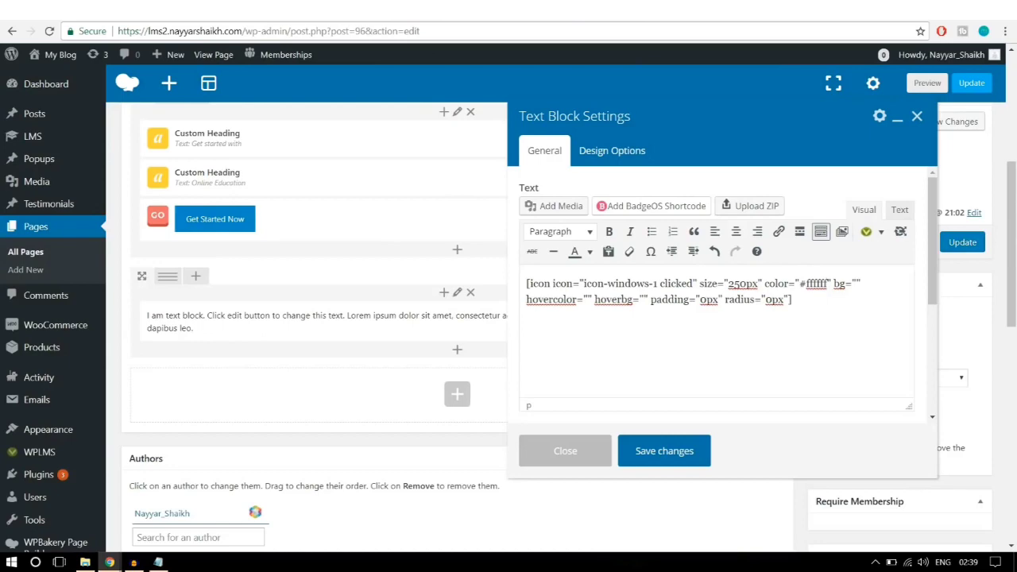
Step: Pick blue #176ad6 in Google's picker, paste it as hovercolor, and save the block
{"action": "left_click", "coordinate": [540, 9]}
{"action": "left_click_drag", "start_coordinate": [222, 293], "coordinate": [385, 298]}
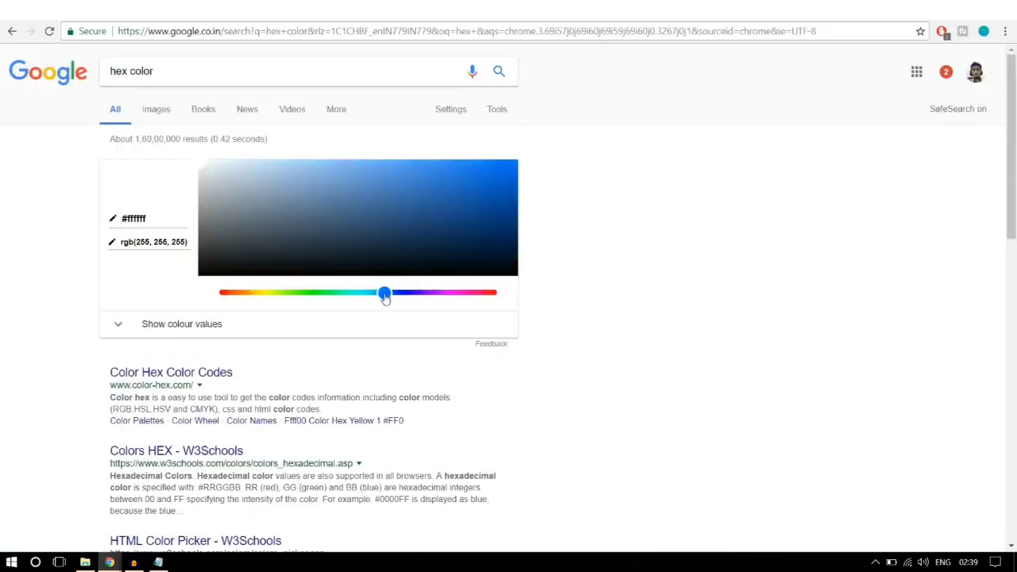
{"action": "left_click_drag", "start_coordinate": [374, 195], "coordinate": [482, 180]}
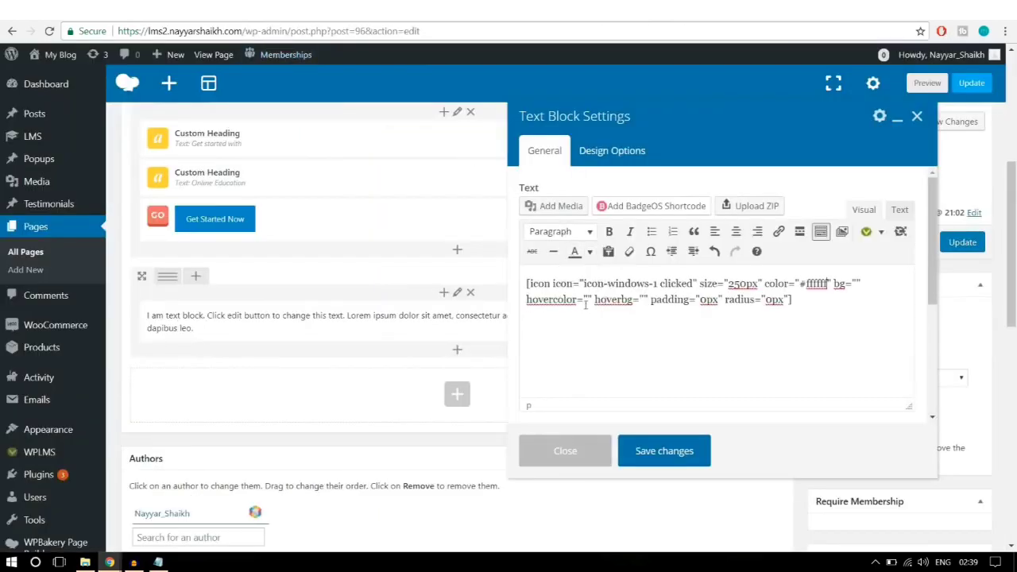
{"action": "key", "text": "ctrl+v"}
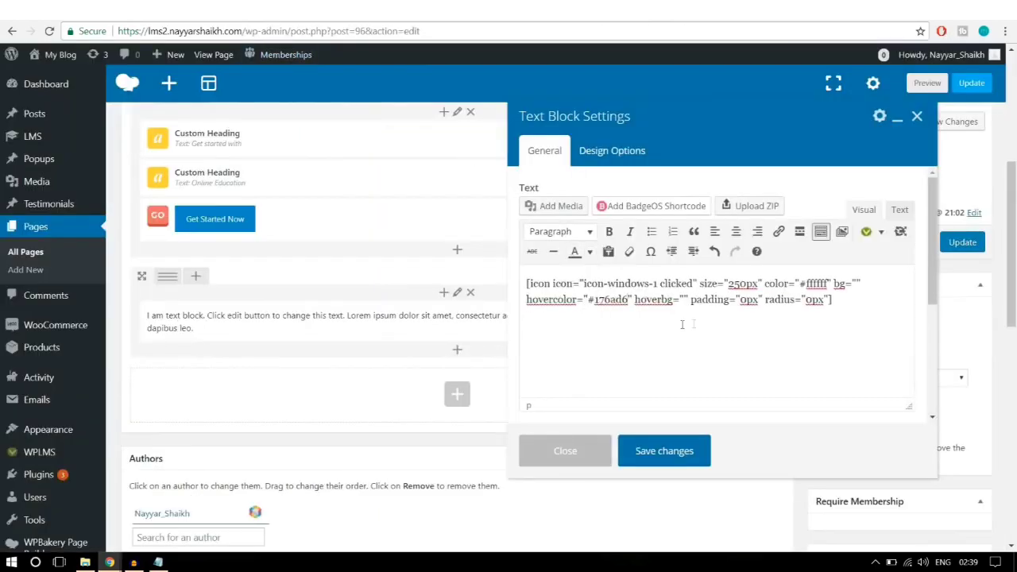
{"action": "left_click", "coordinate": [672, 456]}
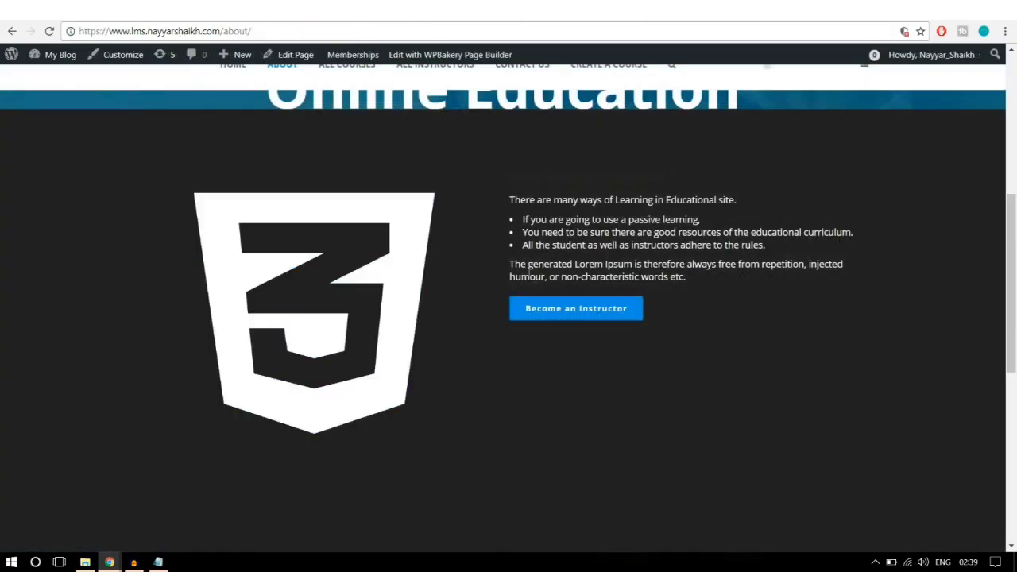
Step: Scroll the About Us editor to check the saved icon text block in the second row
{"action": "scroll", "coordinate": [530, 271], "scroll_direction": "up", "scroll_amount": 3}
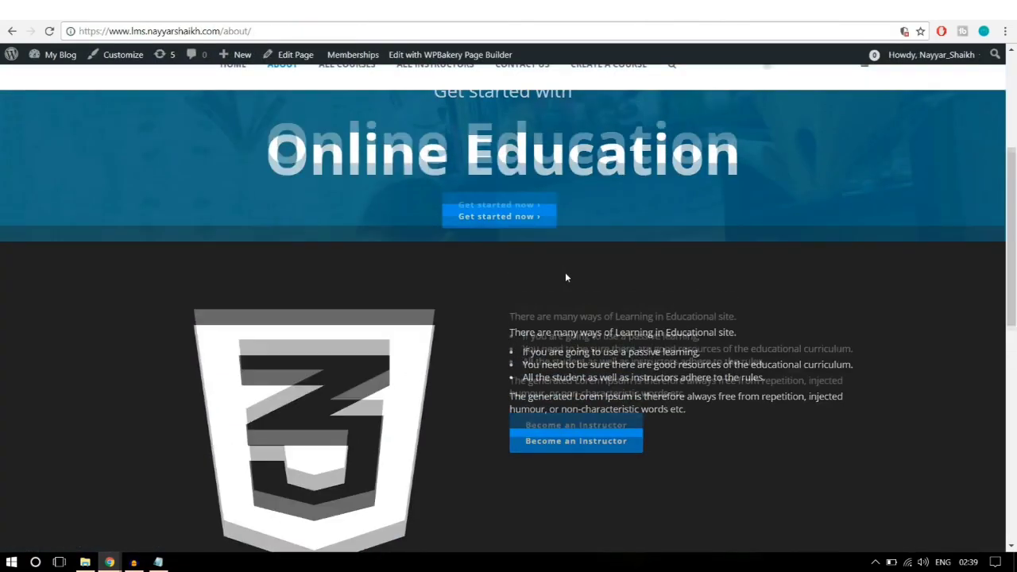
{"action": "scroll", "coordinate": [565, 271], "scroll_direction": "down", "scroll_amount": 3}
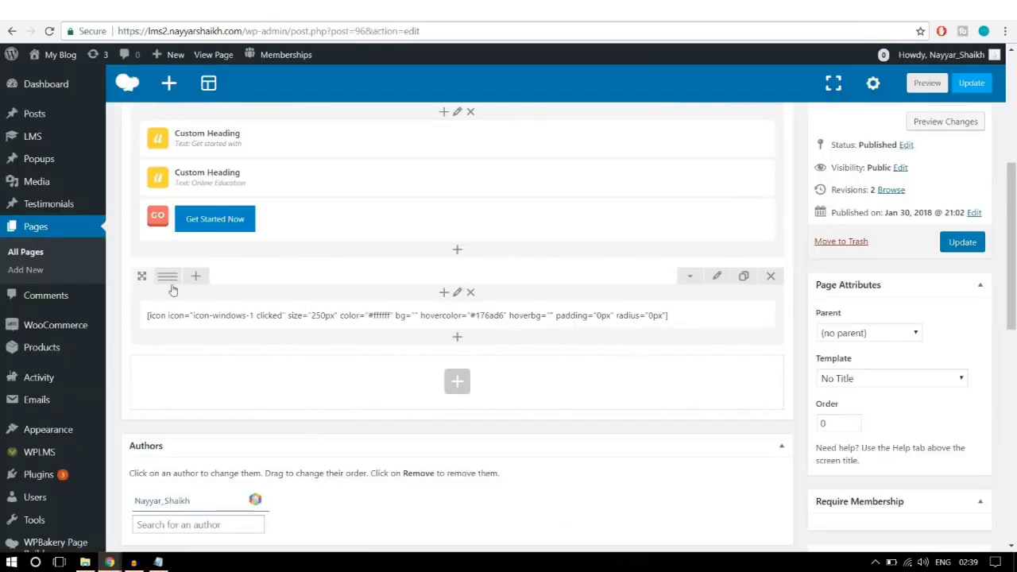
{"action": "mouse_move", "coordinate": [168, 282]}
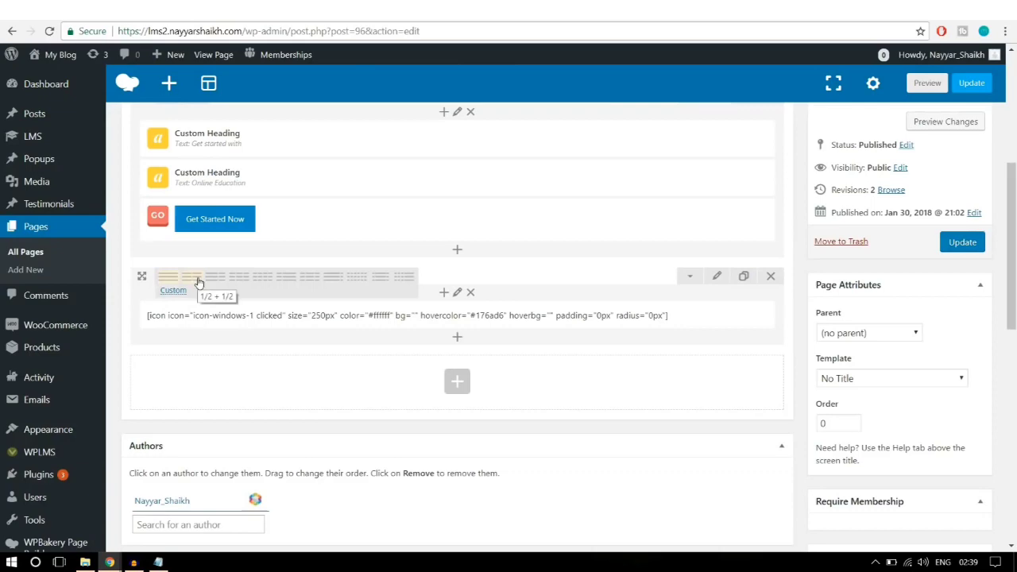
Step: Split the second row into 1/2 + 1/2 columns and add a Text Block on the right
{"action": "left_click", "coordinate": [195, 282]}
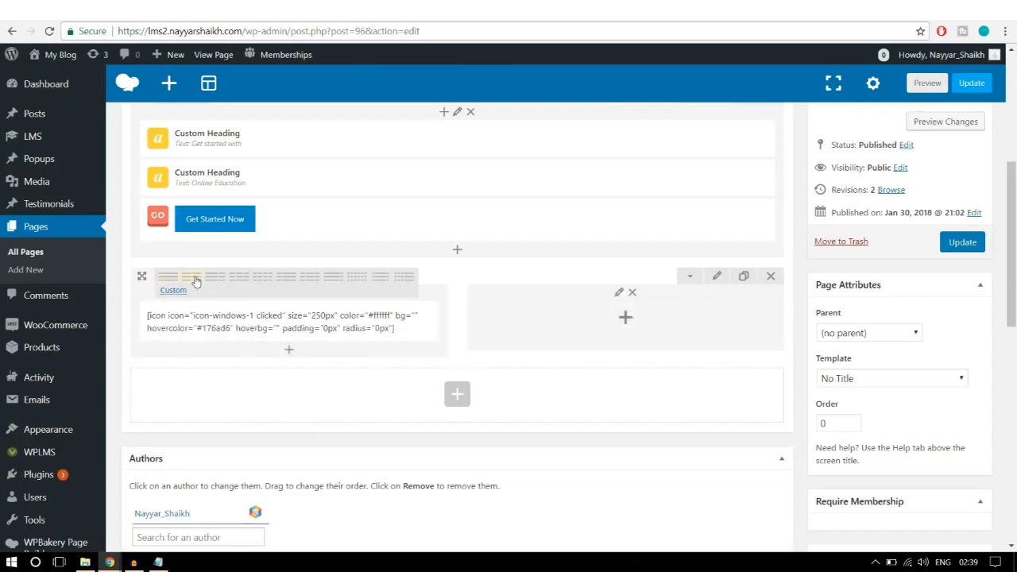
{"action": "left_click", "coordinate": [626, 318]}
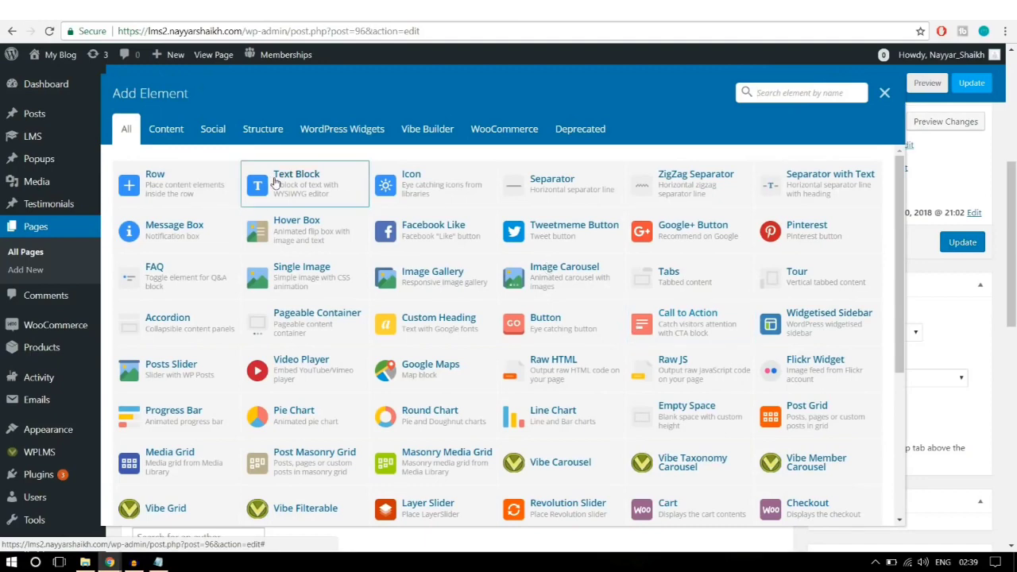
{"action": "left_click", "coordinate": [275, 182]}
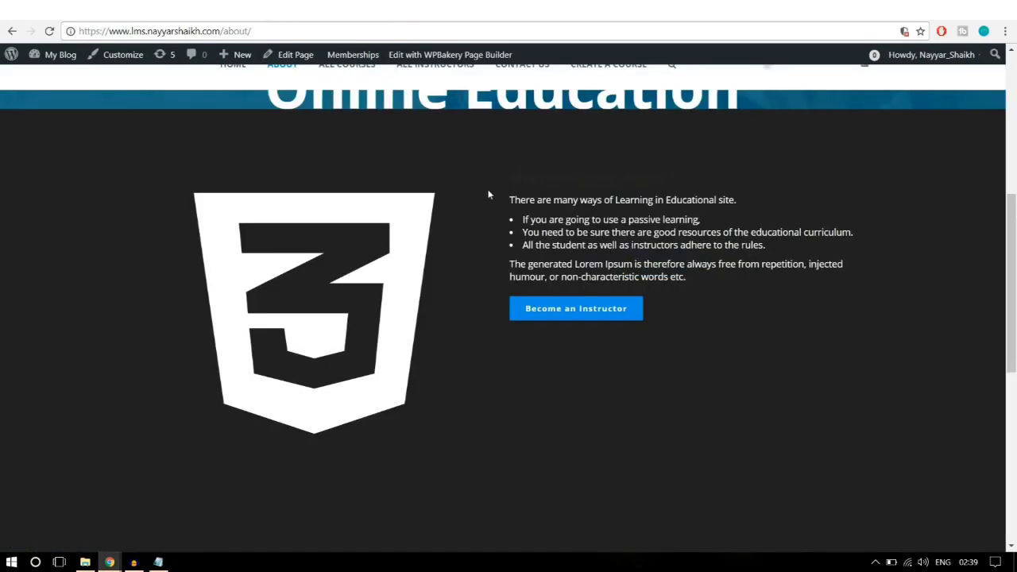
Step: Select the heading, intro line and bullets on the reference About page to copy
{"action": "left_click_drag", "start_coordinate": [502, 197], "coordinate": [628, 234]}
{"action": "left_click", "coordinate": [707, 267]}
{"action": "left_click_drag", "start_coordinate": [709, 267], "coordinate": [499, 186]}
{"action": "key", "text": "ctrl+c"}
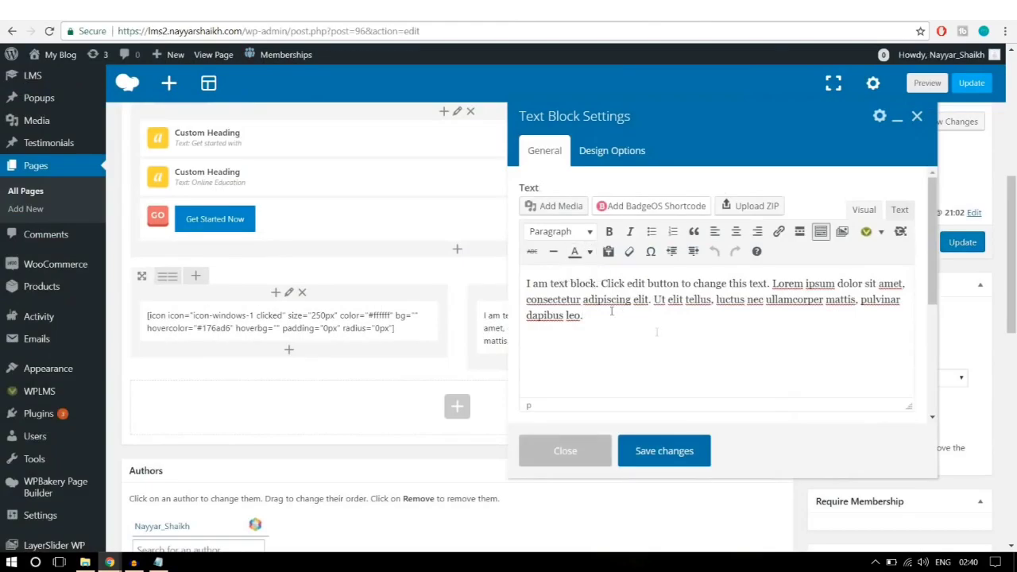
Step: Replace the placeholder with the pasted 'What should you expect ?' text and trim the last paragraph
{"action": "key", "text": "ctrl+a"}
{"action": "key", "text": "ctrl+v"}
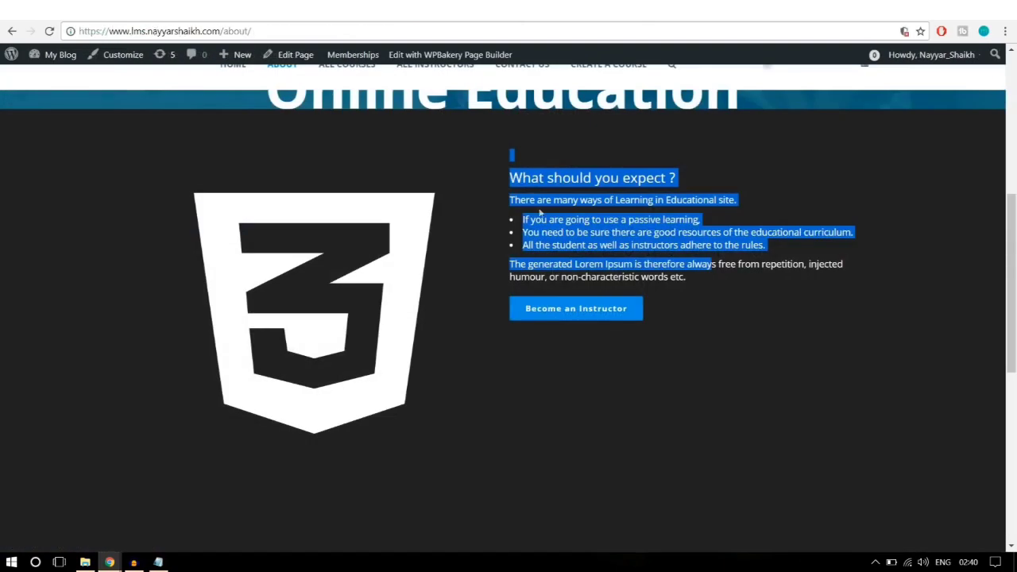
{"action": "left_click", "coordinate": [529, 169]}
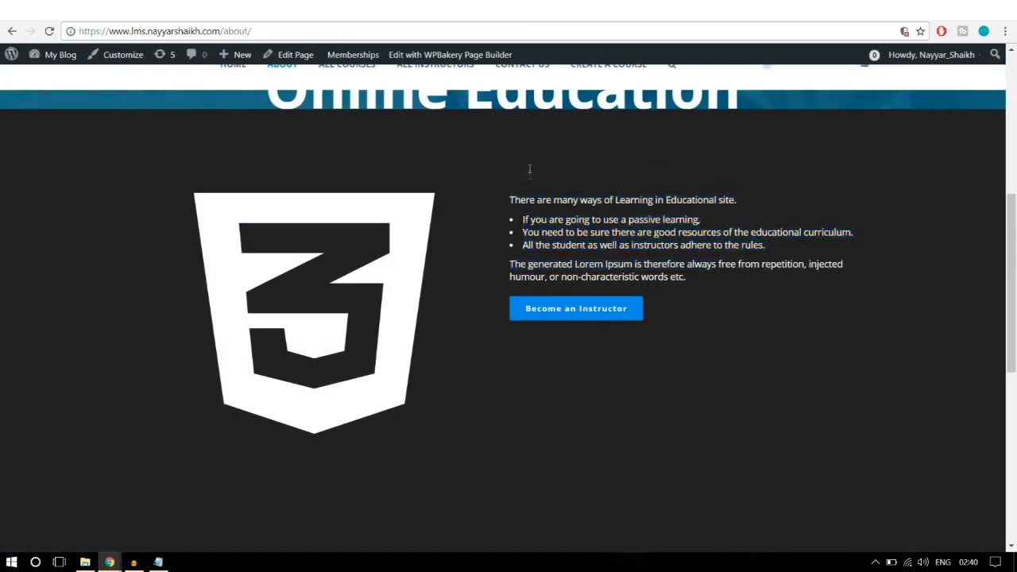
{"action": "left_click_drag", "start_coordinate": [508, 174], "coordinate": [605, 232]}
{"action": "left_click", "coordinate": [635, 240]}
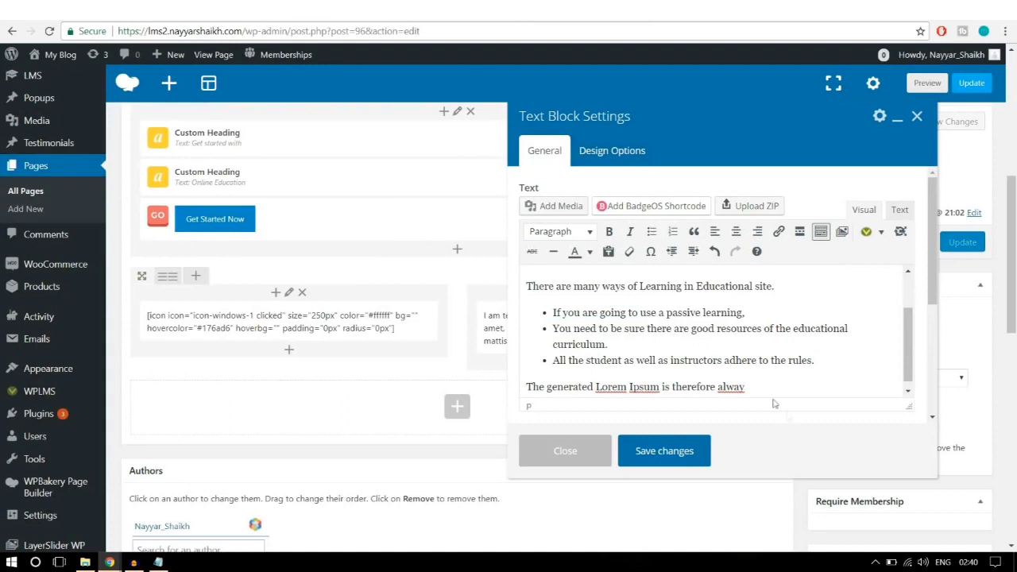
{"action": "key", "text": "BackSpace"}
{"action": "key", "text": "BackSpace"}
{"action": "key", "text": "BackSpace"}
{"action": "key", "text": "BackSpace"}
{"action": "key", "text": "BackSpace"}
{"action": "key", "text": "BackSpace"}
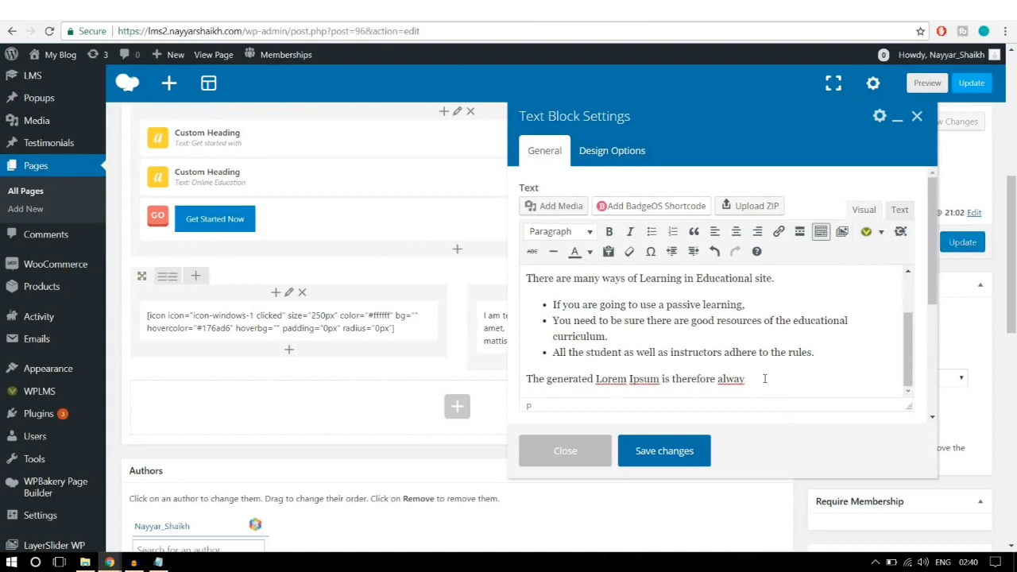
Step: Make all the block's text white and add two empty lines at the end
{"action": "left_click_drag", "start_coordinate": [764, 378], "coordinate": [493, 272]}
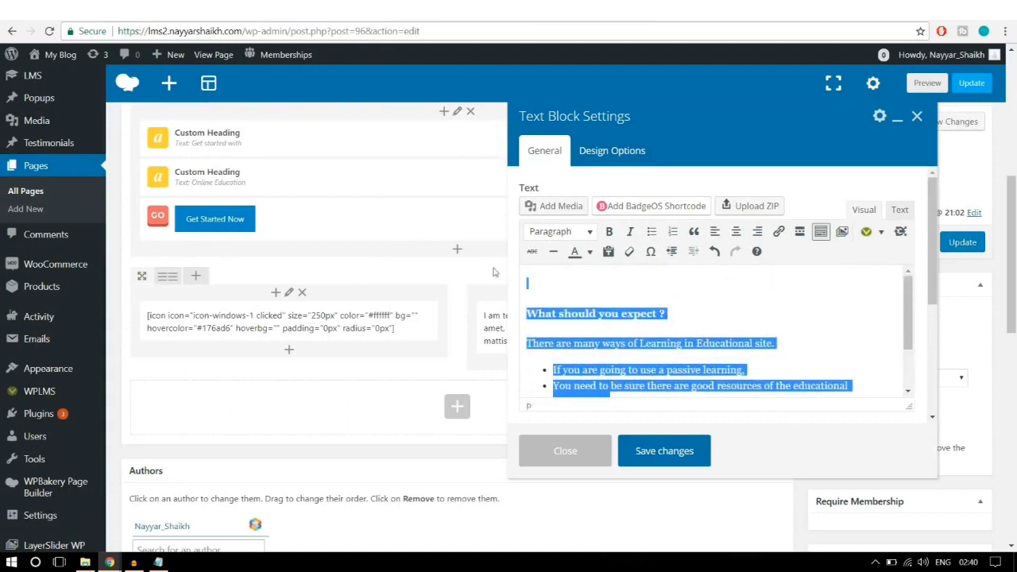
{"action": "left_click", "coordinate": [589, 256]}
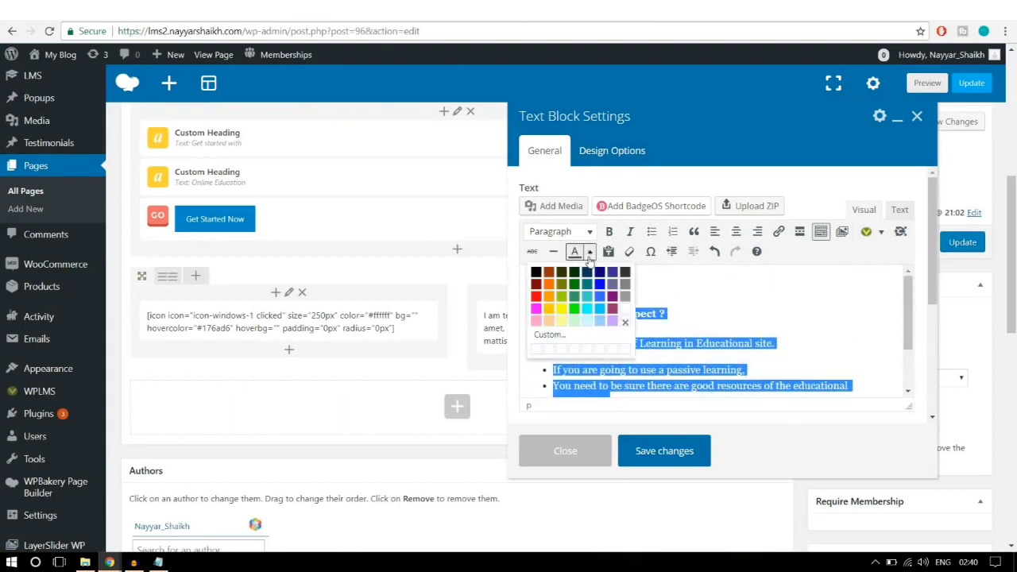
{"action": "left_click", "coordinate": [626, 315]}
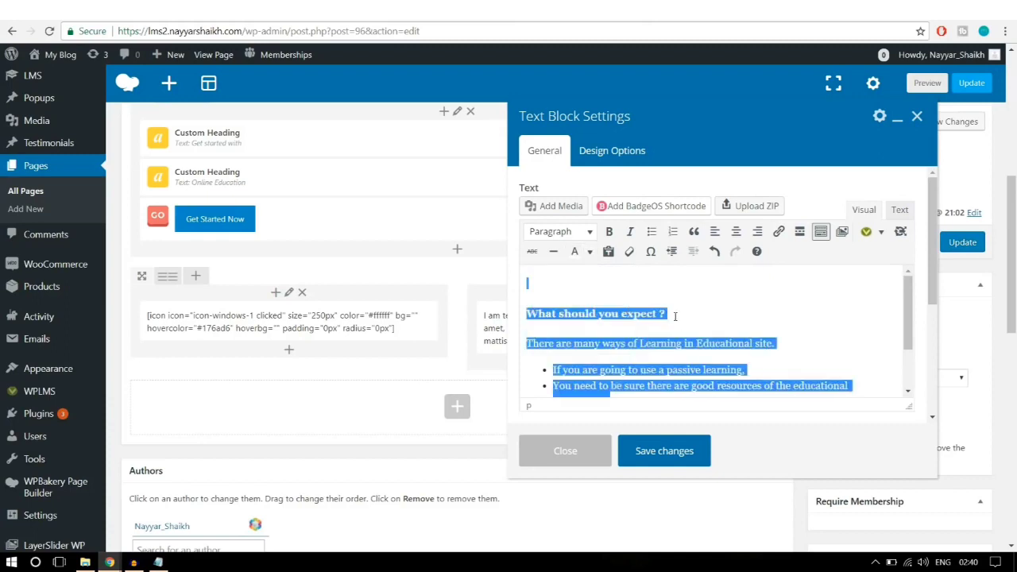
{"action": "left_click", "coordinate": [704, 312]}
{"action": "scroll", "coordinate": [731, 329], "scroll_direction": "down", "scroll_amount": 5}
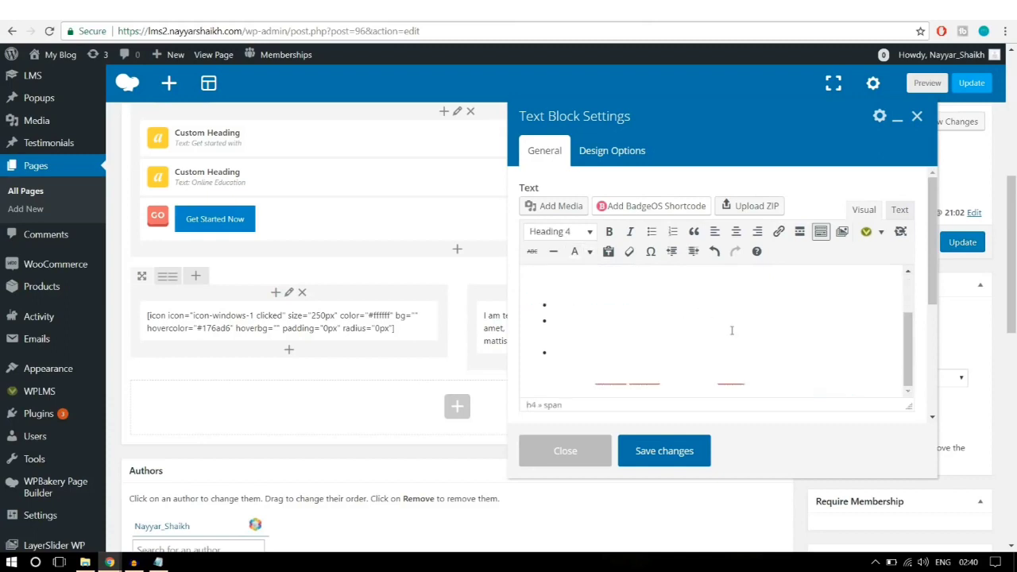
{"action": "left_click", "coordinate": [792, 261]}
{"action": "key", "text": "Return"}
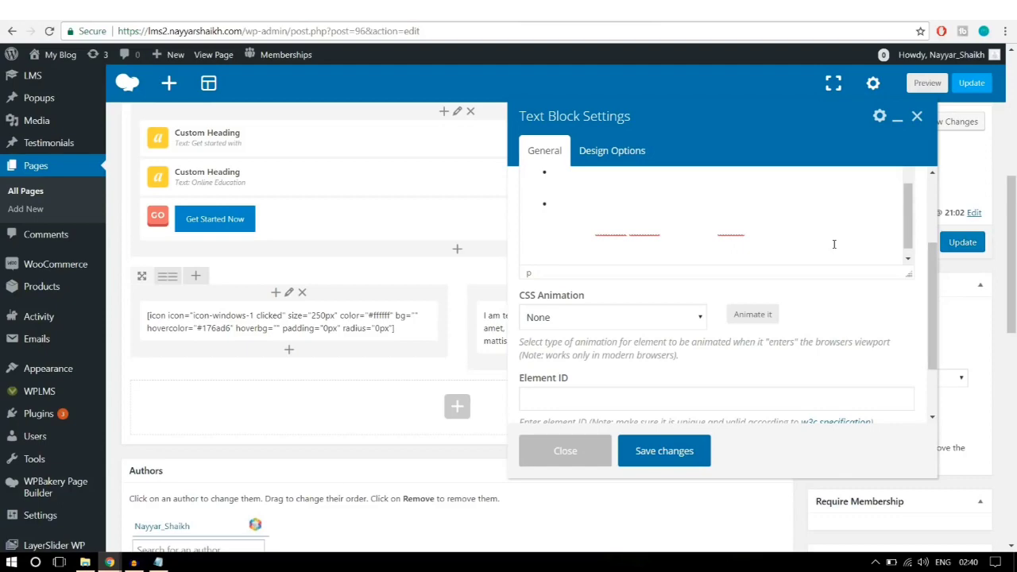
{"action": "key", "text": "Return"}
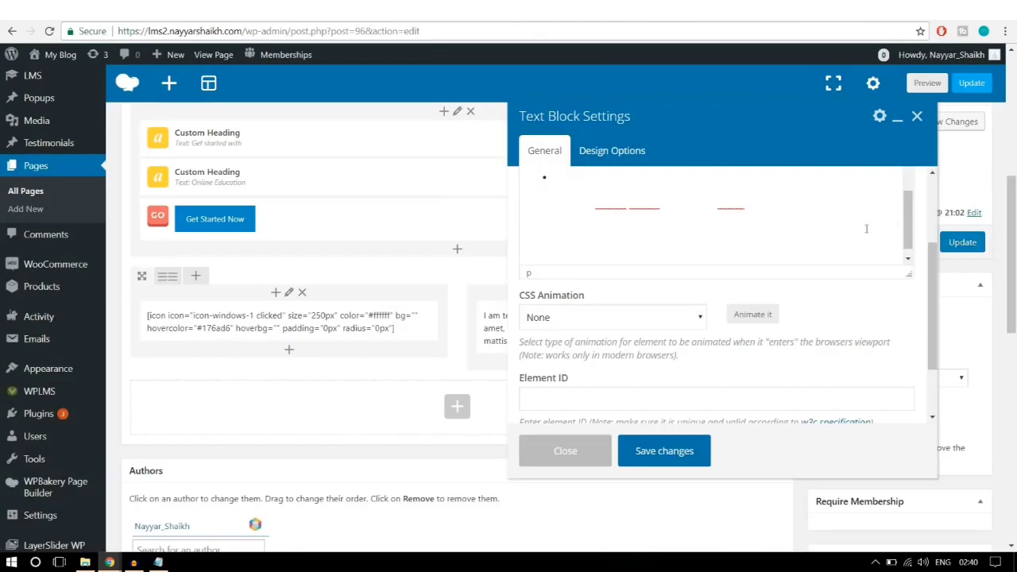
{"action": "scroll", "coordinate": [931, 232], "scroll_direction": "up", "scroll_amount": 1}
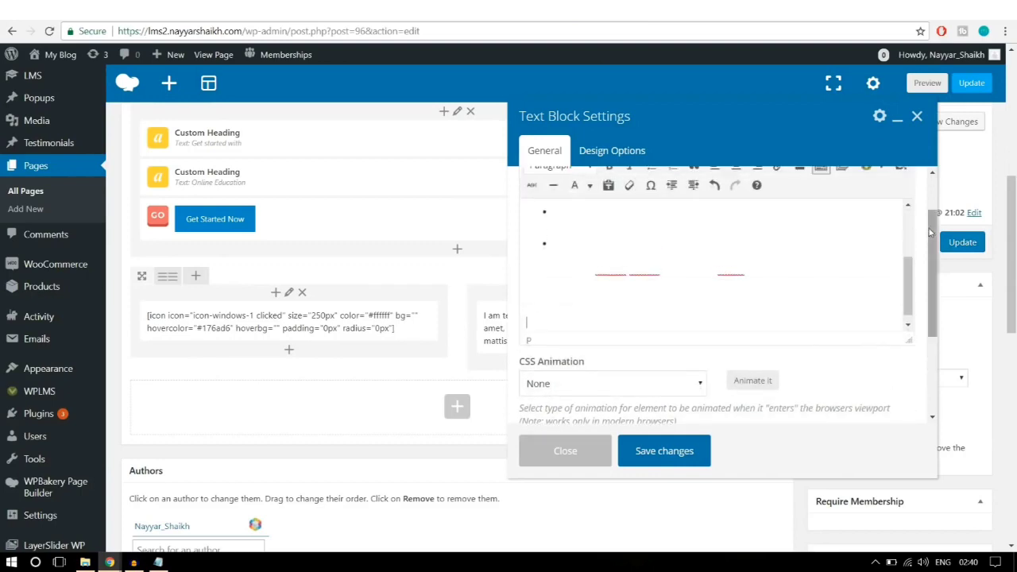
{"action": "scroll", "coordinate": [928, 230], "scroll_direction": "up", "scroll_amount": 1}
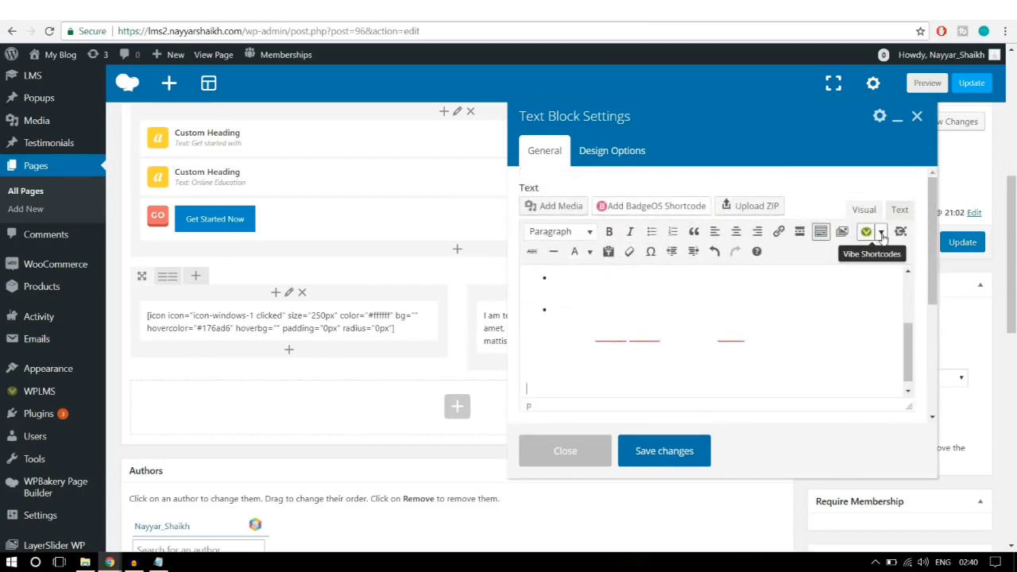
Step: Insert a Blue-style 'Become an Instructor' button shortcode linking to #, then save the block
{"action": "left_click", "coordinate": [882, 237]}
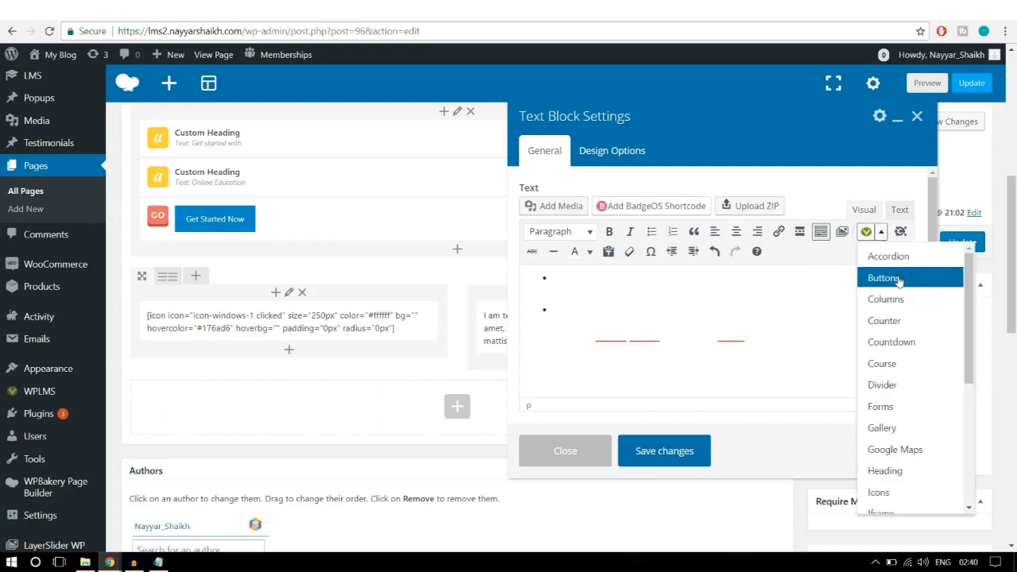
{"action": "left_click", "coordinate": [898, 281]}
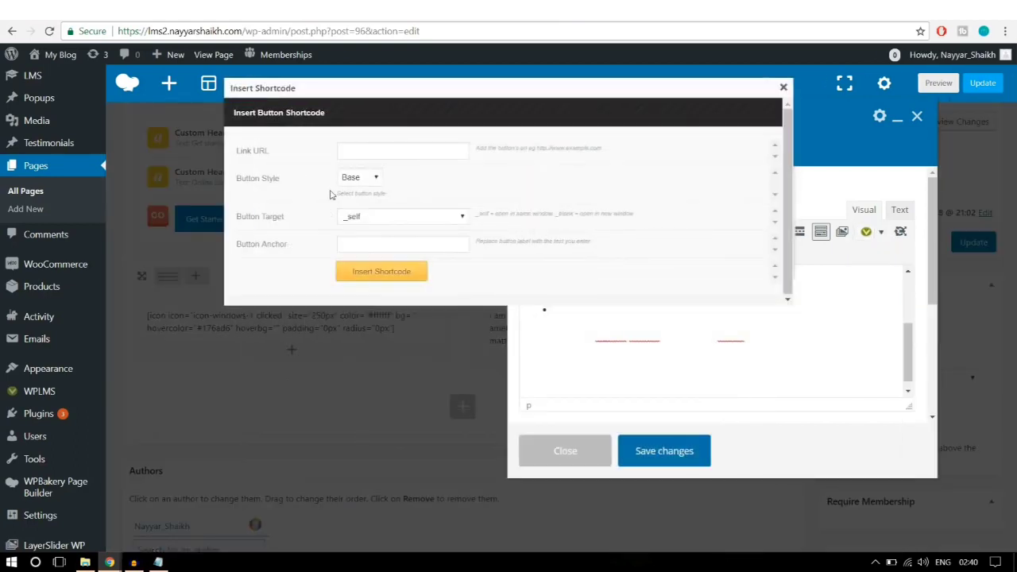
{"action": "left_click", "coordinate": [363, 154]}
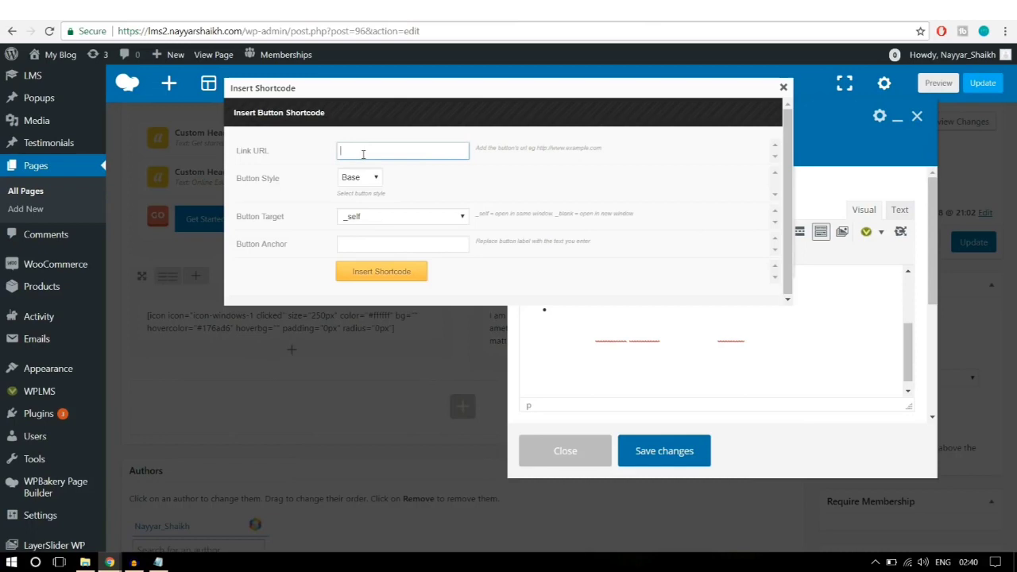
{"action": "type", "text": "#"}
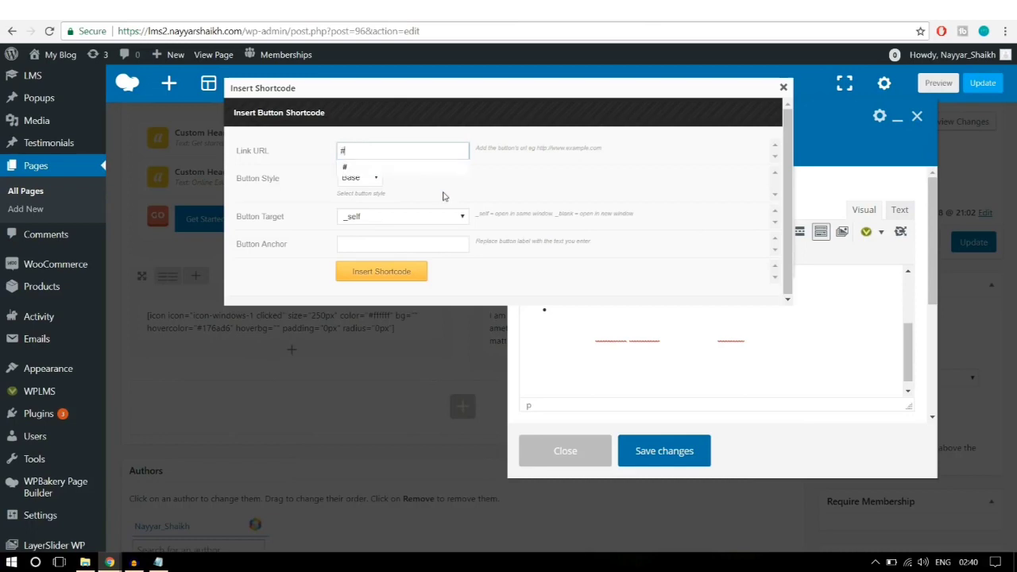
{"action": "left_click", "coordinate": [361, 179]}
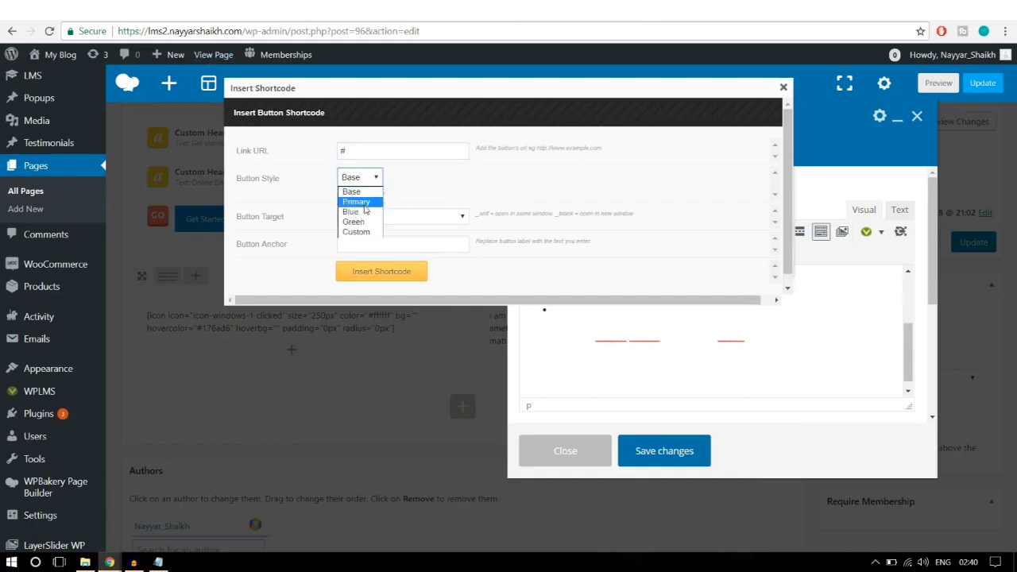
{"action": "left_click", "coordinate": [351, 212]}
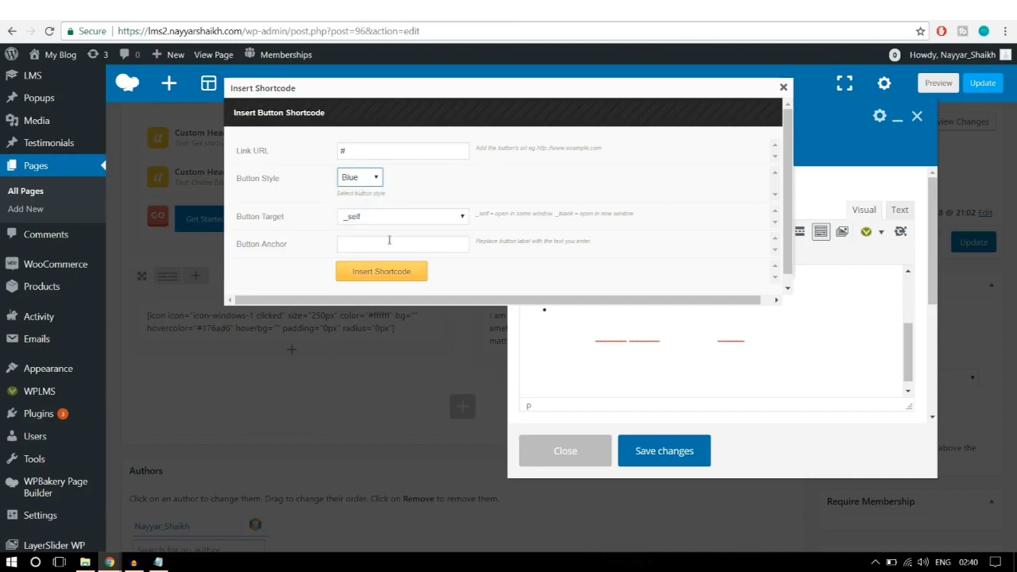
{"action": "left_click", "coordinate": [389, 240]}
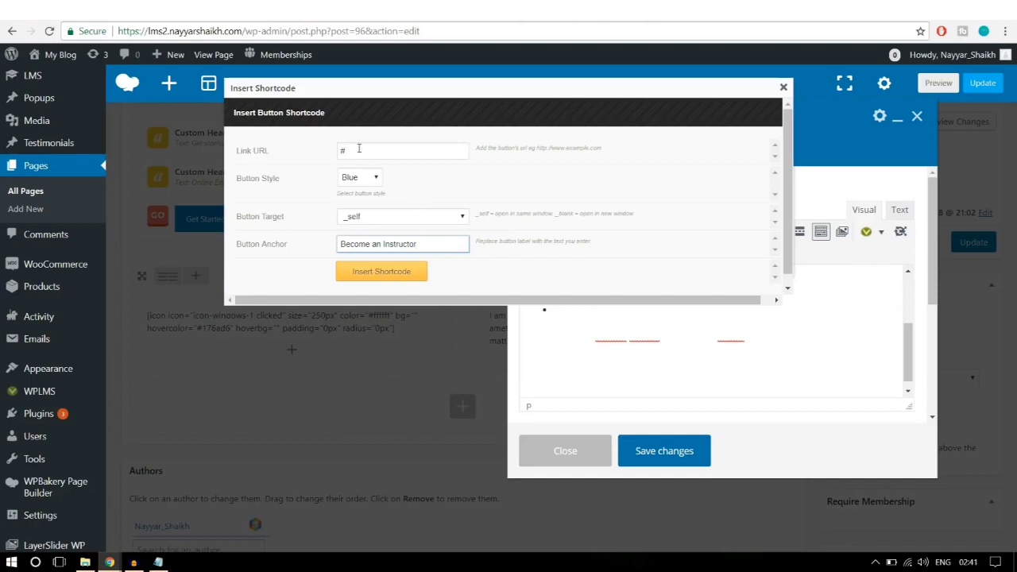
{"action": "left_click_drag", "start_coordinate": [358, 148], "coordinate": [330, 152]}
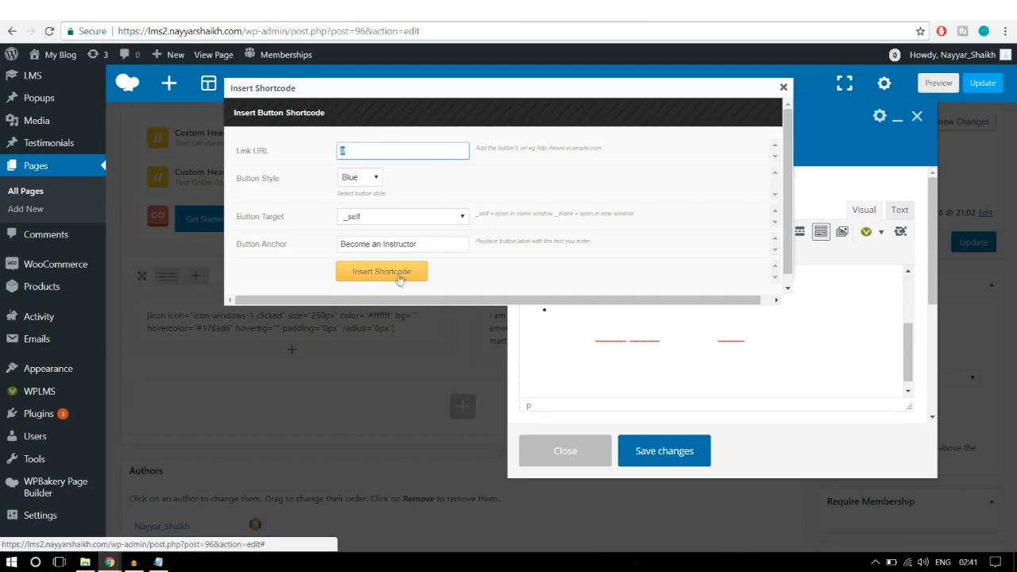
{"action": "left_click", "coordinate": [399, 275]}
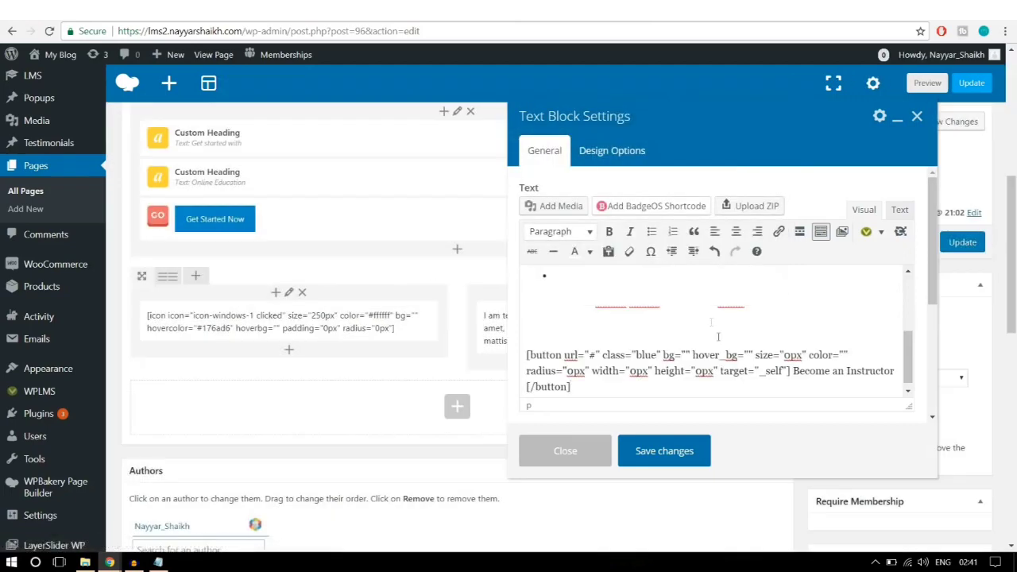
{"action": "left_click", "coordinate": [664, 451]}
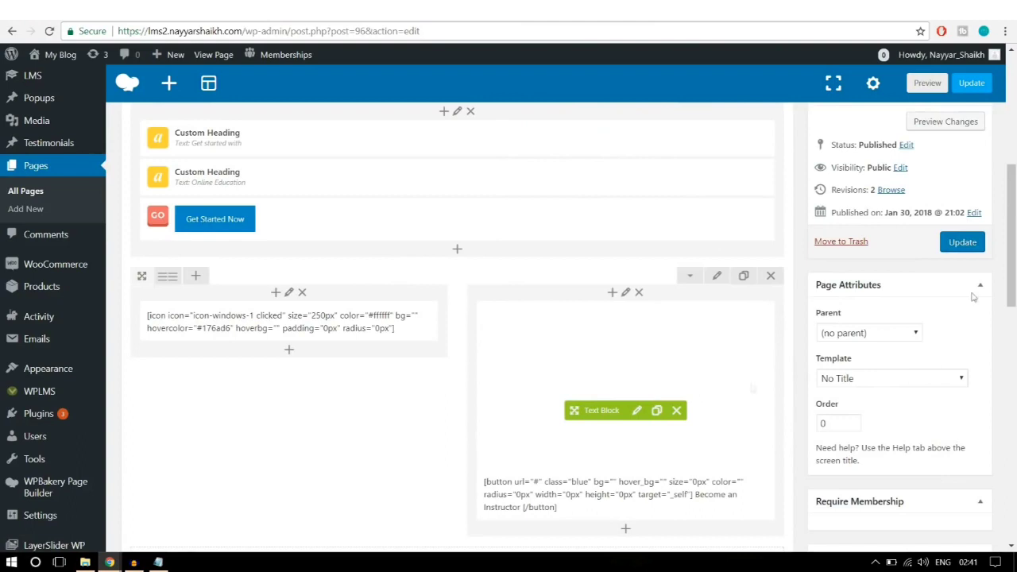
Step: Update the About Us page and reload its live view
{"action": "left_click", "coordinate": [963, 242]}
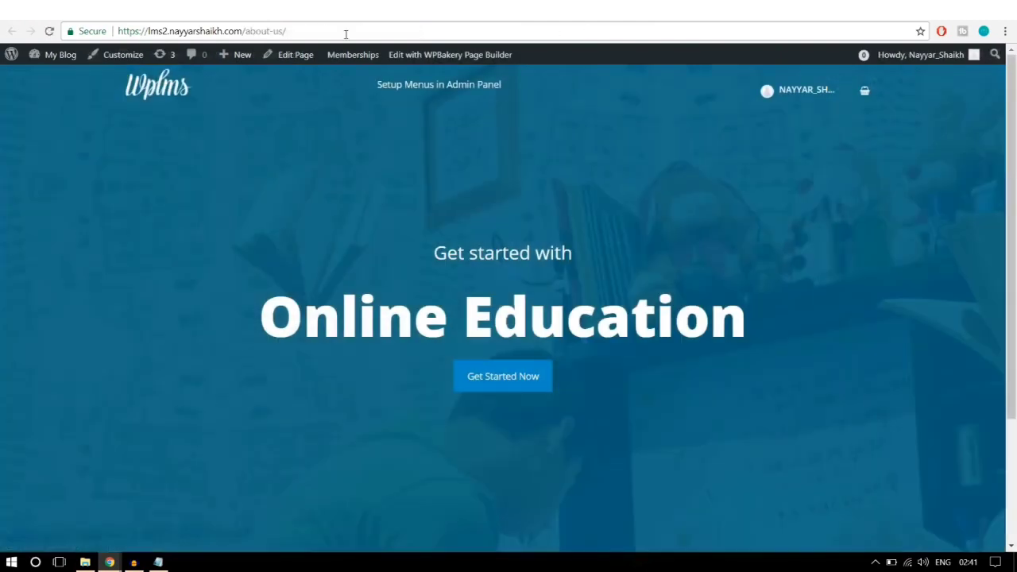
{"action": "left_click", "coordinate": [345, 35]}
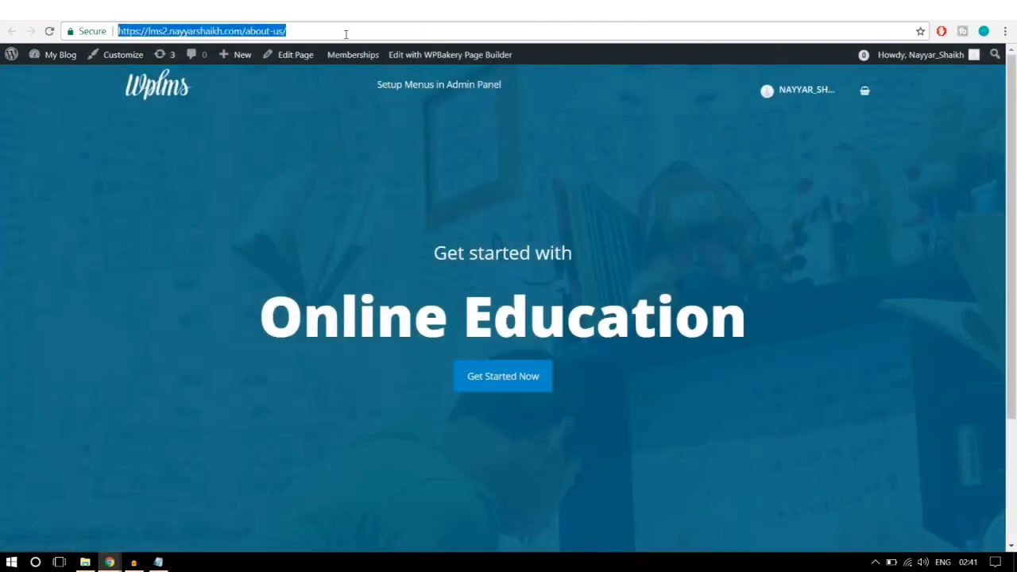
{"action": "key", "text": "Return"}
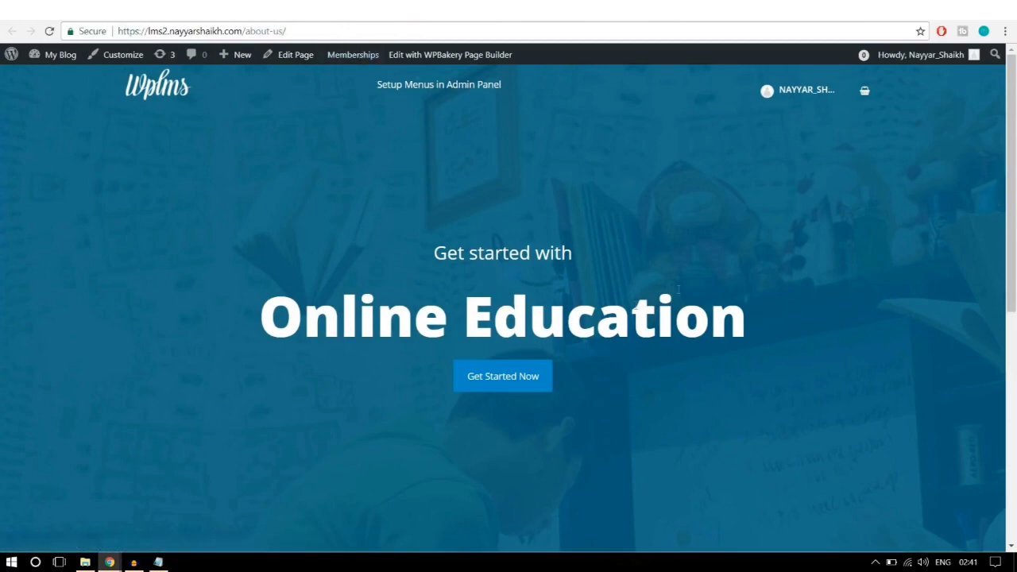
Step: Select the white text above the live Become an Instructor button to check it against the reference
{"action": "scroll", "coordinate": [739, 334], "scroll_direction": "down", "scroll_amount": 8}
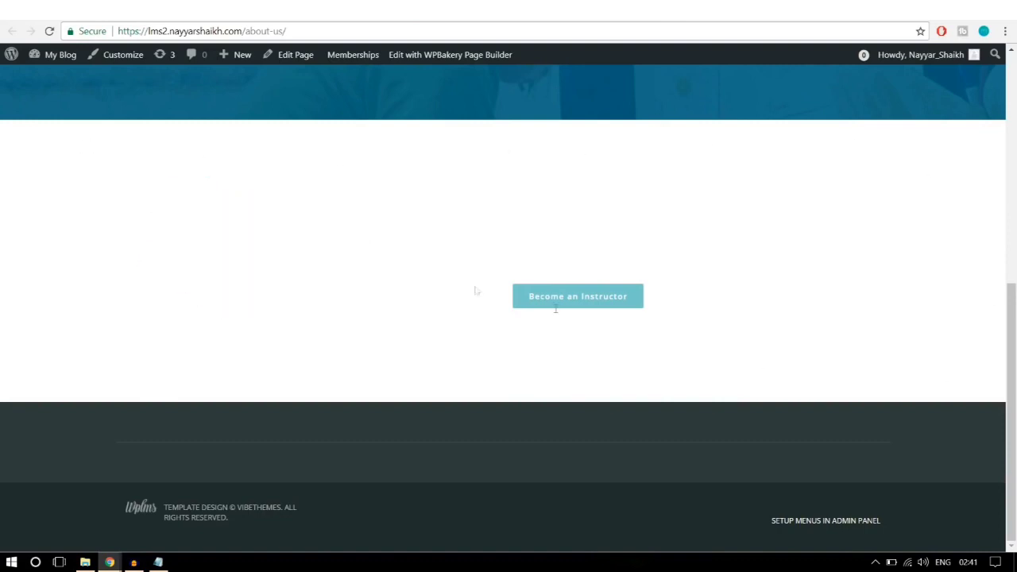
{"action": "left_click_drag", "start_coordinate": [475, 291], "coordinate": [727, 341]}
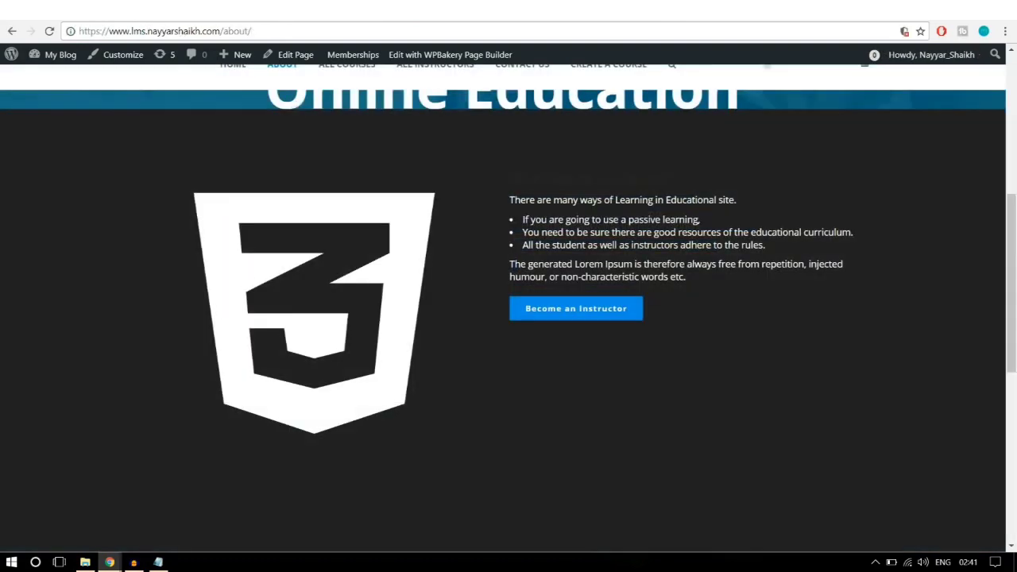
{"action": "scroll", "coordinate": [625, 270], "scroll_direction": "up", "scroll_amount": 2}
{"action": "scroll", "coordinate": [626, 285], "scroll_direction": "down", "scroll_amount": 5}
{"action": "scroll", "coordinate": [617, 321], "scroll_direction": "up", "scroll_amount": 4}
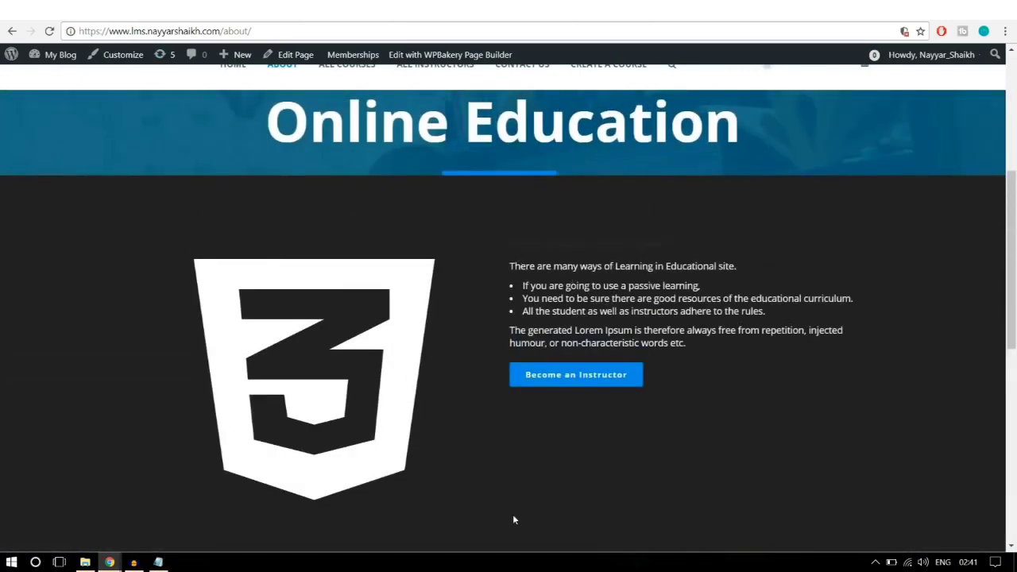
{"action": "scroll", "coordinate": [512, 514], "scroll_direction": "down", "scroll_amount": 3}
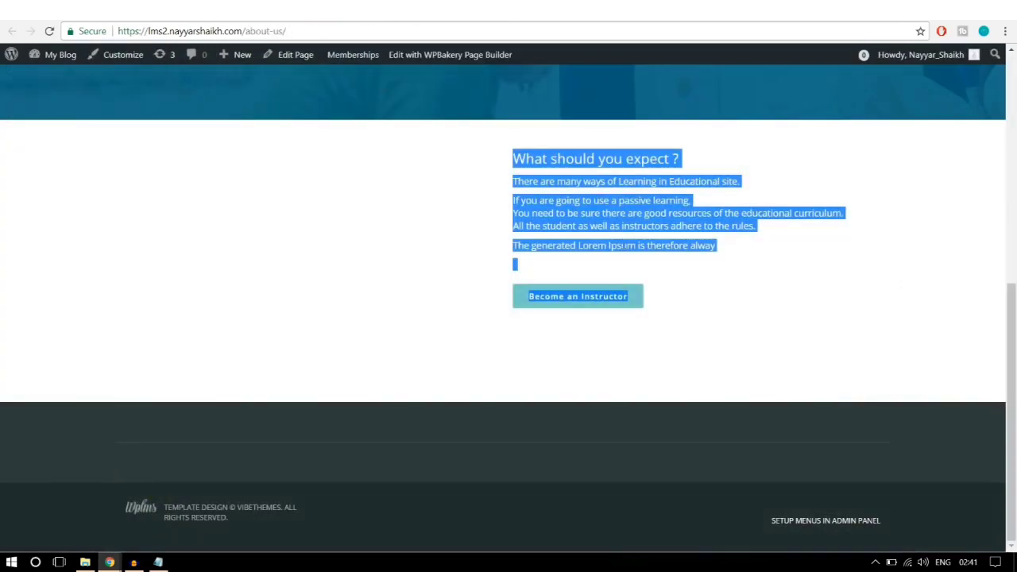
{"action": "left_click", "coordinate": [624, 215]}
{"action": "left_click_drag", "start_coordinate": [706, 256], "coordinate": [480, 153]}
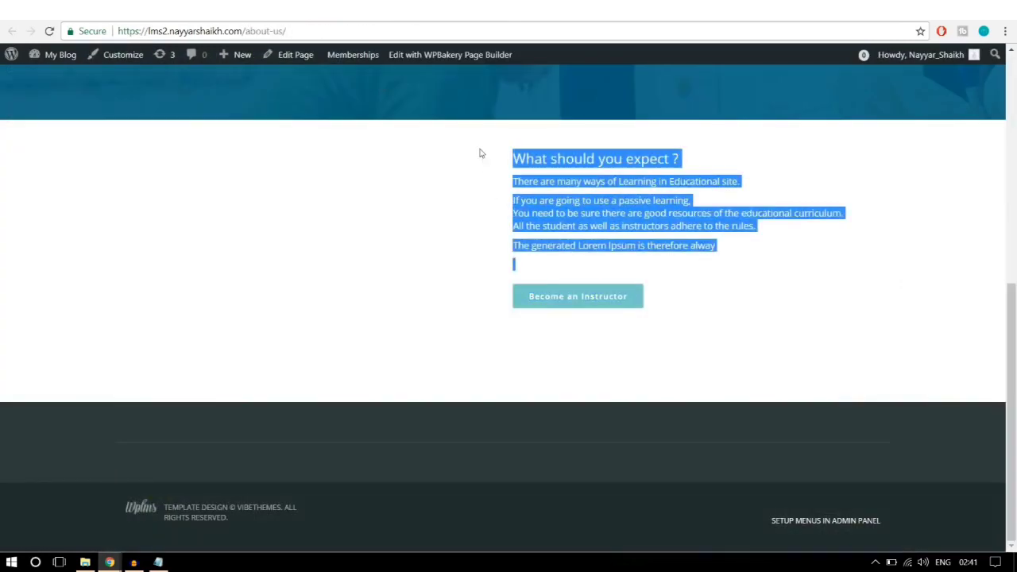
{"action": "left_click", "coordinate": [521, 195]}
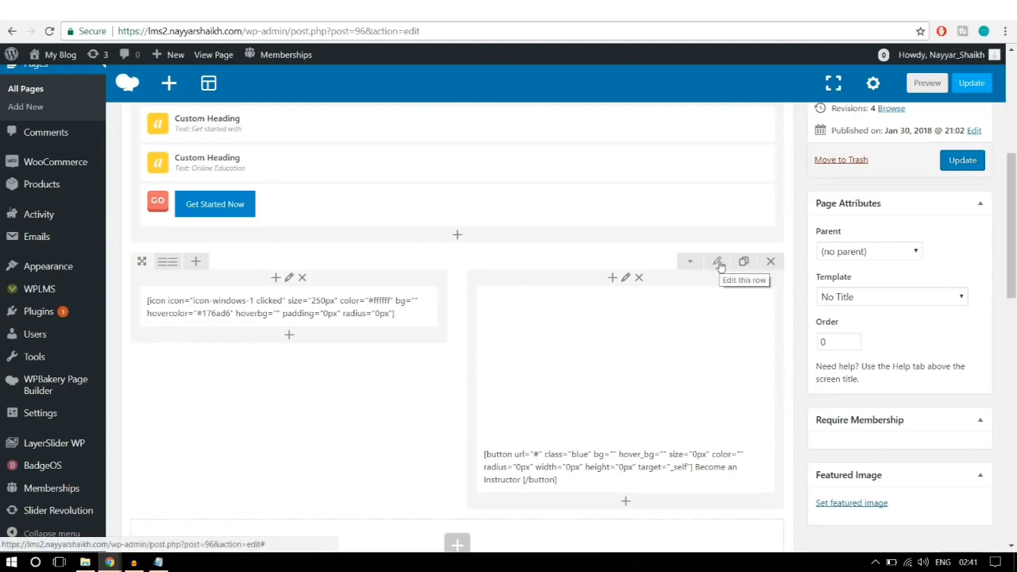
Step: Set the instructor row's background colour to black in its Design Options
{"action": "left_click", "coordinate": [718, 263]}
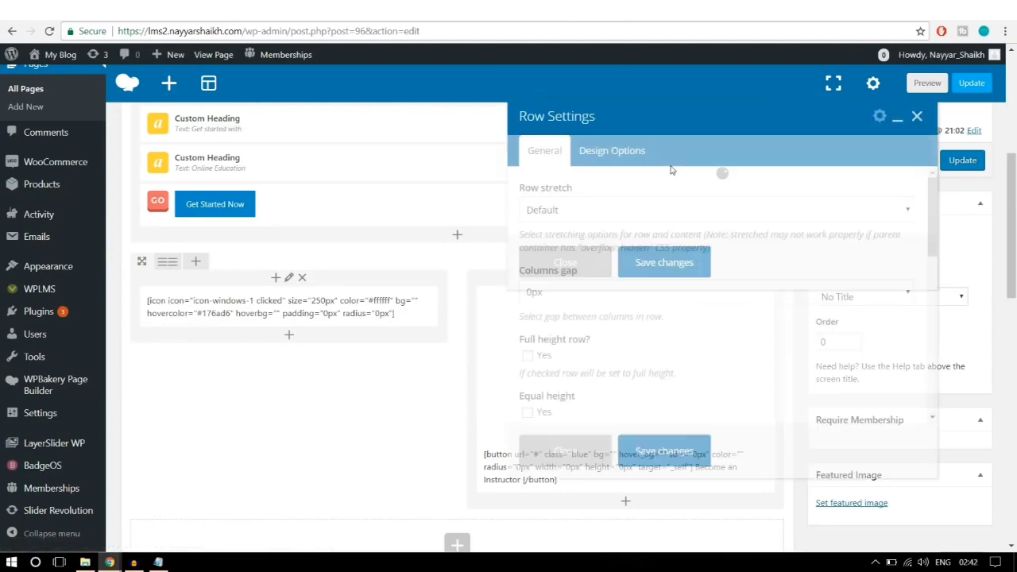
{"action": "left_click", "coordinate": [614, 150]}
{"action": "scroll", "coordinate": [864, 310], "scroll_direction": "down", "scroll_amount": 2}
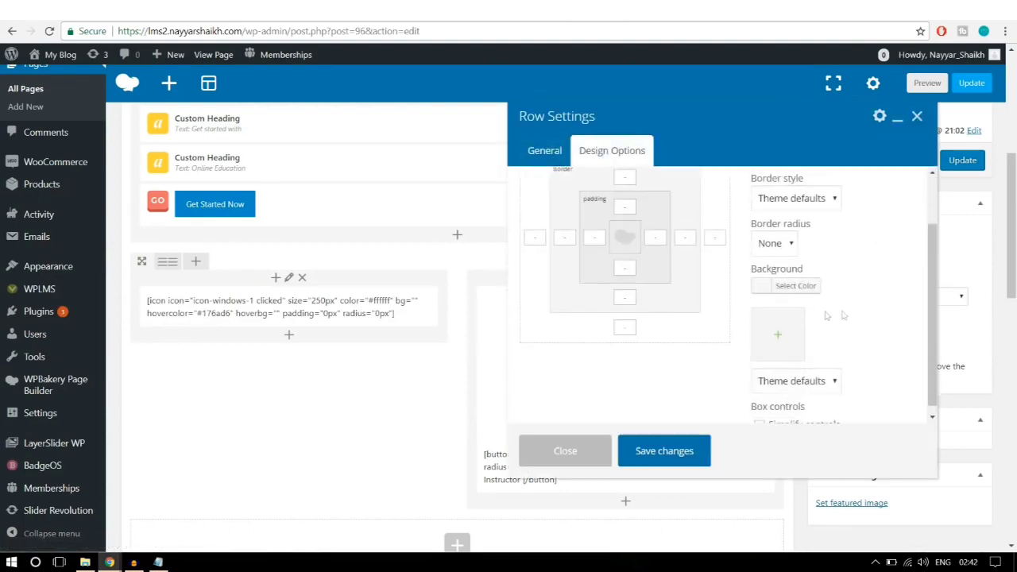
{"action": "left_click", "coordinate": [795, 285]}
{"action": "scroll", "coordinate": [858, 306], "scroll_direction": "down", "scroll_amount": 1}
{"action": "scroll", "coordinate": [859, 305], "scroll_direction": "down", "scroll_amount": 1}
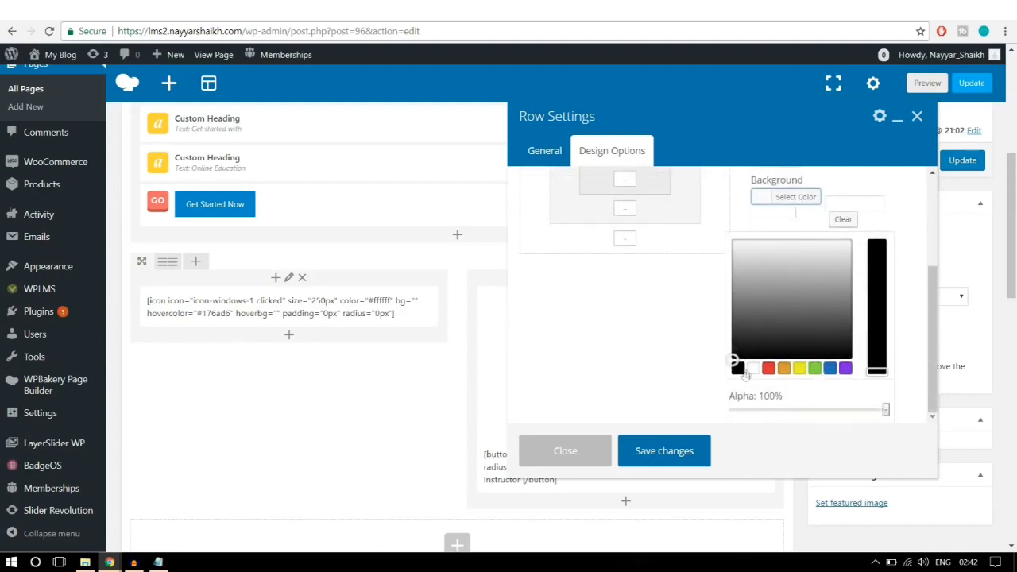
{"action": "left_click", "coordinate": [737, 367]}
{"action": "left_click", "coordinate": [808, 200]}
{"action": "scroll", "coordinate": [808, 207], "scroll_direction": "up", "scroll_amount": 4}
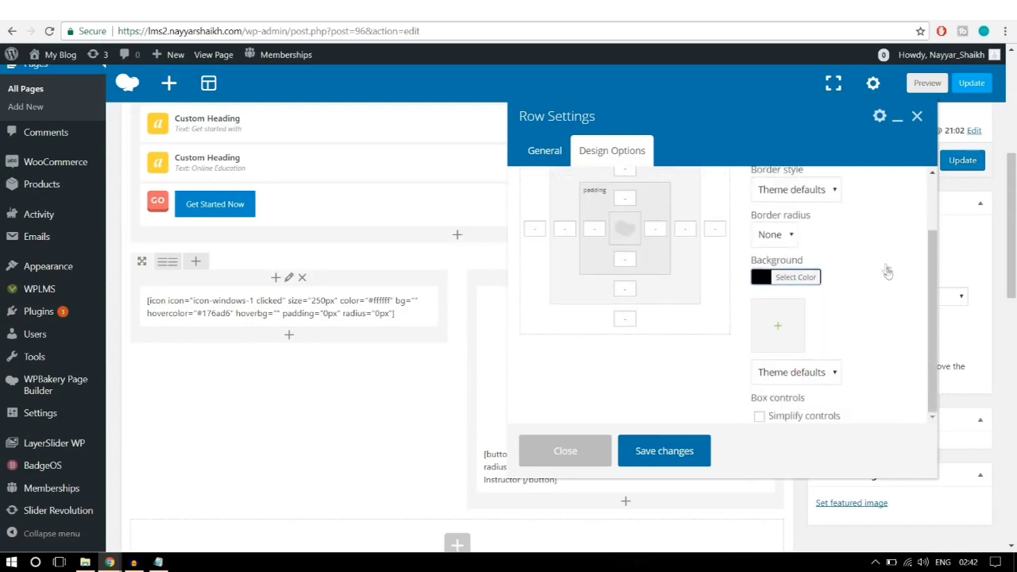
Step: Give the row 100 top and bottom padding, save it, and update the page
{"action": "left_click", "coordinate": [628, 272]}
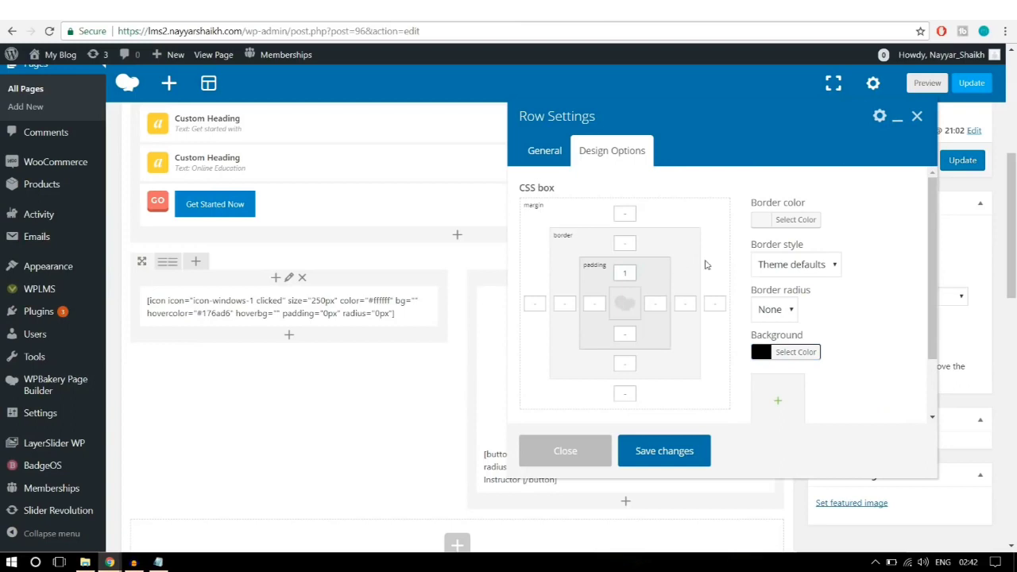
{"action": "type", "text": "100"}
{"action": "left_click", "coordinate": [624, 335]}
{"action": "type", "text": "100"}
{"action": "left_click", "coordinate": [692, 451]}
{"action": "left_click", "coordinate": [963, 163]}
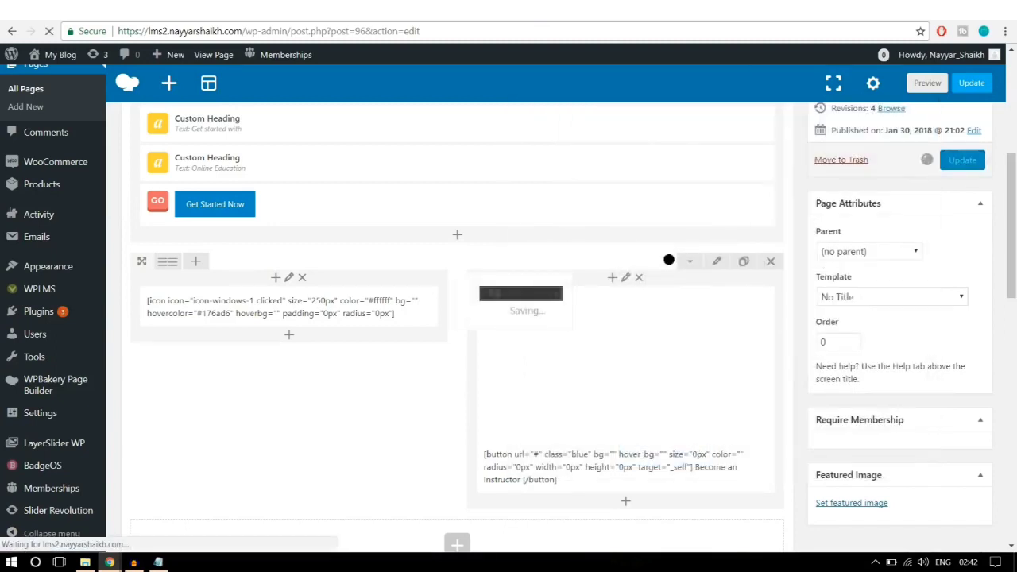
Step: Reload the live About Us page to show the black instructor section with its white Windows icon and text
{"action": "left_click", "coordinate": [108, 11]}
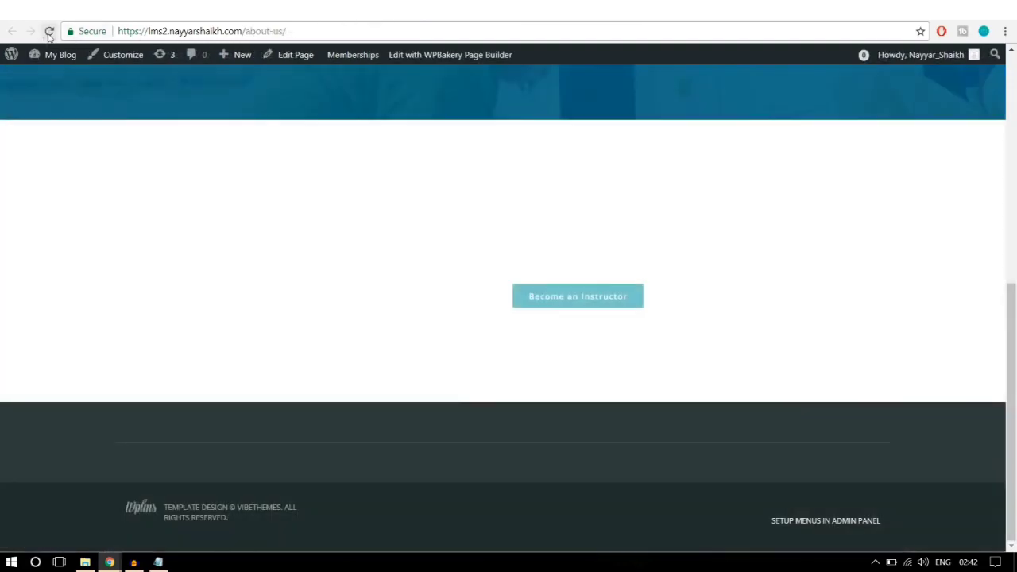
{"action": "left_click", "coordinate": [49, 32]}
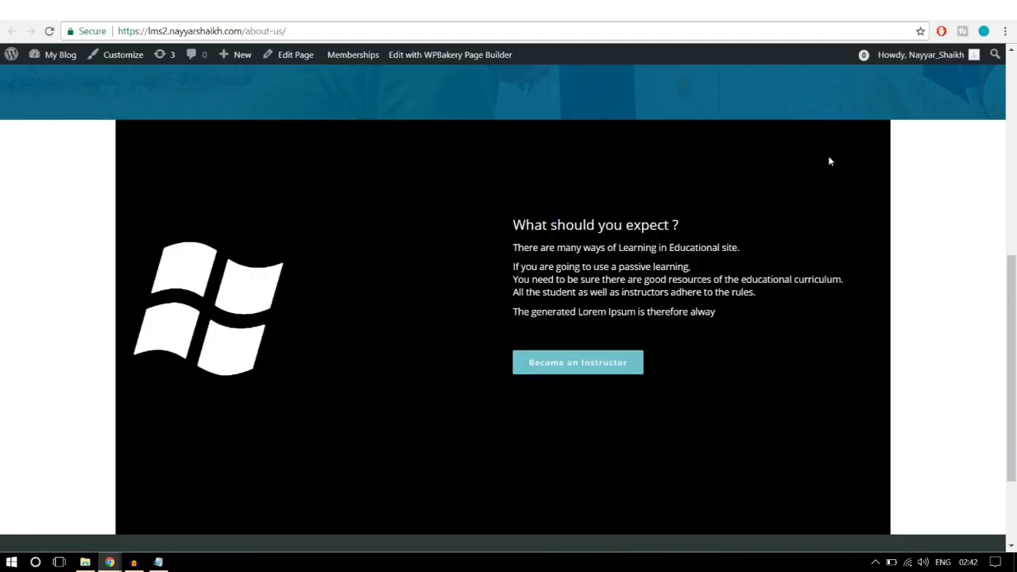
{"action": "scroll", "coordinate": [902, 292], "scroll_direction": "up", "scroll_amount": 2}
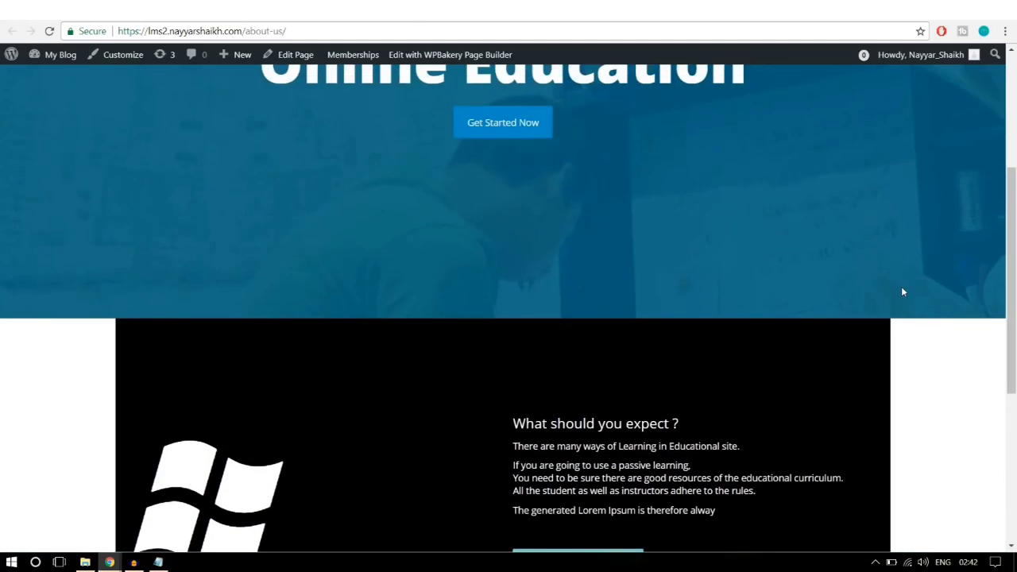
{"action": "scroll", "coordinate": [903, 292], "scroll_direction": "down", "scroll_amount": 3}
{"action": "scroll", "coordinate": [903, 292], "scroll_direction": "up", "scroll_amount": 1}
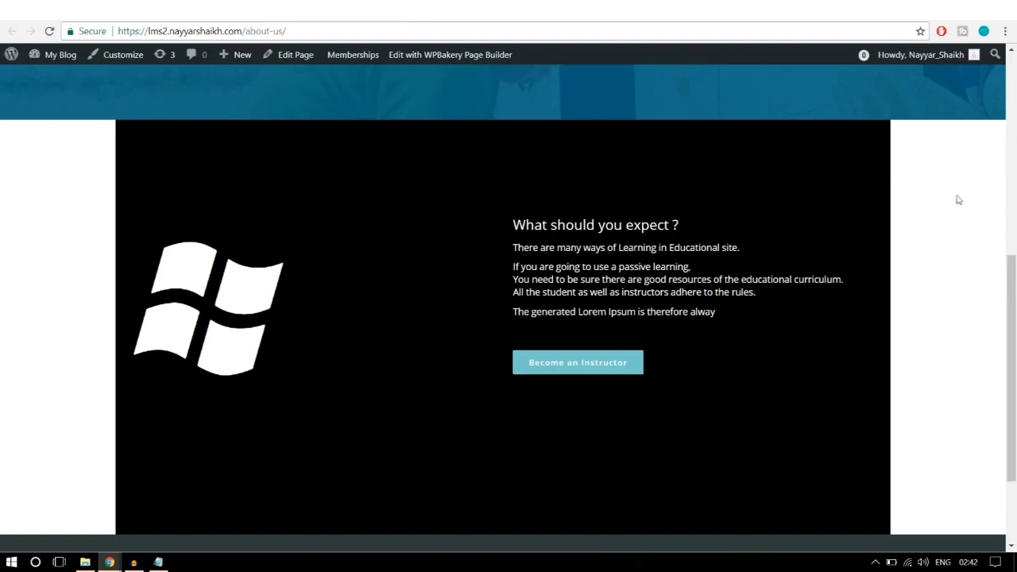
Step: Set the instructor row's Row stretch option to Stretch row
{"action": "left_click", "coordinate": [301, 11]}
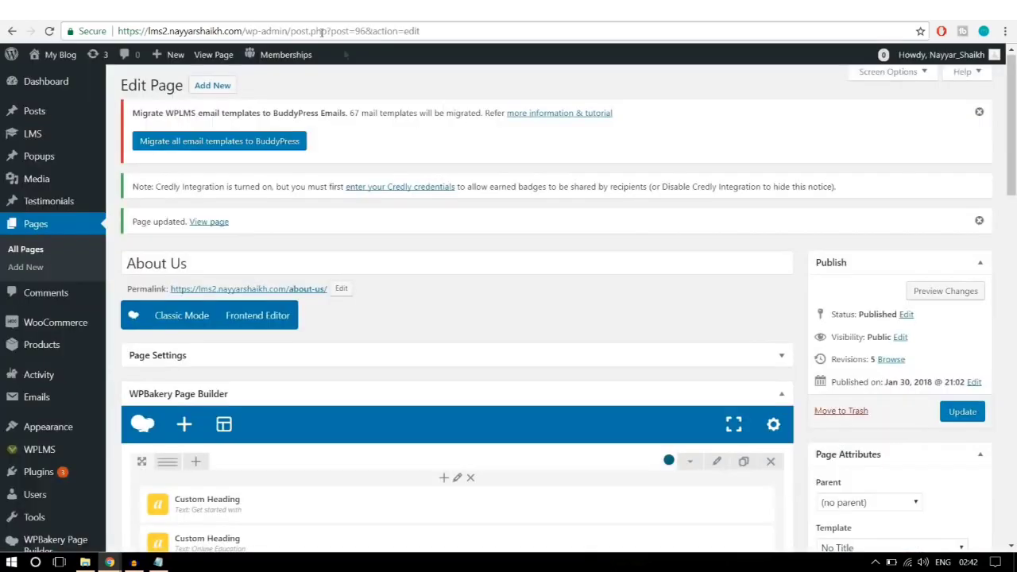
{"action": "scroll", "coordinate": [646, 257], "scroll_direction": "down", "scroll_amount": 5}
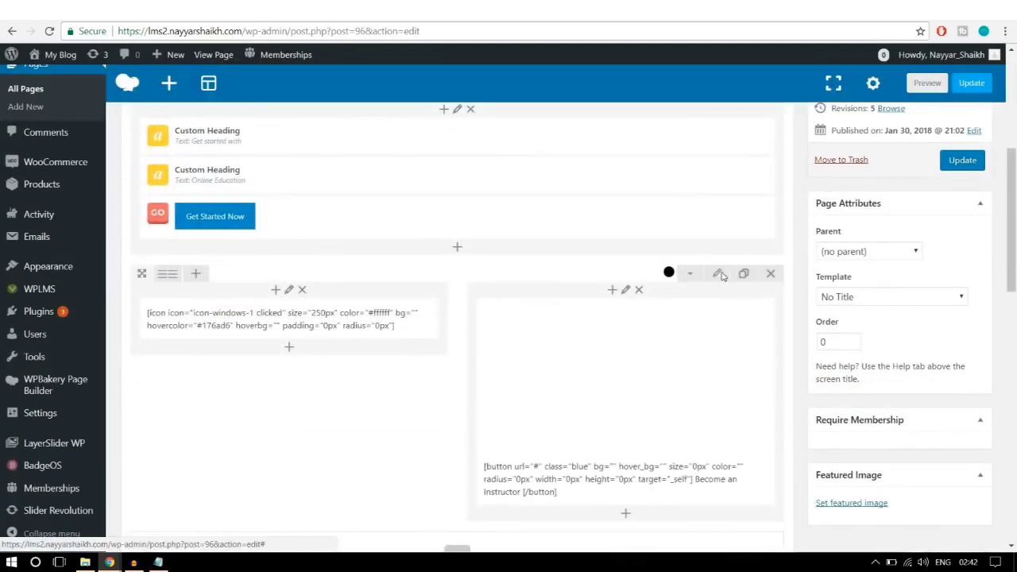
{"action": "left_click", "coordinate": [720, 274]}
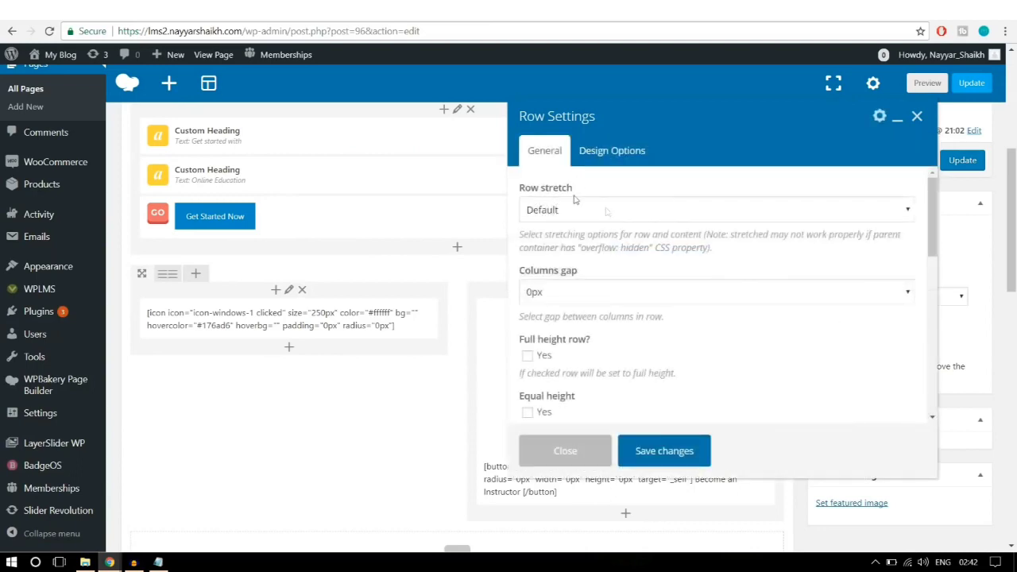
{"action": "left_click", "coordinate": [608, 212]}
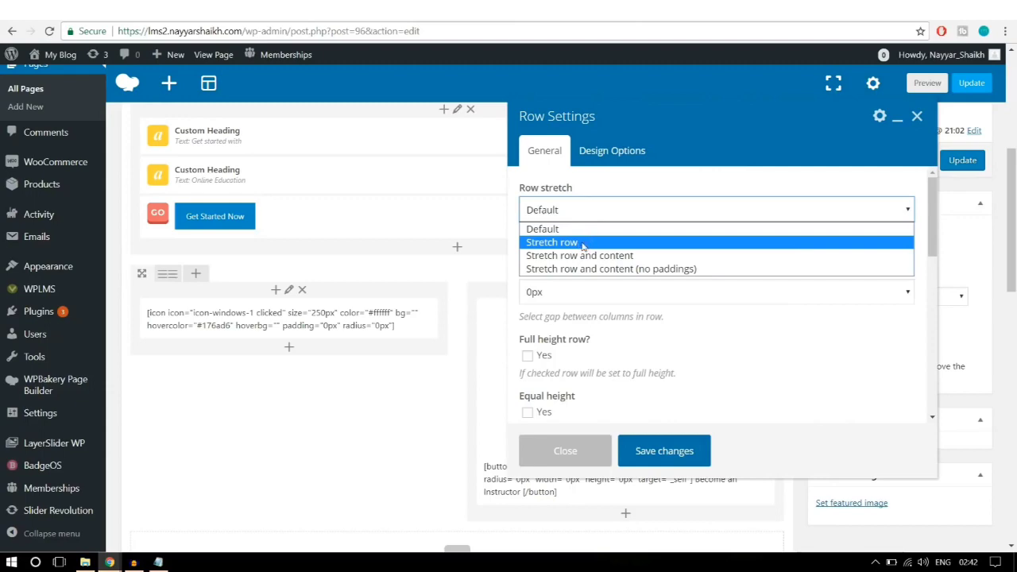
{"action": "left_click", "coordinate": [583, 243]}
{"action": "left_click", "coordinate": [655, 451]}
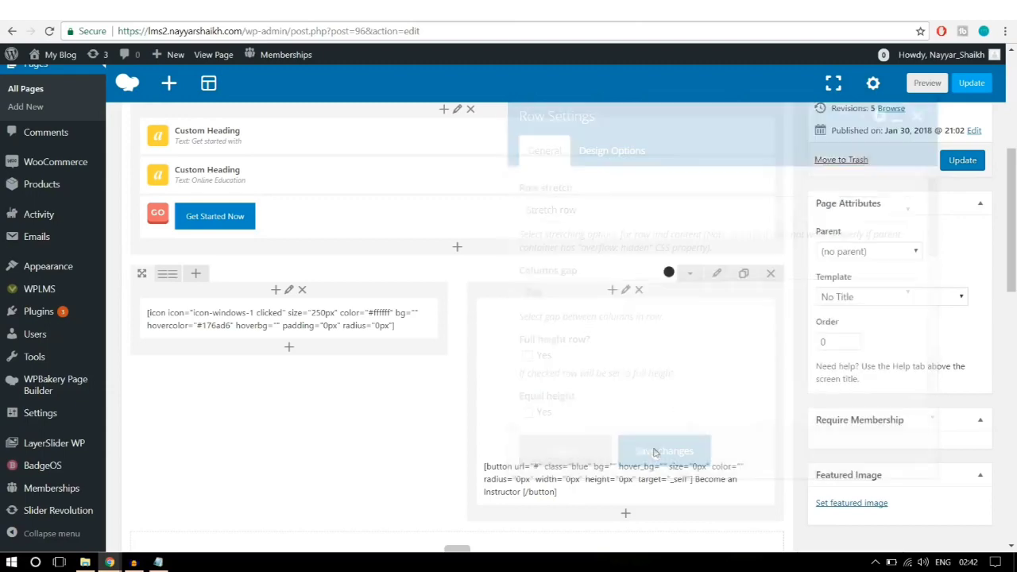
Step: Update the page and reload the live About Us page
{"action": "left_click", "coordinate": [959, 162]}
{"action": "left_click", "coordinate": [316, 15]}
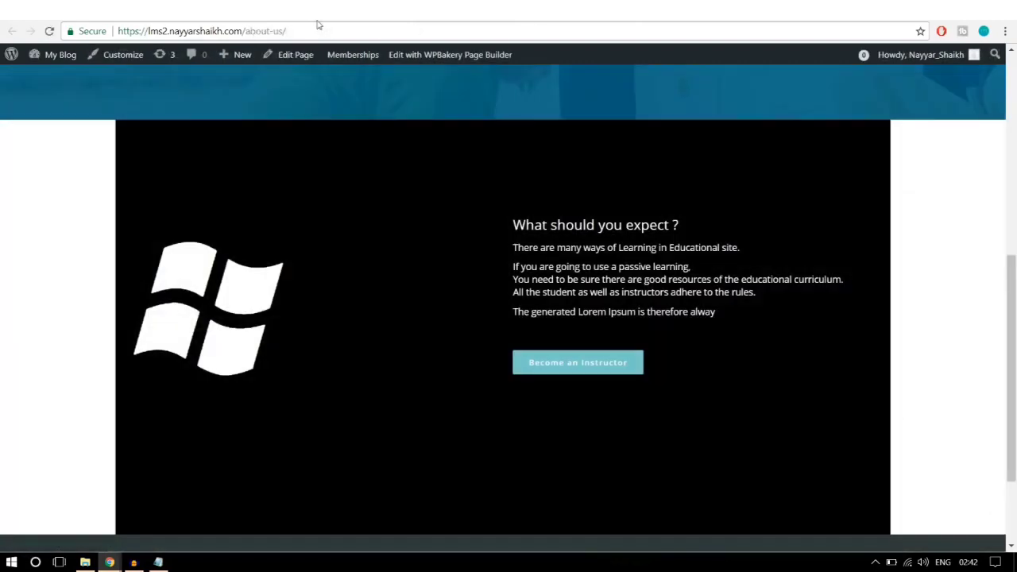
{"action": "left_click", "coordinate": [49, 31]}
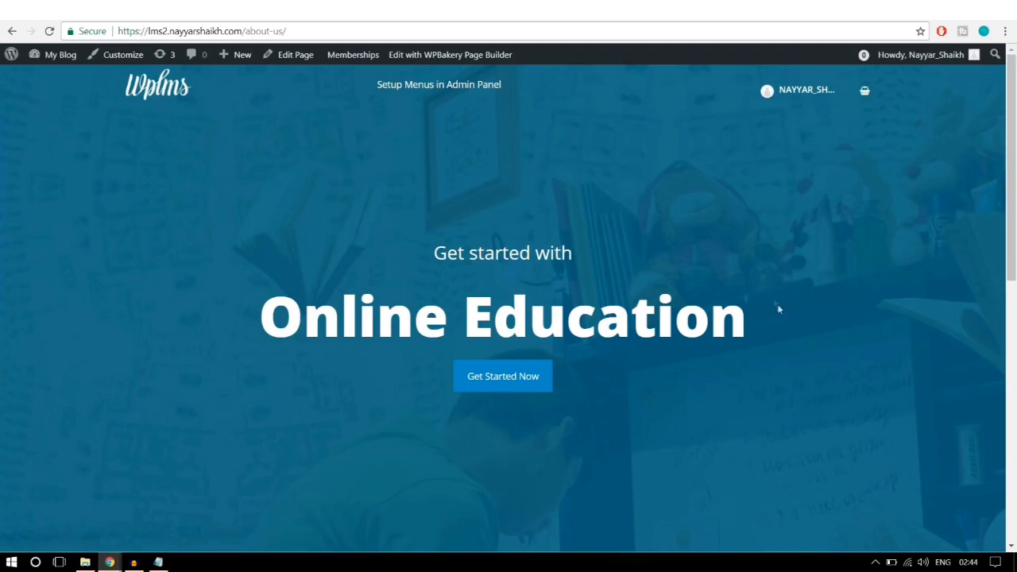
Step: Scroll the live page to check the full-width black instructor section and the reference Meet the Instructors section
{"action": "scroll", "coordinate": [778, 311], "scroll_direction": "down", "scroll_amount": 2}
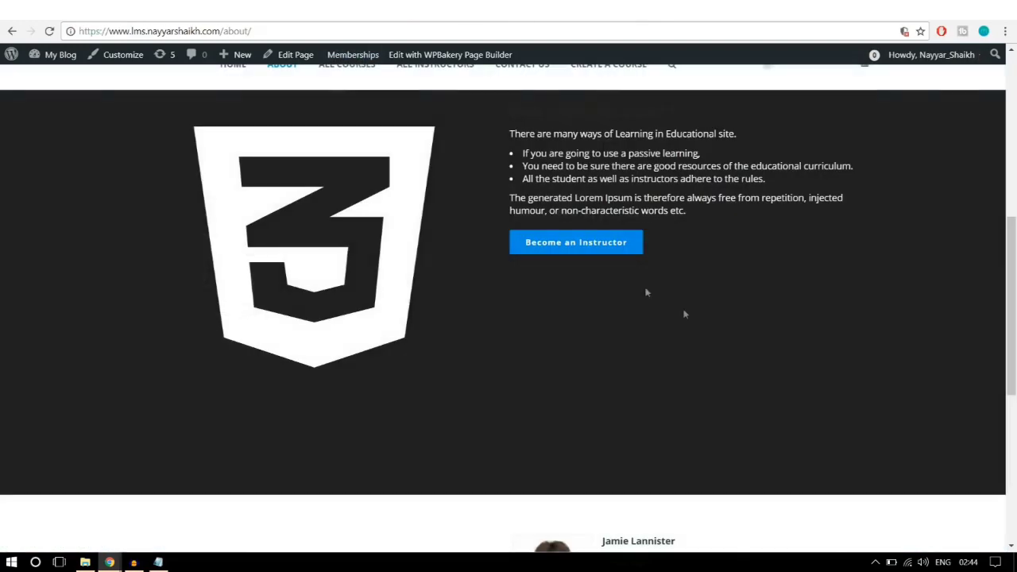
{"action": "scroll", "coordinate": [685, 314], "scroll_direction": "down", "scroll_amount": 4}
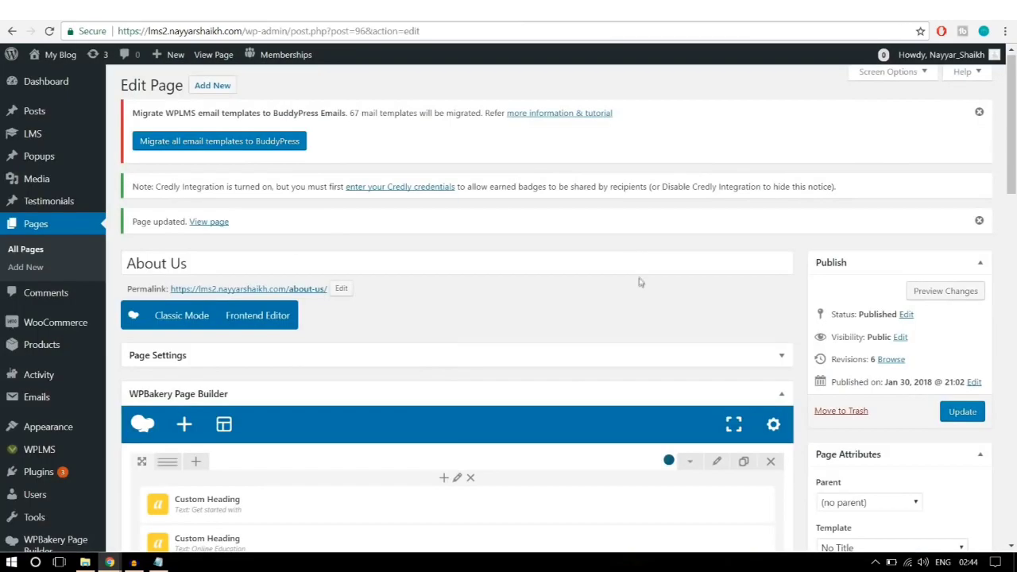
{"action": "scroll", "coordinate": [640, 284], "scroll_direction": "down", "scroll_amount": 3}
{"action": "scroll", "coordinate": [639, 284], "scroll_direction": "down", "scroll_amount": 4}
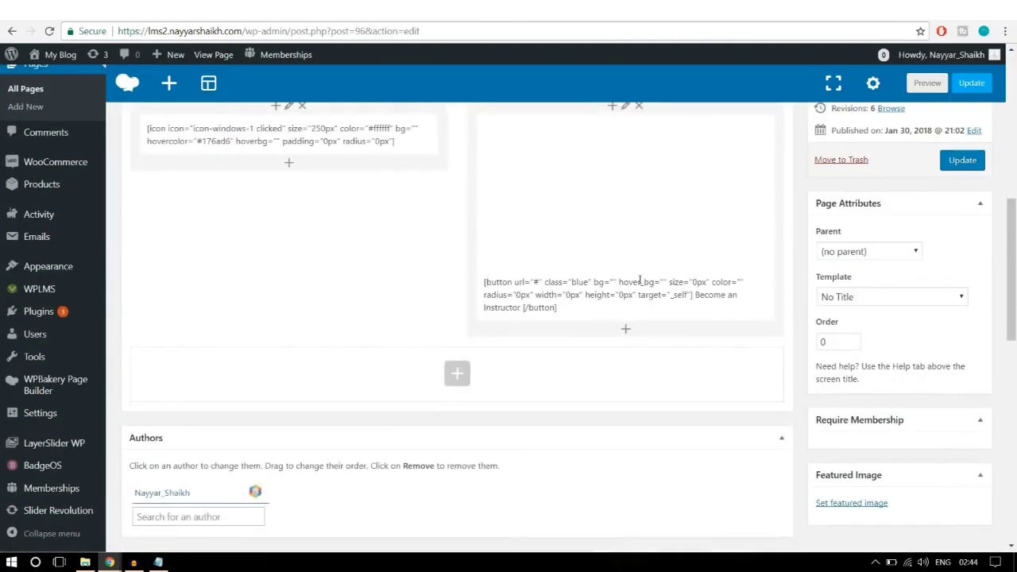
Step: Add a text block in a new row containing the pasted Meet the Instructors text
{"action": "left_click", "coordinate": [460, 296]}
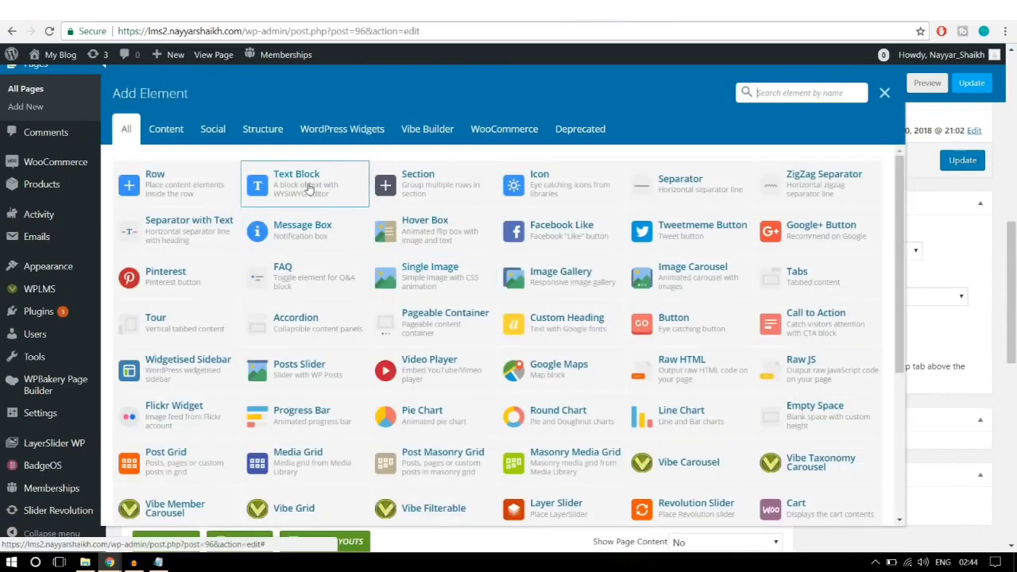
{"action": "left_click", "coordinate": [307, 186]}
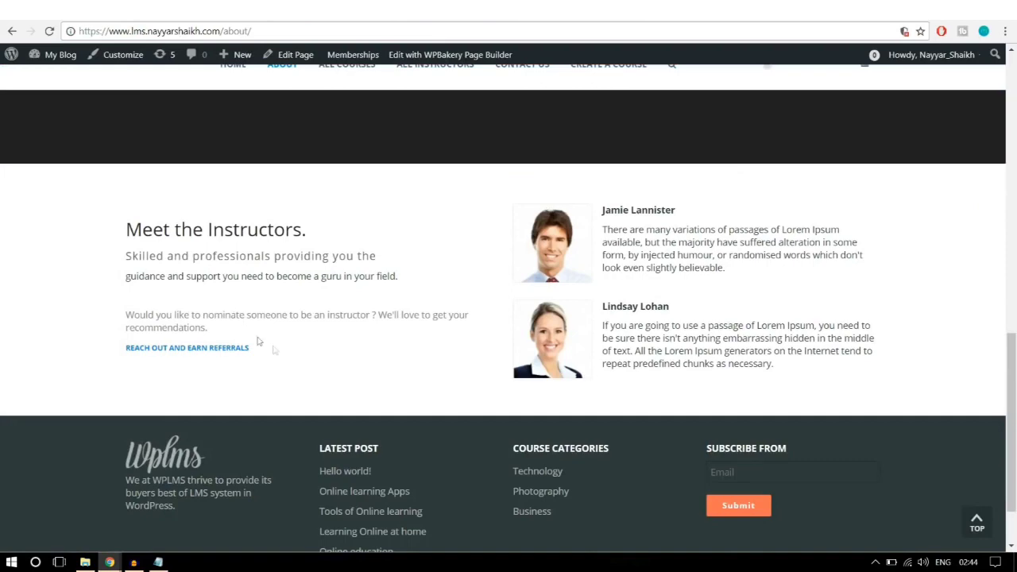
{"action": "left_click_drag", "start_coordinate": [259, 342], "coordinate": [129, 216]}
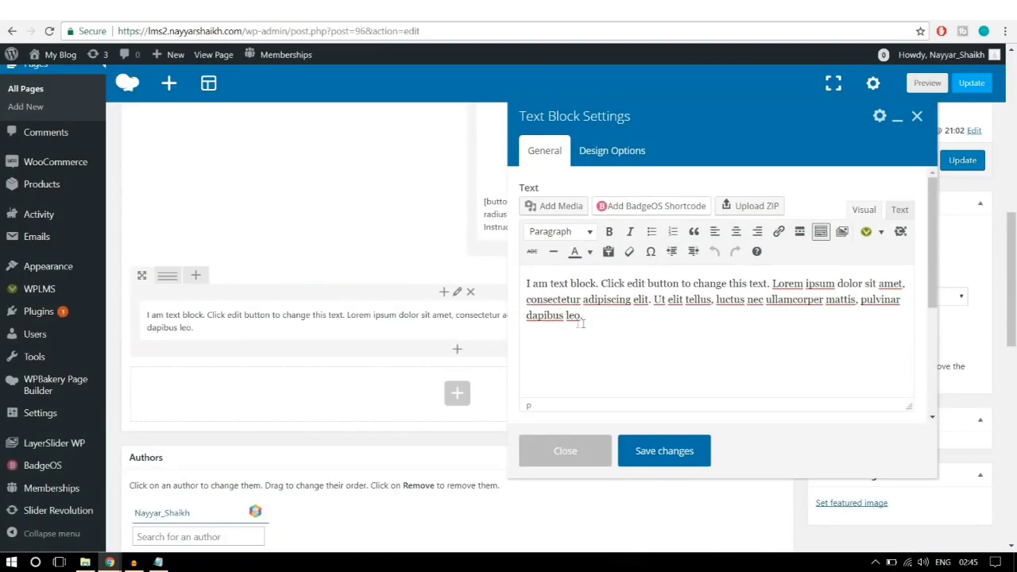
{"action": "key", "text": "ctrl+a"}
{"action": "key", "text": "ctrl+v"}
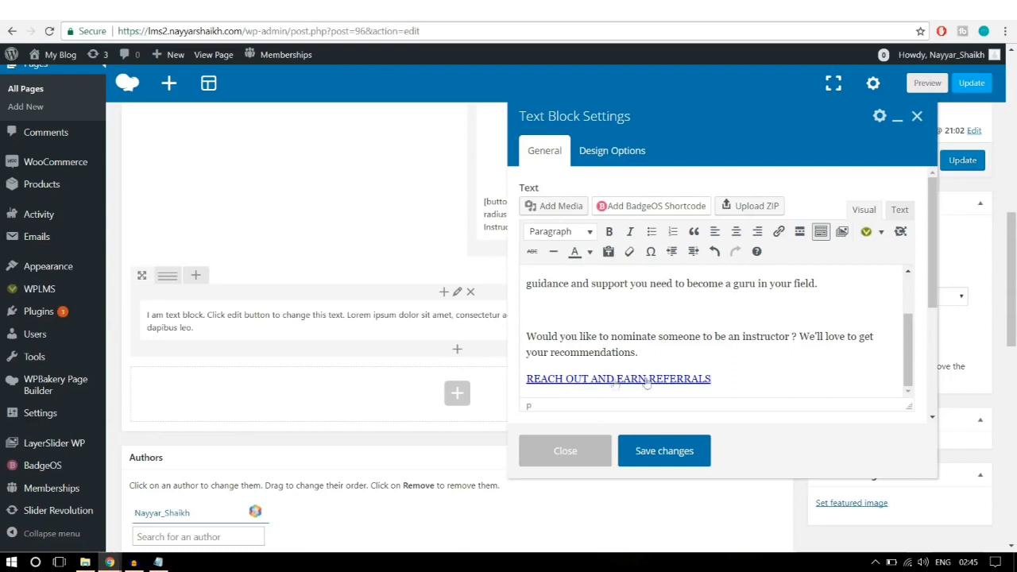
Step: Relink the REACH OUT AND EARN REFERRALS line to # and save the text block
{"action": "left_click_drag", "start_coordinate": [742, 380], "coordinate": [523, 378]}
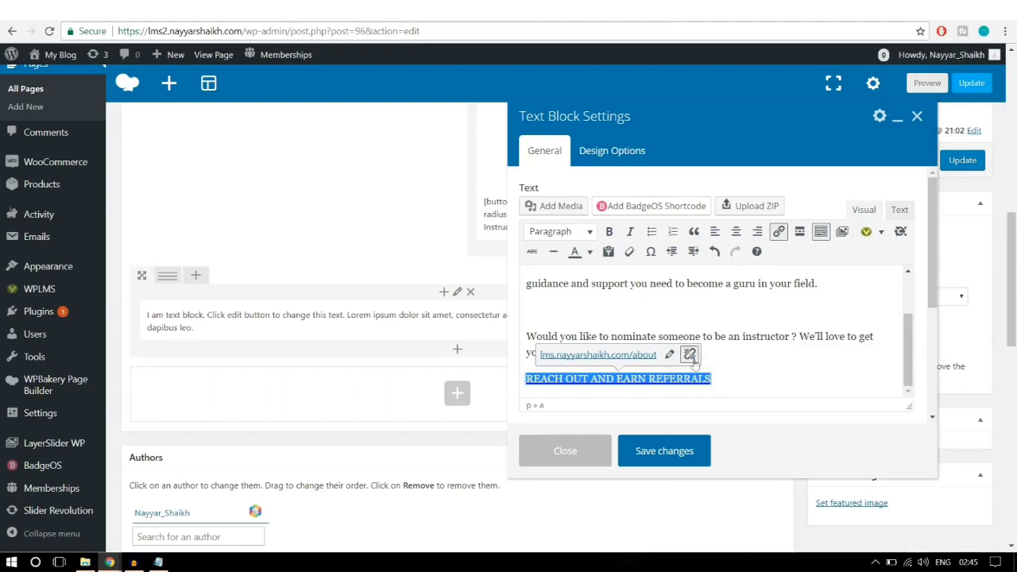
{"action": "left_click", "coordinate": [690, 355]}
{"action": "left_click_drag", "start_coordinate": [712, 380], "coordinate": [528, 390]}
{"action": "left_click", "coordinate": [650, 372]}
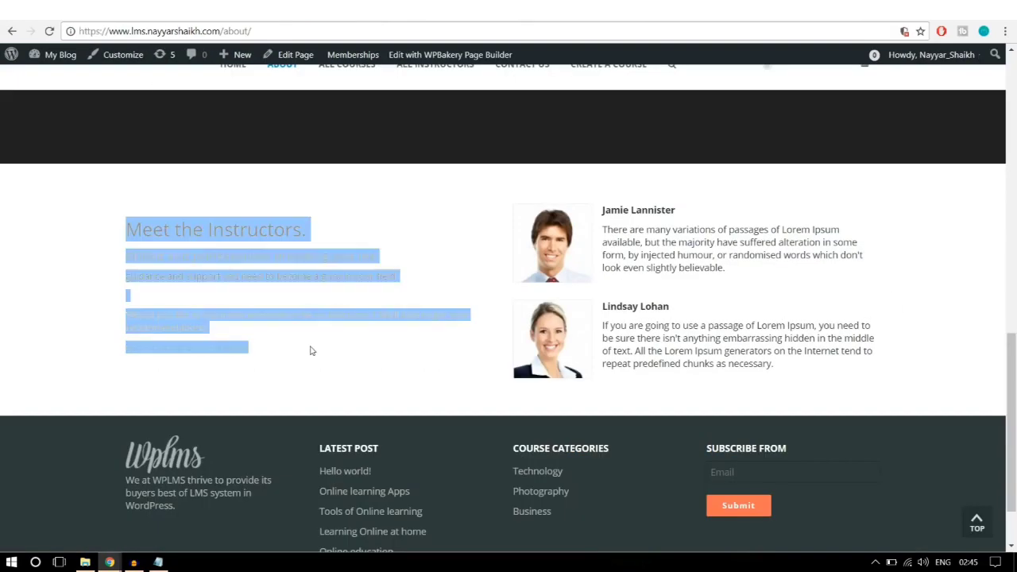
{"action": "left_click", "coordinate": [312, 350]}
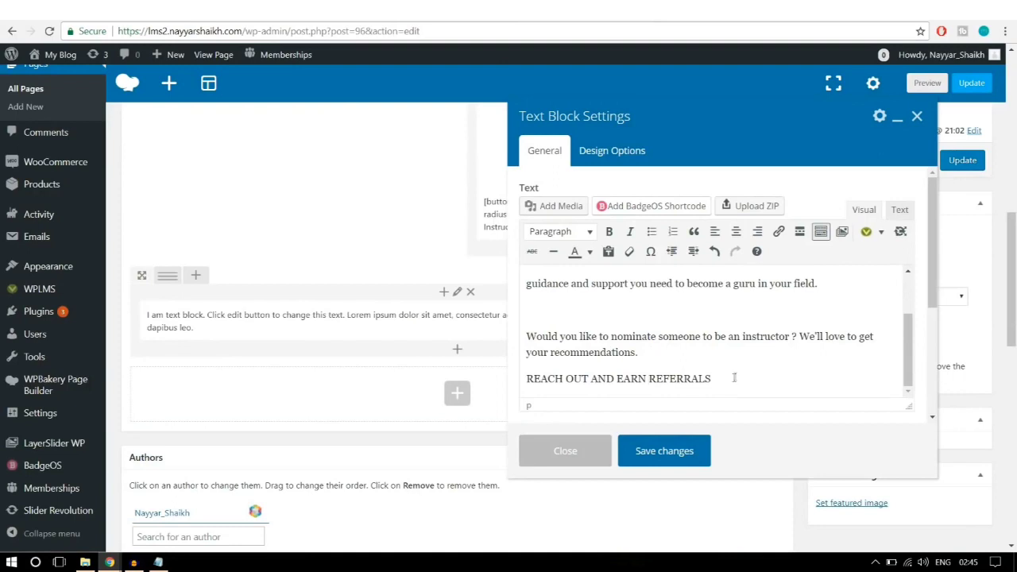
{"action": "left_click_drag", "start_coordinate": [733, 378], "coordinate": [518, 378]}
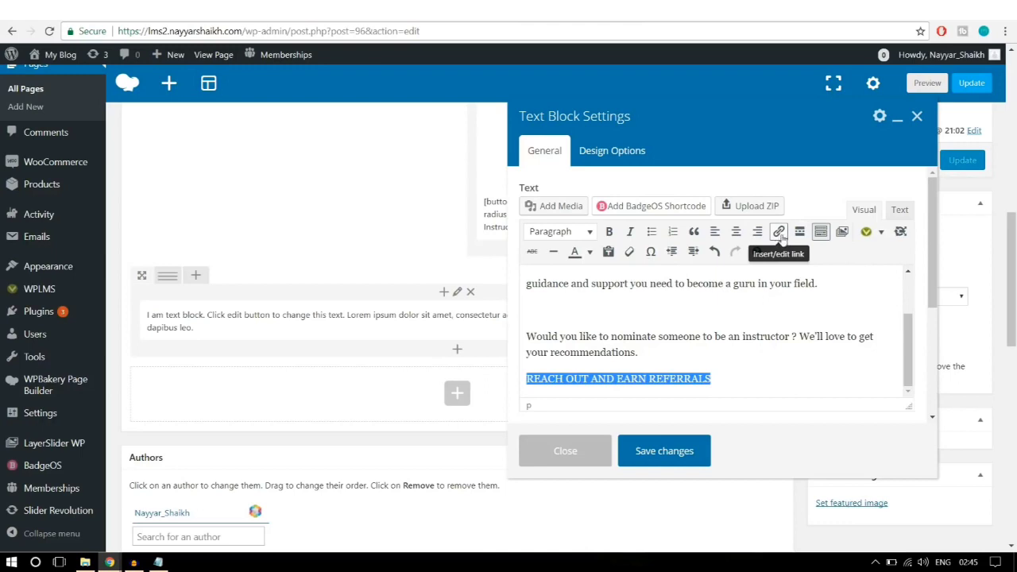
{"action": "left_click", "coordinate": [779, 232]}
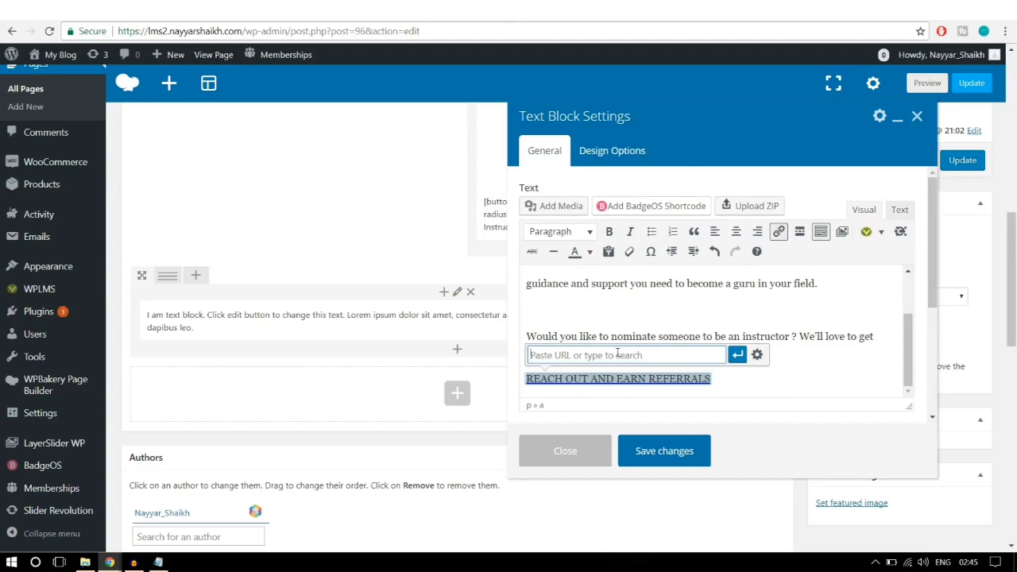
{"action": "type", "text": "#"}
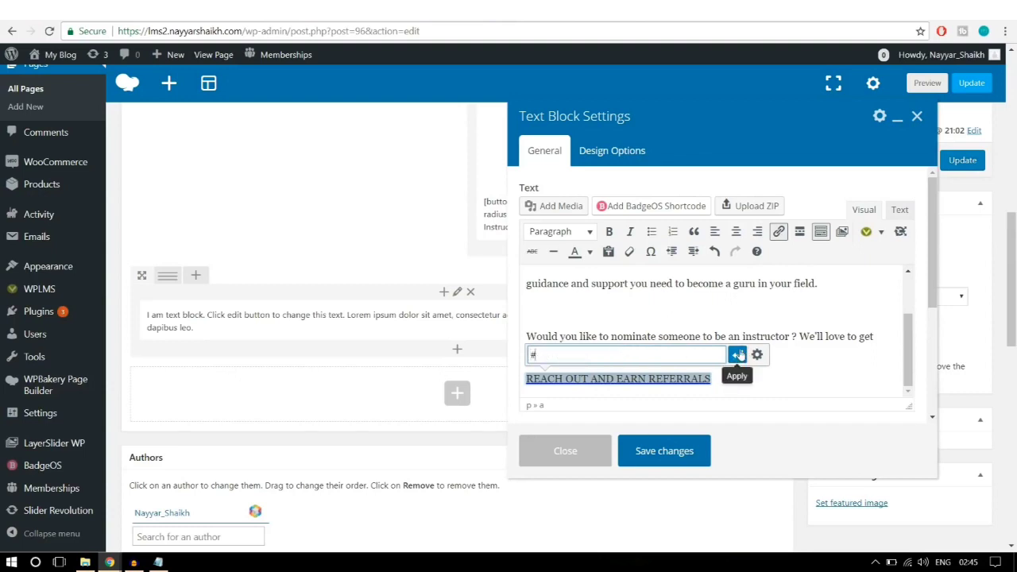
{"action": "left_click", "coordinate": [738, 355]}
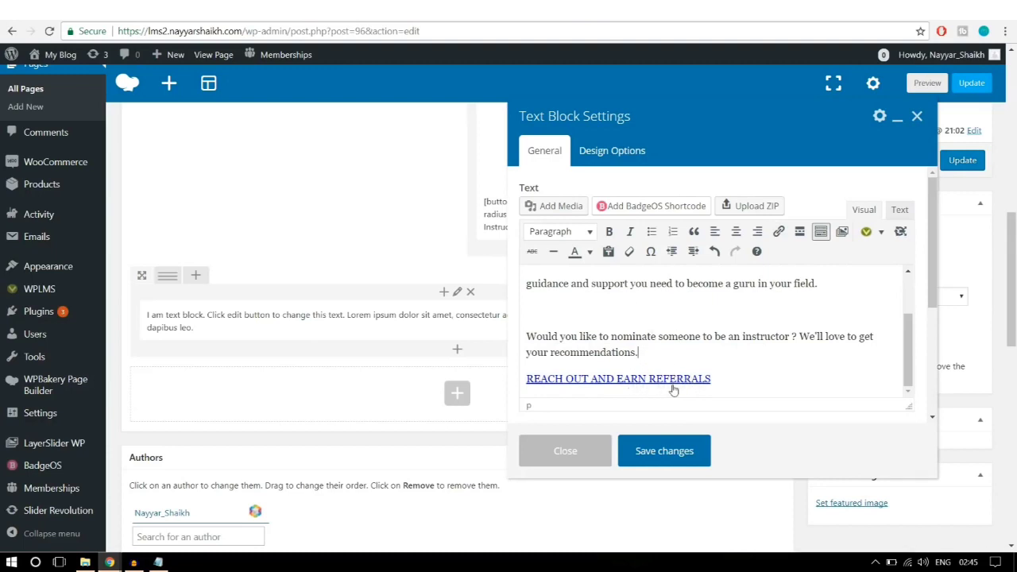
{"action": "left_click", "coordinate": [689, 451]}
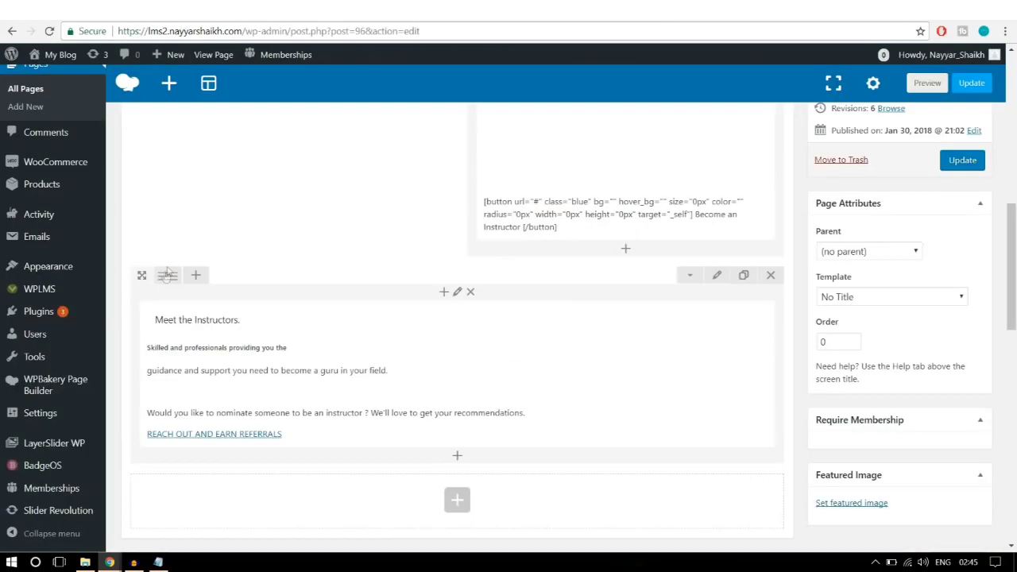
Step: Split the row into two equal columns and add a text block to the right column
{"action": "mouse_move", "coordinate": [167, 272]}
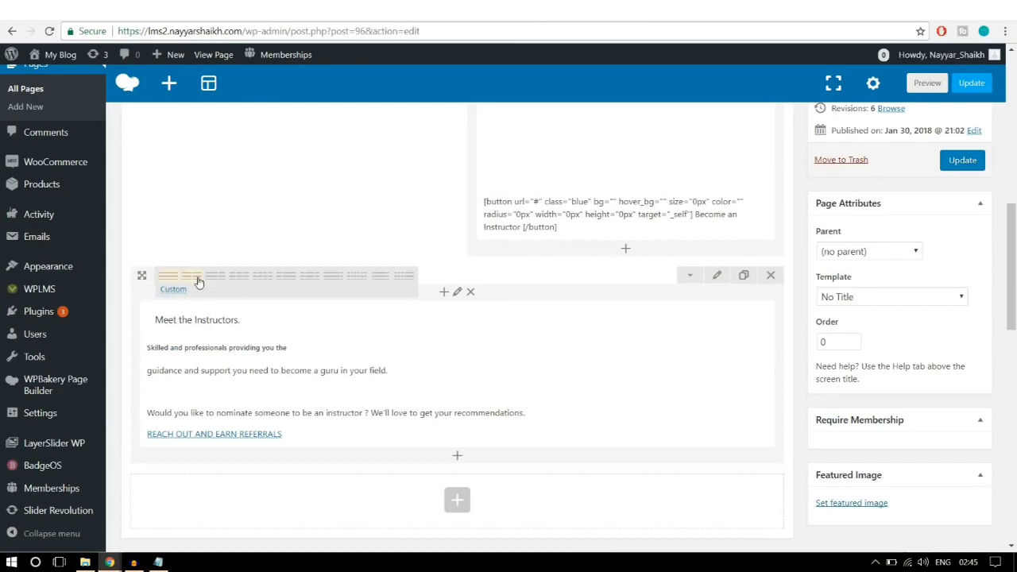
{"action": "left_click", "coordinate": [199, 282]}
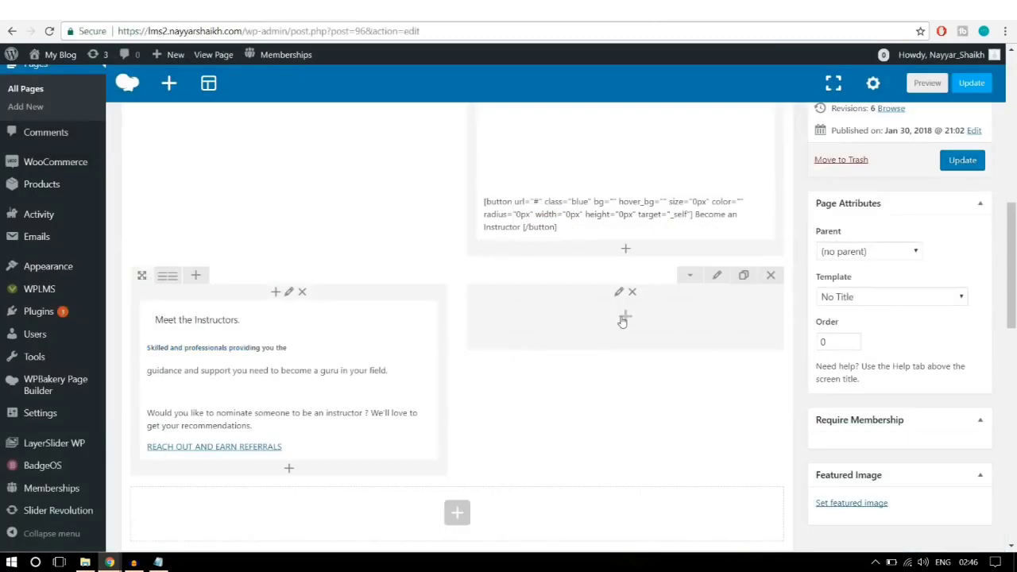
{"action": "left_click", "coordinate": [624, 318]}
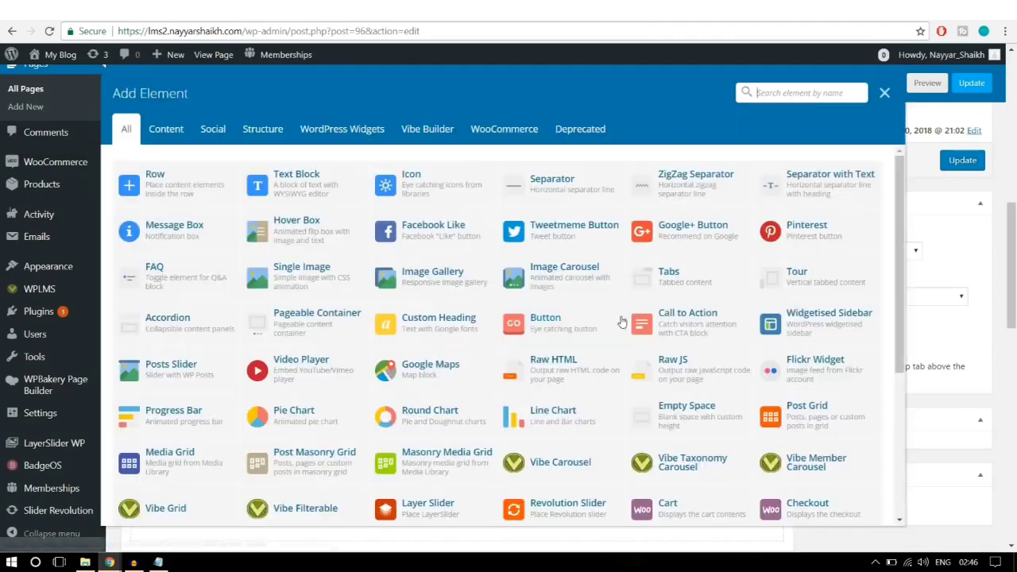
{"action": "left_click", "coordinate": [322, 189]}
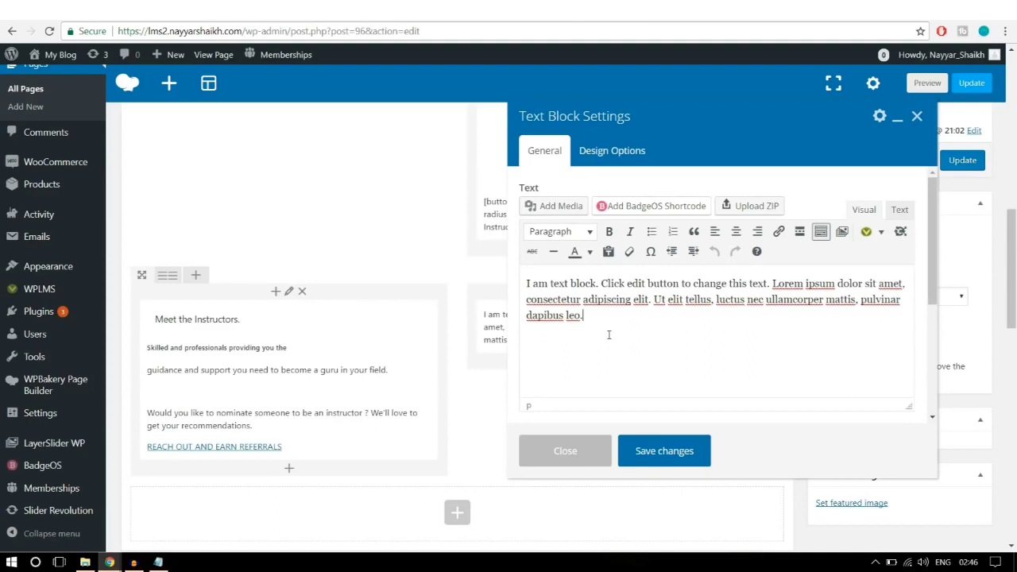
Step: Clear the new block's placeholder text and select the first instructor's heading and bio on the live page
{"action": "key", "text": "ctrl+a"}
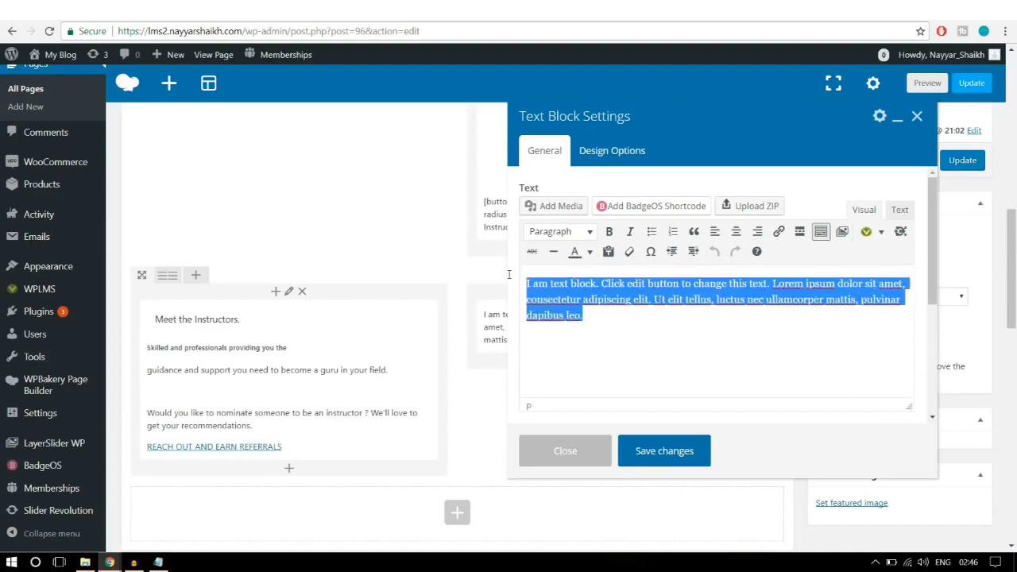
{"action": "key", "text": "BackSpace"}
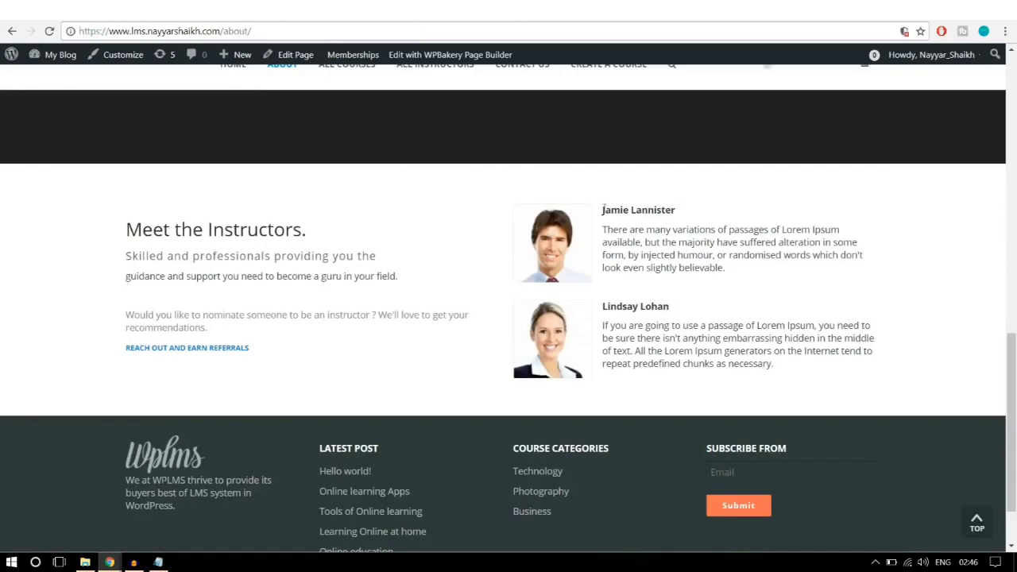
{"action": "left_click_drag", "start_coordinate": [603, 208], "coordinate": [755, 272]}
{"action": "key", "text": "ctrl+c"}
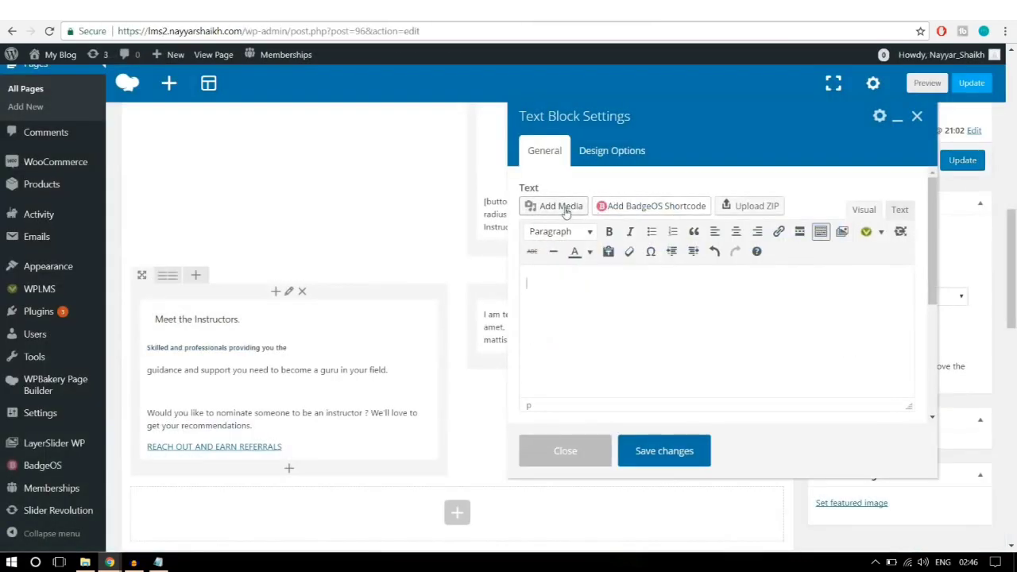
Step: Upload the stu5-120x120 portrait and insert it into the text block
{"action": "left_click", "coordinate": [562, 208]}
{"action": "left_click", "coordinate": [191, 107]}
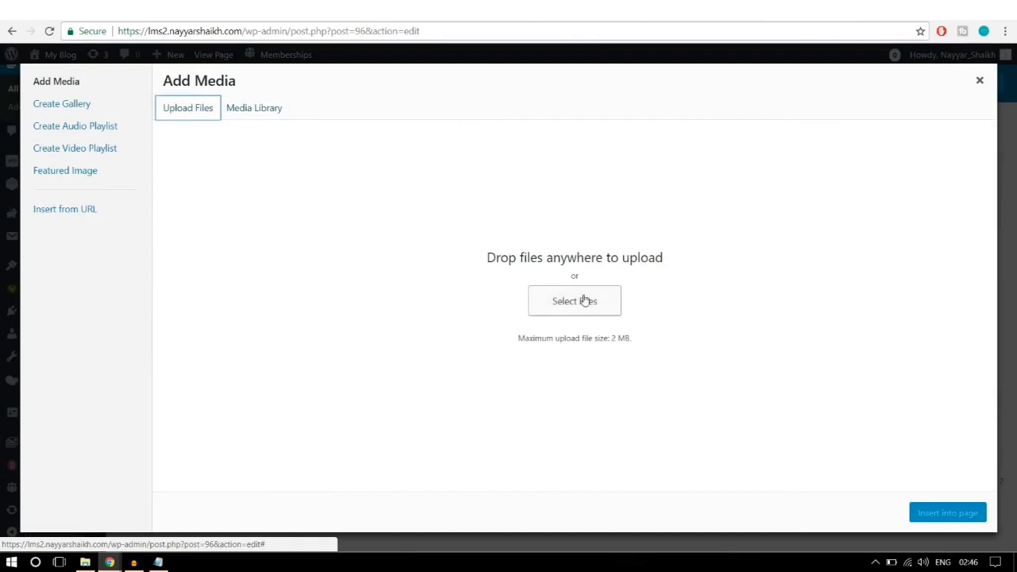
{"action": "left_click", "coordinate": [584, 300]}
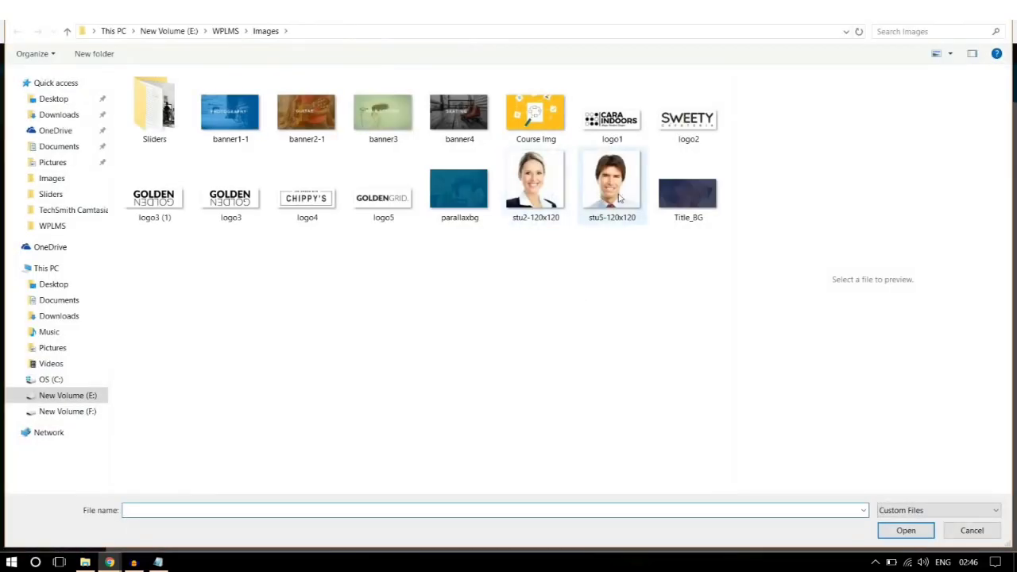
{"action": "left_click", "coordinate": [620, 199]}
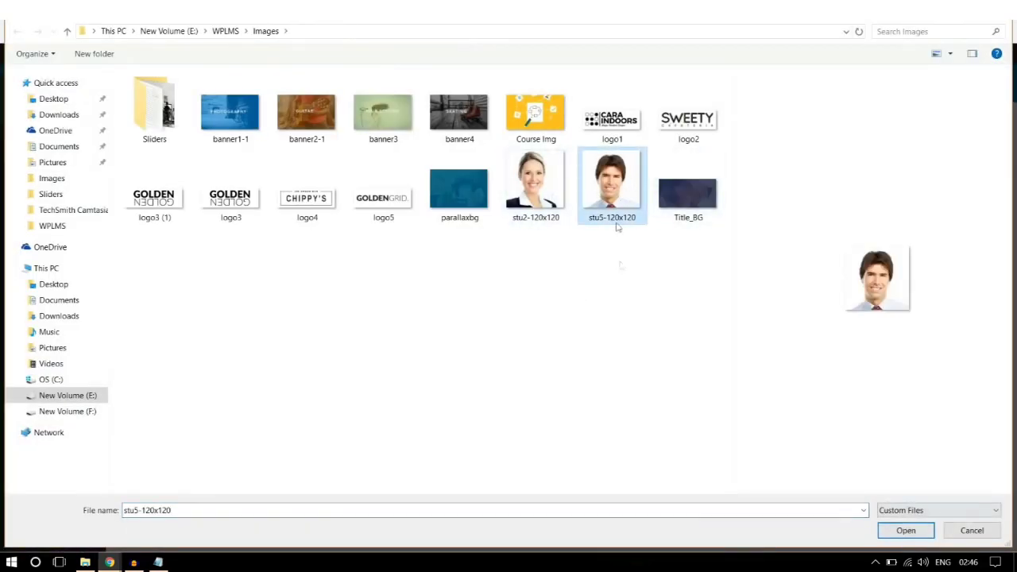
{"action": "left_click", "coordinate": [922, 532]}
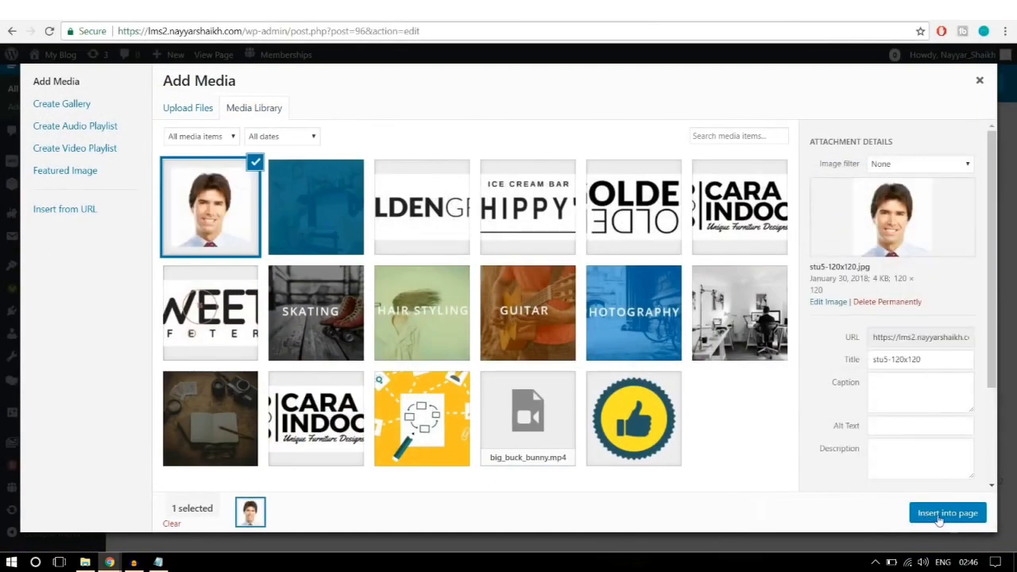
{"action": "left_click", "coordinate": [942, 513]}
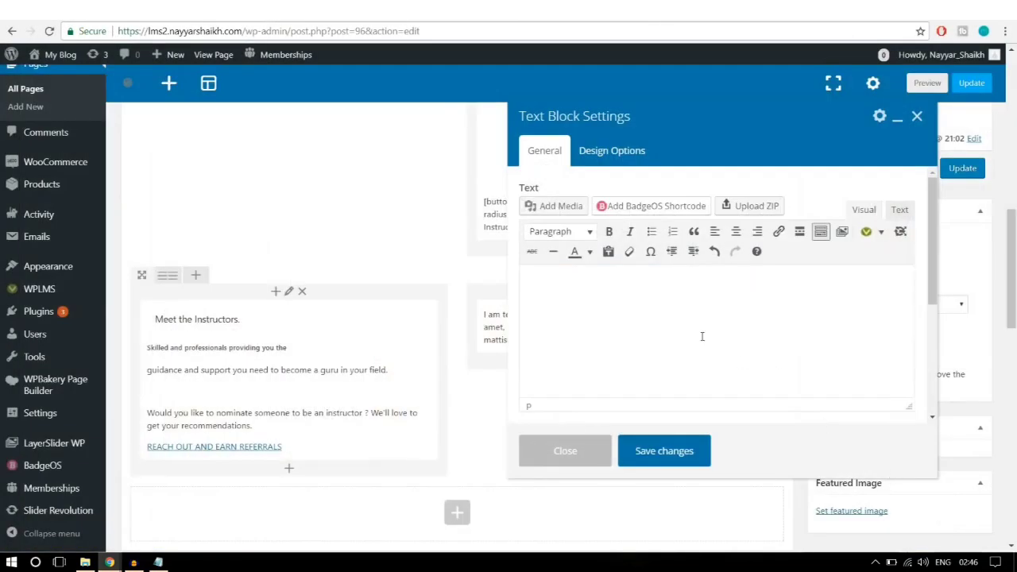
Step: Align the portrait left and paste the first instructor's name and bio beside it
{"action": "left_click", "coordinate": [564, 320]}
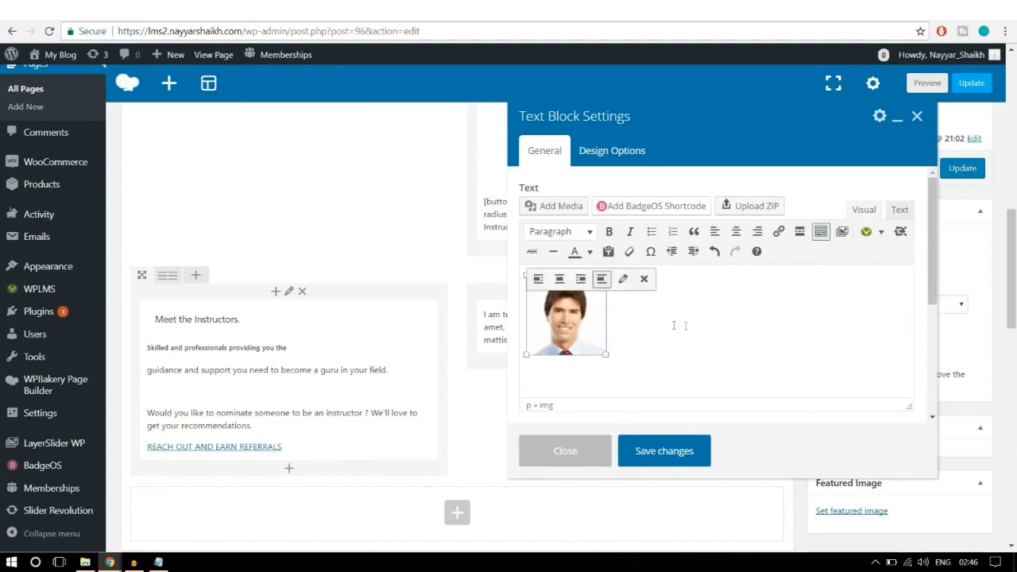
{"action": "left_click", "coordinate": [537, 281]}
{"action": "left_click", "coordinate": [672, 324]}
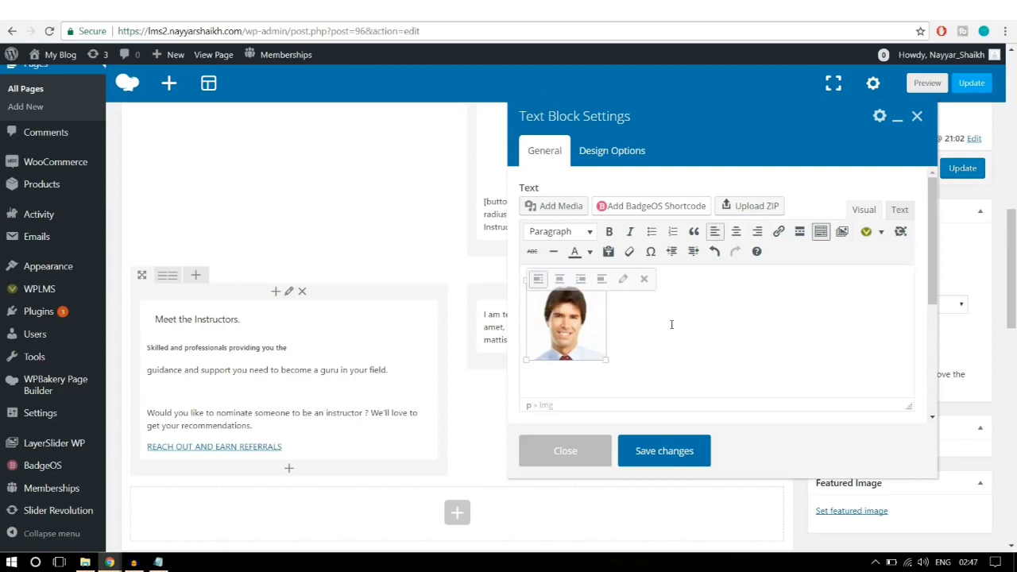
{"action": "left_click", "coordinate": [602, 315]}
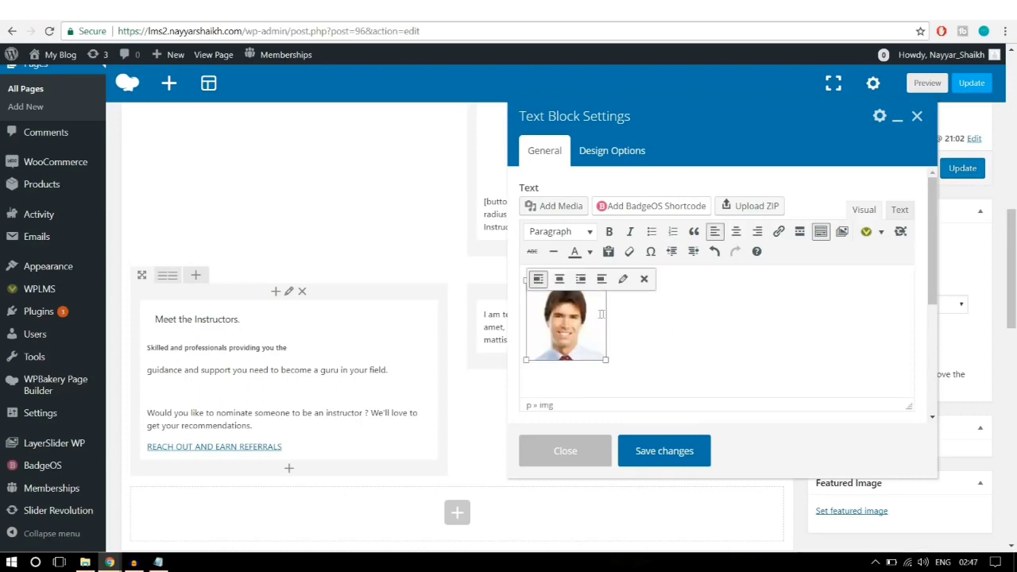
{"action": "left_click", "coordinate": [611, 312]}
{"action": "key", "text": "ctrl+v"}
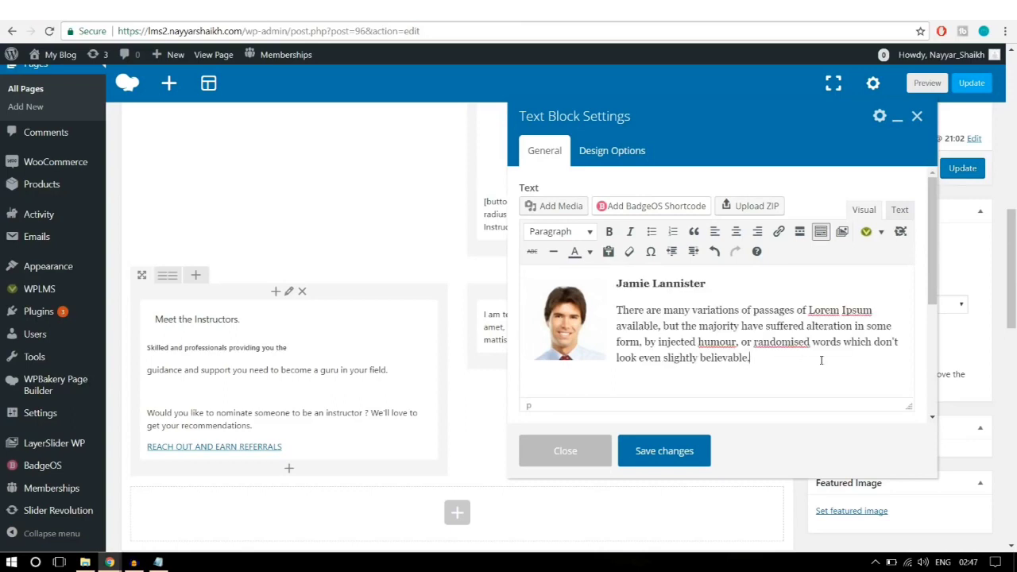
{"action": "key", "text": "Return"}
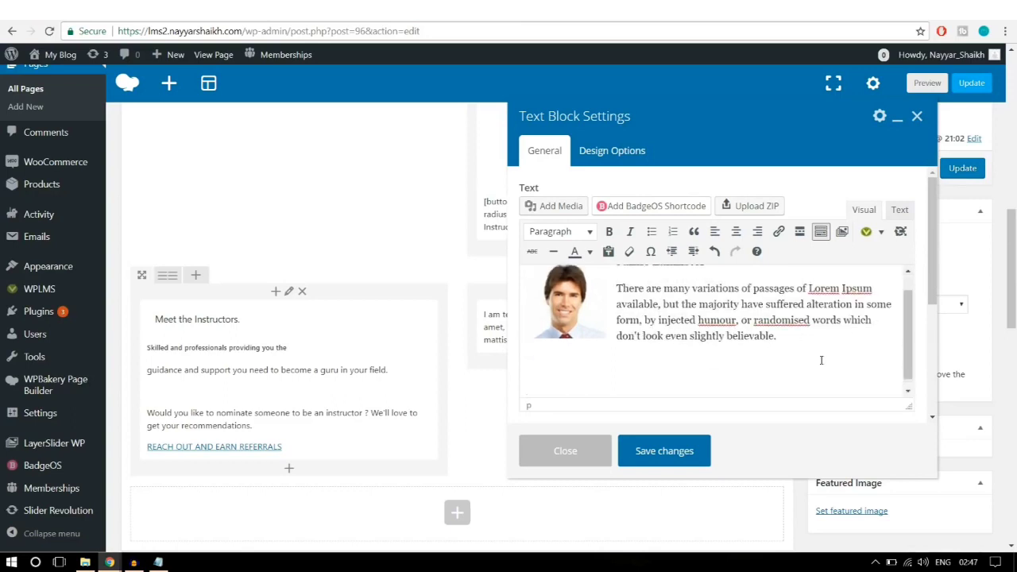
{"action": "key", "text": "Return"}
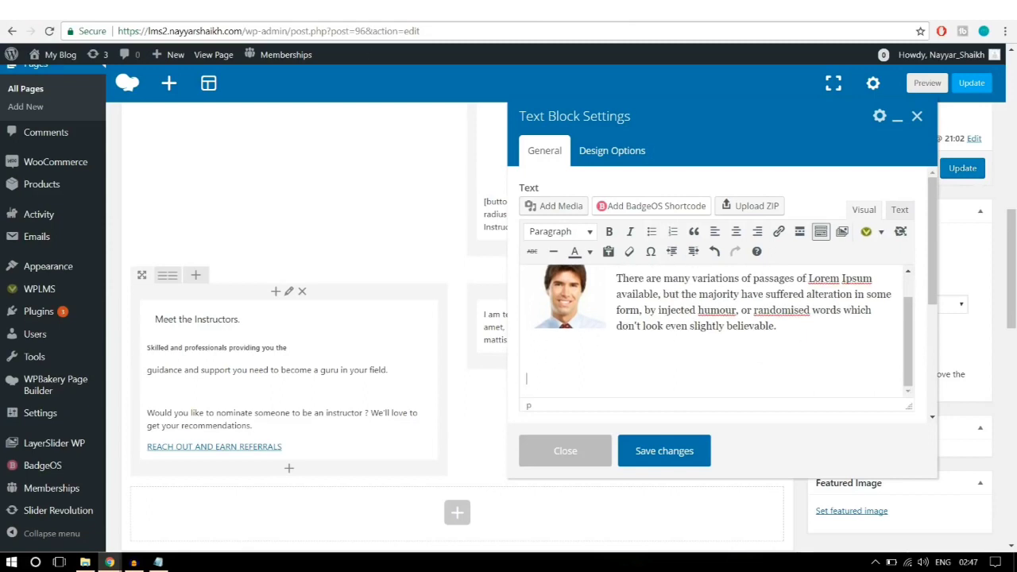
Step: Upload the stu2-120x120 portrait and insert it into the text block
{"action": "left_click", "coordinate": [554, 206]}
{"action": "left_click", "coordinate": [188, 108]}
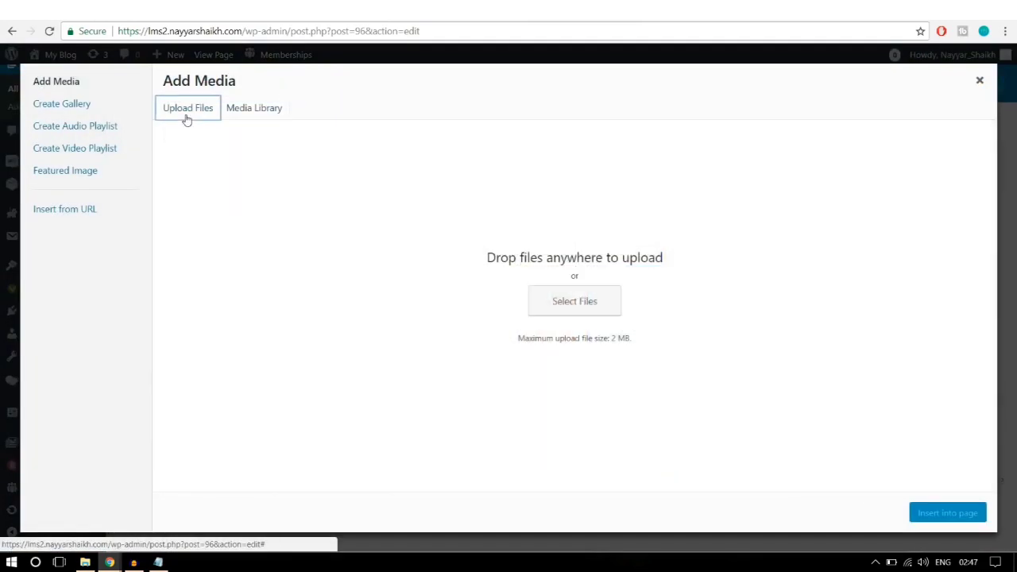
{"action": "left_click", "coordinate": [570, 299]}
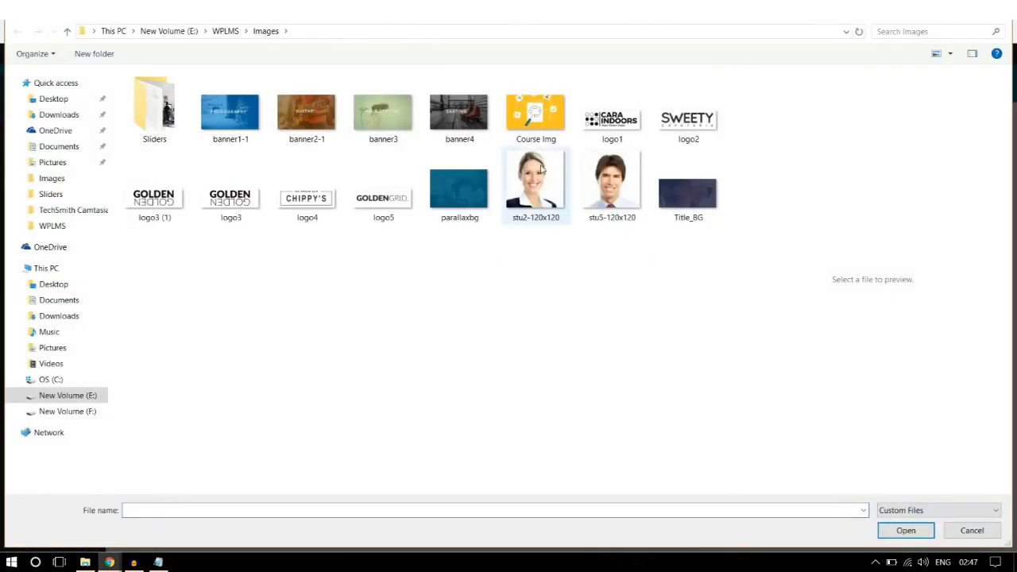
{"action": "left_click", "coordinate": [542, 195]}
{"action": "left_click", "coordinate": [905, 530]}
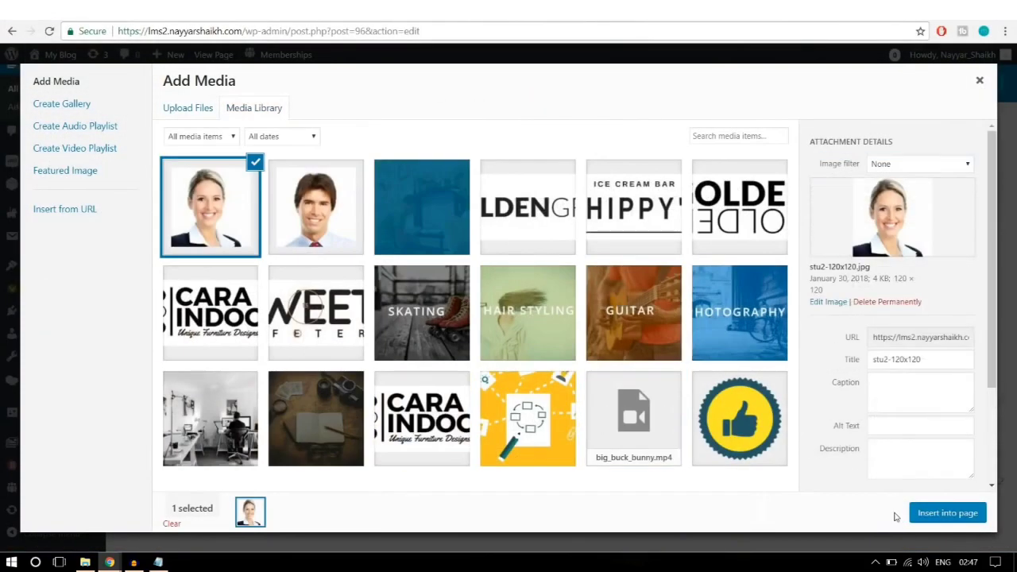
{"action": "left_click", "coordinate": [954, 514]}
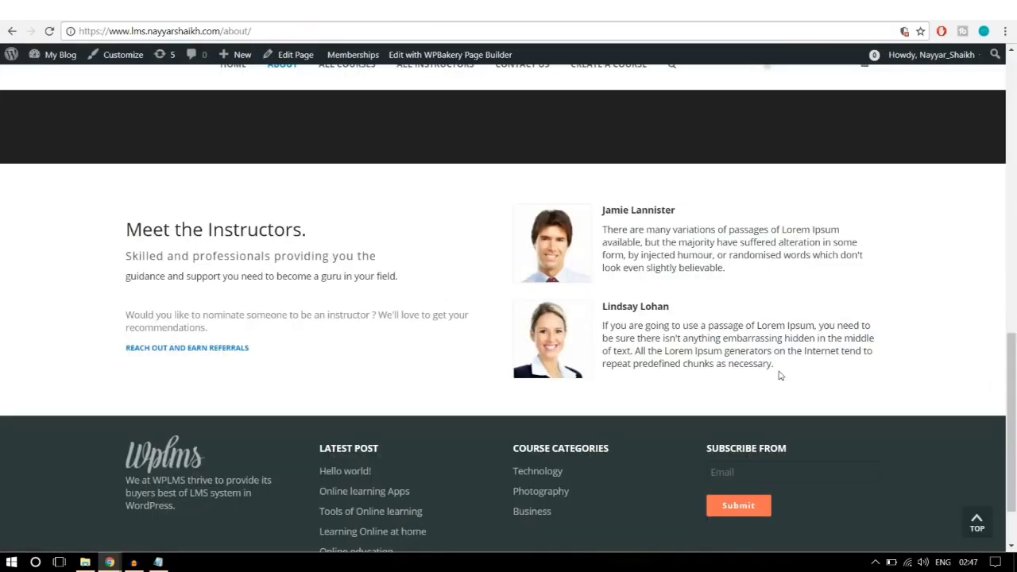
Step: Paste the second instructor's name and bio, align the portrait left, and save the block
{"action": "left_click_drag", "start_coordinate": [795, 371], "coordinate": [606, 300]}
{"action": "key", "text": "ctrl+c"}
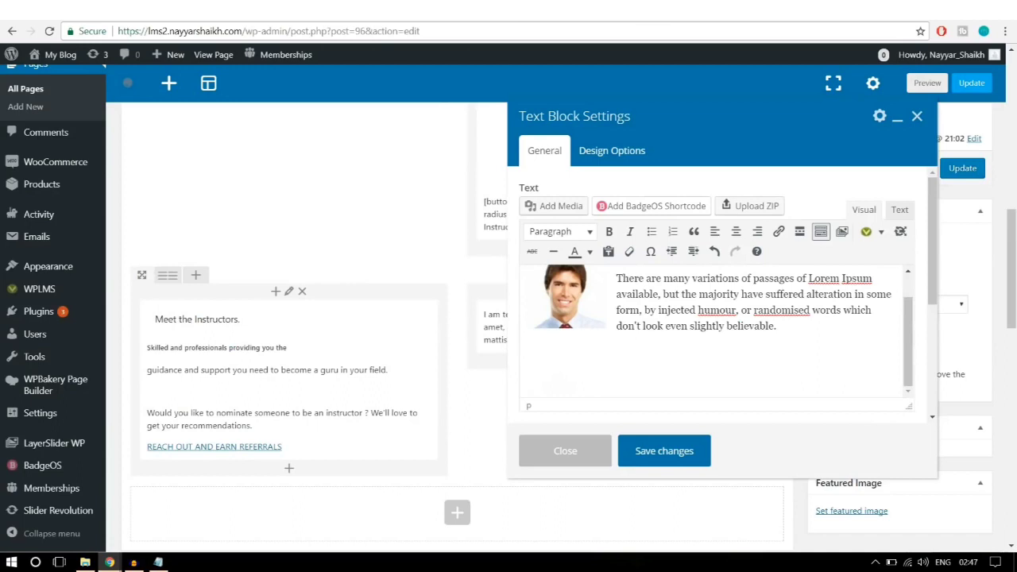
{"action": "scroll", "coordinate": [906, 342], "scroll_direction": "down", "scroll_amount": 2}
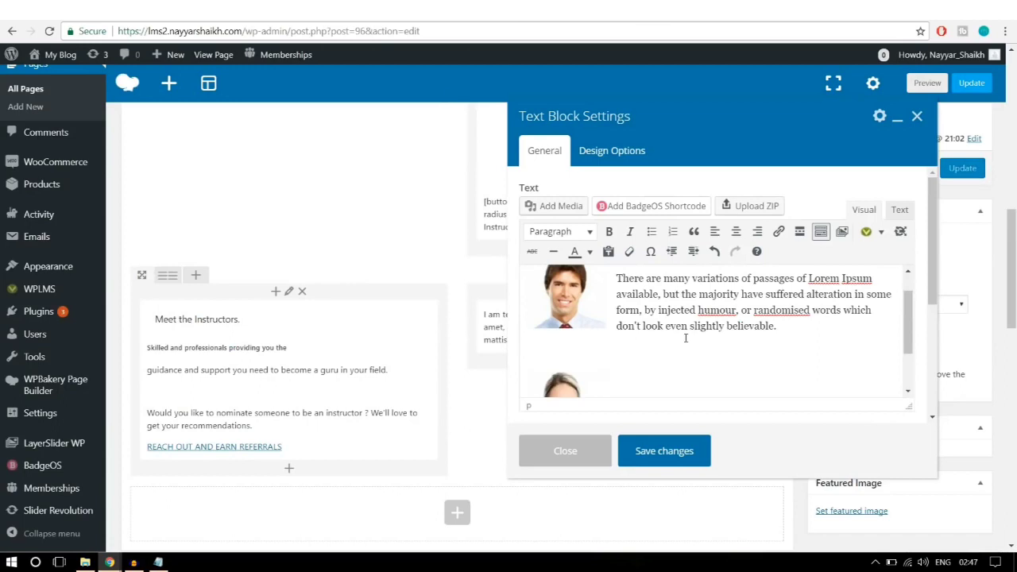
{"action": "key", "text": "ctrl+v"}
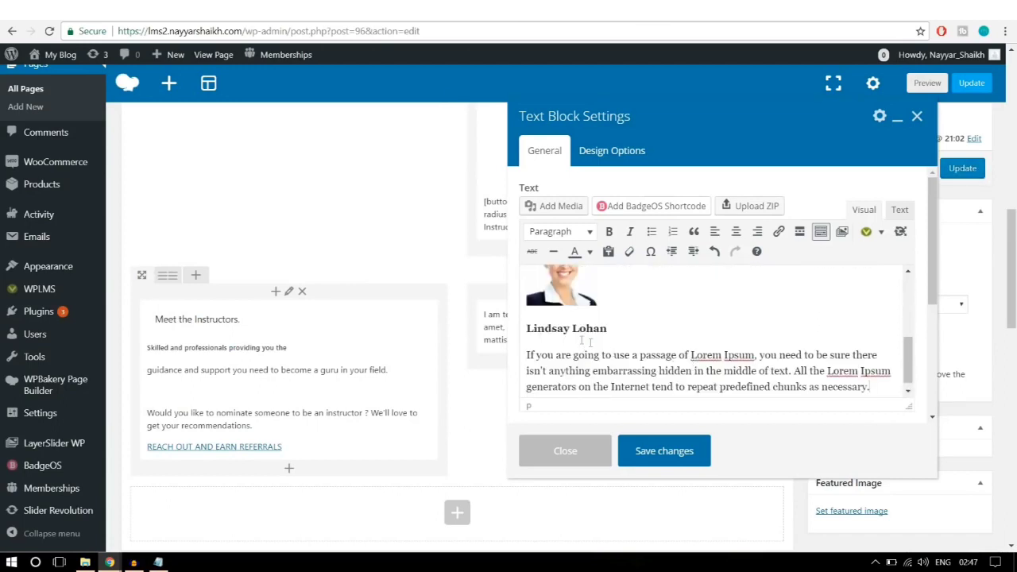
{"action": "scroll", "coordinate": [590, 341], "scroll_direction": "up", "scroll_amount": 3}
{"action": "scroll", "coordinate": [591, 341], "scroll_direction": "down", "scroll_amount": 2}
{"action": "left_click", "coordinate": [580, 345]}
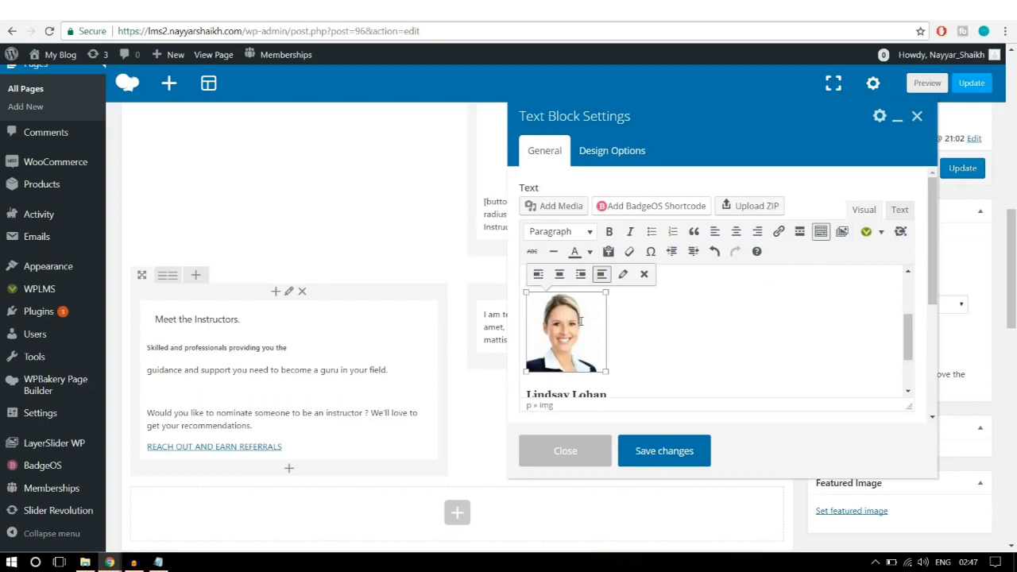
{"action": "left_click", "coordinate": [540, 284]}
{"action": "left_click", "coordinate": [748, 346]}
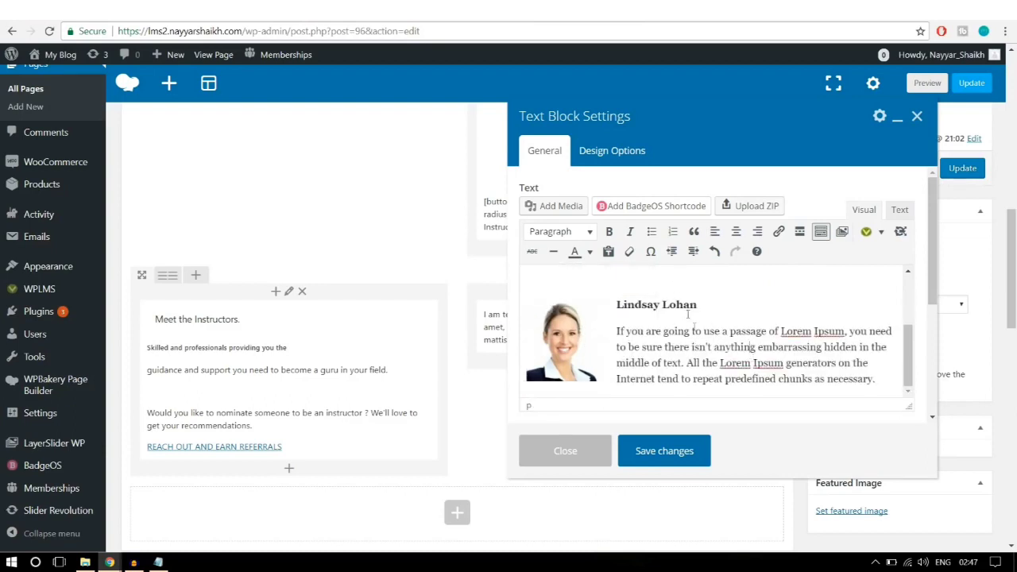
{"action": "left_click", "coordinate": [677, 449]}
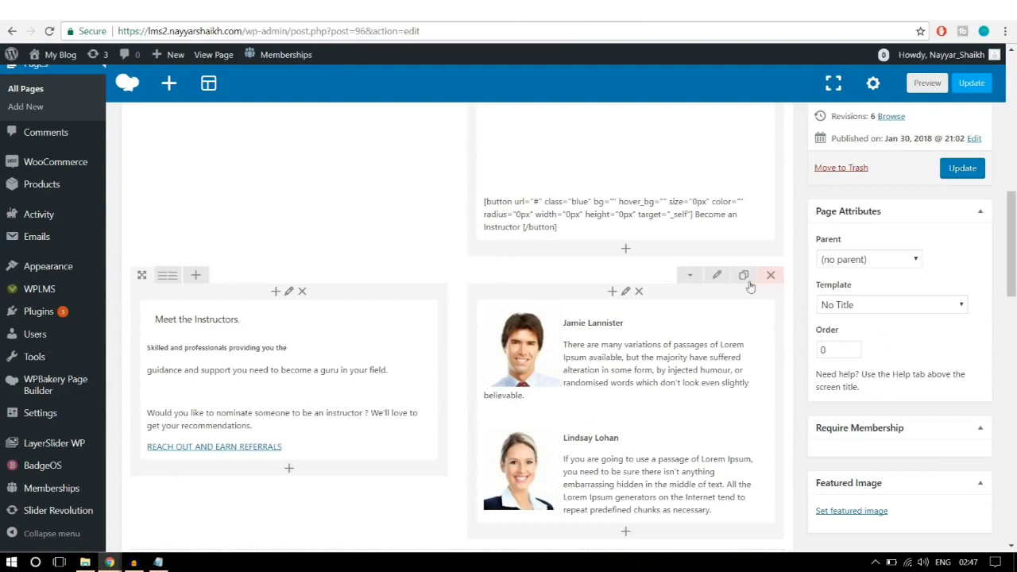
Step: Give the instructor row 50 padding in Design Options, update the page, and go to the live page
{"action": "left_click", "coordinate": [715, 275]}
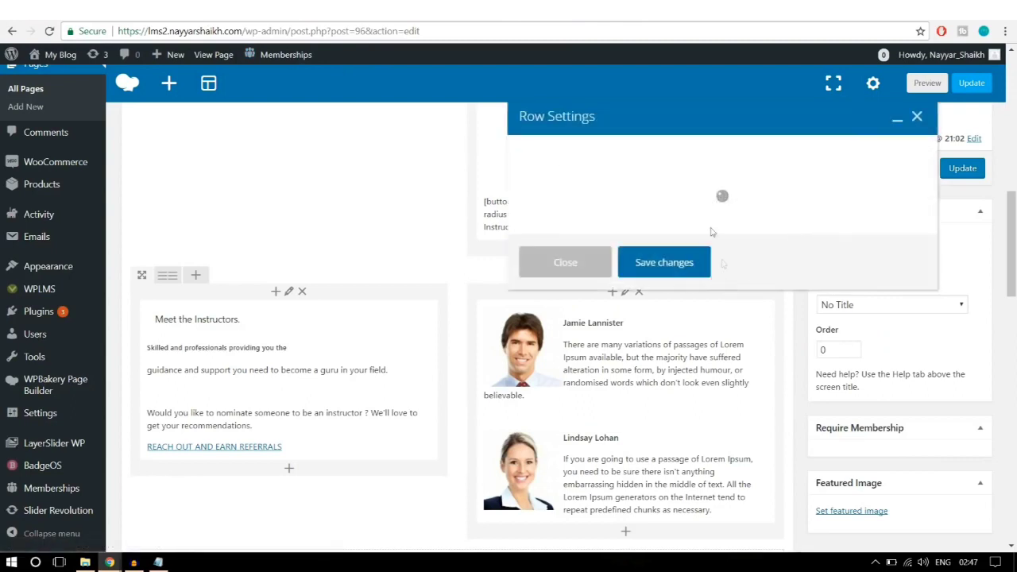
{"action": "left_click", "coordinate": [624, 153]}
{"action": "left_click", "coordinate": [623, 274]}
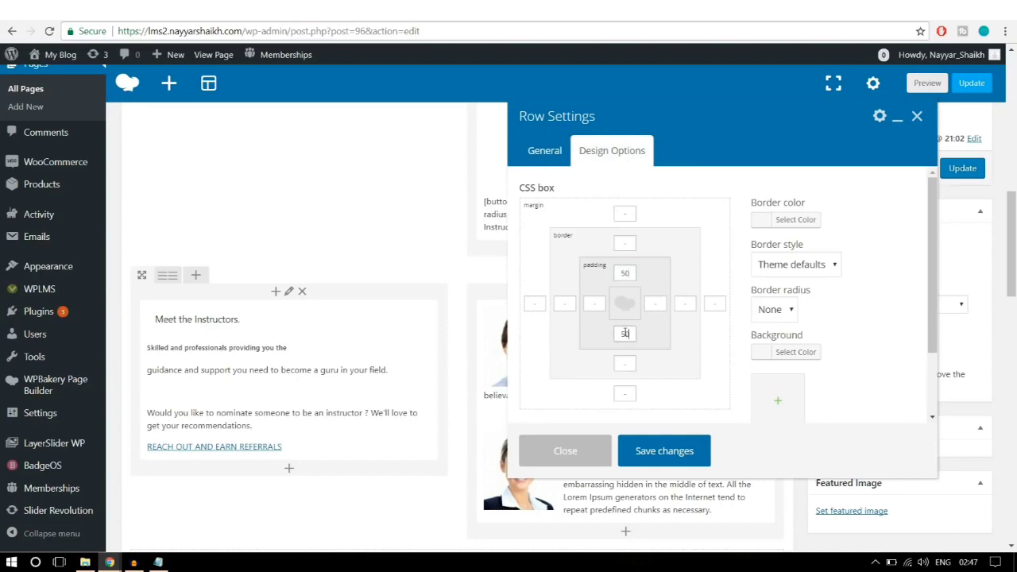
{"action": "left_click", "coordinate": [682, 452]}
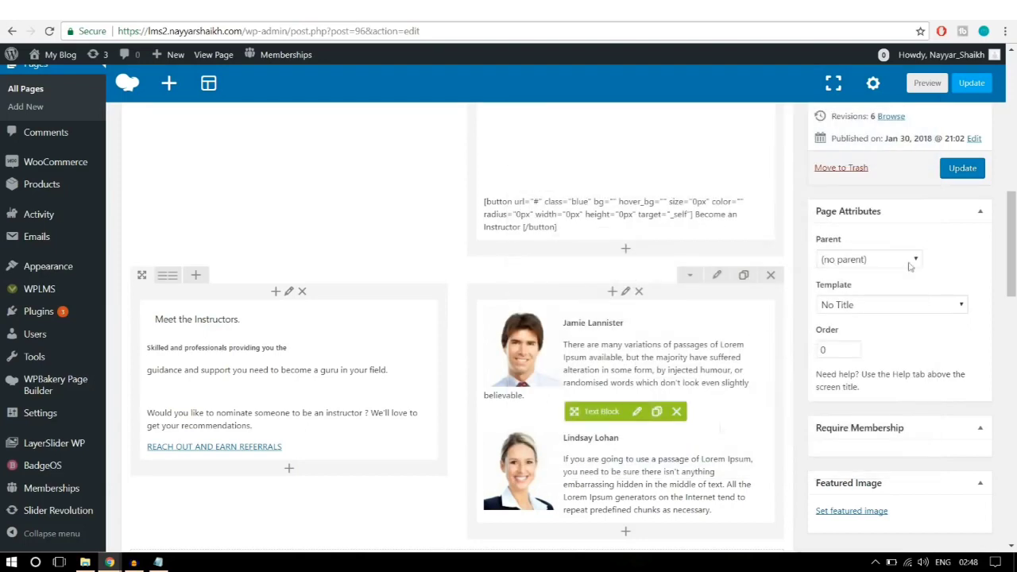
{"action": "left_click", "coordinate": [948, 168]}
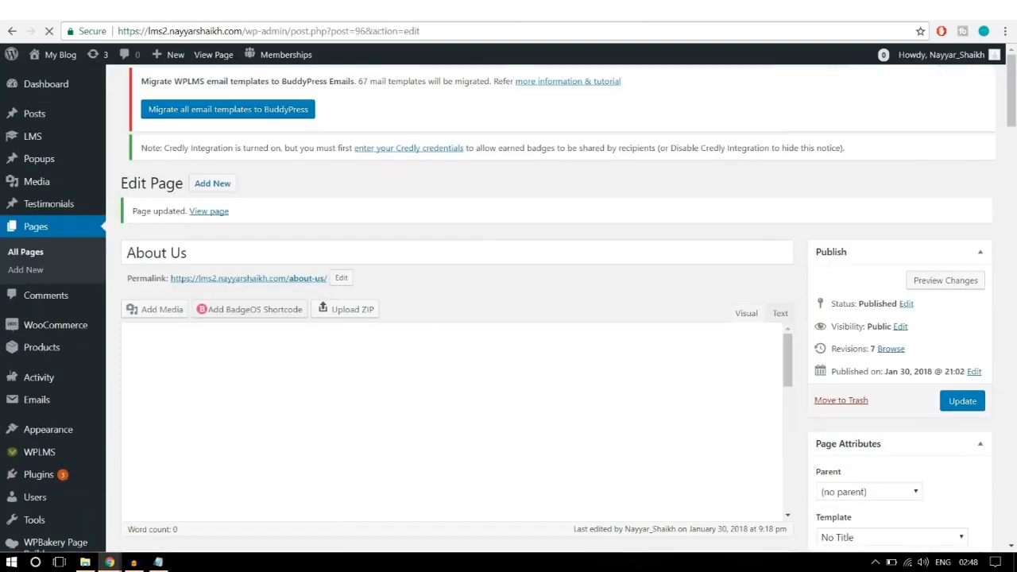
{"action": "left_click", "coordinate": [198, 11]}
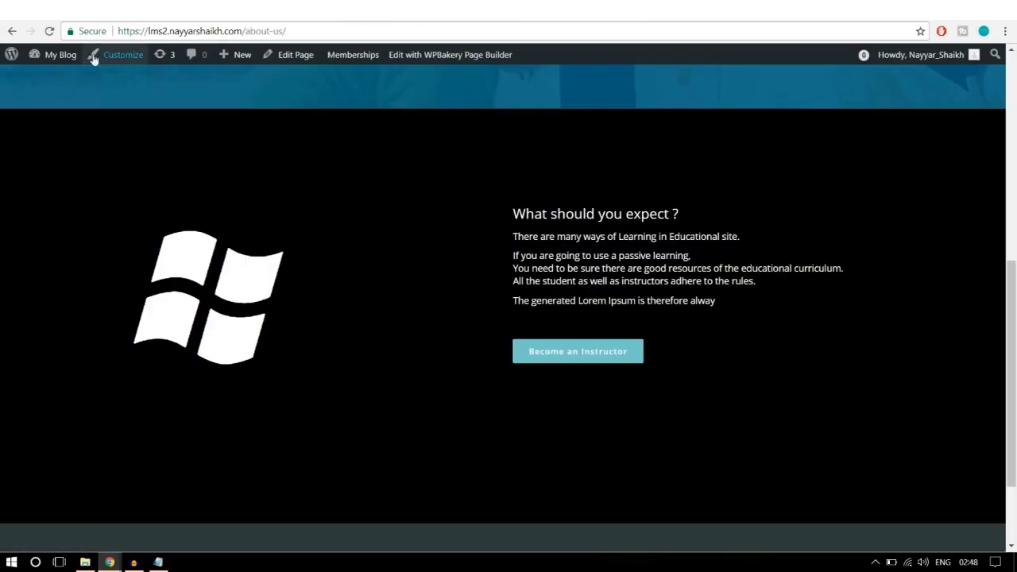
Step: Reload the live About Us page and scroll to check the padded instructor row
{"action": "left_click", "coordinate": [49, 32]}
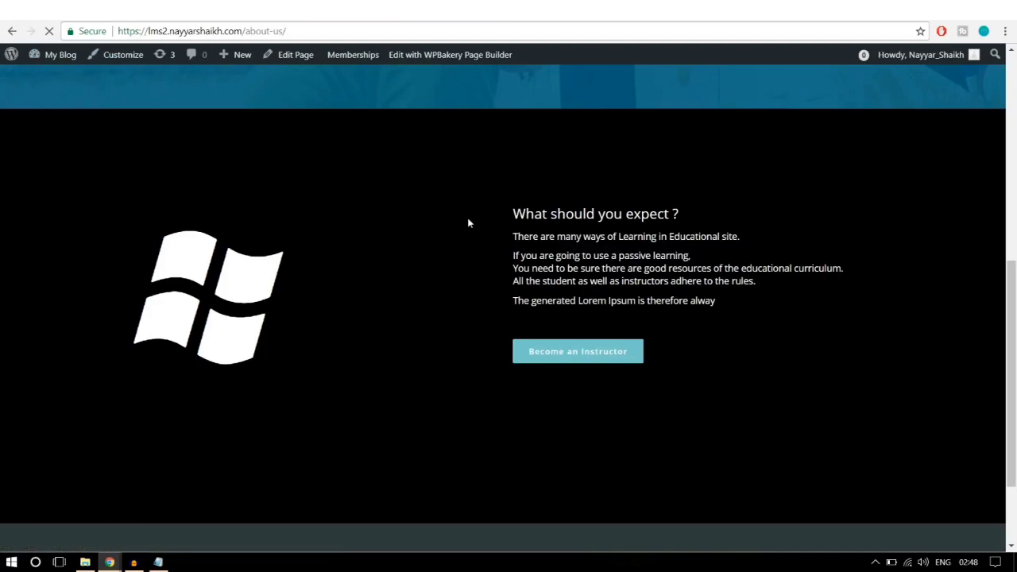
{"action": "scroll", "coordinate": [468, 223], "scroll_direction": "down", "scroll_amount": 5}
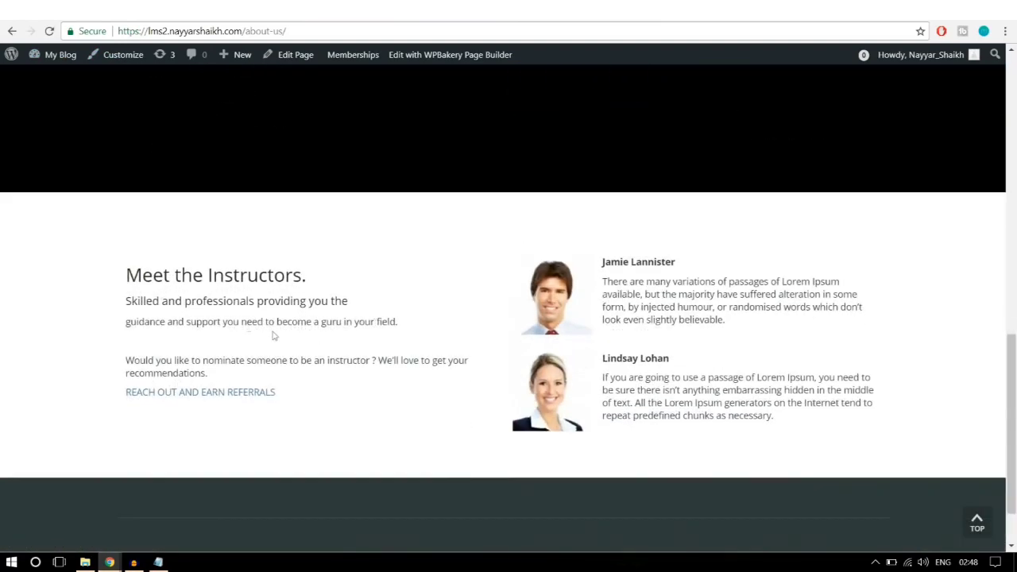
{"action": "scroll", "coordinate": [623, 393], "scroll_direction": "down", "scroll_amount": 1}
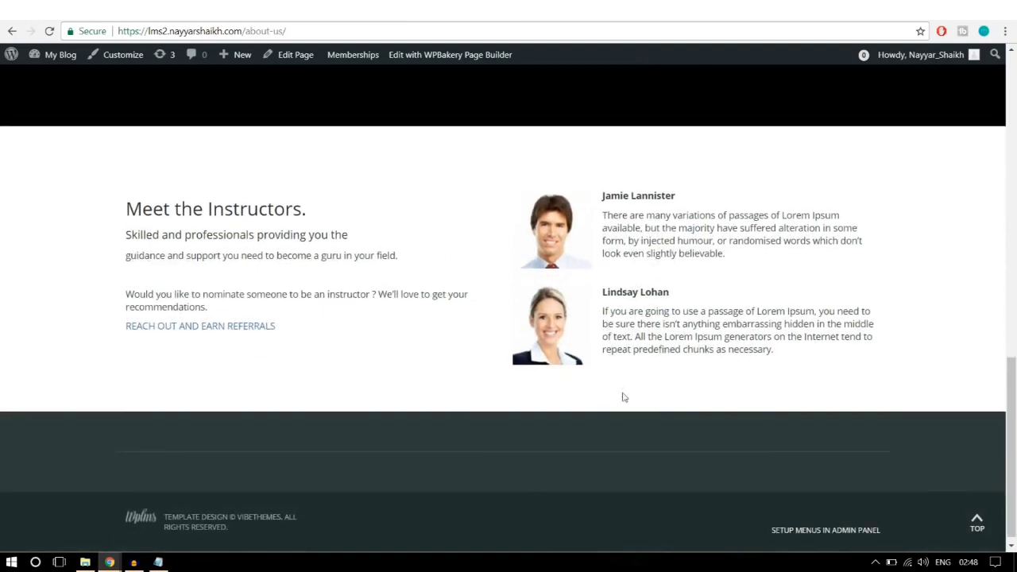
{"action": "scroll", "coordinate": [624, 398], "scroll_direction": "up", "scroll_amount": 15}
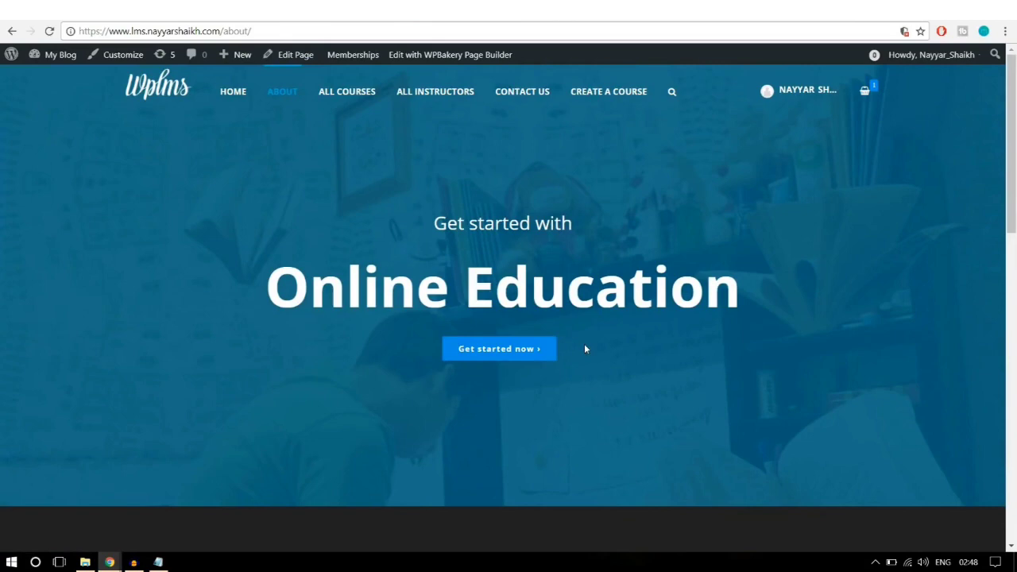
Step: Browse the demo site's Contact Us page, then move to the My Blog home page tab
{"action": "left_click", "coordinate": [516, 95]}
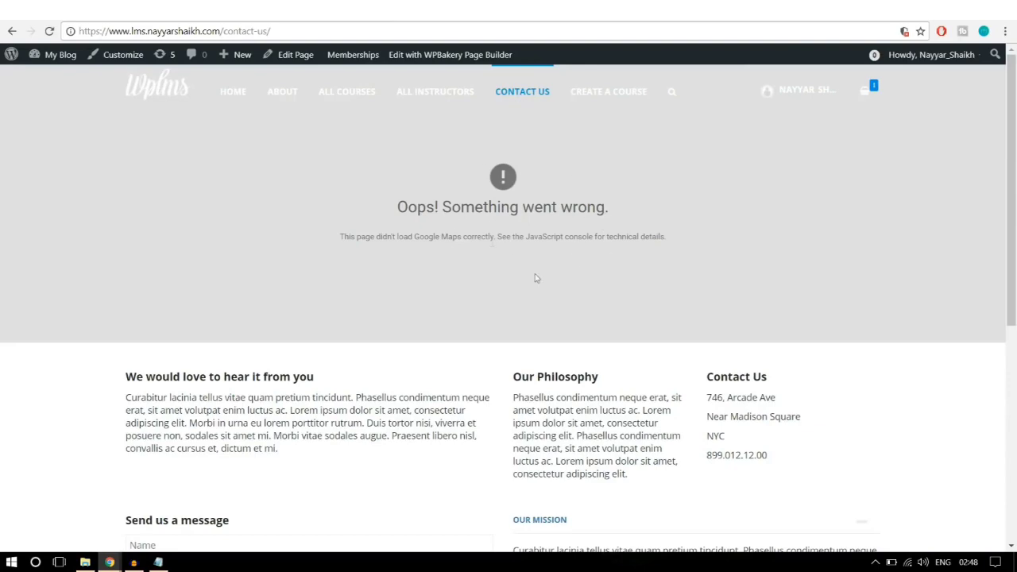
{"action": "scroll", "coordinate": [636, 273], "scroll_direction": "down", "scroll_amount": 1}
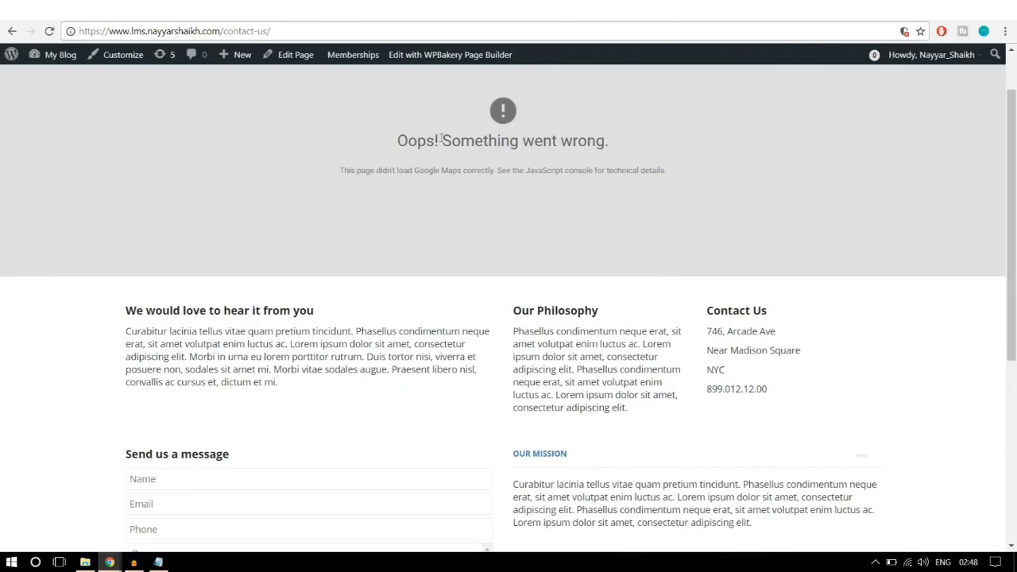
{"action": "scroll", "coordinate": [536, 188], "scroll_direction": "down", "scroll_amount": 2}
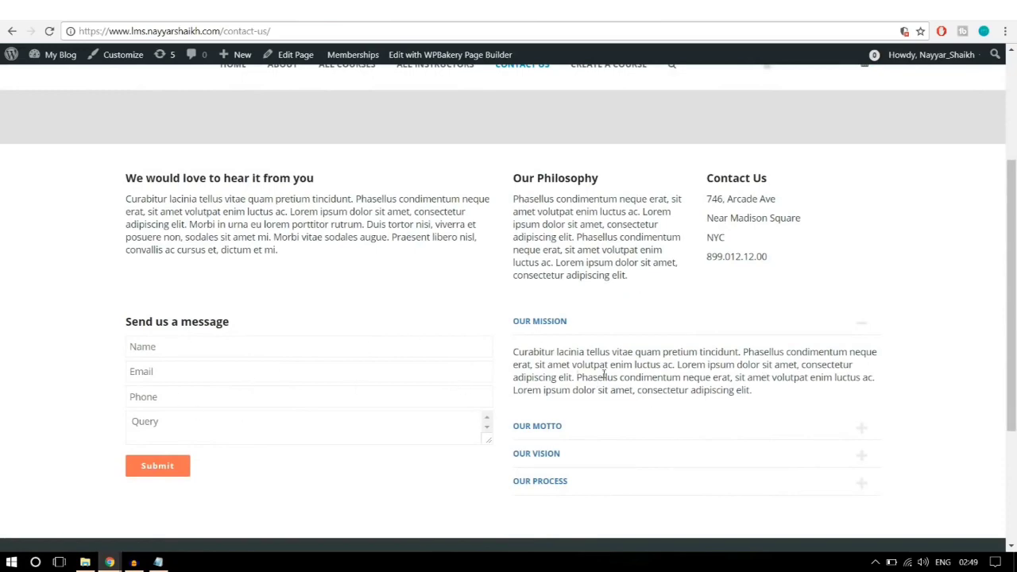
{"action": "scroll", "coordinate": [604, 374], "scroll_direction": "up", "scroll_amount": 3}
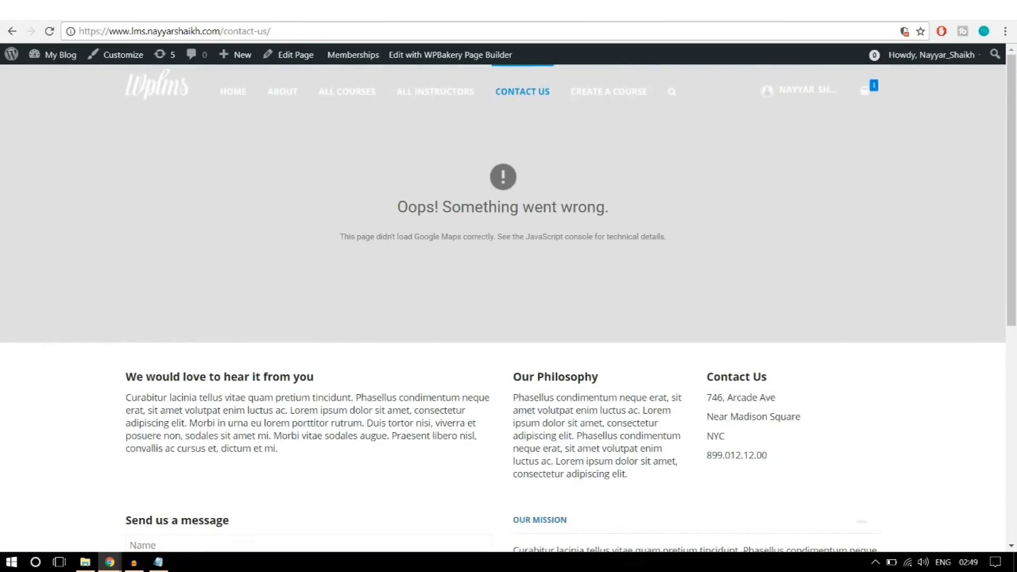
{"action": "left_click", "coordinate": [367, 12]}
{"action": "left_click", "coordinate": [384, 16]}
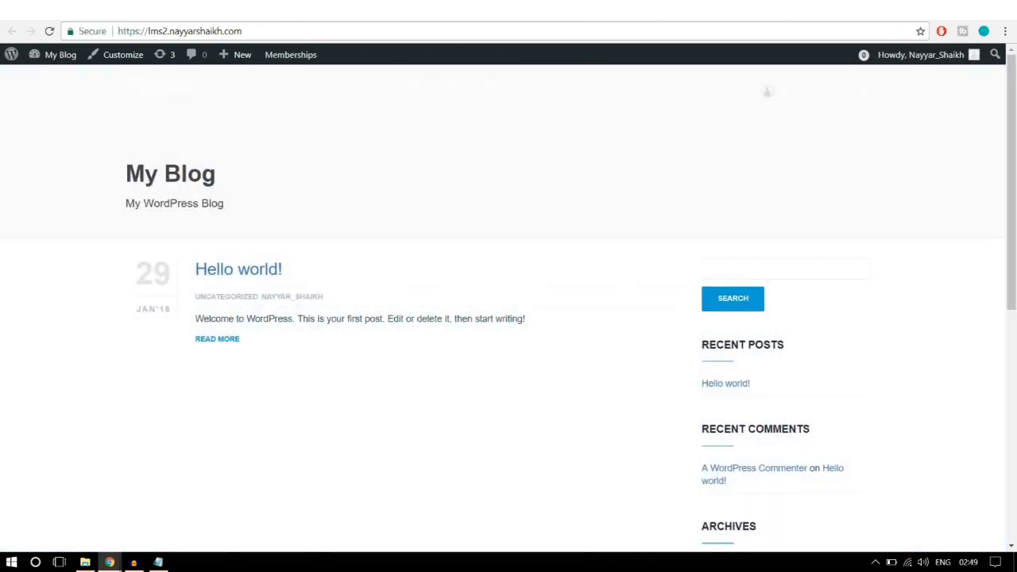
Step: Create a new page titled Contact Us
{"action": "left_click", "coordinate": [496, 12]}
{"action": "left_click", "coordinate": [384, 12]}
{"action": "left_click", "coordinate": [274, 12]}
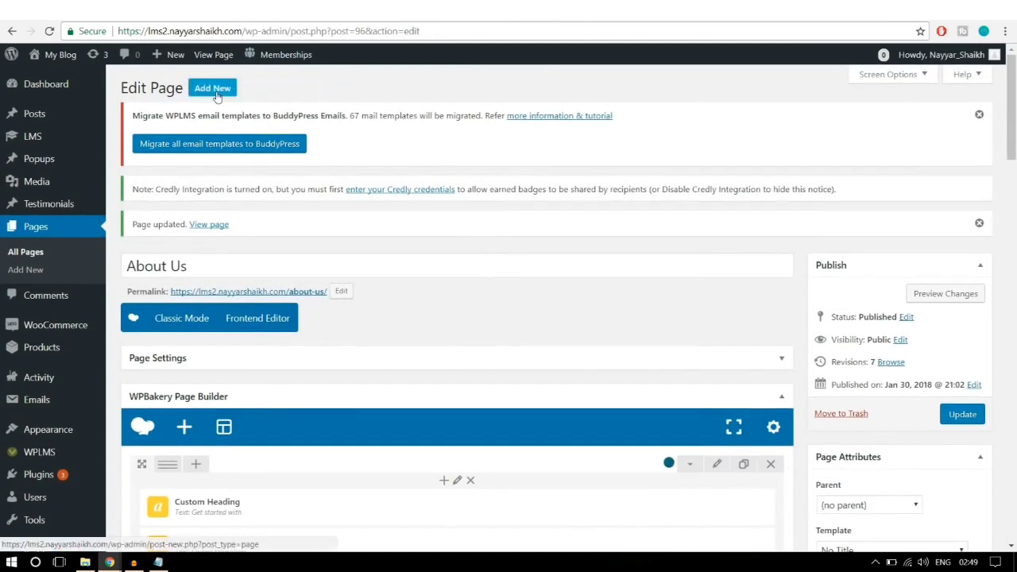
{"action": "left_click", "coordinate": [222, 98]}
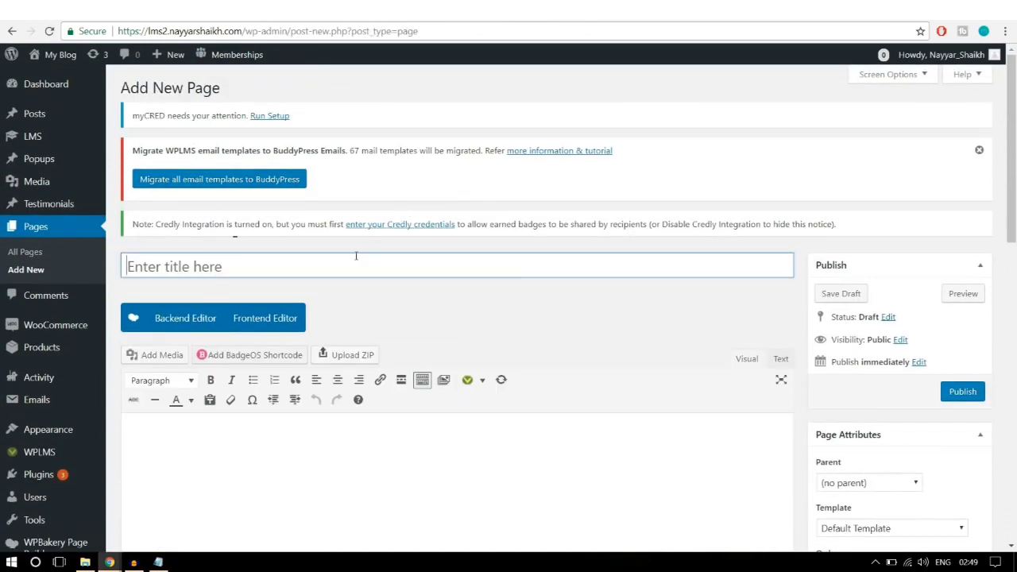
{"action": "type", "text": "Co"}
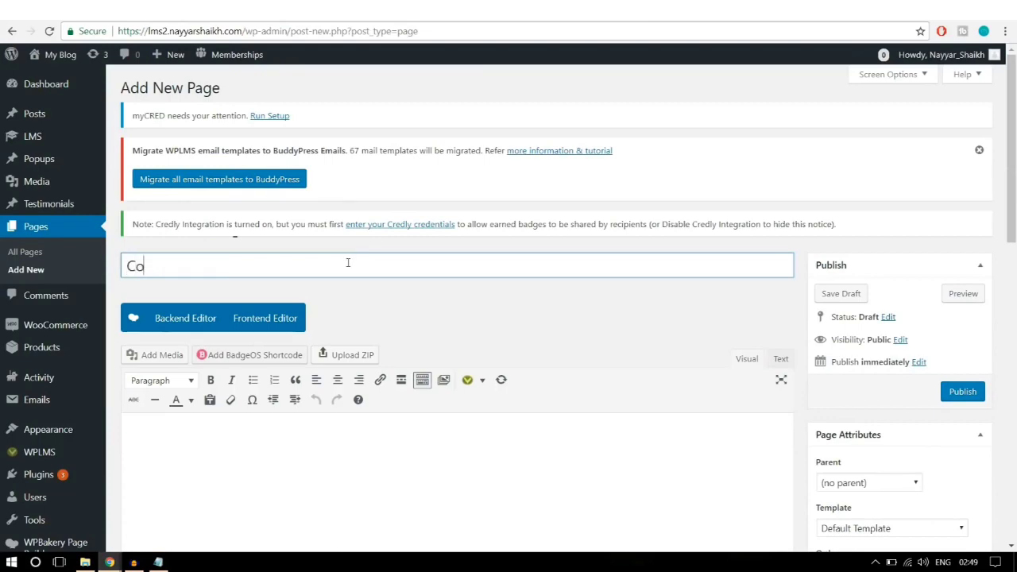
{"action": "type", "text": "ntact Us"}
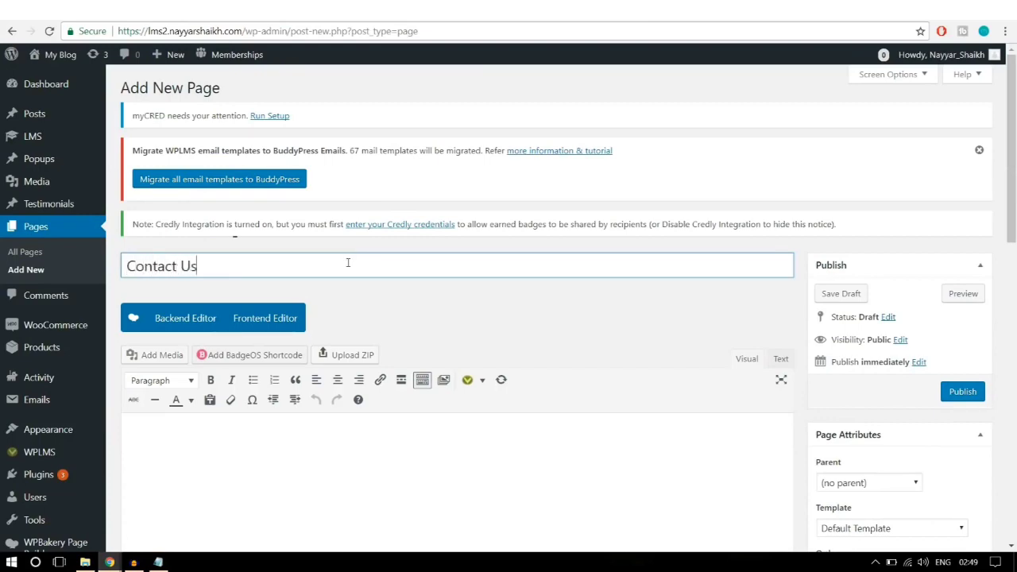
{"action": "left_click", "coordinate": [574, 311]}
Step: Set the page template to Contact Page and switch to the WPBakery backend editor
{"action": "scroll", "coordinate": [579, 318], "scroll_direction": "down", "scroll_amount": 3}
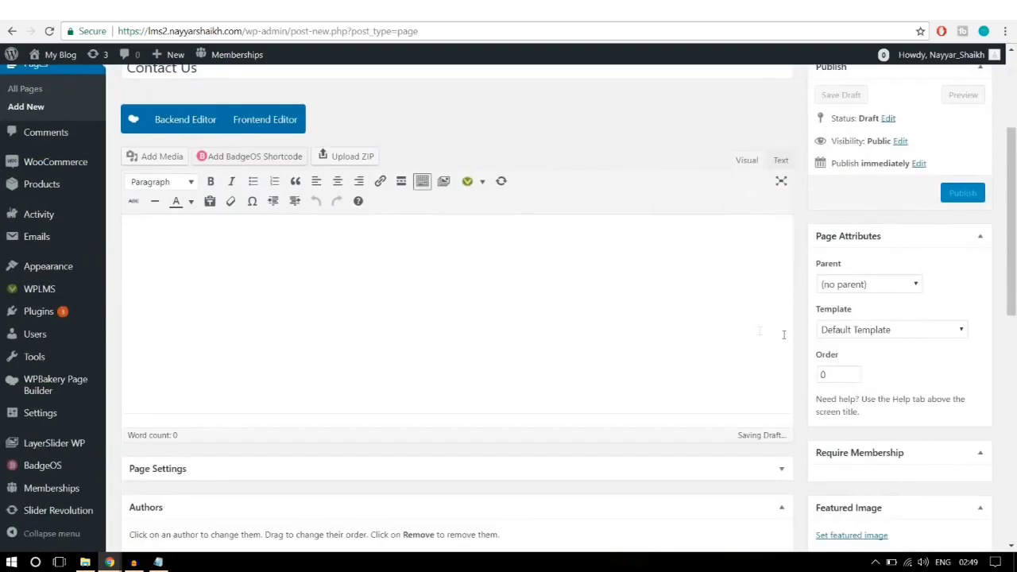
{"action": "left_click", "coordinate": [868, 264]}
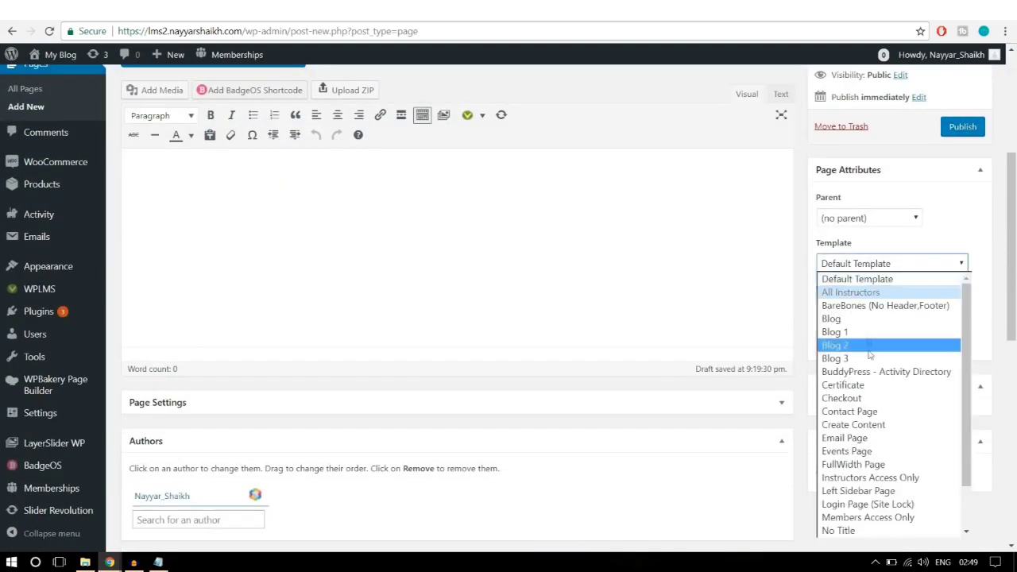
{"action": "scroll", "coordinate": [870, 359], "scroll_direction": "down", "scroll_amount": 2}
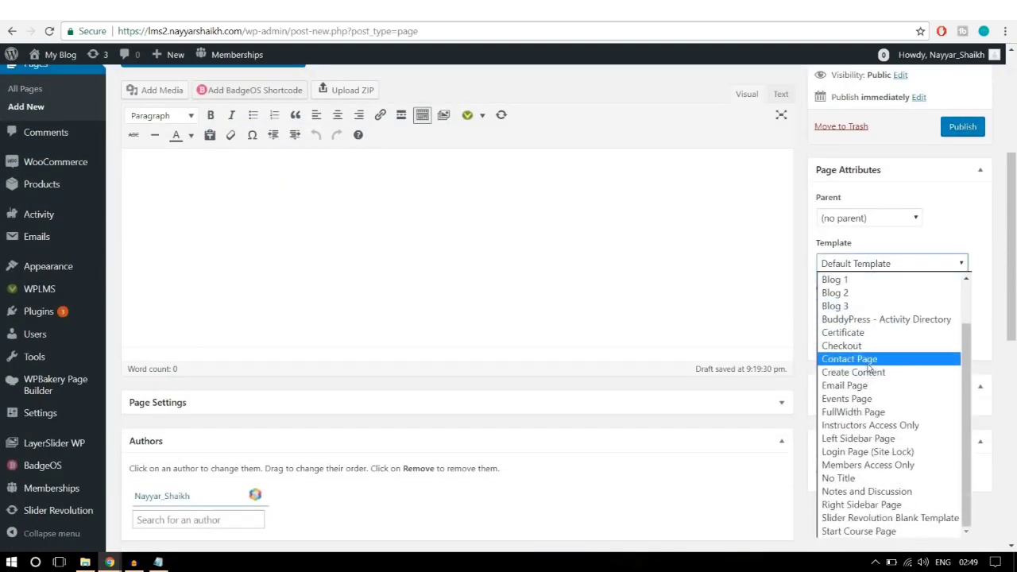
{"action": "left_click", "coordinate": [868, 362]}
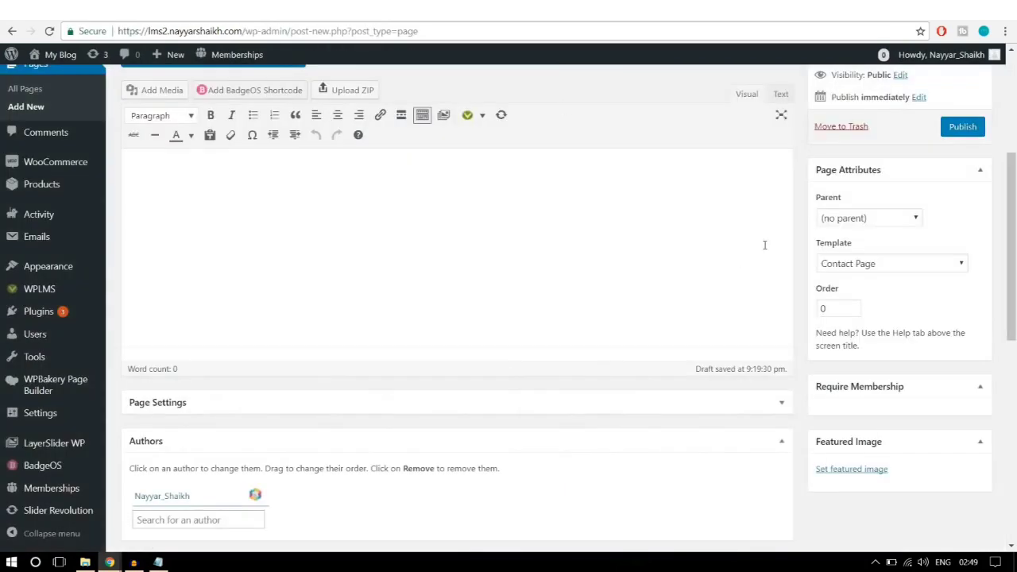
{"action": "scroll", "coordinate": [751, 259], "scroll_direction": "up", "scroll_amount": 2}
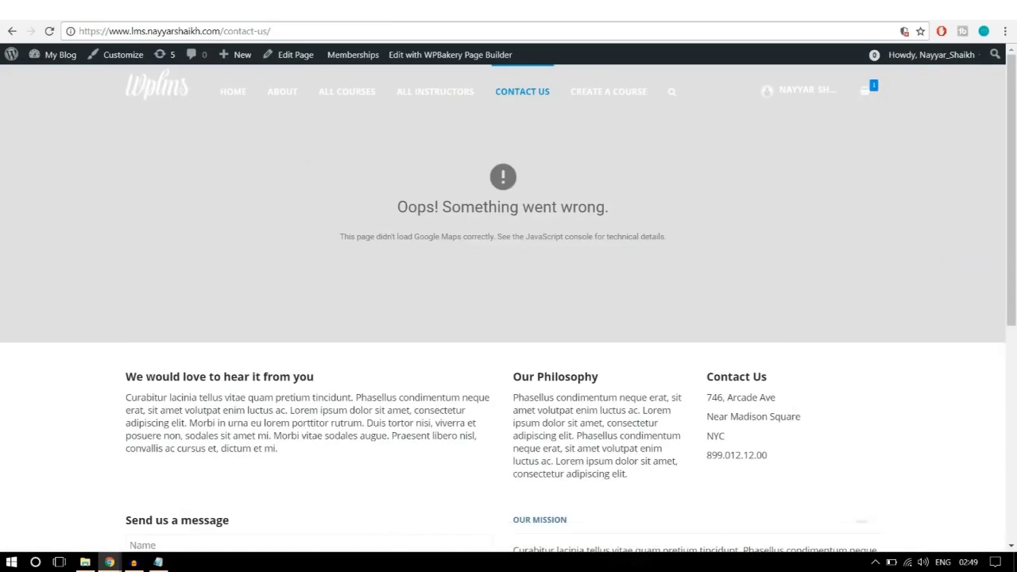
{"action": "scroll", "coordinate": [397, 360], "scroll_direction": "down", "scroll_amount": 3}
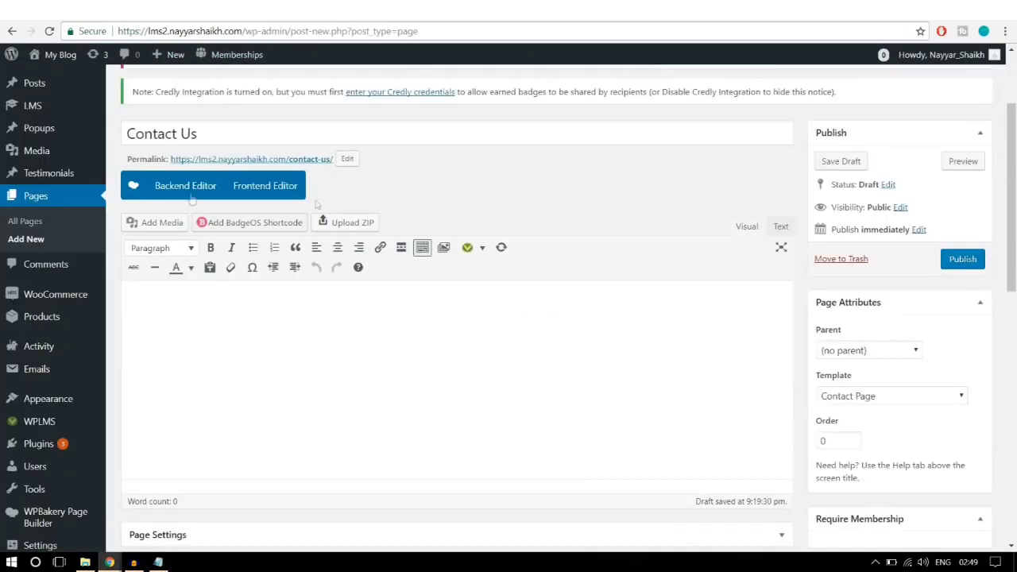
{"action": "left_click", "coordinate": [158, 191]}
Step: Add a text block with the pasted 'We would love to hear it from you' heading and paragraph
{"action": "scroll", "coordinate": [319, 230], "scroll_direction": "down", "scroll_amount": 1}
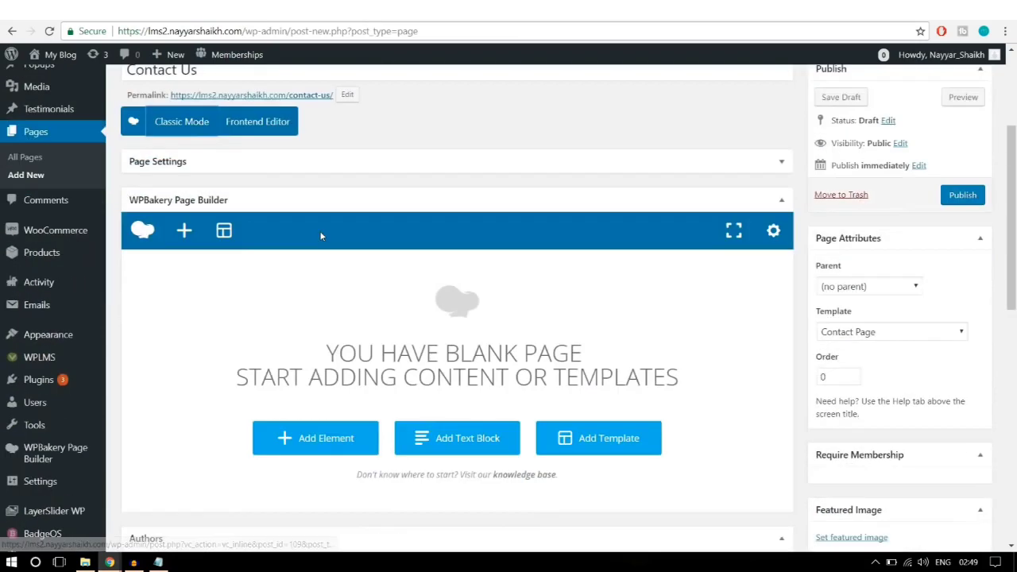
{"action": "left_click", "coordinate": [340, 442]}
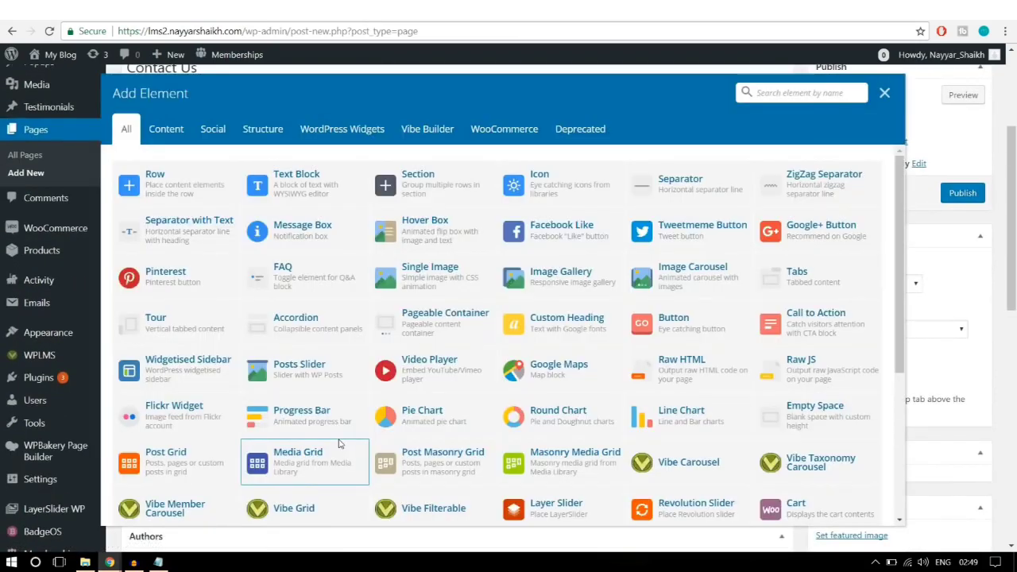
{"action": "left_click", "coordinate": [326, 188]}
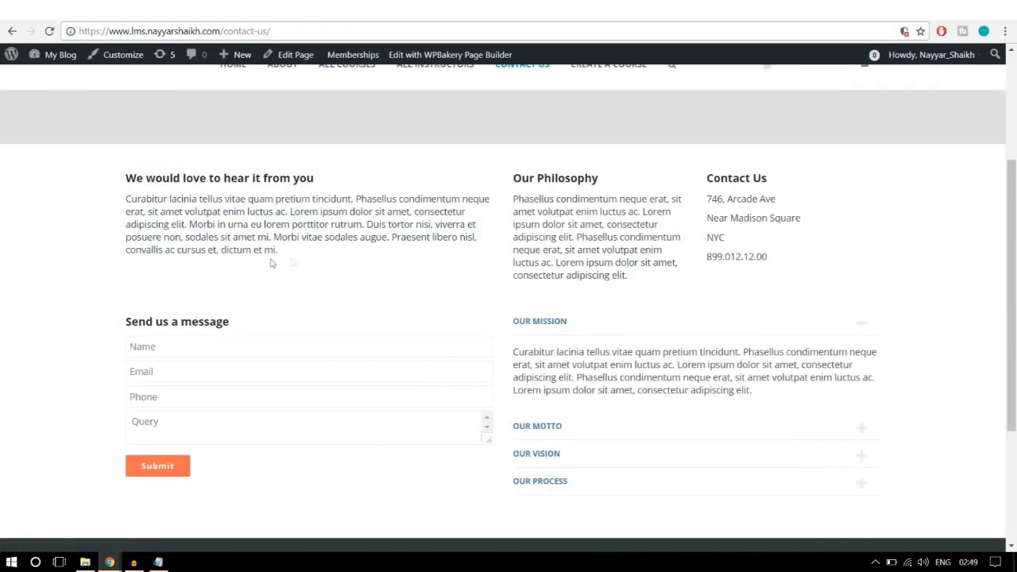
{"action": "left_click_drag", "start_coordinate": [270, 262], "coordinate": [124, 174]}
{"action": "key", "text": "ctrl+c"}
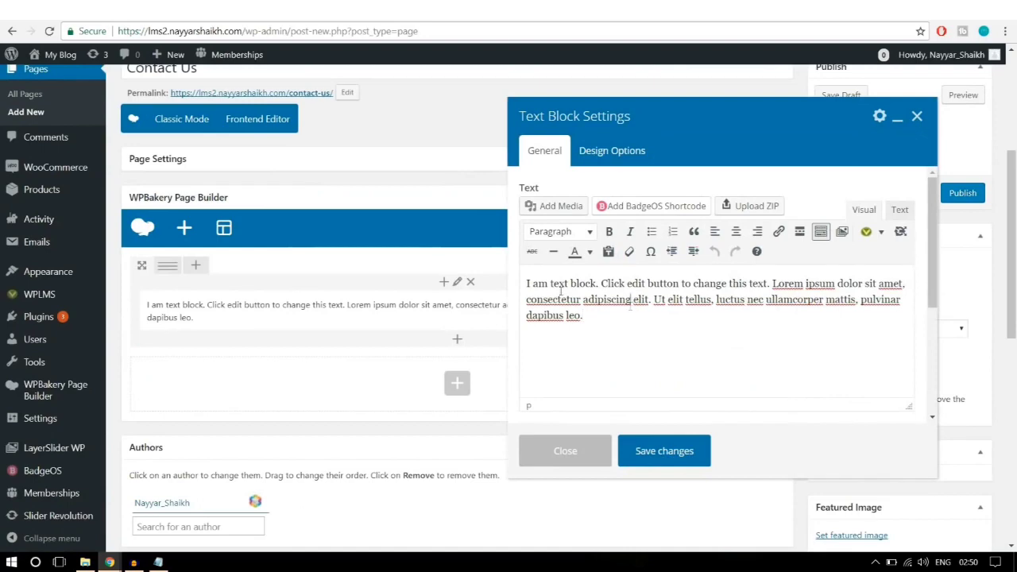
{"action": "left_click_drag", "start_coordinate": [631, 304], "coordinate": [501, 260]}
{"action": "left_click_drag", "start_coordinate": [639, 360], "coordinate": [593, 323]}
{"action": "key", "text": "ctrl+a"}
{"action": "key", "text": "ctrl+v"}
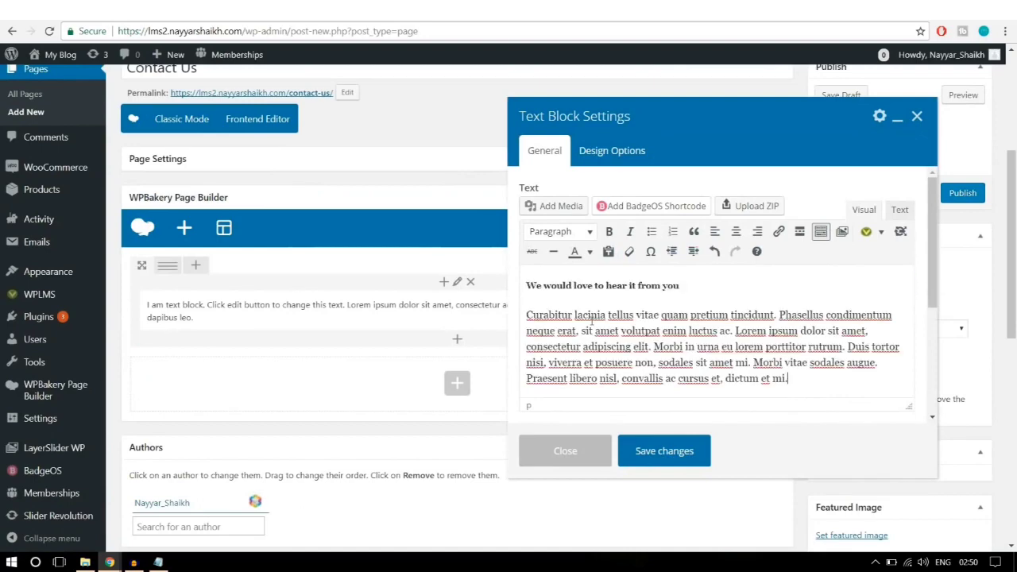
{"action": "left_click", "coordinate": [696, 450]}
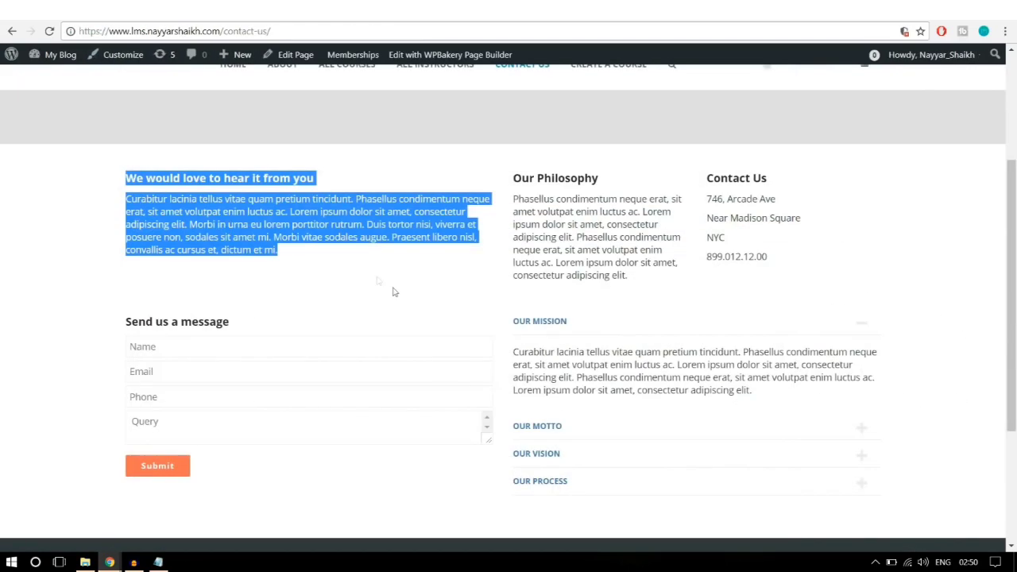
Step: Select the Our Philosophy and Contact Us text on the demo Contact Us page
{"action": "left_click", "coordinate": [393, 291]}
{"action": "left_click_drag", "start_coordinate": [124, 181], "coordinate": [309, 251]}
{"action": "left_click", "coordinate": [347, 256]}
{"action": "left_click_drag", "start_coordinate": [517, 159], "coordinate": [826, 273]}
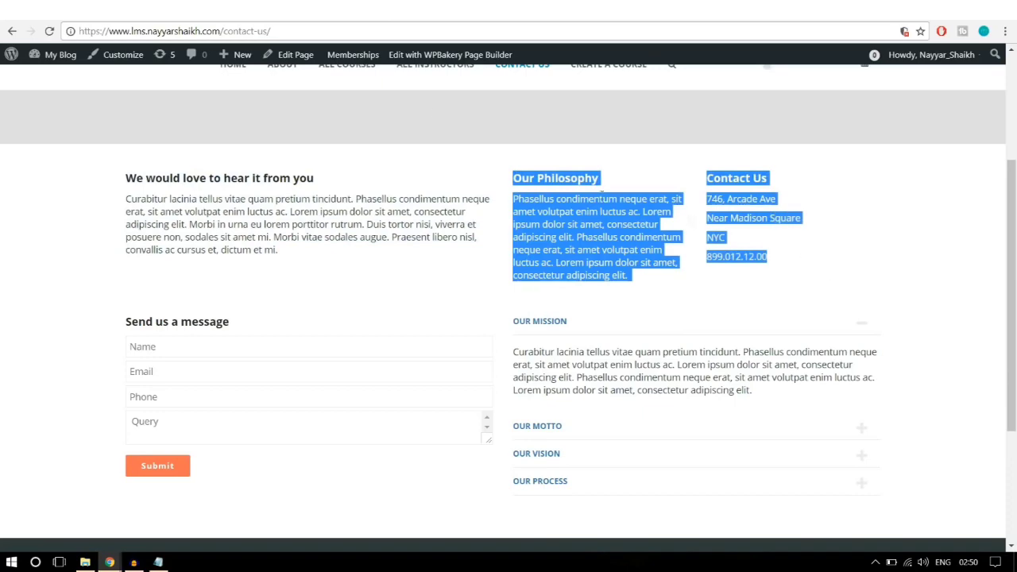
{"action": "left_click", "coordinate": [334, 11]}
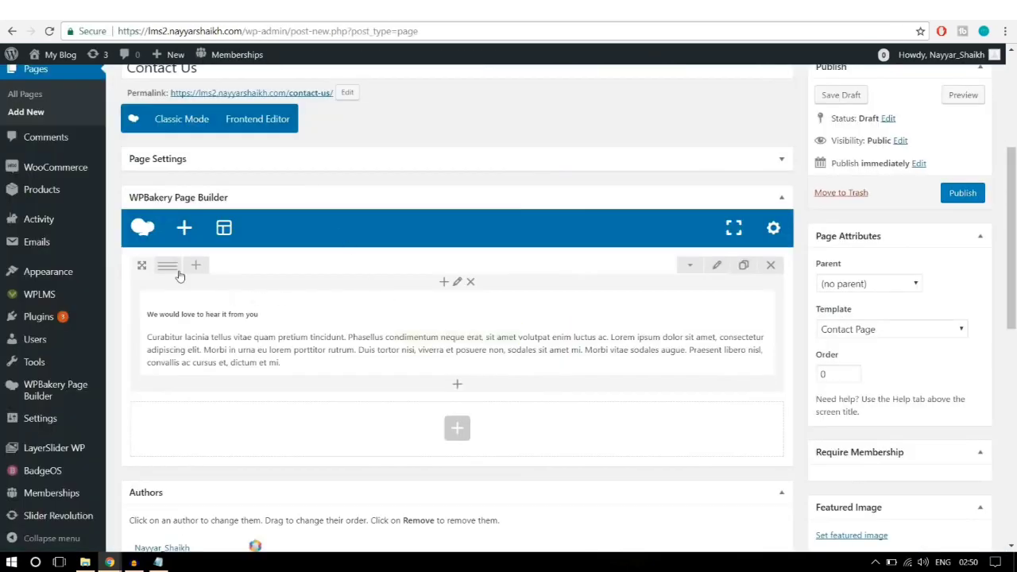
Step: Split the Contact Us row into a custom 1/2 + 1/4 + 1/4 column layout
{"action": "mouse_move", "coordinate": [173, 274]}
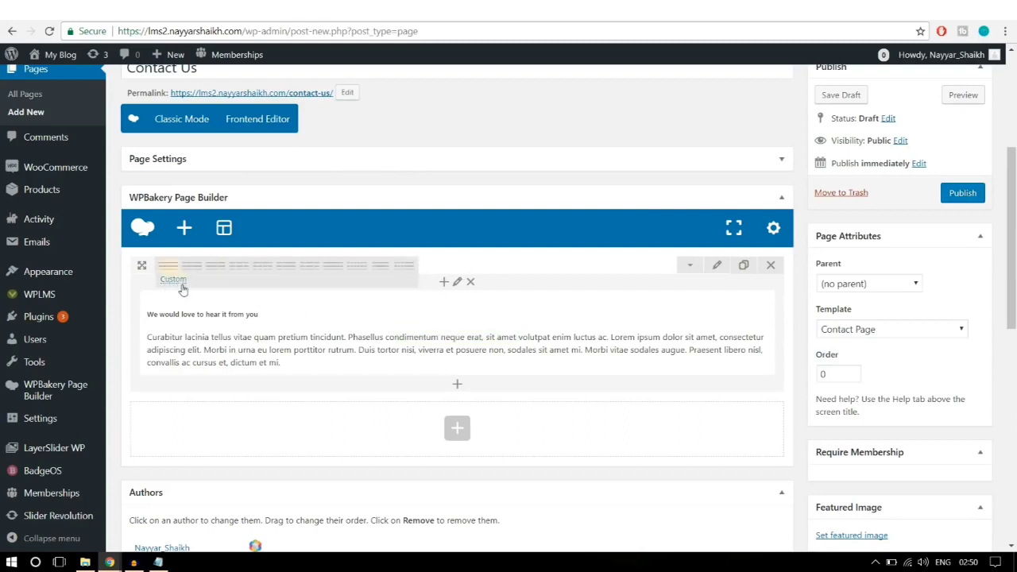
{"action": "left_click", "coordinate": [180, 285]}
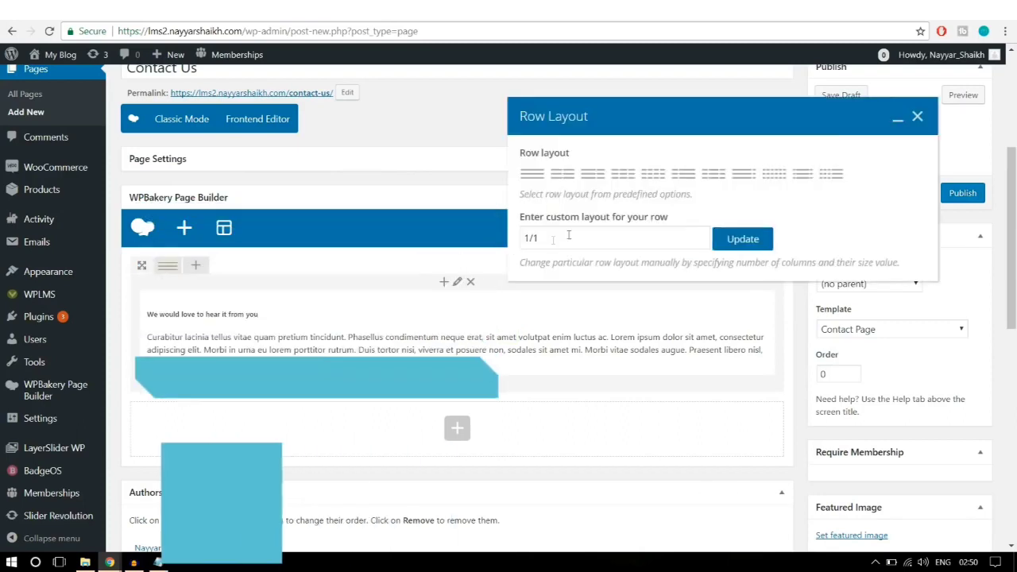
{"action": "left_click", "coordinate": [537, 236]}
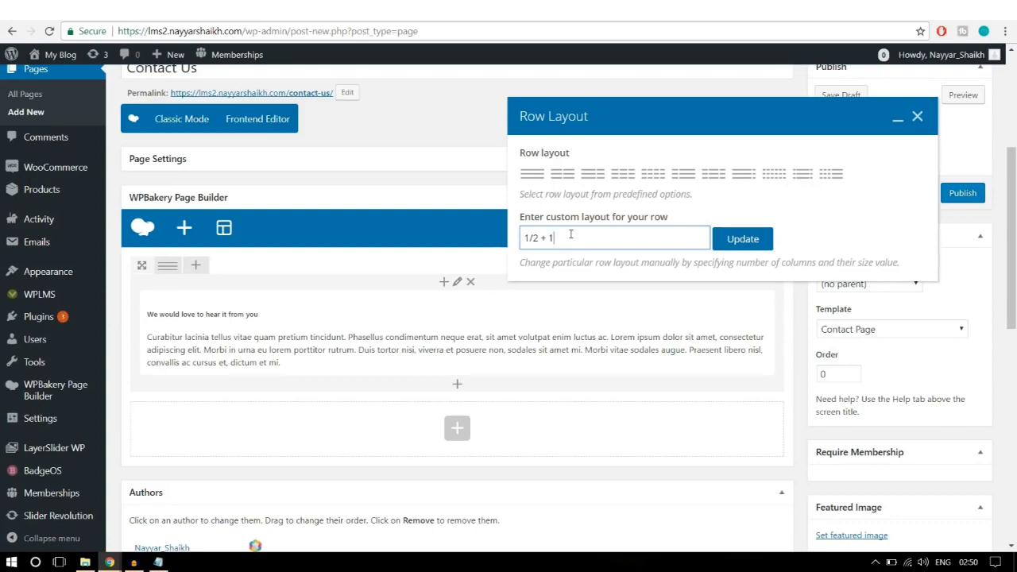
{"action": "type", "text": "+1/4"}
{"action": "left_click", "coordinate": [743, 239]}
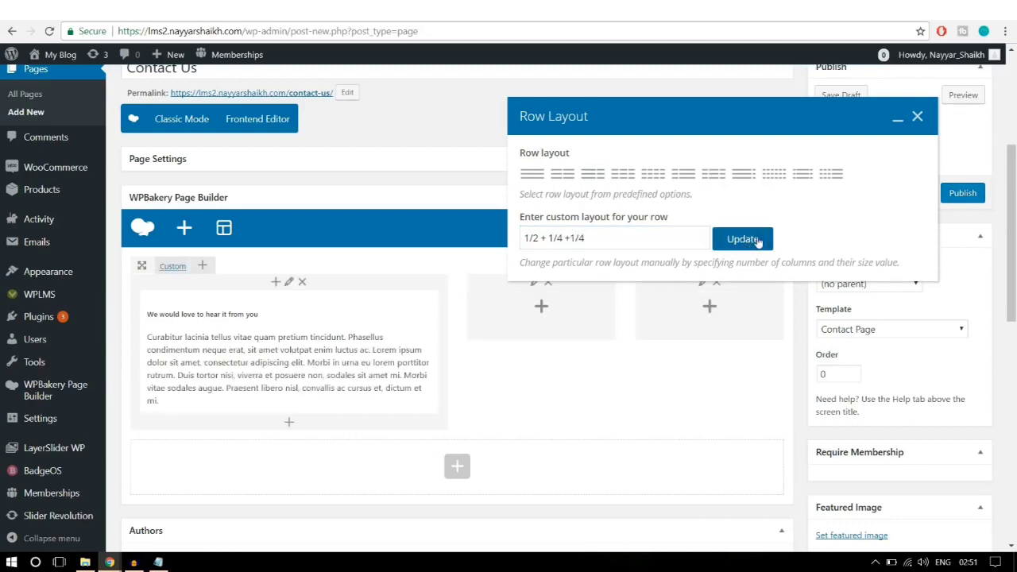
{"action": "left_click", "coordinate": [918, 118]}
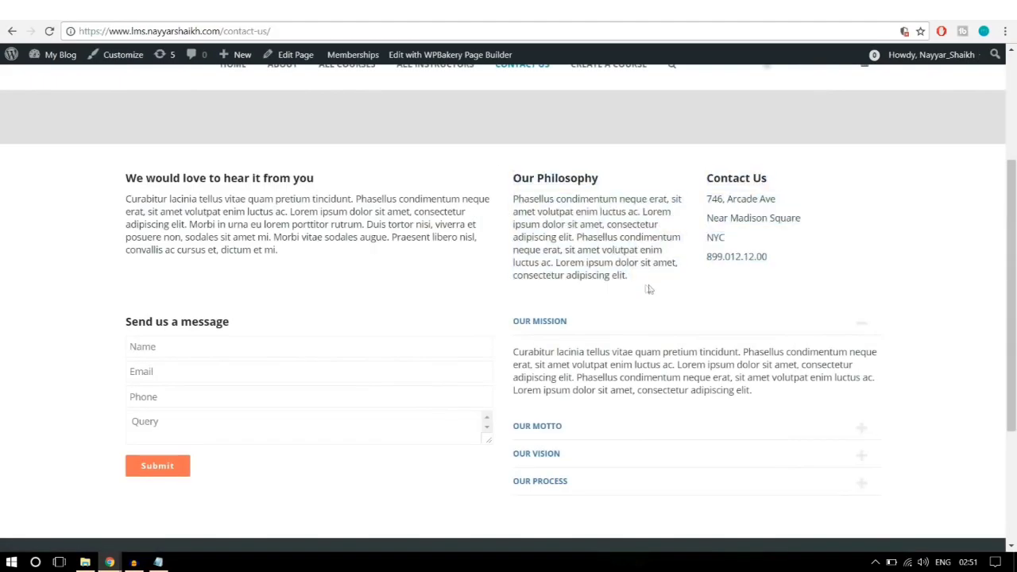
Step: Add a placeholder Text Block to the row's middle column
{"action": "left_click_drag", "start_coordinate": [628, 275], "coordinate": [513, 188]}
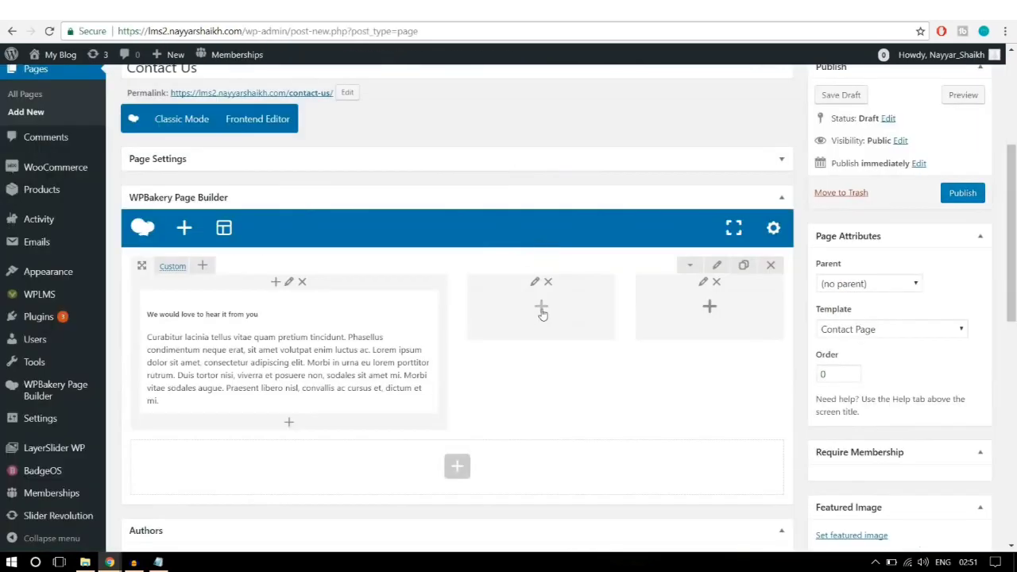
{"action": "left_click", "coordinate": [541, 310]}
{"action": "left_click", "coordinate": [302, 181]}
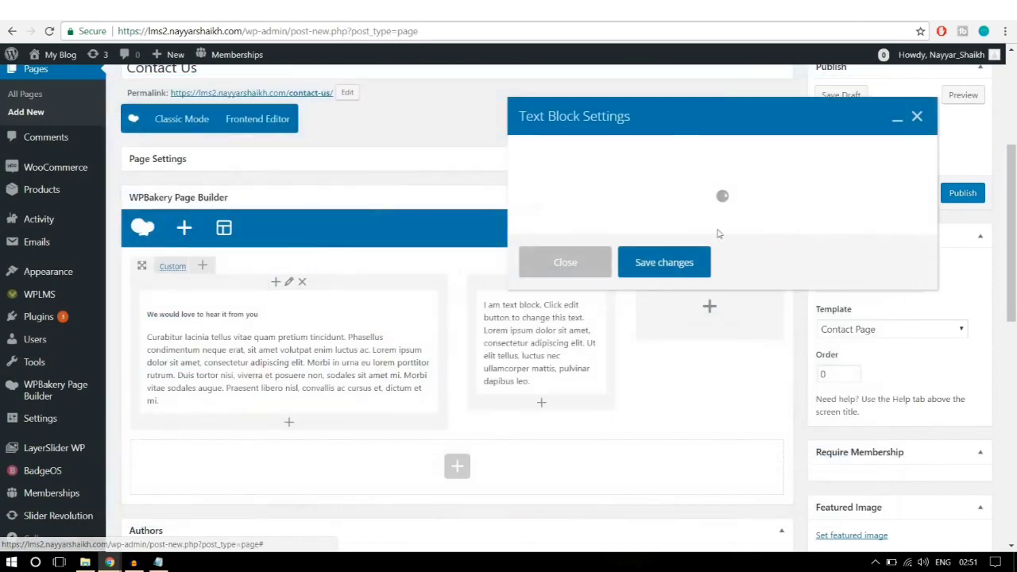
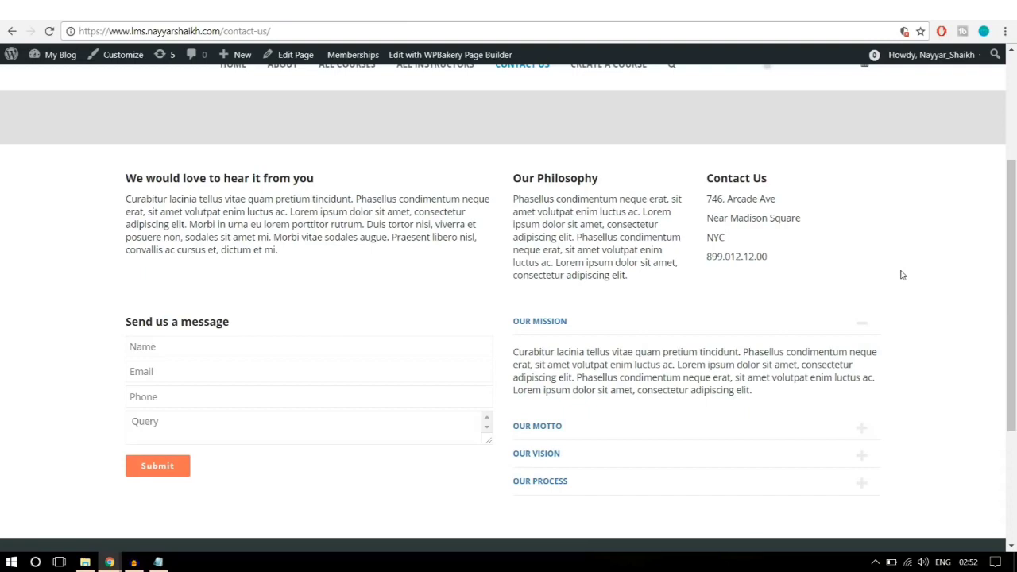
Step: Save the Our Philosophy heading and paragraph as the middle column's text block
{"action": "left_click_drag", "start_coordinate": [657, 279], "coordinate": [450, 141]}
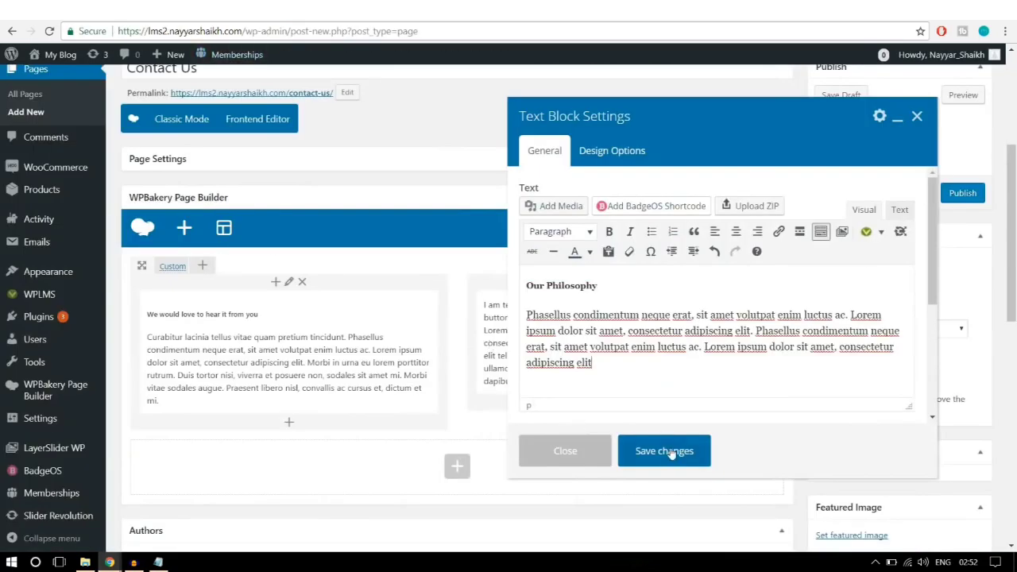
{"action": "left_click", "coordinate": [664, 451]}
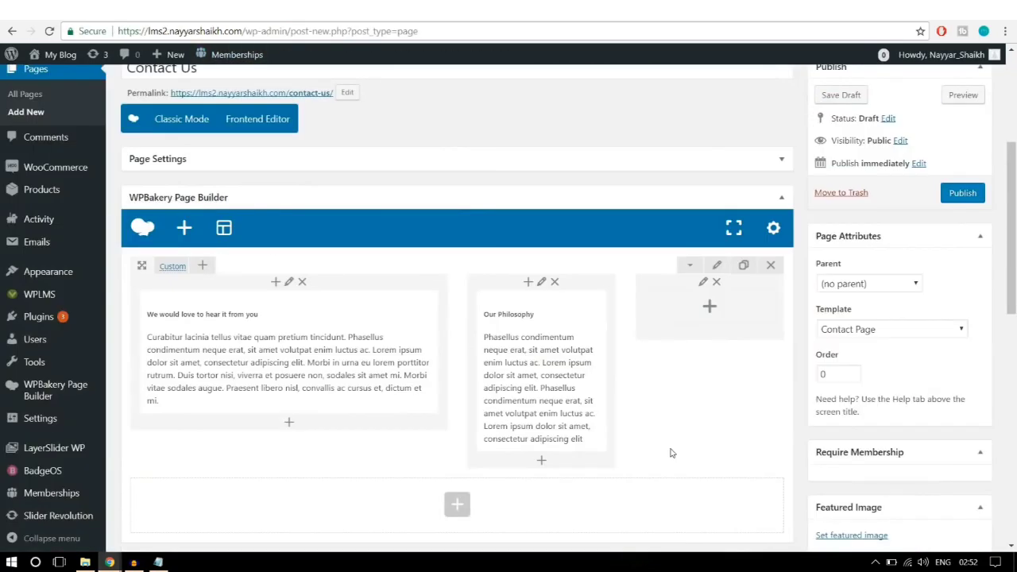
{"action": "left_click", "coordinate": [710, 310]}
Step: Give the third column a text block with the copied Contact Us heading, address and phone number
{"action": "left_click", "coordinate": [345, 193]}
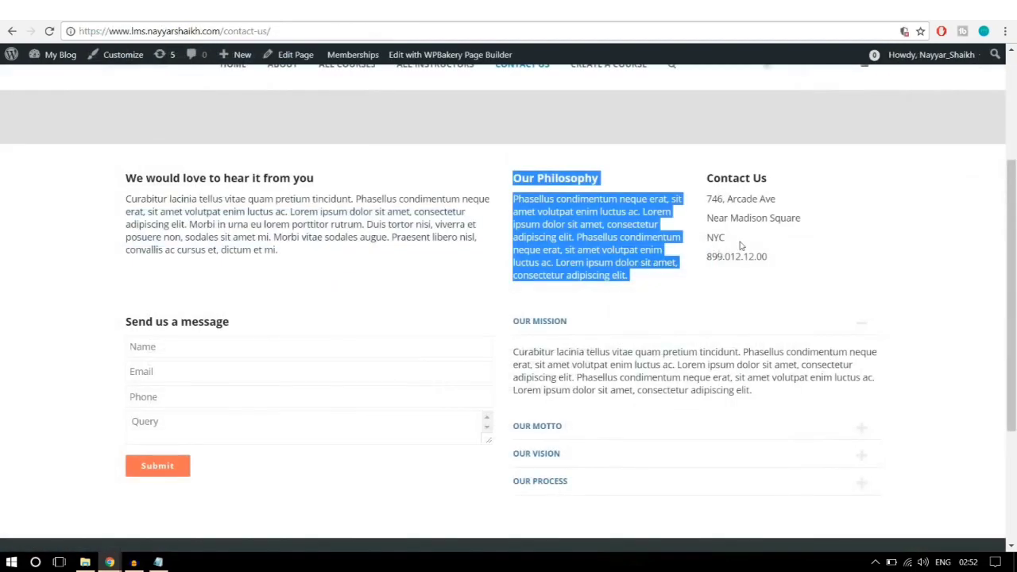
{"action": "left_click", "coordinate": [741, 243]}
{"action": "left_click_drag", "start_coordinate": [807, 263], "coordinate": [693, 194]}
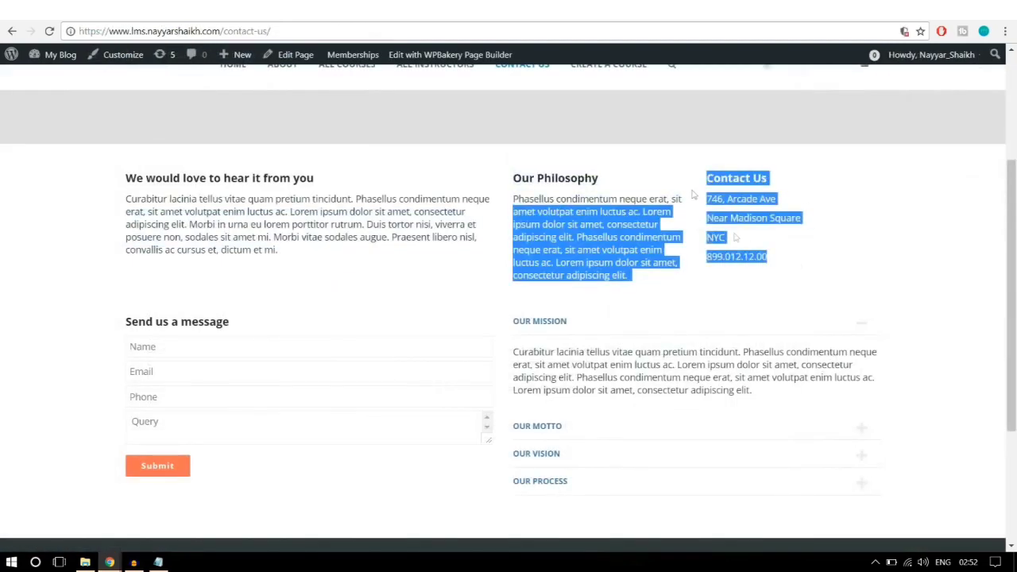
{"action": "left_click_drag", "start_coordinate": [789, 265], "coordinate": [693, 228]}
{"action": "key", "text": "ctrl+c"}
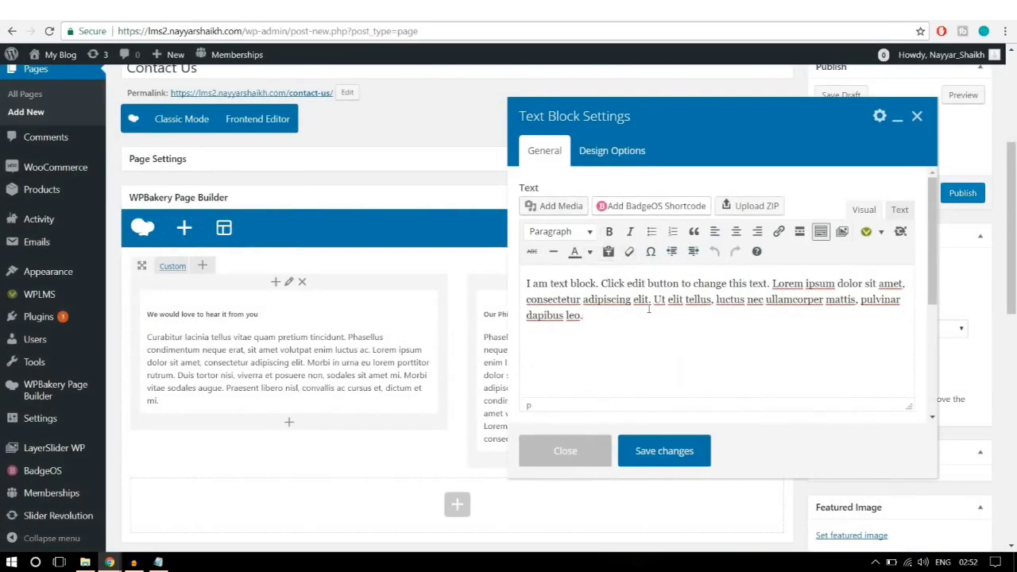
{"action": "left_click_drag", "start_coordinate": [575, 282], "coordinate": [568, 280]}
{"action": "key", "text": "ctrl+a"}
{"action": "key", "text": "ctrl+v"}
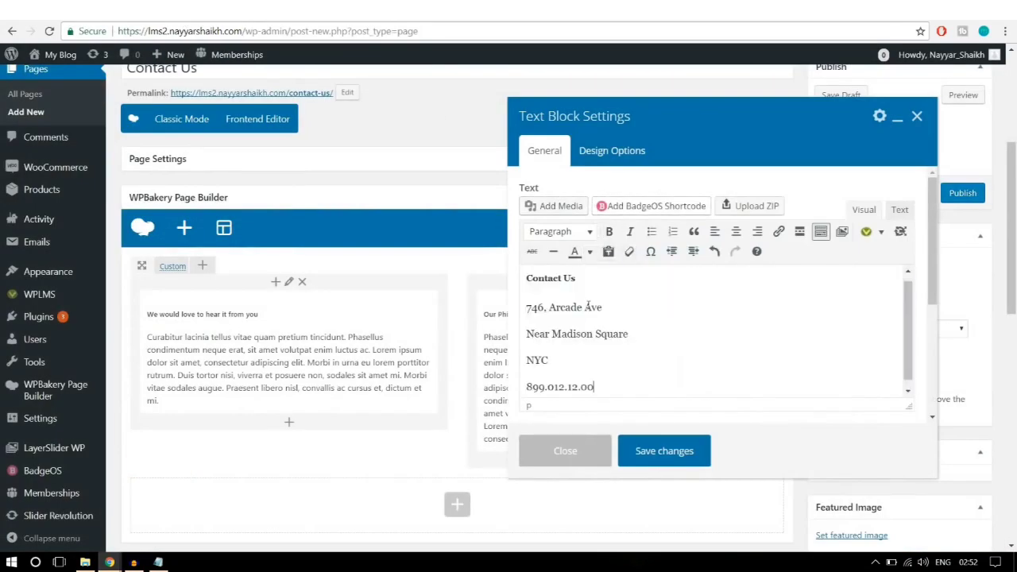
{"action": "left_click", "coordinate": [677, 452]}
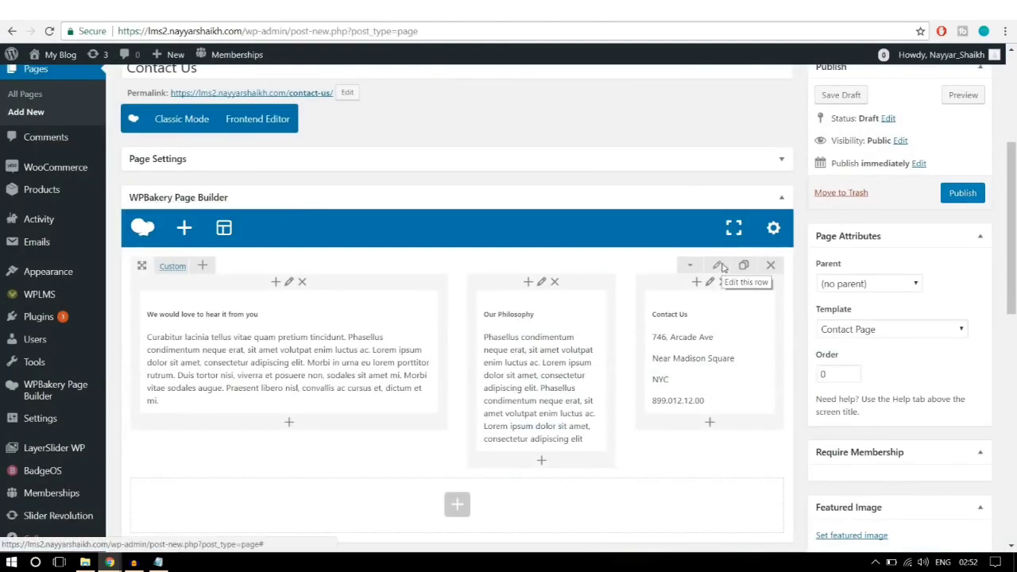
{"action": "left_click", "coordinate": [720, 266]}
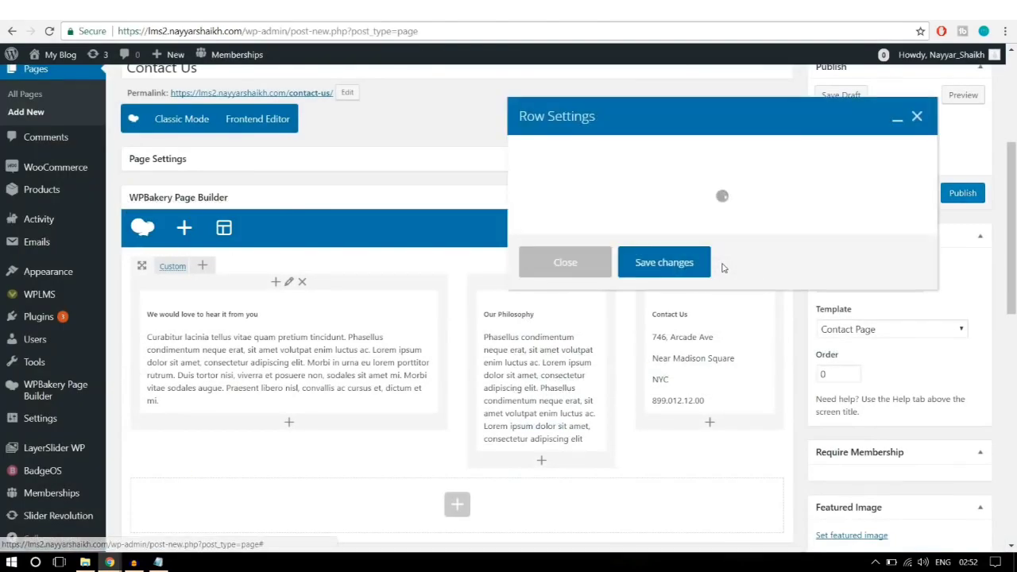
Step: Set the three-column row's padding to 30 in Design Options and save the row settings
{"action": "left_click", "coordinate": [651, 155]}
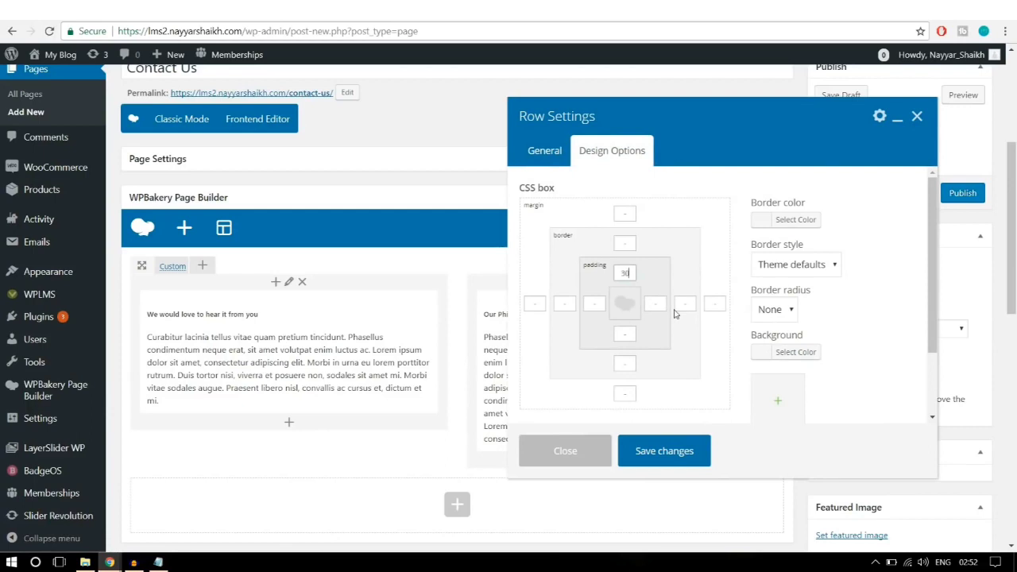
{"action": "left_click", "coordinate": [626, 336]}
{"action": "left_click", "coordinate": [691, 459]}
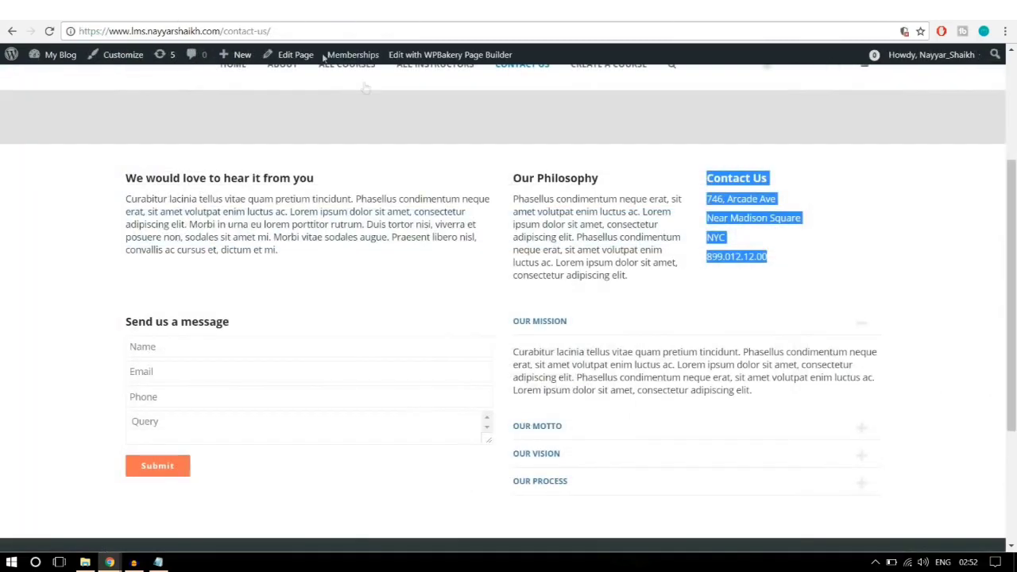
Step: Try the live contact form's Name, Email, Phone and Query fields
{"action": "scroll", "coordinate": [386, 236], "scroll_direction": "down", "scroll_amount": 2}
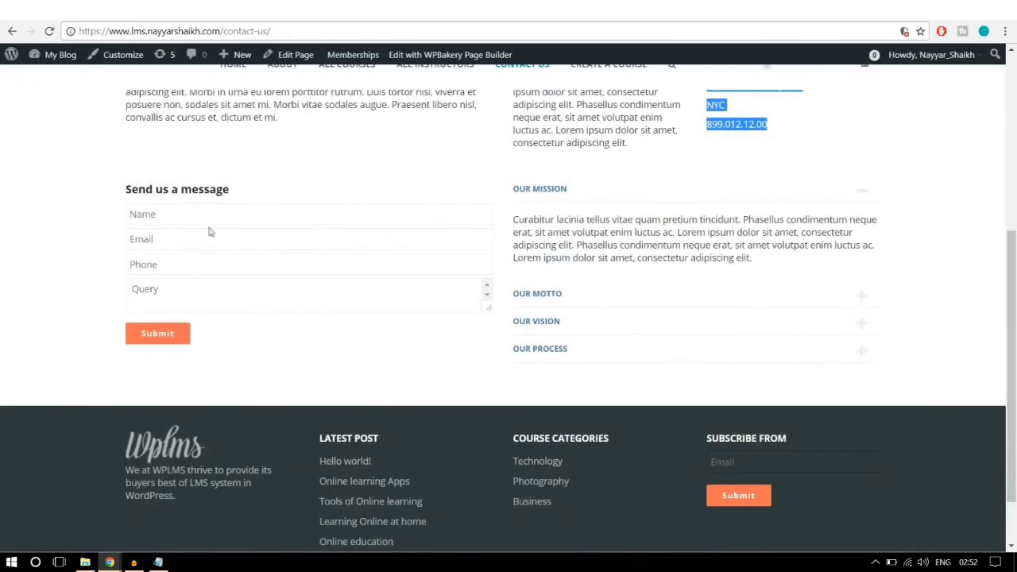
{"action": "left_click", "coordinate": [142, 219]}
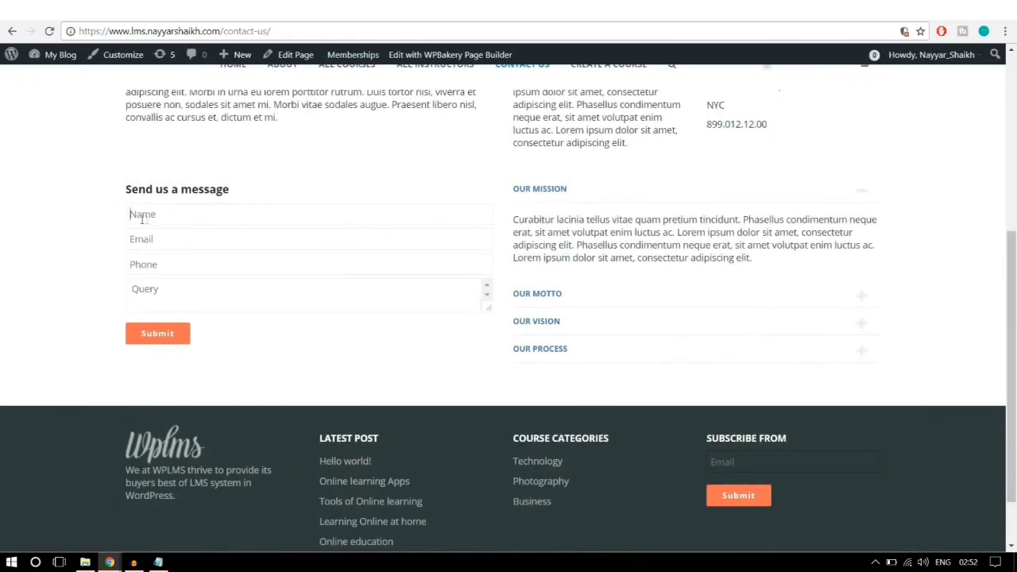
{"action": "left_click", "coordinate": [161, 243]}
{"action": "left_click", "coordinate": [164, 262]}
{"action": "left_click", "coordinate": [170, 289]}
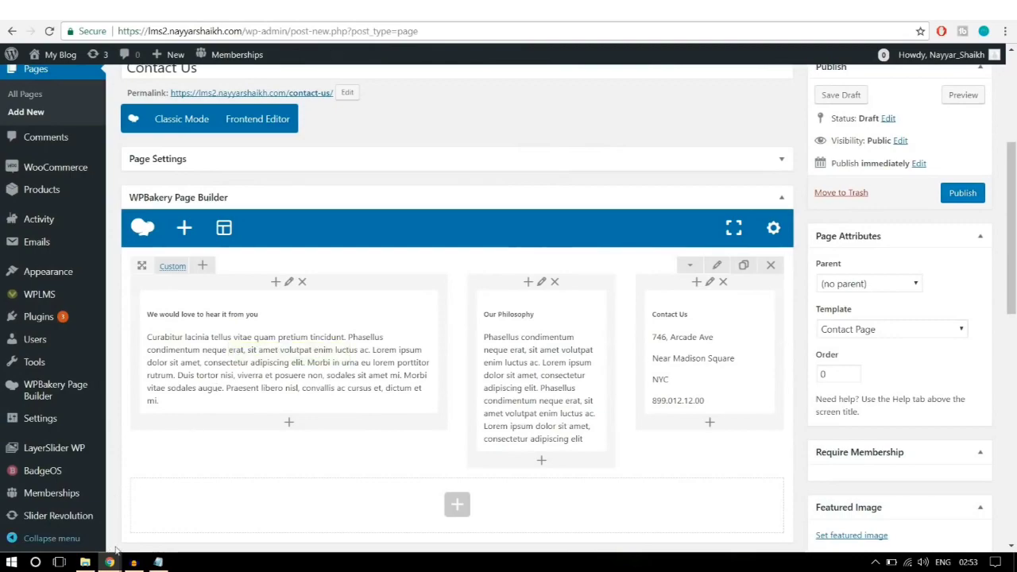
Step: Add a text block in the empty row below the columns holding the 'Send us a message' heading
{"action": "mouse_move", "coordinate": [109, 562]}
{"action": "left_click", "coordinate": [210, 508]}
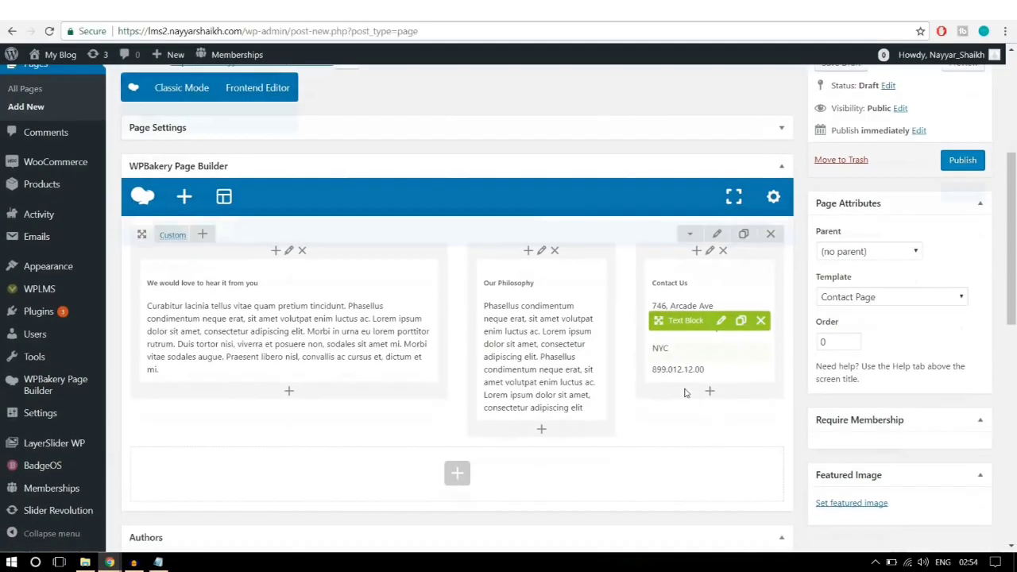
{"action": "scroll", "coordinate": [454, 334], "scroll_direction": "down", "scroll_amount": 3}
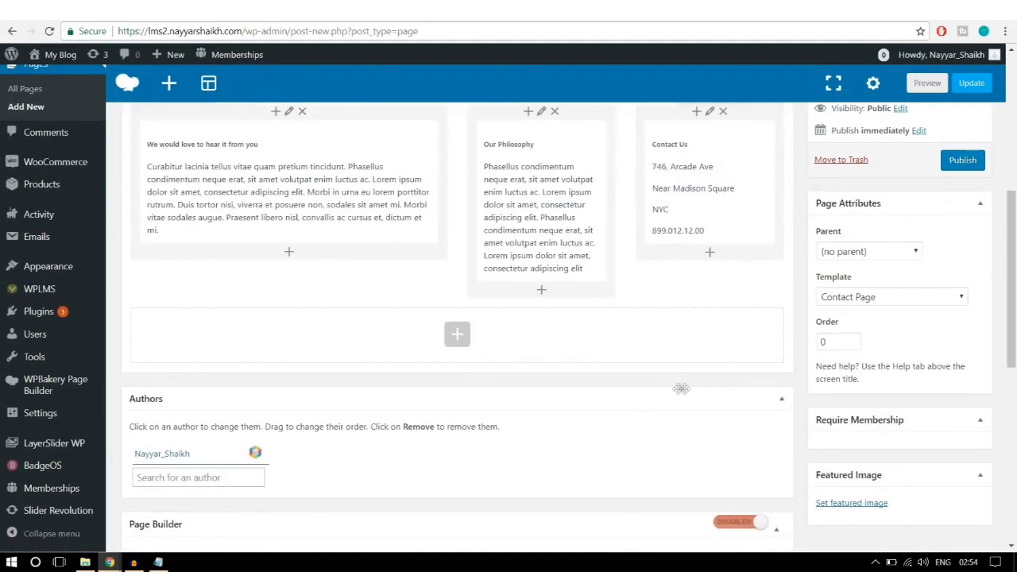
{"action": "left_click", "coordinate": [459, 338]}
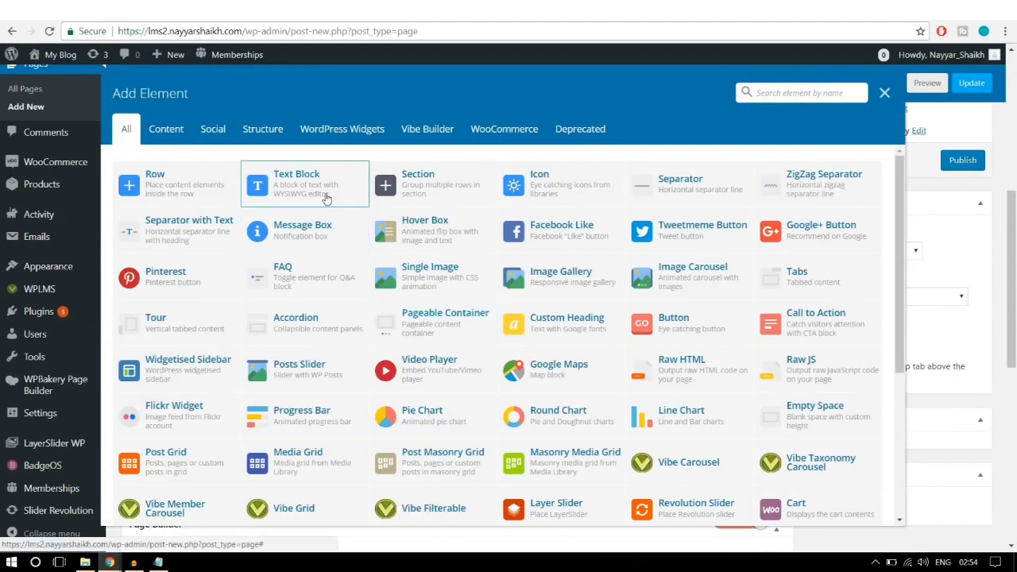
{"action": "left_click", "coordinate": [326, 198]}
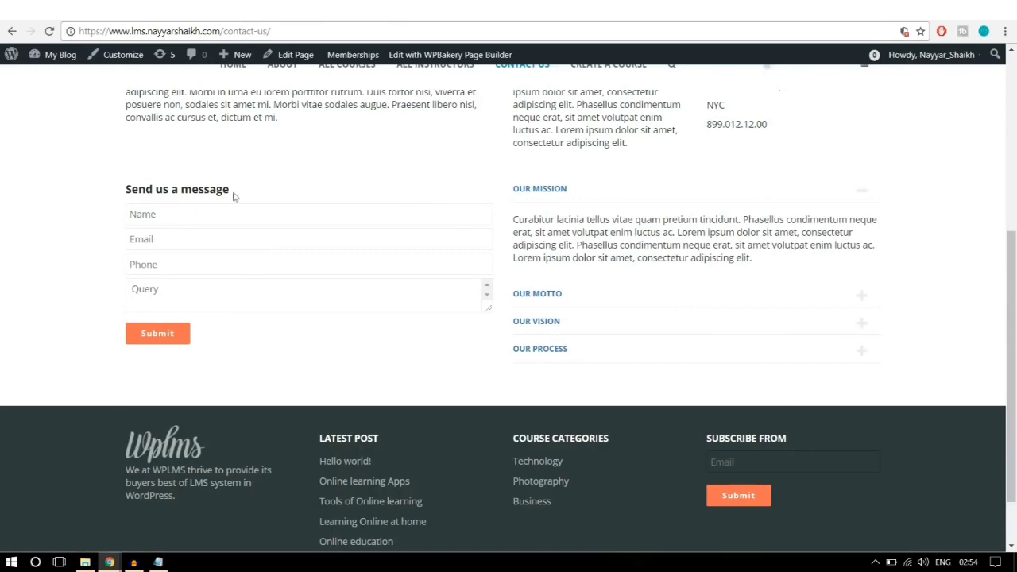
{"action": "left_click_drag", "start_coordinate": [234, 195], "coordinate": [126, 191]}
{"action": "key", "text": "ctrl+c"}
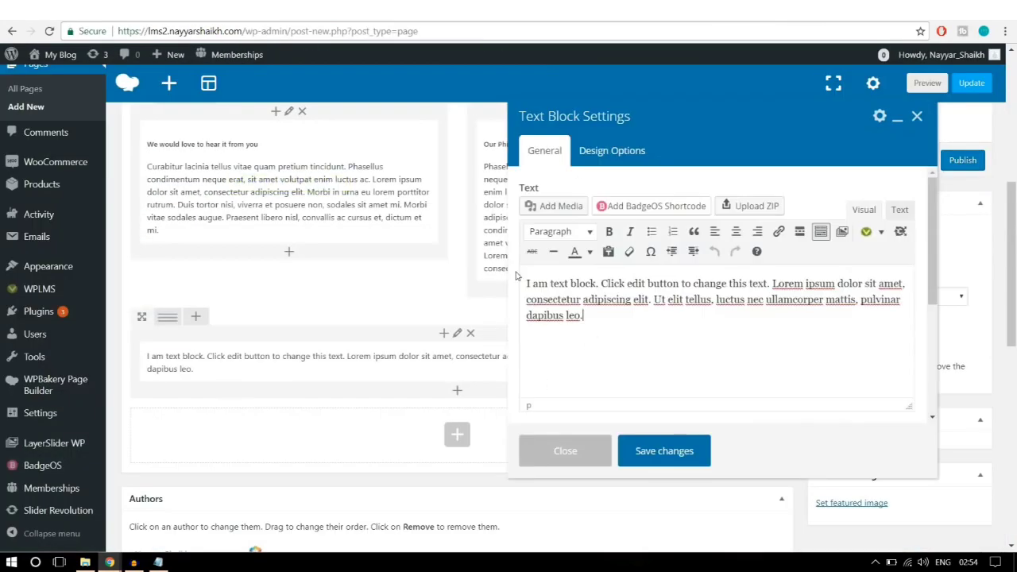
{"action": "key", "text": "ctrl+a"}
{"action": "key", "text": "ctrl+v"}
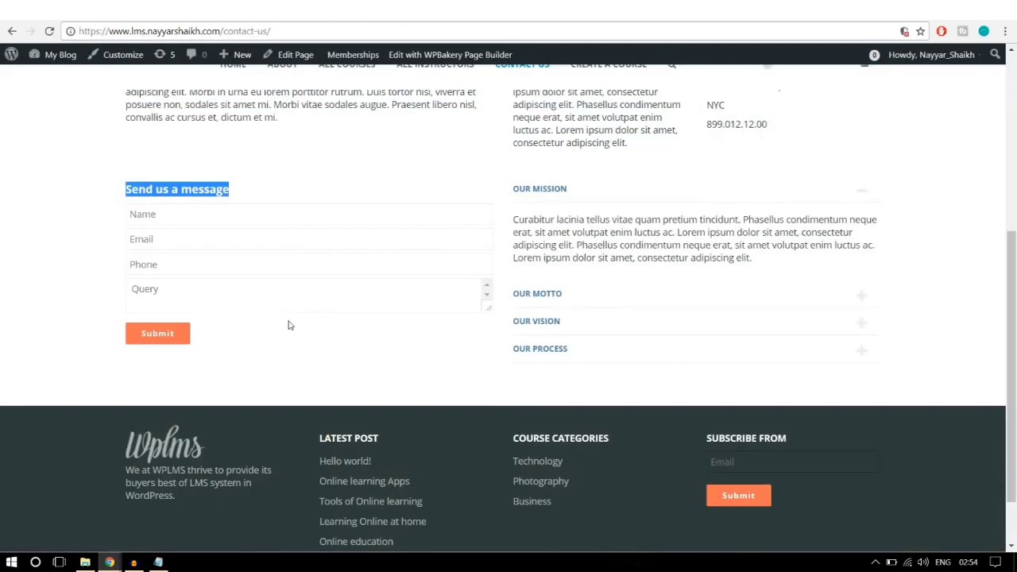
{"action": "left_click", "coordinate": [289, 325]}
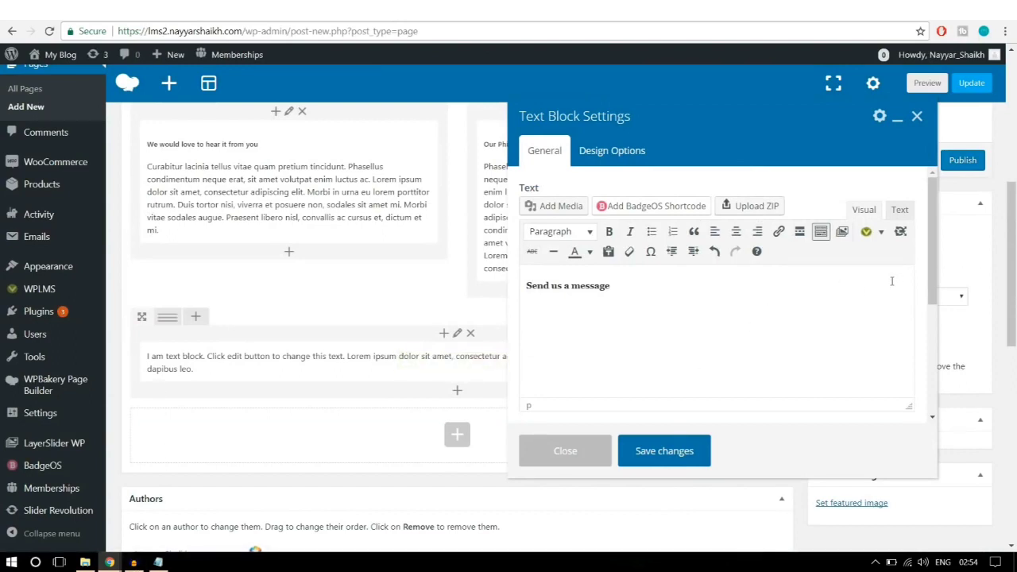
Step: Browse the Vibe Shortcodes dropdown list in the editor toolbar
{"action": "left_click", "coordinate": [882, 233]}
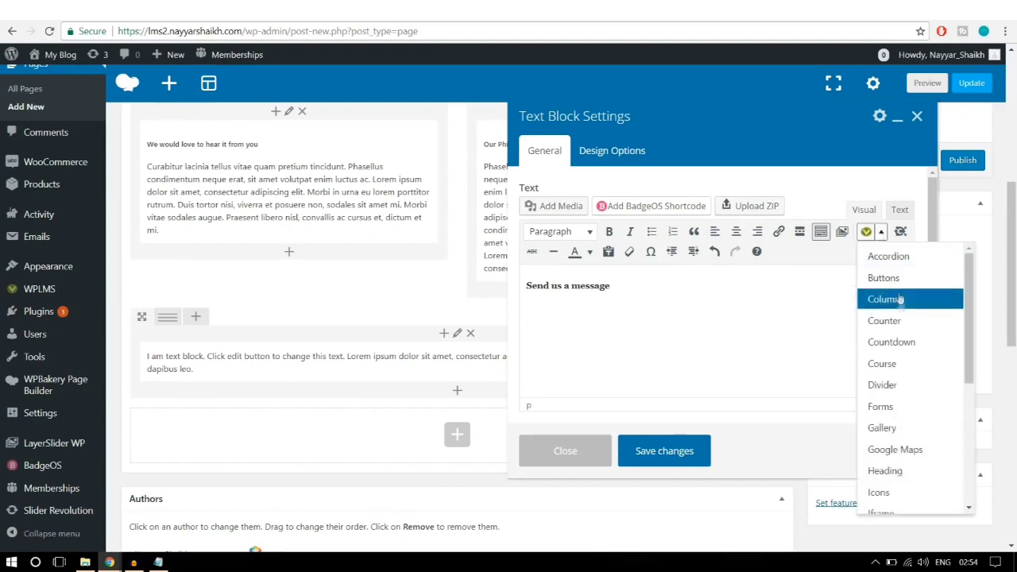
{"action": "scroll", "coordinate": [894, 390], "scroll_direction": "down", "scroll_amount": 3}
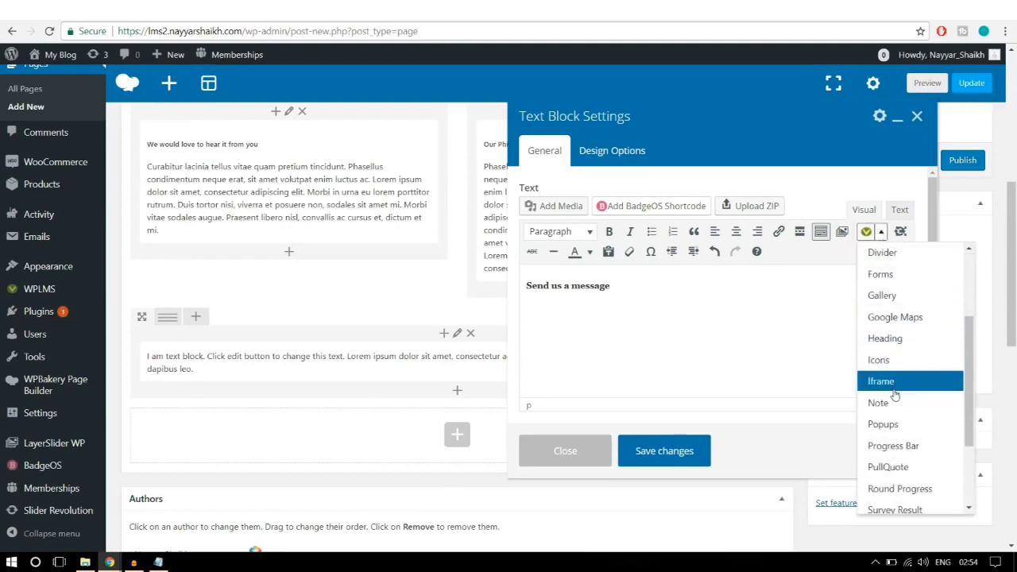
{"action": "scroll", "coordinate": [895, 395], "scroll_direction": "down", "scroll_amount": 3}
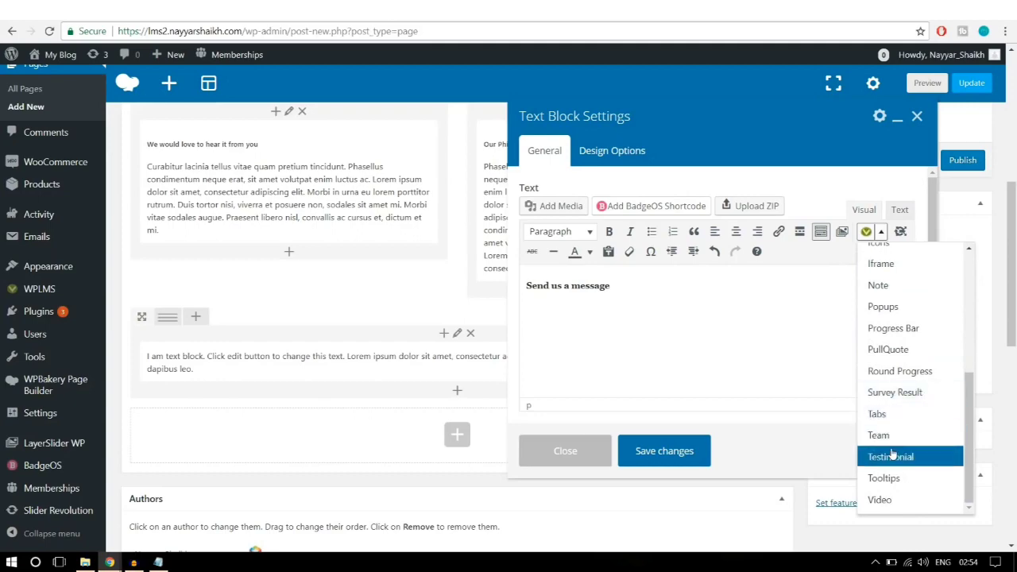
{"action": "scroll", "coordinate": [891, 452], "scroll_direction": "up", "scroll_amount": 6}
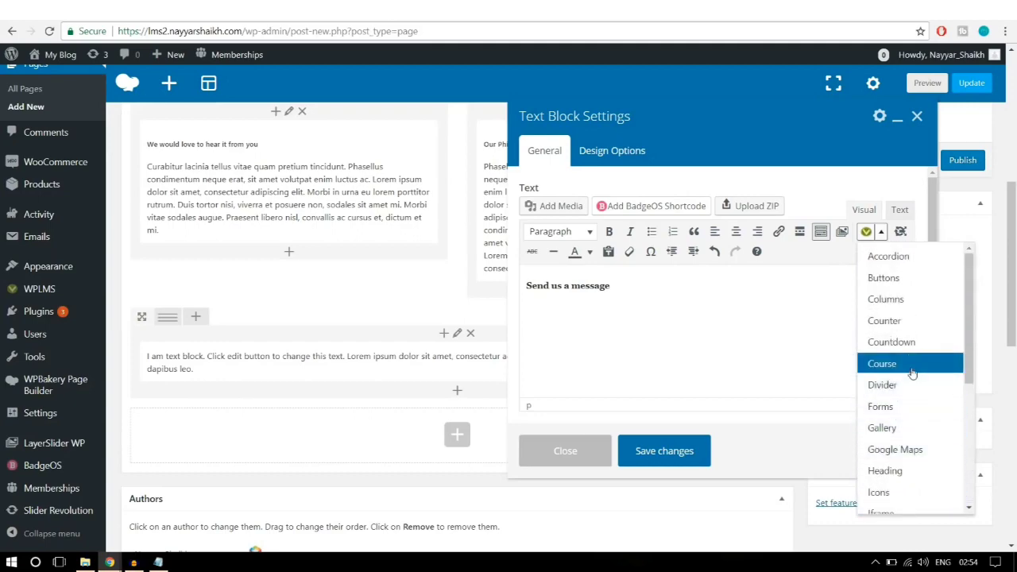
{"action": "scroll", "coordinate": [914, 390], "scroll_direction": "up", "scroll_amount": 1}
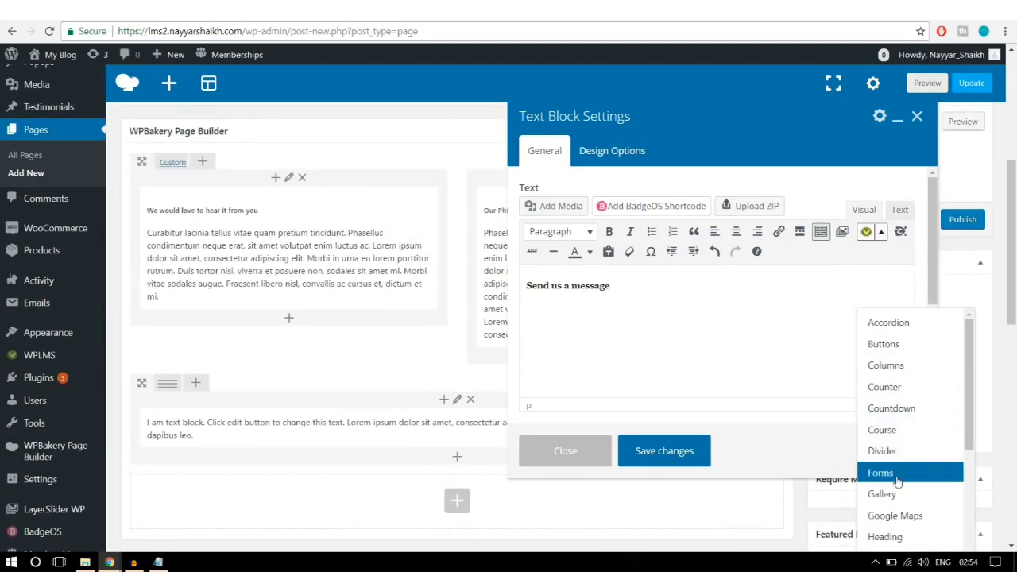
Step: Insert a contact-form shortcode for a required 'Name' text field below the heading
{"action": "left_click", "coordinate": [896, 474]}
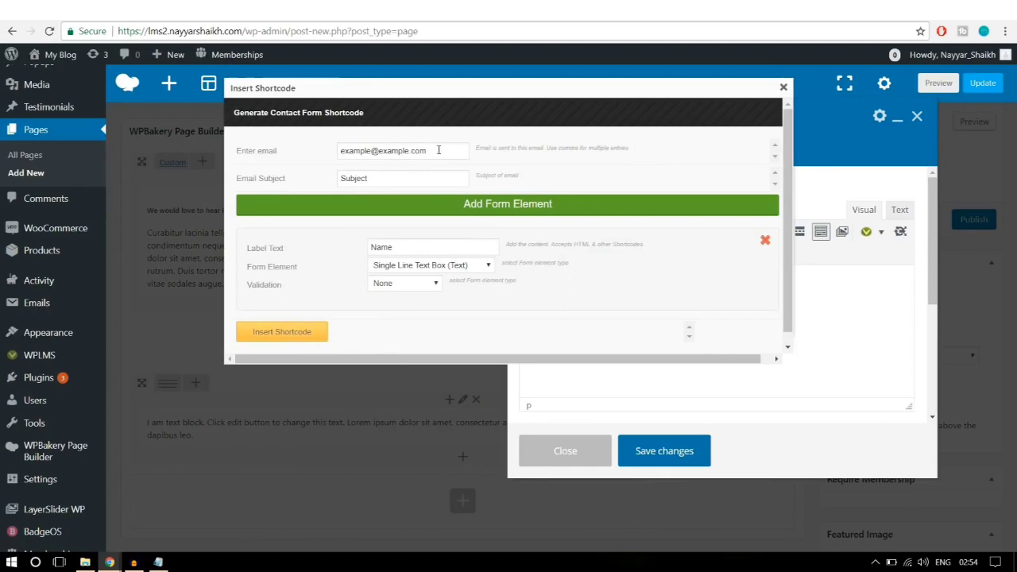
{"action": "left_click_drag", "start_coordinate": [443, 150], "coordinate": [338, 147]}
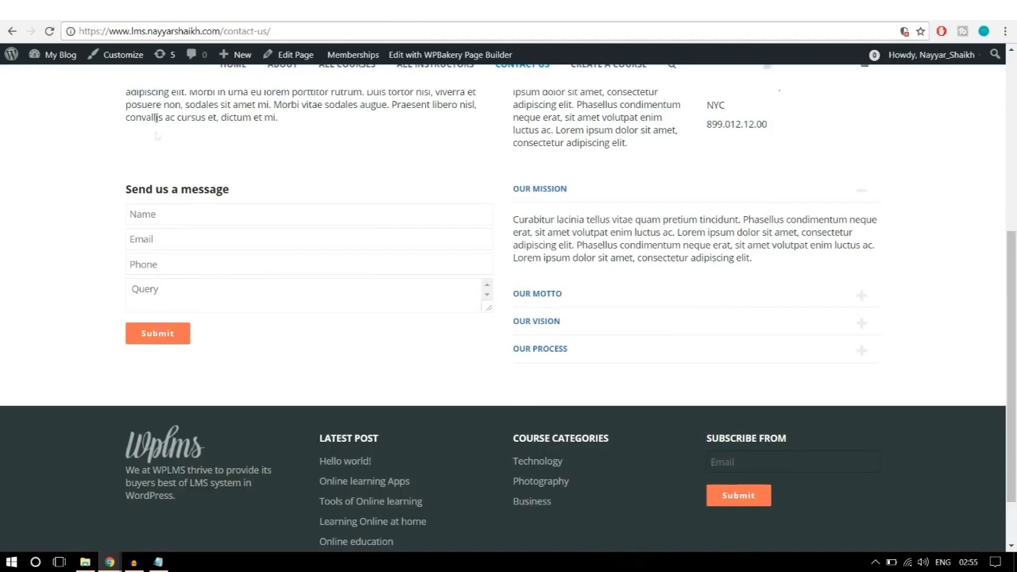
{"action": "left_click", "coordinate": [199, 22]}
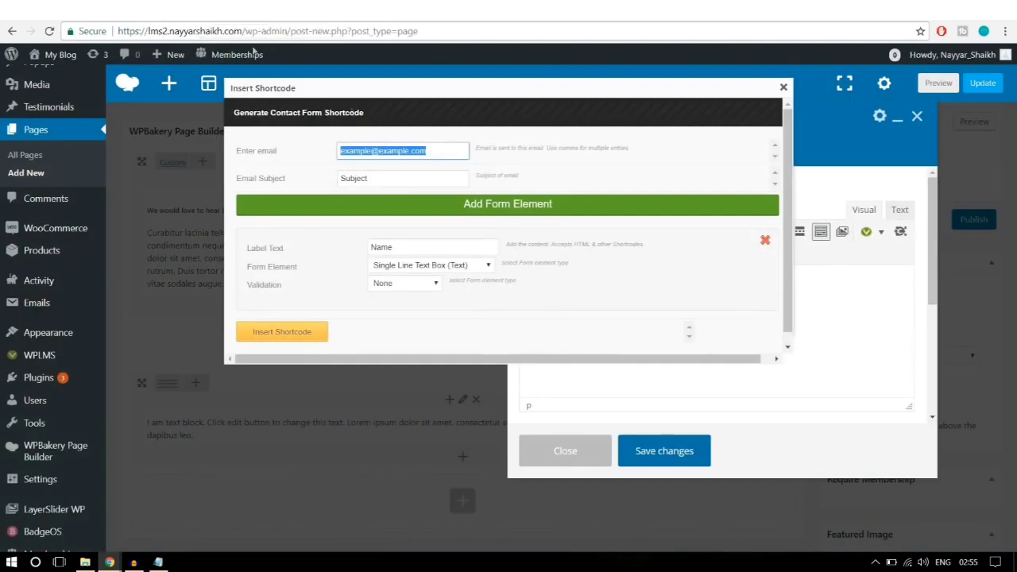
{"action": "left_click", "coordinate": [436, 156]}
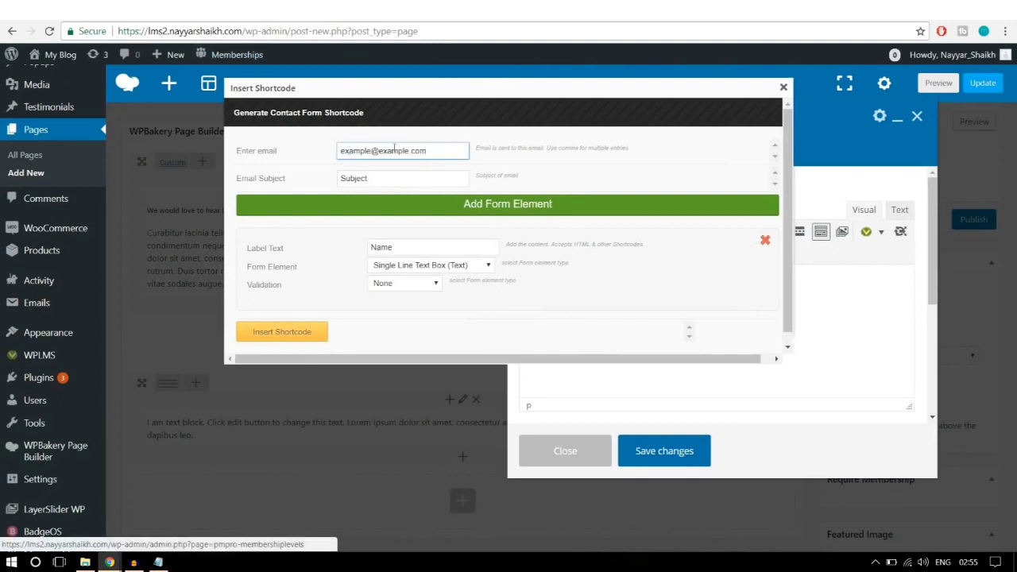
{"action": "double_click", "coordinate": [366, 178]}
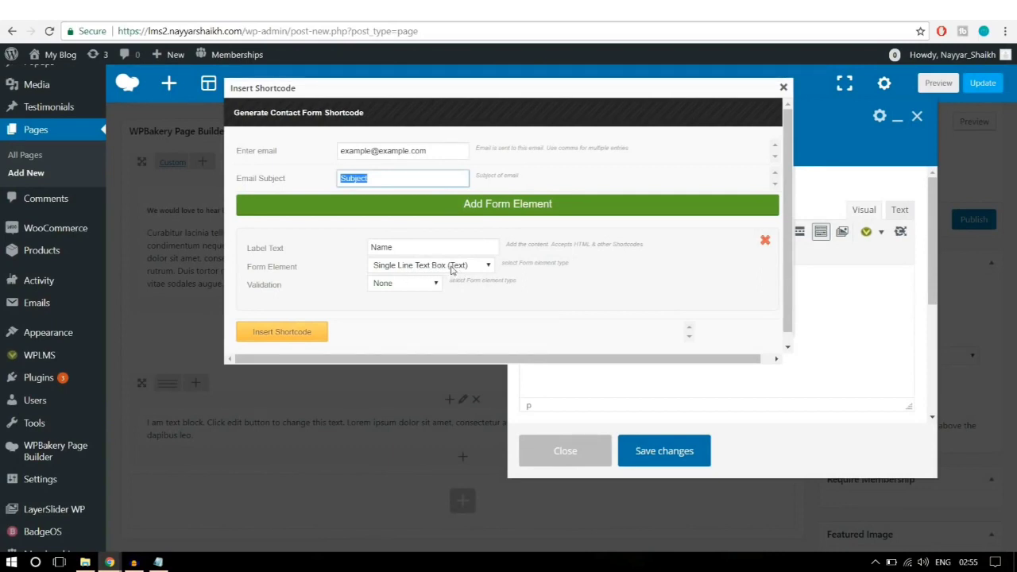
{"action": "left_click", "coordinate": [400, 286]}
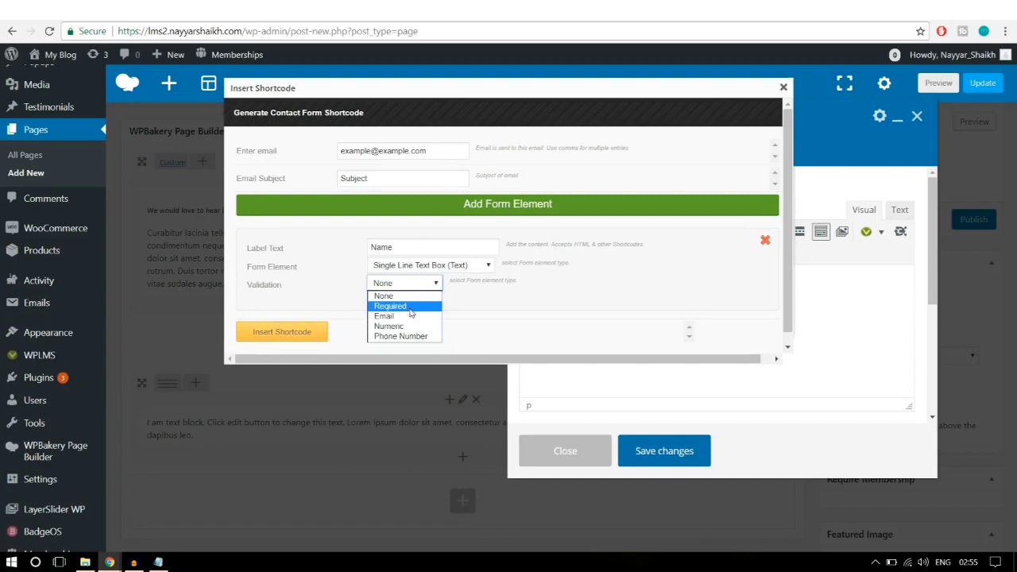
{"action": "left_click", "coordinate": [410, 308]}
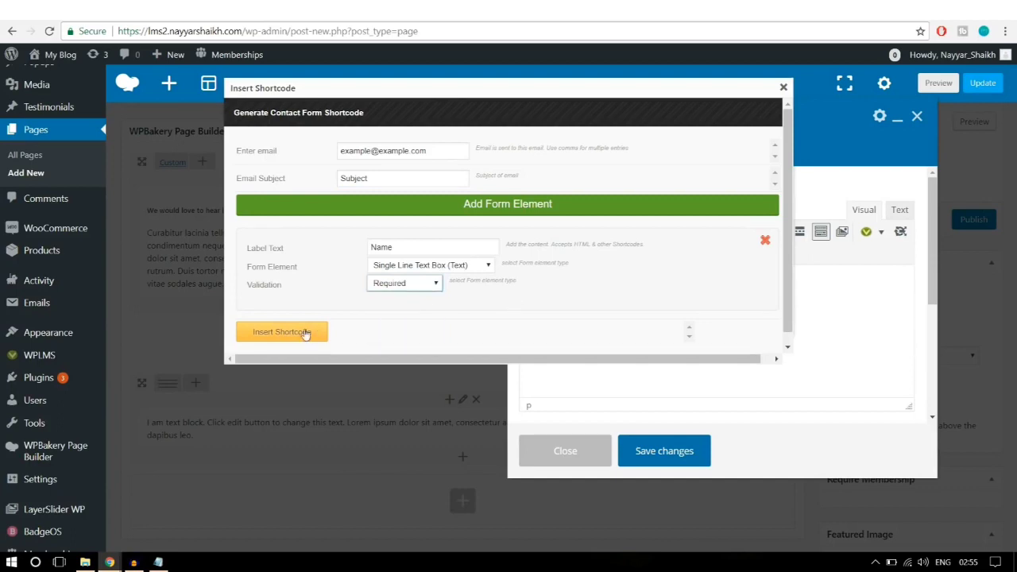
{"action": "left_click", "coordinate": [305, 332]}
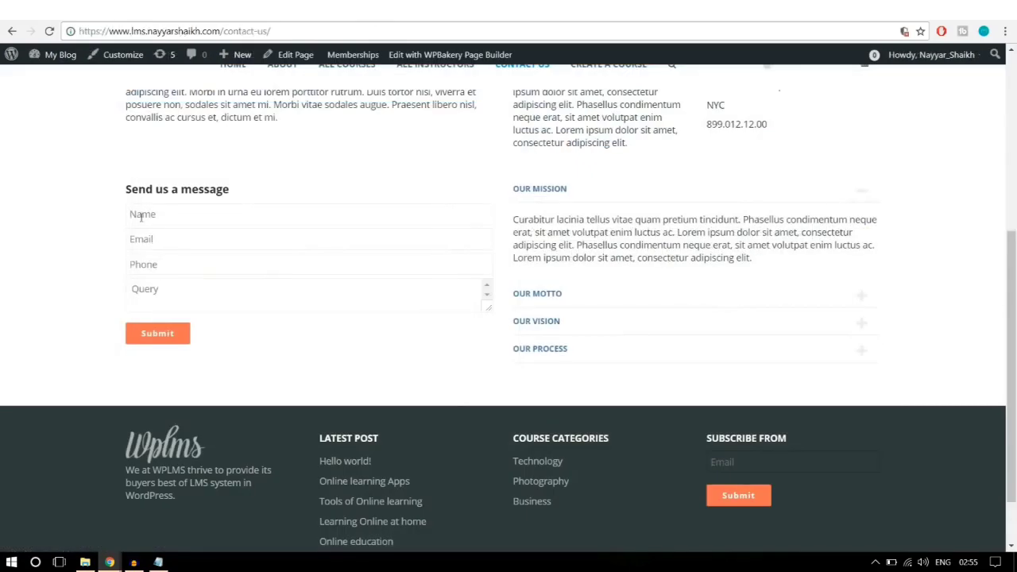
{"action": "left_click", "coordinate": [141, 217]}
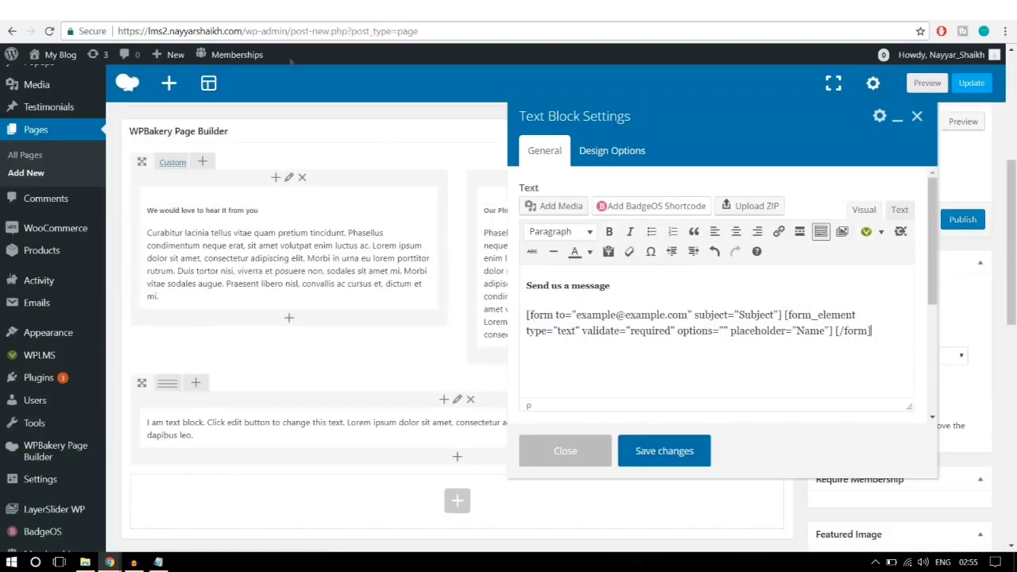
Step: Append a form shortcode for an 'Email' single-line text field with Email validation
{"action": "left_click", "coordinate": [881, 232]}
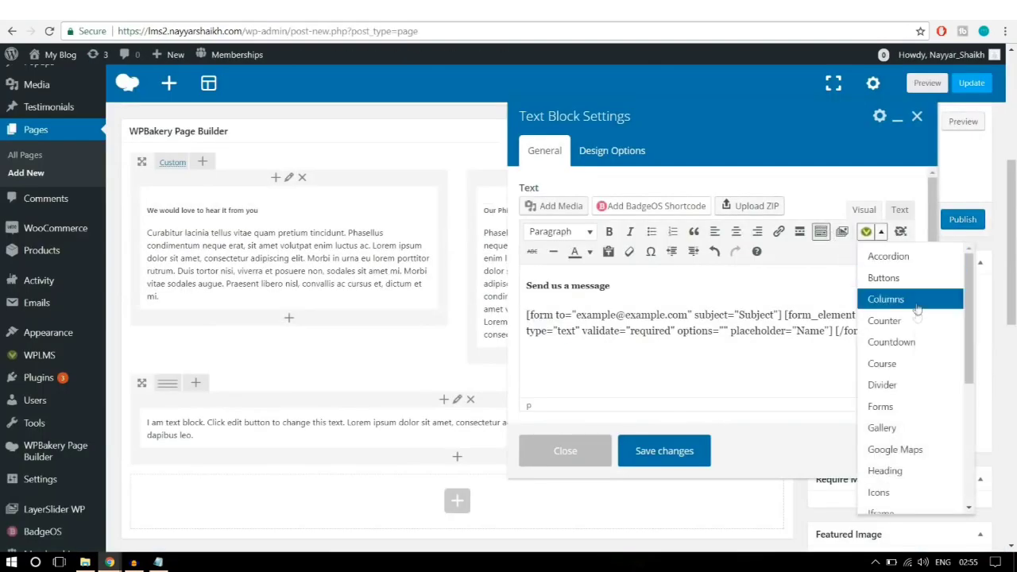
{"action": "left_click", "coordinate": [905, 407]}
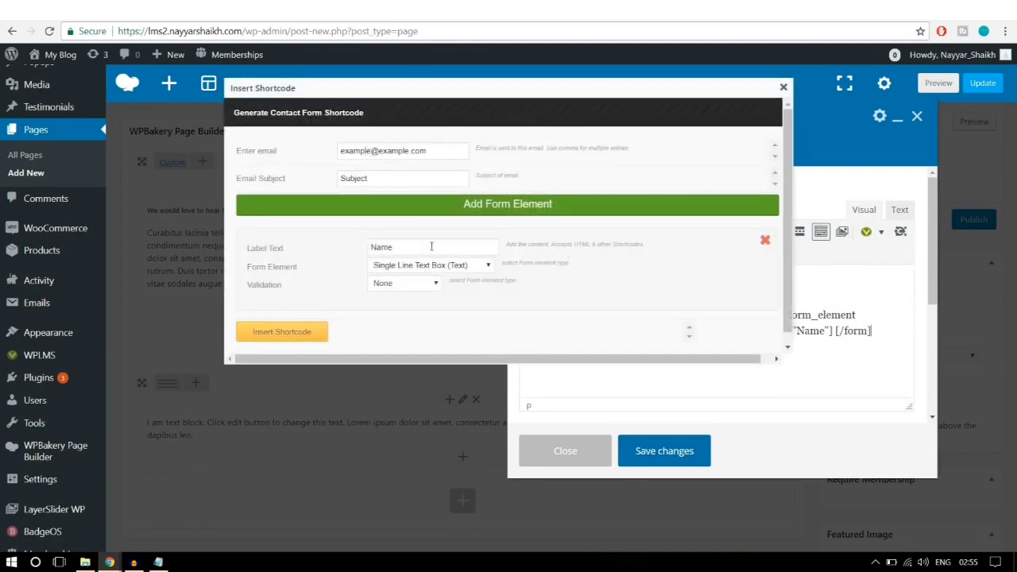
{"action": "left_click_drag", "start_coordinate": [433, 247], "coordinate": [363, 251]}
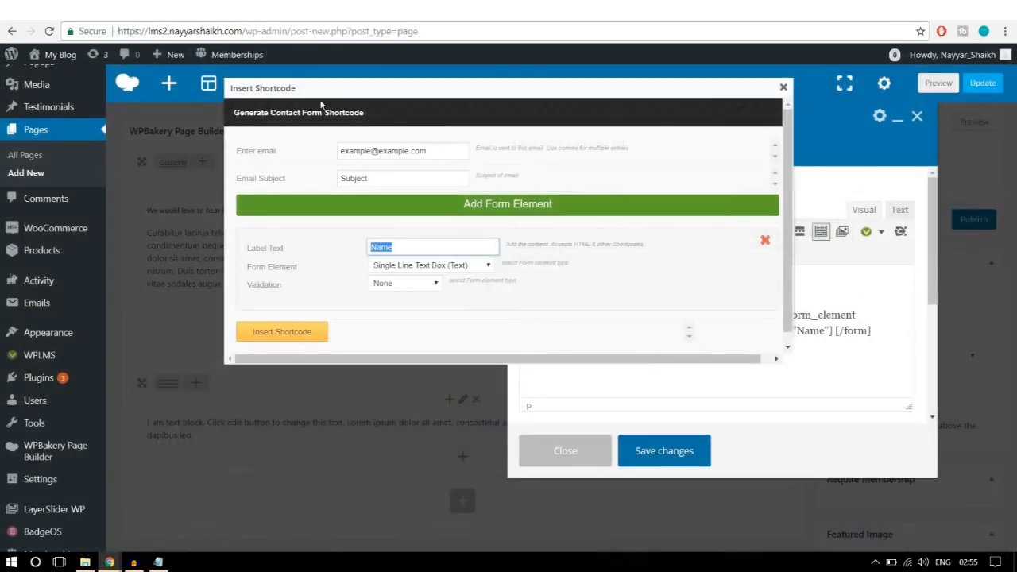
{"action": "type", "text": "E"}
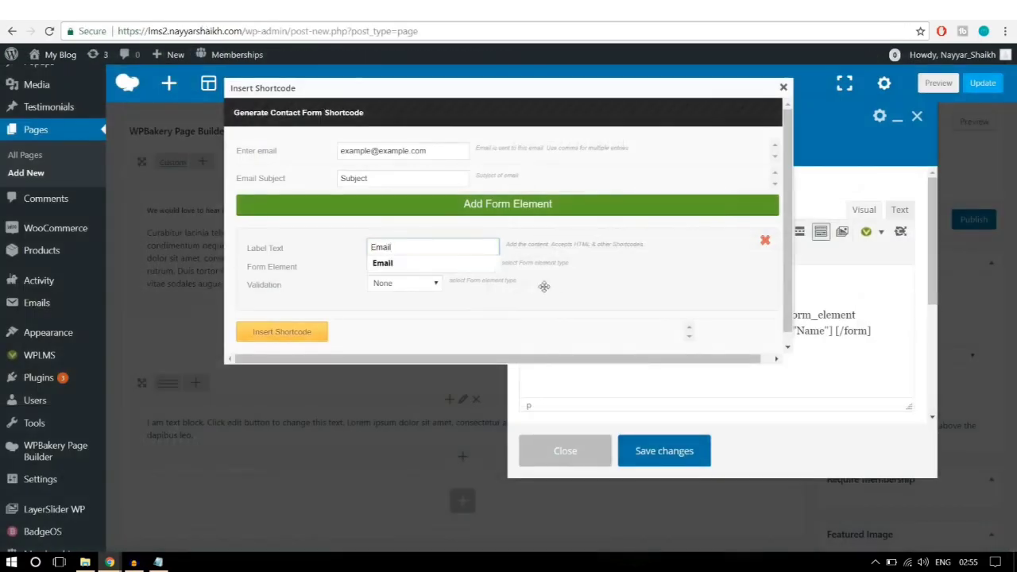
{"action": "type", "text": "mail"}
{"action": "left_click", "coordinate": [483, 263]}
{"action": "left_click", "coordinate": [459, 270]}
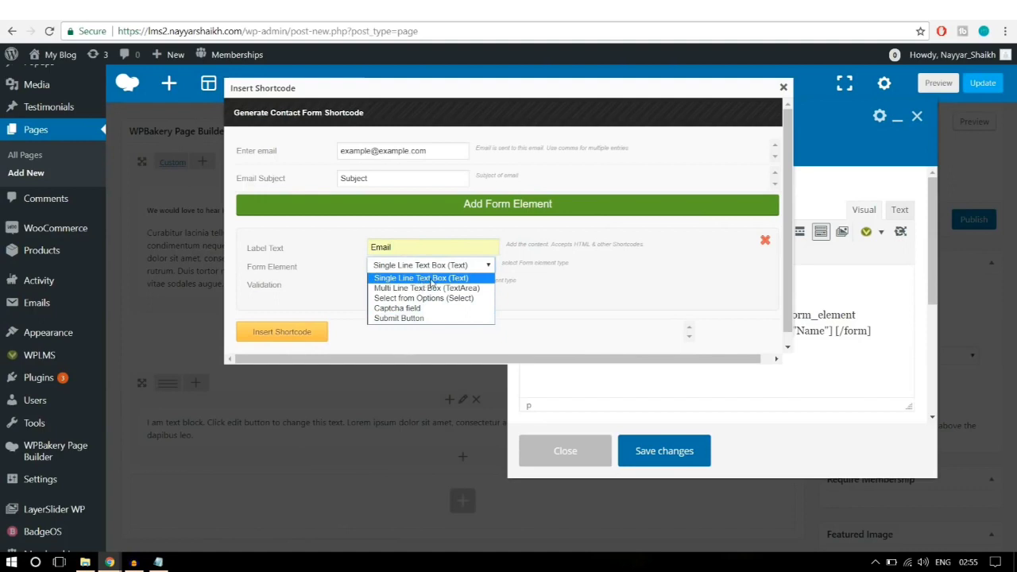
{"action": "left_click", "coordinate": [430, 279]}
{"action": "left_click", "coordinate": [403, 284]}
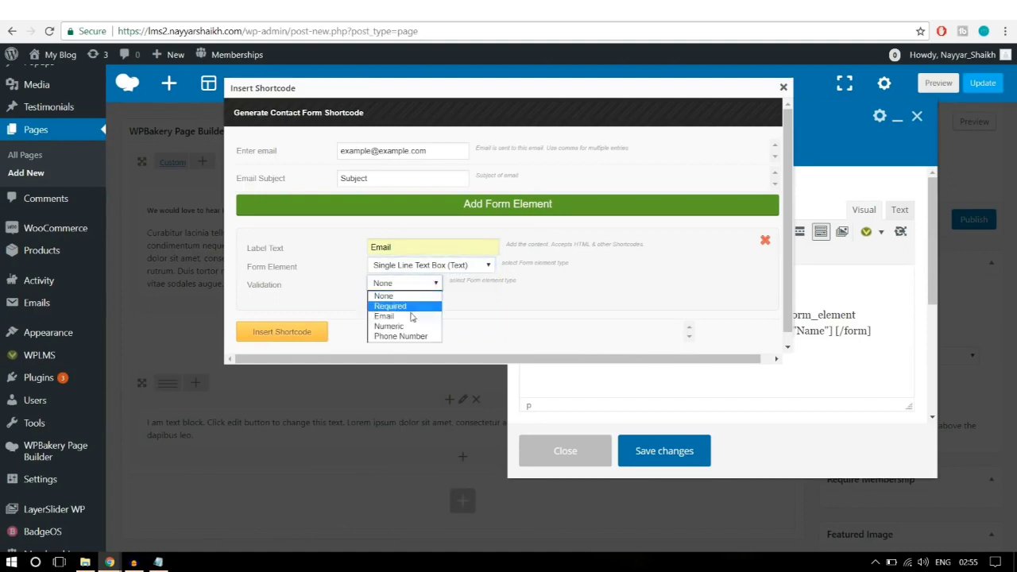
{"action": "left_click", "coordinate": [410, 318]}
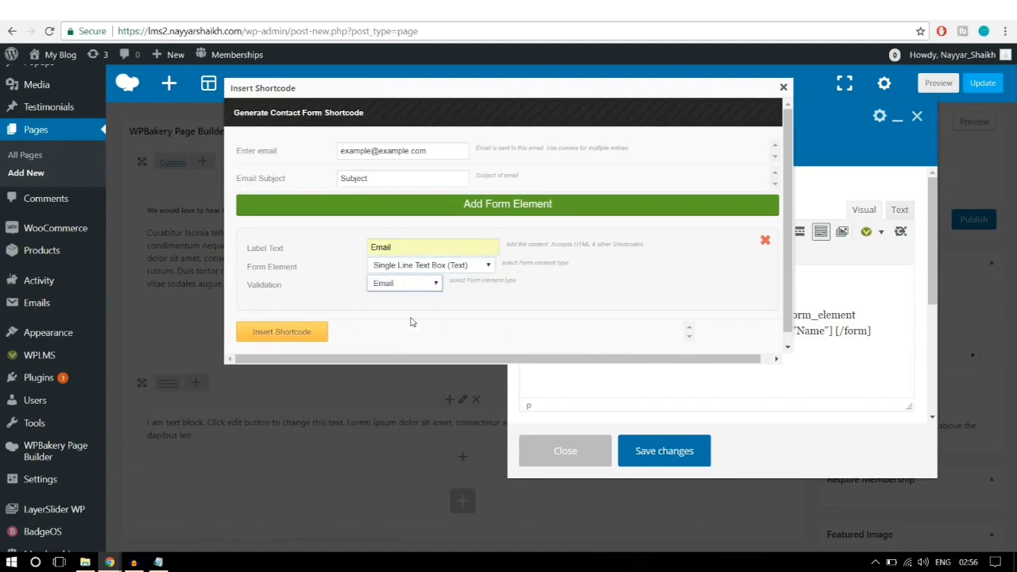
{"action": "left_click", "coordinate": [306, 330]}
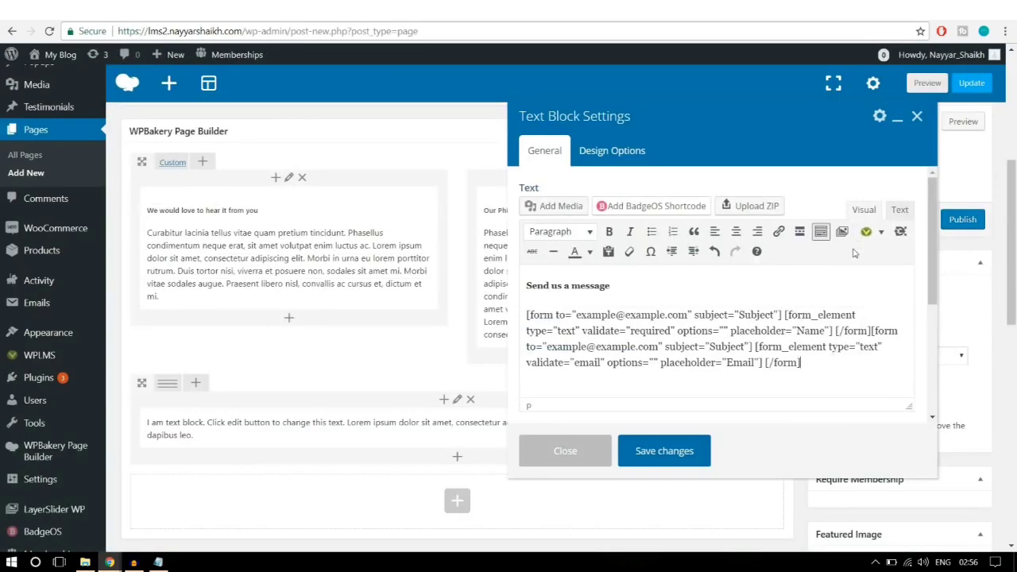
Step: Append a form shortcode for a 'Phone' text field with Phone Number validation
{"action": "left_click", "coordinate": [881, 231]}
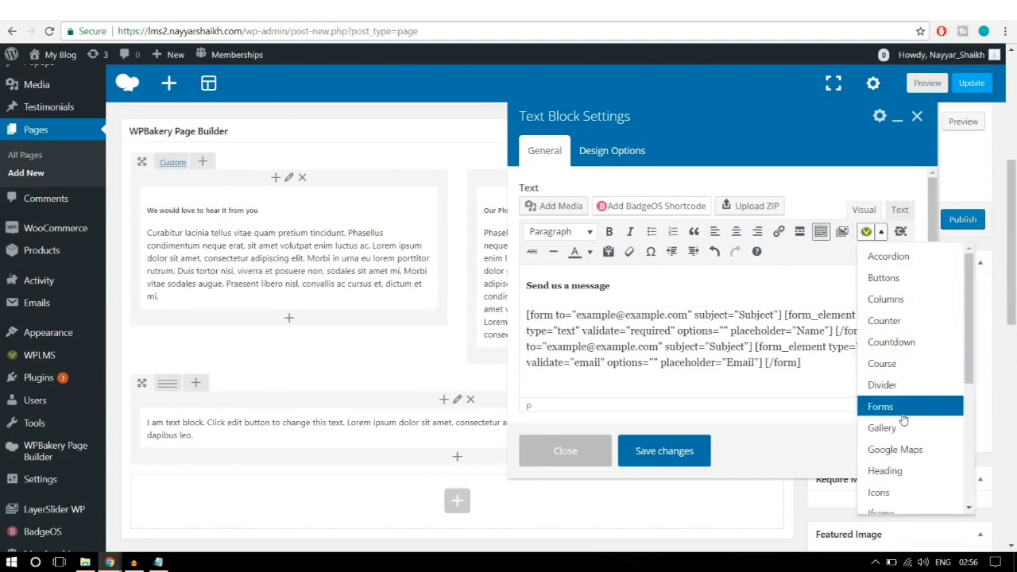
{"action": "left_click", "coordinate": [906, 406]}
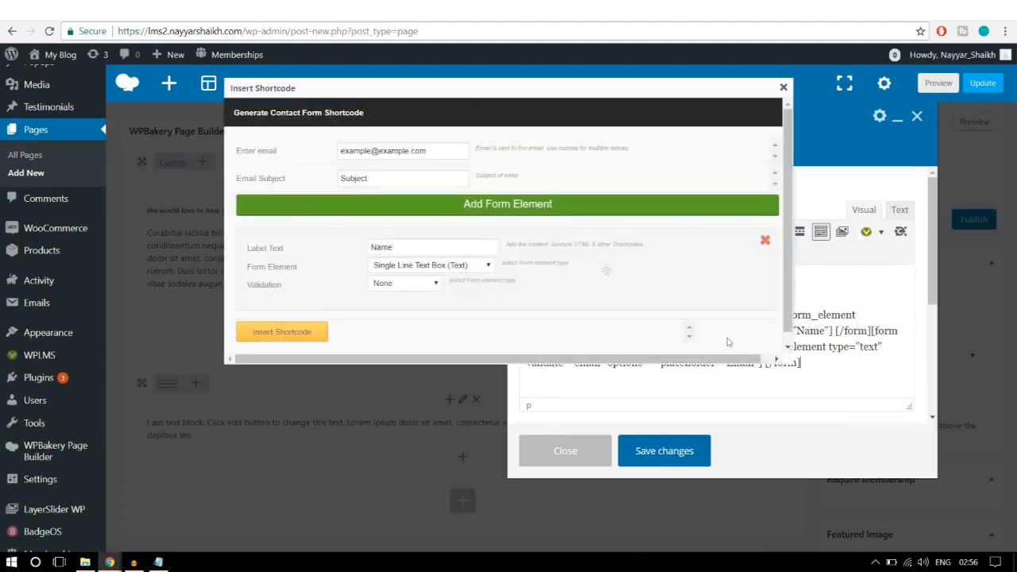
{"action": "left_click_drag", "start_coordinate": [468, 246], "coordinate": [368, 247]}
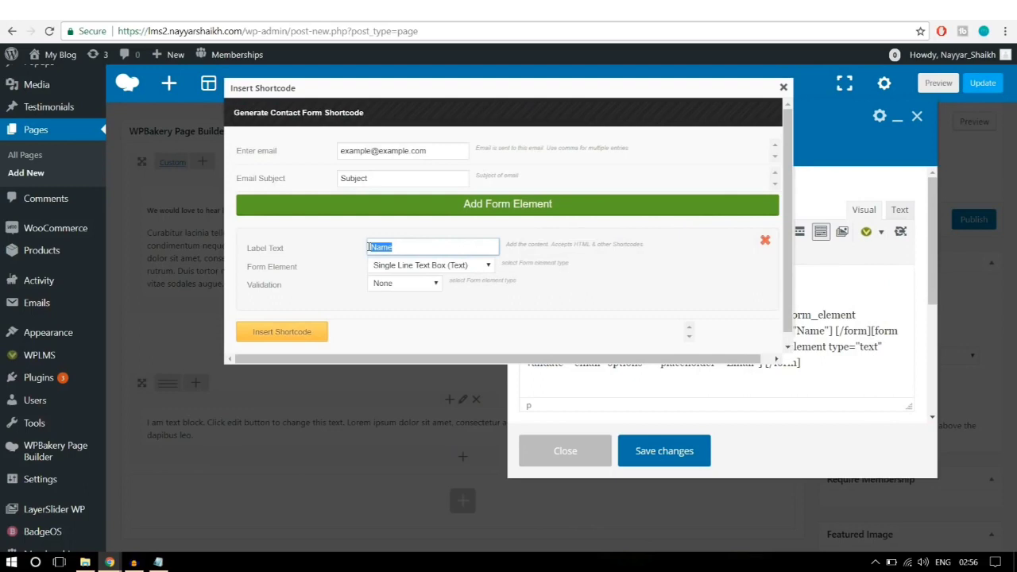
{"action": "type", "text": "Phone"}
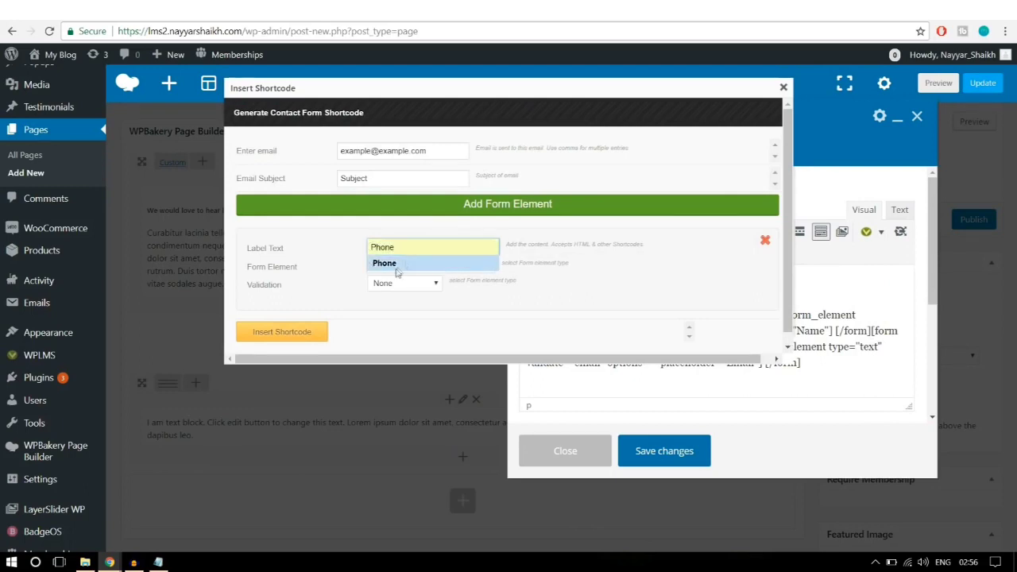
{"action": "left_click", "coordinate": [389, 263]}
{"action": "left_click", "coordinate": [429, 283]}
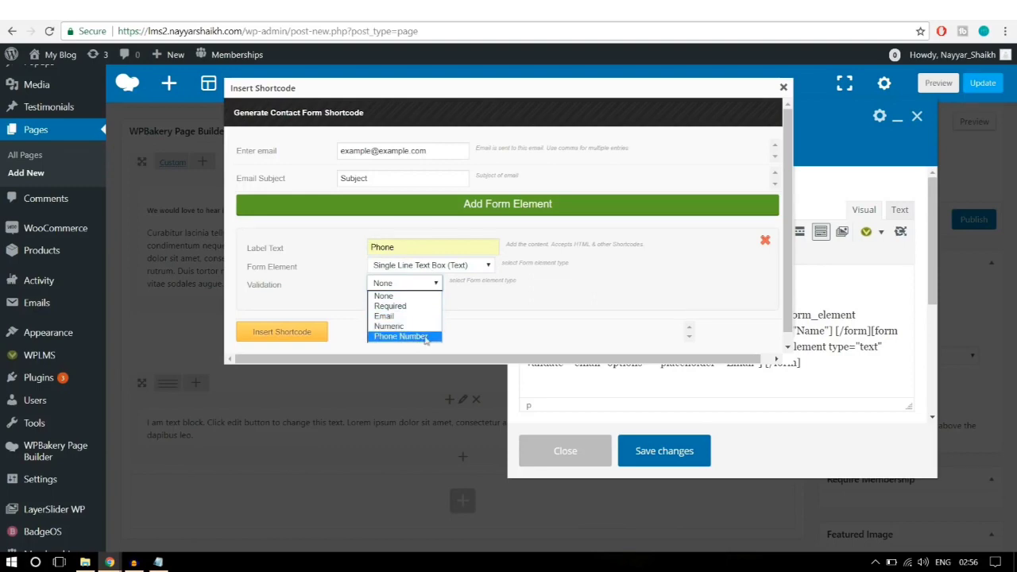
{"action": "left_click", "coordinate": [401, 336]}
{"action": "left_click", "coordinate": [298, 334]}
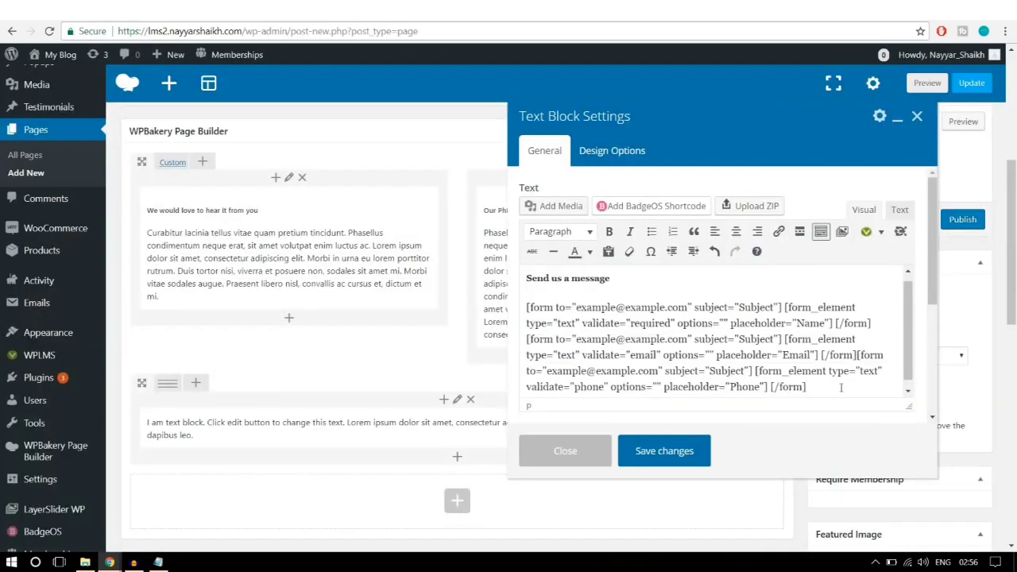
{"action": "left_click", "coordinate": [866, 232]}
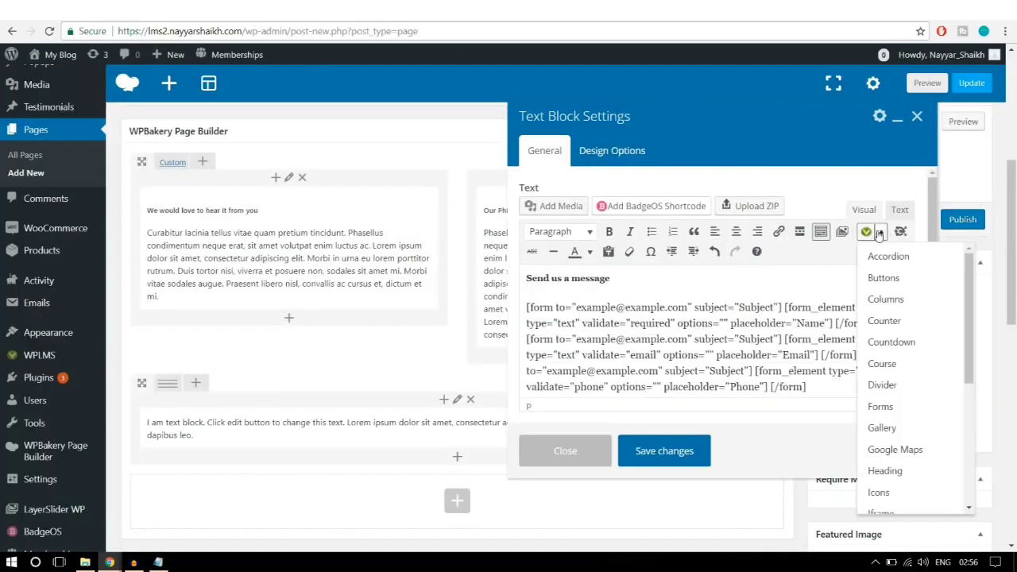
Step: Append a 'Message' Multi Line Text Box (TextArea) shortcode with validation set to None
{"action": "left_click", "coordinate": [906, 407]}
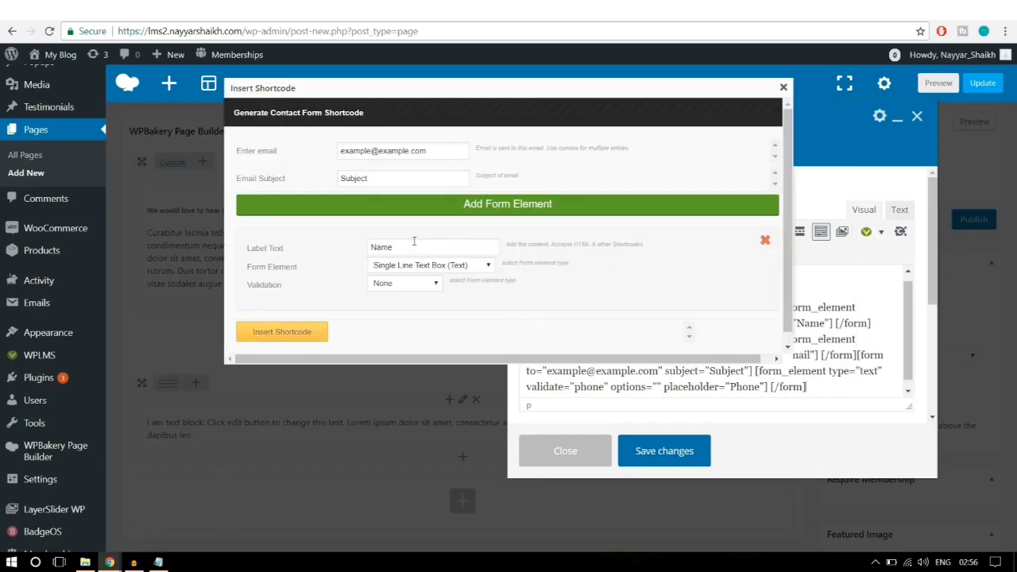
{"action": "left_click_drag", "start_coordinate": [408, 251], "coordinate": [348, 258]}
{"action": "type", "text": "Q"}
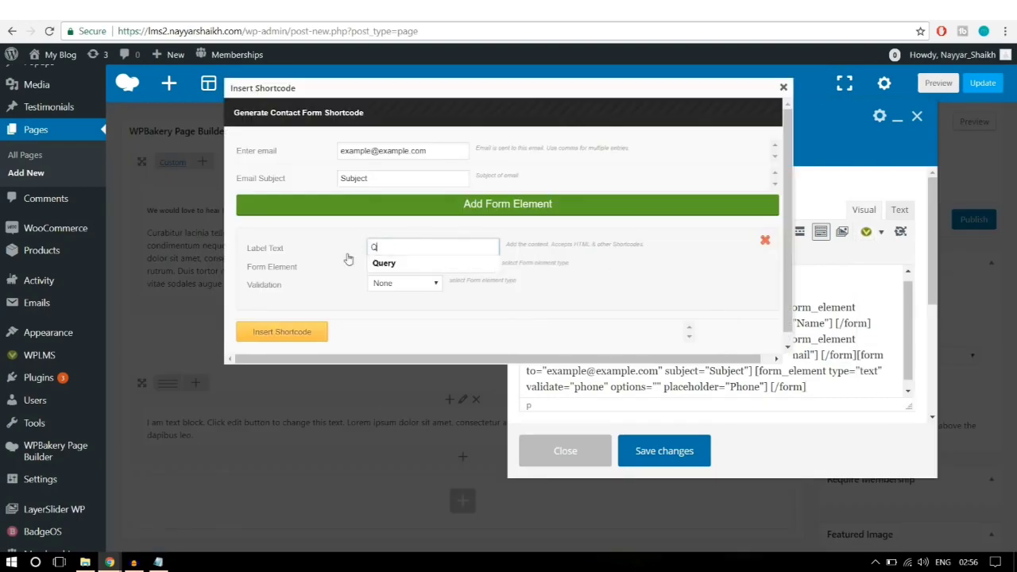
{"action": "type", "text": "uery"}
{"action": "key", "text": "ctrl+a"}
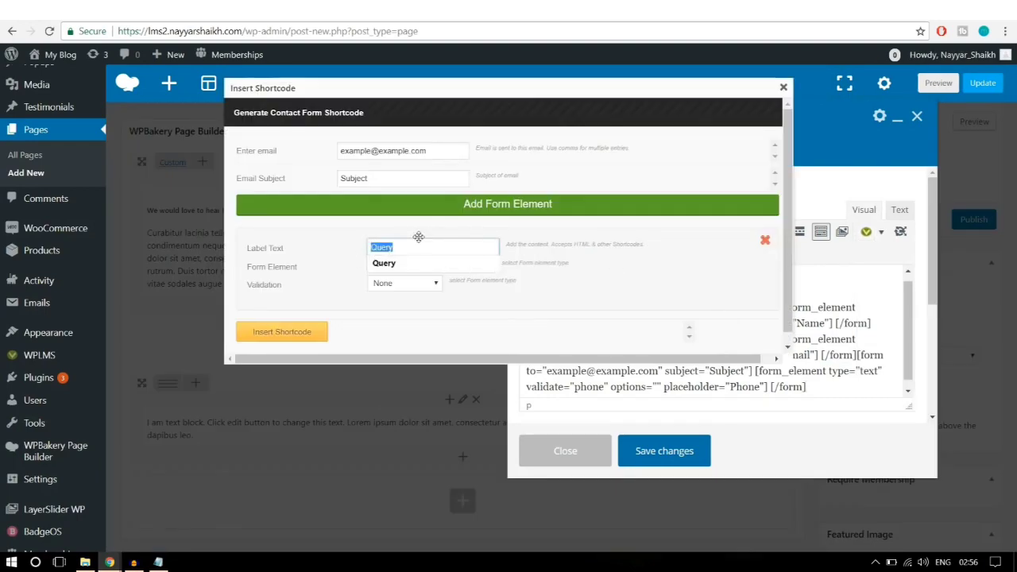
{"action": "type", "text": "Message"}
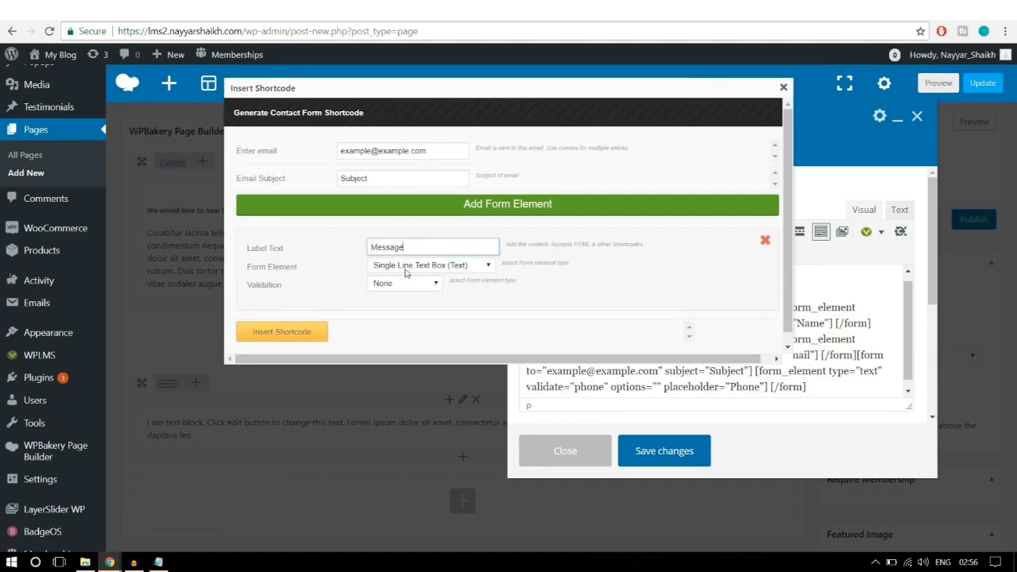
{"action": "left_click", "coordinate": [436, 266]}
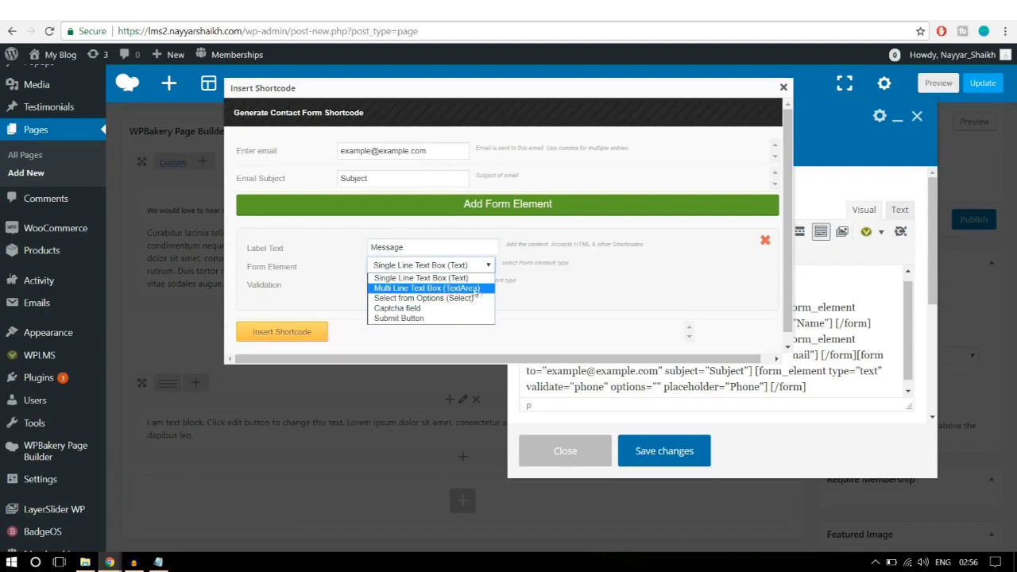
{"action": "left_click", "coordinate": [469, 292]}
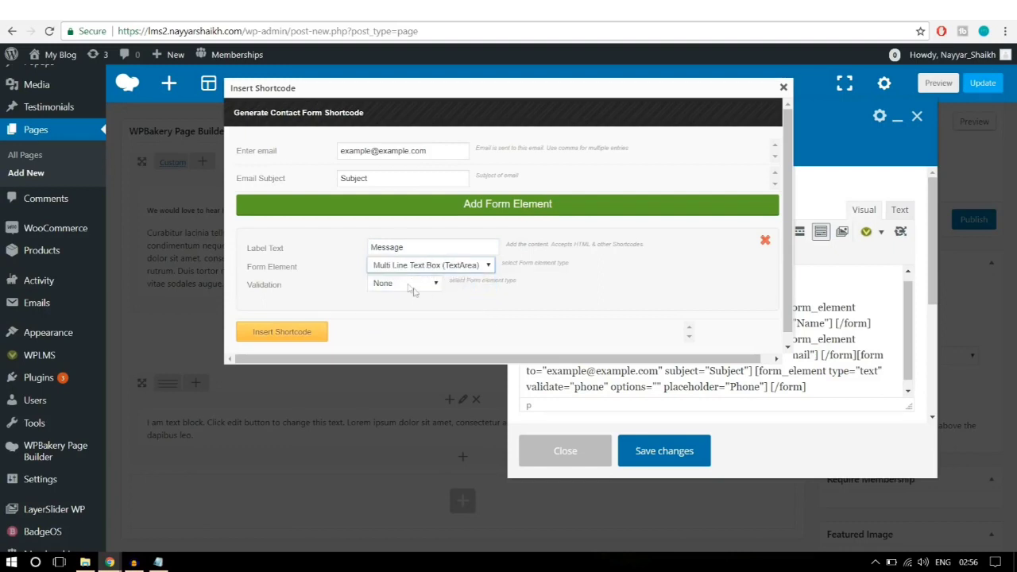
{"action": "left_click", "coordinate": [405, 284]}
{"action": "left_click", "coordinate": [406, 296]}
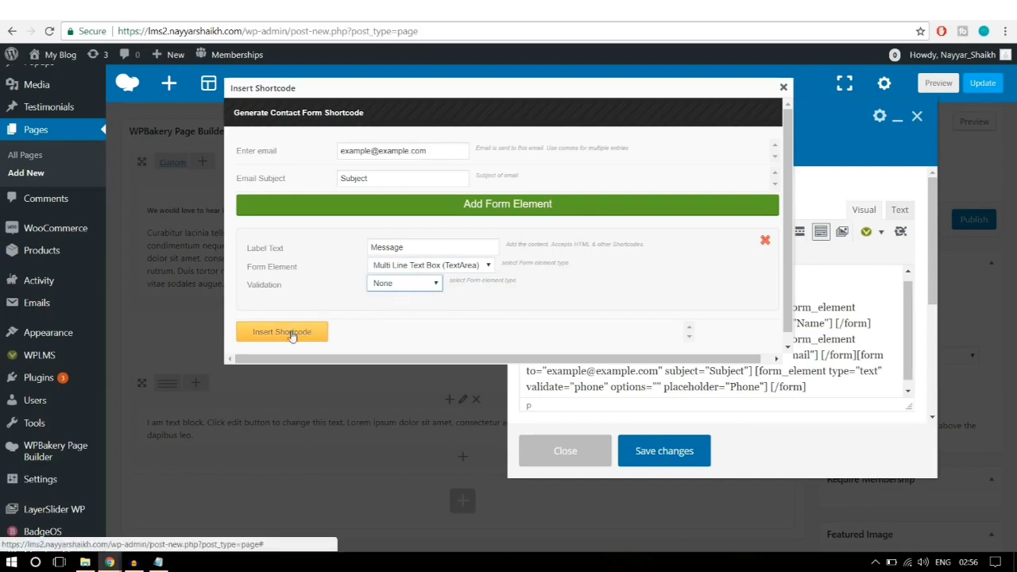
{"action": "left_click", "coordinate": [302, 337]}
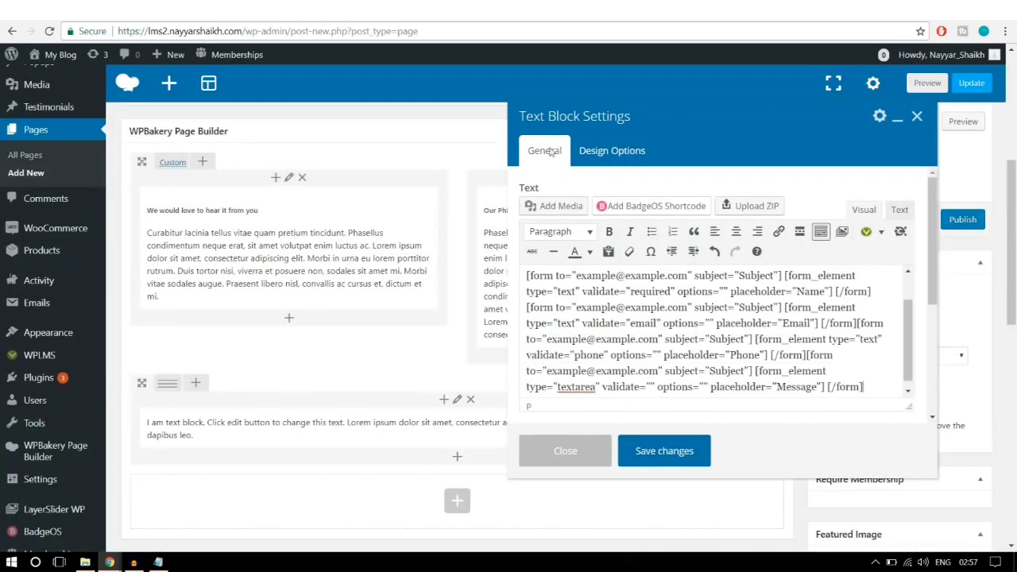
{"action": "left_click", "coordinate": [866, 231]}
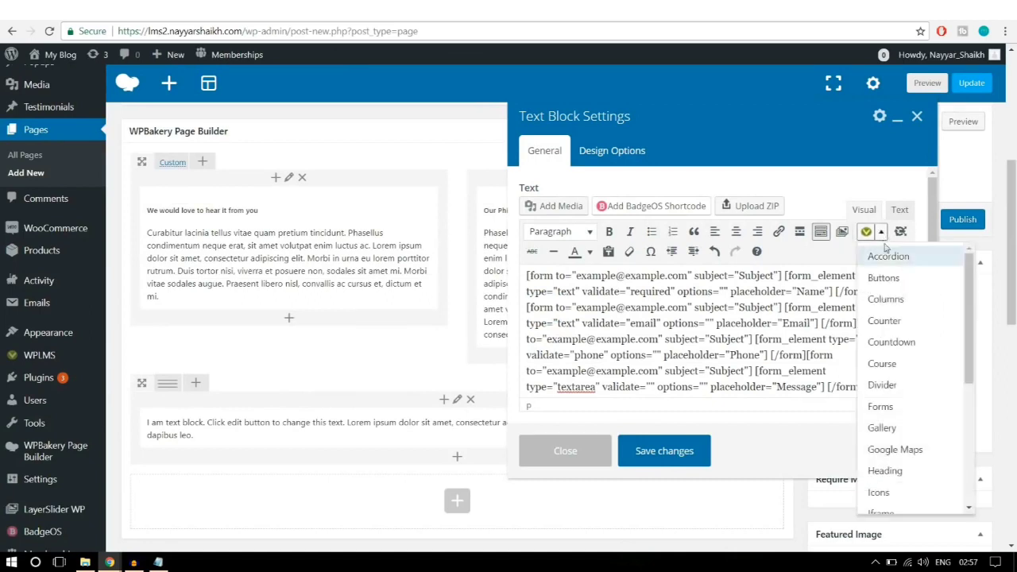
Step: Add a 'Submit' button shortcode as the final form field and save the text block
{"action": "left_click", "coordinate": [881, 406]}
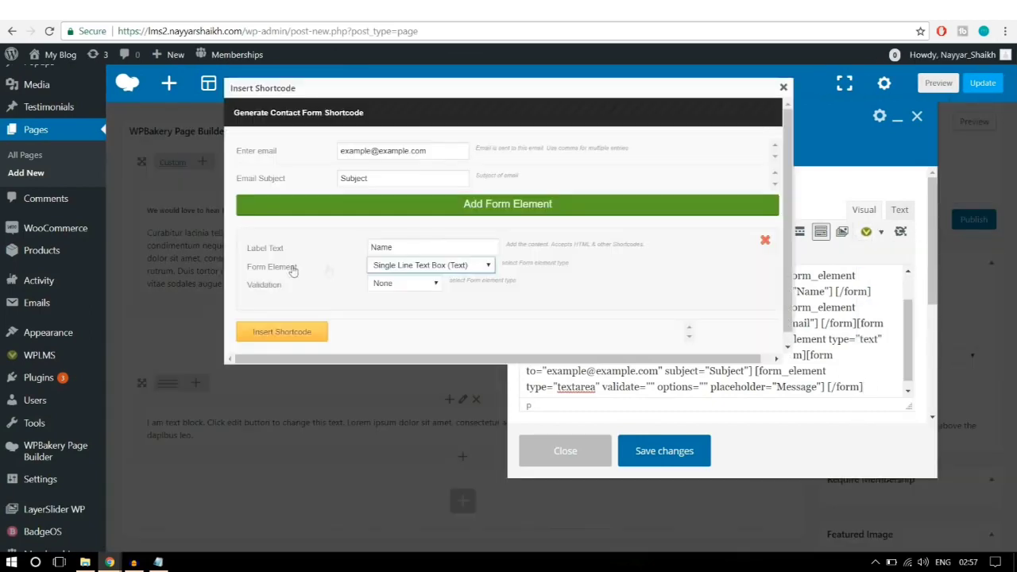
{"action": "left_click", "coordinate": [410, 266]}
{"action": "left_click", "coordinate": [412, 321]}
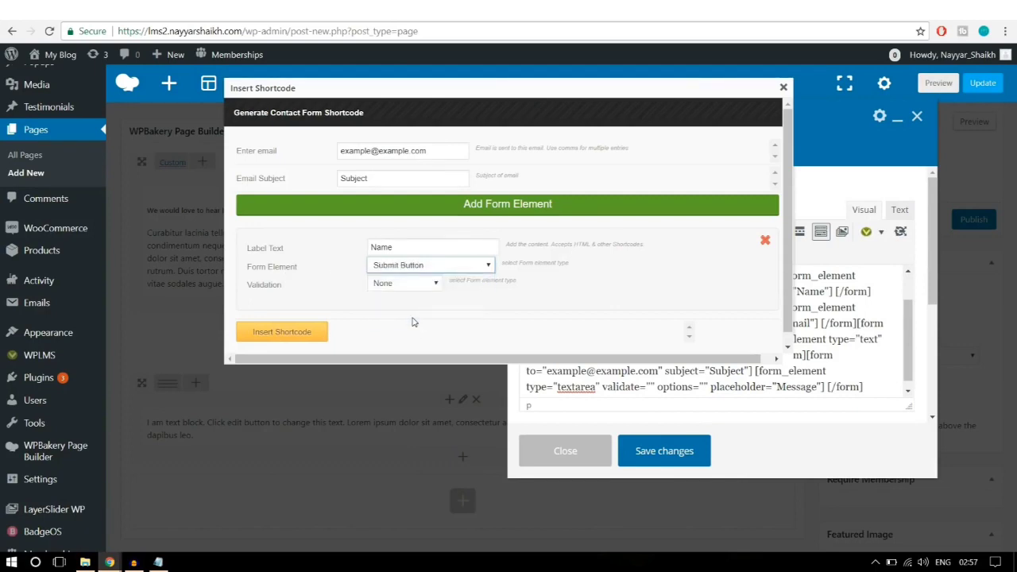
{"action": "left_click", "coordinate": [389, 286]}
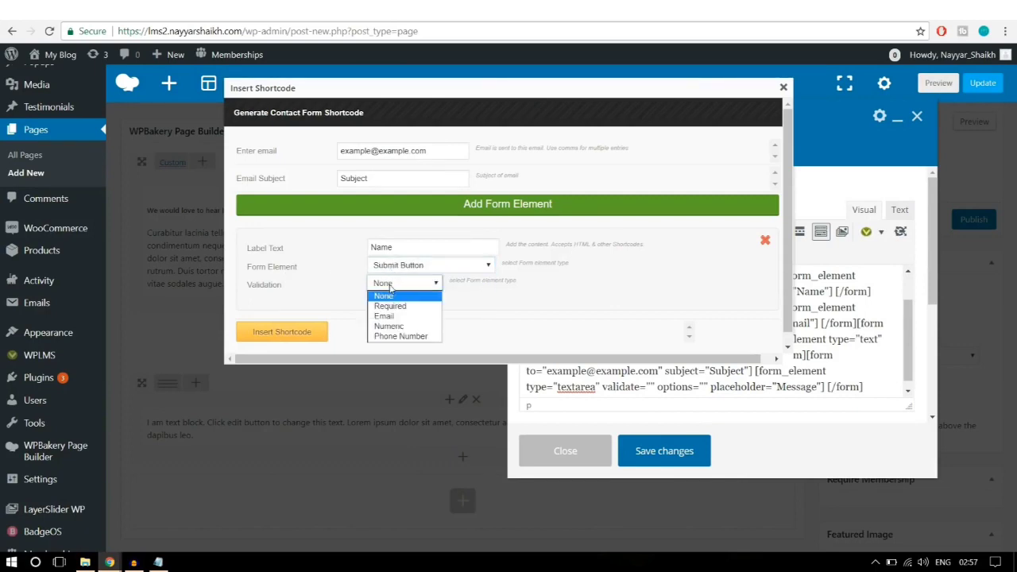
{"action": "left_click", "coordinate": [389, 286]}
{"action": "left_click_drag", "start_coordinate": [419, 248], "coordinate": [336, 243]}
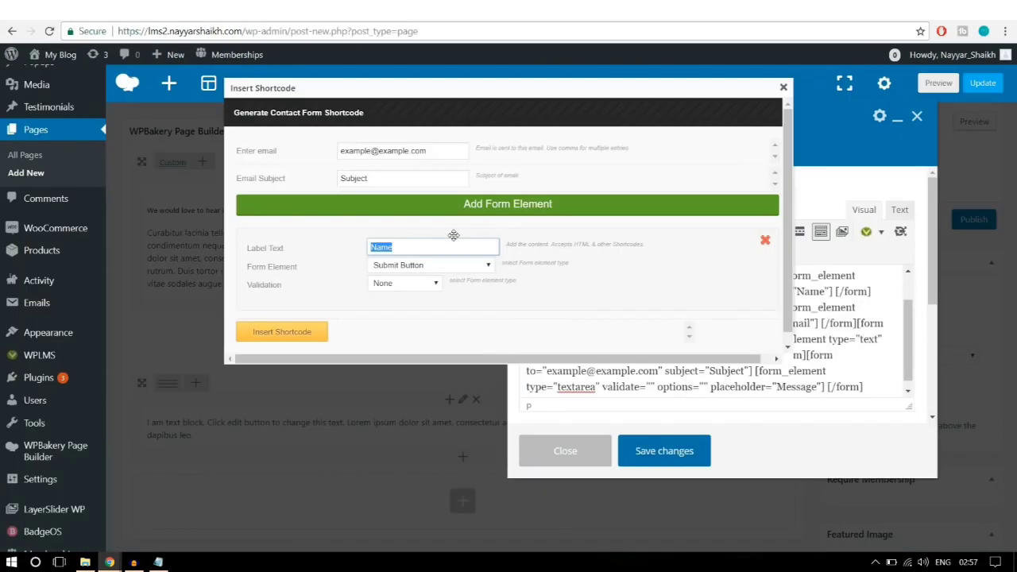
{"action": "type", "text": "Submit"}
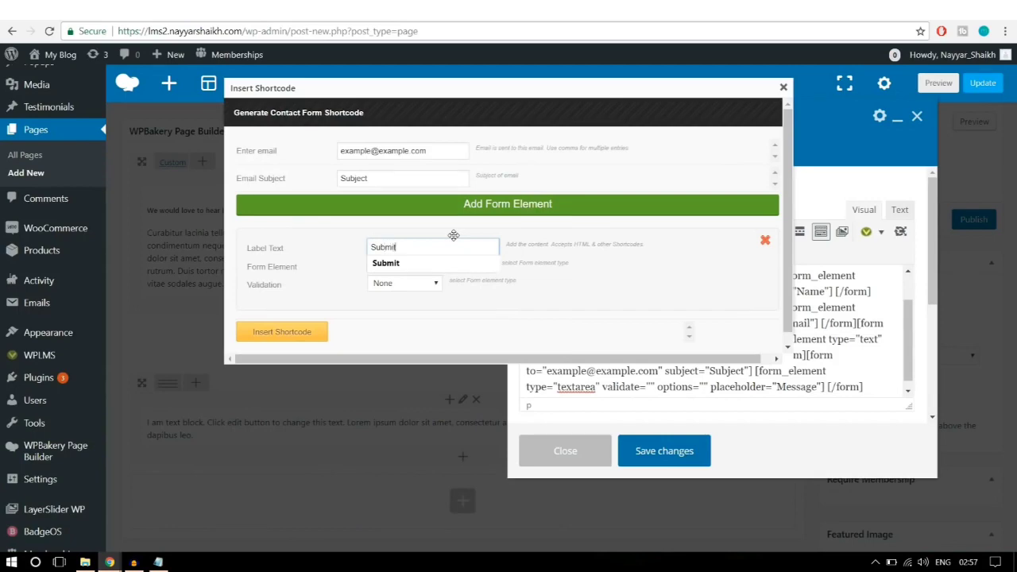
{"action": "left_click", "coordinate": [445, 262]}
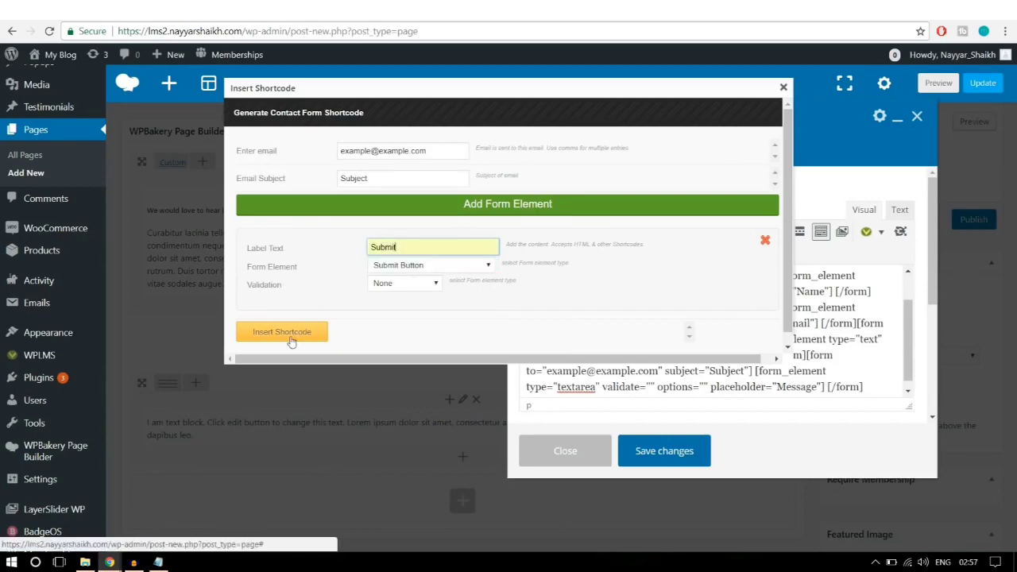
{"action": "left_click", "coordinate": [282, 332]}
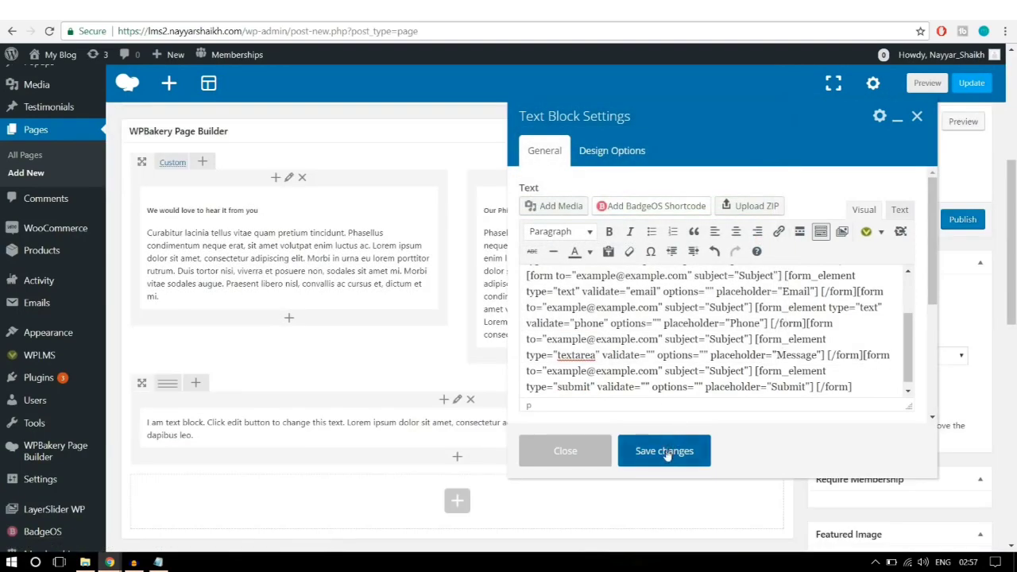
{"action": "left_click", "coordinate": [665, 451]}
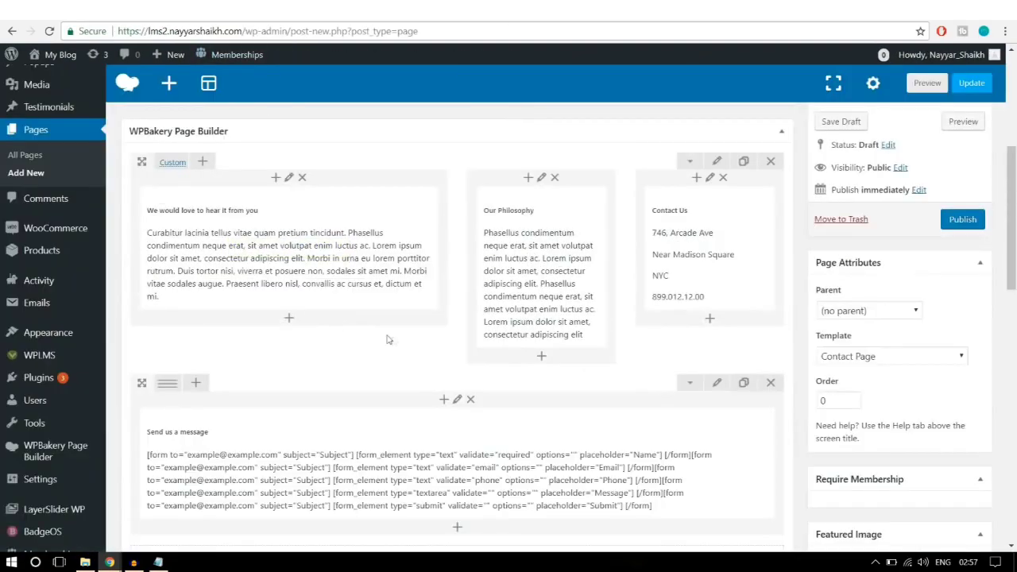
Step: Split the form row into 1/2 + 1/2 columns and add an Accordion to the empty right column
{"action": "scroll", "coordinate": [457, 333], "scroll_direction": "down", "scroll_amount": 3}
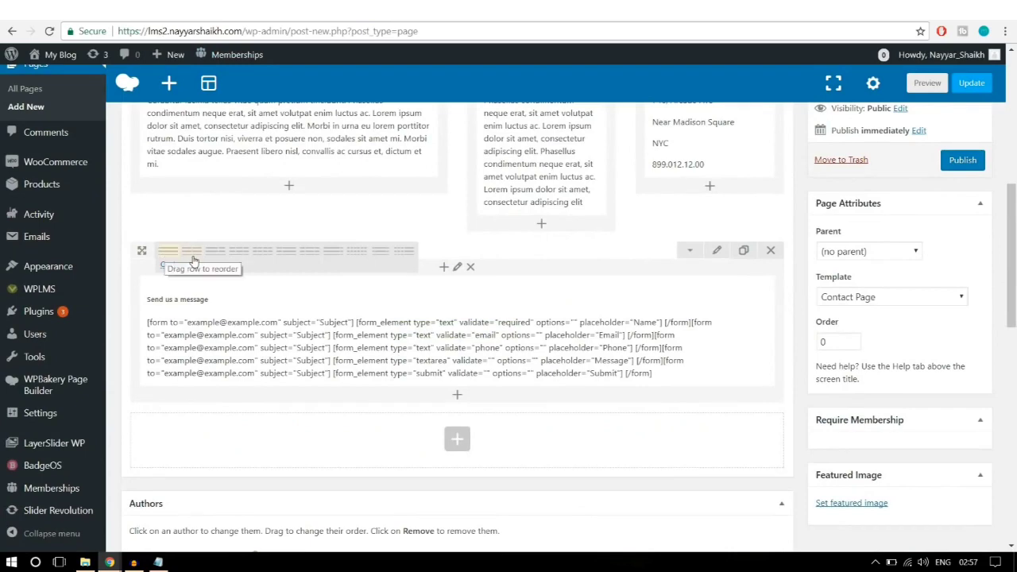
{"action": "left_click", "coordinate": [192, 251]}
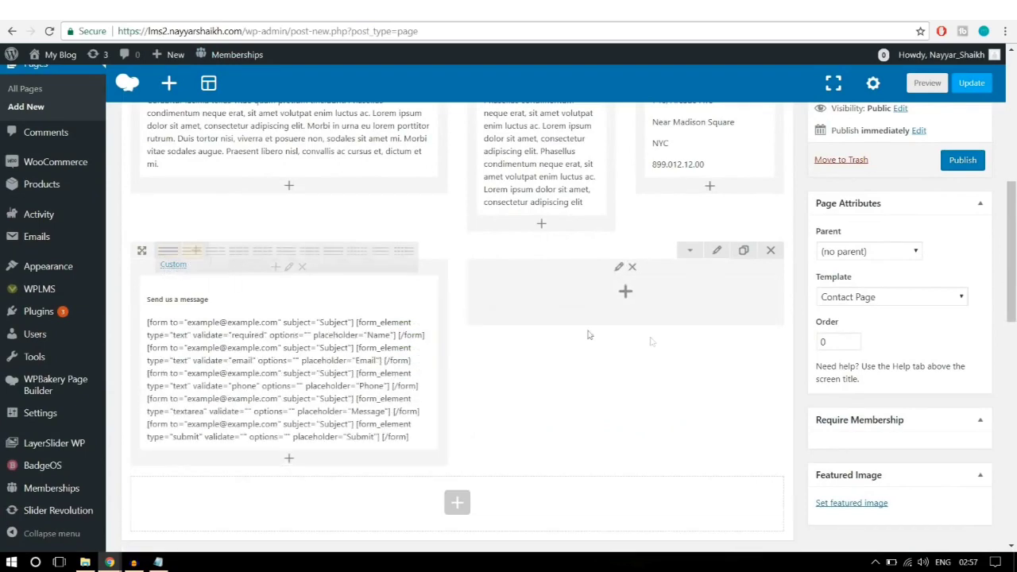
{"action": "left_click", "coordinate": [625, 292]}
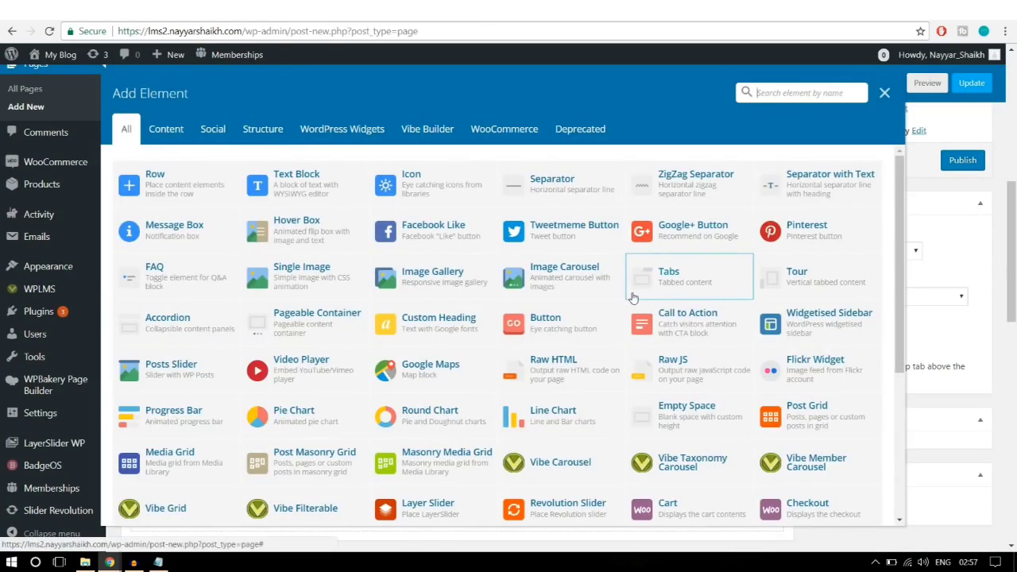
{"action": "type", "text": "aa"}
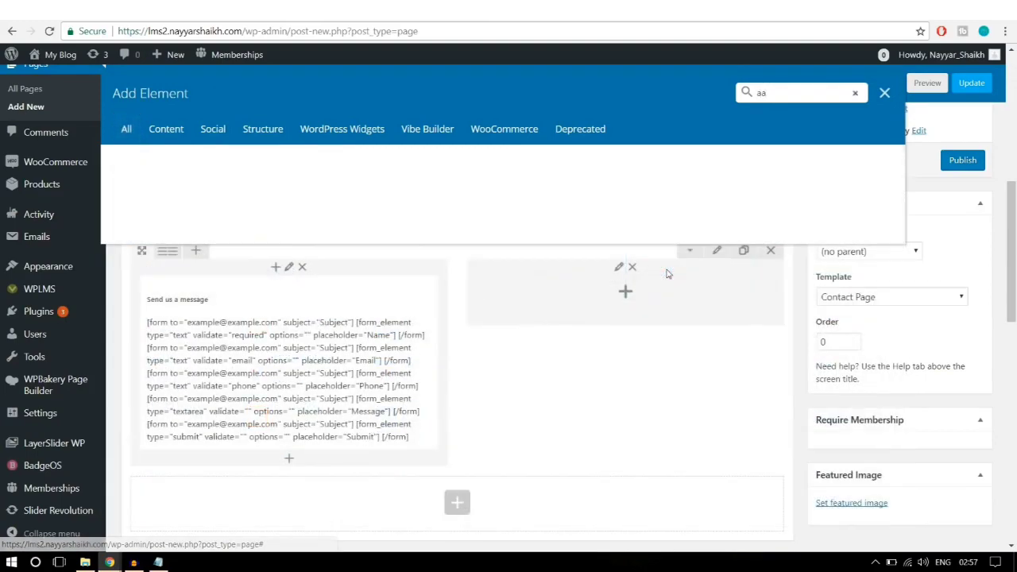
{"action": "key", "text": "BackSpace"}
{"action": "type", "text": "cco"}
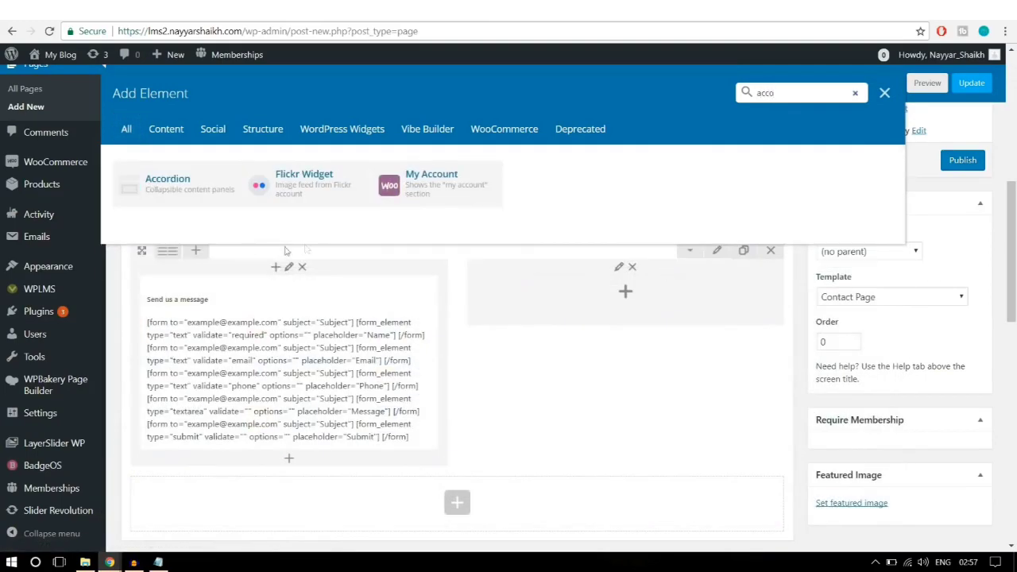
{"action": "left_click", "coordinate": [206, 191]}
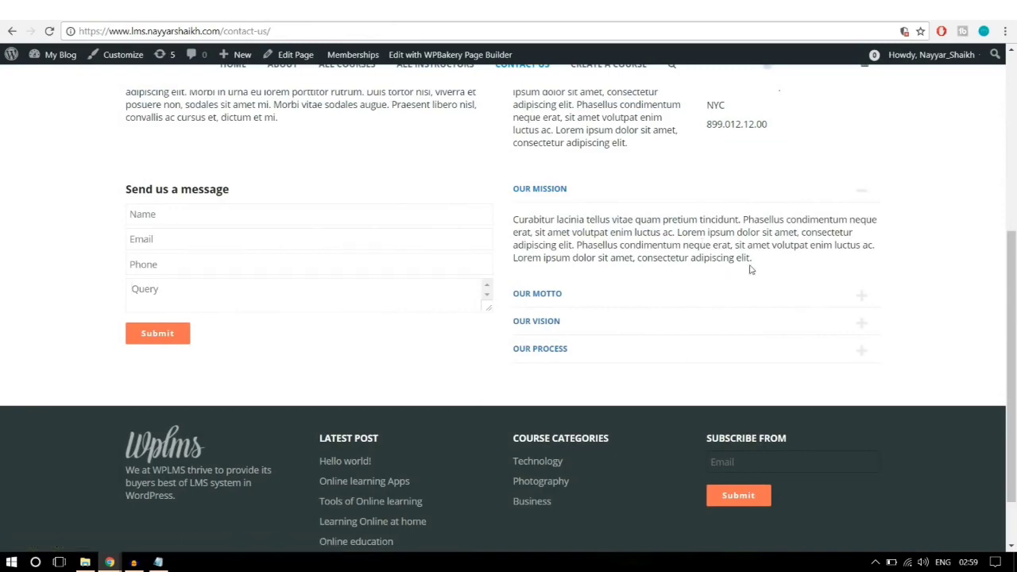
{"action": "left_click_drag", "start_coordinate": [758, 259], "coordinate": [511, 219]}
{"action": "key", "text": "ctrl+c"}
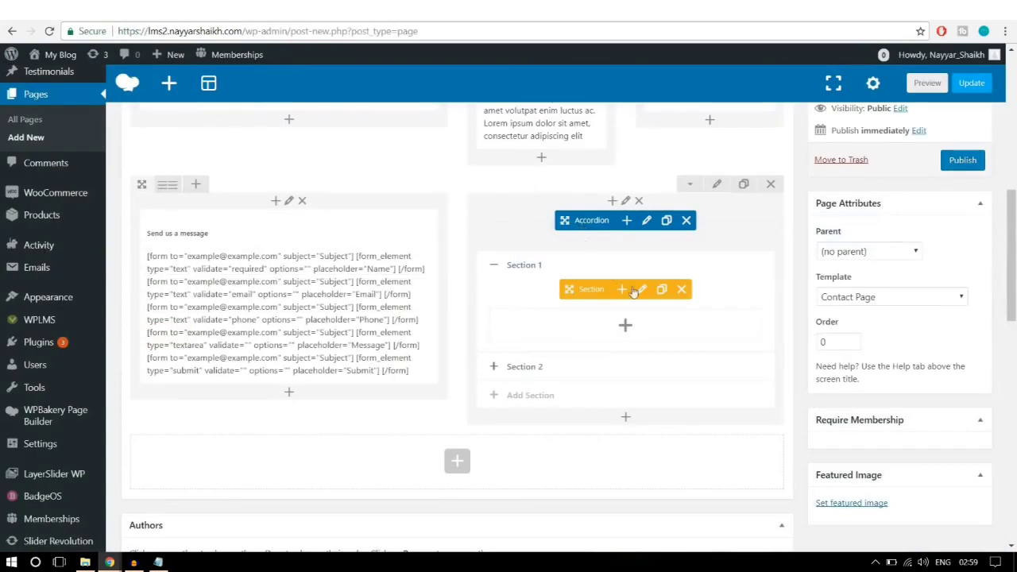
Step: Rename the first accordion section's title to 'Our Mission' and save it
{"action": "left_click", "coordinate": [643, 289]}
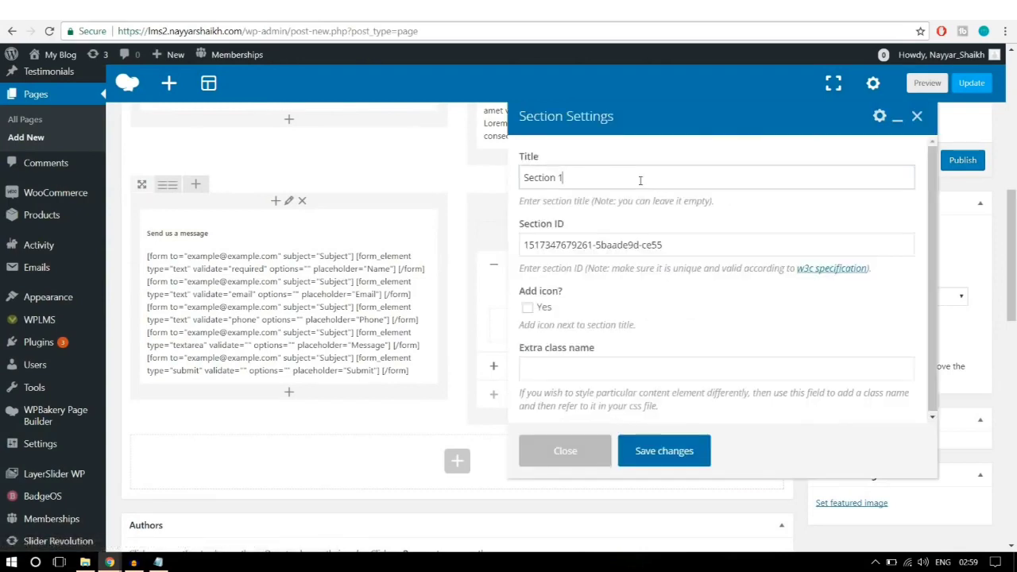
{"action": "left_click_drag", "start_coordinate": [642, 177], "coordinate": [450, 190]}
{"action": "type", "text": "Cur"}
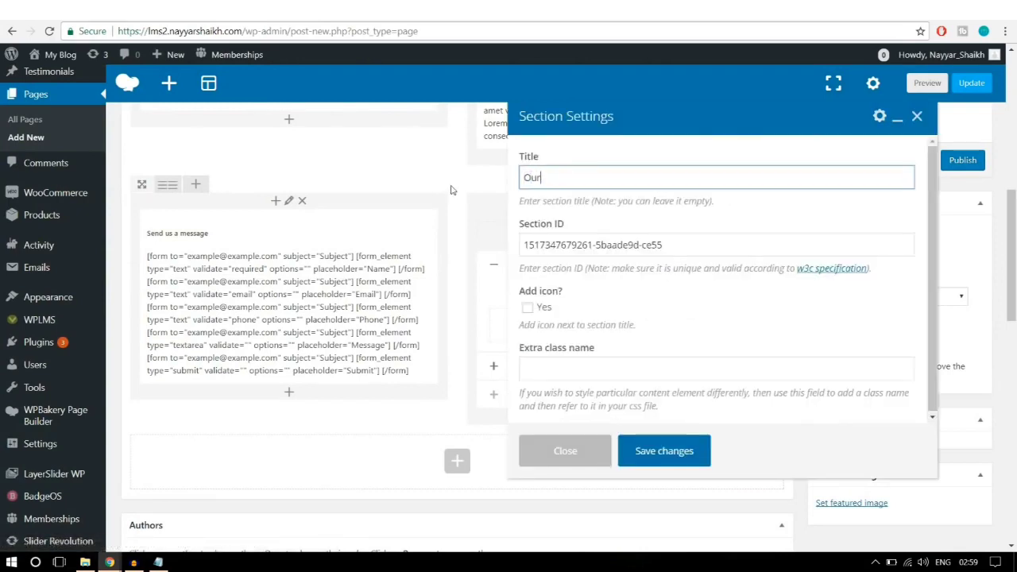
{"action": "type", "text": " Mission"}
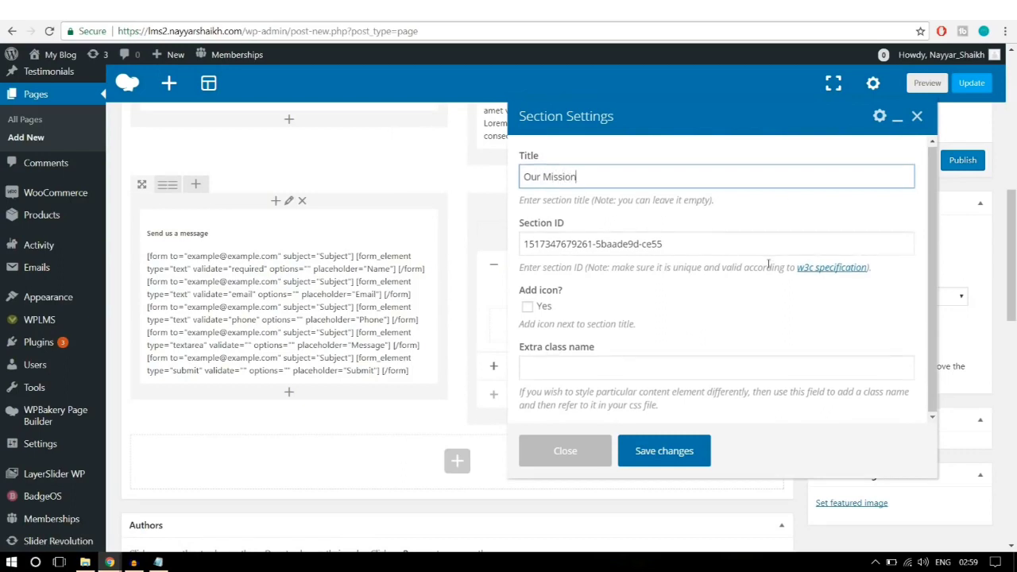
{"action": "left_click", "coordinate": [664, 458]}
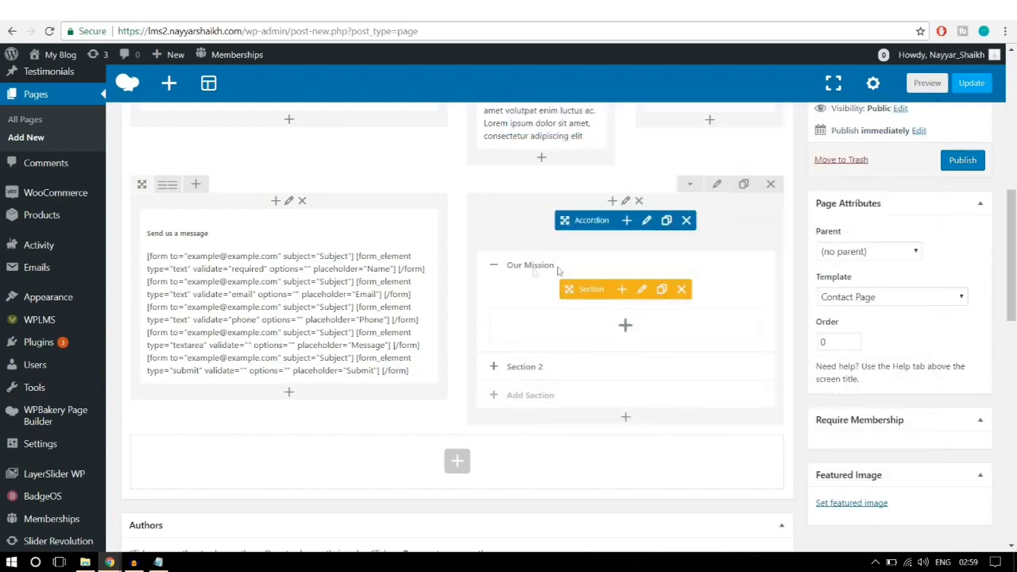
Step: Add a Text Block to the Our Mission section with the pasted Curabitur mission paragraph
{"action": "left_click", "coordinate": [624, 327]}
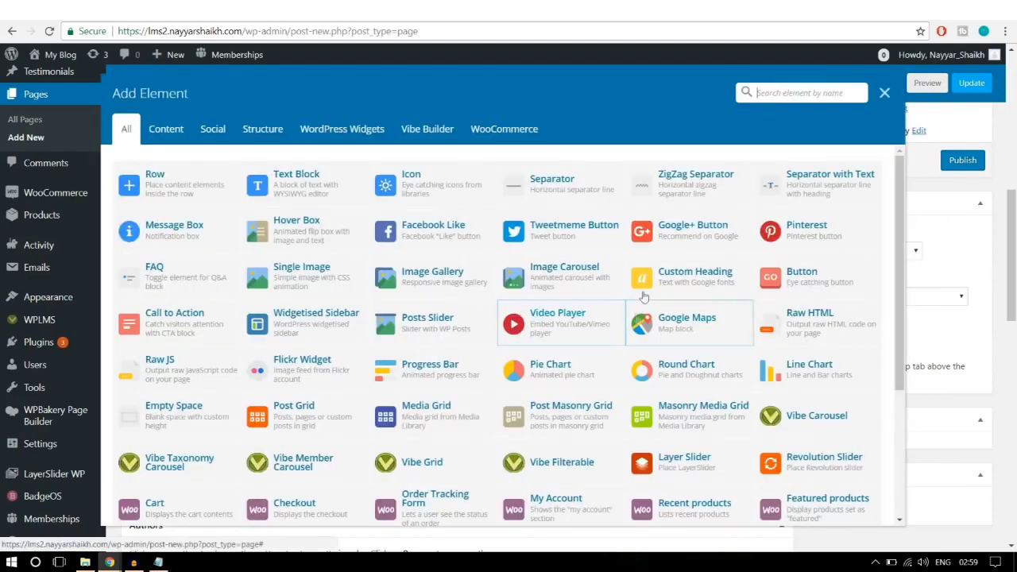
{"action": "left_click", "coordinate": [314, 182]}
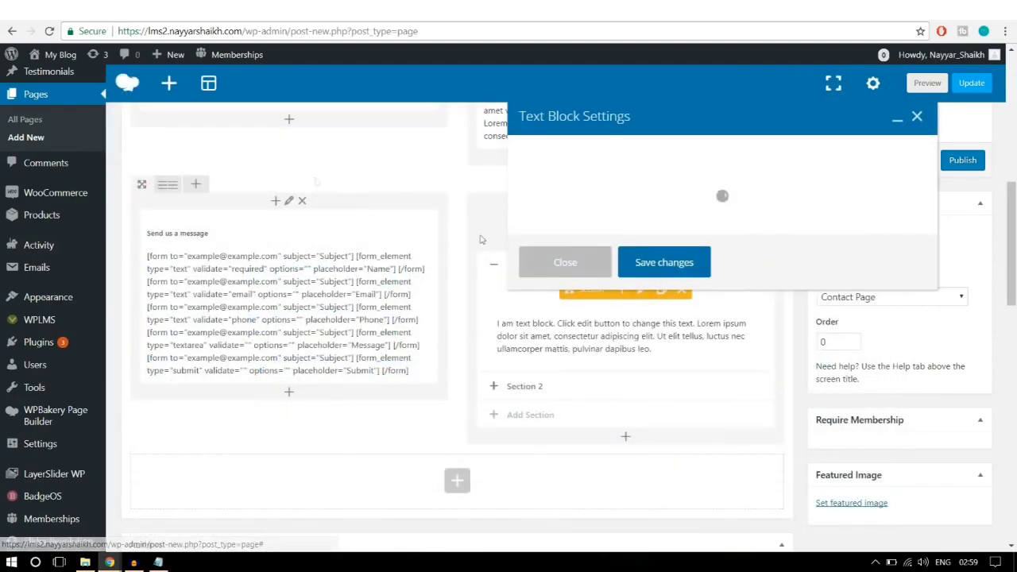
{"action": "key", "text": "ctrl+a"}
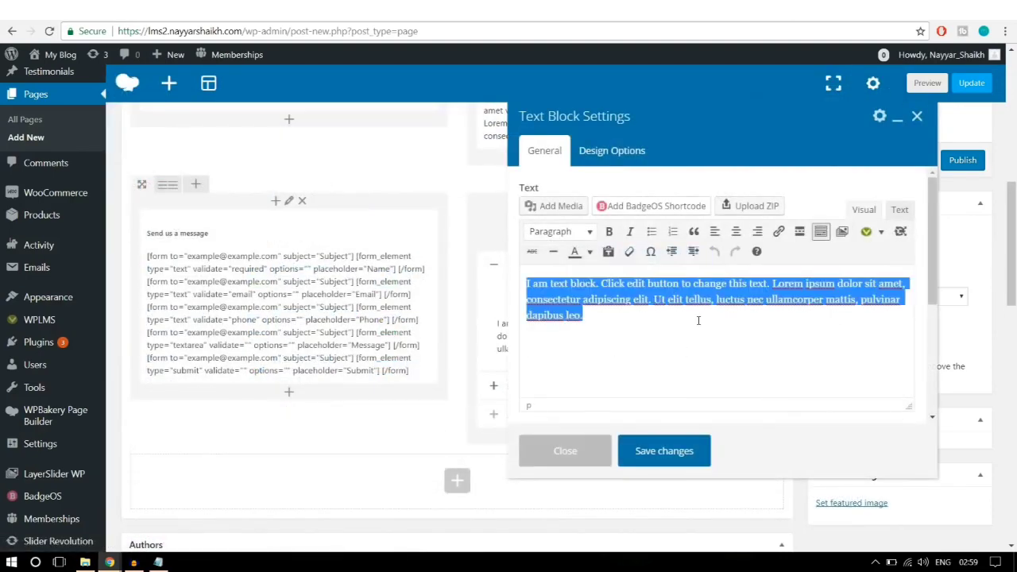
{"action": "key", "text": "ctrl+v"}
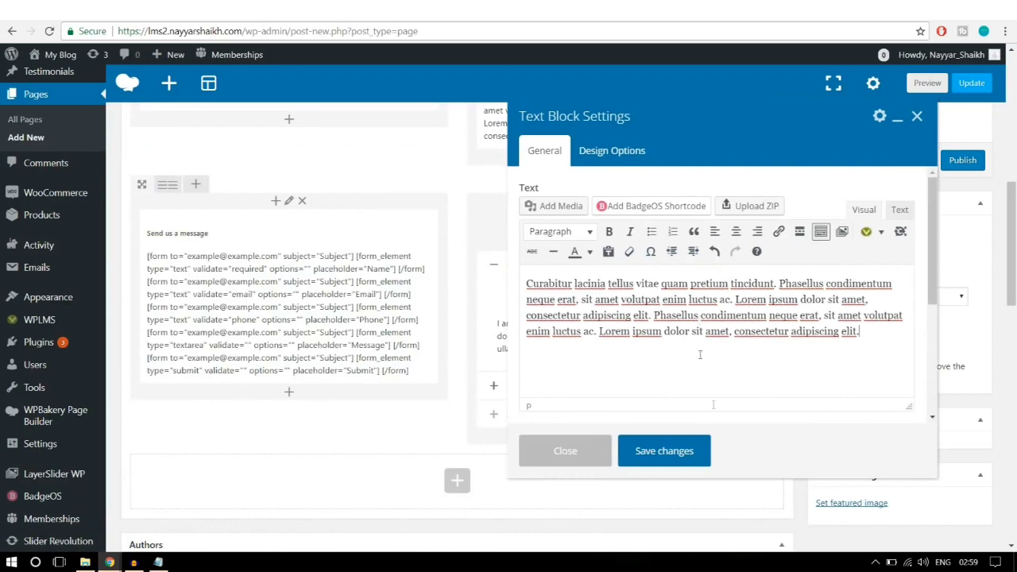
{"action": "left_click", "coordinate": [675, 459]}
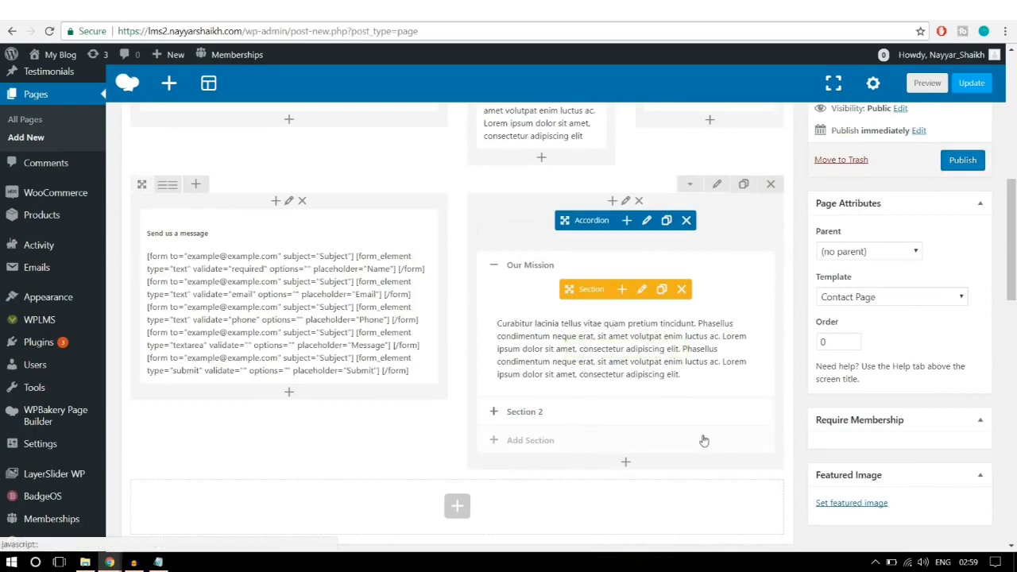
{"action": "scroll", "coordinate": [702, 439], "scroll_direction": "up", "scroll_amount": 1}
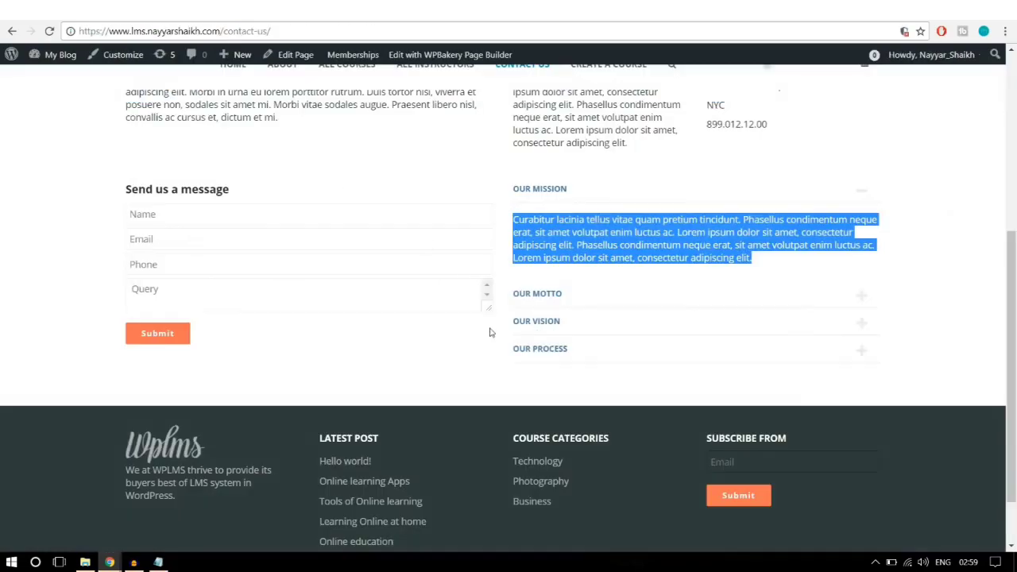
Step: Set a bottom padding of 50 in the form-and-accordion row's Design Options and save
{"action": "scroll", "coordinate": [493, 335], "scroll_direction": "up", "scroll_amount": 2}
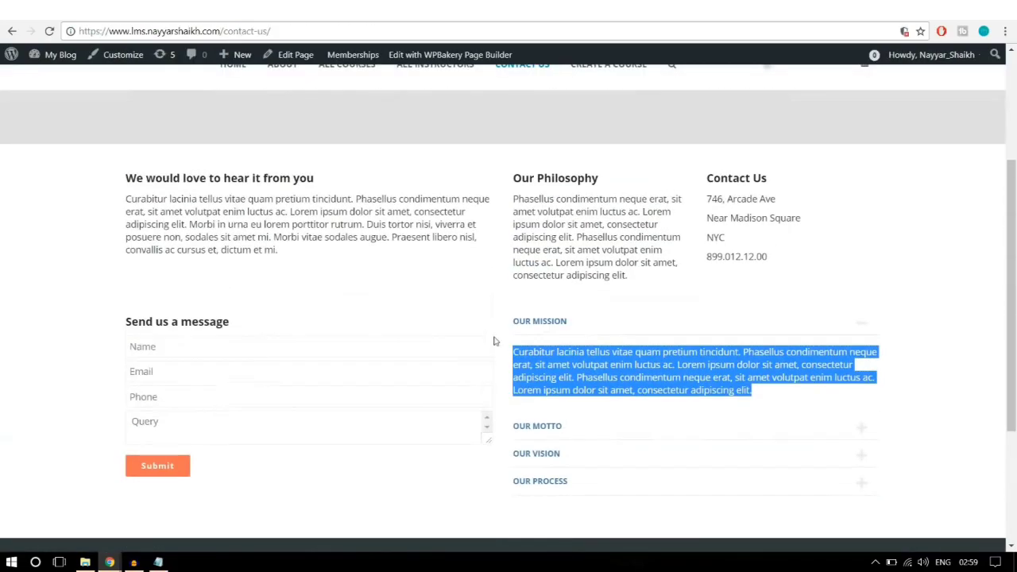
{"action": "scroll", "coordinate": [509, 354], "scroll_direction": "down", "scroll_amount": 2}
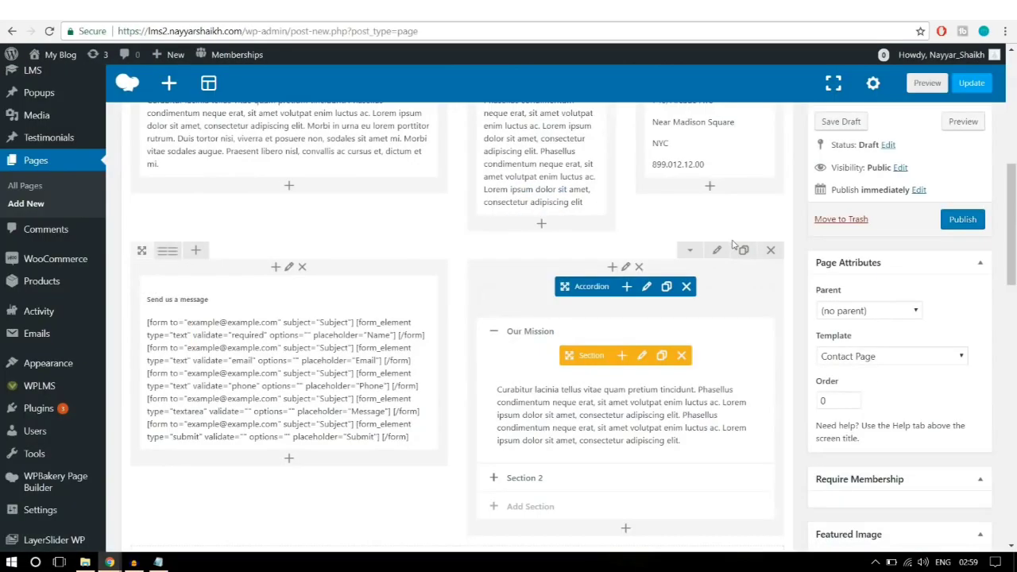
{"action": "left_click", "coordinate": [715, 253]}
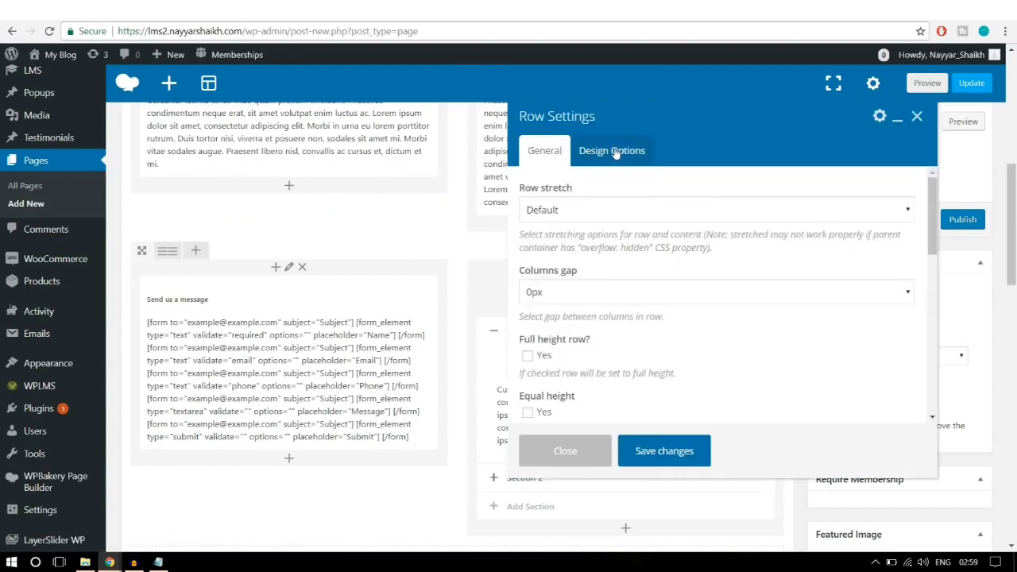
{"action": "left_click", "coordinate": [615, 152]}
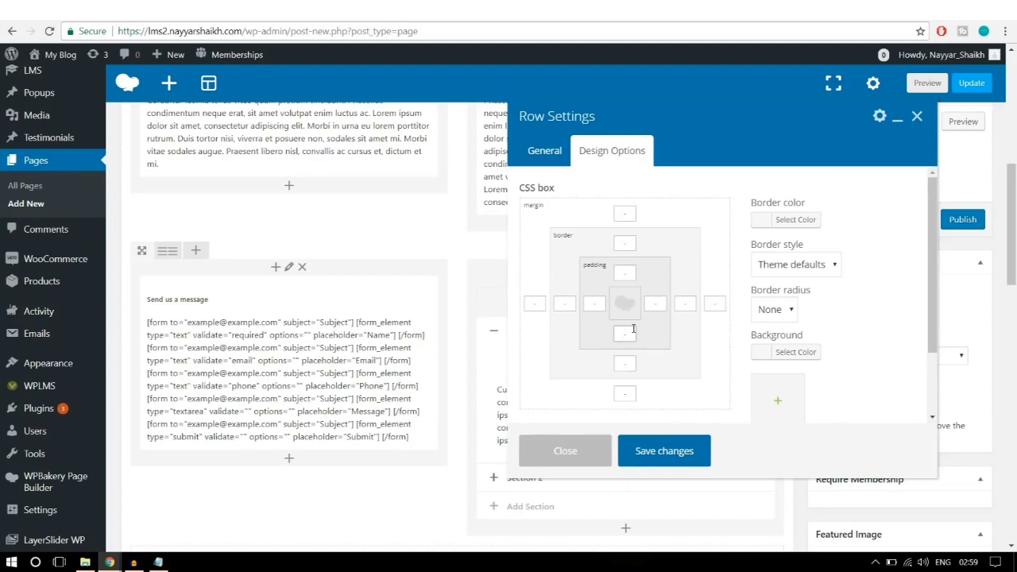
{"action": "left_click", "coordinate": [674, 459]}
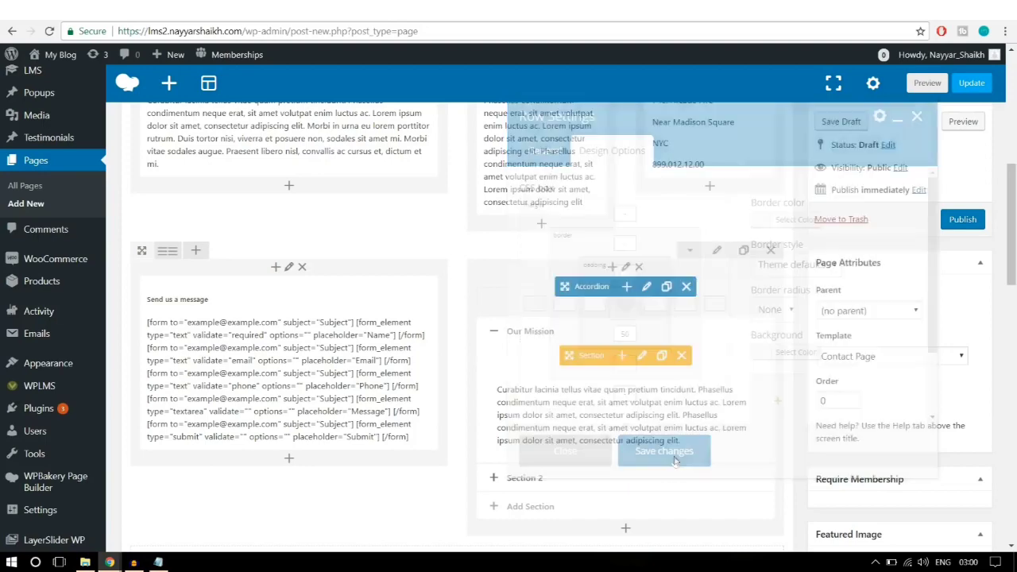
{"action": "scroll", "coordinate": [675, 461], "scroll_direction": "up", "scroll_amount": 1}
{"action": "scroll", "coordinate": [673, 460], "scroll_direction": "up", "scroll_amount": 1}
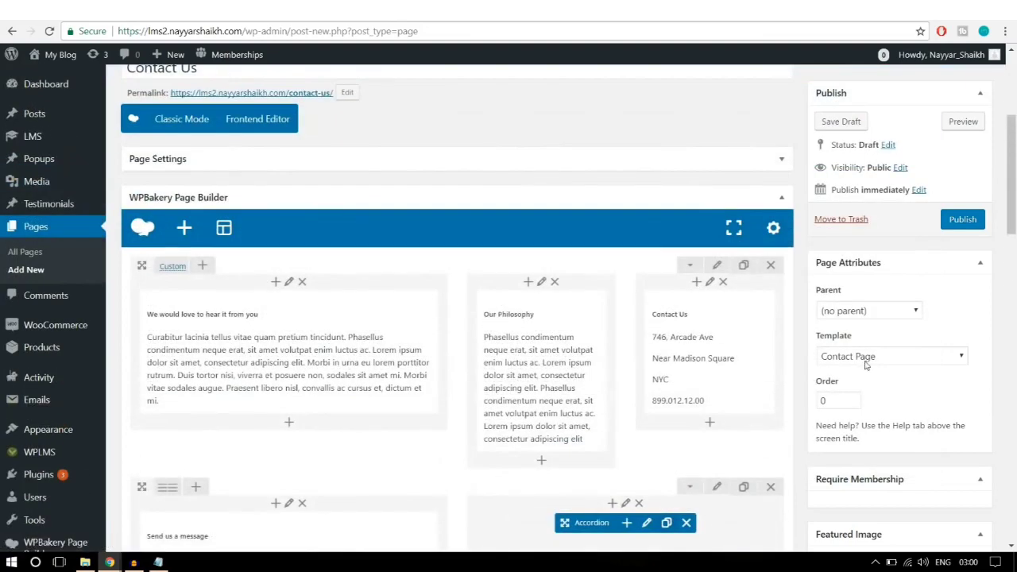
{"action": "left_click", "coordinate": [956, 220]}
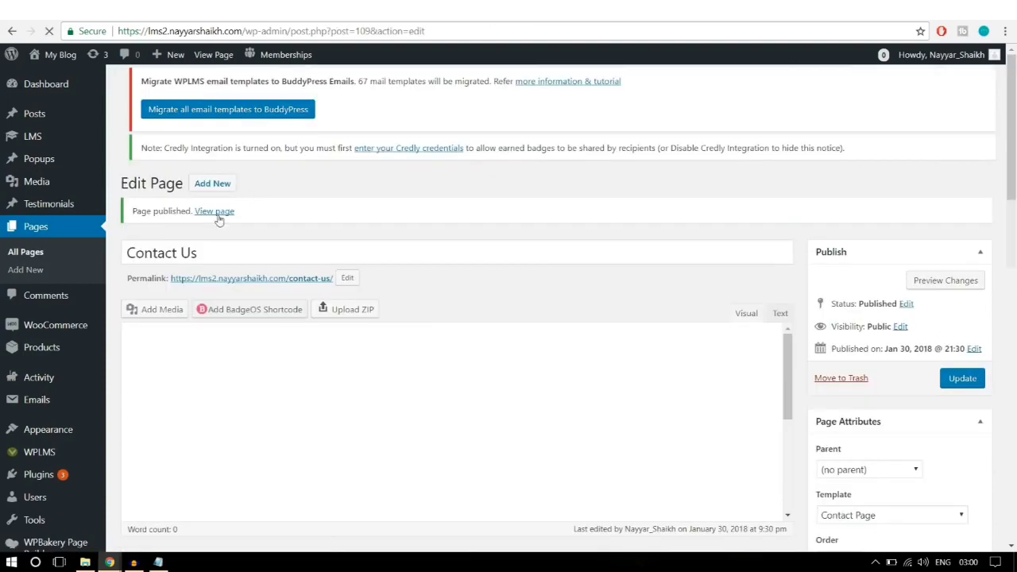
{"action": "right_click", "coordinate": [221, 217]}
{"action": "left_click", "coordinate": [229, 223]}
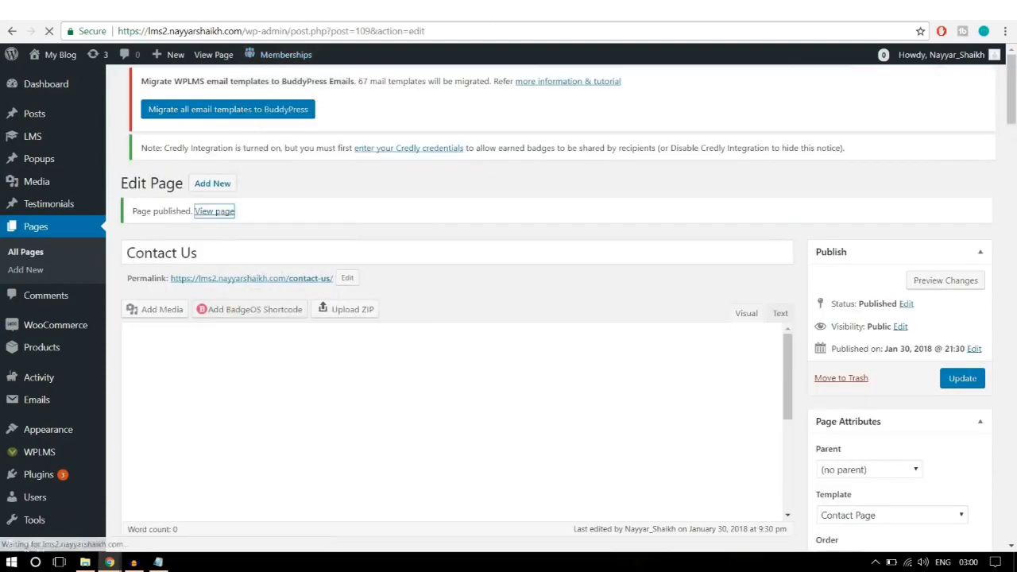
{"action": "left_click", "coordinate": [294, 9]}
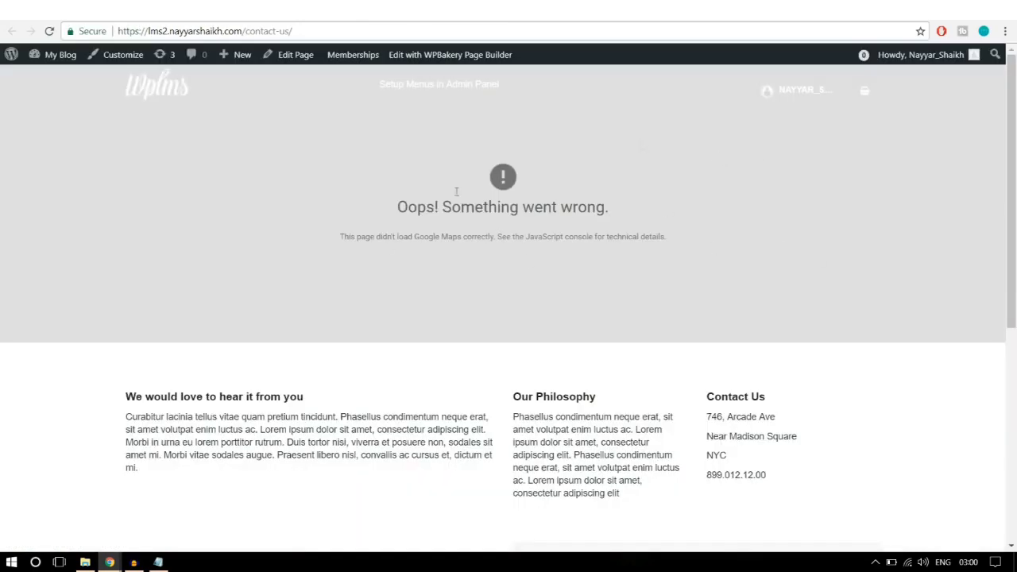
{"action": "scroll", "coordinate": [840, 286], "scroll_direction": "down", "scroll_amount": 3}
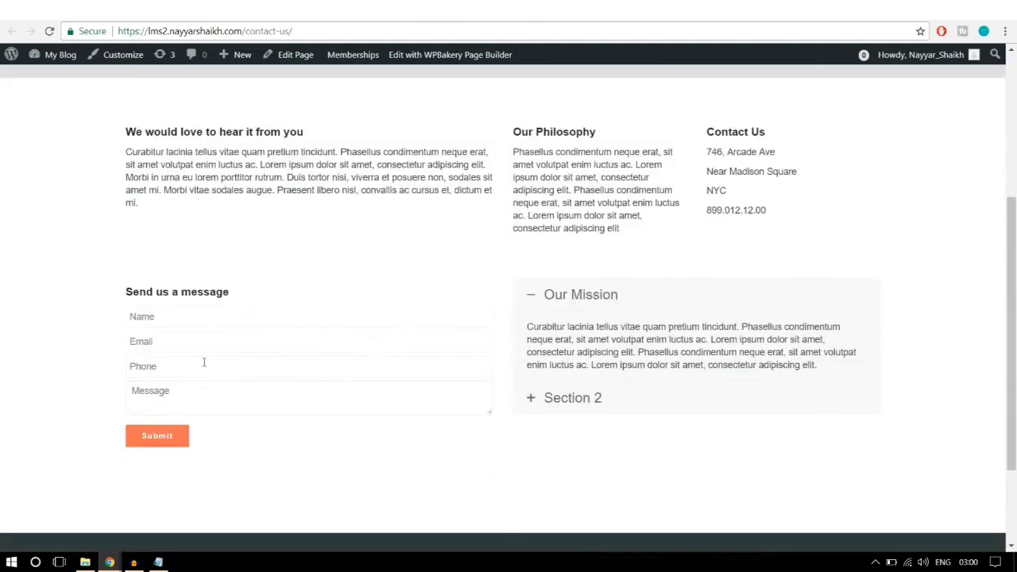
{"action": "scroll", "coordinate": [712, 425], "scroll_direction": "down", "scroll_amount": 2}
{"action": "scroll", "coordinate": [713, 424], "scroll_direction": "up", "scroll_amount": 5}
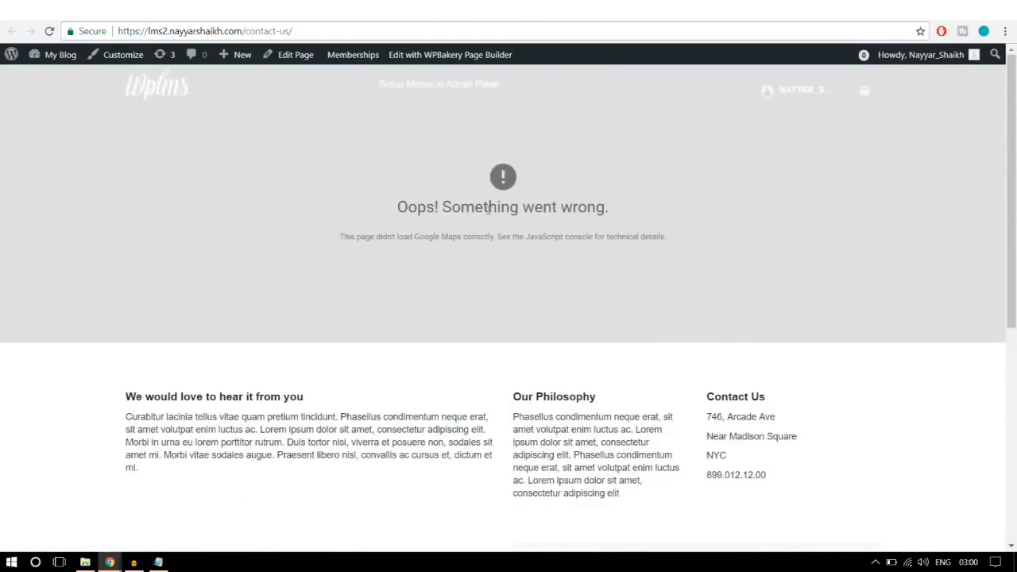
{"action": "left_click_drag", "start_coordinate": [395, 213], "coordinate": [630, 220]}
{"action": "left_click", "coordinate": [666, 237]}
Step: Load console.developers.google.com in a new browser tab
{"action": "key", "text": "ctrl+t"}
{"action": "type", "text": "con"}
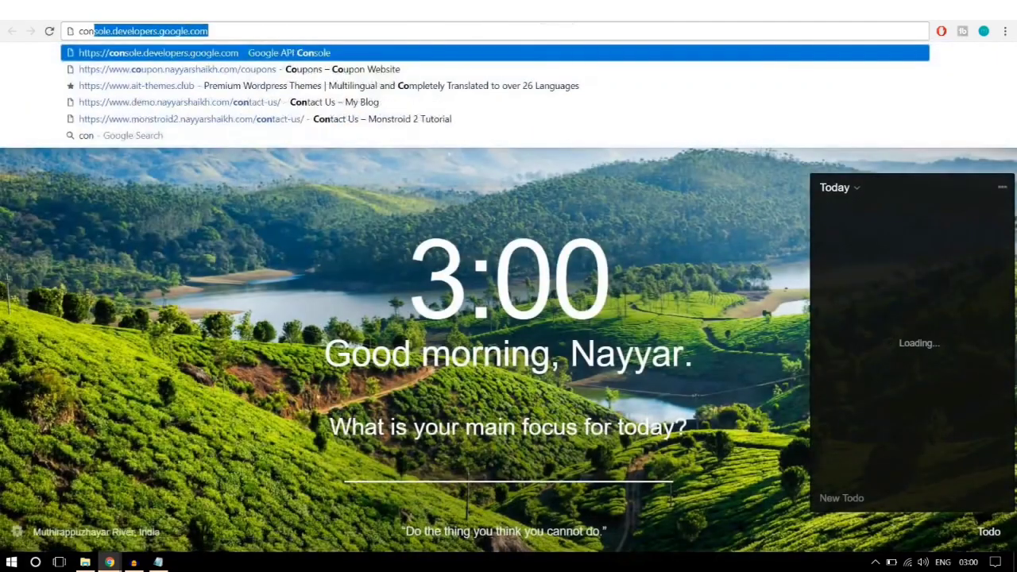
{"action": "type", "text": "sol"}
{"action": "key", "text": "Return"}
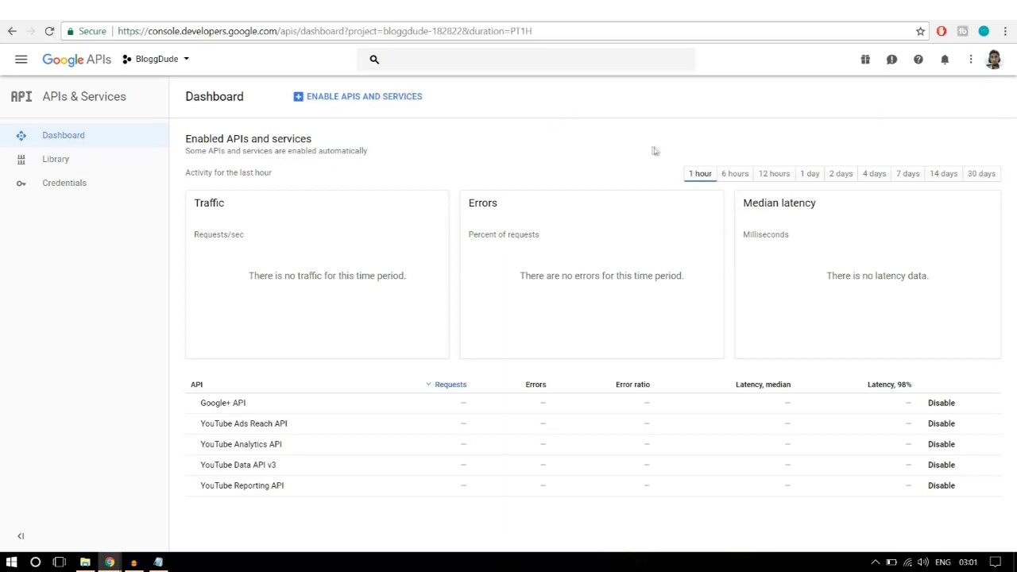
Step: Abandon the New Project form from the project list and reload the console dashboard
{"action": "left_click", "coordinate": [181, 71]}
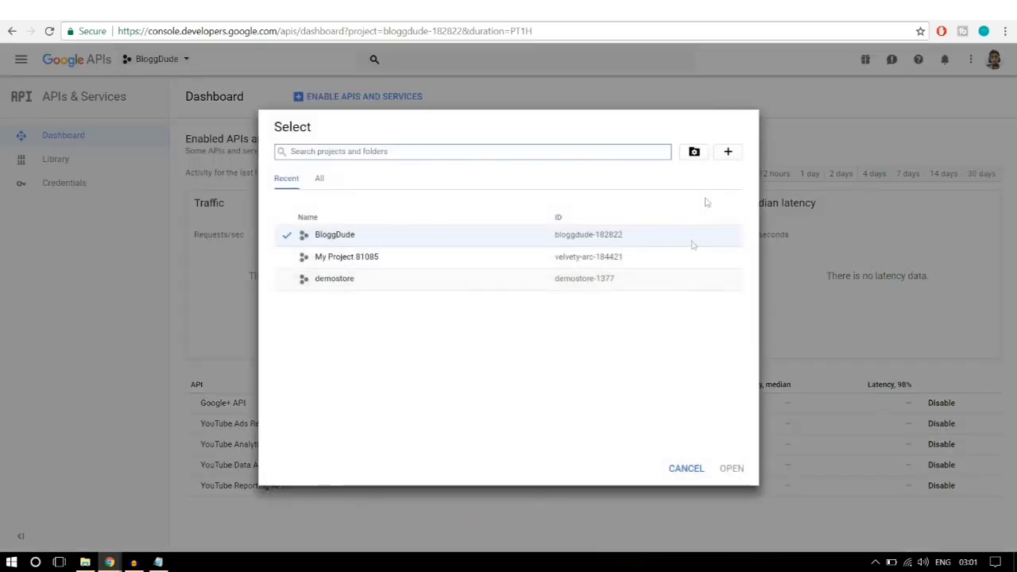
{"action": "left_click", "coordinate": [728, 152]}
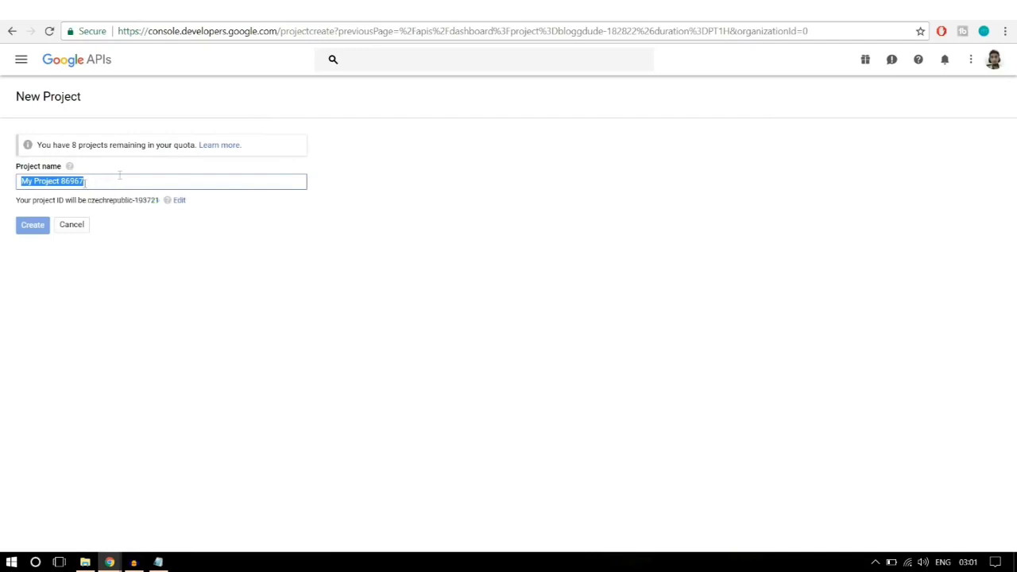
{"action": "left_click", "coordinate": [8, 32]}
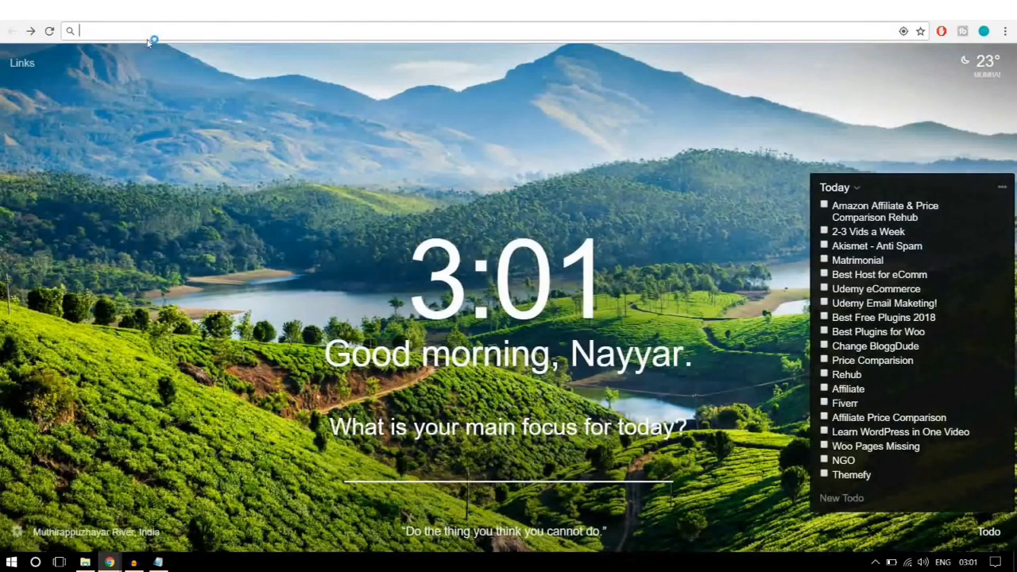
{"action": "type", "text": "console.developers.google.com"}
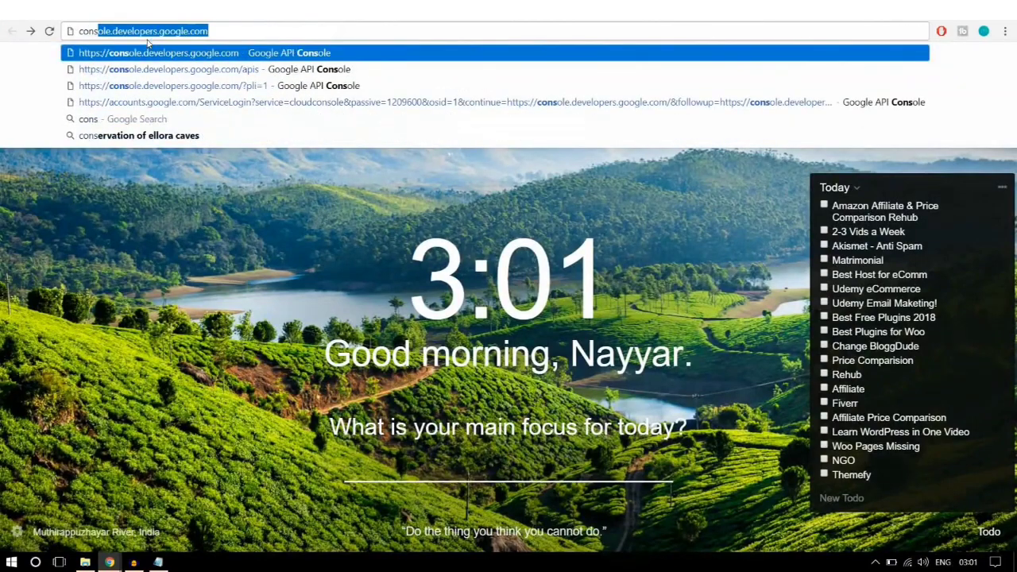
{"action": "key", "text": "Return"}
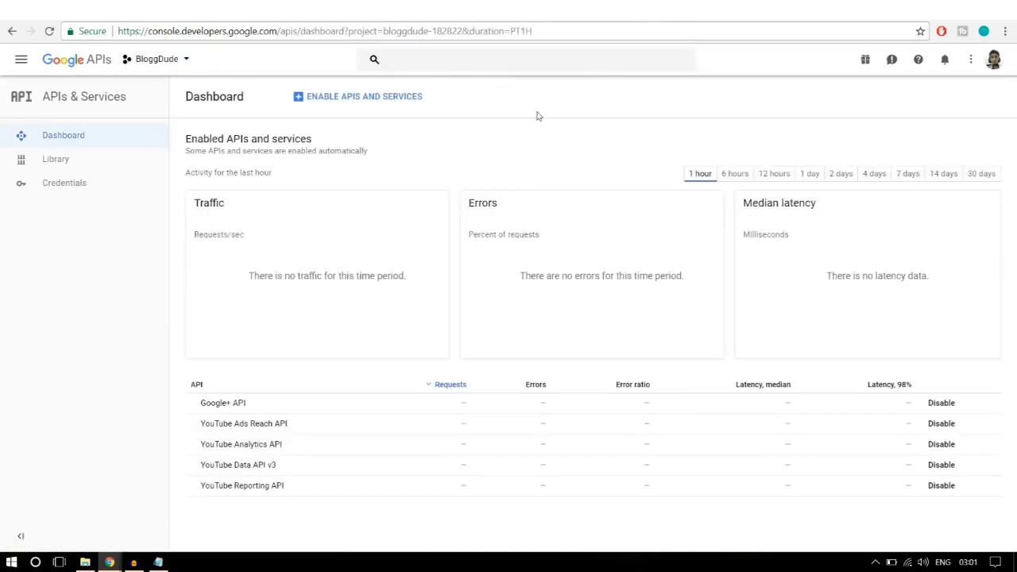
Step: Find the Google Maps JavaScript API in the API library and enable it
{"action": "left_click", "coordinate": [357, 102]}
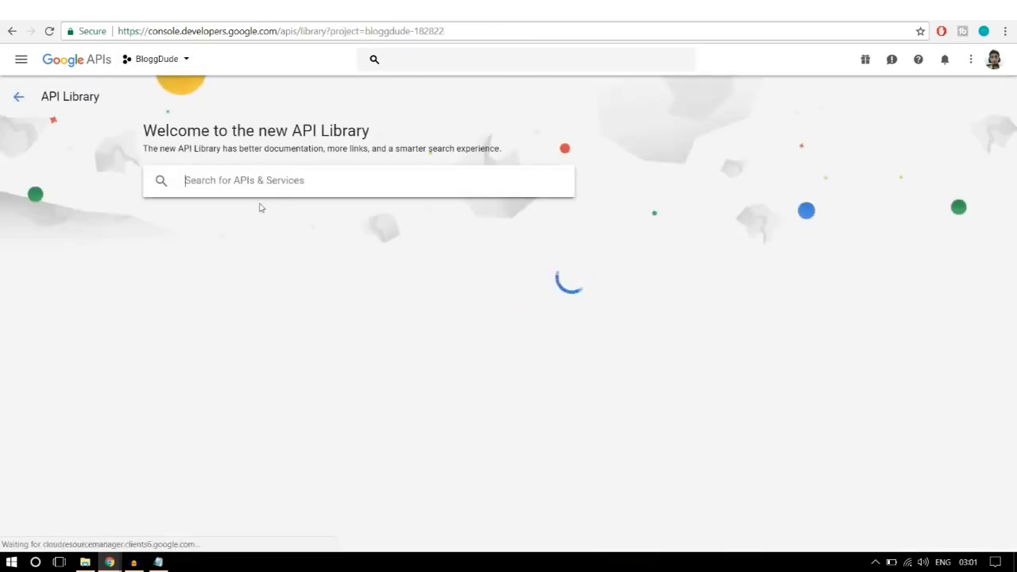
{"action": "left_click", "coordinate": [265, 183]}
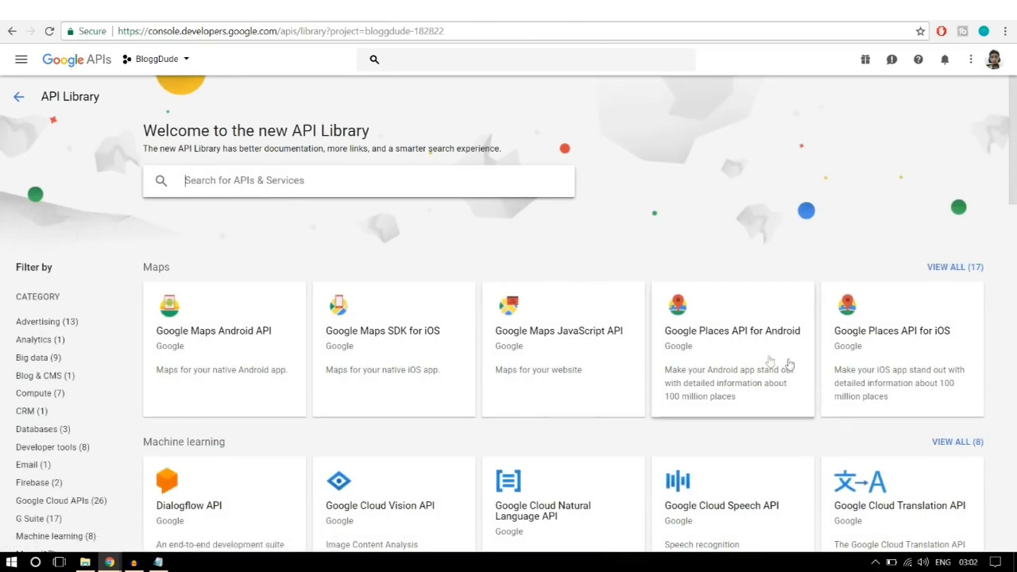
{"action": "left_click", "coordinate": [569, 352]}
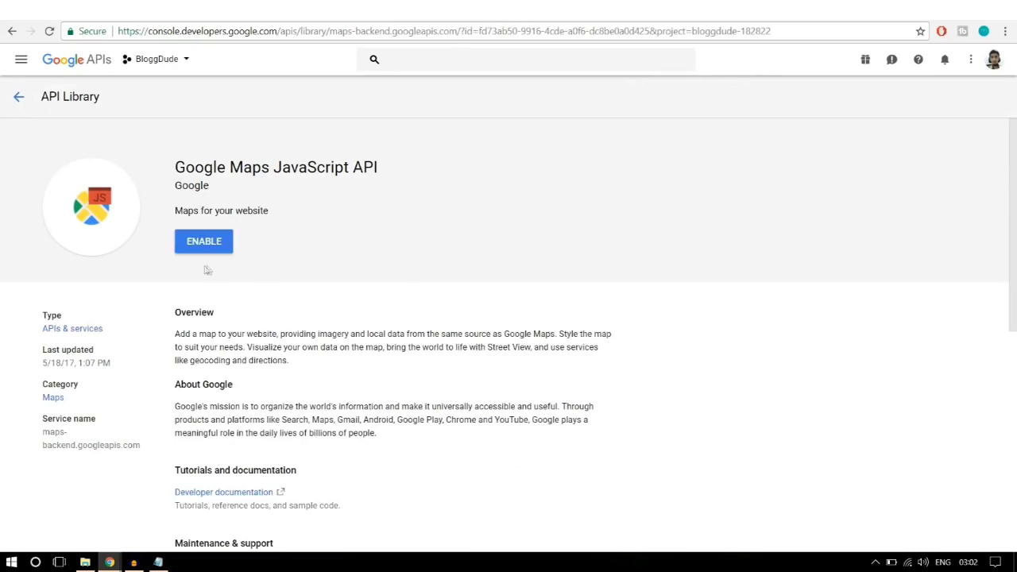
{"action": "left_click", "coordinate": [204, 252]}
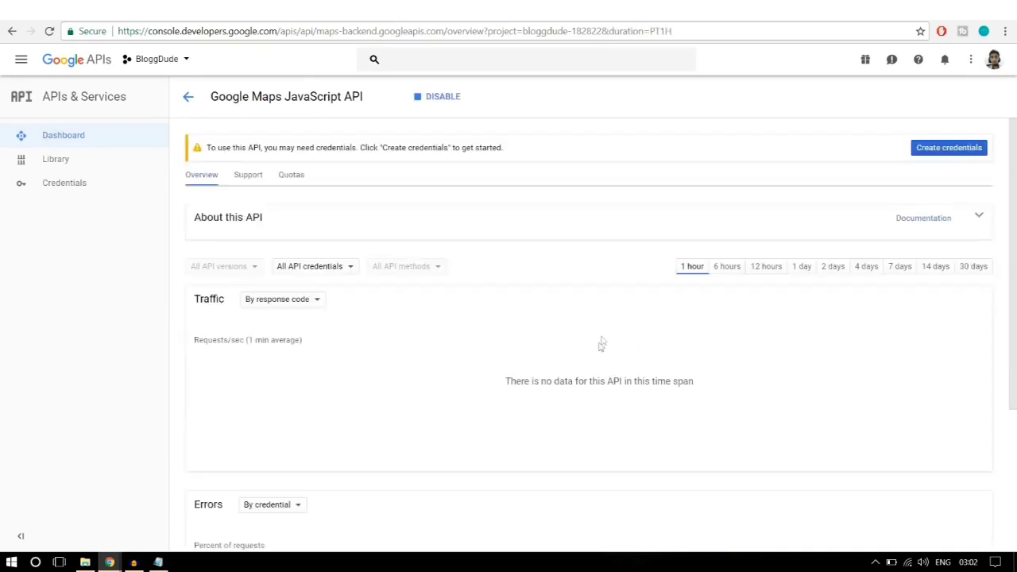
Step: Create API key 1 under Credentials, then switch to the Domain verification tab
{"action": "left_click", "coordinate": [102, 183]}
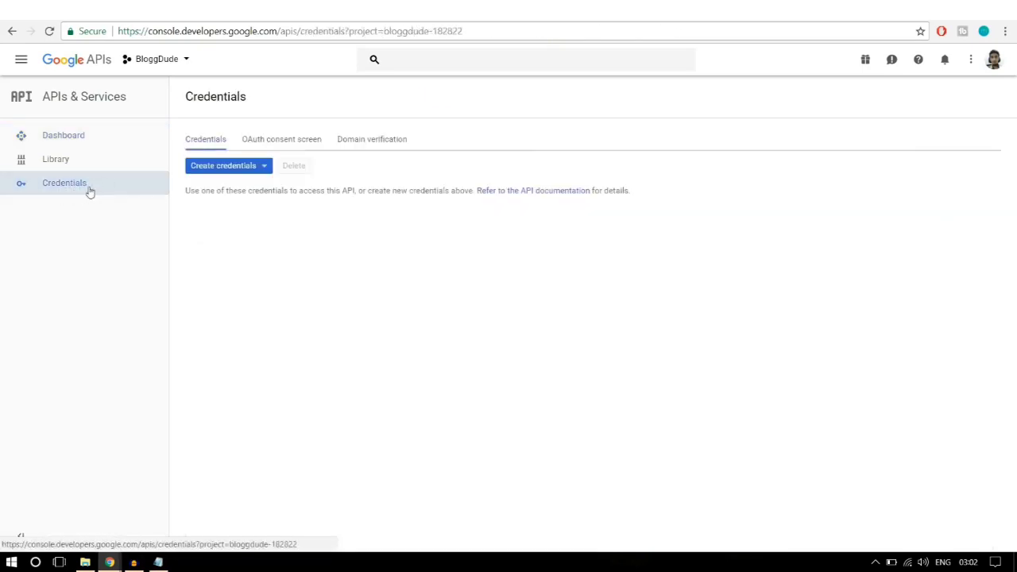
{"action": "left_click", "coordinate": [226, 174]}
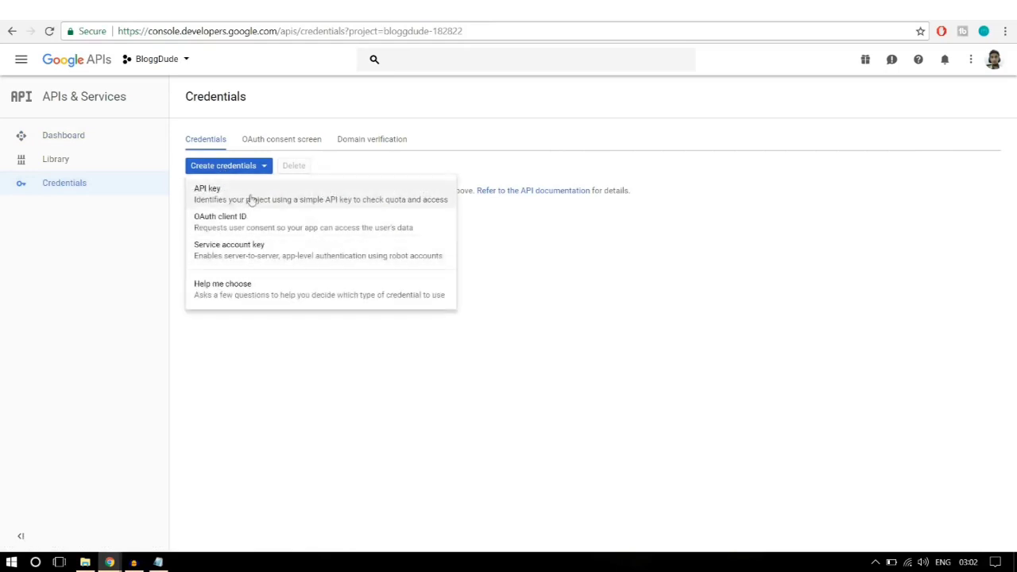
{"action": "left_click", "coordinate": [230, 198]}
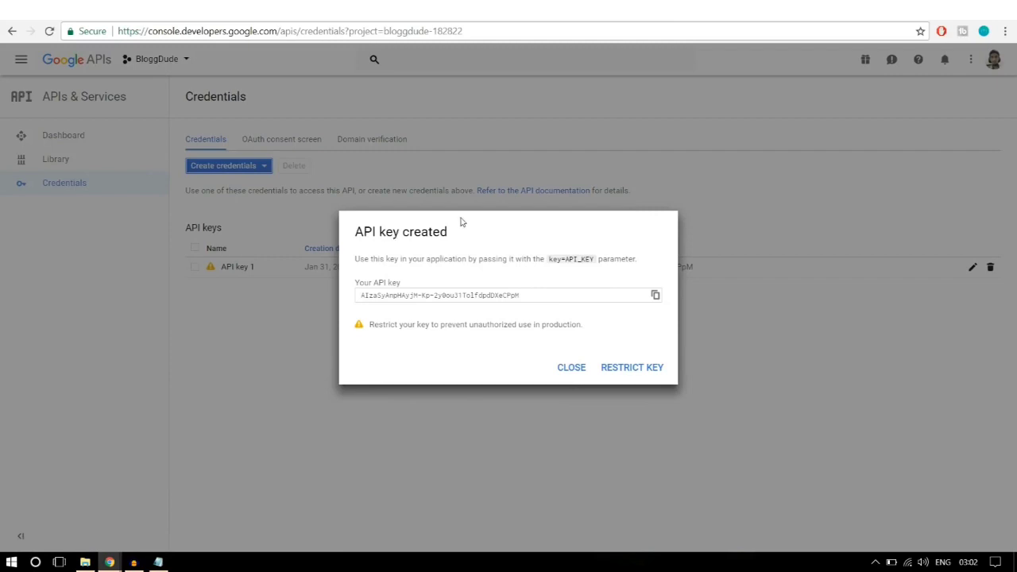
{"action": "left_click", "coordinate": [579, 372]}
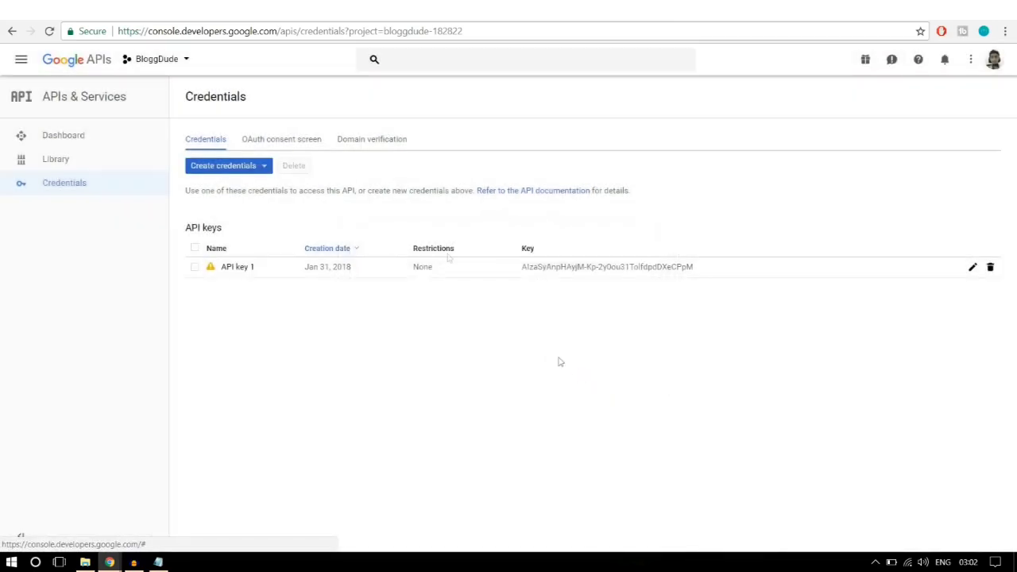
{"action": "left_click", "coordinate": [372, 143]}
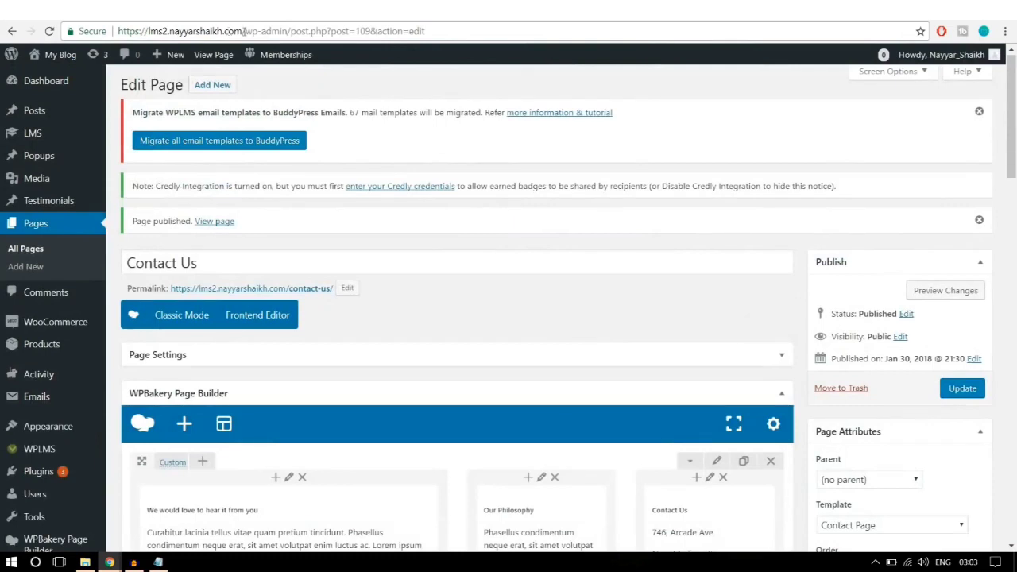
{"action": "left_click_drag", "start_coordinate": [244, 31], "coordinate": [117, 31]}
{"action": "key", "text": "ctrl+c"}
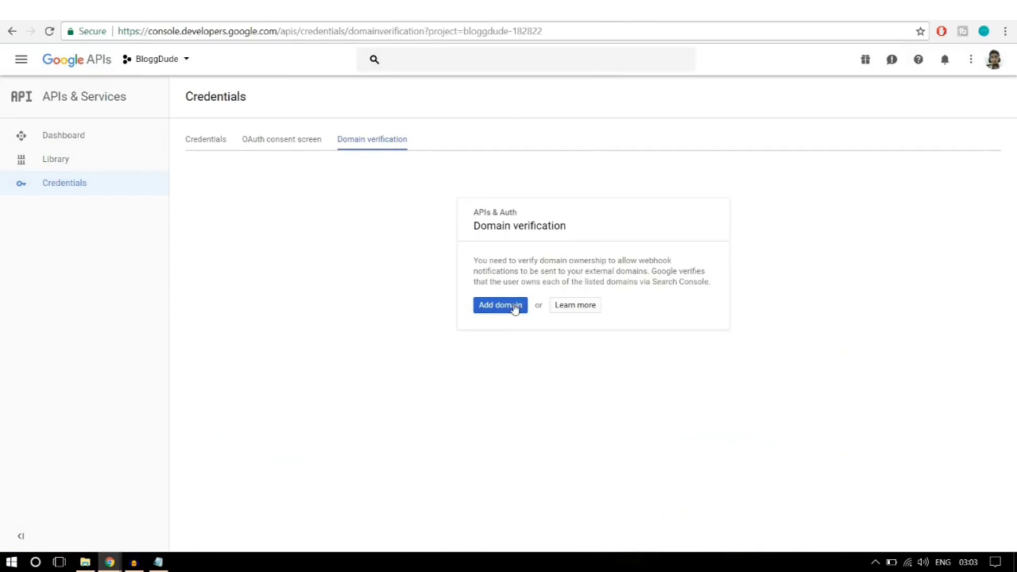
{"action": "left_click", "coordinate": [509, 302]}
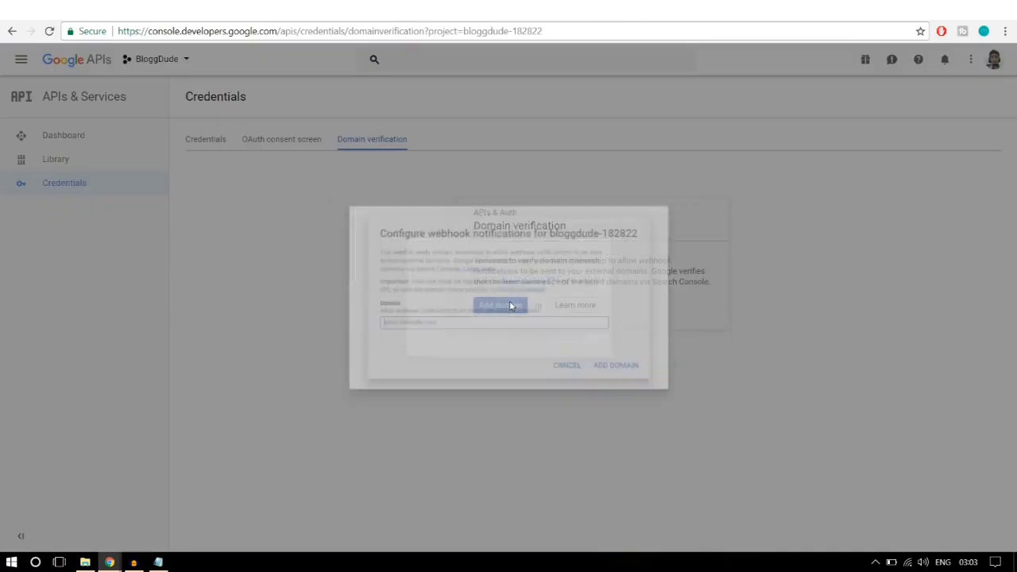
{"action": "key", "text": "ctrl+v"}
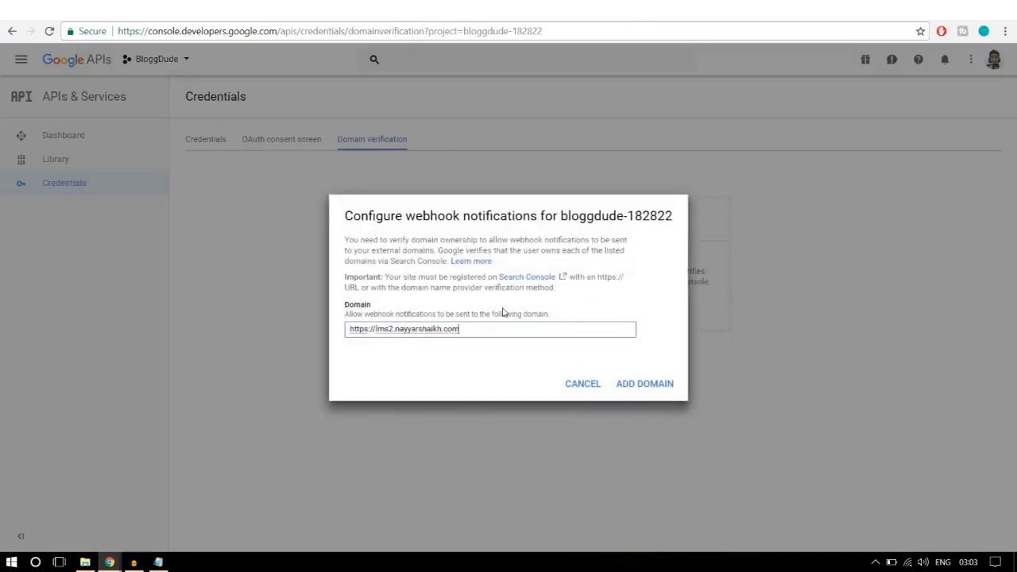
{"action": "left_click", "coordinate": [630, 386]}
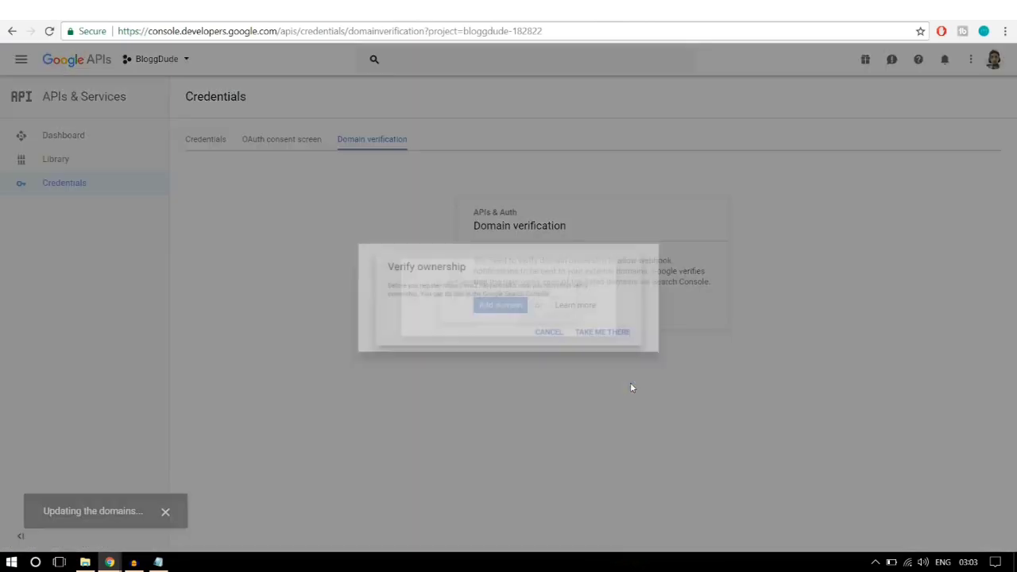
{"action": "left_click", "coordinate": [626, 347]}
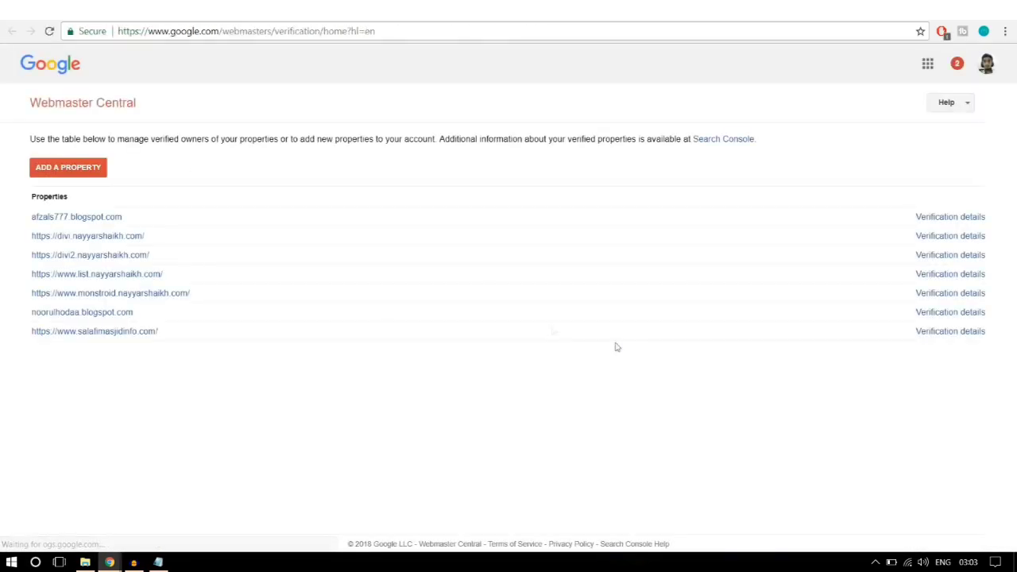
{"action": "left_click", "coordinate": [67, 170]}
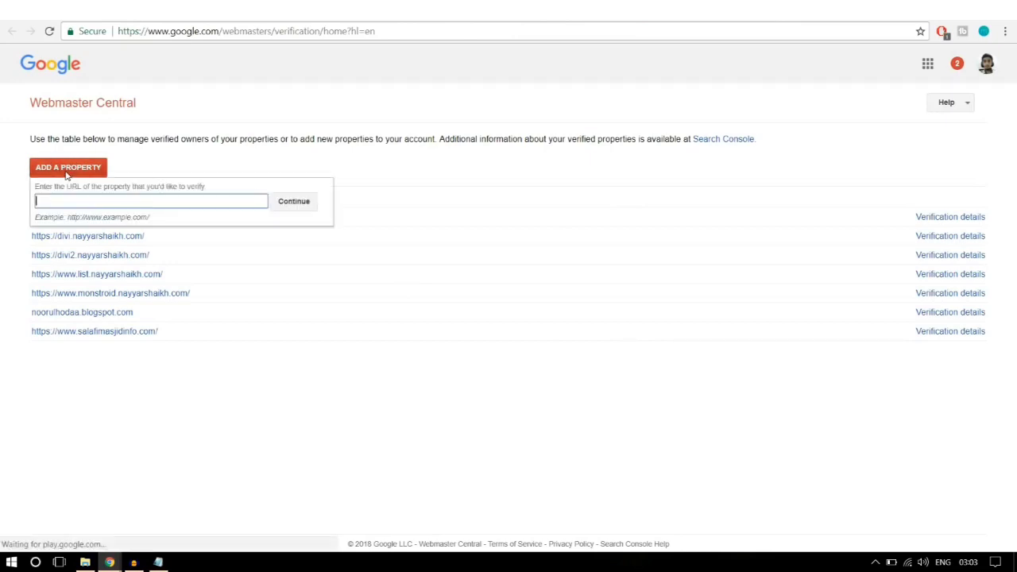
{"action": "key", "text": "ctrl+v"}
{"action": "left_click", "coordinate": [309, 203]}
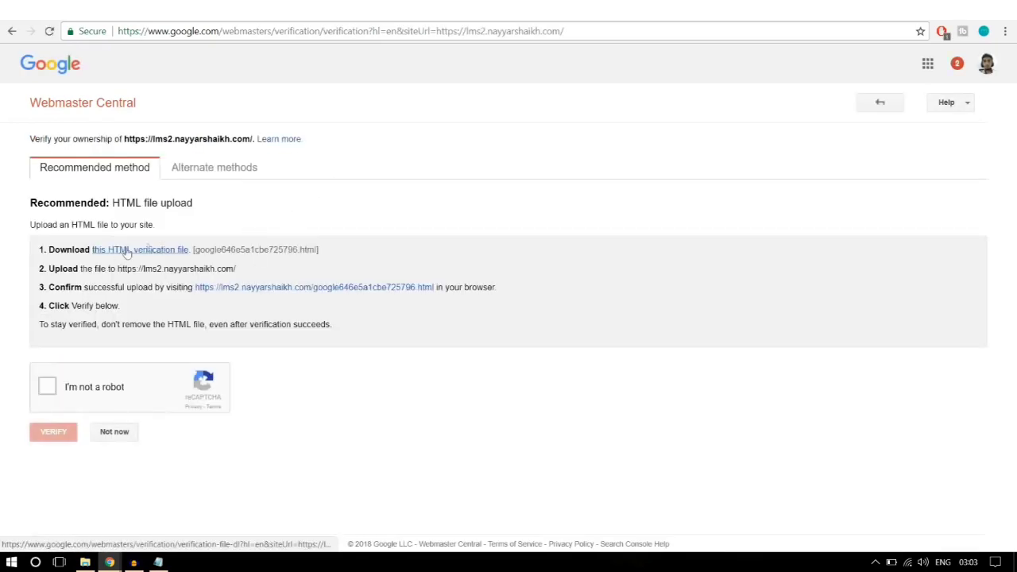
{"action": "left_click", "coordinate": [119, 250]}
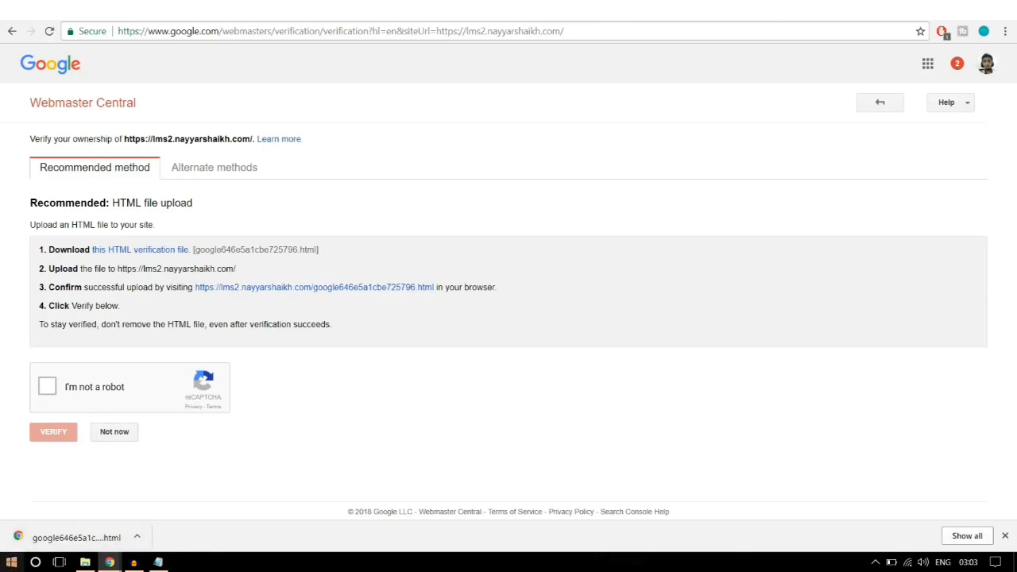
{"action": "left_click", "coordinate": [11, 562]}
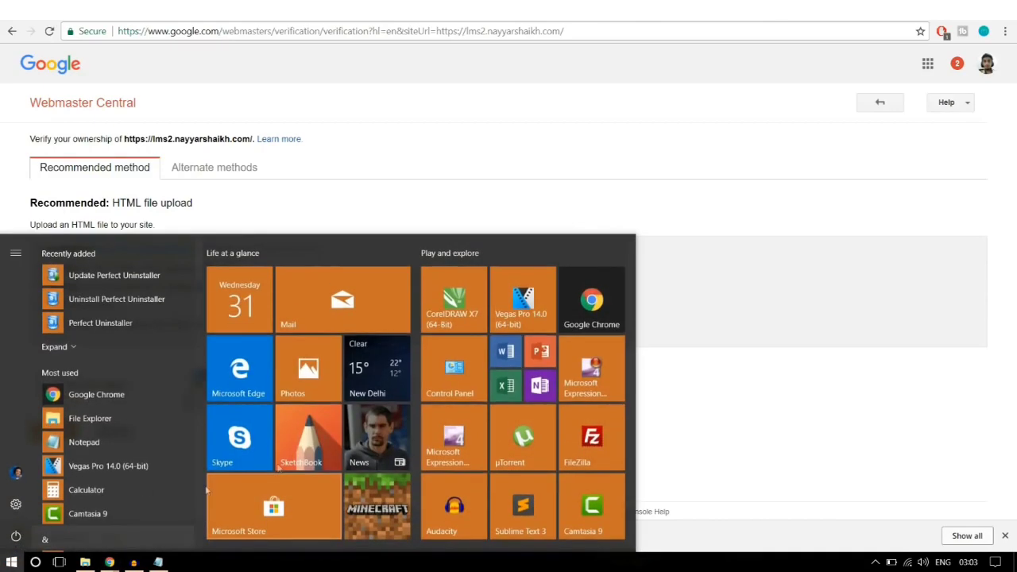
{"action": "left_click", "coordinate": [592, 438]}
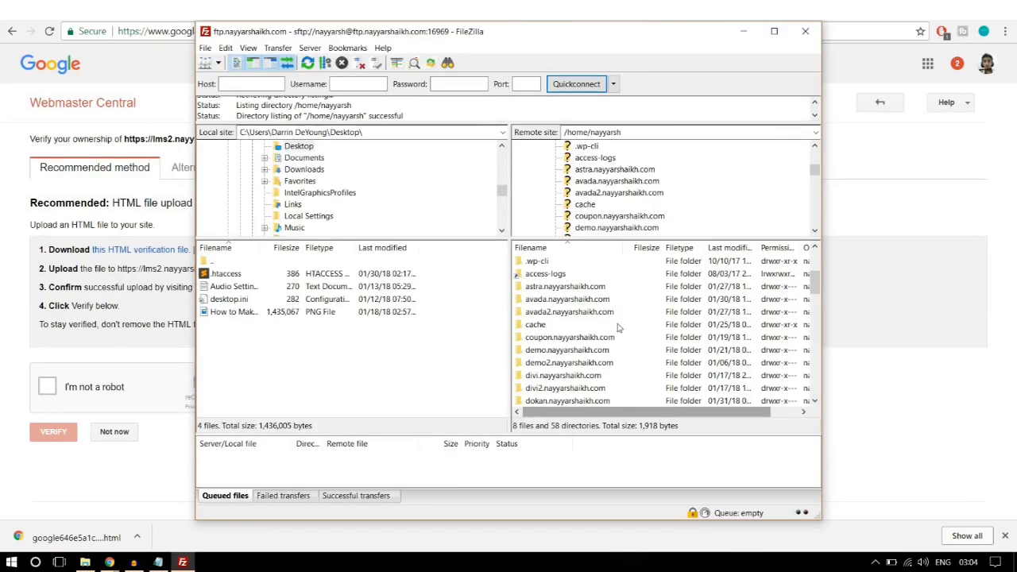
{"action": "scroll", "coordinate": [619, 327], "scroll_direction": "down", "scroll_amount": 1}
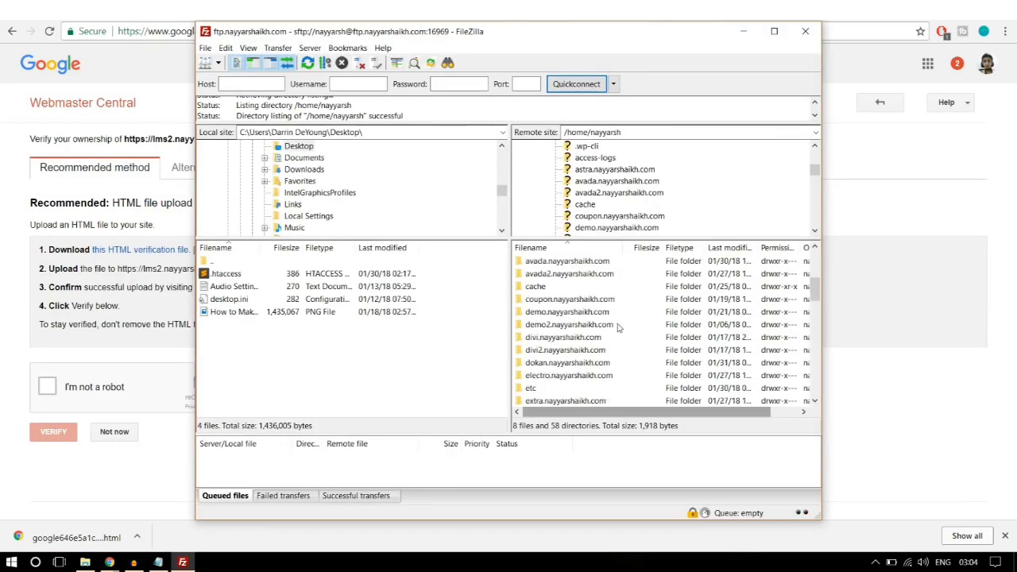
{"action": "scroll", "coordinate": [618, 327], "scroll_direction": "down", "scroll_amount": 3}
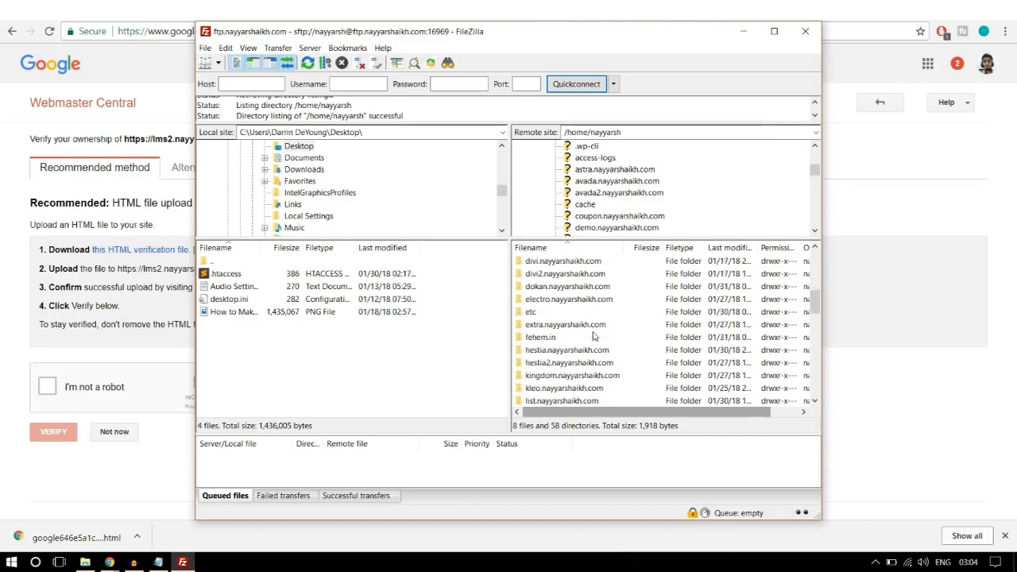
{"action": "scroll", "coordinate": [592, 332], "scroll_direction": "down", "scroll_amount": 2}
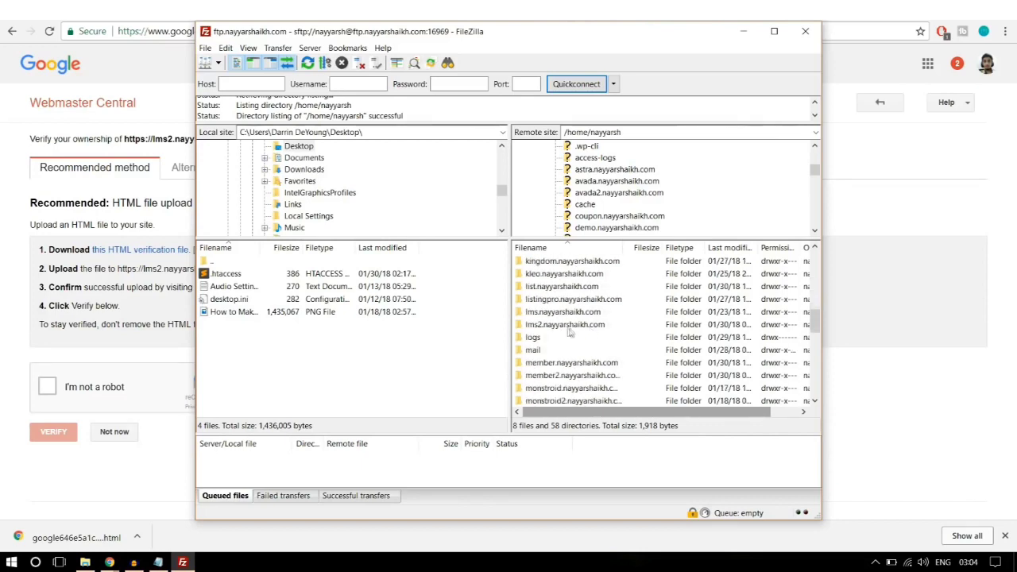
{"action": "left_click", "coordinate": [572, 326]}
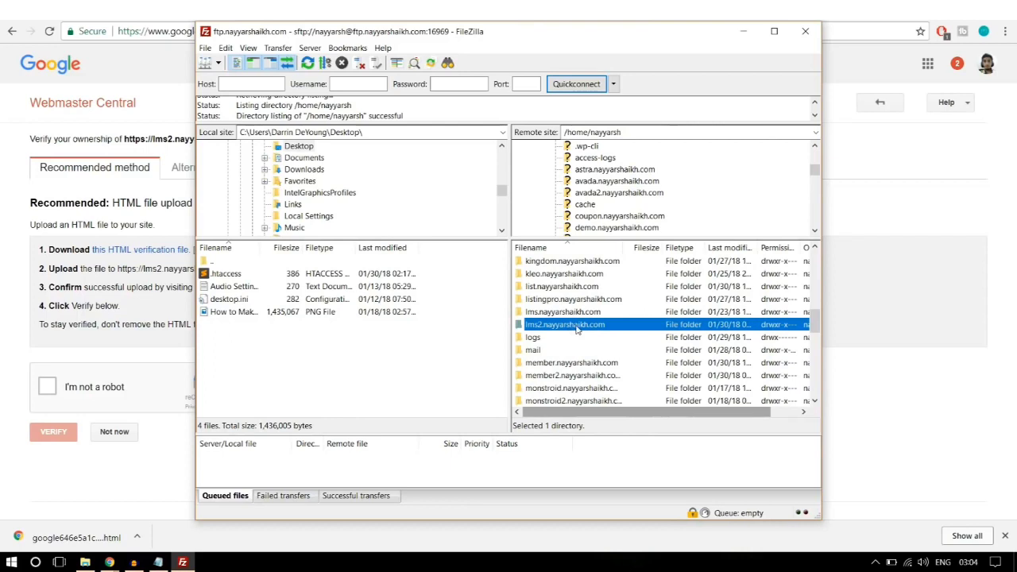
{"action": "double_click", "coordinate": [572, 325]}
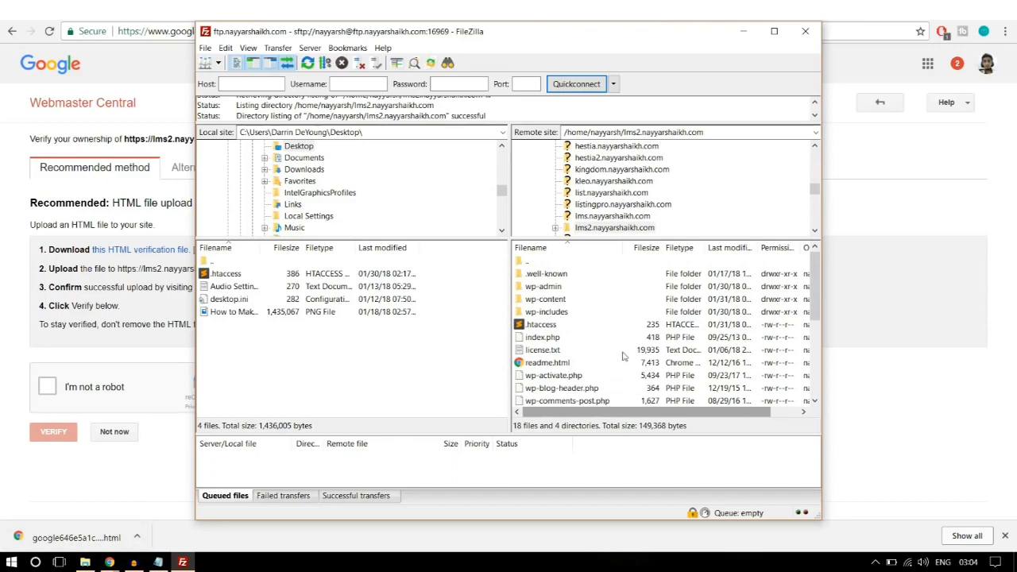
{"action": "left_click", "coordinate": [137, 537]}
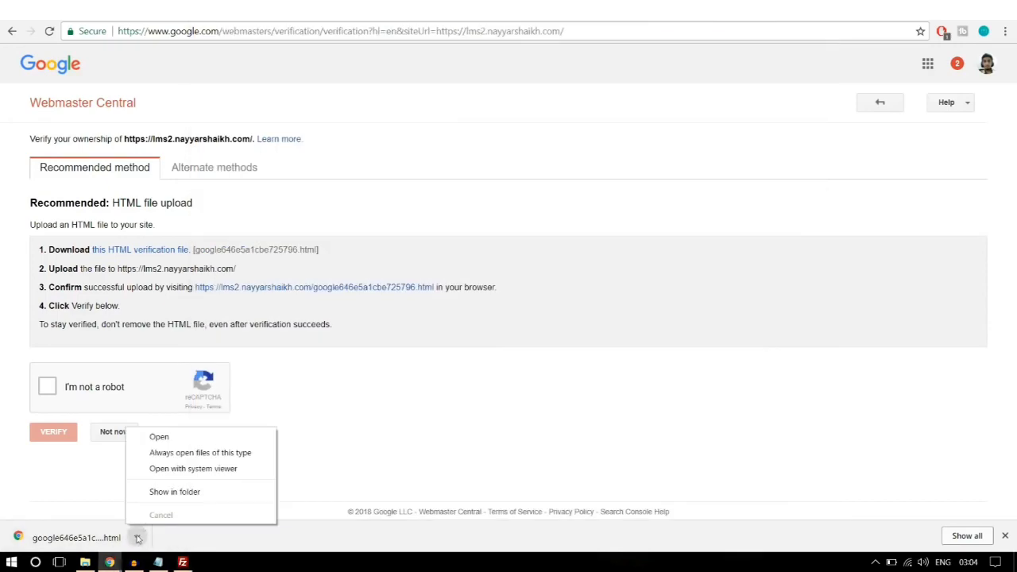
Step: Paste google646e5a1cbe725796 from Downloads onto the Desktop, then return to FileZilla
{"action": "left_click", "coordinate": [174, 493]}
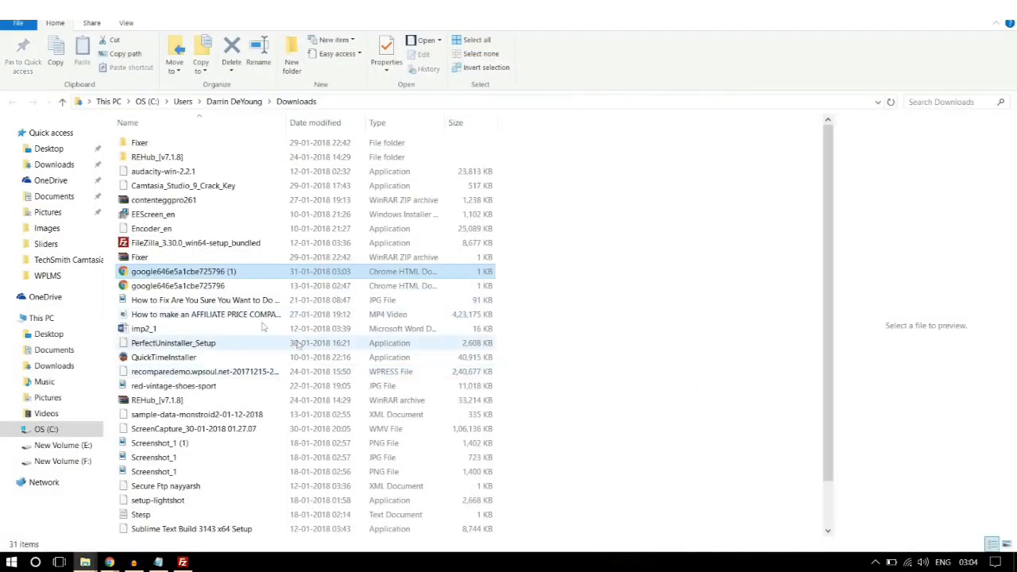
{"action": "left_click", "coordinate": [225, 287]}
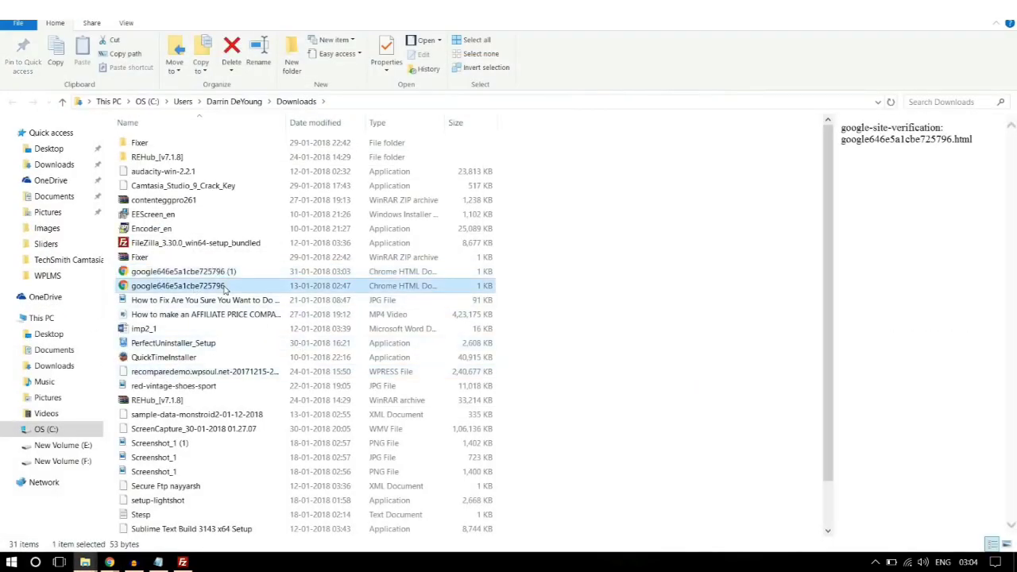
{"action": "left_click", "coordinate": [56, 149]}
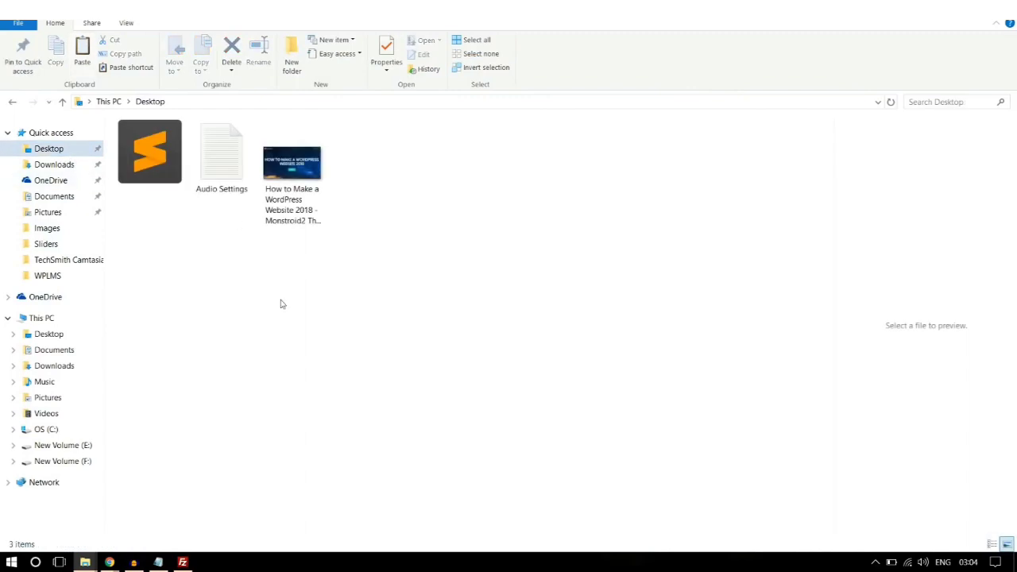
{"action": "key", "text": "ctrl+v"}
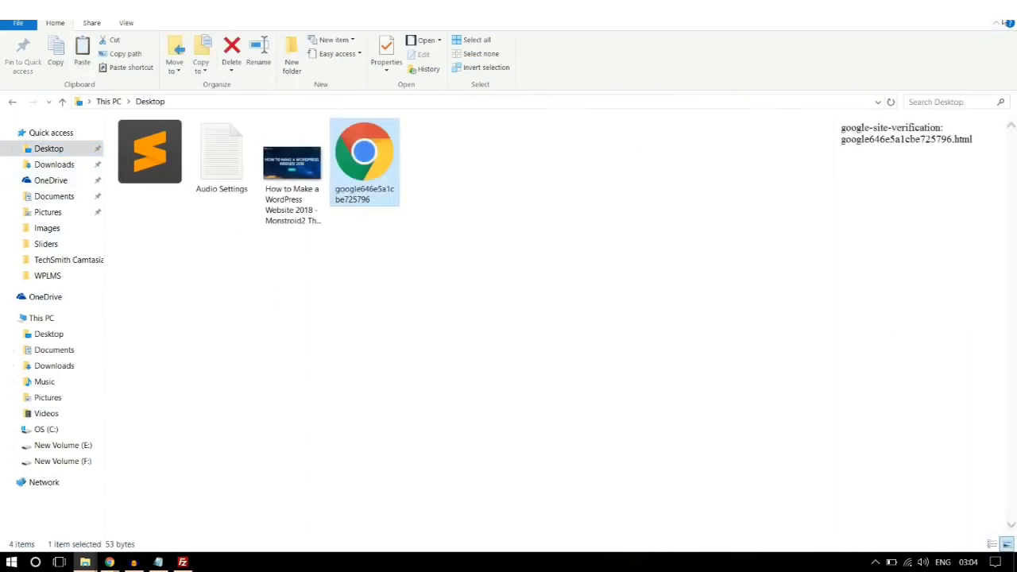
{"action": "key", "text": "alt+Tab"}
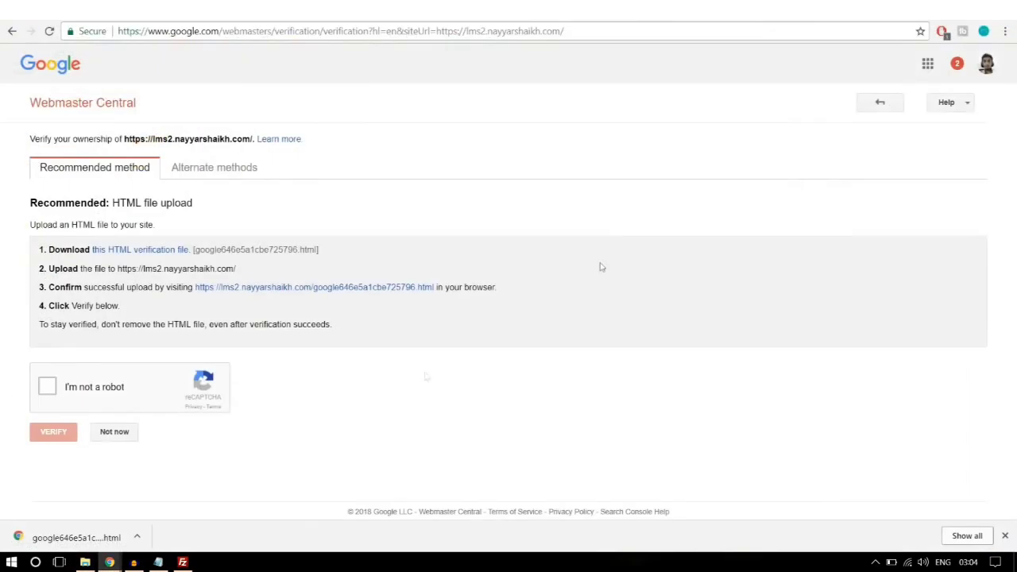
{"action": "left_click", "coordinate": [182, 563]}
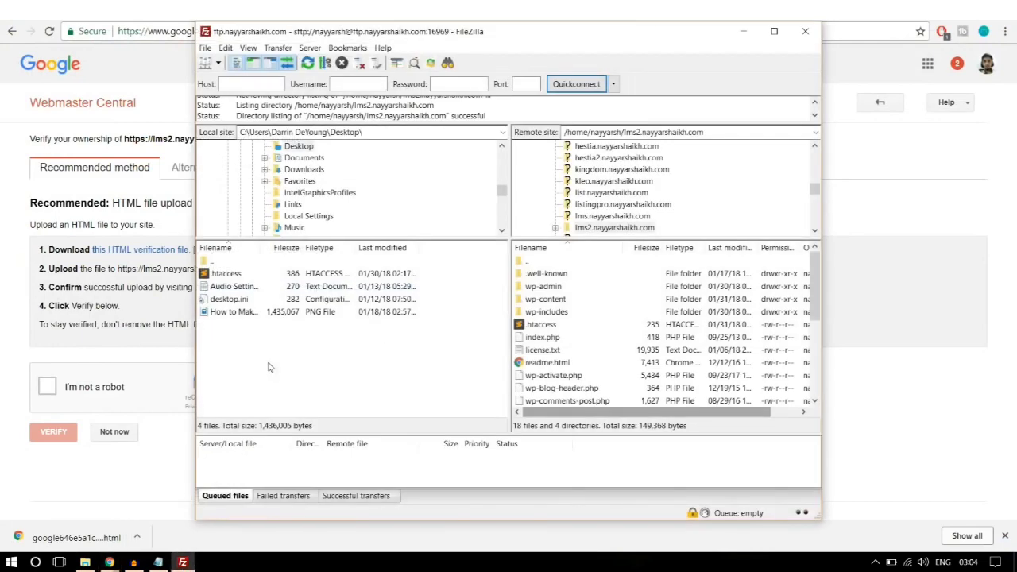
{"action": "right_click", "coordinate": [268, 367]}
{"action": "left_click", "coordinate": [325, 452]}
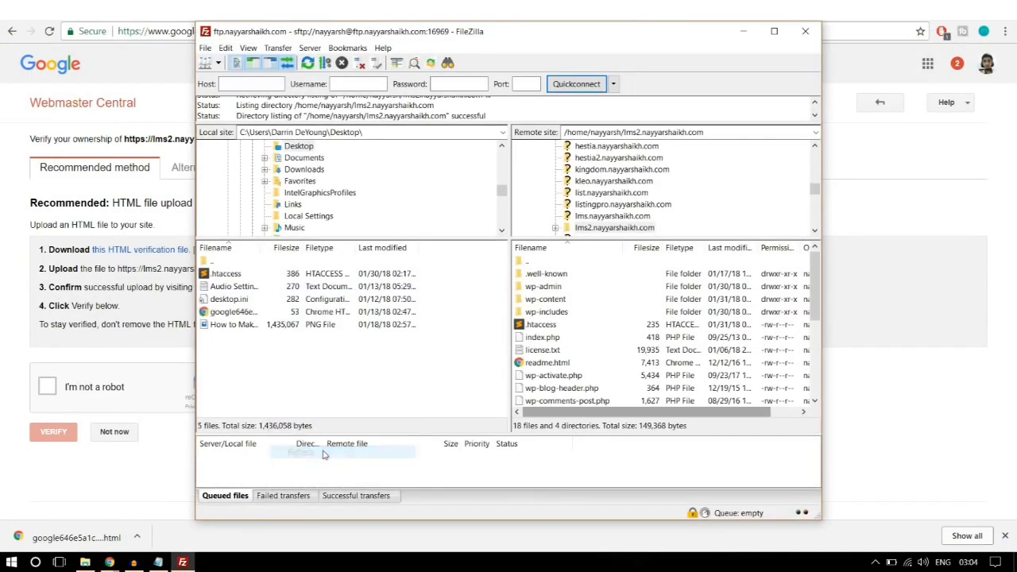
{"action": "left_click", "coordinate": [246, 314]}
{"action": "left_click_drag", "start_coordinate": [224, 316], "coordinate": [609, 363]}
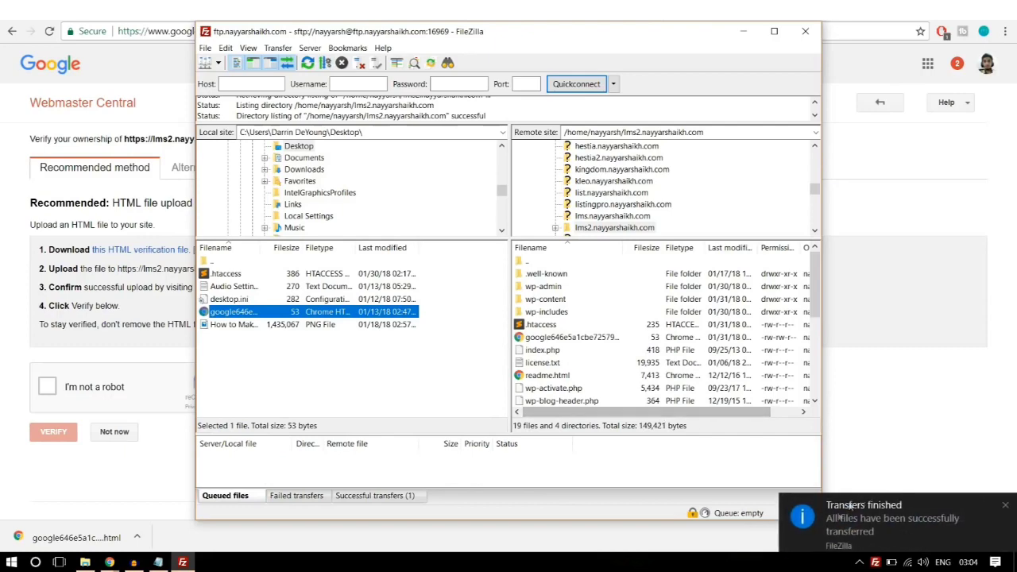
{"action": "left_click", "coordinate": [1004, 505]}
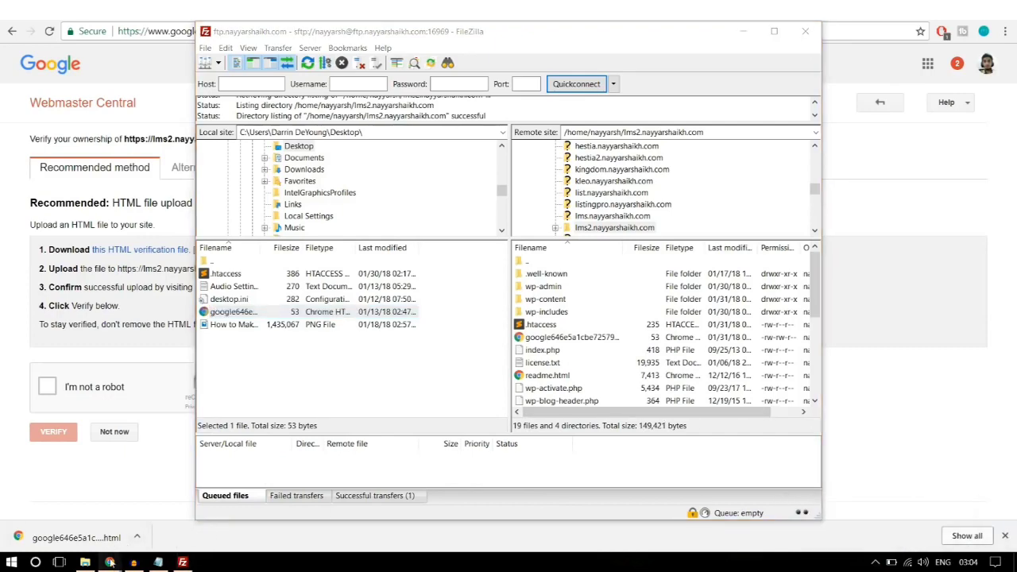
{"action": "mouse_move", "coordinate": [109, 561]}
{"action": "left_click", "coordinate": [67, 527]}
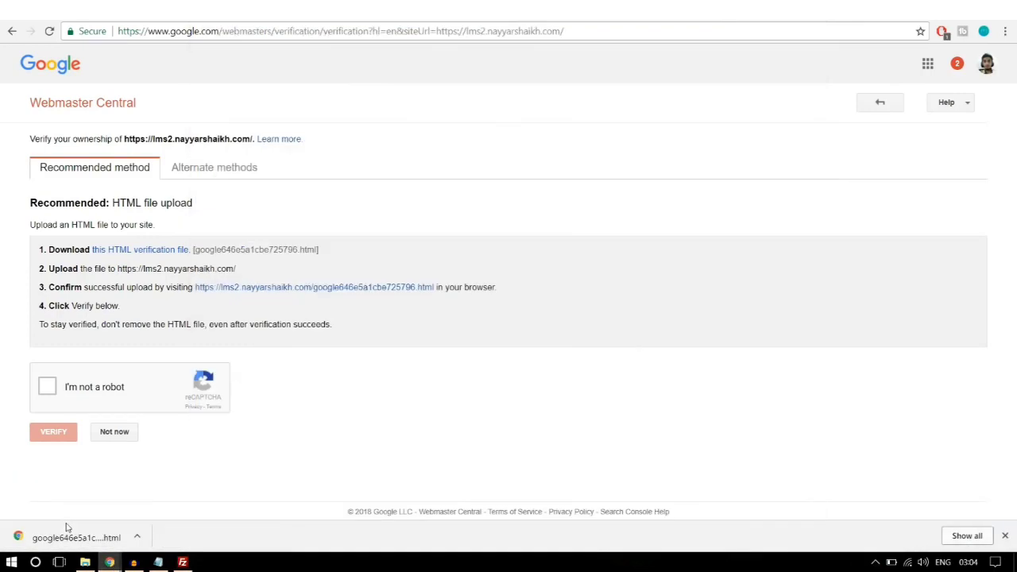
{"action": "left_click", "coordinate": [65, 387]}
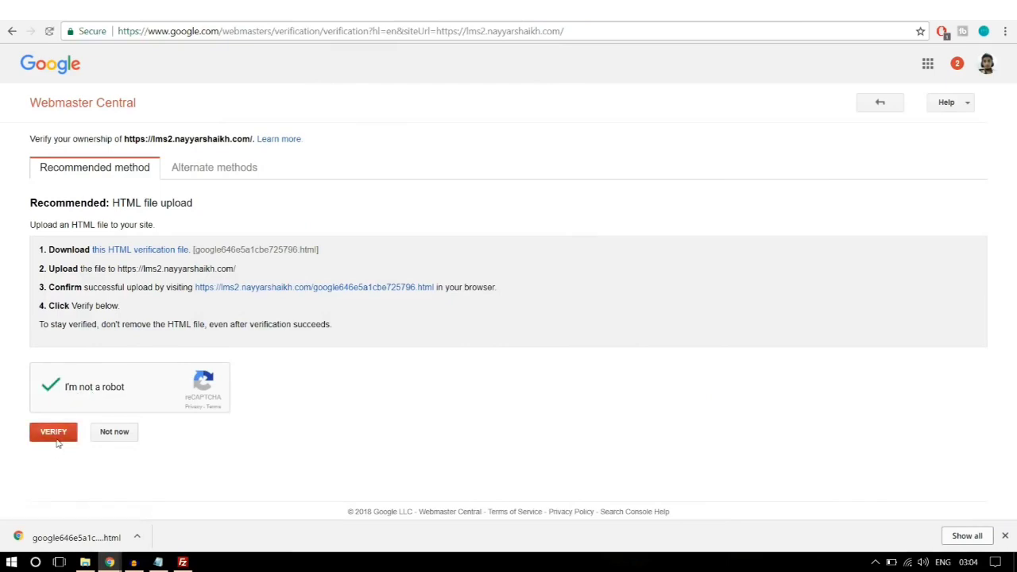
{"action": "left_click", "coordinate": [57, 444]}
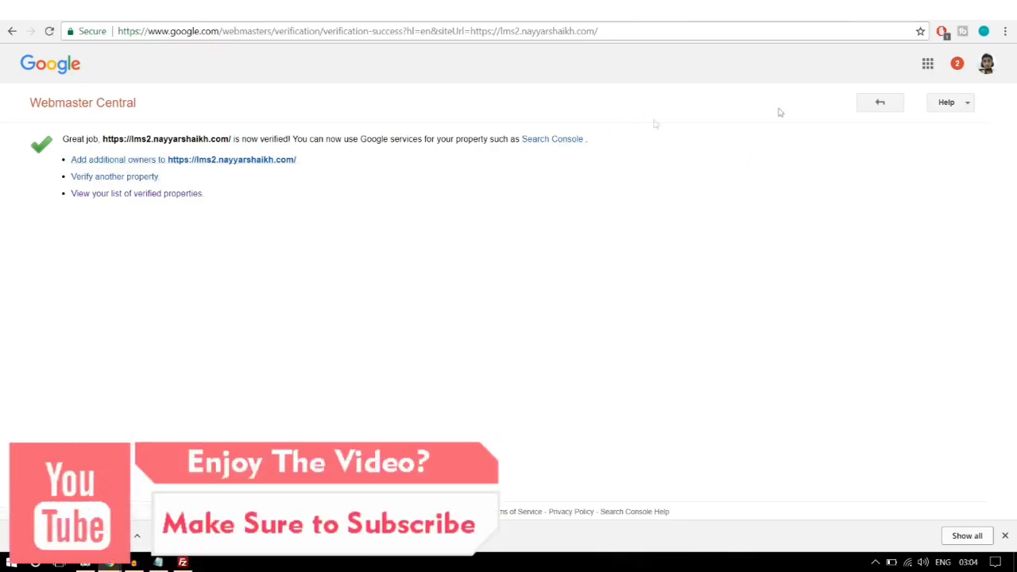
{"action": "left_click", "coordinate": [878, 103]}
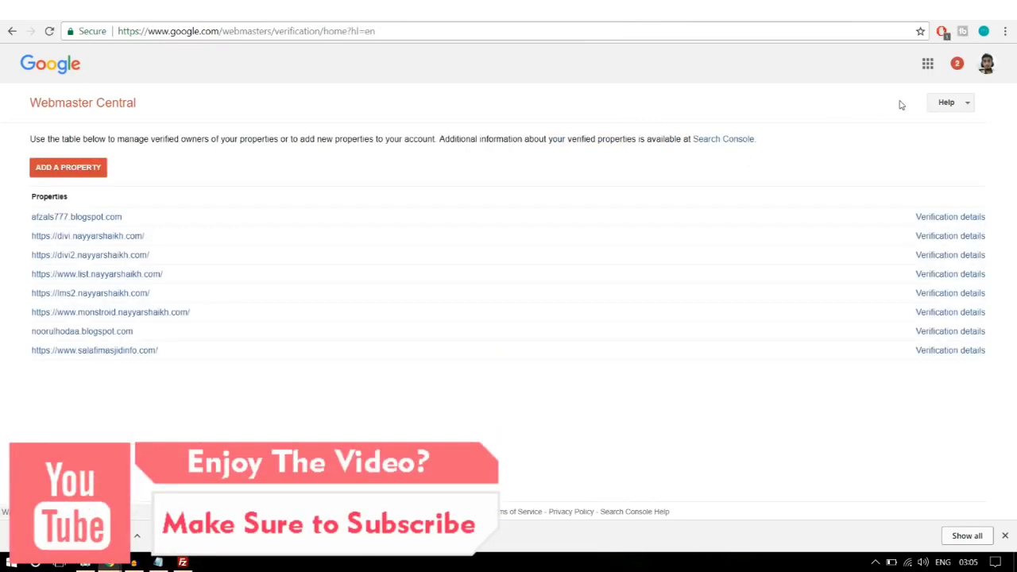
Step: Return to the Google APIs domain verification page and start adding a webhook domain
{"action": "left_click", "coordinate": [12, 31]}
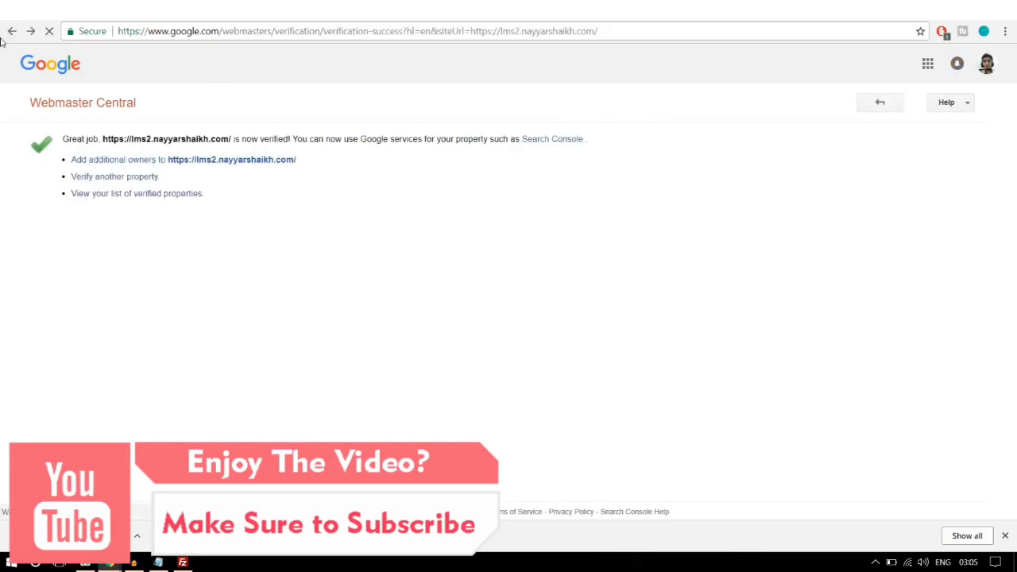
{"action": "left_click", "coordinate": [11, 30]}
{"action": "left_click", "coordinate": [497, 305]}
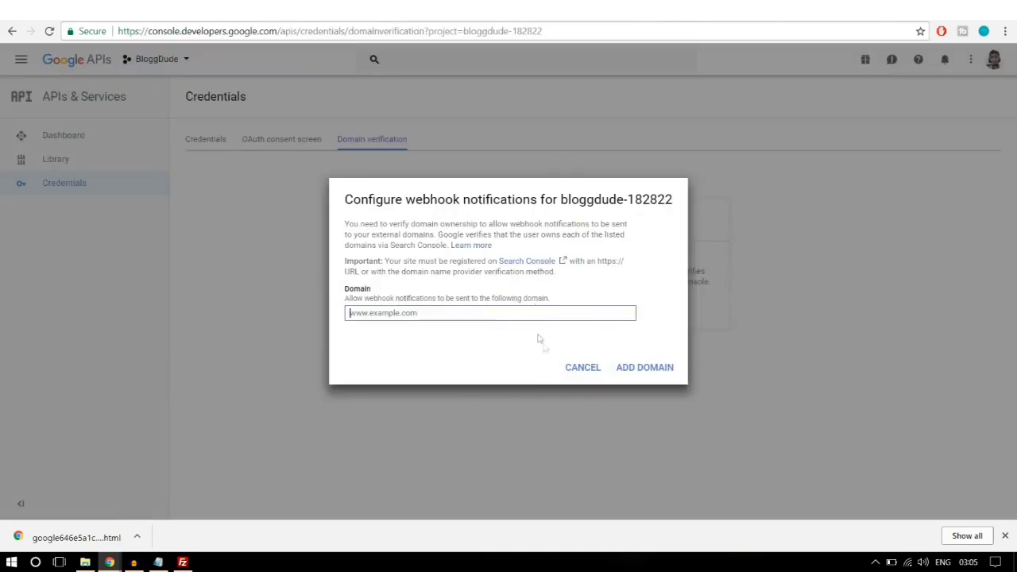
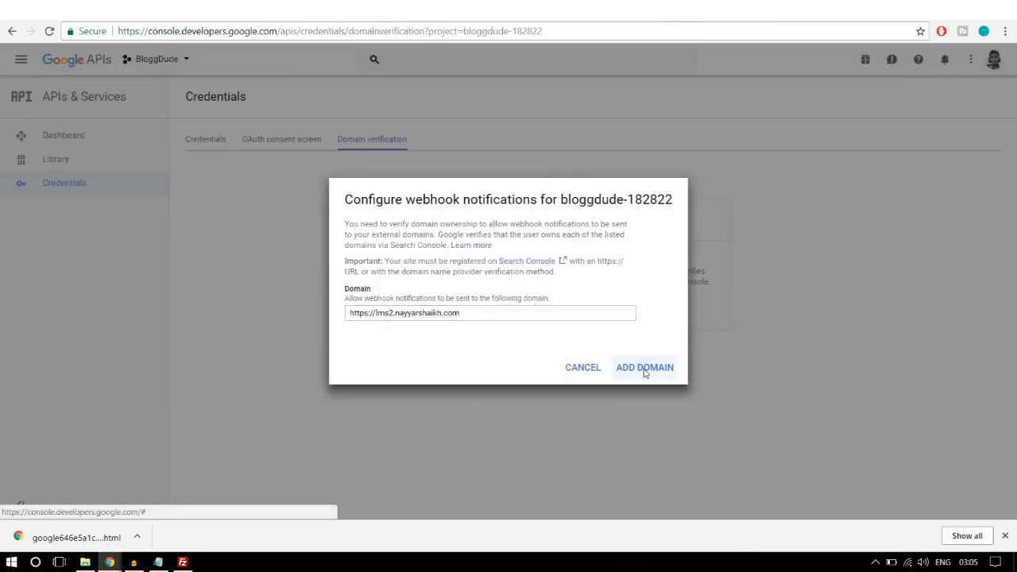
{"action": "left_click", "coordinate": [644, 368]}
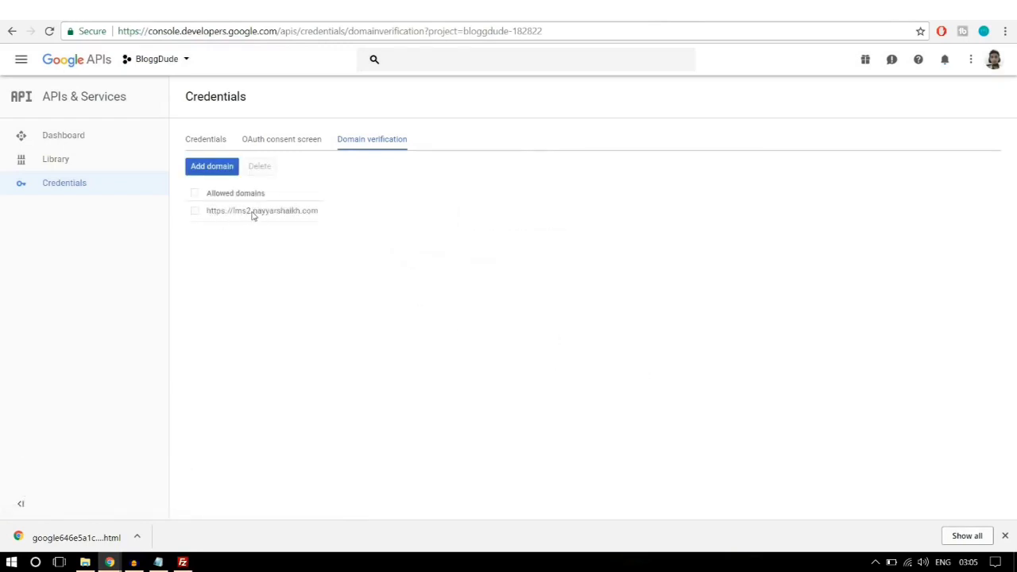
{"action": "left_click", "coordinate": [211, 140]}
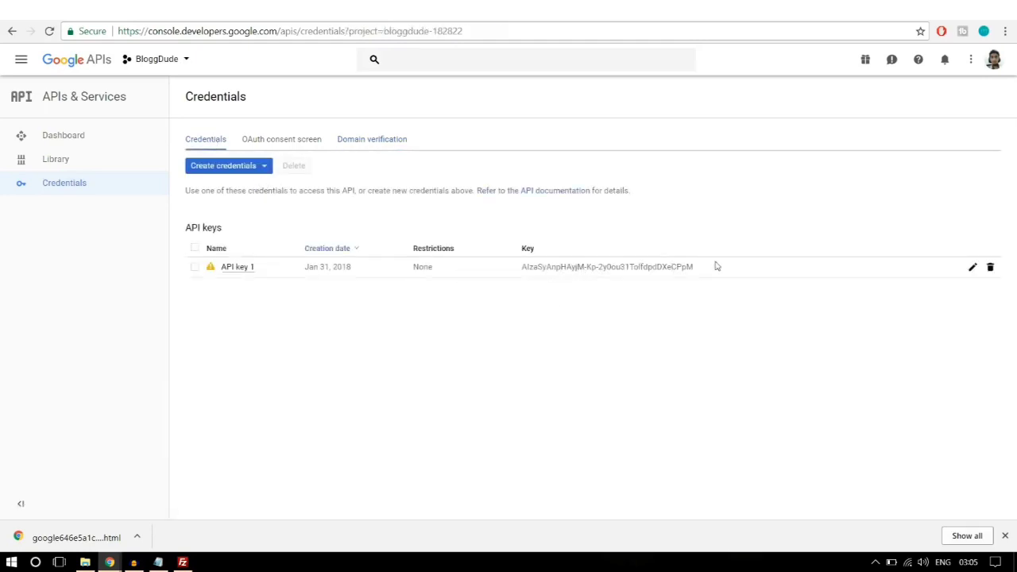
{"action": "left_click_drag", "start_coordinate": [715, 266], "coordinate": [518, 275]}
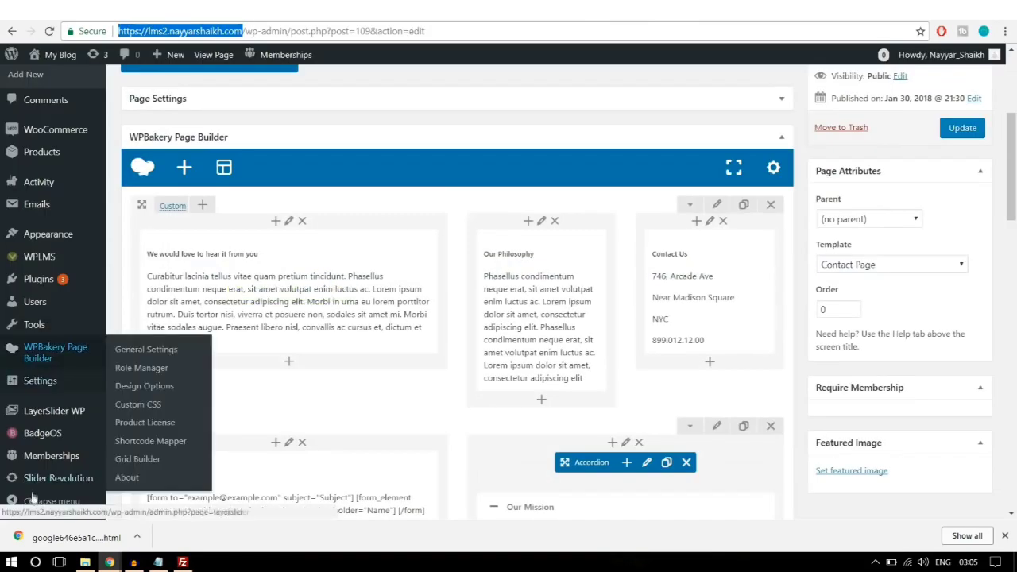
Step: Open the WPLMS Miscellaneous settings and copy the project's API key from the console
{"action": "left_click", "coordinate": [1004, 535]}
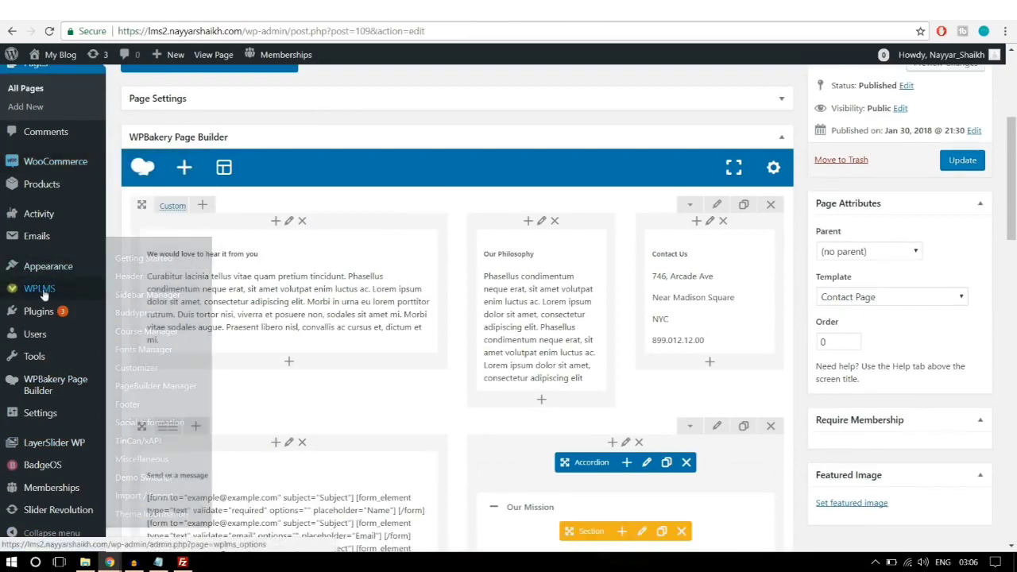
{"action": "mouse_move", "coordinate": [42, 294]}
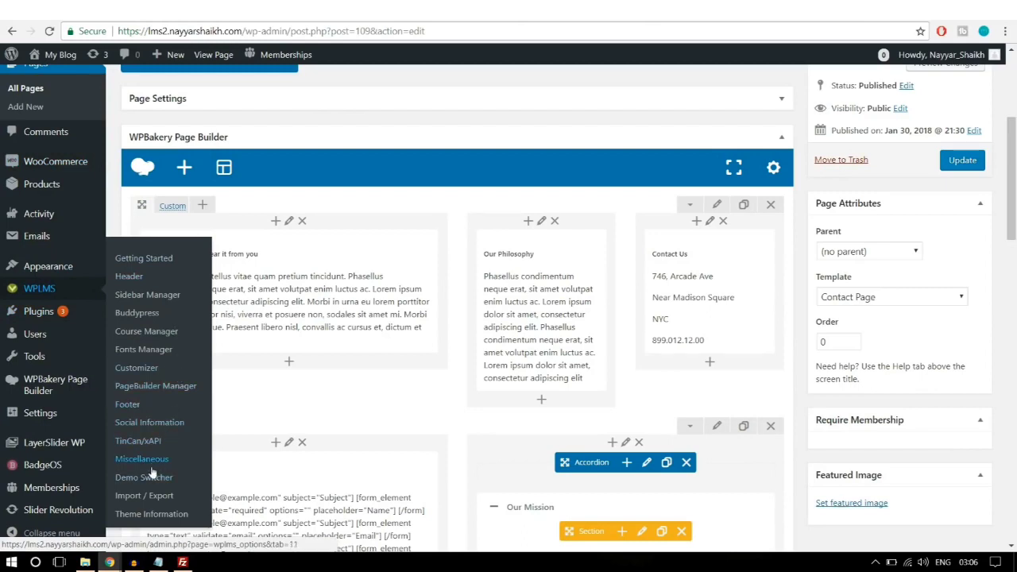
{"action": "left_click", "coordinate": [127, 459]}
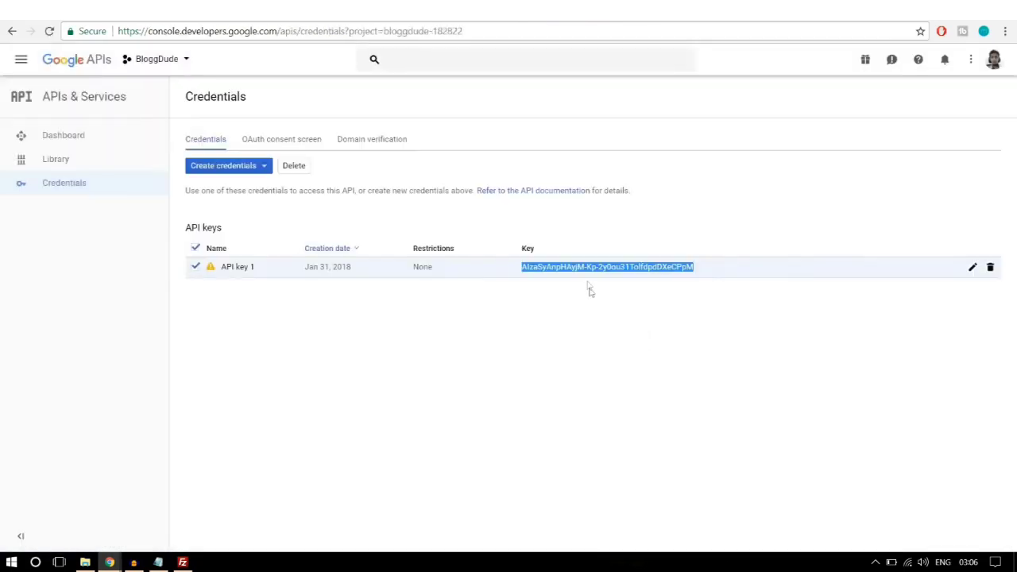
{"action": "right_click", "coordinate": [597, 268]}
{"action": "left_click", "coordinate": [628, 275]}
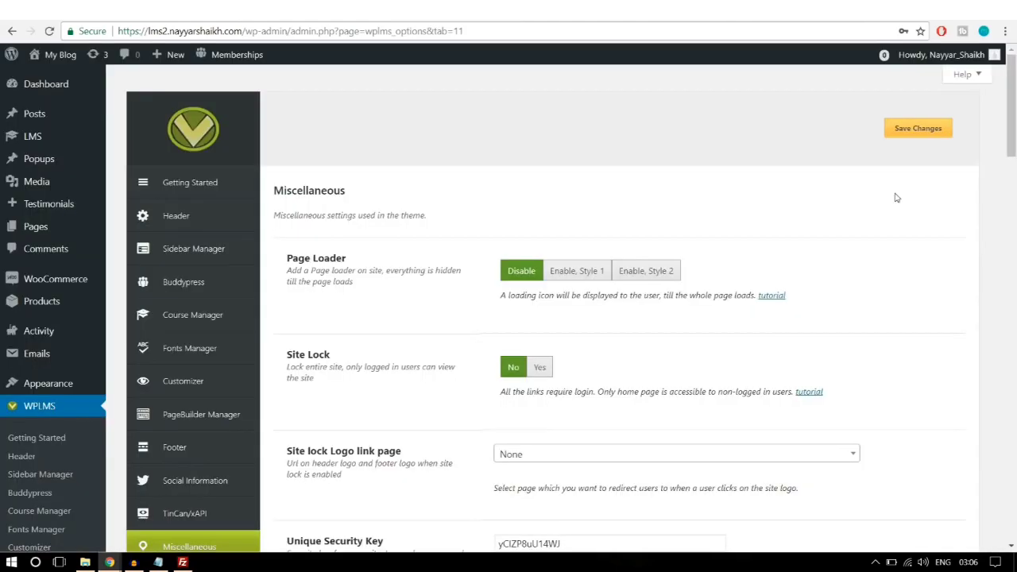
Step: Paste the API key into Google Maps API Key and select the existing latitude/longitude values
{"action": "scroll", "coordinate": [911, 276], "scroll_direction": "down", "scroll_amount": 10}
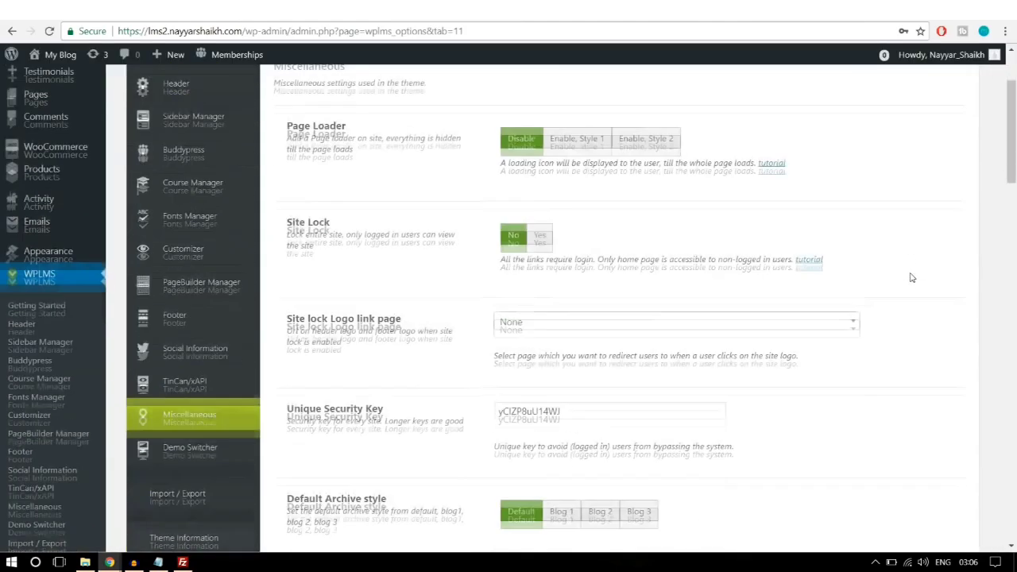
{"action": "scroll", "coordinate": [912, 277], "scroll_direction": "down", "scroll_amount": 8}
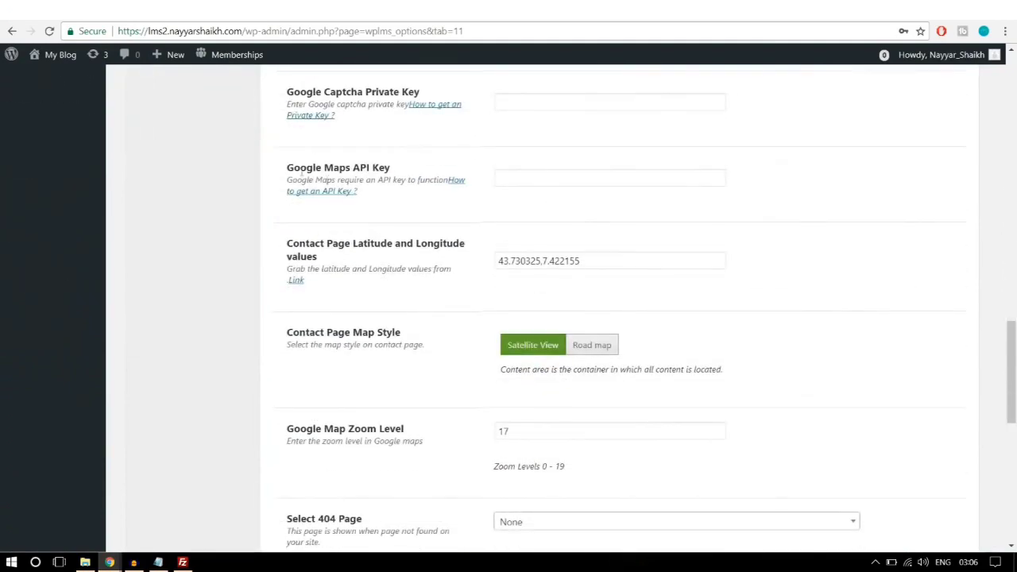
{"action": "left_click_drag", "start_coordinate": [287, 168], "coordinate": [409, 171]}
{"action": "left_click", "coordinate": [411, 172]}
{"action": "left_click", "coordinate": [524, 179]}
{"action": "key", "text": "ctrl+v"}
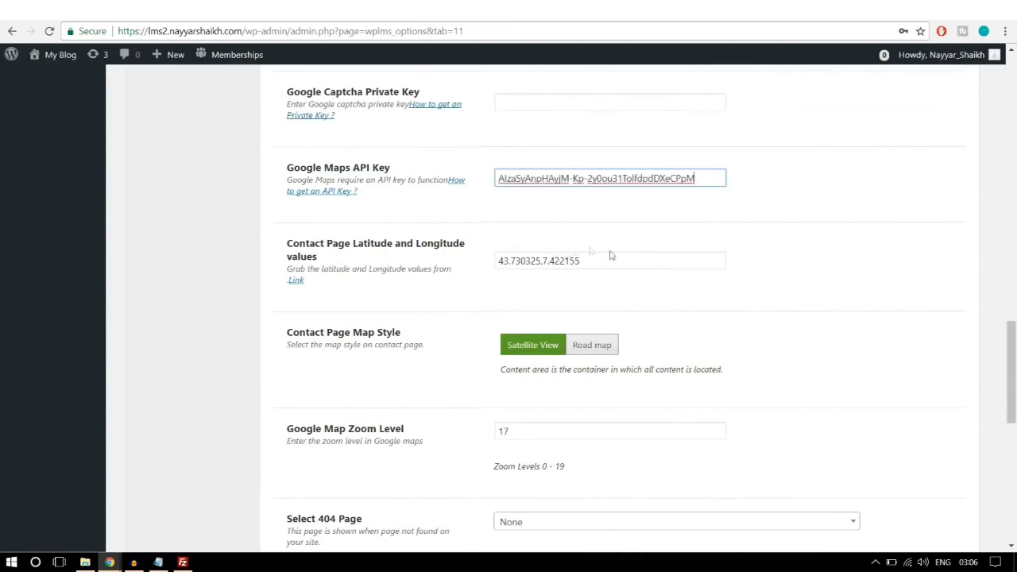
{"action": "left_click_drag", "start_coordinate": [612, 259], "coordinate": [488, 260]}
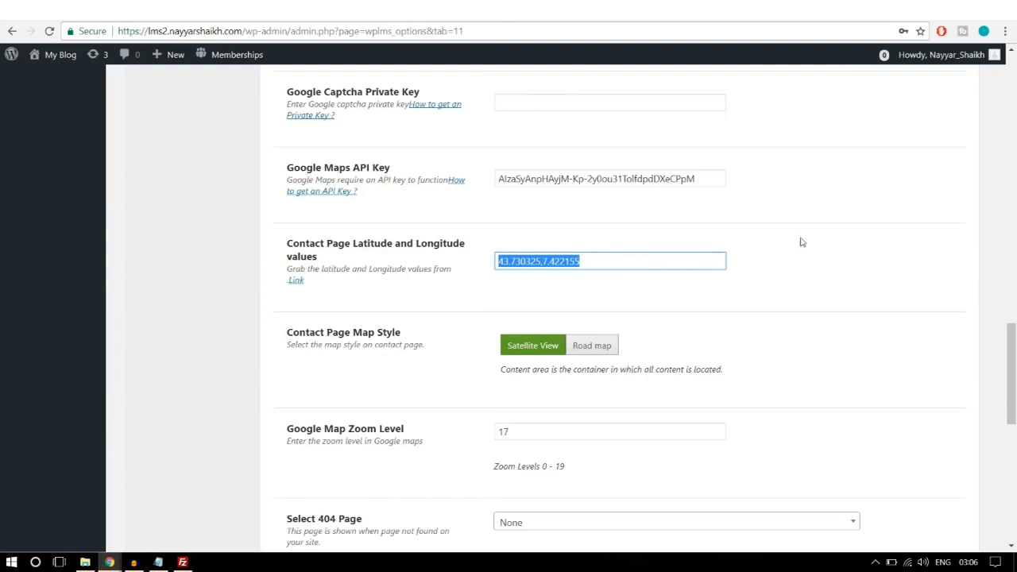
{"action": "left_click", "coordinate": [665, 10]}
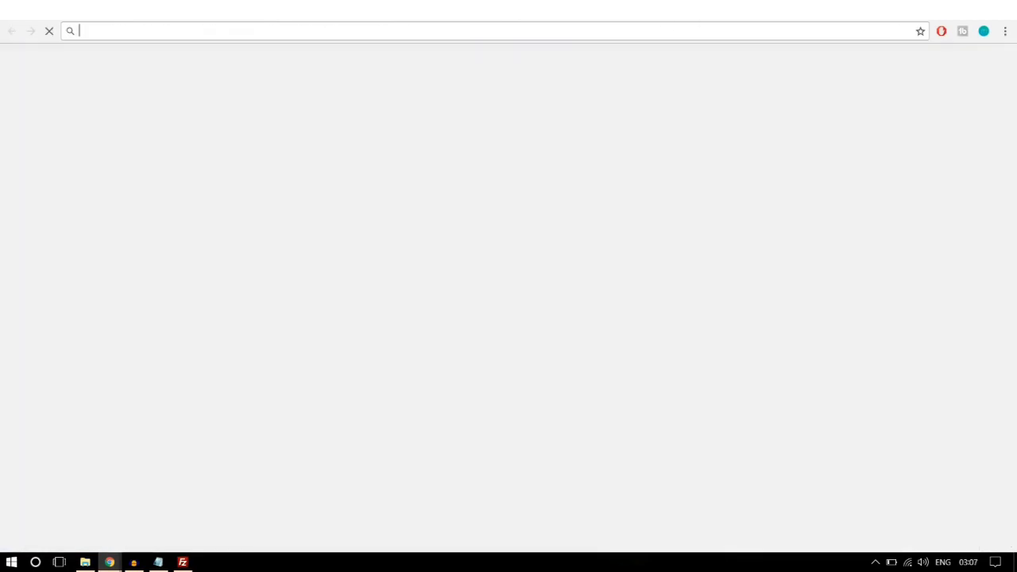
Step: Load latlong.net and look up the coordinates for Mumbai
{"action": "type", "text": "la"}
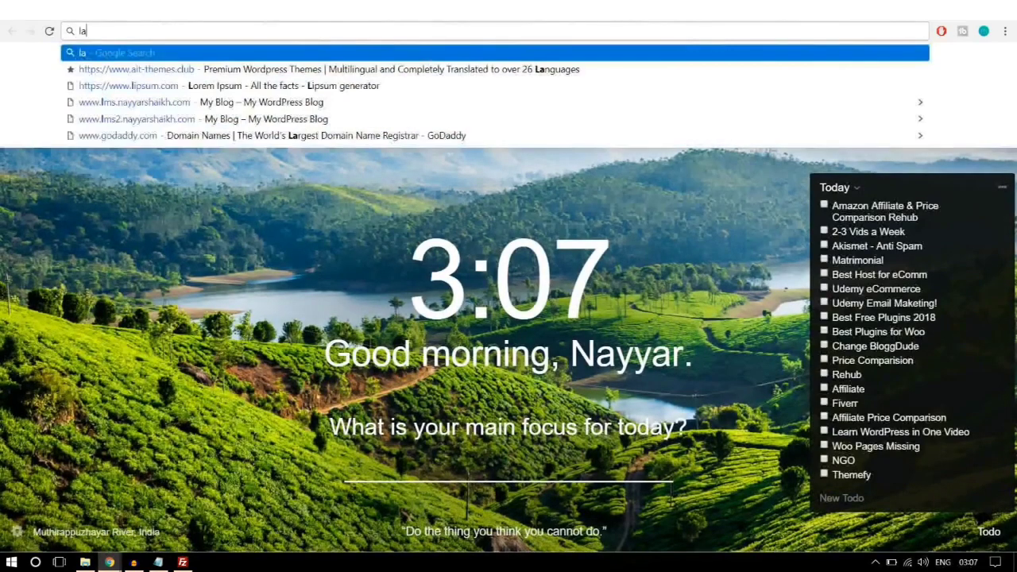
{"action": "type", "text": "tlong.net"}
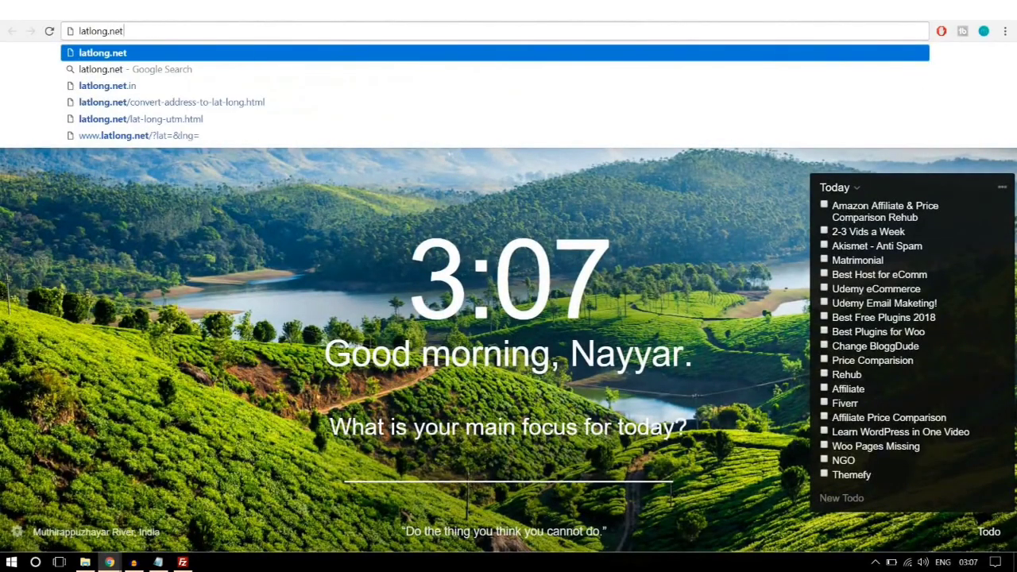
{"action": "key", "text": "Return"}
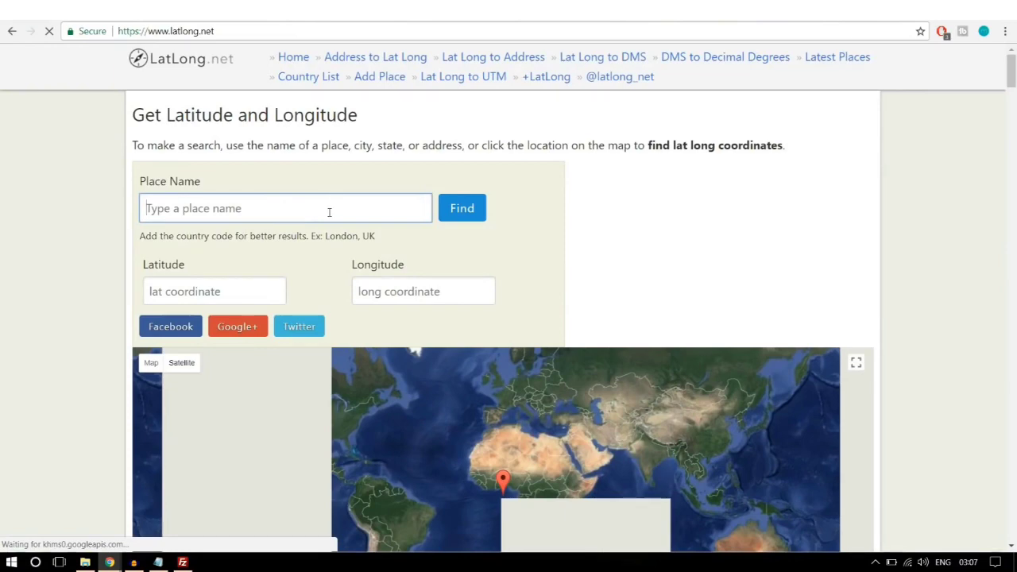
{"action": "type", "text": "mumbai"}
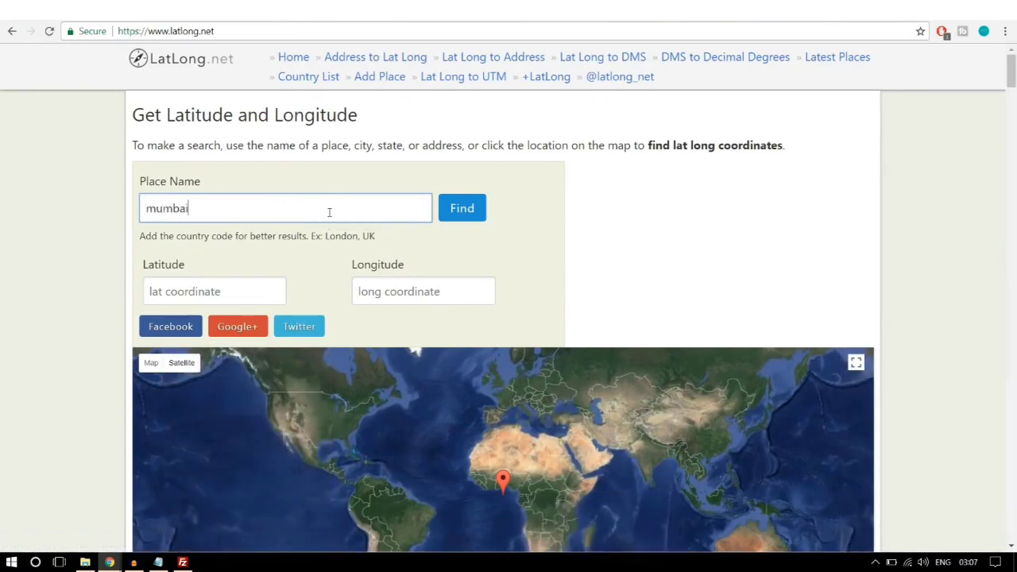
{"action": "left_click", "coordinate": [443, 220]}
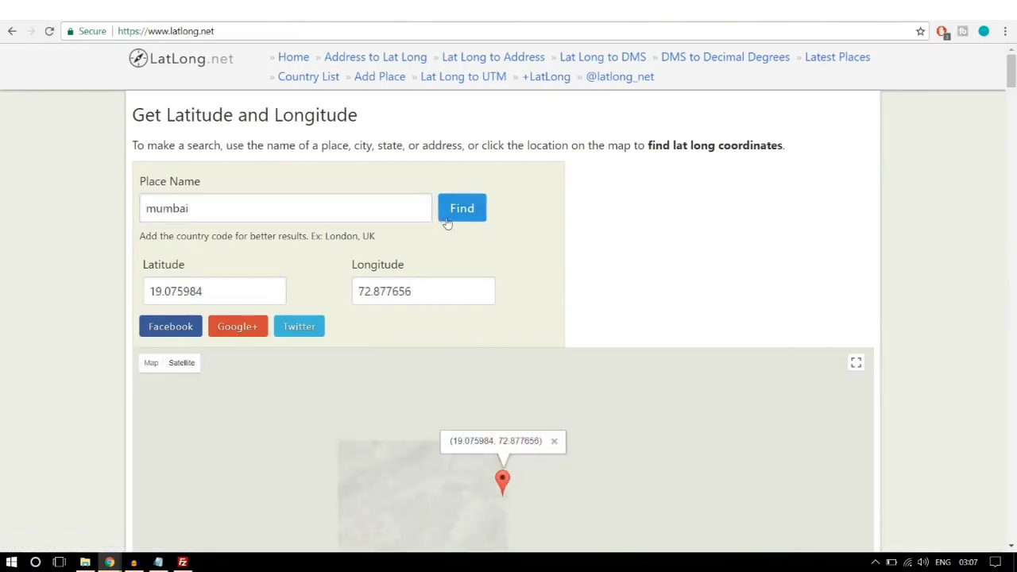
Step: Place the marker beside the Mithi River and select latitude 19.079823
{"action": "scroll", "coordinate": [447, 224], "scroll_direction": "down", "scroll_amount": 2}
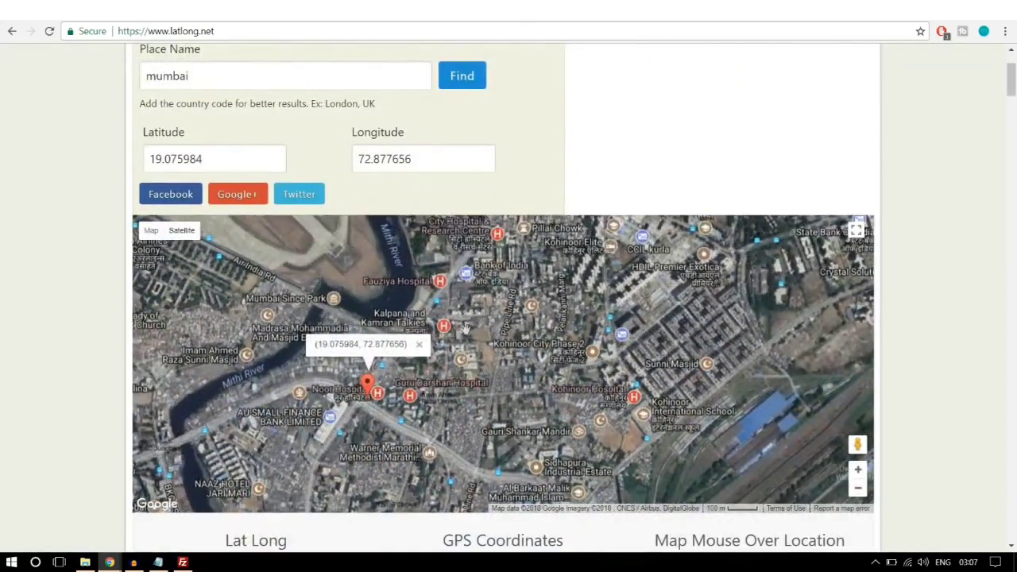
{"action": "left_click", "coordinate": [481, 315]}
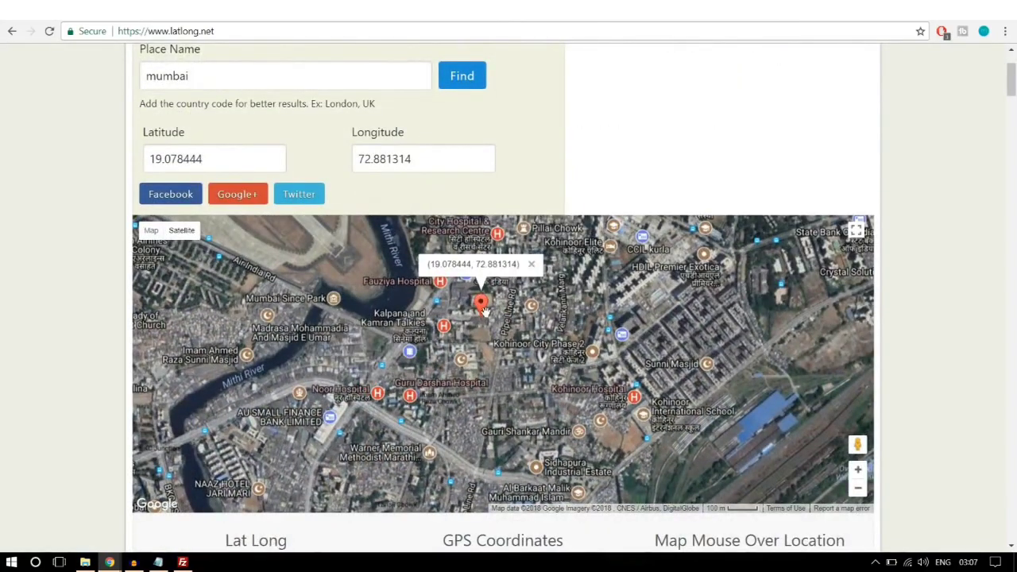
{"action": "left_click", "coordinate": [294, 329]}
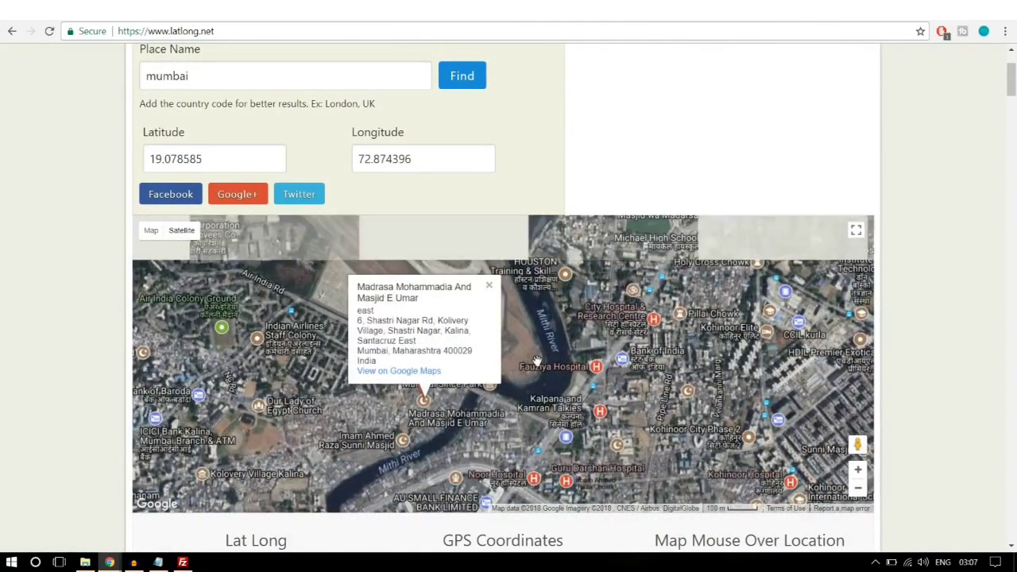
{"action": "left_click", "coordinate": [537, 361]}
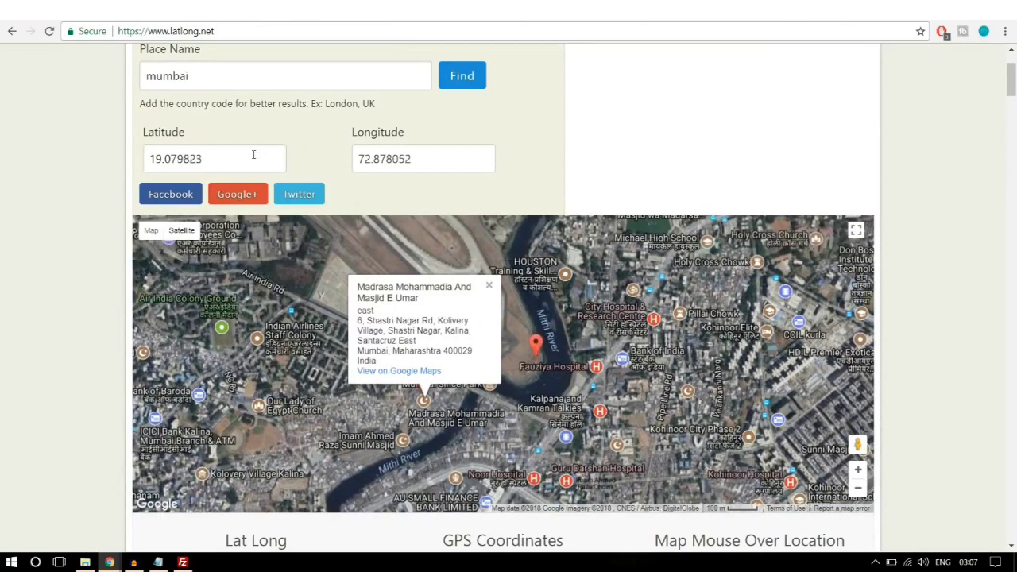
{"action": "left_click_drag", "start_coordinate": [239, 155], "coordinate": [103, 161]}
{"action": "key", "text": "ctrl+c"}
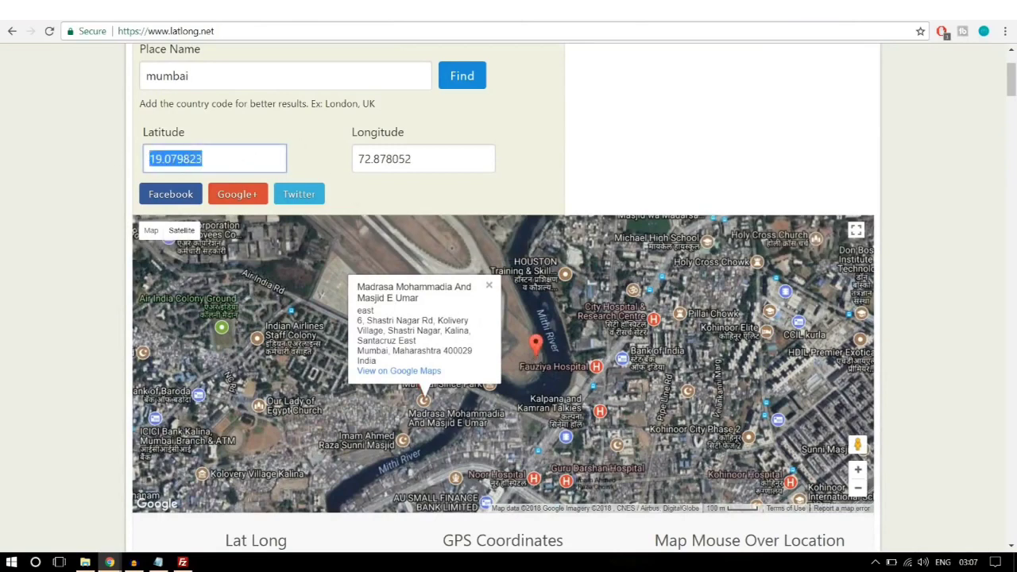
Step: Replace the contact page coordinates with 19.079823,72.878052
{"action": "left_click", "coordinate": [198, 10]}
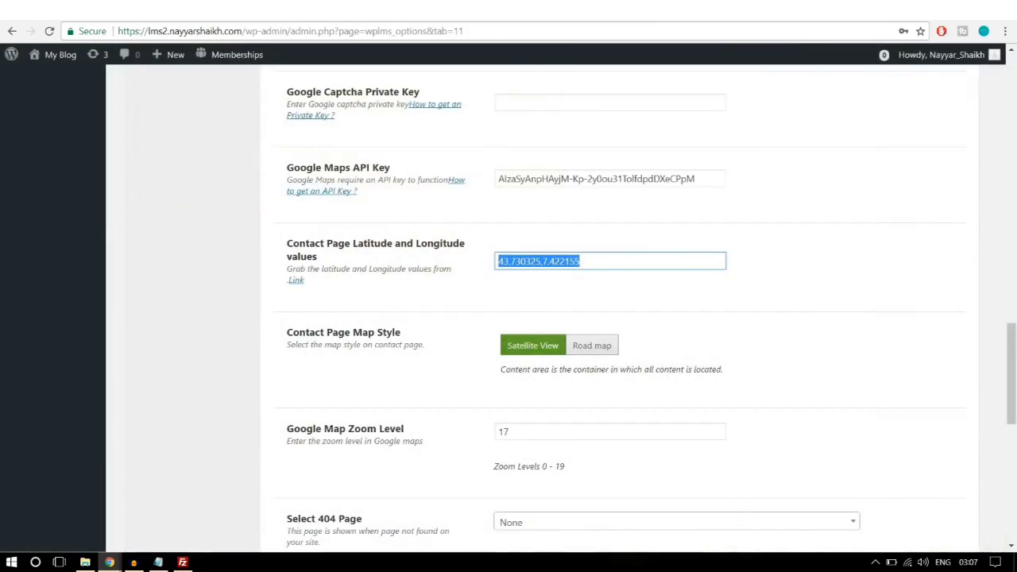
{"action": "key", "text": "ctrl+v"}
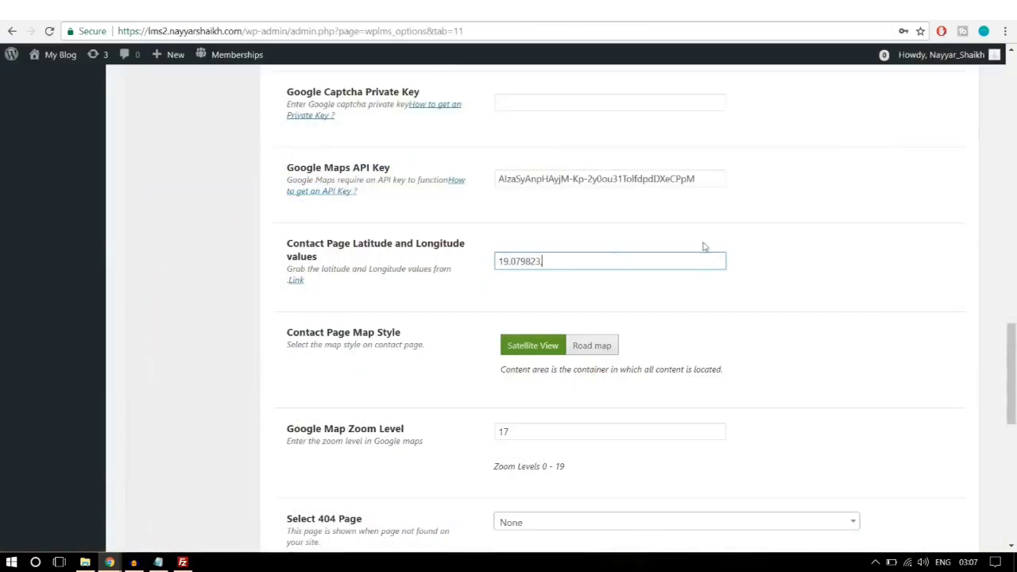
{"action": "type", "text": ","}
{"action": "type", "text": "72.878052"}
Step: Switch the contact map style to Road map and save the theme options
{"action": "scroll", "coordinate": [756, 357], "scroll_direction": "down", "scroll_amount": 1}
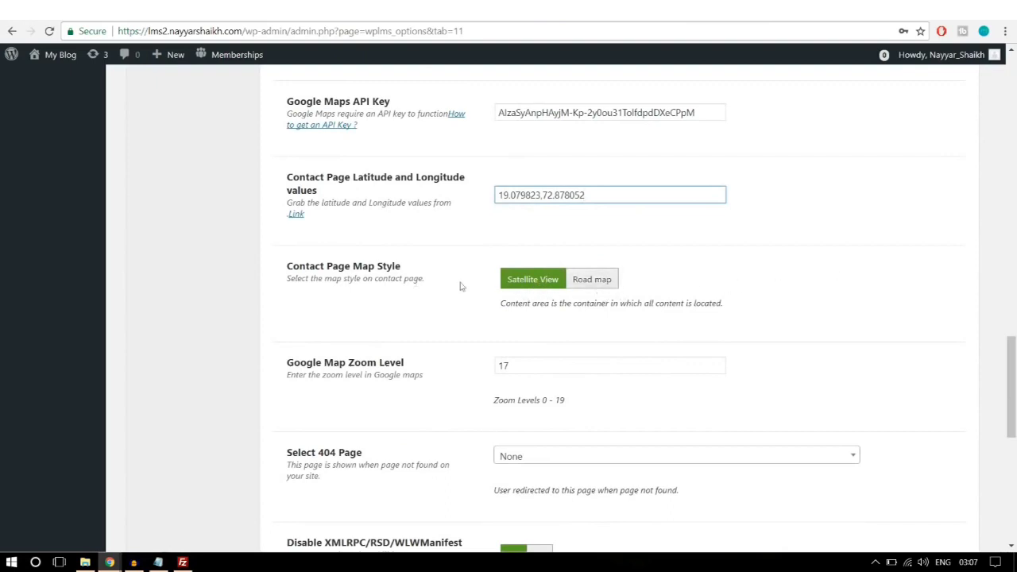
{"action": "left_click", "coordinate": [609, 285]}
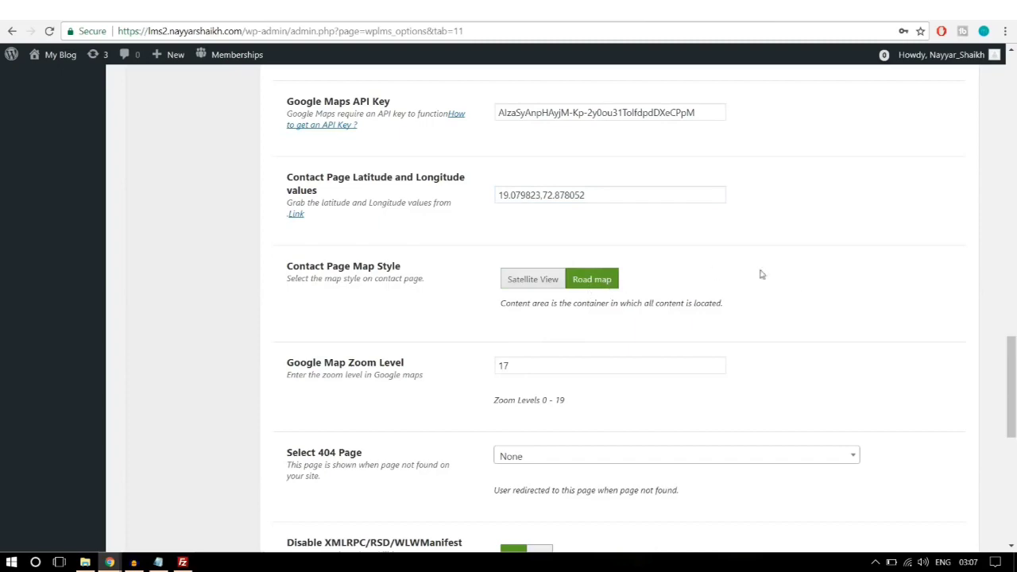
{"action": "scroll", "coordinate": [863, 336], "scroll_direction": "down", "scroll_amount": 6}
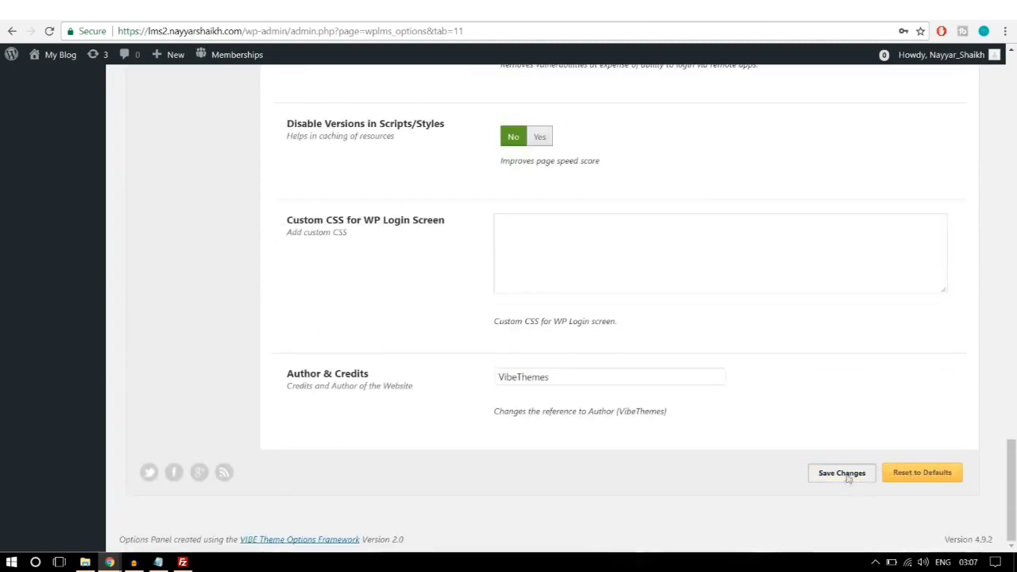
{"action": "left_click", "coordinate": [843, 477]}
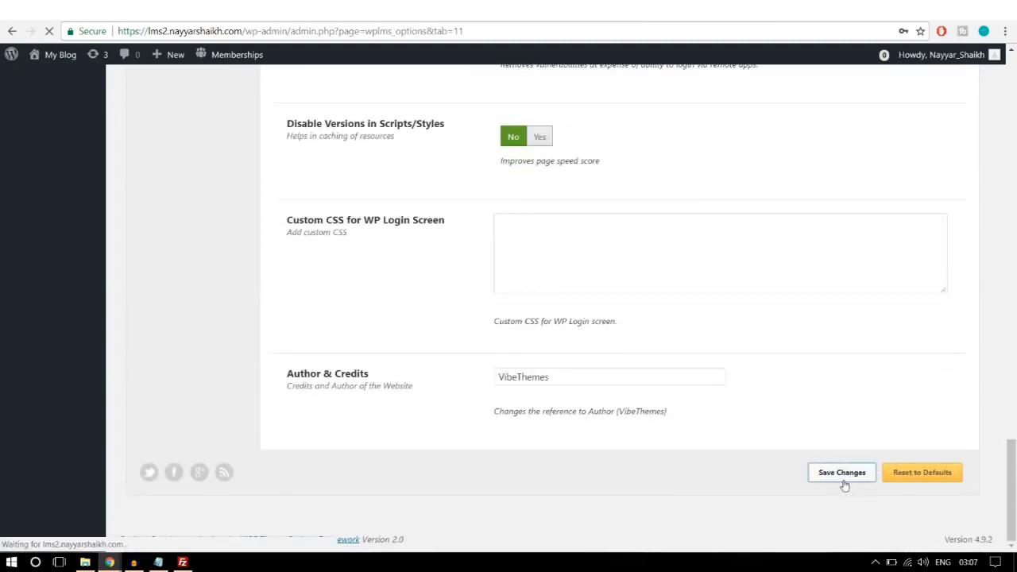
Step: Reload the Contact Us page to check the Mumbai road map, then go to the home page
{"action": "left_click", "coordinate": [341, 15]}
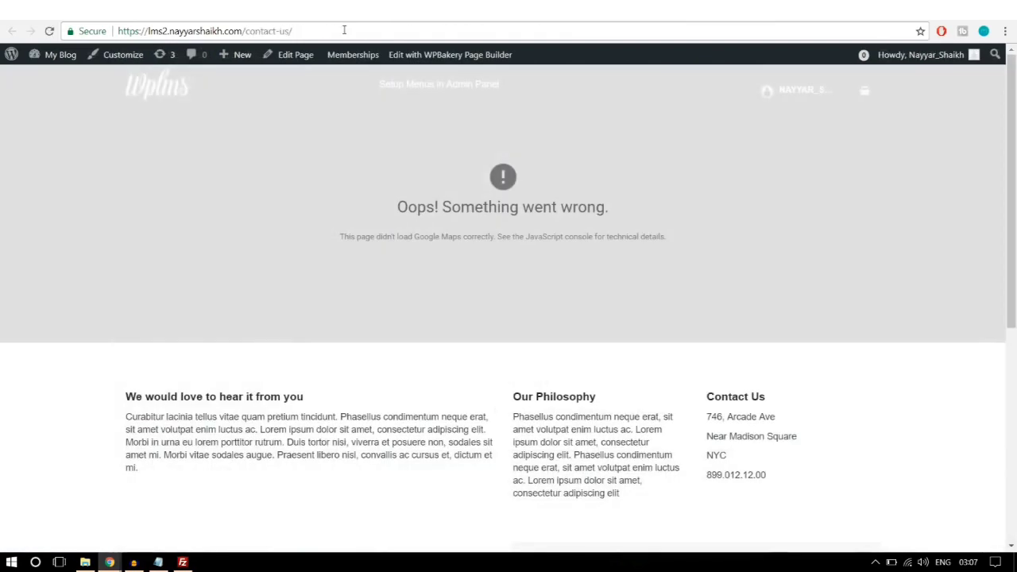
{"action": "left_click", "coordinate": [344, 30]}
{"action": "key", "text": "Return"}
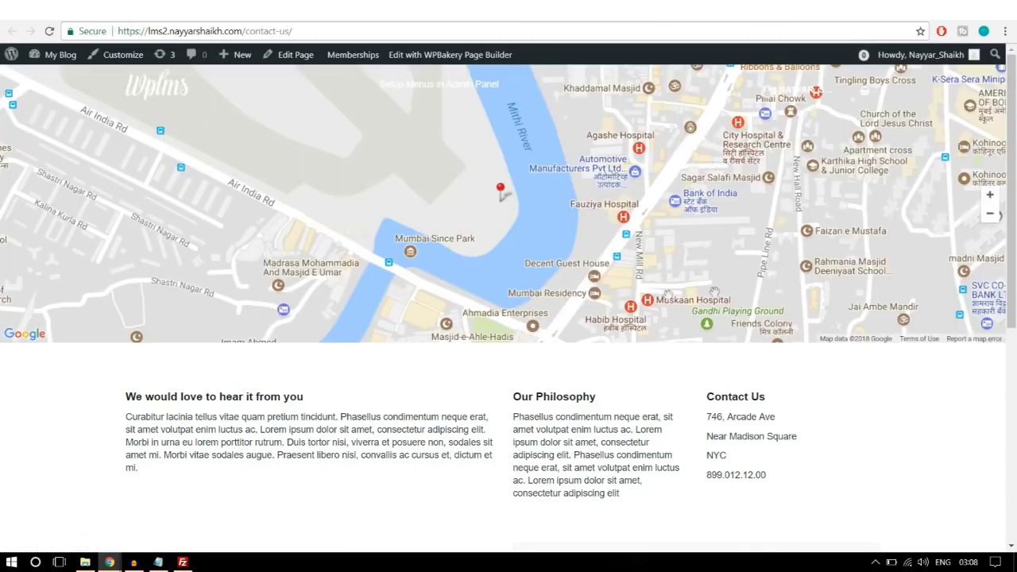
{"action": "scroll", "coordinate": [651, 266], "scroll_direction": "down", "scroll_amount": 2}
{"action": "scroll", "coordinate": [667, 338], "scroll_direction": "up", "scroll_amount": 2}
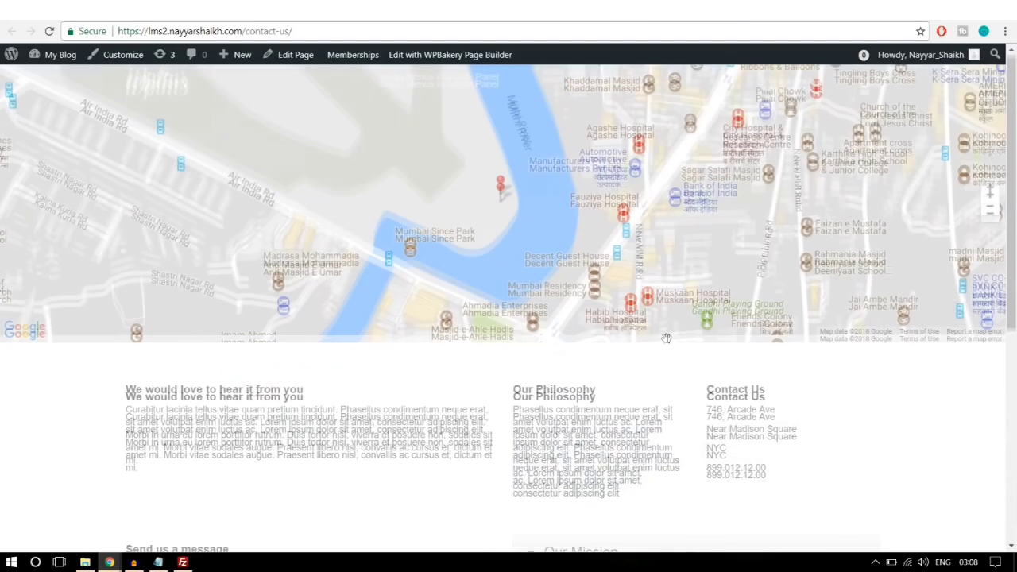
{"action": "scroll", "coordinate": [665, 338], "scroll_direction": "down", "scroll_amount": 5}
{"action": "scroll", "coordinate": [666, 343], "scroll_direction": "up", "scroll_amount": 5}
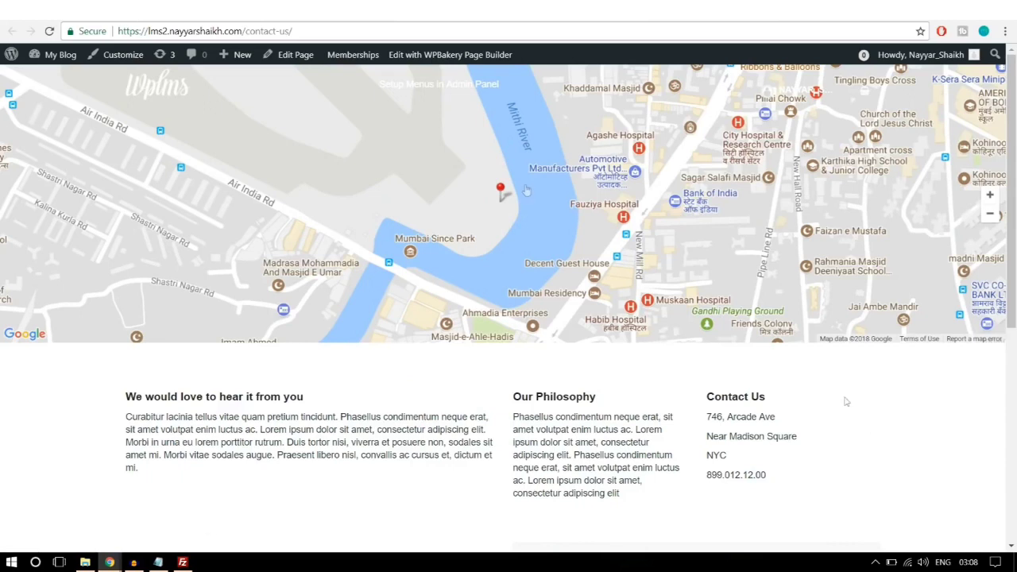
{"action": "left_click", "coordinate": [156, 95]}
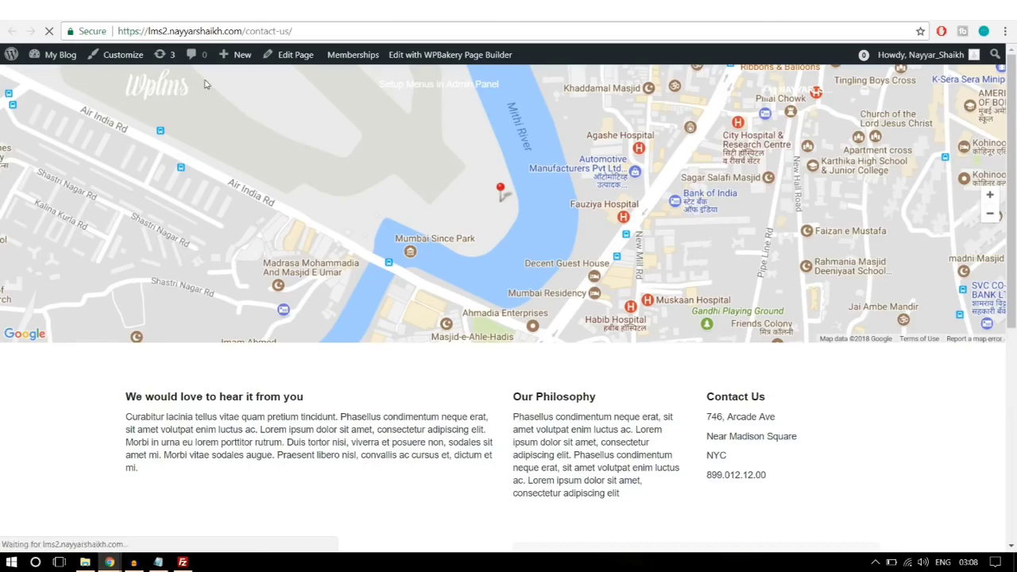
{"action": "scroll", "coordinate": [534, 260], "scroll_direction": "down", "scroll_amount": 4}
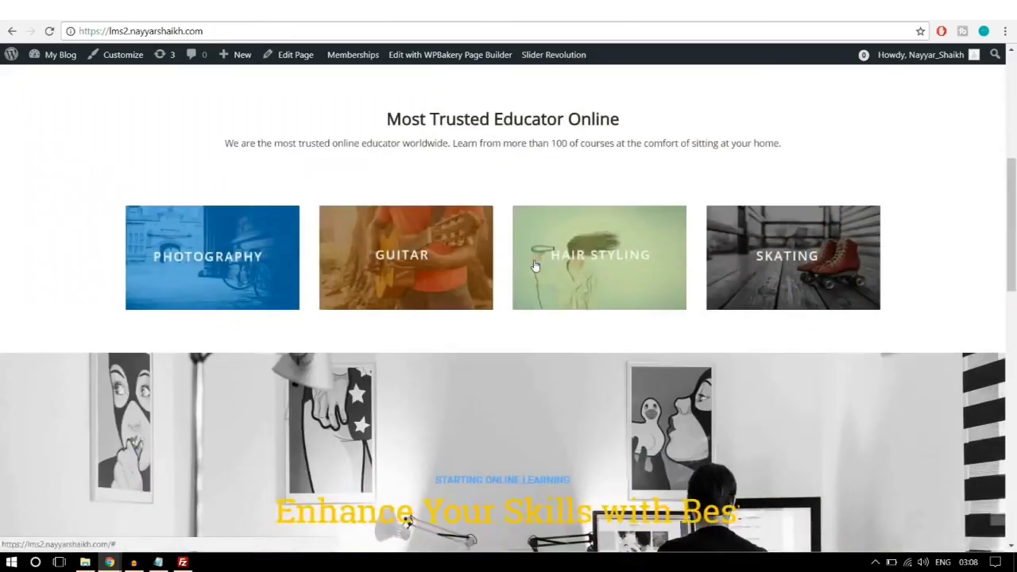
Step: Open the Software Training course page on the front-end site
{"action": "scroll", "coordinate": [535, 265], "scroll_direction": "down", "scroll_amount": 10}
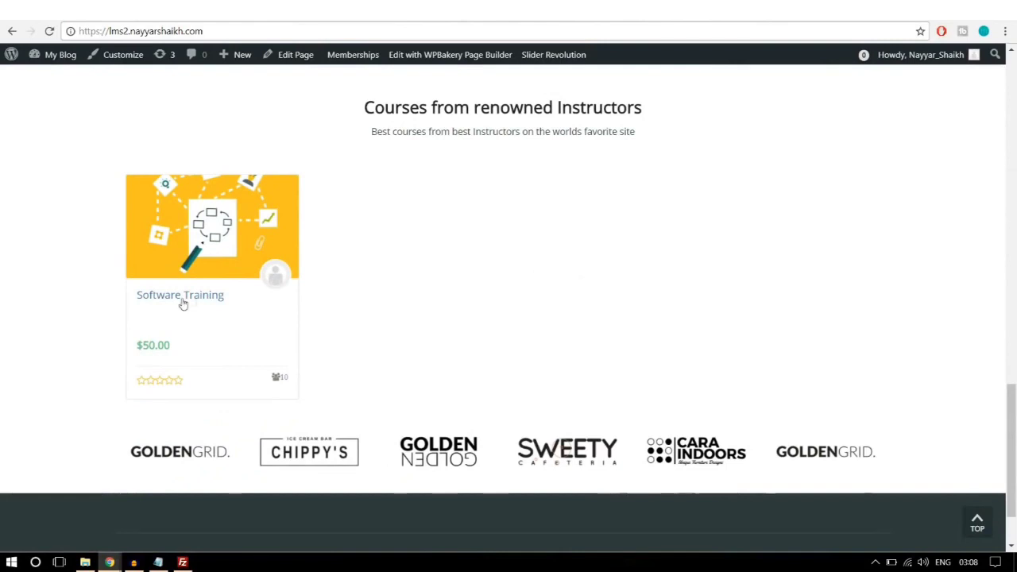
{"action": "left_click", "coordinate": [199, 298]}
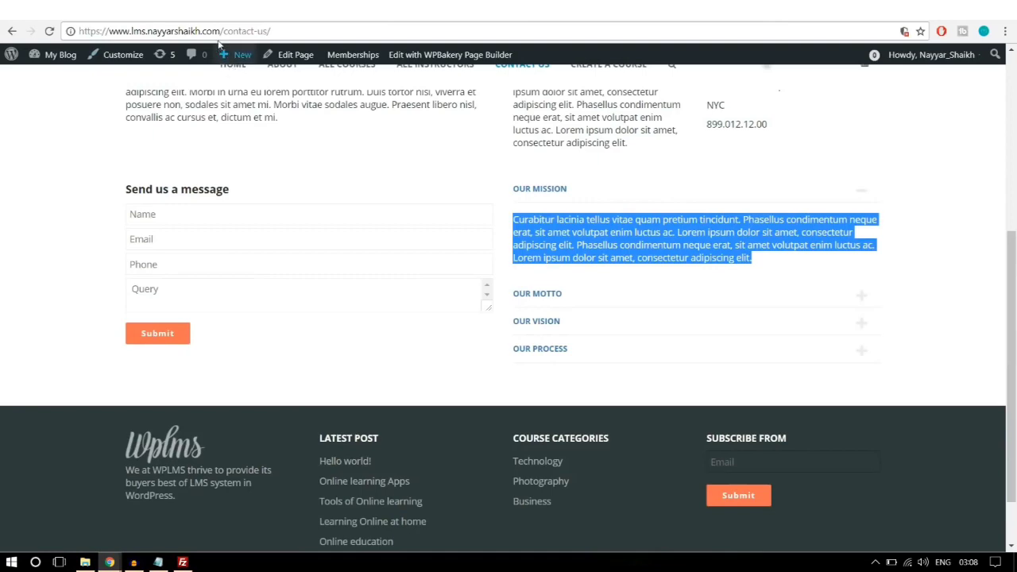
{"action": "left_click_drag", "start_coordinate": [221, 31], "coordinate": [429, 21]}
{"action": "type", "text": "/c"}
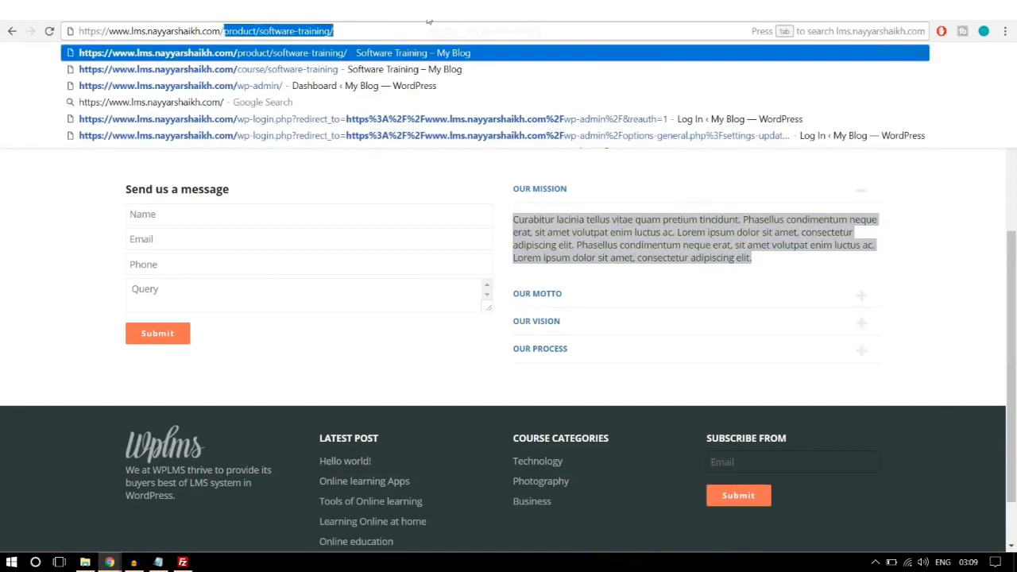
{"action": "key", "text": "Return"}
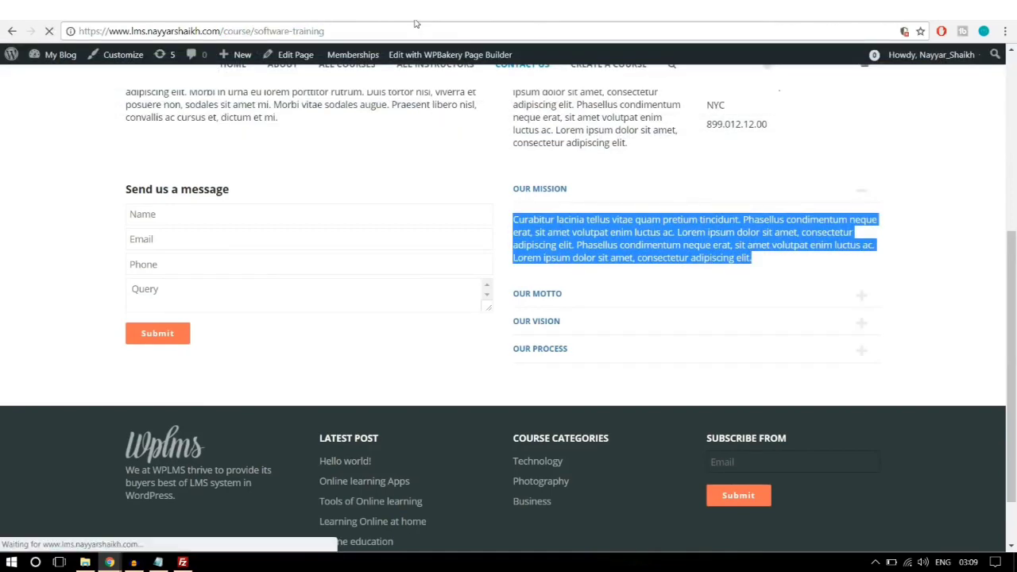
Step: Review the course page's reviews, related courses and top rated courses sidebar sections
{"action": "scroll", "coordinate": [486, 352], "scroll_direction": "down", "scroll_amount": 3}
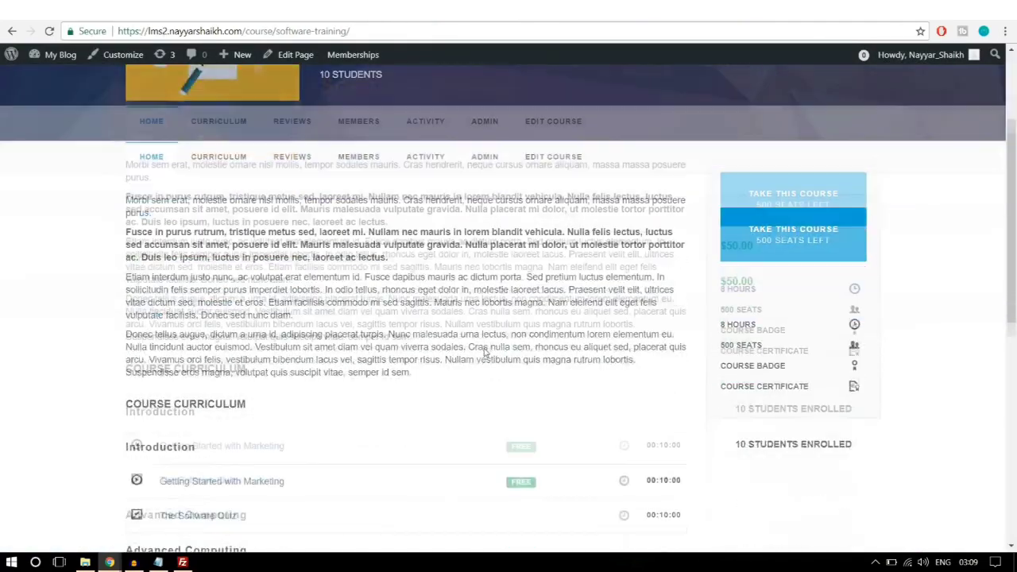
{"action": "scroll", "coordinate": [847, 484], "scroll_direction": "down", "scroll_amount": 7}
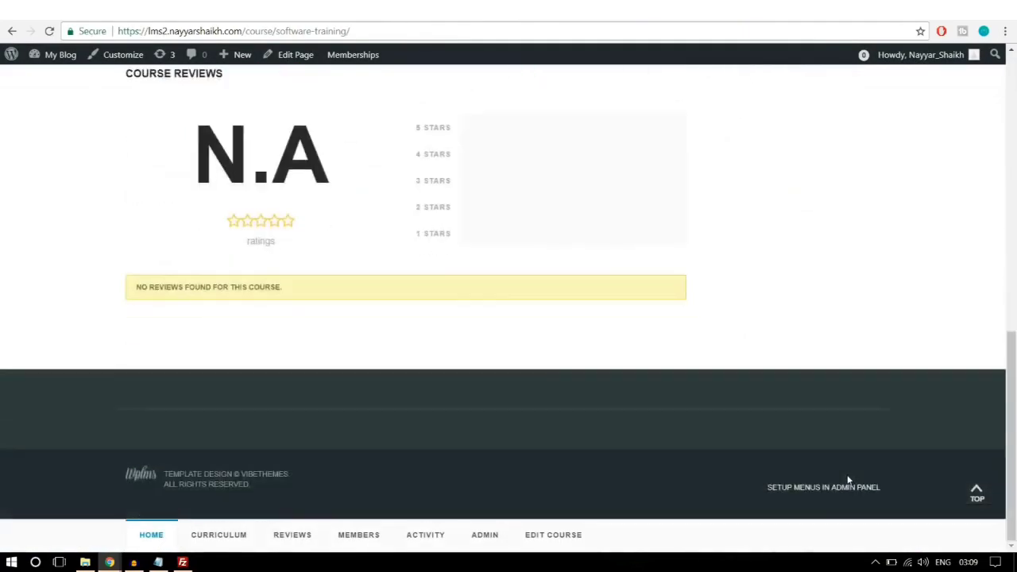
{"action": "scroll", "coordinate": [847, 481], "scroll_direction": "up", "scroll_amount": 7}
{"action": "scroll", "coordinate": [847, 480], "scroll_direction": "up", "scroll_amount": 2}
{"action": "scroll", "coordinate": [847, 445], "scroll_direction": "down", "scroll_amount": 3}
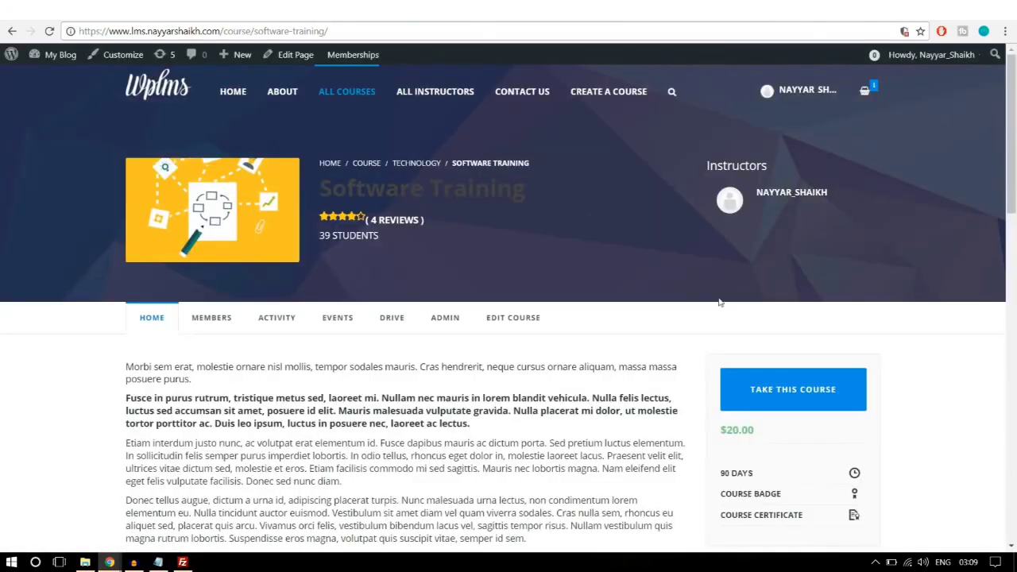
{"action": "scroll", "coordinate": [801, 260], "scroll_direction": "down", "scroll_amount": 5}
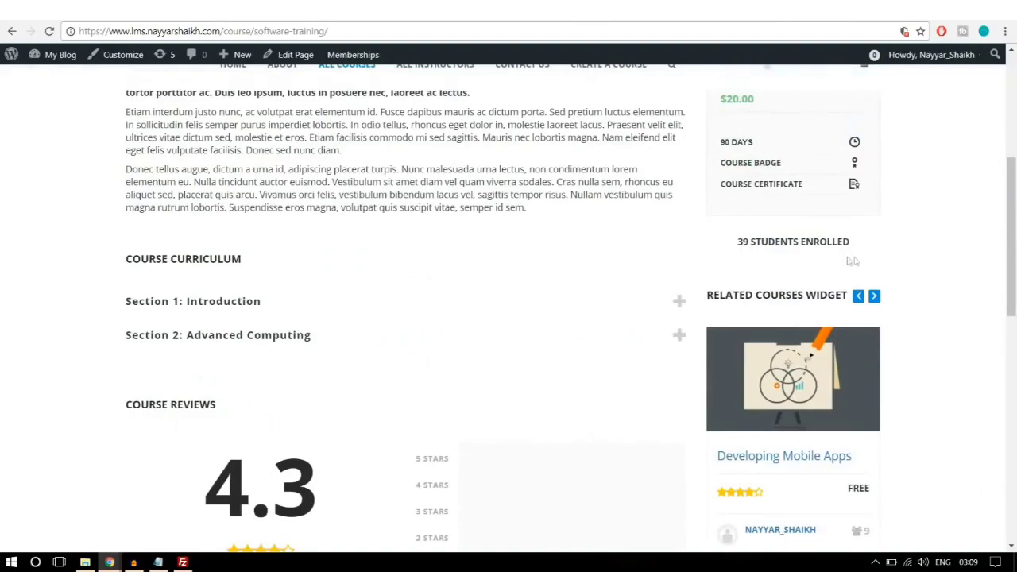
{"action": "scroll", "coordinate": [810, 249], "scroll_direction": "down", "scroll_amount": 1}
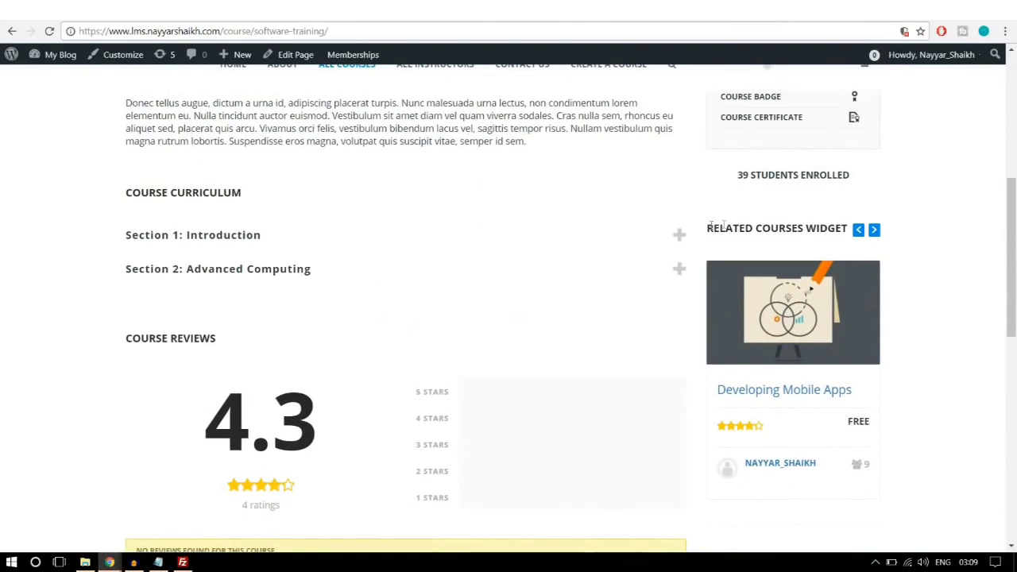
{"action": "left_click_drag", "start_coordinate": [707, 230], "coordinate": [833, 230]}
{"action": "left_click", "coordinate": [894, 238]}
{"action": "scroll", "coordinate": [914, 255], "scroll_direction": "down", "scroll_amount": 2}
{"action": "scroll", "coordinate": [892, 348], "scroll_direction": "down", "scroll_amount": 1}
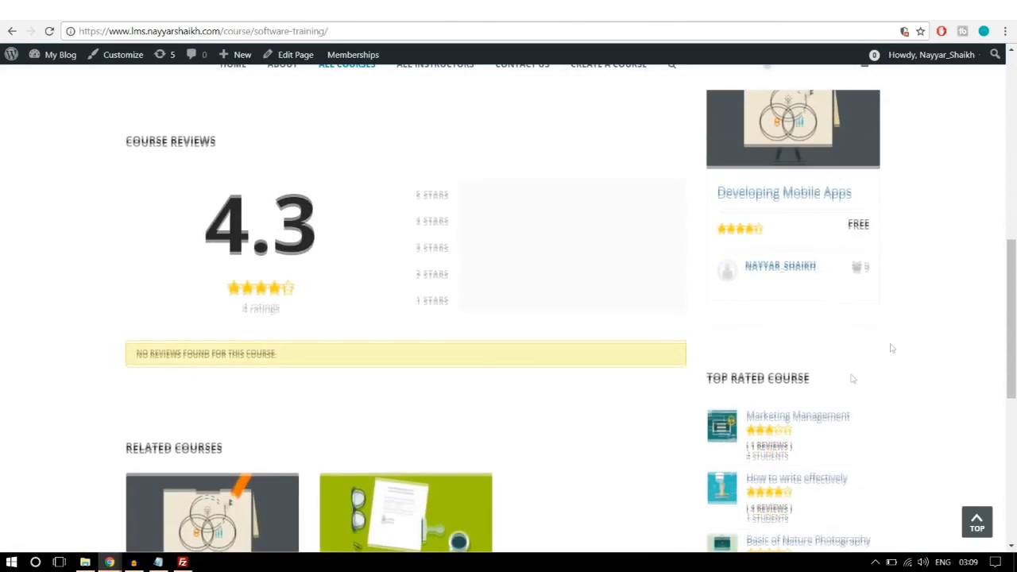
{"action": "scroll", "coordinate": [835, 354], "scroll_direction": "down", "scroll_amount": 6}
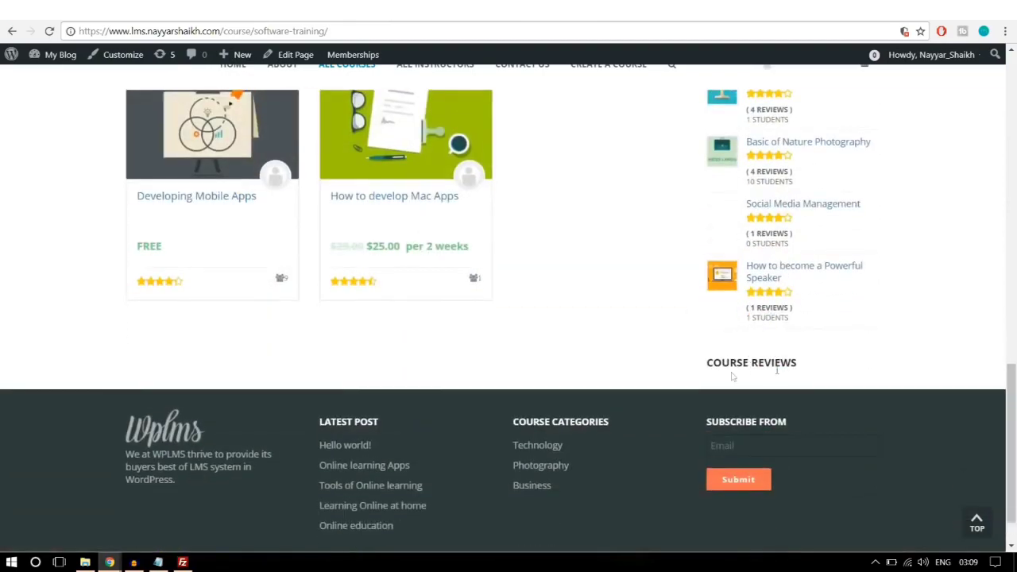
{"action": "scroll", "coordinate": [791, 367], "scroll_direction": "up", "scroll_amount": 4}
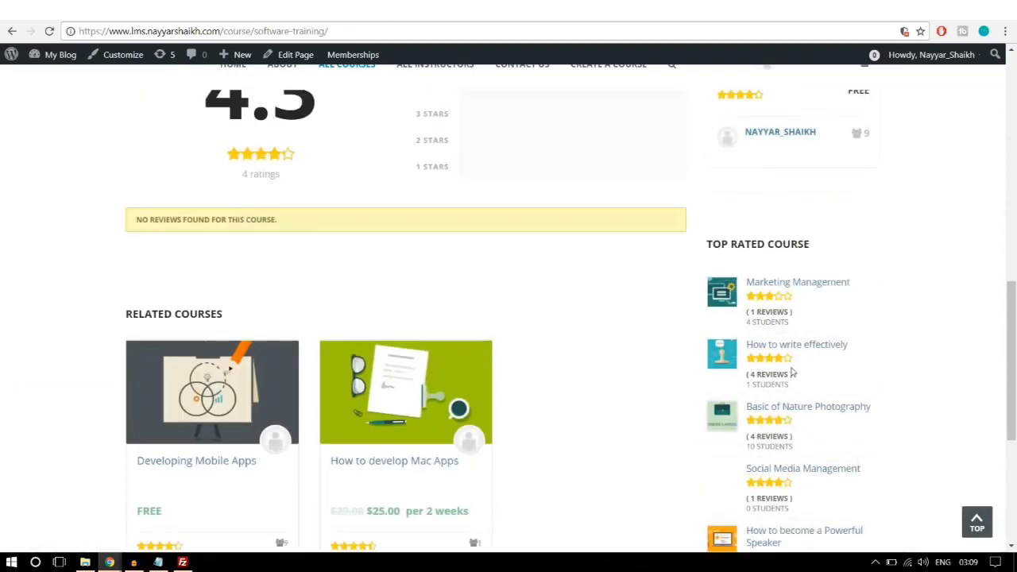
{"action": "scroll", "coordinate": [815, 399], "scroll_direction": "up", "scroll_amount": 5}
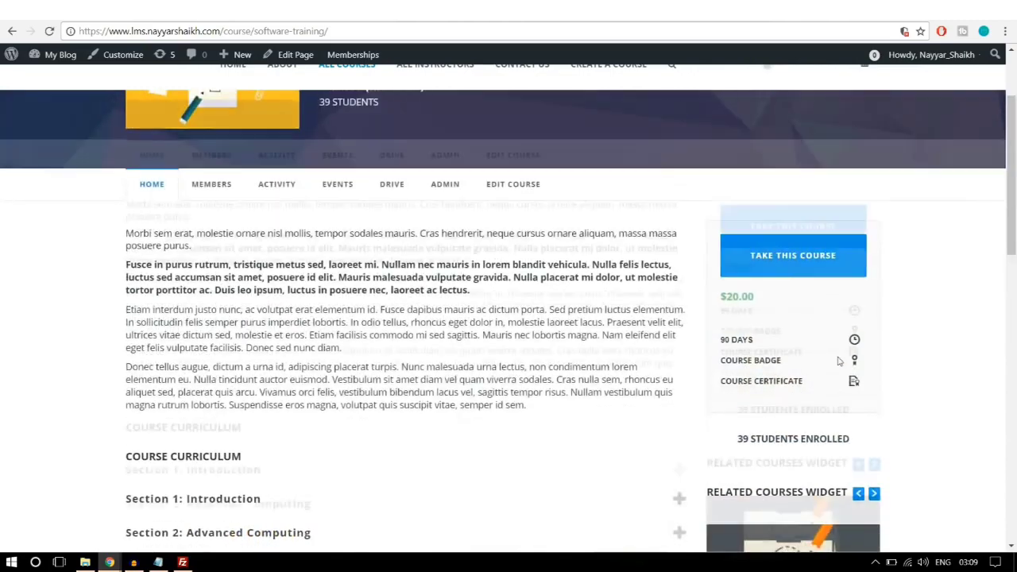
{"action": "scroll", "coordinate": [802, 288], "scroll_direction": "down", "scroll_amount": 2}
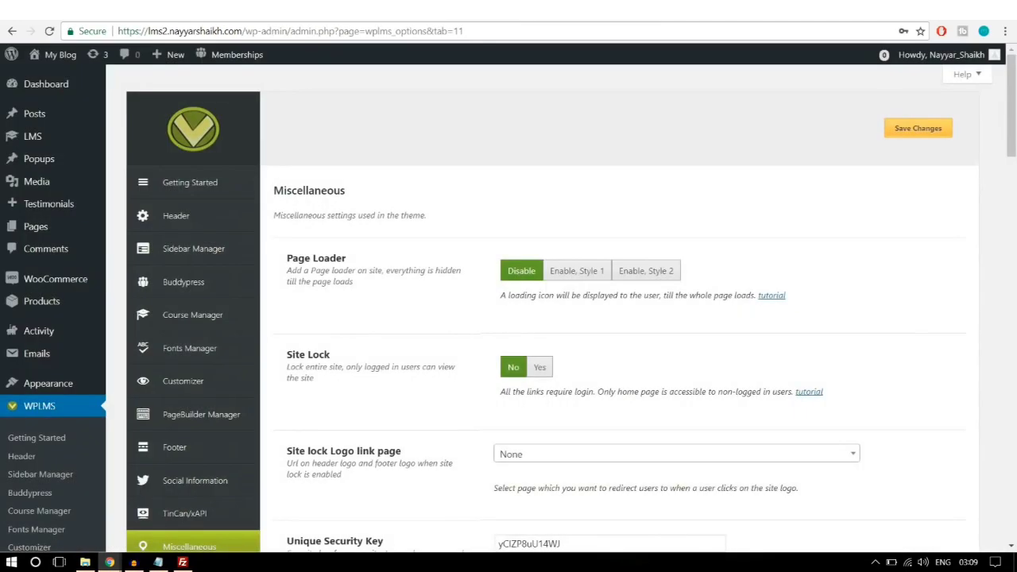
Step: On the Widgets page, collapse Student Sidebar and expand the empty Course Sidebar
{"action": "mouse_move", "coordinate": [61, 389]}
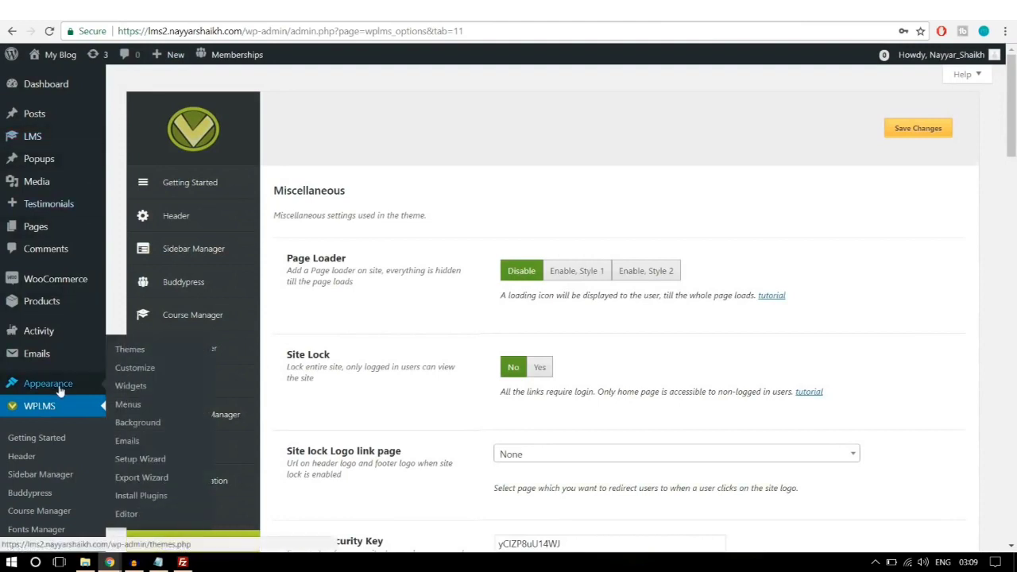
{"action": "left_click", "coordinate": [137, 386]}
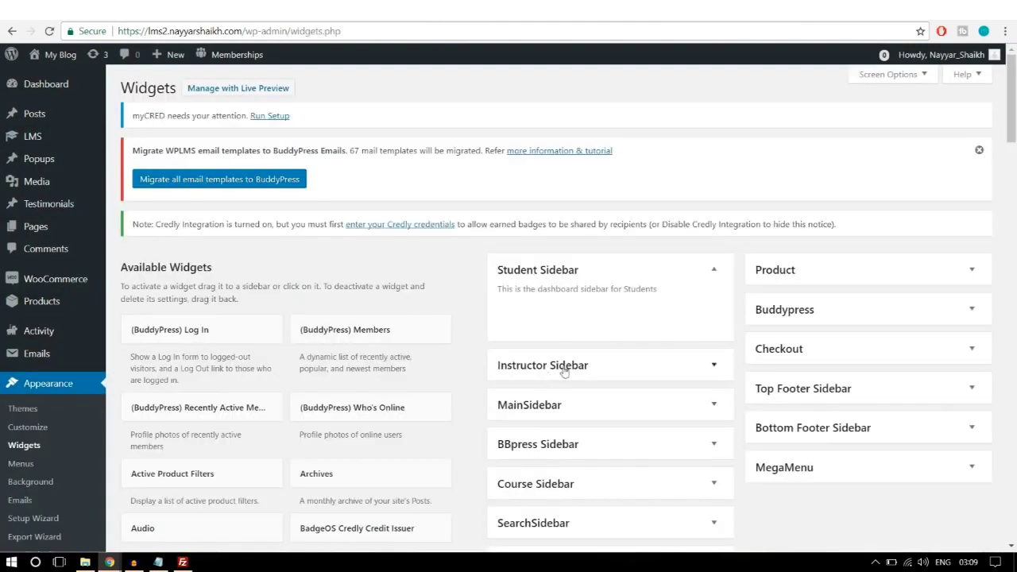
{"action": "left_click", "coordinate": [713, 270]}
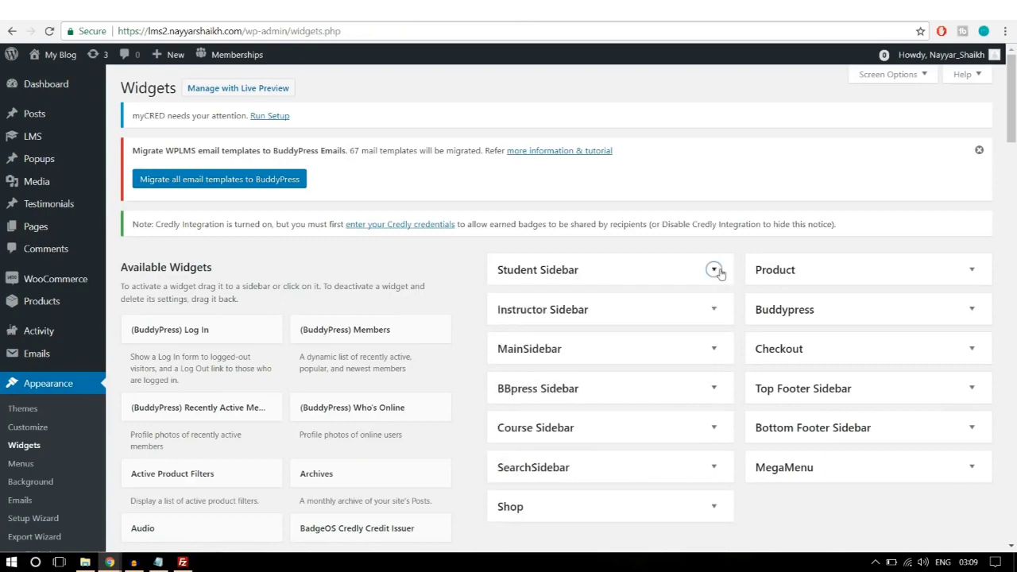
{"action": "scroll", "coordinate": [718, 275], "scroll_direction": "down", "scroll_amount": 1}
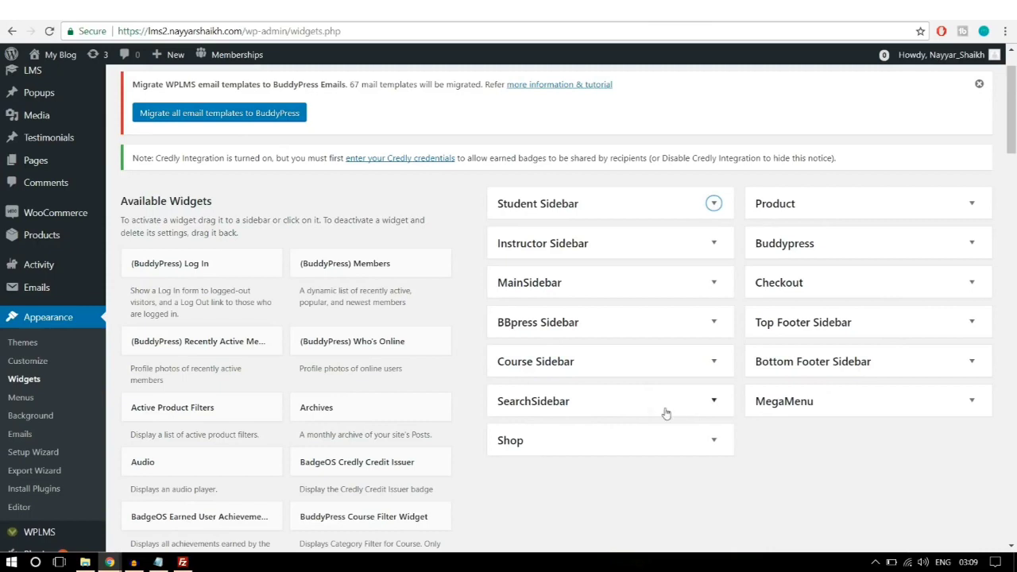
{"action": "left_click", "coordinate": [572, 367]}
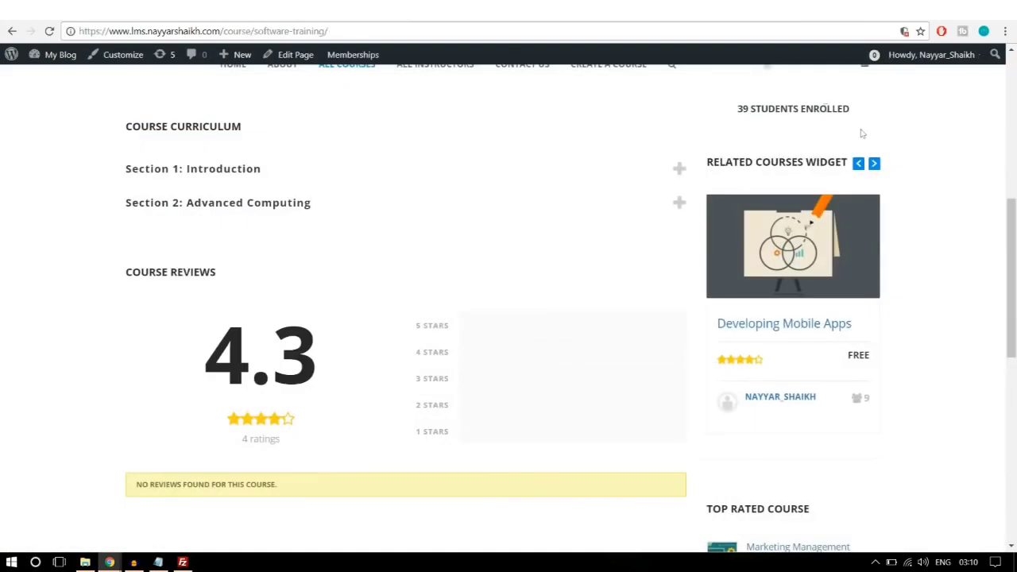
Step: Advance the related courses carousel three times
{"action": "scroll", "coordinate": [930, 246], "scroll_direction": "up", "scroll_amount": 1}
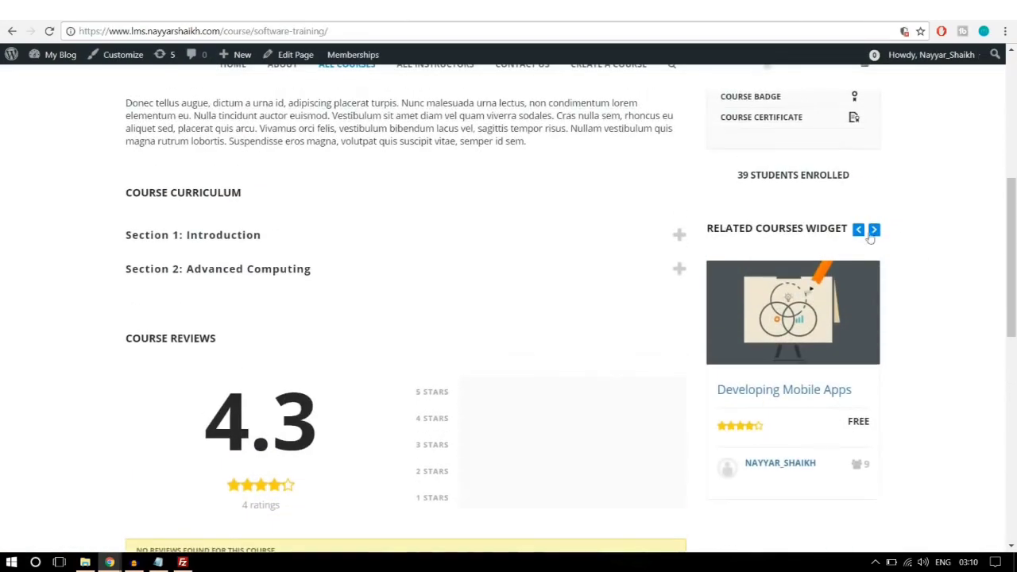
{"action": "left_click", "coordinate": [874, 229]}
{"action": "left_click", "coordinate": [874, 229]}
{"action": "left_click", "coordinate": [874, 230]}
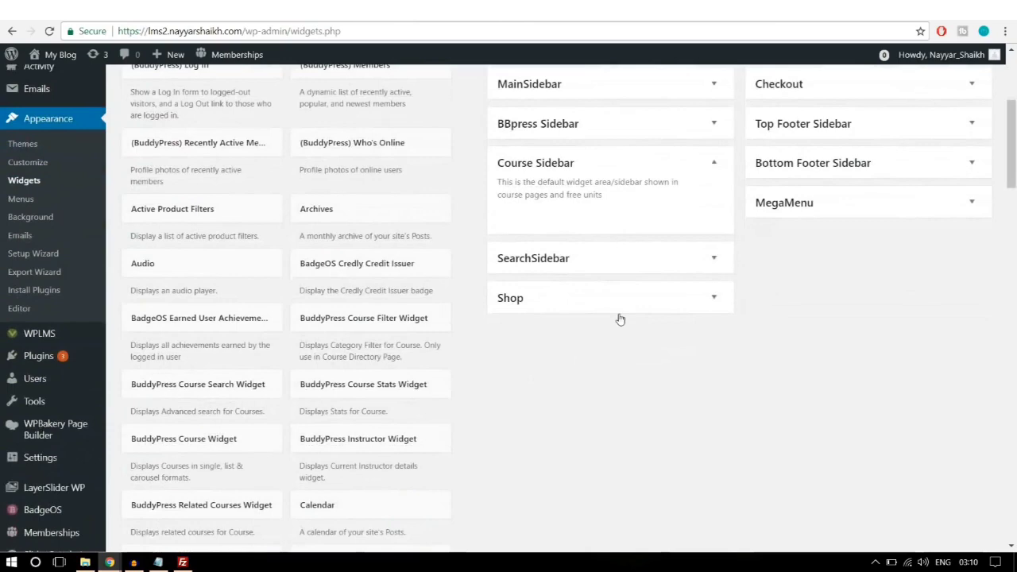
Step: Add the BuddyPress Related Courses Widget to Course Sidebar
{"action": "scroll", "coordinate": [556, 309], "scroll_direction": "down", "scroll_amount": 2}
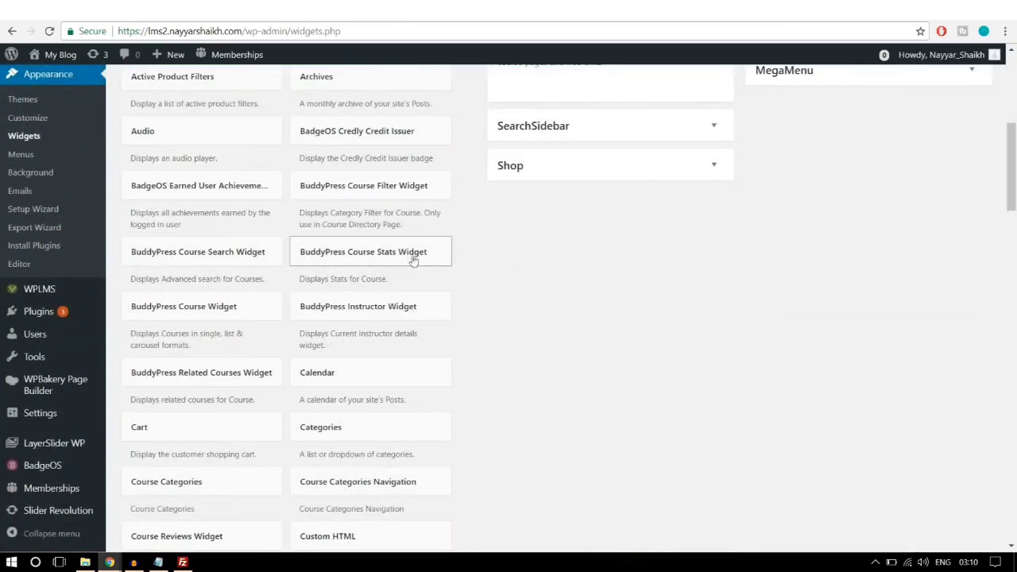
{"action": "scroll", "coordinate": [556, 254], "scroll_direction": "down", "scroll_amount": 1}
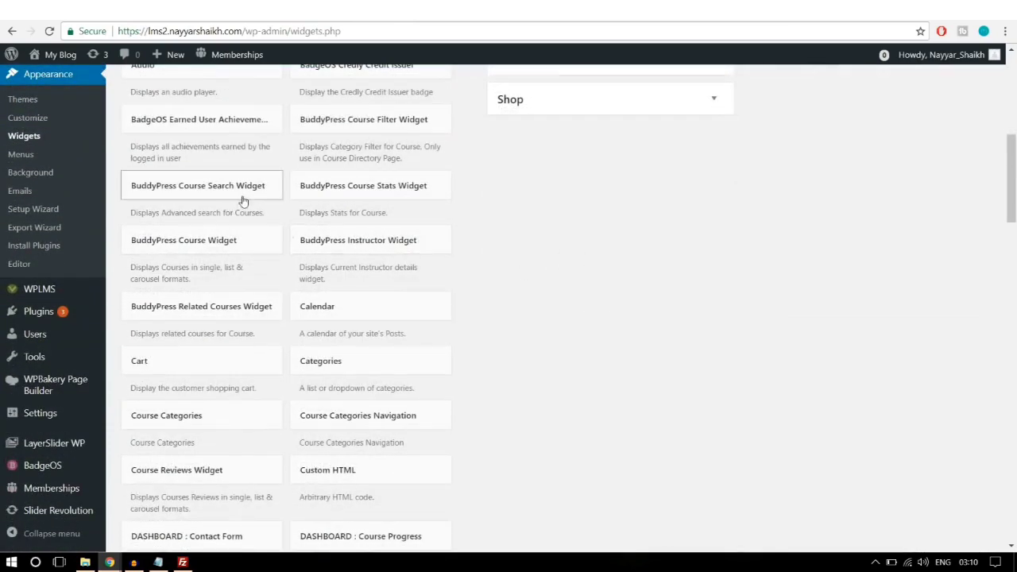
{"action": "scroll", "coordinate": [567, 246], "scroll_direction": "down", "scroll_amount": 1}
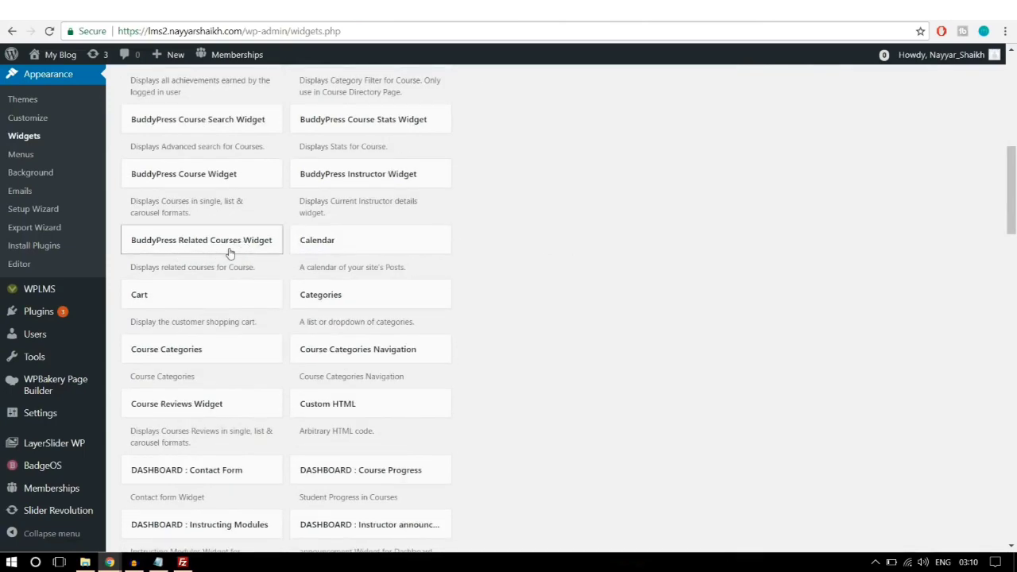
{"action": "left_click", "coordinate": [234, 241]}
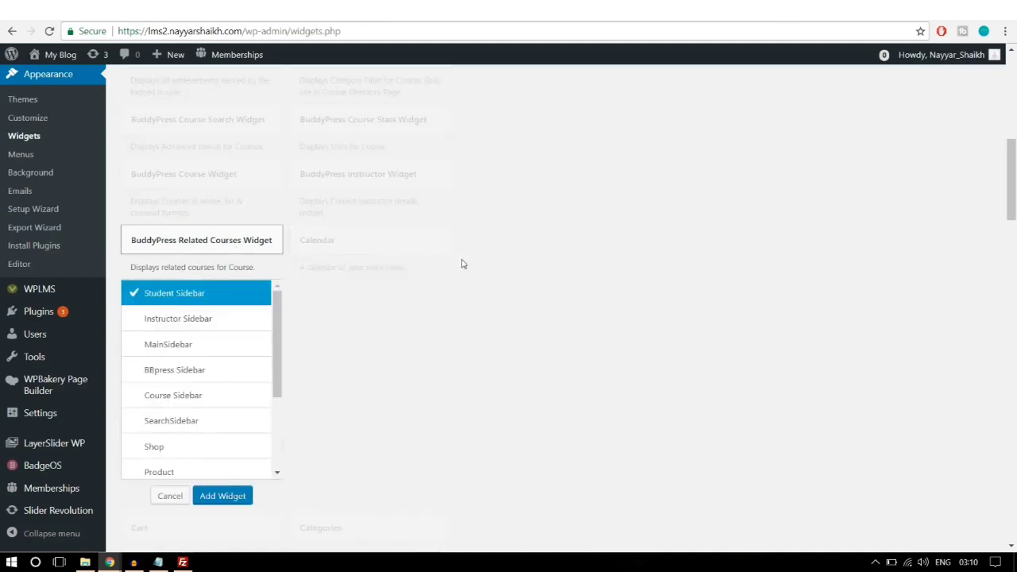
{"action": "scroll", "coordinate": [454, 267], "scroll_direction": "down", "scroll_amount": 1}
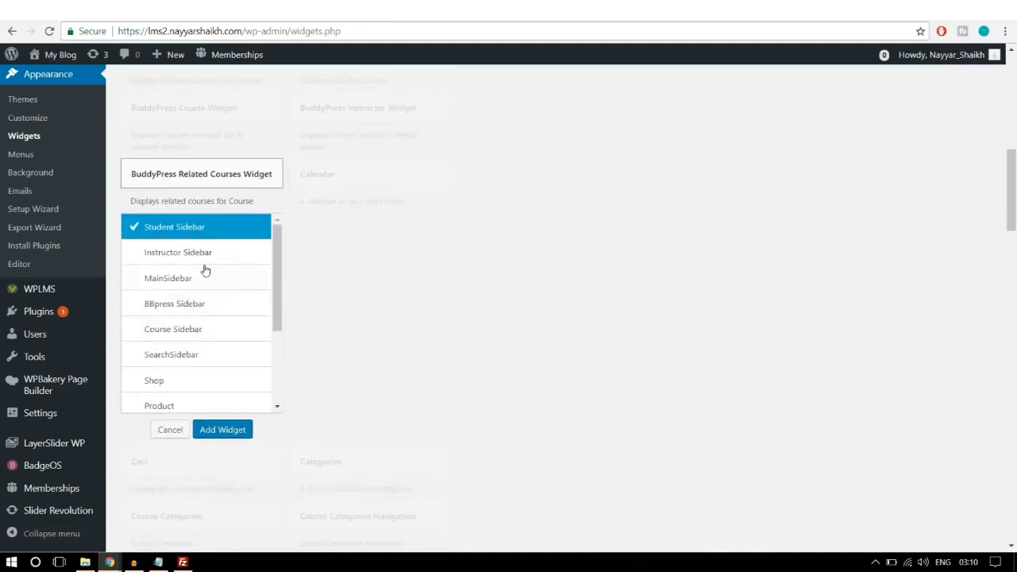
{"action": "left_click", "coordinate": [204, 337]}
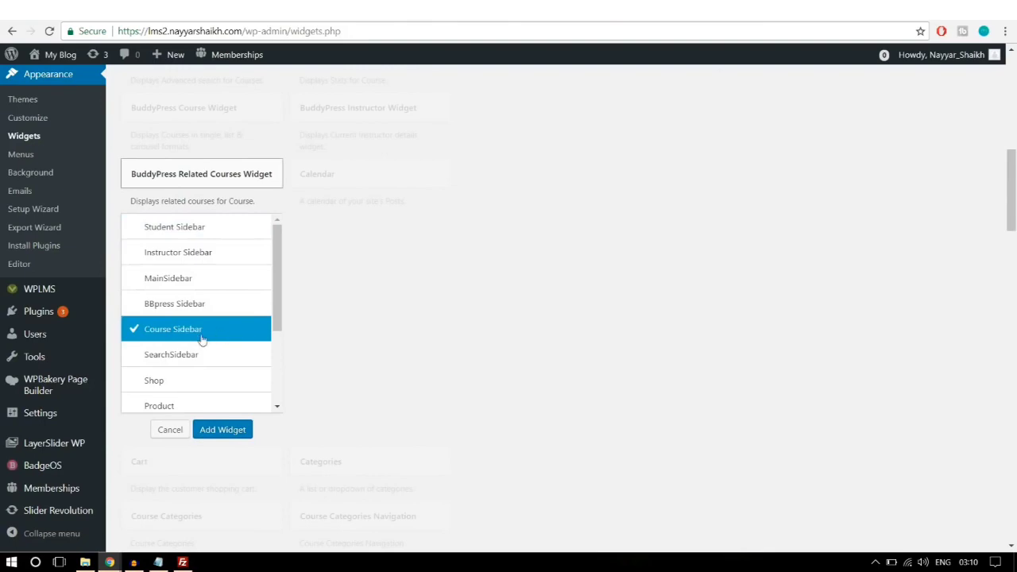
{"action": "left_click", "coordinate": [227, 429]}
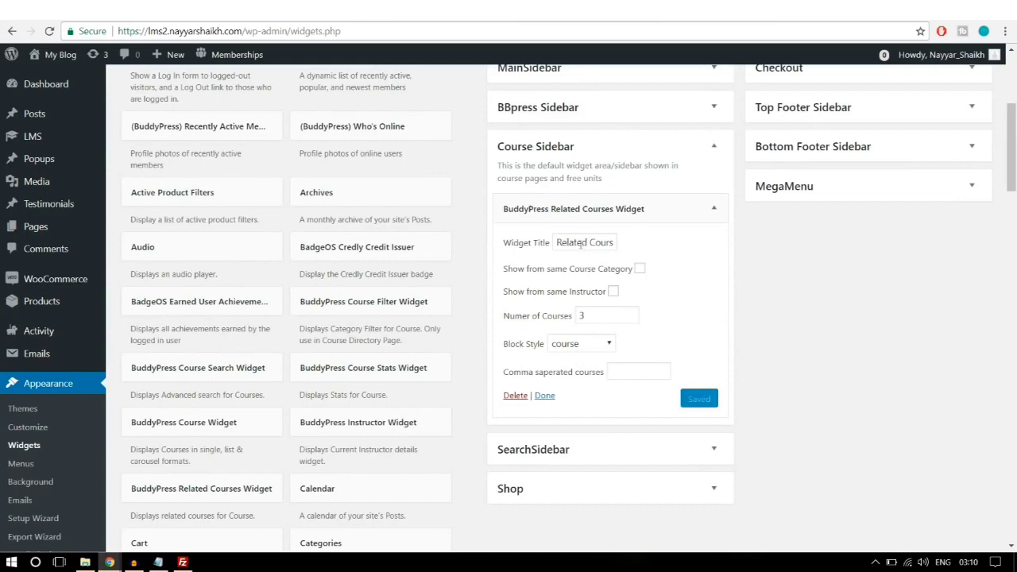
Step: Save the widget with 3 courses, course block style, and no same-instructor filter
{"action": "left_click", "coordinate": [595, 243]}
{"action": "left_click", "coordinate": [613, 296]}
{"action": "left_click", "coordinate": [614, 295]}
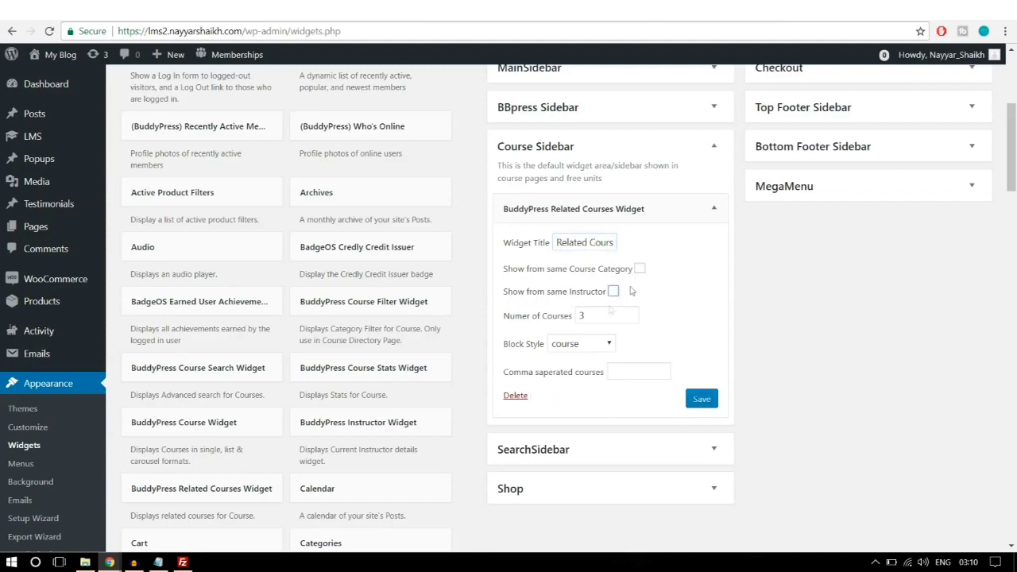
{"action": "left_click", "coordinate": [586, 343]}
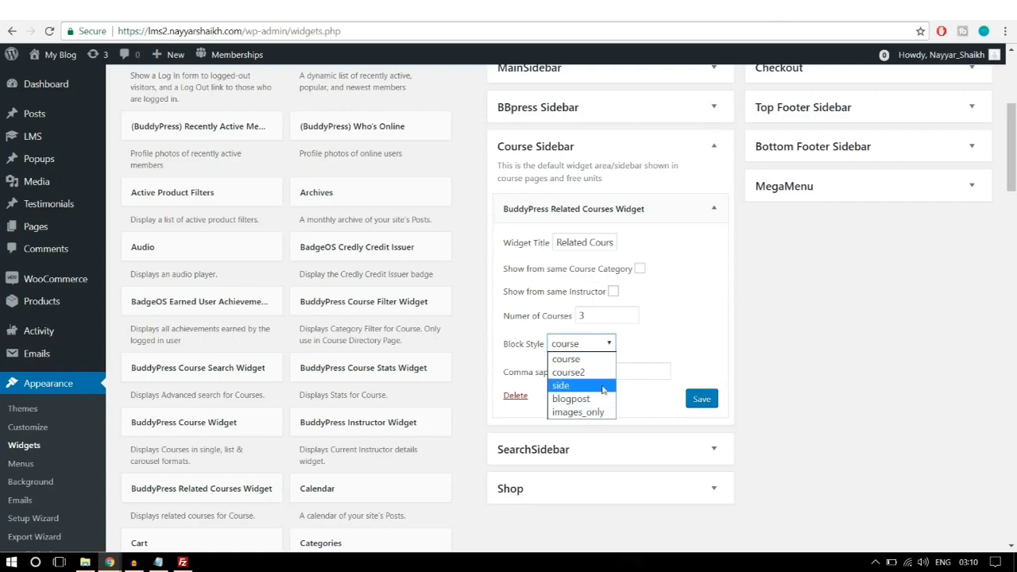
{"action": "left_click", "coordinate": [680, 332]}
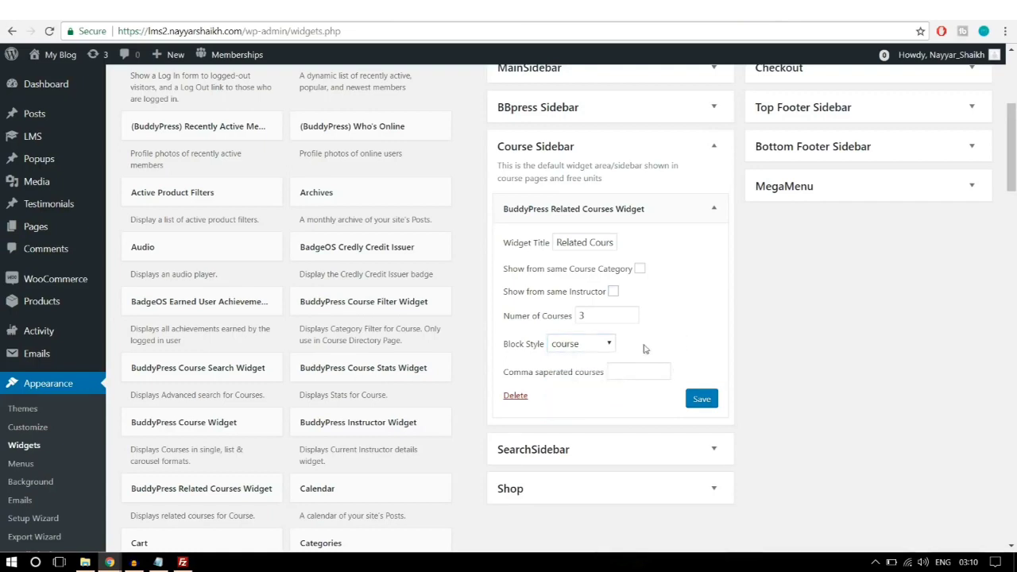
{"action": "left_click", "coordinate": [701, 399]}
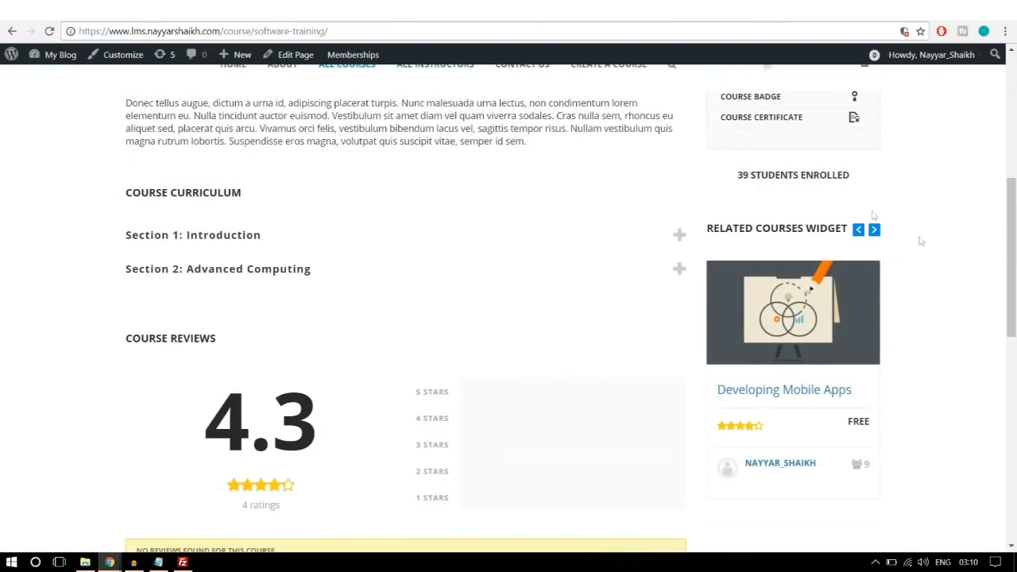
{"action": "scroll", "coordinate": [981, 284], "scroll_direction": "down", "scroll_amount": 3}
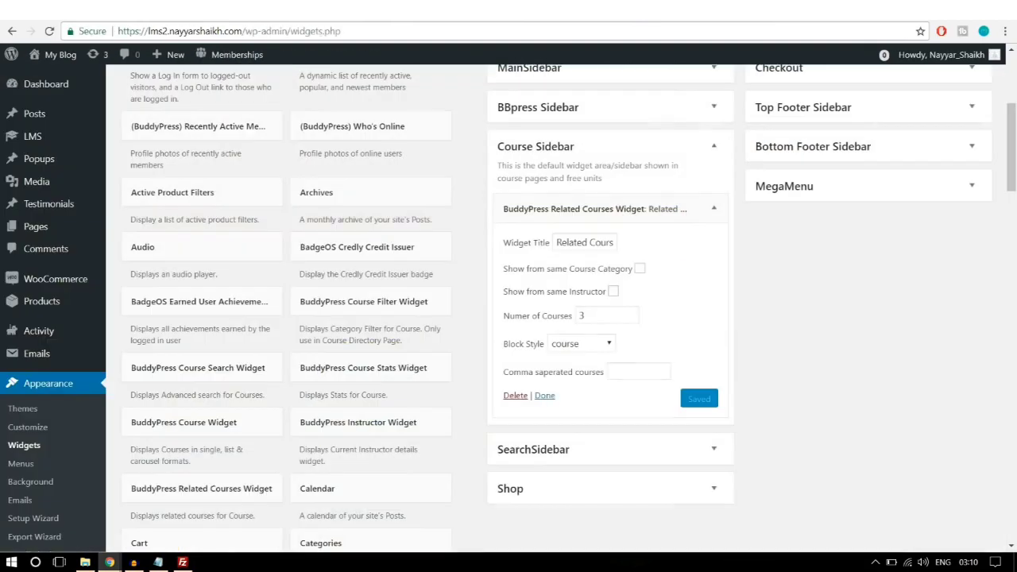
{"action": "left_click", "coordinate": [713, 209]}
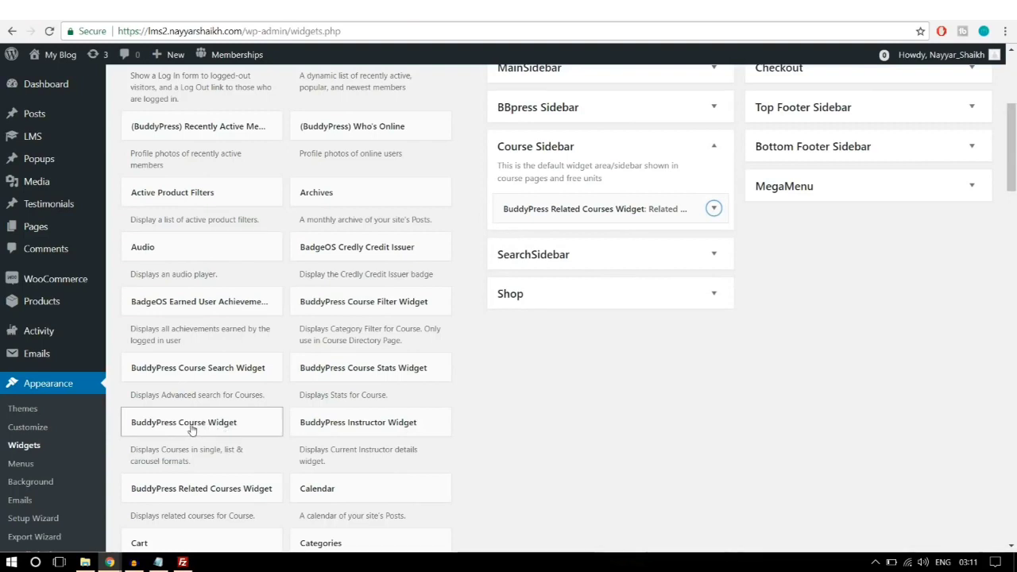
Step: Place a BuddyPress Course Widget in Course Sidebar titled TOP RATED COURSE
{"action": "left_click_drag", "start_coordinate": [191, 429], "coordinate": [616, 241]}
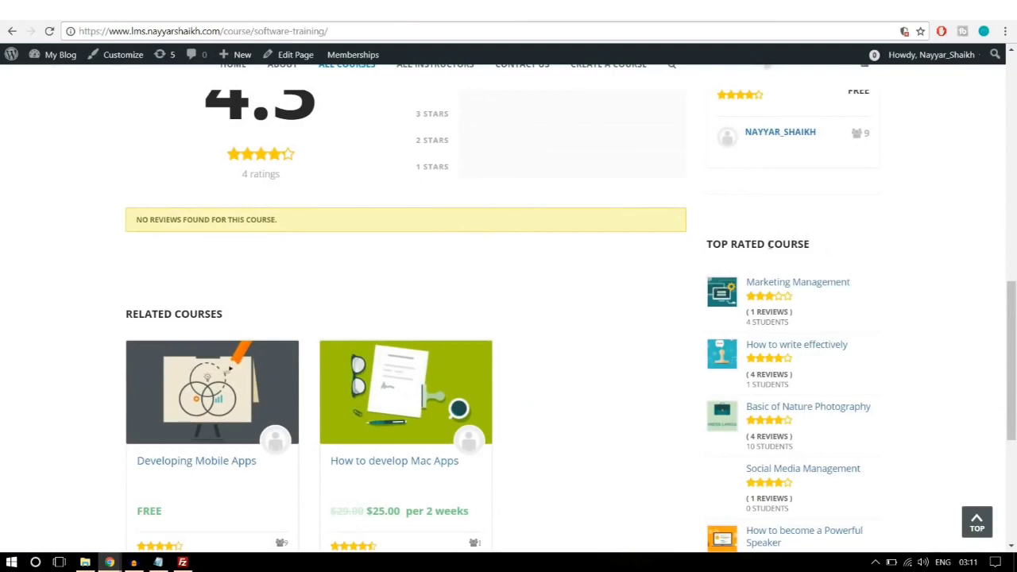
{"action": "left_click_drag", "start_coordinate": [816, 246], "coordinate": [712, 245]}
{"action": "key", "text": "ctrl+c"}
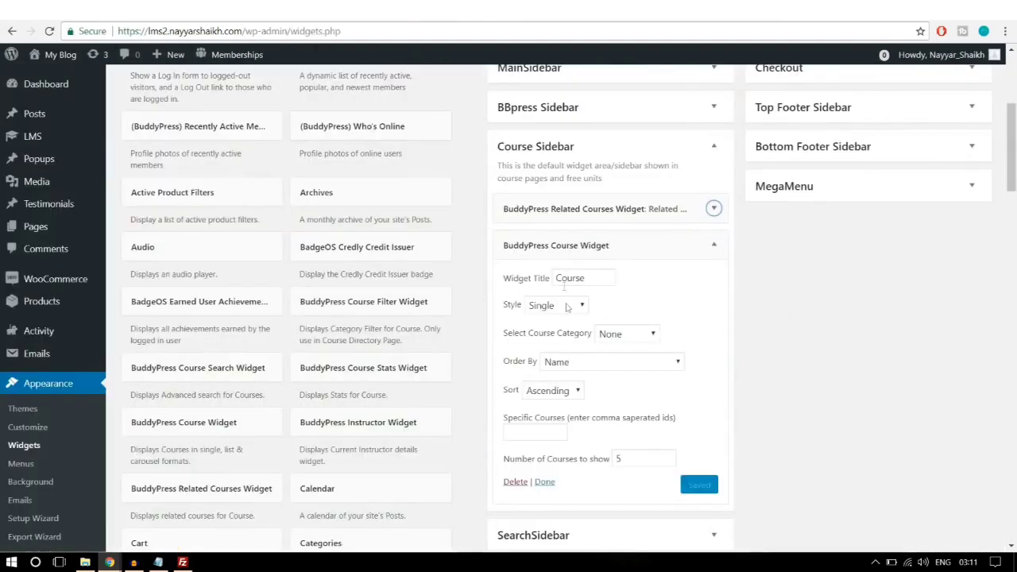
{"action": "left_click", "coordinate": [566, 274]}
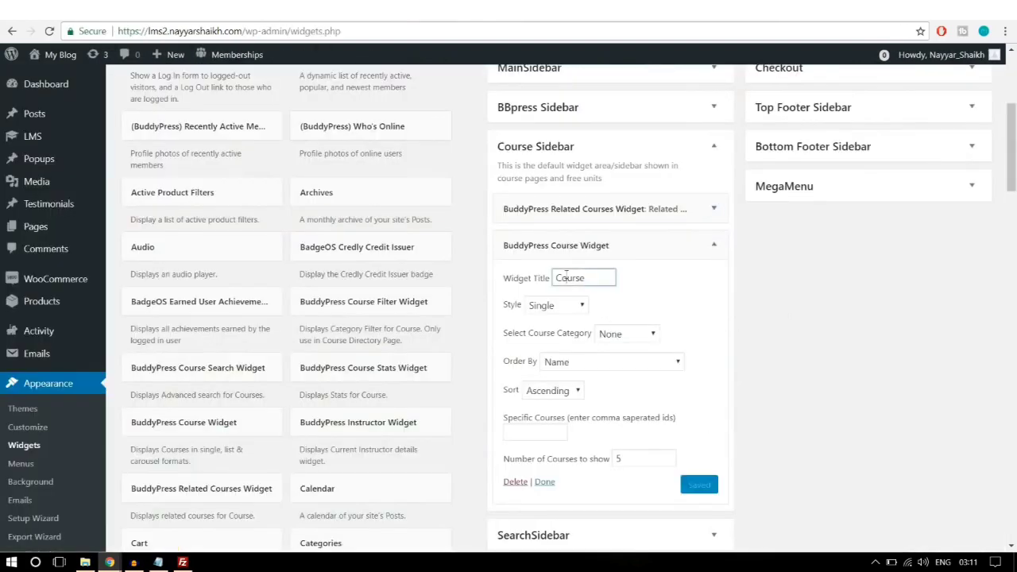
{"action": "double_click", "coordinate": [566, 273]}
{"action": "key", "text": "ctrl+v"}
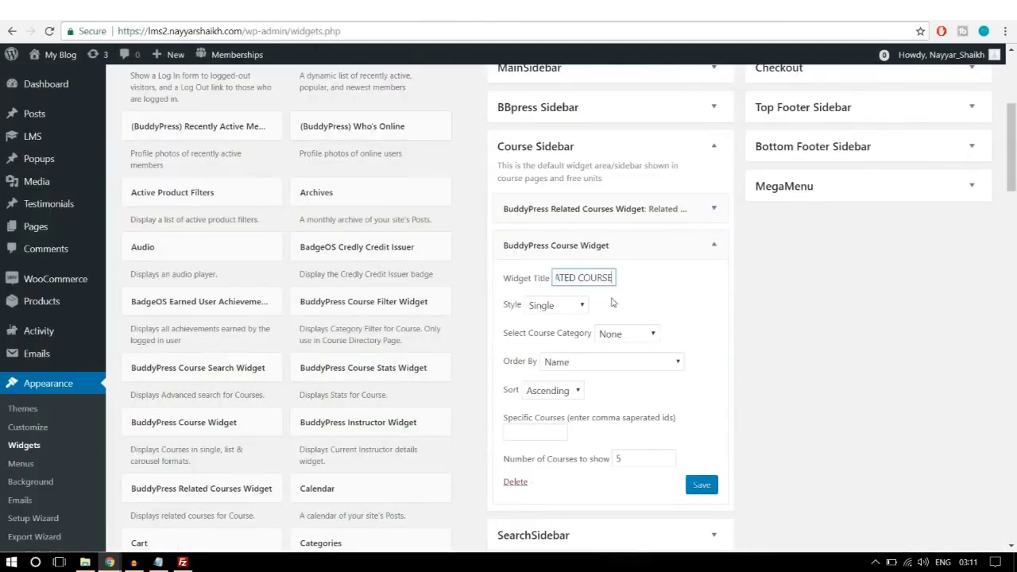
Step: Set the widget to Ratings List style and Technology category, then save it
{"action": "left_click", "coordinate": [571, 309]}
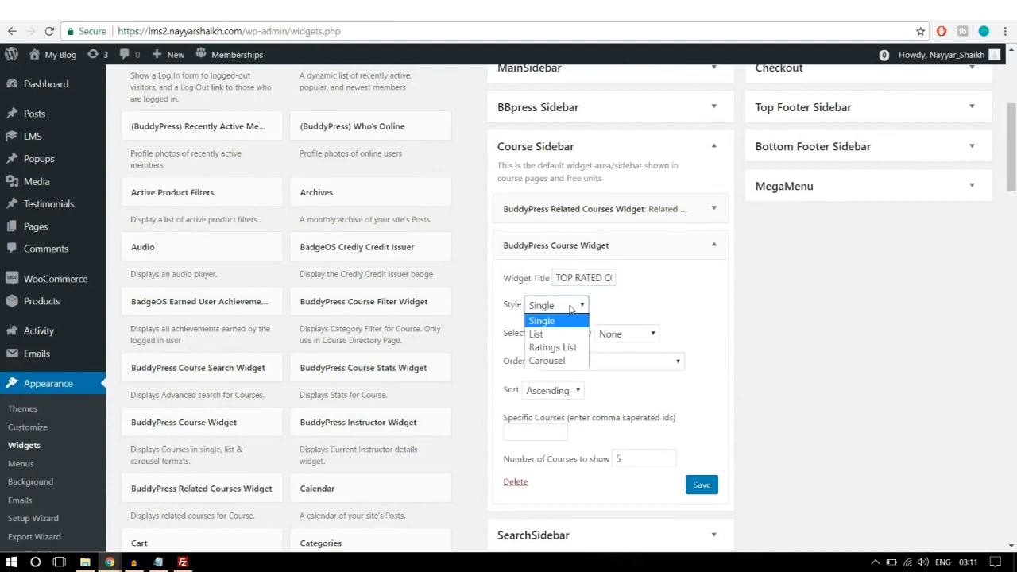
{"action": "left_click", "coordinate": [561, 338]}
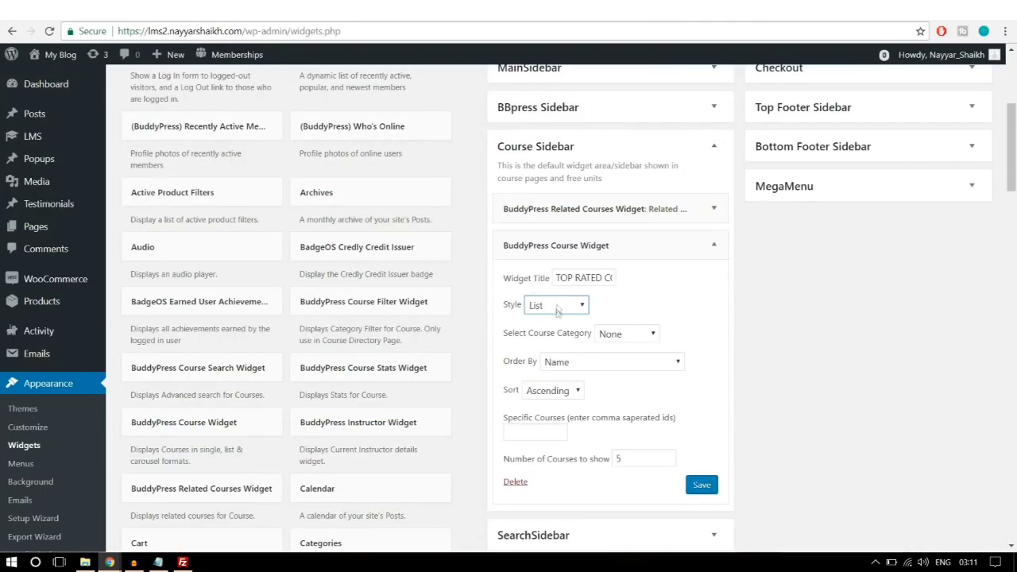
{"action": "left_click", "coordinate": [556, 307]}
{"action": "left_click", "coordinate": [562, 348]}
{"action": "left_click", "coordinate": [654, 334]}
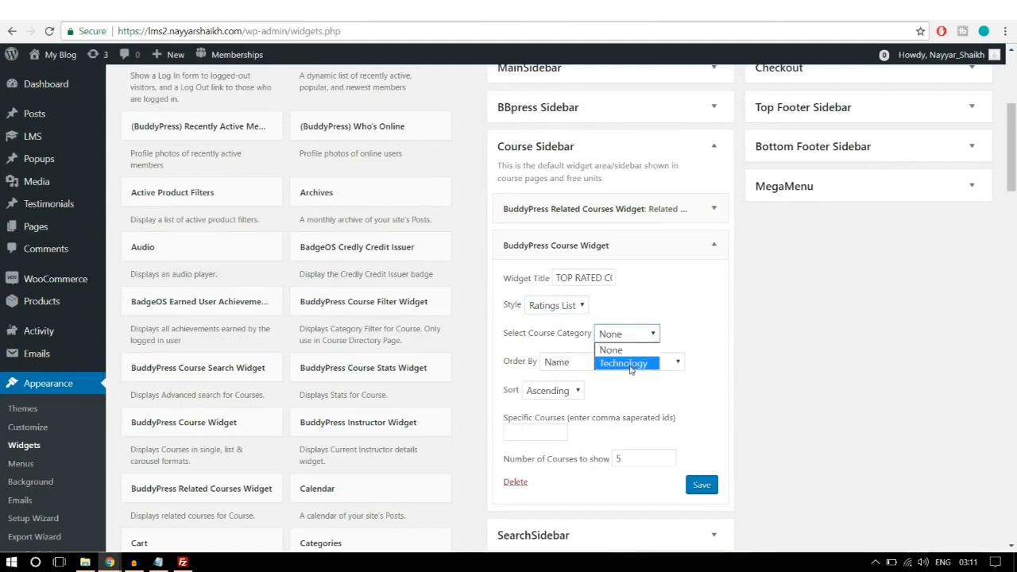
{"action": "left_click", "coordinate": [630, 367]}
{"action": "scroll", "coordinate": [611, 467], "scroll_direction": "down", "scroll_amount": 1}
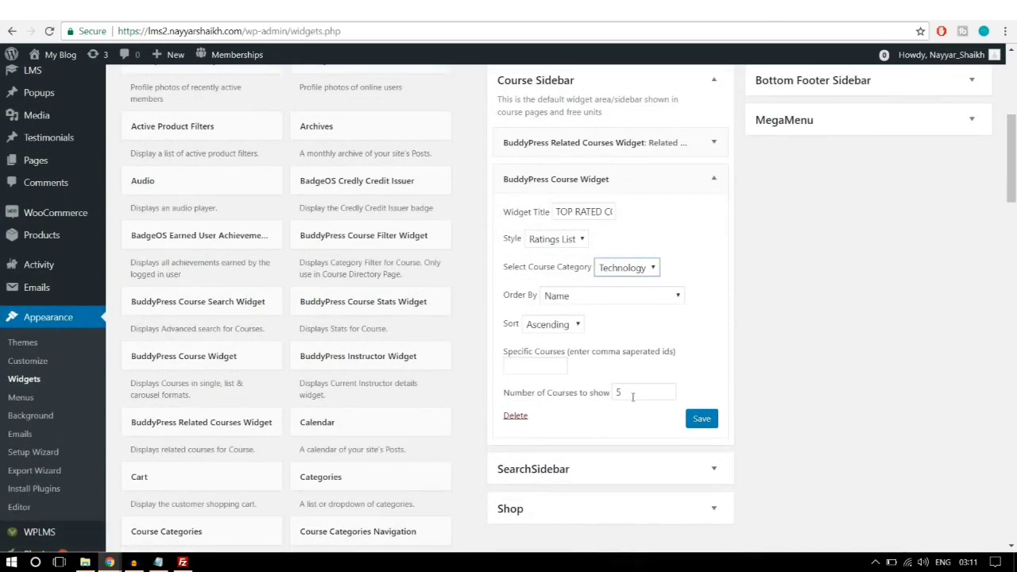
{"action": "left_click", "coordinate": [701, 419]}
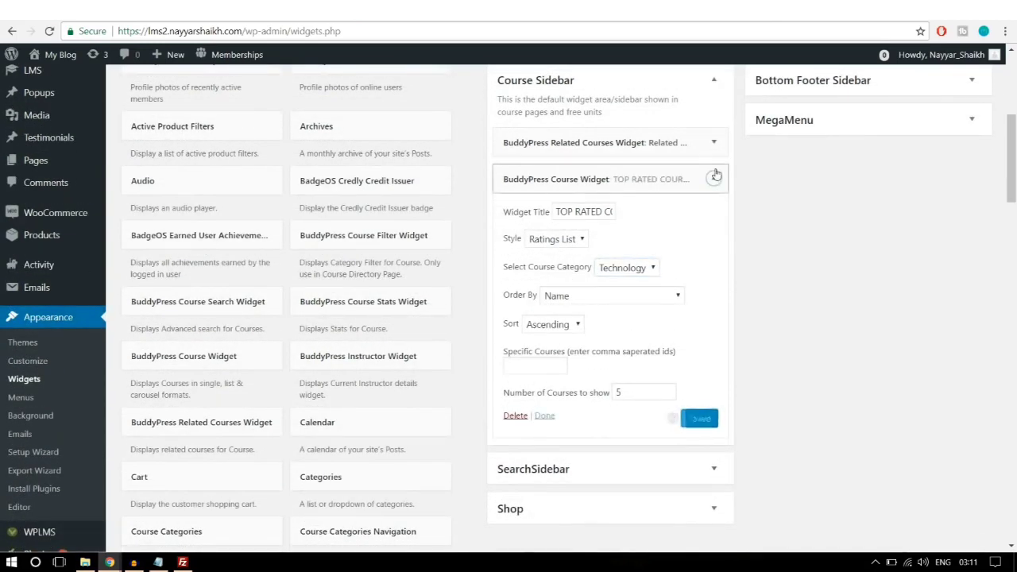
{"action": "left_click", "coordinate": [714, 179]}
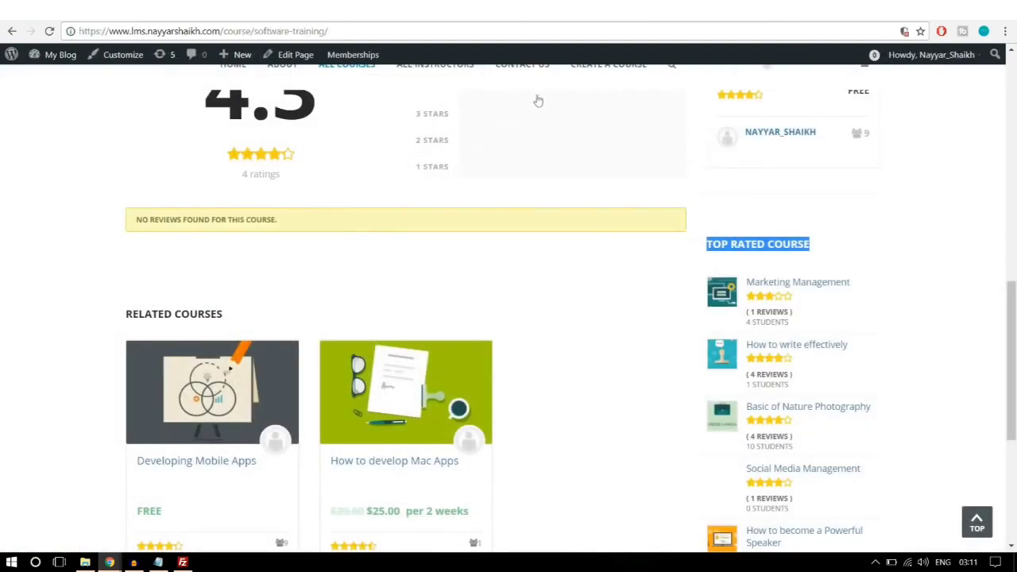
{"action": "scroll", "coordinate": [921, 376], "scroll_direction": "down", "scroll_amount": 5}
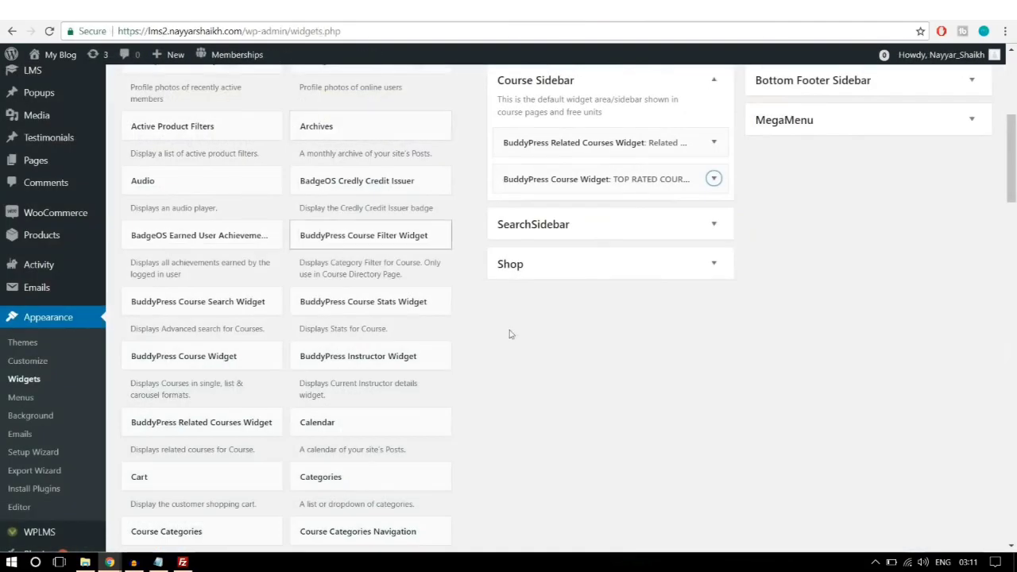
Step: Drop a Course Reviews Widget into the Course Sidebar, titled Course Reviews and showing 5 reviews
{"action": "scroll", "coordinate": [540, 384], "scroll_direction": "down", "scroll_amount": 4}
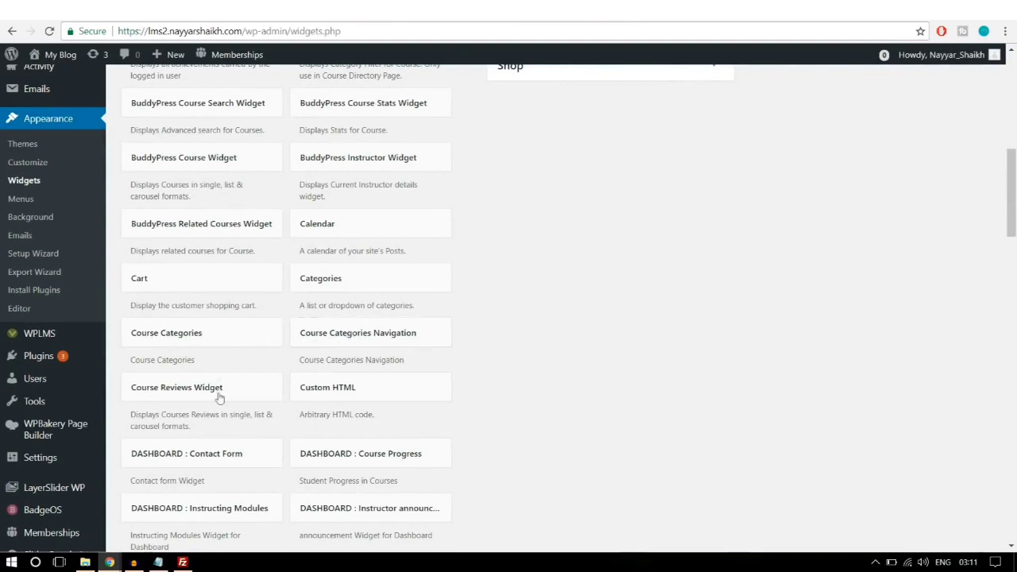
{"action": "left_click_drag", "start_coordinate": [206, 398], "coordinate": [623, 156]}
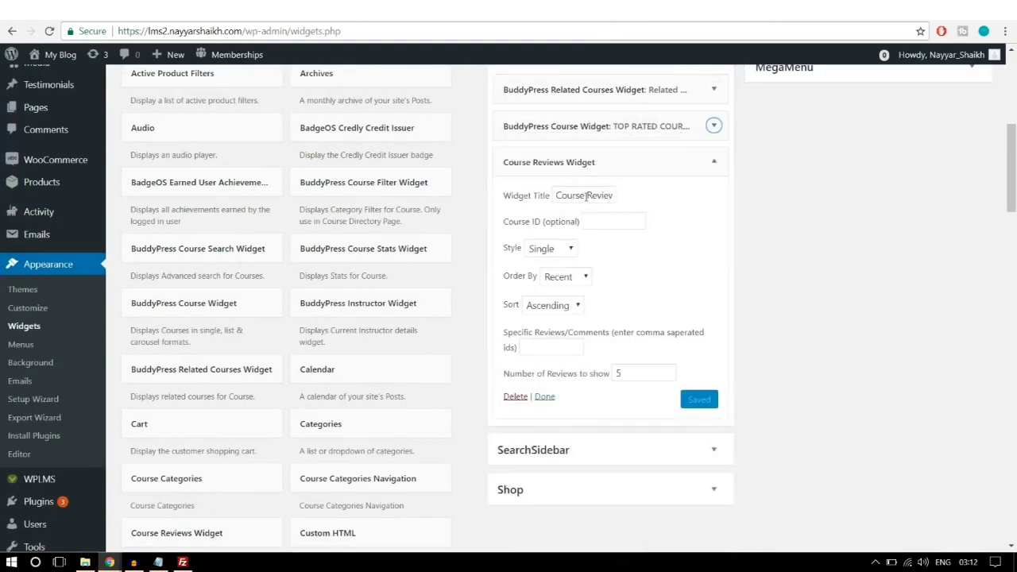
{"action": "left_click_drag", "start_coordinate": [556, 196], "coordinate": [631, 195]}
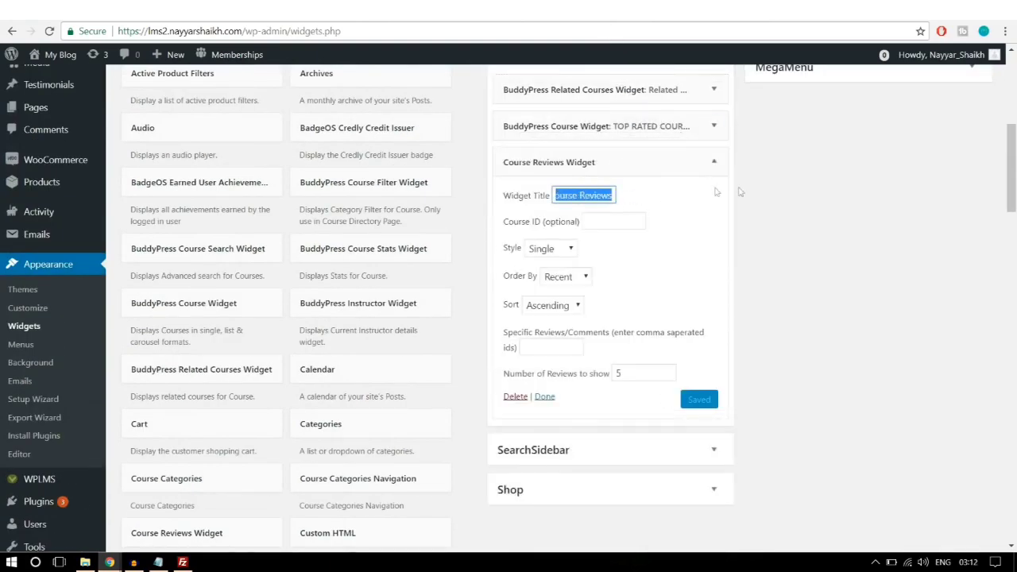
{"action": "left_click", "coordinate": [792, 199]}
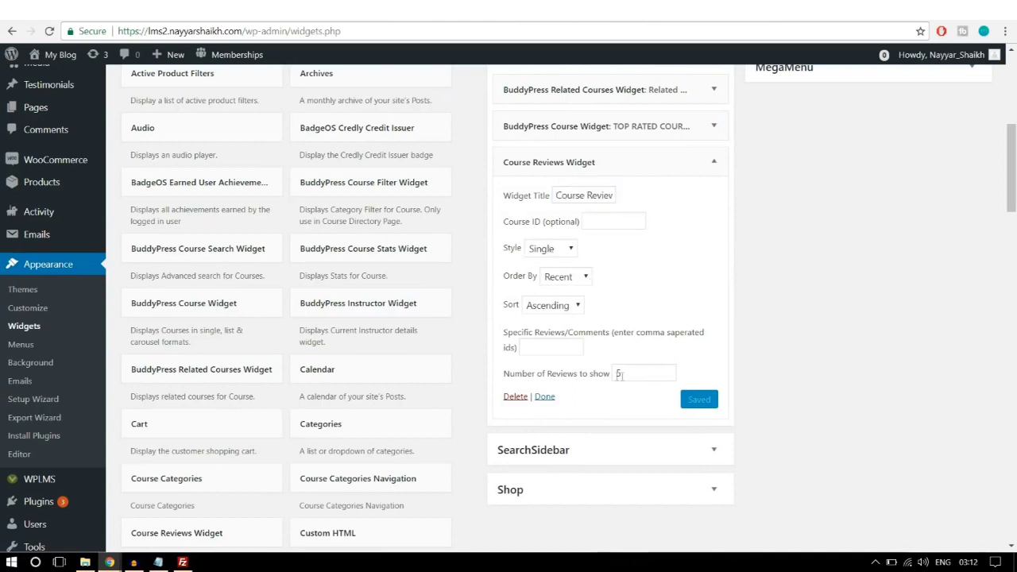
{"action": "left_click_drag", "start_coordinate": [627, 374], "coordinate": [614, 373]}
{"action": "left_click", "coordinate": [708, 375]}
{"action": "scroll", "coordinate": [623, 182], "scroll_direction": "up", "scroll_amount": 4}
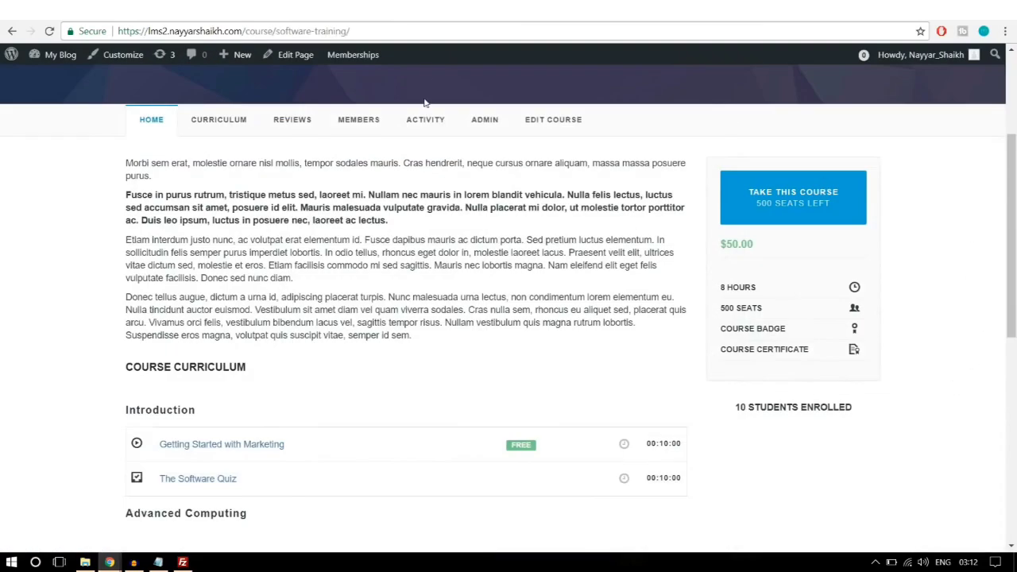
Step: Reload the Software Training course page and scroll down to its sidebar widgets
{"action": "left_click", "coordinate": [433, 31]}
{"action": "key", "text": "Return"}
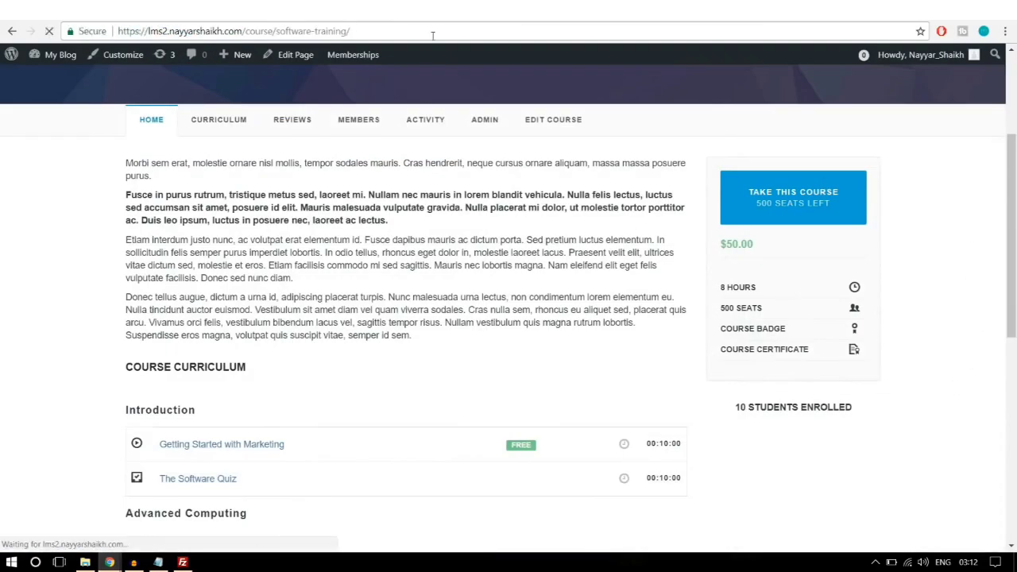
{"action": "scroll", "coordinate": [949, 243], "scroll_direction": "down", "scroll_amount": 2}
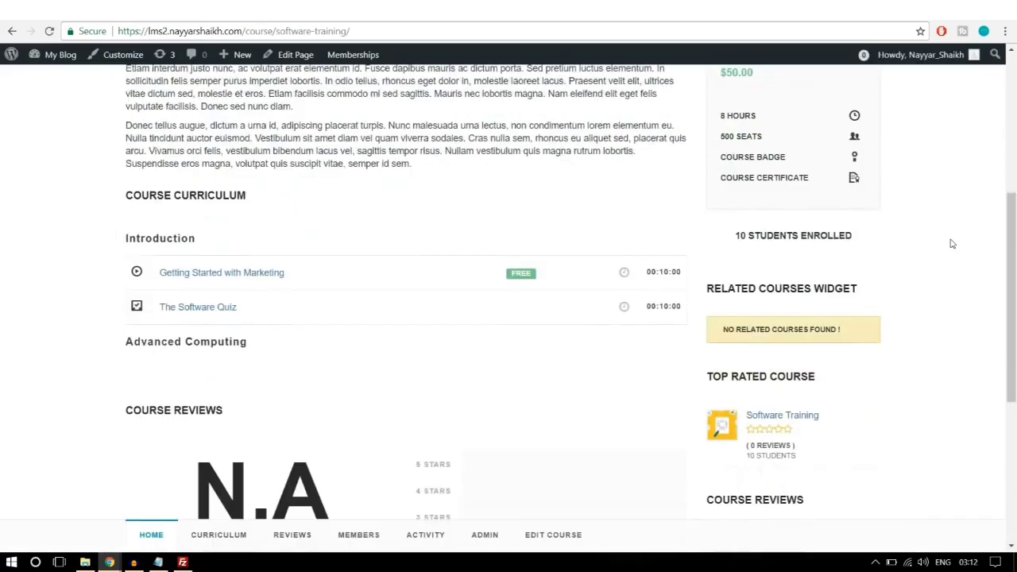
{"action": "scroll", "coordinate": [955, 283], "scroll_direction": "down", "scroll_amount": 2}
{"action": "scroll", "coordinate": [914, 286], "scroll_direction": "up", "scroll_amount": 2}
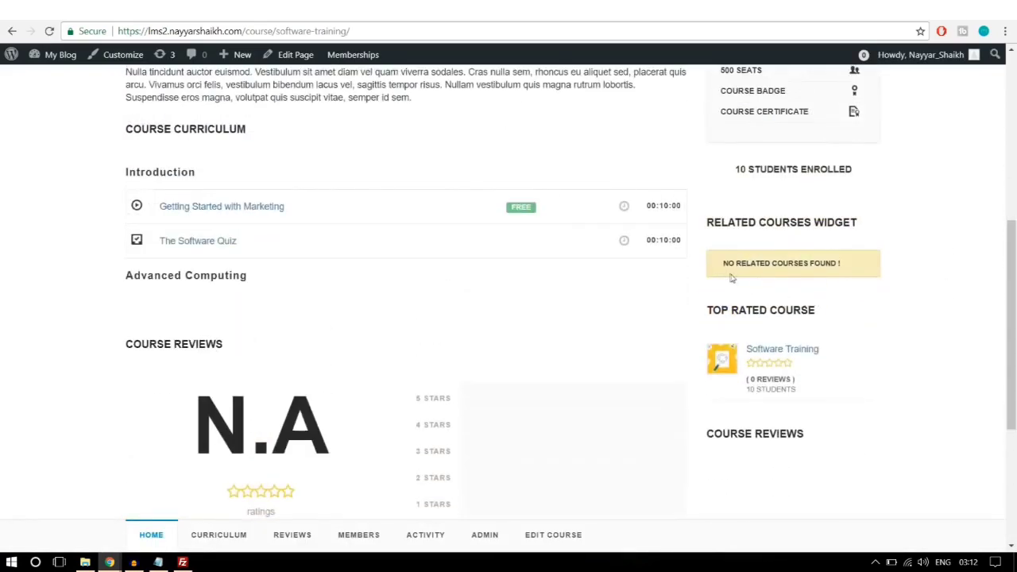
{"action": "left_click_drag", "start_coordinate": [724, 268], "coordinate": [831, 273]}
{"action": "left_click", "coordinate": [831, 274]}
Step: Scroll through the page to review the Related Courses, Top Rated Course and Course Reviews widgets
{"action": "scroll", "coordinate": [890, 287], "scroll_direction": "down", "scroll_amount": 2}
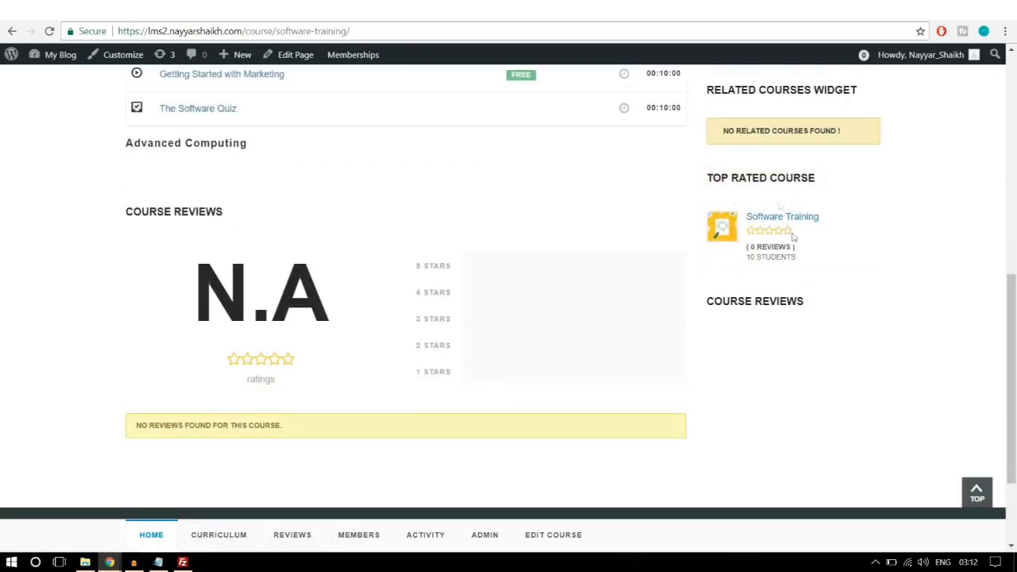
{"action": "scroll", "coordinate": [846, 366], "scroll_direction": "up", "scroll_amount": 8}
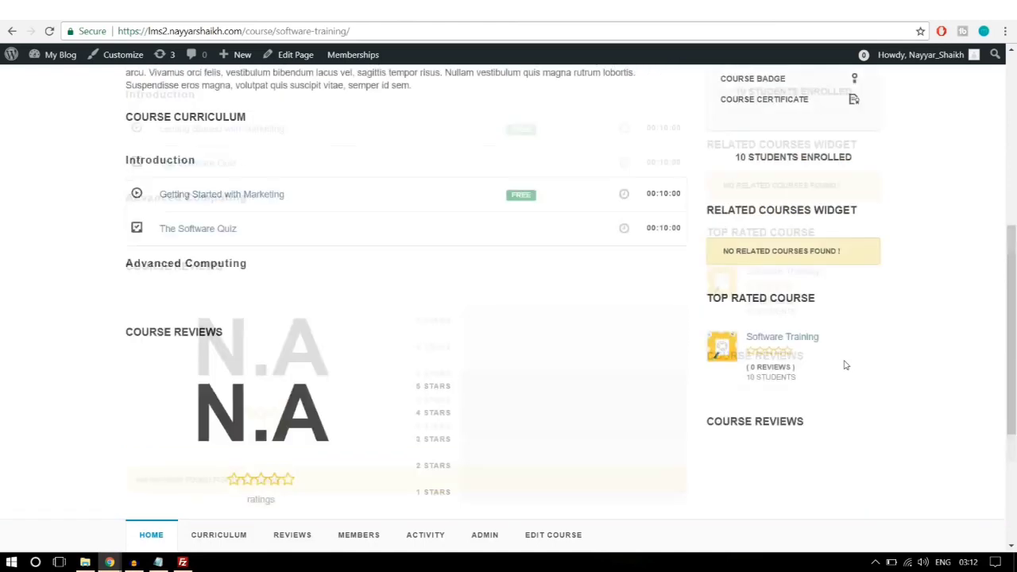
{"action": "scroll", "coordinate": [848, 375], "scroll_direction": "down", "scroll_amount": 6}
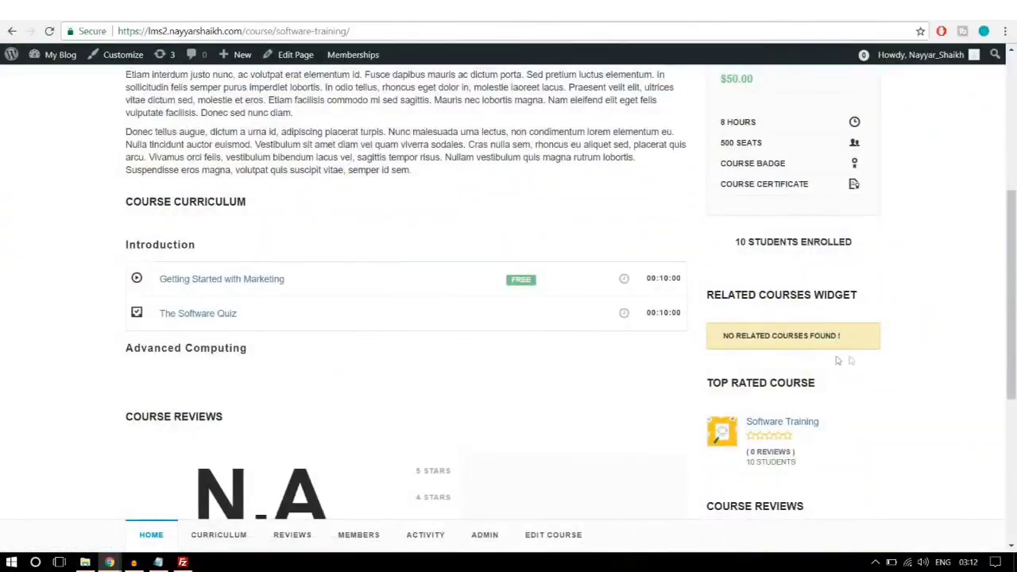
{"action": "scroll", "coordinate": [842, 364], "scroll_direction": "up", "scroll_amount": 5}
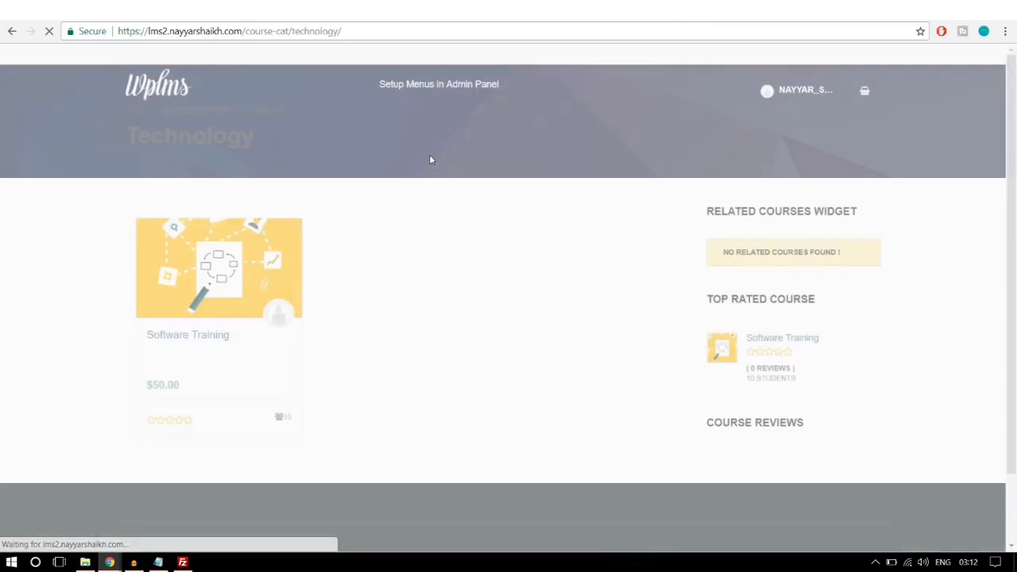
{"action": "scroll", "coordinate": [862, 318], "scroll_direction": "down", "scroll_amount": 2}
{"action": "scroll", "coordinate": [847, 304], "scroll_direction": "up", "scroll_amount": 2}
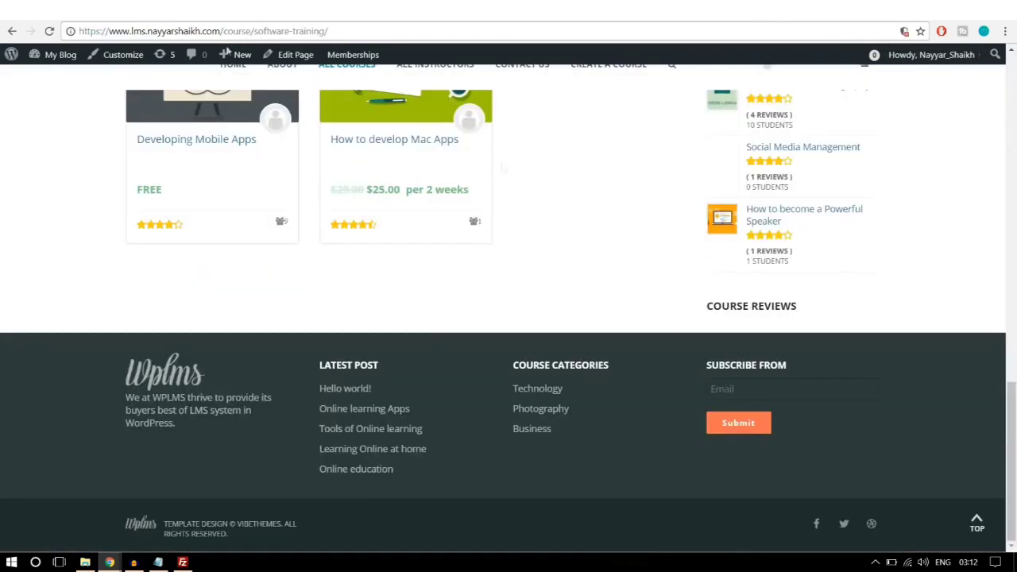
{"action": "scroll", "coordinate": [681, 382], "scroll_direction": "up", "scroll_amount": 15}
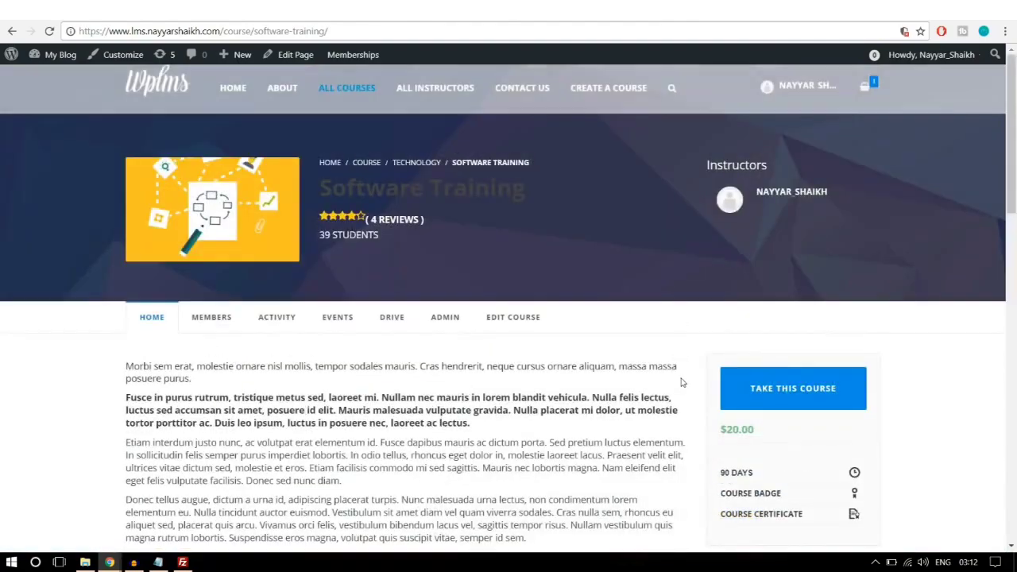
Step: Open the reference site's Technology category page and advance its Related Courses carousel twice
{"action": "left_click", "coordinate": [412, 167]}
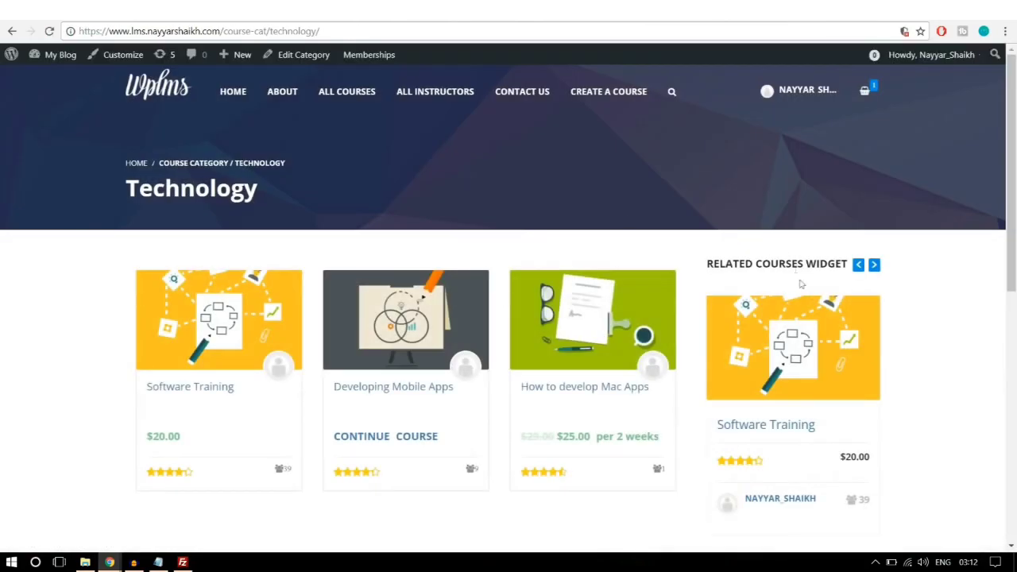
{"action": "scroll", "coordinate": [810, 294], "scroll_direction": "down", "scroll_amount": 5}
{"action": "scroll", "coordinate": [817, 297], "scroll_direction": "up", "scroll_amount": 4}
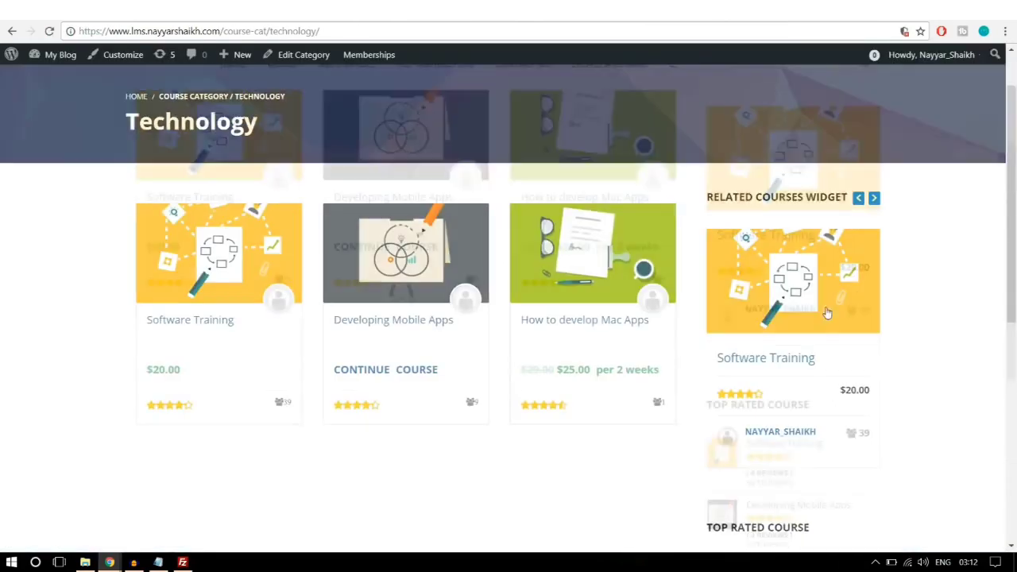
{"action": "left_click", "coordinate": [874, 198]}
{"action": "left_click", "coordinate": [874, 198]}
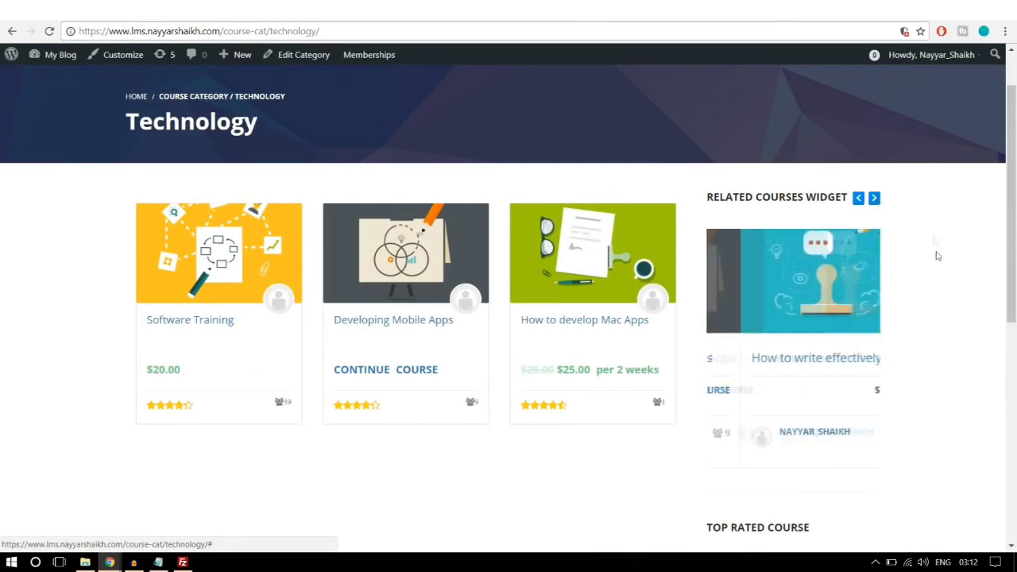
Step: Scroll the Technology category page to compare its Top Rated Course and Course Reviews sidebar
{"action": "scroll", "coordinate": [936, 256], "scroll_direction": "down", "scroll_amount": 6}
{"action": "scroll", "coordinate": [758, 329], "scroll_direction": "up", "scroll_amount": 4}
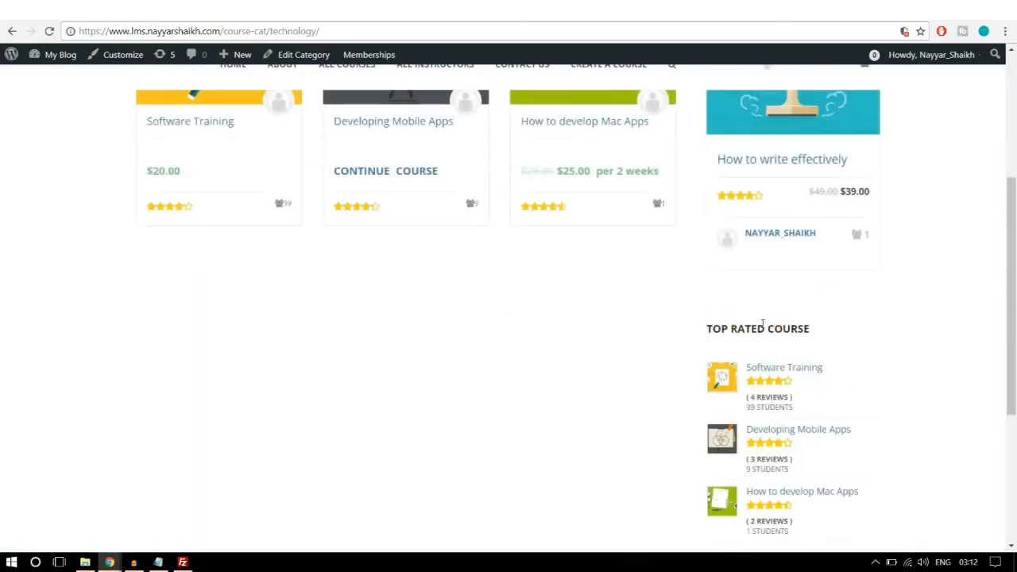
{"action": "scroll", "coordinate": [763, 324], "scroll_direction": "up", "scroll_amount": 4}
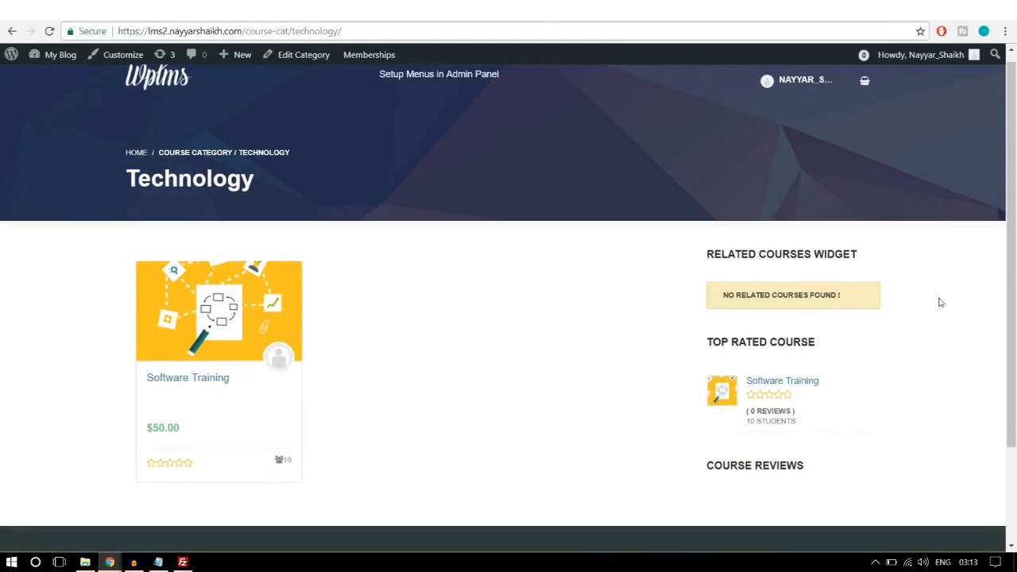
{"action": "scroll", "coordinate": [936, 313], "scroll_direction": "down", "scroll_amount": 2}
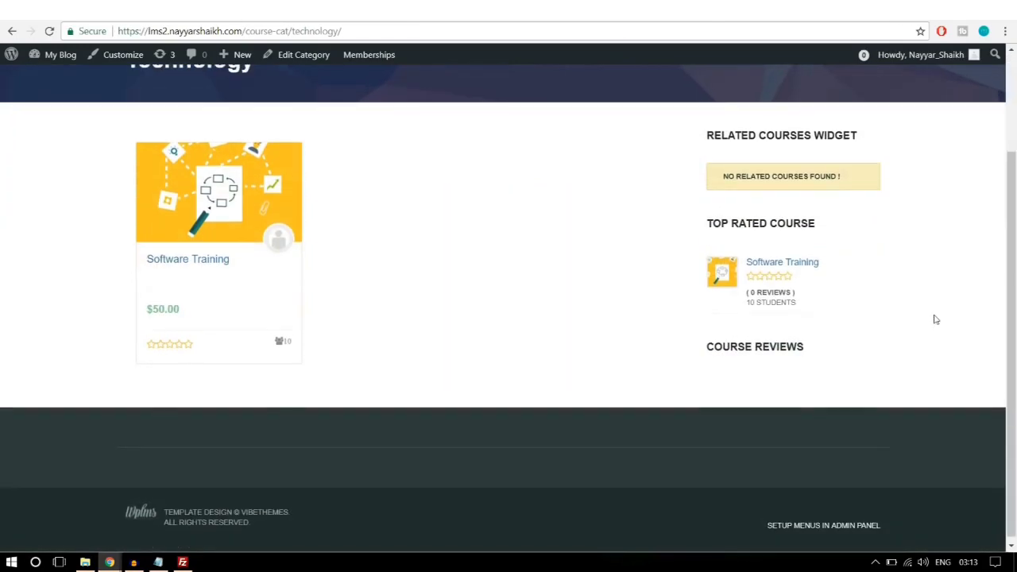
{"action": "scroll", "coordinate": [790, 334], "scroll_direction": "up", "scroll_amount": 3}
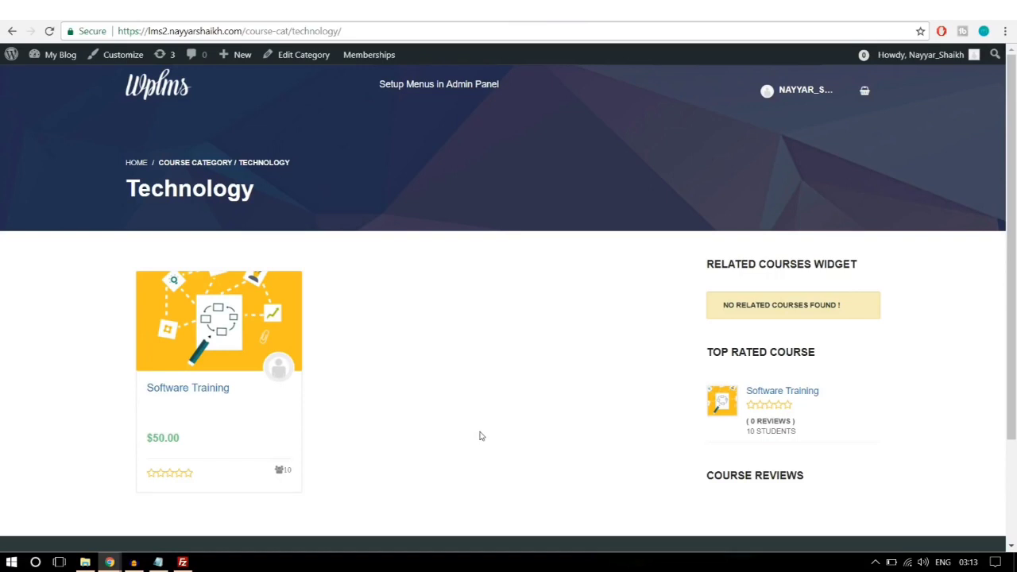
Step: Glance at the Notepad step notes from the taskbar, then minimize them again
{"action": "left_click", "coordinate": [159, 562]}
{"action": "left_click", "coordinate": [158, 563]}
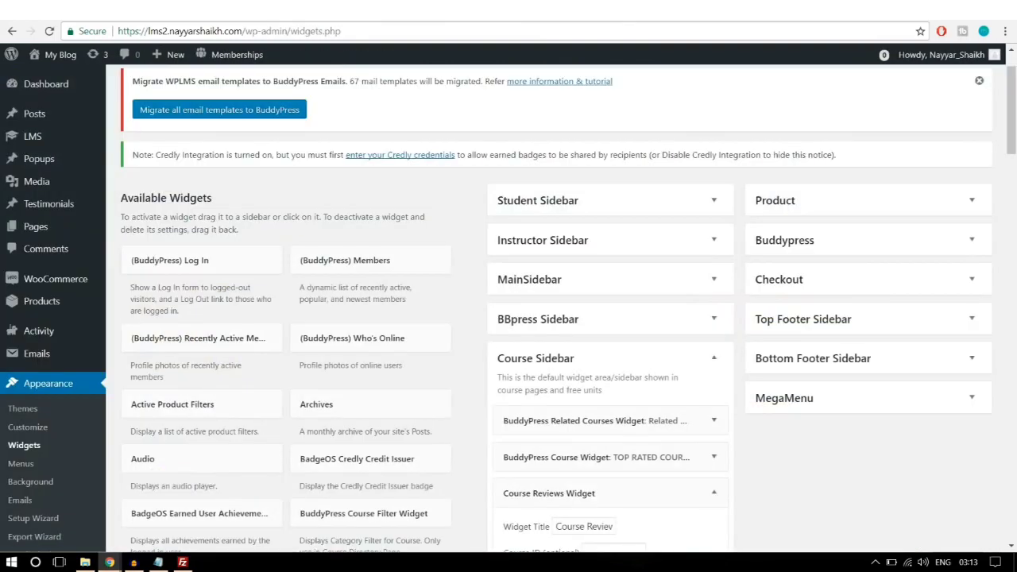
Step: Go to LMS > Settings and scroll through the LMS settings page
{"action": "mouse_move", "coordinate": [26, 137]}
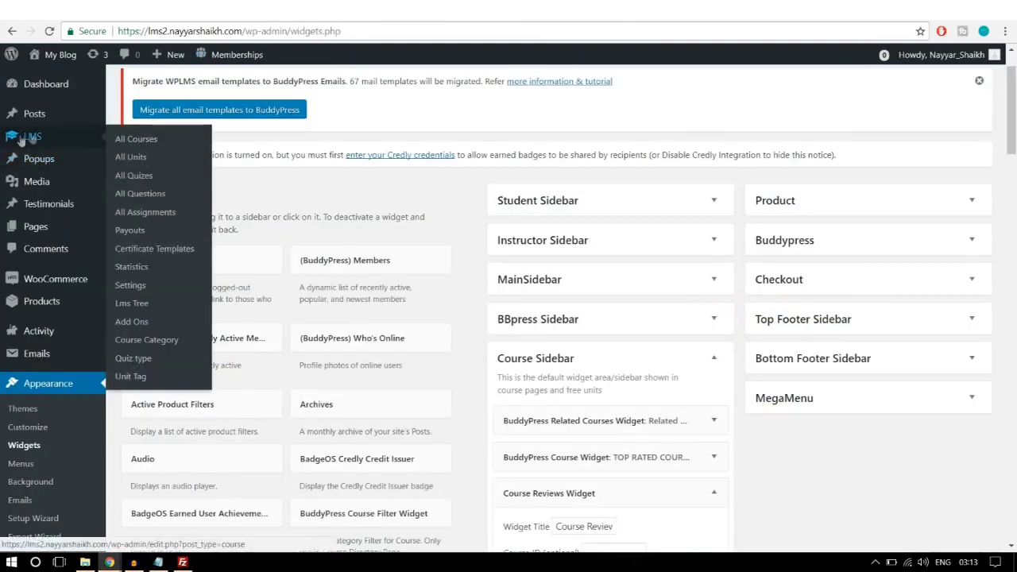
{"action": "left_click", "coordinate": [134, 285]}
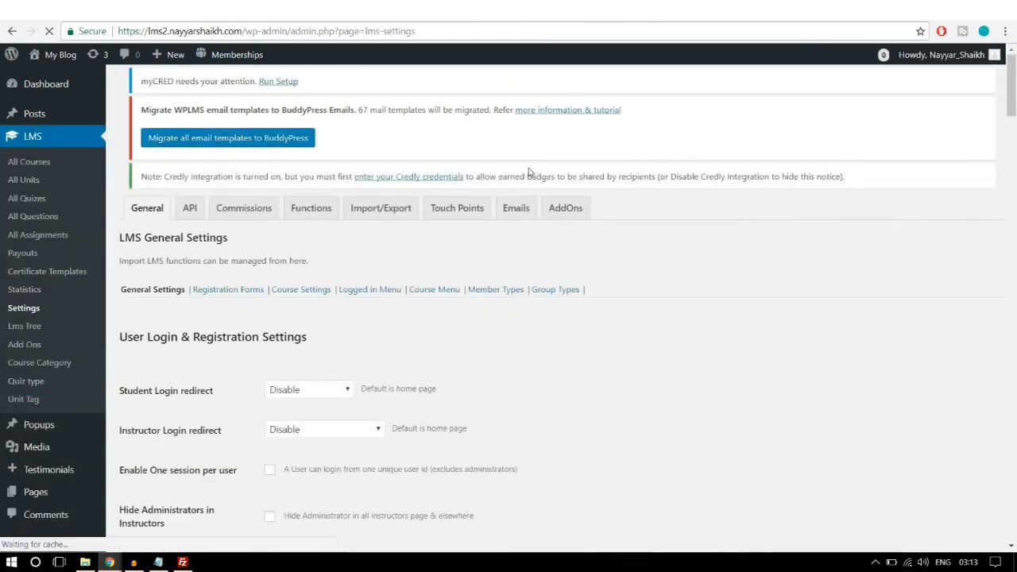
{"action": "scroll", "coordinate": [174, 296], "scroll_direction": "down", "scroll_amount": 2}
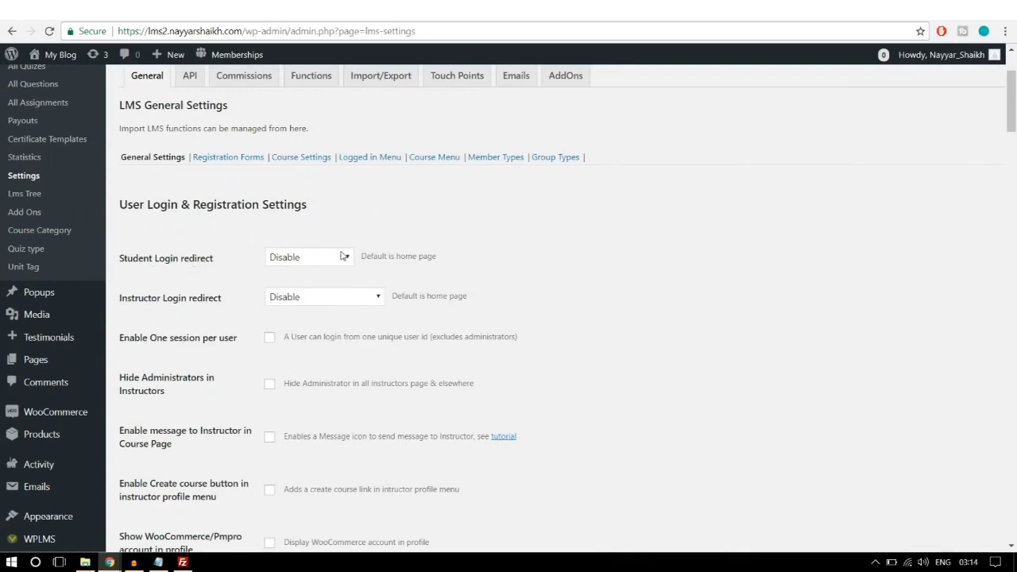
{"action": "scroll", "coordinate": [343, 256], "scroll_direction": "up", "scroll_amount": 2}
{"action": "scroll", "coordinate": [769, 287], "scroll_direction": "down", "scroll_amount": 5}
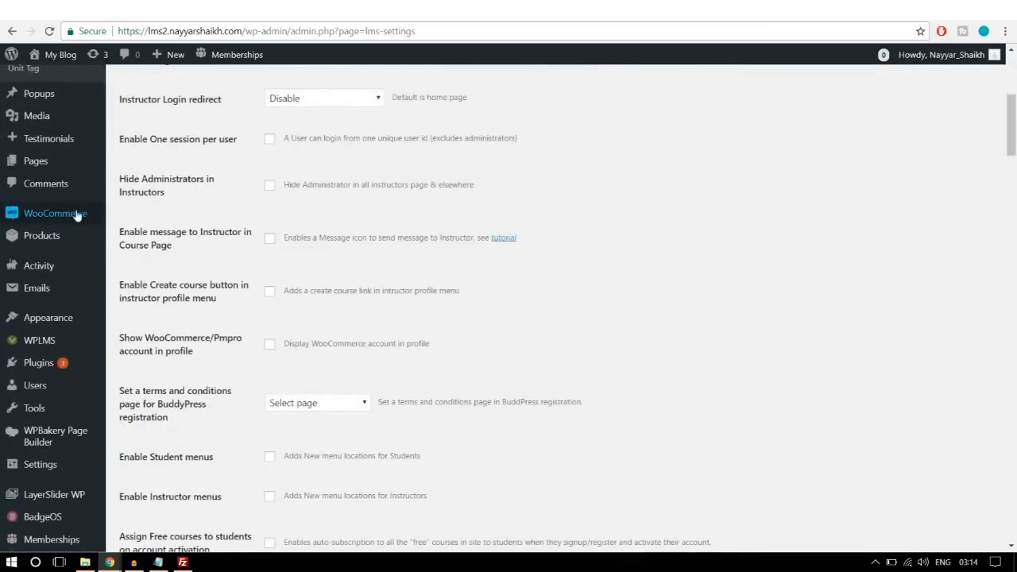
{"action": "scroll", "coordinate": [40, 445], "scroll_direction": "down", "scroll_amount": 1}
Step: In a new tab, check that General Settings Membership is set to 'Anyone can register'
{"action": "mouse_move", "coordinate": [39, 414]}
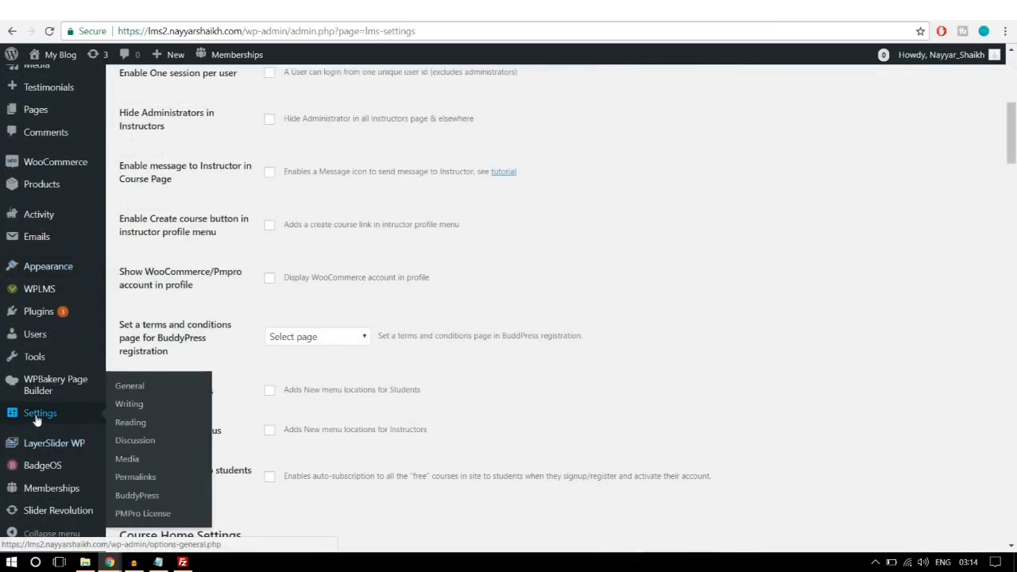
{"action": "right_click", "coordinate": [57, 413]}
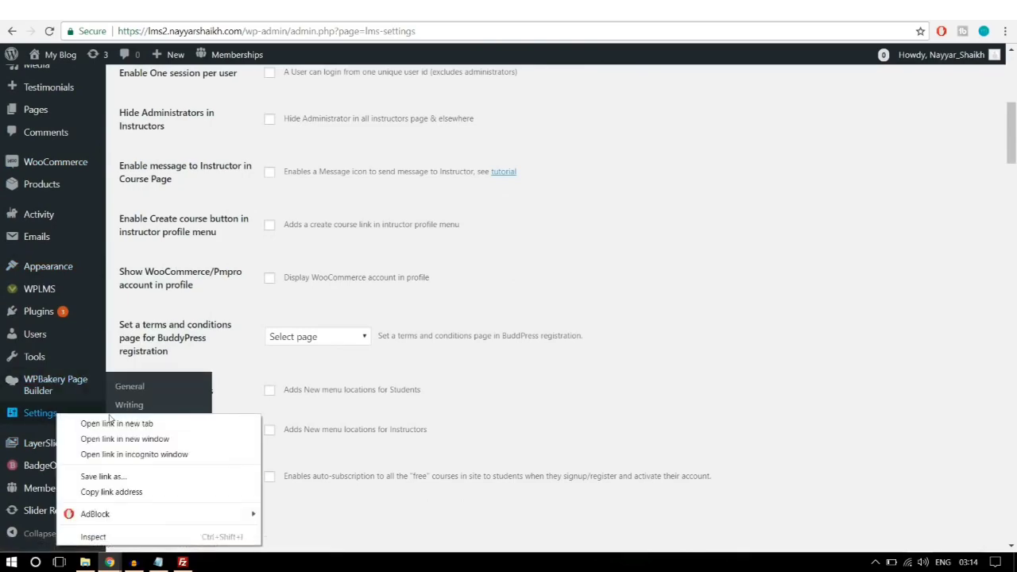
{"action": "left_click", "coordinate": [110, 425]}
{"action": "scroll", "coordinate": [396, 370], "scroll_direction": "up", "scroll_amount": 6}
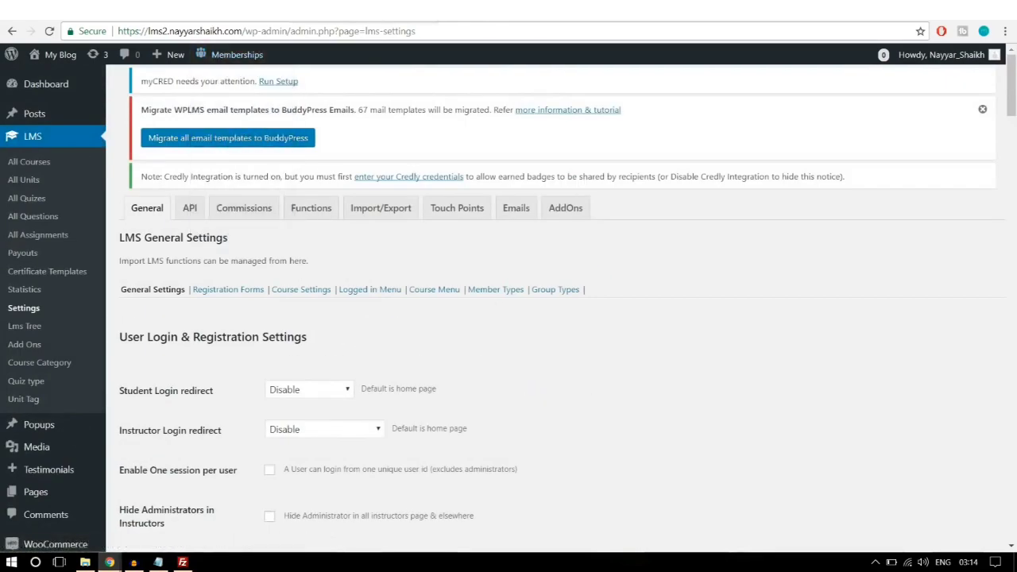
{"action": "key", "text": "ctrl+Tab"}
{"action": "scroll", "coordinate": [663, 157], "scroll_direction": "down", "scroll_amount": 3}
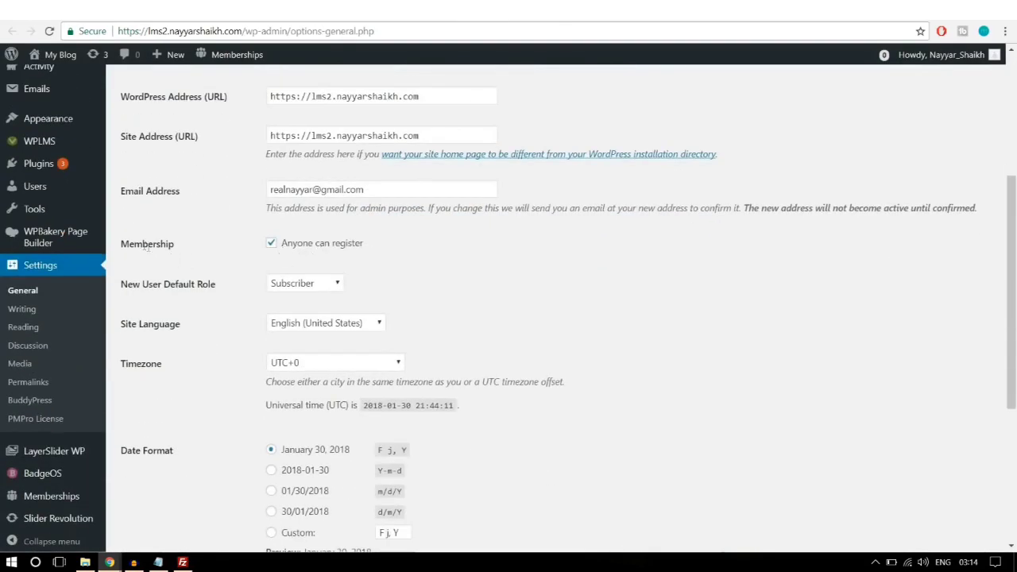
{"action": "left_click_drag", "start_coordinate": [122, 244], "coordinate": [343, 241]}
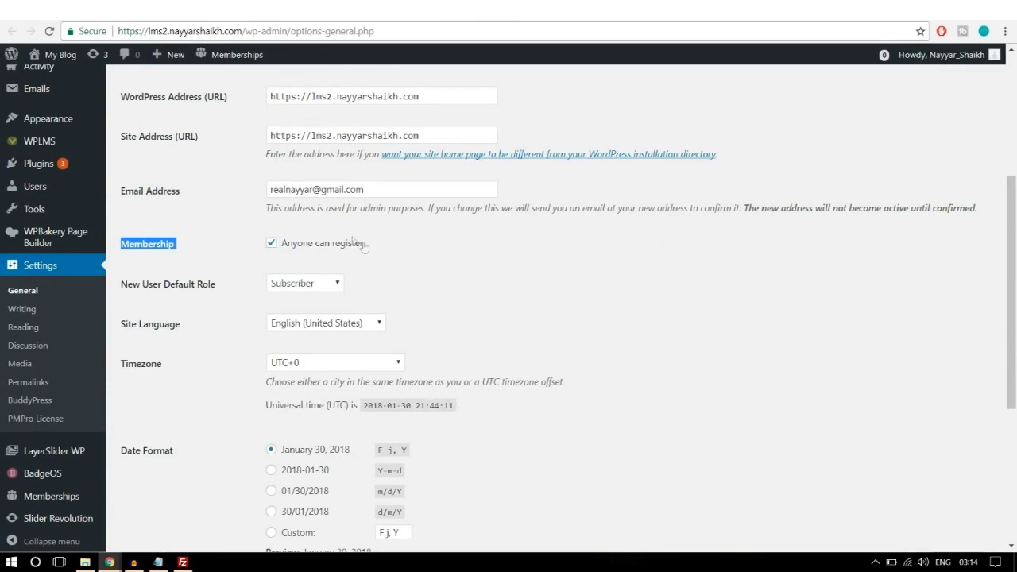
{"action": "left_click", "coordinate": [361, 244]}
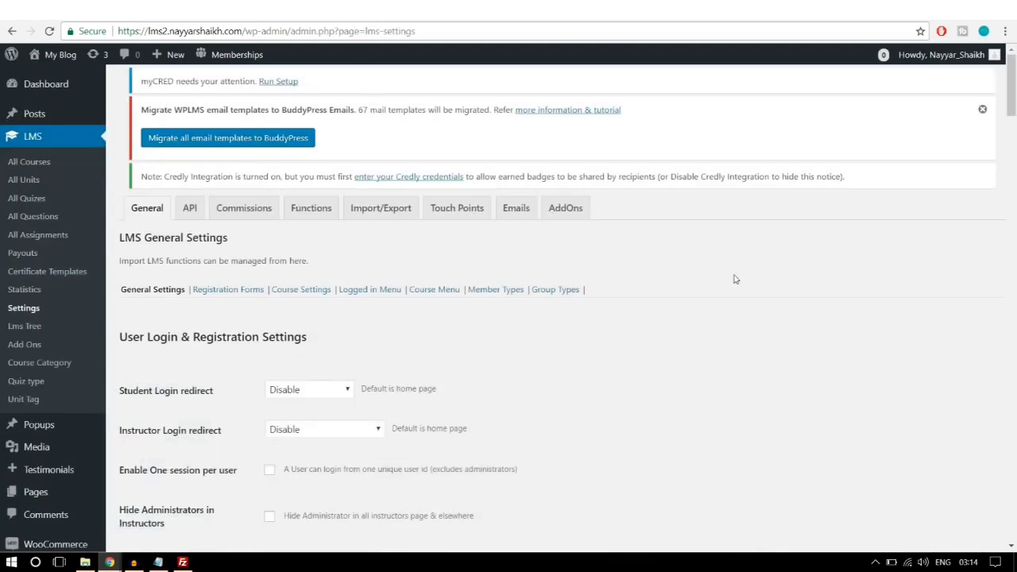
Step: Leave student login redirect on Disable and redirect instructors to the Instructing Courses page
{"action": "scroll", "coordinate": [735, 279], "scroll_direction": "down", "scroll_amount": 2}
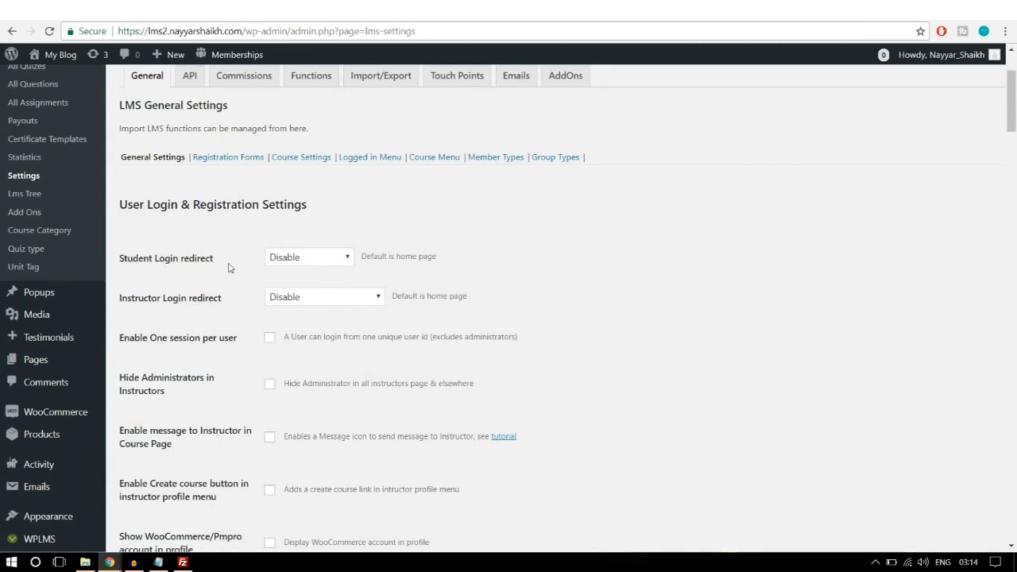
{"action": "left_click", "coordinate": [311, 260]}
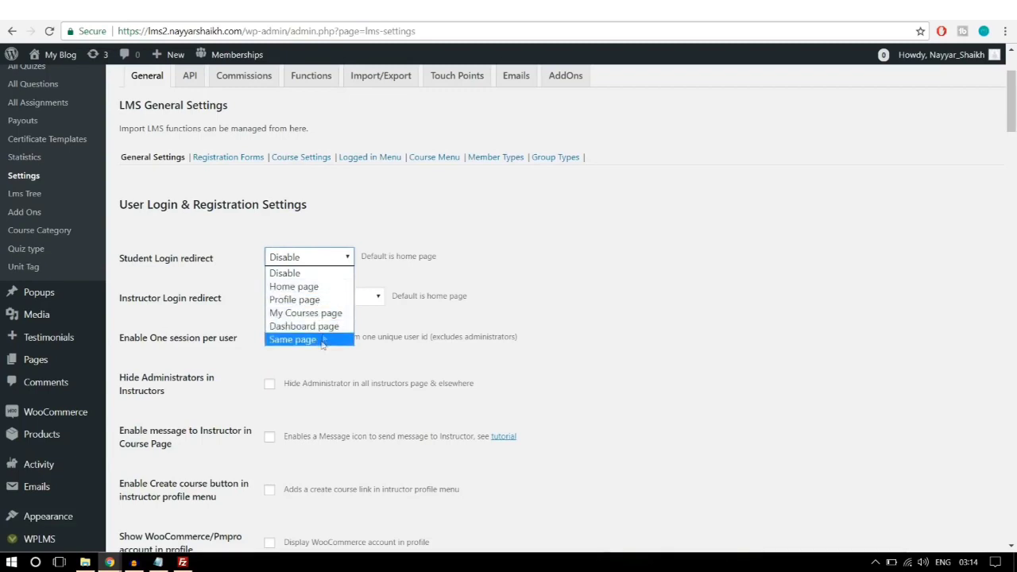
{"action": "left_click", "coordinate": [609, 256]}
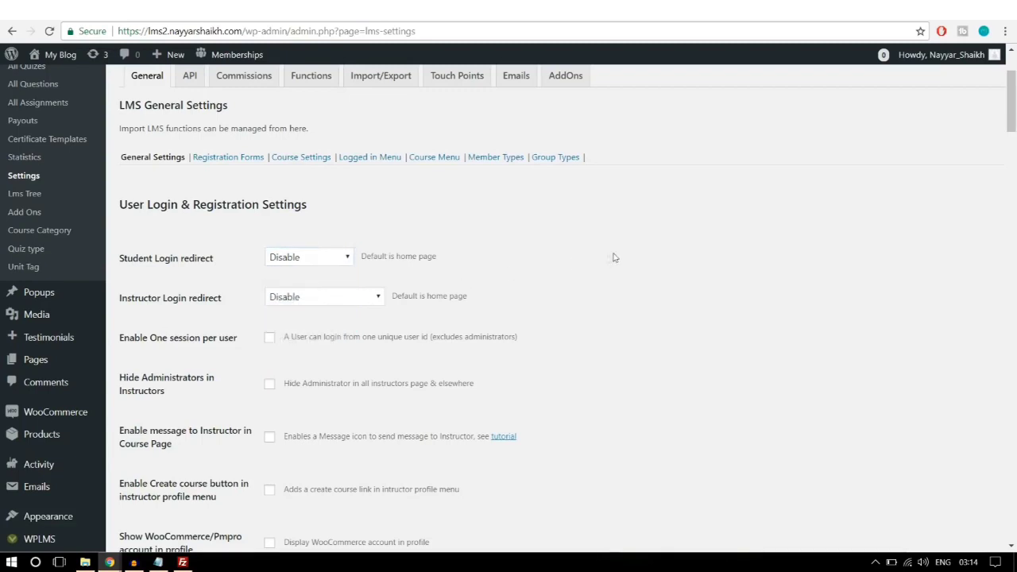
{"action": "left_click", "coordinate": [294, 300]}
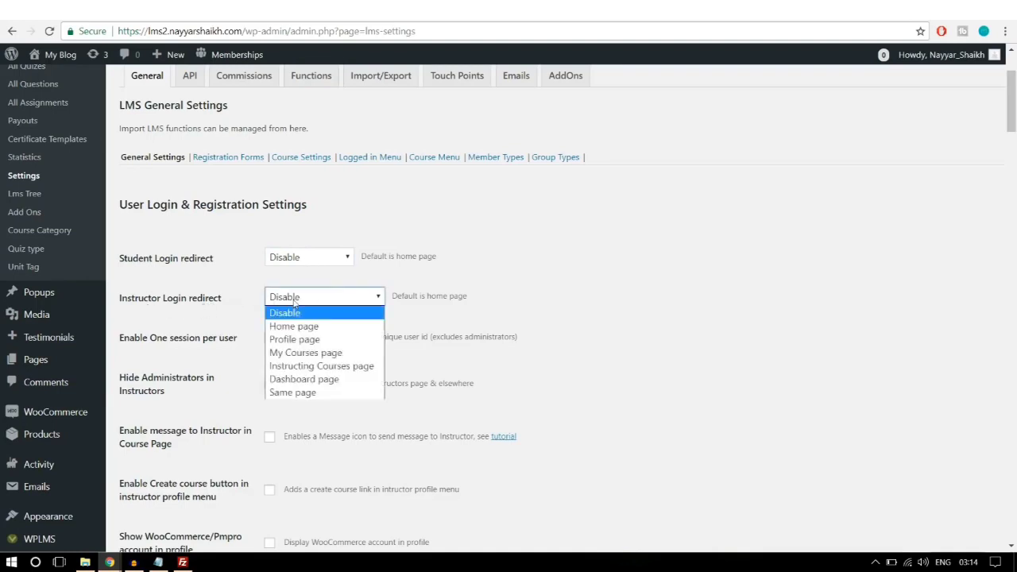
{"action": "left_click", "coordinate": [326, 367]}
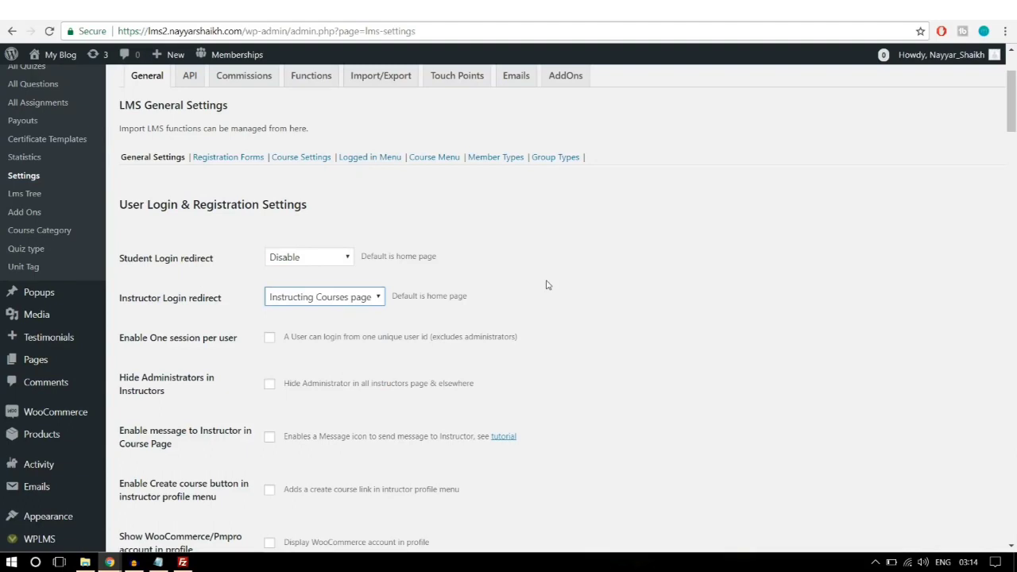
{"action": "left_click", "coordinate": [351, 301]}
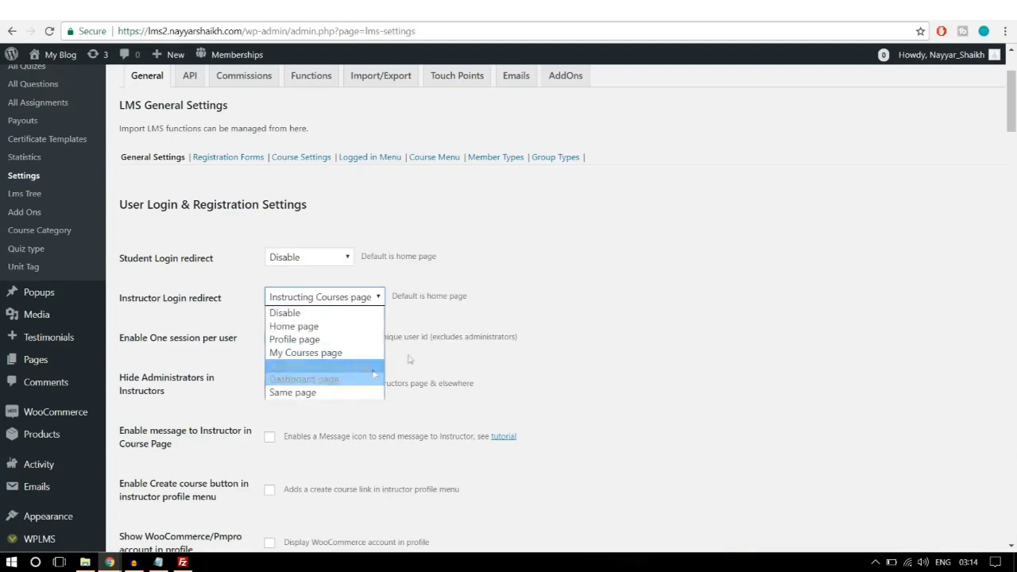
{"action": "left_click", "coordinate": [529, 304]}
Step: Tick Enable Student menus and save the LMS general settings
{"action": "scroll", "coordinate": [614, 297], "scroll_direction": "down", "scroll_amount": 1}
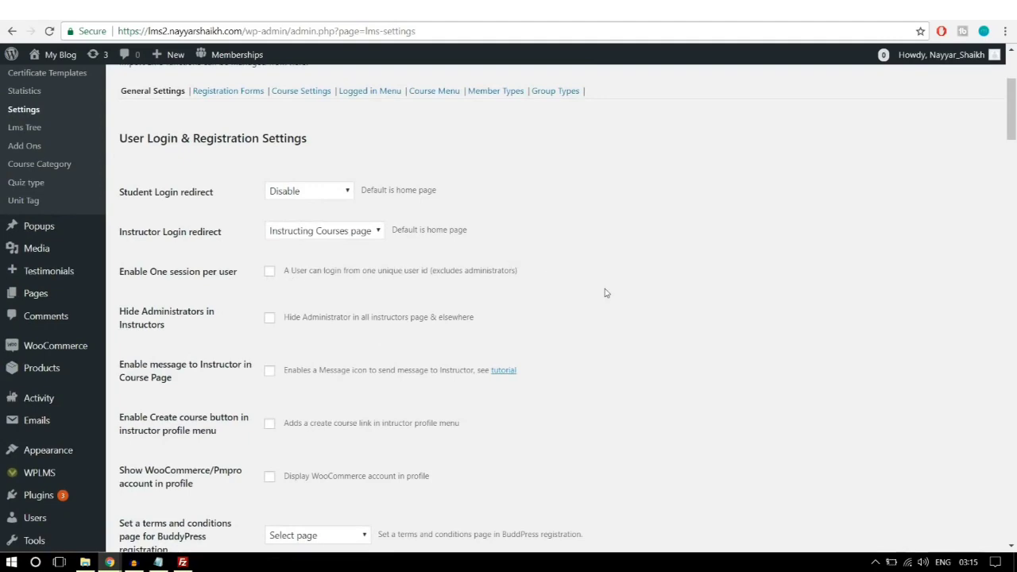
{"action": "scroll", "coordinate": [239, 314], "scroll_direction": "down", "scroll_amount": 2}
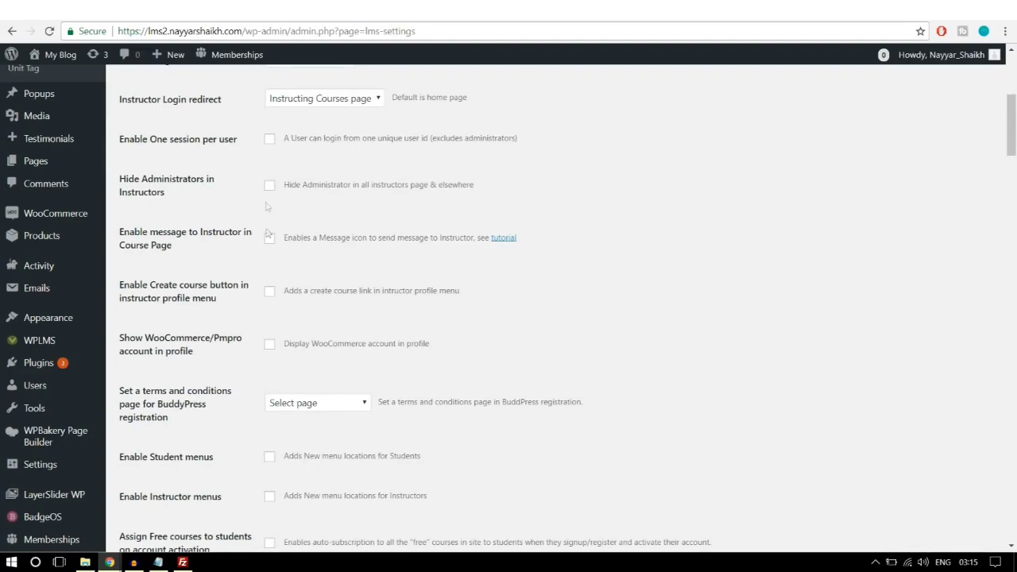
{"action": "scroll", "coordinate": [736, 235], "scroll_direction": "down", "scroll_amount": 2}
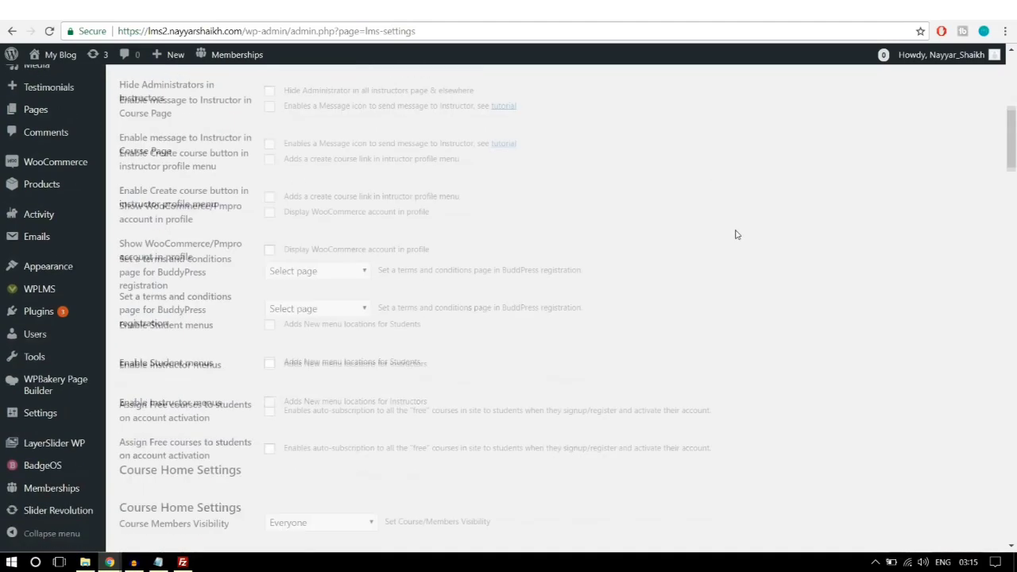
{"action": "scroll", "coordinate": [736, 235], "scroll_direction": "down", "scroll_amount": 1}
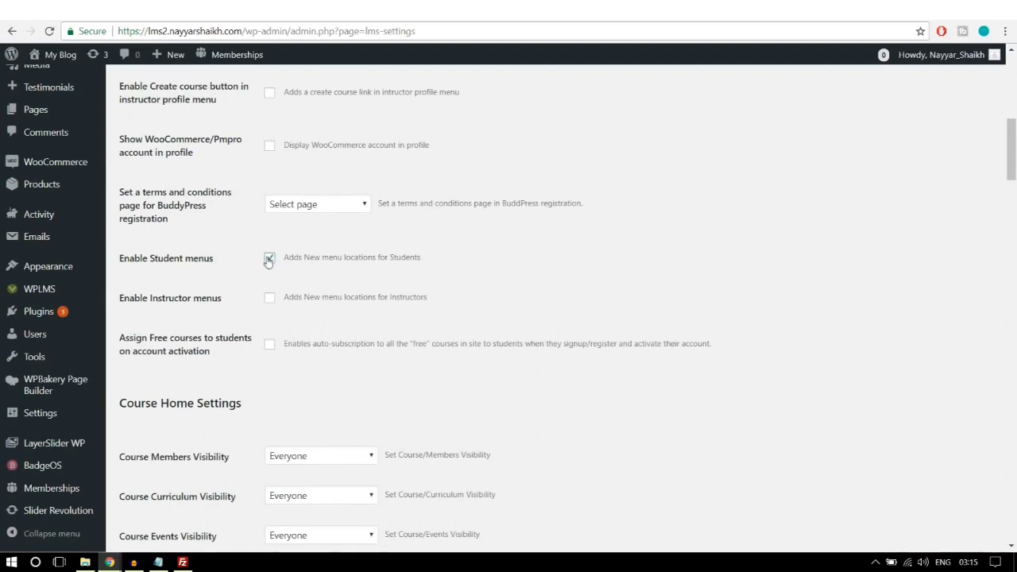
{"action": "left_click", "coordinate": [269, 297]}
{"action": "scroll", "coordinate": [751, 268], "scroll_direction": "down", "scroll_amount": 3}
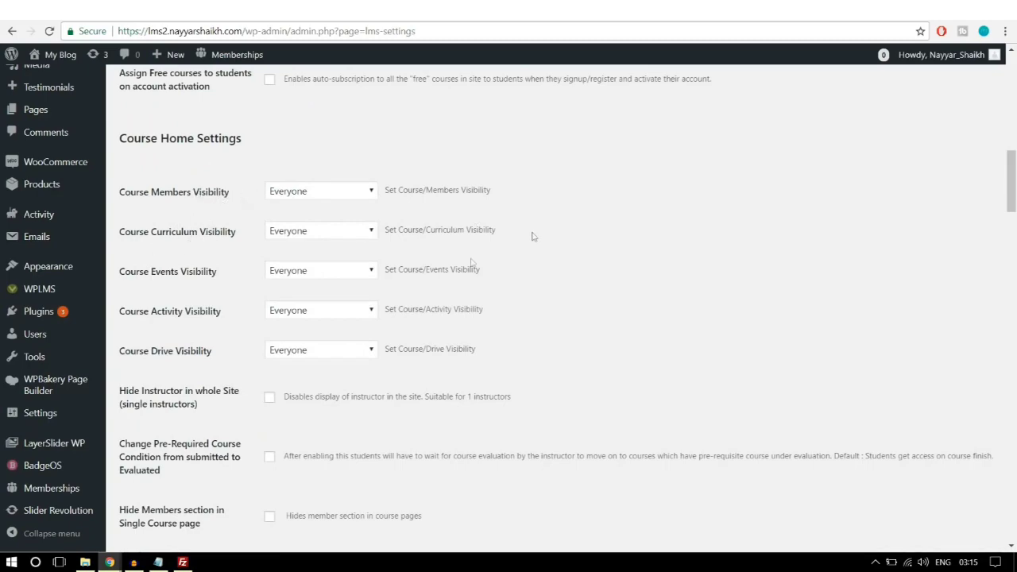
{"action": "scroll", "coordinate": [610, 285], "scroll_direction": "down", "scroll_amount": 10}
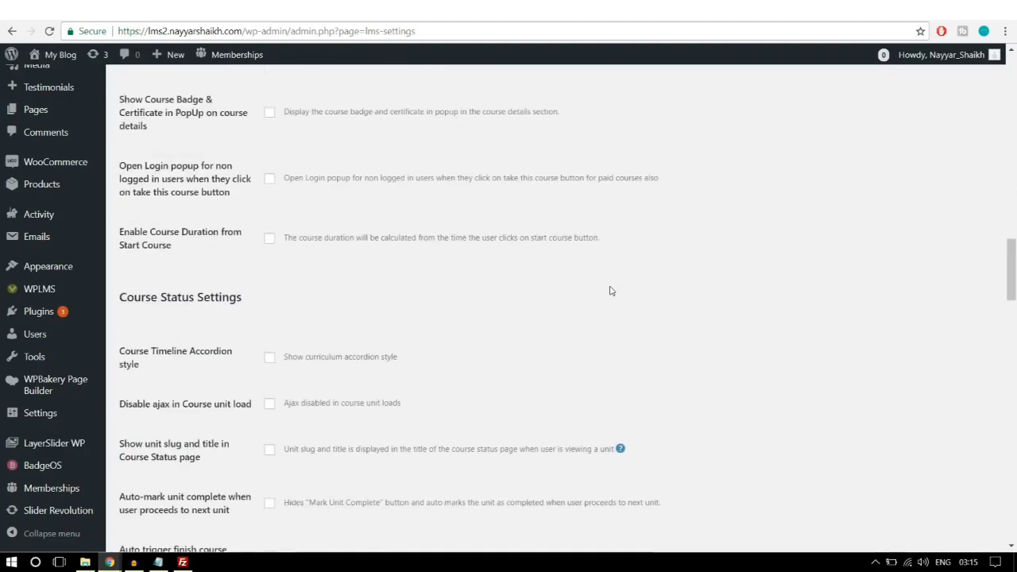
{"action": "scroll", "coordinate": [610, 291], "scroll_direction": "down", "scroll_amount": 6}
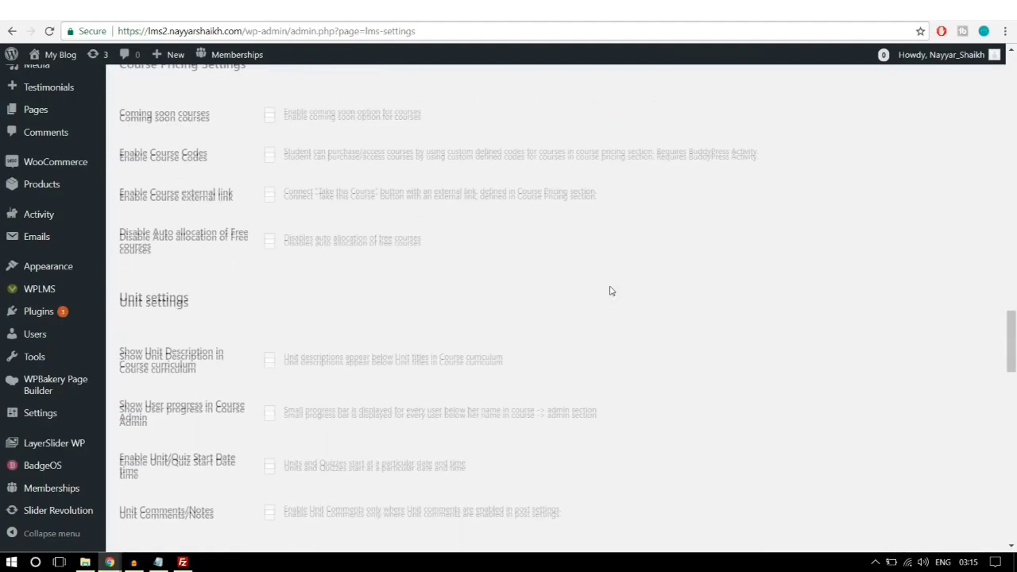
{"action": "scroll", "coordinate": [611, 290], "scroll_direction": "down", "scroll_amount": 9}
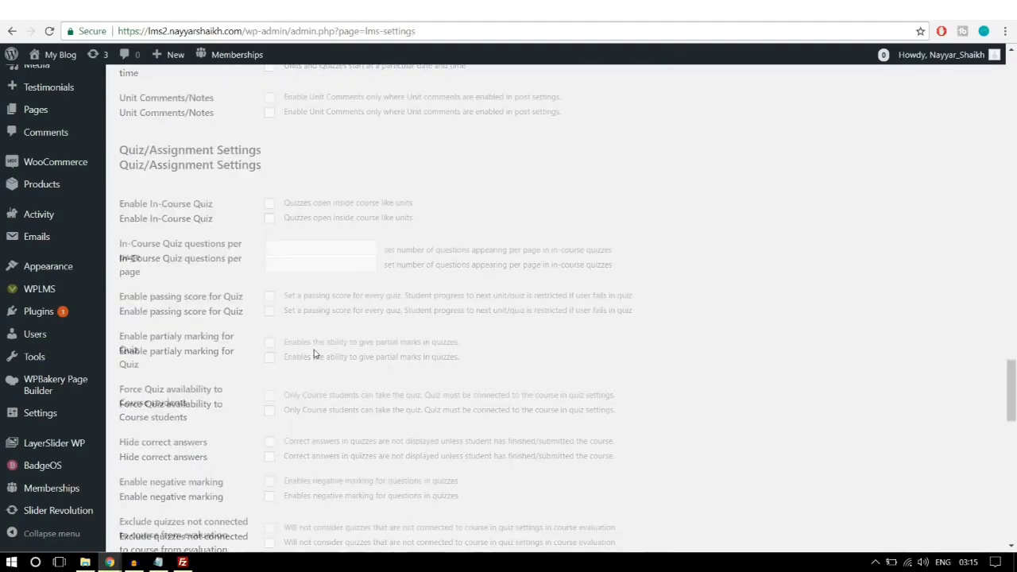
{"action": "scroll", "coordinate": [314, 354], "scroll_direction": "down", "scroll_amount": 7}
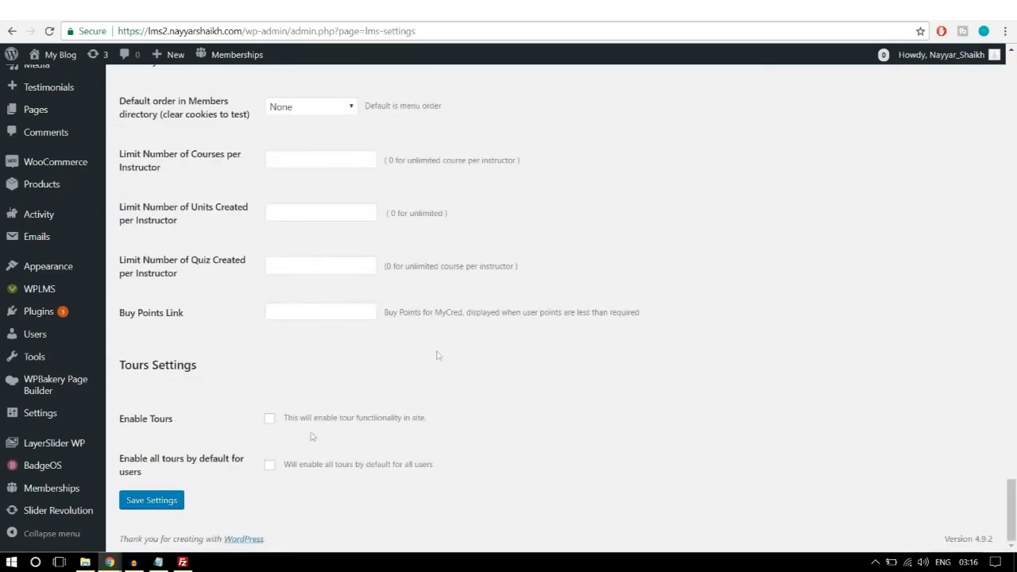
{"action": "left_click", "coordinate": [165, 508]}
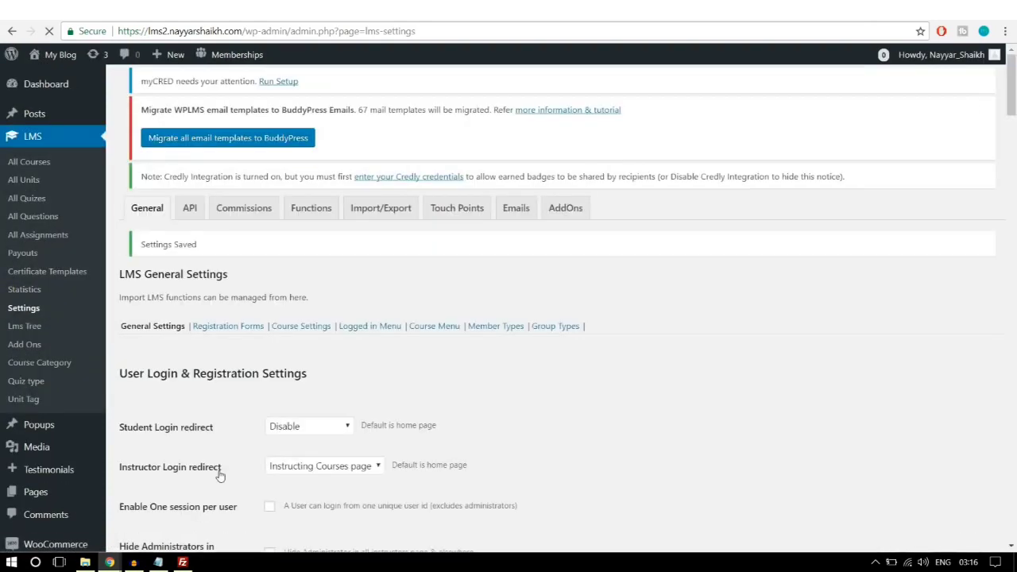
Step: Under Registration Forms, add a new form named 'Instructor', which becomes INSTRUCTOR_FORM
{"action": "left_click", "coordinate": [231, 332]}
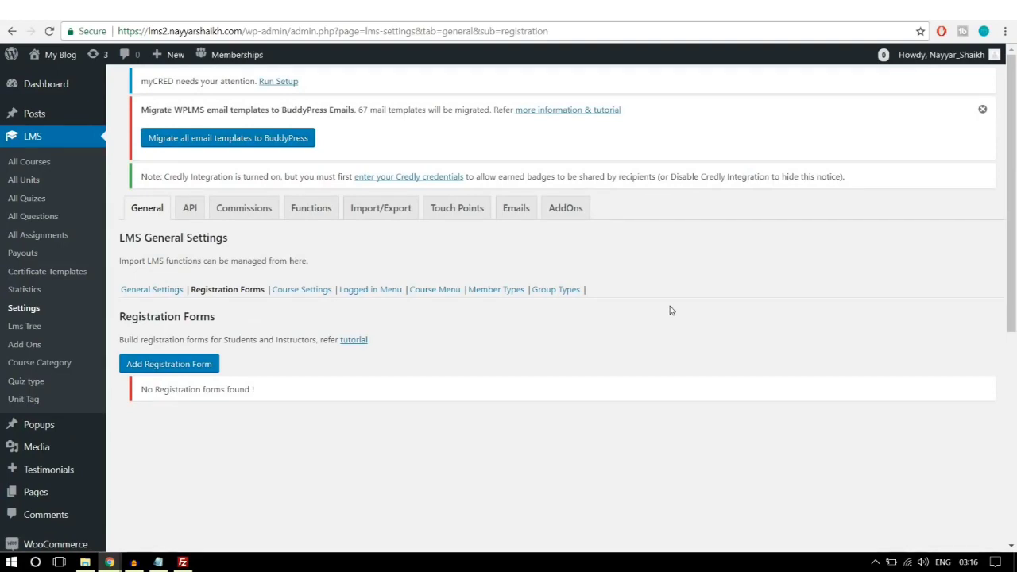
{"action": "scroll", "coordinate": [670, 310], "scroll_direction": "down", "scroll_amount": 1}
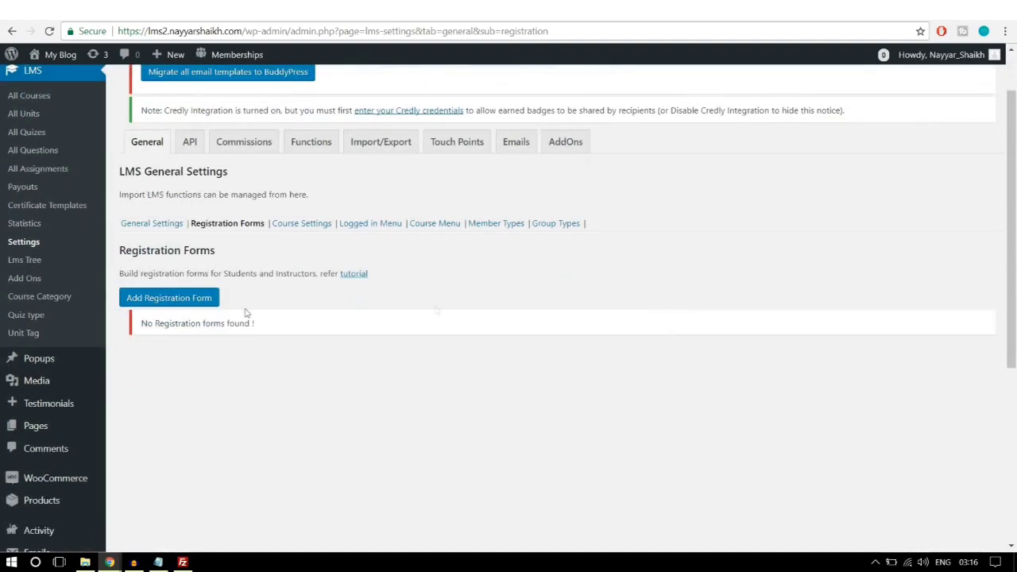
{"action": "left_click", "coordinate": [169, 307]}
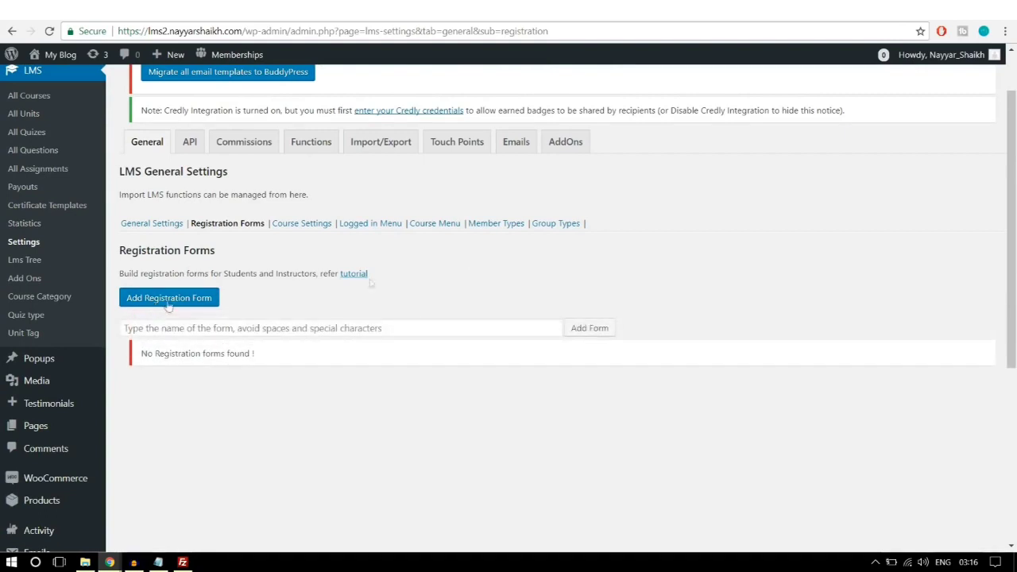
{"action": "left_click", "coordinate": [357, 321]}
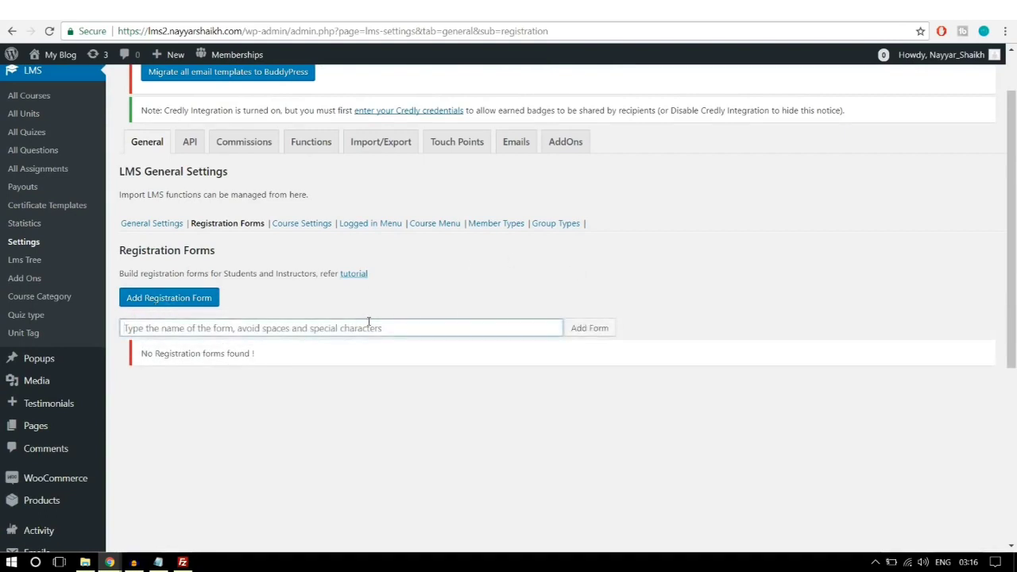
{"action": "type", "text": "Instruc"}
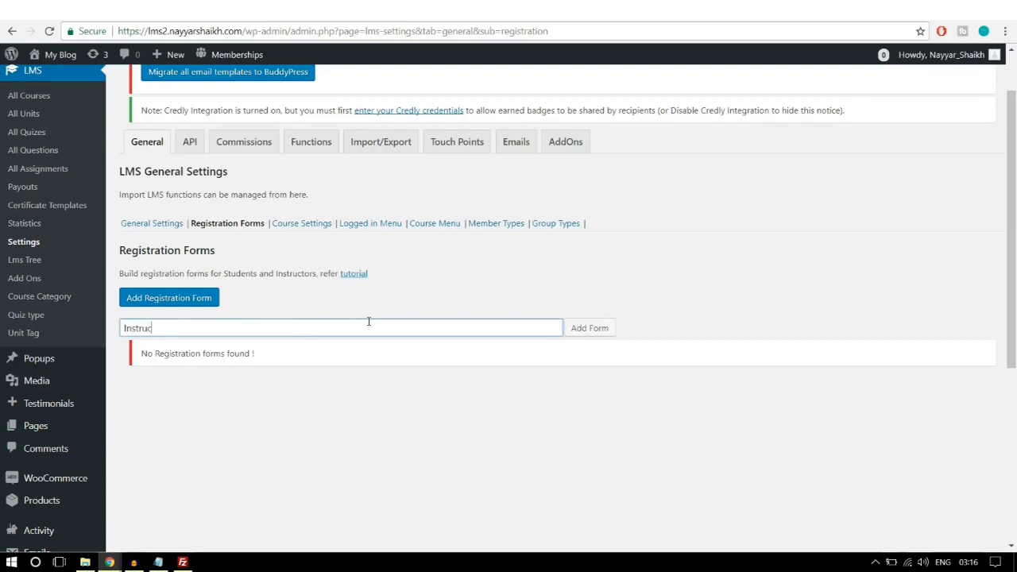
{"action": "type", "text": "tor Form"}
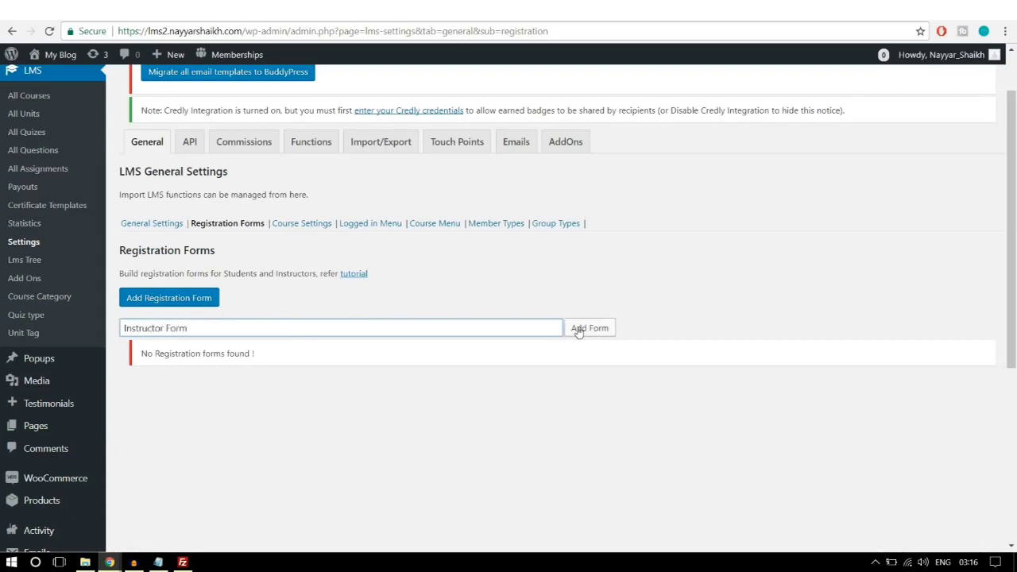
{"action": "left_click", "coordinate": [579, 328]}
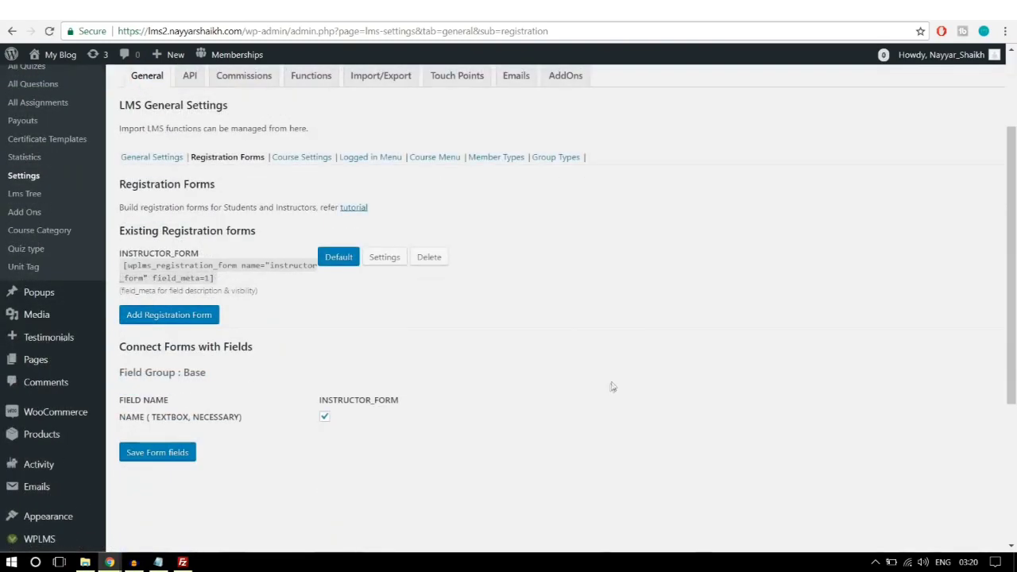
{"action": "scroll", "coordinate": [612, 386], "scroll_direction": "down", "scroll_amount": 1}
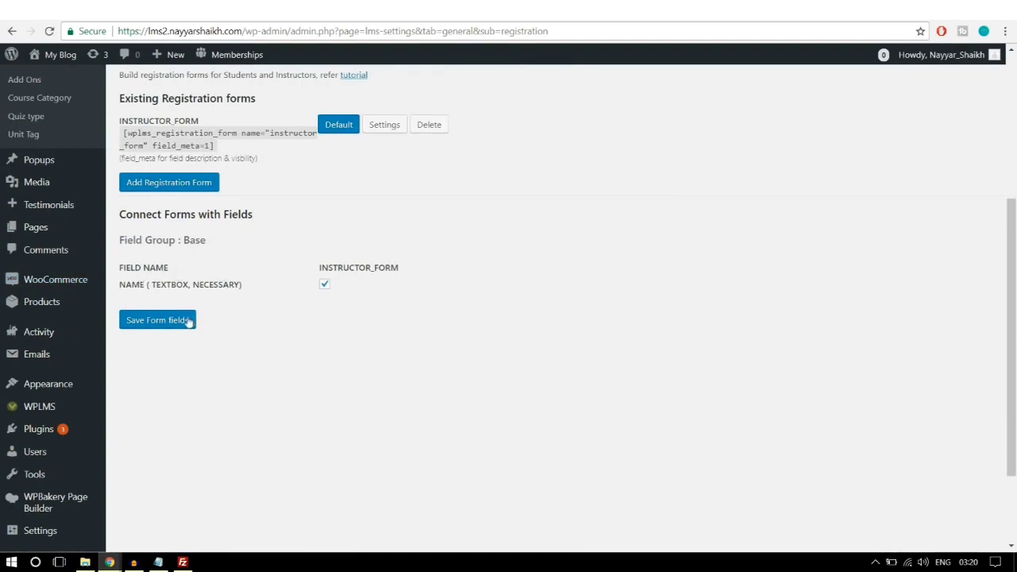
Step: Save INSTRUCTOR_FORM's settings with Assign User Role left on Default role
{"action": "left_click", "coordinate": [390, 125]}
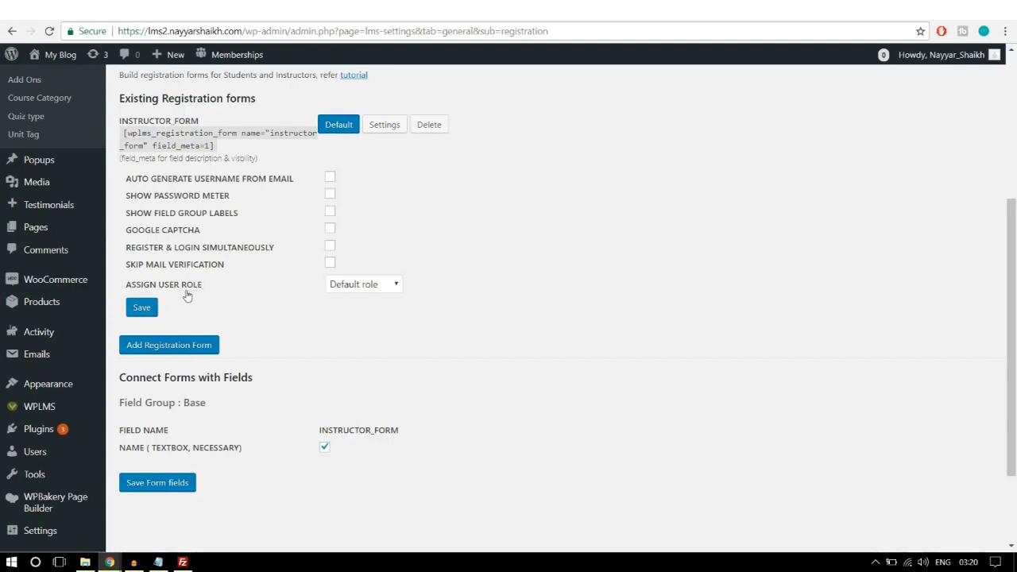
{"action": "left_click", "coordinate": [354, 285]}
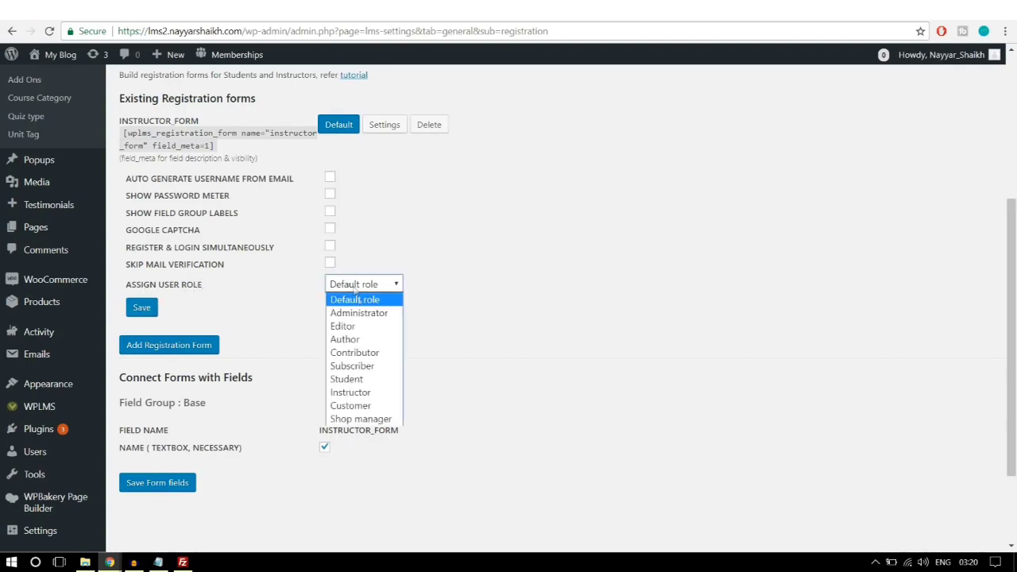
{"action": "left_click", "coordinate": [361, 379]}
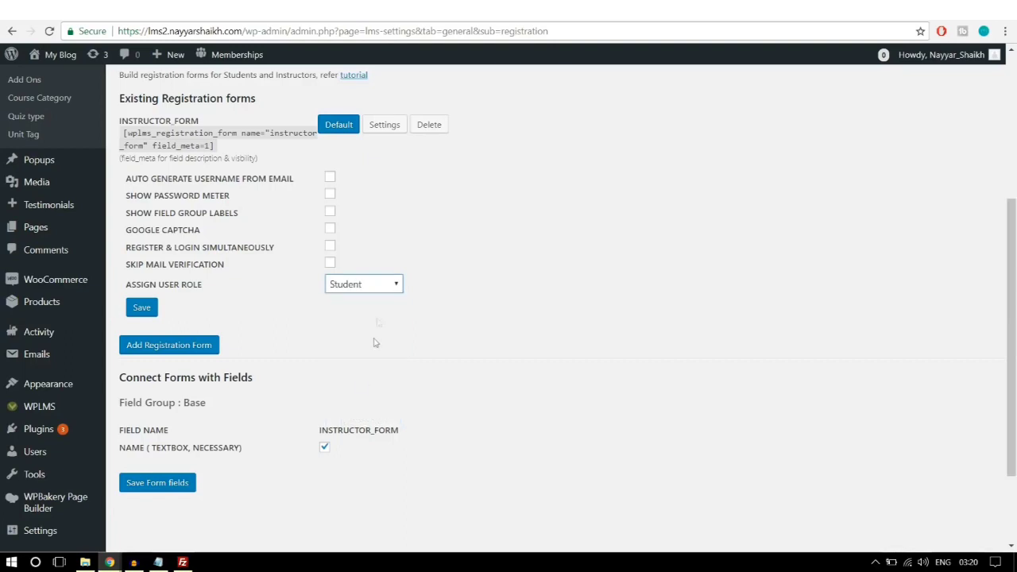
{"action": "left_click", "coordinate": [363, 287]}
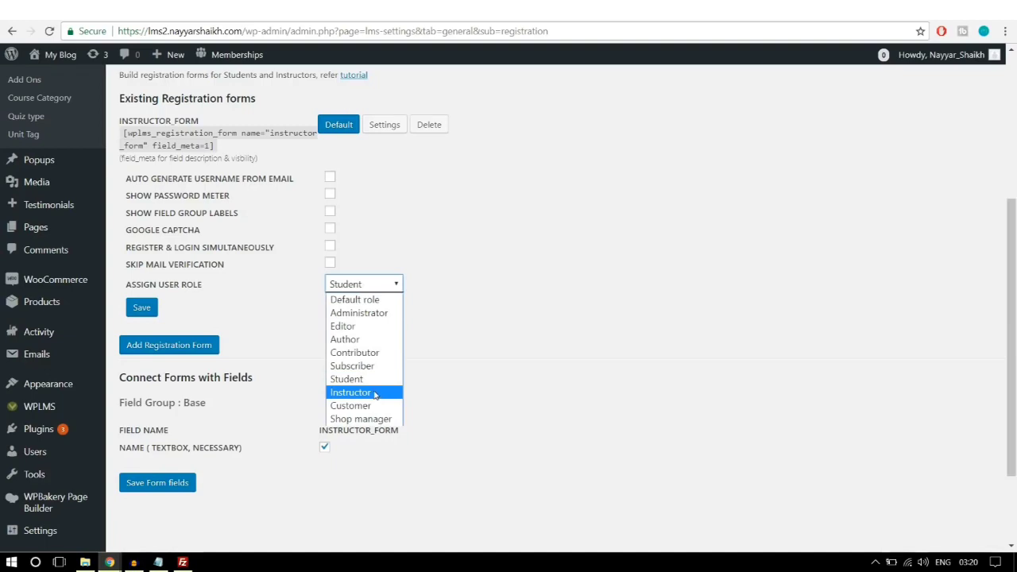
{"action": "left_click", "coordinate": [380, 304]}
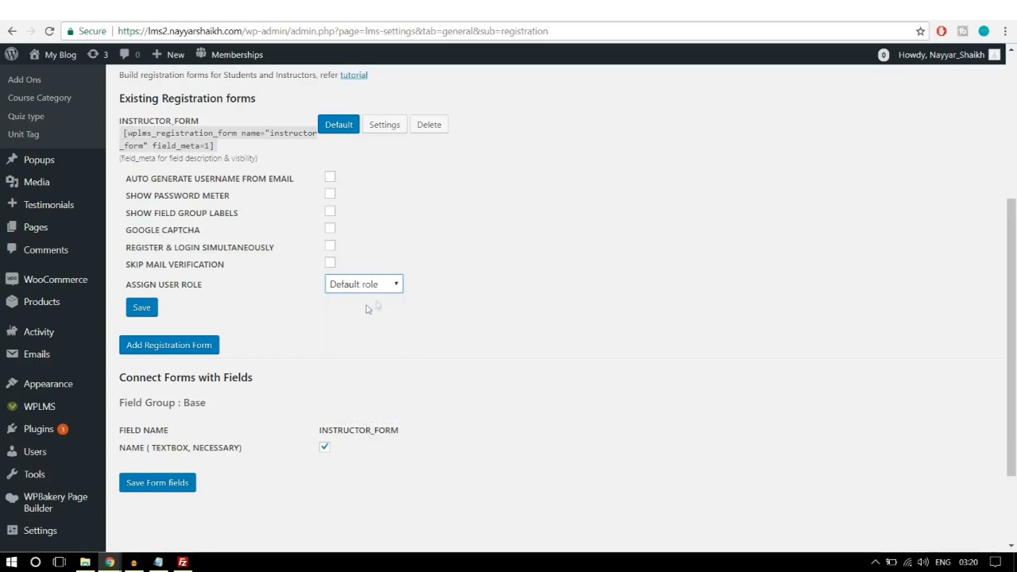
{"action": "left_click", "coordinate": [143, 309]}
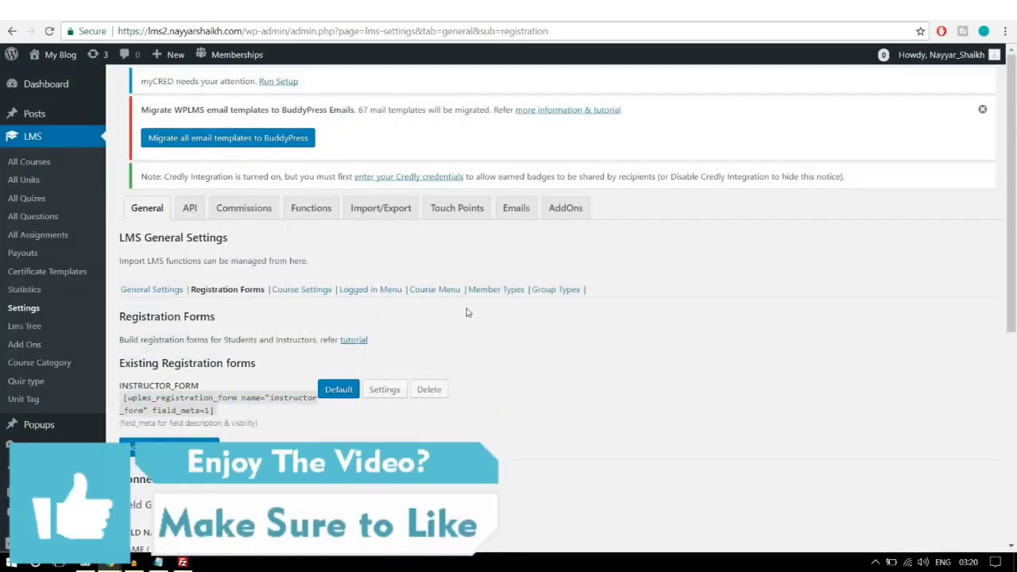
Step: Open the Course Settings page
{"action": "scroll", "coordinate": [465, 311], "scroll_direction": "down", "scroll_amount": 1}
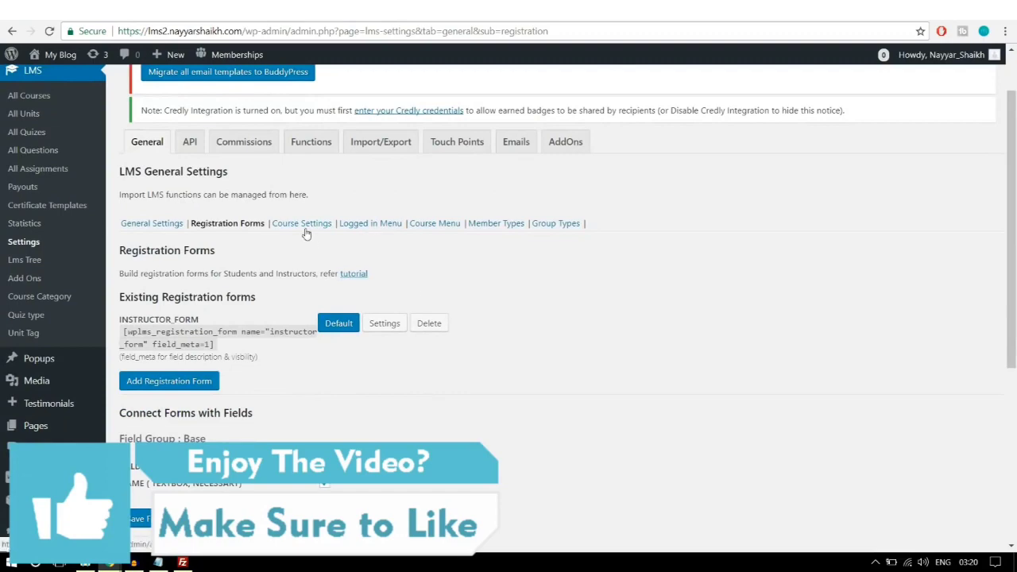
{"action": "left_click", "coordinate": [302, 223]}
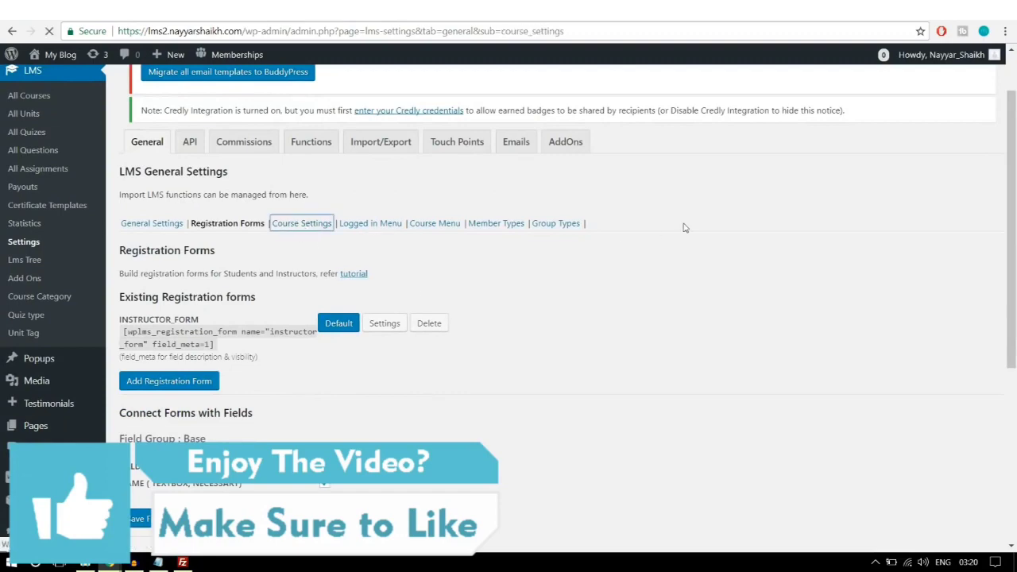
{"action": "scroll", "coordinate": [688, 238], "scroll_direction": "down", "scroll_amount": 3}
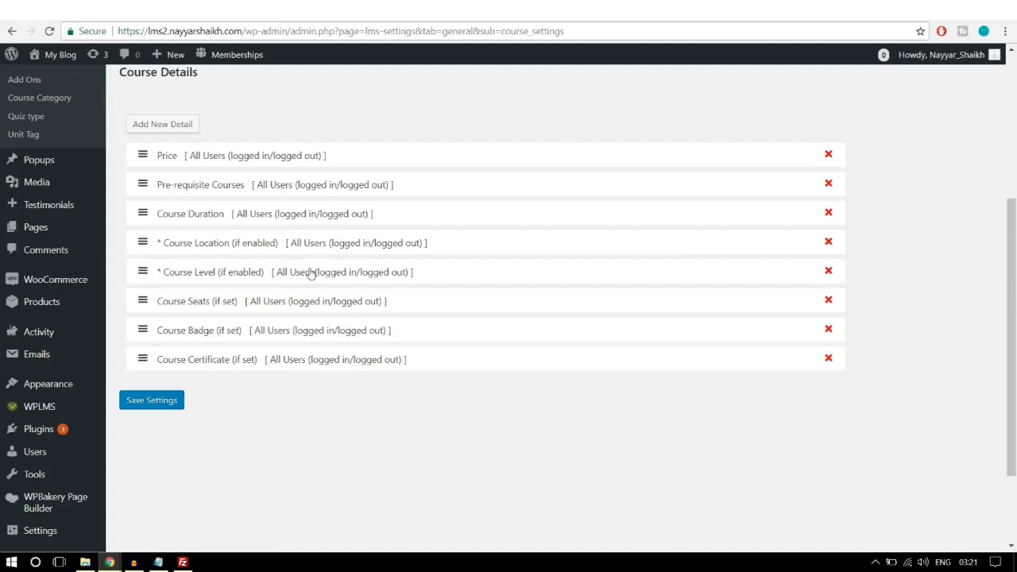
Step: Review the eight Course Details entries, then go to the Commissions tab
{"action": "scroll", "coordinate": [306, 365], "scroll_direction": "up", "scroll_amount": 1}
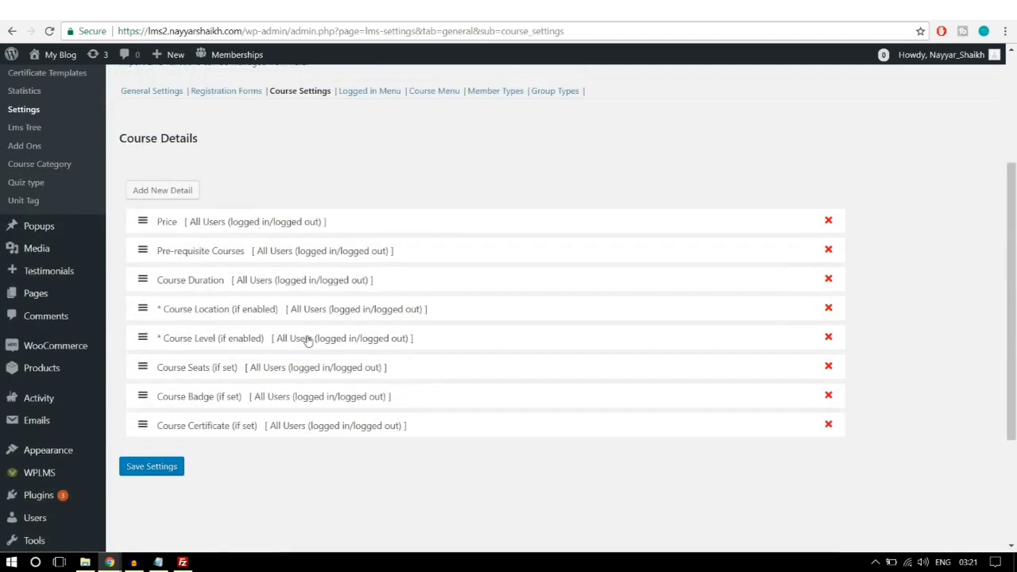
{"action": "scroll", "coordinate": [308, 340], "scroll_direction": "down", "scroll_amount": 1}
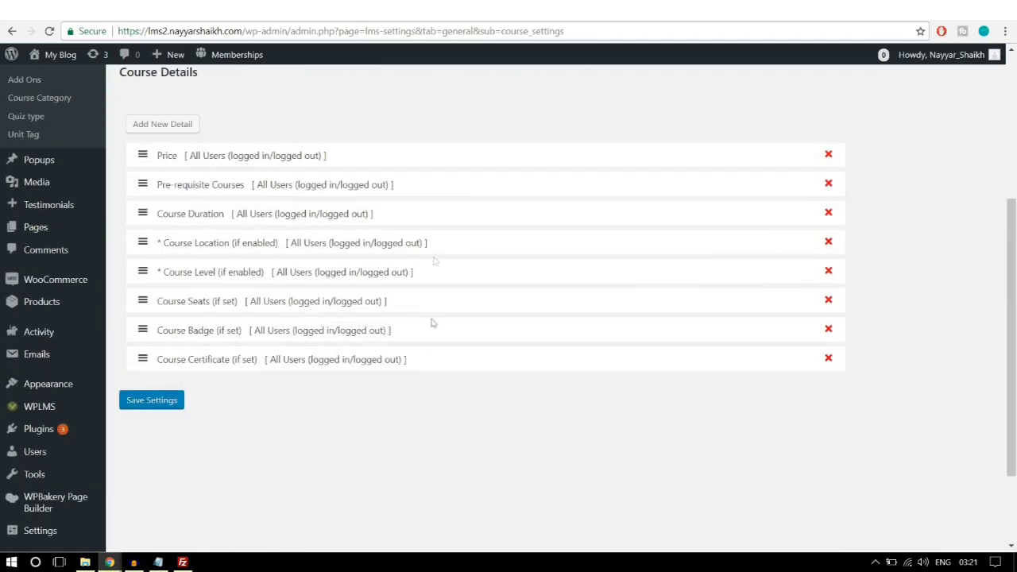
{"action": "scroll", "coordinate": [390, 379], "scroll_direction": "up", "scroll_amount": 5}
{"action": "scroll", "coordinate": [390, 379], "scroll_direction": "down", "scroll_amount": 4}
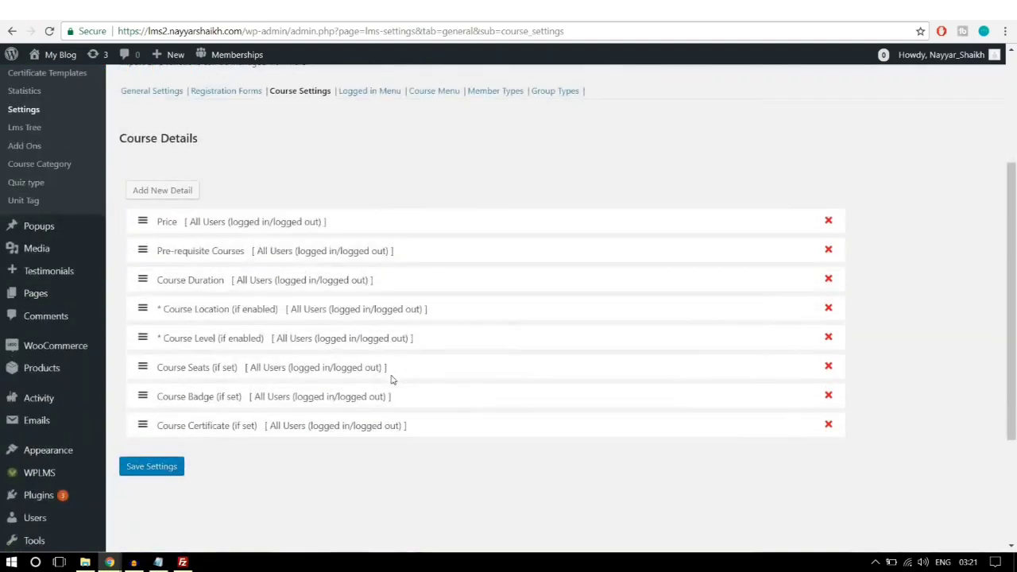
{"action": "scroll", "coordinate": [309, 370], "scroll_direction": "up", "scroll_amount": 2}
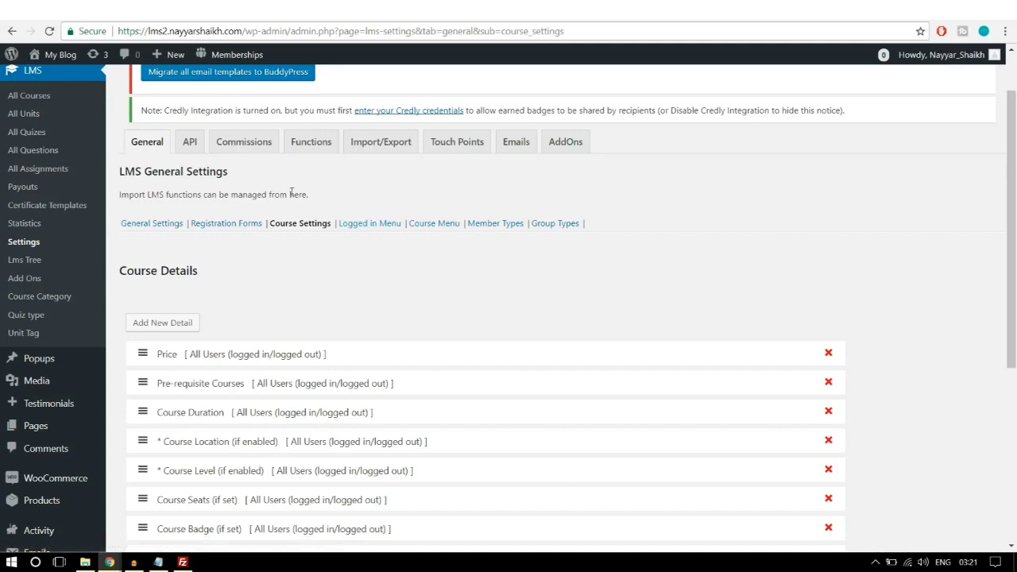
{"action": "left_click", "coordinate": [251, 150]}
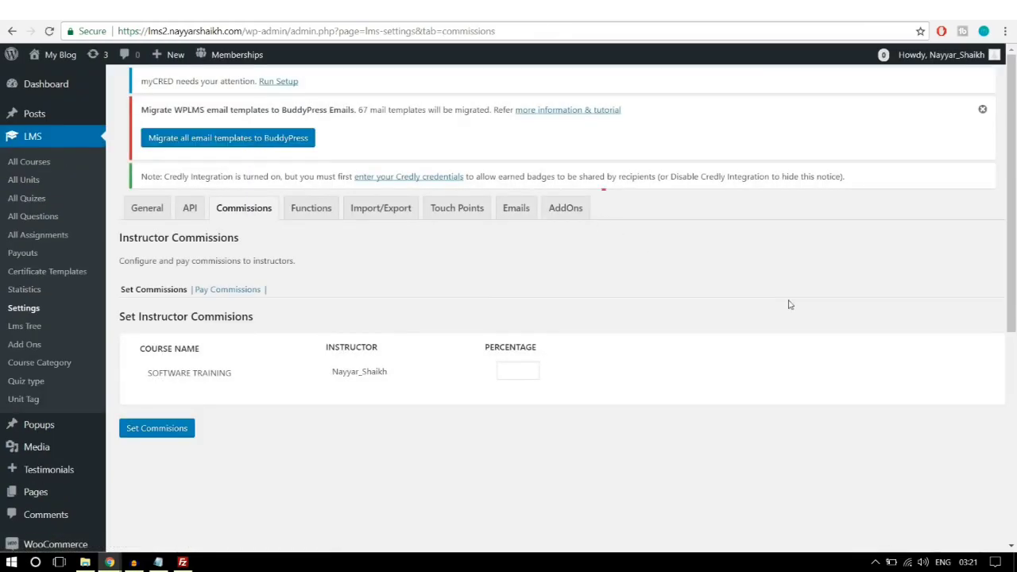
Step: Set and save a 50% instructor commission for SOFTWARE TRAINING, then open Pay Commissions
{"action": "left_click", "coordinate": [501, 373]}
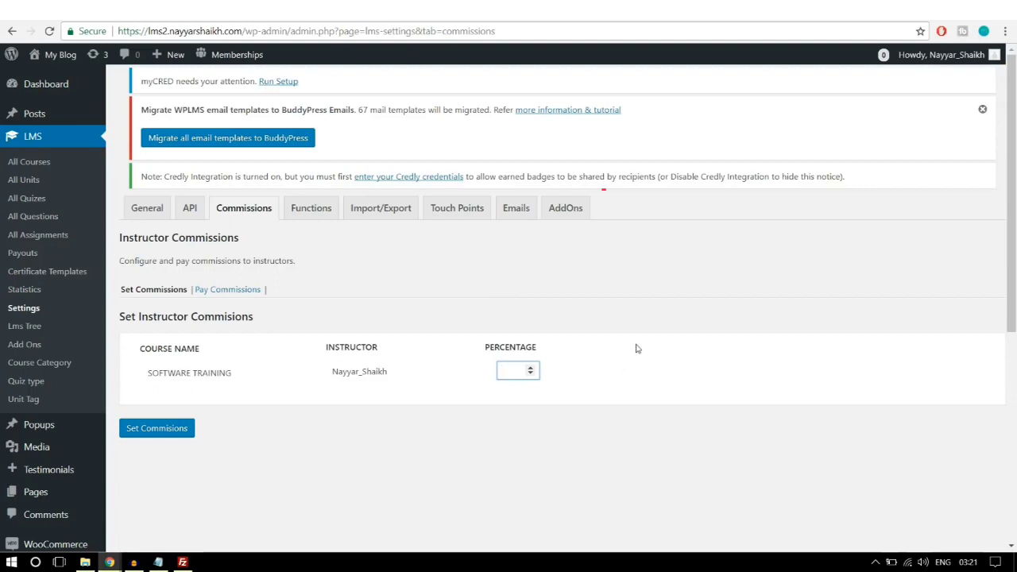
{"action": "type", "text": "50"}
{"action": "double_click", "coordinate": [508, 371]}
{"action": "left_click", "coordinate": [680, 300]}
{"action": "double_click", "coordinate": [513, 373]}
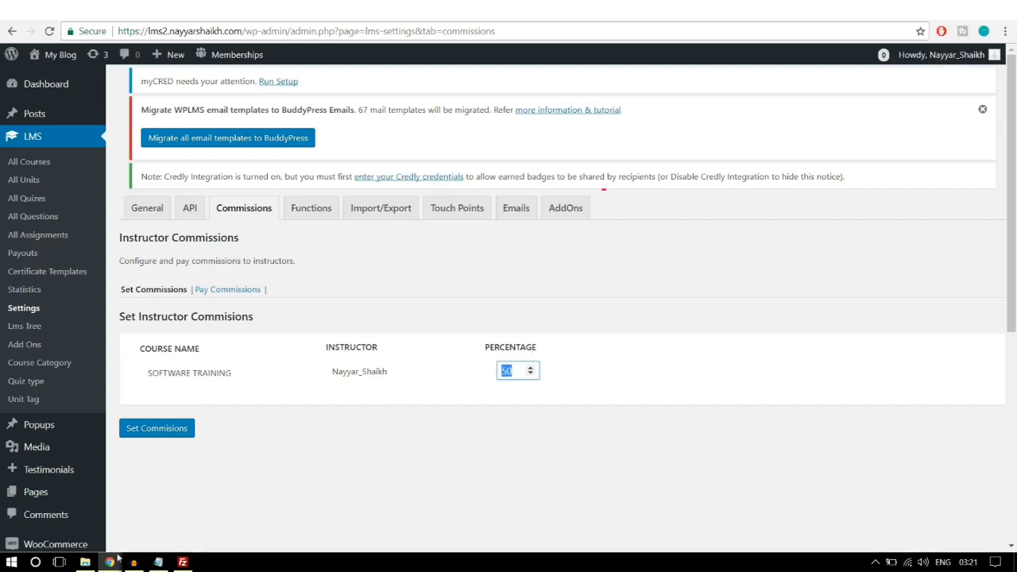
{"action": "left_click", "coordinate": [167, 436]}
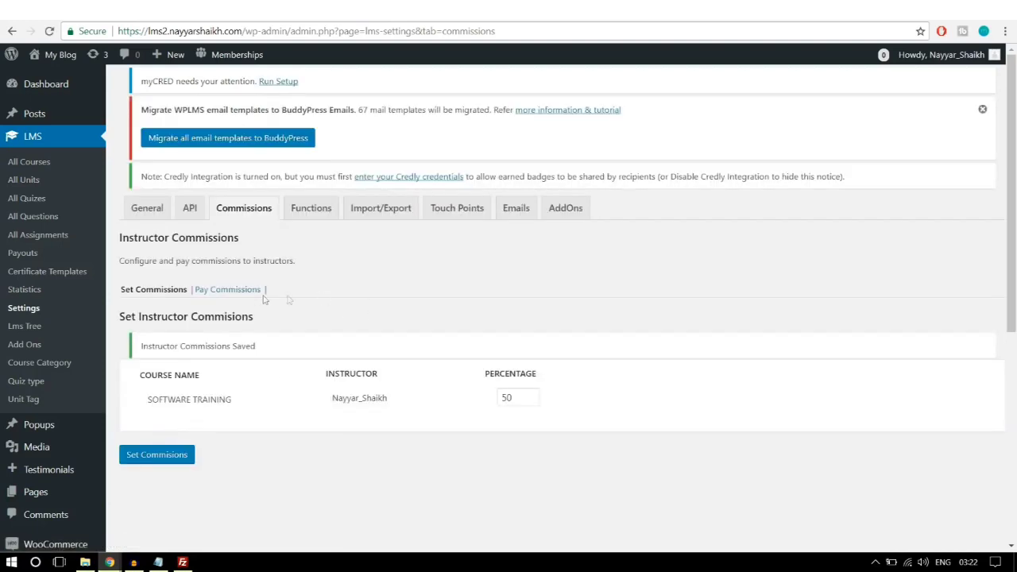
{"action": "left_click", "coordinate": [225, 292]}
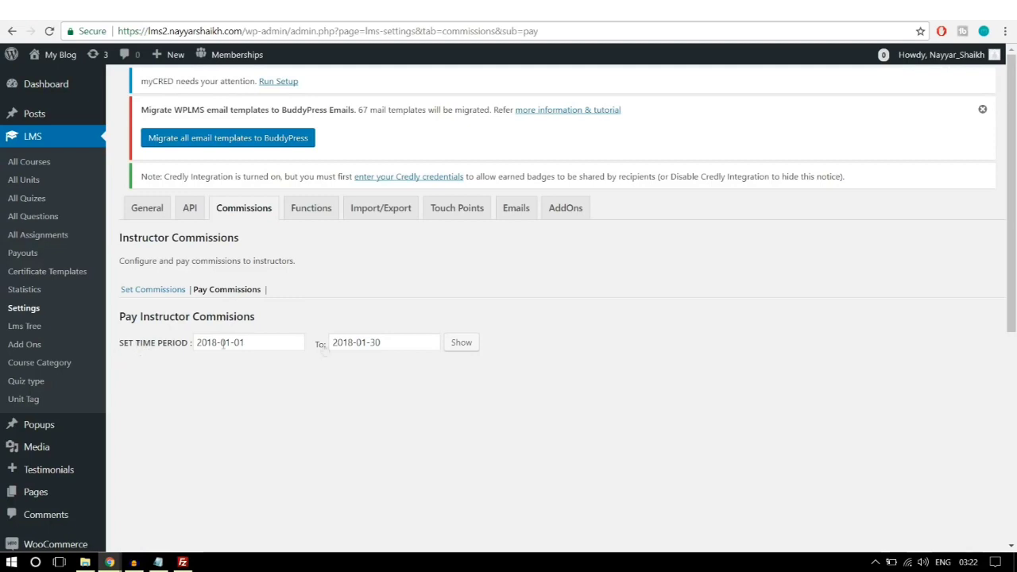
Step: Show instructor commissions for 2018-01-01 to 2018-01-30; the table lists nobody
{"action": "left_click", "coordinate": [464, 347]}
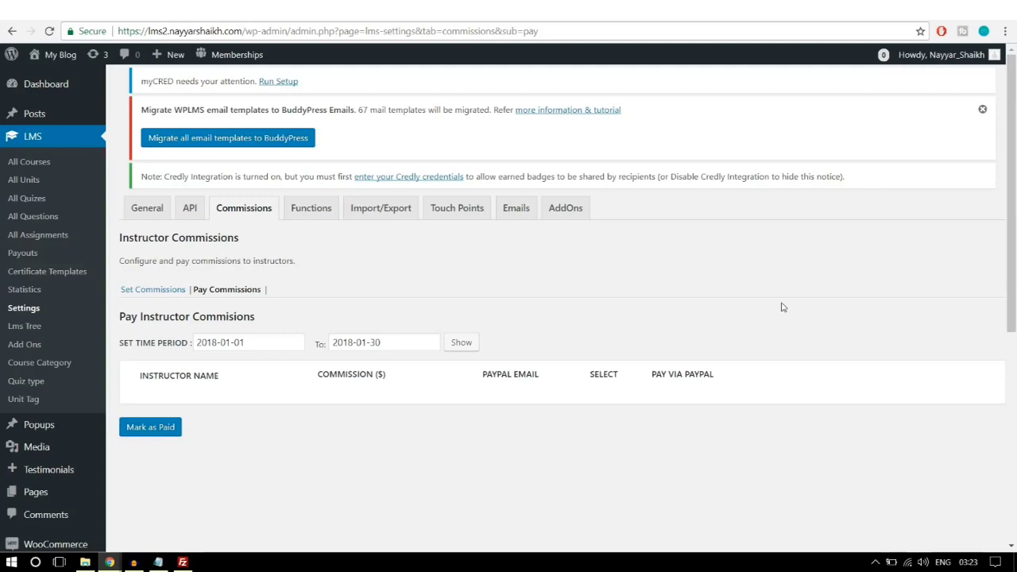
{"action": "scroll", "coordinate": [164, 357], "scroll_direction": "down", "scroll_amount": 3}
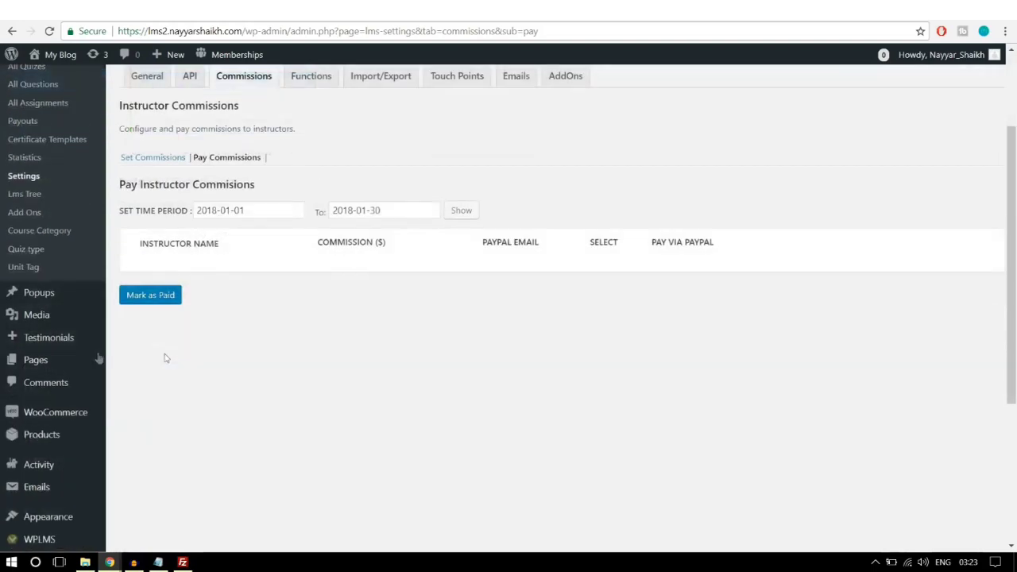
Step: In the menus editor, create a new menu named 'Instructors Menu'
{"action": "mouse_move", "coordinate": [60, 392]}
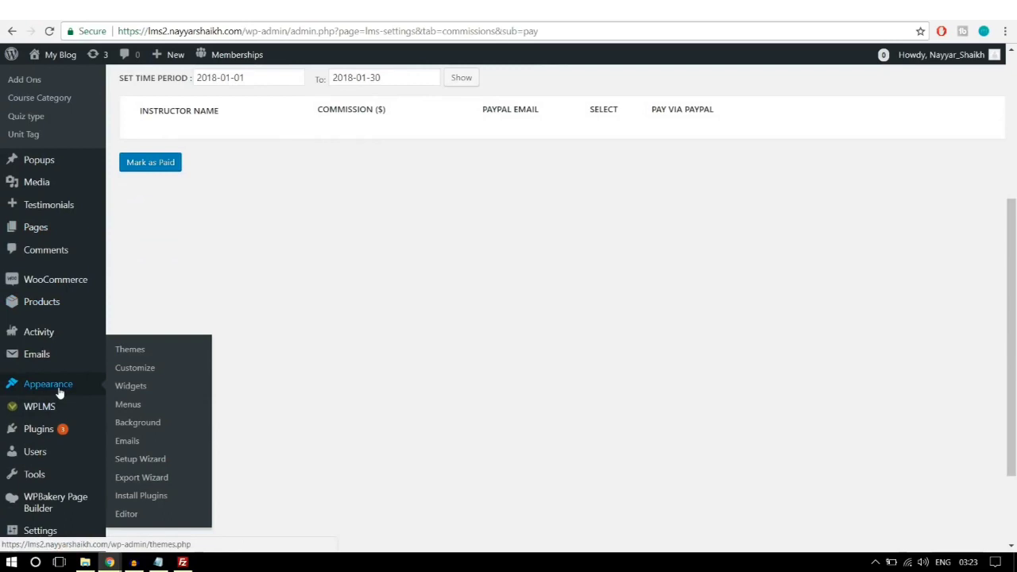
{"action": "left_click", "coordinate": [146, 406]}
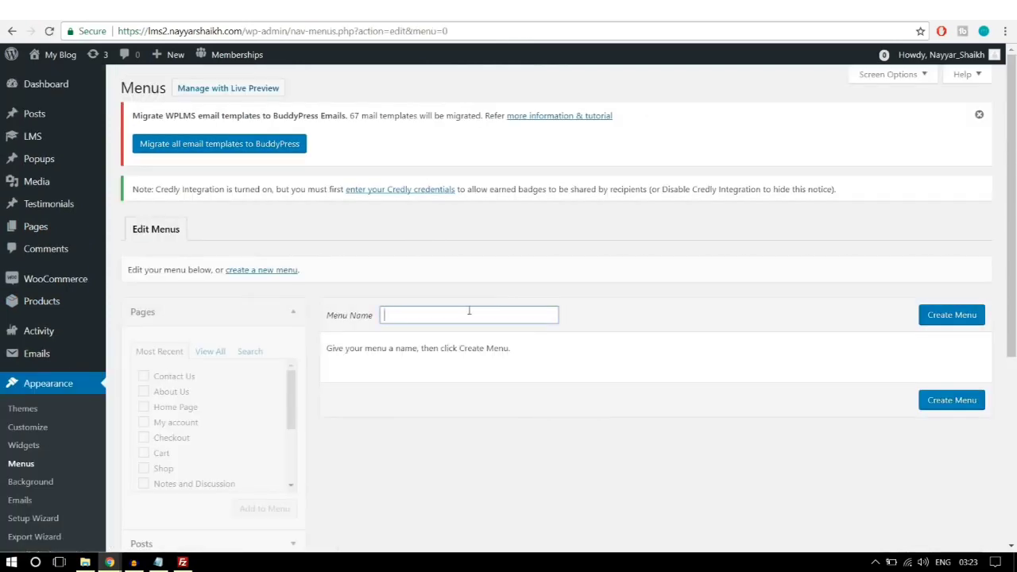
{"action": "type", "text": "In"}
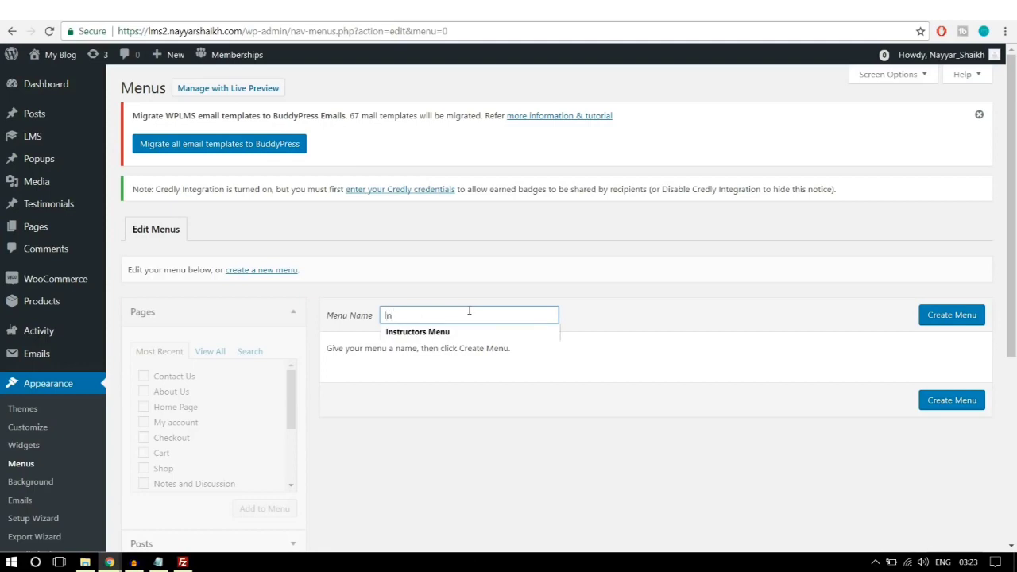
{"action": "left_click", "coordinate": [484, 332]}
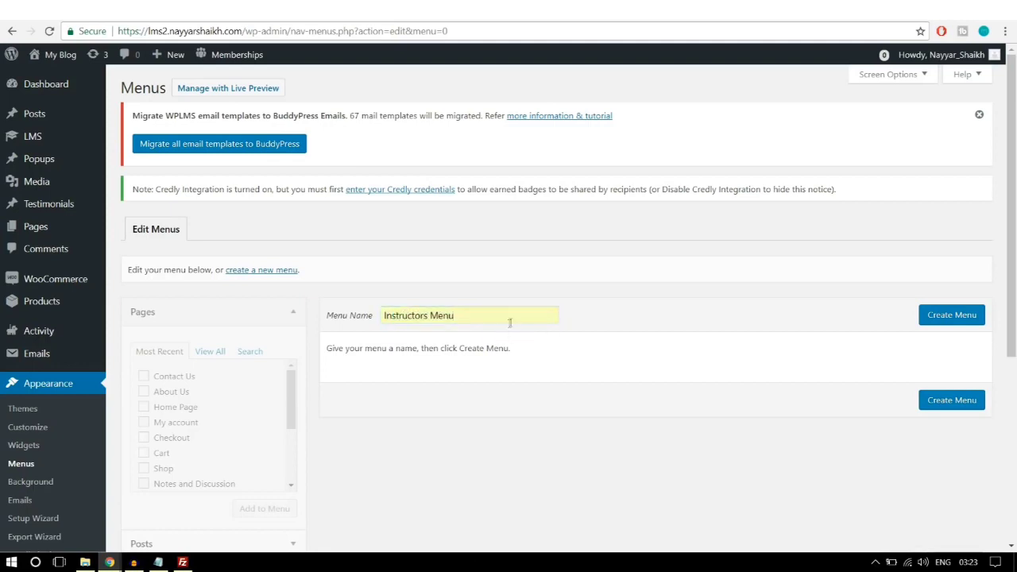
{"action": "left_click", "coordinate": [952, 323]}
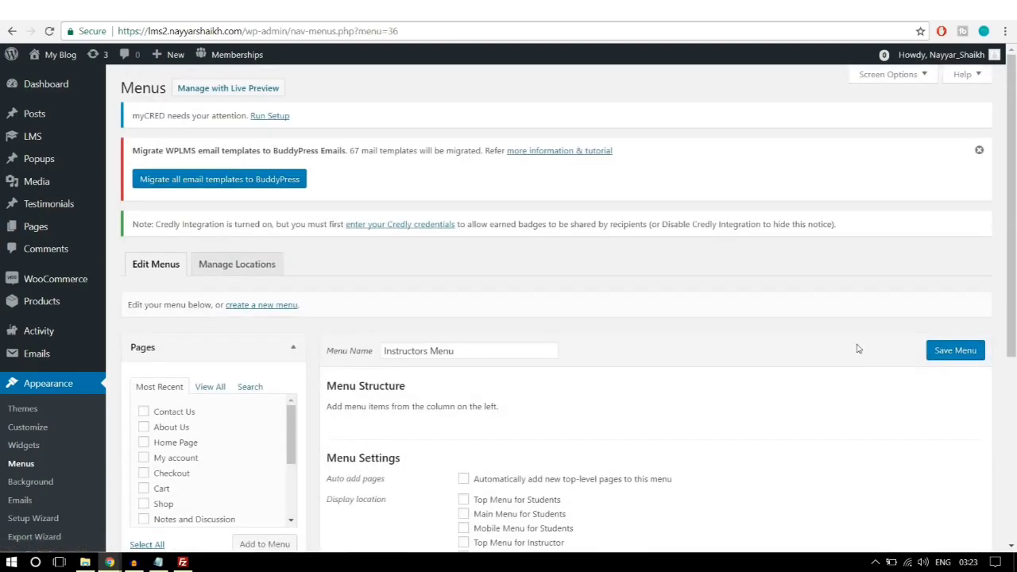
Step: Add Home Page, About Us, All Courses, Contact Us, Course Status and My account to the menu
{"action": "scroll", "coordinate": [858, 348], "scroll_direction": "down", "scroll_amount": 3}
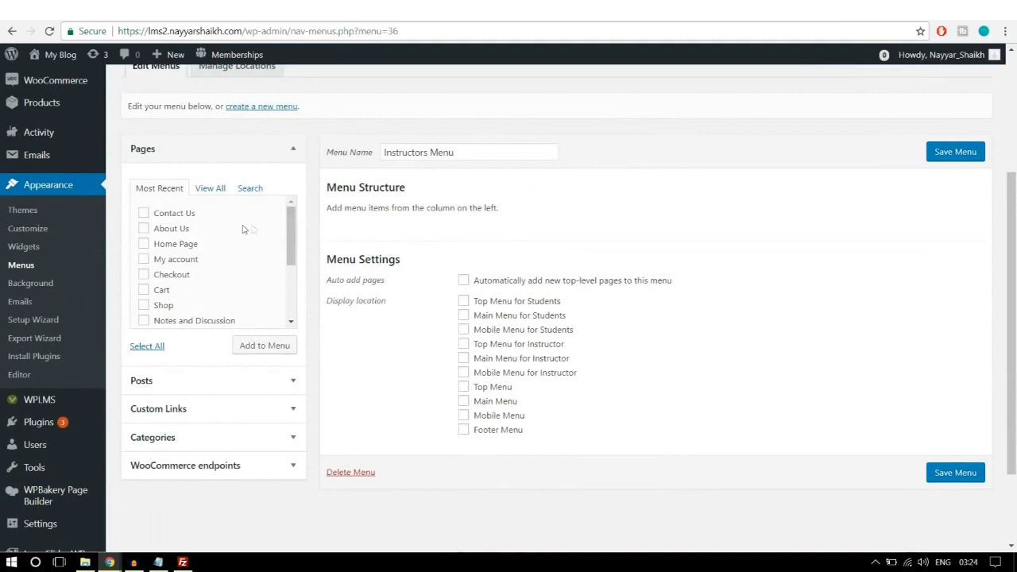
{"action": "left_click", "coordinate": [211, 190]}
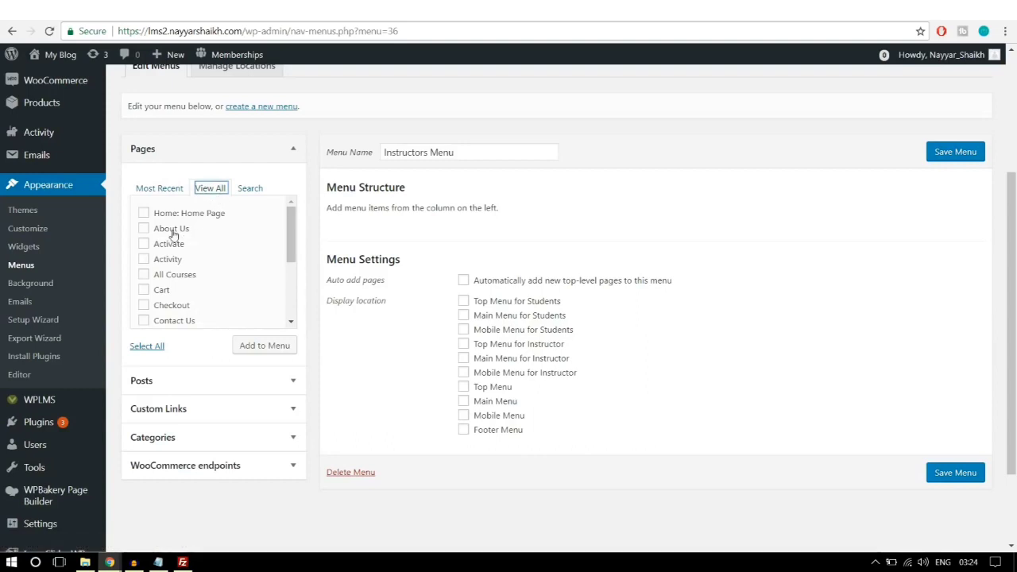
{"action": "left_click", "coordinate": [172, 231]}
{"action": "left_click", "coordinate": [187, 216]}
{"action": "left_click", "coordinate": [179, 278]}
{"action": "scroll", "coordinate": [243, 270], "scroll_direction": "down", "scroll_amount": 1}
{"action": "left_click", "coordinate": [165, 256]}
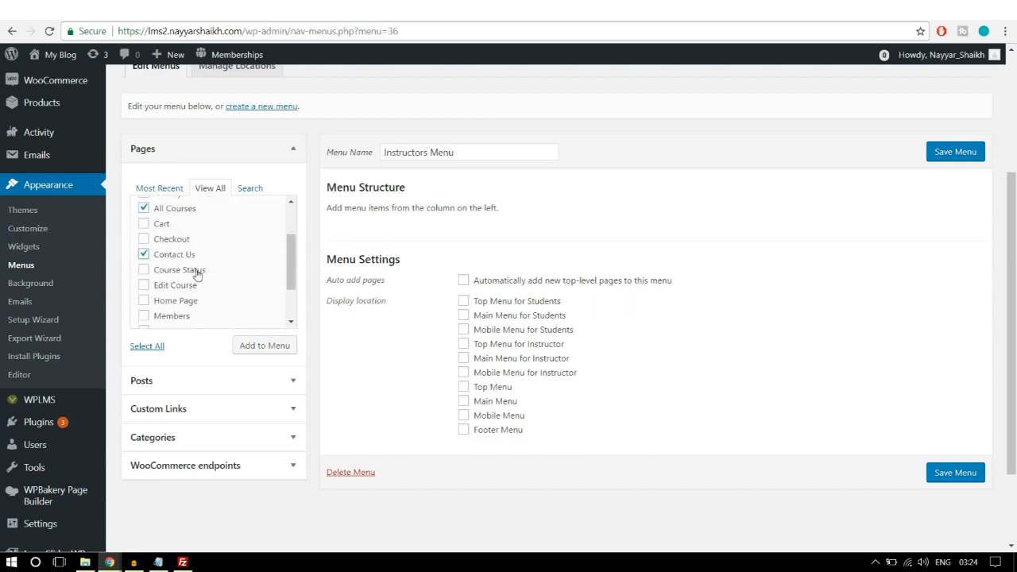
{"action": "left_click", "coordinate": [197, 270]}
{"action": "scroll", "coordinate": [253, 280], "scroll_direction": "down", "scroll_amount": 2}
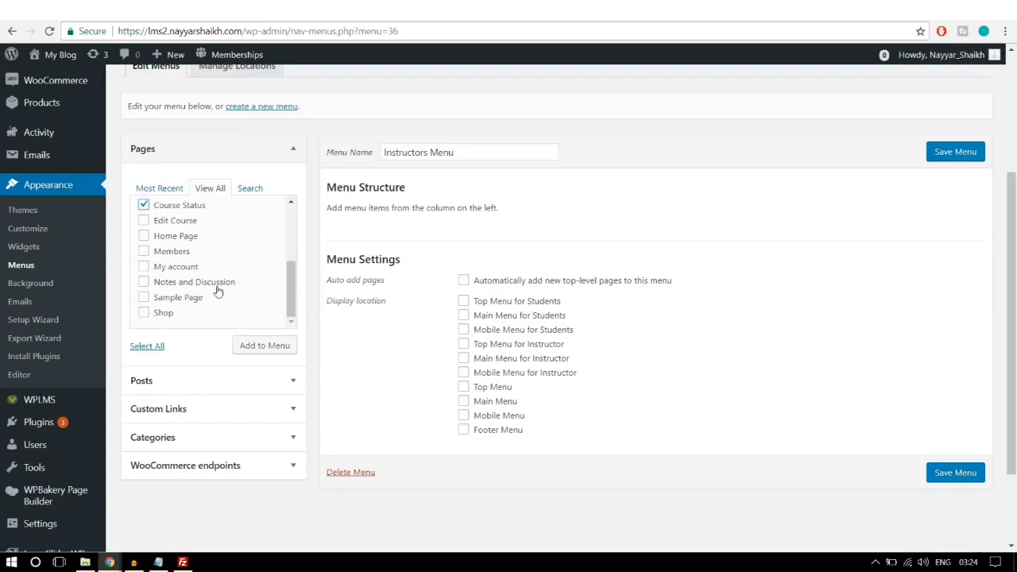
{"action": "left_click", "coordinate": [187, 269]}
{"action": "scroll", "coordinate": [231, 286], "scroll_direction": "up", "scroll_amount": 6}
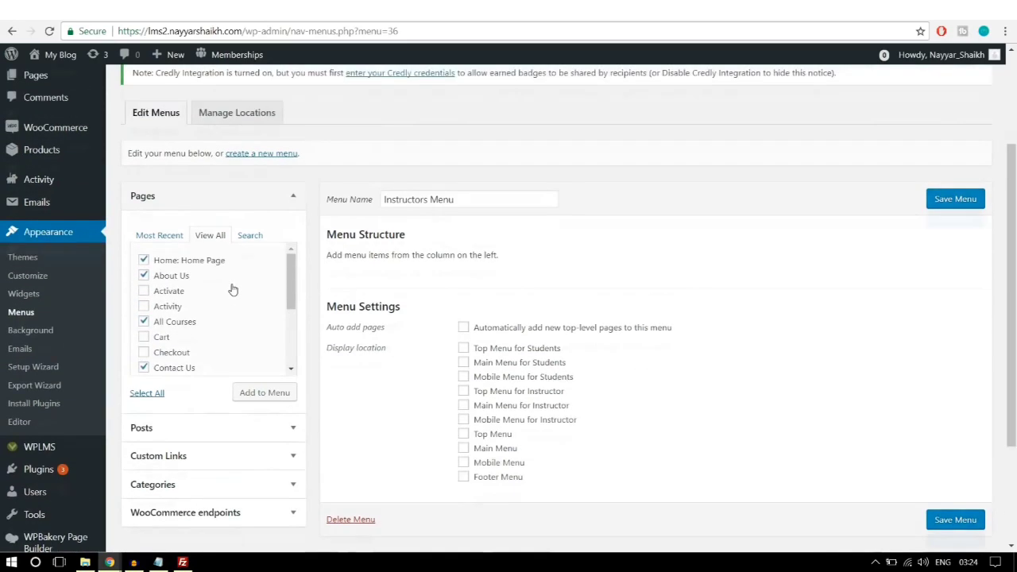
{"action": "scroll", "coordinate": [246, 268], "scroll_direction": "down", "scroll_amount": 4}
{"action": "scroll", "coordinate": [246, 332], "scroll_direction": "down", "scroll_amount": 1}
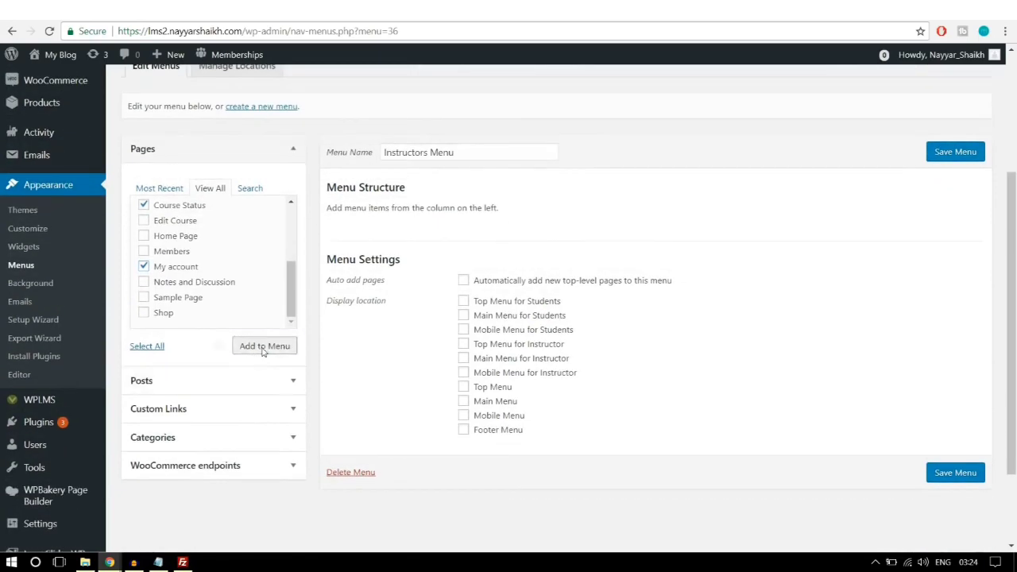
{"action": "left_click", "coordinate": [263, 348]}
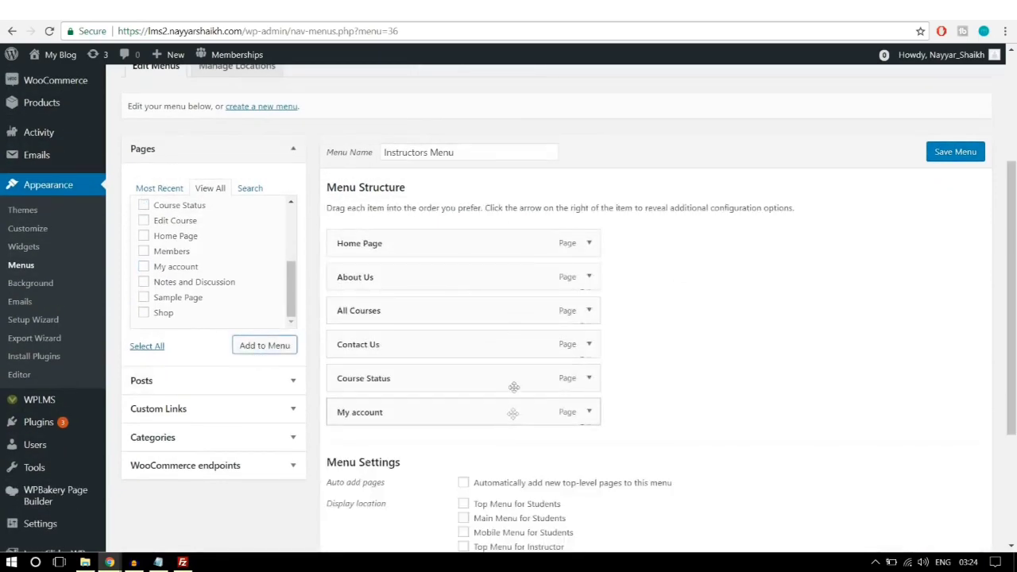
Step: Assign the menu to the Main Menu for Instructor location and save it
{"action": "scroll", "coordinate": [513, 386], "scroll_direction": "down", "scroll_amount": 2}
{"action": "scroll", "coordinate": [680, 410], "scroll_direction": "down", "scroll_amount": 1}
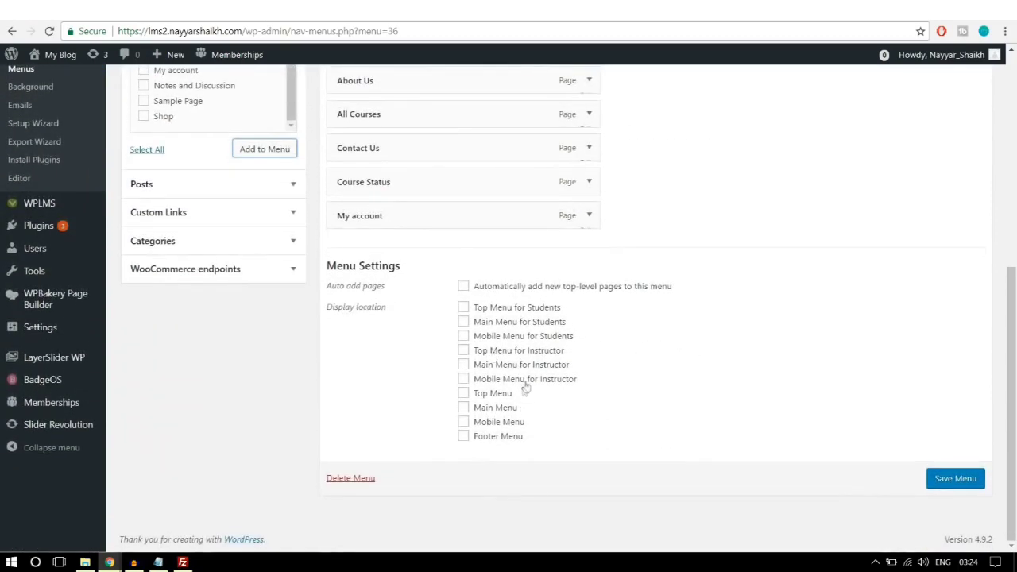
{"action": "left_click", "coordinate": [497, 368]}
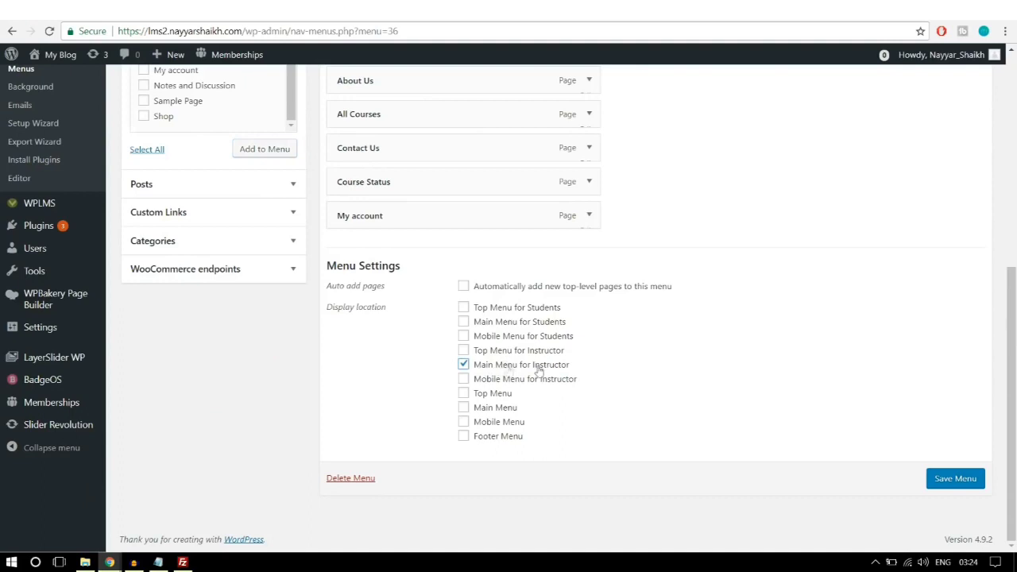
{"action": "left_click", "coordinate": [953, 477]}
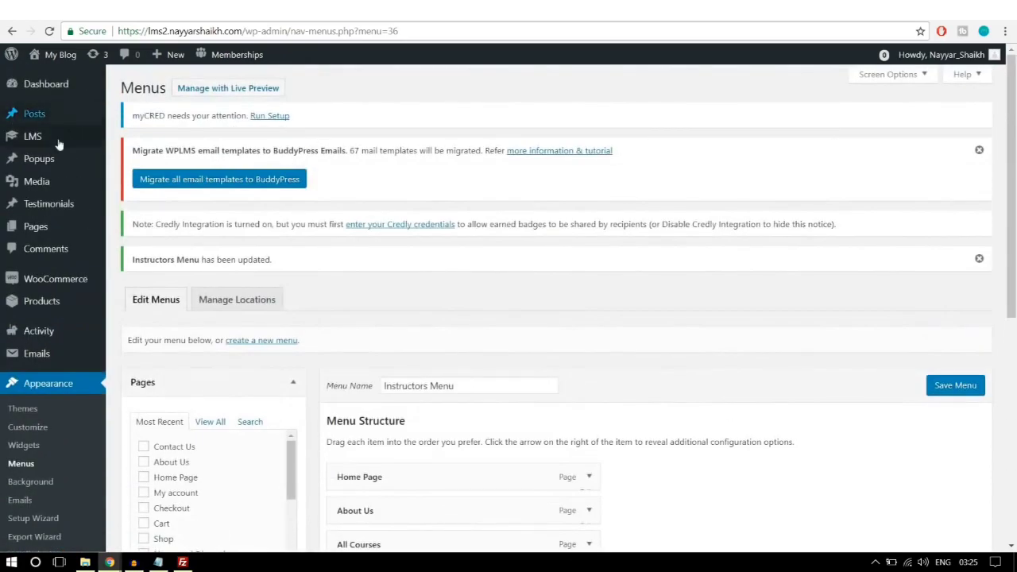
Step: Open Pages > Add New in a new tab and title the page 'Create a Course'
{"action": "mouse_move", "coordinate": [40, 232]}
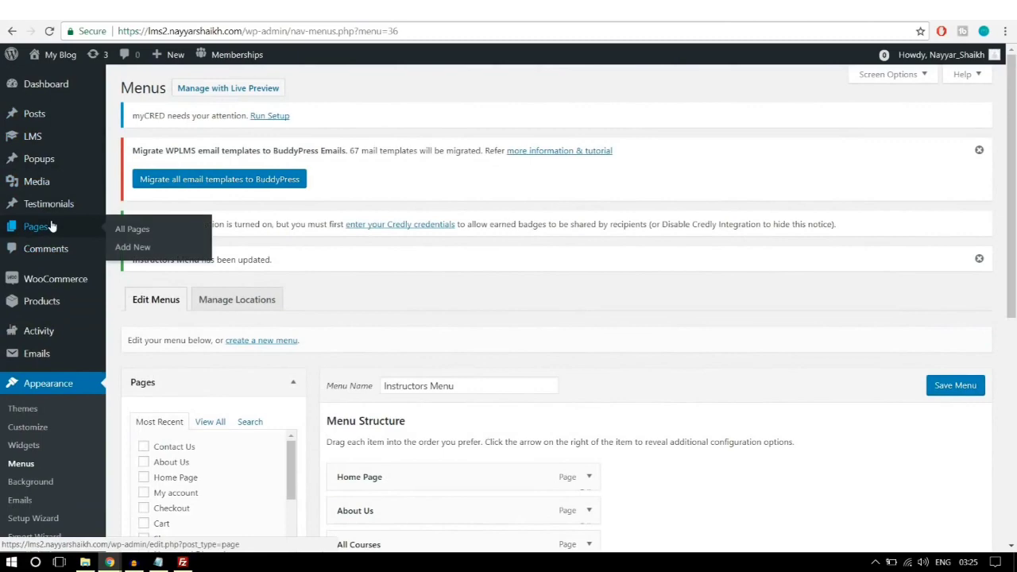
{"action": "right_click", "coordinate": [133, 250]}
{"action": "left_click", "coordinate": [171, 256]}
{"action": "scroll", "coordinate": [576, 331], "scroll_direction": "down", "scroll_amount": 1}
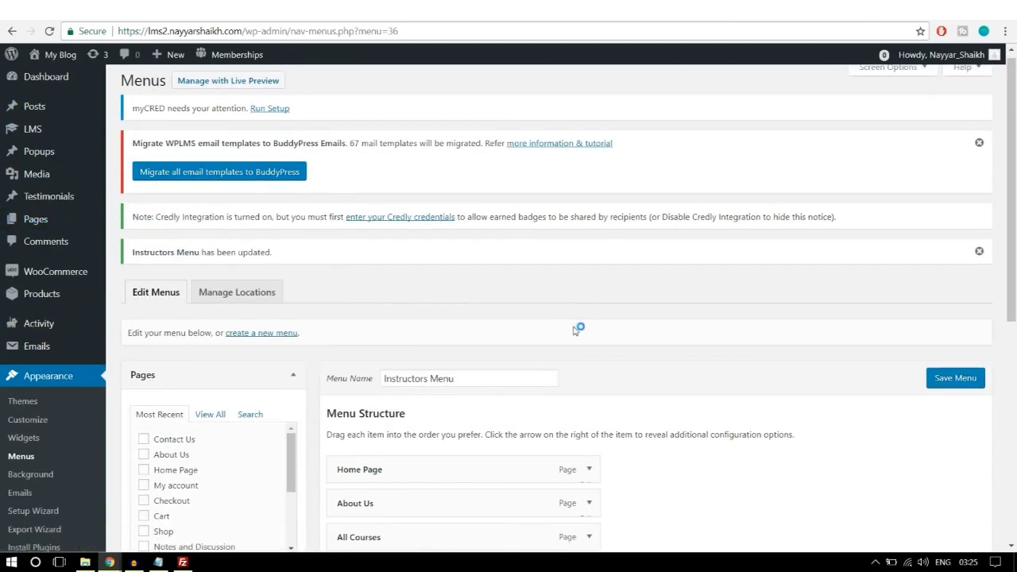
{"action": "scroll", "coordinate": [576, 331], "scroll_direction": "down", "scroll_amount": 3}
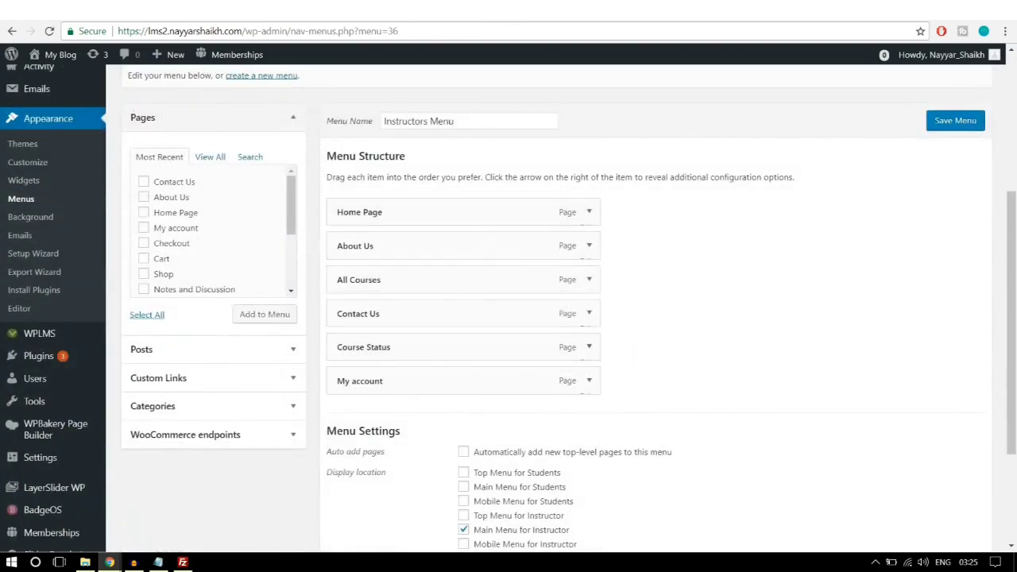
{"action": "left_click", "coordinate": [334, 11]}
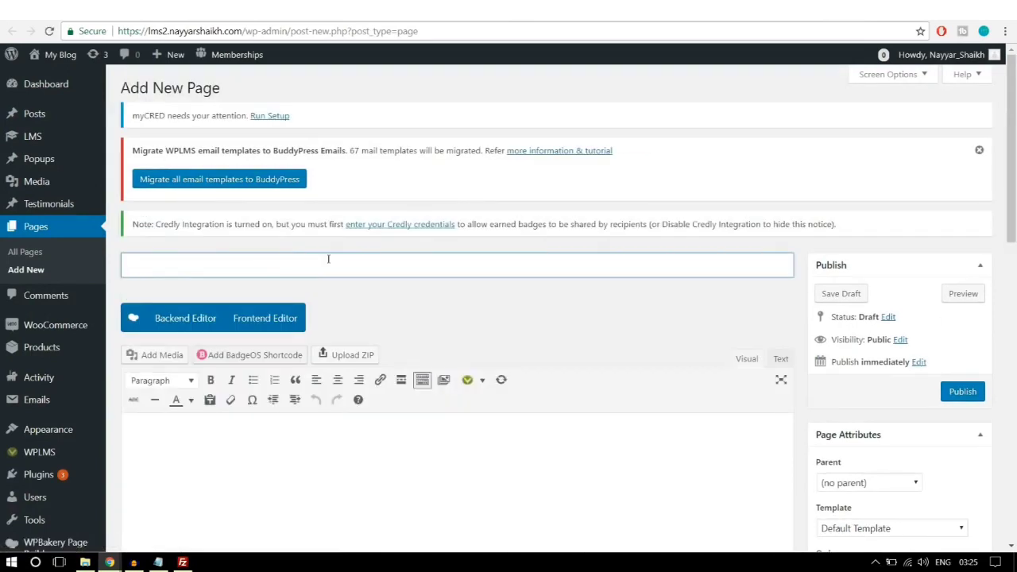
{"action": "type", "text": "Craeet"}
{"action": "key", "text": "BackSpace"}
{"action": "type", "text": "eate a Course"}
Step: Apply the Create Content template and publish the page
{"action": "scroll", "coordinate": [556, 271], "scroll_direction": "down", "scroll_amount": 3}
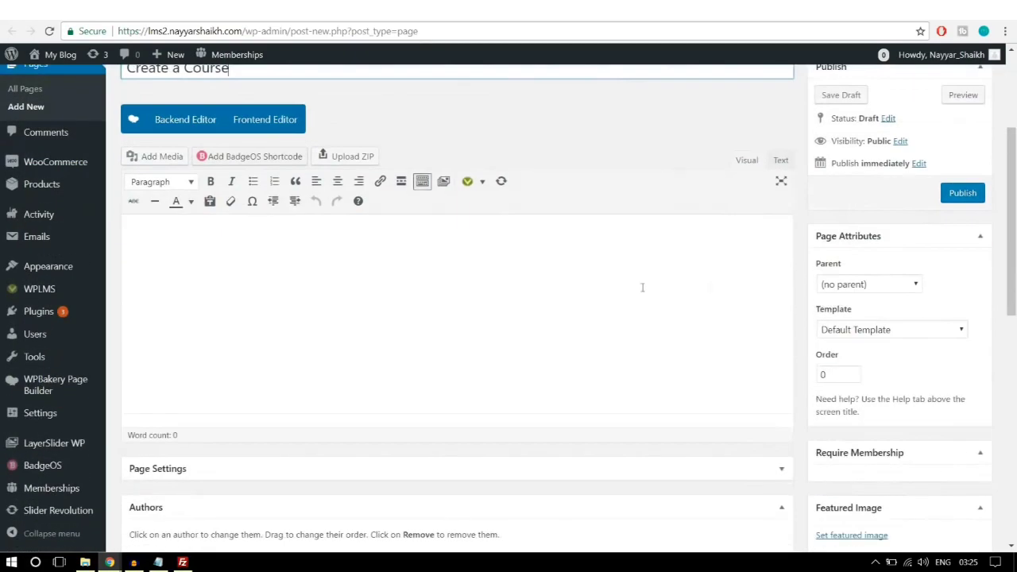
{"action": "left_click", "coordinate": [846, 329]}
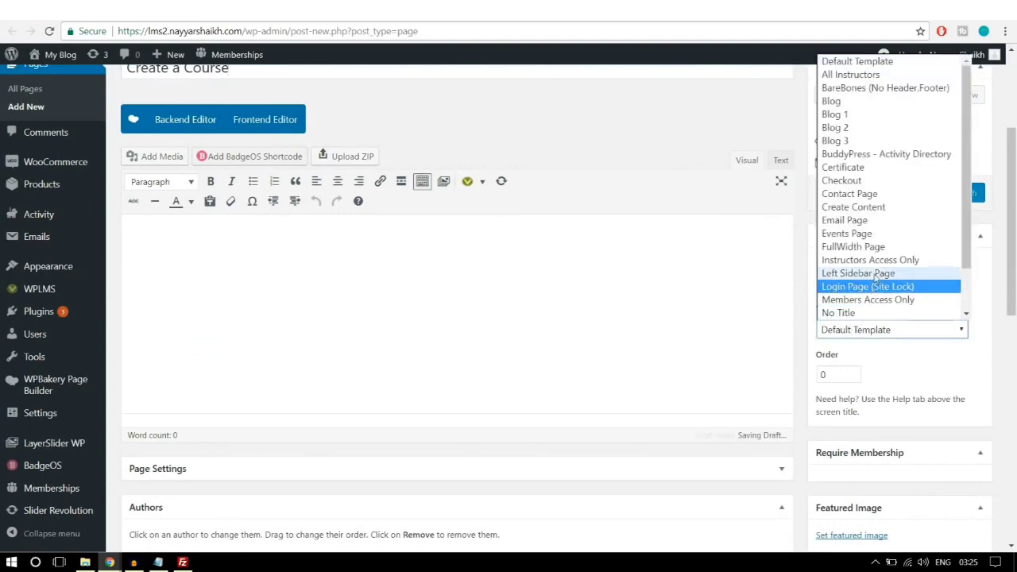
{"action": "left_click", "coordinate": [873, 208]}
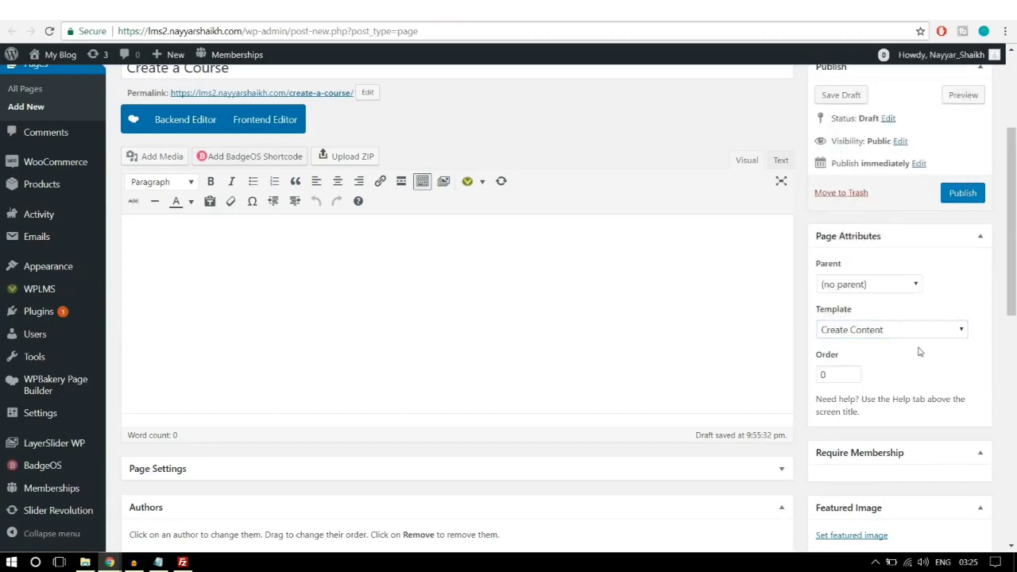
{"action": "scroll", "coordinate": [552, 304], "scroll_direction": "up", "scroll_amount": 1}
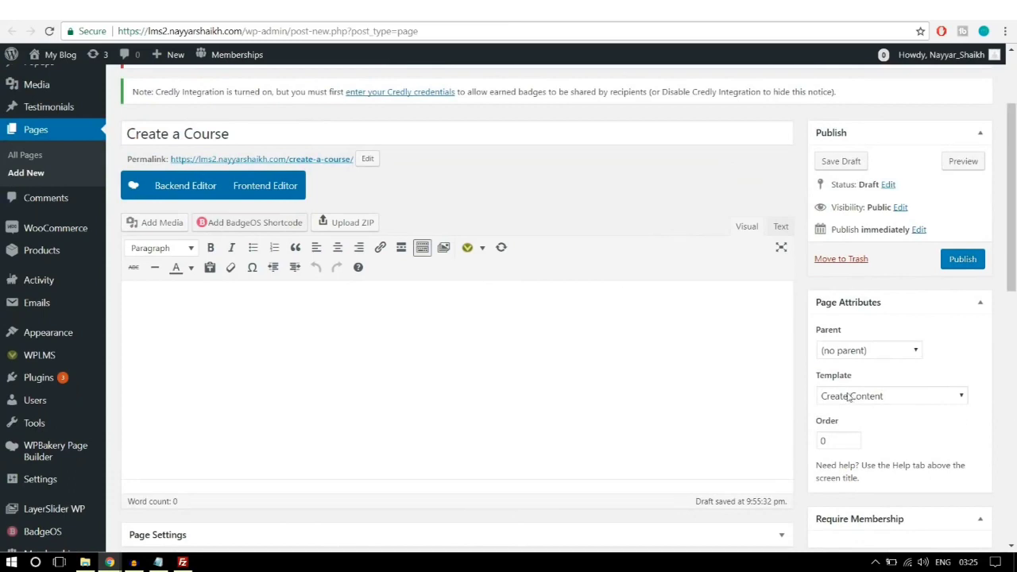
{"action": "left_click", "coordinate": [963, 262]}
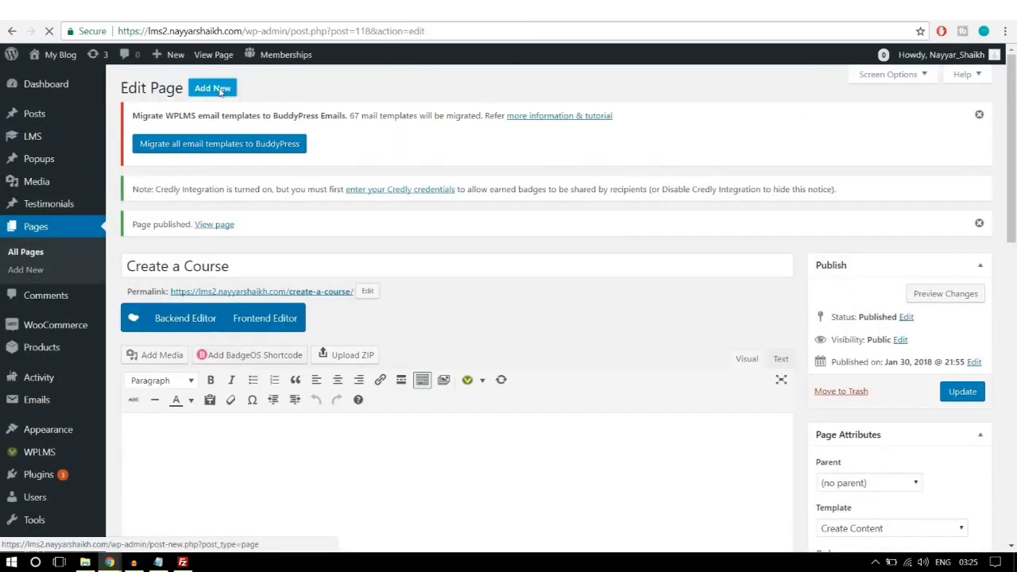
{"action": "left_click", "coordinate": [212, 88]}
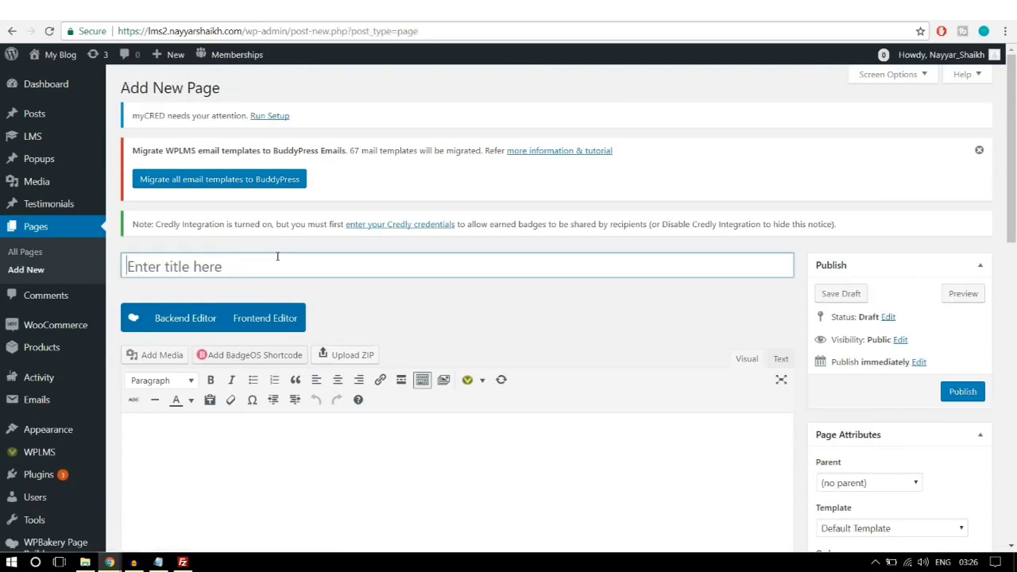
Step: Publish a 'Become an Instructor' page with the Start Course Page template, then reload the Menus page
{"action": "type", "text": "Become an "}
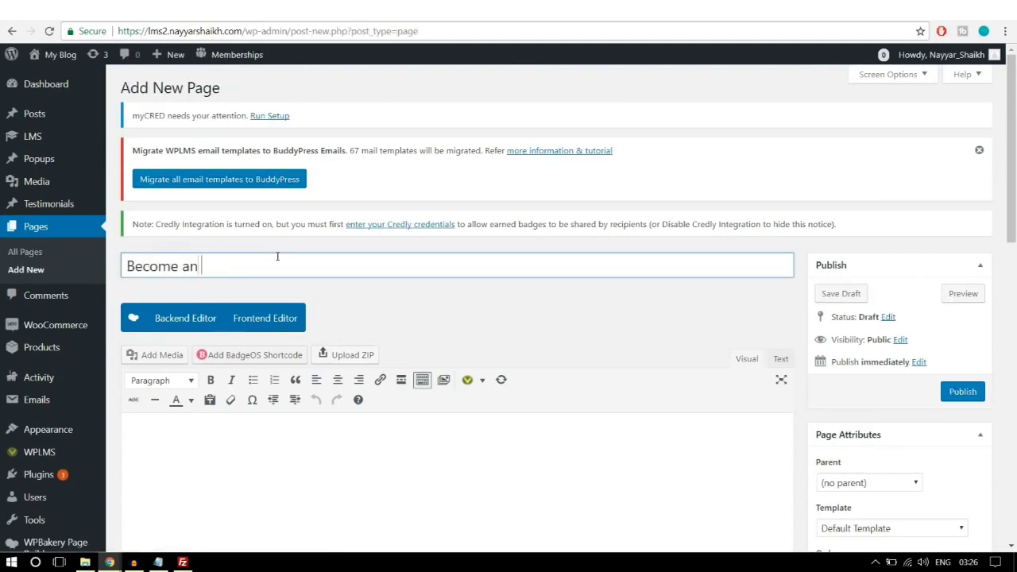
{"action": "type", "text": "Instructor"}
{"action": "scroll", "coordinate": [414, 236], "scroll_direction": "down", "scroll_amount": 2}
{"action": "scroll", "coordinate": [414, 236], "scroll_direction": "up", "scroll_amount": 1}
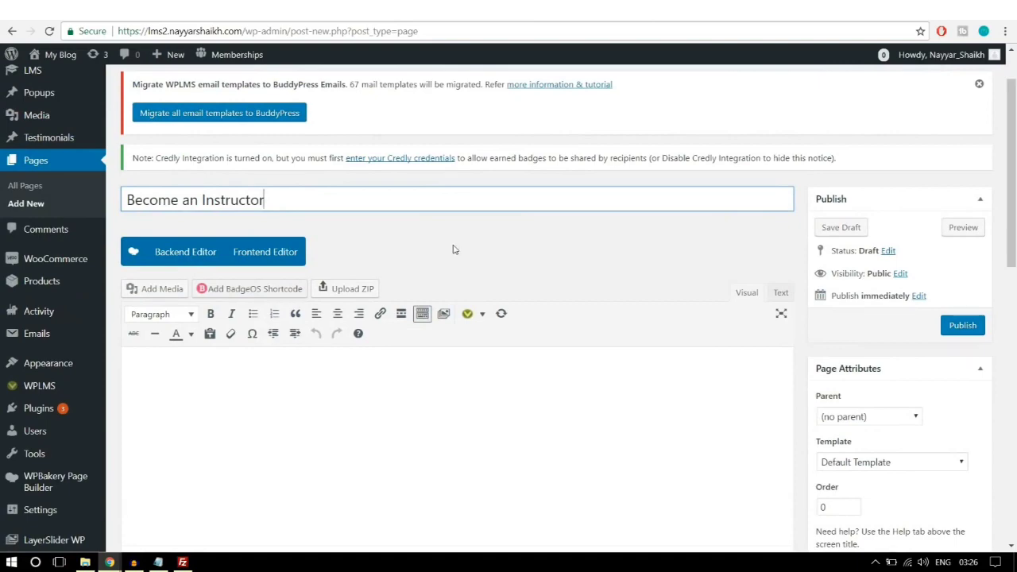
{"action": "scroll", "coordinate": [495, 255], "scroll_direction": "down", "scroll_amount": 2}
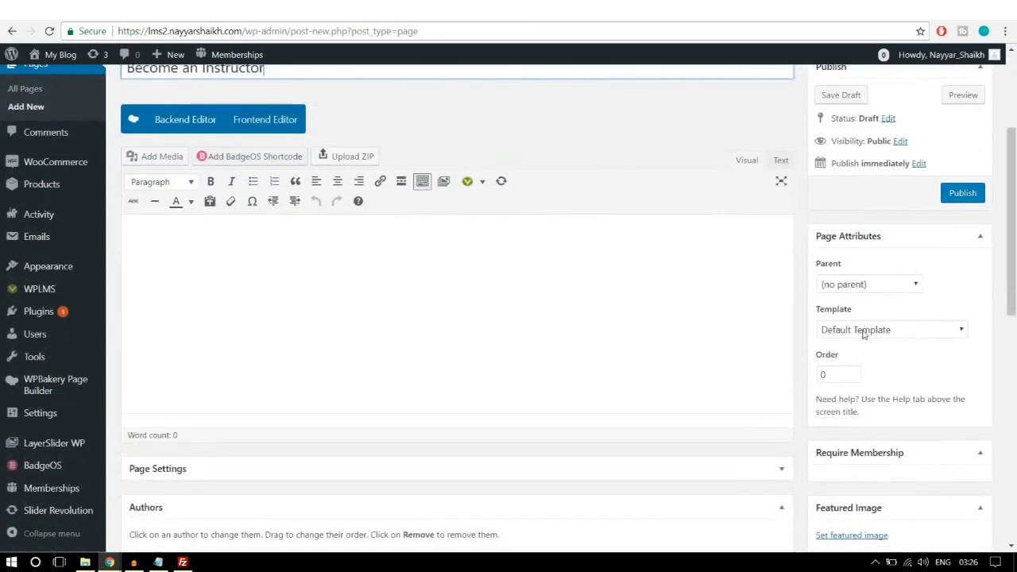
{"action": "left_click", "coordinate": [864, 334]}
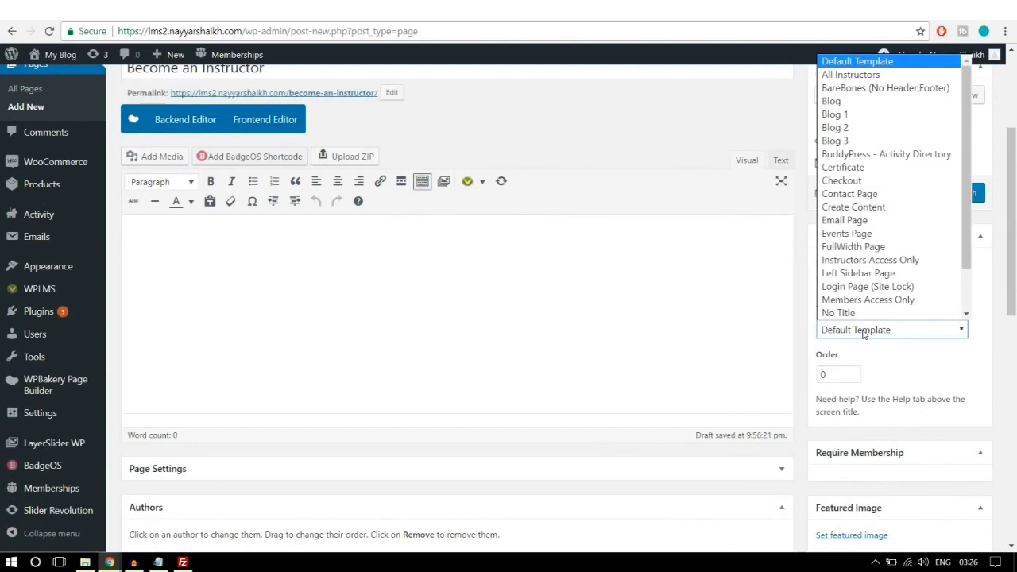
{"action": "scroll", "coordinate": [905, 318], "scroll_direction": "down", "scroll_amount": 2}
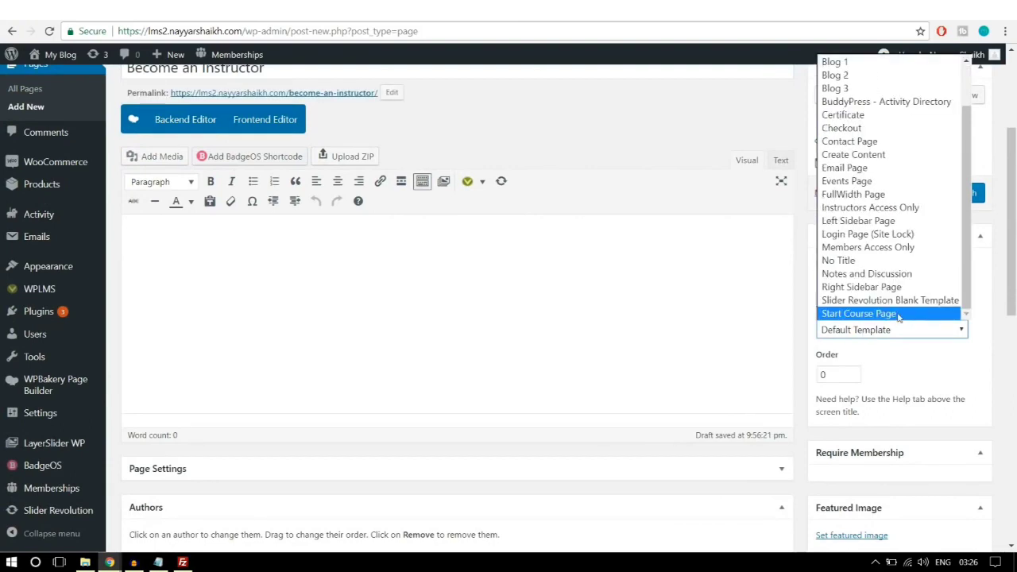
{"action": "left_click", "coordinate": [869, 314]}
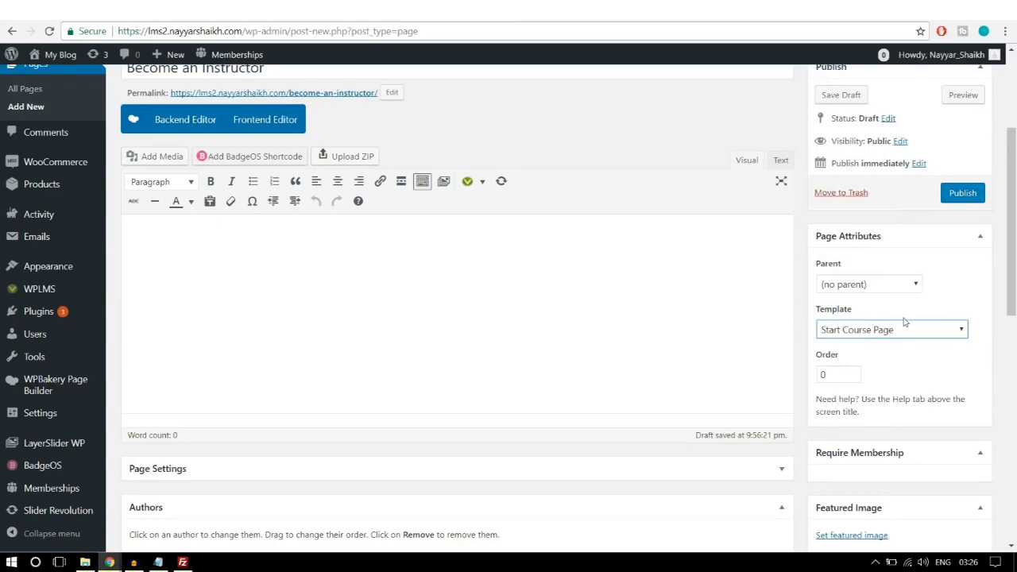
{"action": "left_click", "coordinate": [961, 194]}
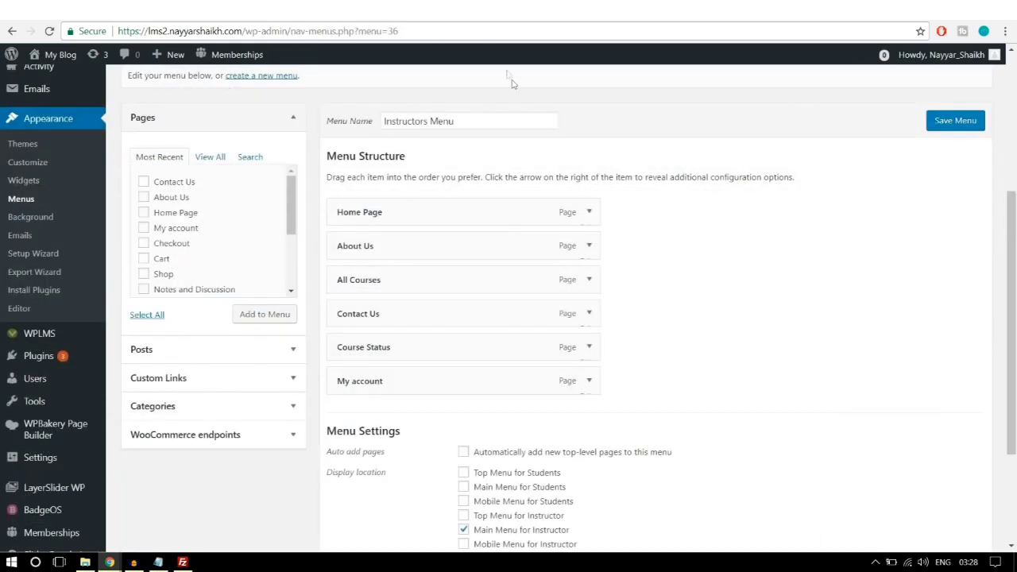
{"action": "scroll", "coordinate": [480, 69], "scroll_direction": "up", "scroll_amount": 3}
{"action": "left_click", "coordinate": [446, 31]}
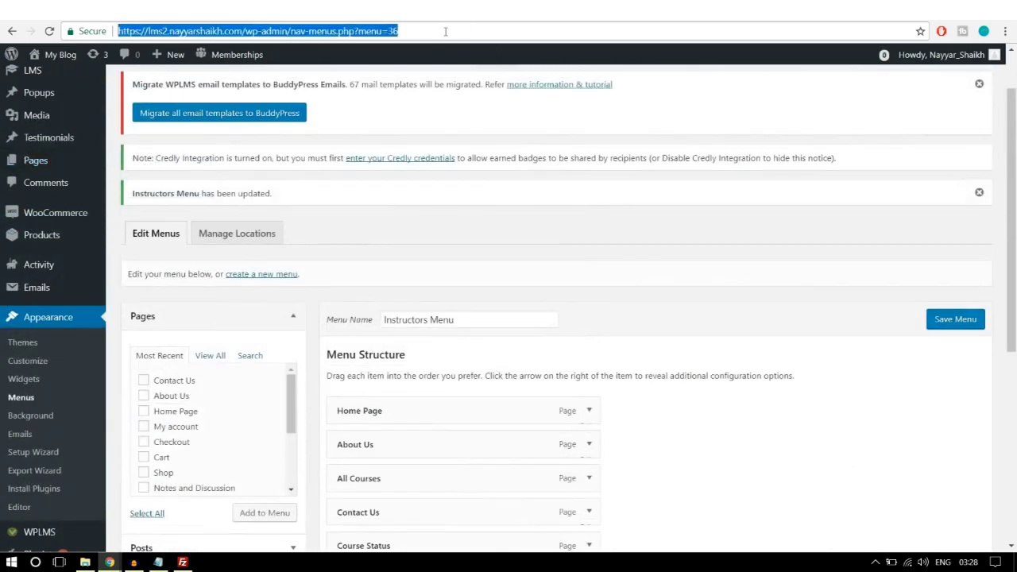
{"action": "key", "text": "Return"}
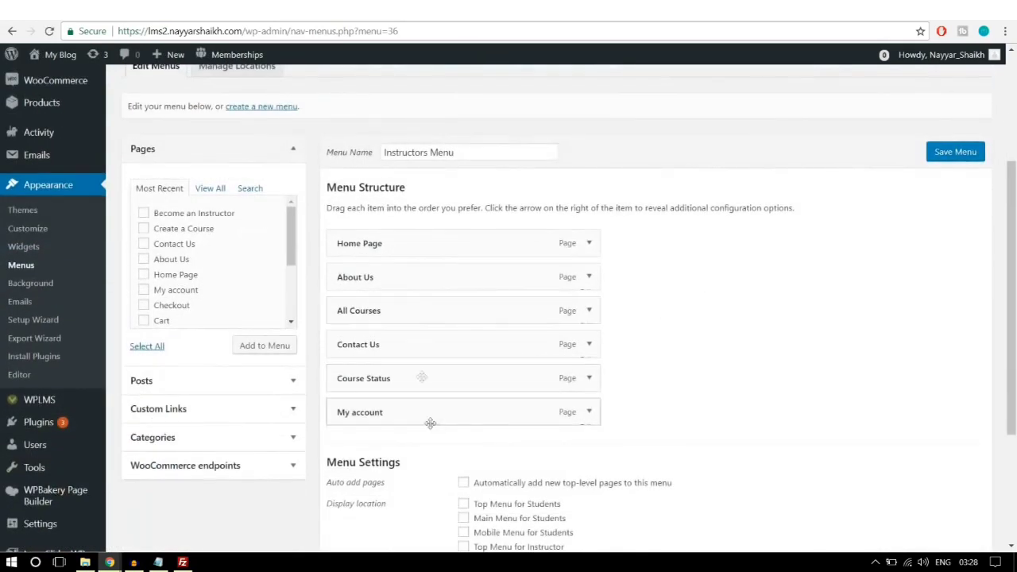
Step: Add the Create a Course page to the Instructors Menu directly below Home Page and save
{"action": "left_click", "coordinate": [212, 191]}
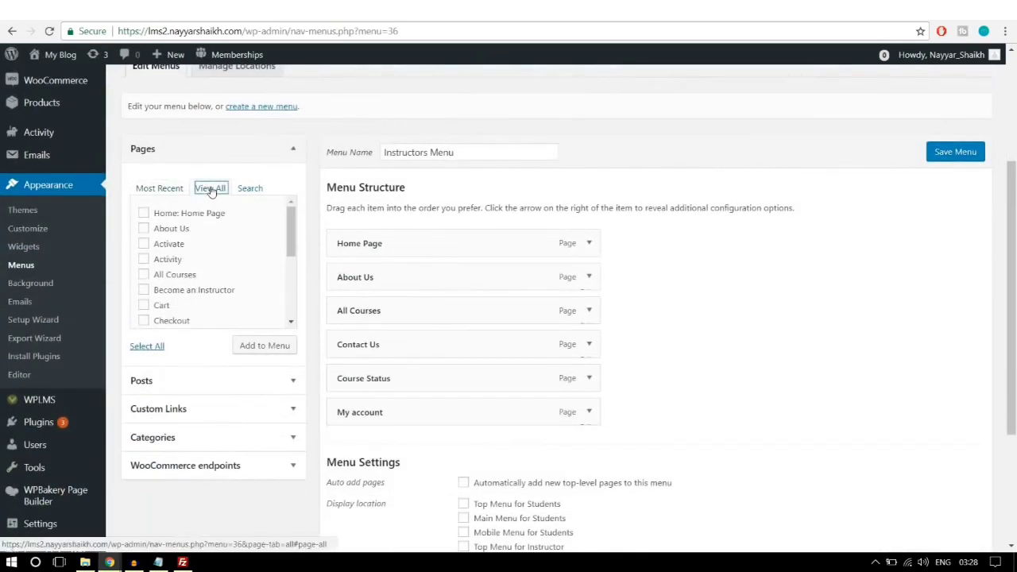
{"action": "scroll", "coordinate": [234, 286], "scroll_direction": "down", "scroll_amount": 1}
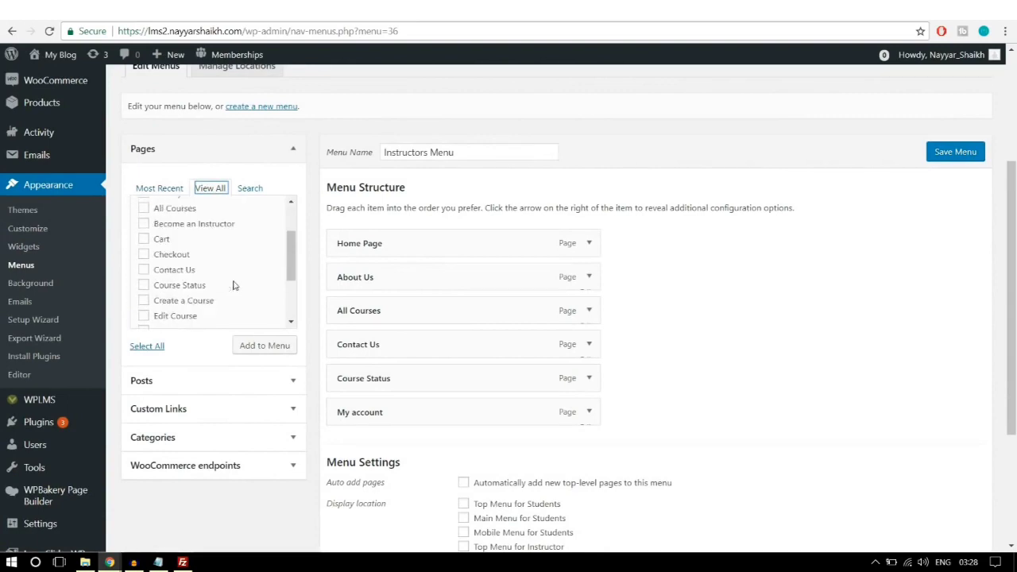
{"action": "left_click", "coordinate": [199, 305]}
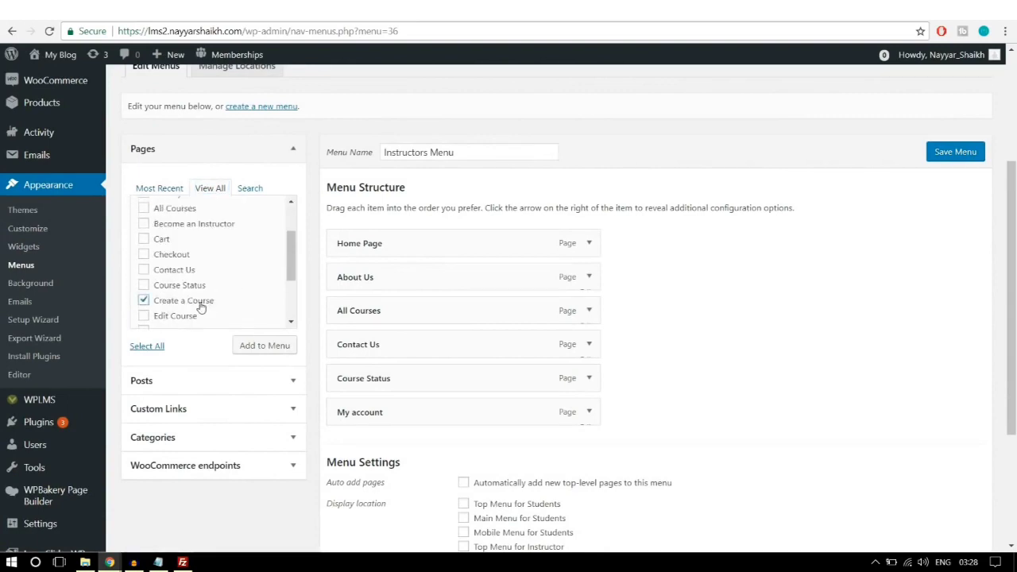
{"action": "left_click", "coordinate": [258, 354]}
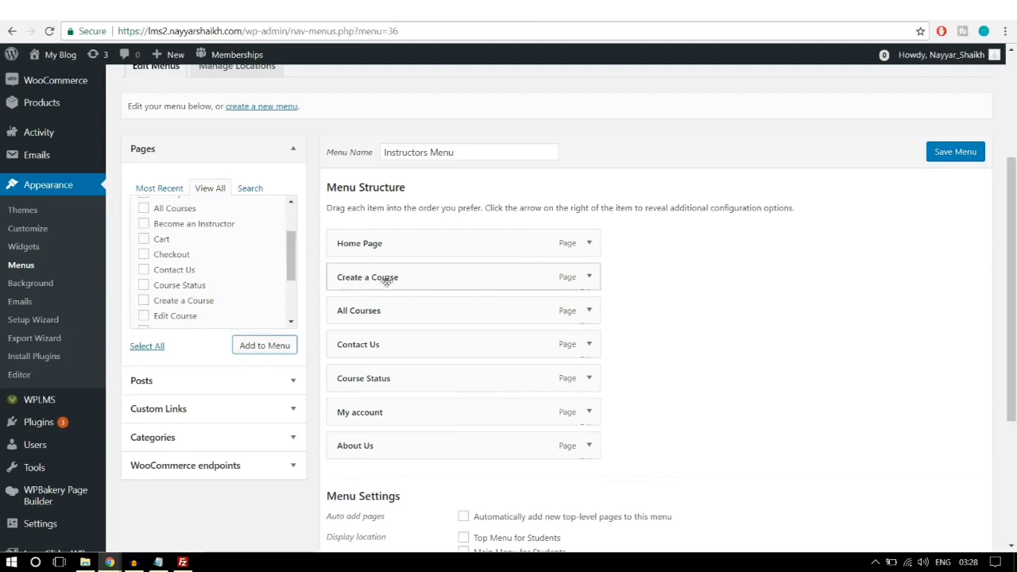
{"action": "mouse_move", "coordinate": [386, 281]}
{"action": "left_mouse_down"}
{"action": "mouse_move", "coordinate": [390, 295]}
{"action": "mouse_move", "coordinate": [389, 280]}
{"action": "left_mouse_up"}
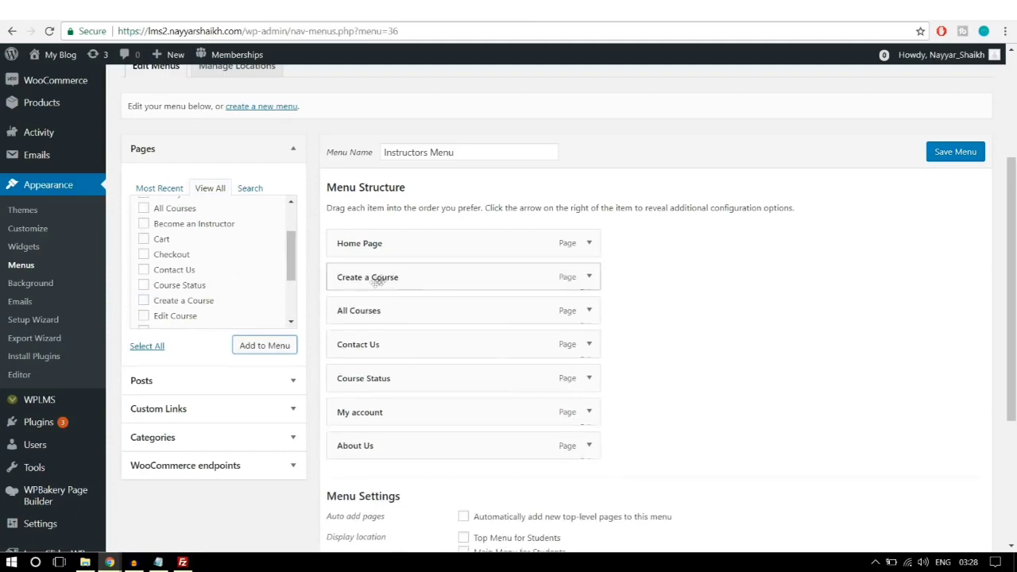
{"action": "left_click", "coordinate": [589, 279]}
{"action": "left_click", "coordinate": [588, 279]}
{"action": "scroll", "coordinate": [620, 294], "scroll_direction": "down", "scroll_amount": 2}
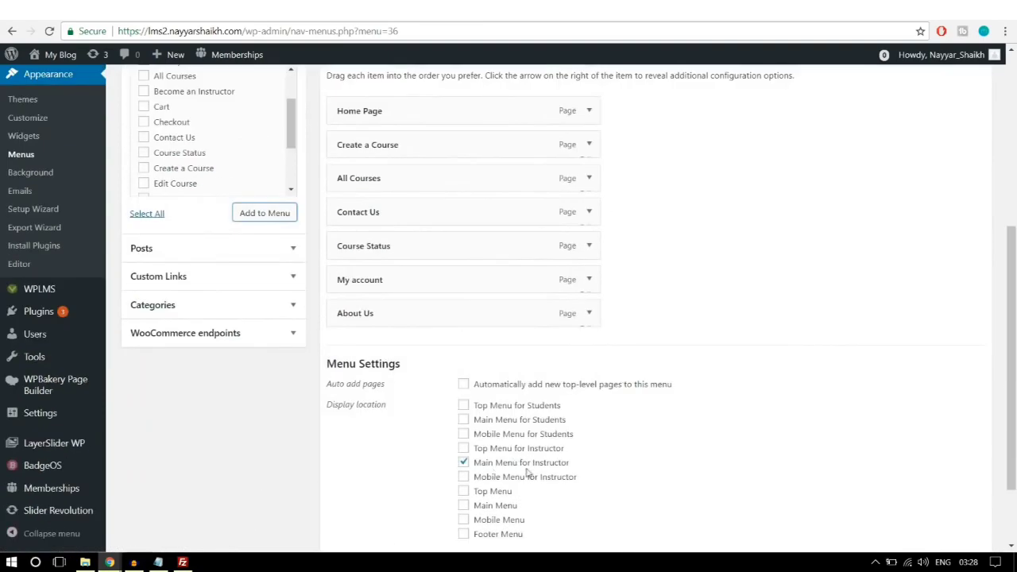
{"action": "scroll", "coordinate": [556, 466], "scroll_direction": "down", "scroll_amount": 2}
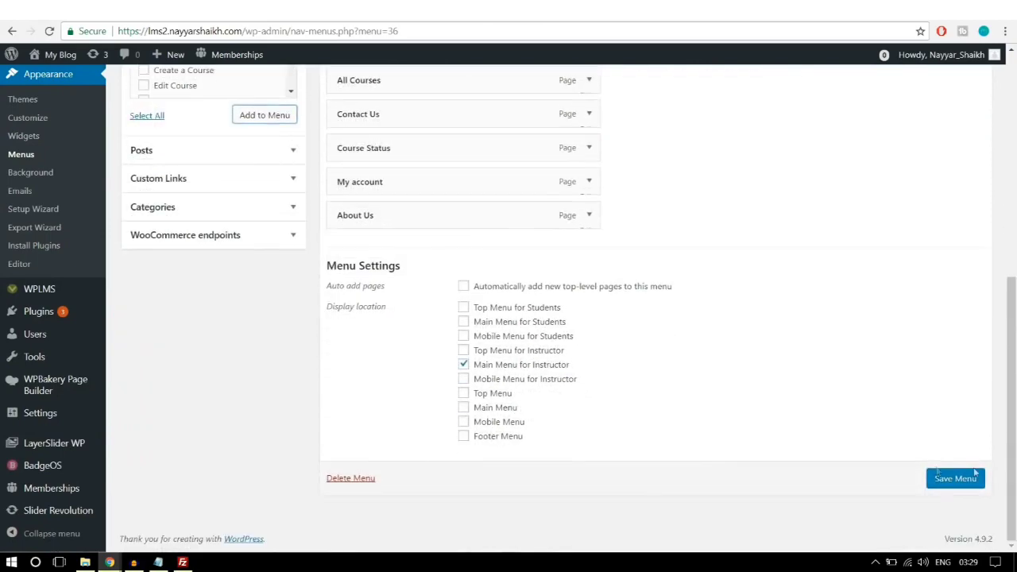
{"action": "left_click", "coordinate": [959, 481]}
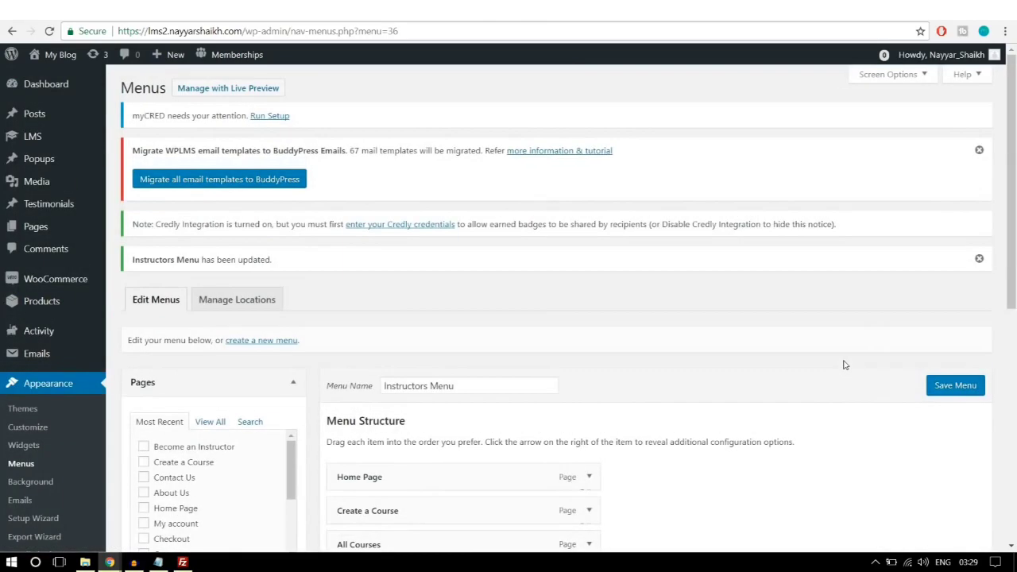
{"action": "scroll", "coordinate": [844, 364], "scroll_direction": "down", "scroll_amount": 3}
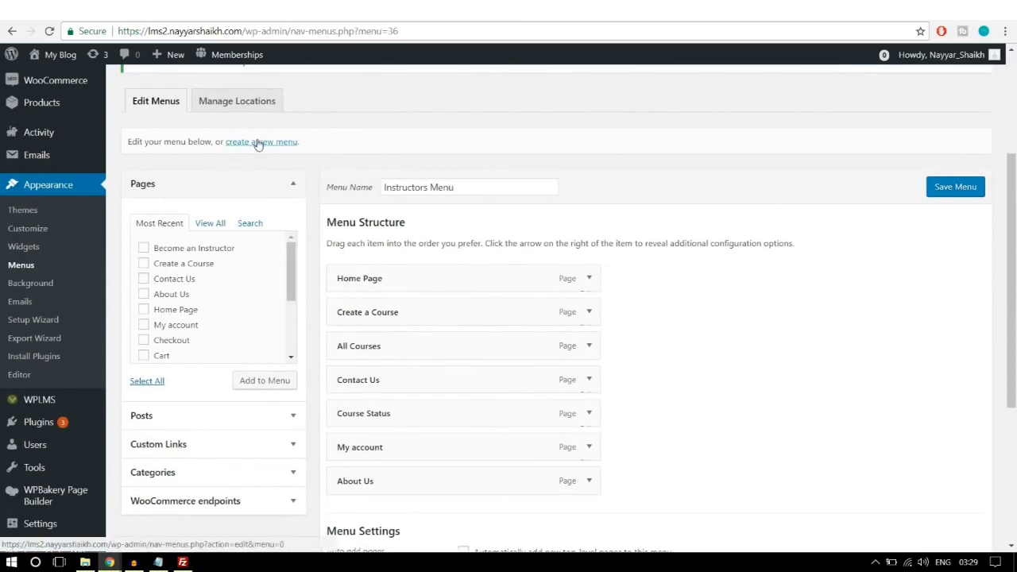
Step: Create a new menu named 'Student Menu'
{"action": "left_click", "coordinate": [260, 143]}
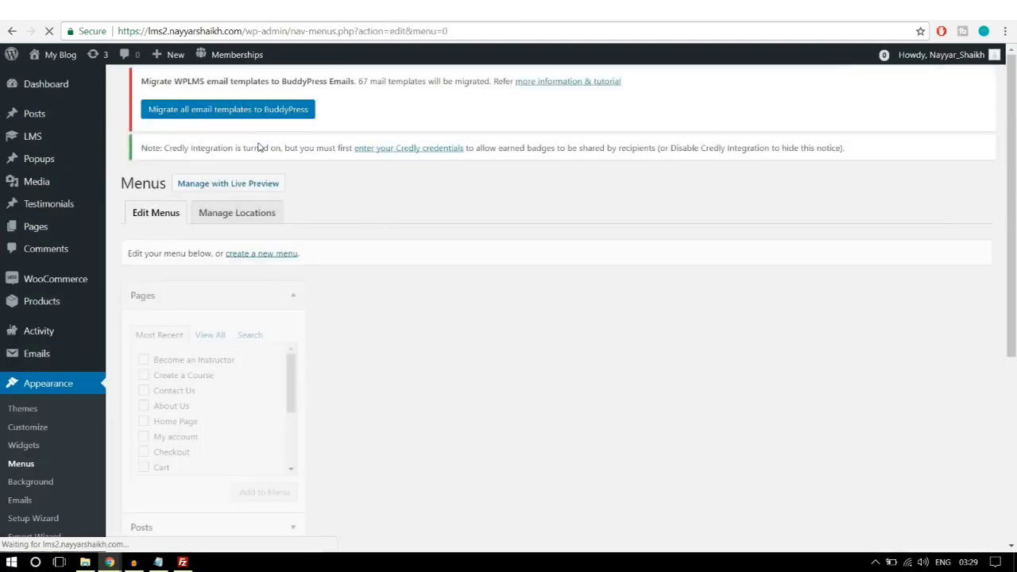
{"action": "left_click", "coordinate": [427, 313]}
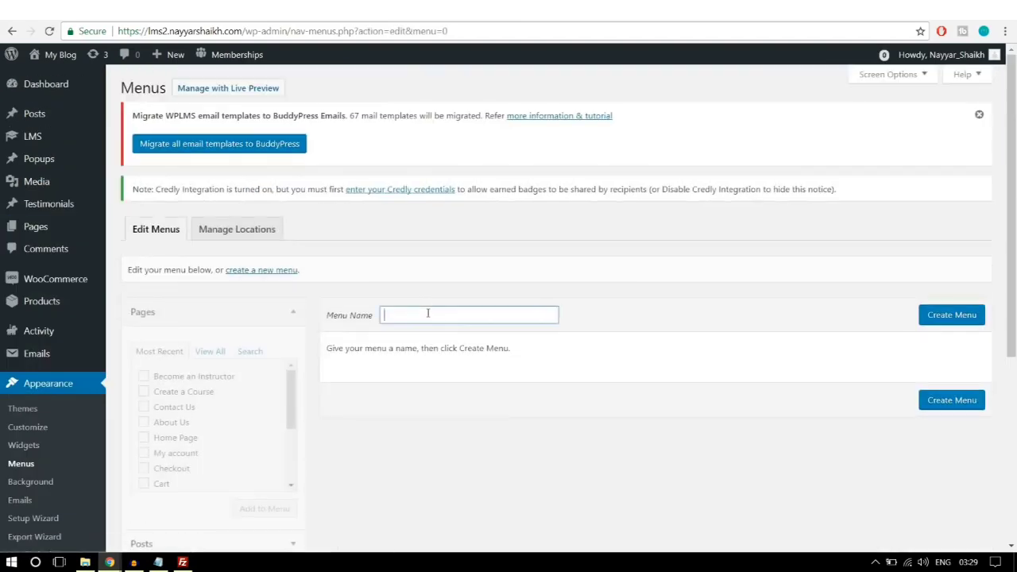
{"action": "type", "text": "St"}
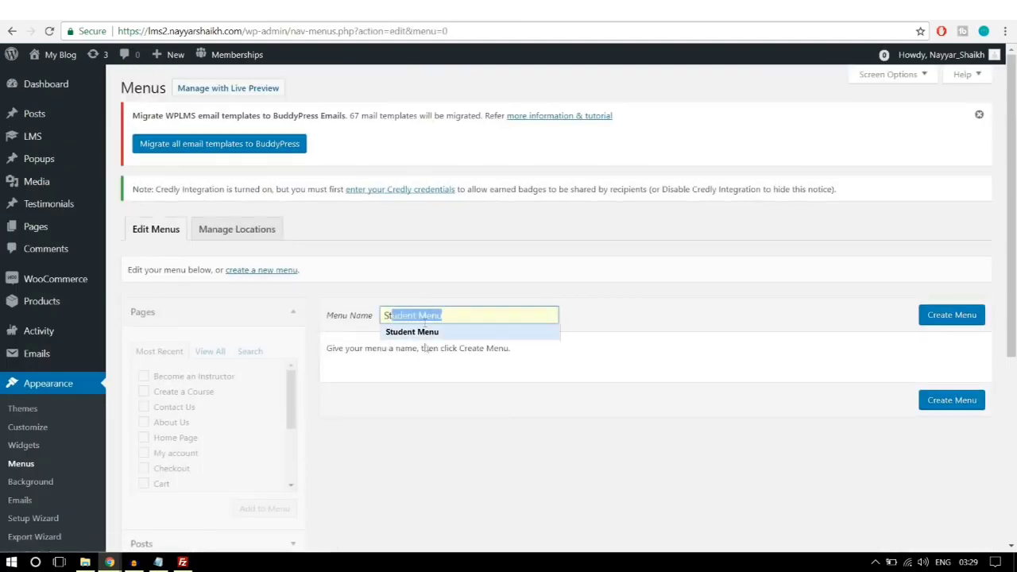
{"action": "left_click", "coordinate": [428, 332]}
{"action": "left_click", "coordinate": [937, 316]}
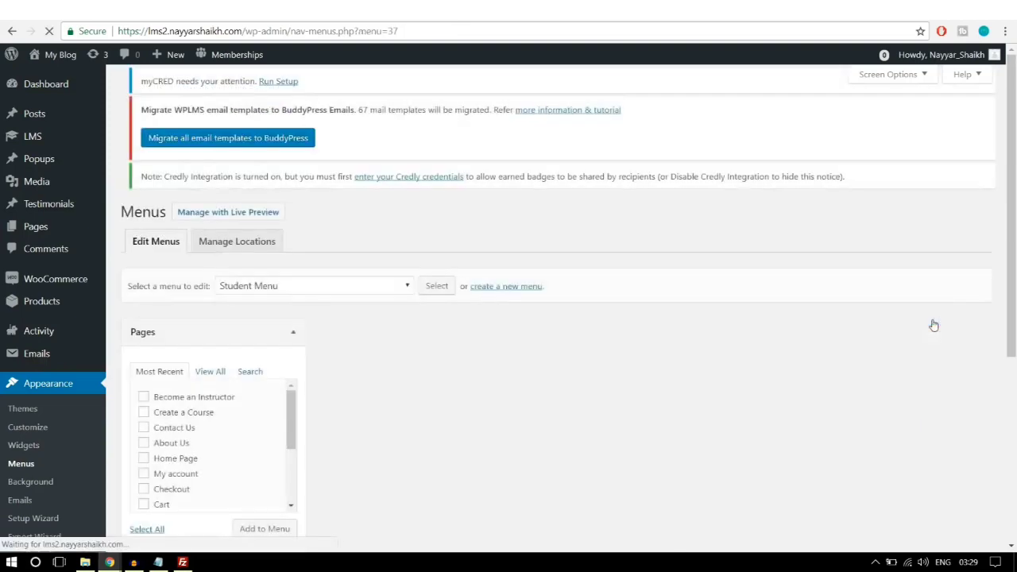
Step: Add Home Page, About Us, All Courses, Become an Instructor and My account to the Student Menu
{"action": "scroll", "coordinate": [290, 295], "scroll_direction": "down", "scroll_amount": 1}
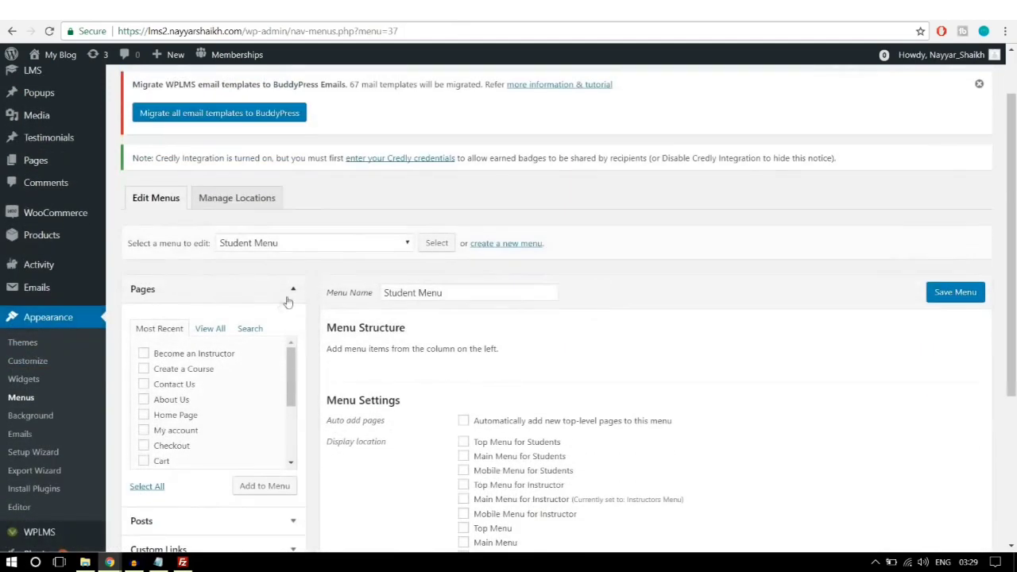
{"action": "left_click", "coordinate": [218, 330]}
{"action": "scroll", "coordinate": [238, 339], "scroll_direction": "down", "scroll_amount": 1}
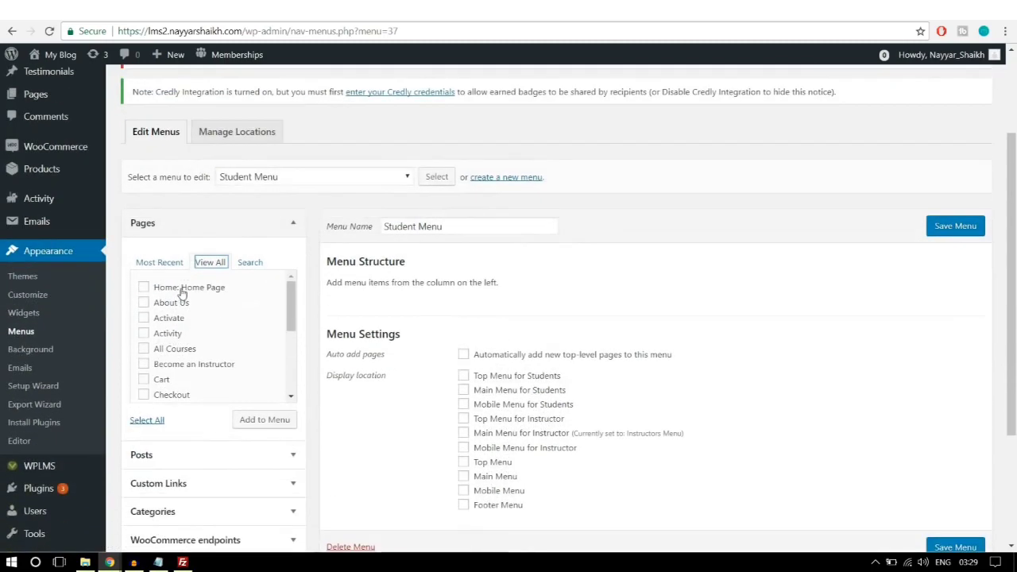
{"action": "left_click", "coordinate": [178, 291]}
{"action": "left_click", "coordinate": [173, 305]}
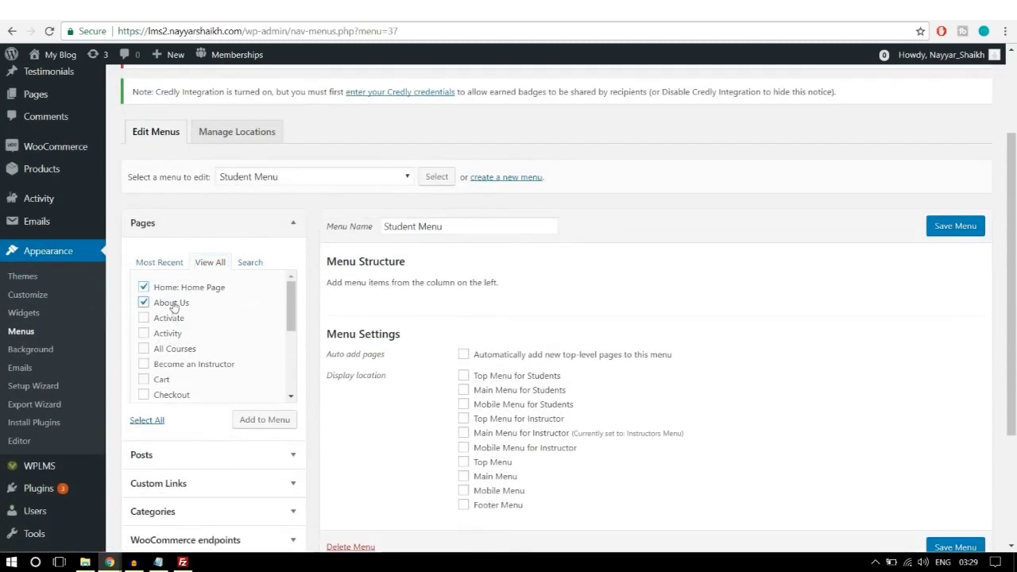
{"action": "left_click", "coordinate": [178, 353]}
{"action": "scroll", "coordinate": [178, 353], "scroll_direction": "down", "scroll_amount": 1}
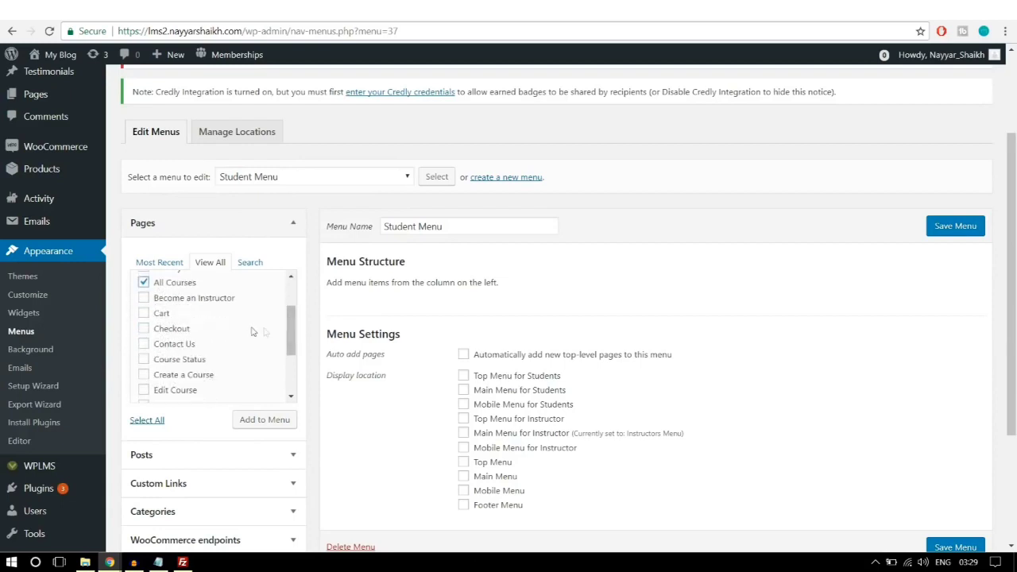
{"action": "left_click", "coordinate": [215, 307]}
{"action": "scroll", "coordinate": [202, 359], "scroll_direction": "down", "scroll_amount": 1}
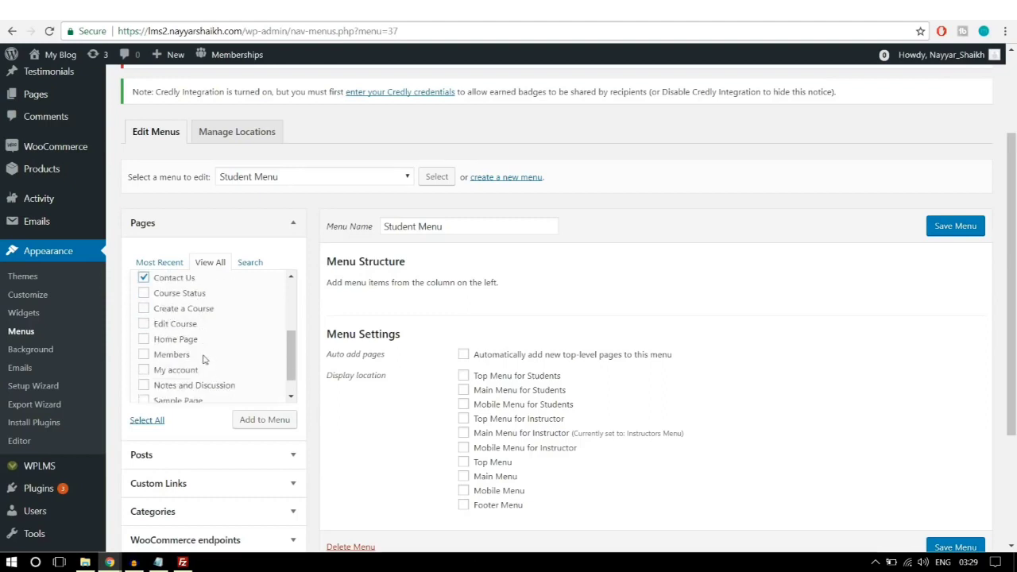
{"action": "left_click", "coordinate": [197, 312]}
{"action": "left_click", "coordinate": [182, 315]}
{"action": "left_click", "coordinate": [188, 374]}
{"action": "scroll", "coordinate": [187, 374], "scroll_direction": "down", "scroll_amount": 1}
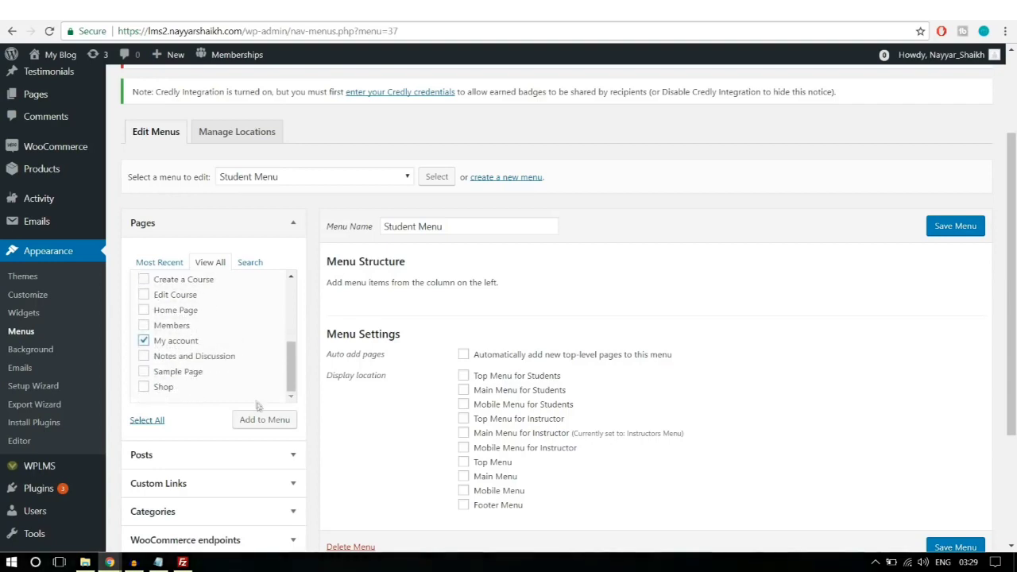
{"action": "left_click", "coordinate": [259, 425]}
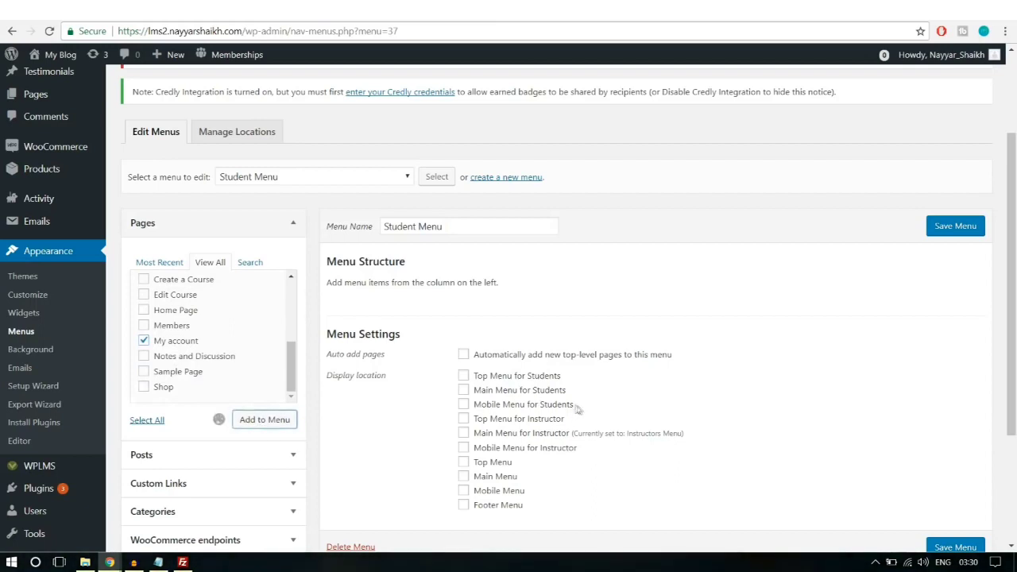
Step: Move All Courses to second place, assign Main Menu for Students, and save the Student Menu
{"action": "scroll", "coordinate": [578, 409], "scroll_direction": "down", "scroll_amount": 1}
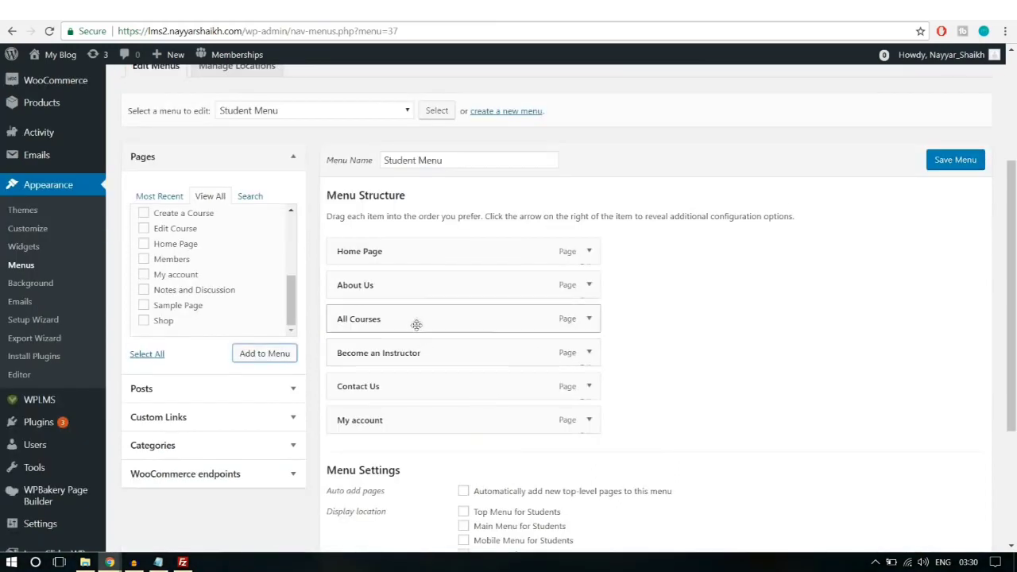
{"action": "left_click_drag", "start_coordinate": [416, 325], "coordinate": [414, 296]}
{"action": "scroll", "coordinate": [776, 326], "scroll_direction": "down", "scroll_amount": 3}
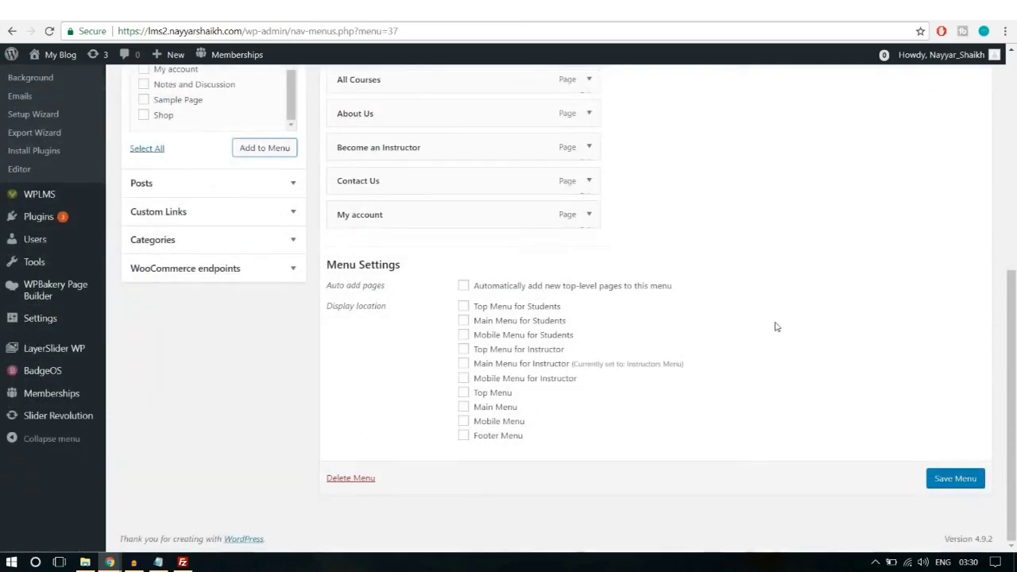
{"action": "left_click", "coordinate": [506, 323]}
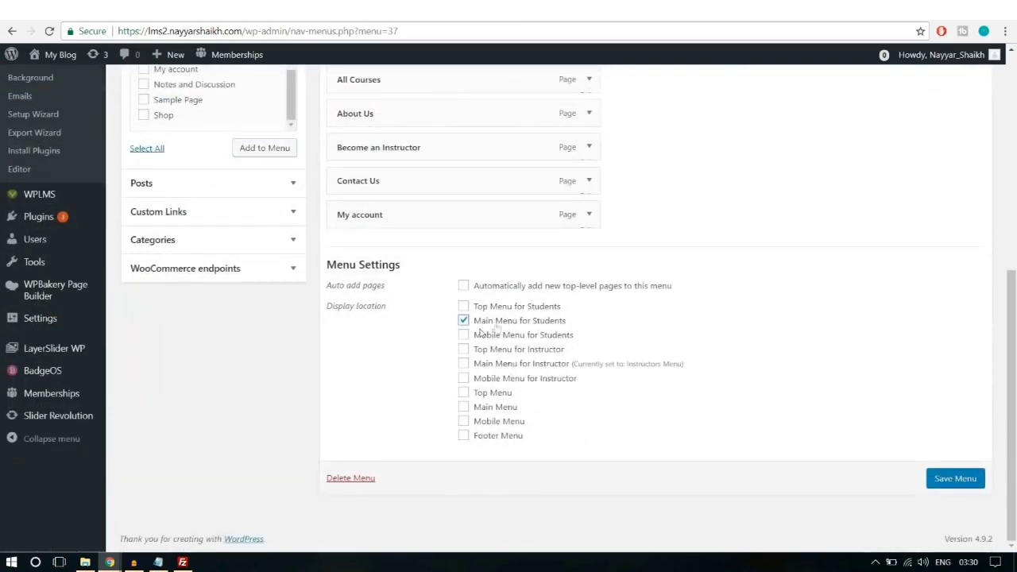
{"action": "left_click", "coordinate": [958, 482]}
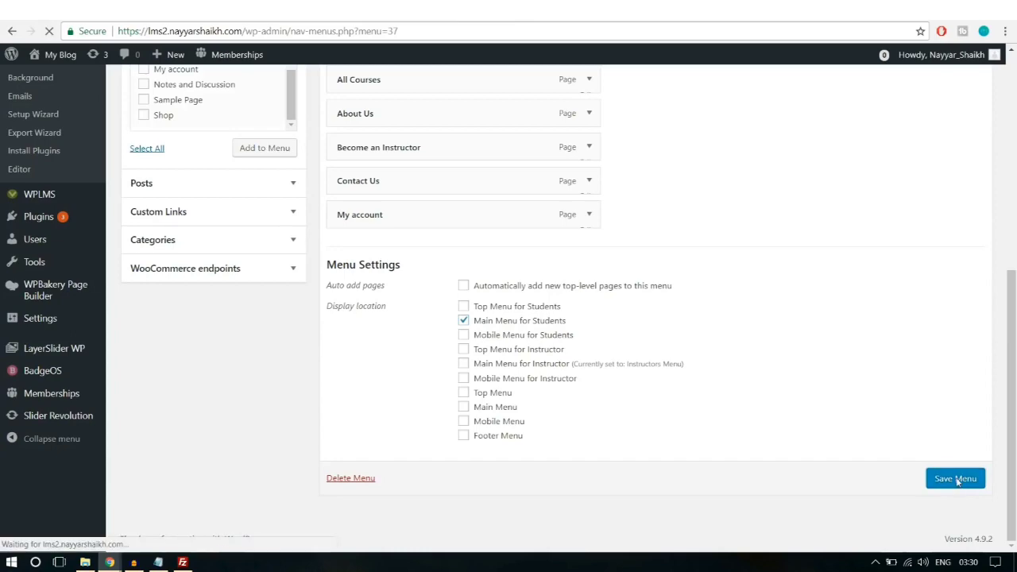
{"action": "scroll", "coordinate": [795, 363], "scroll_direction": "down", "scroll_amount": 1}
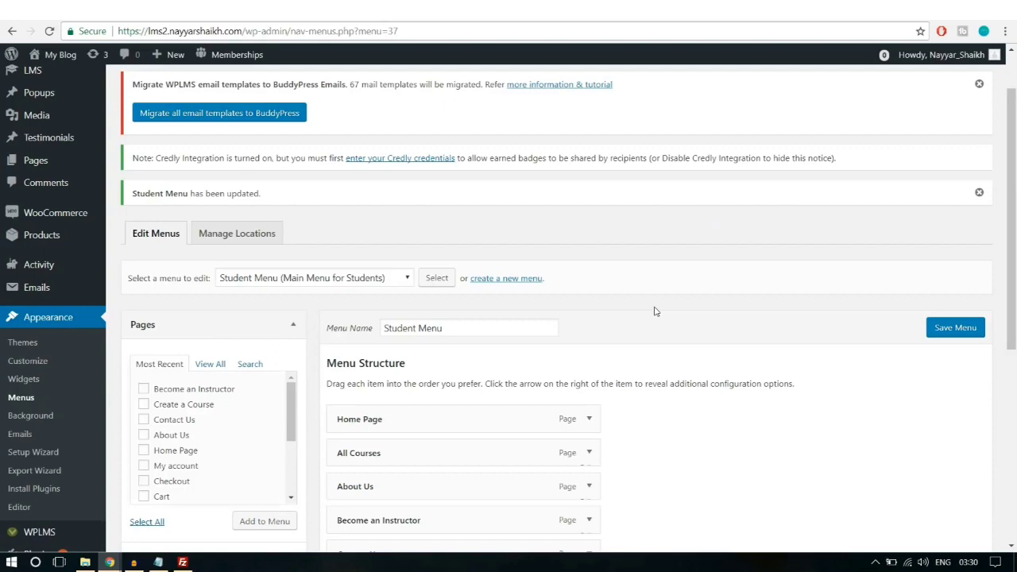
{"action": "left_click", "coordinate": [526, 280]}
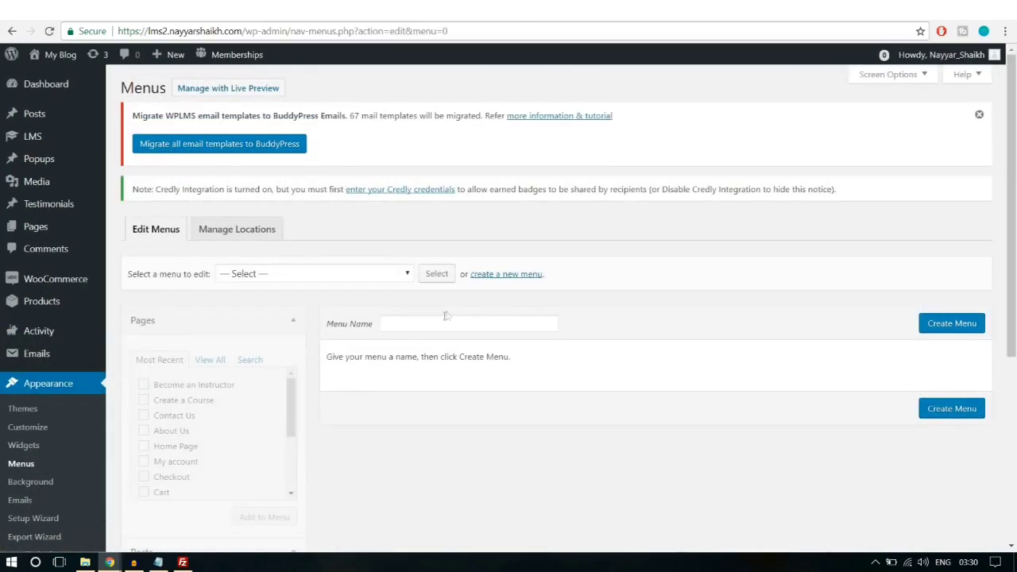
Step: Create a menu named 'Primary Menu' and assign it to the Main Menu location
{"action": "left_click", "coordinate": [445, 318]}
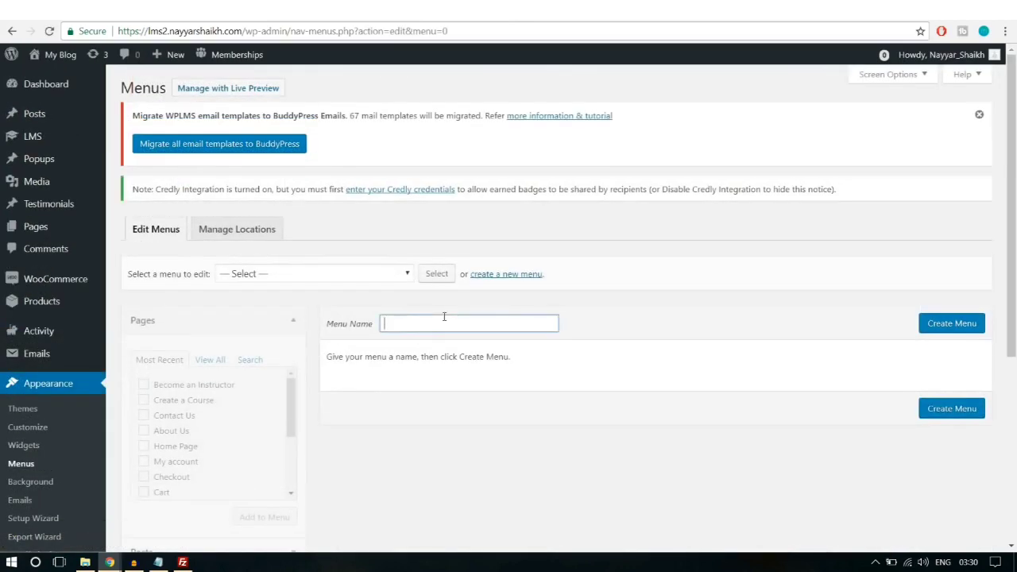
{"action": "type", "text": "Primary Menu"}
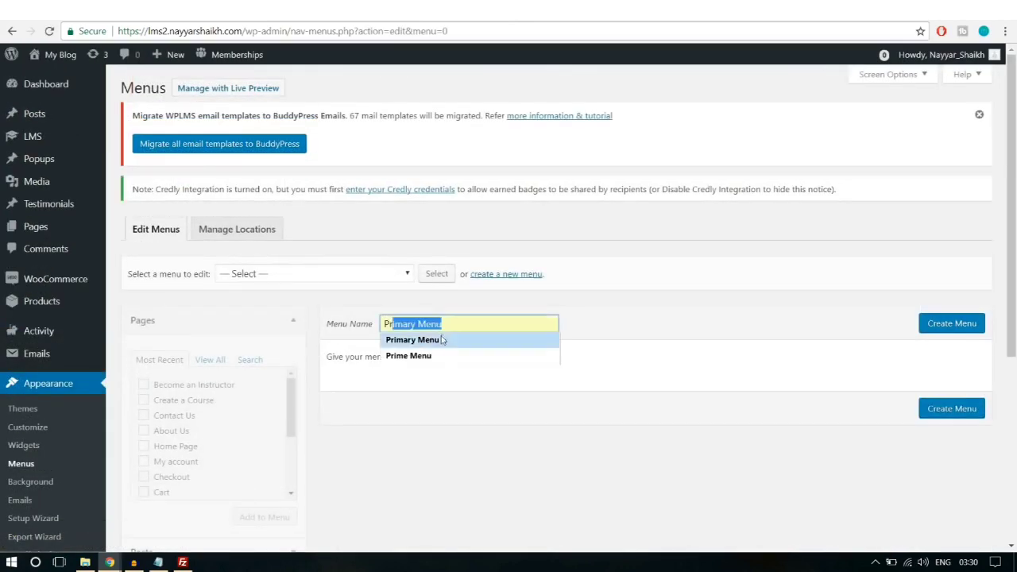
{"action": "left_click", "coordinate": [442, 340]}
{"action": "left_click", "coordinate": [954, 330]}
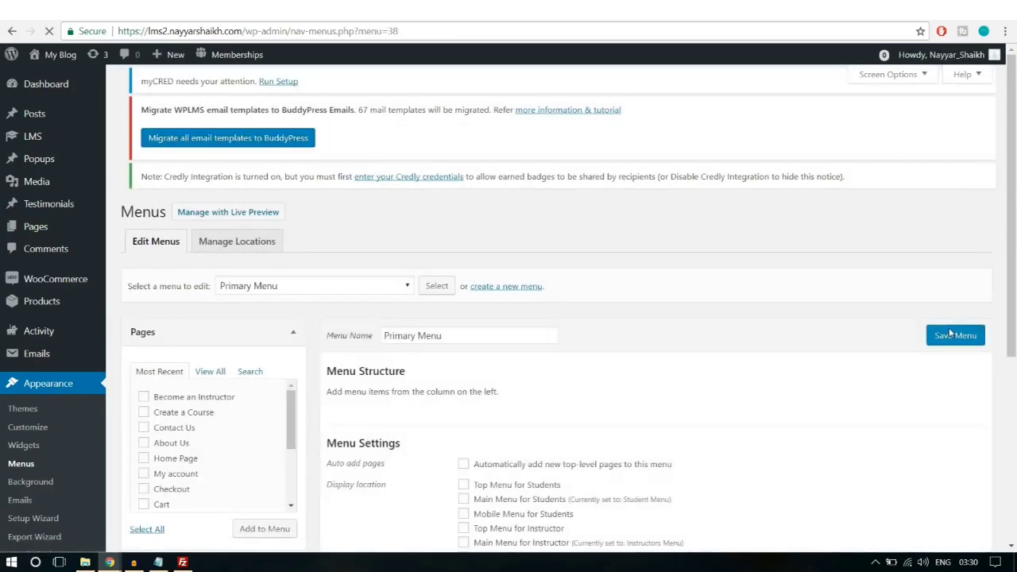
{"action": "scroll", "coordinate": [818, 344], "scroll_direction": "down", "scroll_amount": 3}
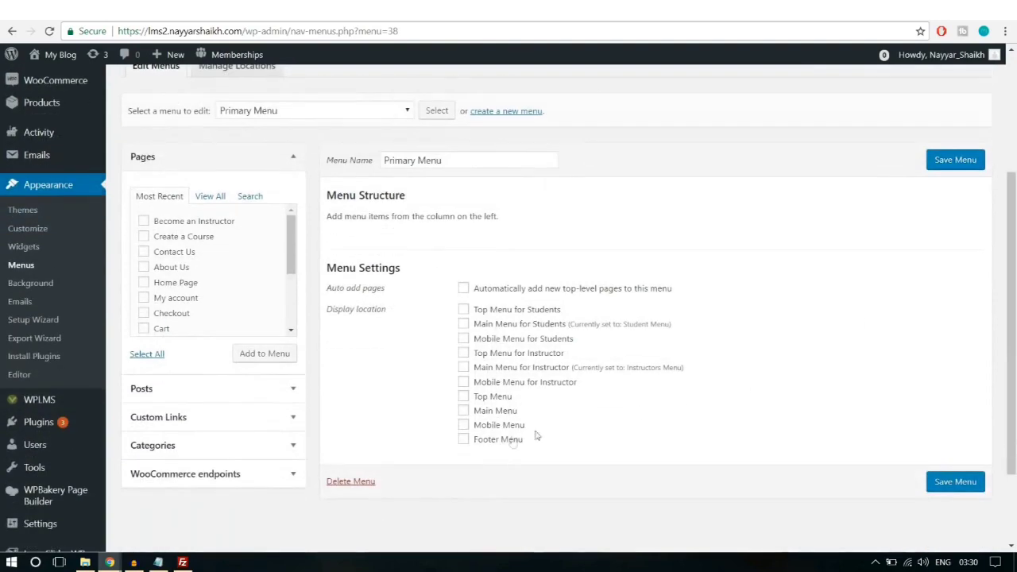
{"action": "left_click", "coordinate": [497, 412]}
Step: Add Home Page, About Us, My account, Contact Us and Become an Instructor to the Primary Menu
{"action": "scroll", "coordinate": [691, 410], "scroll_direction": "up", "scroll_amount": 1}
{"action": "left_click", "coordinate": [212, 264]}
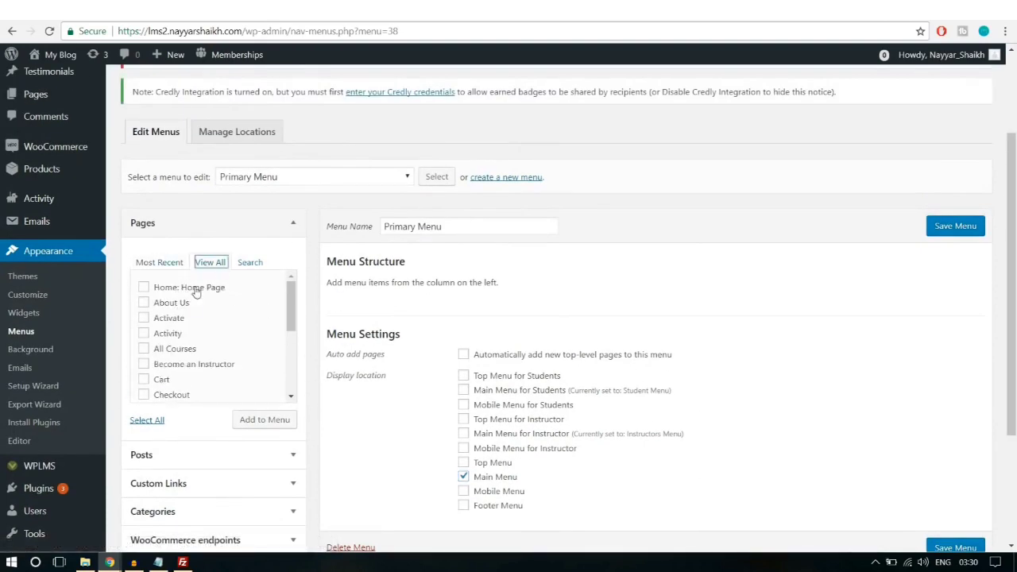
{"action": "left_click", "coordinate": [195, 291]}
{"action": "left_click", "coordinate": [175, 307]}
{"action": "scroll", "coordinate": [274, 357], "scroll_direction": "down", "scroll_amount": 2}
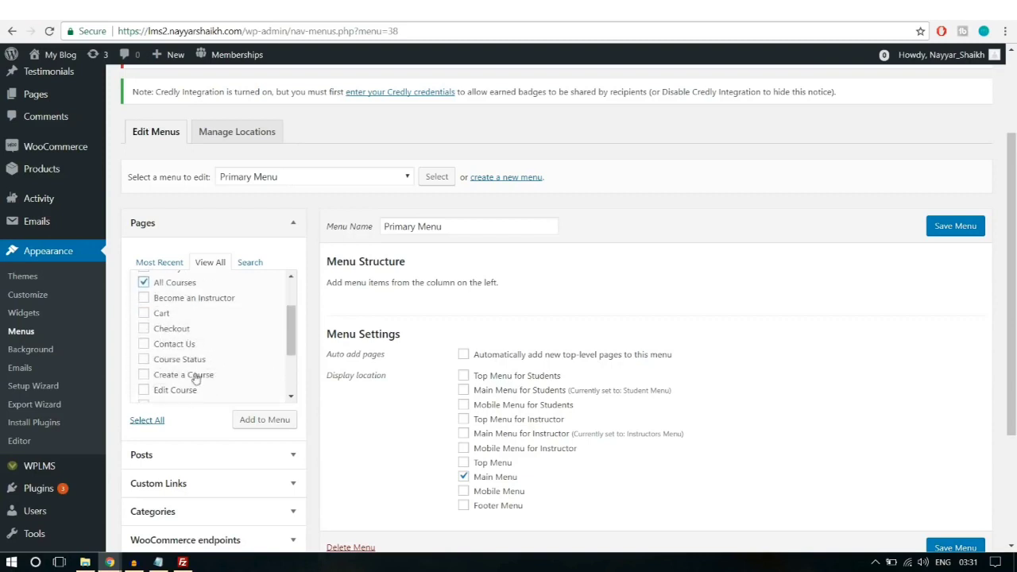
{"action": "scroll", "coordinate": [190, 374], "scroll_direction": "down", "scroll_amount": 2}
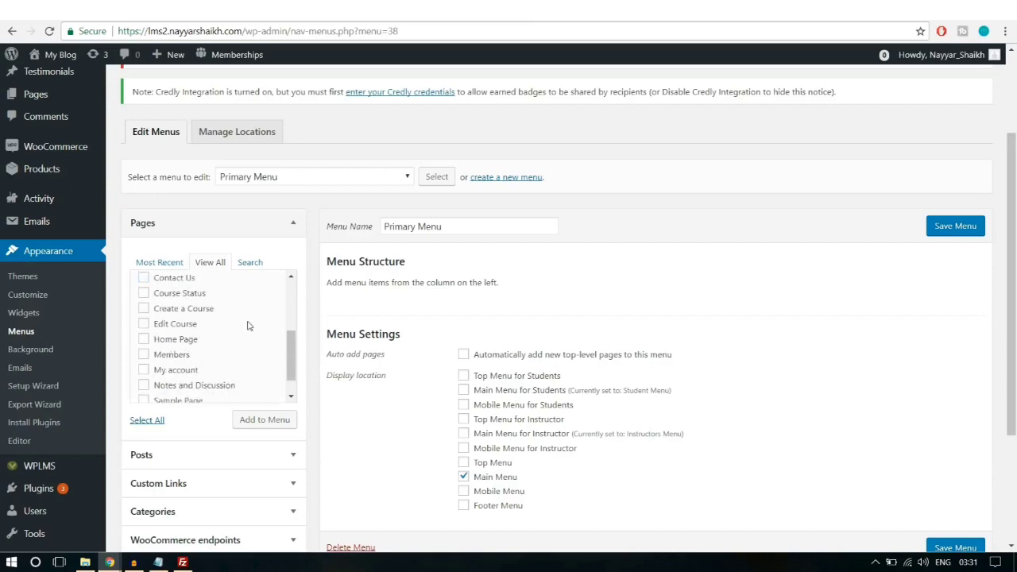
{"action": "scroll", "coordinate": [247, 346], "scroll_direction": "down", "scroll_amount": 1}
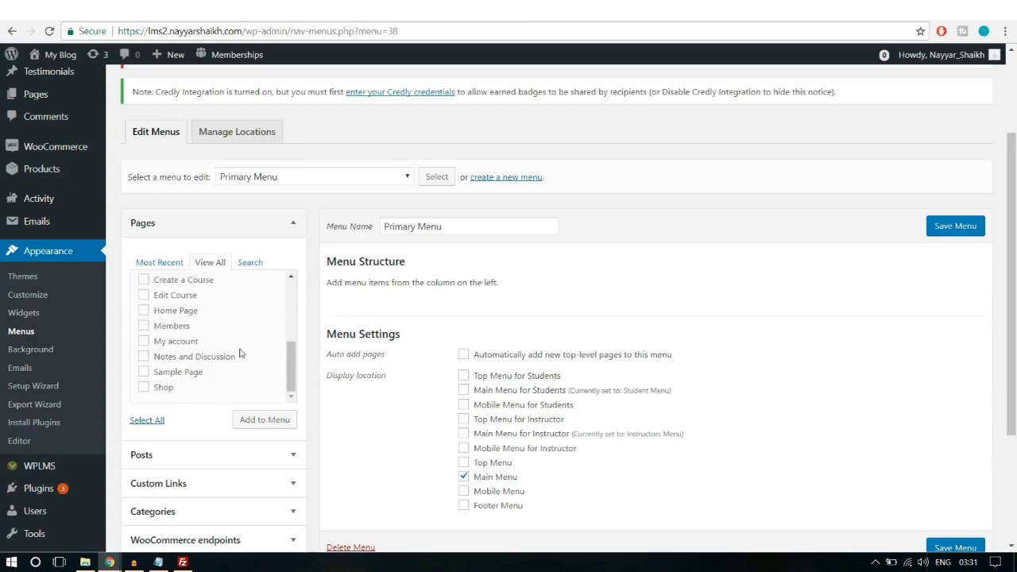
{"action": "left_click", "coordinate": [168, 343]}
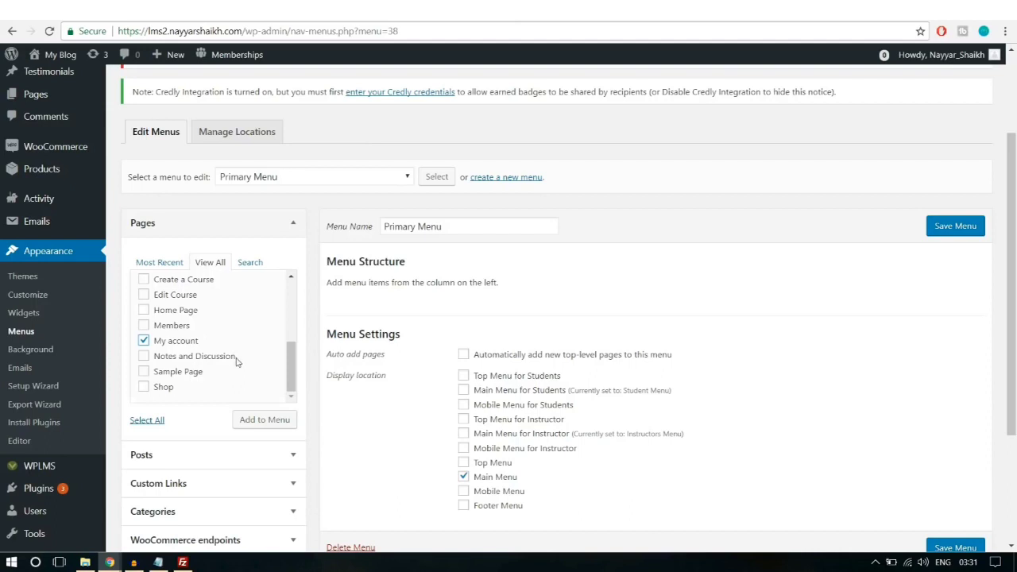
{"action": "scroll", "coordinate": [224, 370], "scroll_direction": "up", "scroll_amount": 2}
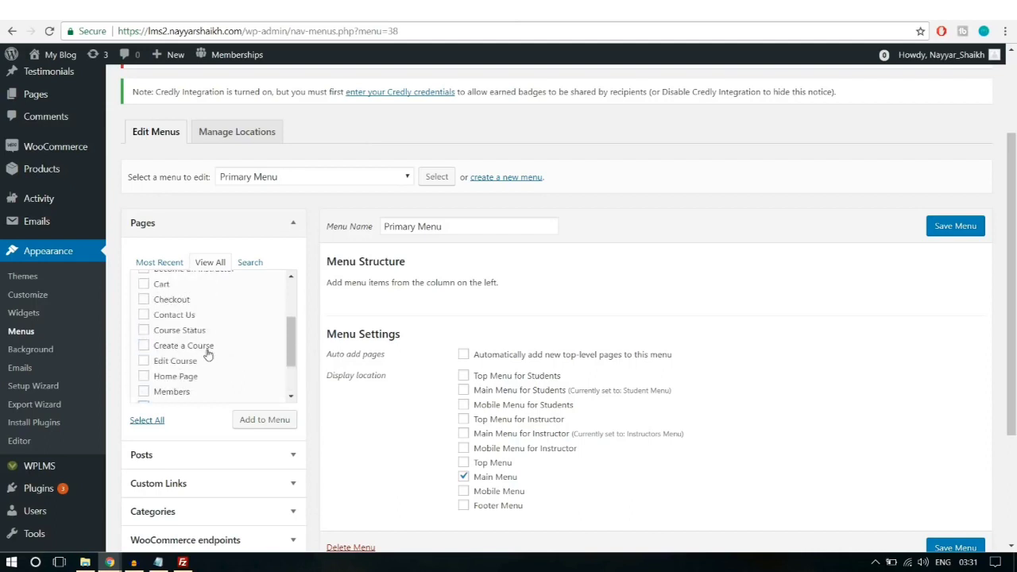
{"action": "scroll", "coordinate": [207, 353], "scroll_direction": "up", "scroll_amount": 2}
{"action": "left_click", "coordinate": [162, 381]}
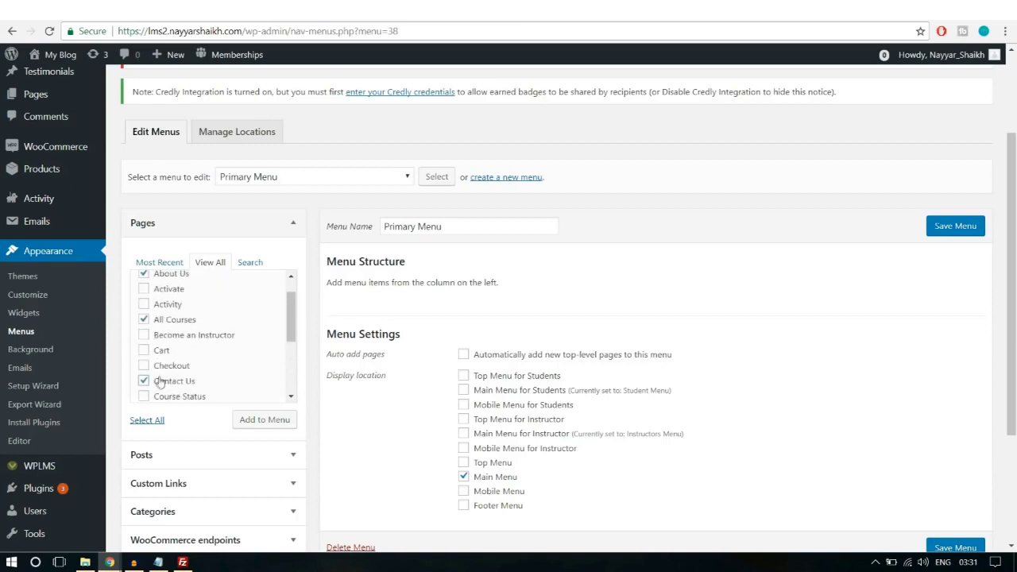
{"action": "left_click", "coordinate": [183, 338]}
{"action": "left_click", "coordinate": [277, 422]}
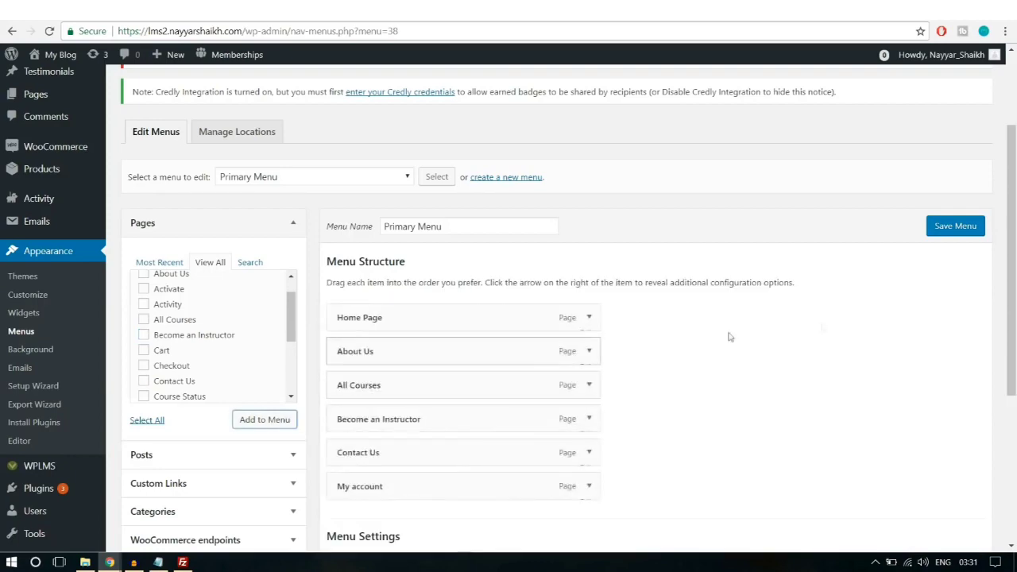
{"action": "scroll", "coordinate": [829, 325], "scroll_direction": "down", "scroll_amount": 1}
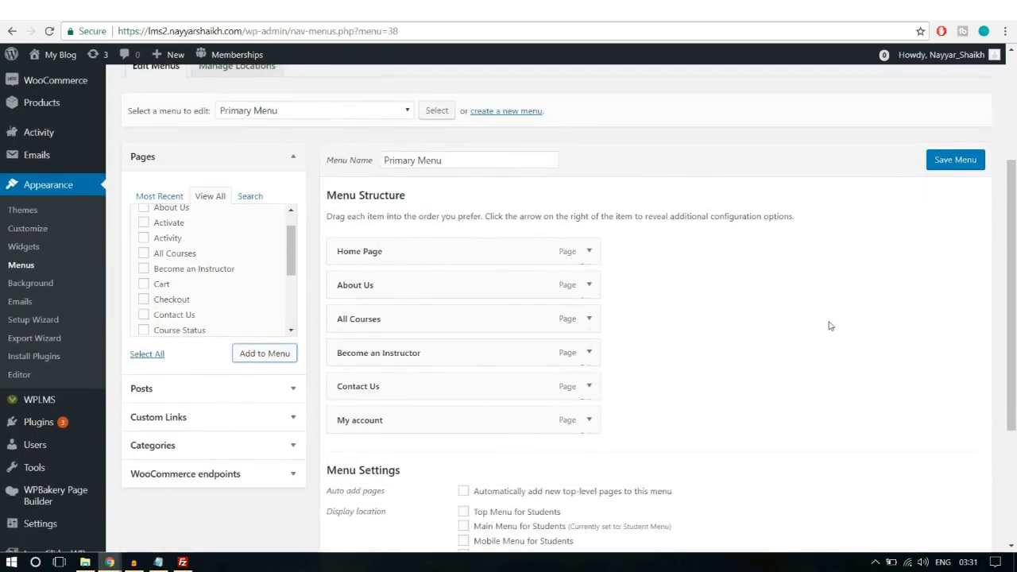
{"action": "scroll", "coordinate": [828, 325], "scroll_direction": "down", "scroll_amount": 1}
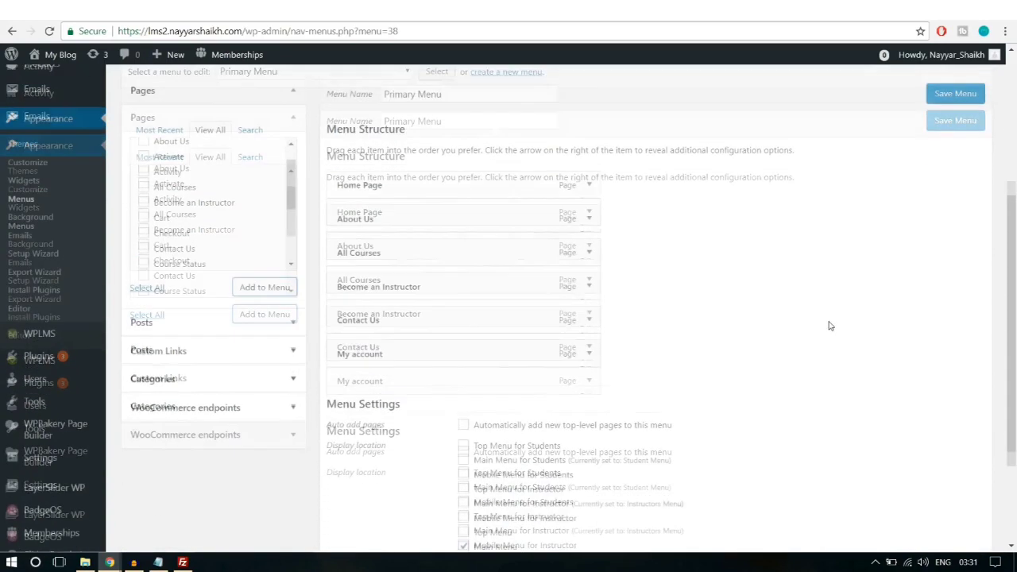
Step: Add a 'Register' custom link pointing to the site's /register address to the menu
{"action": "left_click", "coordinate": [206, 350]}
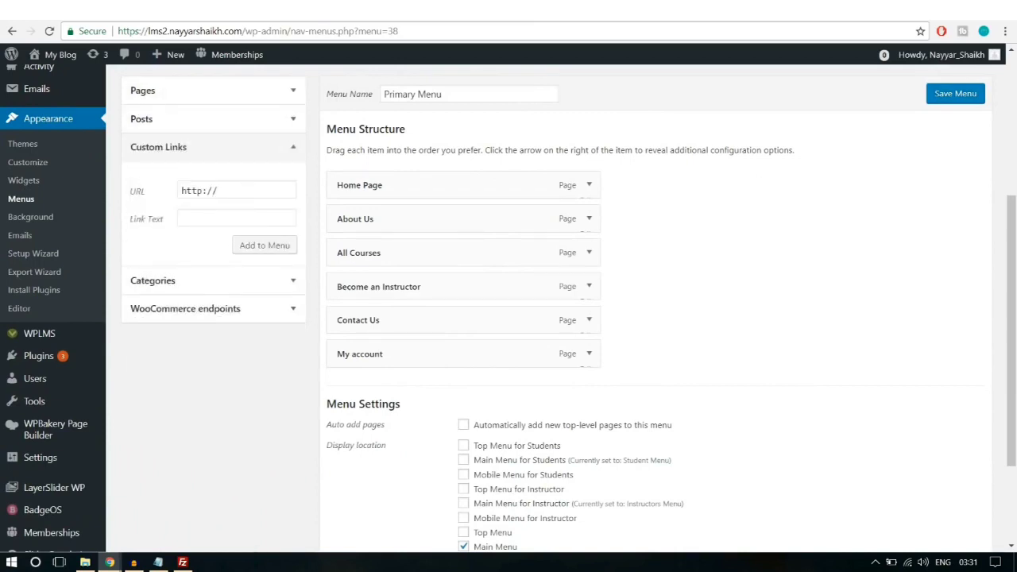
{"action": "left_click_drag", "start_coordinate": [246, 32], "coordinate": [2, 29]}
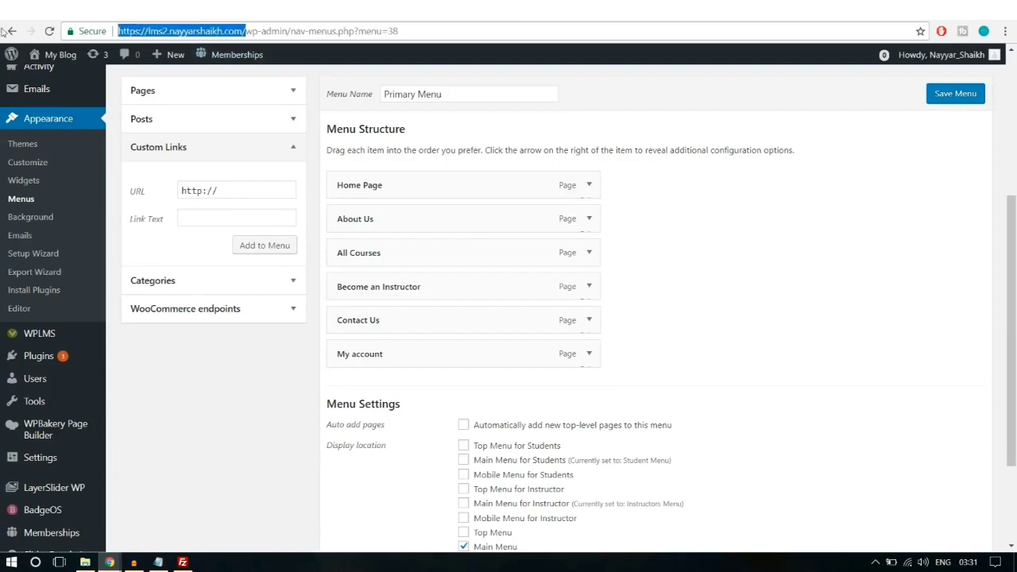
{"action": "key", "text": "ctrl+c"}
{"action": "left_click", "coordinate": [231, 191]}
{"action": "key", "text": "ctrl+v"}
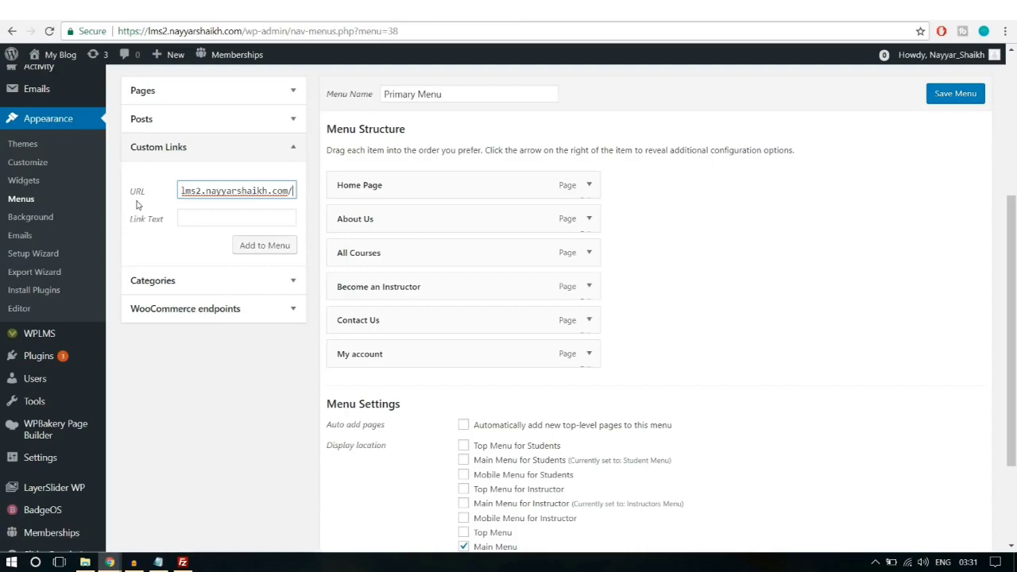
{"action": "type", "text": "re"}
{"action": "type", "text": "ister"}
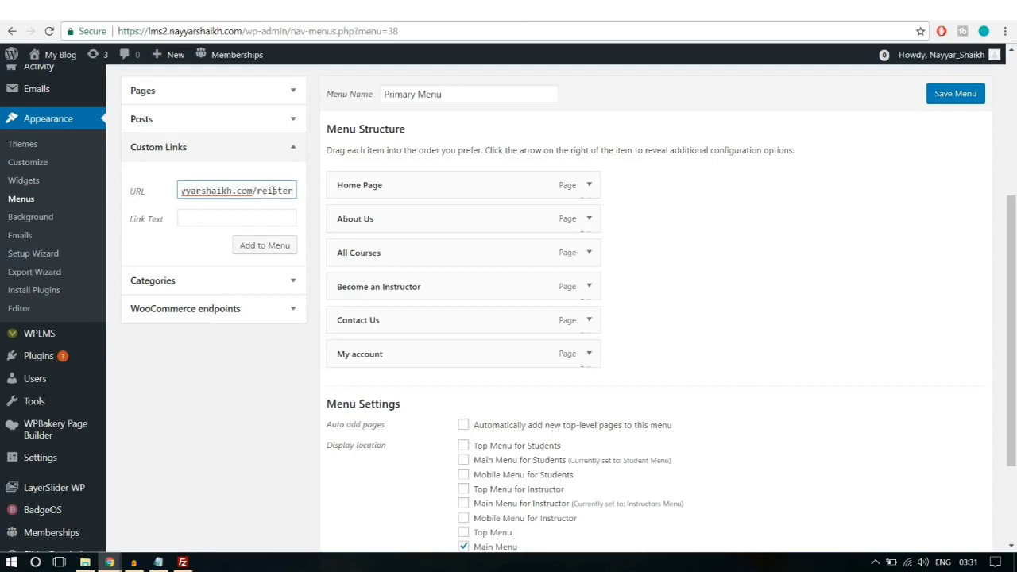
{"action": "key", "text": "Left"}
{"action": "key", "text": "Left"}
{"action": "key", "text": "Left"}
{"action": "key", "text": "Left"}
{"action": "key", "text": "Left"}
{"action": "type", "text": "g"}
{"action": "left_click", "coordinate": [230, 216]}
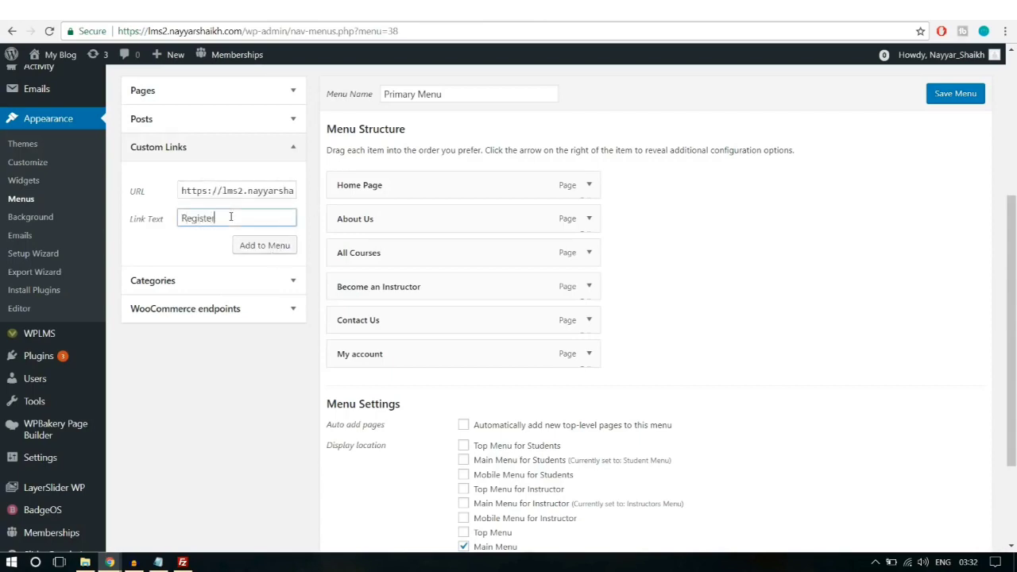
{"action": "left_click", "coordinate": [258, 245]}
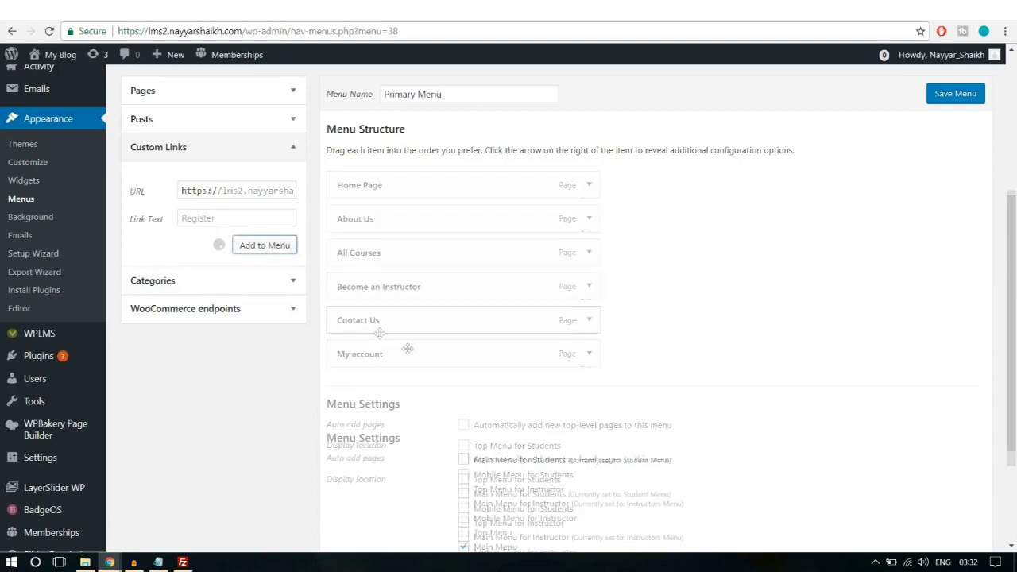
Step: Place Register right after All Courses and save the Primary Menu
{"action": "left_click_drag", "start_coordinate": [431, 382], "coordinate": [431, 288]}
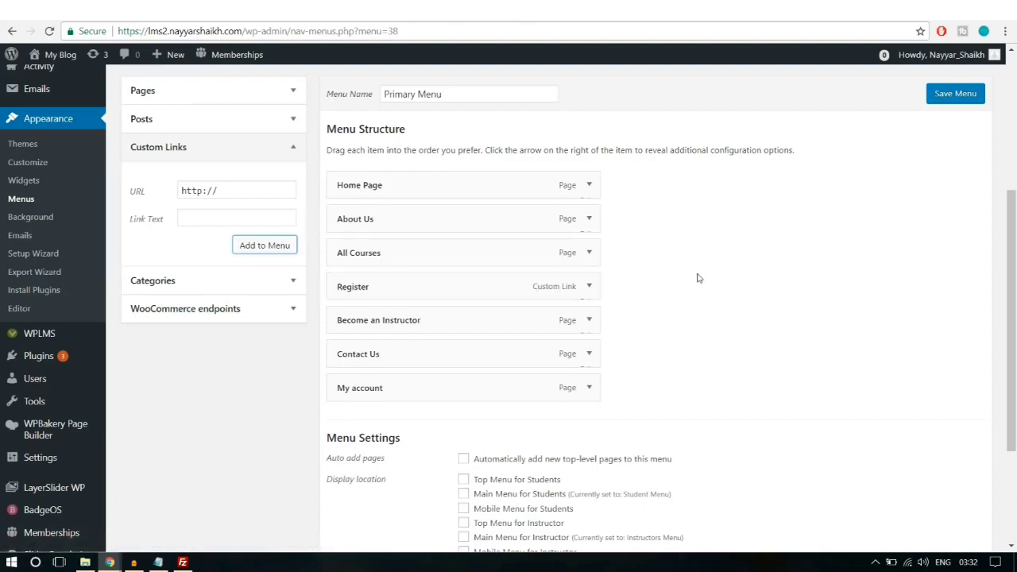
{"action": "left_click", "coordinate": [587, 288]}
{"action": "left_click_drag", "start_coordinate": [548, 333], "coordinate": [485, 332]}
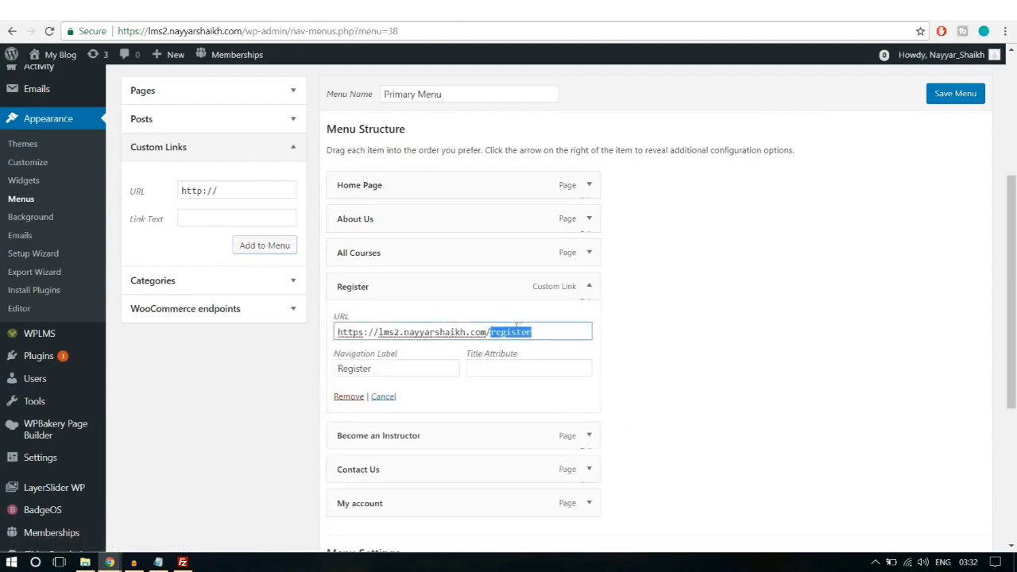
{"action": "left_click", "coordinate": [588, 287]}
{"action": "scroll", "coordinate": [647, 295], "scroll_direction": "down", "scroll_amount": 3}
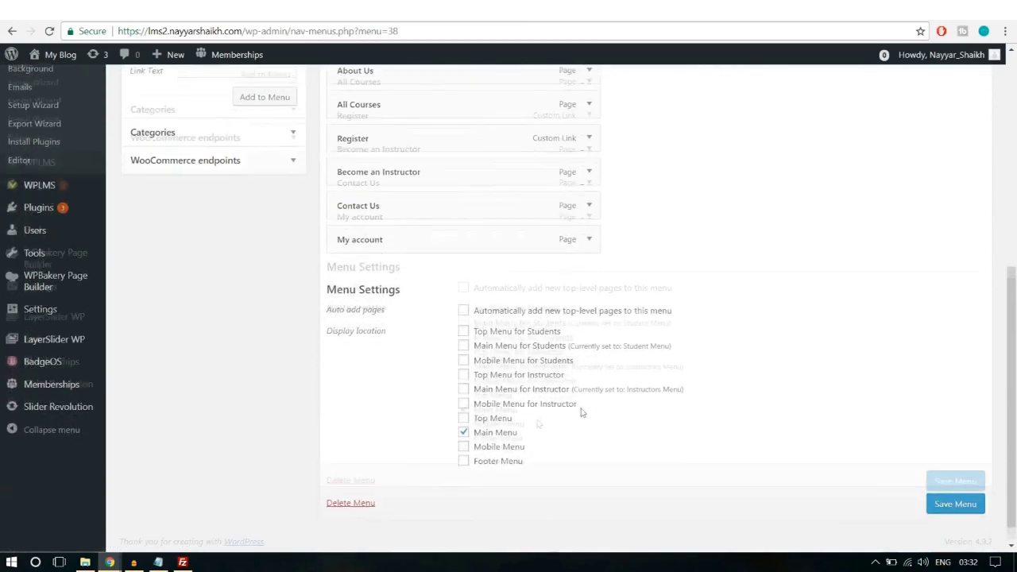
{"action": "left_click", "coordinate": [938, 483]}
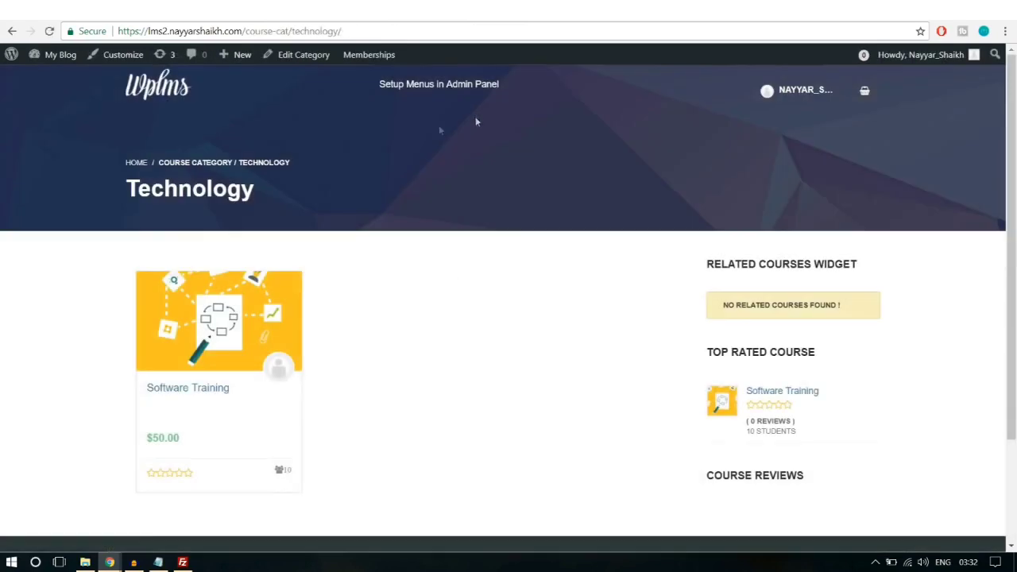
Step: Open the site's homepage in a private browsing window to check the new navigation
{"action": "left_click", "coordinate": [158, 96]}
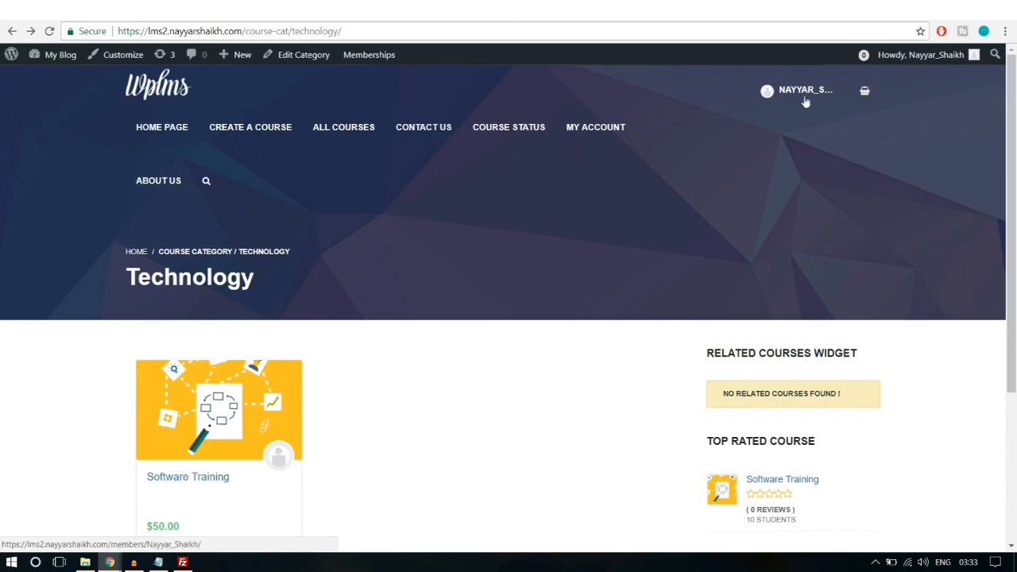
{"action": "scroll", "coordinate": [606, 368], "scroll_direction": "down", "scroll_amount": 5}
{"action": "scroll", "coordinate": [606, 369], "scroll_direction": "up", "scroll_amount": 5}
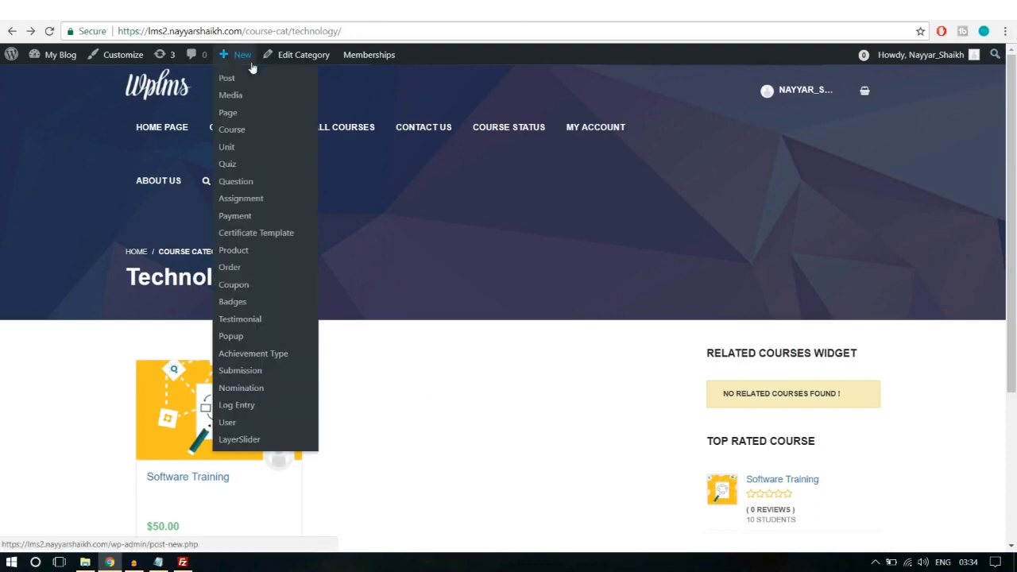
{"action": "left_click_drag", "start_coordinate": [247, 31], "coordinate": [2, 40]}
{"action": "key", "text": "ctrl+c"}
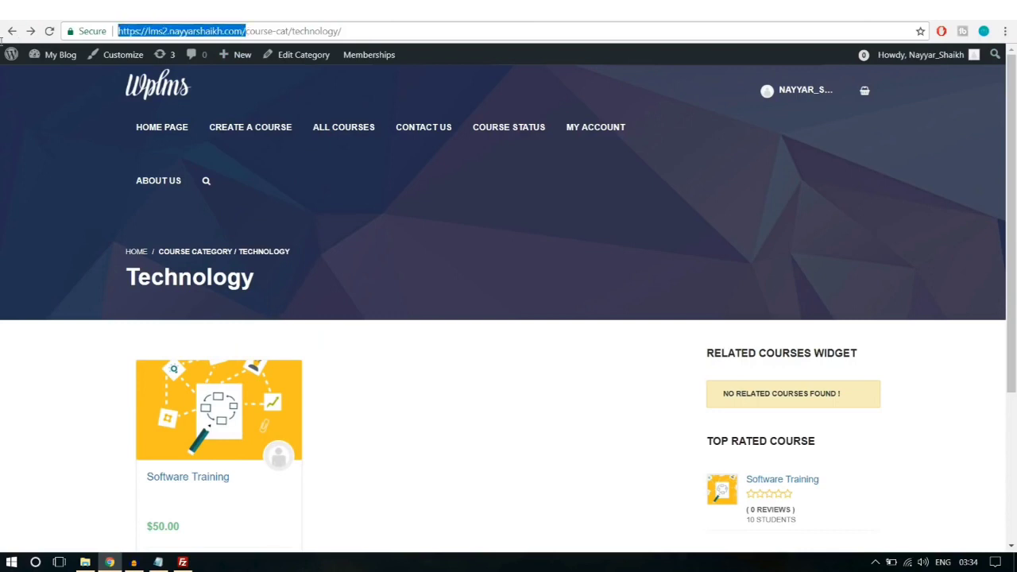
{"action": "left_click", "coordinate": [1003, 31]}
{"action": "left_click", "coordinate": [945, 77]}
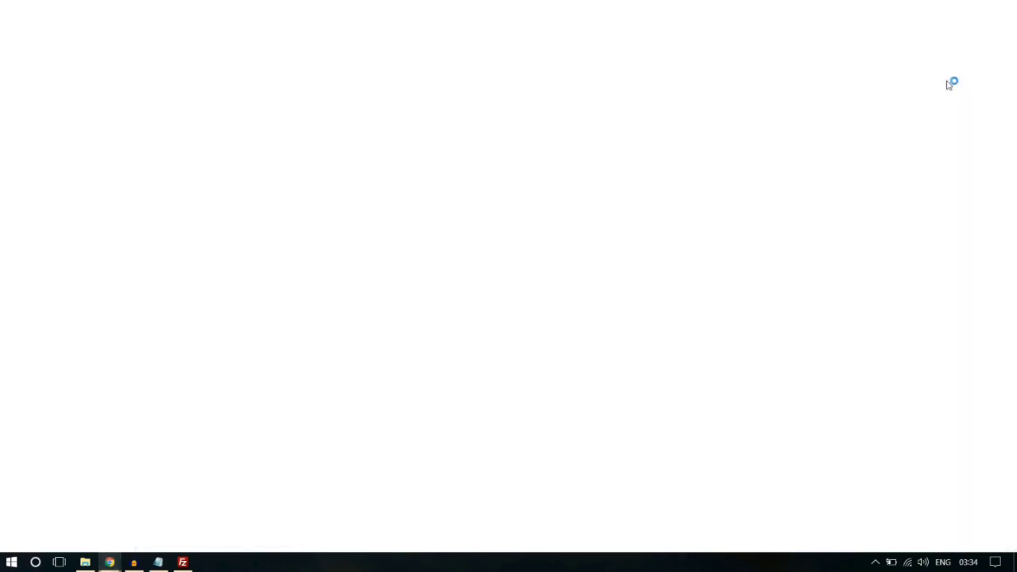
{"action": "key", "text": "ctrl+v"}
{"action": "key", "text": "Return"}
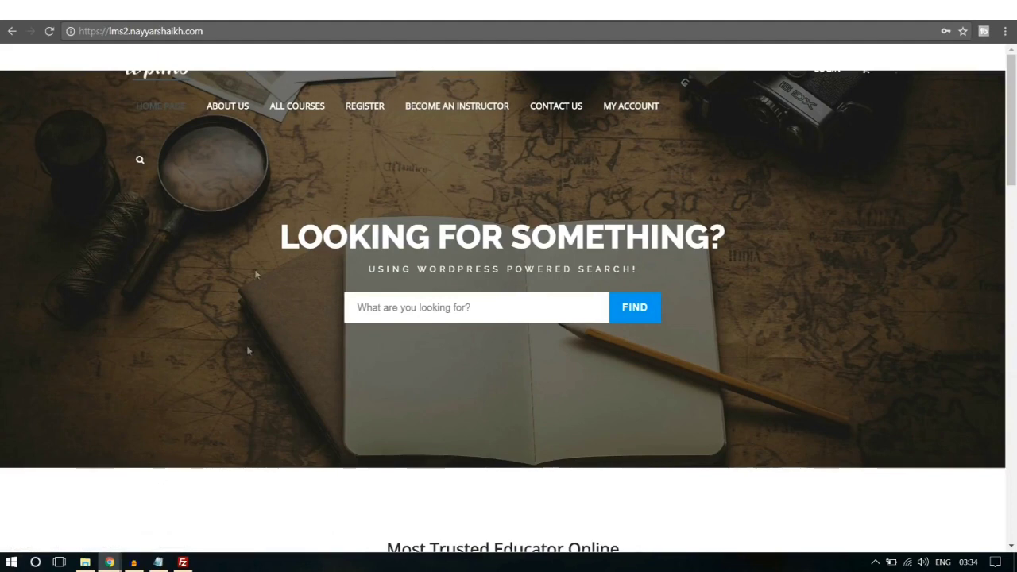
Step: Switch back to the Technology category window
{"action": "mouse_move", "coordinate": [111, 563]}
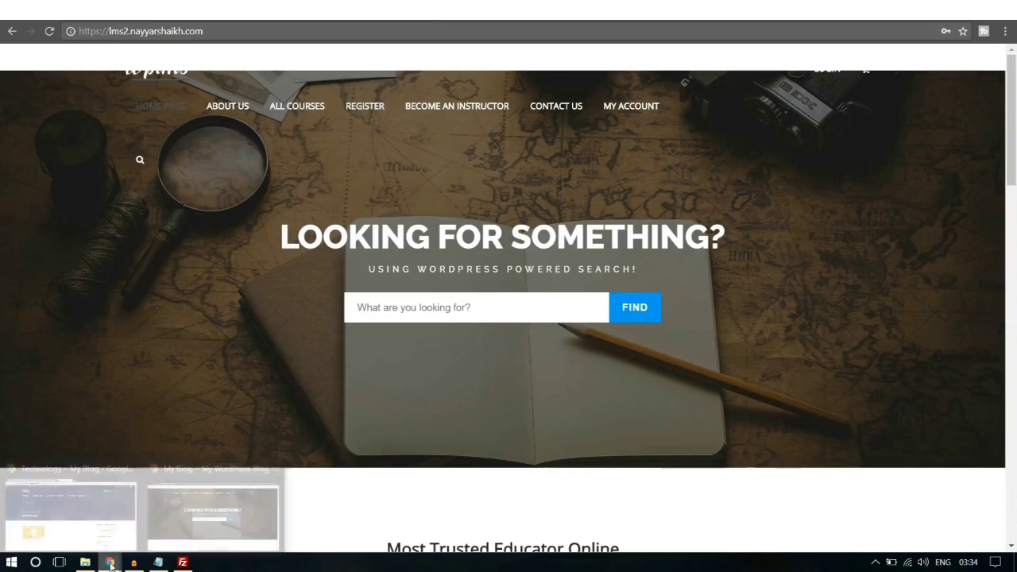
{"action": "left_click", "coordinate": [70, 513]}
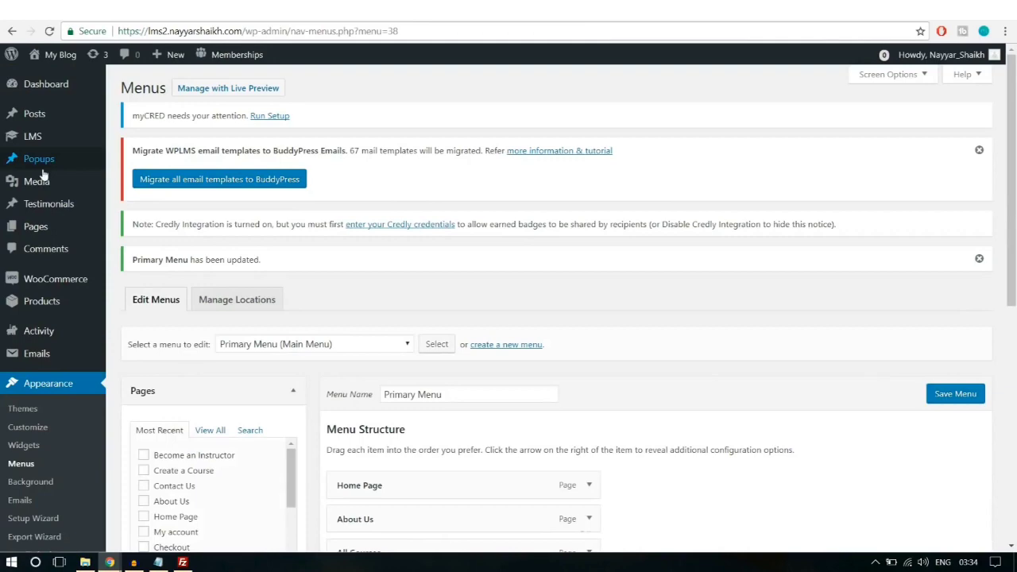
{"action": "mouse_move", "coordinate": [42, 231]}
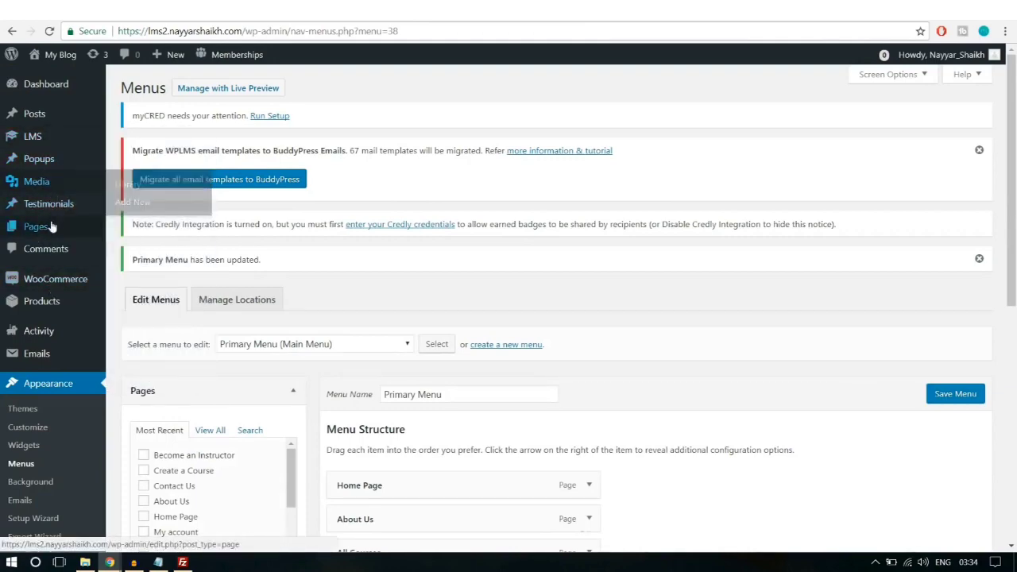
Step: Change the Home Page slider row's top margin from -150px to -250px and update the page
{"action": "left_click", "coordinate": [51, 227]}
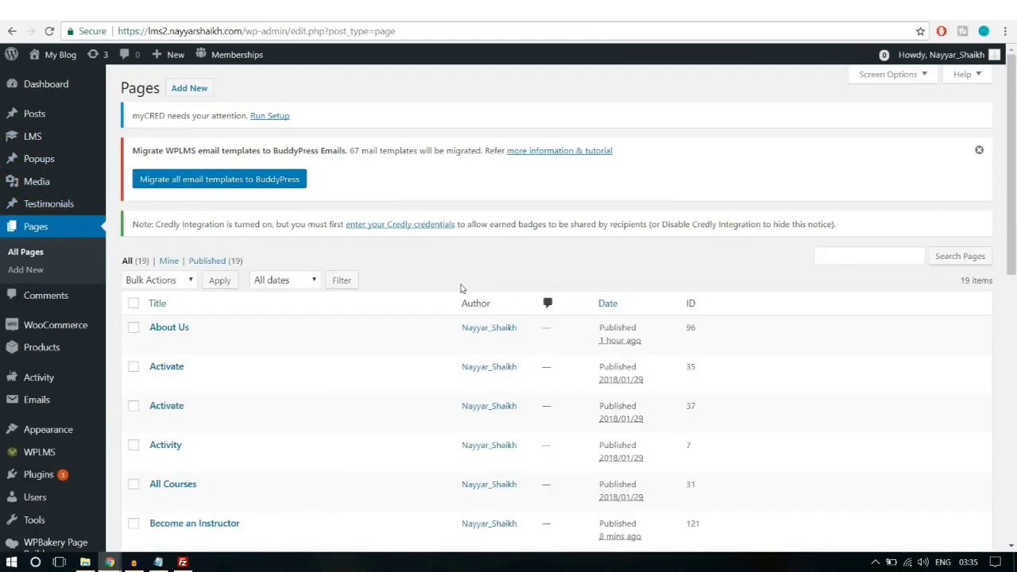
{"action": "scroll", "coordinate": [461, 288], "scroll_direction": "down", "scroll_amount": 4}
{"action": "scroll", "coordinate": [461, 289], "scroll_direction": "down", "scroll_amount": 2}
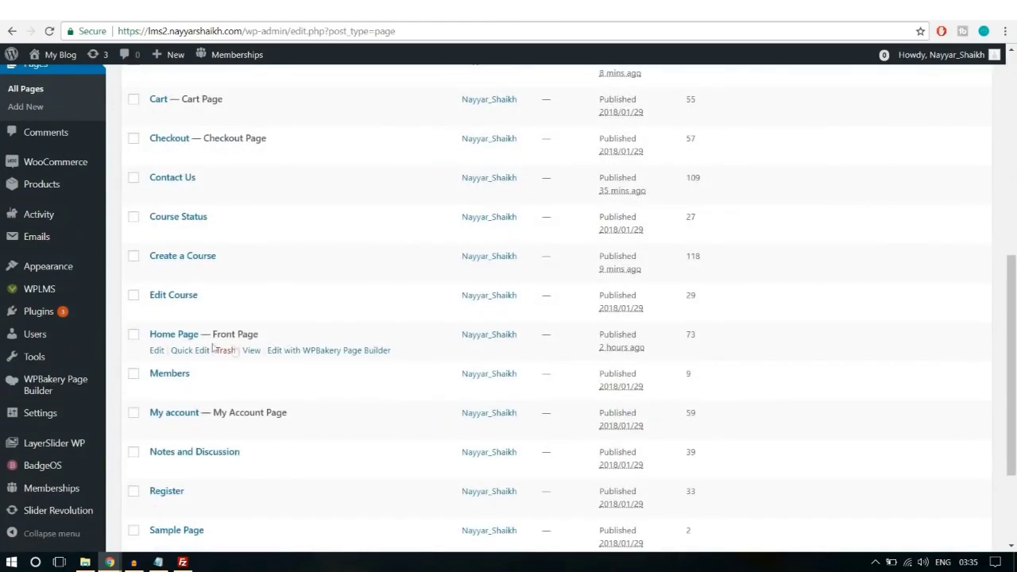
{"action": "left_click", "coordinate": [157, 352]}
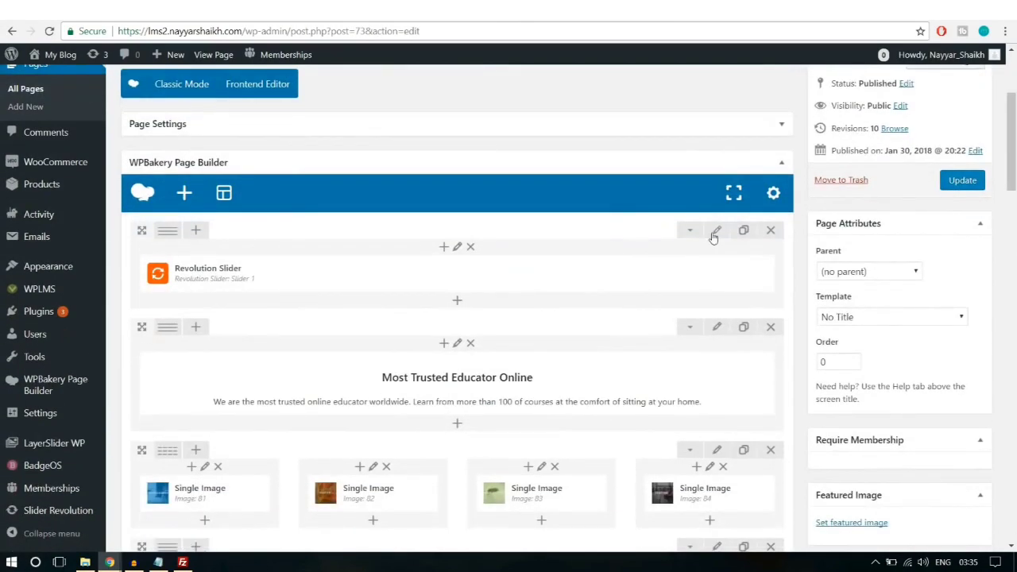
{"action": "left_click", "coordinate": [716, 231]}
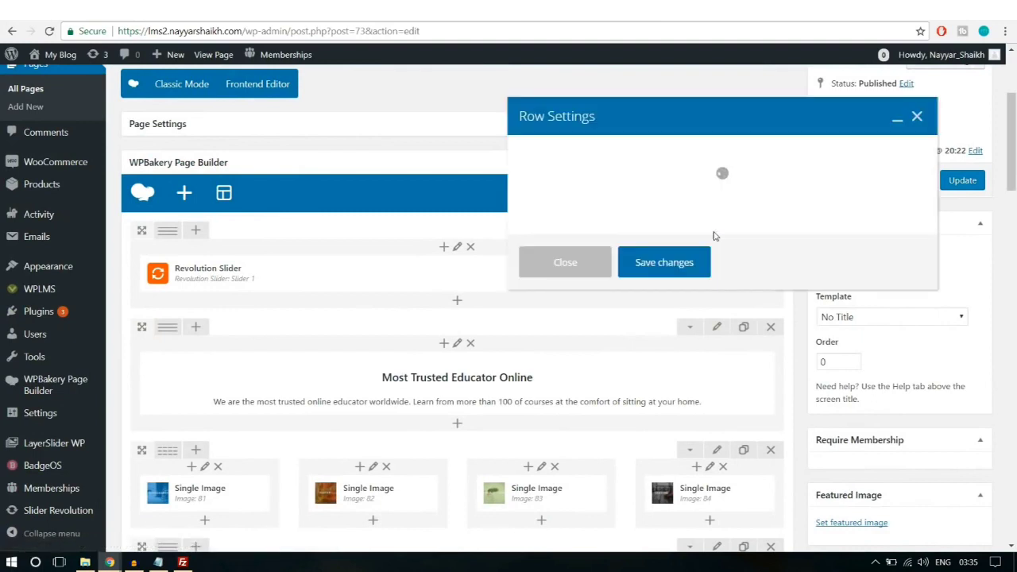
{"action": "left_click", "coordinate": [632, 159]}
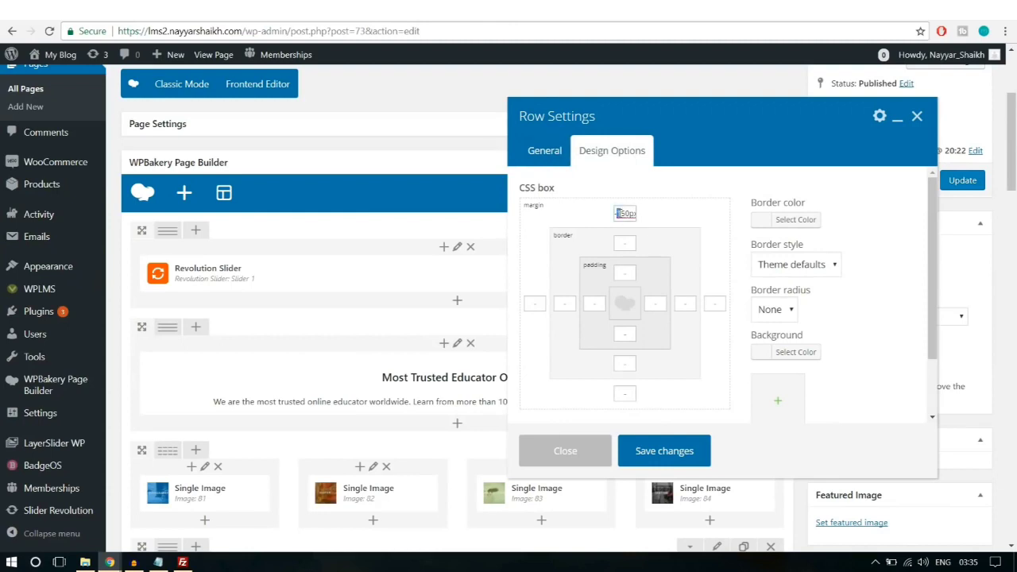
{"action": "type", "text": "2"}
{"action": "left_click", "coordinate": [693, 451]}
{"action": "left_click", "coordinate": [966, 182]}
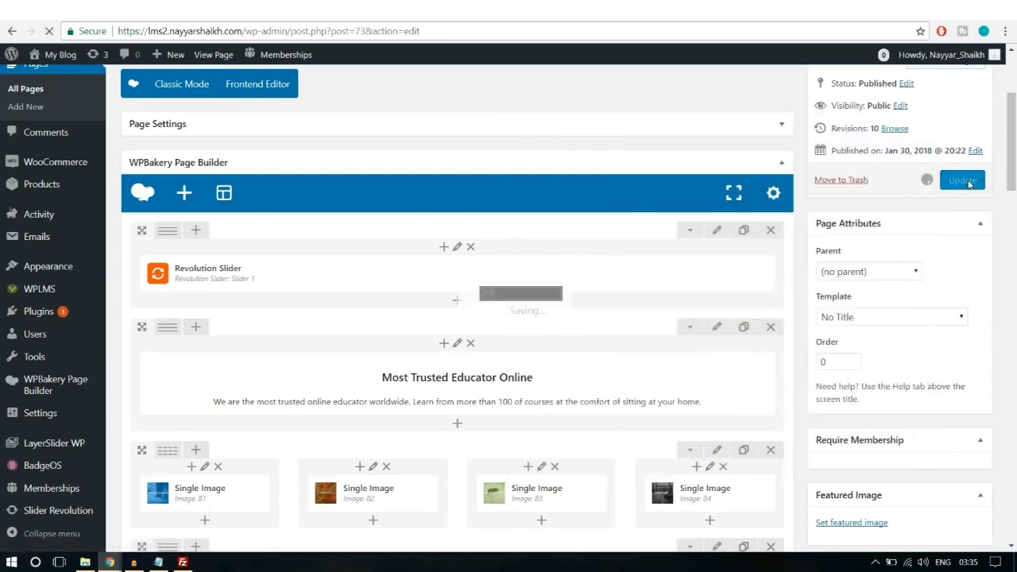
Step: Reload the live homepage window to see the new margin
{"action": "mouse_move", "coordinate": [109, 561]}
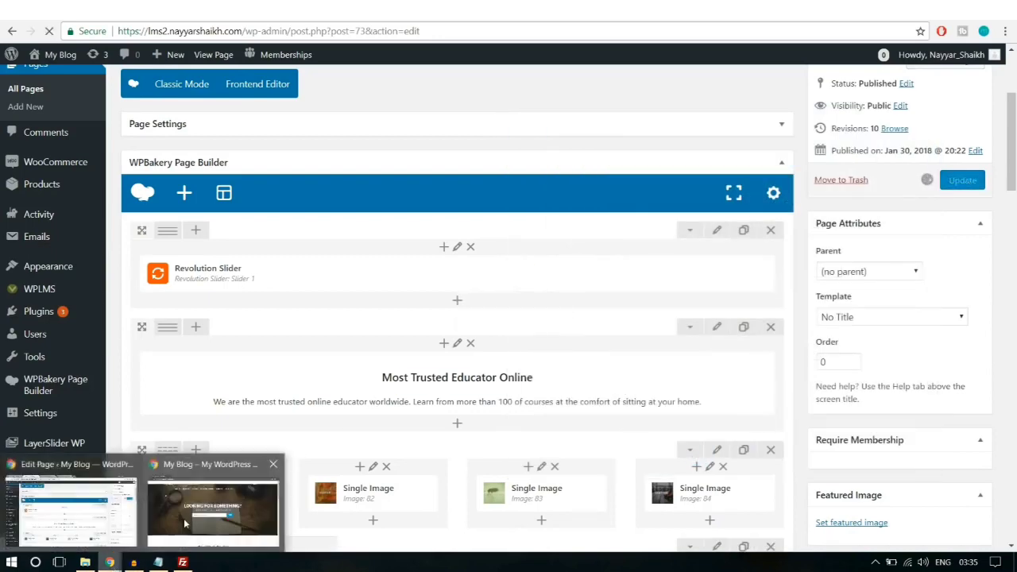
{"action": "left_click", "coordinate": [186, 523]}
{"action": "left_click", "coordinate": [50, 31]}
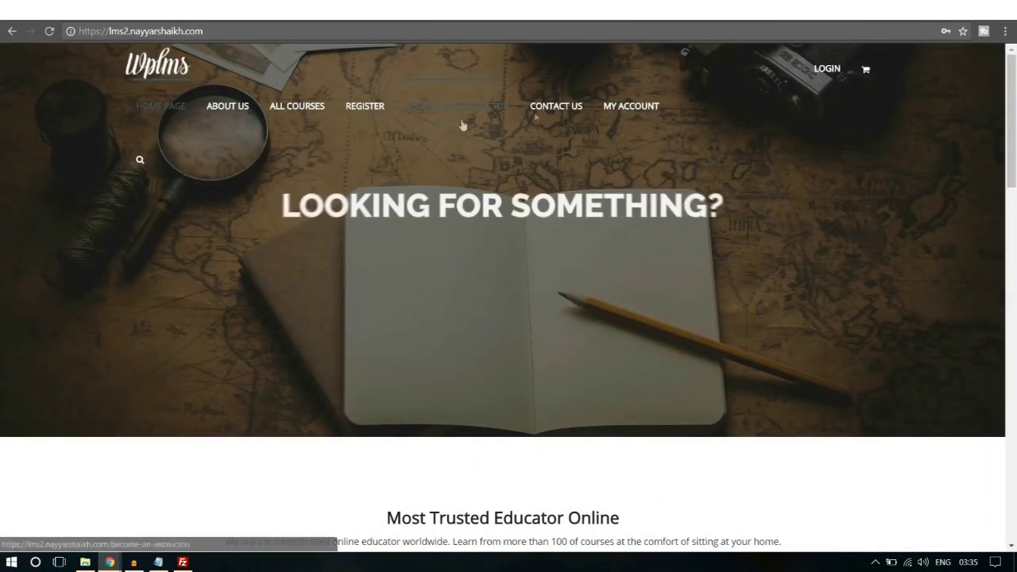
Step: Inspect the live Register sign-up form, including its Email Address field
{"action": "scroll", "coordinate": [836, 296], "scroll_direction": "down", "scroll_amount": 4}
{"action": "scroll", "coordinate": [836, 295], "scroll_direction": "down", "scroll_amount": 10}
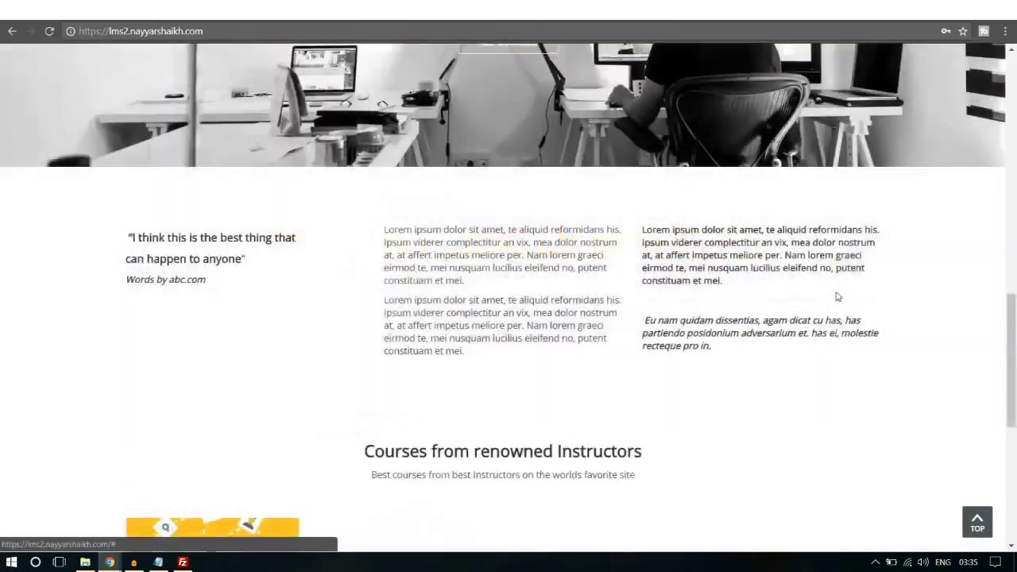
{"action": "scroll", "coordinate": [844, 322], "scroll_direction": "up", "scroll_amount": 1}
{"action": "scroll", "coordinate": [845, 322], "scroll_direction": "up", "scroll_amount": 15}
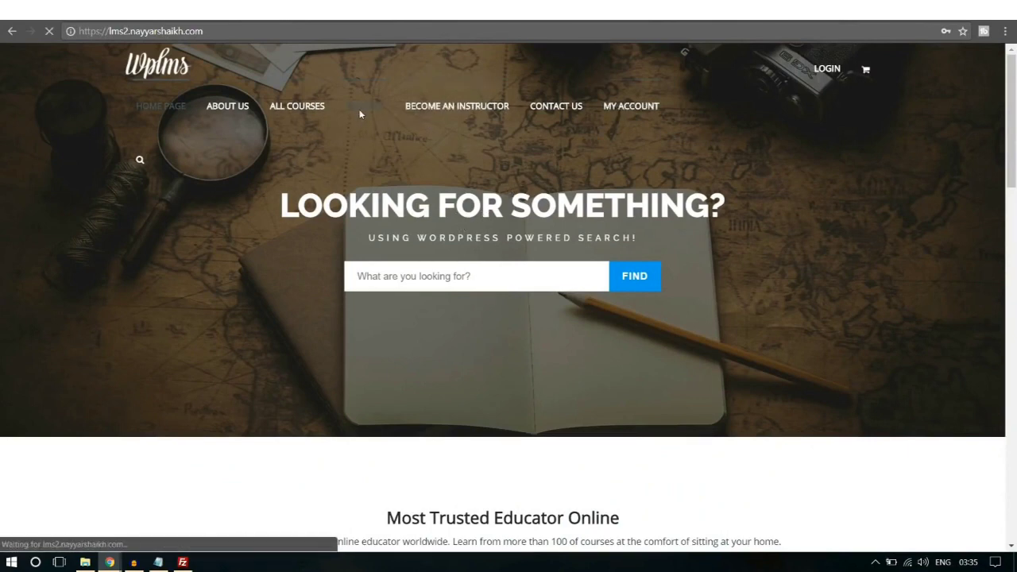
{"action": "scroll", "coordinate": [389, 299], "scroll_direction": "down", "scroll_amount": 4}
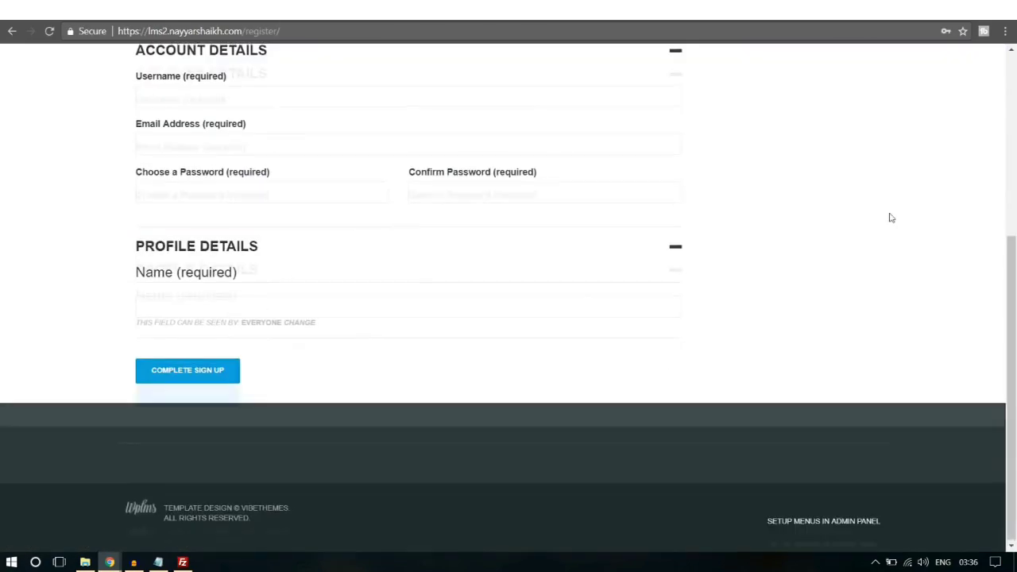
{"action": "scroll", "coordinate": [874, 216], "scroll_direction": "up", "scroll_amount": 2}
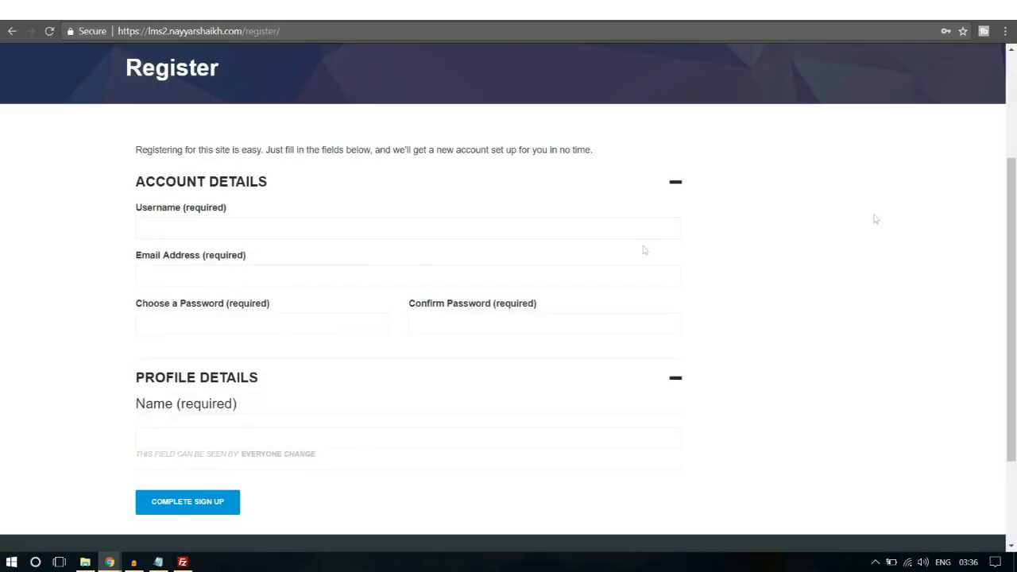
{"action": "left_click", "coordinate": [242, 281]}
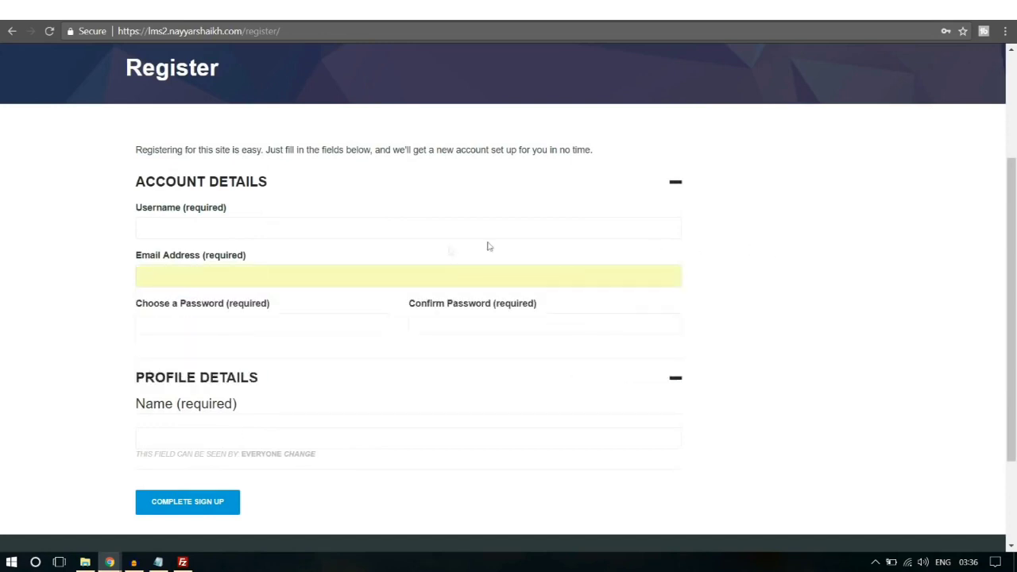
{"action": "scroll", "coordinate": [612, 306], "scroll_direction": "down", "scroll_amount": 2}
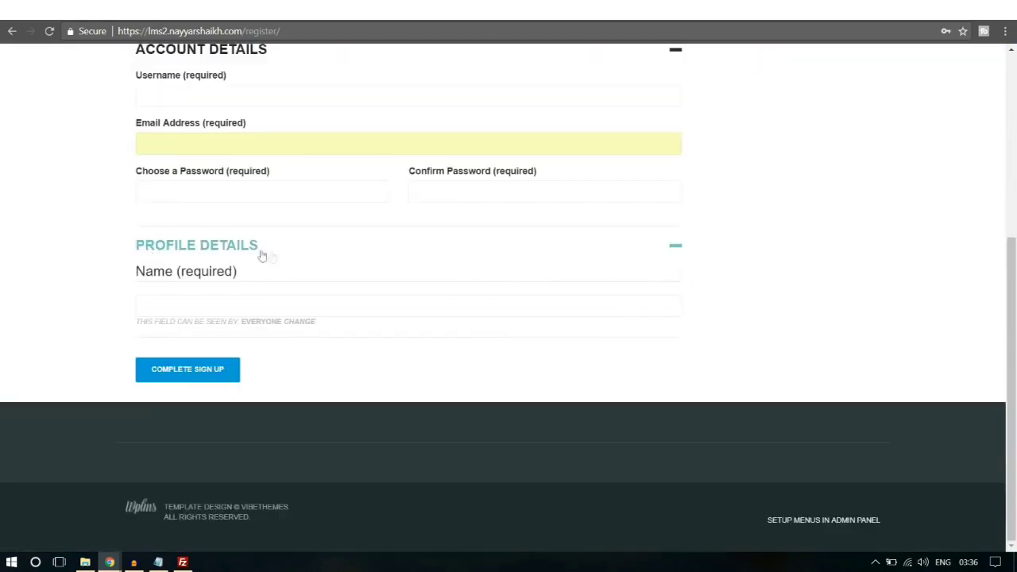
Step: Return to the Home Page editor window
{"action": "mouse_move", "coordinate": [110, 562]}
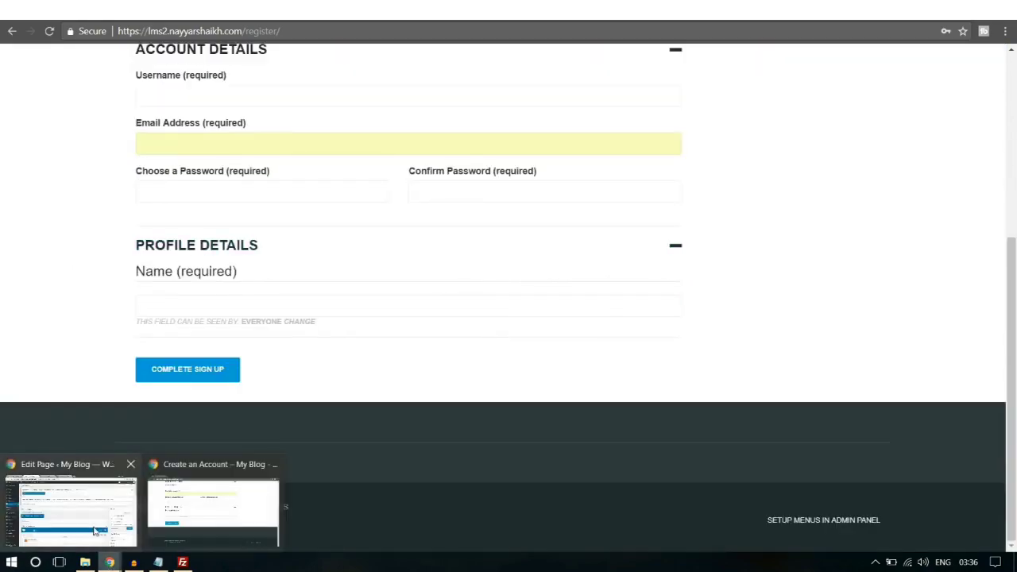
{"action": "left_click", "coordinate": [72, 509]}
{"action": "scroll", "coordinate": [456, 221], "scroll_direction": "down", "scroll_amount": 4}
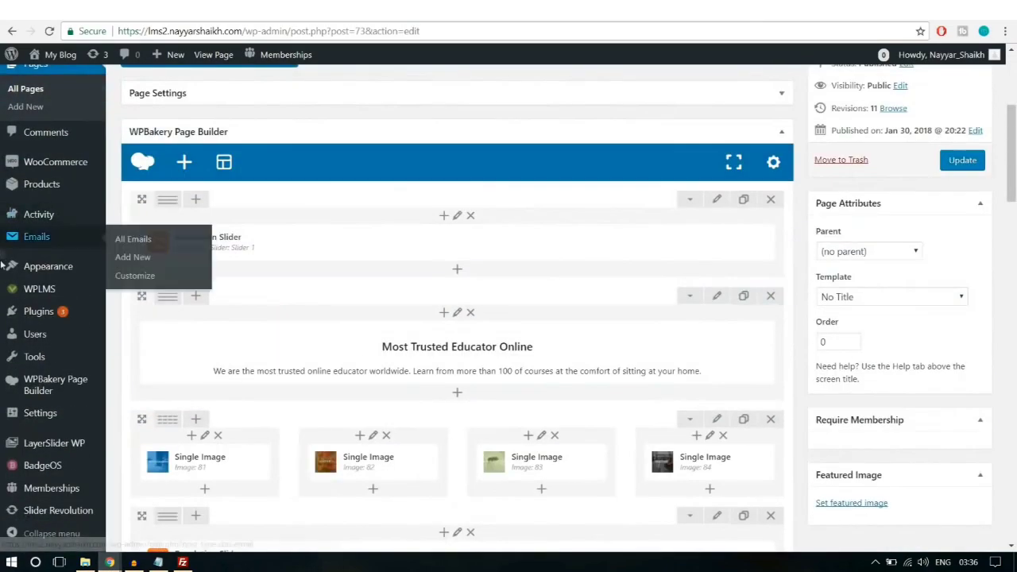
Step: Add a new profile field named 'Bio' with the description 'Type something about your'
{"action": "mouse_move", "coordinate": [44, 338]}
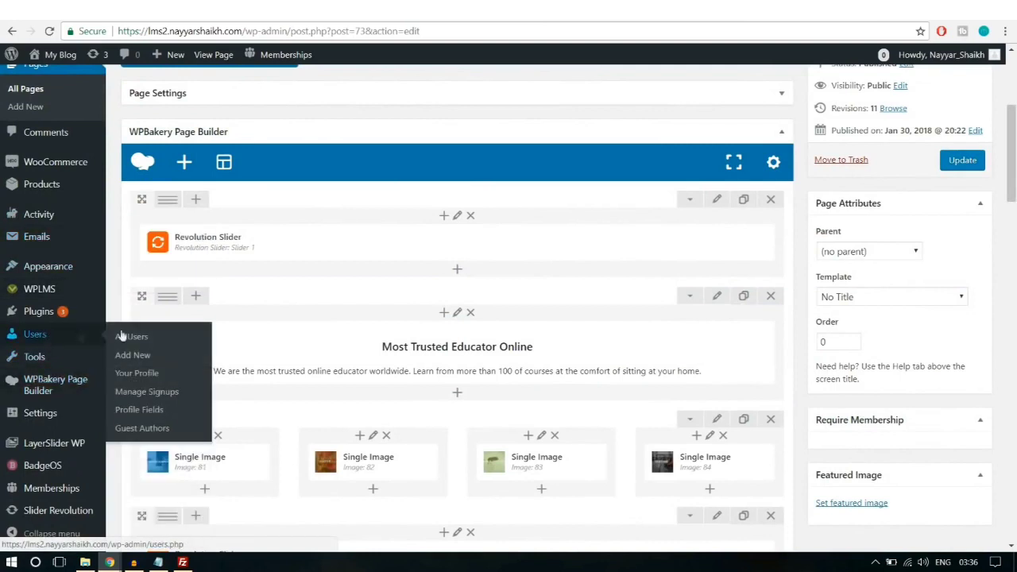
{"action": "left_click", "coordinate": [157, 419]}
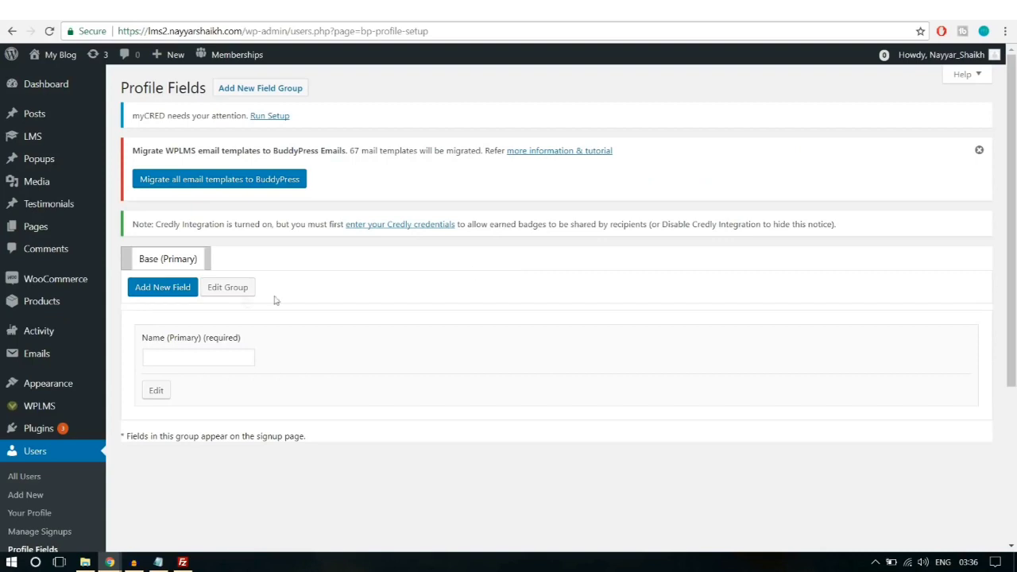
{"action": "left_click", "coordinate": [169, 297]}
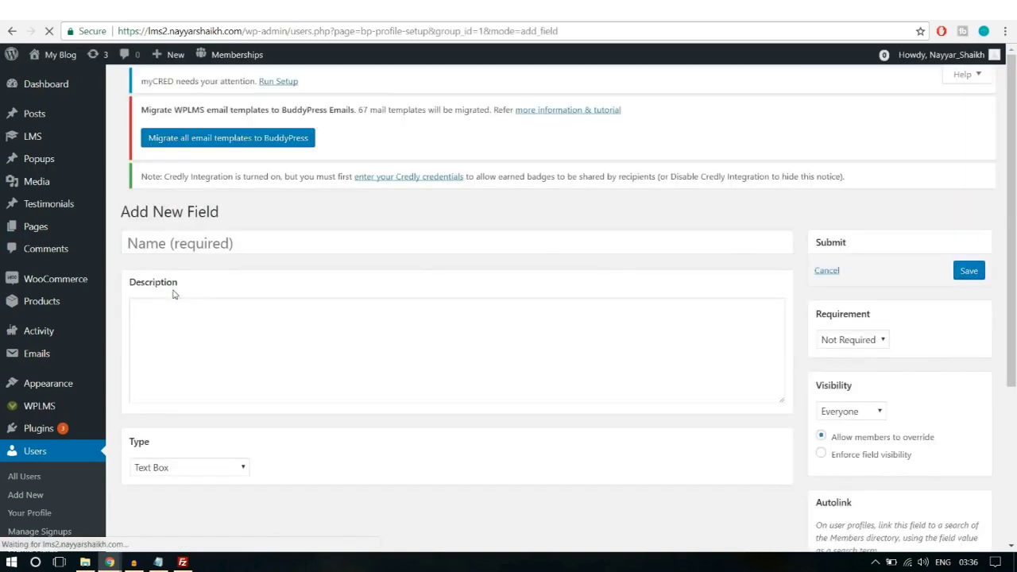
{"action": "left_click", "coordinate": [362, 256]}
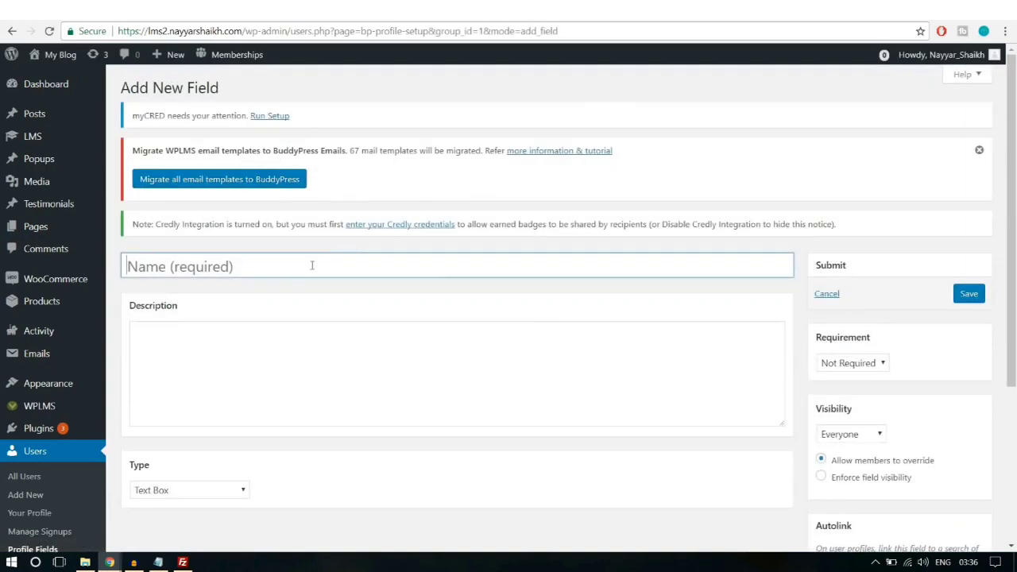
{"action": "type", "text": "Bio"}
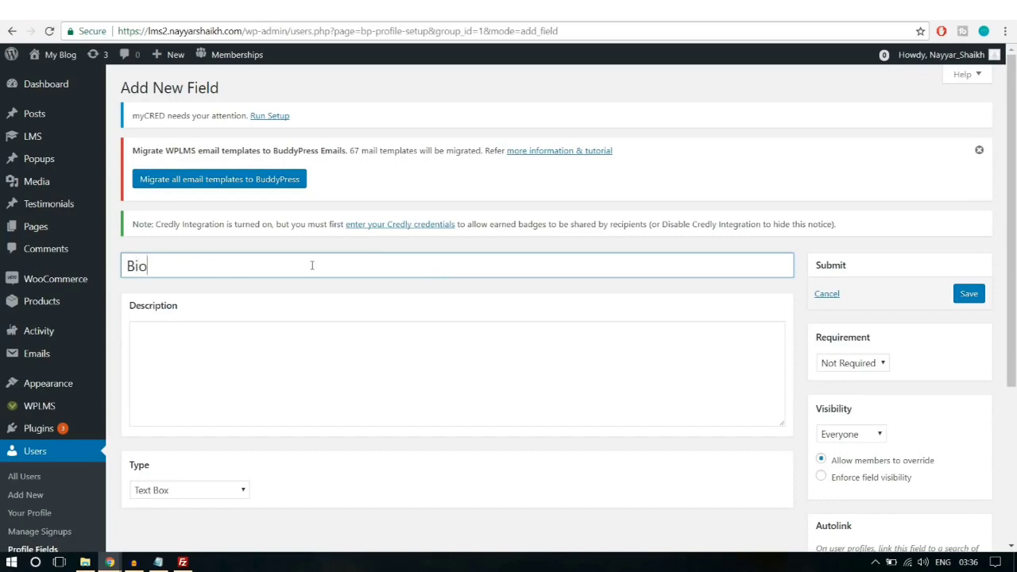
{"action": "scroll", "coordinate": [306, 283], "scroll_direction": "down", "scroll_amount": 2}
{"action": "left_click", "coordinate": [321, 266]}
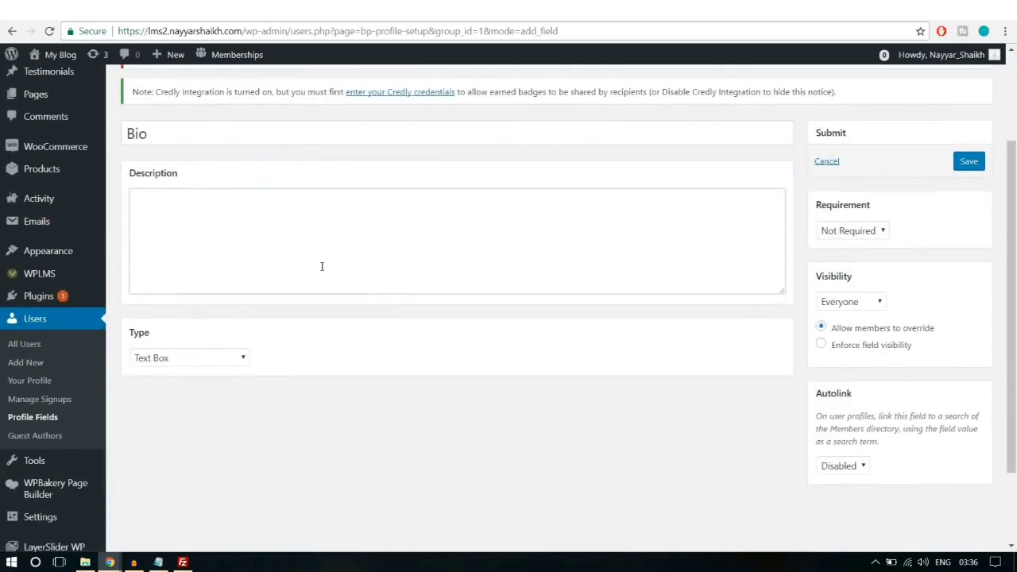
{"action": "type", "text": "Type somet"}
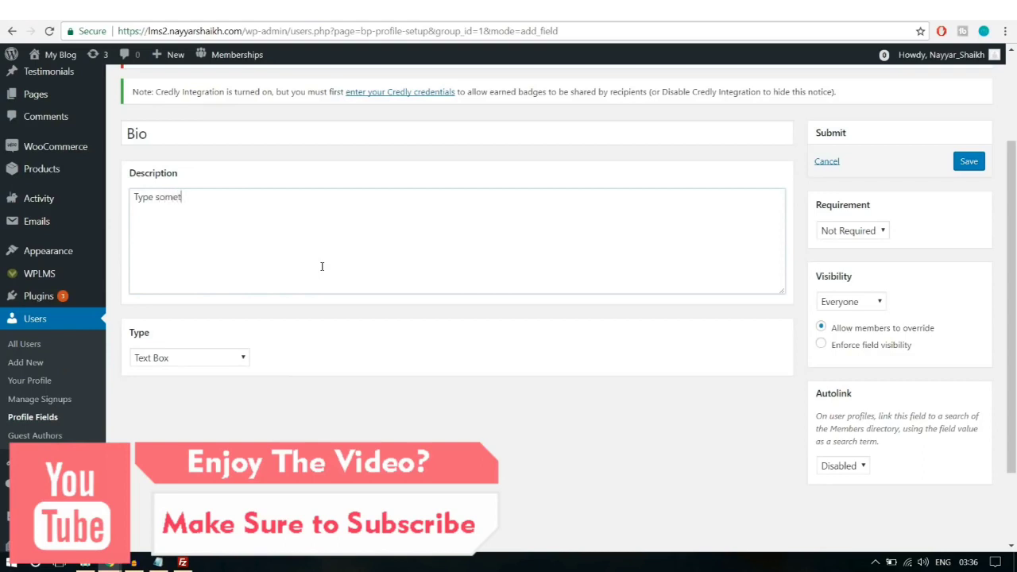
{"action": "type", "text": "hing about your"}
Step: Make Bio a non-required Multi-line Text Area visible to Everyone, save it, and return to registration
{"action": "left_click", "coordinate": [216, 366]}
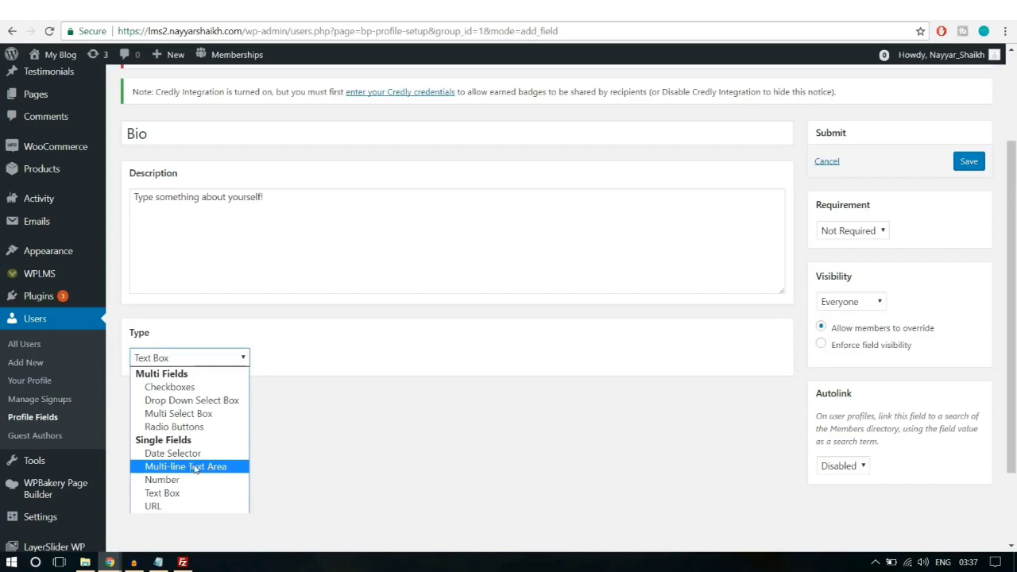
{"action": "left_click", "coordinate": [196, 469]}
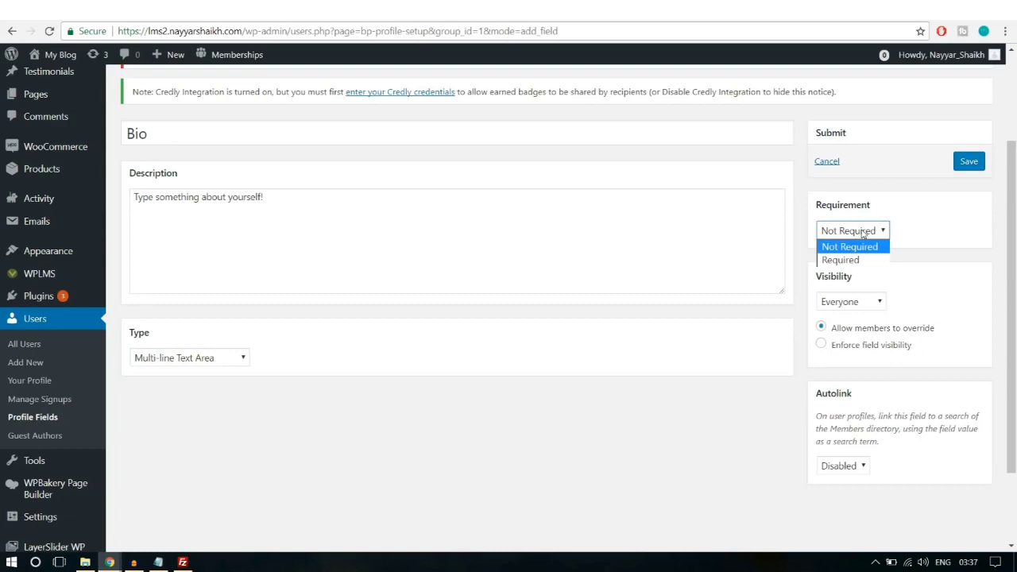
{"action": "left_click", "coordinate": [941, 244]}
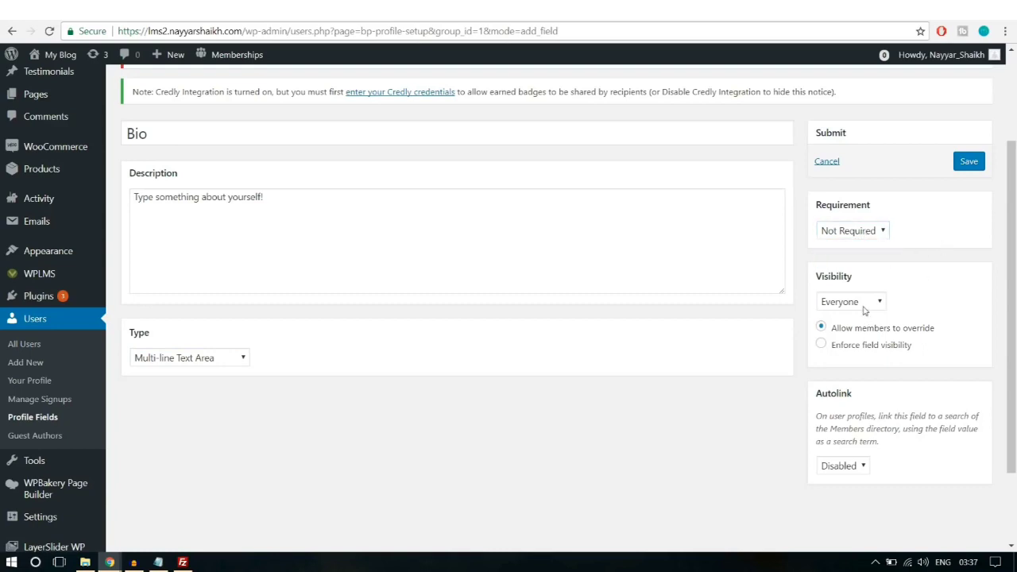
{"action": "left_click", "coordinate": [864, 310]}
{"action": "left_click", "coordinate": [866, 308]}
{"action": "left_click", "coordinate": [866, 308]}
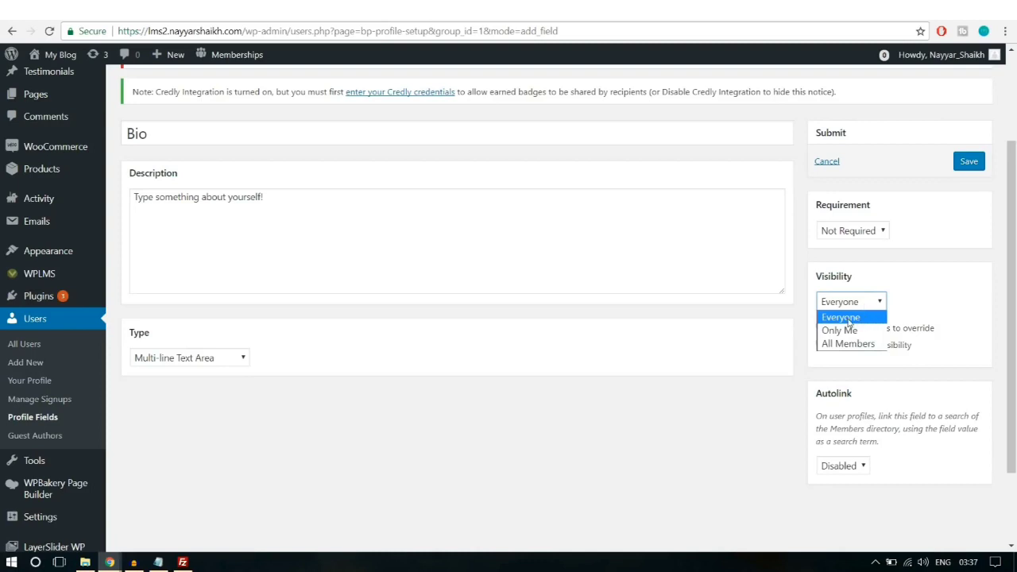
{"action": "left_click", "coordinate": [849, 319]}
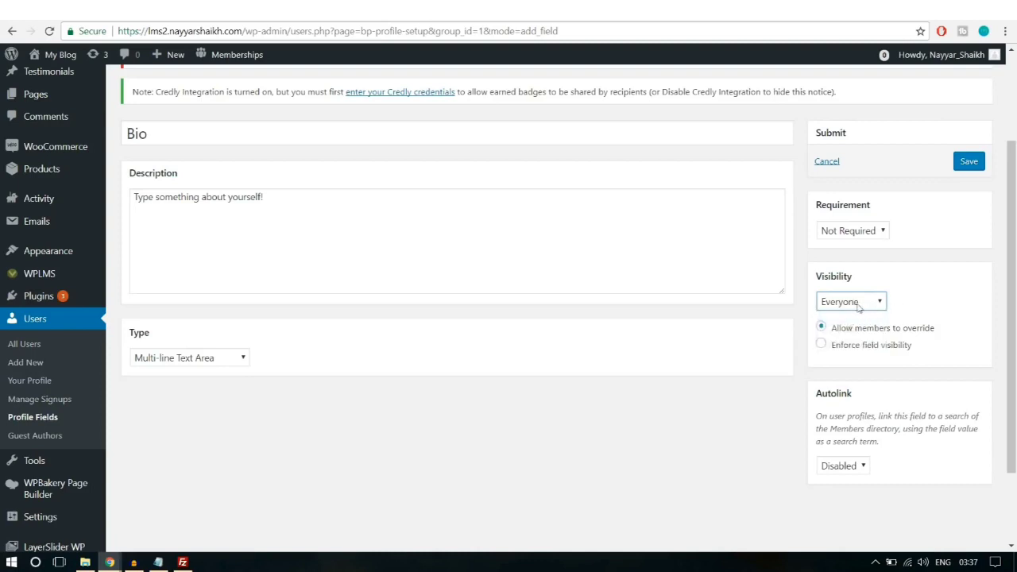
{"action": "left_click", "coordinate": [858, 306]}
{"action": "left_click", "coordinate": [860, 309]}
{"action": "left_click", "coordinate": [974, 164]}
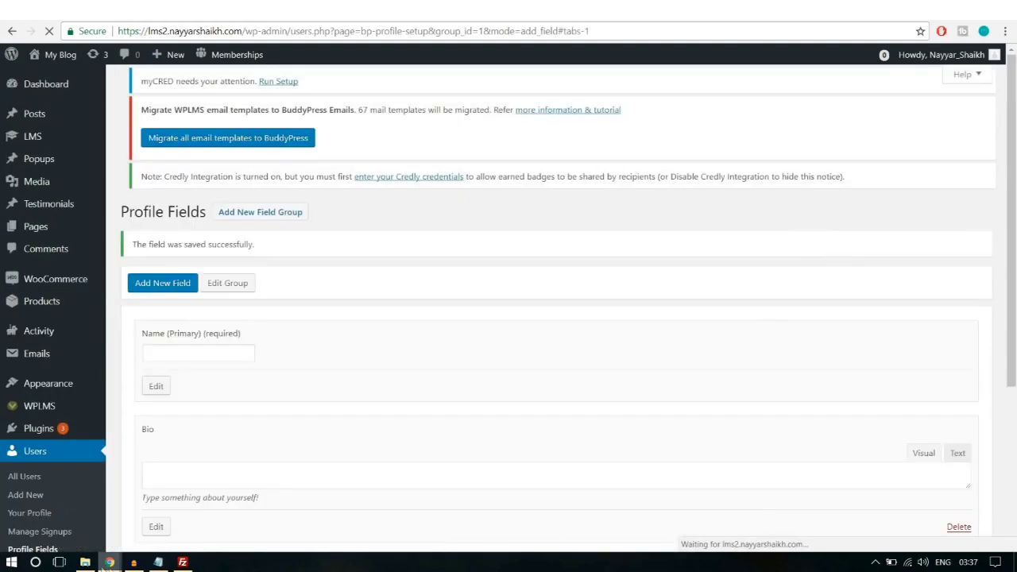
{"action": "mouse_move", "coordinate": [110, 561]}
{"action": "left_click", "coordinate": [200, 499]}
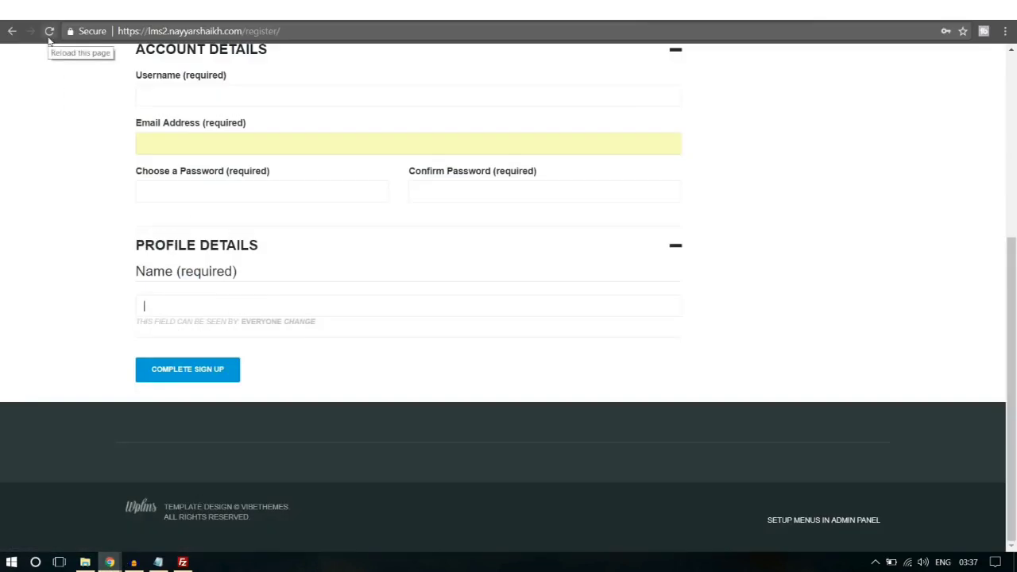
Step: Reload the Register page to show the Bio field and enter the account e-mail address
{"action": "left_click", "coordinate": [49, 31]}
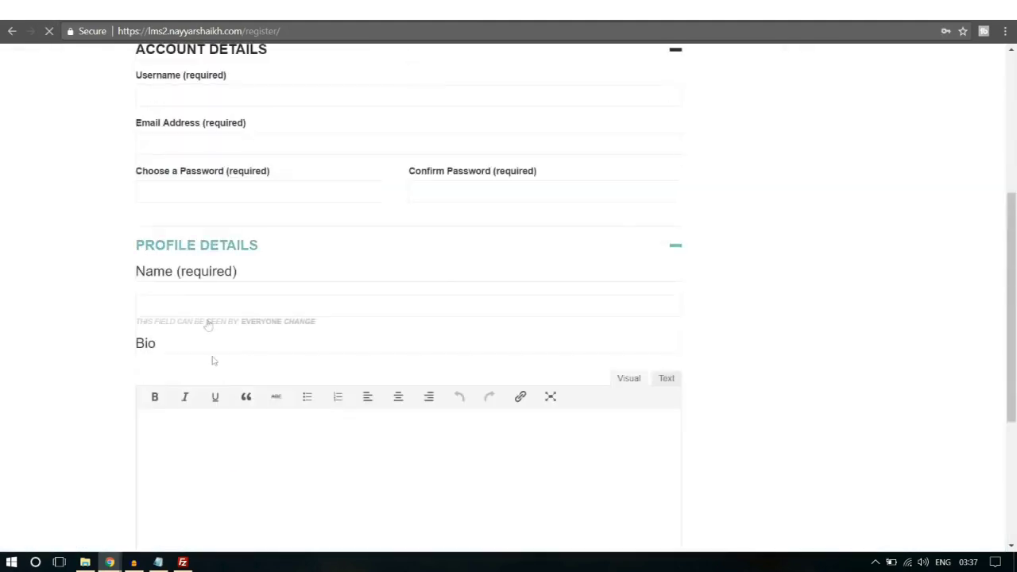
{"action": "scroll", "coordinate": [282, 393], "scroll_direction": "down", "scroll_amount": 3}
{"action": "scroll", "coordinate": [263, 334], "scroll_direction": "up", "scroll_amount": 6}
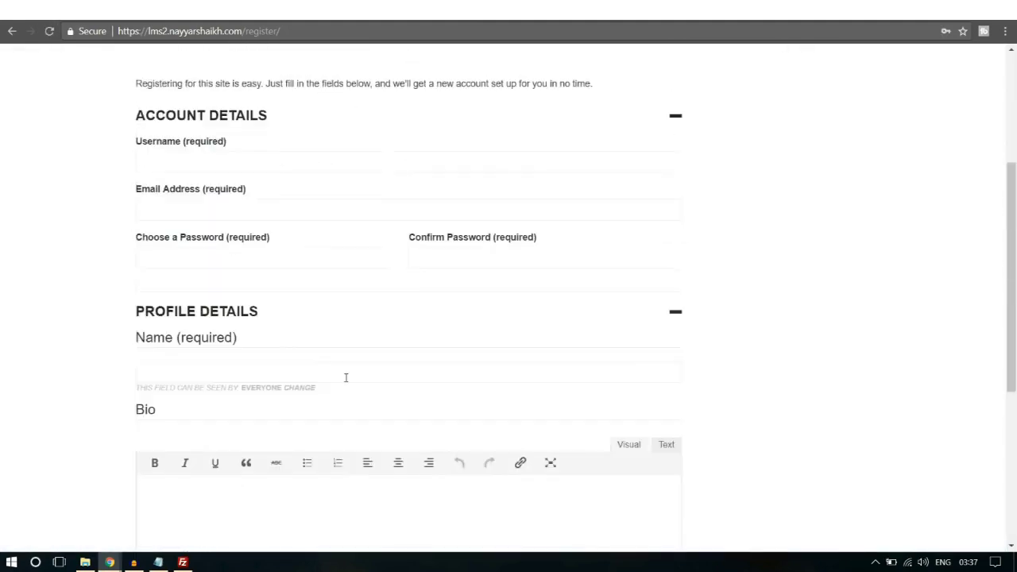
{"action": "scroll", "coordinate": [871, 313], "scroll_direction": "down", "scroll_amount": 2}
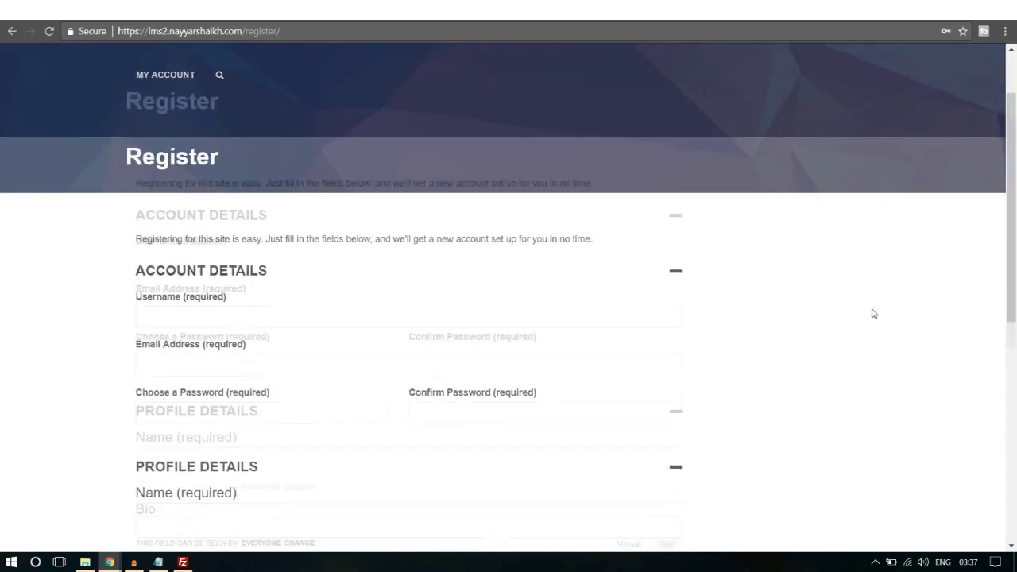
{"action": "scroll", "coordinate": [764, 308], "scroll_direction": "up", "scroll_amount": 3}
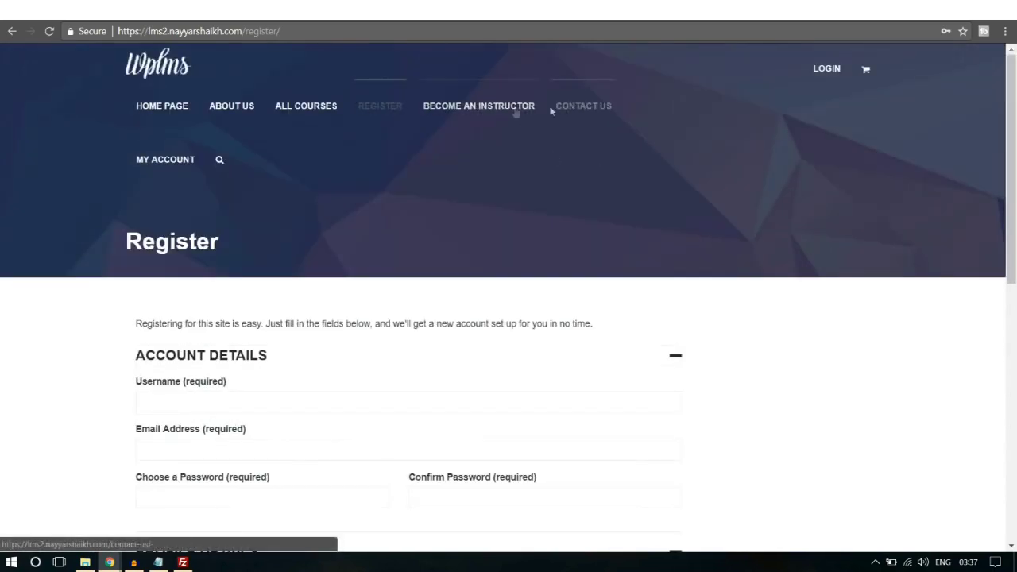
{"action": "scroll", "coordinate": [934, 274], "scroll_direction": "down", "scroll_amount": 3}
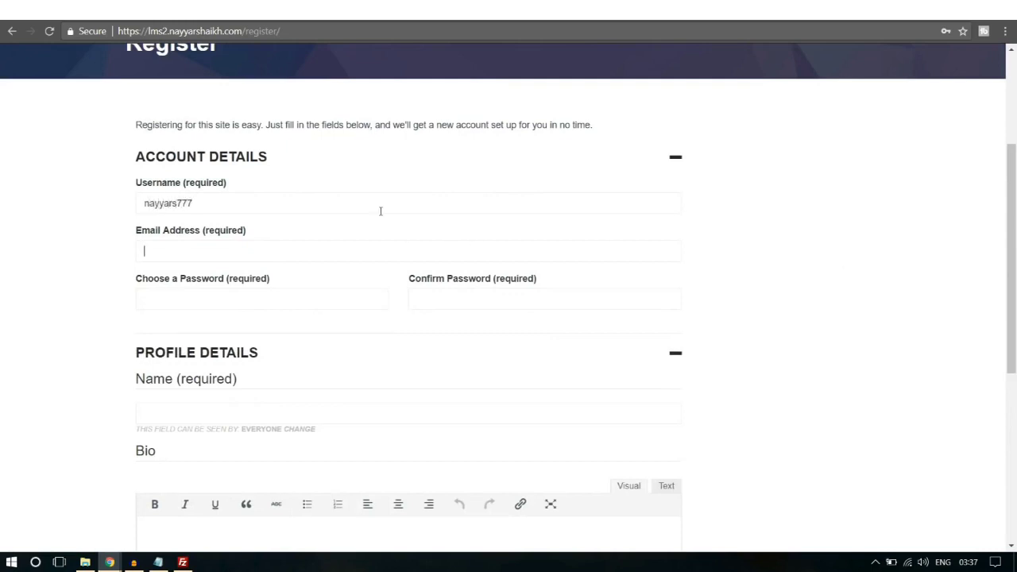
{"action": "left_click", "coordinate": [286, 253]}
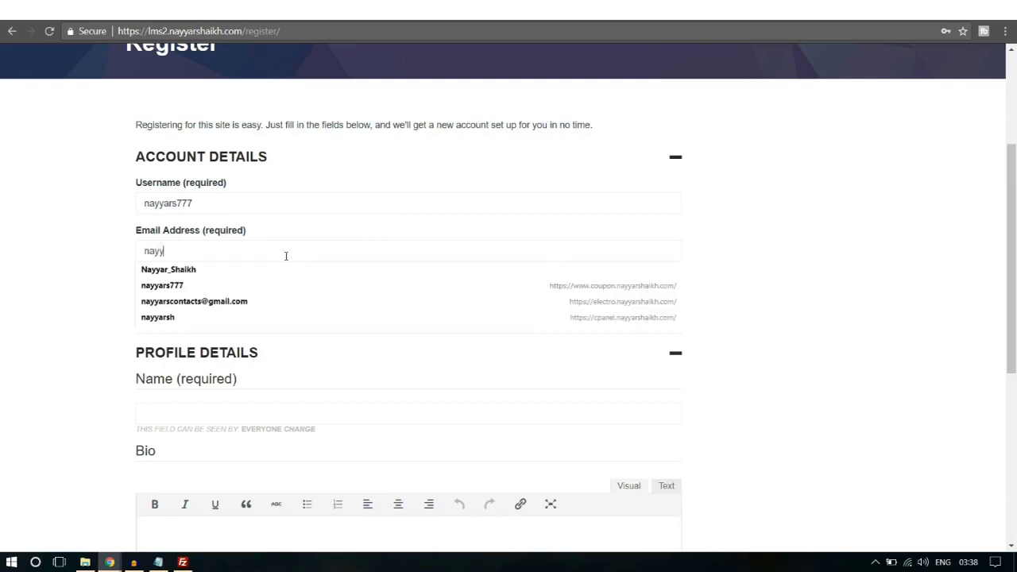
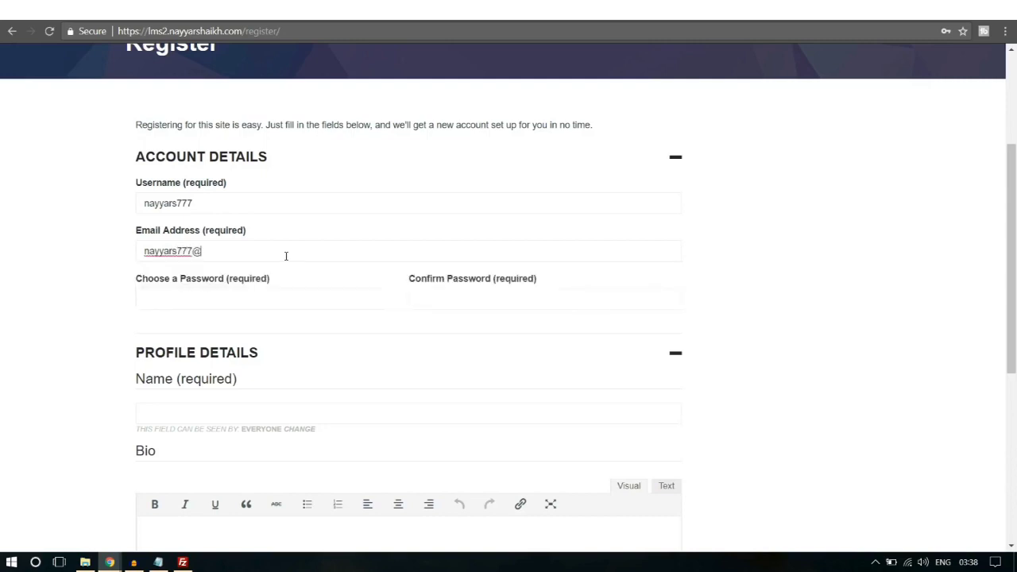
Step: Enter the account password and the Bio text 'Bi', then complete the sign-up
{"action": "scroll", "coordinate": [597, 243], "scroll_direction": "down", "scroll_amount": 2}
{"action": "left_click", "coordinate": [254, 171]}
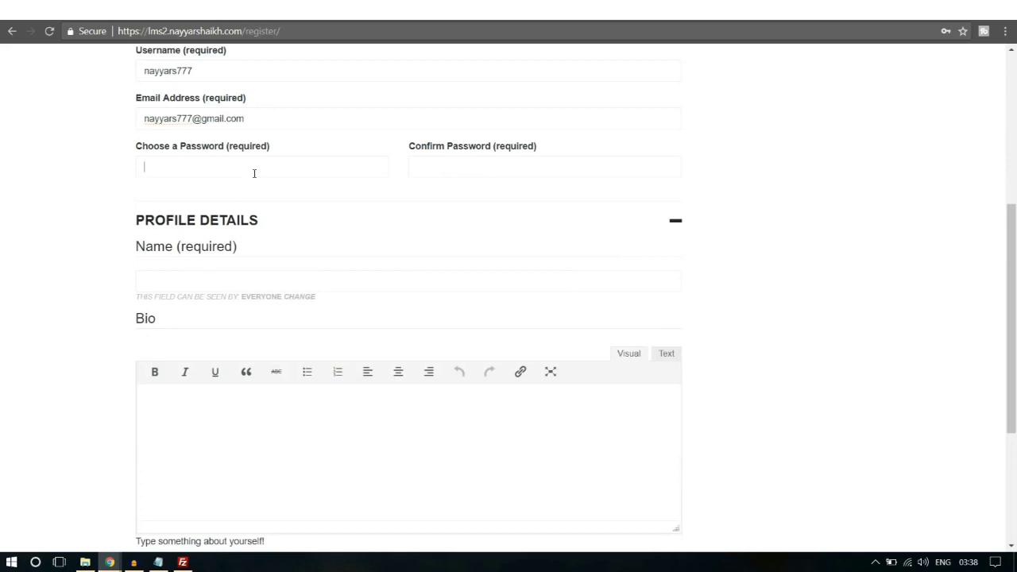
{"action": "type", "text": "n••••••"}
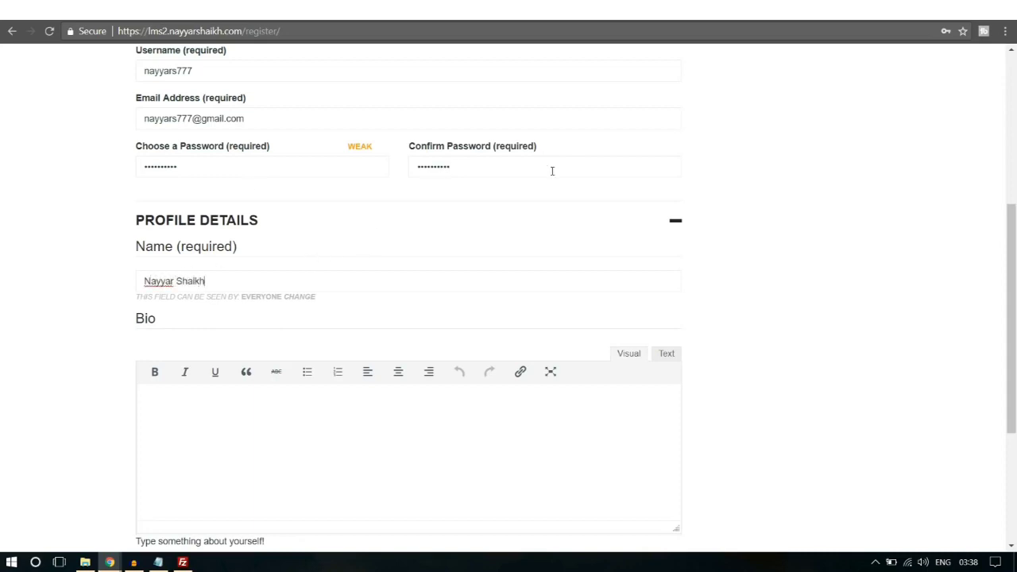
{"action": "scroll", "coordinate": [494, 422], "scroll_direction": "down", "scroll_amount": 2}
{"action": "type", "text": "Bio"}
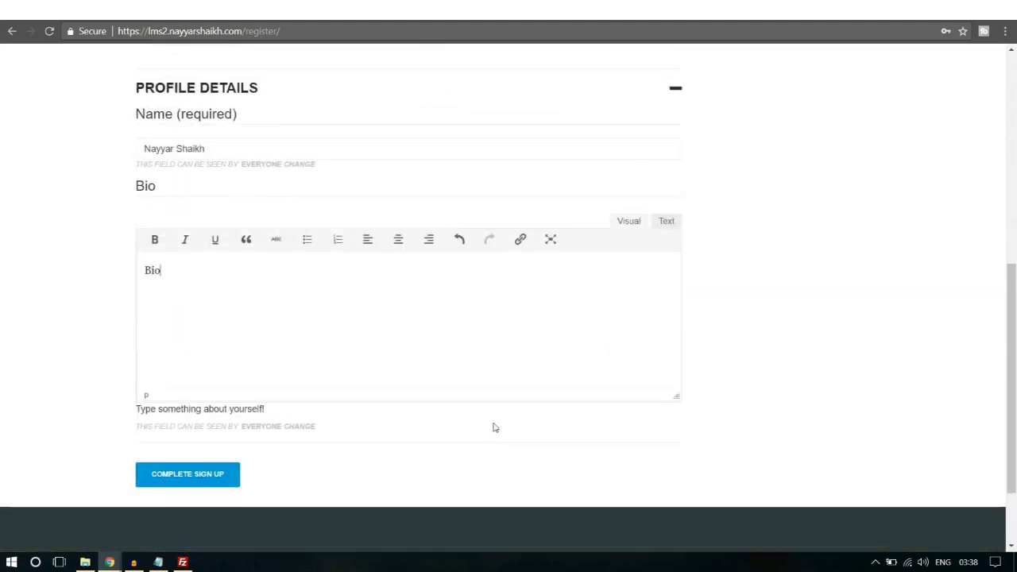
{"action": "left_click", "coordinate": [216, 479]}
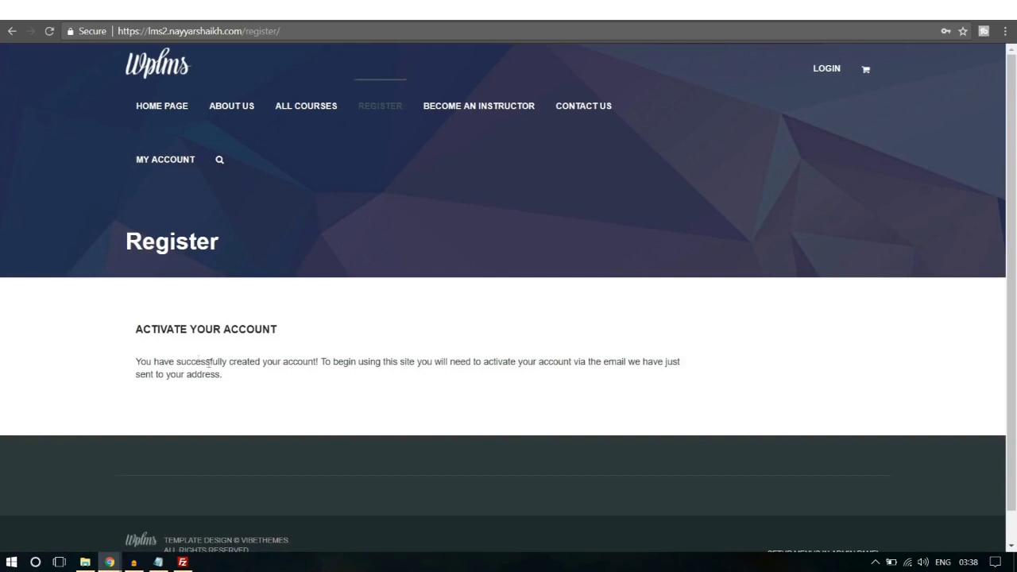
Step: Highlight the account-created confirmation and the note about the activation e-mail
{"action": "left_click_drag", "start_coordinate": [131, 340], "coordinate": [310, 364]}
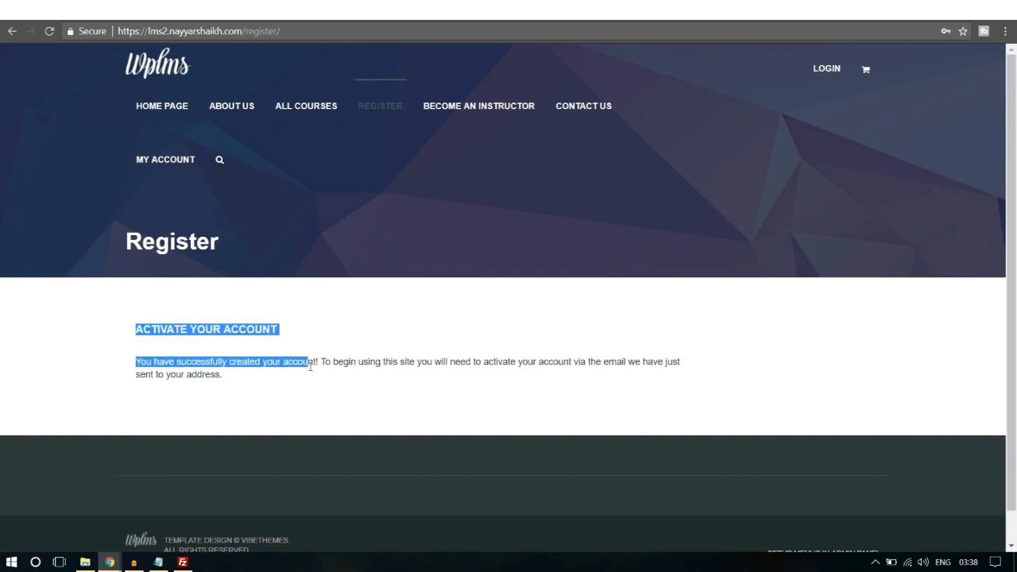
{"action": "left_click", "coordinate": [310, 365]}
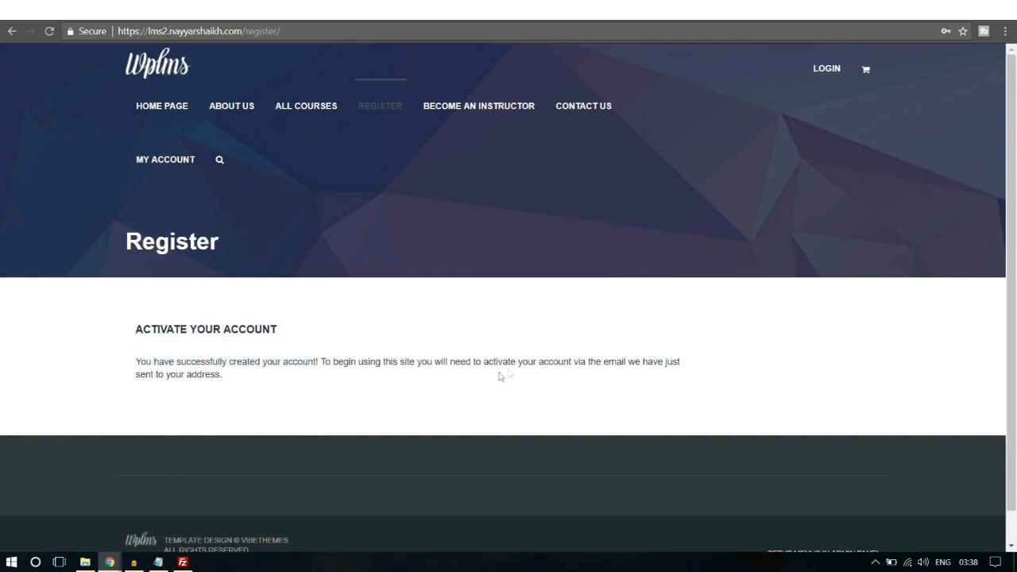
{"action": "left_click_drag", "start_coordinate": [562, 362], "coordinate": [674, 374]}
{"action": "left_click", "coordinate": [674, 374]}
Step: Open gmail.com in a private window and sign in with the test account's e-mail and password
{"action": "key", "text": "ctrl+shift+n"}
{"action": "type", "text": "gmail.com"}
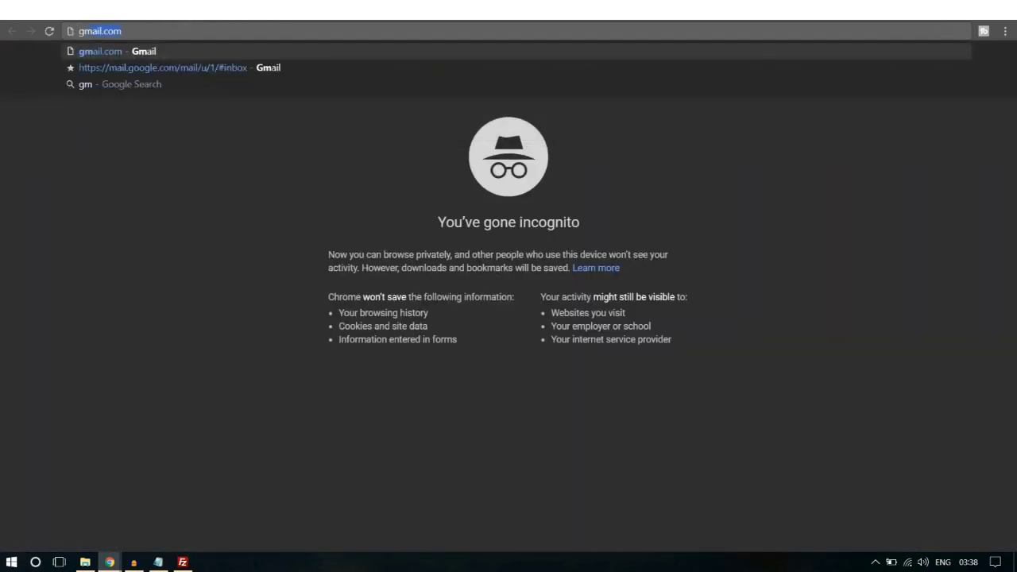
{"action": "key", "text": "Return"}
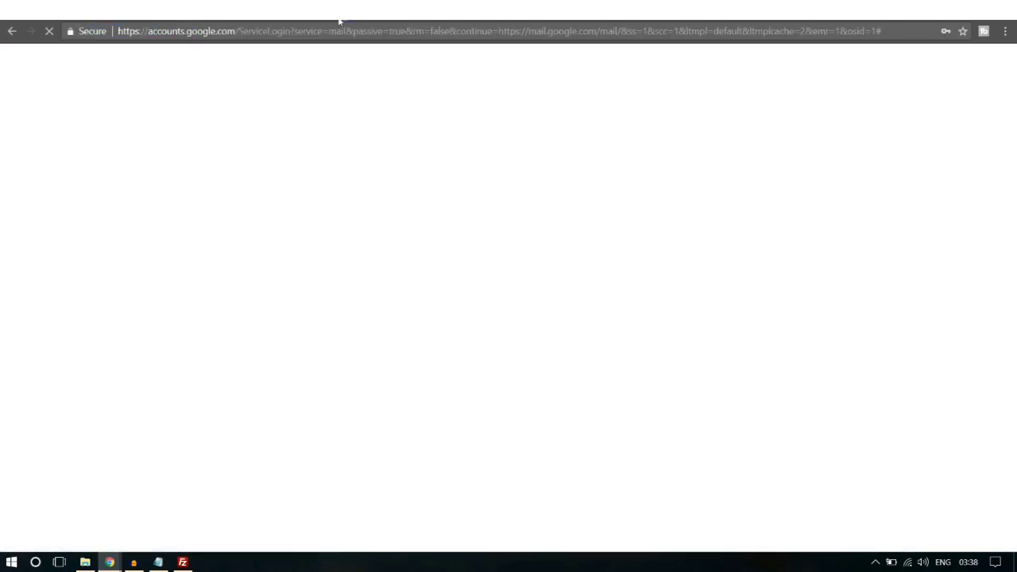
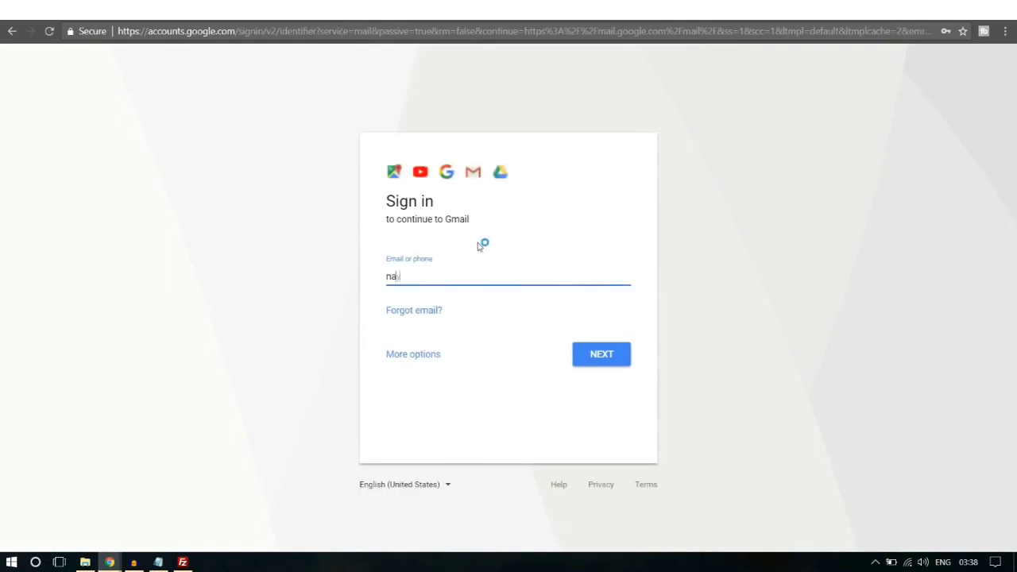
{"action": "key", "text": "Return"}
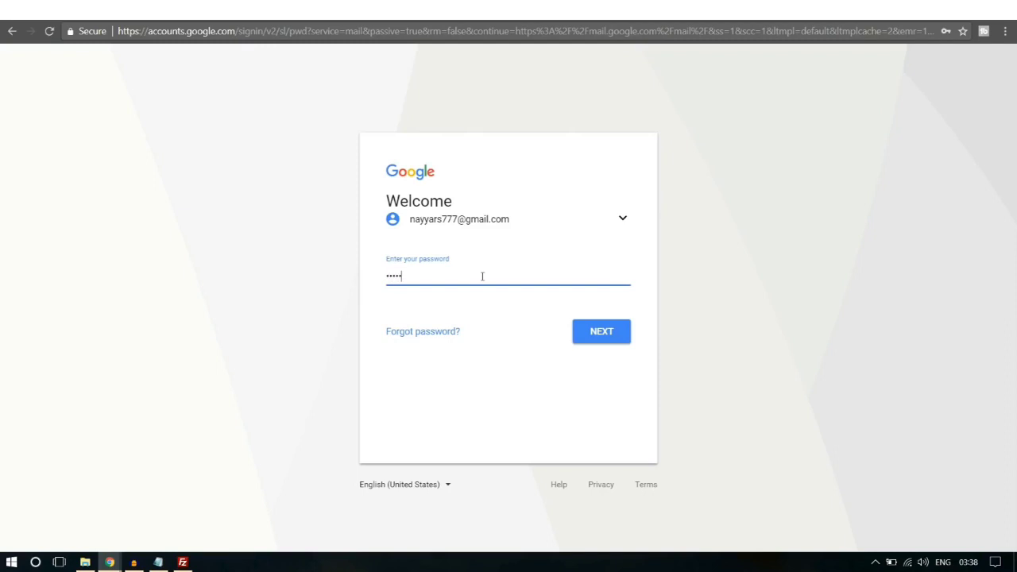
{"action": "key", "text": "Return"}
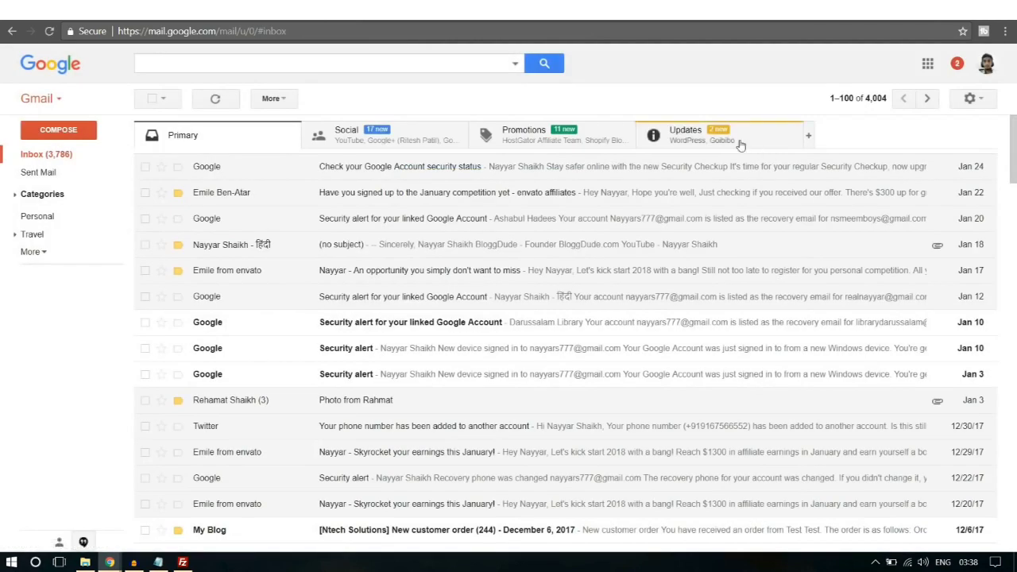
Step: Open the 'Activate your account' message under Updates and follow its activation link
{"action": "left_click", "coordinate": [740, 143]}
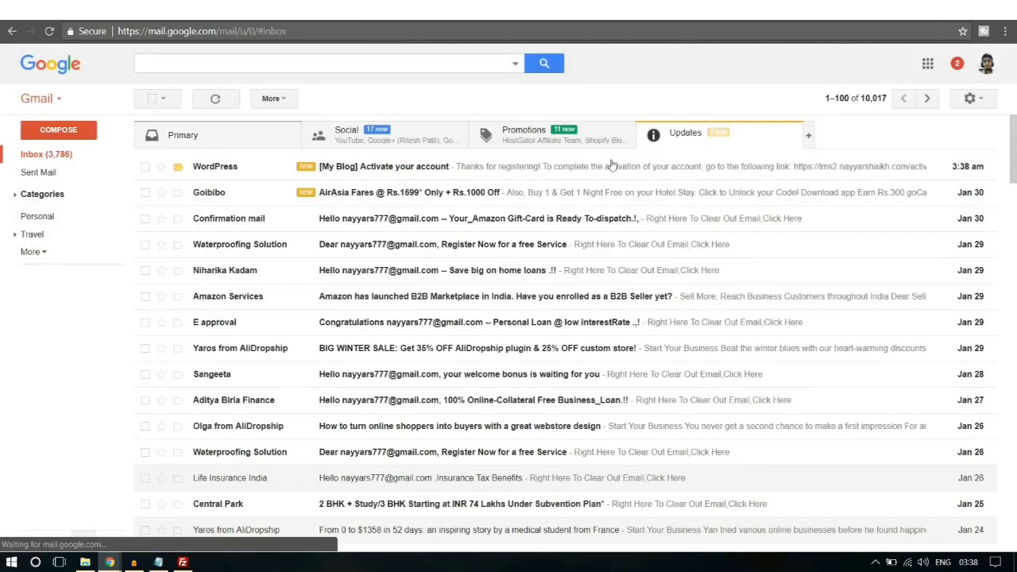
{"action": "left_click", "coordinate": [369, 172]}
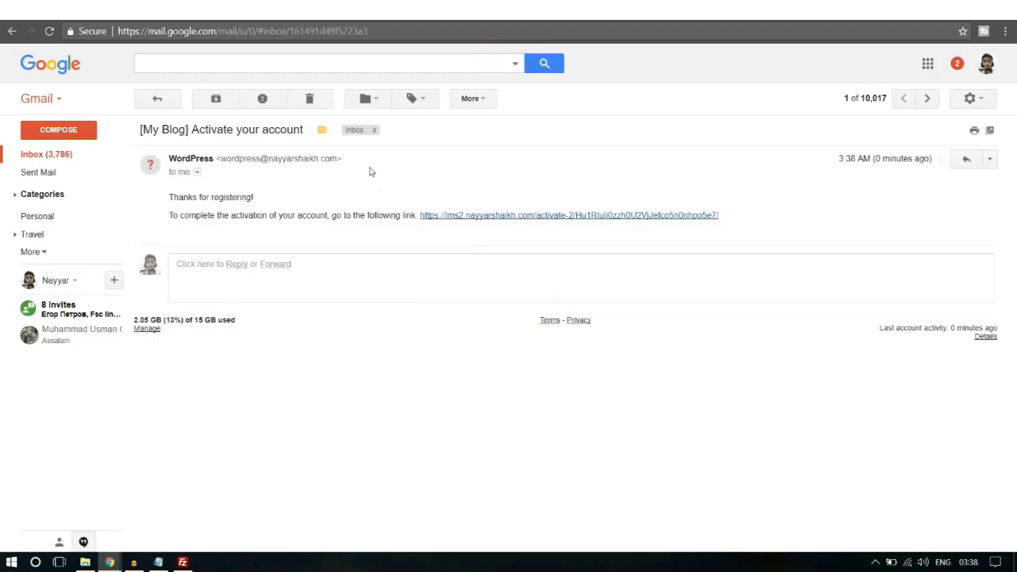
{"action": "left_click", "coordinate": [515, 216]}
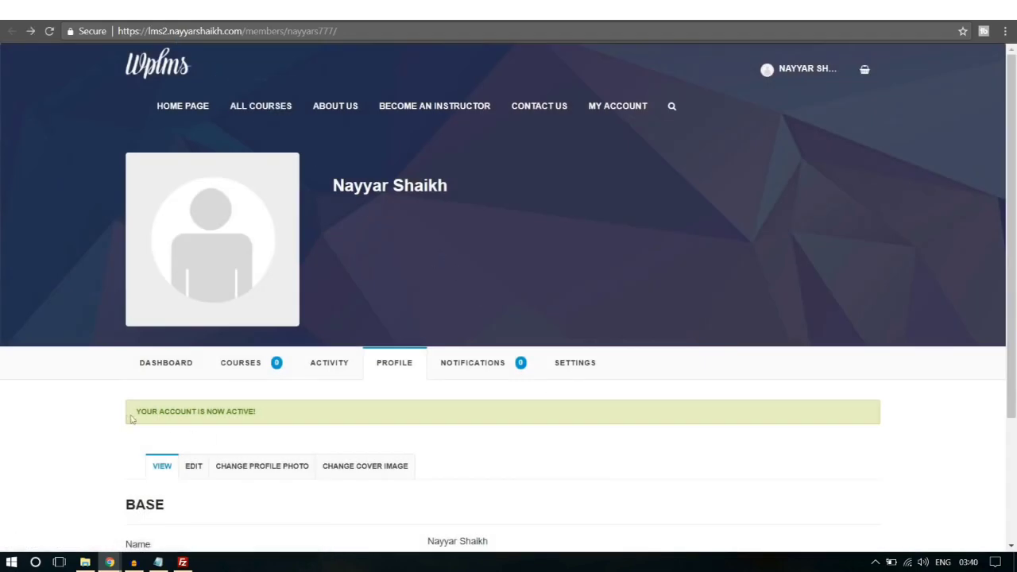
Step: Highlight the account-active notice, then open the Software Training course from All Courses
{"action": "left_click_drag", "start_coordinate": [132, 419], "coordinate": [278, 416]}
{"action": "left_click", "coordinate": [282, 408]}
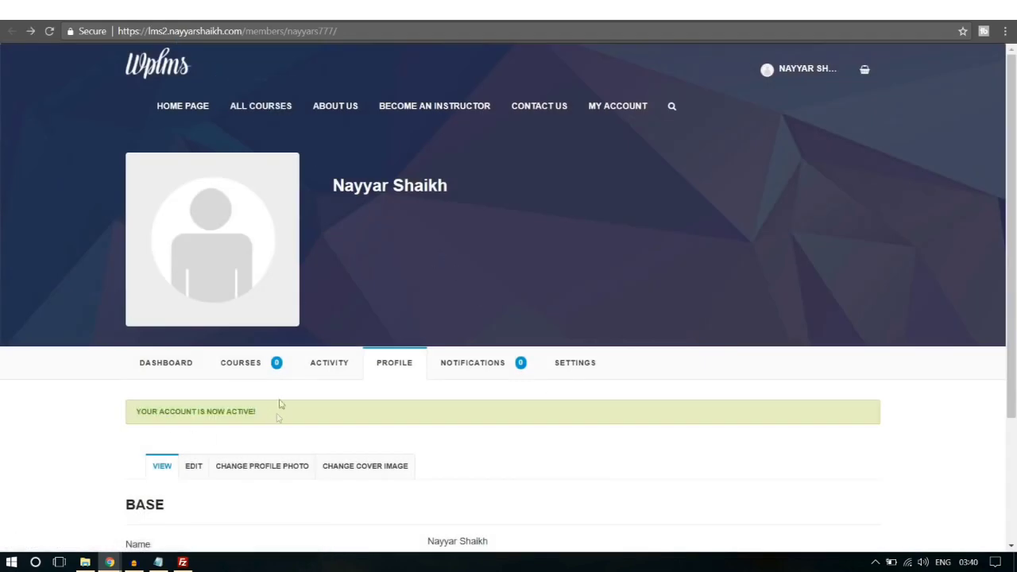
{"action": "left_click", "coordinate": [272, 114]}
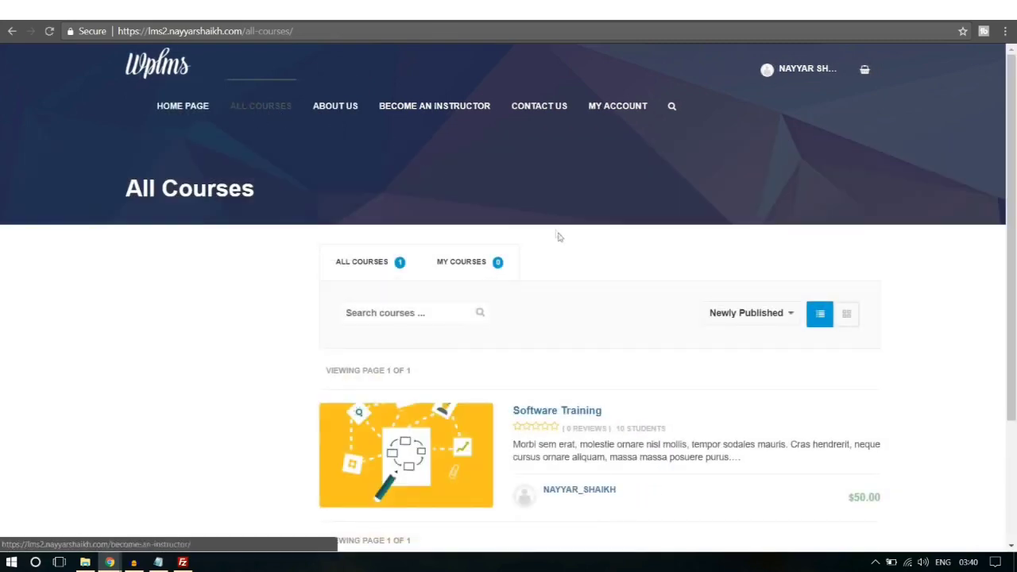
{"action": "scroll", "coordinate": [556, 234], "scroll_direction": "down", "scroll_amount": 3}
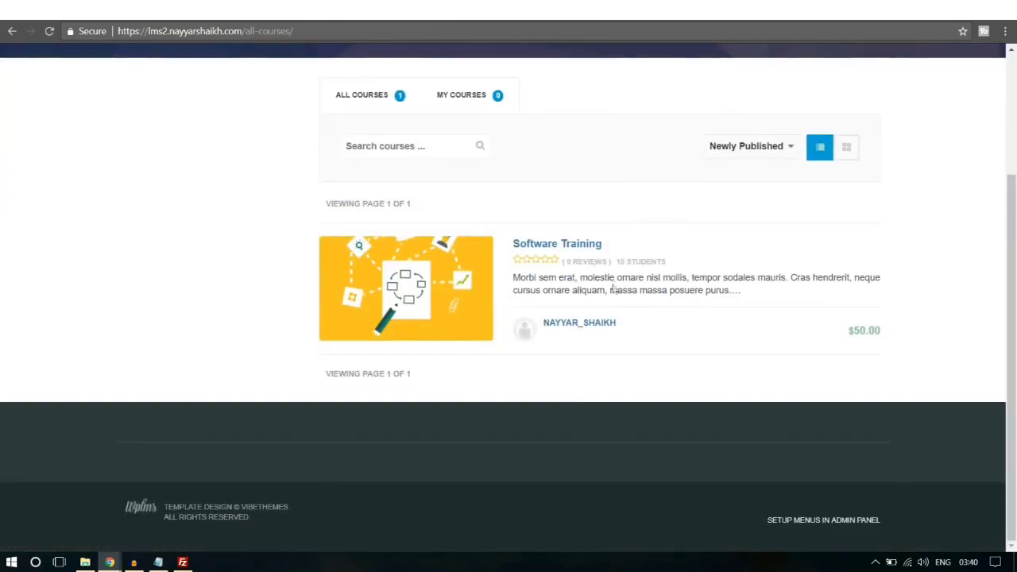
{"action": "left_click", "coordinate": [577, 246]}
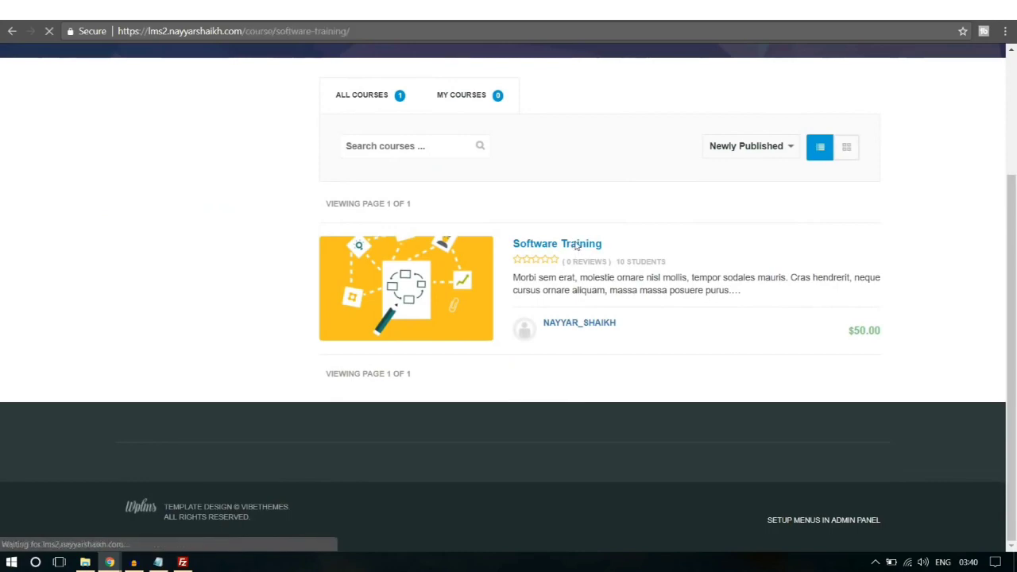
Step: Add Software Training to the cart, choose PayPal at checkout, then go back
{"action": "scroll", "coordinate": [603, 292], "scroll_direction": "down", "scroll_amount": 1}
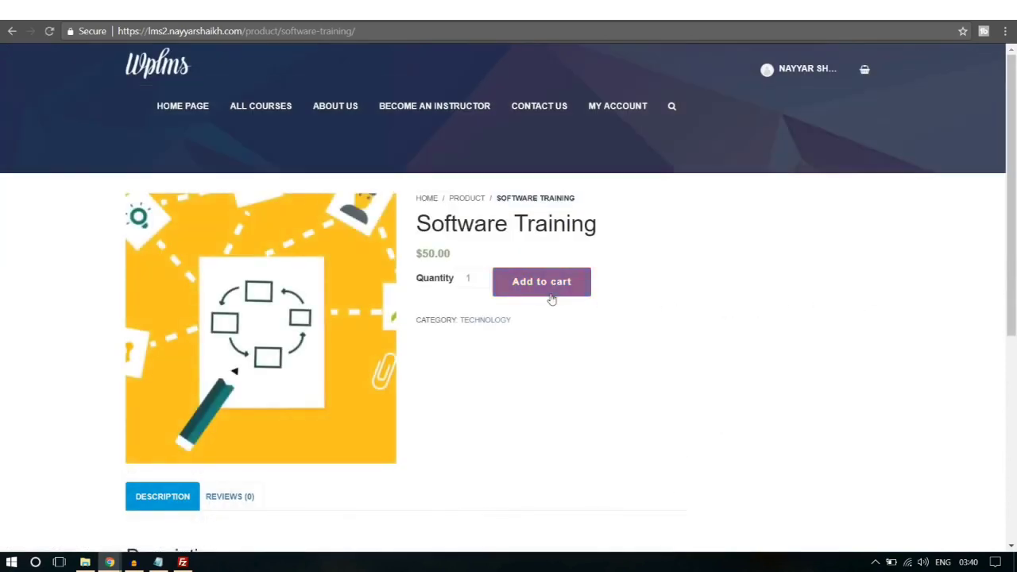
{"action": "left_click", "coordinate": [552, 299]}
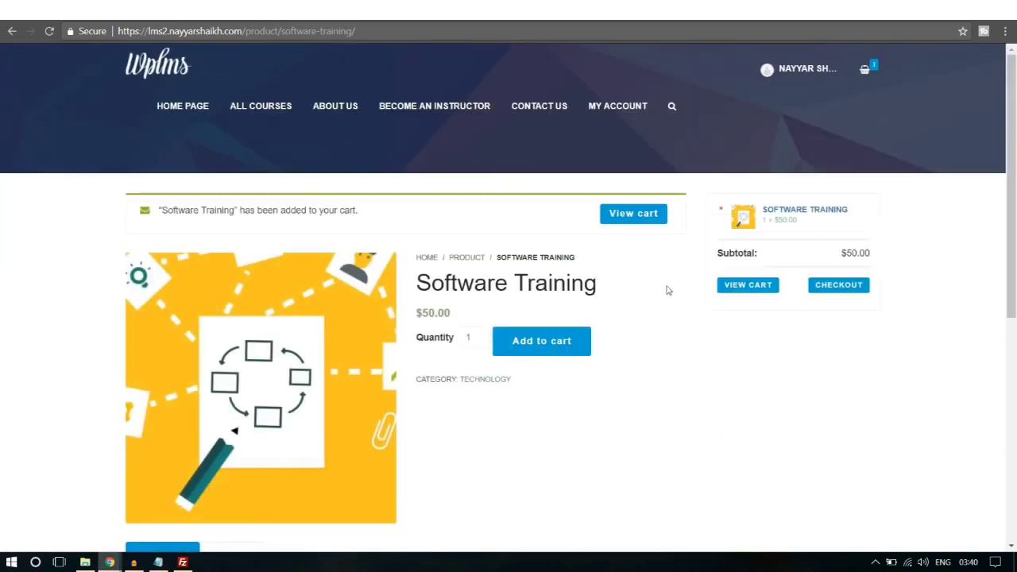
{"action": "left_click", "coordinate": [838, 284]}
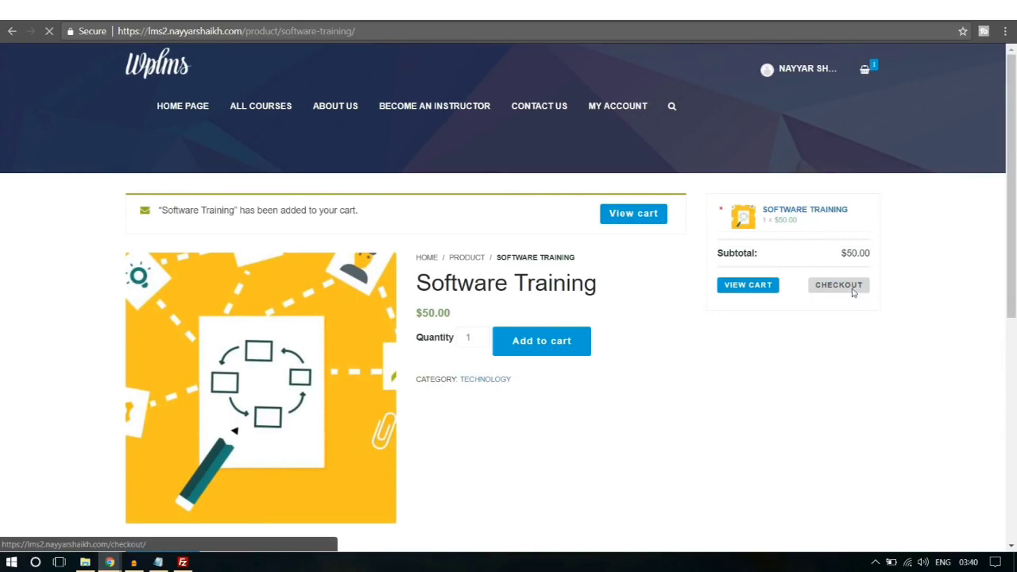
{"action": "scroll", "coordinate": [268, 370], "scroll_direction": "down", "scroll_amount": 15}
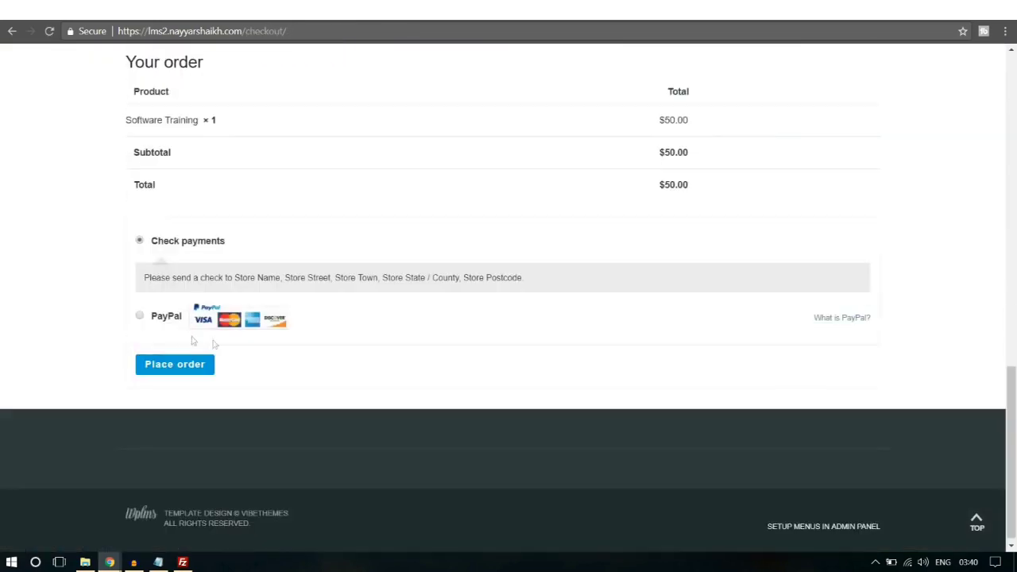
{"action": "left_click", "coordinate": [140, 317]}
{"action": "scroll", "coordinate": [368, 370], "scroll_direction": "up", "scroll_amount": 15}
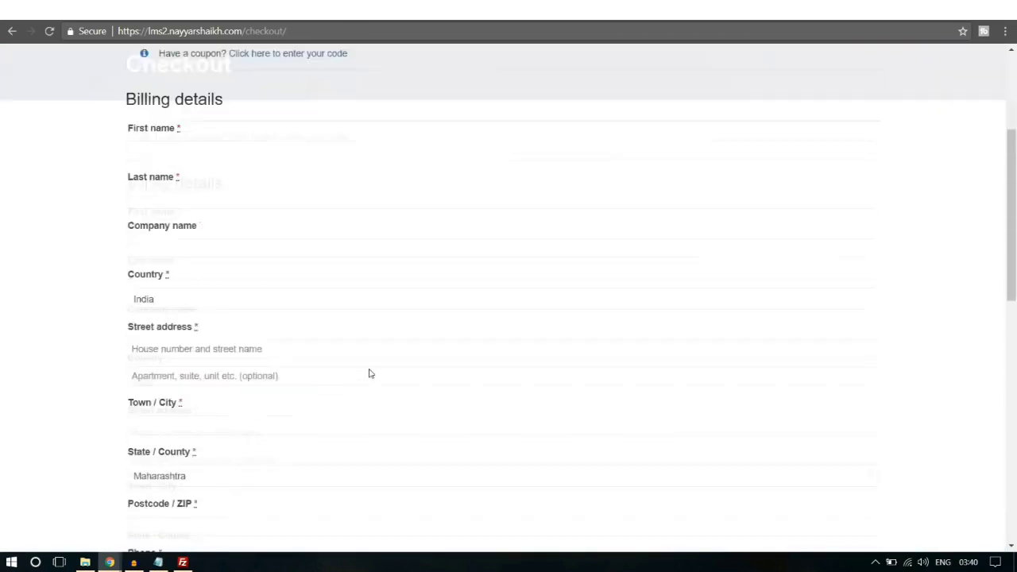
{"action": "left_click", "coordinate": [8, 30]}
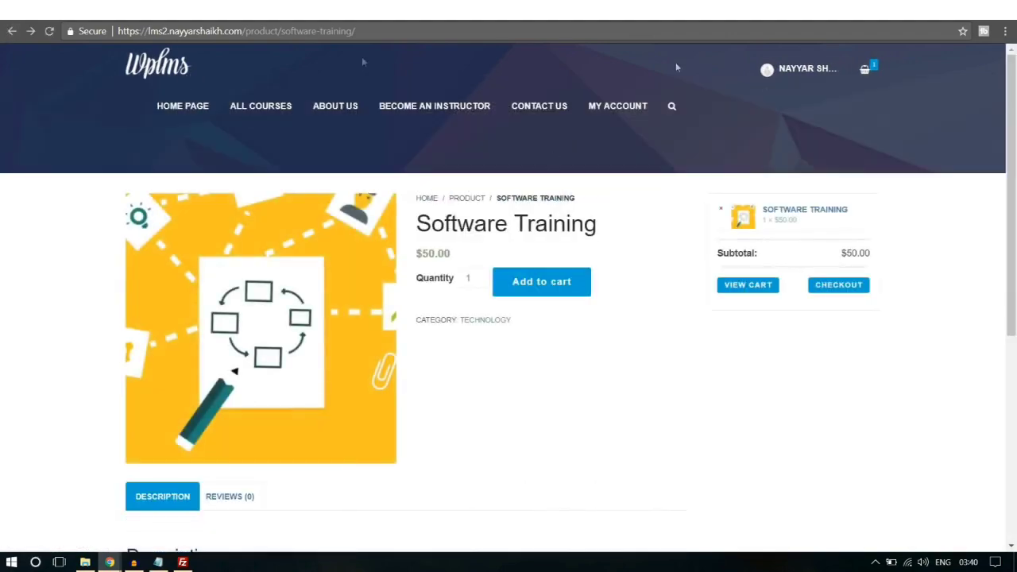
Step: Log out of the site through the user's profile menu
{"action": "scroll", "coordinate": [742, 370], "scroll_direction": "down", "scroll_amount": 5}
{"action": "scroll", "coordinate": [744, 370], "scroll_direction": "up", "scroll_amount": 5}
{"action": "left_click", "coordinate": [797, 71]}
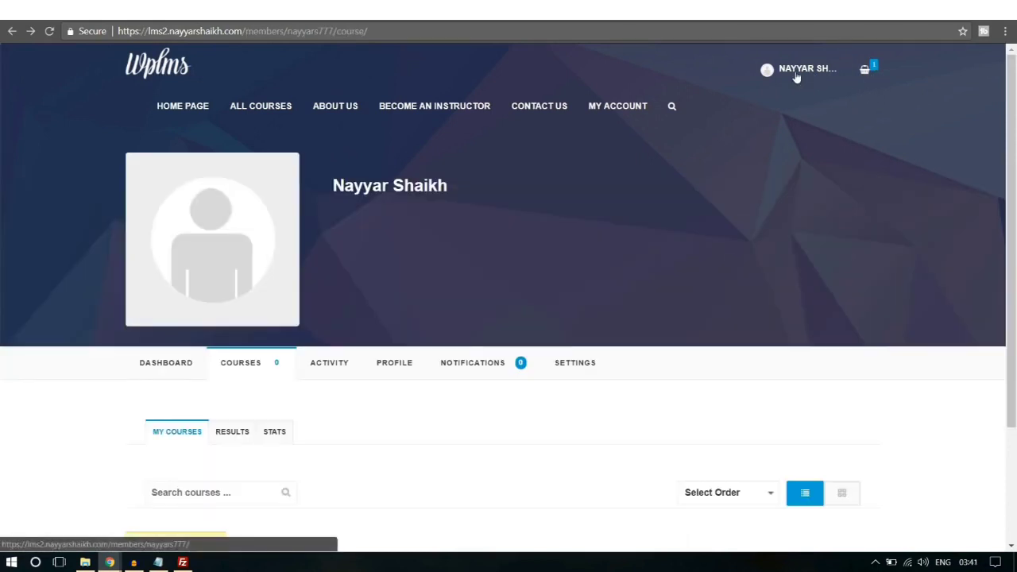
{"action": "mouse_move", "coordinate": [796, 77]}
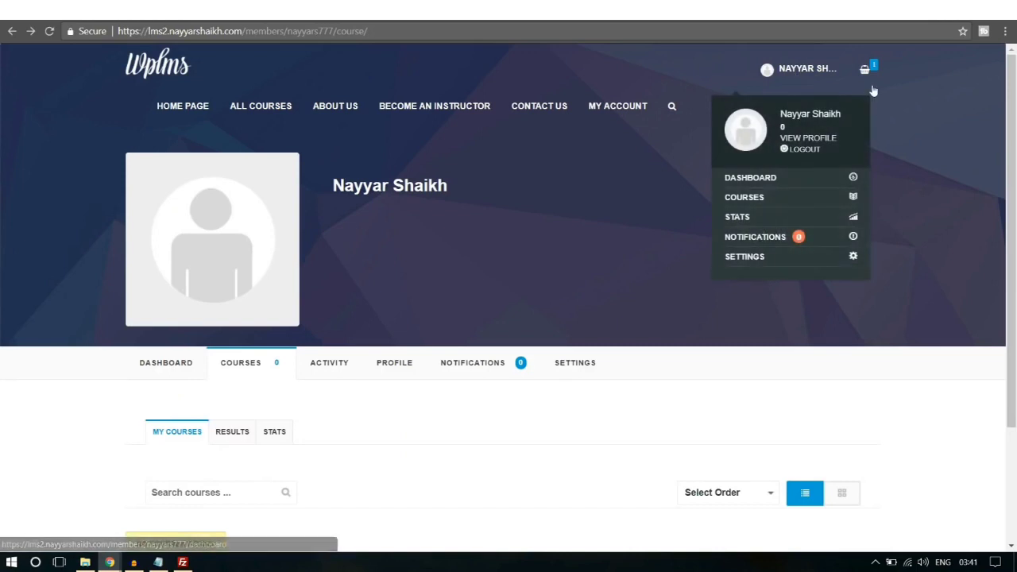
{"action": "left_click", "coordinate": [804, 151]}
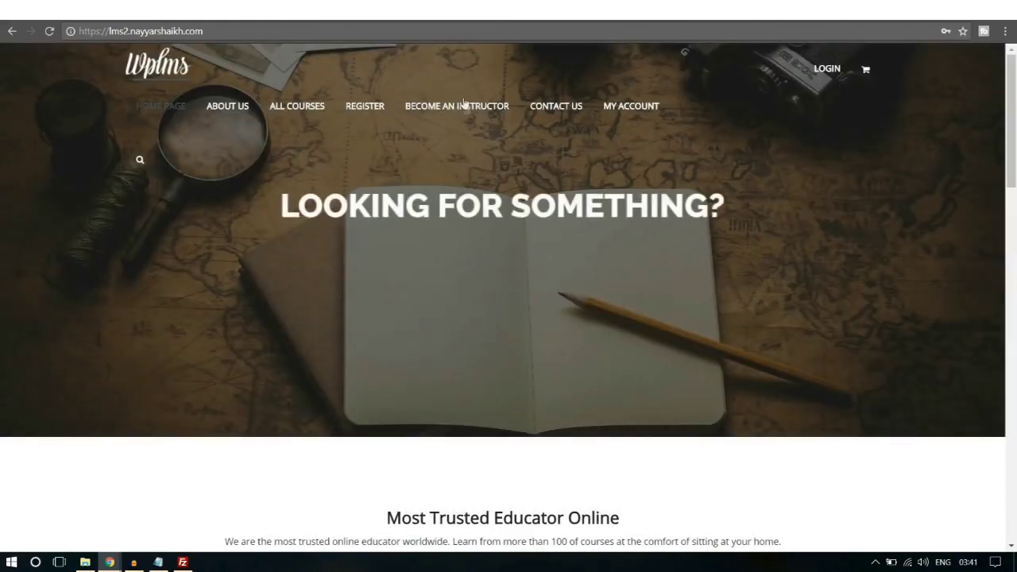
Step: Open REGISTER and scroll through Account Details, Profile Details, Bio and Complete Sign Up
{"action": "left_click", "coordinate": [363, 108]}
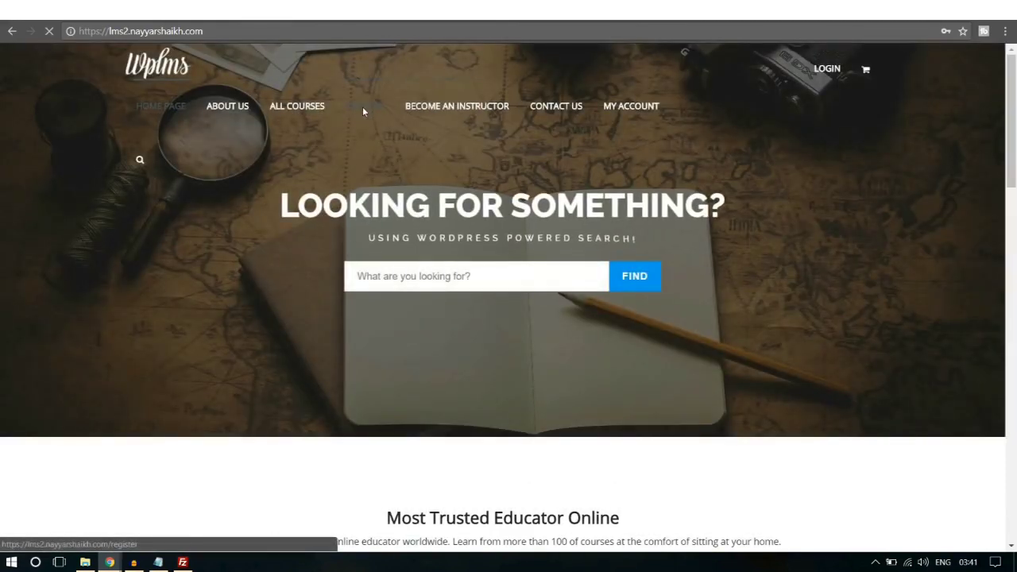
{"action": "scroll", "coordinate": [856, 266], "scroll_direction": "down", "scroll_amount": 3}
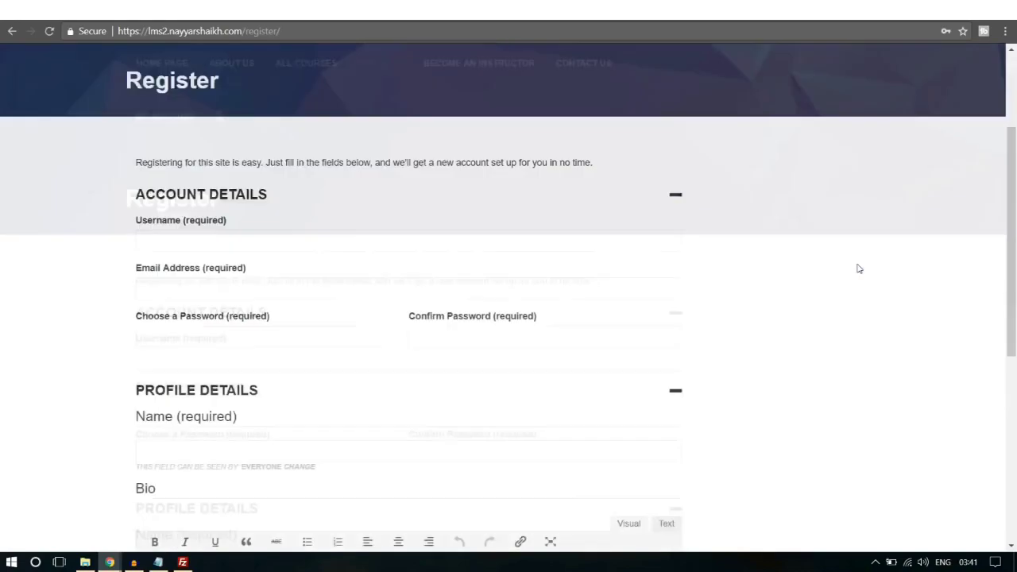
{"action": "scroll", "coordinate": [859, 268], "scroll_direction": "down", "scroll_amount": 4}
{"action": "scroll", "coordinate": [859, 268], "scroll_direction": "up", "scroll_amount": 5}
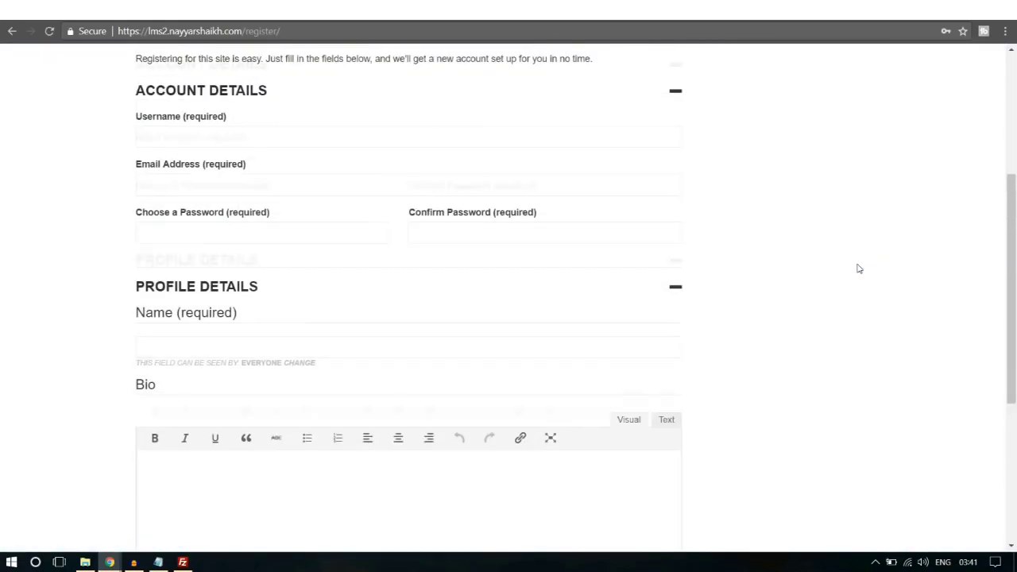
{"action": "scroll", "coordinate": [859, 268], "scroll_direction": "down", "scroll_amount": 2}
{"action": "scroll", "coordinate": [858, 269], "scroll_direction": "down", "scroll_amount": 4}
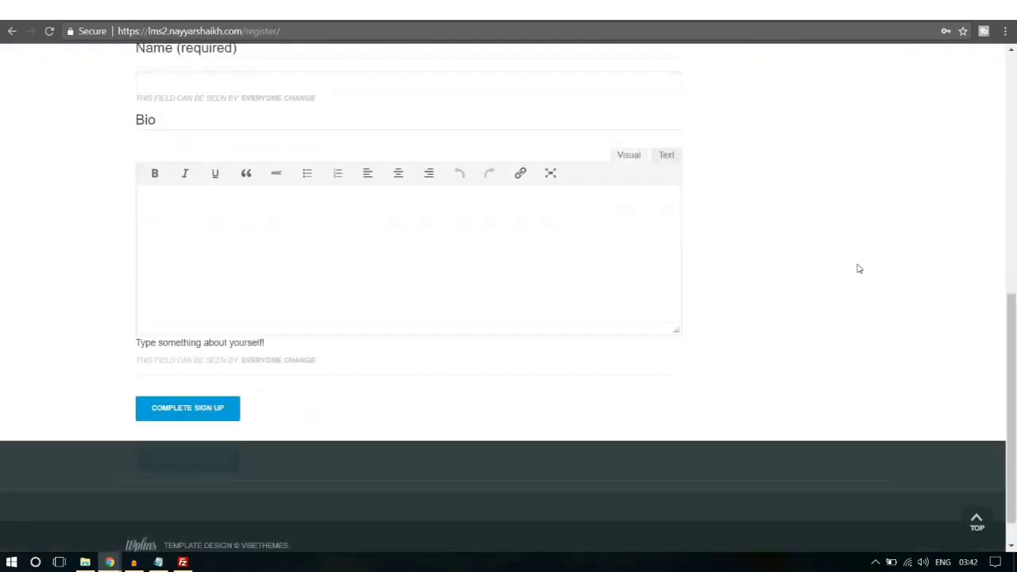
{"action": "scroll", "coordinate": [294, 350], "scroll_direction": "up", "scroll_amount": 8}
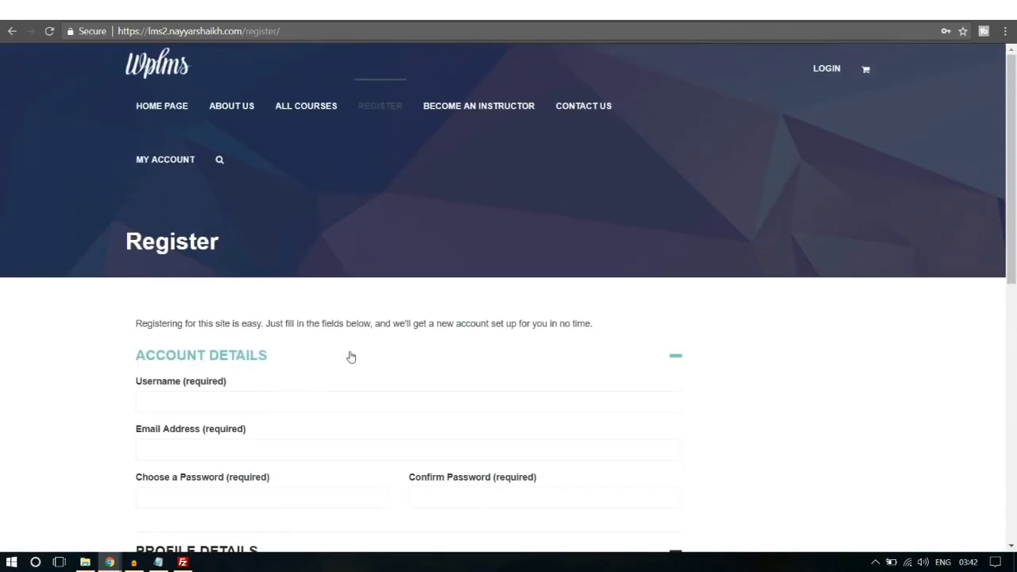
{"action": "scroll", "coordinate": [351, 356], "scroll_direction": "down", "scroll_amount": 3}
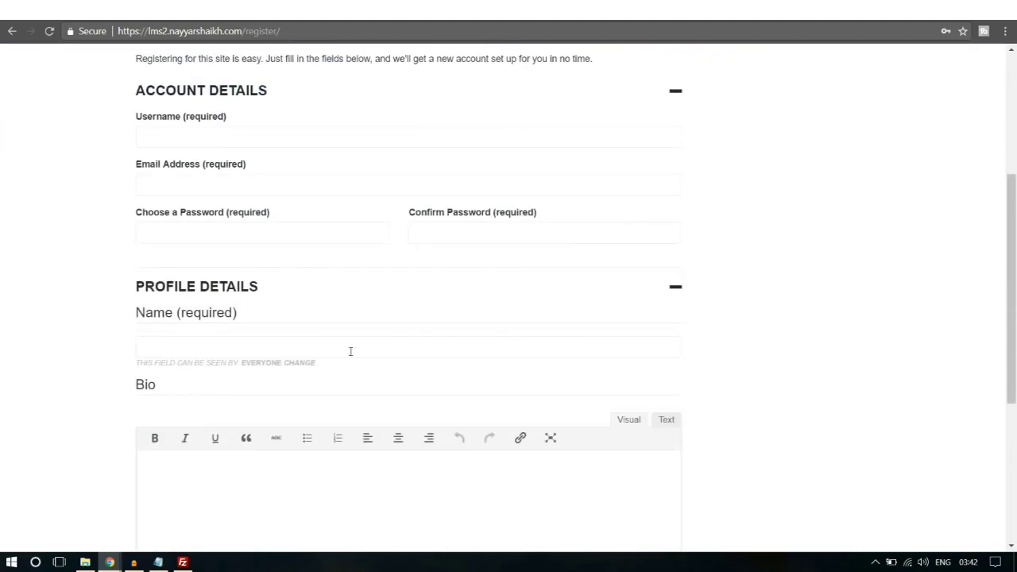
{"action": "scroll", "coordinate": [350, 351], "scroll_direction": "down", "scroll_amount": 3}
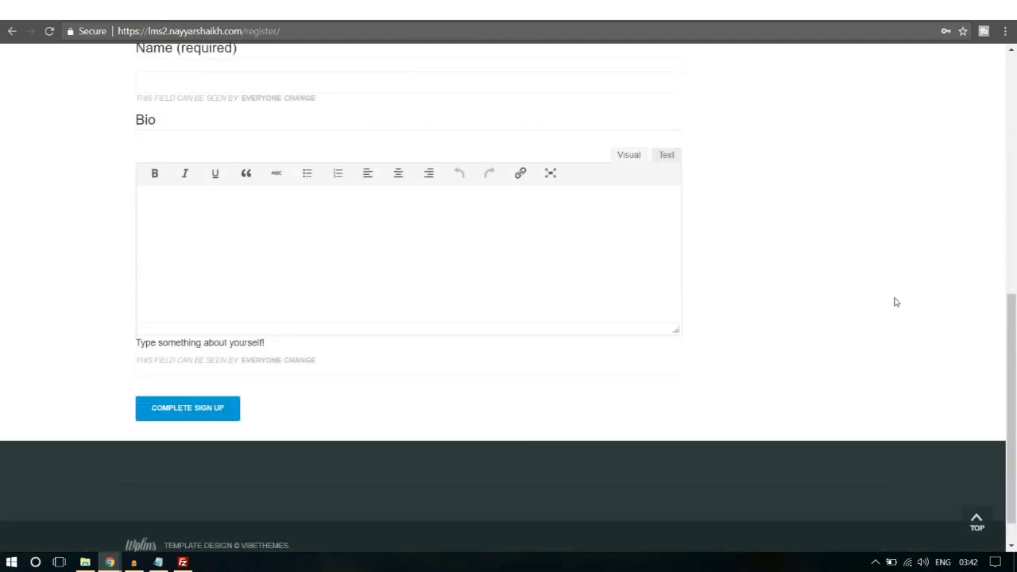
{"action": "scroll", "coordinate": [896, 302], "scroll_direction": "up", "scroll_amount": 3}
{"action": "scroll", "coordinate": [896, 302], "scroll_direction": "down", "scroll_amount": 3}
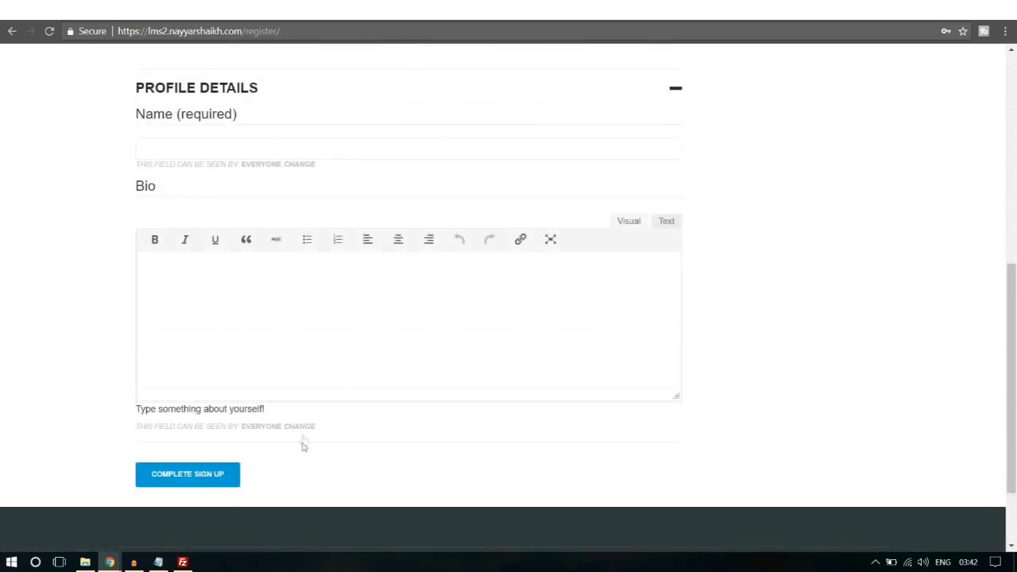
Step: Return to the WordPress admin and start a new field in Profile Fields
{"action": "mouse_move", "coordinate": [110, 563]}
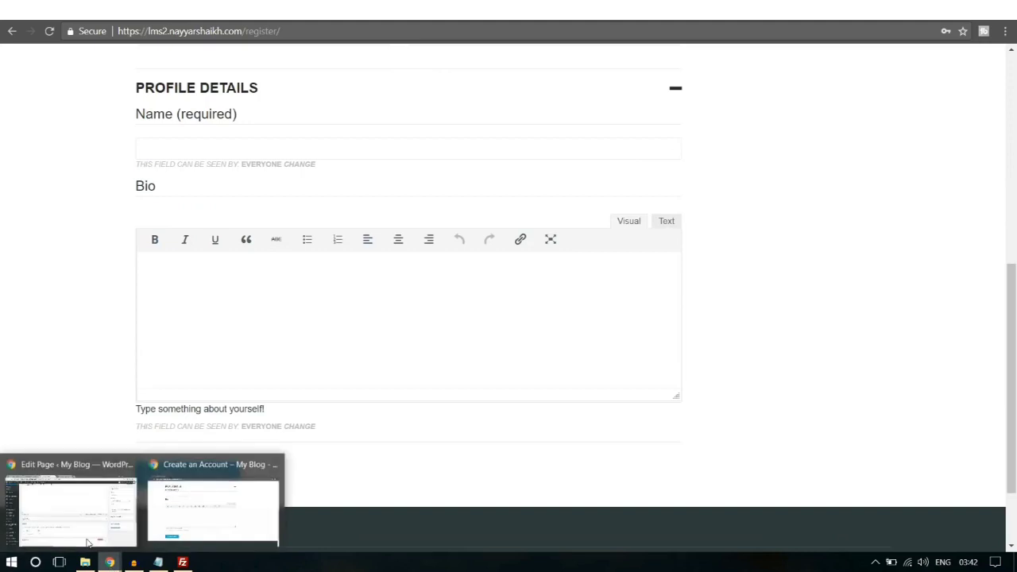
{"action": "left_click", "coordinate": [79, 534]}
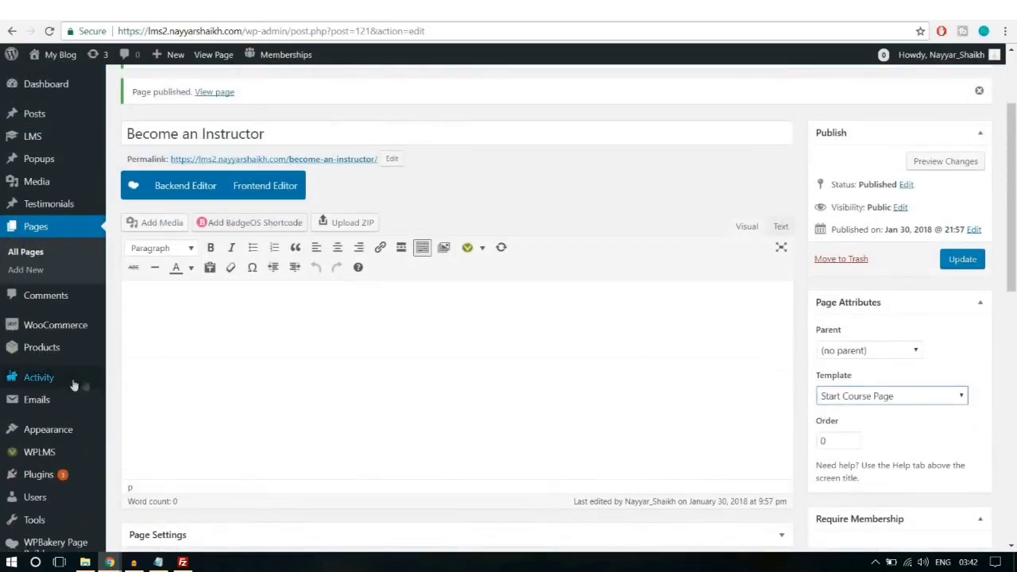
{"action": "scroll", "coordinate": [146, 238], "scroll_direction": "down", "scroll_amount": 3}
{"action": "mouse_move", "coordinate": [63, 339]}
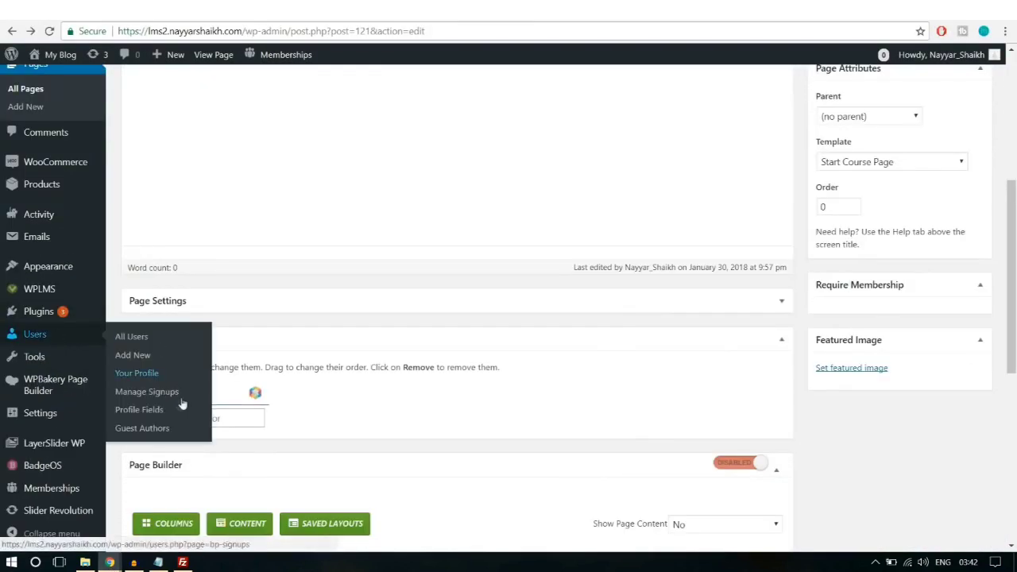
{"action": "left_click", "coordinate": [151, 417]}
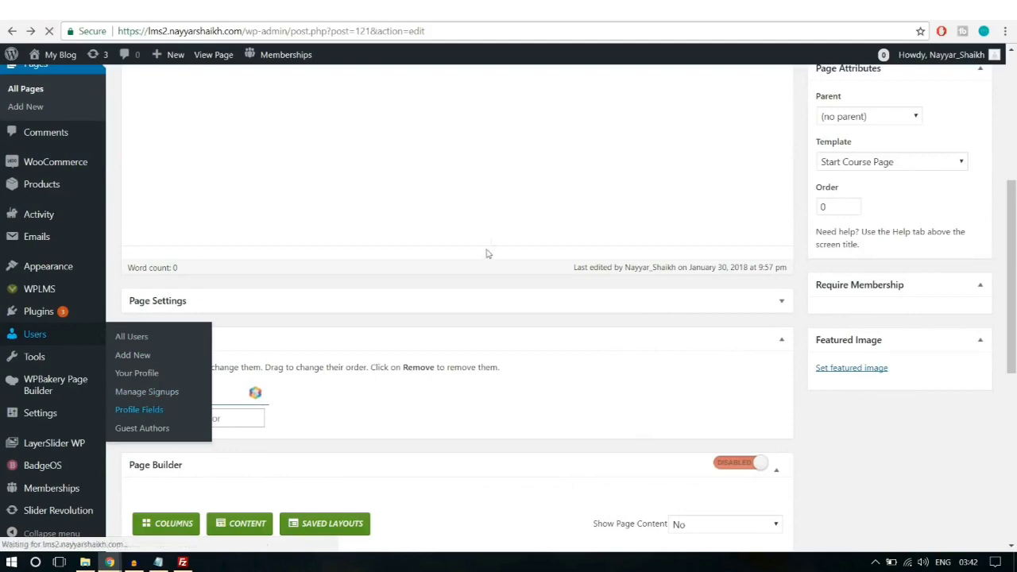
{"action": "scroll", "coordinate": [497, 229], "scroll_direction": "down", "scroll_amount": 2}
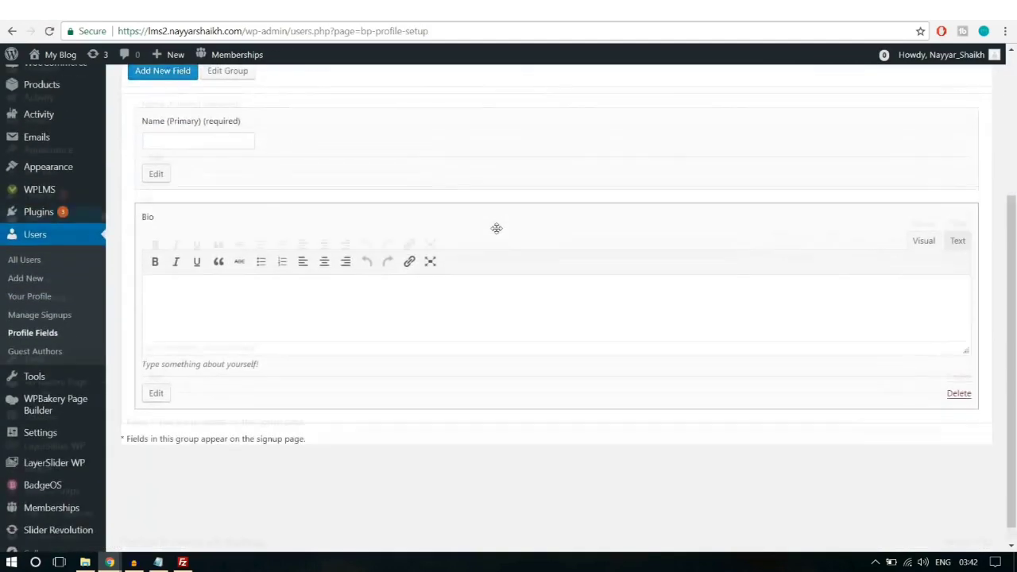
{"action": "scroll", "coordinate": [381, 338], "scroll_direction": "up", "scroll_amount": 2}
{"action": "left_click", "coordinate": [171, 190]}
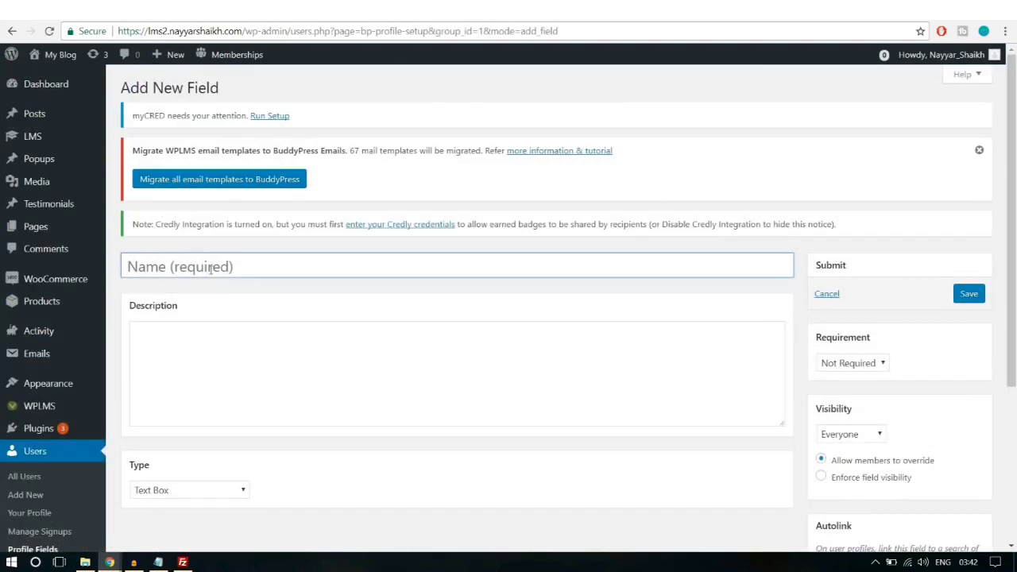
Step: Name the field 'Sign up as' with the description 'Do You waannna become'
{"action": "left_click", "coordinate": [210, 269]}
{"action": "type", "text": "Role"}
{"action": "key", "text": "ctrl+a"}
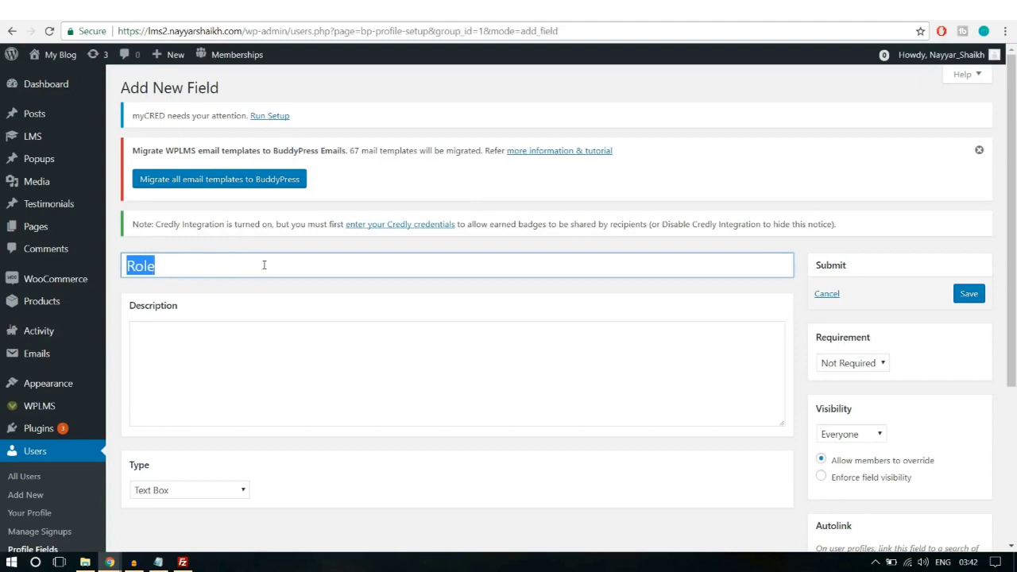
{"action": "type", "text": "Sign up as?"}
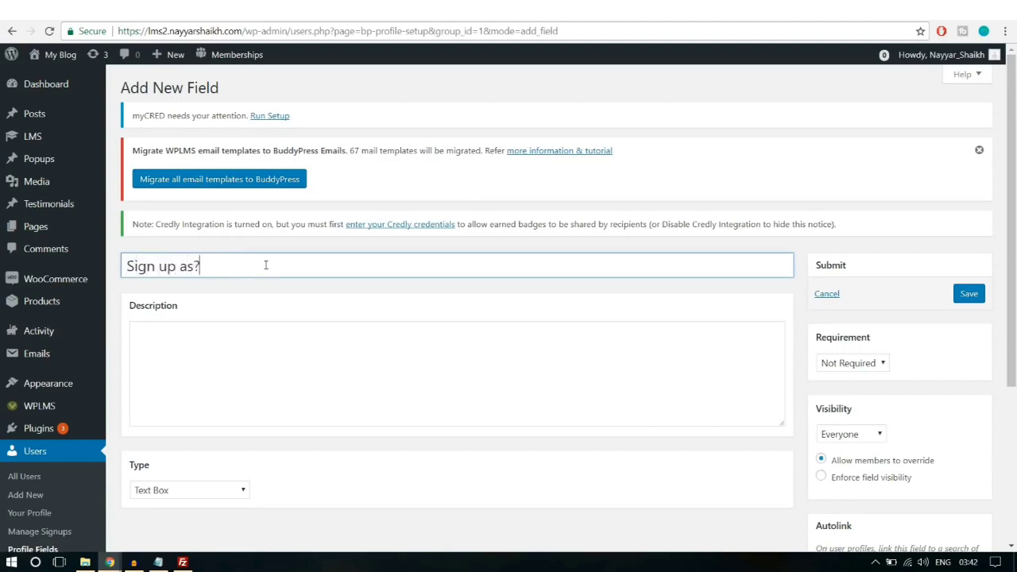
{"action": "left_click", "coordinate": [324, 362]}
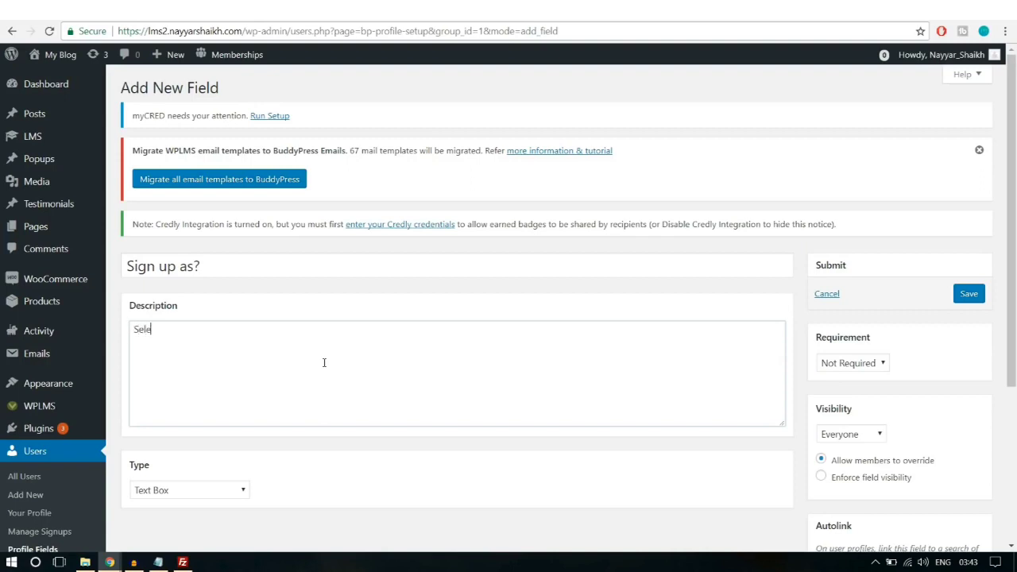
{"action": "key", "text": "ctrl+a"}
{"action": "key", "text": "BackSpace"}
{"action": "type", "text": "Do Yo"}
{"action": "type", "text": "u waan"}
{"action": "type", "text": "nna"}
{"action": "type", "text": " become"}
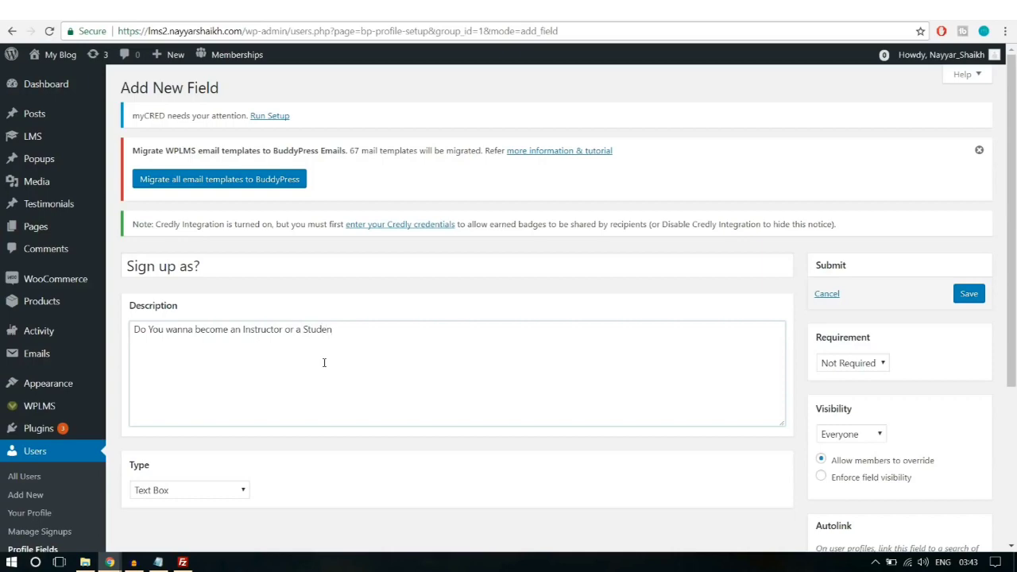
Step: Make it a dropdown with options Student and Instructor, Student as the default
{"action": "scroll", "coordinate": [245, 391], "scroll_direction": "down", "scroll_amount": 3}
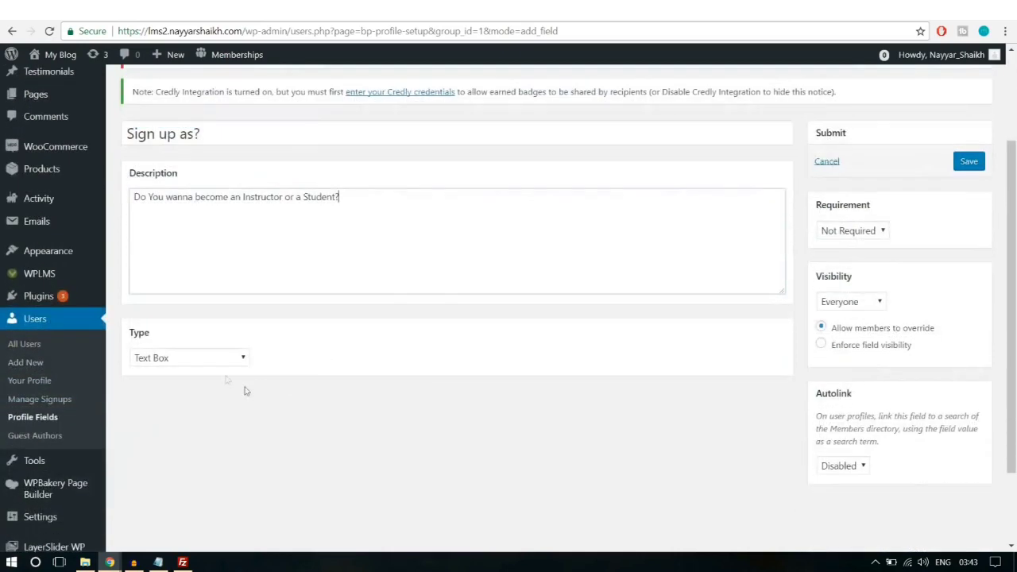
{"action": "left_click", "coordinate": [218, 255]}
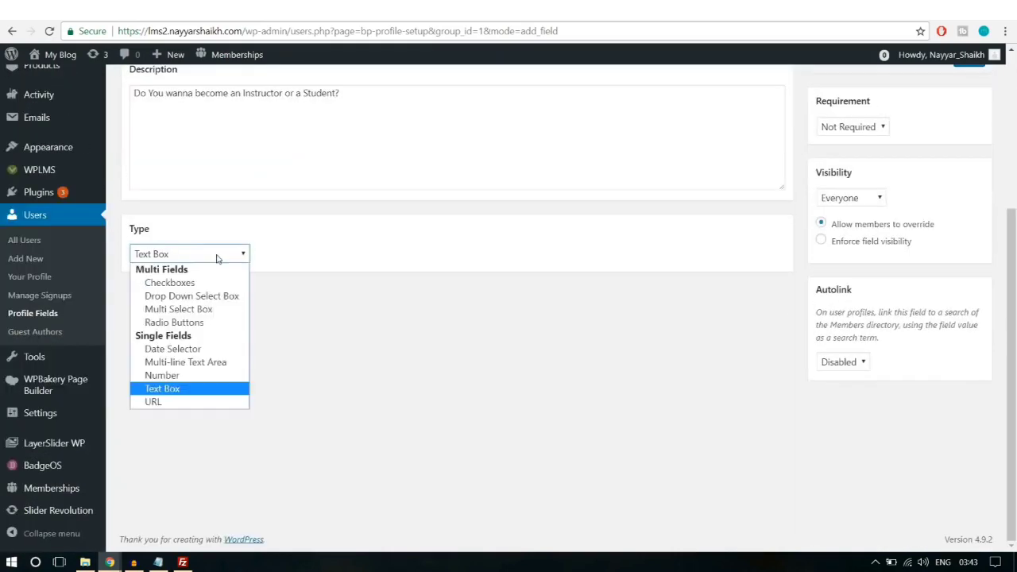
{"action": "left_click", "coordinate": [192, 299]}
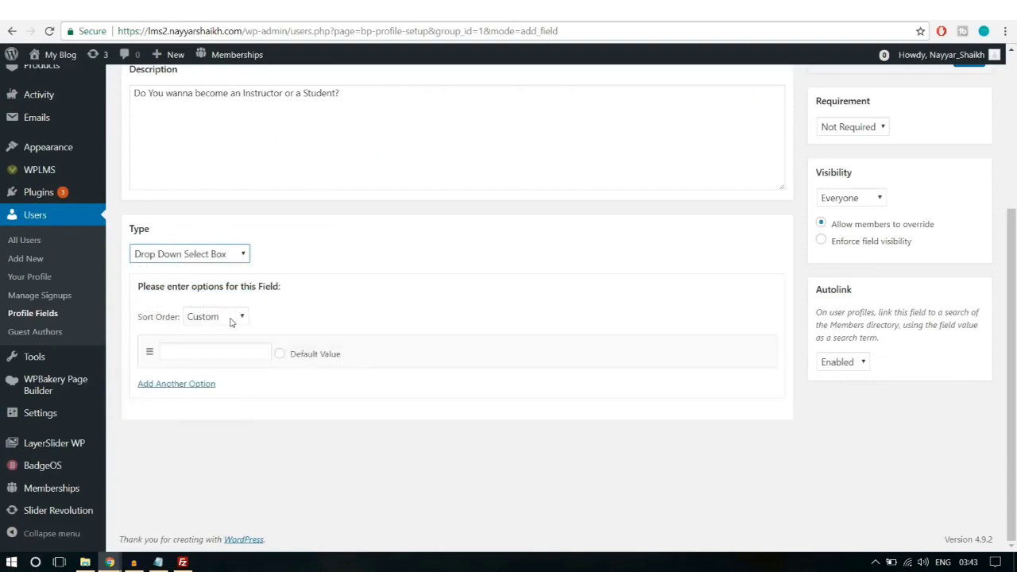
{"action": "left_click", "coordinate": [229, 355]}
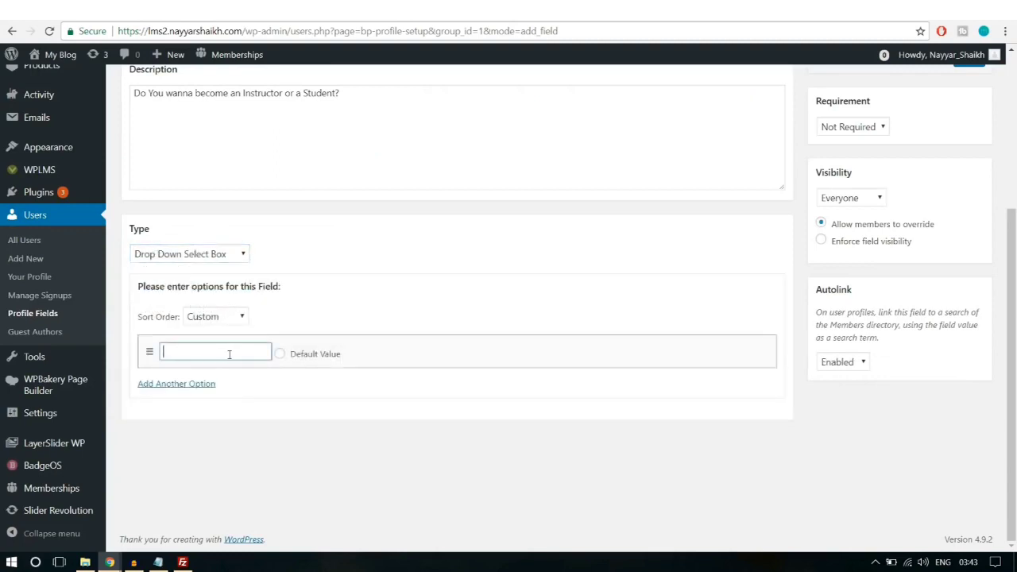
{"action": "type", "text": "Student"}
{"action": "left_click", "coordinate": [175, 383]}
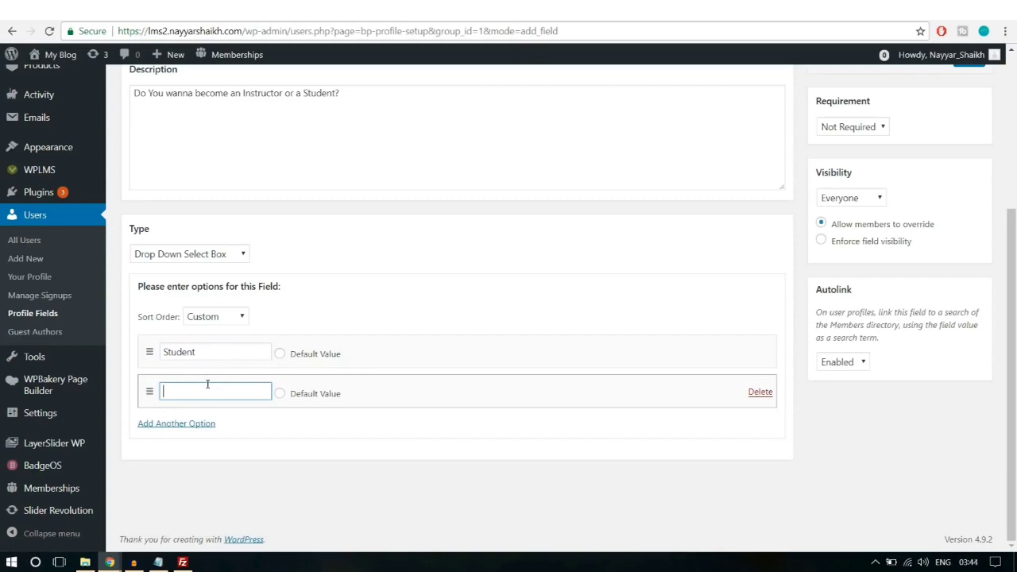
{"action": "type", "text": "Instructor"}
{"action": "left_click", "coordinate": [280, 353]}
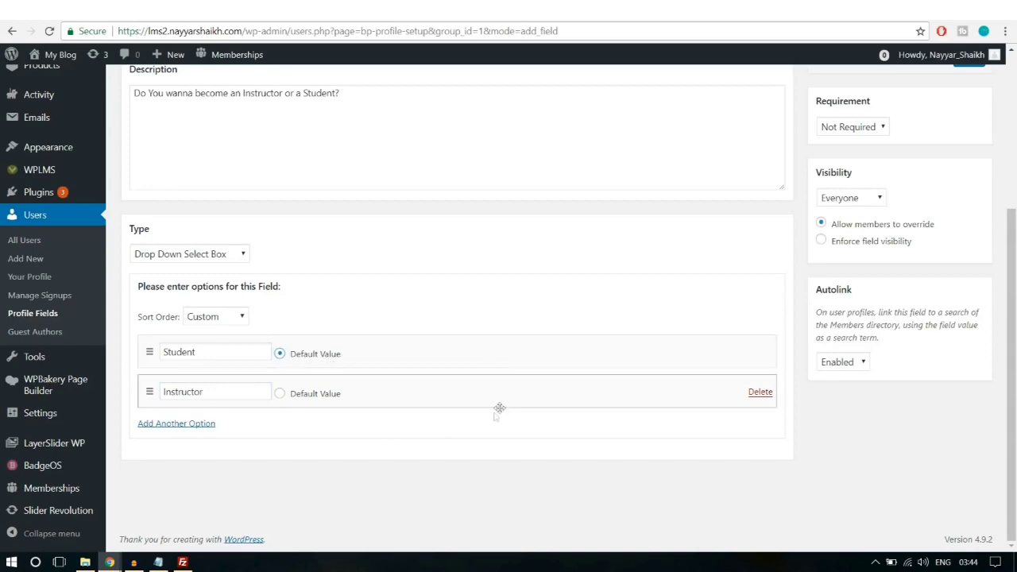
Step: Set the Sign up as? field to Required and save it
{"action": "scroll", "coordinate": [832, 406], "scroll_direction": "up", "scroll_amount": 3}
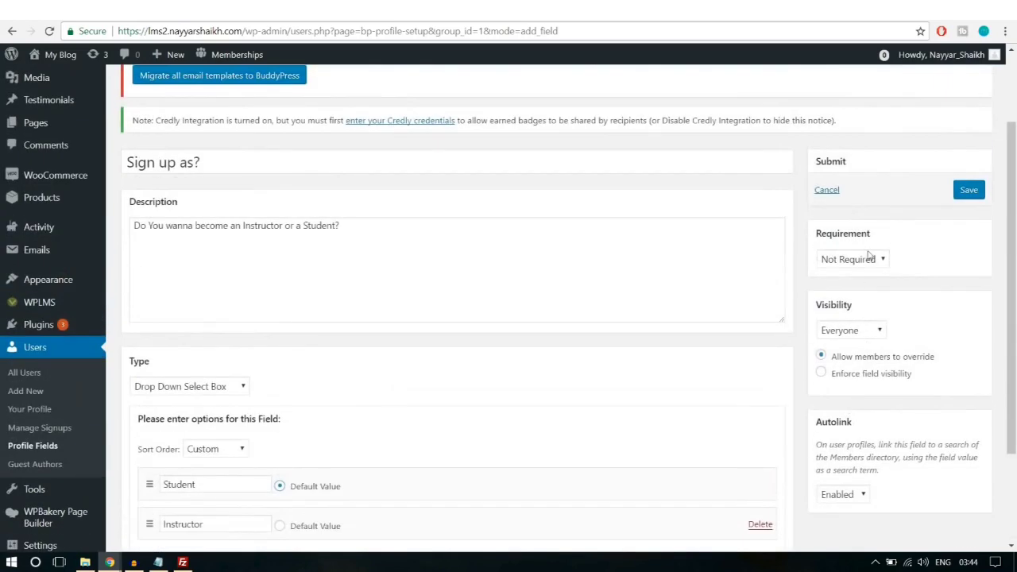
{"action": "left_click", "coordinate": [870, 261]}
{"action": "left_click", "coordinate": [858, 287]}
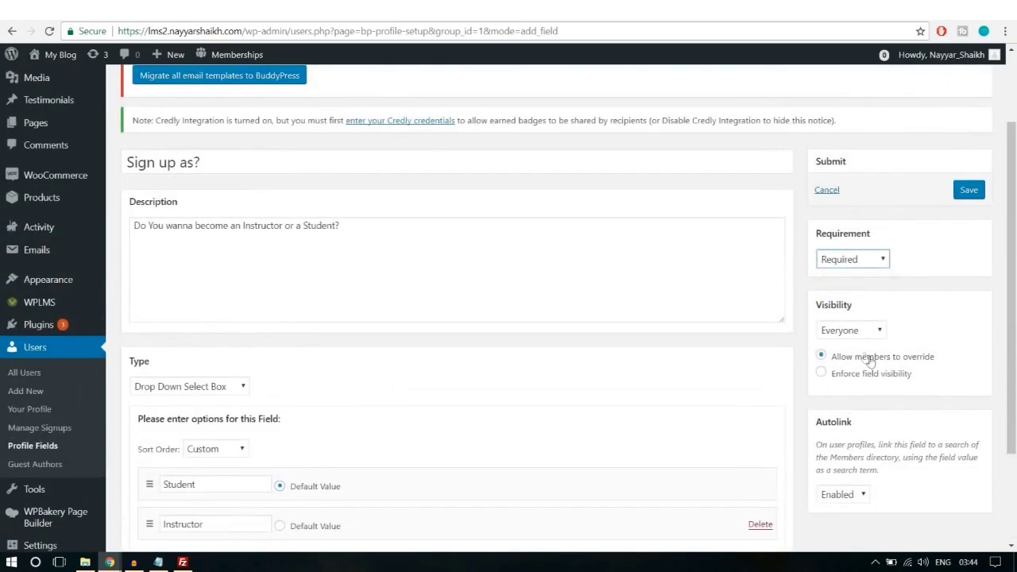
{"action": "left_click", "coordinate": [971, 192]}
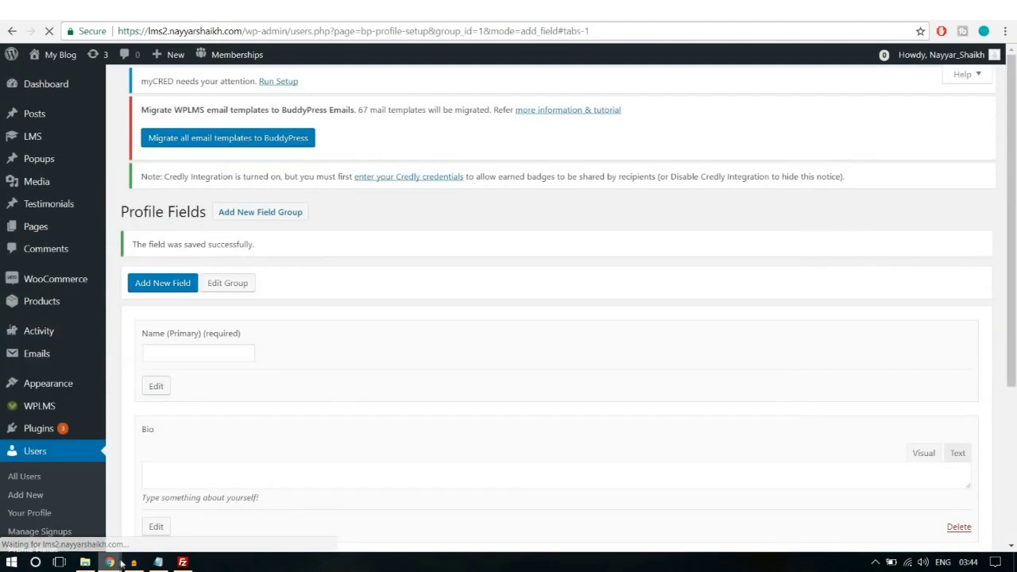
Step: Reload the Register page and choose Instructor in the Sign up as? dropdown
{"action": "mouse_move", "coordinate": [110, 563]}
{"action": "left_click", "coordinate": [199, 505]}
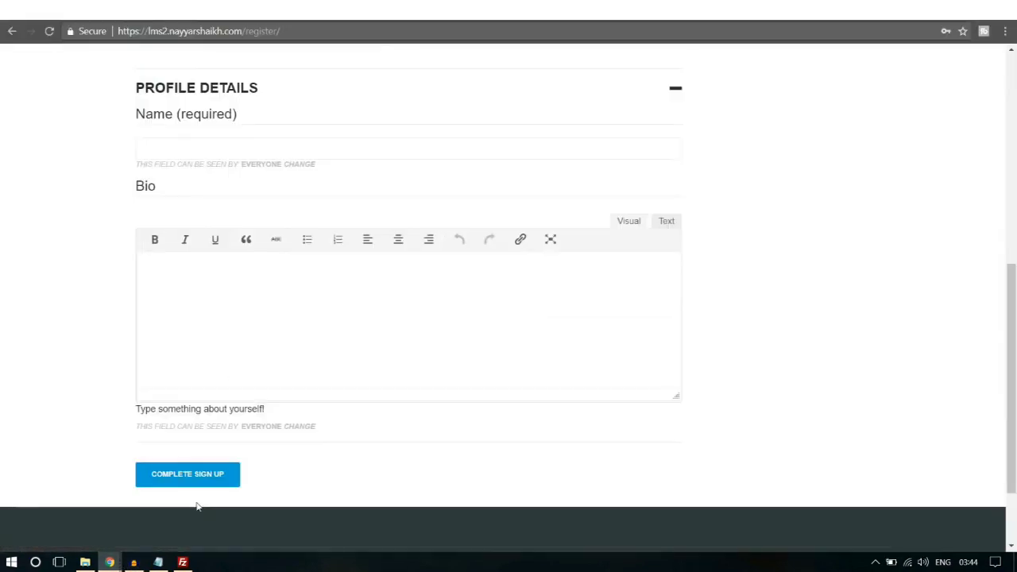
{"action": "left_click", "coordinate": [49, 31]}
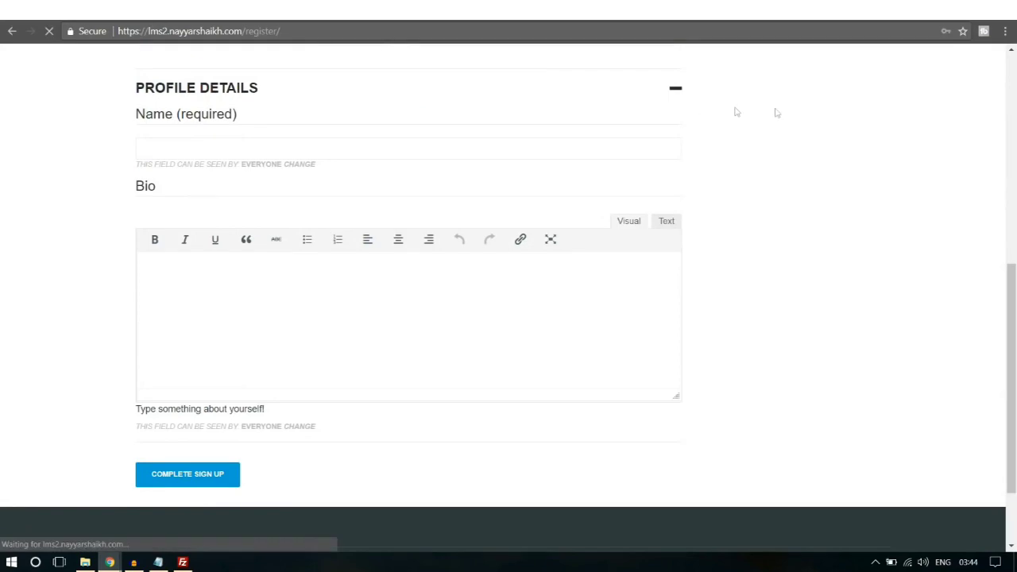
{"action": "scroll", "coordinate": [787, 159], "scroll_direction": "down", "scroll_amount": 3}
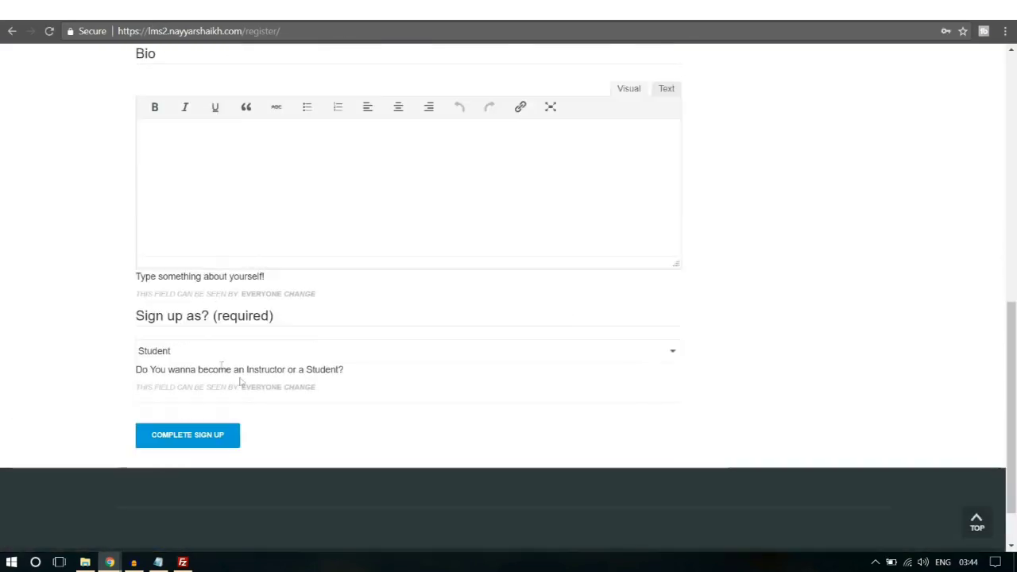
{"action": "left_click", "coordinate": [201, 351]}
{"action": "left_click", "coordinate": [191, 392]}
{"action": "left_click", "coordinate": [194, 352]}
{"action": "left_click", "coordinate": [184, 382]}
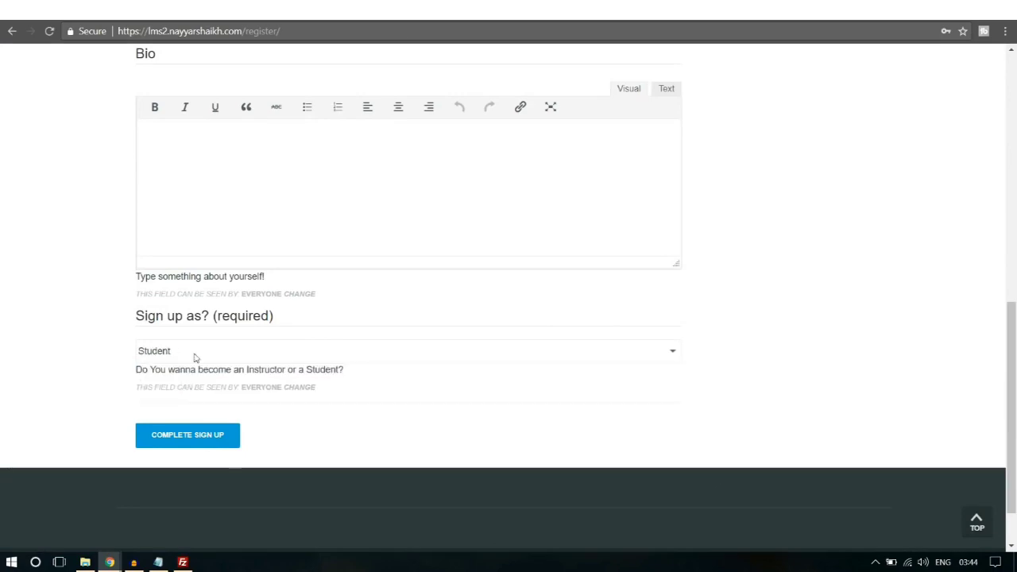
{"action": "left_click", "coordinate": [193, 355]}
{"action": "left_click", "coordinate": [171, 392]}
{"action": "scroll", "coordinate": [283, 363], "scroll_direction": "up", "scroll_amount": 5}
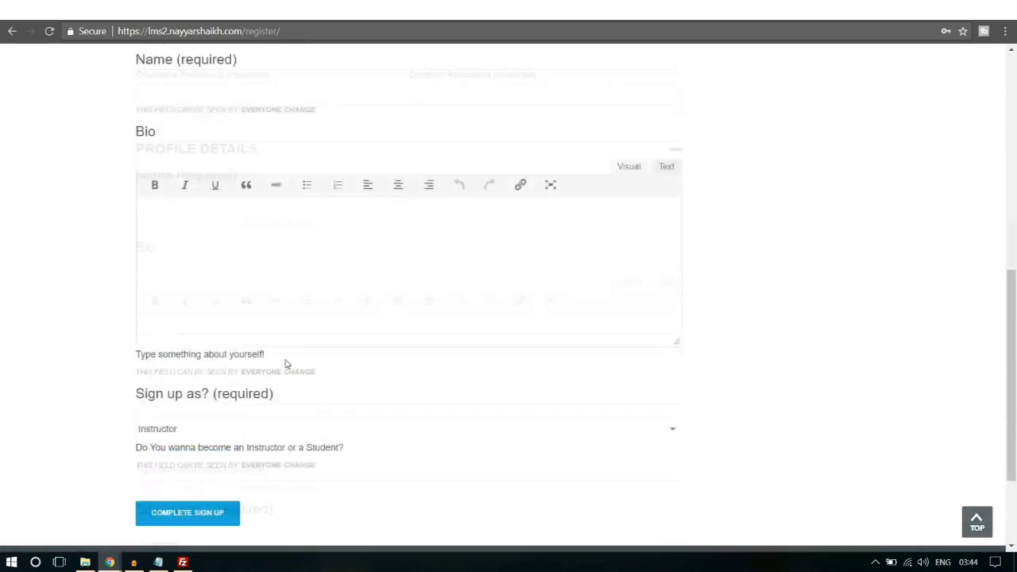
{"action": "scroll", "coordinate": [282, 358], "scroll_direction": "up", "scroll_amount": 2}
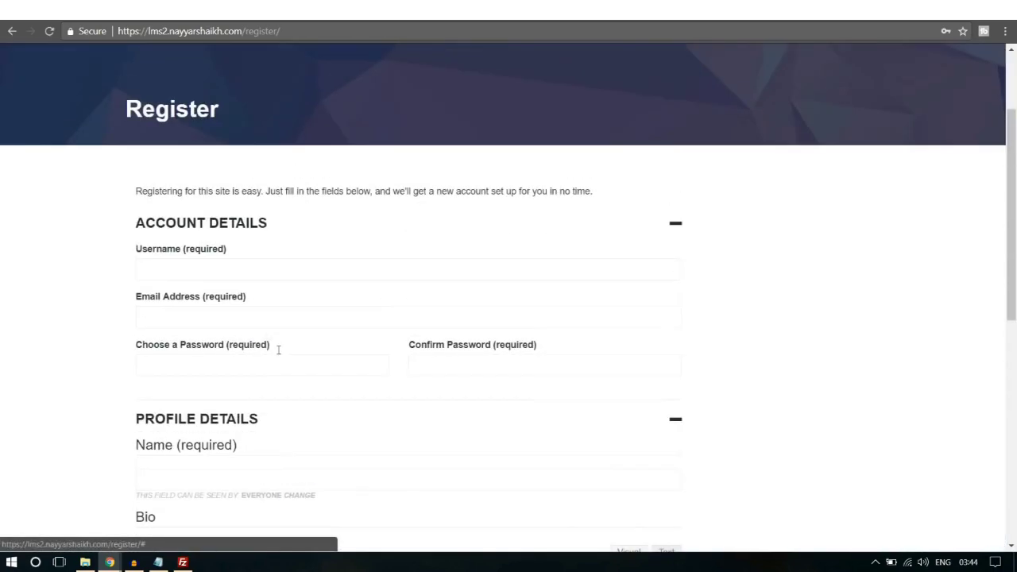
Step: Enter the test account's username, e-mail address and password
{"action": "left_click", "coordinate": [218, 268]}
{"action": "type", "text": "nayyars7777"}
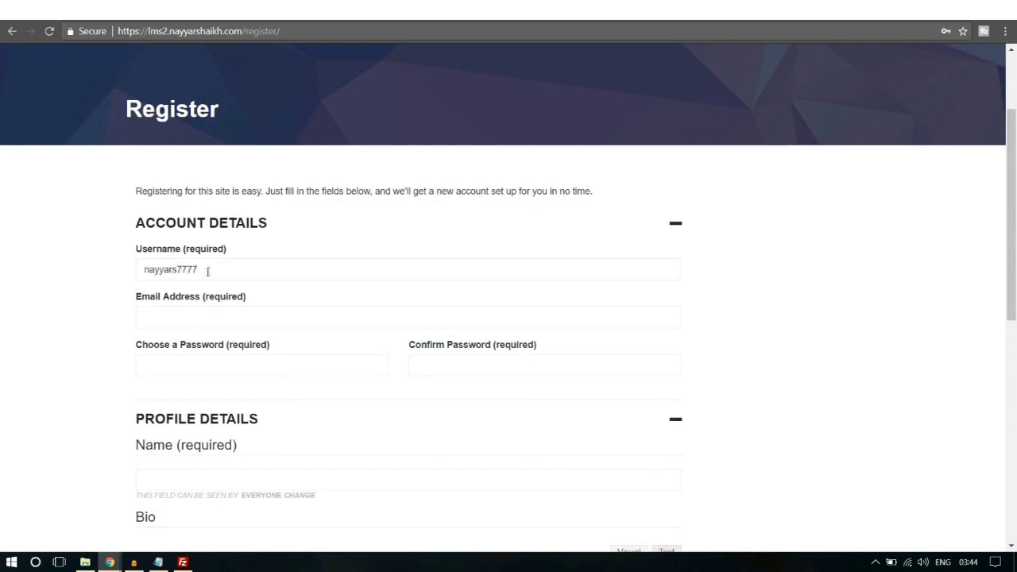
{"action": "left_click", "coordinate": [202, 319]}
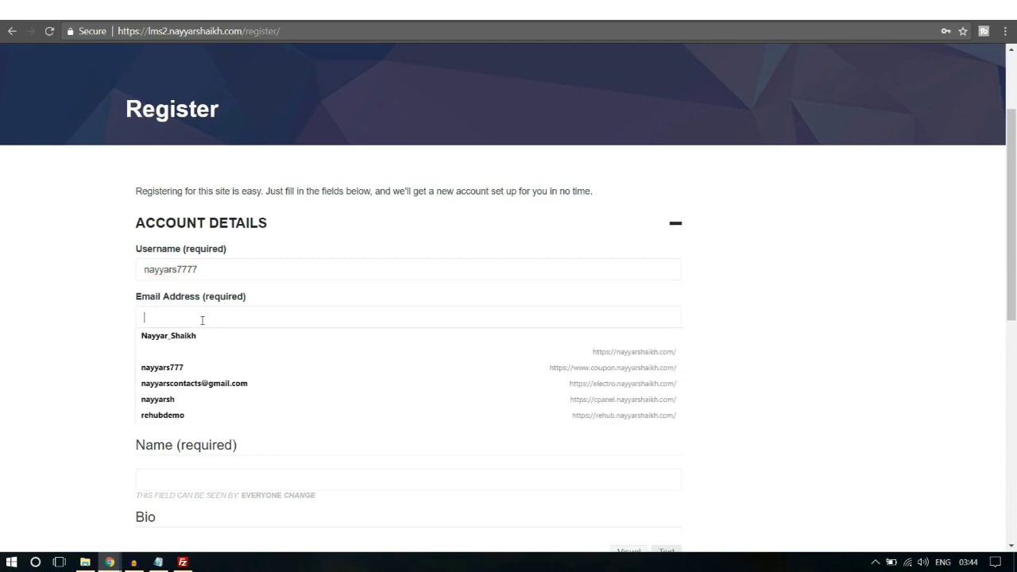
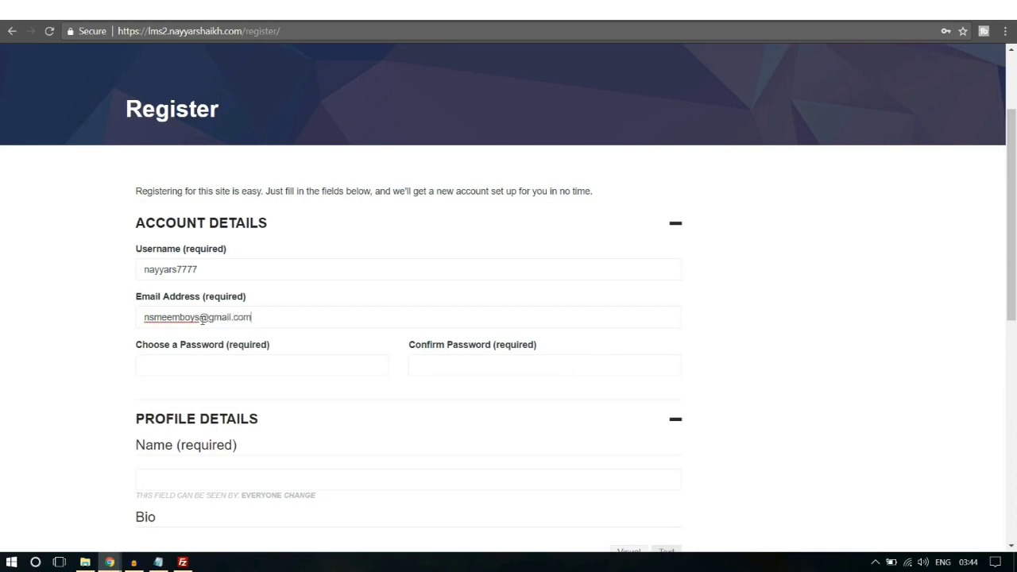
{"action": "left_click", "coordinate": [194, 360]}
{"action": "type", "text": "n••••••"}
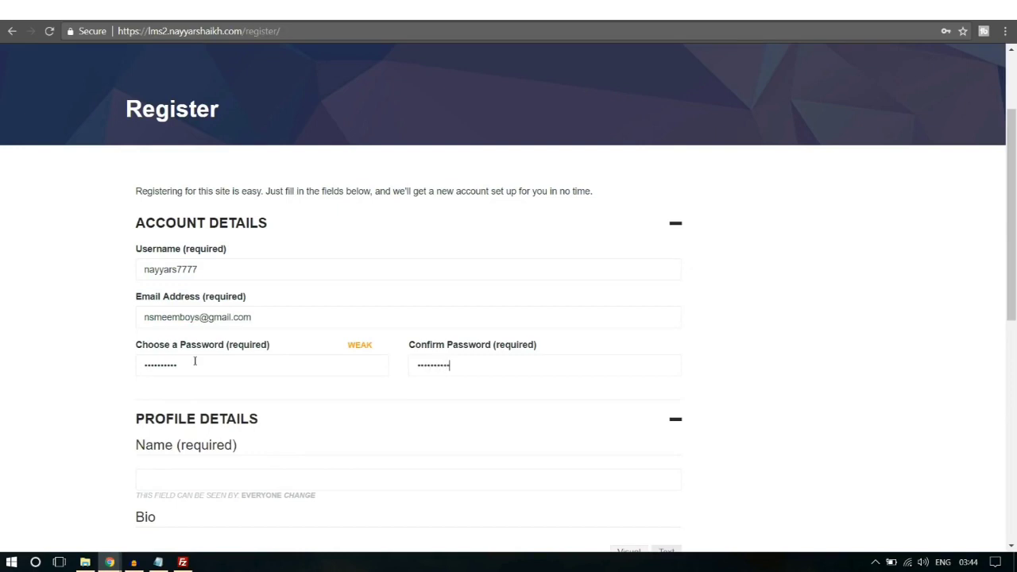
Step: Fill in the full name and Bio 'B', then submit the sign-up form
{"action": "scroll", "coordinate": [194, 361], "scroll_direction": "down", "scroll_amount": 3}
{"action": "left_click", "coordinate": [226, 275]}
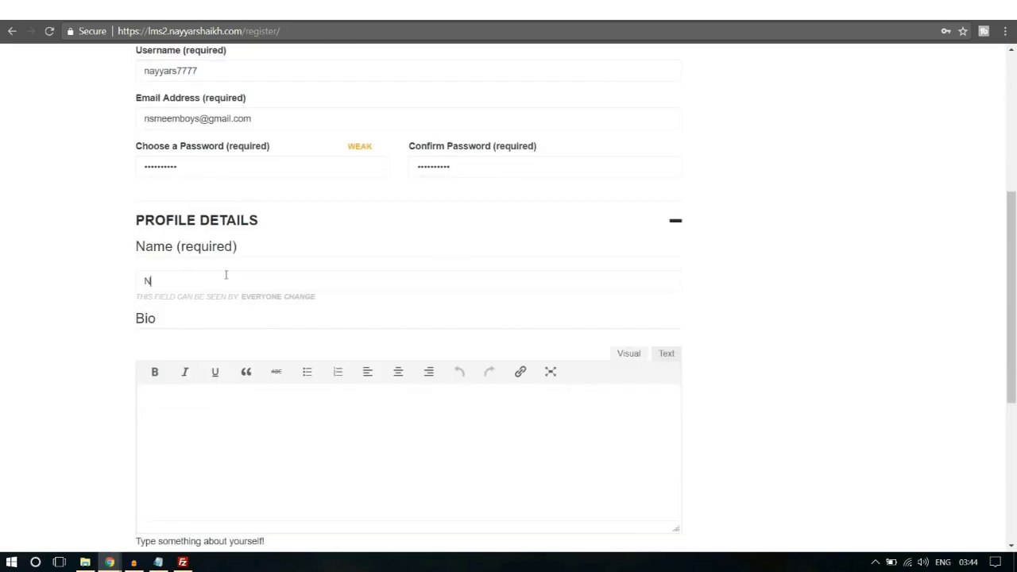
{"action": "scroll", "coordinate": [226, 275], "scroll_direction": "down", "scroll_amount": 2}
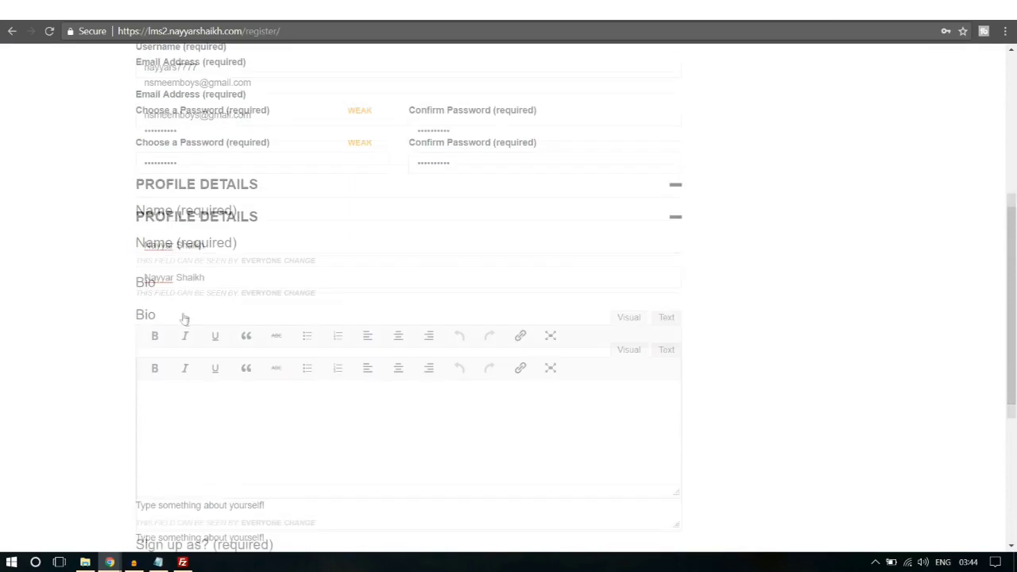
{"action": "left_click", "coordinate": [236, 344]}
{"action": "type", "text": "Bio"}
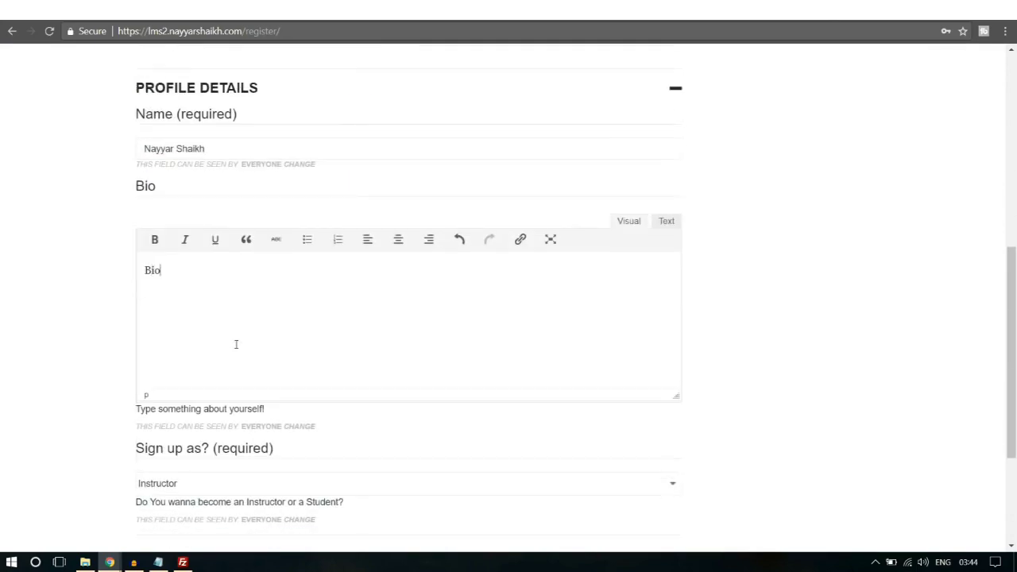
{"action": "scroll", "coordinate": [246, 344], "scroll_direction": "down", "scroll_amount": 2}
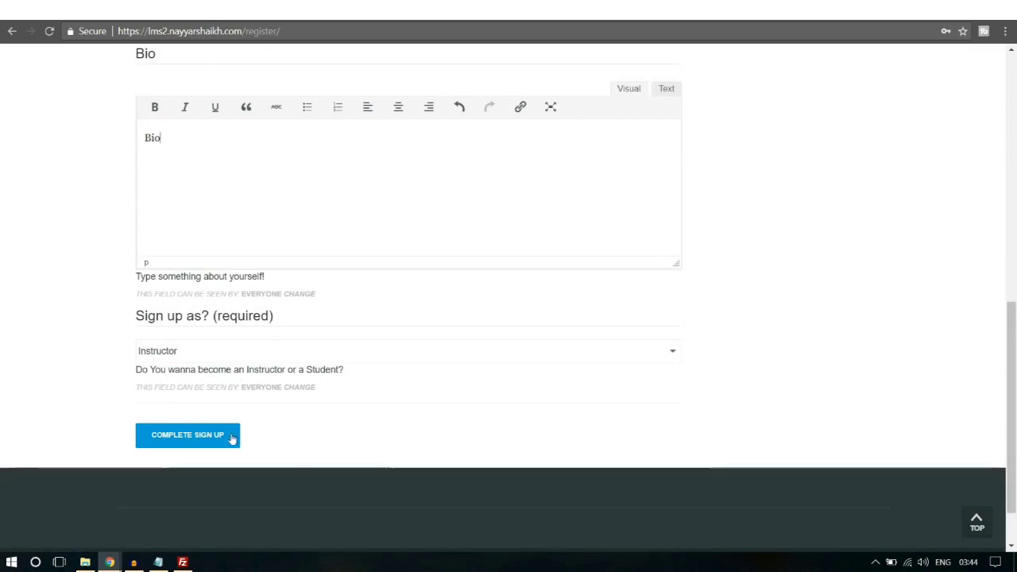
{"action": "left_click", "coordinate": [227, 438]}
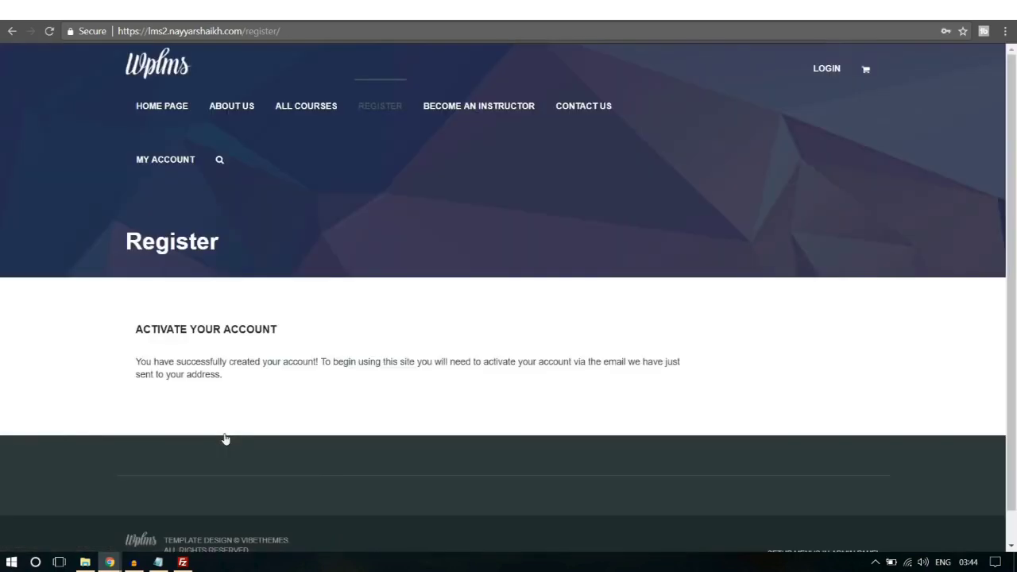
Step: Open gmail.com in a private window and switch to the account receiving the activation e-mail
{"action": "key", "text": "ctrl+shift+n"}
{"action": "type", "text": "gmail.com"}
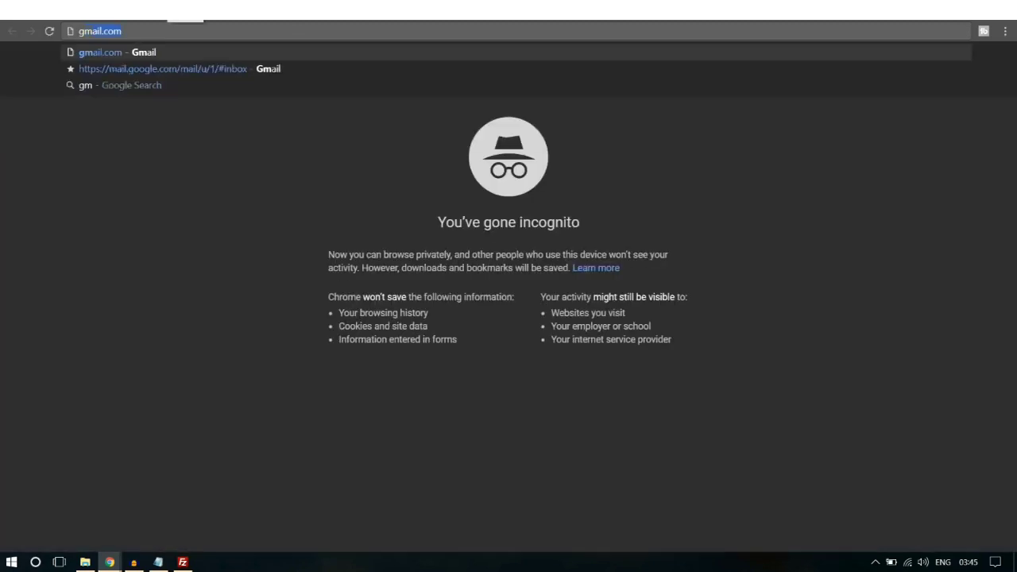
{"action": "key", "text": "Return"}
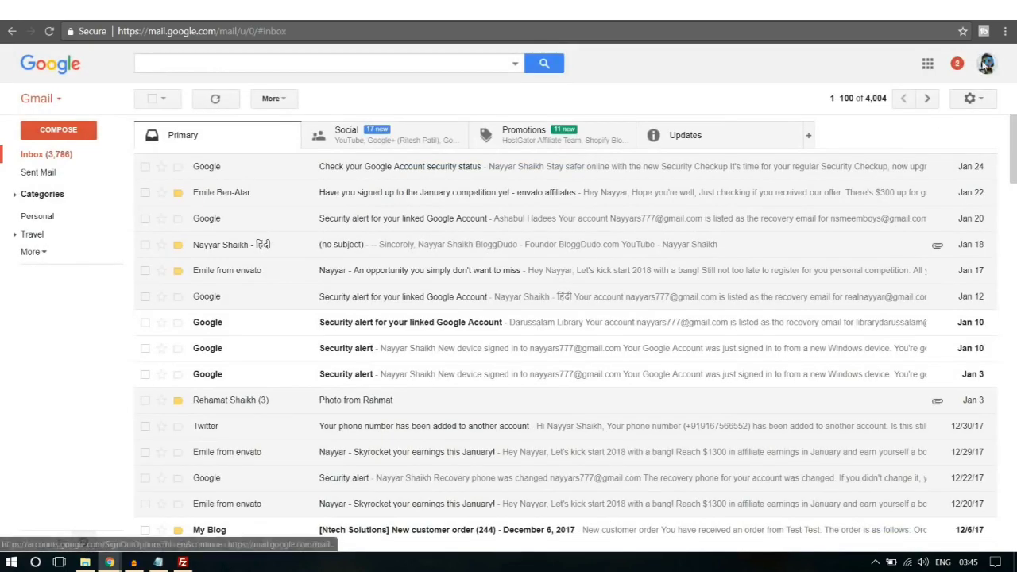
{"action": "left_click", "coordinate": [986, 66]}
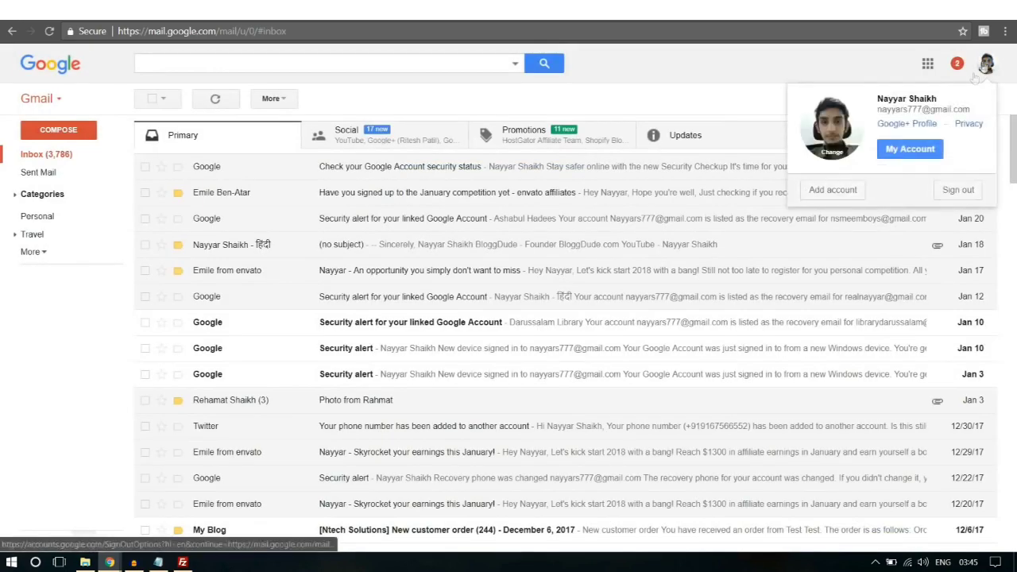
{"action": "left_click", "coordinate": [844, 189]}
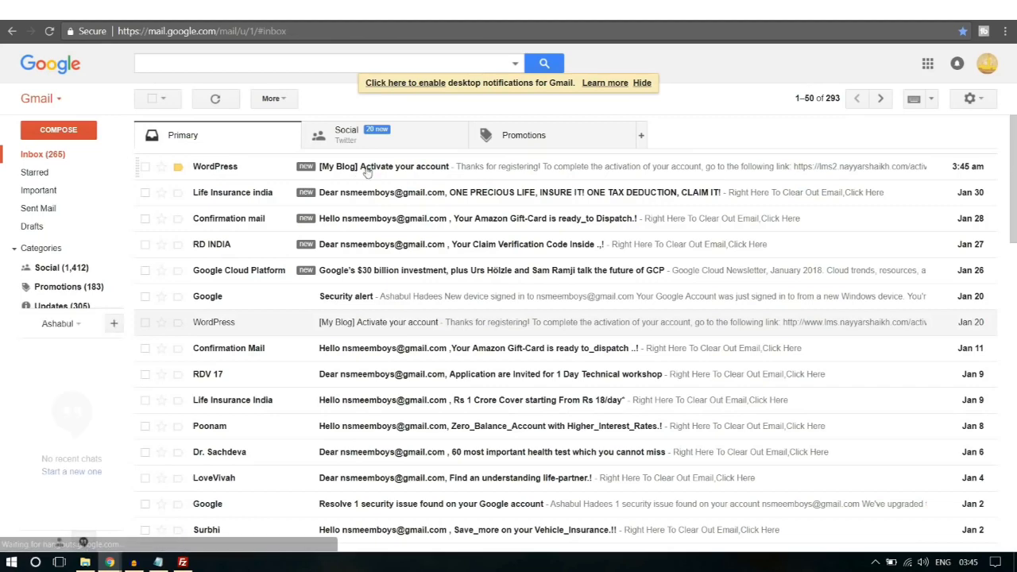
Step: Follow the link in 'Activate your account' and highlight the account-is-active message
{"action": "left_click", "coordinate": [368, 169]}
{"action": "left_click", "coordinate": [494, 215]}
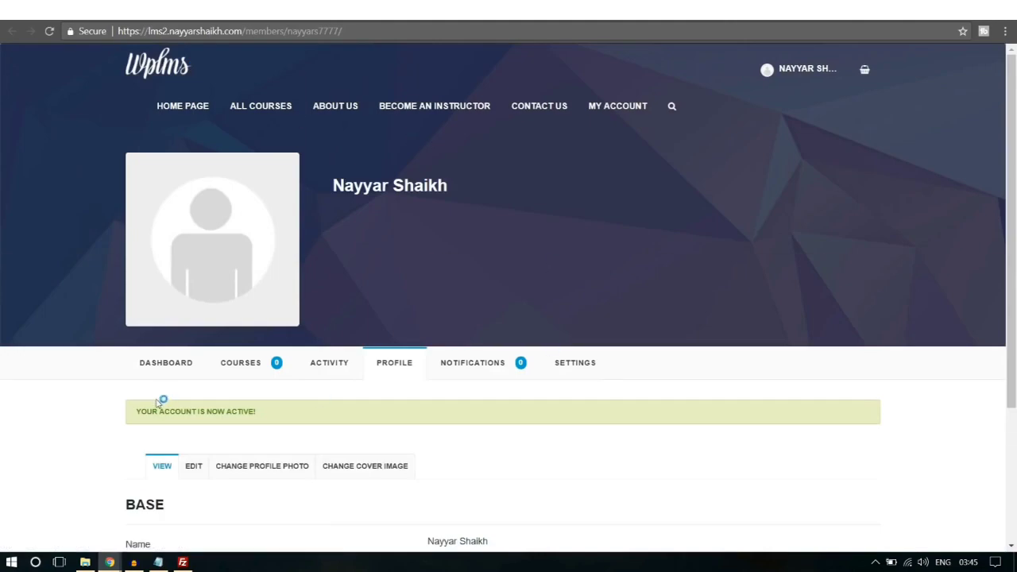
{"action": "left_click_drag", "start_coordinate": [147, 411], "coordinate": [246, 411]}
{"action": "left_click", "coordinate": [248, 412]}
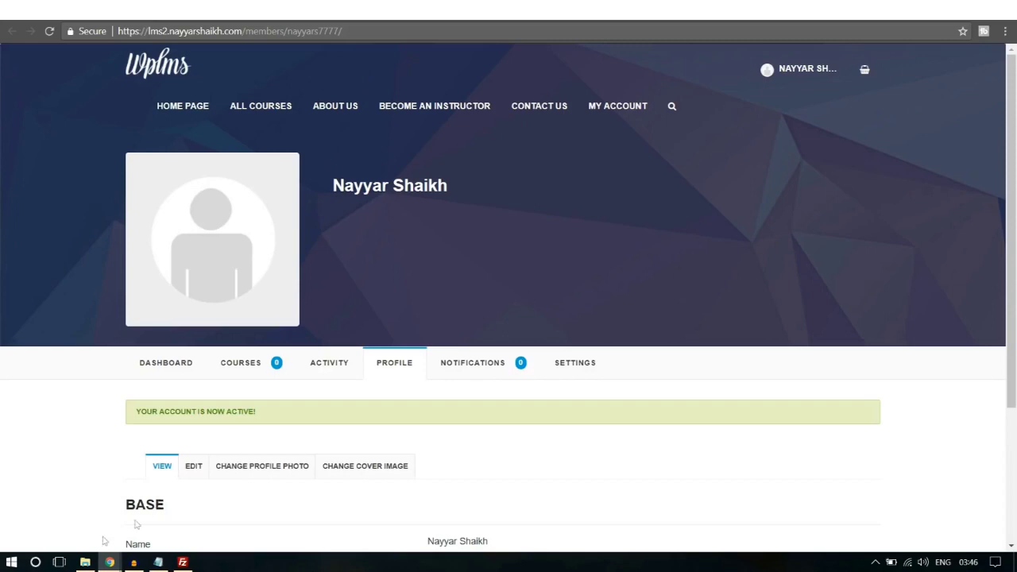
Step: Switch to the WordPress admin window showing the Profile Fields page
{"action": "mouse_move", "coordinate": [110, 562]}
{"action": "left_click", "coordinate": [79, 517]}
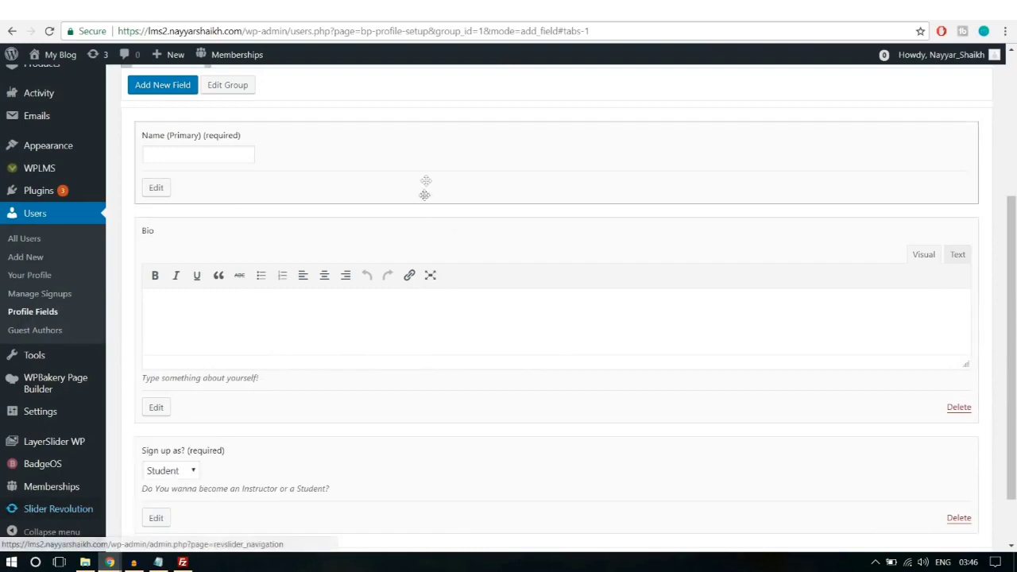
Step: Confirm the third user's Extended profile shows 'Sign up as?' Instructor, then open their Profile tab
{"action": "left_click", "coordinate": [33, 215]}
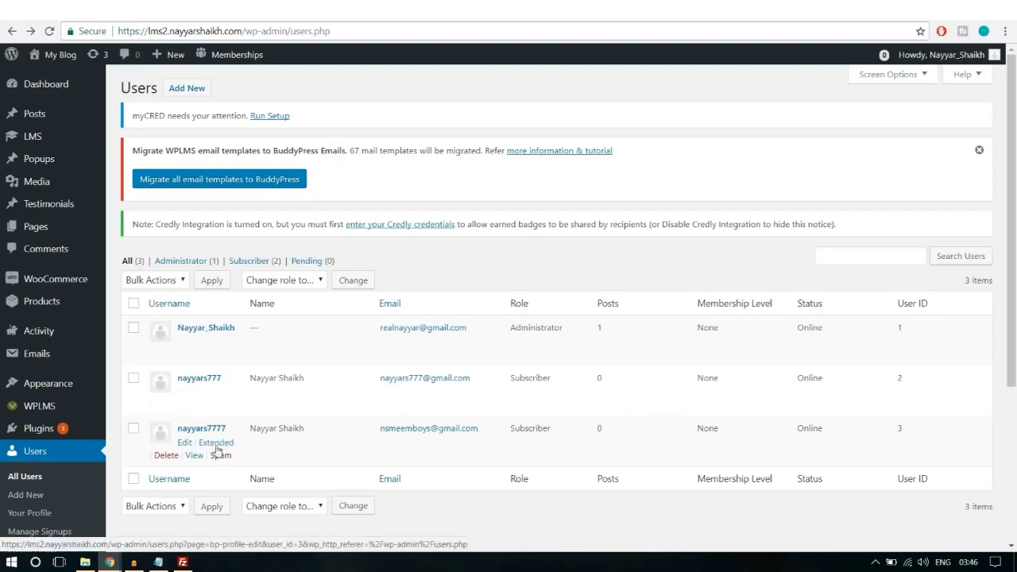
{"action": "left_click", "coordinate": [226, 445]}
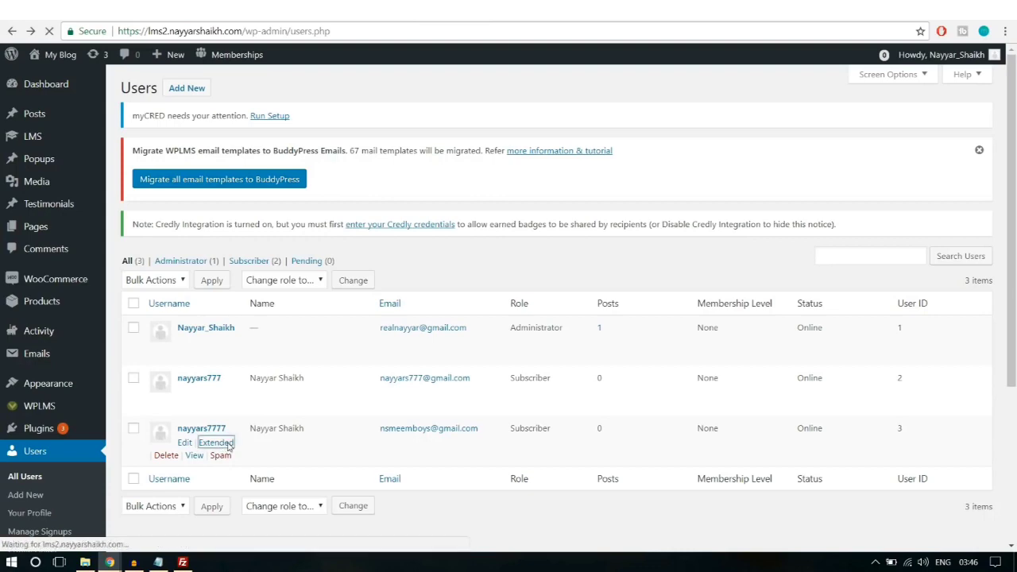
{"action": "scroll", "coordinate": [465, 386], "scroll_direction": "down", "scroll_amount": 5}
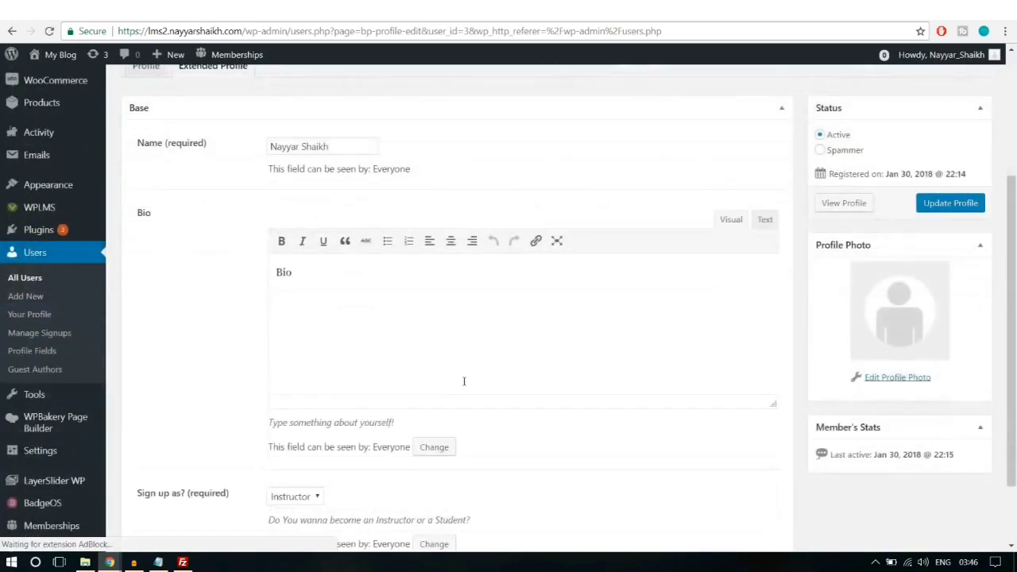
{"action": "left_click_drag", "start_coordinate": [138, 411], "coordinate": [253, 418]}
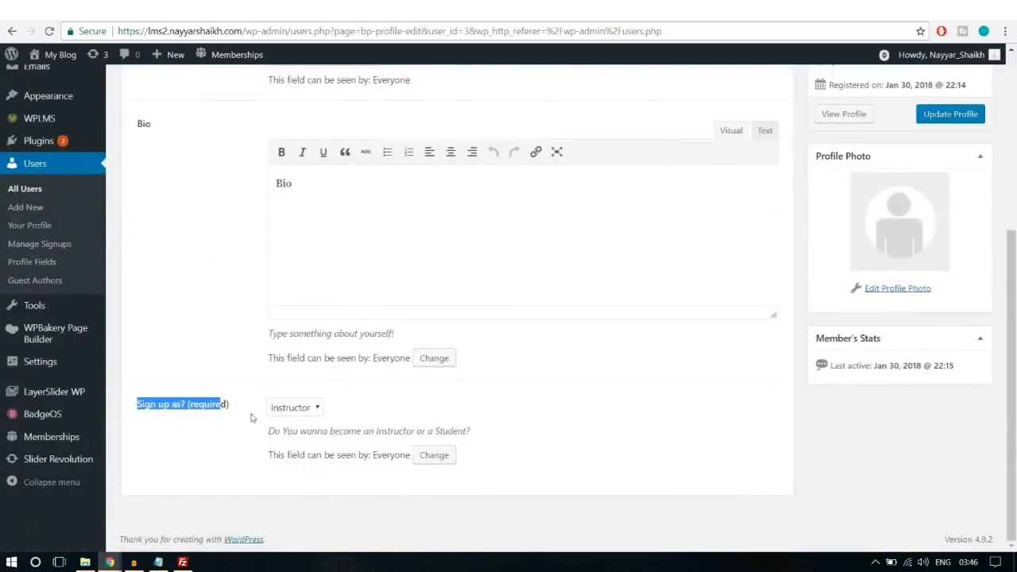
{"action": "left_click", "coordinate": [253, 418]}
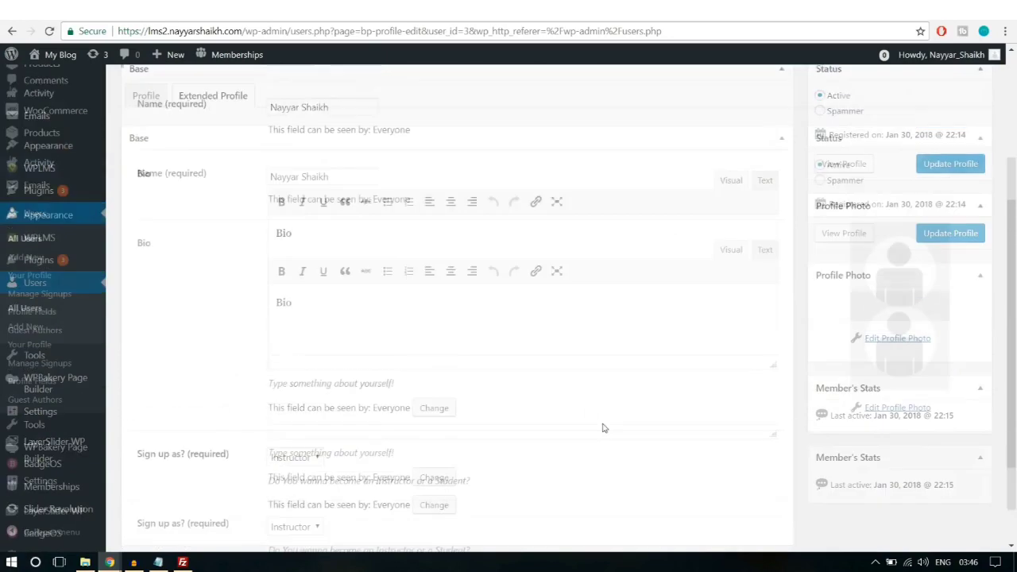
{"action": "scroll", "coordinate": [602, 428], "scroll_direction": "up", "scroll_amount": 5}
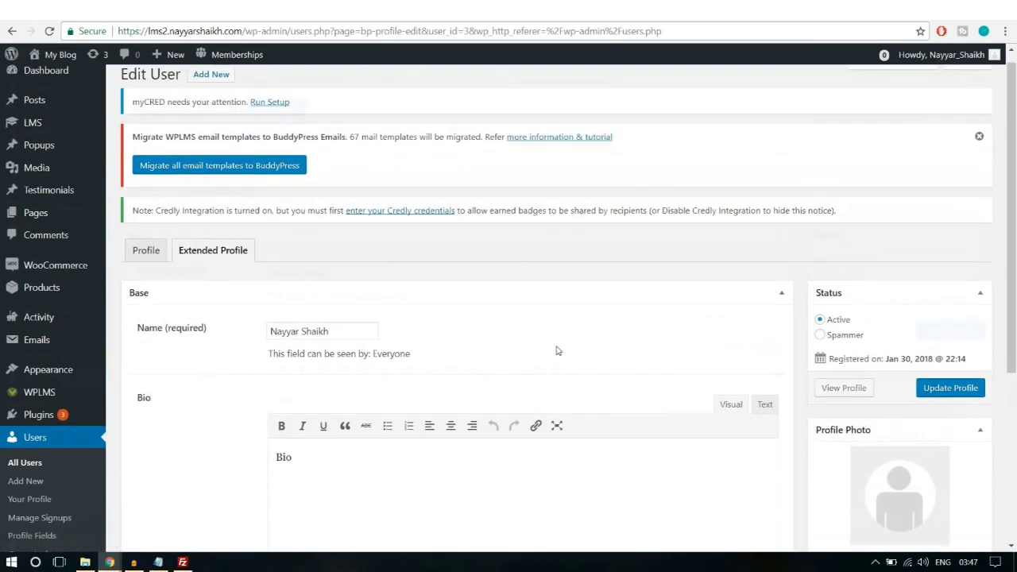
{"action": "scroll", "coordinate": [557, 351], "scroll_direction": "down", "scroll_amount": 4}
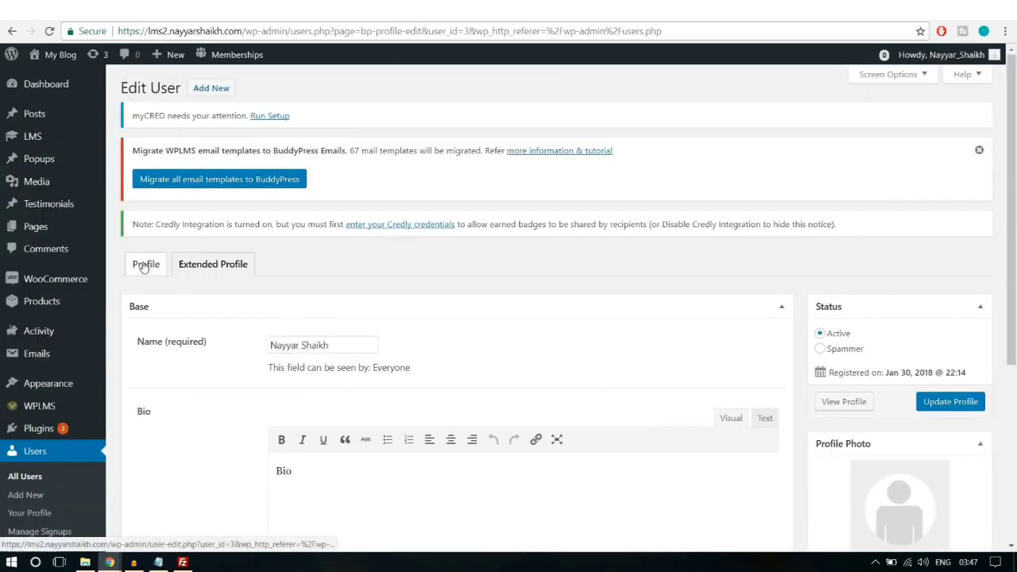
{"action": "left_click", "coordinate": [145, 265]}
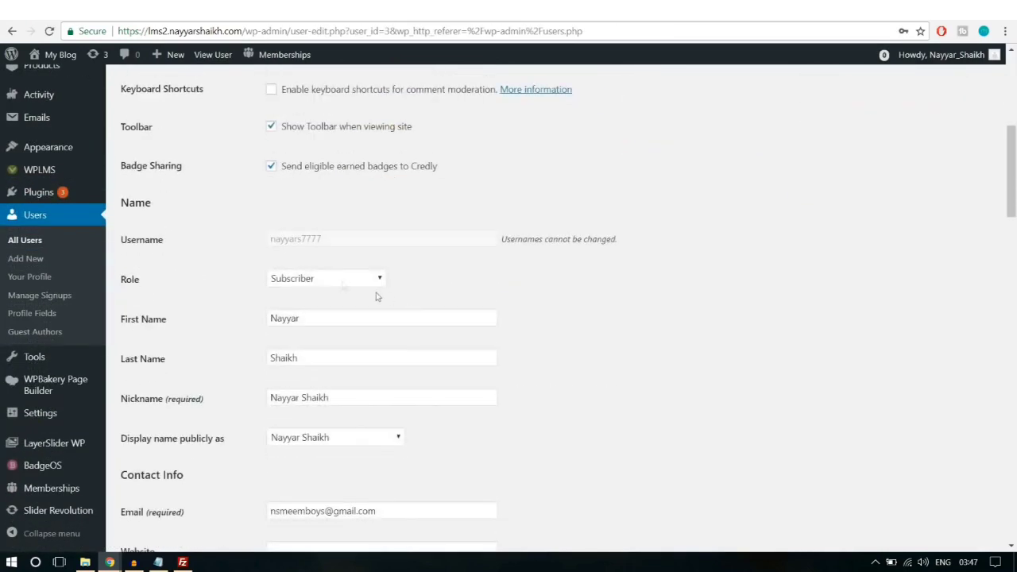
Step: Change the third user's role to Instructor, update the user, and return to the front-end profile
{"action": "left_click", "coordinate": [317, 278]}
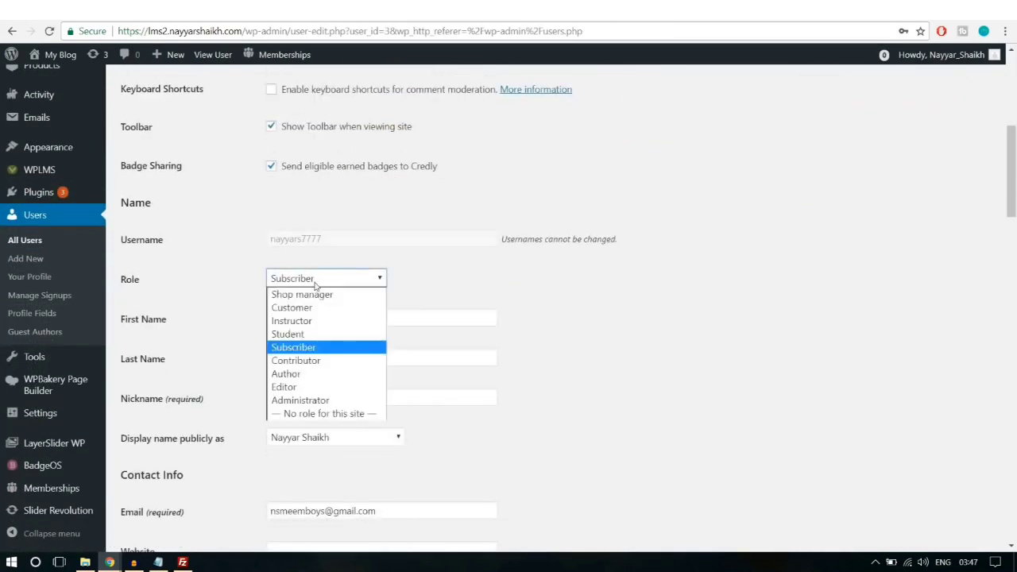
{"action": "left_click", "coordinate": [319, 321]}
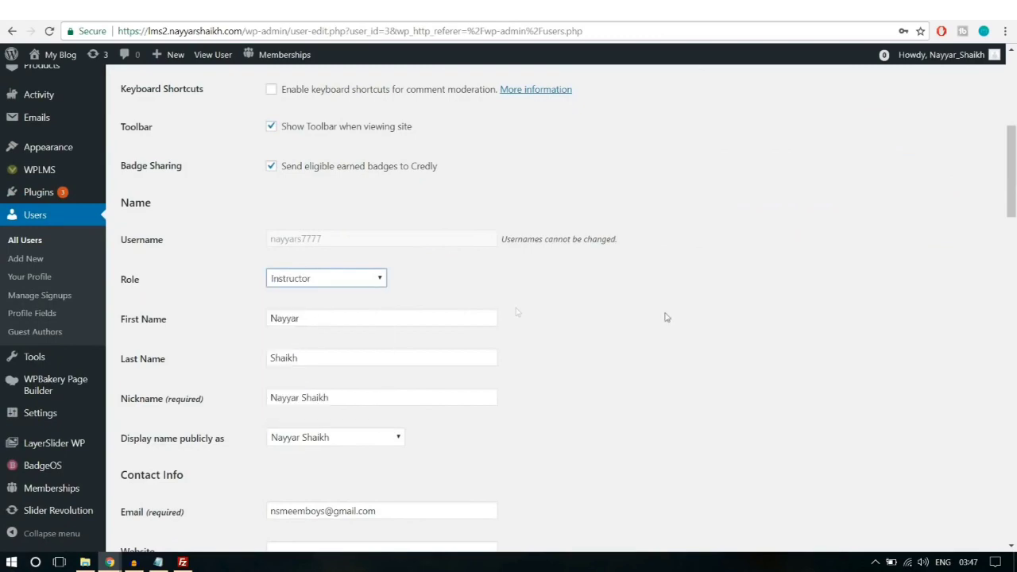
{"action": "scroll", "coordinate": [613, 341], "scroll_direction": "down", "scroll_amount": 12}
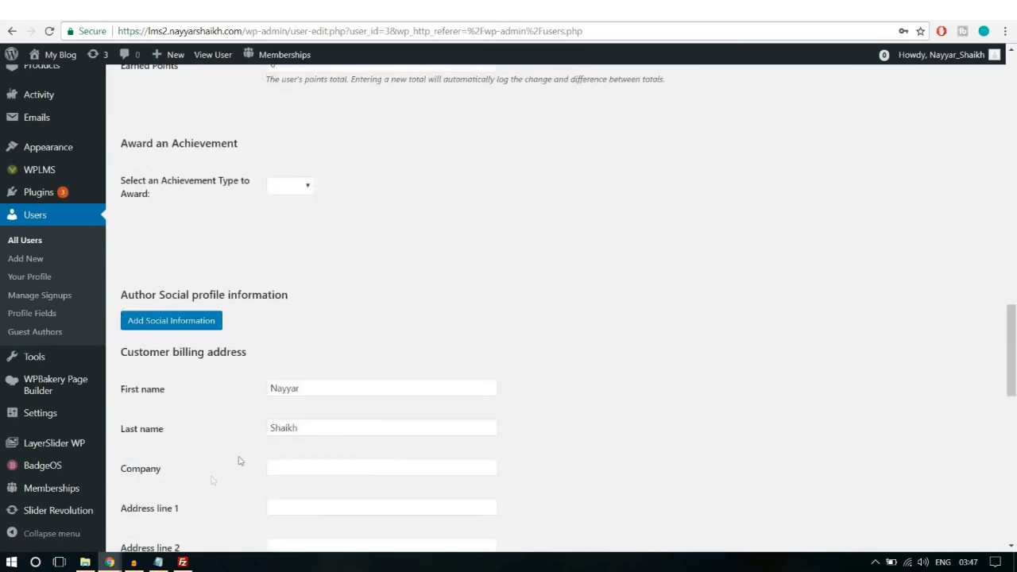
{"action": "scroll", "coordinate": [281, 413], "scroll_direction": "down", "scroll_amount": 10}
{"action": "left_click", "coordinate": [179, 482]}
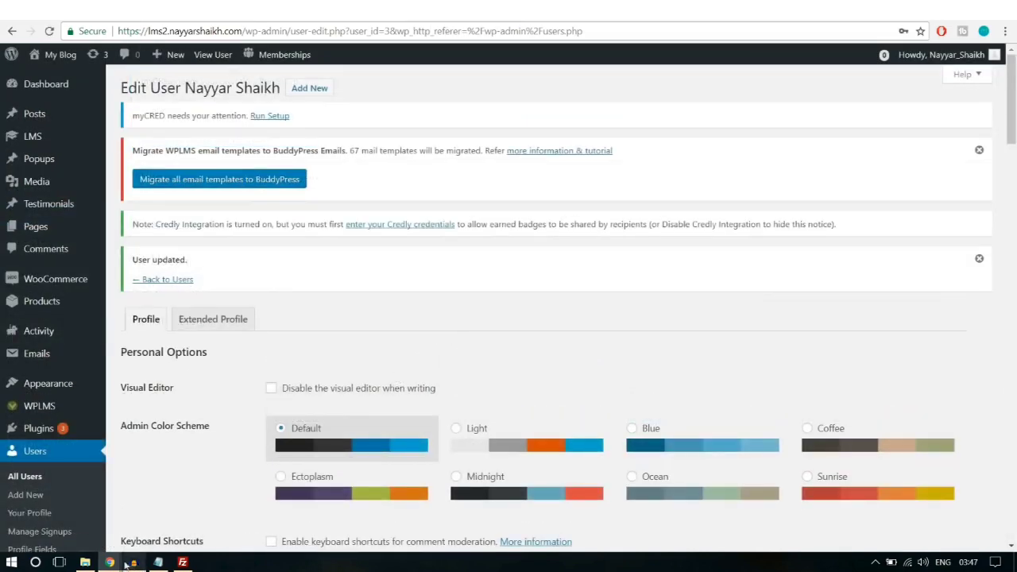
{"action": "mouse_move", "coordinate": [110, 561]}
{"action": "left_click", "coordinate": [203, 513]}
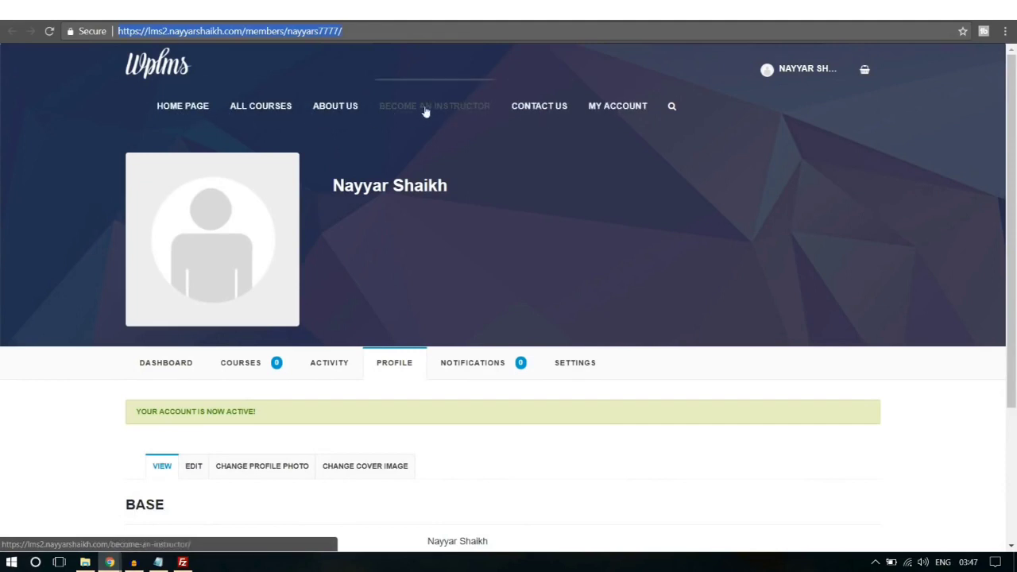
Step: Reload the profile and start building a new course from scratch in Create a Course
{"action": "key", "text": "Return"}
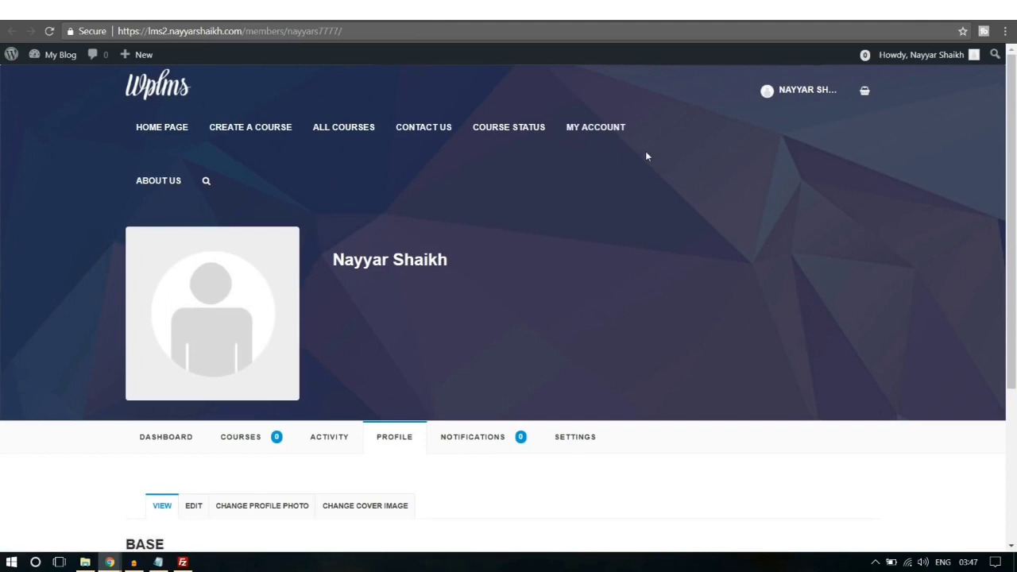
{"action": "left_click", "coordinate": [245, 127]}
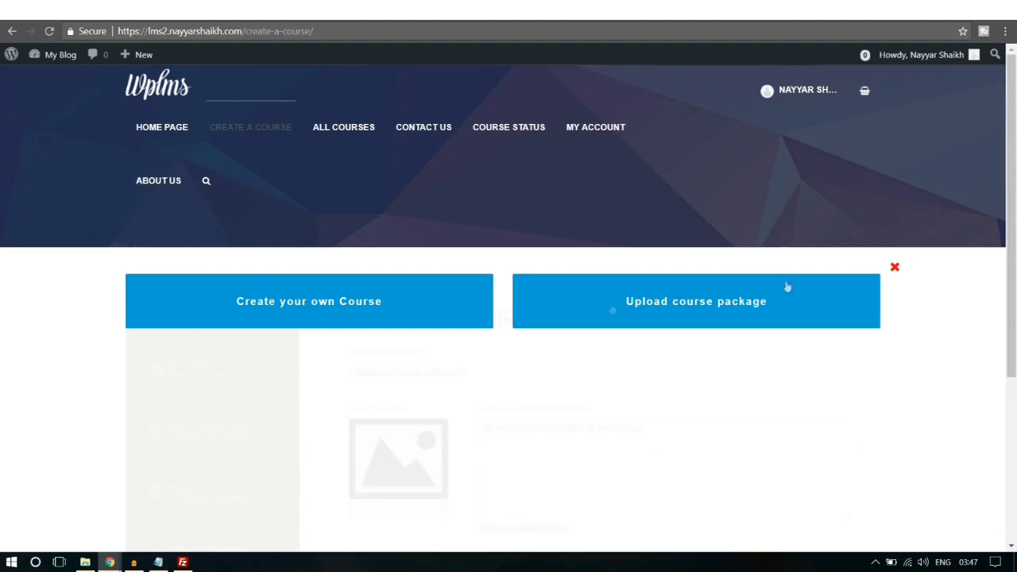
{"action": "scroll", "coordinate": [285, 254], "scroll_direction": "down", "scroll_amount": 1}
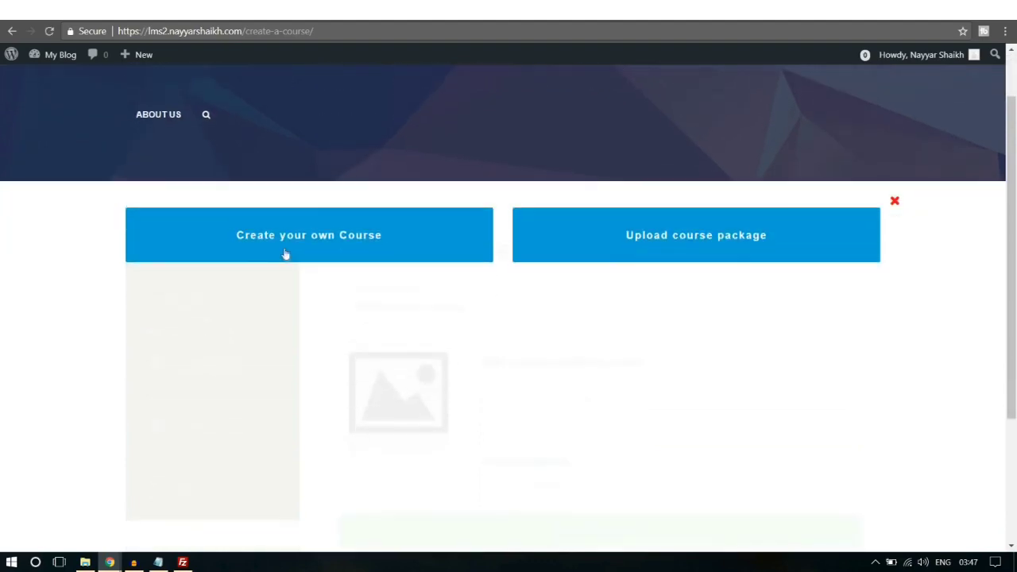
{"action": "left_click", "coordinate": [285, 251]}
{"action": "scroll", "coordinate": [776, 195], "scroll_direction": "down", "scroll_amount": 2}
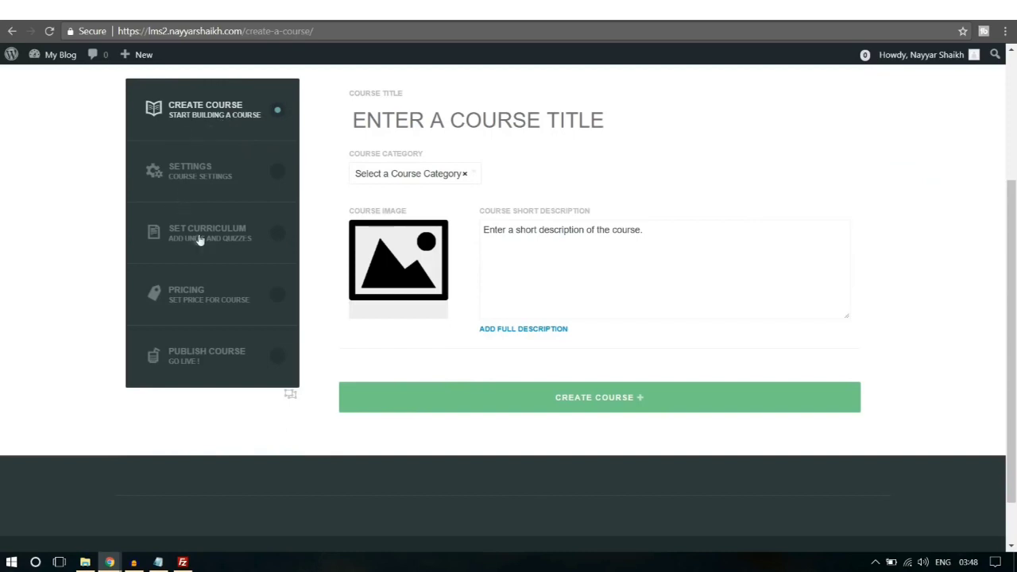
{"action": "scroll", "coordinate": [517, 179], "scroll_direction": "up", "scroll_amount": 1}
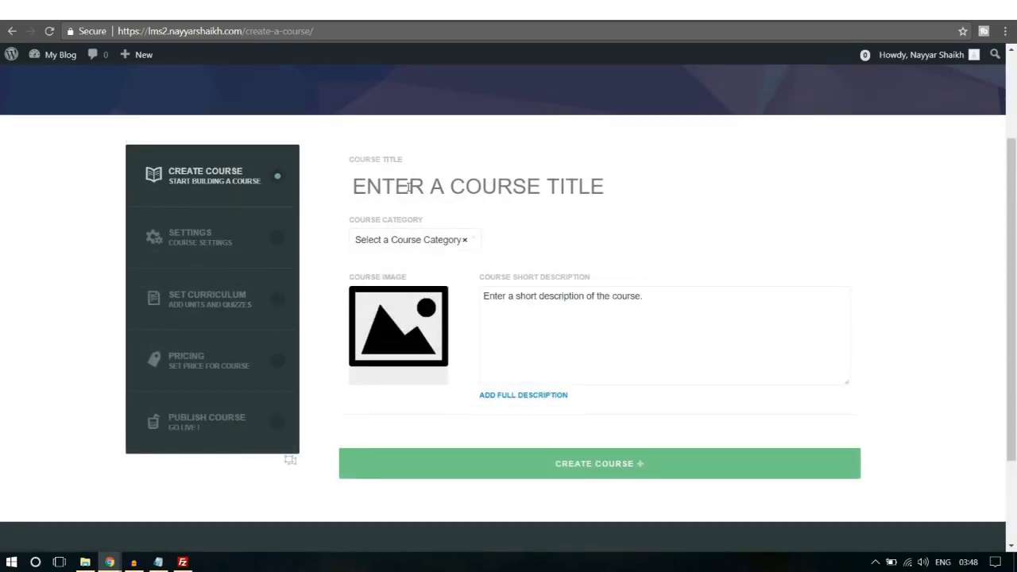
Step: Create the course 'Title' in the Technology category and confirm its creation
{"action": "type", "text": "Ti"}
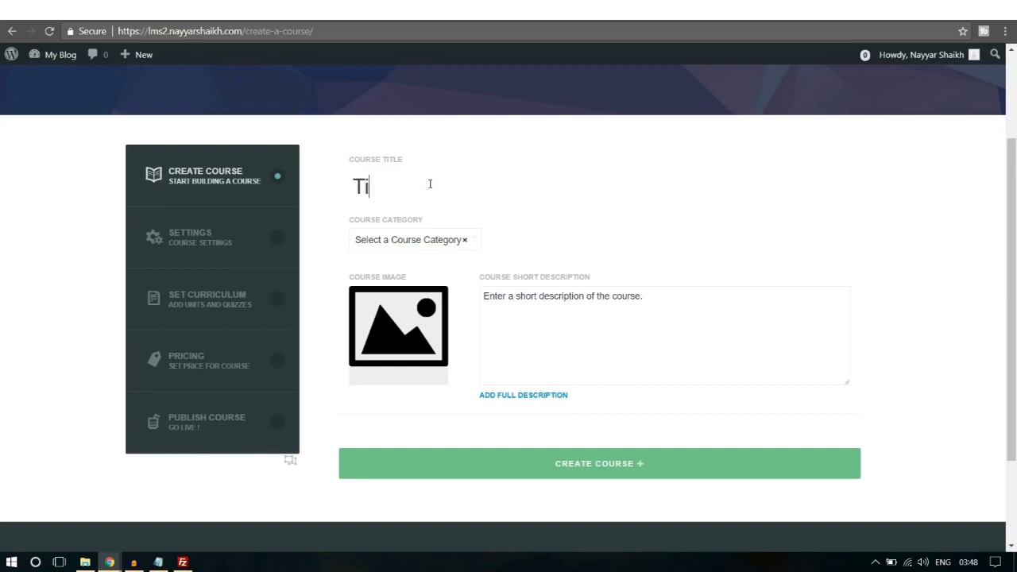
{"action": "type", "text": "tle"}
{"action": "left_click", "coordinate": [459, 243]}
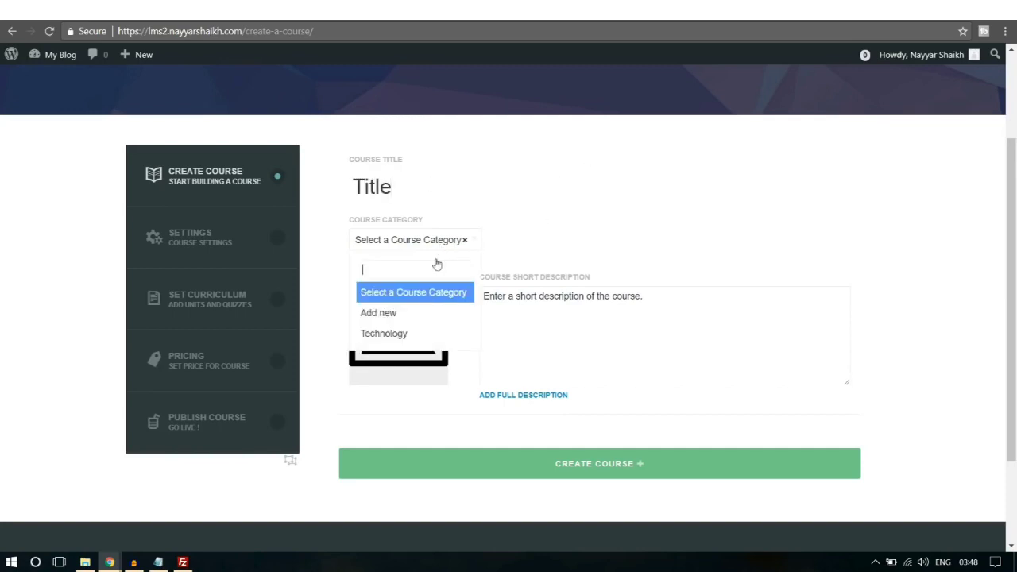
{"action": "left_click", "coordinate": [415, 334]}
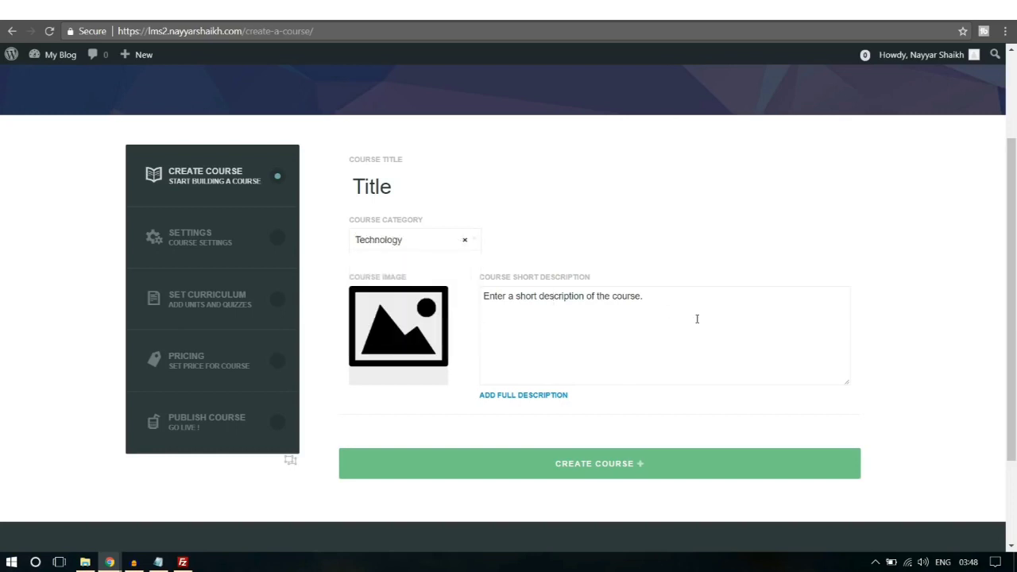
{"action": "left_click", "coordinate": [607, 475]}
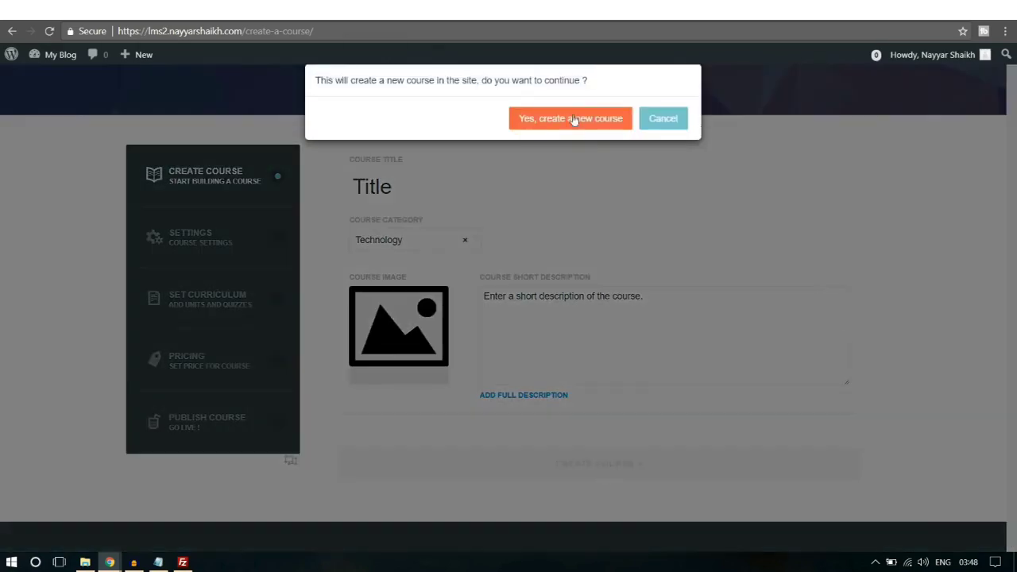
{"action": "left_click", "coordinate": [573, 120]}
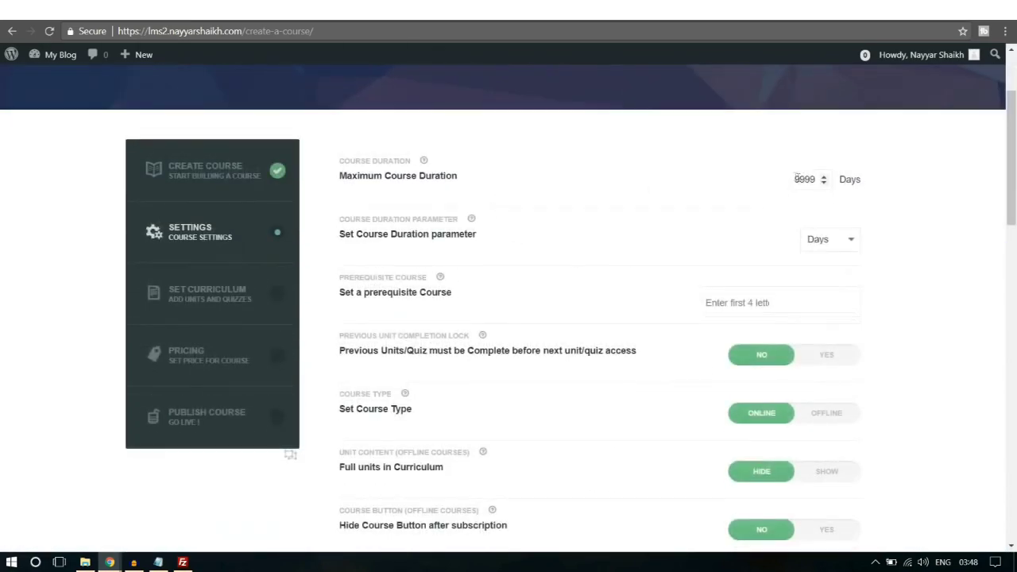
Step: Set the maximum course duration to 1 Hours
{"action": "double_click", "coordinate": [822, 179]}
{"action": "type", "text": "1"}
{"action": "left_click", "coordinate": [835, 240]}
{"action": "left_click", "coordinate": [822, 277]}
Step: Save the course settings, confirming the overwrite of the previous settings
{"action": "scroll", "coordinate": [946, 259], "scroll_direction": "down", "scroll_amount": 1}
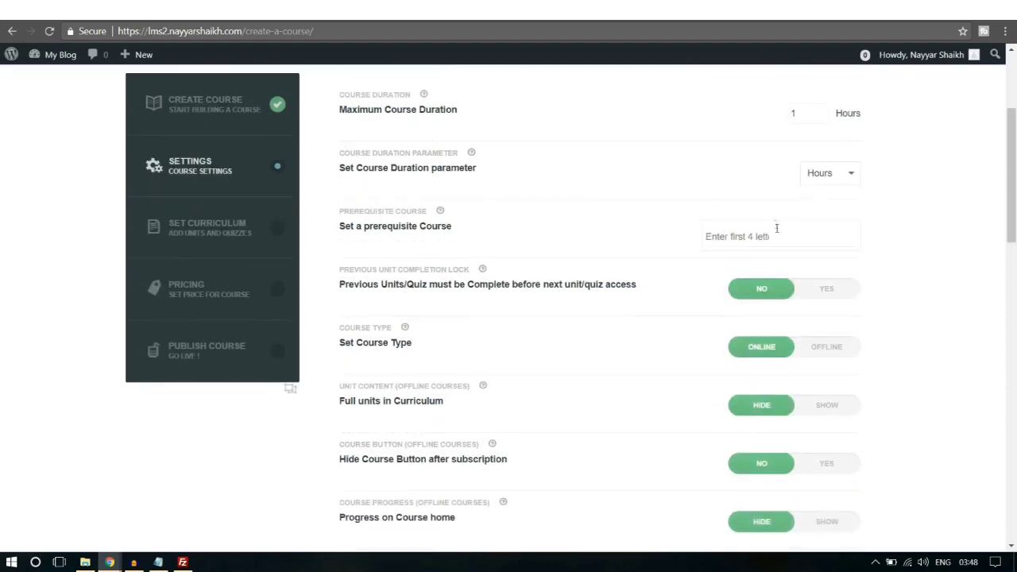
{"action": "scroll", "coordinate": [445, 322], "scroll_direction": "down", "scroll_amount": 1}
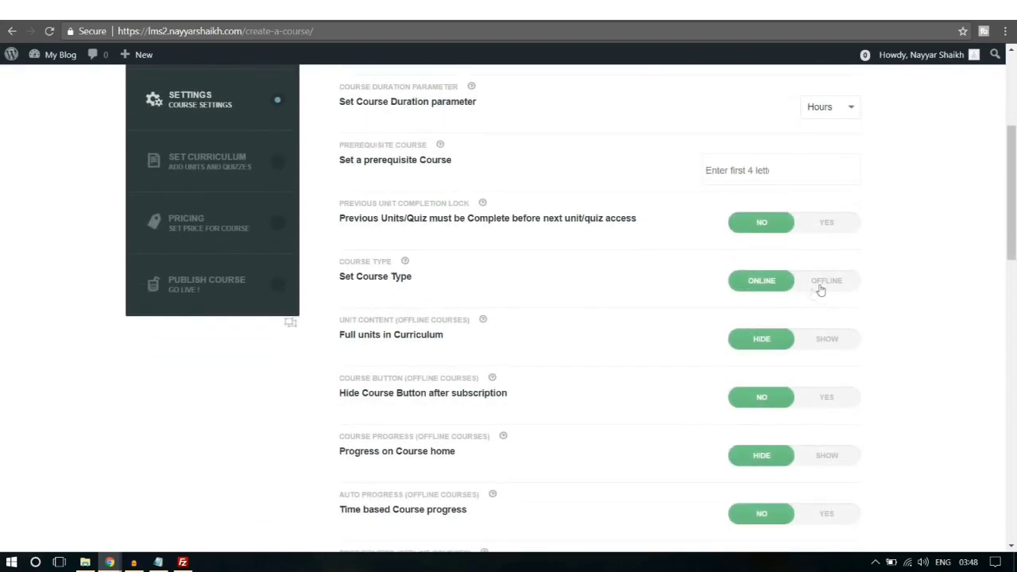
{"action": "scroll", "coordinate": [438, 303], "scroll_direction": "down", "scroll_amount": 7}
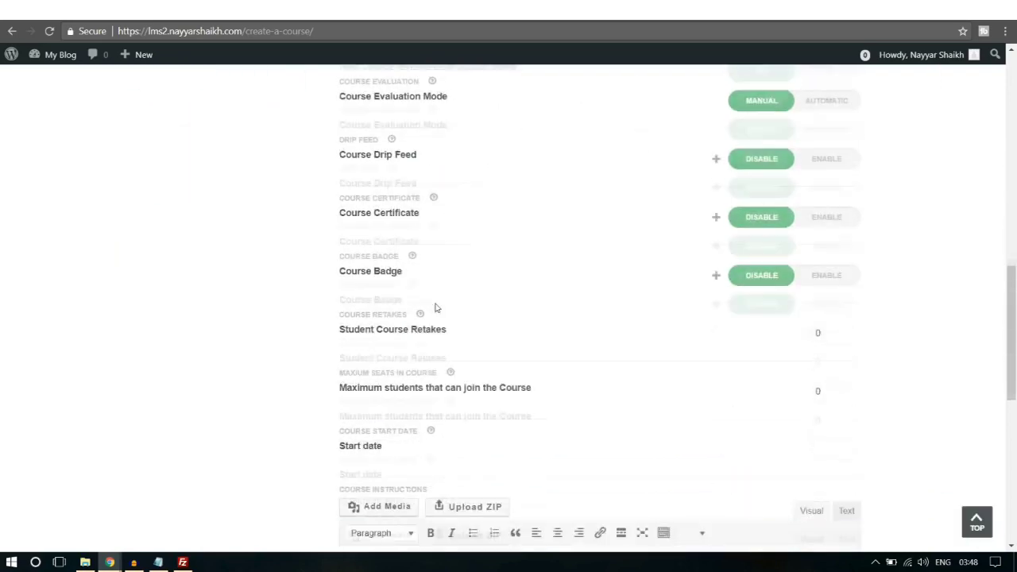
{"action": "scroll", "coordinate": [436, 308], "scroll_direction": "down", "scroll_amount": 6}
{"action": "scroll", "coordinate": [419, 295], "scroll_direction": "up", "scroll_amount": 2}
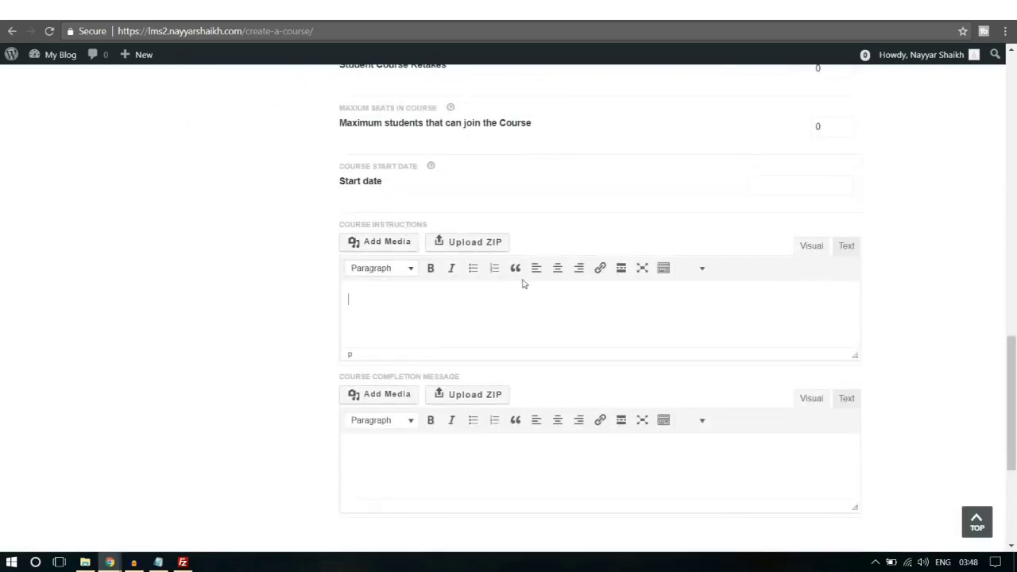
{"action": "scroll", "coordinate": [528, 284], "scroll_direction": "down", "scroll_amount": 1}
{"action": "left_click", "coordinate": [440, 230]}
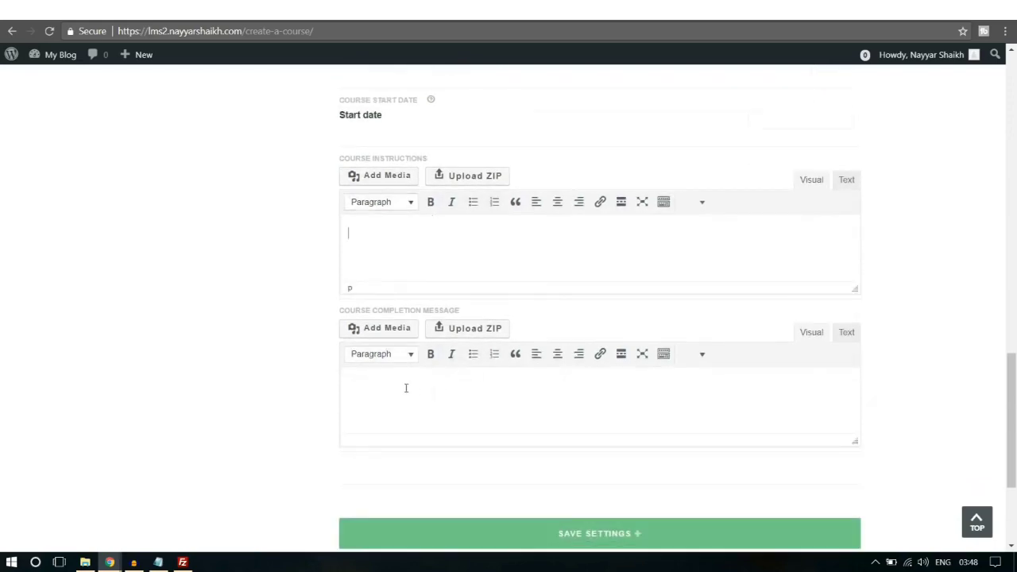
{"action": "scroll", "coordinate": [651, 497], "scroll_direction": "down", "scroll_amount": 1}
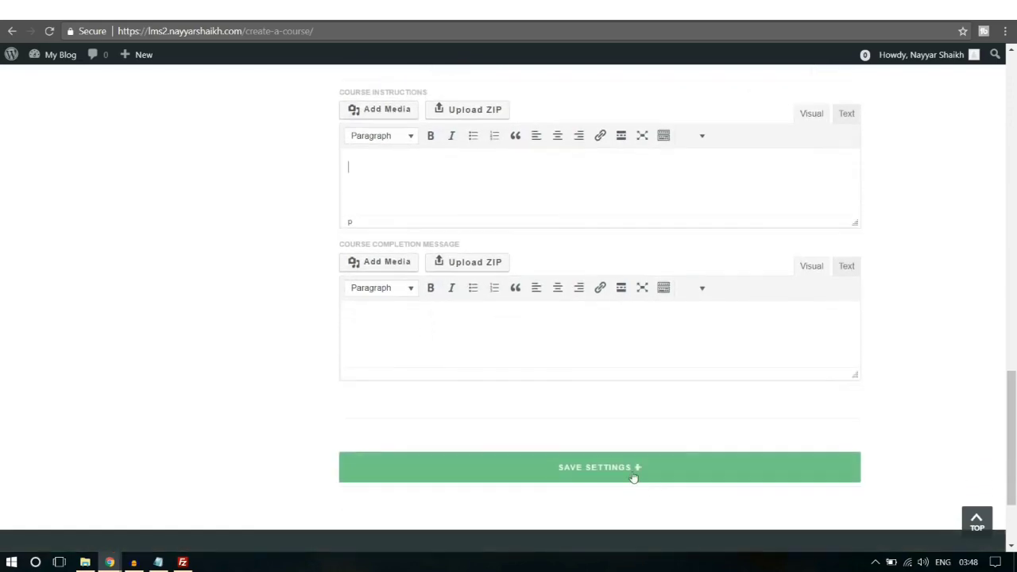
{"action": "left_click", "coordinate": [633, 475]}
{"action": "left_click", "coordinate": [603, 120]}
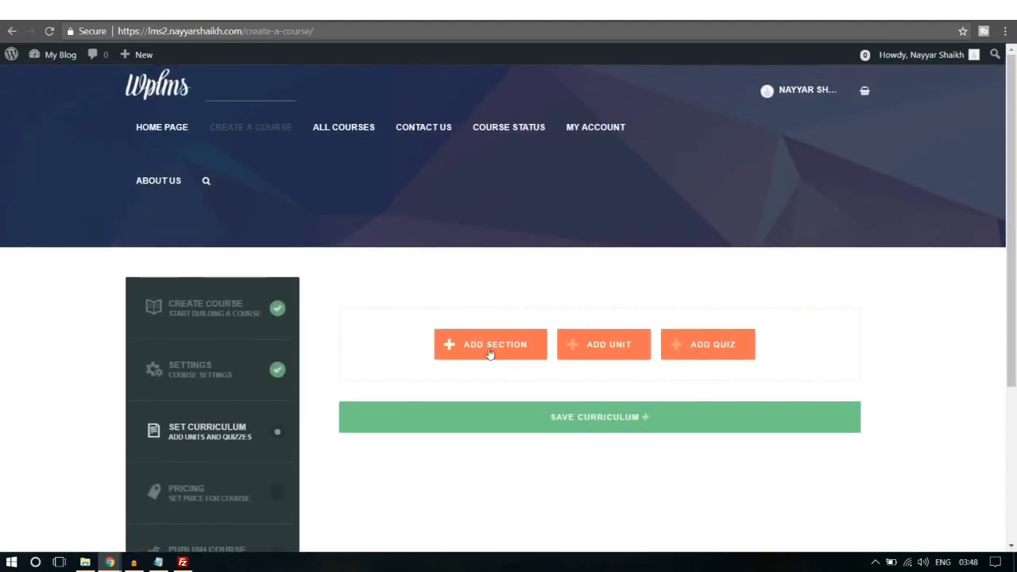
Step: Add 'Section 1' to the curriculum and create a new unit titled 'Unit 1'
{"action": "left_click", "coordinate": [490, 352]}
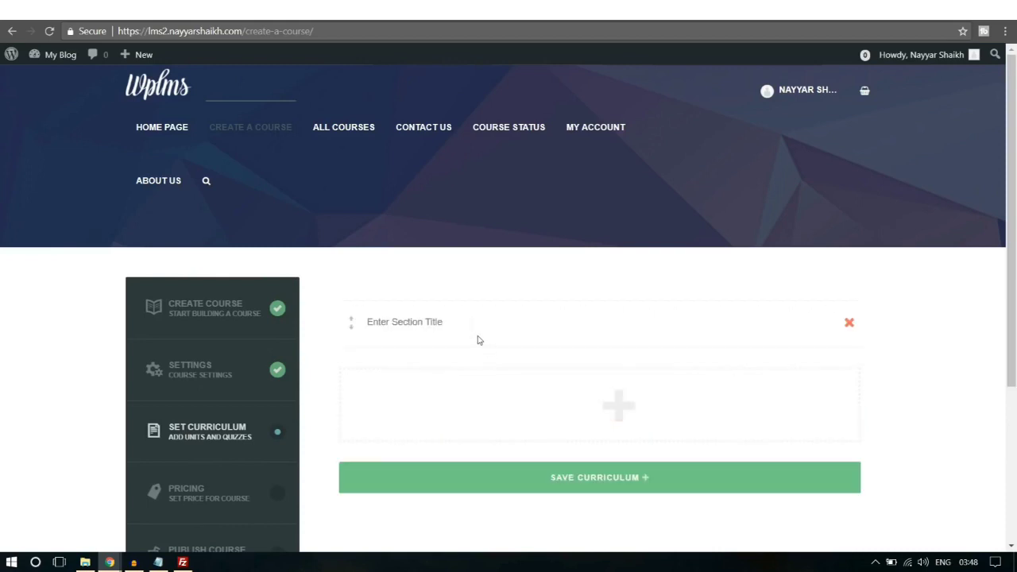
{"action": "type", "text": "Section 1"}
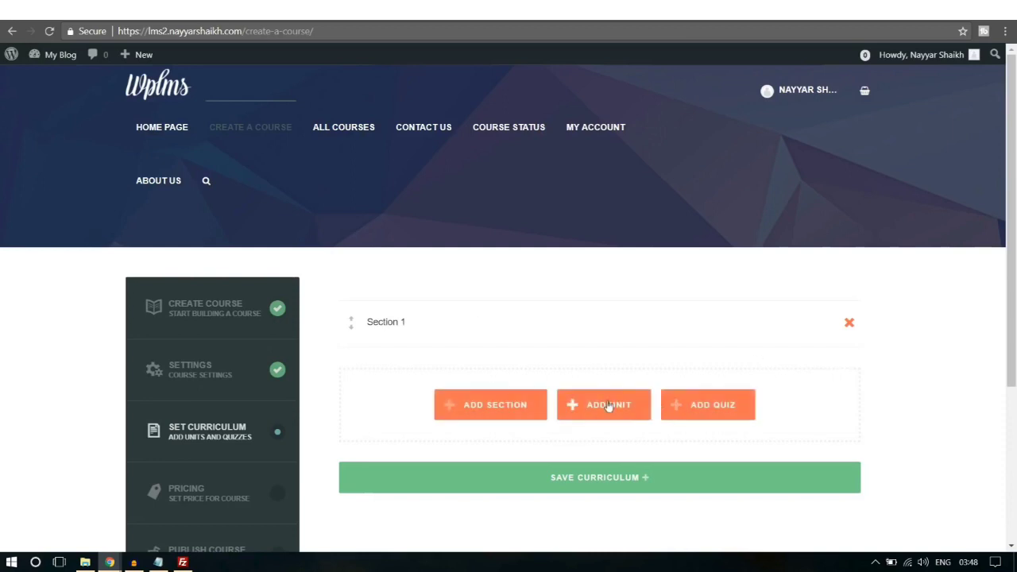
{"action": "left_click", "coordinate": [608, 407]}
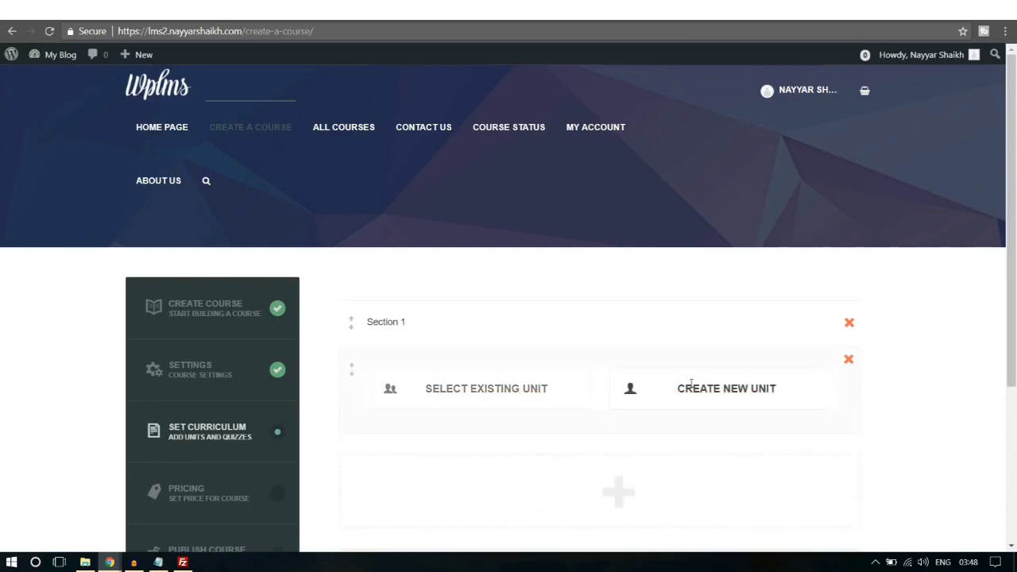
{"action": "left_click", "coordinate": [715, 388]}
{"action": "scroll", "coordinate": [736, 307], "scroll_direction": "down", "scroll_amount": 2}
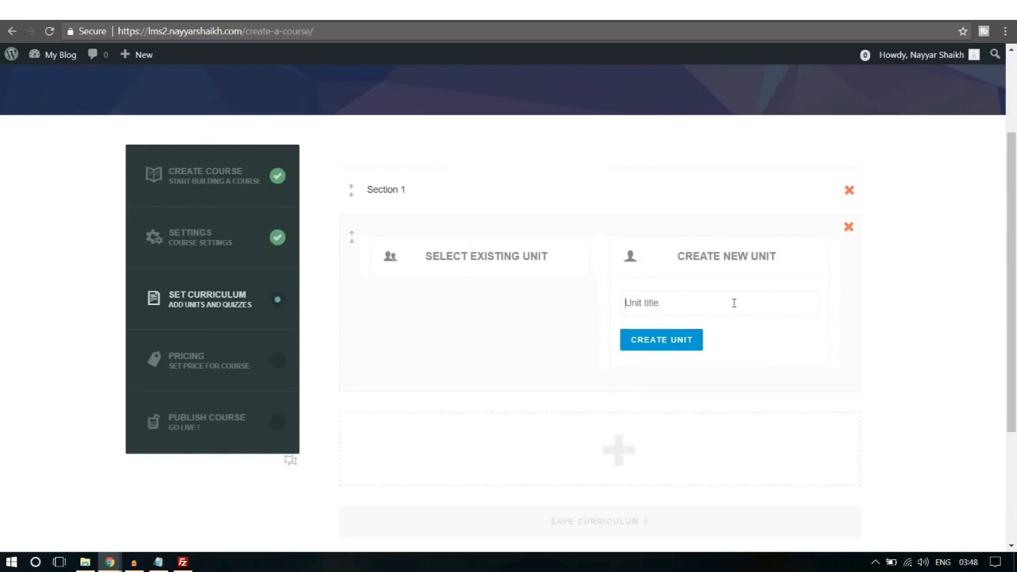
{"action": "left_click", "coordinate": [734, 303]}
{"action": "type", "text": "Unit 1"}
{"action": "left_click", "coordinate": [695, 341]}
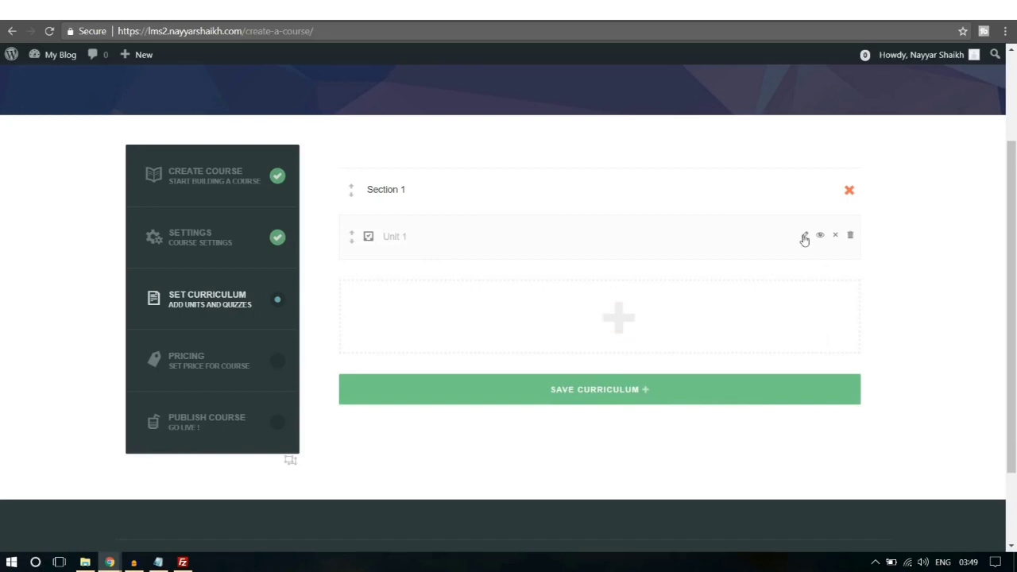
Step: Edit Unit 1 without adding media, then save it and confirm the overwrite
{"action": "left_click", "coordinate": [804, 237]}
{"action": "scroll", "coordinate": [635, 271], "scroll_direction": "down", "scroll_amount": 2}
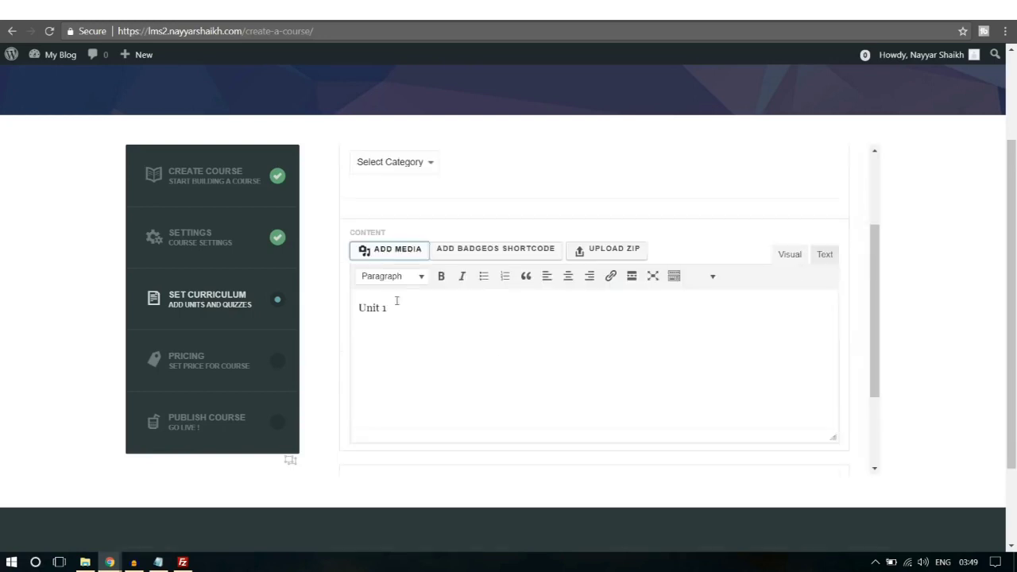
{"action": "left_click", "coordinate": [396, 253]}
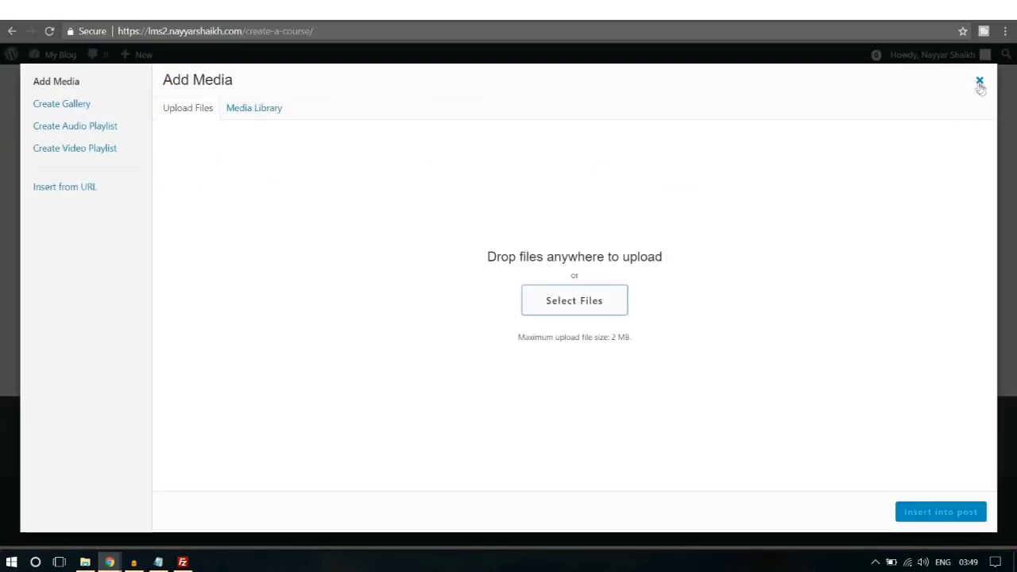
{"action": "left_click", "coordinate": [980, 82]}
{"action": "scroll", "coordinate": [866, 357], "scroll_direction": "down", "scroll_amount": 5}
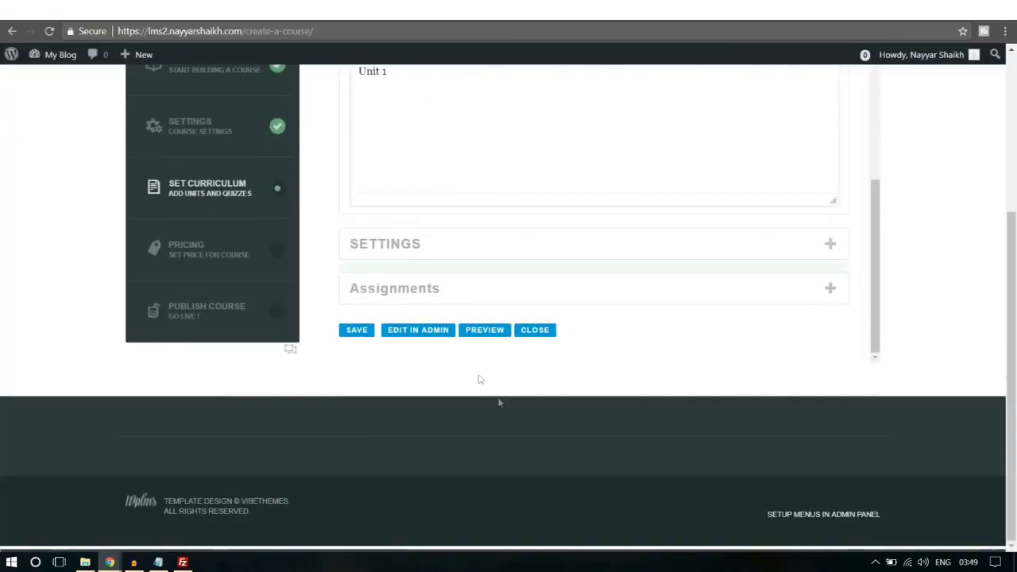
{"action": "left_click", "coordinate": [357, 331]}
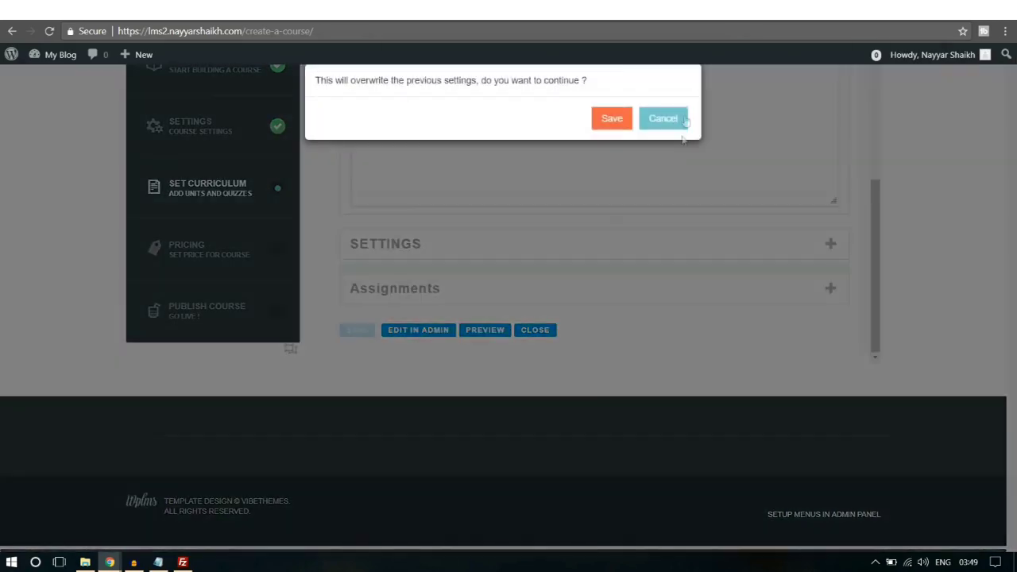
{"action": "left_click", "coordinate": [611, 120]}
Step: Close the unit editor and save the course curriculum
{"action": "scroll", "coordinate": [662, 222], "scroll_direction": "up", "scroll_amount": 3}
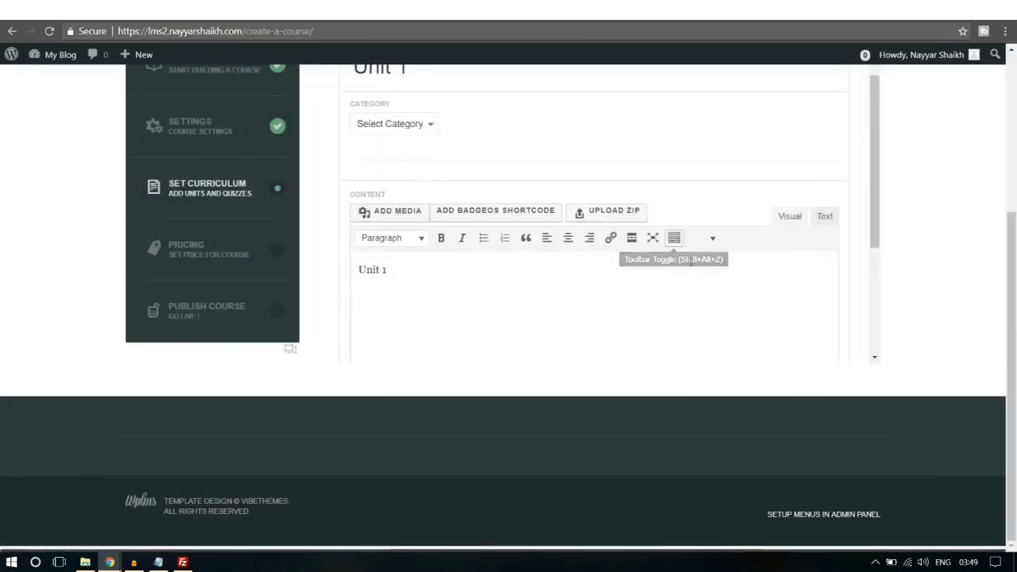
{"action": "scroll", "coordinate": [707, 283], "scroll_direction": "up", "scroll_amount": 4}
{"action": "scroll", "coordinate": [911, 298], "scroll_direction": "down", "scroll_amount": 2}
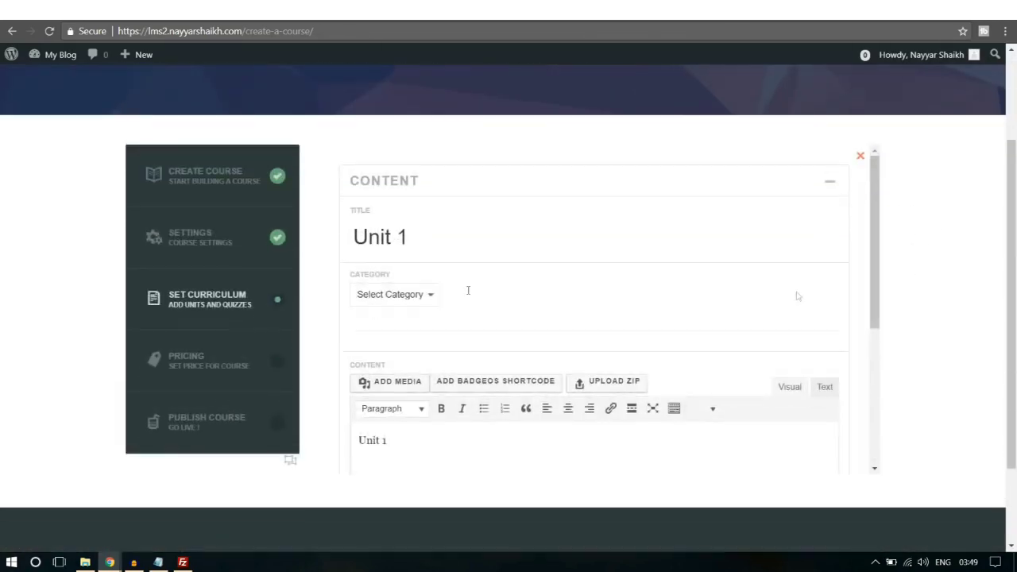
{"action": "scroll", "coordinate": [552, 328], "scroll_direction": "down", "scroll_amount": 5}
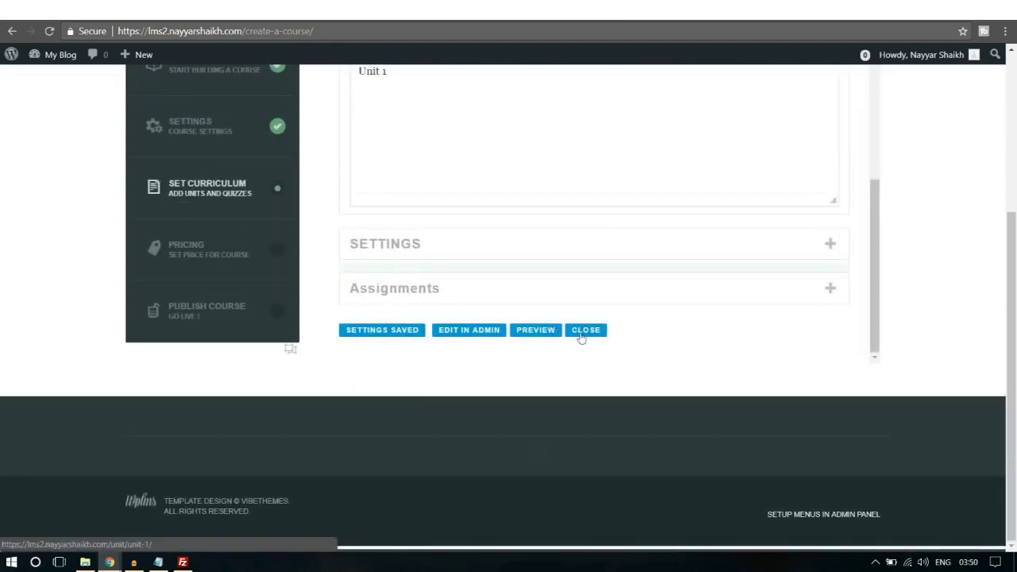
{"action": "left_click", "coordinate": [581, 330]}
{"action": "scroll", "coordinate": [586, 334], "scroll_direction": "up", "scroll_amount": 5}
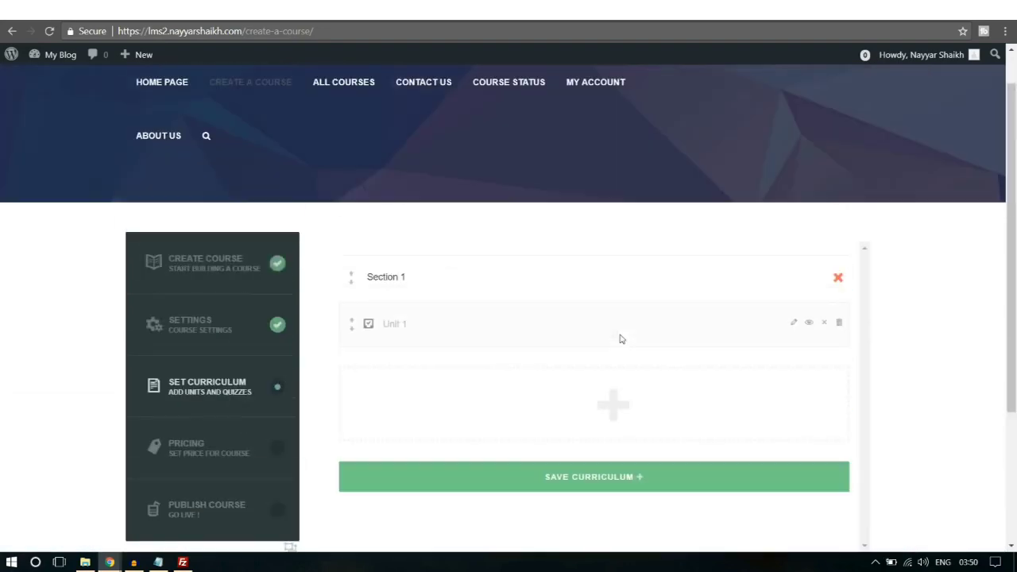
{"action": "left_click", "coordinate": [612, 489]}
Step: Confirm the curriculum save, then save the Pricing step and confirm overwriting previous settings
{"action": "left_click", "coordinate": [601, 121]}
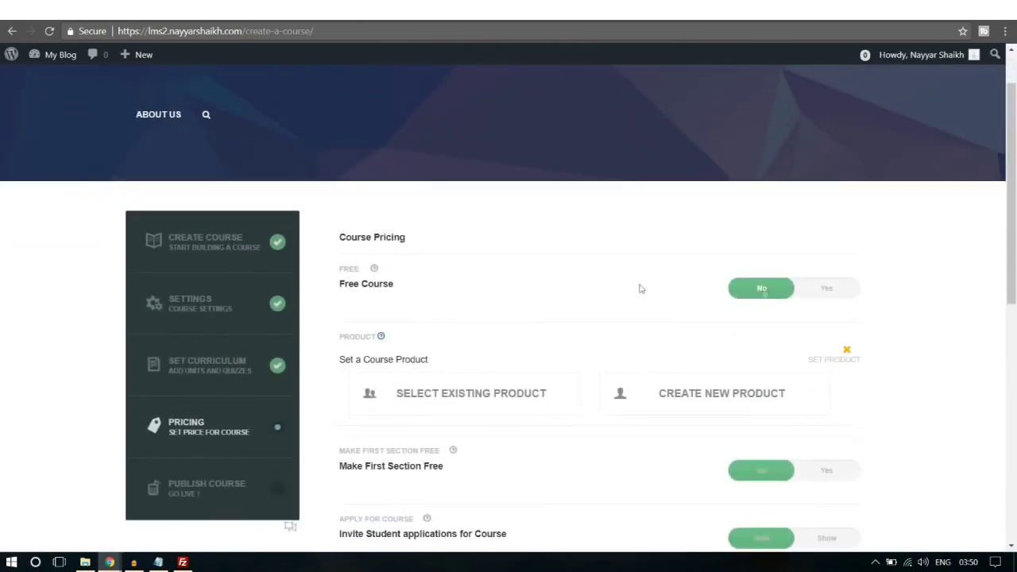
{"action": "scroll", "coordinate": [859, 289], "scroll_direction": "down", "scroll_amount": 1}
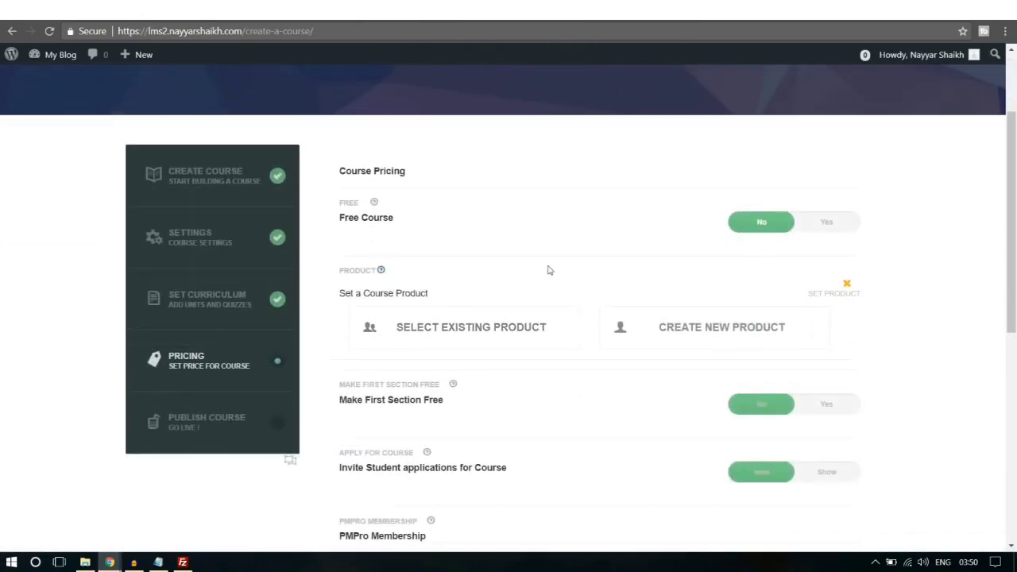
{"action": "scroll", "coordinate": [560, 282], "scroll_direction": "down", "scroll_amount": 1}
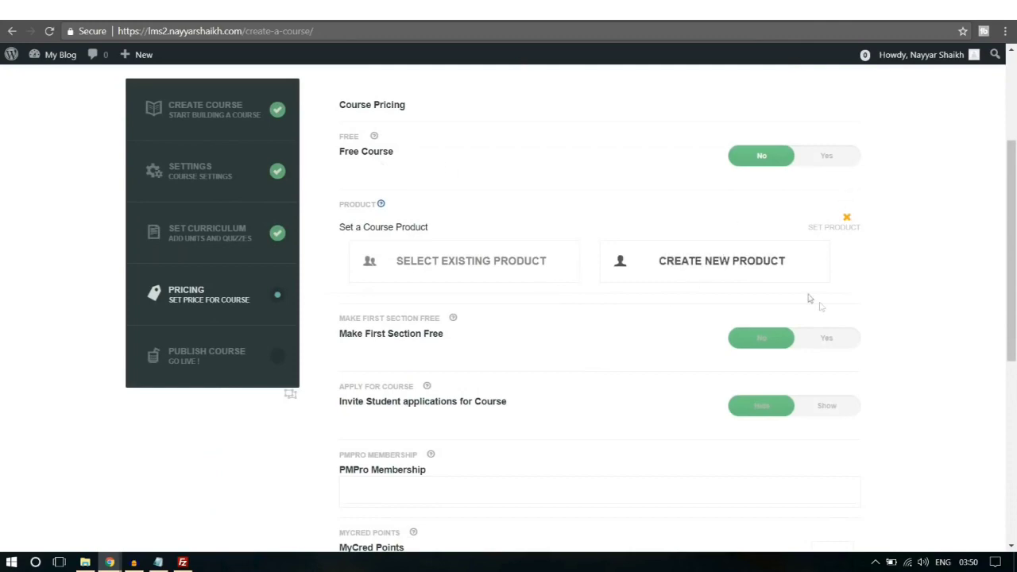
{"action": "scroll", "coordinate": [657, 301], "scroll_direction": "down", "scroll_amount": 1}
{"action": "scroll", "coordinate": [672, 321], "scroll_direction": "down", "scroll_amount": 3}
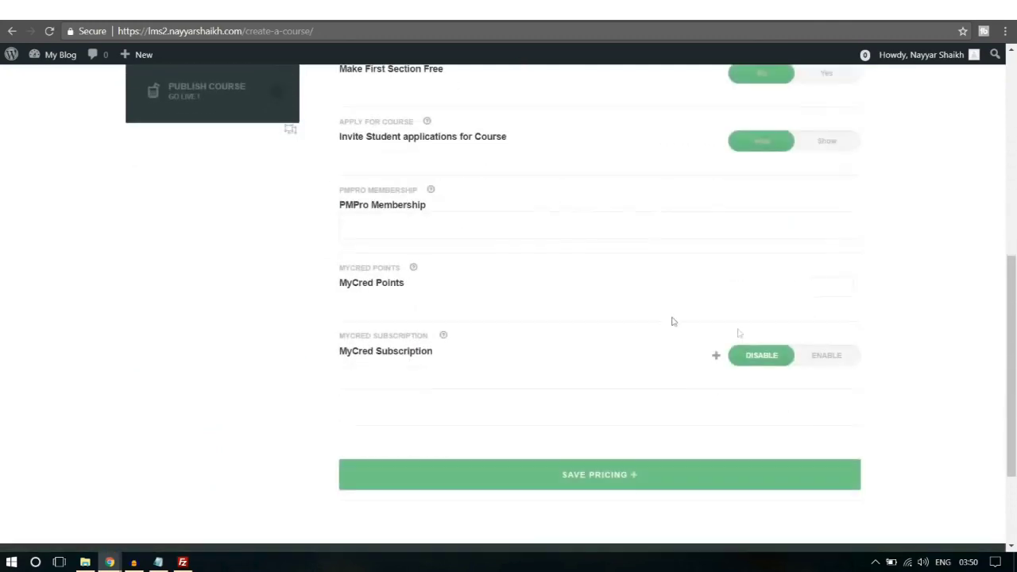
{"action": "left_click", "coordinate": [635, 492]}
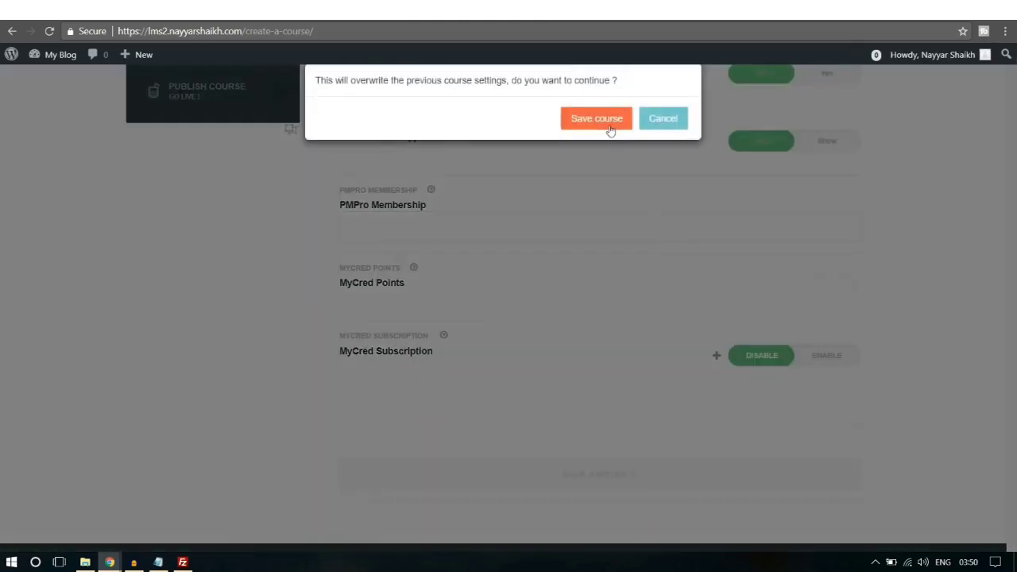
{"action": "left_click", "coordinate": [609, 127]}
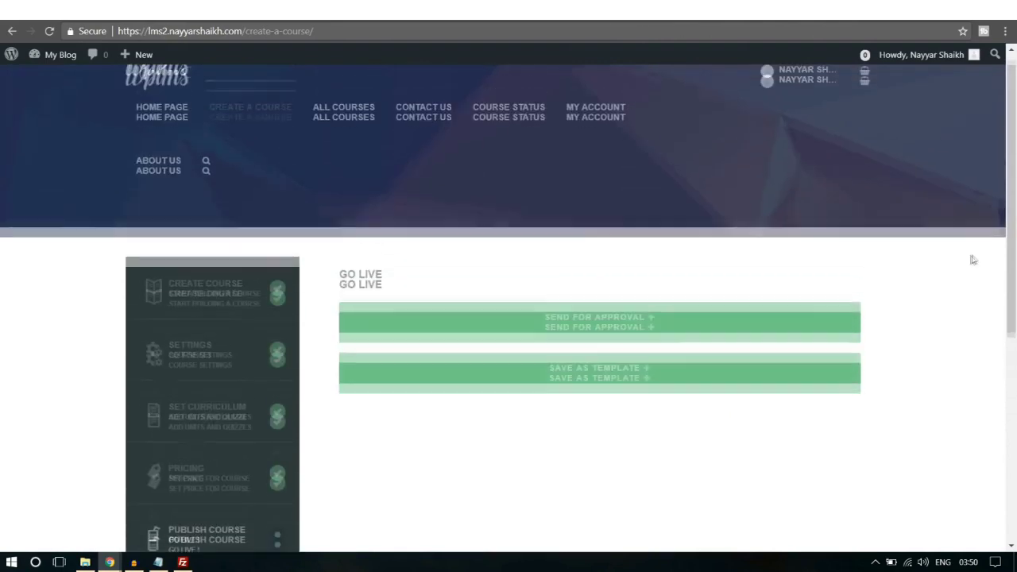
Step: Send the Title course for approval, confirm, and review its page showing Section 1 with Unit 1
{"action": "scroll", "coordinate": [971, 258], "scroll_direction": "down", "scroll_amount": 1}
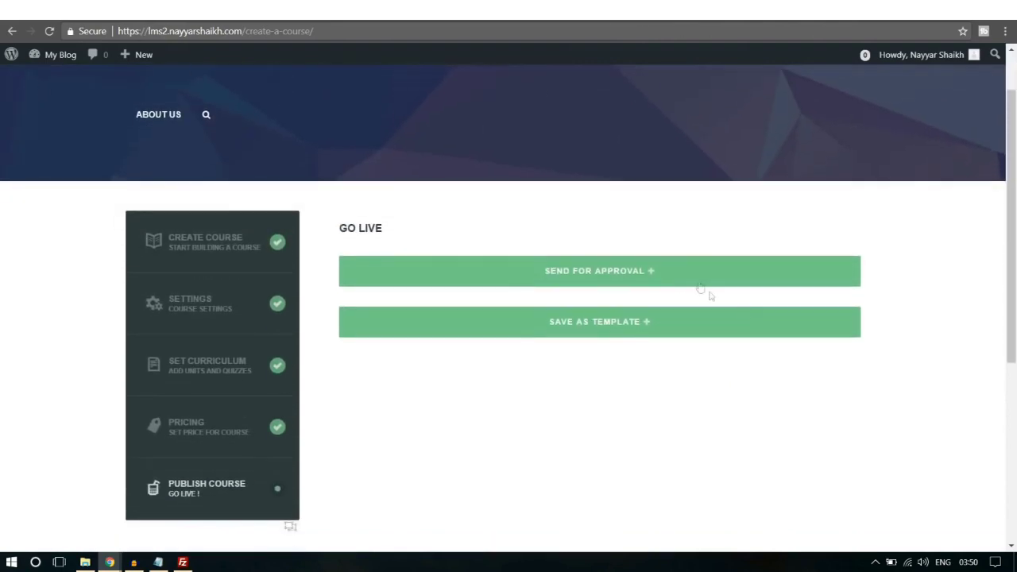
{"action": "left_click", "coordinate": [601, 278]}
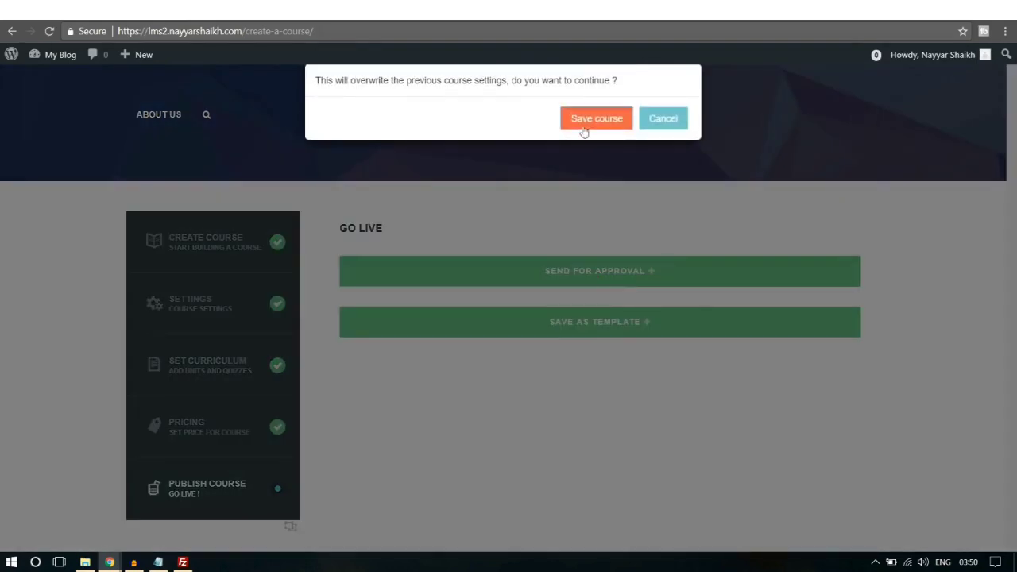
{"action": "left_click", "coordinate": [584, 127]}
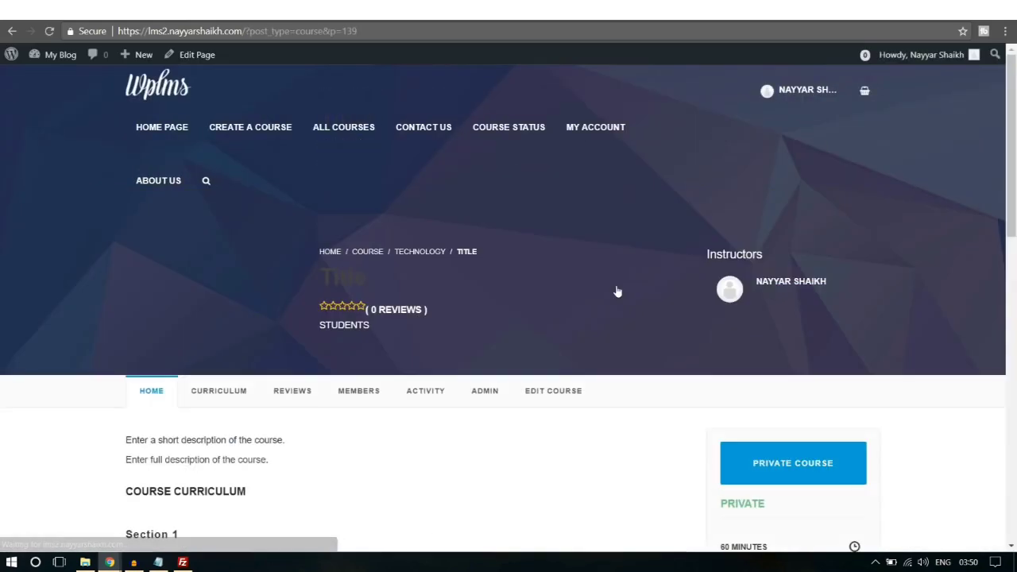
{"action": "scroll", "coordinate": [946, 311], "scroll_direction": "down", "scroll_amount": 3}
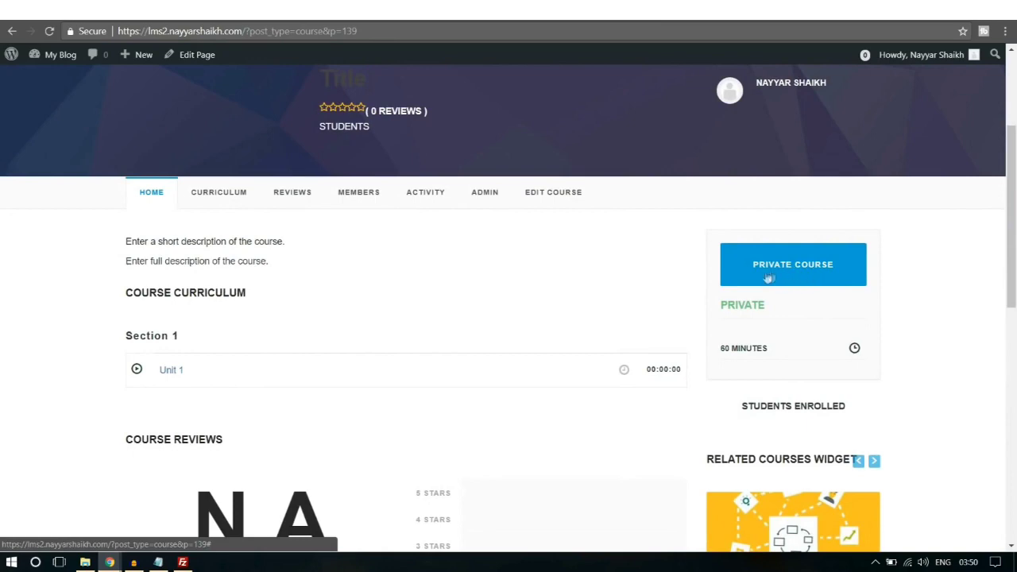
{"action": "scroll", "coordinate": [969, 340], "scroll_direction": "down", "scroll_amount": 3}
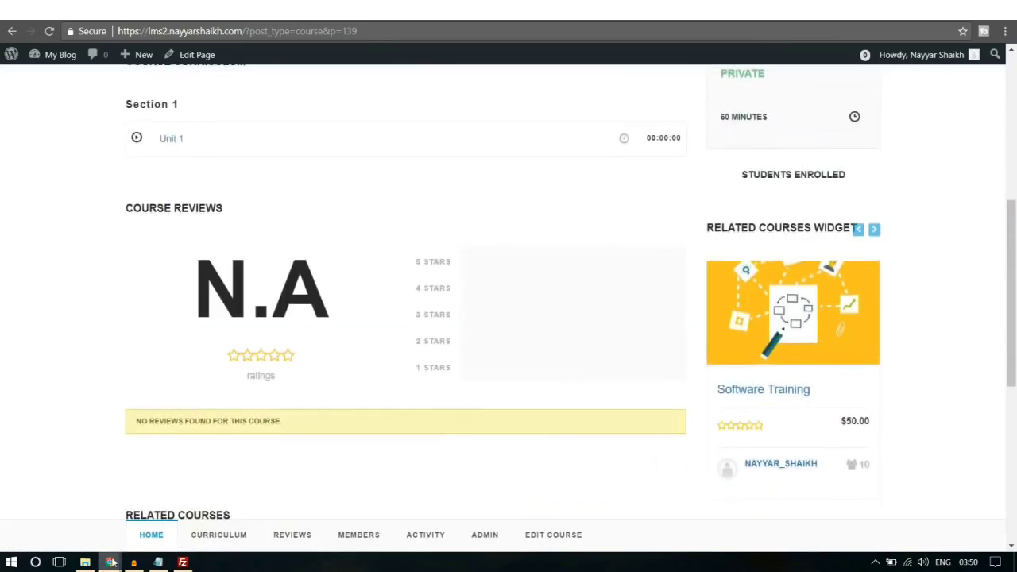
Step: Switch to the admin window, open LMS > All Courses, and highlight Title's Pending status
{"action": "mouse_move", "coordinate": [112, 560]}
{"action": "left_click", "coordinate": [71, 501]}
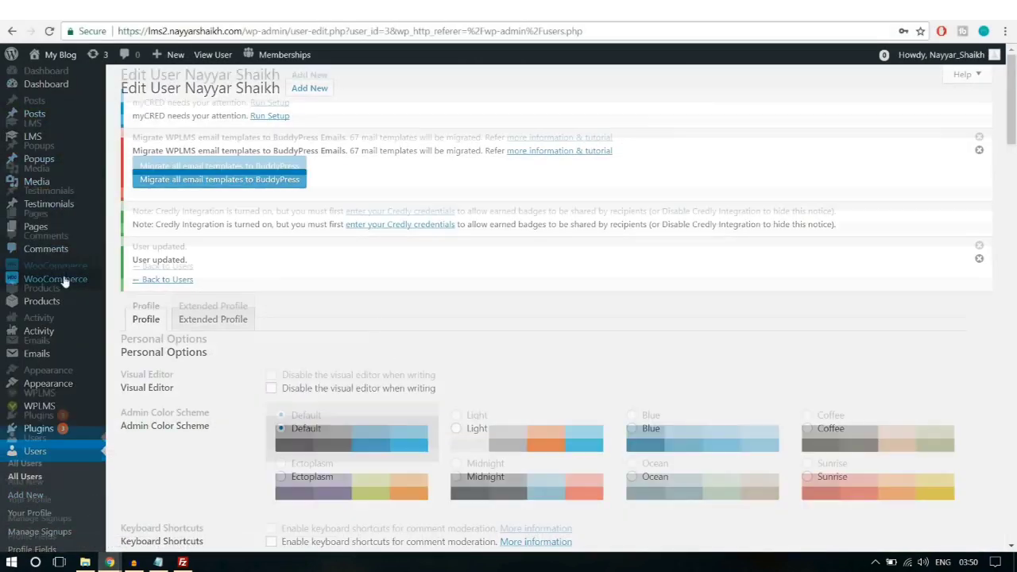
{"action": "scroll", "coordinate": [67, 278], "scroll_direction": "down", "scroll_amount": 1}
{"action": "scroll", "coordinate": [64, 283], "scroll_direction": "down", "scroll_amount": 2}
{"action": "scroll", "coordinate": [72, 379], "scroll_direction": "up", "scroll_amount": 3}
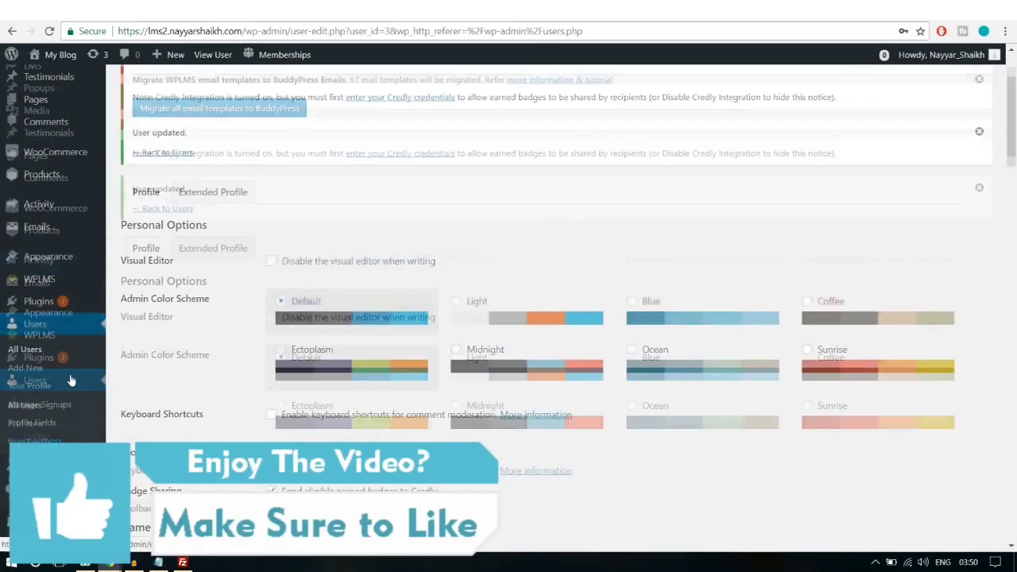
{"action": "mouse_move", "coordinate": [54, 390]}
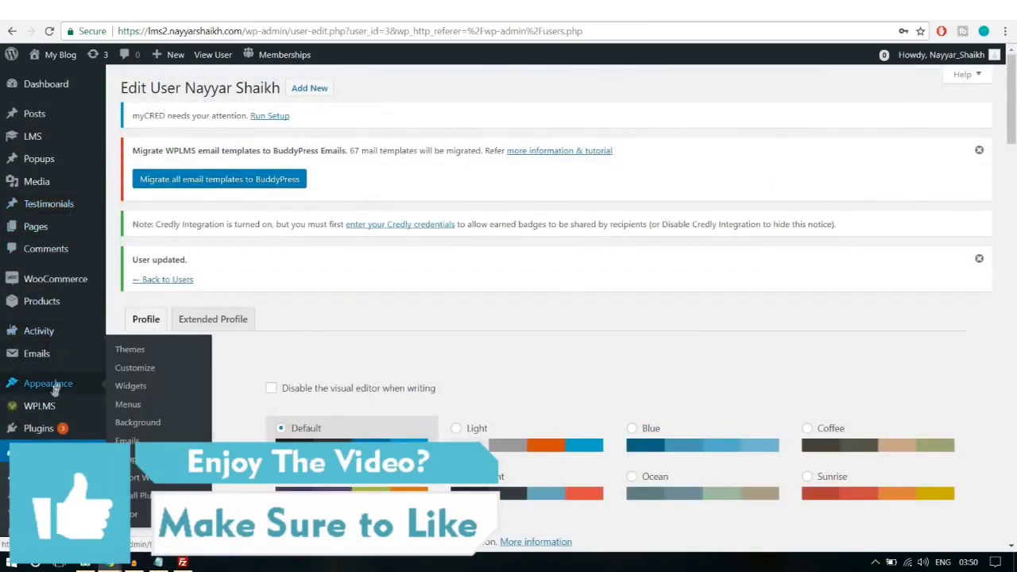
{"action": "mouse_move", "coordinate": [43, 143]}
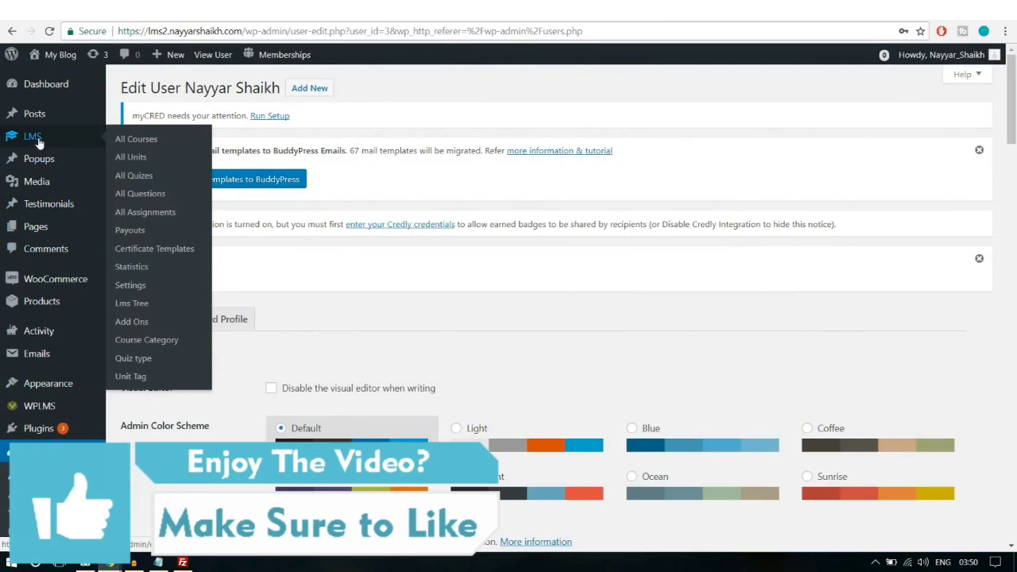
{"action": "left_click", "coordinate": [148, 143]}
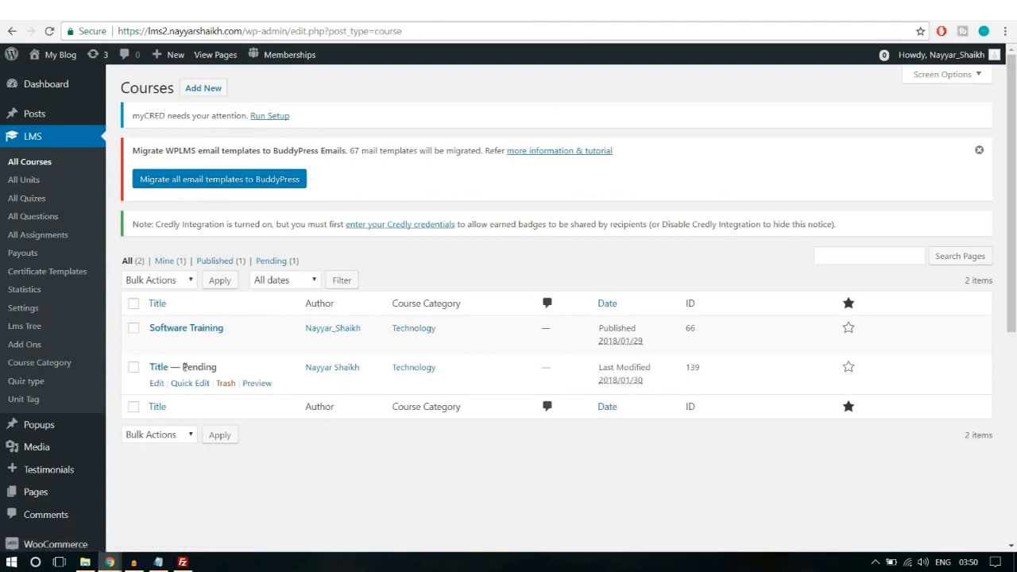
{"action": "left_click_drag", "start_coordinate": [183, 367], "coordinate": [247, 367]}
{"action": "left_click", "coordinate": [247, 367]}
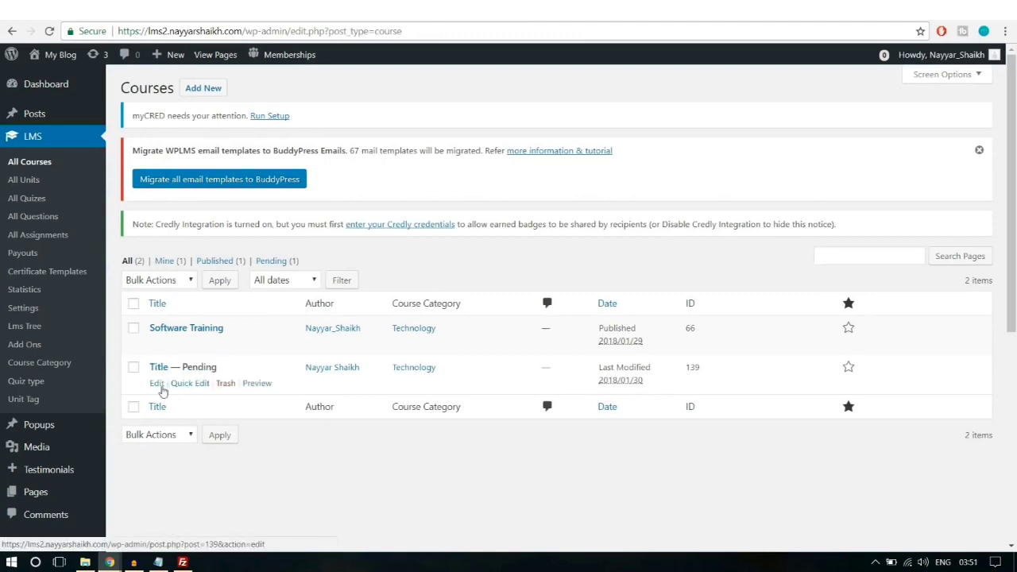
Step: Open the pending course 'Title' in the admin editor and review its description, Pending Review status and Technology category
{"action": "left_click", "coordinate": [159, 384]}
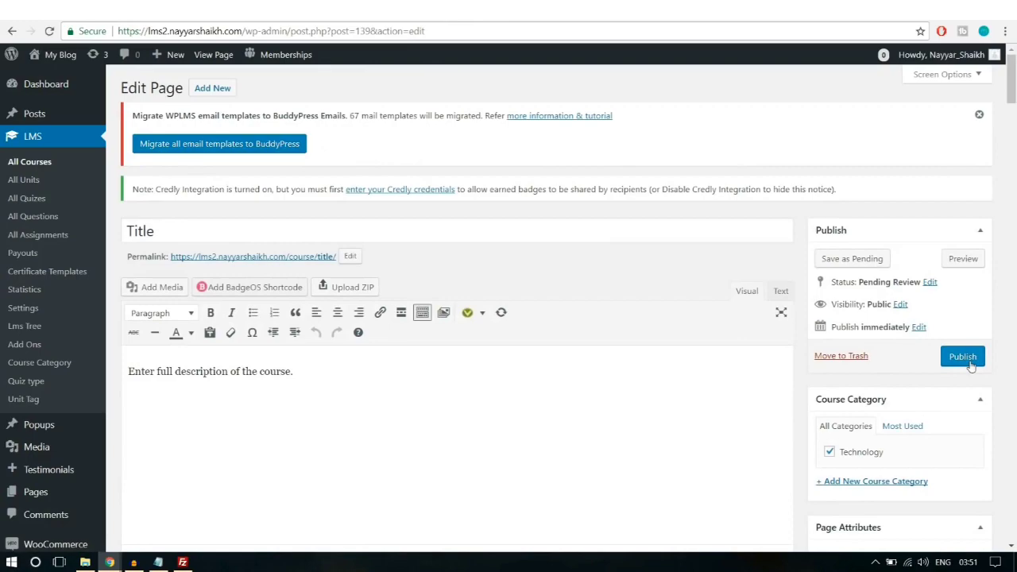
{"action": "scroll", "coordinate": [497, 397], "scroll_direction": "down", "scroll_amount": 5}
{"action": "scroll", "coordinate": [498, 401], "scroll_direction": "up", "scroll_amount": 5}
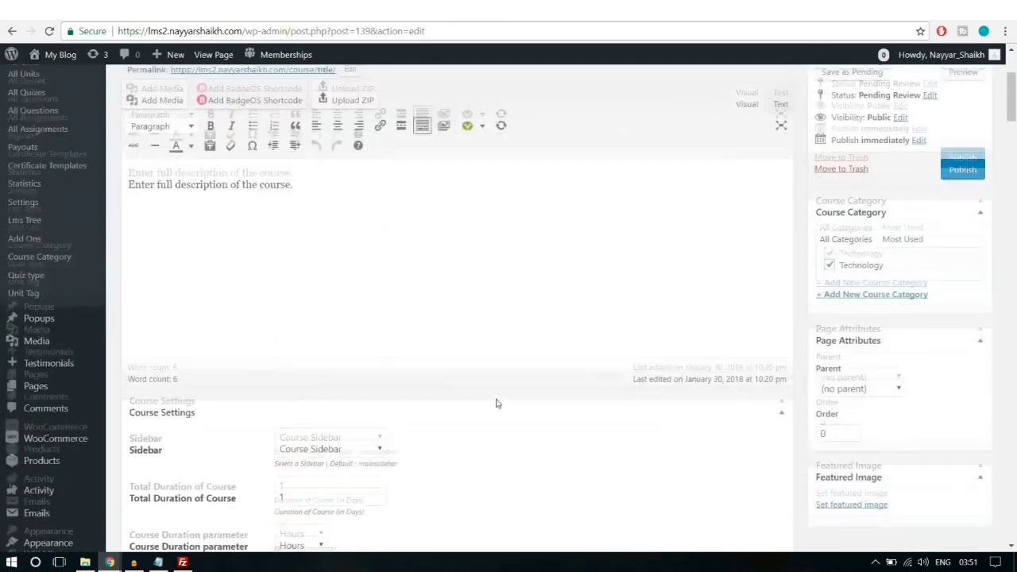
{"action": "left_click_drag", "start_coordinate": [331, 371], "coordinate": [132, 382]}
{"action": "left_click", "coordinate": [315, 391]}
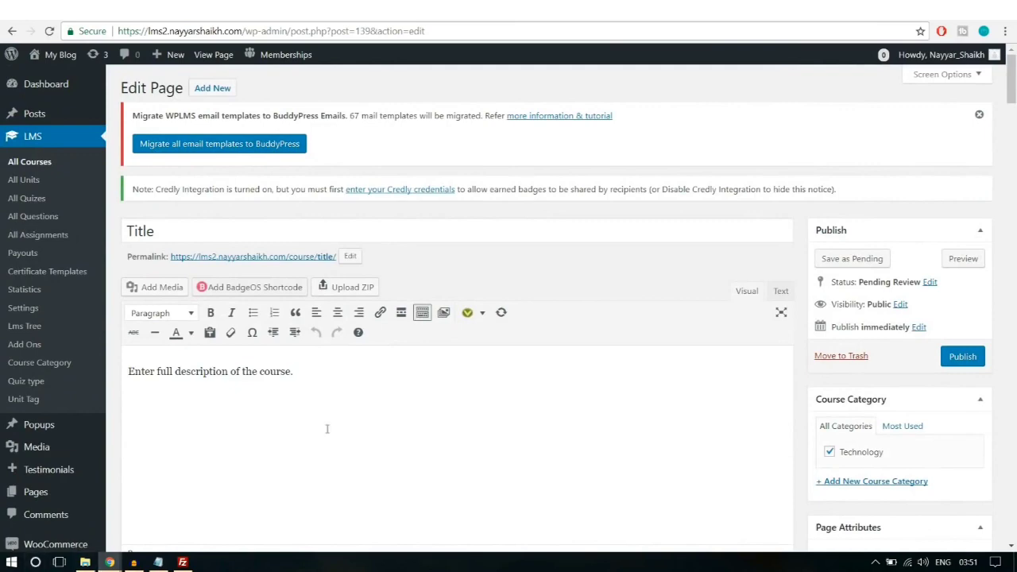
{"action": "scroll", "coordinate": [326, 429], "scroll_direction": "down", "scroll_amount": 4}
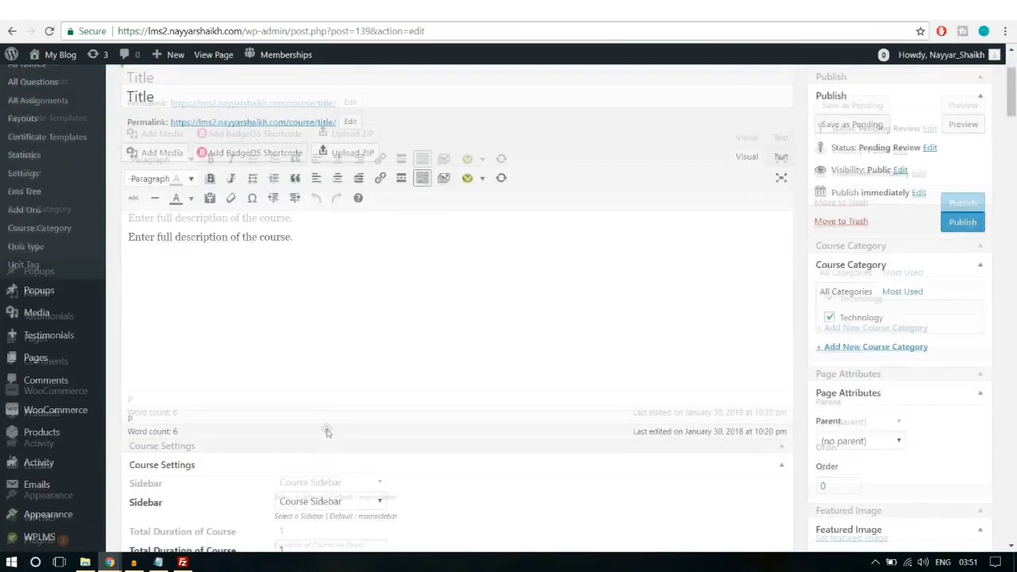
{"action": "scroll", "coordinate": [329, 426], "scroll_direction": "up", "scroll_amount": 2}
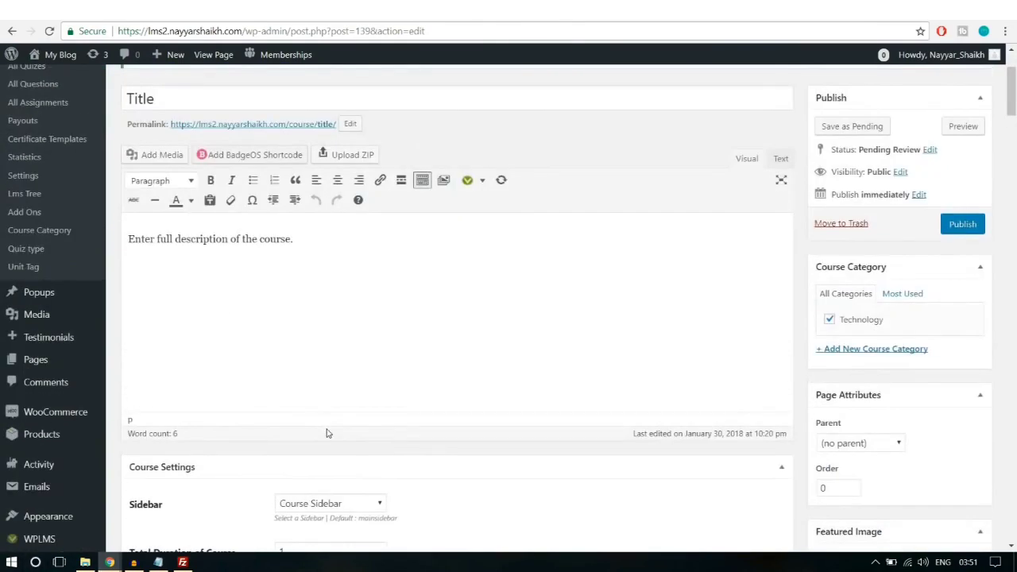
{"action": "left_click", "coordinate": [348, 361]}
{"action": "scroll", "coordinate": [359, 386], "scroll_direction": "up", "scroll_amount": 2}
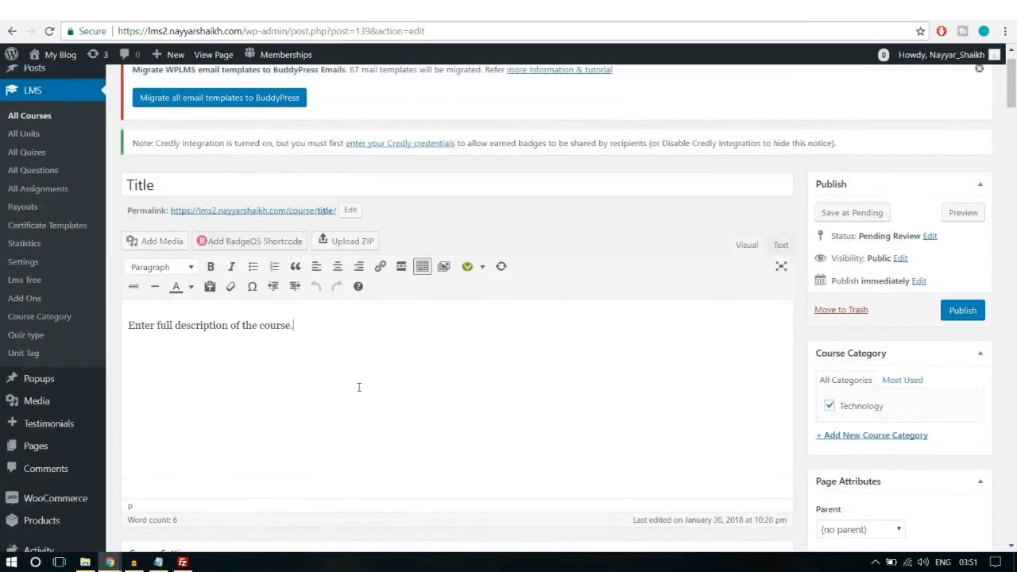